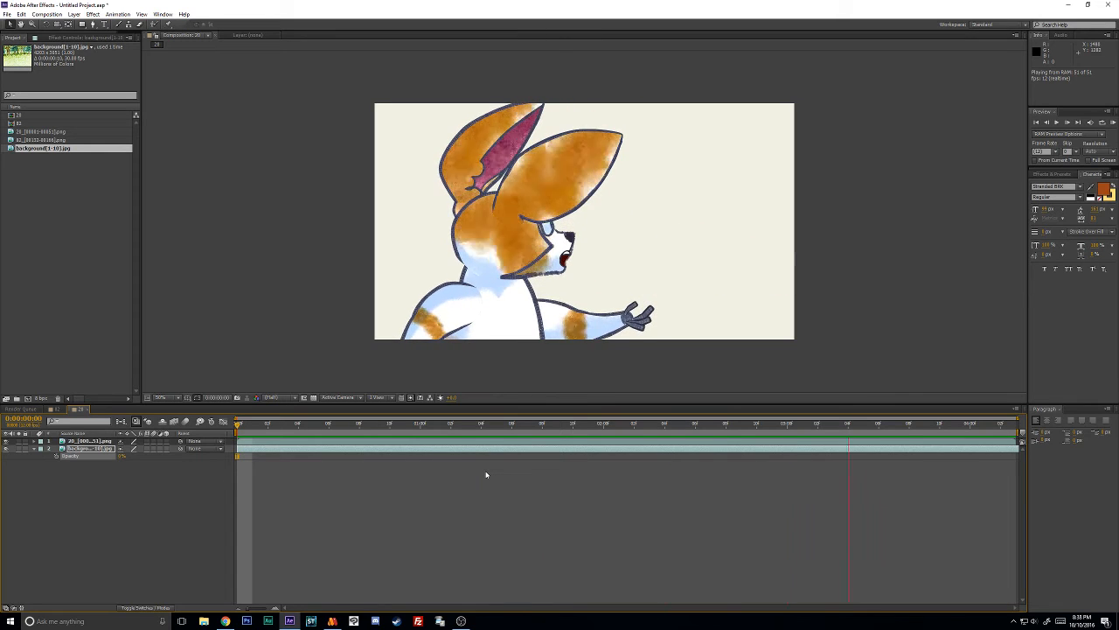
- Preview the fox-eared character's leaf animation and move the playhead to 0:00:01:01
{"action": "key", "text": "space"}
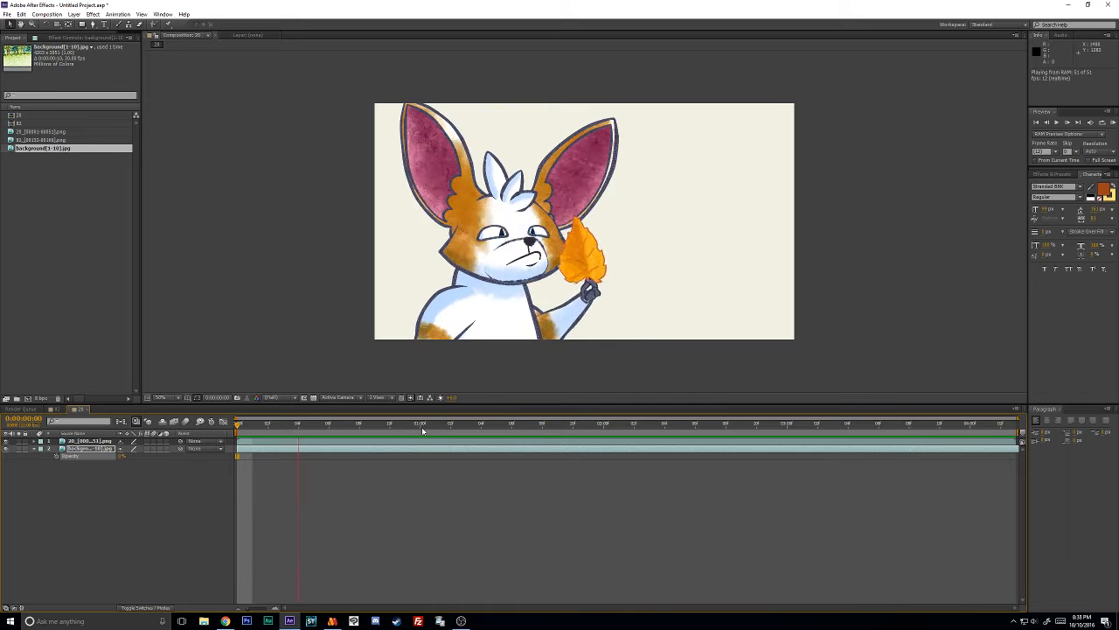
{"action": "key", "text": "space"}
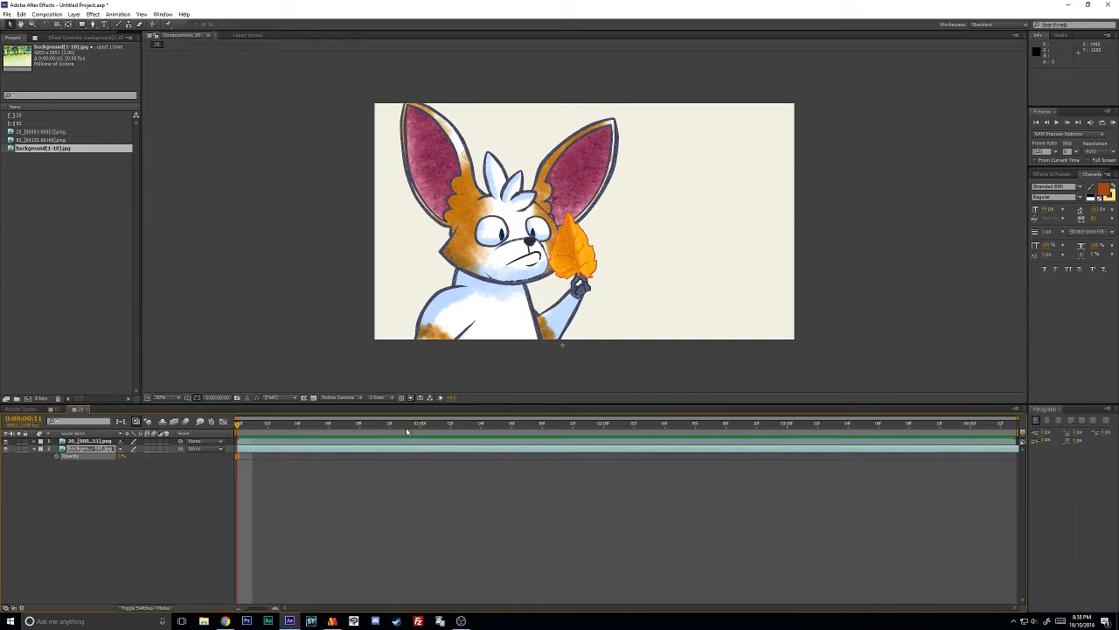
{"action": "left_click_drag", "start_coordinate": [407, 429], "coordinate": [436, 429]}
- Switch to Moho and play the bear and dumpster scene from the beginning of the timeline
{"action": "left_click", "coordinate": [333, 621]}
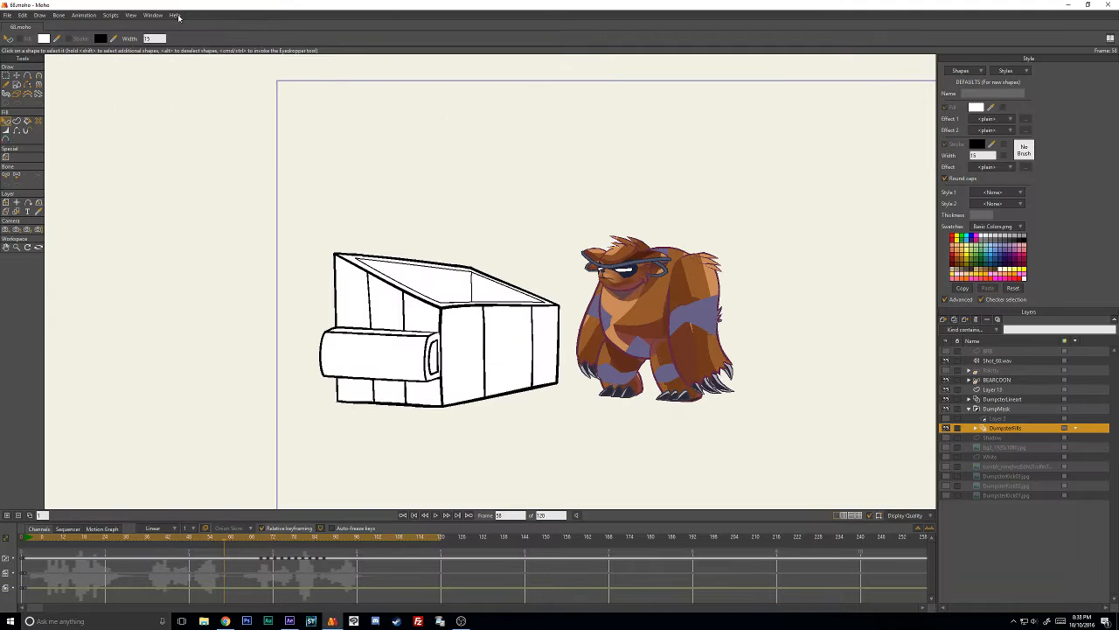
{"action": "left_click", "coordinate": [151, 15]}
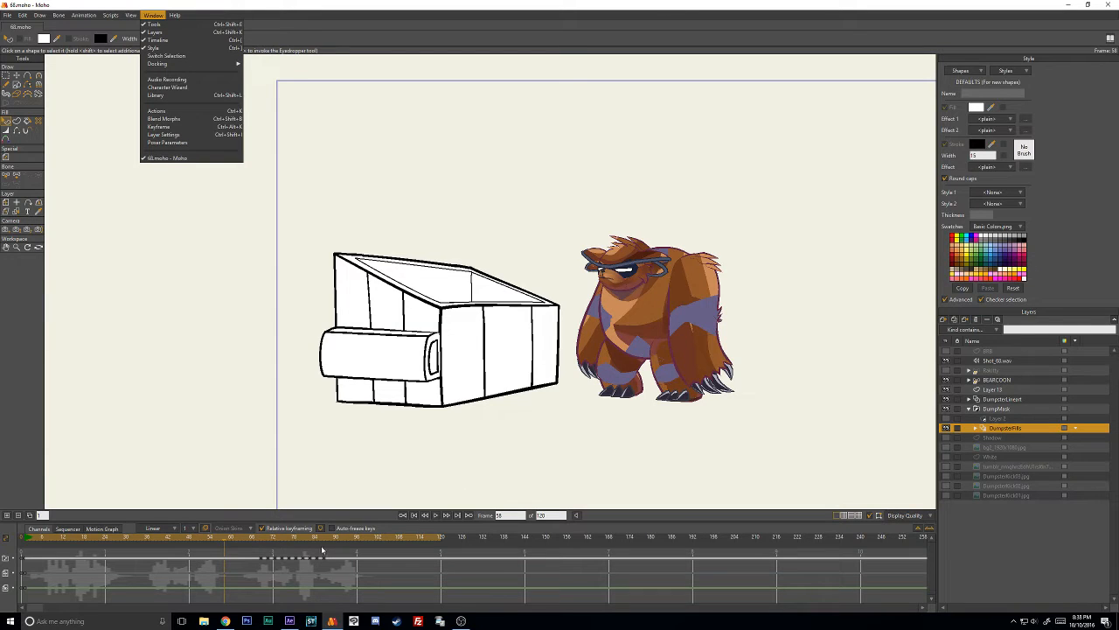
{"action": "left_click_drag", "start_coordinate": [216, 539], "coordinate": [29, 542]}
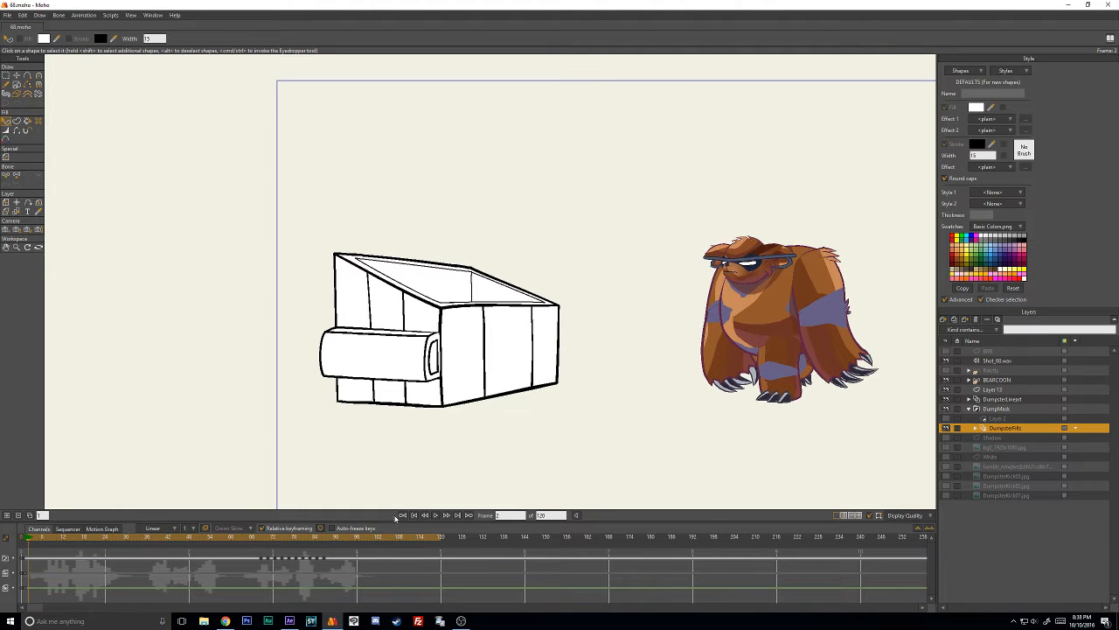
{"action": "left_click", "coordinate": [434, 515]}
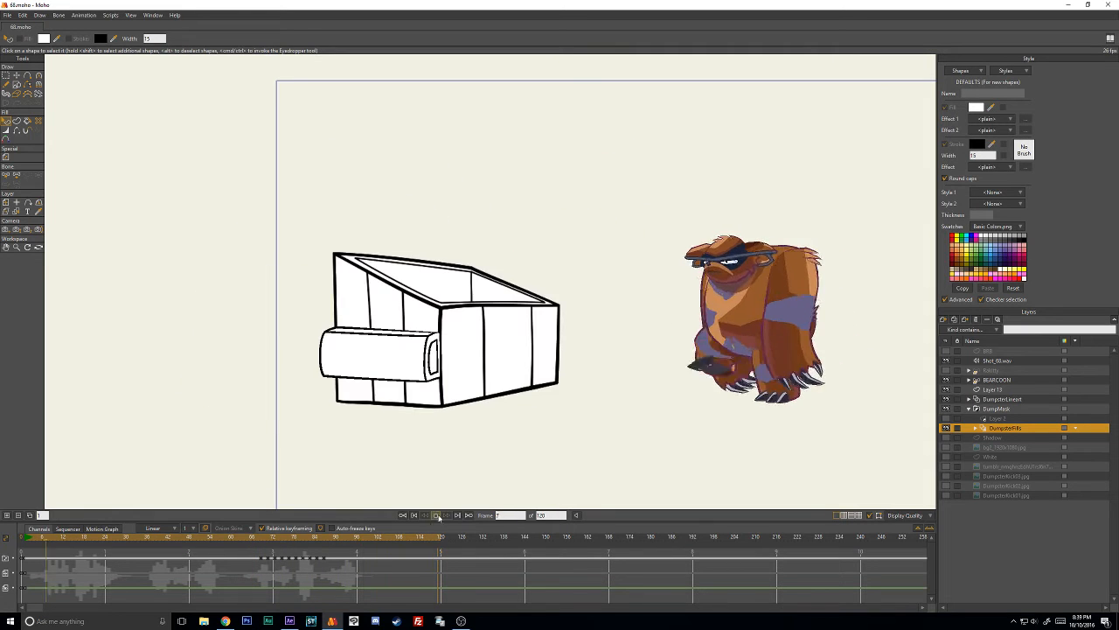
{"action": "left_click", "coordinate": [437, 515]}
- Switch back to After Effects and replay the character's leaf animation
{"action": "left_click", "coordinate": [290, 621]}
{"action": "key", "text": "space"}
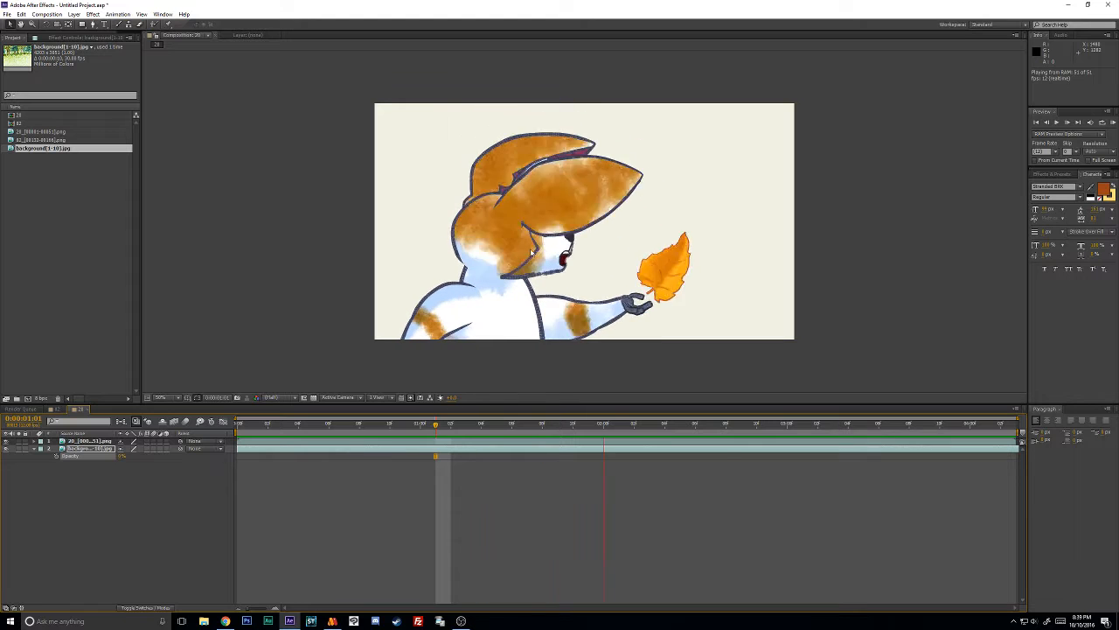
{"action": "key", "text": "space"}
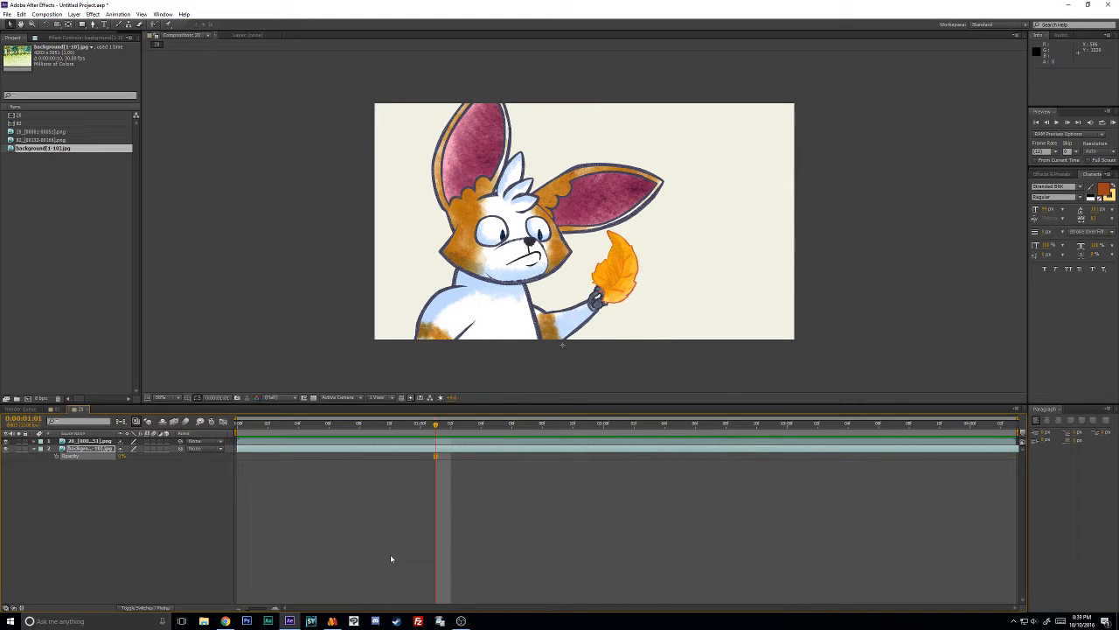
- Return to Moho and look through its window and help commands
{"action": "left_click", "coordinate": [332, 621]}
{"action": "left_click", "coordinate": [155, 15]}
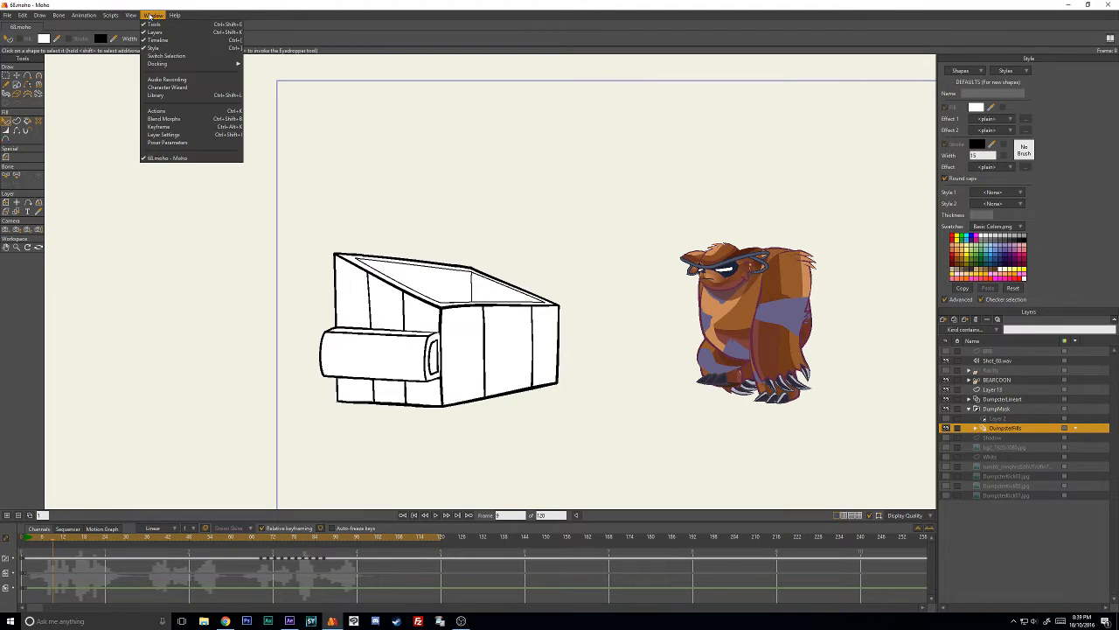
{"action": "mouse_move", "coordinate": [173, 18]}
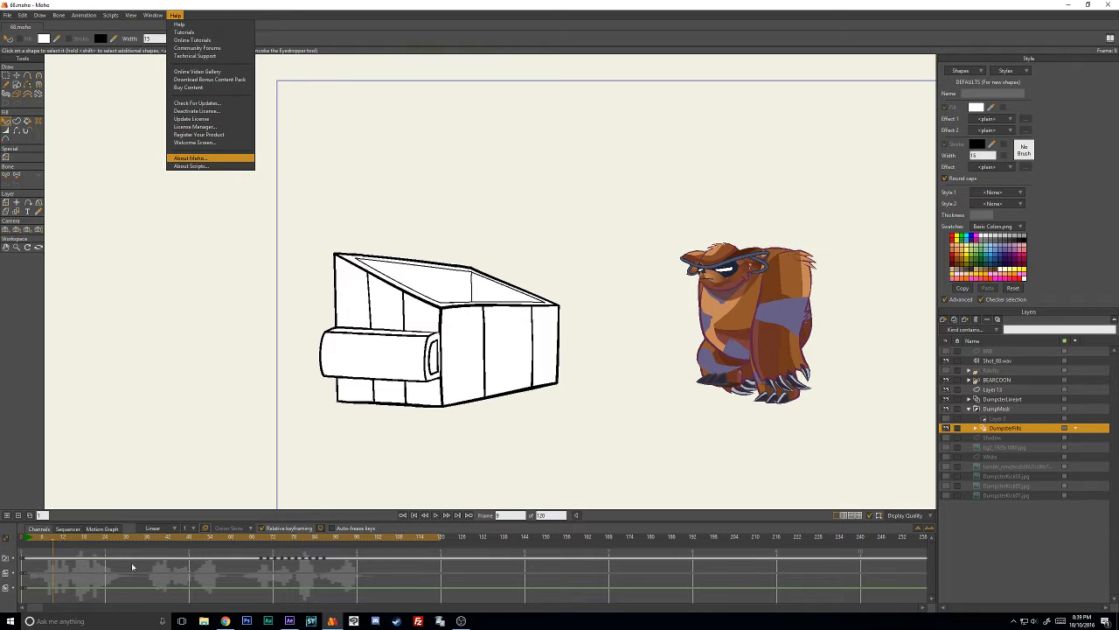
- In File Explorer, open the Moho Pro folder inside Google Drive's CustomMoho12 folder
{"action": "left_click", "coordinate": [204, 621]}
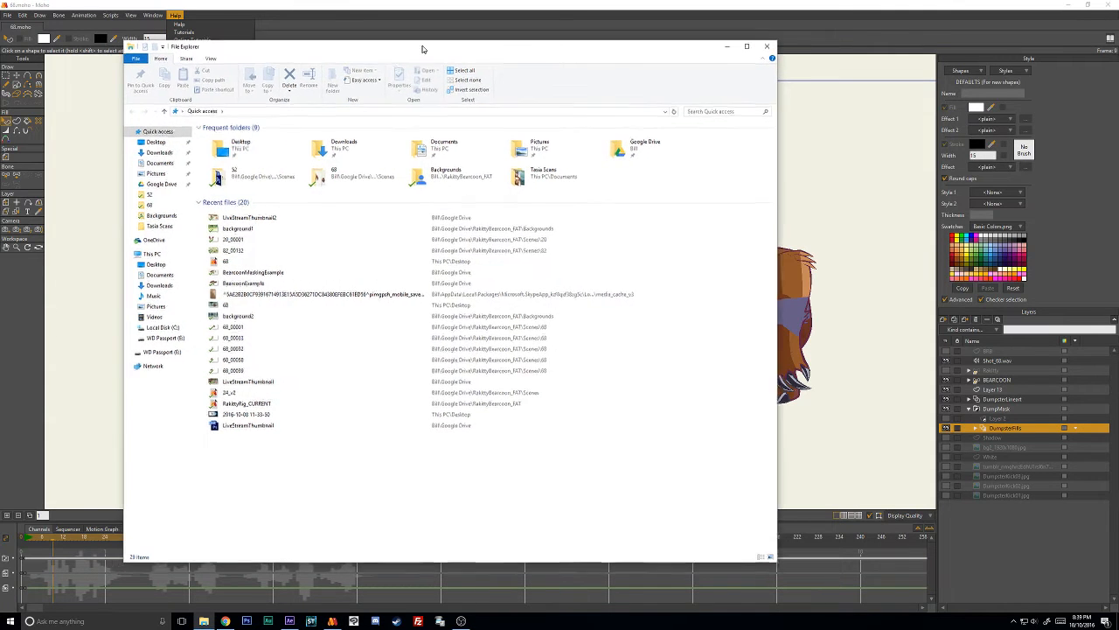
{"action": "left_click", "coordinate": [175, 185]}
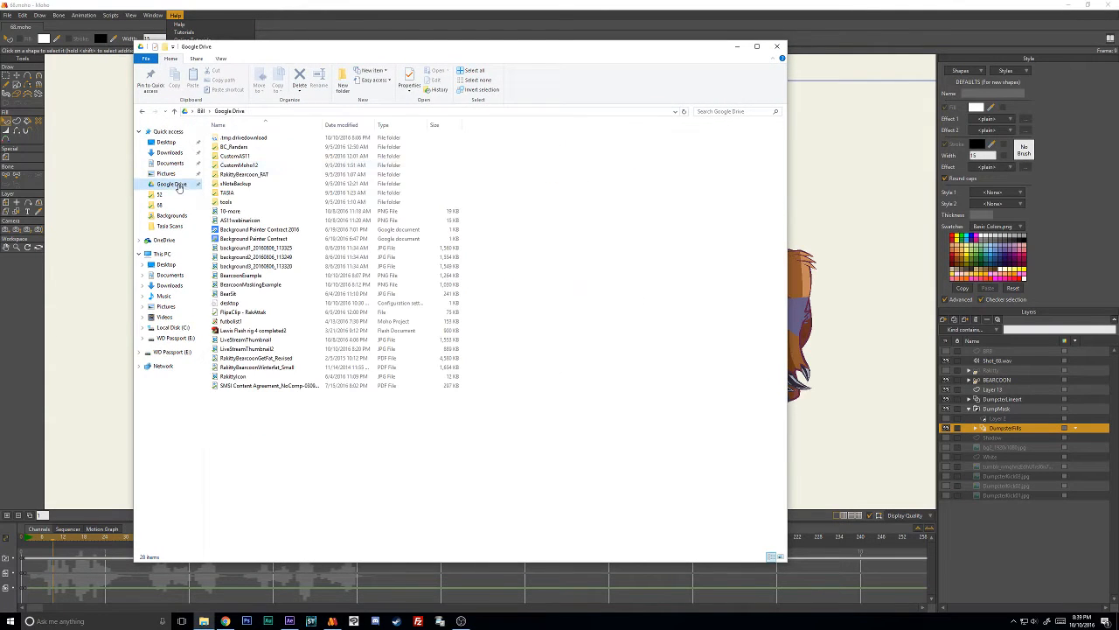
{"action": "double_click", "coordinate": [247, 166]}
{"action": "double_click", "coordinate": [238, 140]}
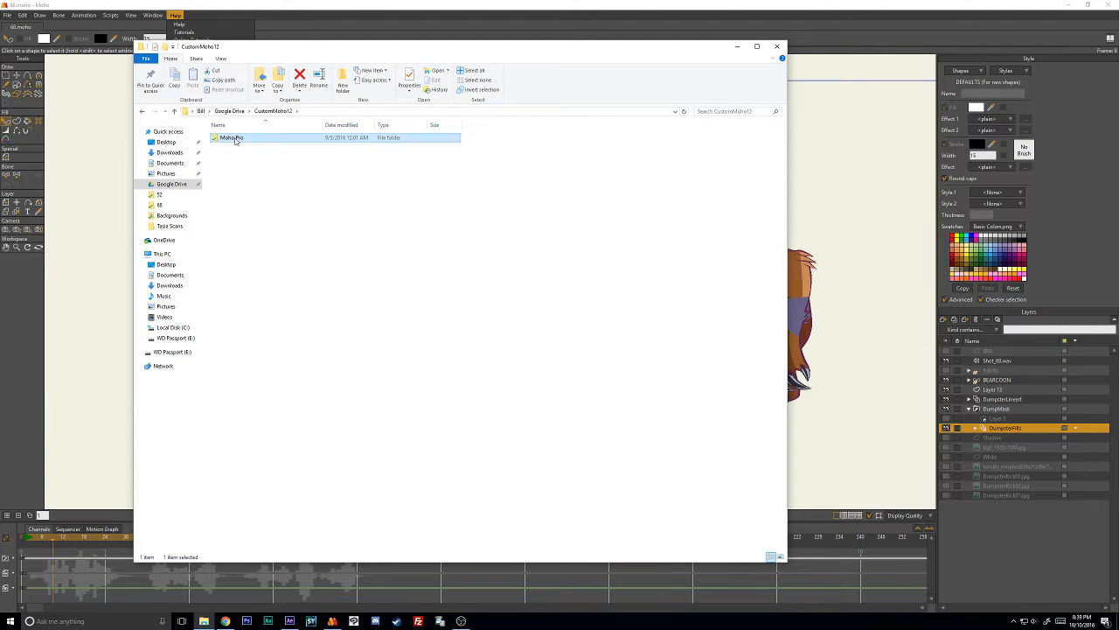
{"action": "left_click_drag", "start_coordinate": [401, 55], "coordinate": [439, 53]}
{"action": "left_click", "coordinate": [415, 15]}
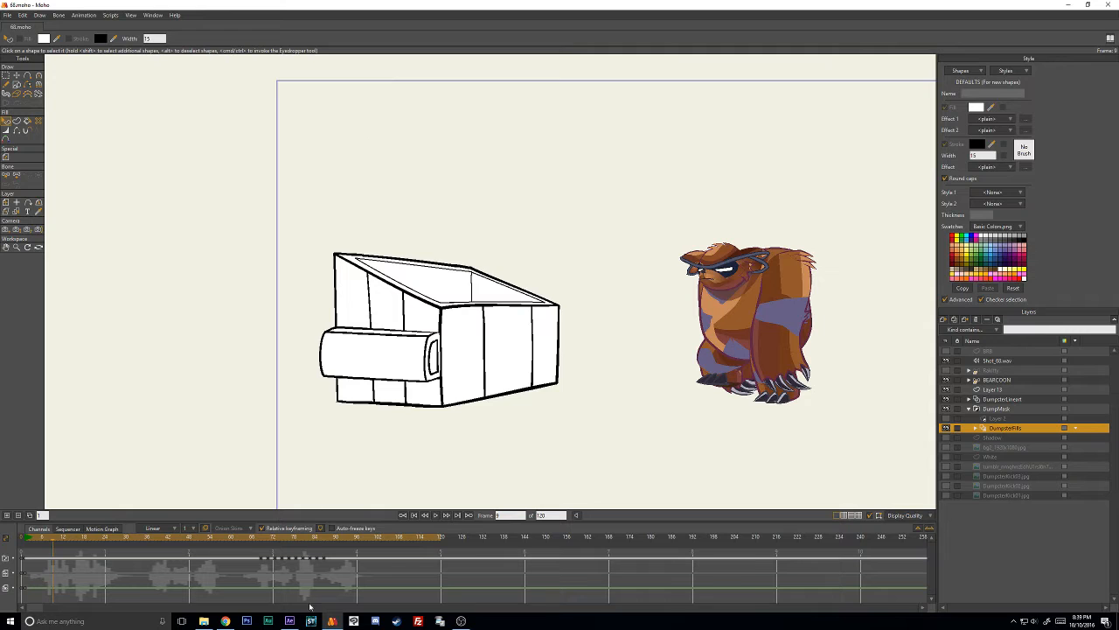
- Open the brushes folder within Moho Pro in File Explorer to view the custom brushes, and return to Moho
{"action": "left_click", "coordinate": [203, 621]}
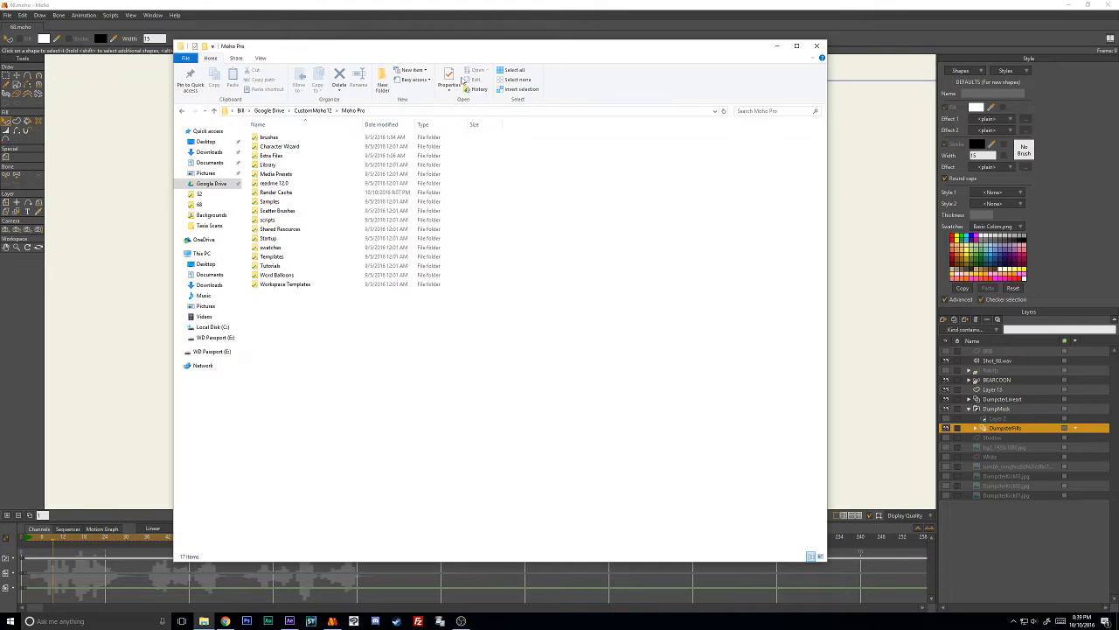
{"action": "mouse_move", "coordinate": [519, 51]}
{"action": "left_mouse_down"}
{"action": "mouse_move", "coordinate": [530, 62]}
{"action": "mouse_move", "coordinate": [523, 56]}
{"action": "left_mouse_up"}
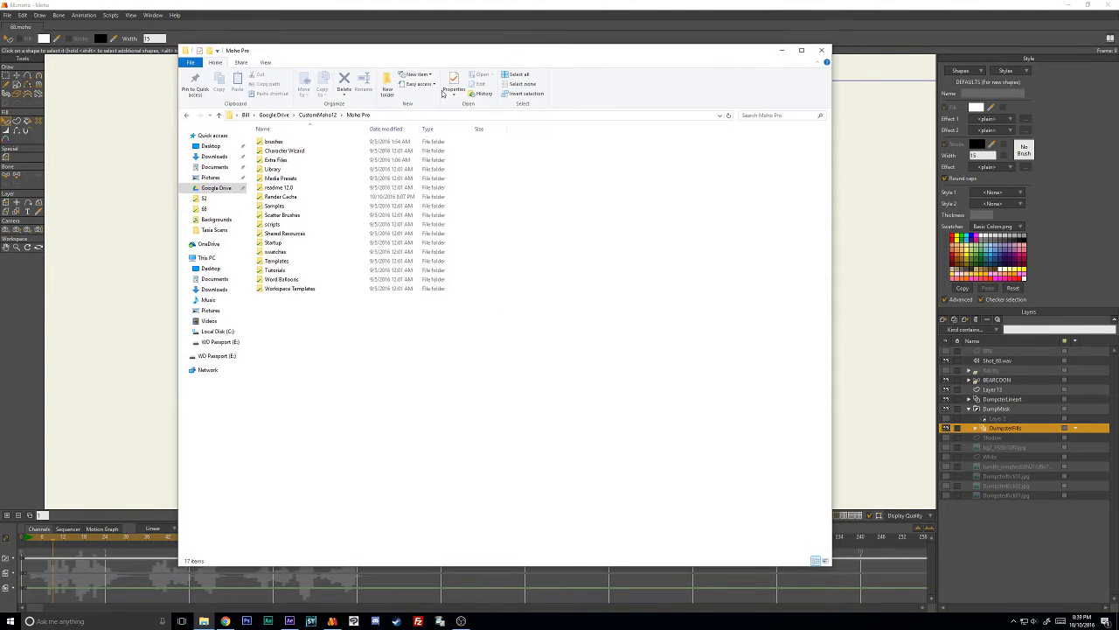
{"action": "double_click", "coordinate": [275, 142]}
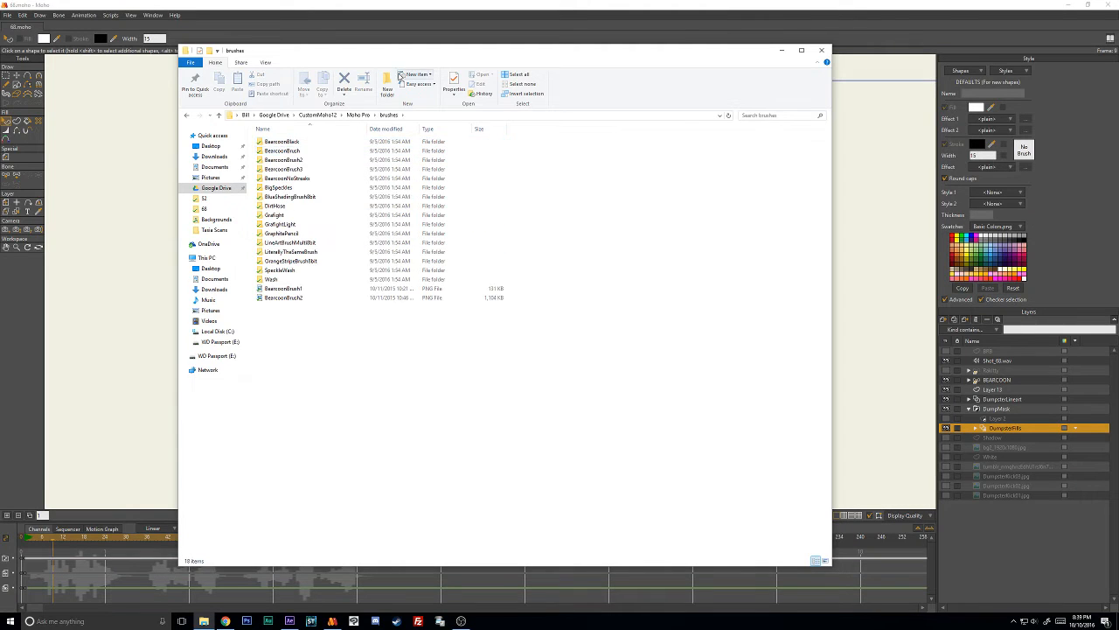
{"action": "mouse_move", "coordinate": [412, 53]}
{"action": "left_mouse_down"}
{"action": "mouse_move", "coordinate": [428, 58]}
{"action": "mouse_move", "coordinate": [439, 40]}
{"action": "mouse_move", "coordinate": [438, 255]}
{"action": "mouse_move", "coordinate": [395, 172]}
{"action": "left_mouse_up"}
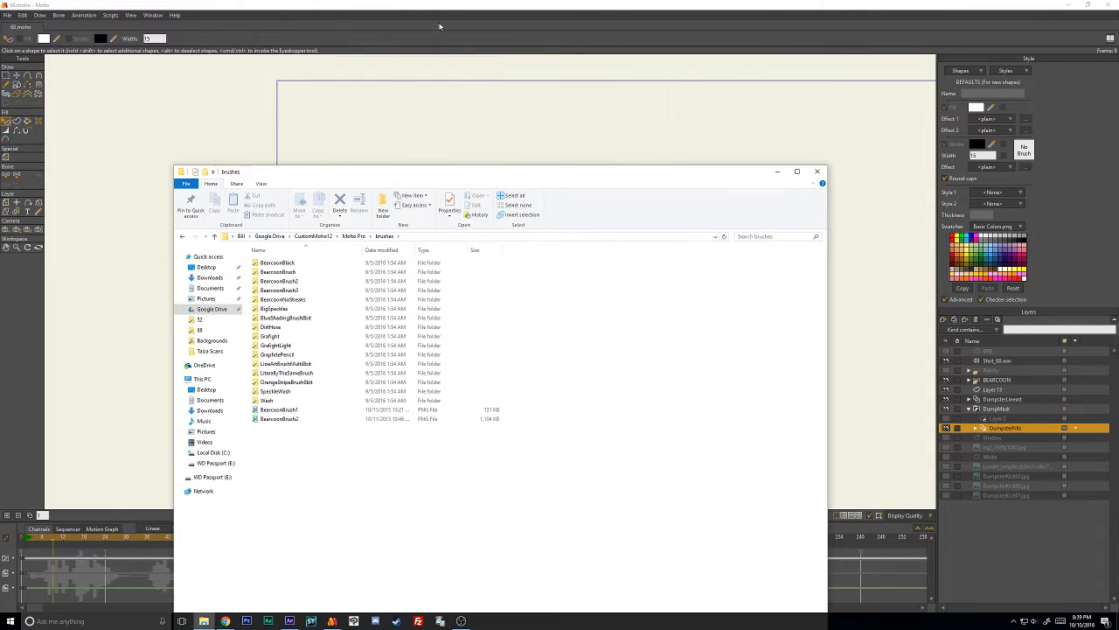
{"action": "left_click", "coordinate": [441, 7]}
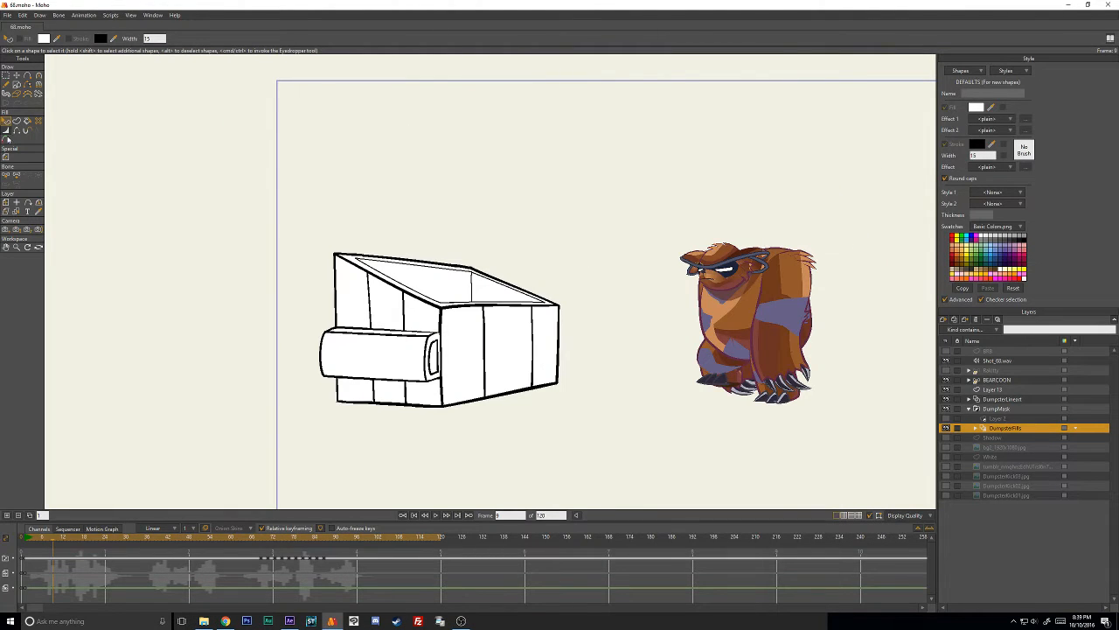
- Add a new vector layer above the BRB layer and draw a long freehand stroke across it above the dumpster
{"action": "left_click", "coordinate": [16, 86]}
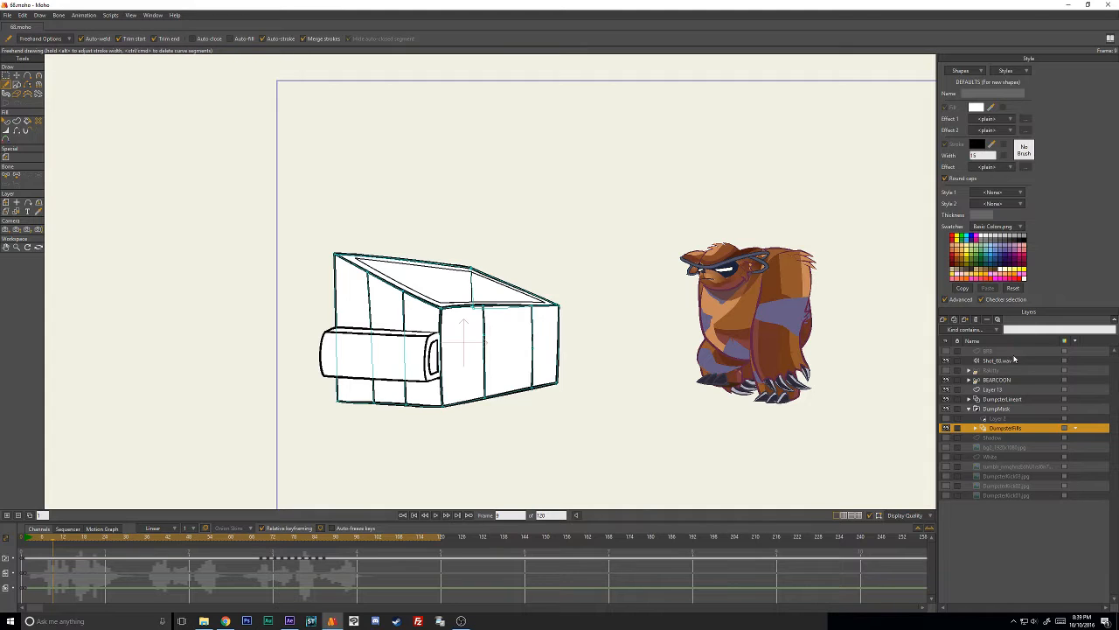
{"action": "left_click", "coordinate": [991, 352]}
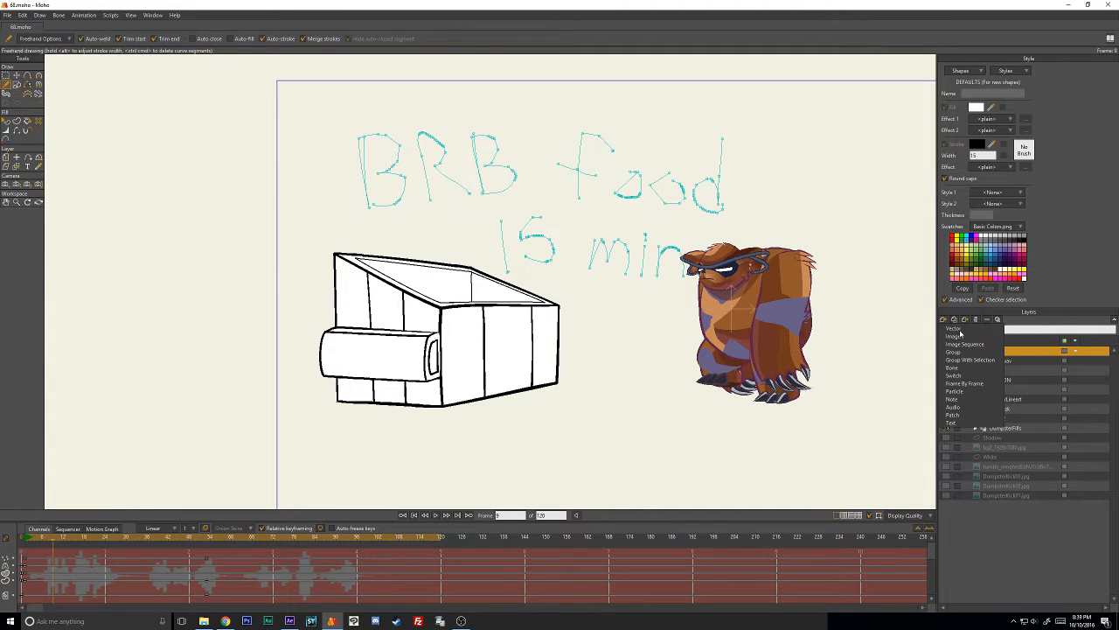
{"action": "key", "text": "ctrl+alt+shift+v"}
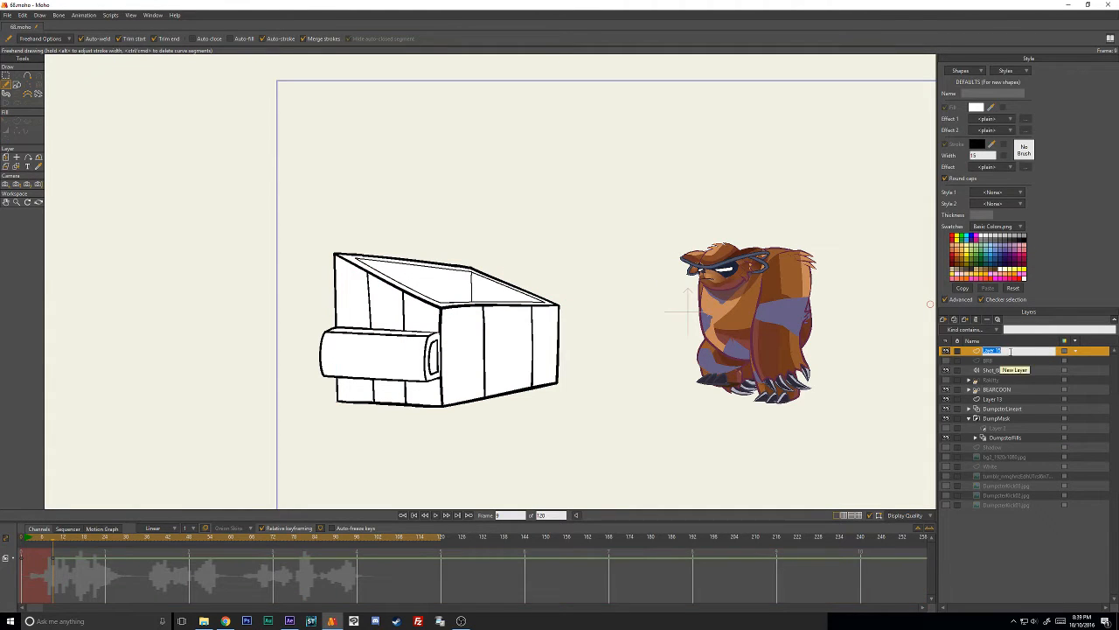
{"action": "key", "text": "Return"}
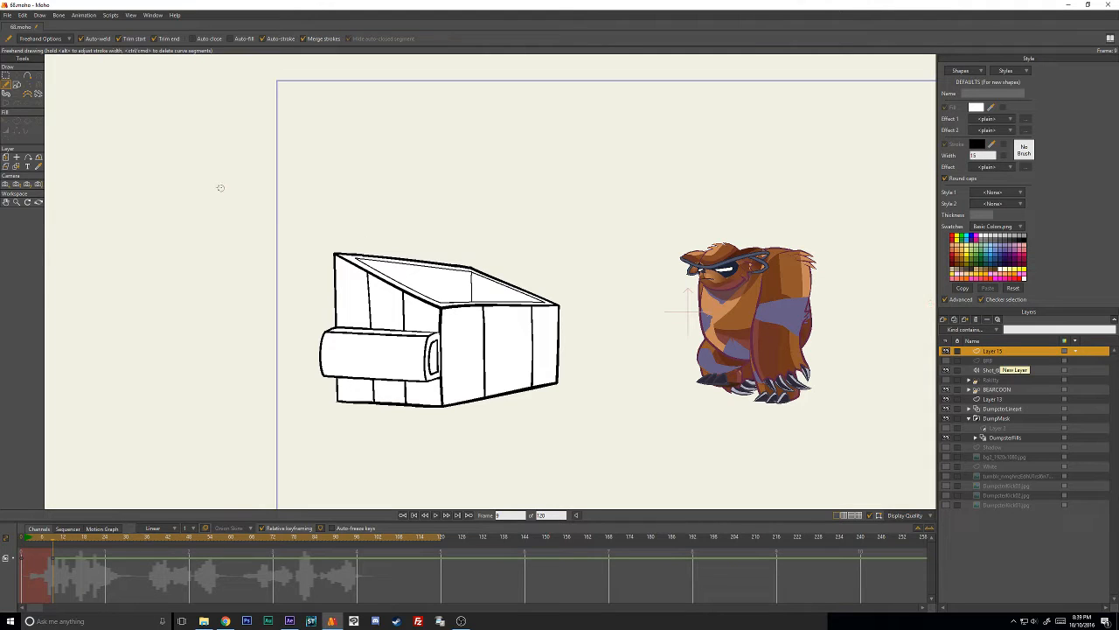
{"action": "left_click_drag", "start_coordinate": [188, 195], "coordinate": [595, 152]}
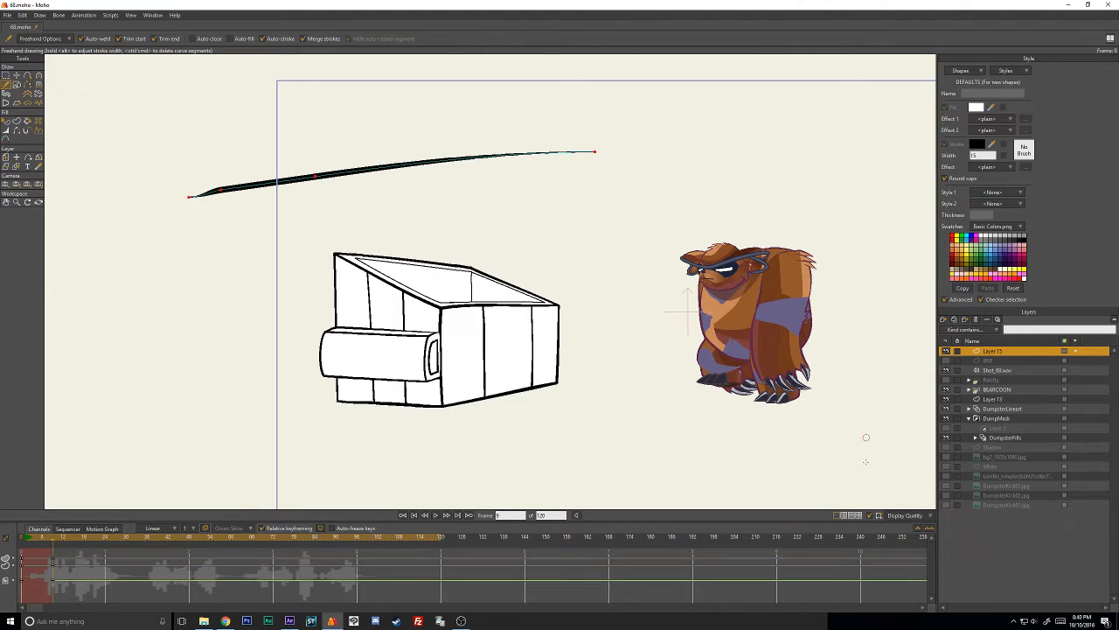
- Enable brushes in the display quality details so textured strokes render in the canvas
{"action": "left_click", "coordinate": [912, 520]}
{"action": "left_click", "coordinate": [938, 558]}
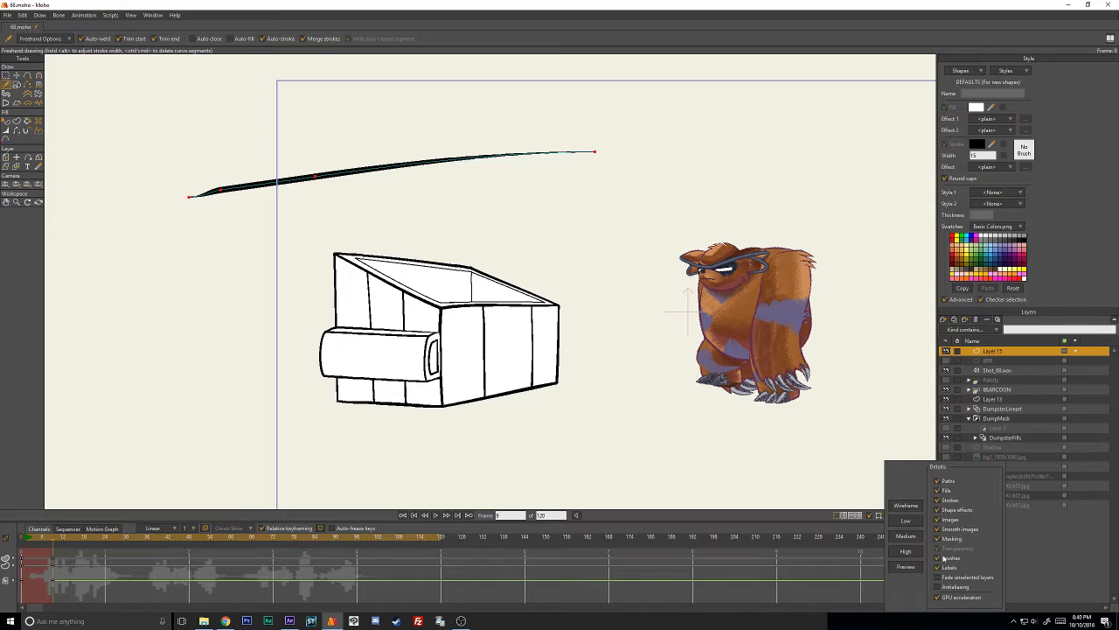
{"action": "left_click", "coordinate": [997, 357]}
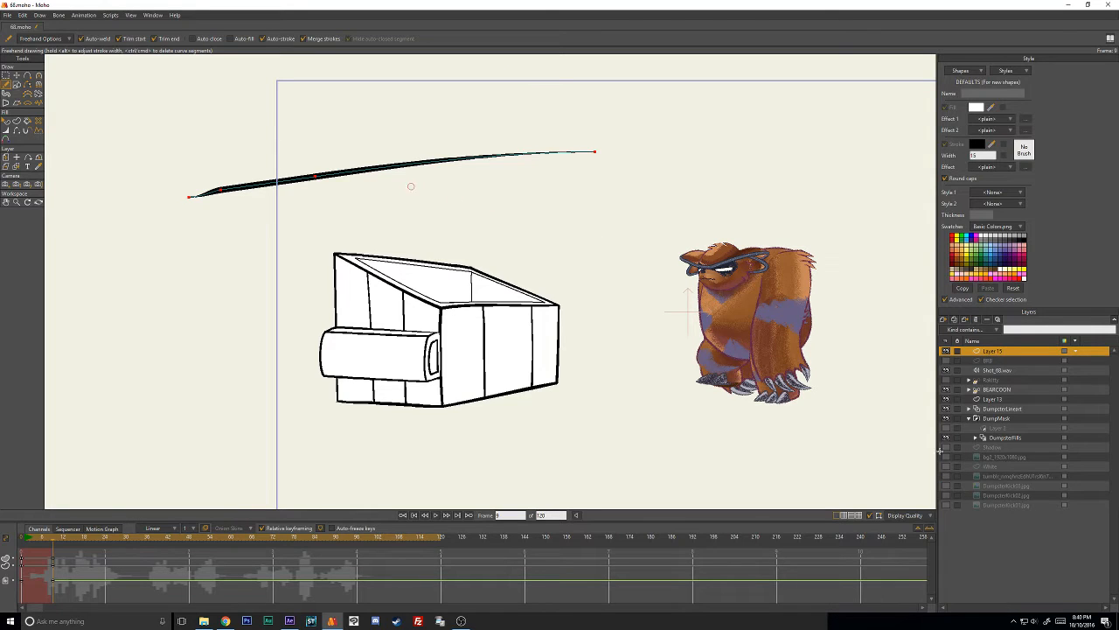
- Reselect Layer 15 and widen its freehand stroke into a thick line of even width
{"action": "right_click", "coordinate": [398, 166], "text": "alt"}
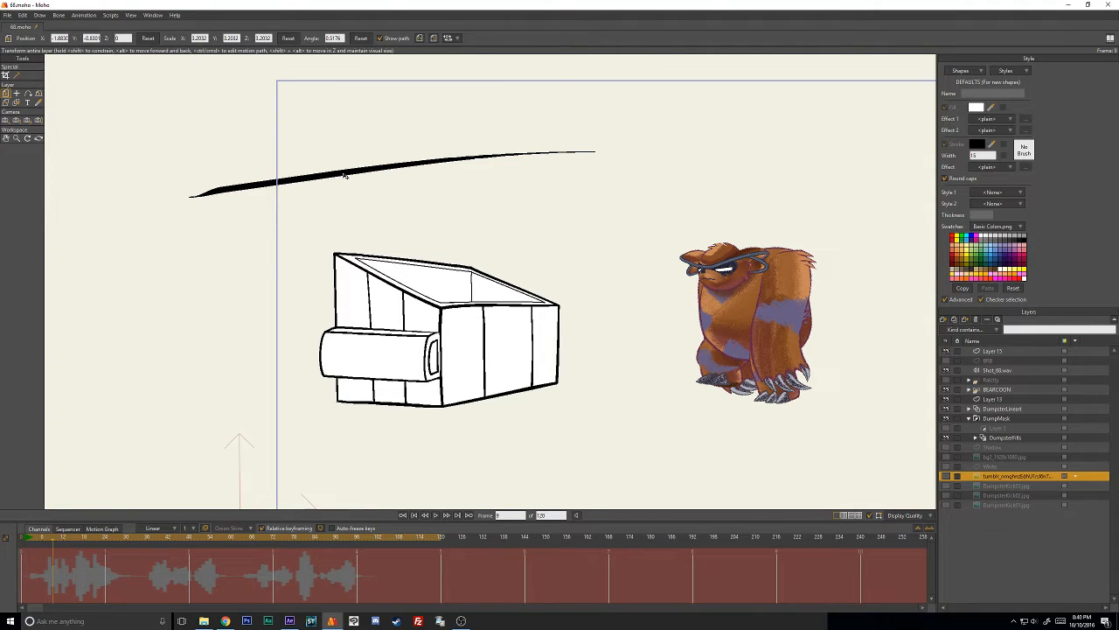
{"action": "left_click", "coordinate": [991, 352]}
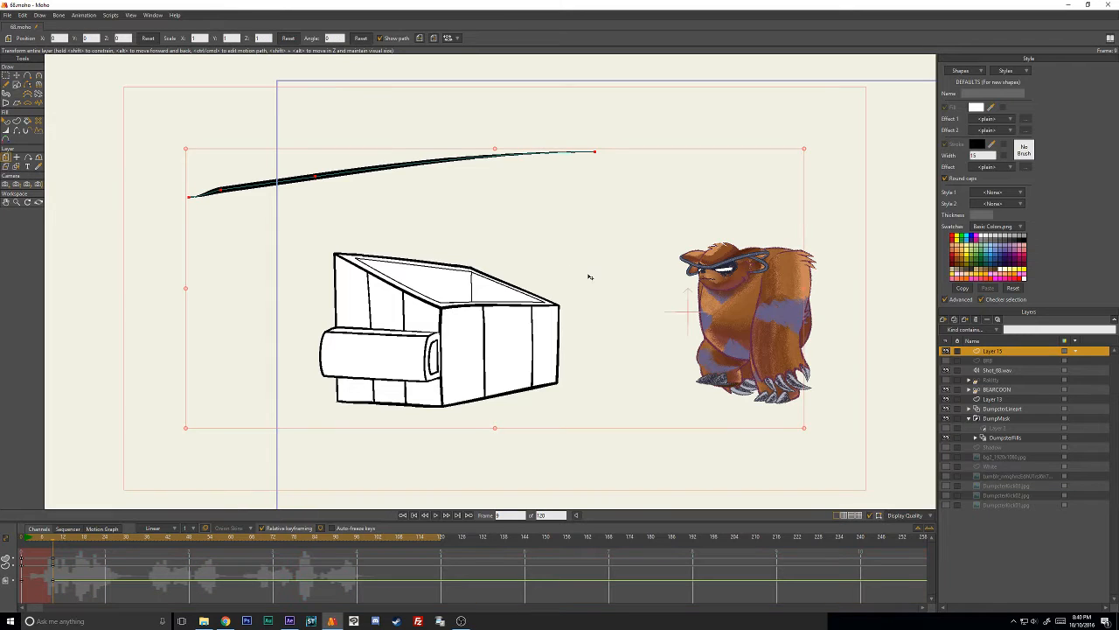
{"action": "left_click", "coordinate": [18, 76]}
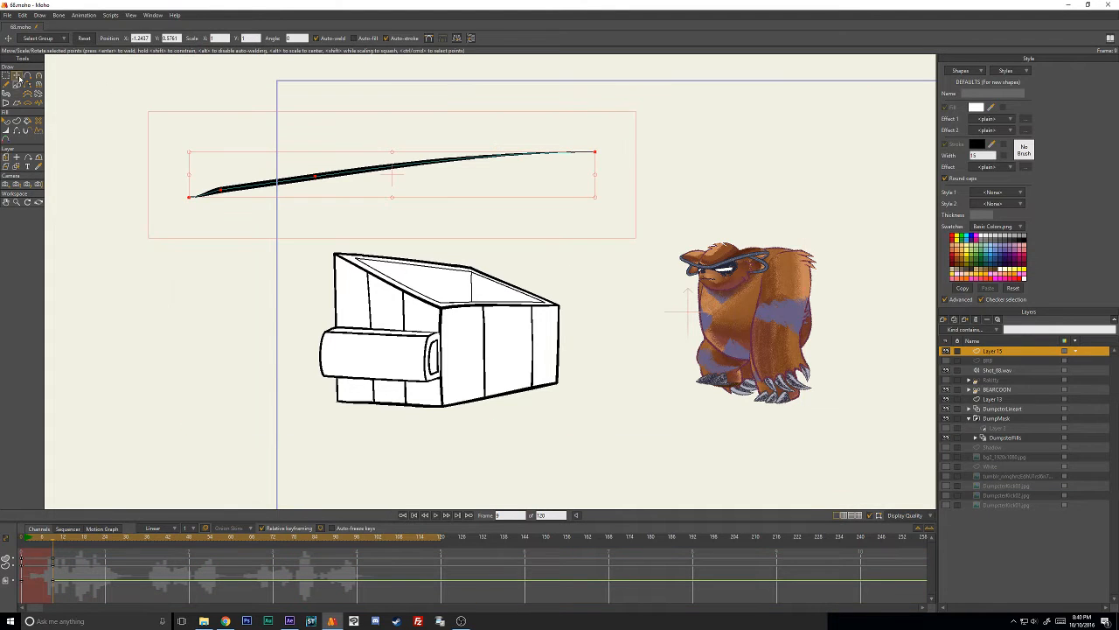
{"action": "key", "text": "w"}
{"action": "left_click_drag", "start_coordinate": [353, 178], "coordinate": [356, 175]}
{"action": "key", "text": "t"}
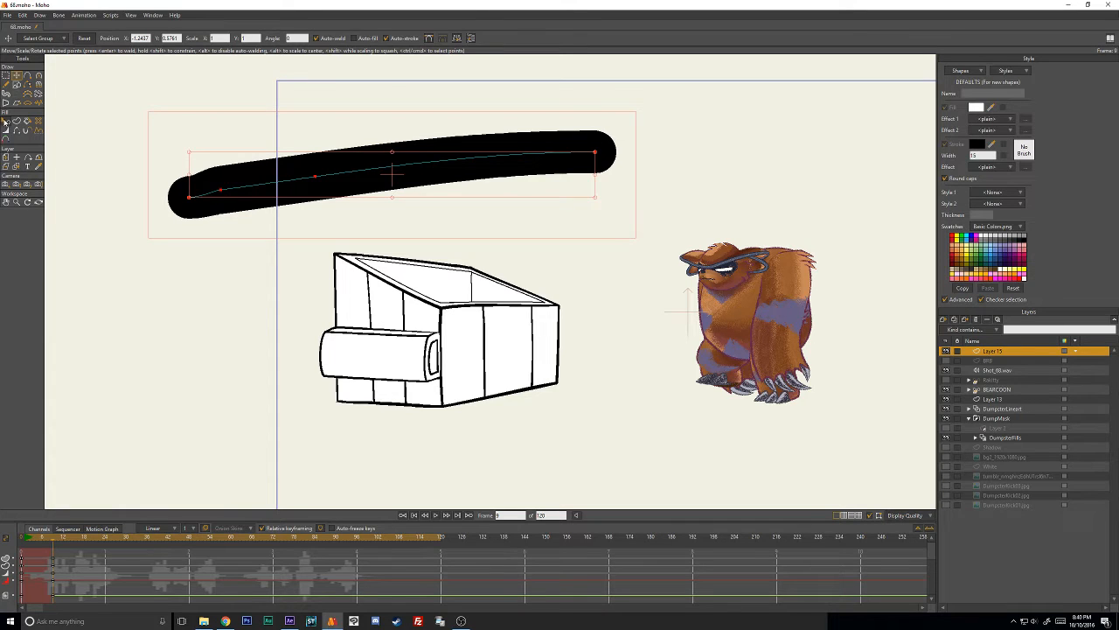
- Reposition the thick stroke's points individually, extending both ends outward and moving its two inner points to smooth the curve
{"action": "left_click", "coordinate": [6, 122]}
{"action": "key", "text": "t"}
{"action": "left_click", "coordinate": [711, 153]}
{"action": "left_click_drag", "start_coordinate": [595, 152], "coordinate": [669, 142]}
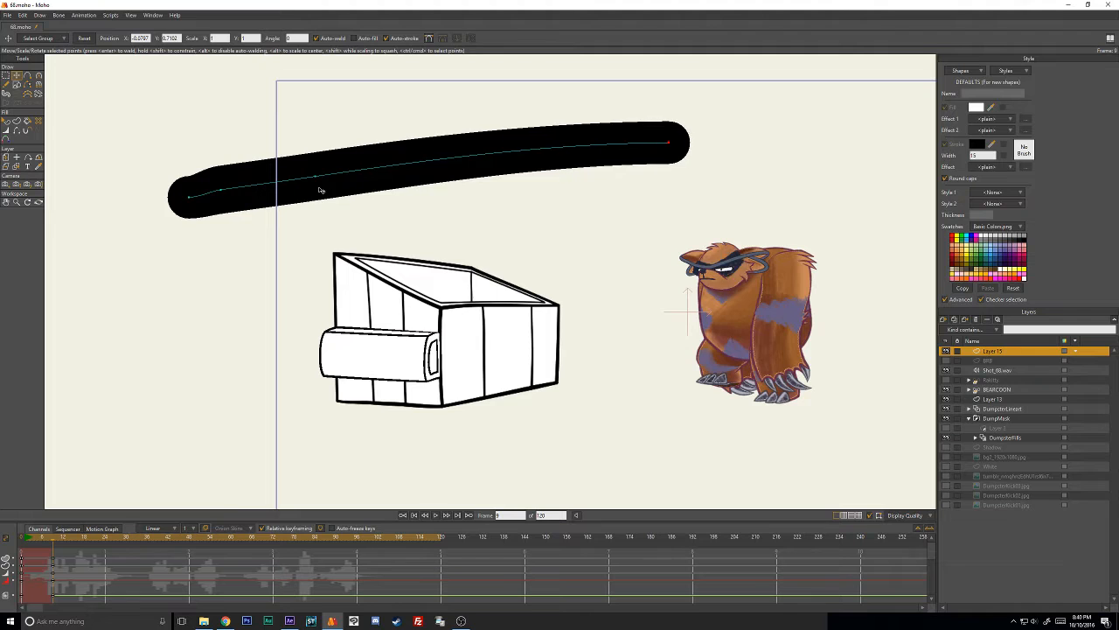
{"action": "left_click_drag", "start_coordinate": [316, 176], "coordinate": [367, 163]}
{"action": "mouse_move", "coordinate": [221, 190]}
{"action": "left_mouse_down"}
{"action": "mouse_move", "coordinate": [273, 184]}
{"action": "mouse_move", "coordinate": [258, 184]}
{"action": "left_mouse_up"}
{"action": "left_click_drag", "start_coordinate": [177, 207], "coordinate": [151, 221]}
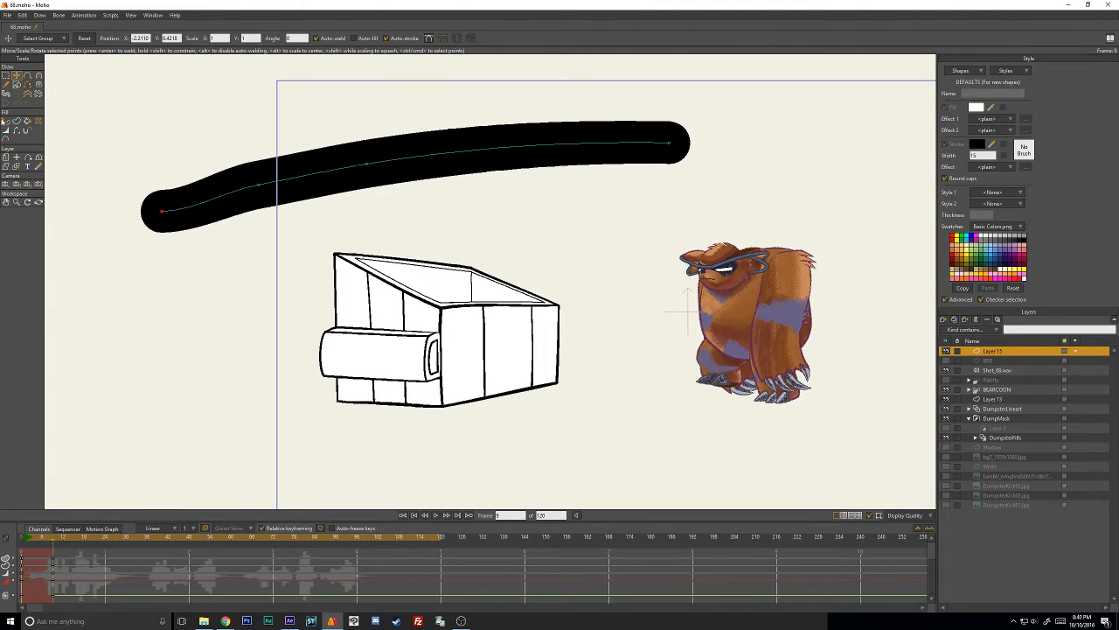
- Select the thick stroke on Layer 15, browse the available brushes and apply the ragged ink-blot brush in the first row
{"action": "left_click", "coordinate": [7, 124]}
{"action": "left_click", "coordinate": [413, 146]}
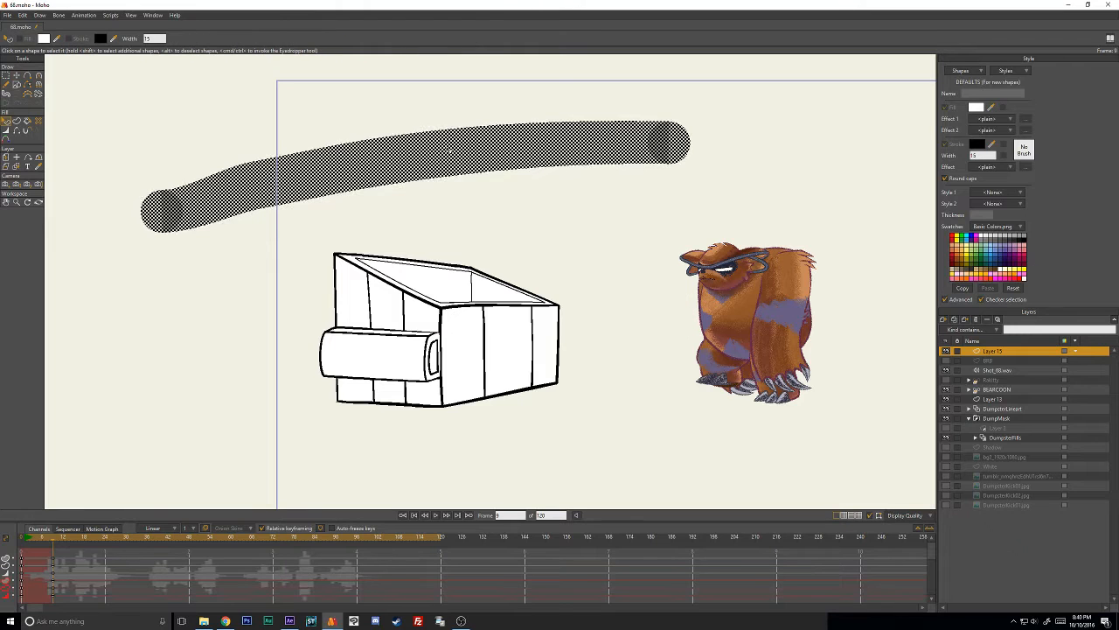
{"action": "left_click", "coordinate": [1024, 152]}
{"action": "left_click_drag", "start_coordinate": [604, 196], "coordinate": [702, 196]}
{"action": "mouse_move", "coordinate": [758, 230]}
{"action": "left_mouse_down"}
{"action": "mouse_move", "coordinate": [762, 260]}
{"action": "mouse_move", "coordinate": [764, 216]}
{"action": "left_mouse_up"}
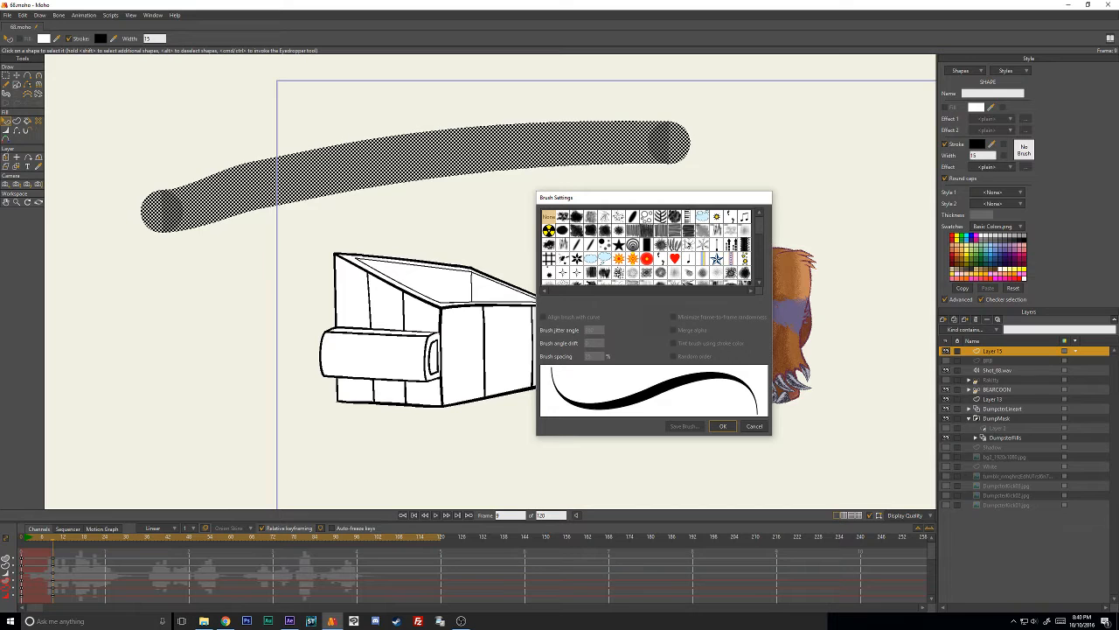
{"action": "left_click_drag", "start_coordinate": [633, 205], "coordinate": [676, 229]}
{"action": "left_click_drag", "start_coordinate": [802, 245], "coordinate": [806, 302]}
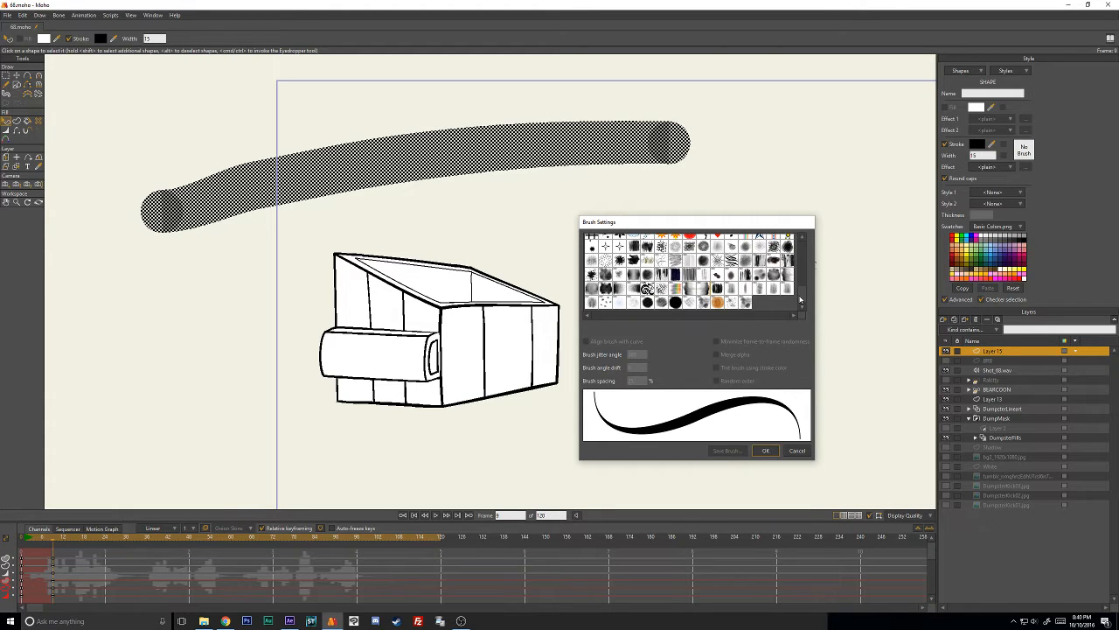
{"action": "left_click_drag", "start_coordinate": [800, 300], "coordinate": [804, 244]}
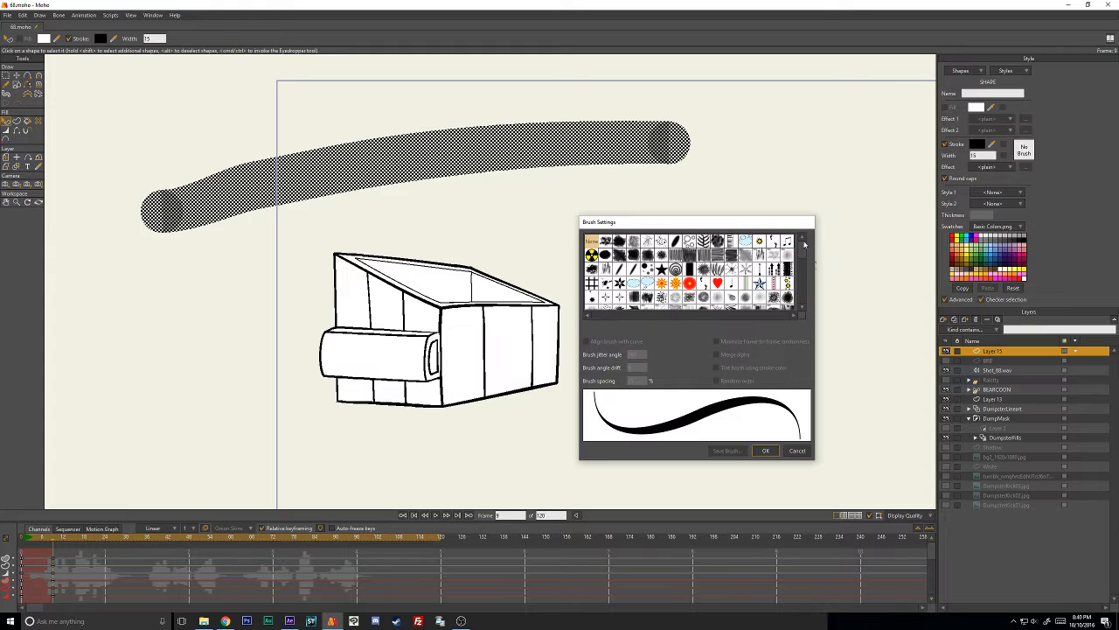
{"action": "left_click", "coordinate": [620, 242]}
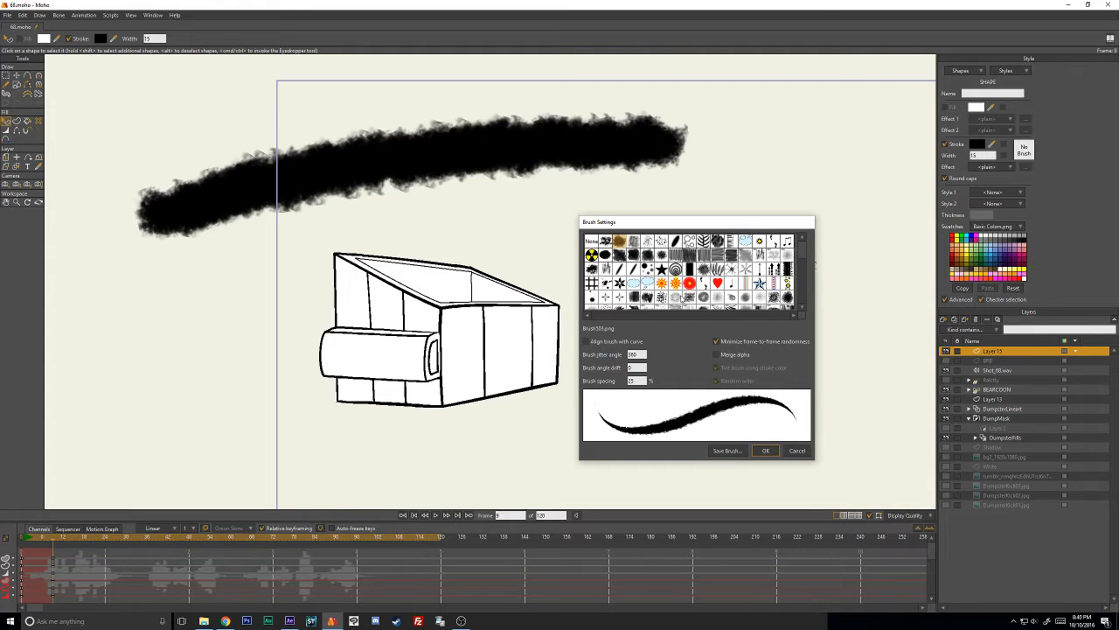
{"action": "left_click", "coordinate": [762, 453]}
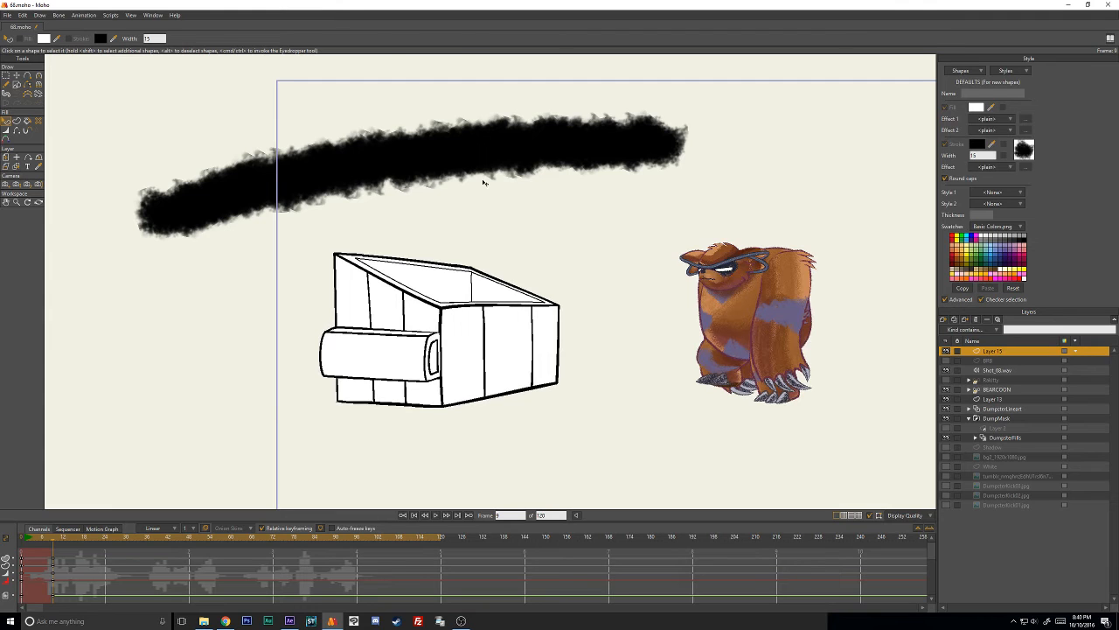
- Reshape the brushed stroke by extending its right end outward and raising its two inner points into a smoother arch
{"action": "key", "text": "t"}
{"action": "mouse_move", "coordinate": [669, 143]}
{"action": "left_mouse_down"}
{"action": "mouse_move", "coordinate": [645, 182]}
{"action": "mouse_move", "coordinate": [501, 192]}
{"action": "mouse_move", "coordinate": [822, 135]}
{"action": "mouse_move", "coordinate": [583, 156]}
{"action": "mouse_move", "coordinate": [748, 145]}
{"action": "left_mouse_up"}
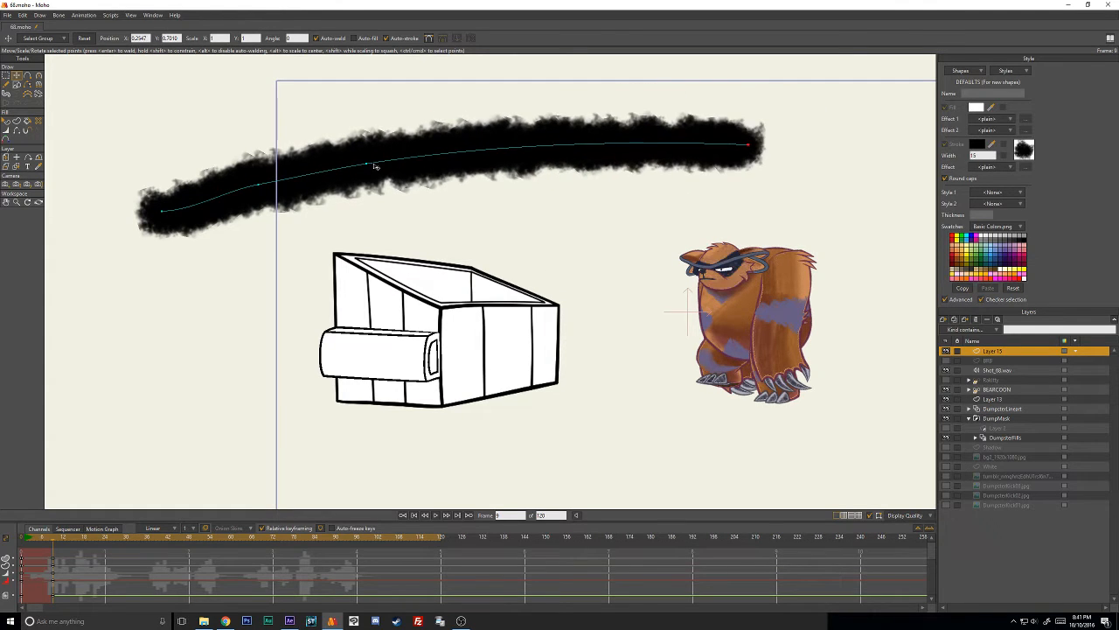
{"action": "mouse_move", "coordinate": [369, 165]}
{"action": "left_mouse_down"}
{"action": "mouse_move", "coordinate": [505, 154]}
{"action": "mouse_move", "coordinate": [466, 146]}
{"action": "mouse_move", "coordinate": [530, 131]}
{"action": "mouse_move", "coordinate": [516, 125]}
{"action": "left_mouse_up"}
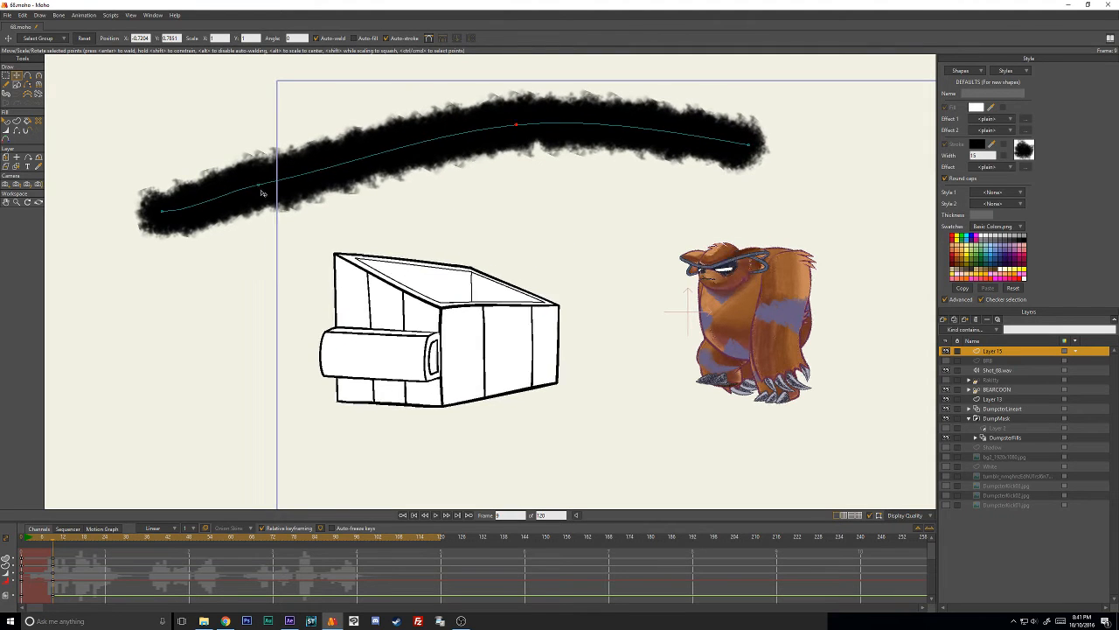
{"action": "mouse_move", "coordinate": [261, 188]}
{"action": "left_mouse_down"}
{"action": "mouse_move", "coordinate": [329, 187]}
{"action": "mouse_move", "coordinate": [277, 133]}
{"action": "mouse_move", "coordinate": [278, 269]}
{"action": "mouse_move", "coordinate": [282, 125]}
{"action": "mouse_move", "coordinate": [276, 278]}
{"action": "mouse_move", "coordinate": [279, 146]}
{"action": "left_mouse_up"}
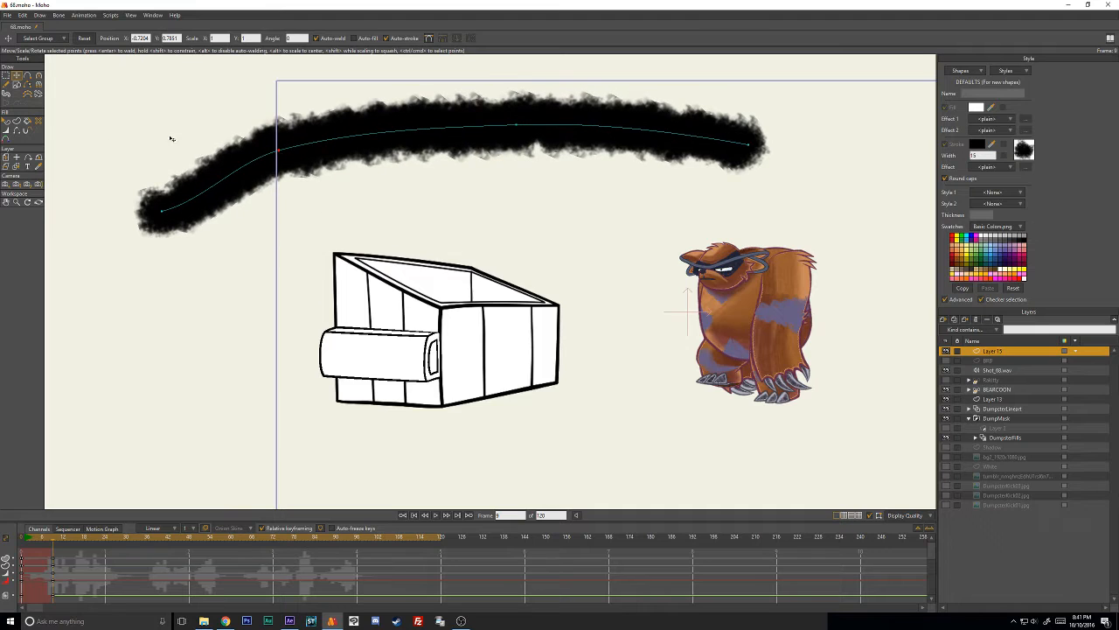
- Reselect the brushed stroke and change its stroke color to a light coral red
{"action": "left_click", "coordinate": [7, 122]}
{"action": "left_click", "coordinate": [553, 142]}
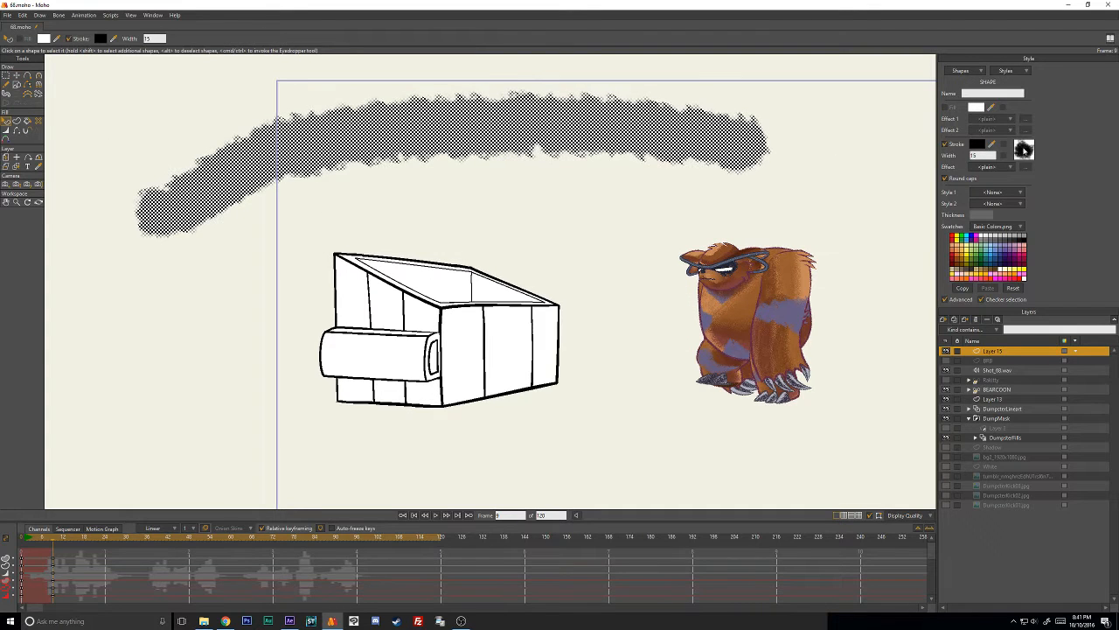
{"action": "left_click", "coordinate": [976, 144]}
{"action": "left_click", "coordinate": [677, 206]}
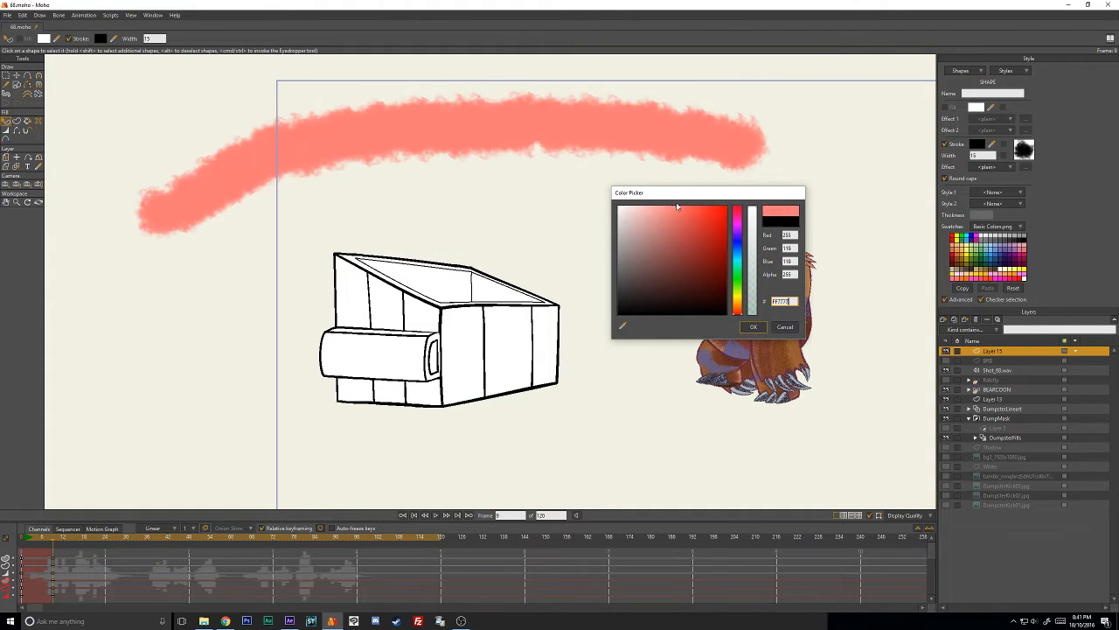
{"action": "left_click", "coordinate": [753, 326]}
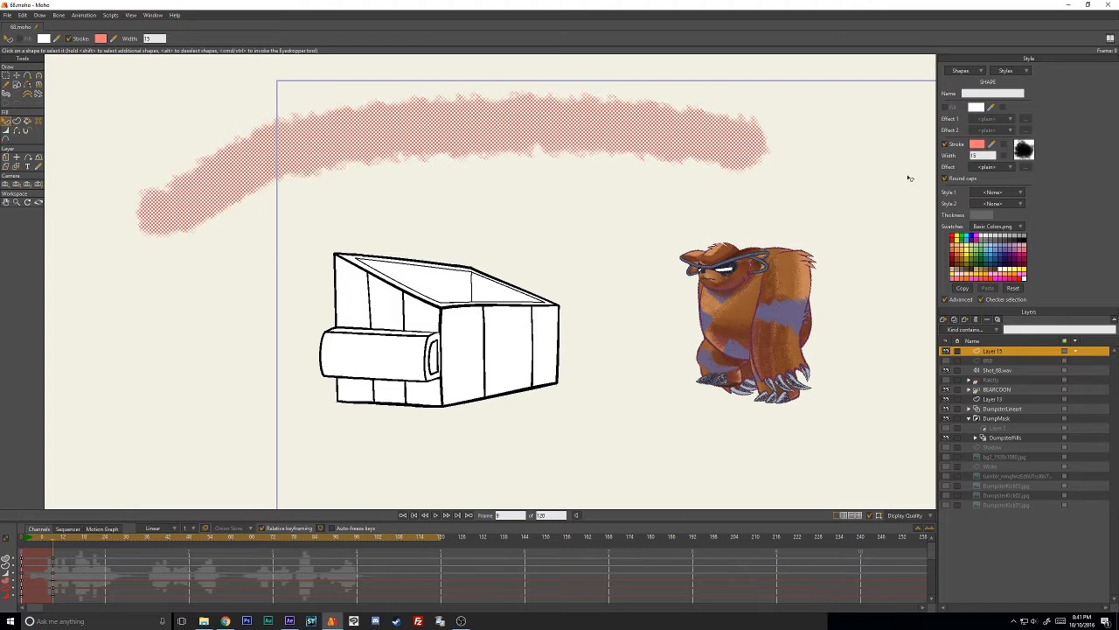
- Reselect the arched stroke, look through the whole brush library and choose the Wash brush at its end
{"action": "left_click", "coordinate": [886, 161]}
{"action": "left_click", "coordinate": [594, 138]}
{"action": "left_click", "coordinate": [1024, 151]}
{"action": "left_click_drag", "start_coordinate": [807, 254], "coordinate": [799, 304]}
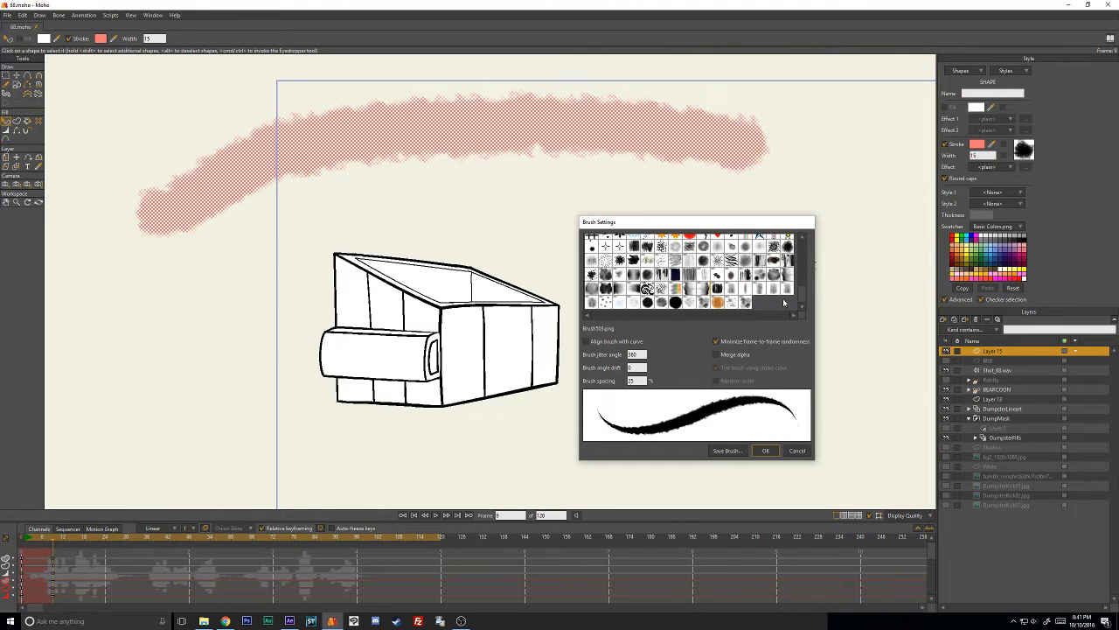
{"action": "left_click_drag", "start_coordinate": [802, 295], "coordinate": [802, 251]}
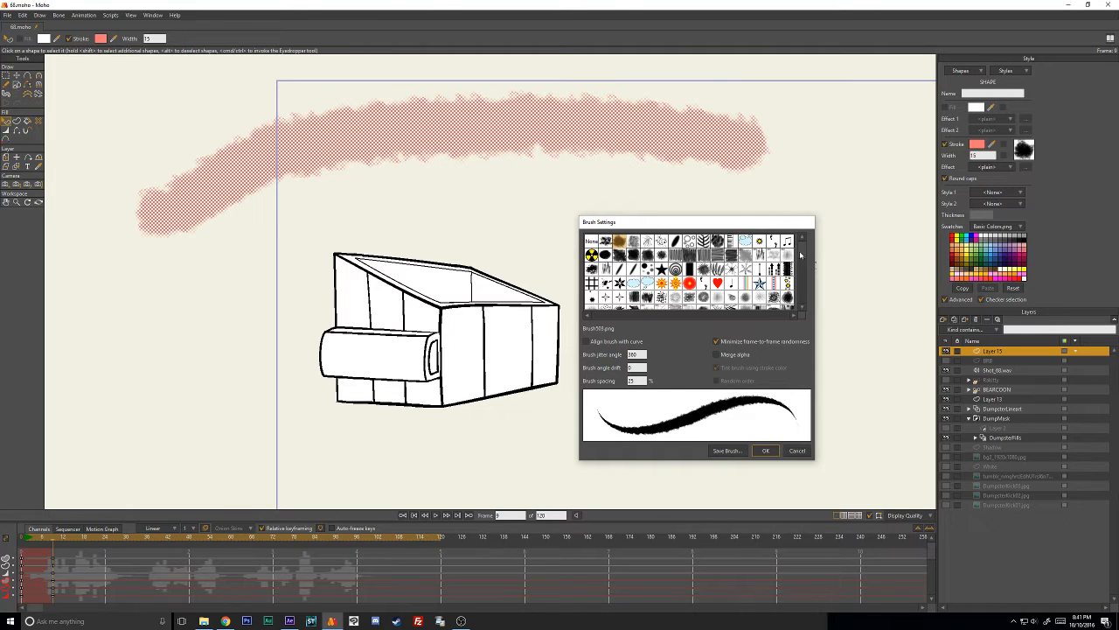
{"action": "left_click_drag", "start_coordinate": [801, 254], "coordinate": [802, 307]}
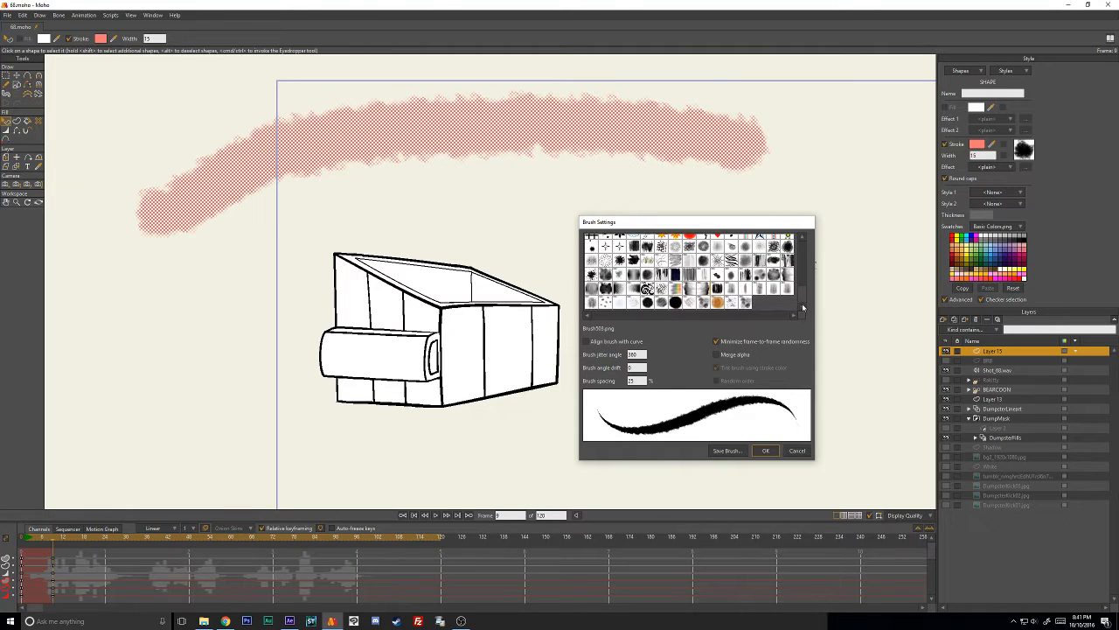
{"action": "left_click", "coordinate": [746, 303]}
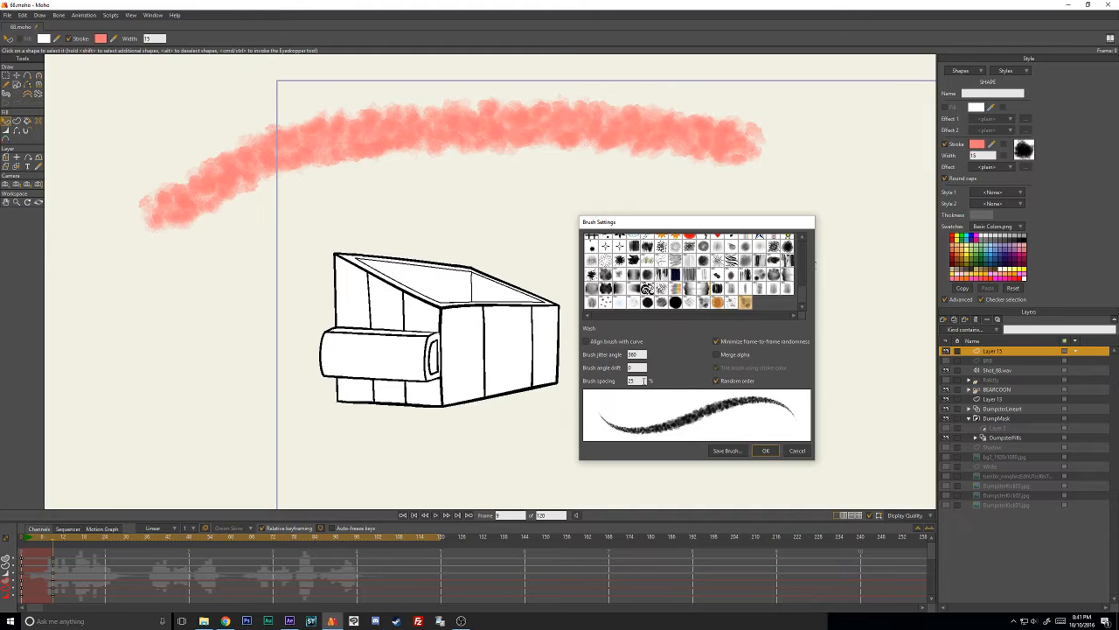
- Try the Wash brush with its spacing at 75, 100 and finally 125 percent, and accept the brush settings
{"action": "double_click", "coordinate": [643, 381]}
{"action": "type", "text": "75"}
{"action": "left_click_drag", "start_coordinate": [642, 382], "coordinate": [550, 368]}
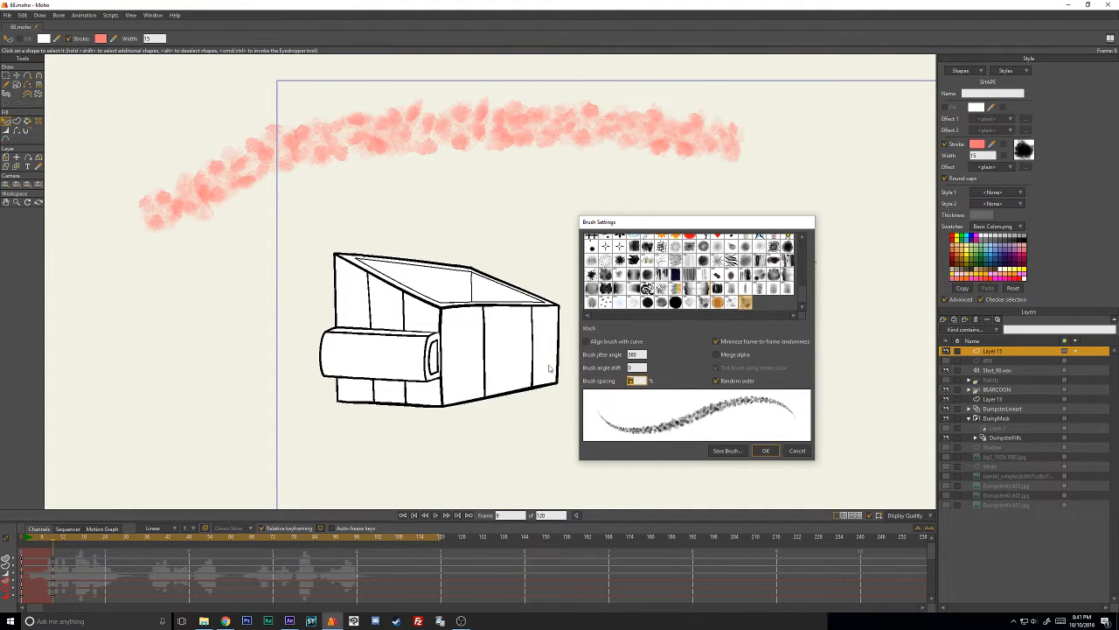
{"action": "type", "text": "100"}
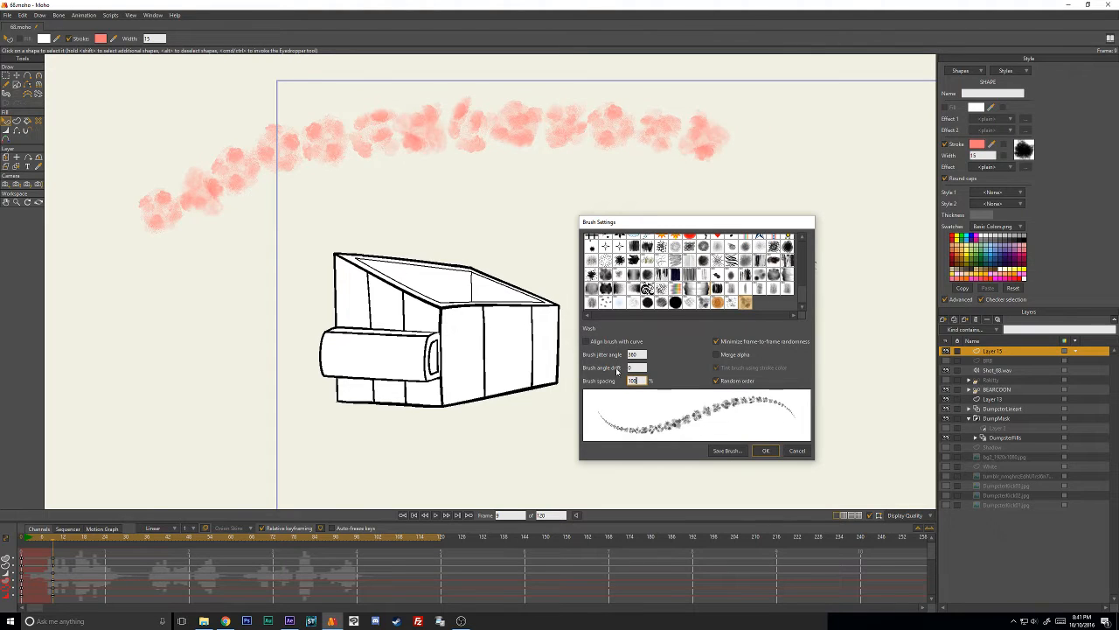
{"action": "left_click_drag", "start_coordinate": [639, 380], "coordinate": [596, 373]}
{"action": "type", "text": "125"}
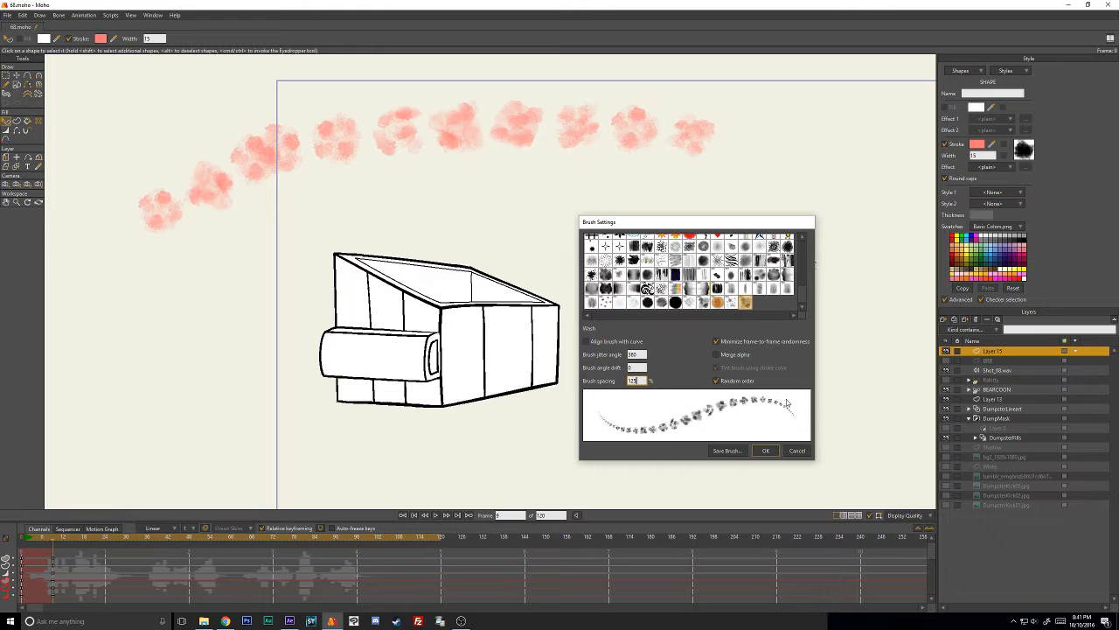
{"action": "left_click", "coordinate": [765, 451]}
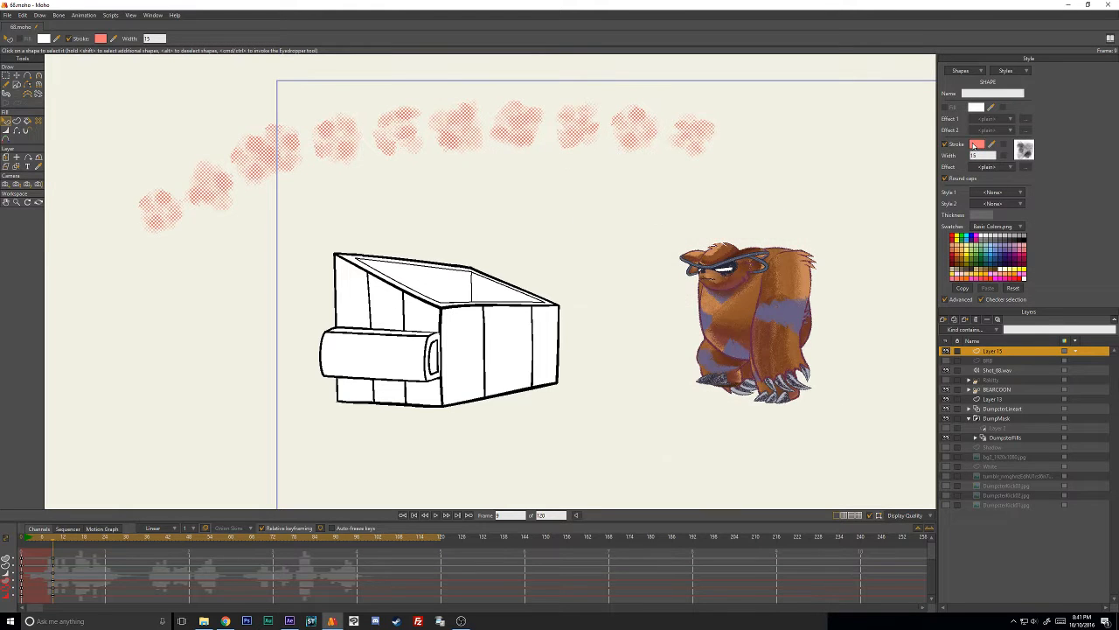
- Set the stroke color of the Wash-brushed line to black (000000) and deselect the shape
{"action": "left_click", "coordinate": [977, 144]}
{"action": "left_click_drag", "start_coordinate": [747, 262], "coordinate": [749, 315]}
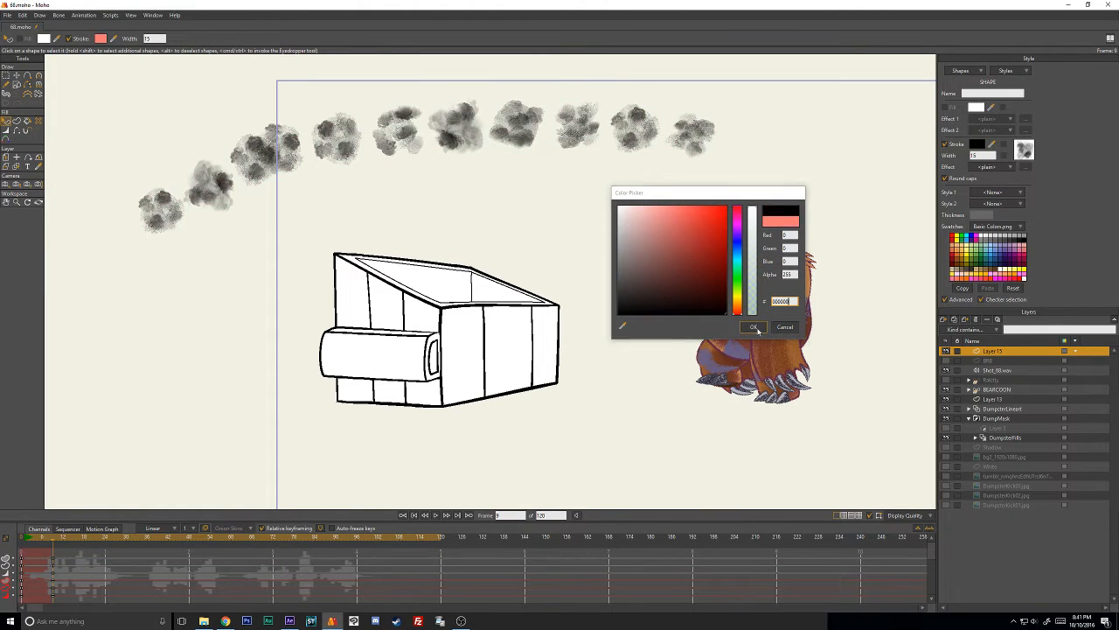
{"action": "left_click", "coordinate": [753, 327]}
{"action": "left_click", "coordinate": [402, 193]}
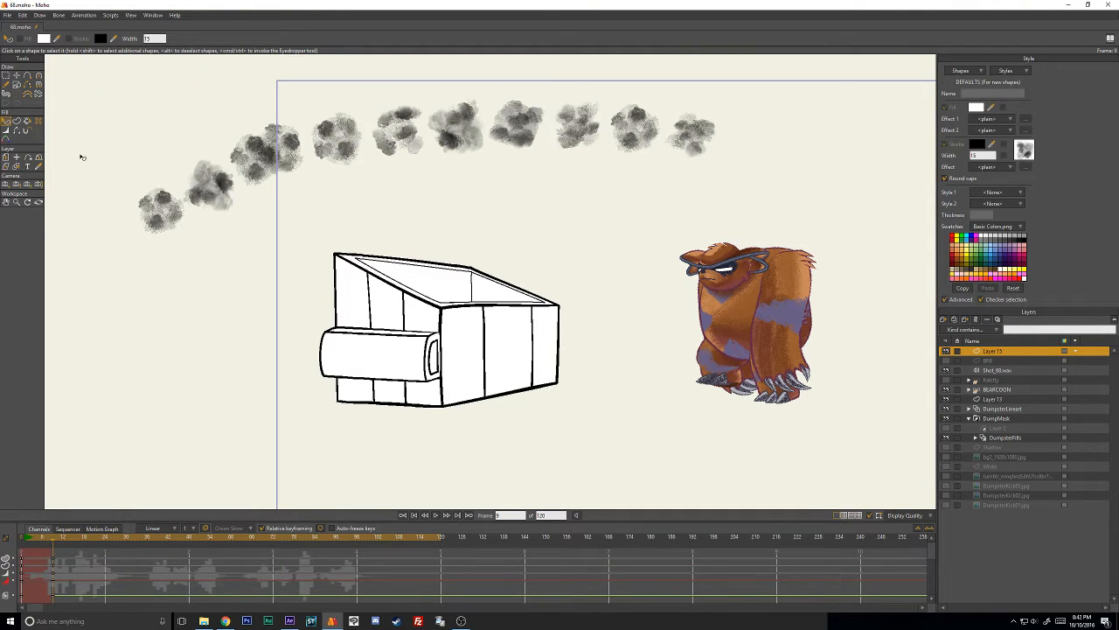
- Set the stroke's brush jitter angle to 0 and turn off random order, accepting the brush settings
{"action": "left_click", "coordinate": [529, 140]}
{"action": "left_click", "coordinate": [1024, 150]}
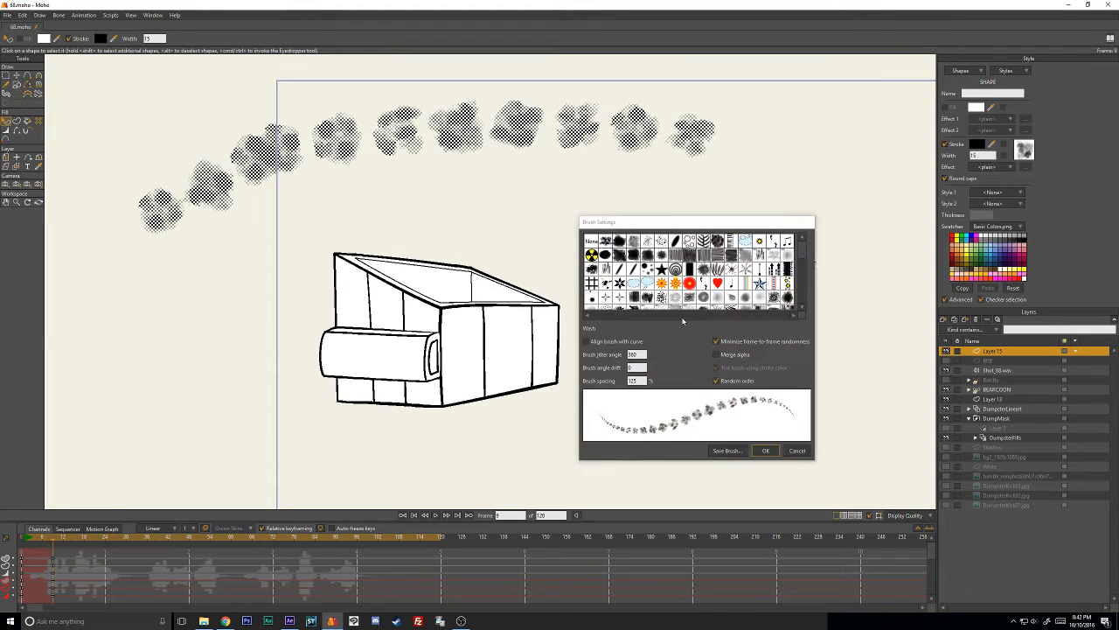
{"action": "type", "text": "0"}
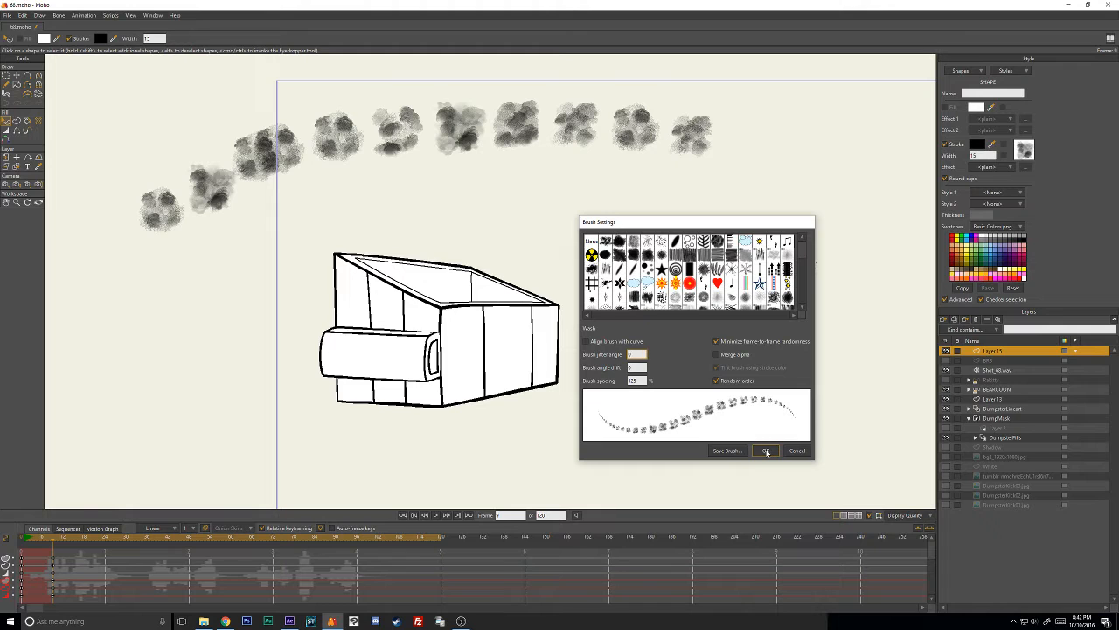
{"action": "left_click", "coordinate": [746, 382]}
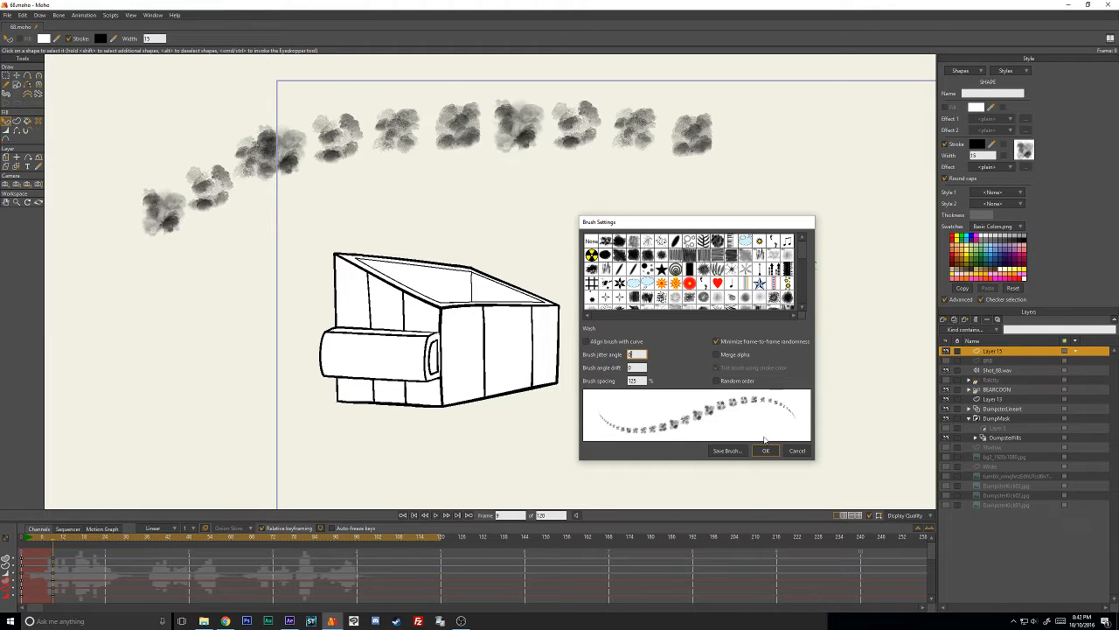
{"action": "left_click", "coordinate": [765, 450]}
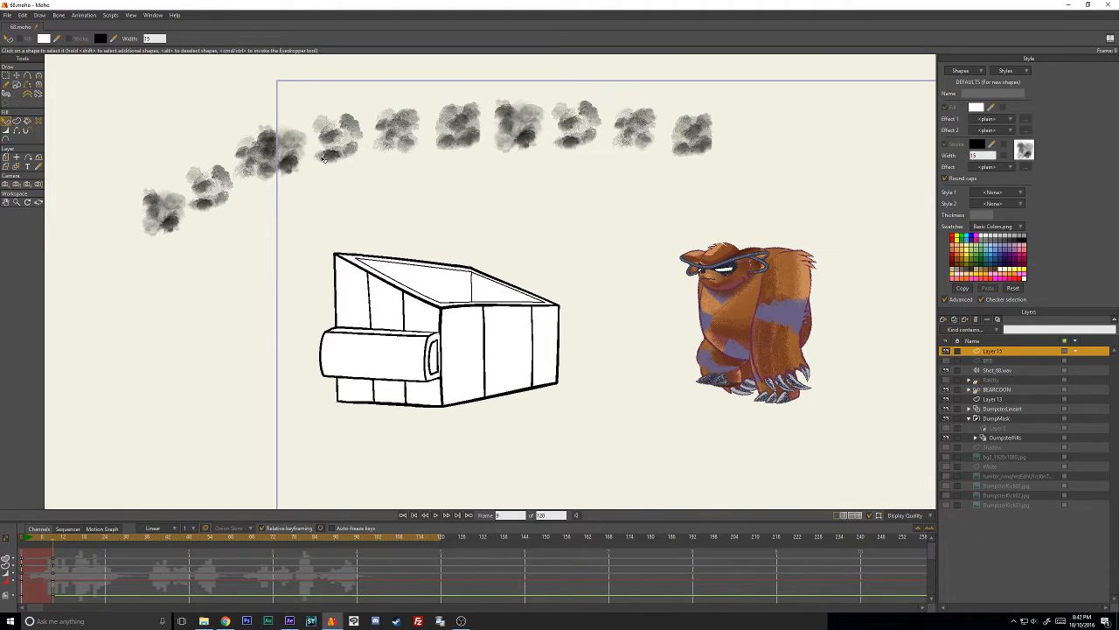
- Select the stroke again and turn on random order for its Wash brush
{"action": "left_click", "coordinate": [695, 133]}
{"action": "left_click", "coordinate": [1024, 151]}
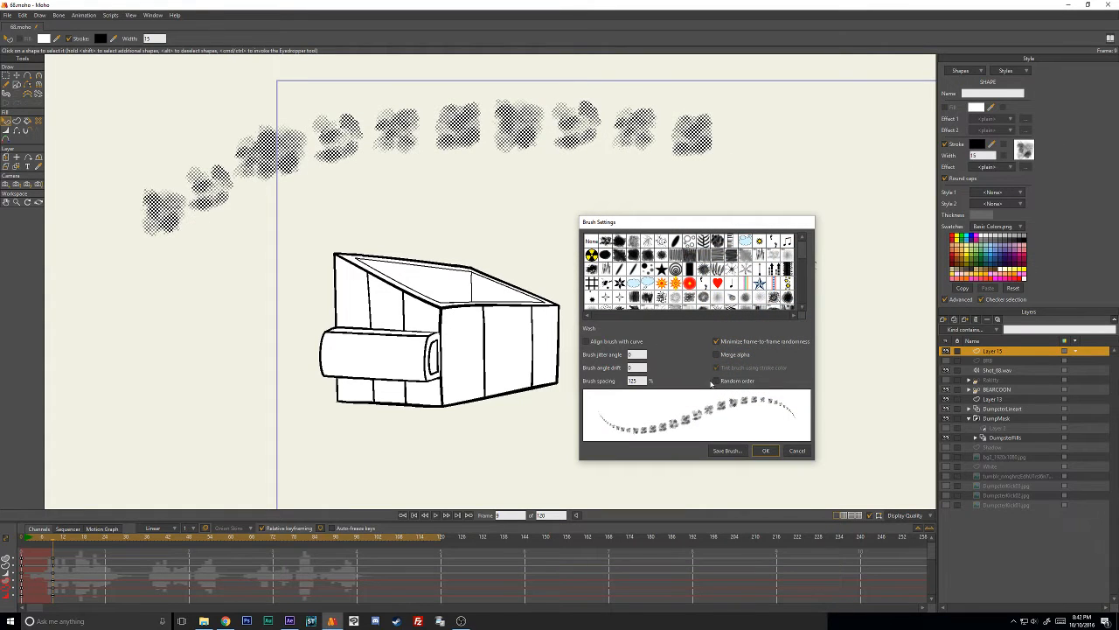
{"action": "key", "text": "Tab"}
{"action": "left_click", "coordinate": [637, 353]}
{"action": "left_click", "coordinate": [717, 381]}
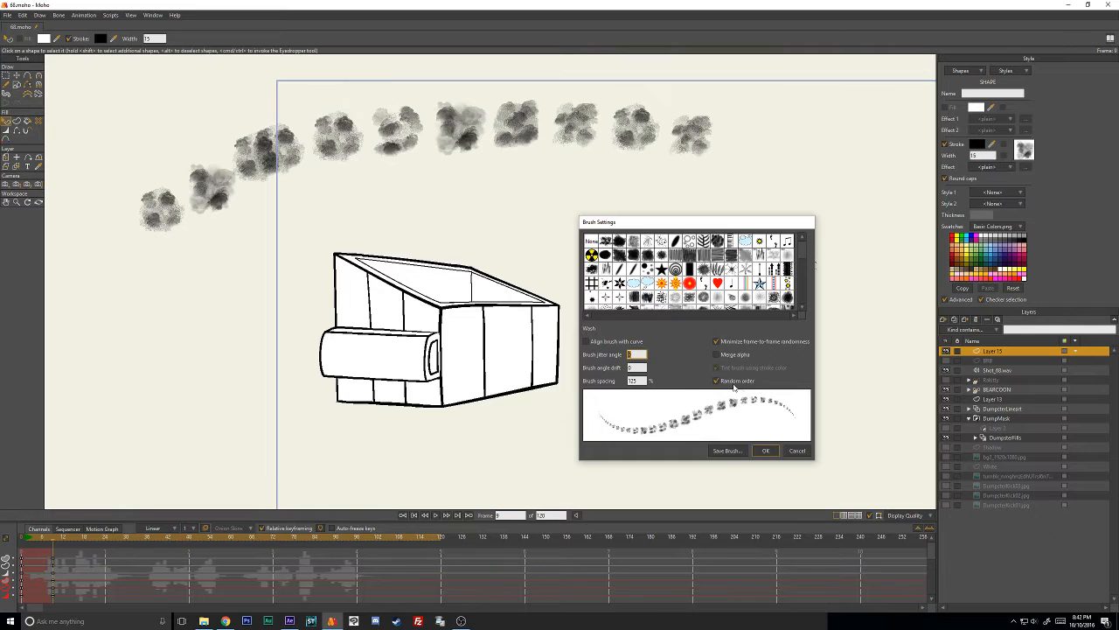
- Set the Wash brush spacing to 25 percent and its jitter angle to 360, and accept the settings
{"action": "key", "text": "Tab"}
{"action": "key", "text": "Tab"}
{"action": "type", "text": "15"}
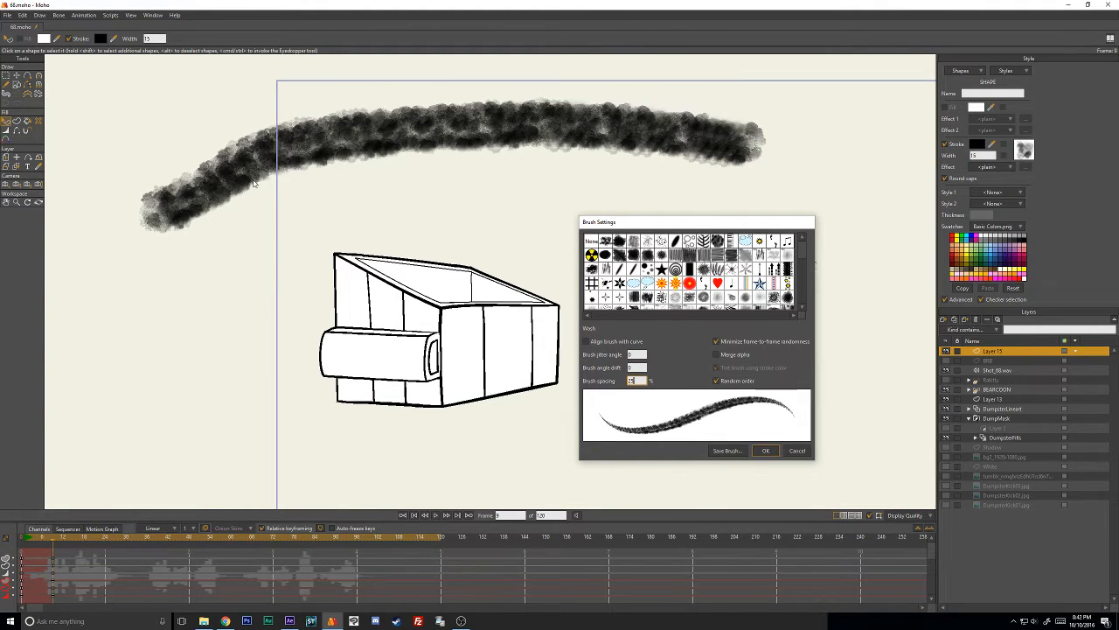
{"action": "type", "text": "25"}
{"action": "left_click", "coordinate": [637, 353]}
{"action": "type", "text": "360"}
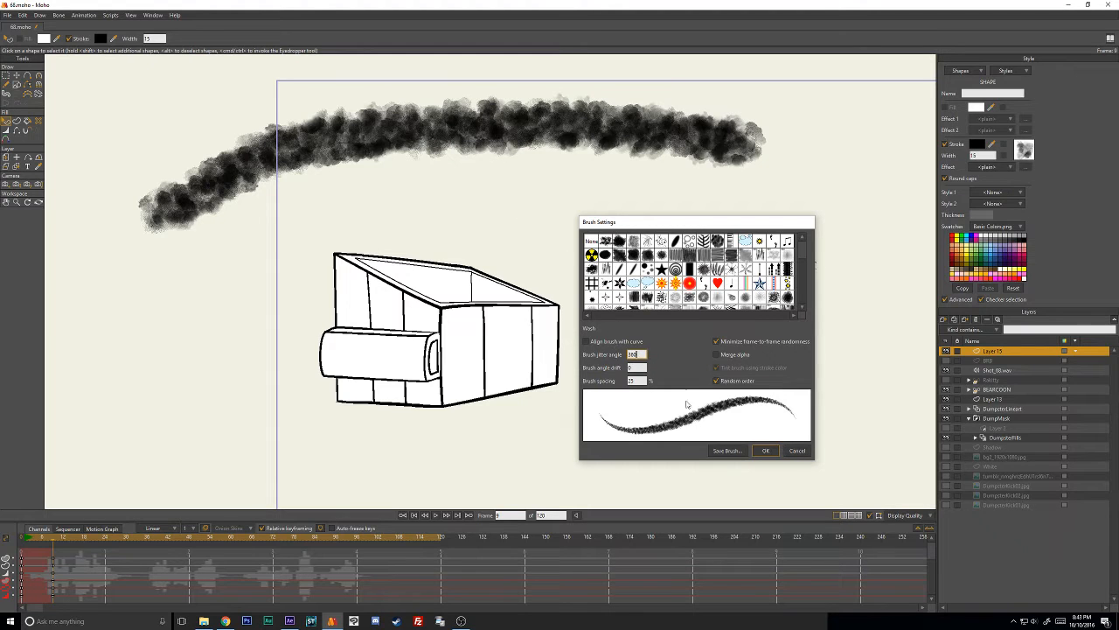
{"action": "left_click", "coordinate": [762, 450]}
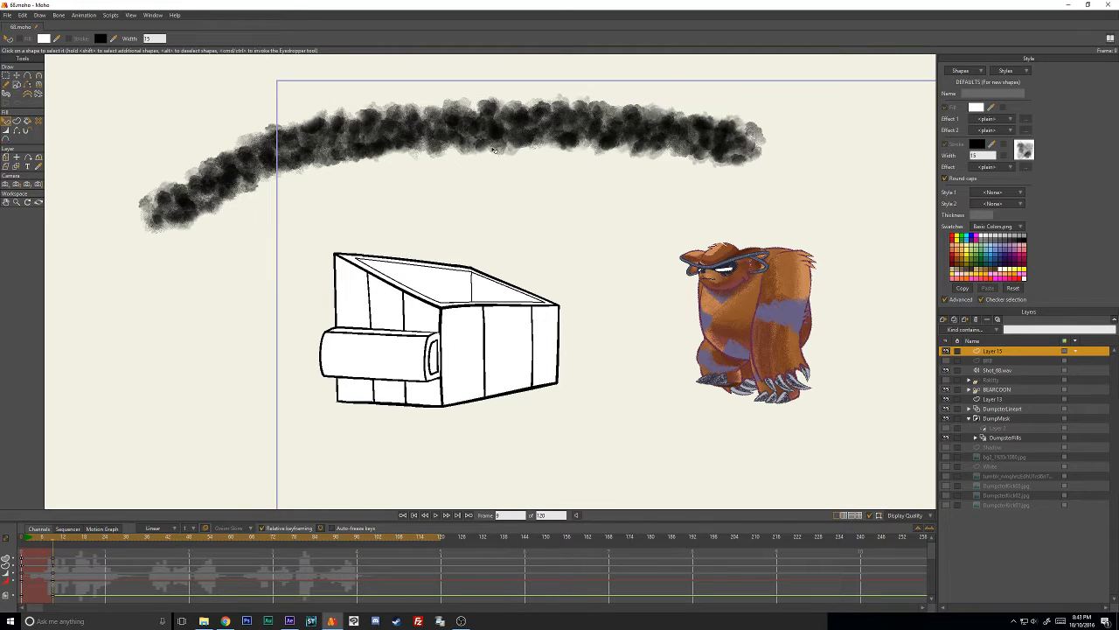
- Examine the frame-to-frame randomness option in the stroke's Wash brush settings and cancel out of the settings each time
{"action": "left_click", "coordinate": [18, 77]}
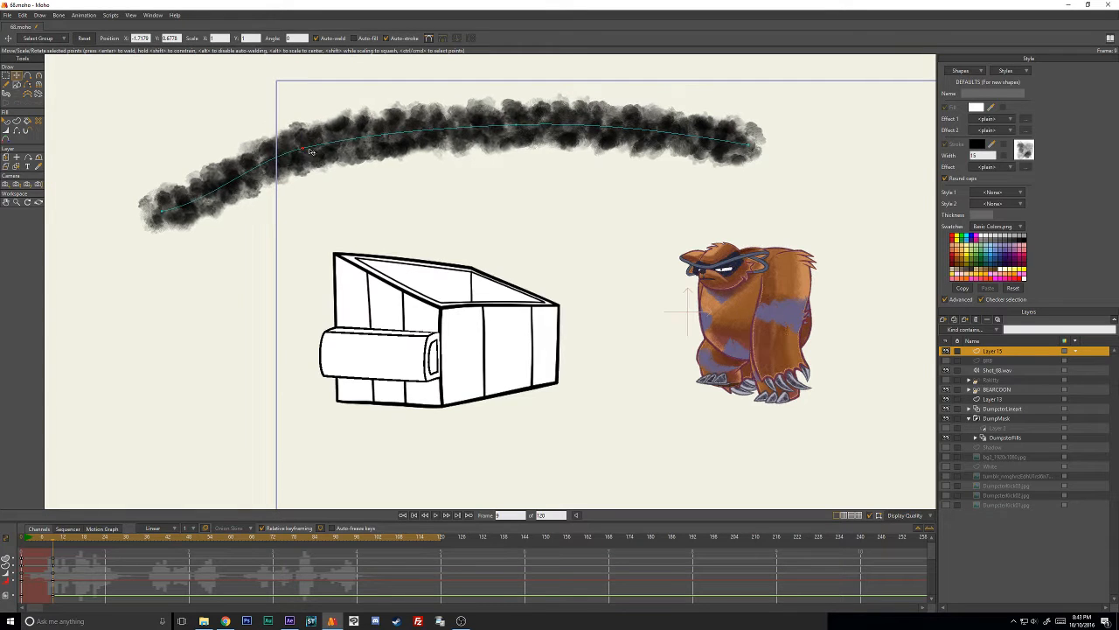
{"action": "left_click", "coordinate": [1024, 151]}
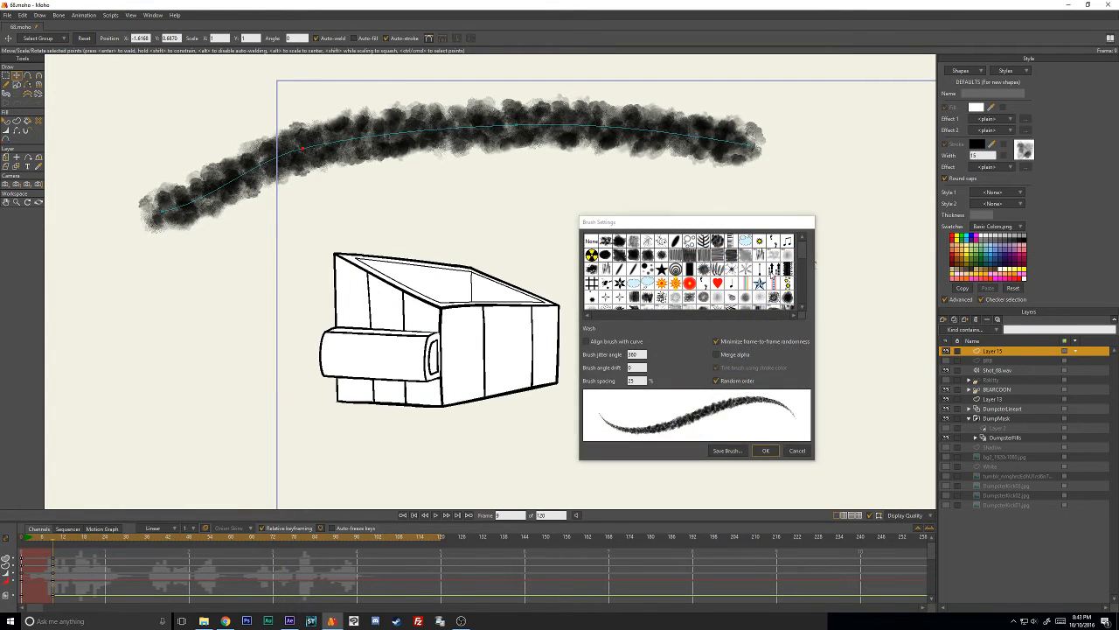
{"action": "left_click", "coordinate": [797, 451]}
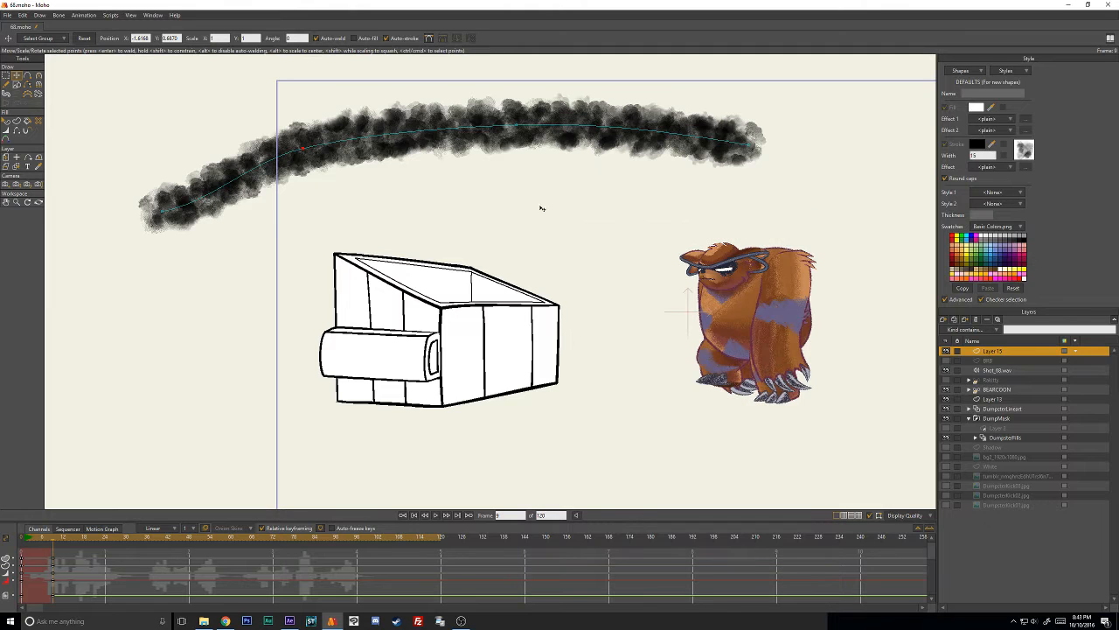
{"action": "left_click", "coordinate": [1024, 151]}
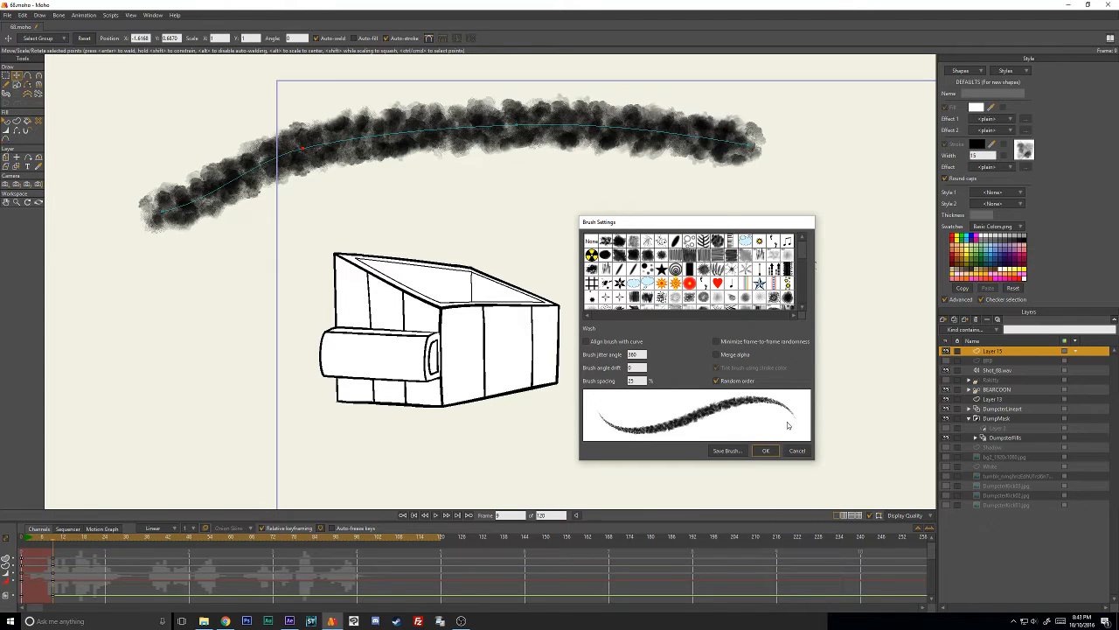
{"action": "left_click", "coordinate": [797, 450]}
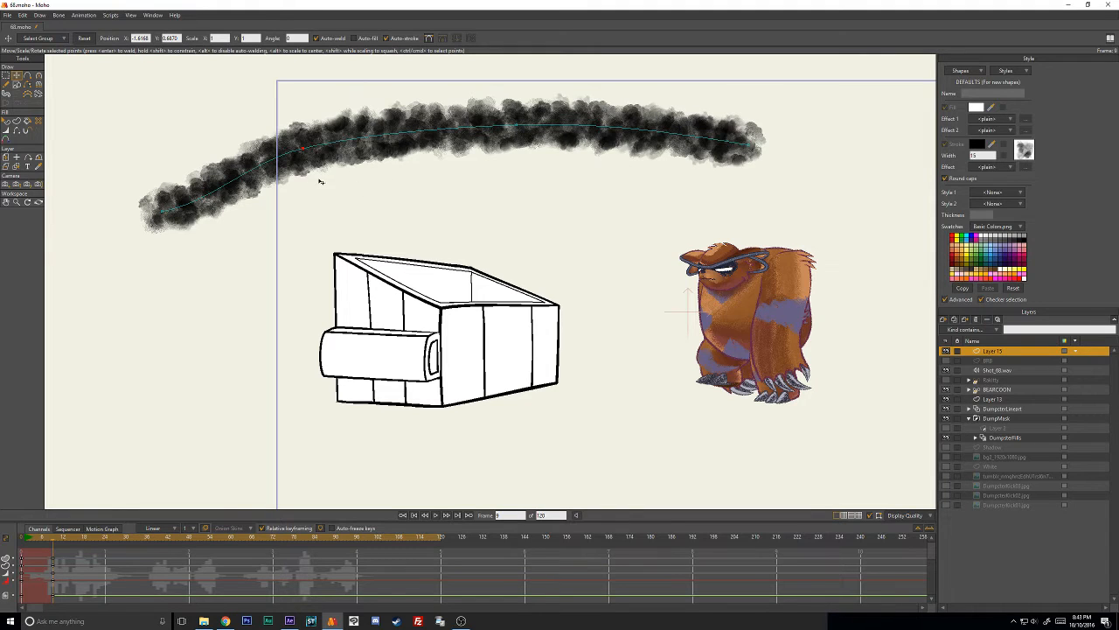
- Switch to After Effects and play back the composition of the character reaching for the leaf, stopping the preview at 0:00:02:05
{"action": "left_click", "coordinate": [290, 621]}
{"action": "key", "text": "space"}
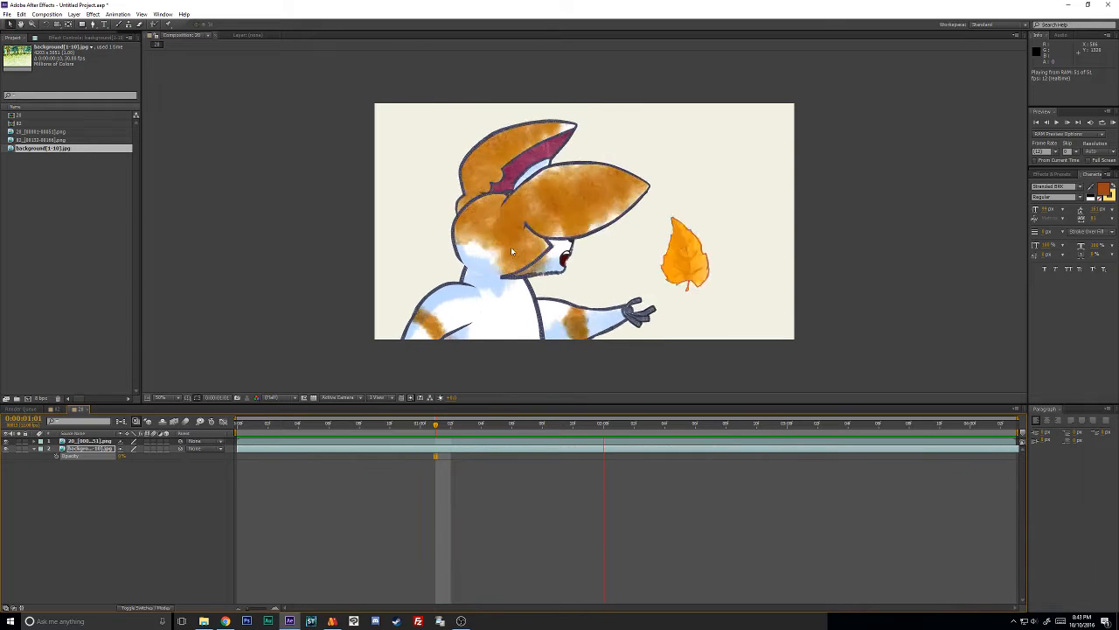
{"action": "left_click", "coordinate": [331, 621]}
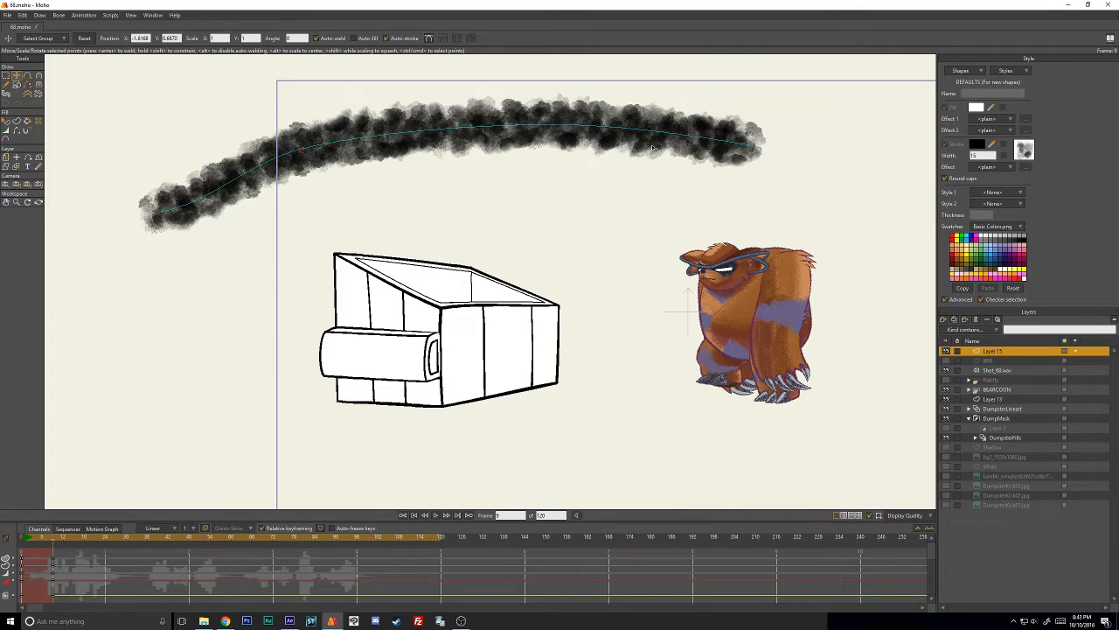
{"action": "left_click", "coordinate": [290, 621]}
{"action": "key", "text": "space"}
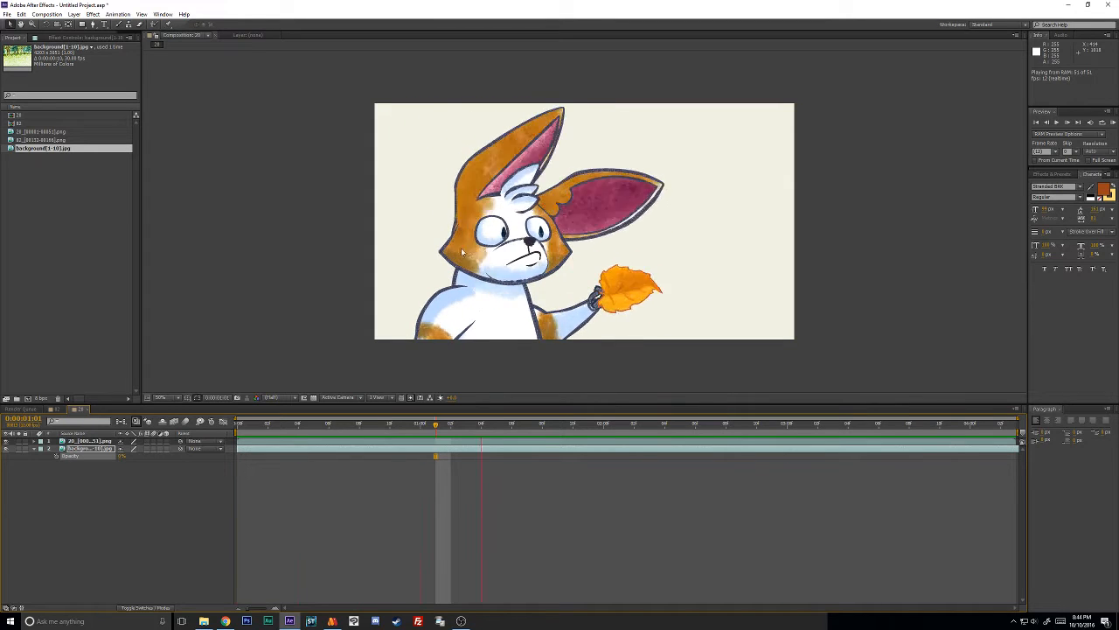
{"action": "left_click", "coordinate": [388, 427]}
{"action": "key", "text": "space"}
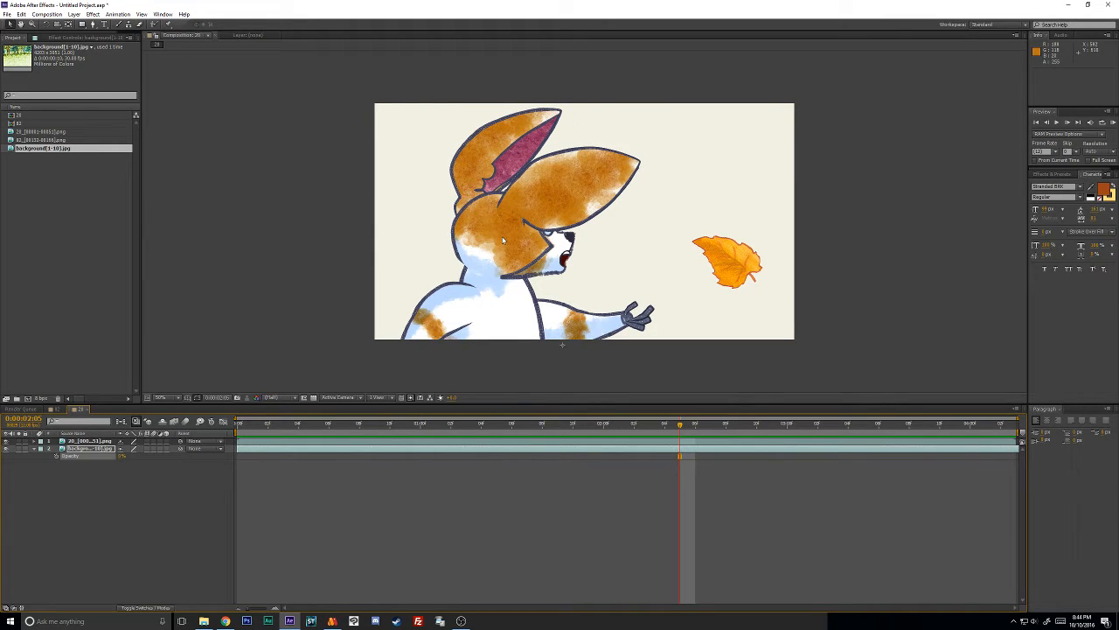
- Check the YouTube live dashboard's chat and analytics in the browser, minimize it, and scrub the After Effects composition to 0:00:01:04
{"action": "left_click", "coordinate": [231, 624]}
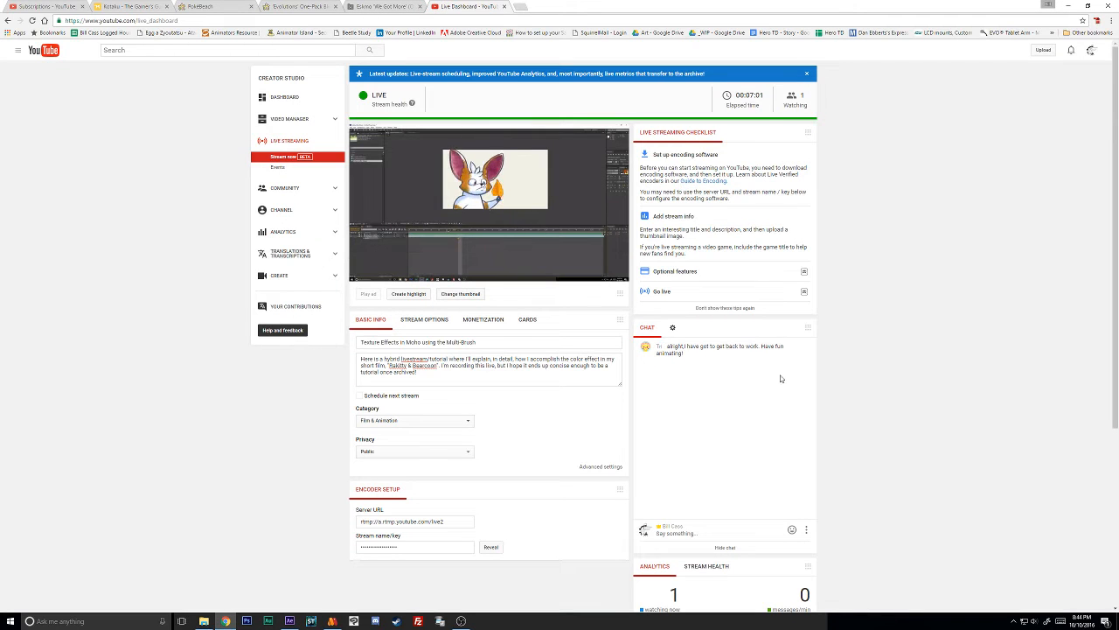
{"action": "scroll", "coordinate": [781, 379], "scroll_direction": "down", "scroll_amount": 2}
{"action": "scroll", "coordinate": [818, 363], "scroll_direction": "down", "scroll_amount": 2}
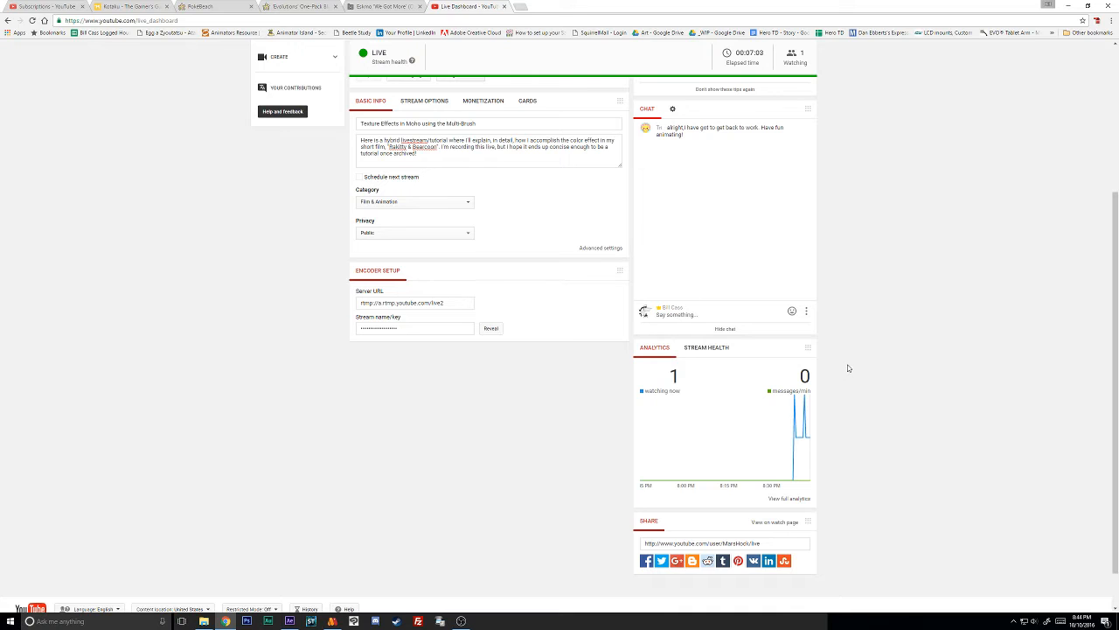
{"action": "scroll", "coordinate": [845, 373], "scroll_direction": "up", "scroll_amount": 3}
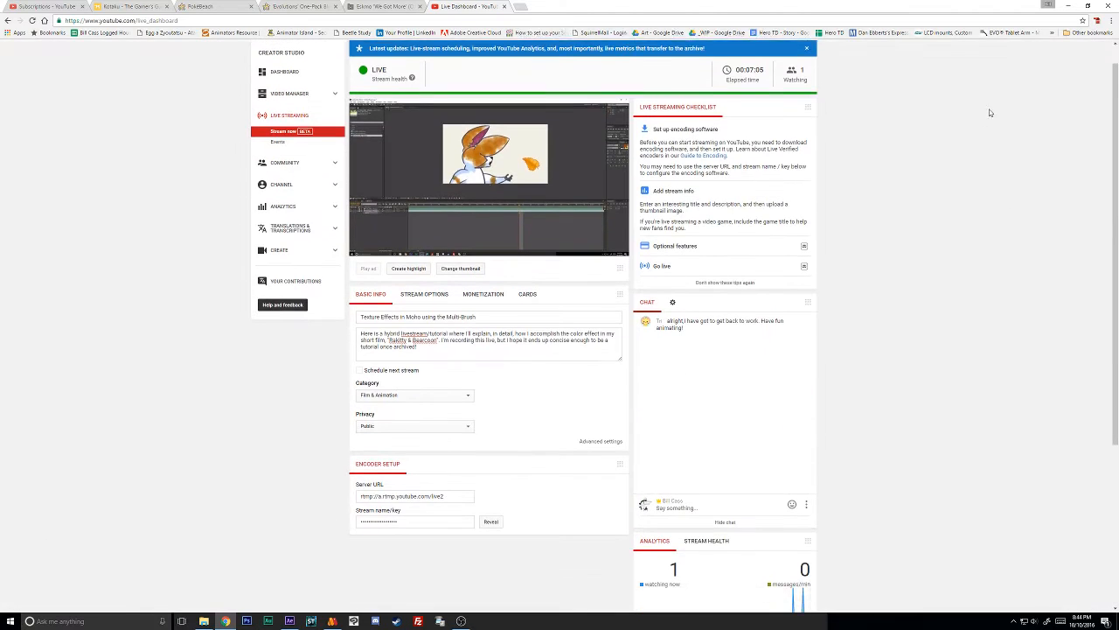
{"action": "scroll", "coordinate": [991, 112], "scroll_direction": "up", "scroll_amount": 1}
{"action": "left_click", "coordinate": [1067, 6]}
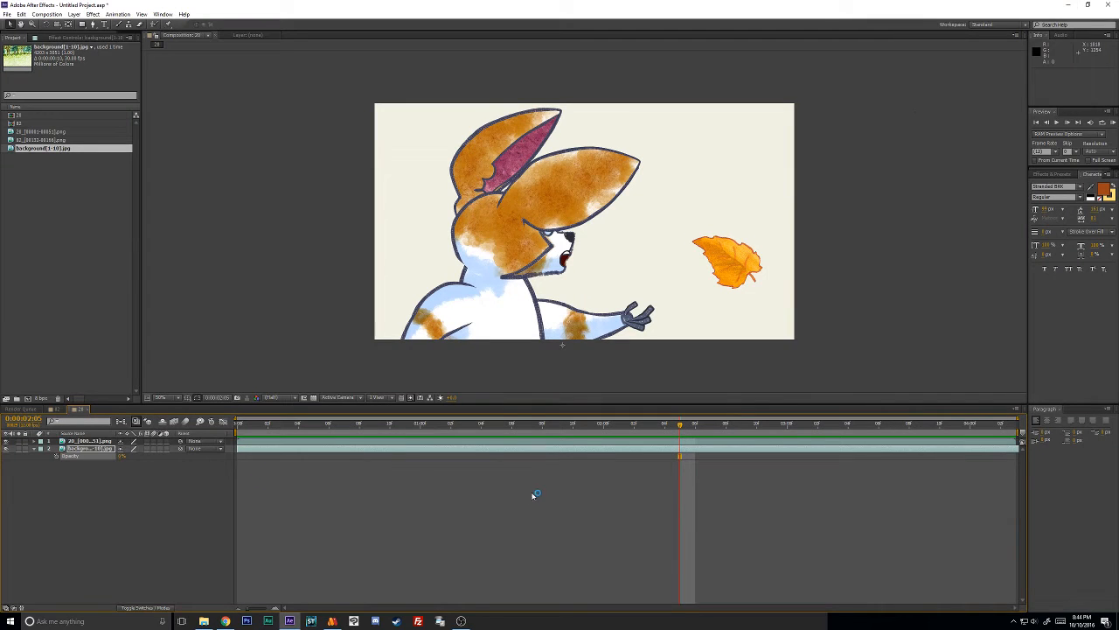
{"action": "left_click_drag", "start_coordinate": [601, 427], "coordinate": [478, 453]}
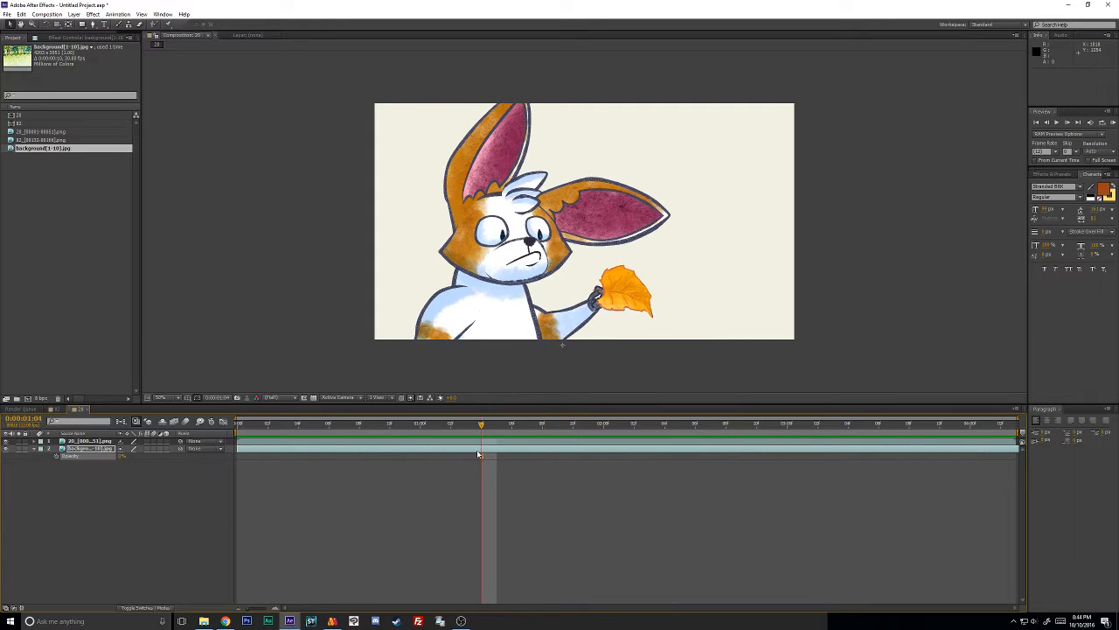
- Open the Wash folder inside the custom Moho brushes in File Explorer and view the Wash04a.png image before closing it
{"action": "left_click", "coordinate": [204, 621]}
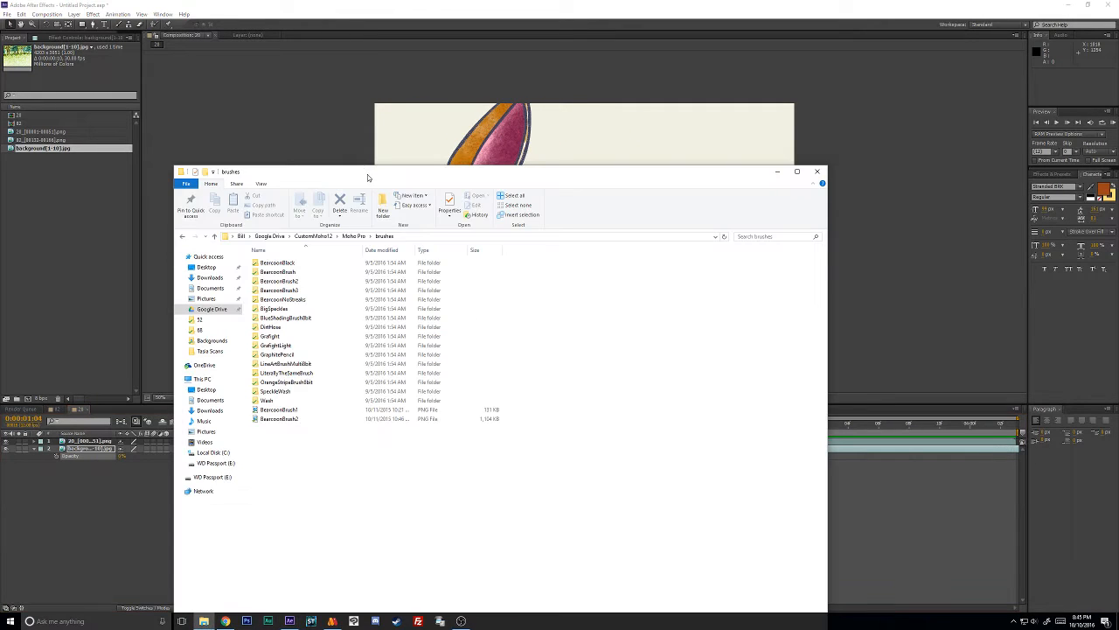
{"action": "mouse_move", "coordinate": [371, 174]}
{"action": "left_mouse_down"}
{"action": "mouse_move", "coordinate": [415, 145]}
{"action": "mouse_move", "coordinate": [368, 67]}
{"action": "left_mouse_up"}
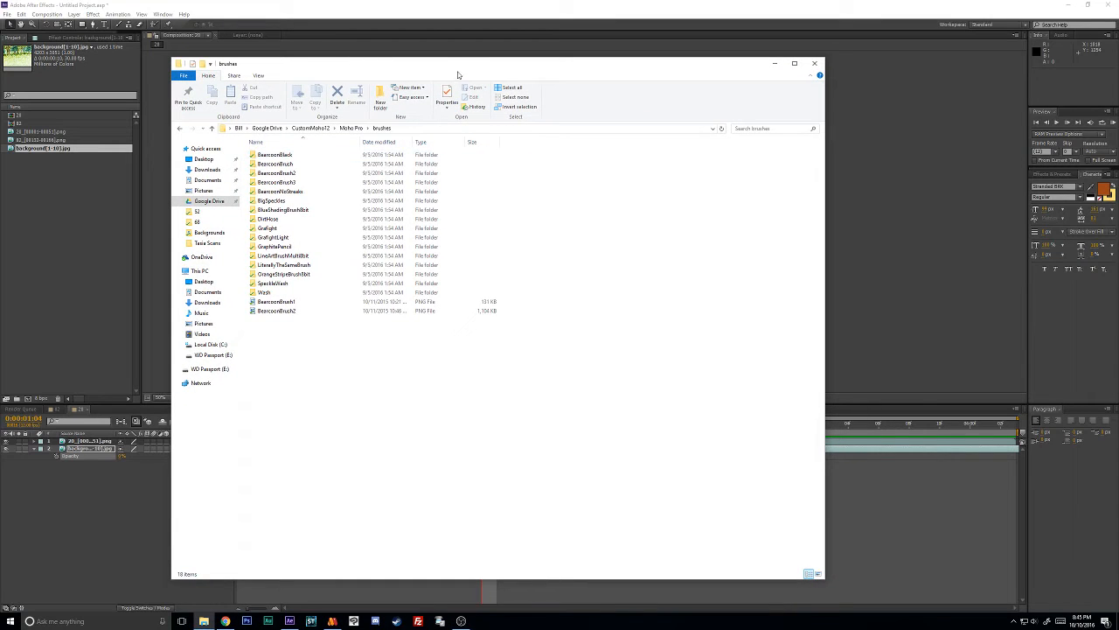
{"action": "double_click", "coordinate": [276, 292]}
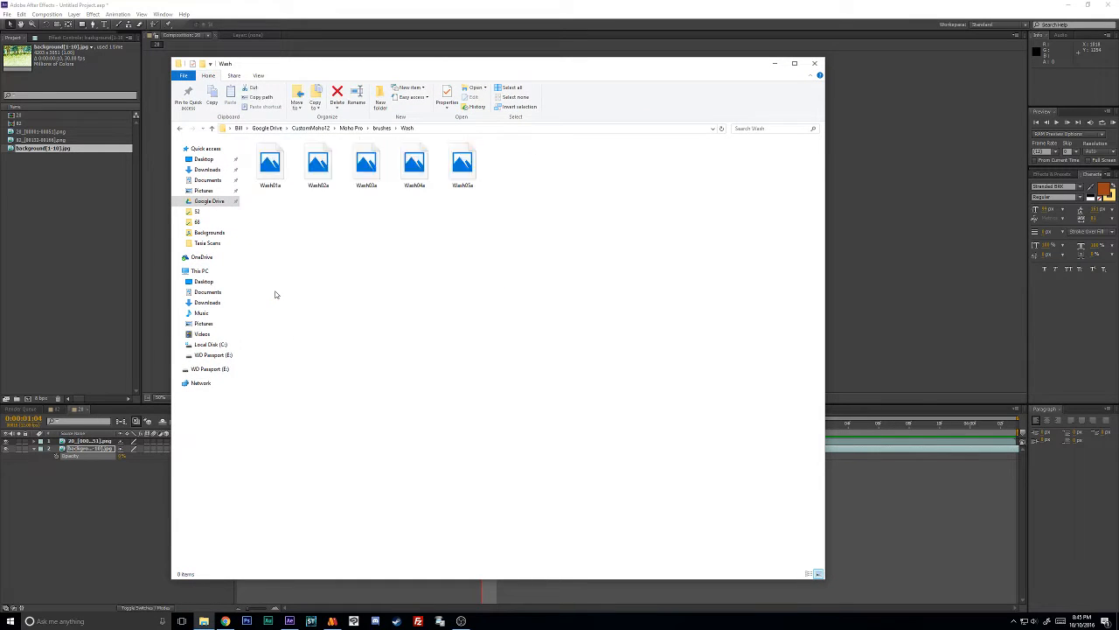
{"action": "left_click_drag", "start_coordinate": [463, 63], "coordinate": [493, 58]}
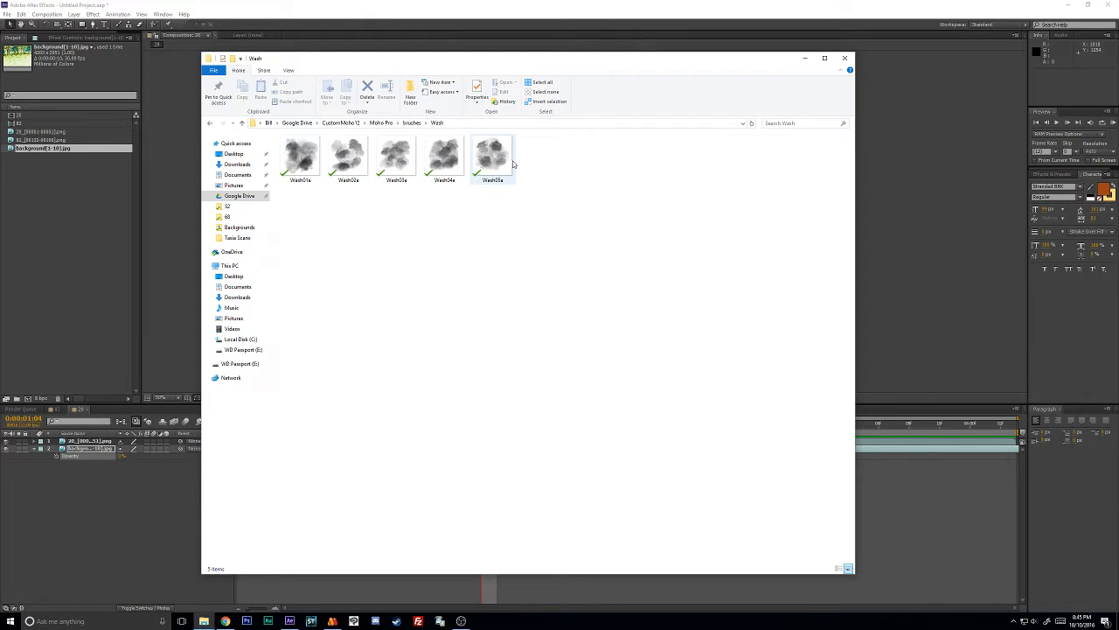
{"action": "left_click", "coordinate": [340, 168]}
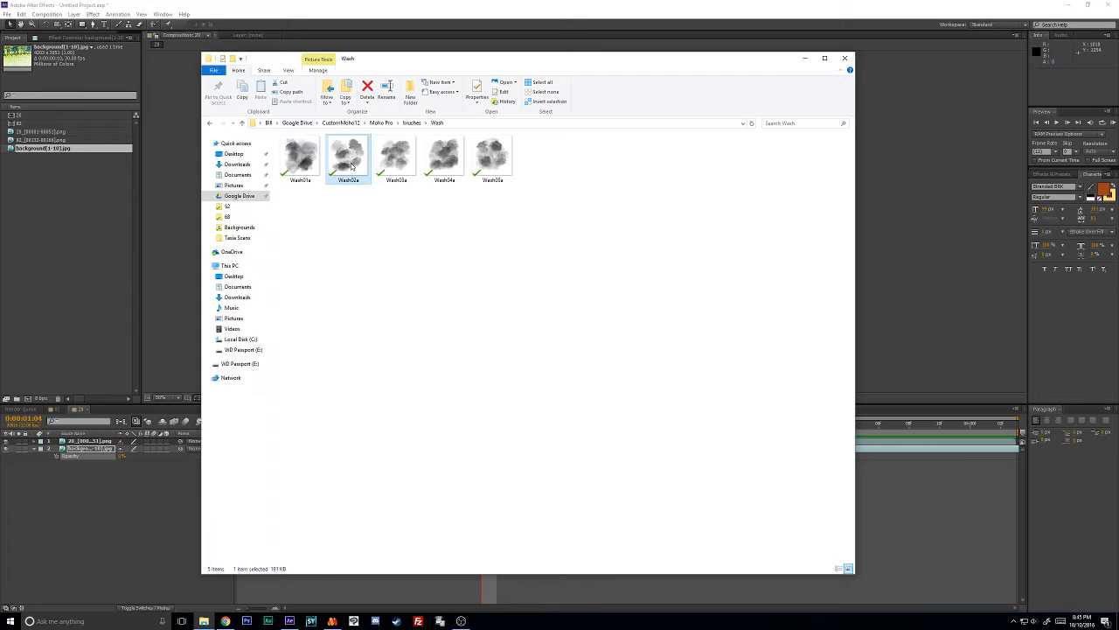
{"action": "left_click", "coordinate": [404, 163]}
{"action": "double_click", "coordinate": [437, 155]}
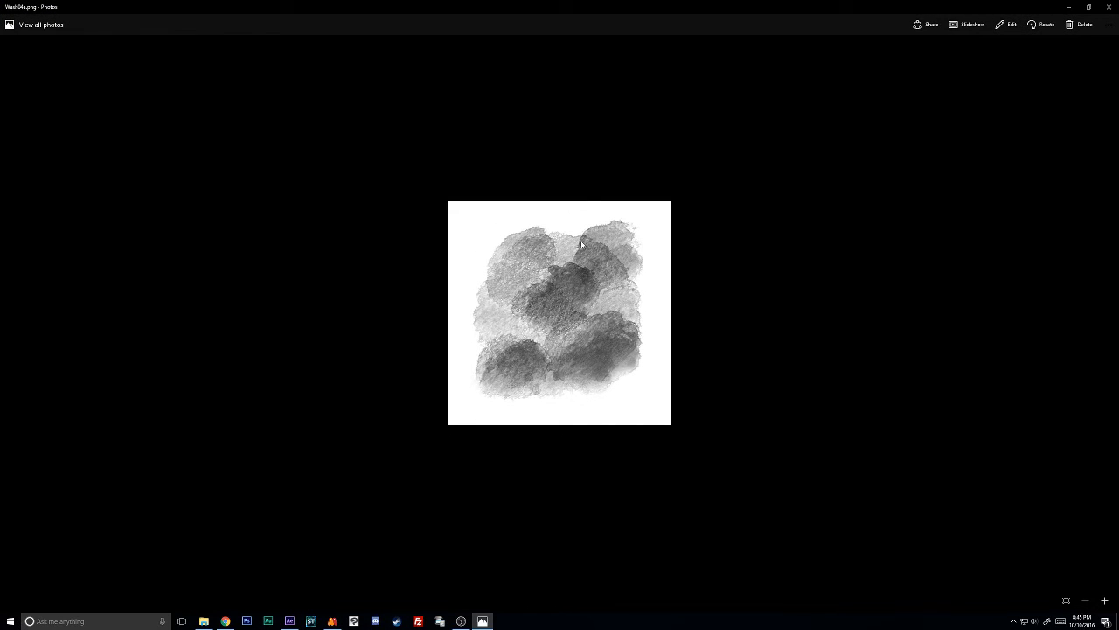
{"action": "left_click", "coordinate": [1106, 8]}
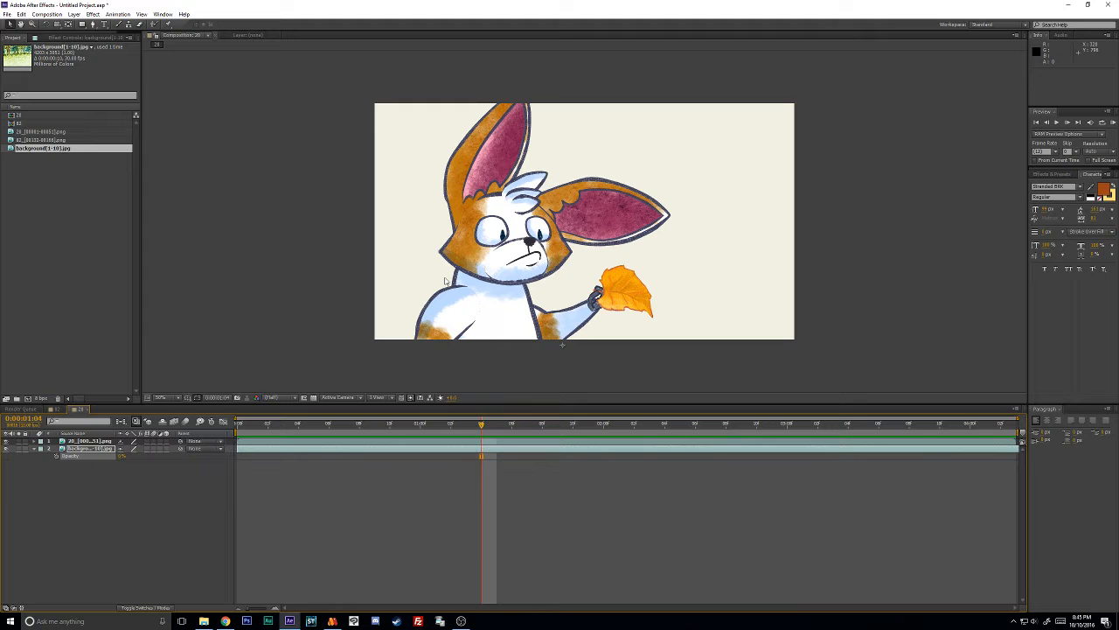
- Switch back to Moho, select all points of the Wash-brushed line and hide Layer 15
{"action": "left_click", "coordinate": [332, 621]}
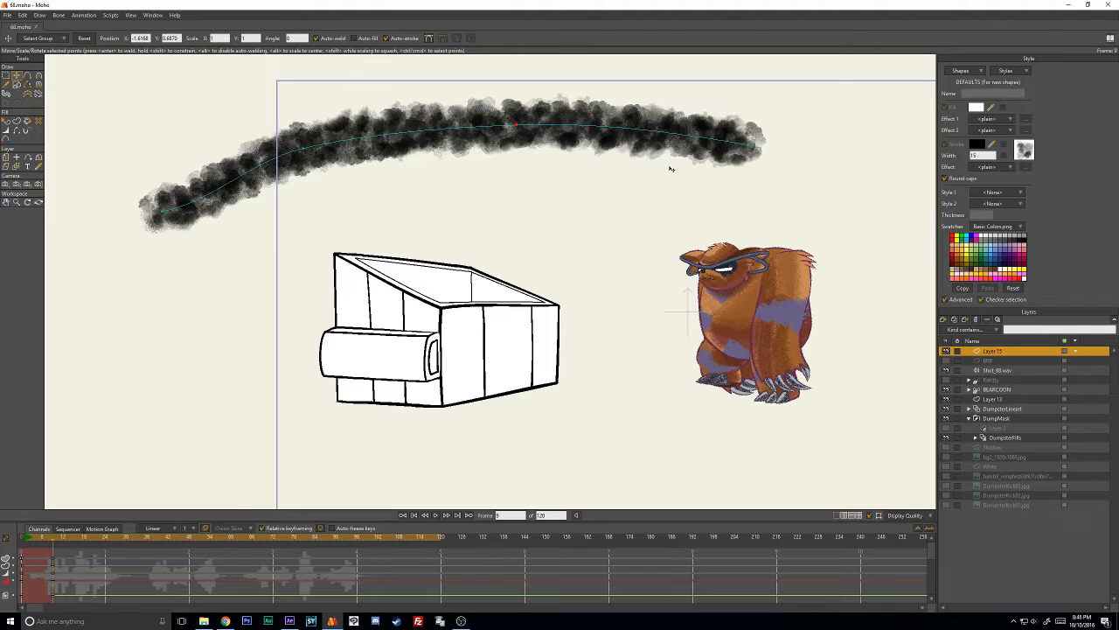
{"action": "key", "text": "ctrl+a"}
{"action": "left_click", "coordinate": [946, 349]}
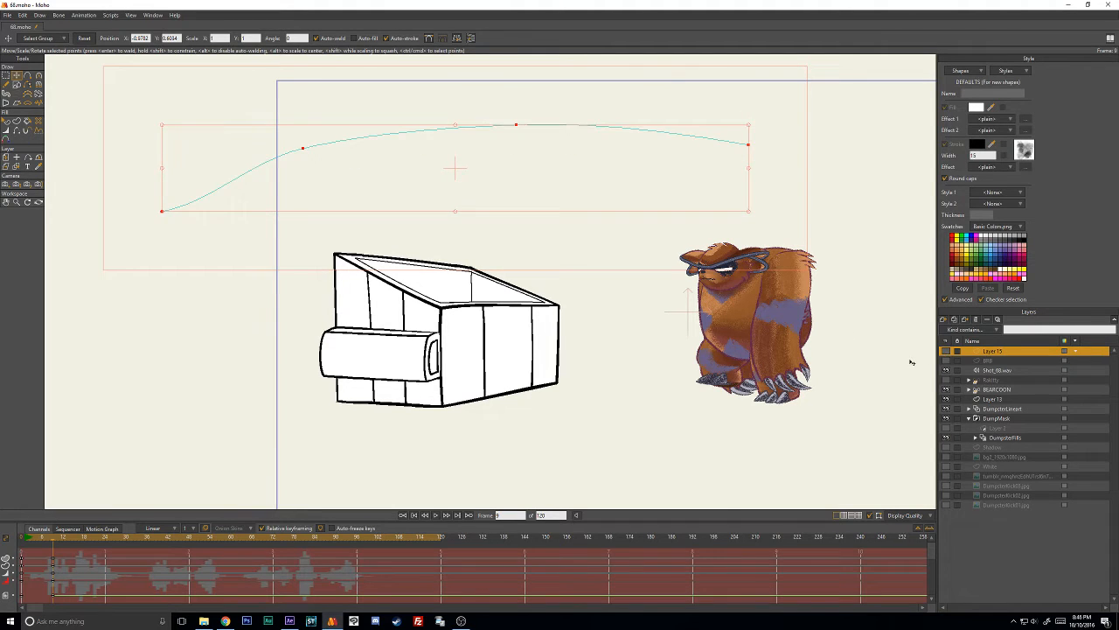
- Hide the DumpsterFills and Layer 13 layers and select the DumpsterLineart layer
{"action": "left_click", "coordinate": [997, 418]}
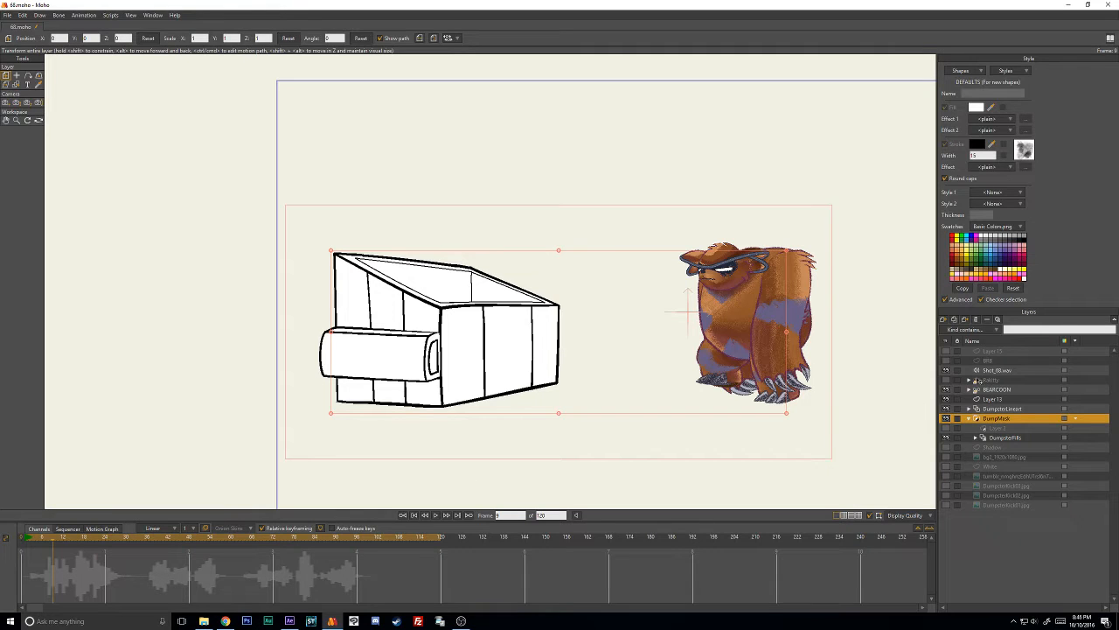
{"action": "left_click", "coordinate": [947, 409]}
{"action": "left_click", "coordinate": [948, 409]}
{"action": "left_click", "coordinate": [989, 409]}
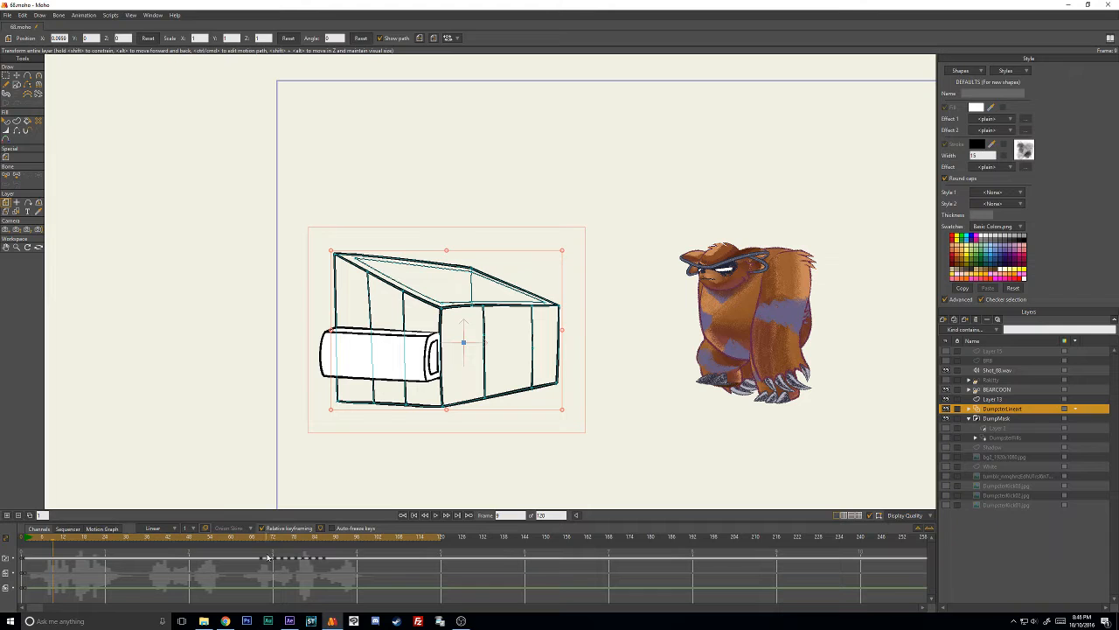
{"action": "left_click", "coordinate": [945, 400]}
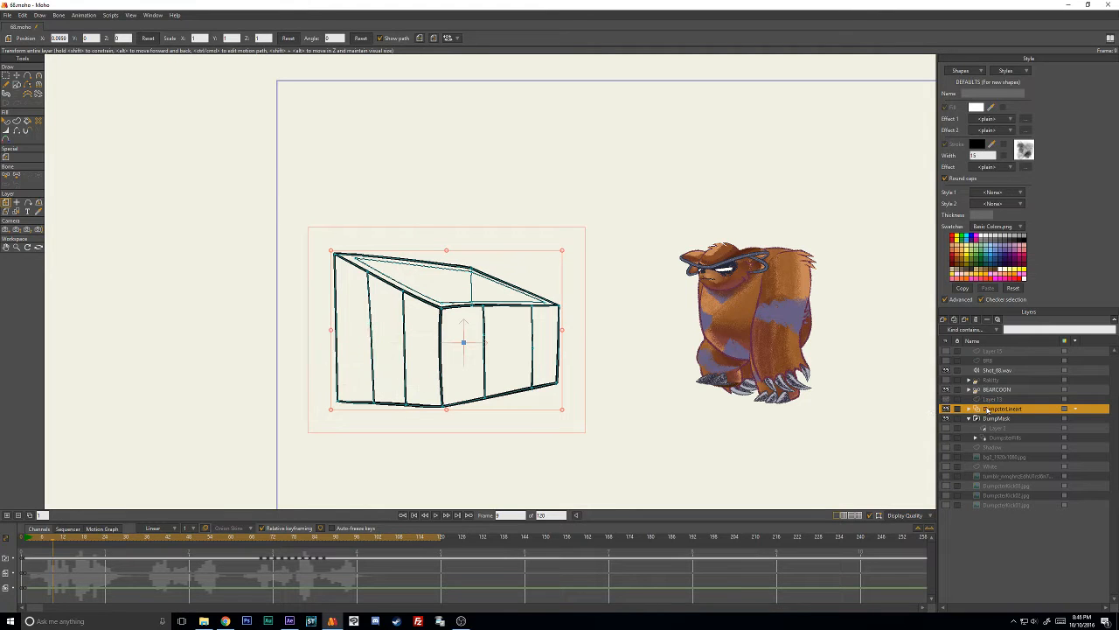
- Show and select the DumpsterFills layer at frame 59, and scrub the timeline to frame 65
{"action": "left_click_drag", "start_coordinate": [241, 538], "coordinate": [229, 577]}
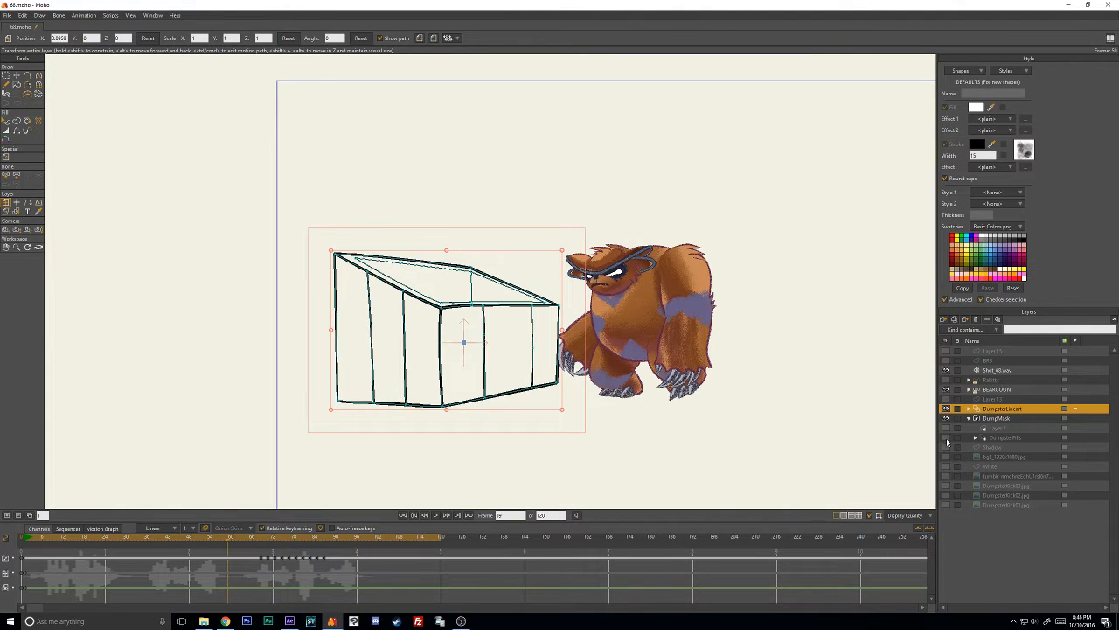
{"action": "left_click", "coordinate": [946, 438]}
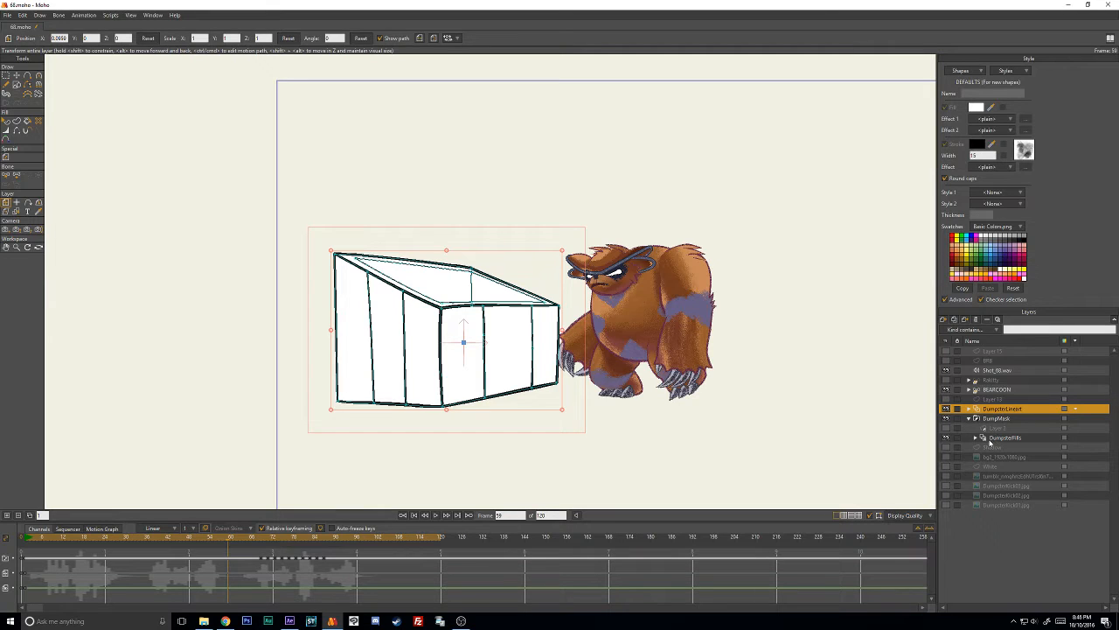
{"action": "left_click", "coordinate": [991, 439]}
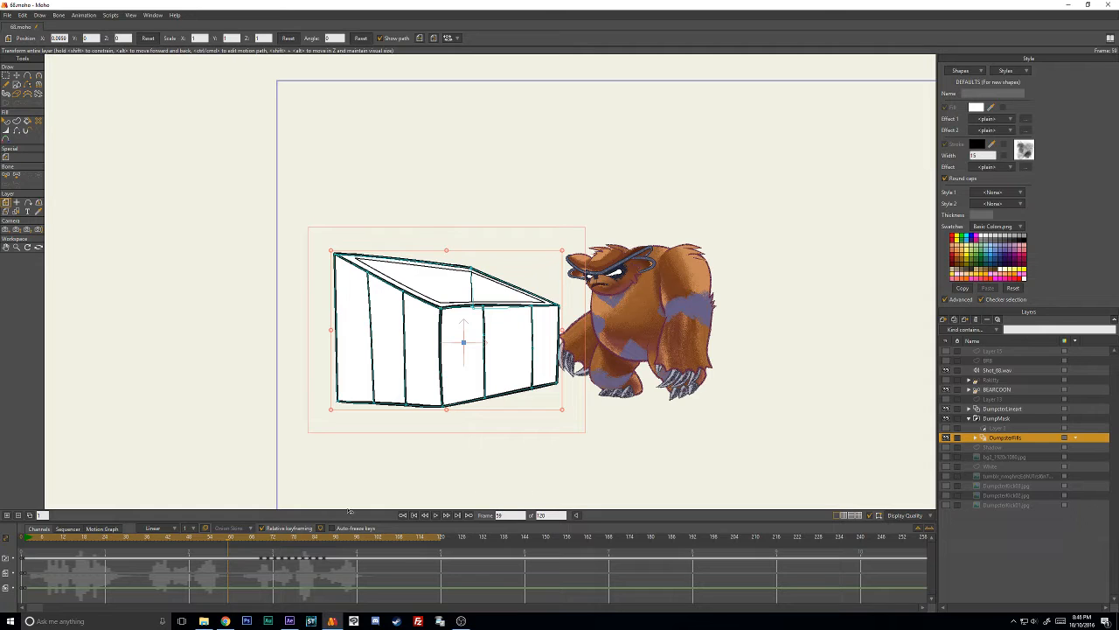
{"action": "left_click_drag", "start_coordinate": [220, 543], "coordinate": [250, 540]}
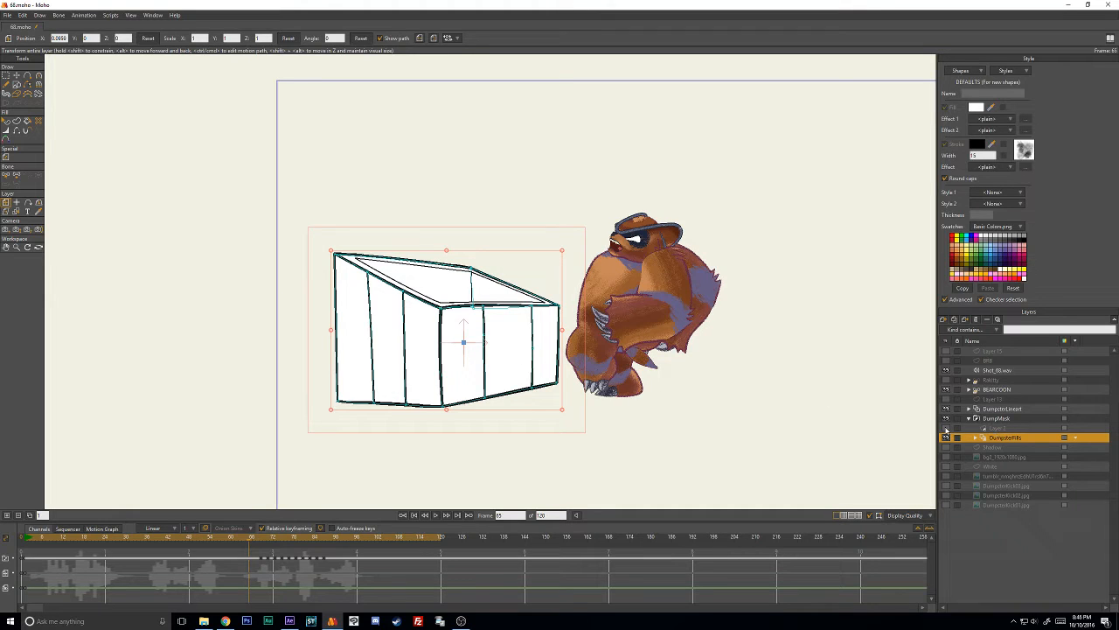
- Show and select Layer 2, the green brushed stroke inside the DumpMask group
{"action": "left_click", "coordinate": [945, 427]}
{"action": "left_click", "coordinate": [1006, 427]}
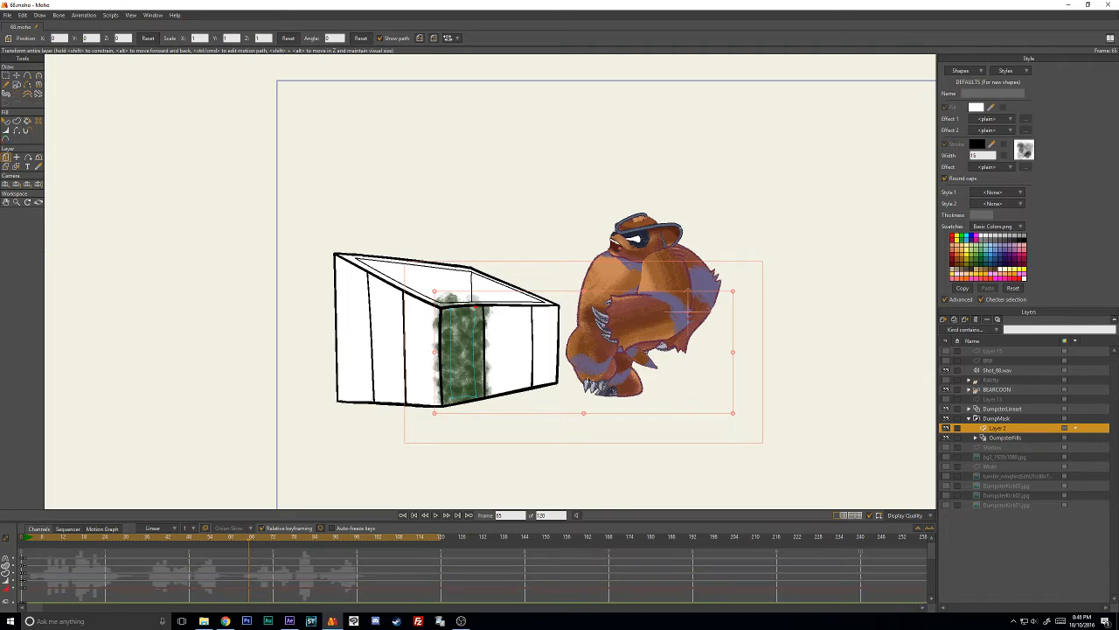
{"action": "scroll", "coordinate": [466, 369], "scroll_direction": "up", "scroll_amount": 3}
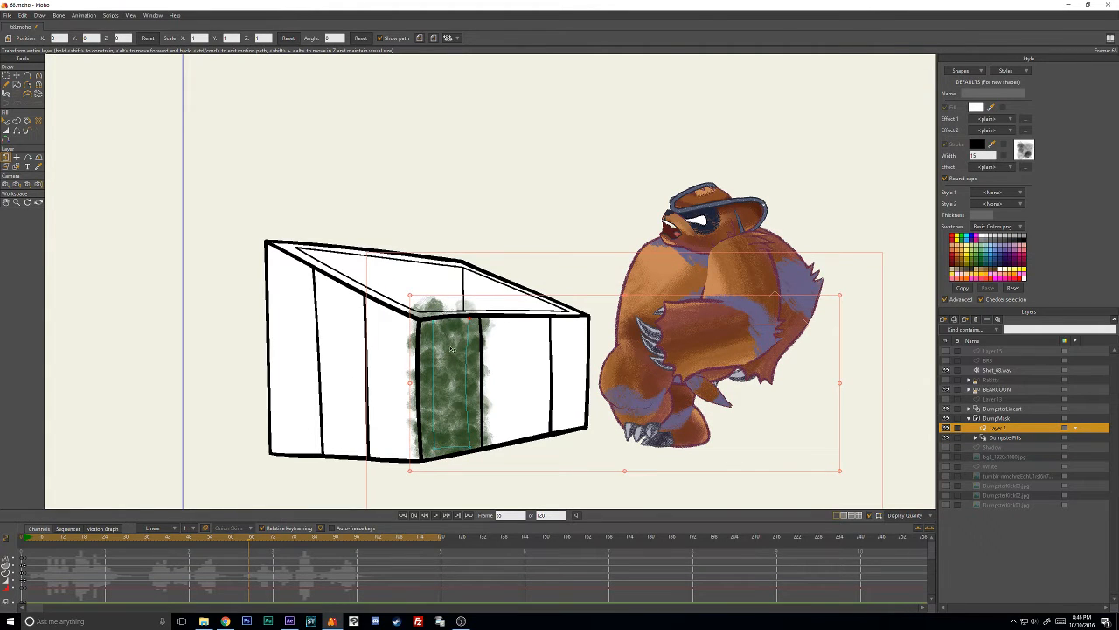
- At frame 1, move the upper point of Layer 2's green stroke slightly, to about X -0.895, Y 0.022
{"action": "left_click", "coordinate": [26, 538]}
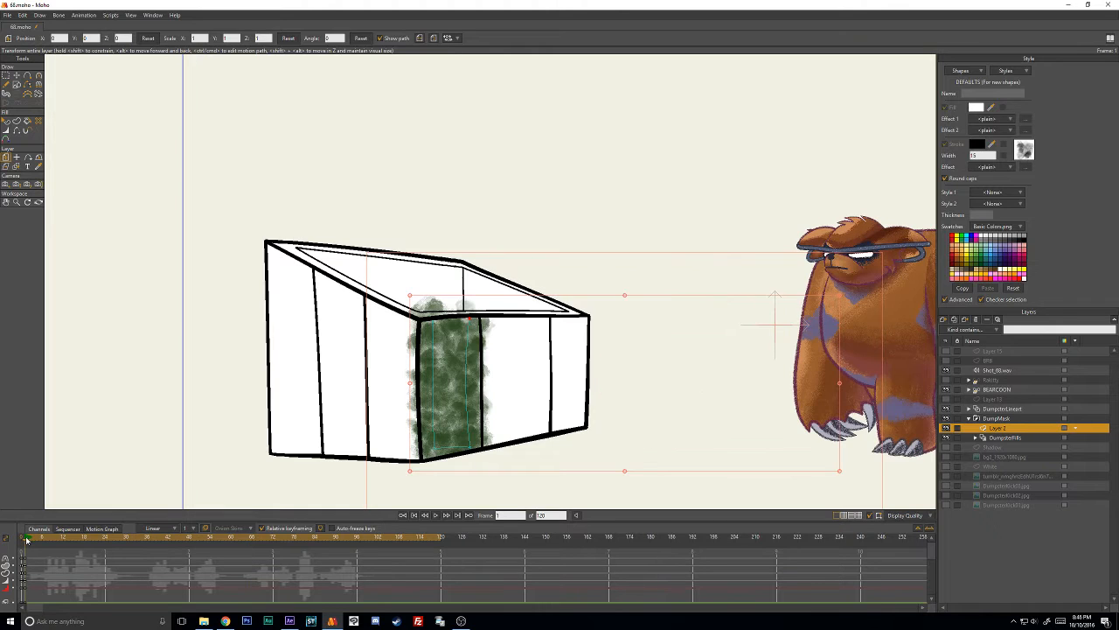
{"action": "left_click", "coordinate": [15, 75]}
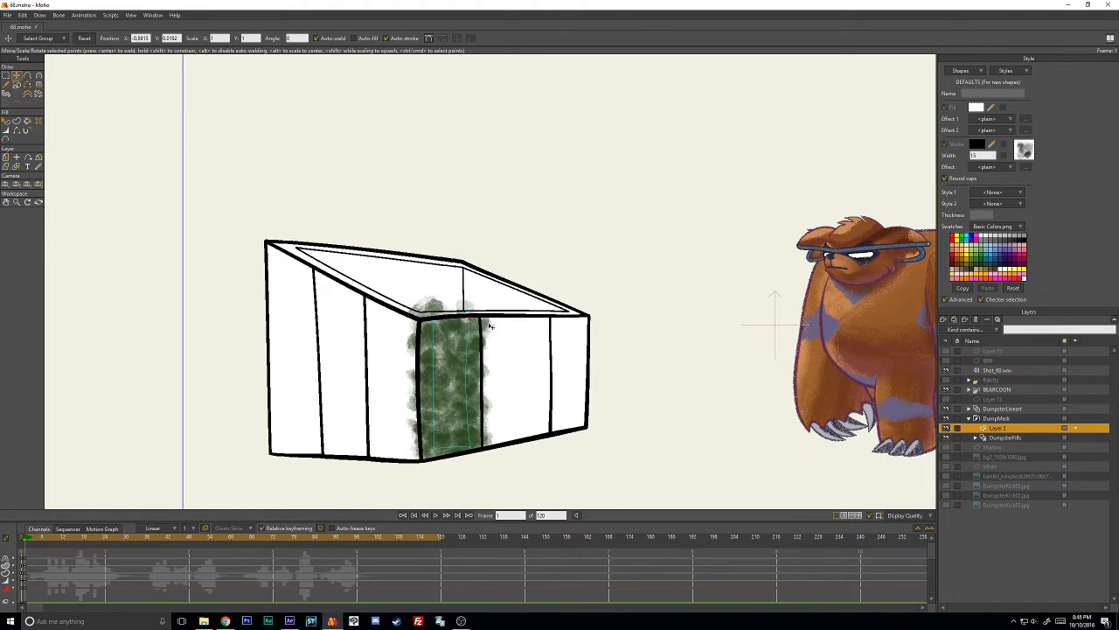
{"action": "mouse_move", "coordinate": [490, 326]}
{"action": "left_mouse_down"}
{"action": "mouse_move", "coordinate": [515, 348]}
{"action": "mouse_move", "coordinate": [476, 313]}
{"action": "mouse_move", "coordinate": [435, 329]}
{"action": "mouse_move", "coordinate": [467, 318]}
{"action": "left_mouse_up"}
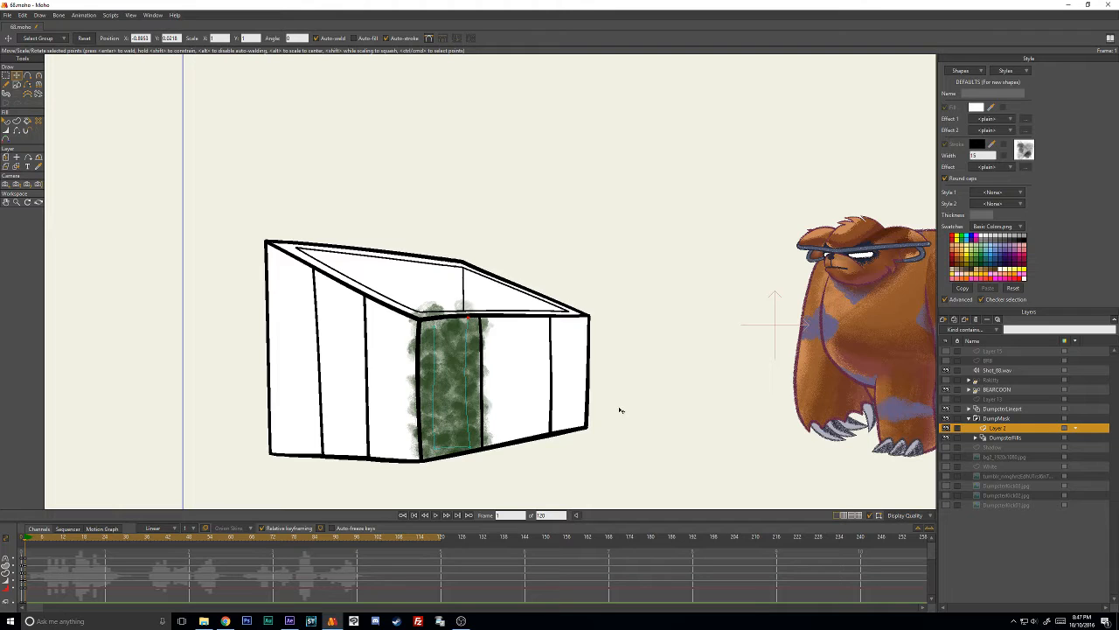
- Hide the BEARCOON and Shot_68.wav layers, and export the animation as an MP4 with end frame 20
{"action": "left_click", "coordinate": [947, 390]}
{"action": "left_click", "coordinate": [946, 370]}
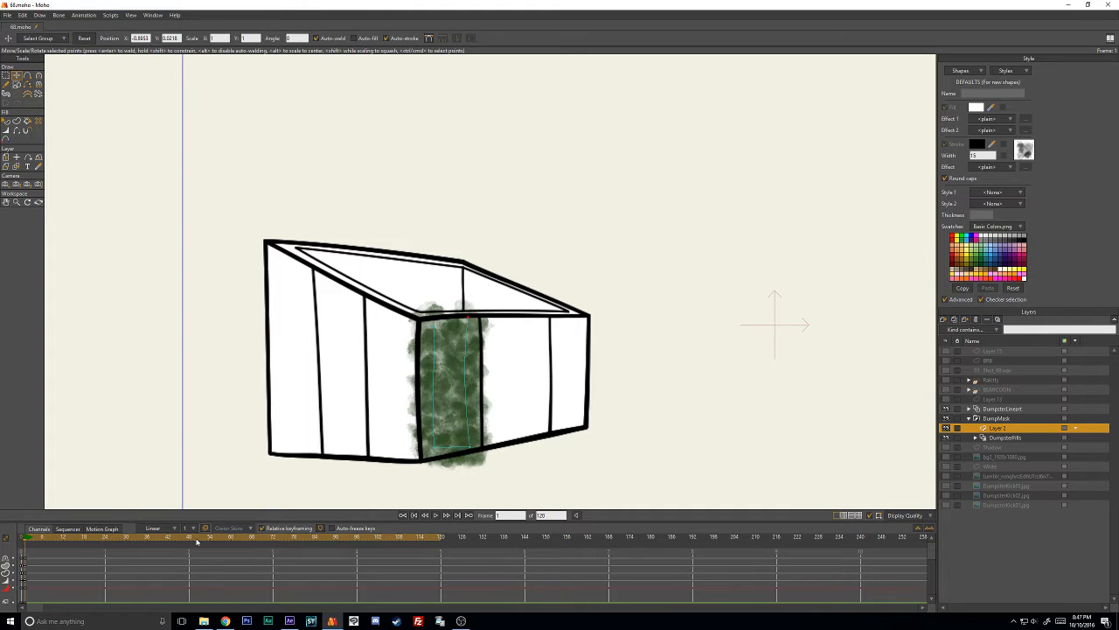
{"action": "left_click", "coordinate": [7, 15]}
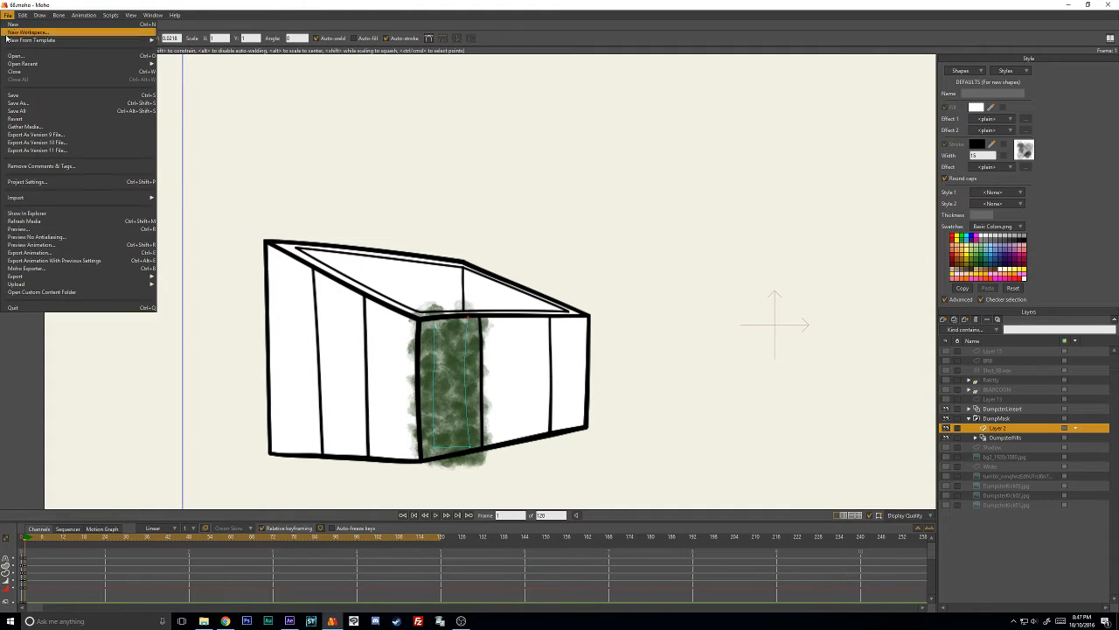
{"action": "left_click", "coordinate": [52, 256]}
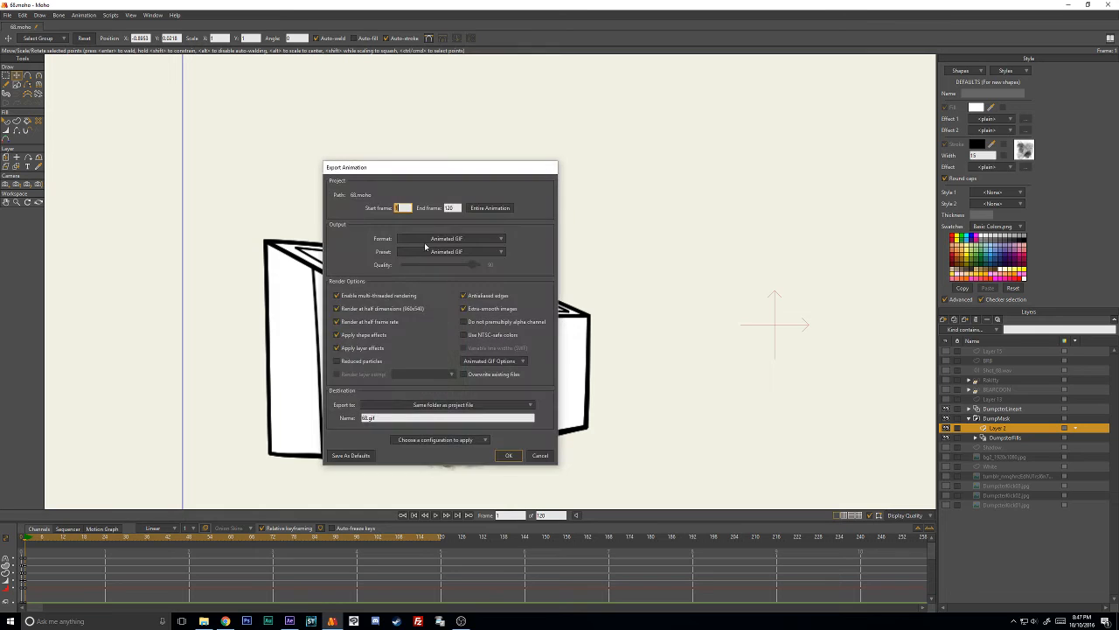
{"action": "key", "text": "Tab"}
{"action": "type", "text": "1"}
{"action": "left_click", "coordinate": [456, 242]}
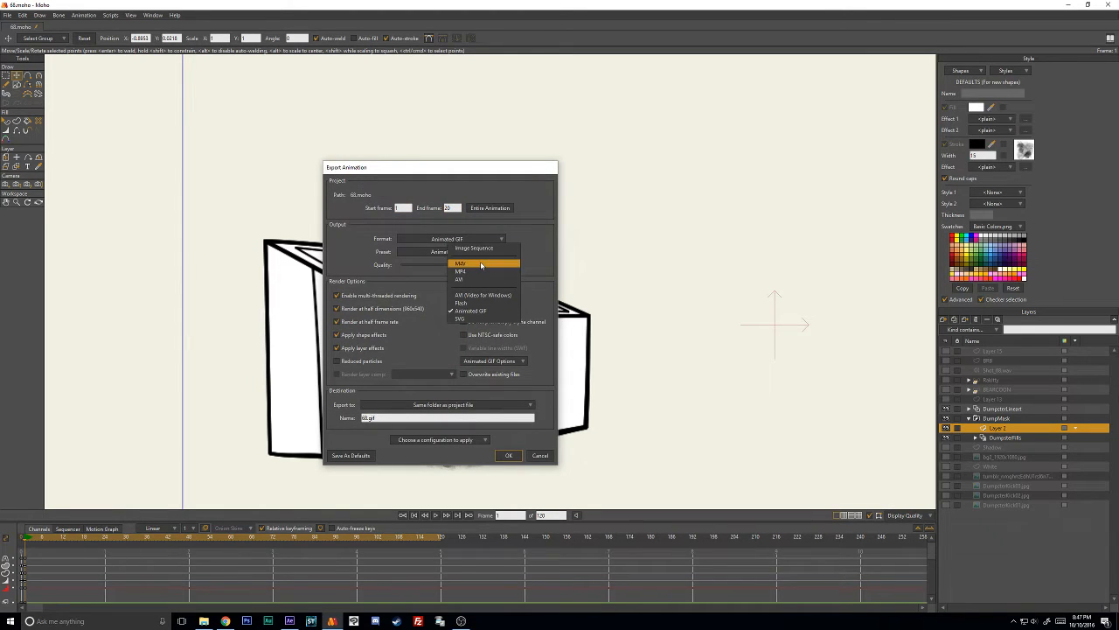
{"action": "left_click", "coordinate": [480, 272]}
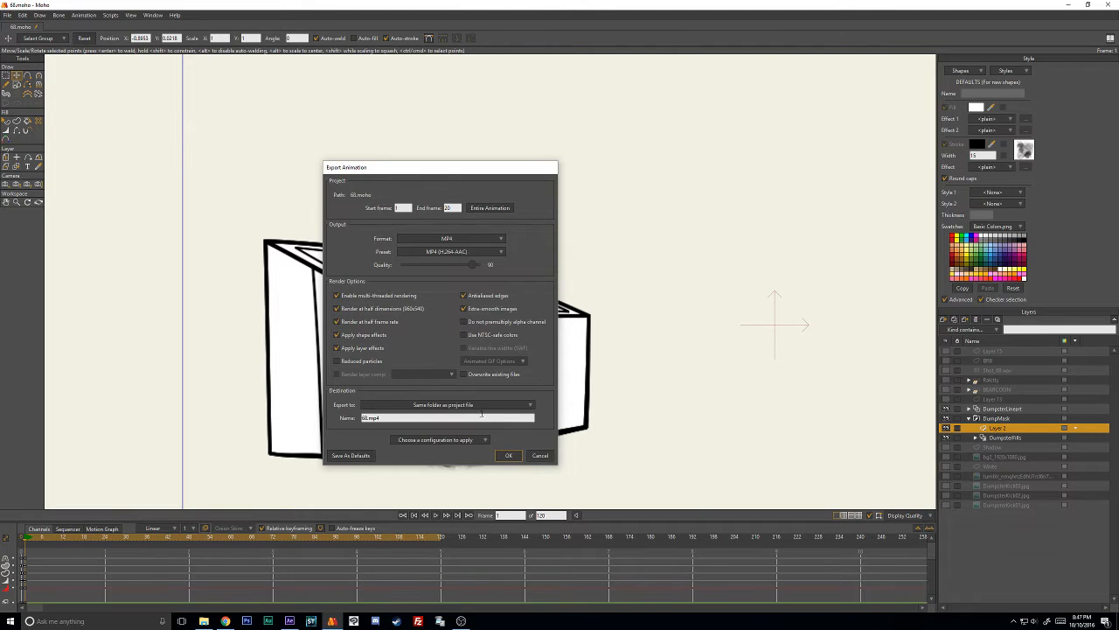
{"action": "left_click", "coordinate": [507, 455]}
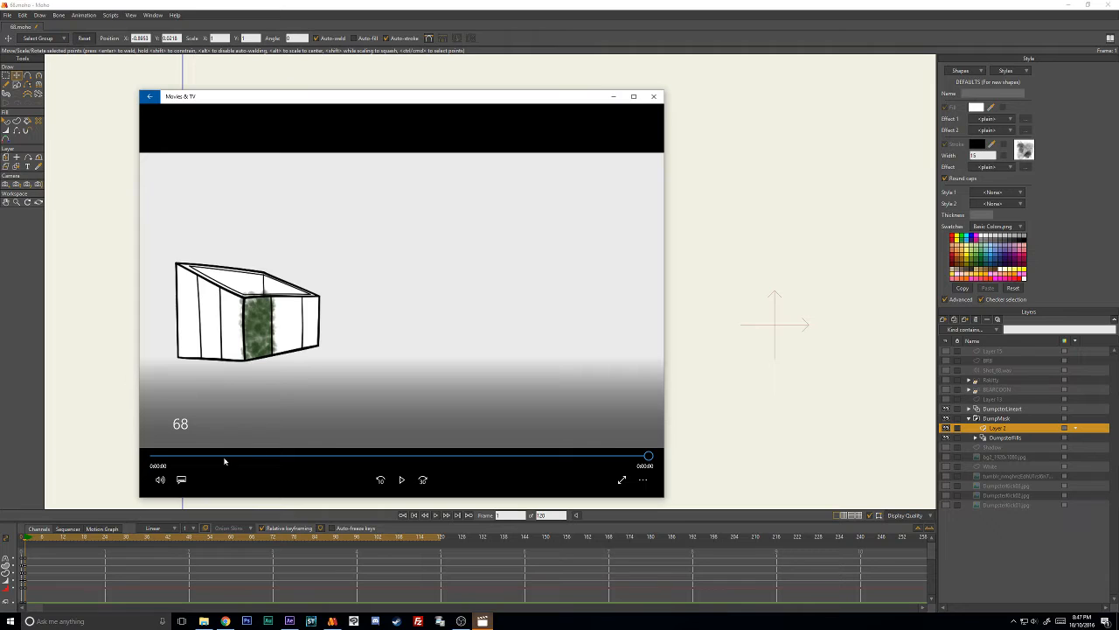
- Replay the exported clip in Movies & TV to check the brushed stroke in motion, and close the player
{"action": "left_click", "coordinate": [401, 479]}
{"action": "left_click", "coordinate": [401, 479]}
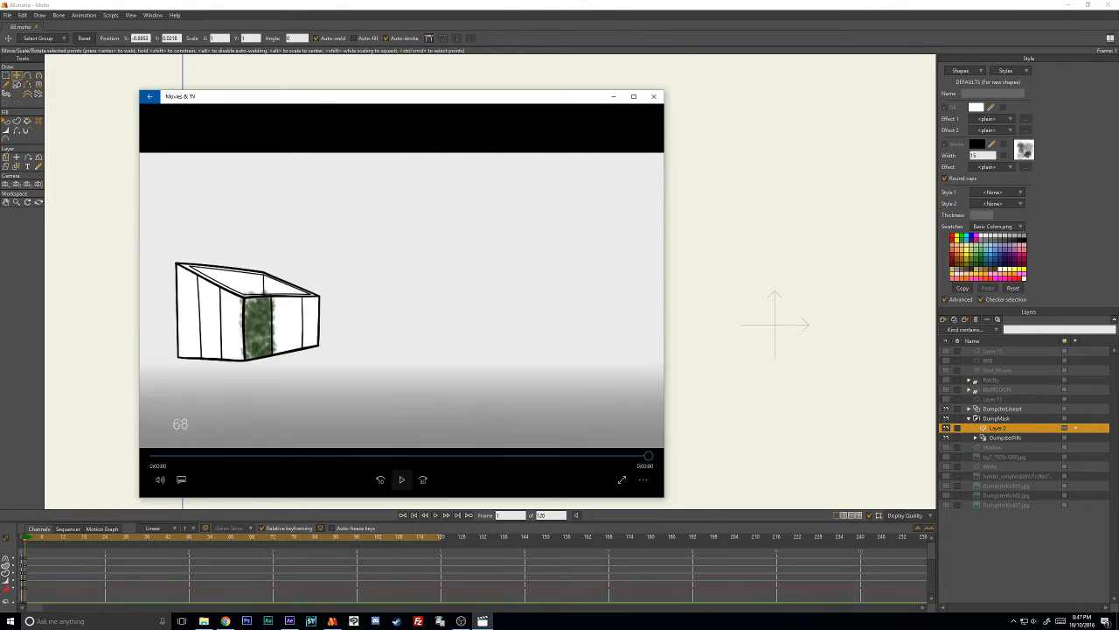
{"action": "left_click", "coordinate": [401, 479]}
{"action": "left_click", "coordinate": [401, 479]}
{"action": "left_click", "coordinate": [652, 99]}
- Select Layer 2's green stroke and review its Wash brush settings, including the Minimize frame-to-frame randomness option
{"action": "left_click", "coordinate": [6, 123]}
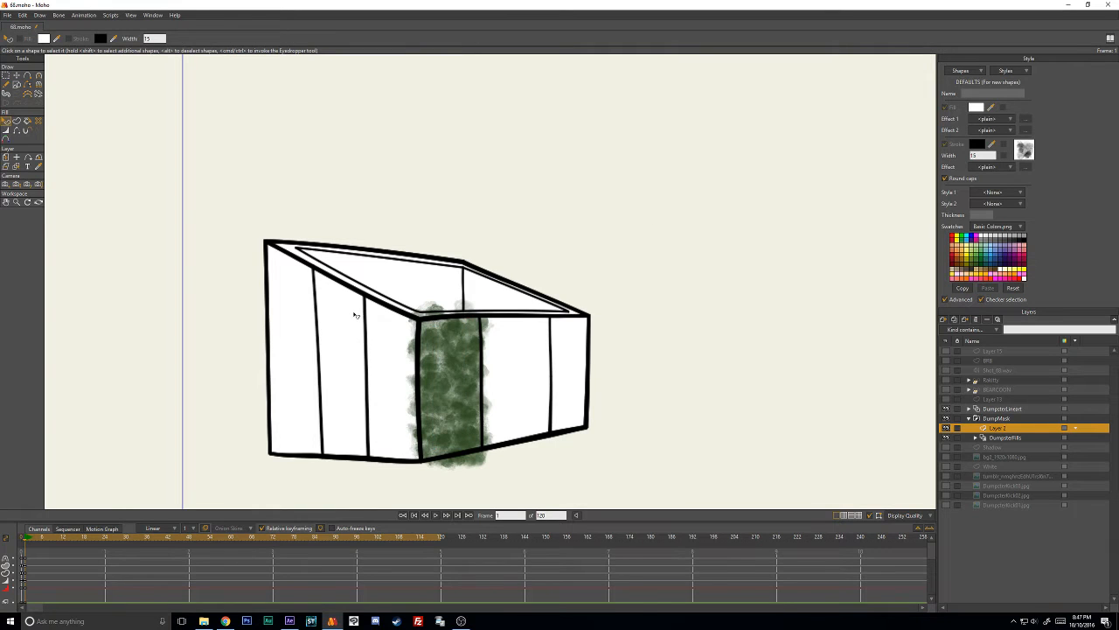
{"action": "left_click", "coordinate": [439, 364]}
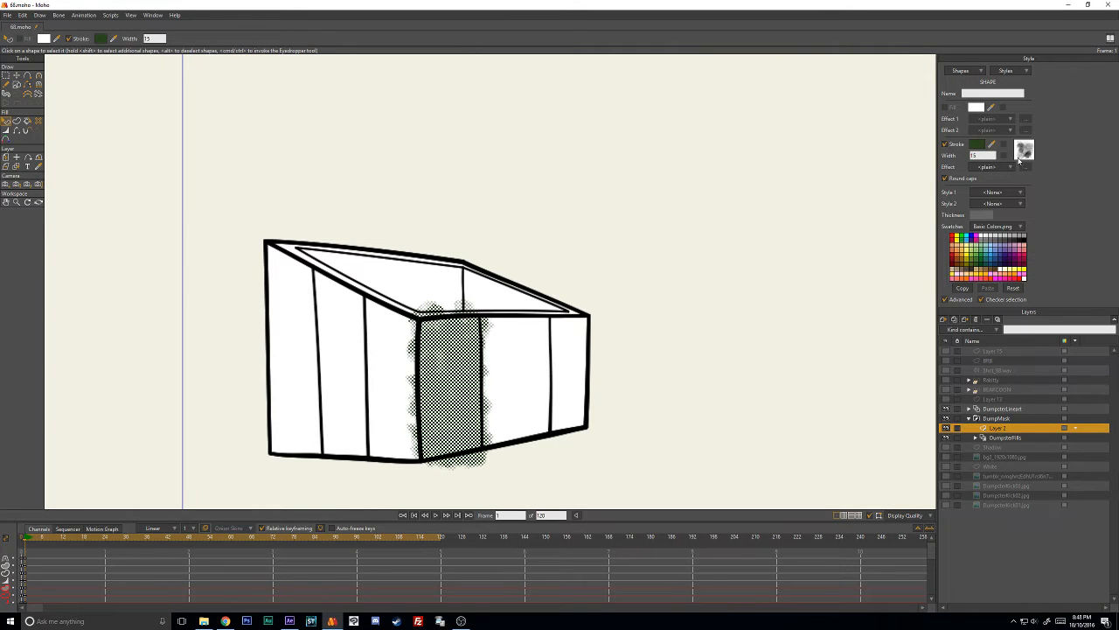
{"action": "left_click", "coordinate": [1021, 156]}
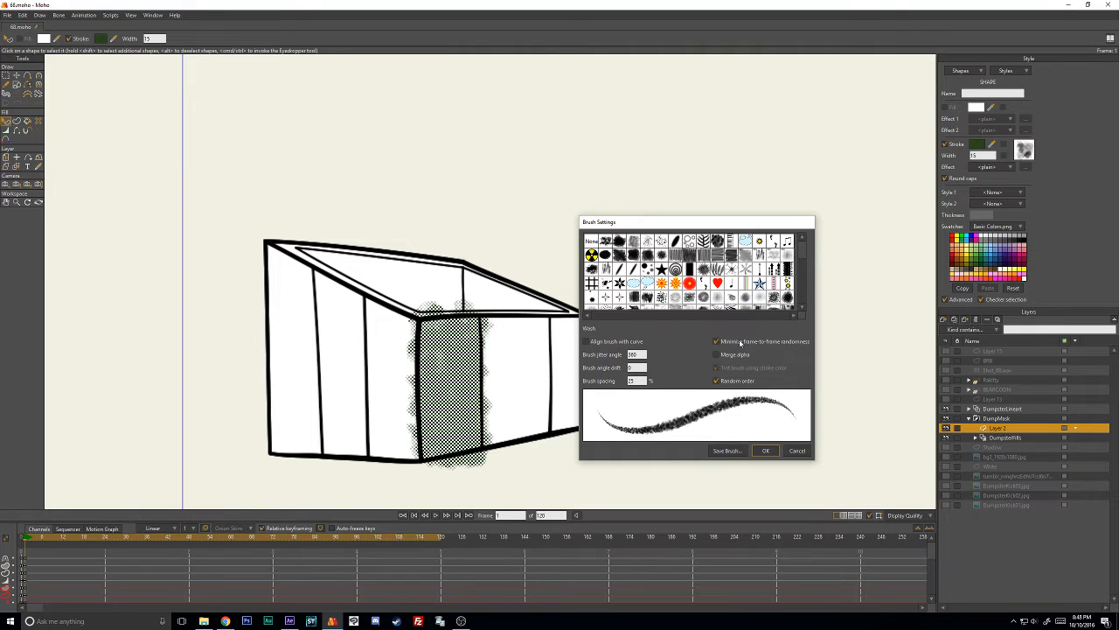
{"action": "left_click", "coordinate": [765, 451]}
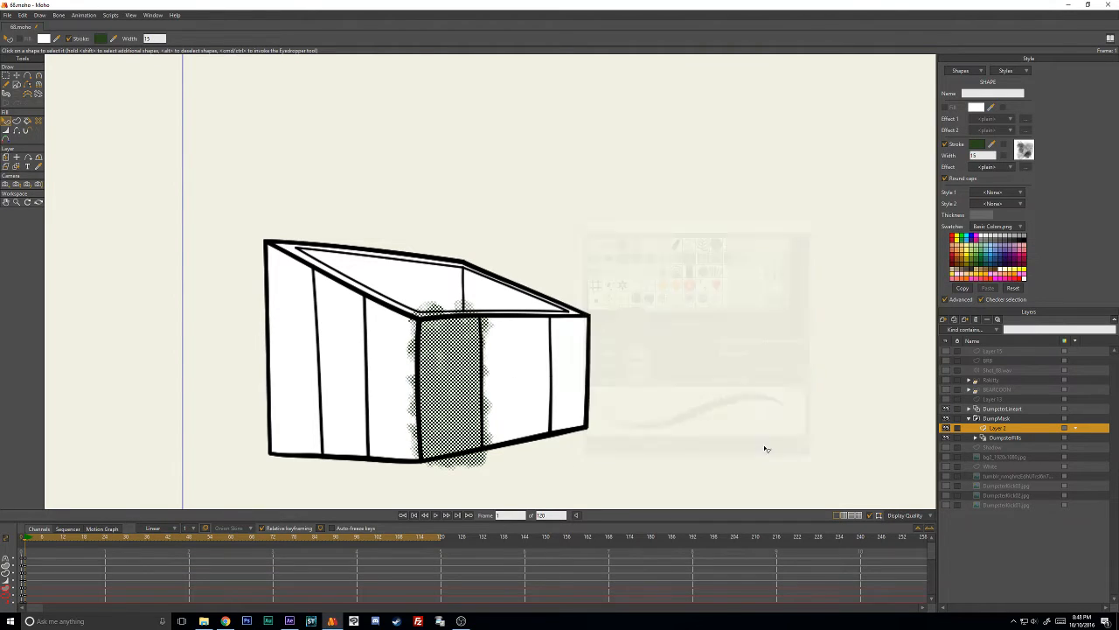
{"action": "left_click", "coordinate": [616, 419]}
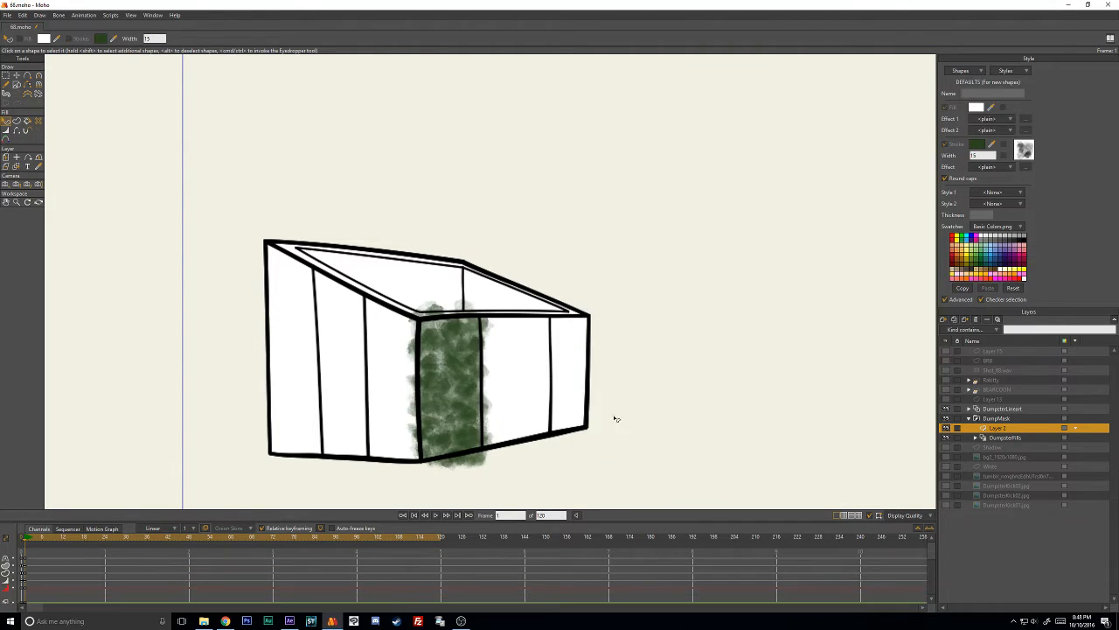
{"action": "left_click", "coordinate": [463, 374]}
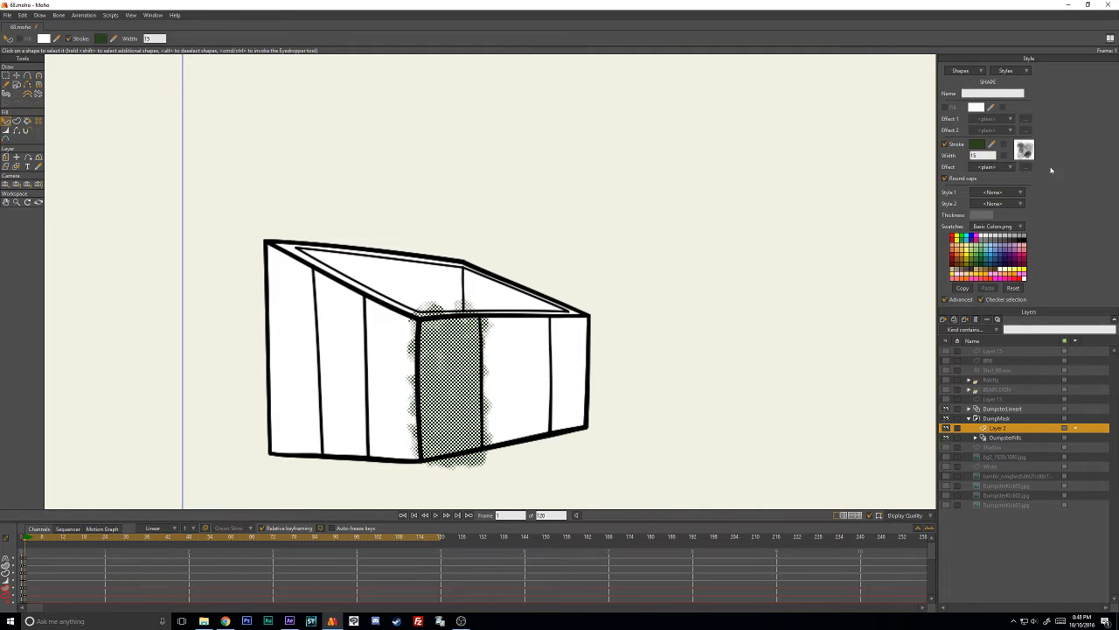
{"action": "left_click", "coordinate": [1025, 151]}
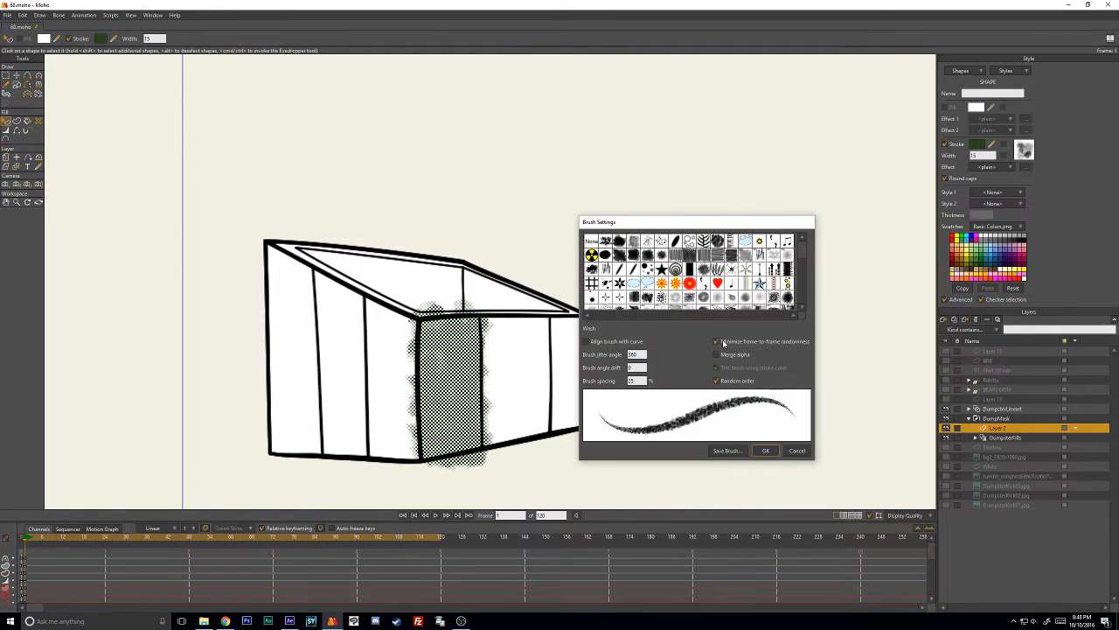
{"action": "left_click", "coordinate": [797, 451]}
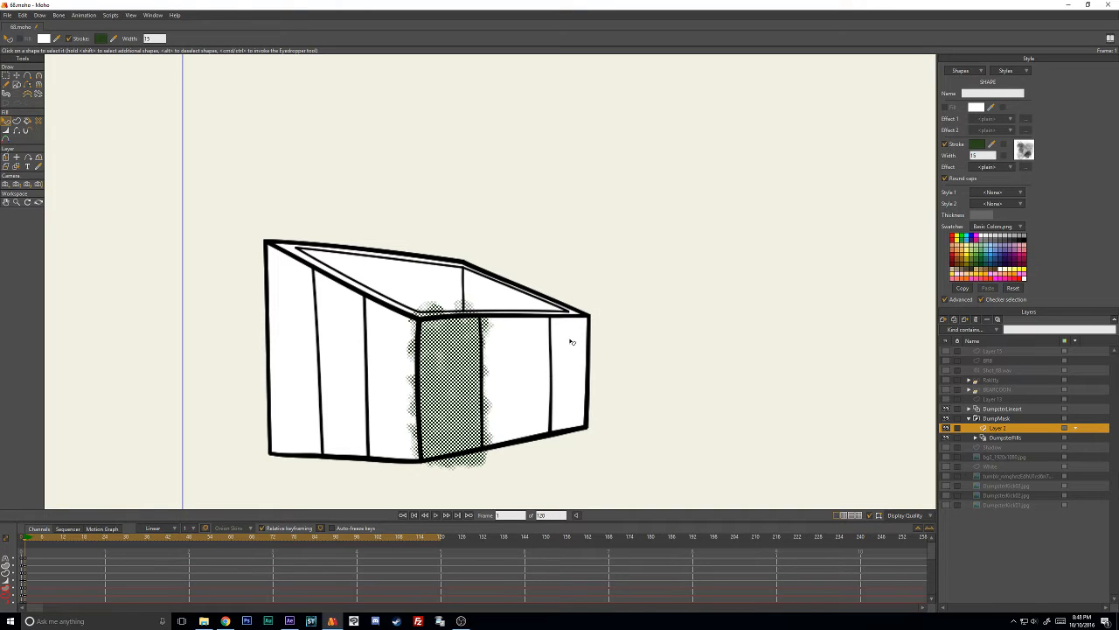
{"action": "left_click", "coordinate": [1019, 154]}
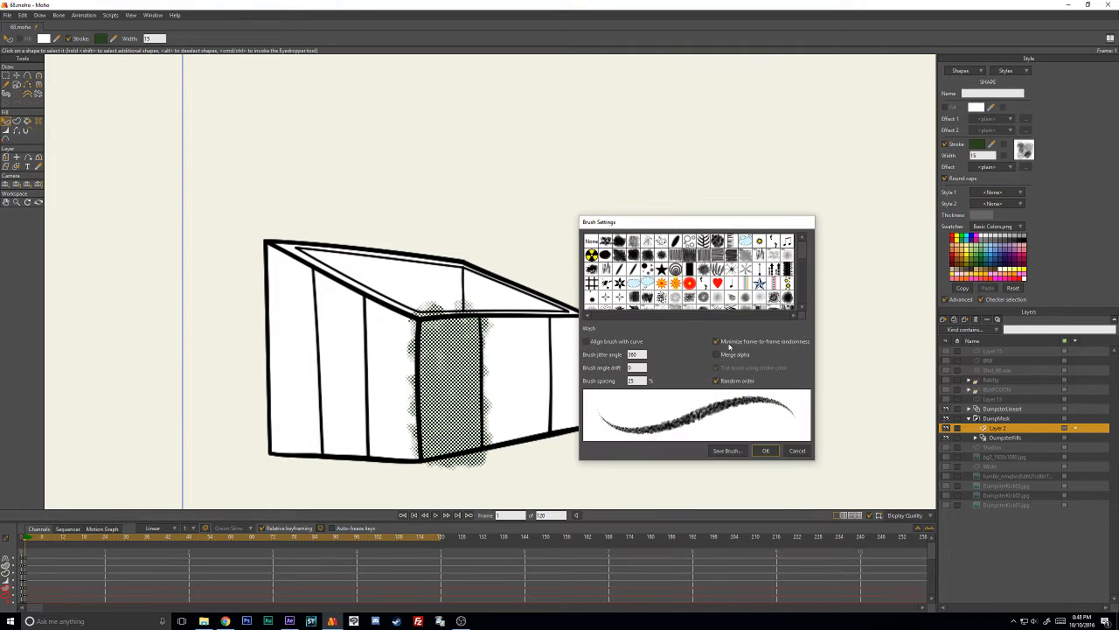
{"action": "left_click", "coordinate": [765, 451]}
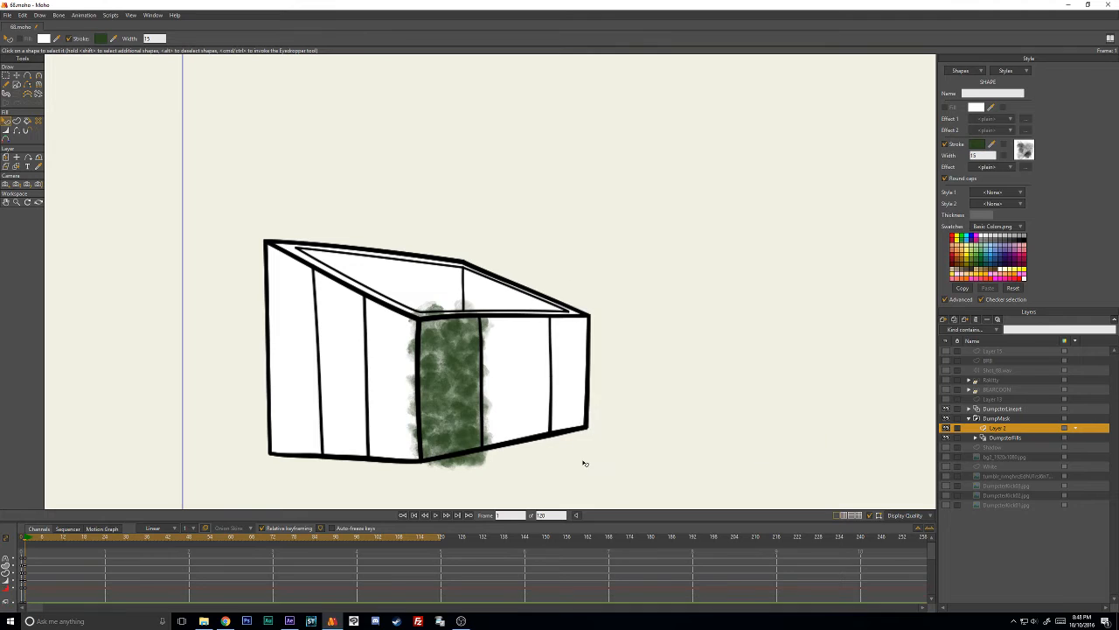
{"action": "left_click", "coordinate": [497, 472]}
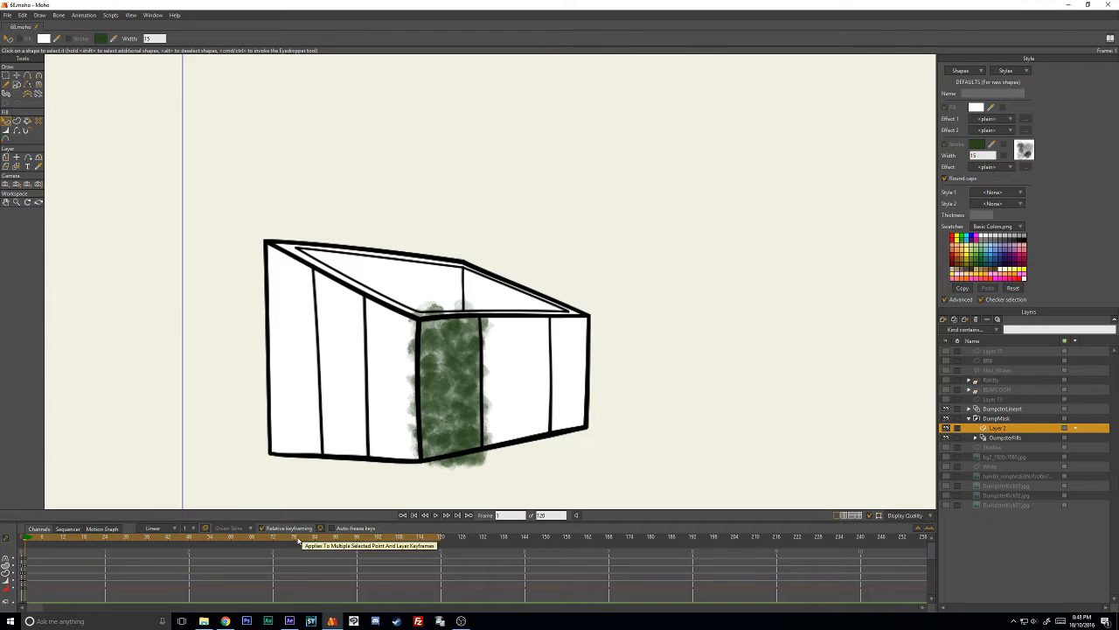
- Go to the frame just before the dumpster deforms and freeze the points of Layer 2's green stroke there
{"action": "key", "text": "t"}
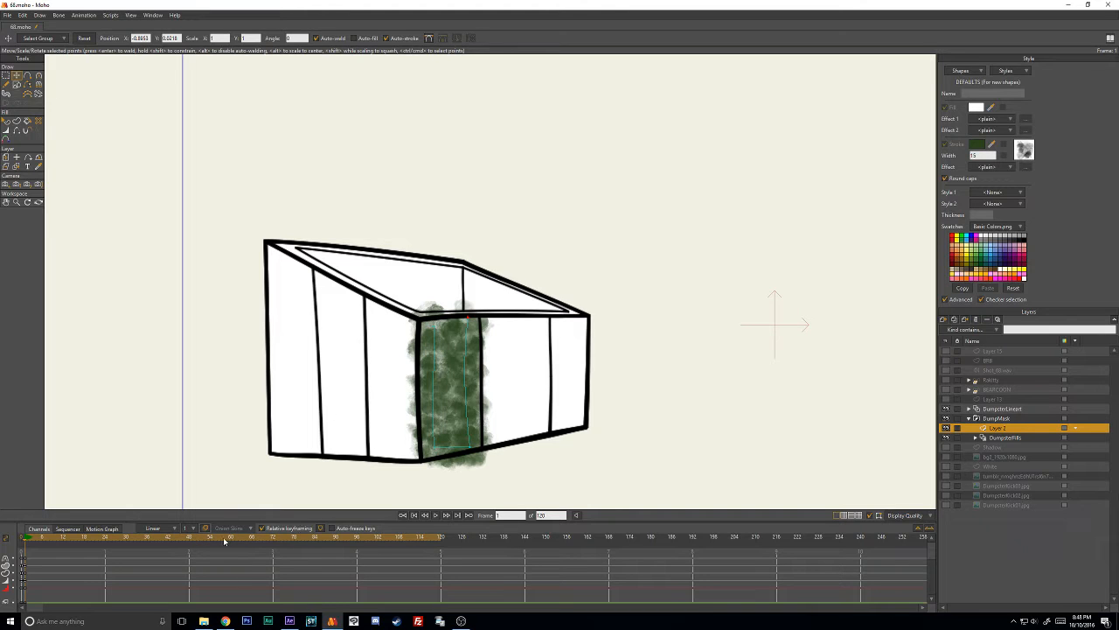
{"action": "mouse_move", "coordinate": [224, 542]}
{"action": "left_mouse_down"}
{"action": "mouse_move", "coordinate": [308, 543]}
{"action": "mouse_move", "coordinate": [260, 545]}
{"action": "left_mouse_up"}
{"action": "key", "text": "Left"}
{"action": "key", "text": "ctrl+f"}
- At frame 69, move the green stroke's points so that it covers the dumpster's front panel beside the corner edge
{"action": "left_click", "coordinate": [260, 546]}
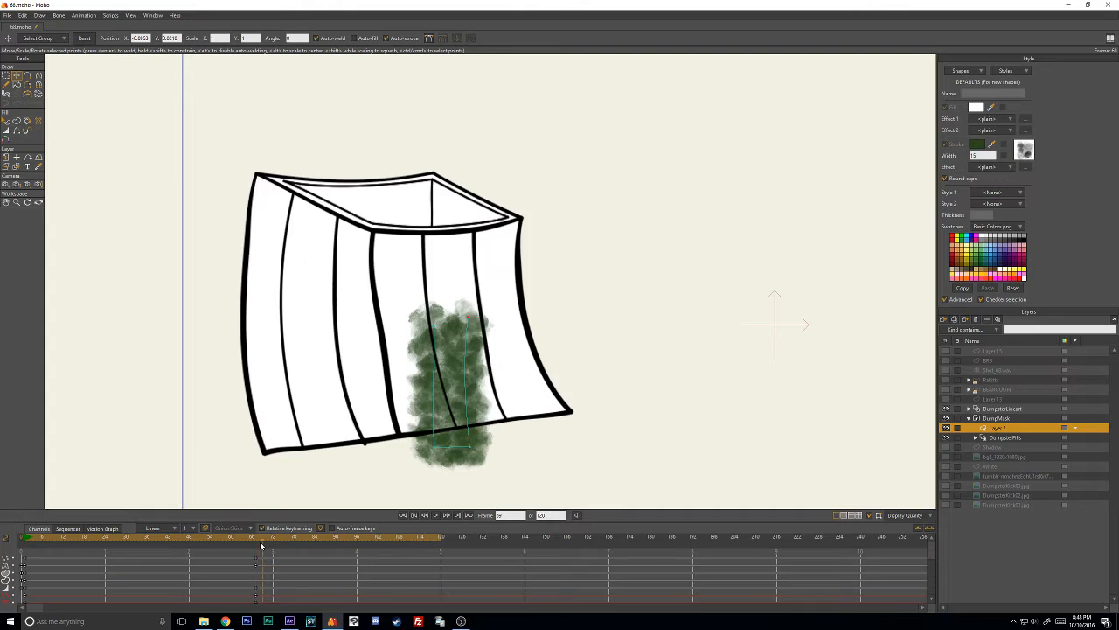
{"action": "left_click_drag", "start_coordinate": [432, 328], "coordinate": [411, 245]}
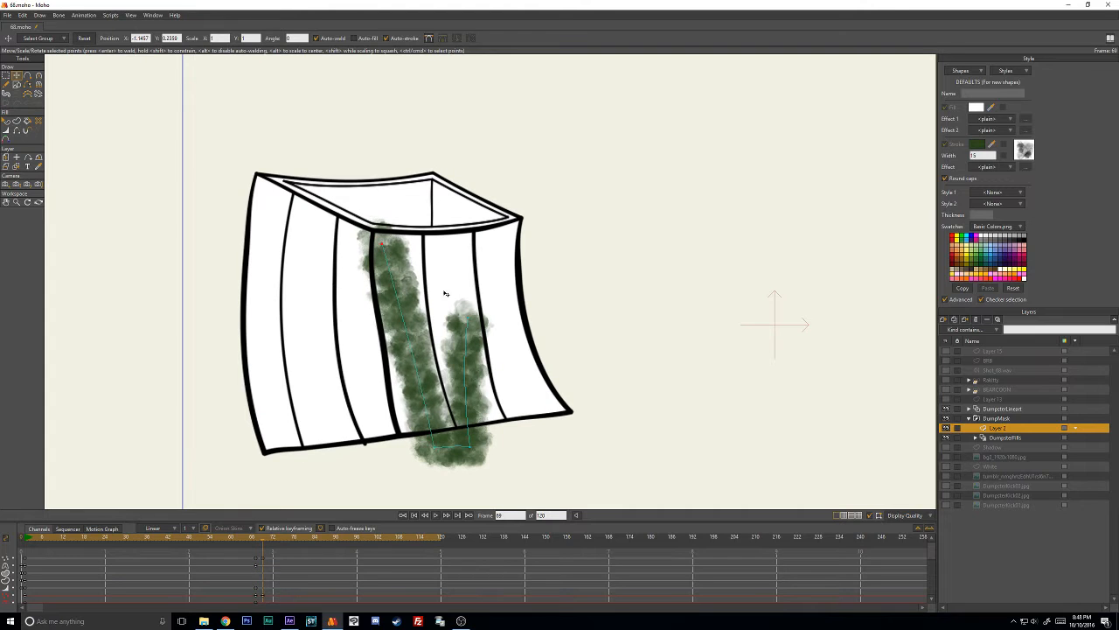
{"action": "mouse_move", "coordinate": [429, 469]}
{"action": "left_mouse_down"}
{"action": "mouse_move", "coordinate": [428, 422]}
{"action": "mouse_move", "coordinate": [414, 427]}
{"action": "mouse_move", "coordinate": [440, 433]}
{"action": "left_mouse_up"}
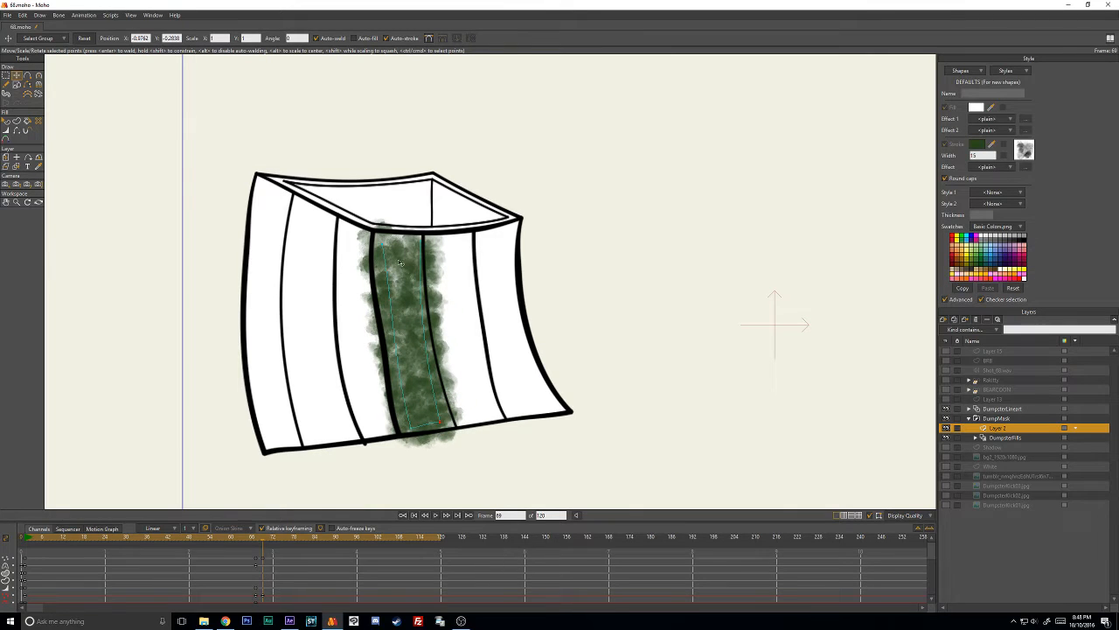
- At frame 71, reposition the green stroke's four points to fit the same panel on the tilted dumpster
{"action": "key", "text": "Right"}
{"action": "key", "text": "Right"}
{"action": "left_click_drag", "start_coordinate": [375, 229], "coordinate": [327, 179]}
{"action": "left_click_drag", "start_coordinate": [428, 239], "coordinate": [376, 164]}
{"action": "mouse_move", "coordinate": [444, 424]}
{"action": "left_mouse_down"}
{"action": "mouse_move", "coordinate": [408, 294]}
{"action": "mouse_move", "coordinate": [370, 317]}
{"action": "mouse_move", "coordinate": [351, 289]}
{"action": "left_mouse_up"}
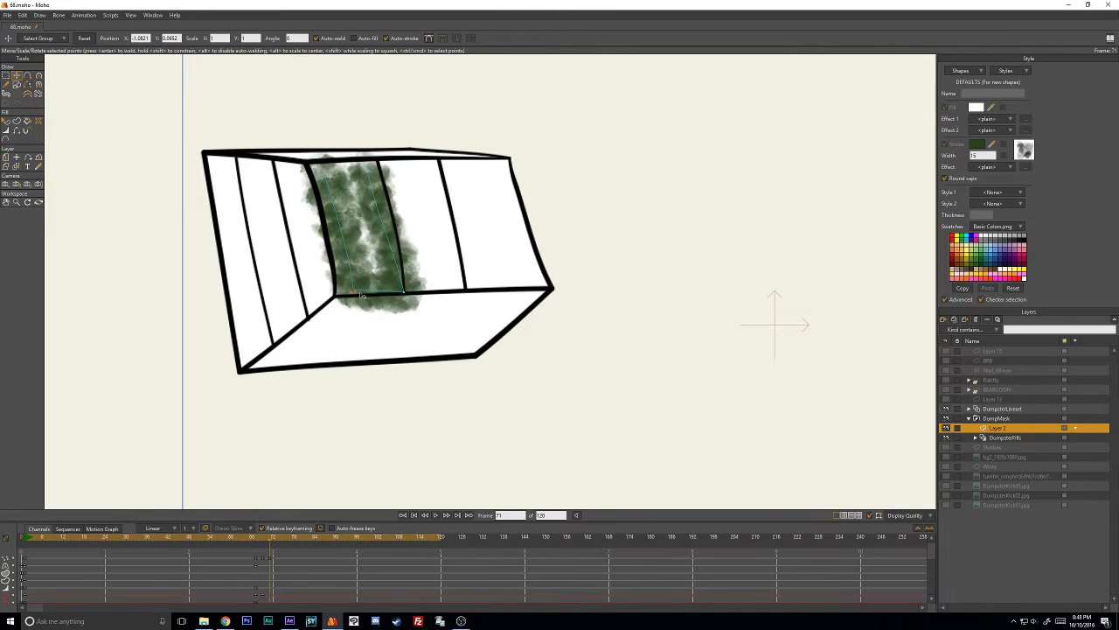
{"action": "left_click_drag", "start_coordinate": [329, 180], "coordinate": [336, 173]}
{"action": "left_click_drag", "start_coordinate": [354, 296], "coordinate": [354, 290]}
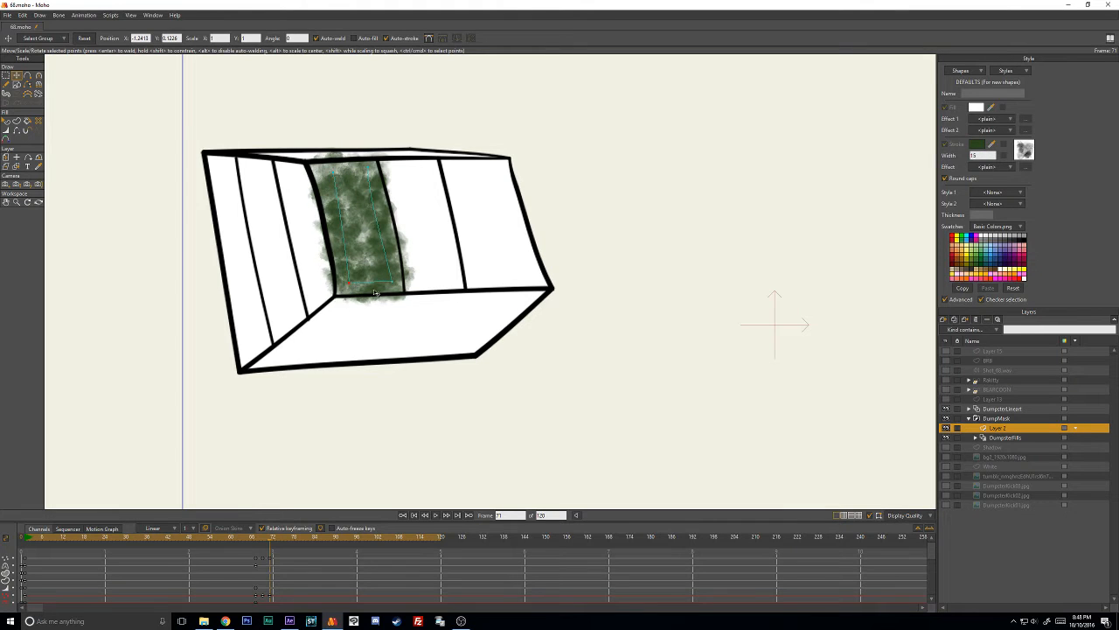
- At frame 73, move the green stroke's points to follow the panel, with the upper ends slightly above the dumpster's top edge
{"action": "key", "text": "Right"}
{"action": "key", "text": "Right"}
{"action": "left_click_drag", "start_coordinate": [335, 175], "coordinate": [292, 114]}
{"action": "left_click_drag", "start_coordinate": [370, 176], "coordinate": [337, 111]}
{"action": "left_click_drag", "start_coordinate": [353, 284], "coordinate": [335, 219]}
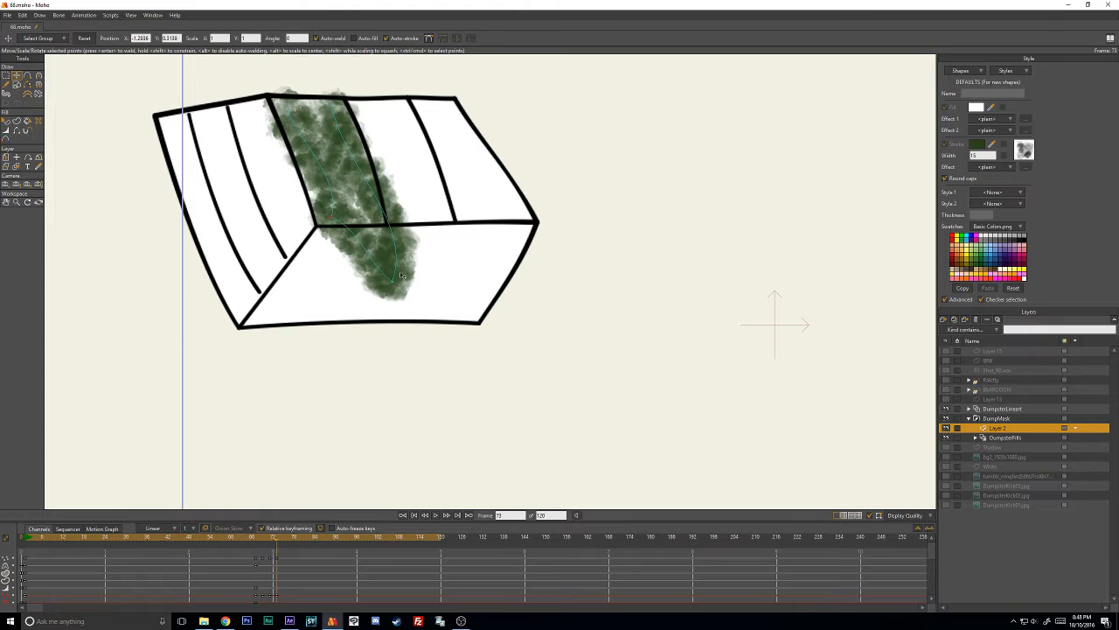
{"action": "left_click_drag", "start_coordinate": [401, 276], "coordinate": [373, 199]}
{"action": "mouse_move", "coordinate": [302, 107]}
{"action": "left_mouse_down"}
{"action": "mouse_move", "coordinate": [302, 85]}
{"action": "mouse_move", "coordinate": [325, 91]}
{"action": "mouse_move", "coordinate": [290, 90]}
{"action": "mouse_move", "coordinate": [319, 86]}
{"action": "left_mouse_up"}
{"action": "left_click_drag", "start_coordinate": [285, 91], "coordinate": [331, 84]}
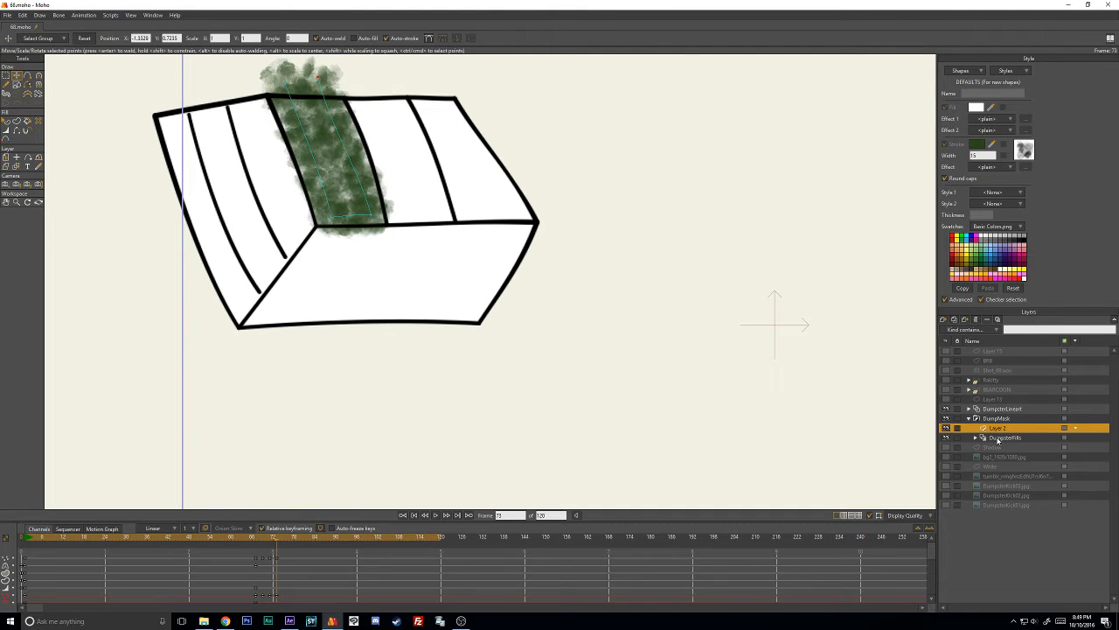
- Switch between the DumpsterFills layer and Layer 2 to compare the masked and unmasked stroke at frame 73
{"action": "left_click", "coordinate": [997, 438]}
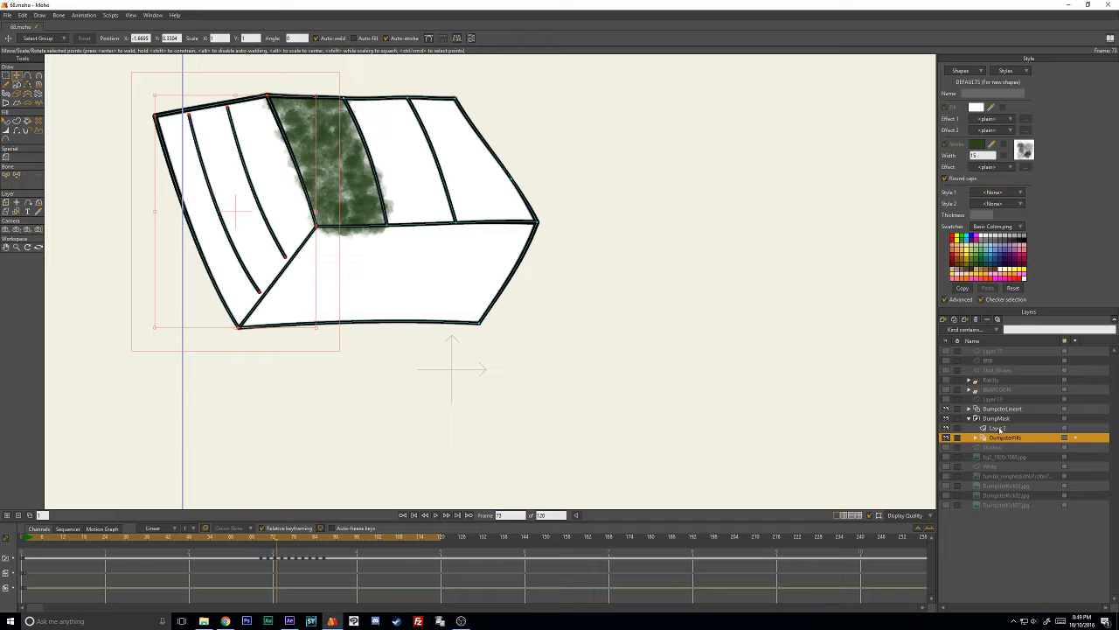
{"action": "left_click", "coordinate": [1000, 429]}
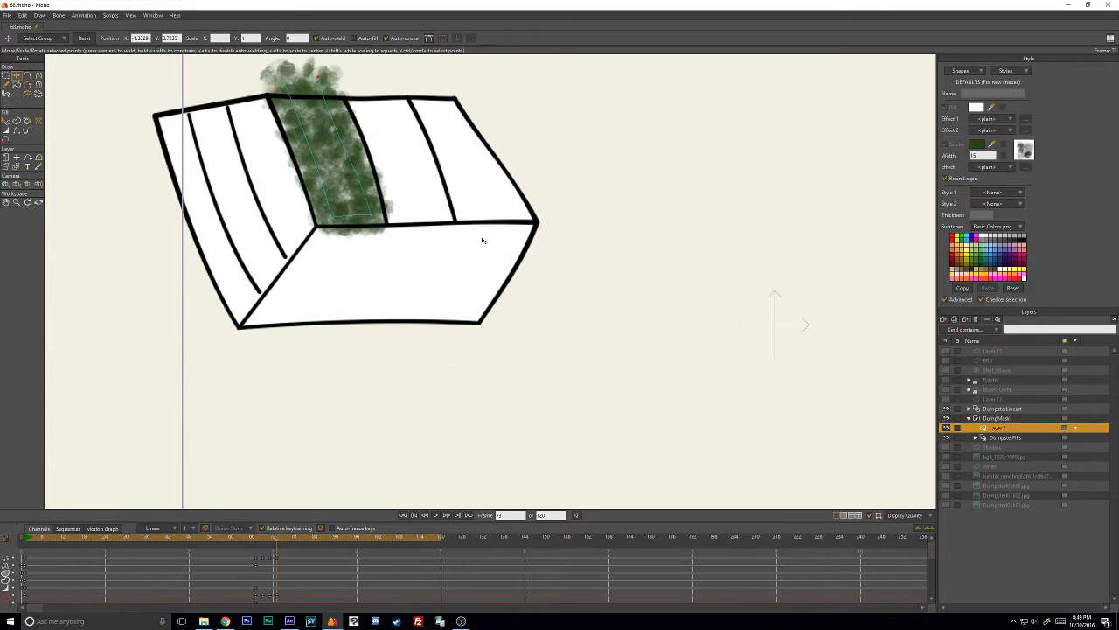
{"action": "left_click", "coordinate": [372, 218]}
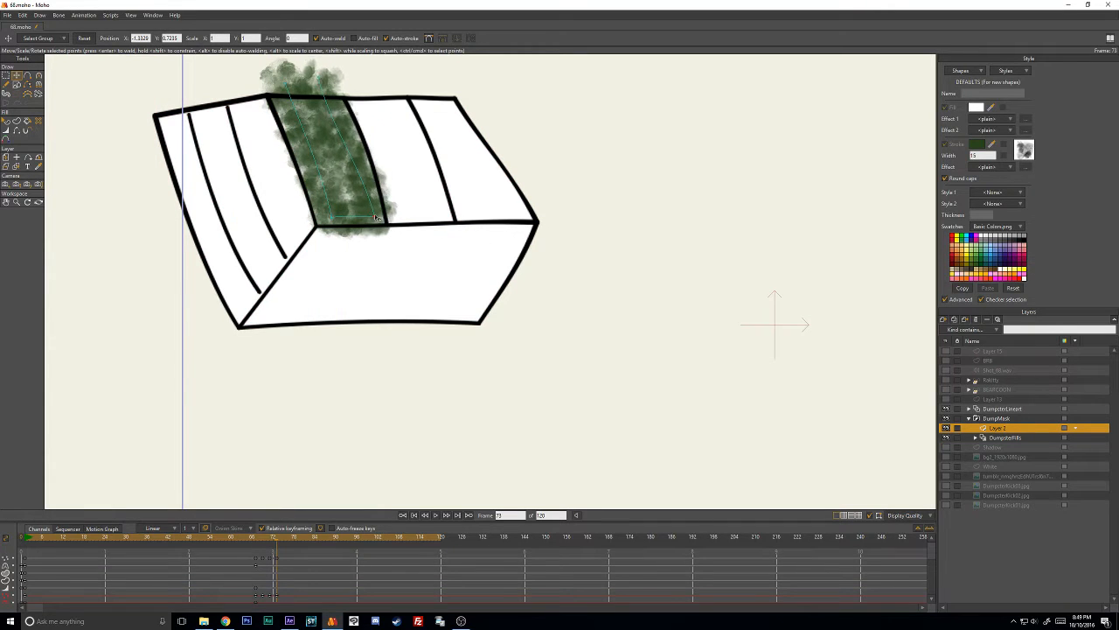
{"action": "left_click", "coordinate": [1008, 438]}
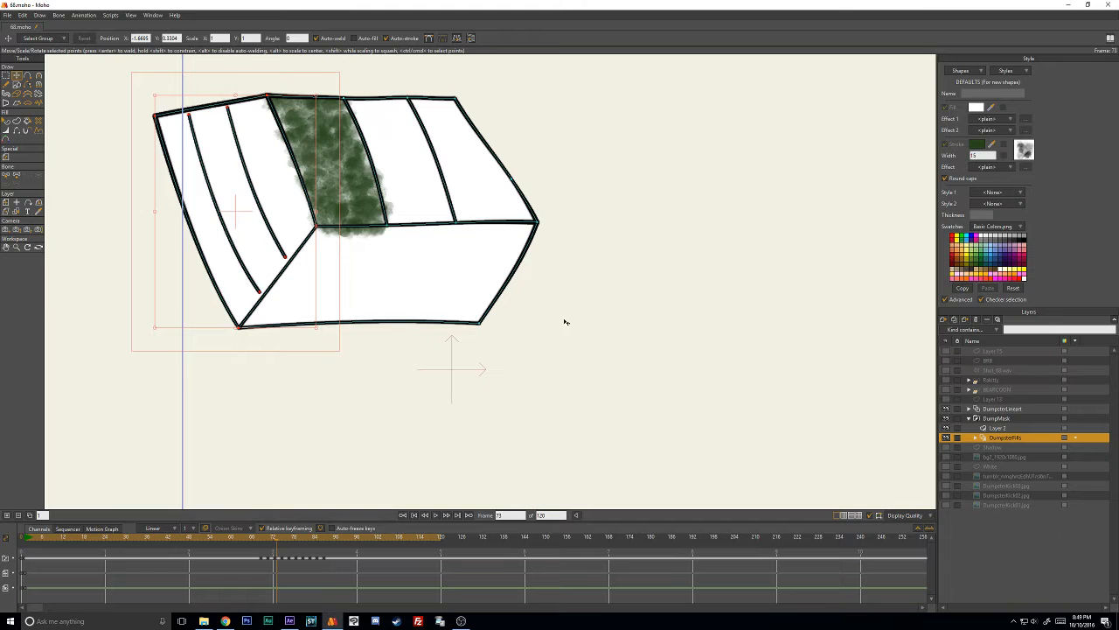
{"action": "left_click", "coordinate": [997, 428]}
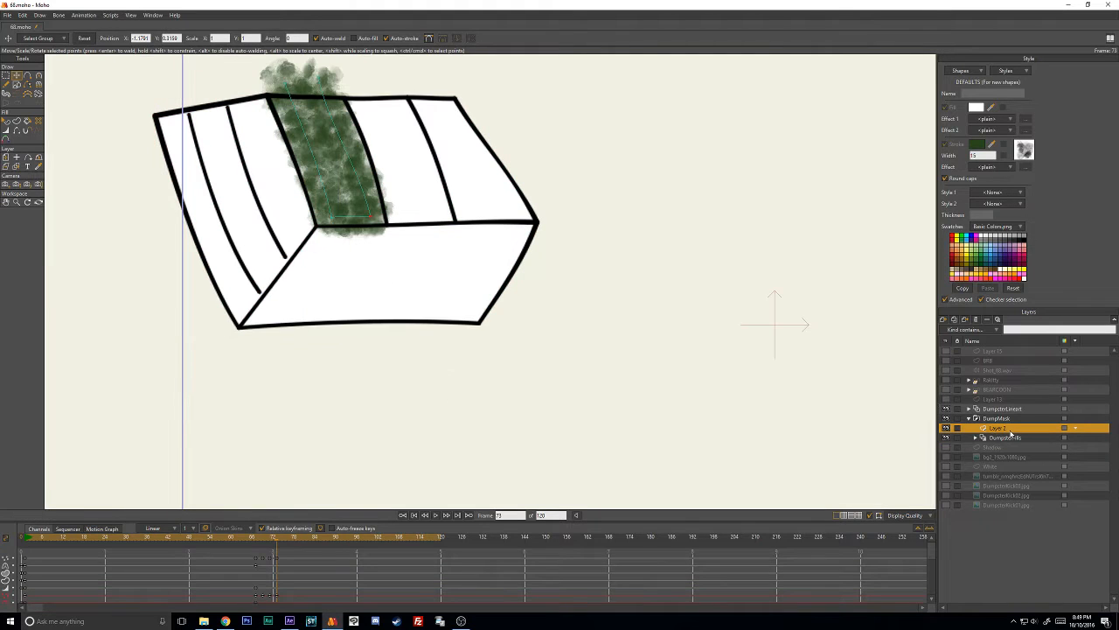
- At frame 75, reposition the green stroke's points to match the panel, keeping the upper ends just beyond the top edge
{"action": "key", "text": "Right"}
{"action": "key", "text": "Right"}
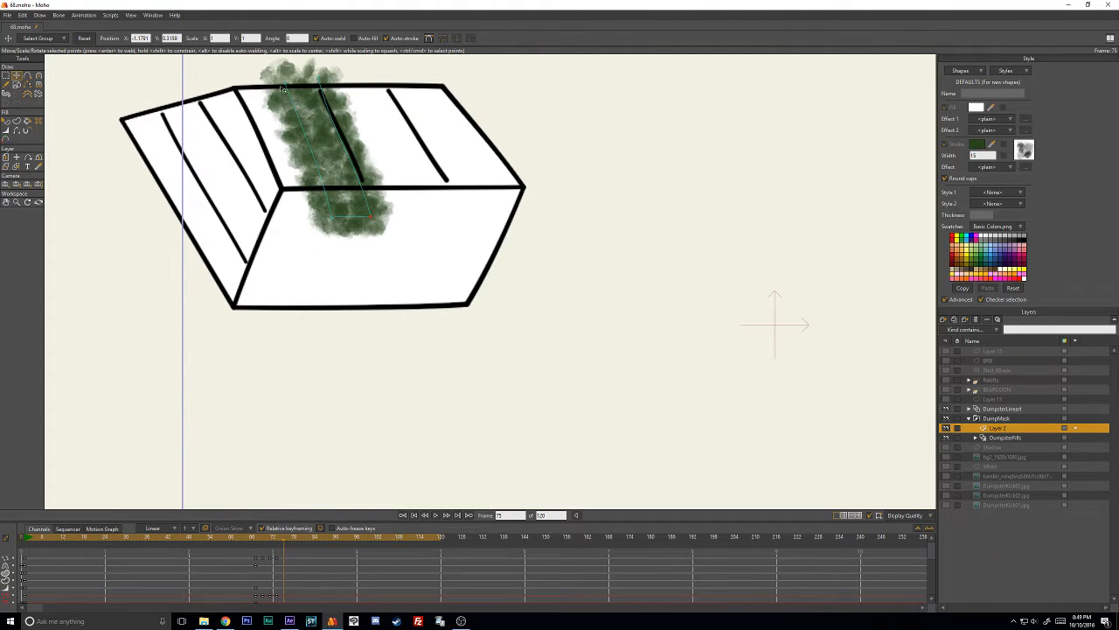
{"action": "left_click_drag", "start_coordinate": [284, 88], "coordinate": [242, 71]}
{"action": "left_click_drag", "start_coordinate": [321, 79], "coordinate": [291, 67]}
{"action": "mouse_move", "coordinate": [368, 218]}
{"action": "left_mouse_down"}
{"action": "mouse_move", "coordinate": [357, 182]}
{"action": "mouse_move", "coordinate": [326, 208]}
{"action": "mouse_move", "coordinate": [311, 186]}
{"action": "mouse_move", "coordinate": [346, 181]}
{"action": "left_mouse_up"}
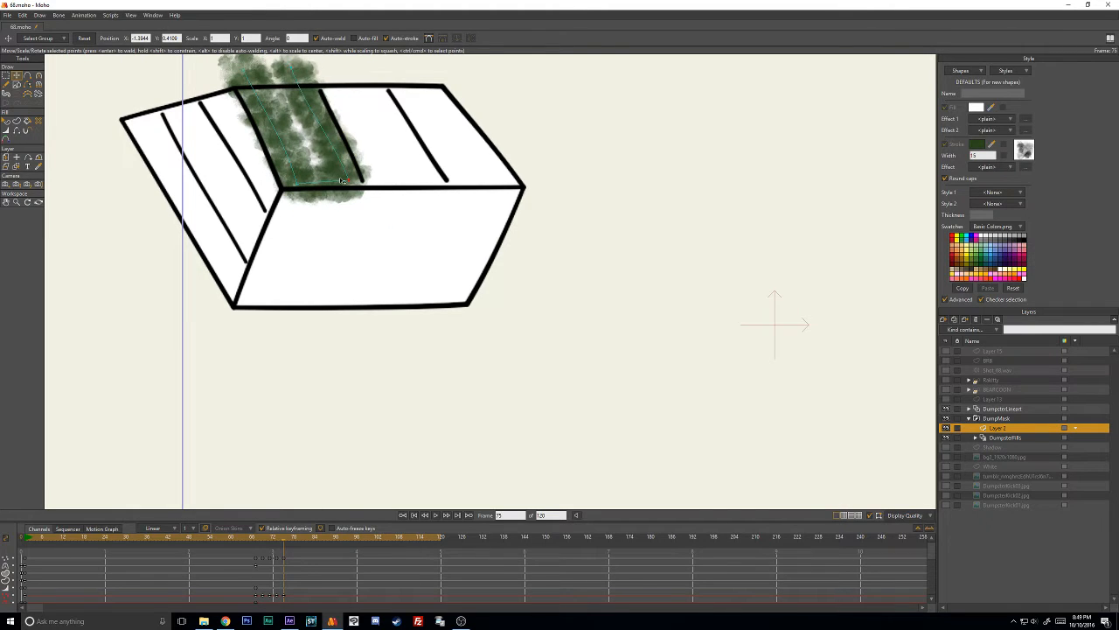
{"action": "mouse_move", "coordinate": [293, 69]}
{"action": "left_mouse_down"}
{"action": "mouse_move", "coordinate": [251, 73]}
{"action": "mouse_move", "coordinate": [284, 71]}
{"action": "left_mouse_up"}
{"action": "left_click_drag", "start_coordinate": [348, 180], "coordinate": [296, 177]}
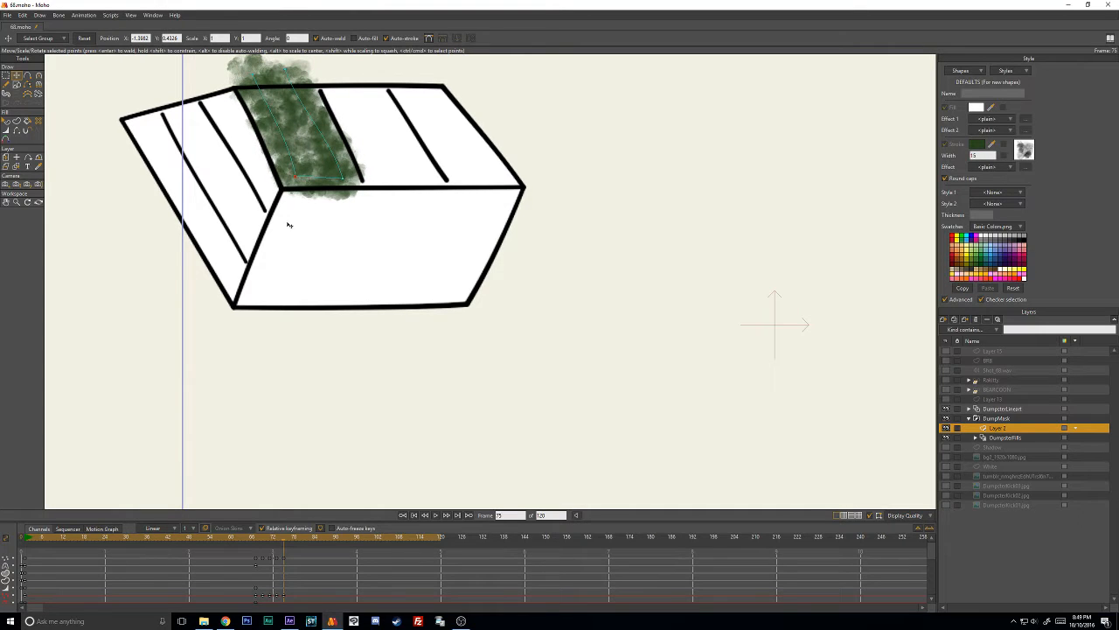
- Fine-tune two corner points of the green stroke at frame 75 so its side follows the panel line more closely
{"action": "left_click_drag", "start_coordinate": [343, 179], "coordinate": [344, 175]}
{"action": "left_click_drag", "start_coordinate": [286, 70], "coordinate": [291, 69]}
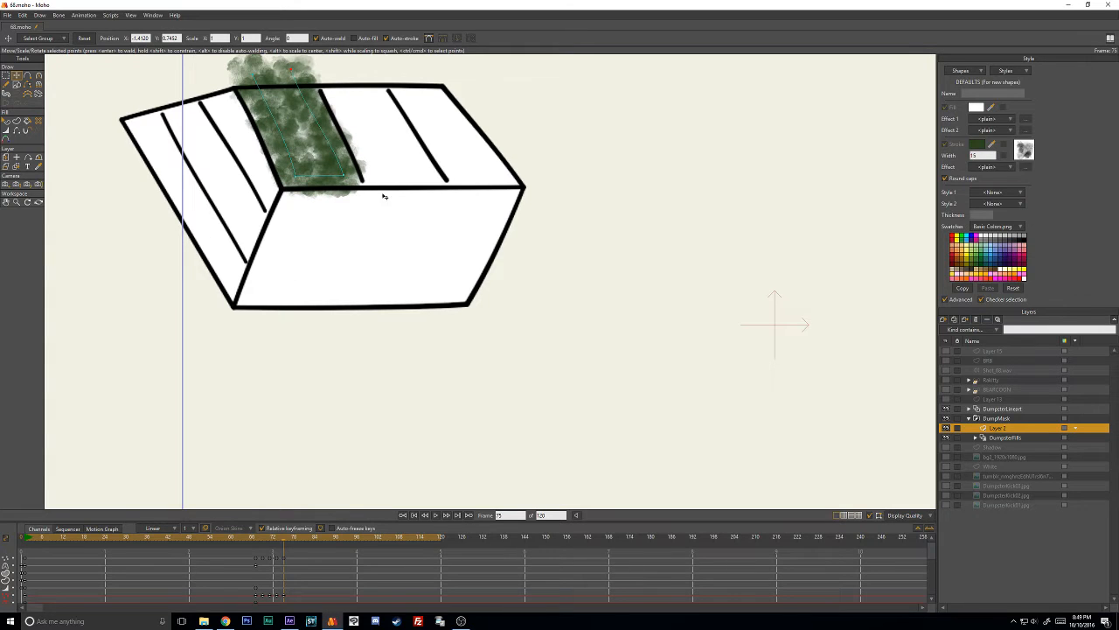
{"action": "mouse_move", "coordinate": [345, 176]}
{"action": "left_mouse_down"}
{"action": "mouse_move", "coordinate": [292, 178]}
{"action": "mouse_move", "coordinate": [337, 174]}
{"action": "left_mouse_up"}
{"action": "mouse_move", "coordinate": [291, 69]}
{"action": "left_mouse_down"}
{"action": "mouse_move", "coordinate": [255, 72]}
{"action": "mouse_move", "coordinate": [294, 69]}
{"action": "left_mouse_up"}
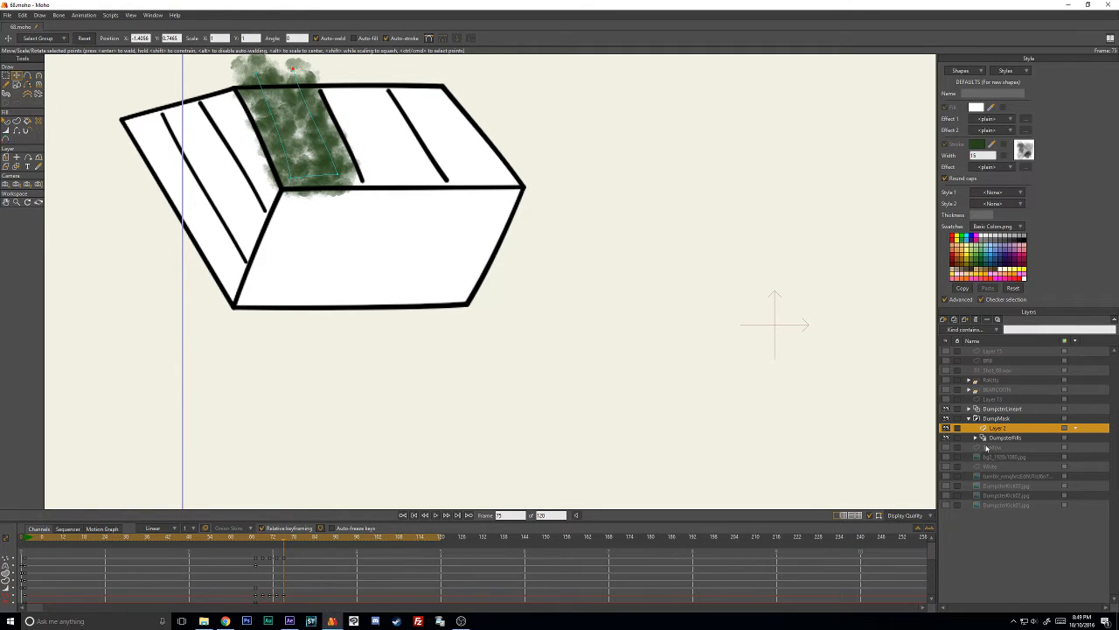
- At frame 77, reposition the green stroke's four points over the same panel, with the upper ends just beyond the top edge
{"action": "key", "text": "Right"}
{"action": "key", "text": "Right"}
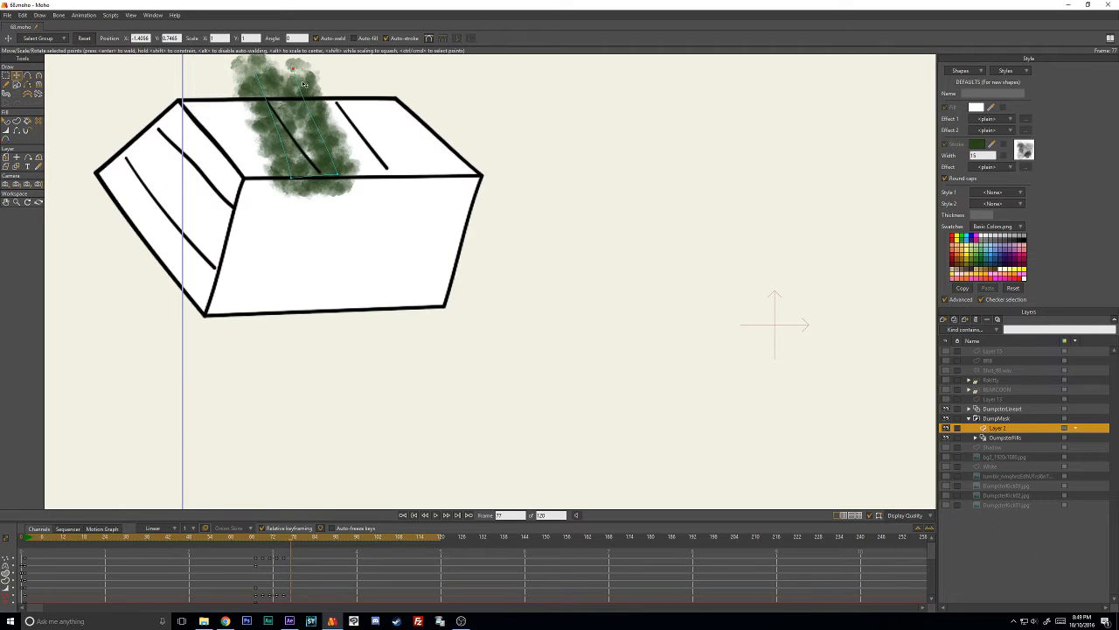
{"action": "left_click_drag", "start_coordinate": [256, 73], "coordinate": [199, 98]}
{"action": "left_click_drag", "start_coordinate": [291, 177], "coordinate": [250, 174]}
{"action": "left_click_drag", "start_coordinate": [337, 175], "coordinate": [310, 176]}
{"action": "left_click_drag", "start_coordinate": [294, 69], "coordinate": [245, 95]}
{"action": "mouse_move", "coordinate": [309, 175]}
{"action": "left_mouse_down"}
{"action": "mouse_move", "coordinate": [299, 167]}
{"action": "mouse_move", "coordinate": [238, 209]}
{"action": "left_mouse_up"}
- At frame 79, move the green stroke's points onto the narrow slanted panel on the dumpster's top face, keeping them inside its lower edge
{"action": "key", "text": "Right"}
{"action": "key", "text": "Right"}
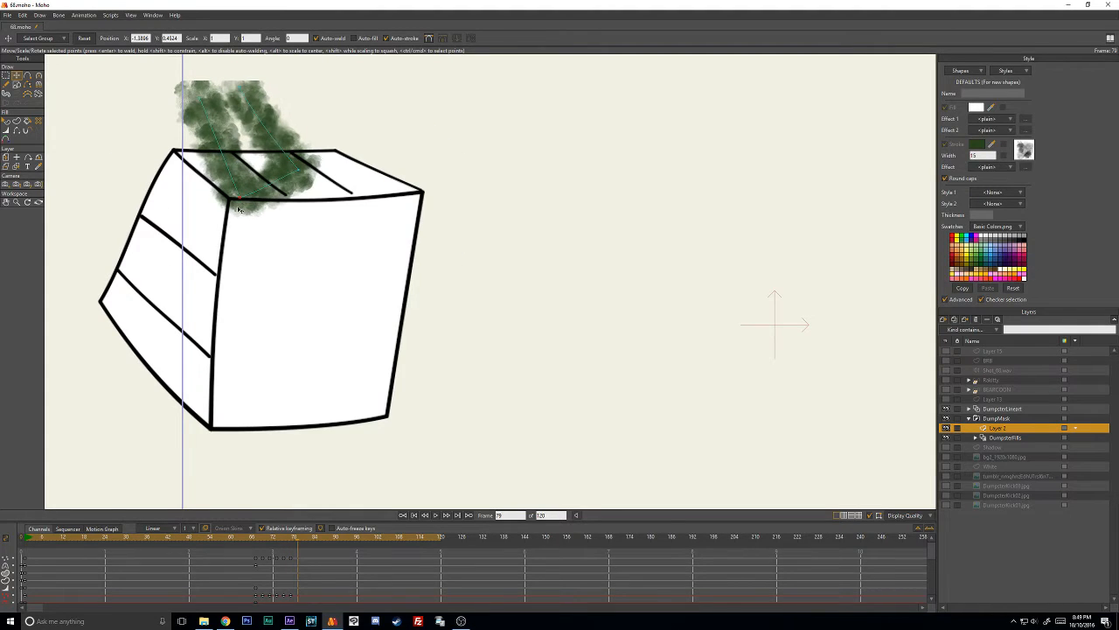
{"action": "left_click_drag", "start_coordinate": [303, 175], "coordinate": [281, 201]}
{"action": "left_click_drag", "start_coordinate": [224, 120], "coordinate": [188, 155]}
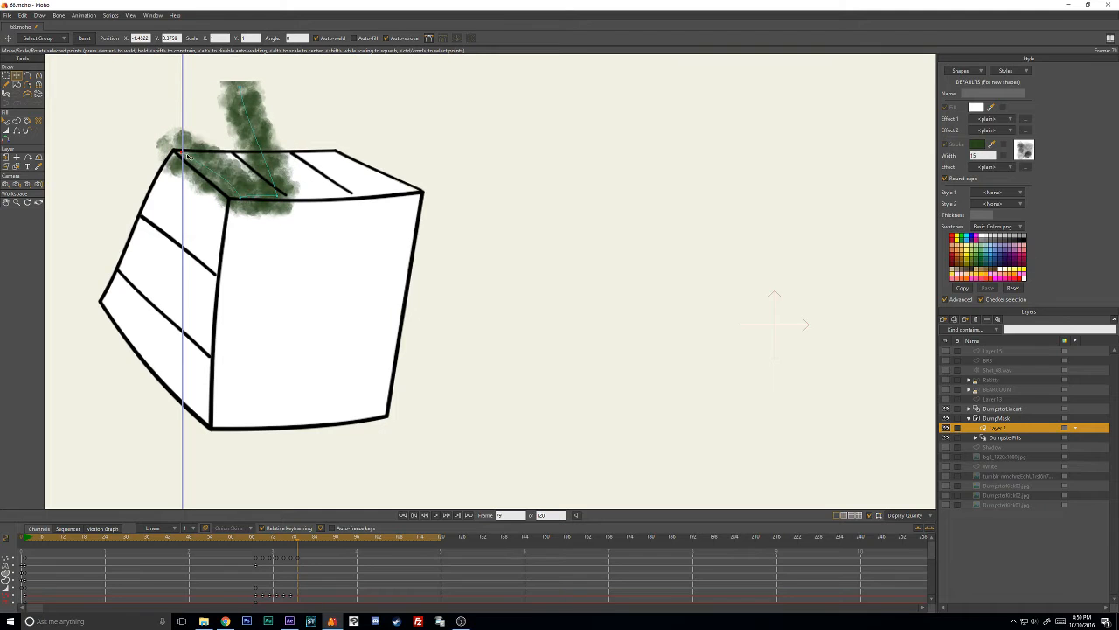
{"action": "mouse_move", "coordinate": [229, 106]}
{"action": "left_mouse_down"}
{"action": "mouse_move", "coordinate": [269, 196]}
{"action": "mouse_move", "coordinate": [239, 197]}
{"action": "mouse_move", "coordinate": [244, 184]}
{"action": "mouse_move", "coordinate": [233, 185]}
{"action": "left_mouse_up"}
{"action": "key", "text": "w"}
{"action": "key", "text": "t"}
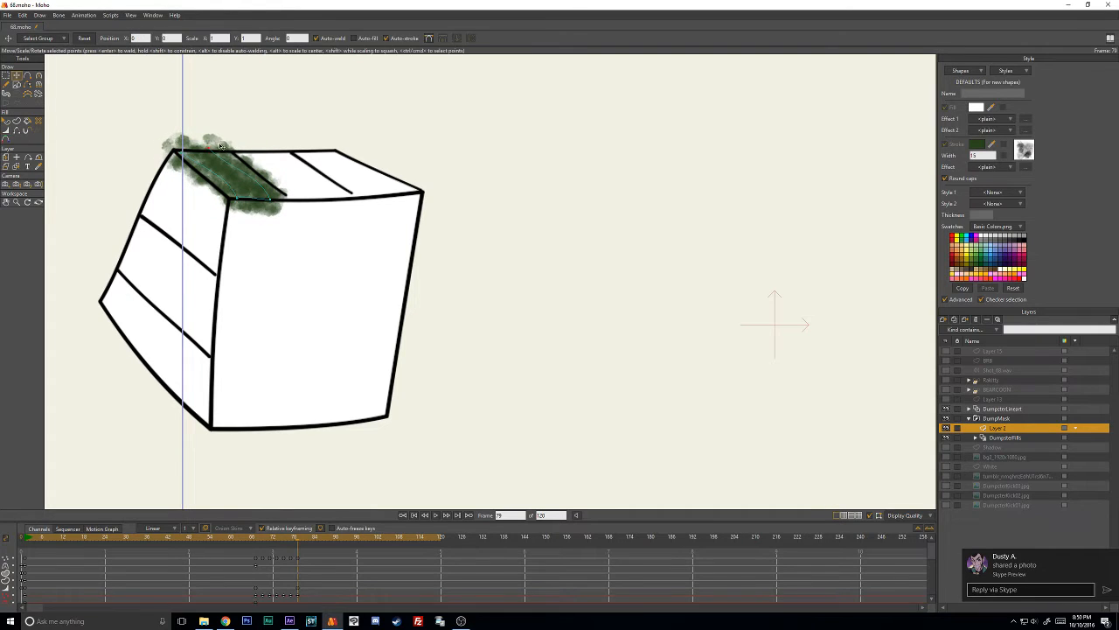
{"action": "left_click_drag", "start_coordinate": [178, 152], "coordinate": [185, 153]}
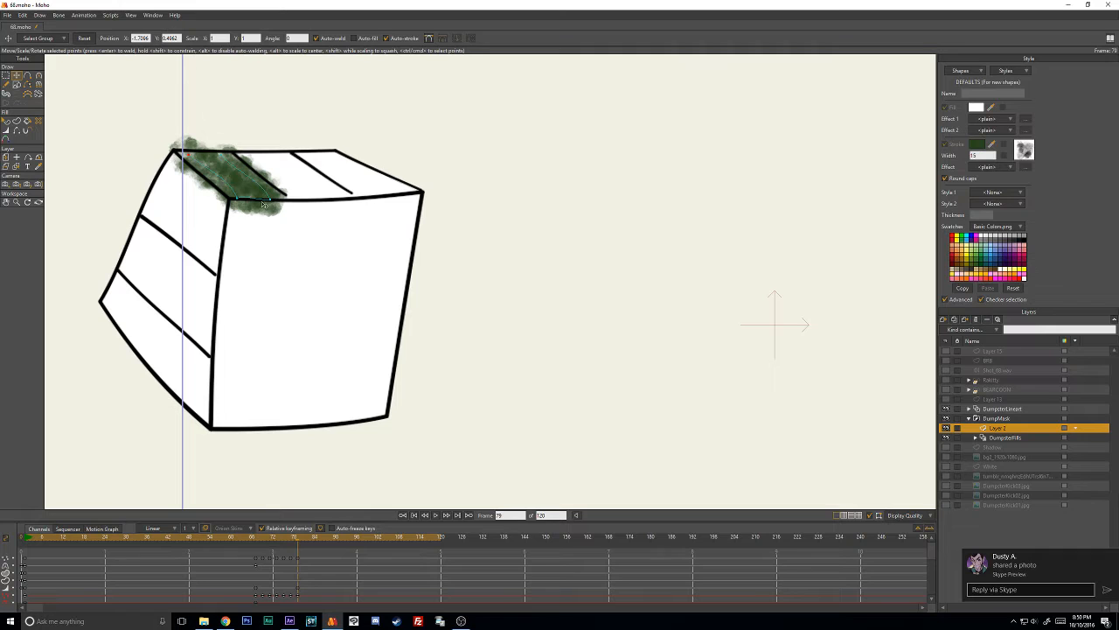
{"action": "left_click_drag", "start_coordinate": [270, 200], "coordinate": [239, 195]}
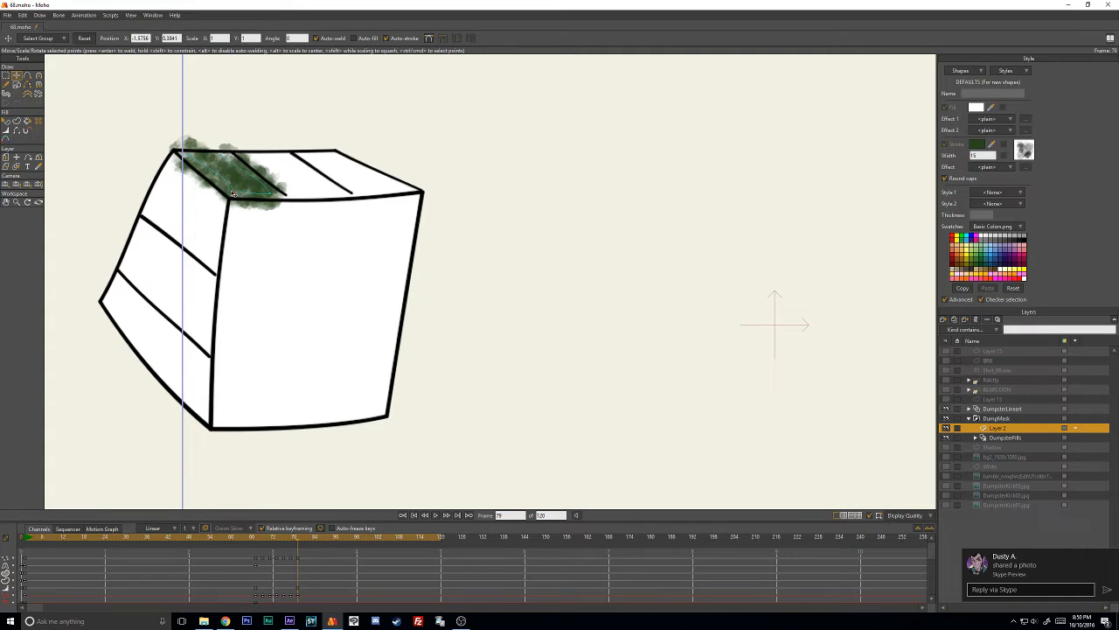
- At frame 81, move the whole green stroke down onto the squashed dumpster's top panel
{"action": "key", "text": "Right"}
{"action": "key", "text": "Right"}
{"action": "left_click_drag", "start_coordinate": [244, 272], "coordinate": [344, 249]}
{"action": "left_click", "coordinate": [348, 172]}
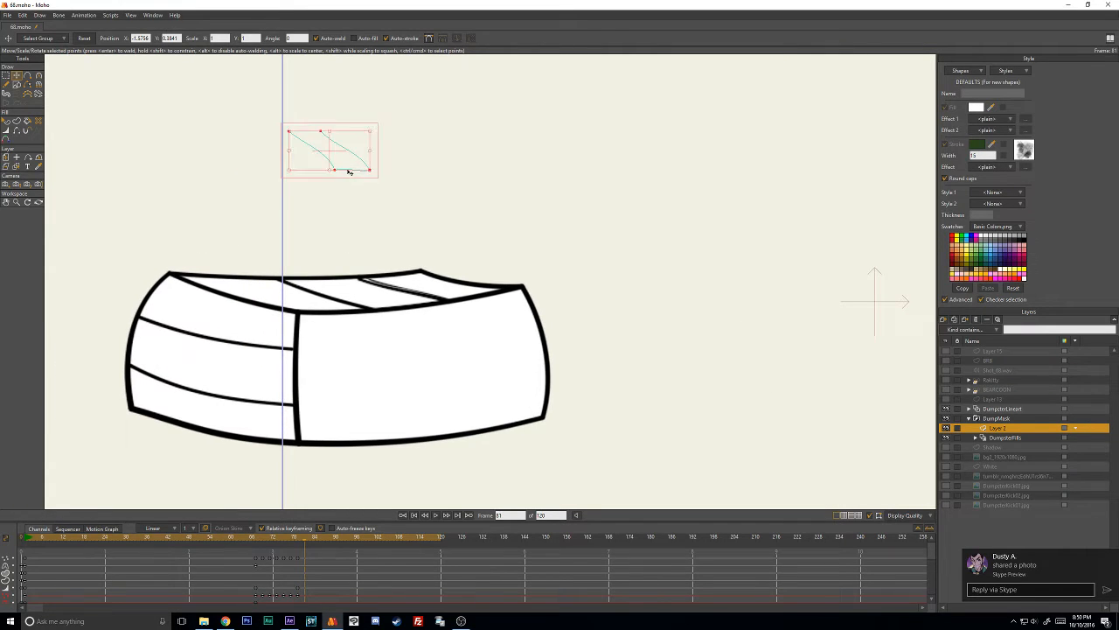
{"action": "mouse_move", "coordinate": [349, 172]}
{"action": "left_mouse_down"}
{"action": "mouse_move", "coordinate": [312, 253]}
{"action": "mouse_move", "coordinate": [306, 313]}
{"action": "mouse_move", "coordinate": [257, 278]}
{"action": "mouse_move", "coordinate": [292, 313]}
{"action": "mouse_move", "coordinate": [247, 303]}
{"action": "left_mouse_up"}
- Adjust the green stroke's curvature and upper end points at frame 81 to follow the bent top panel
{"action": "key", "text": "c"}
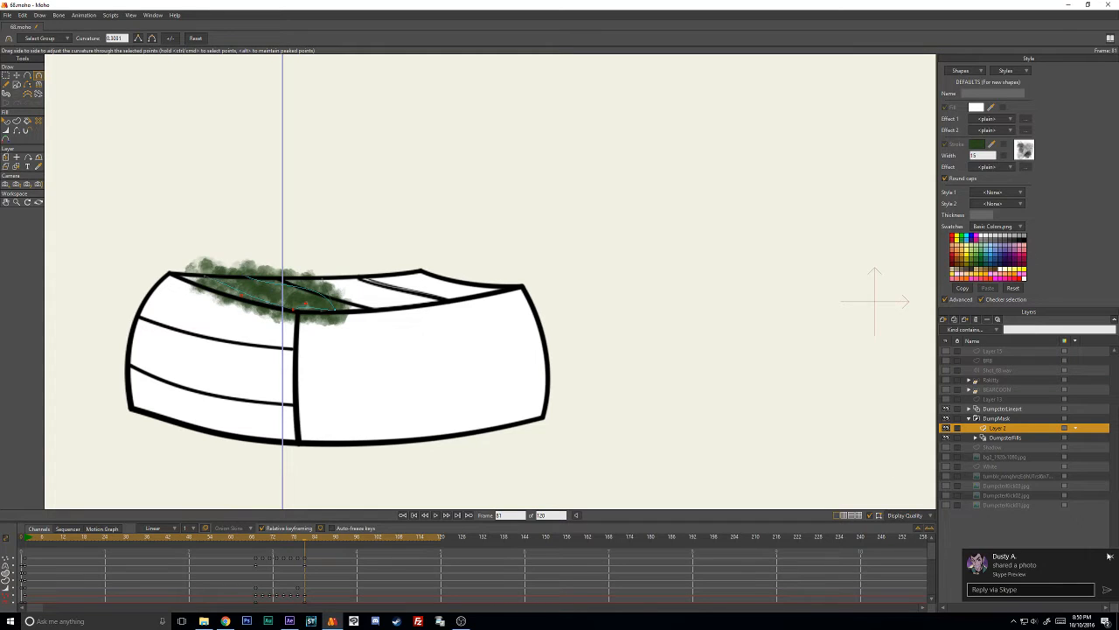
{"action": "left_click", "coordinate": [1109, 556]}
{"action": "key", "text": "t"}
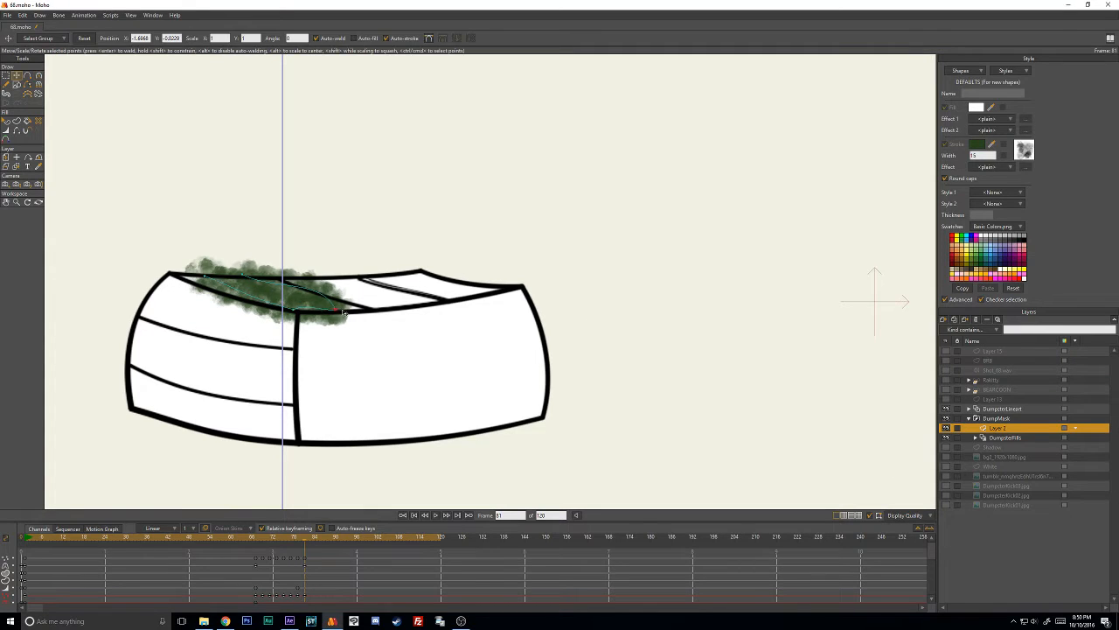
{"action": "key", "text": "c"}
{"action": "left_click_drag", "start_coordinate": [343, 312], "coordinate": [282, 291]}
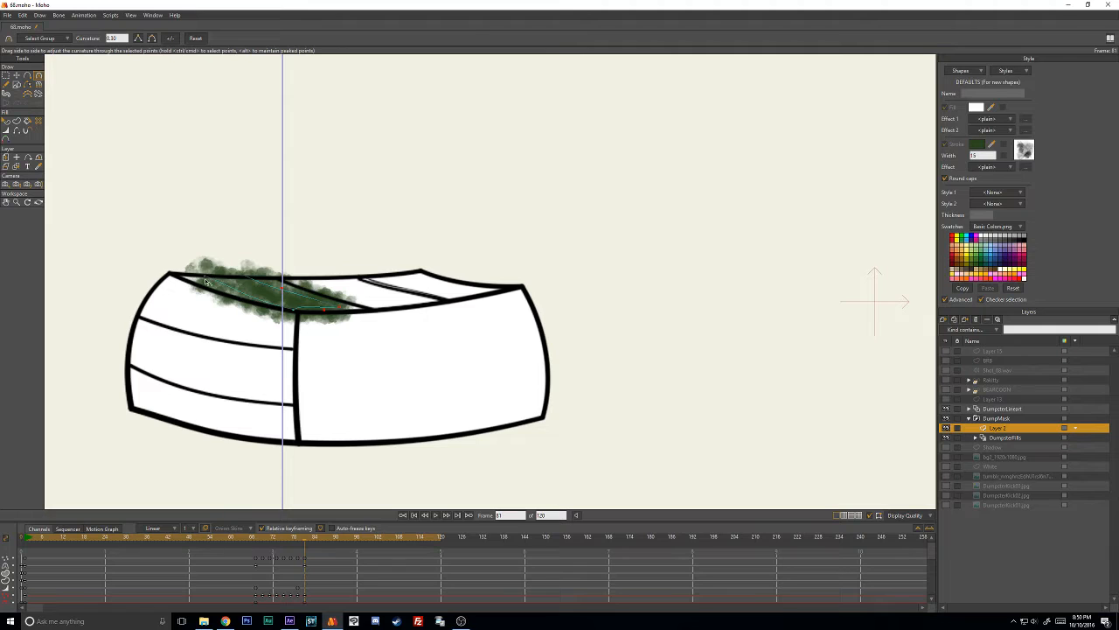
{"action": "key", "text": "t"}
{"action": "mouse_move", "coordinate": [207, 281]}
{"action": "left_mouse_down"}
{"action": "mouse_move", "coordinate": [187, 275]}
{"action": "mouse_move", "coordinate": [222, 274]}
{"action": "left_mouse_up"}
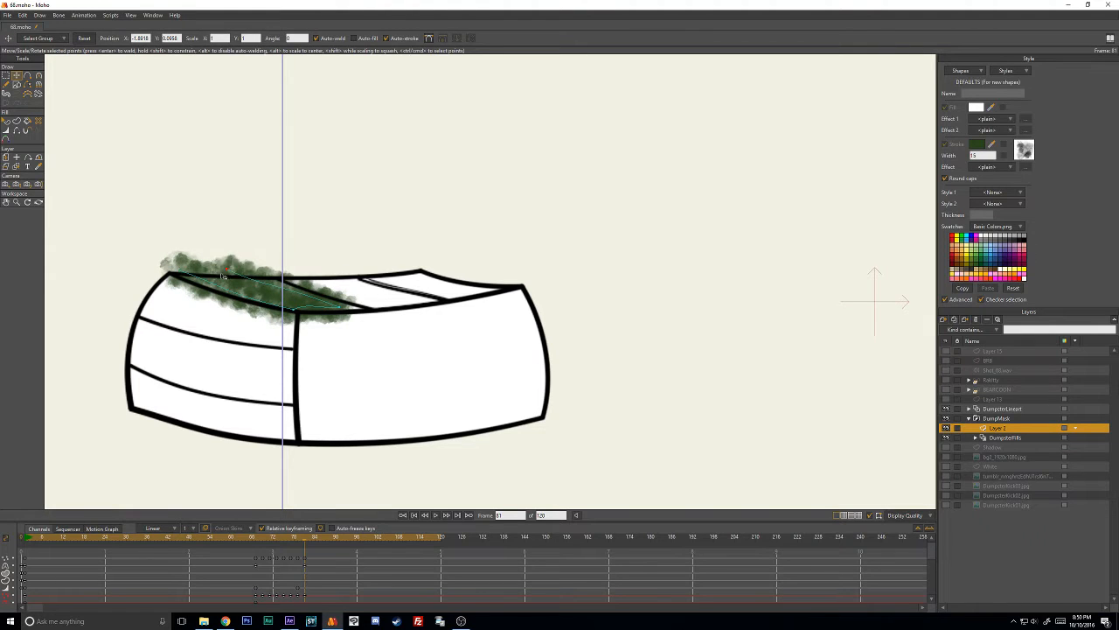
- At frame 83, raise the whole green stroke to the dumpster's top edge, then flatten its points and curvature along the thin top face
{"action": "key", "text": "Right"}
{"action": "key", "text": "Right"}
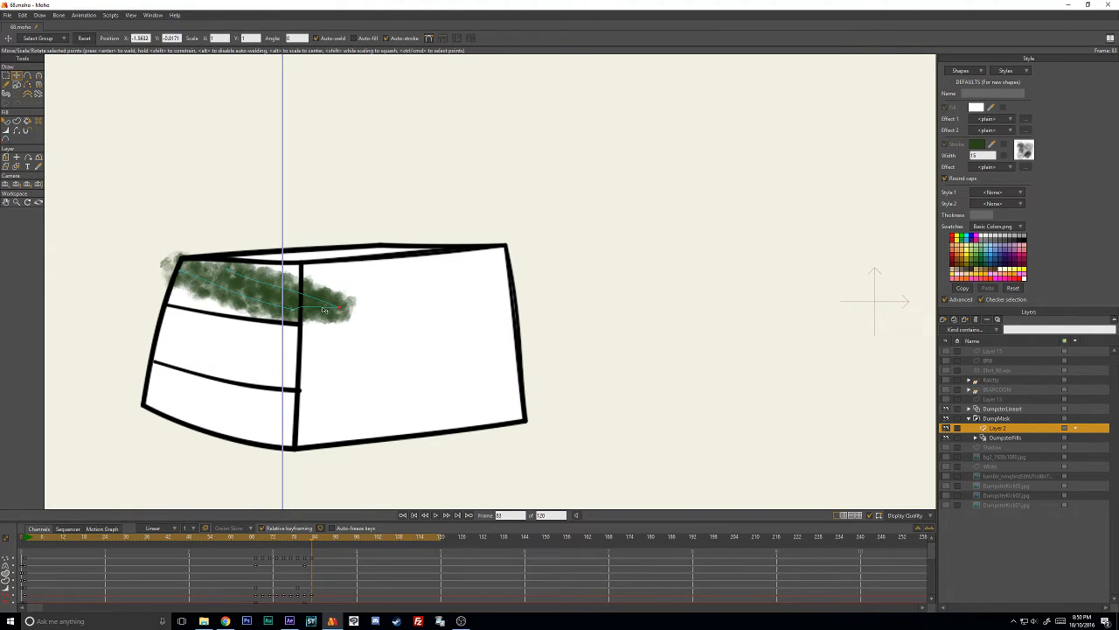
{"action": "key", "text": "ctrl+a"}
{"action": "left_click_drag", "start_coordinate": [328, 302], "coordinate": [330, 254]}
{"action": "key", "text": "Return"}
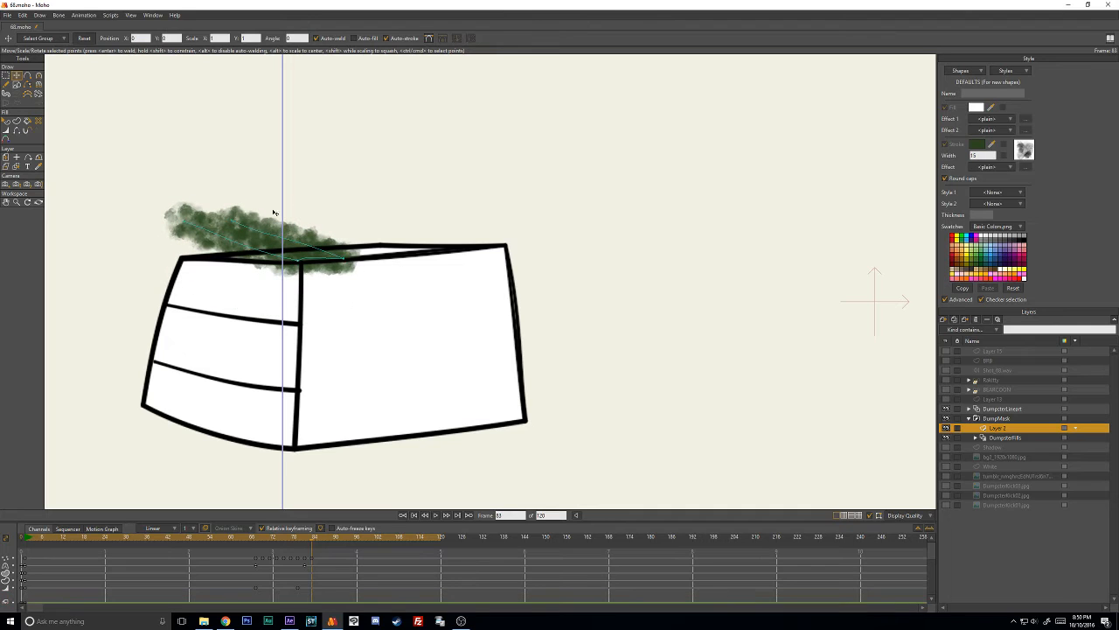
{"action": "left_click_drag", "start_coordinate": [184, 220], "coordinate": [178, 244]}
{"action": "left_click_drag", "start_coordinate": [232, 220], "coordinate": [216, 237]}
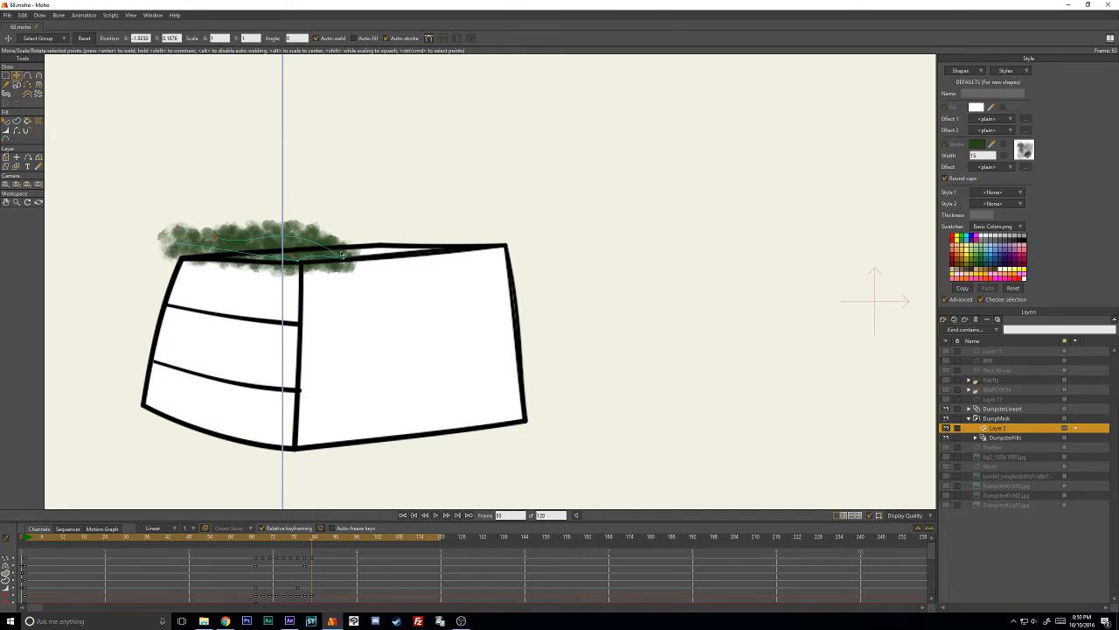
{"action": "key", "text": "c"}
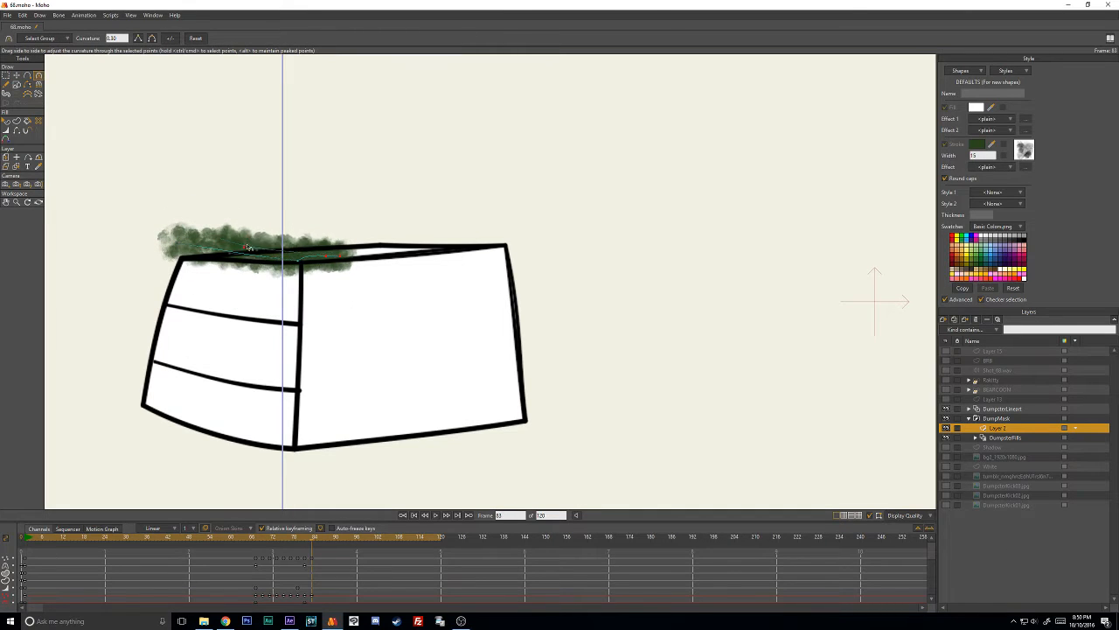
{"action": "left_click", "coordinate": [249, 246]}
- At frame 85, reshape the green stroke along the dumpster's top edge and move it entirely above the front faces
{"action": "key", "text": "Right"}
{"action": "key", "text": "Right"}
{"action": "left_click", "coordinate": [346, 256]}
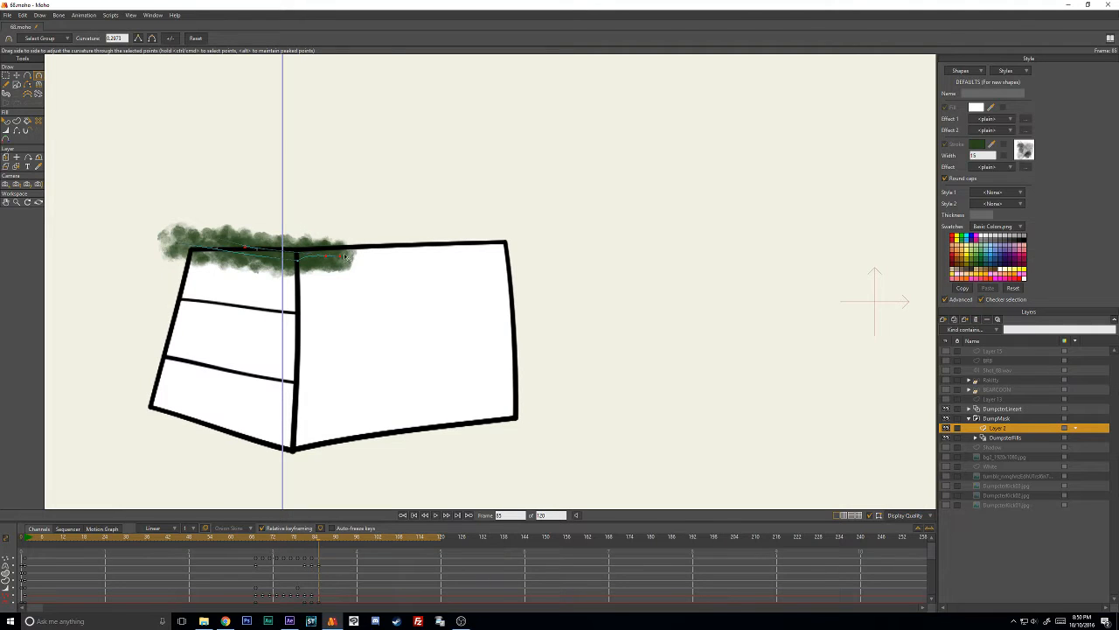
{"action": "key", "text": "t"}
{"action": "left_click_drag", "start_coordinate": [345, 255], "coordinate": [240, 247]}
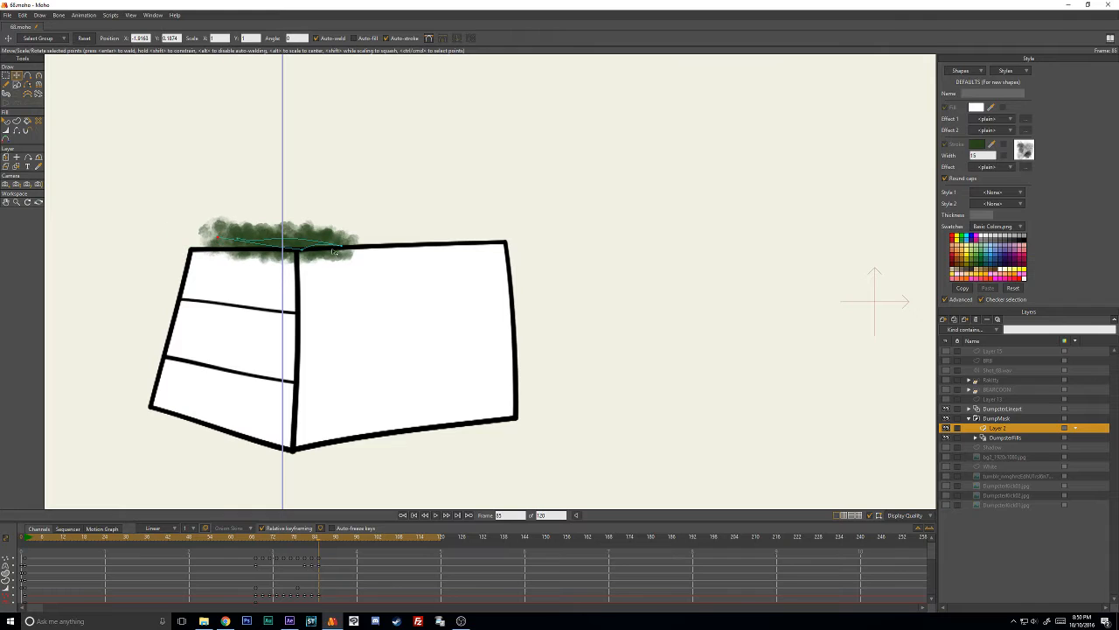
{"action": "key", "text": "ctrl+a"}
{"action": "left_click_drag", "start_coordinate": [332, 245], "coordinate": [337, 220]}
- Set the default keyframe interval to 2 and apply interval 2 to all of the stroke's keyframes from frame 67 onward
{"action": "key", "text": "Right"}
{"action": "key", "text": "Right"}
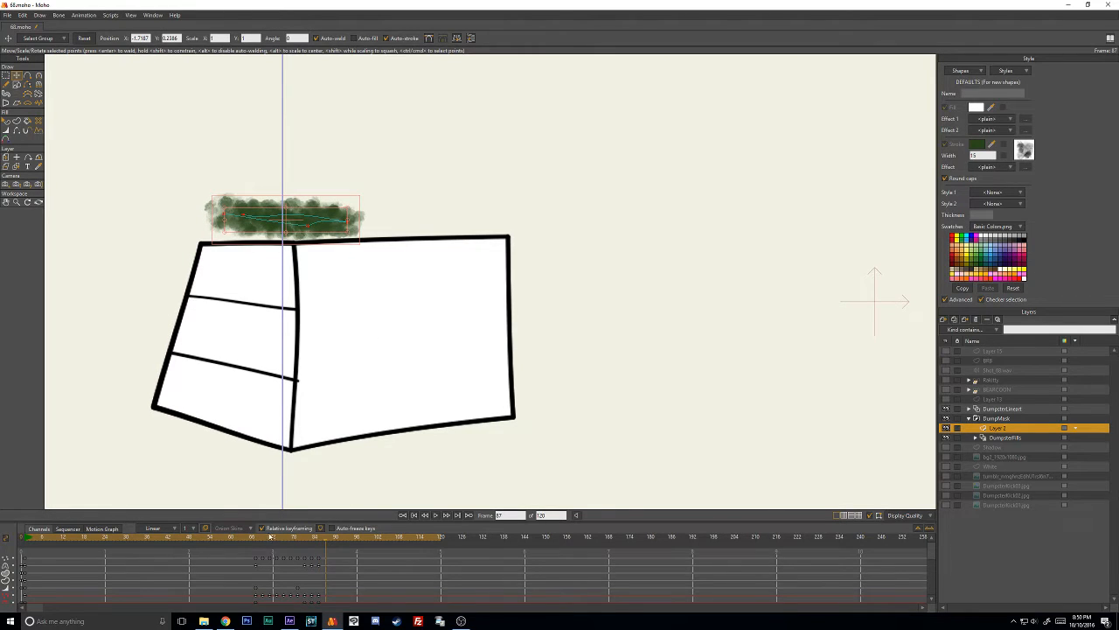
{"action": "left_click_drag", "start_coordinate": [324, 538], "coordinate": [256, 531]}
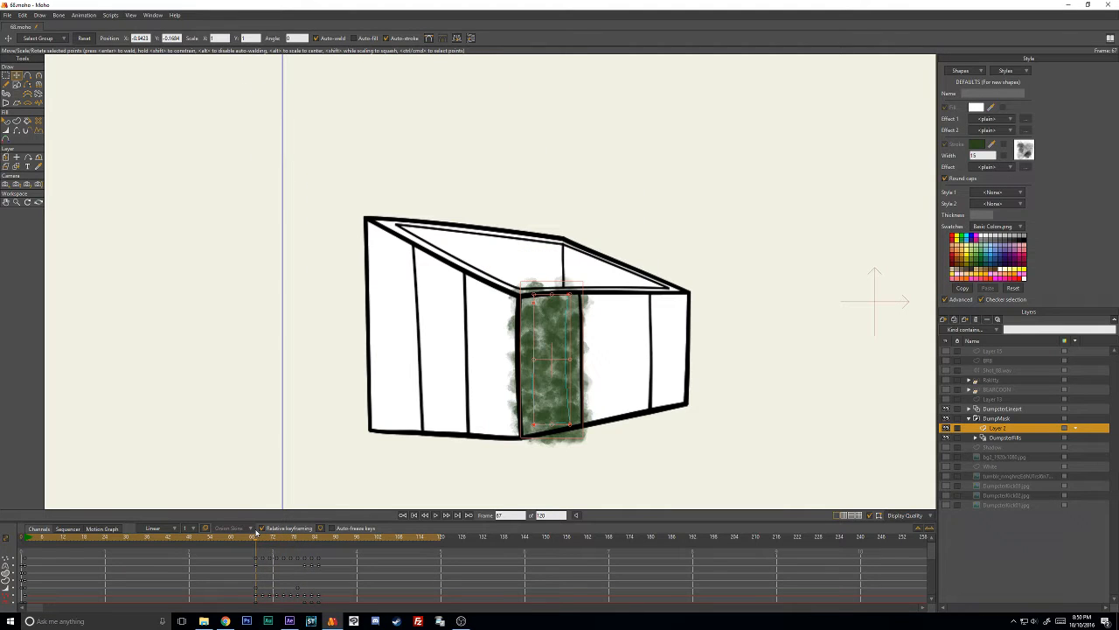
{"action": "left_click", "coordinate": [193, 529]}
{"action": "left_click", "coordinate": [193, 553]}
{"action": "left_click_drag", "start_coordinate": [240, 552], "coordinate": [357, 610]}
{"action": "right_click", "coordinate": [312, 563]}
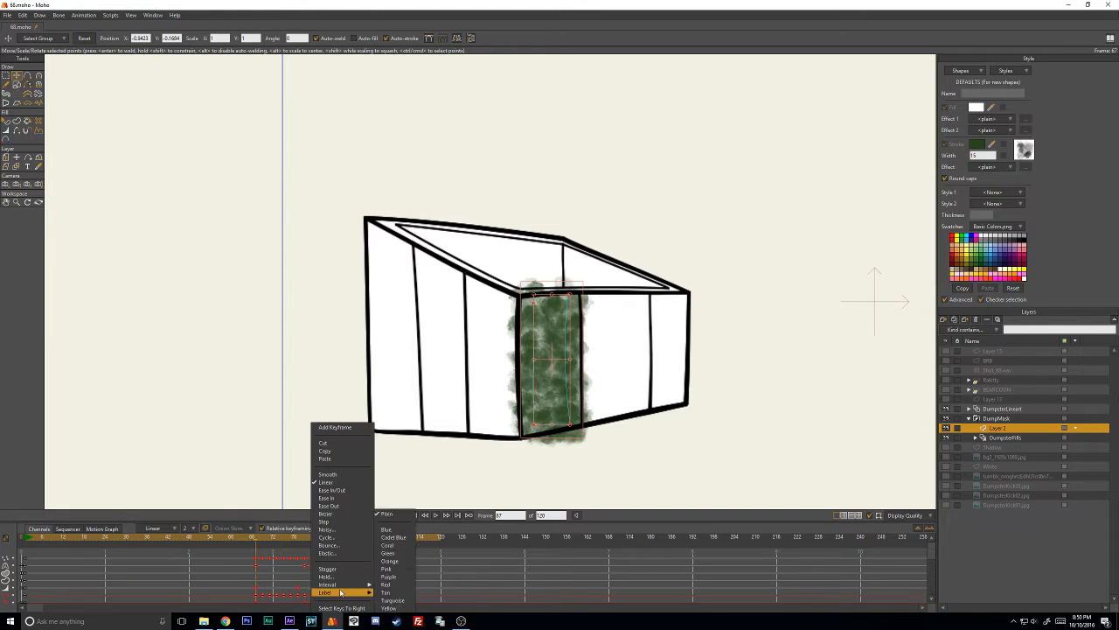
{"action": "mouse_move", "coordinate": [370, 584]}
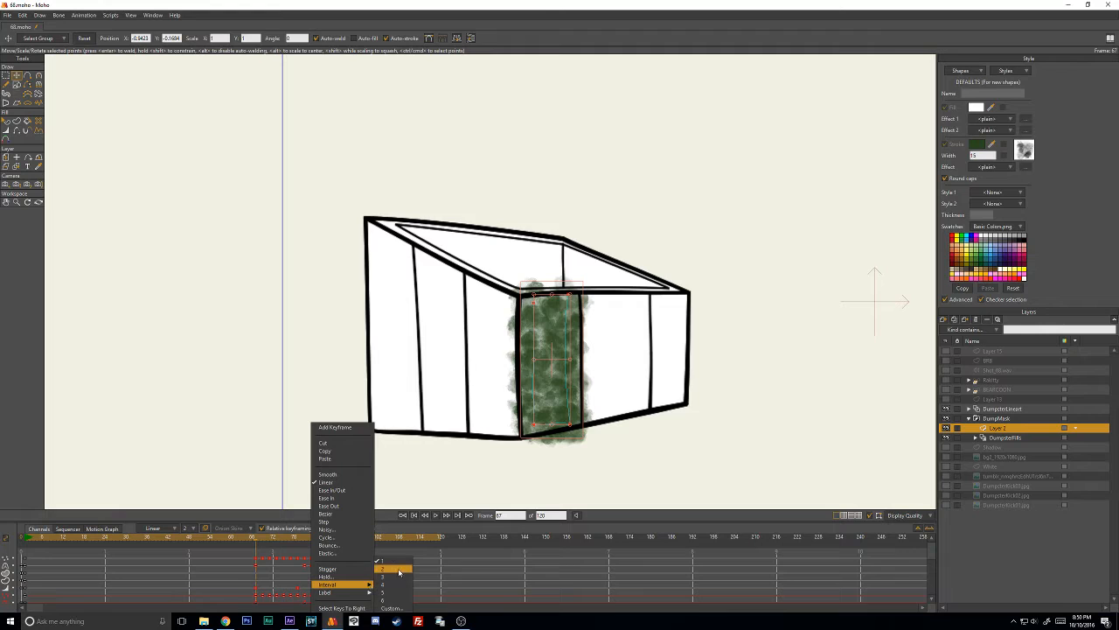
{"action": "left_click", "coordinate": [399, 570]}
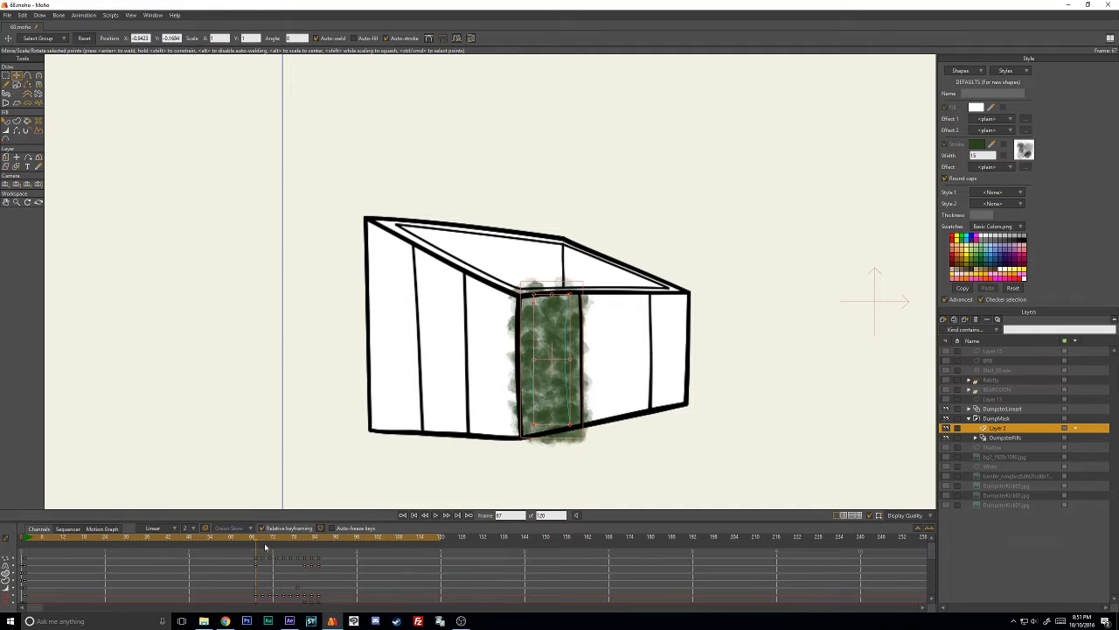
- Play the animation with the DumpsterFills layer selected to check the masked stroke, and inspect it around frame 78
{"action": "left_click", "coordinate": [1007, 439]}
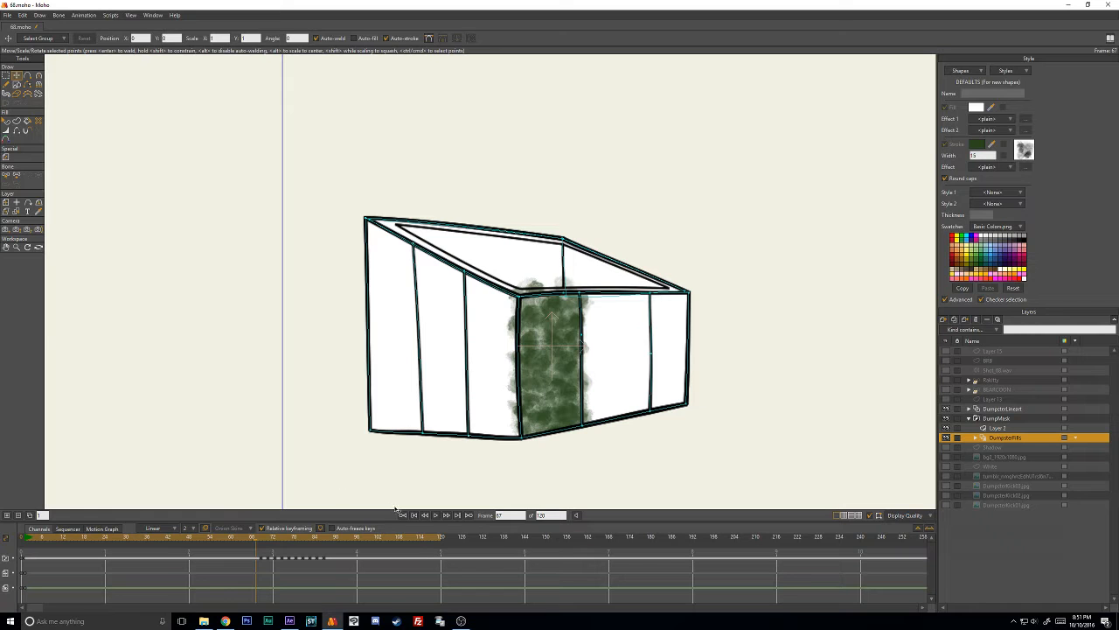
{"action": "left_click", "coordinate": [436, 517]}
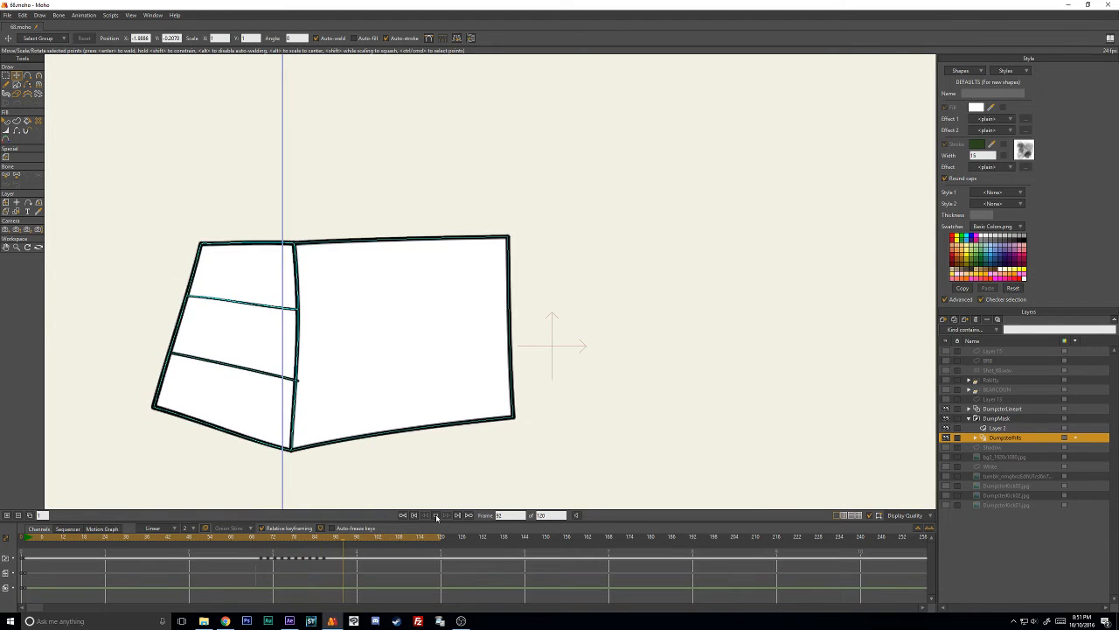
{"action": "left_click", "coordinate": [375, 536]}
{"action": "mouse_move", "coordinate": [287, 539]}
{"action": "left_mouse_down"}
{"action": "mouse_move", "coordinate": [270, 539]}
{"action": "mouse_move", "coordinate": [308, 541]}
{"action": "mouse_move", "coordinate": [296, 540]}
{"action": "left_mouse_up"}
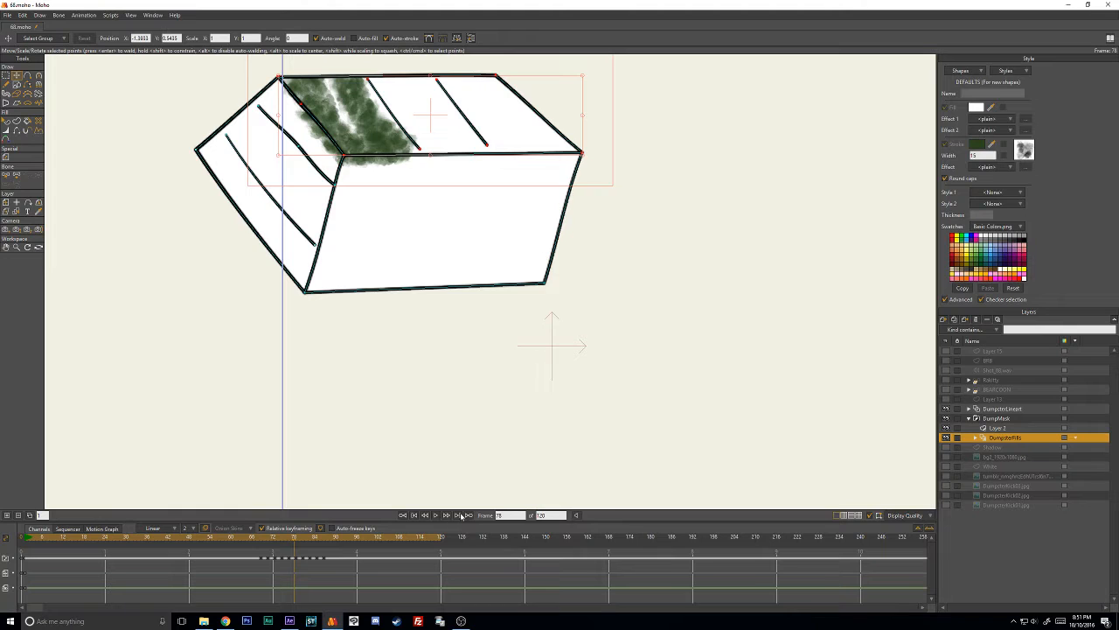
- On Layer 2, copy the stroke's lower-channel keyframe from frame 67 to frame 77
{"action": "left_click", "coordinate": [997, 428]}
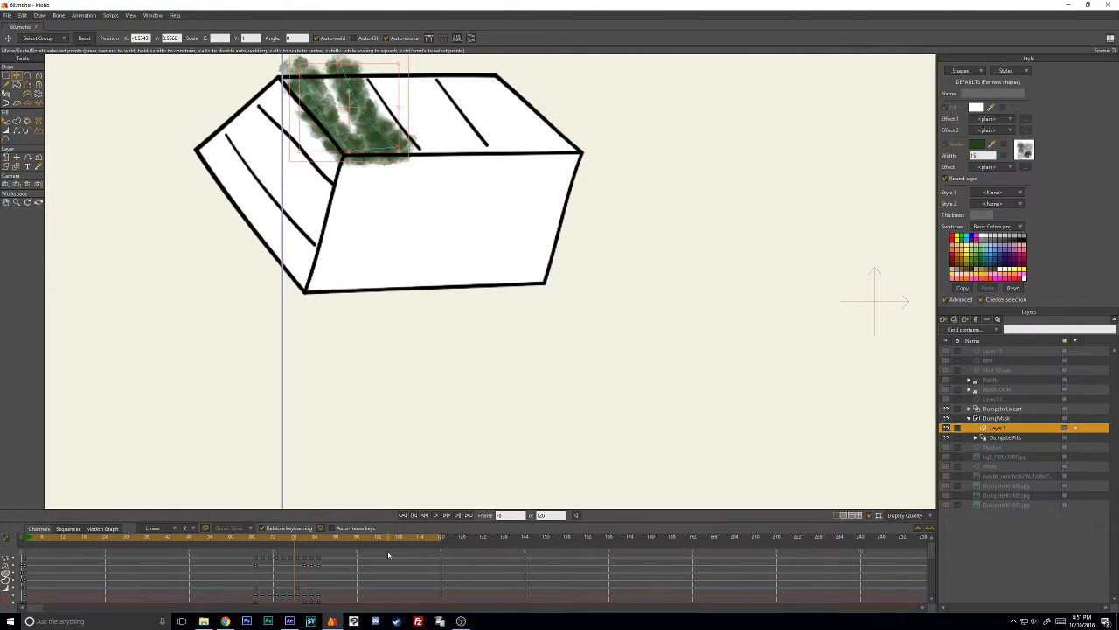
{"action": "key", "text": "Left"}
{"action": "left_click", "coordinate": [256, 590]}
{"action": "key", "text": "ctrl+v"}
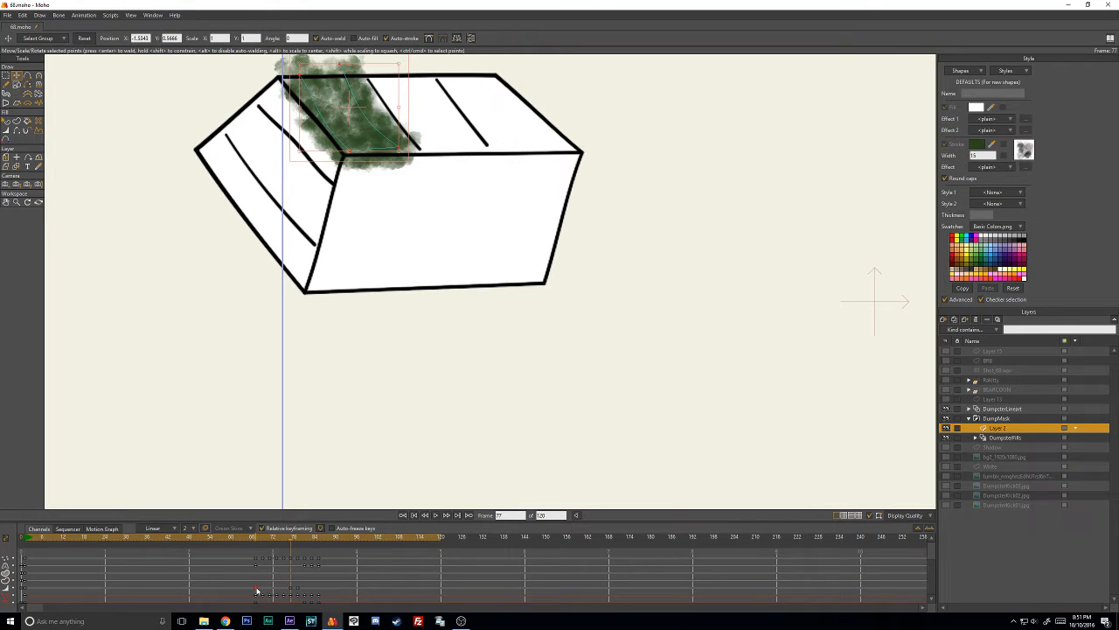
- Refine the green stroke's curvature and corner points at frame 77 to close the gap over the panel, then go to frame 60
{"action": "left_click", "coordinate": [423, 97]}
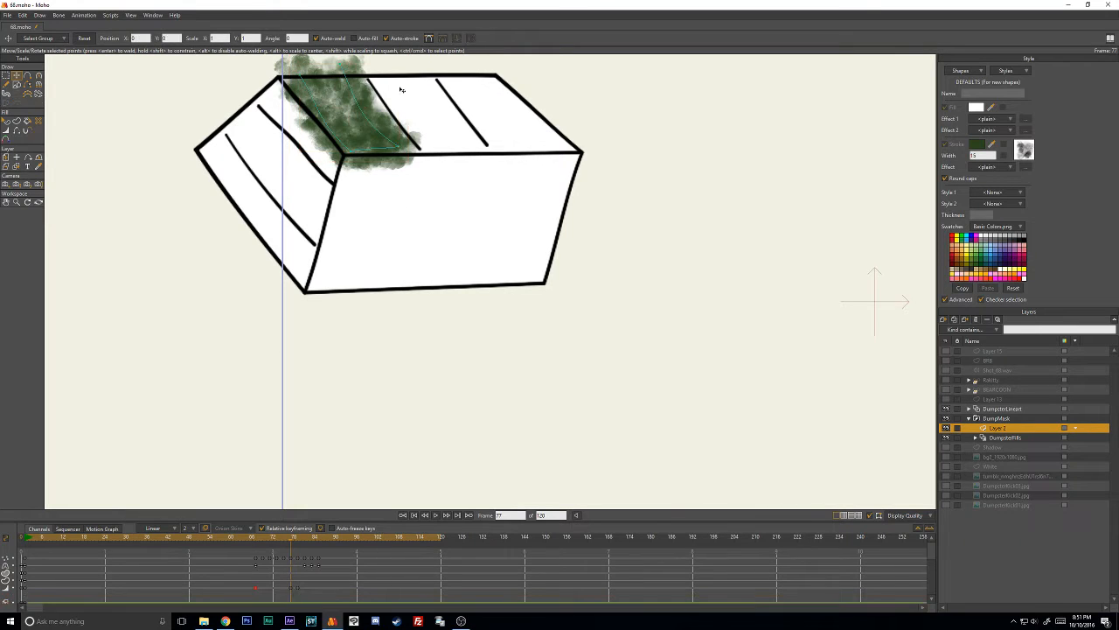
{"action": "mouse_move", "coordinate": [343, 63]}
{"action": "left_mouse_down"}
{"action": "mouse_move", "coordinate": [395, 146]}
{"action": "mouse_move", "coordinate": [434, 151]}
{"action": "left_mouse_up"}
{"action": "key", "text": "c"}
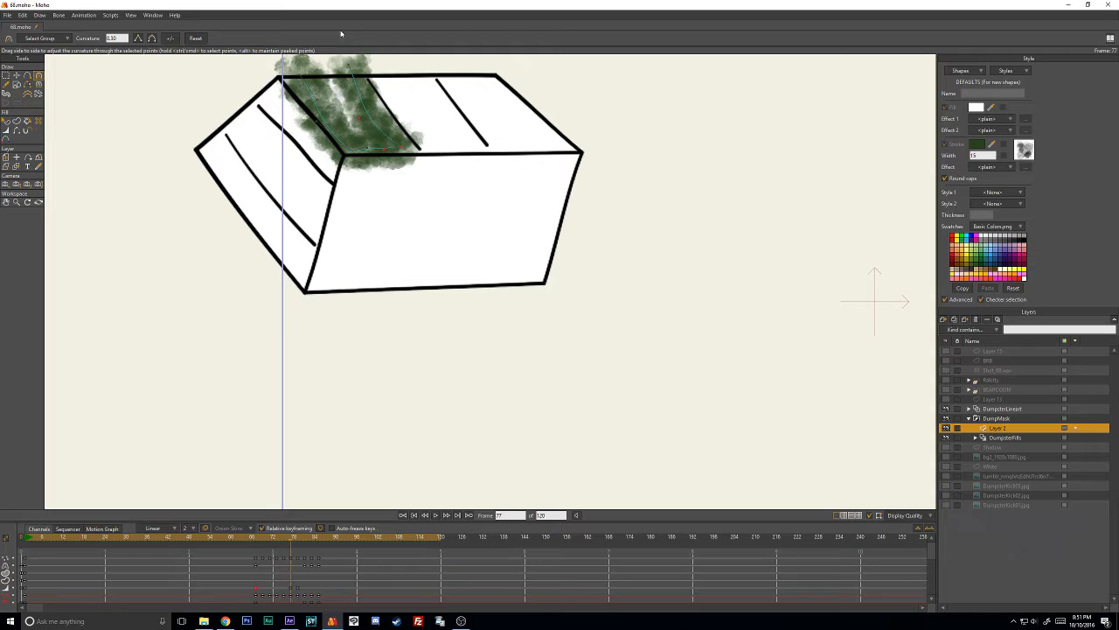
{"action": "left_click_drag", "start_coordinate": [358, 122], "coordinate": [367, 106]}
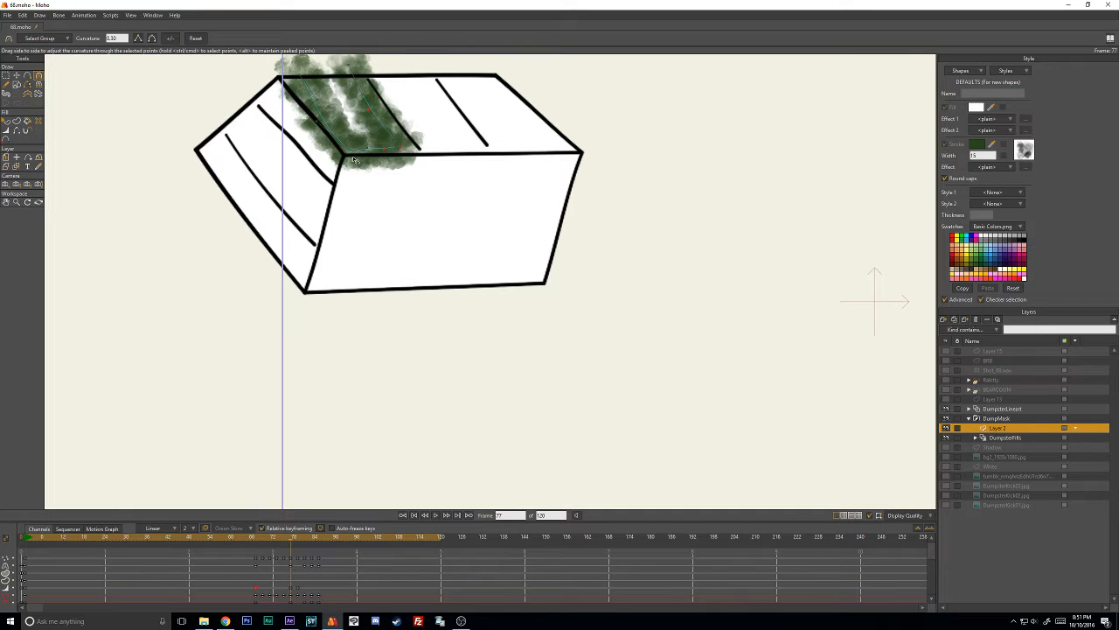
{"action": "key", "text": "t"}
{"action": "left_click_drag", "start_coordinate": [352, 151], "coordinate": [361, 144]}
{"action": "left_click_drag", "start_coordinate": [349, 65], "coordinate": [343, 68]}
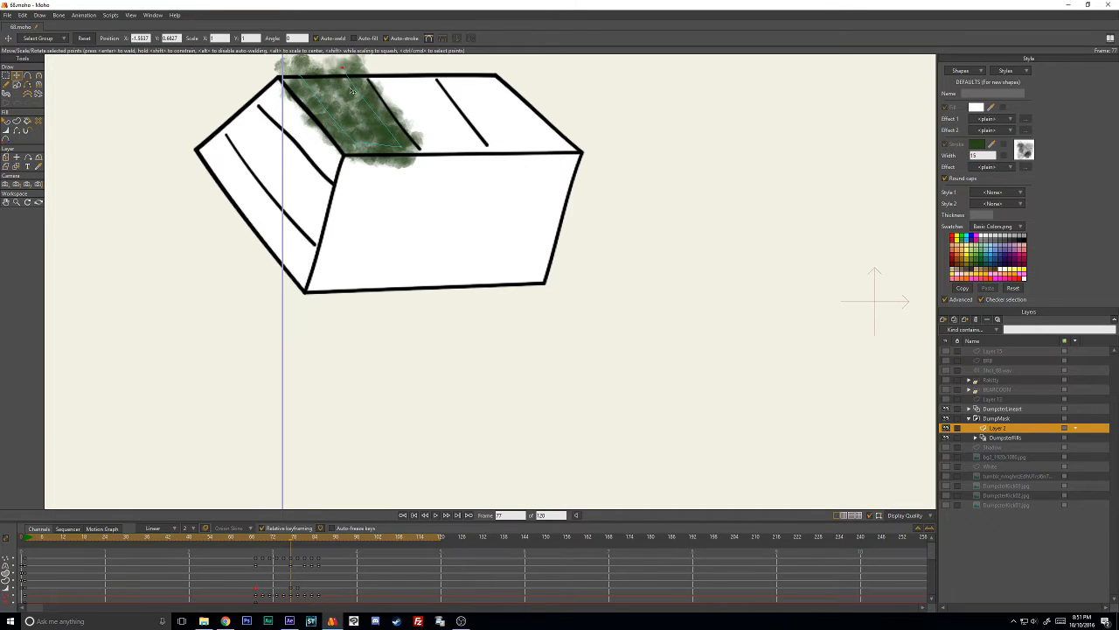
{"action": "mouse_move", "coordinate": [381, 132]}
{"action": "left_mouse_down"}
{"action": "mouse_move", "coordinate": [462, 161]}
{"action": "mouse_move", "coordinate": [482, 182]}
{"action": "left_mouse_up"}
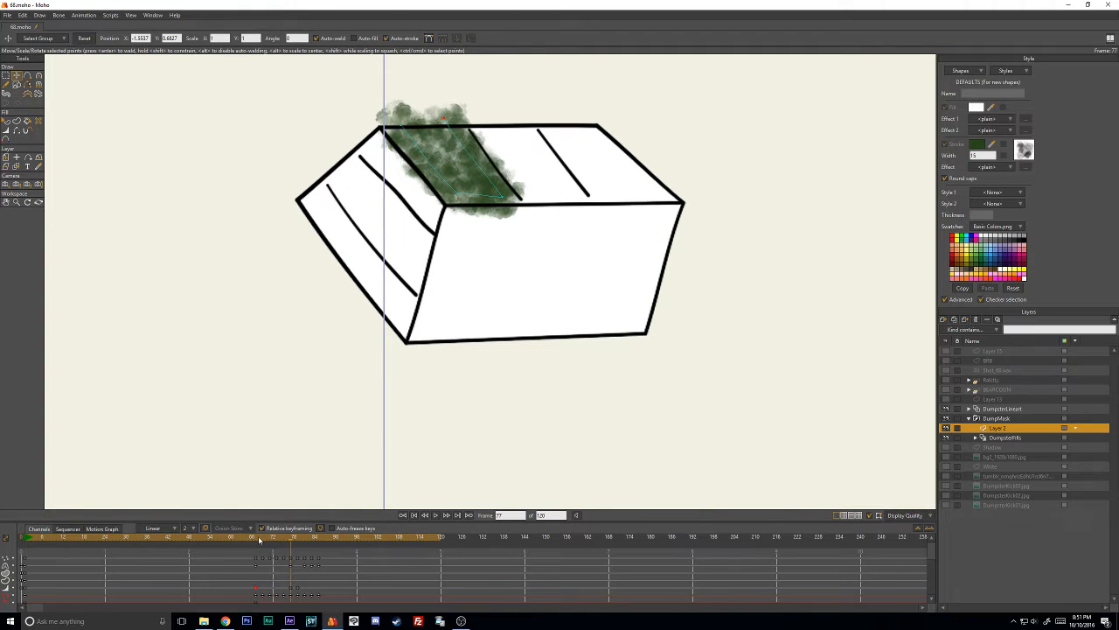
{"action": "left_click_drag", "start_coordinate": [262, 538], "coordinate": [231, 564]}
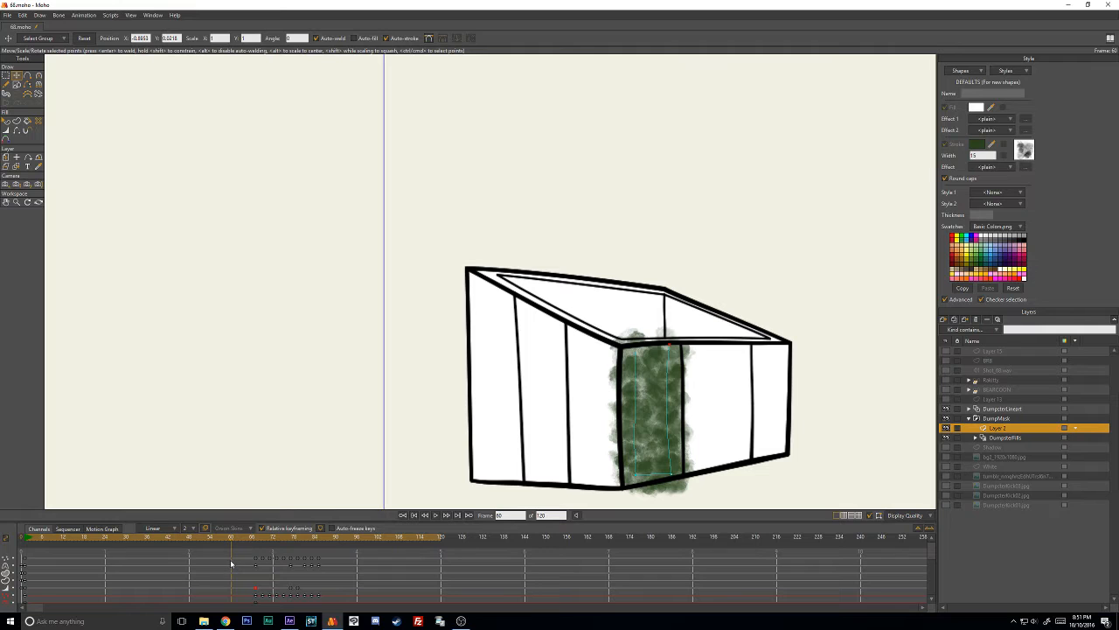
- Try to export frames 60 to 96 of the animation as an MP4 file
{"action": "left_click", "coordinate": [7, 15]}
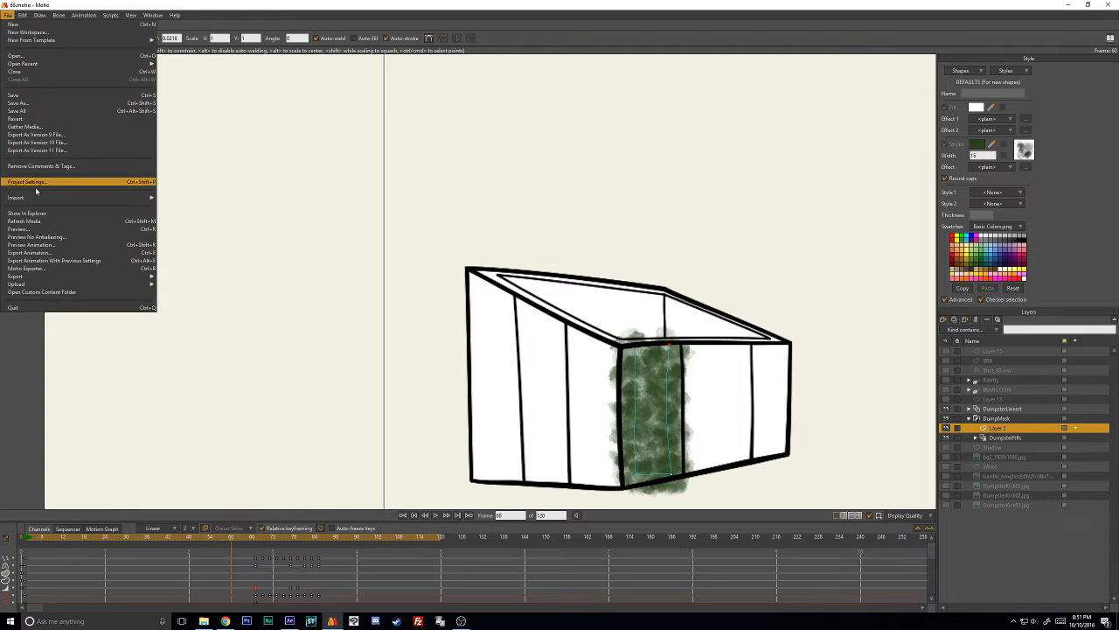
{"action": "left_click", "coordinate": [57, 253]}
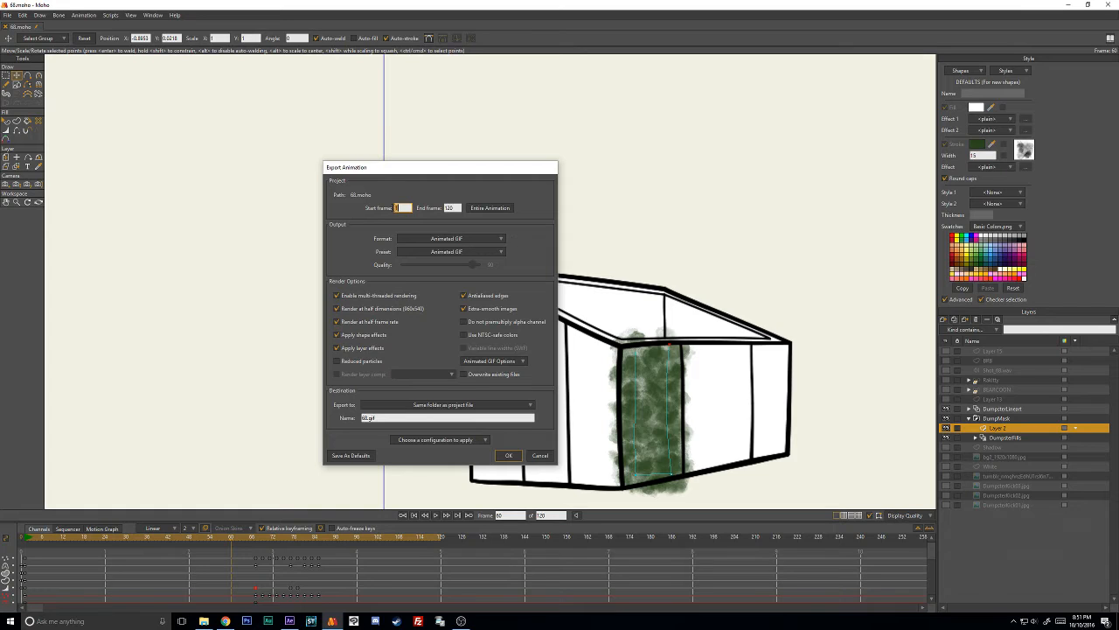
{"action": "type", "text": "60"}
{"action": "key", "text": "Tab"}
{"action": "type", "text": "96"}
{"action": "left_click", "coordinate": [432, 238]}
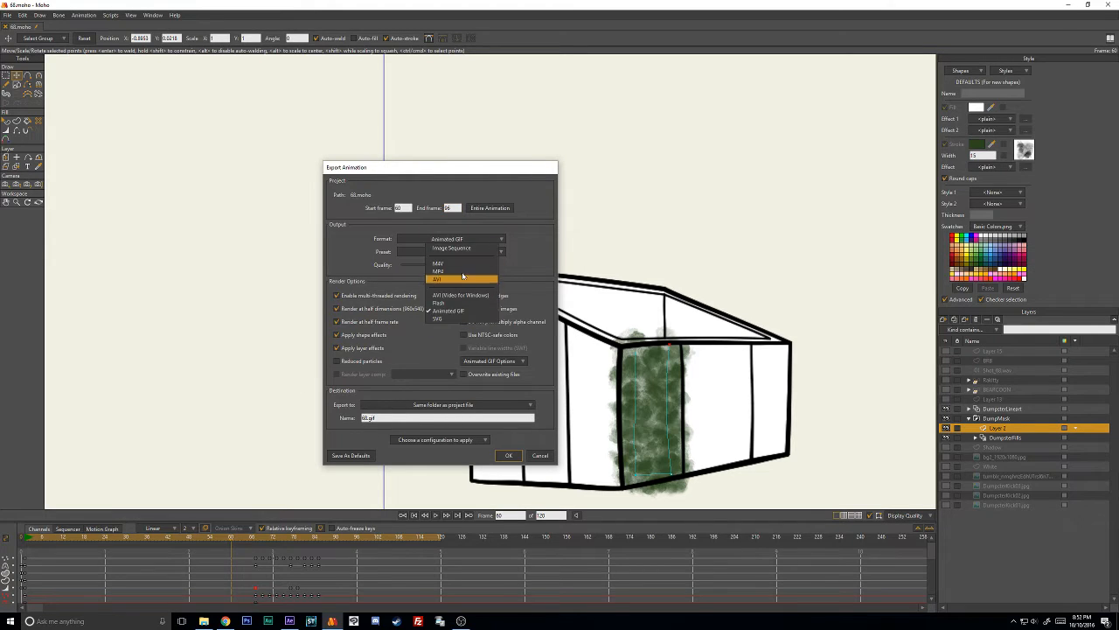
{"action": "left_click", "coordinate": [461, 271]}
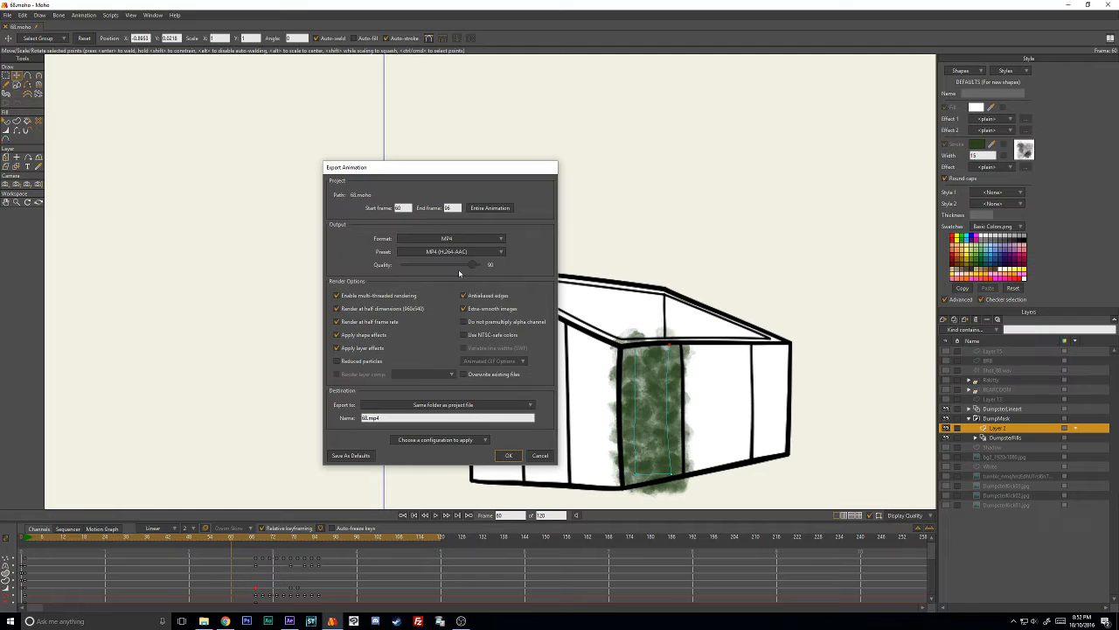
{"action": "left_click", "coordinate": [508, 455]}
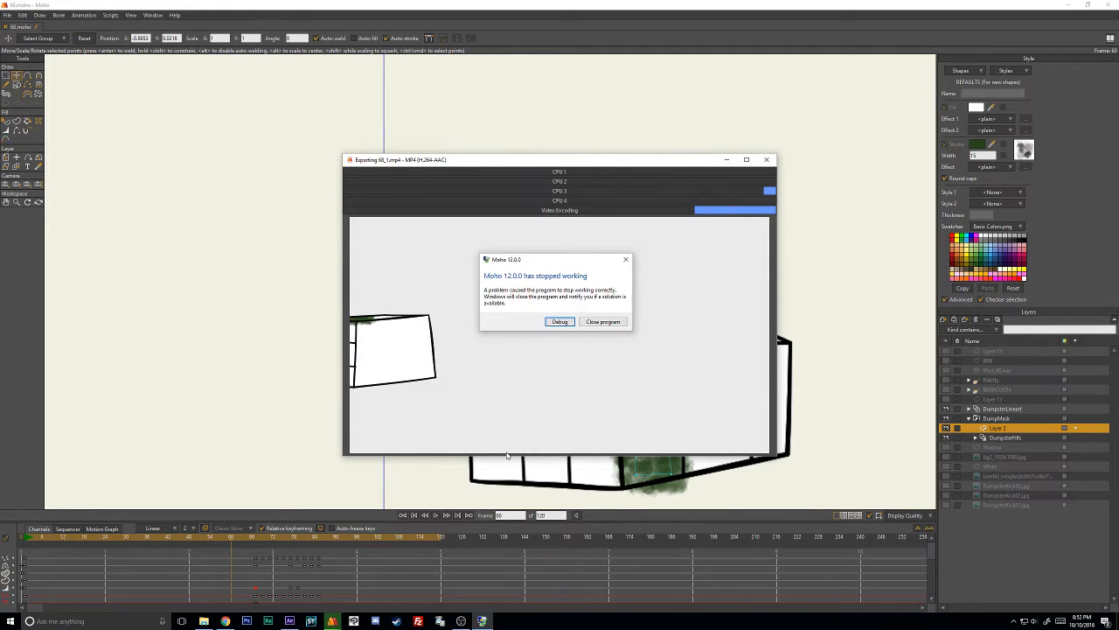
{"action": "left_click", "coordinate": [591, 323]}
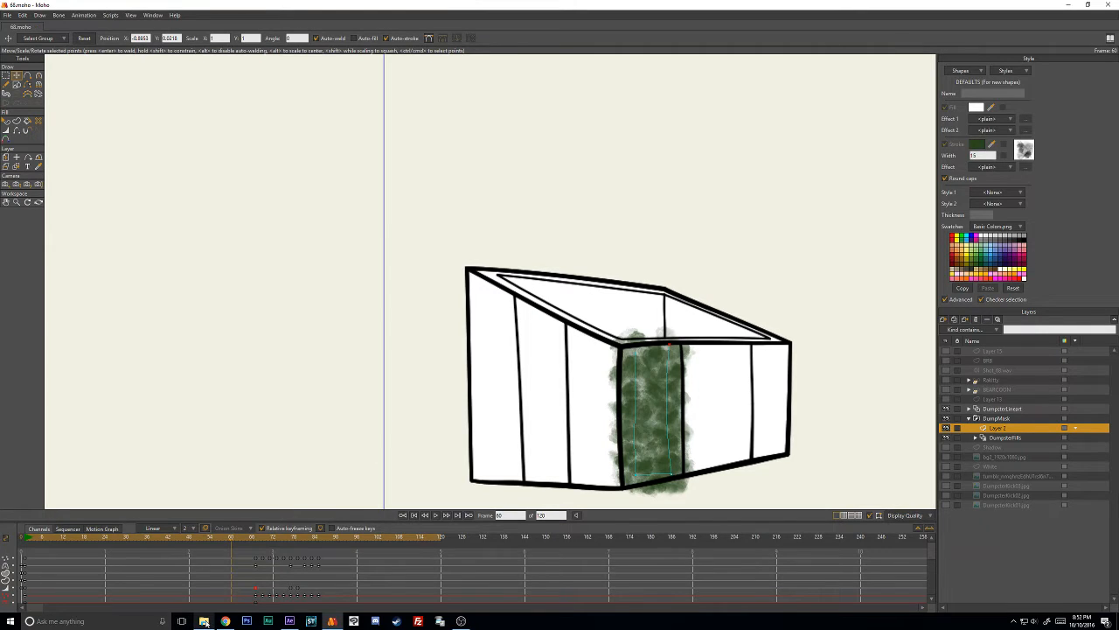
- At frame 60, reposition the two upper corner points of the green stroke along the front panel's top edge
{"action": "mouse_move", "coordinate": [206, 623]}
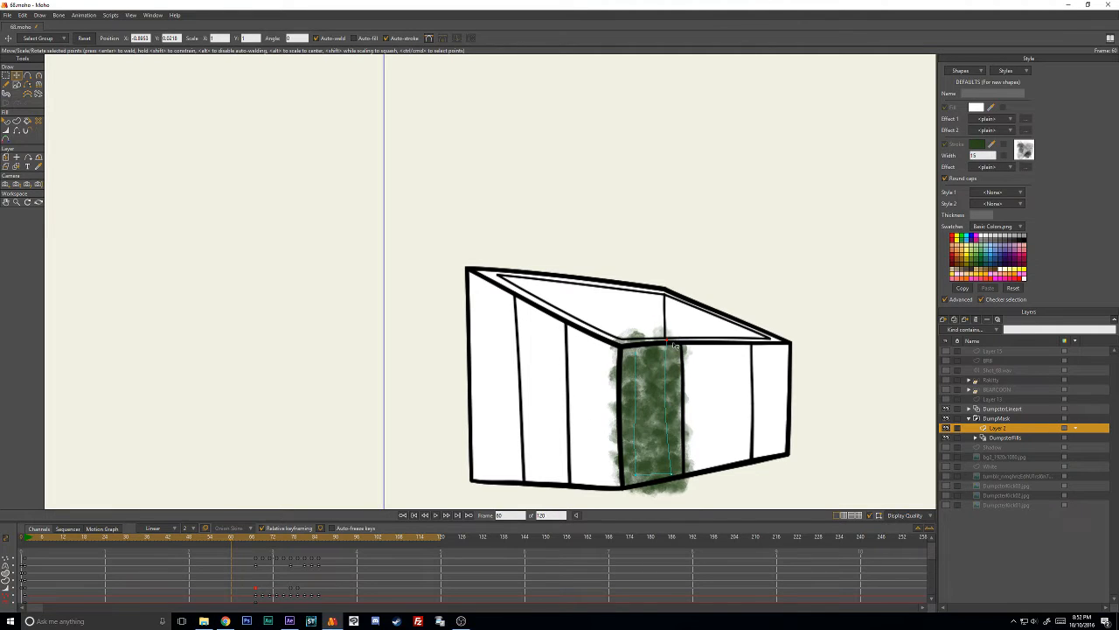
{"action": "left_click_drag", "start_coordinate": [673, 356], "coordinate": [644, 350]}
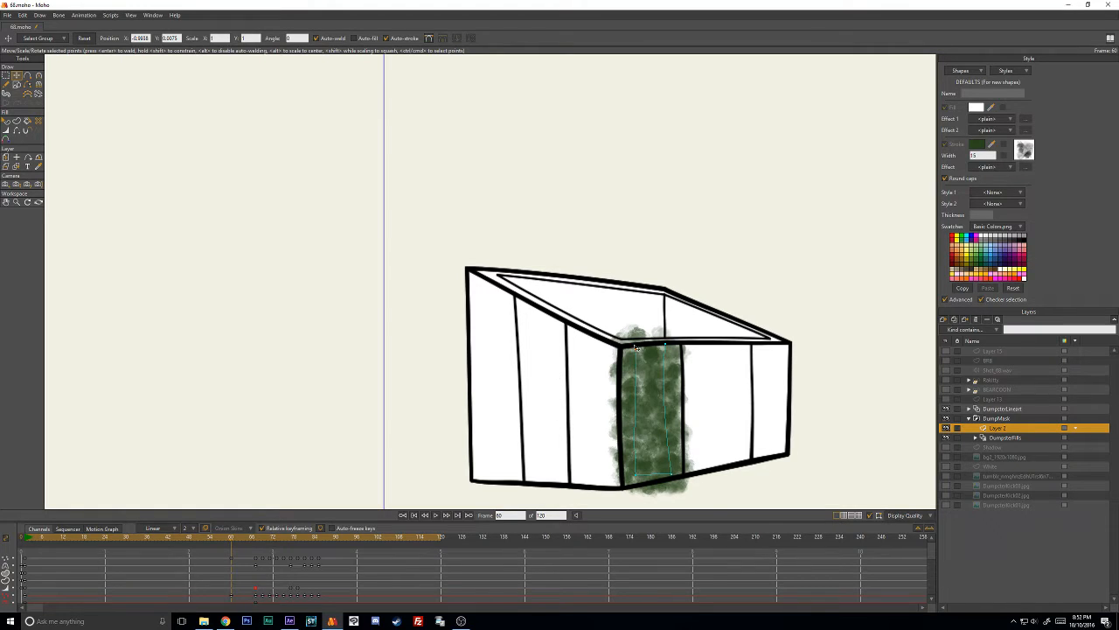
{"action": "left_click_drag", "start_coordinate": [637, 361], "coordinate": [640, 347]}
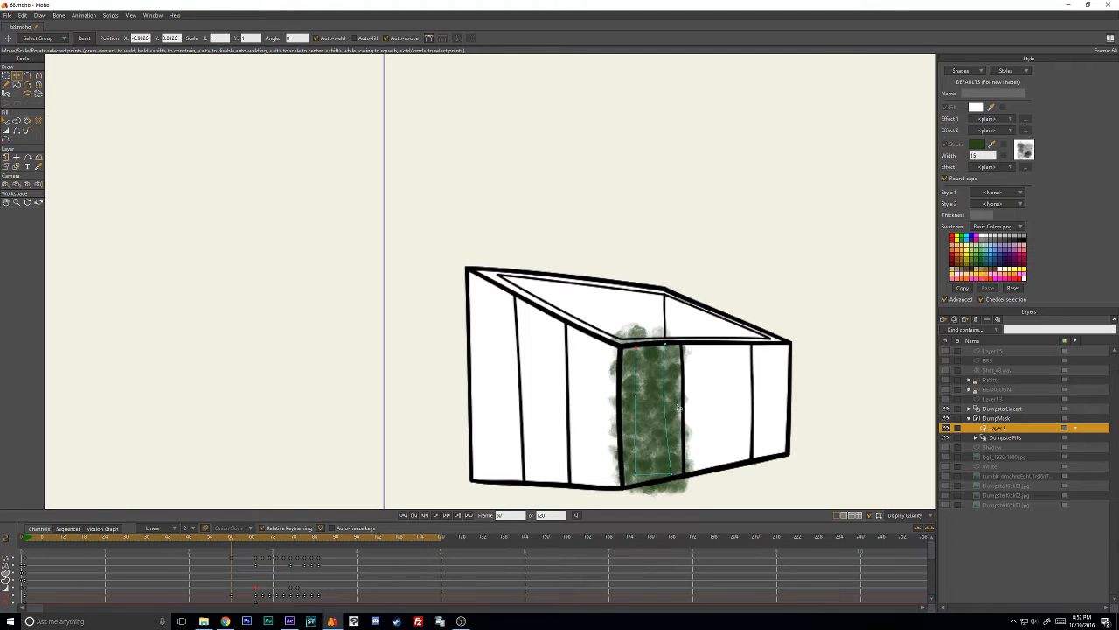
- At frame 1, duplicate the green stroke onto the dumpster's far-right front panel and fit its corner points to the narrower shape
{"action": "left_click", "coordinate": [27, 539]}
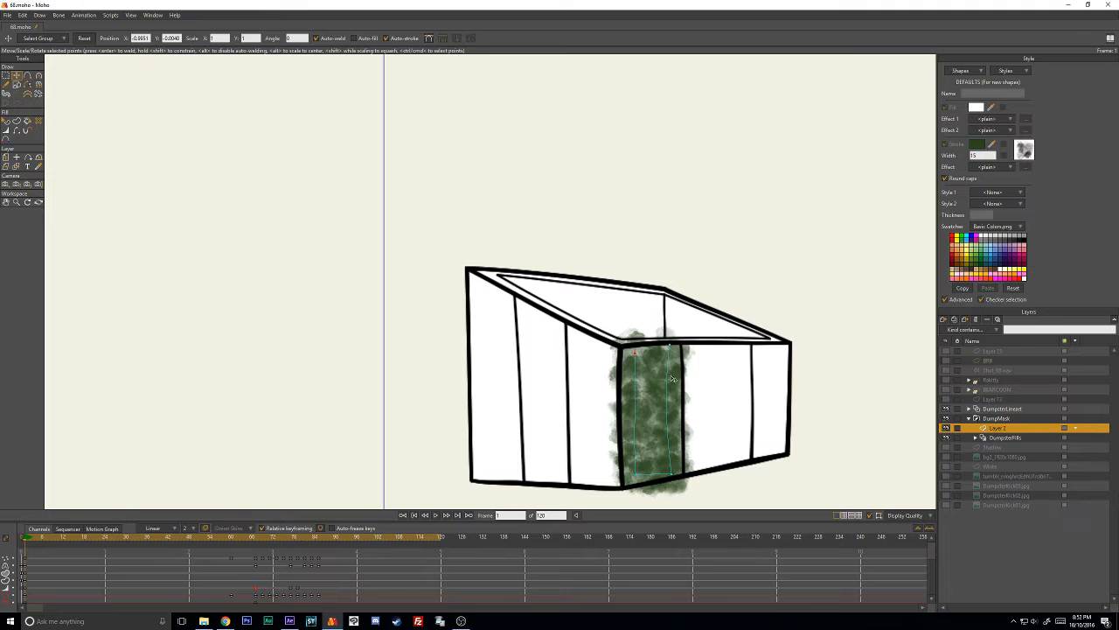
{"action": "key", "text": "ctrl+a"}
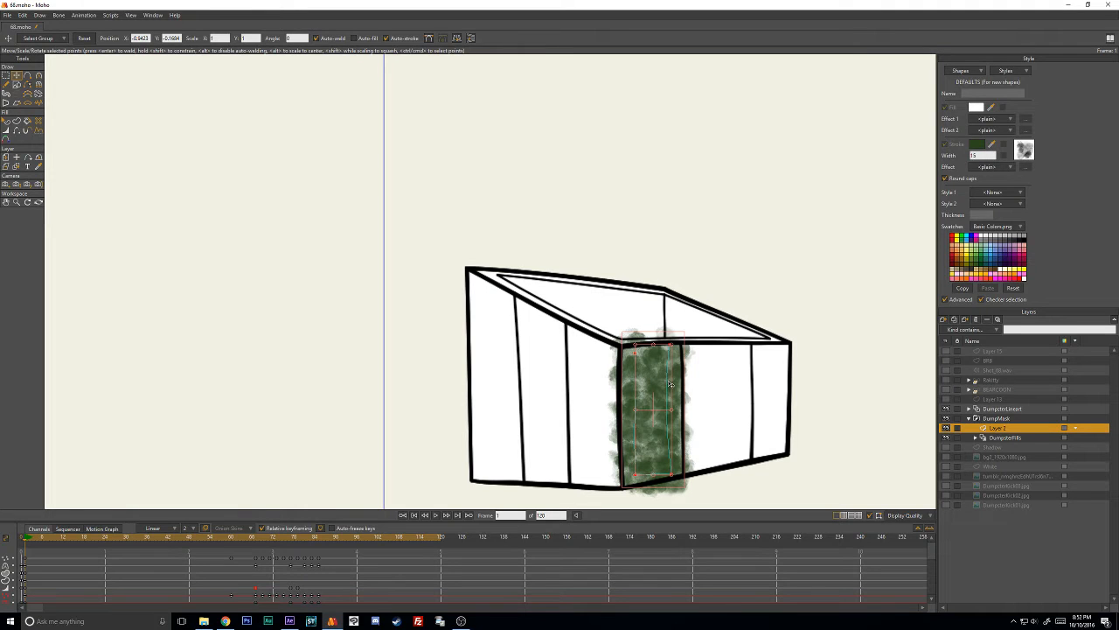
{"action": "mouse_move", "coordinate": [670, 383]}
{"action": "left_mouse_down"}
{"action": "mouse_move", "coordinate": [786, 383]}
{"action": "mouse_move", "coordinate": [776, 342]}
{"action": "left_mouse_up"}
{"action": "key", "text": "w"}
{"action": "key", "text": "t"}
{"action": "key", "text": "Return"}
{"action": "left_click_drag", "start_coordinate": [794, 464], "coordinate": [760, 453]}
{"action": "left_click_drag", "start_coordinate": [758, 344], "coordinate": [763, 344]}
{"action": "left_click_drag", "start_coordinate": [777, 343], "coordinate": [781, 343]}
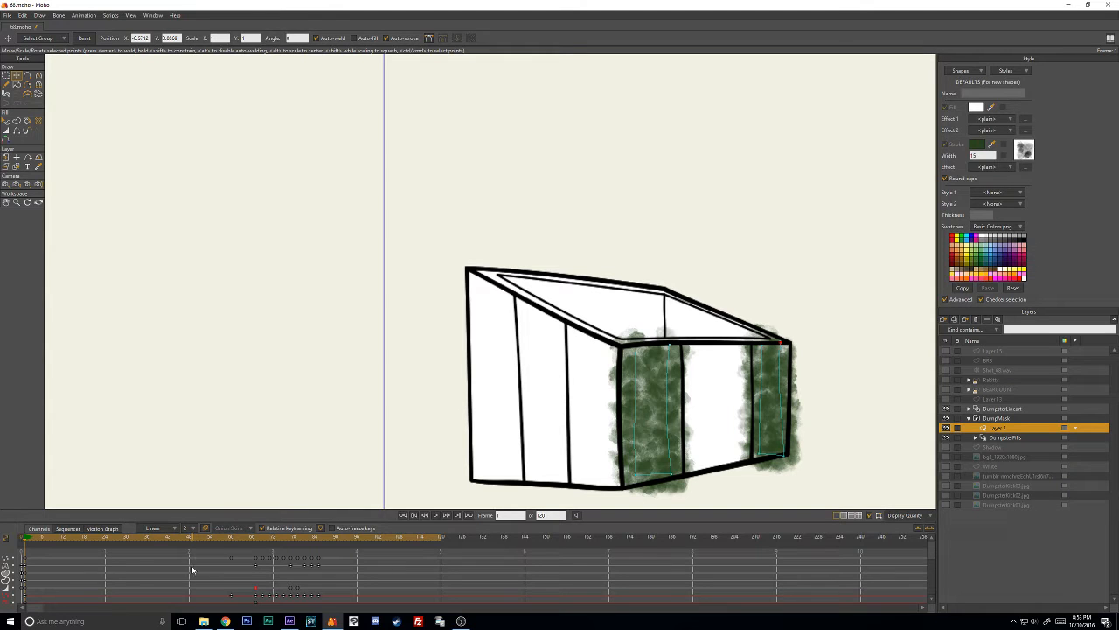
- Select the whole duplicated stroke and delete its inherited keyframes from frame 60 onward
{"action": "scroll", "coordinate": [190, 578], "scroll_direction": "down", "scroll_amount": 2}
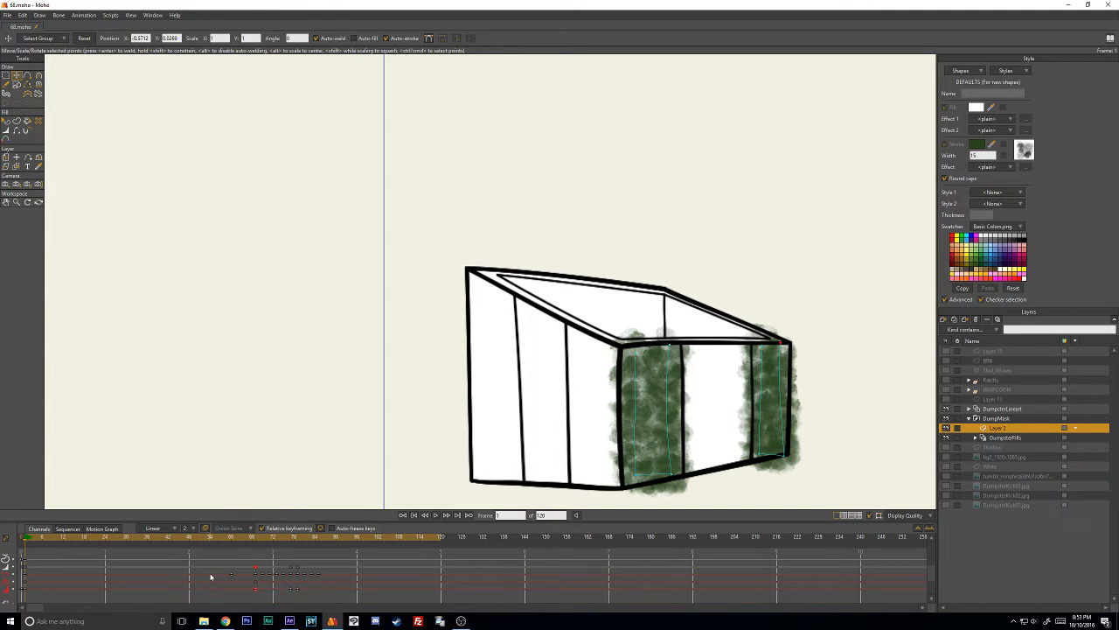
{"action": "key", "text": "ctrl+a"}
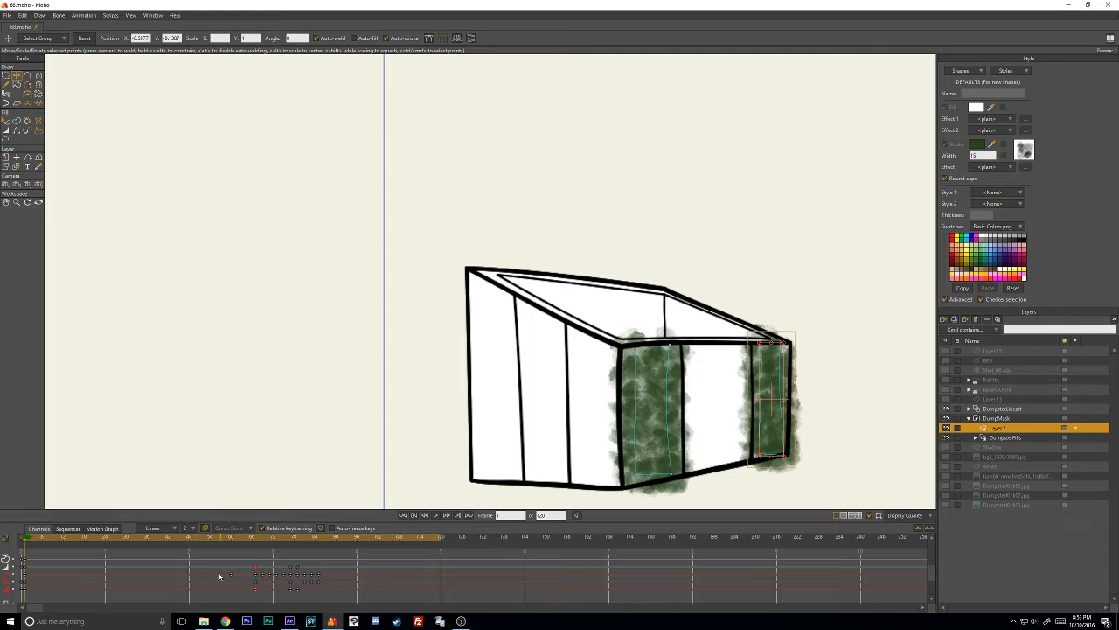
{"action": "left_click_drag", "start_coordinate": [211, 595], "coordinate": [342, 573]}
{"action": "key", "text": "Delete"}
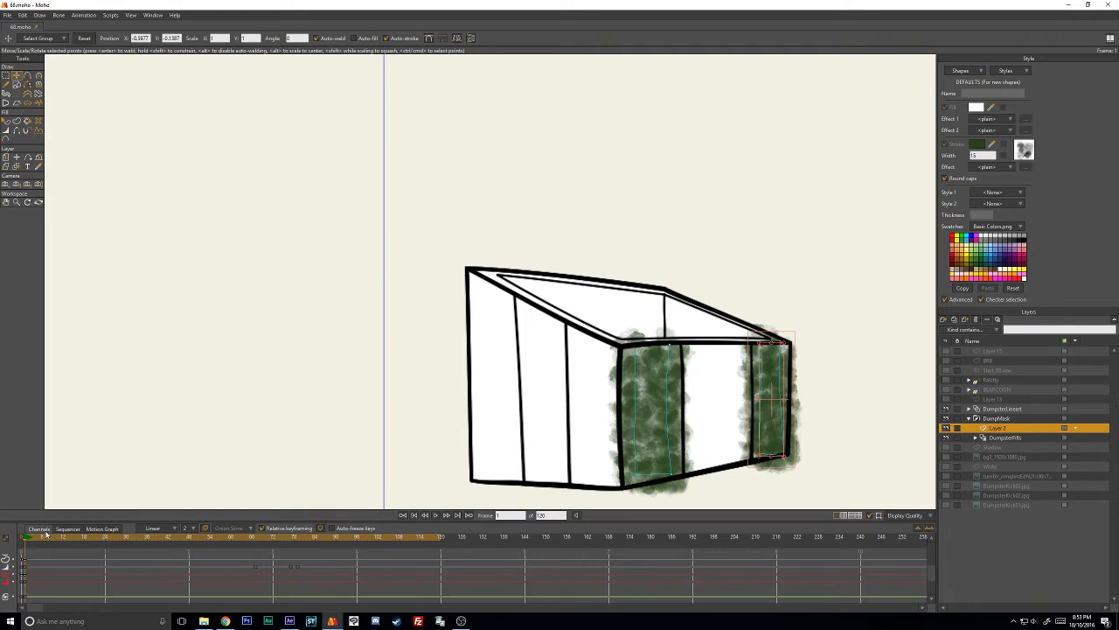
- Key the duplicated stroke's starting pose at frame 67, and move its corner points onto the deformed right panel at frame 69
{"action": "mouse_move", "coordinate": [30, 540]}
{"action": "left_mouse_down"}
{"action": "mouse_move", "coordinate": [285, 547]}
{"action": "mouse_move", "coordinate": [256, 549]}
{"action": "left_mouse_up"}
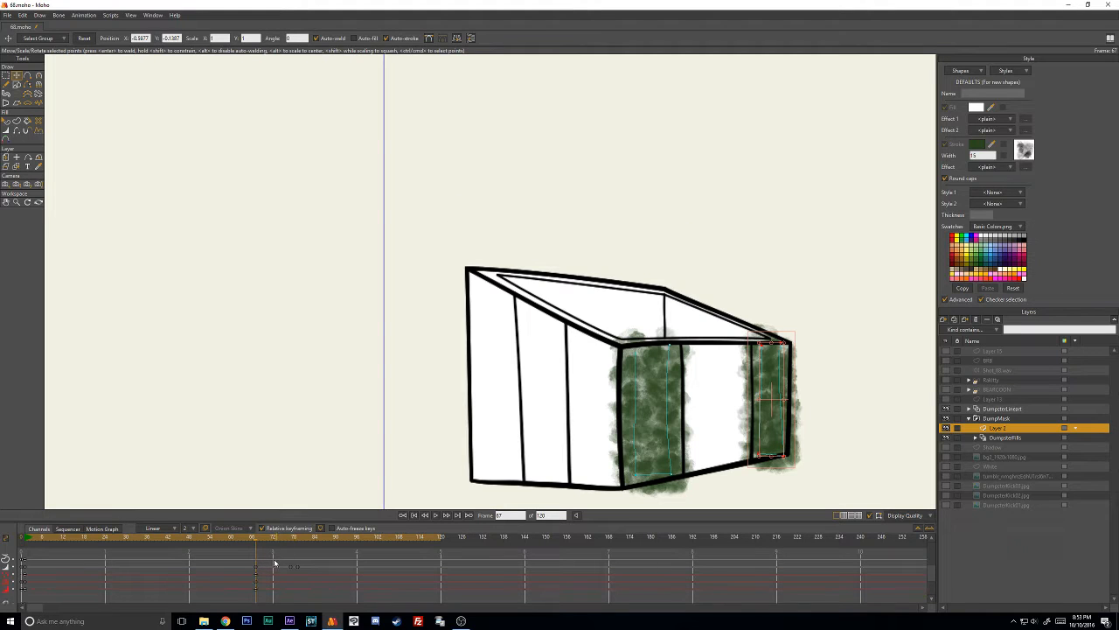
{"action": "key", "text": "Right"}
{"action": "key", "text": "Right"}
{"action": "left_click", "coordinate": [762, 315]}
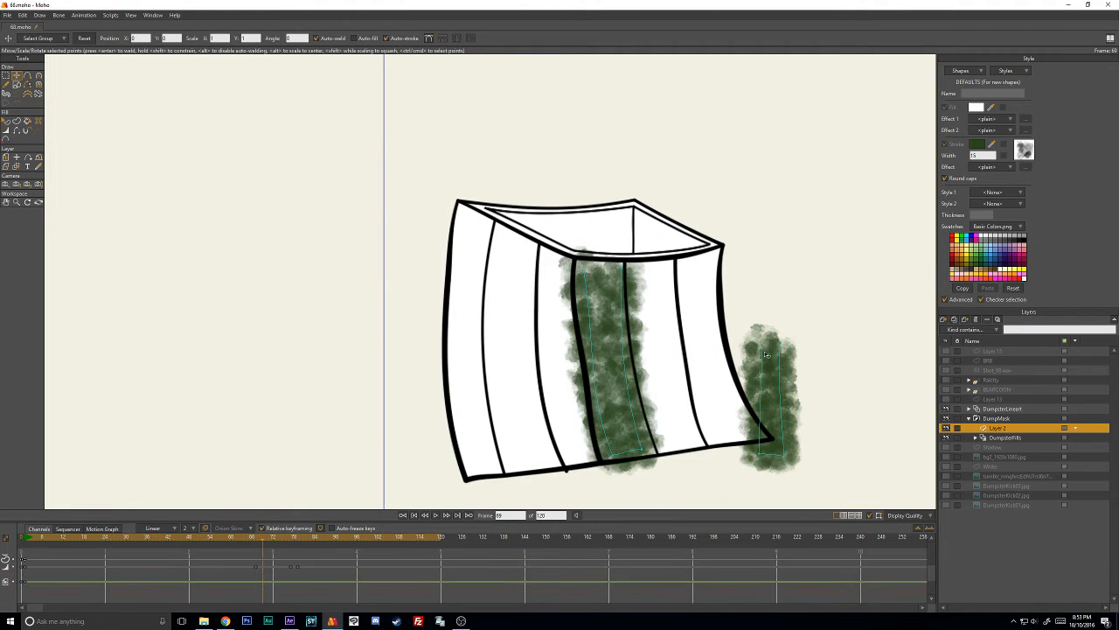
{"action": "left_click_drag", "start_coordinate": [761, 344], "coordinate": [716, 272]}
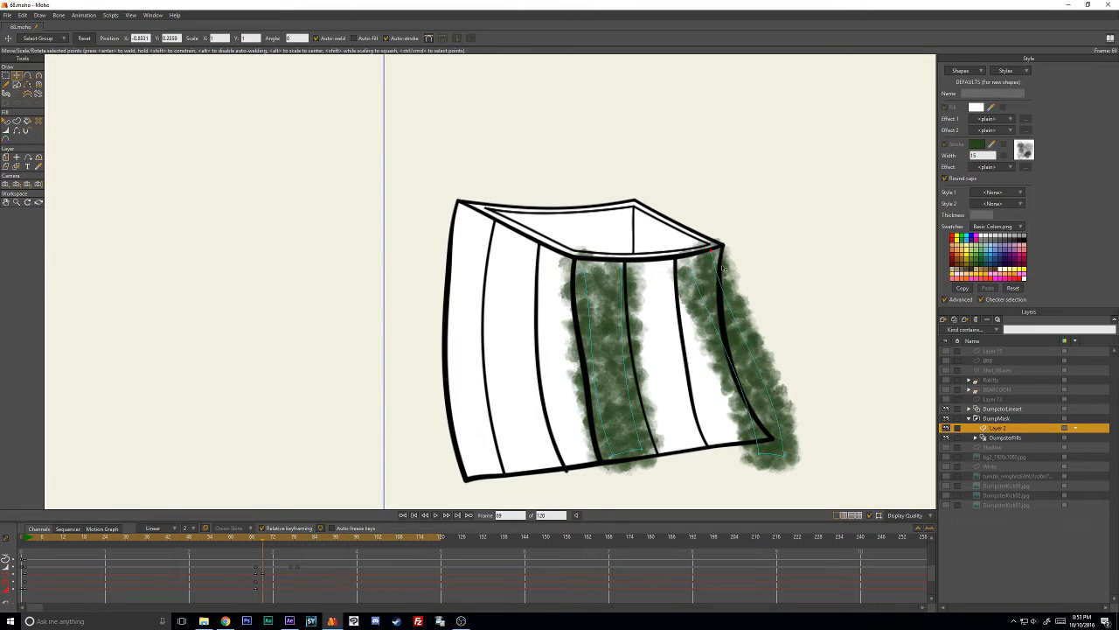
{"action": "mouse_move", "coordinate": [760, 453]}
{"action": "left_mouse_down"}
{"action": "mouse_move", "coordinate": [710, 438]}
{"action": "mouse_move", "coordinate": [757, 443]}
{"action": "mouse_move", "coordinate": [754, 434]}
{"action": "left_mouse_up"}
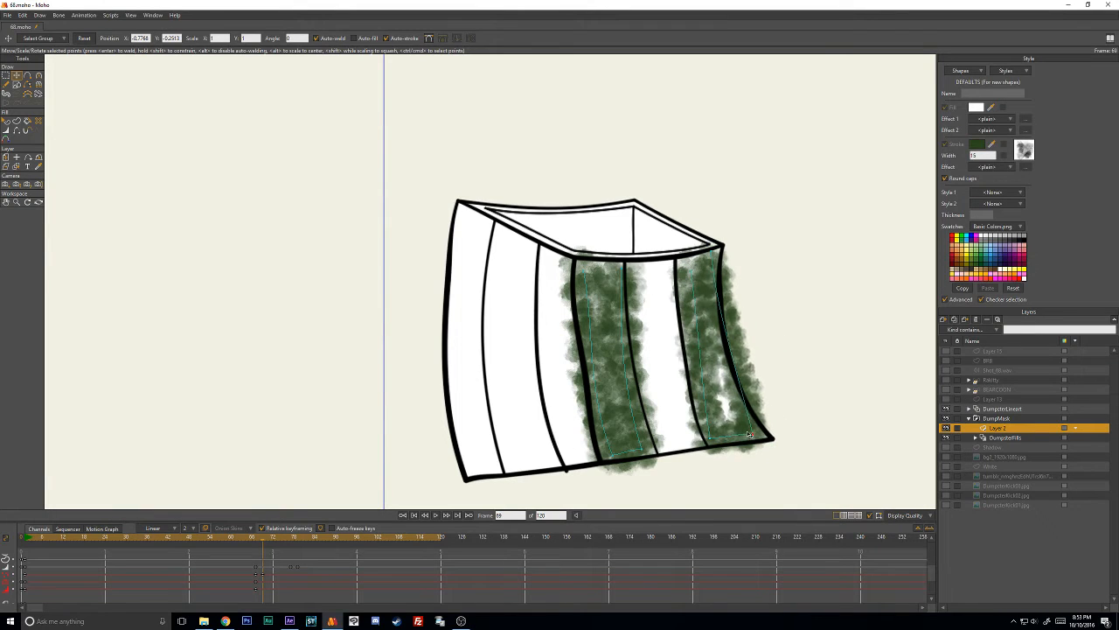
- At frame 69, bend the right stroke's sides to follow the curved panel and adjust the upper corner points of both strokes
{"action": "key", "text": "c"}
{"action": "left_click_drag", "start_coordinate": [742, 384], "coordinate": [712, 375]}
{"action": "key", "text": "t"}
{"action": "left_click_drag", "start_coordinate": [691, 272], "coordinate": [689, 263]}
{"action": "key", "text": "c"}
{"action": "left_click_drag", "start_coordinate": [696, 324], "coordinate": [689, 326]}
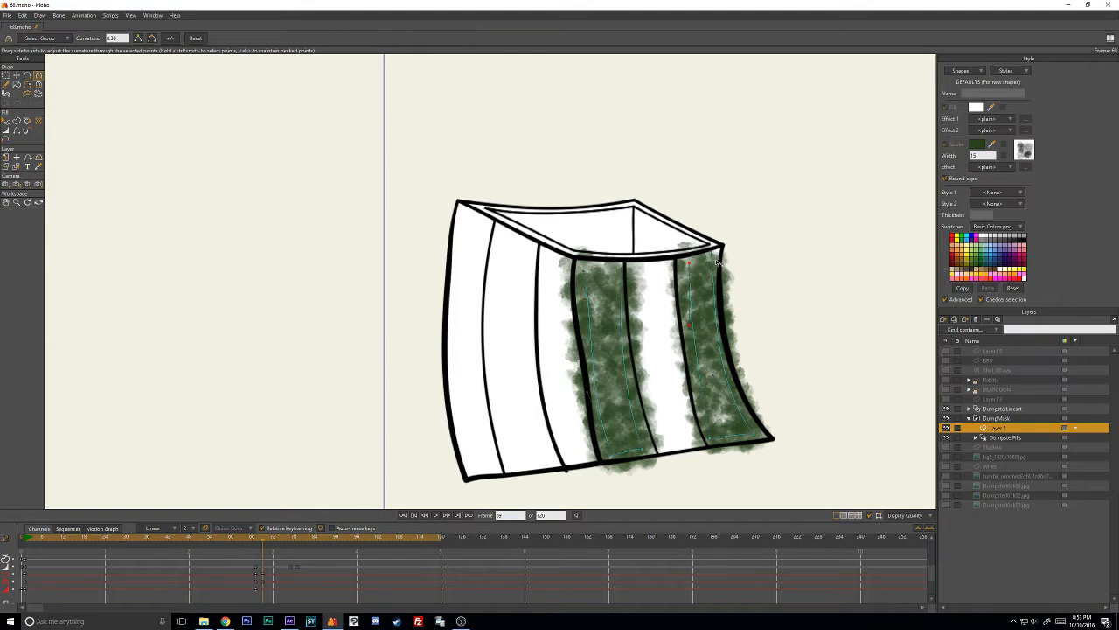
{"action": "key", "text": "t"}
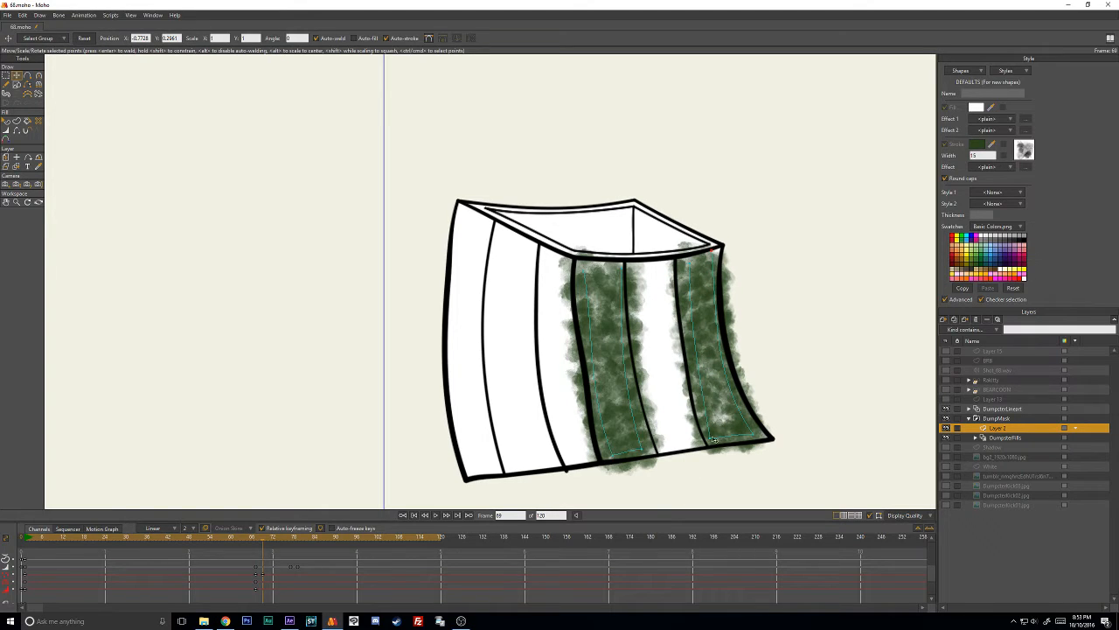
{"action": "left_click", "coordinate": [714, 434]}
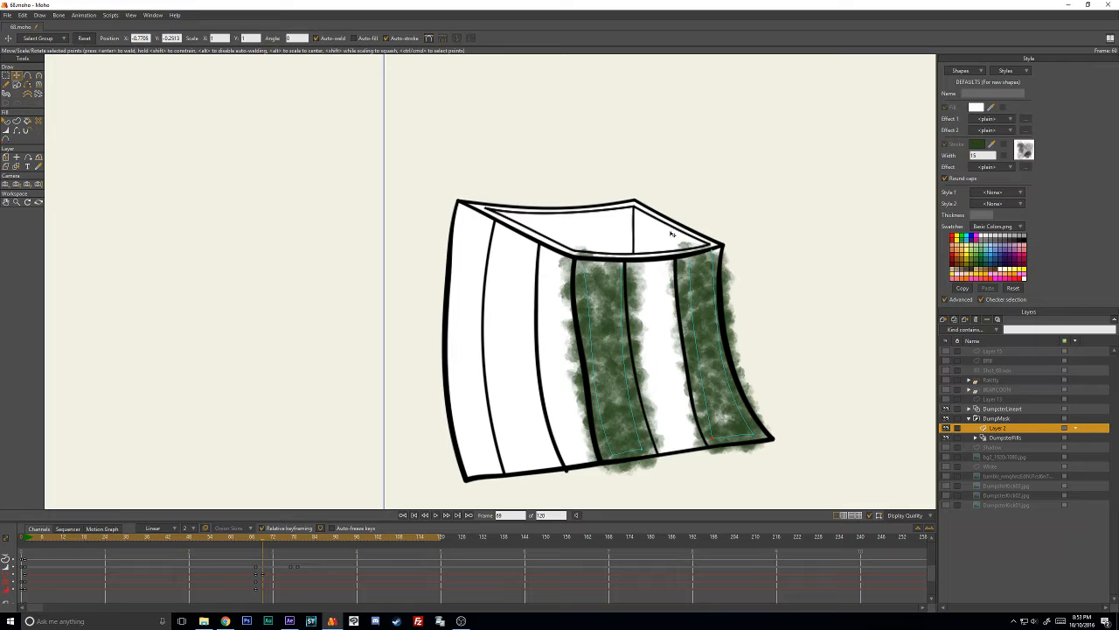
{"action": "left_click", "coordinate": [622, 267]}
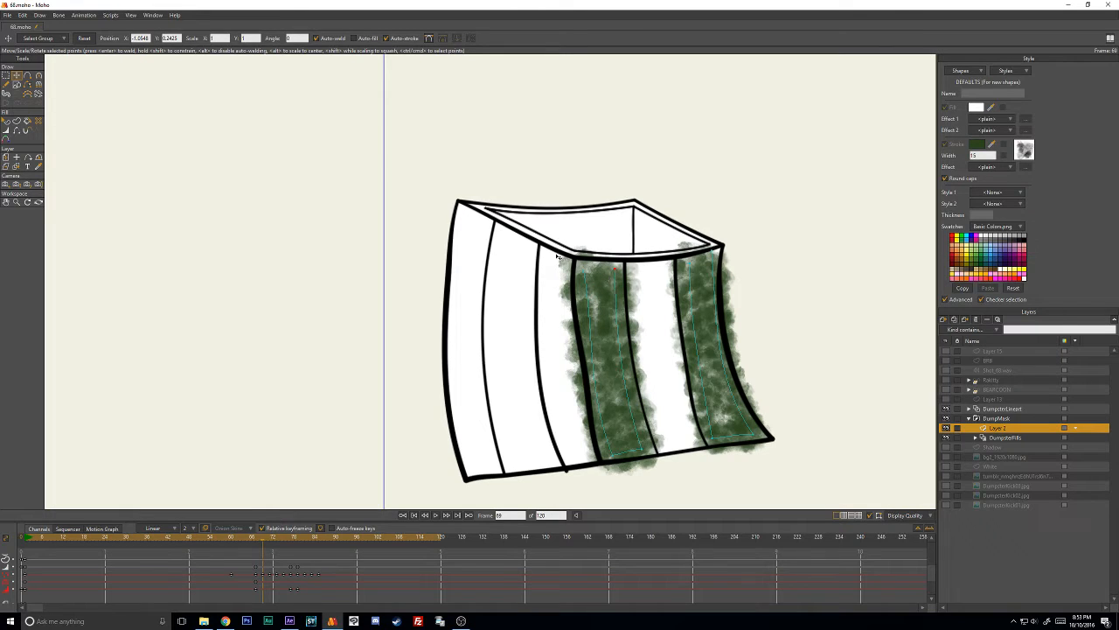
- At frame 71, move the right stroke's four corner points onto the tilted right panel
{"action": "left_click_drag", "start_coordinate": [690, 266], "coordinate": [699, 226]}
{"action": "left_click", "coordinate": [270, 599]}
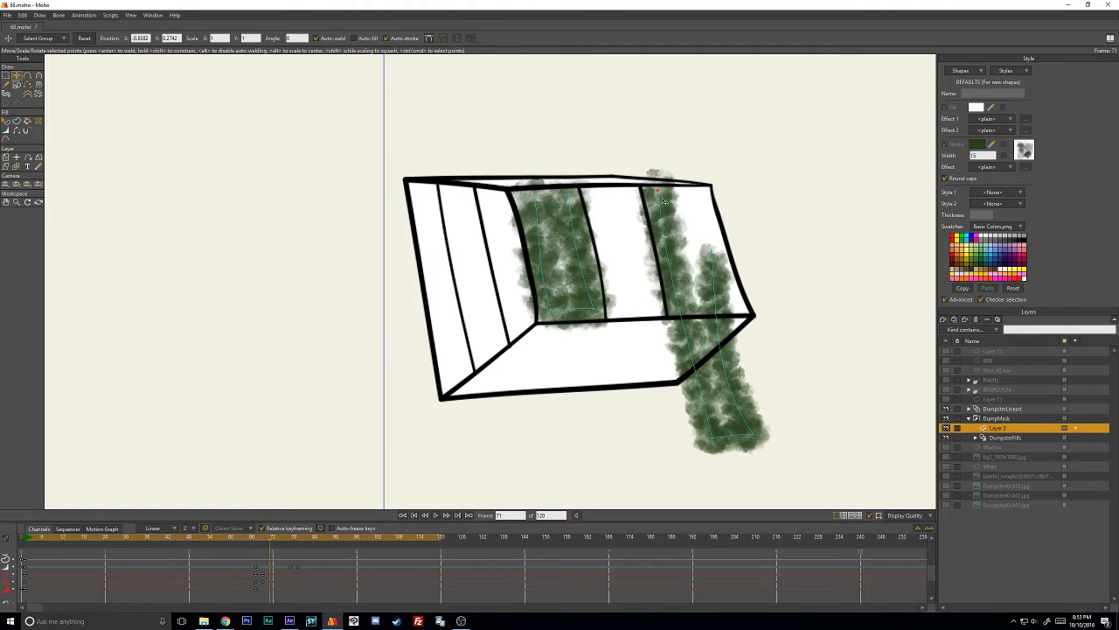
{"action": "left_click_drag", "start_coordinate": [724, 272], "coordinate": [711, 197]}
{"action": "left_click_drag", "start_coordinate": [757, 465], "coordinate": [744, 342]}
{"action": "left_click_drag", "start_coordinate": [719, 428], "coordinate": [689, 303]}
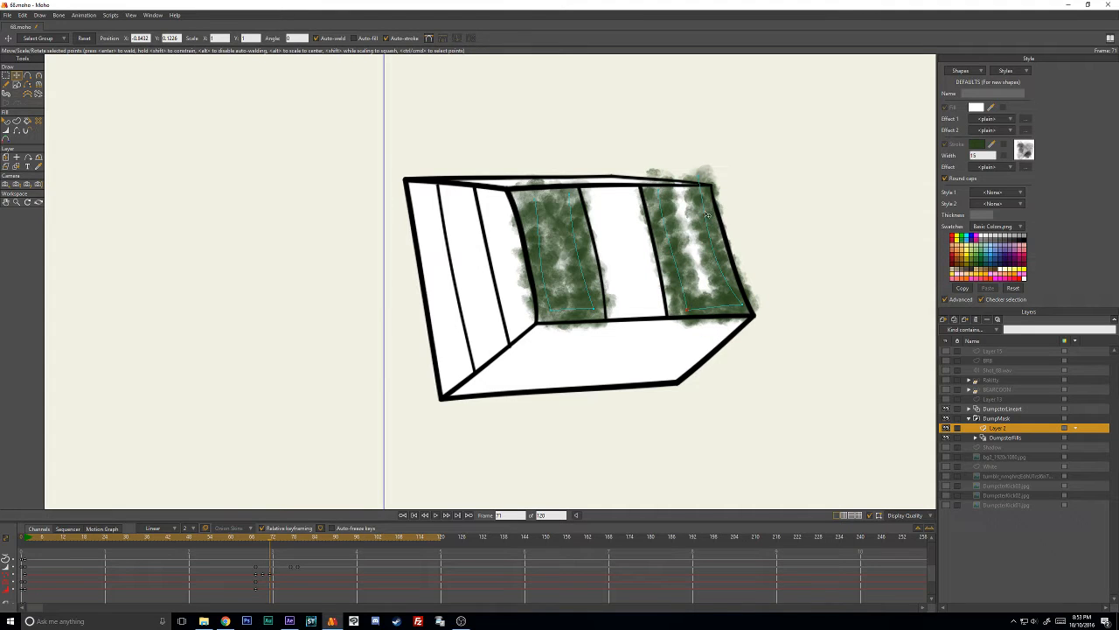
- At frame 71, widen the right stroke's line at its upper points and fine-tune its corners to fill the panel
{"action": "key", "text": "w"}
{"action": "left_click_drag", "start_coordinate": [696, 204], "coordinate": [757, 176]}
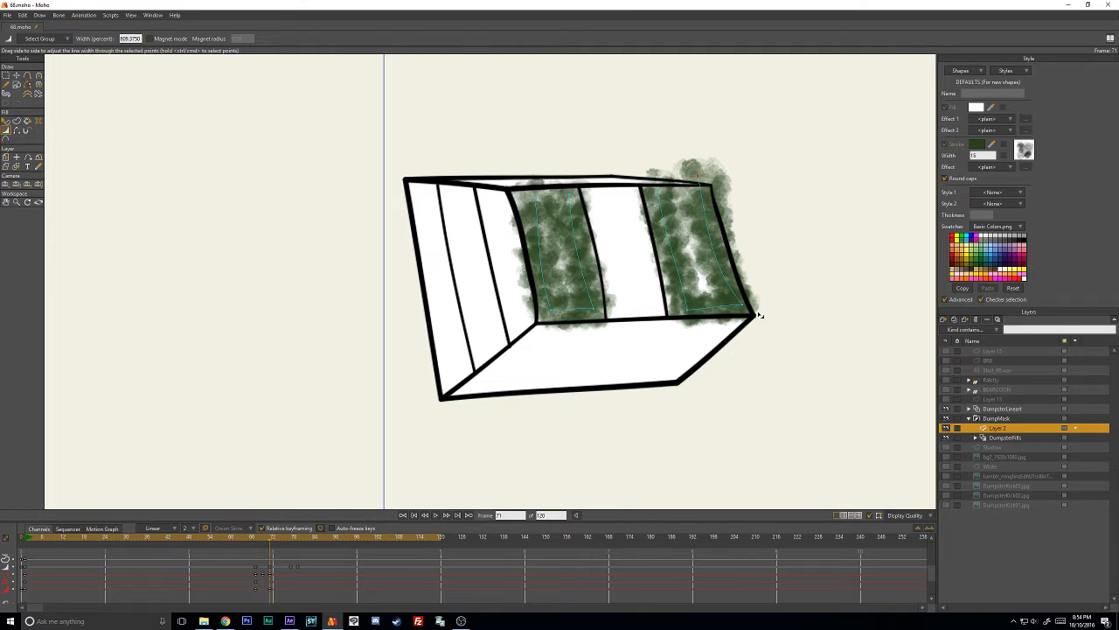
{"action": "key", "text": "t"}
{"action": "mouse_move", "coordinate": [742, 305]}
{"action": "left_mouse_down"}
{"action": "mouse_move", "coordinate": [680, 304]}
{"action": "mouse_move", "coordinate": [764, 303]}
{"action": "mouse_move", "coordinate": [743, 305]}
{"action": "left_mouse_up"}
{"action": "key", "text": "w"}
{"action": "key", "text": "t"}
{"action": "left_click", "coordinate": [662, 191]}
{"action": "key", "text": "w"}
{"action": "left_click_drag", "start_coordinate": [665, 191], "coordinate": [679, 192]}
- Reposition the right stroke's corner points to cover the right panel at frames 73 and 75
{"action": "key", "text": "t"}
{"action": "mouse_move", "coordinate": [670, 191]}
{"action": "left_mouse_down"}
{"action": "mouse_move", "coordinate": [634, 115]}
{"action": "mouse_move", "coordinate": [655, 110]}
{"action": "left_mouse_up"}
{"action": "key", "text": "Right"}
{"action": "key", "text": "Right"}
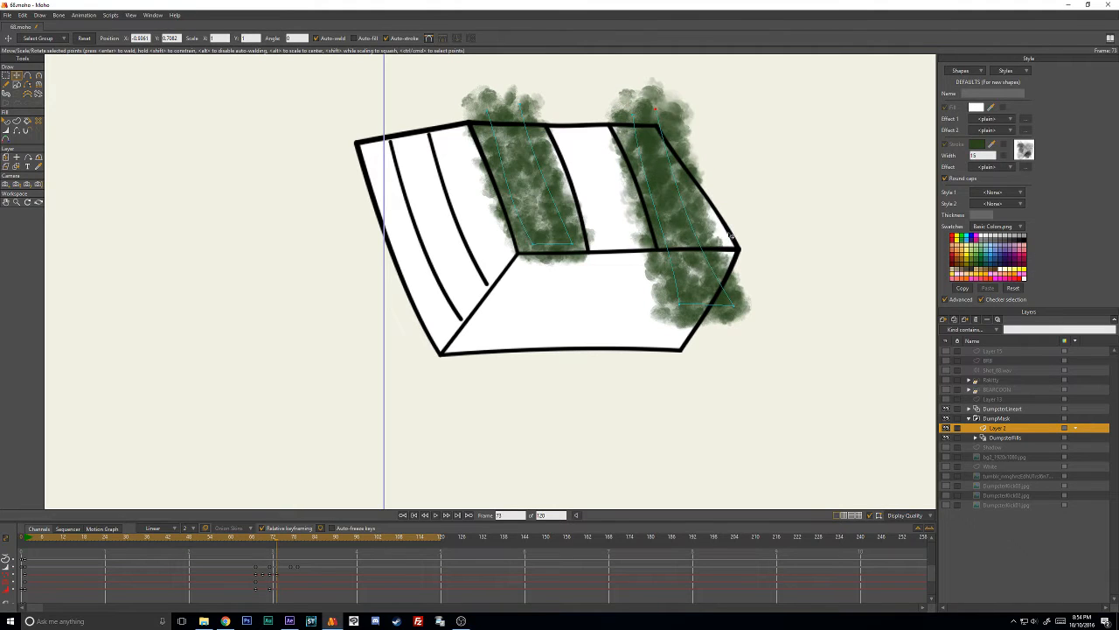
{"action": "left_click_drag", "start_coordinate": [743, 296], "coordinate": [734, 233]}
{"action": "left_click_drag", "start_coordinate": [691, 289], "coordinate": [689, 232]}
{"action": "mouse_move", "coordinate": [636, 118]}
{"action": "left_mouse_down"}
{"action": "mouse_move", "coordinate": [624, 116]}
{"action": "mouse_move", "coordinate": [645, 116]}
{"action": "left_mouse_up"}
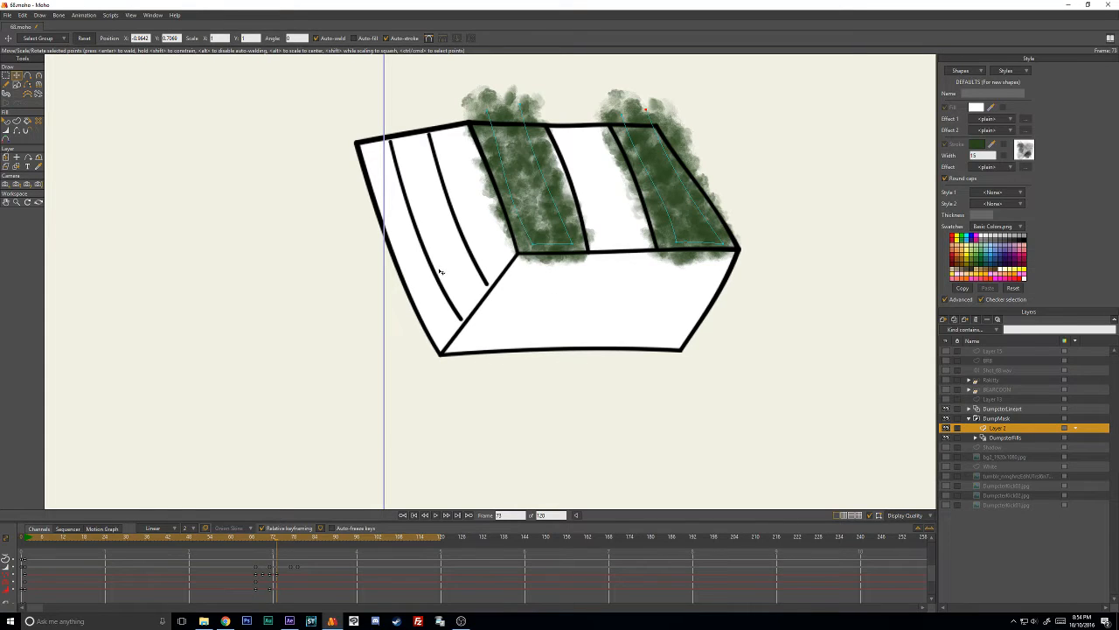
{"action": "left_click_drag", "start_coordinate": [626, 120], "coordinate": [679, 206]}
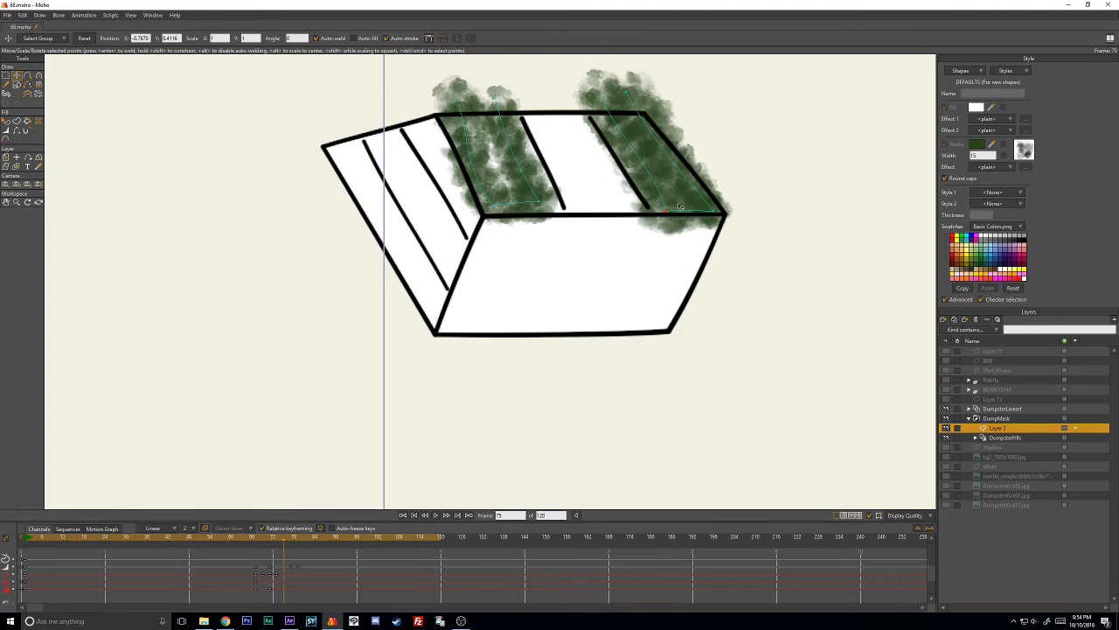
- At frame 77, shift the right stroke's upper and lower corner points to match the slanted right panel
{"action": "left_click_drag", "start_coordinate": [608, 106], "coordinate": [571, 91]}
{"action": "key", "text": "Right"}
{"action": "key", "text": "Right"}
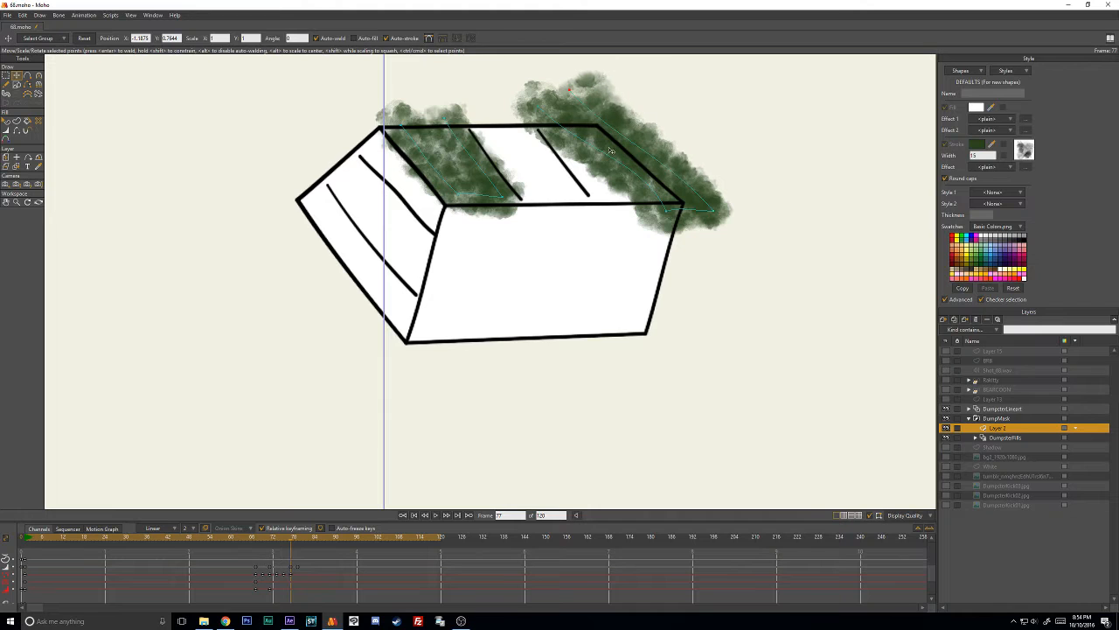
{"action": "left_click_drag", "start_coordinate": [667, 210], "coordinate": [601, 197]}
{"action": "left_click_drag", "start_coordinate": [718, 209], "coordinate": [672, 199]}
- At frame 79, move the right stroke's four corner points onto the foreshortened right panel
{"action": "key", "text": "Right"}
{"action": "key", "text": "Right"}
{"action": "left_click_drag", "start_coordinate": [540, 106], "coordinate": [502, 164]}
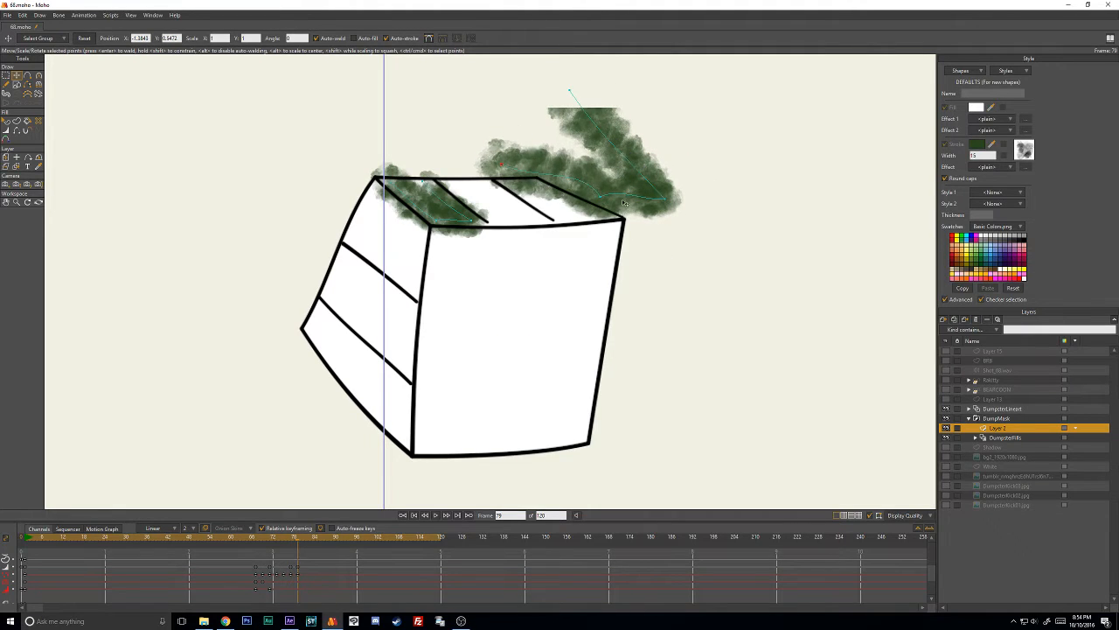
{"action": "left_click_drag", "start_coordinate": [605, 200], "coordinate": [569, 222]}
{"action": "left_click_drag", "start_coordinate": [660, 199], "coordinate": [617, 222]}
{"action": "left_click_drag", "start_coordinate": [571, 105], "coordinate": [494, 168]}
- At frame 79, reduce the line width at the right stroke's lower corner points
{"action": "key", "text": "w"}
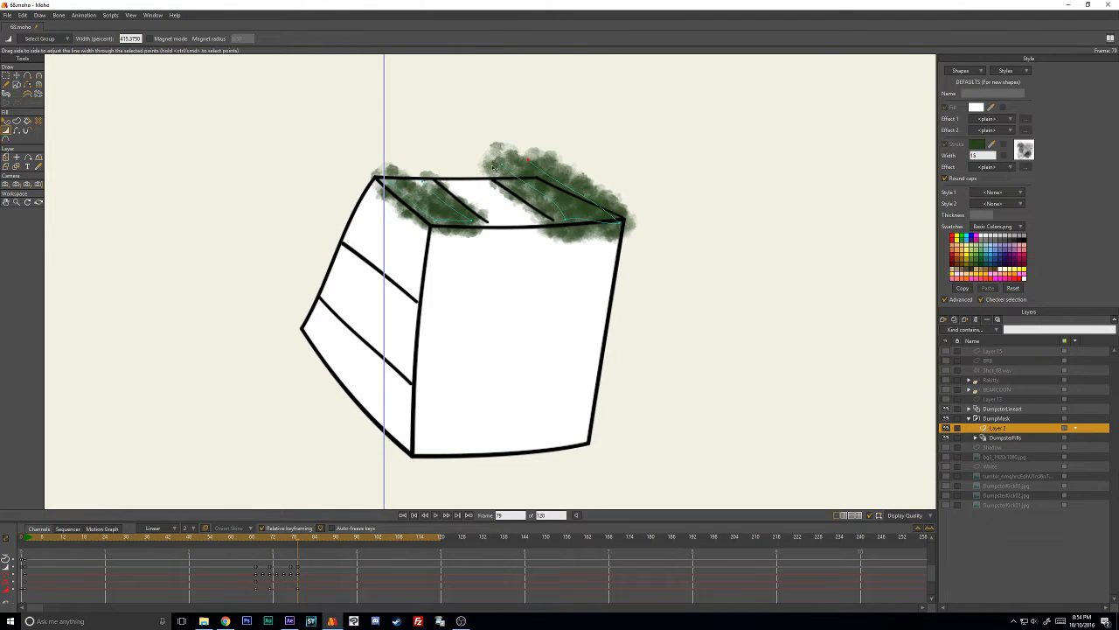
{"action": "left_click_drag", "start_coordinate": [566, 220], "coordinate": [531, 224]}
{"action": "left_click_drag", "start_coordinate": [623, 222], "coordinate": [594, 234]}
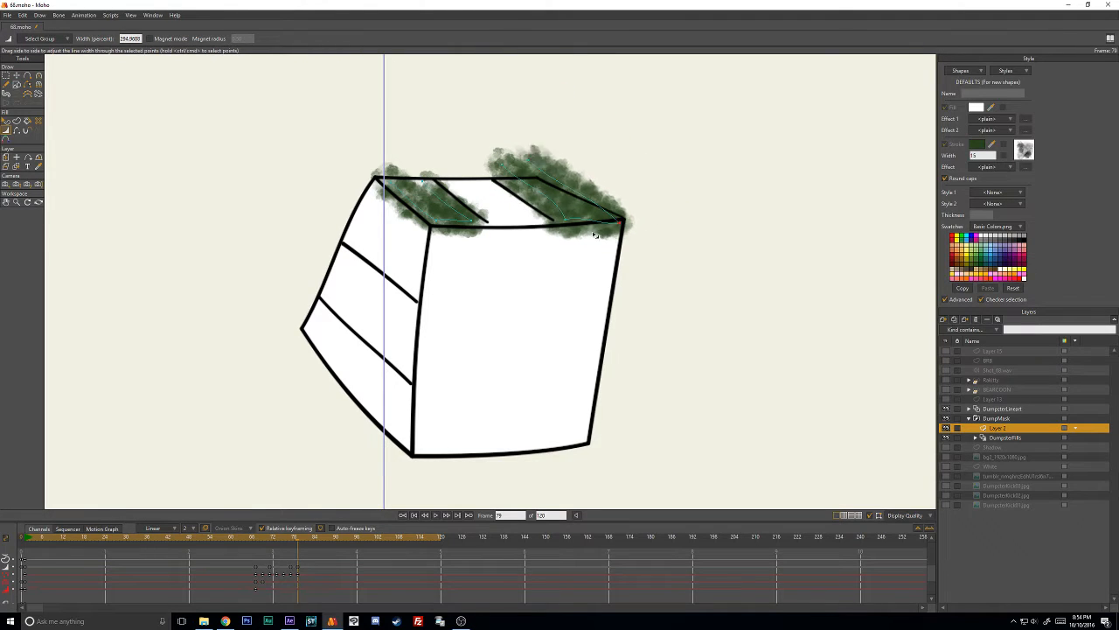
- Adjust the right stroke's upper-left corner at frame 79, and move the whole stroke down onto the squashed dumpster at frame 81
{"action": "key", "text": "t"}
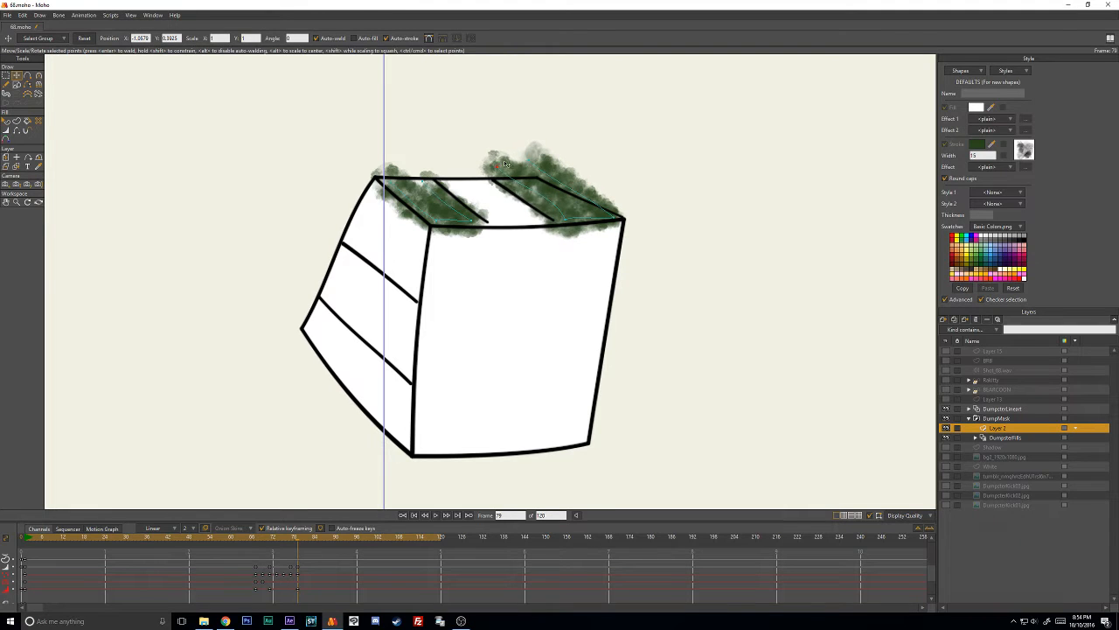
{"action": "left_click_drag", "start_coordinate": [505, 163], "coordinate": [524, 325]}
{"action": "key", "text": "Right"}
{"action": "key", "text": "Right"}
{"action": "left_click", "coordinate": [545, 198]}
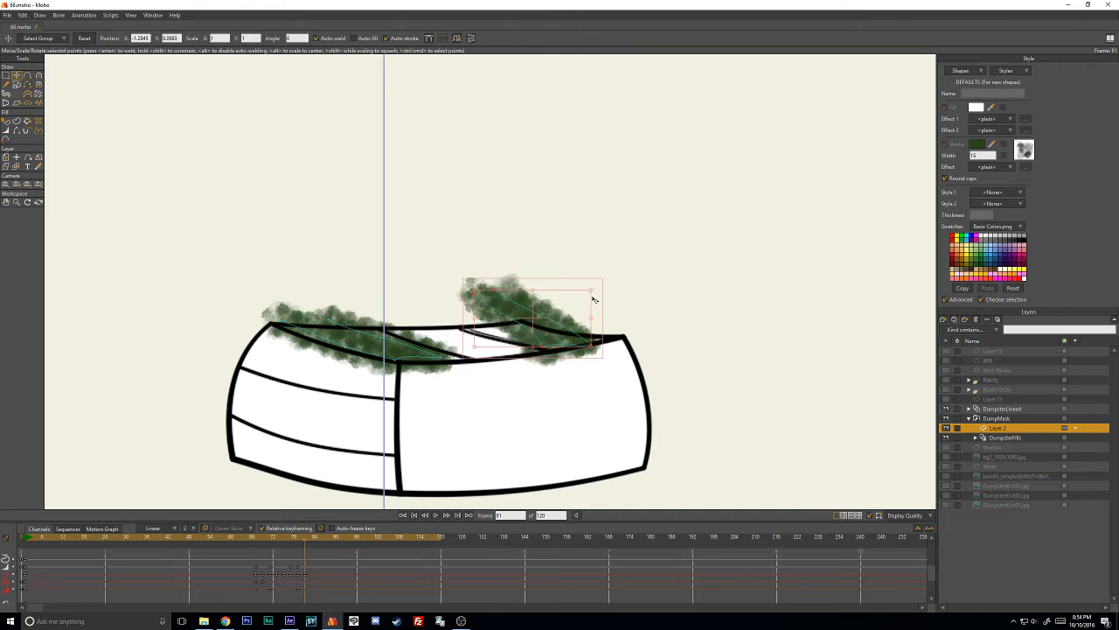
- At frame 81, fit the right stroke's individual corner points to the flattened right panel
{"action": "left_click", "coordinate": [606, 293]}
{"action": "left_click_drag", "start_coordinate": [594, 345], "coordinate": [609, 332]}
{"action": "left_click_drag", "start_coordinate": [540, 347], "coordinate": [554, 350]}
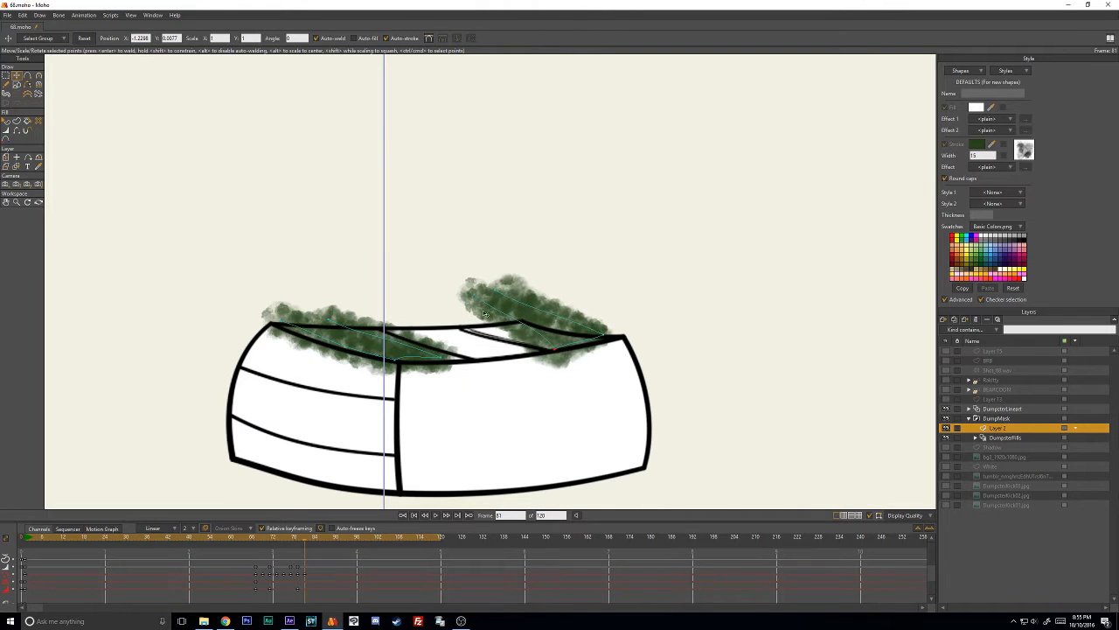
{"action": "mouse_move", "coordinate": [475, 304]}
{"action": "left_mouse_down"}
{"action": "mouse_move", "coordinate": [466, 327]}
{"action": "mouse_move", "coordinate": [492, 298]}
{"action": "mouse_move", "coordinate": [485, 312]}
{"action": "left_mouse_up"}
{"action": "left_click_drag", "start_coordinate": [601, 336], "coordinate": [607, 338]}
{"action": "key", "text": "c"}
{"action": "key", "text": "t"}
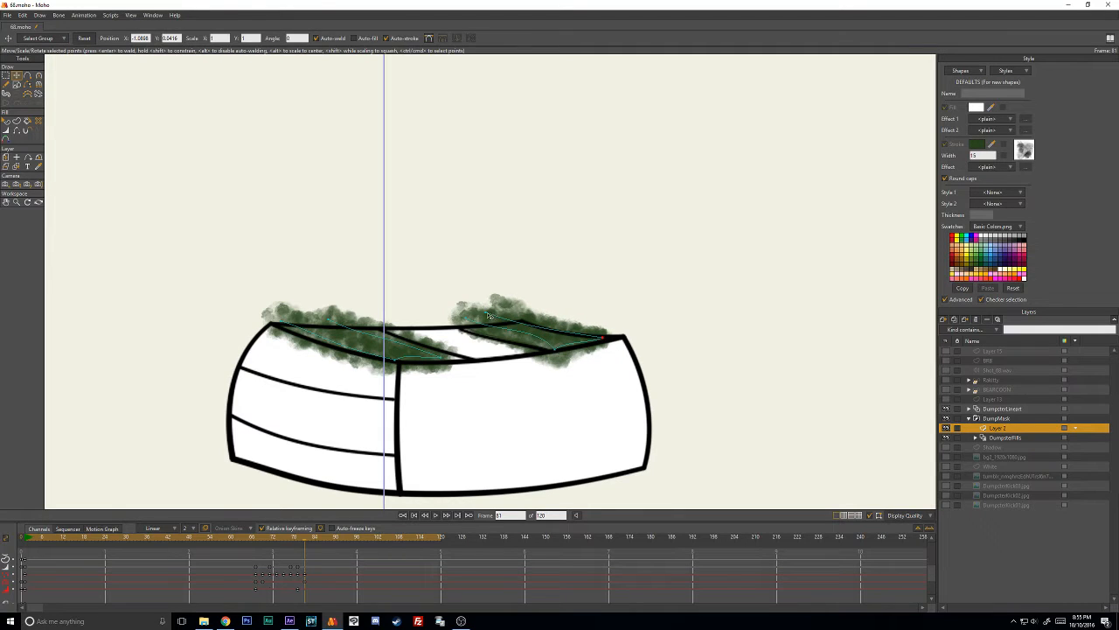
{"action": "left_click_drag", "start_coordinate": [488, 315], "coordinate": [469, 323]}
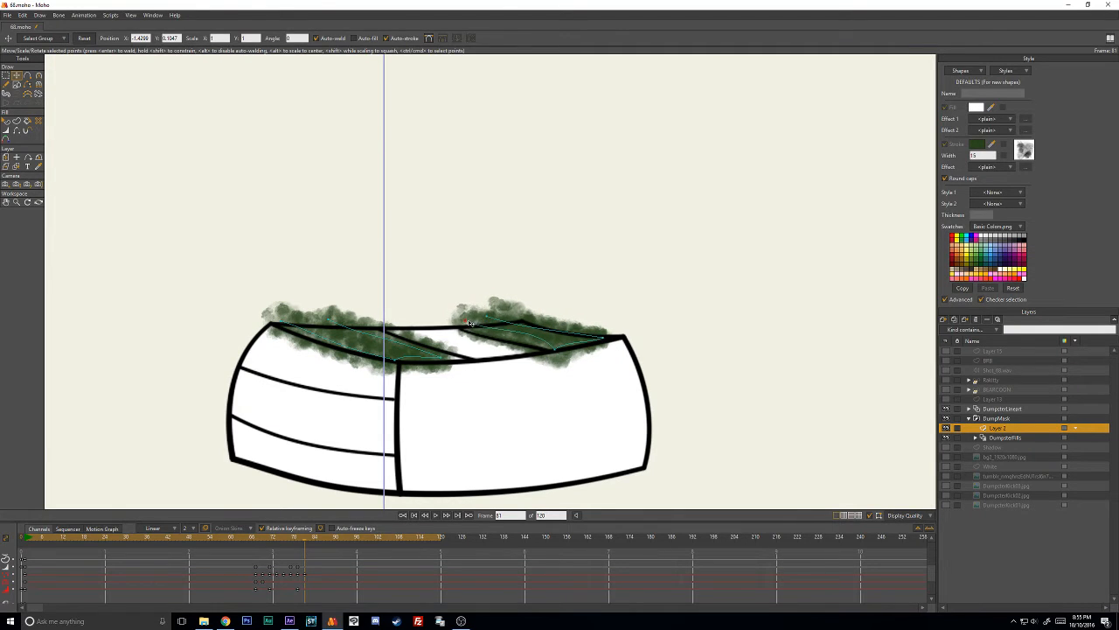
- On the frames after 81, move the right stroke up until it sits clear above the dumpster's top edge
{"action": "left_click_drag", "start_coordinate": [560, 350], "coordinate": [567, 259]}
{"action": "key", "text": "Right"}
{"action": "left_click", "coordinate": [560, 334]}
{"action": "left_click", "coordinate": [592, 272]}
{"action": "key", "text": "Right"}
{"action": "key", "text": "Right"}
{"action": "key", "text": "Right"}
{"action": "key", "text": "Right"}
{"action": "key", "text": "Right"}
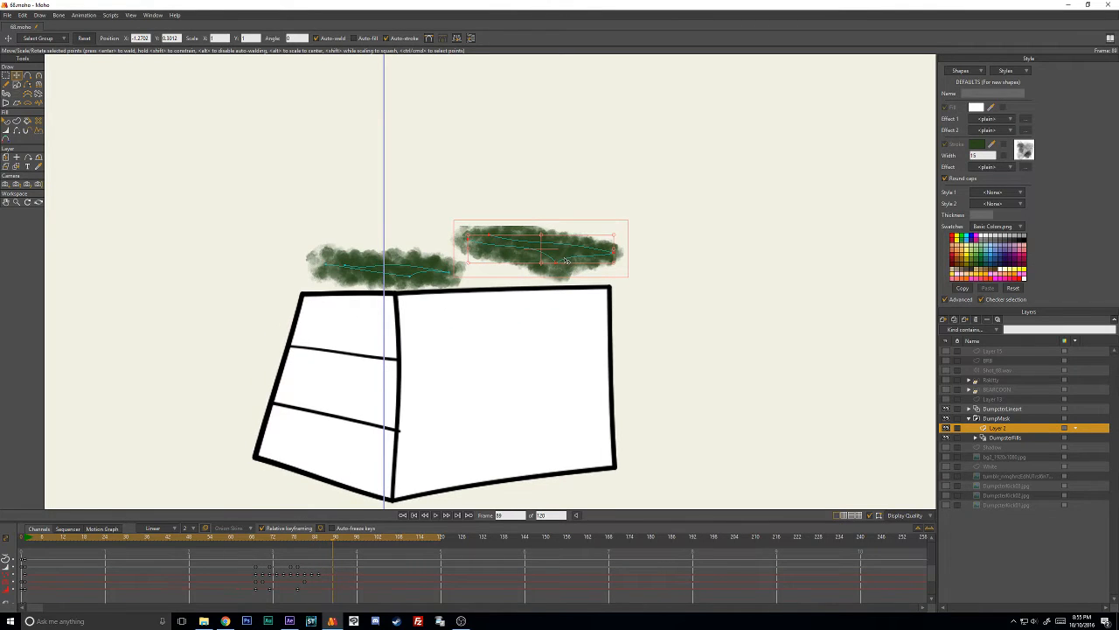
- Step back and forth through frames 84 to 86 to examine how the strokes sit against the dumpster's top
{"action": "mouse_move", "coordinate": [327, 542]}
{"action": "left_mouse_down"}
{"action": "mouse_move", "coordinate": [261, 542]}
{"action": "mouse_move", "coordinate": [323, 539]}
{"action": "left_mouse_up"}
{"action": "key", "text": "Left"}
{"action": "key", "text": "Left"}
{"action": "key", "text": "Left"}
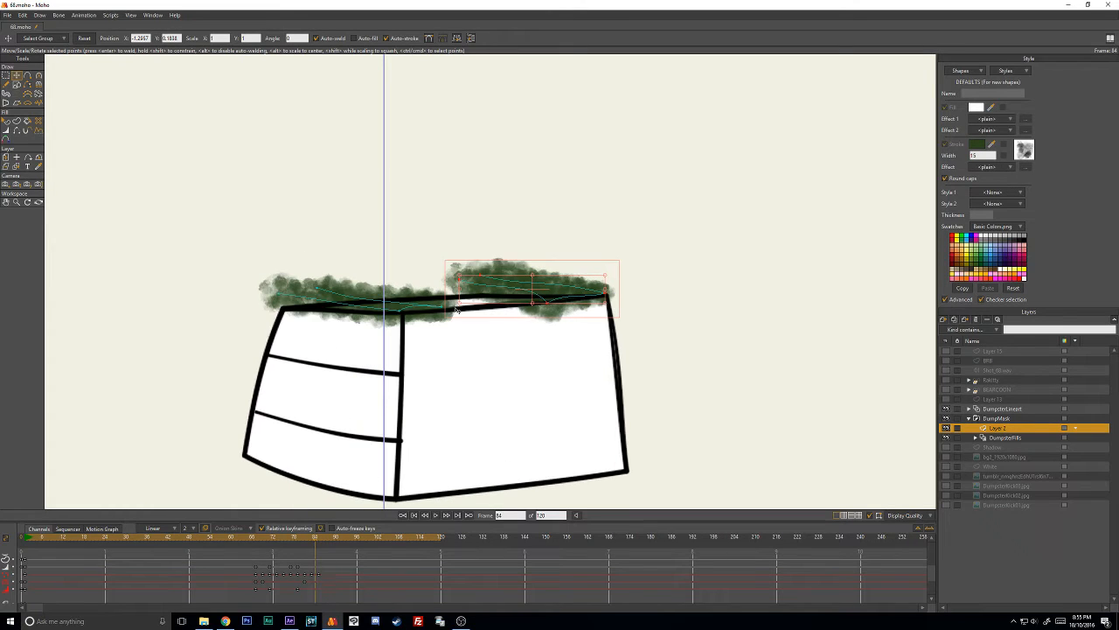
{"action": "key", "text": "Right"}
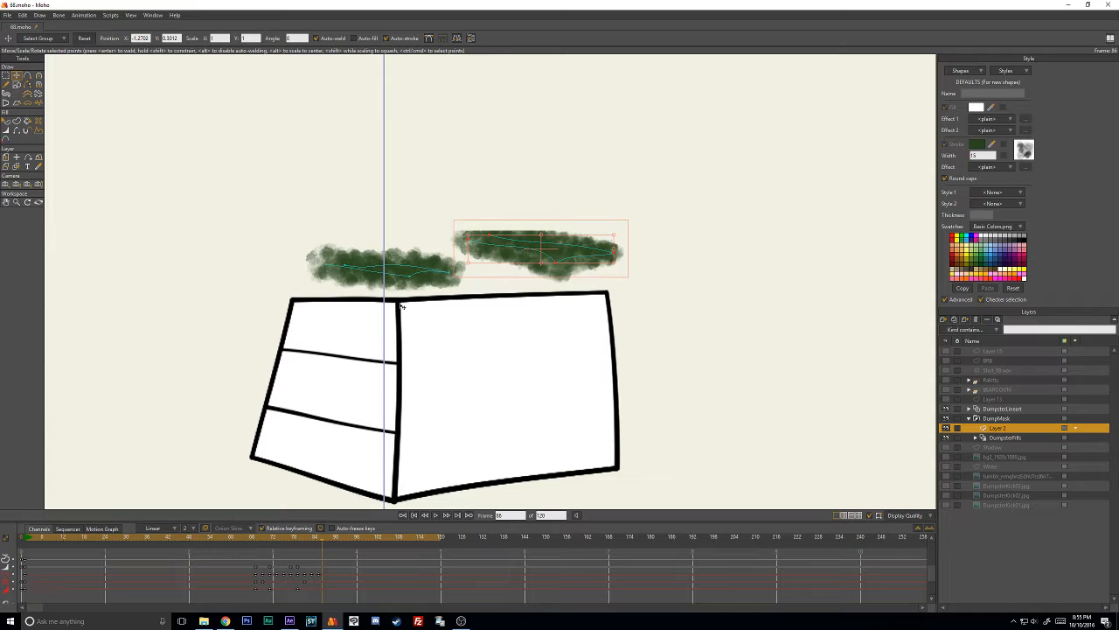
{"action": "key", "text": "Left"}
{"action": "key", "text": "Right"}
- At frame 1, place a copy of the front wall's left stroke on the dumpster's left side wall and delete its animation keyframes
{"action": "left_click_drag", "start_coordinate": [263, 541], "coordinate": [28, 542]}
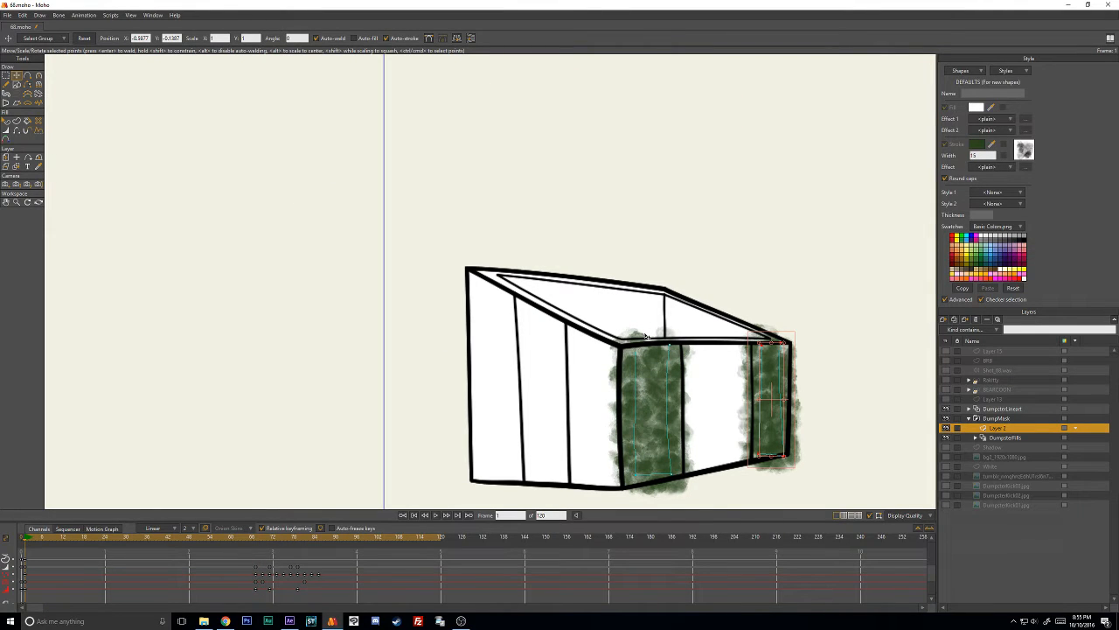
{"action": "left_click", "coordinate": [638, 391]}
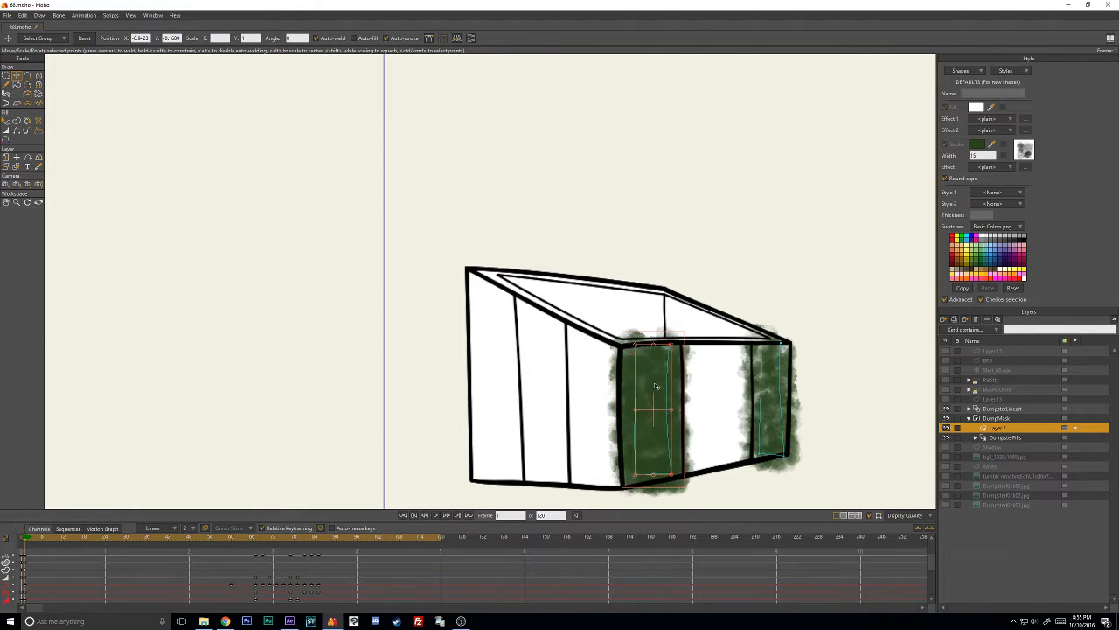
{"action": "left_click_drag", "start_coordinate": [633, 391], "coordinate": [506, 379]}
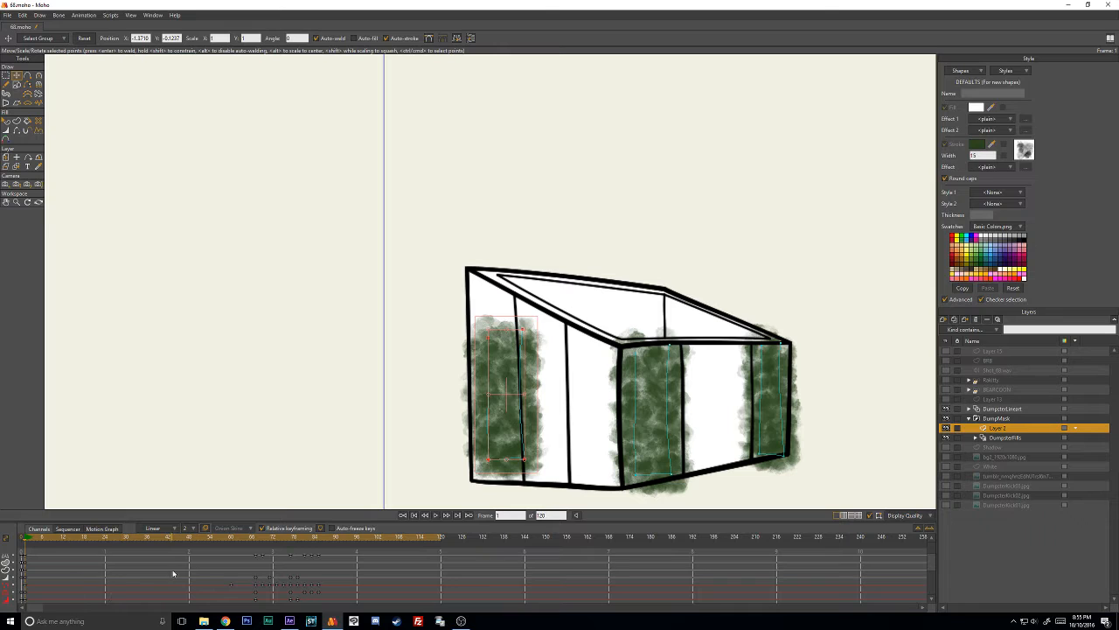
{"action": "left_click_drag", "start_coordinate": [212, 569], "coordinate": [360, 602]}
{"action": "key", "text": "Delete"}
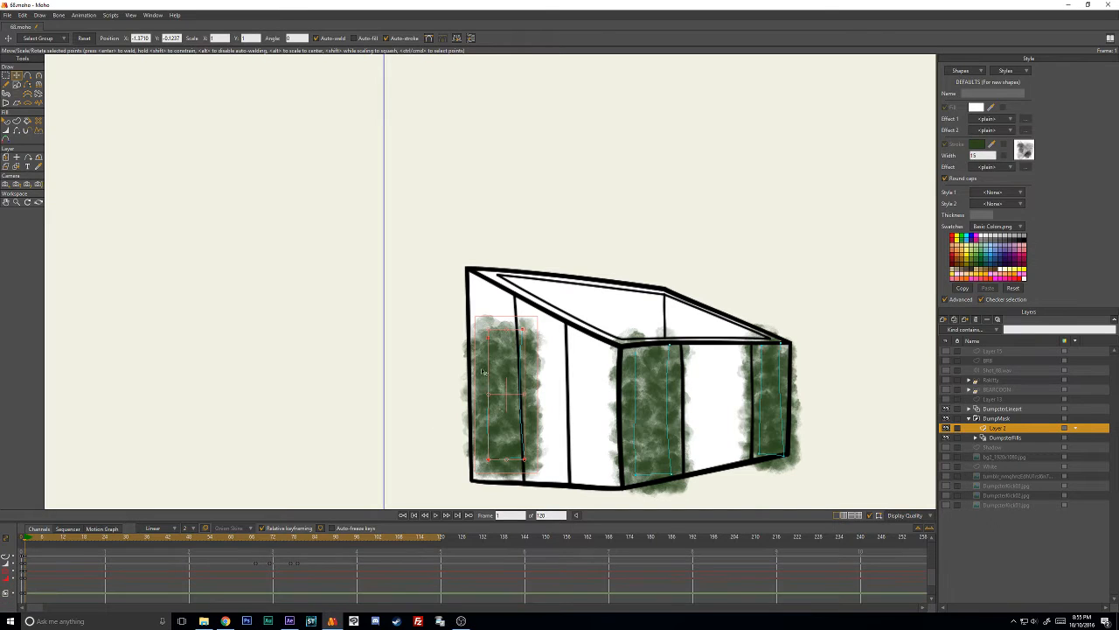
- Raise the copied stroke's upper-right point and add two extra points along each of its long sides
{"action": "left_click", "coordinate": [414, 377]}
{"action": "mouse_move", "coordinate": [523, 329]}
{"action": "left_mouse_down"}
{"action": "mouse_move", "coordinate": [584, 464]}
{"action": "mouse_move", "coordinate": [596, 466]}
{"action": "mouse_move", "coordinate": [577, 456]}
{"action": "mouse_move", "coordinate": [564, 354]}
{"action": "mouse_move", "coordinate": [577, 346]}
{"action": "mouse_move", "coordinate": [533, 312]}
{"action": "left_mouse_up"}
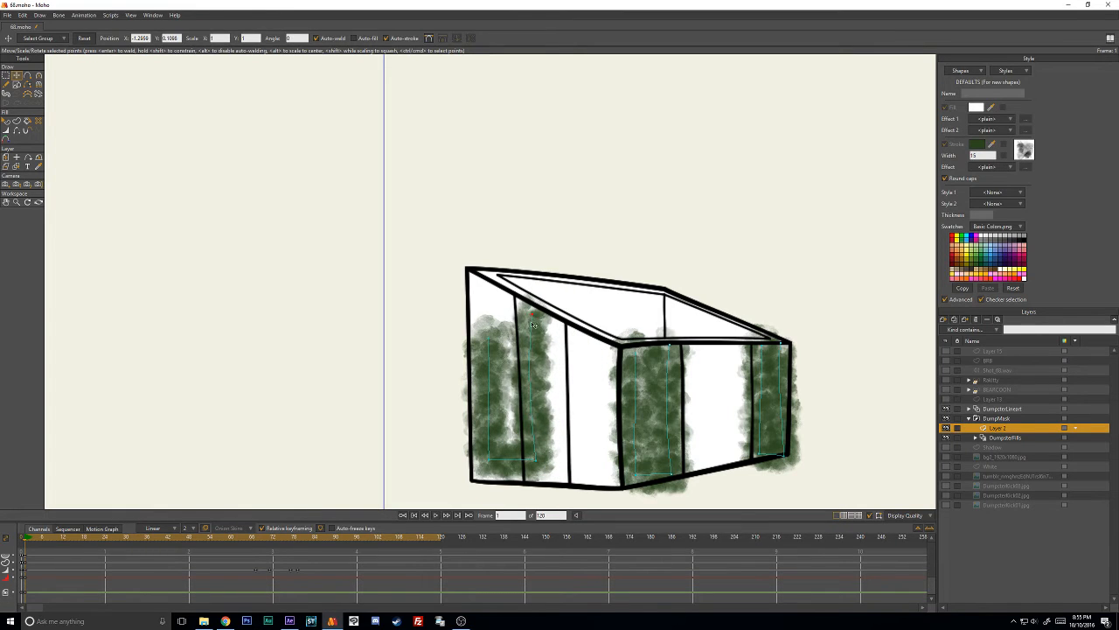
{"action": "key", "text": "a"}
{"action": "left_click", "coordinate": [530, 358]}
{"action": "left_click", "coordinate": [530, 408]}
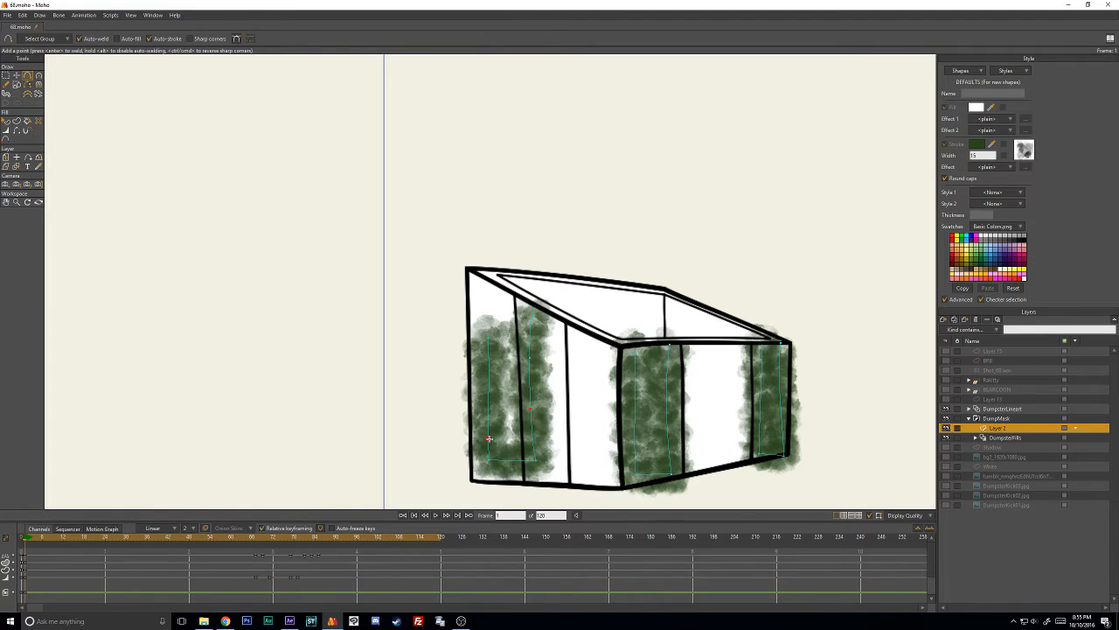
{"action": "left_click", "coordinate": [490, 439]}
{"action": "left_click", "coordinate": [488, 385]}
- Bend the copied stroke across the side wall, delete two surplus points, and pull its free end to the lower-left corner
{"action": "key", "text": "t"}
{"action": "left_click_drag", "start_coordinate": [545, 457], "coordinate": [609, 471]}
{"action": "left_click_drag", "start_coordinate": [495, 462], "coordinate": [495, 468]}
{"action": "left_click_drag", "start_coordinate": [536, 411], "coordinate": [603, 405]}
{"action": "left_click_drag", "start_coordinate": [498, 452], "coordinate": [516, 428]}
{"action": "left_click_drag", "start_coordinate": [497, 472], "coordinate": [579, 433]}
{"action": "left_click_drag", "start_coordinate": [519, 424], "coordinate": [520, 421]}
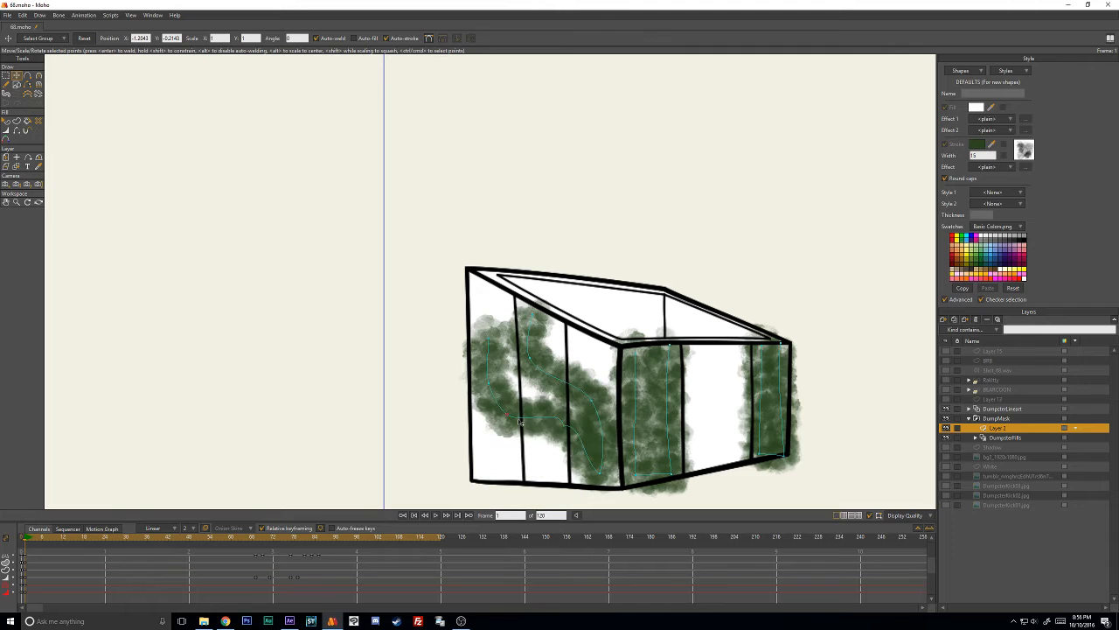
{"action": "key", "text": "Delete"}
{"action": "left_click_drag", "start_coordinate": [492, 387], "coordinate": [494, 437]}
{"action": "key", "text": "Delete"}
{"action": "left_click_drag", "start_coordinate": [493, 341], "coordinate": [486, 466]}
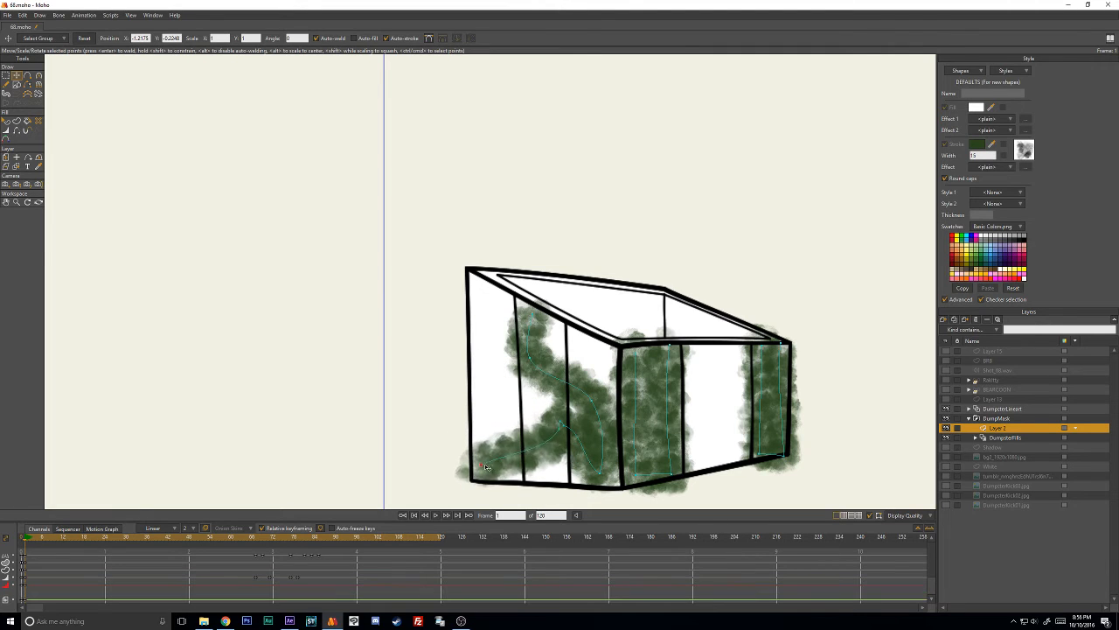
- Pull one bend of the side-wall stroke above the dumpster and rearrange its lower points and curvature into a winding path
{"action": "left_click_drag", "start_coordinate": [563, 426], "coordinate": [560, 187]}
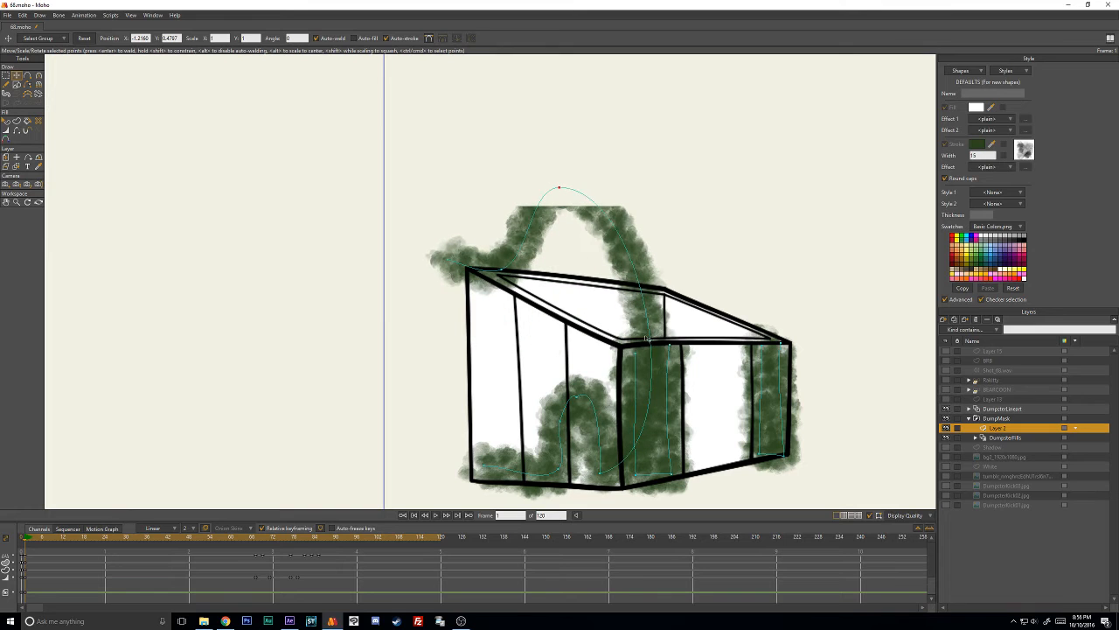
{"action": "left_click_drag", "start_coordinate": [606, 467], "coordinate": [599, 283]}
{"action": "left_click_drag", "start_coordinate": [570, 424], "coordinate": [617, 474]}
{"action": "left_click_drag", "start_coordinate": [585, 414], "coordinate": [537, 411]}
{"action": "key", "text": "c"}
{"action": "mouse_move", "coordinate": [590, 435]}
{"action": "left_mouse_down"}
{"action": "mouse_move", "coordinate": [622, 454]}
{"action": "mouse_move", "coordinate": [603, 431]}
{"action": "mouse_move", "coordinate": [607, 442]}
{"action": "left_mouse_up"}
{"action": "key", "text": "t"}
{"action": "mouse_move", "coordinate": [596, 286]}
{"action": "left_mouse_down"}
{"action": "mouse_move", "coordinate": [517, 398]}
{"action": "mouse_move", "coordinate": [923, 310]}
{"action": "mouse_move", "coordinate": [887, 294]}
{"action": "left_mouse_up"}
- Try a much larger line width at the side-wall stroke's middle point and shift that point up
{"action": "key", "text": "w"}
{"action": "key", "text": "t"}
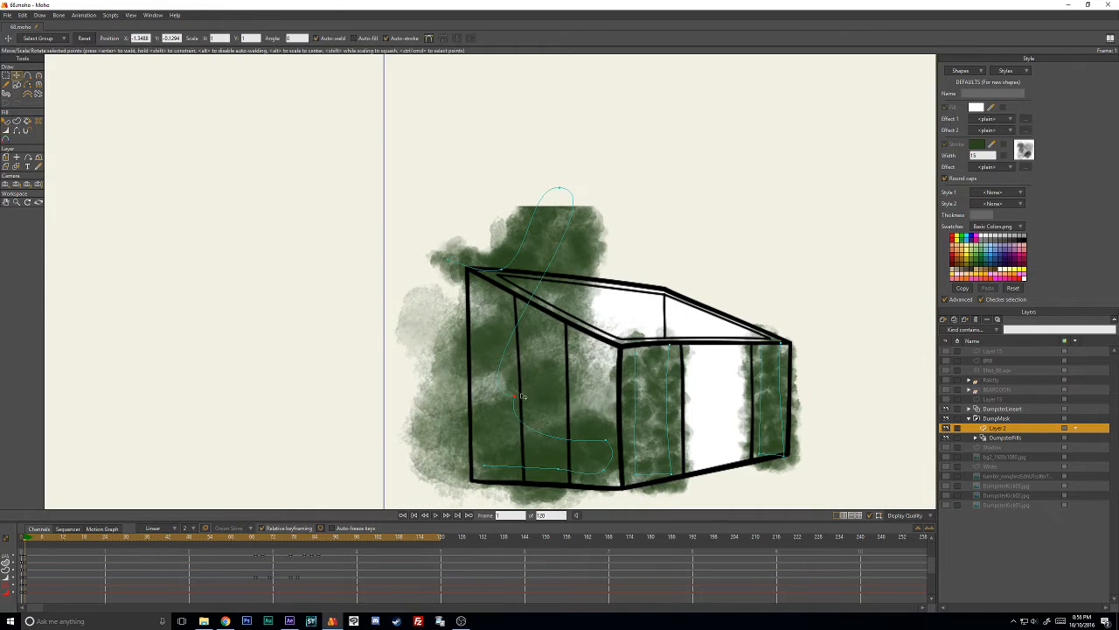
{"action": "left_click_drag", "start_coordinate": [513, 396], "coordinate": [544, 362]}
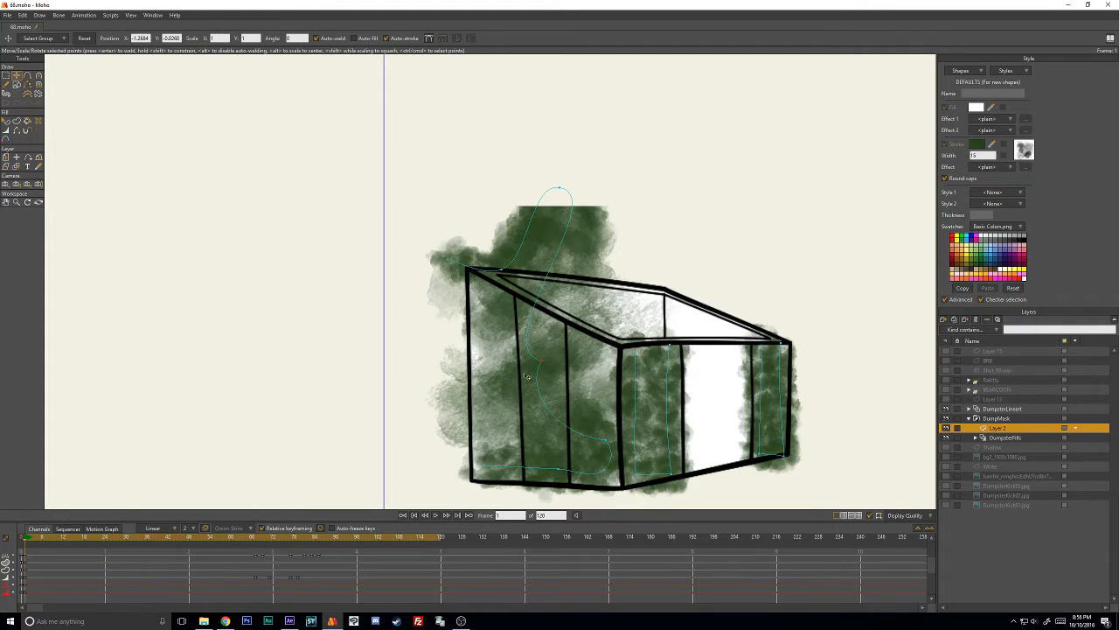
{"action": "key", "text": "w"}
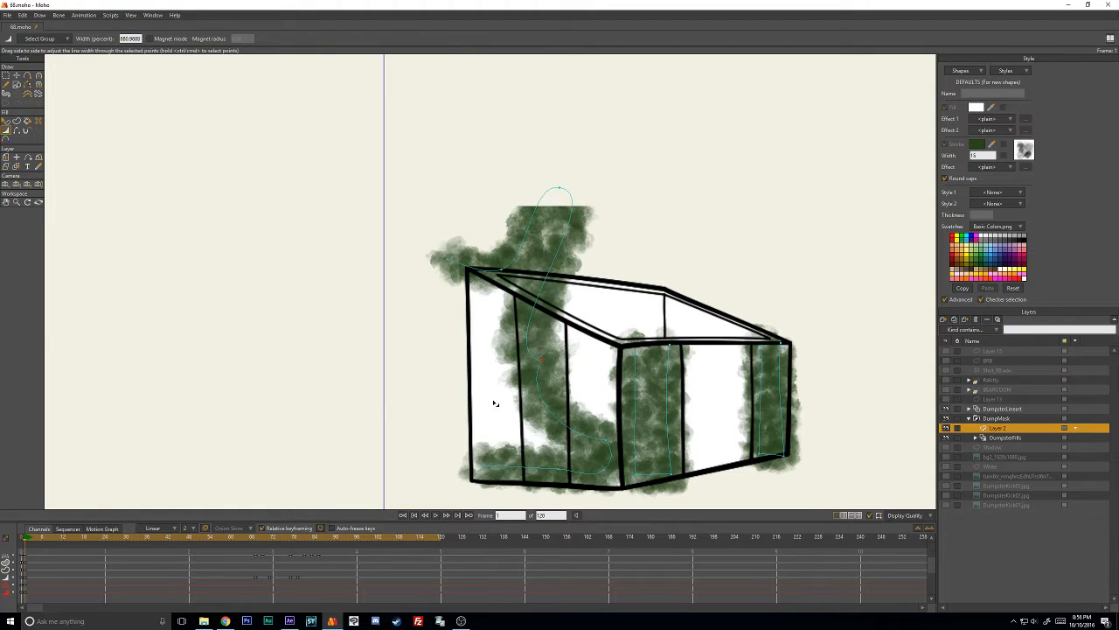
- Reposition the side-wall stroke's bends and adjust their curvature so the path zigzags across the wall
{"action": "key", "text": "t"}
{"action": "left_click_drag", "start_coordinate": [546, 365], "coordinate": [521, 392]}
{"action": "key", "text": "c"}
{"action": "left_click_drag", "start_coordinate": [446, 388], "coordinate": [550, 322]}
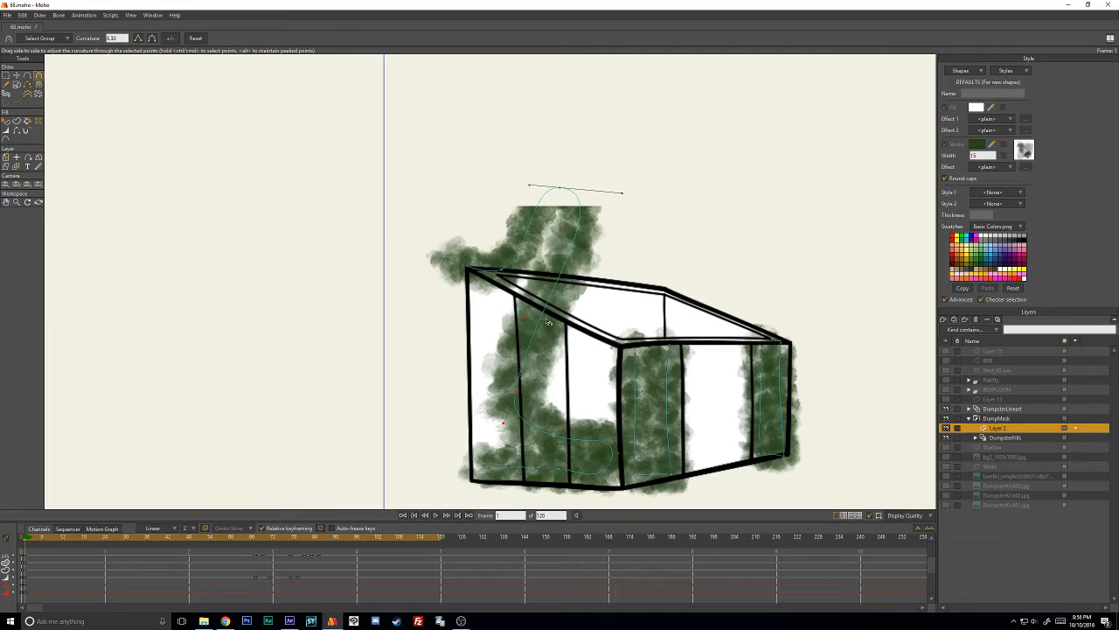
{"action": "key", "text": "t"}
{"action": "left_click_drag", "start_coordinate": [520, 394], "coordinate": [494, 423]}
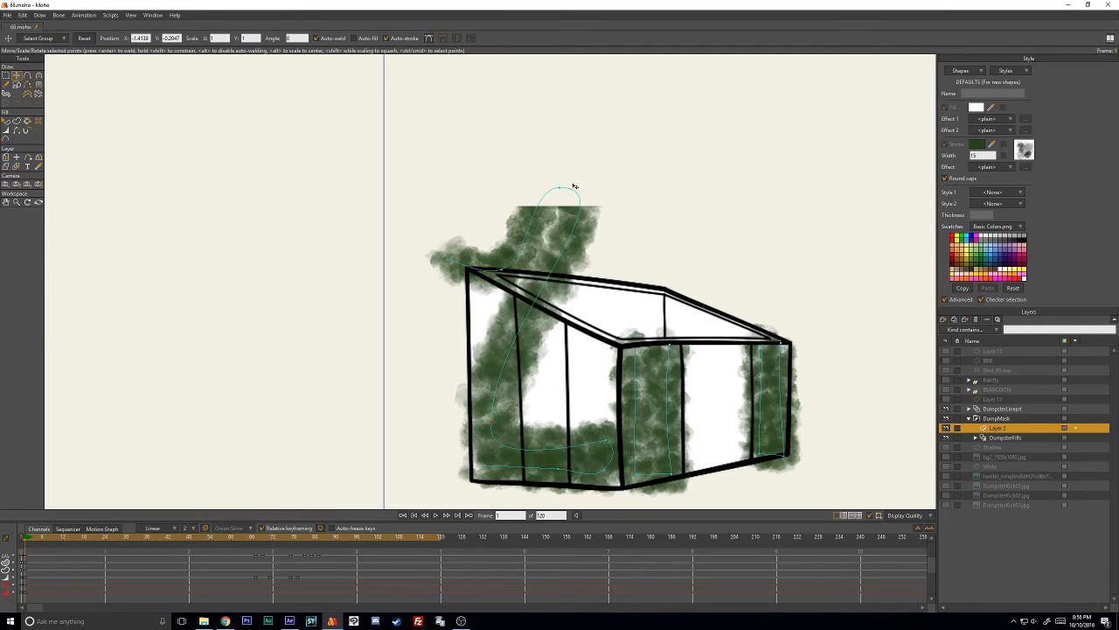
{"action": "mouse_move", "coordinate": [574, 185]}
{"action": "left_mouse_down"}
{"action": "mouse_move", "coordinate": [533, 350]}
{"action": "mouse_move", "coordinate": [493, 426]}
{"action": "mouse_move", "coordinate": [507, 334]}
{"action": "mouse_move", "coordinate": [473, 266]}
{"action": "mouse_move", "coordinate": [489, 350]}
{"action": "mouse_move", "coordinate": [479, 315]}
{"action": "mouse_move", "coordinate": [573, 321]}
{"action": "mouse_move", "coordinate": [674, 309]}
{"action": "mouse_move", "coordinate": [645, 310]}
{"action": "left_mouse_up"}
- Increase the line width of the zigzag stroke until it fills the left side wall
{"action": "left_click", "coordinate": [492, 332]}
{"action": "key", "text": "w"}
{"action": "key", "text": "t"}
{"action": "key", "text": "Return"}
- Move the zigzag stroke's left bends past the wall's outer edge and its right bends toward the front corner
{"action": "left_click_drag", "start_coordinate": [489, 307], "coordinate": [473, 294]}
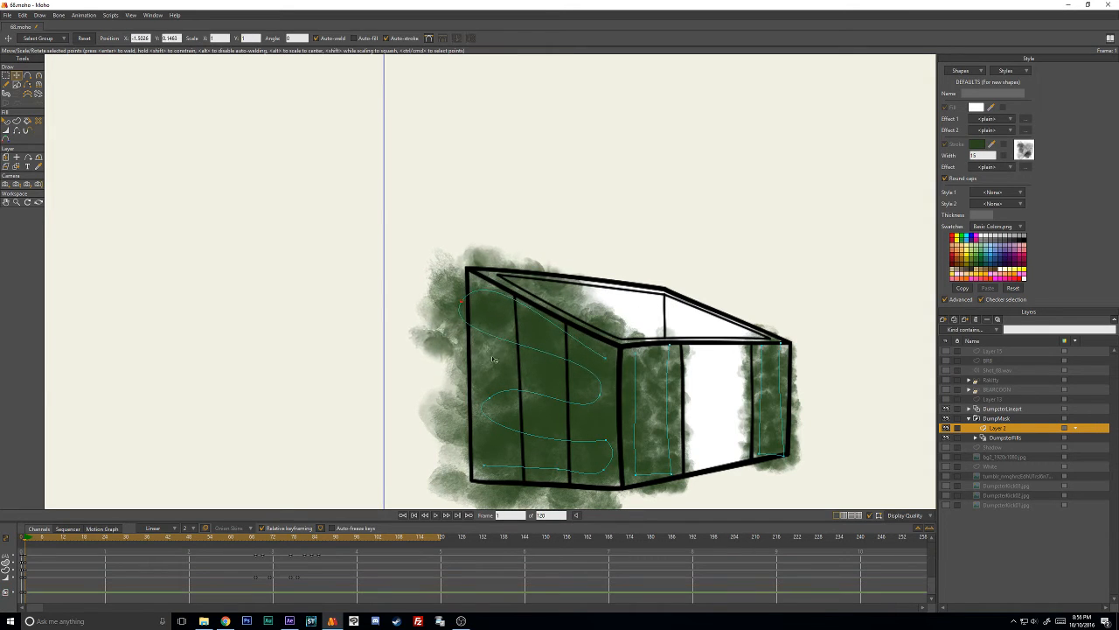
{"action": "left_click_drag", "start_coordinate": [496, 390], "coordinate": [476, 375]}
{"action": "left_click_drag", "start_coordinate": [487, 465], "coordinate": [456, 464]}
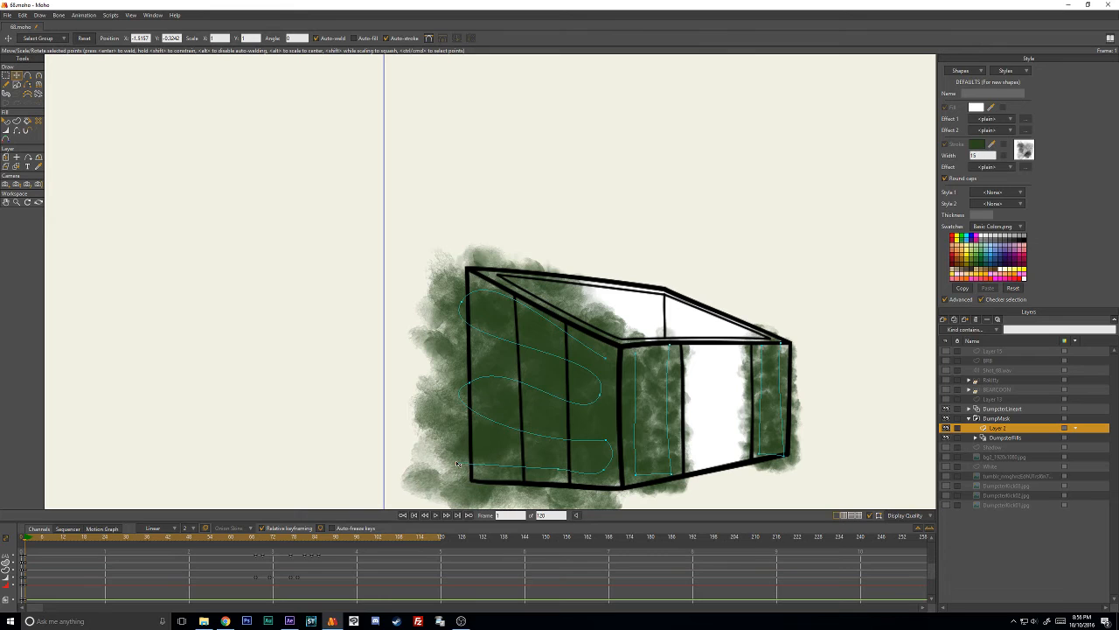
{"action": "left_click_drag", "start_coordinate": [561, 453], "coordinate": [523, 418]}
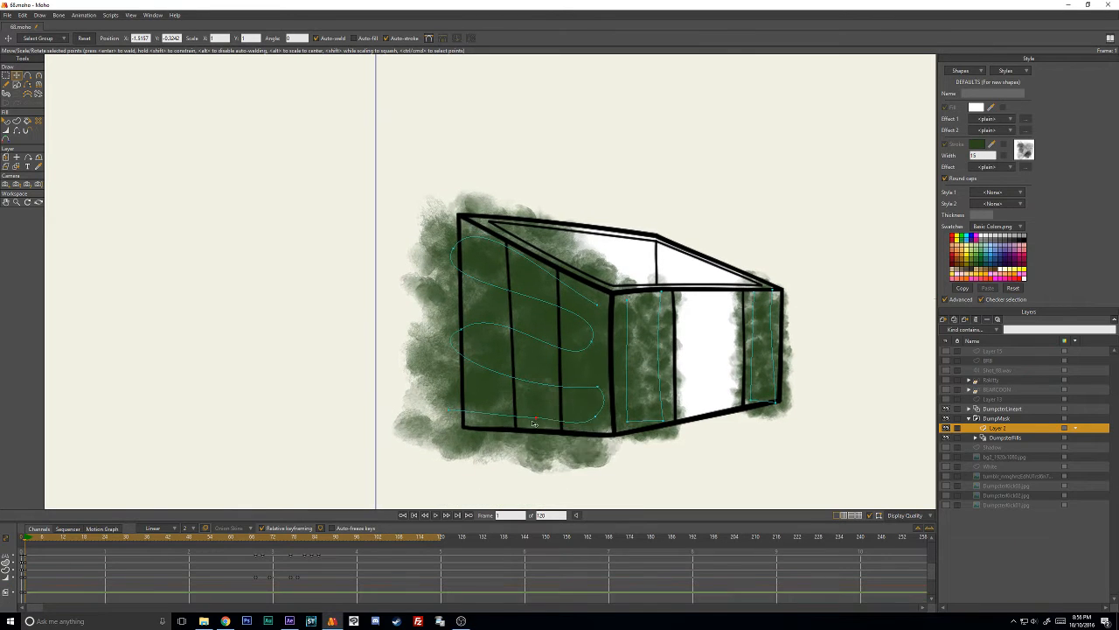
{"action": "left_click_drag", "start_coordinate": [597, 418], "coordinate": [604, 386]}
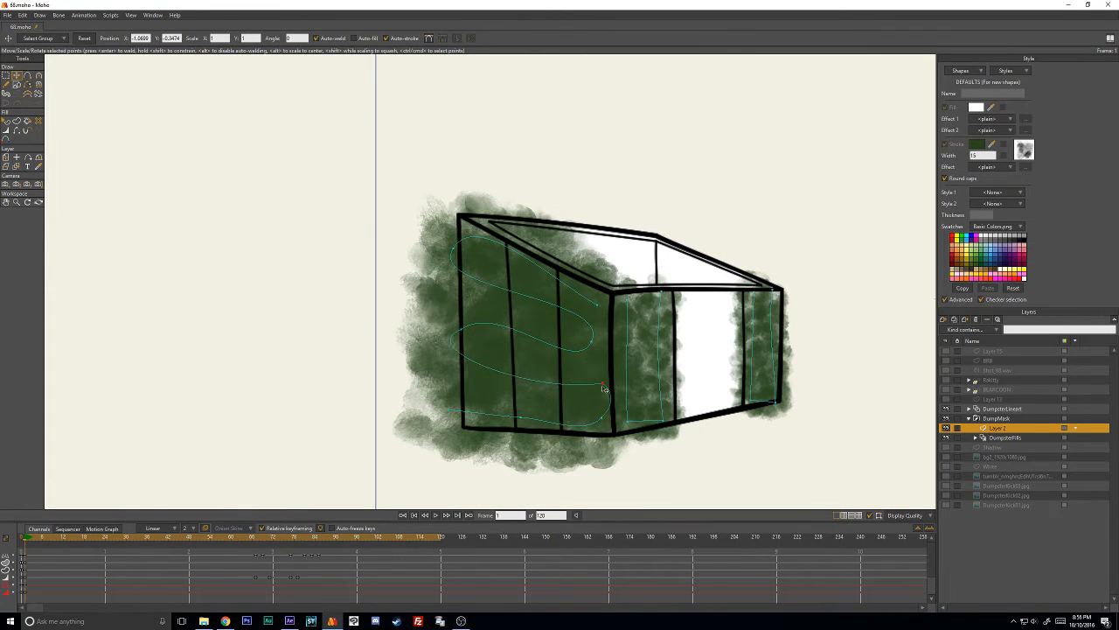
{"action": "left_click_drag", "start_coordinate": [594, 339], "coordinate": [603, 293]}
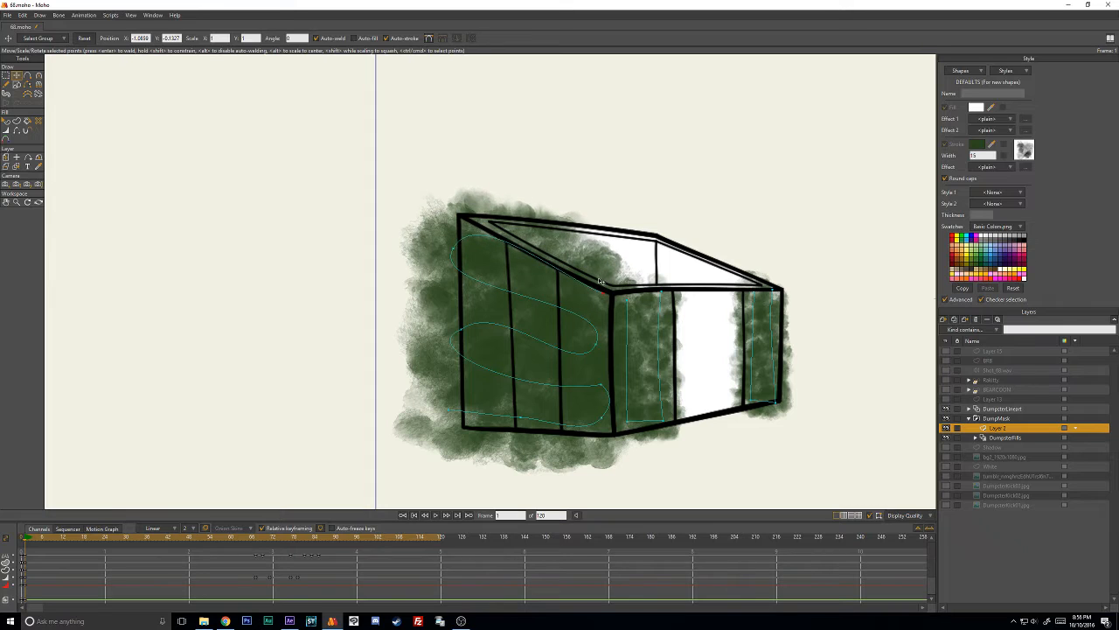
{"action": "left_click_drag", "start_coordinate": [451, 248], "coordinate": [448, 241]}
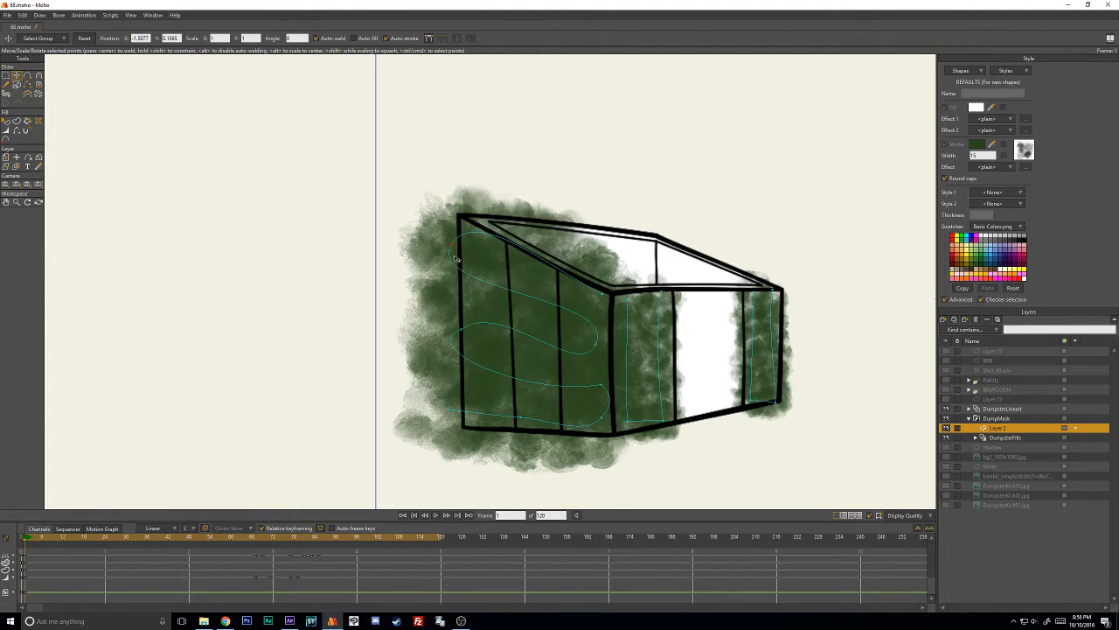
- Push the zigzag stroke's outer points farther over the side wall's edges, and select the DumpsterFills layer to view the masked result
{"action": "left_click_drag", "start_coordinate": [454, 326], "coordinate": [443, 318]}
{"action": "left_click_drag", "start_coordinate": [443, 411], "coordinate": [434, 414]}
{"action": "left_click_drag", "start_coordinate": [522, 426], "coordinate": [523, 430]}
{"action": "left_click_drag", "start_coordinate": [598, 431], "coordinate": [593, 429]}
{"action": "left_click_drag", "start_coordinate": [599, 340], "coordinate": [605, 345]}
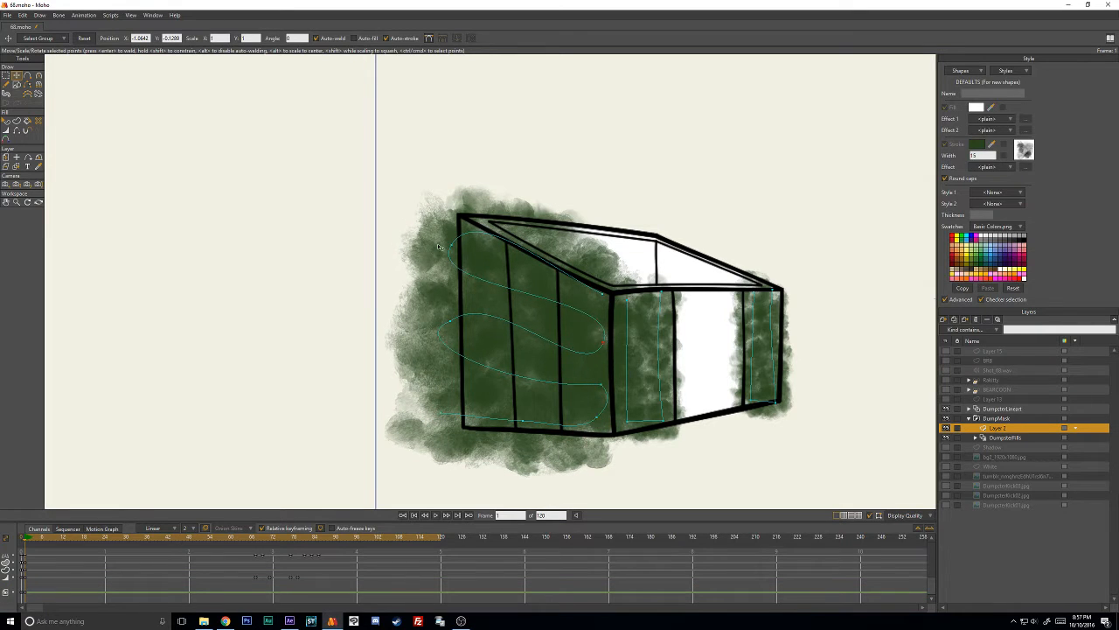
{"action": "left_click_drag", "start_coordinate": [453, 248], "coordinate": [451, 218]}
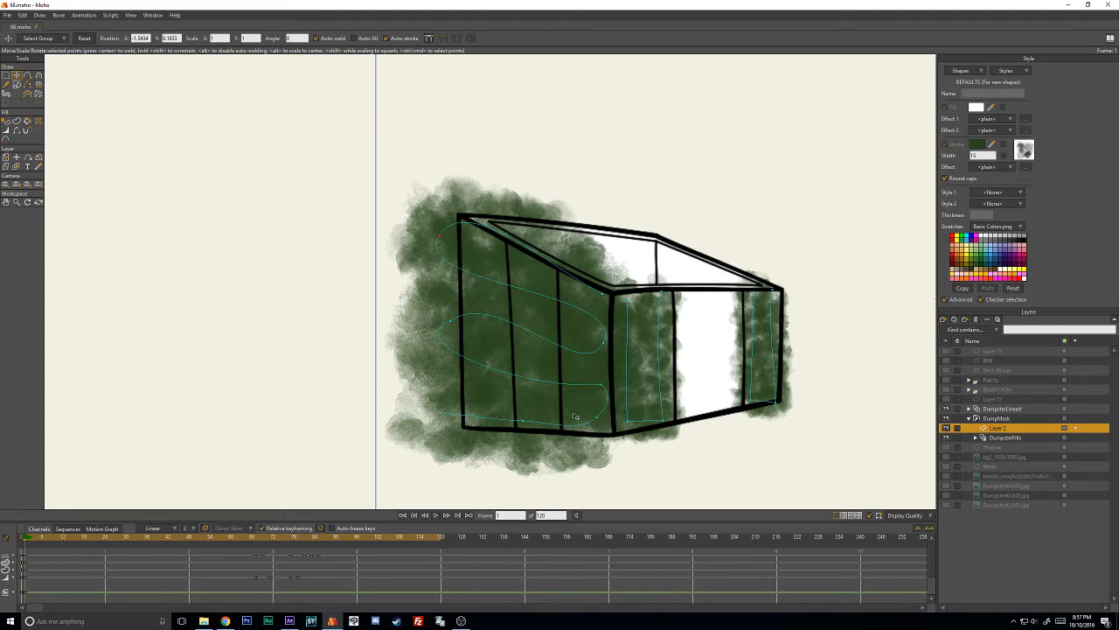
{"action": "left_click_drag", "start_coordinate": [601, 421], "coordinate": [601, 425]}
{"action": "mouse_move", "coordinate": [442, 419]}
{"action": "left_mouse_down"}
{"action": "mouse_move", "coordinate": [471, 419]}
{"action": "mouse_move", "coordinate": [430, 417]}
{"action": "left_mouse_up"}
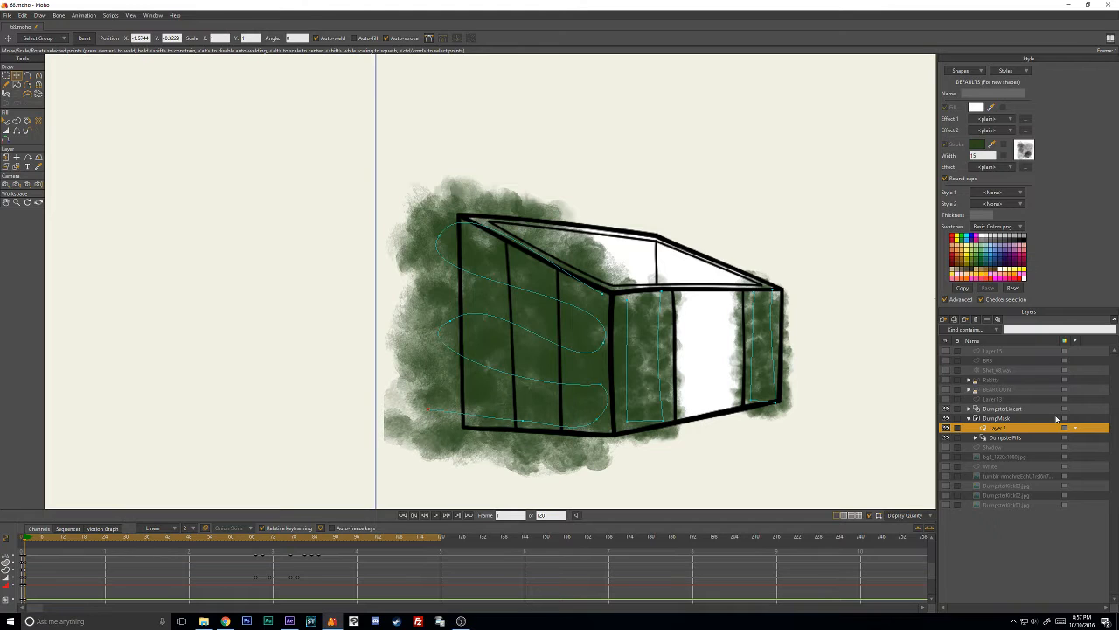
{"action": "left_click", "coordinate": [1004, 439]}
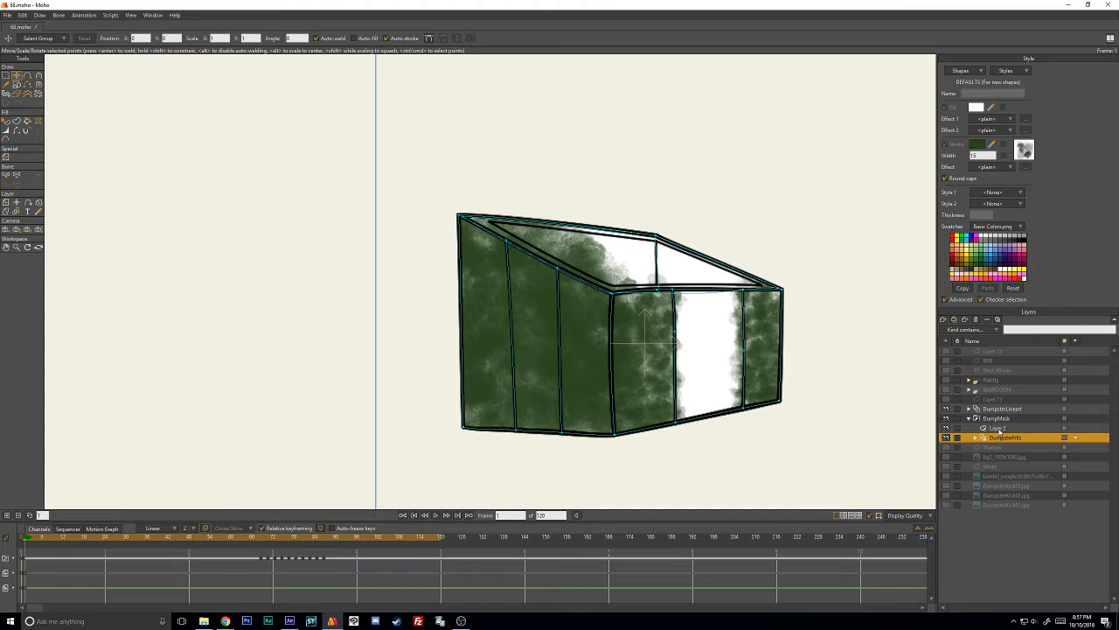
- On Layer 2 at frame 1, add a point to the stroke's upper section and loop its end back across the dumpster's opening
{"action": "left_click", "coordinate": [1000, 428]}
{"action": "mouse_move", "coordinate": [601, 293]}
{"action": "left_mouse_down"}
{"action": "mouse_move", "coordinate": [694, 266]}
{"action": "mouse_move", "coordinate": [768, 278]}
{"action": "mouse_move", "coordinate": [631, 275]}
{"action": "mouse_move", "coordinate": [774, 259]}
{"action": "mouse_move", "coordinate": [622, 261]}
{"action": "left_mouse_up"}
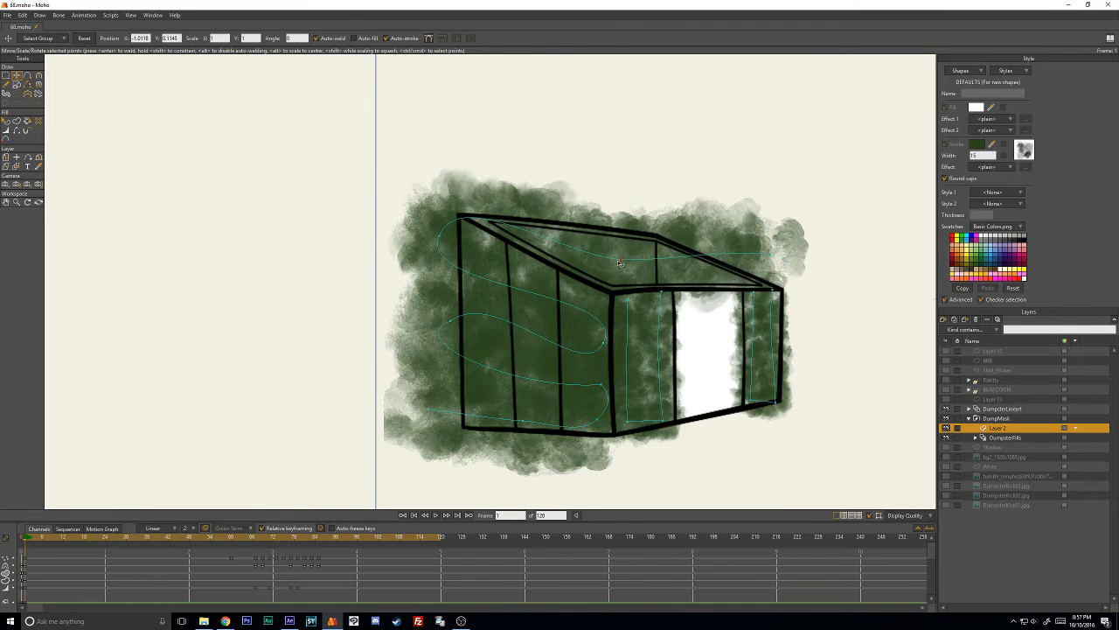
{"action": "key", "text": "w"}
{"action": "key", "text": "a"}
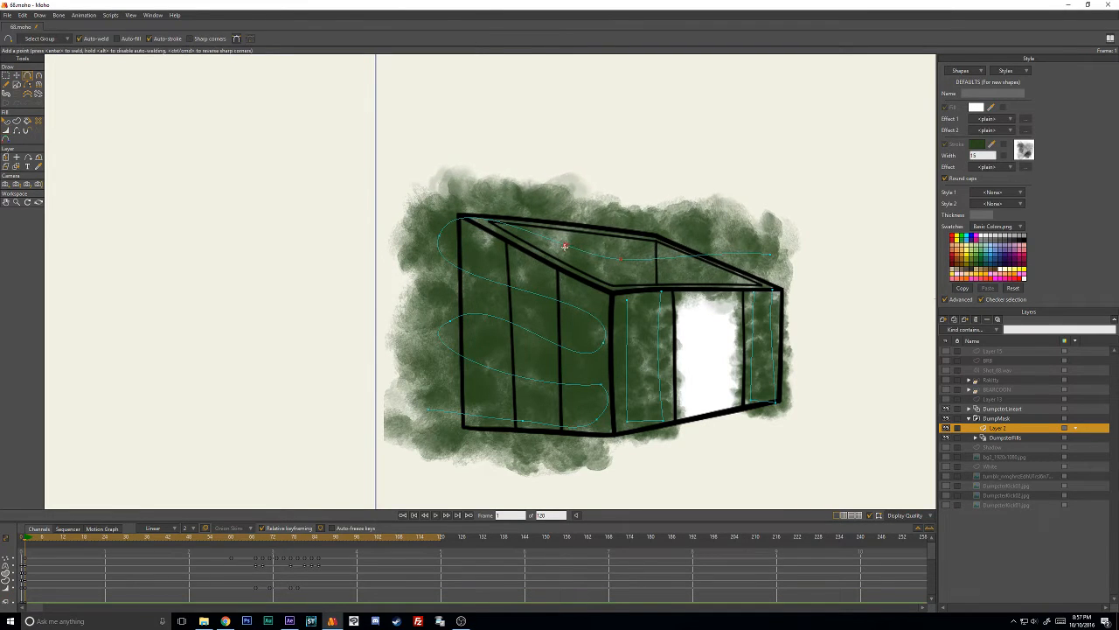
{"action": "left_click", "coordinate": [568, 246]}
{"action": "key", "text": "t"}
{"action": "left_click_drag", "start_coordinate": [621, 259], "coordinate": [674, 246]}
{"action": "left_click_drag", "start_coordinate": [792, 258], "coordinate": [596, 277]}
{"action": "mouse_move", "coordinate": [683, 255]}
{"action": "left_mouse_down"}
{"action": "mouse_move", "coordinate": [728, 265]}
{"action": "mouse_move", "coordinate": [717, 266]}
{"action": "mouse_move", "coordinate": [725, 225]}
{"action": "left_mouse_up"}
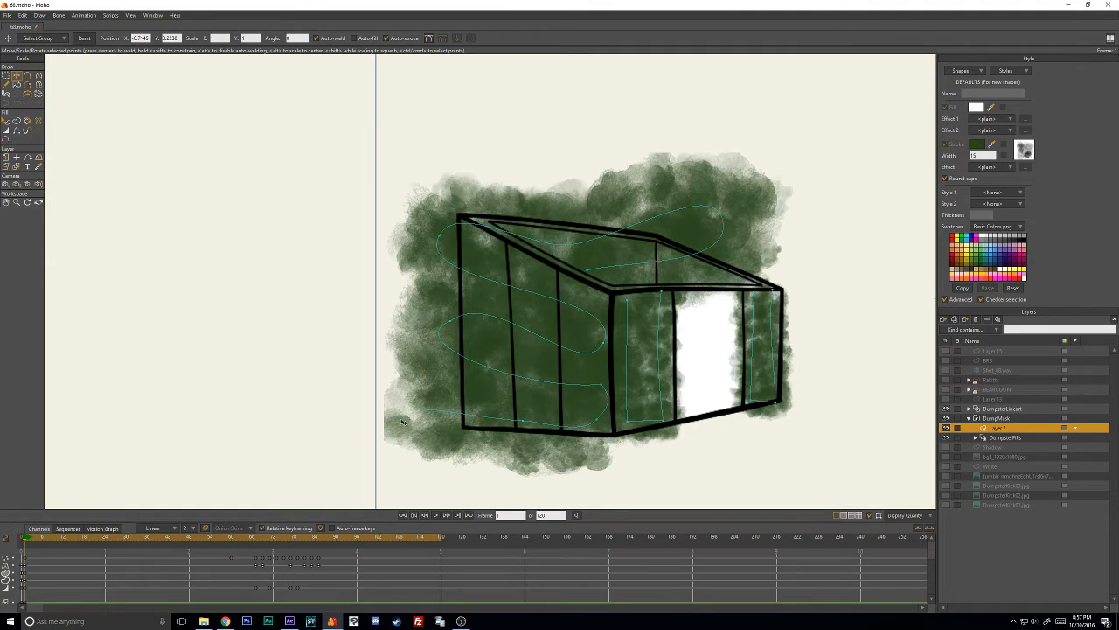
- At frame 69, move the stroke's upper loop over the opening and shift its side-wall bends up to fit the side wall
{"action": "left_click_drag", "start_coordinate": [78, 532], "coordinate": [238, 540]}
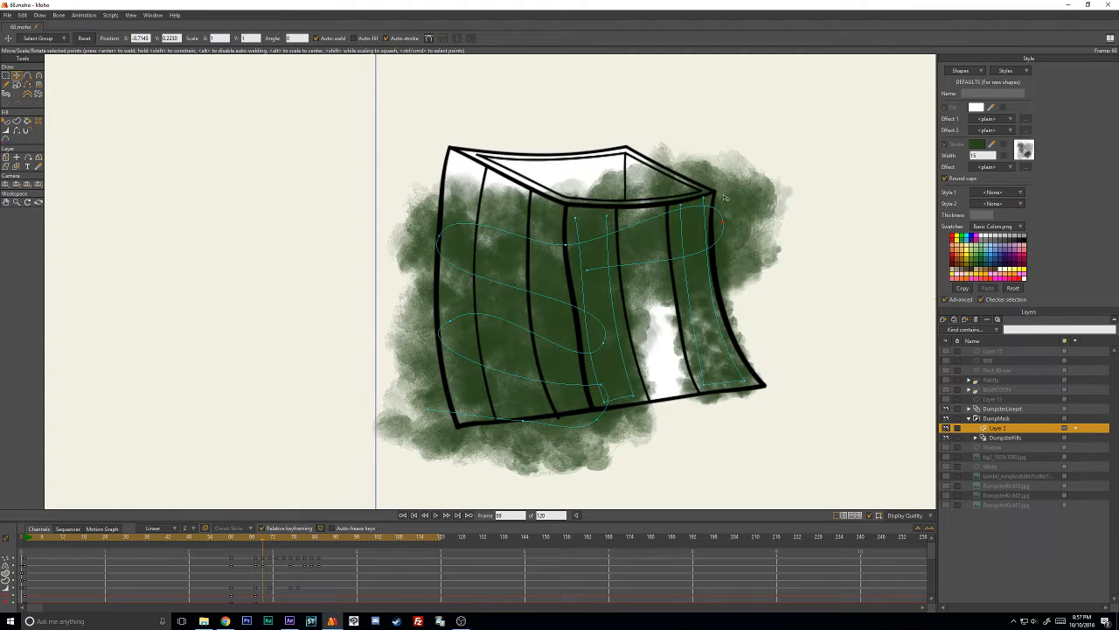
{"action": "left_click_drag", "start_coordinate": [592, 228], "coordinate": [669, 142]}
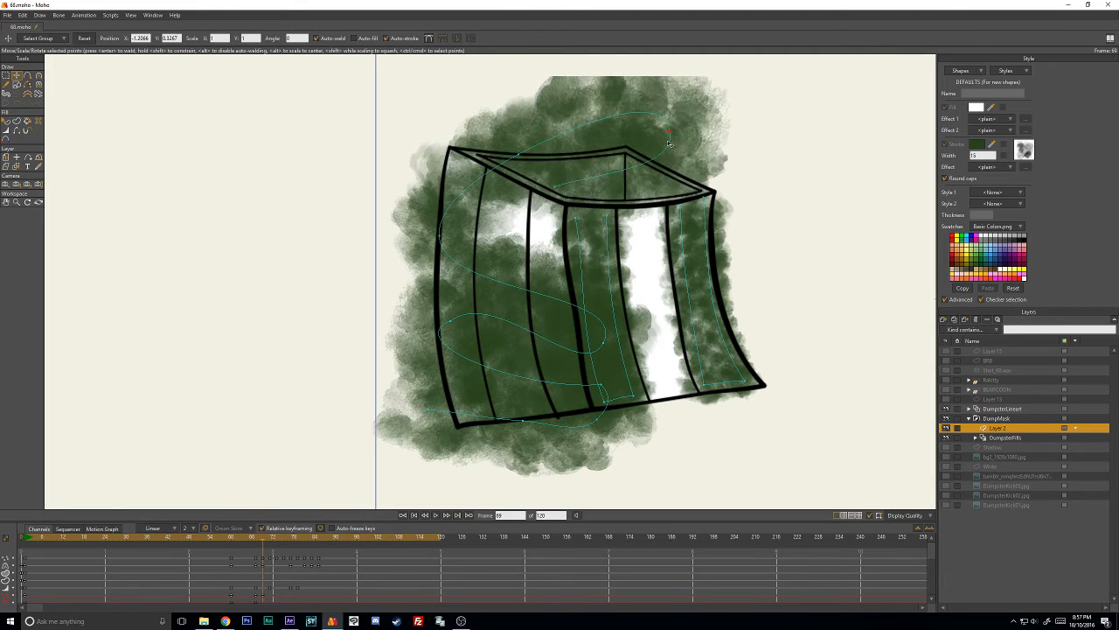
{"action": "left_click_drag", "start_coordinate": [603, 342], "coordinate": [557, 239]}
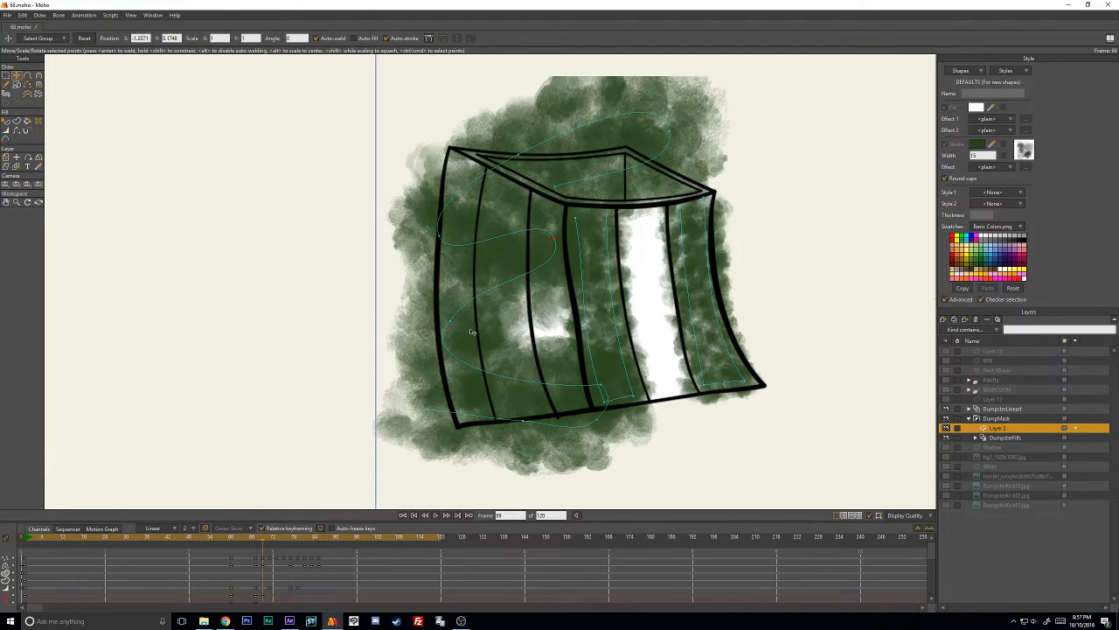
{"action": "left_click_drag", "start_coordinate": [452, 322], "coordinate": [449, 298]}
{"action": "left_click_drag", "start_coordinate": [602, 386], "coordinate": [565, 317]}
{"action": "left_click_drag", "start_coordinate": [601, 422], "coordinate": [587, 396]}
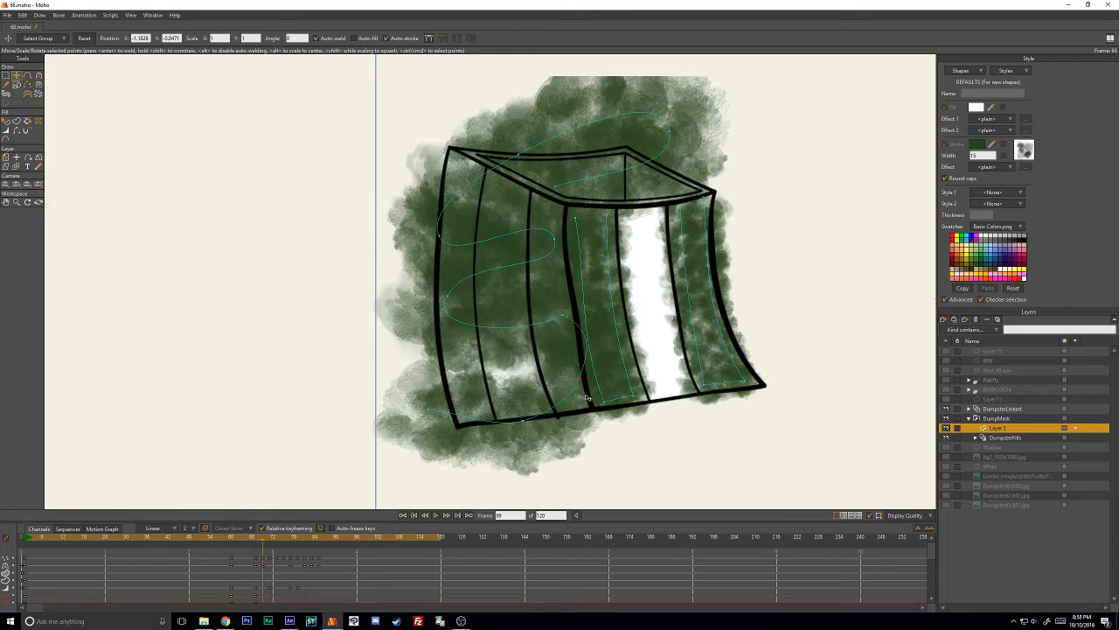
- At frame 69, raise the stroke's lower end along the side wall's base and refit its upper outer bend to the corner
{"action": "left_click_drag", "start_coordinate": [524, 420], "coordinate": [519, 390]}
{"action": "left_click_drag", "start_coordinate": [431, 409], "coordinate": [445, 400]}
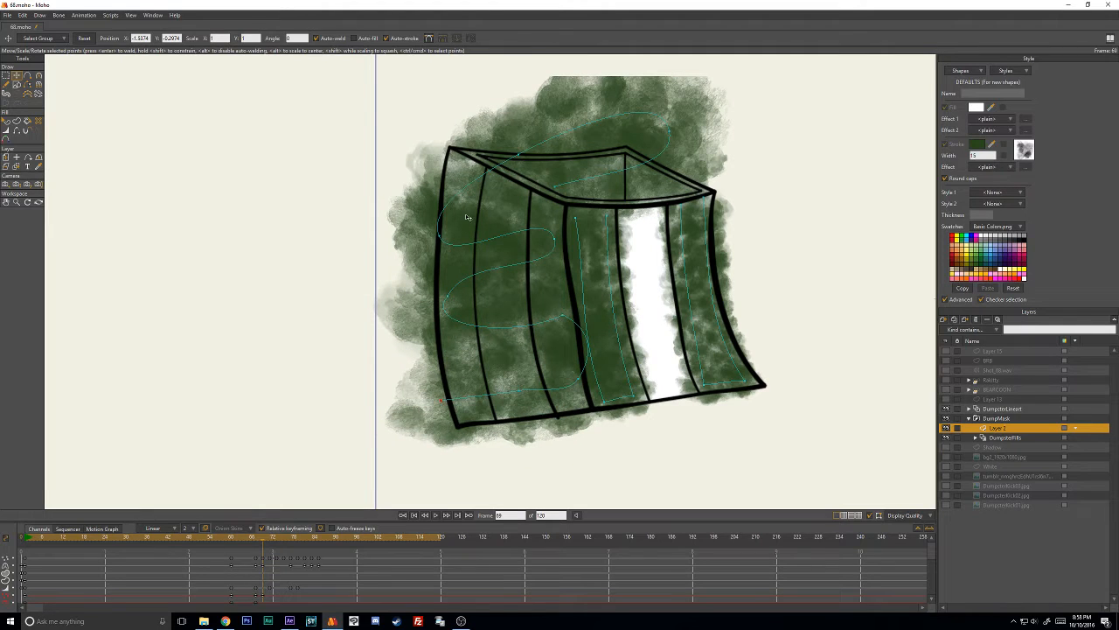
{"action": "left_click_drag", "start_coordinate": [455, 226], "coordinate": [451, 194]}
{"action": "left_click_drag", "start_coordinate": [533, 144], "coordinate": [491, 168]}
{"action": "left_click_drag", "start_coordinate": [444, 202], "coordinate": [440, 208]}
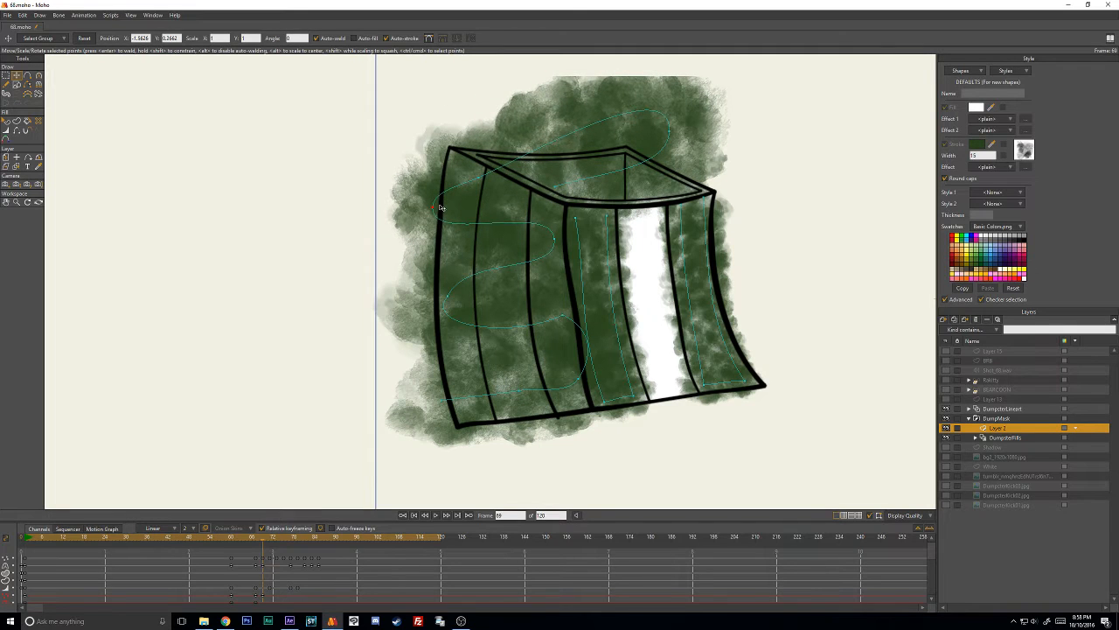
- At frame 71, shift the whole zigzag stroke to follow the tilted dumpster's side wall
{"action": "key", "text": "Right"}
{"action": "key", "text": "Right"}
{"action": "left_click", "coordinate": [505, 164]}
{"action": "left_click_drag", "start_coordinate": [500, 184], "coordinate": [456, 122]}
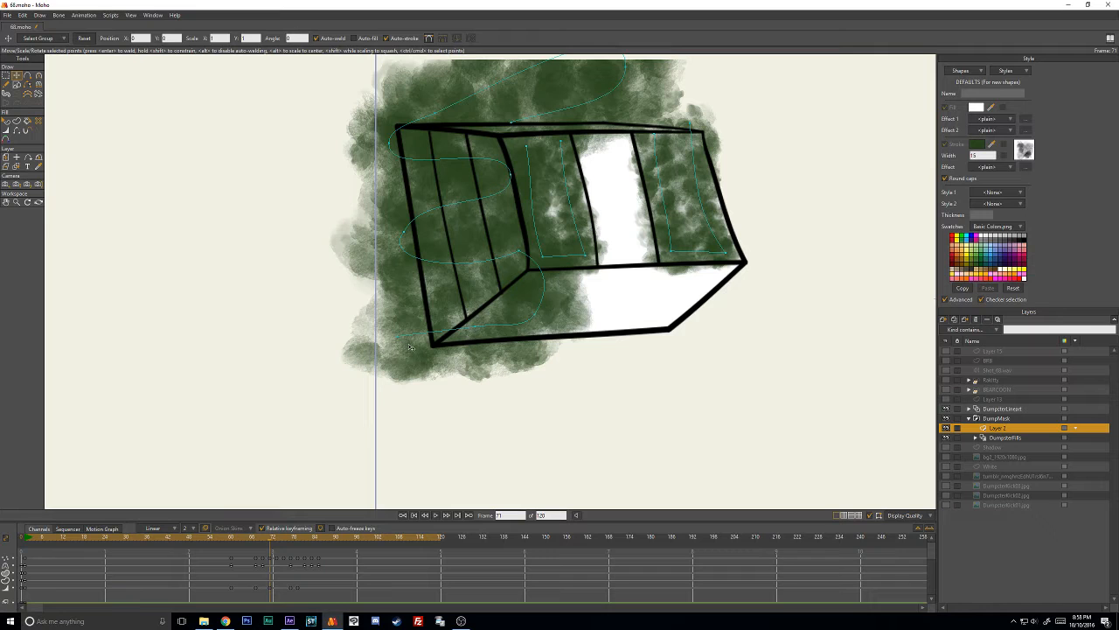
{"action": "left_click_drag", "start_coordinate": [577, 230], "coordinate": [587, 268]}
{"action": "left_click", "coordinate": [641, 102]}
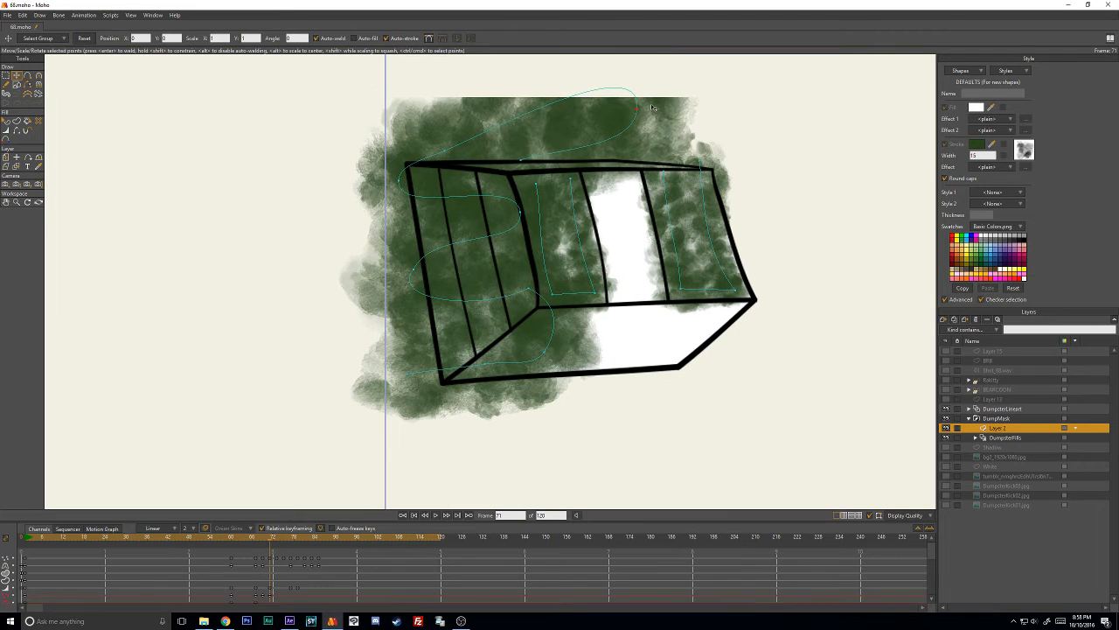
- At frame 71, stretch the stroke's lower end across the dumpster's underside and adjust its curvature into a nearly straight run
{"action": "left_click_drag", "start_coordinate": [409, 374], "coordinate": [645, 444]}
{"action": "mouse_move", "coordinate": [534, 390]}
{"action": "left_mouse_down"}
{"action": "mouse_move", "coordinate": [603, 360]}
{"action": "mouse_move", "coordinate": [502, 362]}
{"action": "mouse_move", "coordinate": [537, 385]}
{"action": "mouse_move", "coordinate": [518, 360]}
{"action": "mouse_move", "coordinate": [448, 377]}
{"action": "left_mouse_up"}
{"action": "mouse_move", "coordinate": [759, 356]}
{"action": "left_mouse_down"}
{"action": "mouse_move", "coordinate": [564, 375]}
{"action": "mouse_move", "coordinate": [774, 350]}
{"action": "left_mouse_up"}
{"action": "key", "text": "c"}
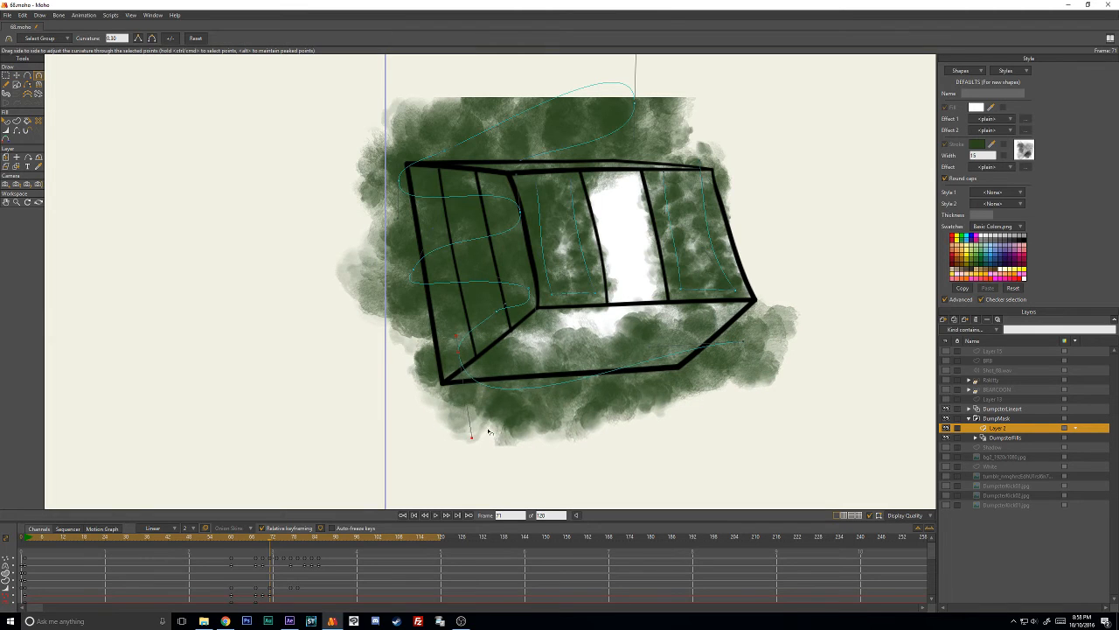
{"action": "left_click_drag", "start_coordinate": [490, 432], "coordinate": [622, 348]}
{"action": "key", "text": "t"}
{"action": "left_click_drag", "start_coordinate": [764, 347], "coordinate": [717, 350]}
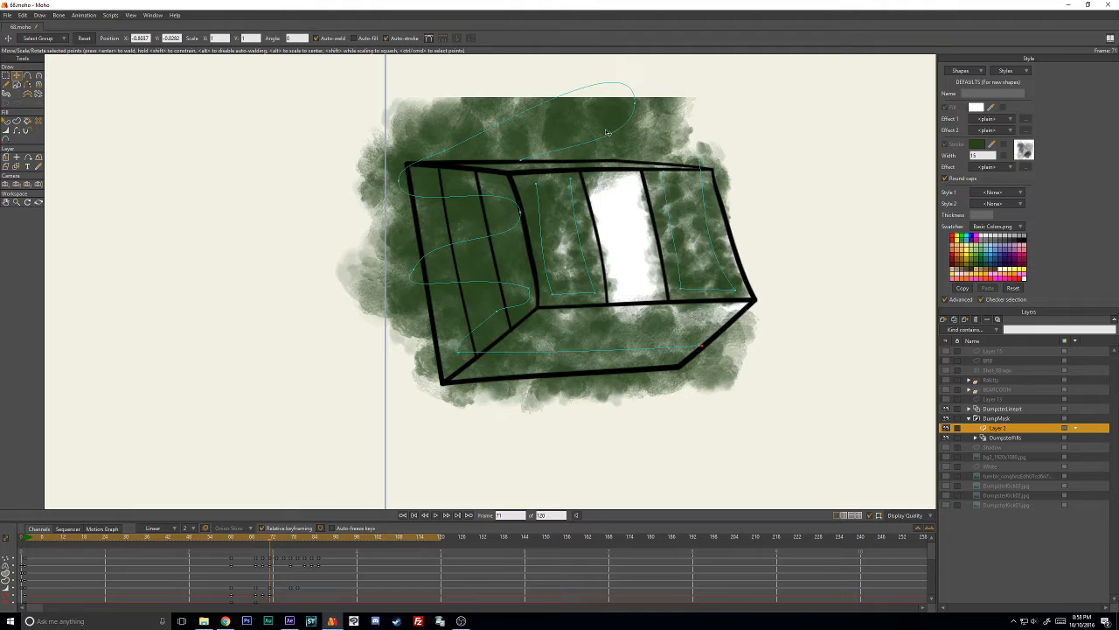
- At frame 73, reposition the stroke's bends so the zigzag follows the side wall down to the lower corner
{"action": "key", "text": "Right"}
{"action": "key", "text": "Right"}
{"action": "left_click_drag", "start_coordinate": [407, 167], "coordinate": [379, 145]}
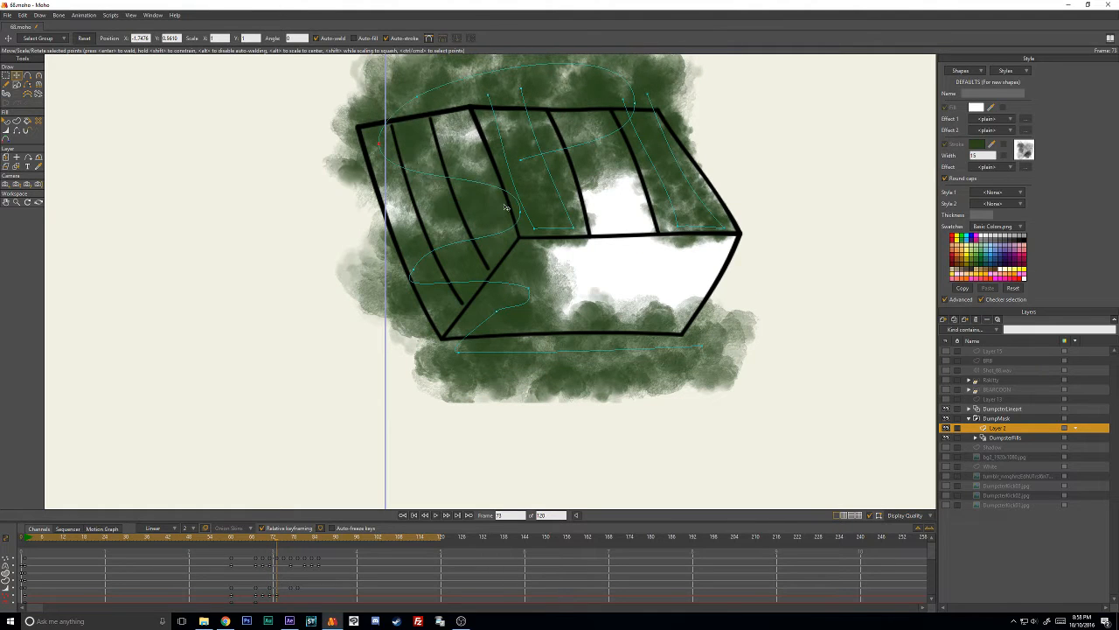
{"action": "left_click_drag", "start_coordinate": [504, 207], "coordinate": [403, 194]}
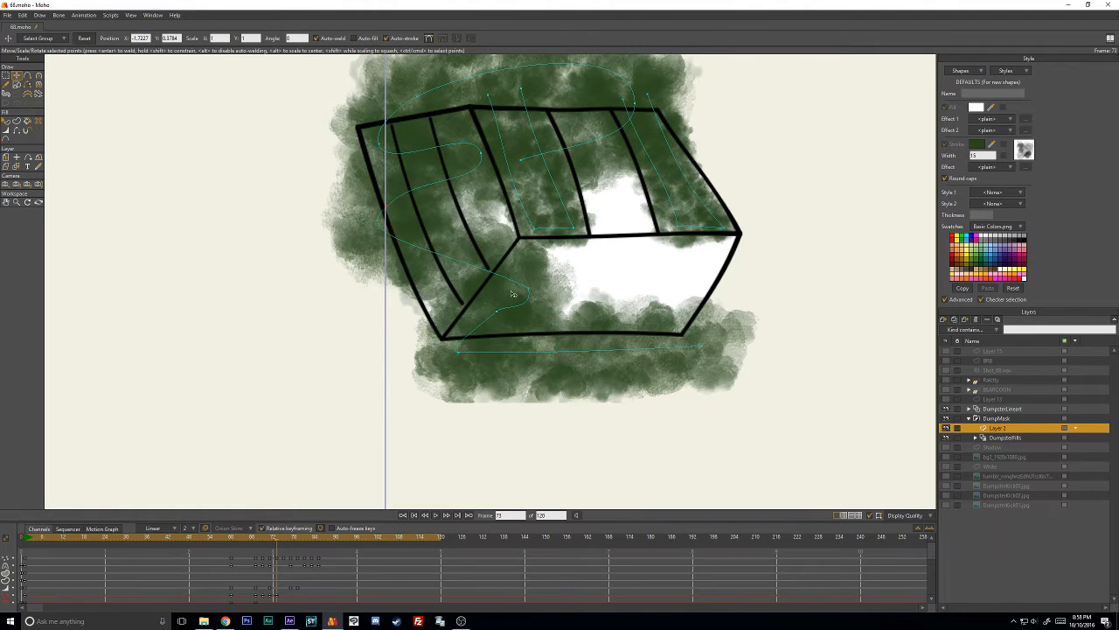
{"action": "left_click_drag", "start_coordinate": [513, 294], "coordinate": [476, 230]}
{"action": "left_click_drag", "start_coordinate": [473, 302], "coordinate": [452, 289]}
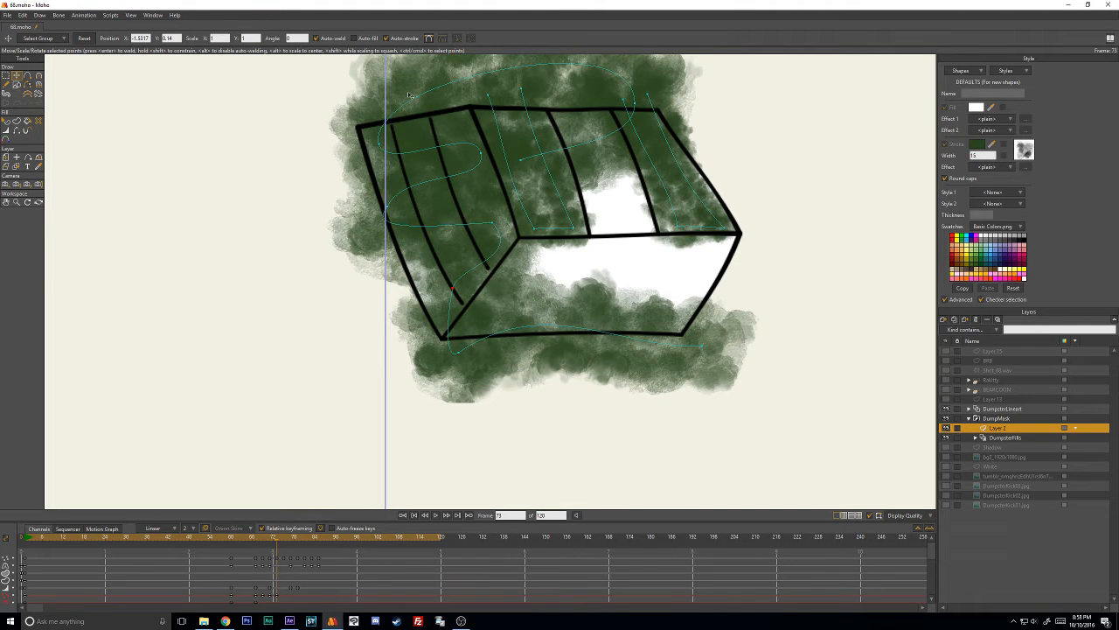
{"action": "left_click_drag", "start_coordinate": [456, 299], "coordinate": [443, 296]}
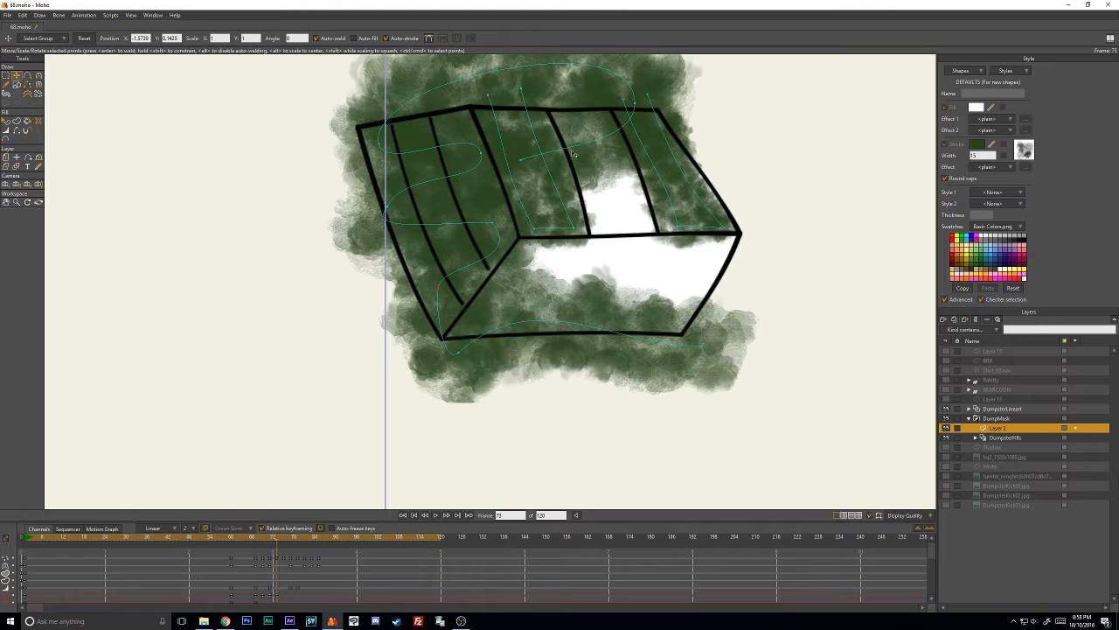
- At frame 73, move the stroke's upper loop and end above the dumpster's back edge, off the front panels
{"action": "left_click_drag", "start_coordinate": [573, 152], "coordinate": [614, 59]}
{"action": "left_click_drag", "start_coordinate": [582, 123], "coordinate": [599, 190]}
{"action": "left_click_drag", "start_coordinate": [539, 161], "coordinate": [534, 144]}
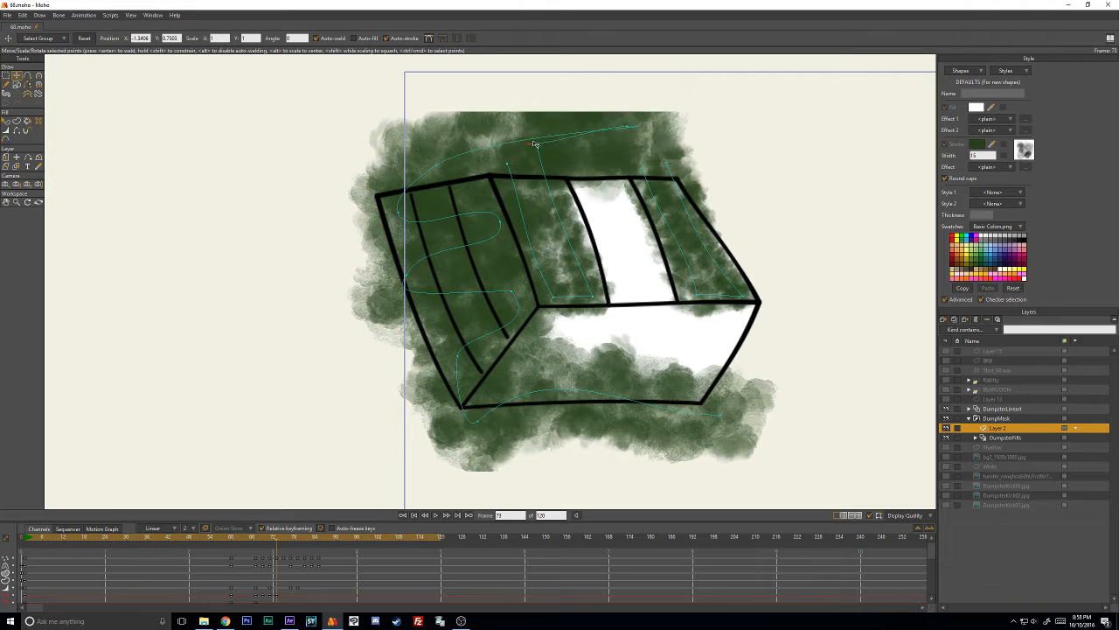
{"action": "left_click_drag", "start_coordinate": [618, 136], "coordinate": [622, 112]}
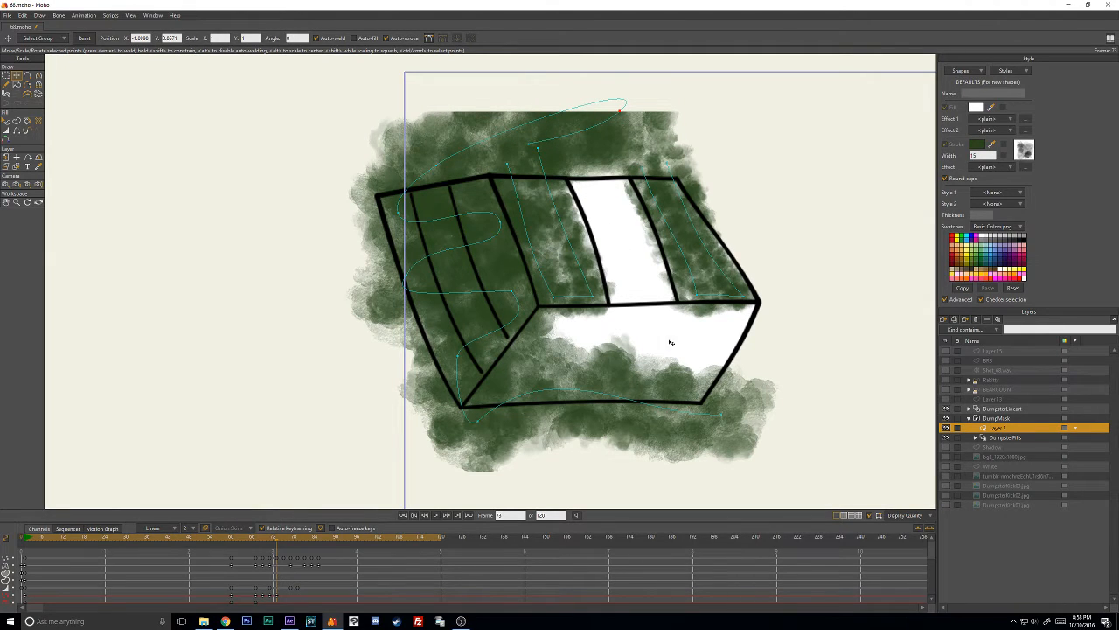
- At frame 73, raise the stroke's lower points into the underside and curve its end back along the lower edge
{"action": "left_click_drag", "start_coordinate": [723, 415], "coordinate": [759, 368]}
{"action": "mouse_move", "coordinate": [480, 423]}
{"action": "left_mouse_down"}
{"action": "mouse_move", "coordinate": [504, 414]}
{"action": "mouse_move", "coordinate": [527, 384]}
{"action": "left_mouse_up"}
{"action": "mouse_move", "coordinate": [759, 369]}
{"action": "left_mouse_down"}
{"action": "mouse_move", "coordinate": [704, 393]}
{"action": "mouse_move", "coordinate": [743, 374]}
{"action": "mouse_move", "coordinate": [791, 382]}
{"action": "mouse_move", "coordinate": [770, 402]}
{"action": "mouse_move", "coordinate": [618, 424]}
{"action": "mouse_move", "coordinate": [836, 372]}
{"action": "left_mouse_up"}
{"action": "key", "text": "c"}
{"action": "key", "text": "t"}
{"action": "key", "text": "c"}
{"action": "key", "text": "t"}
{"action": "mouse_move", "coordinate": [618, 424]}
{"action": "left_mouse_down"}
{"action": "mouse_move", "coordinate": [595, 405]}
{"action": "mouse_move", "coordinate": [609, 415]}
{"action": "left_mouse_up"}
{"action": "key", "text": "c"}
{"action": "left_click_drag", "start_coordinate": [822, 363], "coordinate": [799, 358]}
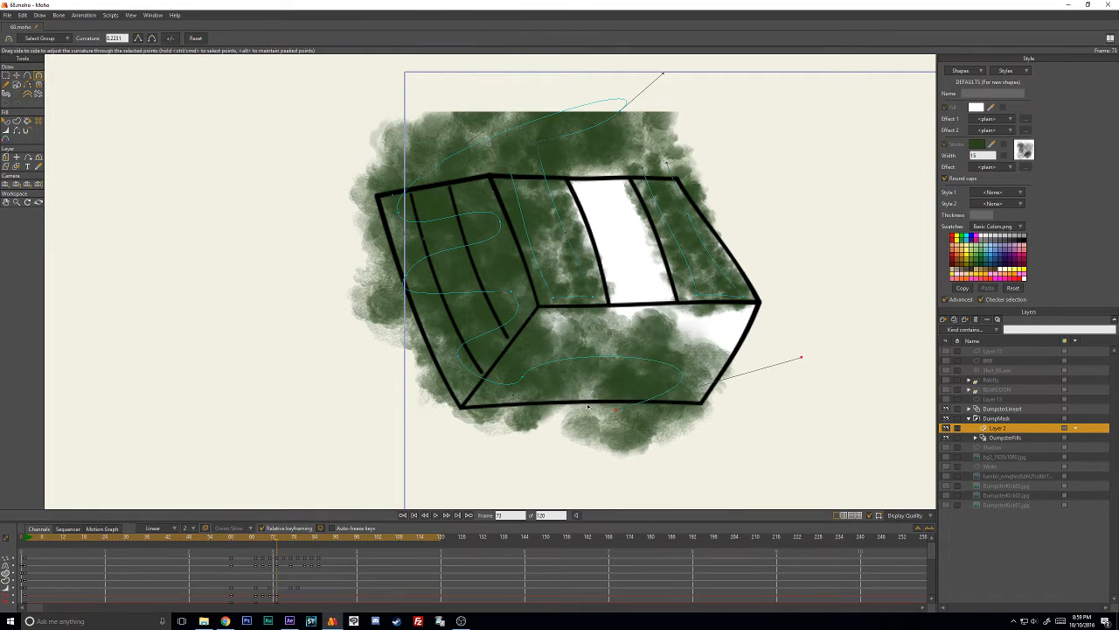
- At frame 73, push the underside bend past the far edge and adjust its curvature to cover the rest of the underside
{"action": "key", "text": "t"}
{"action": "mouse_move", "coordinate": [531, 378]}
{"action": "left_mouse_down"}
{"action": "mouse_move", "coordinate": [554, 362]}
{"action": "mouse_move", "coordinate": [782, 313]}
{"action": "left_mouse_up"}
{"action": "key", "text": "c"}
{"action": "key", "text": "t"}
{"action": "left_click_drag", "start_coordinate": [610, 416], "coordinate": [594, 388]}
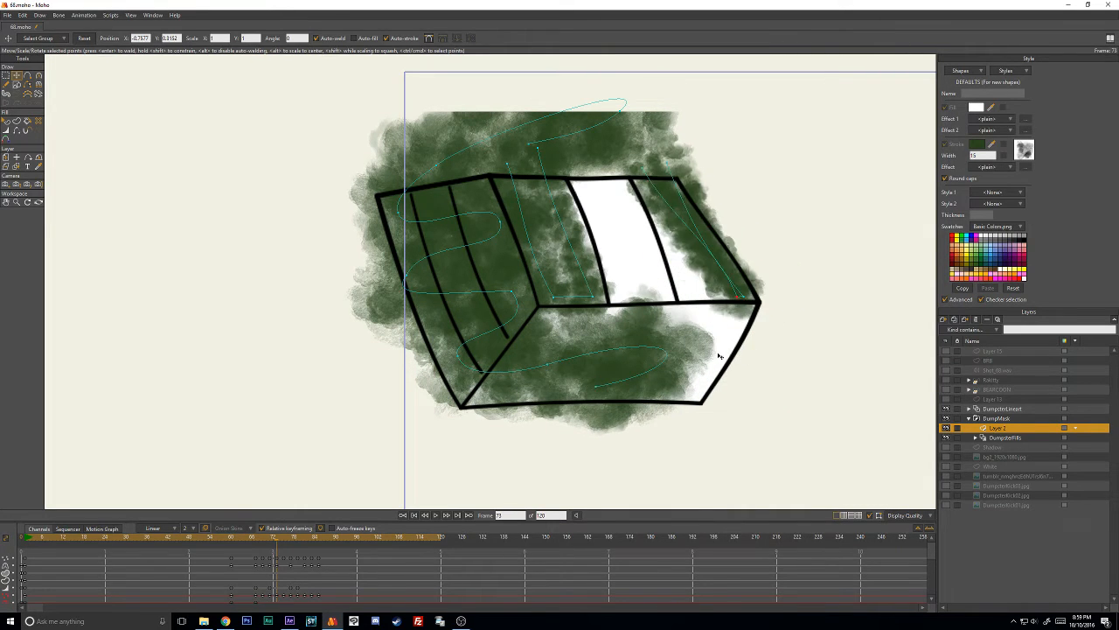
{"action": "key", "text": "c"}
{"action": "left_click_drag", "start_coordinate": [635, 385], "coordinate": [670, 398]}
{"action": "left_click_drag", "start_coordinate": [864, 324], "coordinate": [685, 335]}
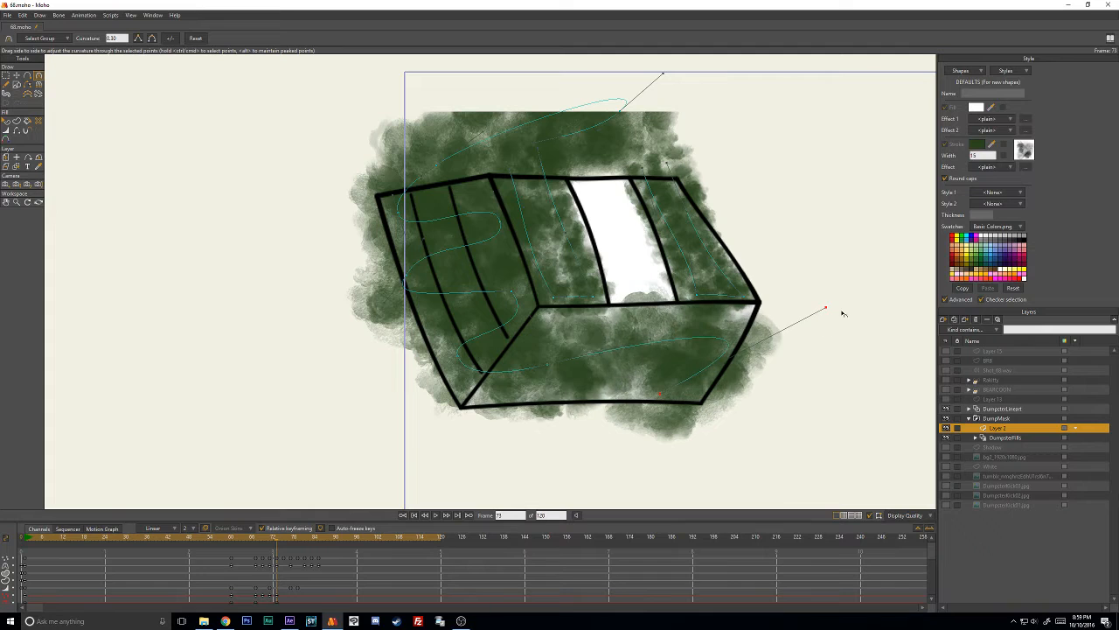
- At frame 75, move the stroke's outer and inner bends to match the side wall
{"action": "key", "text": "ctrl+Right"}
{"action": "key", "text": "t"}
{"action": "left_click_drag", "start_coordinate": [424, 175], "coordinate": [394, 164]}
{"action": "left_click_drag", "start_coordinate": [508, 228], "coordinate": [483, 228]}
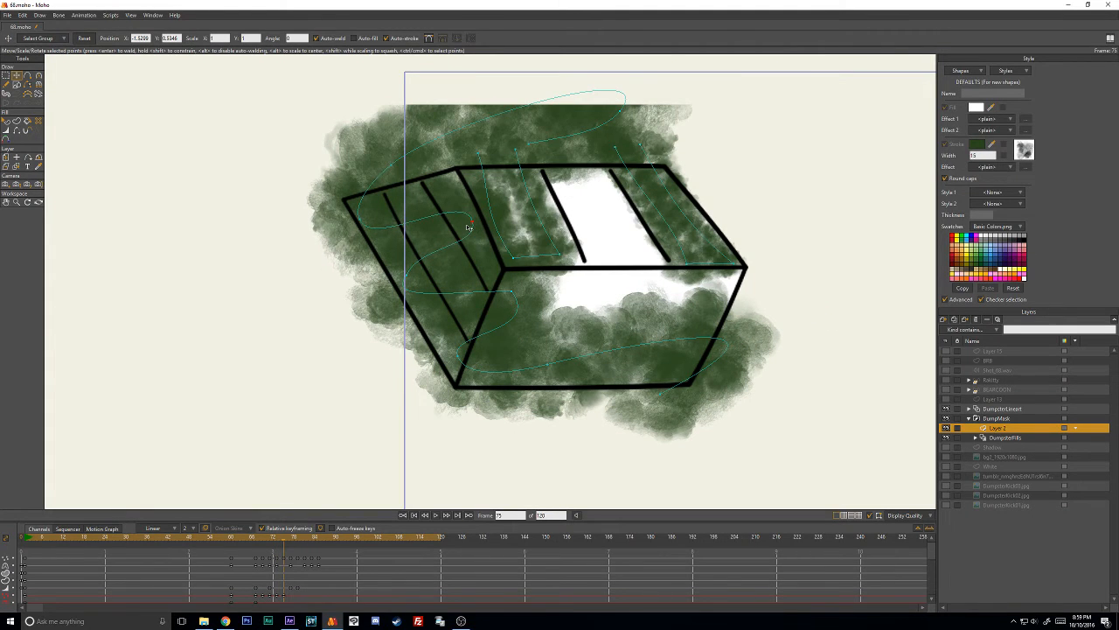
{"action": "left_click_drag", "start_coordinate": [525, 298], "coordinate": [500, 296]}
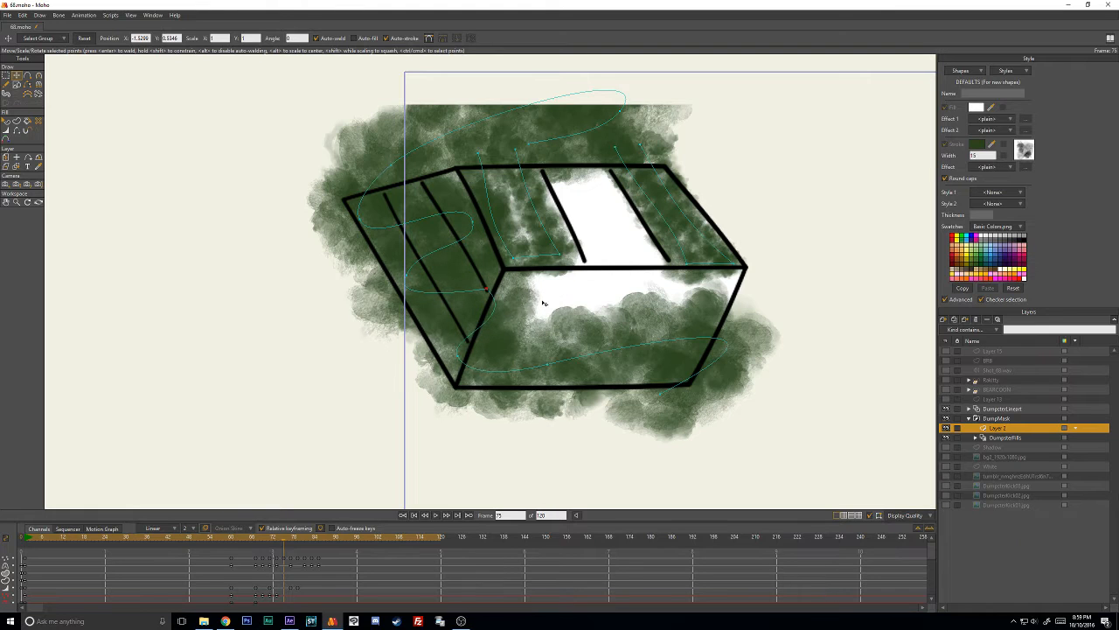
- At frame 75, reposition the stroke's underside points and lower its corner bend to spread the paint over the underside
{"action": "left_click_drag", "start_coordinate": [551, 352], "coordinate": [564, 302]}
{"action": "left_click", "coordinate": [653, 412]}
{"action": "mouse_move", "coordinate": [653, 412]}
{"action": "left_mouse_down"}
{"action": "mouse_move", "coordinate": [573, 384]}
{"action": "mouse_move", "coordinate": [667, 408]}
{"action": "left_mouse_up"}
{"action": "left_click_drag", "start_coordinate": [555, 332], "coordinate": [596, 318]}
{"action": "left_click_drag", "start_coordinate": [449, 371], "coordinate": [476, 376]}
{"action": "mouse_move", "coordinate": [597, 319]}
{"action": "left_mouse_down"}
{"action": "mouse_move", "coordinate": [624, 327]}
{"action": "mouse_move", "coordinate": [589, 337]}
{"action": "left_mouse_up"}
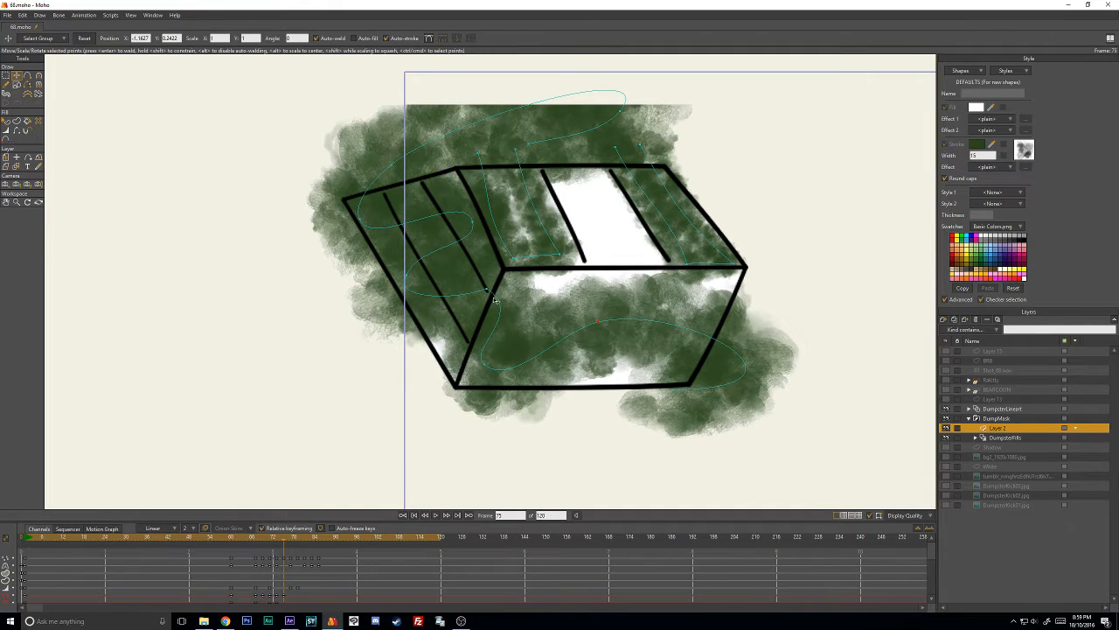
{"action": "mouse_move", "coordinate": [494, 299]}
{"action": "left_mouse_down"}
{"action": "mouse_move", "coordinate": [480, 331]}
{"action": "mouse_move", "coordinate": [493, 316]}
{"action": "left_mouse_up"}
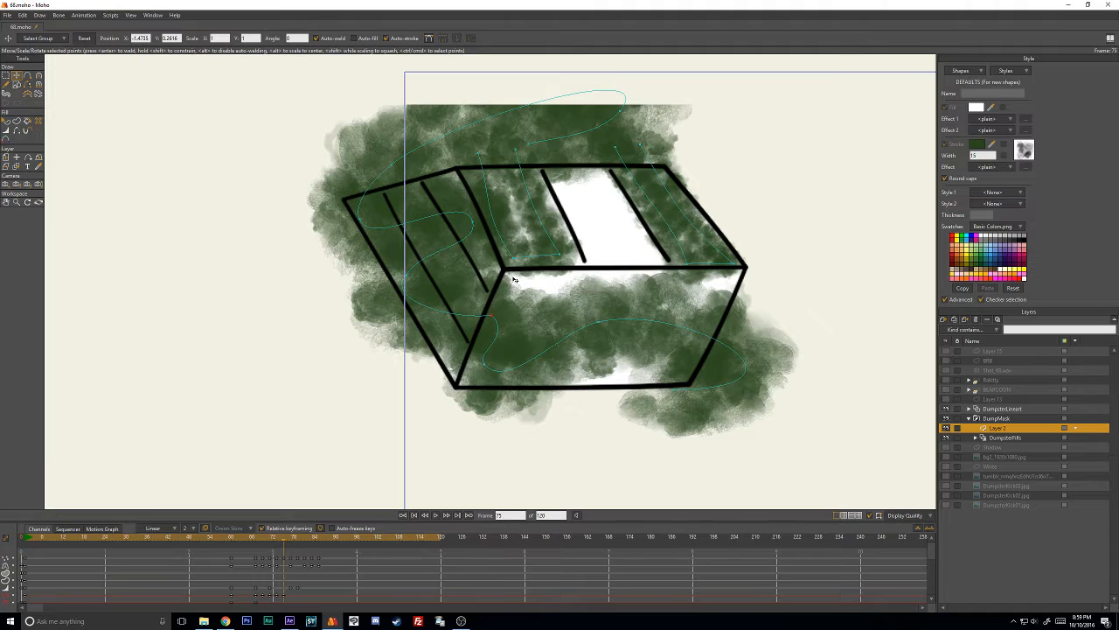
- At frame 77, shift the stroke's side-wall bends outward and downward to follow the rotated side wall
{"action": "key", "text": "Right"}
{"action": "key", "text": "Right"}
{"action": "left_click_drag", "start_coordinate": [409, 279], "coordinate": [383, 340]}
{"action": "left_click_drag", "start_coordinate": [493, 316], "coordinate": [470, 343]}
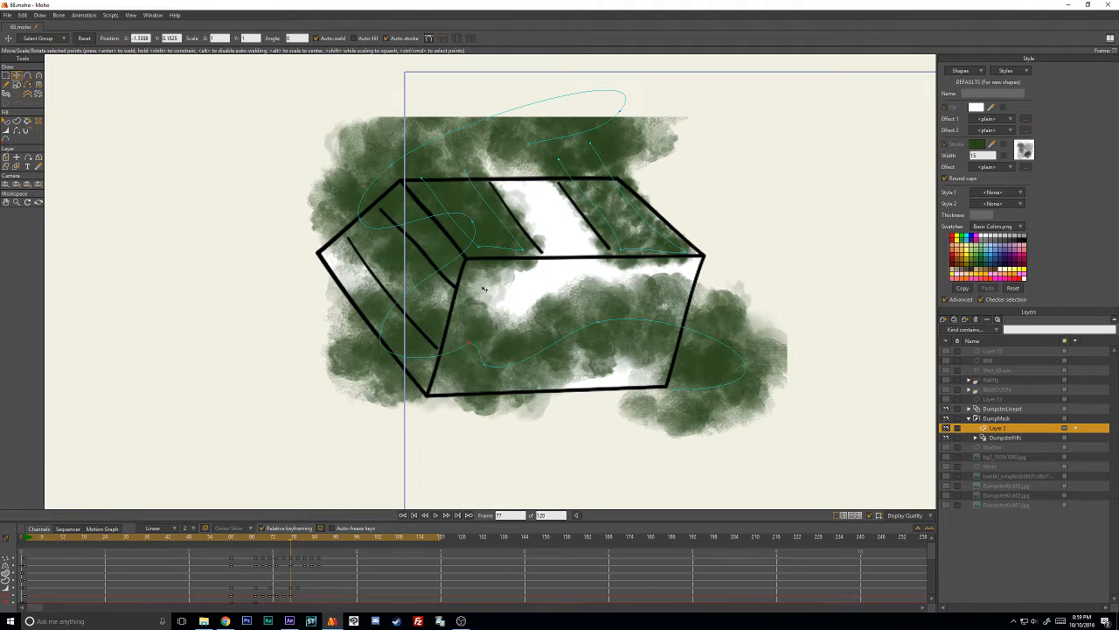
{"action": "left_click_drag", "start_coordinate": [474, 223], "coordinate": [435, 253]}
{"action": "left_click_drag", "start_coordinate": [360, 218], "coordinate": [328, 269]}
{"action": "left_click_drag", "start_coordinate": [410, 164], "coordinate": [390, 169]}
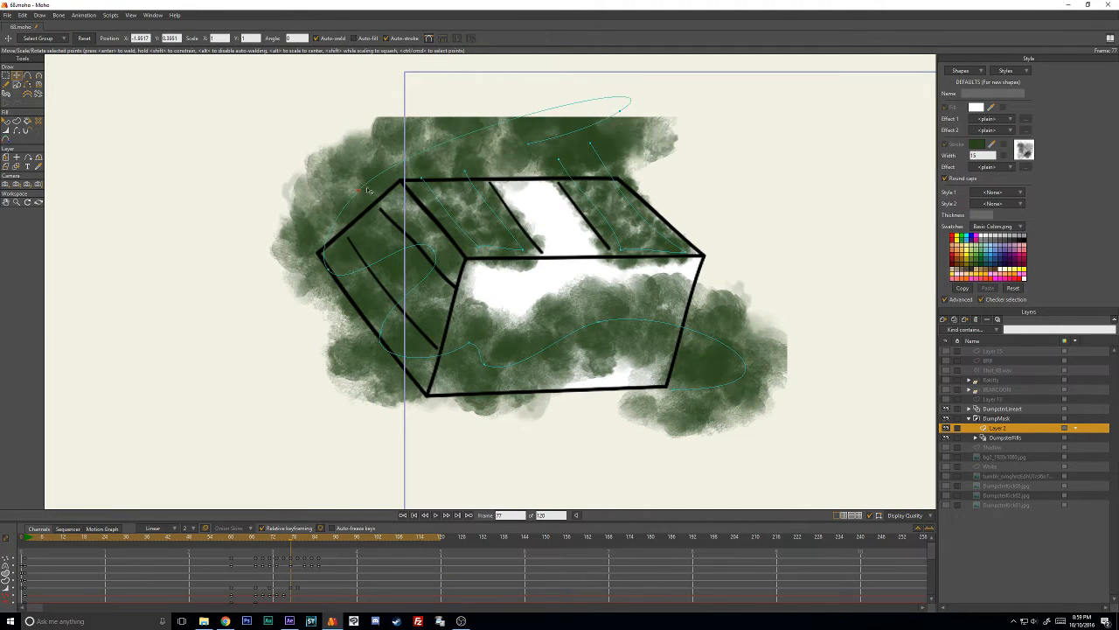
- At frame 77, move the stroke's upper end points away from the striped panels, above the side wall
{"action": "left_click_drag", "start_coordinate": [529, 142], "coordinate": [491, 159]}
{"action": "left_click_drag", "start_coordinate": [617, 112], "coordinate": [383, 104]}
{"action": "left_click_drag", "start_coordinate": [492, 158], "coordinate": [474, 111]}
- At frame 77, run the stroke's lower end back along the underside's bottom edge, adjusting its curvature and upper far bend
{"action": "left_click_drag", "start_coordinate": [674, 348], "coordinate": [678, 318]}
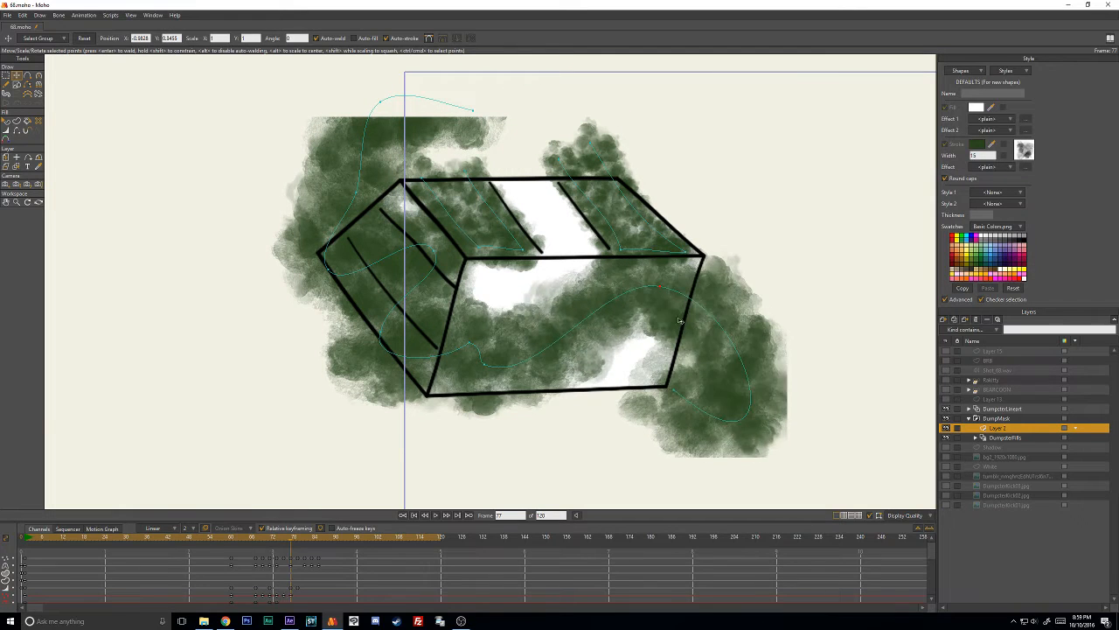
{"action": "left_click_drag", "start_coordinate": [688, 385], "coordinate": [591, 369]}
{"action": "key", "text": "c"}
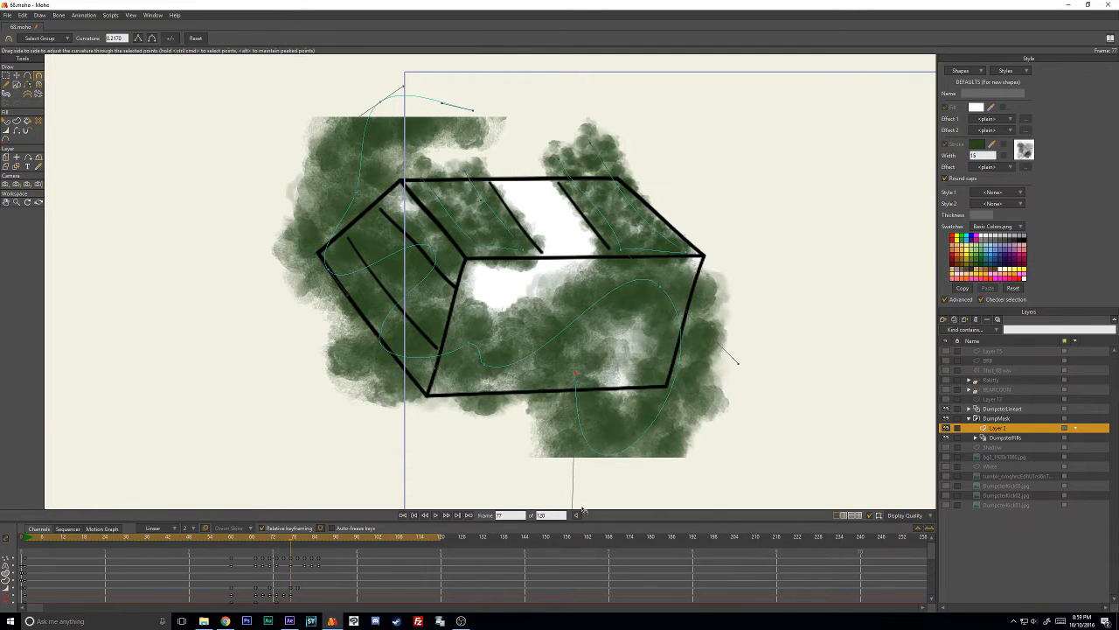
{"action": "left_click_drag", "start_coordinate": [582, 509], "coordinate": [694, 393]}
{"action": "key", "text": "t"}
{"action": "left_click_drag", "start_coordinate": [661, 288], "coordinate": [677, 293]}
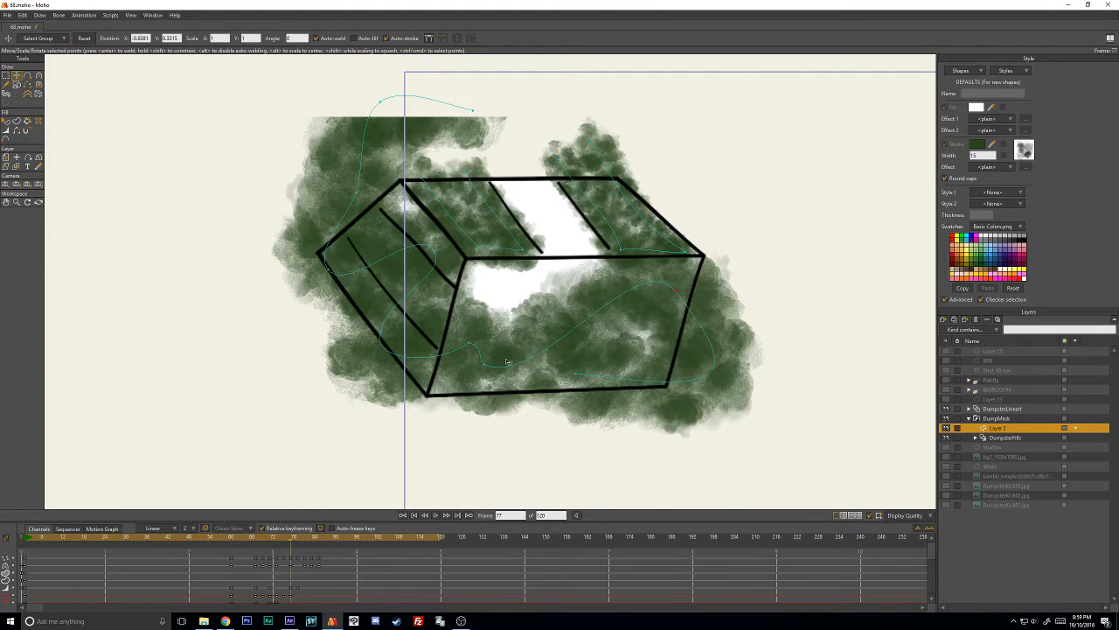
- At frame 77, reroute the stroke's middle points through the underside and back to the near corner, adjusting curvature and bends to fill gaps
{"action": "left_click_drag", "start_coordinate": [485, 366], "coordinate": [619, 340]}
{"action": "left_click_drag", "start_coordinate": [493, 309], "coordinate": [471, 315]}
{"action": "key", "text": "w"}
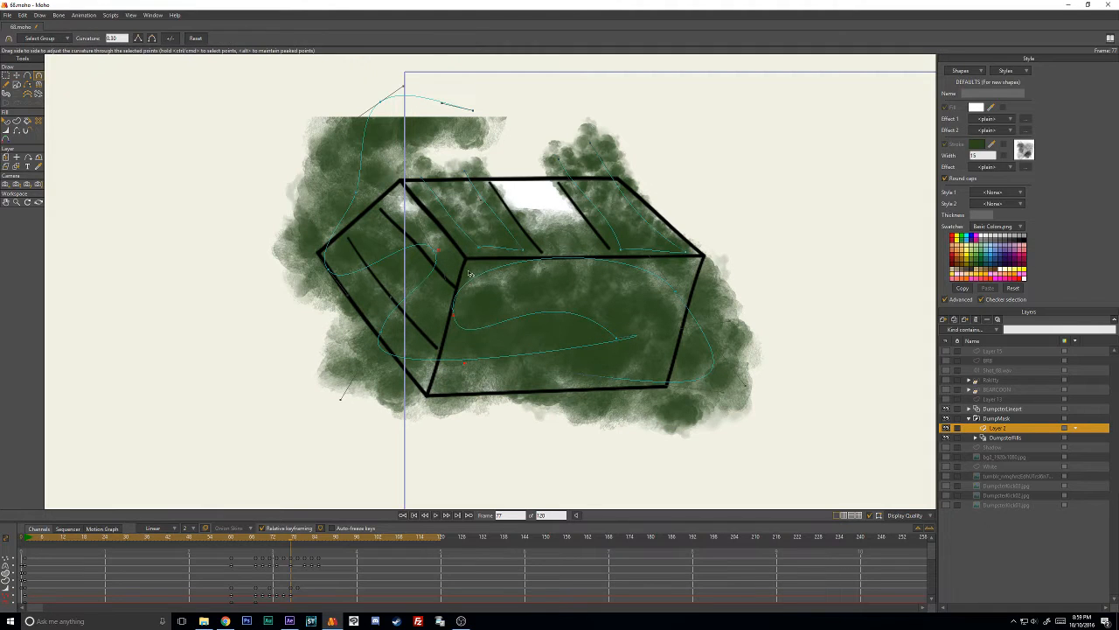
{"action": "left_click_drag", "start_coordinate": [448, 253], "coordinate": [503, 300]}
{"action": "key", "text": "w"}
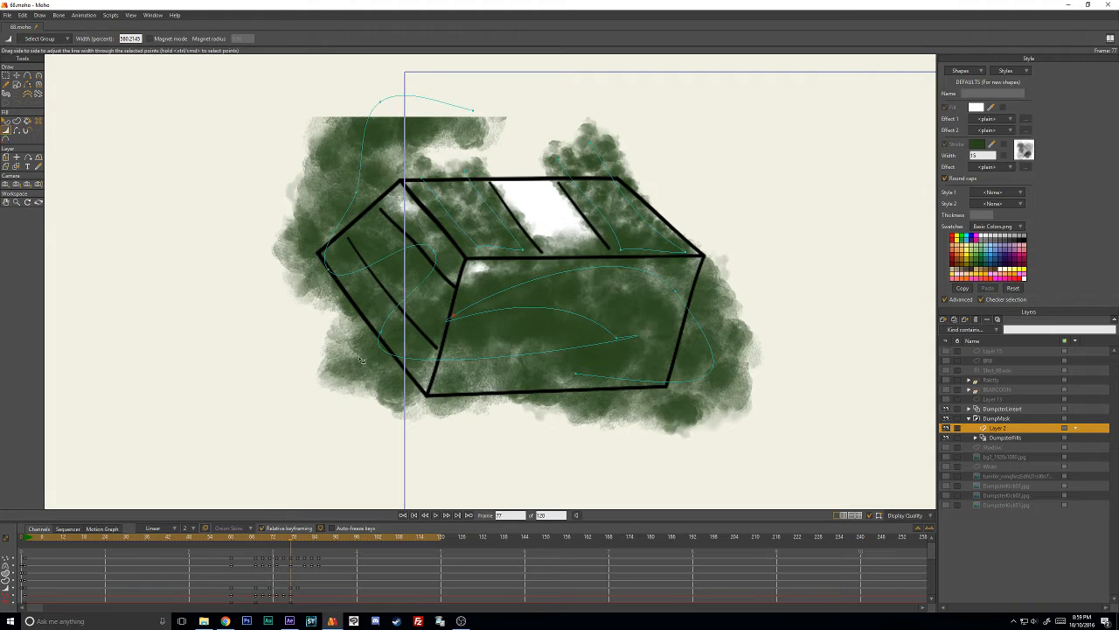
{"action": "mouse_move", "coordinate": [690, 296]}
{"action": "left_mouse_down"}
{"action": "mouse_move", "coordinate": [601, 325]}
{"action": "mouse_move", "coordinate": [709, 311]}
{"action": "mouse_move", "coordinate": [730, 323]}
{"action": "mouse_move", "coordinate": [676, 325]}
{"action": "left_mouse_up"}
{"action": "key", "text": "t"}
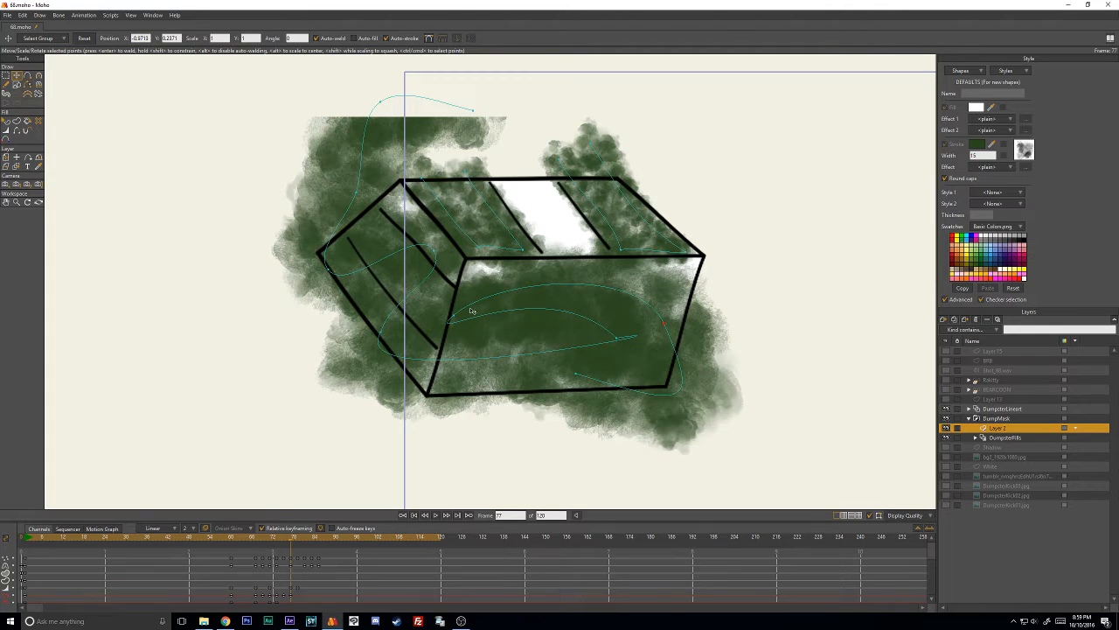
{"action": "left_click_drag", "start_coordinate": [467, 313], "coordinate": [467, 296]}
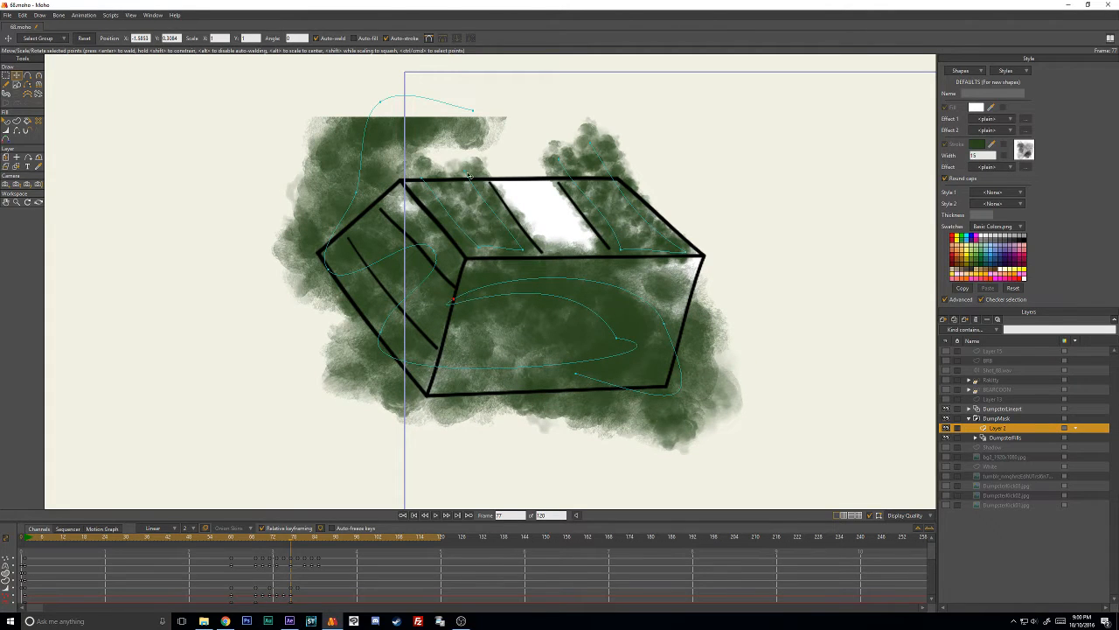
- Reposition the stroke's upper end at frame 77, and shift the whole stroke down over the dumpster at frame 79
{"action": "left_click_drag", "start_coordinate": [473, 112], "coordinate": [377, 184]}
{"action": "key", "text": "ctrl+Right"}
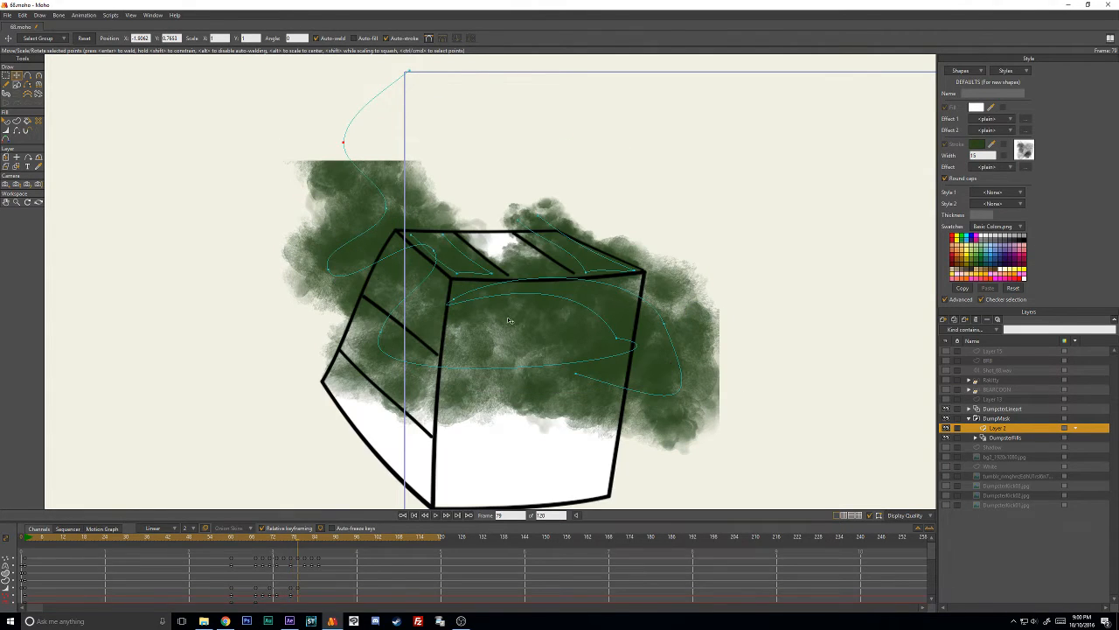
{"action": "left_click_drag", "start_coordinate": [435, 394], "coordinate": [461, 334]}
{"action": "left_click", "coordinate": [442, 234]}
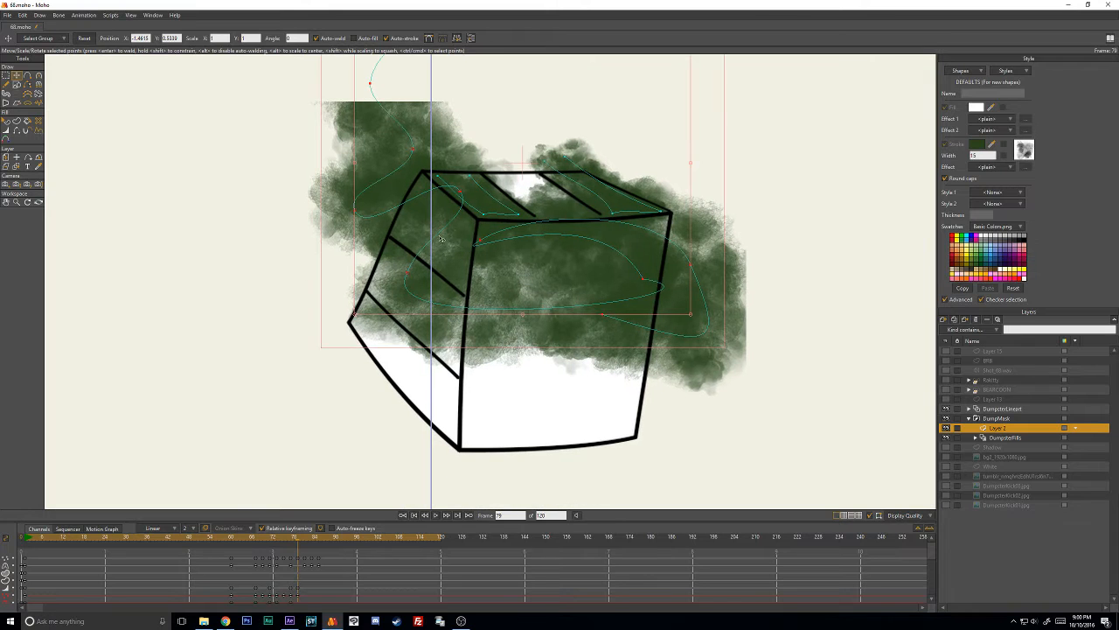
{"action": "left_click_drag", "start_coordinate": [442, 233], "coordinate": [437, 300]}
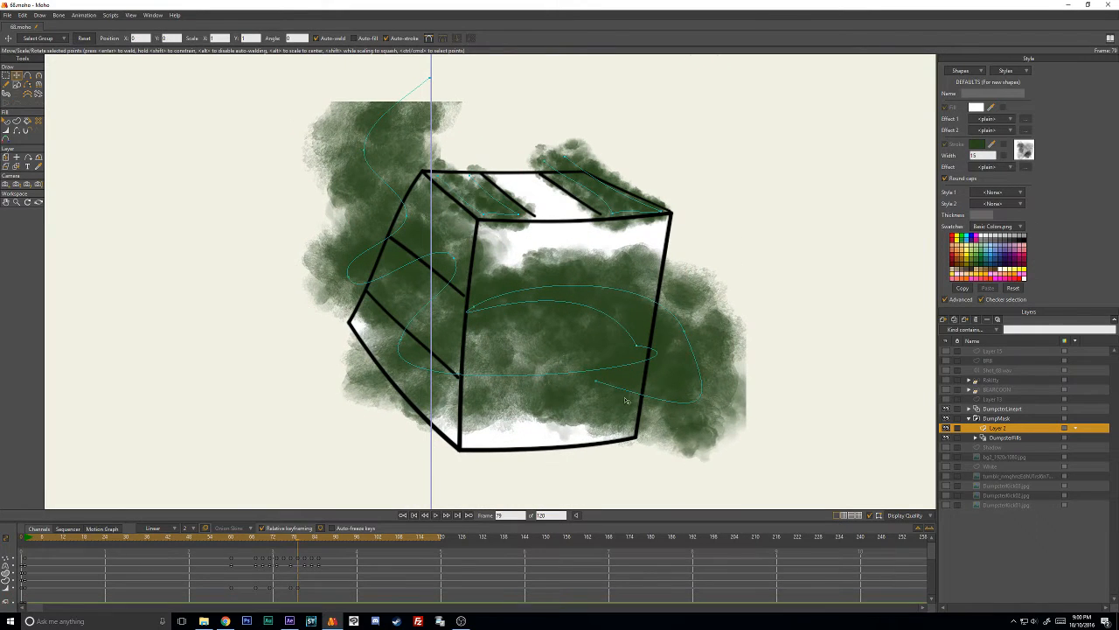
- At frame 79, run the stroke's lower end along the front face's bottom edge to the near corner, adjusting its curvature and far bend
{"action": "left_click_drag", "start_coordinate": [596, 383], "coordinate": [473, 432]}
{"action": "key", "text": "c"}
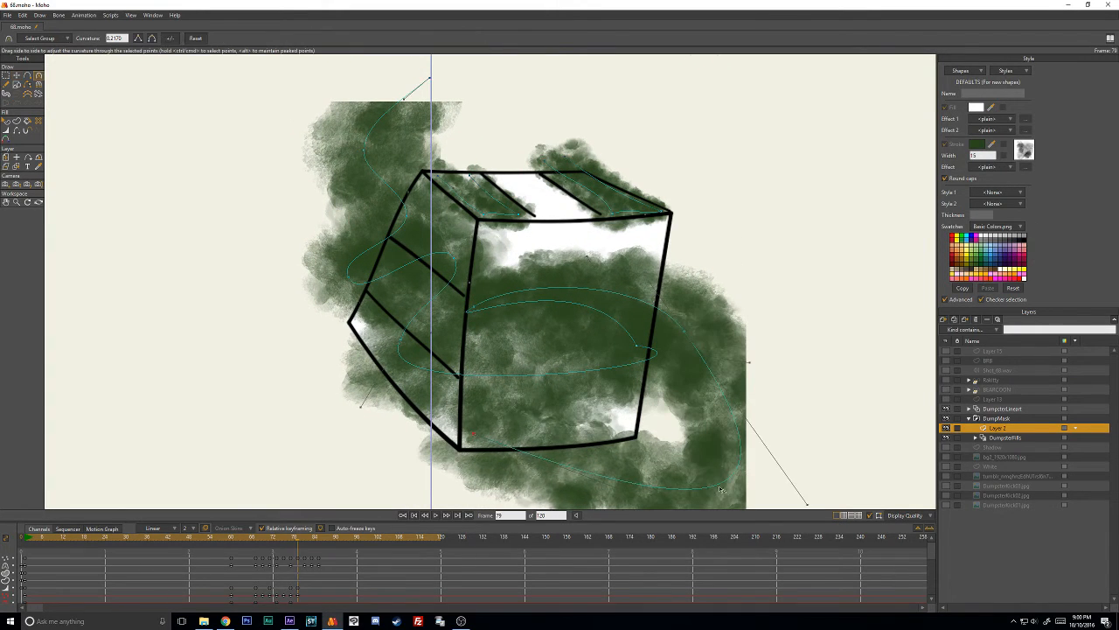
{"action": "left_click_drag", "start_coordinate": [722, 489], "coordinate": [719, 410]}
{"action": "left_click_drag", "start_coordinate": [725, 449], "coordinate": [593, 344]}
{"action": "left_click_drag", "start_coordinate": [806, 420], "coordinate": [703, 340]}
- At frame 79, reroute the stroke's middle points across the front face toward its upper far corner, adjusting their curvature
{"action": "key", "text": "t"}
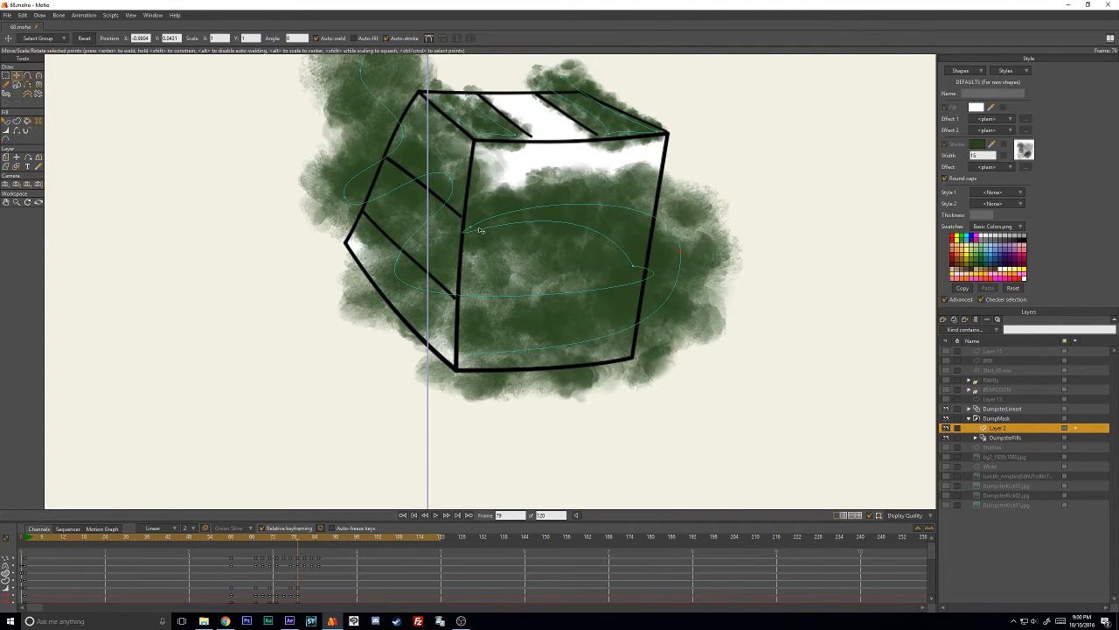
{"action": "left_click_drag", "start_coordinate": [471, 229], "coordinate": [652, 172]}
{"action": "key", "text": "c"}
{"action": "left_click_drag", "start_coordinate": [654, 213], "coordinate": [598, 149]}
{"action": "key", "text": "t"}
{"action": "left_click_drag", "start_coordinate": [633, 265], "coordinate": [507, 247]}
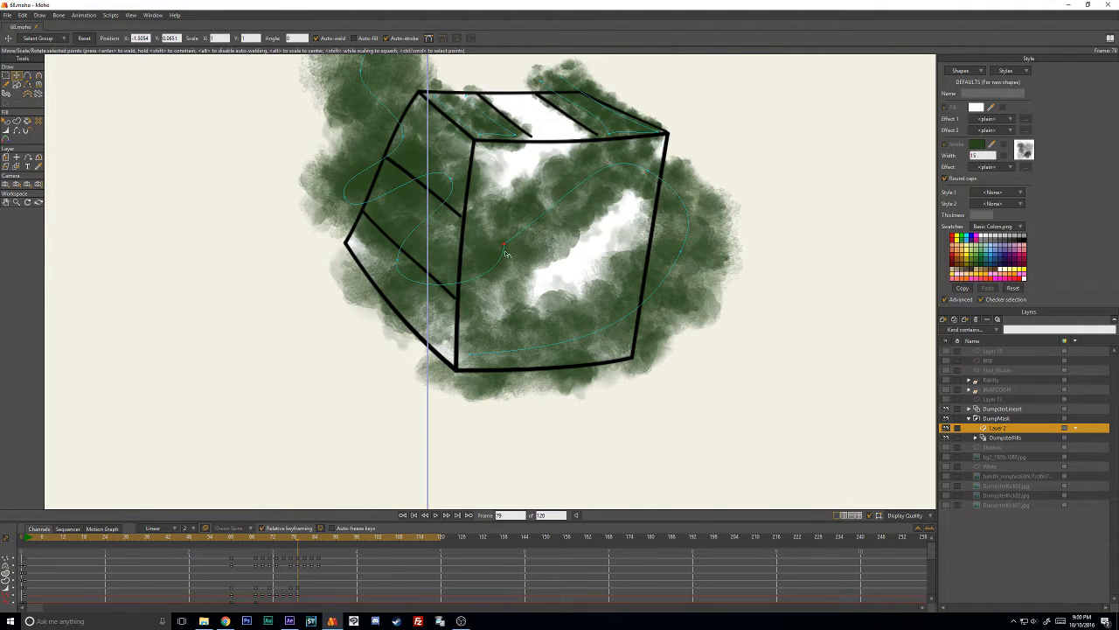
{"action": "key", "text": "c"}
{"action": "left_click_drag", "start_coordinate": [539, 208], "coordinate": [452, 173]}
{"action": "key", "text": "t"}
{"action": "left_click_drag", "start_coordinate": [648, 181], "coordinate": [661, 189]}
{"action": "left_click_drag", "start_coordinate": [457, 359], "coordinate": [461, 364]}
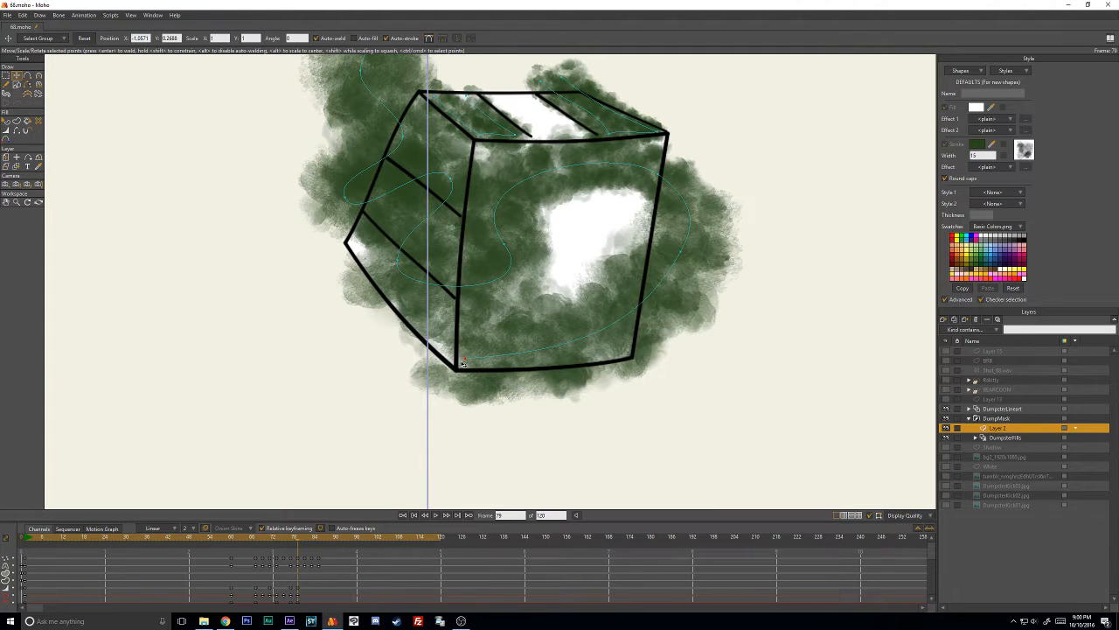
- At frame 79, lower the stroke's side-wall bends and bring its upper end down to the wall's top corner
{"action": "left_click_drag", "start_coordinate": [507, 270], "coordinate": [414, 338]}
{"action": "left_click_drag", "start_coordinate": [399, 116], "coordinate": [427, 161]}
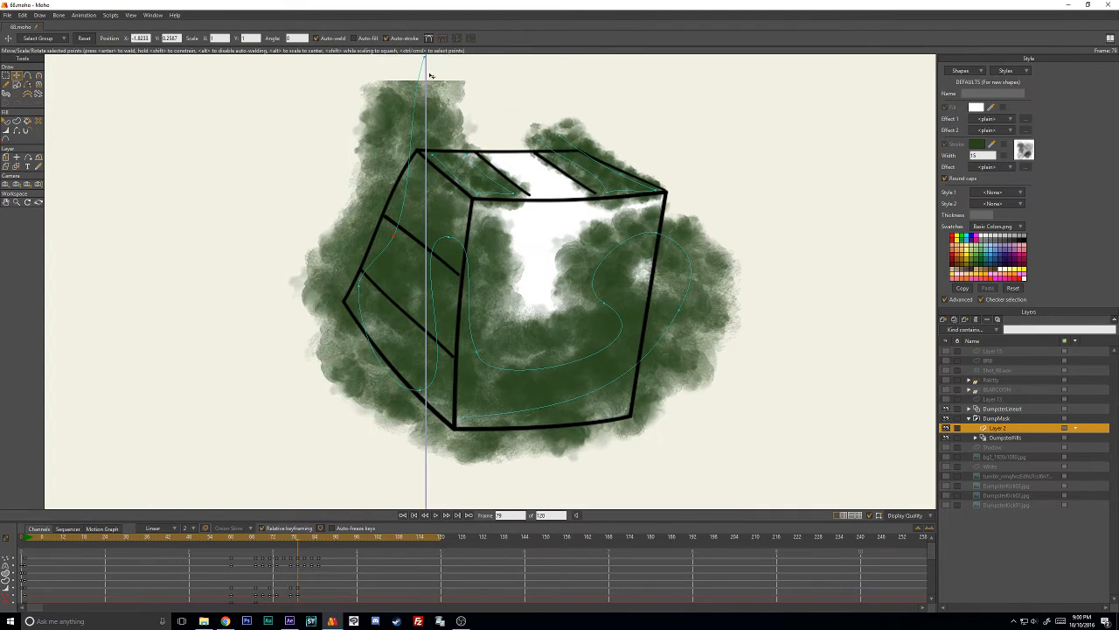
{"action": "left_click_drag", "start_coordinate": [429, 73], "coordinate": [429, 147]}
{"action": "left_click_drag", "start_coordinate": [422, 210], "coordinate": [430, 211]}
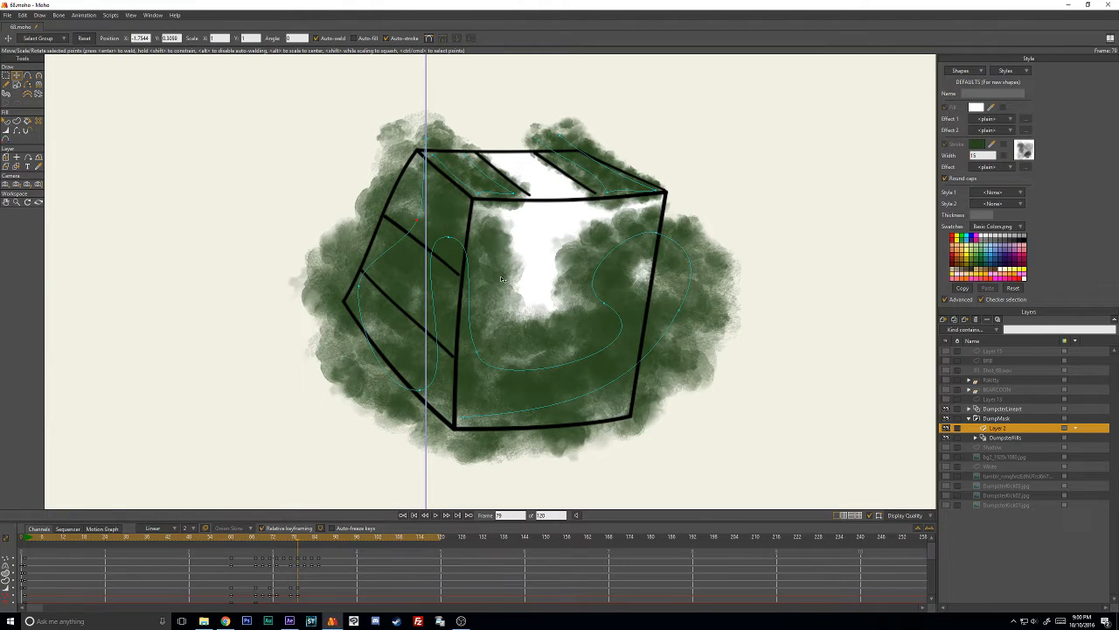
- At frame 79, pull the stroke's front-face points inward and fit its far bend to the upper far corner, adjusting curvature
{"action": "left_click_drag", "start_coordinate": [478, 354], "coordinate": [493, 311]}
{"action": "left_click_drag", "start_coordinate": [604, 307], "coordinate": [524, 285]}
{"action": "left_click_drag", "start_coordinate": [685, 318], "coordinate": [613, 296]}
{"action": "key", "text": "c"}
{"action": "left_click_drag", "start_coordinate": [649, 240], "coordinate": [628, 289]}
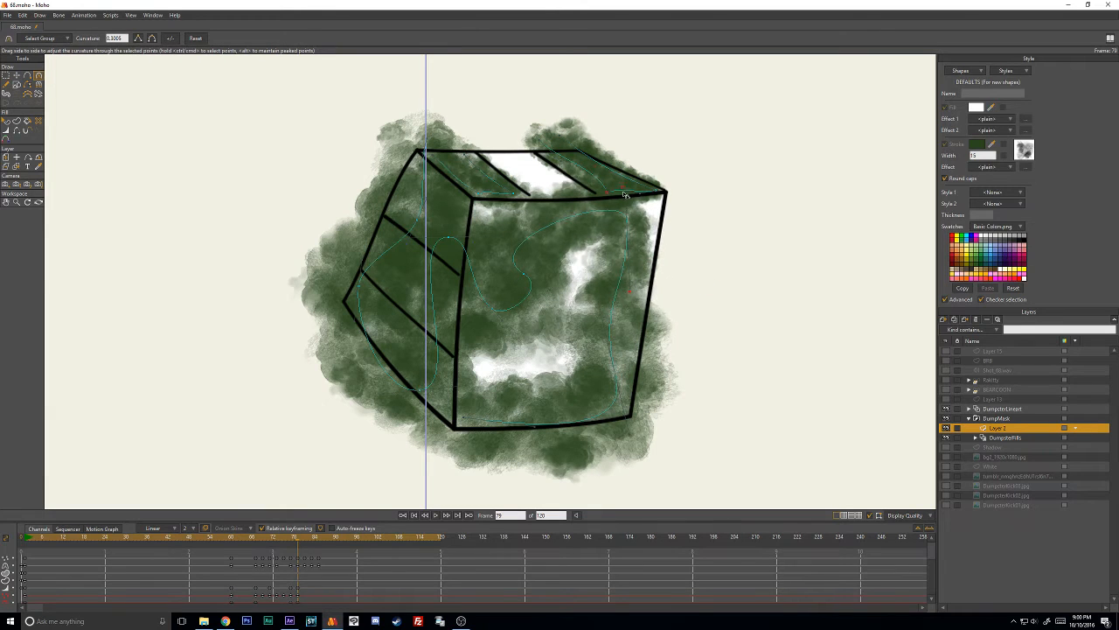
{"action": "left_click_drag", "start_coordinate": [618, 210], "coordinate": [601, 211]}
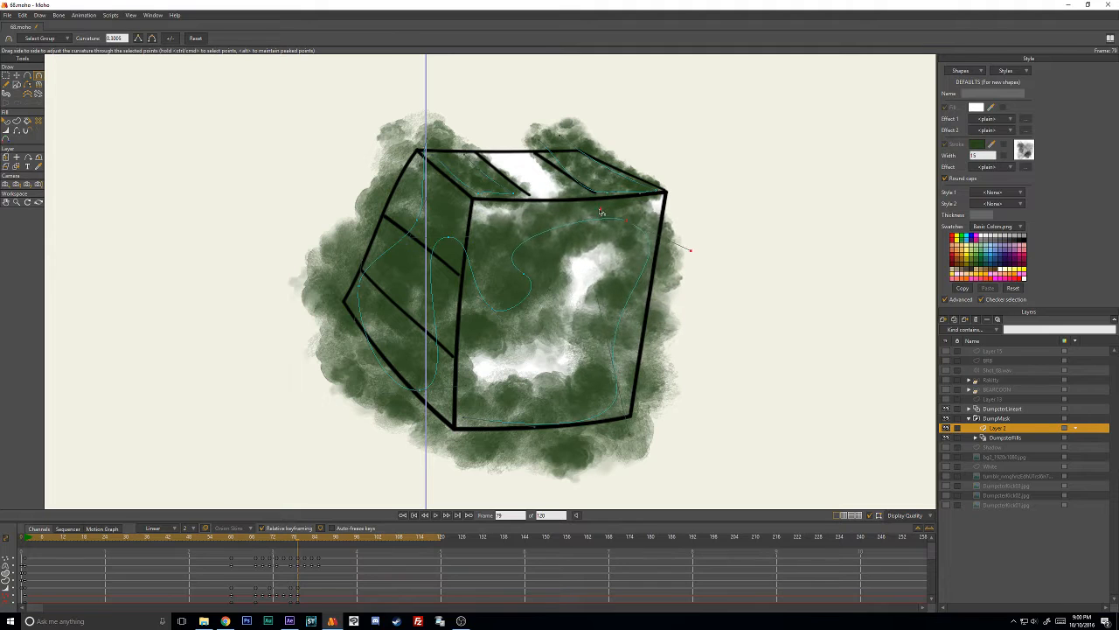
{"action": "left_click_drag", "start_coordinate": [700, 235], "coordinate": [649, 218]}
{"action": "key", "text": "t"}
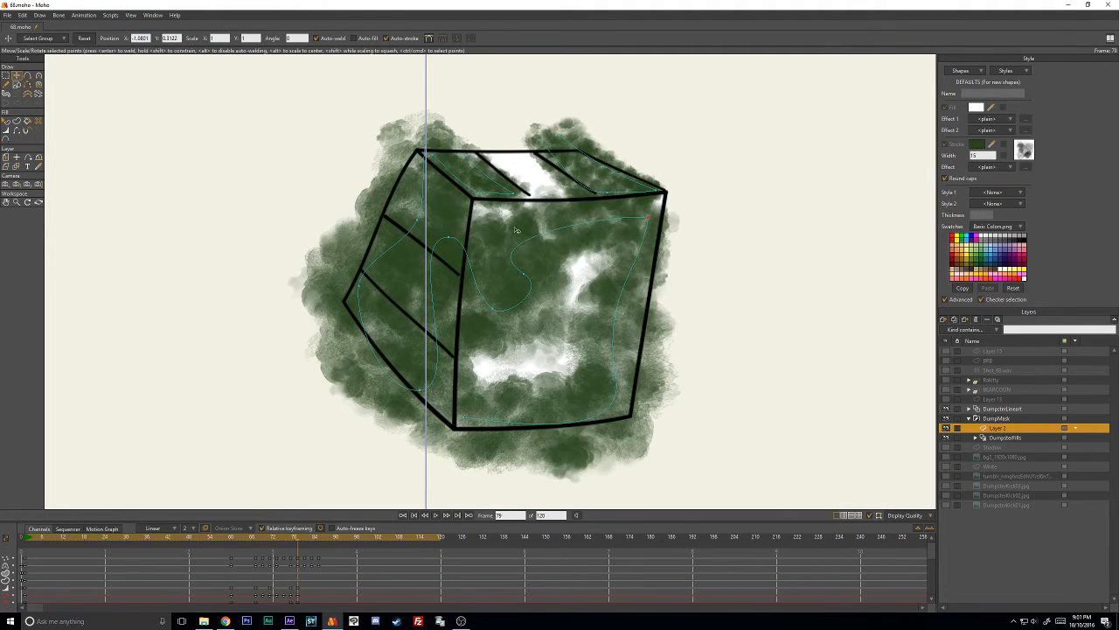
- At frame 79, reshape the stroke's middle bends into vertical waves that fill the remaining gaps in the front face
{"action": "left_click_drag", "start_coordinate": [536, 279], "coordinate": [569, 216]}
{"action": "key", "text": "c"}
{"action": "mouse_move", "coordinate": [535, 251]}
{"action": "left_mouse_down"}
{"action": "mouse_move", "coordinate": [537, 371]}
{"action": "mouse_move", "coordinate": [482, 351]}
{"action": "mouse_move", "coordinate": [476, 335]}
{"action": "left_mouse_up"}
{"action": "key", "text": "t"}
{"action": "mouse_move", "coordinate": [456, 242]}
{"action": "left_mouse_down"}
{"action": "mouse_move", "coordinate": [513, 232]}
{"action": "mouse_move", "coordinate": [509, 246]}
{"action": "left_mouse_up"}
{"action": "key", "text": "c"}
{"action": "key", "text": "t"}
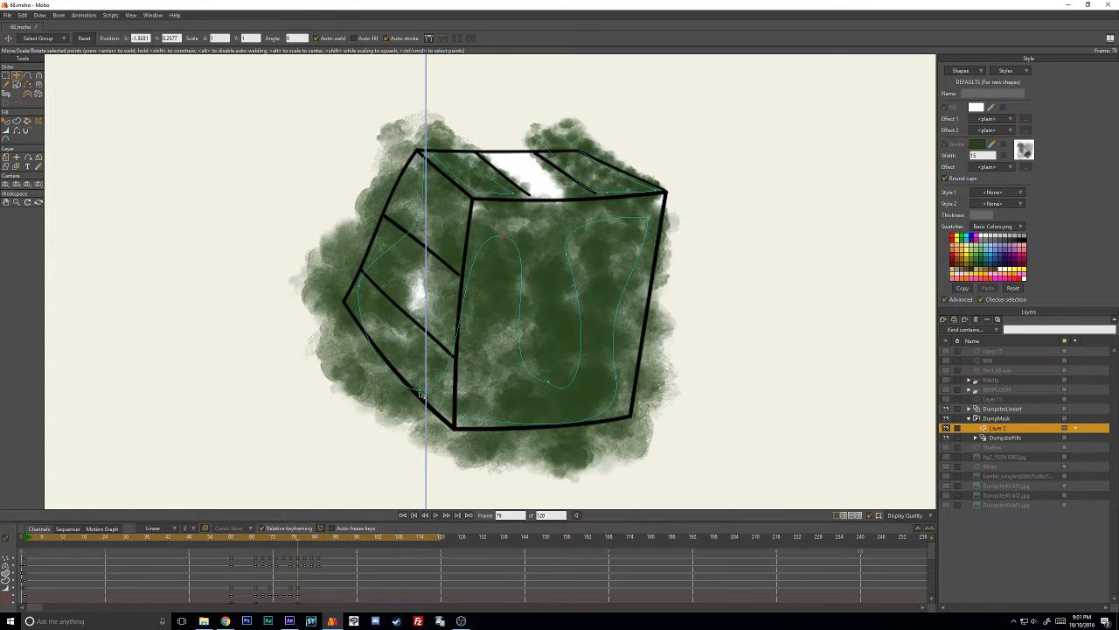
- At frame 79, adjust the stroke's side-wall bends and upper end to cover the side wall from its bottom to its top corner
{"action": "left_click_drag", "start_coordinate": [422, 390], "coordinate": [449, 383]}
{"action": "left_click_drag", "start_coordinate": [367, 288], "coordinate": [410, 305]}
{"action": "left_click_drag", "start_coordinate": [432, 140], "coordinate": [418, 144]}
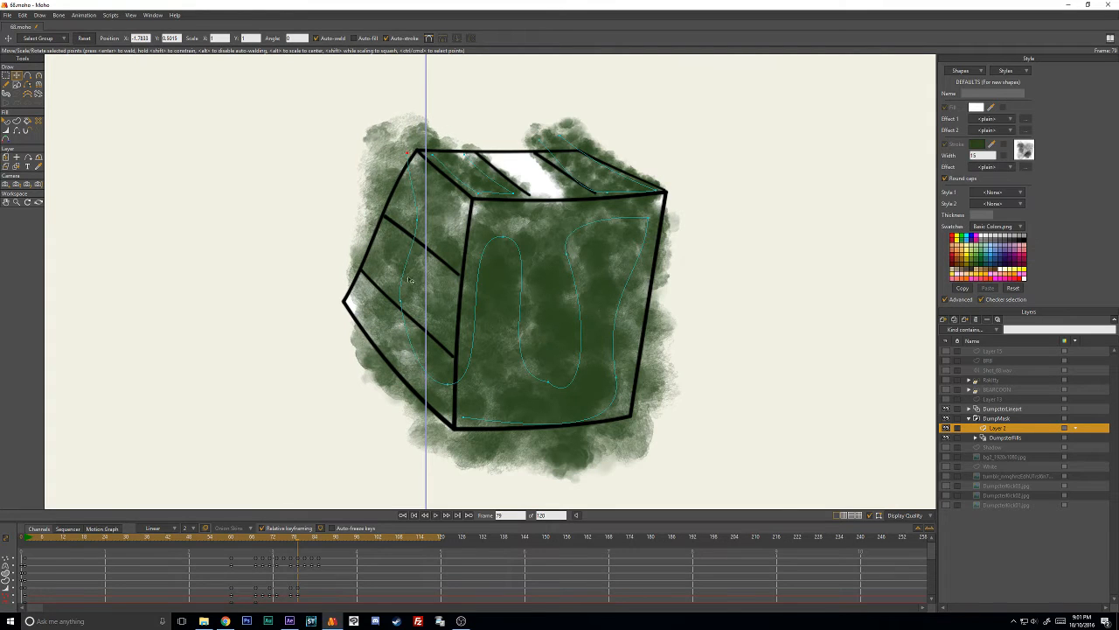
{"action": "left_click_drag", "start_coordinate": [405, 312], "coordinate": [386, 307]}
- At frame 81, squash the whole stroke vertically and move it down over the flattened dumpster
{"action": "key", "text": "Right"}
{"action": "key", "text": "Right"}
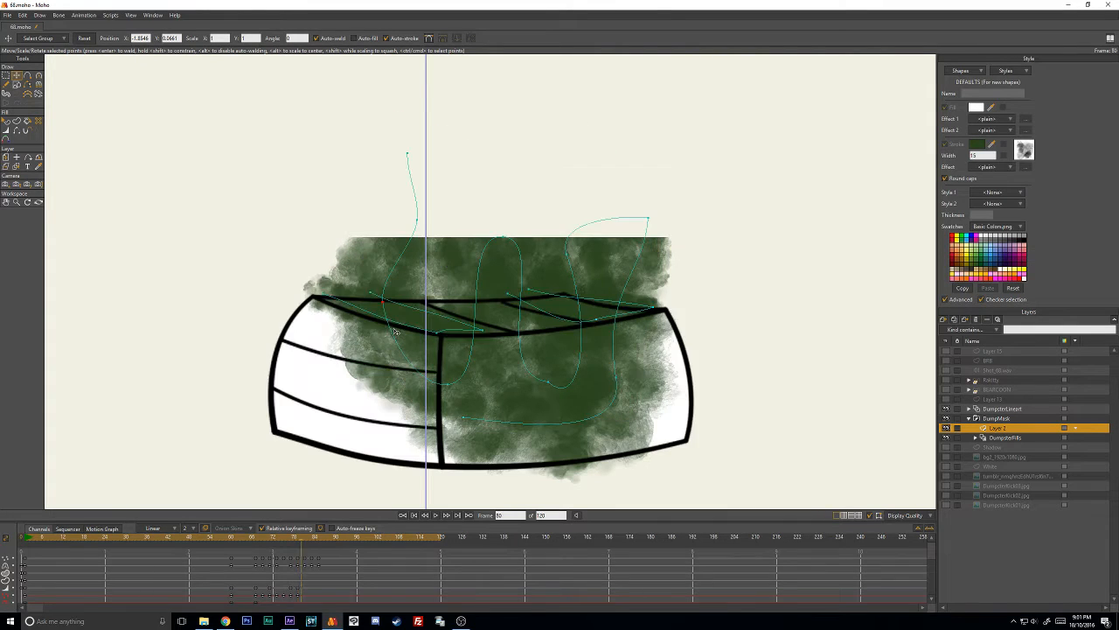
{"action": "key", "text": "ctrl+a"}
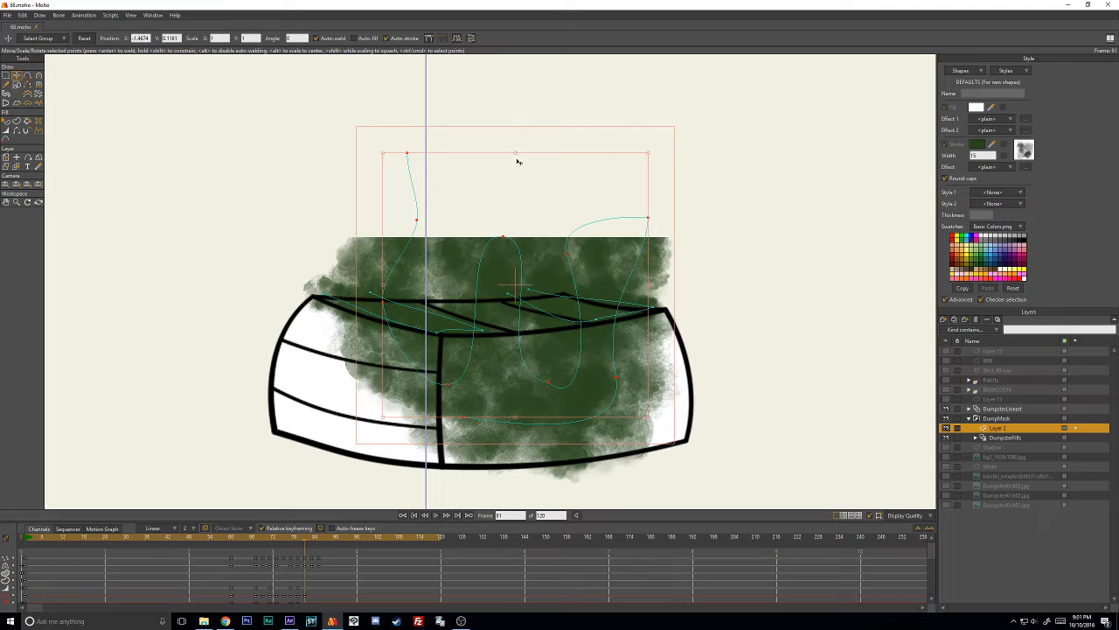
{"action": "left_click_drag", "start_coordinate": [518, 160], "coordinate": [515, 346]}
{"action": "left_click_drag", "start_coordinate": [711, 390], "coordinate": [709, 403]}
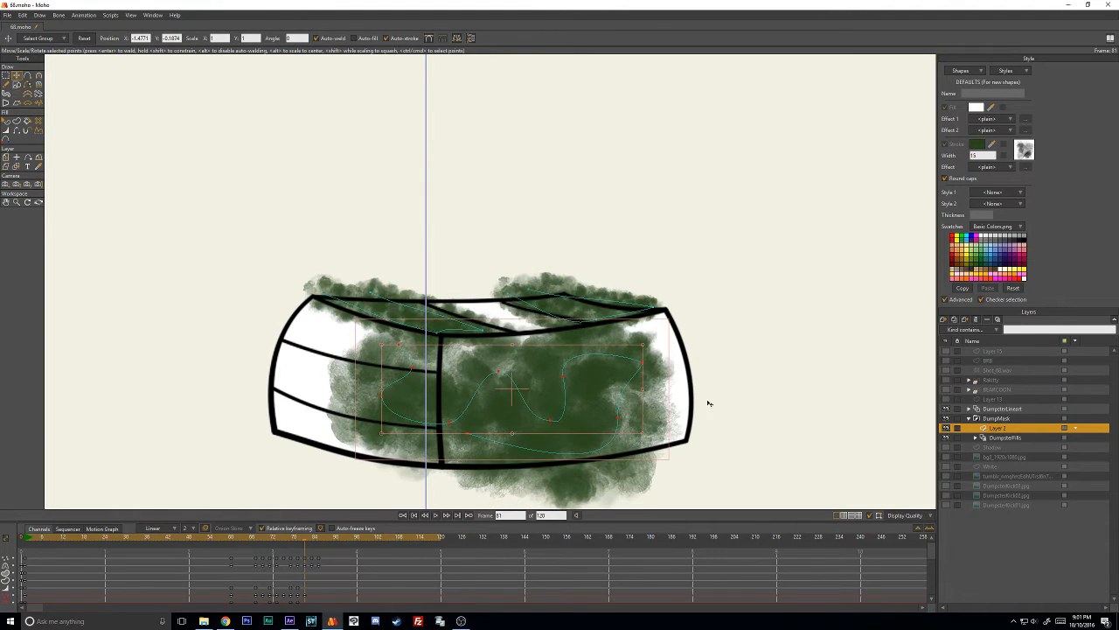
- At frame 81, spread the stroke's points out to the front face's far edge and upper corner, and adjust its middle bends
{"action": "left_click_drag", "start_coordinate": [645, 391], "coordinate": [619, 373]}
{"action": "left_click", "coordinate": [747, 282]}
{"action": "left_click_drag", "start_coordinate": [730, 352], "coordinate": [678, 327]}
{"action": "left_click_drag", "start_coordinate": [685, 409], "coordinate": [674, 386]}
{"action": "left_click_drag", "start_coordinate": [606, 382], "coordinate": [590, 371]}
{"action": "left_click_drag", "start_coordinate": [575, 412], "coordinate": [558, 402]}
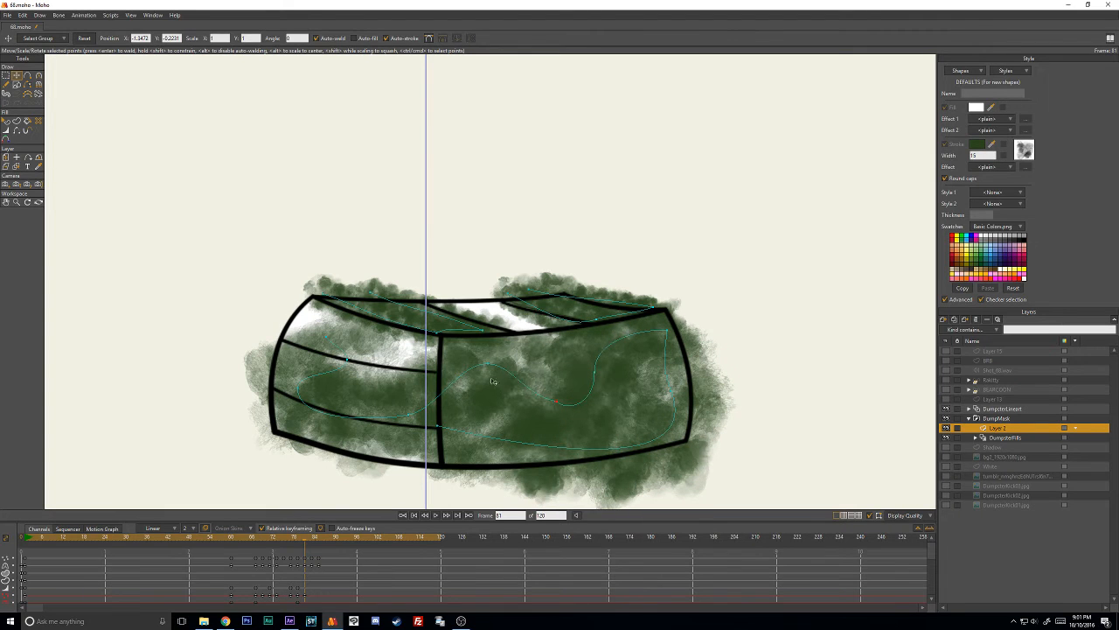
- At frame 81, lower the stroke's near-corner points and wind its side-wall bends up to the wall's upper outer corner
{"action": "left_click_drag", "start_coordinate": [489, 366], "coordinate": [481, 366]}
{"action": "left_click_drag", "start_coordinate": [443, 436], "coordinate": [446, 454]}
{"action": "left_click_drag", "start_coordinate": [407, 417], "coordinate": [412, 441]}
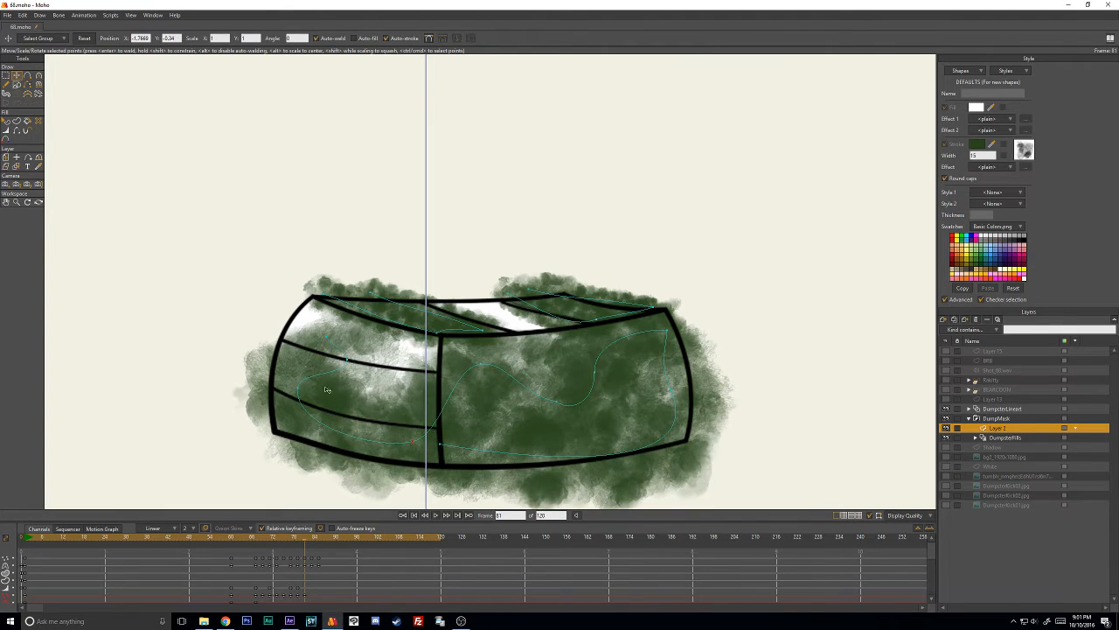
{"action": "left_click_drag", "start_coordinate": [328, 384], "coordinate": [383, 375]}
{"action": "left_click_drag", "start_coordinate": [325, 338], "coordinate": [294, 326]}
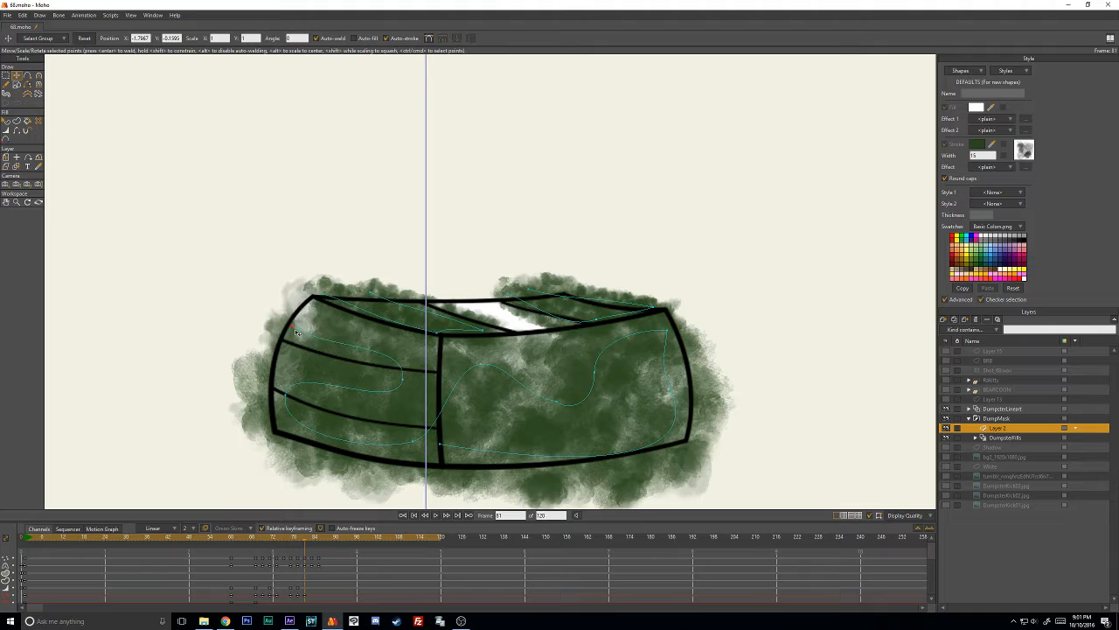
{"action": "left_click_drag", "start_coordinate": [387, 378], "coordinate": [410, 383]}
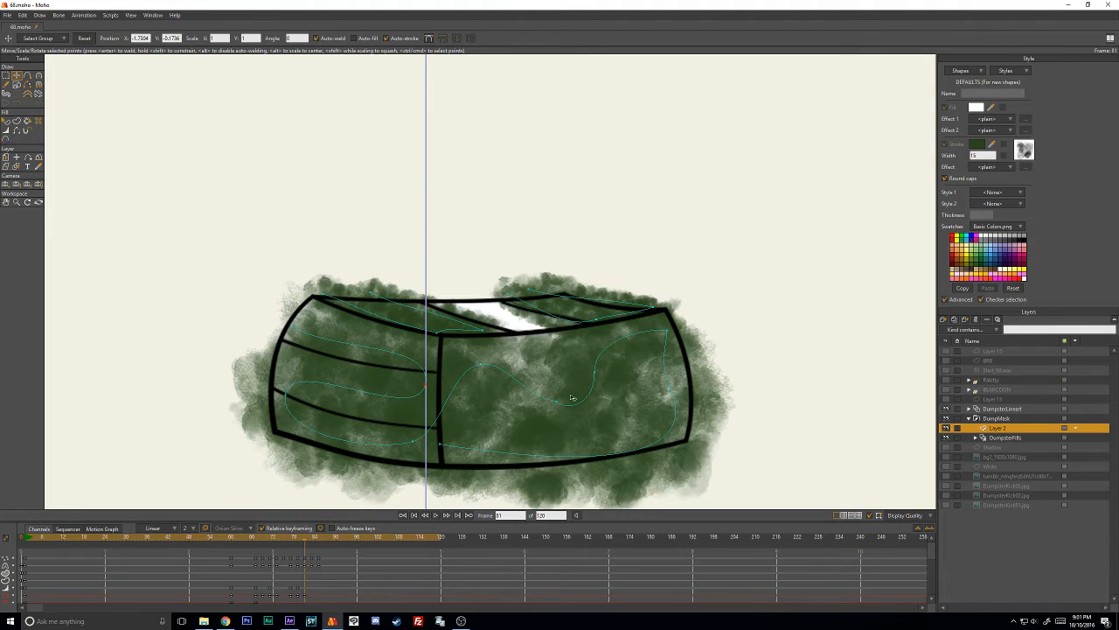
- At frame 83, reposition the stroke's front-face bends and raise its upper side-wall bends to fit the taller dumpster shape
{"action": "key", "text": "ctrl+Right"}
{"action": "key", "text": "ctrl+Right"}
{"action": "left_click_drag", "start_coordinate": [666, 331], "coordinate": [649, 289]}
{"action": "left_click_drag", "start_coordinate": [595, 371], "coordinate": [574, 332]}
{"action": "mouse_move", "coordinate": [557, 402]}
{"action": "left_mouse_down"}
{"action": "mouse_move", "coordinate": [552, 372]}
{"action": "mouse_move", "coordinate": [572, 406]}
{"action": "left_mouse_up"}
{"action": "left_click_drag", "start_coordinate": [672, 394], "coordinate": [636, 396]}
{"action": "left_click_drag", "start_coordinate": [479, 365], "coordinate": [491, 323]}
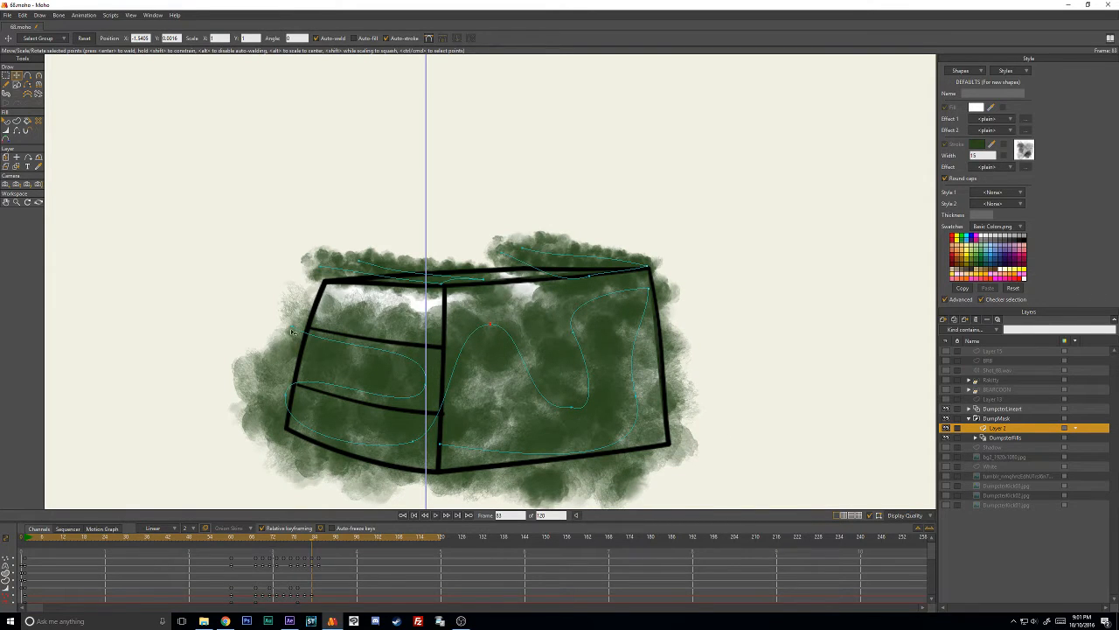
{"action": "left_click_drag", "start_coordinate": [426, 362], "coordinate": [429, 354]}
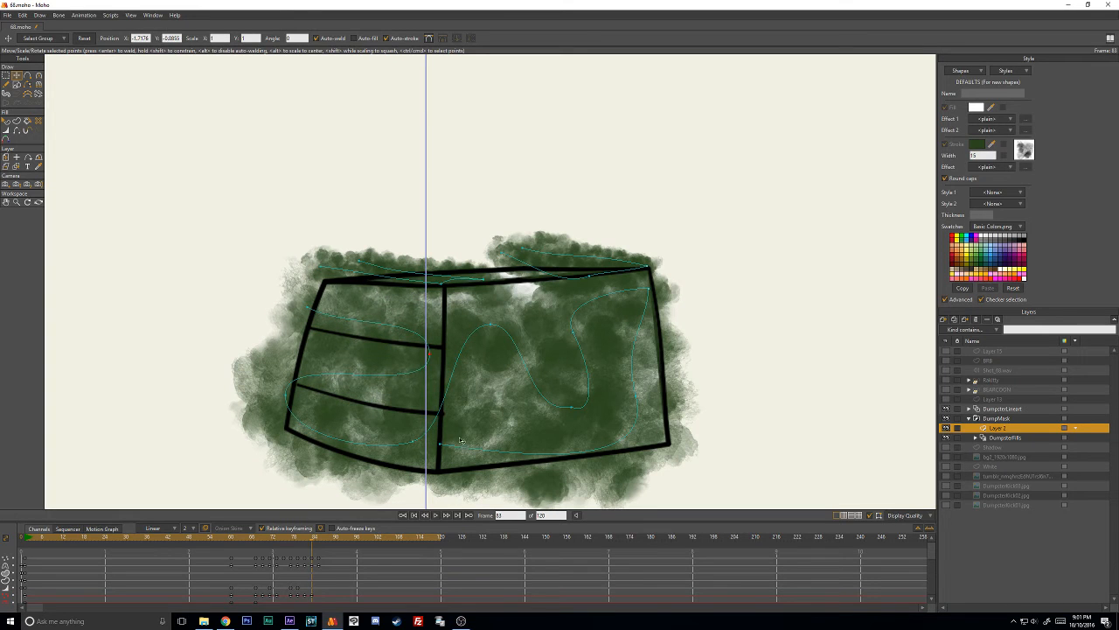
{"action": "left_click_drag", "start_coordinate": [492, 325], "coordinate": [502, 325]}
- At frame 85, raise the stroke's upper front-face bends toward the top edge and adjust its side-wall bends and end
{"action": "key", "text": "Left"}
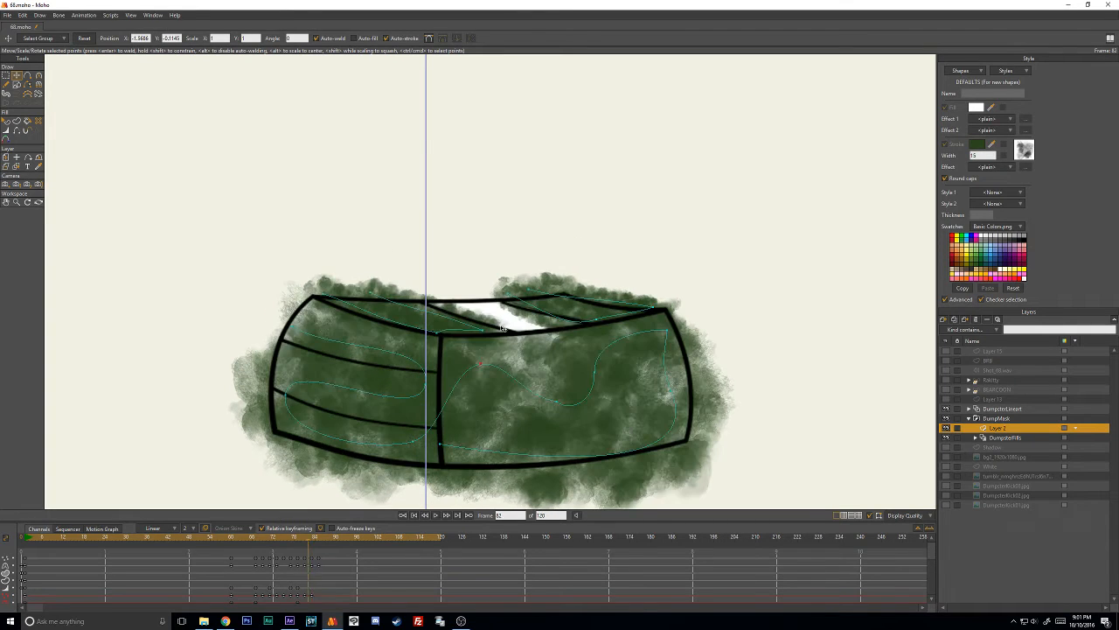
{"action": "key", "text": "Right"}
{"action": "key", "text": "Right"}
{"action": "key", "text": "Right"}
{"action": "key", "text": "Right"}
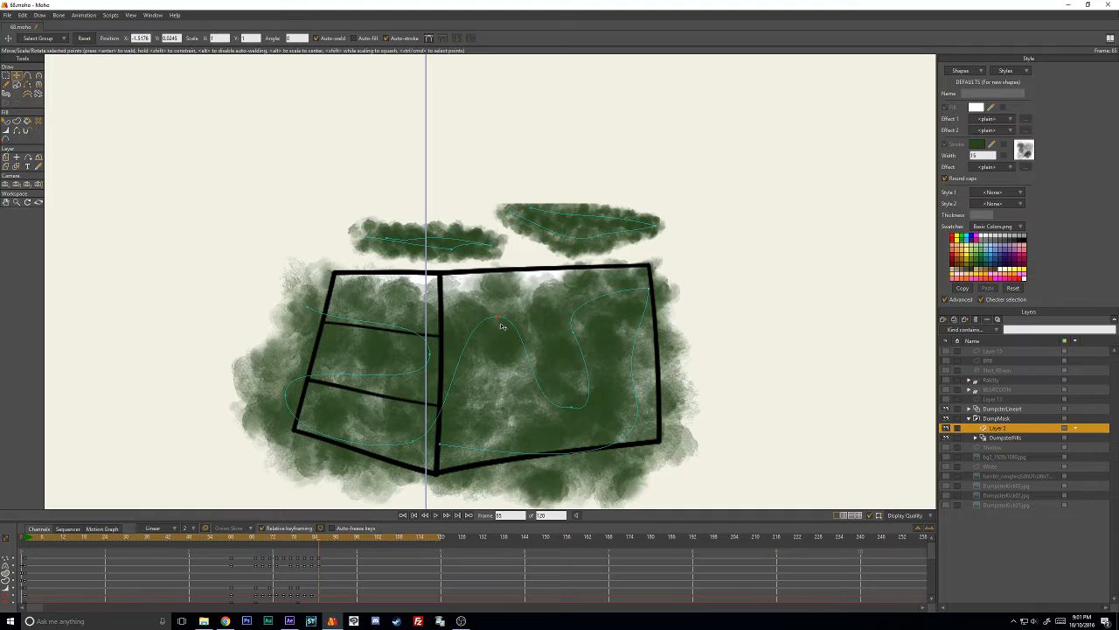
{"action": "left_click_drag", "start_coordinate": [502, 325], "coordinate": [497, 302]}
{"action": "left_click_drag", "start_coordinate": [568, 320], "coordinate": [563, 289]}
{"action": "left_click_drag", "start_coordinate": [415, 339], "coordinate": [419, 309]}
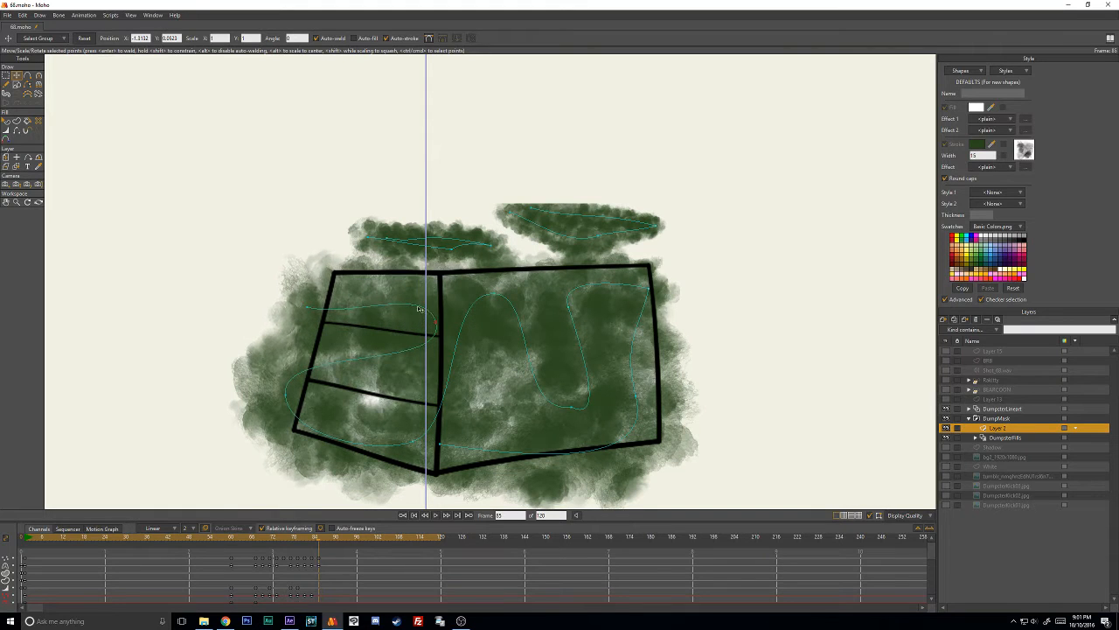
{"action": "left_click_drag", "start_coordinate": [314, 308], "coordinate": [321, 296]}
{"action": "left_click_drag", "start_coordinate": [419, 334], "coordinate": [419, 362]}
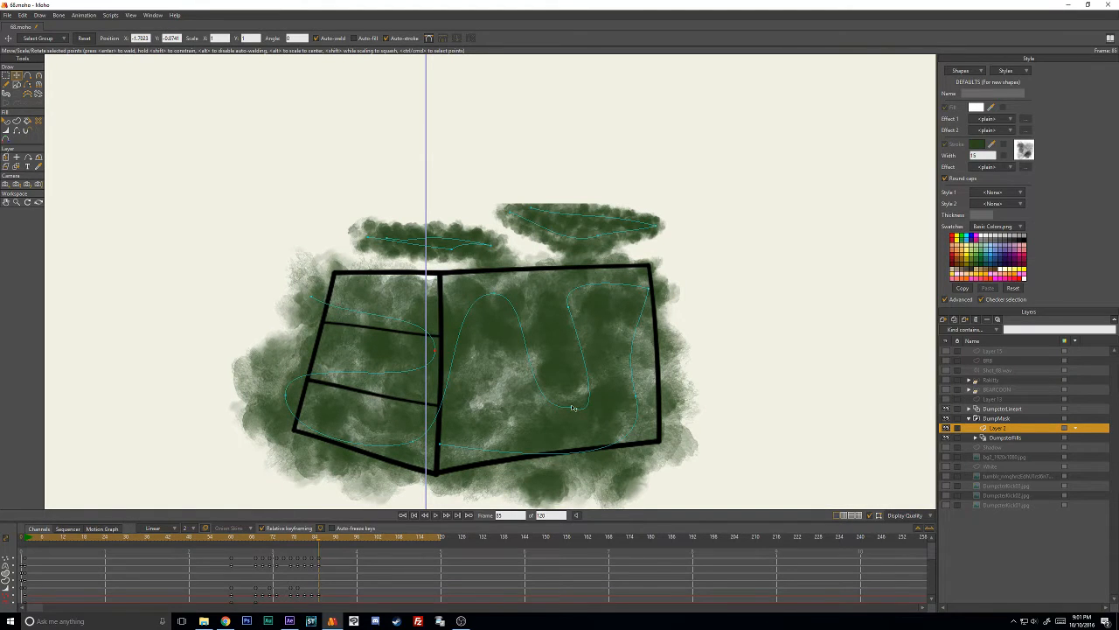
- At frame 85, nudge the front face's lower and far-corner bends inward, and reposition the stroke's upper side-wall end
{"action": "left_click_drag", "start_coordinate": [573, 407], "coordinate": [565, 411]}
{"action": "left_click_drag", "start_coordinate": [648, 293], "coordinate": [635, 286]}
{"action": "left_click_drag", "start_coordinate": [322, 293], "coordinate": [398, 305]}
{"action": "key", "text": "c"}
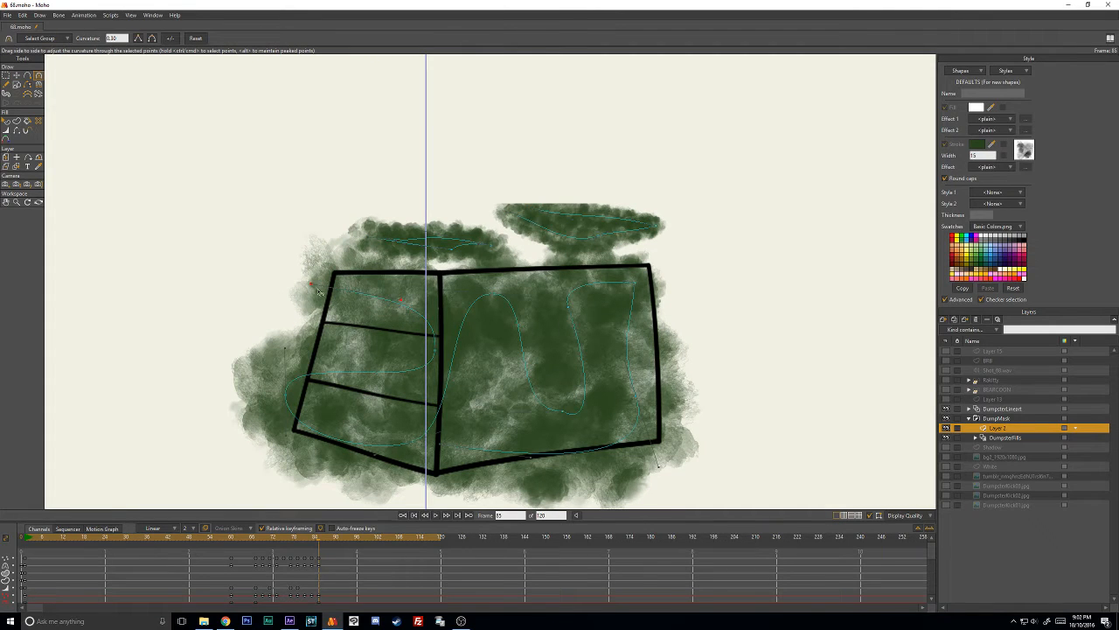
{"action": "key", "text": "t"}
{"action": "left_click_drag", "start_coordinate": [312, 288], "coordinate": [306, 303]}
- At frame 87, raise the stroke's upper bends toward the top edge and nudge its lower bends to even the fill on both faces
{"action": "key", "text": "Right"}
{"action": "key", "text": "Right"}
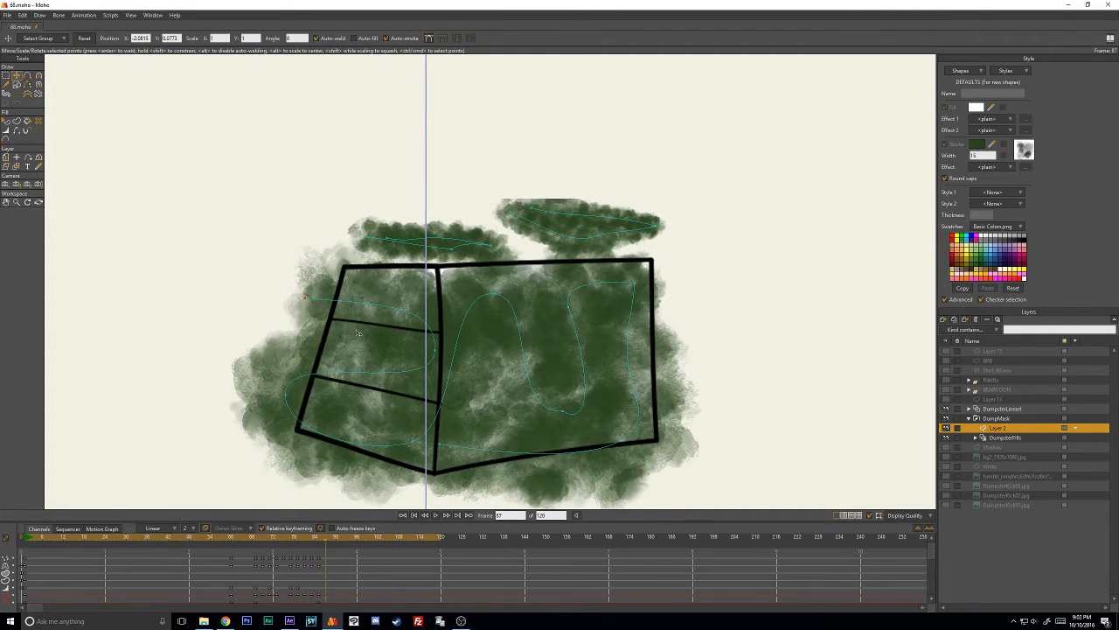
{"action": "left_click_drag", "start_coordinate": [438, 353], "coordinate": [438, 336]}
{"action": "left_click_drag", "start_coordinate": [493, 295], "coordinate": [489, 283]}
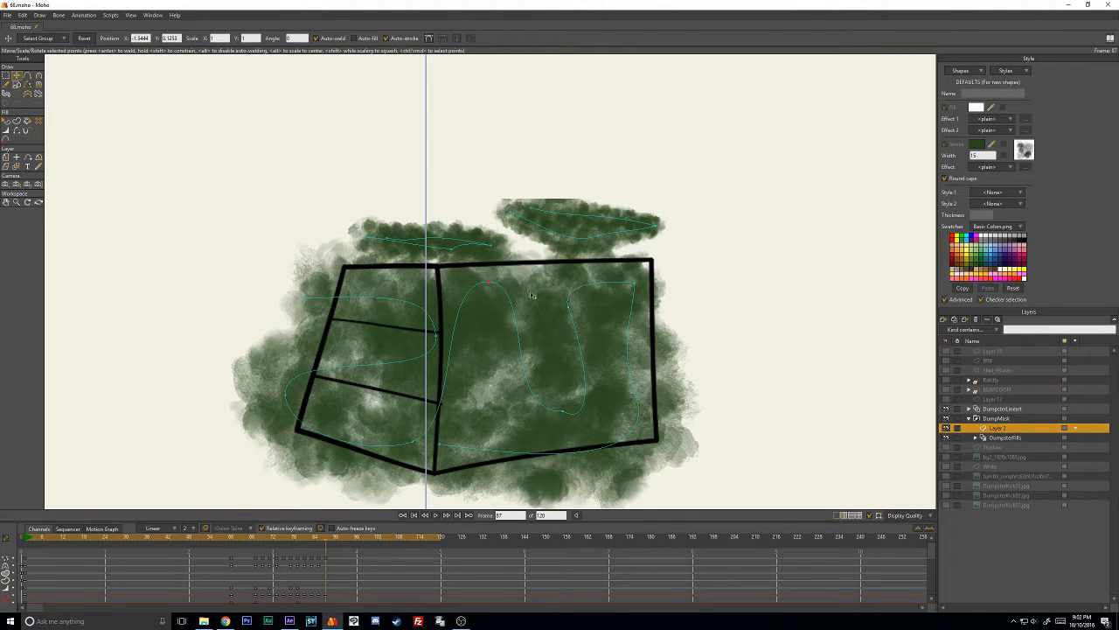
{"action": "left_click_drag", "start_coordinate": [569, 306], "coordinate": [568, 290]}
{"action": "left_click_drag", "start_coordinate": [636, 284], "coordinate": [639, 268]}
{"action": "left_click_drag", "start_coordinate": [566, 416], "coordinate": [556, 406]}
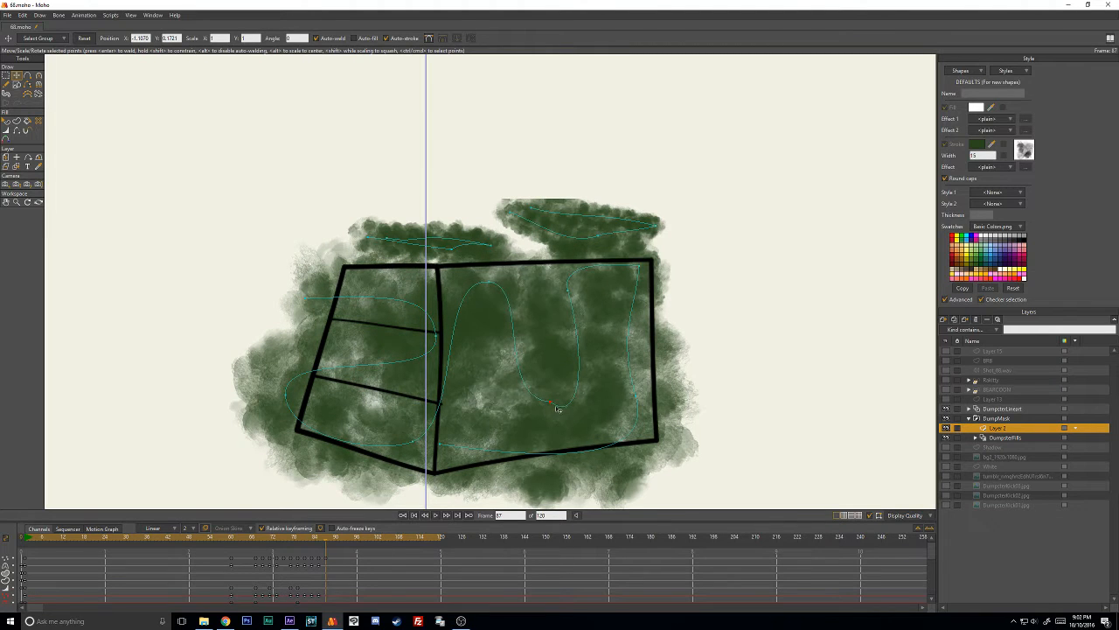
{"action": "left_click_drag", "start_coordinate": [408, 434], "coordinate": [406, 426]}
{"action": "left_click_drag", "start_coordinate": [643, 422], "coordinate": [641, 418]}
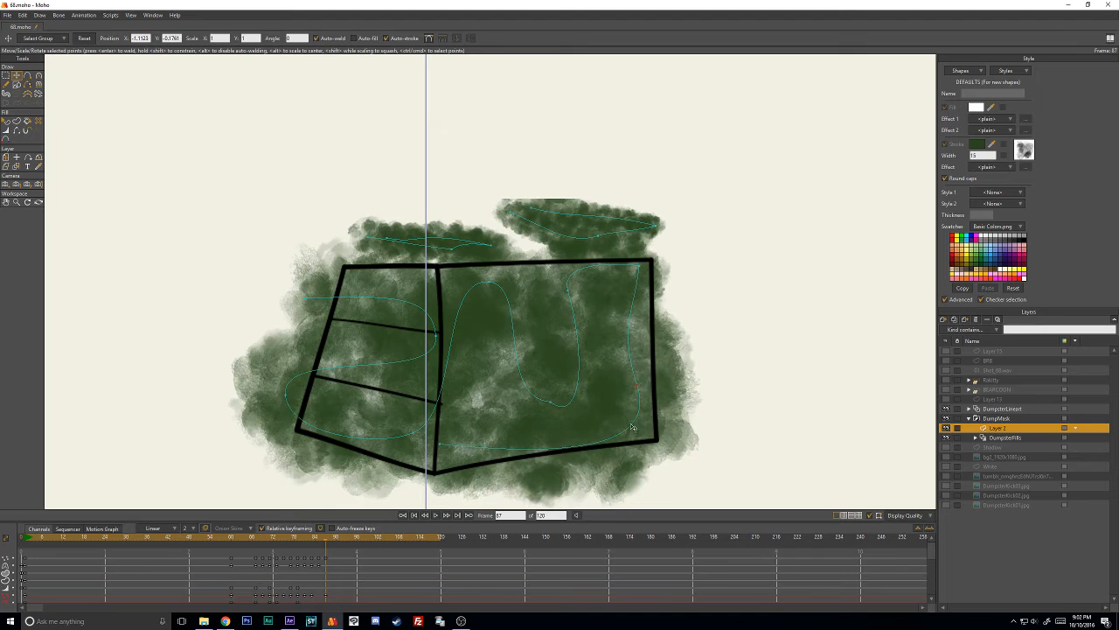
- Go back to frame 85 and raise the stroke's inner side-wall bend, then step forward through the following frames
{"action": "key", "text": "Left"}
{"action": "key", "text": "Left"}
{"action": "left_click_drag", "start_coordinate": [432, 337], "coordinate": [438, 326]}
{"action": "key", "text": "Right"}
{"action": "key", "text": "Right"}
{"action": "key", "text": "Right"}
- Return to frame 67, select the near striped panel's stroke, and delete the layer's lower-channel keyframes at frame 60
{"action": "mouse_move", "coordinate": [339, 536]}
{"action": "left_mouse_down"}
{"action": "mouse_move", "coordinate": [212, 540]}
{"action": "mouse_move", "coordinate": [276, 548]}
{"action": "mouse_move", "coordinate": [232, 551]}
{"action": "mouse_move", "coordinate": [252, 550]}
{"action": "left_mouse_up"}
{"action": "left_click", "coordinate": [713, 343]}
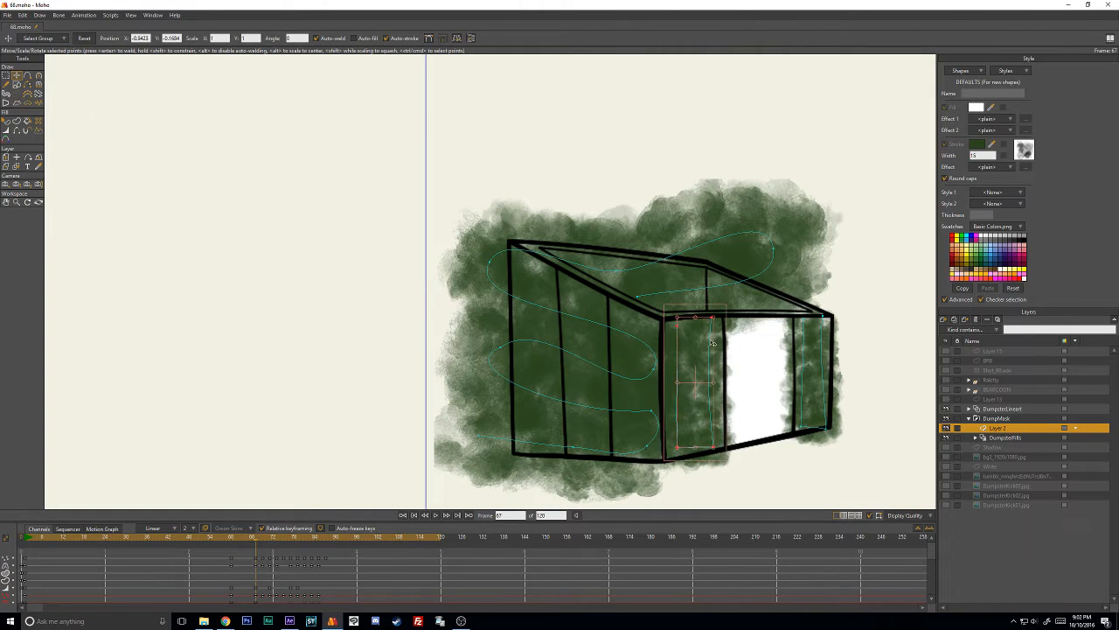
{"action": "scroll", "coordinate": [216, 564], "scroll_direction": "down", "scroll_amount": 2}
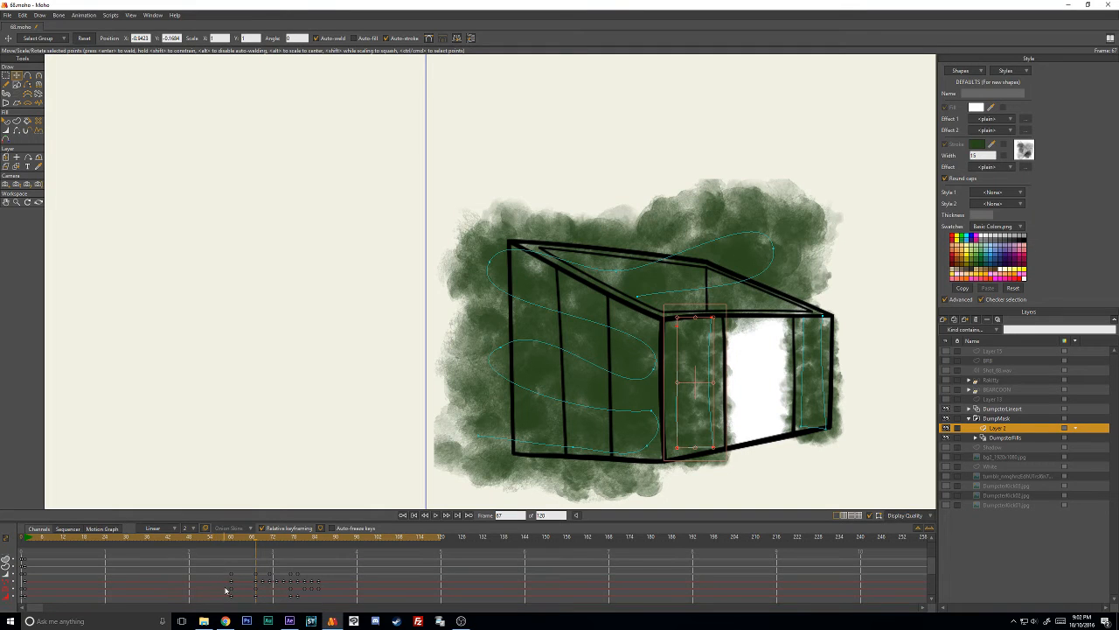
{"action": "left_click_drag", "start_coordinate": [222, 583], "coordinate": [246, 600]}
{"action": "key", "text": "Delete"}
- Return to frame 1 and select the DumpsterFills layer
{"action": "left_click_drag", "start_coordinate": [252, 539], "coordinate": [26, 535]}
{"action": "left_click", "coordinate": [1021, 437]}
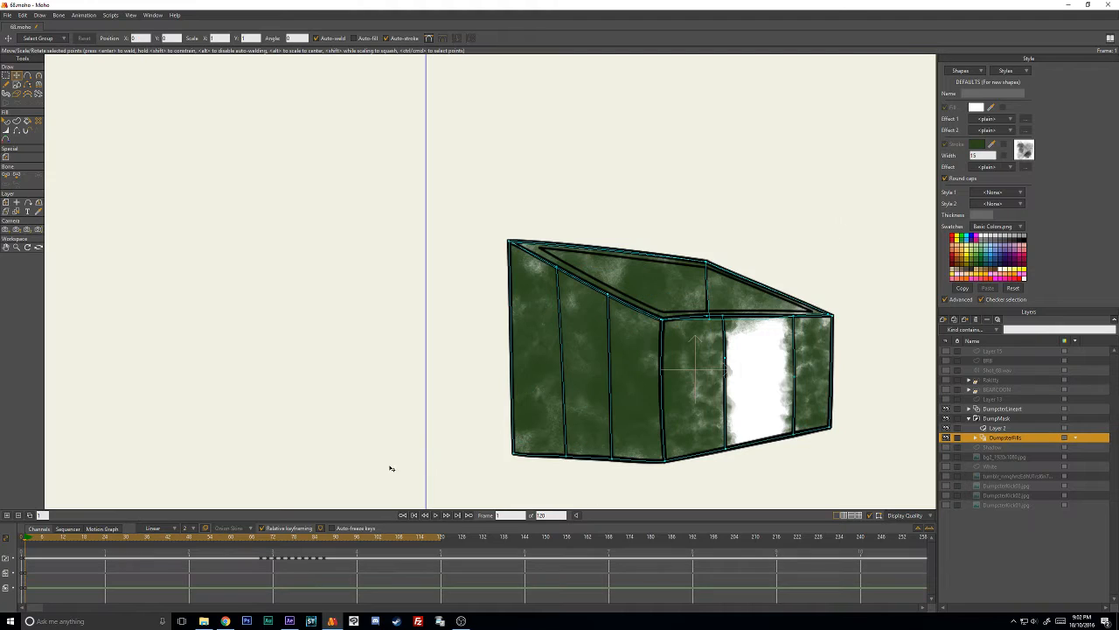
- Play back the animation, stop it, and scrub through the tumble to frame 61 to check the dumpster fills
{"action": "left_click", "coordinate": [447, 516]}
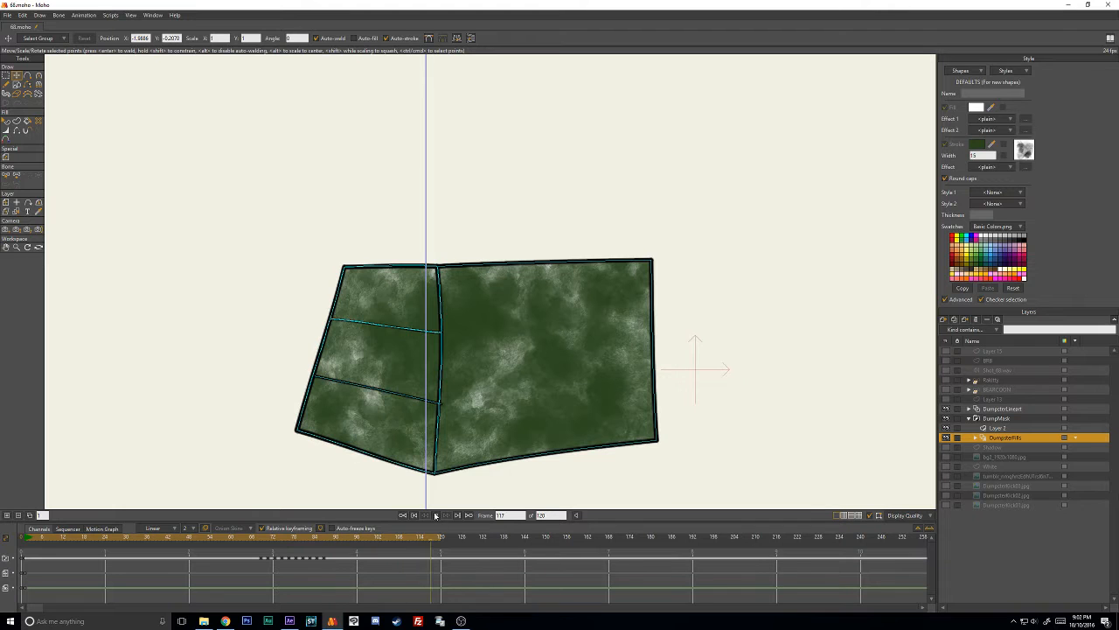
{"action": "left_click", "coordinate": [435, 516]}
{"action": "left_click", "coordinate": [362, 542]}
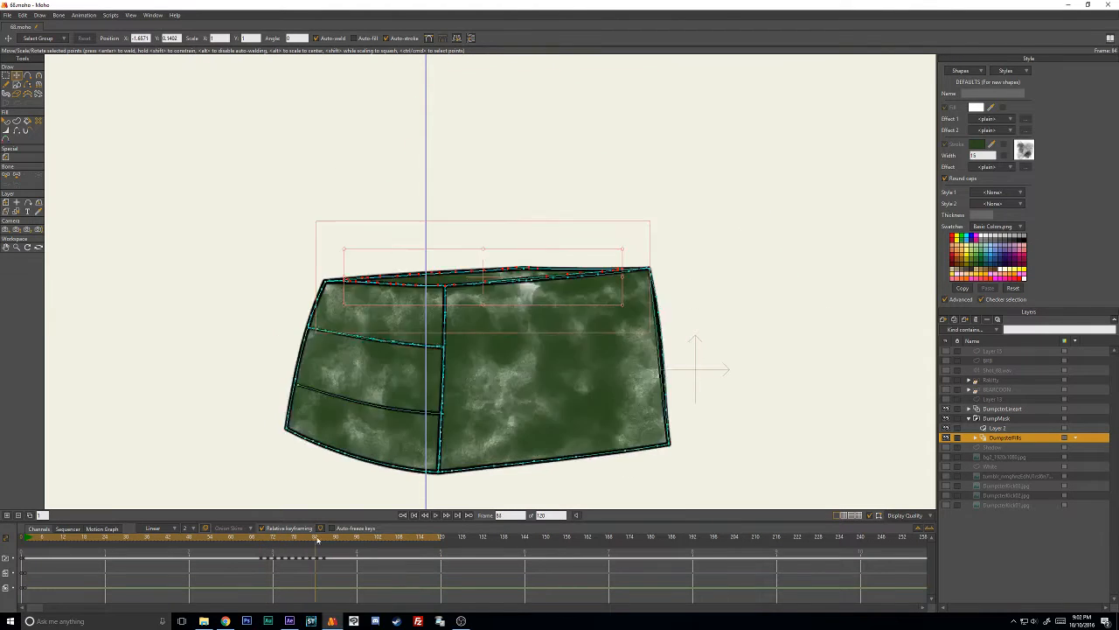
{"action": "left_click_drag", "start_coordinate": [362, 542], "coordinate": [234, 542]}
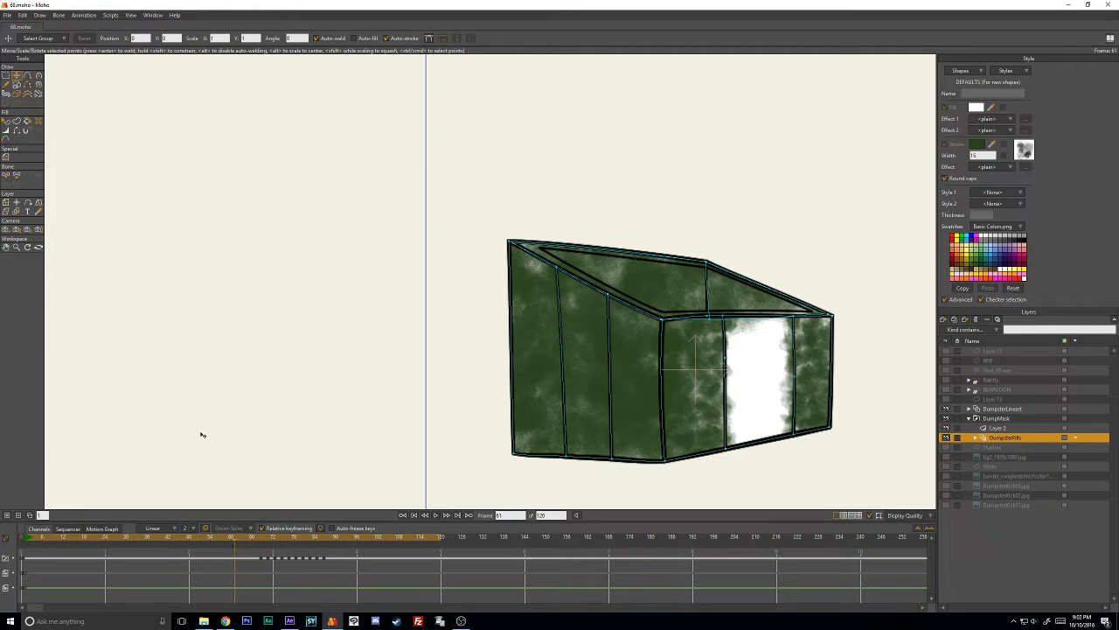
- Render a preview movie of the animation, watch it in the video player, and close it
{"action": "left_click", "coordinate": [7, 15]}
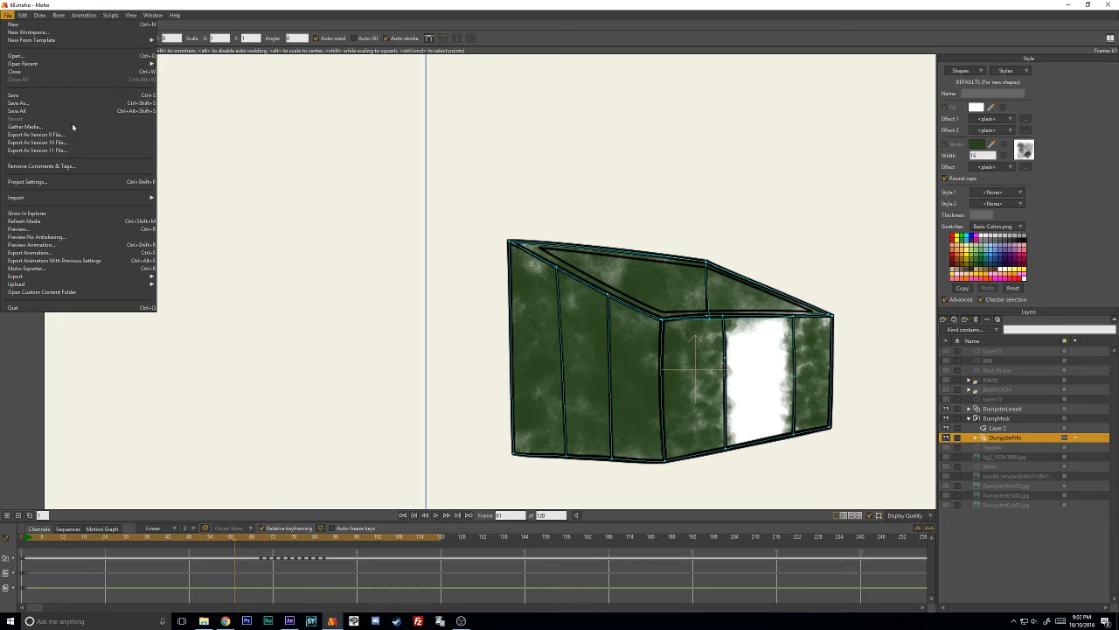
{"action": "left_click", "coordinate": [89, 252]}
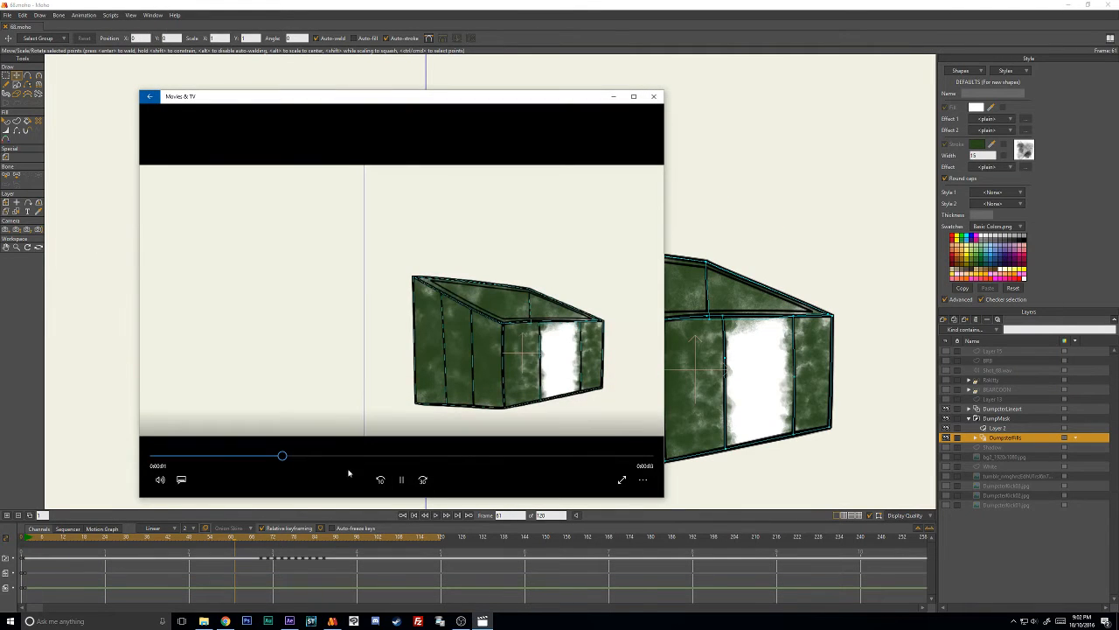
{"action": "left_click", "coordinate": [656, 98]}
- Export the animation in MP4 format under the file name 68_2.mp4
{"action": "left_click", "coordinate": [7, 15]}
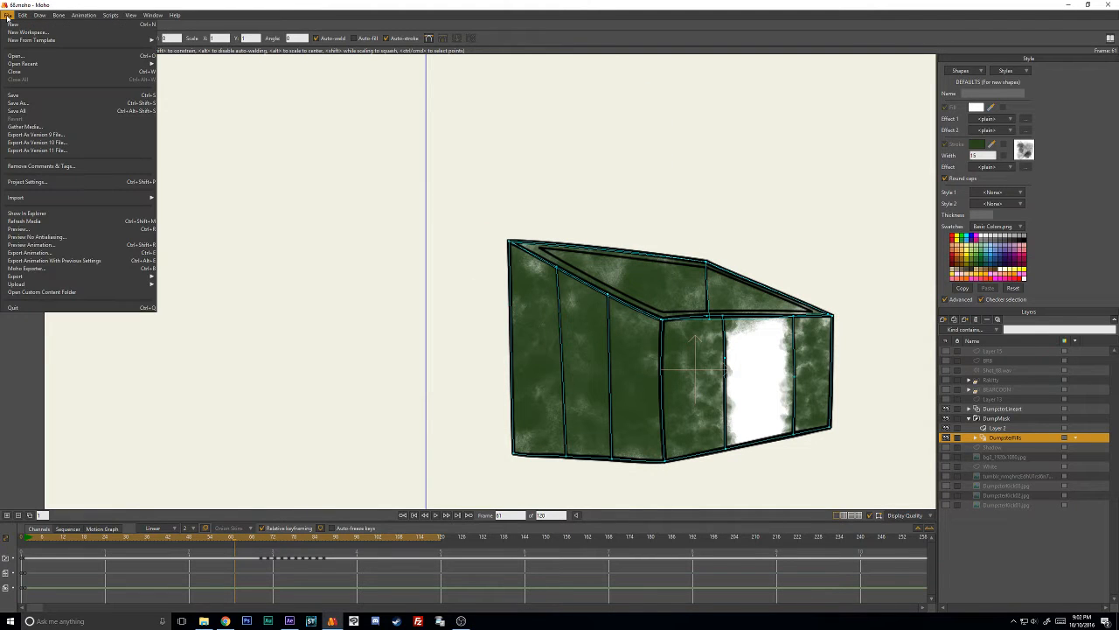
{"action": "left_click", "coordinate": [70, 253]}
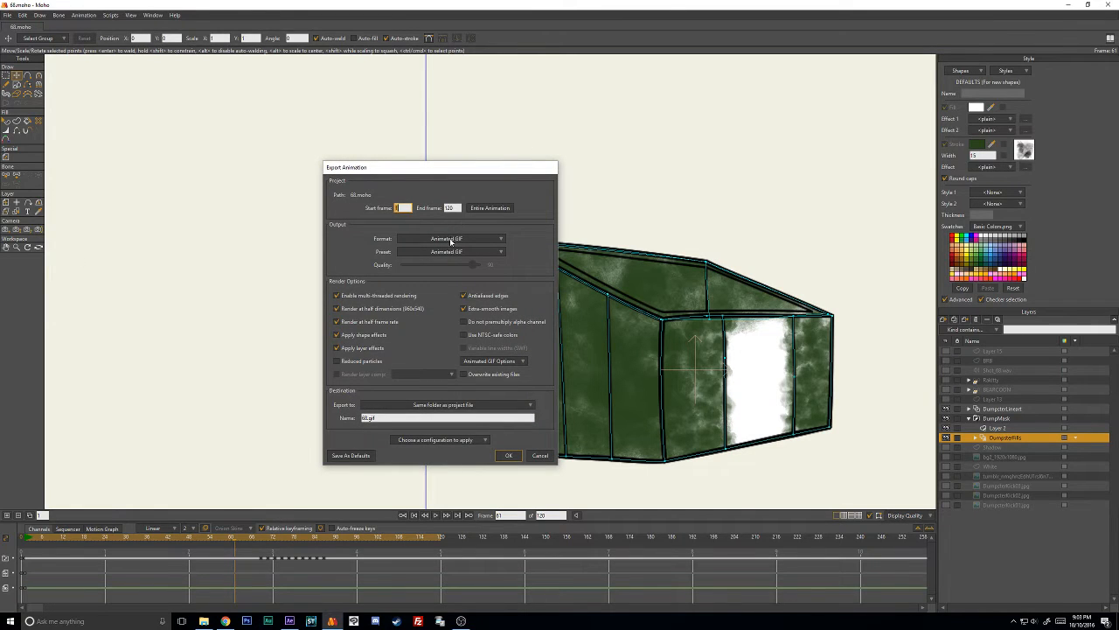
{"action": "left_click", "coordinate": [450, 238]}
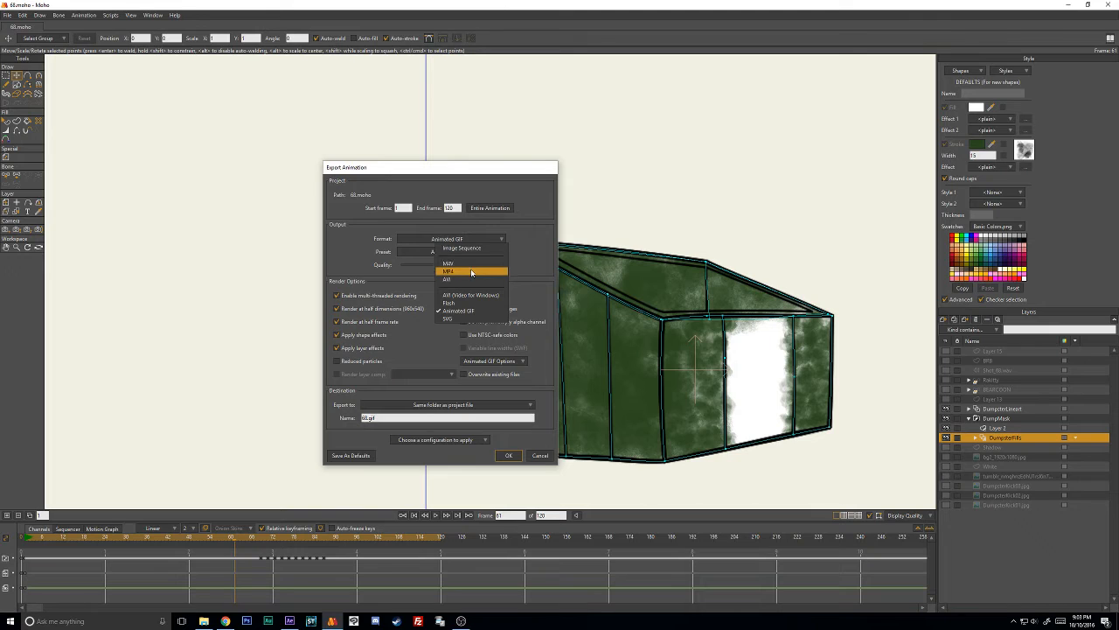
{"action": "left_click", "coordinate": [472, 272]}
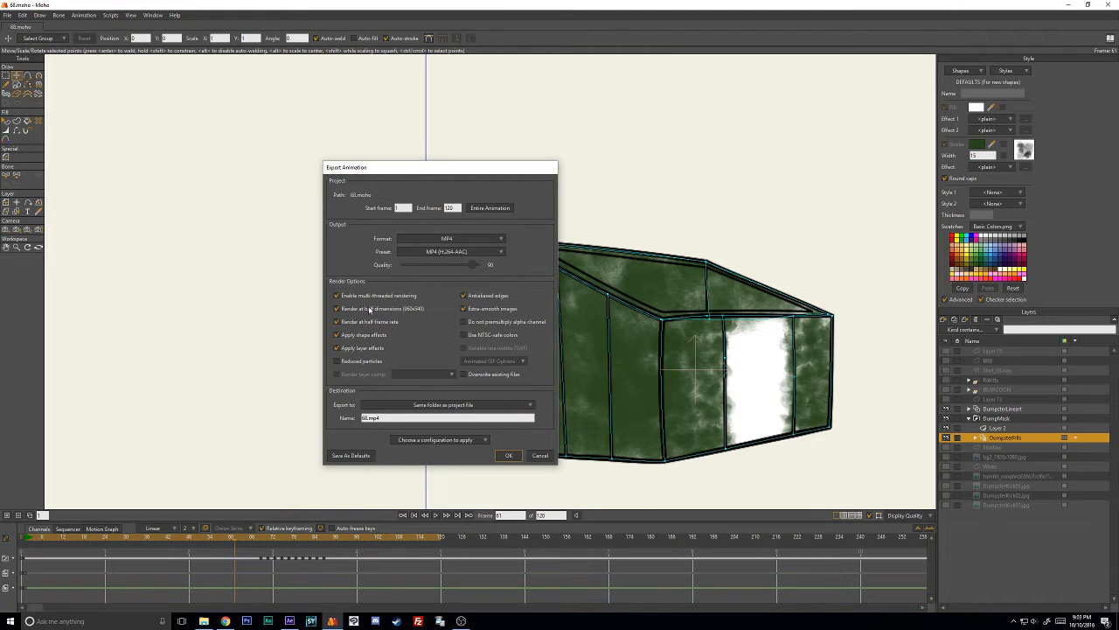
{"action": "left_click", "coordinate": [372, 417]}
{"action": "left_click", "coordinate": [368, 417]}
{"action": "type", "text": "_8"}
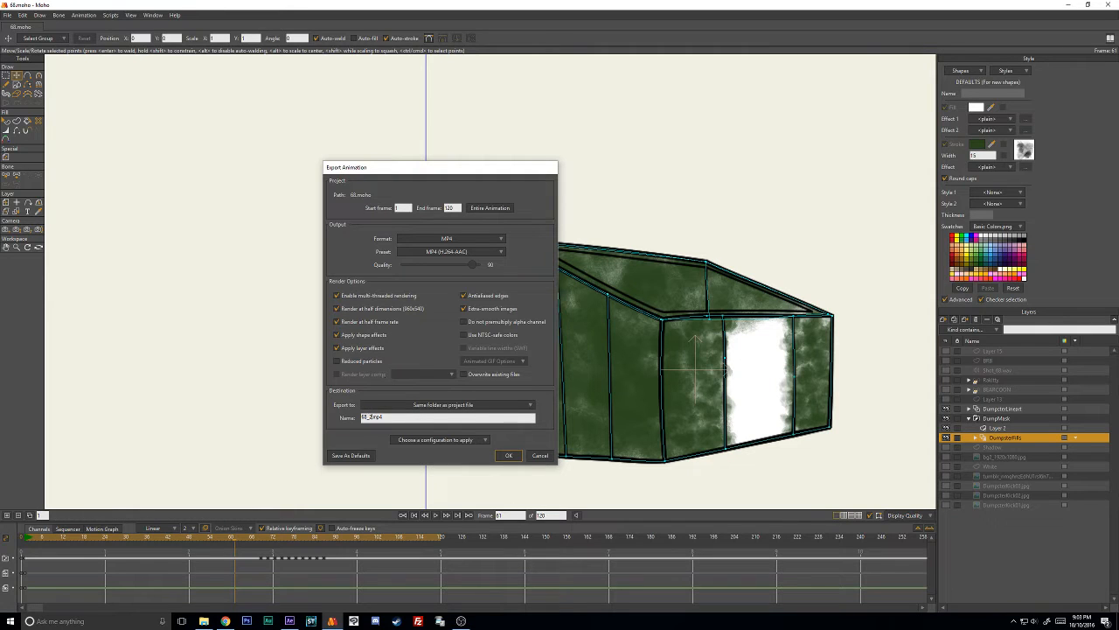
{"action": "left_click", "coordinate": [511, 455]}
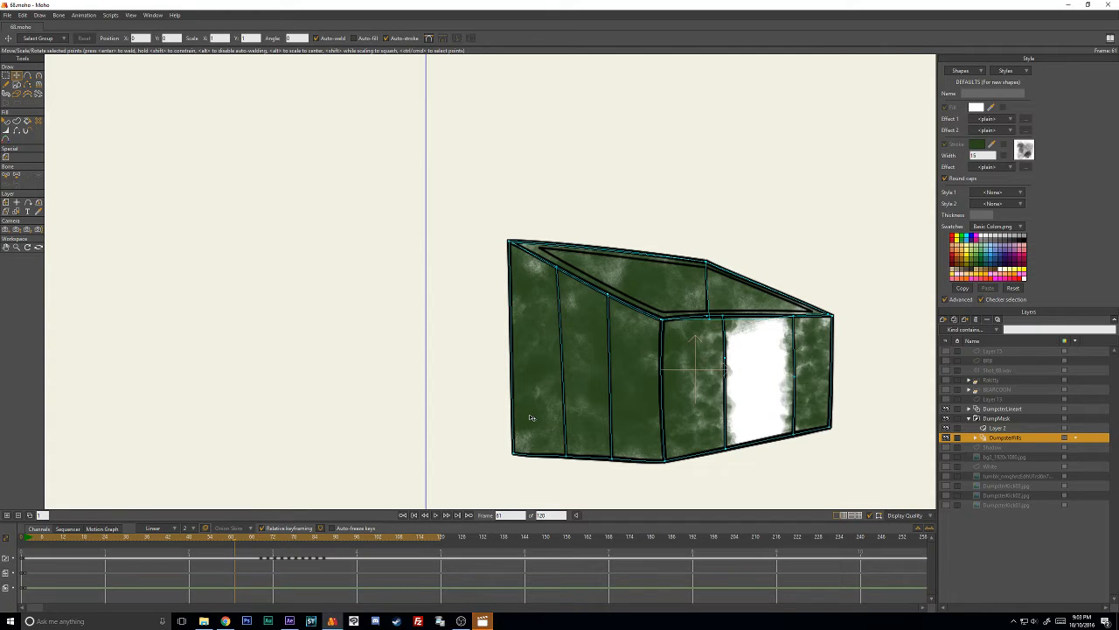
- Watch the exported 68_2 movie in Movies & TV with its window moved aside, replay it, and close the player
{"action": "left_click", "coordinate": [493, 619]}
{"action": "left_click", "coordinate": [405, 479]}
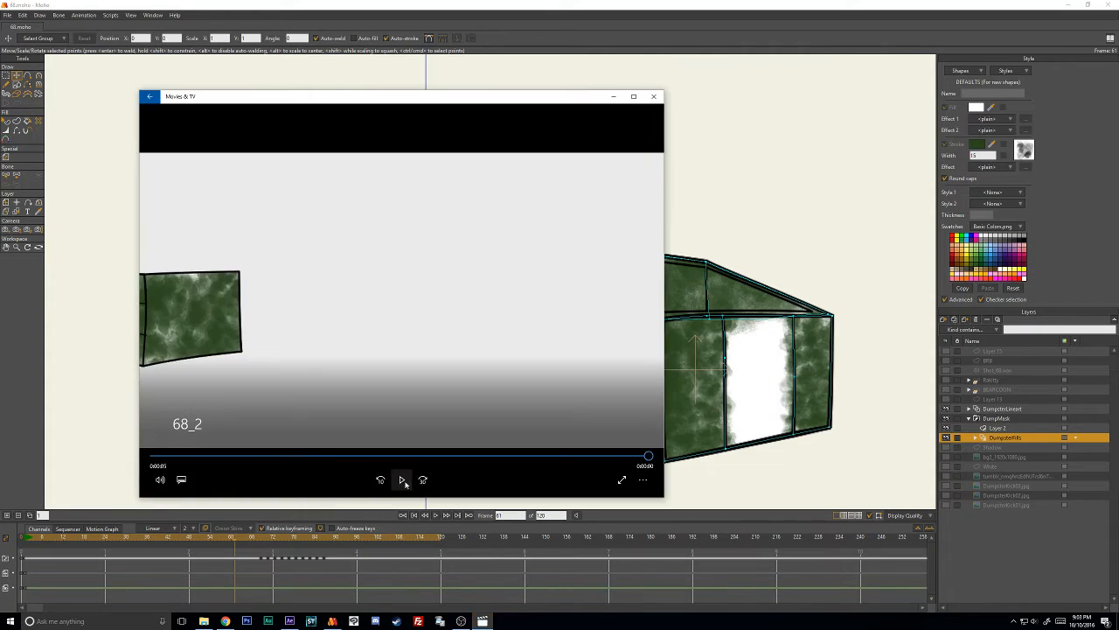
{"action": "left_click_drag", "start_coordinate": [495, 110], "coordinate": [760, 149]}
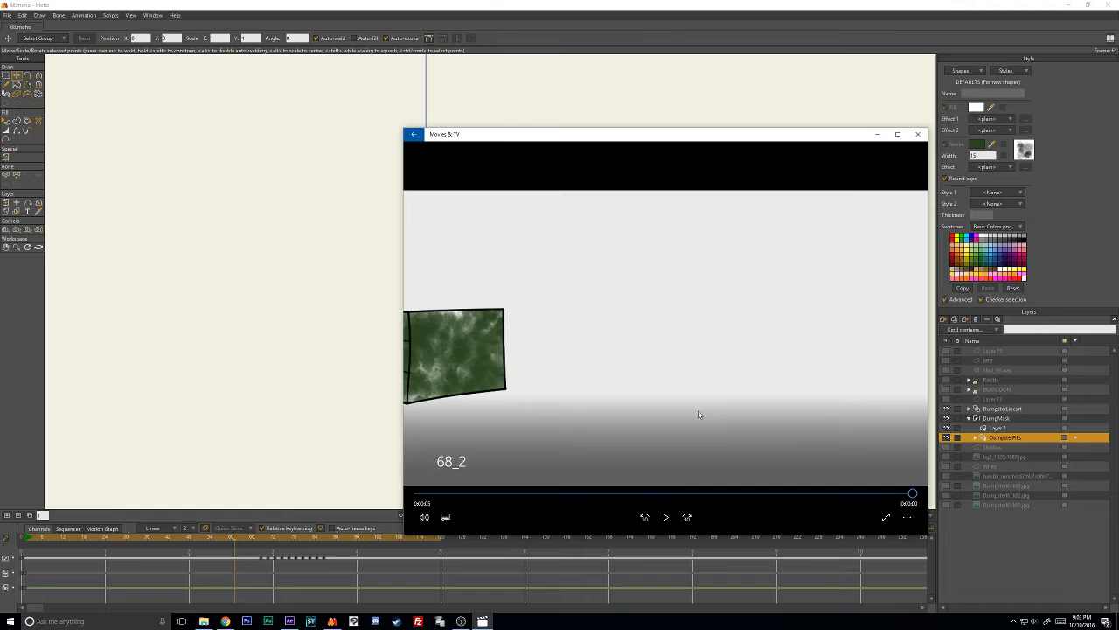
{"action": "left_click", "coordinate": [666, 517]}
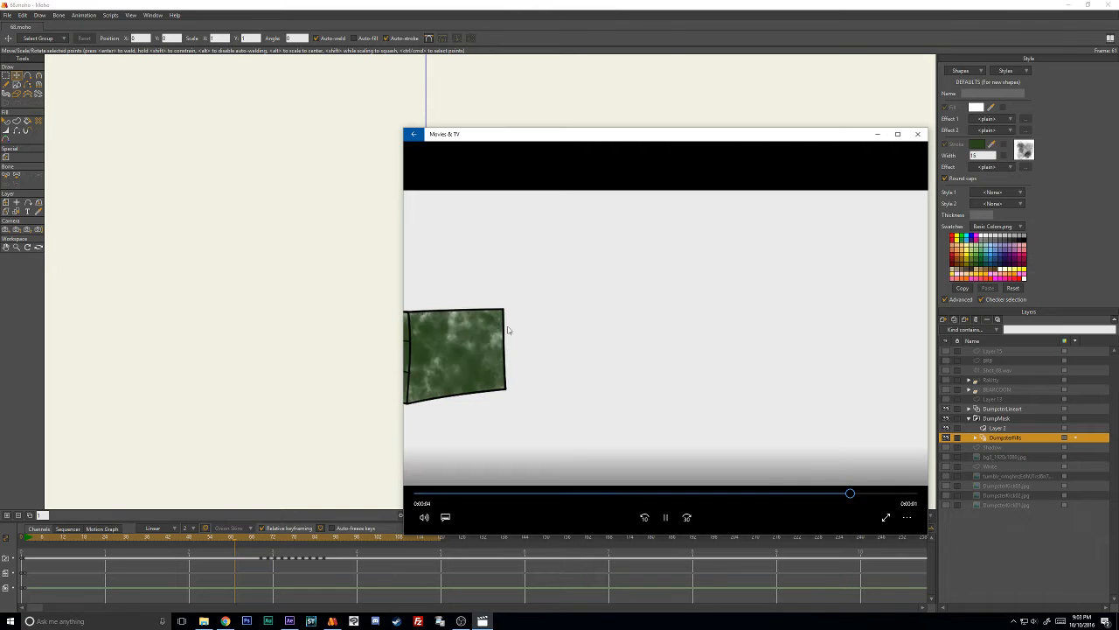
{"action": "left_click", "coordinate": [665, 518]}
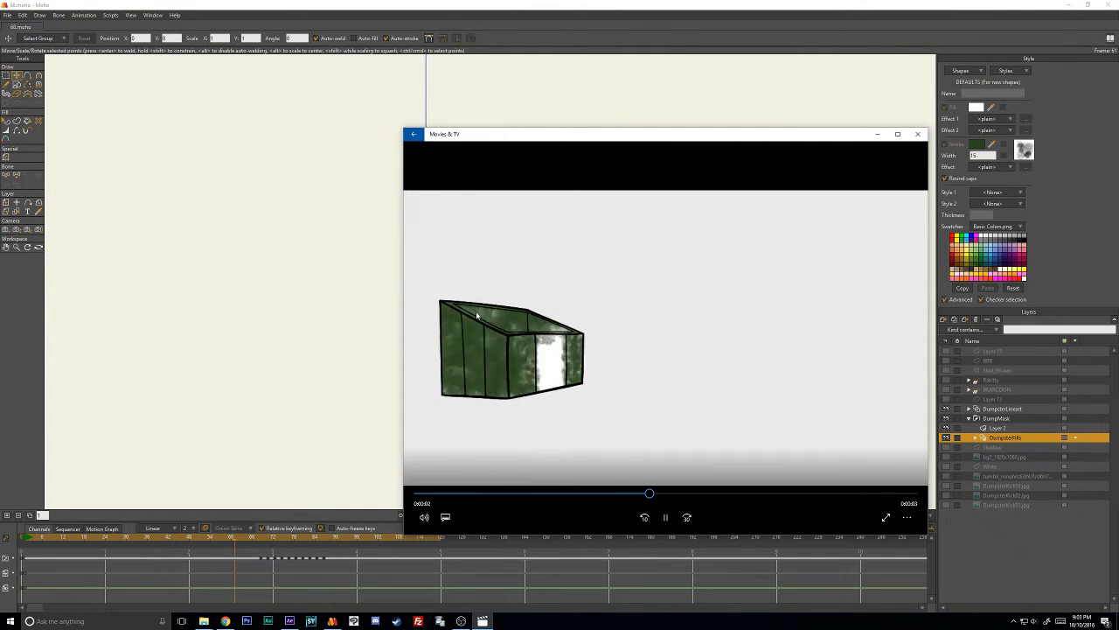
{"action": "left_click", "coordinate": [918, 133]}
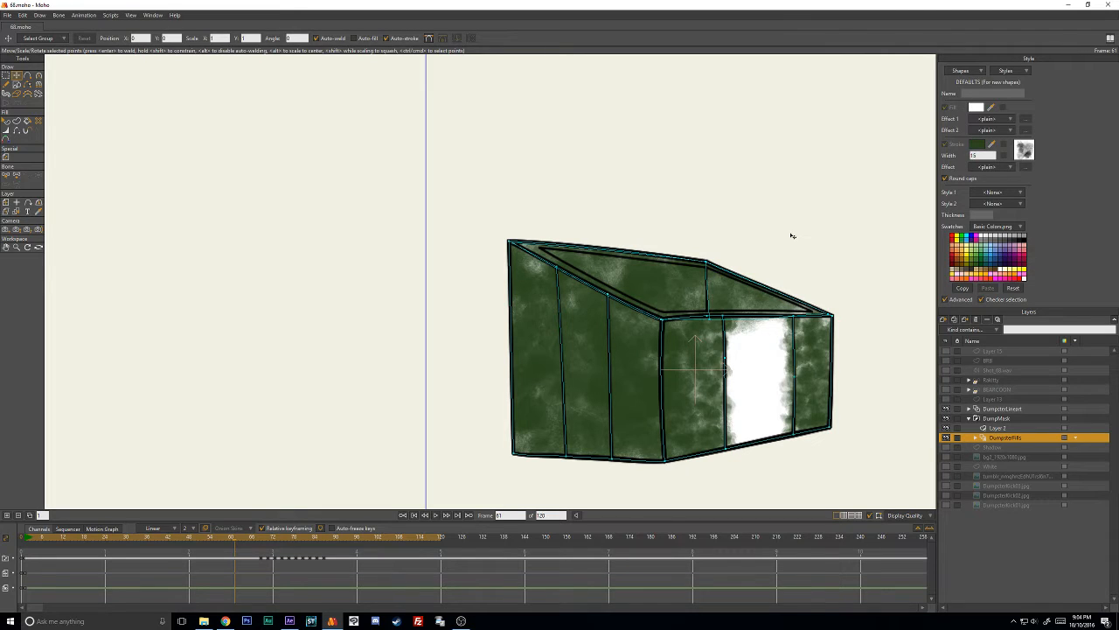
- Browse the available brushes in the stroke's brush settings and leave without changing the brush
{"action": "left_click", "coordinate": [1023, 152]}
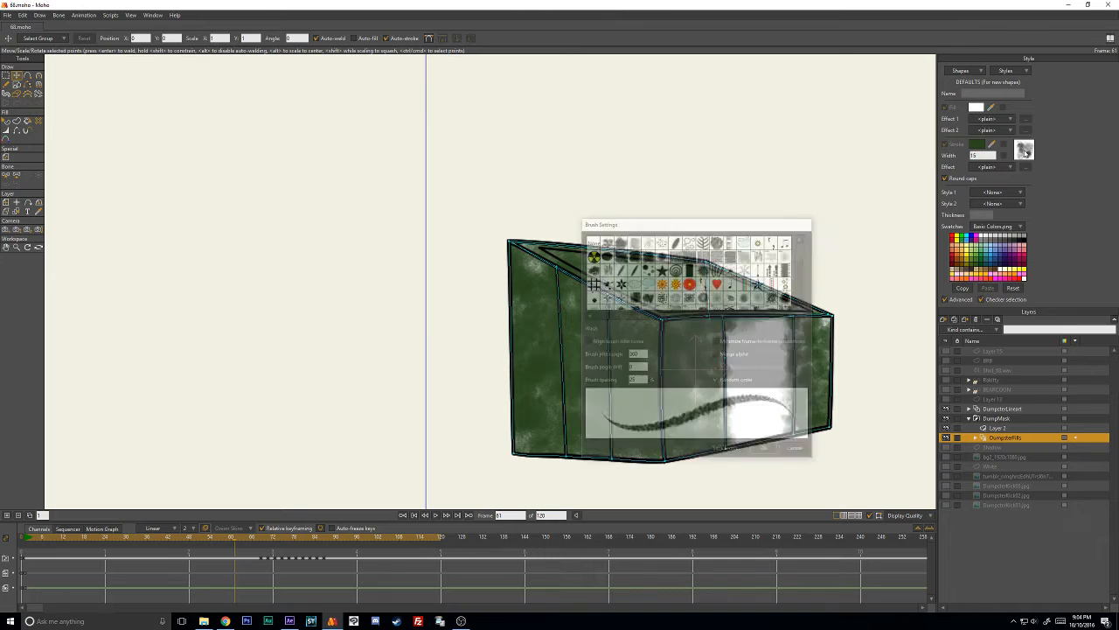
{"action": "scroll", "coordinate": [803, 252], "scroll_direction": "down", "scroll_amount": 3}
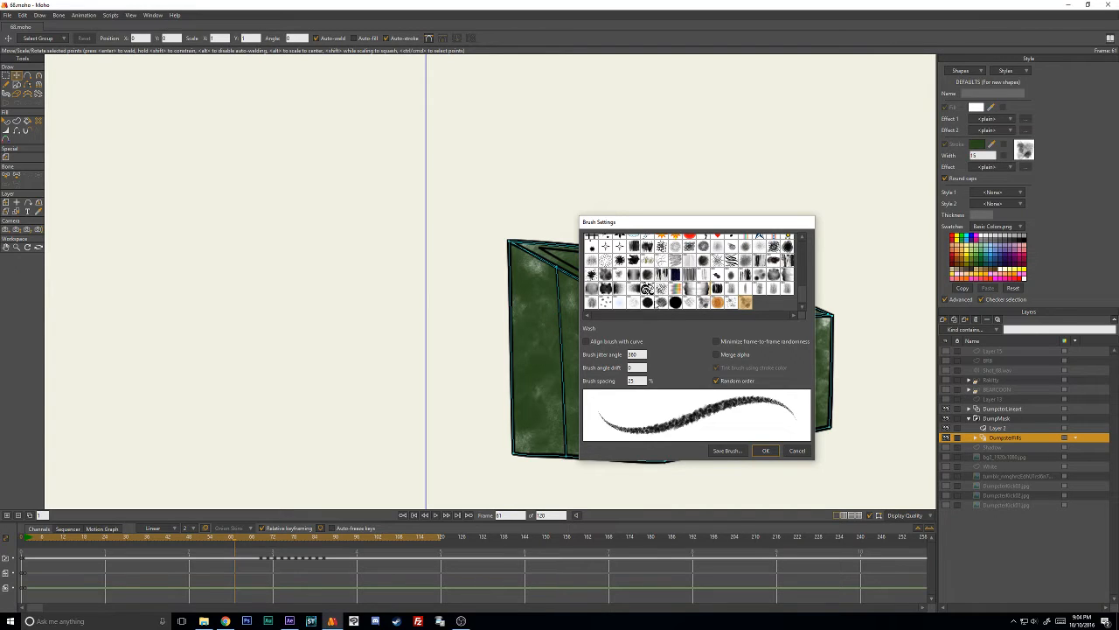
{"action": "left_click", "coordinate": [796, 451]}
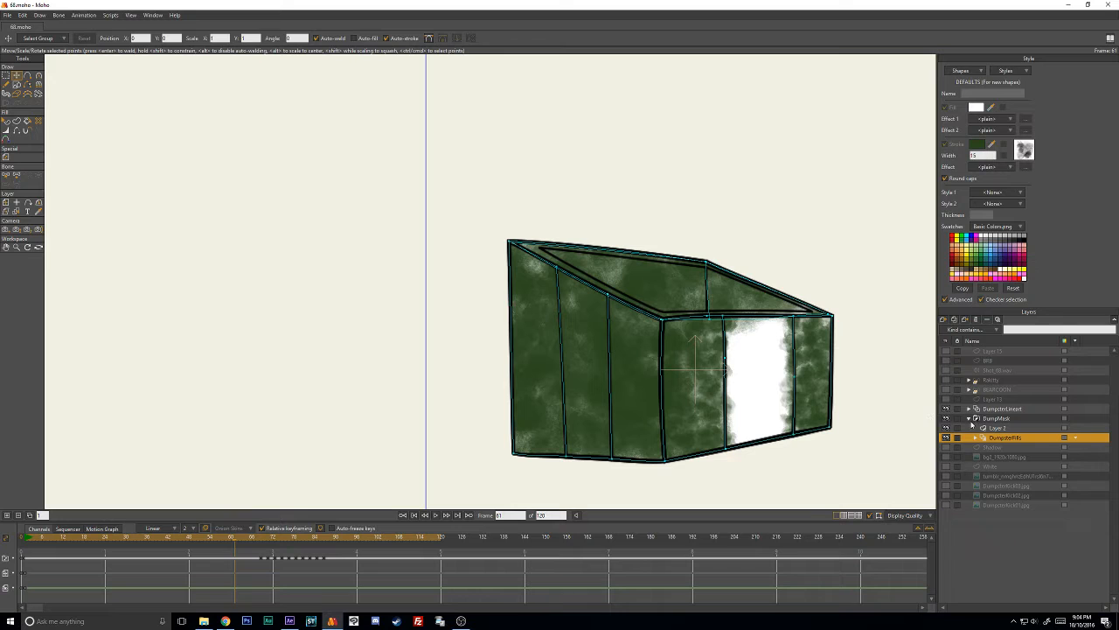
- On Layer 2 at frame 1, duplicate the near striped panel's stroke and place the copy over the unfilled middle panel
{"action": "left_click", "coordinate": [997, 428]}
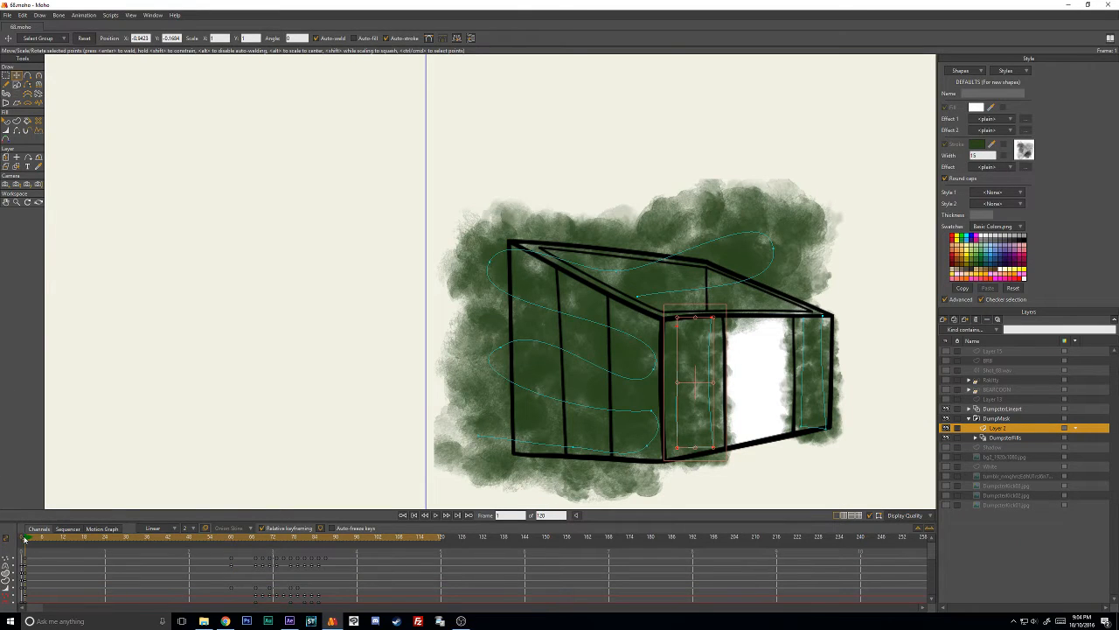
{"action": "left_click_drag", "start_coordinate": [24, 539], "coordinate": [25, 542]}
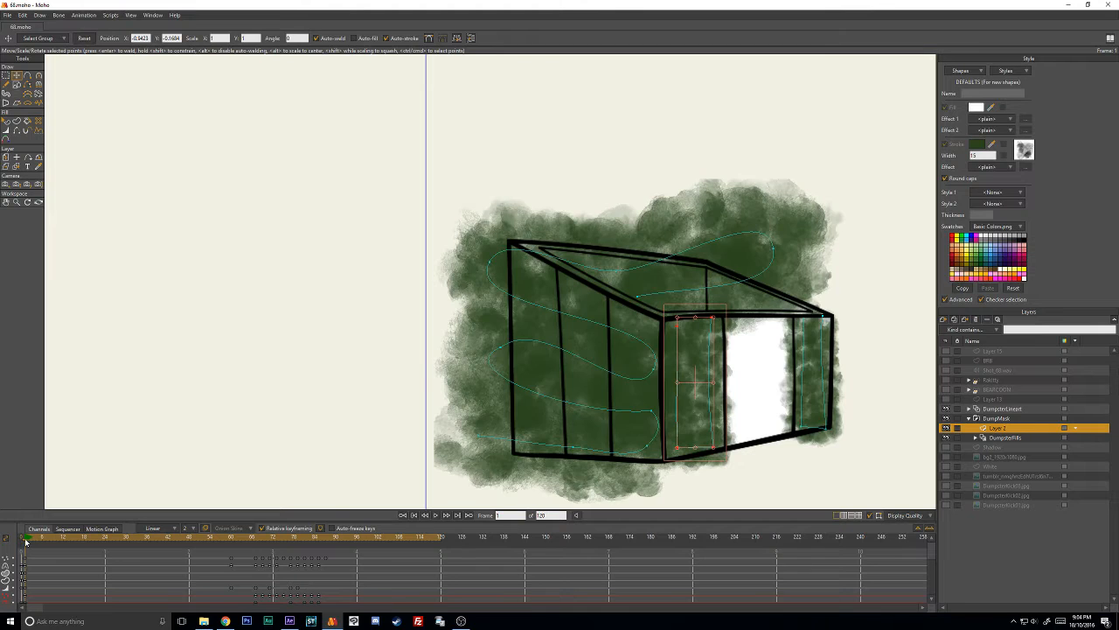
{"action": "left_click", "coordinate": [279, 180]}
{"action": "left_click", "coordinate": [713, 338]}
{"action": "left_click_drag", "start_coordinate": [715, 339], "coordinate": [771, 356]}
- Delete the copied middle-panel stroke's keyframes across the tumble section of the timeline
{"action": "scroll", "coordinate": [234, 575], "scroll_direction": "down", "scroll_amount": 3}
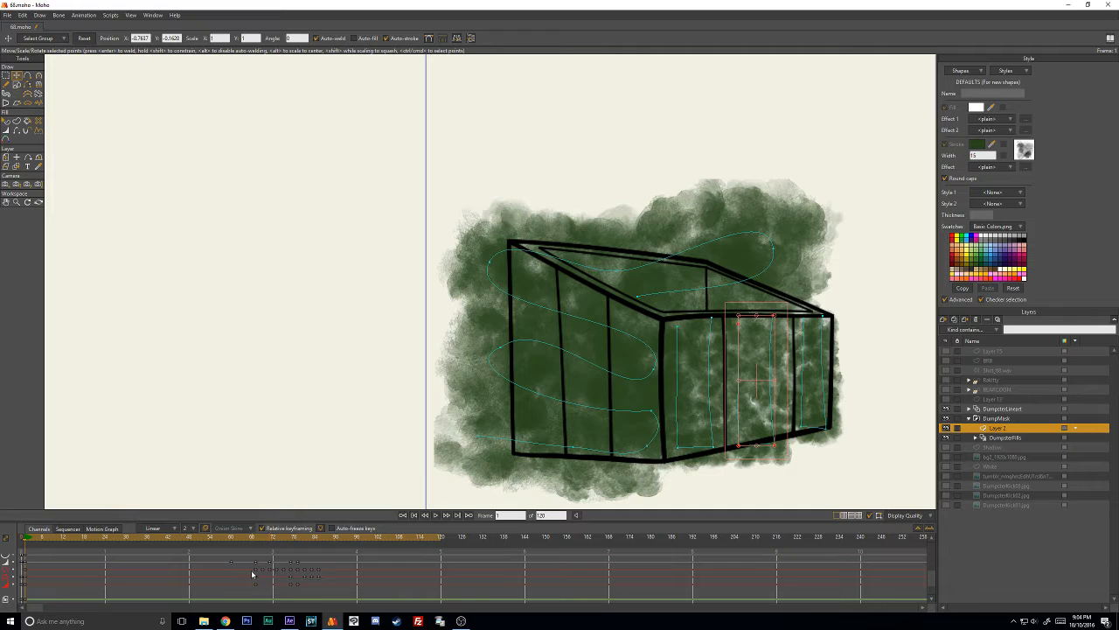
{"action": "left_click_drag", "start_coordinate": [240, 592], "coordinate": [333, 568]}
{"action": "key", "text": "Delete"}
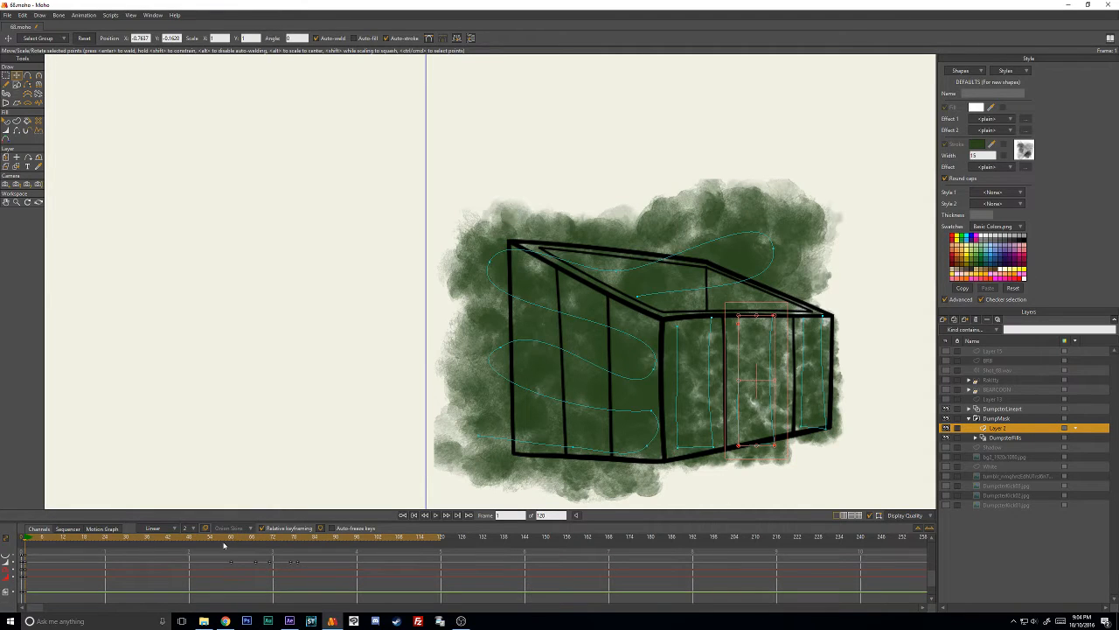
- At frame 1, recolor the middle panel's stroke to orange FF8A00
{"action": "left_click_drag", "start_coordinate": [229, 539], "coordinate": [28, 538]}
{"action": "left_click", "coordinate": [7, 121]}
{"action": "left_click", "coordinate": [769, 362]}
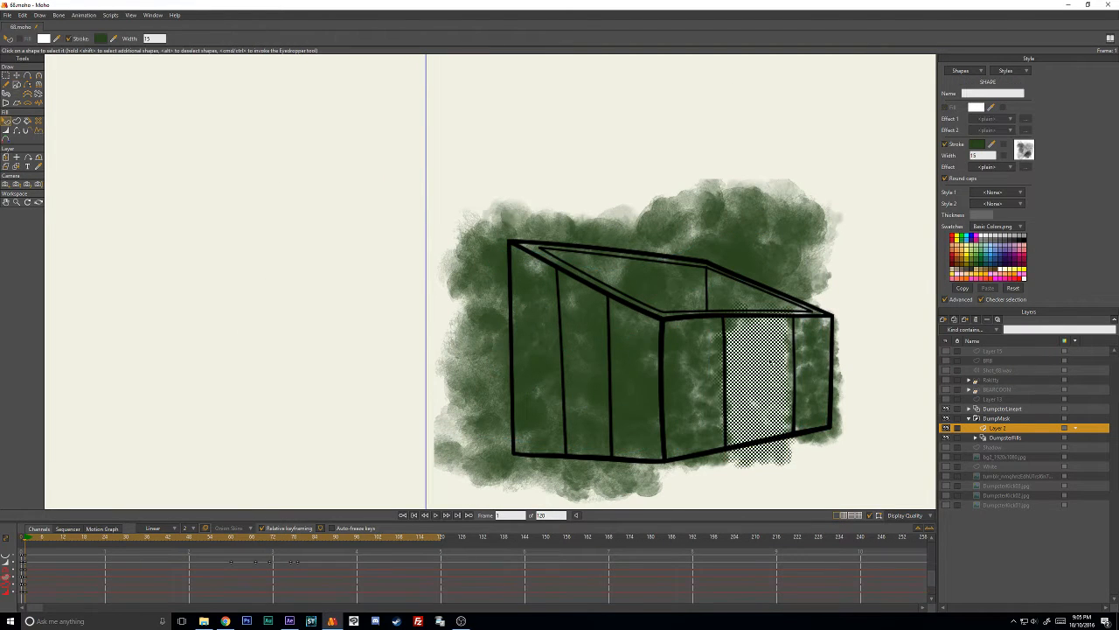
{"action": "left_click", "coordinate": [976, 146]}
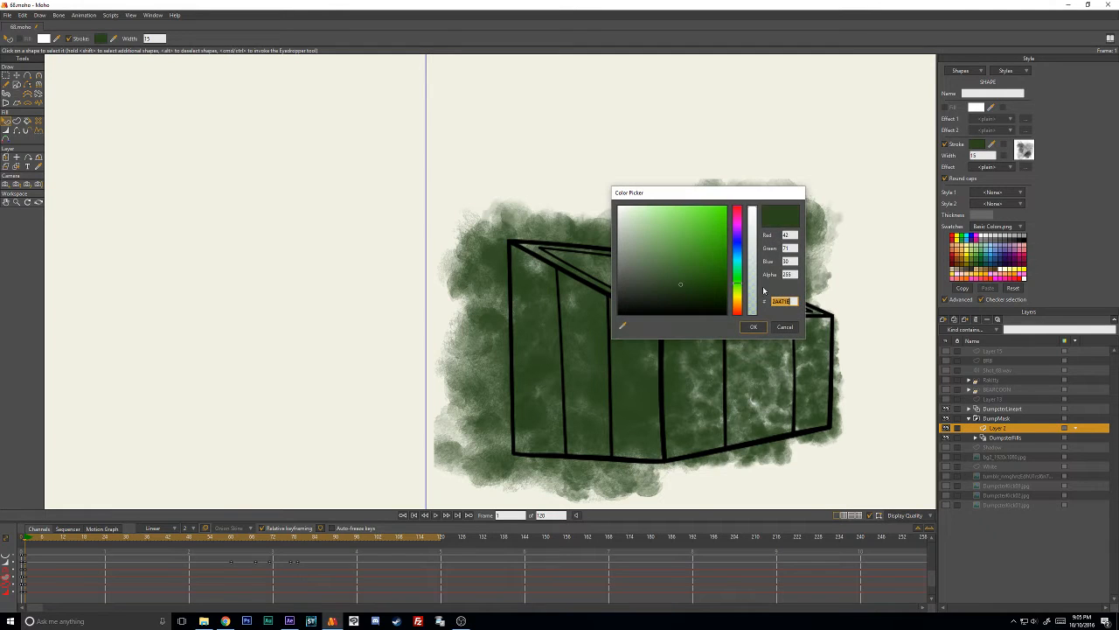
{"action": "left_click", "coordinate": [739, 303]}
{"action": "left_click", "coordinate": [725, 207]}
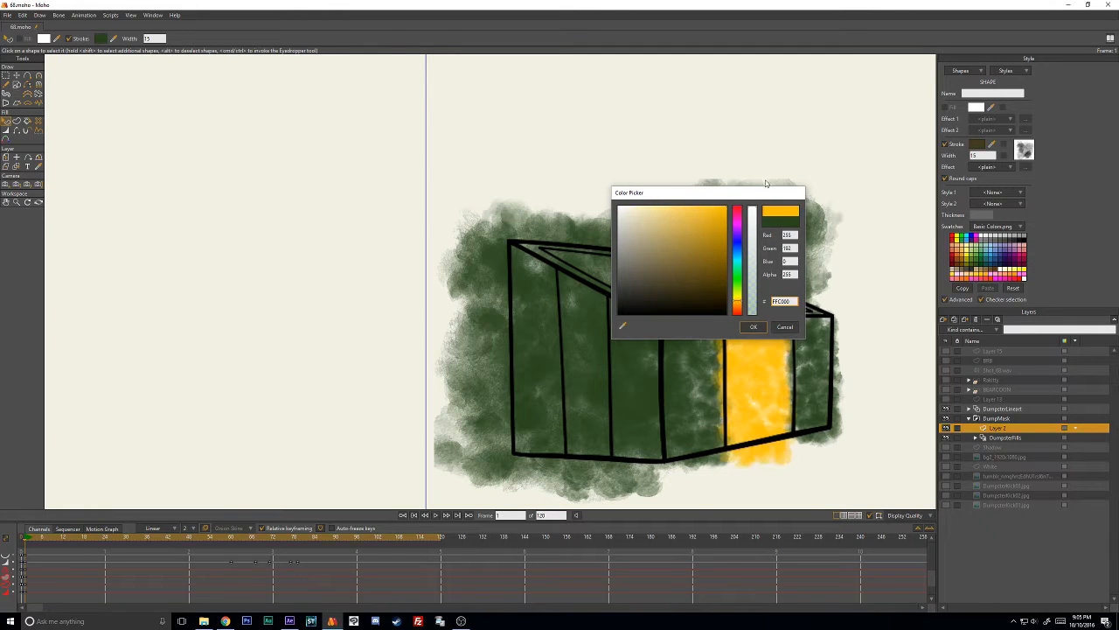
{"action": "left_click_drag", "start_coordinate": [739, 304], "coordinate": [742, 309]}
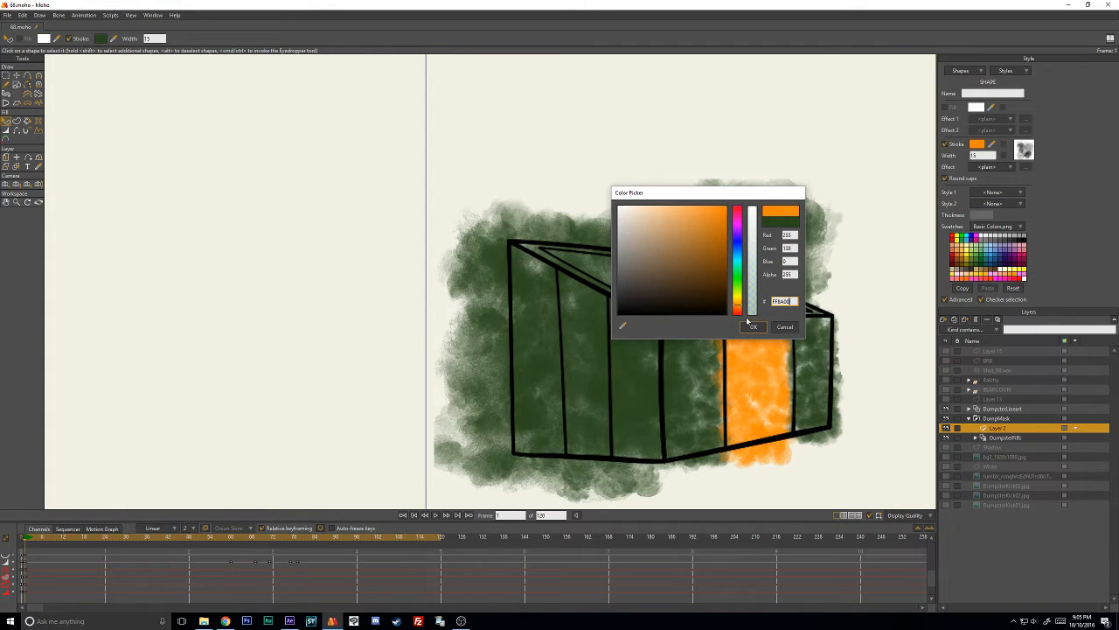
{"action": "left_click", "coordinate": [753, 326]}
{"action": "left_click", "coordinate": [857, 300]}
- Adjust the orange stroke's upper and lower points so it covers the full width of the middle panel
{"action": "key", "text": "t"}
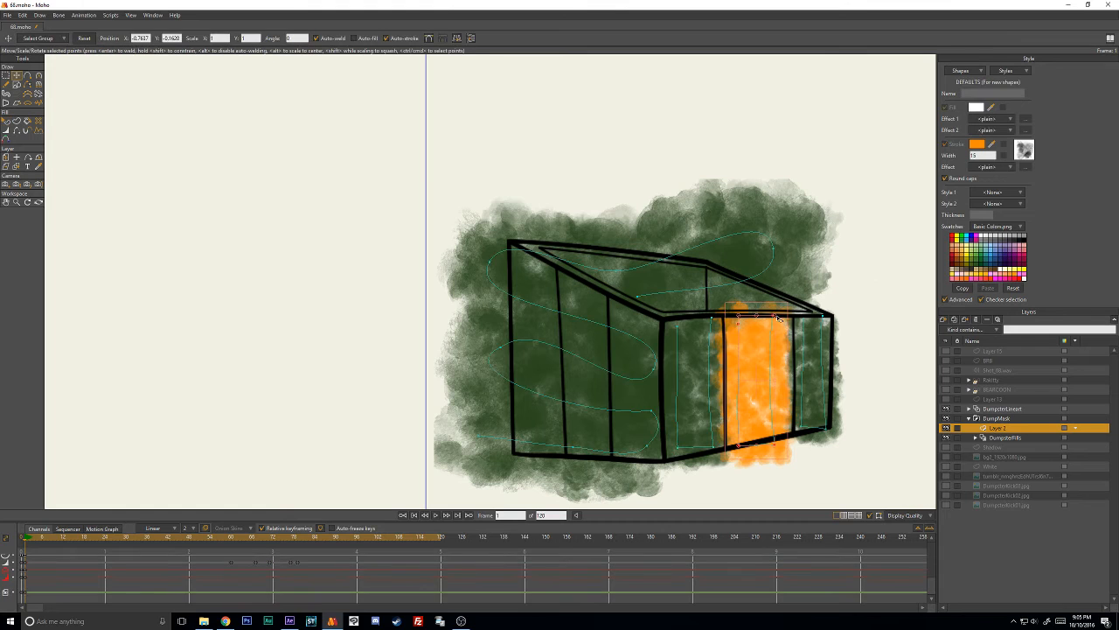
{"action": "key", "text": "Return"}
{"action": "left_click_drag", "start_coordinate": [781, 318], "coordinate": [788, 319]}
{"action": "key", "text": "Return"}
{"action": "left_click_drag", "start_coordinate": [779, 452], "coordinate": [749, 453]}
{"action": "left_click_drag", "start_coordinate": [745, 327], "coordinate": [777, 324]}
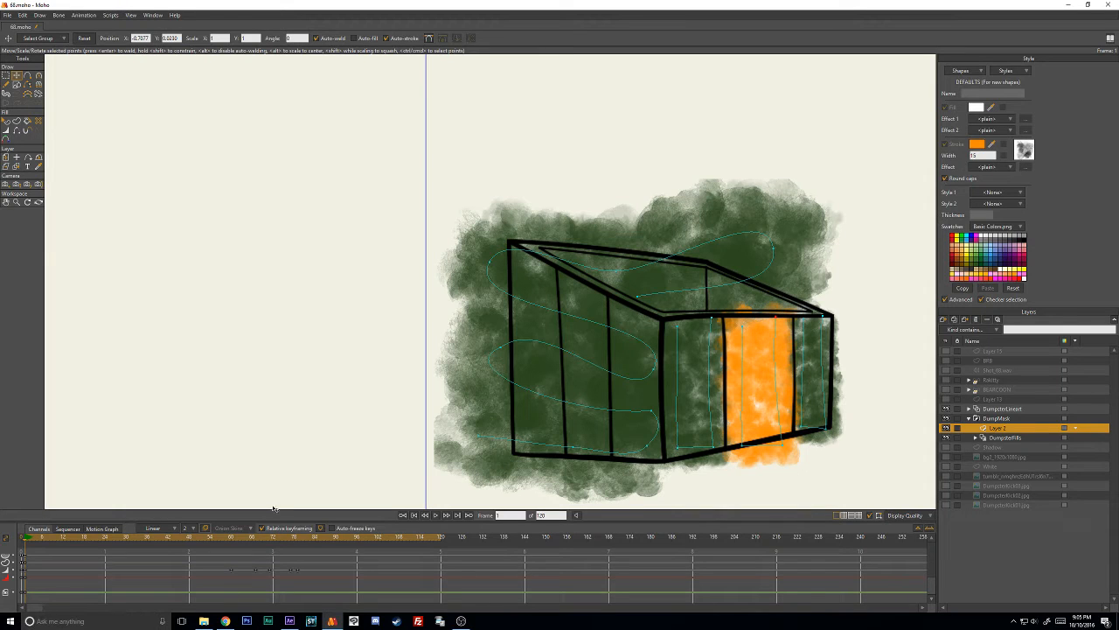
- Freeze the points' pose just before the tumble, and at frame 69 move the orange stroke's points to follow the tilted middle panel
{"action": "left_click_drag", "start_coordinate": [224, 542], "coordinate": [259, 540]}
{"action": "key", "text": "ctrl+f"}
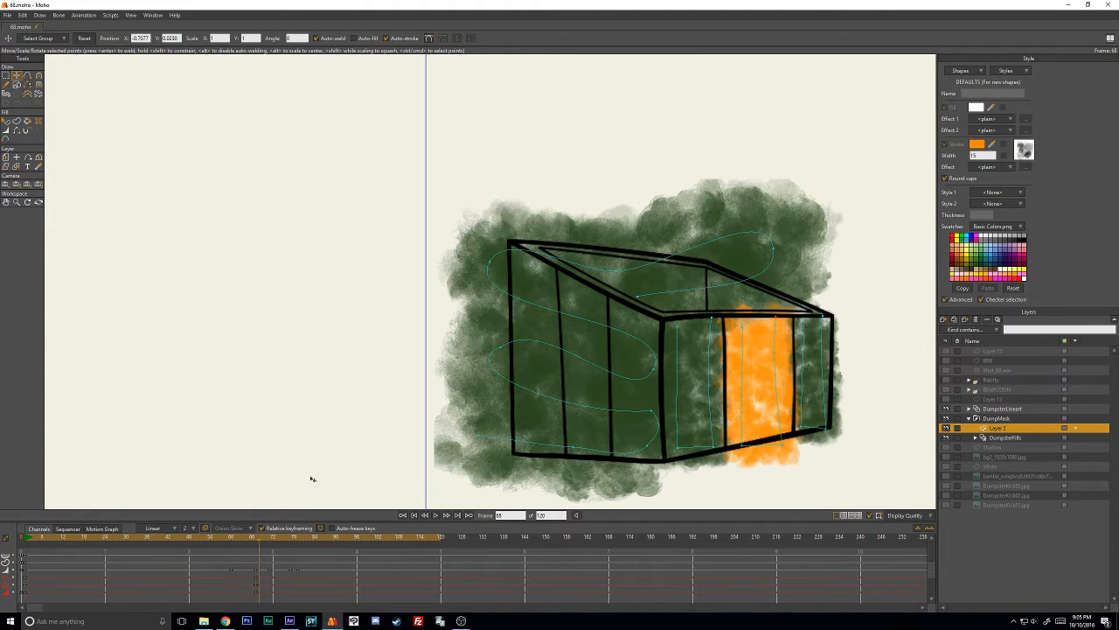
{"action": "key", "text": "ctrl+Right"}
{"action": "left_click_drag", "start_coordinate": [744, 329], "coordinate": [719, 266]}
{"action": "left_click_drag", "start_coordinate": [742, 444], "coordinate": [709, 432]}
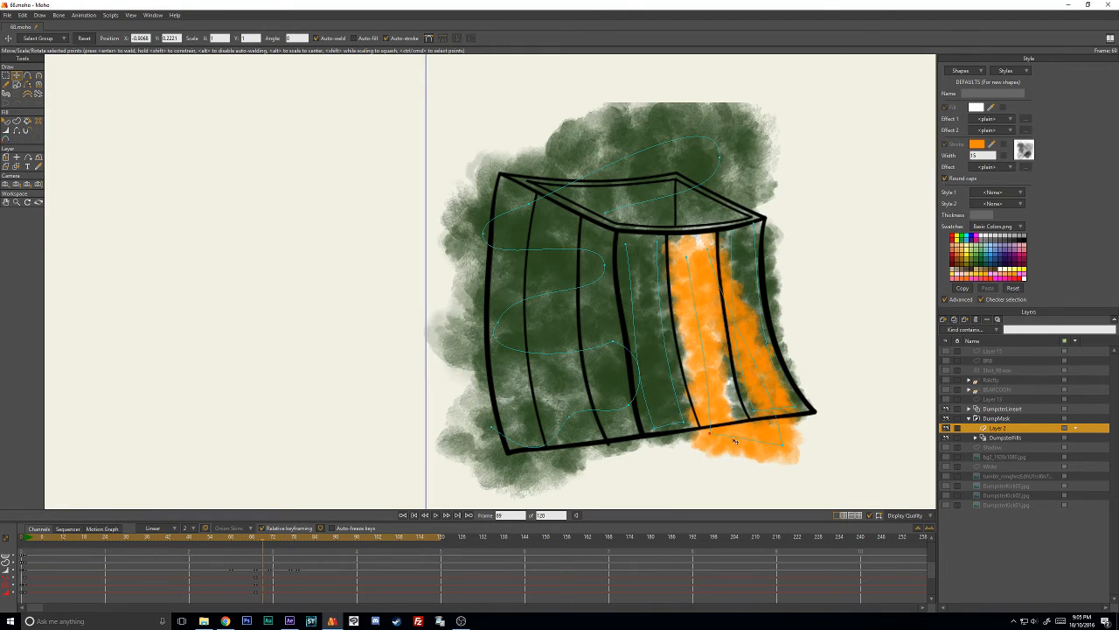
{"action": "left_click_drag", "start_coordinate": [783, 444], "coordinate": [741, 415]}
{"action": "mouse_move", "coordinate": [716, 257]}
{"action": "left_mouse_down"}
{"action": "mouse_move", "coordinate": [711, 241]}
{"action": "mouse_move", "coordinate": [683, 253]}
{"action": "mouse_move", "coordinate": [705, 231]}
{"action": "mouse_move", "coordinate": [699, 213]}
{"action": "mouse_move", "coordinate": [745, 215]}
{"action": "mouse_move", "coordinate": [693, 214]}
{"action": "mouse_move", "coordinate": [699, 237]}
{"action": "mouse_move", "coordinate": [685, 251]}
{"action": "left_mouse_up"}
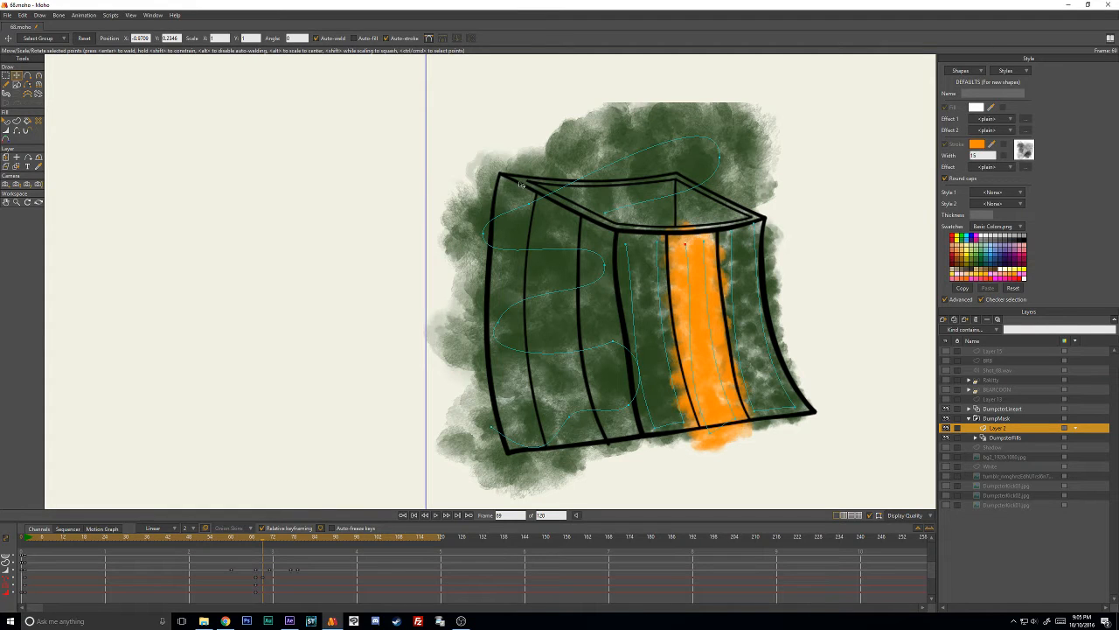
- Step back to frame 66 and forward again to frame 69 to check how the orange stroke follows the panel
{"action": "key", "text": "Right"}
{"action": "key", "text": "Left"}
{"action": "key", "text": "ctrl+Left"}
{"action": "key", "text": "ctrl+Left"}
{"action": "key", "text": "ctrl+Left"}
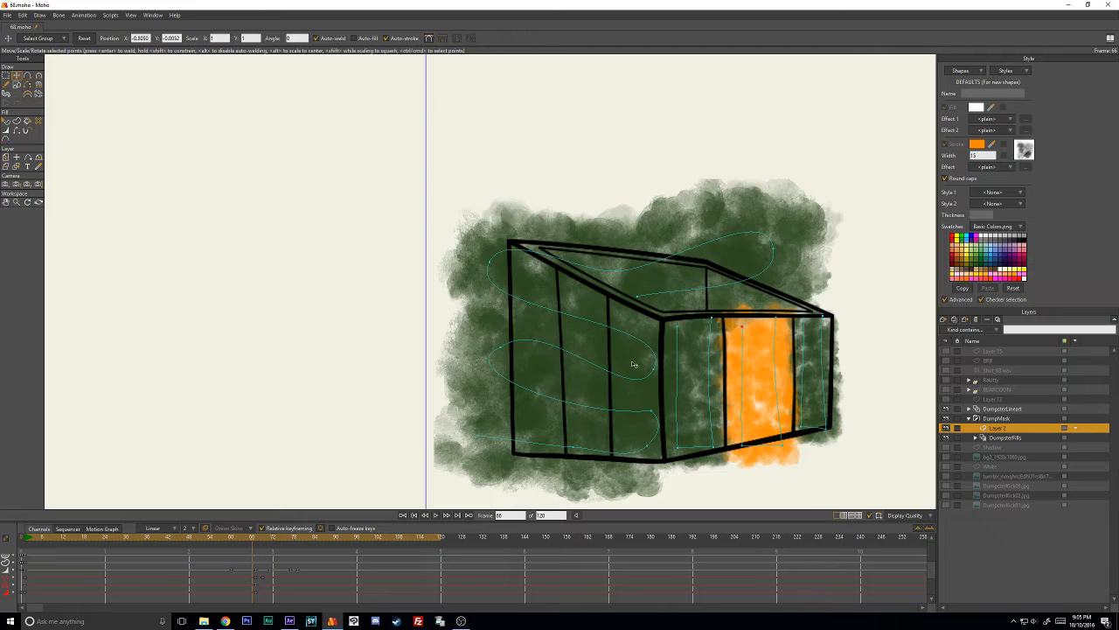
{"action": "key", "text": "Right"}
{"action": "key", "text": "Right"}
{"action": "key", "text": "Right"}
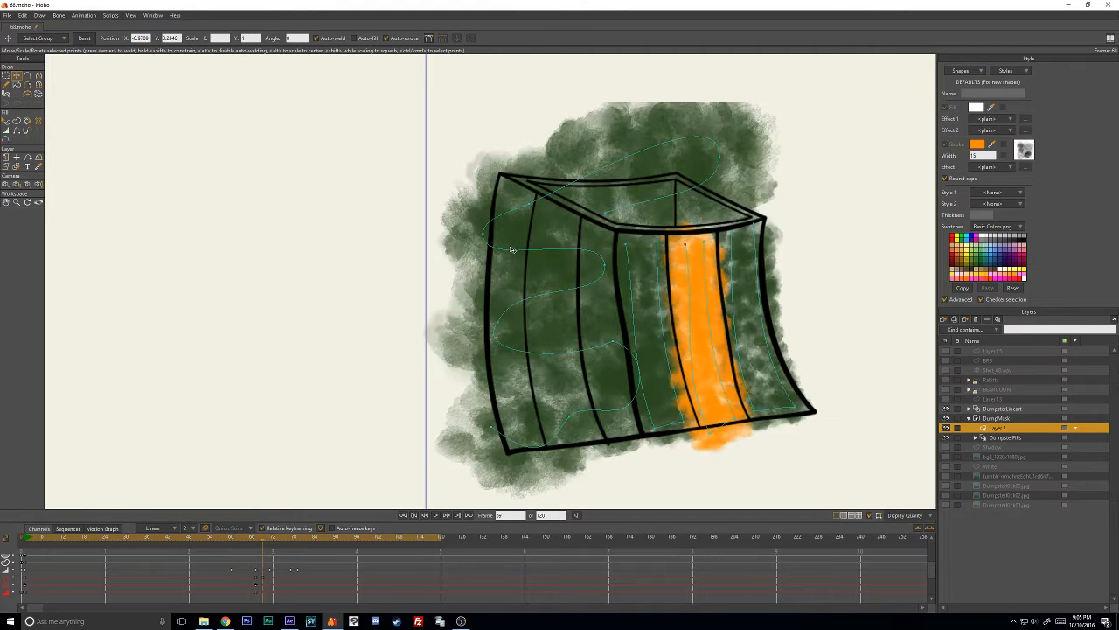
- At frame 71, move the orange stroke's upper and lower points to fill the middle panel, and advance to frame 73
{"action": "key", "text": "ctrl+Right"}
{"action": "key", "text": "ctrl+Right"}
{"action": "key", "text": "ctrl+Right"}
{"action": "left_click_drag", "start_coordinate": [691, 243], "coordinate": [669, 162]}
{"action": "left_click_drag", "start_coordinate": [710, 431], "coordinate": [708, 292]}
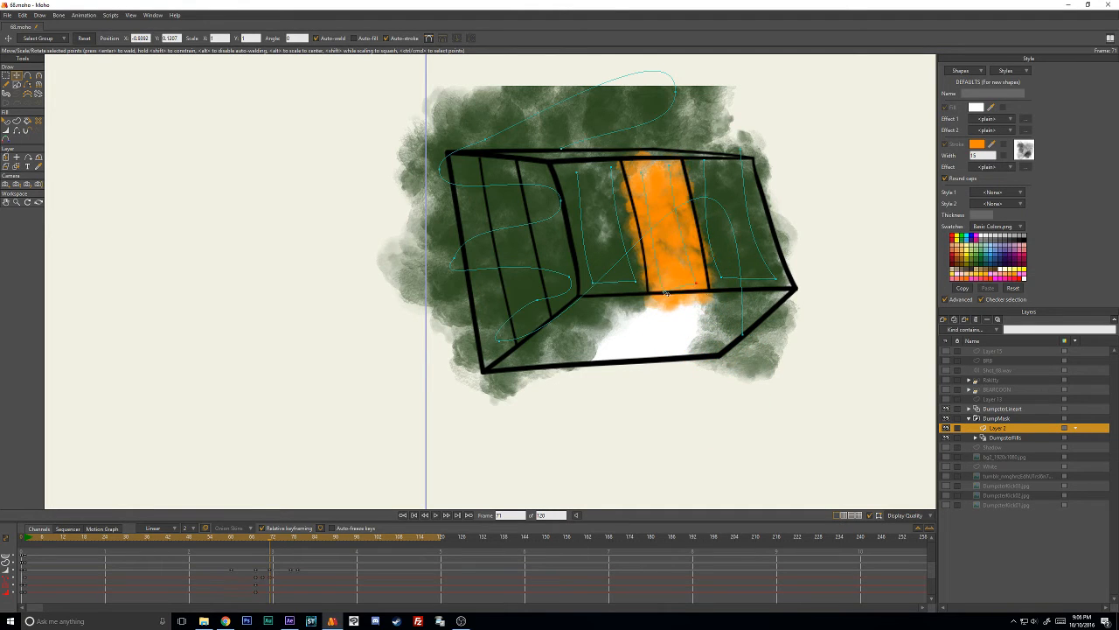
{"action": "key", "text": "ctrl+Right"}
{"action": "key", "text": "Right"}
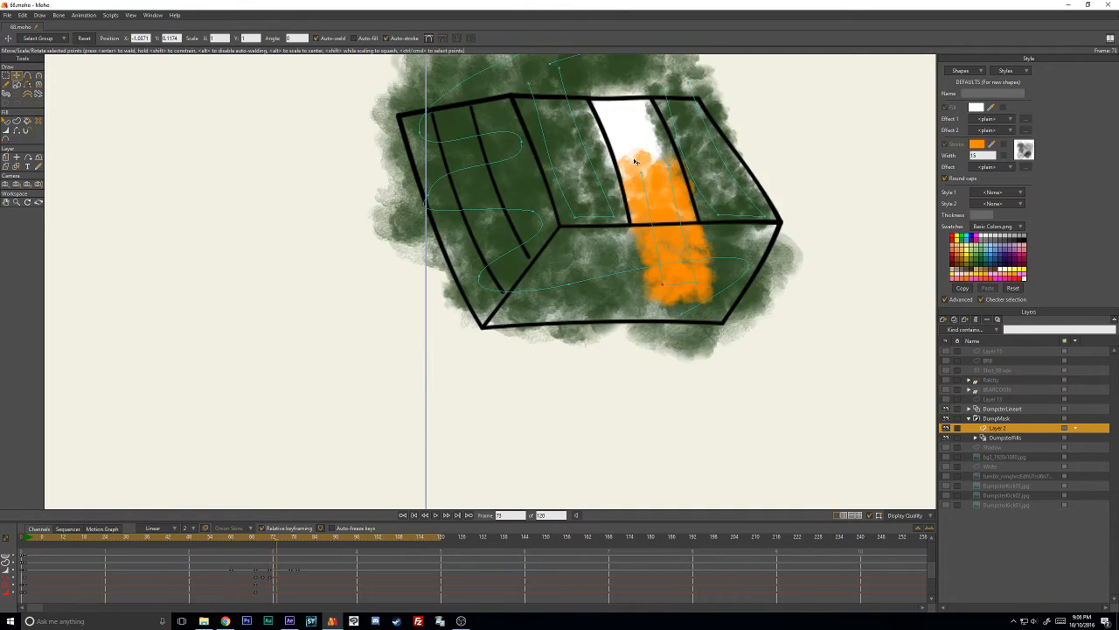
- At frame 73, move the orange stroke's upper and lower points so it fills the dumpster's middle panel
{"action": "left_click_drag", "start_coordinate": [640, 170], "coordinate": [609, 109]}
{"action": "left_click_drag", "start_coordinate": [668, 164], "coordinate": [641, 99]}
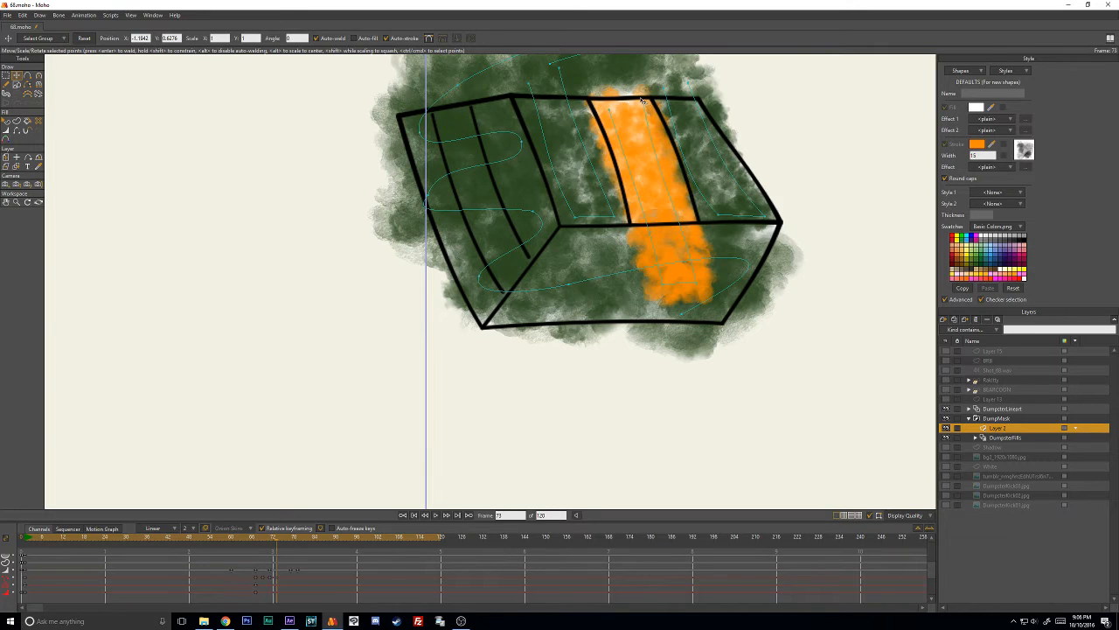
{"action": "mouse_move", "coordinate": [670, 269]}
{"action": "left_mouse_down"}
{"action": "mouse_move", "coordinate": [657, 219]}
{"action": "mouse_move", "coordinate": [689, 211]}
{"action": "left_mouse_up"}
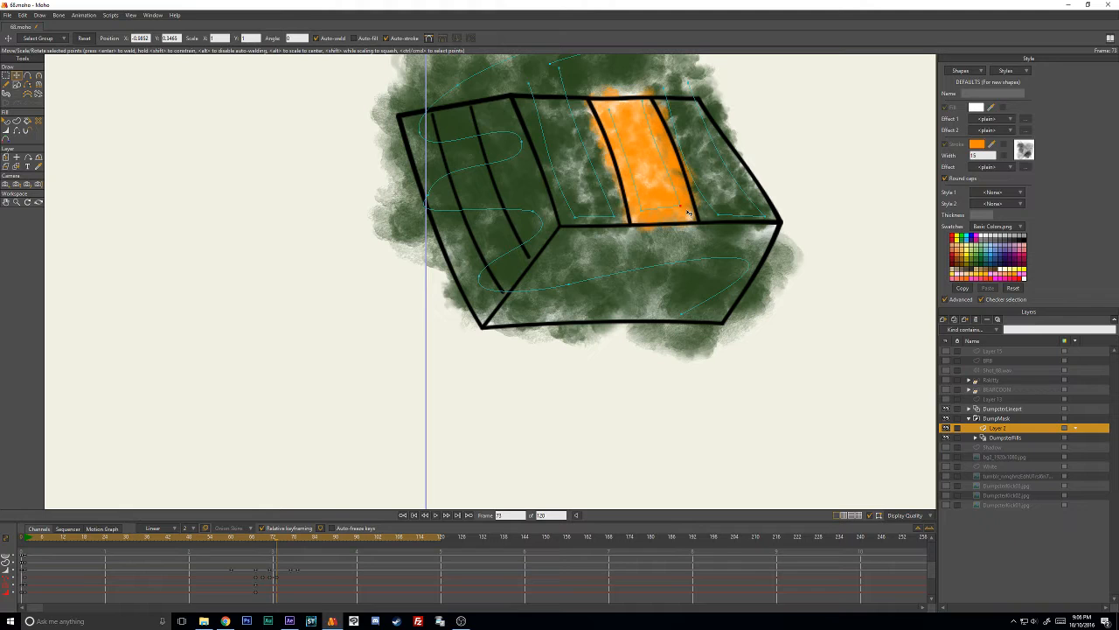
- At frame 75, reposition the orange stroke's upper and lower points to fit the slanted middle panel
{"action": "key", "text": "Right"}
{"action": "key", "text": "Right"}
{"action": "mouse_move", "coordinate": [612, 111]}
{"action": "left_mouse_down"}
{"action": "mouse_move", "coordinate": [582, 96]}
{"action": "mouse_move", "coordinate": [630, 88]}
{"action": "mouse_move", "coordinate": [621, 85]}
{"action": "left_mouse_up"}
{"action": "left_click_drag", "start_coordinate": [643, 209], "coordinate": [621, 175]}
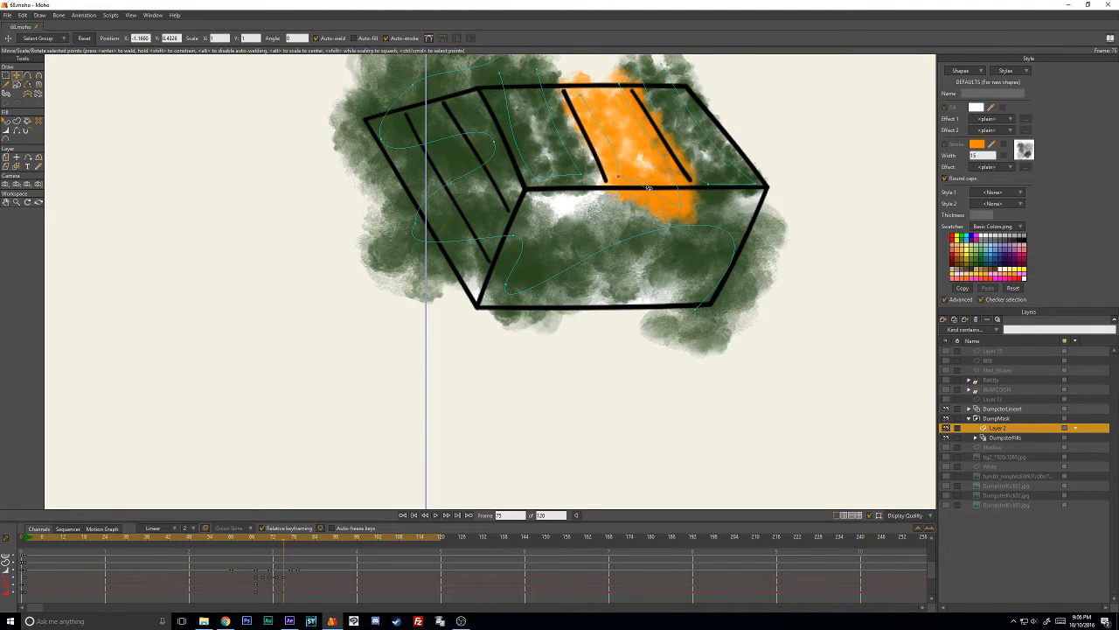
{"action": "left_click_drag", "start_coordinate": [681, 207], "coordinate": [669, 174]}
{"action": "left_click_drag", "start_coordinate": [622, 91], "coordinate": [613, 92]}
{"action": "left_click_drag", "start_coordinate": [625, 165], "coordinate": [639, 161]}
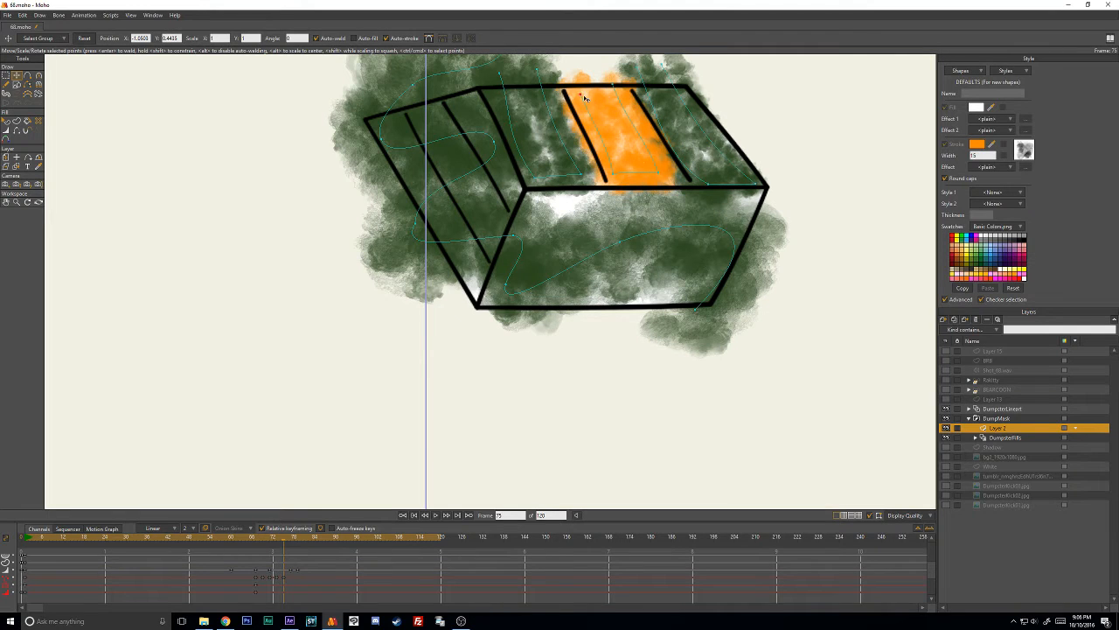
{"action": "left_click_drag", "start_coordinate": [585, 98], "coordinate": [528, 102]}
- At frame 77, move the orange stroke's upper and lower points to fill the middle panel between the dividing lines
{"action": "key", "text": "Right"}
{"action": "key", "text": "Right"}
{"action": "left_click_drag", "start_coordinate": [611, 172], "coordinate": [571, 167]}
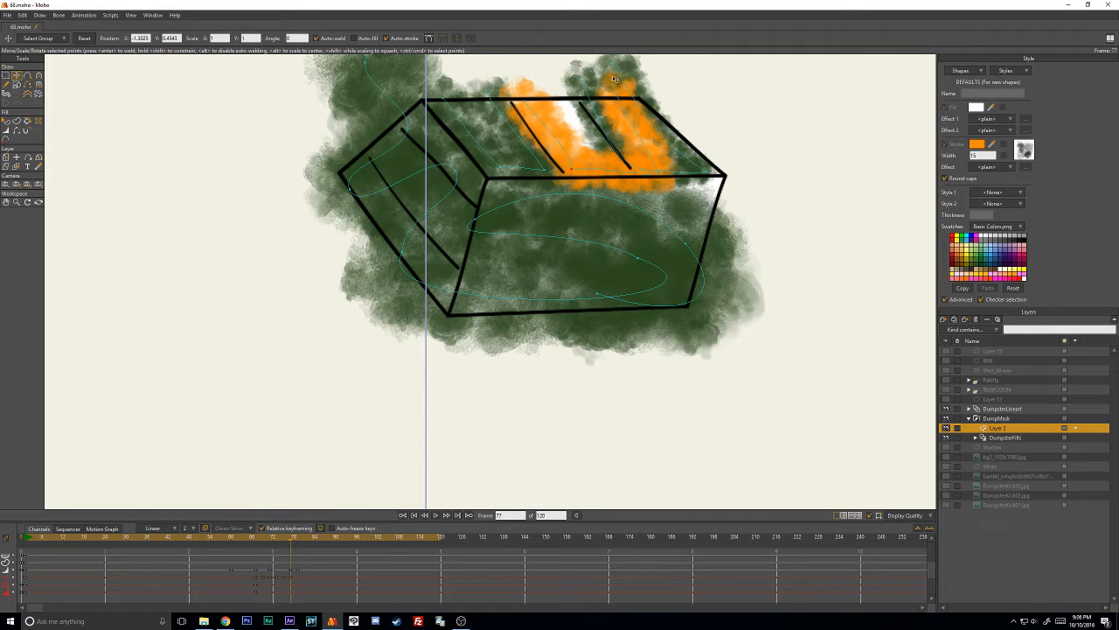
{"action": "left_click_drag", "start_coordinate": [615, 79], "coordinate": [602, 130]}
{"action": "mouse_move", "coordinate": [658, 177]}
{"action": "left_mouse_down"}
{"action": "mouse_move", "coordinate": [603, 167]}
{"action": "mouse_move", "coordinate": [615, 167]}
{"action": "left_mouse_up"}
{"action": "mouse_move", "coordinate": [573, 97]}
{"action": "left_mouse_down"}
{"action": "mouse_move", "coordinate": [523, 98]}
{"action": "mouse_move", "coordinate": [560, 97]}
{"action": "left_mouse_up"}
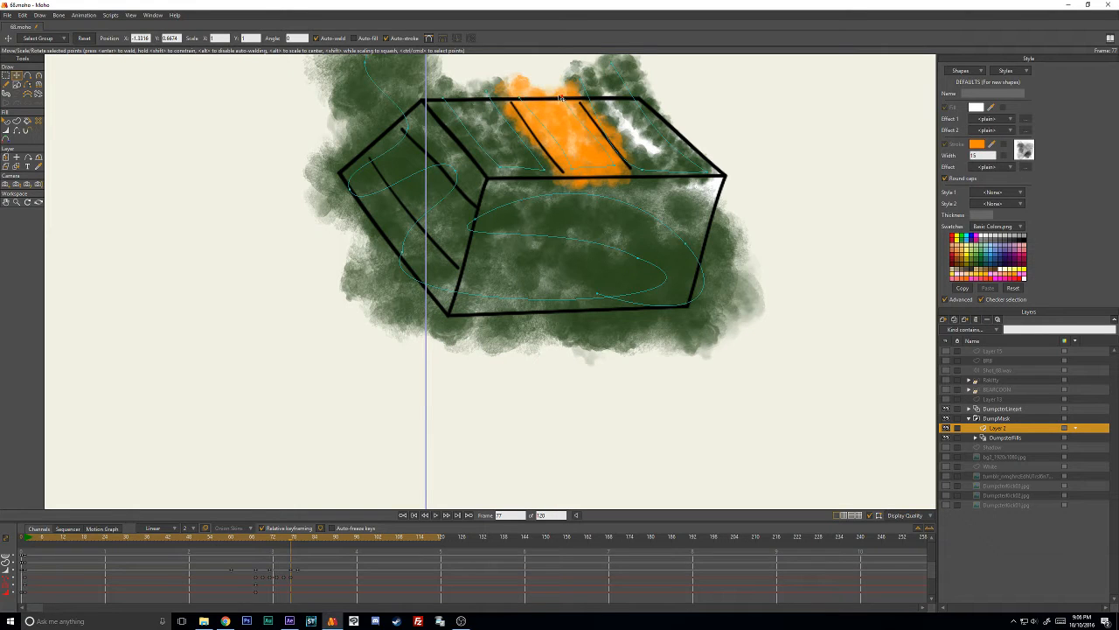
- At frame 78, thin the orange stroke's line width and nudge its points to keep it inside the middle panel
{"action": "key", "text": "Right"}
{"action": "key", "text": "Right"}
{"action": "key", "text": "Left"}
{"action": "key", "text": "w"}
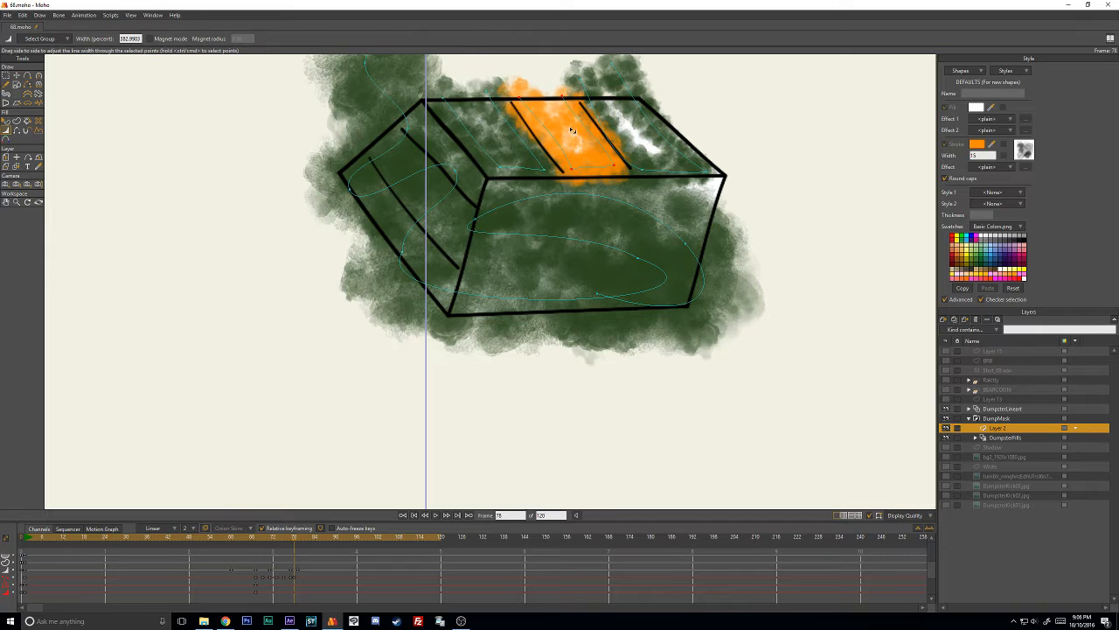
{"action": "key", "text": "t"}
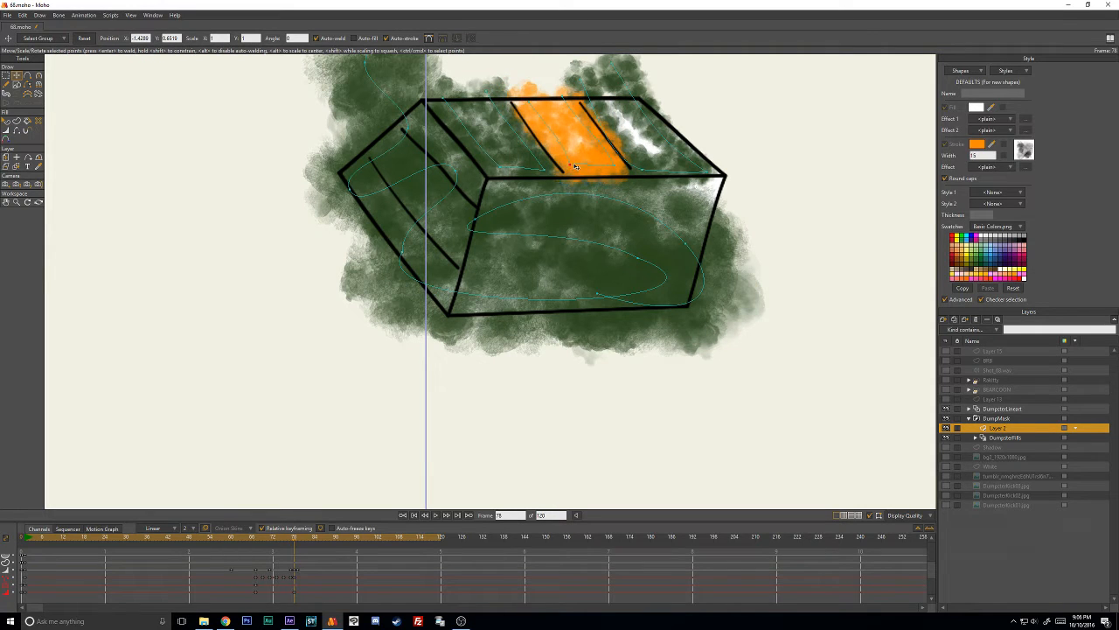
{"action": "left_click_drag", "start_coordinate": [616, 165], "coordinate": [613, 161]}
{"action": "left_click", "coordinate": [559, 95]}
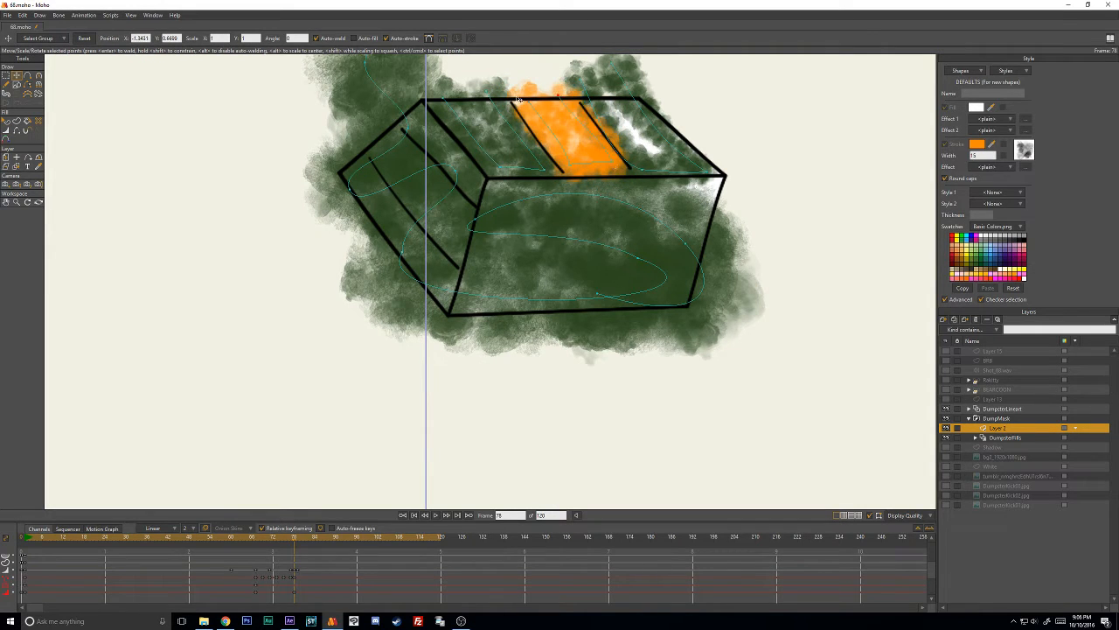
{"action": "mouse_move", "coordinate": [518, 98]}
{"action": "left_mouse_down"}
{"action": "mouse_move", "coordinate": [549, 132]}
{"action": "mouse_move", "coordinate": [567, 200]}
{"action": "mouse_move", "coordinate": [525, 147]}
{"action": "mouse_move", "coordinate": [559, 180]}
{"action": "mouse_move", "coordinate": [543, 141]}
{"action": "left_mouse_up"}
- At frame 80, reduce the orange stroke's width and move its points onto the middle panel of the dumpster's top
{"action": "key", "text": "Right"}
{"action": "key", "text": "w"}
{"action": "mouse_move", "coordinate": [553, 179]}
{"action": "left_mouse_down"}
{"action": "mouse_move", "coordinate": [535, 178]}
{"action": "mouse_move", "coordinate": [568, 190]}
{"action": "mouse_move", "coordinate": [536, 193]}
{"action": "left_mouse_up"}
{"action": "key", "text": "t"}
{"action": "left_click", "coordinate": [529, 125]}
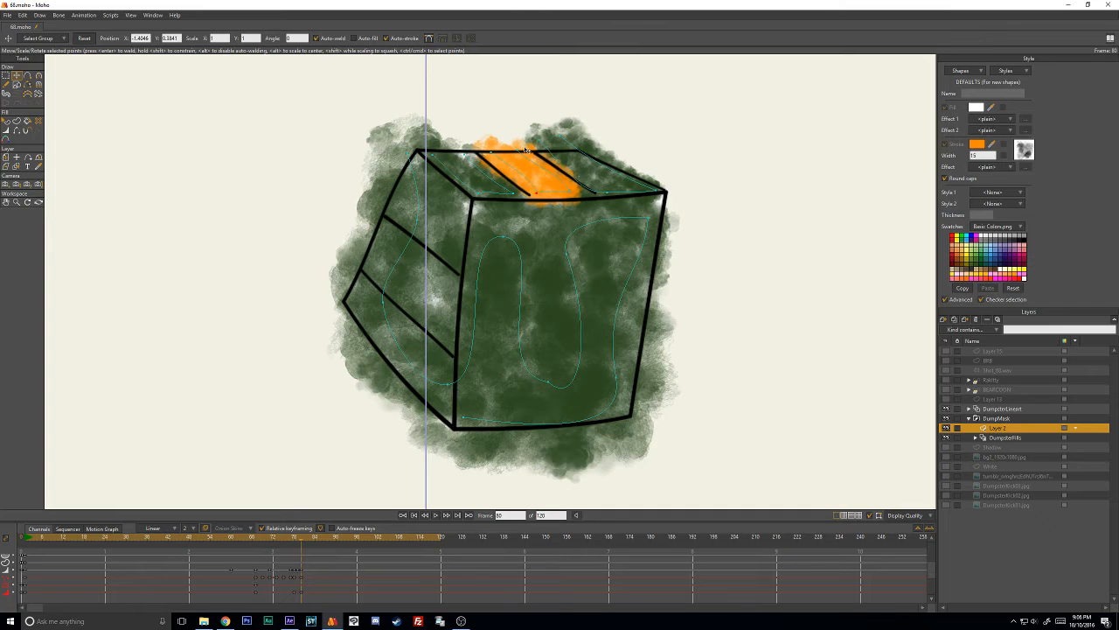
- Check the DumpsterFills layer, return to Layer 2, and refine the orange stroke's lower corner and curve at frame 80
{"action": "left_click", "coordinate": [991, 440]}
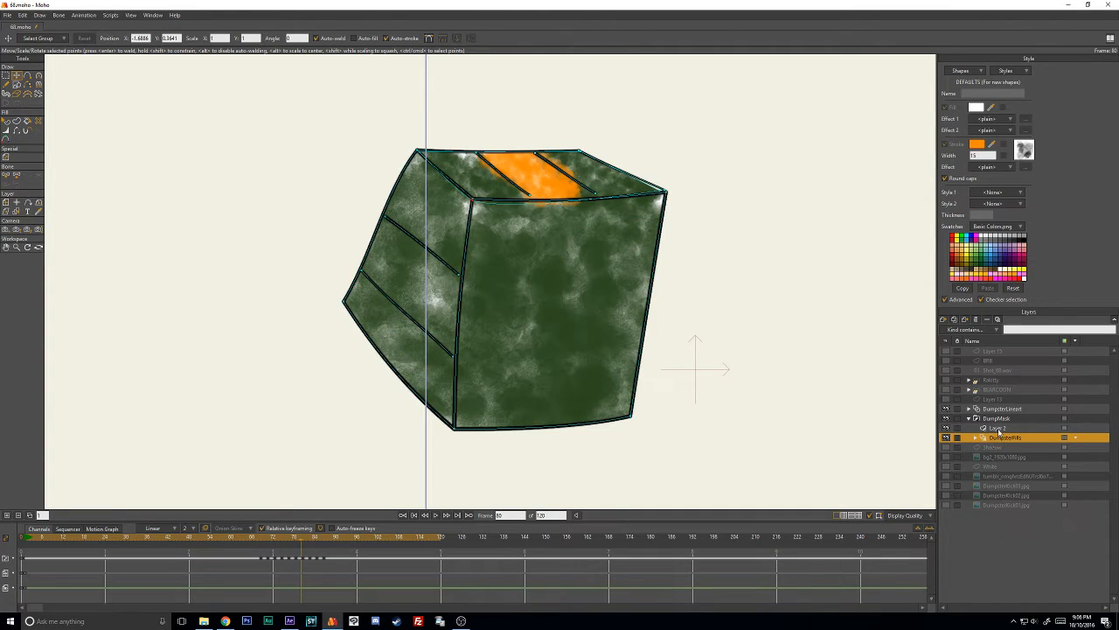
{"action": "left_click", "coordinate": [998, 428]}
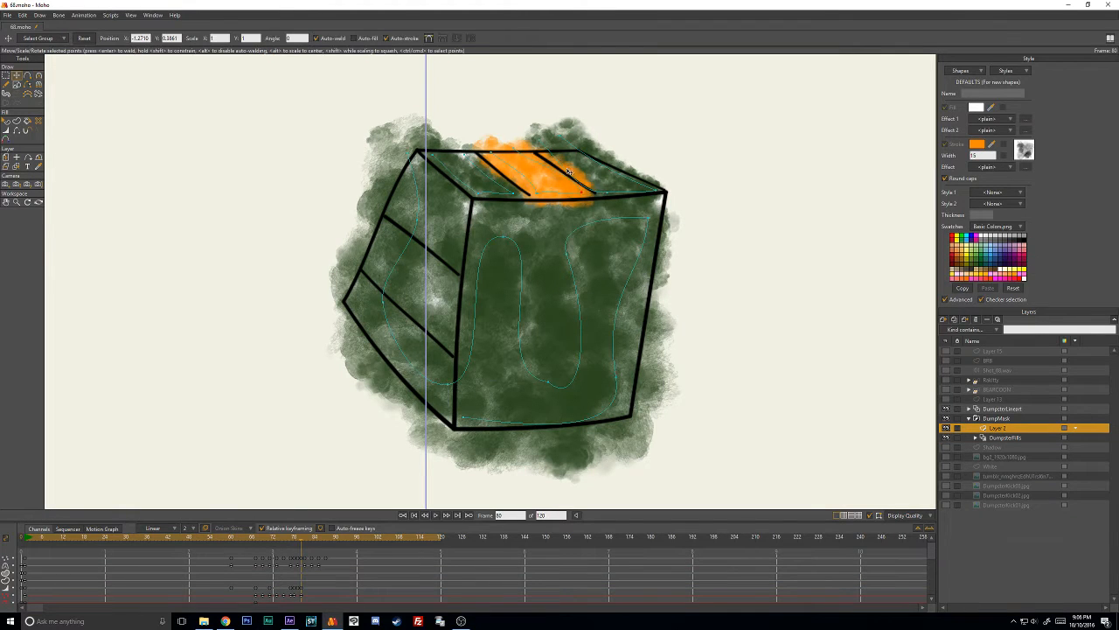
{"action": "key", "text": "c"}
{"action": "key", "text": "t"}
{"action": "left_click_drag", "start_coordinate": [571, 172], "coordinate": [573, 172]}
{"action": "key", "text": "c"}
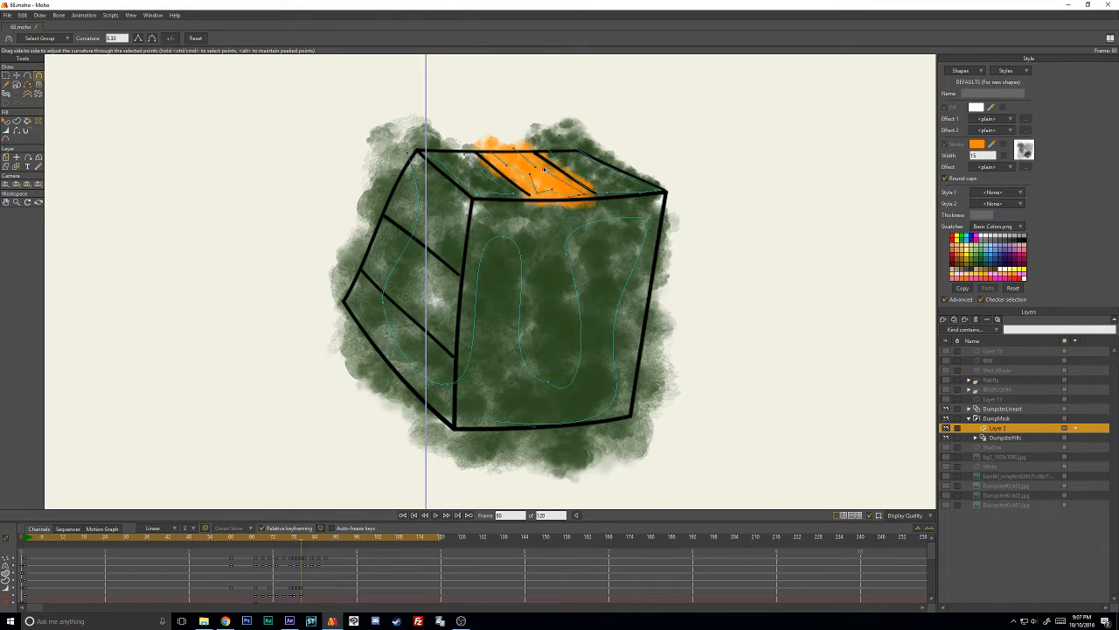
{"action": "key", "text": "t"}
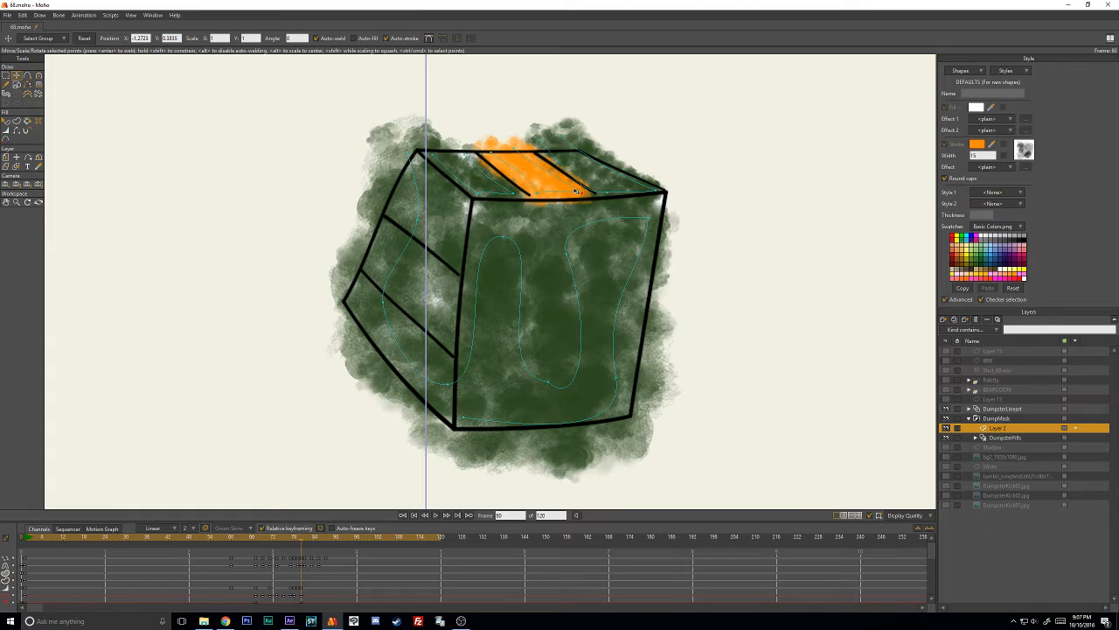
- At frame 81, move the whole orange stroke down onto the middle panel of the squashed dumpster's top
{"action": "key", "text": "ctrl+Right"}
{"action": "key", "text": "ctrl+Right"}
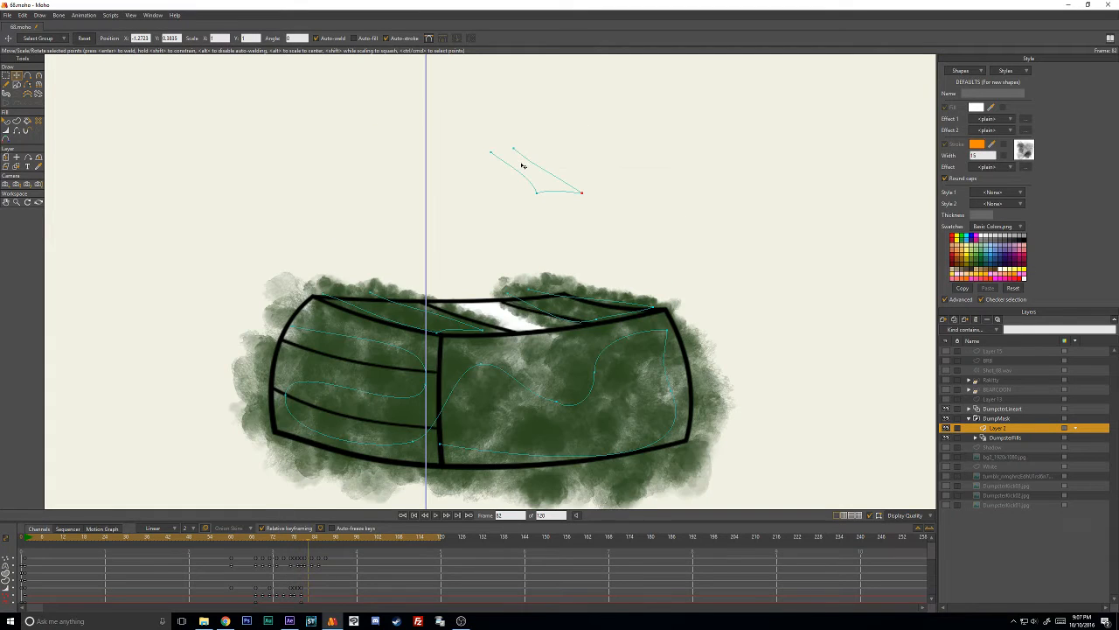
{"action": "key", "text": "Left"}
{"action": "key", "text": "Right"}
{"action": "key", "text": "Right"}
{"action": "key", "text": "Left"}
{"action": "key", "text": "Right"}
{"action": "key", "text": "ctrl+a"}
{"action": "mouse_move", "coordinate": [557, 198]}
{"action": "left_mouse_down"}
{"action": "mouse_move", "coordinate": [457, 276]}
{"action": "mouse_move", "coordinate": [505, 331]}
{"action": "left_mouse_up"}
- At frame 81, move the orange stroke's upper end and lower corner points to fit the squashed middle panel
{"action": "key", "text": "c"}
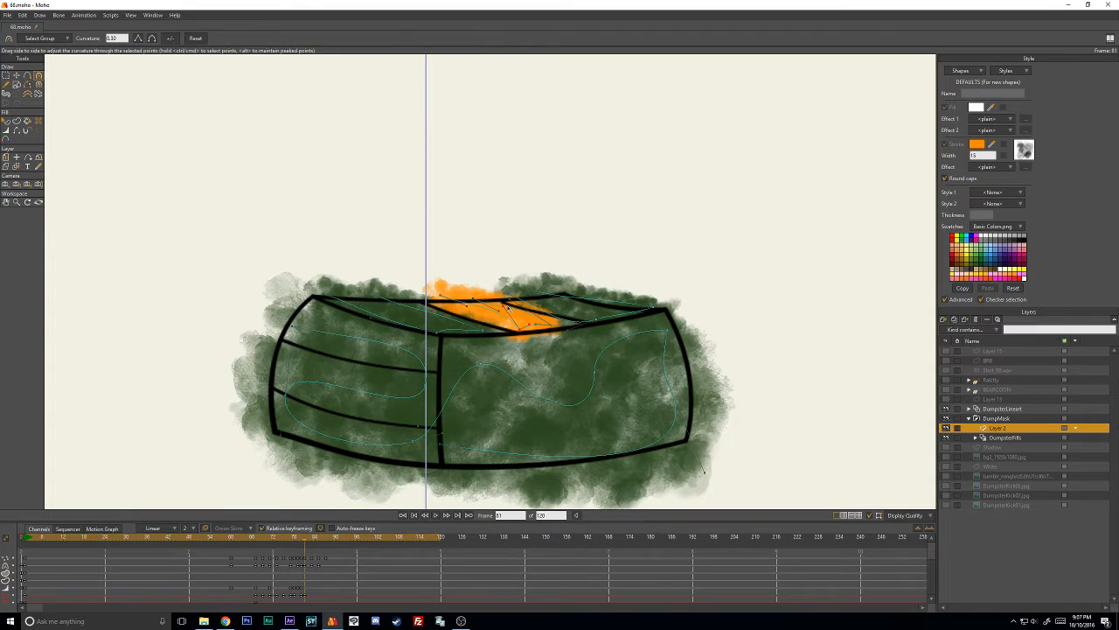
{"action": "key", "text": "t"}
{"action": "left_click_drag", "start_coordinate": [441, 295], "coordinate": [432, 293]}
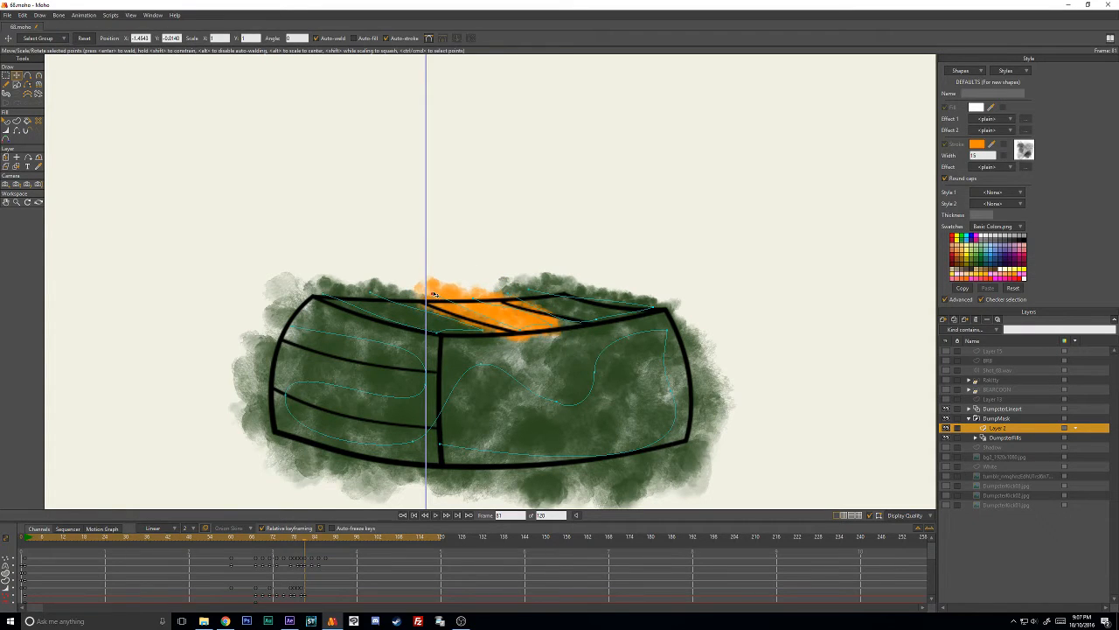
{"action": "left_click_drag", "start_coordinate": [558, 325], "coordinate": [572, 324]}
{"action": "key", "text": "c"}
{"action": "scroll", "coordinate": [544, 343], "scroll_direction": "up", "scroll_amount": 2}
{"action": "scroll", "coordinate": [542, 345], "scroll_direction": "up", "scroll_amount": 3}
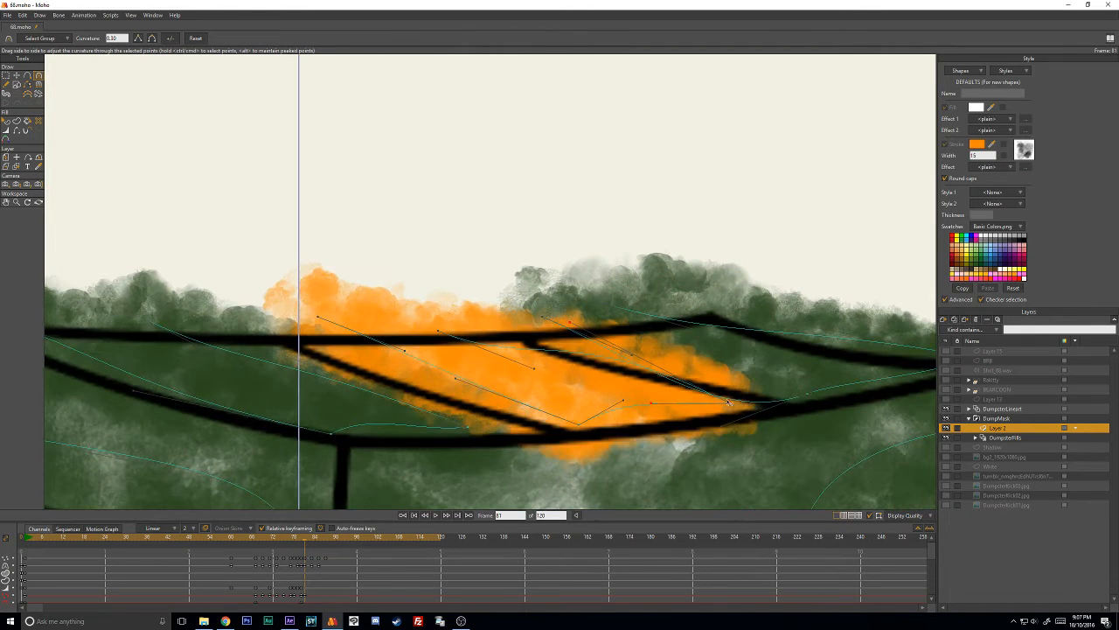
{"action": "key", "text": "t"}
{"action": "mouse_move", "coordinate": [731, 402]}
{"action": "left_mouse_down"}
{"action": "mouse_move", "coordinate": [677, 368]}
{"action": "mouse_move", "coordinate": [668, 377]}
{"action": "left_mouse_up"}
- Adjust the orange stroke's curve handles at frame 81 to close the gap in the panel, and nudge its upper end point
{"action": "scroll", "coordinate": [738, 407], "scroll_direction": "down", "scroll_amount": 2}
{"action": "key", "text": "w"}
{"action": "key", "text": "t"}
{"action": "key", "text": "c"}
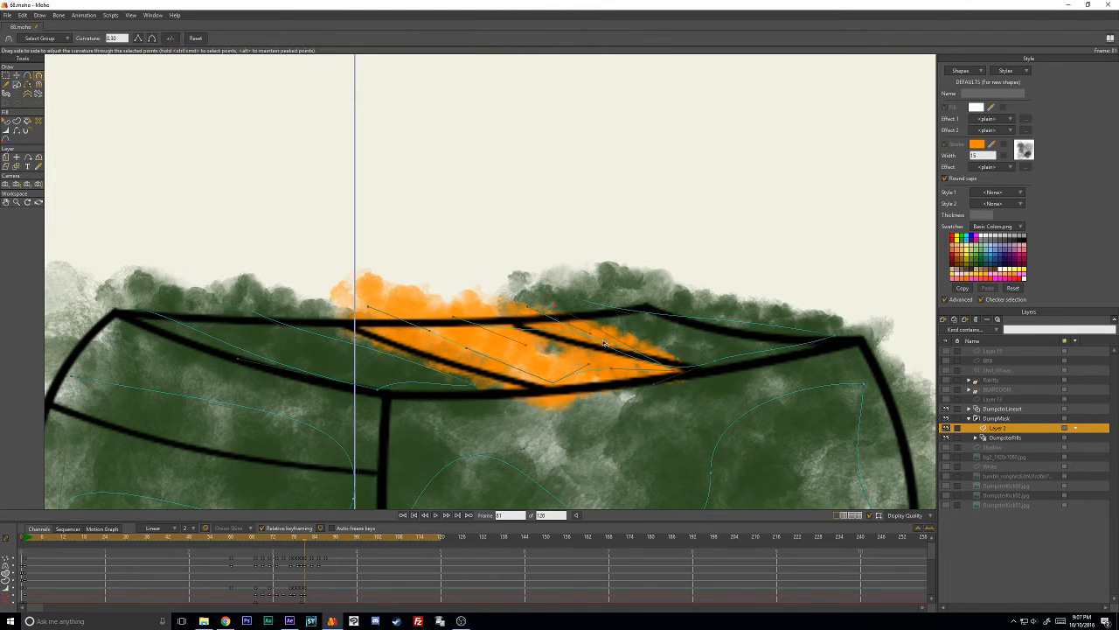
{"action": "left_click_drag", "start_coordinate": [555, 309], "coordinate": [540, 348]}
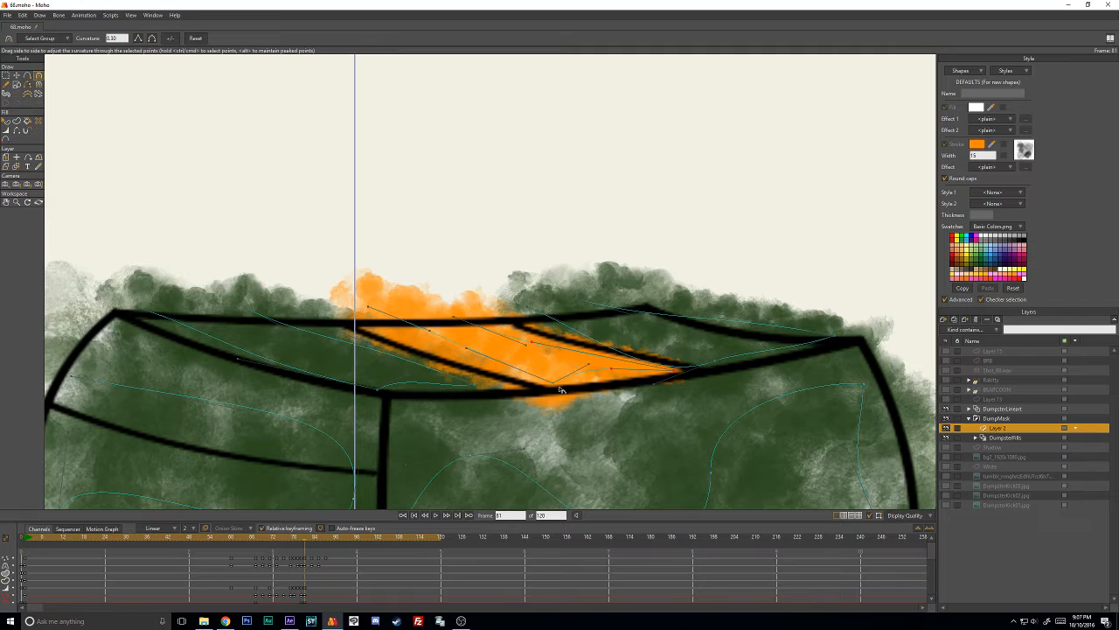
{"action": "key", "text": "t"}
{"action": "left_click_drag", "start_coordinate": [560, 389], "coordinate": [596, 374]}
{"action": "key", "text": "c"}
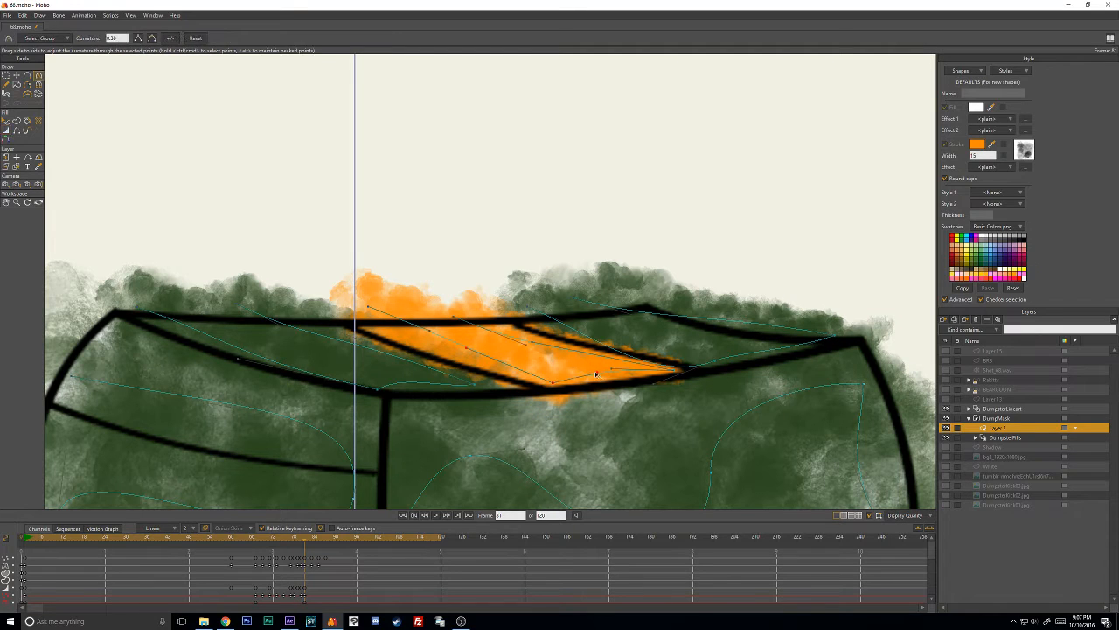
{"action": "key", "text": "t"}
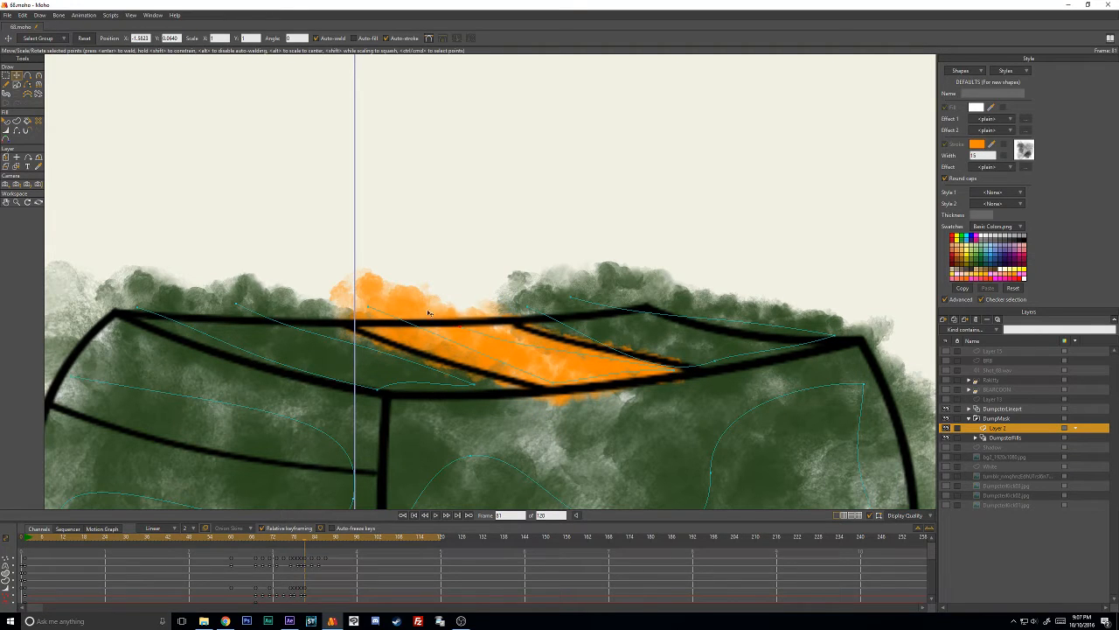
{"action": "left_click_drag", "start_coordinate": [372, 312], "coordinate": [371, 308]}
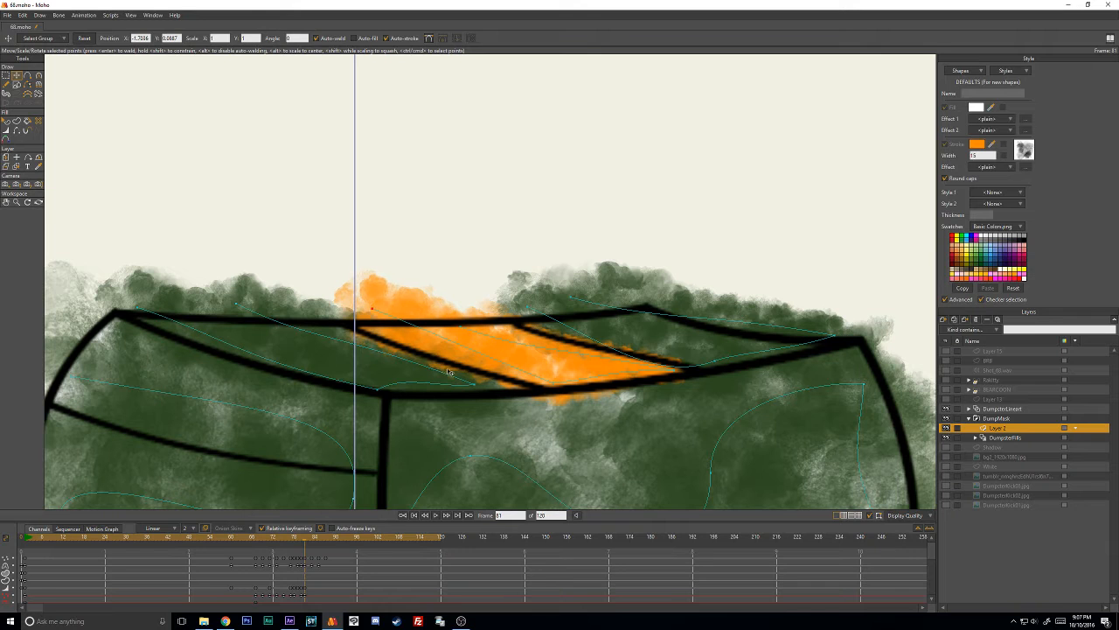
- At frame 83, move the orange stroke up to the dumpster's narrow top and fit its points to the middle panel
{"action": "key", "text": "ctrl+Right"}
{"action": "key", "text": "ctrl+Right"}
{"action": "left_click_drag", "start_coordinate": [602, 353], "coordinate": [468, 190]}
{"action": "key", "text": "Return"}
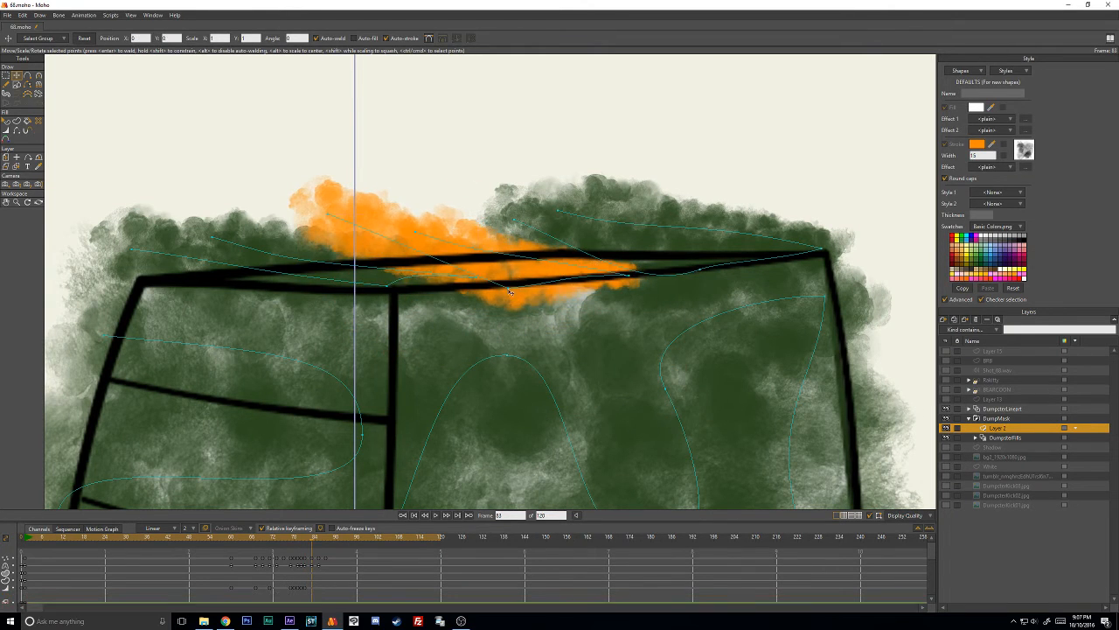
{"action": "left_click_drag", "start_coordinate": [508, 288], "coordinate": [501, 276]}
{"action": "left_click_drag", "start_coordinate": [628, 275], "coordinate": [582, 270]}
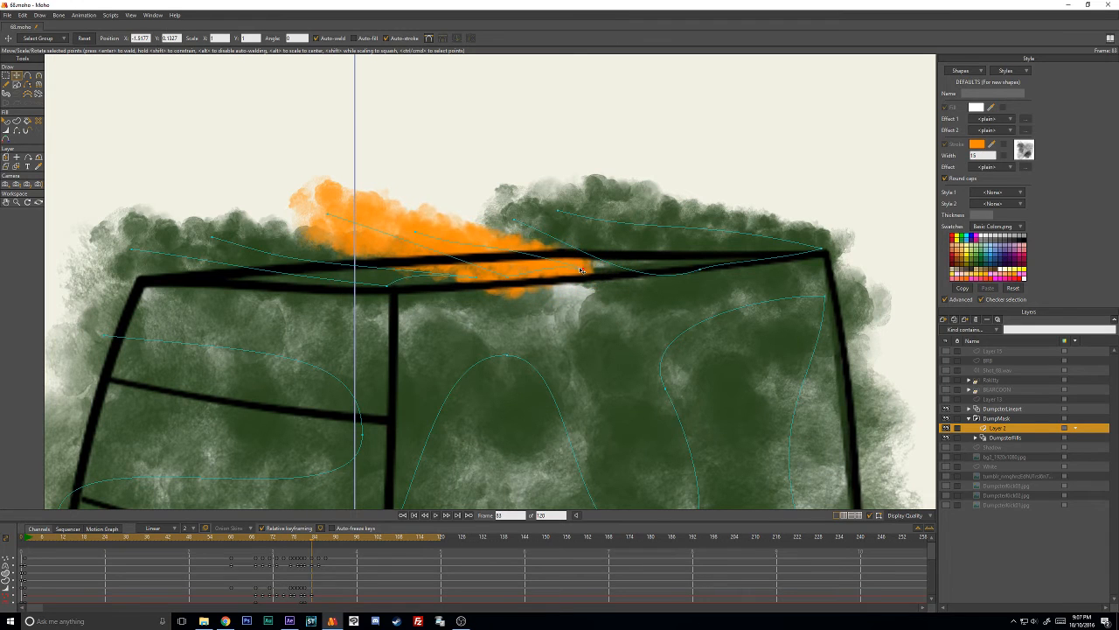
{"action": "left_click", "coordinate": [416, 232]}
{"action": "left_click_drag", "start_coordinate": [328, 215], "coordinate": [310, 231]}
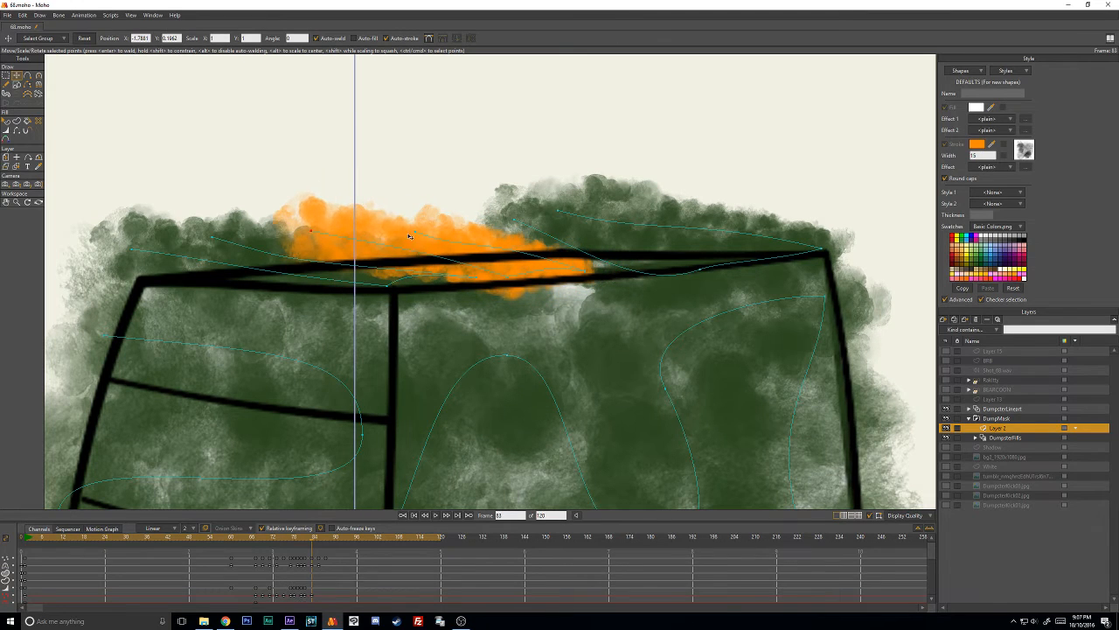
{"action": "mouse_move", "coordinate": [413, 234]}
{"action": "left_mouse_down"}
{"action": "mouse_move", "coordinate": [386, 236]}
{"action": "mouse_move", "coordinate": [429, 246]}
{"action": "left_mouse_up"}
{"action": "left_click", "coordinate": [436, 242], "text": "ctrl"}
- Thin the orange stroke at frame 83 and adjust its curve handle to follow the narrow top panel
{"action": "key", "text": "w"}
{"action": "key", "text": "t"}
{"action": "key", "text": "Return"}
{"action": "key", "text": "w"}
{"action": "left_click_drag", "start_coordinate": [584, 271], "coordinate": [588, 272]}
{"action": "key", "text": "t"}
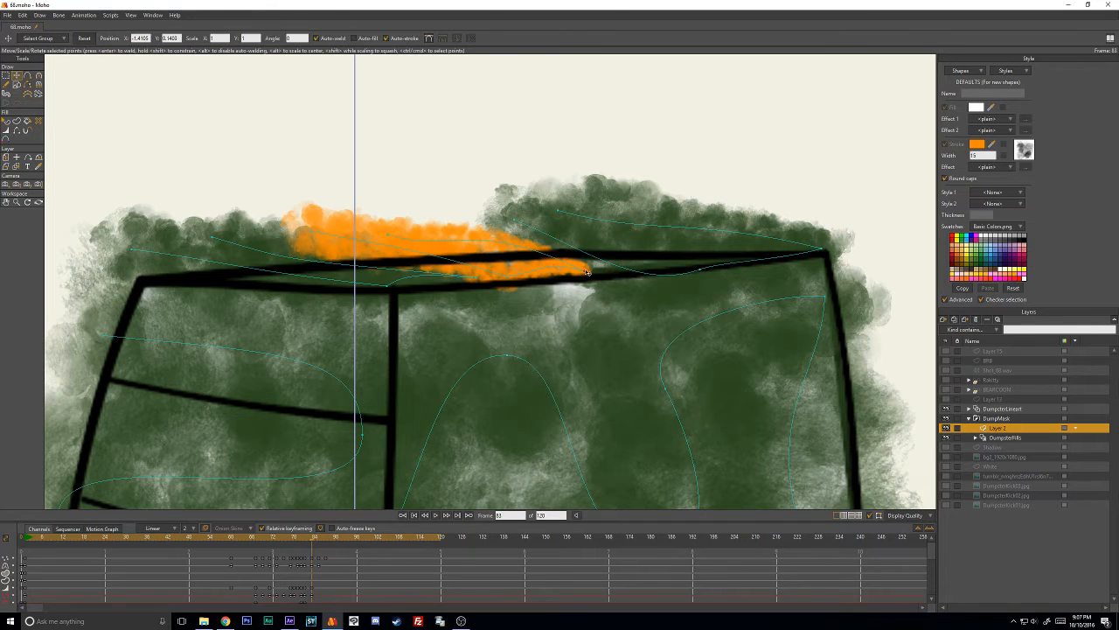
{"action": "key", "text": "c"}
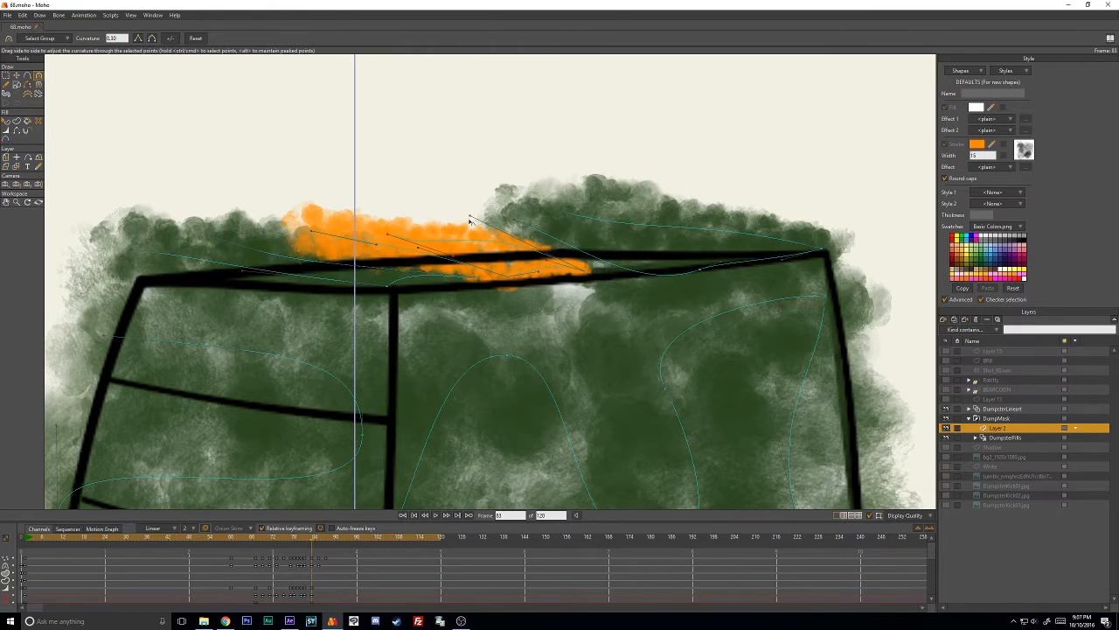
{"action": "left_click_drag", "start_coordinate": [470, 220], "coordinate": [473, 224]}
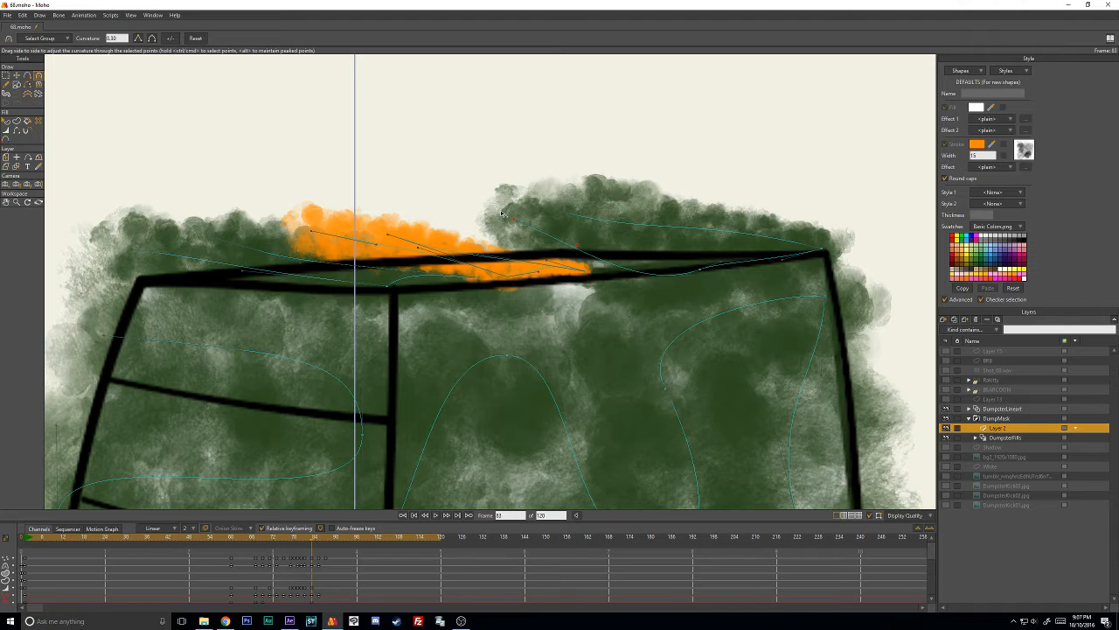
- At frame 85, move the whole orange stroke above the dumpster's top edge, outside the masked area
{"action": "key", "text": "ctrl+Right"}
{"action": "left_click", "coordinate": [524, 261]}
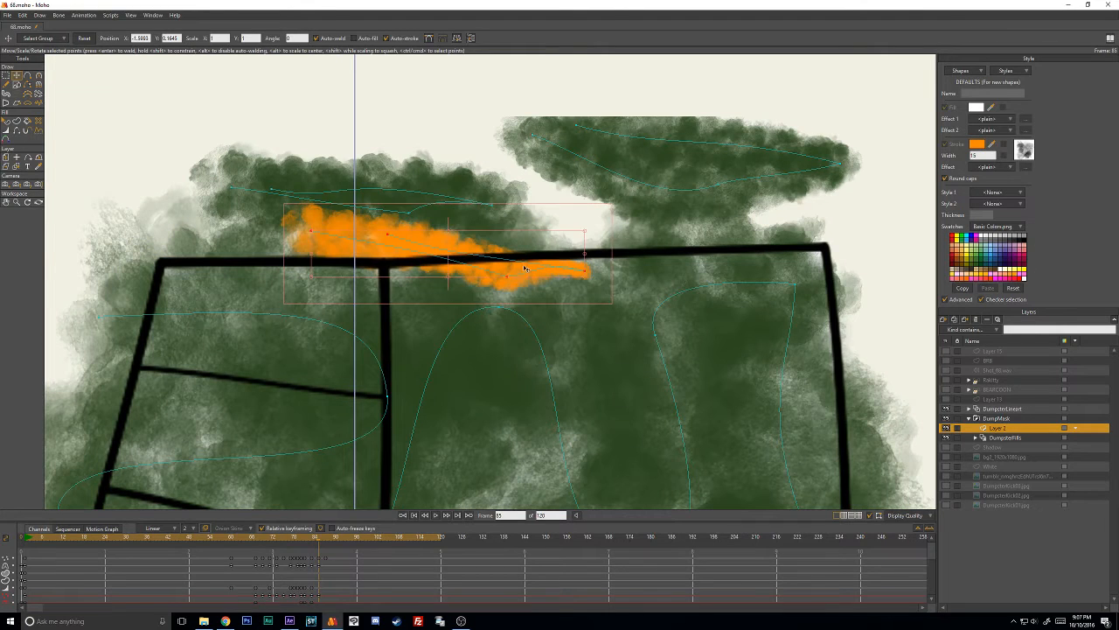
{"action": "left_click_drag", "start_coordinate": [525, 262], "coordinate": [539, 145]}
{"action": "key", "text": "Right"}
{"action": "key", "text": "Right"}
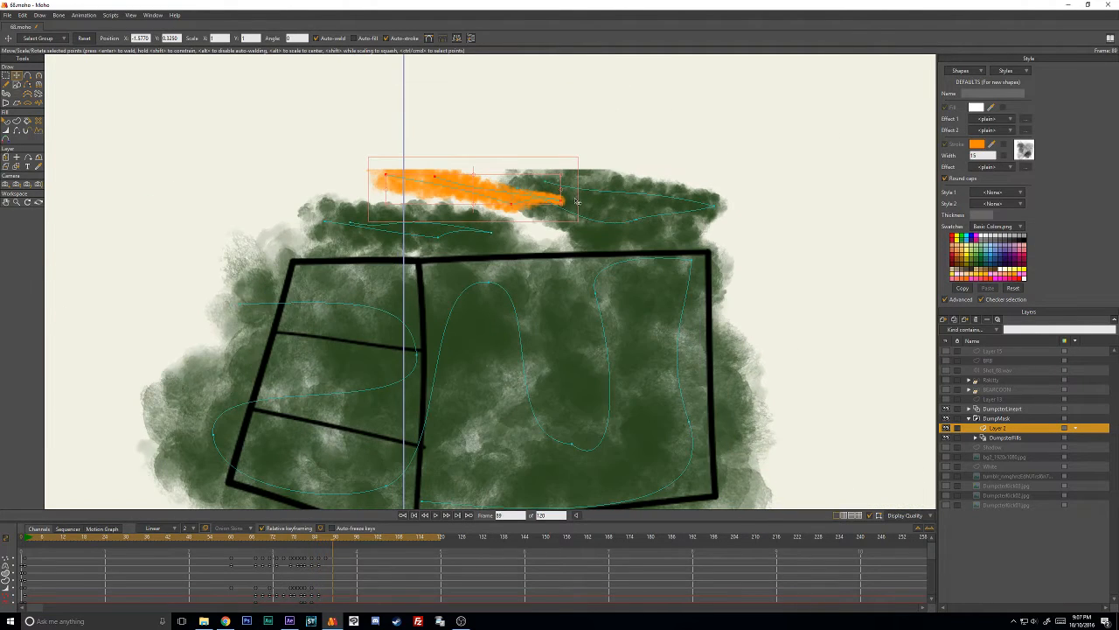
- Return to frame 77, nudge the orange stroke's point keyframe in the timeline, and step forward to frame 80 to check the motion
{"action": "left_click_drag", "start_coordinate": [330, 537], "coordinate": [292, 542]}
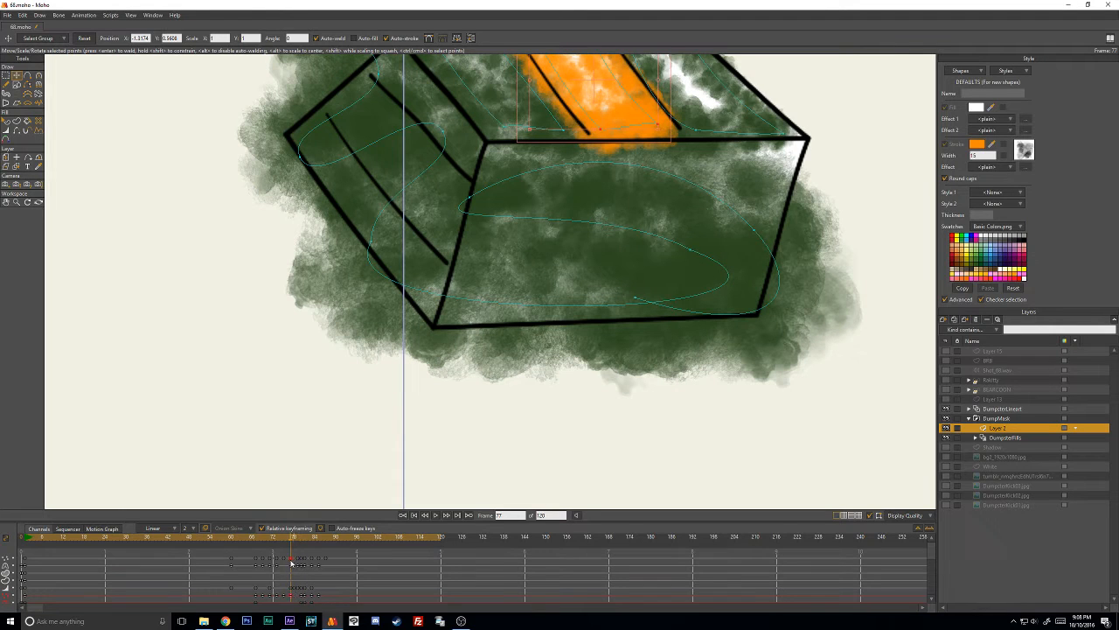
{"action": "left_click_drag", "start_coordinate": [290, 563], "coordinate": [292, 562]}
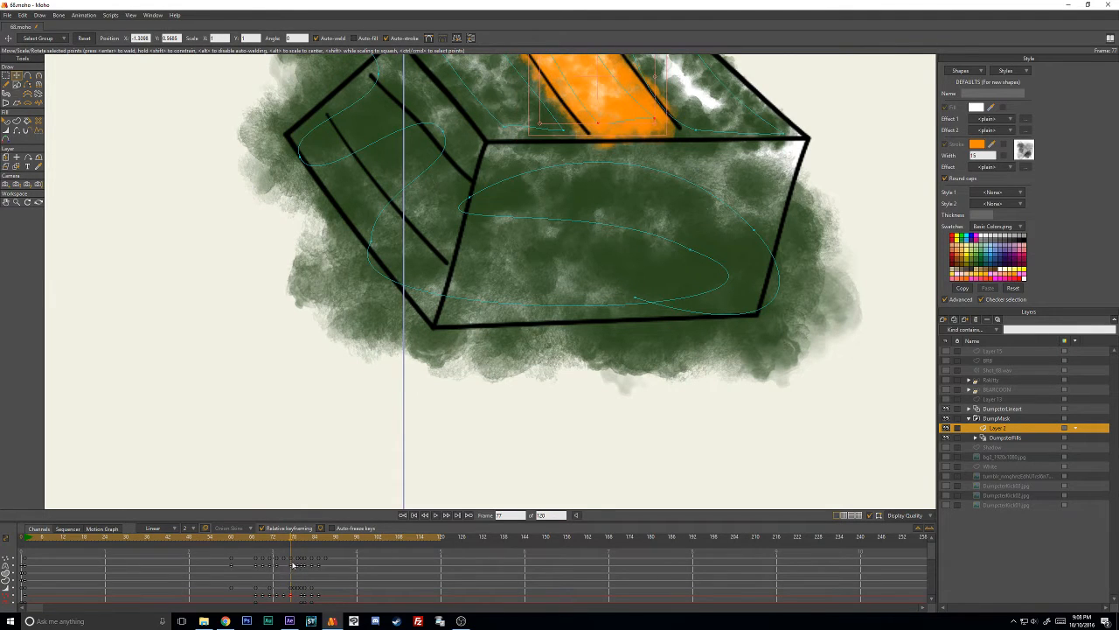
{"action": "key", "text": "Right"}
{"action": "key", "text": "Right"}
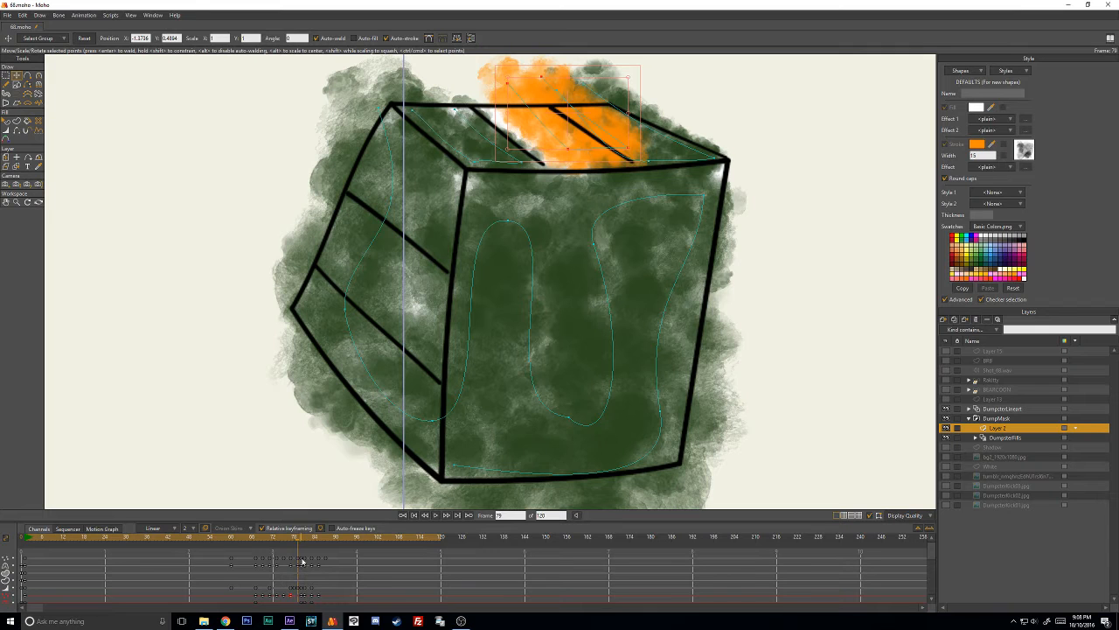
{"action": "key", "text": "Right"}
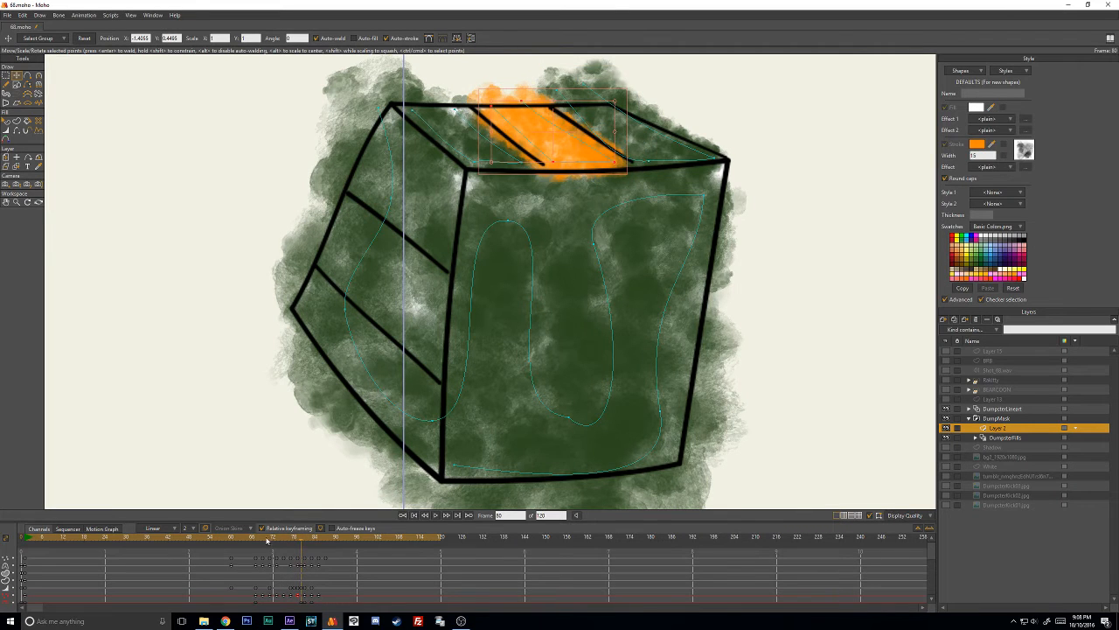
- Delete the orange stroke's point keyframe near frame 80 and step back through the preceding frames
{"action": "mouse_move", "coordinate": [252, 538]}
{"action": "left_mouse_down"}
{"action": "mouse_move", "coordinate": [337, 536]}
{"action": "mouse_move", "coordinate": [201, 544]}
{"action": "mouse_move", "coordinate": [345, 546]}
{"action": "mouse_move", "coordinate": [252, 557]}
{"action": "mouse_move", "coordinate": [313, 555]}
{"action": "mouse_move", "coordinate": [302, 557]}
{"action": "left_mouse_up"}
{"action": "left_click", "coordinate": [298, 594]}
{"action": "key", "text": "Delete"}
{"action": "key", "text": "Left"}
{"action": "key", "text": "Left"}
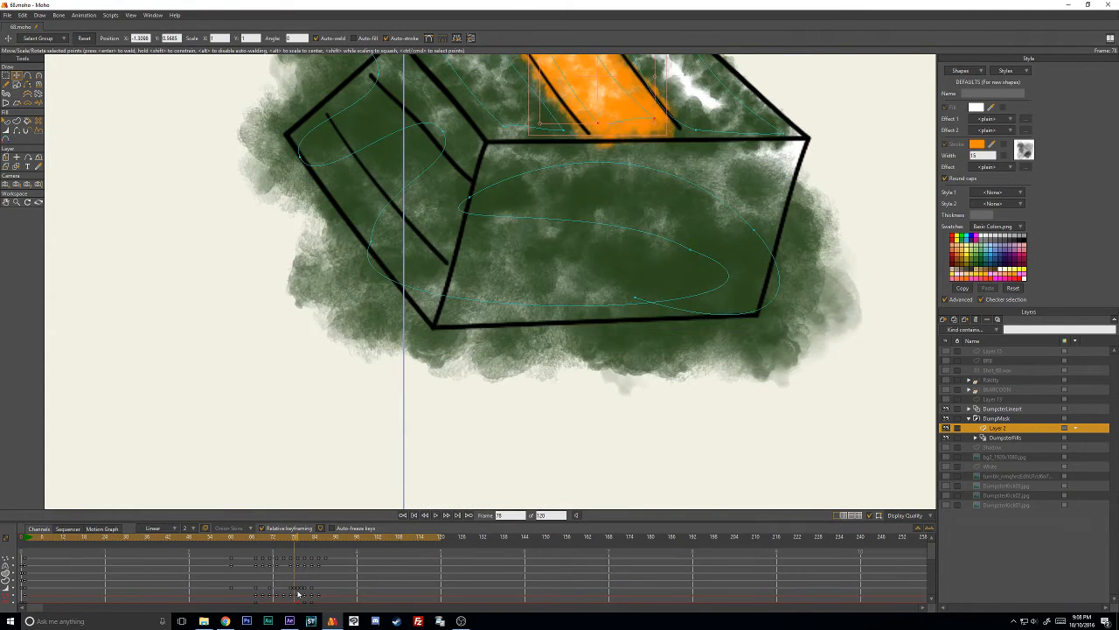
{"action": "key", "text": "Left"}
{"action": "left_click_drag", "start_coordinate": [280, 544], "coordinate": [218, 551]}
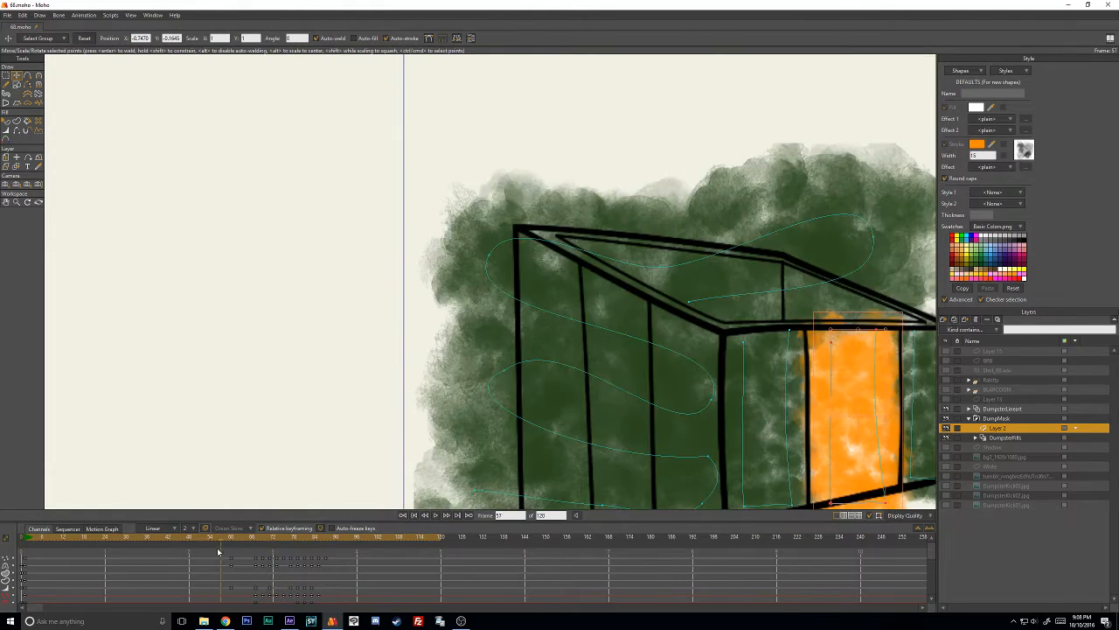
- Play and stop the dumpster animation preview, and move the playhead to frame 40
{"action": "left_click", "coordinate": [435, 514]}
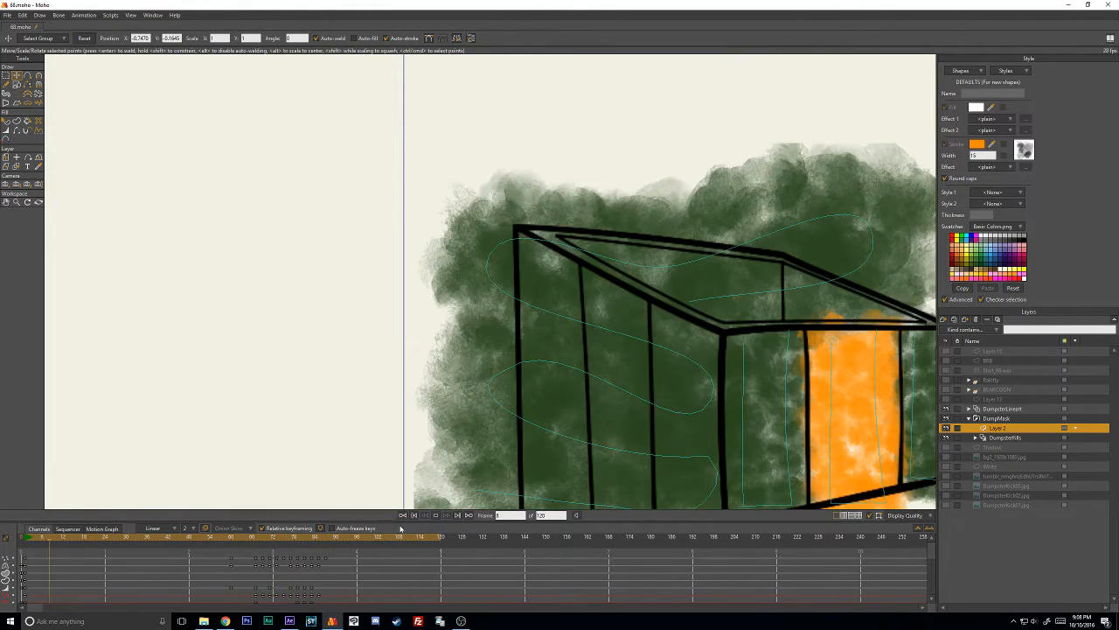
{"action": "left_click", "coordinate": [436, 514]}
{"action": "left_click_drag", "start_coordinate": [222, 543], "coordinate": [156, 544]}
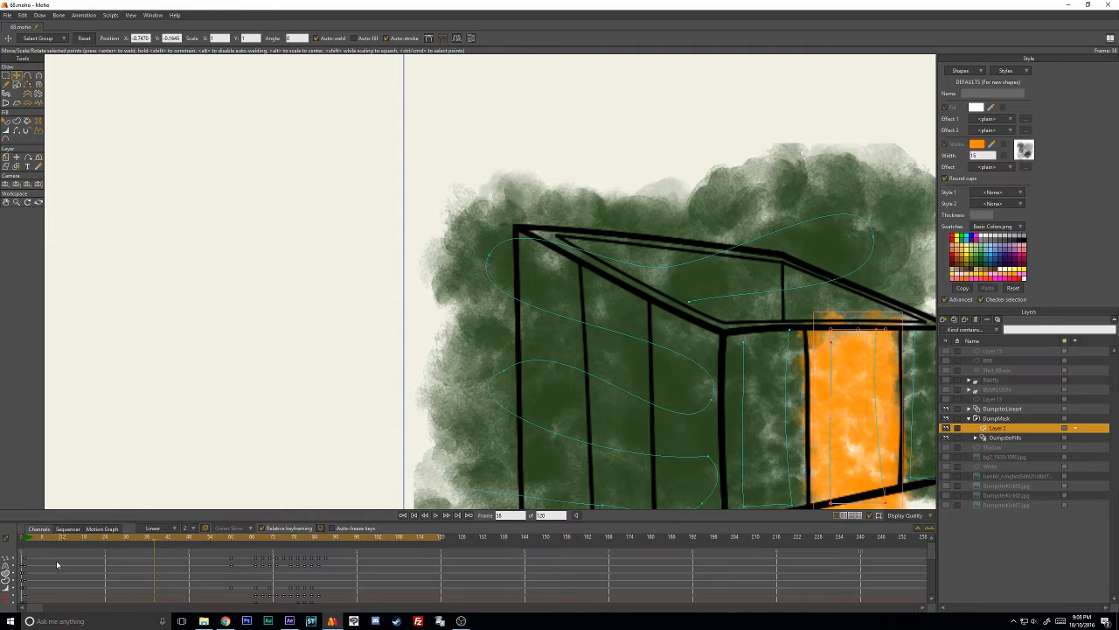
{"action": "left_click", "coordinate": [162, 537]}
- Switch to After Effects and review the painted character holding the leaf, scrubbing its animation to 0:00:01:09
{"action": "left_click", "coordinate": [288, 620]}
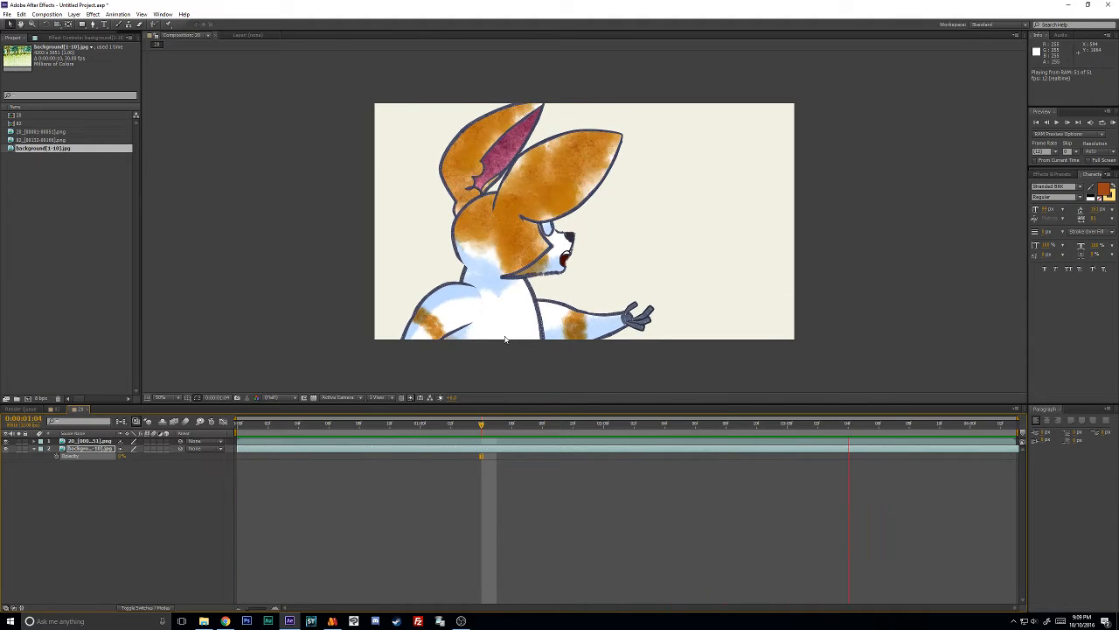
{"action": "left_click", "coordinate": [331, 621]}
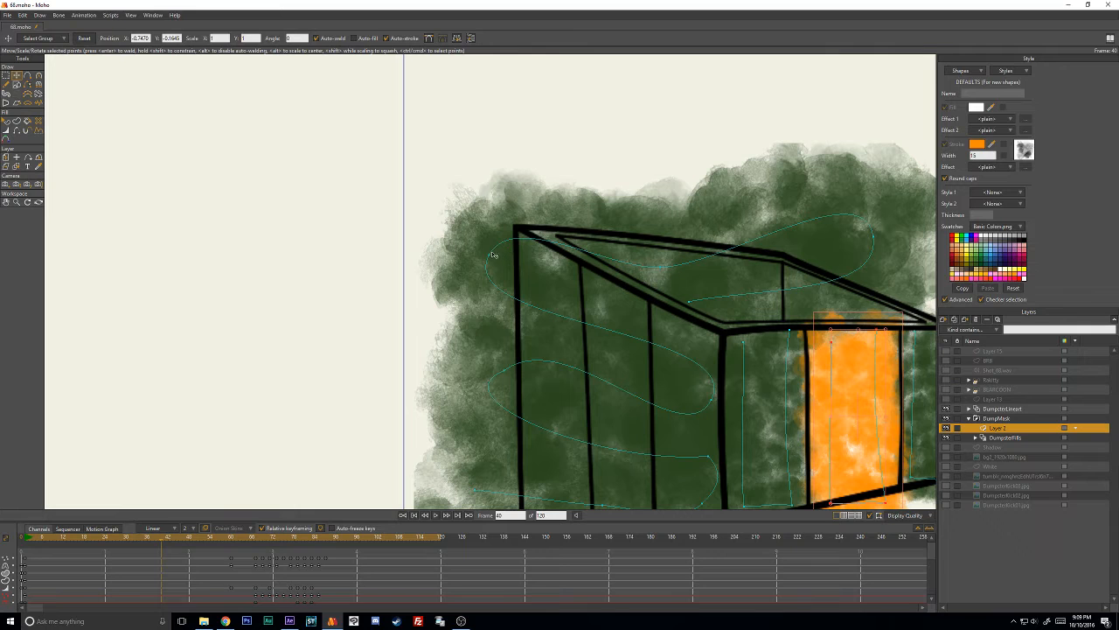
{"action": "left_click", "coordinate": [290, 621]}
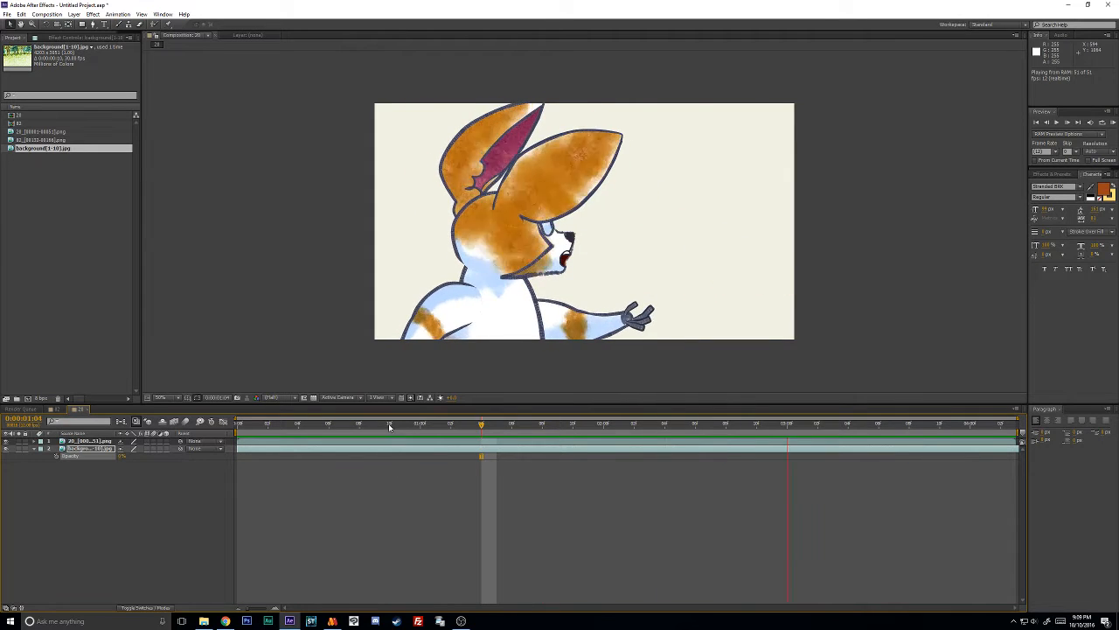
{"action": "key", "text": "space"}
{"action": "left_click_drag", "start_coordinate": [444, 428], "coordinate": [558, 433]}
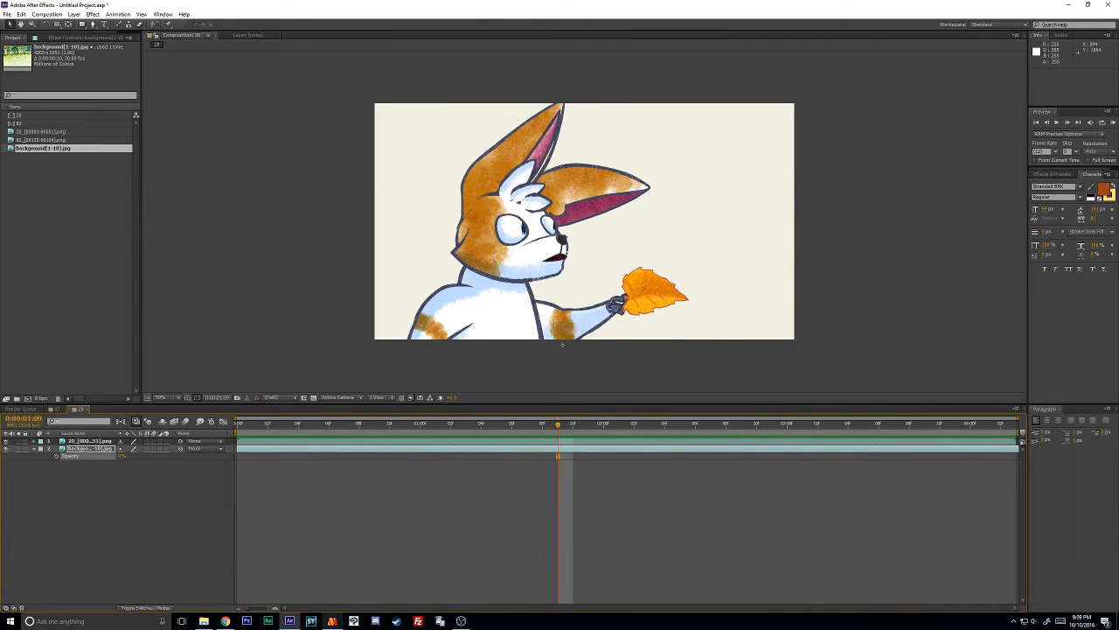
- Switch back to Moho and, at frame 1, paste a copy of the orange stroke and move it onto the other side's middle panel
{"action": "left_click", "coordinate": [333, 621]}
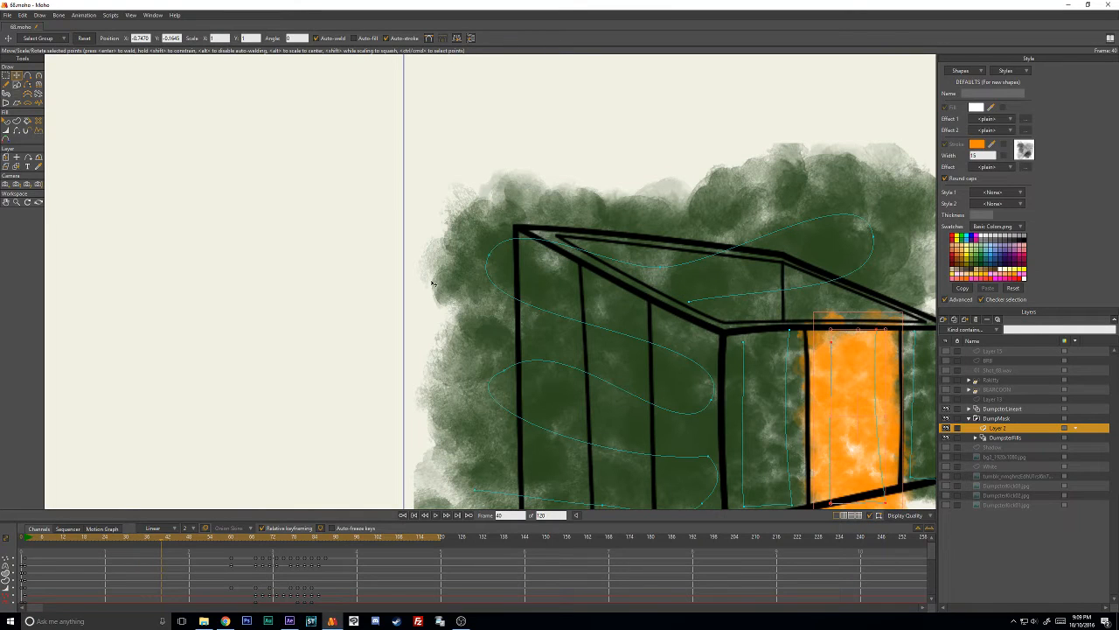
{"action": "left_click", "coordinate": [24, 546]}
{"action": "left_click", "coordinate": [832, 130]}
{"action": "scroll", "coordinate": [832, 131], "scroll_direction": "down", "scroll_amount": 2}
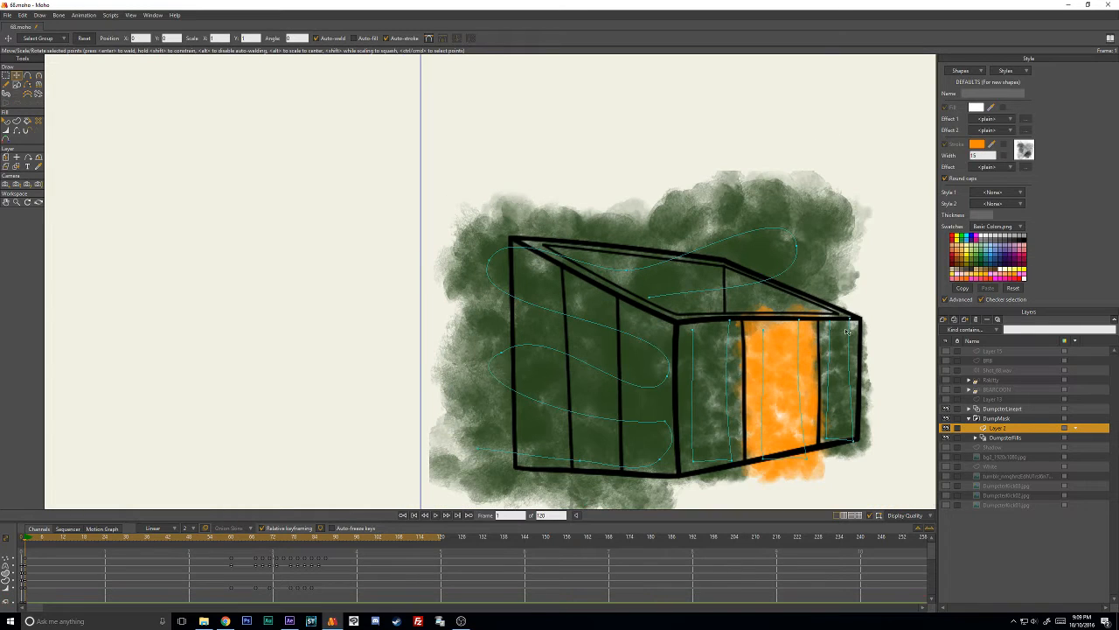
{"action": "key", "text": "ctrl+a"}
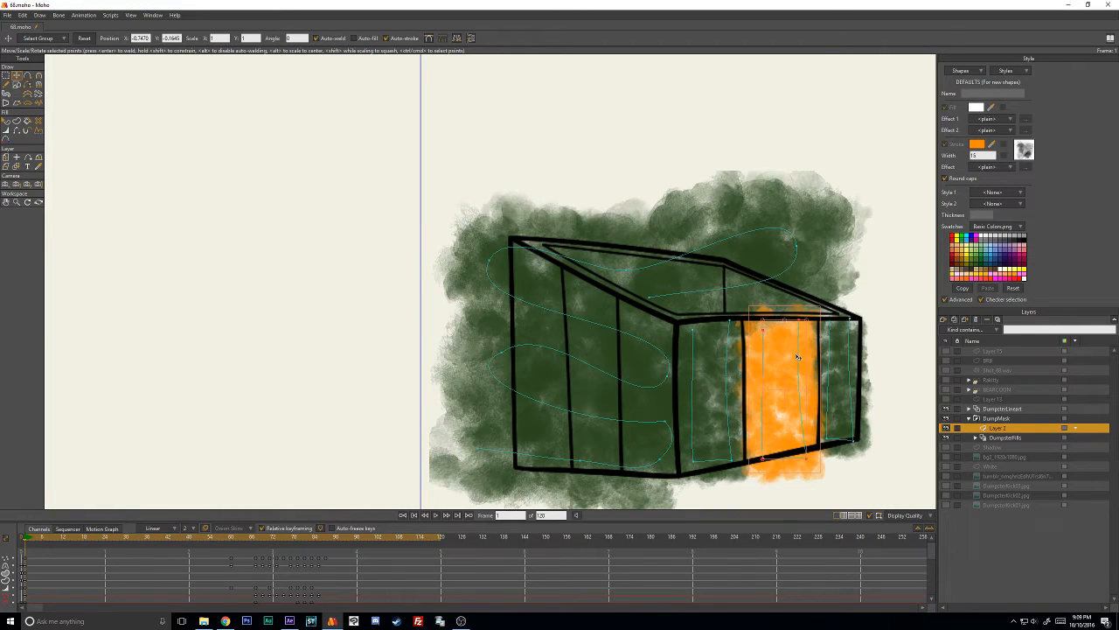
{"action": "key", "text": "ctrl+v"}
{"action": "left_click_drag", "start_coordinate": [792, 376], "coordinate": [603, 355]}
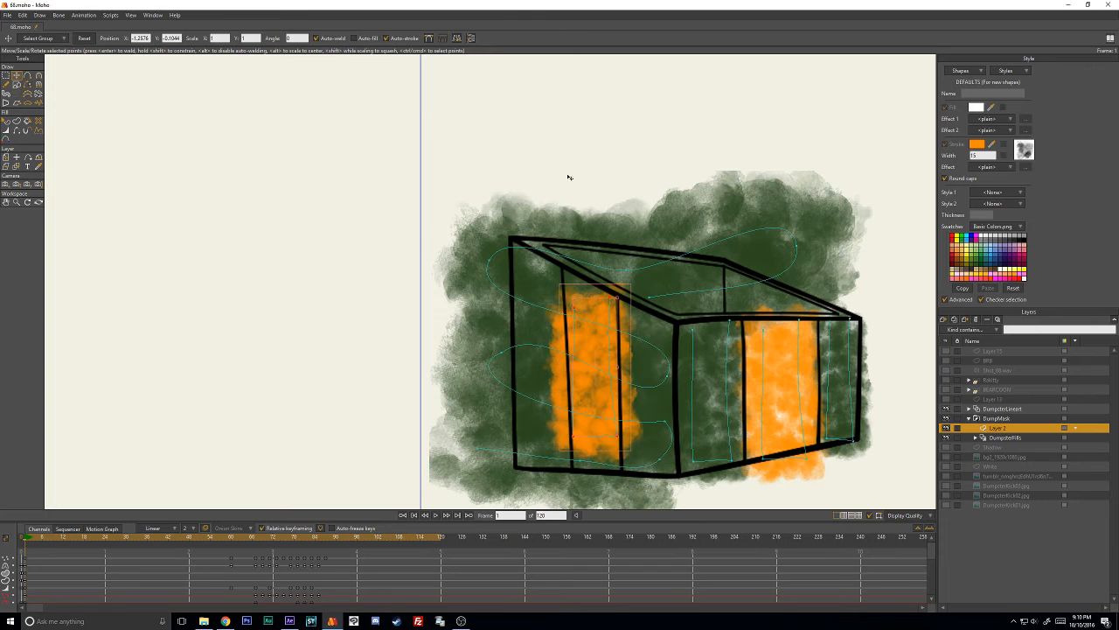
{"action": "left_click", "coordinate": [568, 178]}
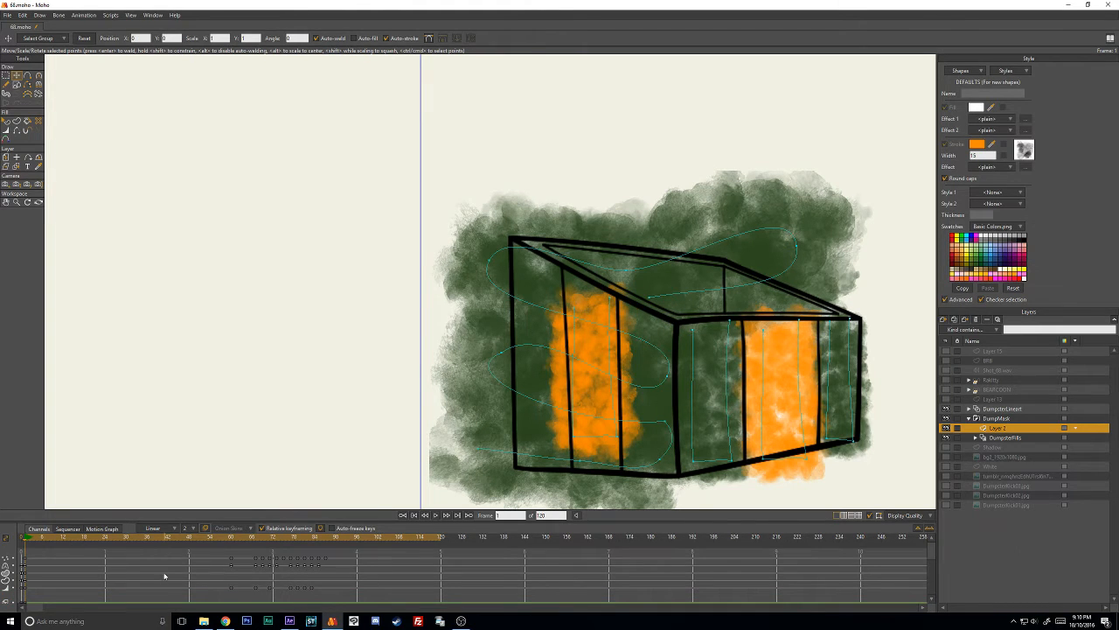
{"action": "scroll", "coordinate": [557, 320], "scroll_direction": "down", "scroll_amount": 2}
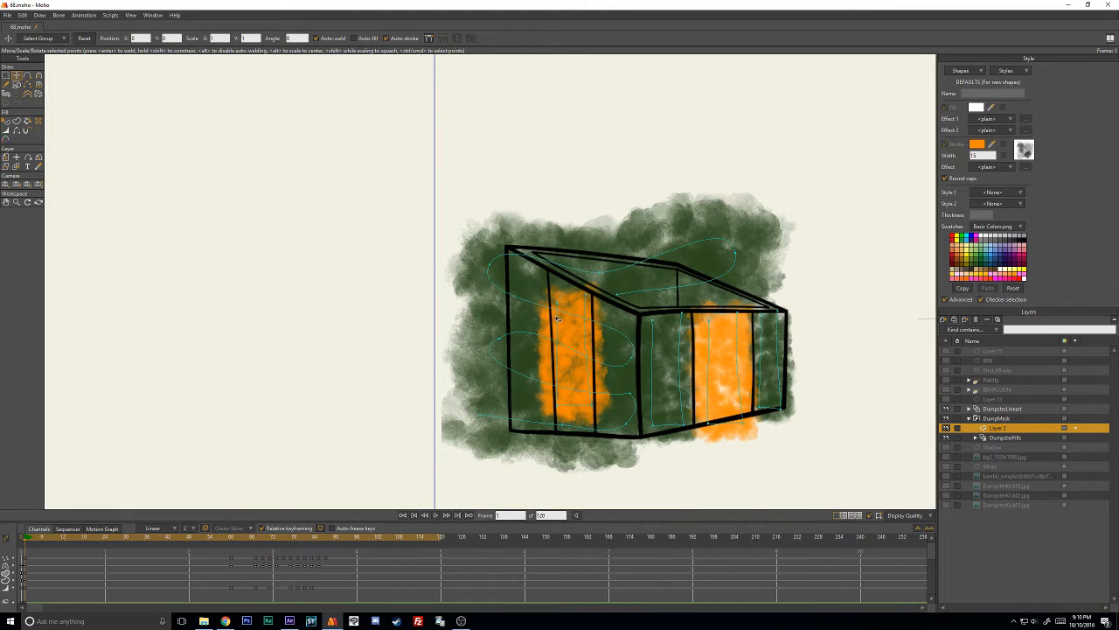
- Delete all the pasted orange stroke's animation keyframes after frame 1
{"action": "left_click", "coordinate": [561, 322]}
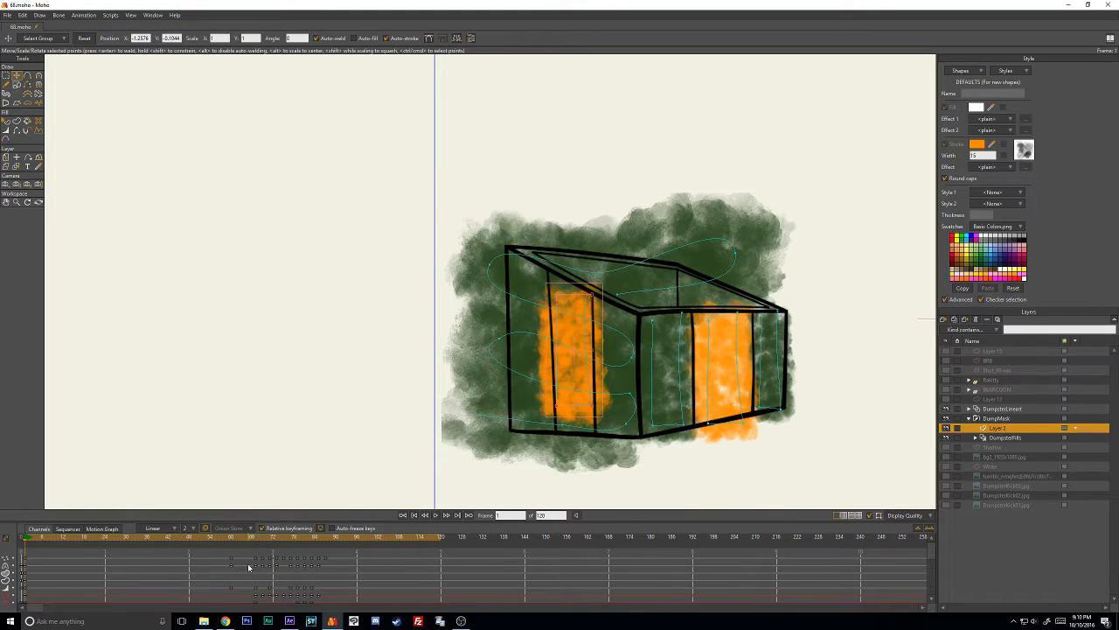
{"action": "left_click_drag", "start_coordinate": [244, 574], "coordinate": [332, 599]}
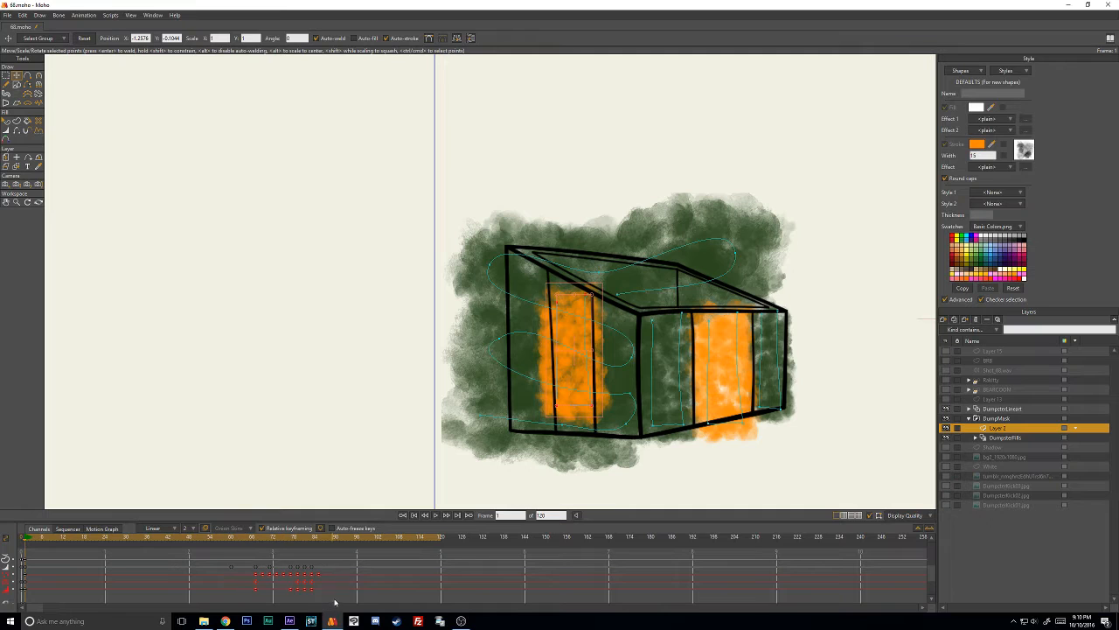
{"action": "scroll", "coordinate": [691, 305], "scroll_direction": "up", "scroll_amount": 2}
{"action": "scroll", "coordinate": [691, 305], "scroll_direction": "down", "scroll_amount": 2}
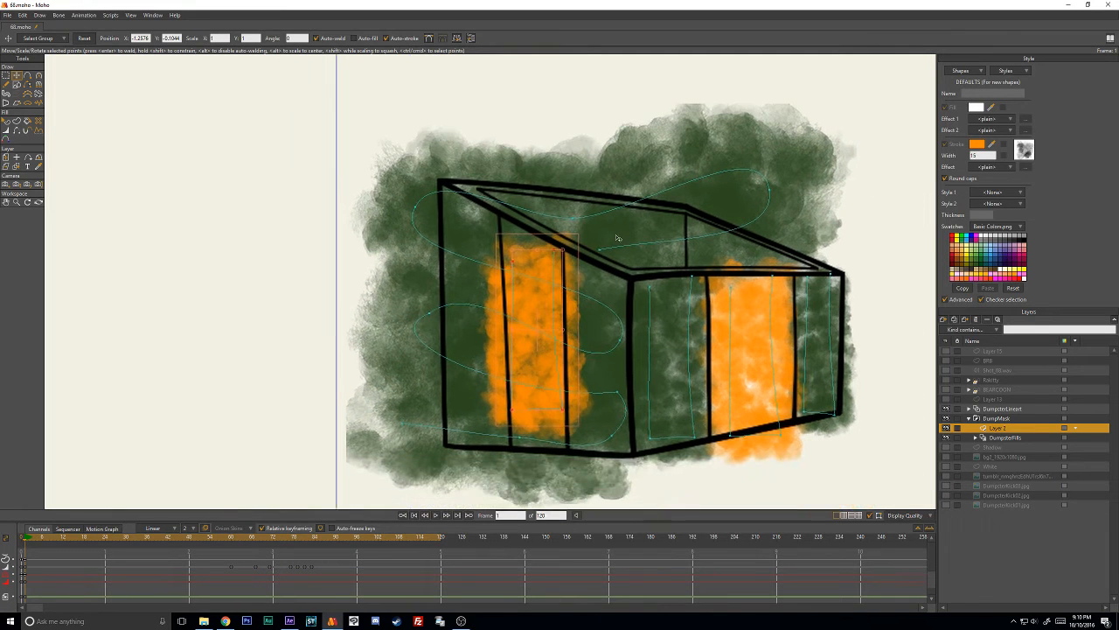
{"action": "left_click", "coordinate": [278, 263]}
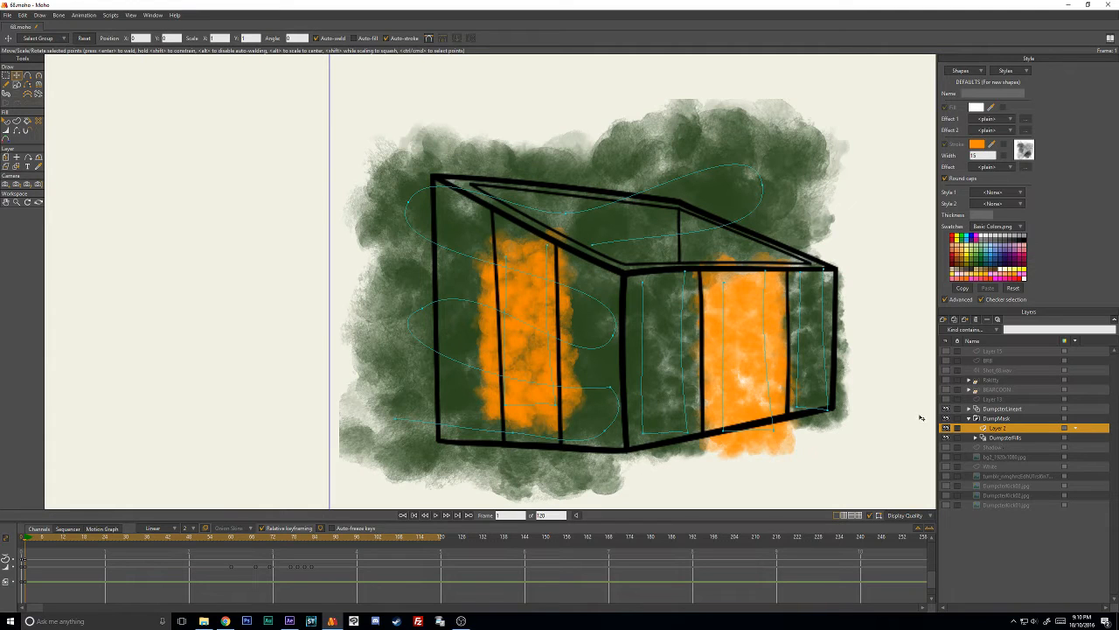
- Reposition the pasted orange stroke's points at frame 1 so it fills the side's middle panel from upper to lower edge
{"action": "mouse_move", "coordinate": [556, 407]}
{"action": "left_mouse_down"}
{"action": "mouse_move", "coordinate": [555, 431]}
{"action": "mouse_move", "coordinate": [510, 434]}
{"action": "left_mouse_up"}
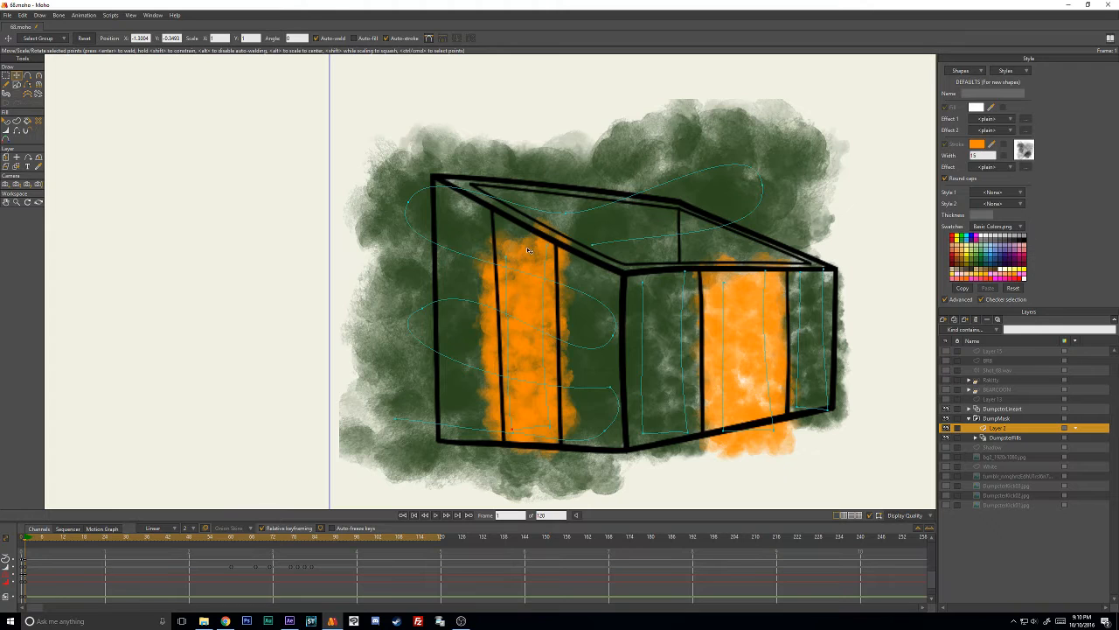
{"action": "left_click_drag", "start_coordinate": [506, 253], "coordinate": [548, 239]}
{"action": "left_click_drag", "start_coordinate": [555, 423], "coordinate": [561, 428]}
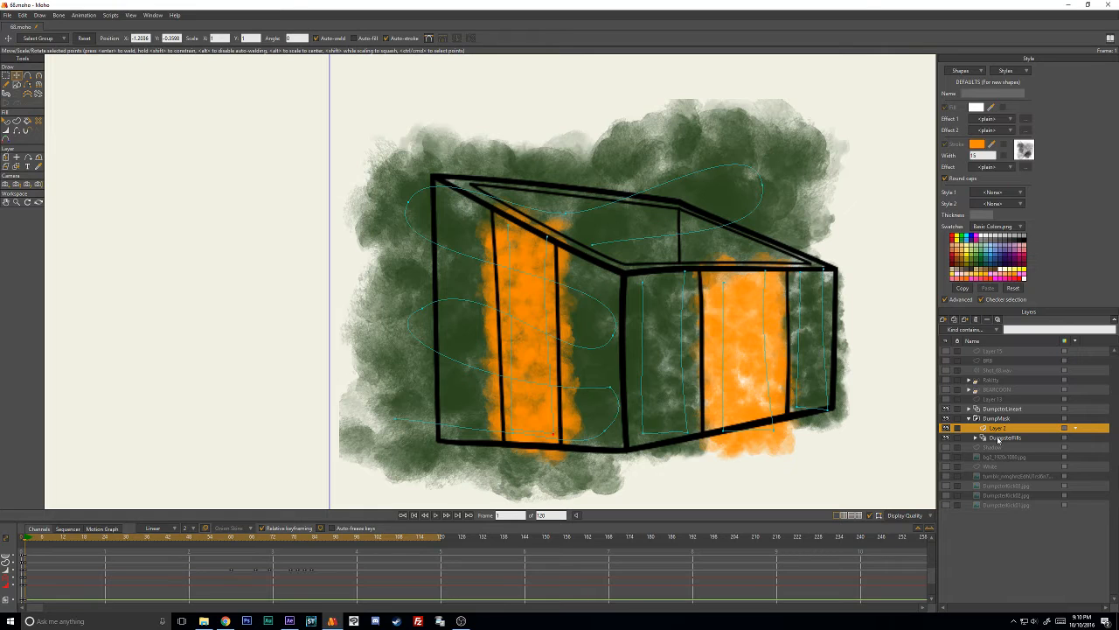
- Check the masked view of the orange panels through the DumpsterFills layer and return to Layer 2
{"action": "left_click", "coordinate": [998, 438]}
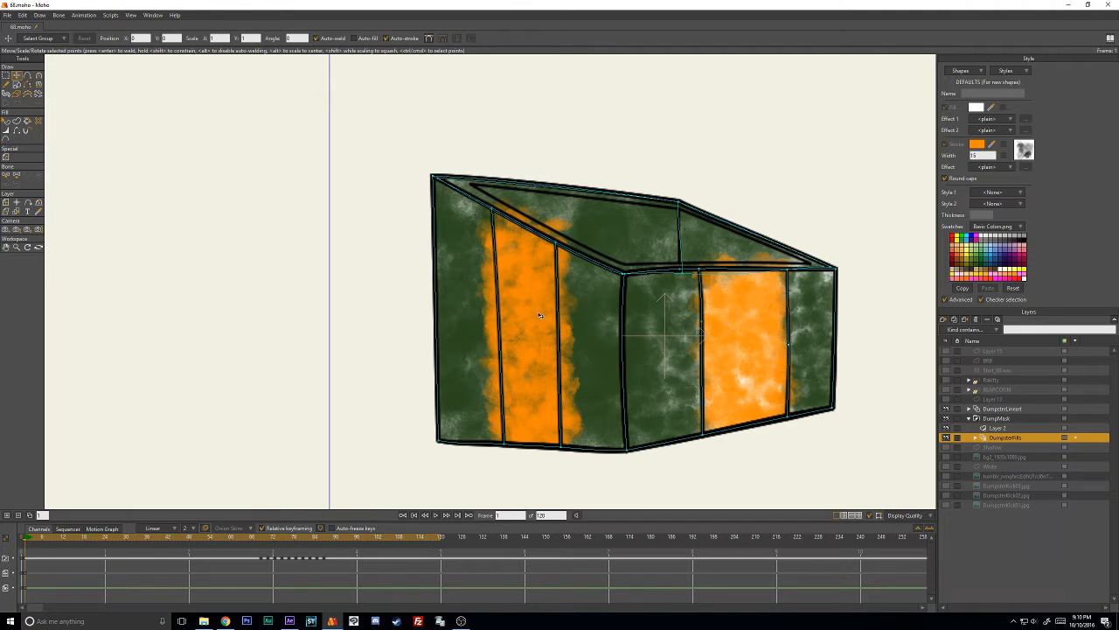
{"action": "left_click", "coordinate": [7, 122]}
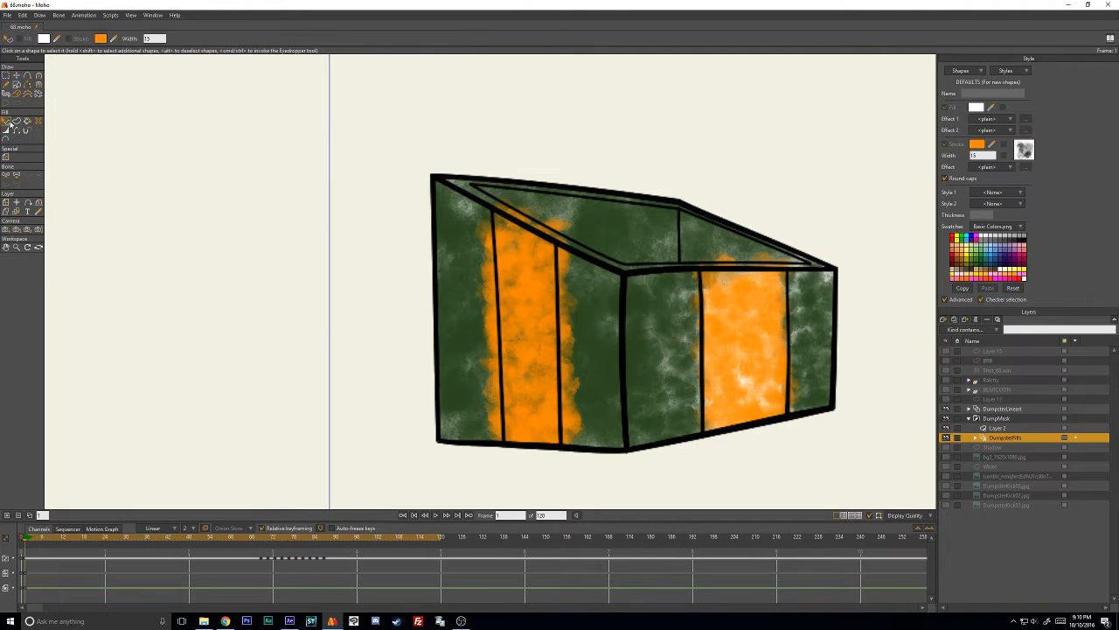
{"action": "left_click", "coordinate": [17, 76]}
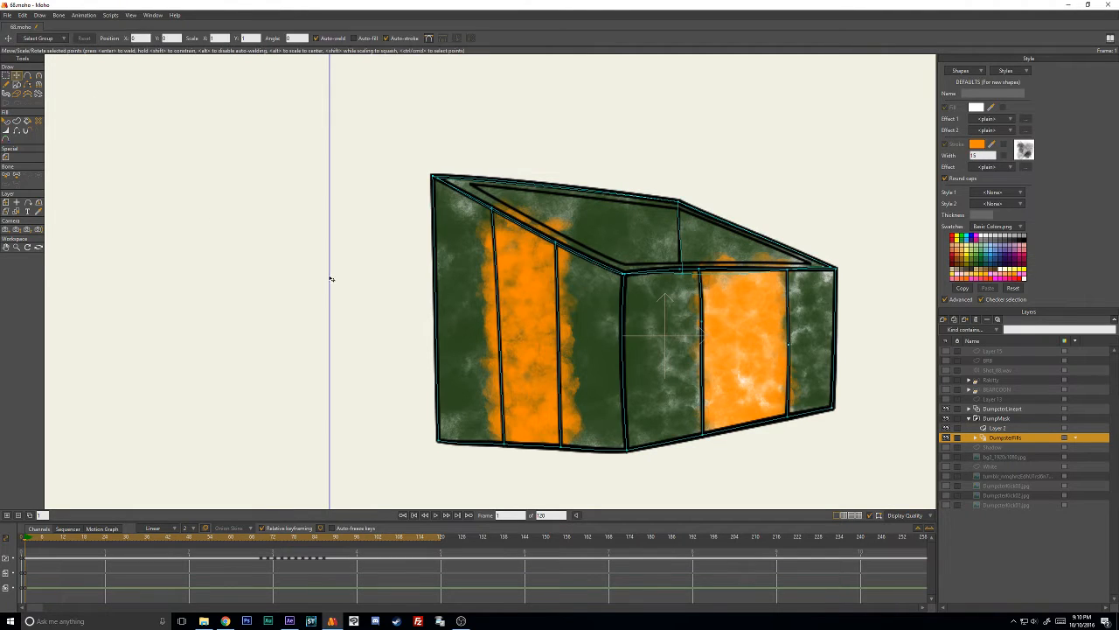
{"action": "left_click", "coordinate": [1006, 428]}
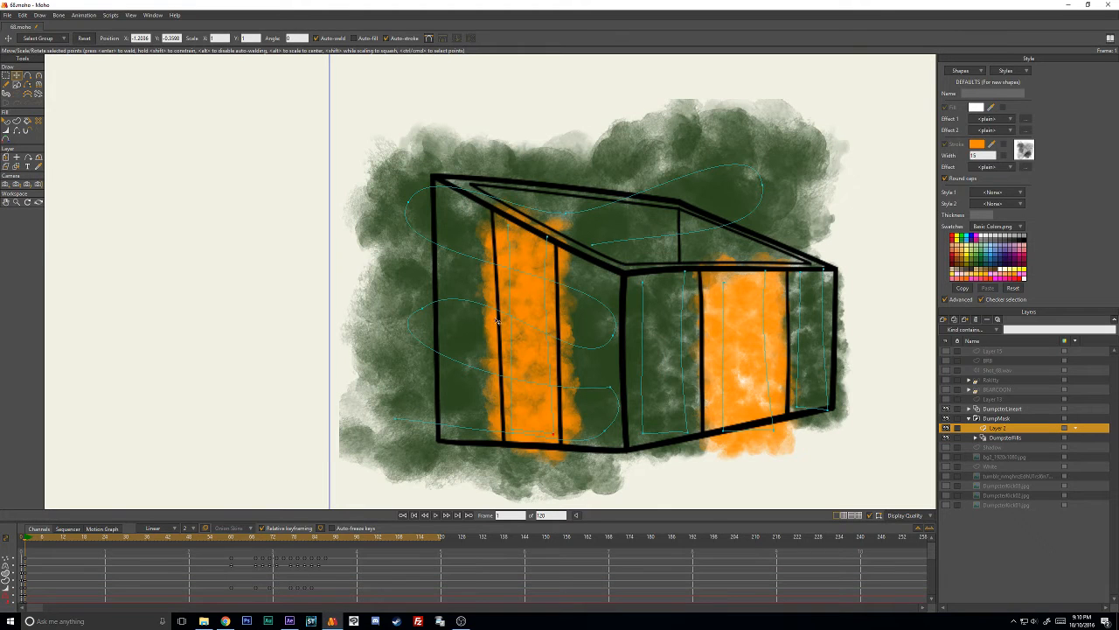
- Paste a duplicate of the newly placed orange stroke directly over it and recolor the duplicate's stroke white
{"action": "left_click", "coordinate": [545, 310]}
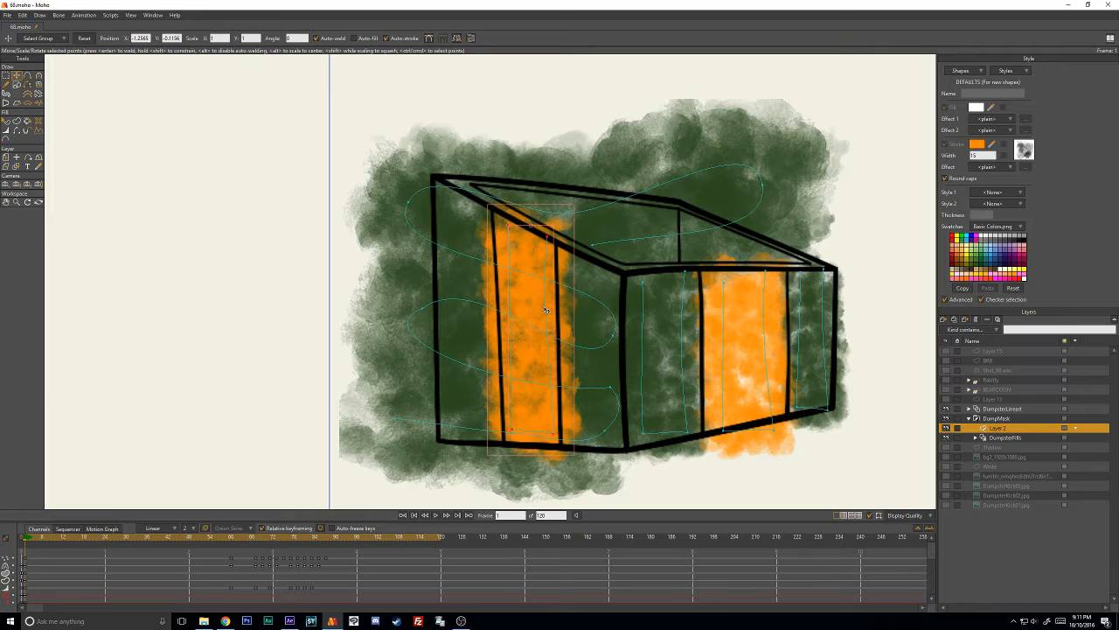
{"action": "key", "text": "ctrl+v"}
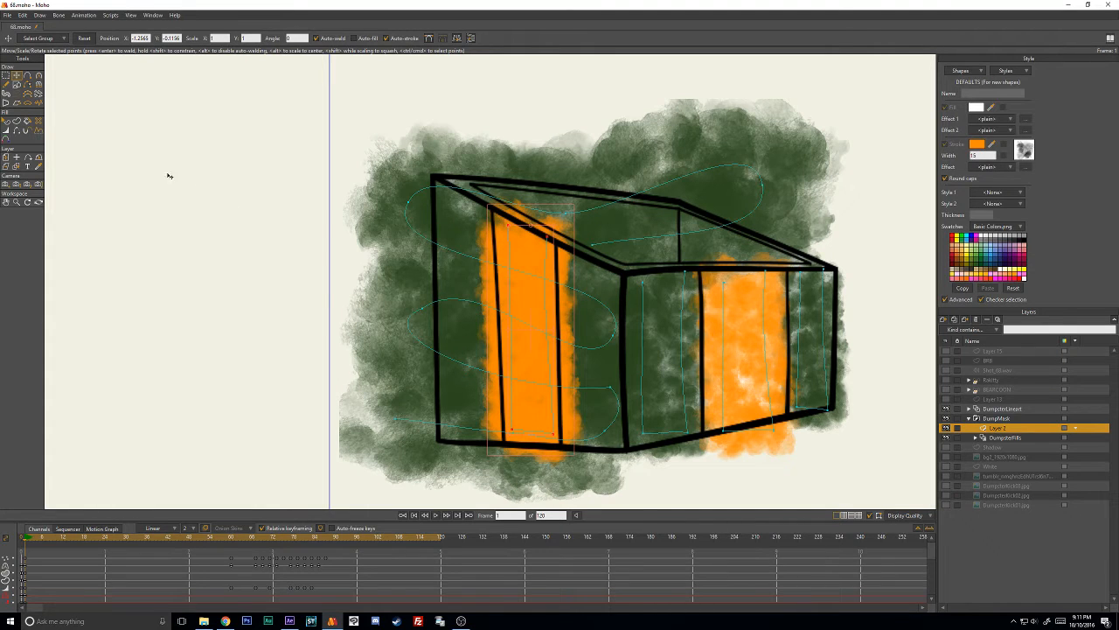
{"action": "left_click", "coordinate": [6, 122]}
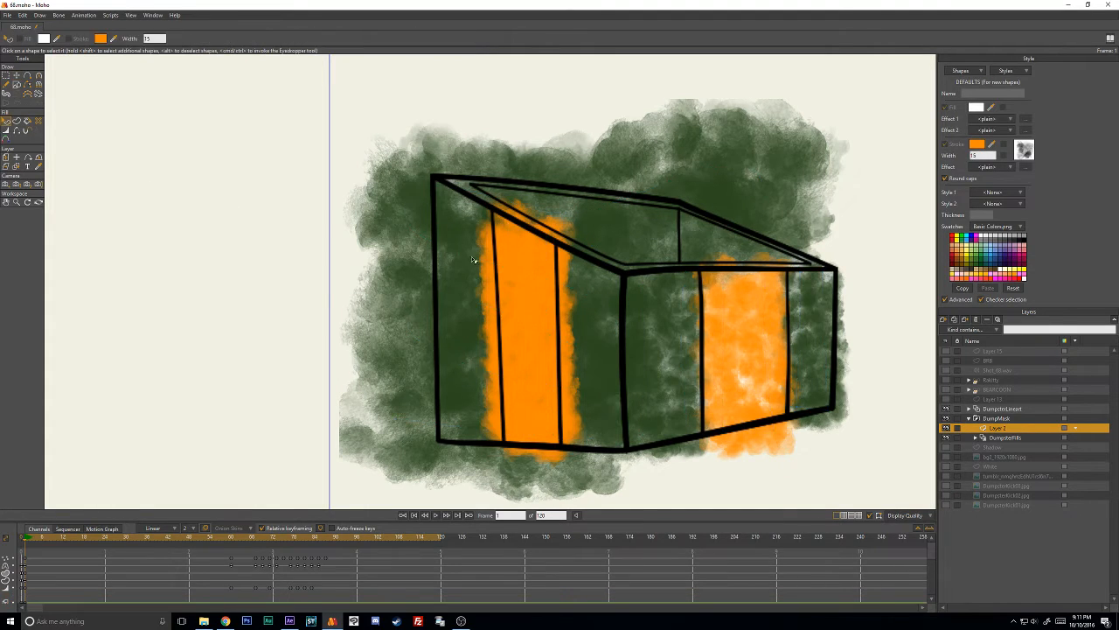
{"action": "left_click", "coordinate": [536, 283]}
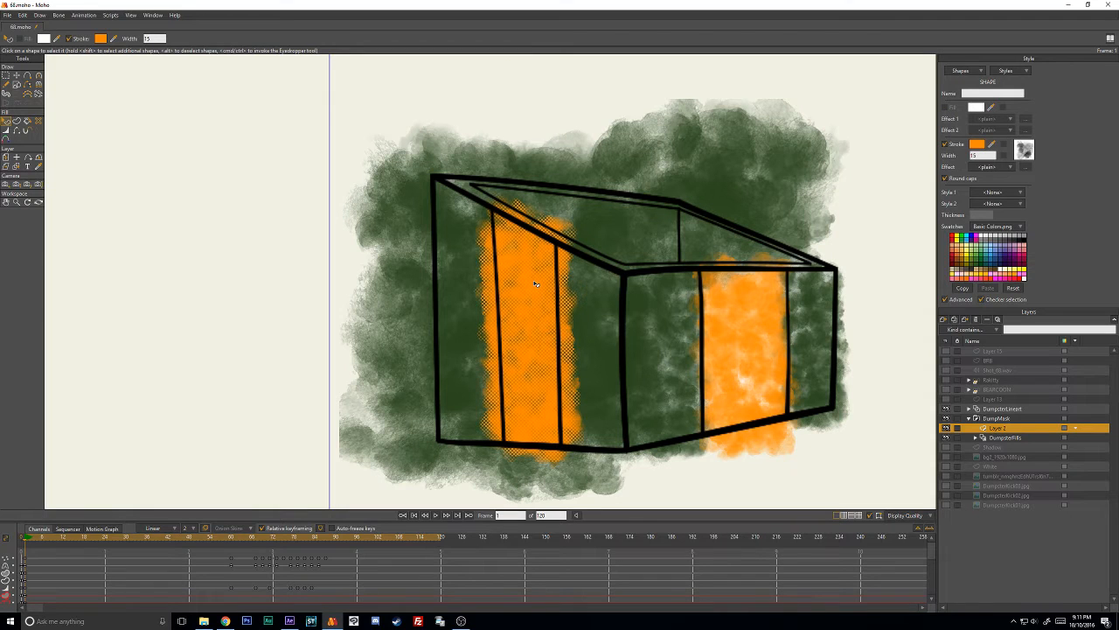
{"action": "left_click", "coordinate": [978, 145]}
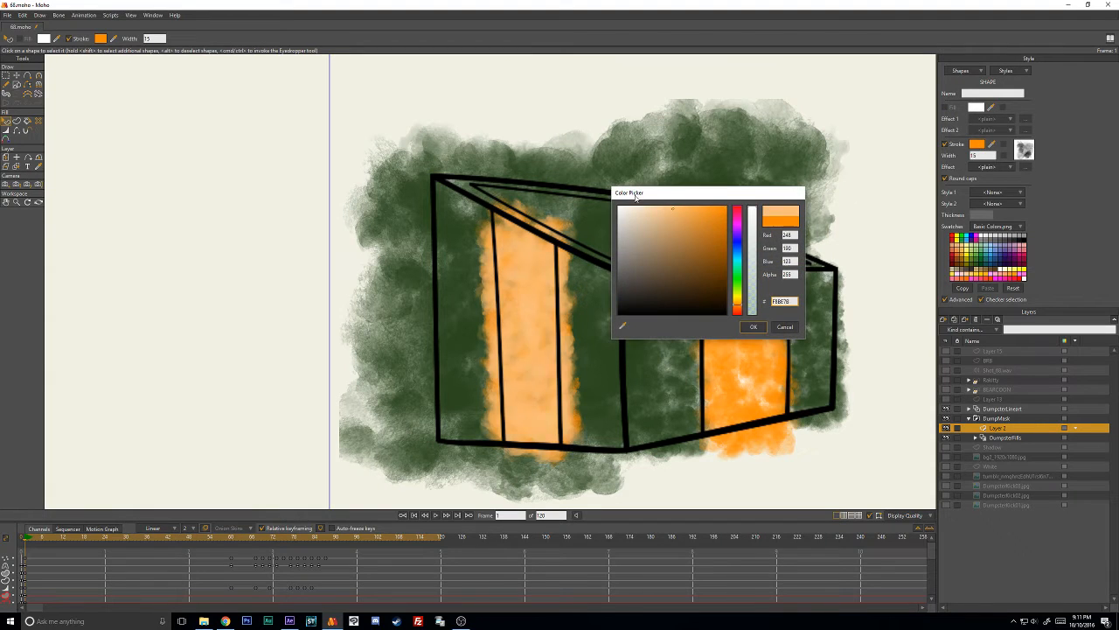
{"action": "left_click_drag", "start_coordinate": [636, 196], "coordinate": [605, 202]}
{"action": "left_click", "coordinate": [755, 327]}
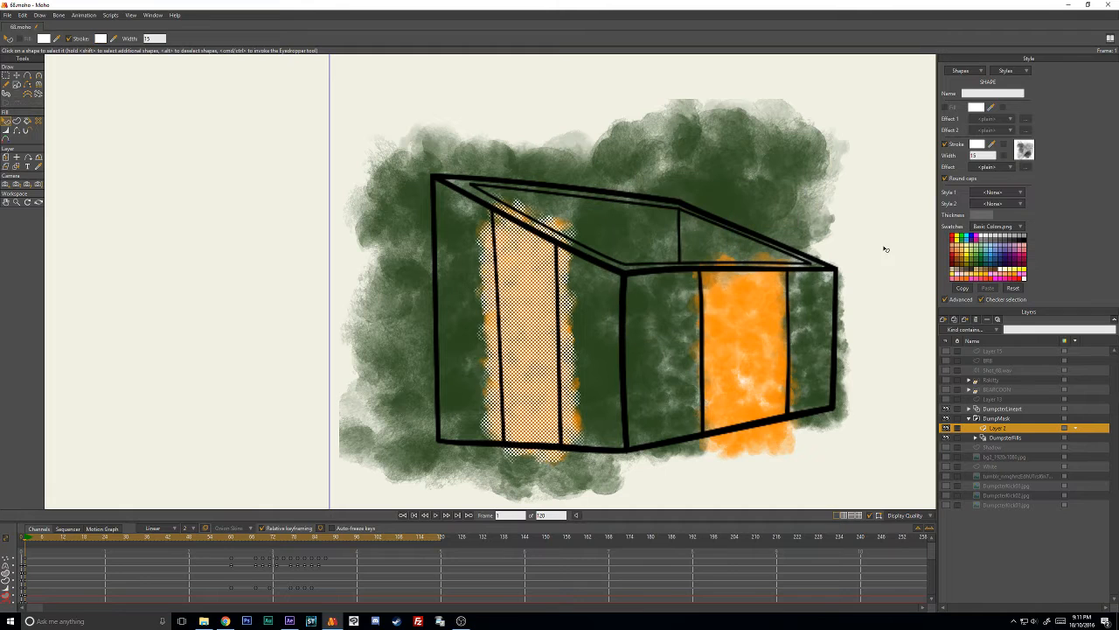
{"action": "left_click", "coordinate": [885, 249]}
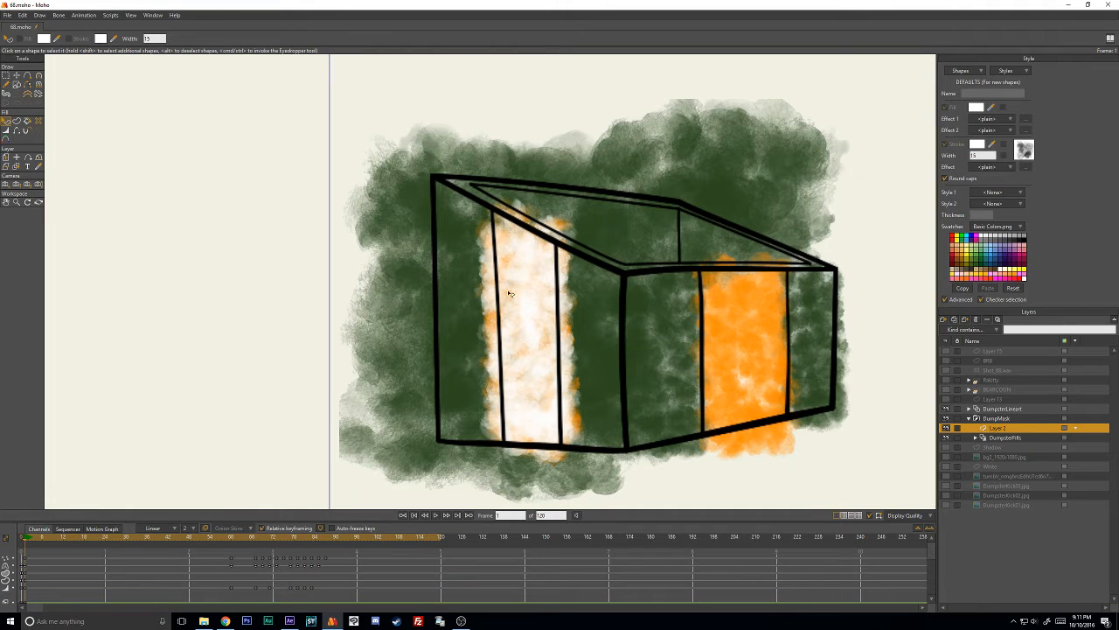
- Lower the white duplicate stroke in the shape order so it sits behind the orange one
{"action": "left_click", "coordinate": [524, 296]}
{"action": "left_click", "coordinate": [58, 15]}
{"action": "mouse_move", "coordinate": [39, 16]}
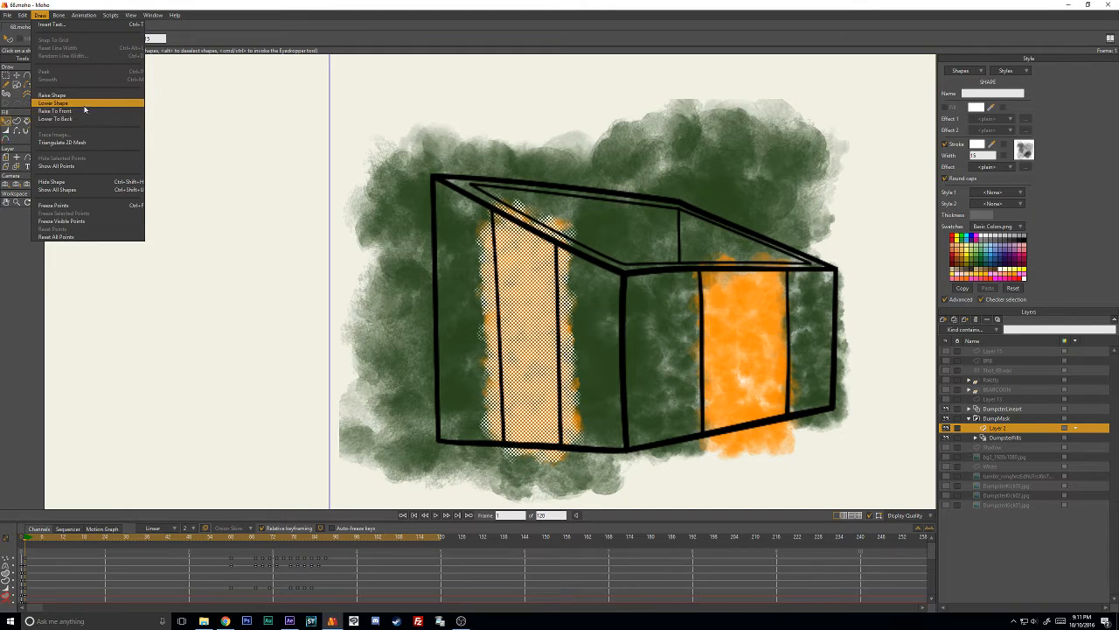
{"action": "left_click", "coordinate": [167, 257]}
{"action": "left_click", "coordinate": [219, 285]}
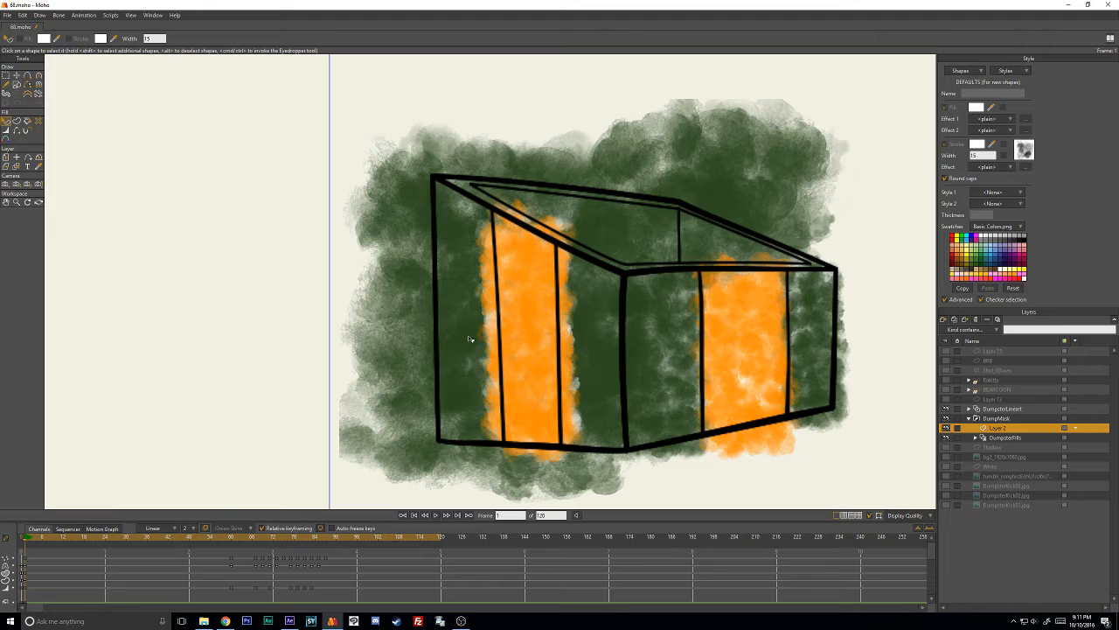
- Try lowering the orange stroke on the side's middle panel one place in the shape order
{"action": "left_click", "coordinate": [530, 309]}
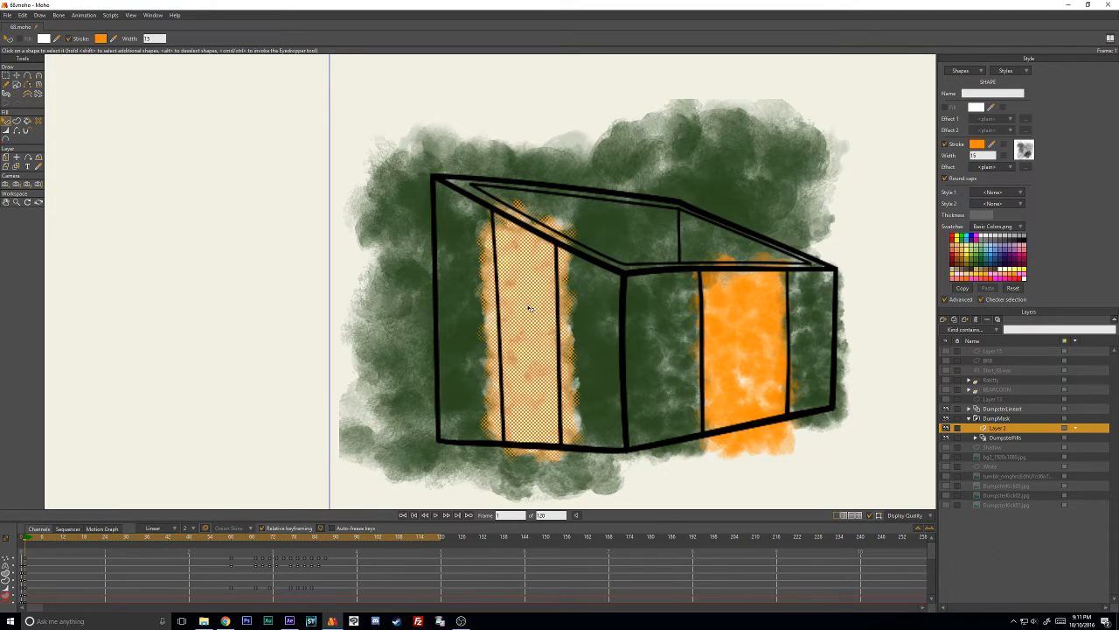
{"action": "left_click", "coordinate": [41, 16]}
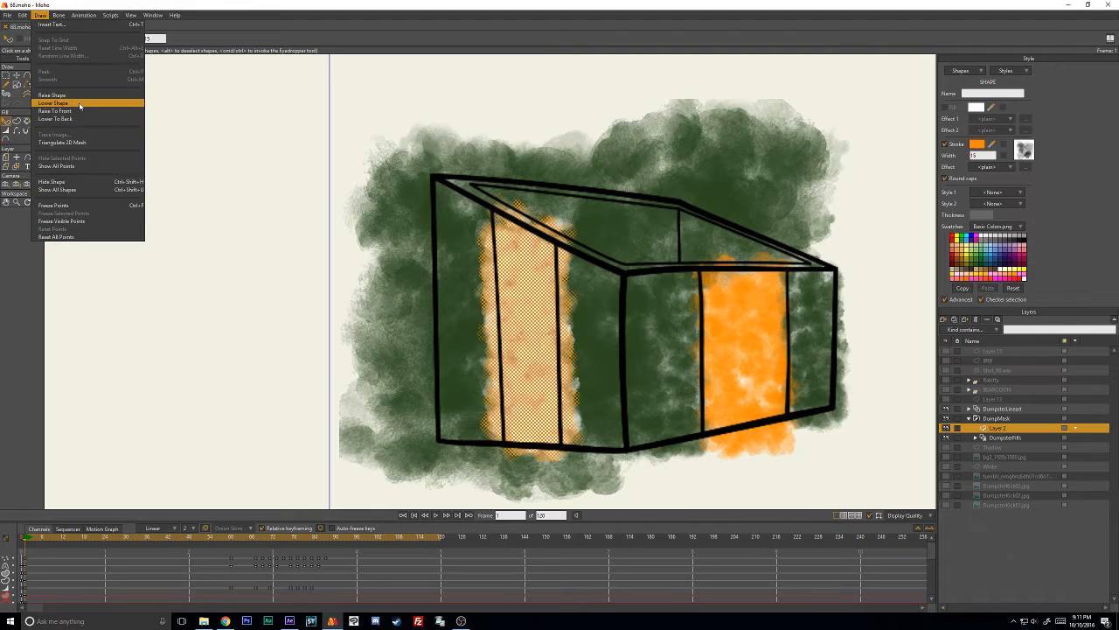
{"action": "left_click", "coordinate": [70, 105]}
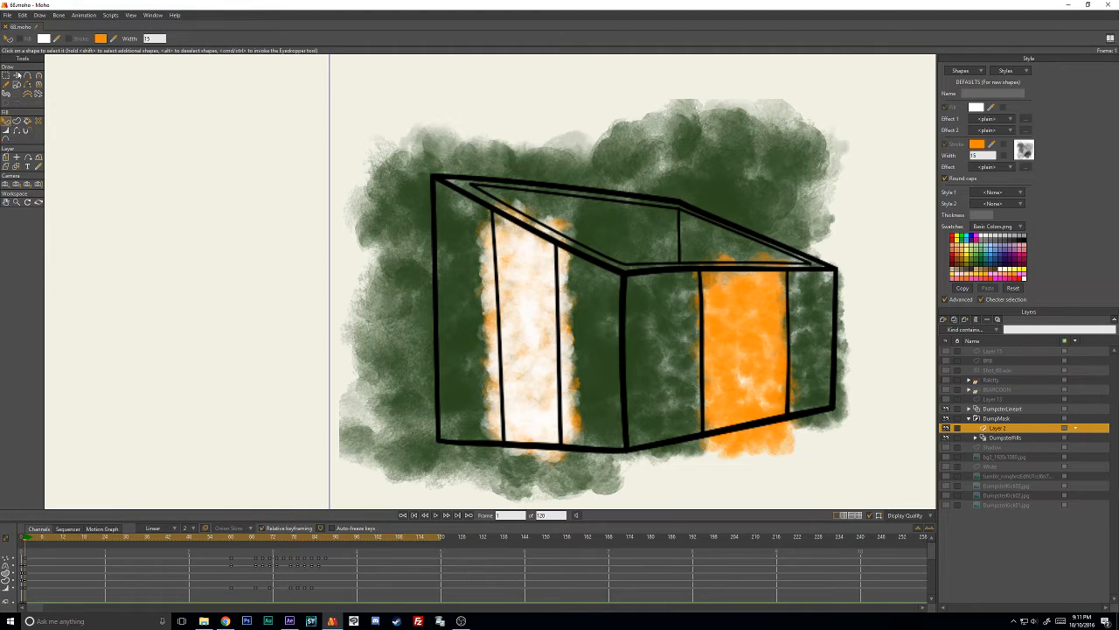
- Try deleting and moving the points of the side panel's orange stroke, undoing each attempt
{"action": "left_click", "coordinate": [16, 75]}
{"action": "left_click", "coordinate": [543, 266]}
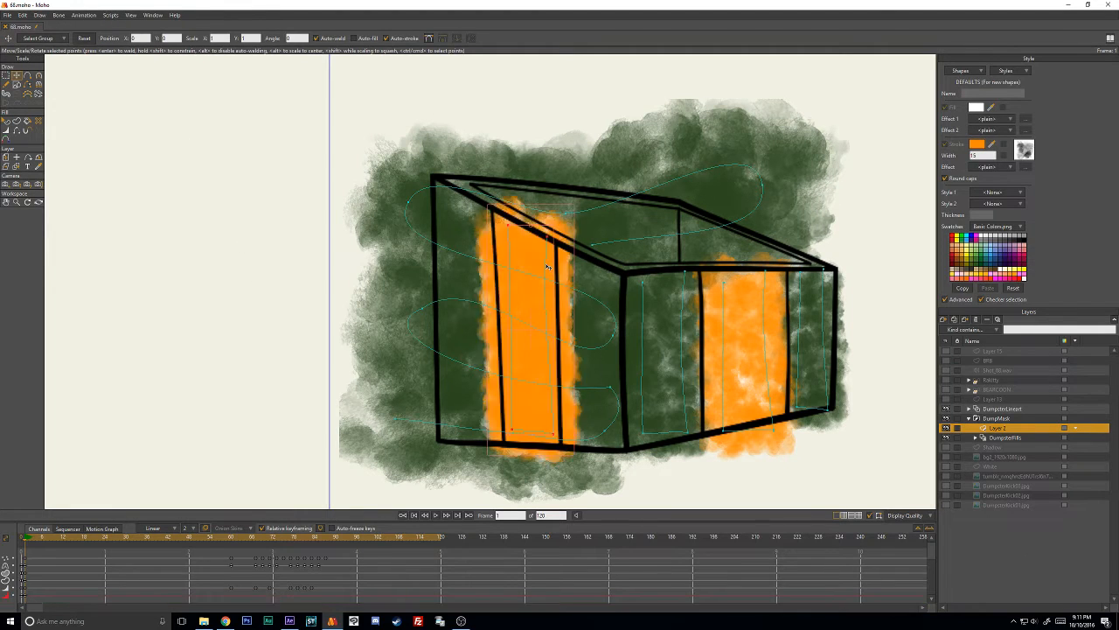
{"action": "key", "text": "Delete"}
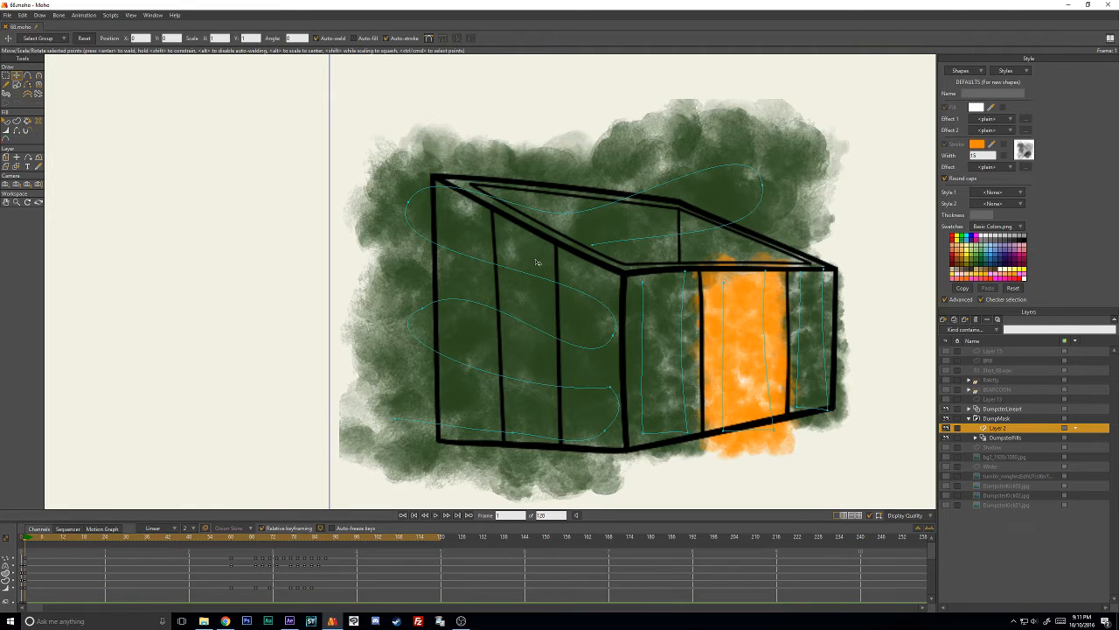
{"action": "key", "text": "ctrl+z"}
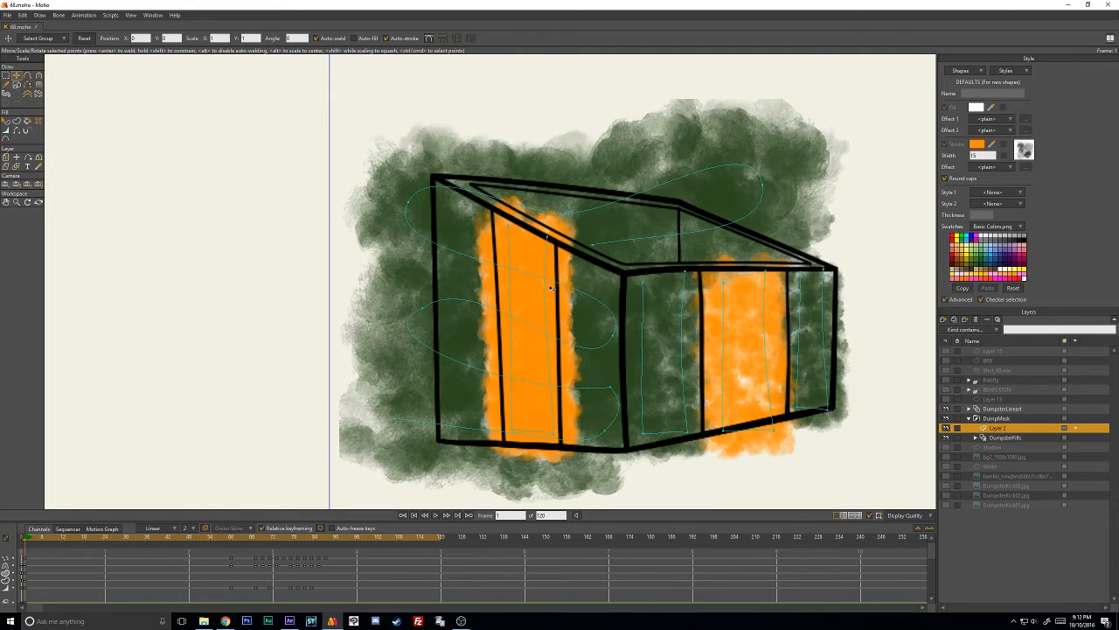
{"action": "left_click_drag", "start_coordinate": [545, 305], "coordinate": [418, 291]}
{"action": "key", "text": "ctrl+z"}
{"action": "key", "text": "ctrl+z"}
- Try moving the upper-left point of the side panel's overlapping strokes, and undo the recent edits
{"action": "key", "text": "ctrl+a"}
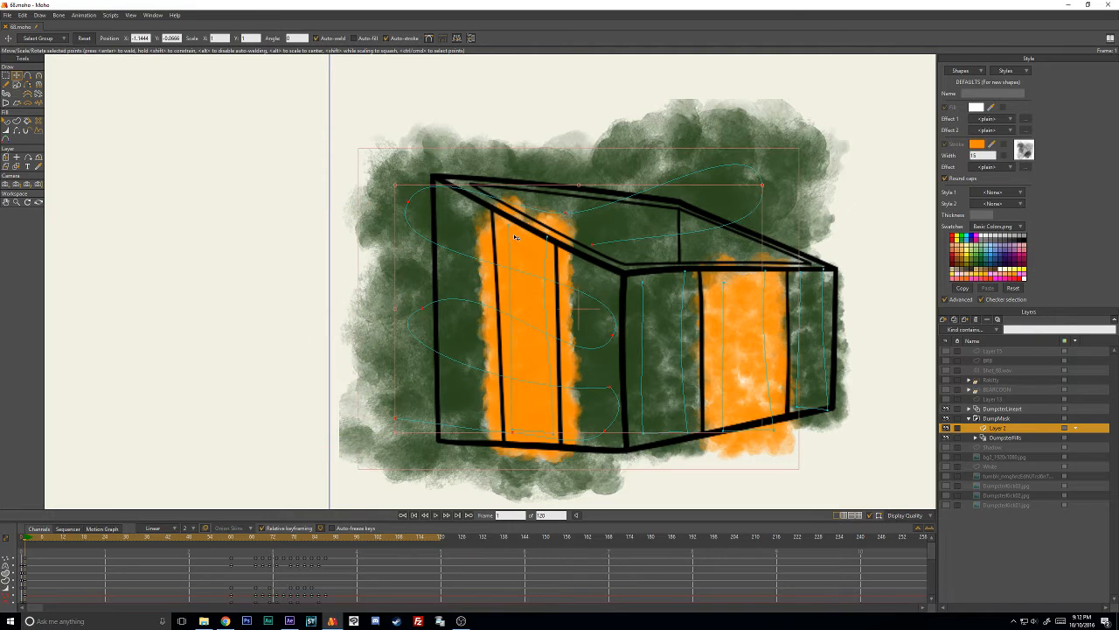
{"action": "left_click", "coordinate": [510, 229]}
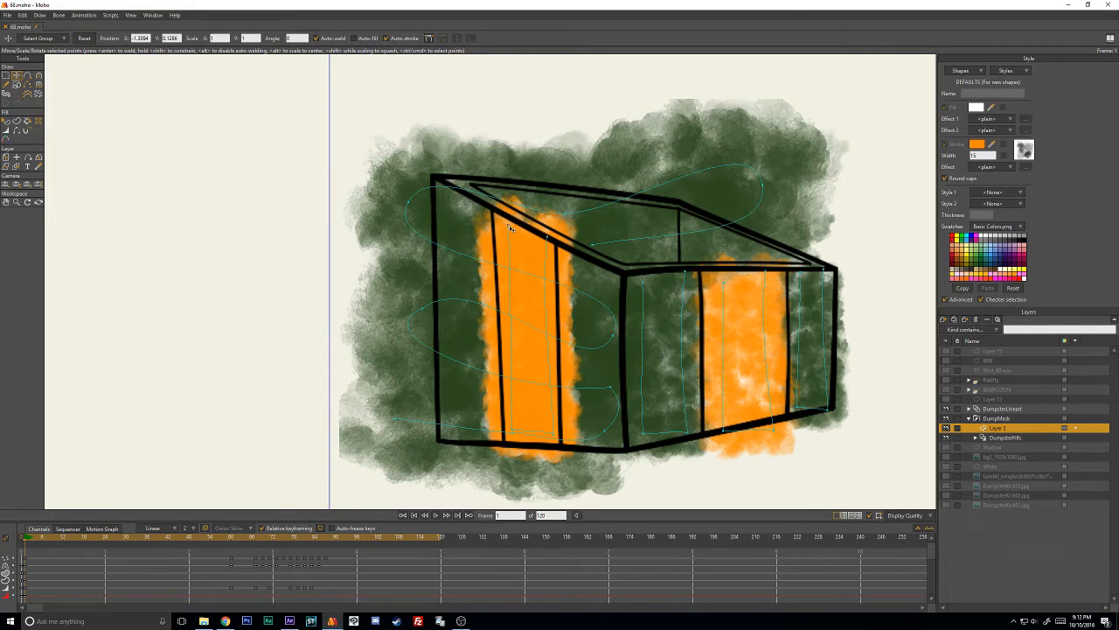
{"action": "left_click_drag", "start_coordinate": [509, 228], "coordinate": [445, 248]}
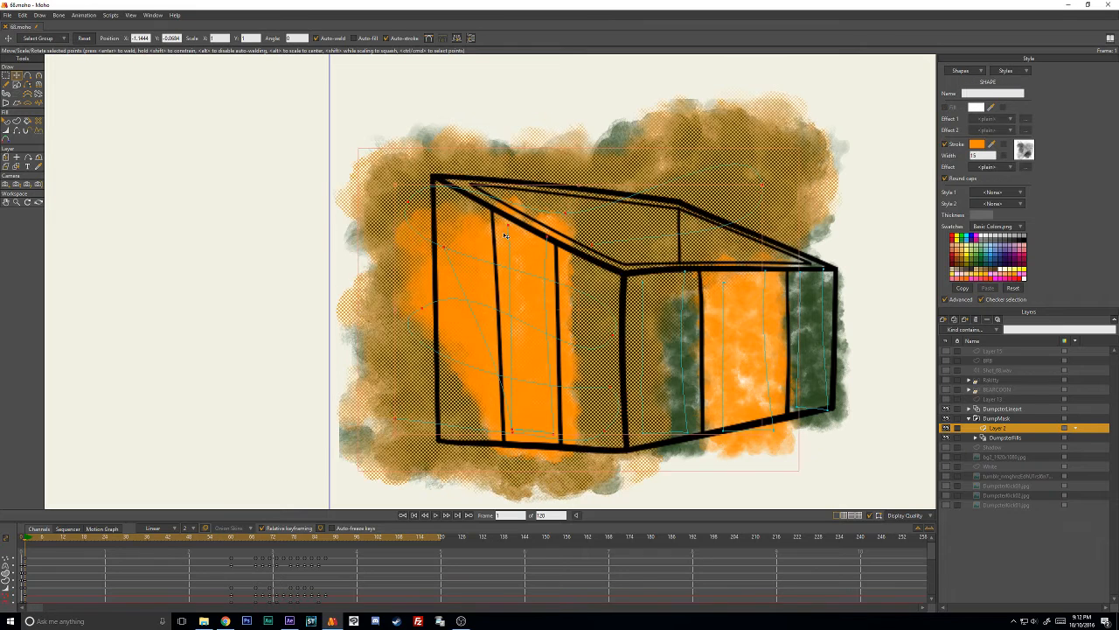
{"action": "left_click", "coordinate": [330, 200]}
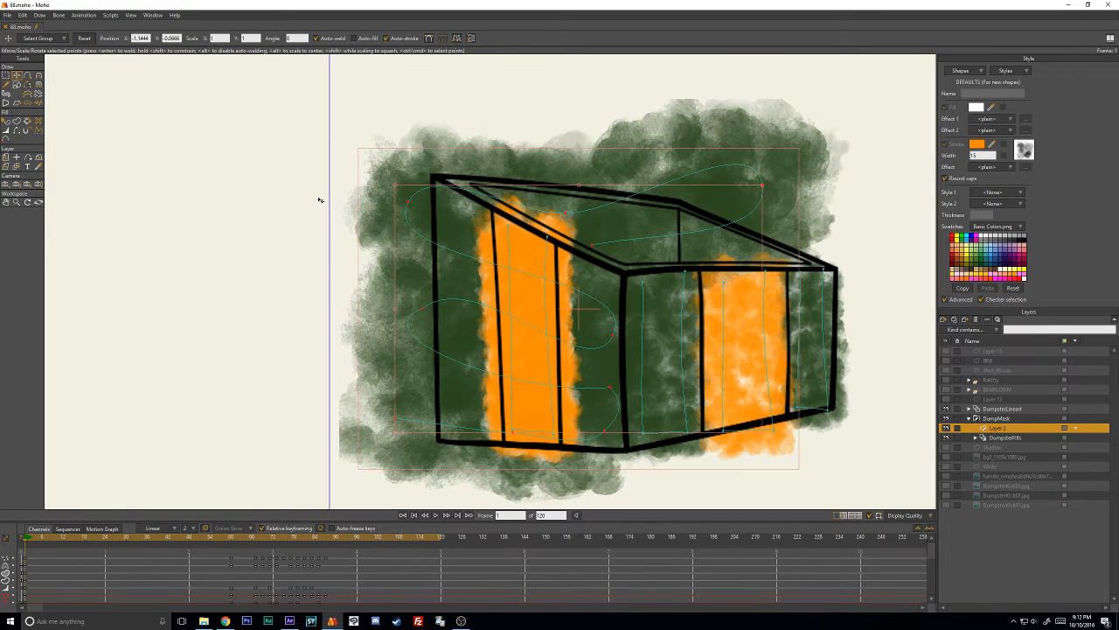
{"action": "key", "text": "ctrl+z"}
{"action": "key", "text": "ctrl+z"}
{"action": "key", "text": "ctrl+z"}
{"action": "key", "text": "ctrl+z"}
{"action": "key", "text": "ctrl+z"}
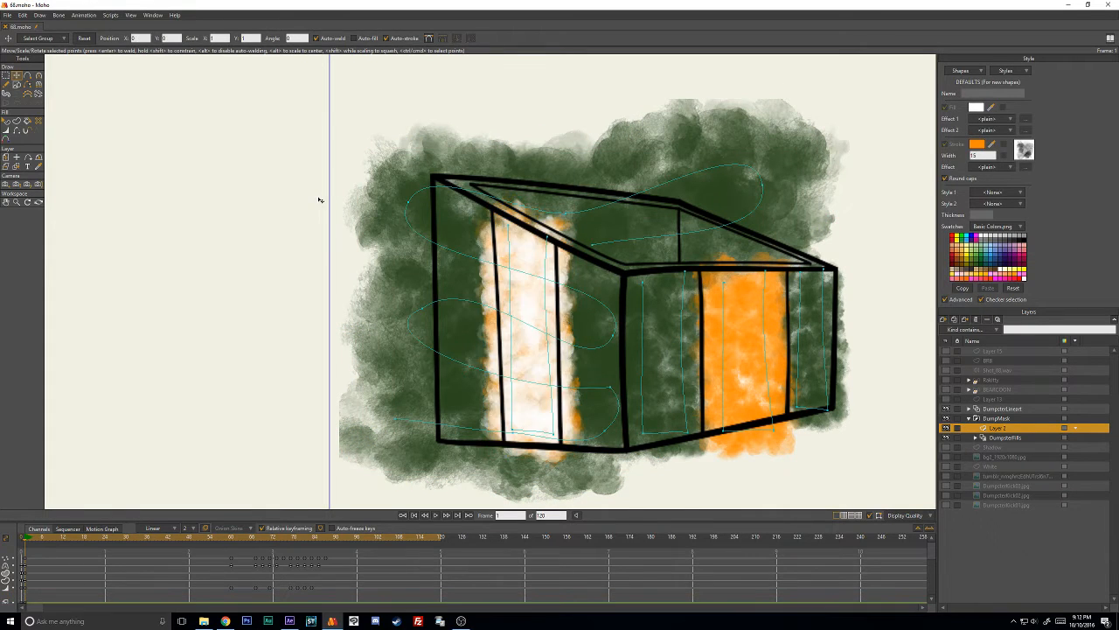
- Restore the earlier shape order and delete the white duplicate's shape, leaving a single orange stroke on the side panel
{"action": "left_click", "coordinate": [319, 201]}
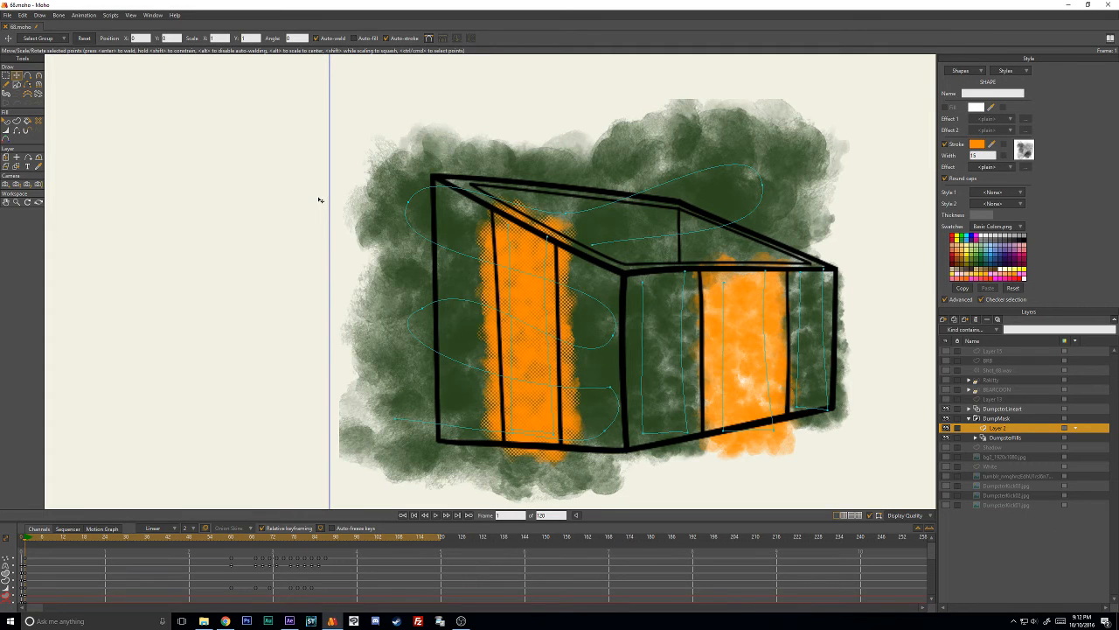
{"action": "left_click", "coordinate": [5, 121]}
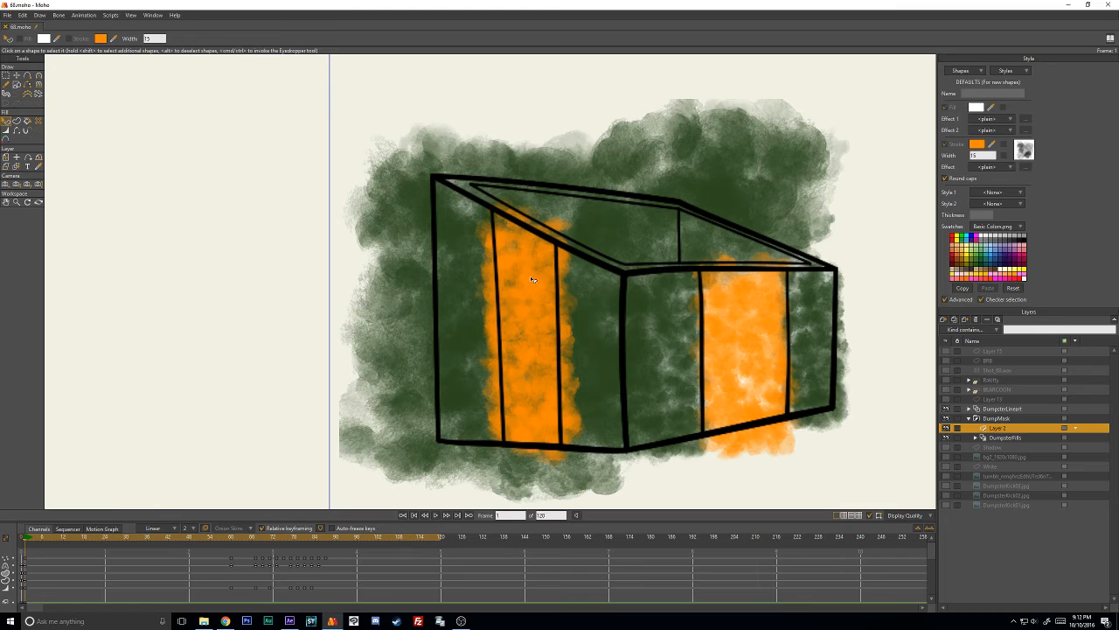
{"action": "key", "text": "t"}
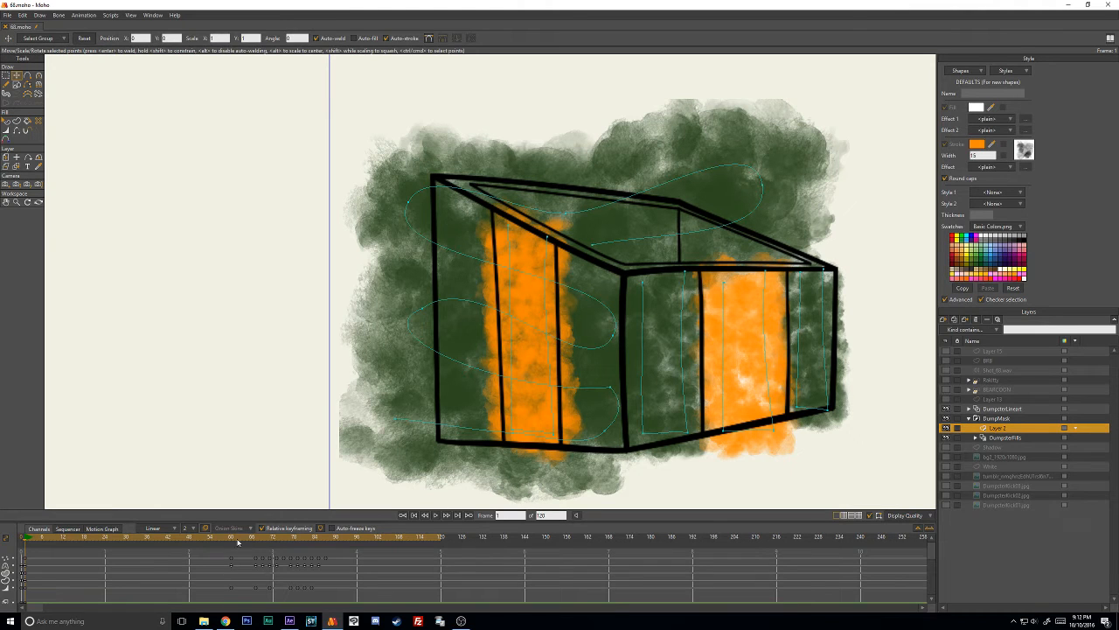
- At frame 69, move the orange stroke's upper and lower end points into the side's bent middle panel
{"action": "left_click_drag", "start_coordinate": [234, 542], "coordinate": [256, 541]}
{"action": "key", "text": "ctrl+Right"}
{"action": "left_click_drag", "start_coordinate": [491, 144], "coordinate": [483, 137]}
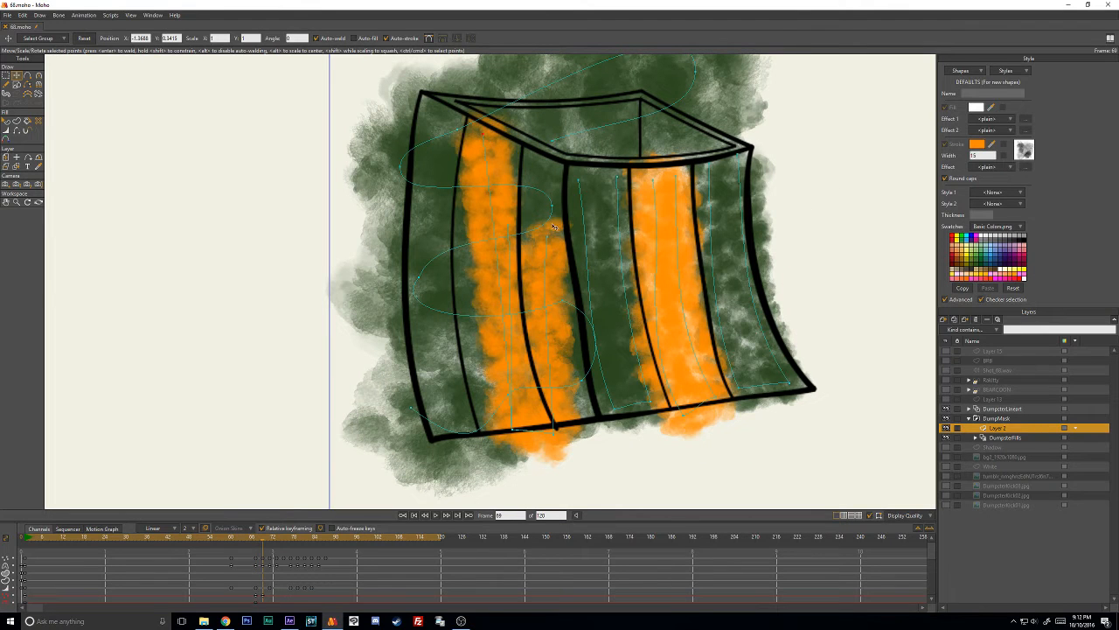
{"action": "left_click_drag", "start_coordinate": [547, 234], "coordinate": [514, 146]}
{"action": "left_click_drag", "start_coordinate": [511, 429], "coordinate": [489, 429]}
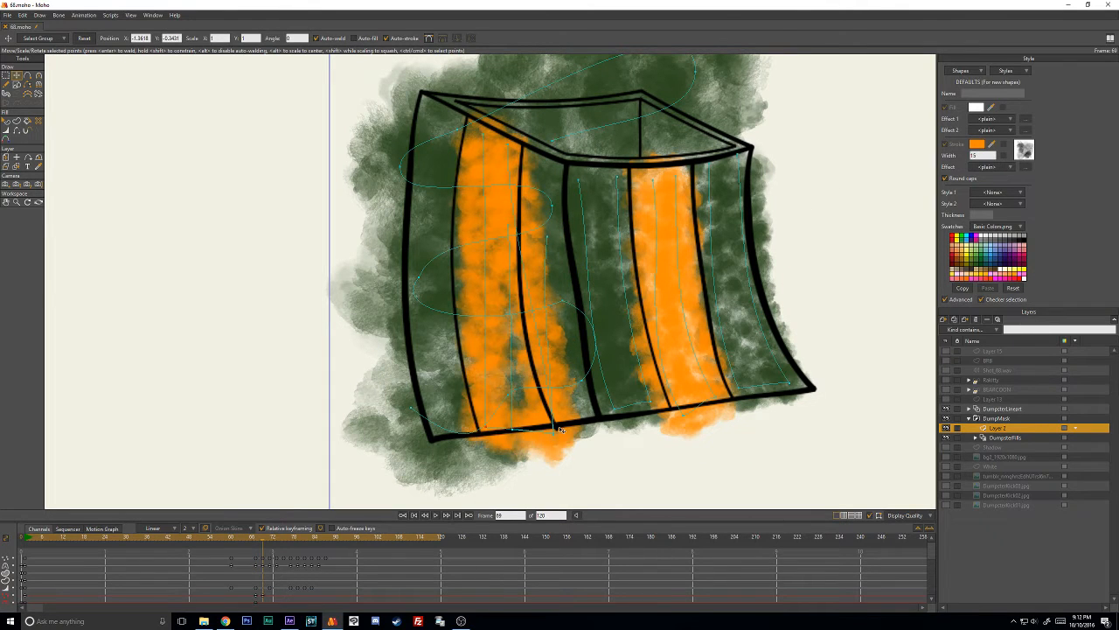
{"action": "mouse_move", "coordinate": [556, 426]}
{"action": "left_mouse_down"}
{"action": "mouse_move", "coordinate": [500, 431]}
{"action": "mouse_move", "coordinate": [535, 421]}
{"action": "left_mouse_up"}
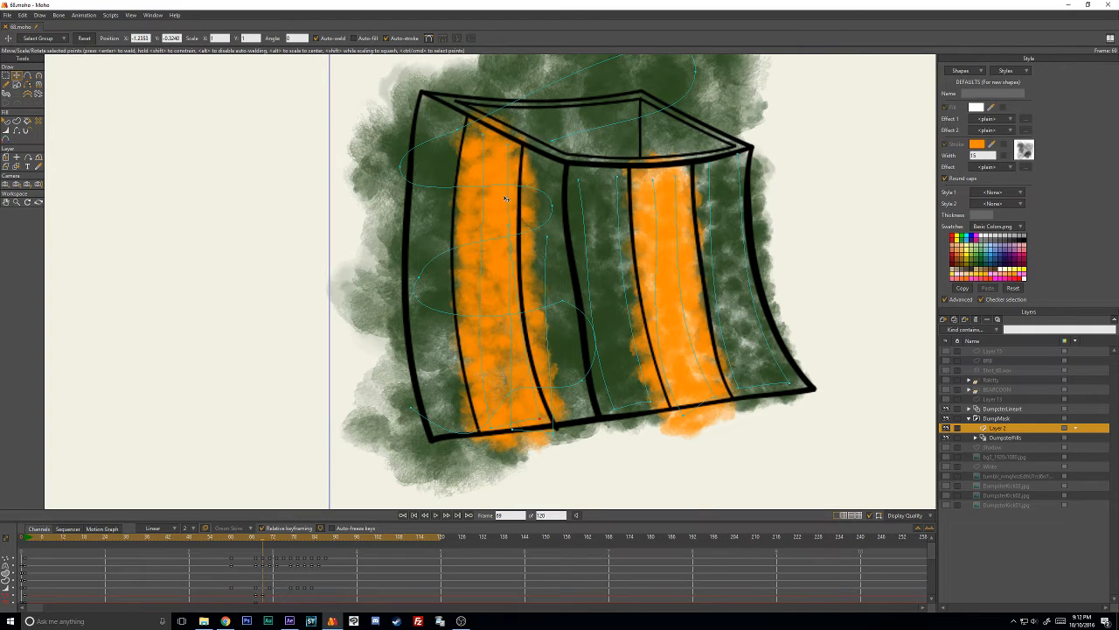
- Adjust the orange stroke's curvature at frame 69 so it follows the bend of the side's middle panel
{"action": "key", "text": "c"}
{"action": "mouse_move", "coordinate": [487, 233]}
{"action": "left_mouse_down"}
{"action": "mouse_move", "coordinate": [474, 242]}
{"action": "mouse_move", "coordinate": [509, 225]}
{"action": "left_mouse_up"}
{"action": "key", "text": "t"}
{"action": "key", "text": "c"}
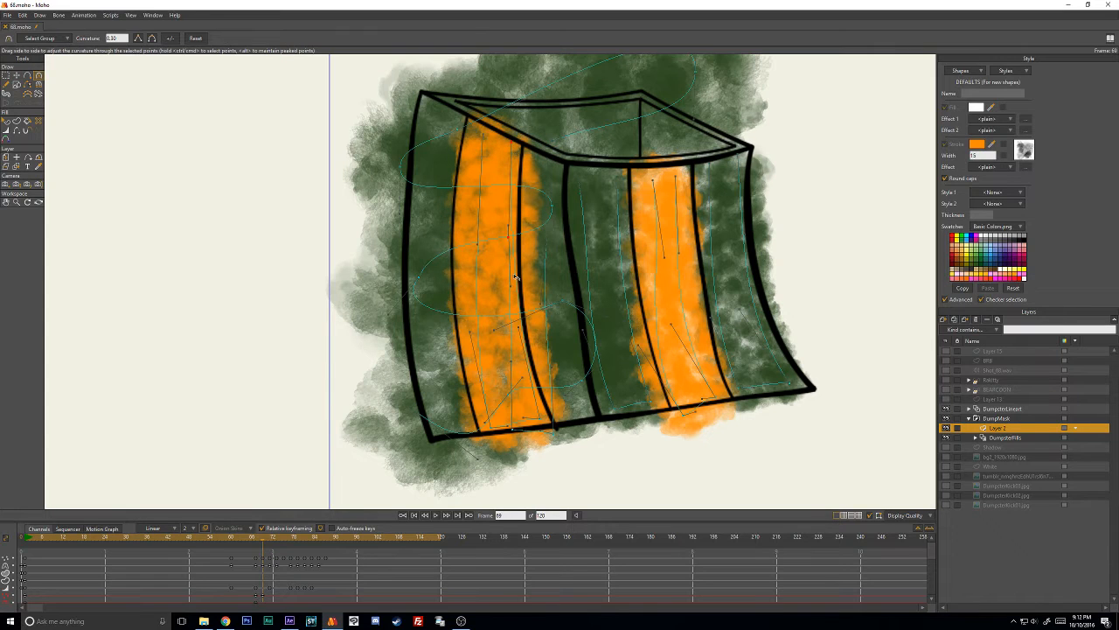
{"action": "left_click_drag", "start_coordinate": [510, 283], "coordinate": [497, 287]}
{"action": "key", "text": "t"}
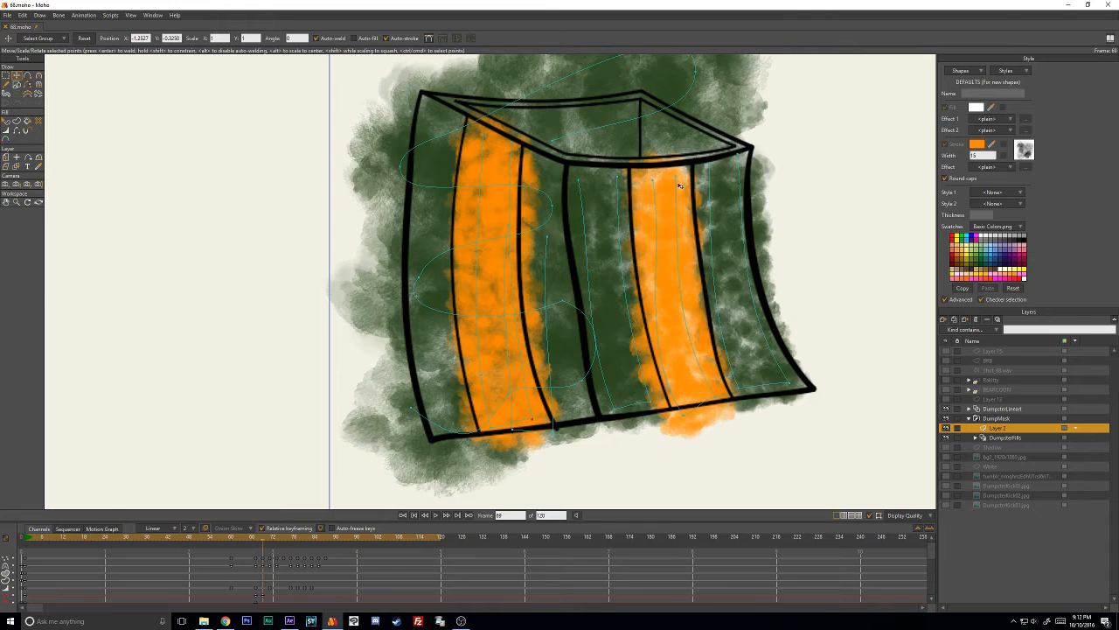
- At frame 71, move the orange stroke's upper and lower points to fit the tilted side's middle panel
{"action": "key", "text": "Right"}
{"action": "key", "text": "Right"}
{"action": "left_click_drag", "start_coordinate": [480, 137], "coordinate": [467, 116]}
{"action": "left_click_drag", "start_coordinate": [511, 146], "coordinate": [451, 85]}
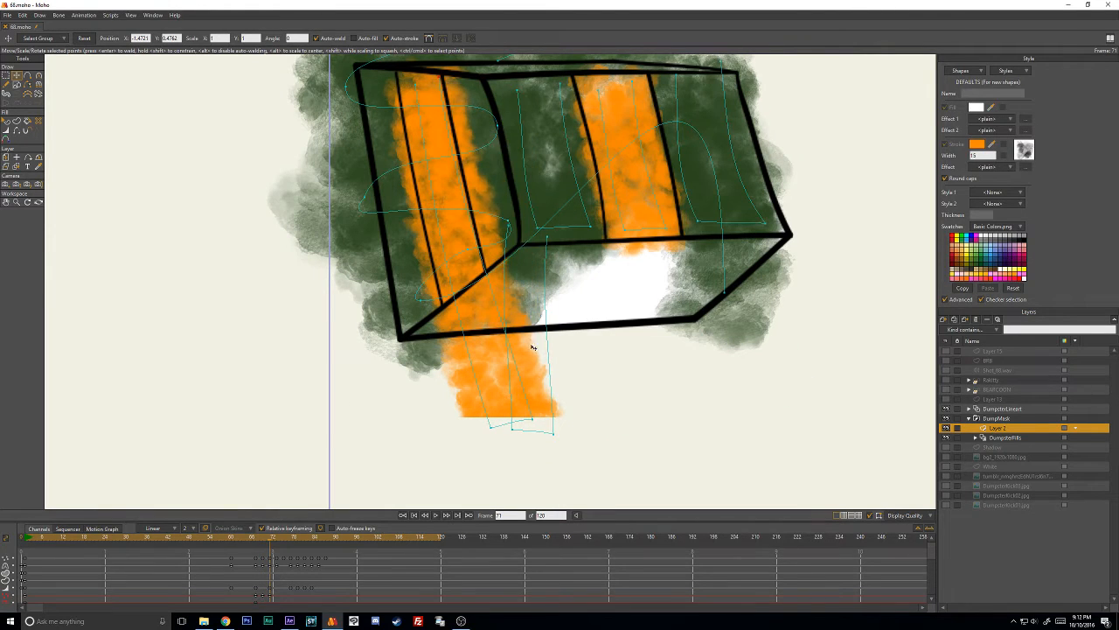
{"action": "left_click_drag", "start_coordinate": [531, 419], "coordinate": [486, 275]}
{"action": "left_click_drag", "start_coordinate": [491, 427], "coordinate": [453, 291]}
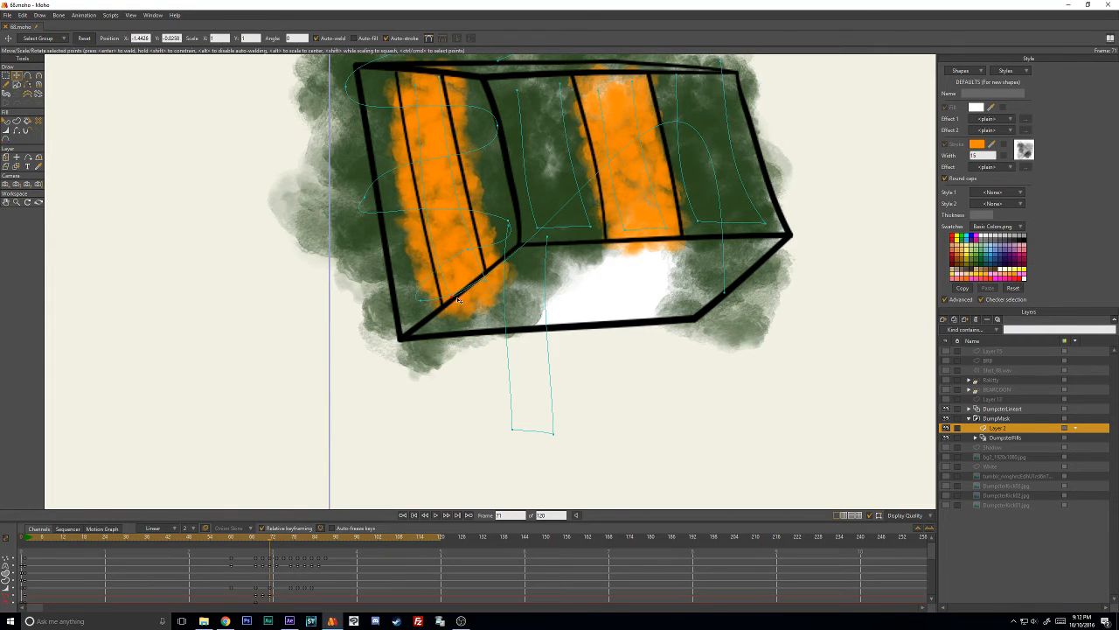
- Reduce the orange stroke's line width at frame 71 and nudge its corner points closer to the panel lines
{"action": "key", "text": "w"}
{"action": "scroll", "coordinate": [481, 277], "scroll_direction": "down", "scroll_amount": 1}
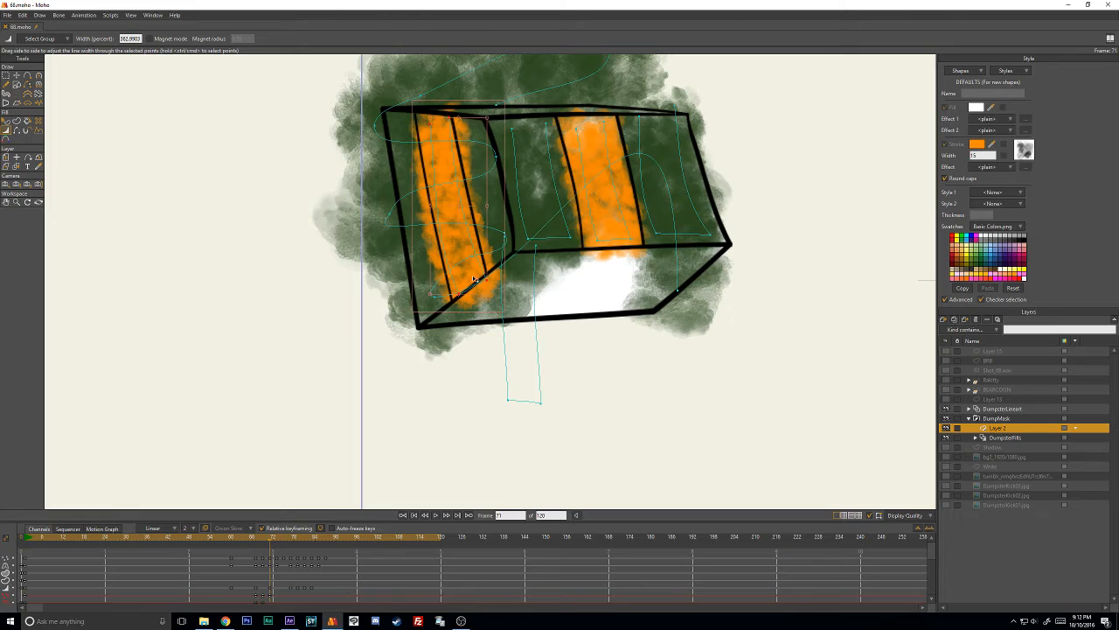
{"action": "key", "text": "t"}
{"action": "left_click_drag", "start_coordinate": [491, 279], "coordinate": [456, 296]}
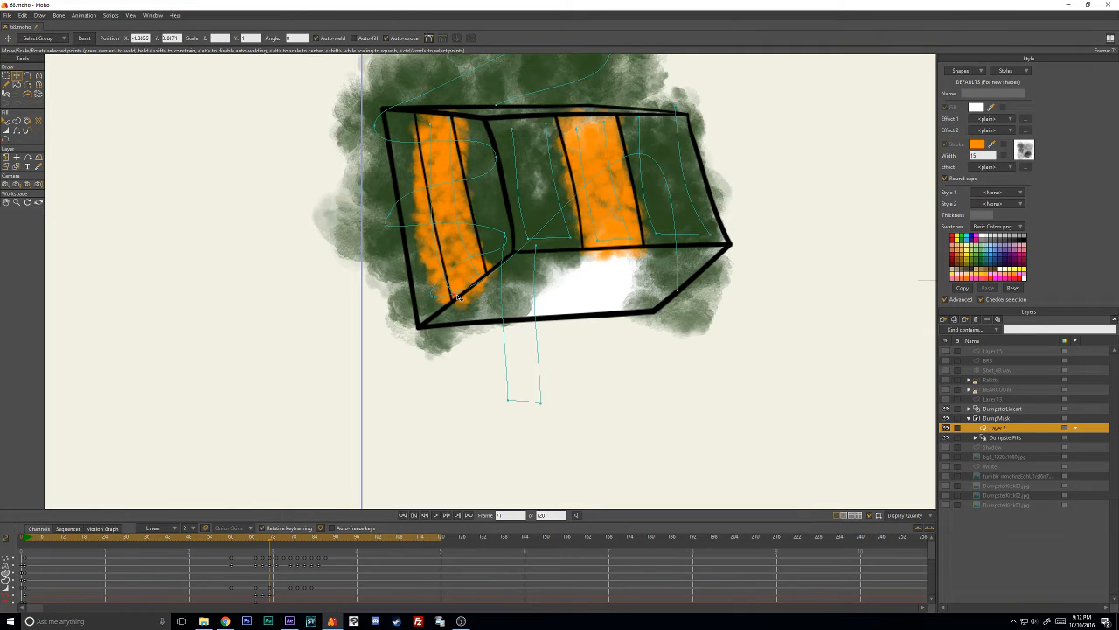
{"action": "left_click_drag", "start_coordinate": [434, 126], "coordinate": [429, 121]}
- Refine the orange stroke's curvature at frame 71 to match the panel lines and adjust its lower points
{"action": "key", "text": "c"}
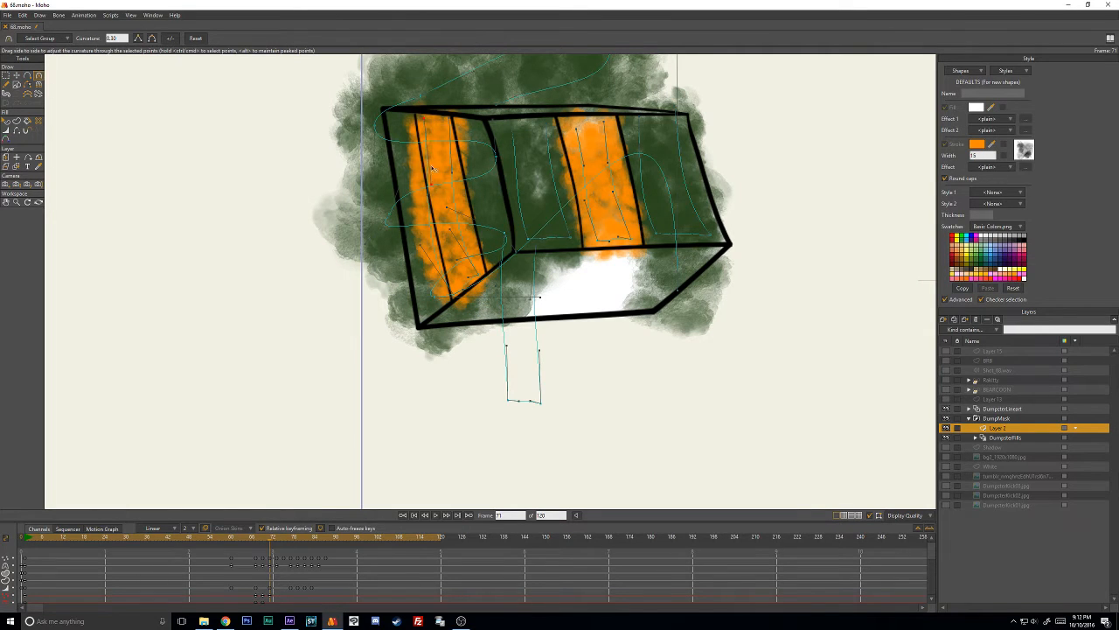
{"action": "left_click_drag", "start_coordinate": [422, 249], "coordinate": [436, 248]}
{"action": "key", "text": "t"}
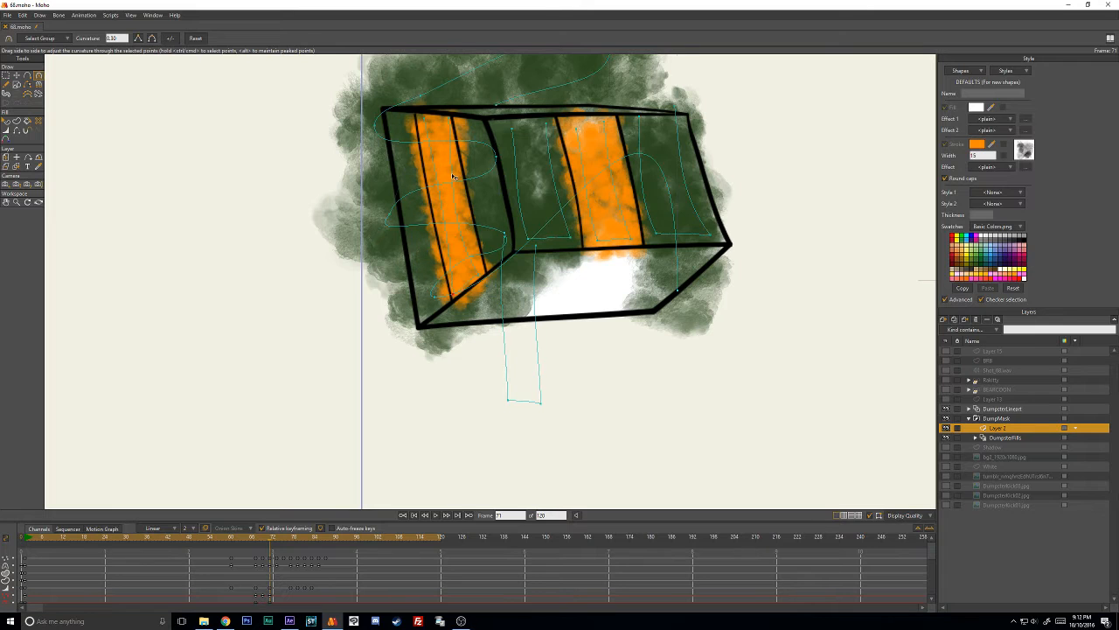
{"action": "left_click_drag", "start_coordinate": [496, 158], "coordinate": [503, 156]}
{"action": "key", "text": "ctrl+z"}
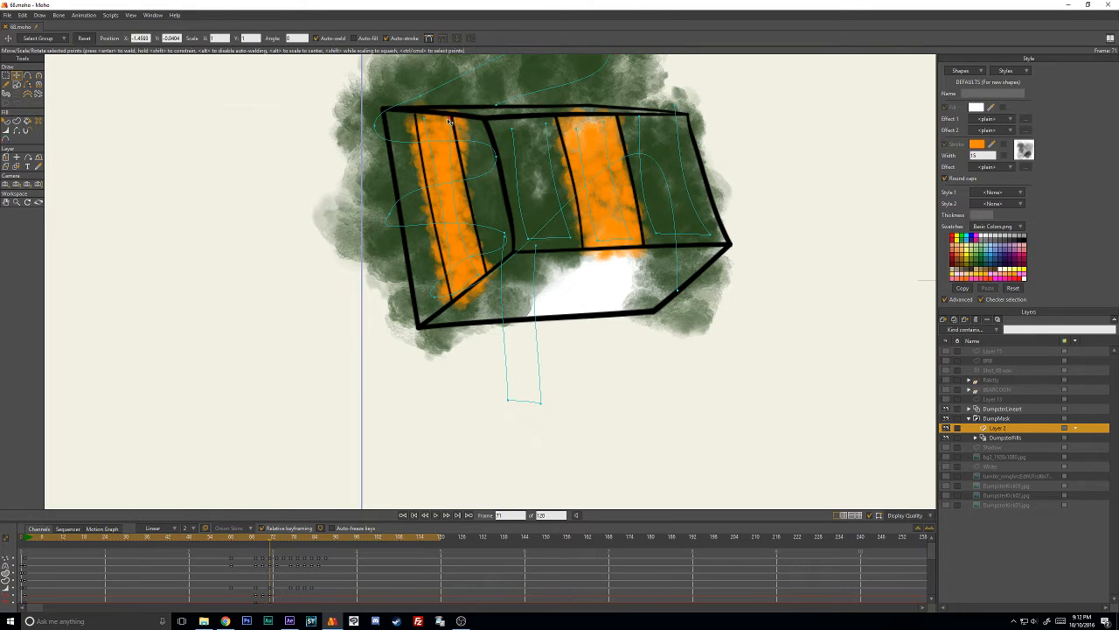
{"action": "key", "text": "c"}
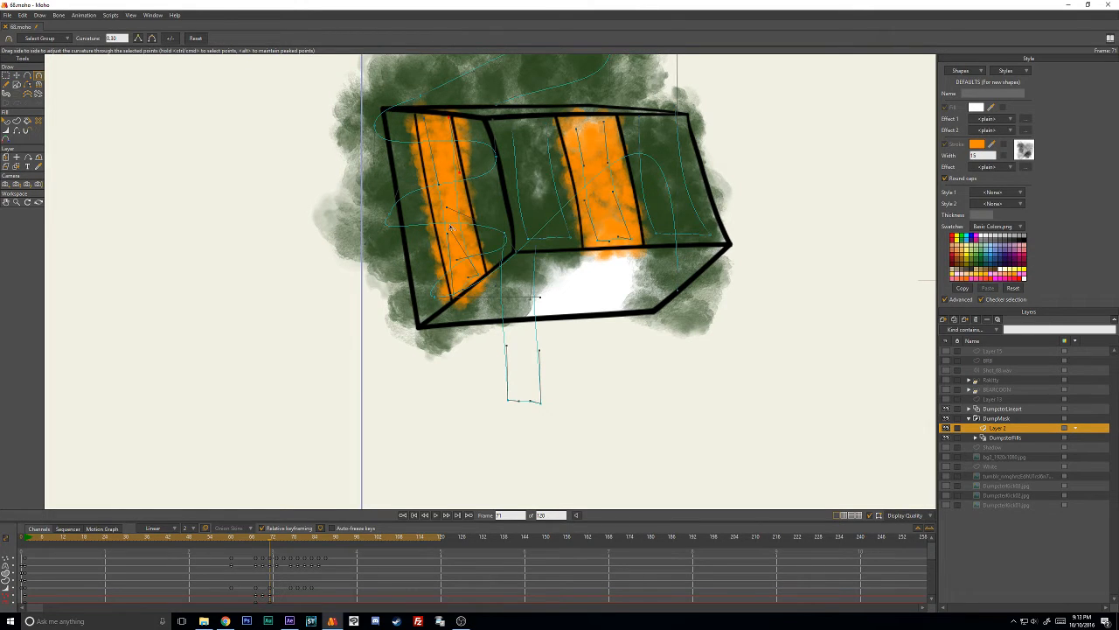
{"action": "left_click_drag", "start_coordinate": [451, 227], "coordinate": [462, 214]}
{"action": "key", "text": "t"}
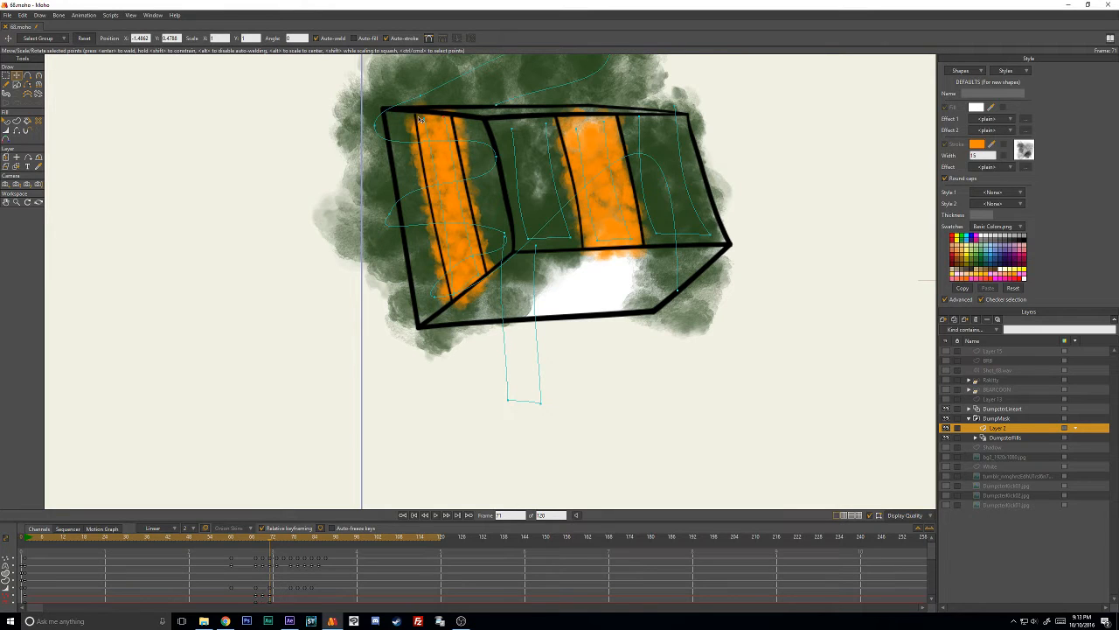
{"action": "left_click_drag", "start_coordinate": [485, 265], "coordinate": [460, 294]}
- At frame 73, reposition the orange stroke's upper and lower points so it fills the side's middle panel
{"action": "key", "text": "Right"}
{"action": "key", "text": "Right"}
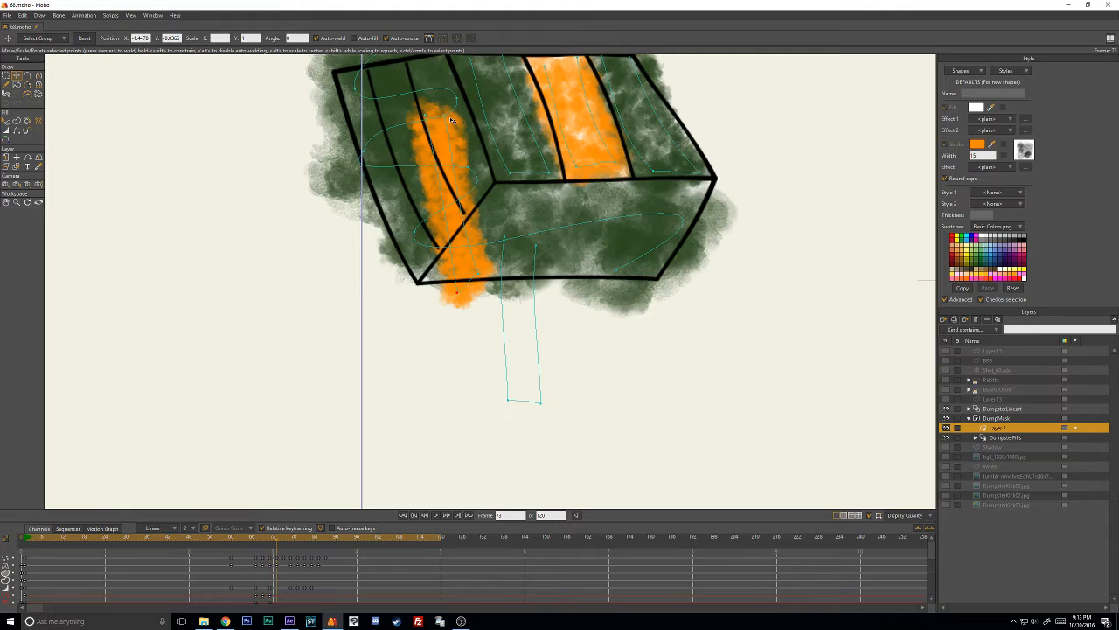
{"action": "left_click_drag", "start_coordinate": [426, 115], "coordinate": [401, 71]}
{"action": "left_click_drag", "start_coordinate": [482, 266], "coordinate": [463, 216]}
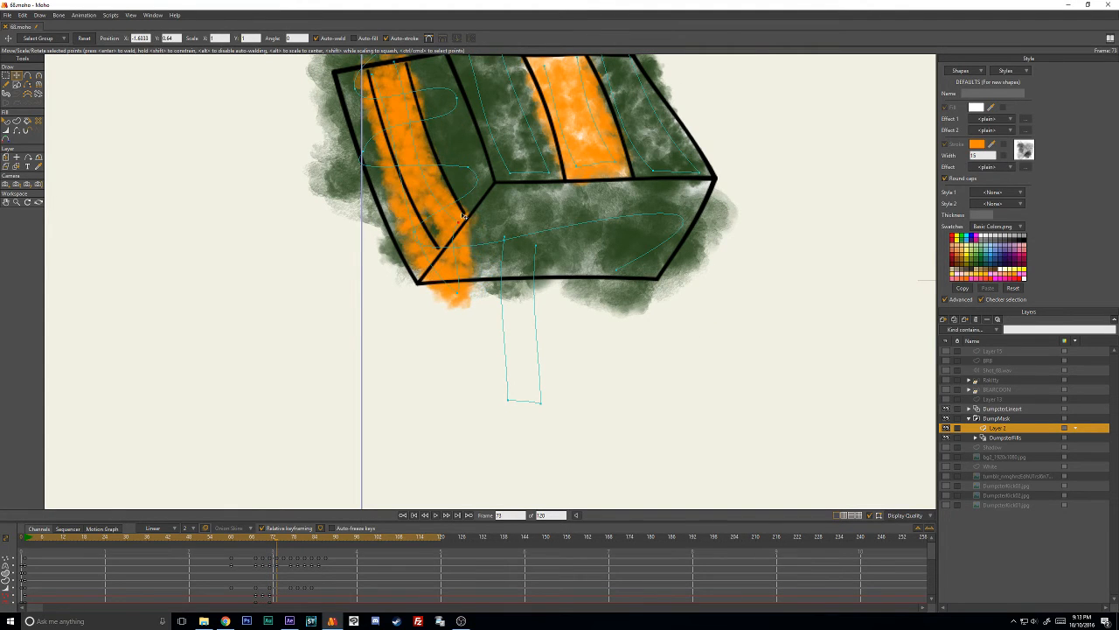
{"action": "left_click_drag", "start_coordinate": [459, 294], "coordinate": [443, 221]}
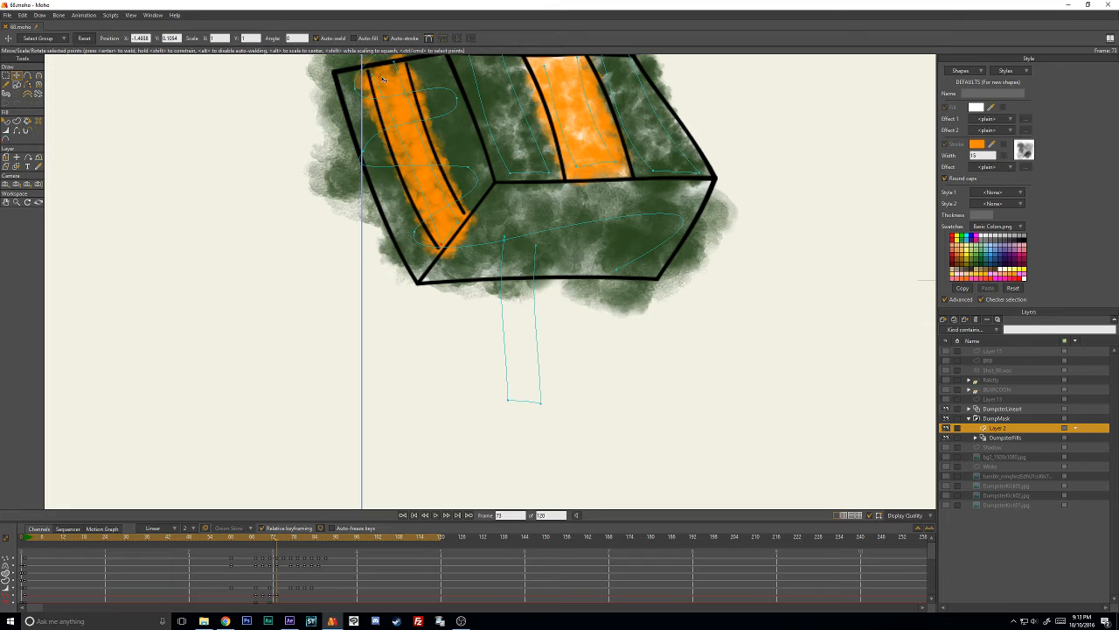
{"action": "left_click_drag", "start_coordinate": [418, 141], "coordinate": [535, 278]}
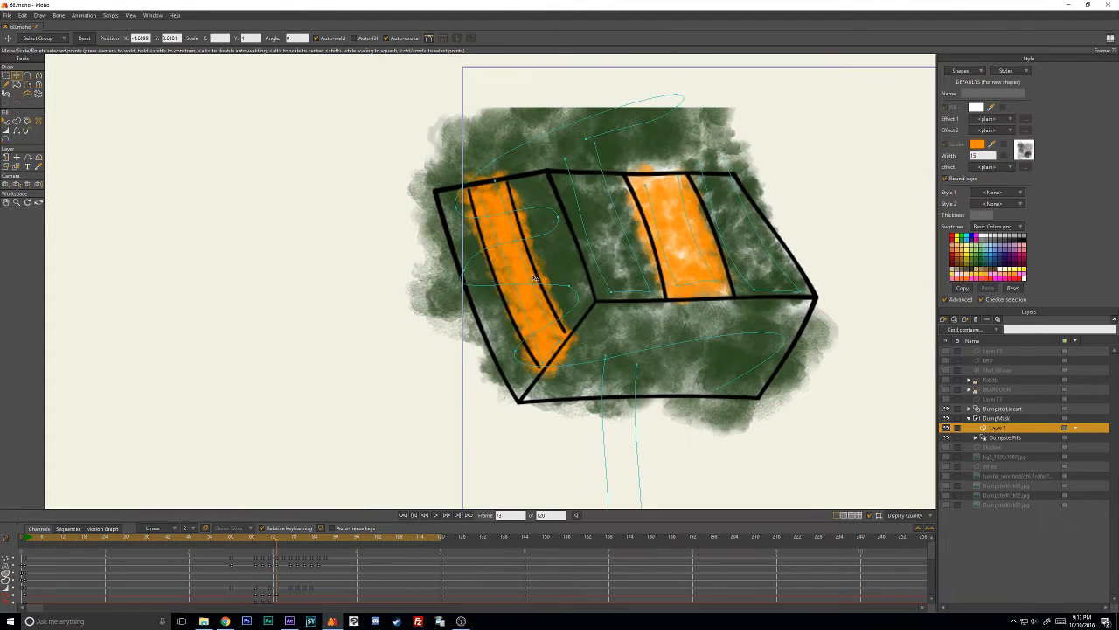
{"action": "left_click", "coordinate": [561, 343]}
- At frame 75, move the orange stroke's upper and lower points into the side's slanted middle panel
{"action": "key", "text": "Right"}
{"action": "key", "text": "Right"}
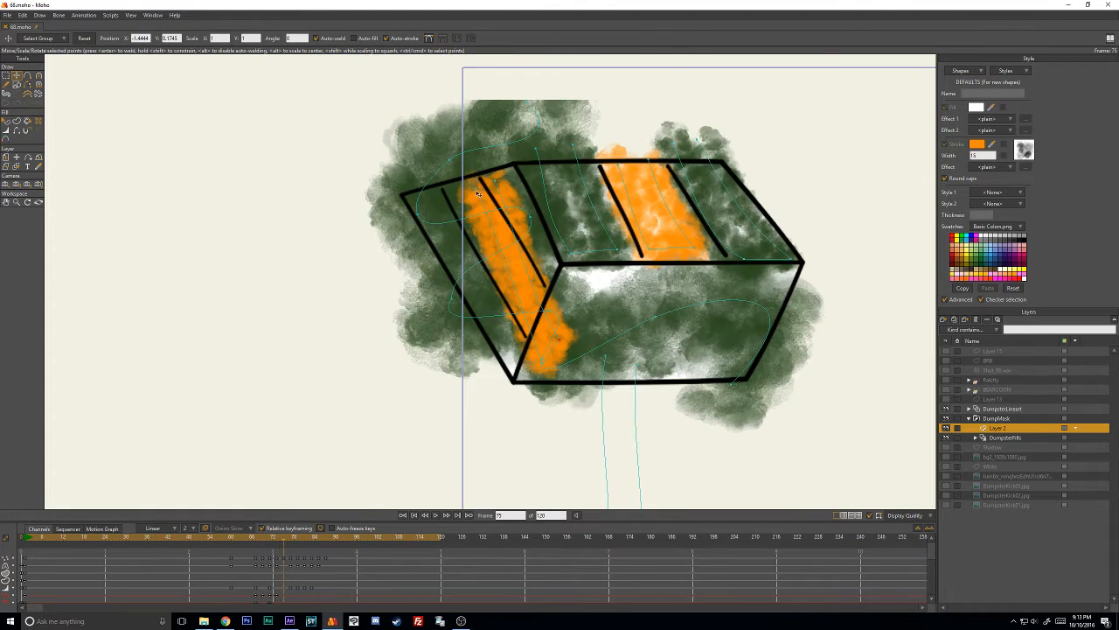
{"action": "left_click_drag", "start_coordinate": [478, 193], "coordinate": [464, 175]}
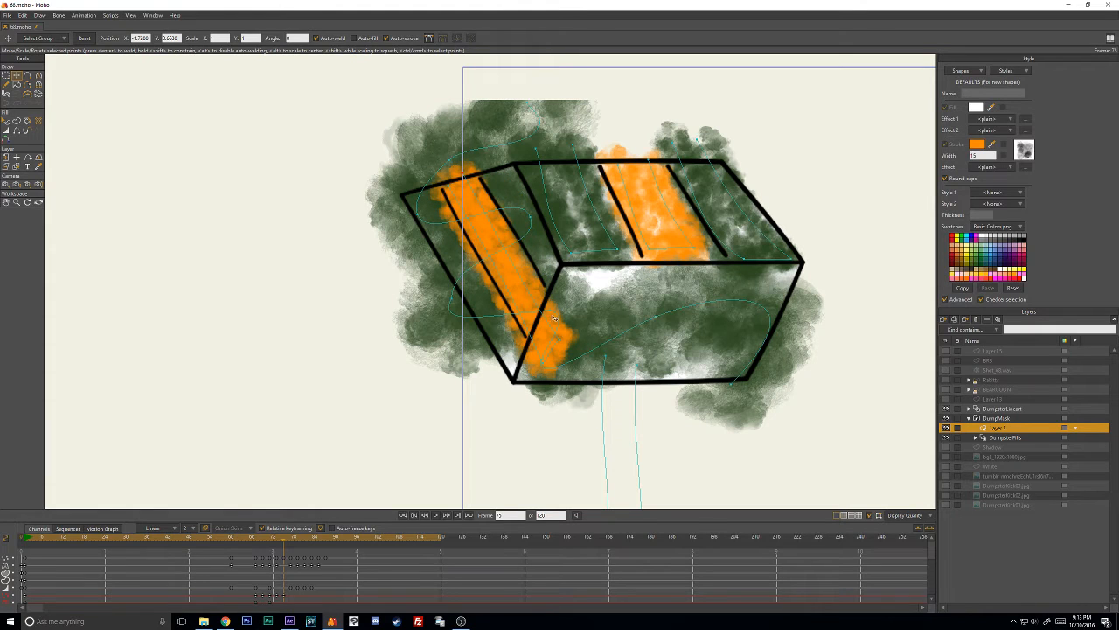
{"action": "left_click_drag", "start_coordinate": [555, 321], "coordinate": [531, 320]}
{"action": "left_click_drag", "start_coordinate": [545, 363], "coordinate": [528, 324]}
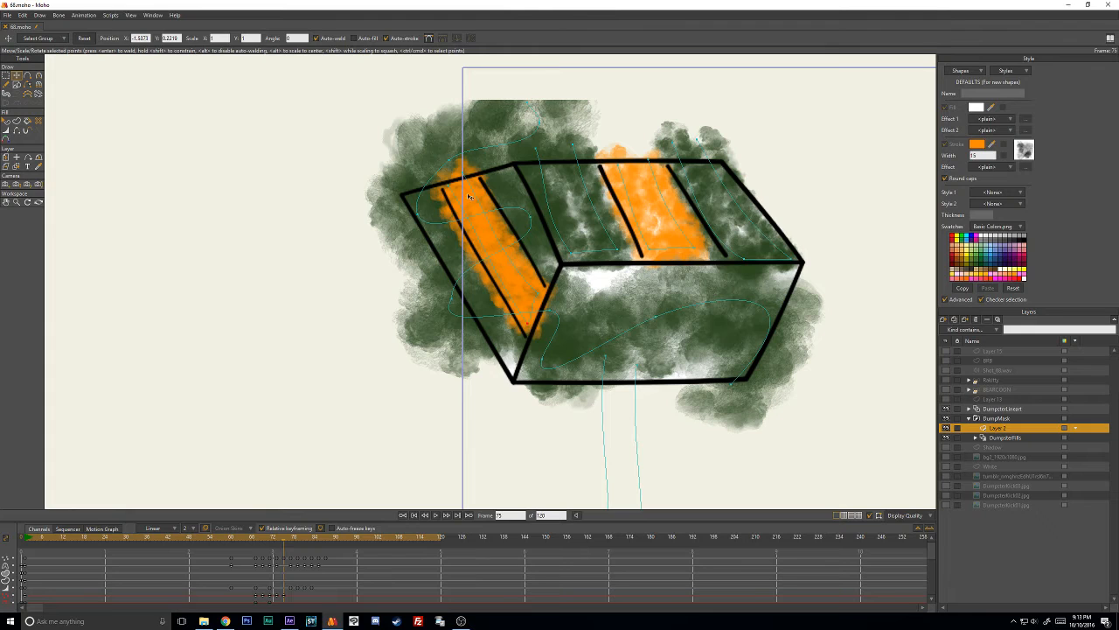
- Fine-tune the orange side stroke's line width and end points at frame 75 to sit inside the middle panel
{"action": "key", "text": "w"}
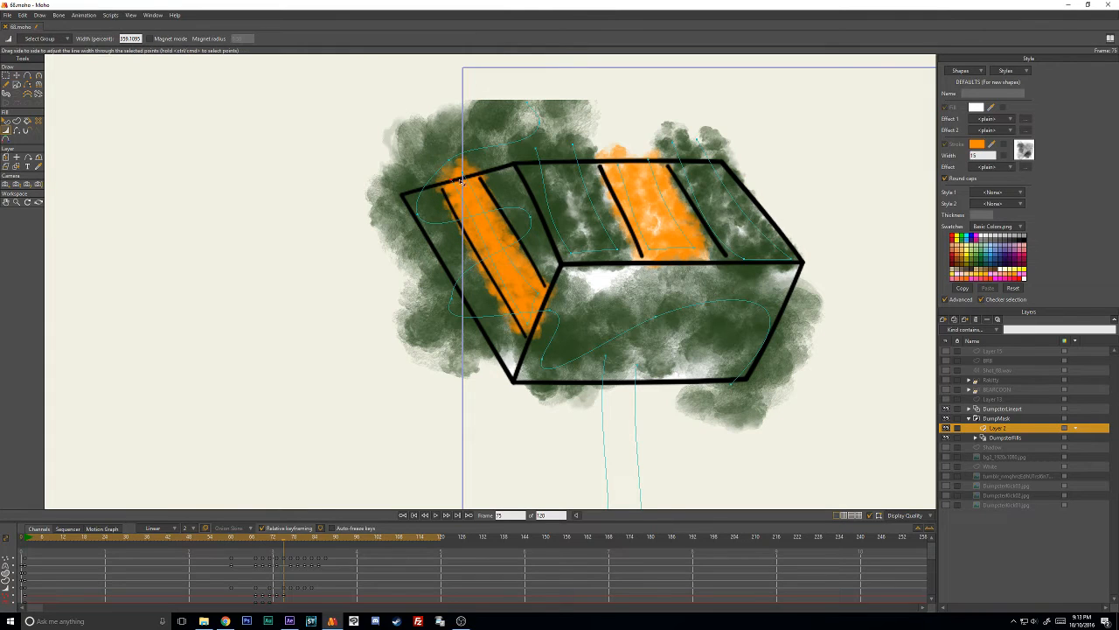
{"action": "key", "text": "t"}
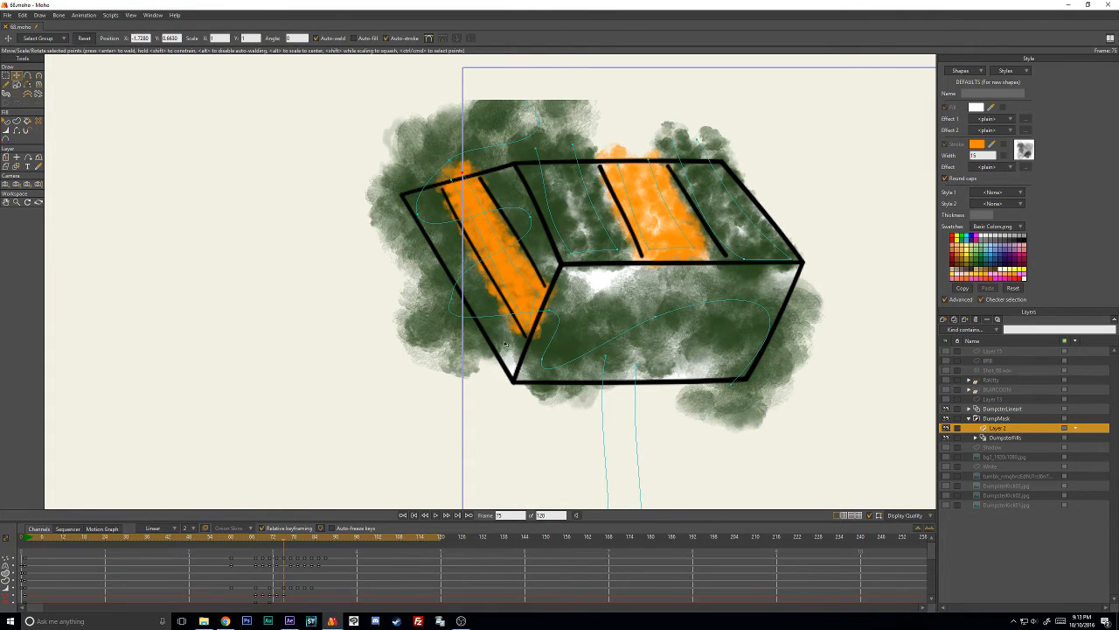
{"action": "key", "text": "w"}
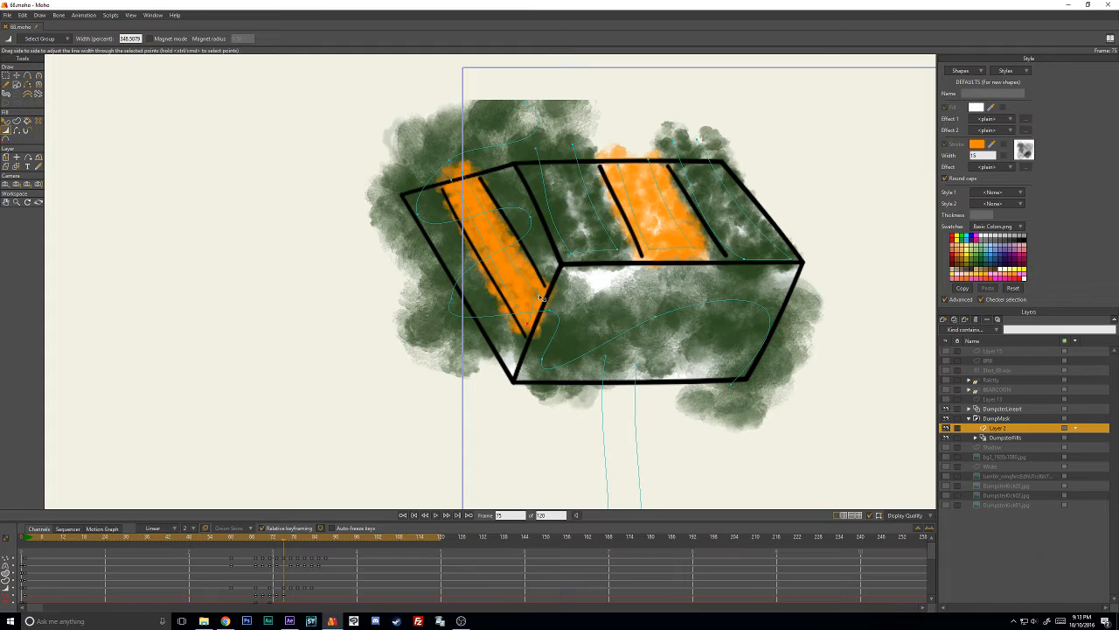
{"action": "key", "text": "t"}
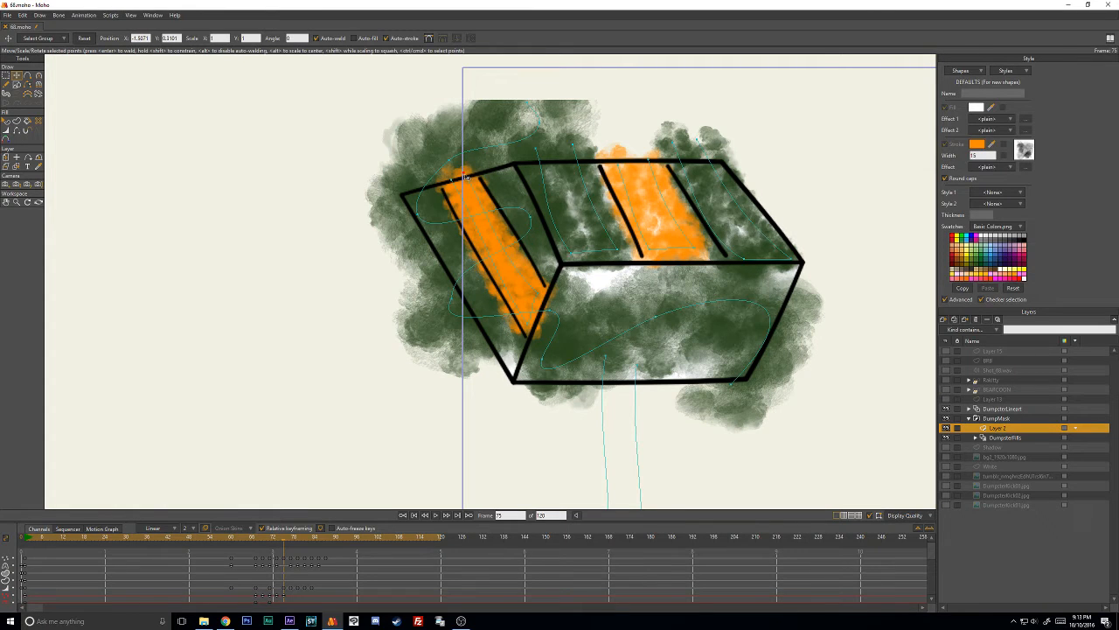
{"action": "left_click", "coordinate": [465, 178]}
- At frame 77, move the orange stroke's upper and lower points so it fills the side's middle panel
{"action": "key", "text": "Right"}
{"action": "key", "text": "Right"}
{"action": "left_click_drag", "start_coordinate": [451, 183], "coordinate": [412, 222]}
{"action": "left_click_drag", "start_coordinate": [534, 330], "coordinate": [497, 344]}
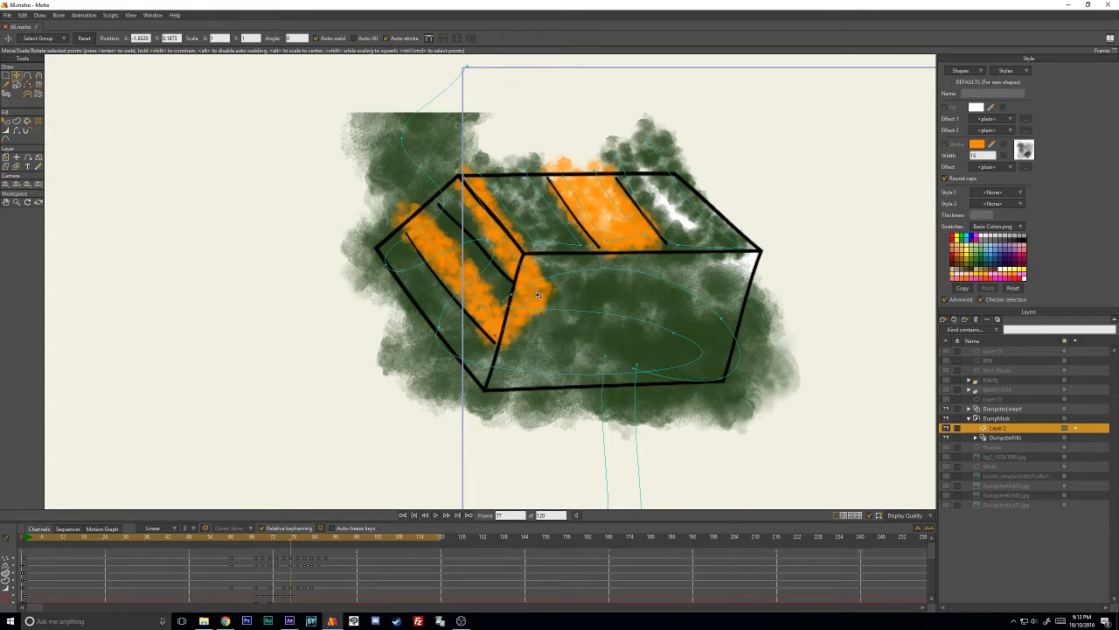
{"action": "left_click_drag", "start_coordinate": [538, 293], "coordinate": [511, 297]}
{"action": "left_click_drag", "start_coordinate": [465, 177], "coordinate": [408, 223]}
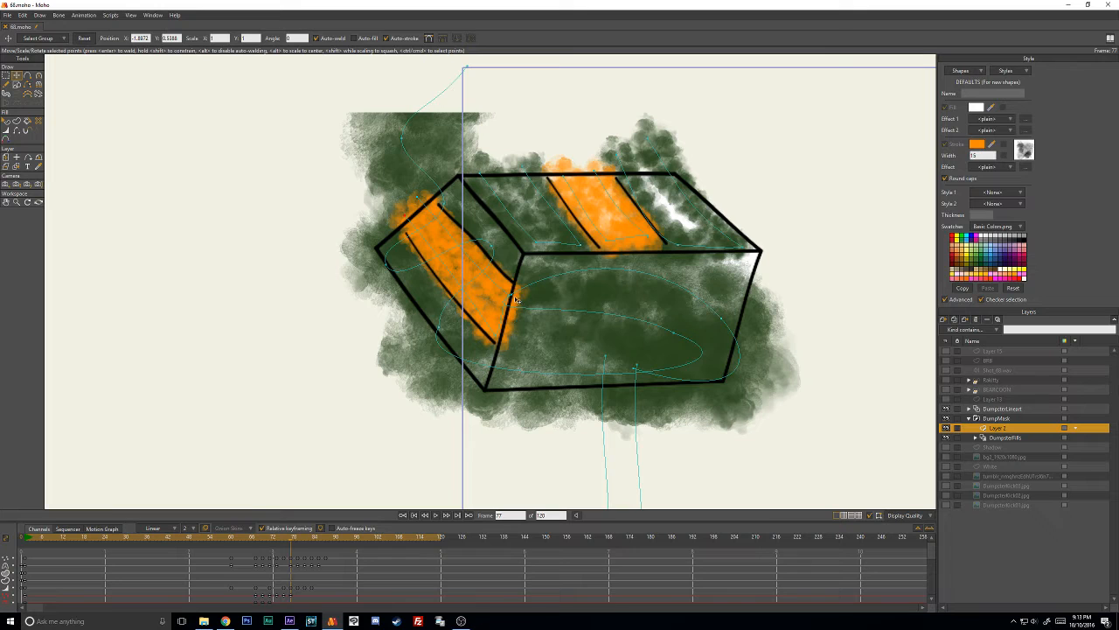
- At frame 79, move the orange stroke's four points down into the side's middle panel
{"action": "key", "text": "Right"}
{"action": "key", "text": "Right"}
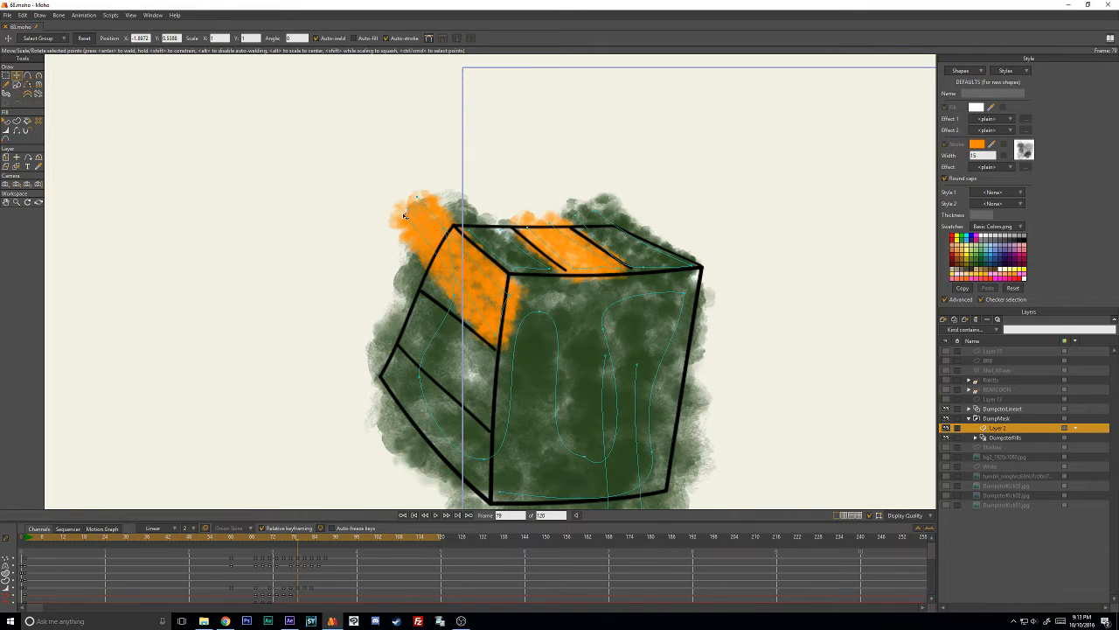
{"action": "left_click_drag", "start_coordinate": [404, 216], "coordinate": [399, 334]}
{"action": "left_click_drag", "start_coordinate": [498, 344], "coordinate": [488, 416]}
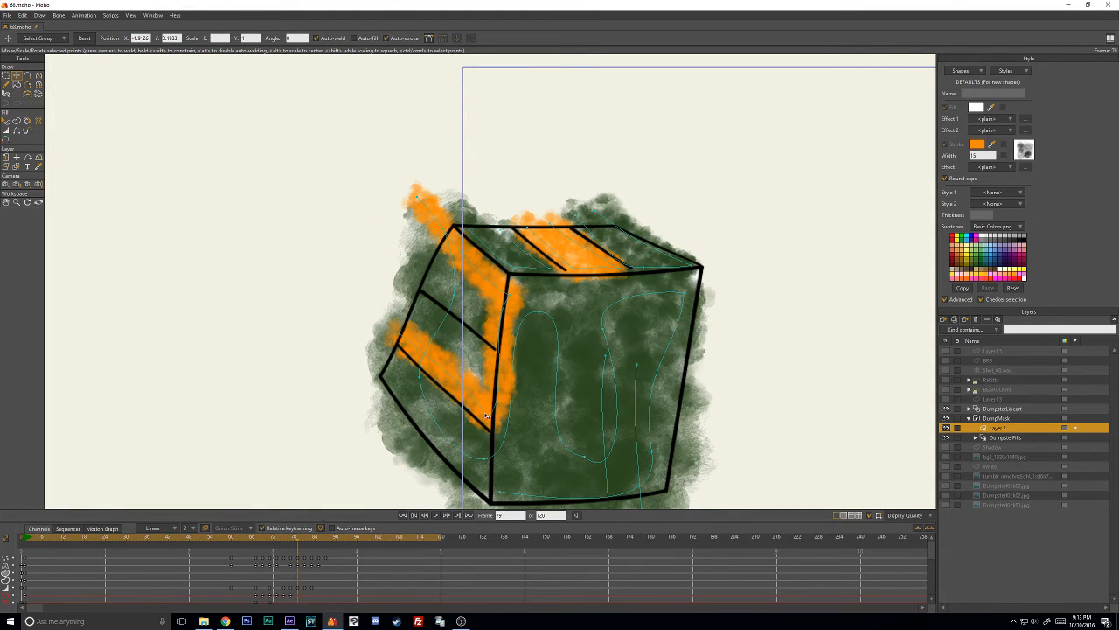
{"action": "left_click_drag", "start_coordinate": [502, 306], "coordinate": [491, 361]}
{"action": "left_click_drag", "start_coordinate": [425, 203], "coordinate": [404, 301]}
- Refine the orange stroke's line width and nudge its points at frame 79 to follow the panel lines
{"action": "key", "text": "w"}
{"action": "key", "text": "t"}
{"action": "left_click_drag", "start_coordinate": [488, 360], "coordinate": [486, 354]}
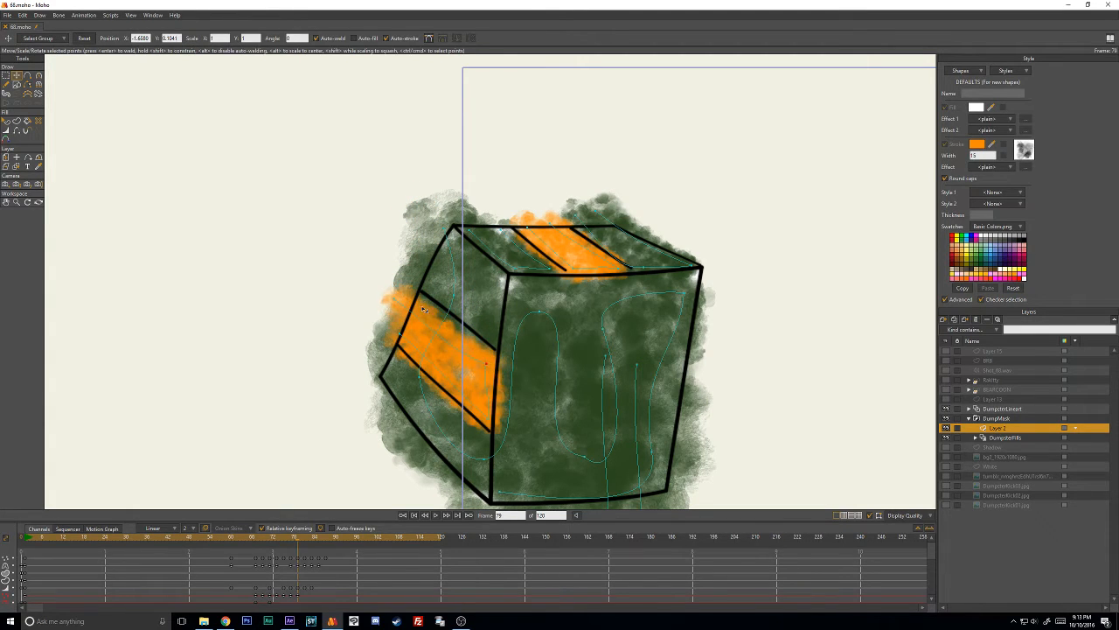
{"action": "key", "text": "w"}
{"action": "left_click_drag", "start_coordinate": [403, 300], "coordinate": [401, 295]}
{"action": "key", "text": "t"}
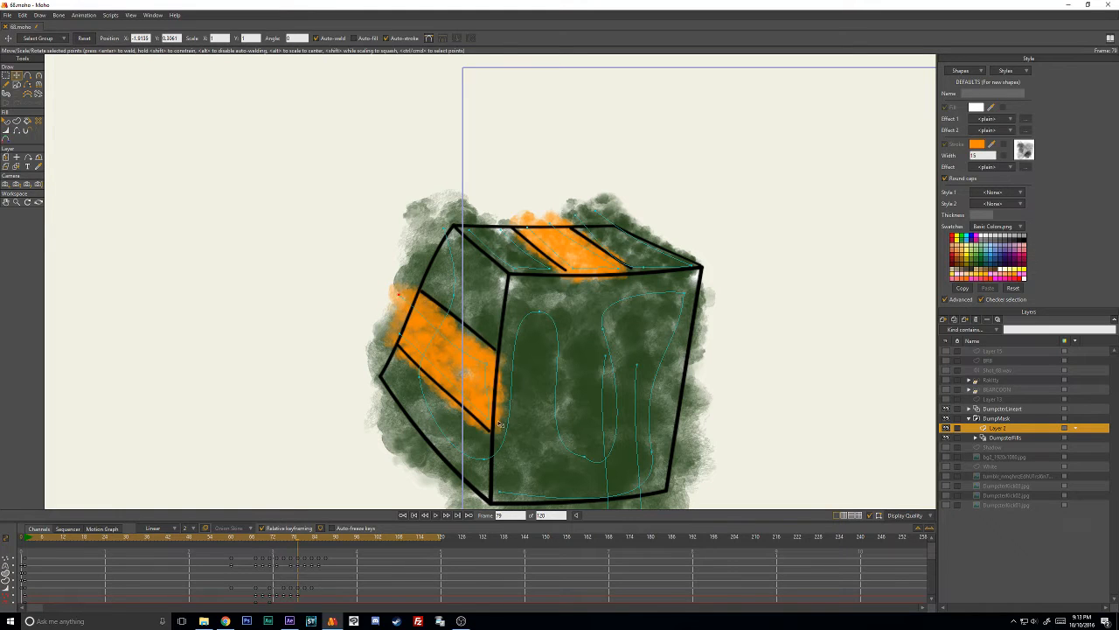
{"action": "left_click_drag", "start_coordinate": [500, 424], "coordinate": [487, 416]}
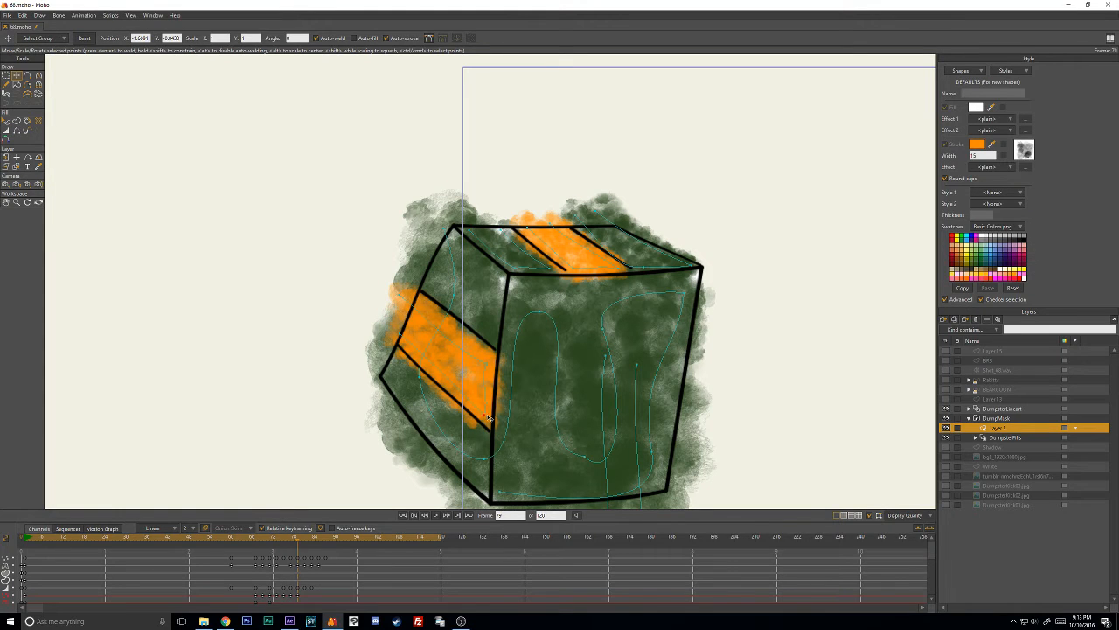
- At frame 81, reposition the orange side stroke's points into the squashed dumpster's middle side panel
{"action": "key", "text": "ctrl+Right"}
{"action": "key", "text": "ctrl+Right"}
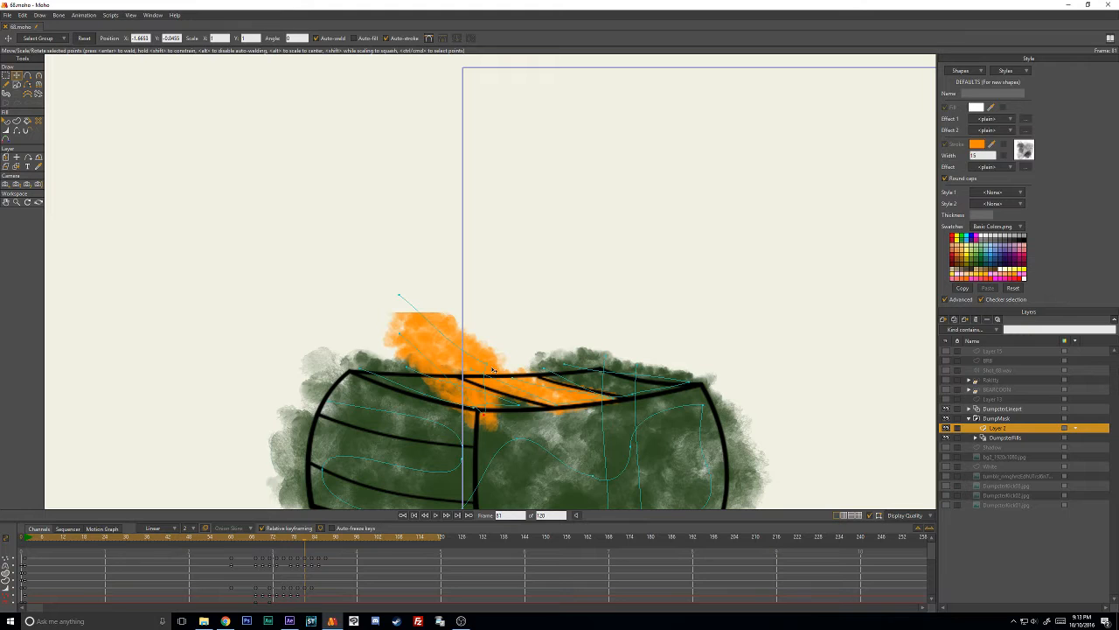
{"action": "mouse_move", "coordinate": [492, 370]}
{"action": "left_mouse_down"}
{"action": "mouse_move", "coordinate": [560, 298]}
{"action": "mouse_move", "coordinate": [495, 381]}
{"action": "left_mouse_up"}
{"action": "left_click", "coordinate": [536, 285], "text": "ctrl"}
{"action": "left_click_drag", "start_coordinate": [358, 310], "coordinate": [379, 387]}
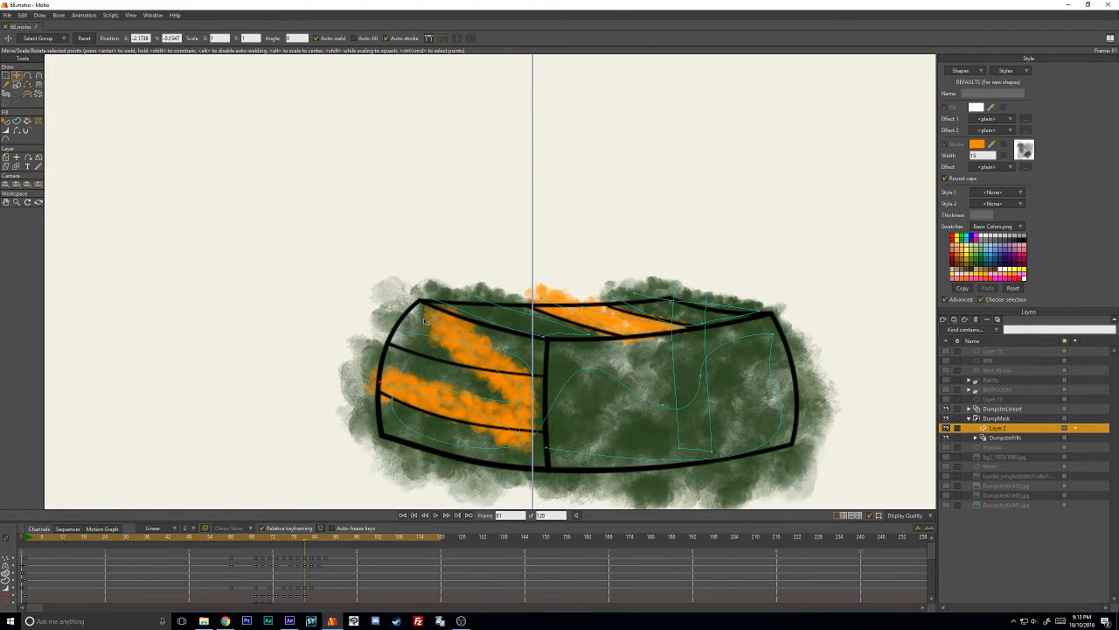
{"action": "left_click_drag", "start_coordinate": [424, 319], "coordinate": [381, 356]}
{"action": "left_click_drag", "start_coordinate": [523, 388], "coordinate": [533, 402]}
{"action": "left_click_drag", "start_coordinate": [380, 383], "coordinate": [378, 383]}
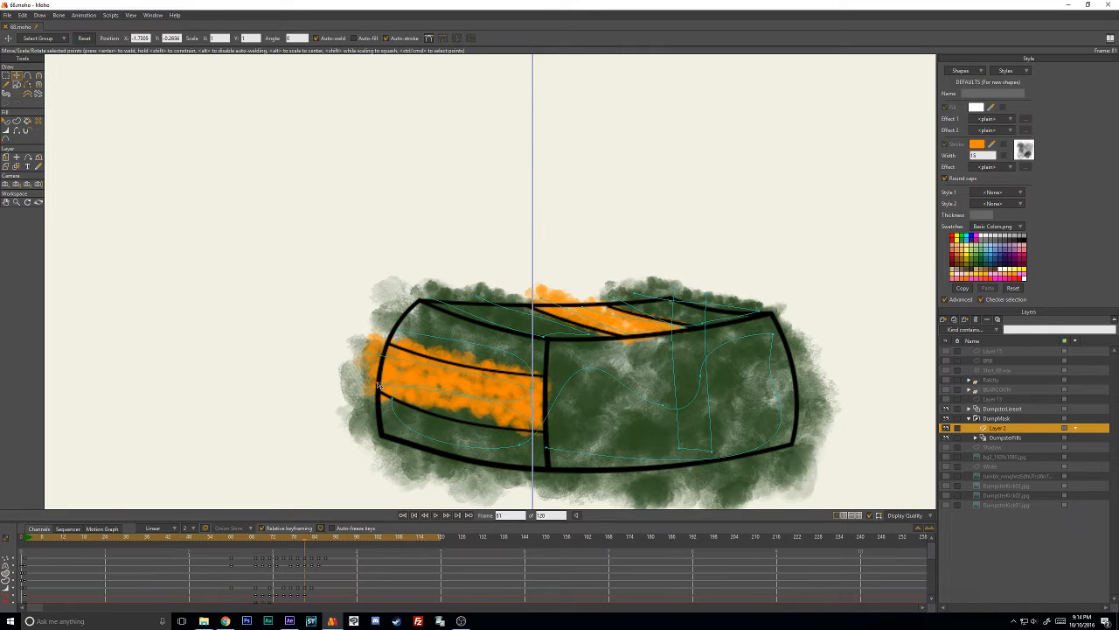
- Bend the orange stroke's curvature at frame 81 to match the curved panel lines and lower its upper outer point
{"action": "key", "text": "c"}
{"action": "mouse_move", "coordinate": [456, 400]}
{"action": "left_mouse_down"}
{"action": "mouse_move", "coordinate": [434, 404]}
{"action": "mouse_move", "coordinate": [477, 411]}
{"action": "left_mouse_up"}
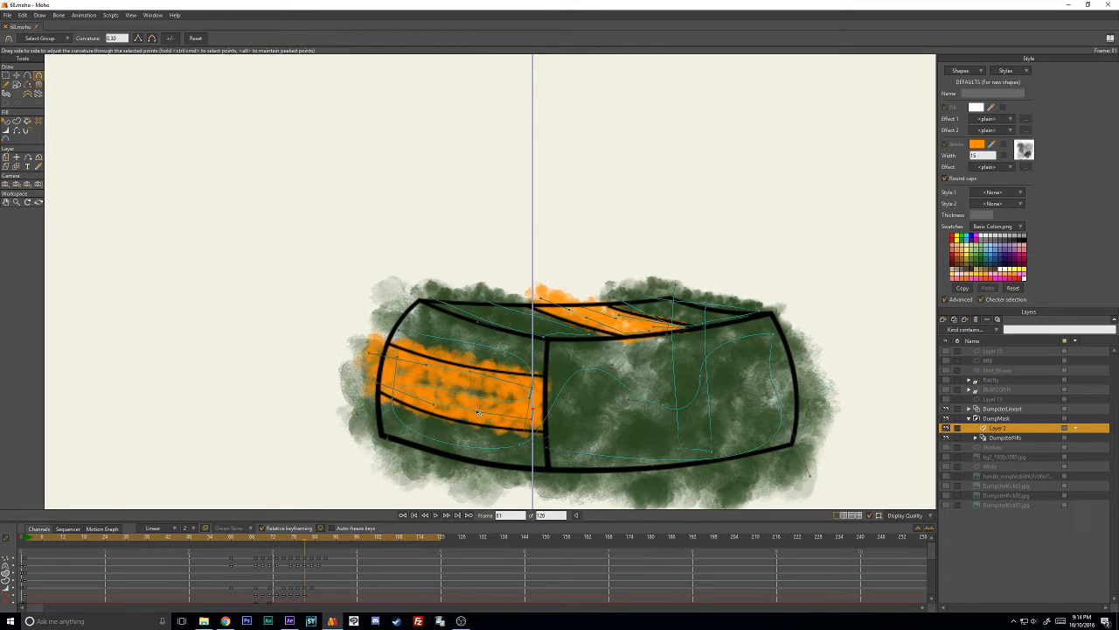
{"action": "key", "text": "t"}
{"action": "left_click_drag", "start_coordinate": [380, 356], "coordinate": [379, 363]}
{"action": "key", "text": "c"}
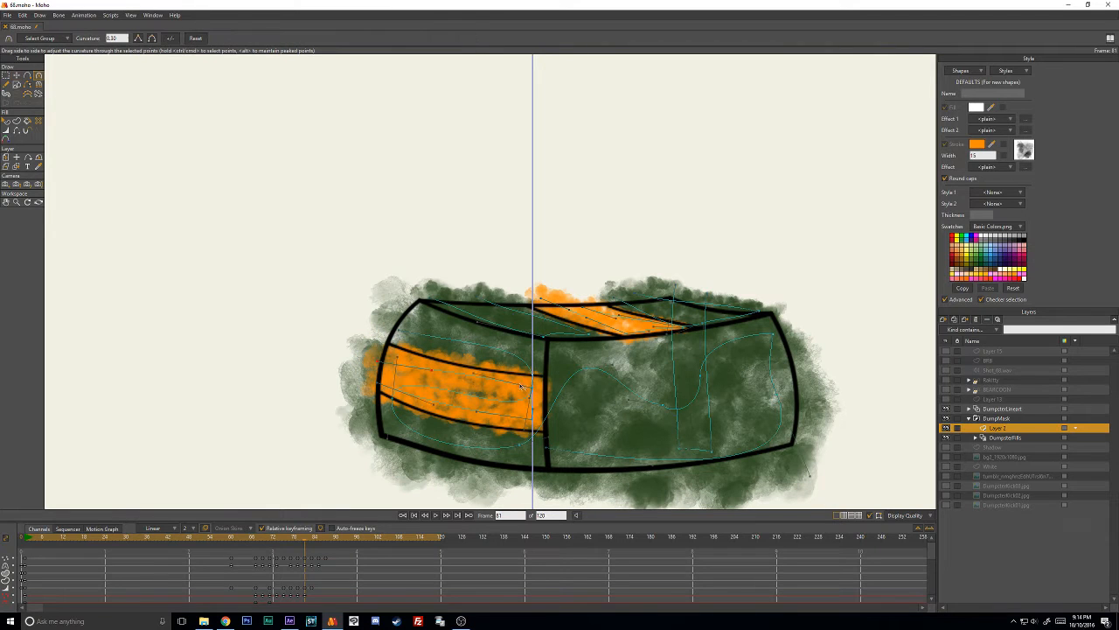
{"action": "mouse_move", "coordinate": [521, 387]}
{"action": "left_mouse_down"}
{"action": "mouse_move", "coordinate": [492, 382]}
{"action": "mouse_move", "coordinate": [471, 395]}
{"action": "mouse_move", "coordinate": [526, 387]}
{"action": "mouse_move", "coordinate": [539, 361]}
{"action": "left_mouse_up"}
- At frame 83, adjust the orange stroke's points and line width to fit the side's middle panel
{"action": "key", "text": "Right"}
{"action": "key", "text": "Right"}
{"action": "key", "text": "t"}
{"action": "left_click", "coordinate": [351, 342]}
{"action": "left_click_drag", "start_coordinate": [387, 350], "coordinate": [392, 347]}
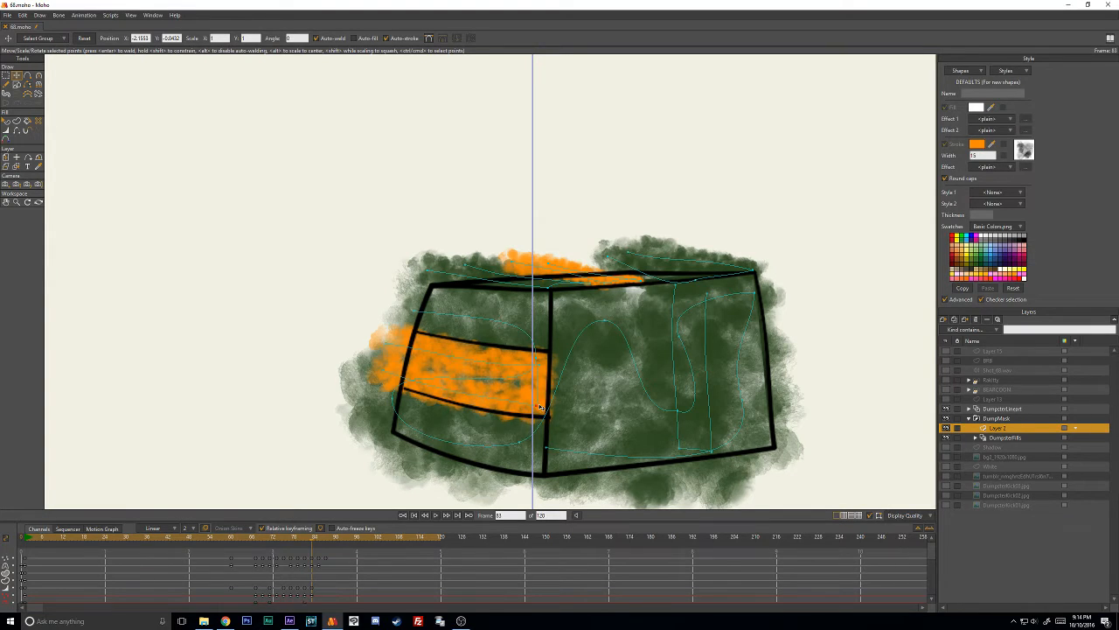
{"action": "key", "text": "w"}
{"action": "key", "text": "t"}
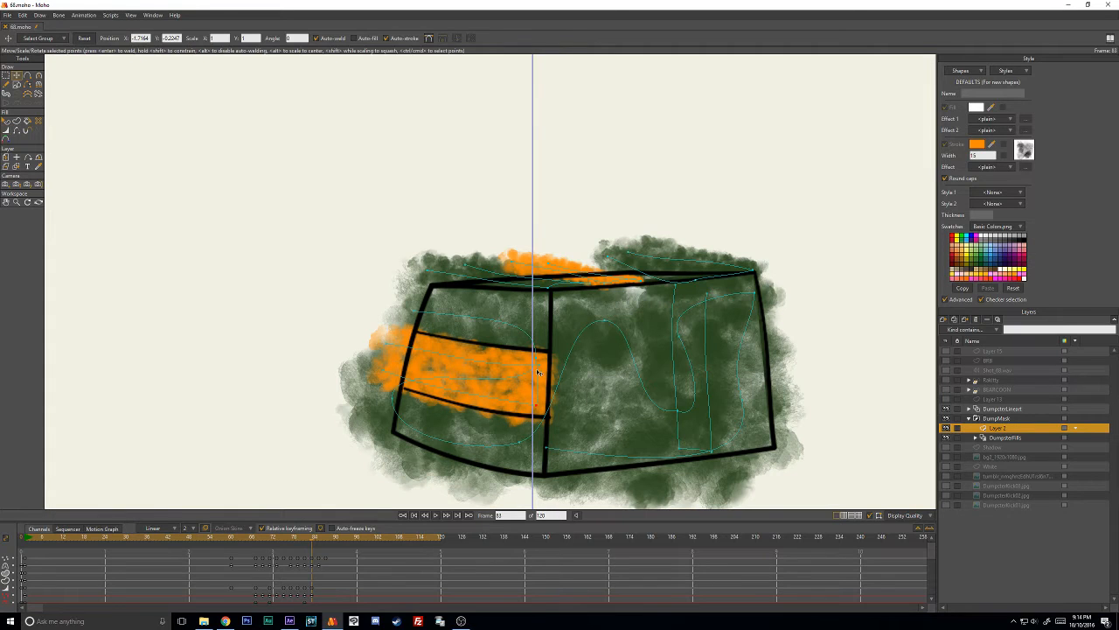
- At frame 85, nudge the orange stroke's end points to line up with the side's middle panel
{"action": "key", "text": "Right"}
{"action": "key", "text": "Right"}
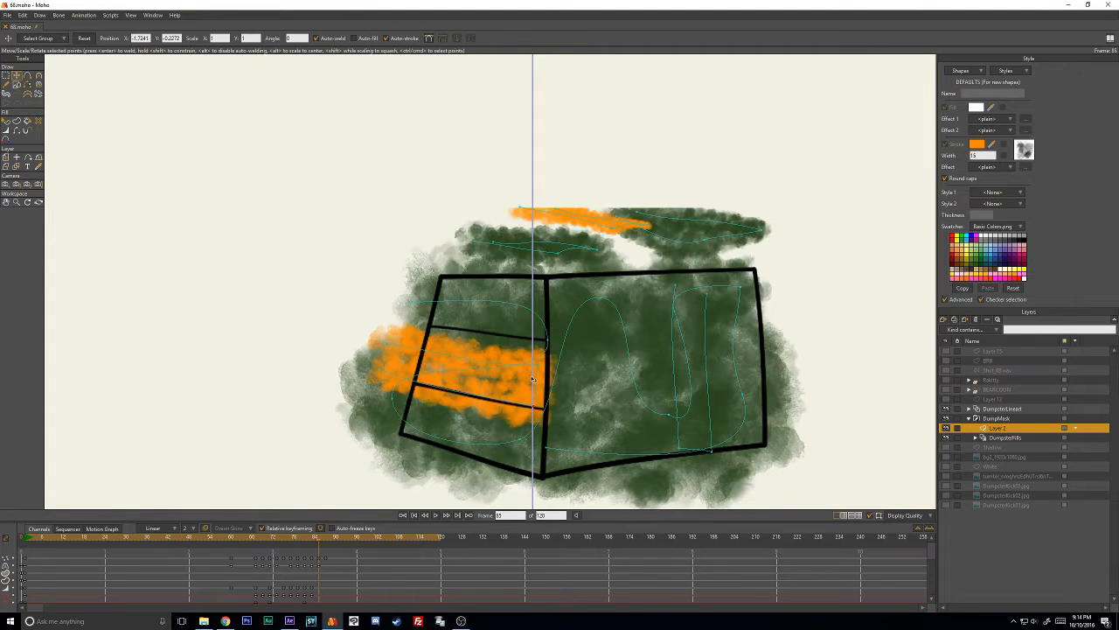
{"action": "mouse_move", "coordinate": [543, 366]}
{"action": "left_mouse_down"}
{"action": "mouse_move", "coordinate": [409, 345]}
{"action": "mouse_move", "coordinate": [388, 371]}
{"action": "left_mouse_up"}
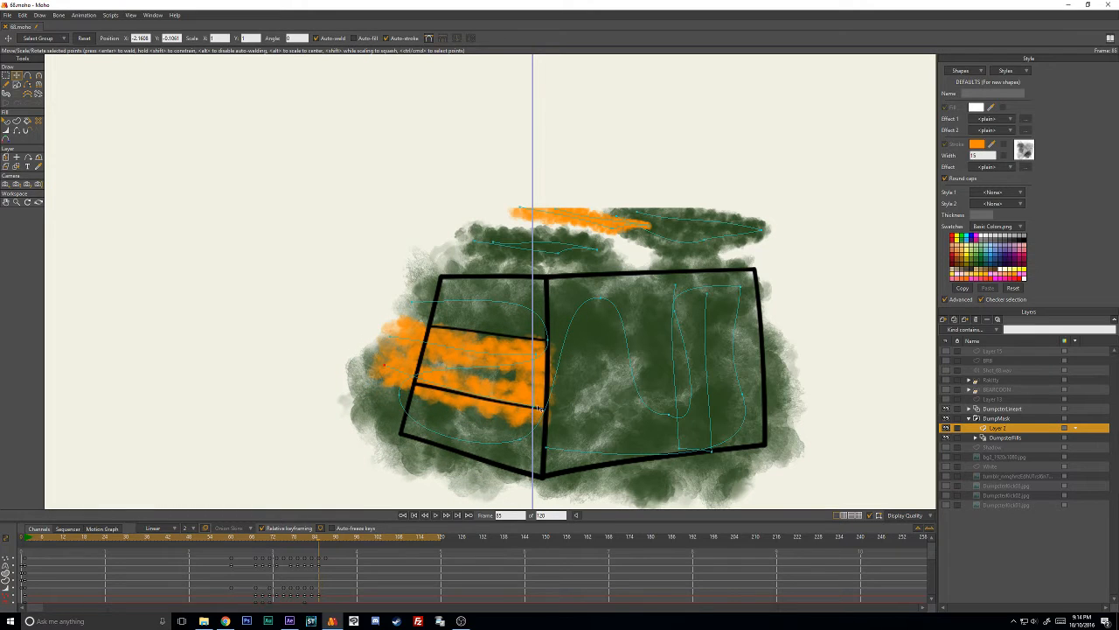
{"action": "left_click_drag", "start_coordinate": [540, 408], "coordinate": [535, 394]}
{"action": "left_click_drag", "start_coordinate": [385, 365], "coordinate": [388, 362]}
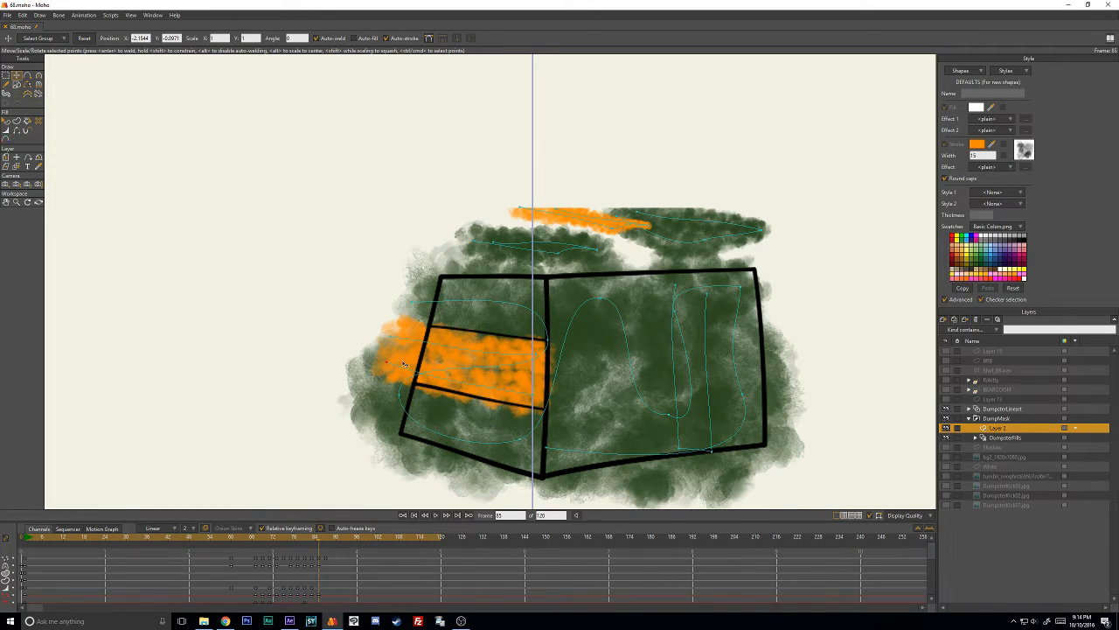
{"action": "left_click_drag", "start_coordinate": [532, 396], "coordinate": [535, 386]}
- At frame 87, shift the orange stroke's end points slightly up to match the side's middle panel
{"action": "key", "text": "Right"}
{"action": "key", "text": "Right"}
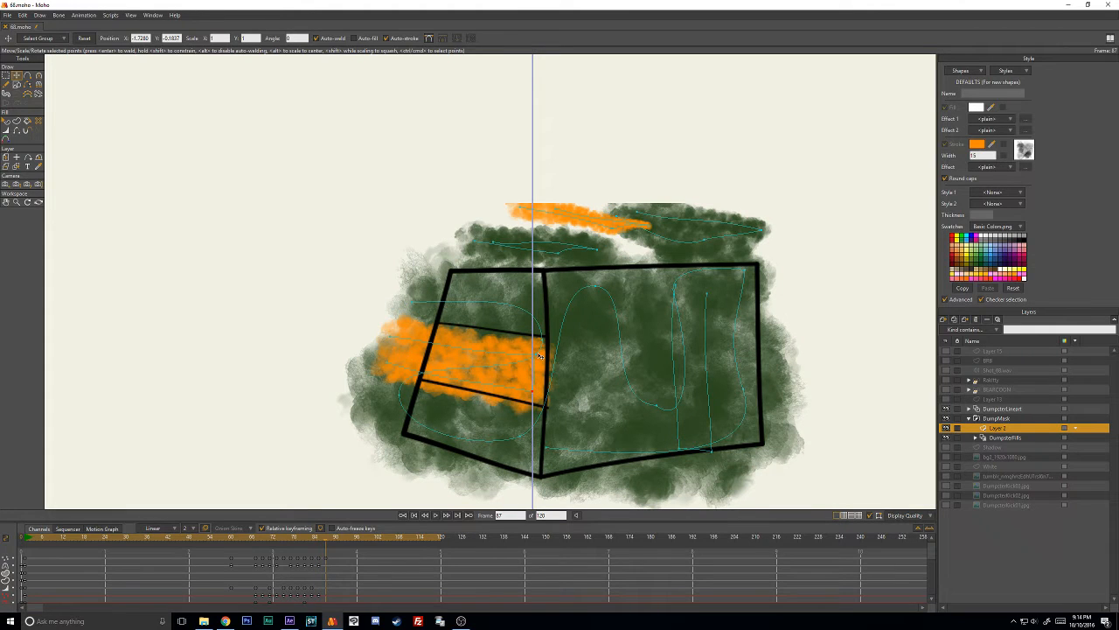
{"action": "left_click_drag", "start_coordinate": [539, 355], "coordinate": [538, 351]}
{"action": "left_click_drag", "start_coordinate": [395, 342], "coordinate": [395, 363]}
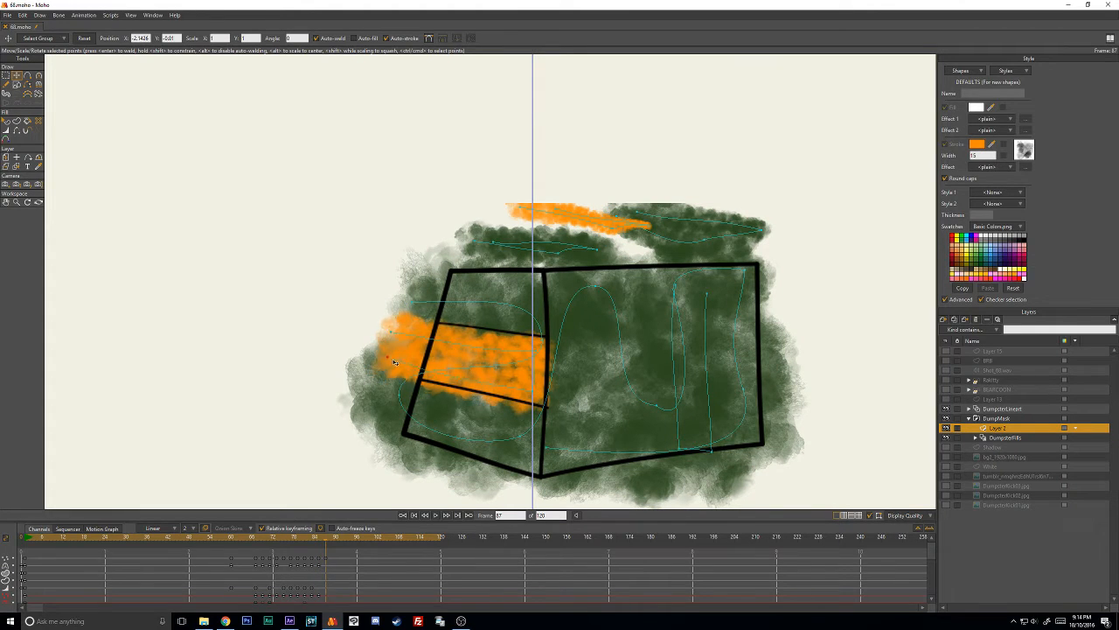
{"action": "left_click_drag", "start_coordinate": [534, 400], "coordinate": [535, 390]}
- Select the DumpsterFills layer and scrub back to frame 75 to check how the masked orange stroke fits
{"action": "key", "text": "Right"}
{"action": "key", "text": "Right"}
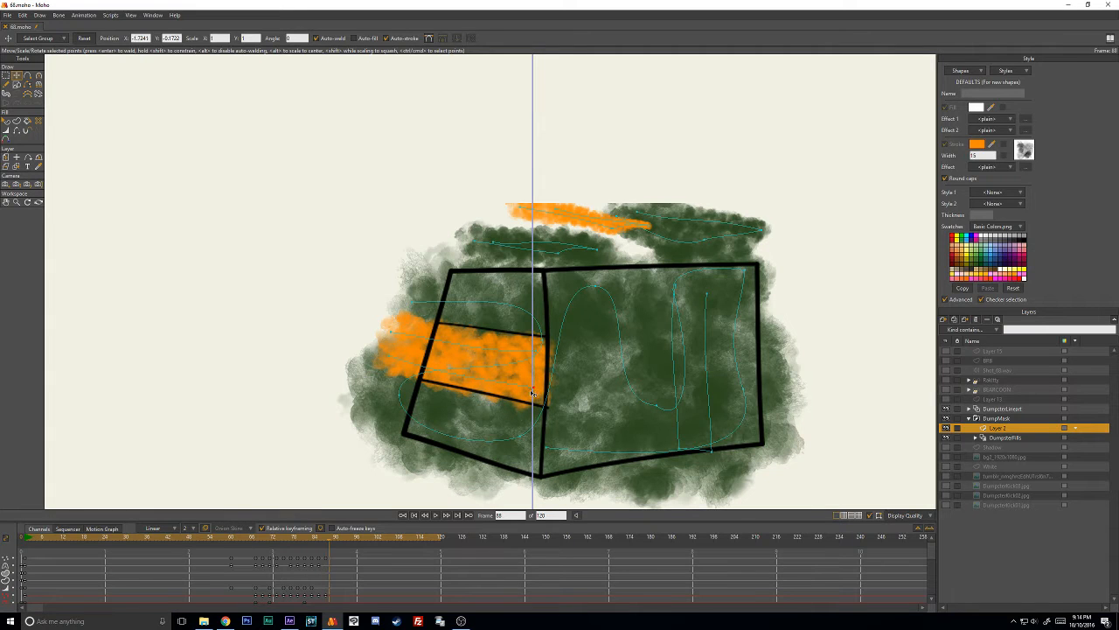
{"action": "left_click", "coordinate": [997, 437]}
{"action": "left_click_drag", "start_coordinate": [306, 540], "coordinate": [282, 533]}
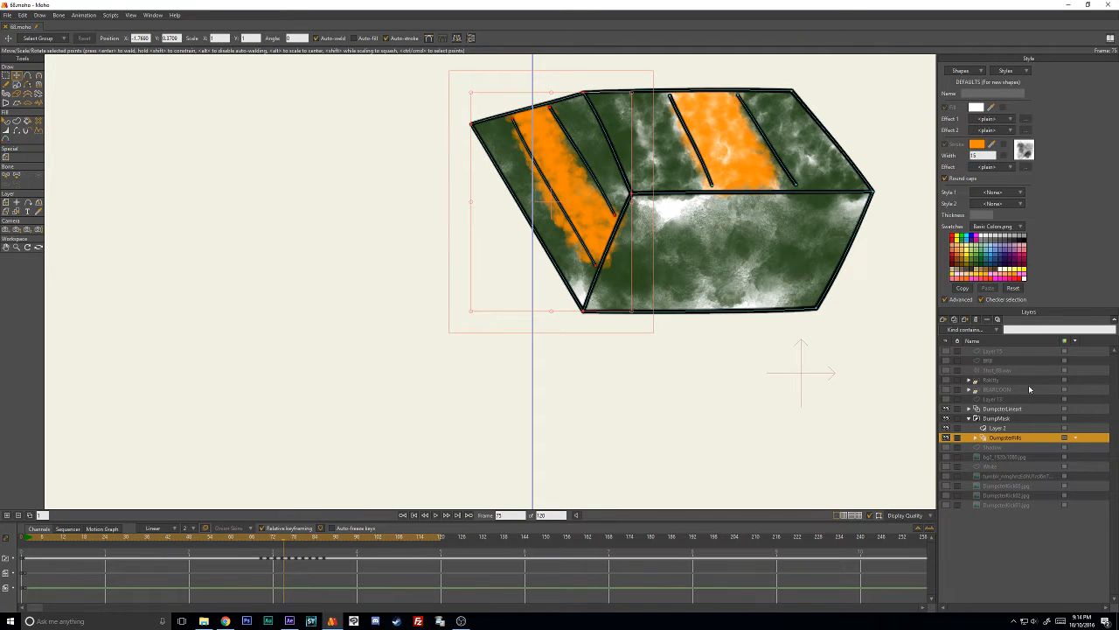
- On Layer 2 at frame 75, refine the orange side stroke's line width, lower point and curvature
{"action": "left_click", "coordinate": [997, 428]}
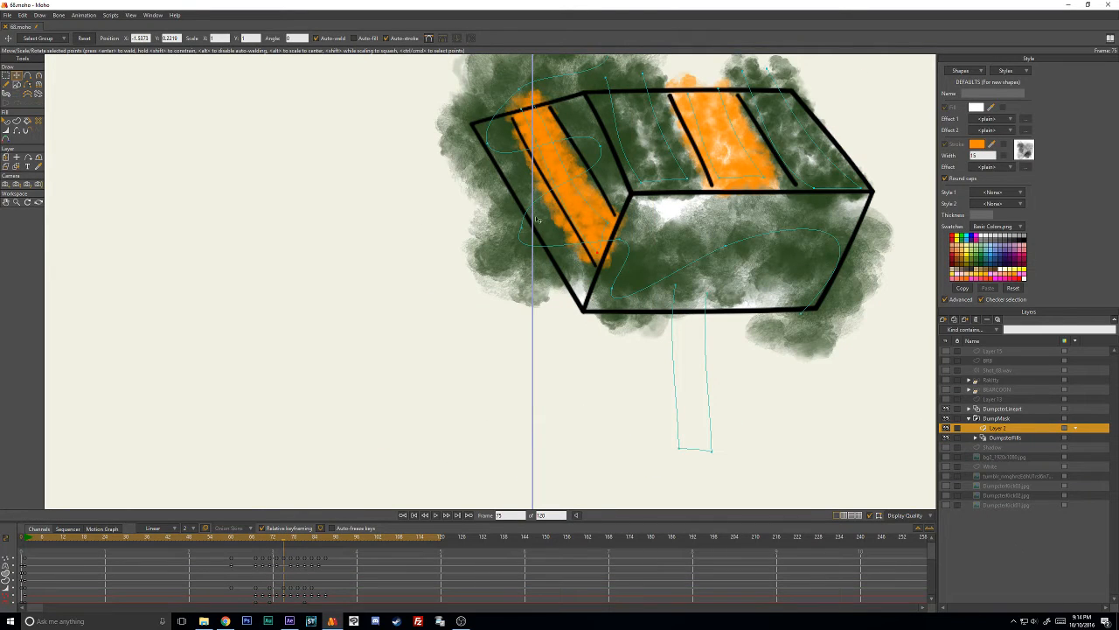
{"action": "key", "text": "w"}
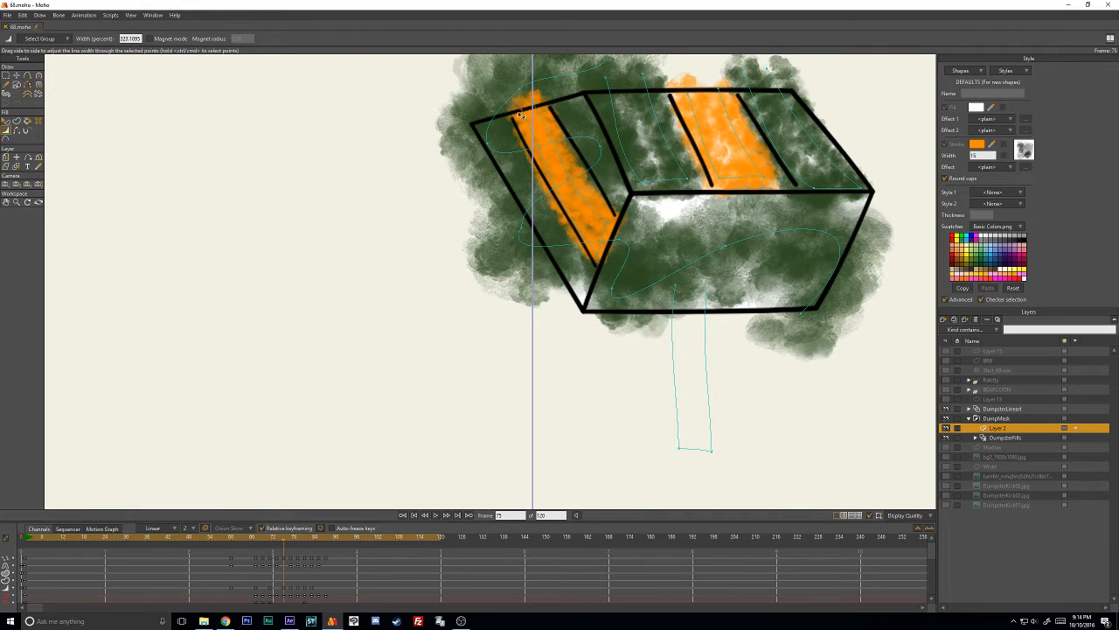
{"action": "left_click_drag", "start_coordinate": [520, 115], "coordinate": [515, 116]}
{"action": "key", "text": "t"}
{"action": "left_click_drag", "start_coordinate": [604, 252], "coordinate": [599, 258]}
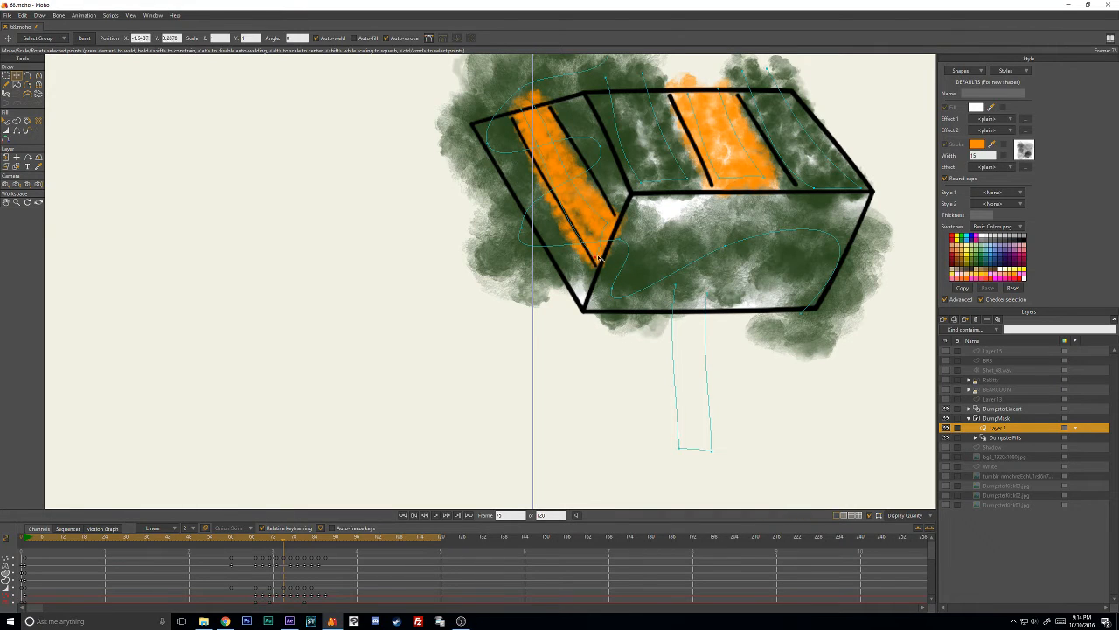
{"action": "key", "text": "c"}
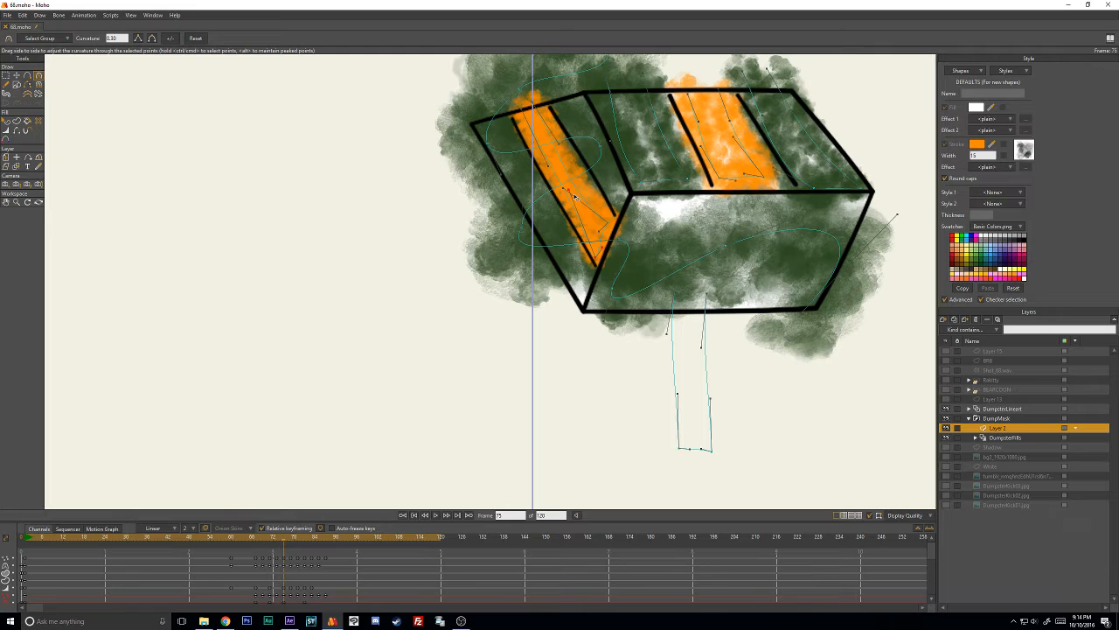
{"action": "left_click_drag", "start_coordinate": [564, 189], "coordinate": [573, 171]}
- Adjust the orange side stroke's line width at frame 73 to fit between the panel lines
{"action": "key", "text": "Left"}
{"action": "key", "text": "Left"}
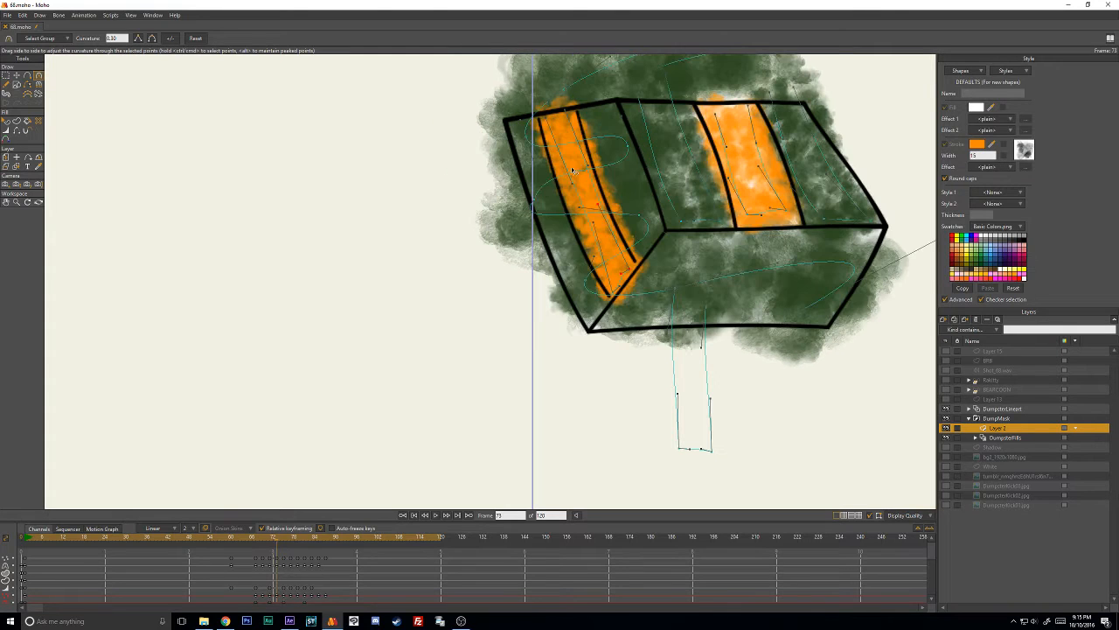
{"action": "key", "text": "w"}
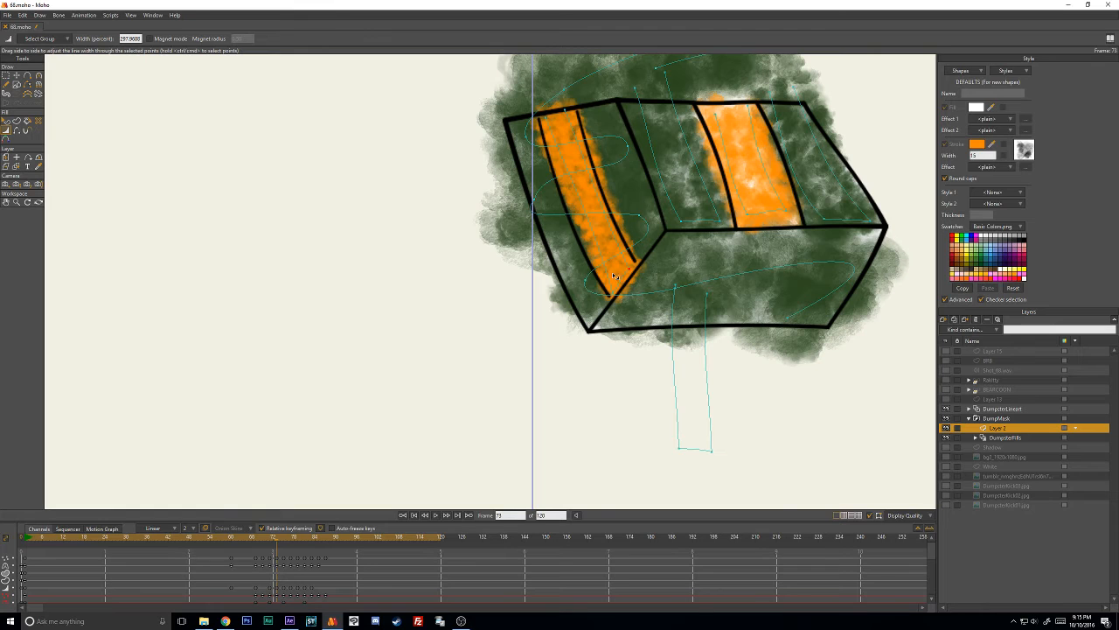
- At frame 77, adjust the line width and position of the orange side stroke's lower points
{"action": "key", "text": "Right"}
{"action": "key", "text": "Right"}
{"action": "key", "text": "Right"}
{"action": "key", "text": "Right"}
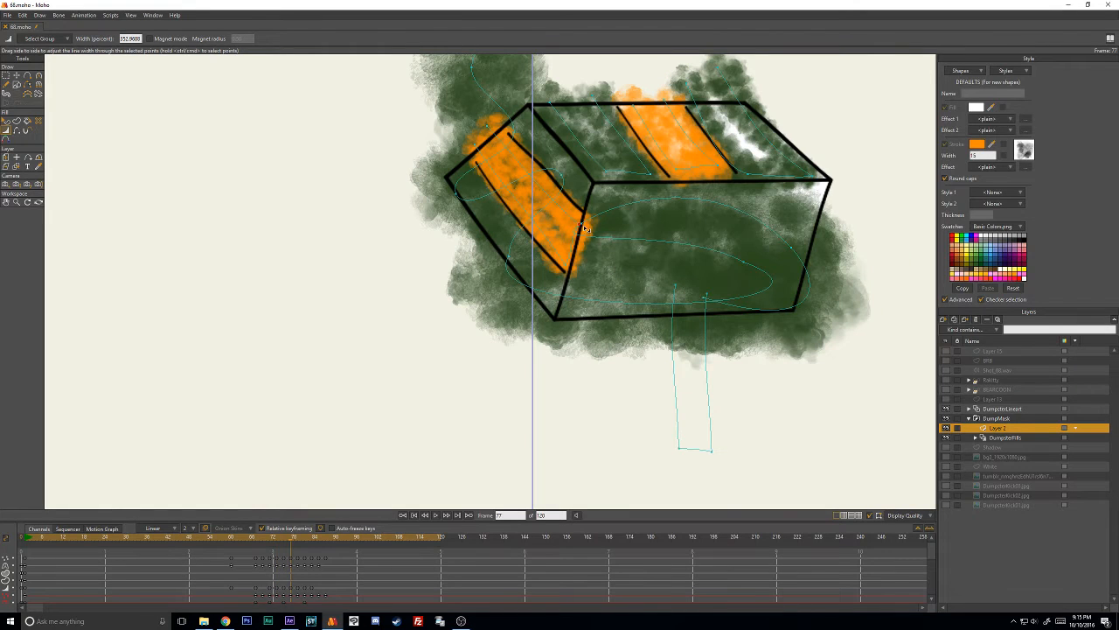
{"action": "mouse_move", "coordinate": [584, 229]}
{"action": "left_mouse_down"}
{"action": "mouse_move", "coordinate": [564, 264]}
{"action": "mouse_move", "coordinate": [552, 240]}
{"action": "mouse_move", "coordinate": [574, 226]}
{"action": "left_mouse_up"}
{"action": "key", "text": "t"}
{"action": "key", "text": "w"}
{"action": "key", "text": "t"}
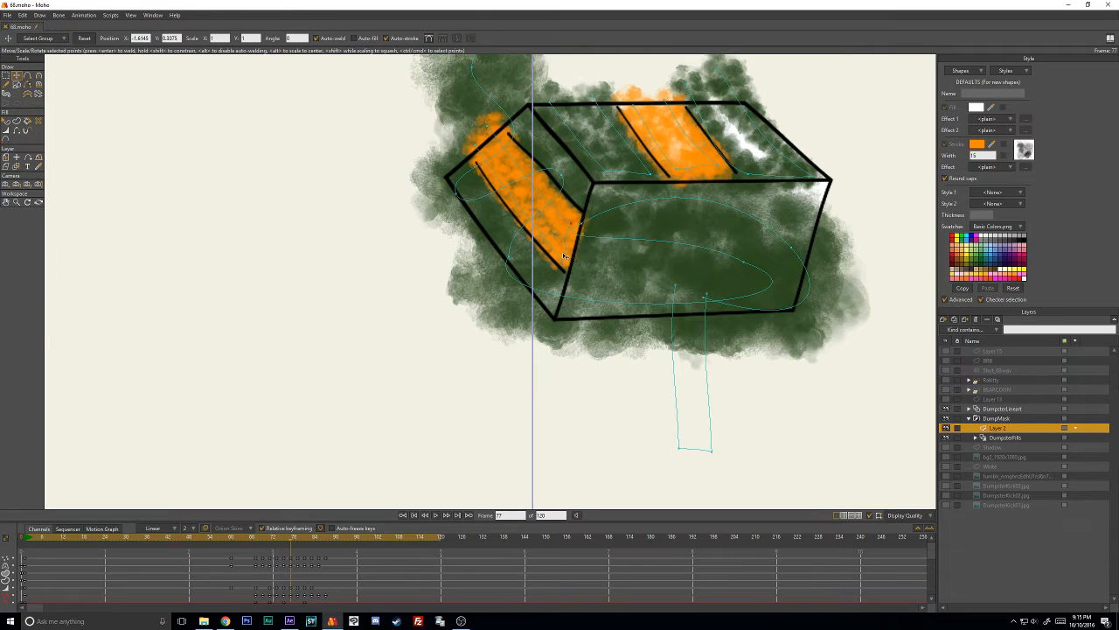
- Refine the orange side stroke's curvature near its lower end at frame 77
{"action": "key", "text": "c"}
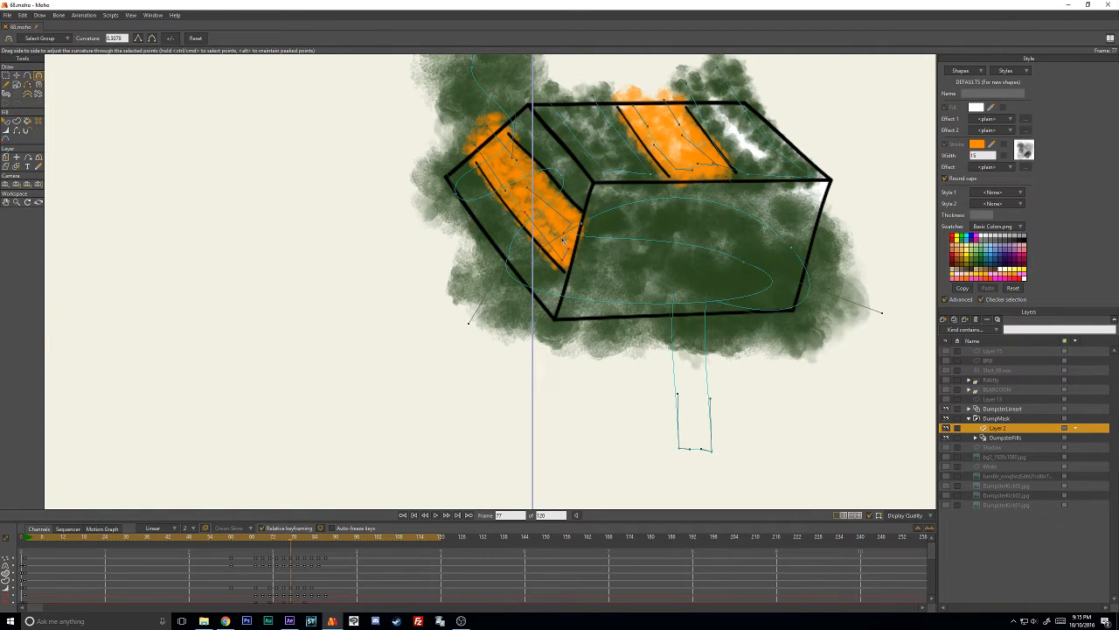
{"action": "left_click_drag", "start_coordinate": [562, 238], "coordinate": [556, 234]}
{"action": "key", "text": "t"}
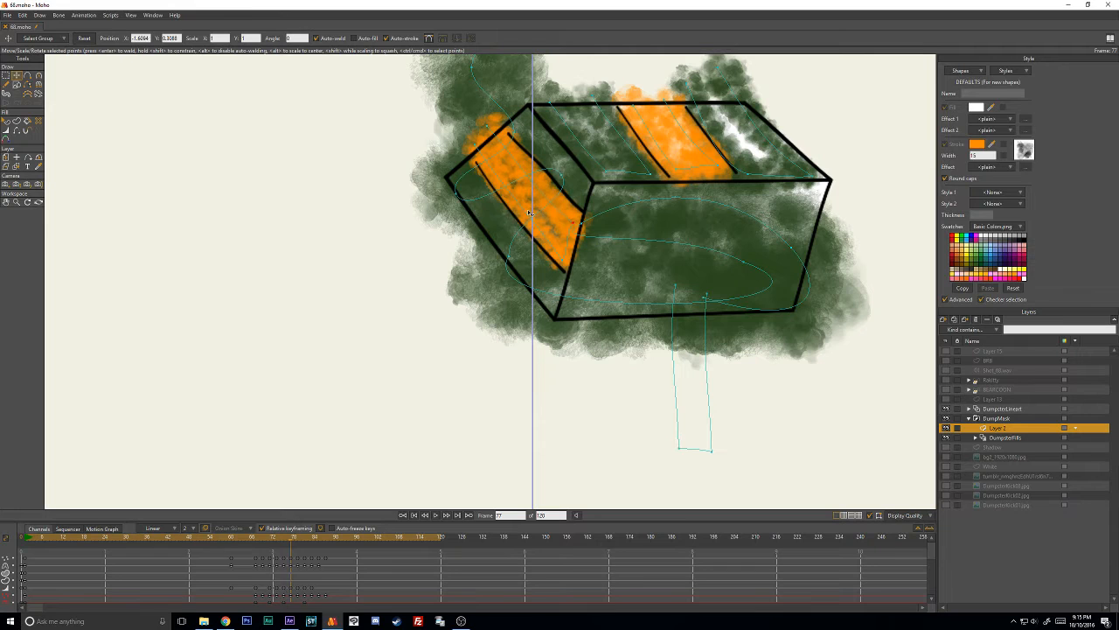
- At frame 79, refine the orange side stroke's line width and curvature to fill the space between the panel lines
{"action": "key", "text": "ctrl+Right"}
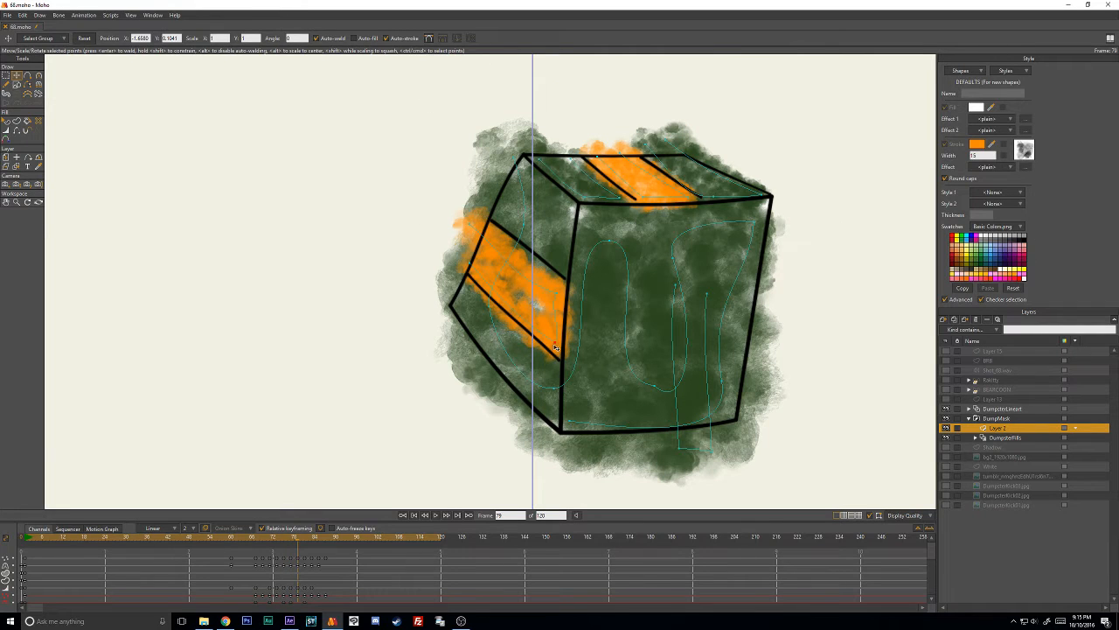
{"action": "key", "text": "w"}
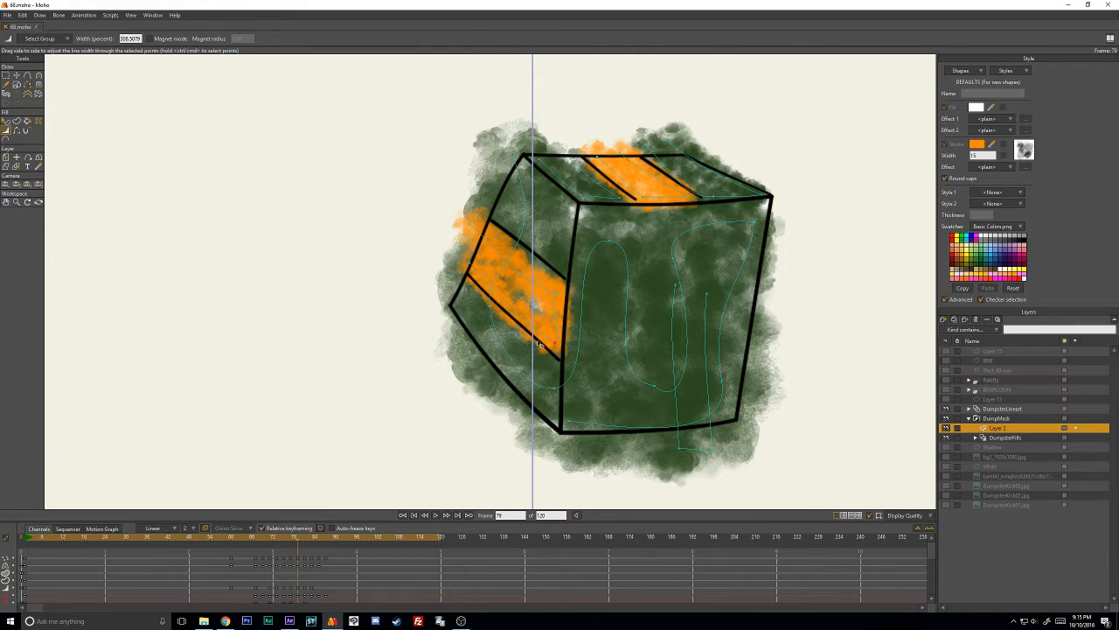
{"action": "key", "text": "c"}
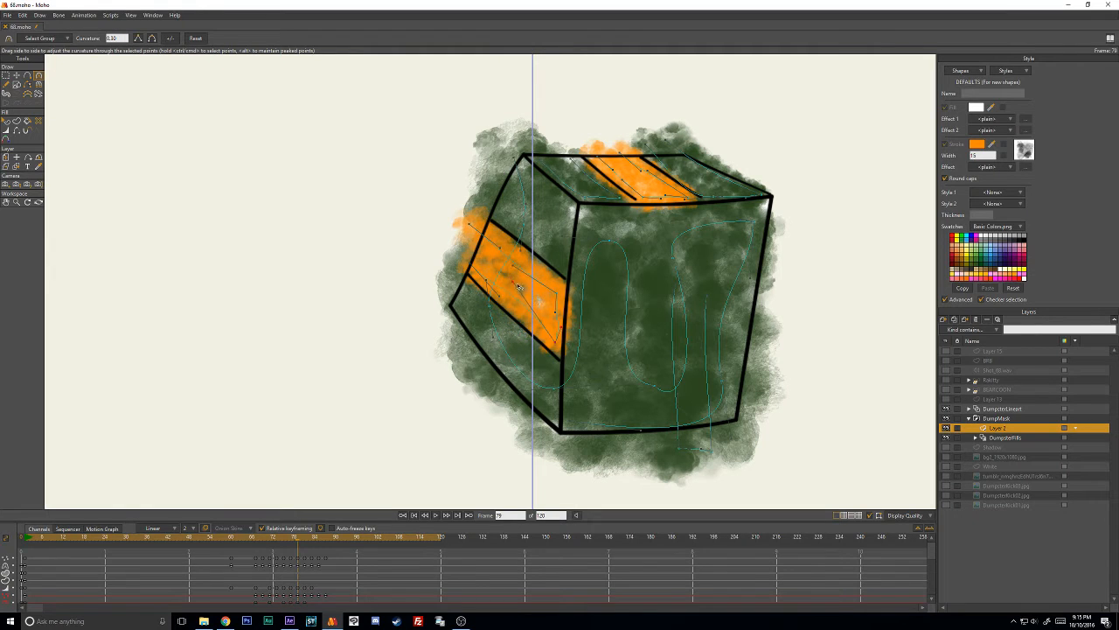
{"action": "key", "text": "w"}
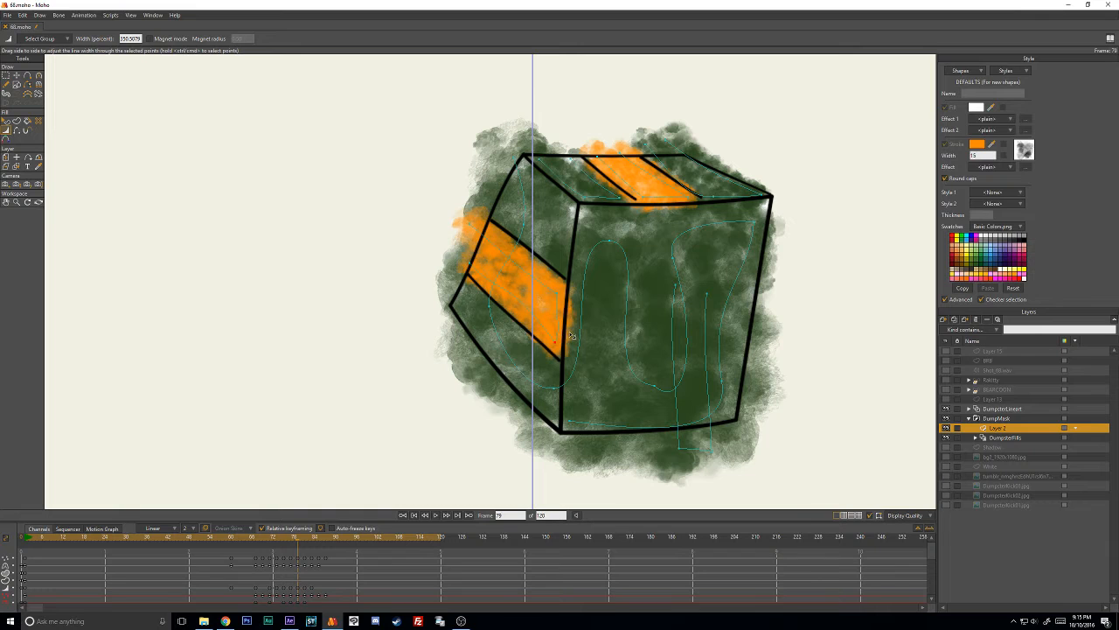
- At frame 81, adjust the orange side stroke's line width and point positions to fit the squashed side panel
{"action": "key", "text": "ctrl+Right"}
{"action": "key", "text": "ctrl+Right"}
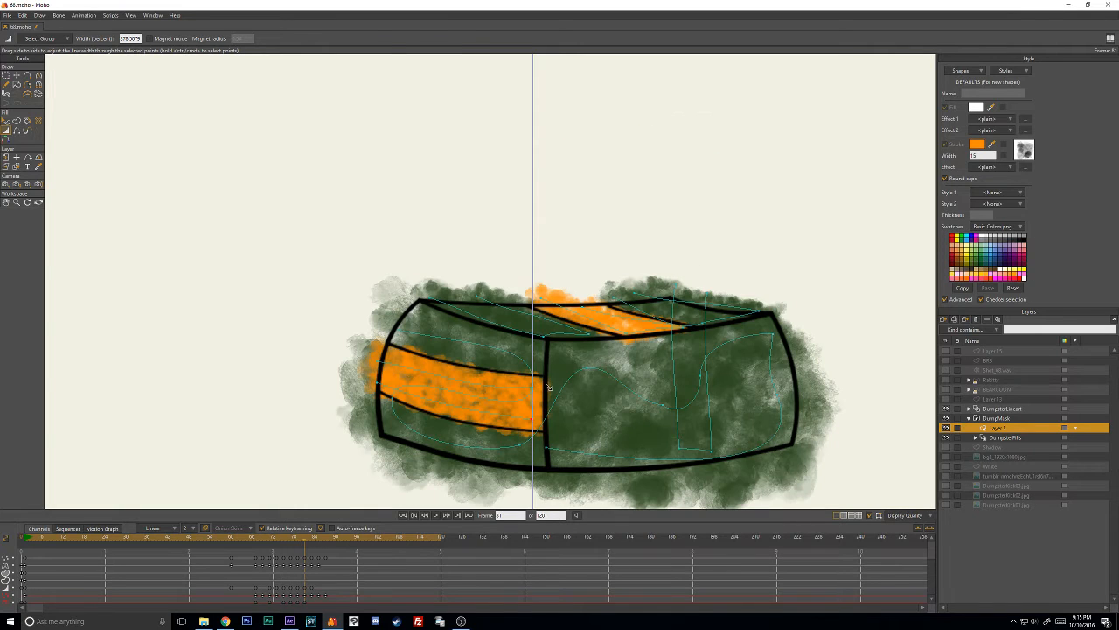
{"action": "key", "text": "t"}
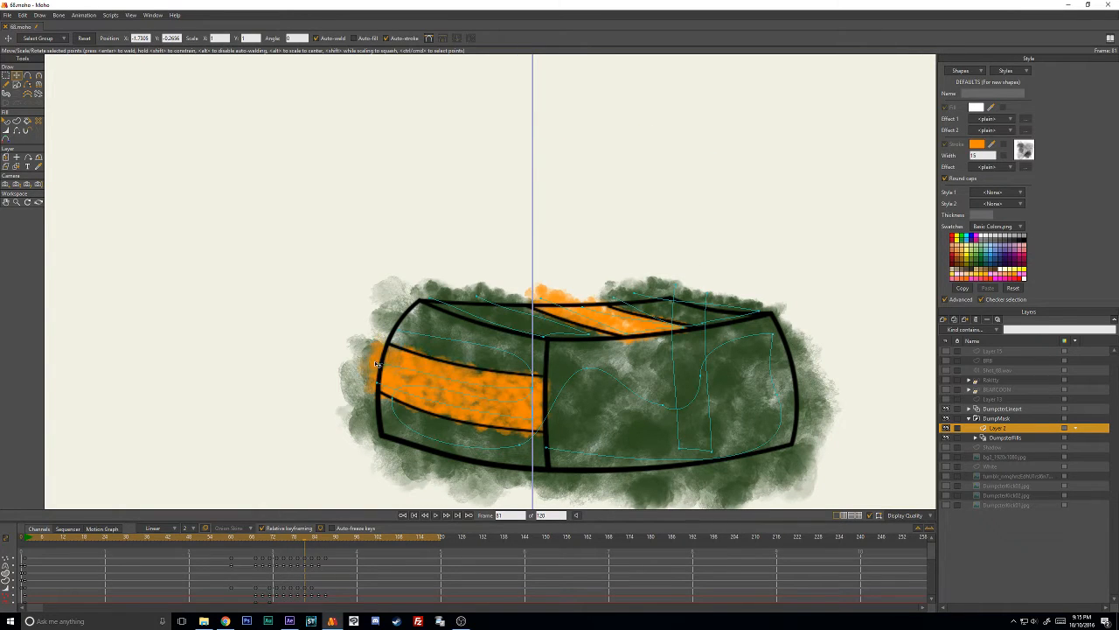
- At frame 83, adjust the curvature and position of the orange side stroke's outer end point
{"action": "key", "text": "ctrl+Right"}
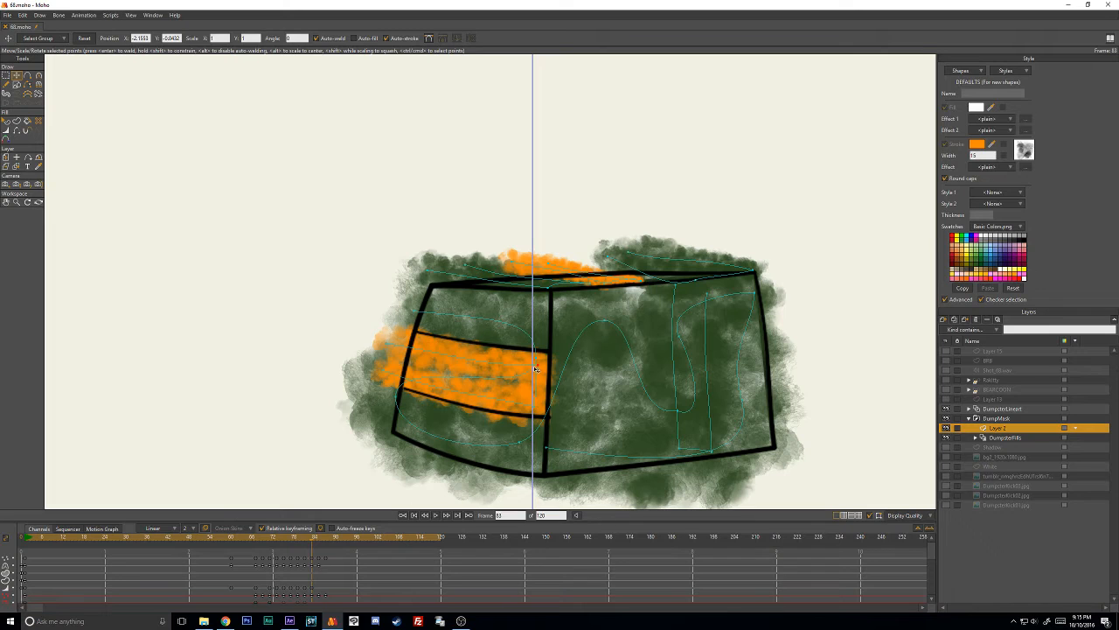
{"action": "key", "text": "c"}
{"action": "left_click_drag", "start_coordinate": [398, 358], "coordinate": [386, 353]}
{"action": "key", "text": "t"}
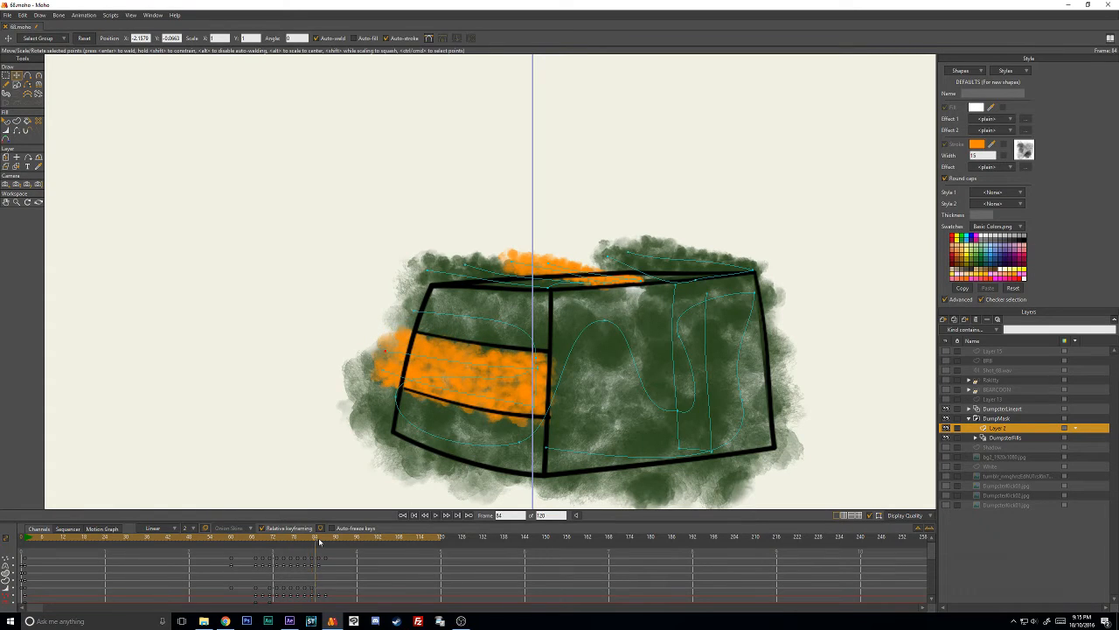
- Scrub through the dumpster animation, check the masked result at frame 87 with DumpsterFills selected, and return to Layer 2
{"action": "key", "text": "ctrl+Right"}
{"action": "key", "text": "ctrl+Right"}
{"action": "key", "text": "ctrl+Right"}
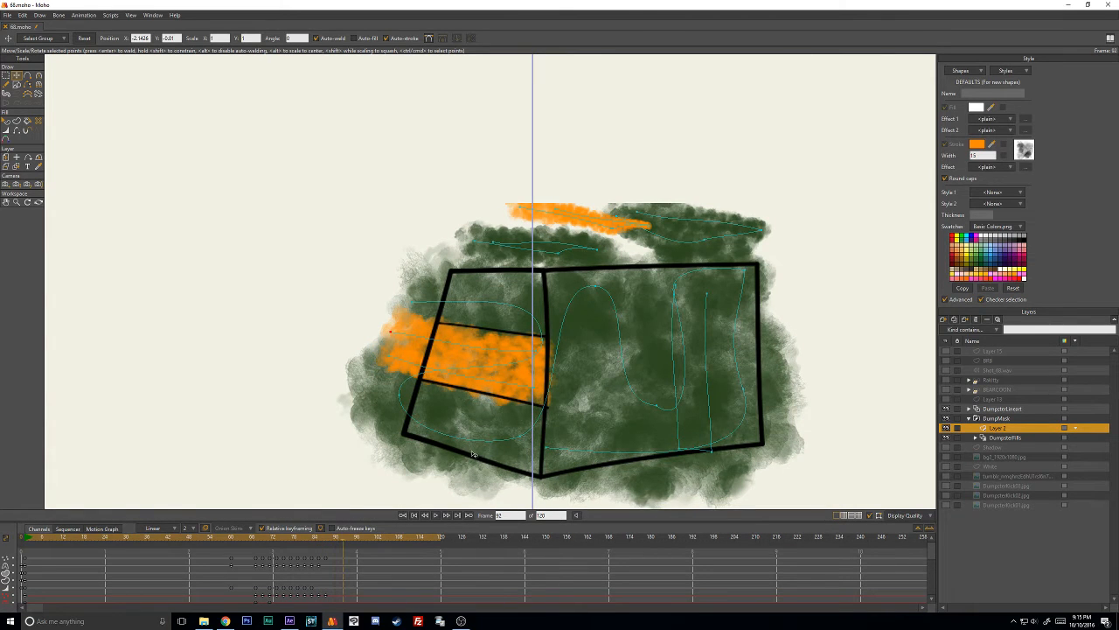
{"action": "mouse_move", "coordinate": [231, 540]}
{"action": "left_mouse_down"}
{"action": "mouse_move", "coordinate": [340, 542]}
{"action": "mouse_move", "coordinate": [358, 560]}
{"action": "left_mouse_up"}
{"action": "mouse_move", "coordinate": [262, 537]}
{"action": "left_mouse_down"}
{"action": "mouse_move", "coordinate": [251, 537]}
{"action": "mouse_move", "coordinate": [341, 535]}
{"action": "mouse_move", "coordinate": [245, 539]}
{"action": "mouse_move", "coordinate": [326, 539]}
{"action": "left_mouse_up"}
{"action": "left_click", "coordinate": [1002, 438]}
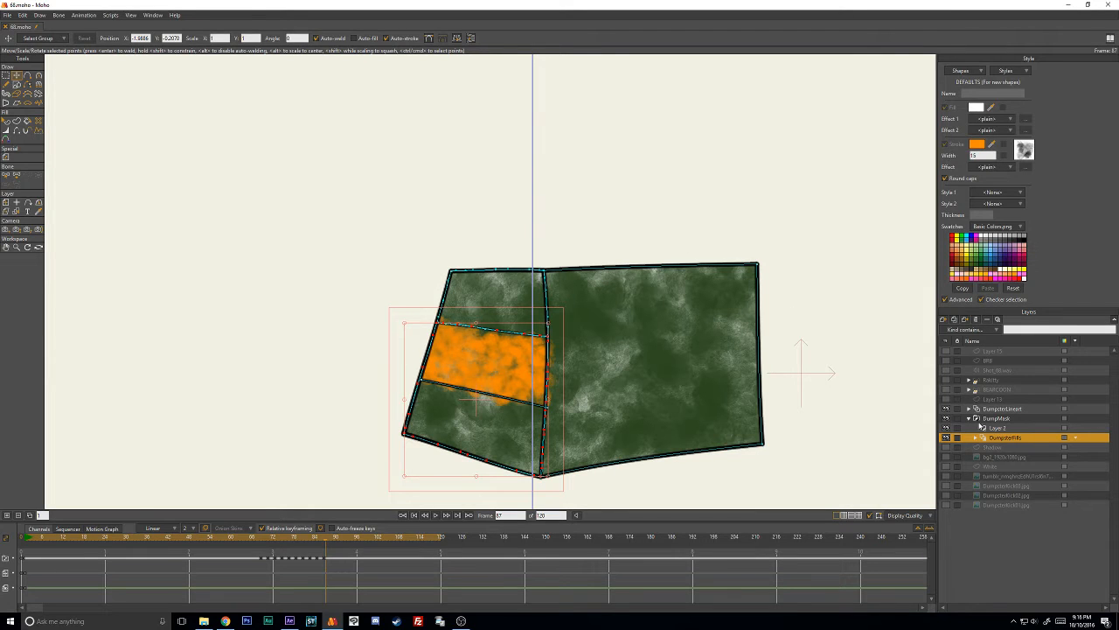
{"action": "left_click", "coordinate": [996, 429]}
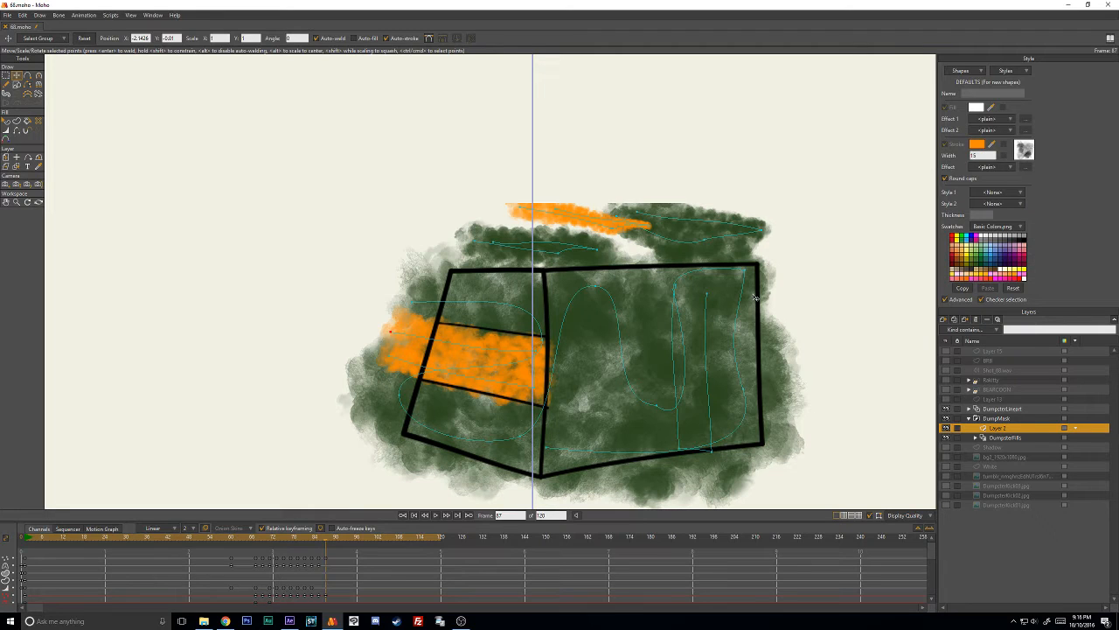
- Nudge the upper outer corner point of the green front stroke at frame 87, and return to frame 1
{"action": "left_click", "coordinate": [748, 279]}
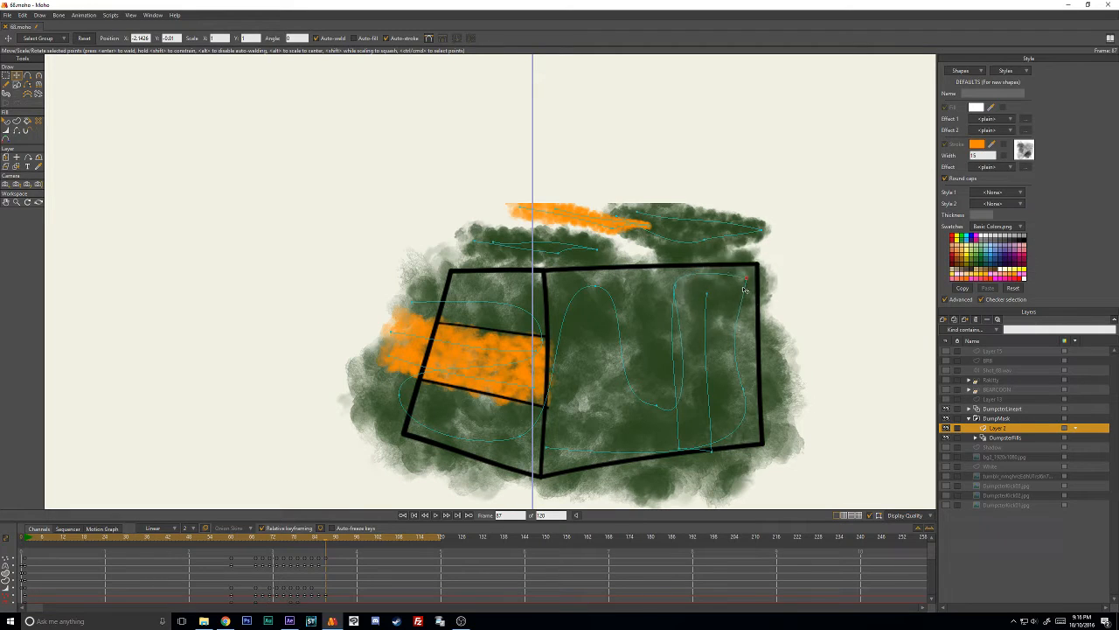
{"action": "left_click_drag", "start_coordinate": [748, 281], "coordinate": [749, 281]}
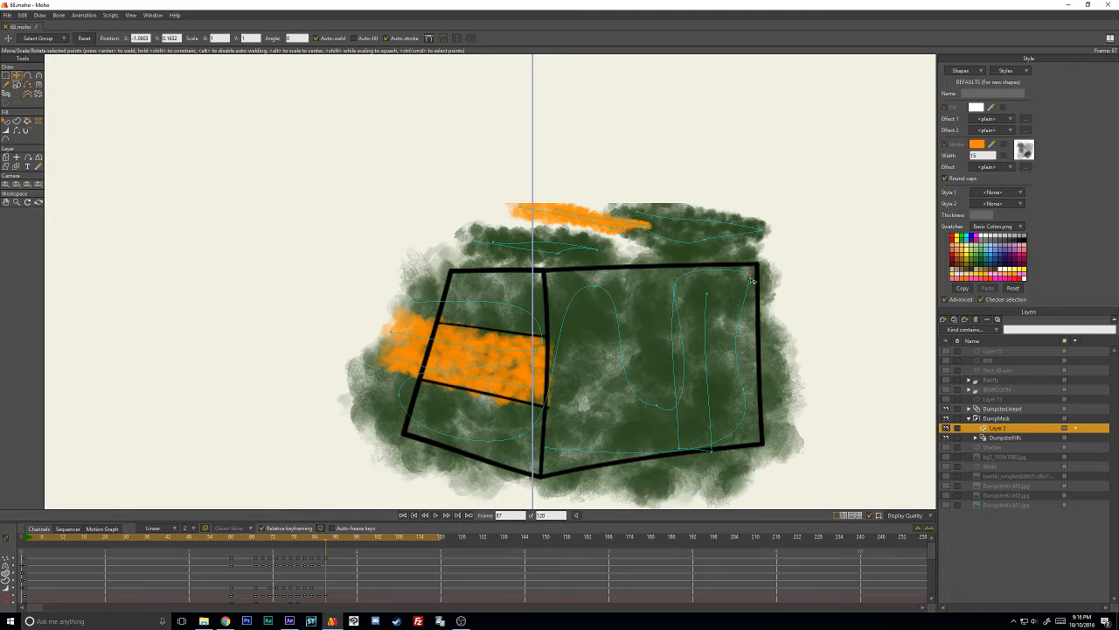
{"action": "left_click", "coordinate": [30, 541]}
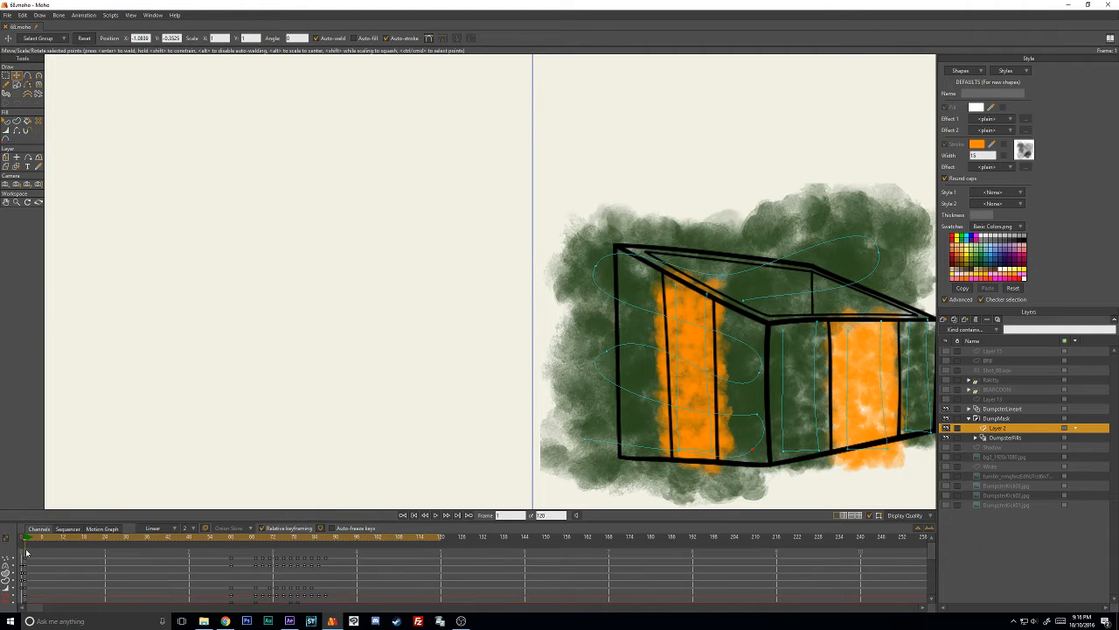
- At frame 1, duplicate the green stroke on the front's first panel and place the copy above the dumpster's outer front corner
{"action": "left_click_drag", "start_coordinate": [790, 397], "coordinate": [576, 362]}
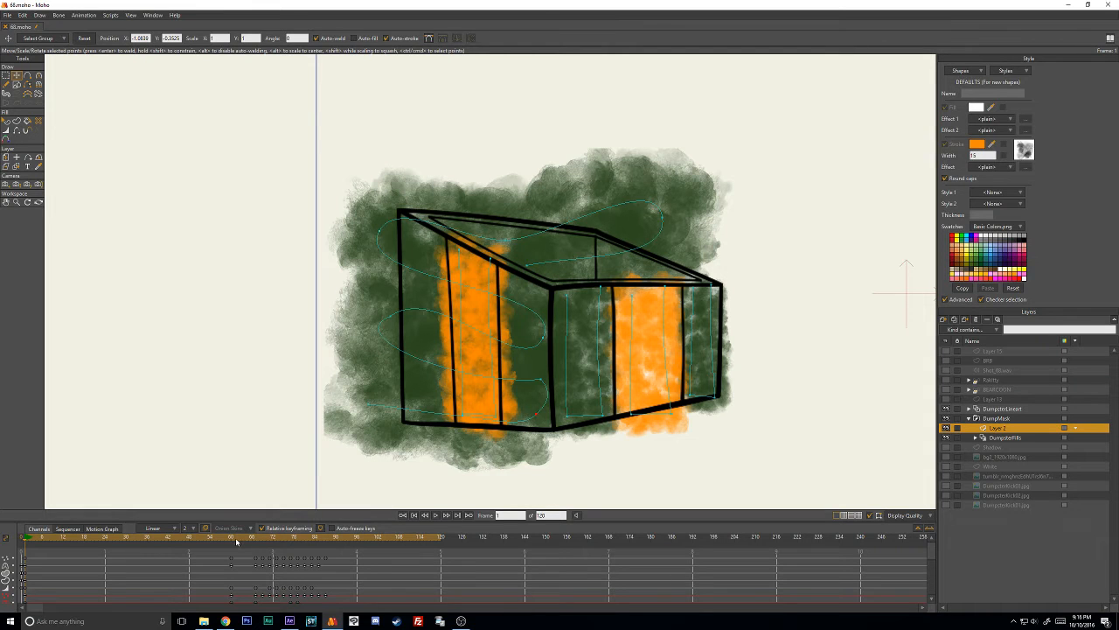
{"action": "left_click_drag", "start_coordinate": [236, 541], "coordinate": [27, 570]}
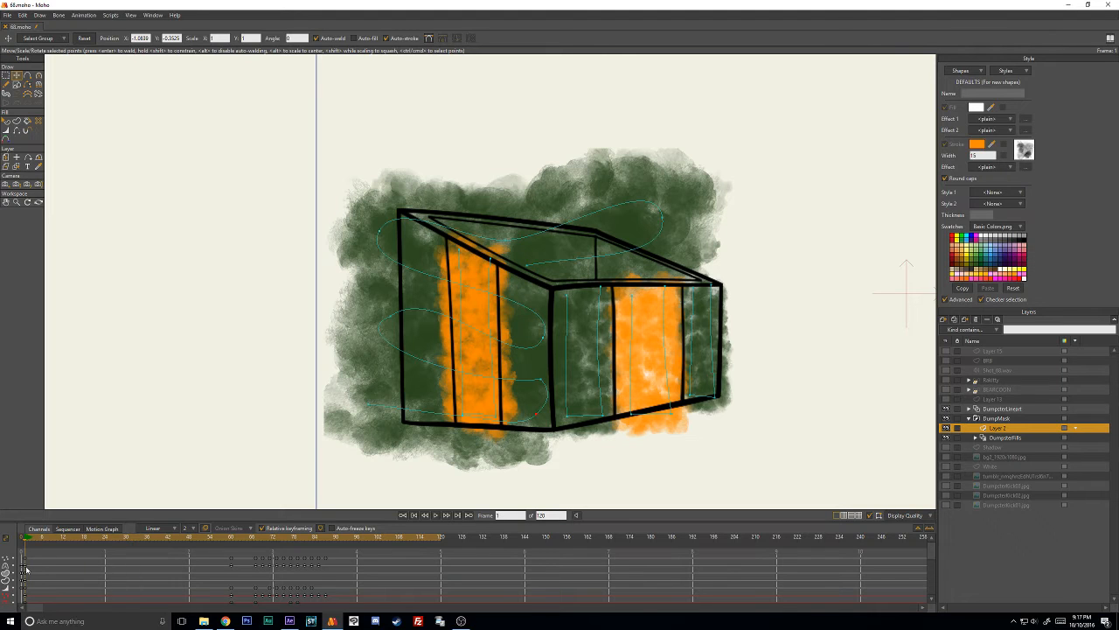
{"action": "left_click", "coordinate": [569, 322]}
{"action": "key", "text": "ctrl+c"}
{"action": "key", "text": "ctrl+v"}
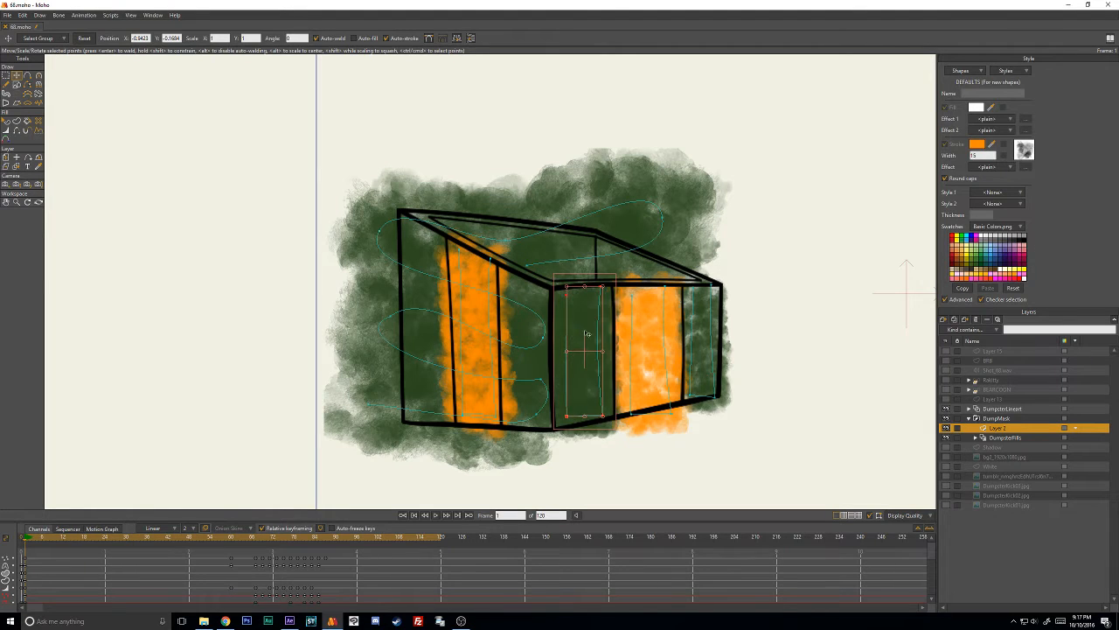
{"action": "mouse_move", "coordinate": [587, 331]}
{"action": "left_mouse_down"}
{"action": "mouse_move", "coordinate": [748, 238]}
{"action": "mouse_move", "coordinate": [754, 217]}
{"action": "left_mouse_up"}
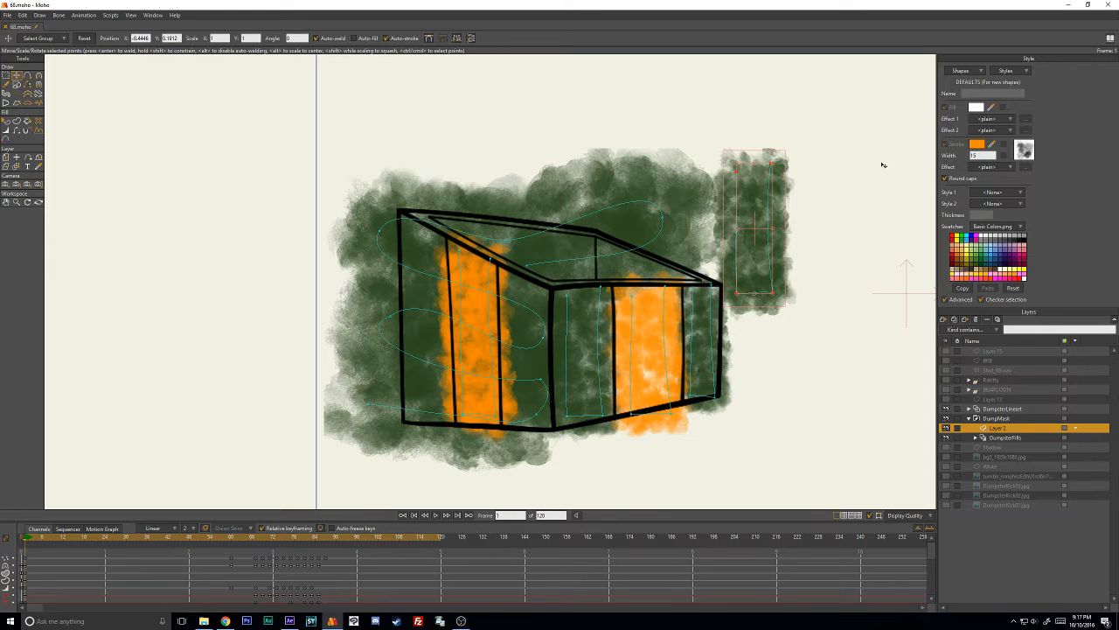
- Add a point to the duplicated green stroke's vertical side and reposition the stroke's points
{"action": "key", "text": "a"}
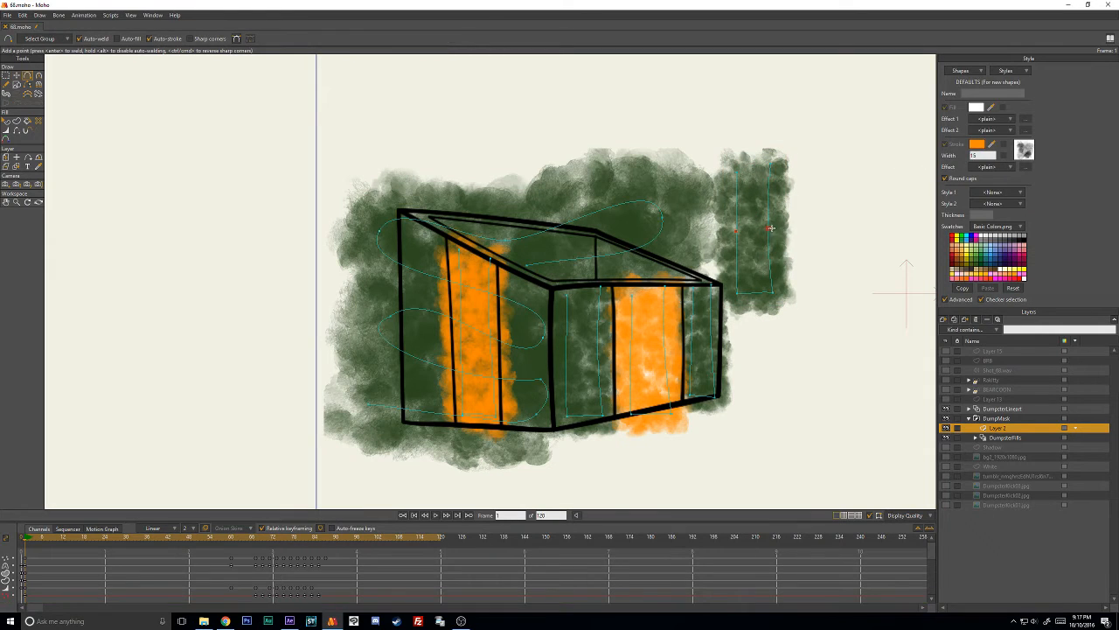
{"action": "key", "text": "t"}
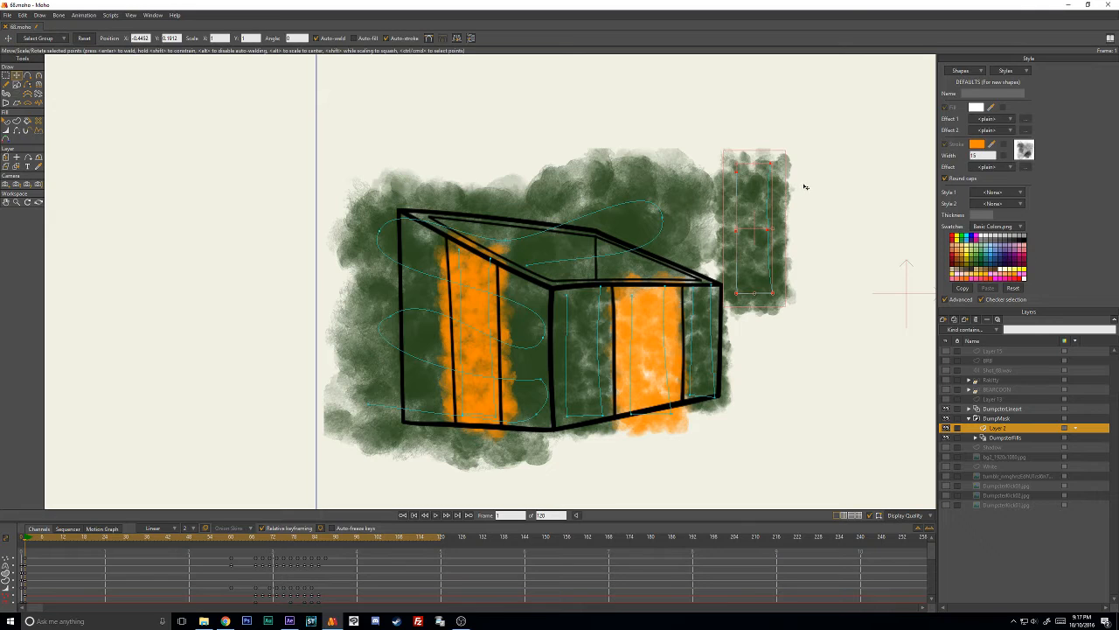
{"action": "key", "text": "a"}
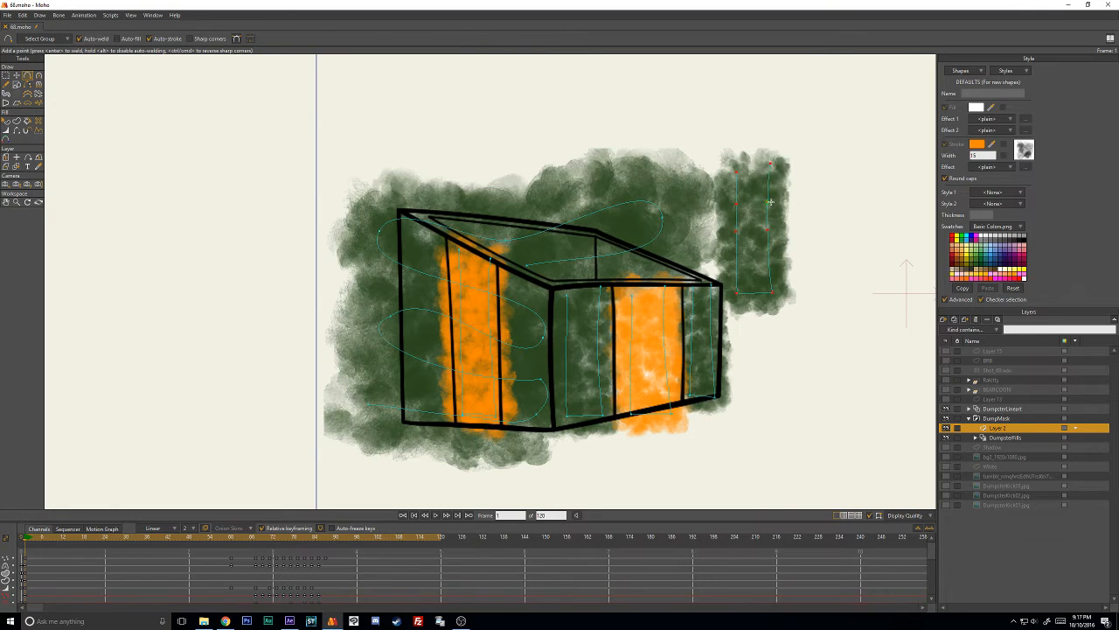
{"action": "left_click", "coordinate": [771, 202]}
{"action": "key", "text": "t"}
{"action": "mouse_move", "coordinate": [769, 229]}
{"action": "left_mouse_down"}
{"action": "mouse_move", "coordinate": [771, 241]}
{"action": "mouse_move", "coordinate": [775, 220]}
{"action": "mouse_move", "coordinate": [779, 238]}
{"action": "left_mouse_up"}
{"action": "key", "text": "Return"}
{"action": "mouse_move", "coordinate": [746, 236]}
{"action": "left_mouse_down"}
{"action": "mouse_move", "coordinate": [750, 258]}
{"action": "mouse_move", "coordinate": [747, 244]}
{"action": "mouse_move", "coordinate": [782, 244]}
{"action": "mouse_move", "coordinate": [776, 206]}
{"action": "mouse_move", "coordinate": [751, 207]}
{"action": "mouse_move", "coordinate": [750, 163]}
{"action": "mouse_move", "coordinate": [781, 154]}
{"action": "mouse_move", "coordinate": [753, 158]}
{"action": "left_mouse_up"}
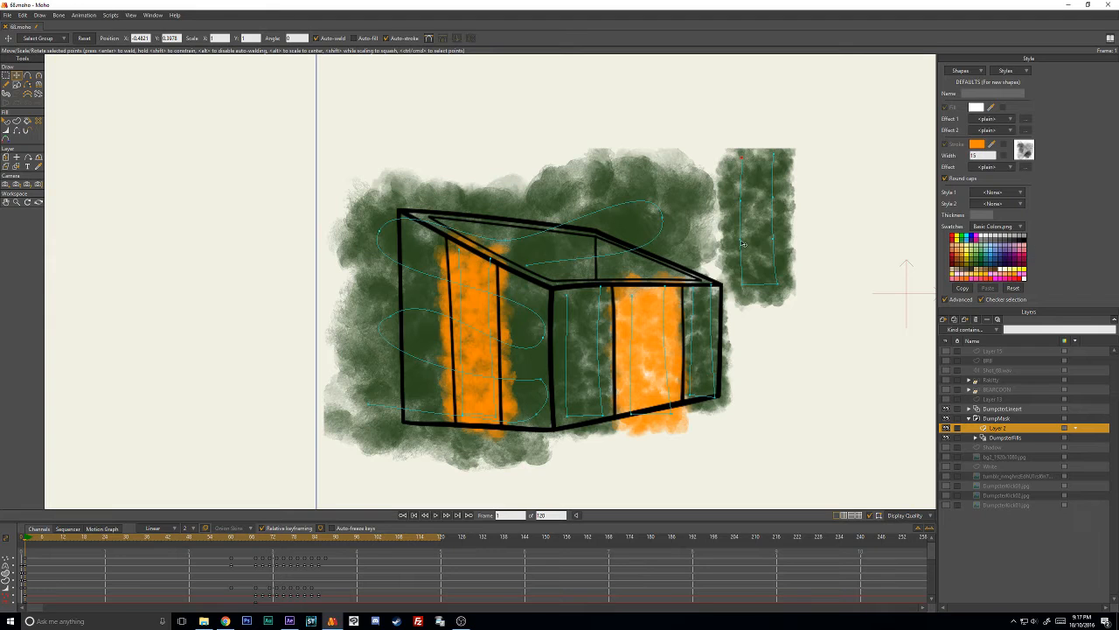
- Increase the line width of the duplicated green stroke so its paint fills the area between its sides
{"action": "key", "text": "w"}
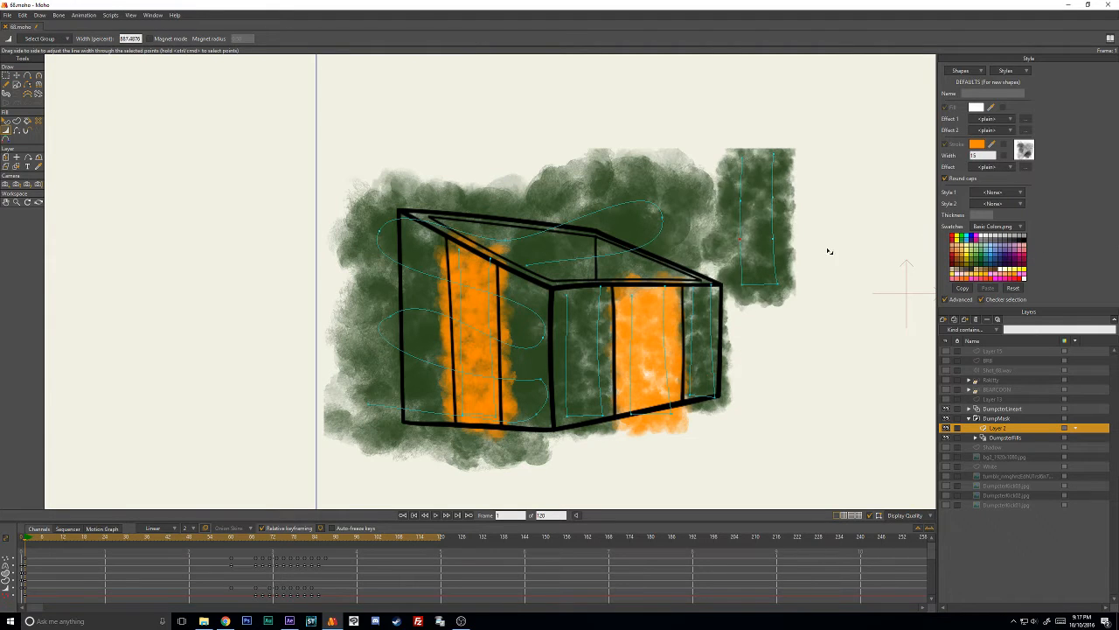
{"action": "mouse_move", "coordinate": [829, 251]}
{"action": "left_mouse_down"}
{"action": "mouse_move", "coordinate": [1014, 227]}
{"action": "mouse_move", "coordinate": [930, 224]}
{"action": "mouse_move", "coordinate": [762, 251]}
{"action": "left_mouse_up"}
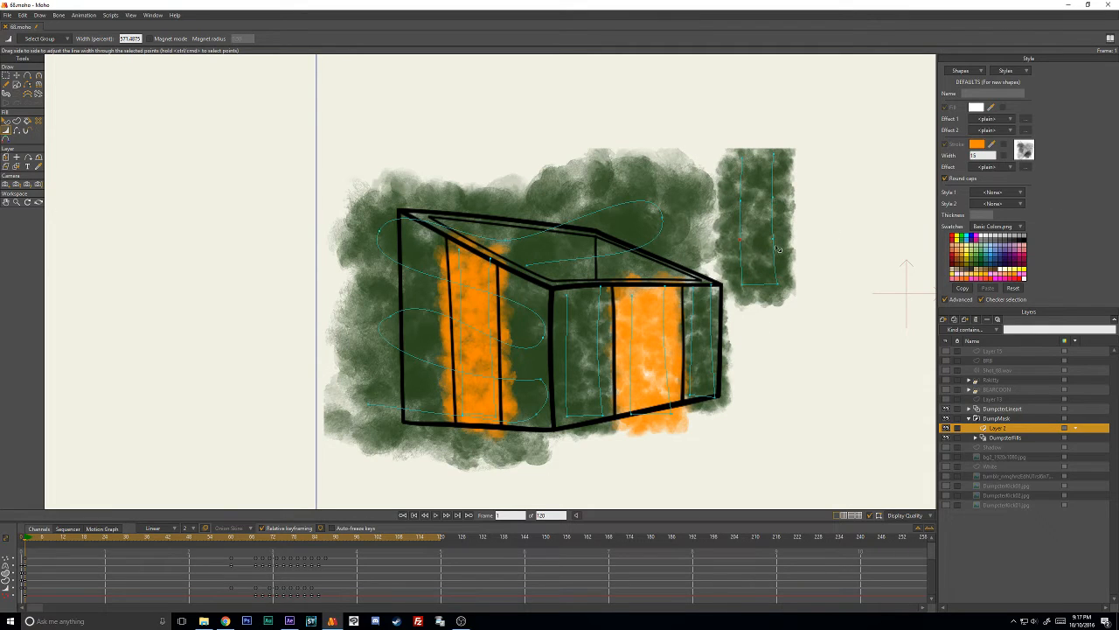
{"action": "mouse_move", "coordinate": [772, 237]}
{"action": "left_mouse_down"}
{"action": "mouse_move", "coordinate": [1067, 245]}
{"action": "mouse_move", "coordinate": [1110, 235]}
{"action": "mouse_move", "coordinate": [790, 237]}
{"action": "mouse_move", "coordinate": [783, 255]}
{"action": "mouse_move", "coordinate": [792, 283]}
{"action": "mouse_move", "coordinate": [880, 270]}
{"action": "mouse_move", "coordinate": [864, 277]}
{"action": "left_mouse_up"}
{"action": "key", "text": "ctrl+a"}
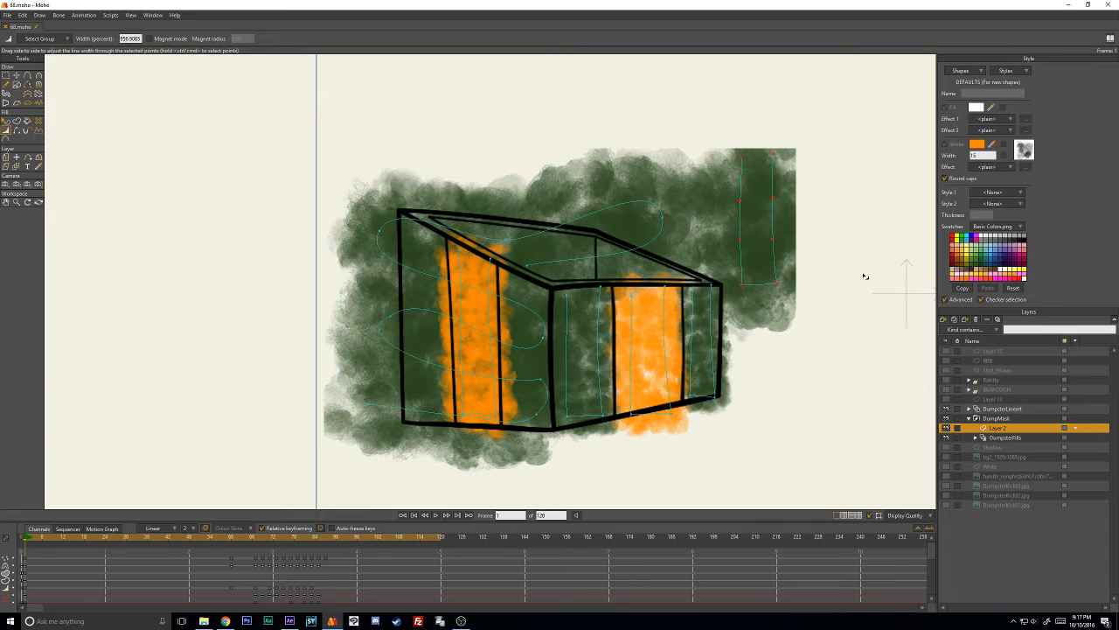
{"action": "key", "text": "t"}
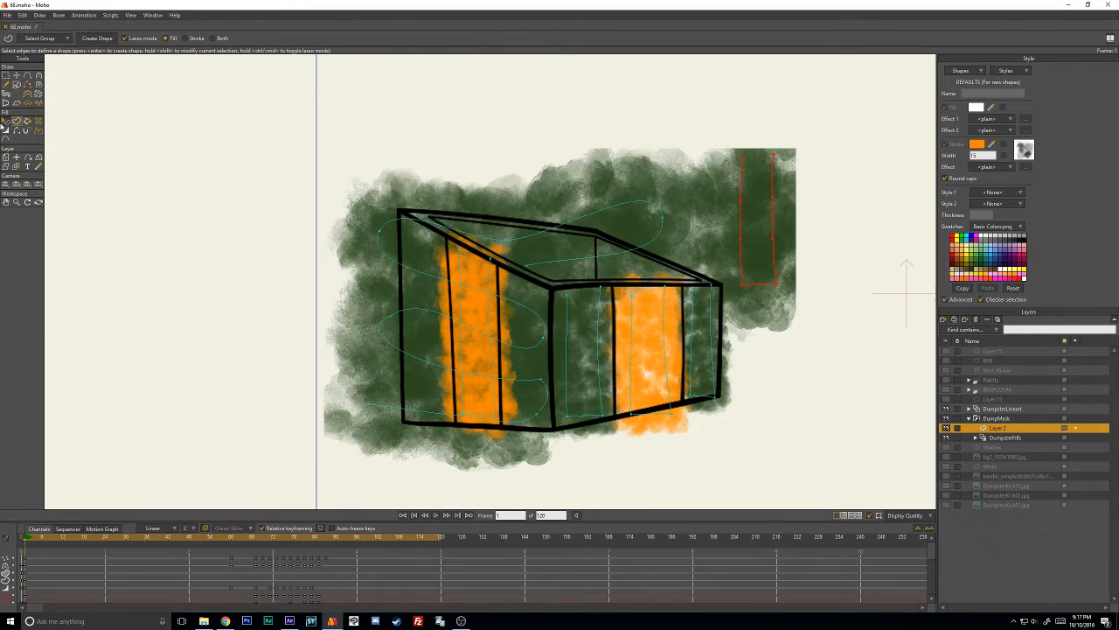
- Recolour the duplicated stroke dark blue-grey, hex 17272A
{"action": "left_click", "coordinate": [6, 122]}
{"action": "left_click", "coordinate": [778, 222]}
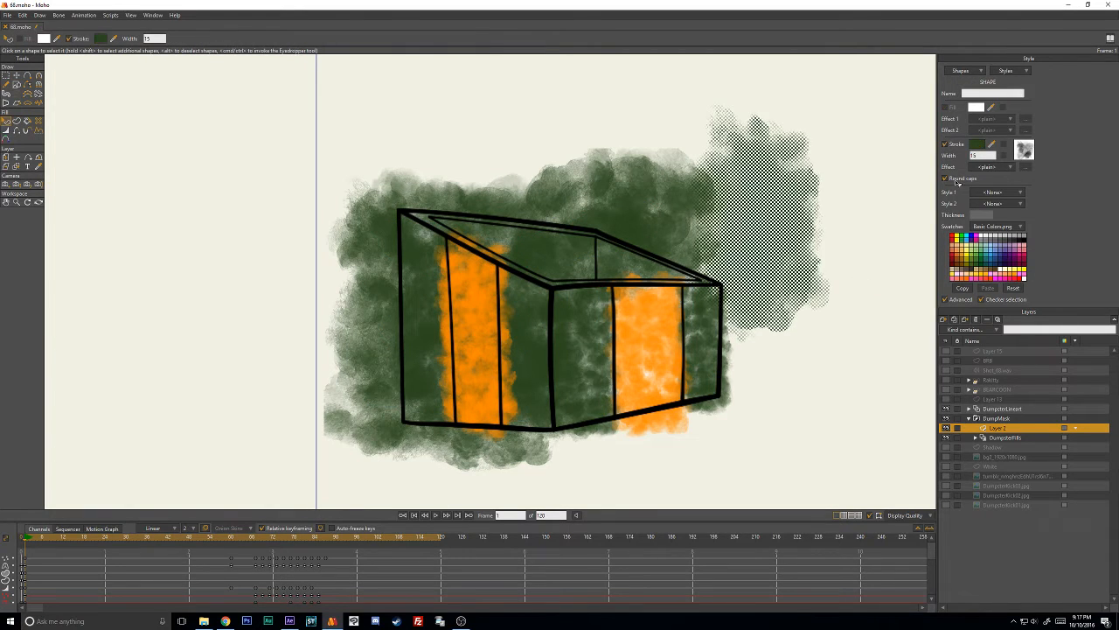
{"action": "left_click", "coordinate": [981, 144]}
{"action": "left_click_drag", "start_coordinate": [709, 283], "coordinate": [726, 297]}
{"action": "mouse_move", "coordinate": [744, 199]}
{"action": "left_mouse_down"}
{"action": "mouse_move", "coordinate": [770, 199]}
{"action": "mouse_move", "coordinate": [760, 224]}
{"action": "mouse_move", "coordinate": [765, 216]}
{"action": "left_mouse_up"}
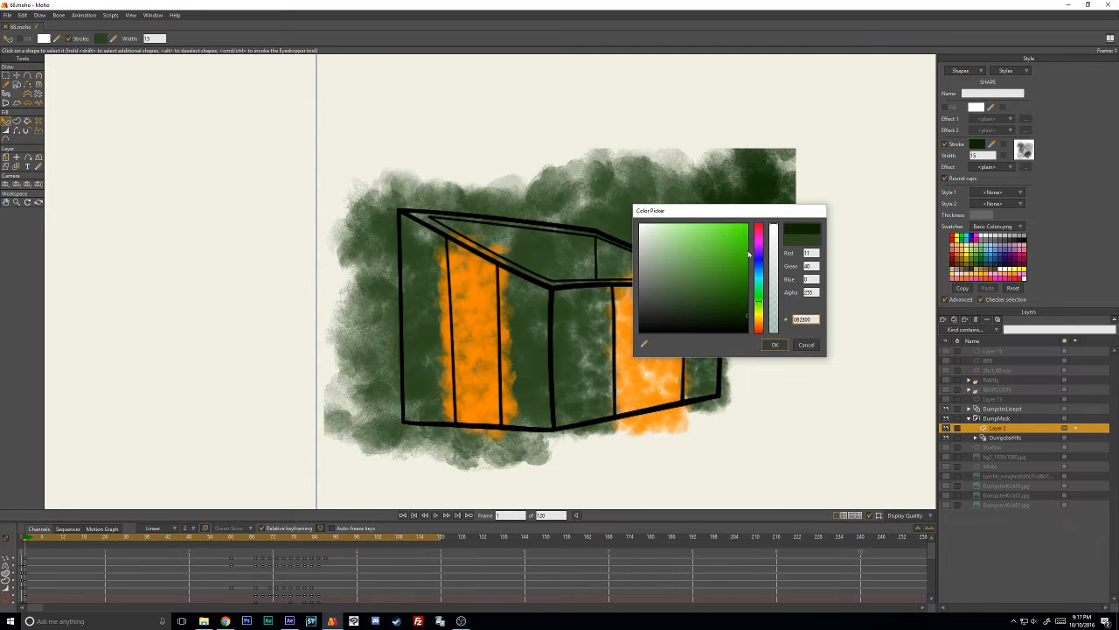
{"action": "mouse_move", "coordinate": [759, 292]}
{"action": "left_mouse_down"}
{"action": "mouse_move", "coordinate": [760, 280]}
{"action": "mouse_move", "coordinate": [758, 304]}
{"action": "mouse_move", "coordinate": [774, 321]}
{"action": "left_mouse_up"}
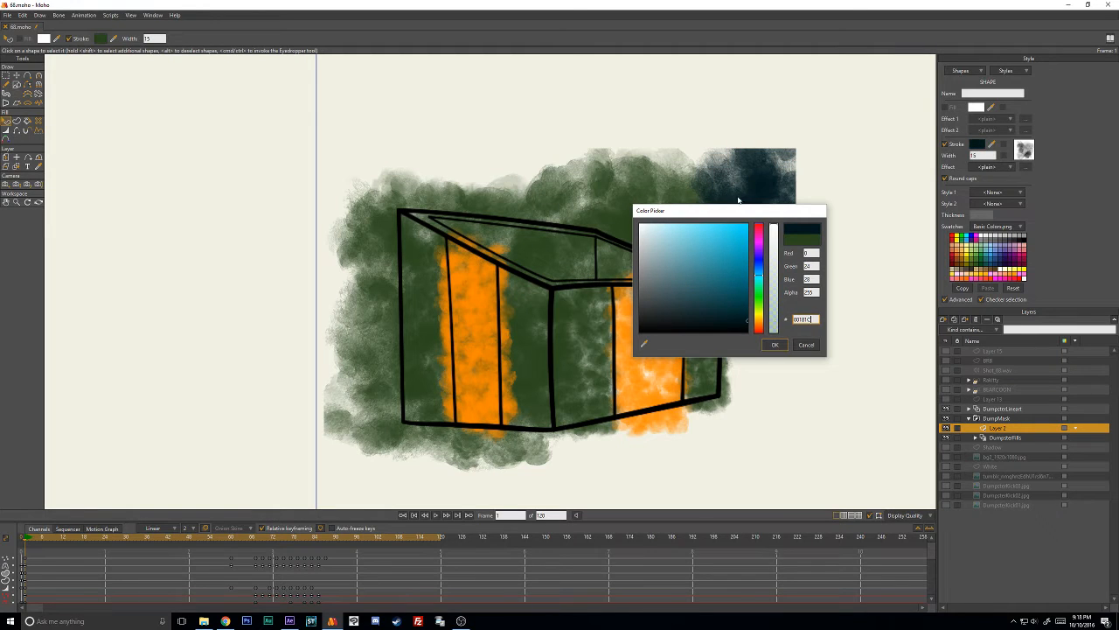
{"action": "left_click_drag", "start_coordinate": [743, 210], "coordinate": [727, 317]}
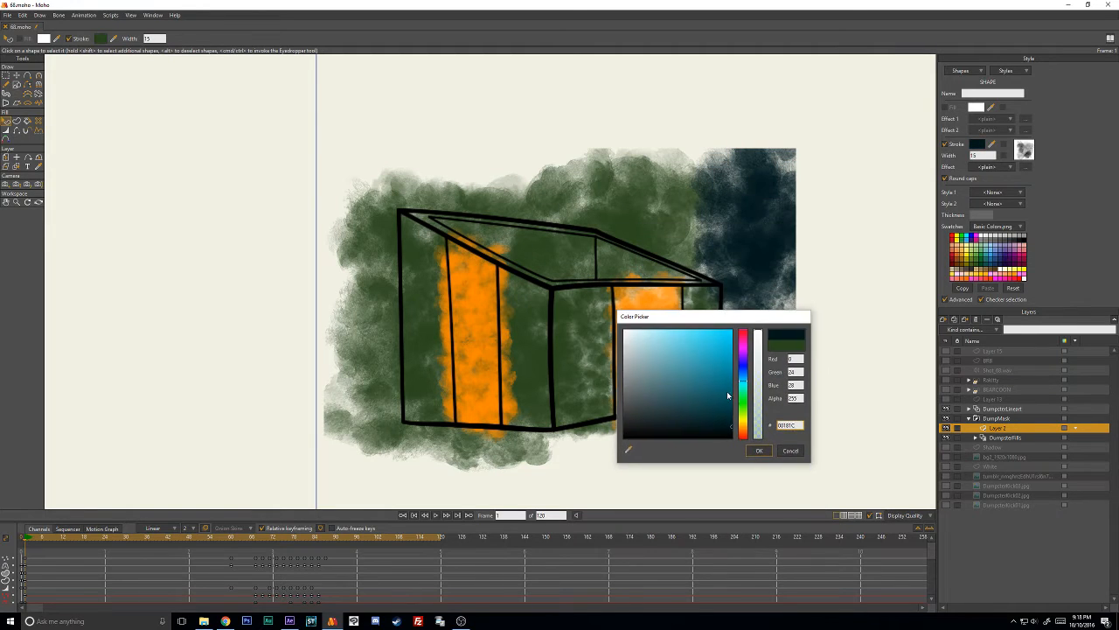
{"action": "left_click", "coordinate": [692, 427]}
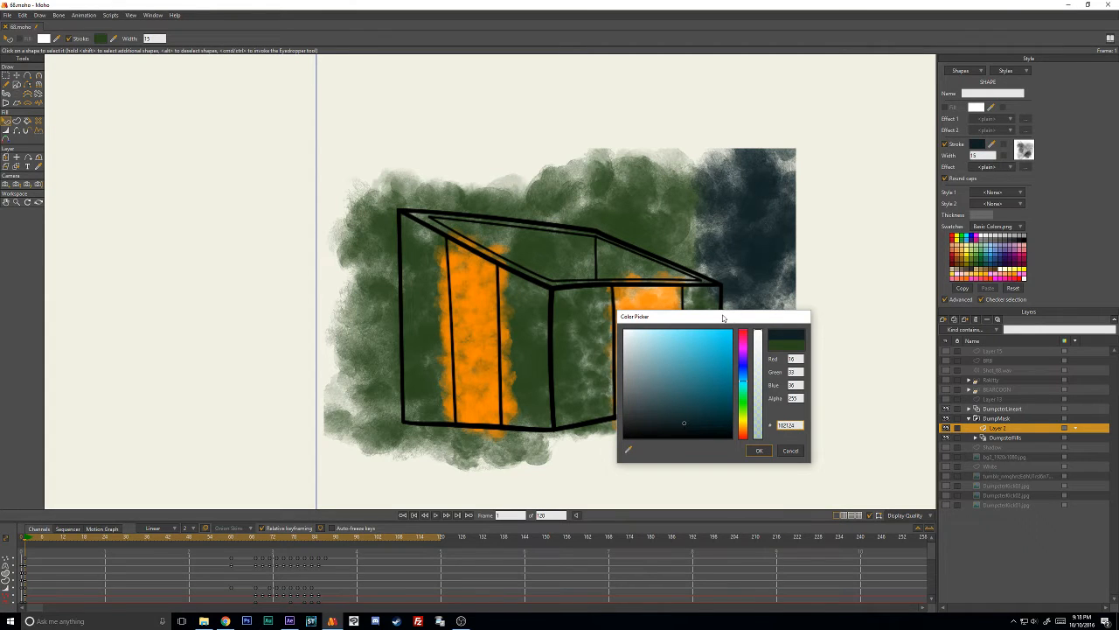
{"action": "left_click_drag", "start_coordinate": [723, 319], "coordinate": [657, 317]}
{"action": "left_click_drag", "start_coordinate": [621, 395], "coordinate": [620, 411]}
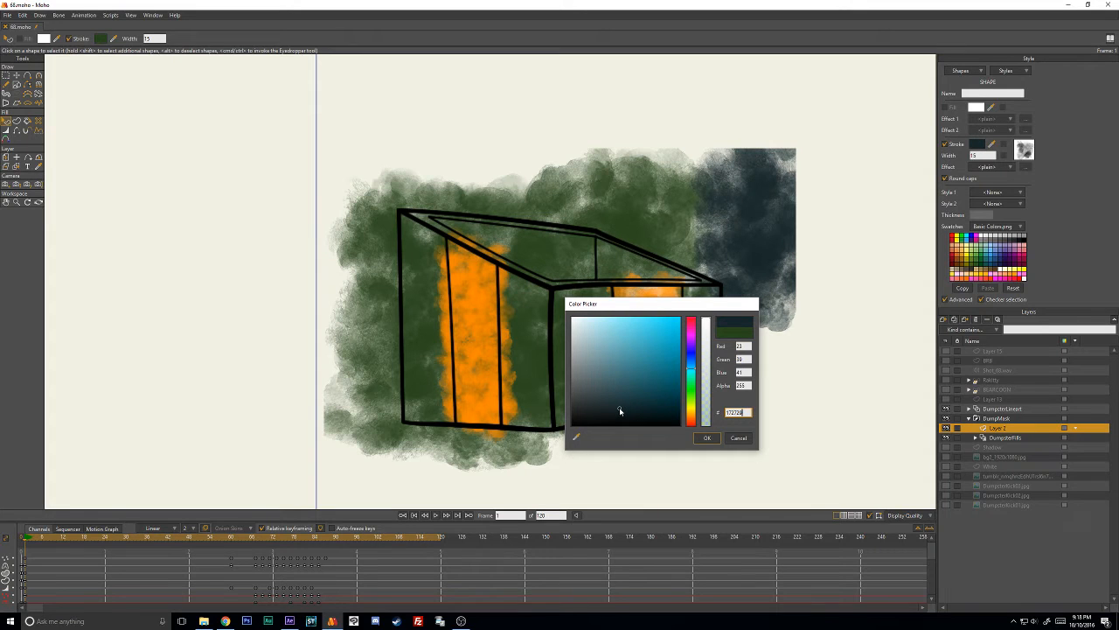
{"action": "left_click", "coordinate": [719, 442]}
- Pull the dark stroke's lower and middle points into the dumpster's open top
{"action": "key", "text": "t"}
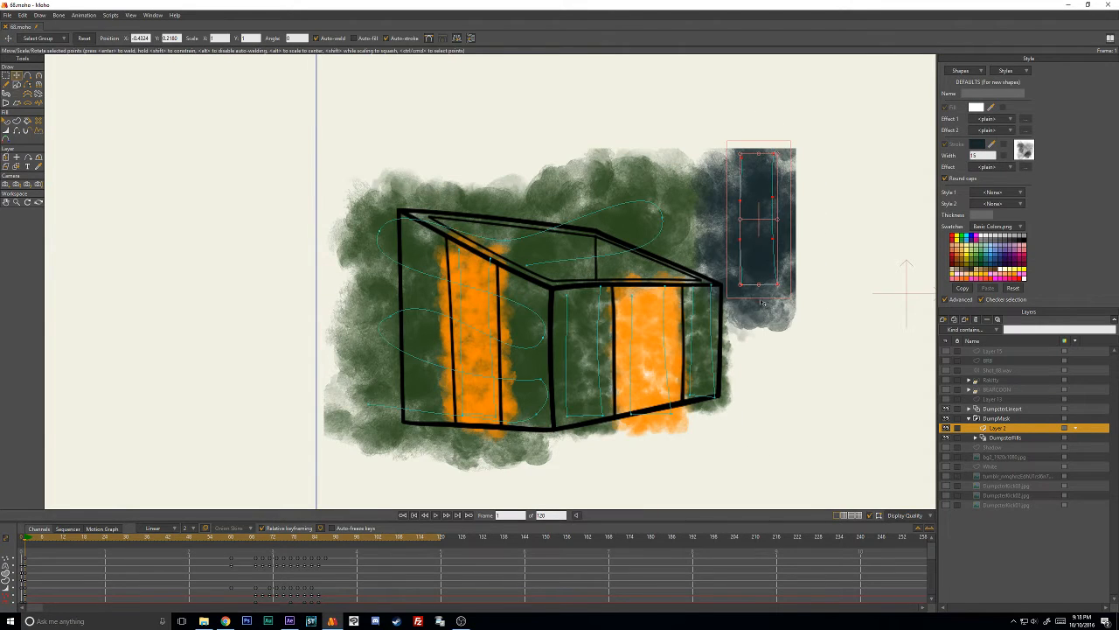
{"action": "key", "text": "Return"}
{"action": "left_click_drag", "start_coordinate": [743, 285], "coordinate": [468, 234]}
{"action": "left_click_drag", "start_coordinate": [778, 284], "coordinate": [556, 277]}
{"action": "left_click_drag", "start_coordinate": [742, 248], "coordinate": [650, 242]}
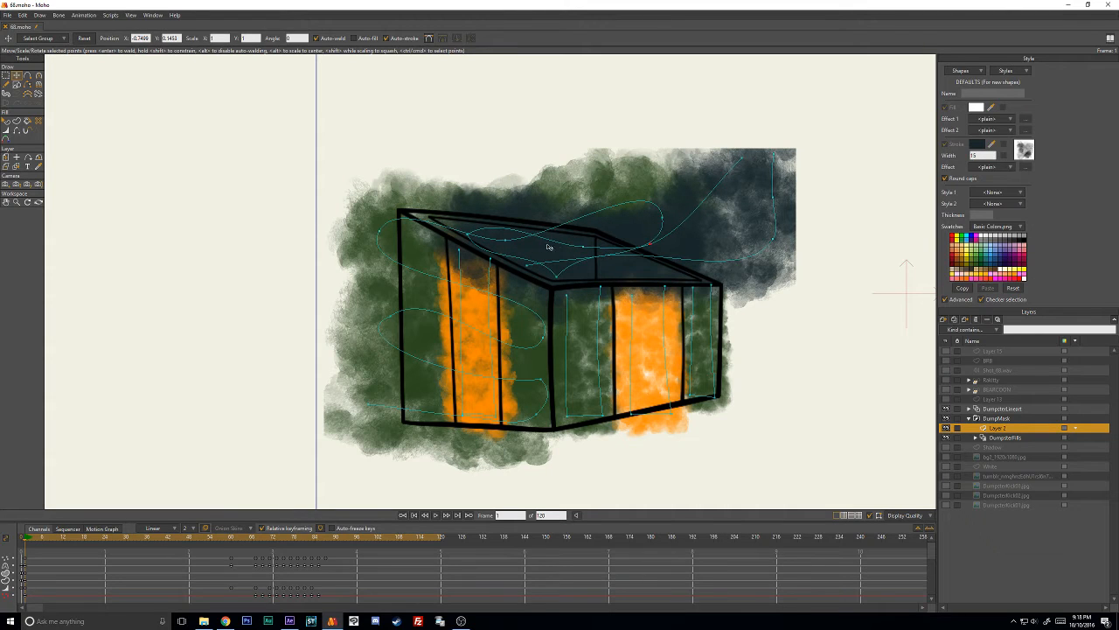
- Reduce the line width of the whole dark stroke so it fits the narrow open top
{"action": "key", "text": "ctrl+a"}
{"action": "key", "text": "w"}
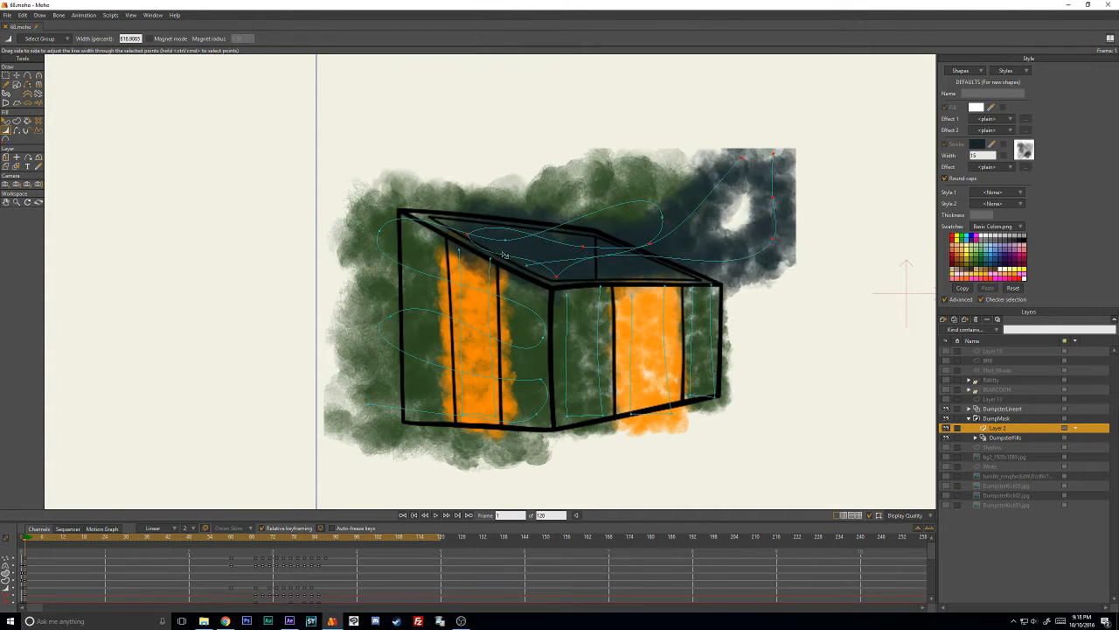
{"action": "key", "text": "t"}
{"action": "left_click", "coordinate": [514, 158]}
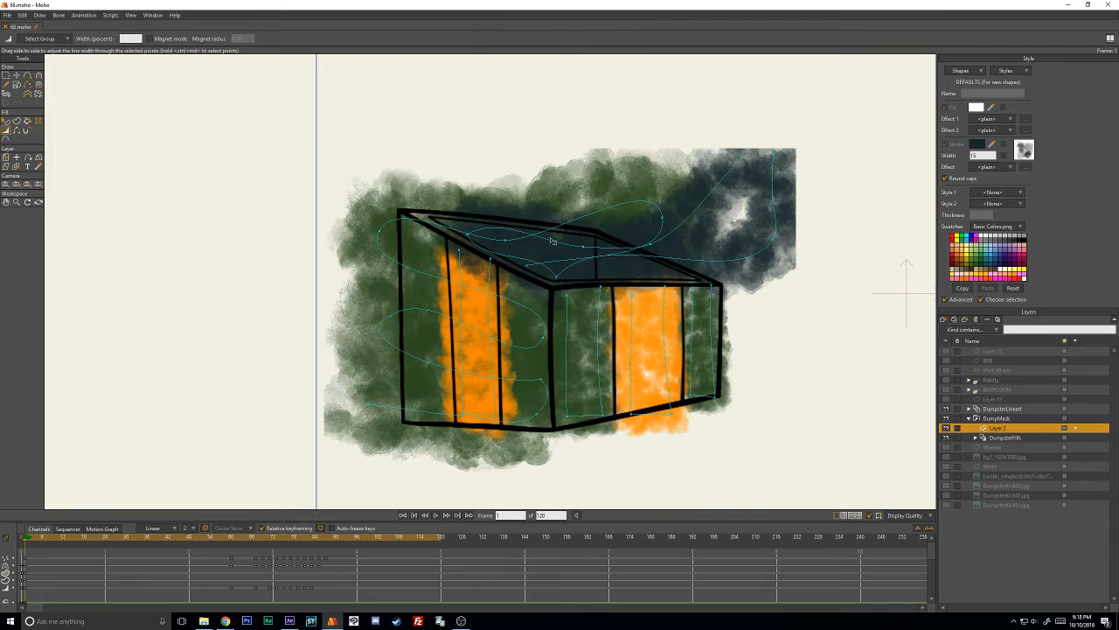
{"action": "key", "text": "w"}
{"action": "key", "text": "ctrl+a"}
{"action": "left_click_drag", "start_coordinate": [560, 246], "coordinate": [497, 250]}
{"action": "key", "text": "t"}
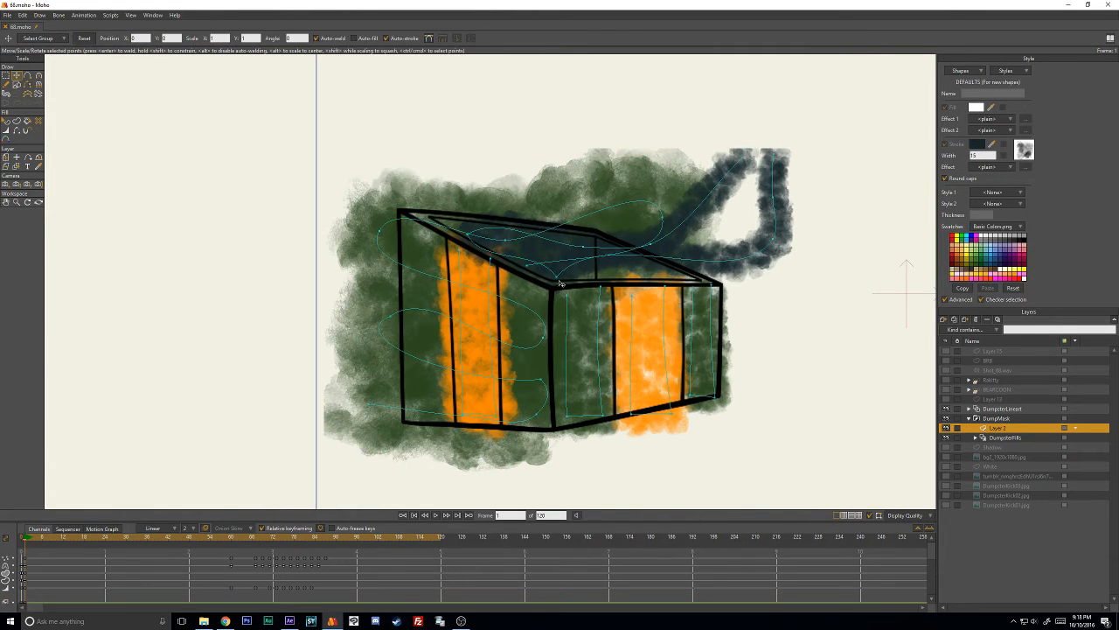
- Shape the dark stroke along the back corner of the open top by adjusting its point positions and curvature
{"action": "key", "text": "c"}
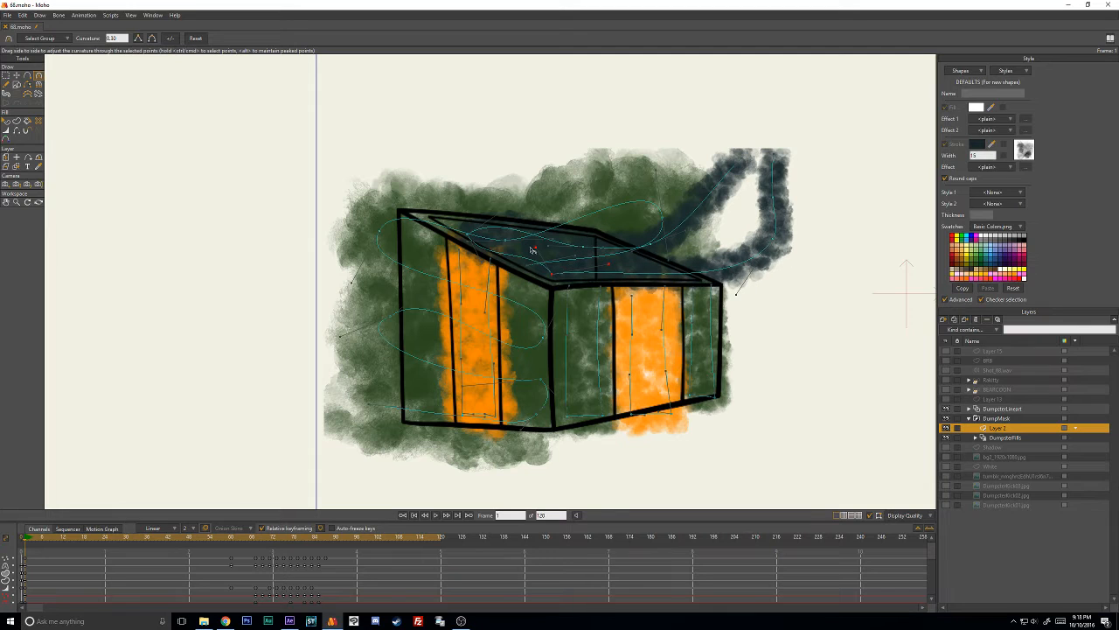
{"action": "key", "text": "t"}
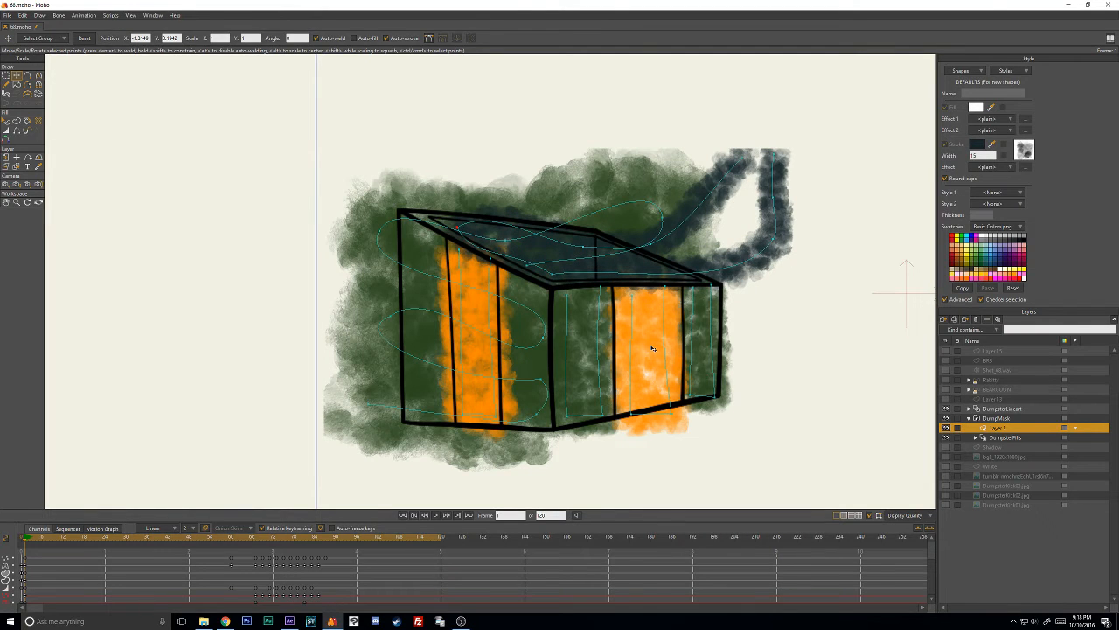
{"action": "key", "text": "c"}
{"action": "left_click_drag", "start_coordinate": [506, 240], "coordinate": [485, 240]}
{"action": "key", "text": "t"}
{"action": "key", "text": "c"}
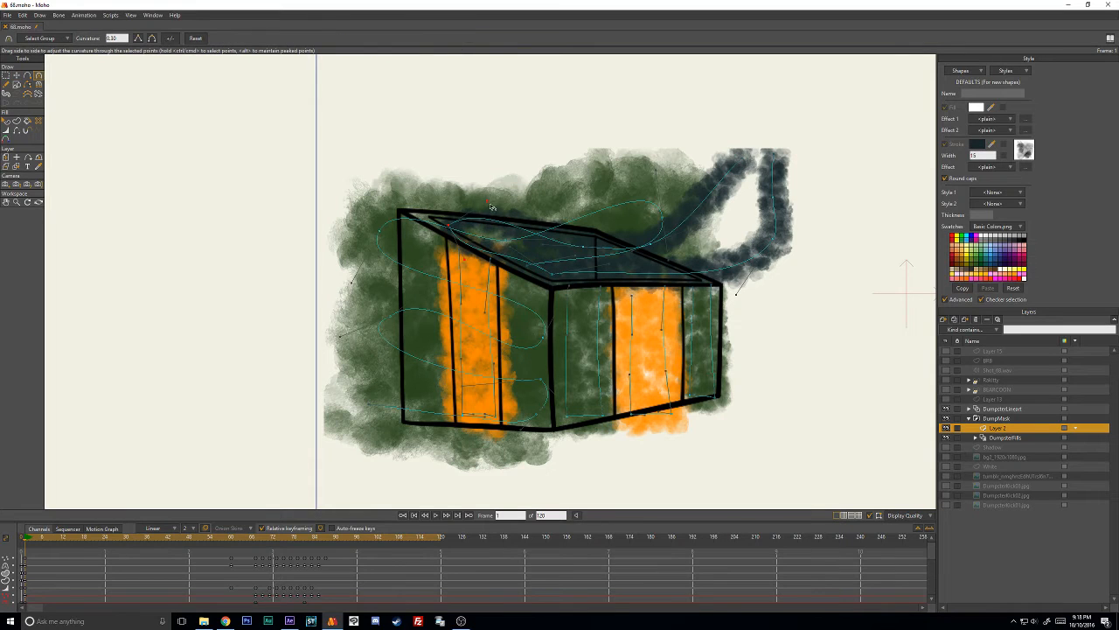
{"action": "left_click_drag", "start_coordinate": [465, 261], "coordinate": [490, 245]}
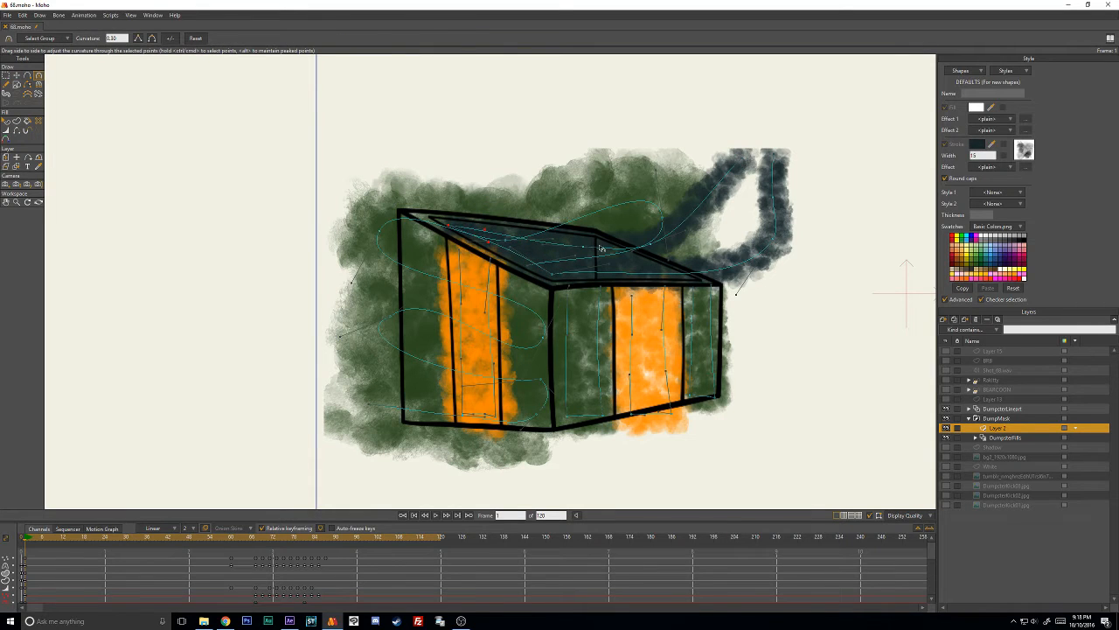
- Move the dark stroke's remaining outer points and ends inside the dumpster's open top
{"action": "key", "text": "t"}
{"action": "mouse_move", "coordinate": [782, 251]}
{"action": "left_mouse_down"}
{"action": "mouse_move", "coordinate": [693, 274]}
{"action": "mouse_move", "coordinate": [700, 308]}
{"action": "left_mouse_up"}
{"action": "left_click_drag", "start_coordinate": [550, 297], "coordinate": [583, 298]}
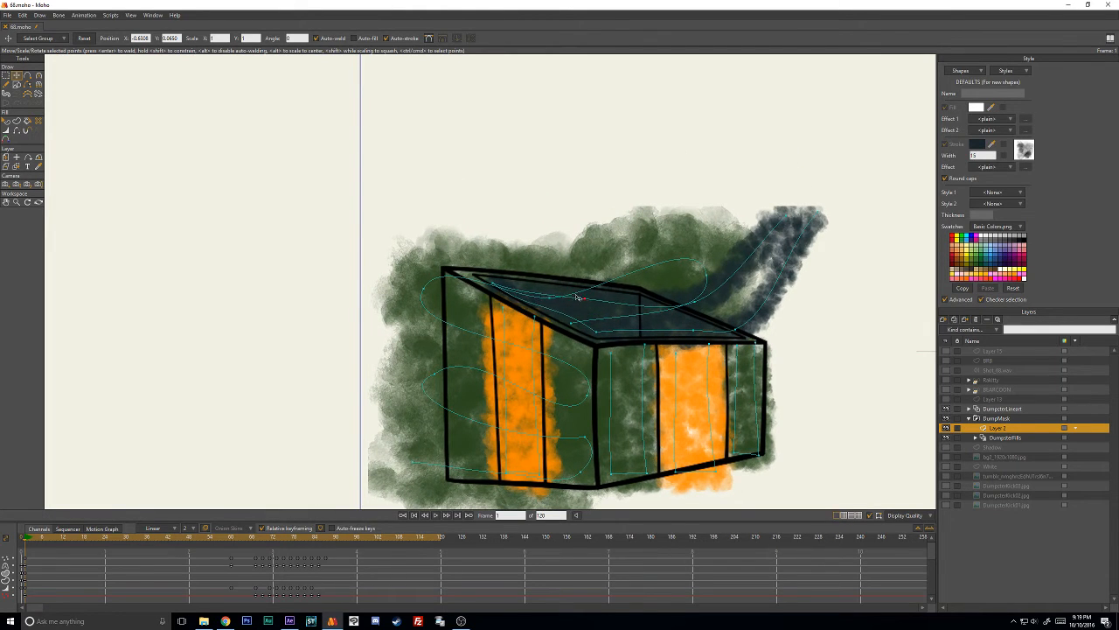
{"action": "left_click_drag", "start_coordinate": [696, 301], "coordinate": [648, 307]}
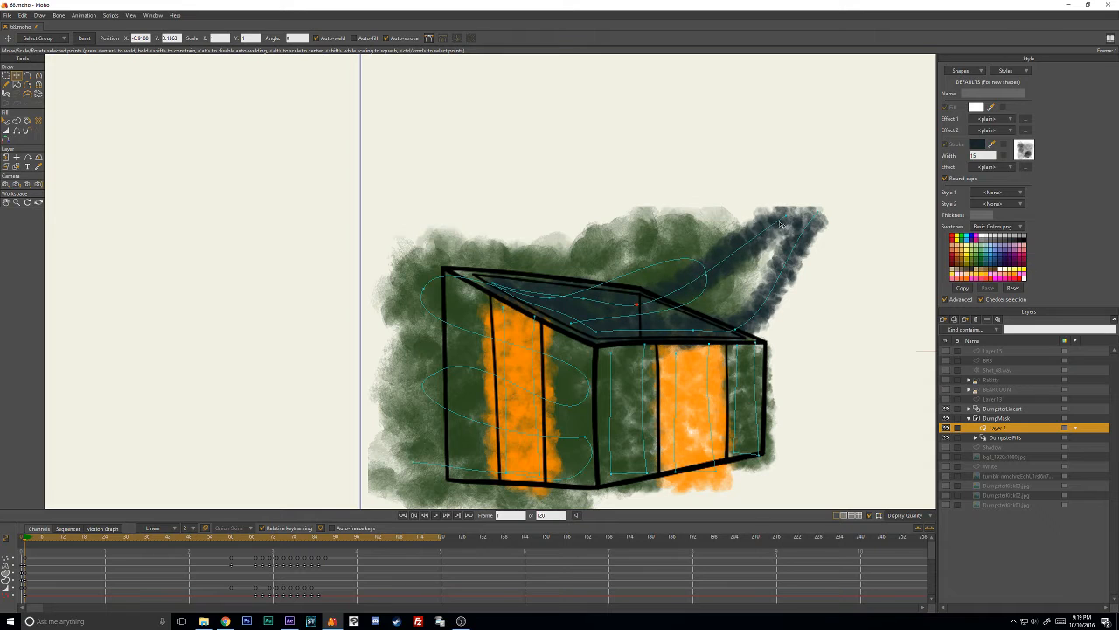
{"action": "left_click_drag", "start_coordinate": [781, 223], "coordinate": [671, 306]}
{"action": "mouse_move", "coordinate": [815, 212]}
{"action": "left_mouse_down"}
{"action": "mouse_move", "coordinate": [680, 294]}
{"action": "mouse_move", "coordinate": [712, 278]}
{"action": "mouse_move", "coordinate": [715, 267]}
{"action": "mouse_move", "coordinate": [652, 296]}
{"action": "left_mouse_up"}
- Adjust the dark stroke's curvature and corner point to fit the outer end of the open top
{"action": "key", "text": "c"}
{"action": "key", "text": "t"}
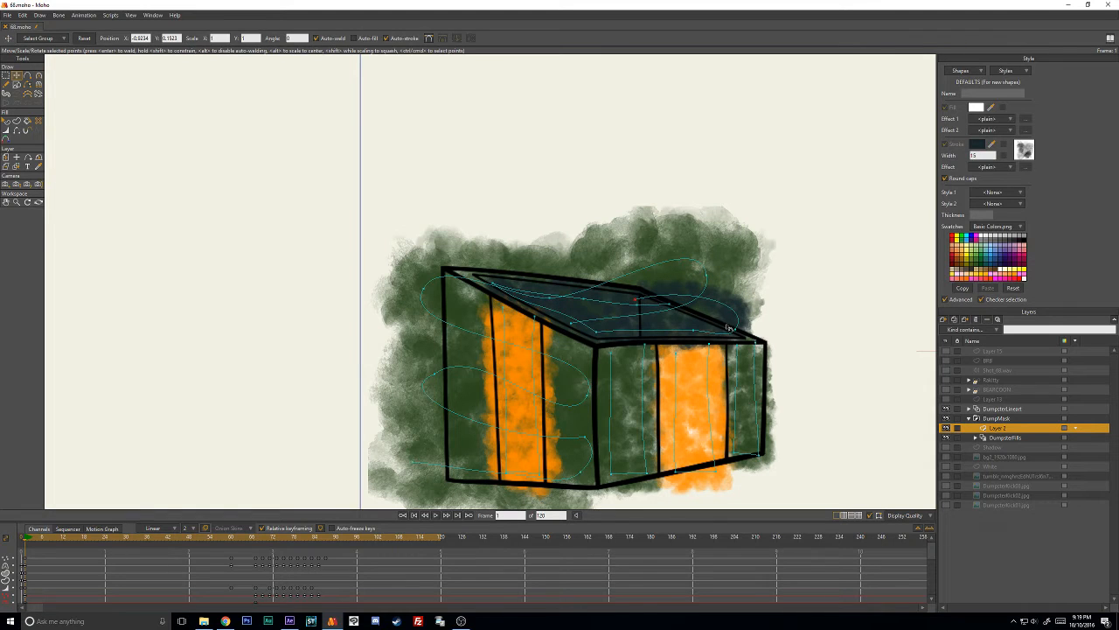
{"action": "key", "text": "c"}
{"action": "mouse_move", "coordinate": [754, 304]}
{"action": "left_mouse_down"}
{"action": "mouse_move", "coordinate": [707, 313]}
{"action": "mouse_move", "coordinate": [724, 336]}
{"action": "mouse_move", "coordinate": [666, 329]}
{"action": "left_mouse_up"}
{"action": "key", "text": "t"}
{"action": "left_click_drag", "start_coordinate": [736, 330], "coordinate": [729, 335]}
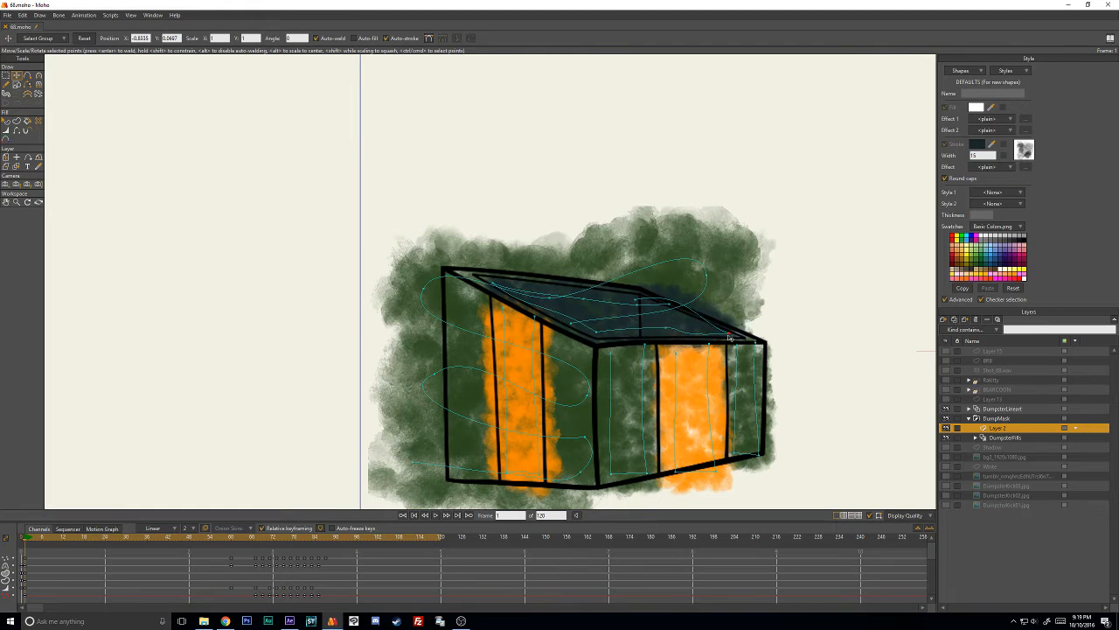
{"action": "double_click", "coordinate": [663, 300]}
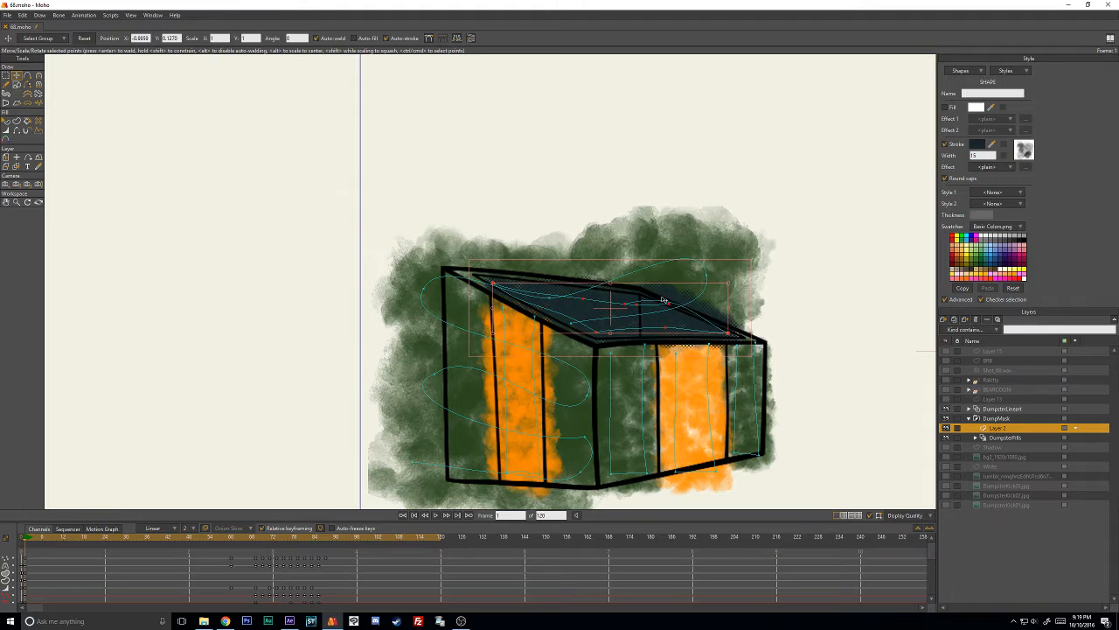
{"action": "left_click", "coordinate": [743, 294]}
{"action": "key", "text": "ctrl+a"}
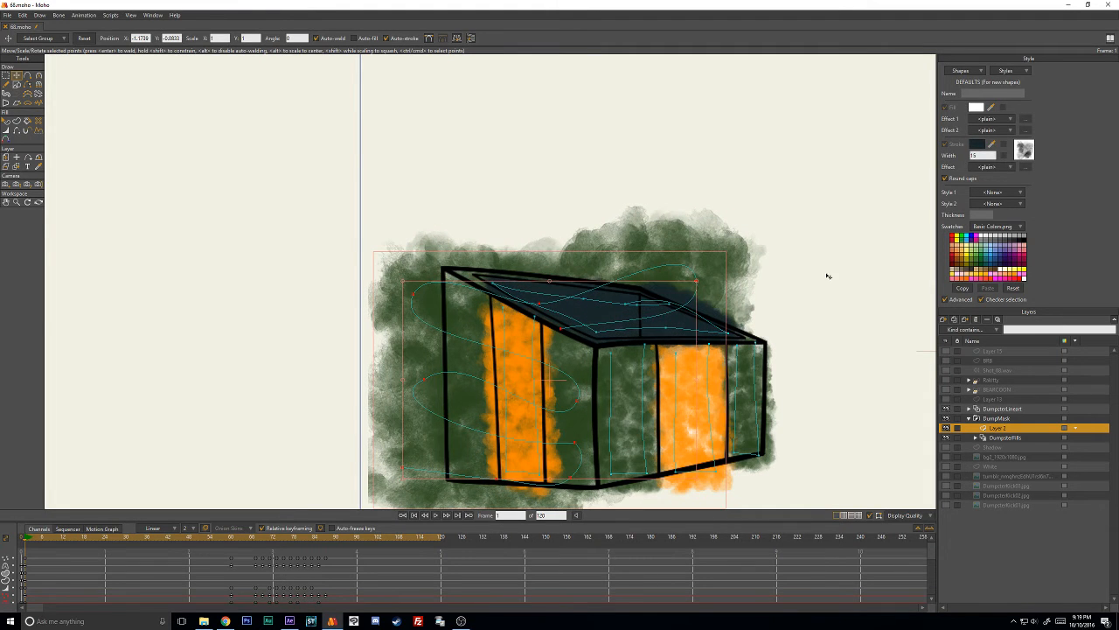
{"action": "left_click", "coordinate": [745, 283]}
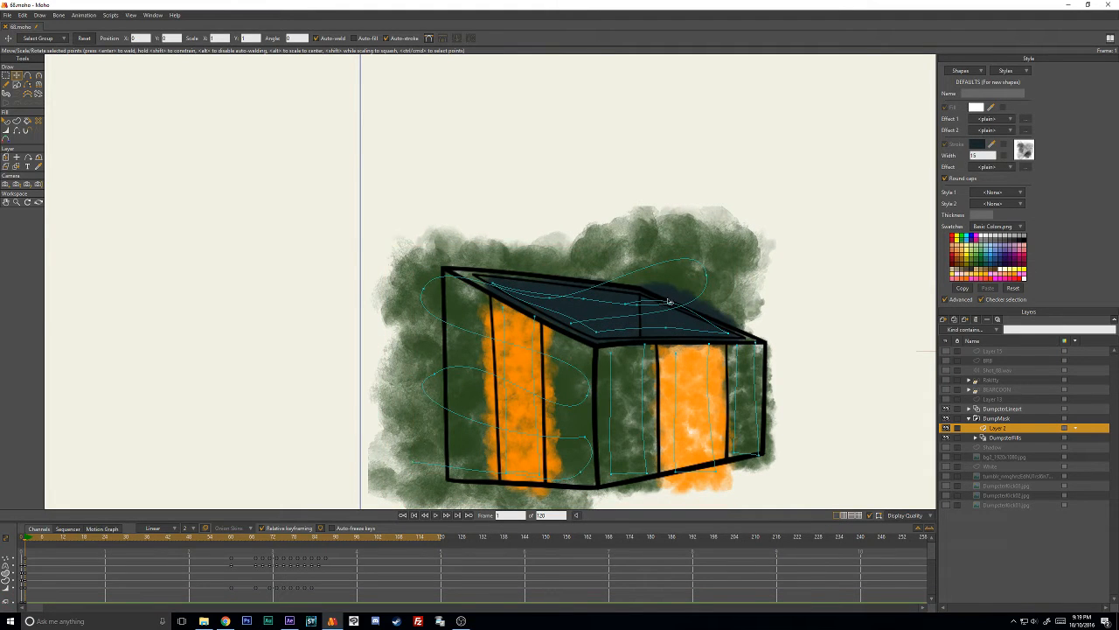
- Turn off auto-welding and try to move the dark stroke's point near the back corner of the open top
{"action": "left_click", "coordinate": [627, 307]}
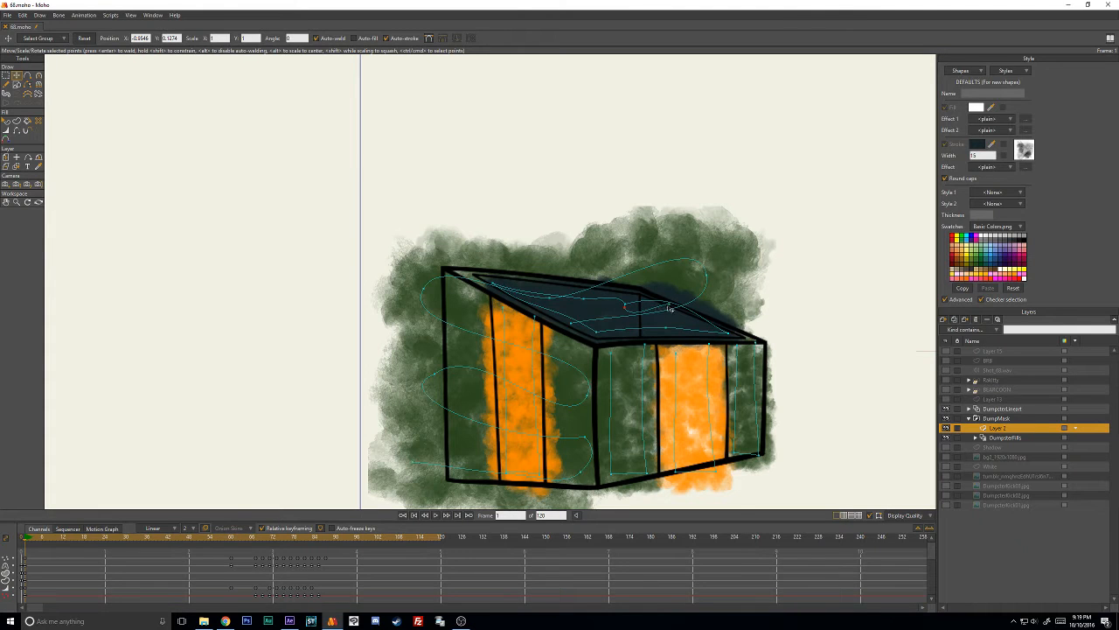
{"action": "scroll", "coordinate": [656, 313], "scroll_direction": "up", "scroll_amount": 2}
{"action": "left_click", "coordinate": [651, 312]}
{"action": "left_click", "coordinate": [857, 258]}
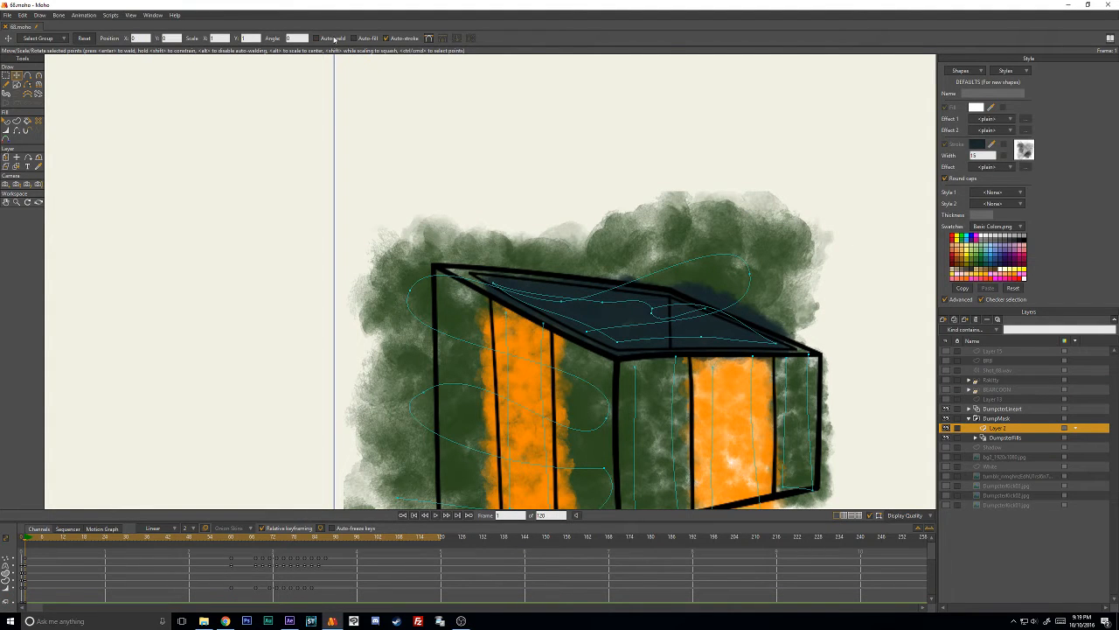
{"action": "mouse_move", "coordinate": [654, 315]}
{"action": "left_mouse_down"}
{"action": "mouse_move", "coordinate": [669, 308]}
{"action": "mouse_move", "coordinate": [635, 309]}
{"action": "left_mouse_up"}
- Undo the recent point edits until the dark stroke's points near the back corner are separate again
{"action": "key", "text": "ctrl+z"}
{"action": "key", "text": "ctrl+z"}
{"action": "key", "text": "ctrl+z"}
{"action": "key", "text": "ctrl+z"}
{"action": "key", "text": "ctrl+z"}
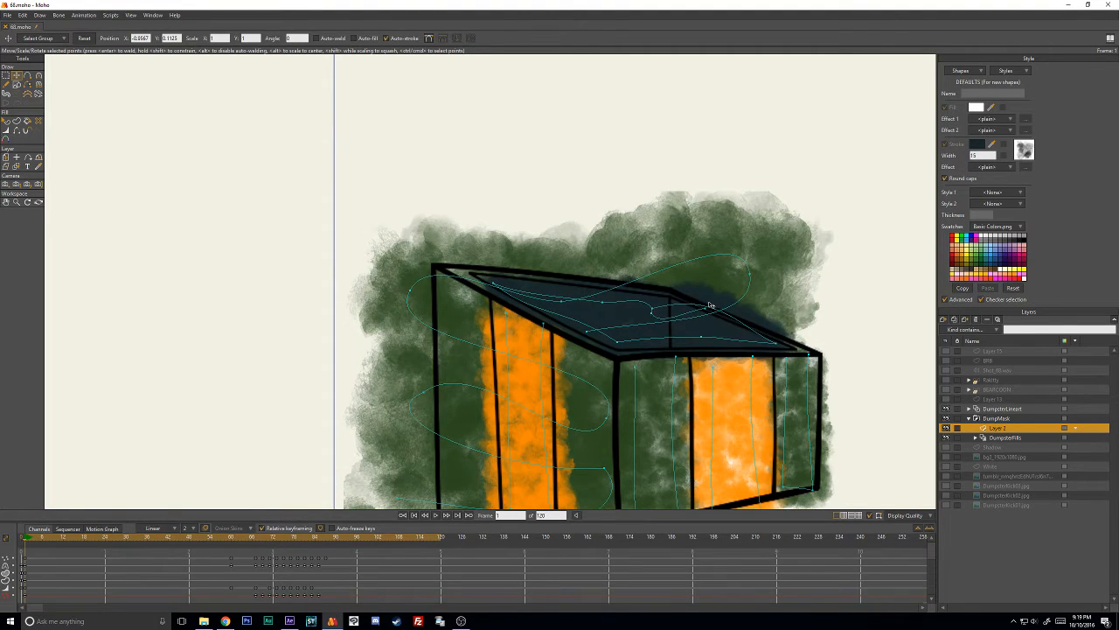
{"action": "key", "text": "ctrl+z"}
{"action": "key", "text": "ctrl+z"}
{"action": "key", "text": "ctrl+z"}
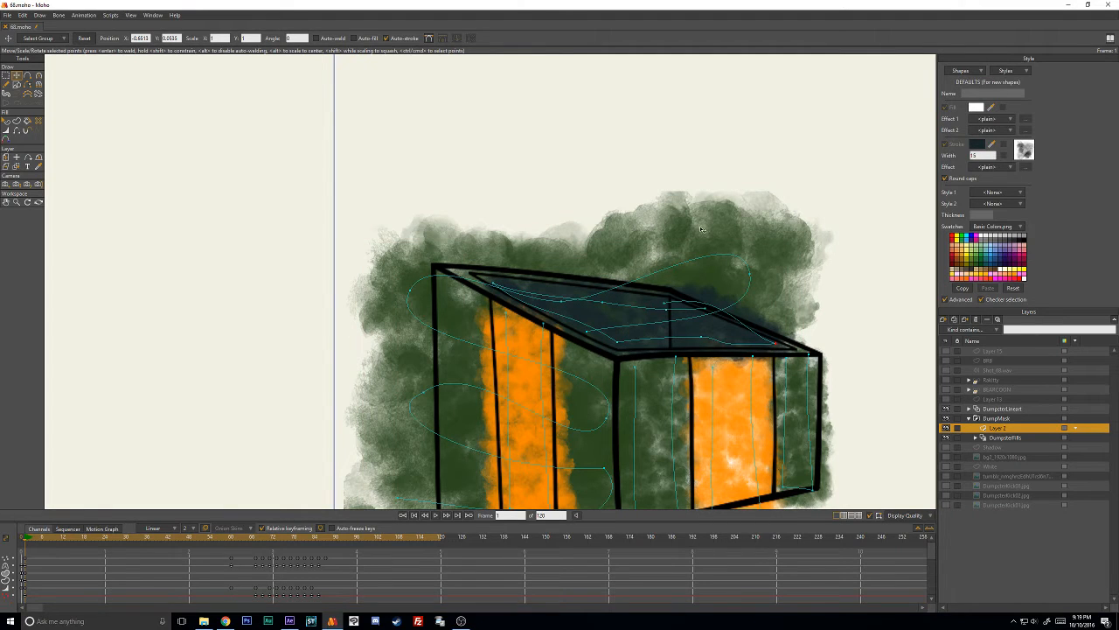
{"action": "key", "text": "ctrl+z"}
- Reposition the dark stroke's points around the open top's back corner and adjust their curvature to stay inside the rim
{"action": "left_click_drag", "start_coordinate": [706, 310], "coordinate": [655, 313]}
{"action": "left_click", "coordinate": [564, 302]}
{"action": "left_click_drag", "start_coordinate": [706, 316], "coordinate": [672, 300]}
{"action": "key", "text": "c"}
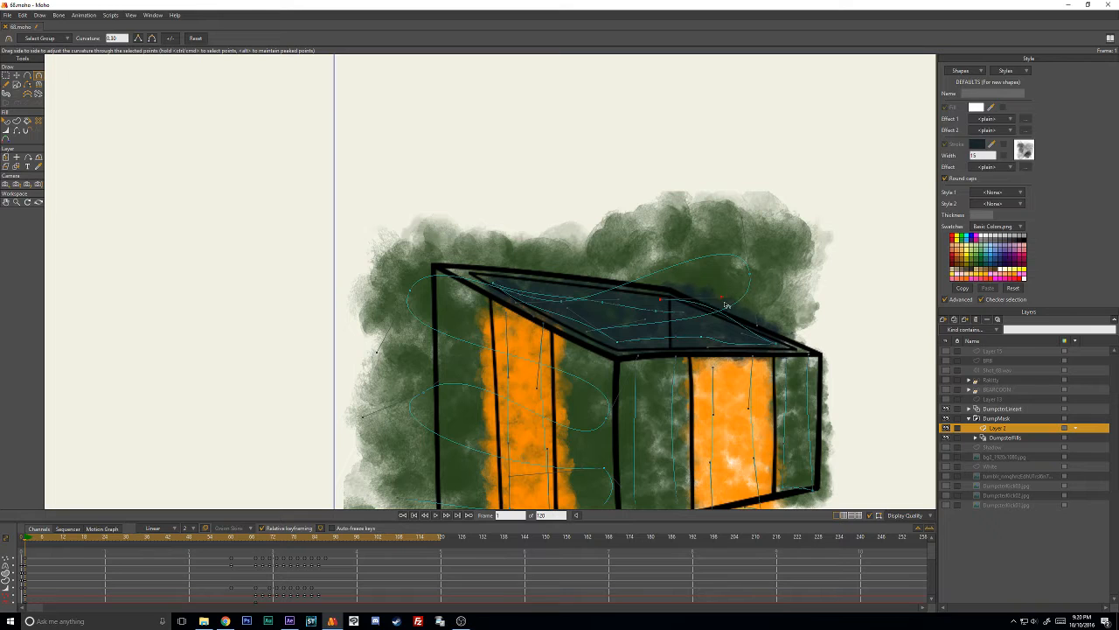
{"action": "key", "text": "t"}
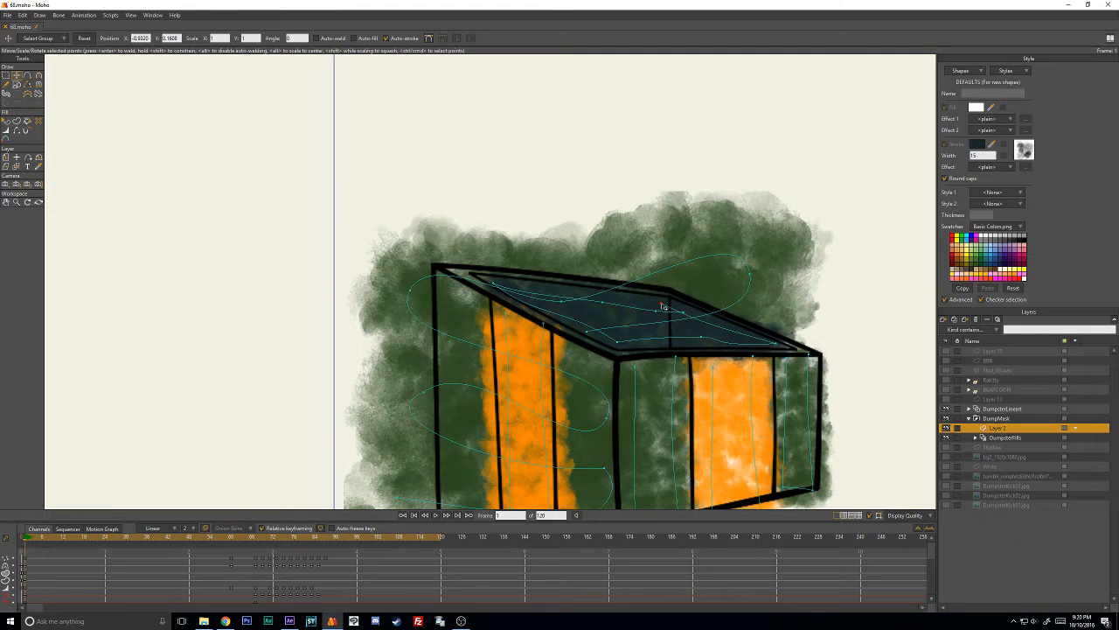
- Adjust the positions and curvature of the dark stroke's front-edge points and both ends inside the open top
{"action": "key", "text": "c"}
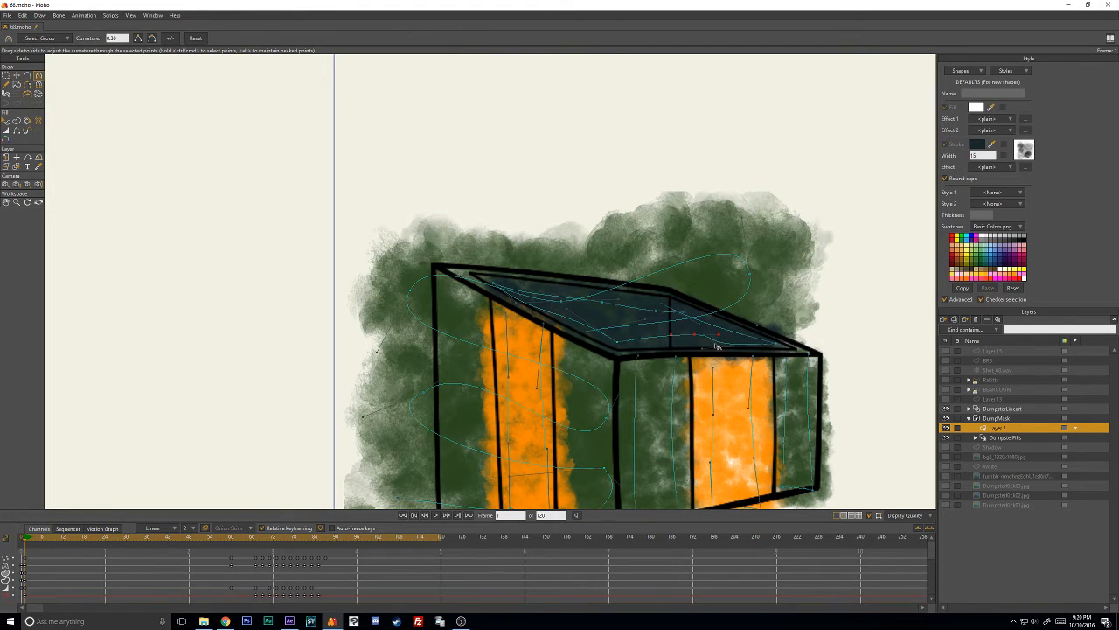
{"action": "key", "text": "t"}
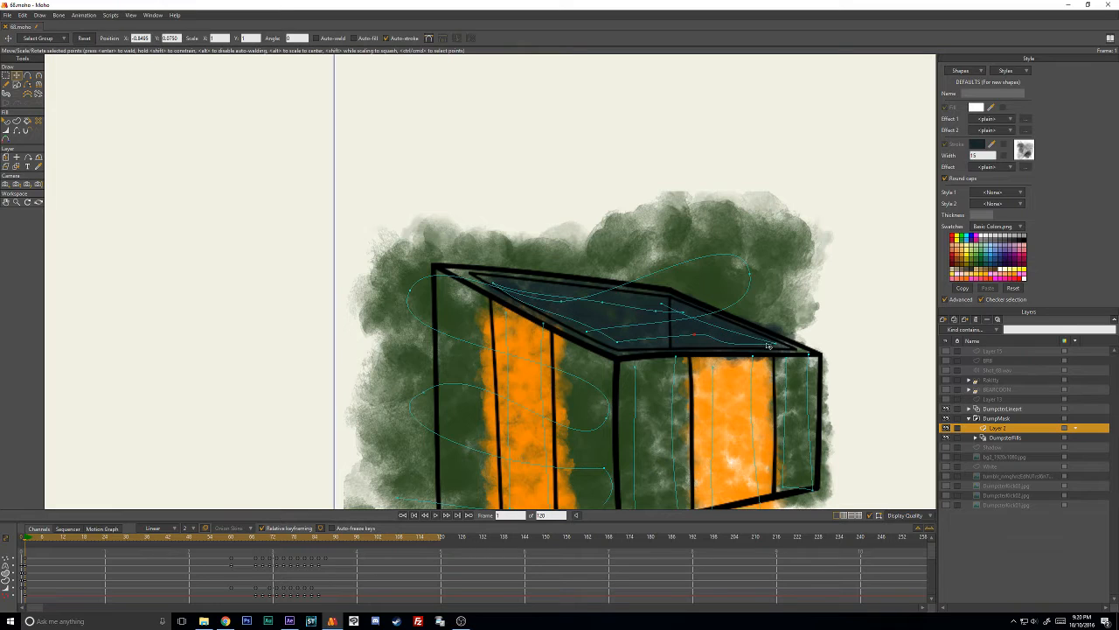
{"action": "key", "text": "c"}
{"action": "left_click_drag", "start_coordinate": [722, 335], "coordinate": [731, 339]}
{"action": "left_click", "coordinate": [774, 343]}
{"action": "key", "text": "t"}
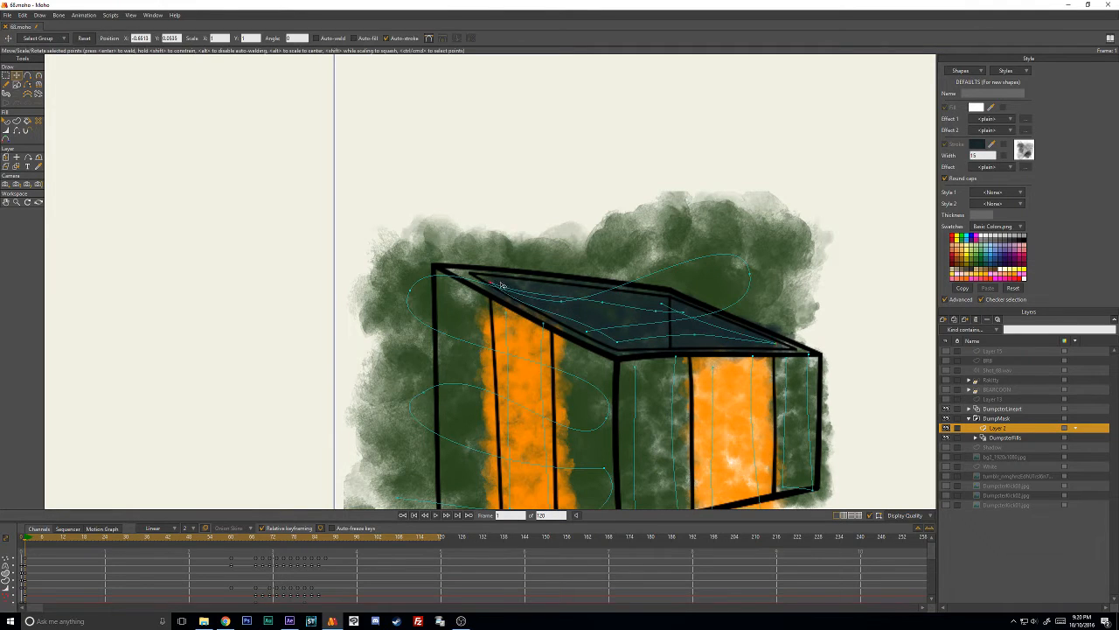
{"action": "key", "text": "c"}
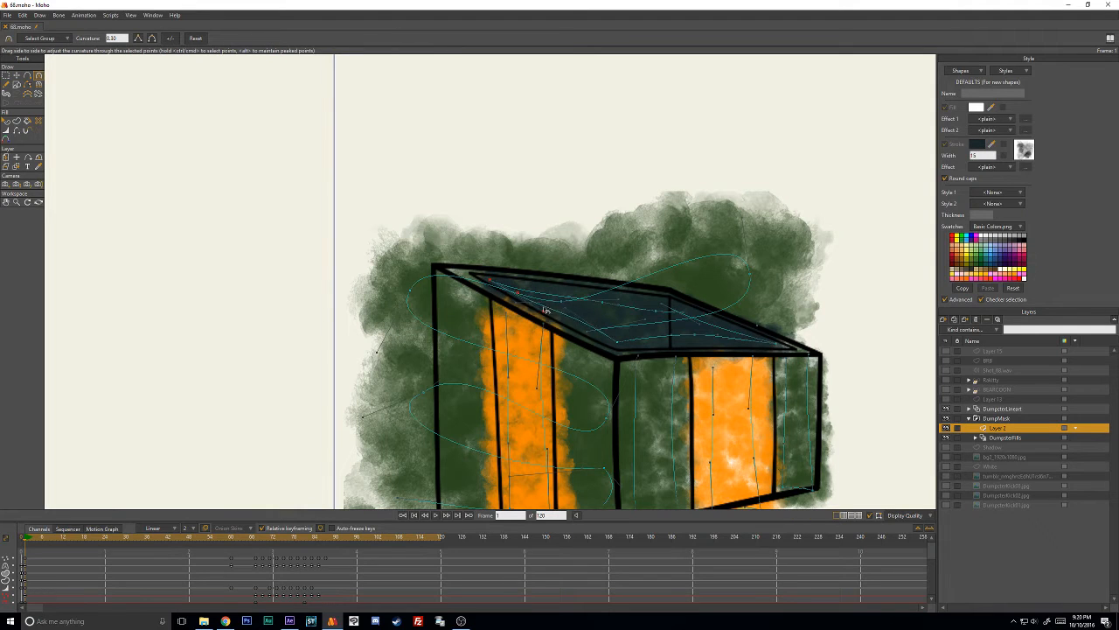
{"action": "key", "text": "t"}
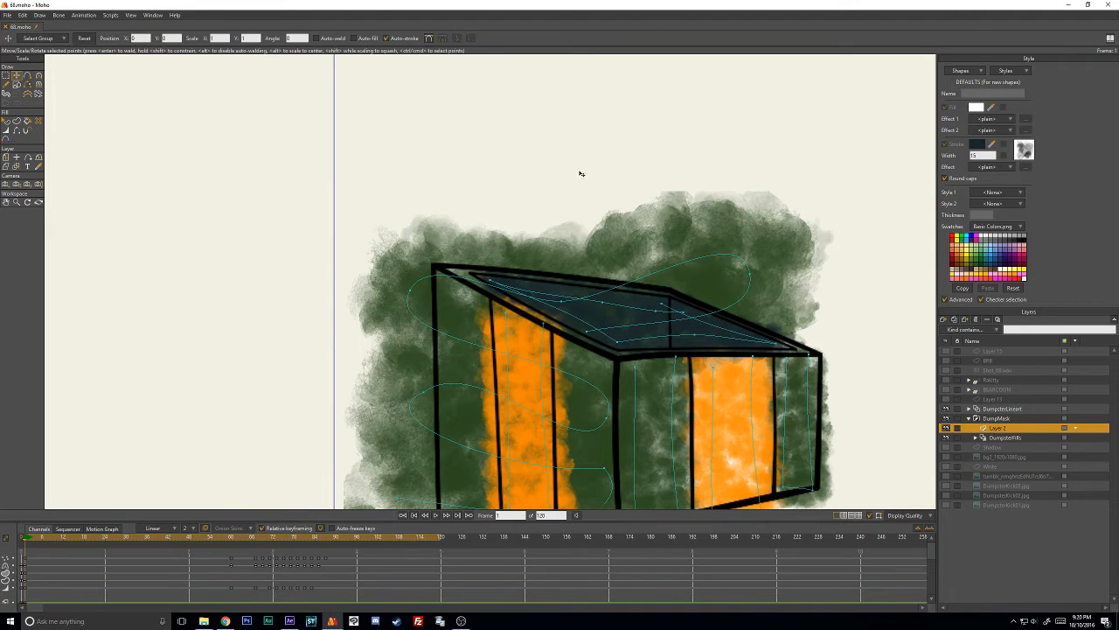
- Darken the dark stroke's colour to 0C1719 and adjust the line width at its outer end
{"action": "left_click", "coordinate": [7, 123]}
{"action": "scroll", "coordinate": [678, 340], "scroll_direction": "down", "scroll_amount": 1}
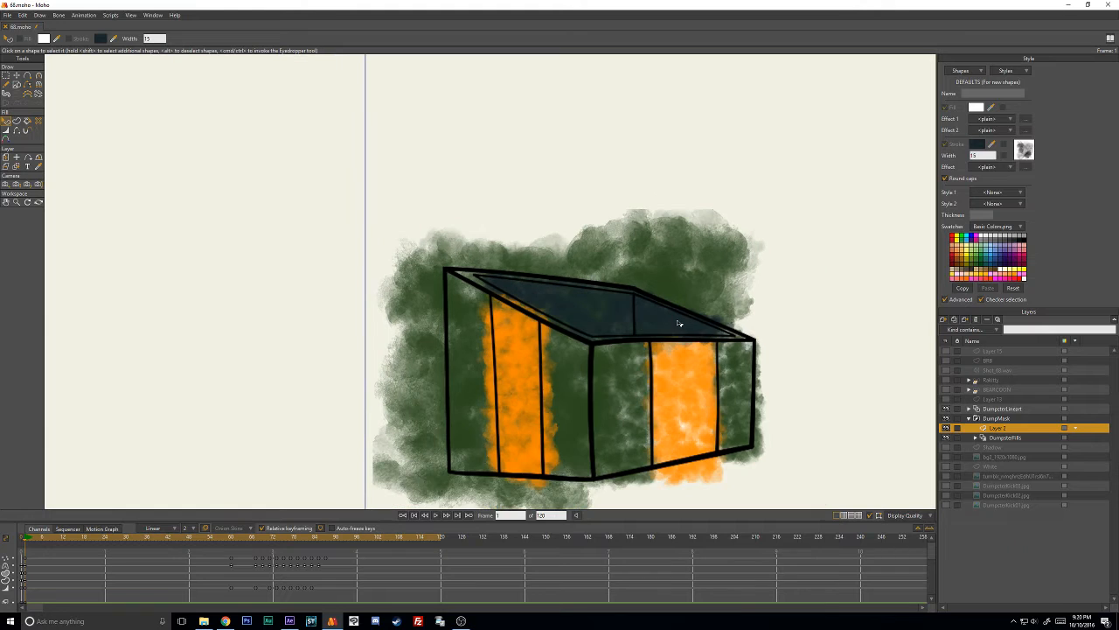
{"action": "left_click", "coordinate": [597, 318]}
{"action": "scroll", "coordinate": [646, 318], "scroll_direction": "up", "scroll_amount": 1}
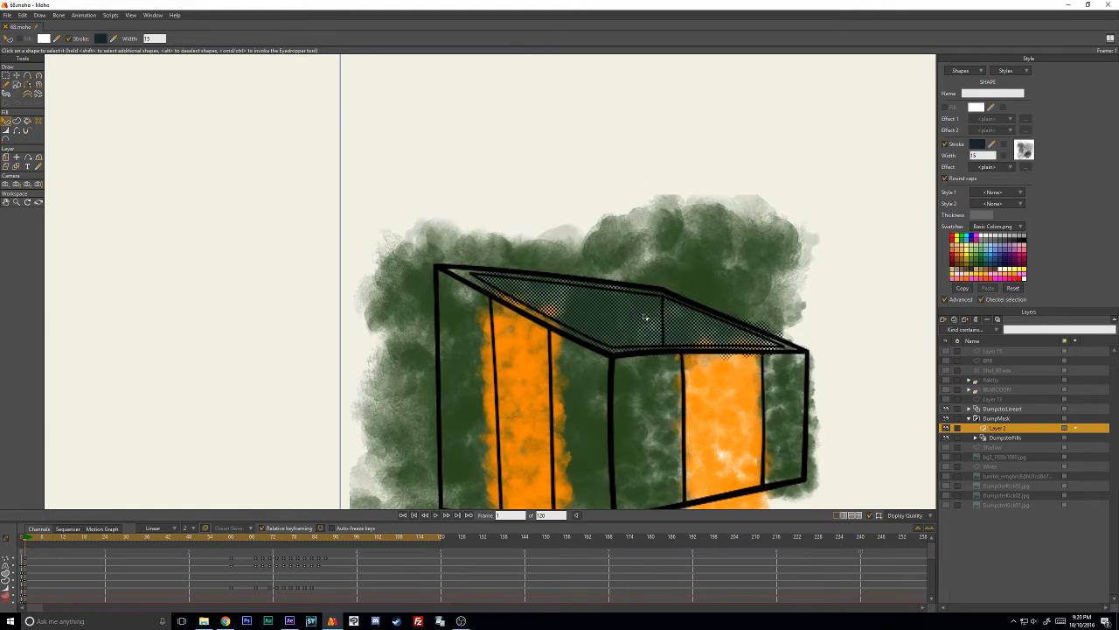
{"action": "left_click", "coordinate": [981, 146]}
{"action": "left_click", "coordinate": [627, 417]}
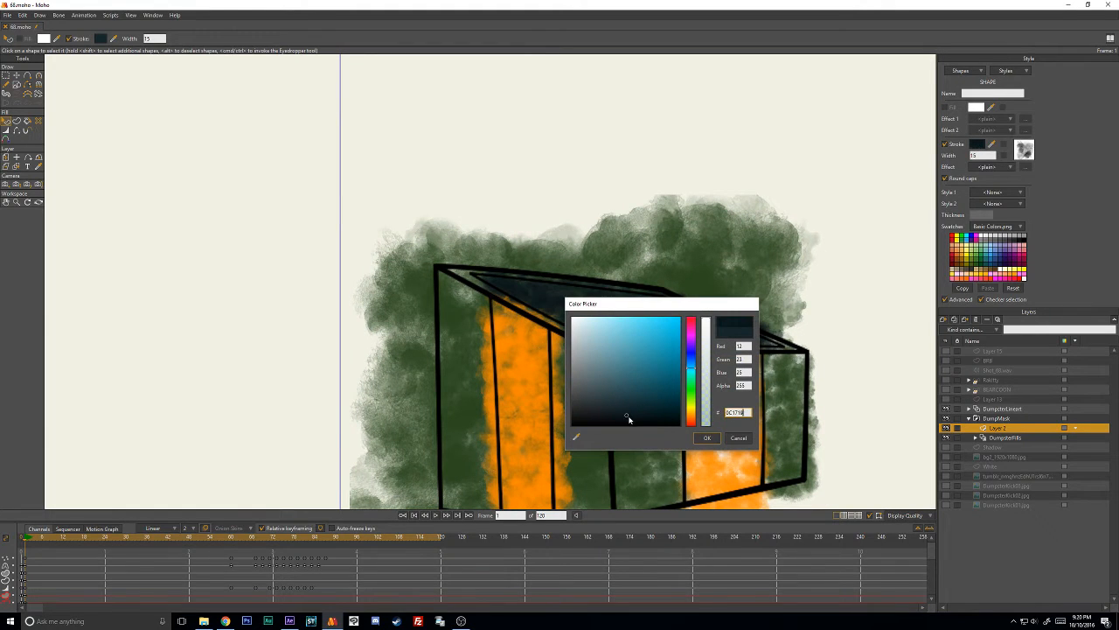
{"action": "left_click", "coordinate": [706, 438]}
{"action": "left_click", "coordinate": [847, 294]}
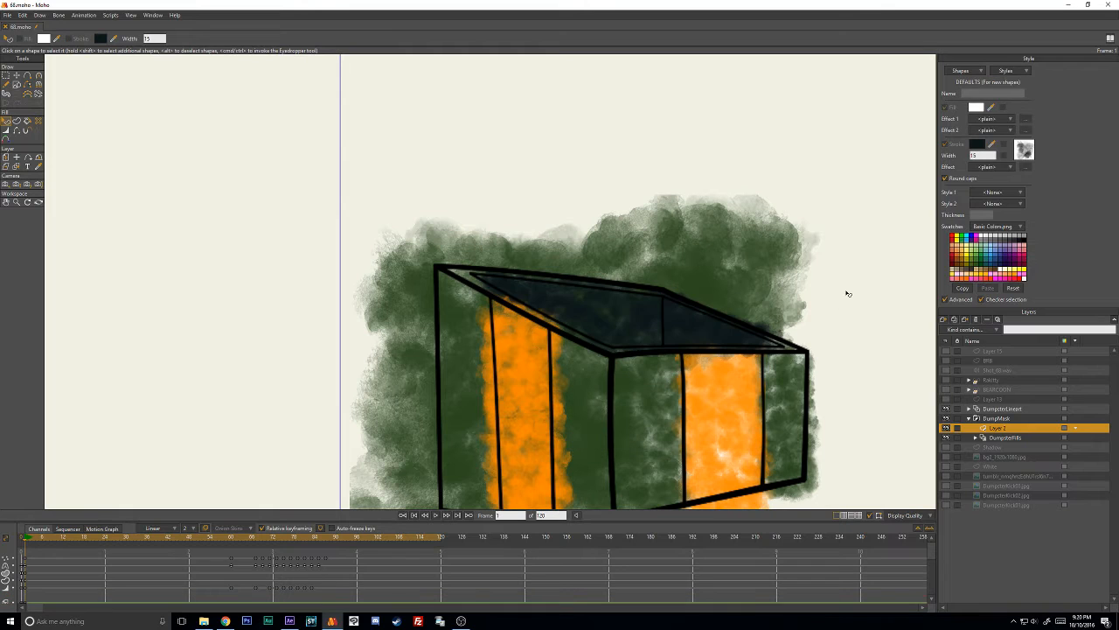
{"action": "key", "text": "w"}
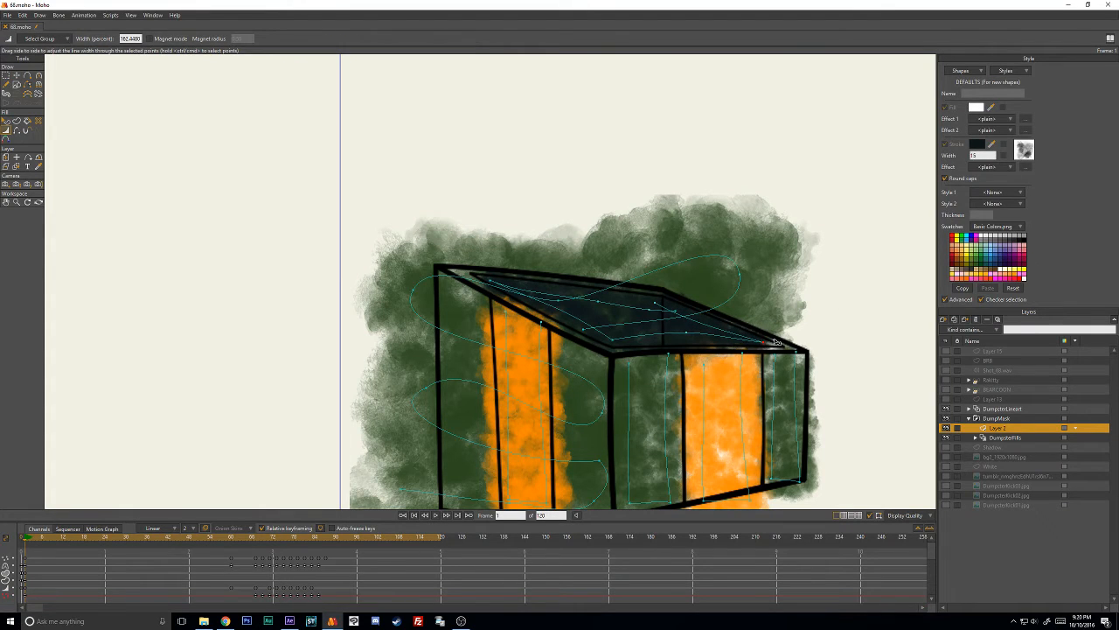
{"action": "key", "text": "t"}
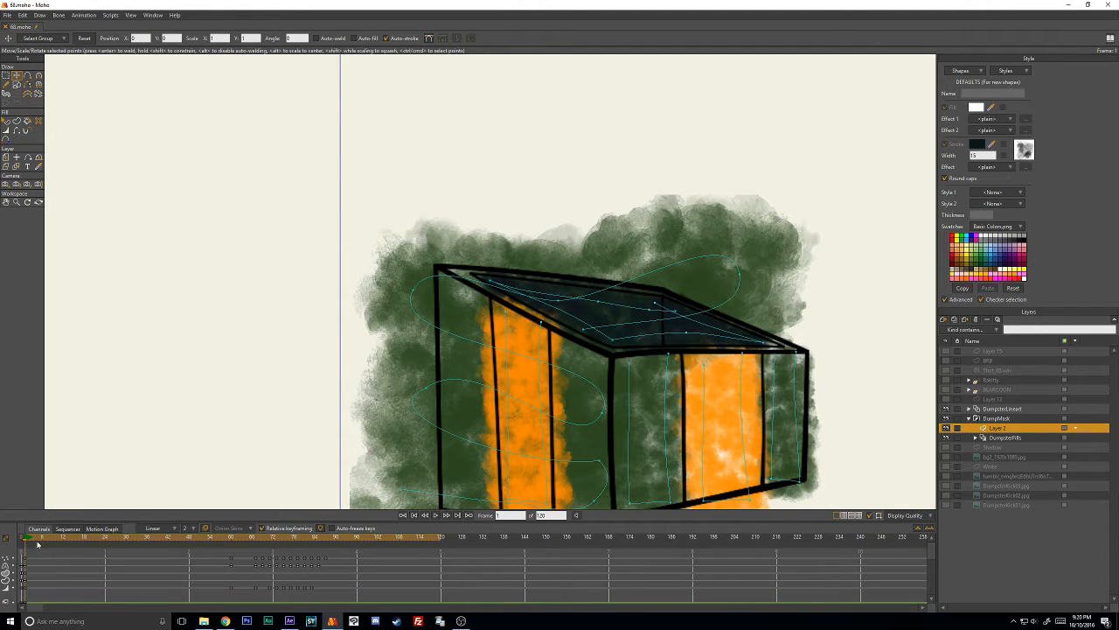
- Select all of the dark stroke's points on frame 1 and delete their old keyframes between about frames 66 and 86
{"action": "left_click_drag", "start_coordinate": [38, 544], "coordinate": [165, 552]}
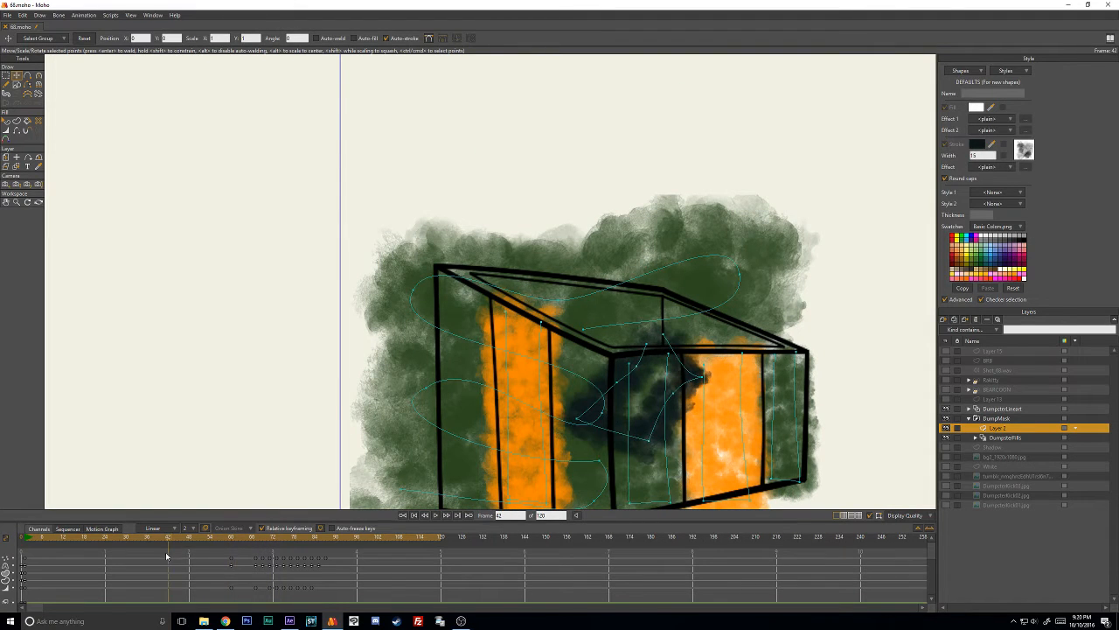
{"action": "left_click", "coordinate": [26, 541]}
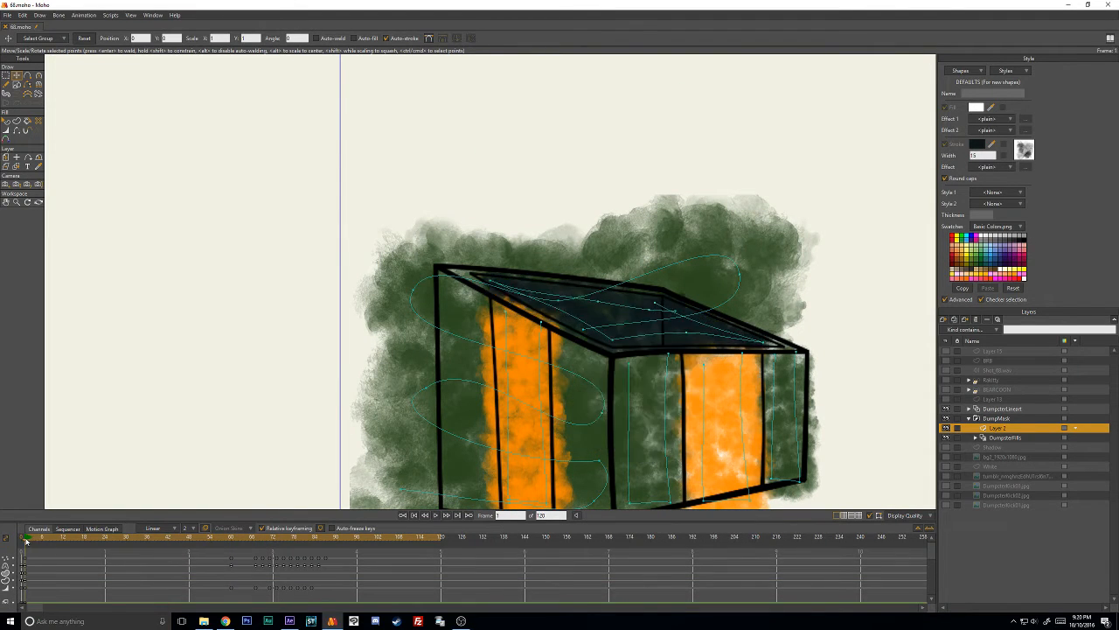
{"action": "left_click", "coordinate": [622, 308]}
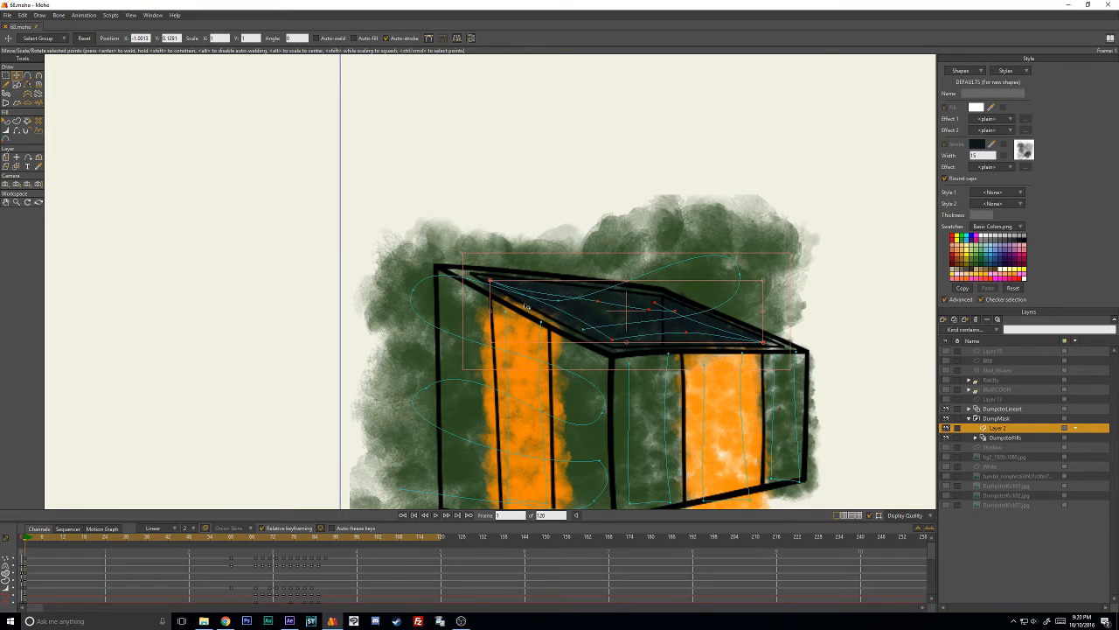
{"action": "scroll", "coordinate": [215, 582], "scroll_direction": "down", "scroll_amount": 4}
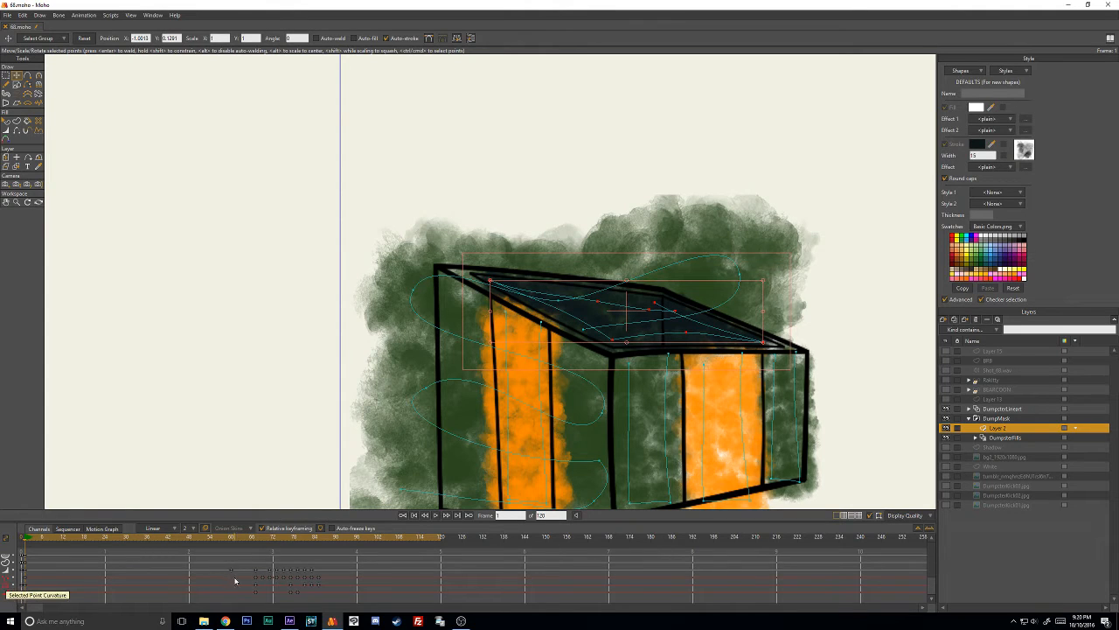
{"action": "left_click_drag", "start_coordinate": [237, 577], "coordinate": [334, 599]}
{"action": "key", "text": "Delete"}
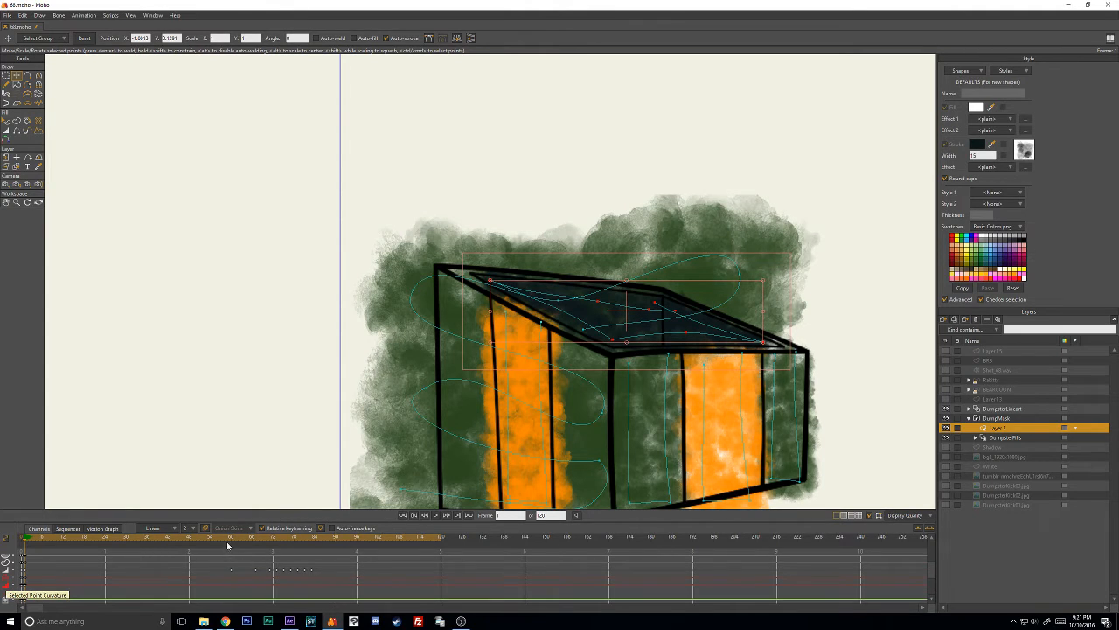
- On frame 69, move the whole dark stroke up into the stretched dumpster's open top
{"action": "mouse_move", "coordinate": [236, 542]}
{"action": "left_mouse_down"}
{"action": "mouse_move", "coordinate": [362, 538]}
{"action": "mouse_move", "coordinate": [237, 543]}
{"action": "mouse_move", "coordinate": [258, 540]}
{"action": "left_mouse_up"}
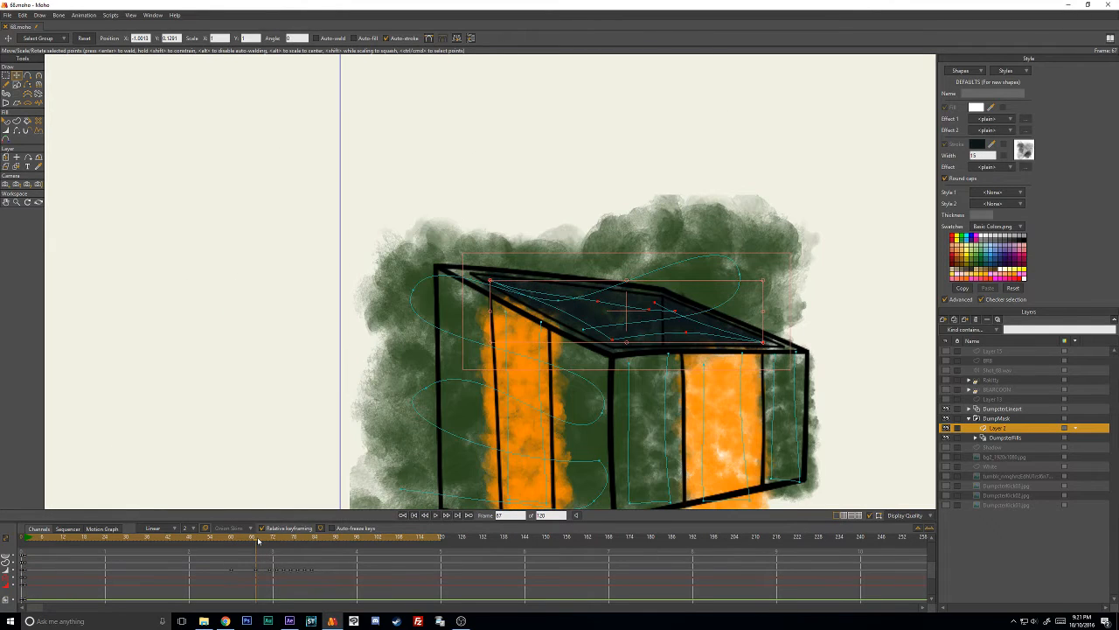
{"action": "key", "text": "Left"}
{"action": "key", "text": "Right"}
{"action": "key", "text": "Right"}
{"action": "key", "text": "Right"}
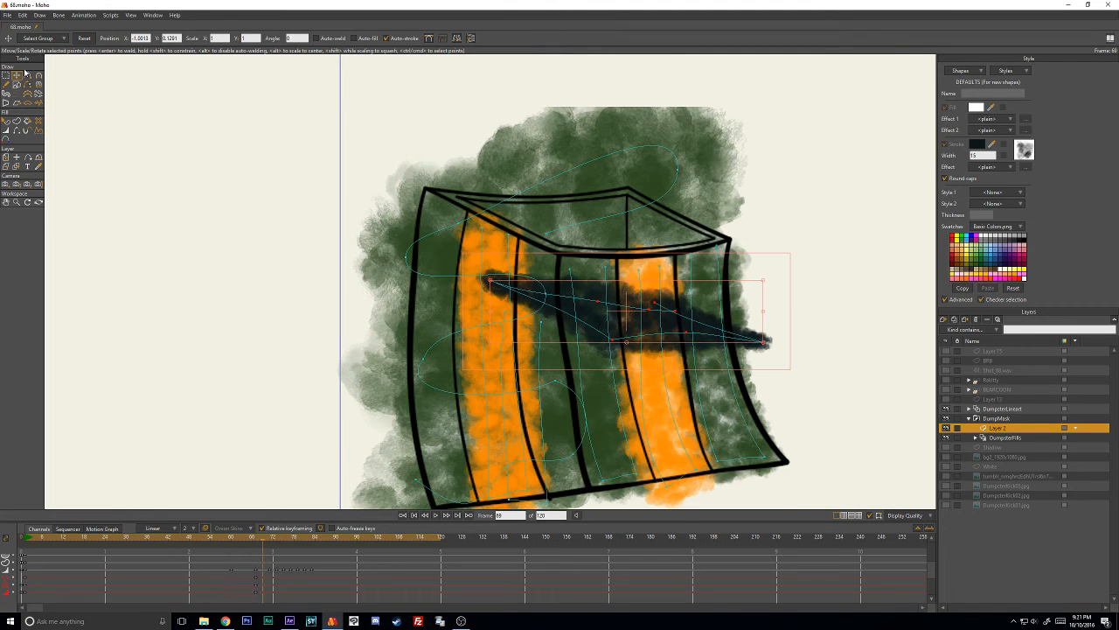
{"action": "left_click_drag", "start_coordinate": [639, 321], "coordinate": [612, 226]}
{"action": "scroll", "coordinate": [881, 202], "scroll_direction": "up", "scroll_amount": 3}
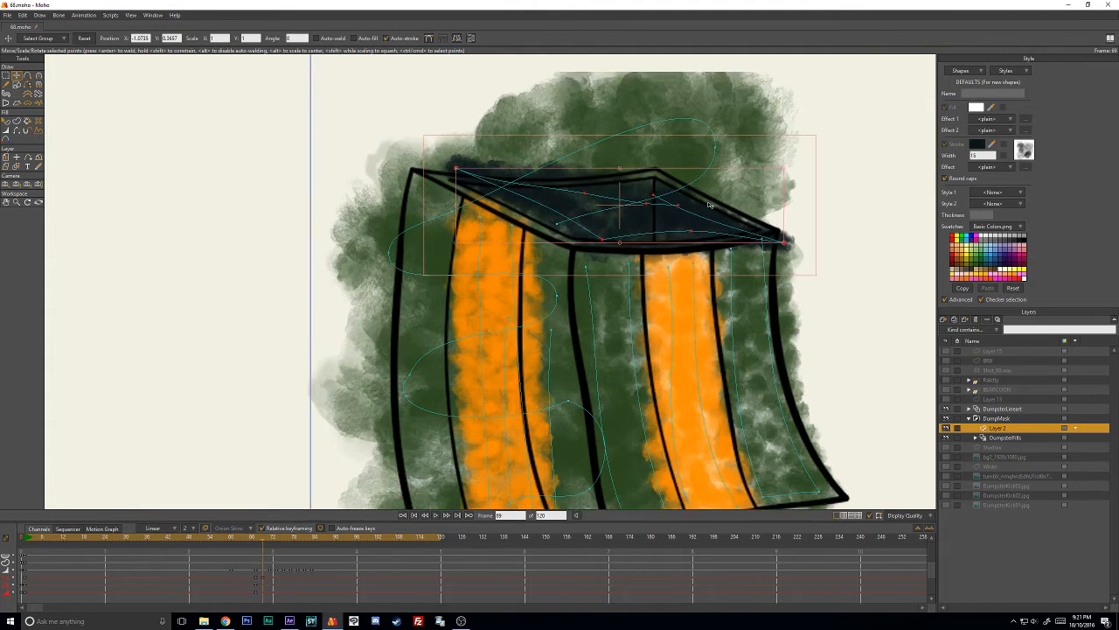
- Fit the dark stroke's outer end, back corner and inner end inside the rim on frame 69, adjusting the inner end's width
{"action": "left_click", "coordinate": [882, 202]}
{"action": "left_click_drag", "start_coordinate": [842, 234], "coordinate": [795, 219]}
{"action": "left_click_drag", "start_coordinate": [702, 179], "coordinate": [693, 173]}
{"action": "mouse_move", "coordinate": [681, 179]}
{"action": "left_mouse_down"}
{"action": "mouse_move", "coordinate": [445, 152]}
{"action": "mouse_move", "coordinate": [424, 153]}
{"action": "mouse_move", "coordinate": [426, 174]}
{"action": "left_mouse_up"}
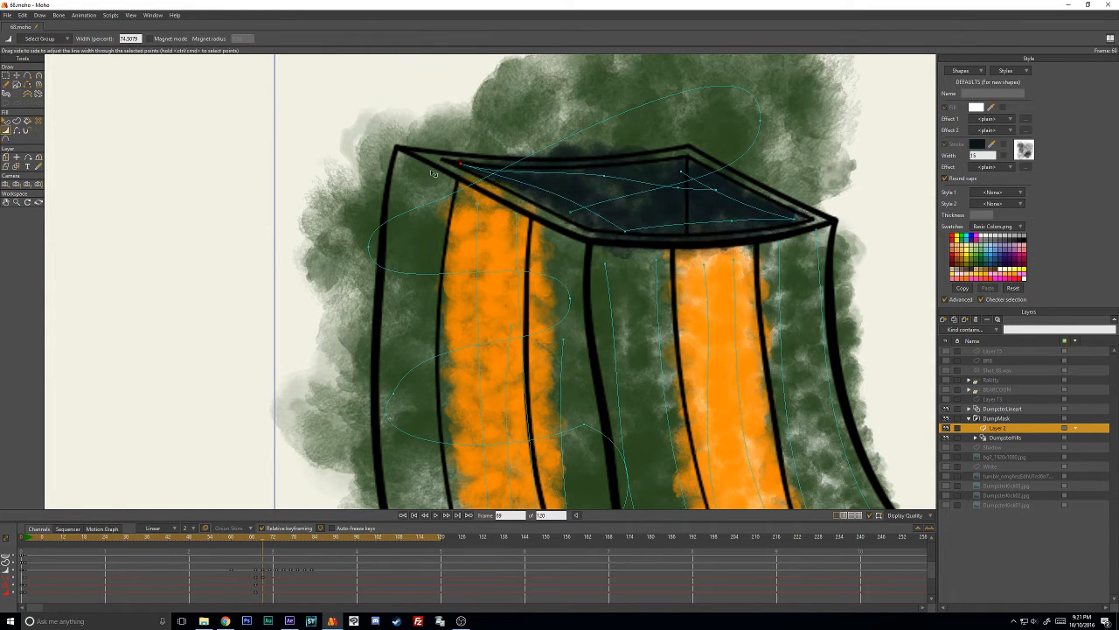
- Reposition the dark stroke's front corner, middle and back corner points to fill the open top on frame 69
{"action": "key", "text": "t"}
{"action": "left_click", "coordinate": [591, 221]}
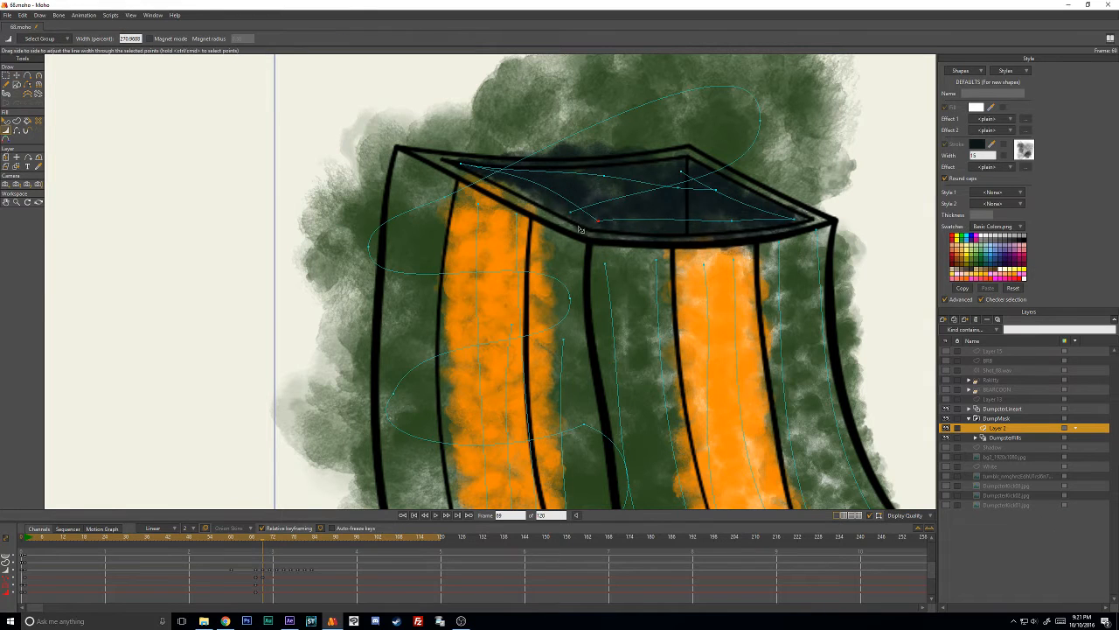
{"action": "left_click_drag", "start_coordinate": [604, 189], "coordinate": [694, 192]}
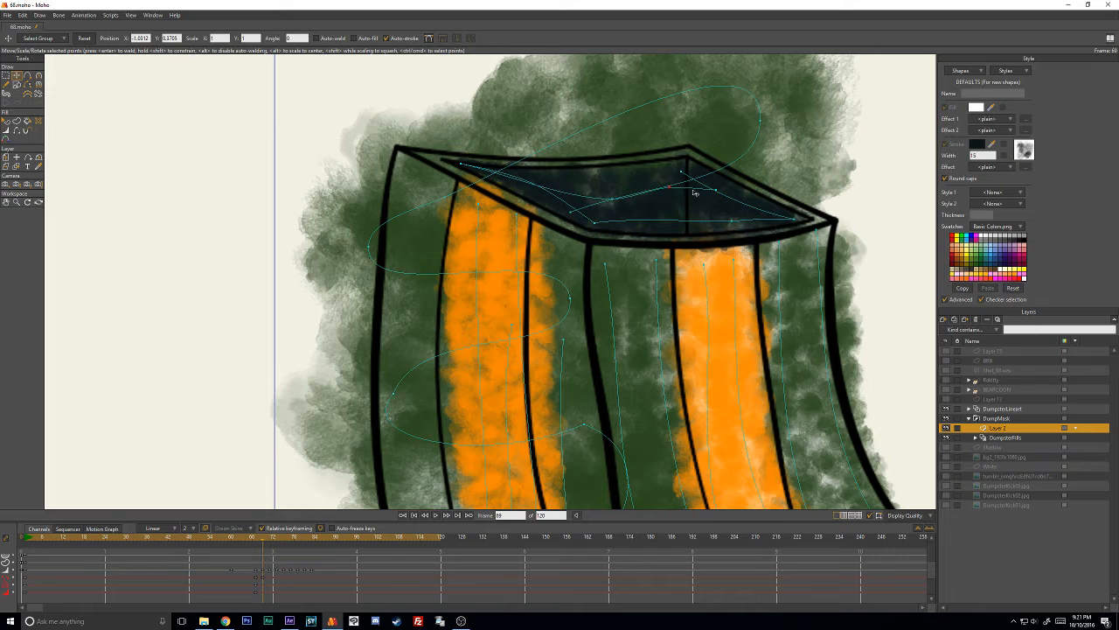
{"action": "left_click", "coordinate": [687, 172]}
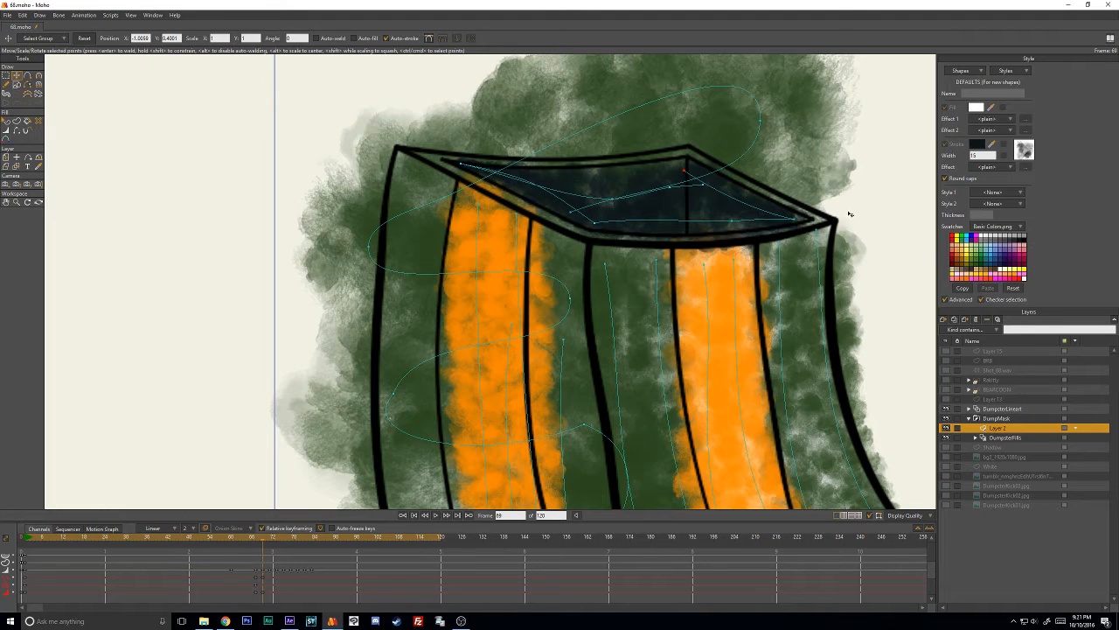
- Lower the top point of the side face's orange stripe and refine the width and curvature of the dark stroke's front edge
{"action": "mouse_move", "coordinate": [516, 216]}
{"action": "left_mouse_down"}
{"action": "mouse_move", "coordinate": [514, 226]}
{"action": "mouse_move", "coordinate": [479, 215]}
{"action": "mouse_move", "coordinate": [516, 230]}
{"action": "left_mouse_up"}
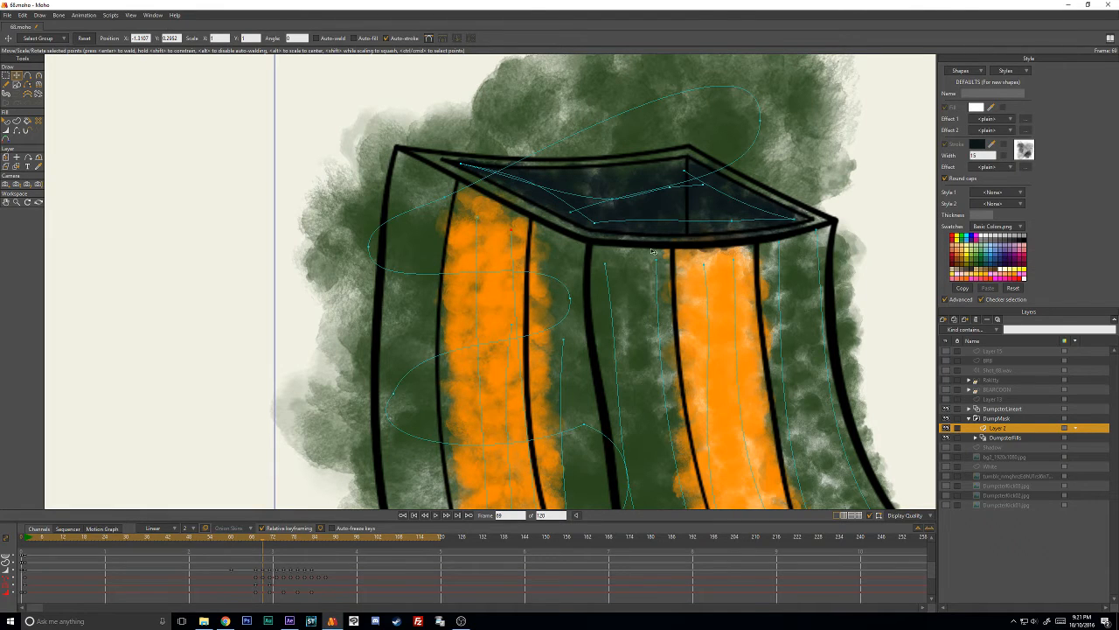
{"action": "key", "text": "w"}
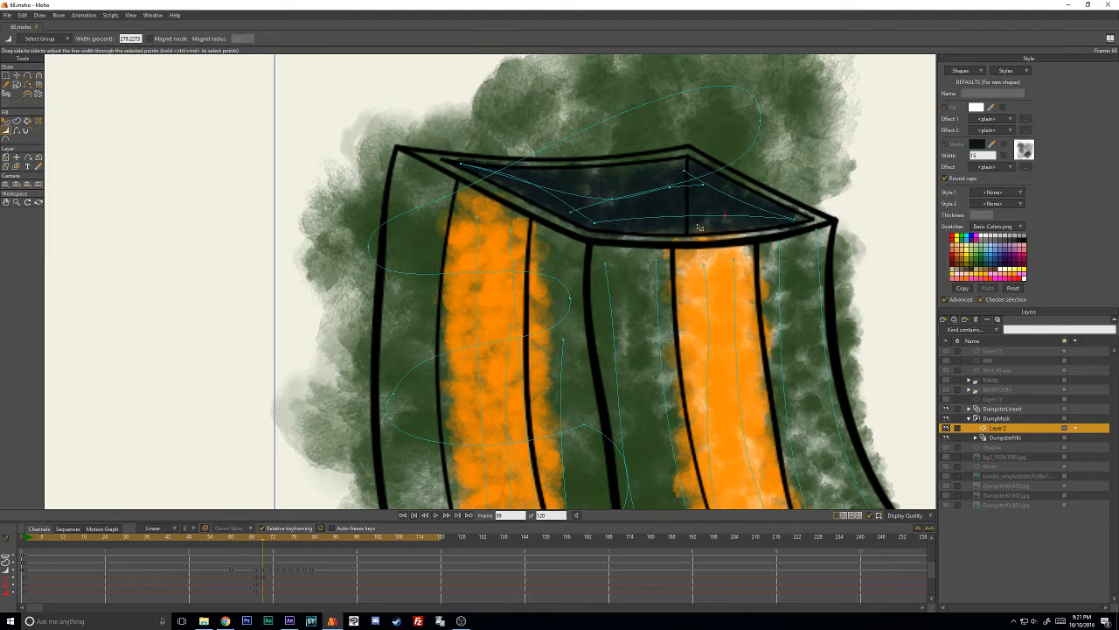
{"action": "key", "text": "c"}
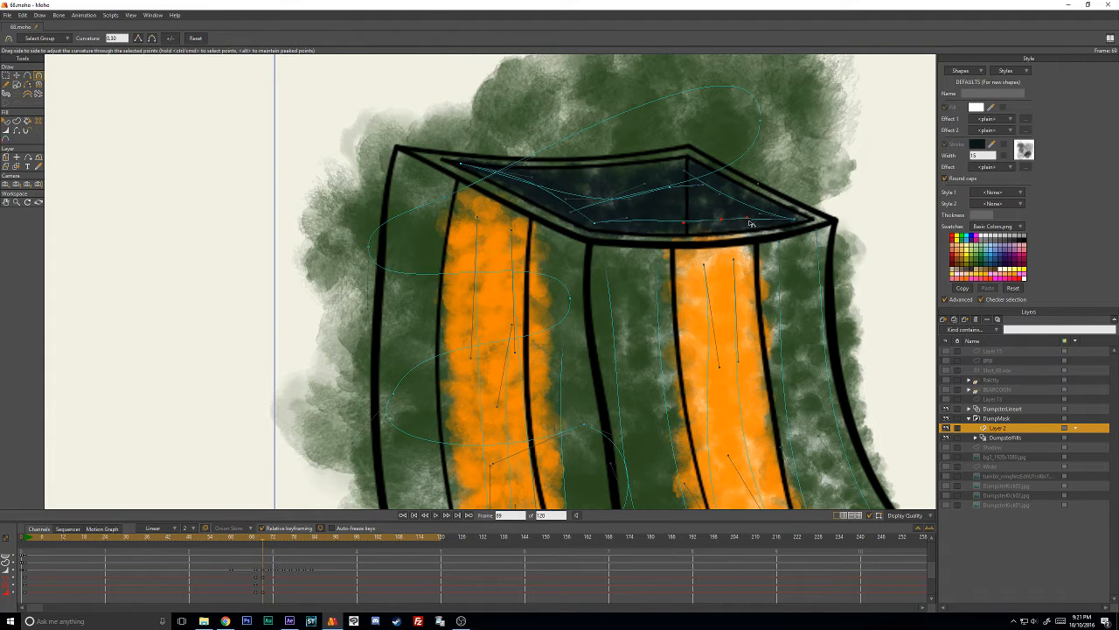
{"action": "key", "text": "t"}
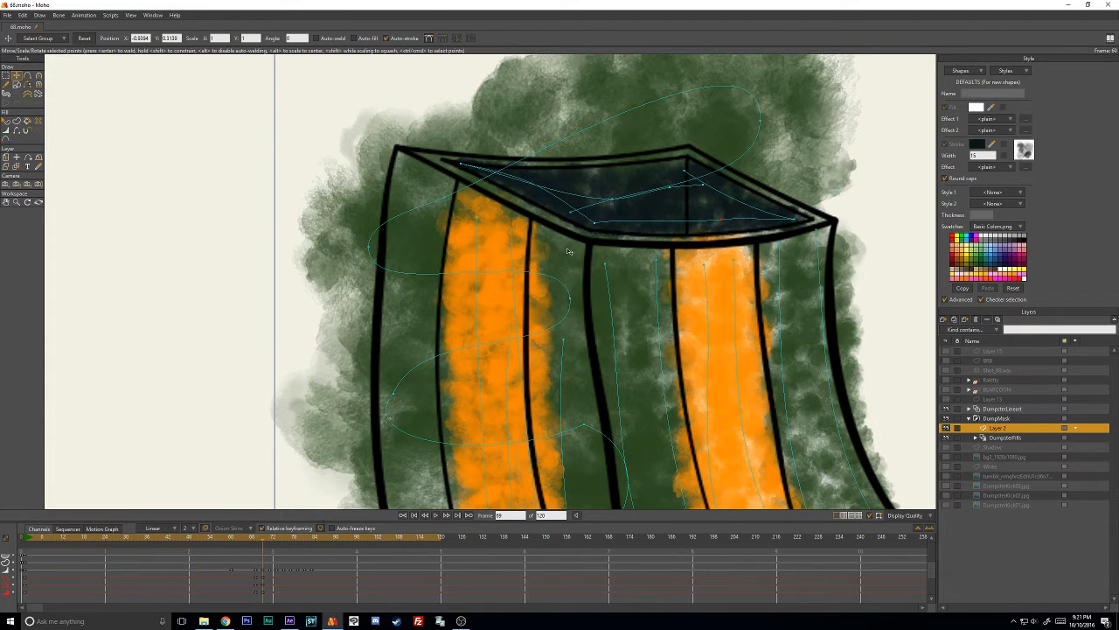
- On frame 71, move the whole dark stroke down onto the tipped dumpster's lower face
{"action": "key", "text": "Right"}
{"action": "key", "text": "Right"}
{"action": "left_click_drag", "start_coordinate": [678, 200], "coordinate": [670, 431]}
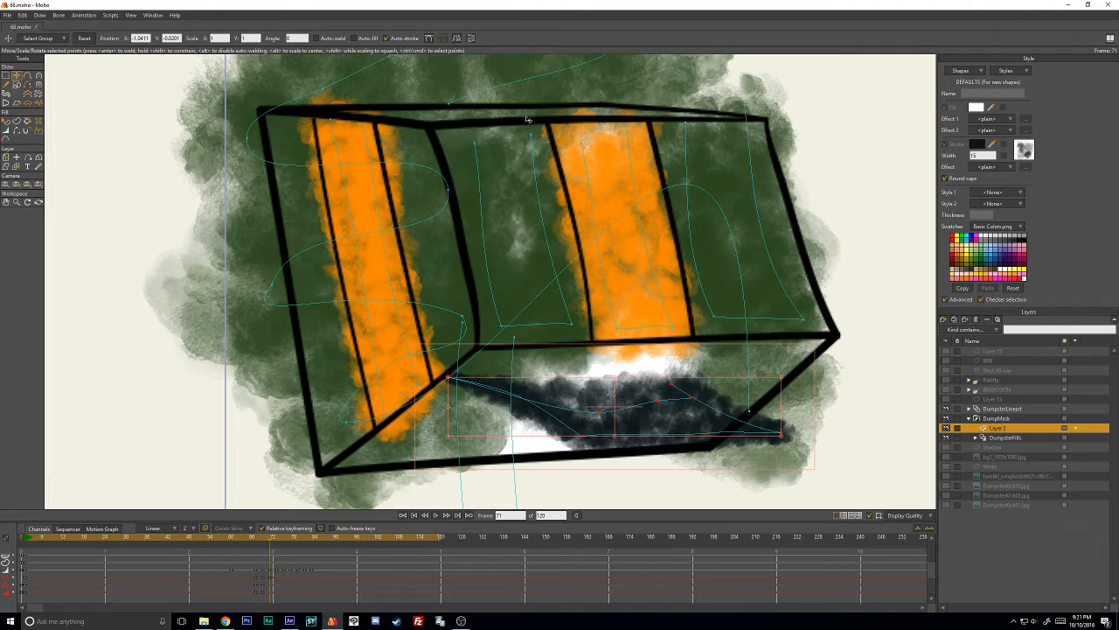
{"action": "left_click_drag", "start_coordinate": [397, 126], "coordinate": [432, 119]}
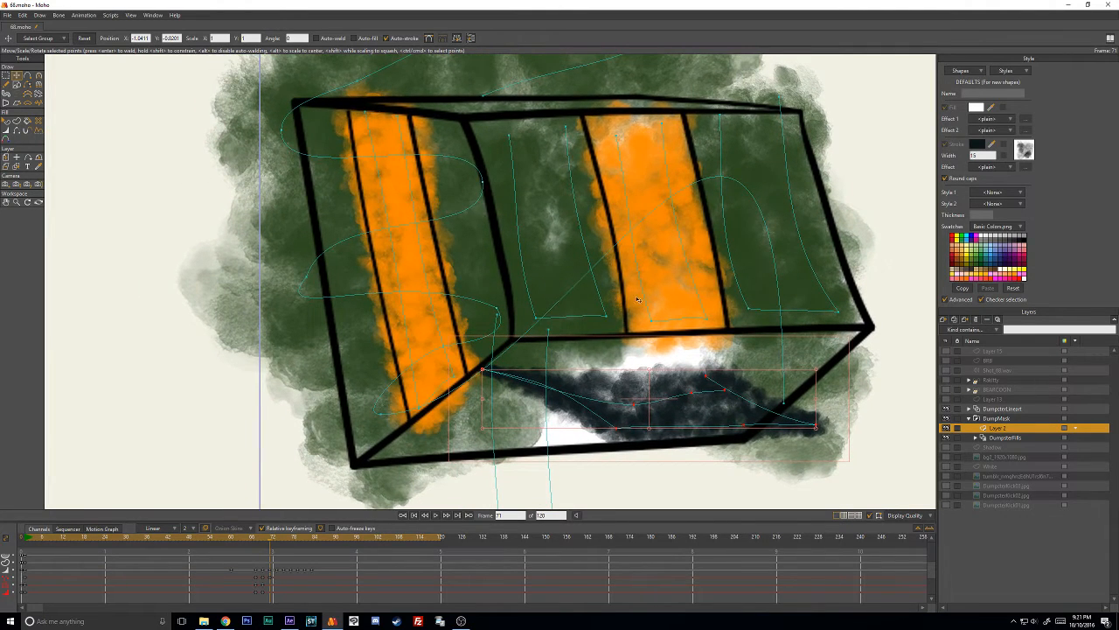
- Move a dark stroke point to the lower face's bottom-left corner on frame 71 and reshape the curve around it
{"action": "left_click_drag", "start_coordinate": [637, 299], "coordinate": [575, 222]}
{"action": "left_click_drag", "start_coordinate": [691, 341], "coordinate": [338, 390]}
{"action": "key", "text": "c"}
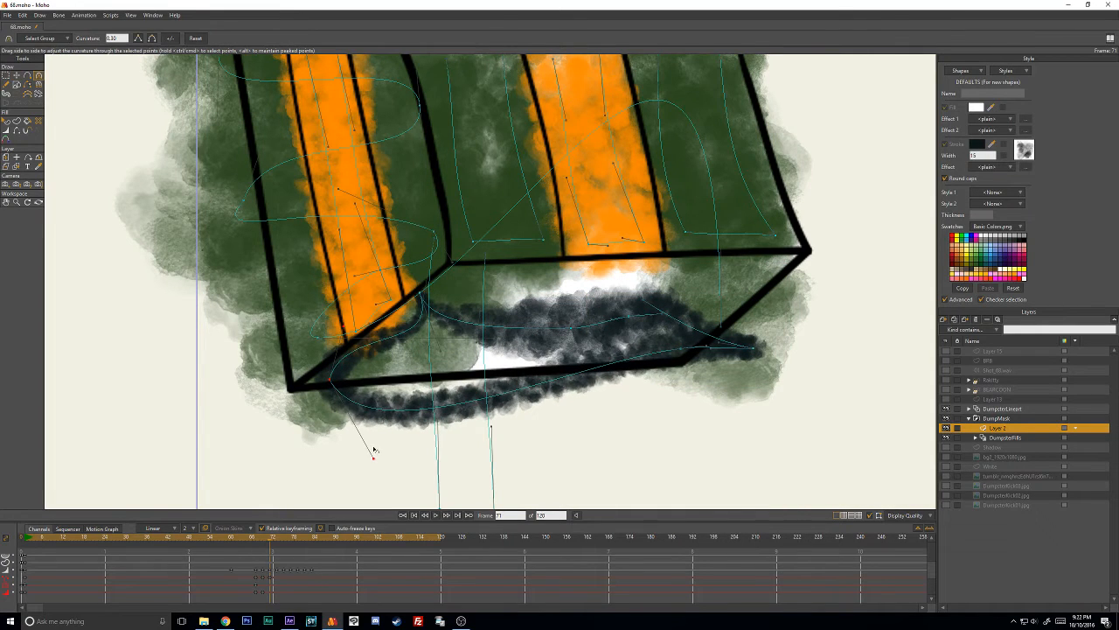
{"action": "left_click_drag", "start_coordinate": [372, 449], "coordinate": [423, 375]}
{"action": "left_click_drag", "start_coordinate": [349, 334], "coordinate": [329, 381]}
- Fit the dark stroke into the lower face's upper-left corner on frame 71, adjusting that point's position, curvature and width
{"action": "key", "text": "t"}
{"action": "left_click_drag", "start_coordinate": [426, 299], "coordinate": [456, 276]}
{"action": "key", "text": "c"}
{"action": "left_click_drag", "start_coordinate": [469, 356], "coordinate": [391, 339]}
{"action": "mouse_move", "coordinate": [456, 306]}
{"action": "left_mouse_down"}
{"action": "mouse_move", "coordinate": [521, 273]}
{"action": "mouse_move", "coordinate": [459, 283]}
{"action": "left_mouse_up"}
{"action": "key", "text": "w"}
{"action": "key", "text": "t"}
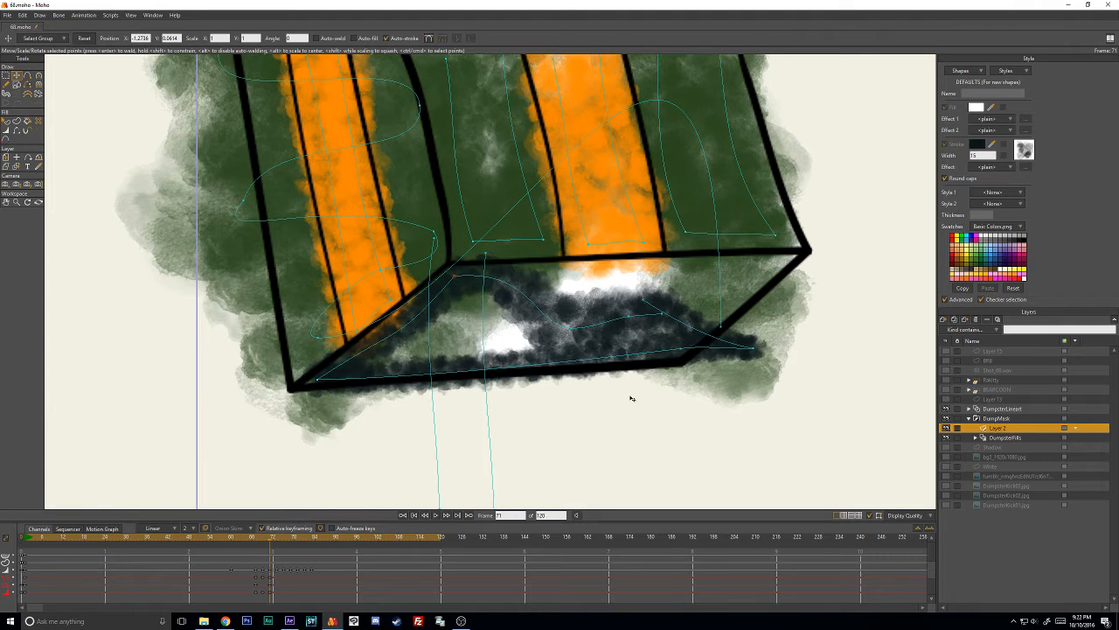
- Raise the dark stroke's right-hand point to the lower face's right corner and reshape the curve along the bottom edge
{"action": "left_click_drag", "start_coordinate": [756, 347], "coordinate": [778, 261]}
{"action": "key", "text": "c"}
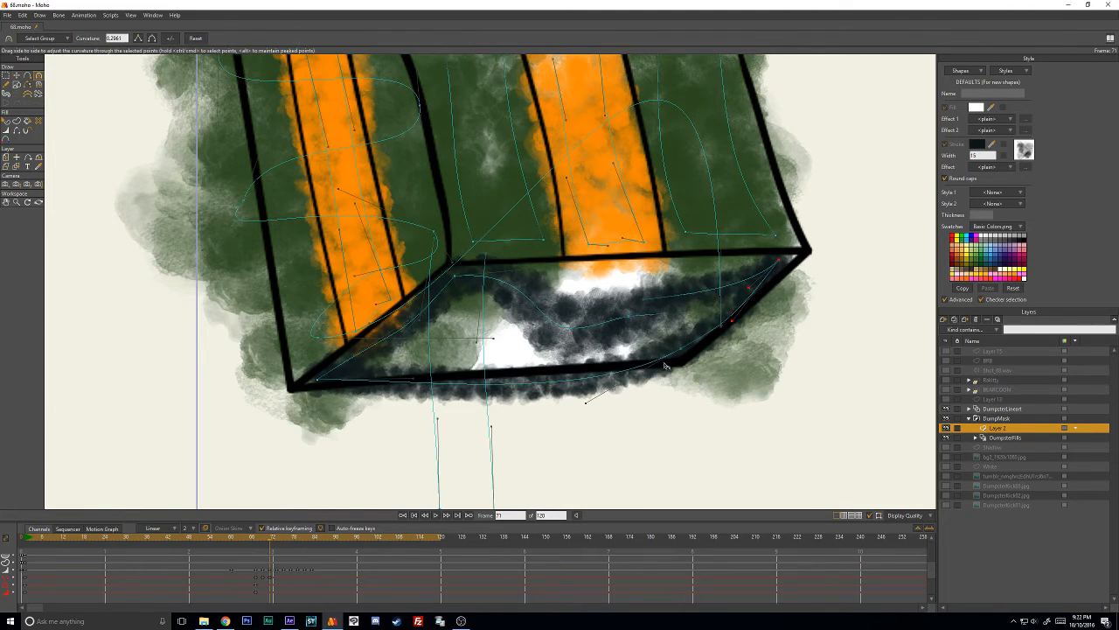
{"action": "left_click_drag", "start_coordinate": [587, 402], "coordinate": [567, 354]}
{"action": "left_click_drag", "start_coordinate": [726, 344], "coordinate": [716, 304]}
- Refine the position and curvature of the dark stroke's upper-right corner on frame 71 and adjust its width there
{"action": "key", "text": "t"}
{"action": "mouse_move", "coordinate": [648, 298]}
{"action": "left_mouse_down"}
{"action": "mouse_move", "coordinate": [629, 278]}
{"action": "mouse_move", "coordinate": [512, 273]}
{"action": "mouse_move", "coordinate": [678, 278]}
{"action": "mouse_move", "coordinate": [840, 261]}
{"action": "mouse_move", "coordinate": [785, 275]}
{"action": "left_mouse_up"}
{"action": "key", "text": "c"}
{"action": "key", "text": "w"}
{"action": "key", "text": "t"}
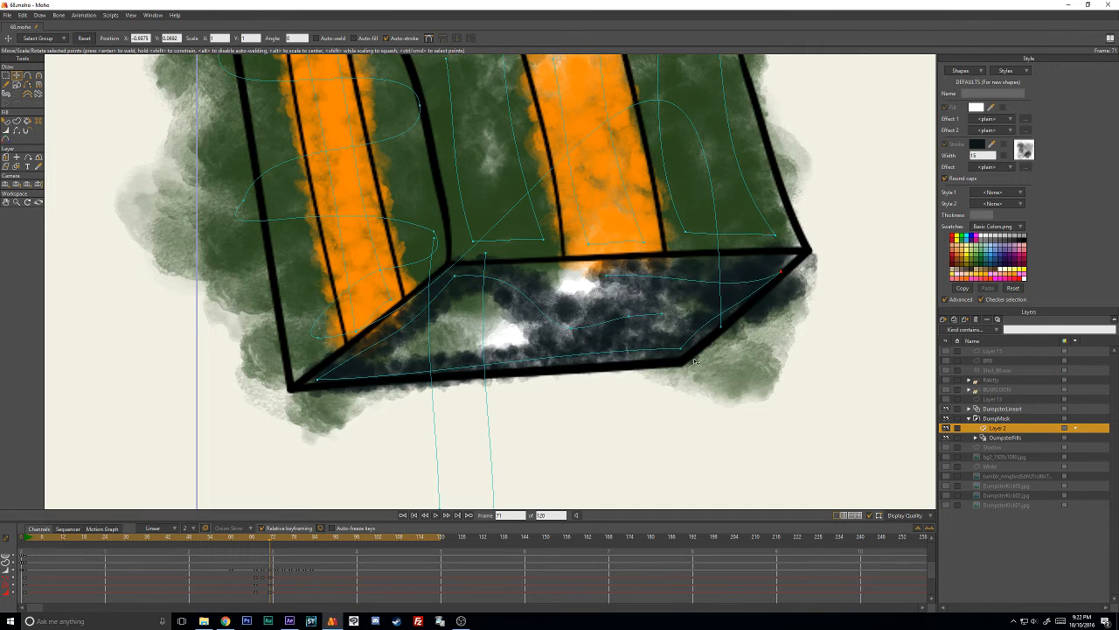
- Widen the dark stroke at the lower face's bottom-right corner and lower that point onto the outline
{"action": "left_click_drag", "start_coordinate": [684, 352], "coordinate": [756, 350]}
{"action": "key", "text": "w"}
{"action": "key", "text": "t"}
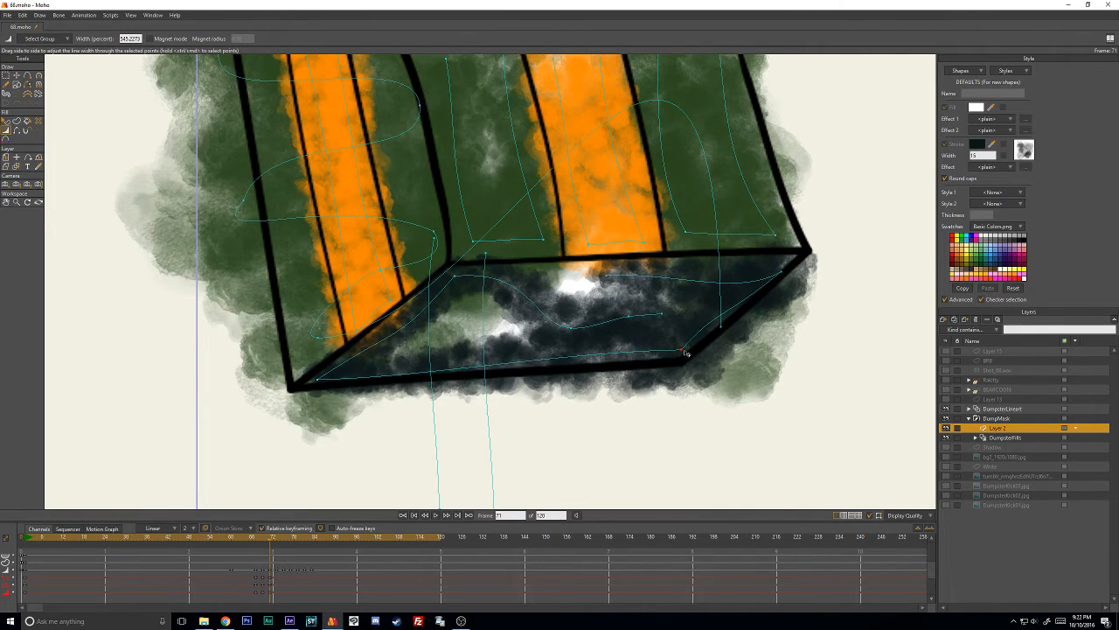
{"action": "left_click_drag", "start_coordinate": [683, 351], "coordinate": [687, 362]}
- Back on Layer 2, widen the dark stroke at its bottom-left corner point and shift the point outward below the outline
{"action": "left_click", "coordinate": [1006, 437]}
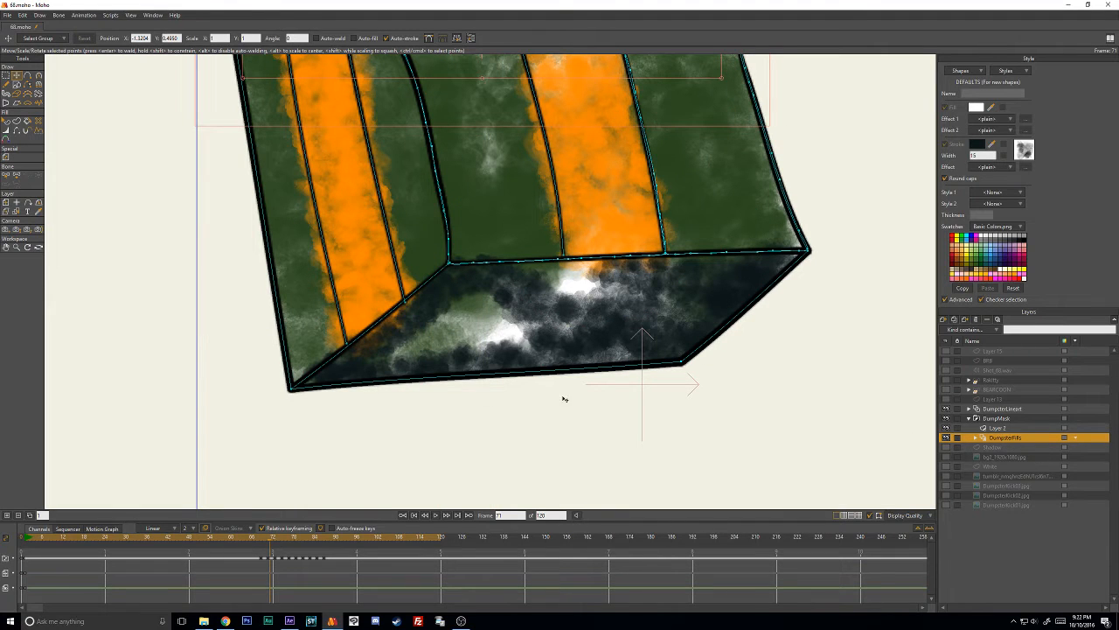
{"action": "left_click", "coordinate": [995, 429]}
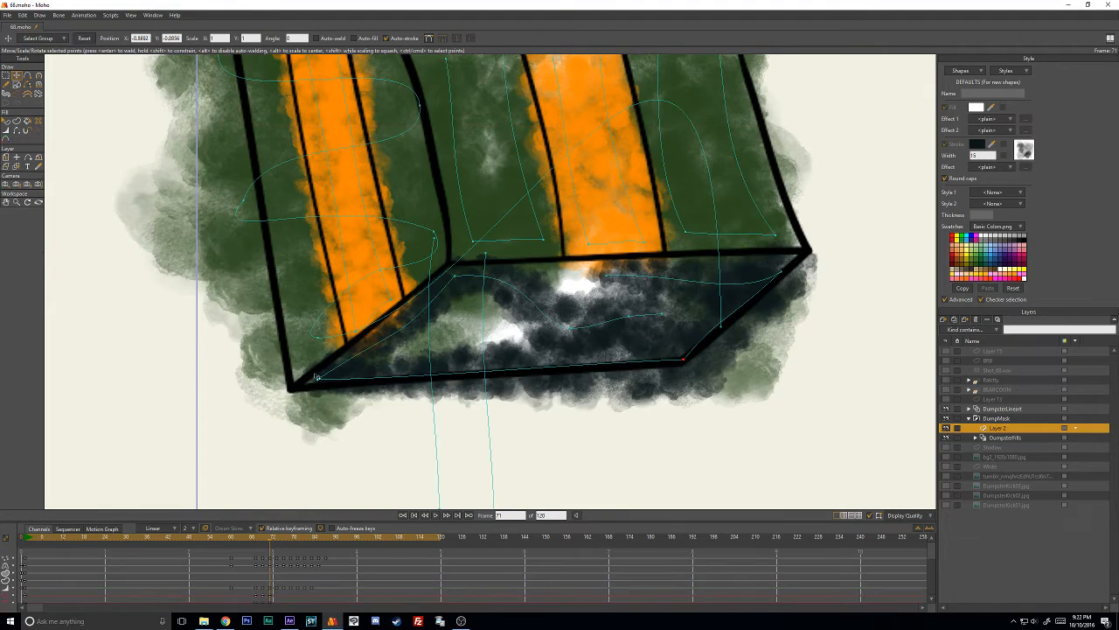
{"action": "key", "text": "w"}
{"action": "mouse_move", "coordinate": [321, 386]}
{"action": "left_mouse_down"}
{"action": "mouse_move", "coordinate": [376, 385]}
{"action": "mouse_move", "coordinate": [342, 414]}
{"action": "left_mouse_up"}
{"action": "key", "text": "t"}
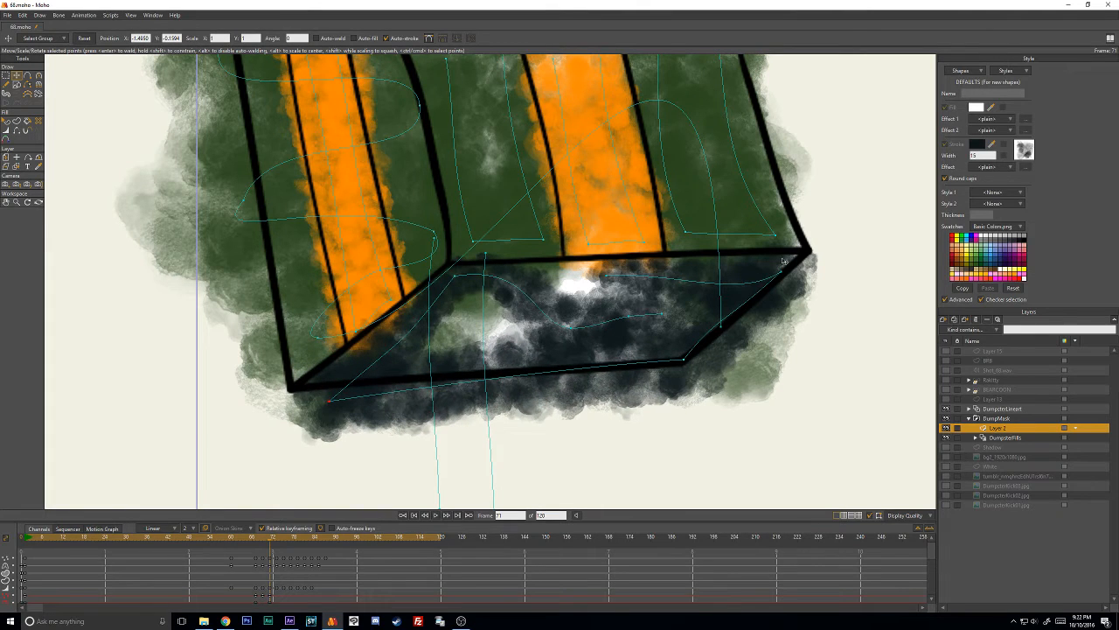
- Rearrange the dark stroke's outer end, upper-left corner and inner points to cover the gaps in the lower face on frame 71
{"action": "left_click", "coordinate": [455, 278]}
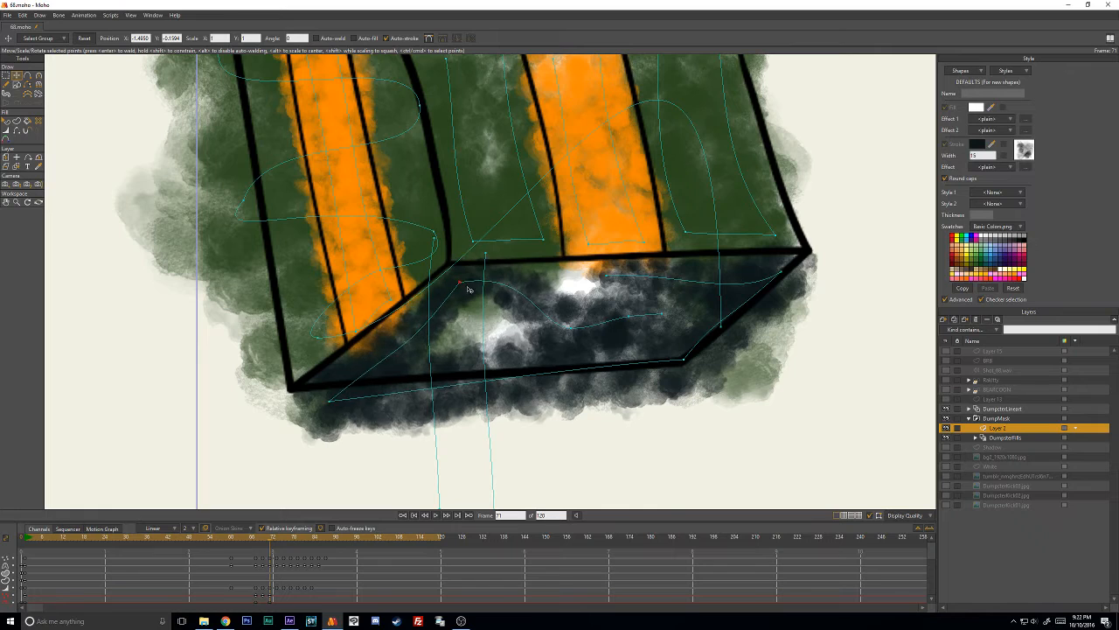
{"action": "left_click_drag", "start_coordinate": [598, 280], "coordinate": [525, 279]}
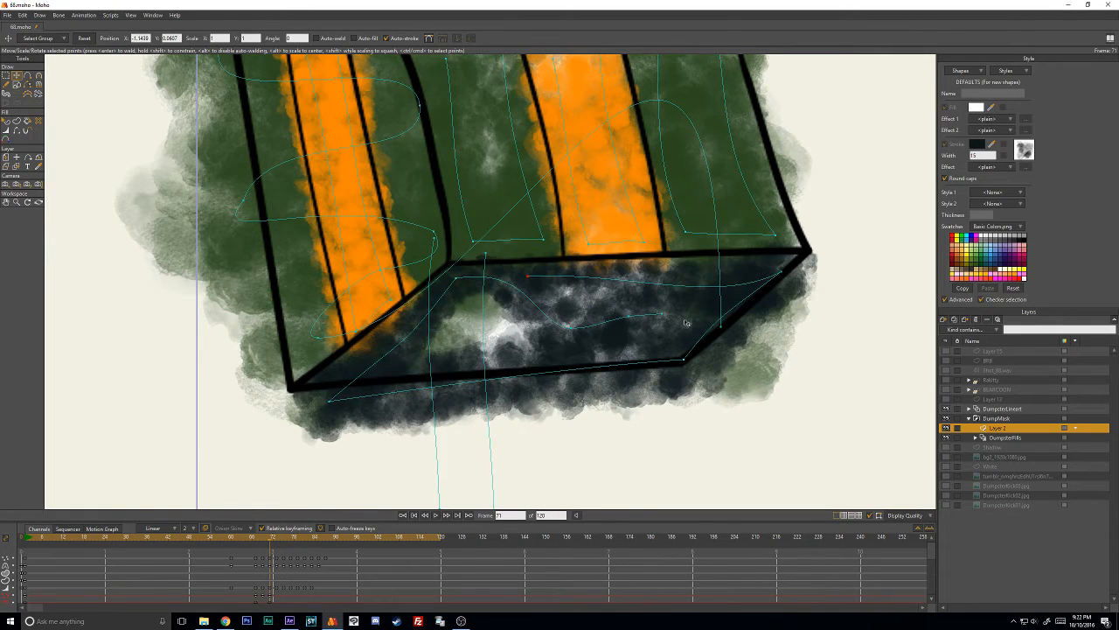
{"action": "left_click_drag", "start_coordinate": [565, 328], "coordinate": [530, 282]}
{"action": "left_click_drag", "start_coordinate": [625, 324], "coordinate": [473, 339]}
{"action": "mouse_move", "coordinate": [704, 324]}
{"action": "left_mouse_down"}
{"action": "mouse_move", "coordinate": [629, 316]}
{"action": "mouse_move", "coordinate": [645, 310]}
{"action": "mouse_move", "coordinate": [521, 341]}
{"action": "mouse_move", "coordinate": [646, 306]}
{"action": "left_mouse_up"}
{"action": "key", "text": "ctrl+z"}
{"action": "left_click_drag", "start_coordinate": [540, 281], "coordinate": [539, 289]}
- Move the green stroke's stray points up to the lower face's edges and corners on frame 71
{"action": "left_click_drag", "start_coordinate": [522, 339], "coordinate": [523, 237]}
{"action": "left_click_drag", "start_coordinate": [494, 409], "coordinate": [692, 244]}
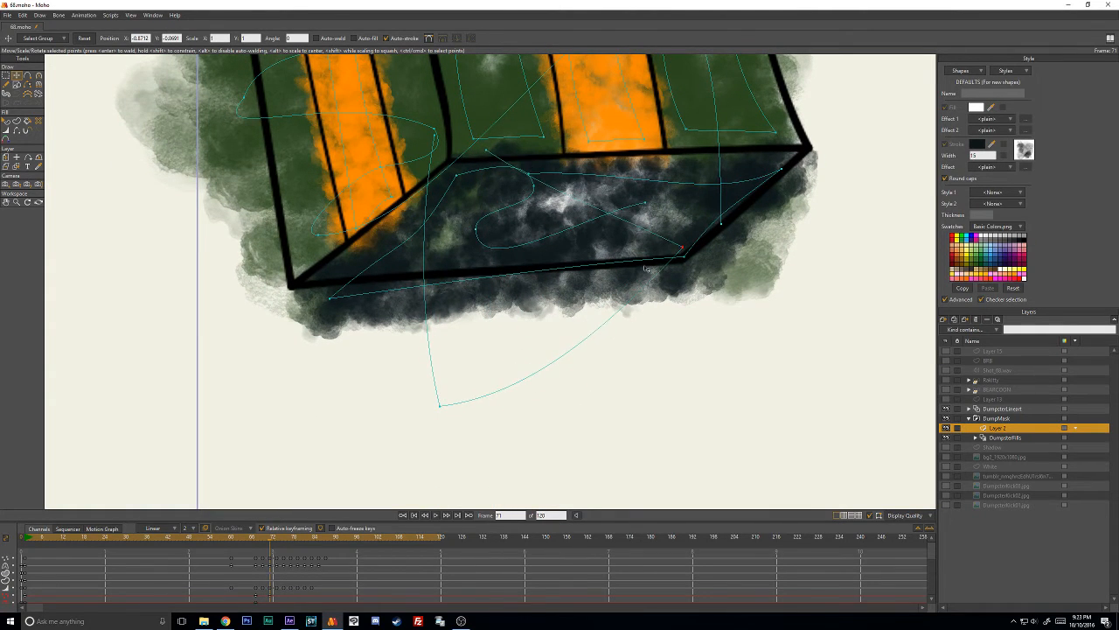
{"action": "left_click_drag", "start_coordinate": [449, 402], "coordinate": [449, 266]}
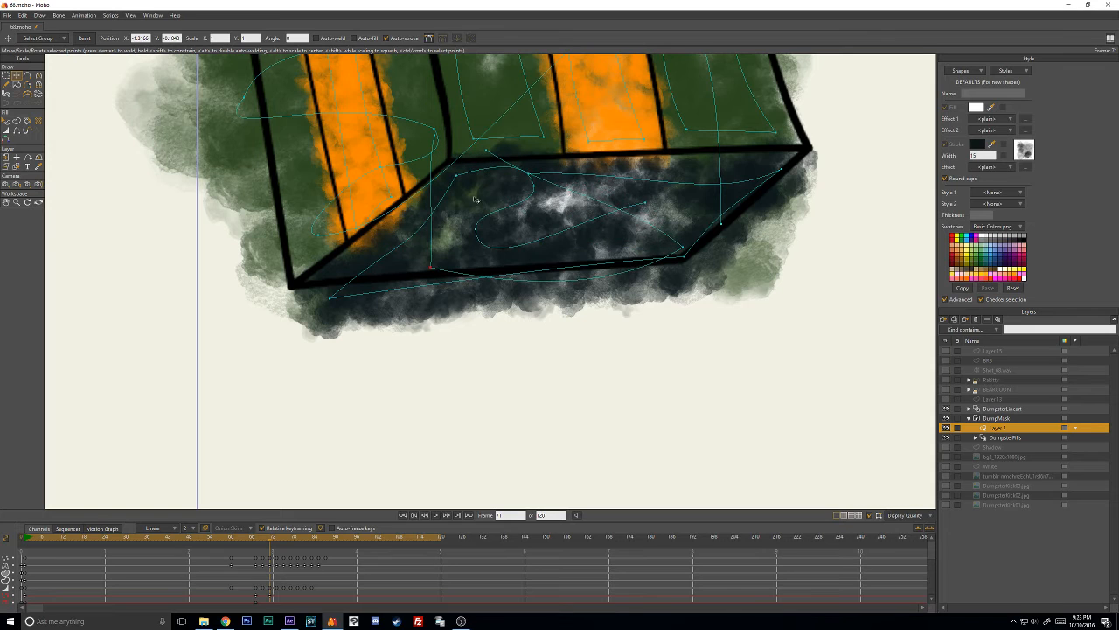
{"action": "left_click_drag", "start_coordinate": [490, 153], "coordinate": [736, 177]}
- Shift the dark stroke's inner end and middle bend on frame 71 and adjust the line width at the inner bends
{"action": "left_click_drag", "start_coordinate": [627, 212], "coordinate": [641, 210]}
{"action": "left_click_drag", "start_coordinate": [546, 191], "coordinate": [560, 218]}
{"action": "key", "text": "w"}
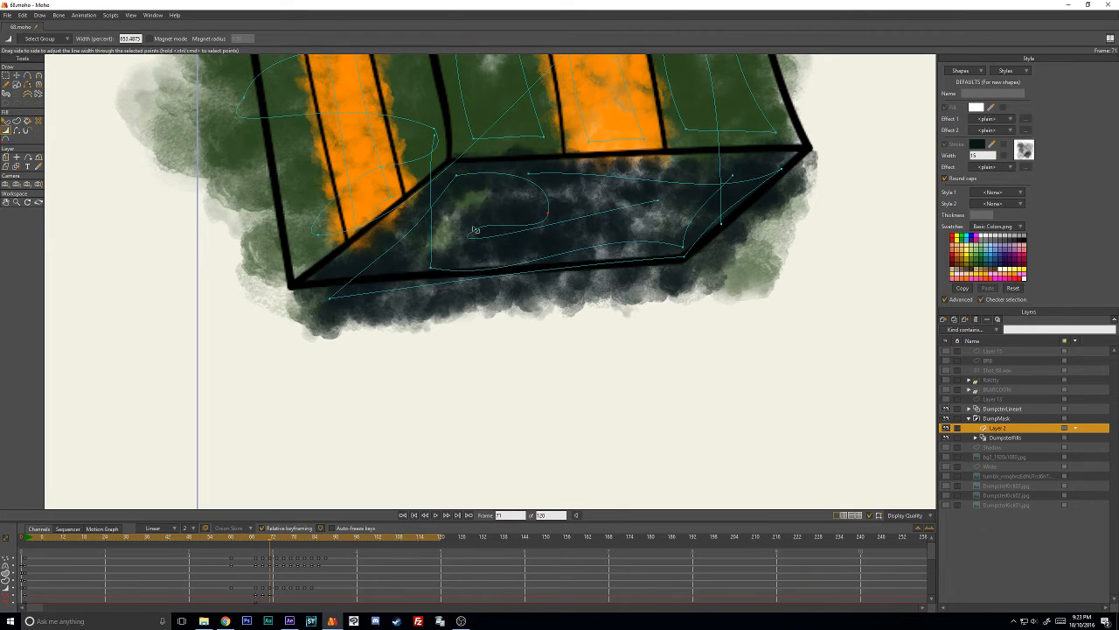
{"action": "left_click_drag", "start_coordinate": [473, 230], "coordinate": [554, 225]}
{"action": "mouse_move", "coordinate": [553, 180]}
{"action": "left_mouse_down"}
{"action": "mouse_move", "coordinate": [578, 179]}
{"action": "mouse_move", "coordinate": [549, 180]}
{"action": "mouse_move", "coordinate": [560, 182]}
{"action": "left_mouse_up"}
- Adjust the dark stroke's outer end and nudge its bottom-left corner point toward the outline on frame 71
{"action": "key", "text": "t"}
{"action": "left_click_drag", "start_coordinate": [628, 197], "coordinate": [634, 314]}
{"action": "scroll", "coordinate": [626, 310], "scroll_direction": "down", "scroll_amount": 1}
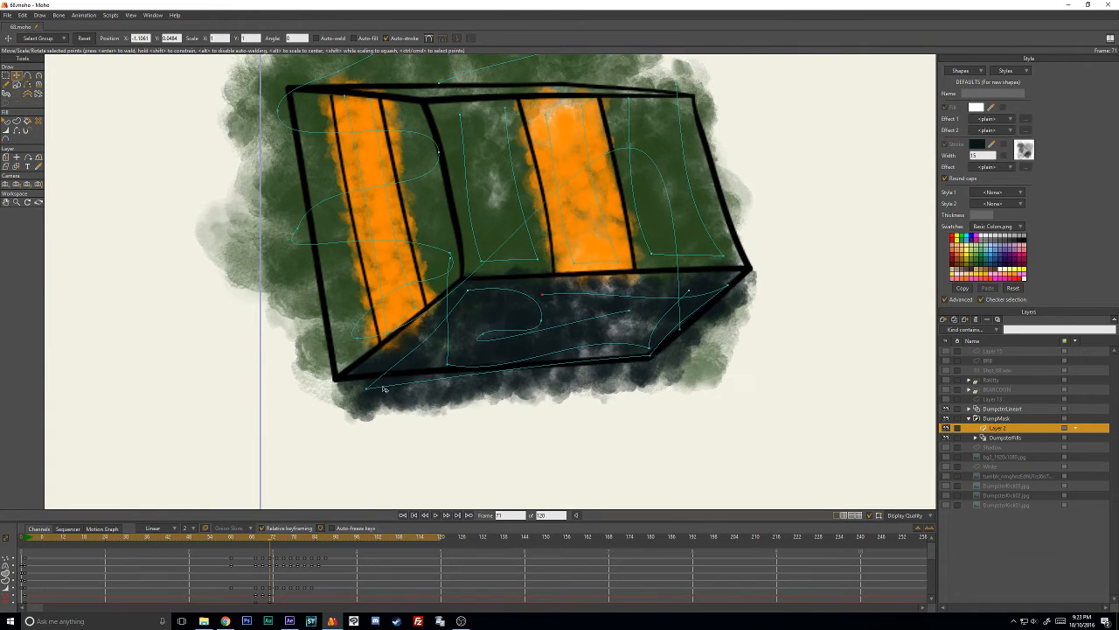
{"action": "left_click_drag", "start_coordinate": [371, 394], "coordinate": [368, 390]}
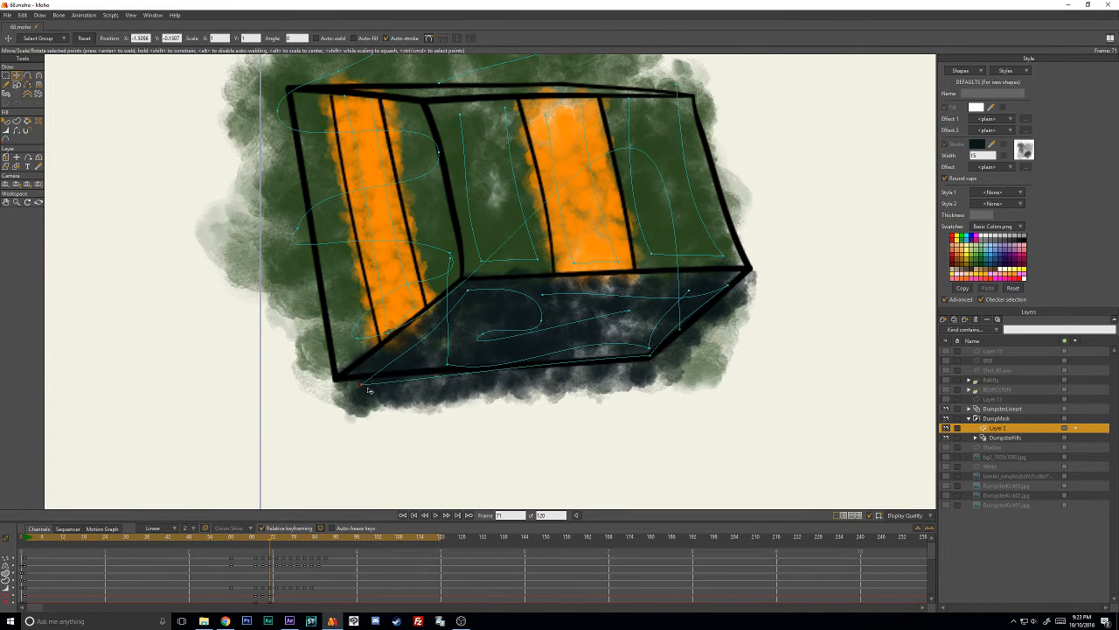
- On frame 73, move the whole dark stroke up onto the dumpster's lower face
{"action": "key", "text": "ctrl+Left"}
{"action": "key", "text": "alt+Right"}
{"action": "key", "text": "alt+Right"}
{"action": "left_click", "coordinate": [583, 296], "text": "ctrl"}
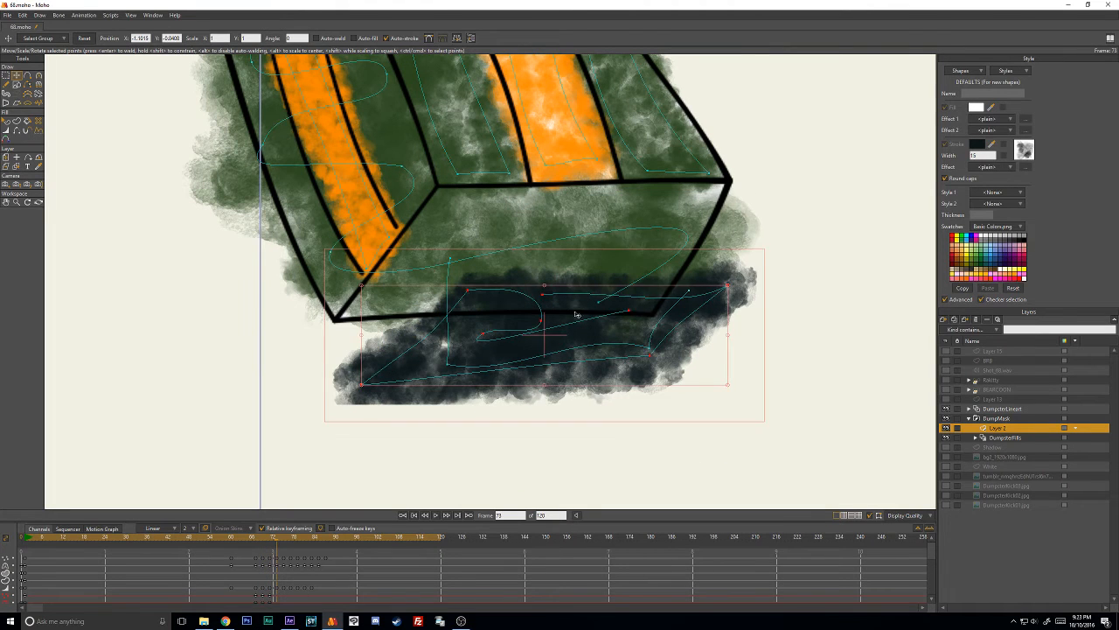
{"action": "left_click_drag", "start_coordinate": [569, 329], "coordinate": [563, 250]}
{"action": "left_click", "coordinate": [713, 364]}
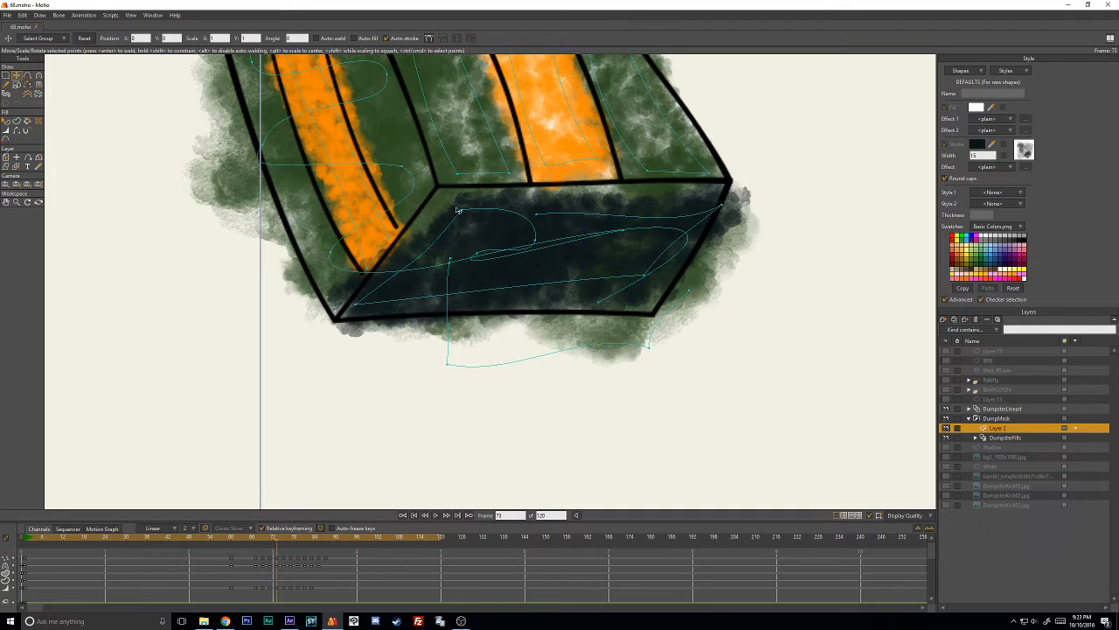
- Fit the dark stroke's upper corners, middle bend, outer end and bottom-right corner inside the lower face on frame 73
{"action": "left_click_drag", "start_coordinate": [457, 210], "coordinate": [441, 203]}
{"action": "left_click_drag", "start_coordinate": [536, 233], "coordinate": [467, 240]}
{"action": "left_click_drag", "start_coordinate": [536, 213], "coordinate": [522, 207]}
{"action": "left_click_drag", "start_coordinate": [724, 212], "coordinate": [710, 204]}
{"action": "key", "text": "c"}
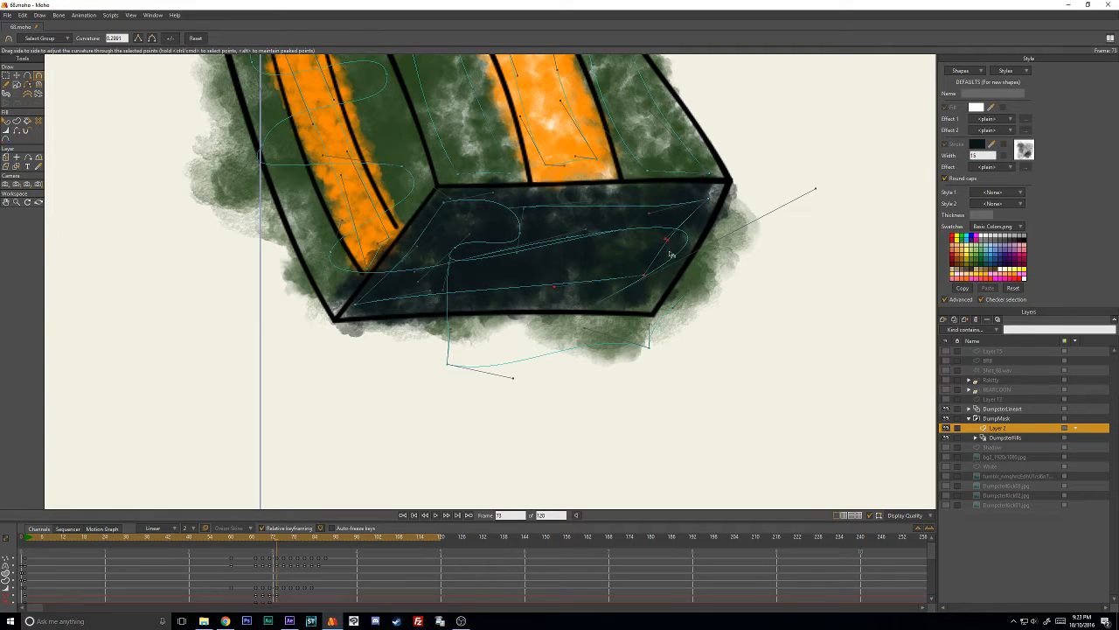
{"action": "key", "text": "t"}
{"action": "left_click_drag", "start_coordinate": [644, 278], "coordinate": [643, 288]}
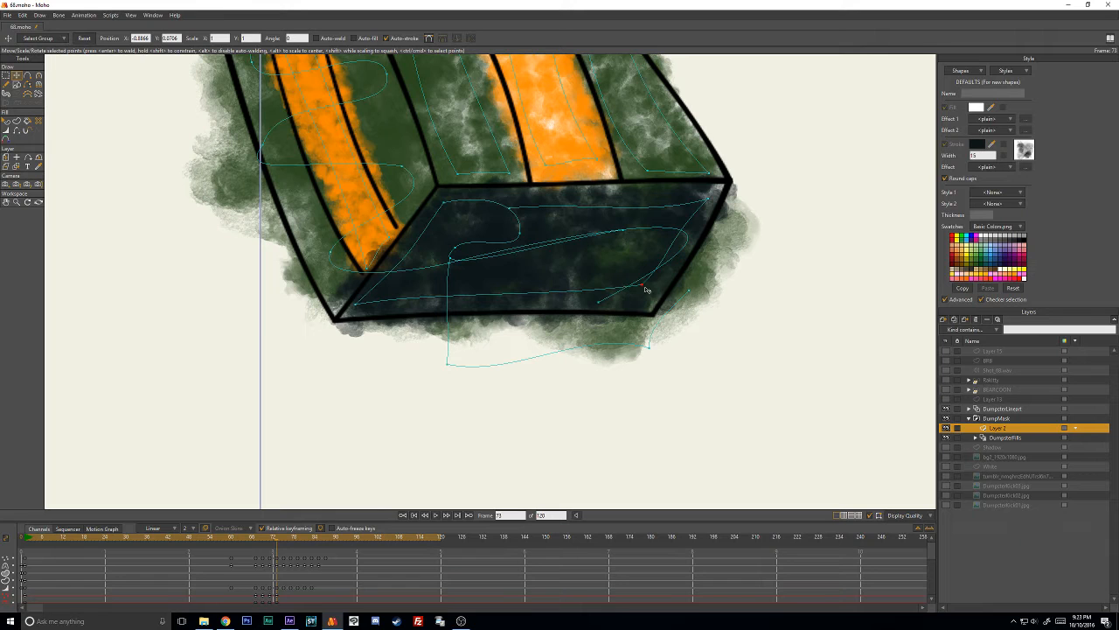
- On frame 75, move the whole dark stroke up and to the left onto the dumpster's lower face
{"action": "key", "text": "Right"}
{"action": "key", "text": "Right"}
{"action": "left_click", "coordinate": [693, 209]}
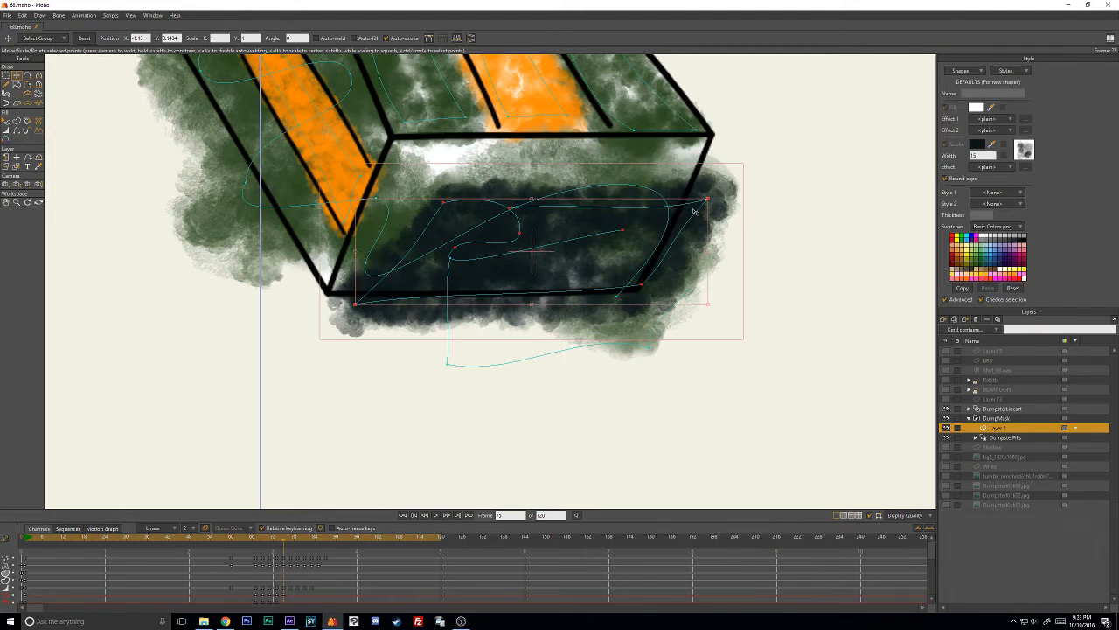
{"action": "left_click_drag", "start_coordinate": [684, 235], "coordinate": [669, 200]}
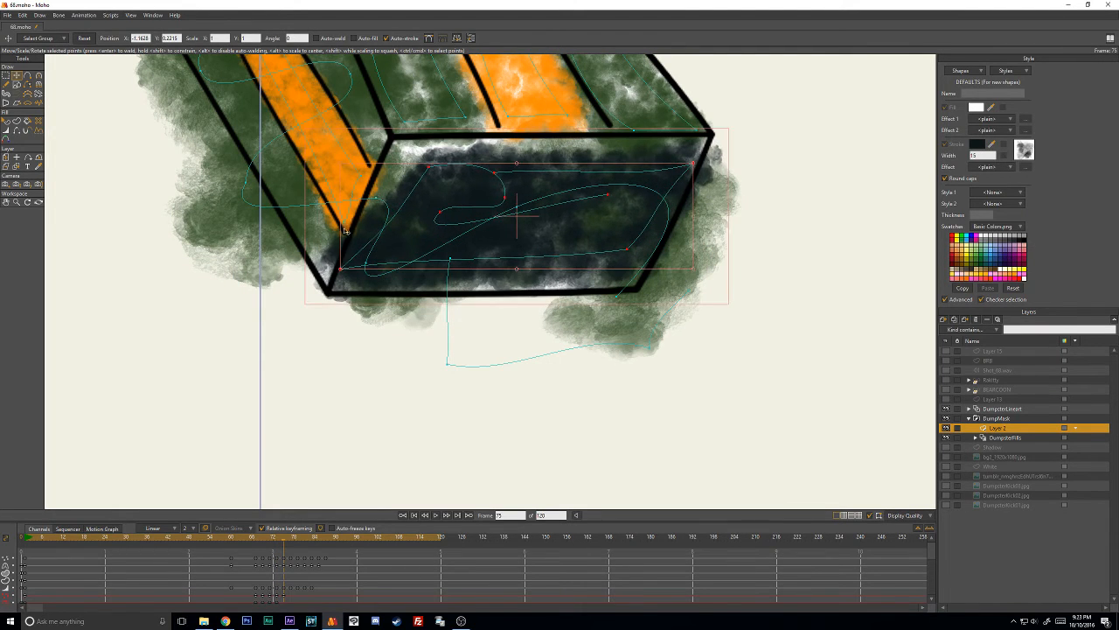
{"action": "left_click", "coordinate": [354, 351]}
- Fit the dark stroke's corners and outer end to the lower face on frame 75, refining the curvature along its top edge
{"action": "left_click_drag", "start_coordinate": [341, 269], "coordinate": [344, 280]}
{"action": "left_click_drag", "start_coordinate": [428, 171], "coordinate": [395, 168]}
{"action": "left_click_drag", "start_coordinate": [476, 169], "coordinate": [675, 157]}
{"action": "left_click_drag", "start_coordinate": [617, 250], "coordinate": [615, 259]}
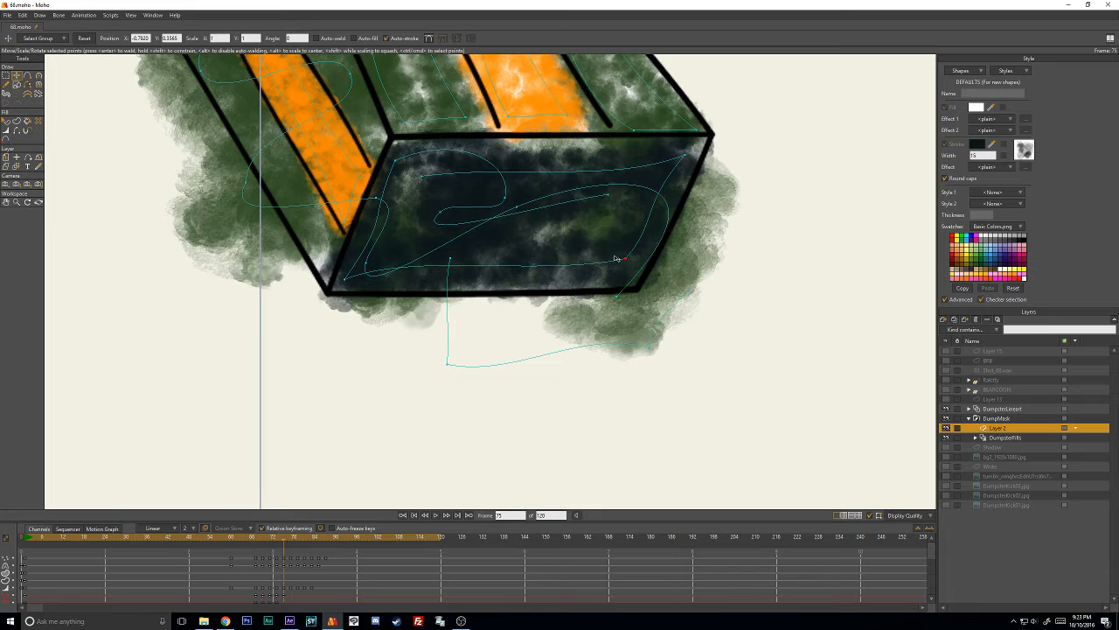
{"action": "key", "text": "c"}
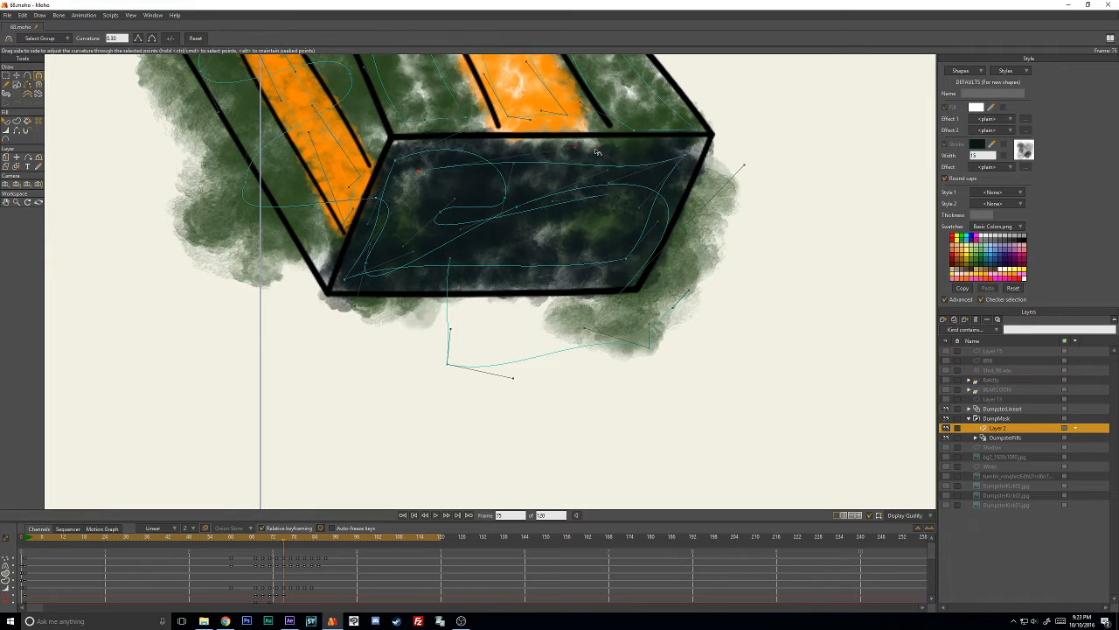
{"action": "key", "text": "t"}
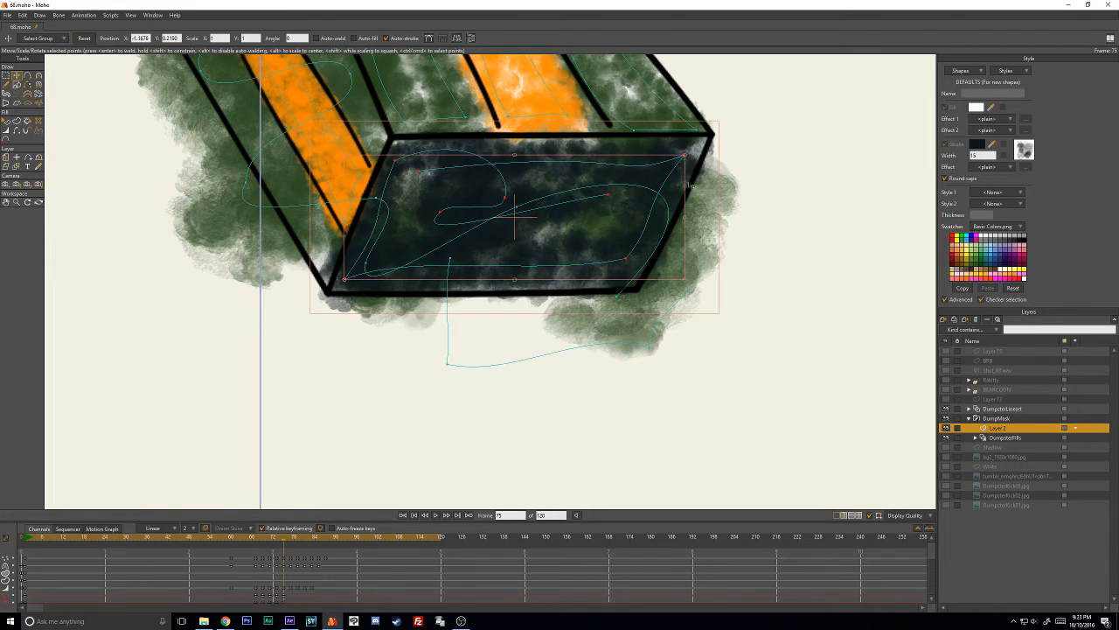
{"action": "key", "text": "c"}
{"action": "left_click_drag", "start_coordinate": [609, 173], "coordinate": [611, 159]}
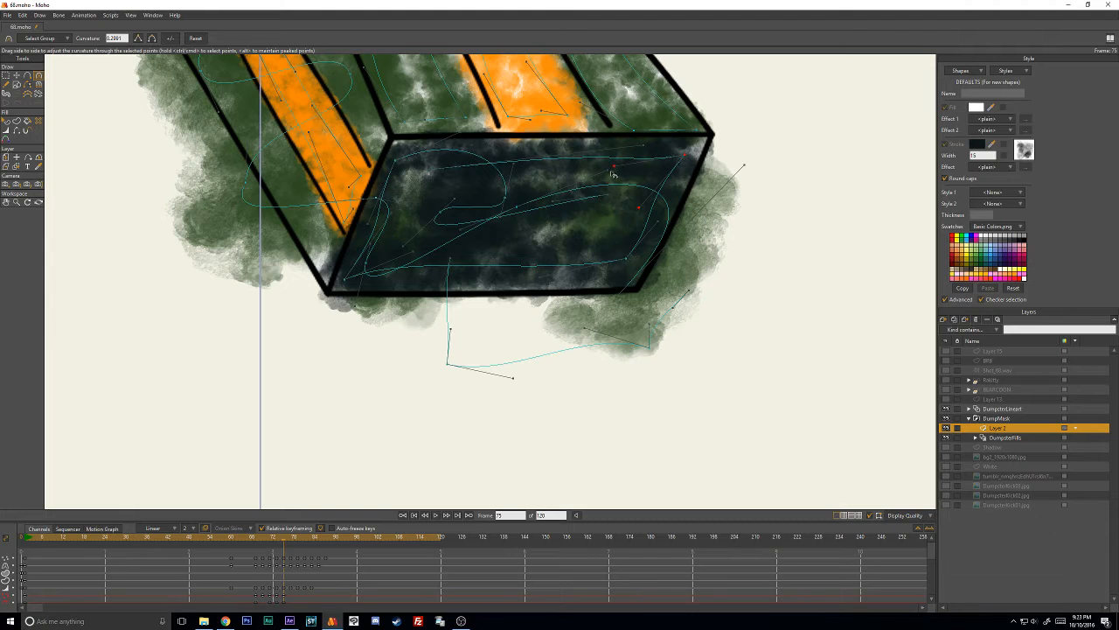
- Pull the green stroke's lower end inward and reposition the dark stroke's upper-right corner and outer end on frame 75
{"action": "key", "text": "t"}
{"action": "mouse_move", "coordinate": [620, 298]}
{"action": "left_mouse_down"}
{"action": "mouse_move", "coordinate": [626, 289]}
{"action": "mouse_move", "coordinate": [594, 305]}
{"action": "left_mouse_up"}
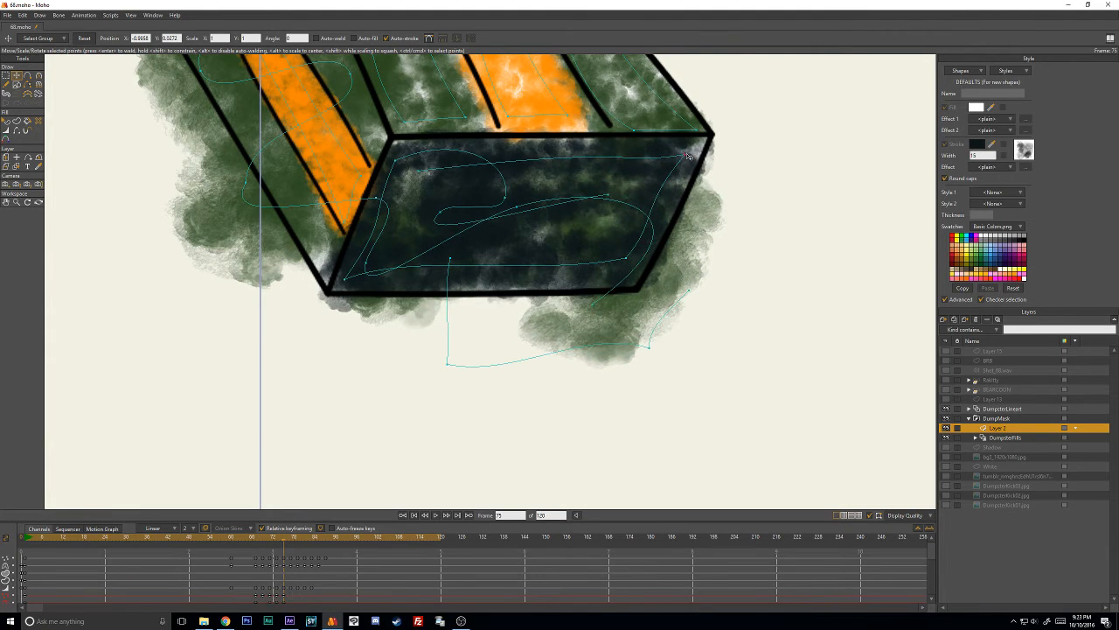
{"action": "left_click_drag", "start_coordinate": [686, 158], "coordinate": [692, 166]}
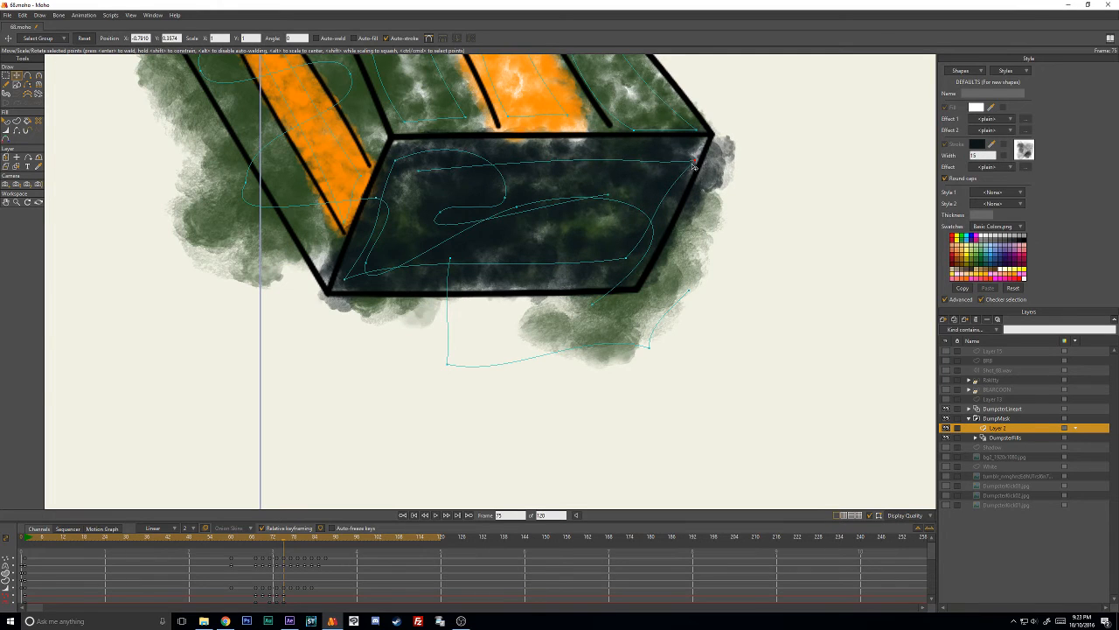
{"action": "left_click_drag", "start_coordinate": [425, 175], "coordinate": [419, 164]}
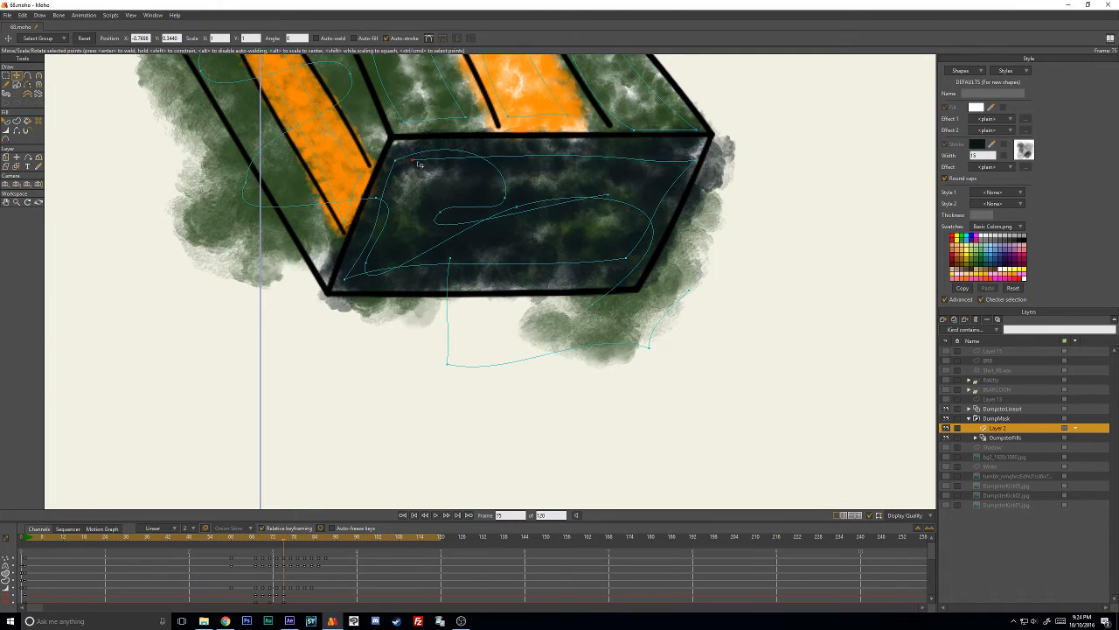
- Adjust the width and position of the dark stroke's upper-left corner and inner bend points on frame 75
{"action": "key", "text": "w"}
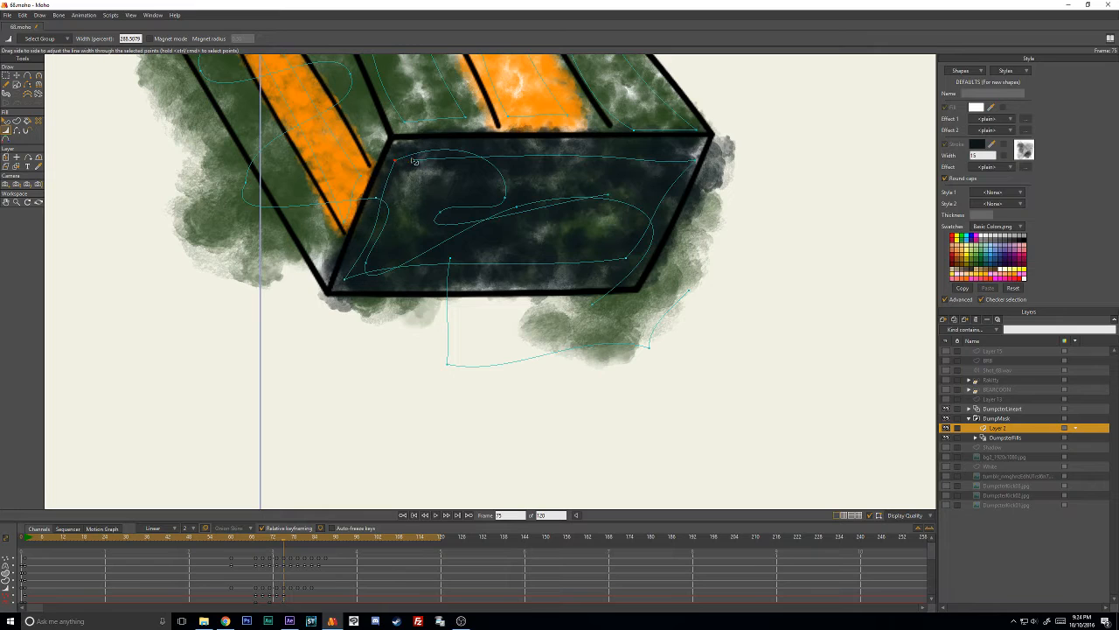
{"action": "key", "text": "t"}
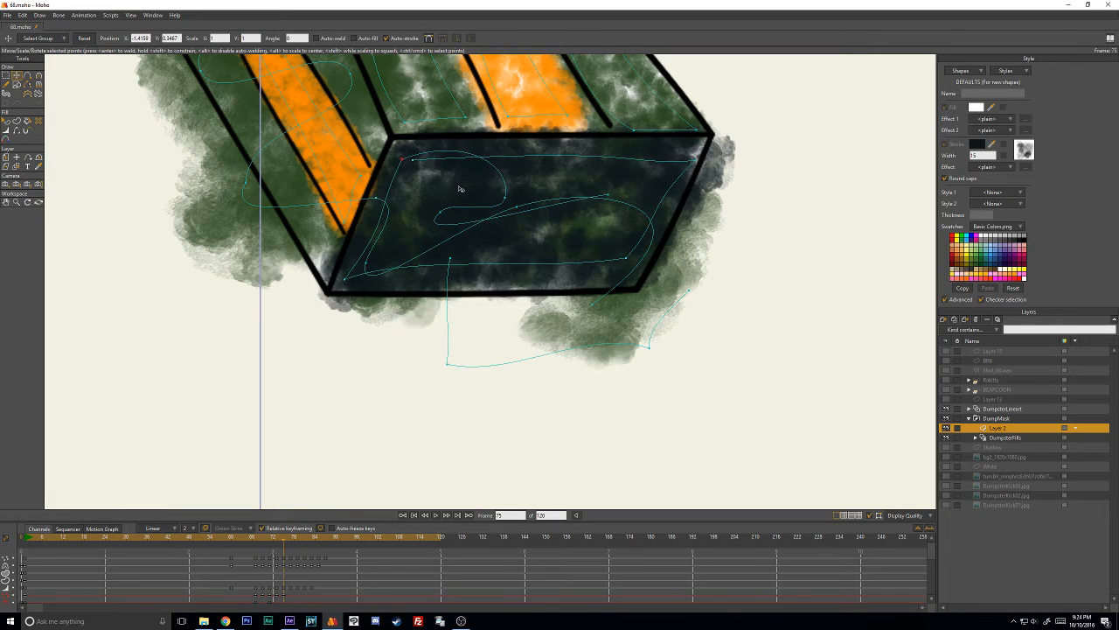
{"action": "key", "text": "w"}
{"action": "mouse_move", "coordinate": [443, 213]}
{"action": "left_mouse_down"}
{"action": "mouse_move", "coordinate": [493, 212]}
{"action": "mouse_move", "coordinate": [441, 211]}
{"action": "left_mouse_up"}
{"action": "key", "text": "t"}
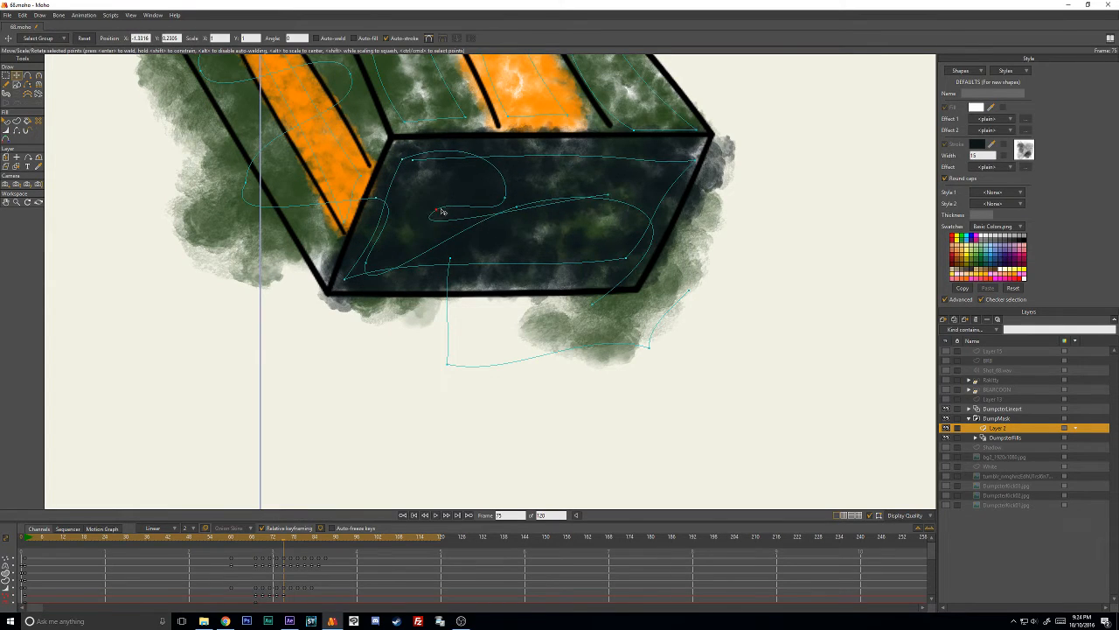
- Lower the dark stroke's inner end on frame 75 and adjust its line width
{"action": "mouse_move", "coordinate": [609, 197]}
{"action": "left_mouse_down"}
{"action": "mouse_move", "coordinate": [603, 221]}
{"action": "mouse_move", "coordinate": [677, 217]}
{"action": "mouse_move", "coordinate": [613, 210]}
{"action": "left_mouse_up"}
{"action": "key", "text": "w"}
{"action": "key", "text": "t"}
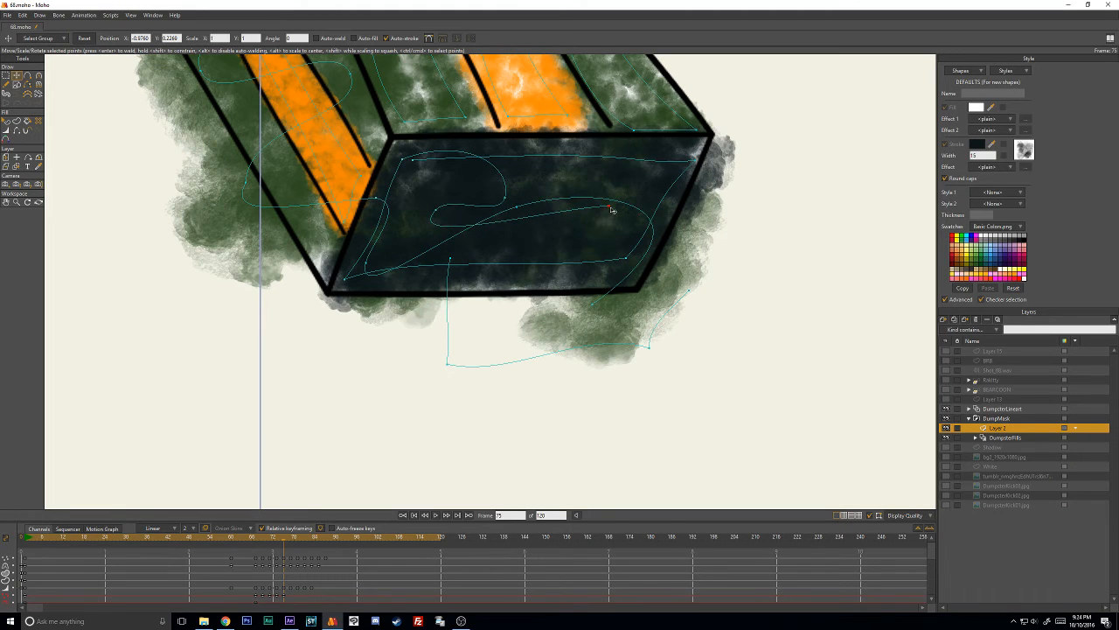
{"action": "key", "text": "w"}
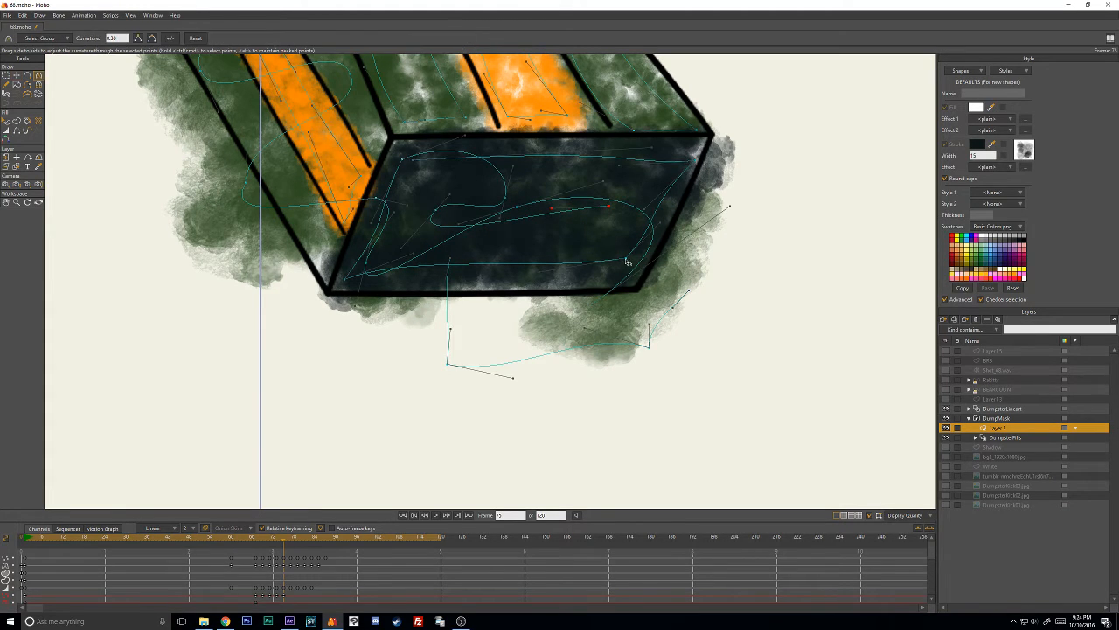
- Lower the dark stroke's two bottom corner points on frame 75 and adjust the curvature along the bottom edge
{"action": "key", "text": "t"}
{"action": "left_click_drag", "start_coordinate": [627, 260], "coordinate": [628, 269]}
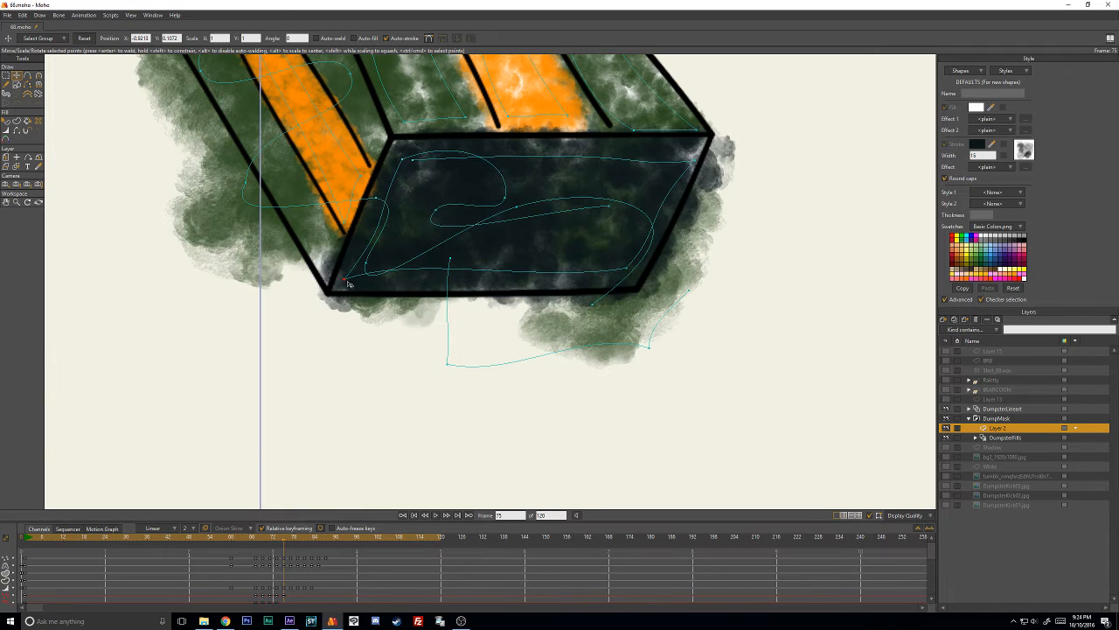
{"action": "left_click_drag", "start_coordinate": [347, 284], "coordinate": [354, 290]}
{"action": "key", "text": "c"}
{"action": "left_click_drag", "start_coordinate": [429, 265], "coordinate": [441, 283]}
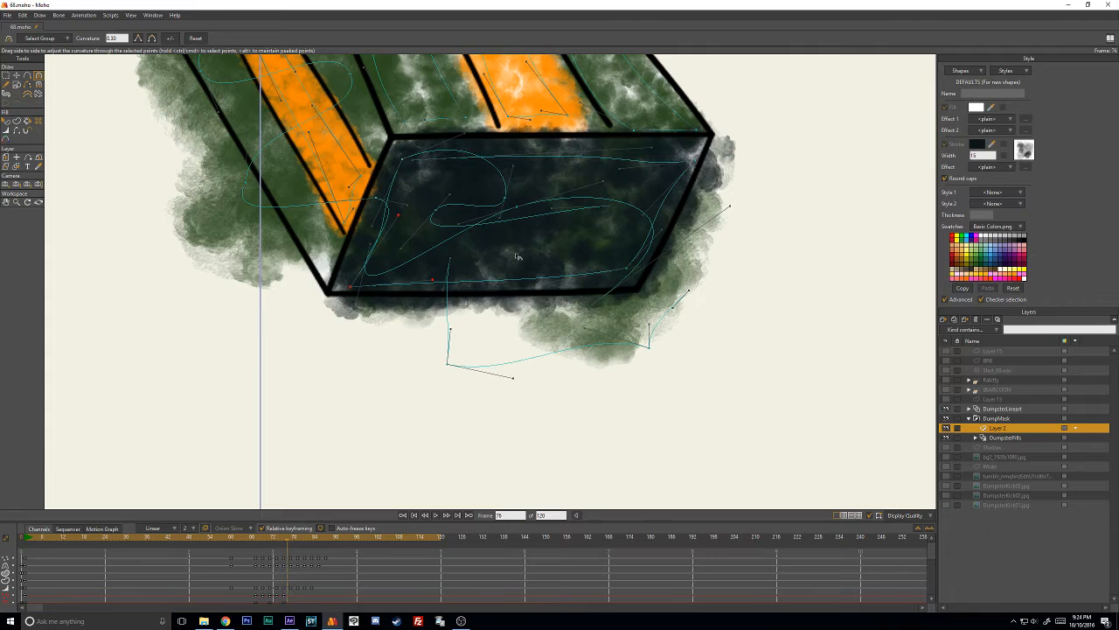
- On frame 77, shift the whole dark stroke up and inward, then move its lower-right corner out toward the opening's corner
{"action": "key", "text": "ctrl+Right"}
{"action": "key", "text": "t"}
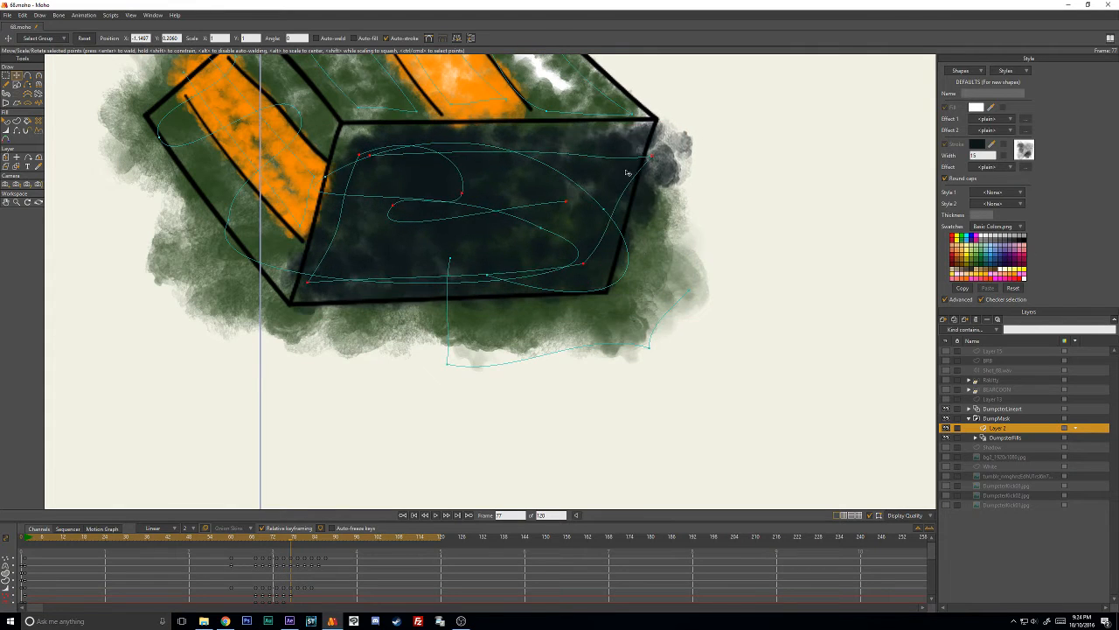
{"action": "left_click_drag", "start_coordinate": [628, 173], "coordinate": [618, 166]}
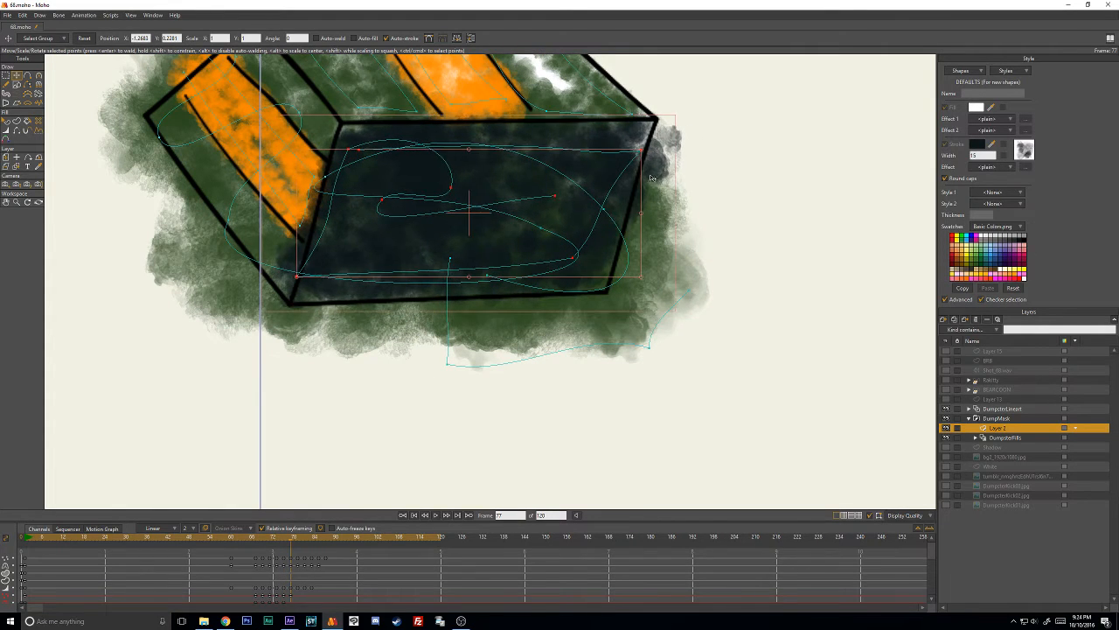
{"action": "left_click", "coordinate": [729, 218]}
{"action": "left_click_drag", "start_coordinate": [576, 263], "coordinate": [596, 270]}
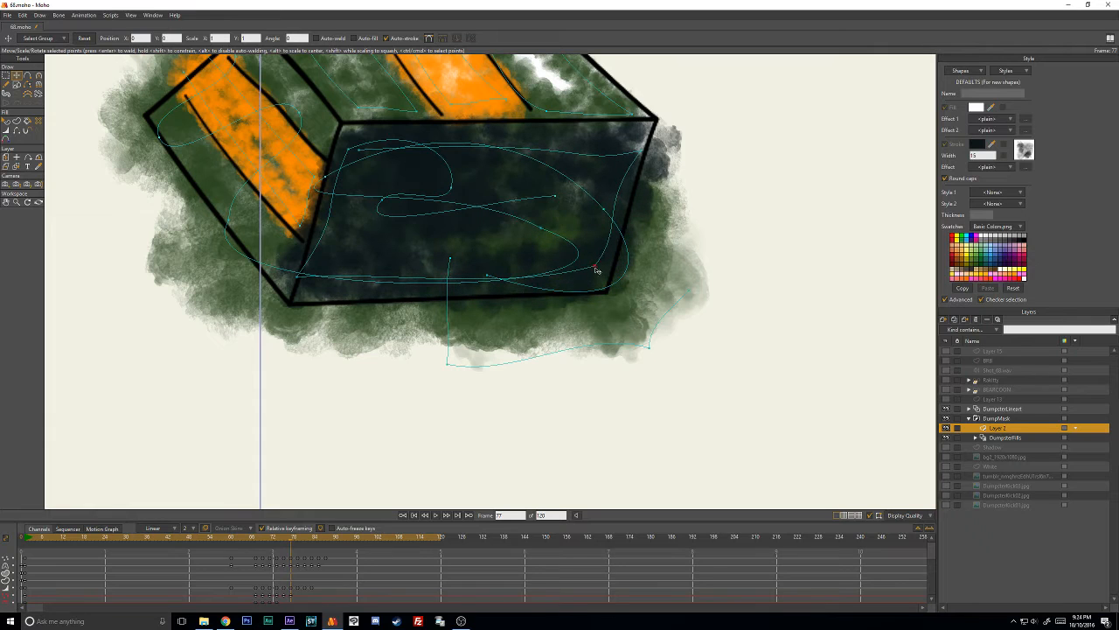
- Reposition the dark stroke's inner end, lower-left and upper-right corners, and inner bend on frame 77
{"action": "left_click_drag", "start_coordinate": [551, 197], "coordinate": [561, 217]}
{"action": "left_click_drag", "start_coordinate": [300, 284], "coordinate": [318, 294]}
{"action": "left_click_drag", "start_coordinate": [355, 153], "coordinate": [357, 149]}
{"action": "left_click_drag", "start_coordinate": [622, 157], "coordinate": [652, 146]}
{"action": "left_click_drag", "start_coordinate": [569, 218], "coordinate": [574, 204]}
{"action": "left_click_drag", "start_coordinate": [384, 214], "coordinate": [473, 203]}
- Pull the dark stroke's inner bend toward the middle of the opening on frame 77 and adjust the curvature along the top
{"action": "key", "text": "c"}
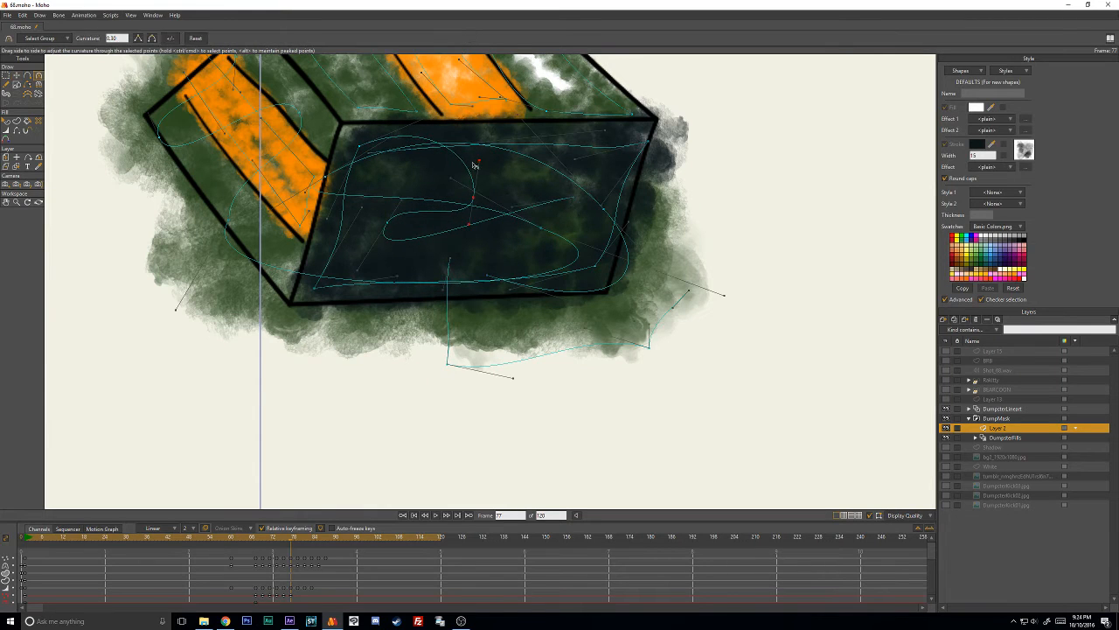
{"action": "mouse_move", "coordinate": [474, 165]}
{"action": "left_mouse_down"}
{"action": "mouse_move", "coordinate": [429, 167]}
{"action": "mouse_move", "coordinate": [452, 161]}
{"action": "left_mouse_up"}
{"action": "key", "text": "t"}
{"action": "left_click_drag", "start_coordinate": [475, 203], "coordinate": [505, 202]}
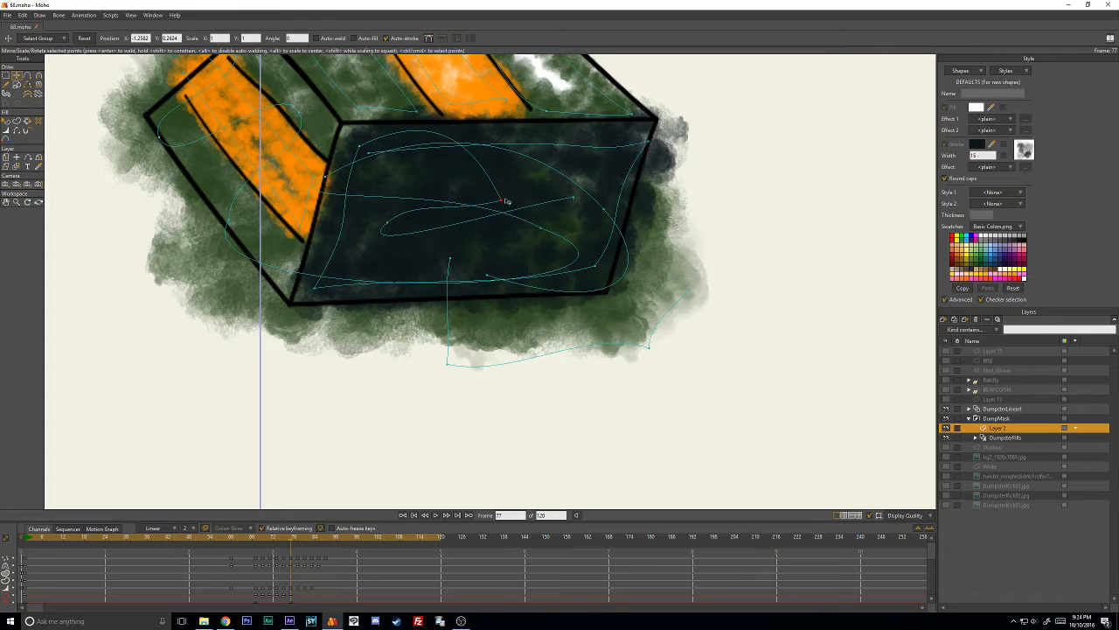
{"action": "key", "text": "c"}
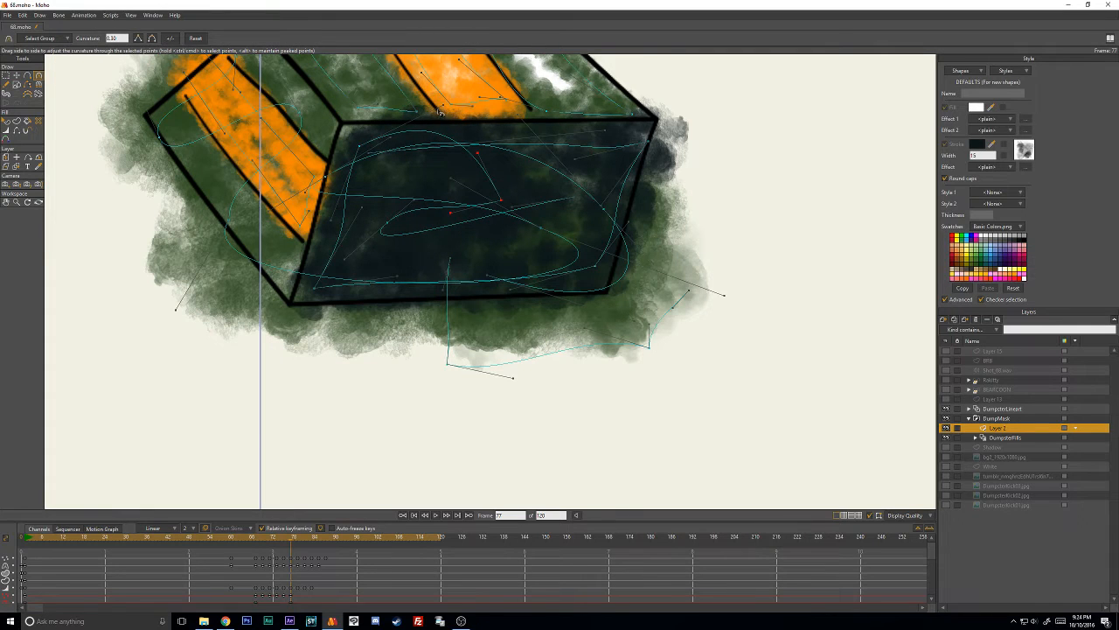
{"action": "left_click_drag", "start_coordinate": [440, 111], "coordinate": [441, 143]}
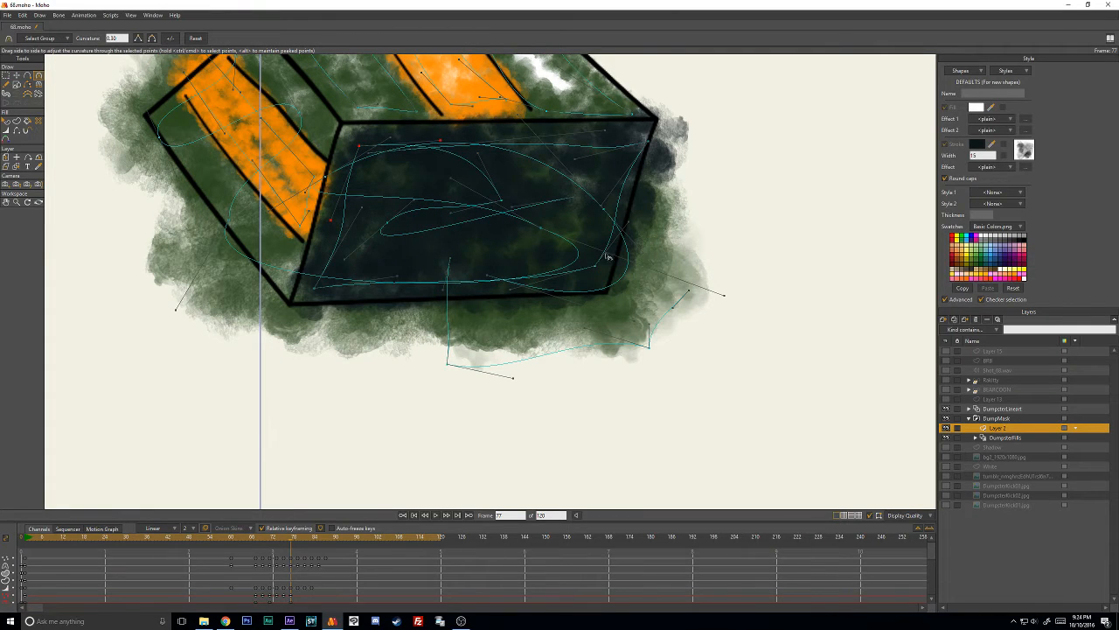
- On frame 79, narrow the dark stroke to the front face's width and stretch it down to the bottom edge, undoing the stray move
{"action": "key", "text": "ctrl+Right"}
{"action": "left_click_drag", "start_coordinate": [462, 264], "coordinate": [551, 226]}
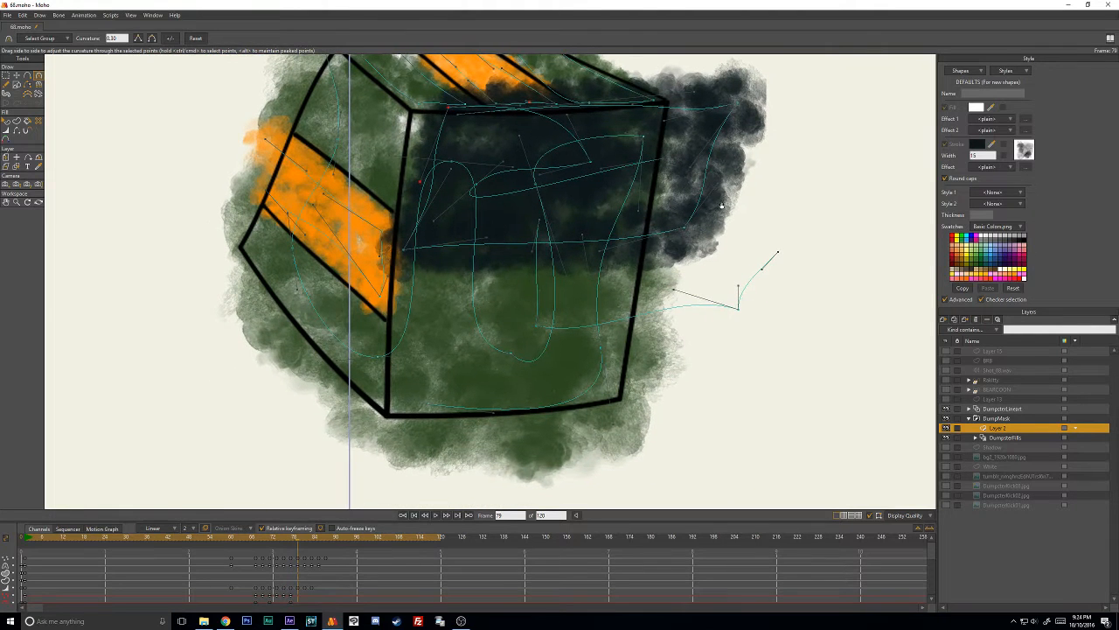
{"action": "key", "text": "t"}
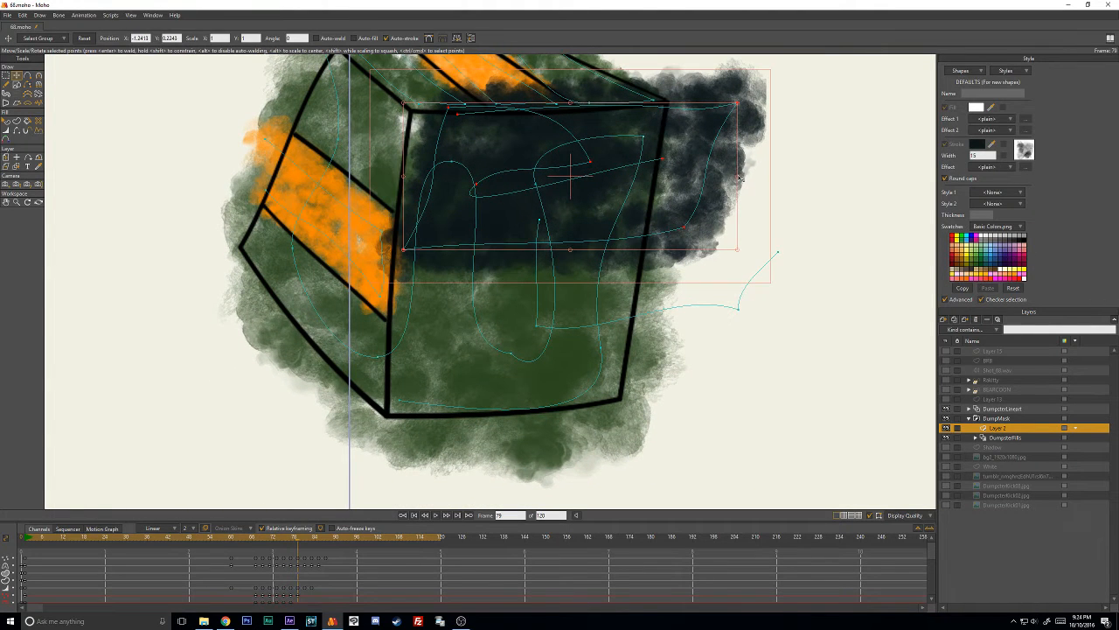
{"action": "left_click_drag", "start_coordinate": [739, 178], "coordinate": [631, 177]}
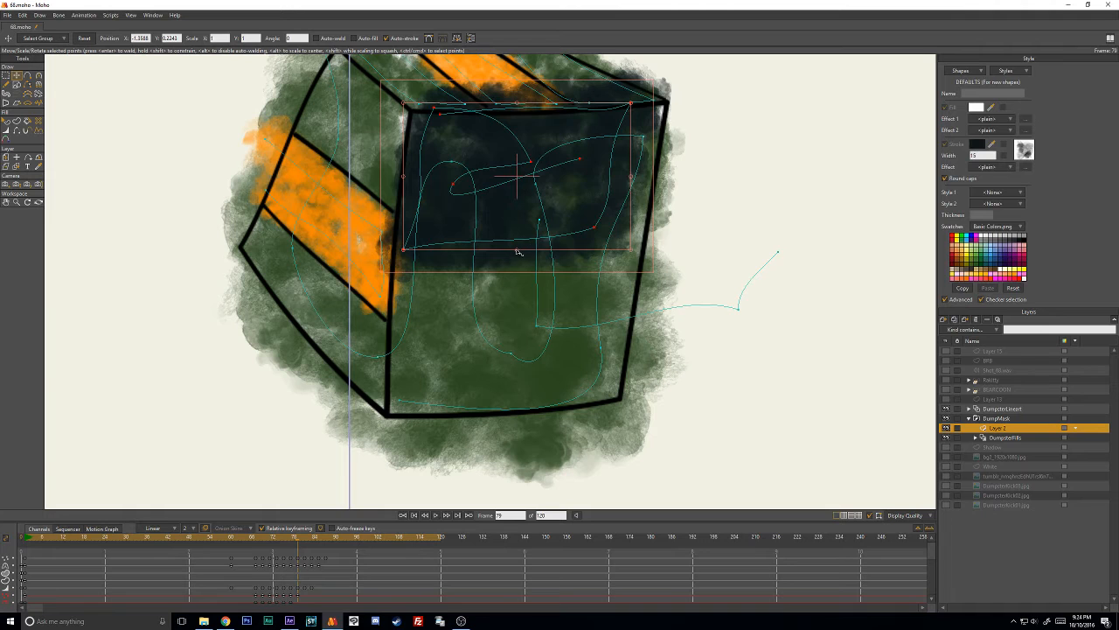
{"action": "left_click_drag", "start_coordinate": [518, 252], "coordinate": [514, 394]}
{"action": "left_click_drag", "start_coordinate": [569, 251], "coordinate": [759, 271]}
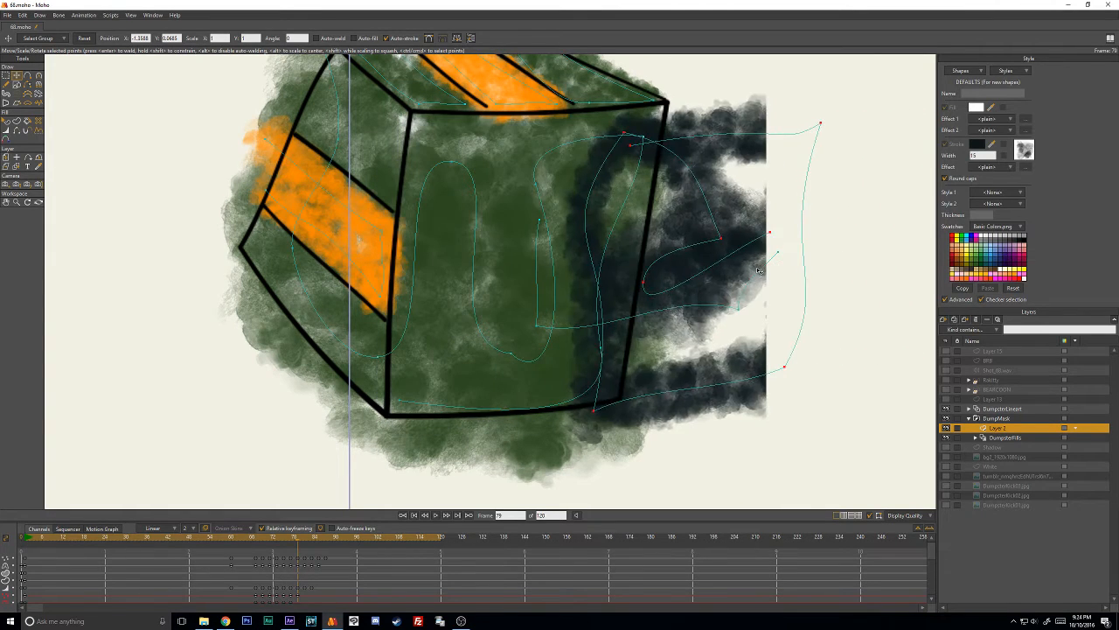
{"action": "key", "text": "ctrl+z"}
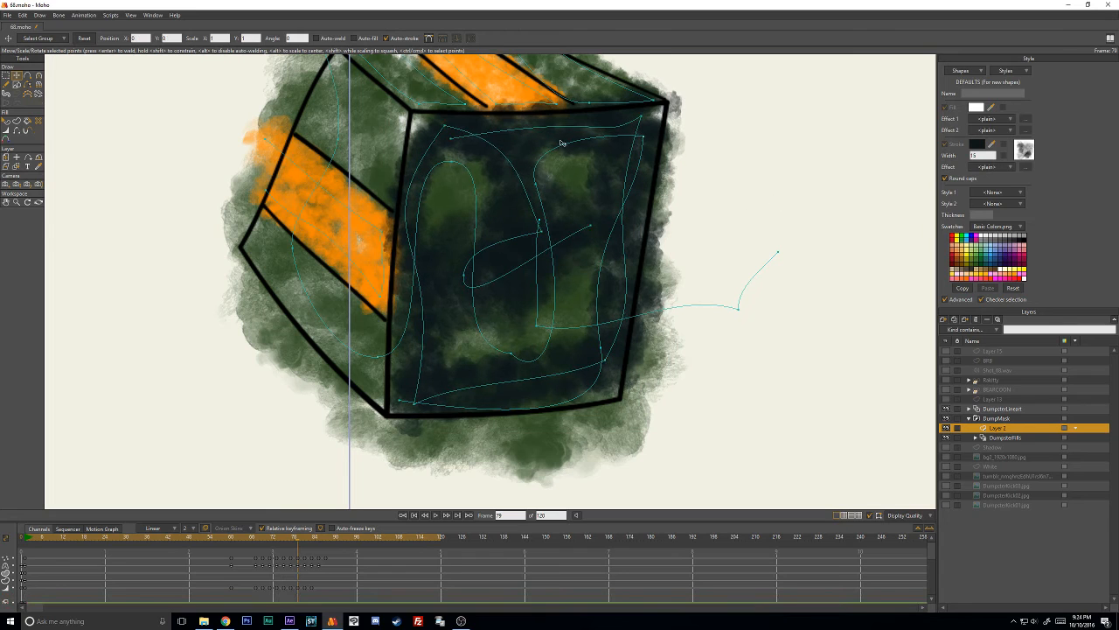
- Adjust the curvature at the dark stroke's upper-left corner and reposition its upper inner bend on frame 79
{"action": "key", "text": "c"}
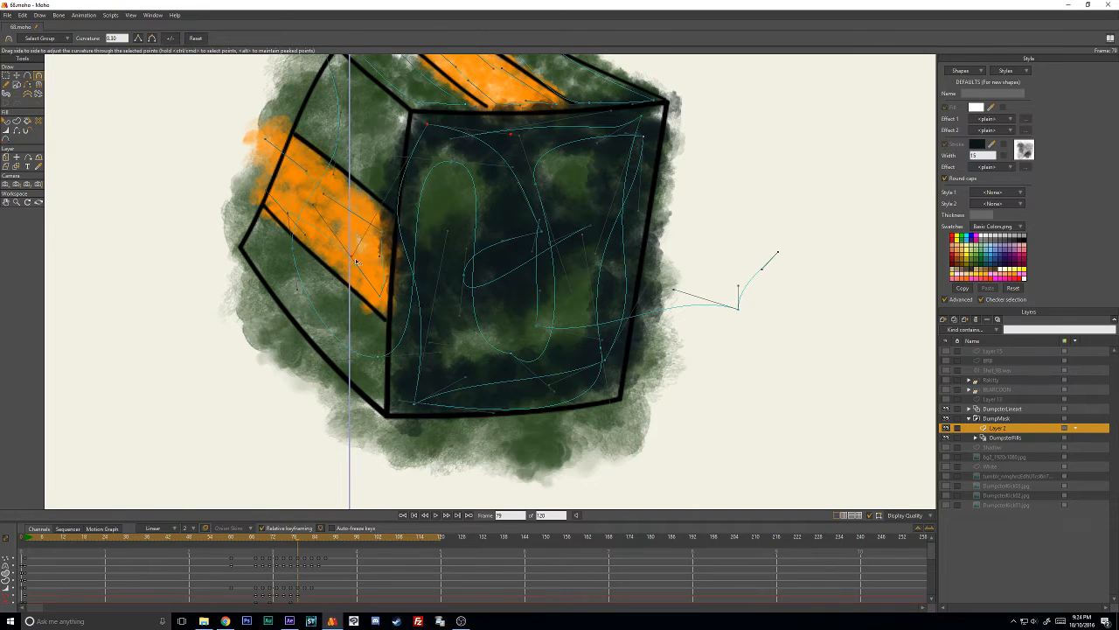
{"action": "left_click_drag", "start_coordinate": [355, 262], "coordinate": [404, 258]}
{"action": "key", "text": "t"}
{"action": "left_click_drag", "start_coordinate": [539, 229], "coordinate": [543, 244]}
{"action": "left_click_drag", "start_coordinate": [540, 233], "coordinate": [555, 170]}
- Lower the dark stroke's inner loop and inner end into the lower half of the front face on frame 79
{"action": "key", "text": "c"}
{"action": "key", "text": "t"}
{"action": "left_click_drag", "start_coordinate": [511, 232], "coordinate": [469, 329]}
{"action": "left_click_drag", "start_coordinate": [594, 228], "coordinate": [589, 310]}
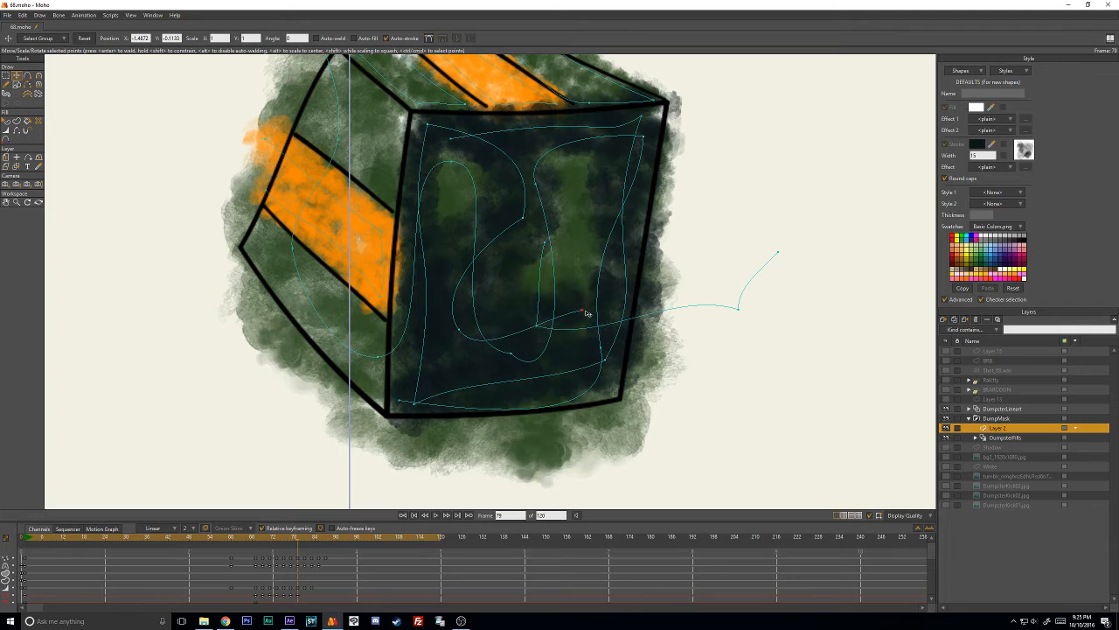
- Reposition the green stroke's two upper-right points on frame 79 and adjust the line width there
{"action": "key", "text": "w"}
{"action": "key", "text": "t"}
{"action": "left_click_drag", "start_coordinate": [654, 132], "coordinate": [647, 124]}
{"action": "mouse_move", "coordinate": [561, 188]}
{"action": "left_mouse_down"}
{"action": "mouse_move", "coordinate": [595, 189]}
{"action": "mouse_move", "coordinate": [577, 194]}
{"action": "mouse_move", "coordinate": [584, 203]}
{"action": "mouse_move", "coordinate": [556, 197]}
{"action": "left_mouse_up"}
{"action": "key", "text": "w"}
{"action": "key", "text": "t"}
- Move the dark stroke's outer end and upper-left corner inward on frame 79, adjusting their line widths
{"action": "mouse_move", "coordinate": [458, 142]}
{"action": "left_mouse_down"}
{"action": "mouse_move", "coordinate": [481, 178]}
{"action": "mouse_move", "coordinate": [467, 187]}
{"action": "mouse_move", "coordinate": [477, 143]}
{"action": "mouse_move", "coordinate": [444, 145]}
{"action": "mouse_move", "coordinate": [435, 134]}
{"action": "mouse_move", "coordinate": [528, 135]}
{"action": "left_mouse_up"}
{"action": "key", "text": "w"}
{"action": "key", "text": "t"}
{"action": "left_click_drag", "start_coordinate": [433, 132], "coordinate": [486, 173]}
{"action": "key", "text": "w"}
{"action": "key", "text": "t"}
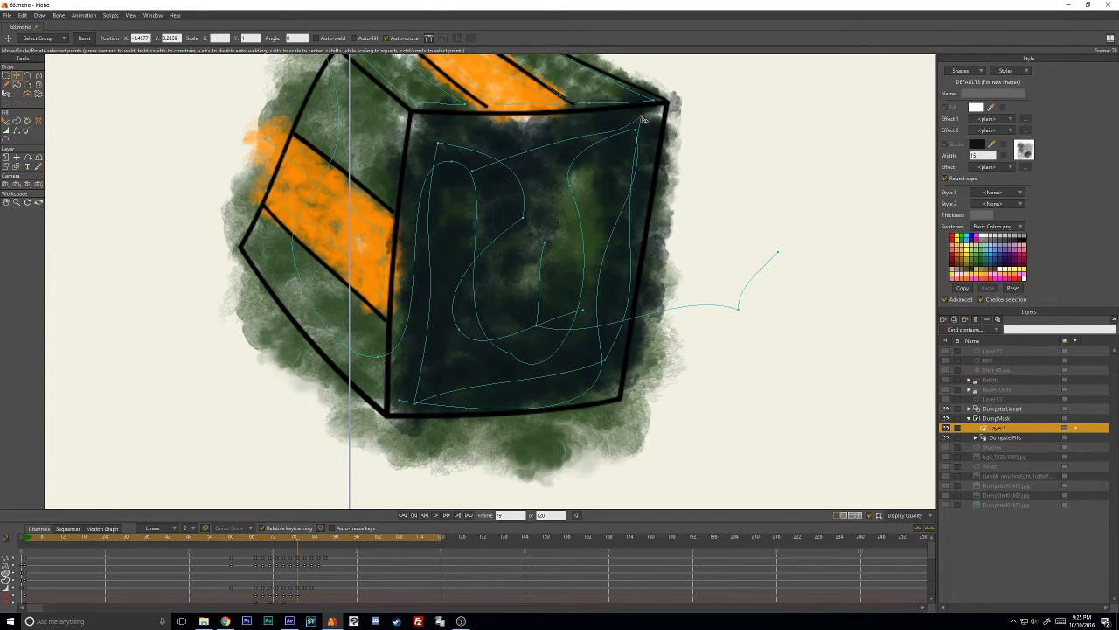
- Reposition the dark stroke's upper-right corner on frame 79 and pull its outer end down to the middle of the face
{"action": "left_click_drag", "start_coordinate": [645, 120], "coordinate": [603, 154]}
{"action": "key", "text": "c"}
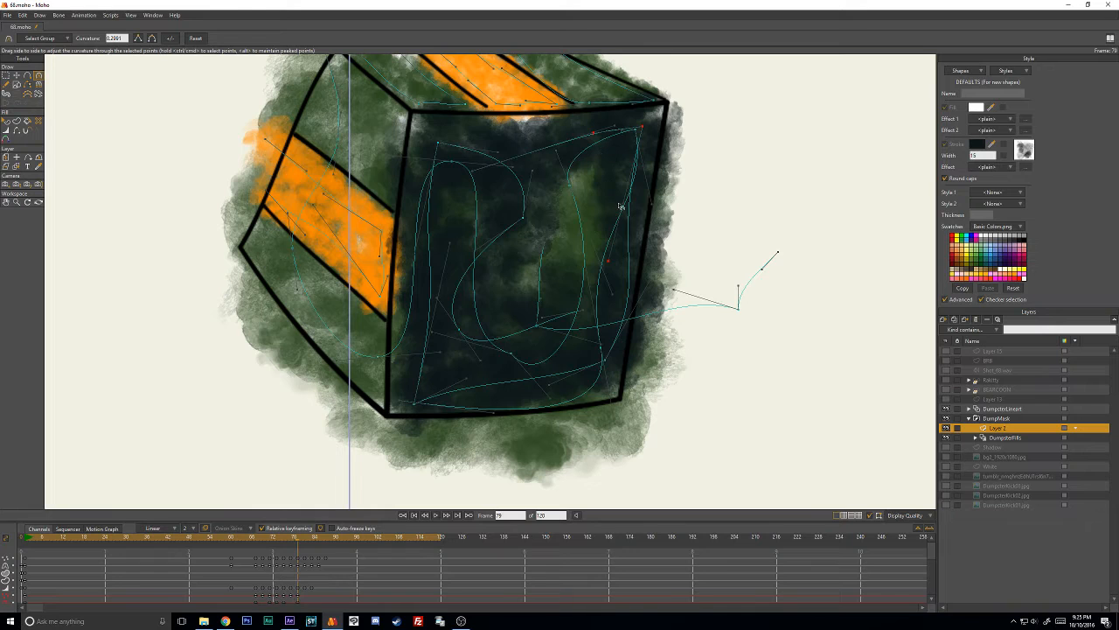
{"action": "key", "text": "t"}
{"action": "left_click_drag", "start_coordinate": [488, 176], "coordinate": [551, 297]}
{"action": "left_click", "coordinate": [651, 133]}
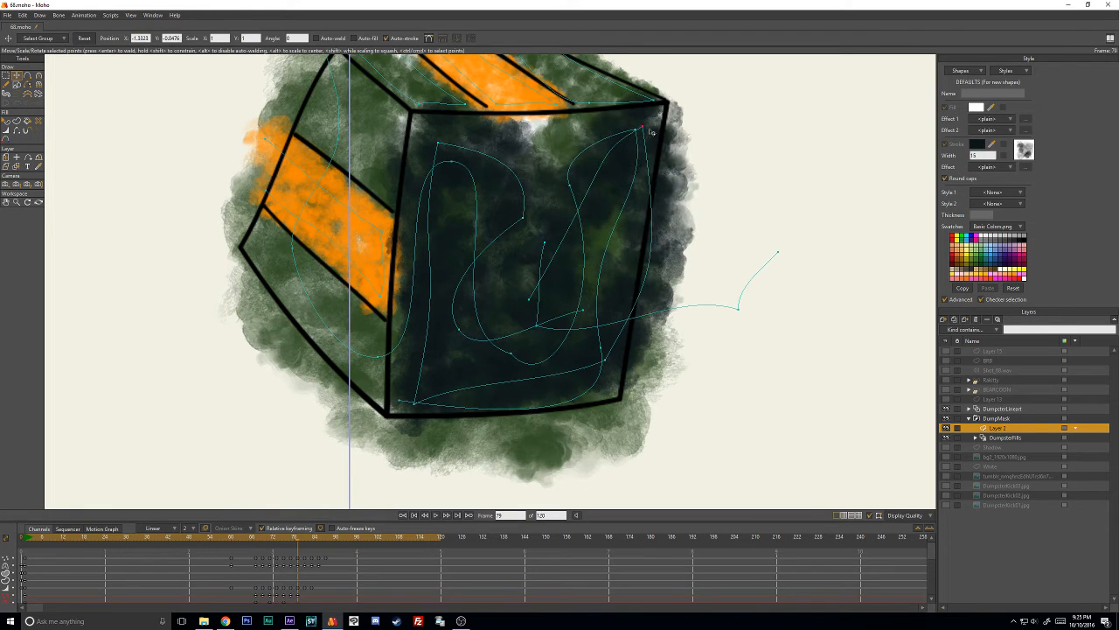
{"action": "left_click_drag", "start_coordinate": [651, 133], "coordinate": [642, 135]}
- Adjust the curvature of the dark stroke's outer section on frame 79 and move its outer end further right
{"action": "key", "text": "c"}
{"action": "left_click_drag", "start_coordinate": [597, 165], "coordinate": [497, 141]}
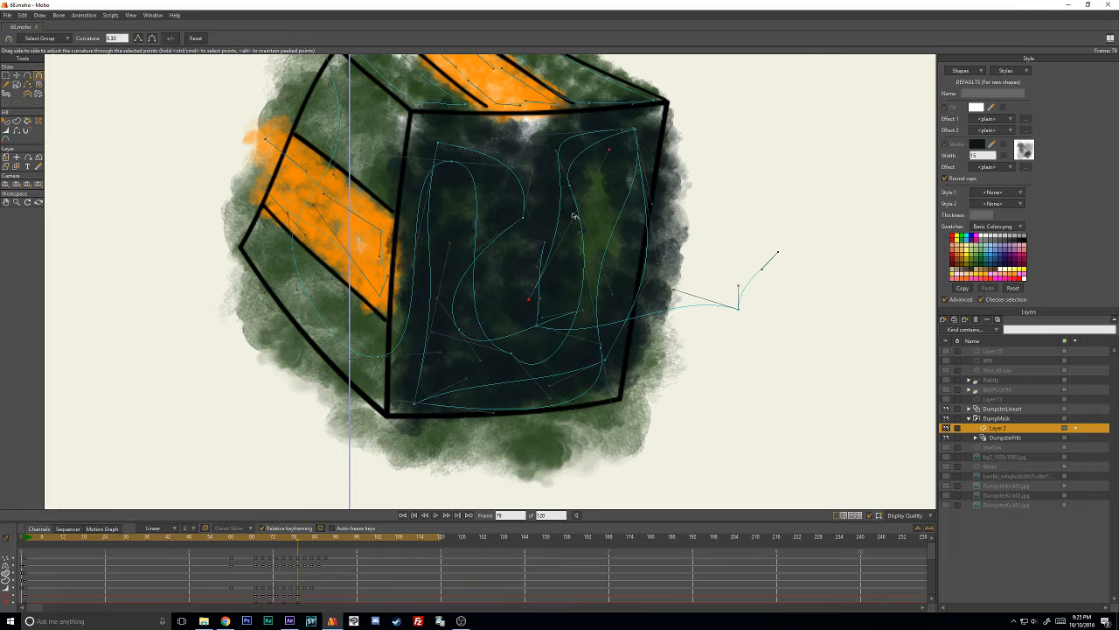
{"action": "left_click_drag", "start_coordinate": [611, 153], "coordinate": [547, 184]}
{"action": "key", "text": "t"}
{"action": "left_click_drag", "start_coordinate": [532, 300], "coordinate": [575, 299]}
{"action": "key", "text": "c"}
{"action": "left_click_drag", "start_coordinate": [692, 233], "coordinate": [579, 289]}
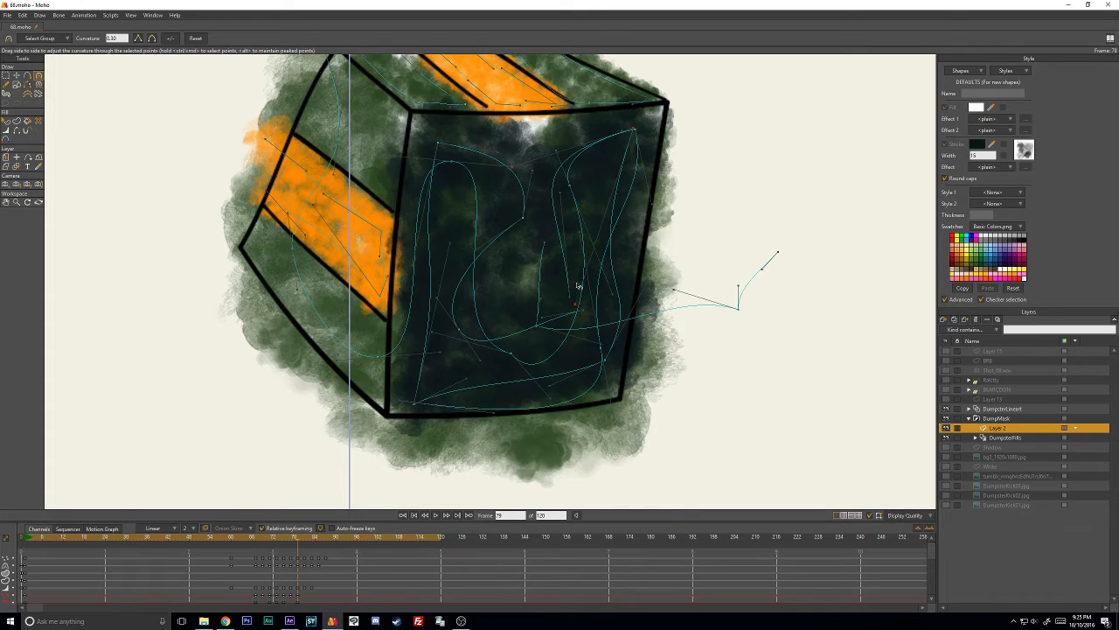
- Lower the dark stroke's lower-right corner on frame 79, raise its outer end slightly, and reshape the curve near the top edge
{"action": "key", "text": "t"}
{"action": "left_click_drag", "start_coordinate": [610, 366], "coordinate": [603, 380]}
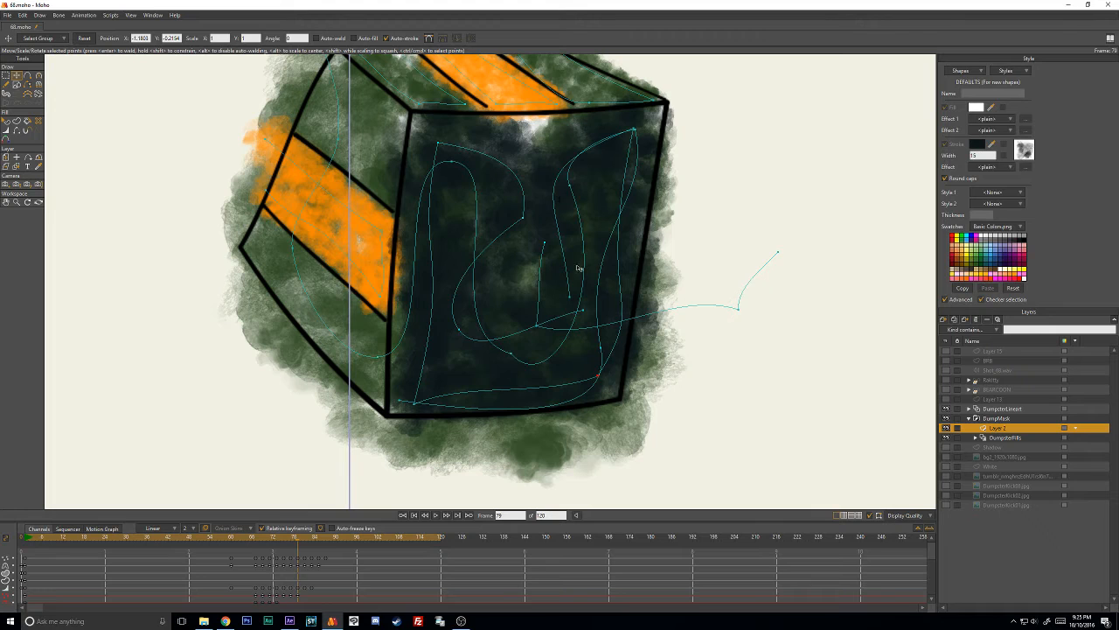
{"action": "left_click_drag", "start_coordinate": [569, 290], "coordinate": [565, 283]}
{"action": "key", "text": "c"}
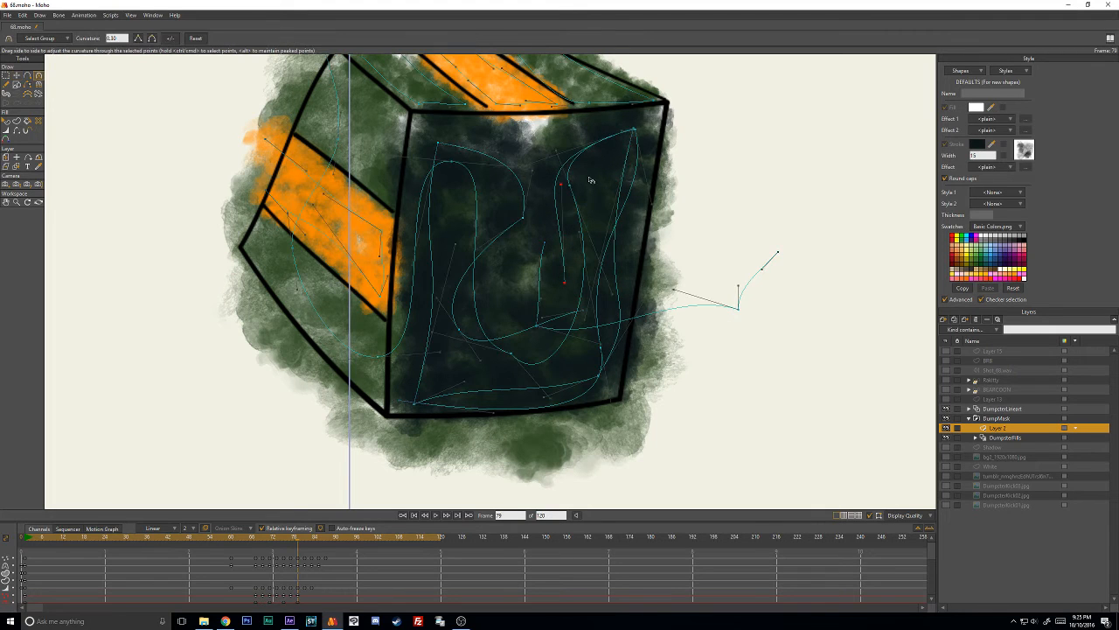
{"action": "left_click", "coordinate": [513, 152]}
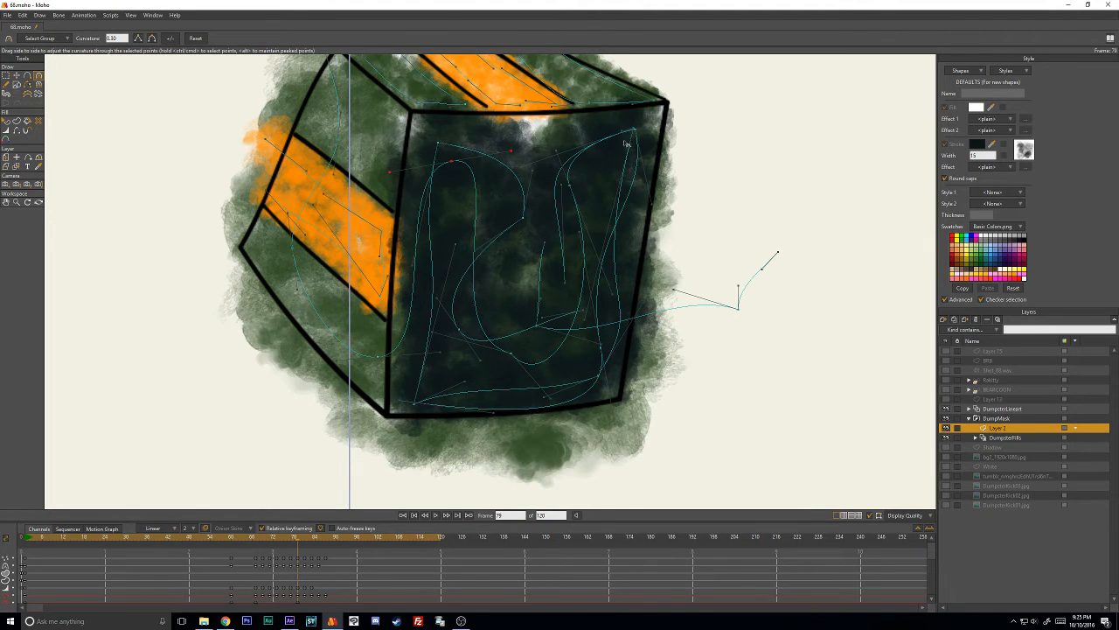
{"action": "left_click_drag", "start_coordinate": [527, 166], "coordinate": [459, 137]}
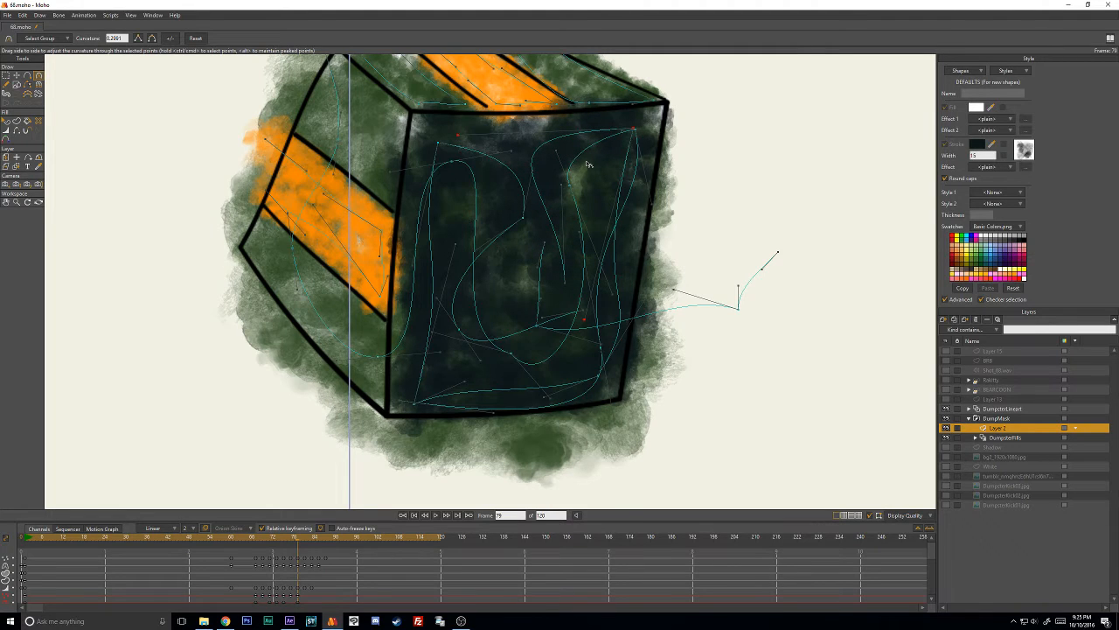
- Copy the dark stroke's point keyframes from frame 73 and paste them on frame 81
{"action": "key", "text": "Right"}
{"action": "key", "text": "Right"}
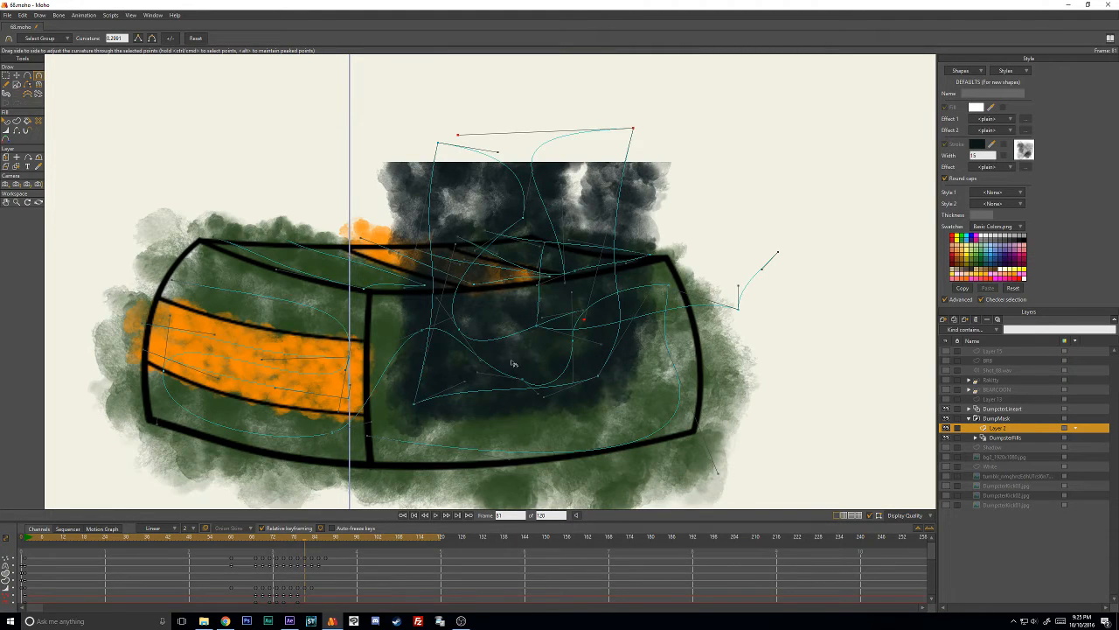
{"action": "mouse_move", "coordinate": [279, 539]}
{"action": "left_mouse_down"}
{"action": "mouse_move", "coordinate": [297, 537]}
{"action": "mouse_move", "coordinate": [276, 539]}
{"action": "left_mouse_up"}
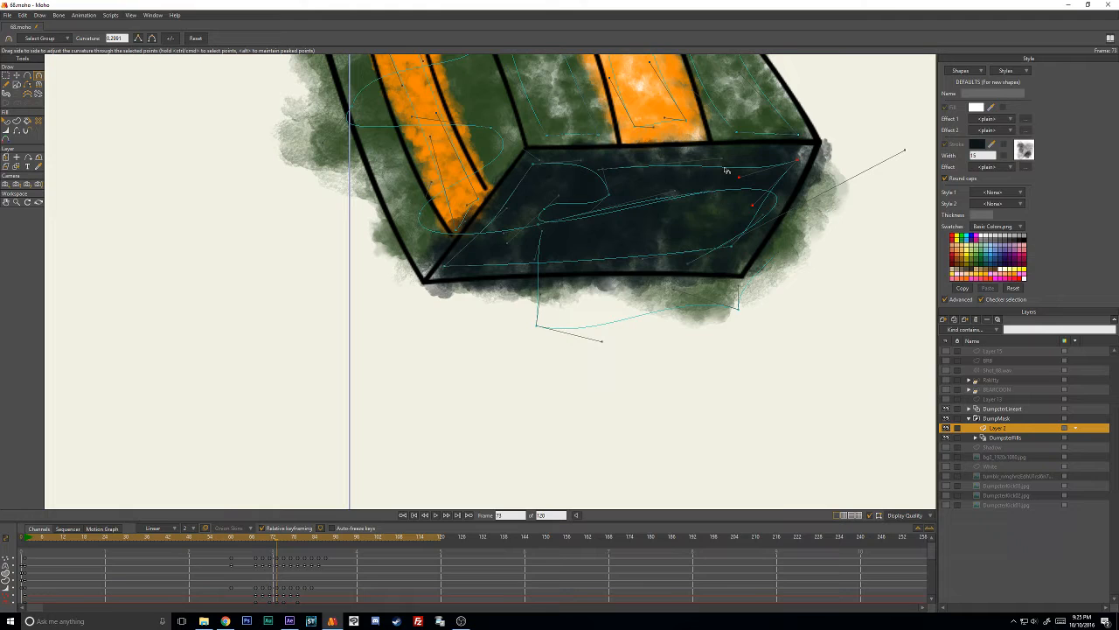
{"action": "key", "text": "t"}
{"action": "key", "text": "ctrl+a"}
{"action": "scroll", "coordinate": [279, 577], "scroll_direction": "down", "scroll_amount": 1}
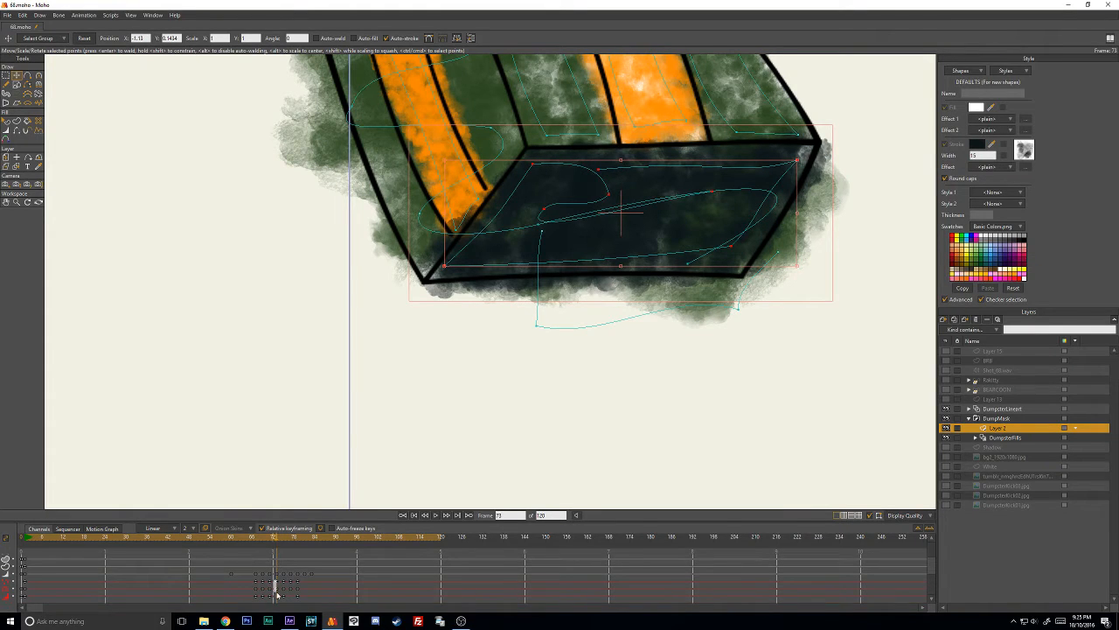
{"action": "left_click_drag", "start_coordinate": [277, 593], "coordinate": [278, 593]}
{"action": "left_click", "coordinate": [299, 542]}
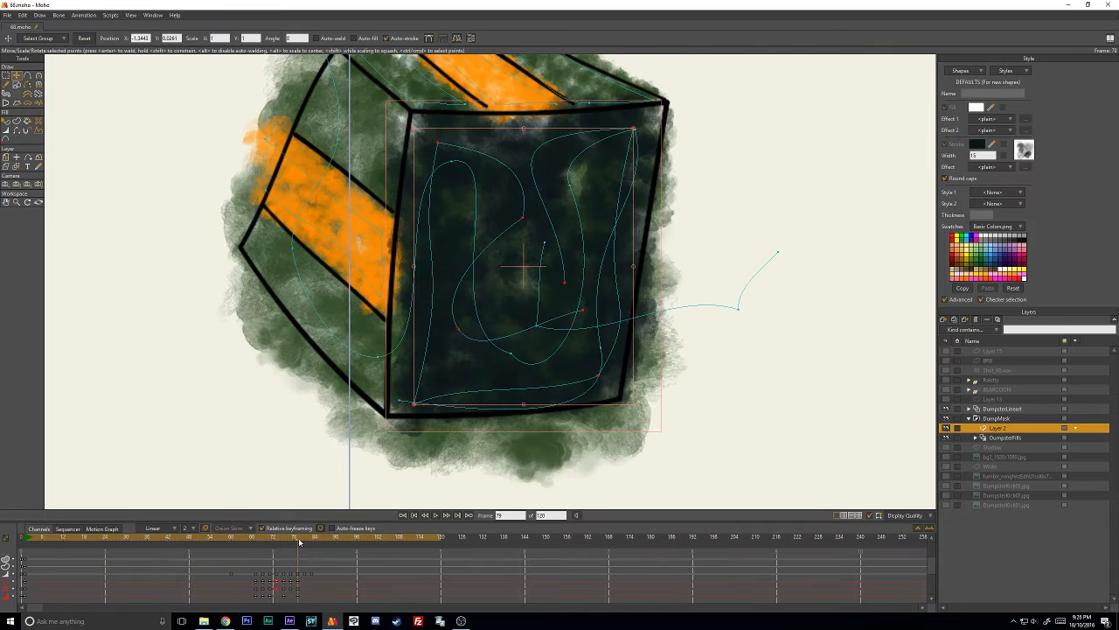
{"action": "key", "text": "Right"}
{"action": "key", "text": "ctrl+v"}
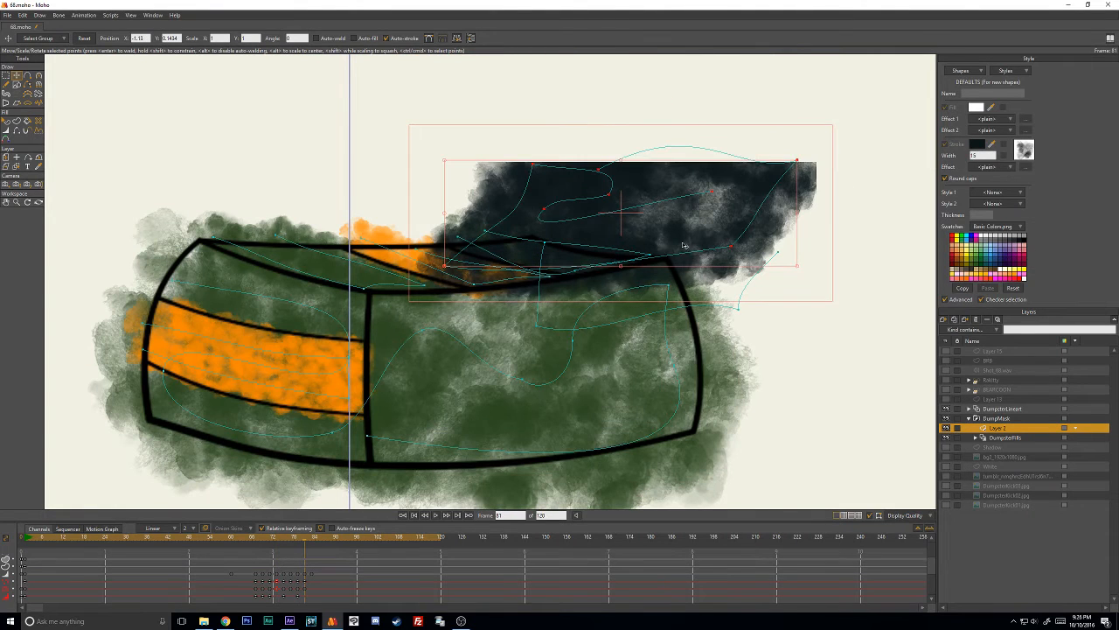
- Move and rotate the pasted dark stroke over the dumpster's front face on frame 81 and fit its corners to the outline
{"action": "left_click_drag", "start_coordinate": [685, 246], "coordinate": [744, 271]}
{"action": "left_click_drag", "start_coordinate": [653, 355], "coordinate": [650, 330]}
{"action": "key", "text": "Return"}
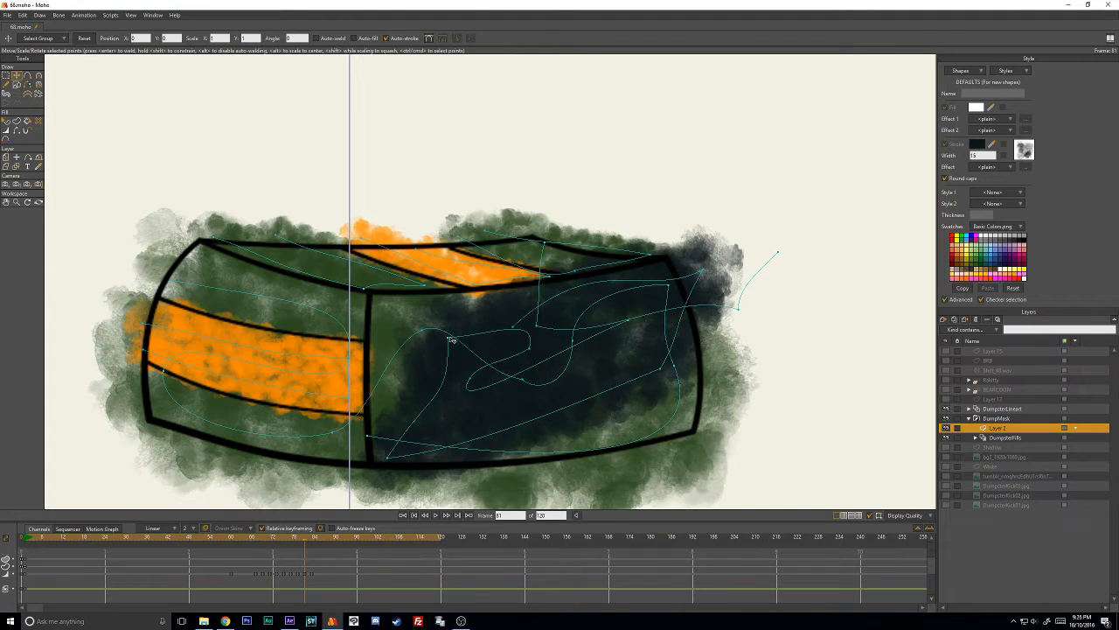
{"action": "left_click_drag", "start_coordinate": [451, 339], "coordinate": [399, 318]}
{"action": "left_click_drag", "start_coordinate": [664, 378], "coordinate": [668, 275]}
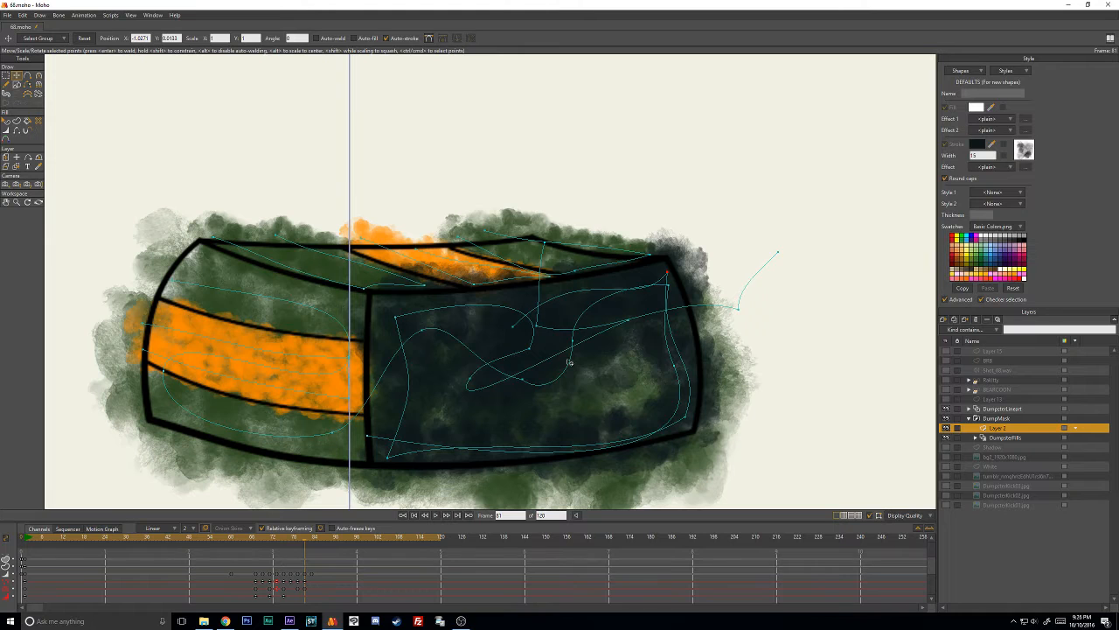
- Spread the green stroke's lower bends on frame 81 and reposition the dark stroke's upper-right corner and outer end
{"action": "left_click_drag", "start_coordinate": [525, 382], "coordinate": [467, 420]}
{"action": "left_click_drag", "start_coordinate": [577, 339], "coordinate": [599, 372]}
{"action": "left_click_drag", "start_coordinate": [670, 275], "coordinate": [659, 280]}
{"action": "left_click_drag", "start_coordinate": [515, 328], "coordinate": [529, 349]}
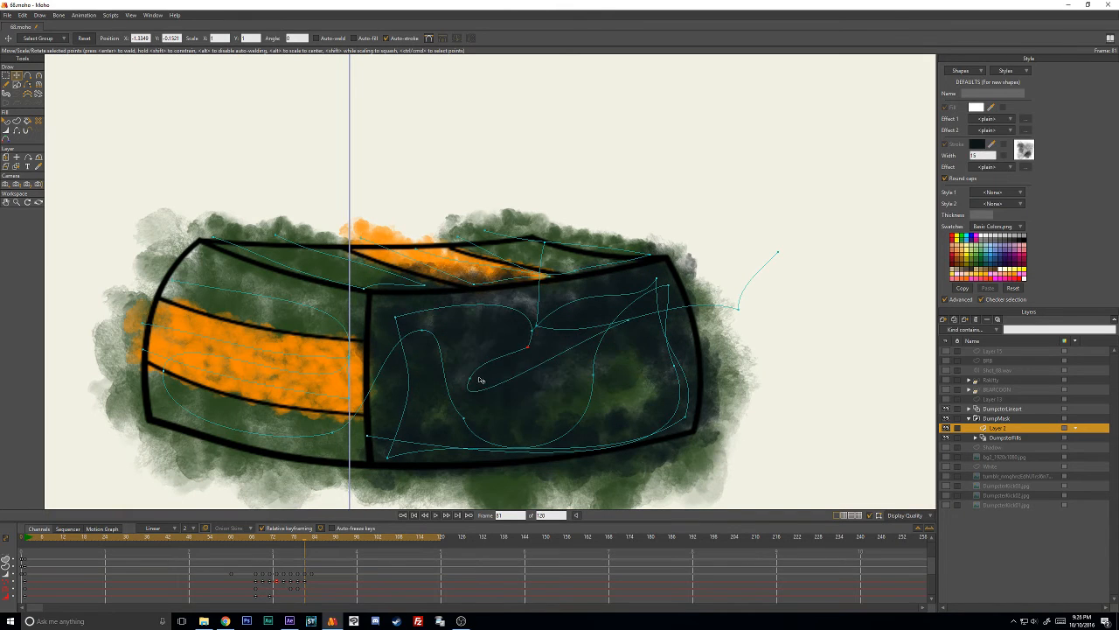
- Lower the dark stroke's inner end and loop on frame 81 and adjust the line width at the inner end
{"action": "left_click_drag", "start_coordinate": [481, 381], "coordinate": [632, 368]}
{"action": "key", "text": "w"}
{"action": "left_click_drag", "start_coordinate": [634, 369], "coordinate": [682, 374]}
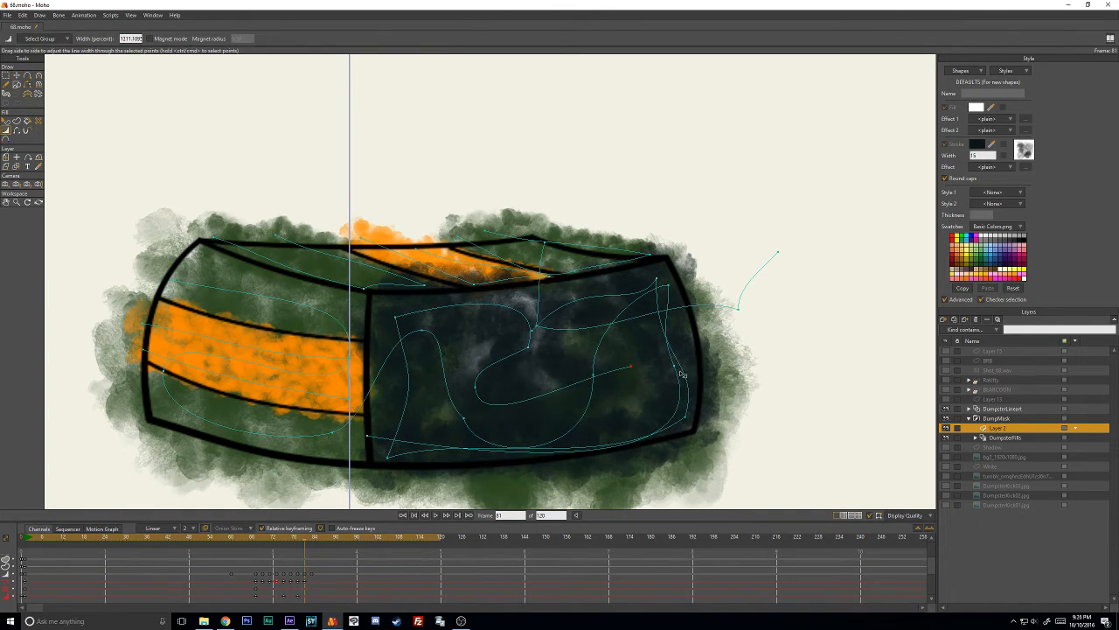
{"action": "key", "text": "t"}
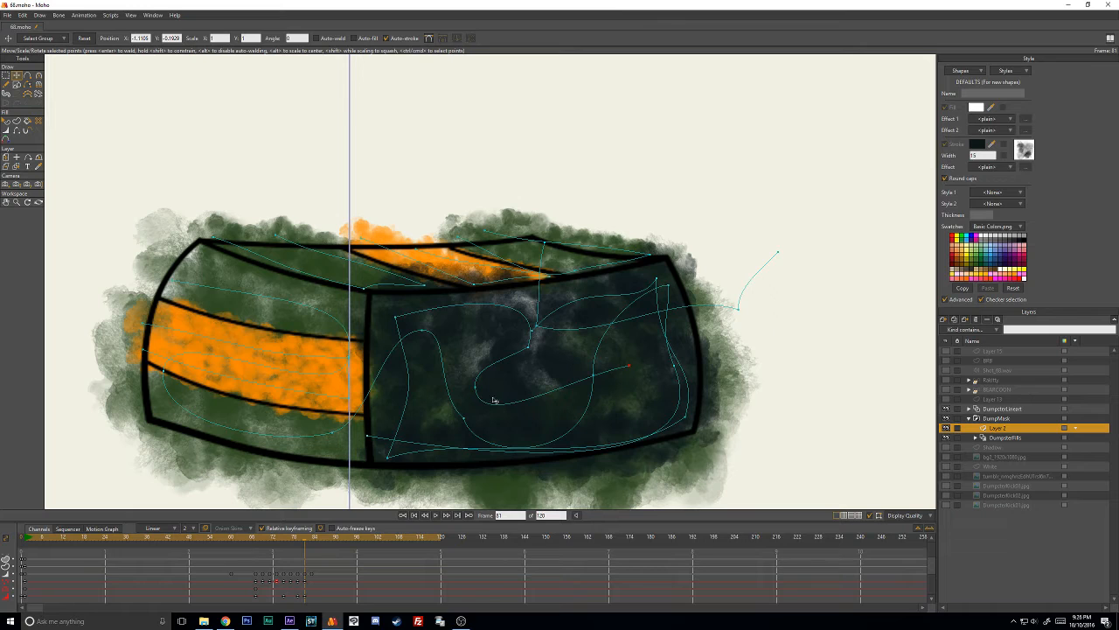
{"action": "left_click", "coordinate": [465, 420]}
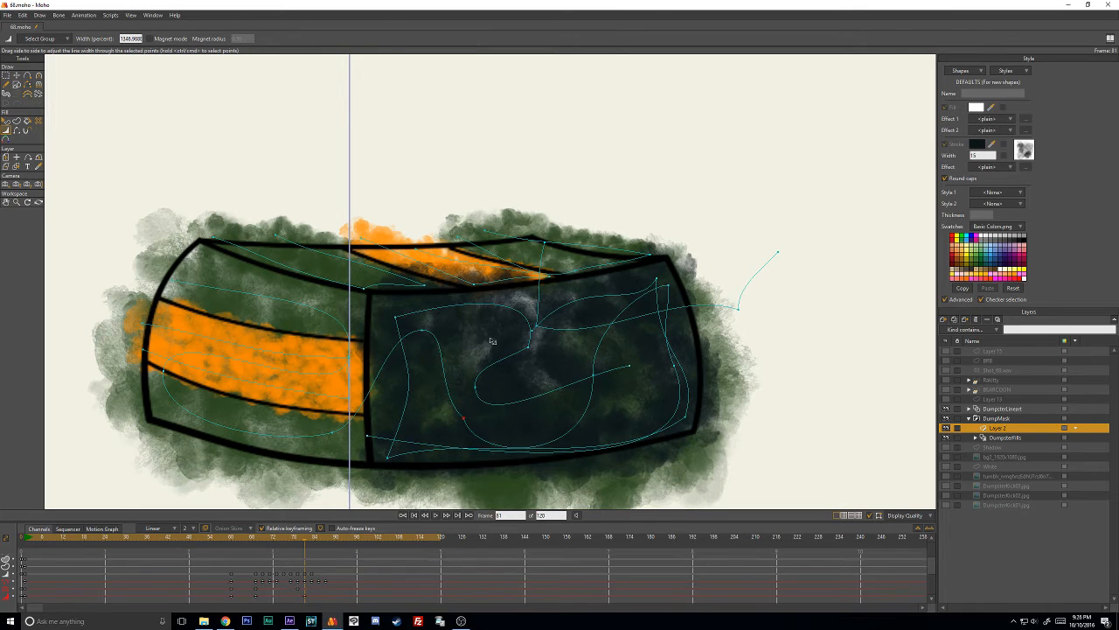
{"action": "left_click", "coordinate": [425, 248]}
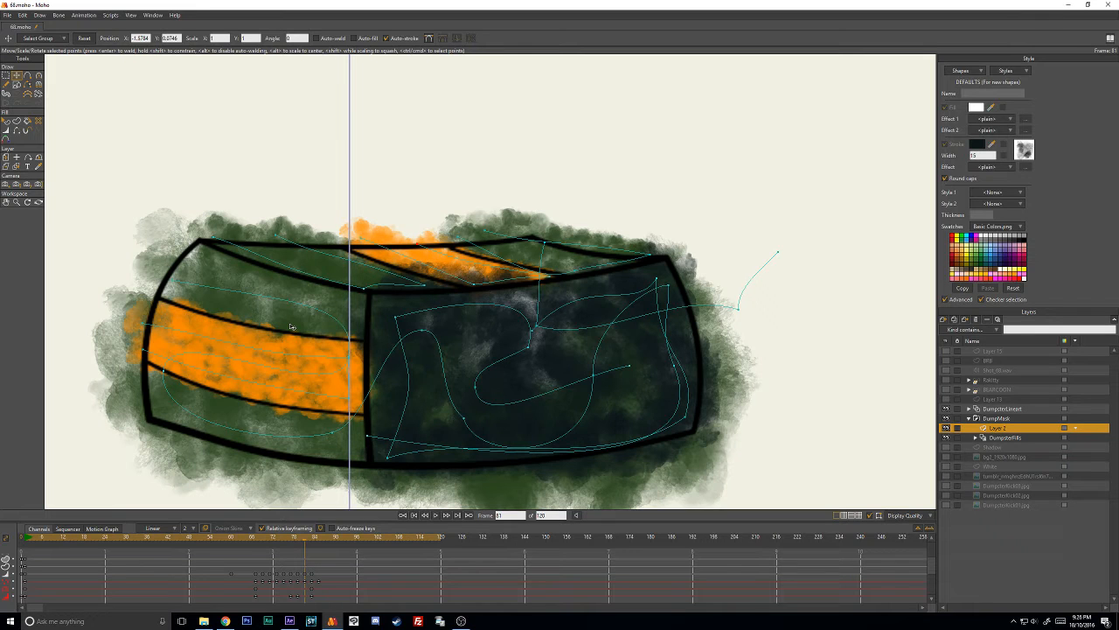
- Move the dark stroke up over the dumpster's front face on frame 83 and fit its lower corners to the outline
{"action": "key", "text": "Right"}
{"action": "key", "text": "Right"}
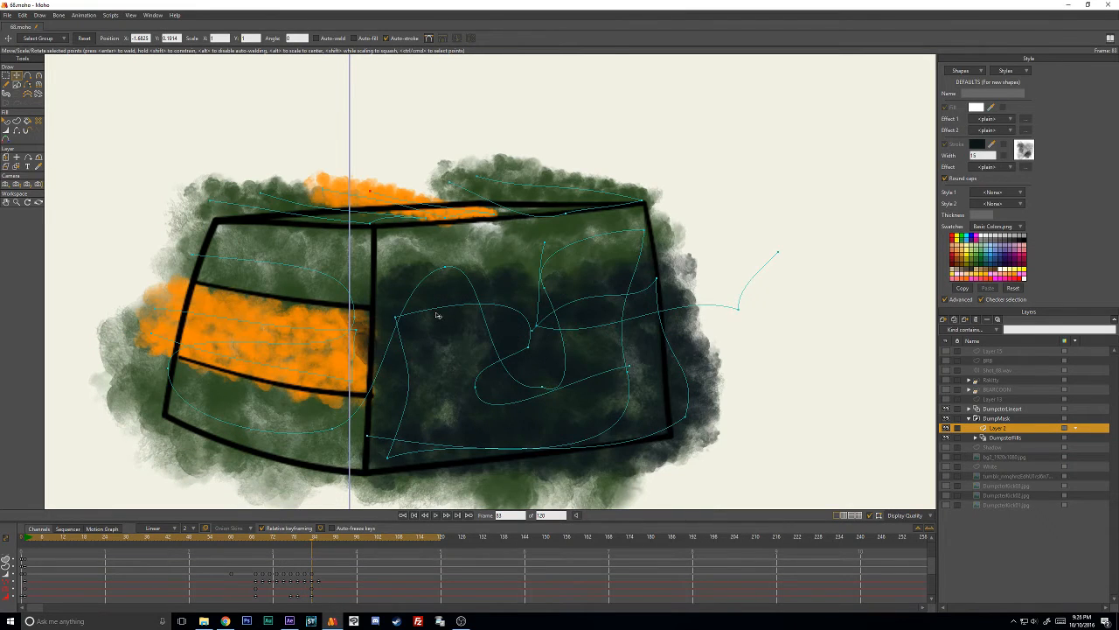
{"action": "left_click_drag", "start_coordinate": [437, 313], "coordinate": [438, 263]}
{"action": "left_click", "coordinate": [759, 358]}
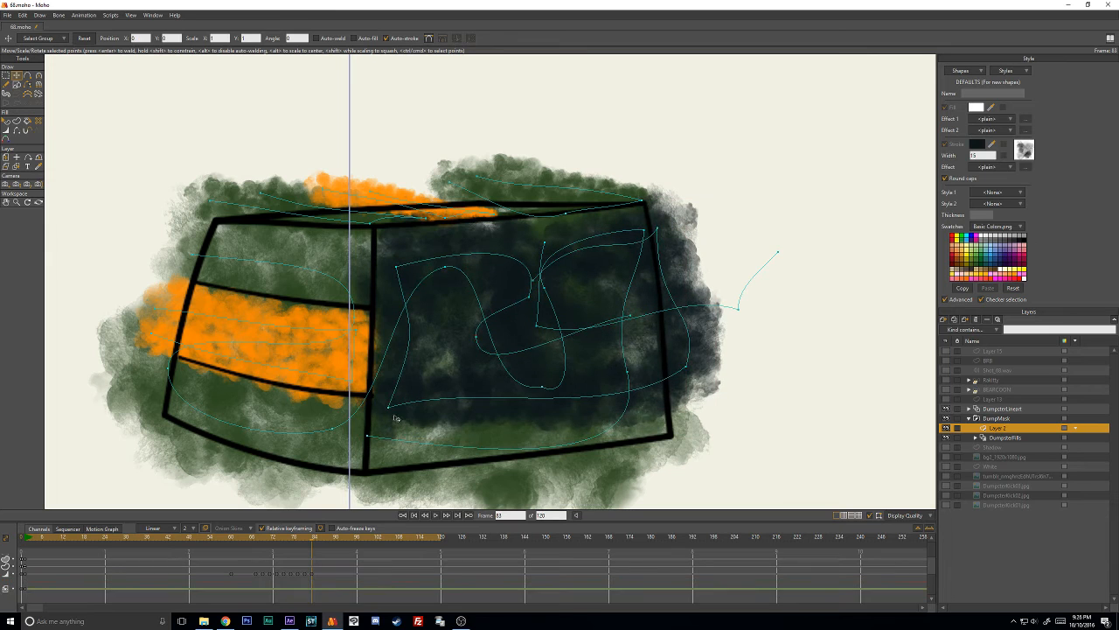
{"action": "left_click_drag", "start_coordinate": [394, 417], "coordinate": [388, 455]}
{"action": "left_click_drag", "start_coordinate": [702, 372], "coordinate": [667, 420]}
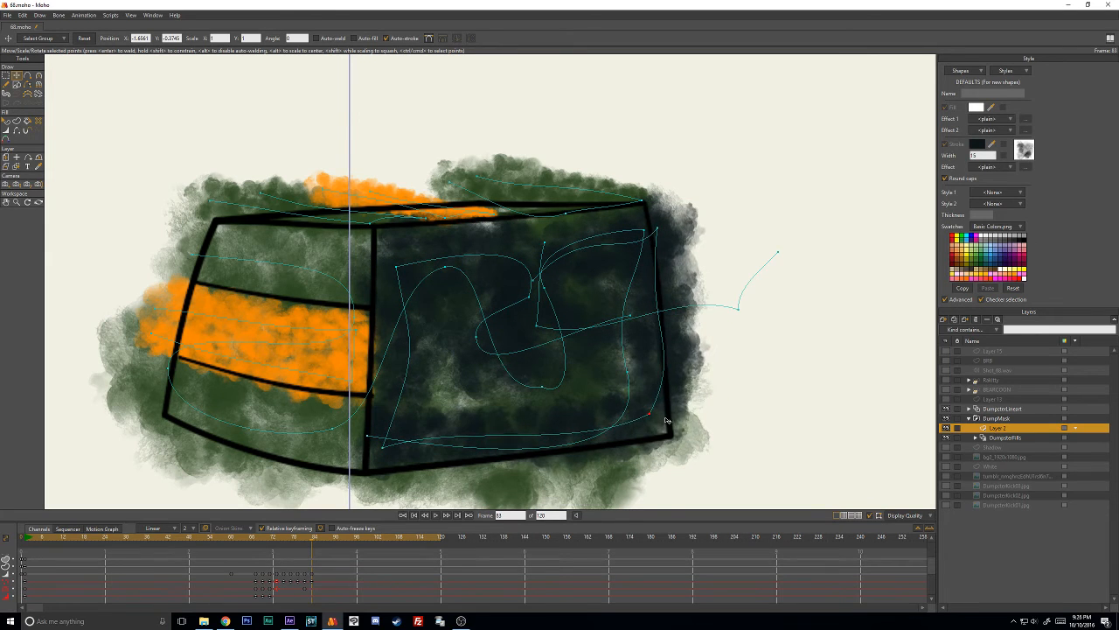
- Pull in the dark stroke's upper-right corner on frame 83 and spread its inner bends to cover the gaps in the face
{"action": "left_click_drag", "start_coordinate": [660, 228], "coordinate": [636, 227]}
{"action": "left_click_drag", "start_coordinate": [536, 277], "coordinate": [526, 262]}
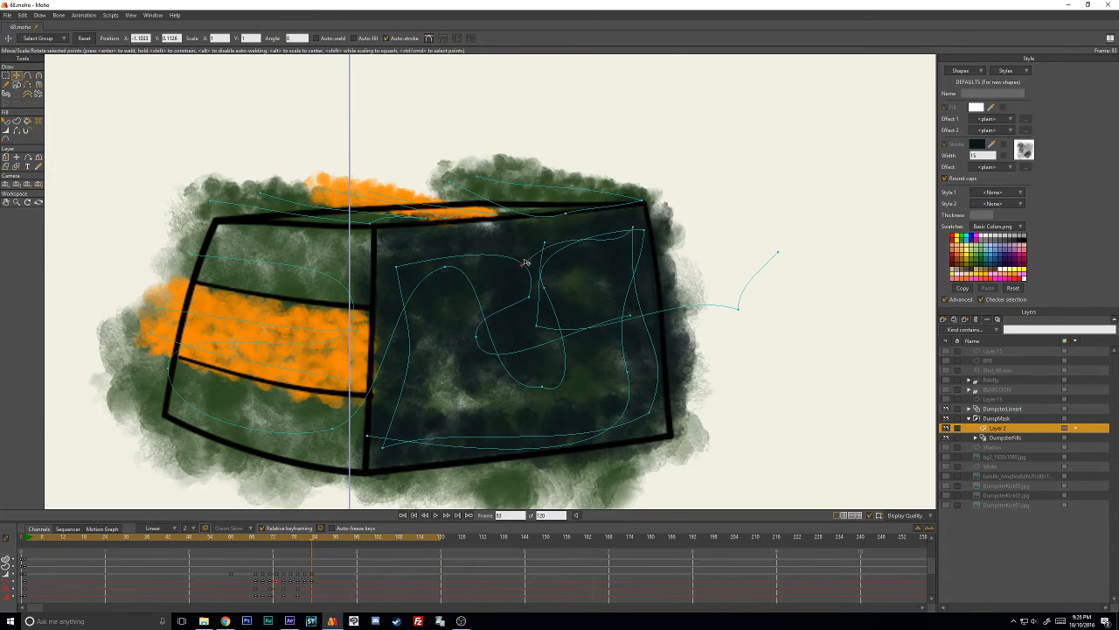
{"action": "left_click_drag", "start_coordinate": [398, 266], "coordinate": [395, 263]}
{"action": "left_click_drag", "start_coordinate": [537, 392], "coordinate": [452, 389]}
{"action": "left_click_drag", "start_coordinate": [614, 330], "coordinate": [530, 280]}
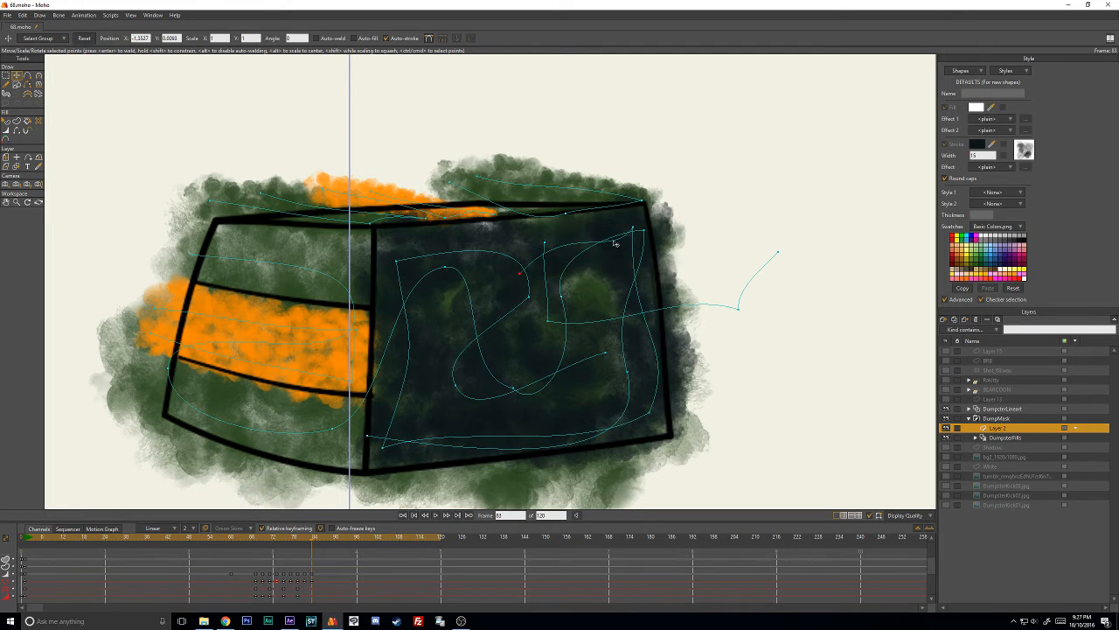
{"action": "left_click_drag", "start_coordinate": [632, 229], "coordinate": [617, 236]}
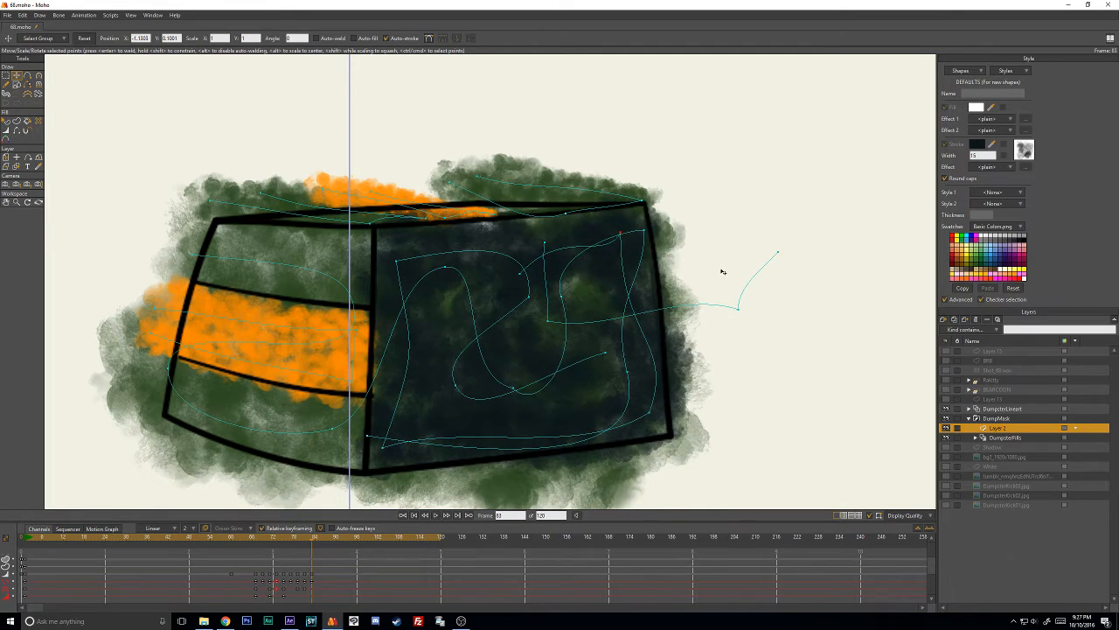
{"action": "left_click_drag", "start_coordinate": [738, 308], "coordinate": [714, 320]}
- Raise the dark stroke's upper corners and top inner bend to the outline on frame 85
{"action": "key", "text": "Right"}
{"action": "key", "text": "Right"}
{"action": "left_click_drag", "start_coordinate": [627, 225], "coordinate": [639, 203]}
{"action": "left_click_drag", "start_coordinate": [397, 263], "coordinate": [396, 222]}
{"action": "left_click_drag", "start_coordinate": [528, 295], "coordinate": [535, 233]}
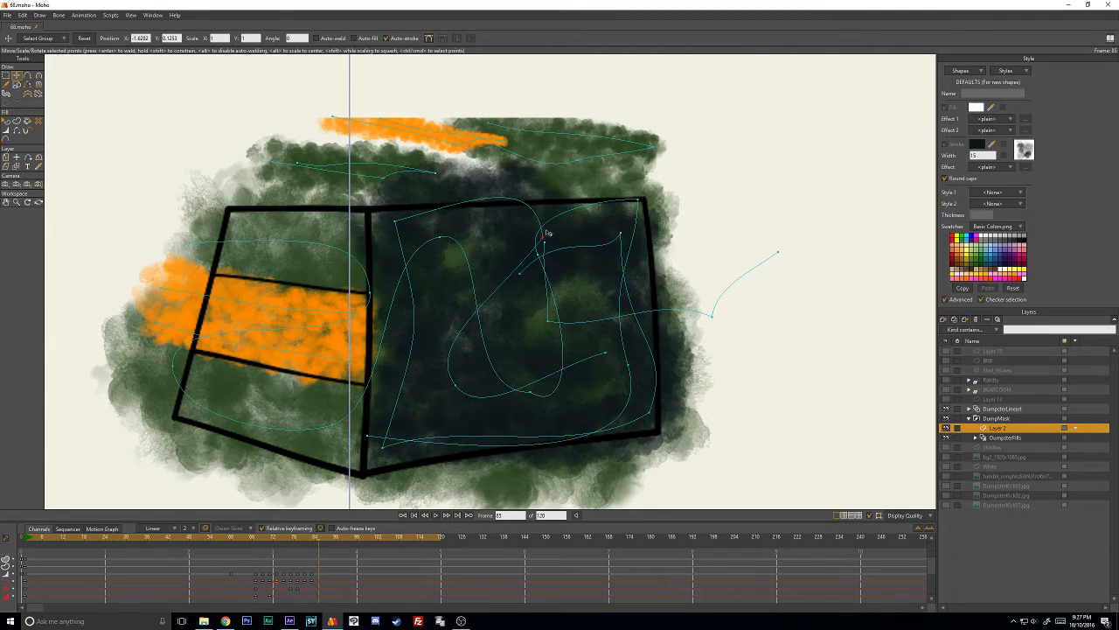
{"action": "left_click_drag", "start_coordinate": [396, 222], "coordinate": [397, 210]}
- Reshape the dark stroke's inner loop and adjust the line width at its points on frame 85
{"action": "left_click_drag", "start_coordinate": [456, 388], "coordinate": [449, 288]}
{"action": "mouse_move", "coordinate": [601, 364]}
{"action": "left_mouse_down"}
{"action": "mouse_move", "coordinate": [518, 385]}
{"action": "mouse_move", "coordinate": [583, 369]}
{"action": "left_mouse_up"}
{"action": "left_click_drag", "start_coordinate": [416, 295], "coordinate": [424, 386]}
{"action": "key", "text": "w"}
{"action": "left_click_drag", "start_coordinate": [503, 379], "coordinate": [604, 368]}
{"action": "mouse_move", "coordinate": [528, 219]}
{"action": "left_mouse_down"}
{"action": "mouse_move", "coordinate": [656, 216]}
{"action": "mouse_move", "coordinate": [794, 189]}
{"action": "mouse_move", "coordinate": [674, 215]}
{"action": "mouse_move", "coordinate": [651, 234]}
{"action": "mouse_move", "coordinate": [640, 213]}
{"action": "mouse_move", "coordinate": [617, 218]}
{"action": "left_mouse_up"}
{"action": "key", "text": "t"}
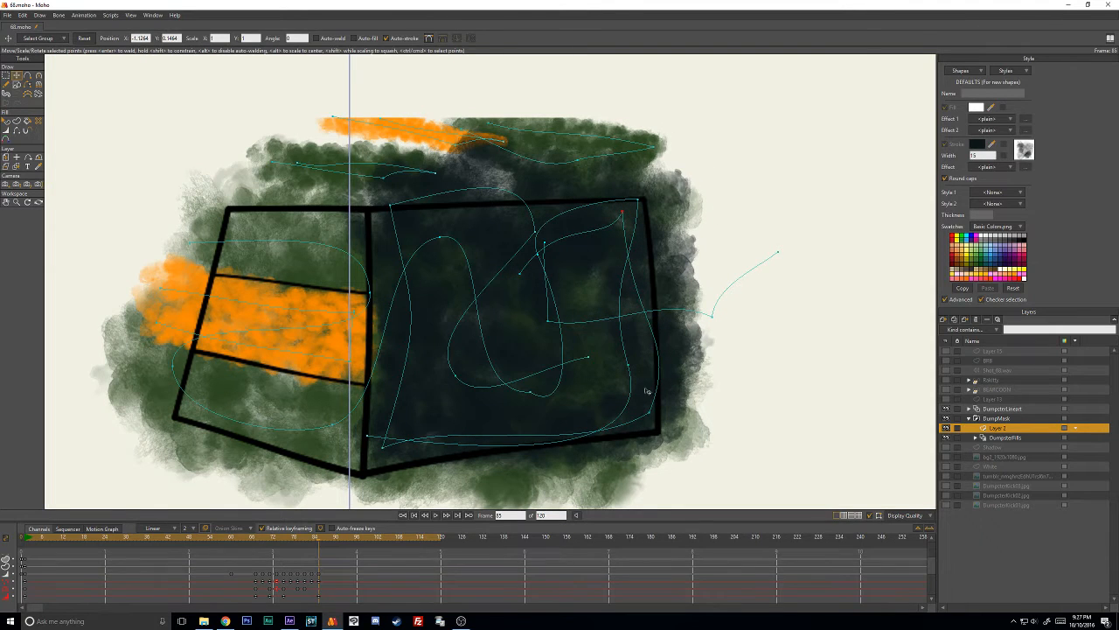
- Pull the dark stroke's lower-right corner inward on frame 85, lower its inner end, and nudge the lower-left corner
{"action": "left_click_drag", "start_coordinate": [649, 410], "coordinate": [631, 404]}
{"action": "key", "text": "w"}
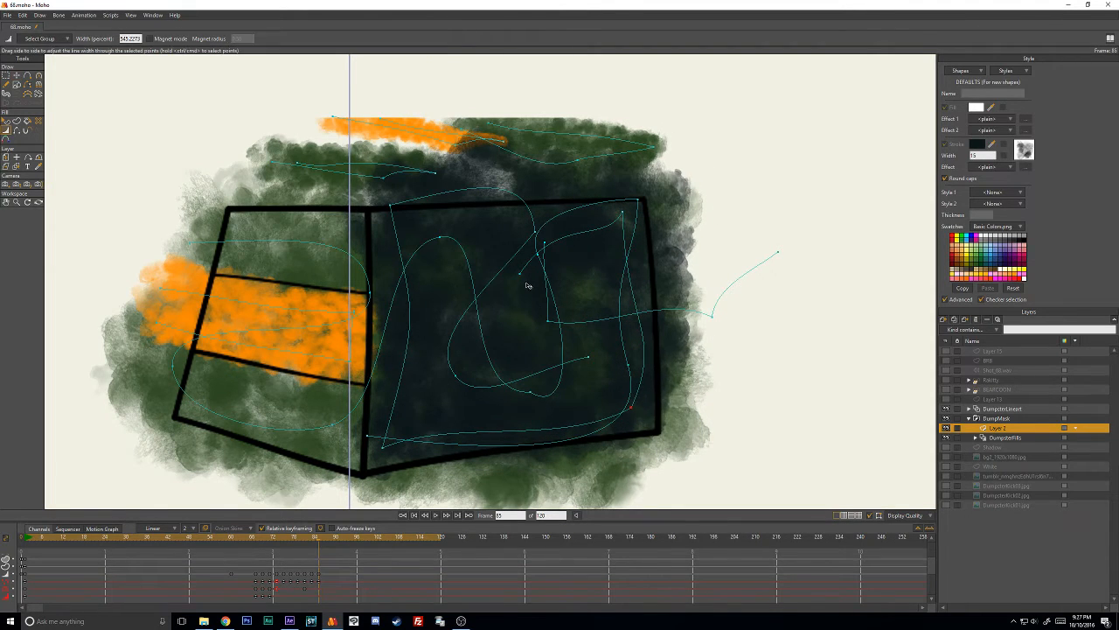
{"action": "key", "text": "t"}
{"action": "mouse_move", "coordinate": [524, 278]}
{"action": "left_mouse_down"}
{"action": "mouse_move", "coordinate": [546, 320]}
{"action": "mouse_move", "coordinate": [643, 303]}
{"action": "left_mouse_up"}
{"action": "key", "text": "w"}
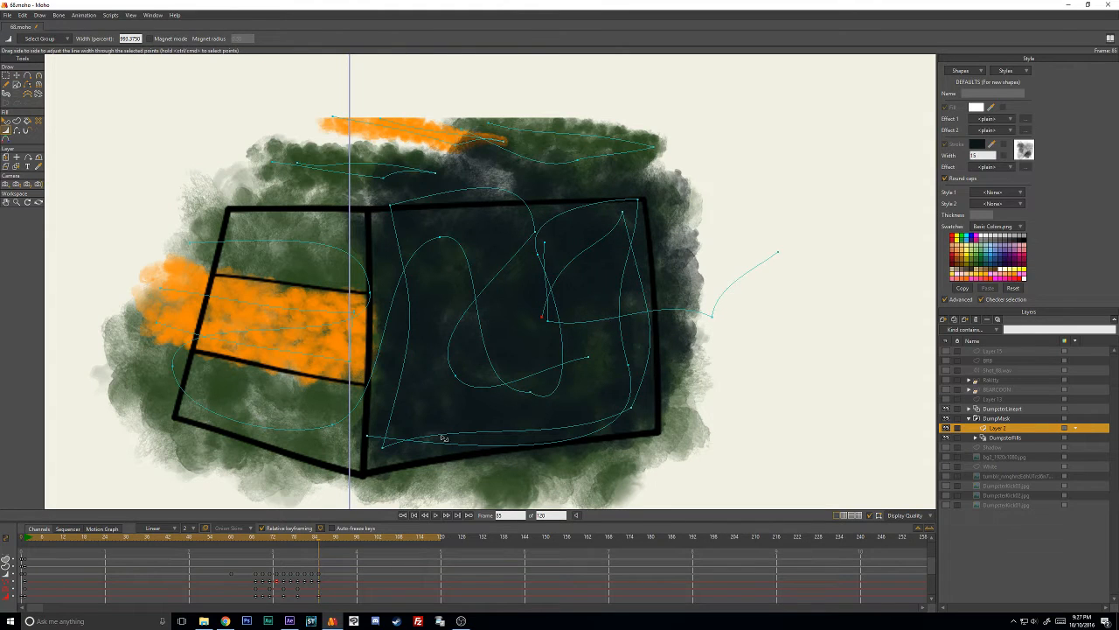
{"action": "key", "text": "t"}
{"action": "left_click", "coordinate": [382, 451]}
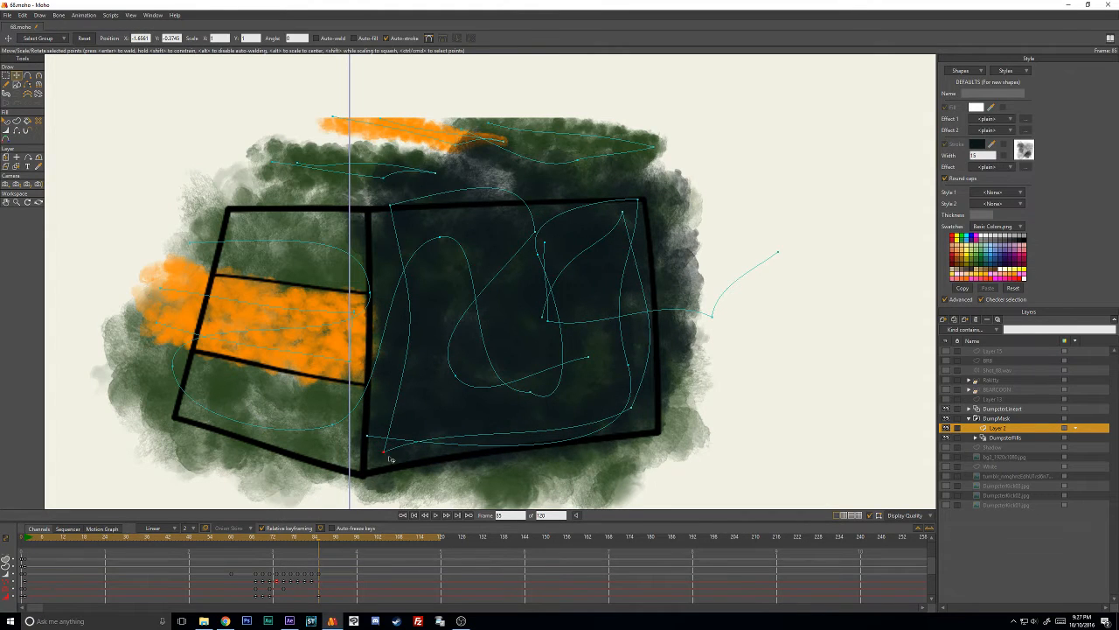
- Raise the dark stroke's two upper corners to the dumpster's outline on frame 88
{"action": "key", "text": "Right"}
{"action": "key", "text": "Right"}
{"action": "key", "text": "Right"}
{"action": "key", "text": "Right"}
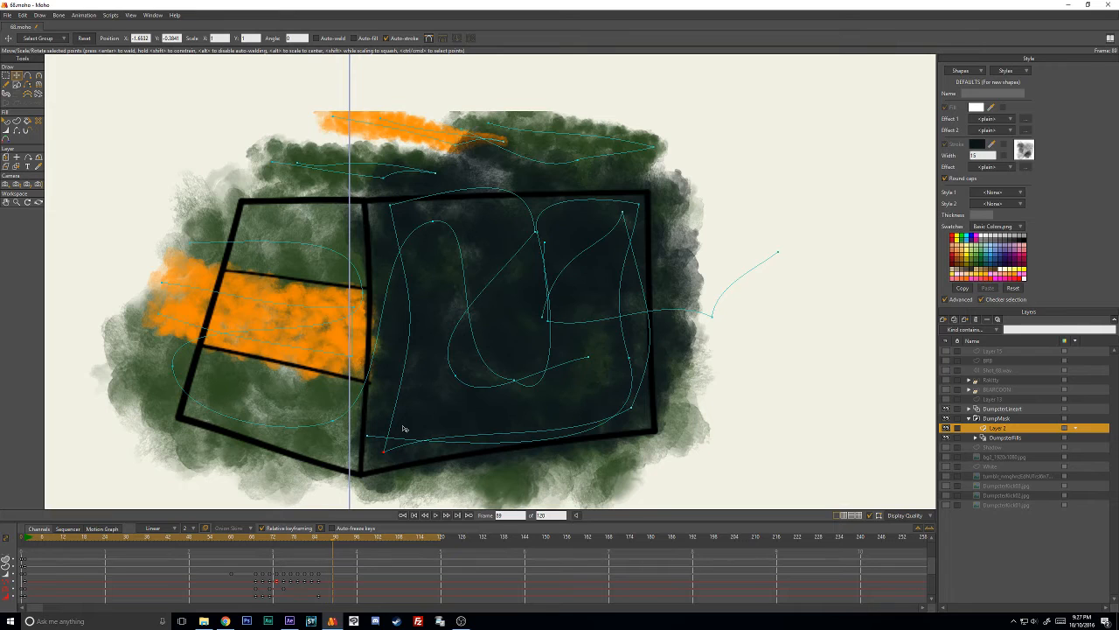
{"action": "key", "text": "Left"}
{"action": "key", "text": "Left"}
{"action": "key", "text": "Right"}
{"action": "key", "text": "Right"}
{"action": "left_click_drag", "start_coordinate": [394, 210], "coordinate": [648, 204]}
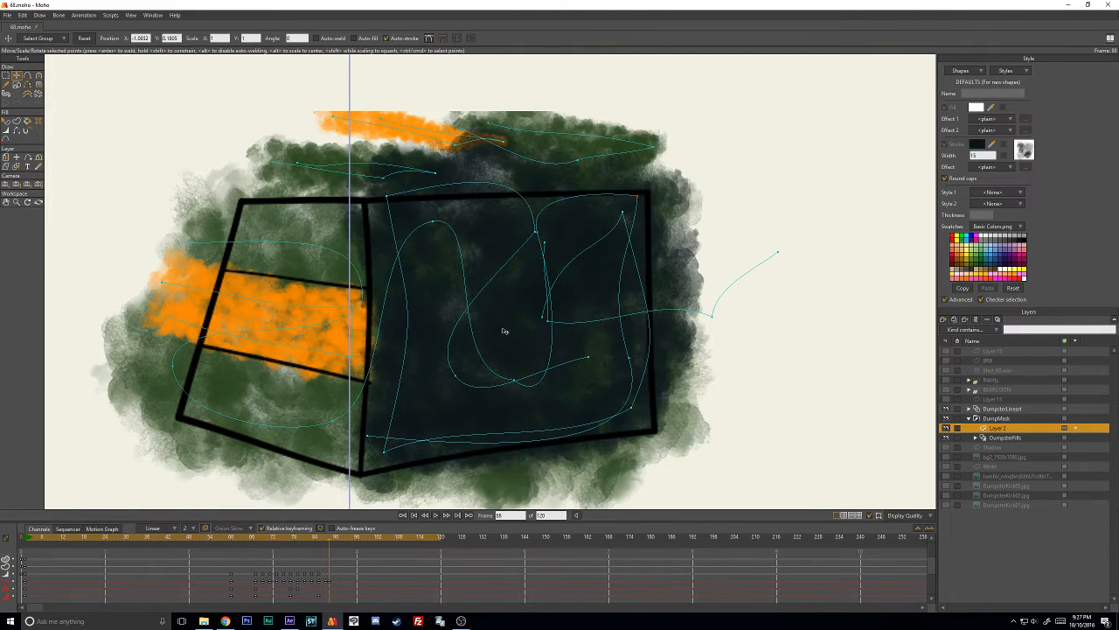
- Scrub the DumpsterFills layer back to frame 72 and examine Layer 2's dark stroke and keyframes around frames 71 to 73
{"action": "left_click", "coordinate": [1014, 437]}
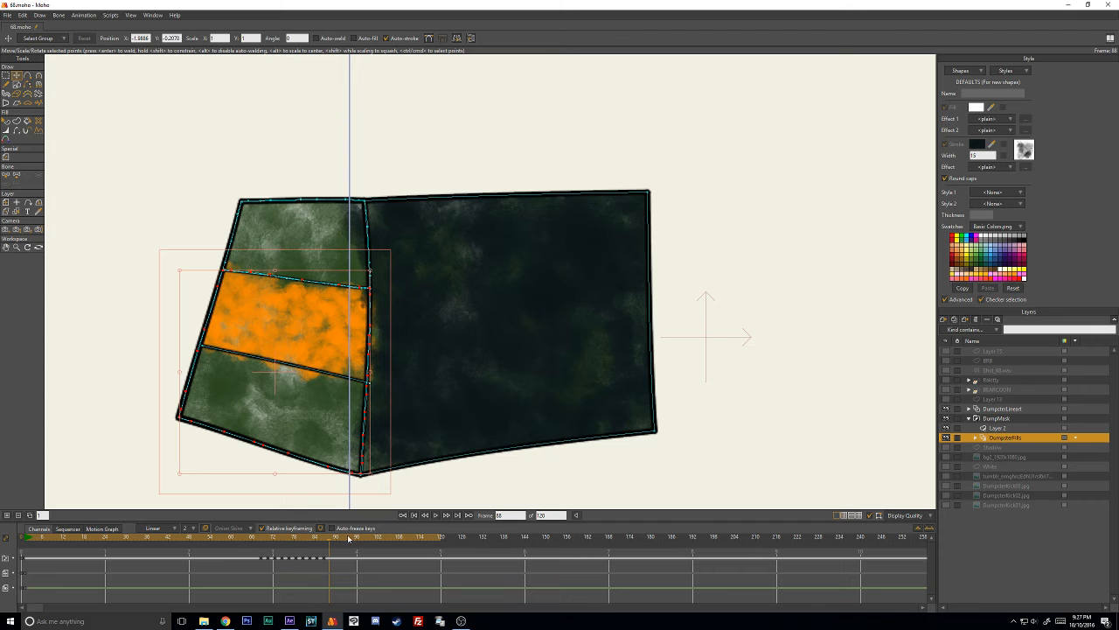
{"action": "left_click_drag", "start_coordinate": [329, 543], "coordinate": [274, 540]}
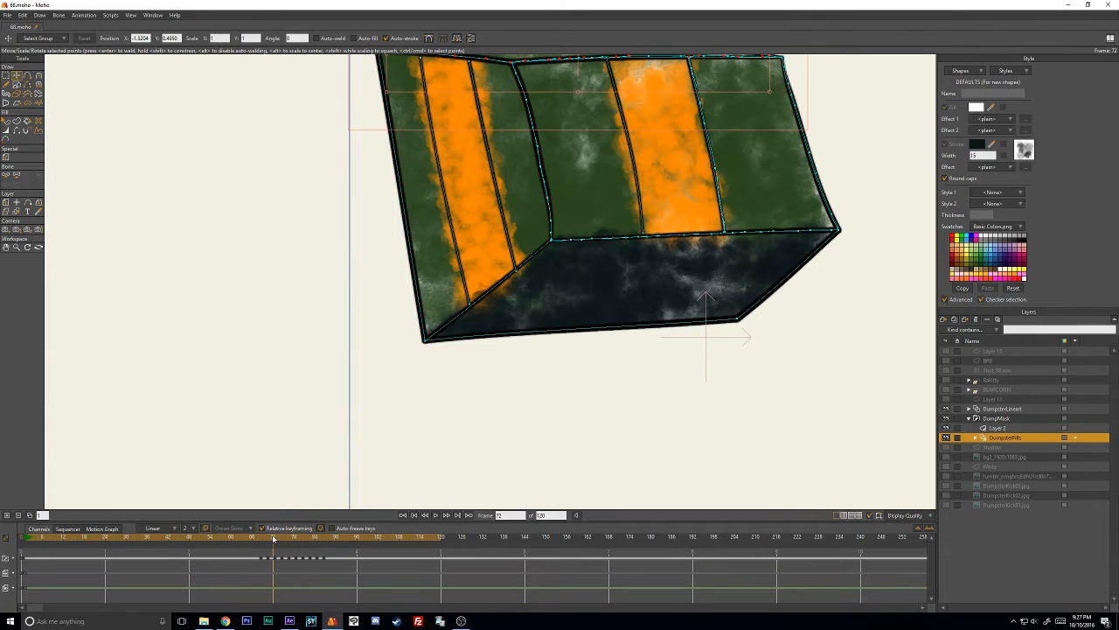
{"action": "left_click", "coordinate": [1004, 428]}
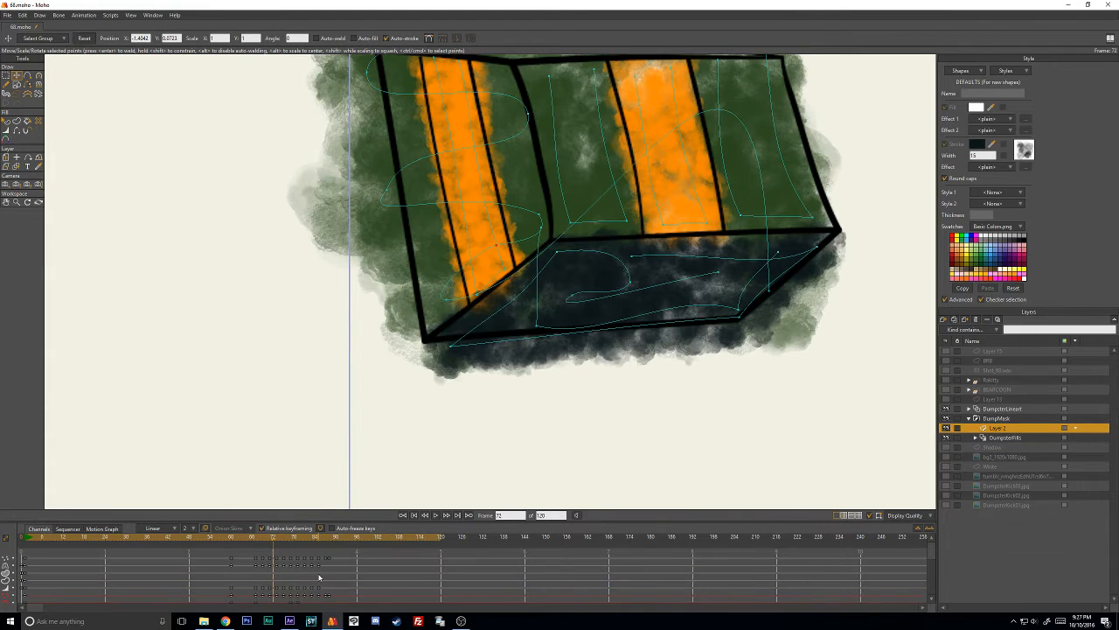
{"action": "key", "text": "ctrl+Right"}
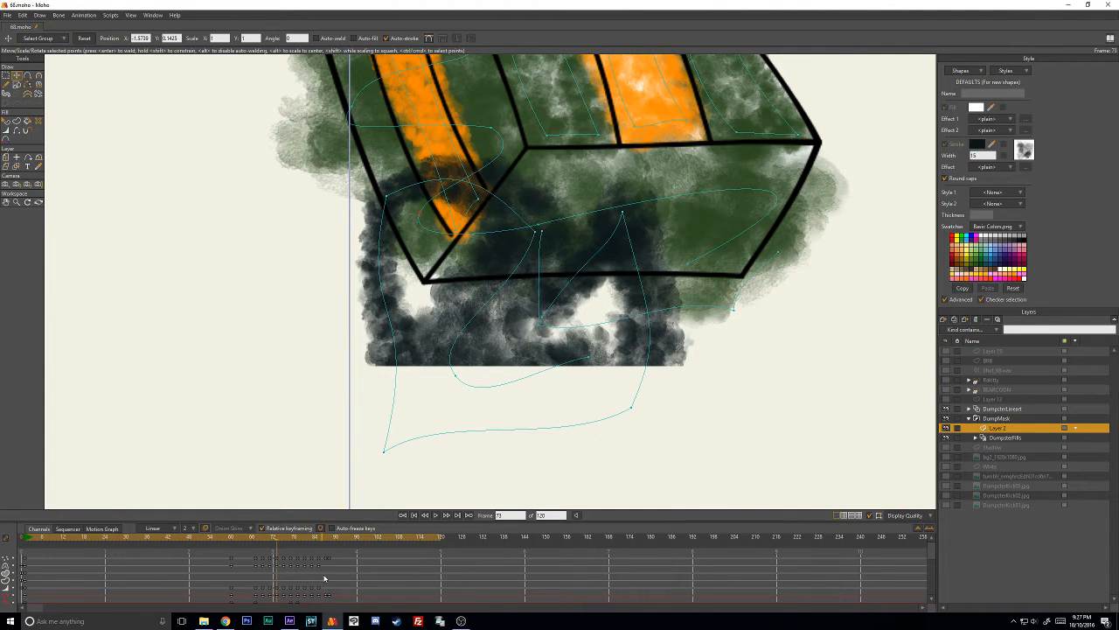
{"action": "scroll", "coordinate": [325, 577], "scroll_direction": "down", "scroll_amount": 1}
{"action": "key", "text": "Right"}
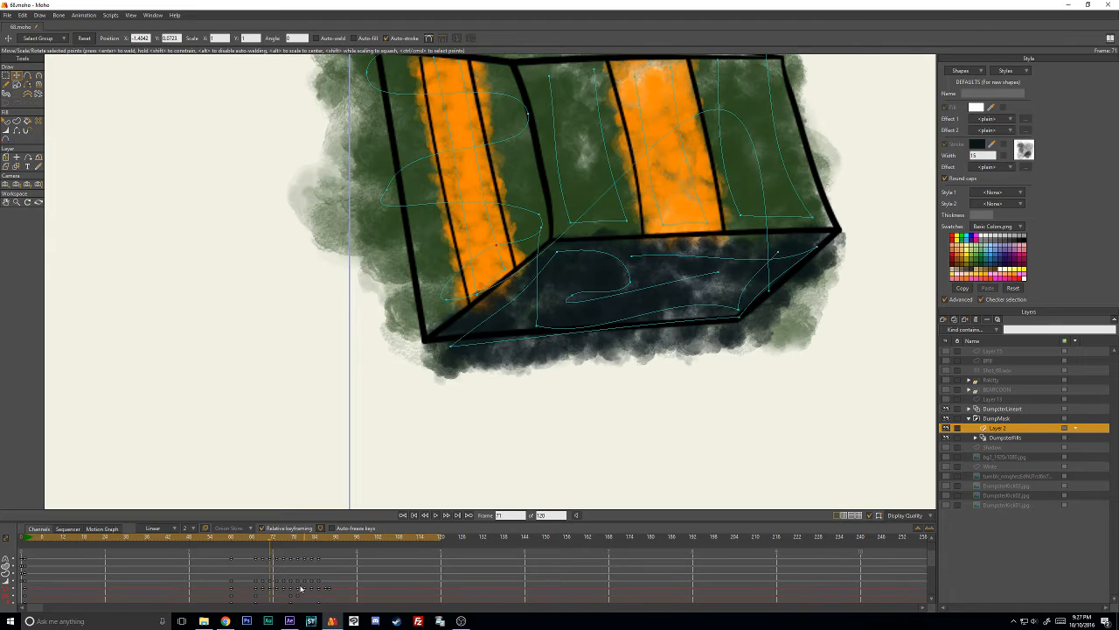
{"action": "scroll", "coordinate": [293, 570], "scroll_direction": "up", "scroll_amount": 1}
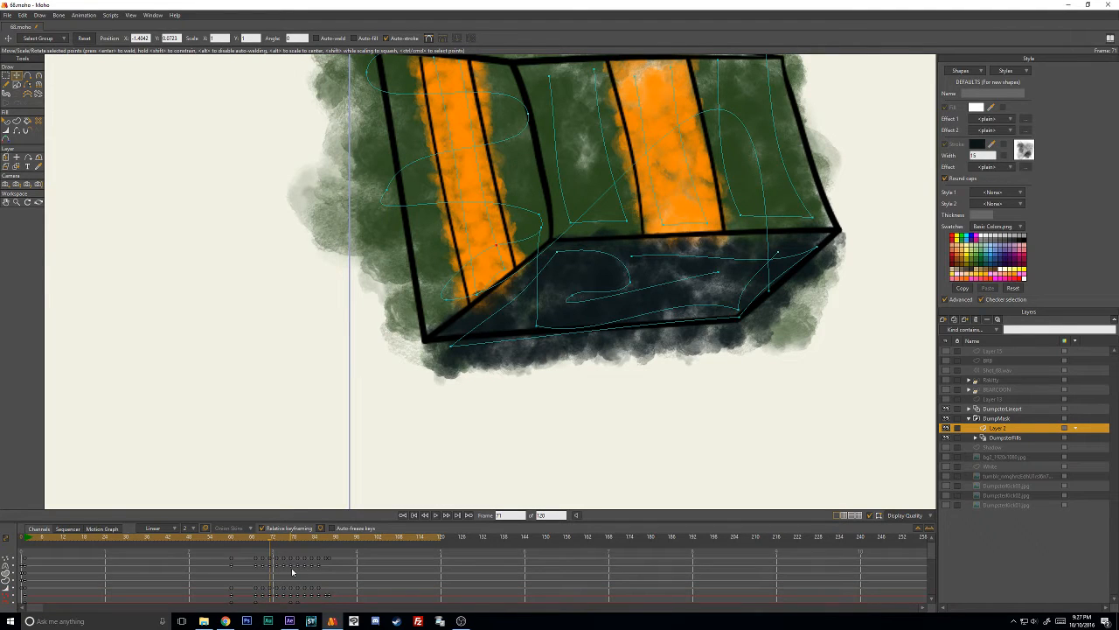
{"action": "scroll", "coordinate": [662, 291], "scroll_direction": "down", "scroll_amount": 5}
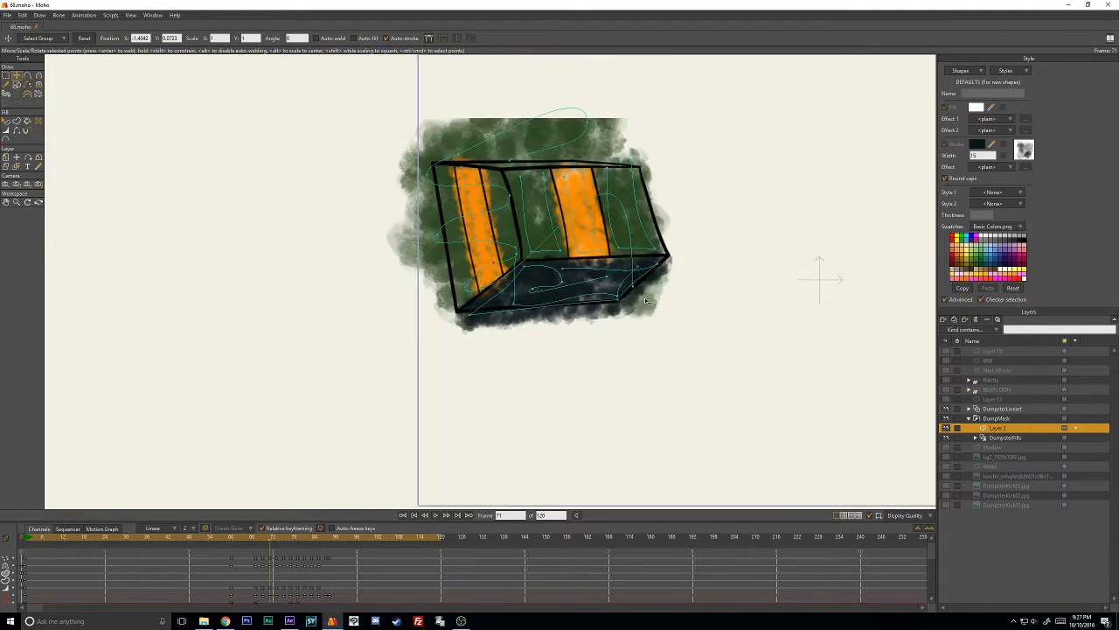
{"action": "scroll", "coordinate": [643, 300], "scroll_direction": "up", "scroll_amount": 4}
- Select the dark stroke's points on frame 71 and copy their pose to frame 73
{"action": "left_click", "coordinate": [514, 296]}
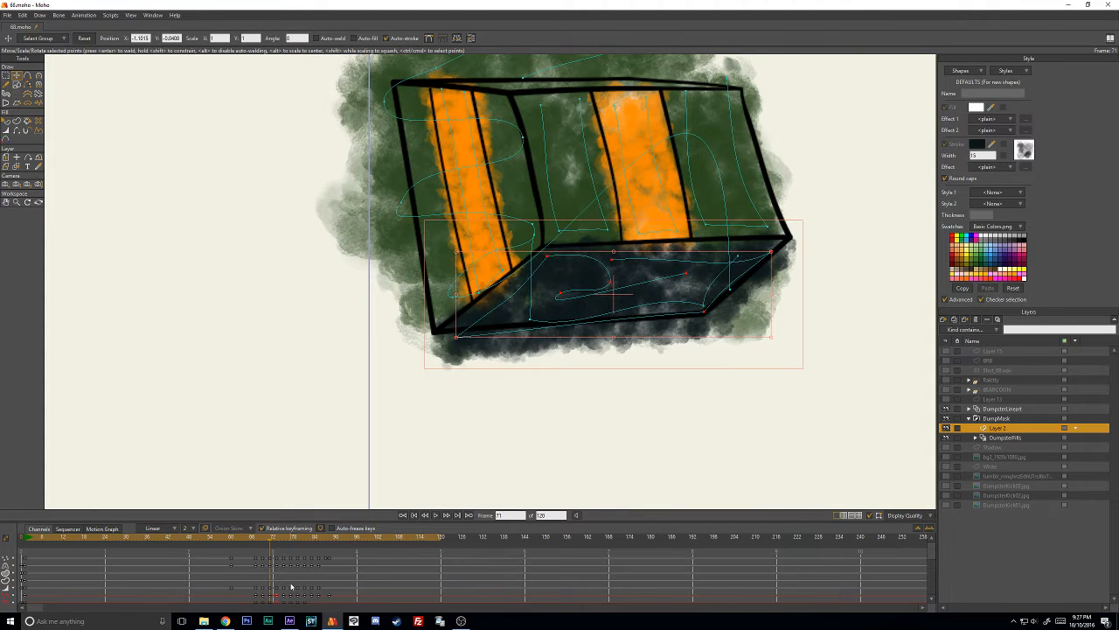
{"action": "scroll", "coordinate": [291, 585], "scroll_direction": "down", "scroll_amount": 2}
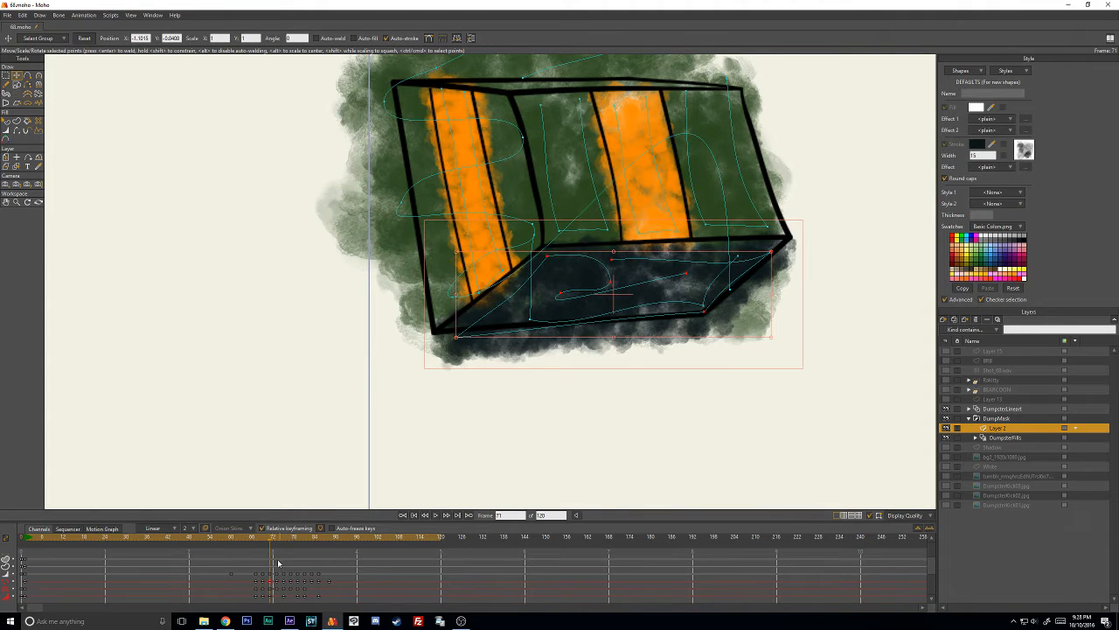
{"action": "left_click_drag", "start_coordinate": [276, 541], "coordinate": [279, 540]}
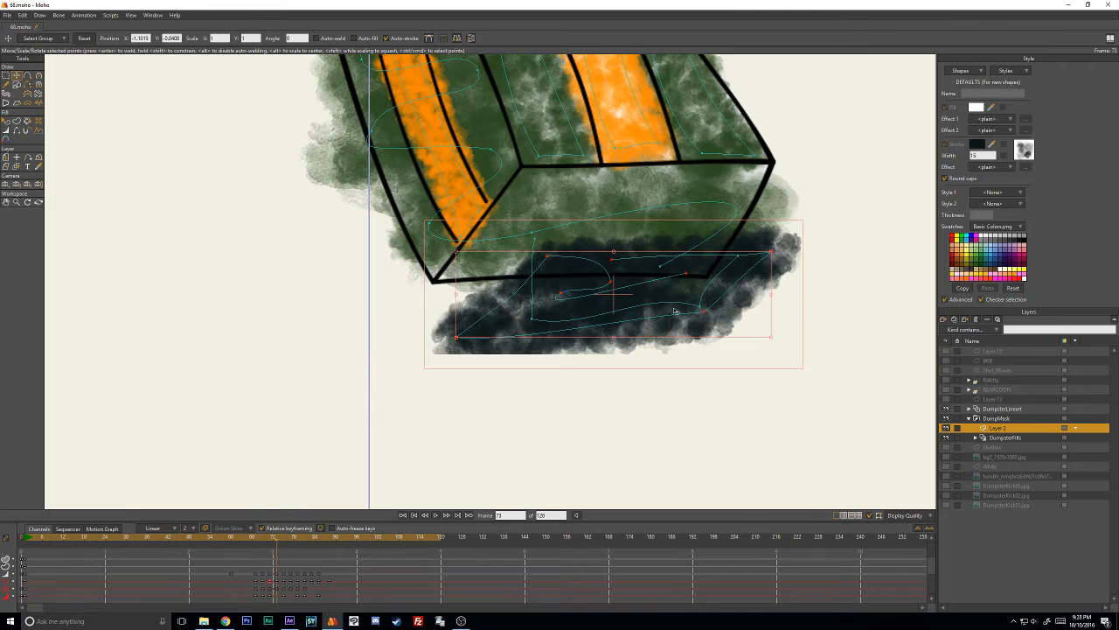
- Move the dark stroke up over the front face on frame 73 and fit its corners and upper bend to the outline
{"action": "left_click_drag", "start_coordinate": [675, 311], "coordinate": [700, 267]}
{"action": "left_click", "coordinate": [699, 334]}
{"action": "left_click_drag", "start_coordinate": [753, 185], "coordinate": [748, 181]}
{"action": "left_click_drag", "start_coordinate": [547, 186], "coordinate": [536, 180]}
{"action": "left_click_drag", "start_coordinate": [444, 271], "coordinate": [450, 275]}
{"action": "left_click_drag", "start_coordinate": [602, 211], "coordinate": [596, 191]}
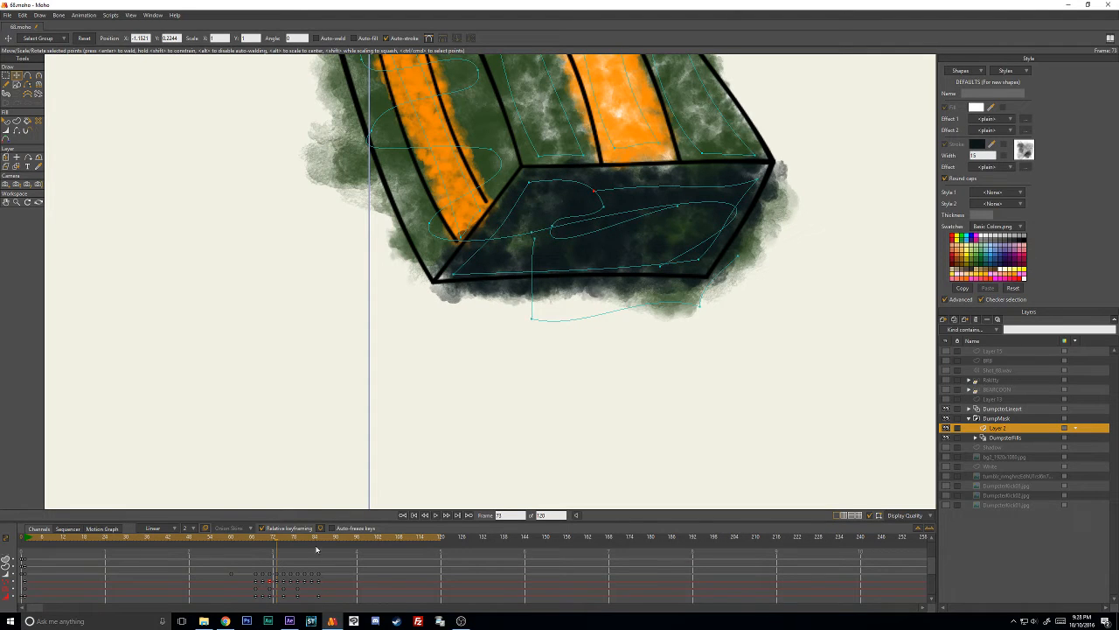
- Compare the dark stroke's placement on frames 71 and 73
{"action": "left_click_drag", "start_coordinate": [282, 548], "coordinate": [270, 539]}
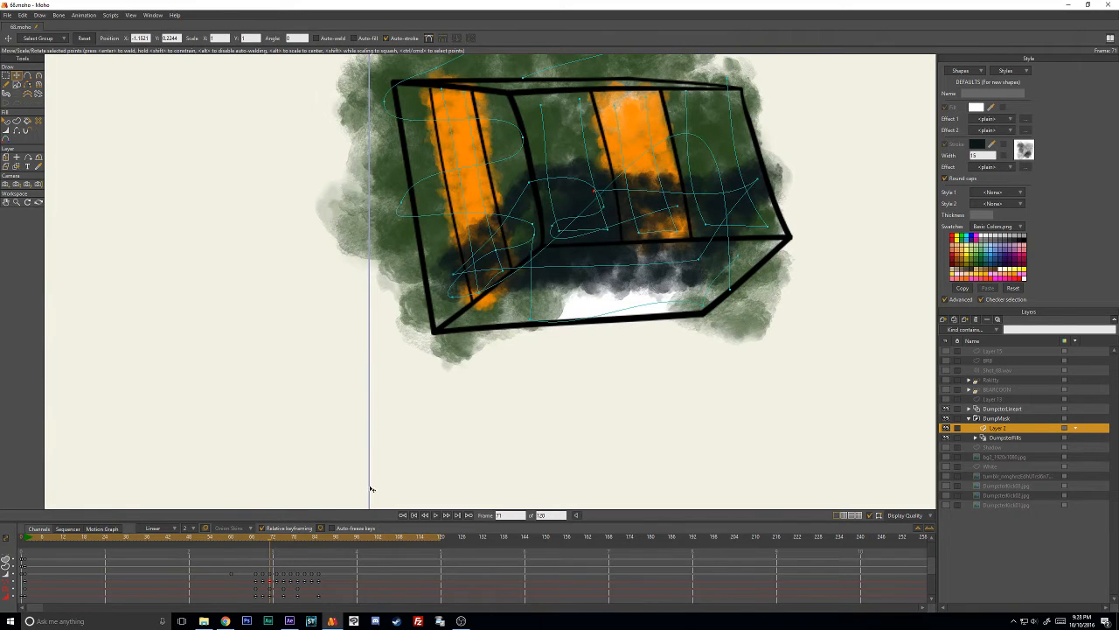
{"action": "key", "text": "Right"}
{"action": "key", "text": "Right"}
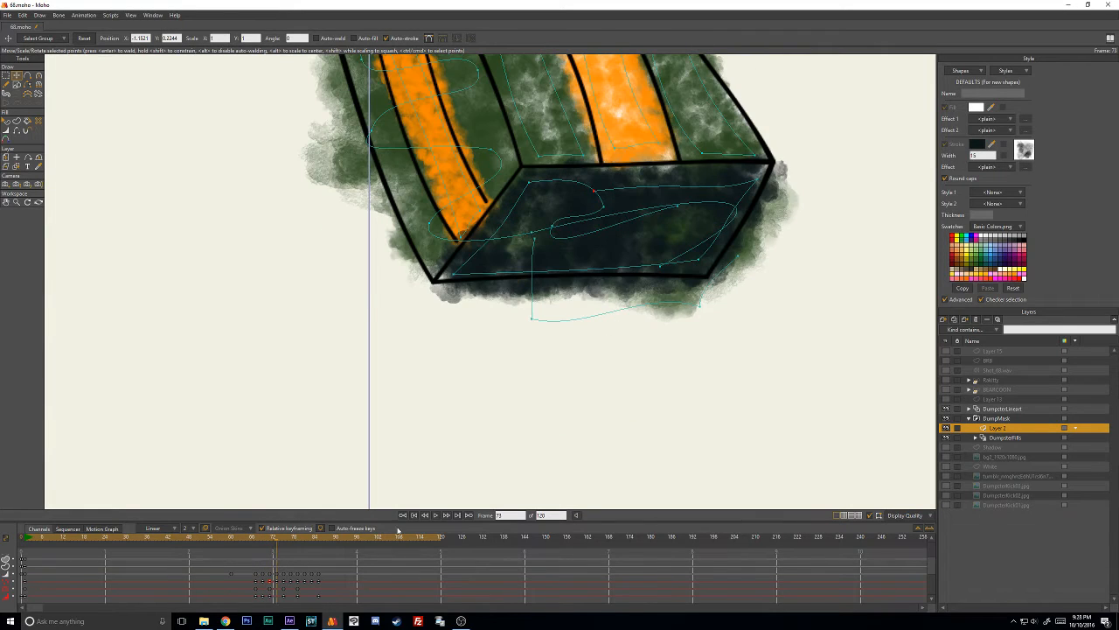
{"action": "key", "text": "Left"}
{"action": "key", "text": "Left"}
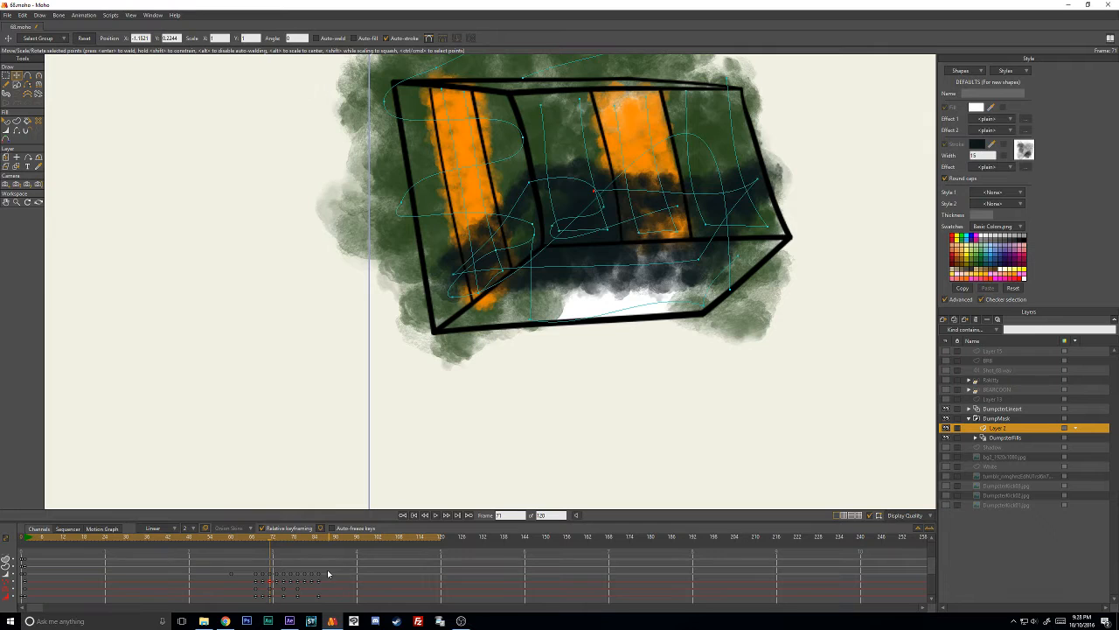
{"action": "key", "text": "Right"}
{"action": "key", "text": "Right"}
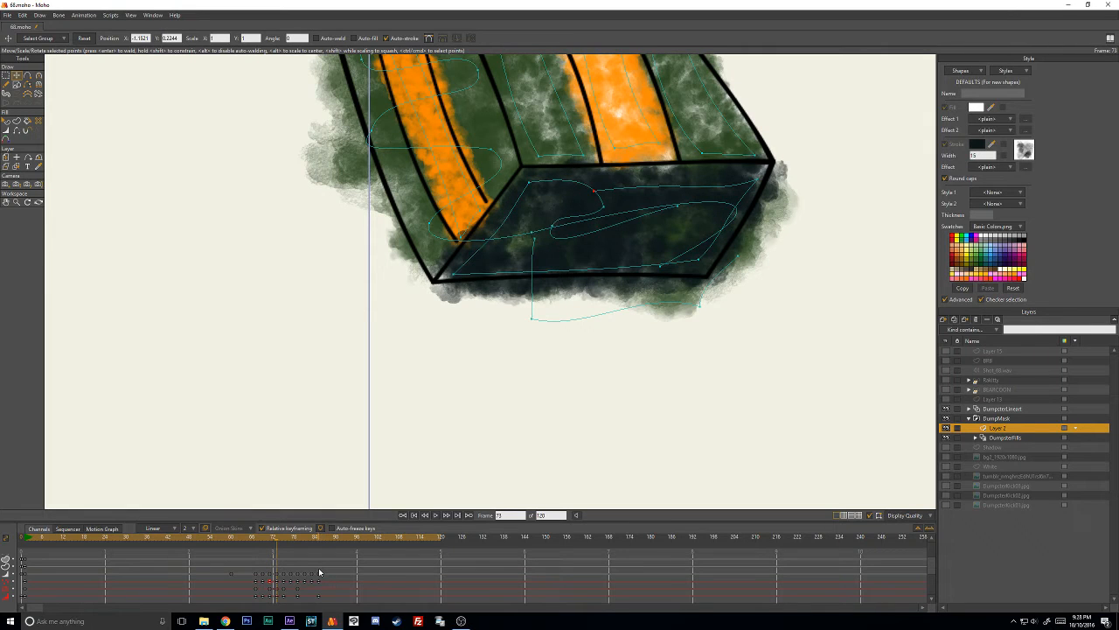
{"action": "key", "text": "Left"}
{"action": "key", "text": "Left"}
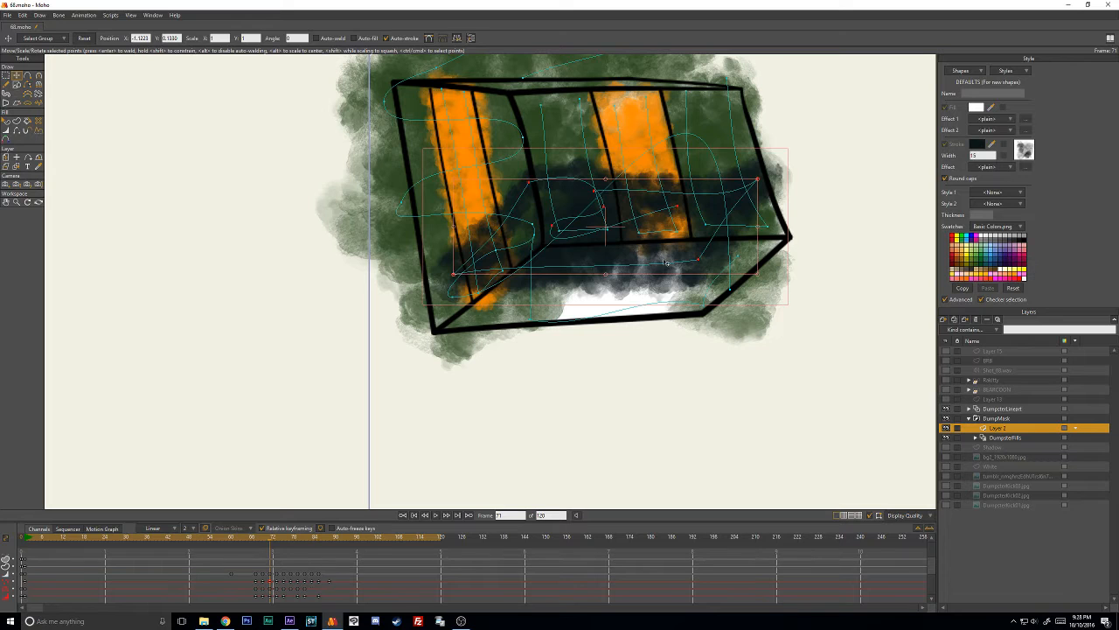
- Move the dark stroke down over the front face on frame 71 and fit its lower corners and upper bend
{"action": "left_click_drag", "start_coordinate": [674, 261], "coordinate": [693, 327]}
{"action": "left_click", "coordinate": [482, 380]}
{"action": "left_click_drag", "start_coordinate": [473, 338], "coordinate": [455, 331]}
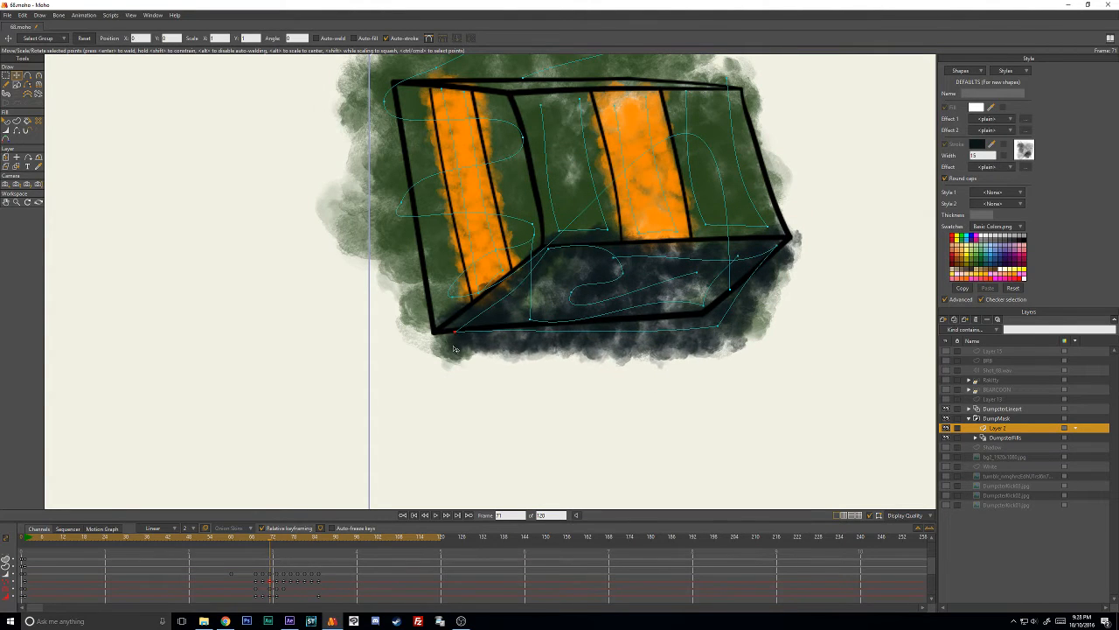
{"action": "left_click_drag", "start_coordinate": [717, 328], "coordinate": [710, 306]}
{"action": "mouse_move", "coordinate": [555, 251]}
{"action": "left_mouse_down"}
{"action": "mouse_move", "coordinate": [558, 265]}
{"action": "mouse_move", "coordinate": [542, 269]}
{"action": "mouse_move", "coordinate": [579, 281]}
{"action": "mouse_move", "coordinate": [619, 271]}
{"action": "mouse_move", "coordinate": [607, 266]}
{"action": "left_mouse_up"}
- Push the dark stroke's lower-left and upper-right corners outward on frame 73 and nudge its upper bend
{"action": "key", "text": "ctrl+Right"}
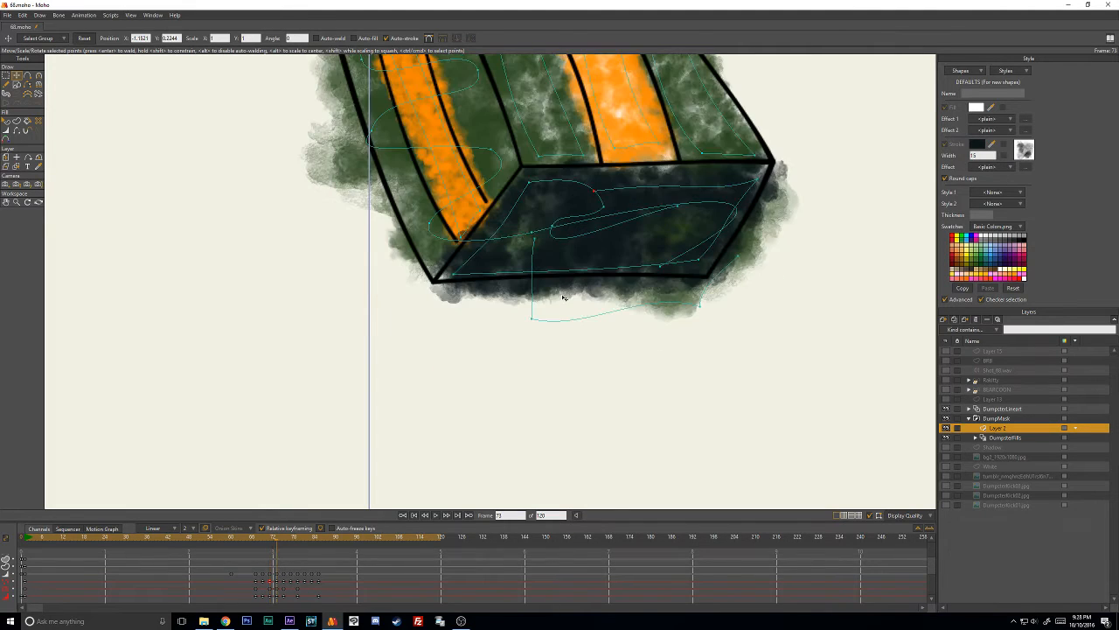
{"action": "left_click_drag", "start_coordinate": [454, 275], "coordinate": [450, 278]}
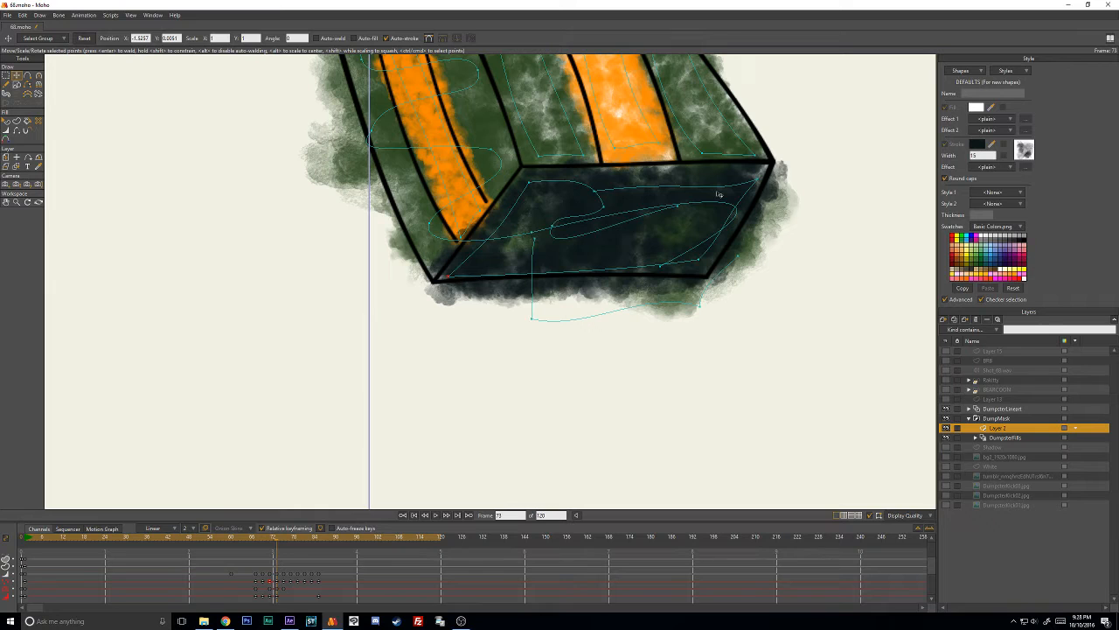
{"action": "left_click_drag", "start_coordinate": [759, 181], "coordinate": [770, 179]}
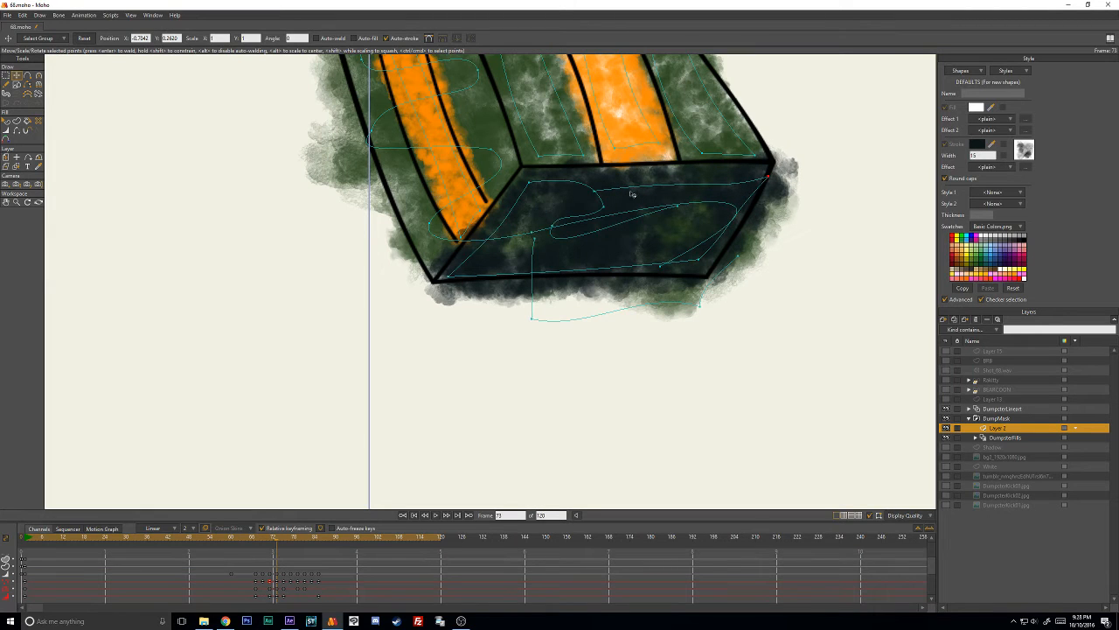
{"action": "left_click_drag", "start_coordinate": [597, 193], "coordinate": [597, 190]}
- Check the dark stroke on frame 69 and nudge its upper-left corner toward the outline on frame 71
{"action": "key", "text": "Left"}
{"action": "key", "text": "Left"}
{"action": "key", "text": "Left"}
{"action": "key", "text": "Left"}
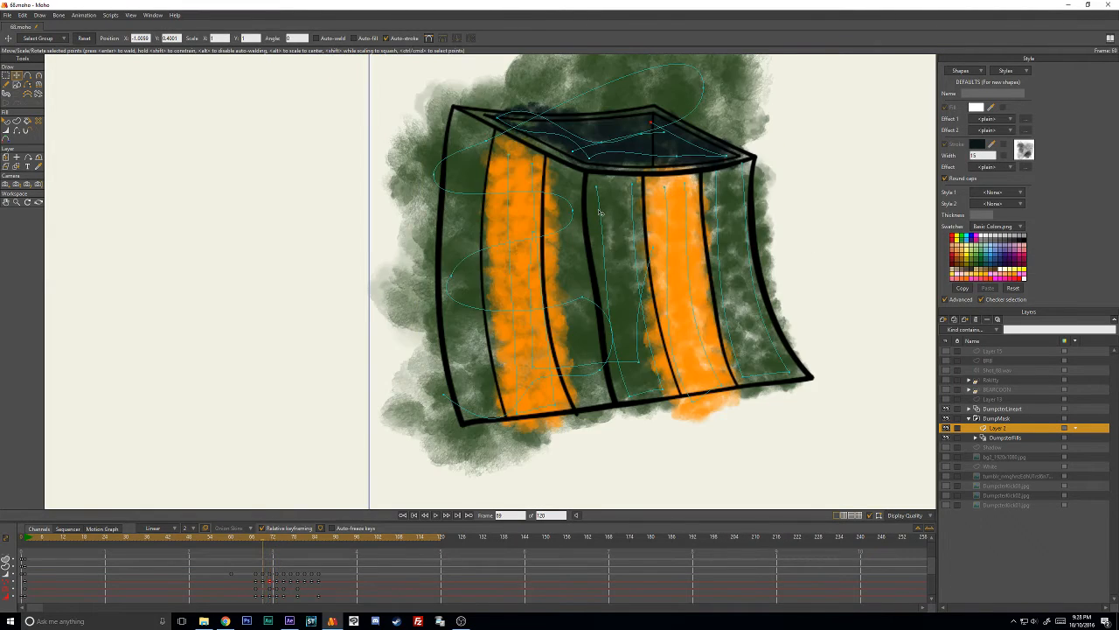
{"action": "key", "text": "Right"}
{"action": "key", "text": "Right"}
{"action": "left_click_drag", "start_coordinate": [555, 261], "coordinate": [552, 260]}
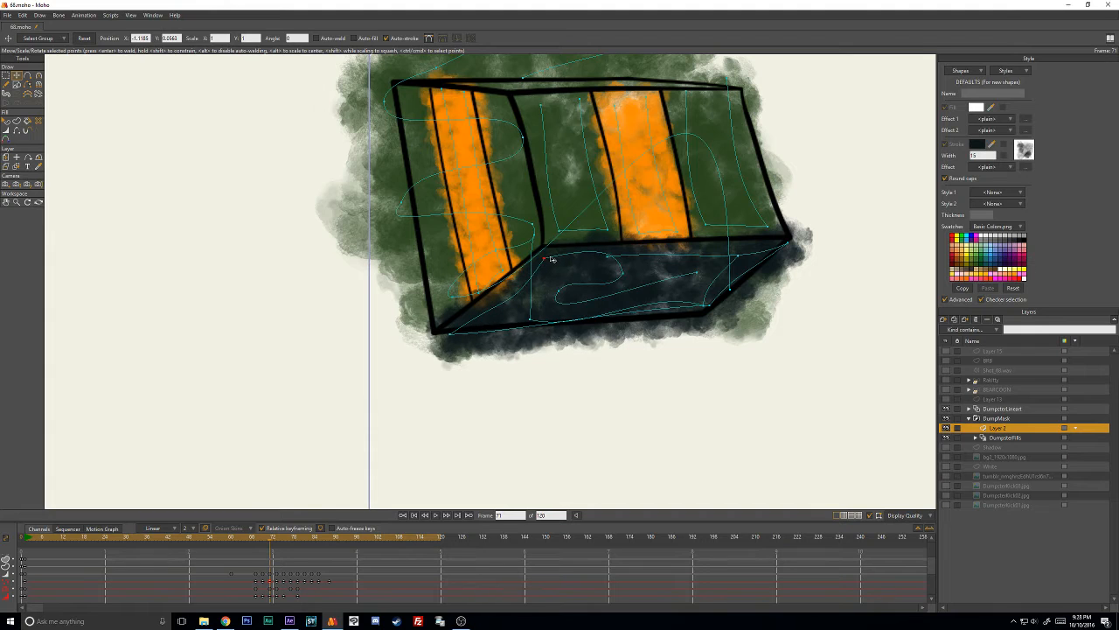
- Show and select Layer 13 over the dumpster's side and scrub to frame 58
{"action": "key", "text": "c"}
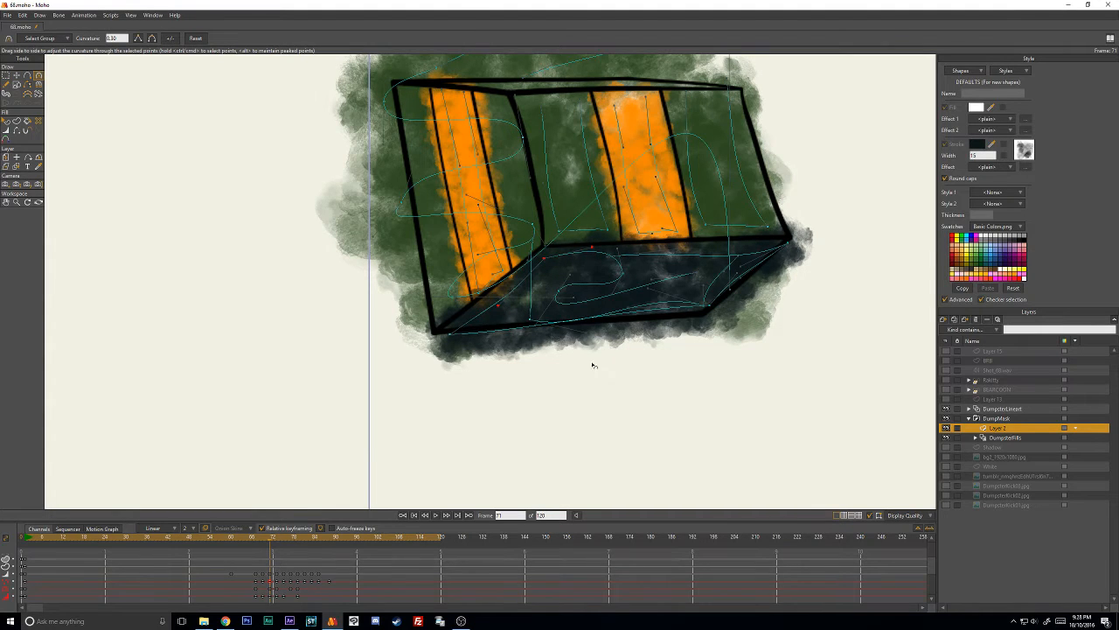
{"action": "scroll", "coordinate": [594, 365], "scroll_direction": "down", "scroll_amount": 1}
{"action": "left_click_drag", "start_coordinate": [269, 539], "coordinate": [126, 532]}
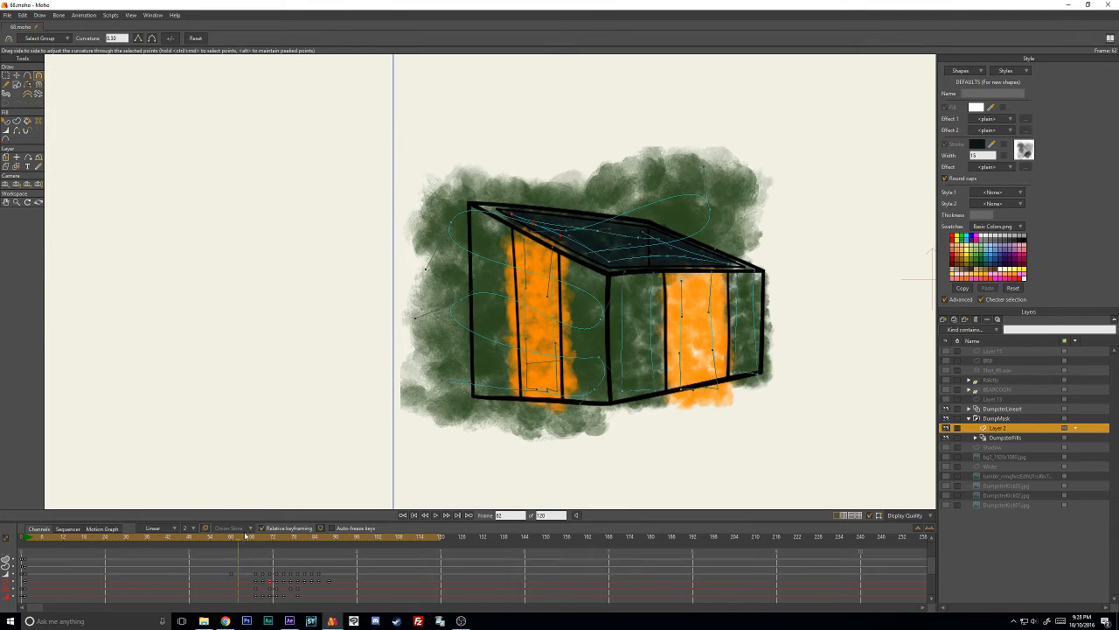
{"action": "left_click_drag", "start_coordinate": [246, 537], "coordinate": [201, 540]}
{"action": "left_click", "coordinate": [946, 400]}
{"action": "left_click", "coordinate": [990, 400]}
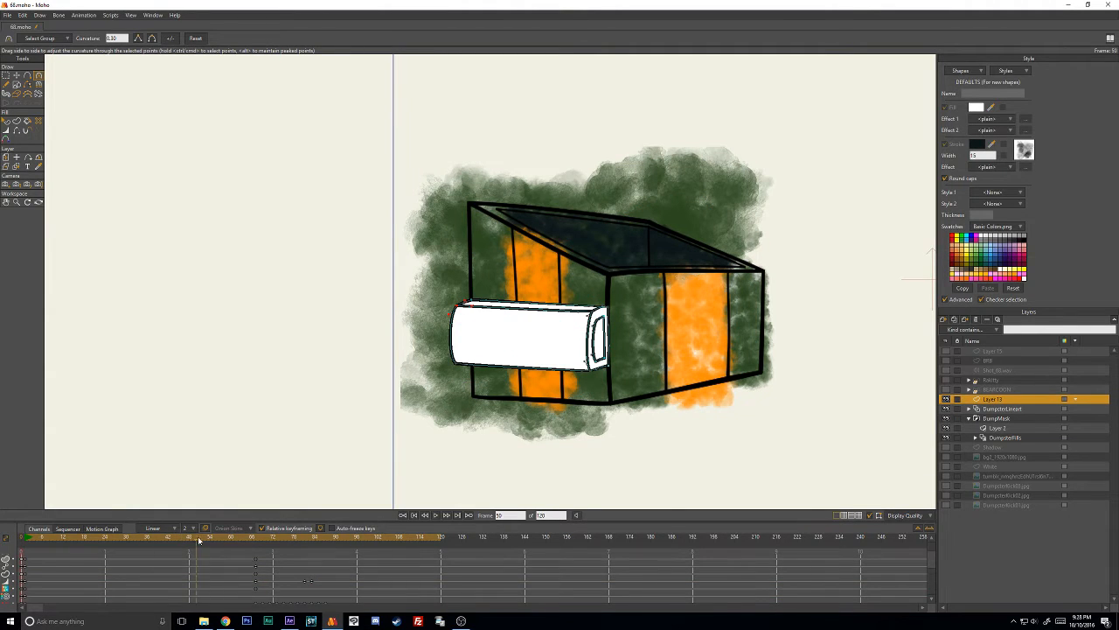
{"action": "mouse_move", "coordinate": [237, 538]}
{"action": "left_mouse_down"}
{"action": "mouse_move", "coordinate": [342, 539]}
{"action": "mouse_move", "coordinate": [251, 540]}
{"action": "left_mouse_up"}
{"action": "left_click_drag", "start_coordinate": [252, 538], "coordinate": [223, 546]}
{"action": "scroll", "coordinate": [607, 345], "scroll_direction": "up", "scroll_amount": 2}
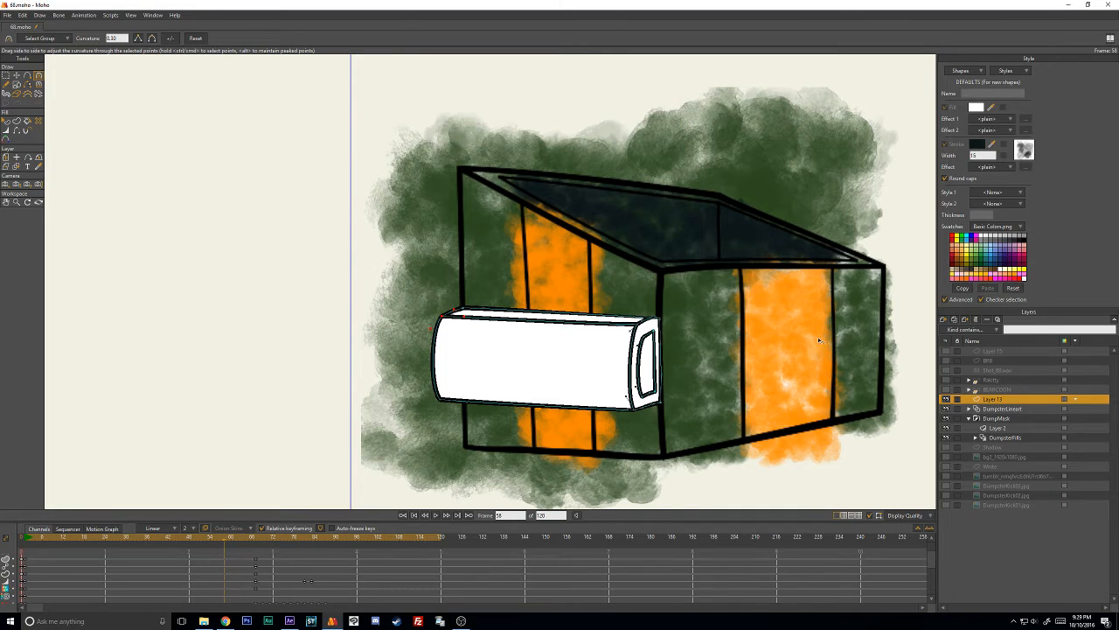
- Select the right-hand orange stripe shape on Layer 2 and change its stroke to a slightly more muted orange on frame 58
{"action": "left_click", "coordinate": [988, 429]}
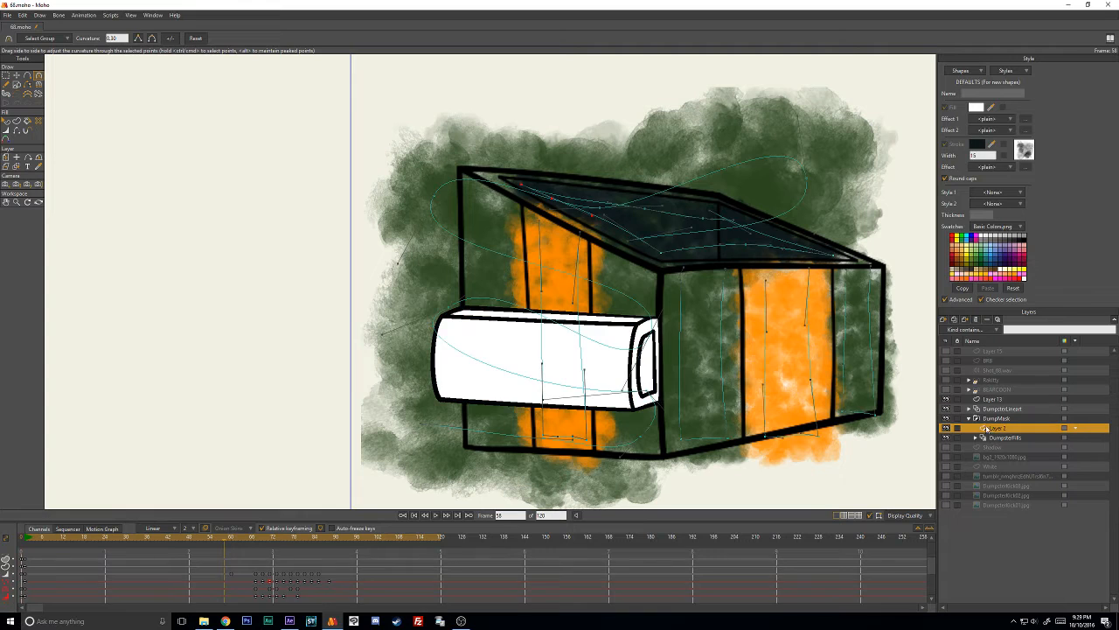
{"action": "left_click", "coordinate": [7, 123]}
{"action": "left_click", "coordinate": [774, 329]}
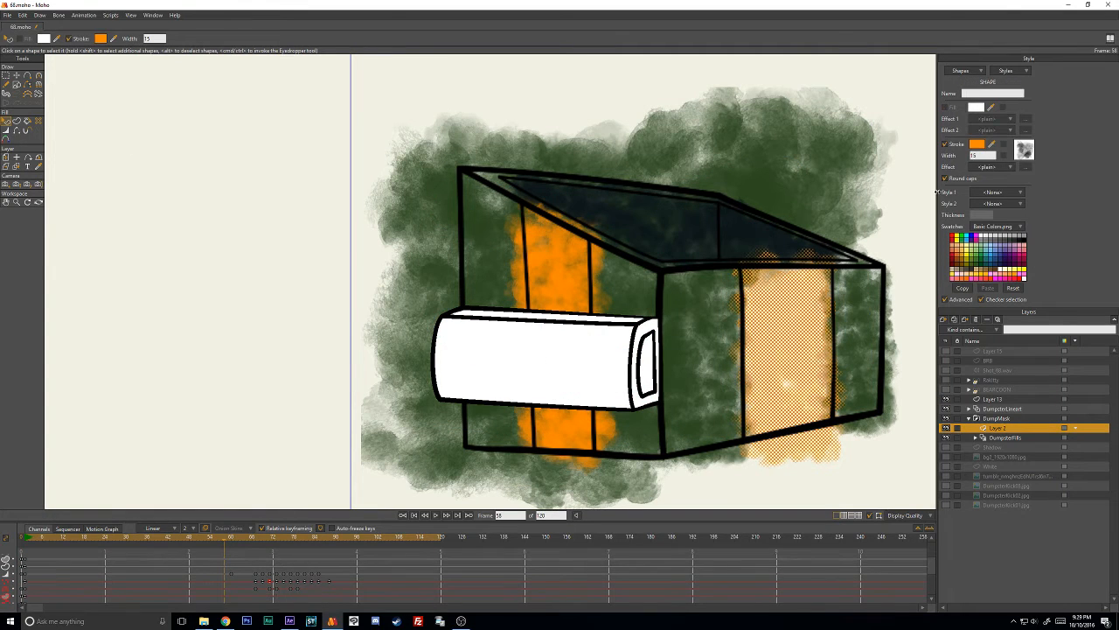
{"action": "left_click", "coordinate": [977, 145]}
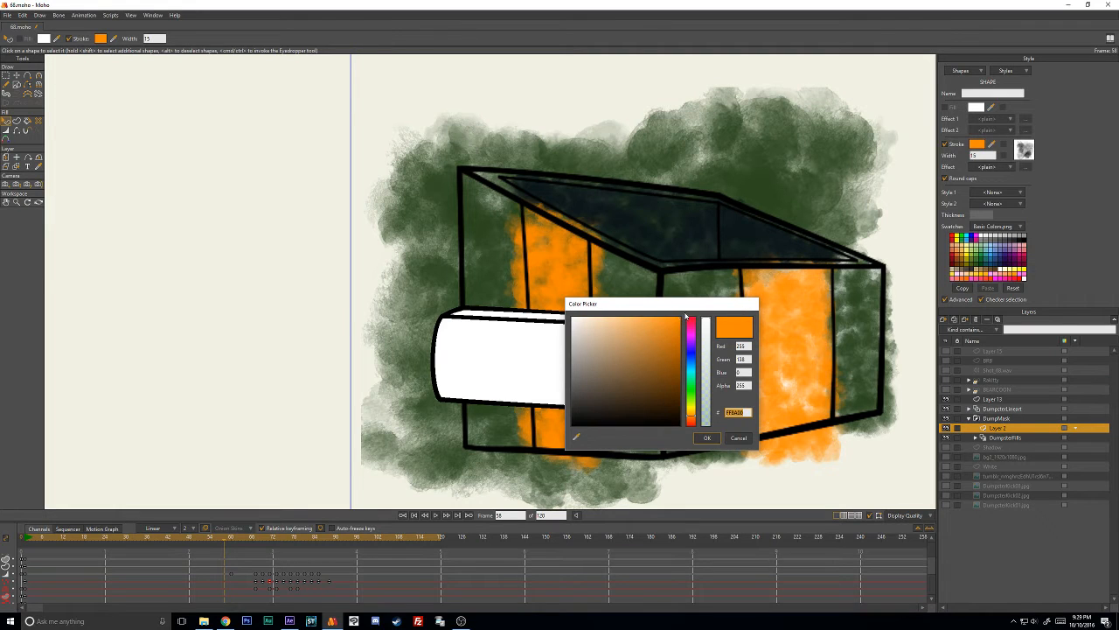
{"action": "mouse_move", "coordinate": [650, 323]}
{"action": "left_mouse_down"}
{"action": "mouse_move", "coordinate": [665, 301]}
{"action": "mouse_move", "coordinate": [652, 335]}
{"action": "mouse_move", "coordinate": [658, 328]}
{"action": "left_mouse_up"}
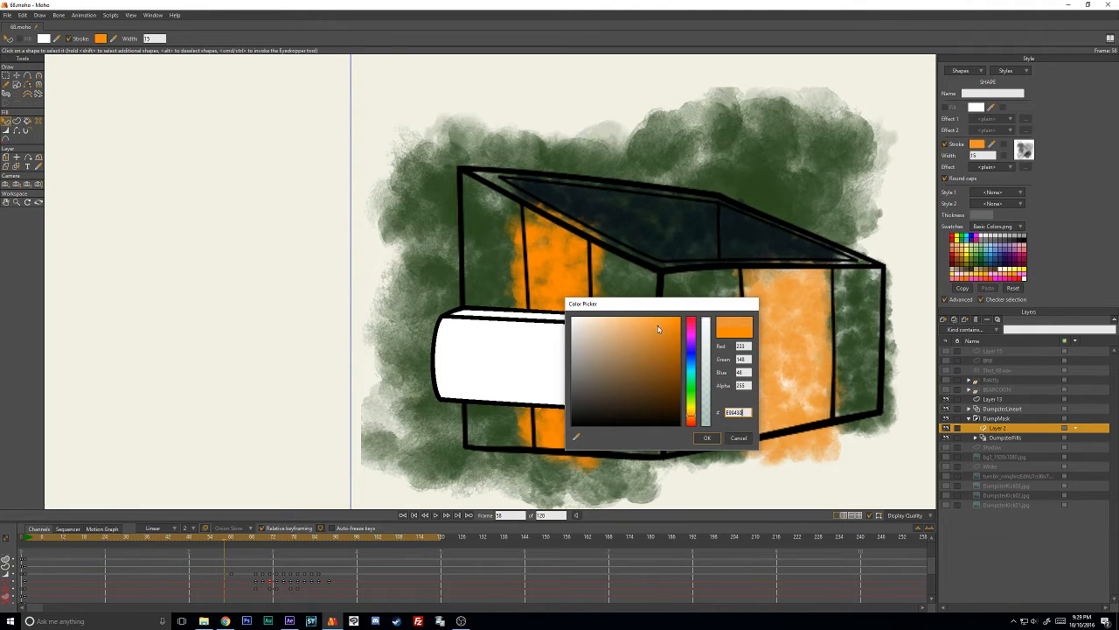
{"action": "left_click", "coordinate": [707, 437]}
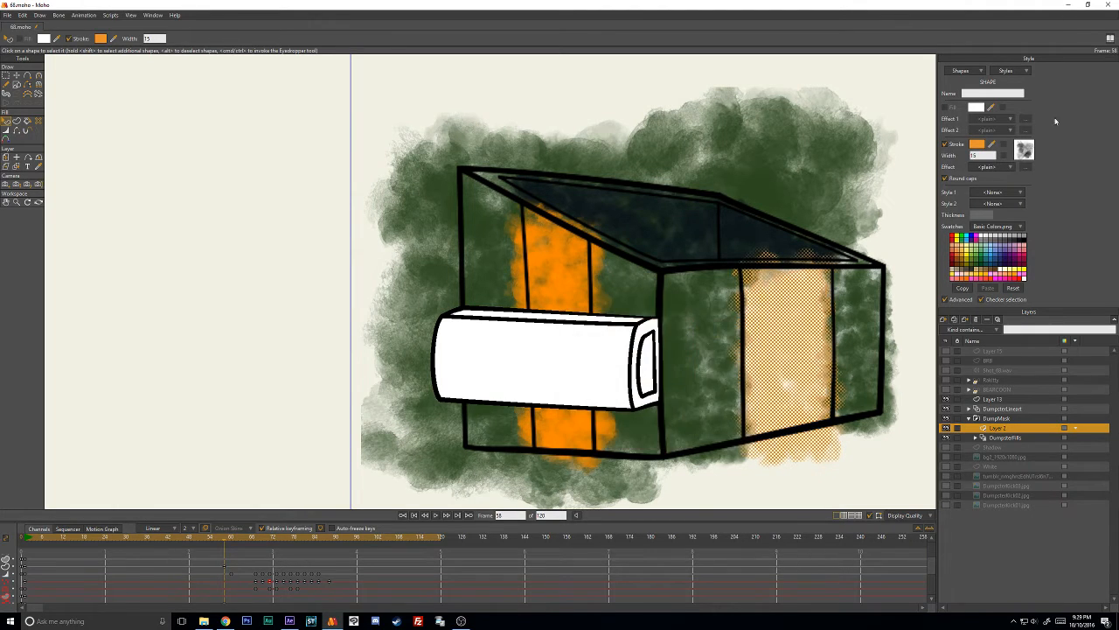
- Reuse the muted orange's hex value as the stroke colour of the left orange stripe and deselect the shape
{"action": "left_click", "coordinate": [979, 143]}
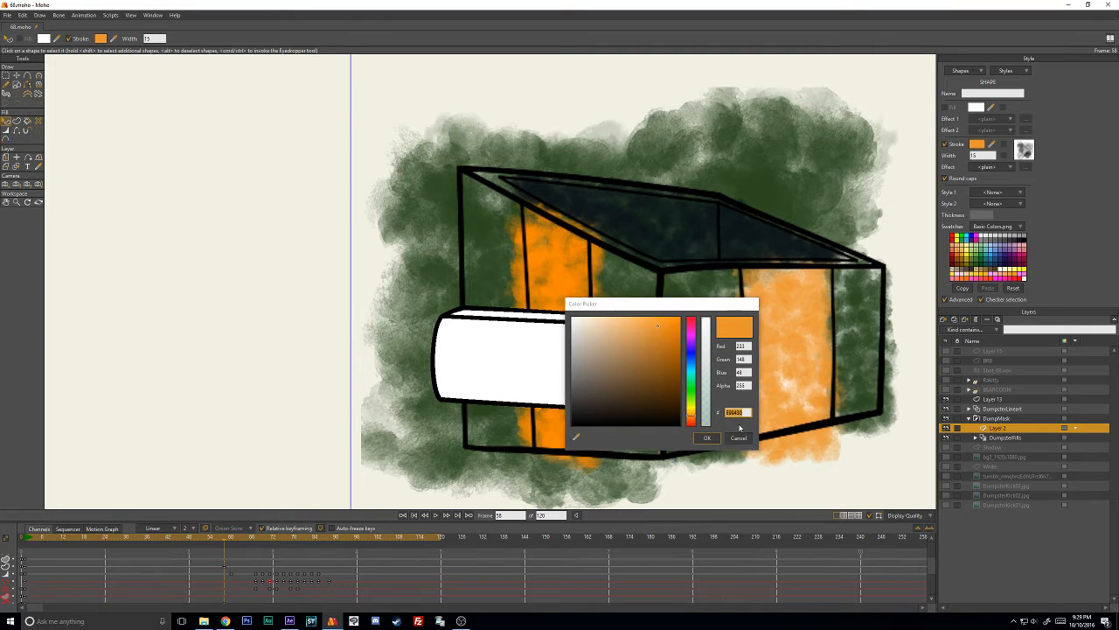
{"action": "left_click", "coordinate": [739, 437]}
{"action": "left_click", "coordinate": [571, 279]}
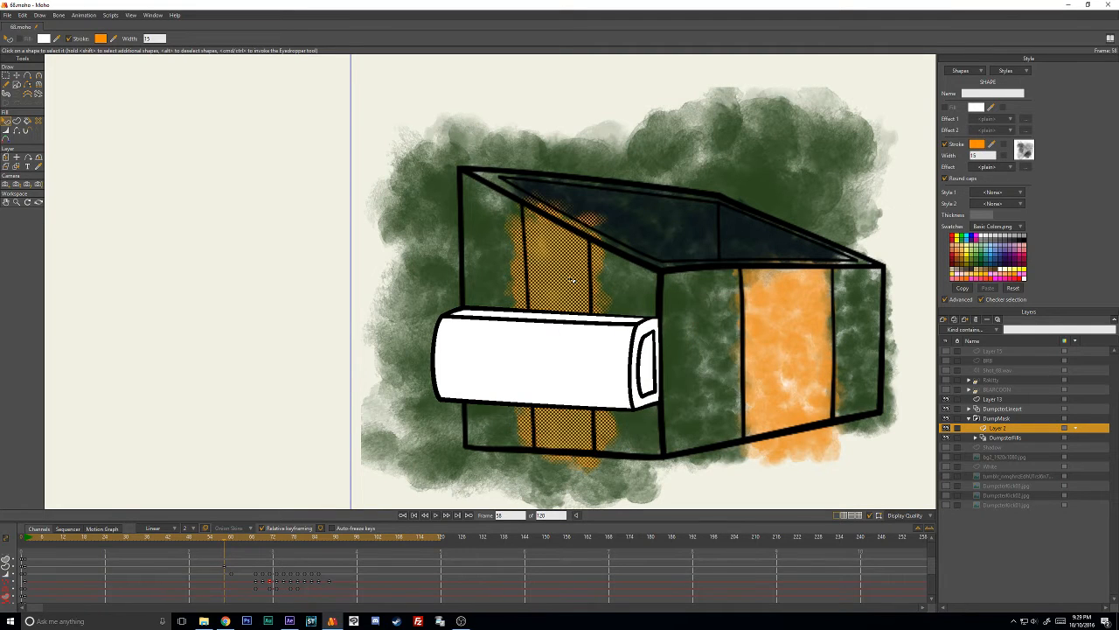
{"action": "left_click", "coordinate": [976, 145]}
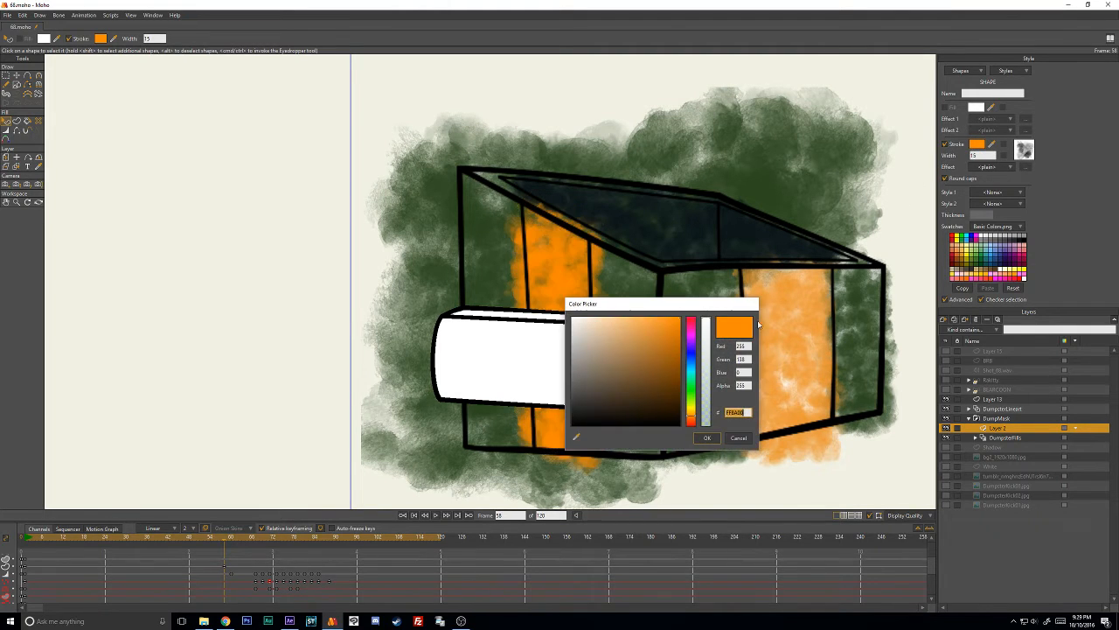
{"action": "left_click", "coordinate": [708, 438]}
{"action": "left_click", "coordinate": [827, 495]}
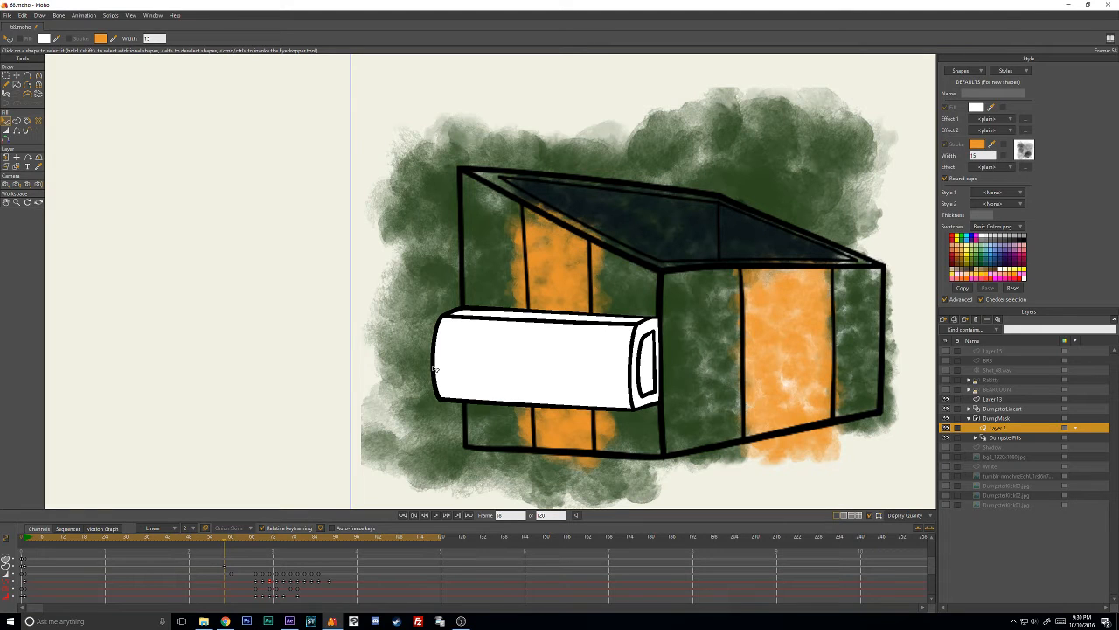
- Go to frame 1 and select all points of the green stroke beside the right-hand orange stripe for copying
{"action": "left_click", "coordinate": [16, 75]}
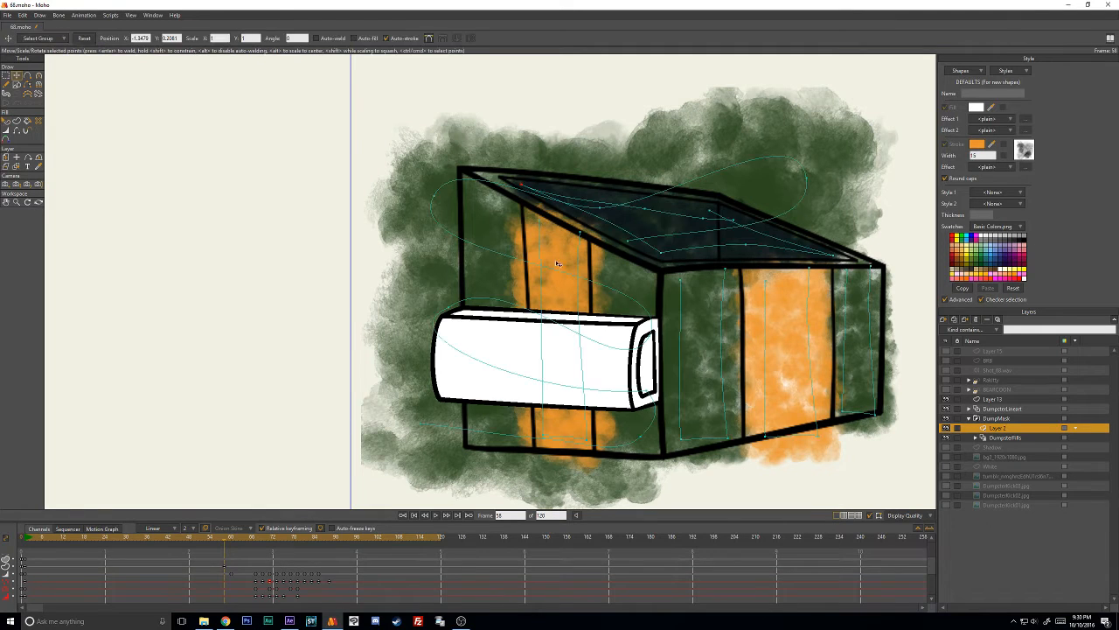
{"action": "key", "text": "ctrl+a"}
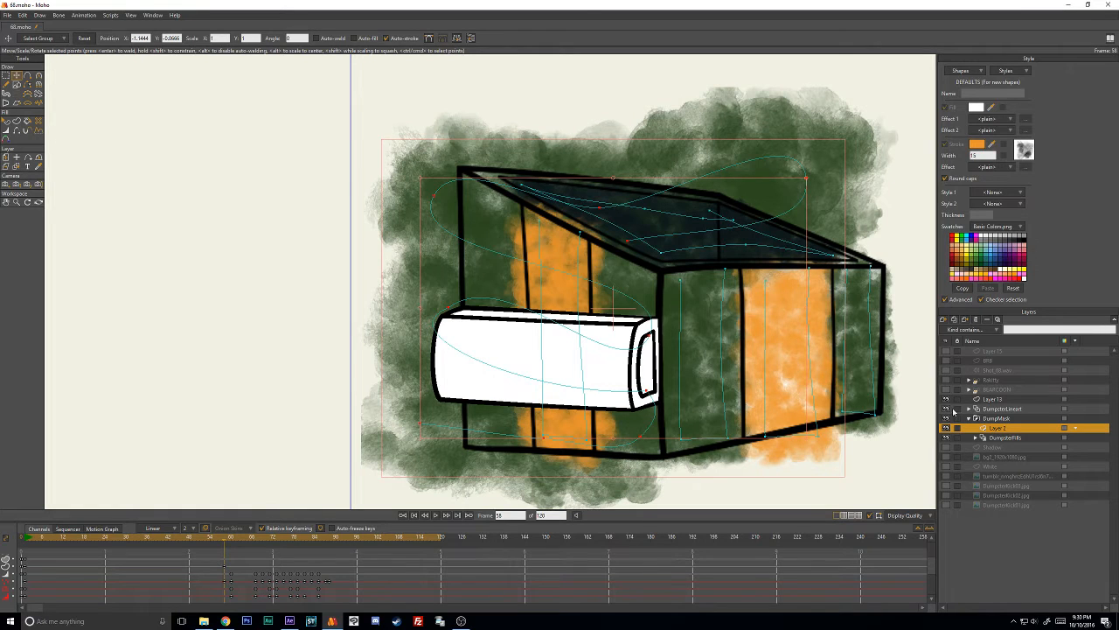
{"action": "left_click", "coordinate": [26, 538]}
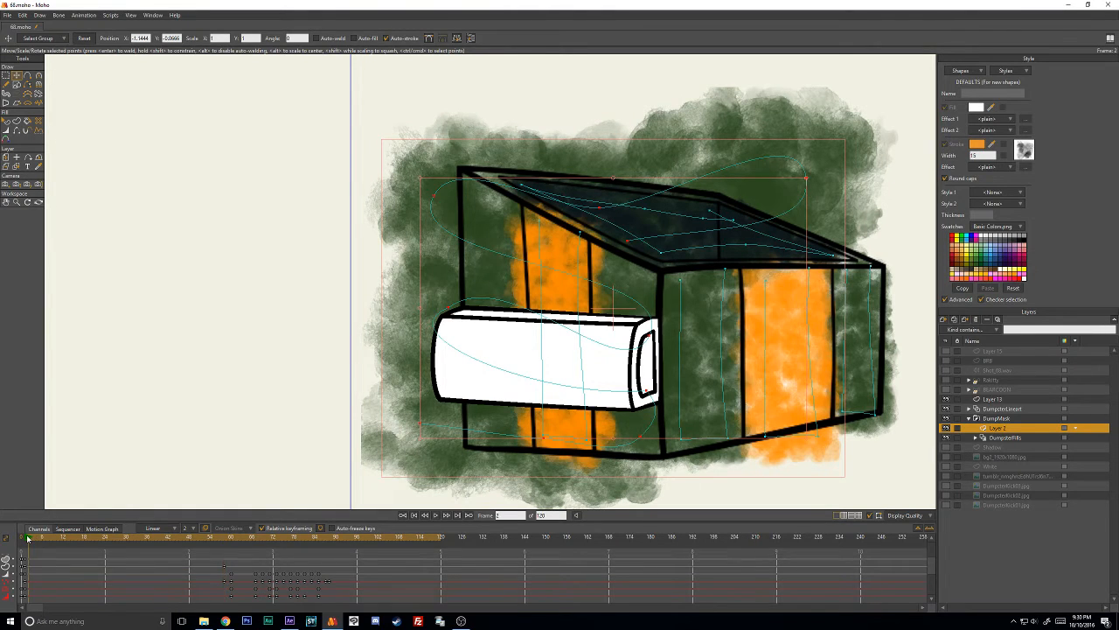
{"action": "left_click", "coordinate": [739, 507]}
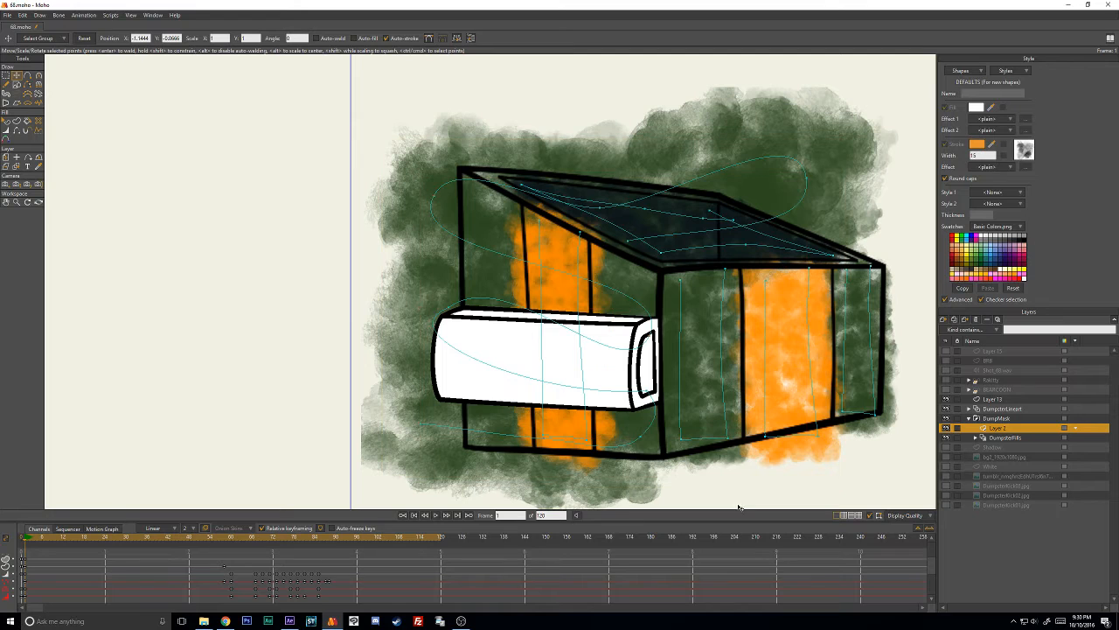
{"action": "double_click", "coordinate": [728, 435]}
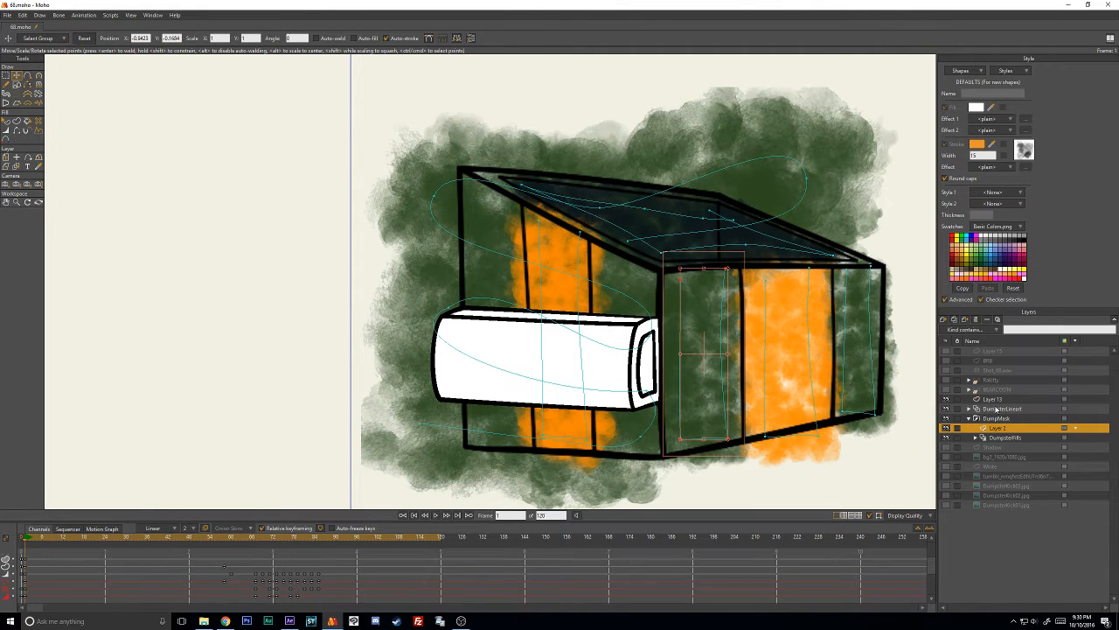
- Add a vector layer directly above Layer 13 and name it SideDumpsterBrush
{"action": "left_click", "coordinate": [996, 409]}
{"action": "left_click", "coordinate": [997, 399]}
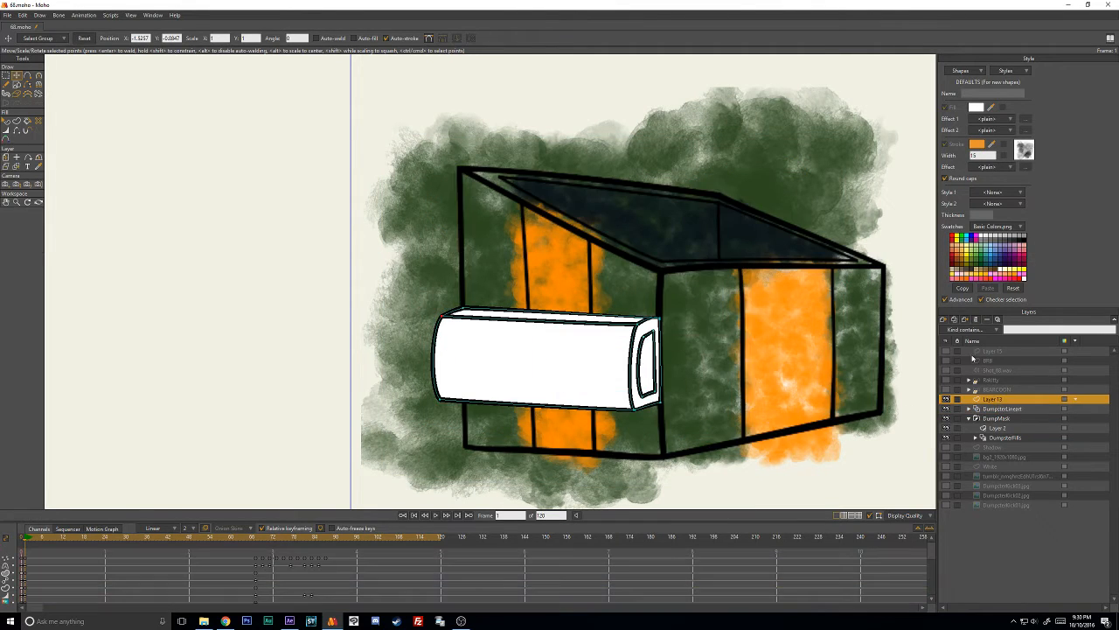
{"action": "left_click", "coordinate": [944, 320]}
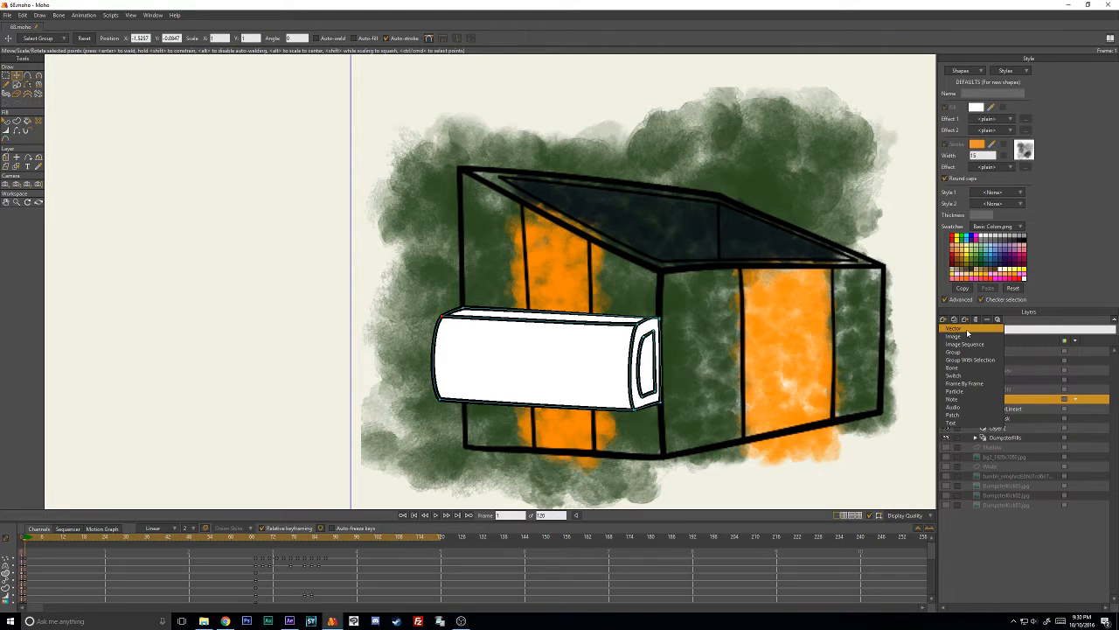
{"action": "left_click", "coordinate": [969, 332]}
{"action": "type", "text": "SideDumpsterBrush"}
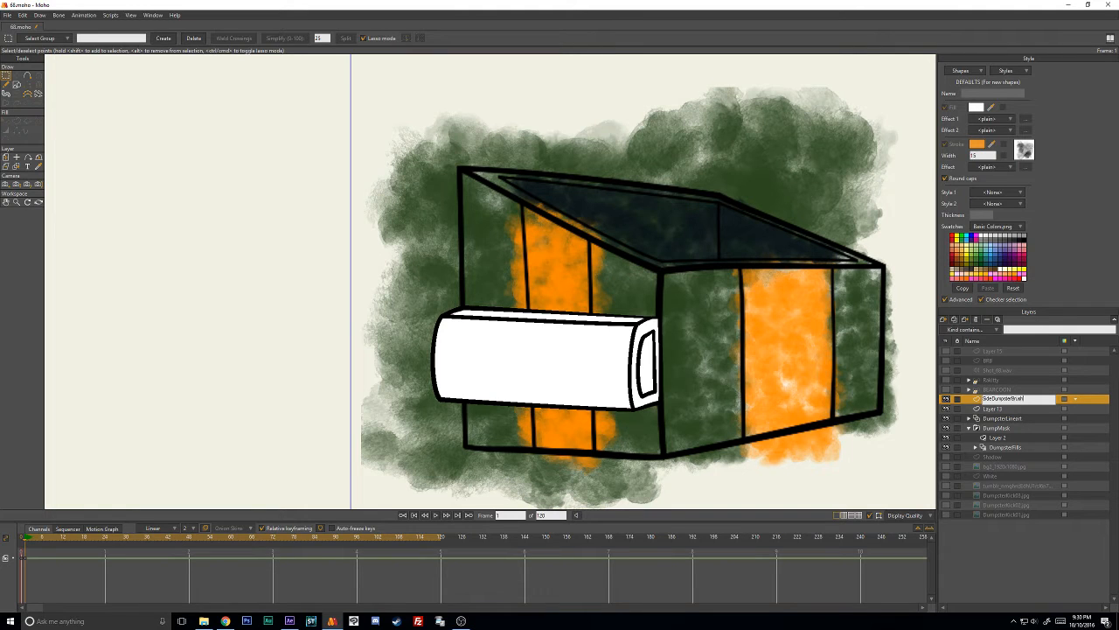
{"action": "key", "text": "Return"}
- Paste the green stroke into SideDumpsterBrush, move it onto the white side box, and rotate it to lie lengthwise
{"action": "key", "text": "ctrl+v"}
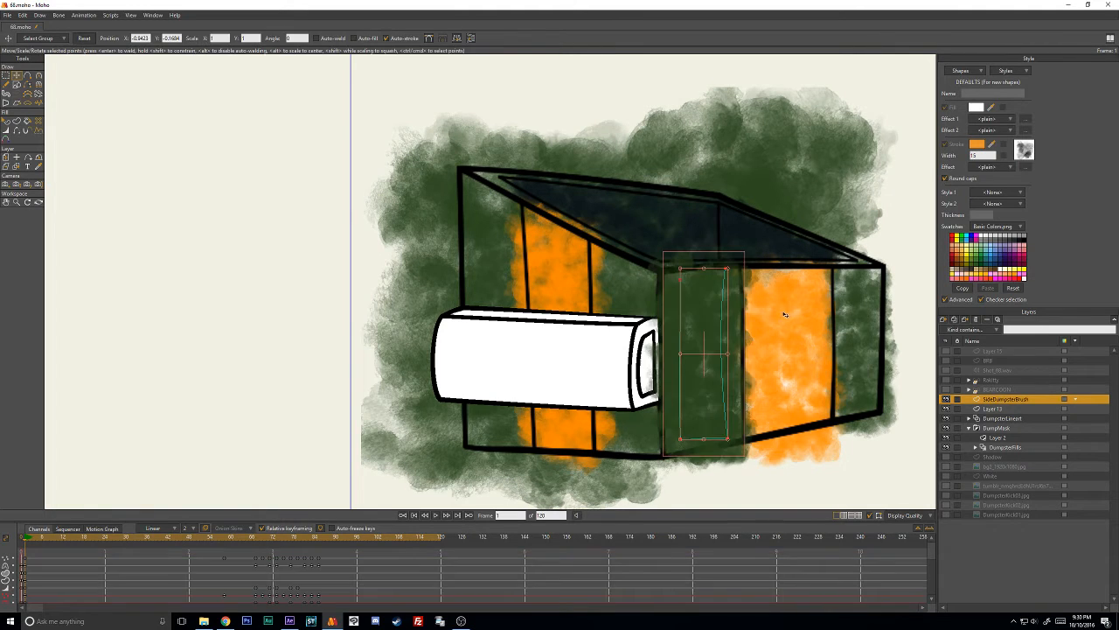
{"action": "left_click_drag", "start_coordinate": [706, 332], "coordinate": [565, 337]}
{"action": "key", "text": "g"}
{"action": "key", "text": "t"}
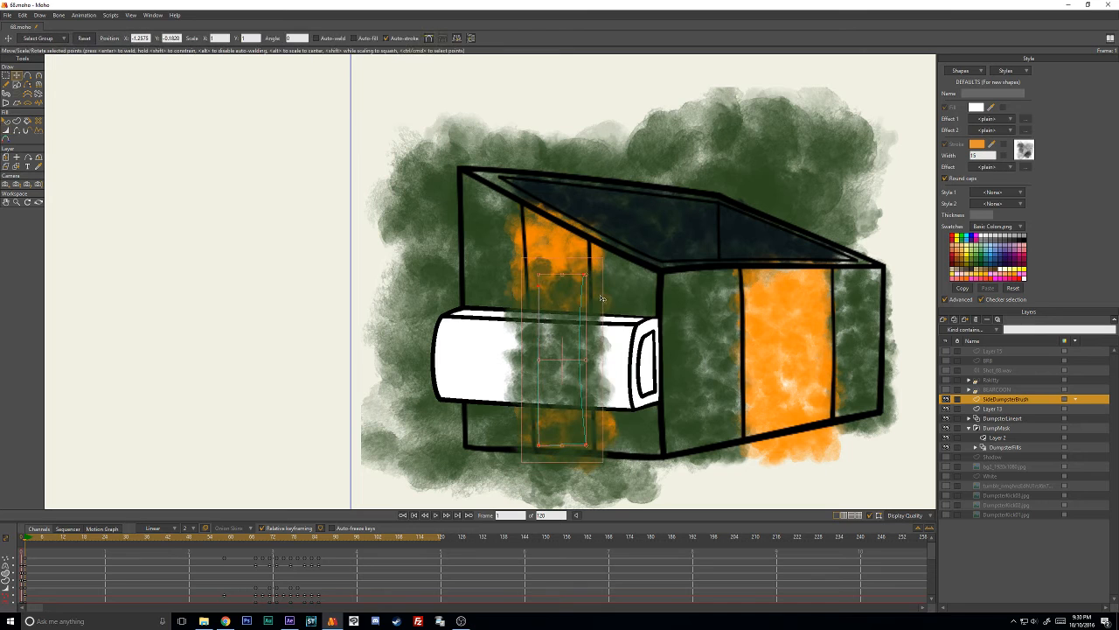
{"action": "mouse_move", "coordinate": [600, 295]}
{"action": "left_mouse_down"}
{"action": "mouse_move", "coordinate": [564, 277]}
{"action": "mouse_move", "coordinate": [461, 320]}
{"action": "mouse_move", "coordinate": [475, 303]}
{"action": "left_mouse_up"}
{"action": "mouse_move", "coordinate": [550, 337]}
{"action": "left_mouse_down"}
{"action": "mouse_move", "coordinate": [534, 338]}
{"action": "mouse_move", "coordinate": [551, 338]}
{"action": "mouse_move", "coordinate": [546, 354]}
{"action": "left_mouse_up"}
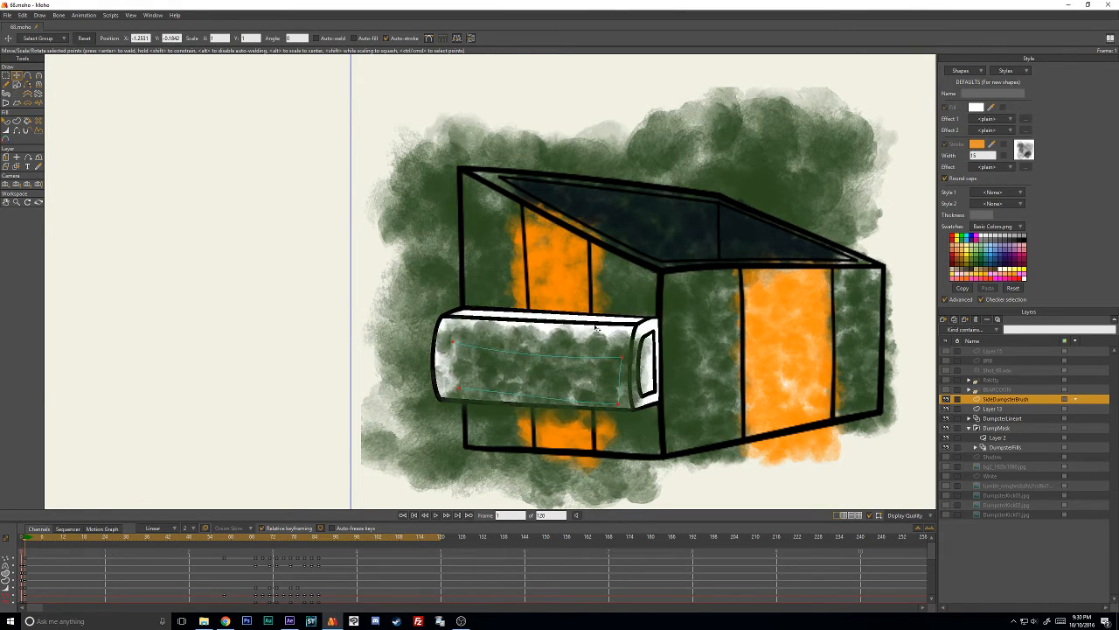
- Raise the pasted stroke's upper corners to the box's upper edge and delete the point selected on that edge
{"action": "left_click_drag", "start_coordinate": [623, 325], "coordinate": [623, 318]}
{"action": "mouse_move", "coordinate": [462, 346]}
{"action": "left_mouse_down"}
{"action": "mouse_move", "coordinate": [464, 324]}
{"action": "mouse_move", "coordinate": [461, 370]}
{"action": "mouse_move", "coordinate": [446, 320]}
{"action": "left_mouse_up"}
{"action": "key", "text": "a"}
{"action": "left_click", "coordinate": [508, 327]}
{"action": "key", "text": "t"}
{"action": "left_click", "coordinate": [509, 328]}
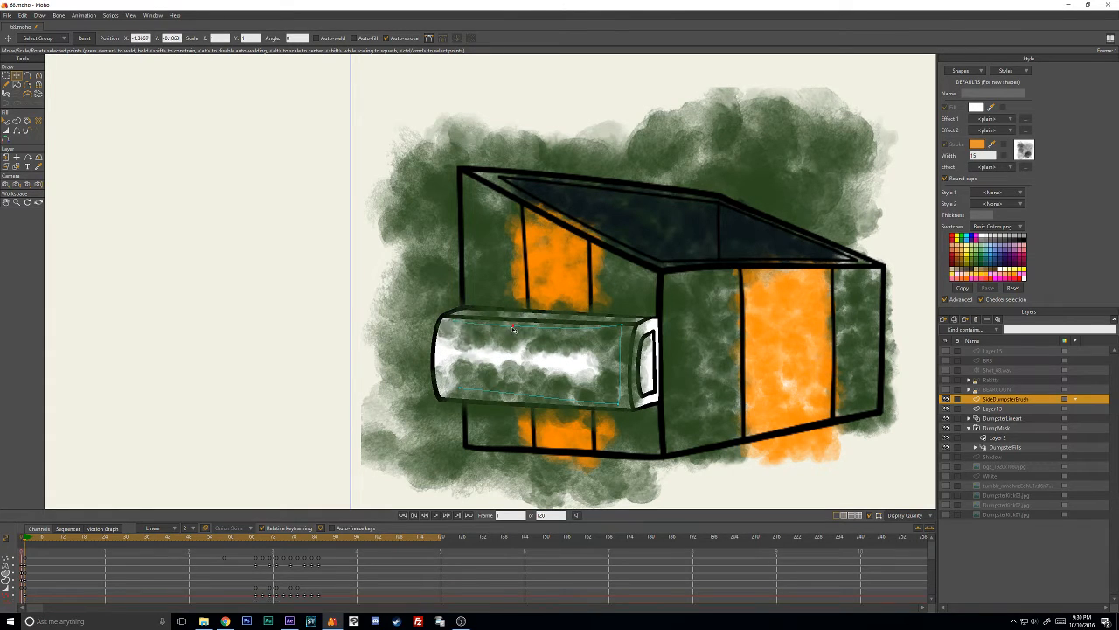
{"action": "key", "text": "Delete"}
- Select the whole pasted stroke and increase its line width to fill the gap inside the box
{"action": "key", "text": "ctrl+a"}
{"action": "key", "text": "w"}
{"action": "mouse_move", "coordinate": [569, 329]}
{"action": "left_mouse_down"}
{"action": "mouse_move", "coordinate": [630, 324]}
{"action": "mouse_move", "coordinate": [643, 339]}
{"action": "mouse_move", "coordinate": [618, 340]}
{"action": "mouse_move", "coordinate": [672, 338]}
{"action": "mouse_move", "coordinate": [633, 342]}
{"action": "left_mouse_up"}
{"action": "key", "text": "t"}
{"action": "key", "text": "w"}
{"action": "key", "text": "t"}
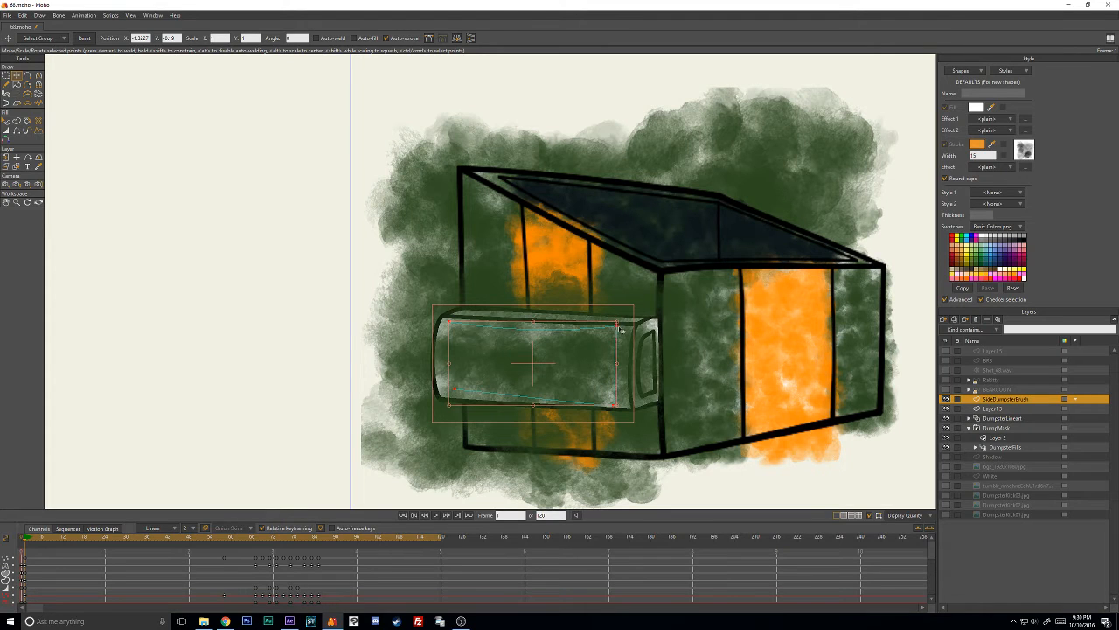
{"action": "left_click", "coordinate": [358, 309]}
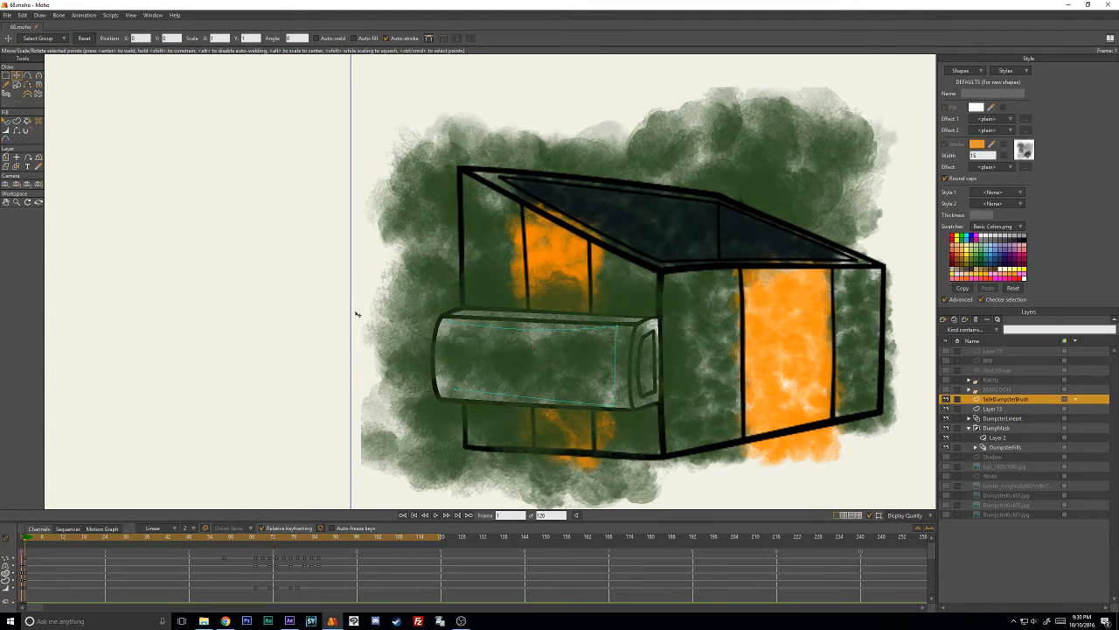
- Nudge the green stroke's upper corners outward and hide the DumpMask and DumpsterLineart layers to isolate the box
{"action": "left_click", "coordinate": [446, 320]}
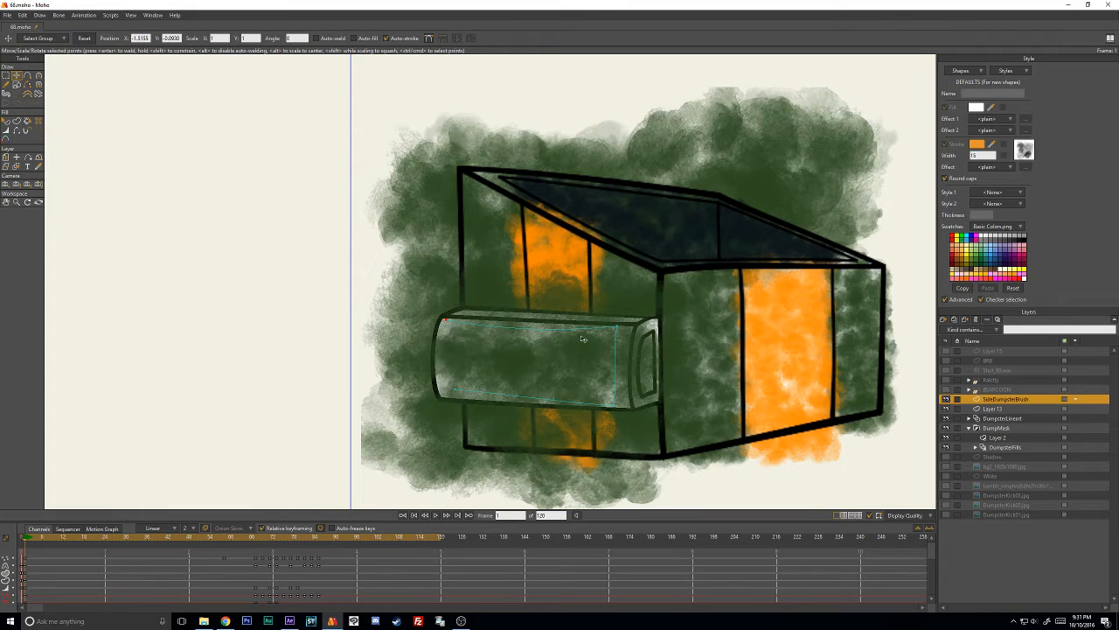
{"action": "left_click", "coordinate": [620, 329]}
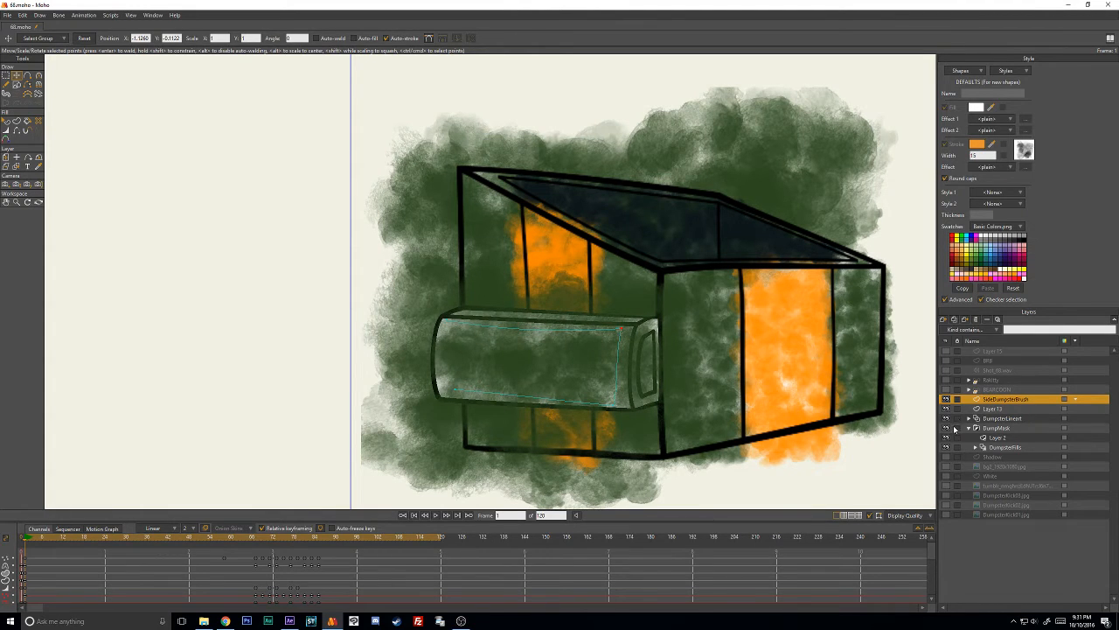
{"action": "left_click", "coordinate": [945, 428]}
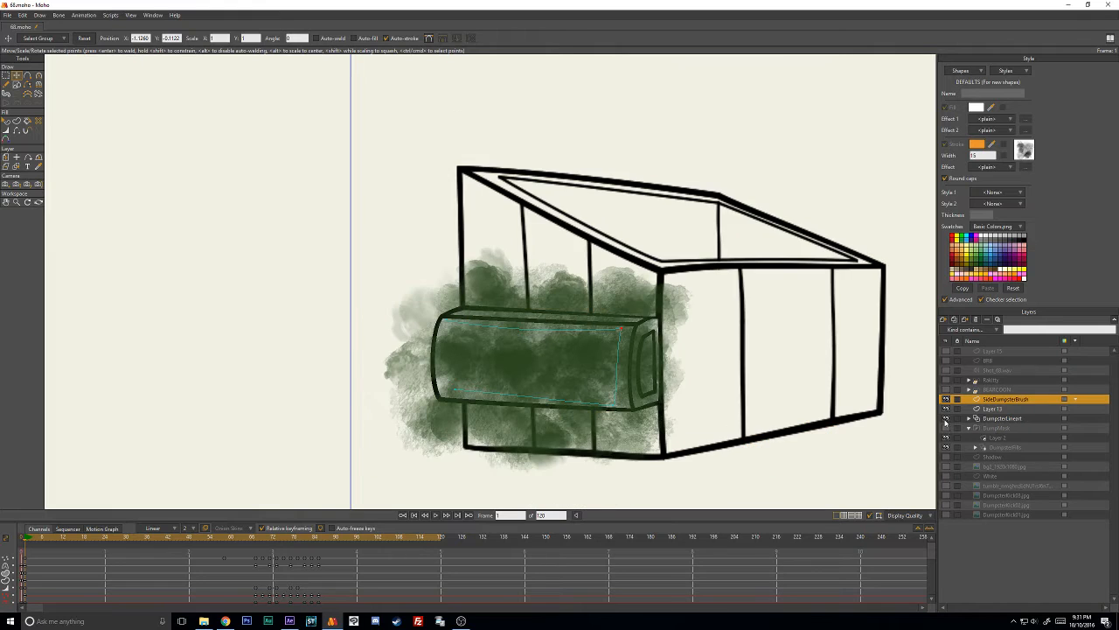
{"action": "left_click", "coordinate": [946, 419]}
- Pull the green stroke's upper corners out to the ends of the box's front face and check its lower-right corner
{"action": "left_click_drag", "start_coordinate": [634, 328], "coordinate": [636, 322]}
{"action": "left_click_drag", "start_coordinate": [434, 323], "coordinate": [428, 321]}
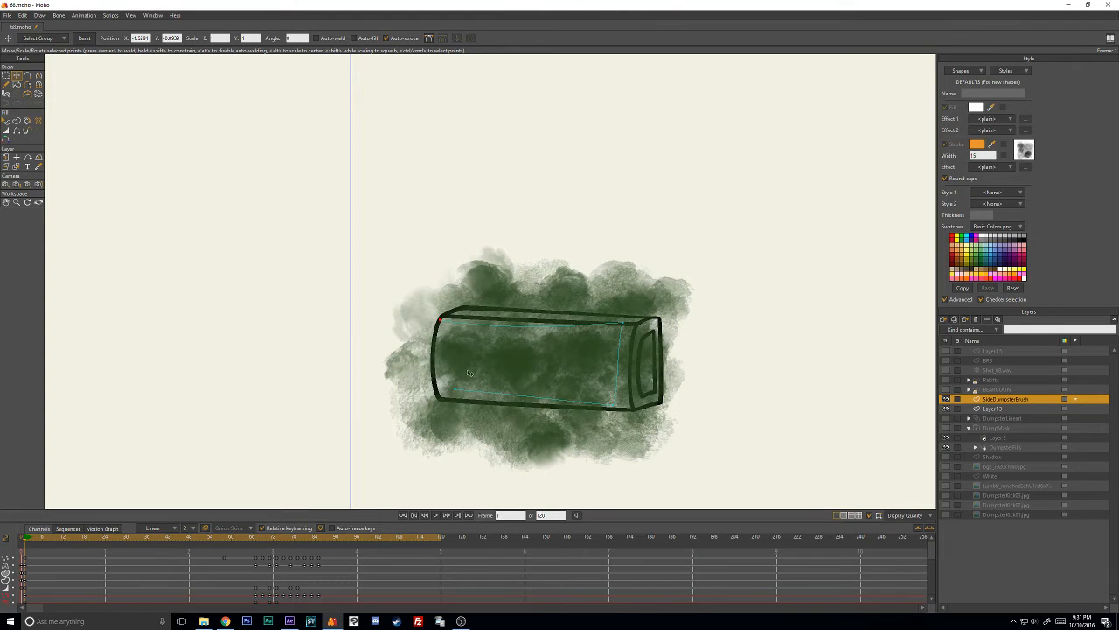
{"action": "left_click_drag", "start_coordinate": [637, 331], "coordinate": [646, 330]}
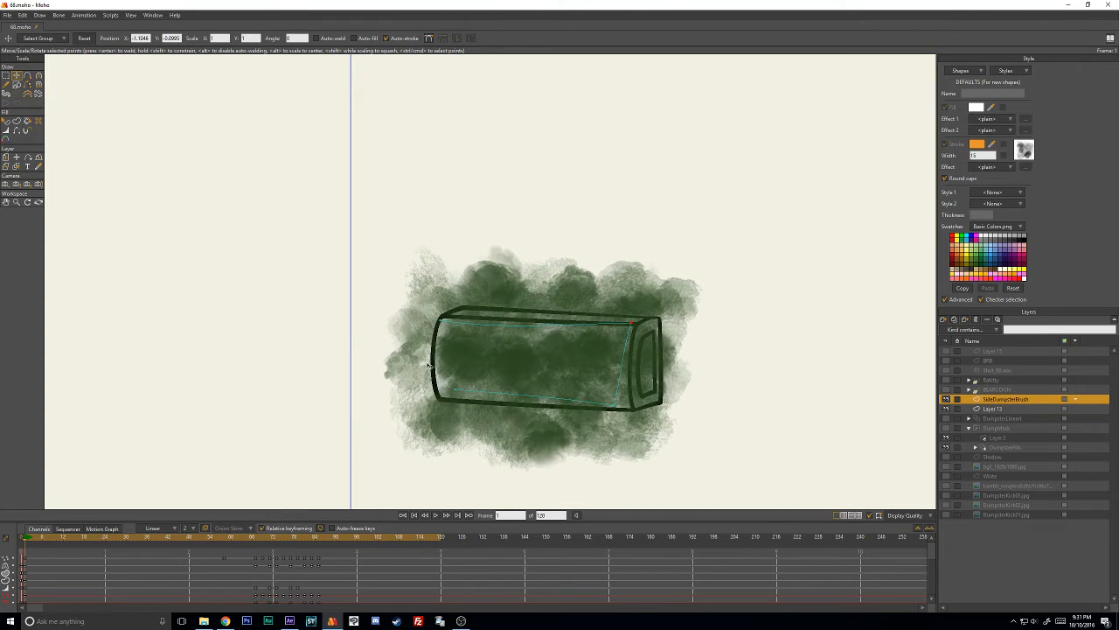
{"action": "left_click", "coordinate": [627, 406]}
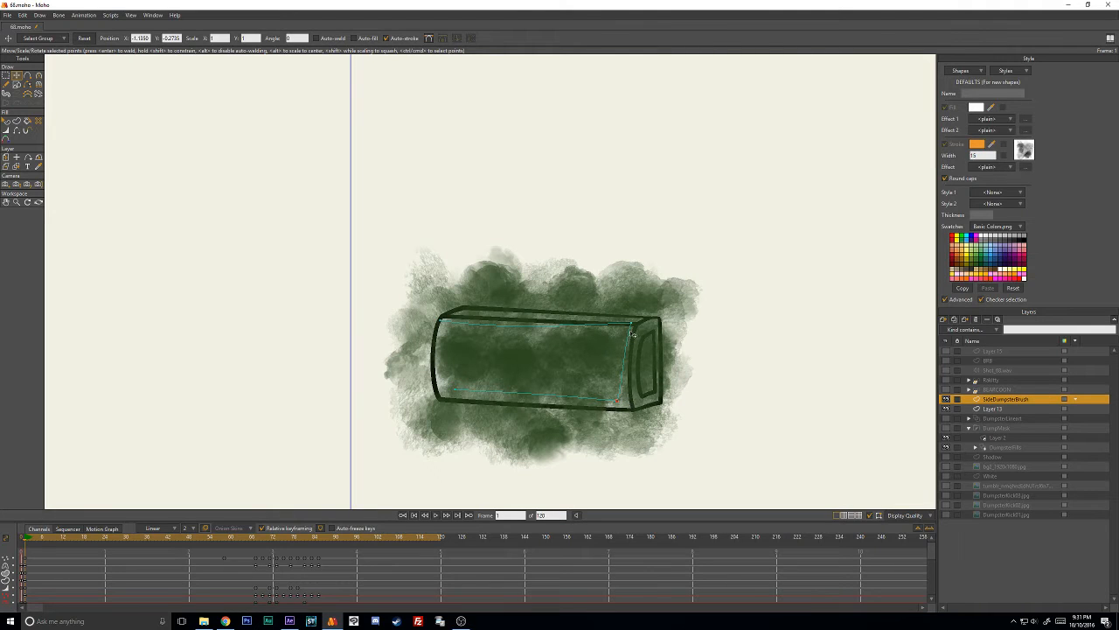
- Reduce the green stroke's line width and add a point midway along its upper edge
{"action": "key", "text": "w"}
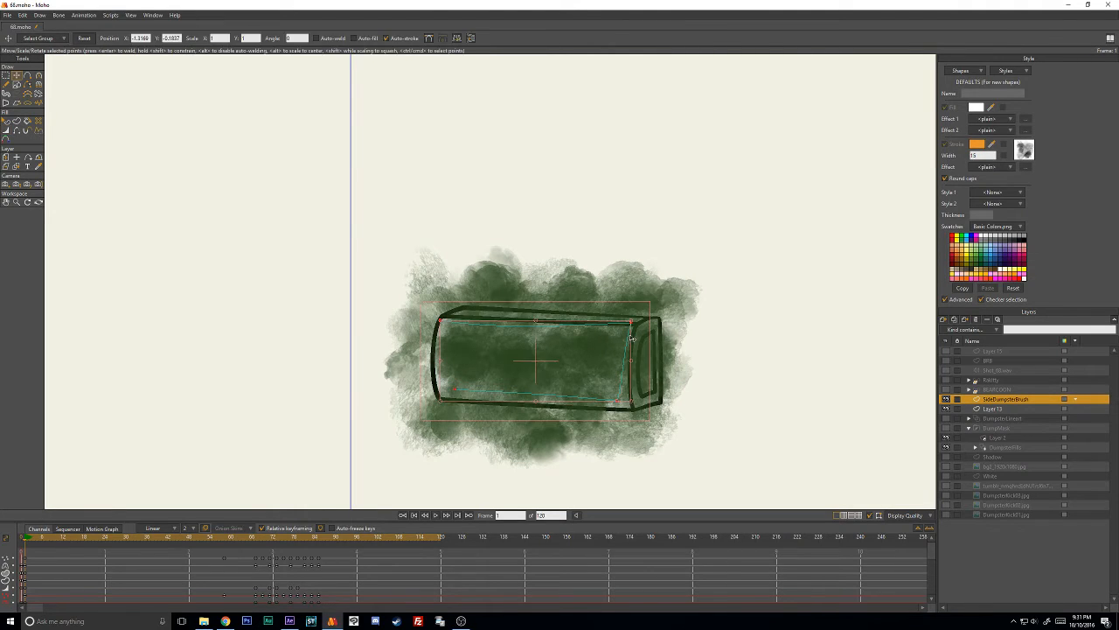
{"action": "mouse_move", "coordinate": [630, 337]}
{"action": "left_mouse_down"}
{"action": "mouse_move", "coordinate": [527, 392]}
{"action": "mouse_move", "coordinate": [472, 392]}
{"action": "mouse_move", "coordinate": [502, 389]}
{"action": "left_mouse_up"}
{"action": "key", "text": "t"}
{"action": "key", "text": "a"}
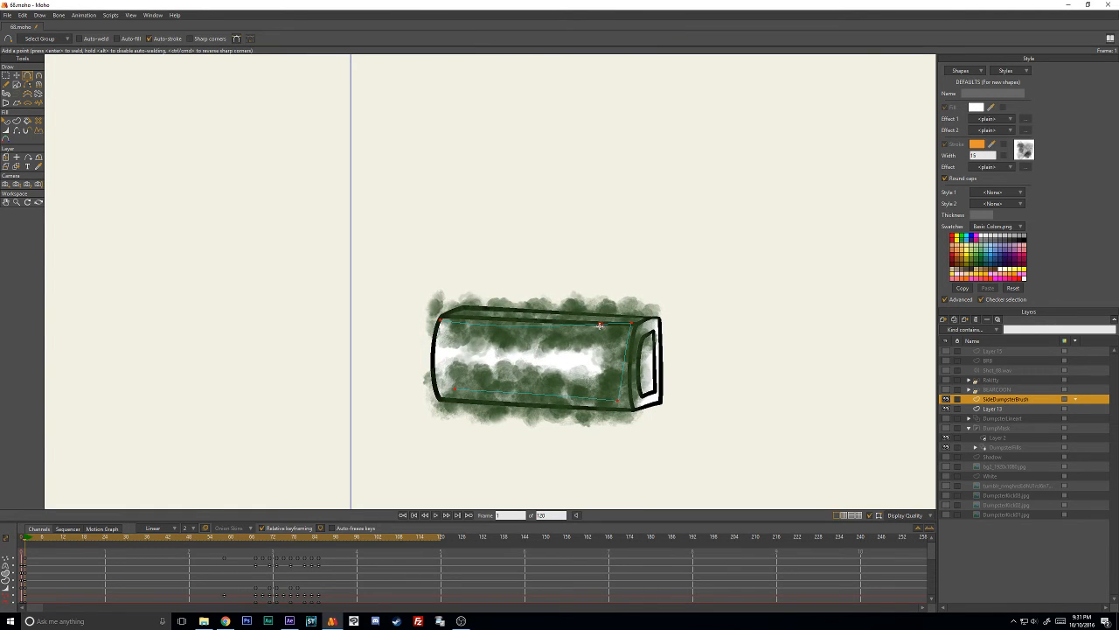
{"action": "left_click", "coordinate": [548, 325]}
{"action": "key", "text": "t"}
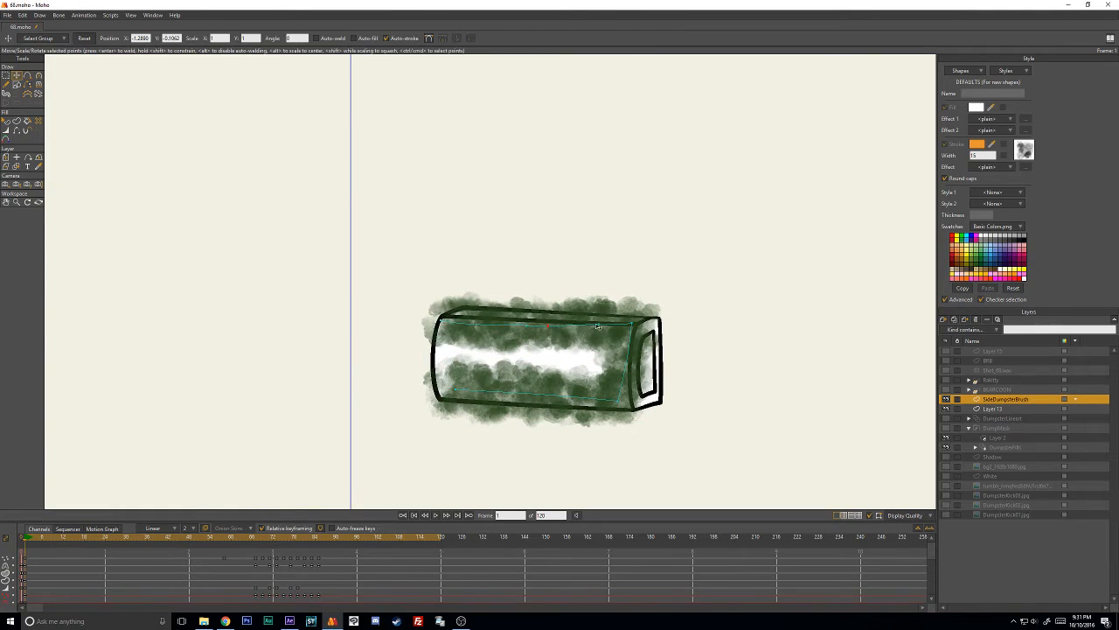
- Fold the green stroke's upper end back through the middle of the box and push its left points out to the edge
{"action": "mouse_move", "coordinate": [442, 320]}
{"action": "left_mouse_down"}
{"action": "mouse_move", "coordinate": [463, 346]}
{"action": "mouse_move", "coordinate": [599, 361]}
{"action": "left_mouse_up"}
{"action": "mouse_move", "coordinate": [549, 326]}
{"action": "left_mouse_down"}
{"action": "mouse_move", "coordinate": [520, 351]}
{"action": "mouse_move", "coordinate": [523, 336]}
{"action": "mouse_move", "coordinate": [467, 331]}
{"action": "mouse_move", "coordinate": [445, 368]}
{"action": "left_mouse_up"}
{"action": "left_click_drag", "start_coordinate": [515, 352], "coordinate": [517, 356]}
{"action": "left_click_drag", "start_coordinate": [455, 390], "coordinate": [435, 390]}
{"action": "left_click_drag", "start_coordinate": [454, 339], "coordinate": [440, 338]}
- Adjust the curvature at the green stroke's upper-left bend and nudge its middle point slightly down
{"action": "key", "text": "c"}
{"action": "mouse_move", "coordinate": [482, 305]}
{"action": "left_mouse_down"}
{"action": "mouse_move", "coordinate": [496, 332]}
{"action": "mouse_move", "coordinate": [455, 323]}
{"action": "left_mouse_up"}
{"action": "key", "text": "t"}
{"action": "left_click_drag", "start_coordinate": [516, 355], "coordinate": [517, 361]}
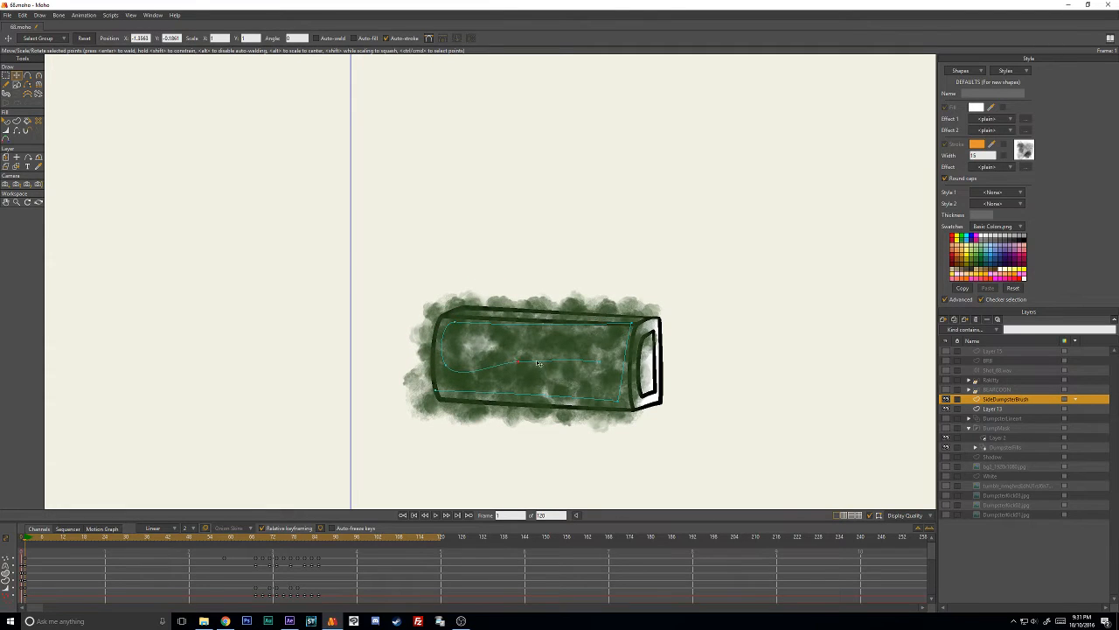
- Move the green stroke's inner end point toward the box's lower-right corner and slightly increase the line width near that end
{"action": "left_click_drag", "start_coordinate": [598, 361], "coordinate": [619, 404]}
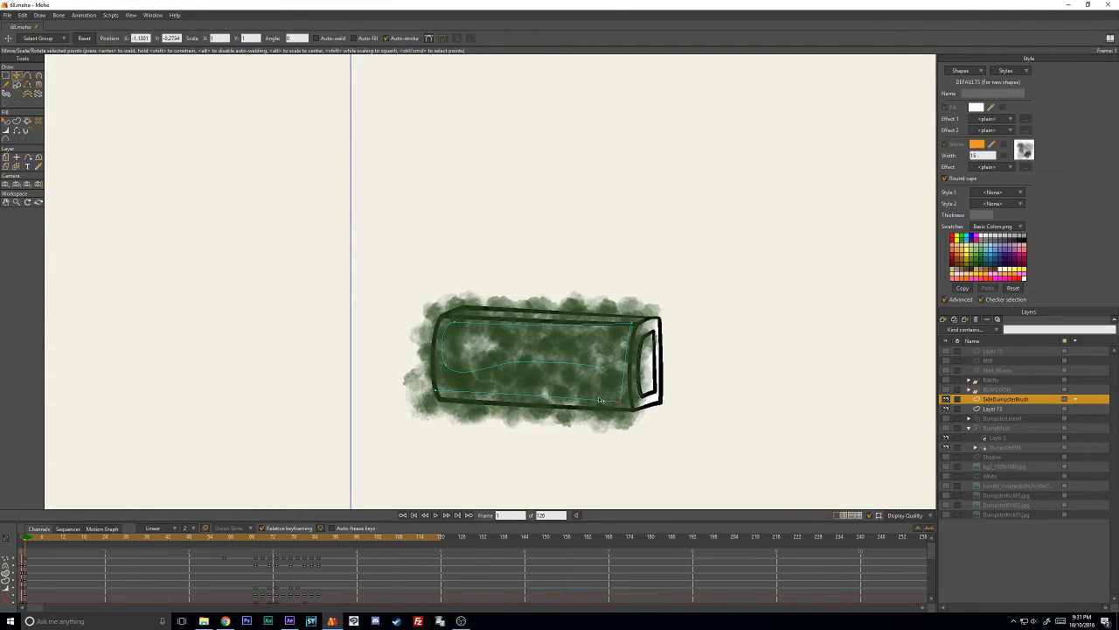
{"action": "key", "text": "w"}
{"action": "left_click_drag", "start_coordinate": [595, 367], "coordinate": [601, 367]}
- Pull the green stroke's right-hand corner points and inner end out over the dumpster box's narrow end face
{"action": "key", "text": "t"}
{"action": "left_click_drag", "start_coordinate": [633, 333], "coordinate": [643, 332]}
{"action": "left_click_drag", "start_coordinate": [620, 414], "coordinate": [646, 412]}
{"action": "left_click_drag", "start_coordinate": [643, 332], "coordinate": [657, 331]}
{"action": "left_click_drag", "start_coordinate": [604, 377], "coordinate": [630, 375]}
{"action": "left_click_drag", "start_coordinate": [656, 321], "coordinate": [649, 326]}
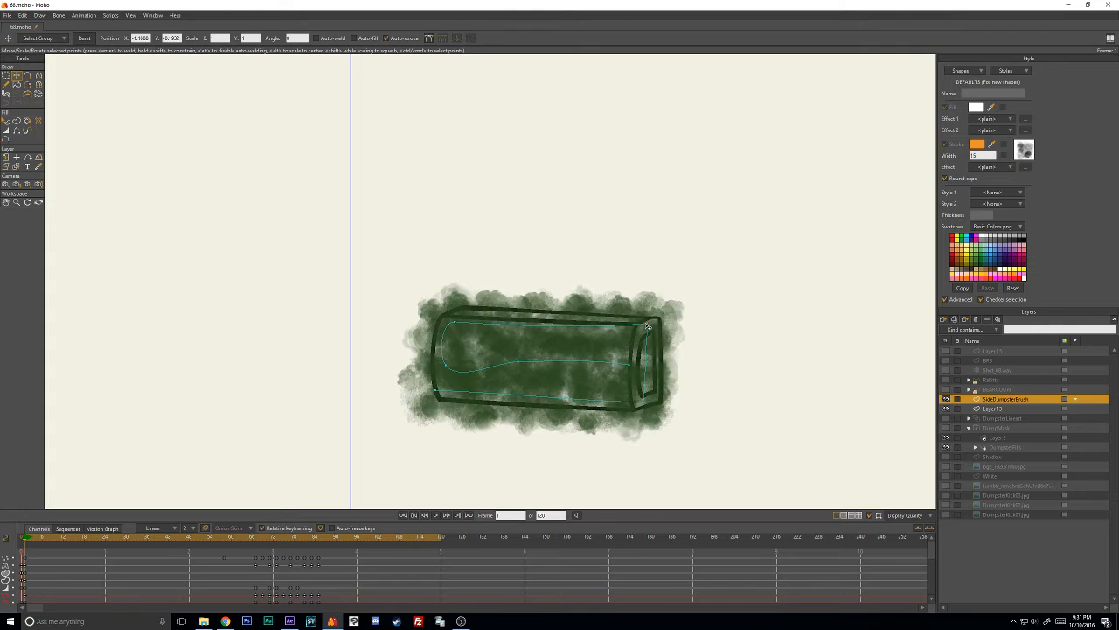
- Fine-tune the green stroke's left and middle points and move its lower-right corner to the bottom of the box's end face
{"action": "left_click_drag", "start_coordinate": [464, 329], "coordinate": [464, 325]}
{"action": "left_click_drag", "start_coordinate": [522, 360], "coordinate": [523, 362]}
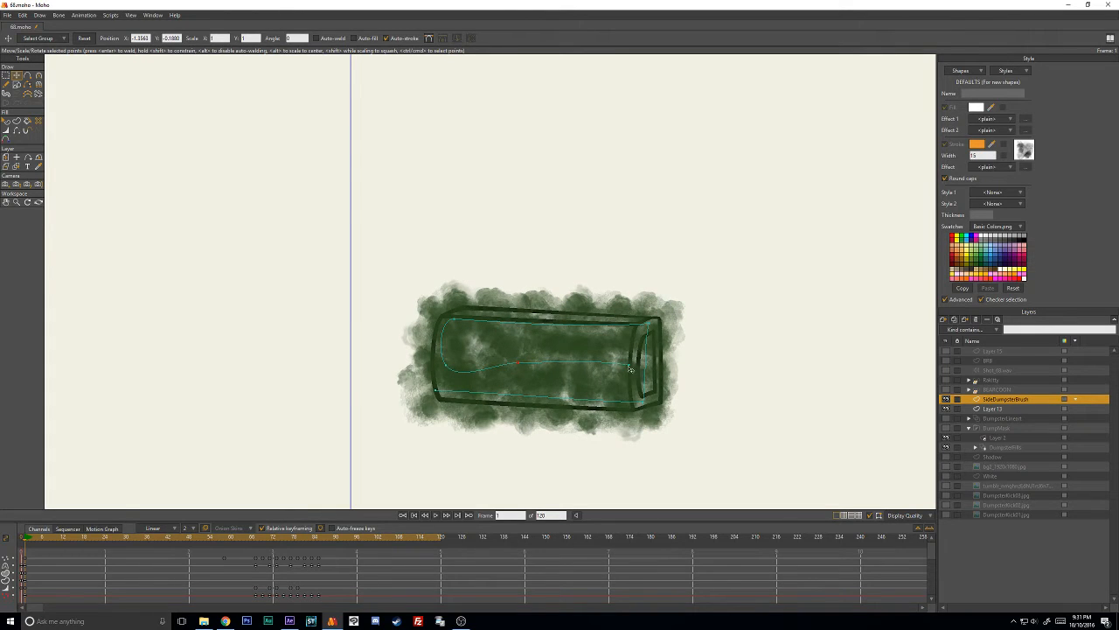
{"action": "key", "text": "ctrl+a"}
{"action": "left_click", "coordinate": [730, 283]}
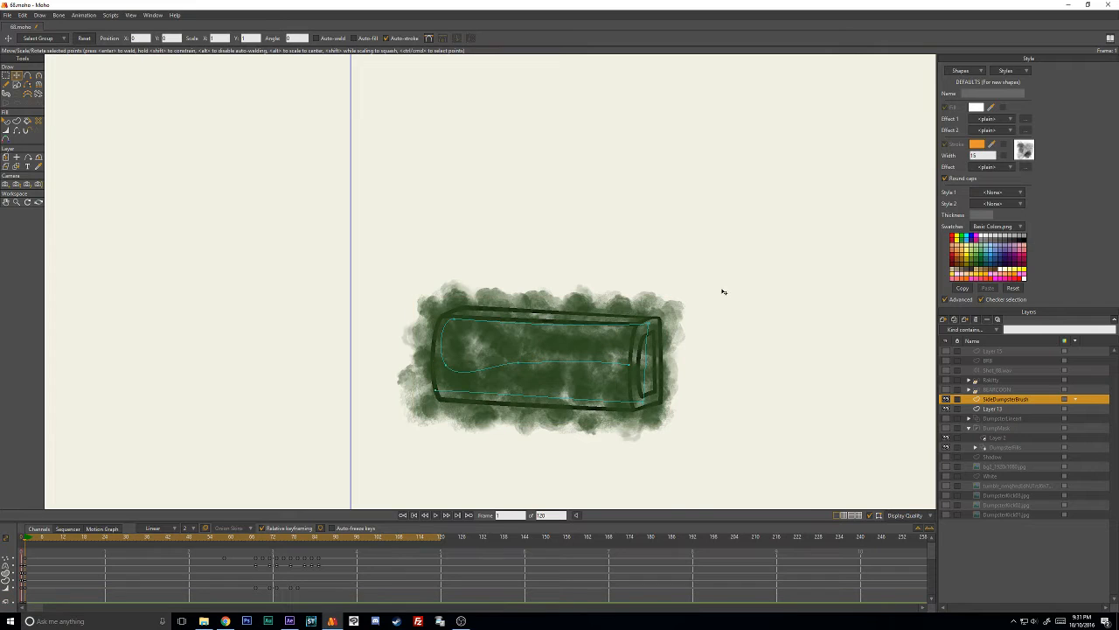
{"action": "left_click_drag", "start_coordinate": [430, 391], "coordinate": [429, 393]}
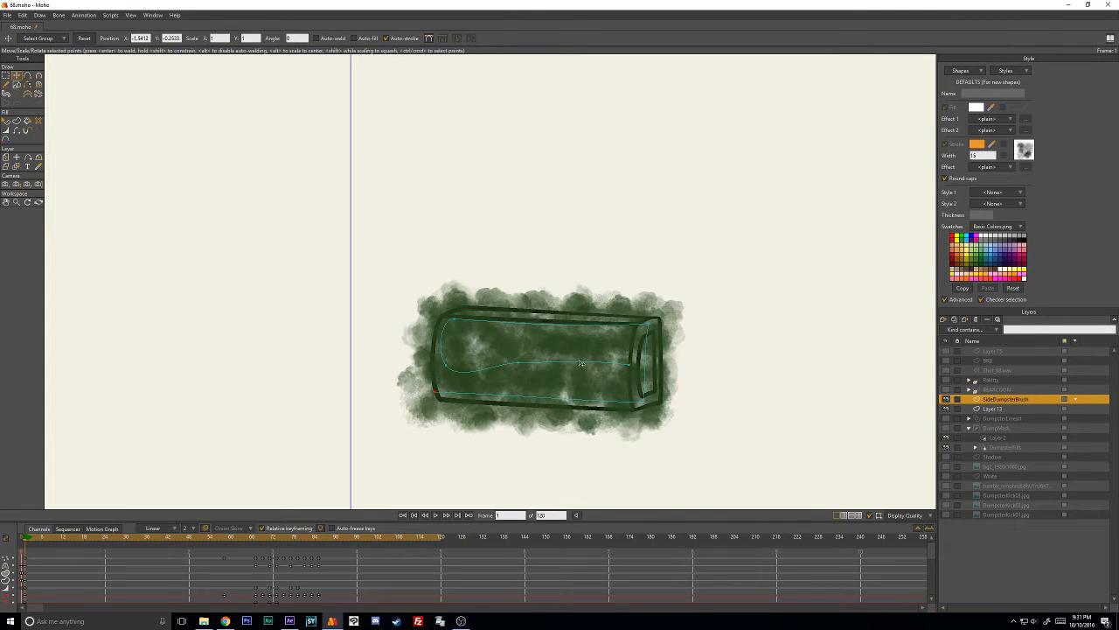
{"action": "left_click_drag", "start_coordinate": [524, 362], "coordinate": [536, 366]}
{"action": "left_click_drag", "start_coordinate": [457, 361], "coordinate": [454, 354]}
{"action": "left_click_drag", "start_coordinate": [536, 367], "coordinate": [531, 364]}
{"action": "left_click_drag", "start_coordinate": [640, 370], "coordinate": [648, 403]}
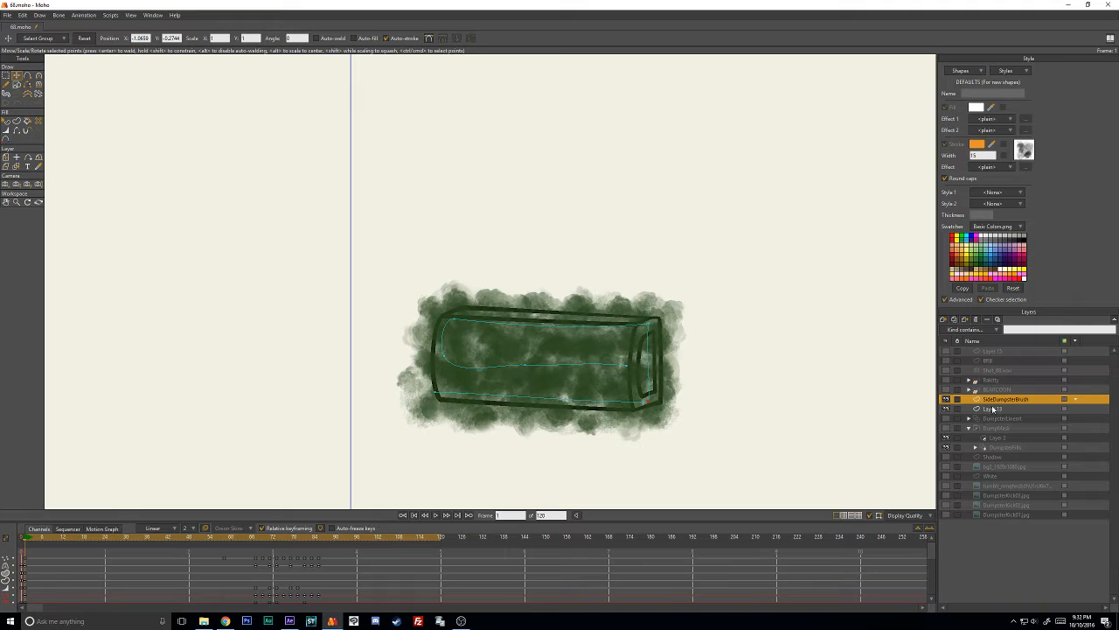
- Toggle the visibility of the SideDumpsterBrush and Layer 13 layers to compare the paint with the box line art
{"action": "left_click", "coordinate": [993, 408], "text": "ctrl"}
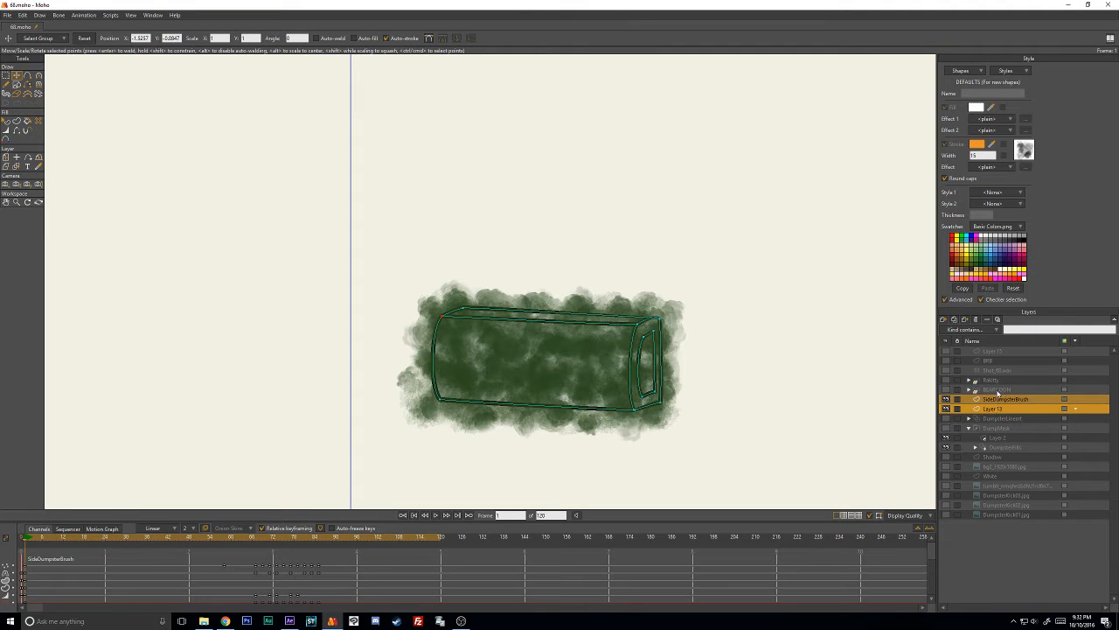
{"action": "left_click", "coordinate": [997, 399]}
{"action": "left_click", "coordinate": [946, 400]}
{"action": "left_click", "coordinate": [946, 400]}
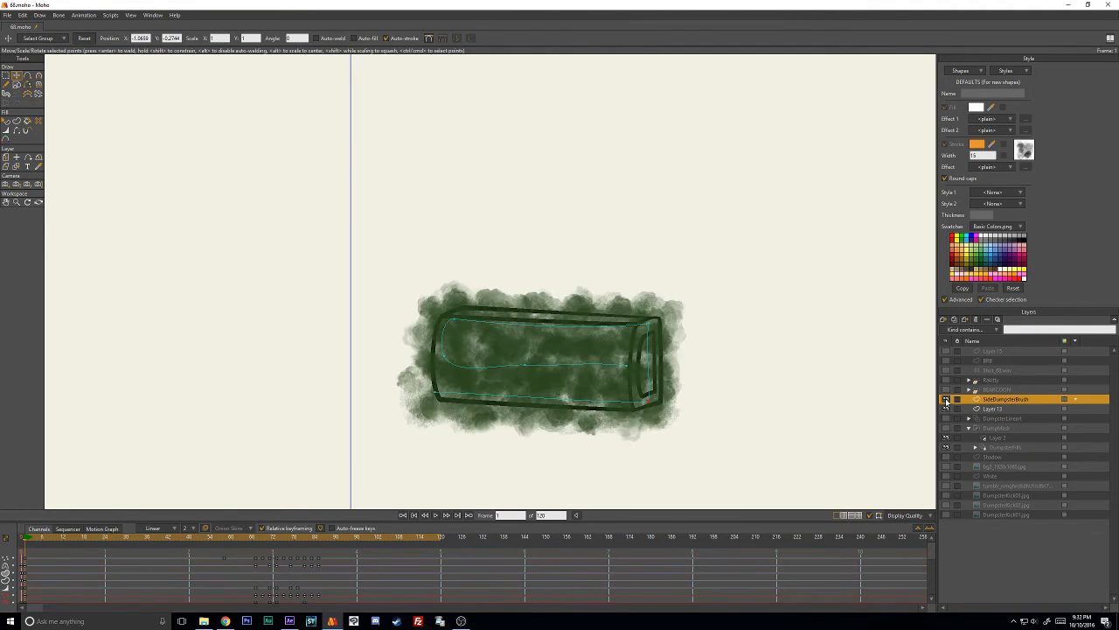
{"action": "left_click", "coordinate": [945, 400]}
{"action": "left_click", "coordinate": [945, 400]}
{"action": "left_click", "coordinate": [993, 409]}
{"action": "left_click", "coordinate": [946, 408]}
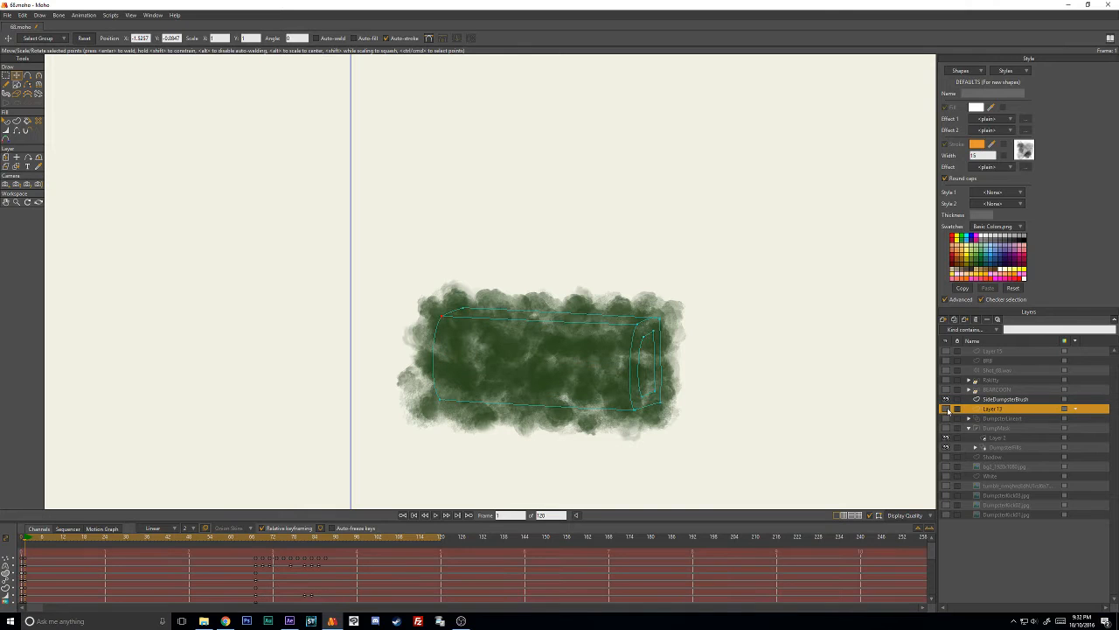
{"action": "left_click", "coordinate": [947, 409]}
{"action": "left_click", "coordinate": [947, 409]}
{"action": "left_click", "coordinate": [946, 409]}
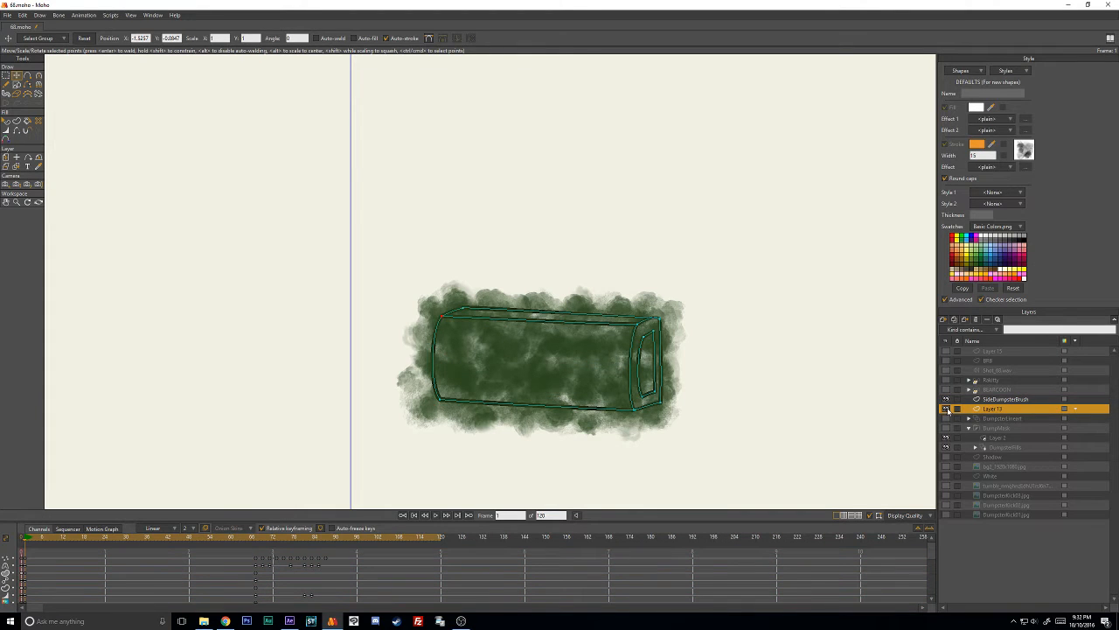
- Group the SideDumpsterBrush and Layer 13 layers together and name the group SideMask
{"action": "left_click", "coordinate": [1001, 402]}
{"action": "left_click", "coordinate": [1001, 410], "text": "shift"}
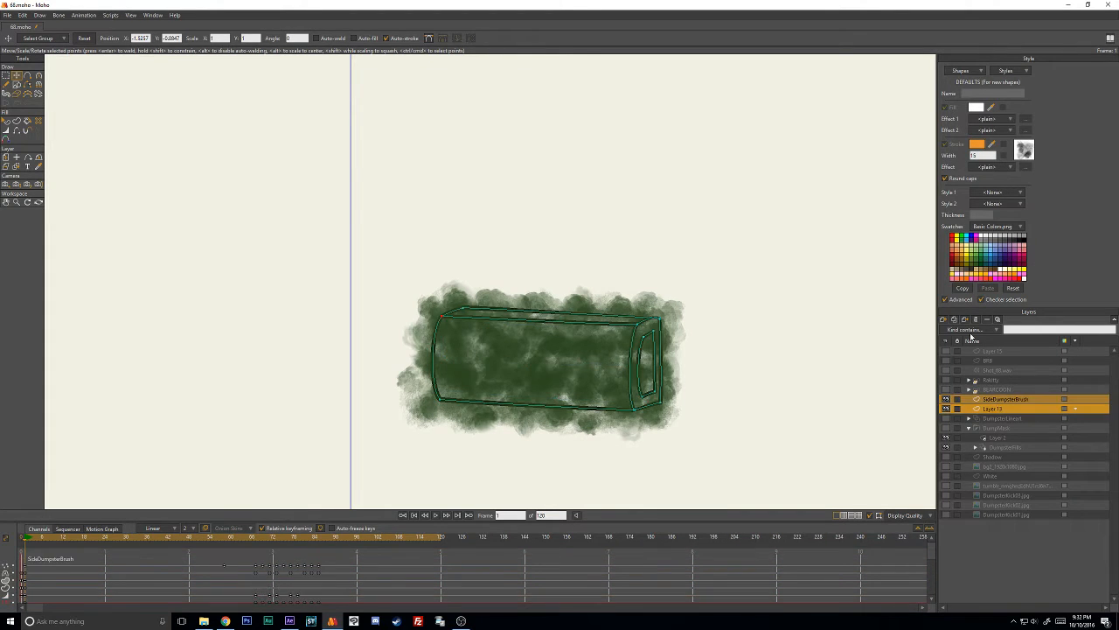
{"action": "left_click", "coordinate": [944, 319]}
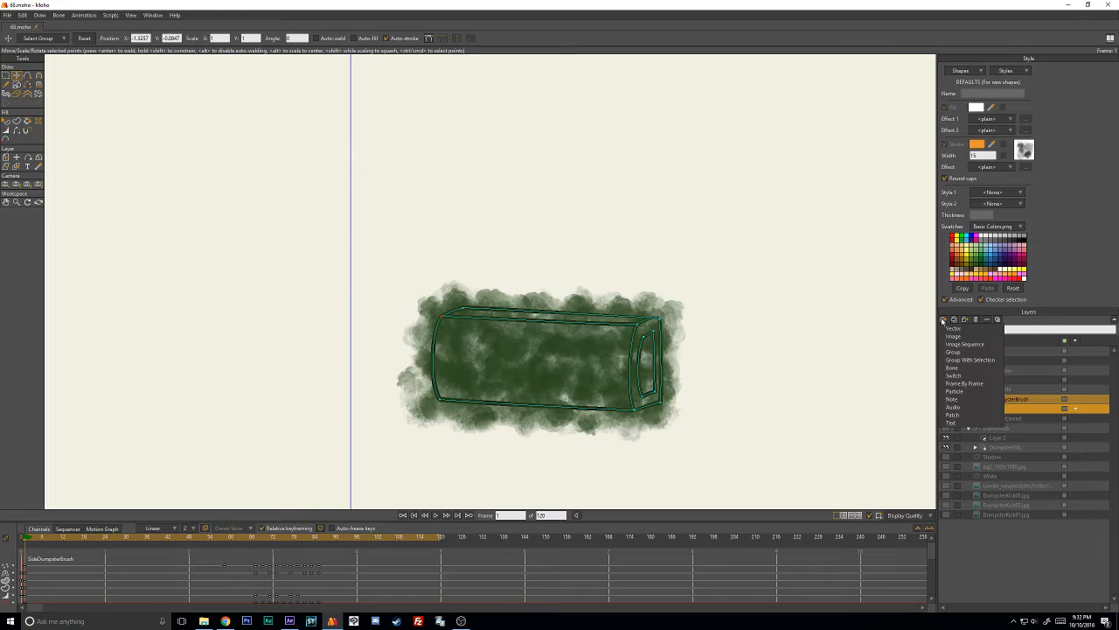
{"action": "left_click", "coordinate": [976, 359]}
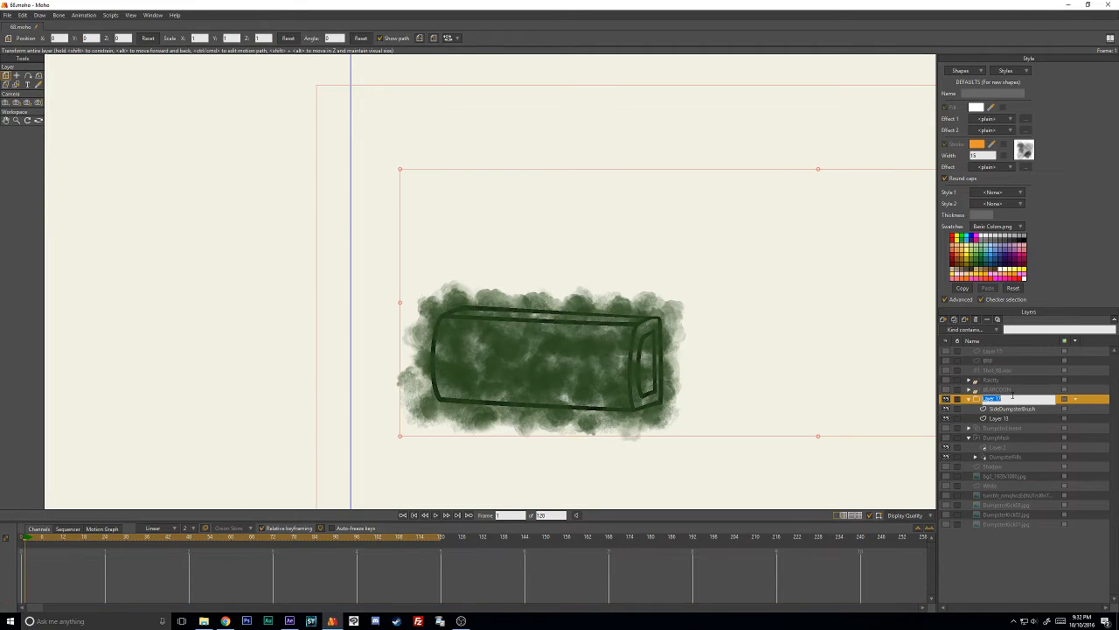
{"action": "type", "text": "SideMask"}
{"action": "key", "text": "Return"}
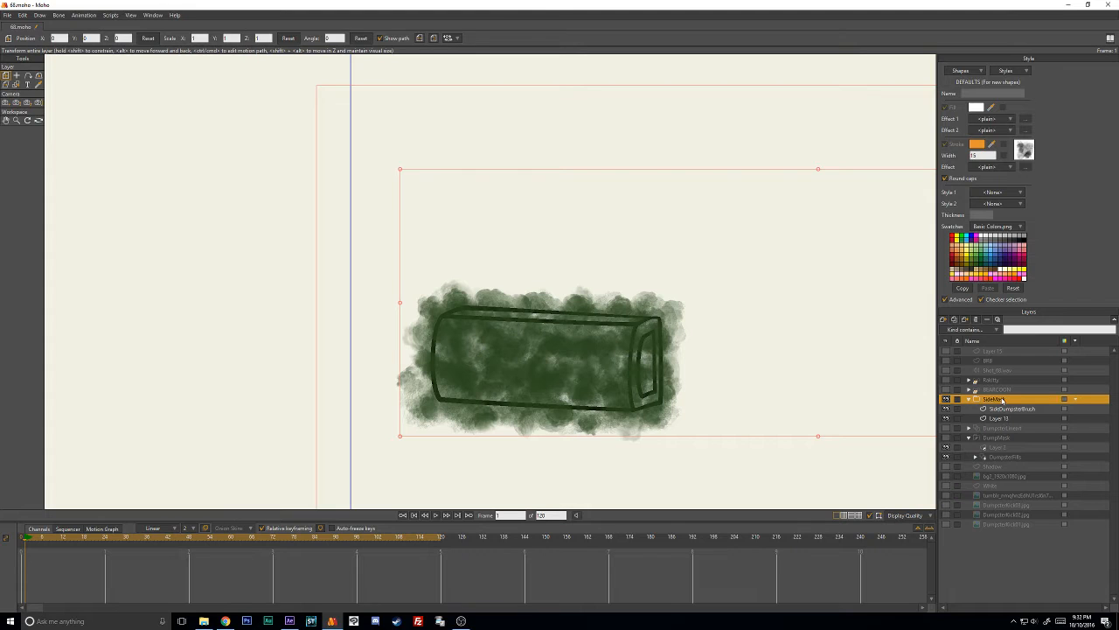
- Set the SideMask group's masking to Hide all
{"action": "left_click", "coordinate": [988, 320]}
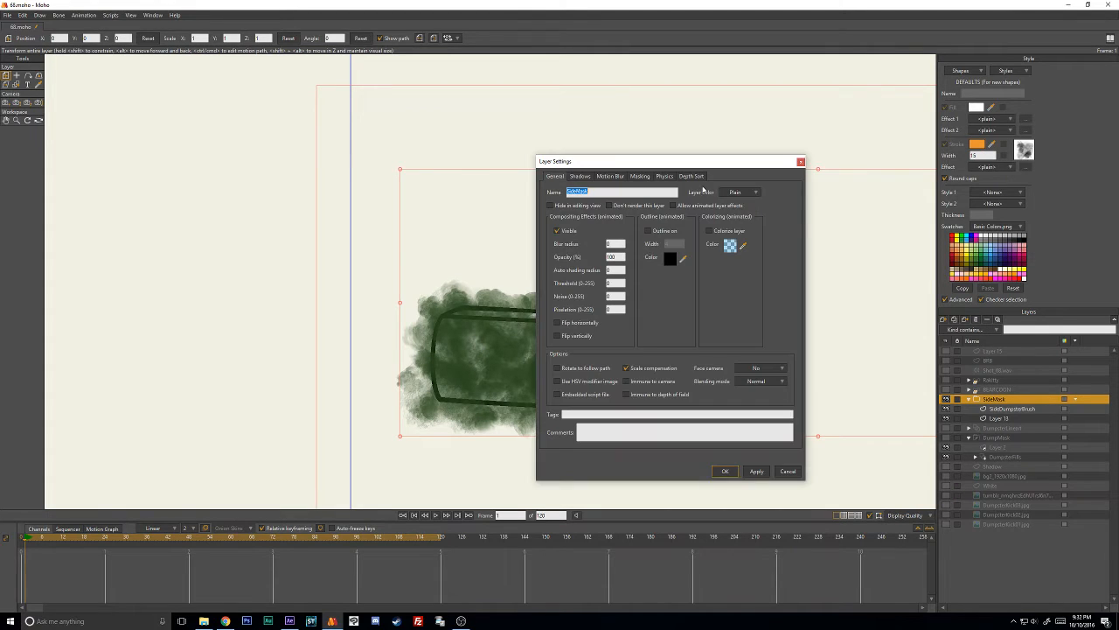
{"action": "left_click", "coordinate": [642, 176]}
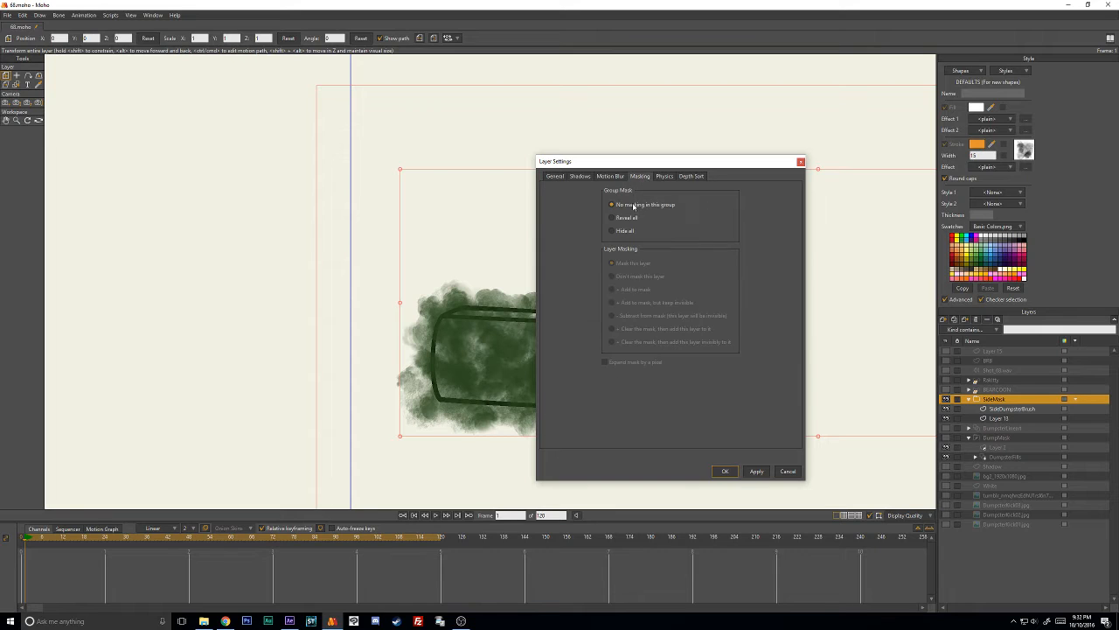
{"action": "left_click", "coordinate": [726, 473]}
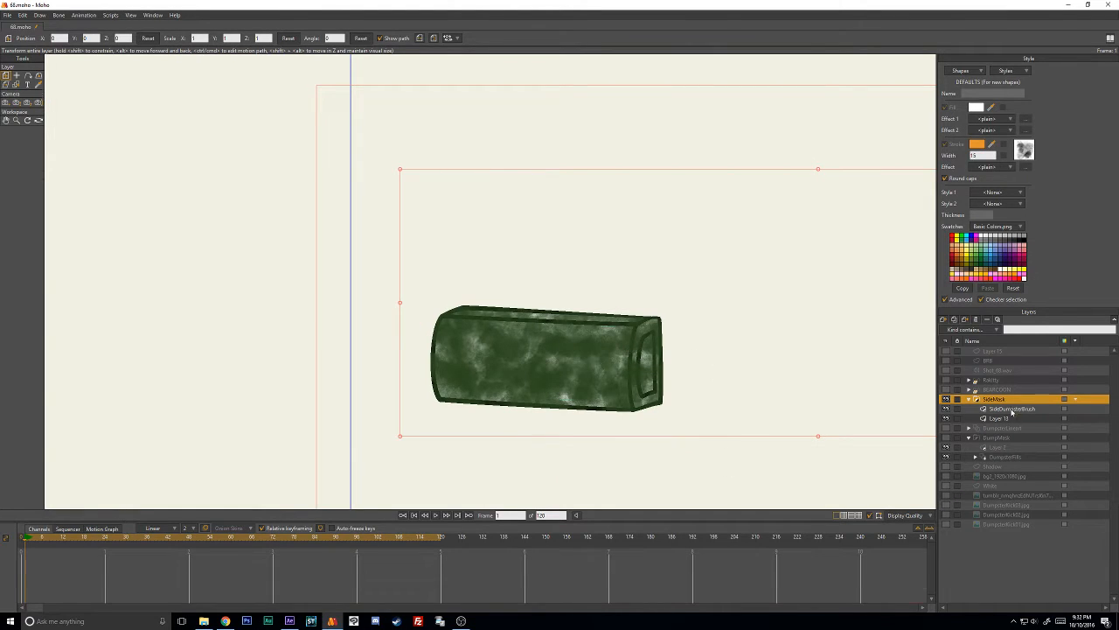
- Check the masking setting of the SideDumpsterBrush layer inside the SideMask group
{"action": "left_click", "coordinate": [1010, 408]}
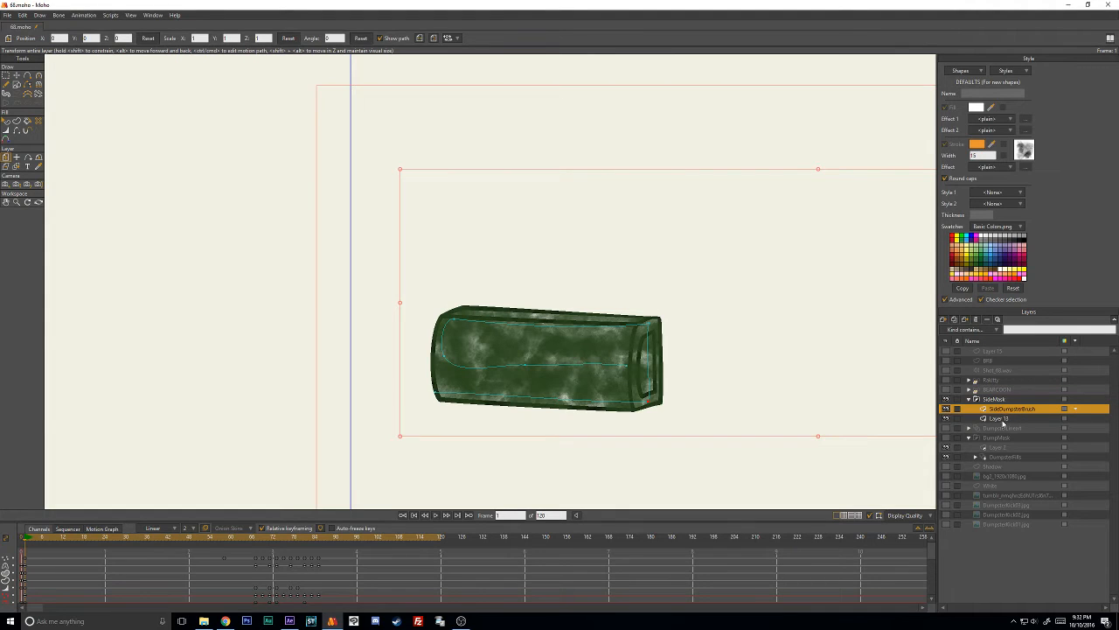
{"action": "left_click", "coordinate": [1002, 420]}
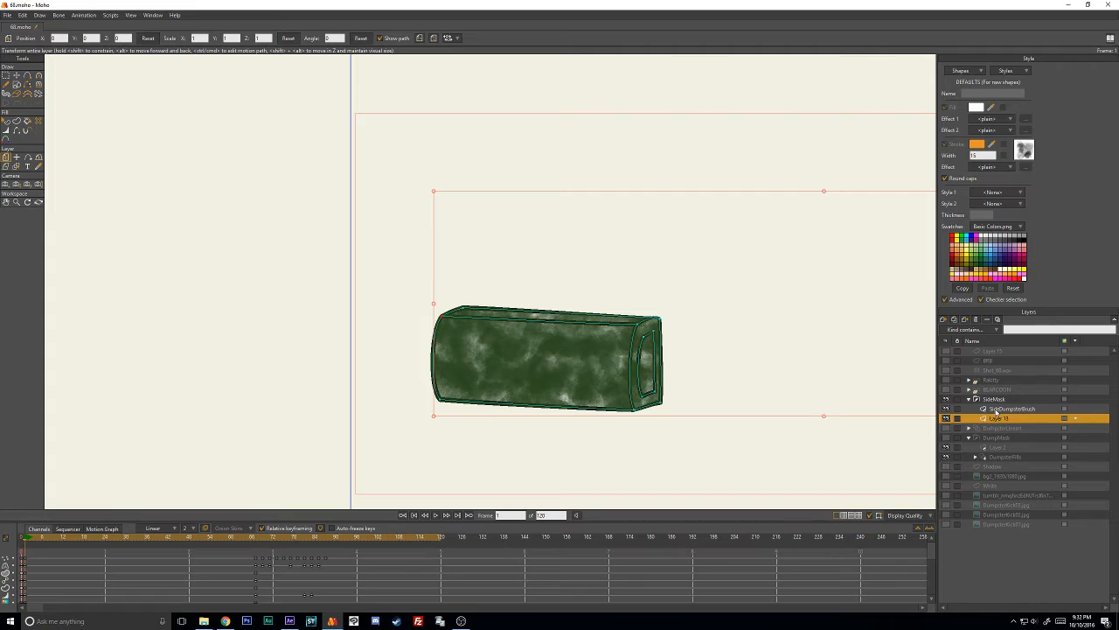
{"action": "left_click", "coordinate": [996, 409]}
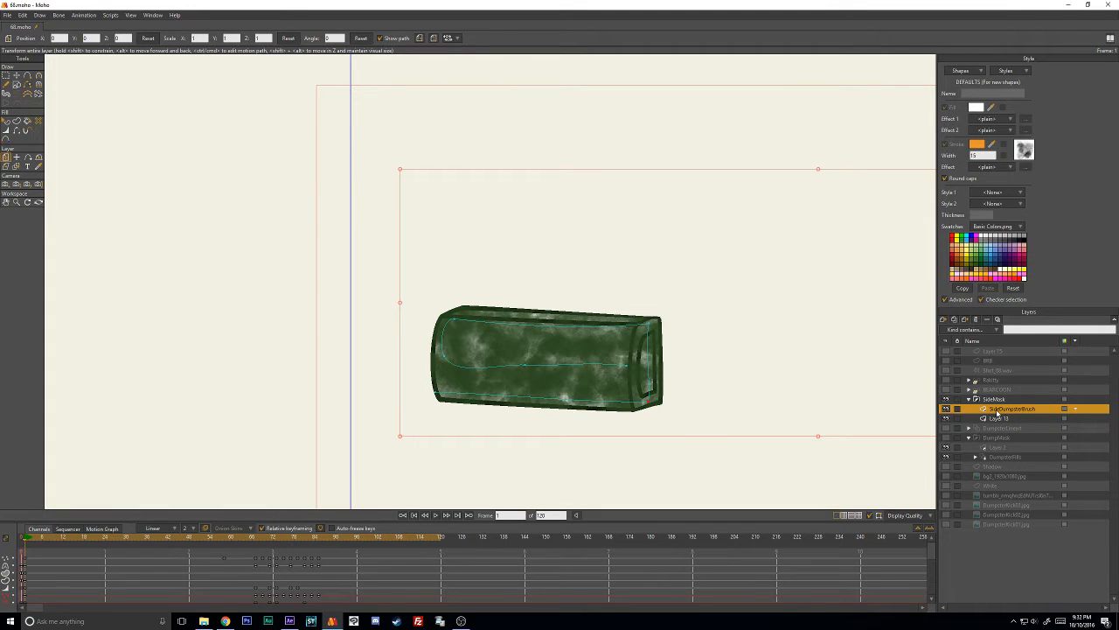
{"action": "left_click", "coordinate": [986, 320]}
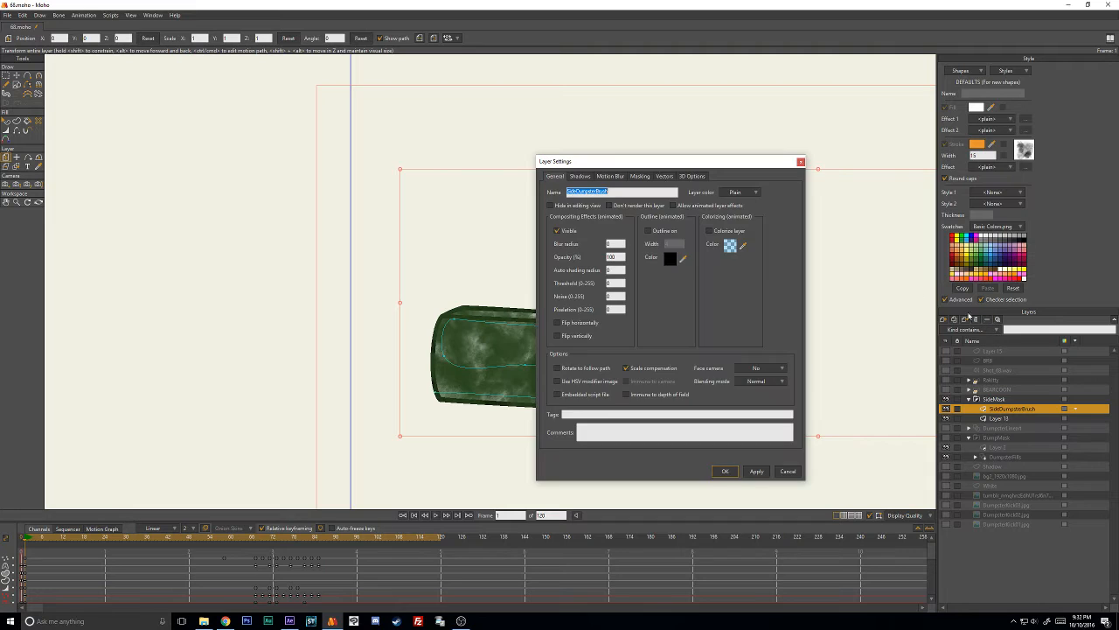
{"action": "left_click", "coordinate": [650, 176]}
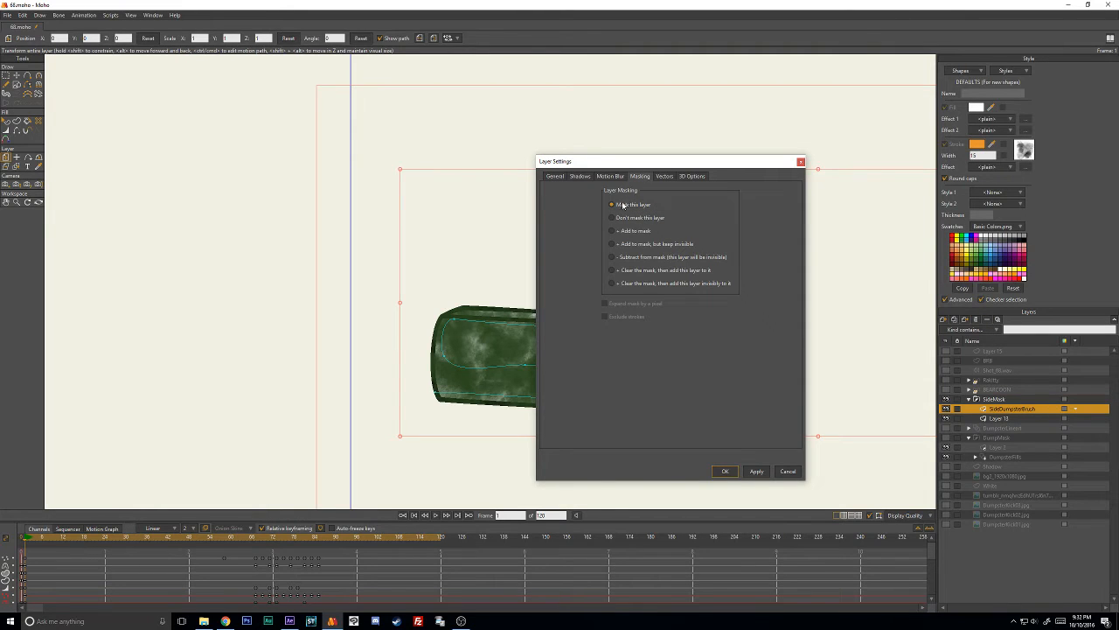
{"action": "left_click", "coordinate": [789, 470]}
- Keep Layer 13 on Add to mask, enable Expand mask by a pixel and Exclude strokes, and reselect the SideMask group
{"action": "left_click", "coordinate": [999, 419]}
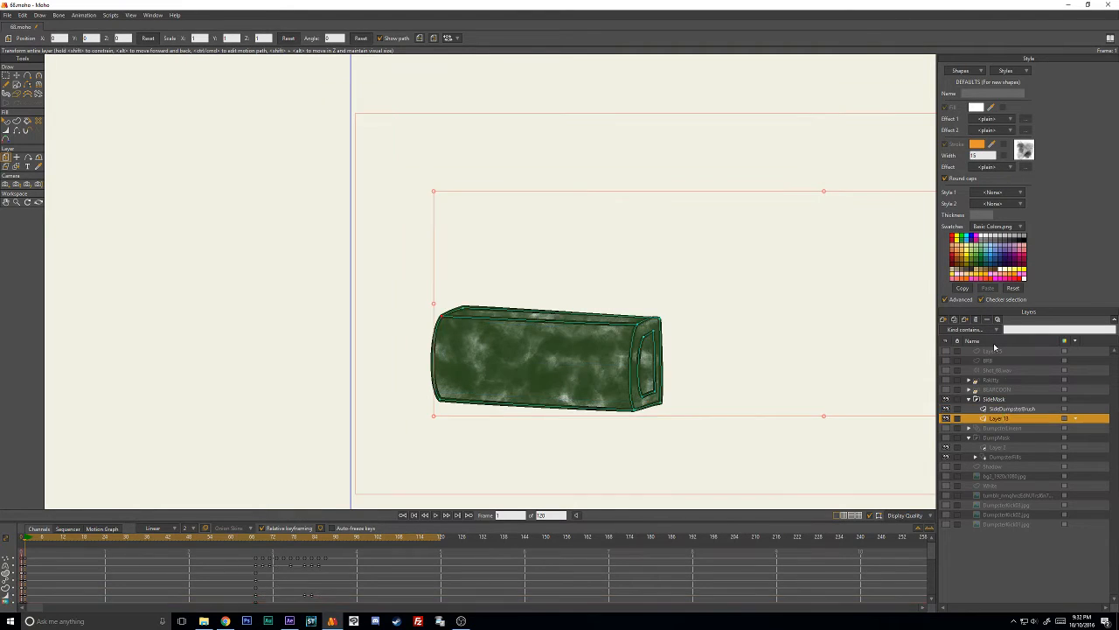
{"action": "left_click", "coordinate": [987, 320]}
{"action": "left_click", "coordinate": [646, 176]}
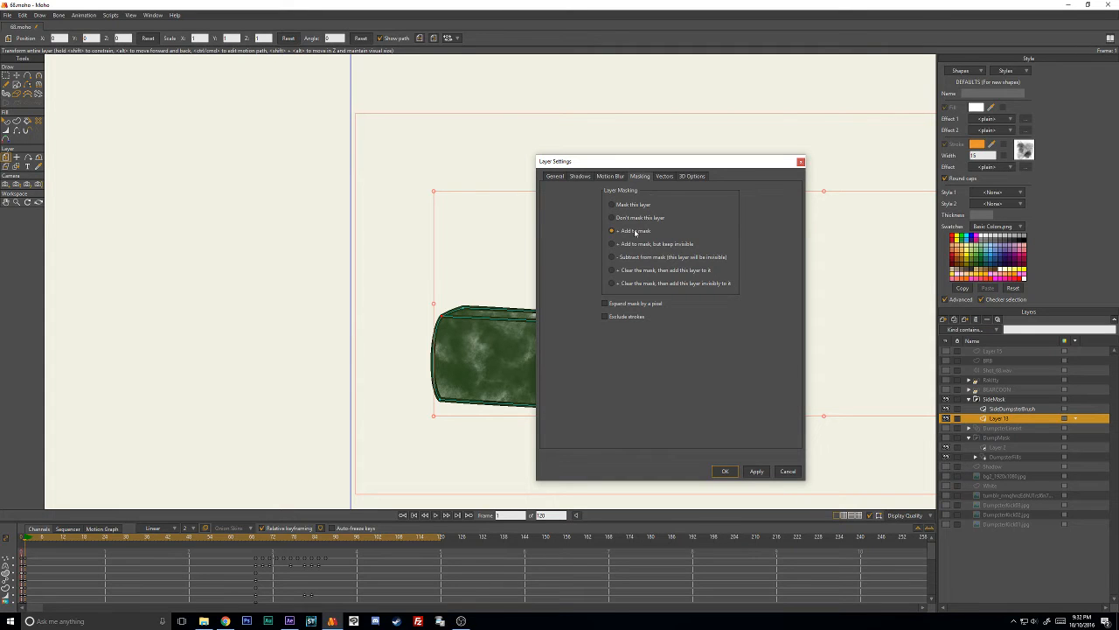
{"action": "mouse_move", "coordinate": [652, 169]}
{"action": "left_mouse_down"}
{"action": "mouse_move", "coordinate": [831, 144]}
{"action": "mouse_move", "coordinate": [816, 144]}
{"action": "left_mouse_up"}
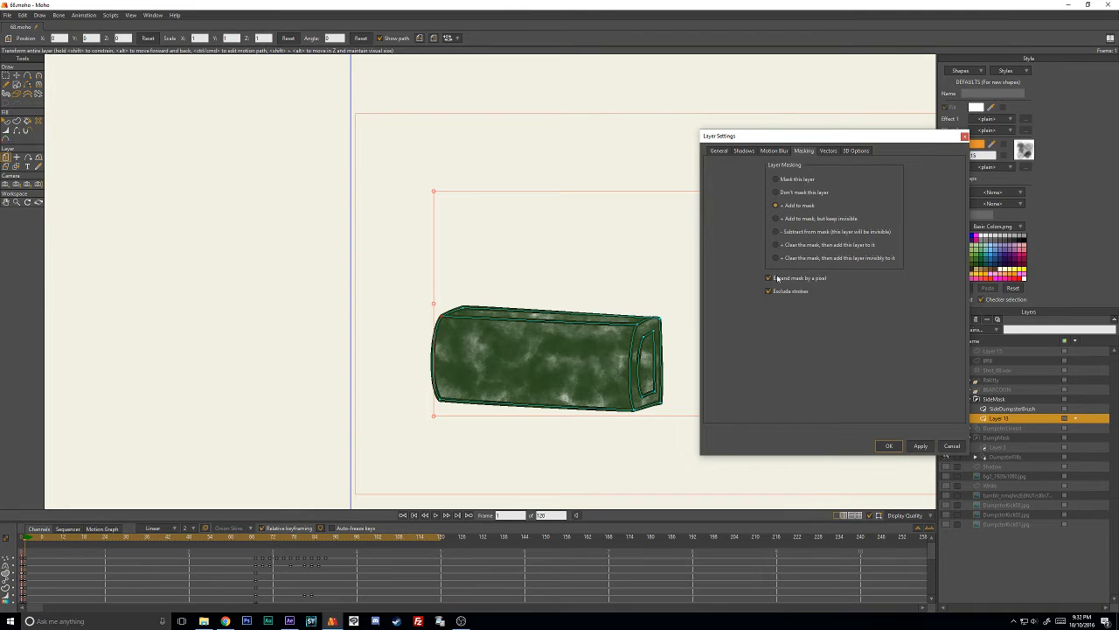
{"action": "left_click", "coordinate": [889, 445]}
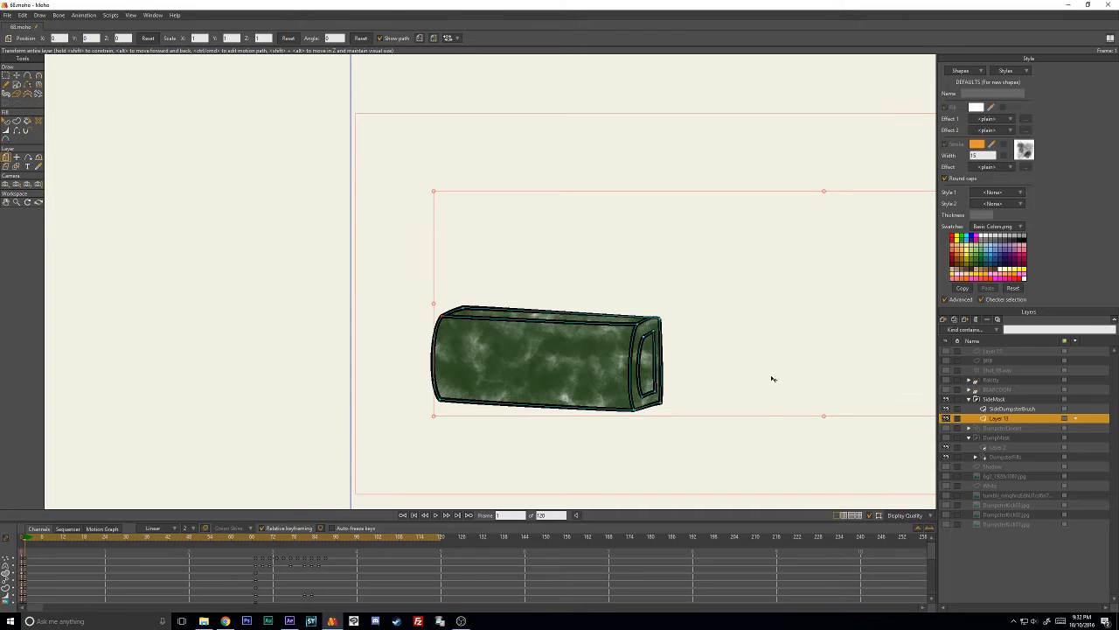
{"action": "left_click", "coordinate": [997, 400]}
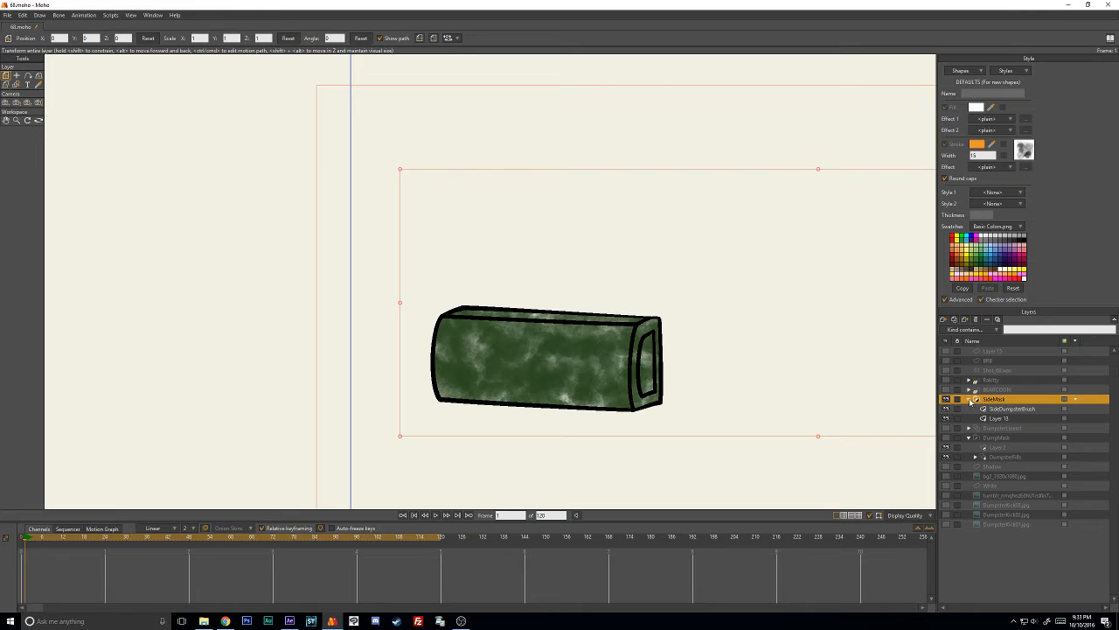
- Hide the SideMask group, show the DumpMask and DumpsterLineart layers, and select DumpsterFills
{"action": "left_click", "coordinate": [970, 399]}
{"action": "left_click", "coordinate": [947, 400]}
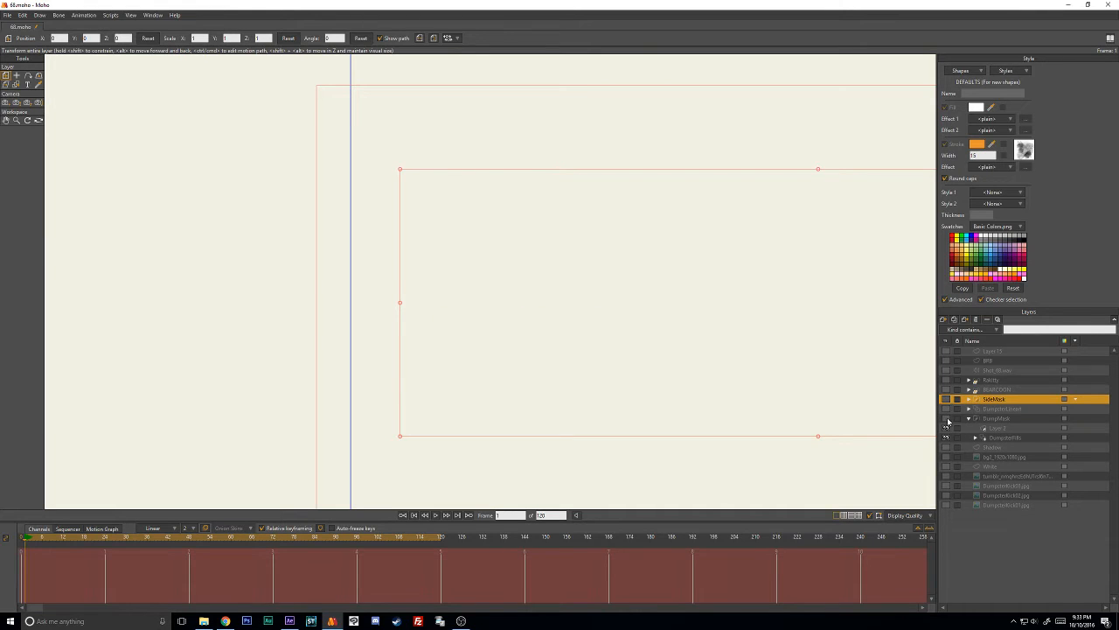
{"action": "left_click", "coordinate": [946, 419]}
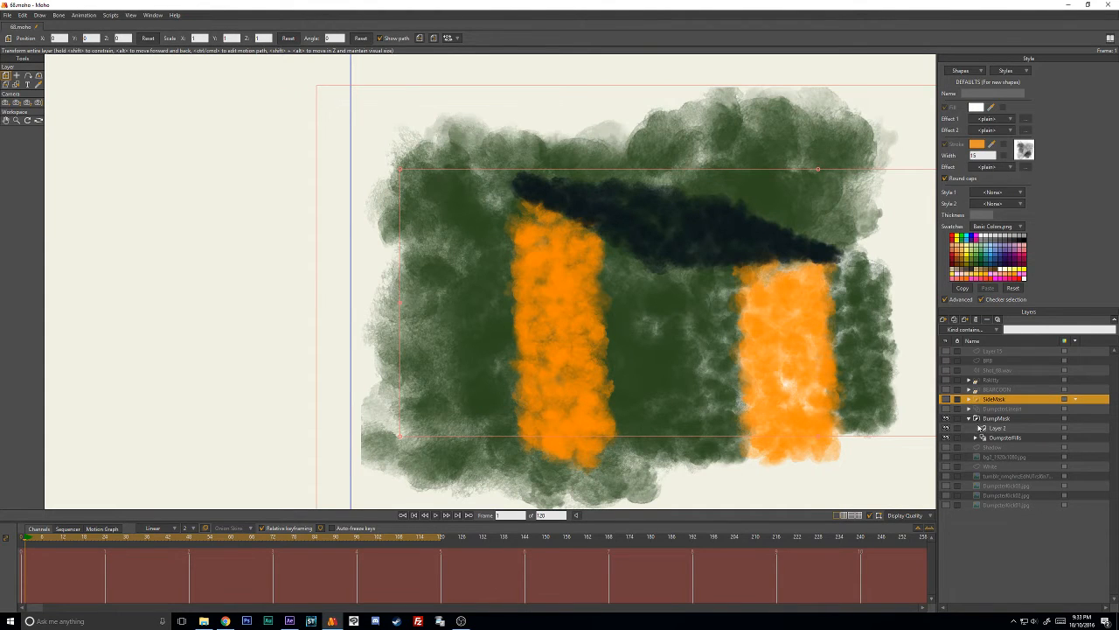
{"action": "left_click", "coordinate": [1002, 438]}
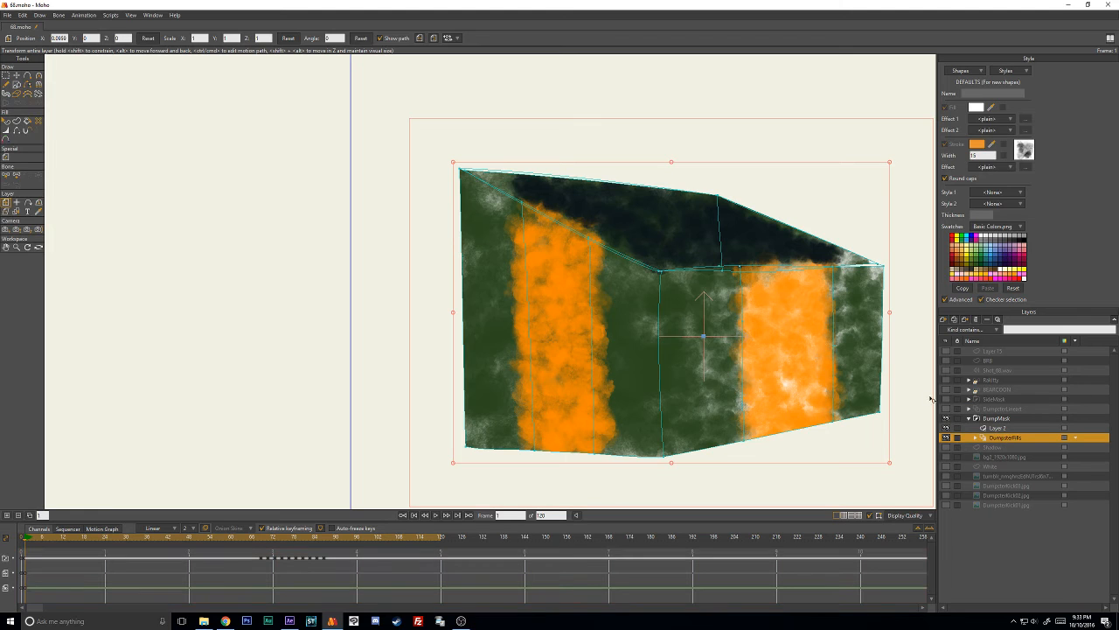
{"action": "left_click", "coordinate": [946, 409]}
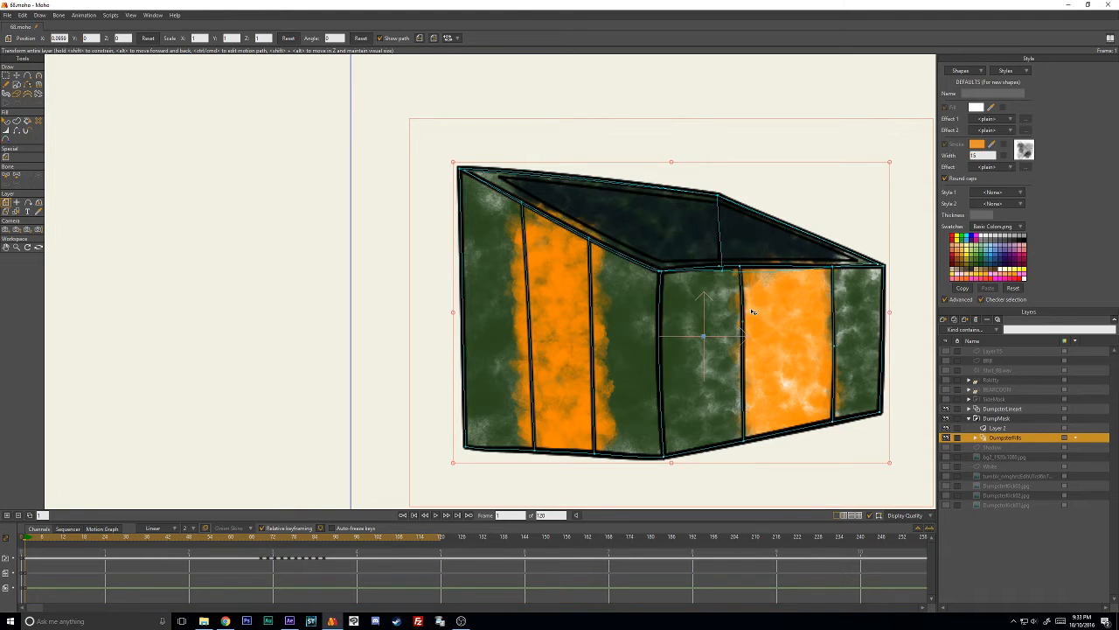
- Compare how the dumpster's masked paint displays with DumpsterLineart selected and with DumpsterFills selected
{"action": "left_click", "coordinate": [1000, 409]}
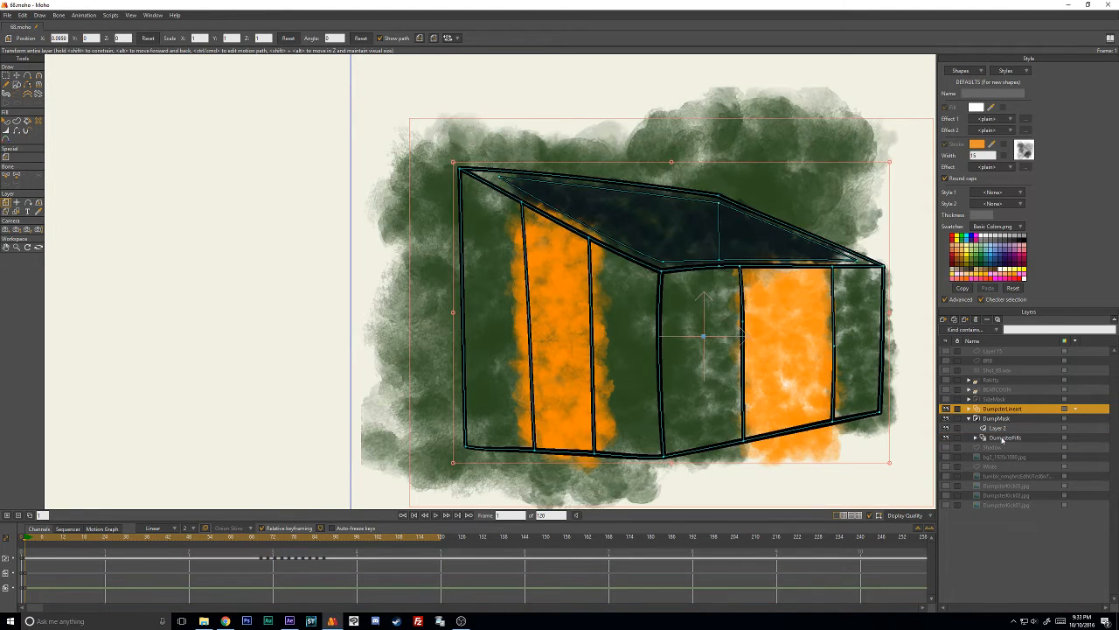
{"action": "left_click", "coordinate": [1002, 438]}
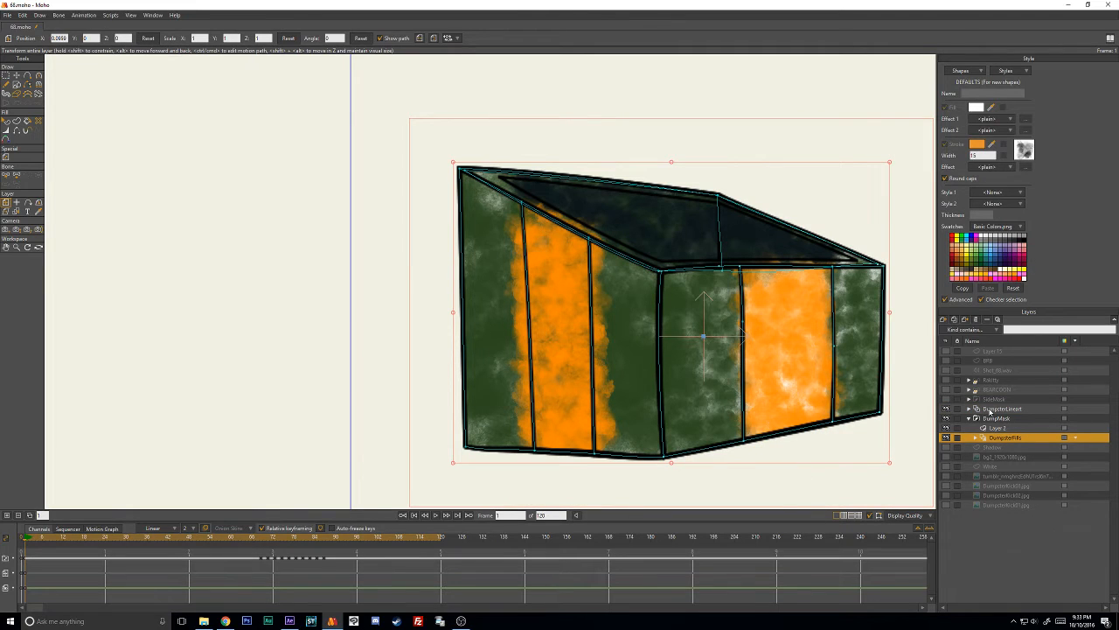
{"action": "left_click", "coordinate": [997, 409]}
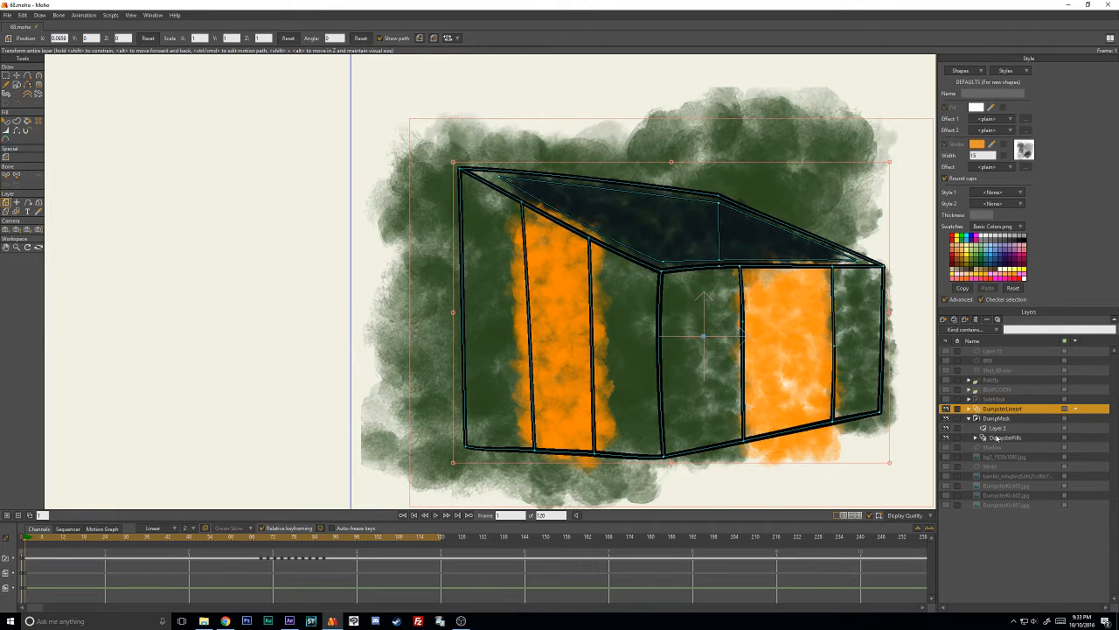
{"action": "left_click", "coordinate": [997, 437]}
- Show the SideMask group over the dumpster, expand it and select its Layer 13
{"action": "left_click", "coordinate": [995, 399]}
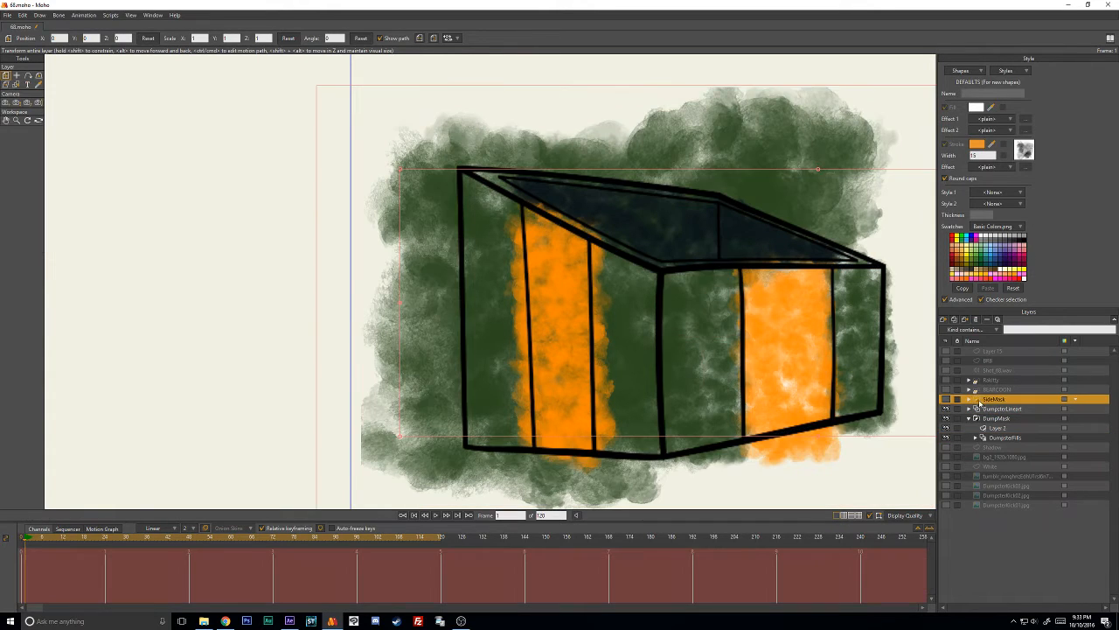
{"action": "left_click", "coordinate": [946, 399]}
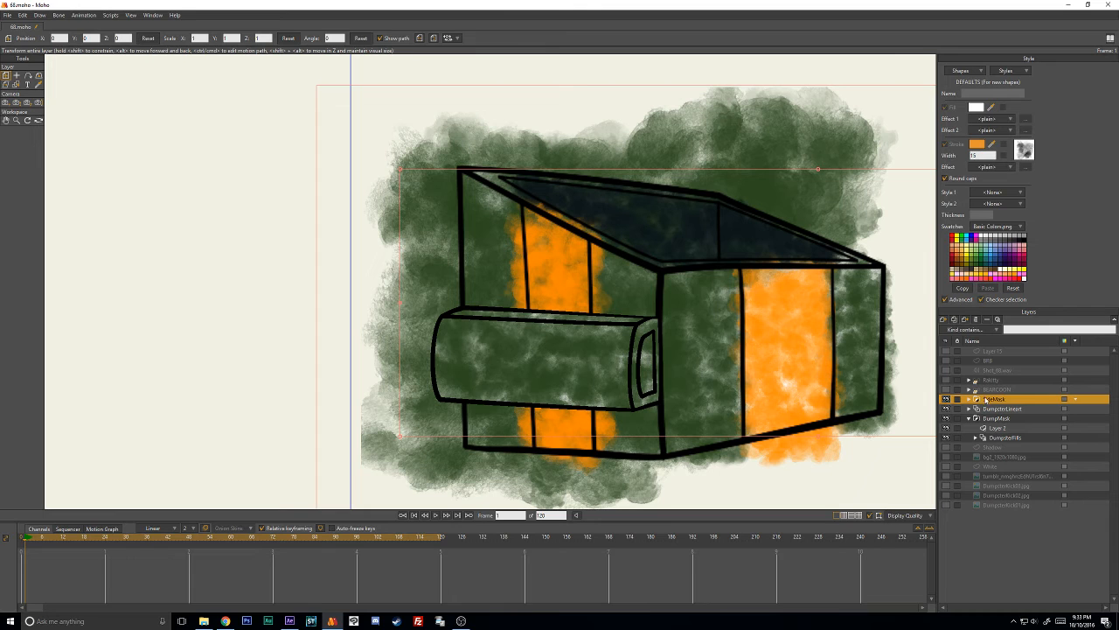
{"action": "left_click", "coordinate": [969, 400]}
{"action": "left_click", "coordinate": [999, 419]}
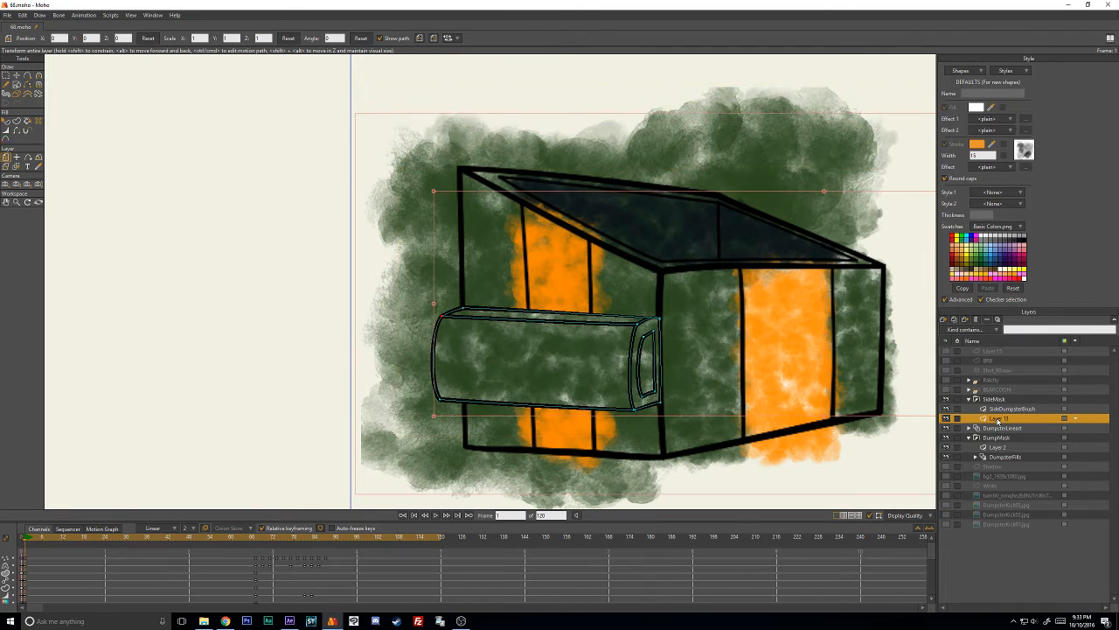
- Scrub around frame 61 to check the box against its SideDumpsterBrush stroke, and return to frame 1
{"action": "mouse_move", "coordinate": [258, 536]}
{"action": "left_mouse_down"}
{"action": "mouse_move", "coordinate": [355, 541]}
{"action": "mouse_move", "coordinate": [239, 539]}
{"action": "left_mouse_up"}
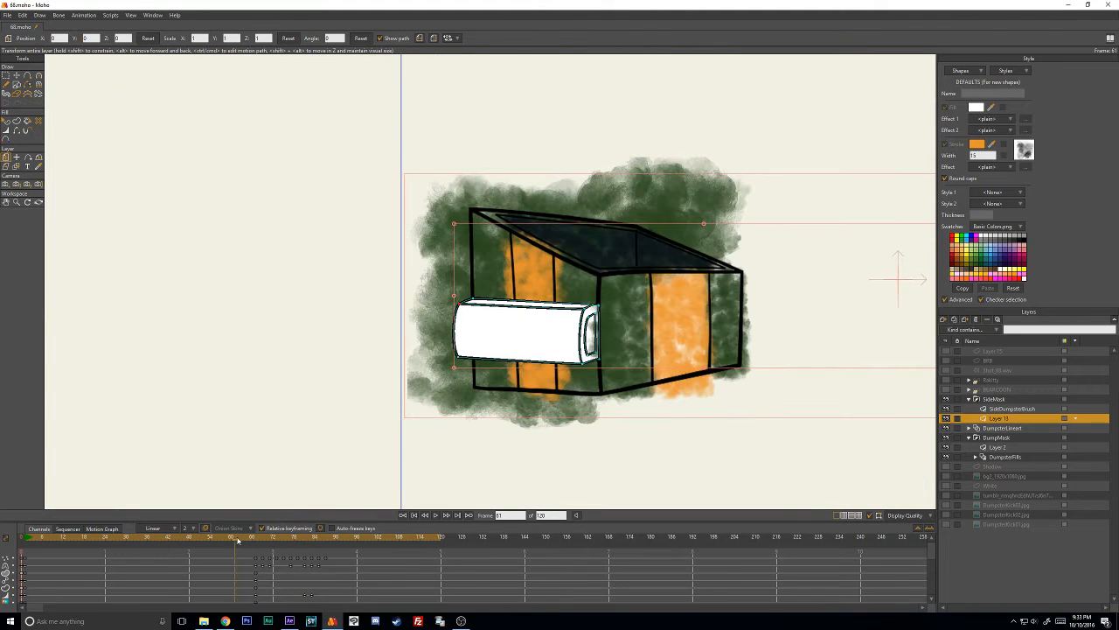
{"action": "left_click", "coordinate": [1010, 409]}
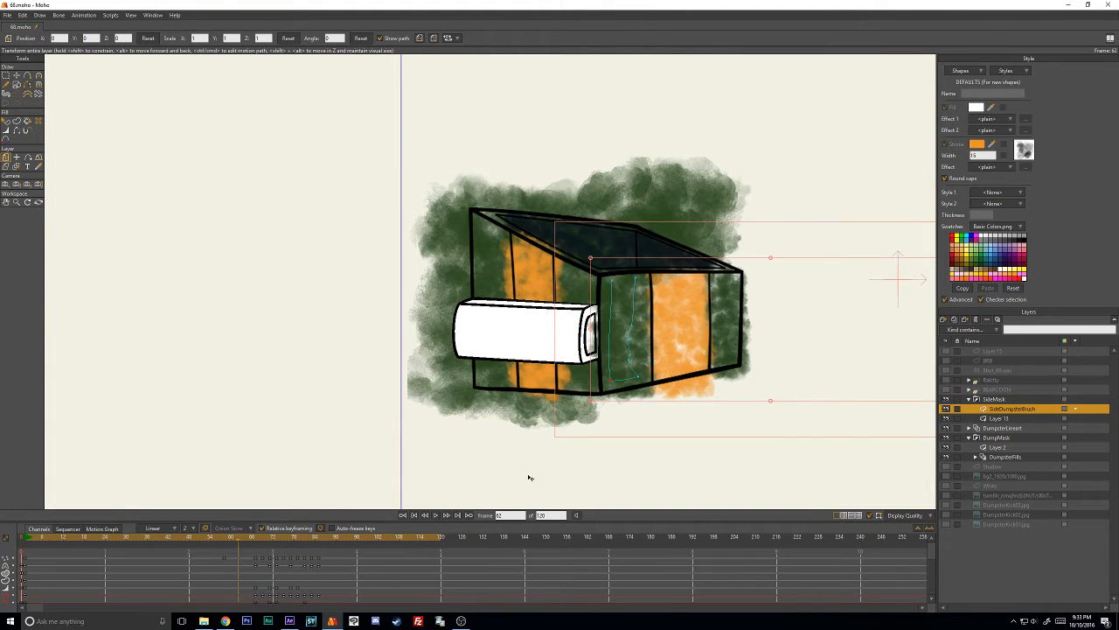
{"action": "left_click_drag", "start_coordinate": [225, 540], "coordinate": [25, 555]}
- Select the SideDumpsterBrush stroke's points and delete all their keyframes after frame 1
{"action": "scroll", "coordinate": [299, 566], "scroll_direction": "down", "scroll_amount": 2}
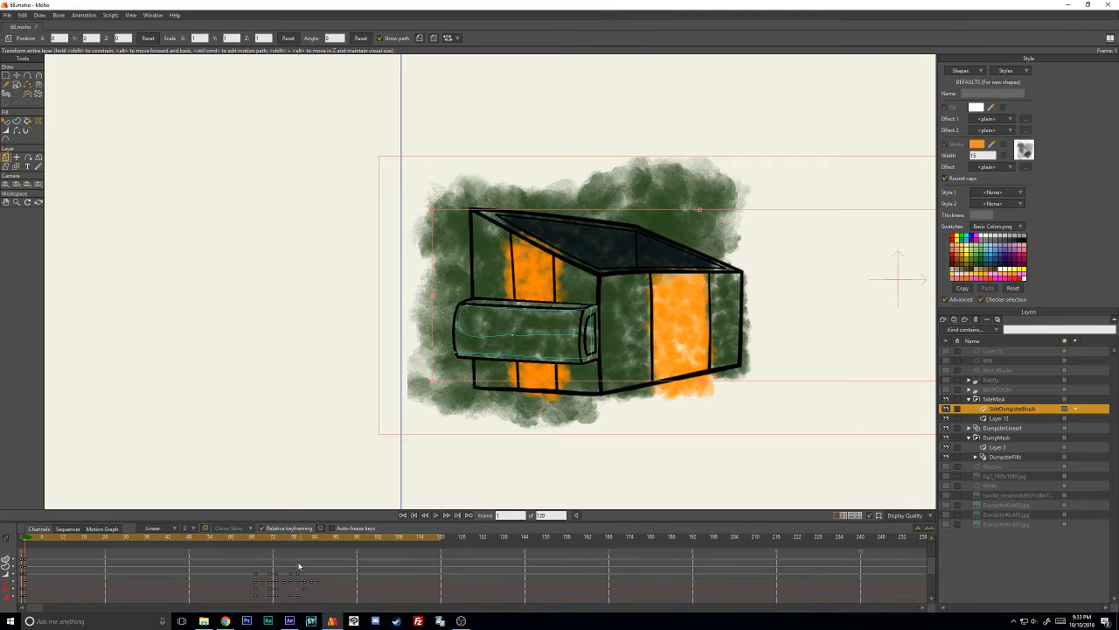
{"action": "left_click", "coordinate": [17, 76]}
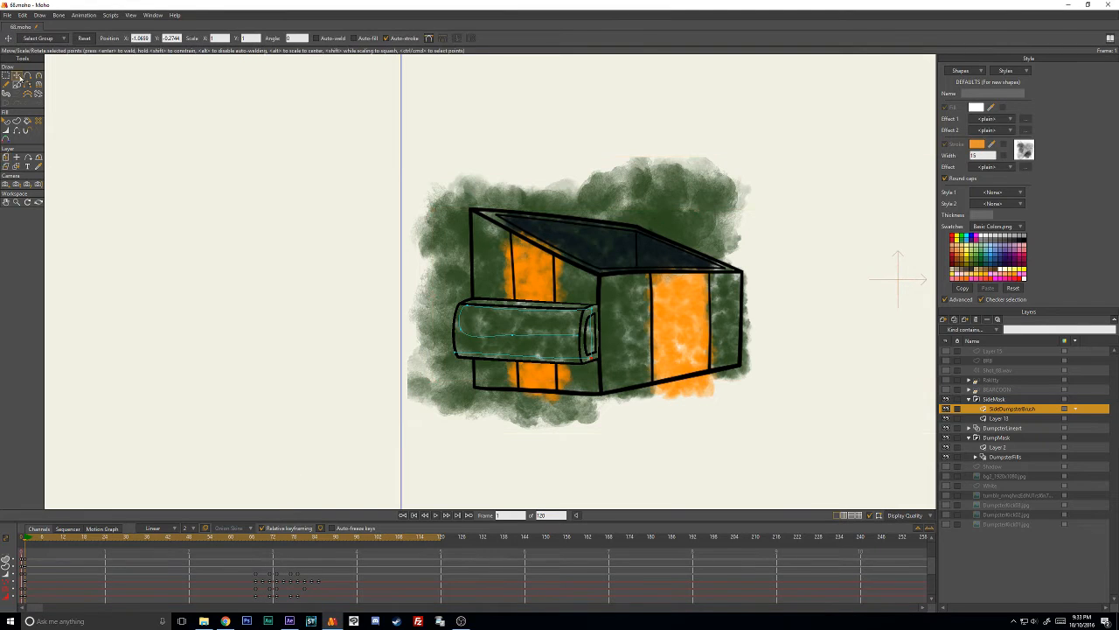
{"action": "left_click", "coordinate": [567, 315]}
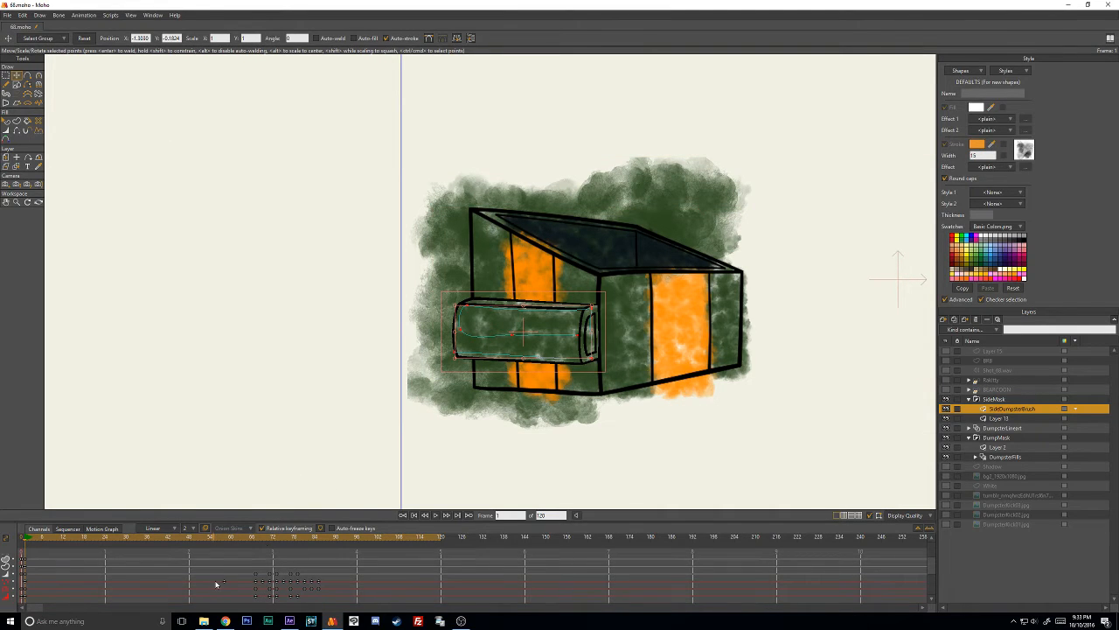
{"action": "left_click_drag", "start_coordinate": [216, 584], "coordinate": [339, 607]}
{"action": "key", "text": "Delete"}
- Add a keyframe for the SideDumpsterBrush points at frame 67, just before the dumpster starts to deform
{"action": "left_click", "coordinate": [231, 537]}
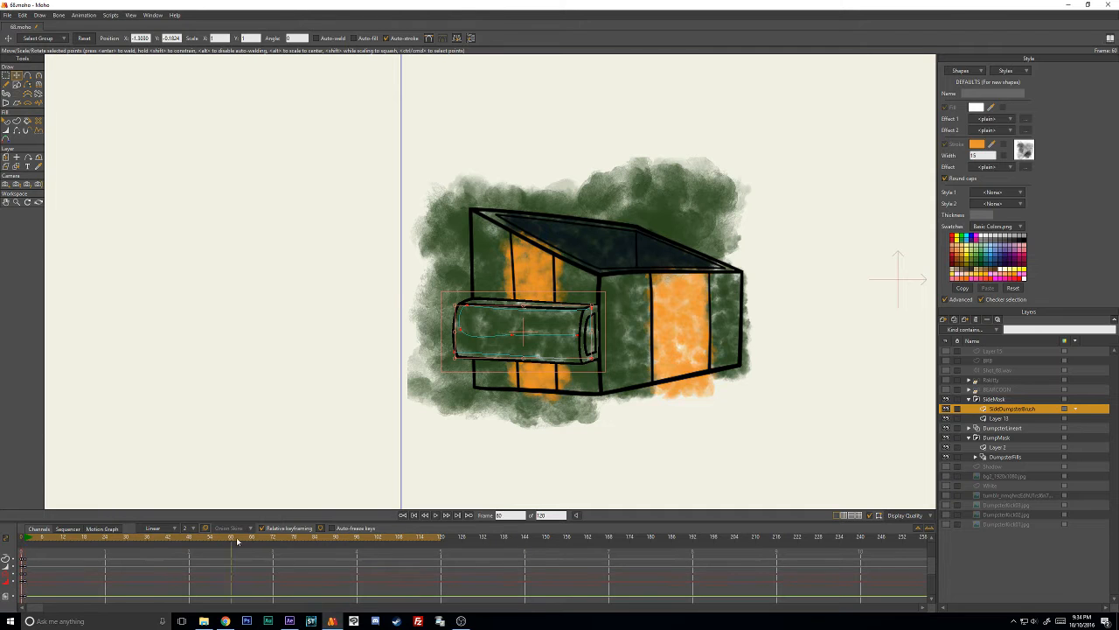
{"action": "mouse_move", "coordinate": [236, 543]}
{"action": "left_mouse_down"}
{"action": "mouse_move", "coordinate": [312, 537]}
{"action": "mouse_move", "coordinate": [244, 543]}
{"action": "left_mouse_up"}
{"action": "key", "text": "Right"}
{"action": "key", "text": "Right"}
{"action": "key", "text": "Left"}
{"action": "key", "text": "ctrl+f"}
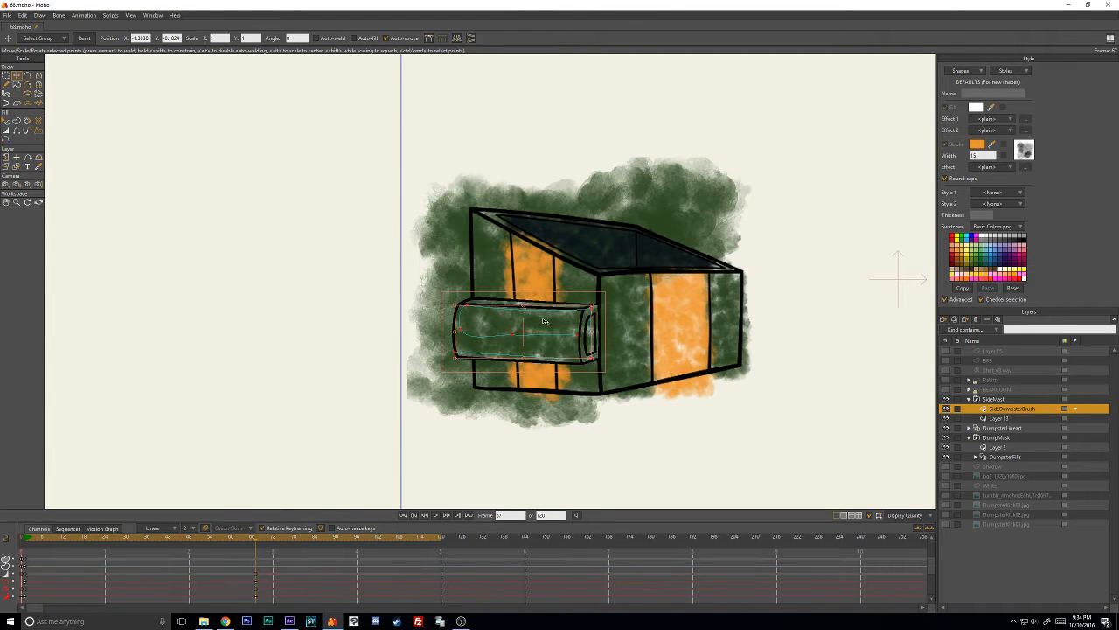
- At frame 69, move and stretch the SideDumpsterBrush points so the paint covers the taller side box
{"action": "key", "text": "Right"}
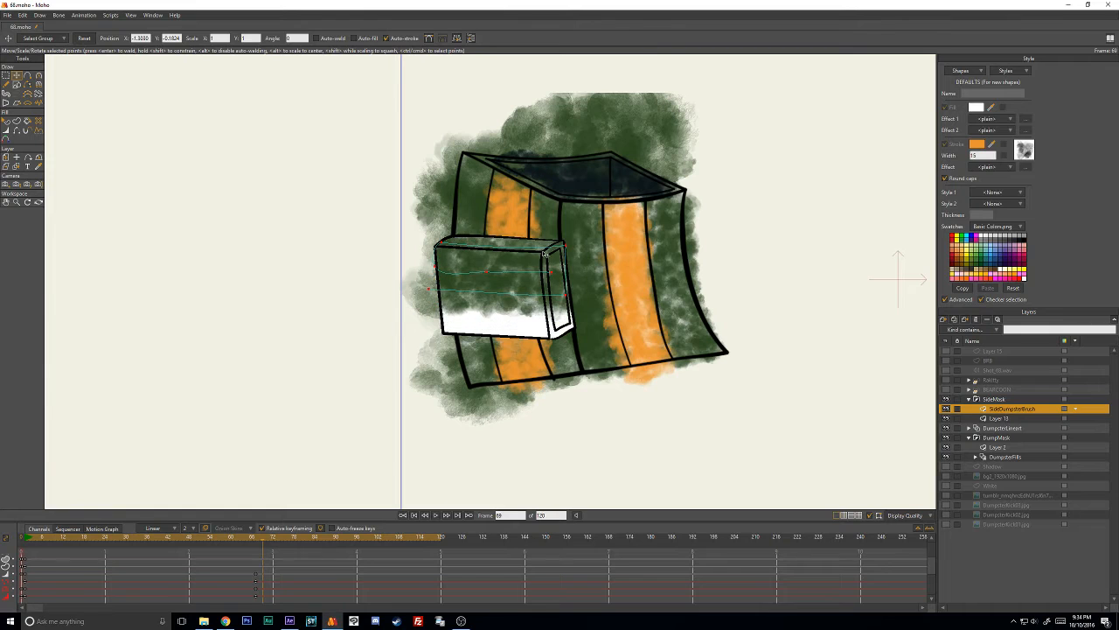
{"action": "mouse_move", "coordinate": [497, 297]}
{"action": "left_mouse_down"}
{"action": "mouse_move", "coordinate": [498, 333]}
{"action": "mouse_move", "coordinate": [524, 301]}
{"action": "mouse_move", "coordinate": [499, 333]}
{"action": "left_mouse_up"}
{"action": "left_click_drag", "start_coordinate": [511, 307], "coordinate": [514, 303]}
- Adjust the SideDumpsterBrush line width at frame 69, thinning it until the painted texture shows inside the side box
{"action": "key", "text": "w"}
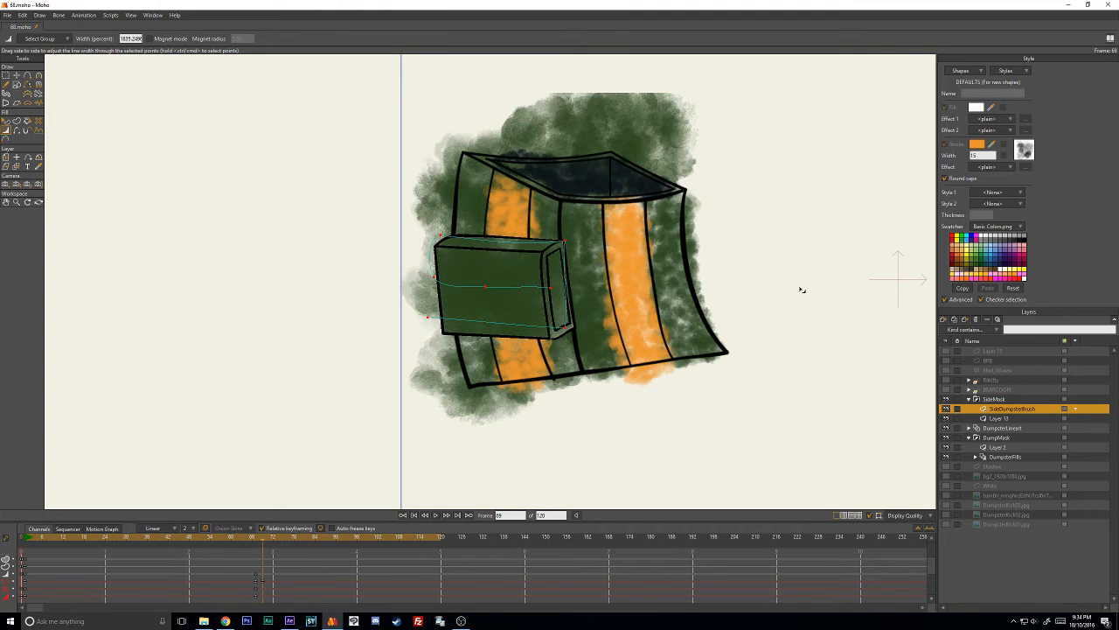
{"action": "left_click_drag", "start_coordinate": [944, 289], "coordinate": [1068, 288]}
{"action": "mouse_move", "coordinate": [795, 285]}
{"action": "left_mouse_down"}
{"action": "mouse_move", "coordinate": [773, 282]}
{"action": "mouse_move", "coordinate": [1011, 269]}
{"action": "mouse_move", "coordinate": [320, 292]}
{"action": "mouse_move", "coordinate": [536, 290]}
{"action": "left_mouse_up"}
{"action": "left_click_drag", "start_coordinate": [473, 294], "coordinate": [391, 298]}
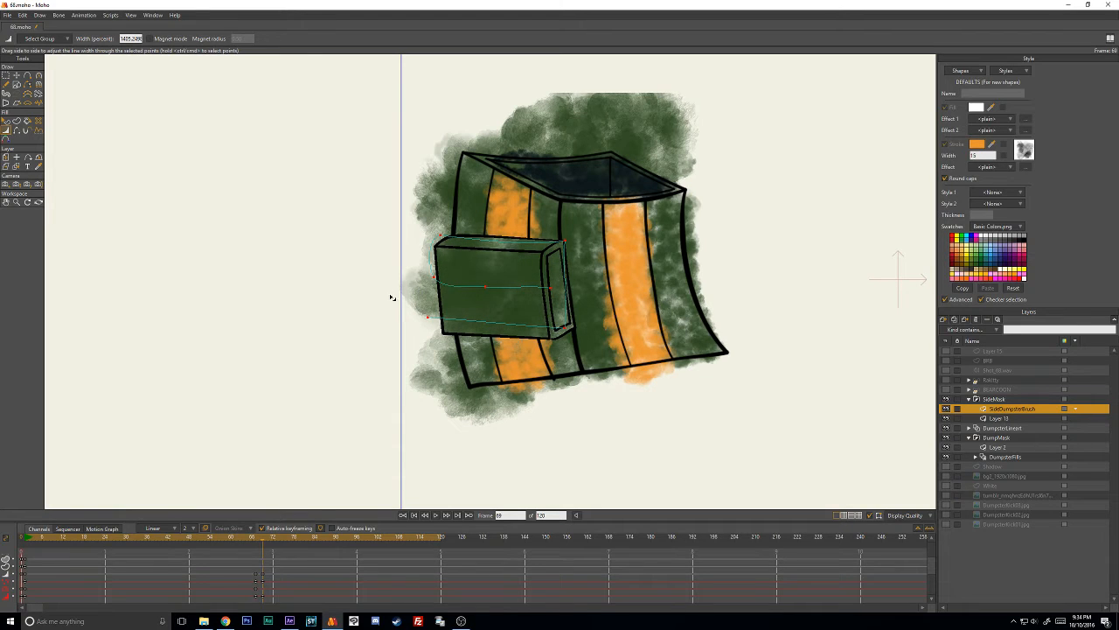
{"action": "left_click_drag", "start_coordinate": [495, 303], "coordinate": [419, 306]}
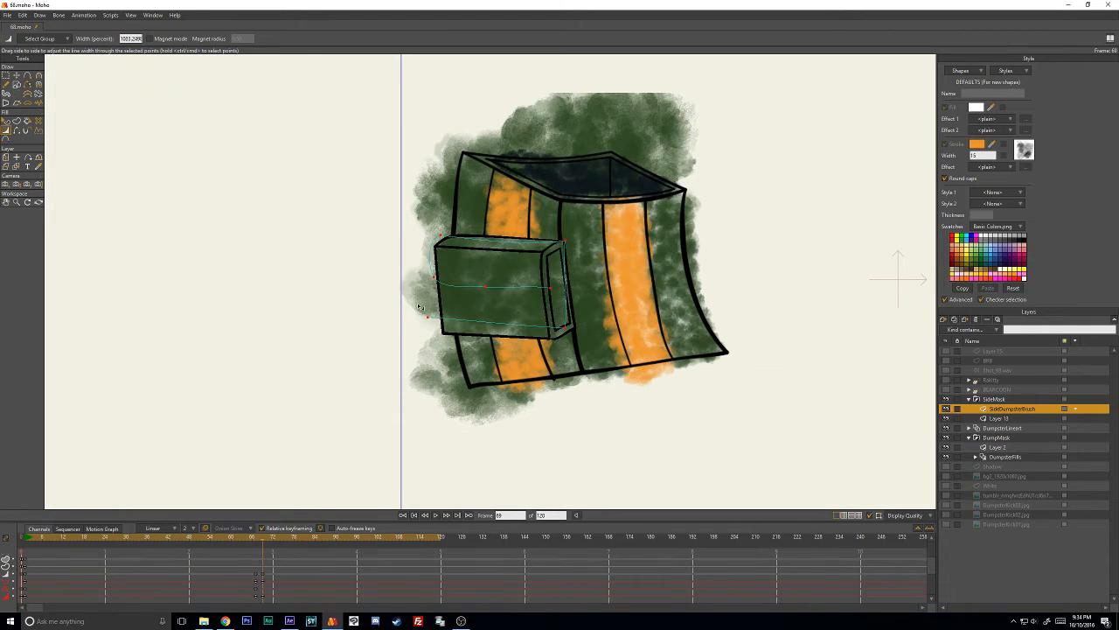
{"action": "mouse_move", "coordinate": [505, 289]}
{"action": "left_mouse_down"}
{"action": "mouse_move", "coordinate": [513, 298]}
{"action": "mouse_move", "coordinate": [489, 304]}
{"action": "left_mouse_up"}
- At frame 71, move and rotate the SideDumpsterBrush points onto the tilted side box and adjust their line width
{"action": "key", "text": "Right"}
{"action": "key", "text": "Right"}
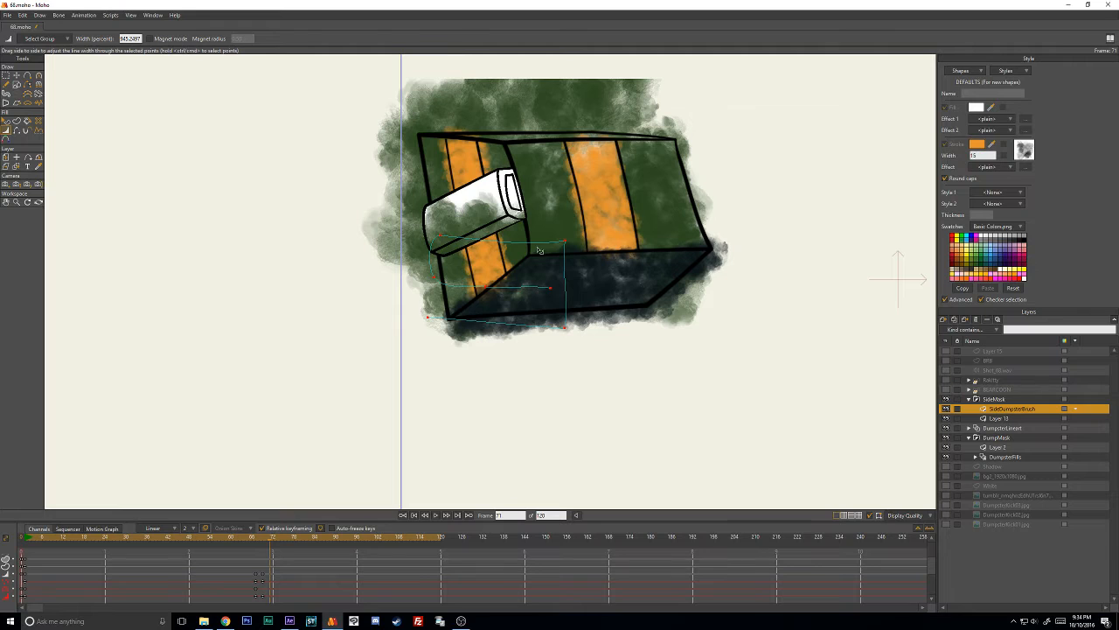
{"action": "key", "text": "t"}
{"action": "mouse_move", "coordinate": [540, 250]}
{"action": "left_mouse_down"}
{"action": "mouse_move", "coordinate": [512, 180]}
{"action": "mouse_move", "coordinate": [530, 161]}
{"action": "mouse_move", "coordinate": [518, 154]}
{"action": "left_mouse_up"}
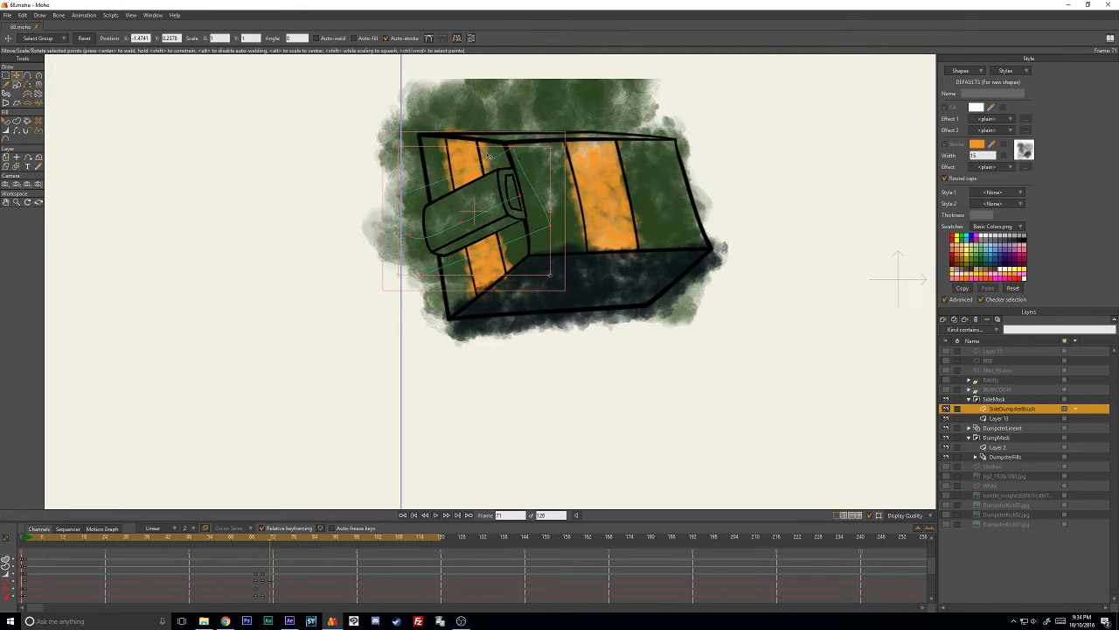
{"action": "left_click", "coordinate": [545, 153]}
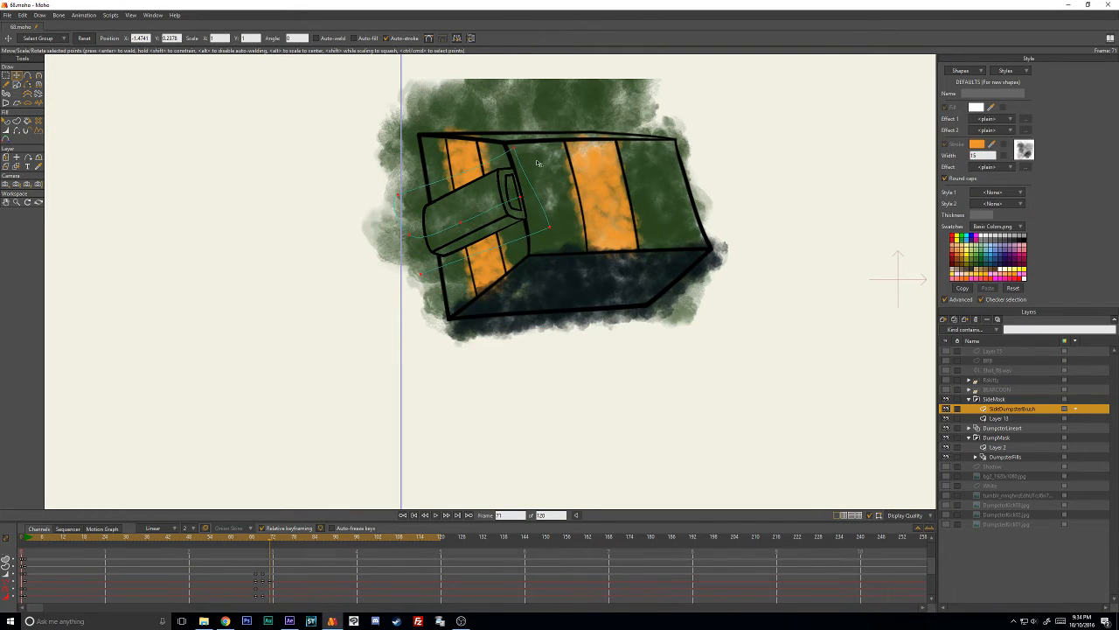
{"action": "left_click_drag", "start_coordinate": [551, 150], "coordinate": [533, 163]}
{"action": "key", "text": "w"}
{"action": "mouse_move", "coordinate": [483, 191]}
{"action": "left_mouse_down"}
{"action": "mouse_move", "coordinate": [387, 215]}
{"action": "mouse_move", "coordinate": [442, 194]}
{"action": "mouse_move", "coordinate": [468, 142]}
{"action": "mouse_move", "coordinate": [510, 160]}
{"action": "mouse_move", "coordinate": [522, 133]}
{"action": "left_mouse_up"}
- Reposition and rotate the SideDumpsterBrush points to follow the turning side box at frames 73, 75 and 77
{"action": "key", "text": "Right"}
{"action": "key", "text": "Right"}
{"action": "key", "text": "t"}
{"action": "mouse_move", "coordinate": [460, 155]}
{"action": "left_mouse_down"}
{"action": "mouse_move", "coordinate": [478, 161]}
{"action": "mouse_move", "coordinate": [448, 145]}
{"action": "mouse_move", "coordinate": [505, 114]}
{"action": "left_mouse_up"}
{"action": "key", "text": "Right"}
{"action": "key", "text": "Right"}
{"action": "mouse_move", "coordinate": [470, 156]}
{"action": "left_mouse_down"}
{"action": "mouse_move", "coordinate": [429, 152]}
{"action": "mouse_move", "coordinate": [471, 140]}
{"action": "mouse_move", "coordinate": [431, 139]}
{"action": "left_mouse_up"}
{"action": "key", "text": "Right"}
{"action": "key", "text": "Right"}
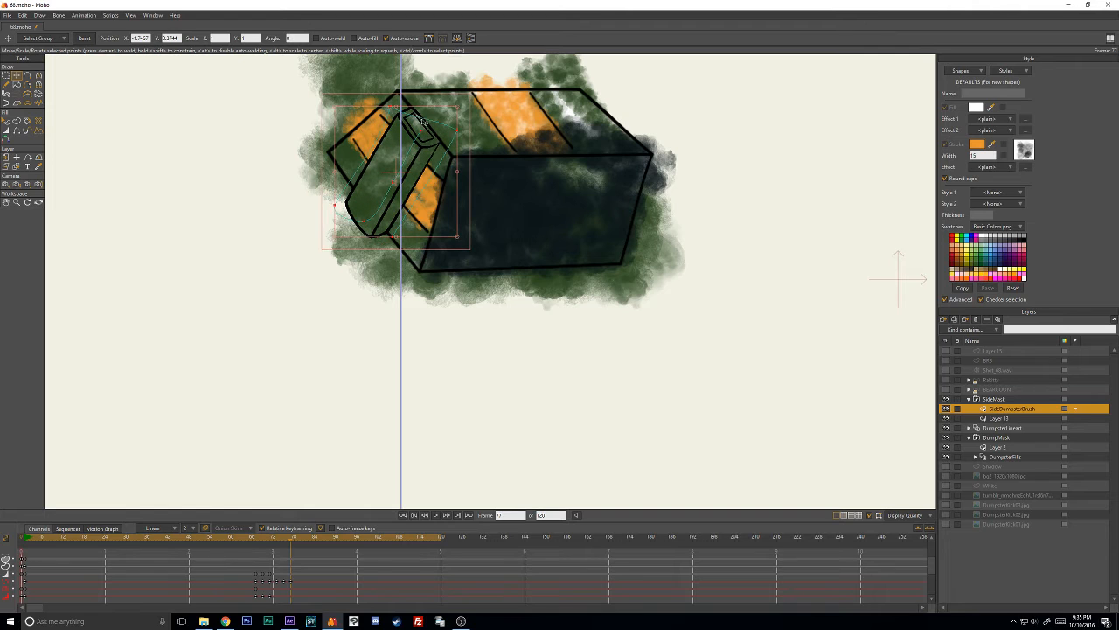
- At frame 79, move, stretch and rotate the SideDumpsterBrush points to cover the steep side box
{"action": "key", "text": "Right"}
{"action": "key", "text": "Right"}
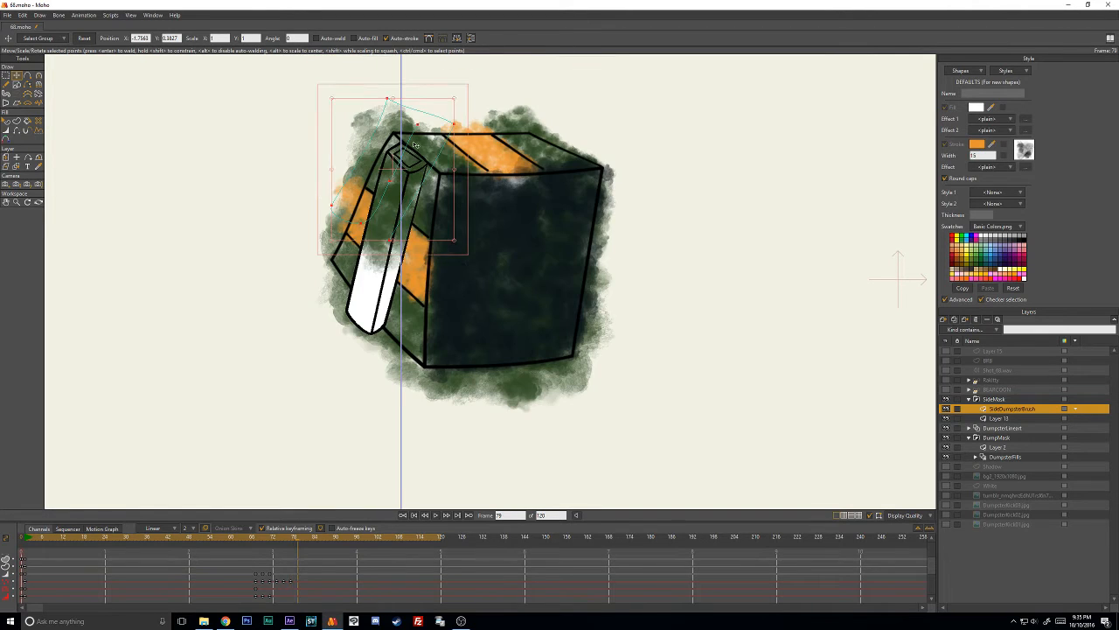
{"action": "left_click_drag", "start_coordinate": [400, 217], "coordinate": [404, 246]}
{"action": "left_click_drag", "start_coordinate": [383, 190], "coordinate": [391, 131]}
{"action": "left_click_drag", "start_coordinate": [399, 178], "coordinate": [403, 174]}
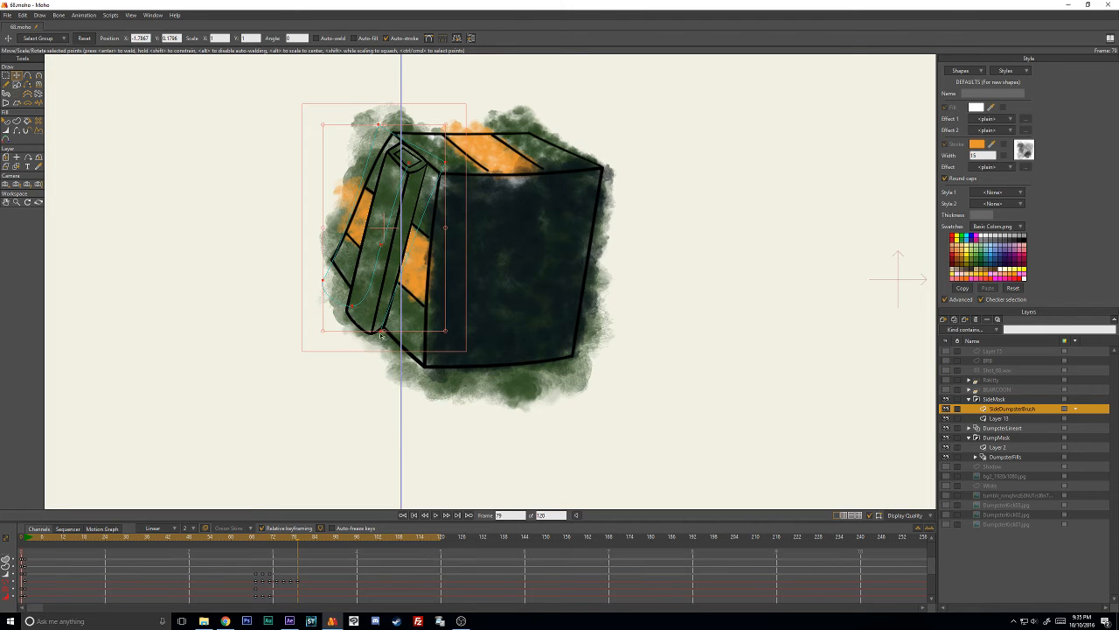
- At frame 81, move the SideDumpsterBrush points down onto the squashed dumpster's side box and rescale them to fit
{"action": "key", "text": "Right"}
{"action": "key", "text": "Right"}
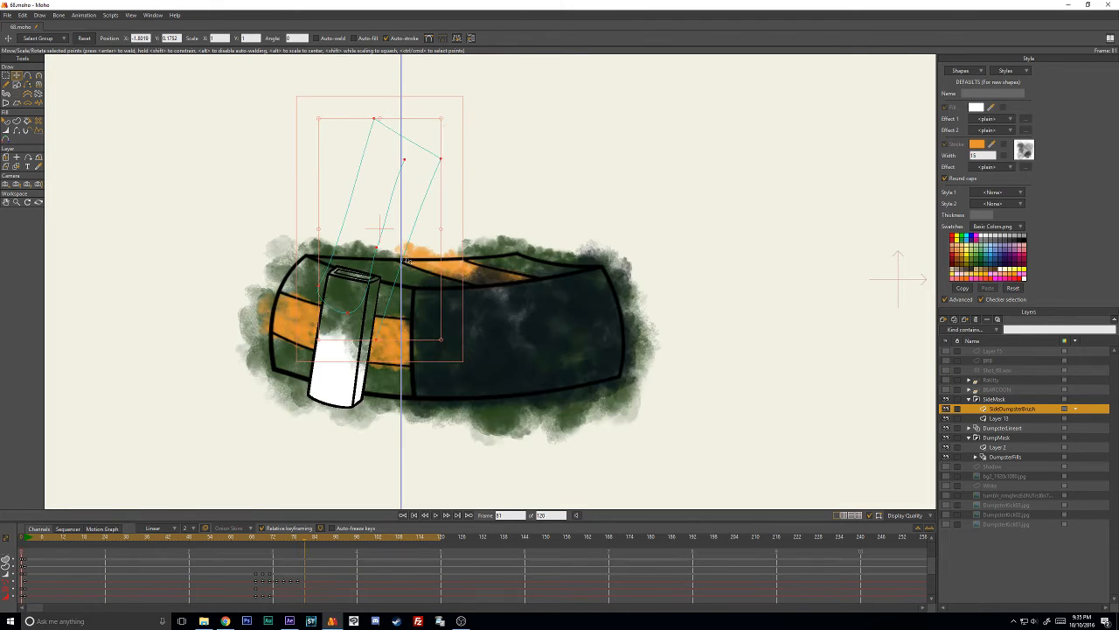
{"action": "mouse_move", "coordinate": [405, 133]}
{"action": "left_mouse_down"}
{"action": "mouse_move", "coordinate": [376, 228]}
{"action": "mouse_move", "coordinate": [350, 254]}
{"action": "left_mouse_up"}
{"action": "left_click_drag", "start_coordinate": [361, 306], "coordinate": [347, 292]}
{"action": "left_click_drag", "start_coordinate": [403, 256], "coordinate": [405, 262]}
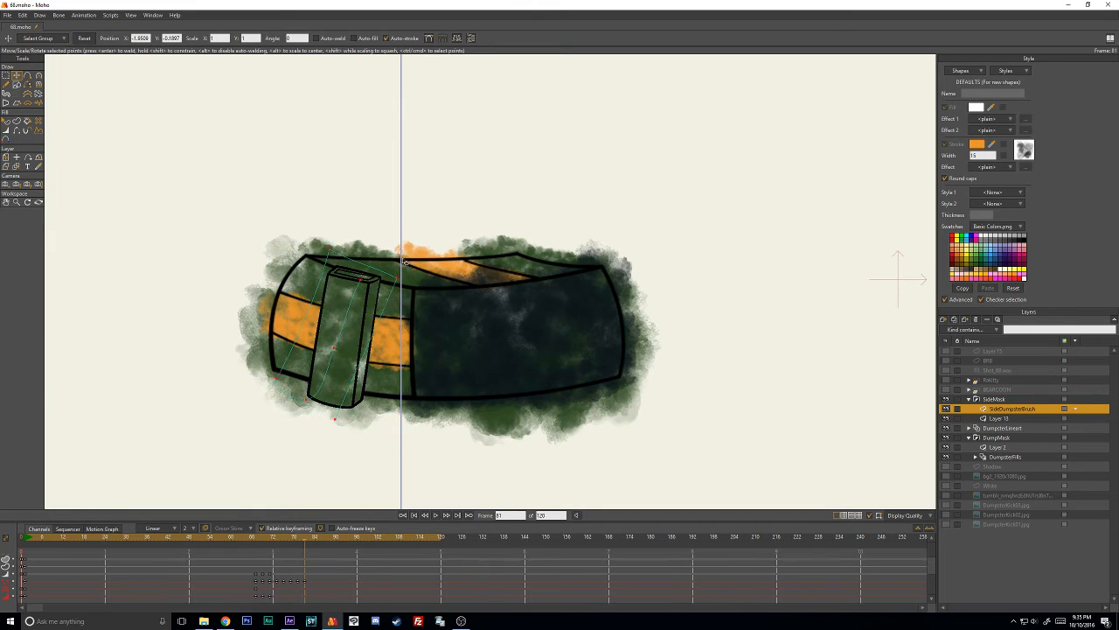
- At frame 83, shift the SideDumpsterBrush points to cover the upright side box
{"action": "key", "text": "Right"}
{"action": "key", "text": "Right"}
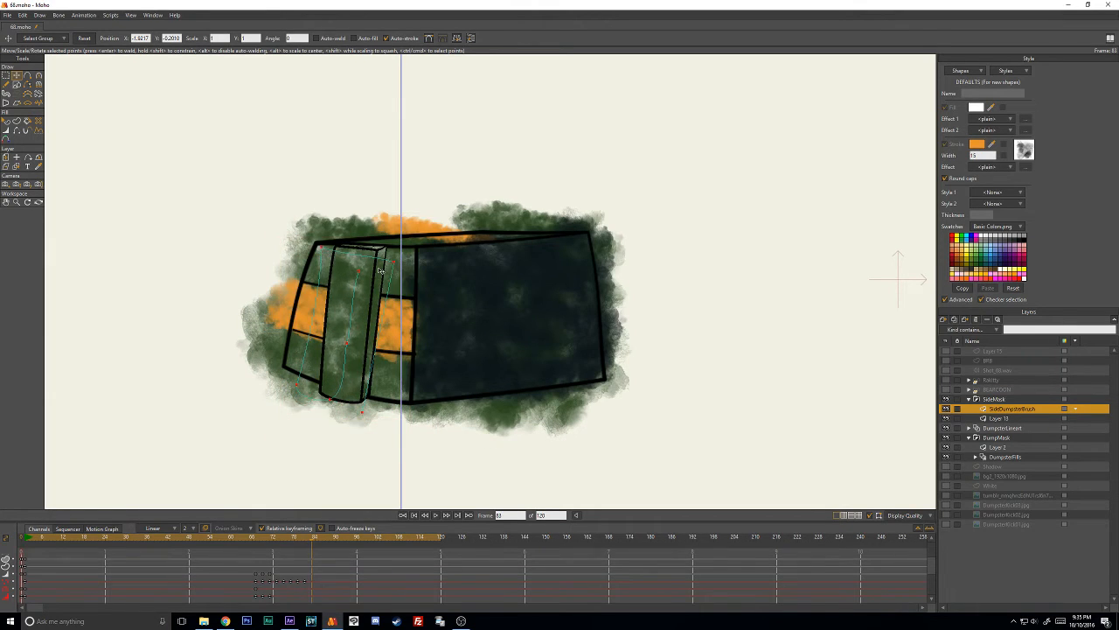
{"action": "mouse_move", "coordinate": [346, 230]}
{"action": "left_mouse_down"}
{"action": "mouse_move", "coordinate": [346, 202]}
{"action": "mouse_move", "coordinate": [359, 244]}
{"action": "mouse_move", "coordinate": [377, 244]}
{"action": "mouse_move", "coordinate": [357, 202]}
{"action": "mouse_move", "coordinate": [381, 227]}
{"action": "left_mouse_up"}
- Nudge the SideDumpsterBrush points to keep covering the settling side box at frames 85, 87 and 89
{"action": "key", "text": "Right"}
{"action": "key", "text": "Right"}
{"action": "key", "text": "Right"}
{"action": "key", "text": "Right"}
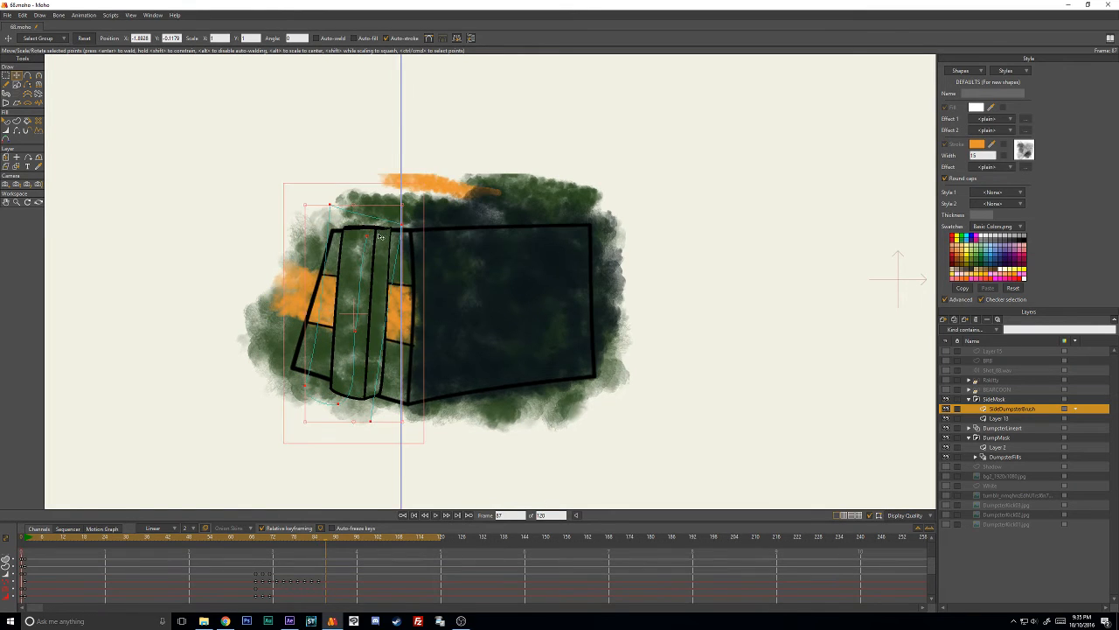
{"action": "key", "text": "Right"}
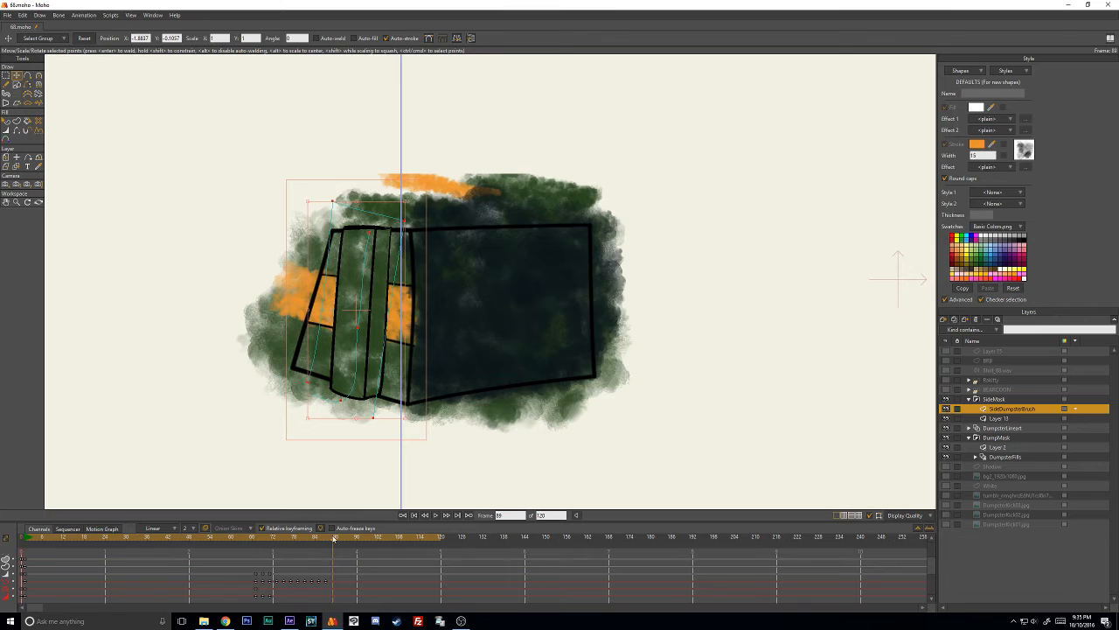
- Reduce the SideDumpsterBrush line width at frame 67
{"action": "left_click_drag", "start_coordinate": [333, 539], "coordinate": [257, 535]}
{"action": "key", "text": "w"}
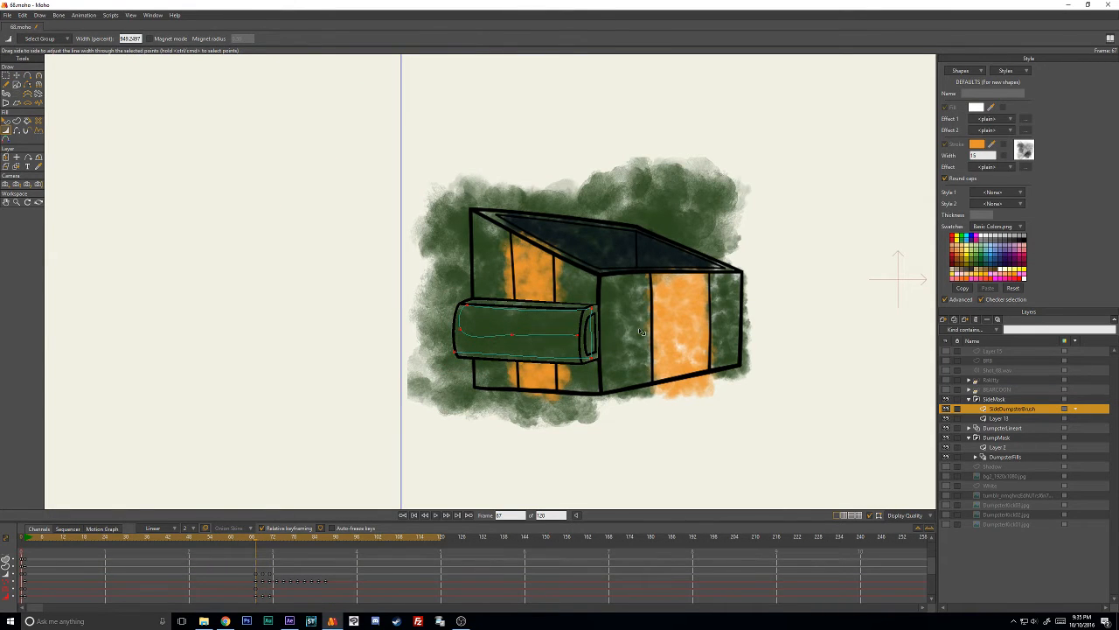
{"action": "mouse_move", "coordinate": [608, 335]}
{"action": "left_mouse_down"}
{"action": "mouse_move", "coordinate": [557, 346]}
{"action": "mouse_move", "coordinate": [573, 339]}
{"action": "left_mouse_up"}
- Deselect the SideDumpsterBrush points and adjust the stroke's lower corner point by the box's end at frame 67
{"action": "key", "text": "t"}
{"action": "left_click", "coordinate": [537, 456]}
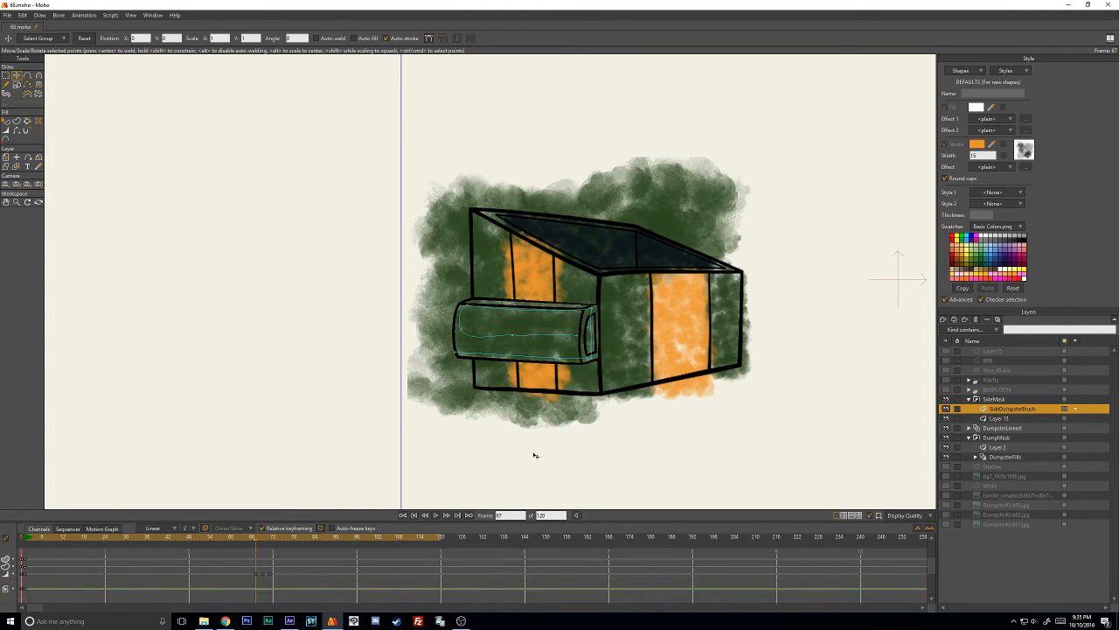
{"action": "left_click_drag", "start_coordinate": [596, 355], "coordinate": [592, 362]}
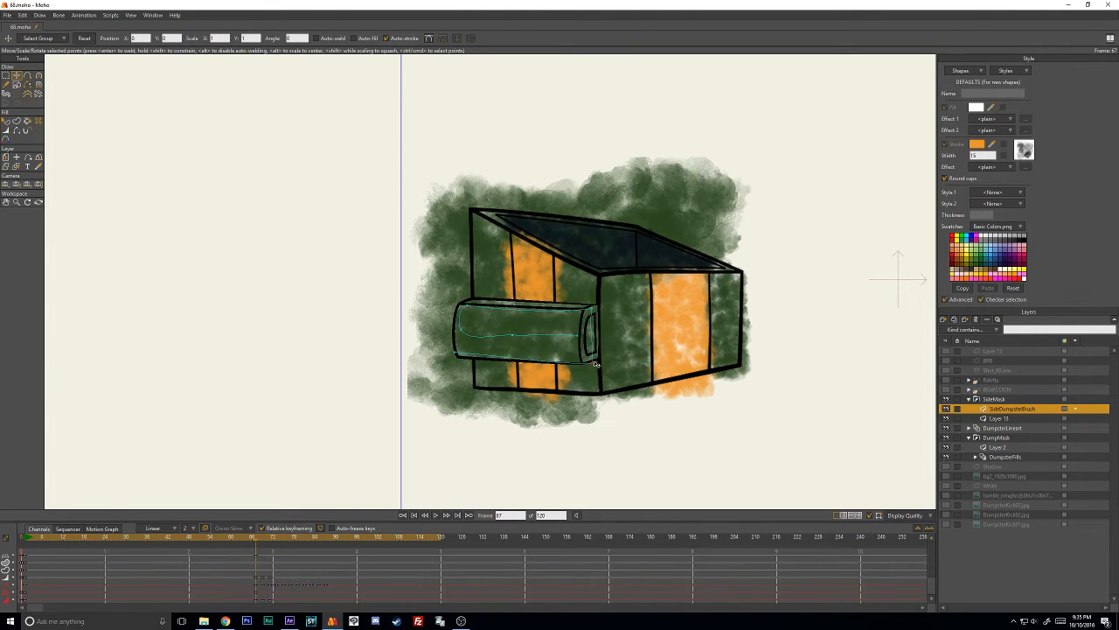
- Select the SideDumpsterBrush shape and recolour its stroke to a lighter green, about RGB 89, 128, 74, at frame 1
{"action": "key", "text": "q"}
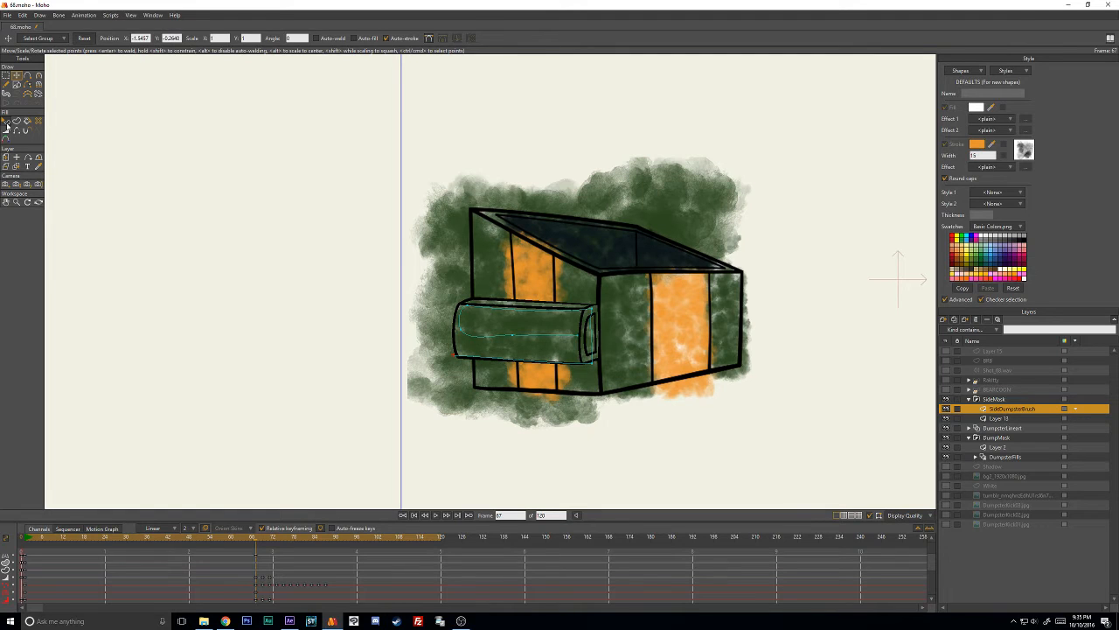
{"action": "left_click", "coordinate": [543, 337]}
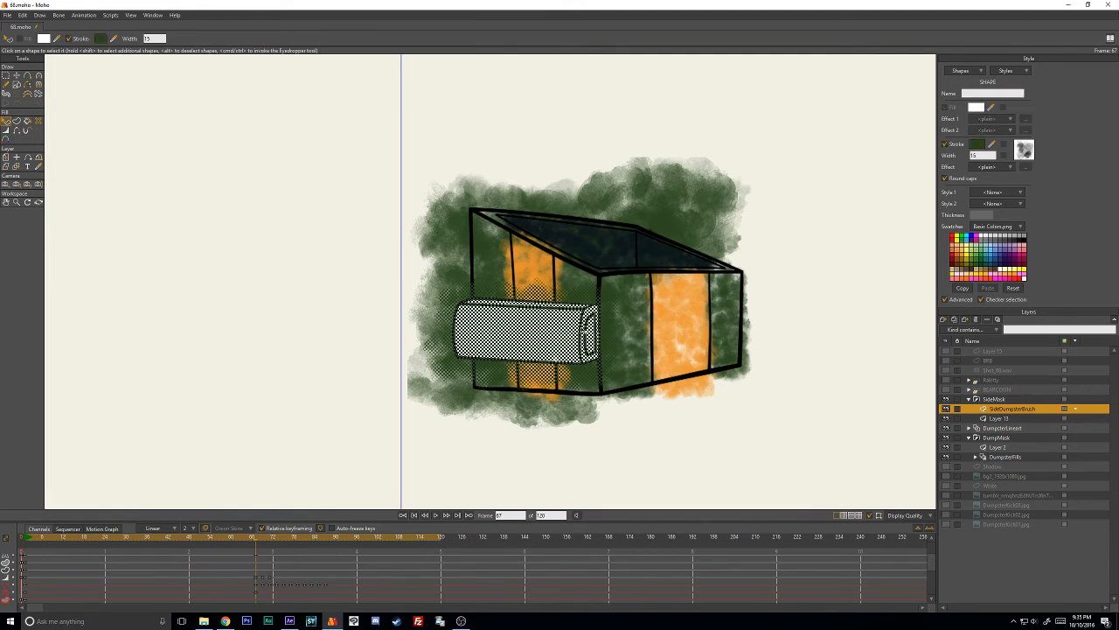
{"action": "left_click", "coordinate": [26, 537]}
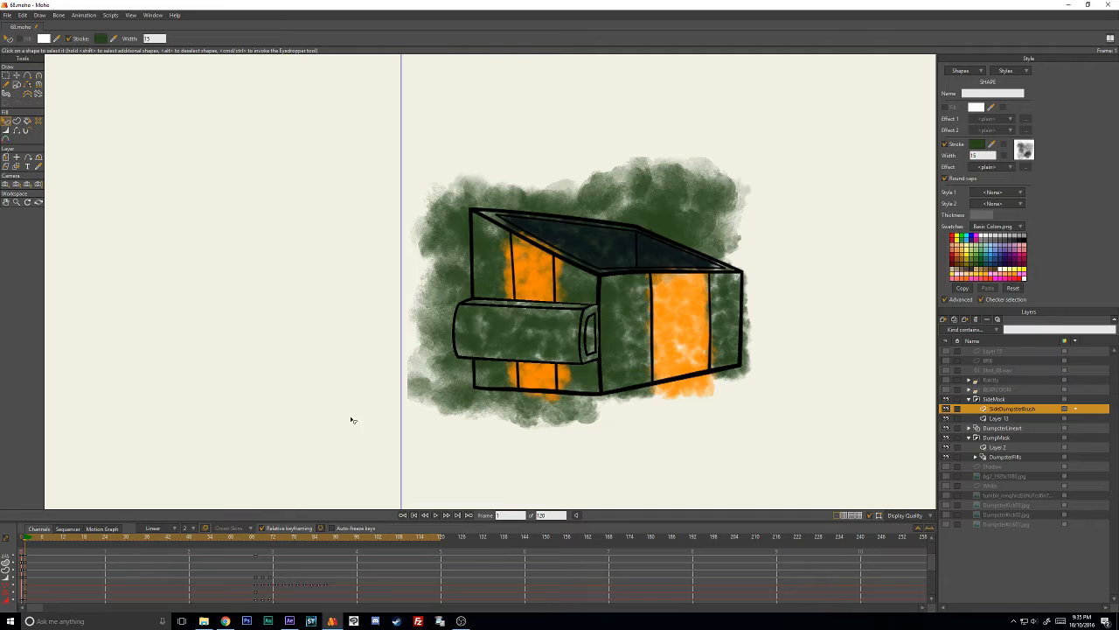
{"action": "left_click", "coordinate": [983, 146]}
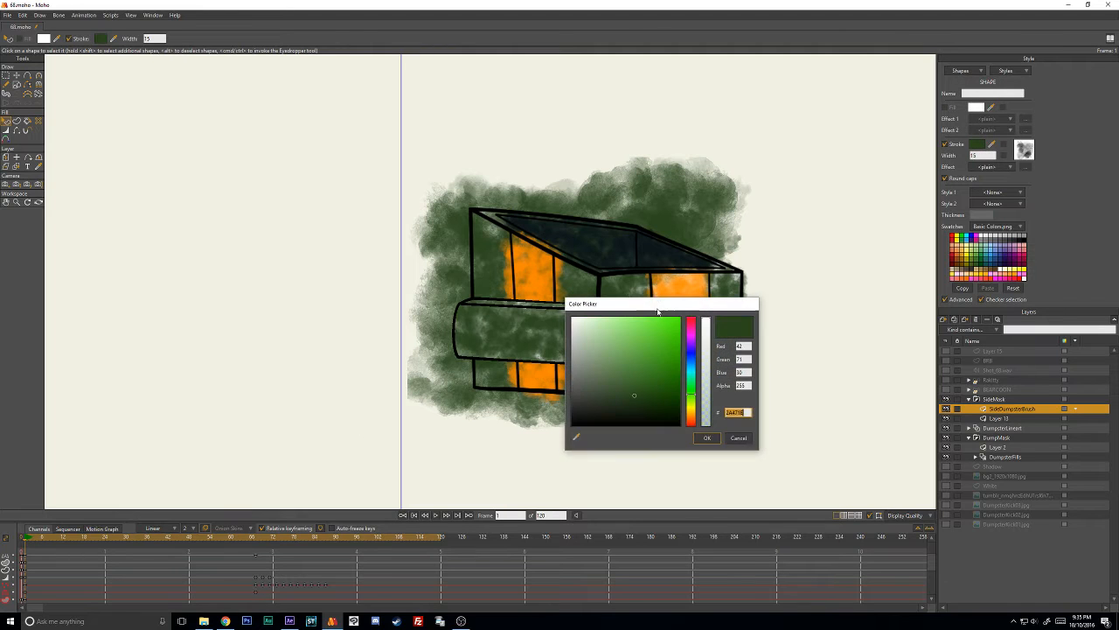
{"action": "left_click", "coordinate": [713, 385]}
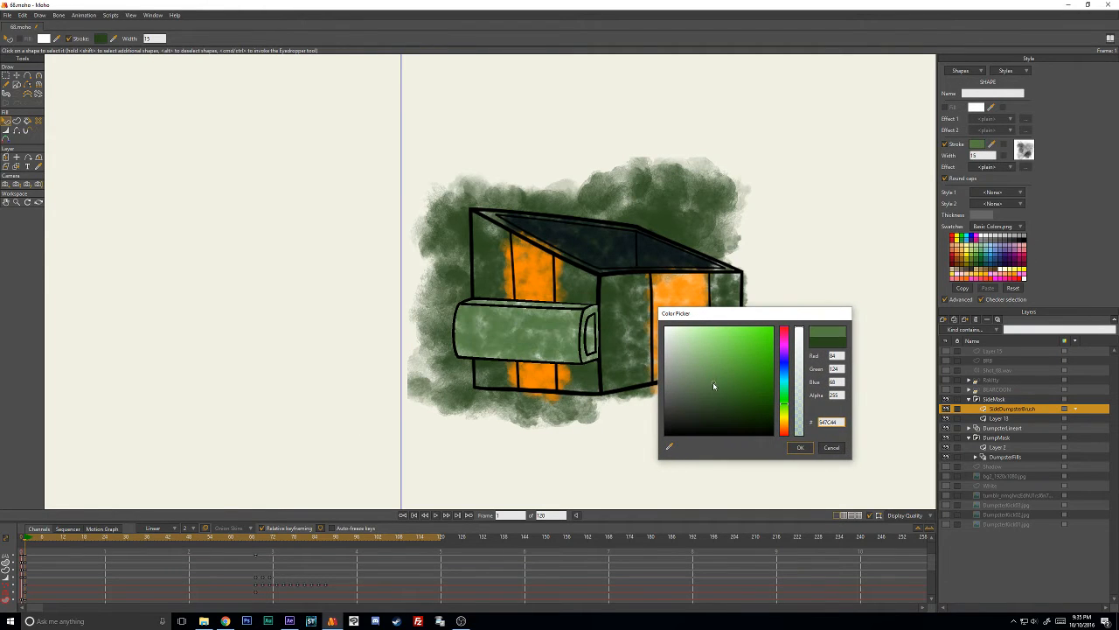
{"action": "mouse_move", "coordinate": [725, 395]}
{"action": "left_mouse_down"}
{"action": "mouse_move", "coordinate": [711, 368]}
{"action": "mouse_move", "coordinate": [707, 392]}
{"action": "mouse_move", "coordinate": [713, 382]}
{"action": "left_mouse_up"}
{"action": "left_click_drag", "start_coordinate": [741, 318], "coordinate": [768, 324]}
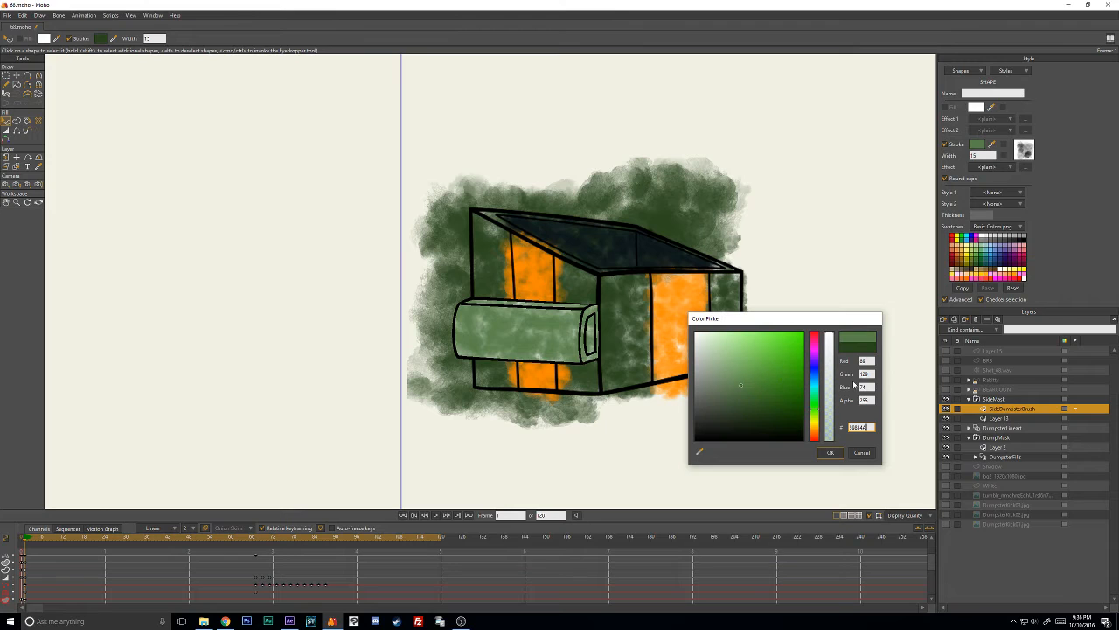
{"action": "left_click", "coordinate": [831, 452]}
{"action": "left_click", "coordinate": [779, 414]}
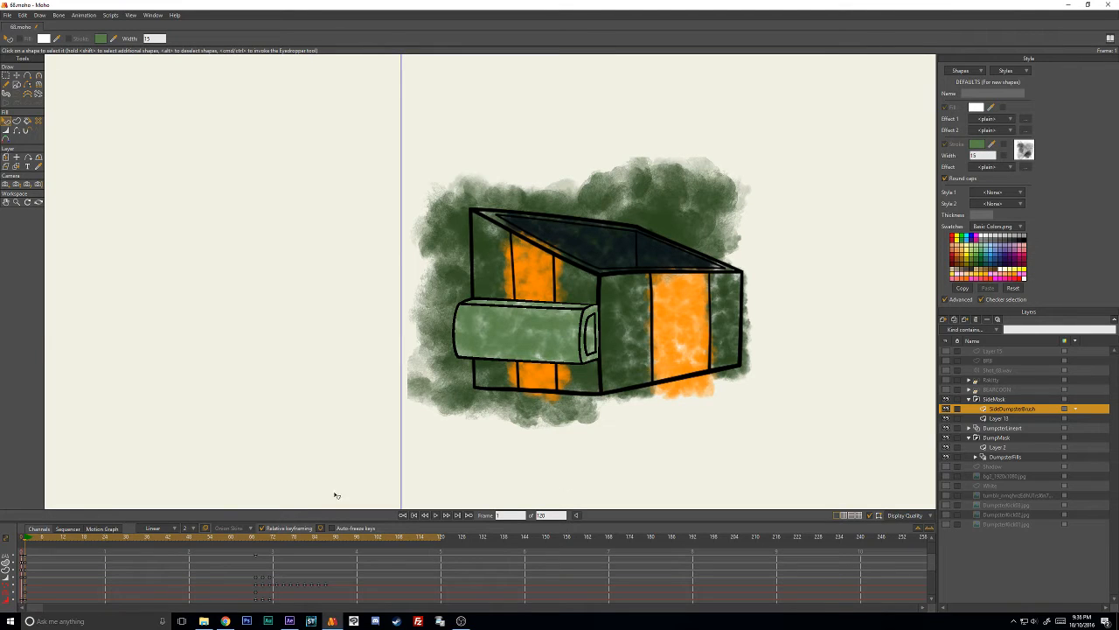
- Copy the dark interior strokes from the dumpster's Layer 2 into SideDumpsterBrush and move them down over the side box
{"action": "left_click", "coordinate": [998, 447]}
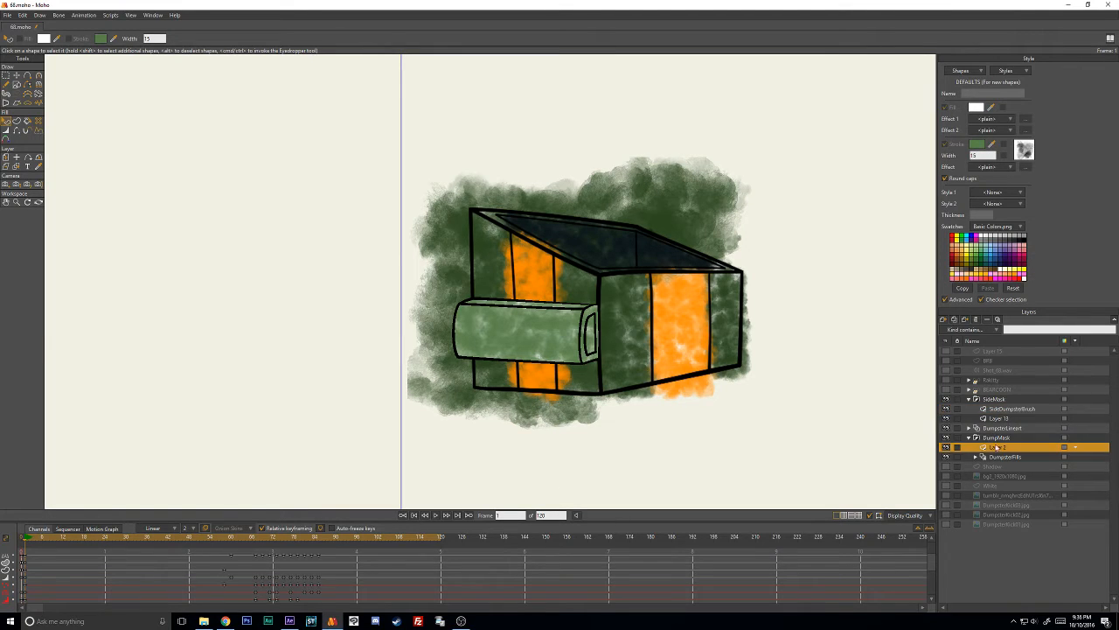
{"action": "left_click", "coordinate": [16, 75]}
{"action": "left_click_drag", "start_coordinate": [664, 299], "coordinate": [666, 299]}
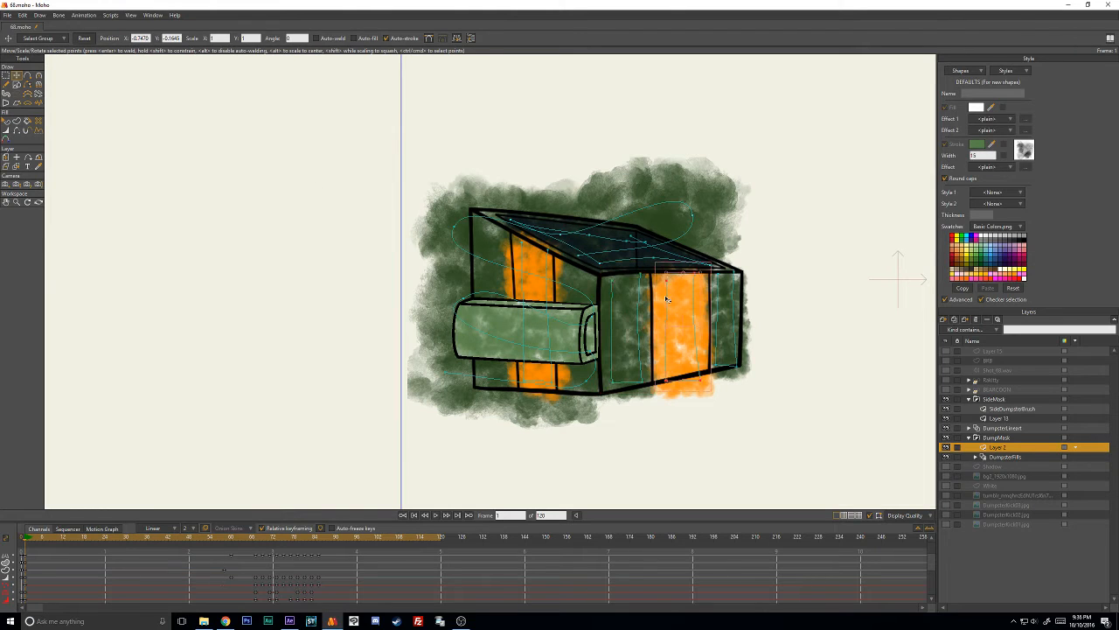
{"action": "double_click", "coordinate": [623, 263]}
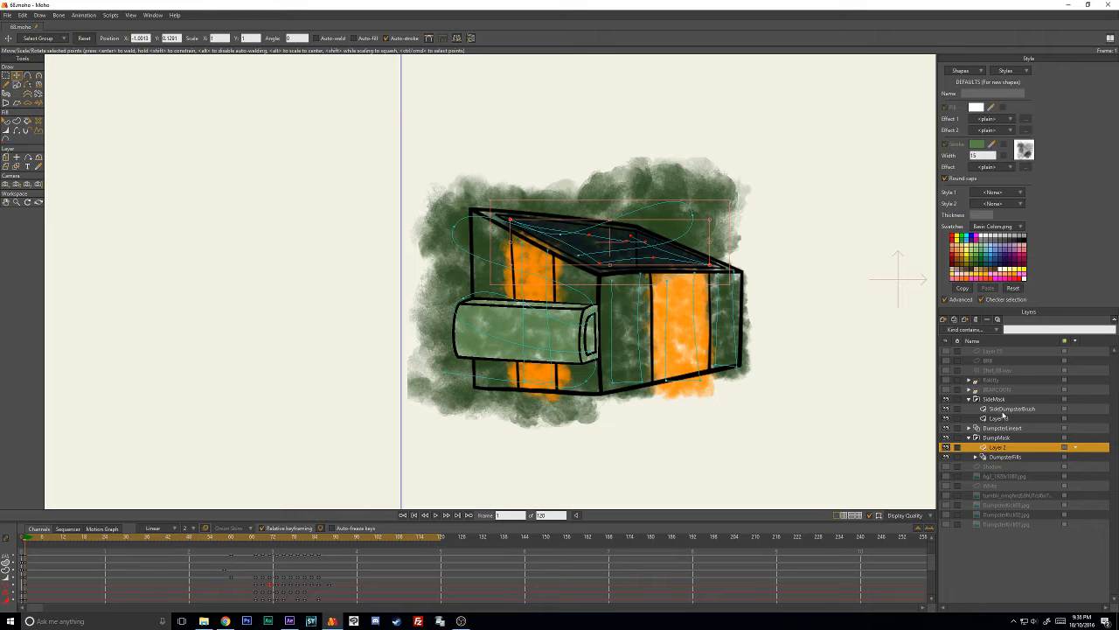
{"action": "left_click", "coordinate": [1006, 408]}
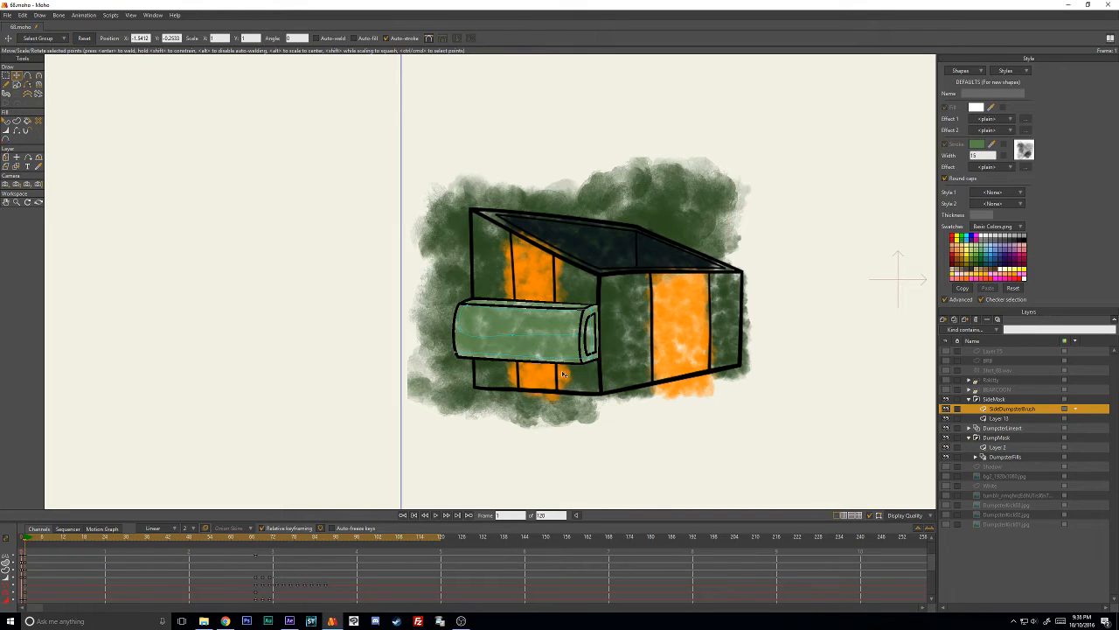
{"action": "key", "text": "ctrl+v"}
{"action": "left_click_drag", "start_coordinate": [635, 278], "coordinate": [605, 396]}
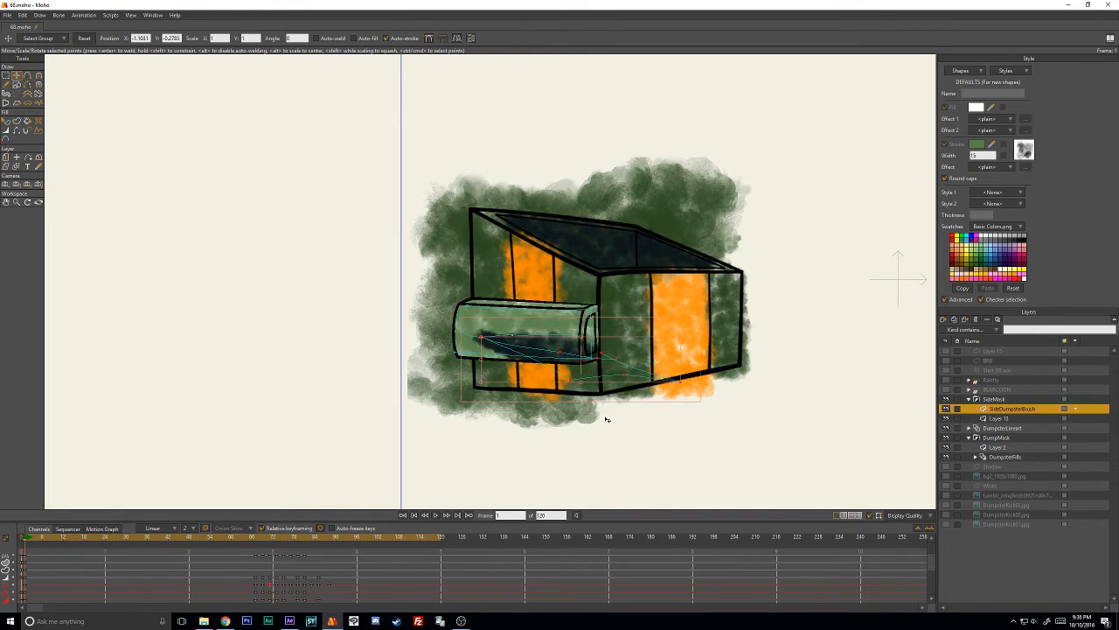
- Delete the pasted dark strokes' animation keyframes from the timeline and deselect their points
{"action": "left_click_drag", "start_coordinate": [235, 575], "coordinate": [351, 598]}
{"action": "key", "text": "Delete"}
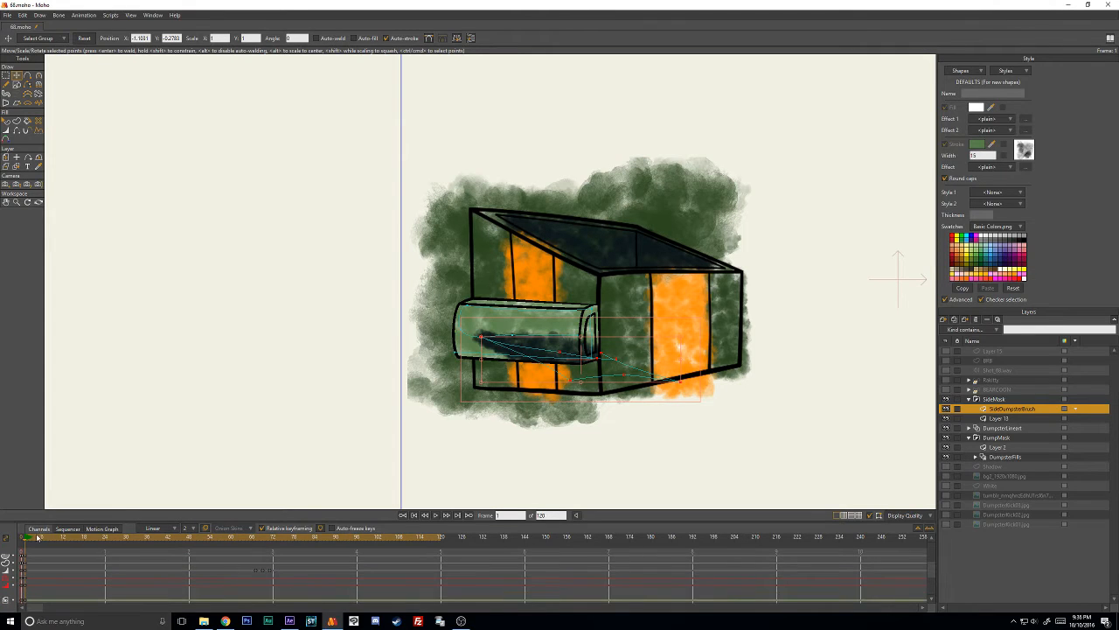
{"action": "left_click", "coordinate": [548, 457]}
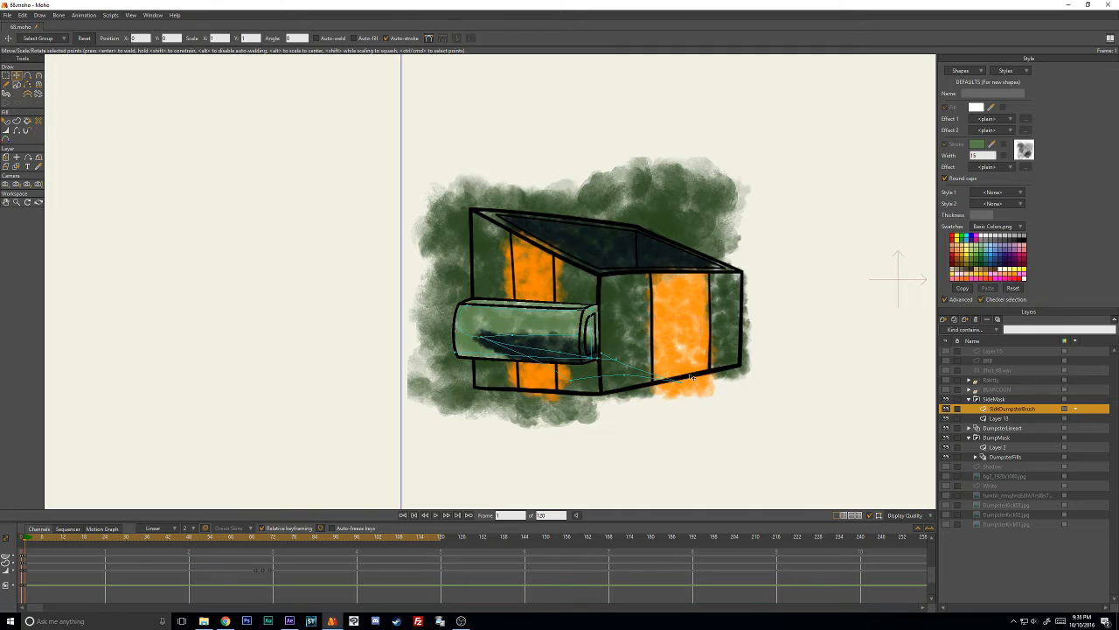
- Delete surplus points from the pasted dark strokes beyond the side box's end
{"action": "left_click_drag", "start_coordinate": [684, 385], "coordinate": [636, 363]}
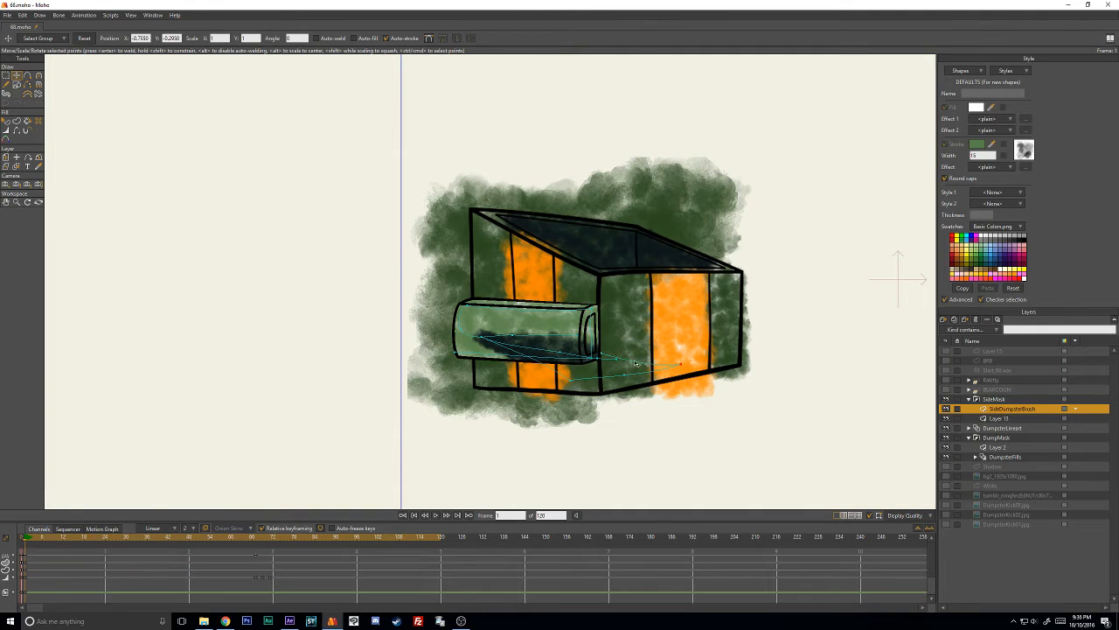
{"action": "scroll", "coordinate": [628, 338], "scroll_direction": "up", "scroll_amount": 2}
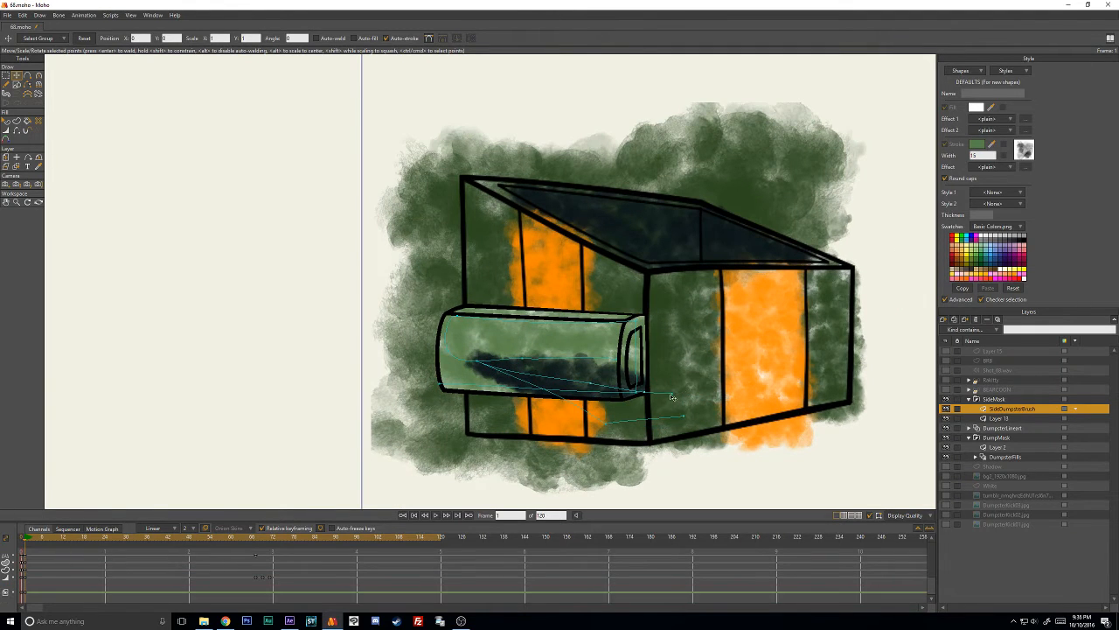
{"action": "mouse_move", "coordinate": [672, 393]}
{"action": "left_mouse_down"}
{"action": "mouse_move", "coordinate": [610, 356]}
{"action": "mouse_move", "coordinate": [621, 341]}
{"action": "mouse_move", "coordinate": [675, 376]}
{"action": "left_mouse_up"}
{"action": "key", "text": "Delete"}
- Move the remaining dark stroke points away from the box's front face and towards its open end
{"action": "left_click_drag", "start_coordinate": [623, 348], "coordinate": [686, 359]}
{"action": "left_click_drag", "start_coordinate": [605, 425], "coordinate": [575, 476]}
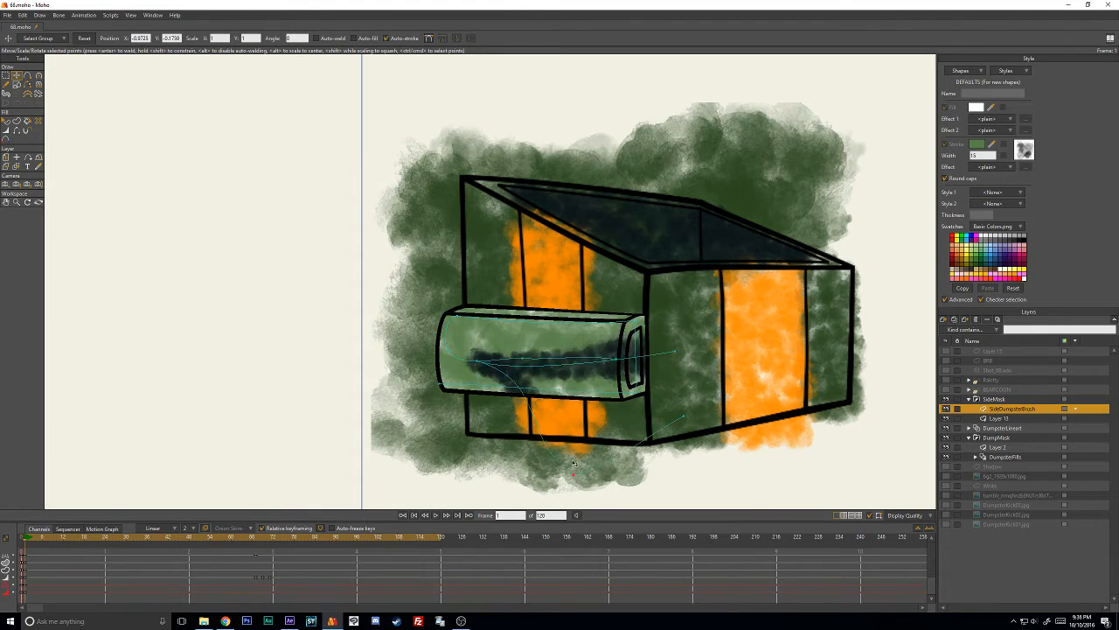
{"action": "left_click_drag", "start_coordinate": [490, 375], "coordinate": [529, 398]}
{"action": "left_click_drag", "start_coordinate": [701, 357], "coordinate": [729, 322]}
{"action": "left_click_drag", "start_coordinate": [530, 398], "coordinate": [635, 338]}
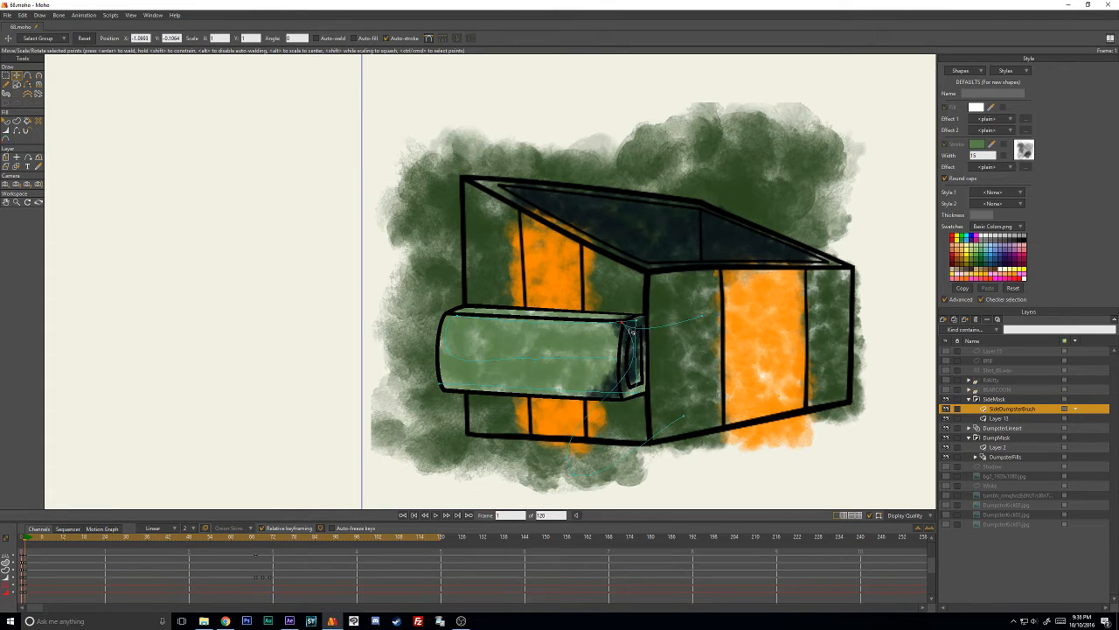
- Adjust the dark stroke's curvature and pull its upper and lower points in around the opening at the box's end
{"action": "key", "text": "c"}
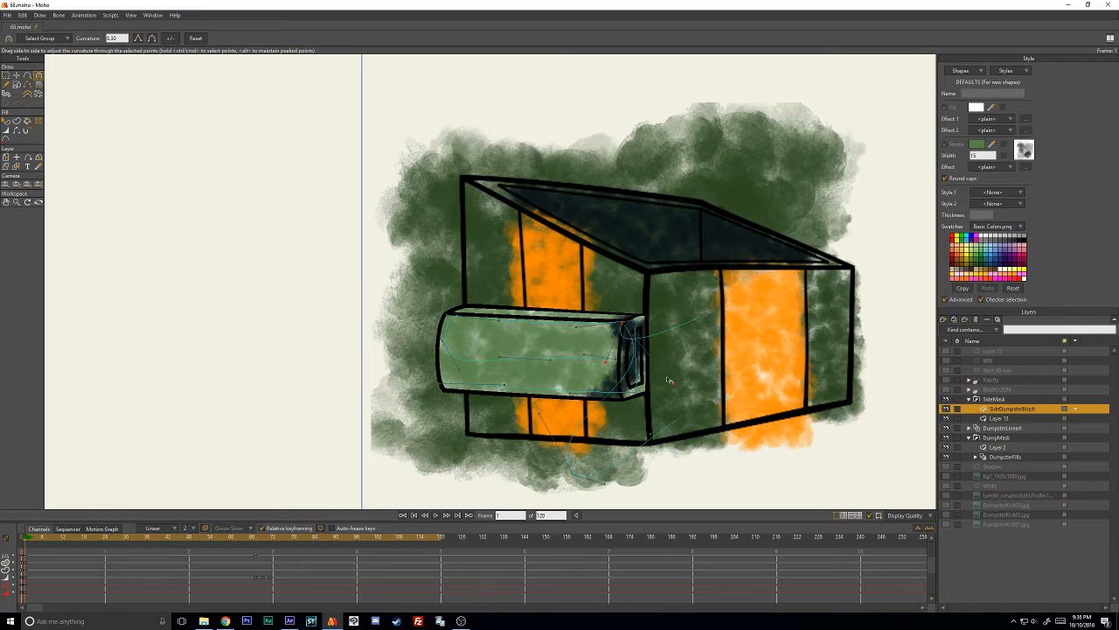
{"action": "left_click_drag", "start_coordinate": [670, 381], "coordinate": [654, 319]}
{"action": "key", "text": "t"}
{"action": "left_click_drag", "start_coordinate": [582, 470], "coordinate": [650, 371]}
{"action": "scroll", "coordinate": [649, 371], "scroll_direction": "up", "scroll_amount": 3}
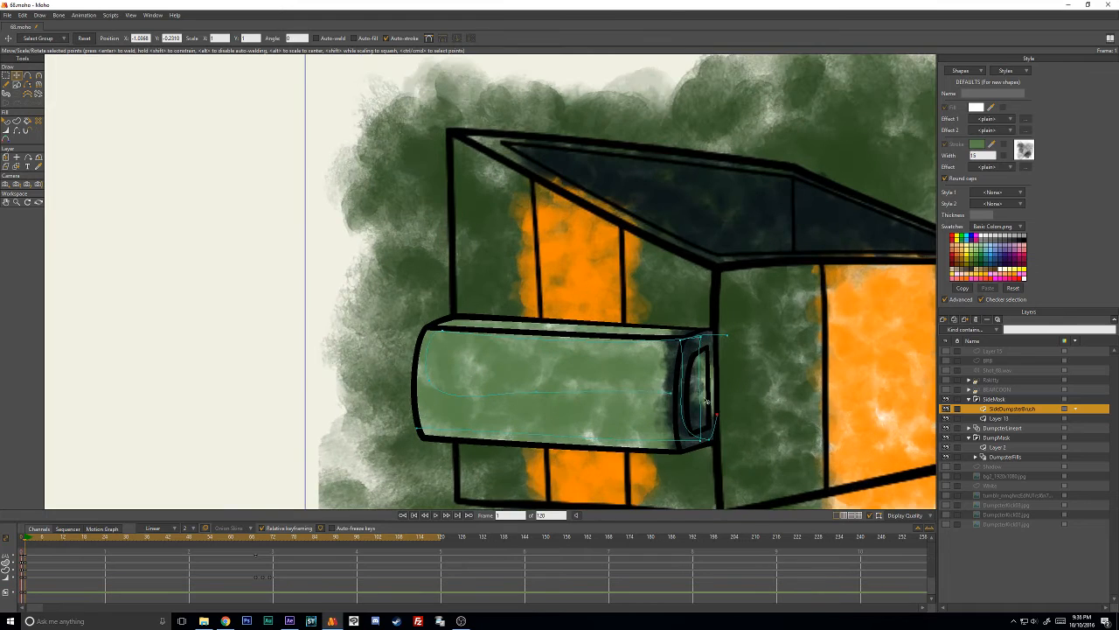
{"action": "scroll", "coordinate": [612, 359], "scroll_direction": "down", "scroll_amount": 2}
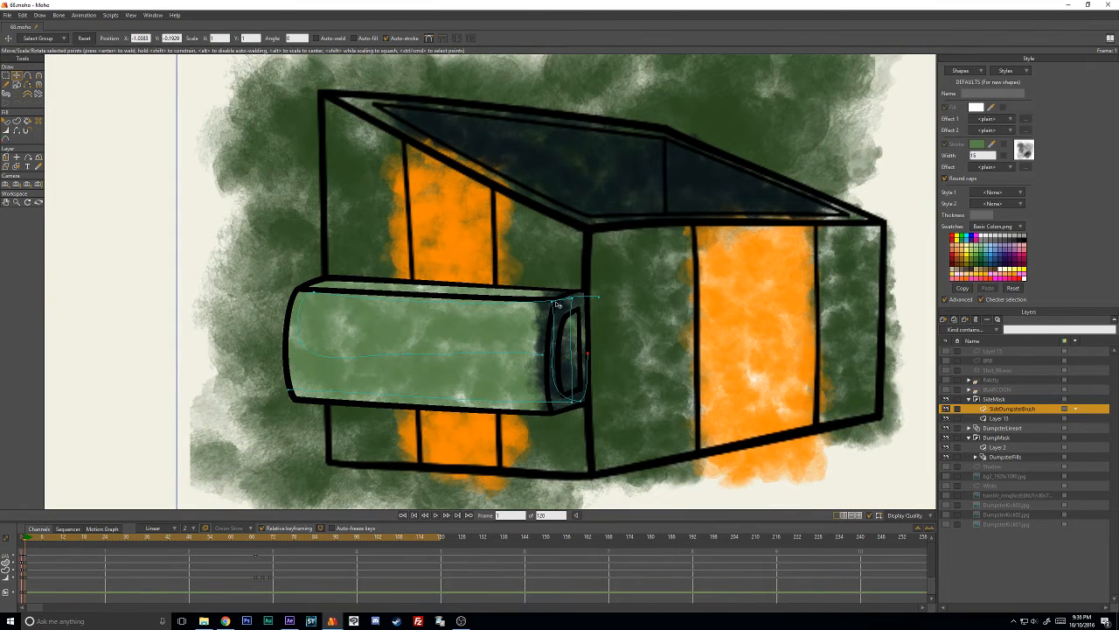
{"action": "left_click_drag", "start_coordinate": [557, 304], "coordinate": [598, 333]}
- Check how the strokes sit on the side box around frames 67 to 69, and return to frame 1
{"action": "left_click_drag", "start_coordinate": [234, 539], "coordinate": [266, 544]}
{"action": "key", "text": "alt+Left"}
{"action": "key", "text": "alt+Left"}
{"action": "key", "text": "alt+Right"}
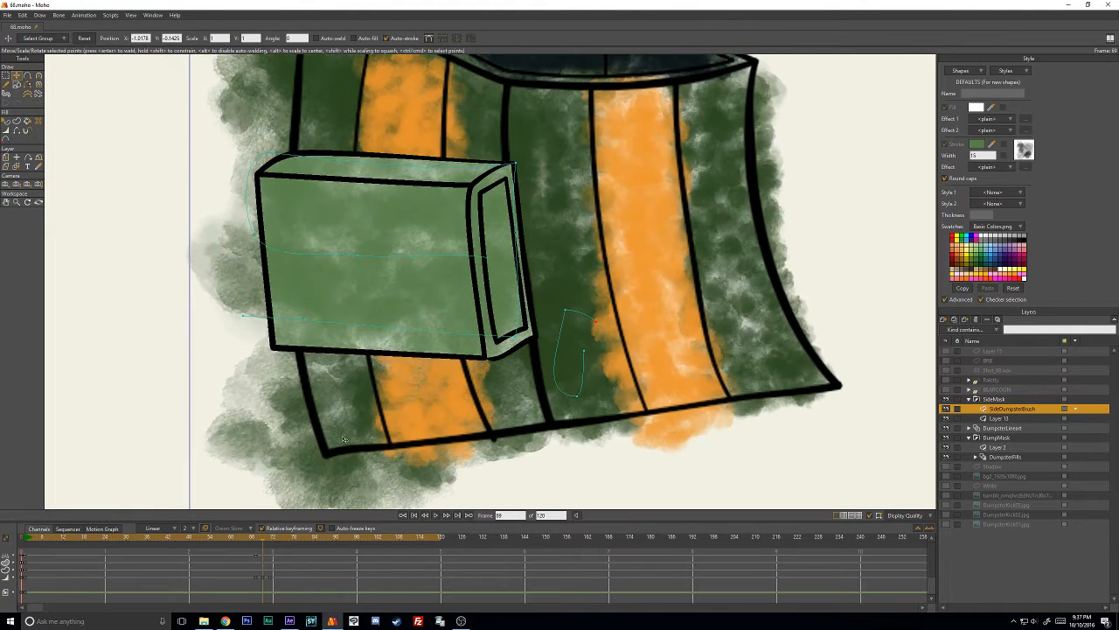
{"action": "left_click", "coordinate": [24, 539]}
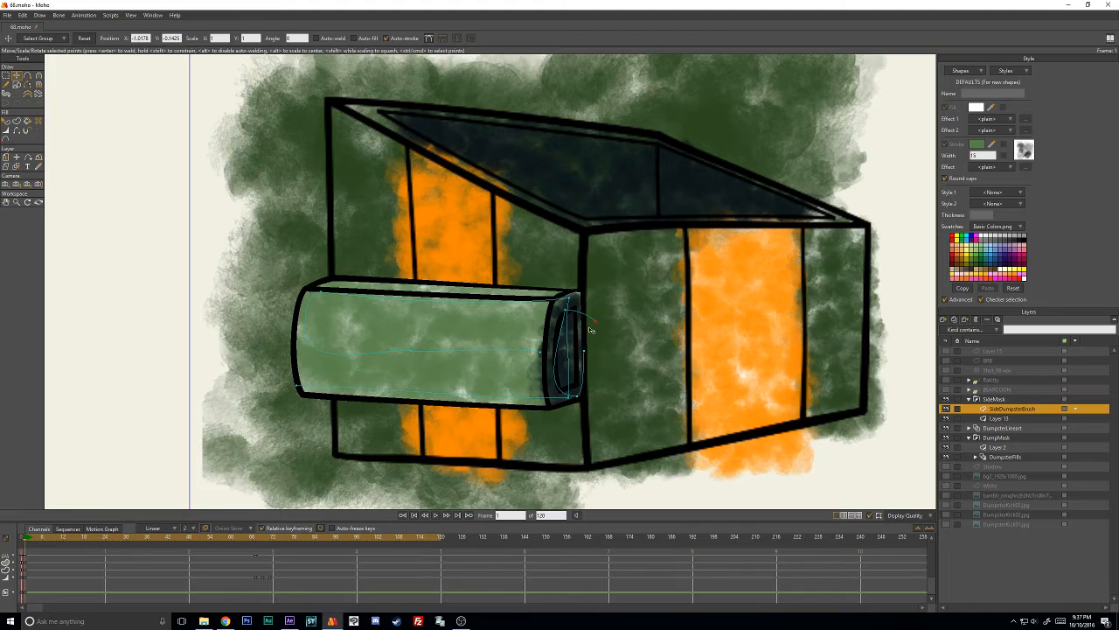
- Refine the dark stroke's curvature and move its lower points inside the box's end opening
{"action": "key", "text": "c"}
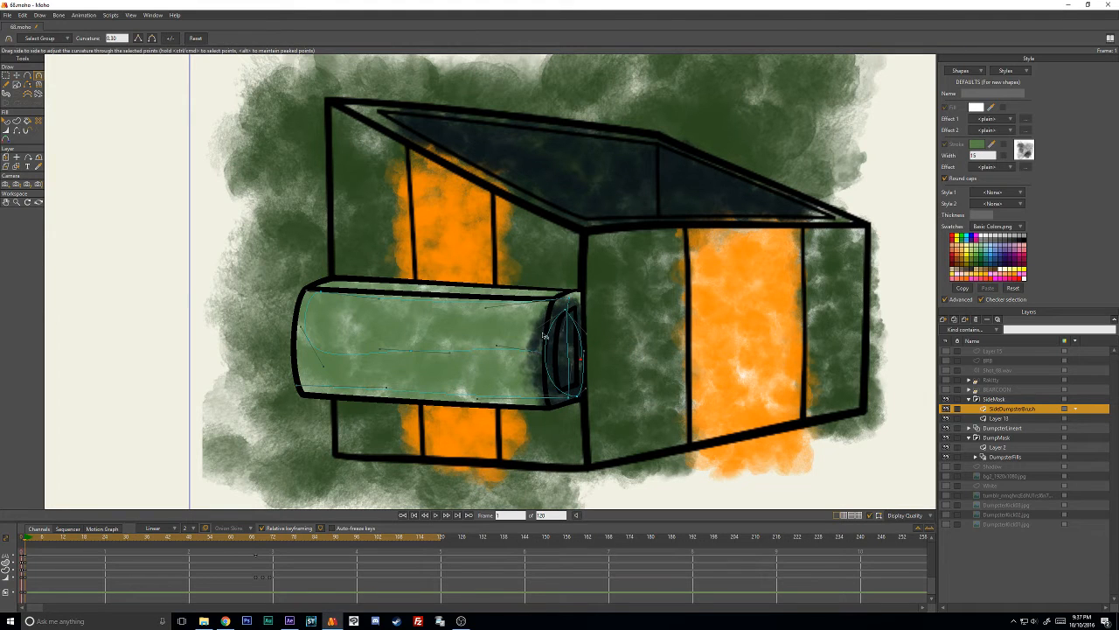
{"action": "left_click_drag", "start_coordinate": [543, 334], "coordinate": [573, 343]}
{"action": "scroll", "coordinate": [593, 407], "scroll_direction": "up", "scroll_amount": 3}
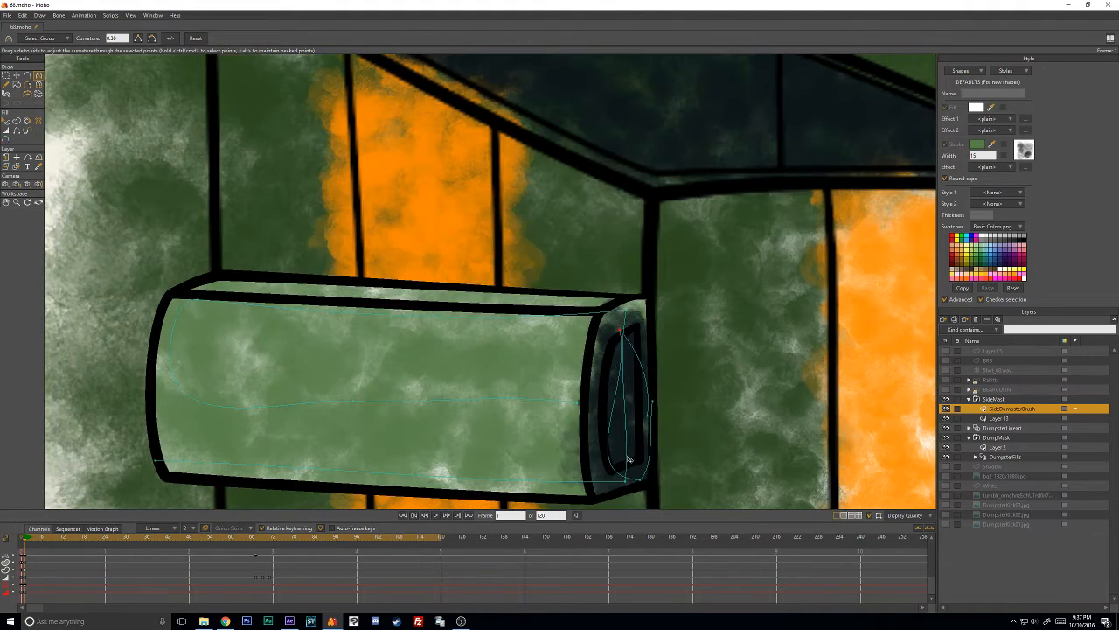
{"action": "key", "text": "t"}
{"action": "left_click_drag", "start_coordinate": [636, 478], "coordinate": [621, 466]}
{"action": "left_click", "coordinate": [652, 406]}
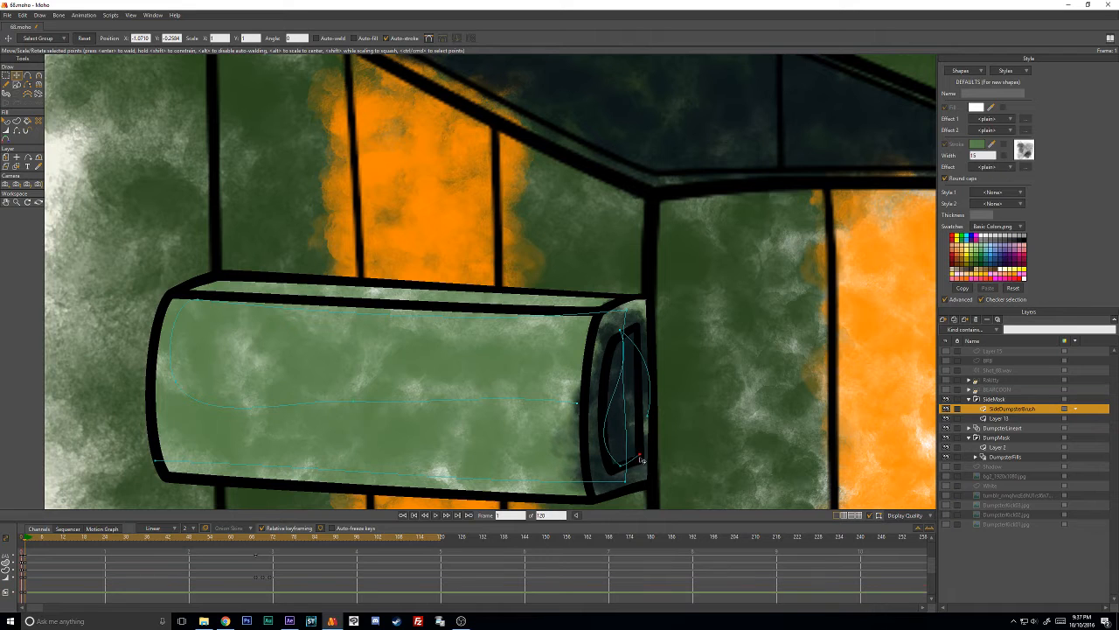
- Adjust the curve along the opening's edge and reduce the line width at the dark stroke's lower points
{"action": "key", "text": "c"}
{"action": "mouse_move", "coordinate": [613, 411]}
{"action": "left_mouse_down"}
{"action": "mouse_move", "coordinate": [624, 416]}
{"action": "mouse_move", "coordinate": [581, 420]}
{"action": "mouse_move", "coordinate": [611, 418]}
{"action": "left_mouse_up"}
{"action": "key", "text": "t"}
{"action": "left_click", "coordinate": [650, 394]}
{"action": "key", "text": "w"}
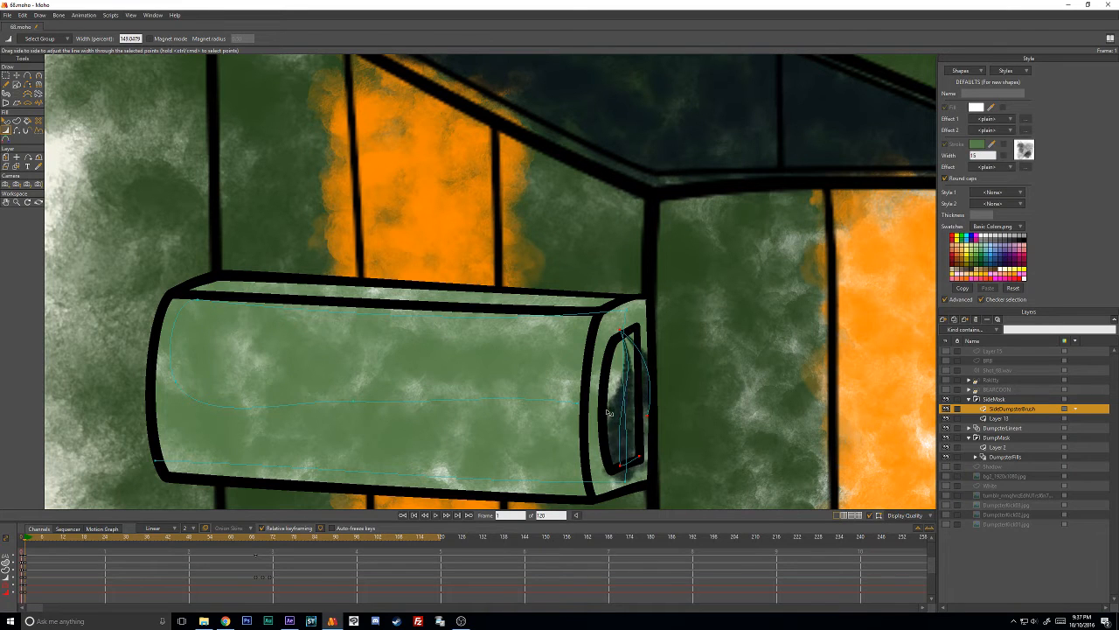
- Invert the point selection, isolate the dark stroke's top point and adjust its line width
{"action": "key", "text": "t"}
{"action": "key", "text": "ctrl+i"}
{"action": "key", "text": "w"}
{"action": "left_click_drag", "start_coordinate": [627, 341], "coordinate": [636, 338]}
{"action": "key", "text": "t"}
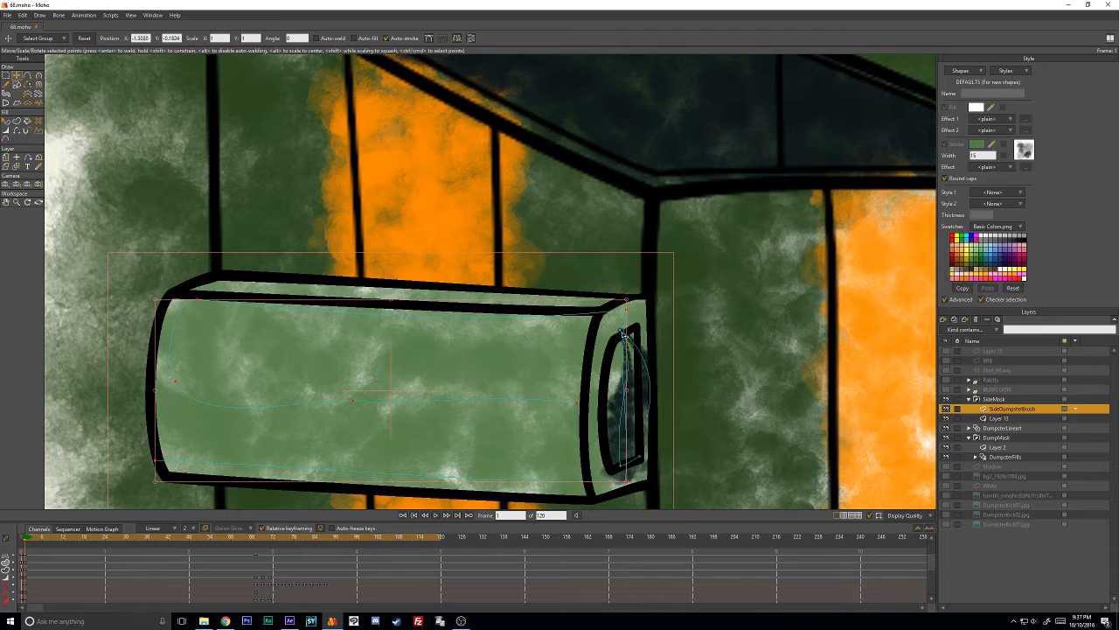
{"action": "left_click", "coordinate": [622, 330]}
{"action": "key", "text": "w"}
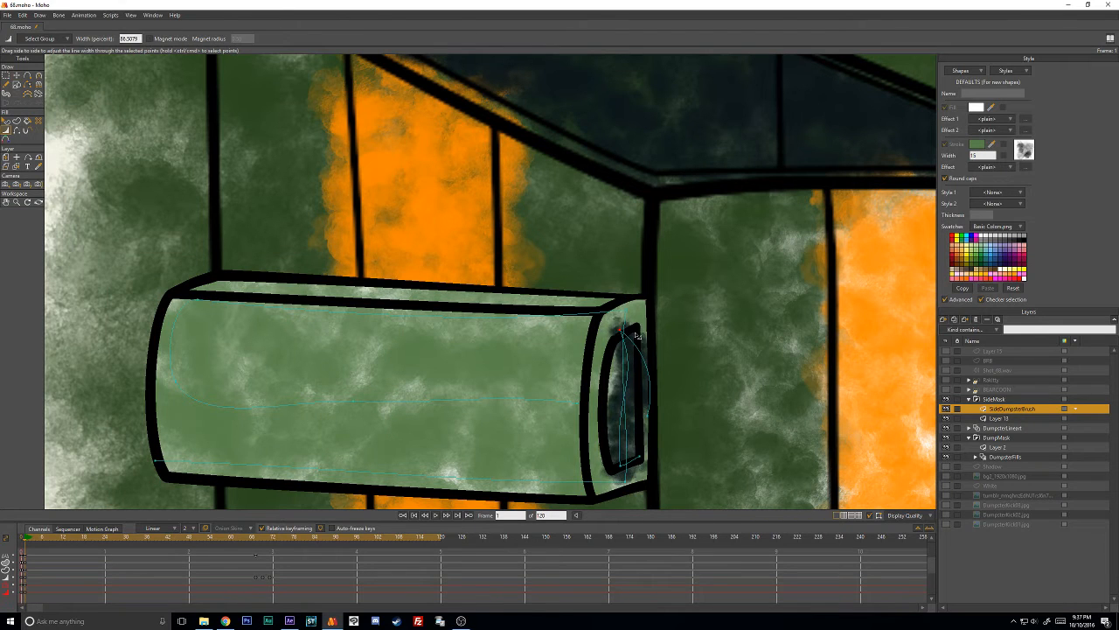
- Move the dark stroke's upper points inside the opening and adjust their line width and curvature
{"action": "key", "text": "t"}
{"action": "left_click_drag", "start_coordinate": [618, 351], "coordinate": [631, 365]}
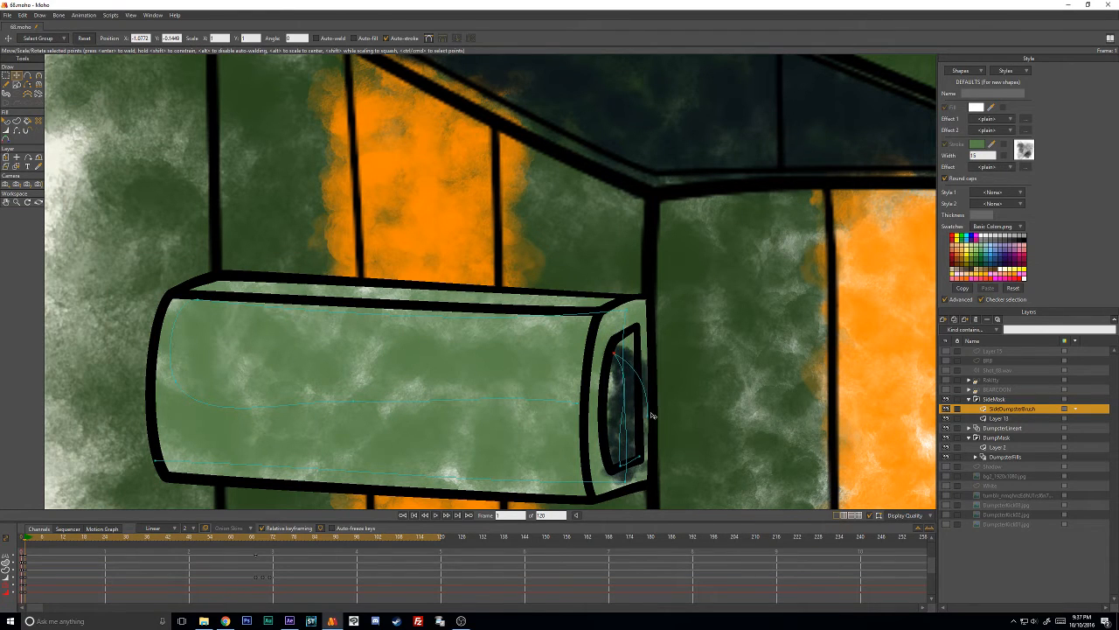
{"action": "key", "text": "w"}
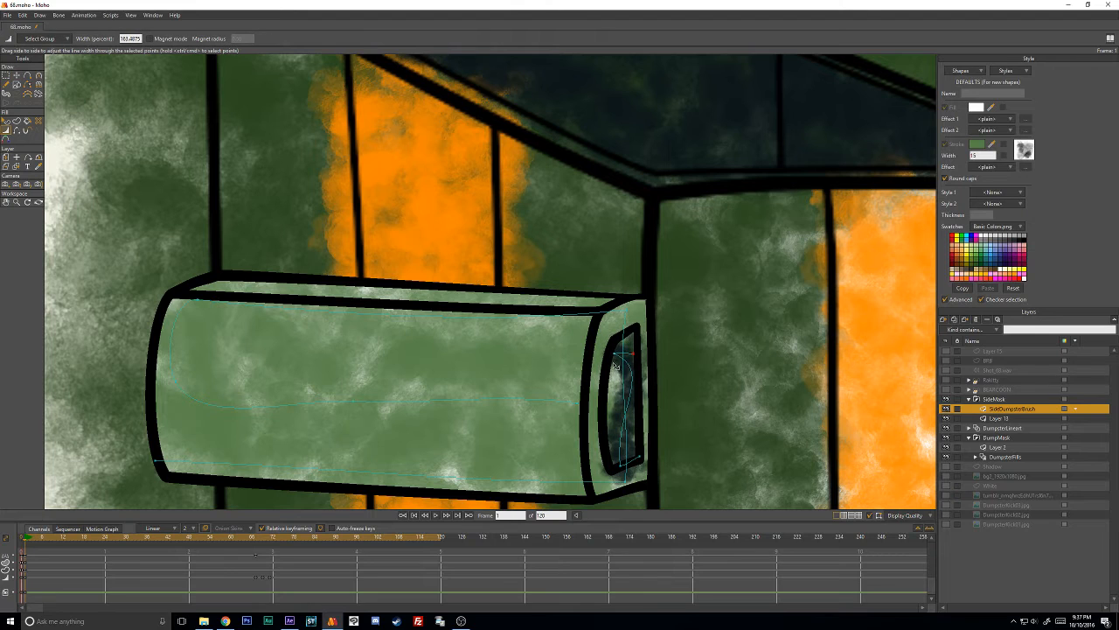
{"action": "key", "text": "c"}
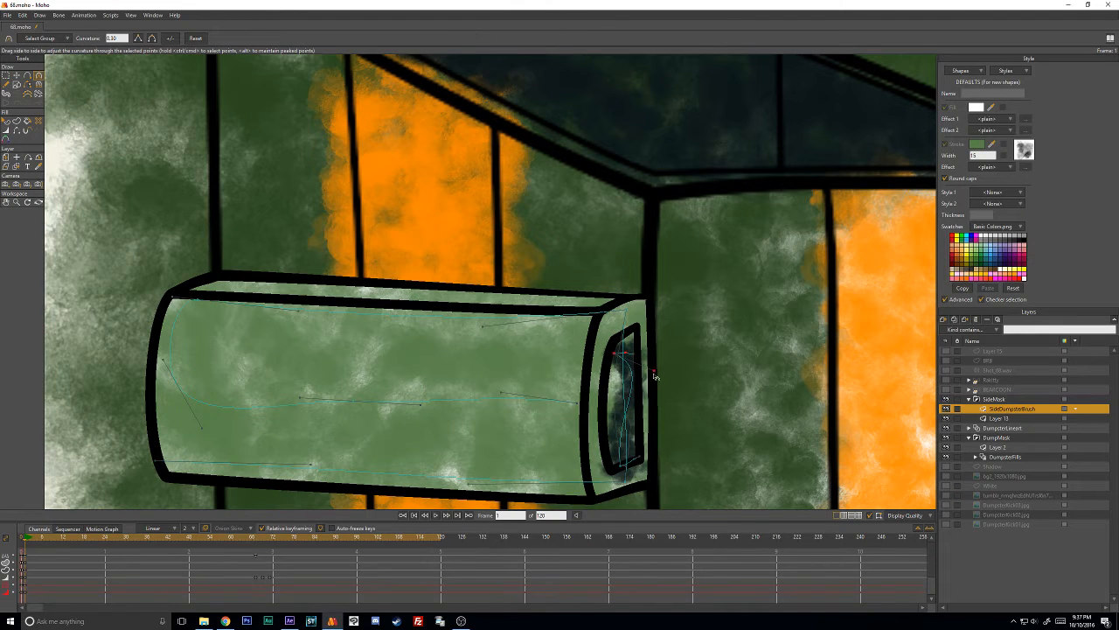
{"action": "left_click_drag", "start_coordinate": [654, 374], "coordinate": [612, 410]}
{"action": "key", "text": "t"}
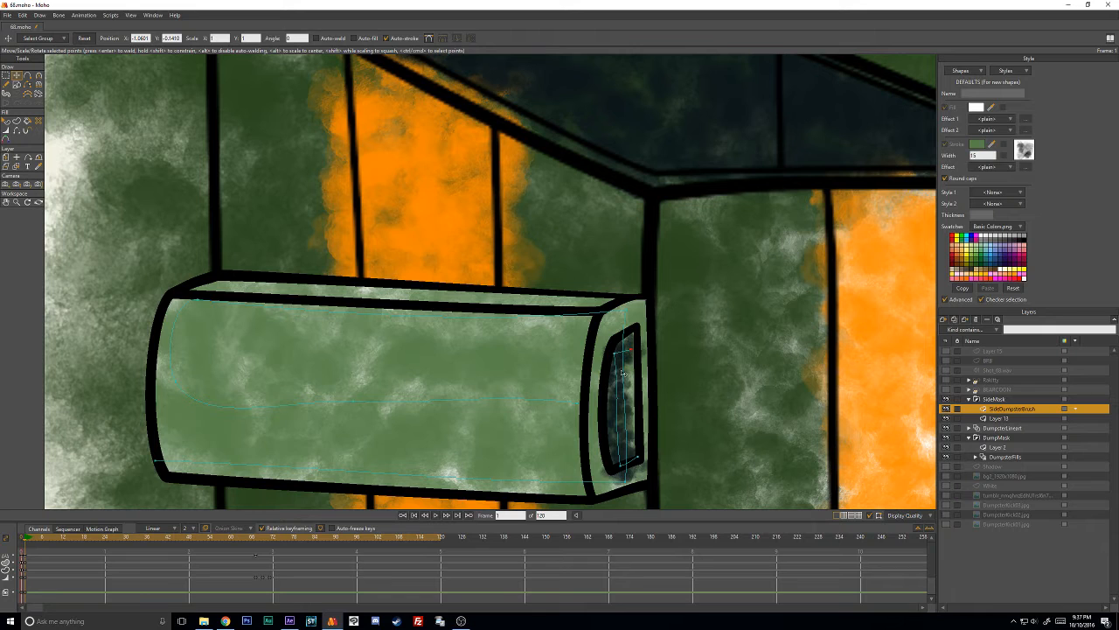
- Extend the dark stroke with a point along the opening's outer edge and adjust its position, line width and curvature
{"action": "key", "text": "a"}
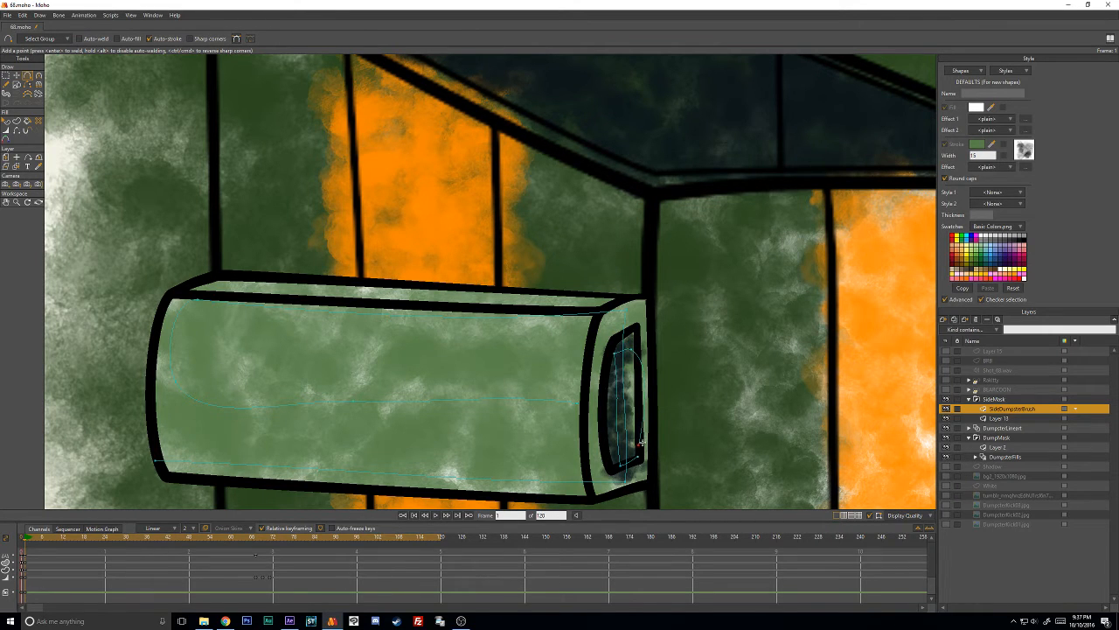
{"action": "key", "text": "t"}
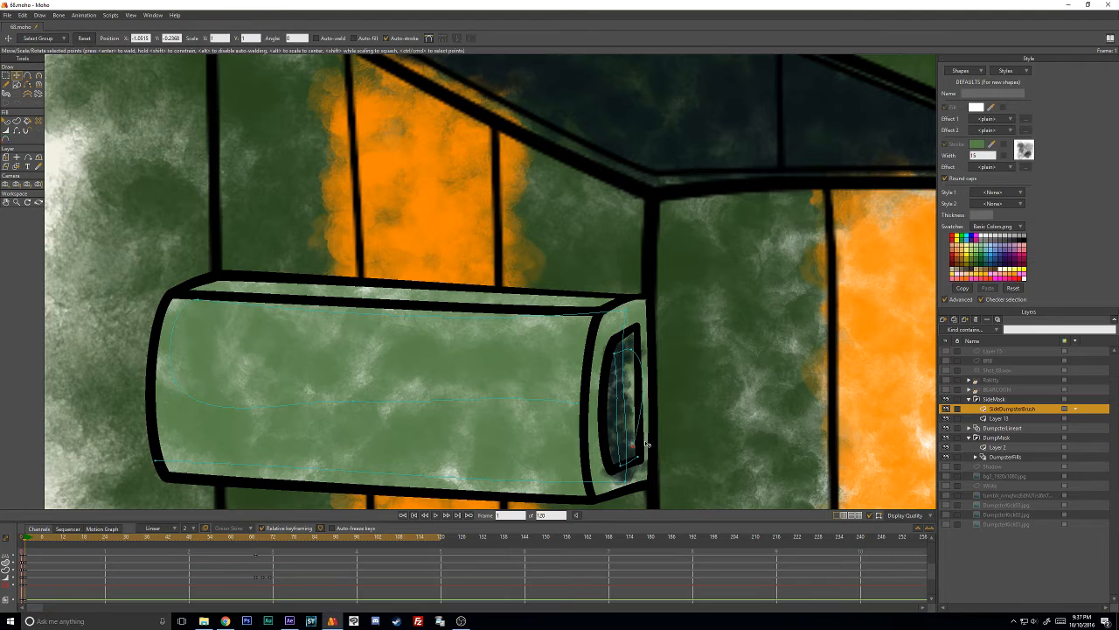
{"action": "key", "text": "w"}
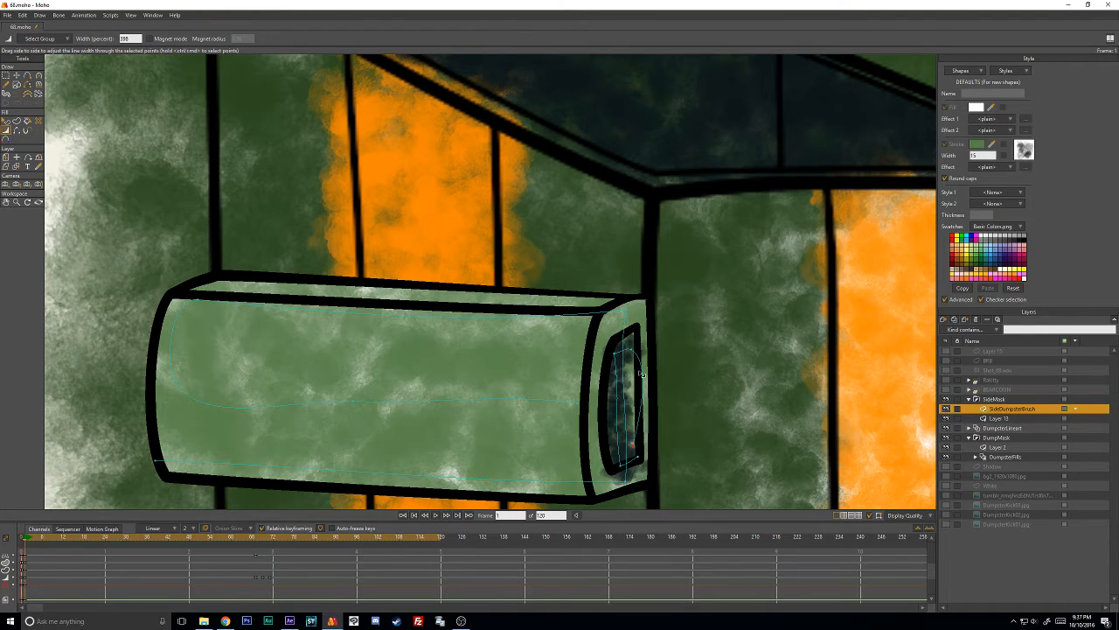
{"action": "key", "text": "c"}
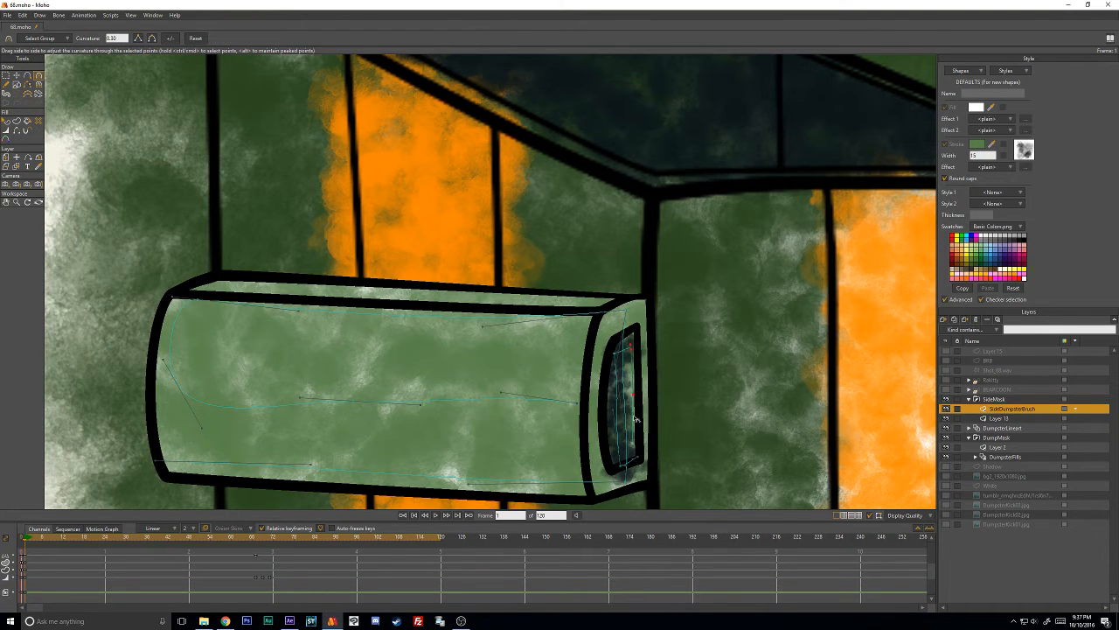
- Add another point to the dark stroke near the opening's edge and adjust its line width and position
{"action": "key", "text": "a"}
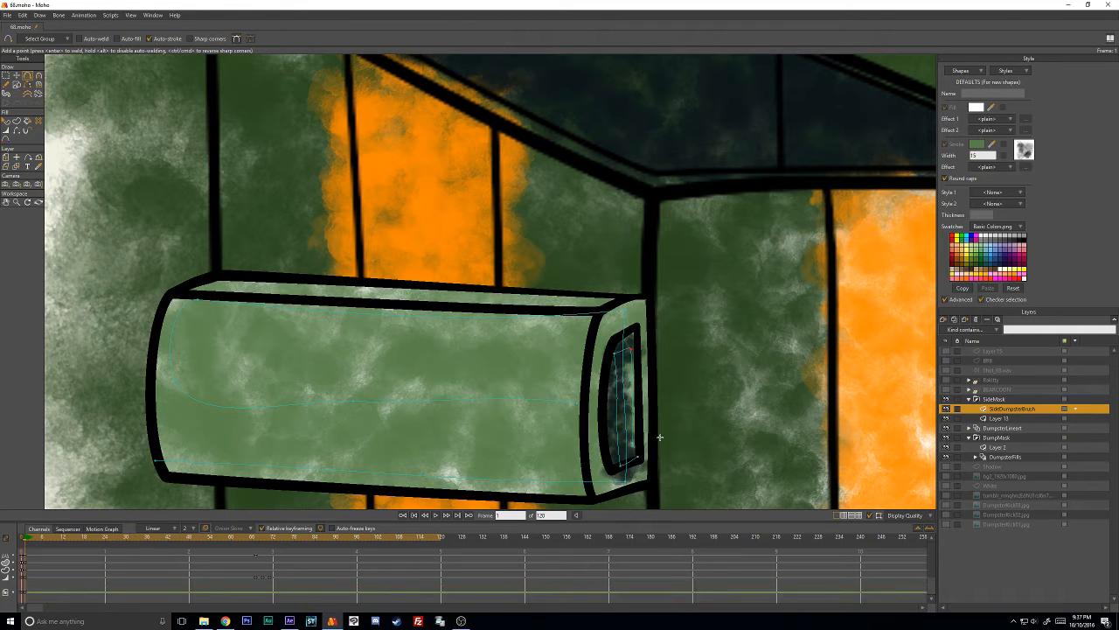
{"action": "key", "text": "w"}
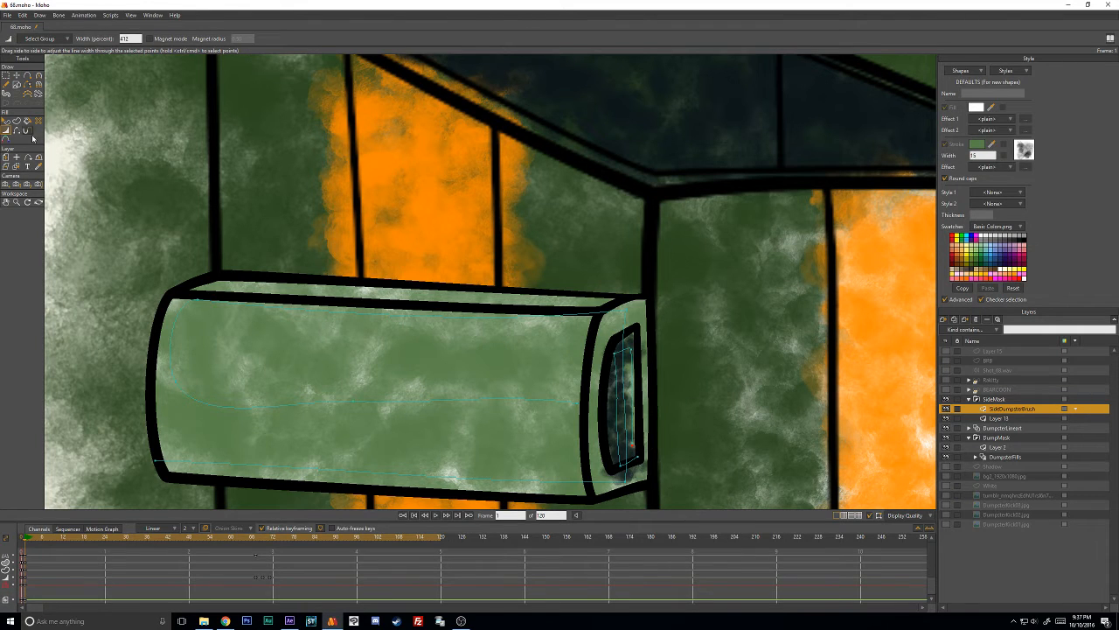
{"action": "left_click", "coordinate": [6, 139]}
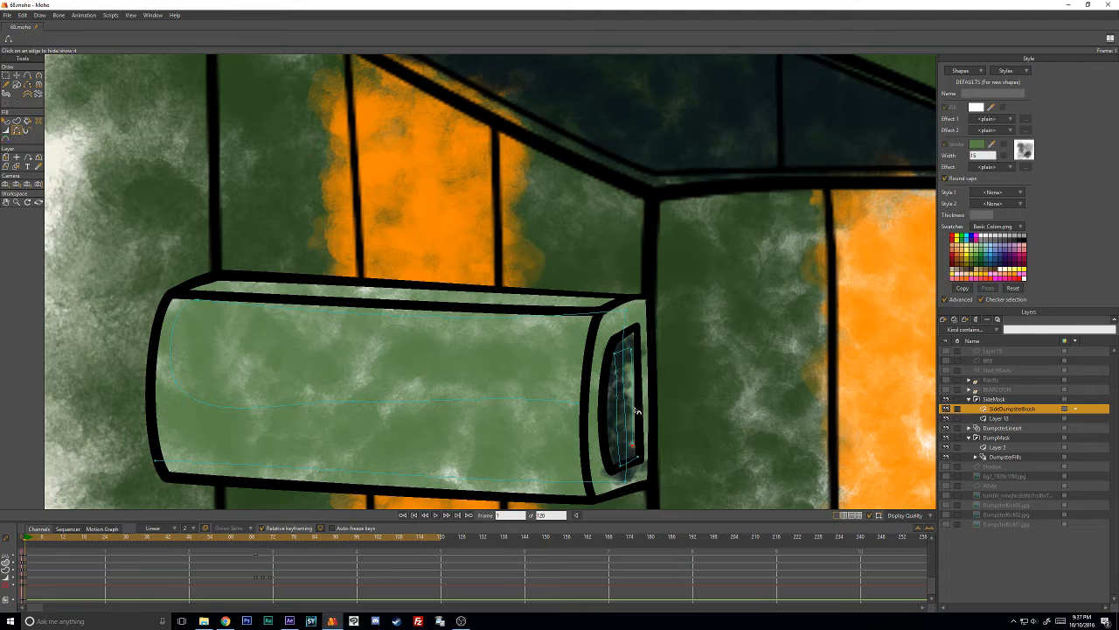
{"action": "key", "text": "t"}
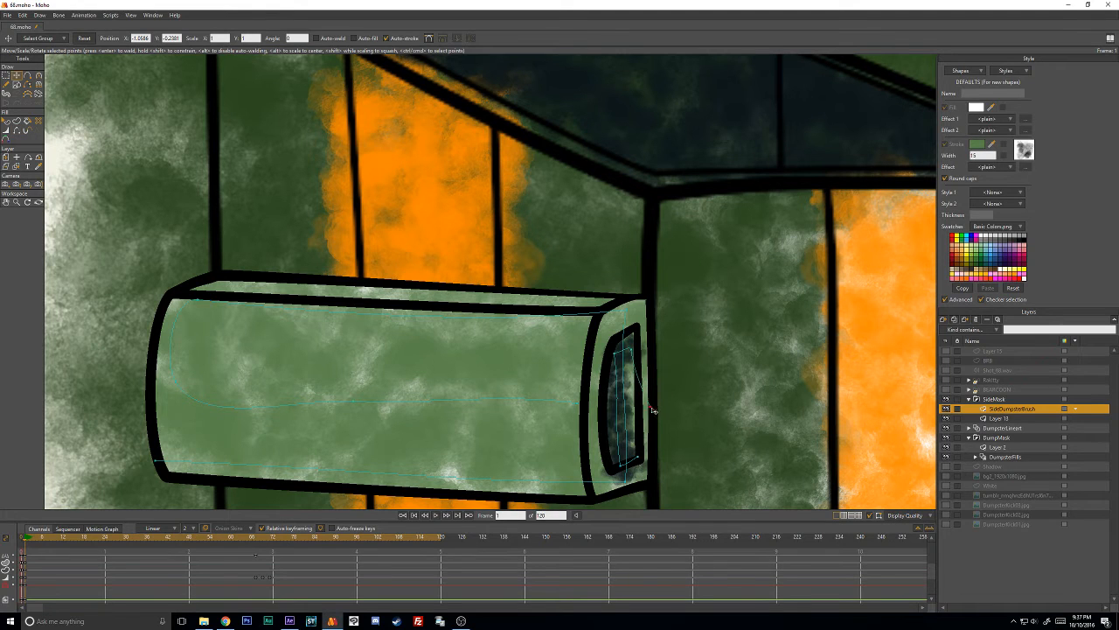
{"action": "key", "text": "a"}
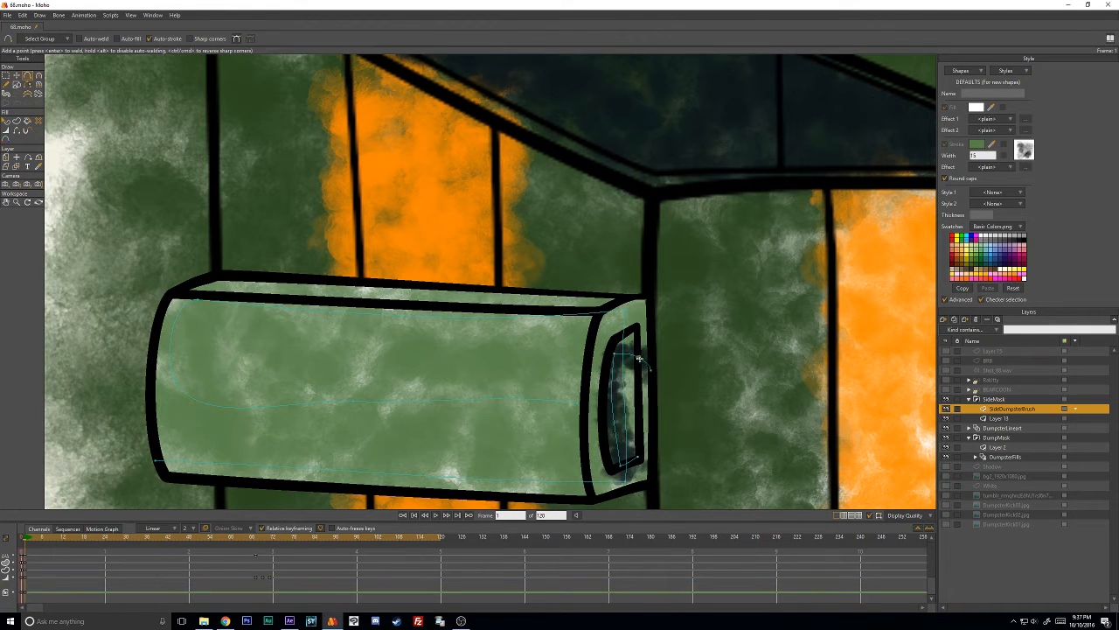
- Add a point near the opening's upper corner and move it down inside, adjusting the dark stroke's curvature
{"action": "left_click", "coordinate": [639, 359]}
{"action": "key", "text": "t"}
{"action": "left_click_drag", "start_coordinate": [645, 358], "coordinate": [641, 387]}
{"action": "key", "text": "c"}
{"action": "key", "text": "t"}
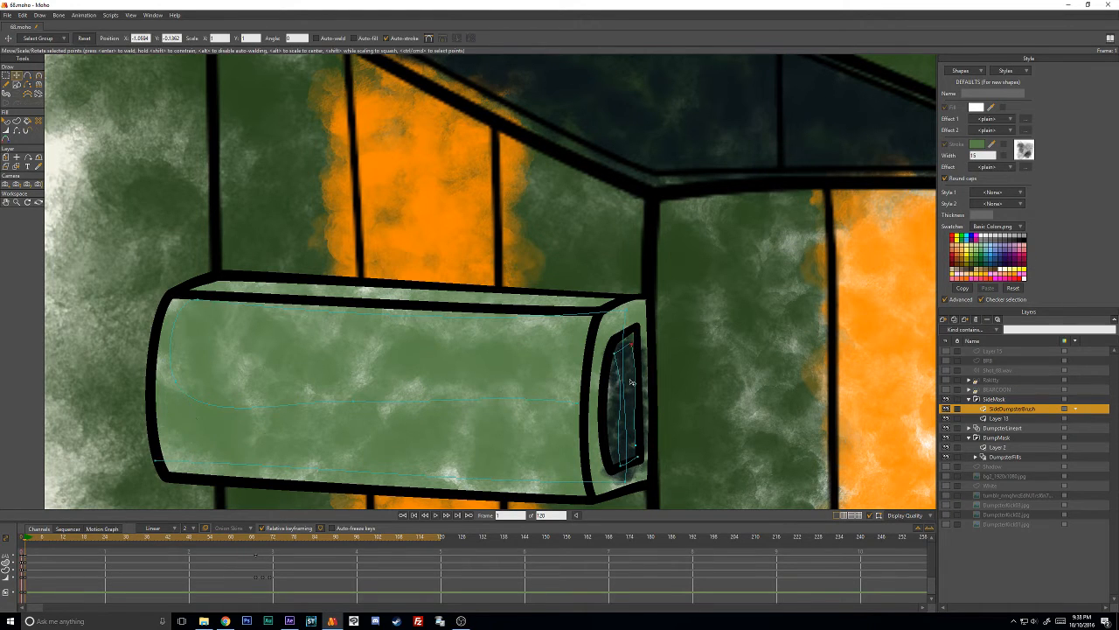
- Adjust the curvature and line width at the dark stroke's lower points and reposition them inside the opening
{"action": "key", "text": "c"}
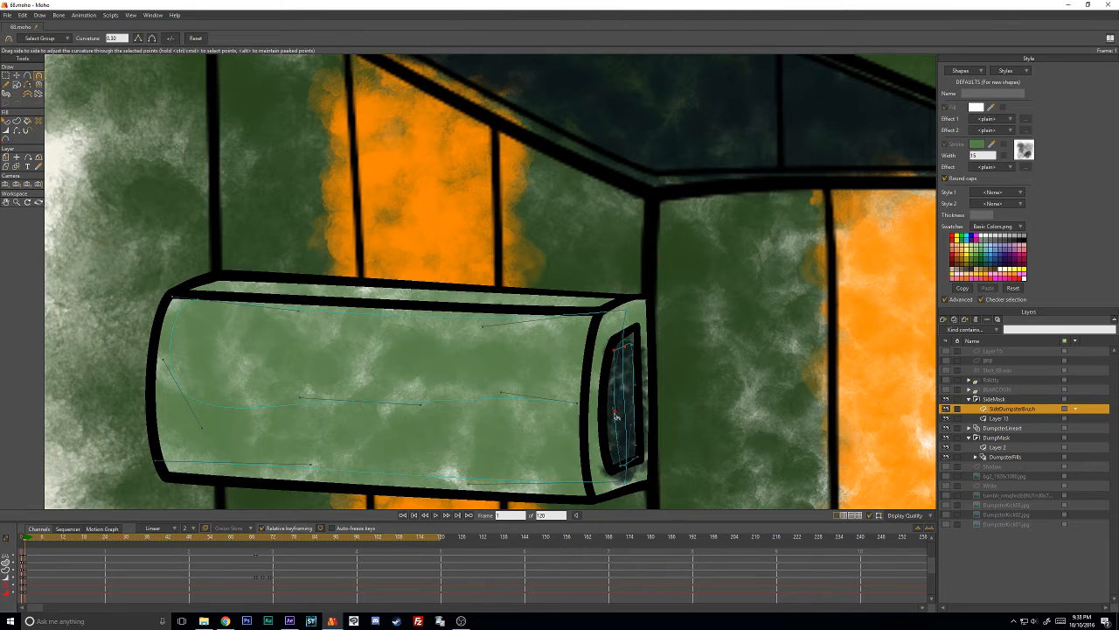
{"action": "key", "text": "w"}
{"action": "mouse_move", "coordinate": [623, 461]}
{"action": "left_mouse_down"}
{"action": "mouse_move", "coordinate": [614, 469]}
{"action": "mouse_move", "coordinate": [634, 453]}
{"action": "left_mouse_up"}
{"action": "key", "text": "t"}
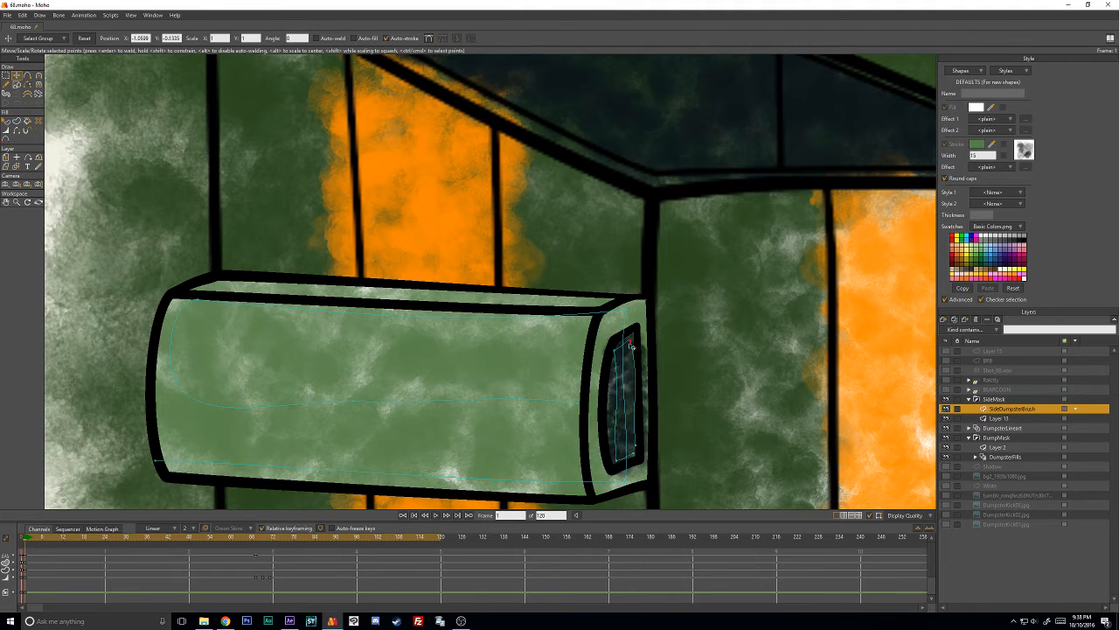
- Refine the curvature of the dark stroke's upper and lower points so it follows the opening's shape
{"action": "key", "text": "c"}
{"action": "left_click", "coordinate": [614, 352]}
{"action": "mouse_move", "coordinate": [620, 410]}
{"action": "left_mouse_down"}
{"action": "mouse_move", "coordinate": [610, 372]}
{"action": "mouse_move", "coordinate": [638, 376]}
{"action": "left_mouse_up"}
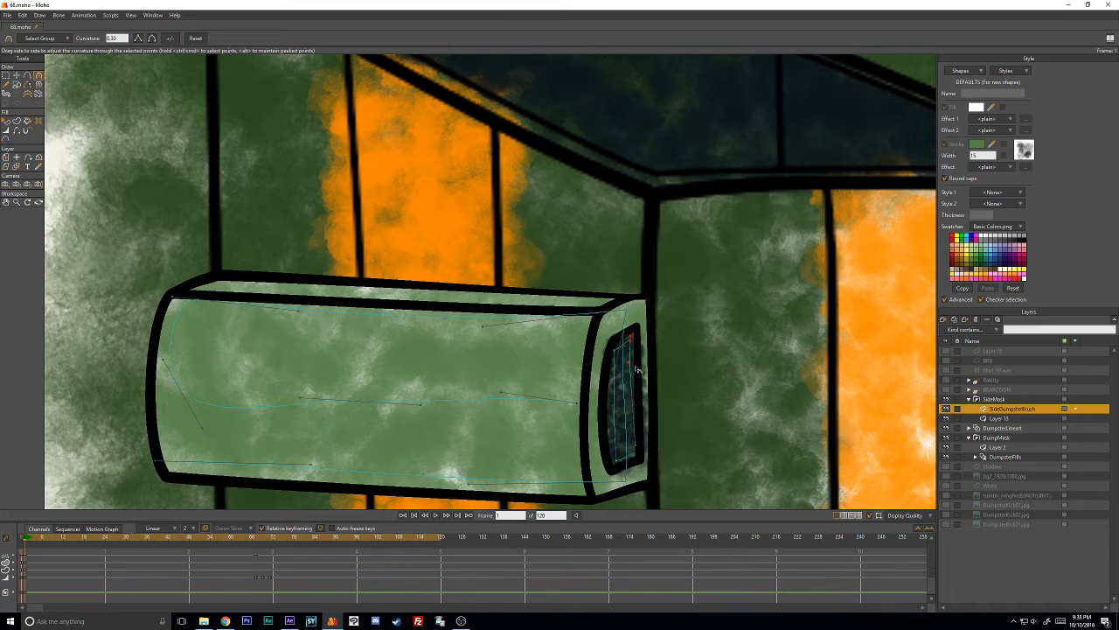
{"action": "left_click_drag", "start_coordinate": [619, 461], "coordinate": [614, 448]}
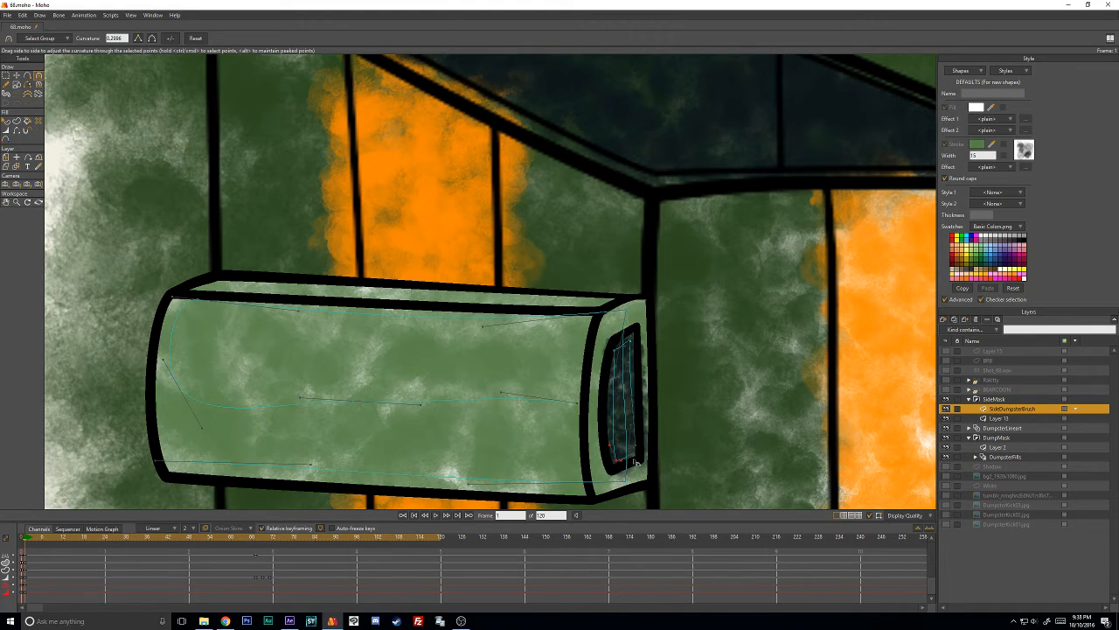
{"action": "key", "text": "t"}
{"action": "key", "text": "c"}
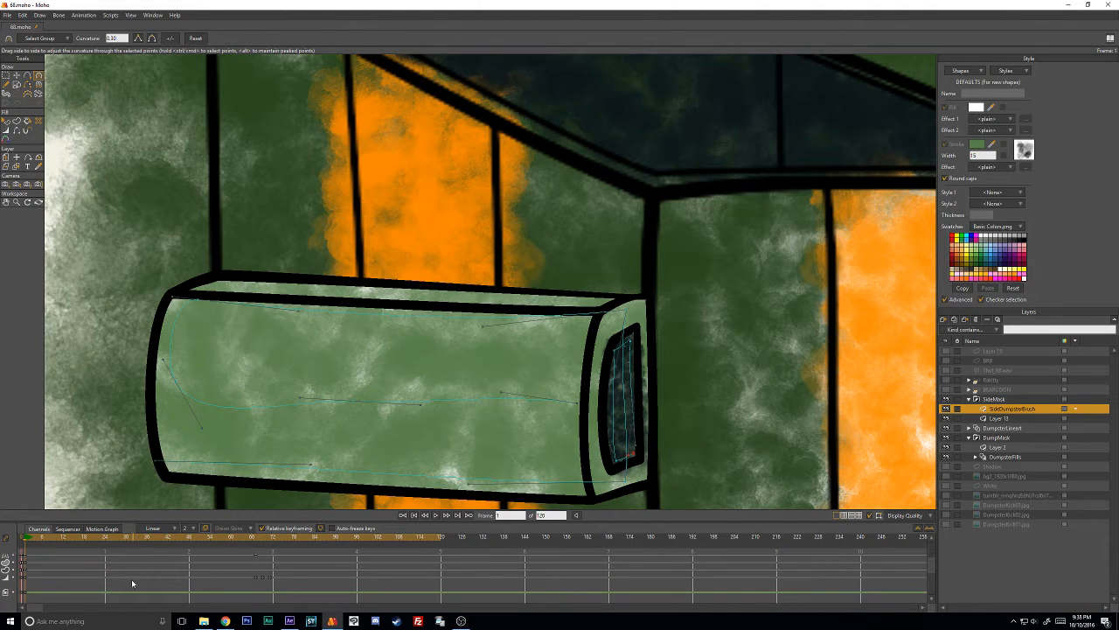
- Select the whole dark stroke at frame 67, advance to frame 69, and move and scale it into the box's end opening
{"action": "left_click_drag", "start_coordinate": [49, 538], "coordinate": [254, 557]}
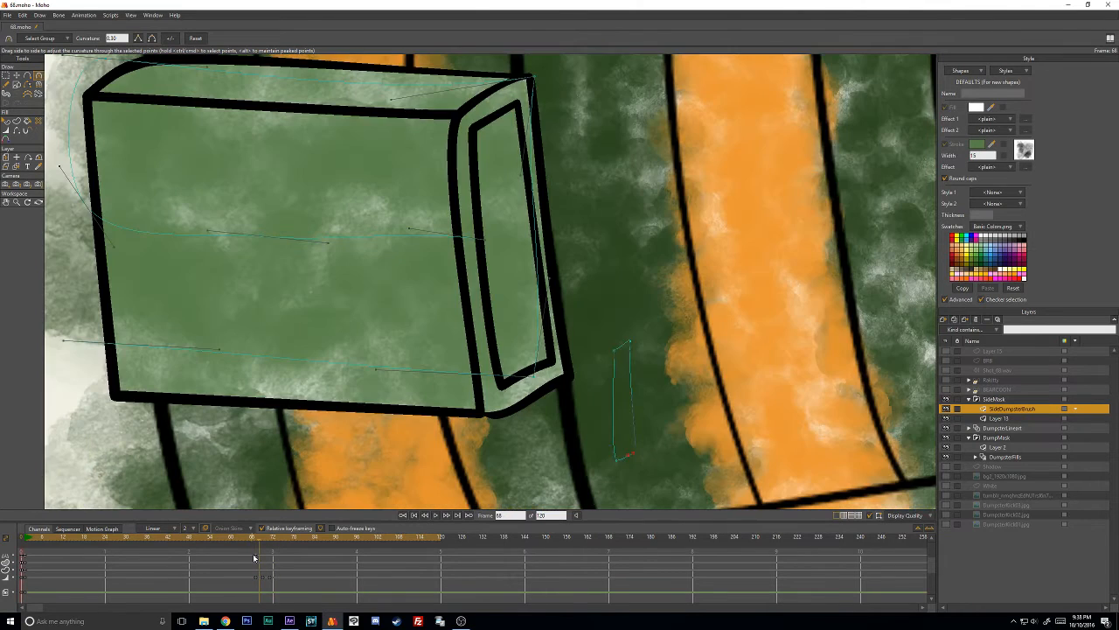
{"action": "key", "text": "Left"}
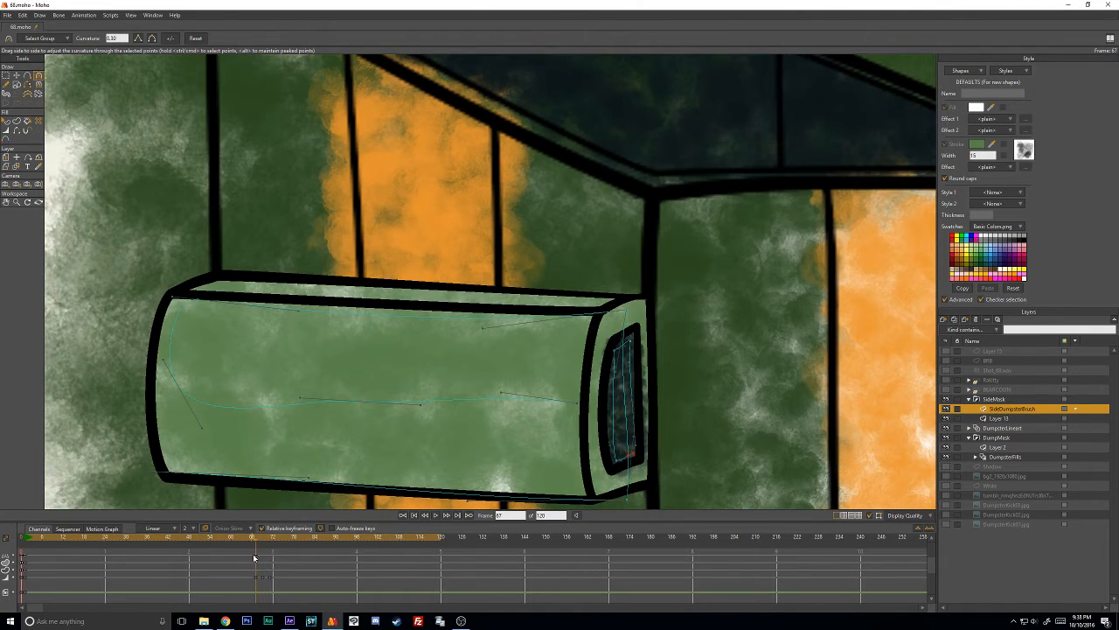
{"action": "left_click", "coordinate": [16, 75]}
{"action": "double_click", "coordinate": [617, 385]}
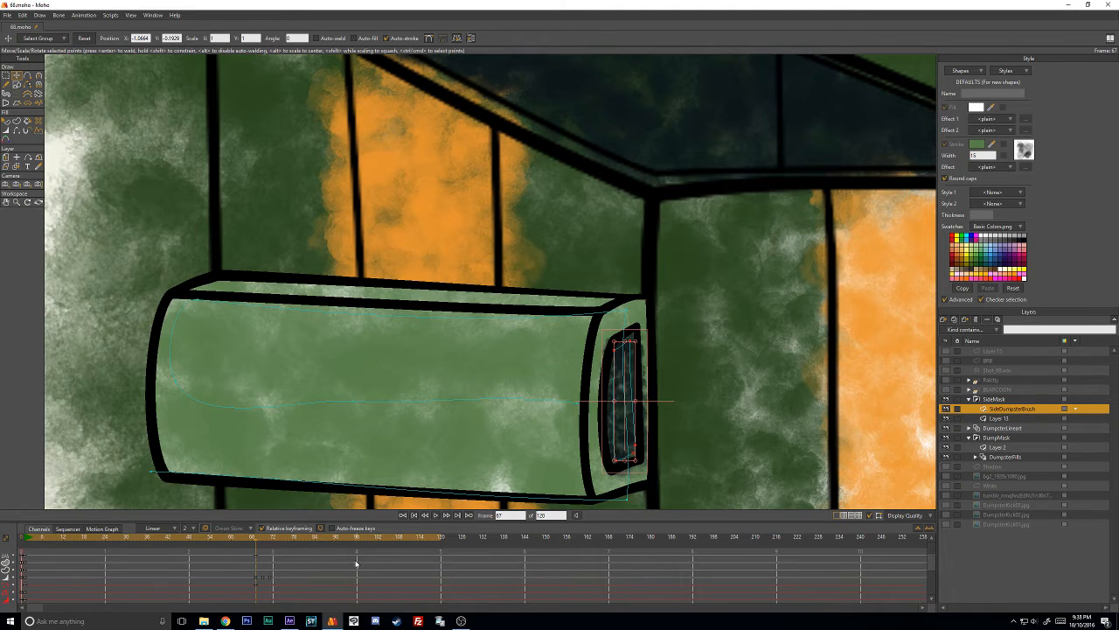
{"action": "key", "text": "Right"}
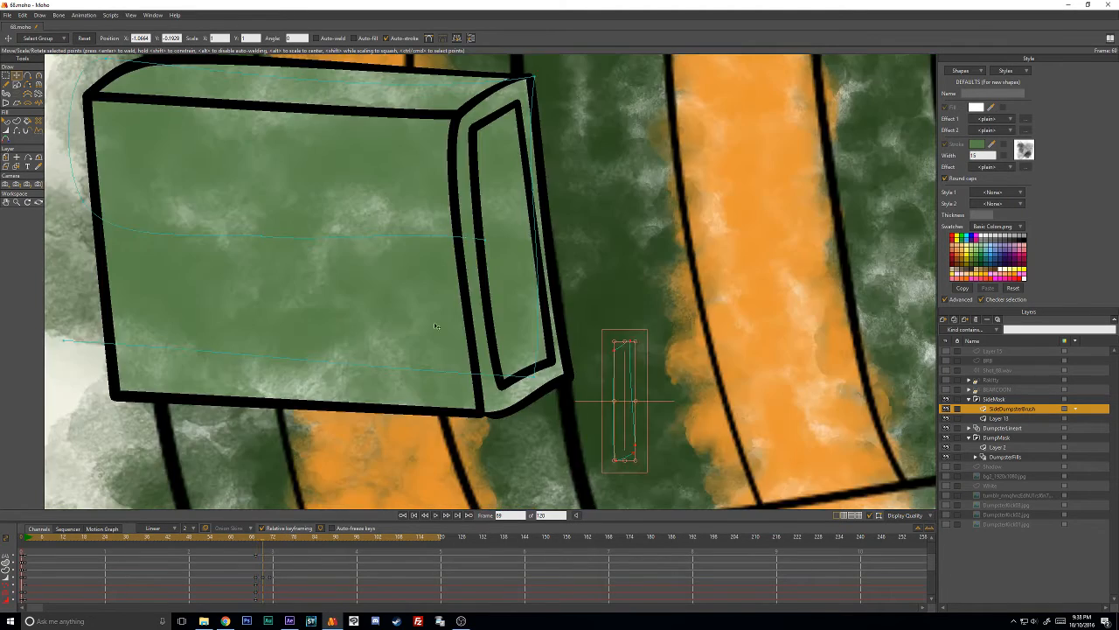
{"action": "left_click_drag", "start_coordinate": [634, 462], "coordinate": [507, 382]}
{"action": "left_click_drag", "start_coordinate": [536, 318], "coordinate": [523, 302]}
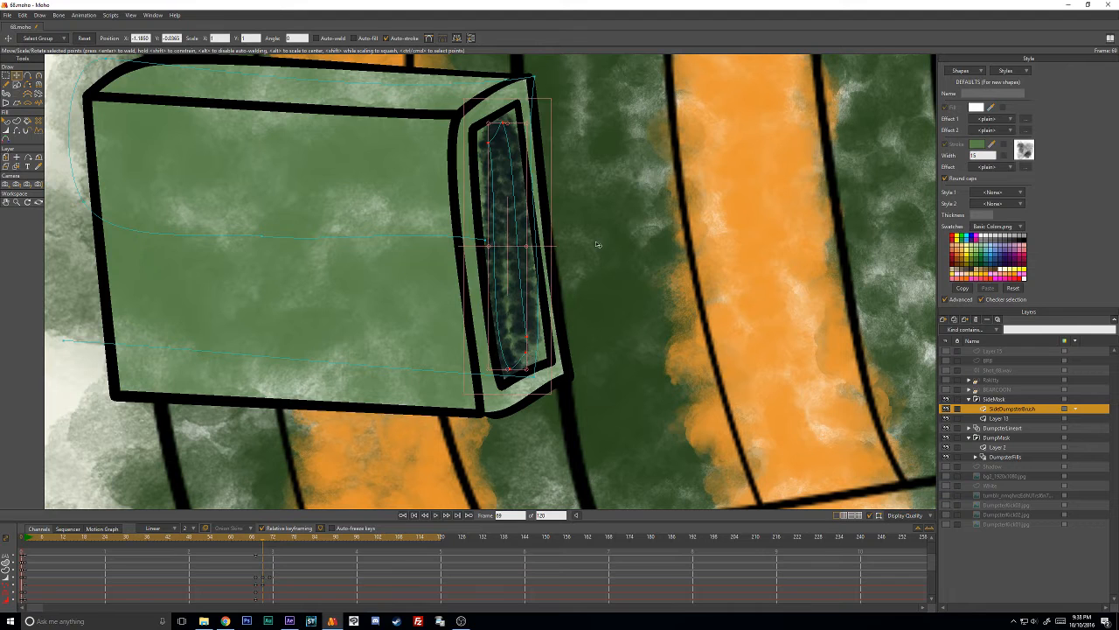
- Move the dark stroke's points toward the opening's corners at frame 69 and adjust their line width
{"action": "left_click", "coordinate": [452, 113]}
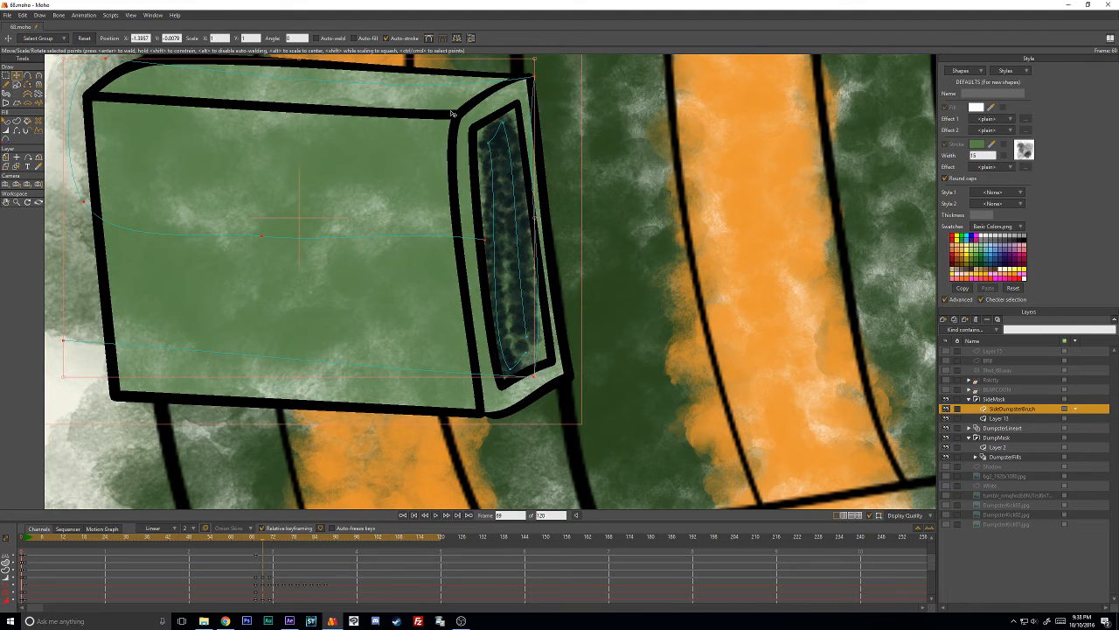
{"action": "left_click", "coordinate": [507, 125]}
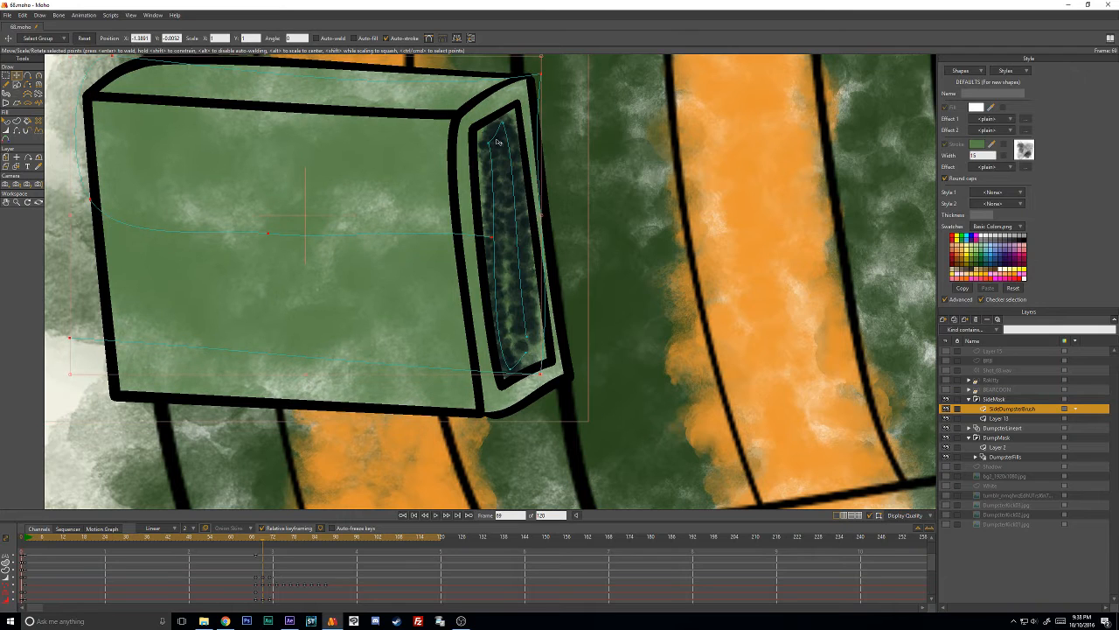
{"action": "left_click", "coordinate": [491, 145]}
{"action": "left_click_drag", "start_coordinate": [491, 145], "coordinate": [516, 125]}
{"action": "mouse_move", "coordinate": [536, 337]}
{"action": "left_mouse_down"}
{"action": "mouse_move", "coordinate": [549, 357]}
{"action": "mouse_move", "coordinate": [535, 346]}
{"action": "left_mouse_up"}
{"action": "key", "text": "w"}
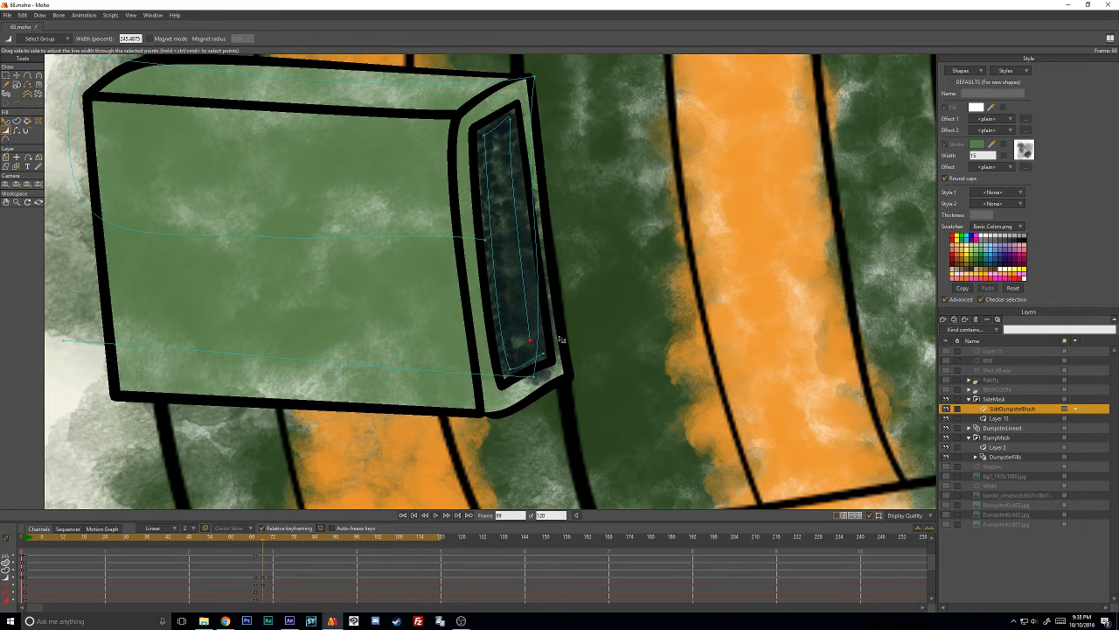
{"action": "key", "text": "t"}
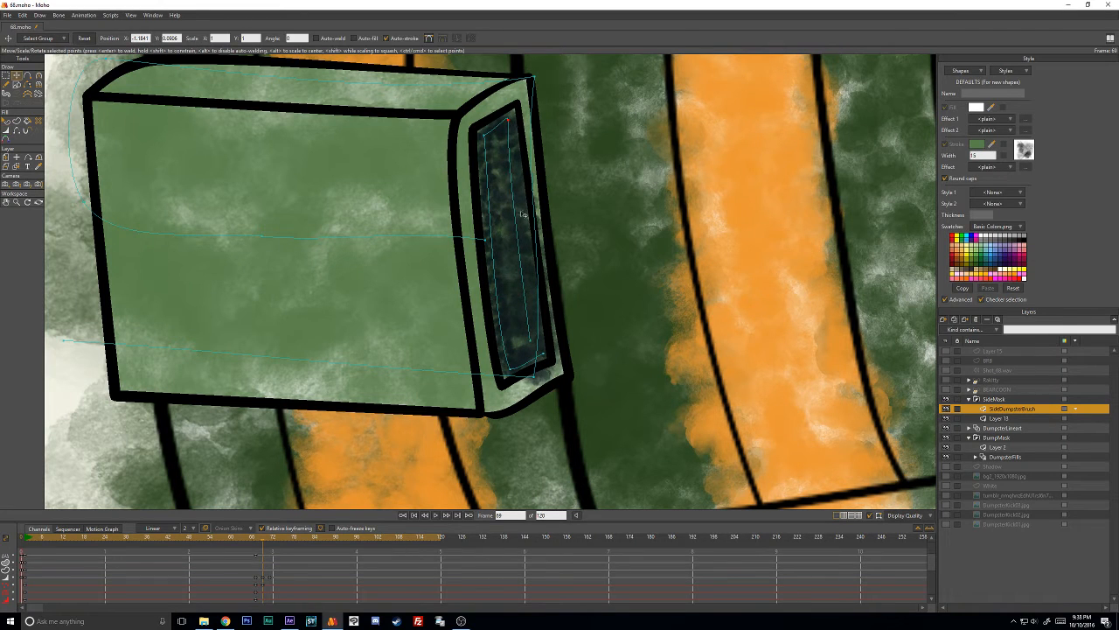
{"action": "left_click_drag", "start_coordinate": [529, 333], "coordinate": [524, 337]}
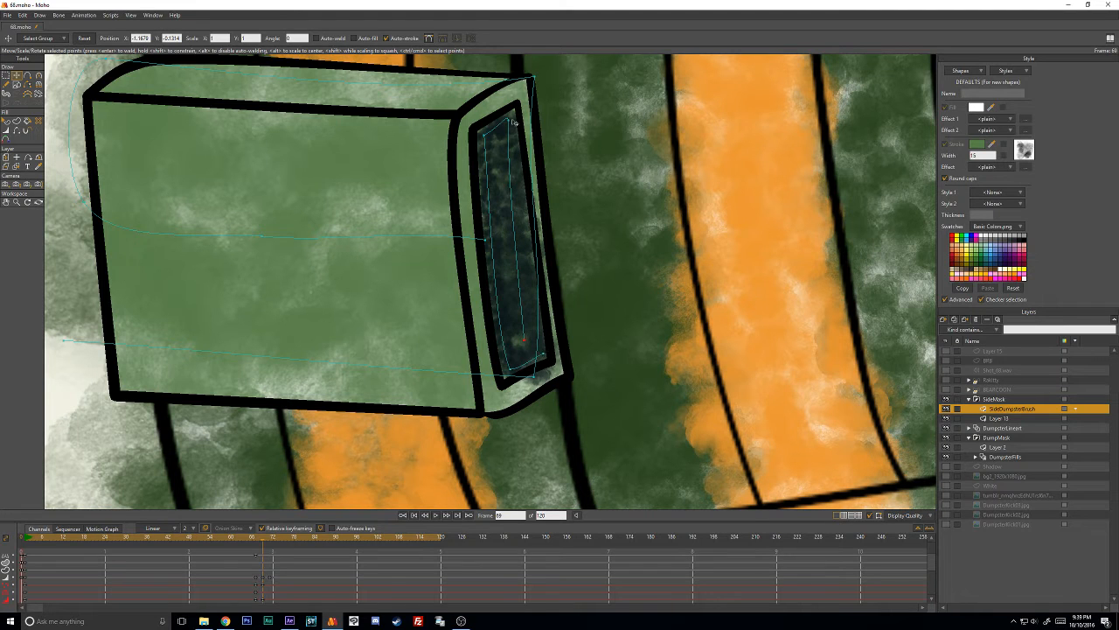
- Select the dark stroke, advance to frame 71 and move it onto the box's end opening
{"action": "key", "text": "Tab"}
{"action": "key", "text": "Right"}
{"action": "key", "text": "Right"}
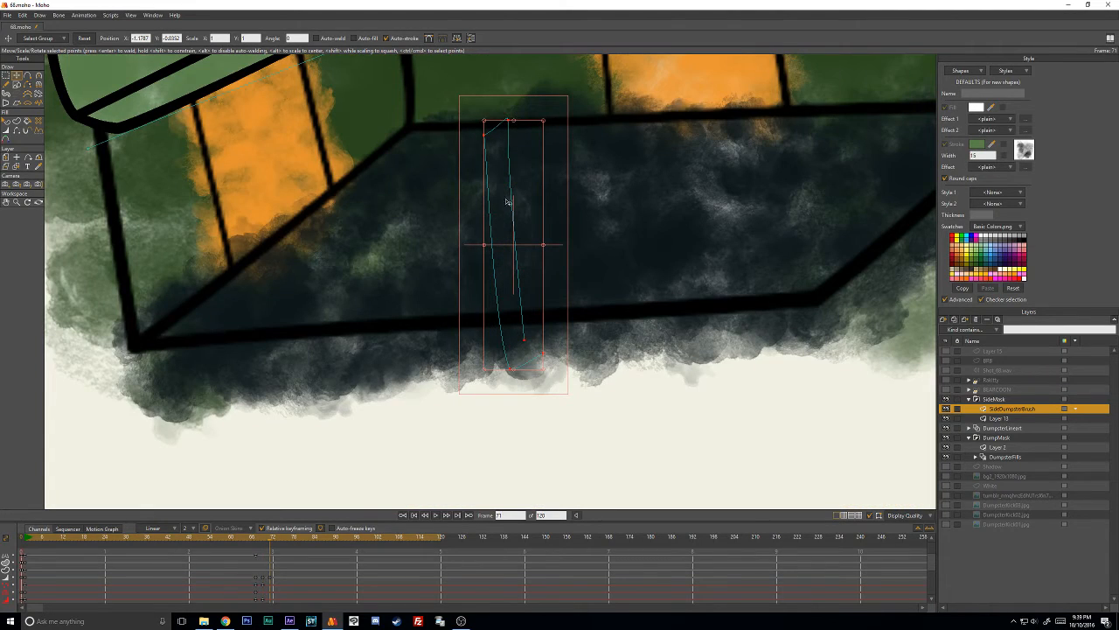
{"action": "left_click_drag", "start_coordinate": [513, 226], "coordinate": [490, 323]}
{"action": "scroll", "coordinate": [469, 192], "scroll_direction": "down", "scroll_amount": 2}
{"action": "left_click_drag", "start_coordinate": [484, 321], "coordinate": [453, 224]}
{"action": "scroll", "coordinate": [473, 236], "scroll_direction": "up", "scroll_amount": 4}
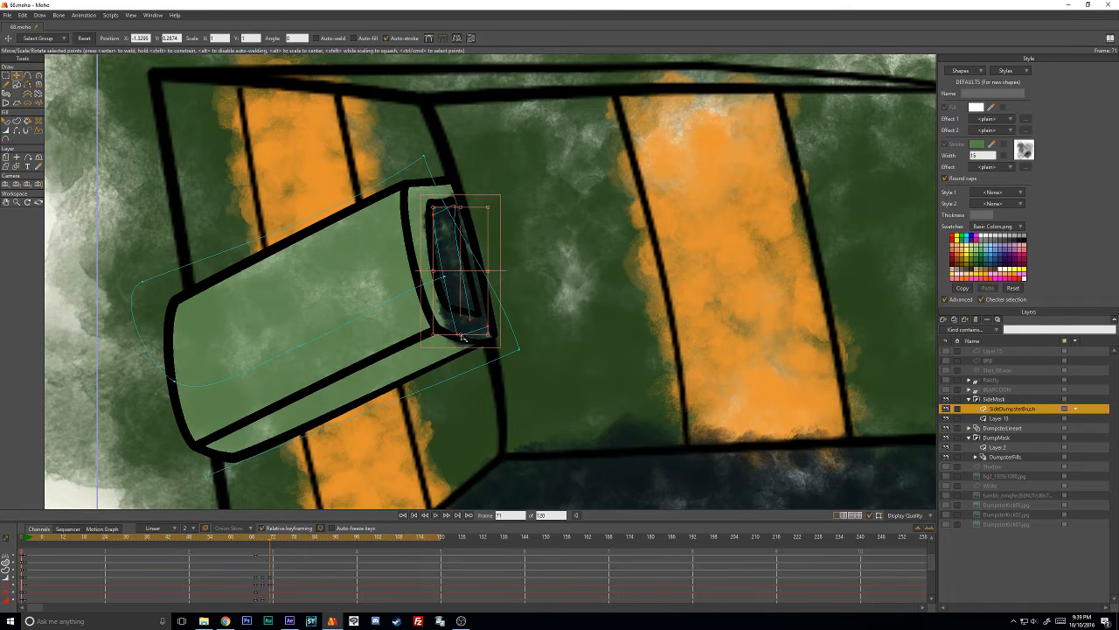
- Scale the dark stroke down in height and width to fit the opening at frame 71 and adjust its line width
{"action": "left_click_drag", "start_coordinate": [462, 337], "coordinate": [483, 299]}
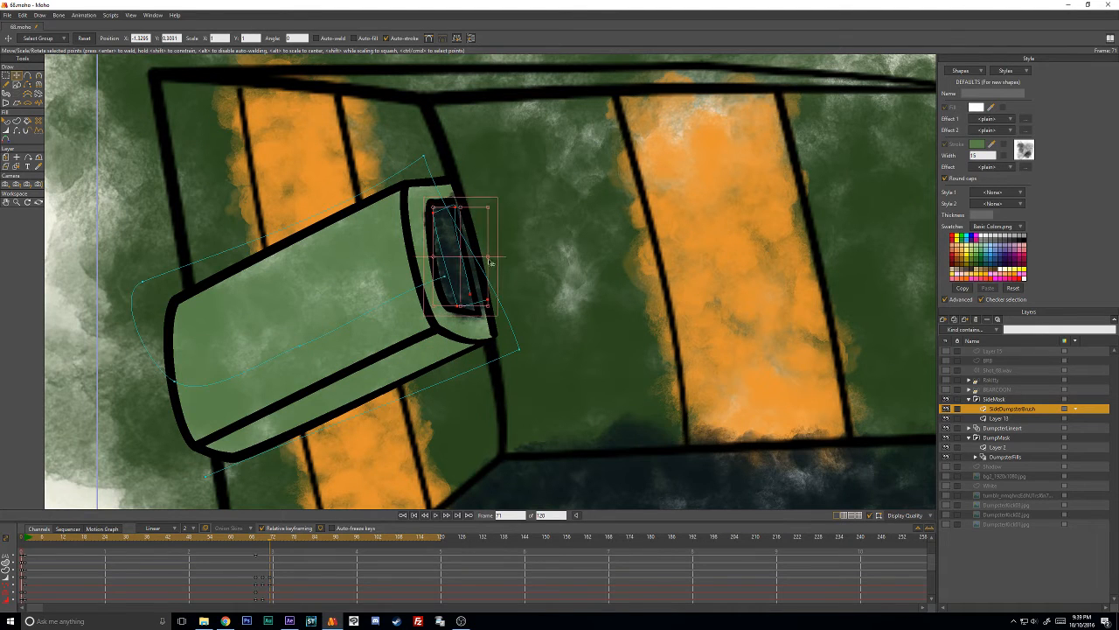
{"action": "left_click_drag", "start_coordinate": [488, 257], "coordinate": [470, 259]}
{"action": "key", "text": "w"}
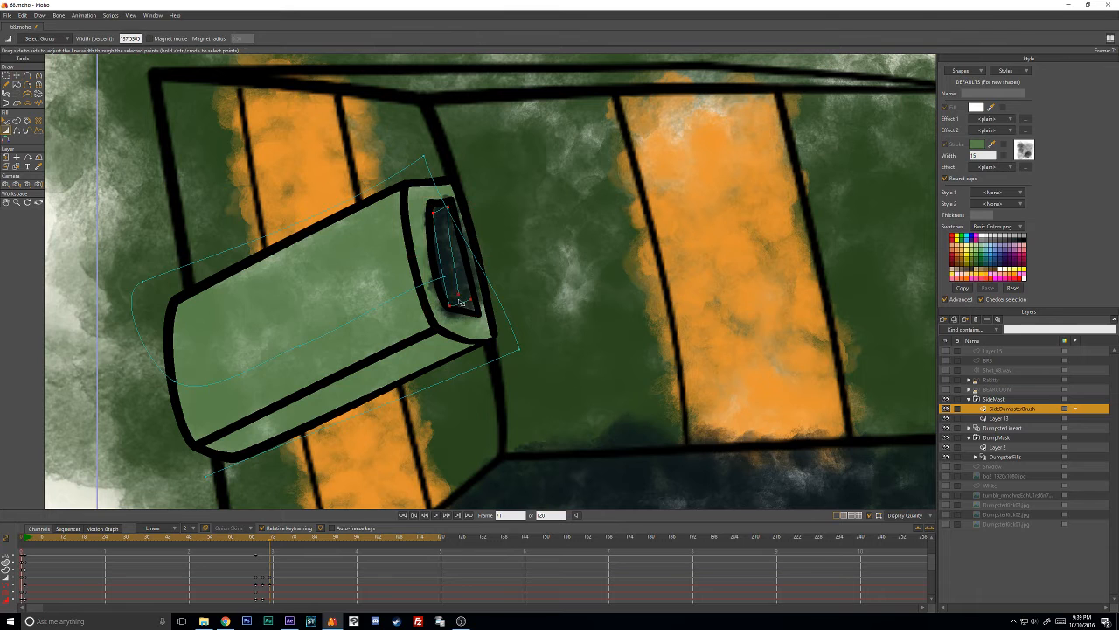
{"action": "left_click_drag", "start_coordinate": [460, 303], "coordinate": [453, 303]}
{"action": "key", "text": "t"}
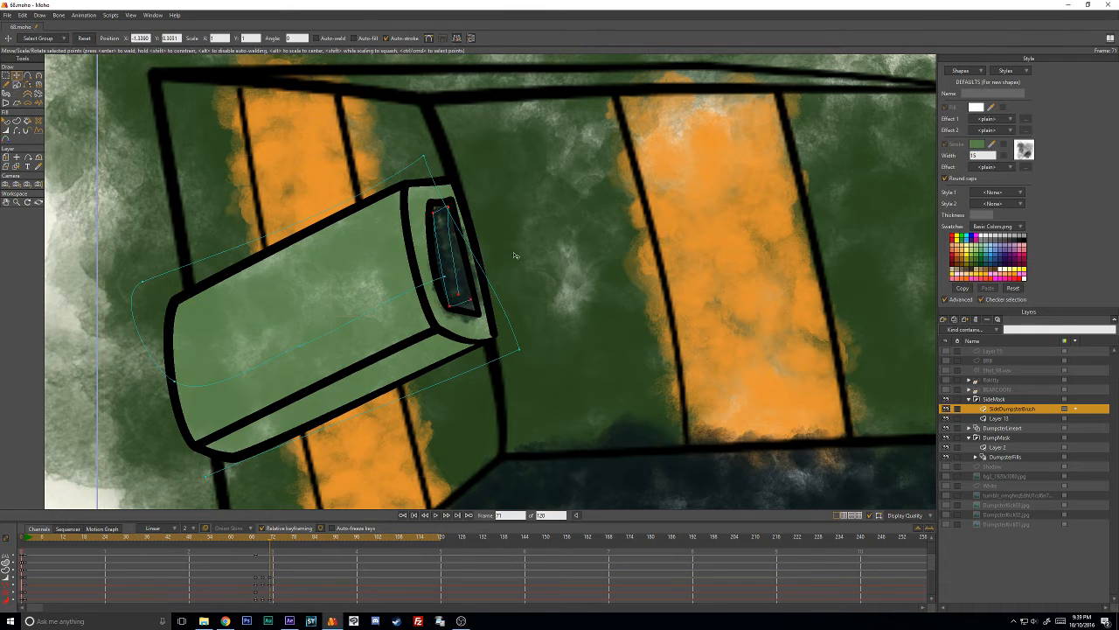
- Select the dark stroke, advance to frame 73 and move it into the box's end opening
{"action": "key", "text": "ctrl+a"}
{"action": "key", "text": "Right"}
{"action": "key", "text": "Right"}
{"action": "left_click", "coordinate": [453, 230], "text": "ctrl"}
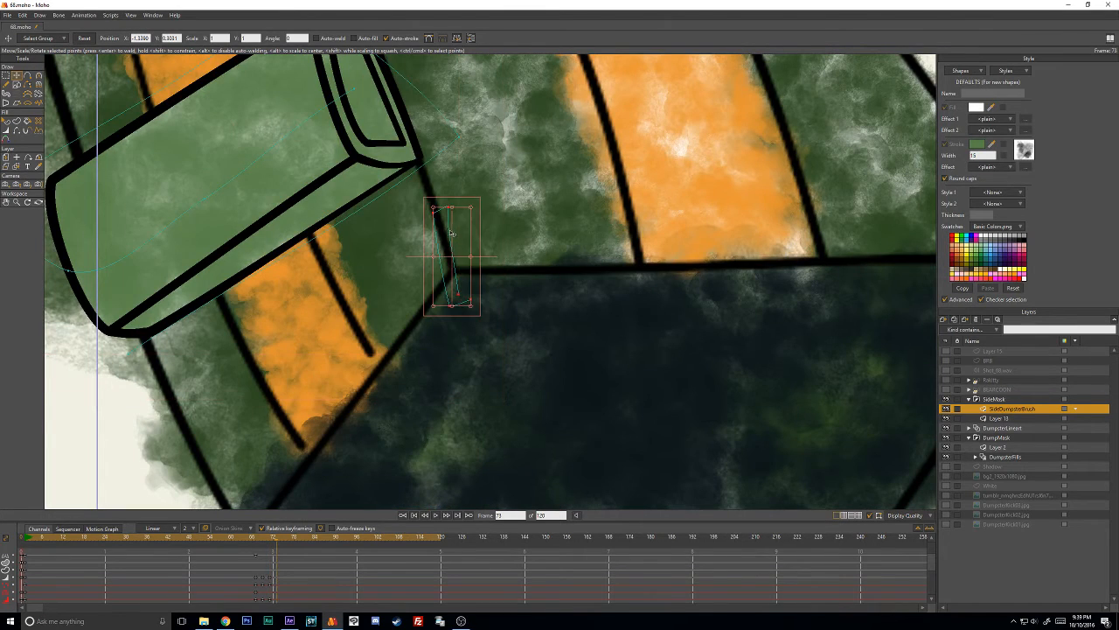
{"action": "mouse_move", "coordinate": [451, 253]}
{"action": "left_mouse_down"}
{"action": "mouse_move", "coordinate": [392, 111]}
{"action": "mouse_move", "coordinate": [453, 284]}
{"action": "mouse_move", "coordinate": [430, 249]}
{"action": "left_mouse_up"}
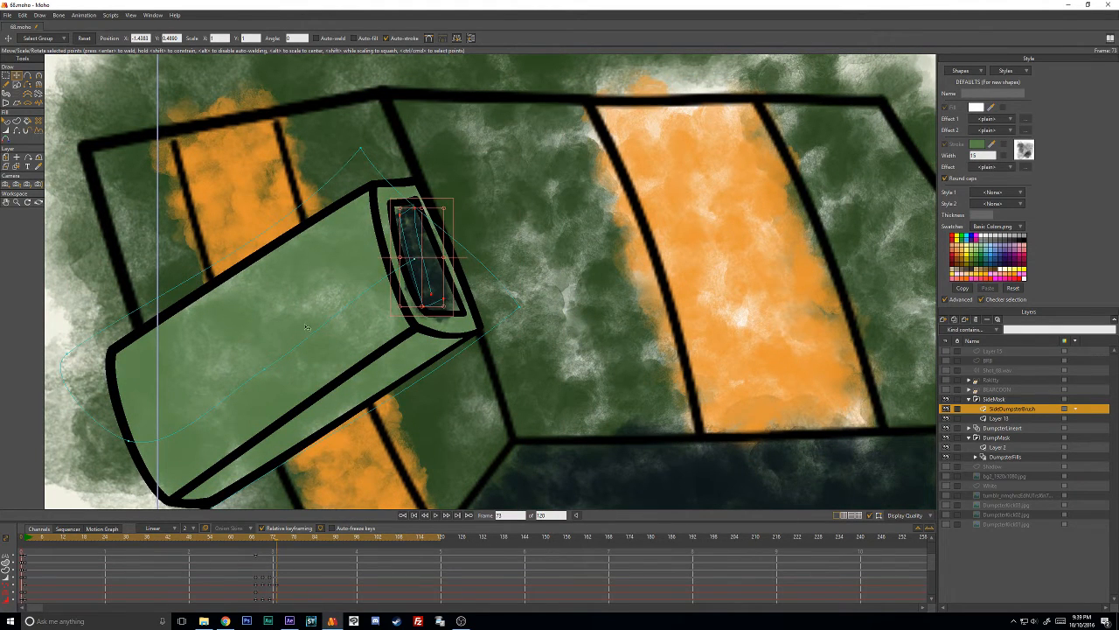
- Move the dark stroke's points toward the end opening's corners at frame 73 and adjust their line width
{"action": "scroll", "coordinate": [307, 327], "scroll_direction": "down", "scroll_amount": 3}
{"action": "left_click", "coordinate": [163, 282]}
{"action": "scroll", "coordinate": [461, 302], "scroll_direction": "up", "scroll_amount": 5}
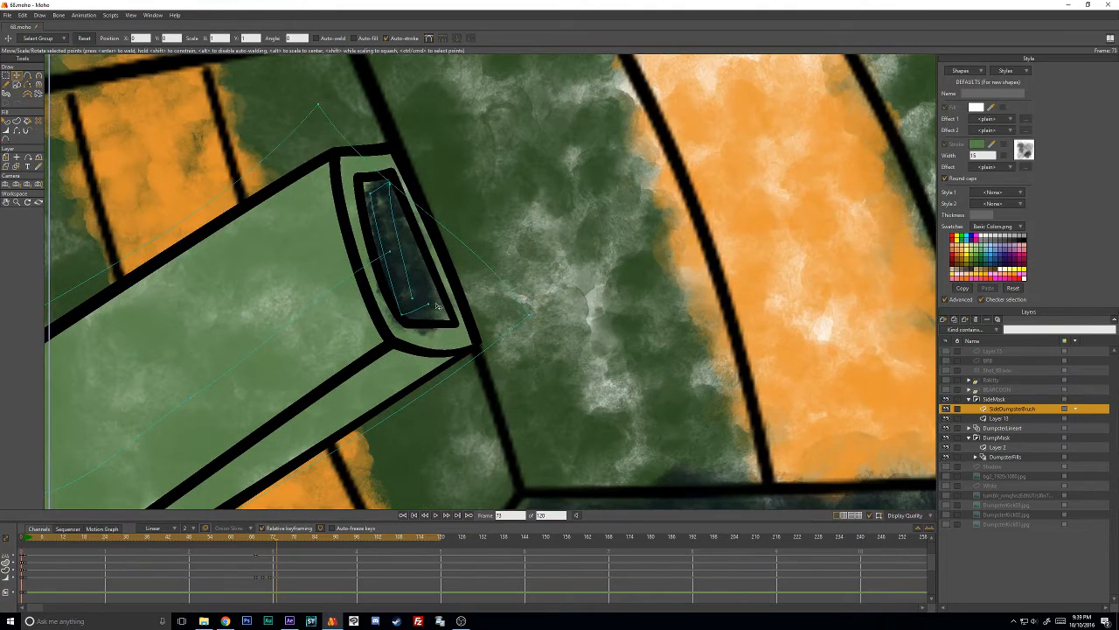
{"action": "left_click_drag", "start_coordinate": [429, 305], "coordinate": [440, 312]}
{"action": "mouse_move", "coordinate": [371, 193]}
{"action": "left_mouse_down"}
{"action": "mouse_move", "coordinate": [366, 185]}
{"action": "mouse_move", "coordinate": [388, 186]}
{"action": "left_mouse_up"}
{"action": "left_click_drag", "start_coordinate": [413, 299], "coordinate": [422, 303]}
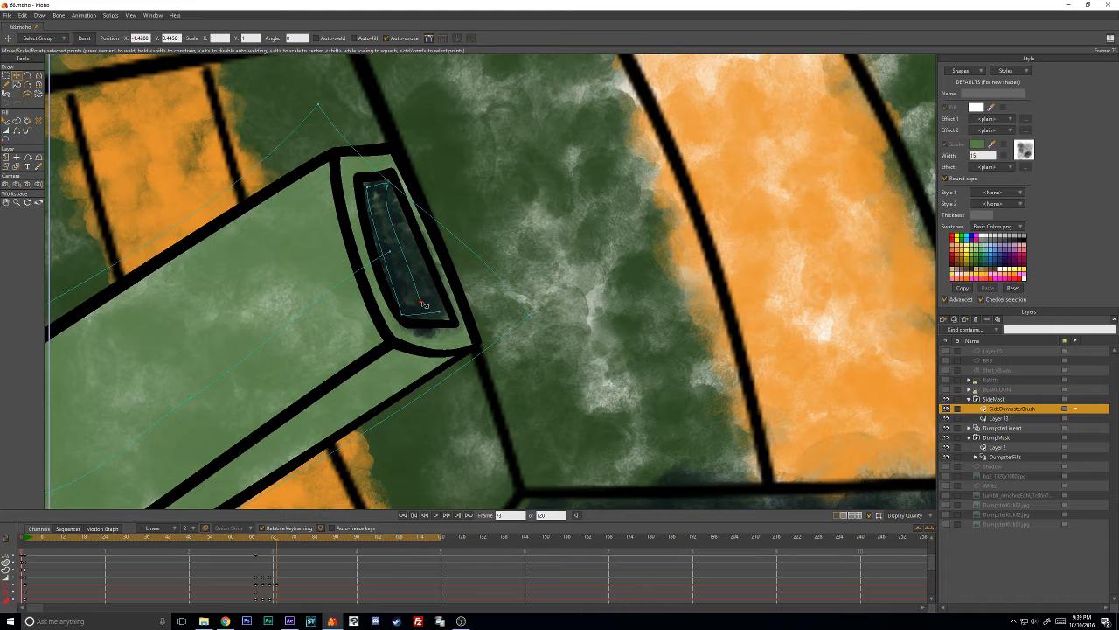
{"action": "key", "text": "w"}
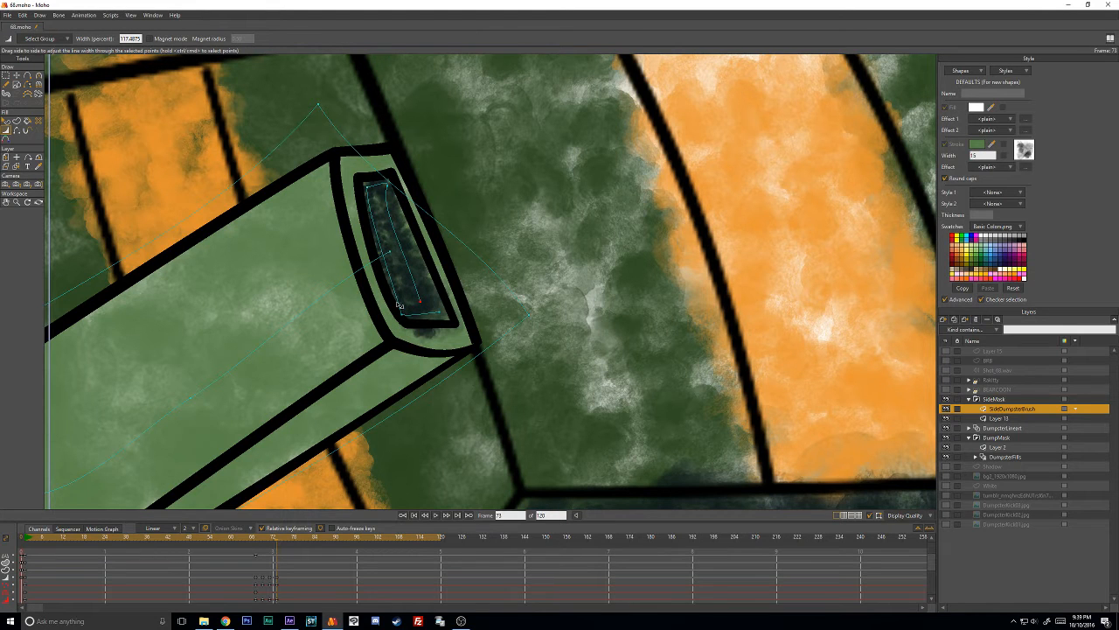
- Advance to frame 75, select the dark stroke and move it onto the box's end opening
{"action": "key", "text": "Right"}
{"action": "key", "text": "Right"}
{"action": "left_click_drag", "start_coordinate": [397, 222], "coordinate": [390, 221]}
{"action": "key", "text": "t"}
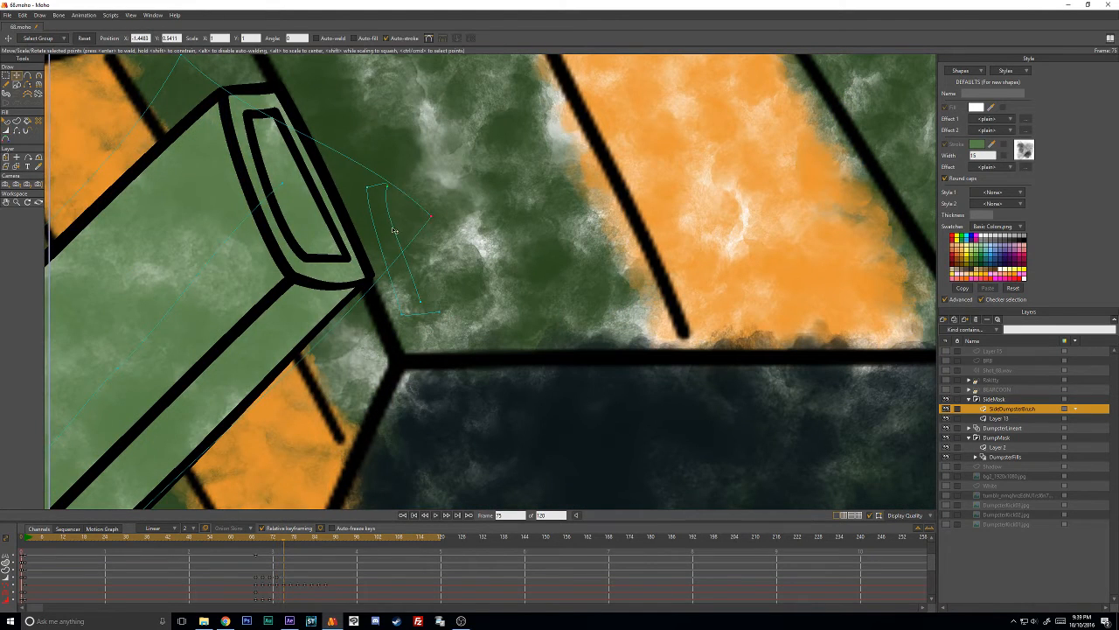
{"action": "left_click", "coordinate": [369, 196]}
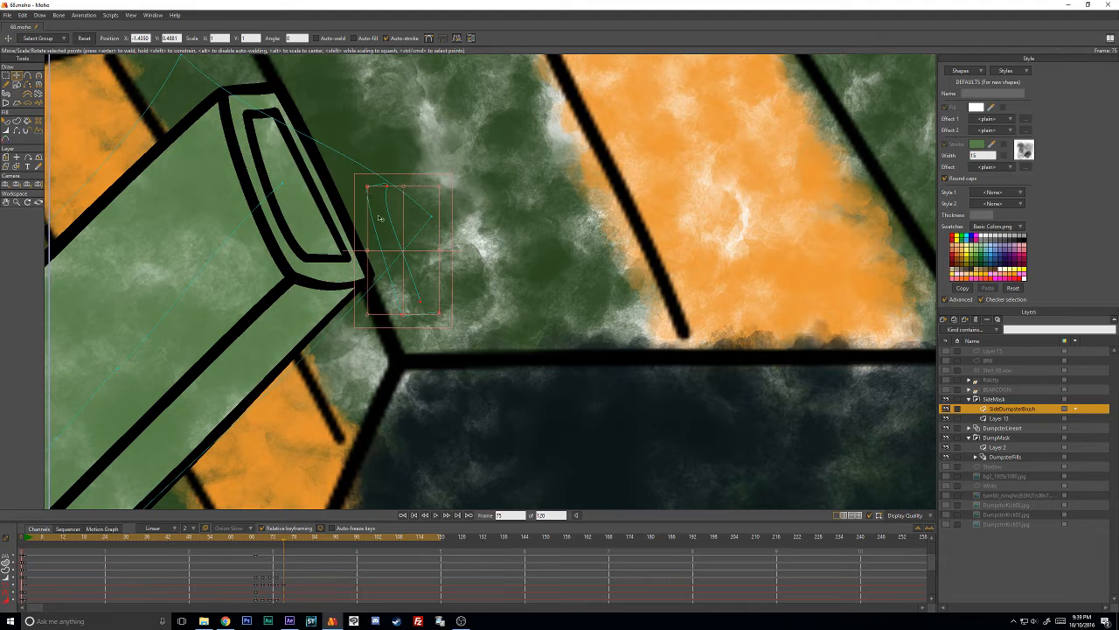
{"action": "left_click_drag", "start_coordinate": [380, 216], "coordinate": [272, 152]}
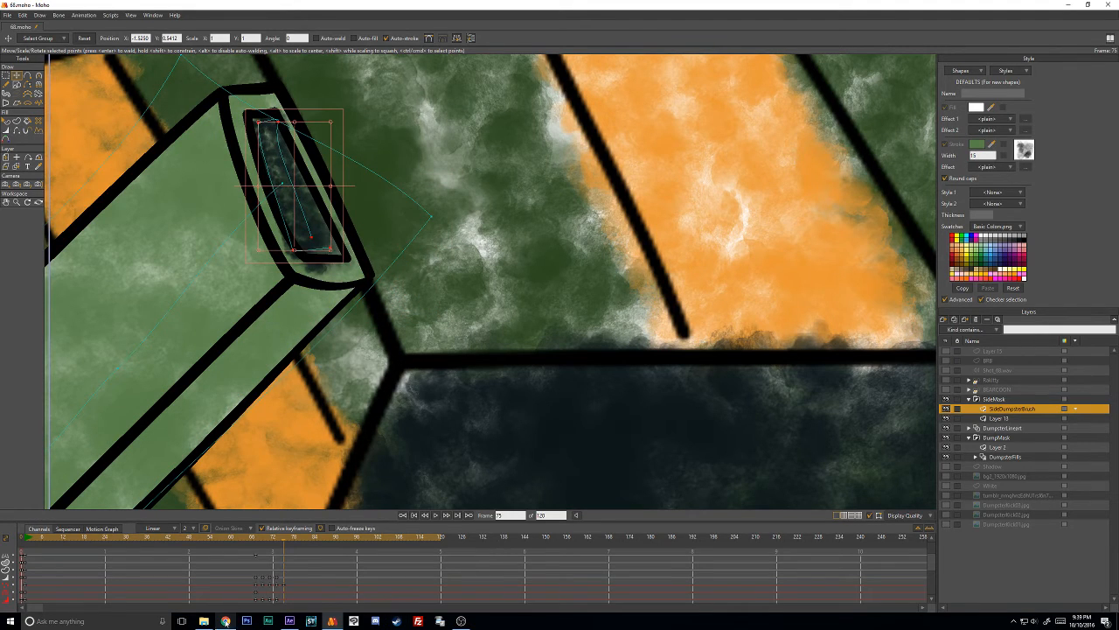
- Switch to Chrome to check the YouTube live dashboard's chat, and return to Moho
{"action": "left_click", "coordinate": [224, 621]}
{"action": "scroll", "coordinate": [764, 367], "scroll_direction": "down", "scroll_amount": 3}
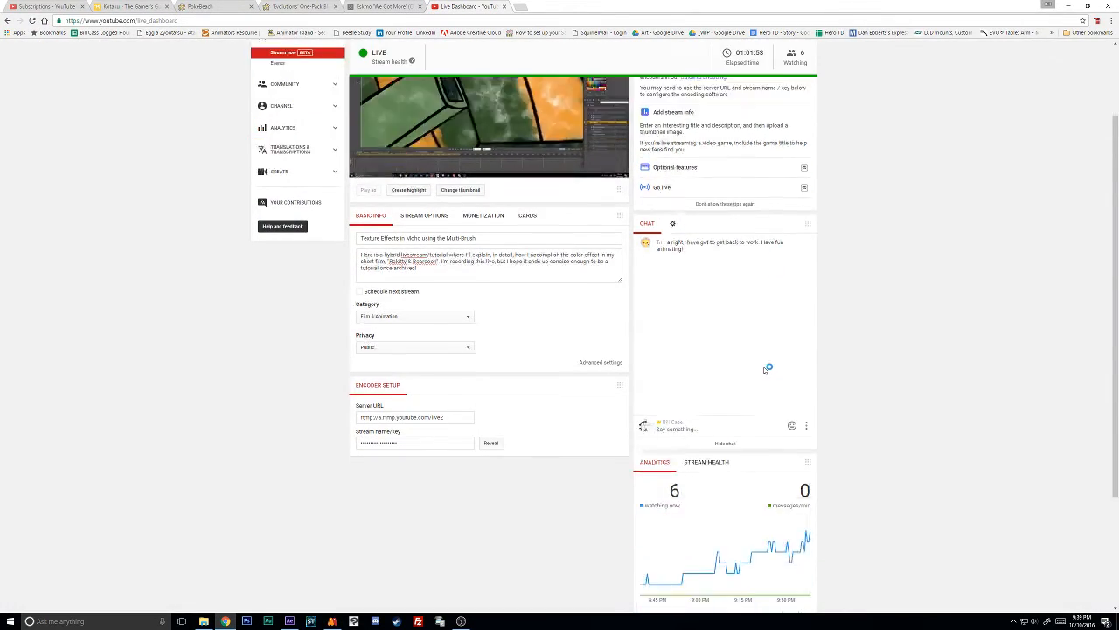
{"action": "left_click", "coordinate": [1068, 5]}
- Move the dark stroke's points to fit inside the opening at frame 75 and adjust their line width
{"action": "left_click_drag", "start_coordinate": [358, 255], "coordinate": [649, 403]}
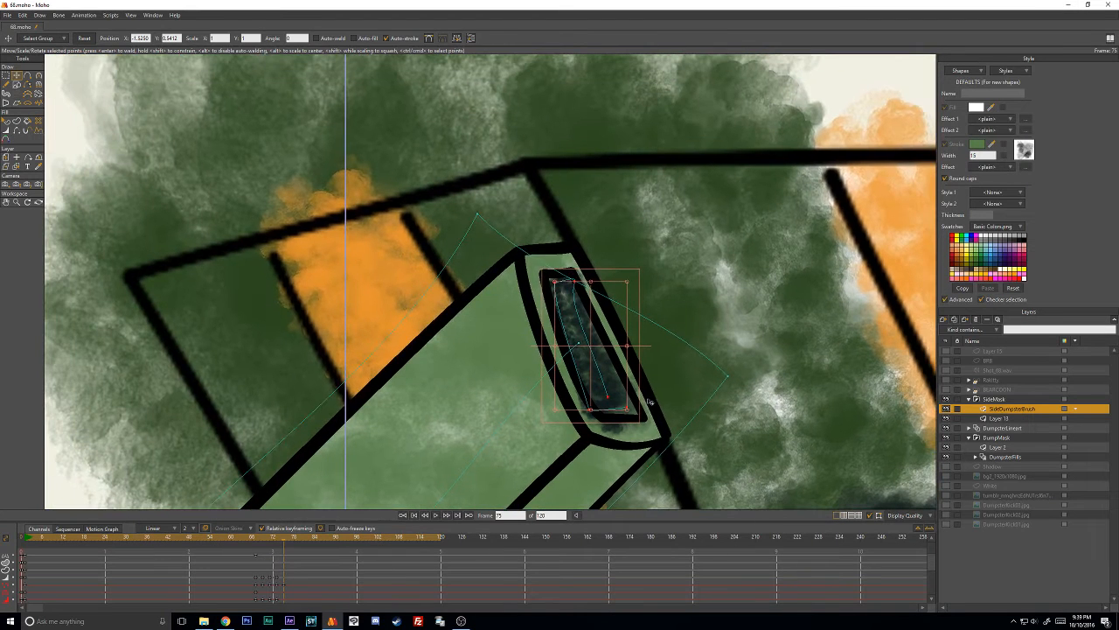
{"action": "left_click", "coordinate": [592, 282]}
{"action": "left_click", "coordinate": [577, 282]}
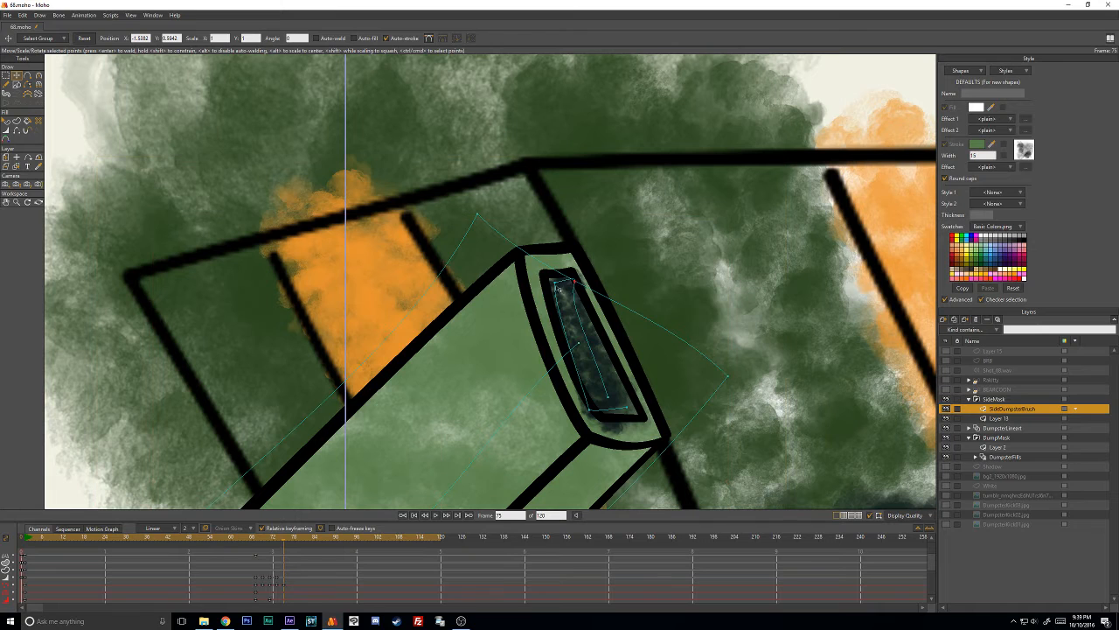
{"action": "left_click", "coordinate": [561, 286]}
{"action": "left_click", "coordinate": [561, 287]}
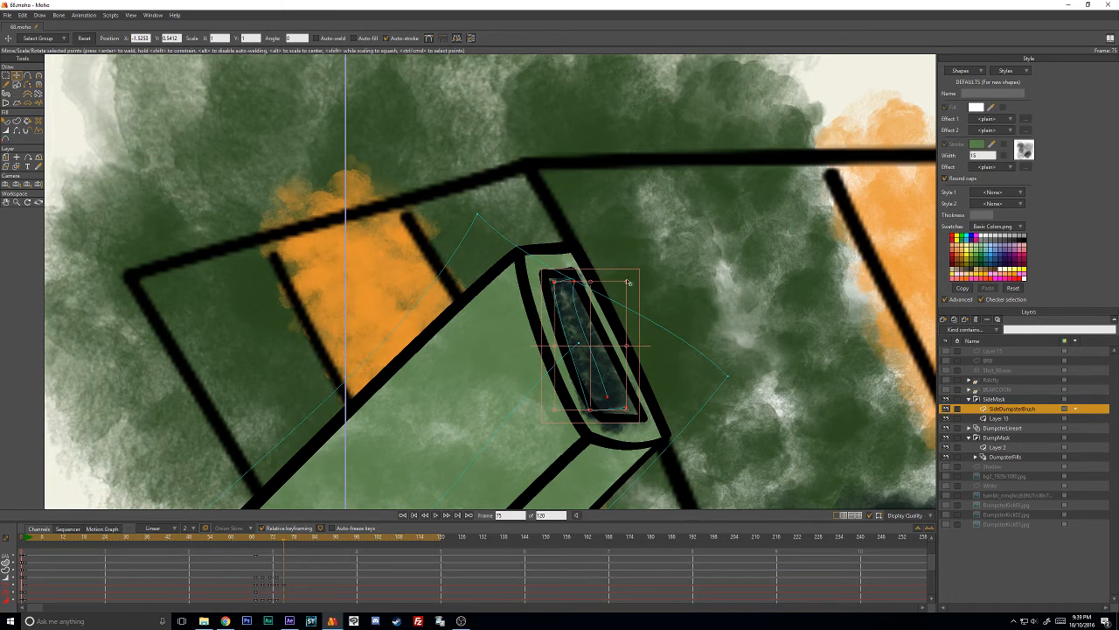
{"action": "left_click", "coordinate": [577, 139]}
{"action": "left_click_drag", "start_coordinate": [609, 397], "coordinate": [608, 410]}
{"action": "key", "text": "ctrl+z"}
{"action": "left_click", "coordinate": [614, 137]}
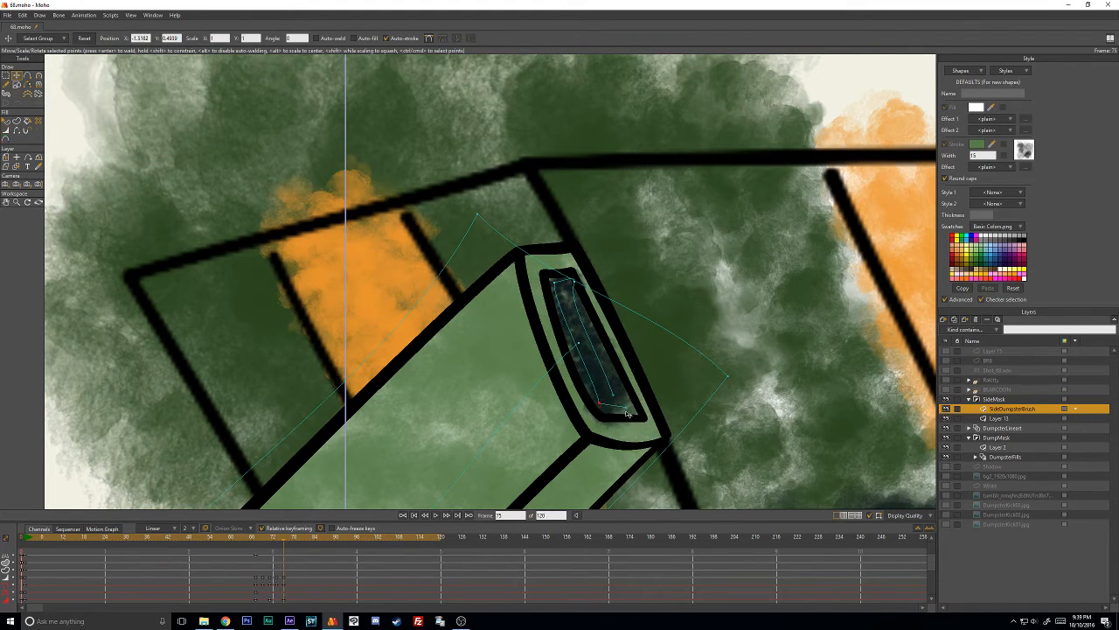
{"action": "key", "text": "w"}
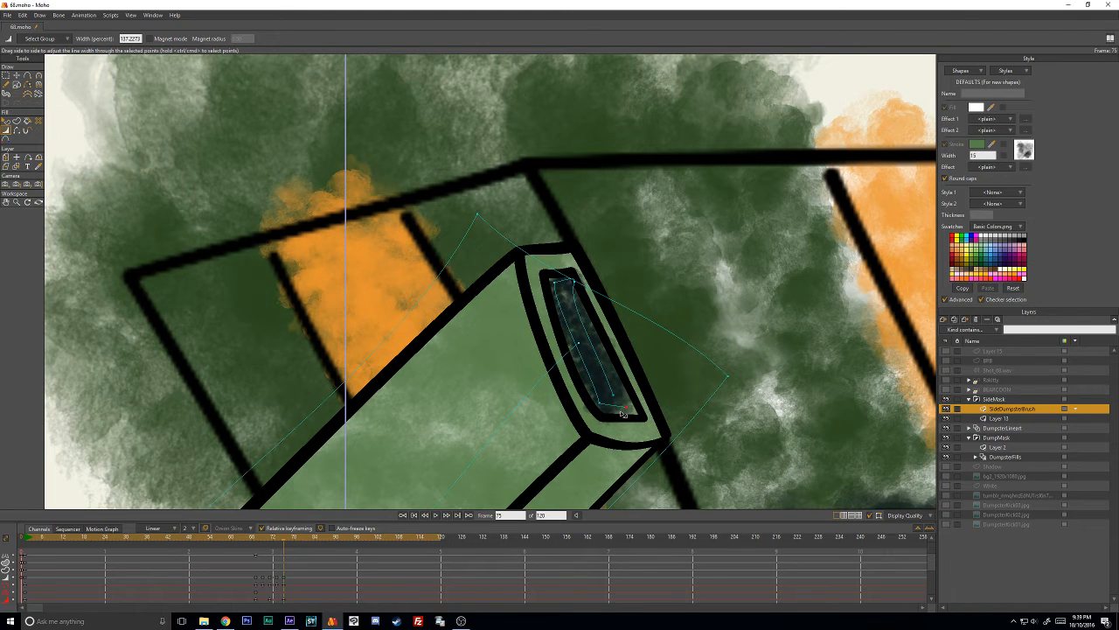
- Advance to frame 77, select the dark stroke and move it onto the box's tilted end opening
{"action": "key", "text": "Right"}
{"action": "left_click", "coordinate": [569, 286]}
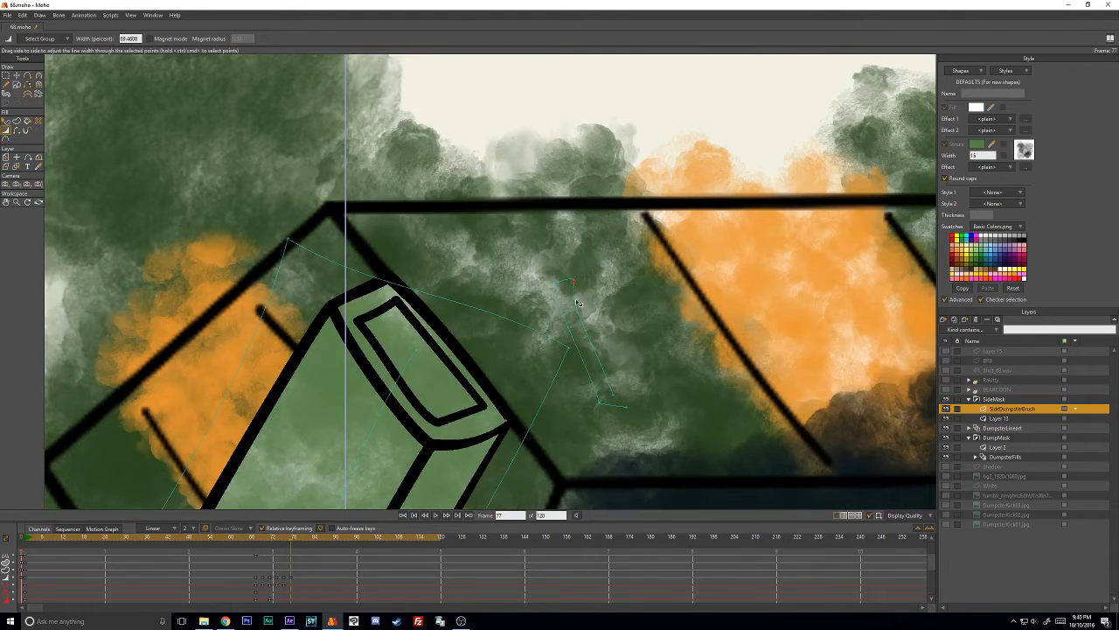
{"action": "key", "text": "t"}
{"action": "left_click", "coordinate": [581, 299]}
{"action": "left_click_drag", "start_coordinate": [582, 298], "coordinate": [400, 304]}
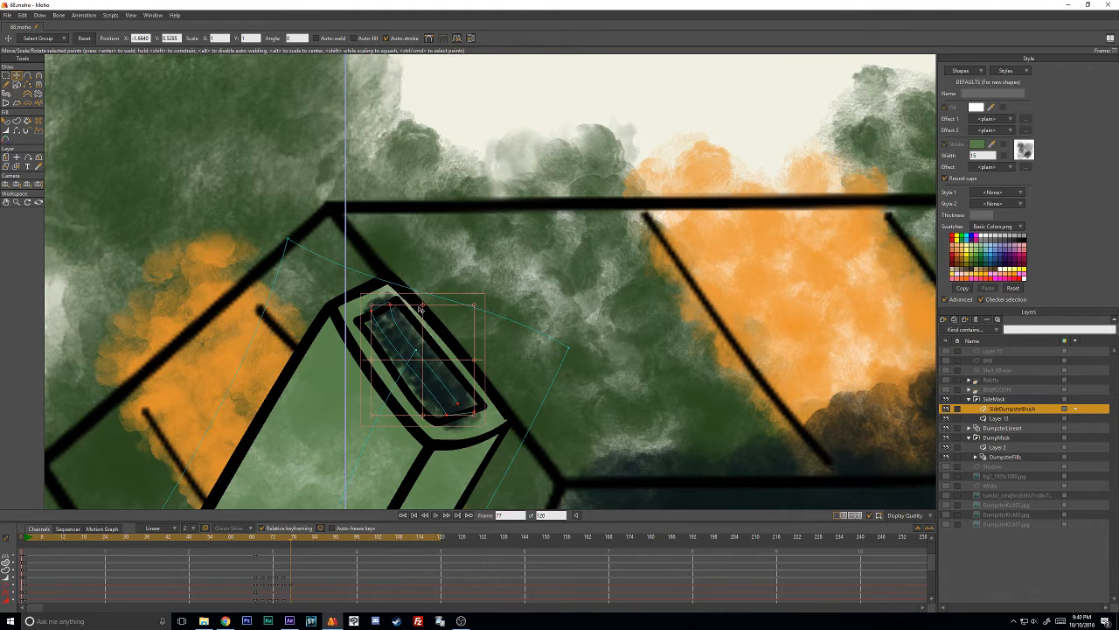
- Move the dark stroke's individual points toward the opening's corners at frame 77
{"action": "left_click", "coordinate": [374, 315]}
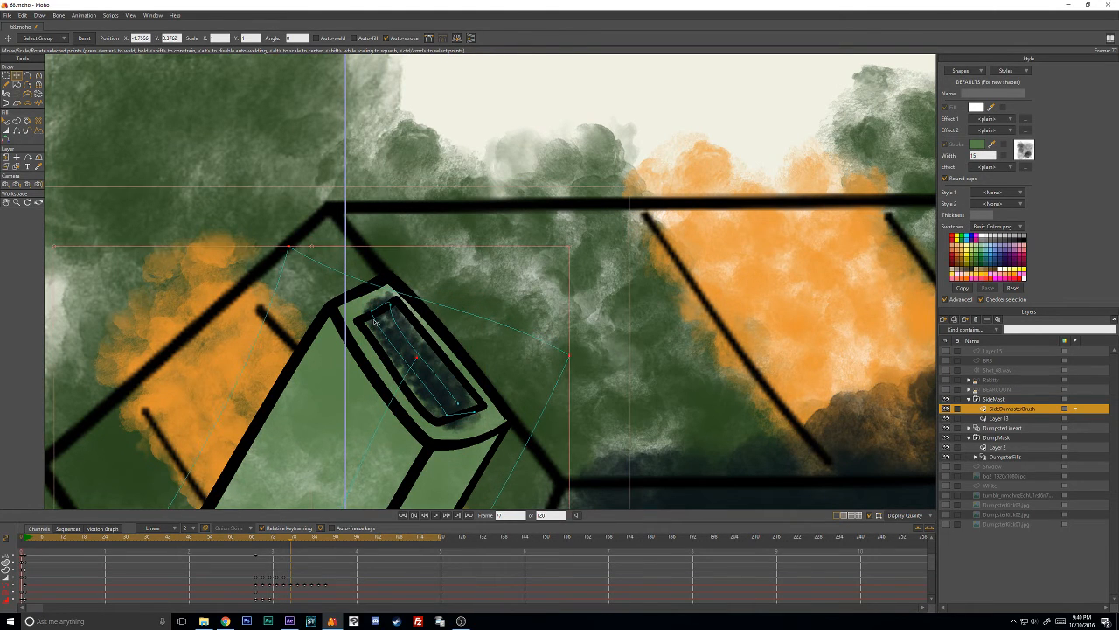
{"action": "left_click_drag", "start_coordinate": [373, 313], "coordinate": [408, 308]}
{"action": "key", "text": "c"}
{"action": "key", "text": "t"}
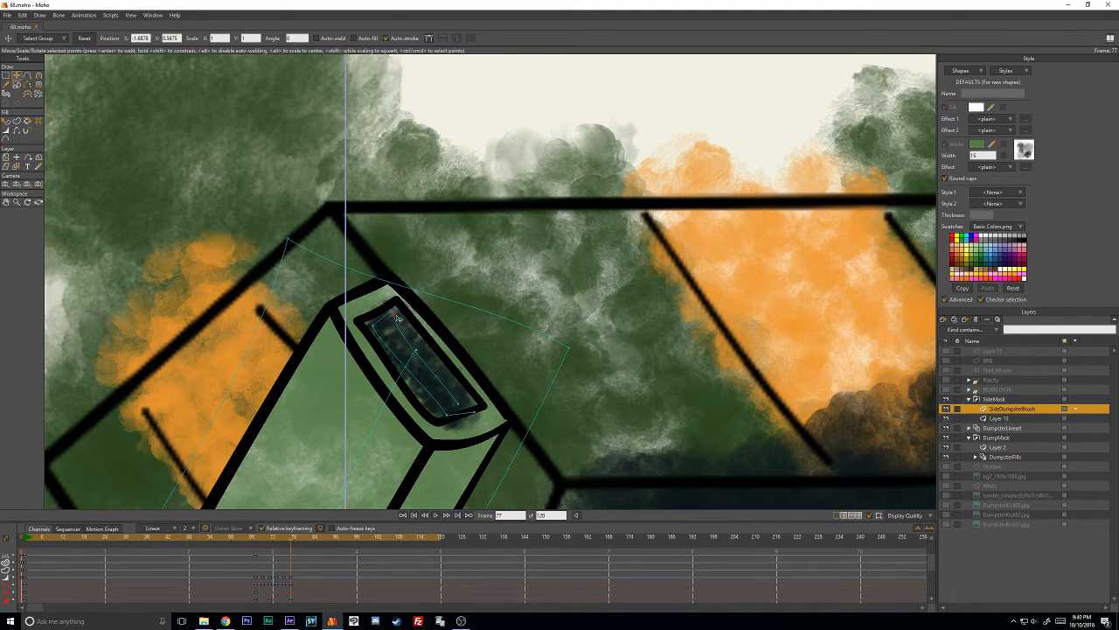
{"action": "left_click_drag", "start_coordinate": [449, 420], "coordinate": [525, 329]}
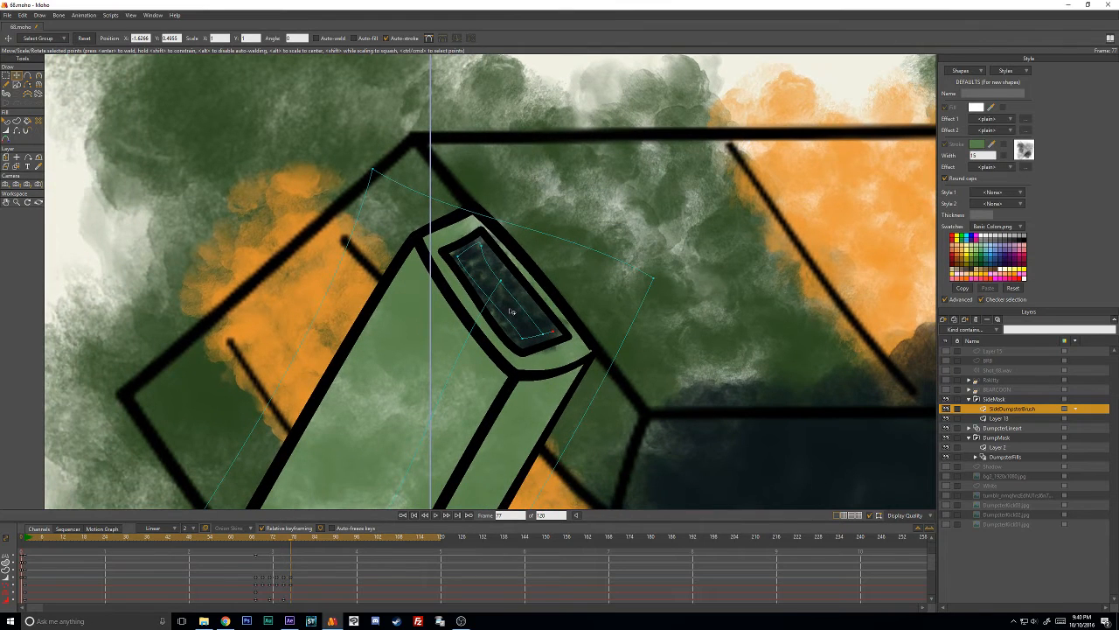
- Advance to frame 79, move the dark stroke onto the end opening and scale it down in height
{"action": "key", "text": "ctrl+Right"}
{"action": "left_click", "coordinate": [507, 317]}
{"action": "mouse_move", "coordinate": [508, 317]}
{"action": "left_mouse_down"}
{"action": "mouse_move", "coordinate": [482, 408]}
{"action": "mouse_move", "coordinate": [454, 426]}
{"action": "left_mouse_up"}
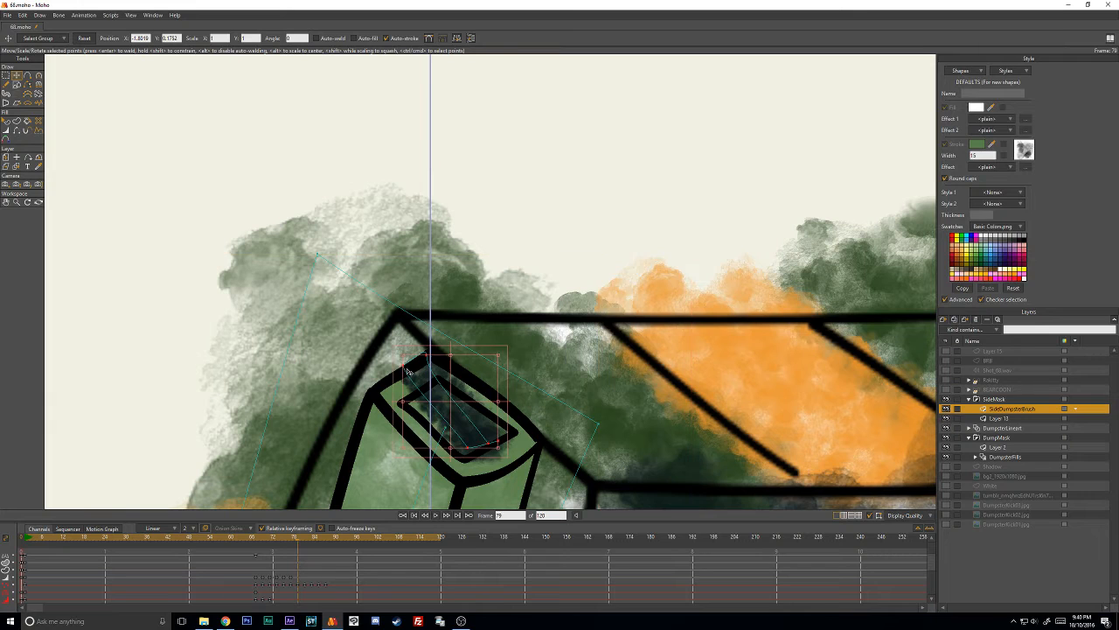
{"action": "left_click_drag", "start_coordinate": [409, 372], "coordinate": [415, 402]}
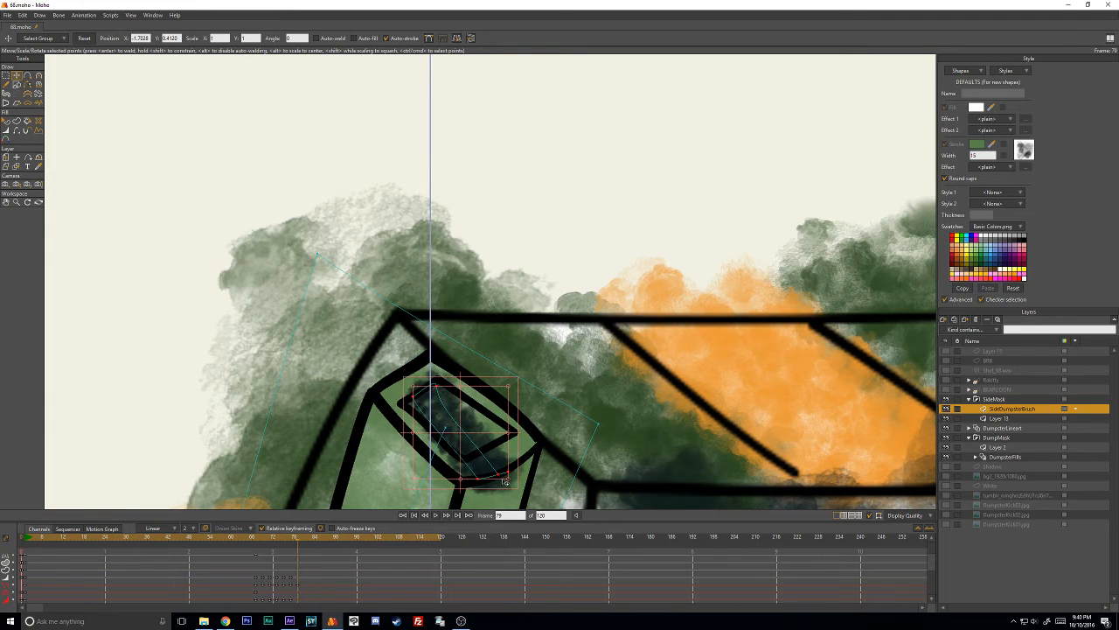
{"action": "mouse_move", "coordinate": [505, 481]}
{"action": "left_mouse_down"}
{"action": "mouse_move", "coordinate": [463, 458]}
{"action": "mouse_move", "coordinate": [502, 430]}
{"action": "mouse_move", "coordinate": [488, 420]}
{"action": "mouse_move", "coordinate": [506, 430]}
{"action": "left_mouse_up"}
- Move the dark stroke's points inside the opening's corners at frame 79
{"action": "left_click", "coordinate": [556, 368], "text": "ctrl"}
{"action": "left_click", "coordinate": [510, 447], "text": "ctrl"}
{"action": "left_click", "coordinate": [577, 200], "text": "ctrl"}
{"action": "mouse_move", "coordinate": [485, 446]}
{"action": "left_mouse_down"}
{"action": "mouse_move", "coordinate": [470, 450]}
{"action": "mouse_move", "coordinate": [489, 432]}
{"action": "left_mouse_up"}
{"action": "left_click_drag", "start_coordinate": [432, 387], "coordinate": [439, 392]}
{"action": "left_click_drag", "start_coordinate": [409, 401], "coordinate": [416, 406]}
{"action": "scroll", "coordinate": [453, 397], "scroll_direction": "down", "scroll_amount": 4}
{"action": "scroll", "coordinate": [469, 391], "scroll_direction": "down", "scroll_amount": 2}
{"action": "scroll", "coordinate": [562, 358], "scroll_direction": "up", "scroll_amount": 3}
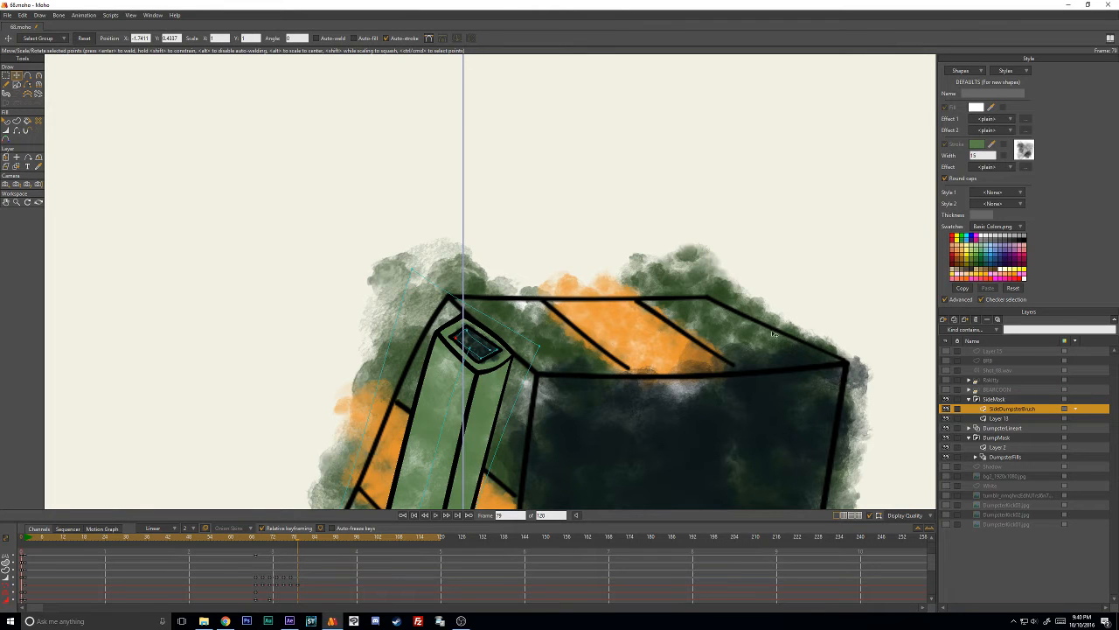
{"action": "scroll", "coordinate": [719, 354], "scroll_direction": "down", "scroll_amount": 3}
{"action": "scroll", "coordinate": [568, 371], "scroll_direction": "up", "scroll_amount": 6}
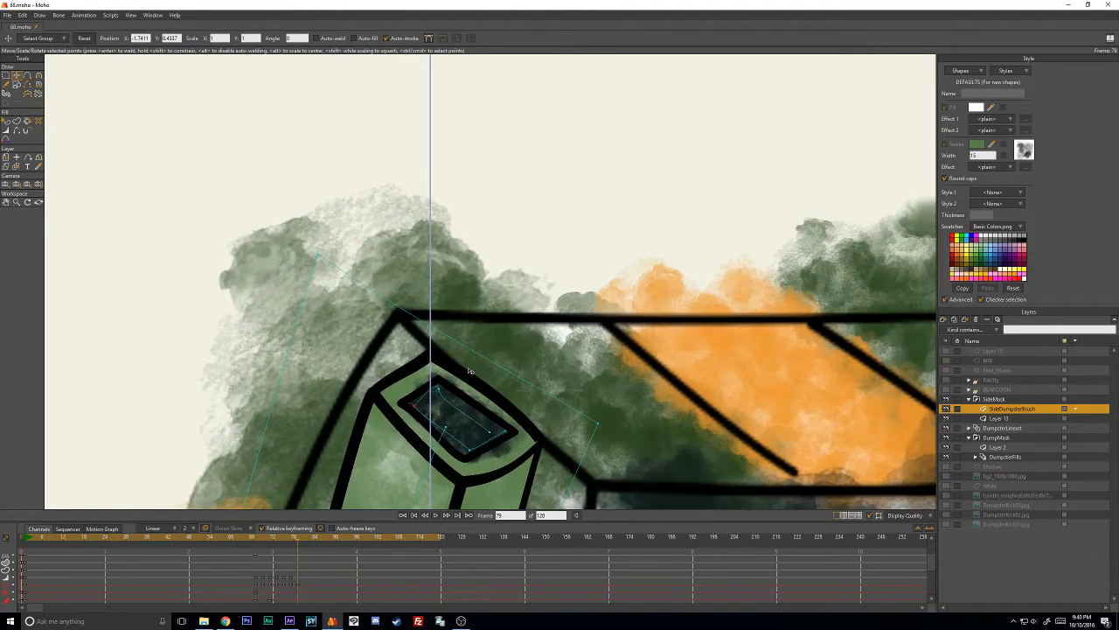
- Advance to frame 81 and move the dark stroke toward the box's narrow end opening
{"action": "key", "text": "Right"}
{"action": "key", "text": "Right"}
{"action": "scroll", "coordinate": [464, 391], "scroll_direction": "down", "scroll_amount": 5}
{"action": "scroll", "coordinate": [465, 391], "scroll_direction": "up", "scroll_amount": 1}
{"action": "left_click_drag", "start_coordinate": [468, 388], "coordinate": [595, 162]}
{"action": "mouse_move", "coordinate": [599, 104]}
{"action": "left_mouse_down"}
{"action": "mouse_move", "coordinate": [642, 104]}
{"action": "mouse_move", "coordinate": [612, 101]}
{"action": "left_mouse_up"}
{"action": "left_click_drag", "start_coordinate": [587, 151], "coordinate": [478, 387]}
{"action": "scroll", "coordinate": [479, 387], "scroll_direction": "up", "scroll_amount": 3}
{"action": "mouse_move", "coordinate": [455, 428]}
{"action": "left_mouse_down"}
{"action": "mouse_move", "coordinate": [543, 249]}
{"action": "mouse_move", "coordinate": [488, 258]}
{"action": "left_mouse_up"}
- Spread the dark stroke's points along the narrow opening at frame 81 and flatten their curvature
{"action": "scroll", "coordinate": [542, 249], "scroll_direction": "up", "scroll_amount": 2}
{"action": "left_click", "coordinate": [543, 211], "text": "ctrl"}
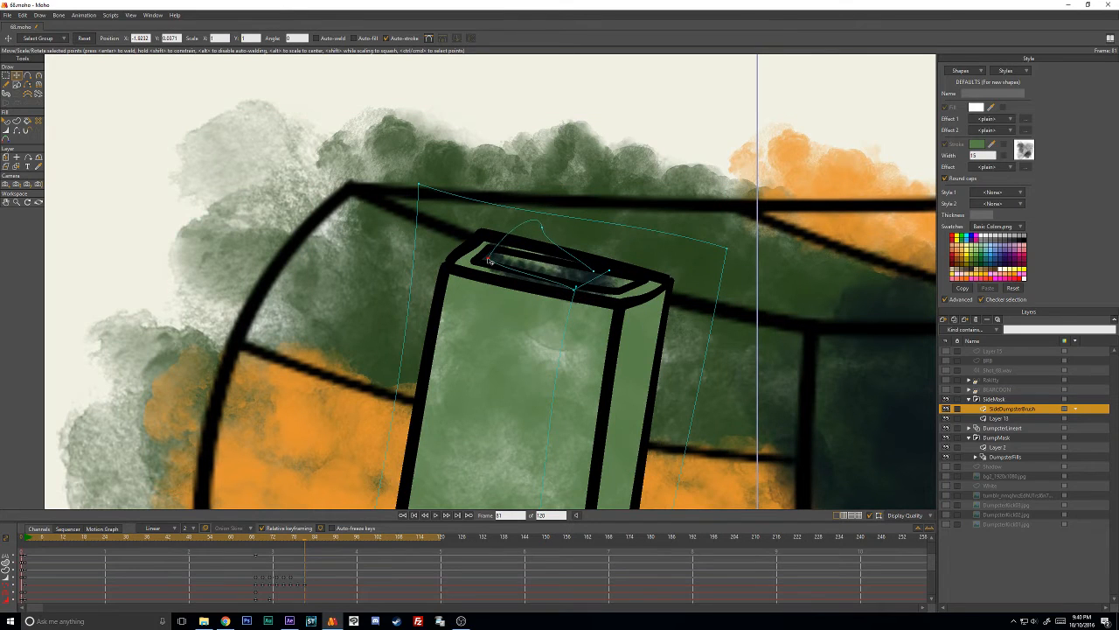
{"action": "left_click_drag", "start_coordinate": [576, 286], "coordinate": [627, 278]}
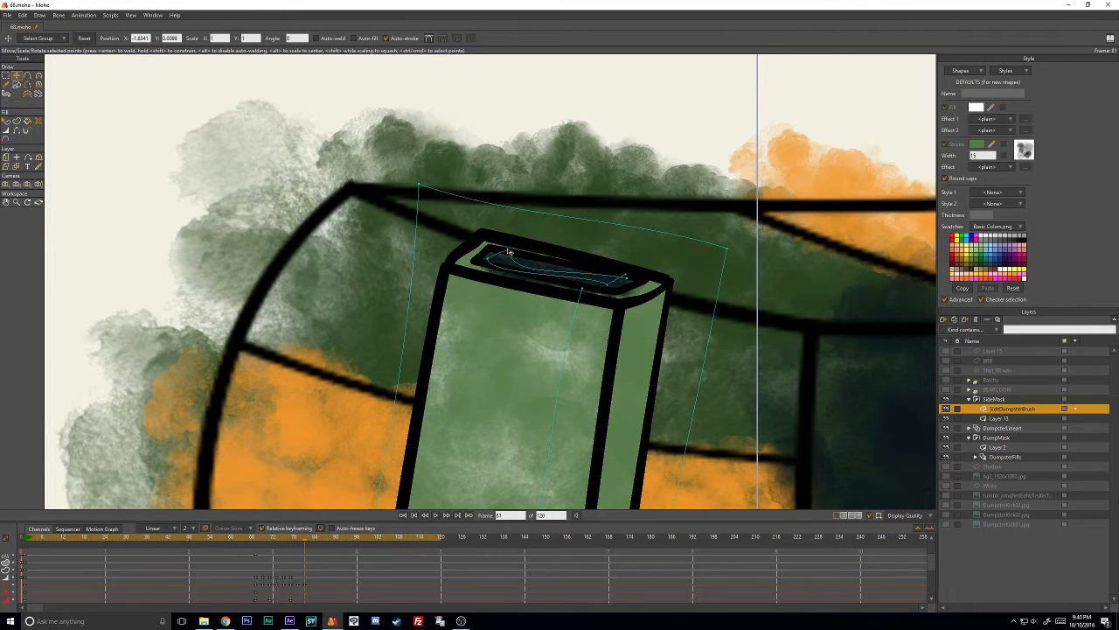
{"action": "key", "text": "c"}
{"action": "left_click_drag", "start_coordinate": [500, 271], "coordinate": [544, 265]}
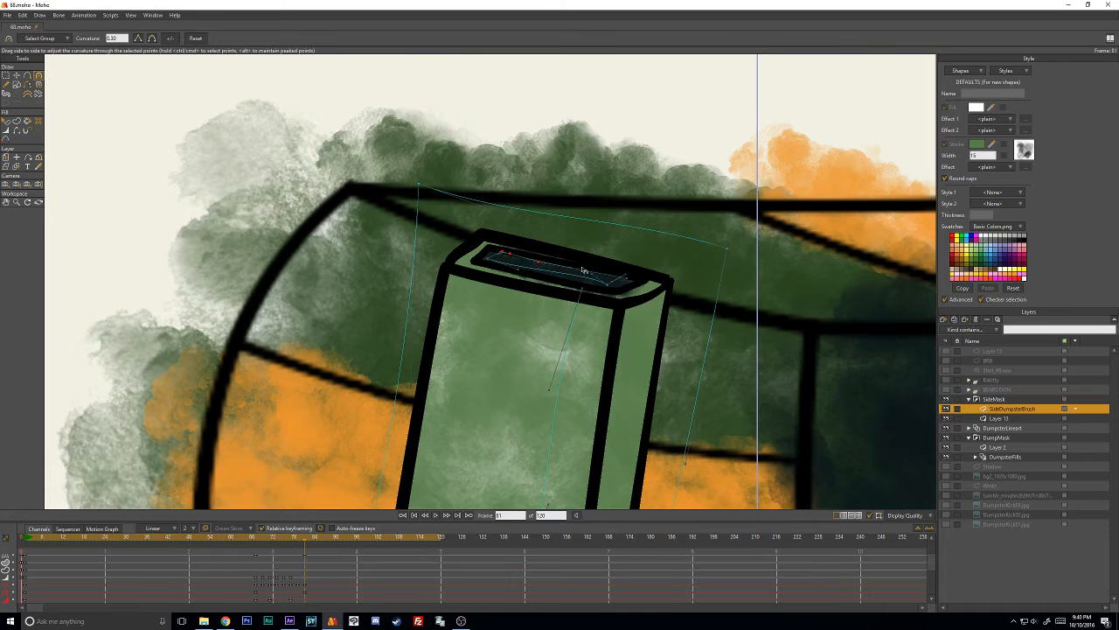
- Move the dark stroke up off the side box at frames 83 and 85, and step ahead to check the following frames
{"action": "key", "text": "Right"}
{"action": "key", "text": "Right"}
{"action": "key", "text": "t"}
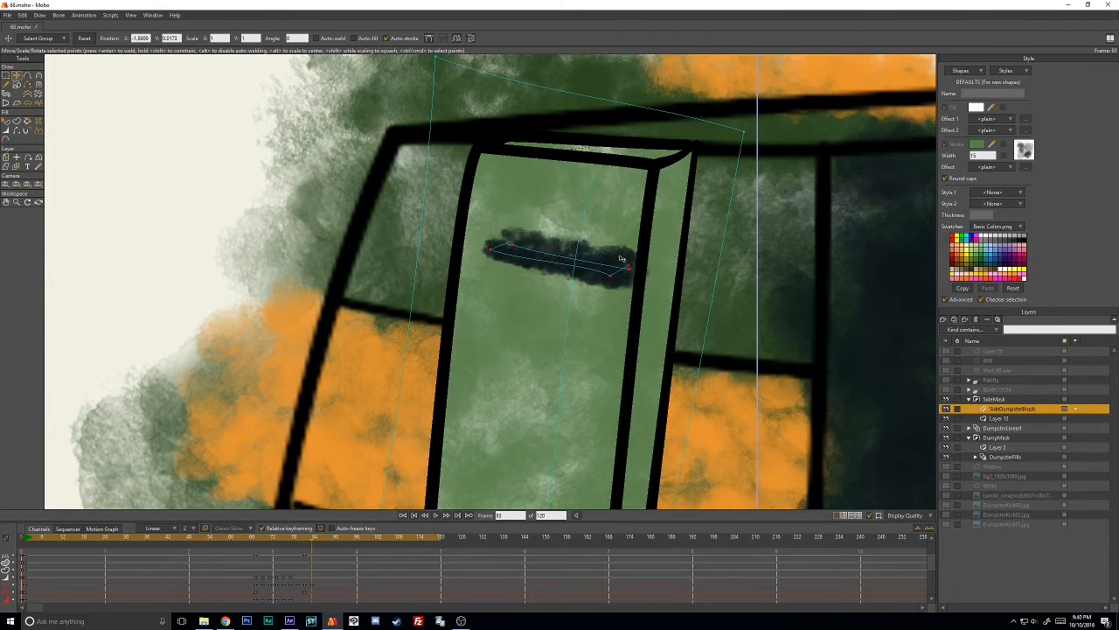
{"action": "mouse_move", "coordinate": [610, 275]}
{"action": "left_mouse_down"}
{"action": "mouse_move", "coordinate": [587, 131]}
{"action": "mouse_move", "coordinate": [594, 120]}
{"action": "mouse_move", "coordinate": [604, 150]}
{"action": "mouse_move", "coordinate": [595, 81]}
{"action": "left_mouse_up"}
{"action": "key", "text": "Right"}
{"action": "key", "text": "Right"}
{"action": "scroll", "coordinate": [596, 105], "scroll_direction": "down", "scroll_amount": 2}
{"action": "left_click_drag", "start_coordinate": [578, 130], "coordinate": [588, 80]}
{"action": "key", "text": "Right"}
{"action": "key", "text": "Right"}
{"action": "key", "text": "Right"}
{"action": "key", "text": "Right"}
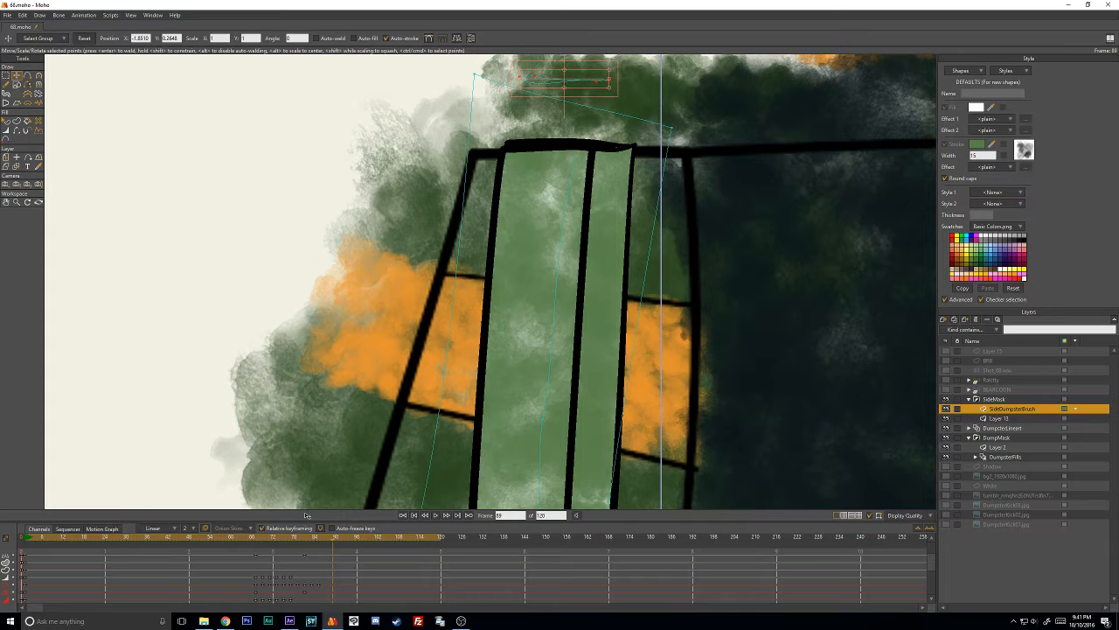
- Return to frame 64 and select the DumpsterFills layer
{"action": "left_click", "coordinate": [247, 537]}
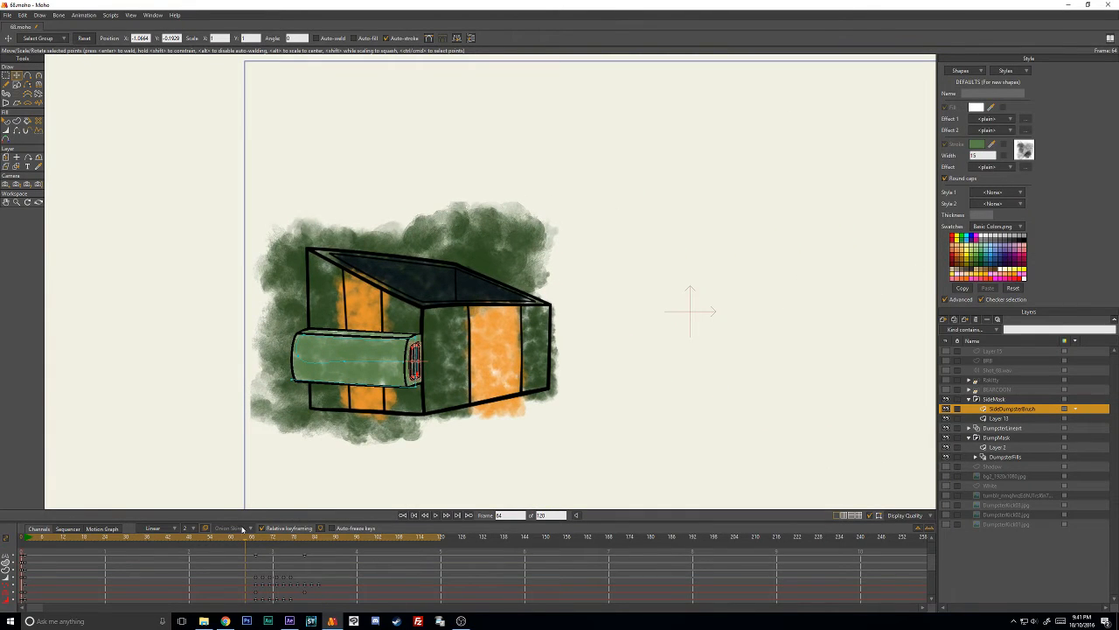
{"action": "mouse_move", "coordinate": [252, 540]}
{"action": "left_mouse_down"}
{"action": "mouse_move", "coordinate": [317, 539]}
{"action": "mouse_move", "coordinate": [248, 547]}
{"action": "left_mouse_up"}
{"action": "left_click", "coordinate": [1003, 459]}
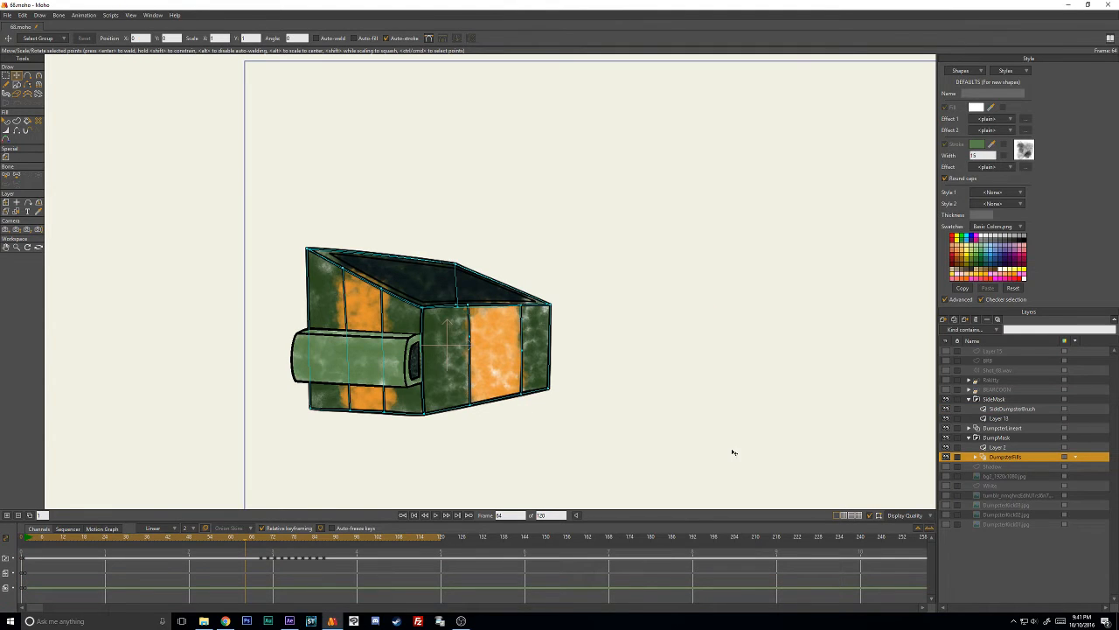
{"action": "mouse_move", "coordinate": [254, 538]}
{"action": "left_mouse_down"}
{"action": "mouse_move", "coordinate": [324, 539]}
{"action": "mouse_move", "coordinate": [250, 539]}
{"action": "left_mouse_up"}
- Hide the path overlays and play the dumpster animation from frame 64, stopping near its end
{"action": "left_click", "coordinate": [875, 516]}
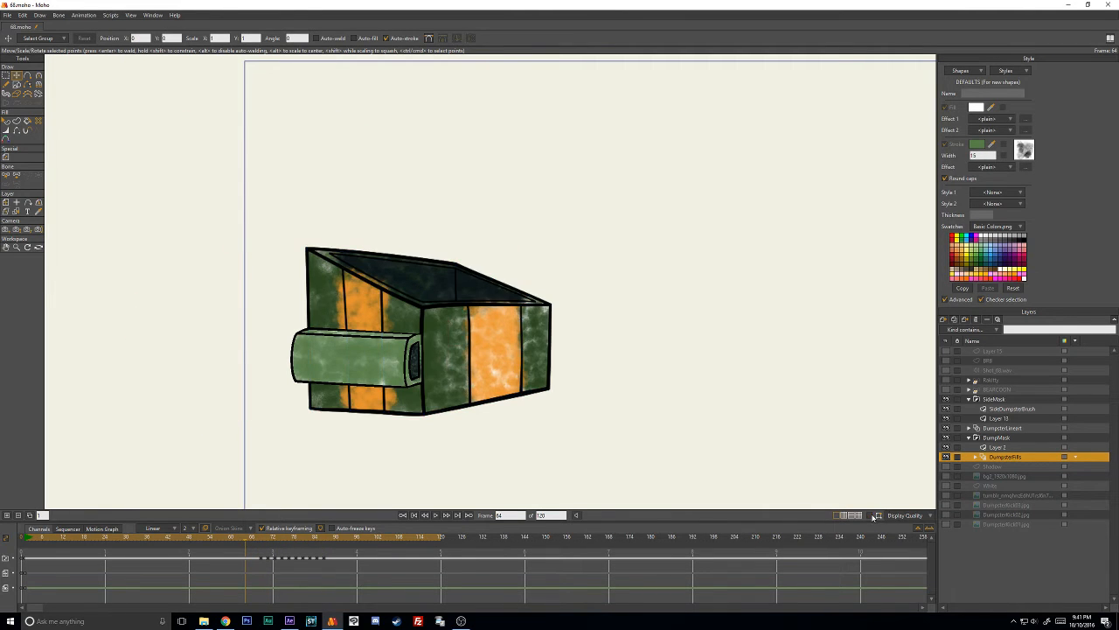
{"action": "left_click", "coordinate": [435, 515]}
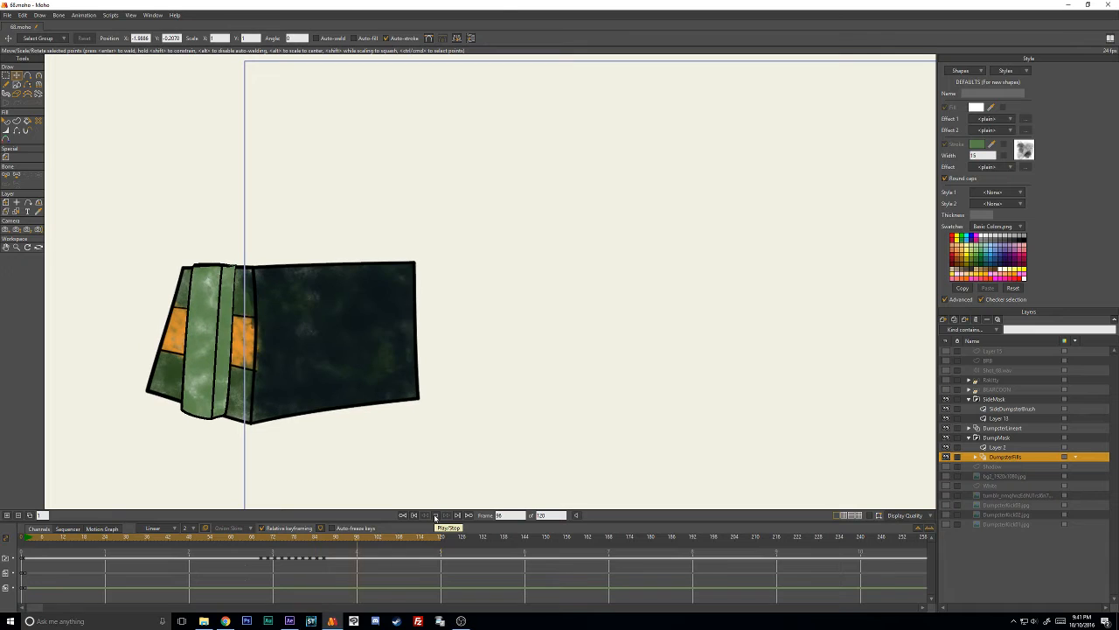
{"action": "left_click", "coordinate": [435, 516]}
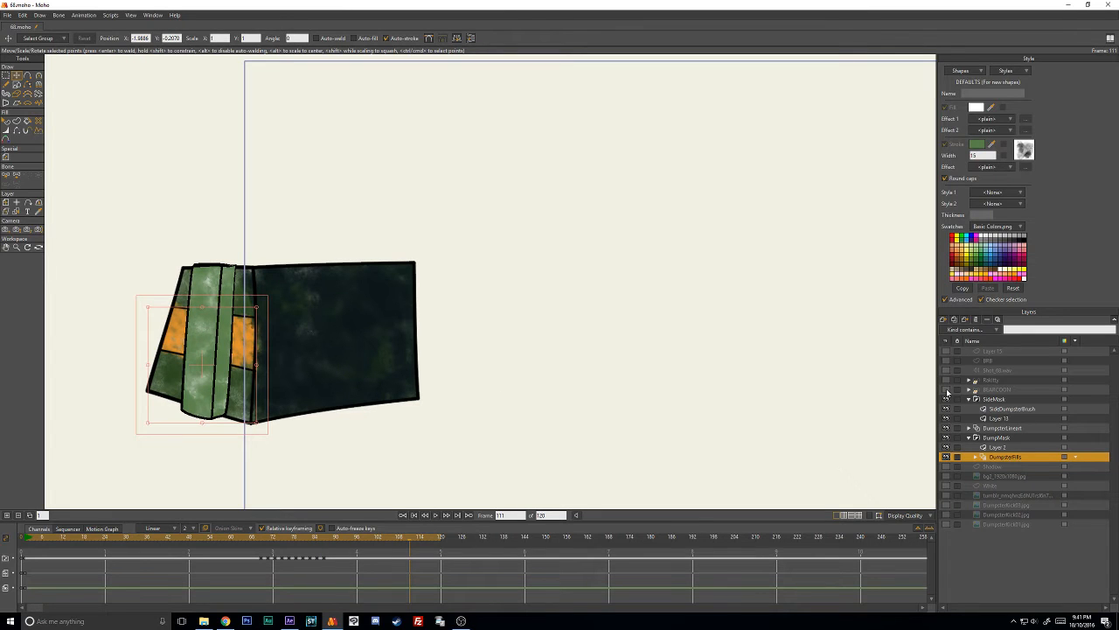
- Show the BEARCOON layer and go back through the timeline to frame 33, keeping the path overlays hidden
{"action": "left_click", "coordinate": [946, 390]}
{"action": "left_click", "coordinate": [249, 536]}
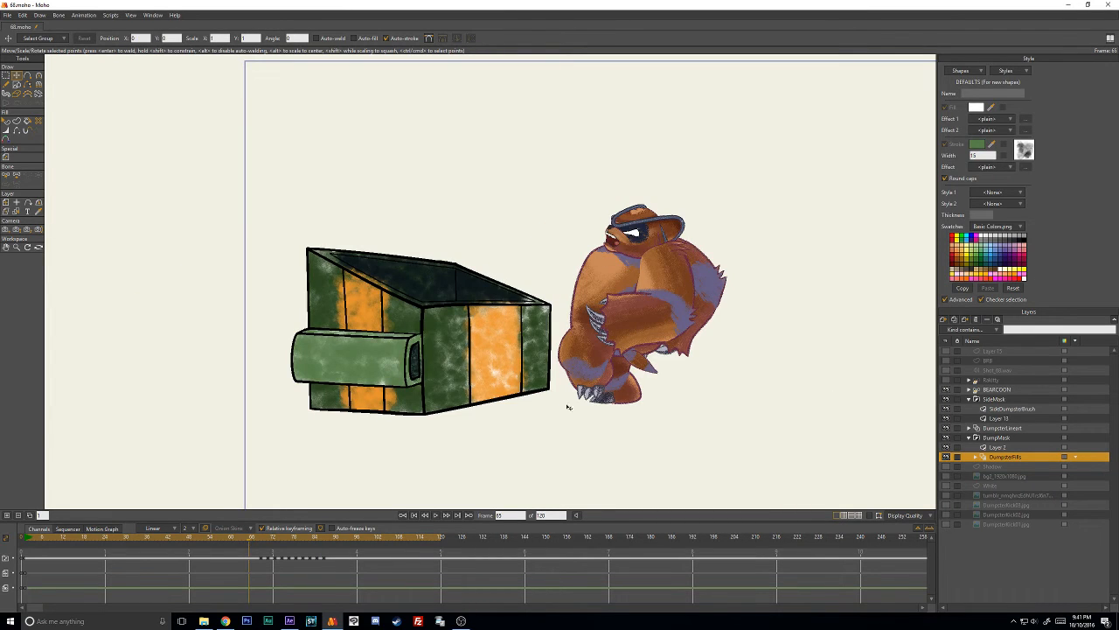
{"action": "left_click", "coordinate": [156, 537]}
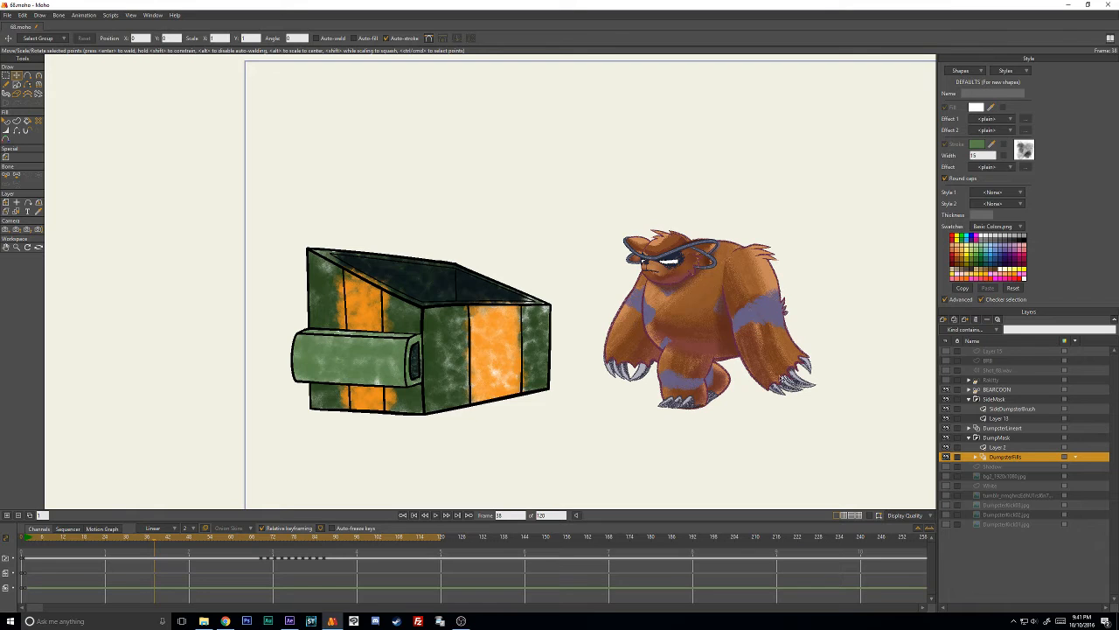
{"action": "left_click", "coordinate": [870, 516]}
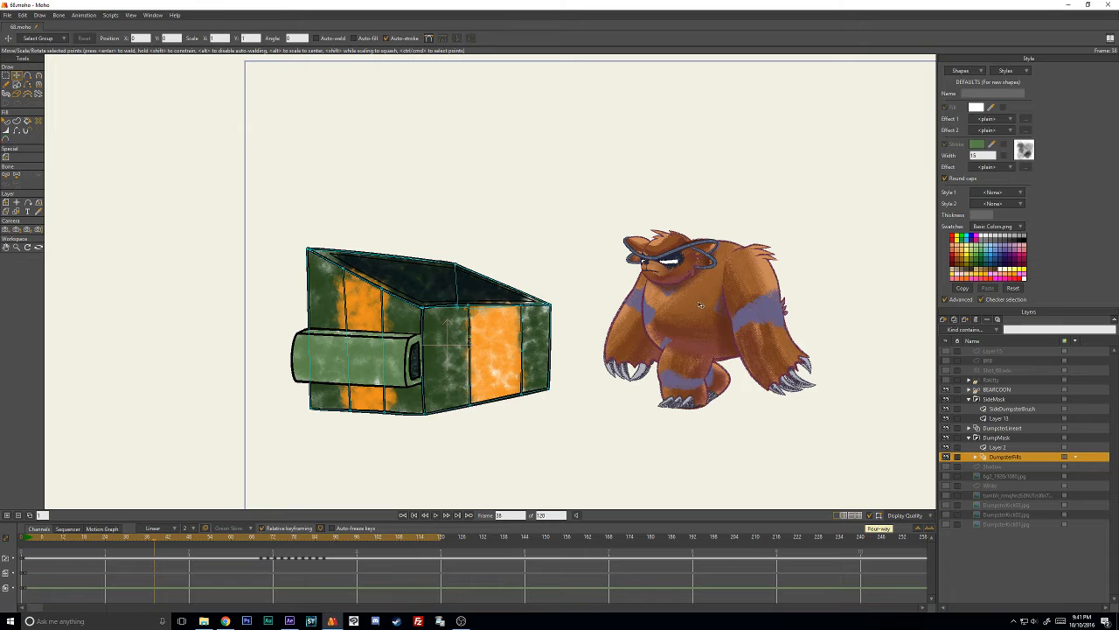
{"action": "left_click", "coordinate": [870, 515]}
{"action": "left_click_drag", "start_coordinate": [147, 538], "coordinate": [137, 539]}
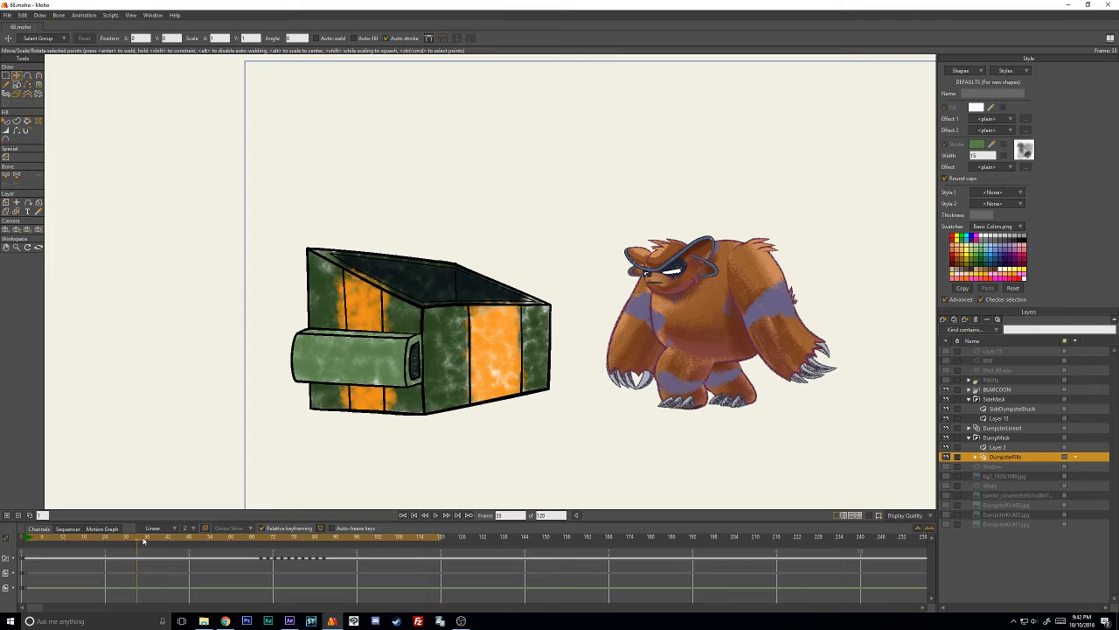
- Play back the dumpster animation together with the bear character and stop it during the bear's kick
{"action": "left_click", "coordinate": [435, 515]}
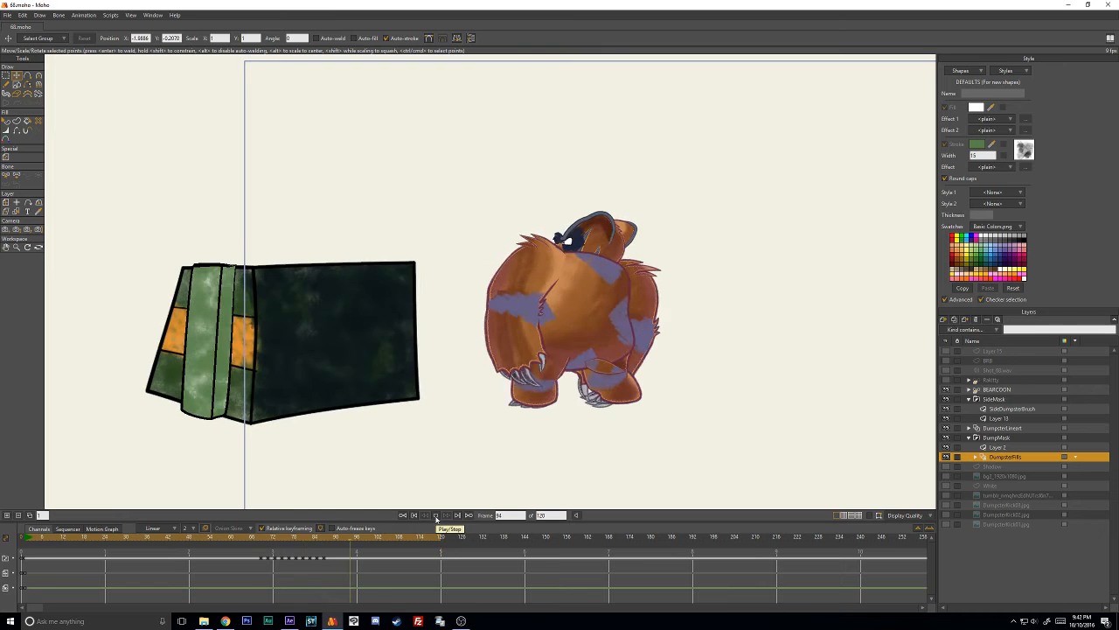
{"action": "left_click", "coordinate": [436, 515]}
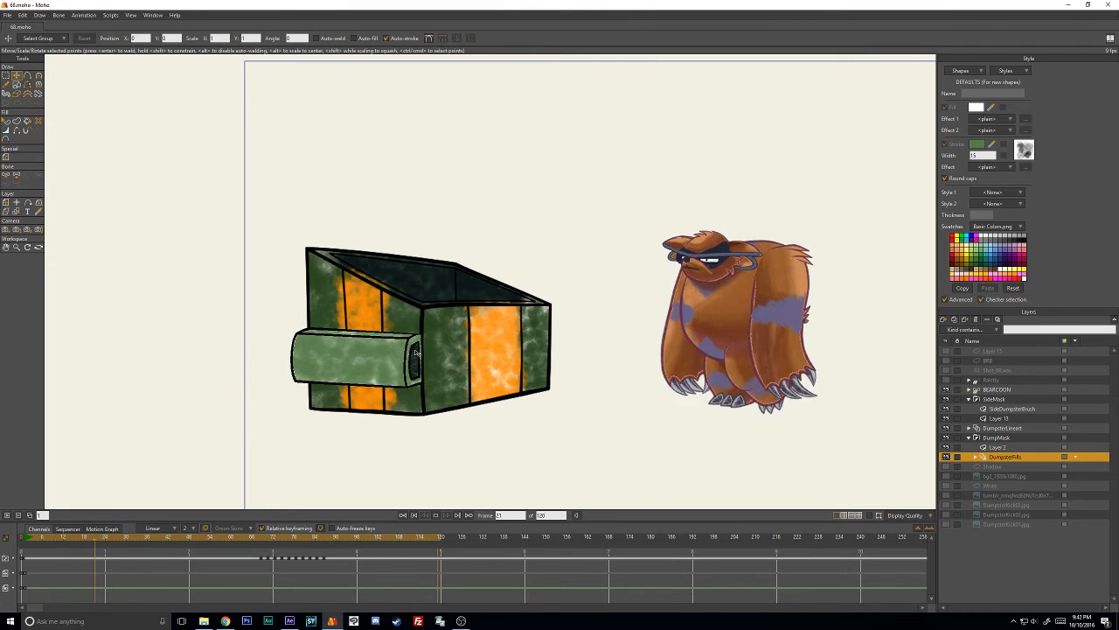
{"action": "left_click", "coordinate": [436, 515]}
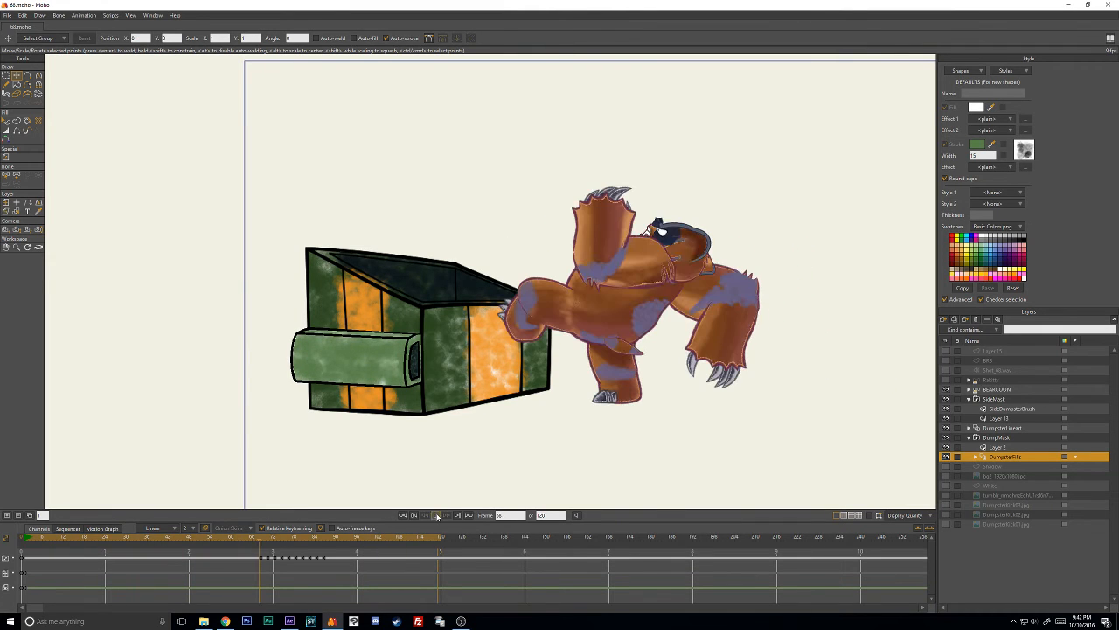
- Turn off brush display, go back to an earlier frame, and play the animation without brushes, stopping at frame 116
{"action": "left_click", "coordinate": [906, 518]}
{"action": "left_click", "coordinate": [936, 558]}
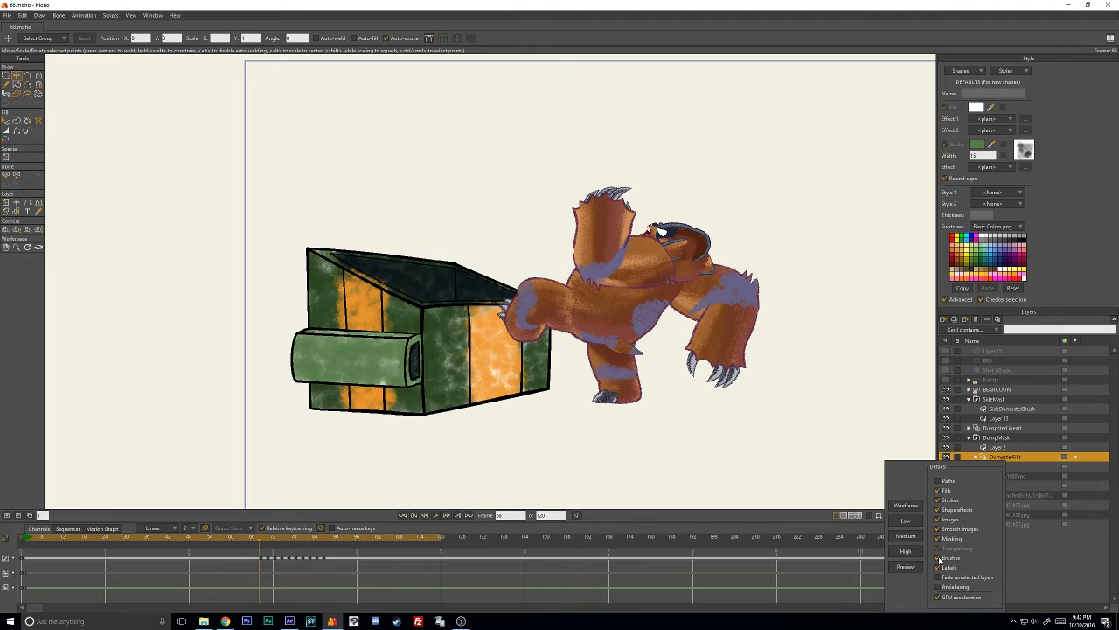
{"action": "left_click_drag", "start_coordinate": [265, 537], "coordinate": [183, 537]}
{"action": "left_click", "coordinate": [435, 516]}
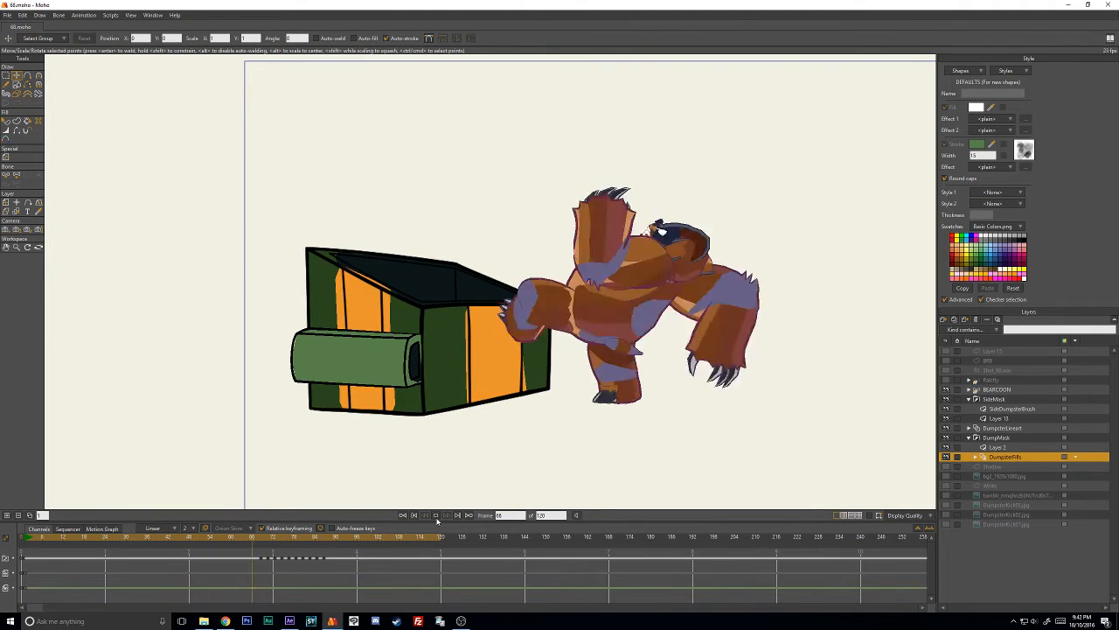
{"action": "left_click", "coordinate": [436, 516]}
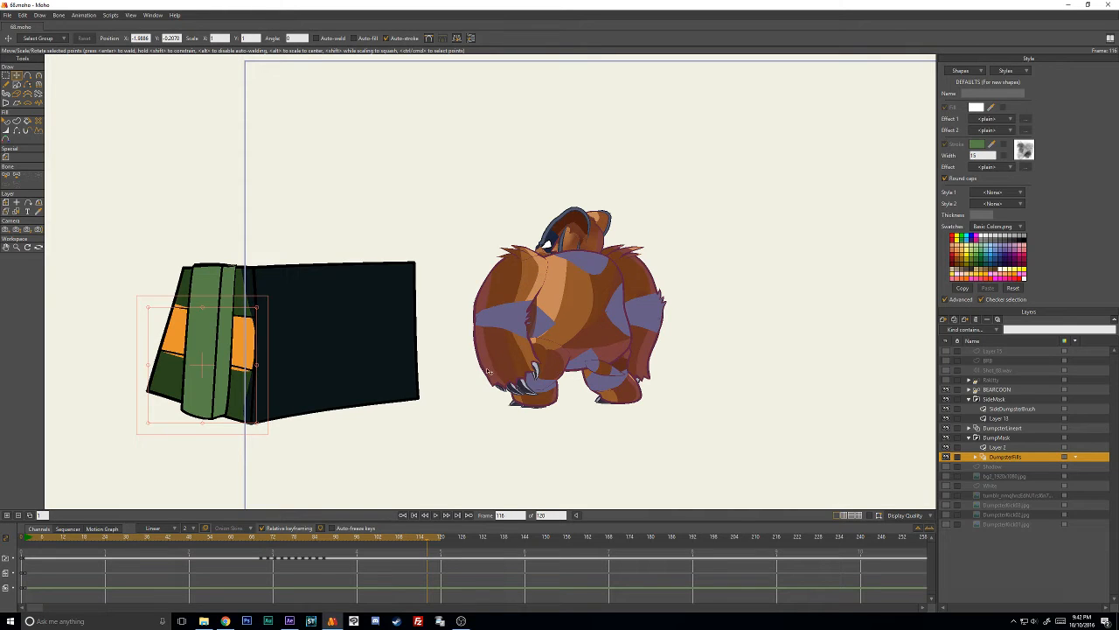
- Turn brush display back on, return to frame 39, and check the sublayers inside DumpsterFills
{"action": "left_click", "coordinate": [901, 515]}
{"action": "left_click", "coordinate": [939, 557]}
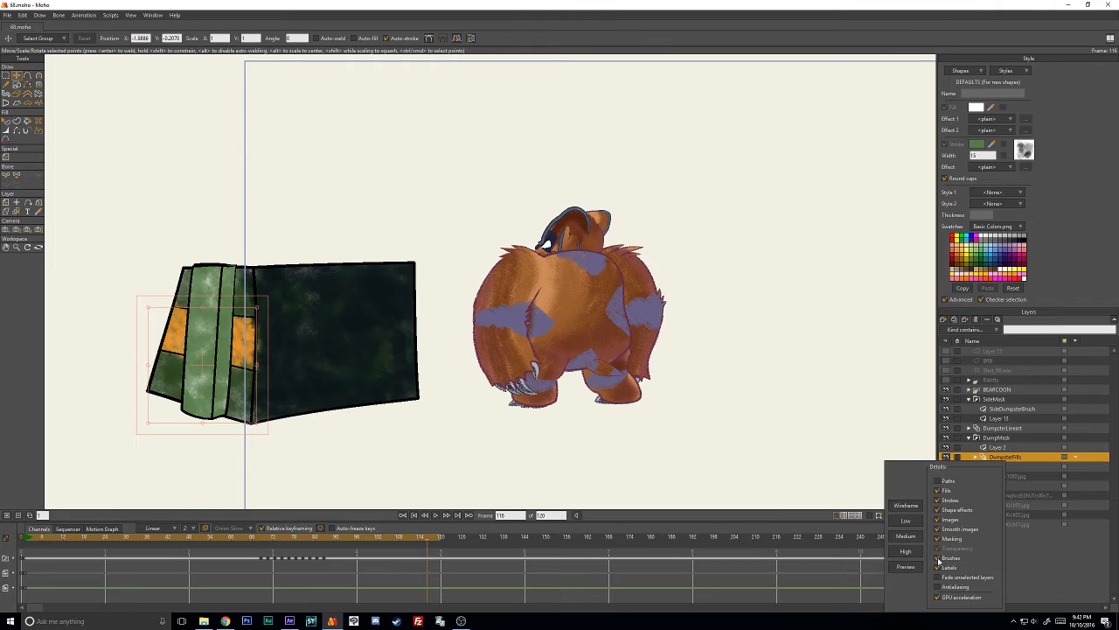
{"action": "left_click", "coordinate": [969, 439]}
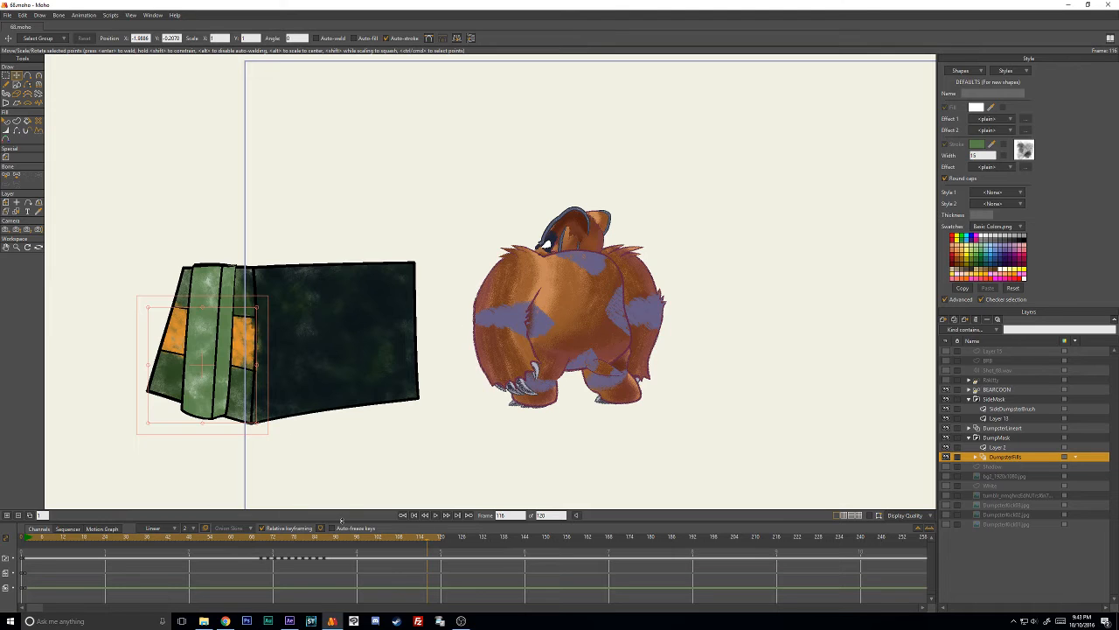
{"action": "left_click_drag", "start_coordinate": [325, 540], "coordinate": [159, 541]}
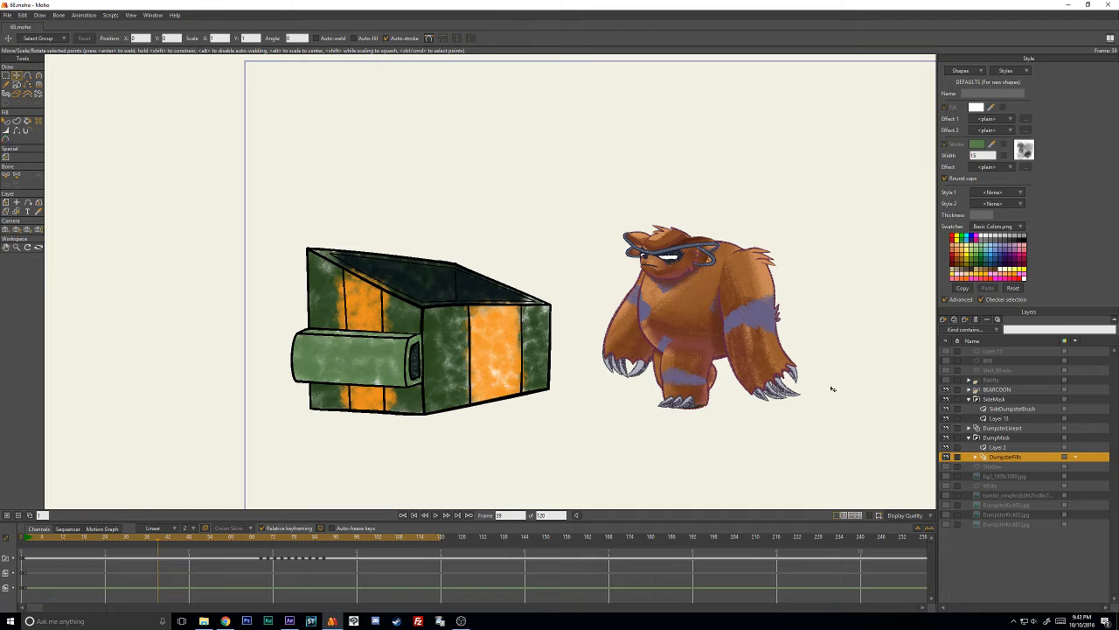
{"action": "left_click", "coordinate": [975, 457]}
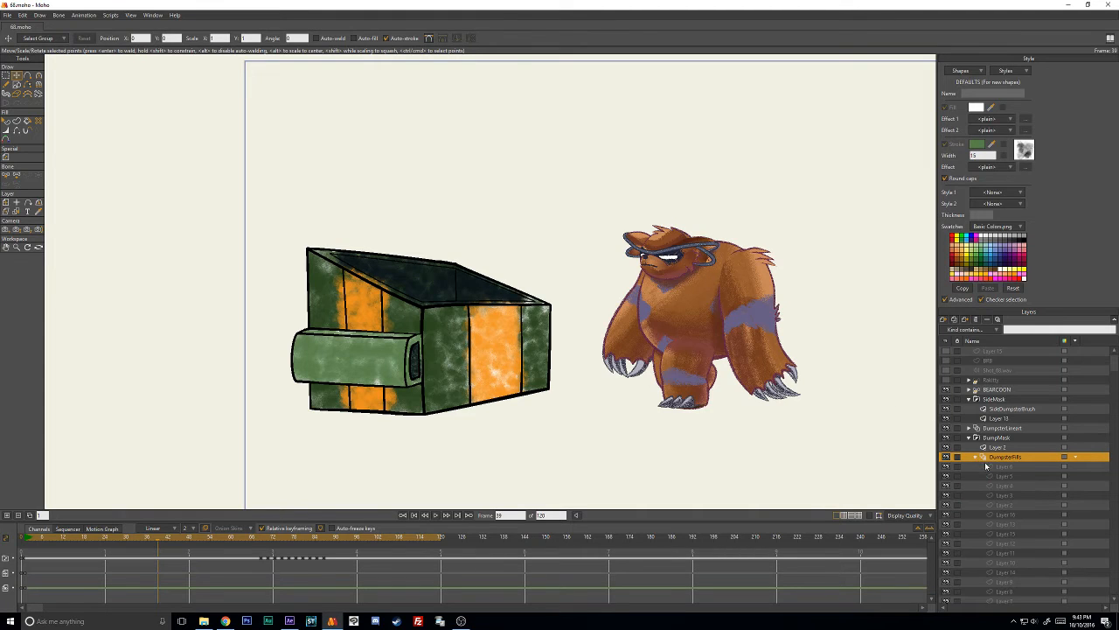
{"action": "left_click", "coordinate": [976, 457]}
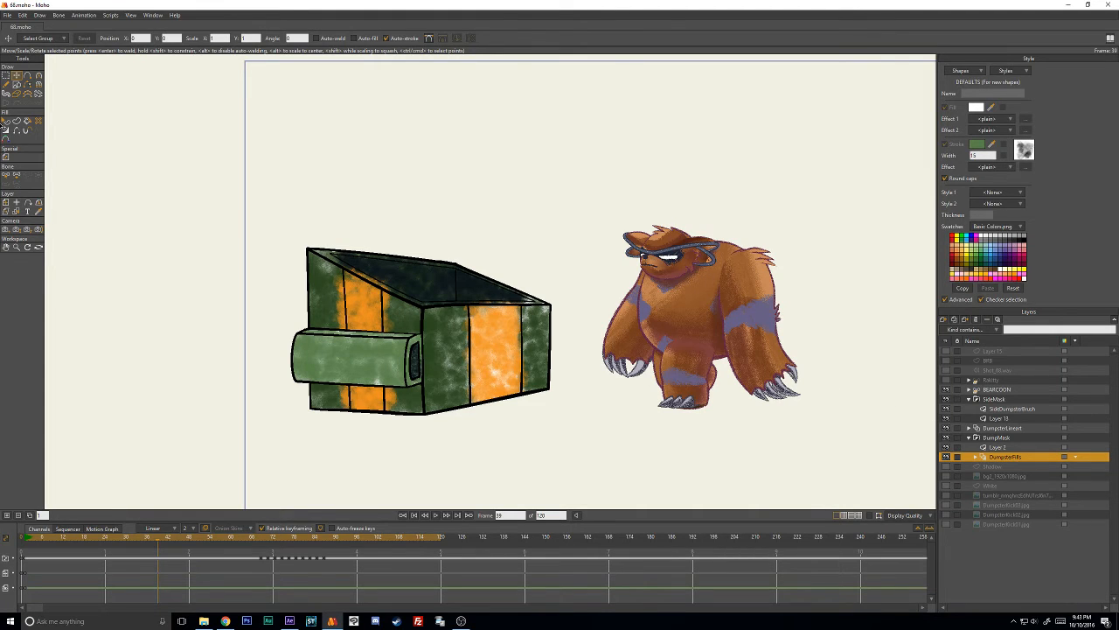
- Try green and yellow fill colours on the dumpster's front stripe shape in DumpsterFills, cancelling the colour change
{"action": "left_click", "coordinate": [6, 122]}
{"action": "left_click", "coordinate": [507, 321]}
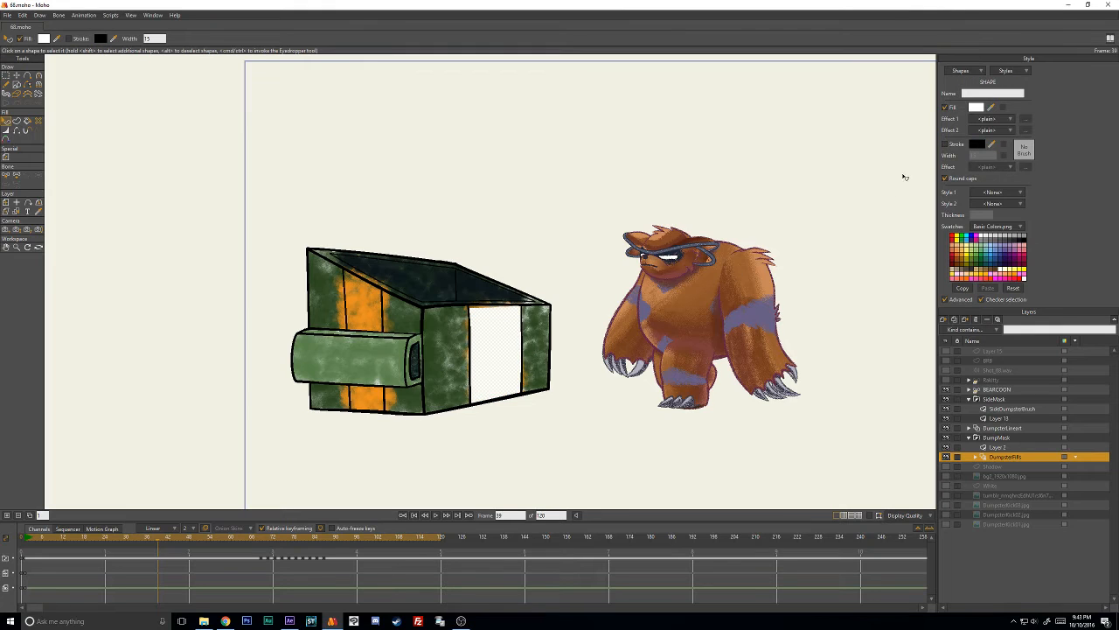
{"action": "left_click", "coordinate": [971, 108]}
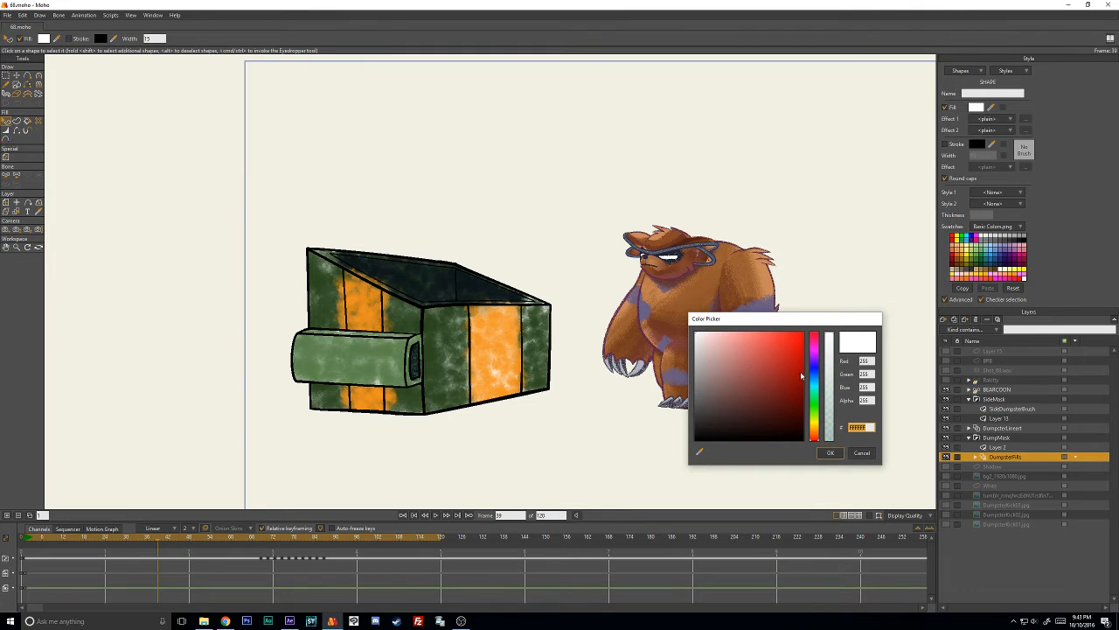
{"action": "left_click", "coordinate": [815, 405]}
{"action": "left_click", "coordinate": [760, 383]}
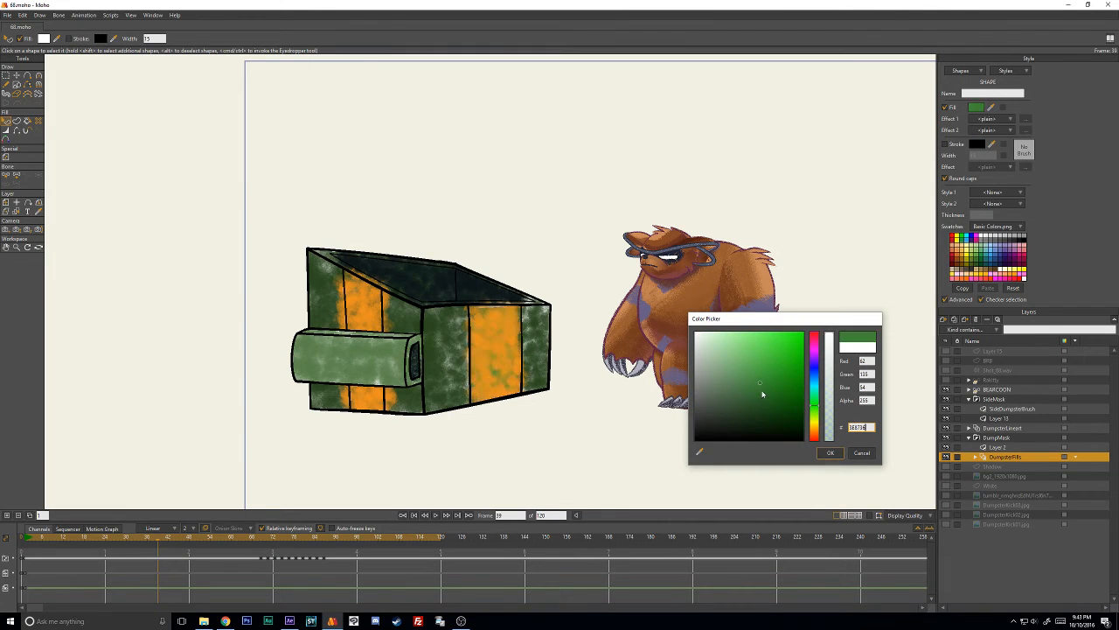
{"action": "left_click", "coordinate": [816, 429]}
{"action": "left_click", "coordinate": [799, 338]}
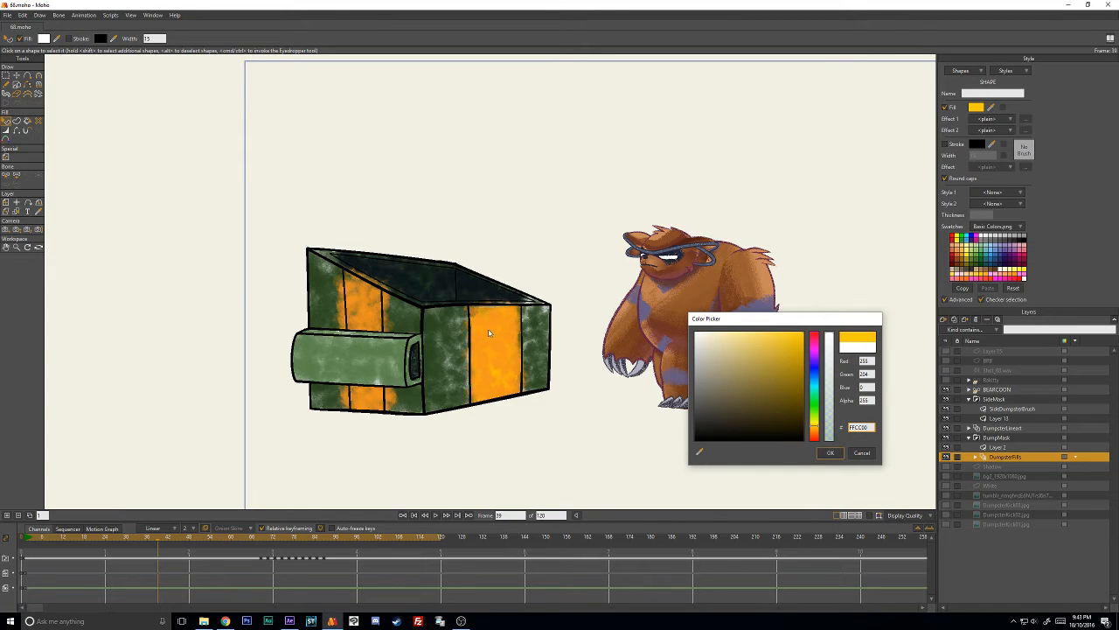
{"action": "left_click", "coordinate": [745, 342]}
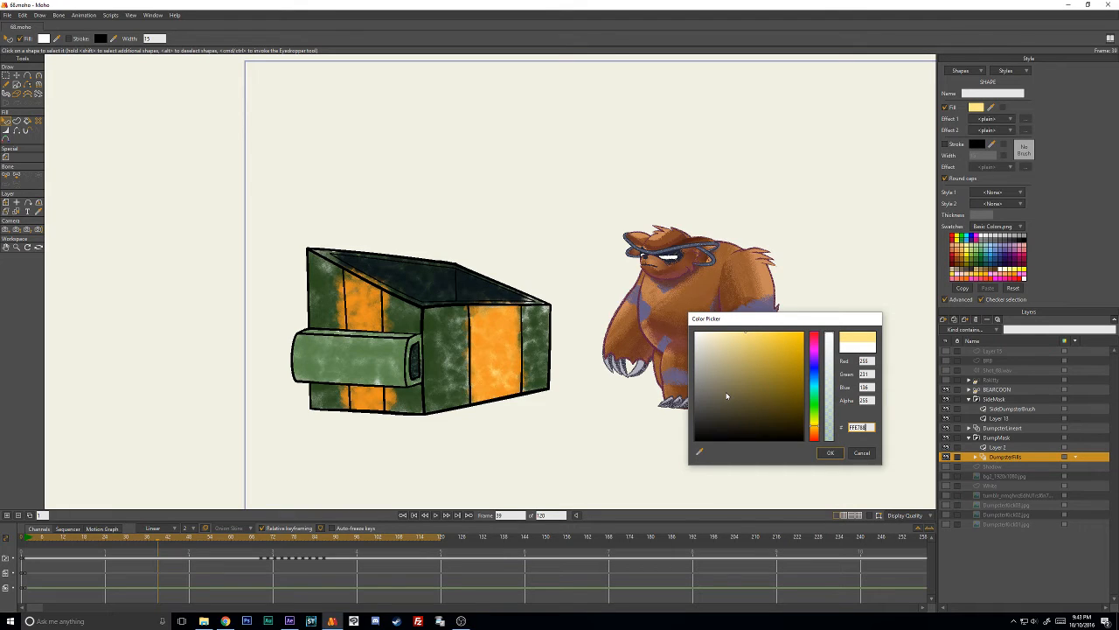
{"action": "left_click_drag", "start_coordinate": [689, 385], "coordinate": [675, 322]}
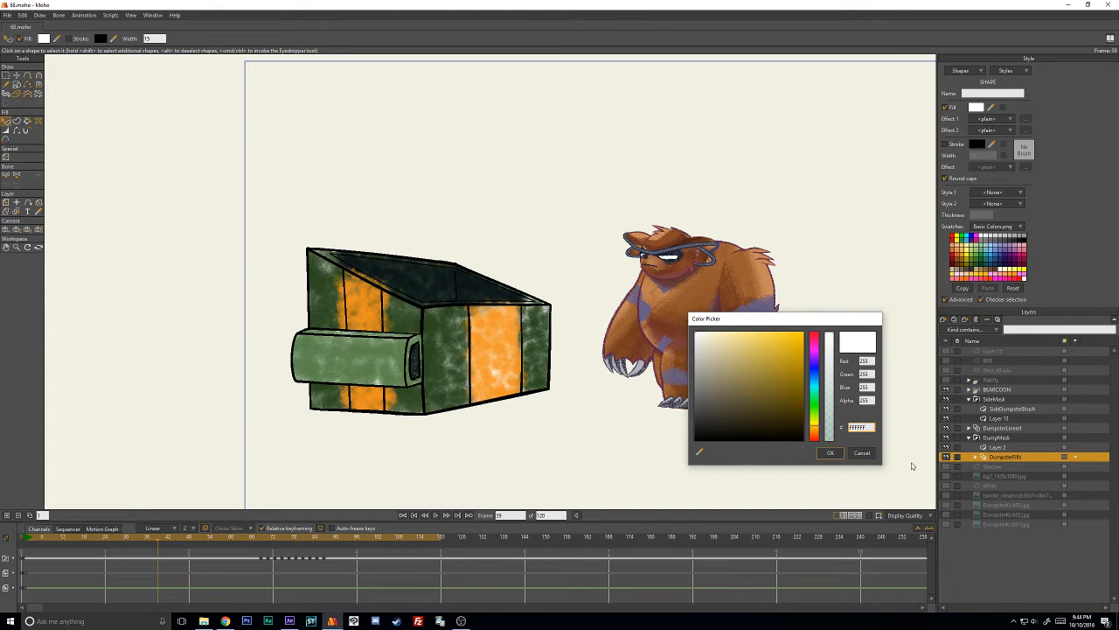
{"action": "left_click", "coordinate": [863, 453]}
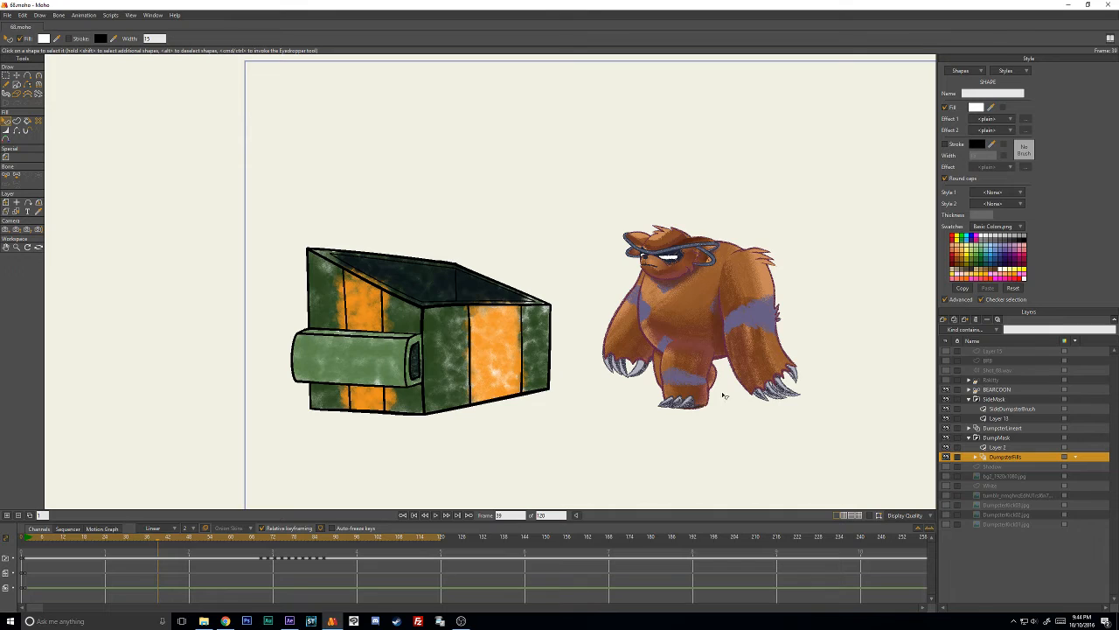
- Display the stroke paths of Layer 2 with Transform Points, compare them with DumpsterFills, and scrub ahead to frame 96
{"action": "left_click", "coordinate": [1002, 448]}
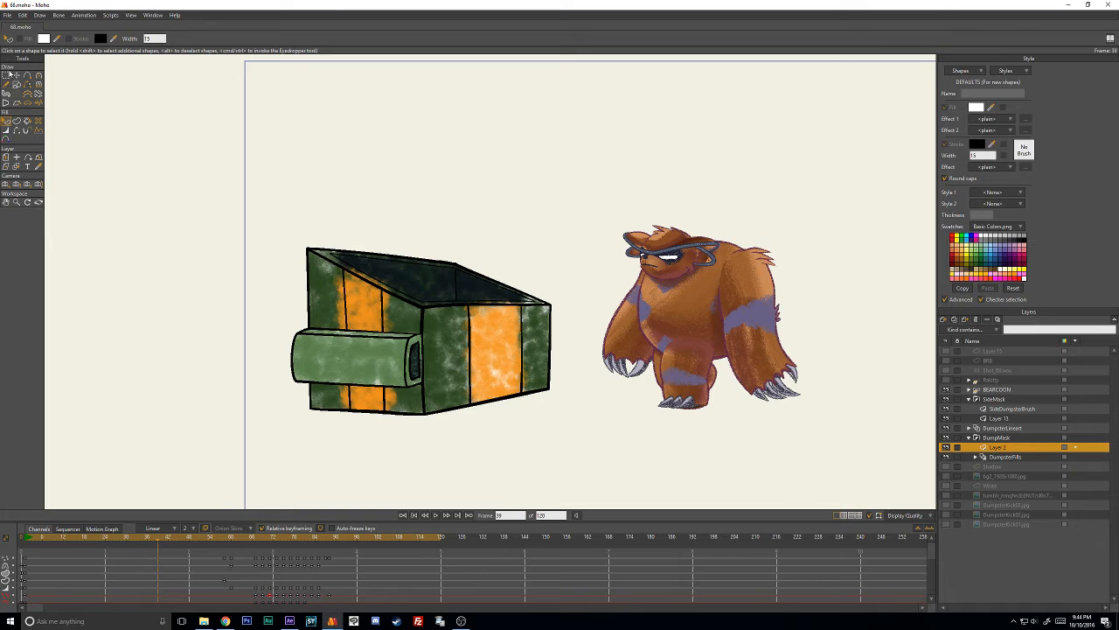
{"action": "left_click", "coordinate": [15, 76]}
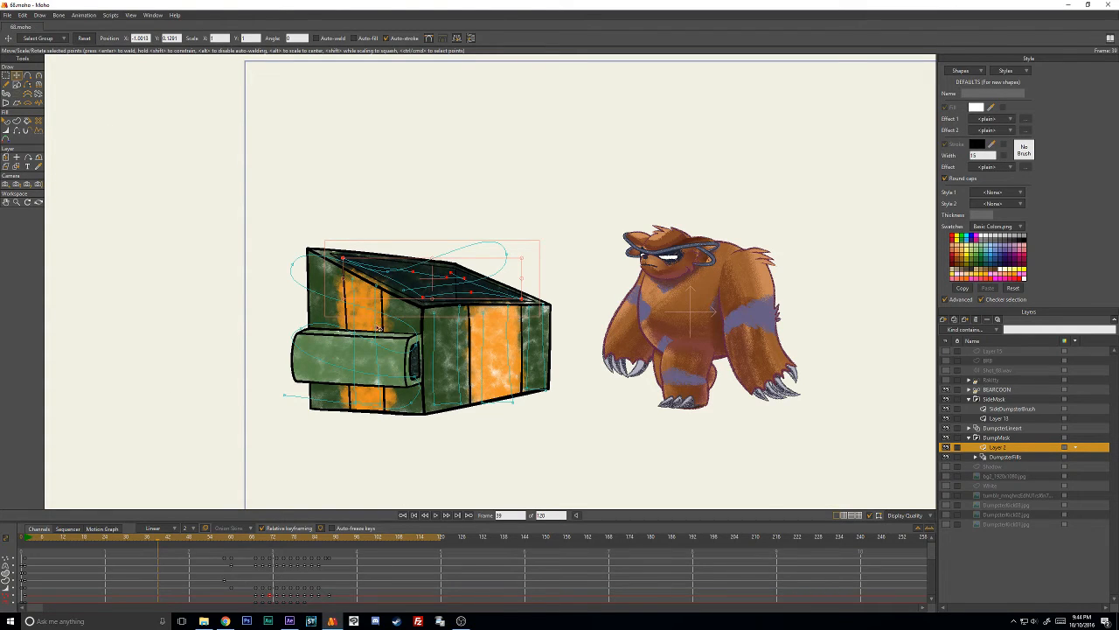
{"action": "left_click", "coordinate": [1002, 457]}
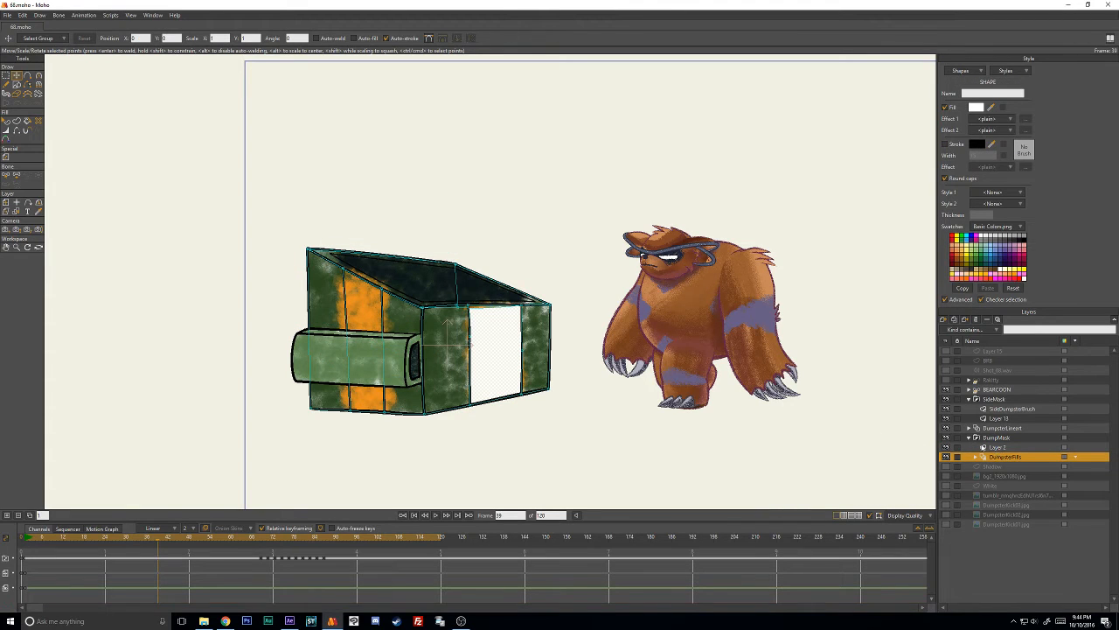
{"action": "left_click", "coordinate": [996, 447]}
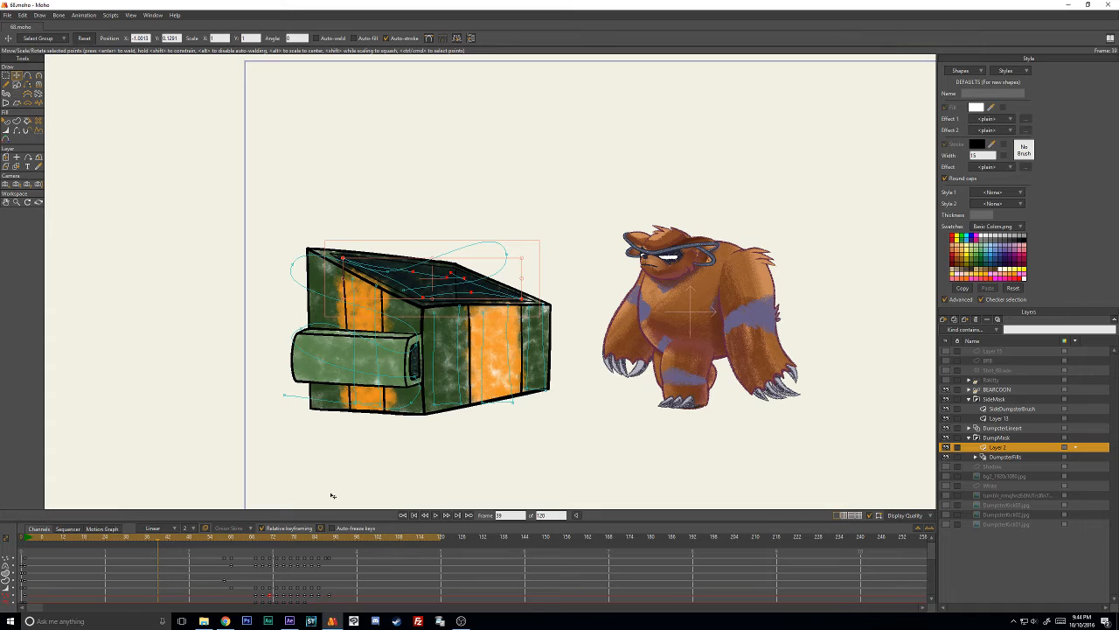
{"action": "left_click_drag", "start_coordinate": [259, 539], "coordinate": [357, 537]}
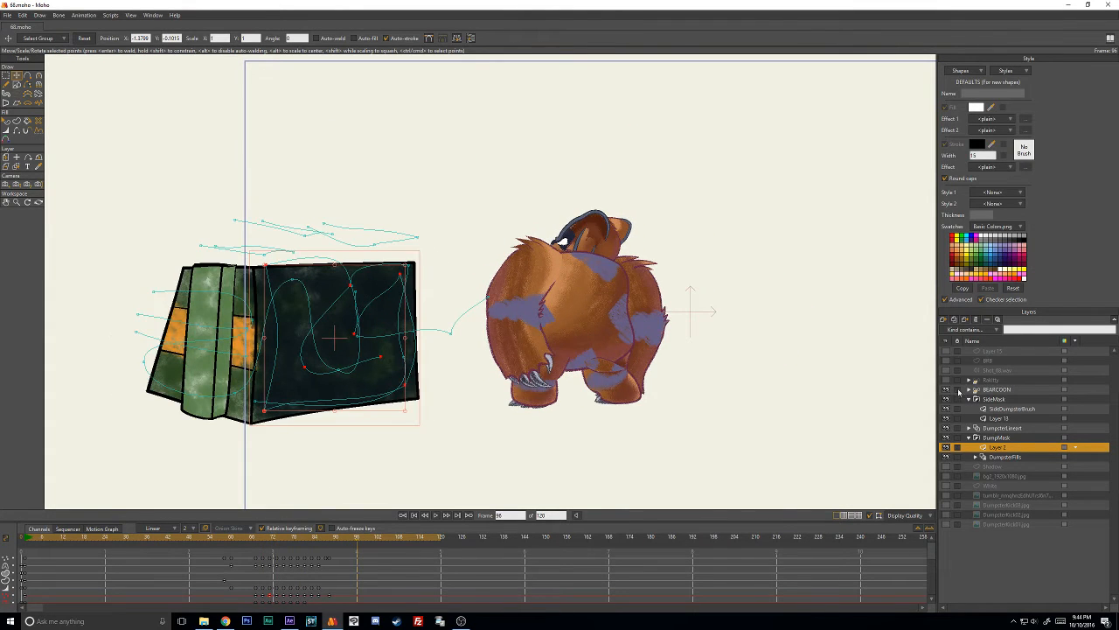
- Hide the BEARCOON layer and go back to frame 50 to view the dumpster alone
{"action": "left_click", "coordinate": [947, 390]}
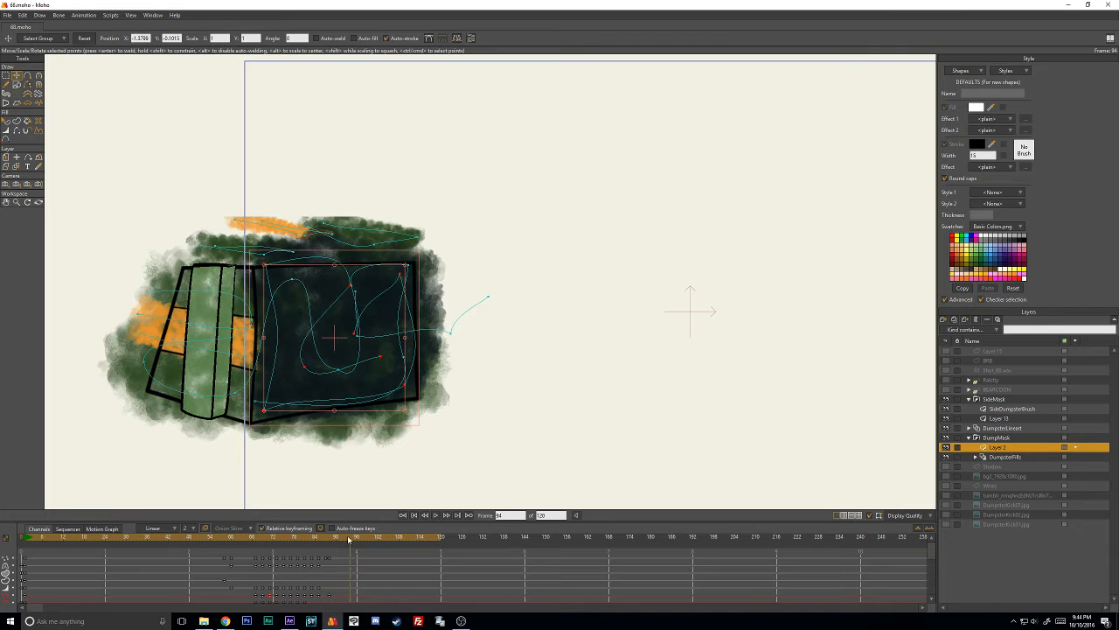
{"action": "left_click_drag", "start_coordinate": [350, 542], "coordinate": [198, 544]}
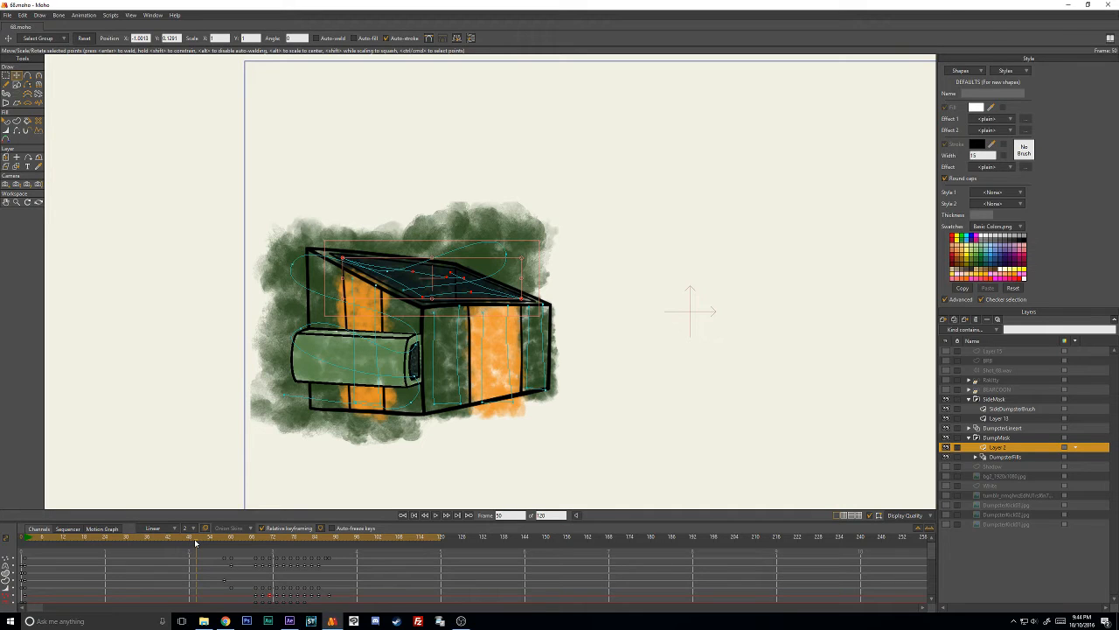
{"action": "scroll", "coordinate": [384, 371], "scroll_direction": "up", "scroll_amount": 1}
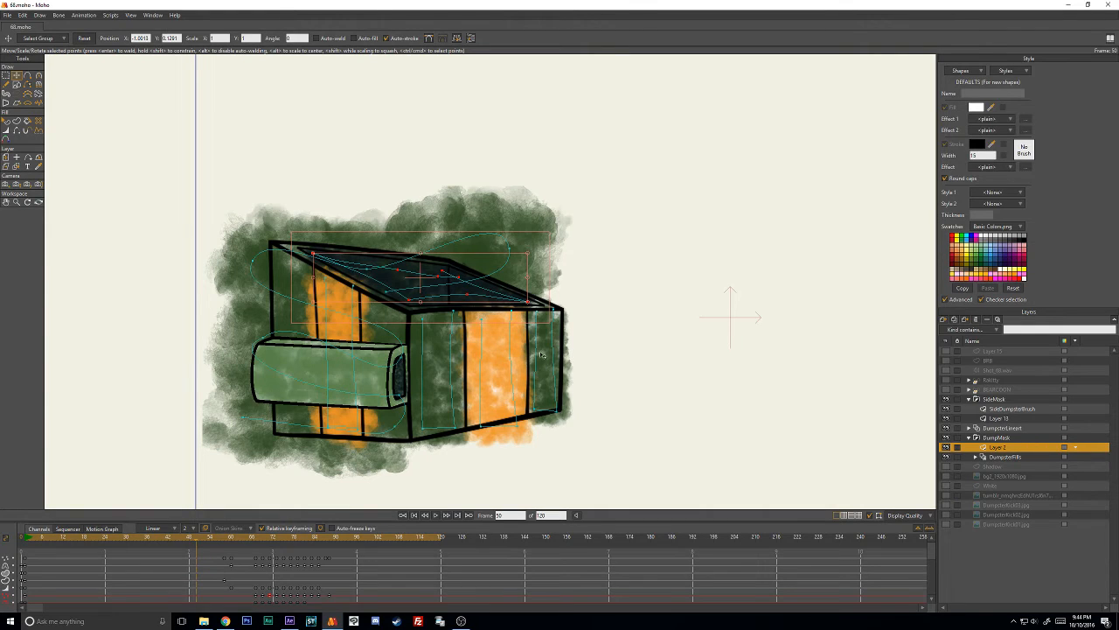
- Clear the shape selection in DumpsterFills, then show the DumpsterKick01.jpg sketch with the DumpsterLineart and DumpMask layers hidden
{"action": "left_click", "coordinate": [1006, 456]}
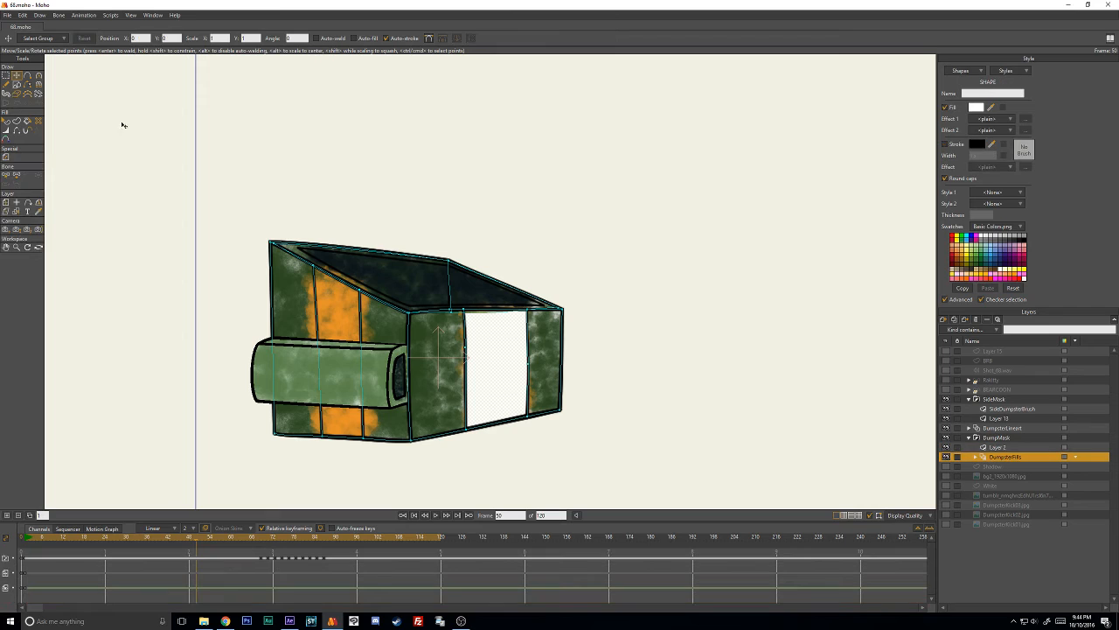
{"action": "left_click", "coordinate": [138, 155]}
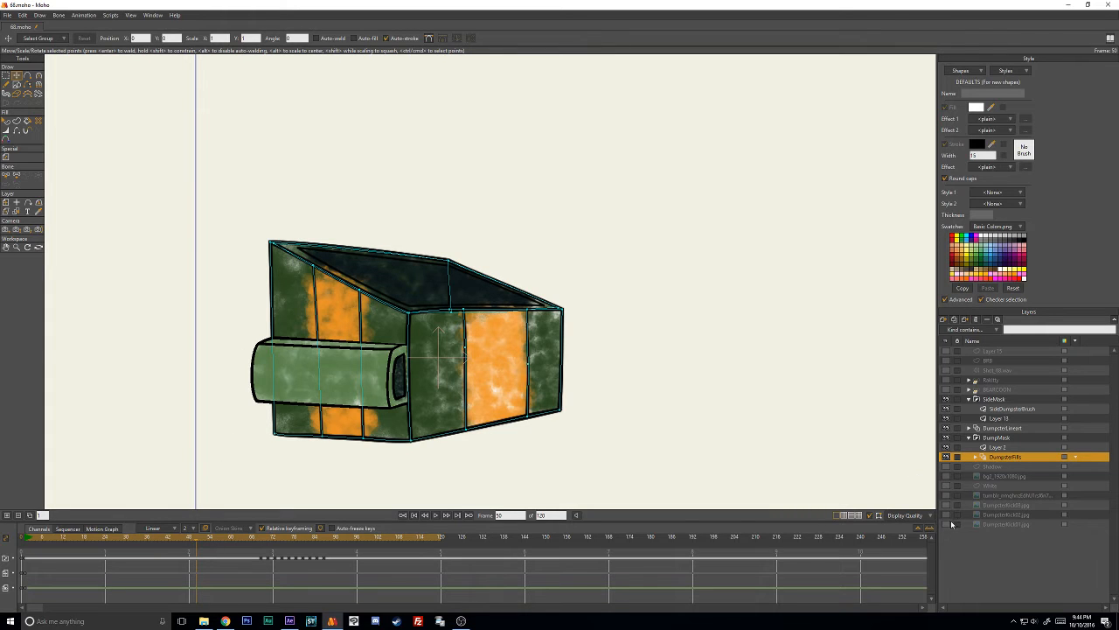
{"action": "left_click", "coordinate": [945, 524]}
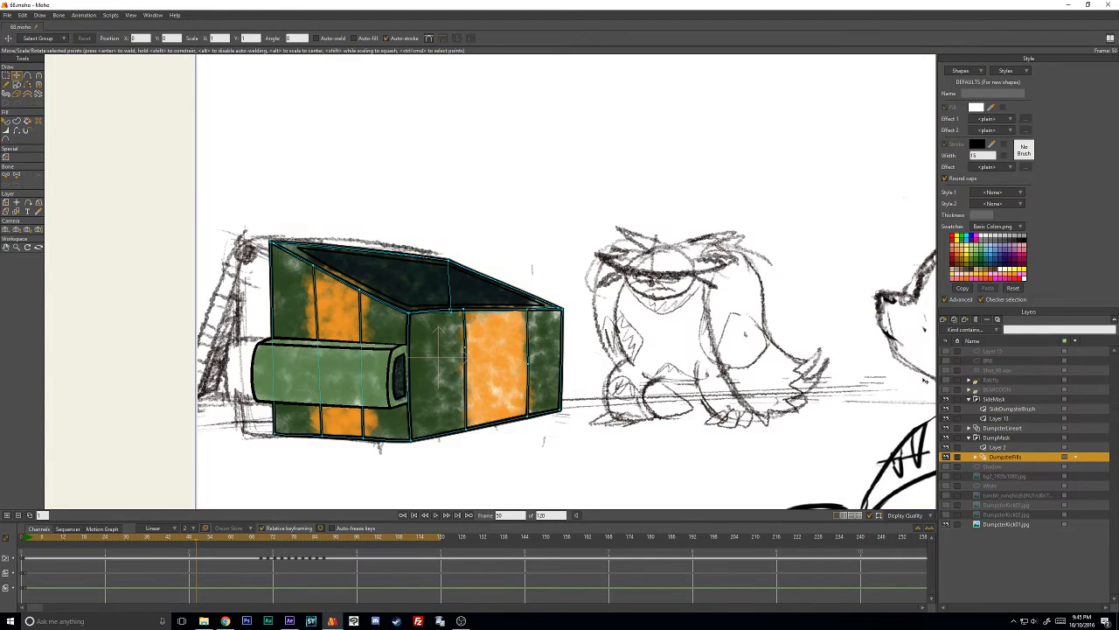
{"action": "left_click", "coordinate": [946, 427]}
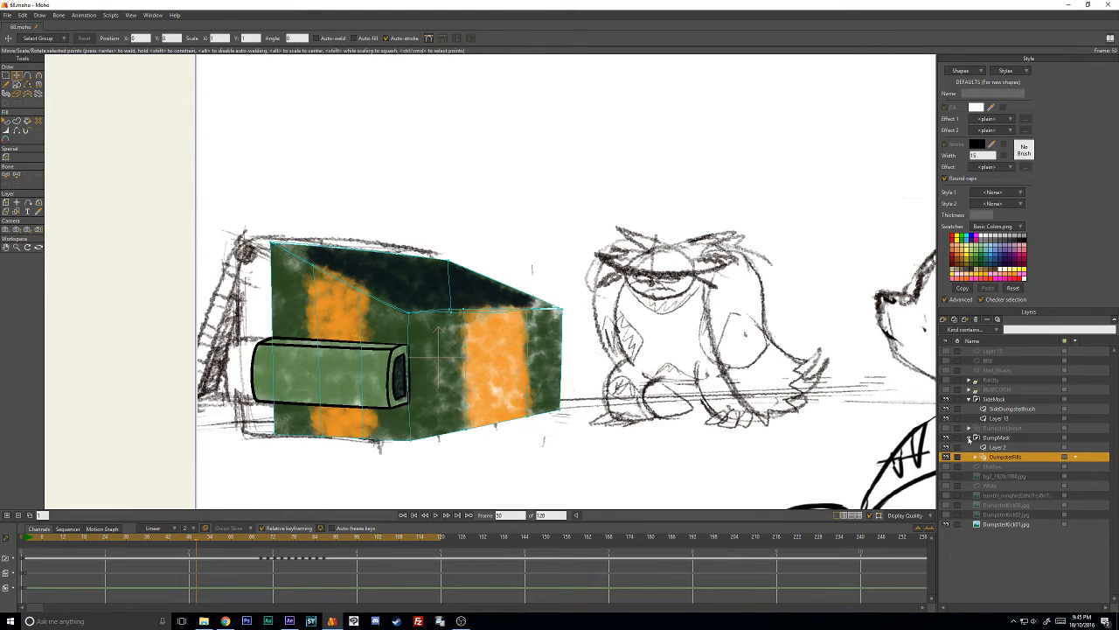
{"action": "left_click", "coordinate": [971, 438]}
{"action": "left_click", "coordinate": [946, 438]}
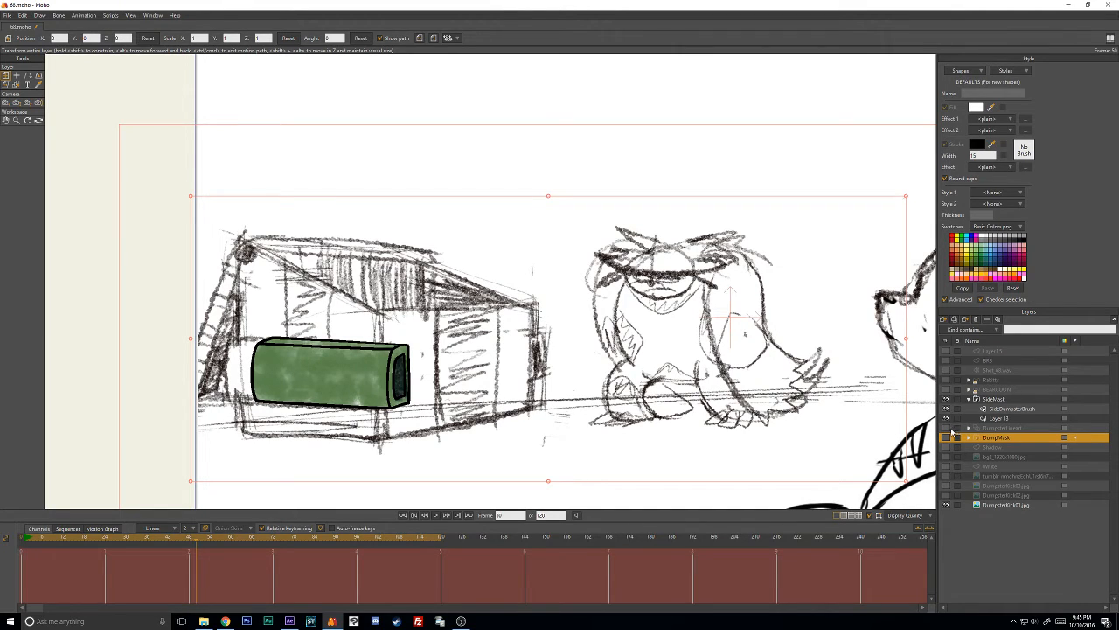
- Show the DumpsterLineart and DumpMask layers again and hide the DumpsterKick01.jpg sketch
{"action": "left_click", "coordinate": [945, 428]}
{"action": "left_click", "coordinate": [946, 438]}
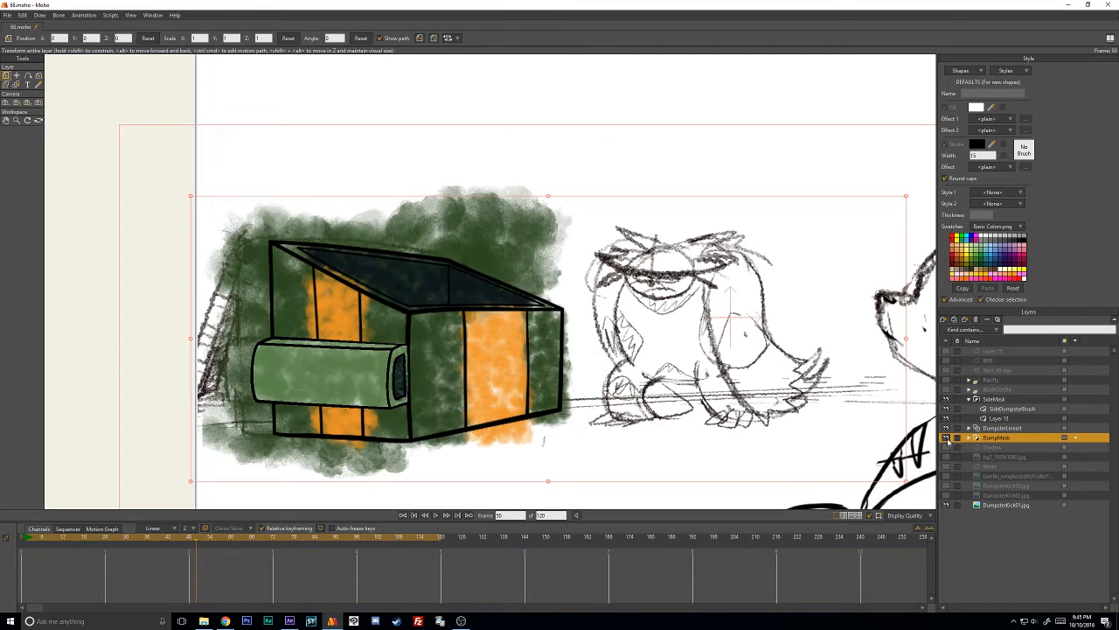
{"action": "left_click", "coordinate": [946, 505]}
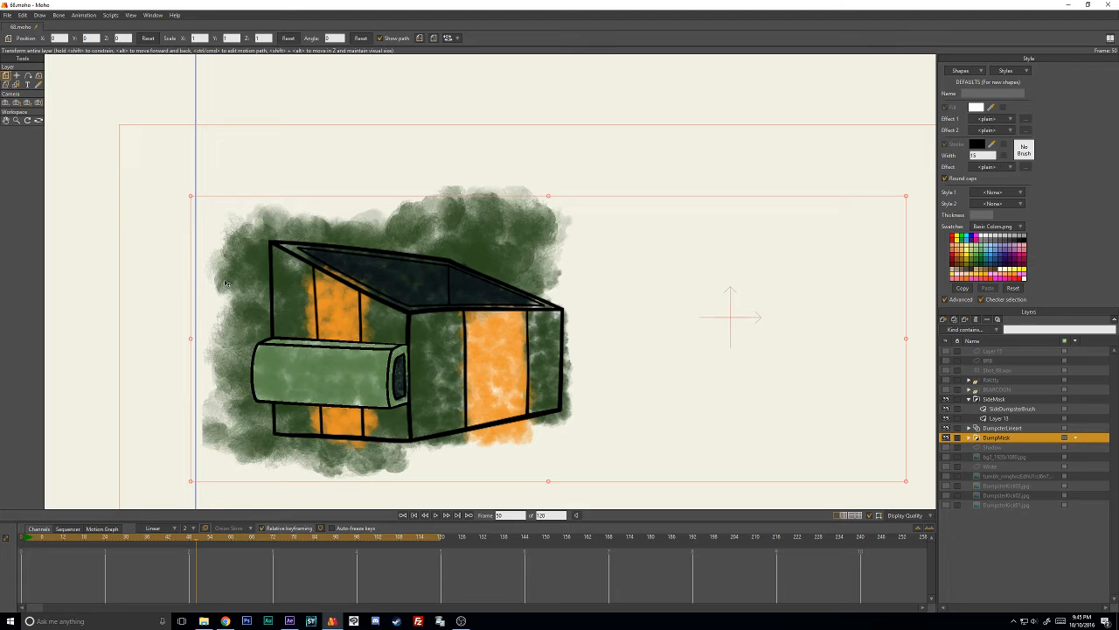
- Scrub the timeline ahead to frame 90 to examine the unmasked brush strokes around the kicked dumpster
{"action": "scroll", "coordinate": [291, 297], "scroll_direction": "down", "scroll_amount": 4}
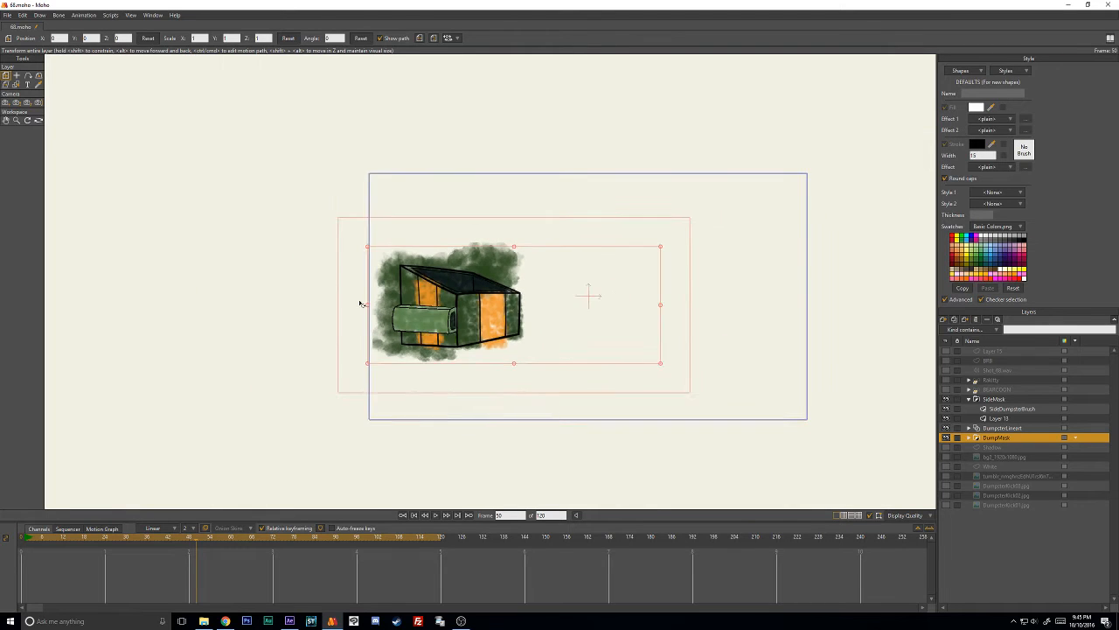
{"action": "scroll", "coordinate": [362, 303], "scroll_direction": "up", "scroll_amount": 2}
{"action": "left_click_drag", "start_coordinate": [251, 540], "coordinate": [336, 546]}
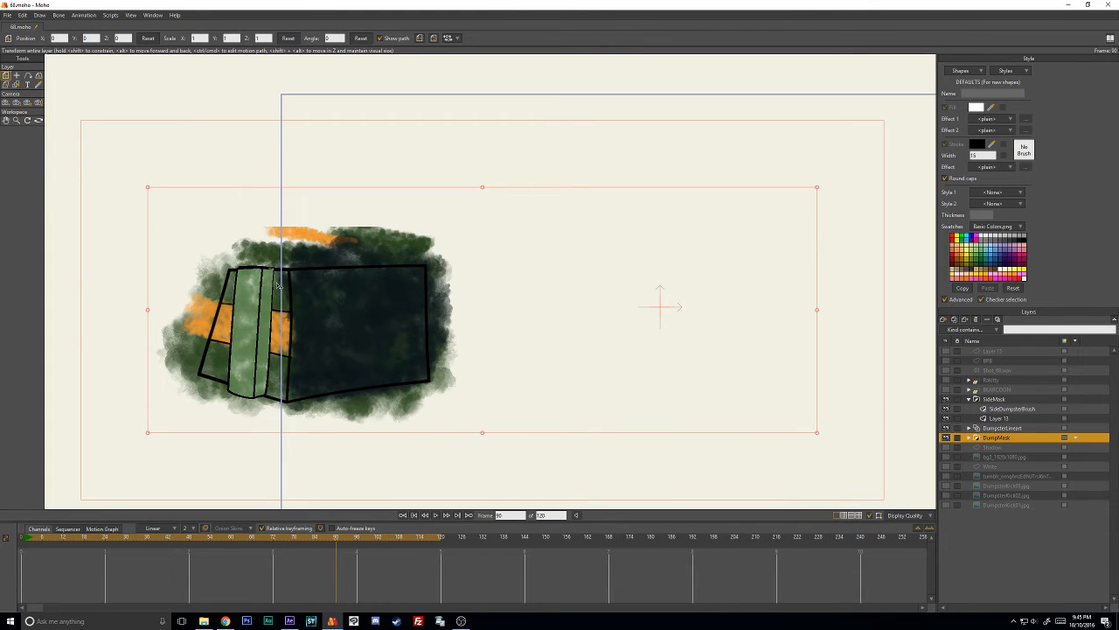
- Scrub the timeline back to frame 64 to examine the brush strokes of the dumpster with its side box
{"action": "scroll", "coordinate": [287, 306], "scroll_direction": "down", "scroll_amount": 2}
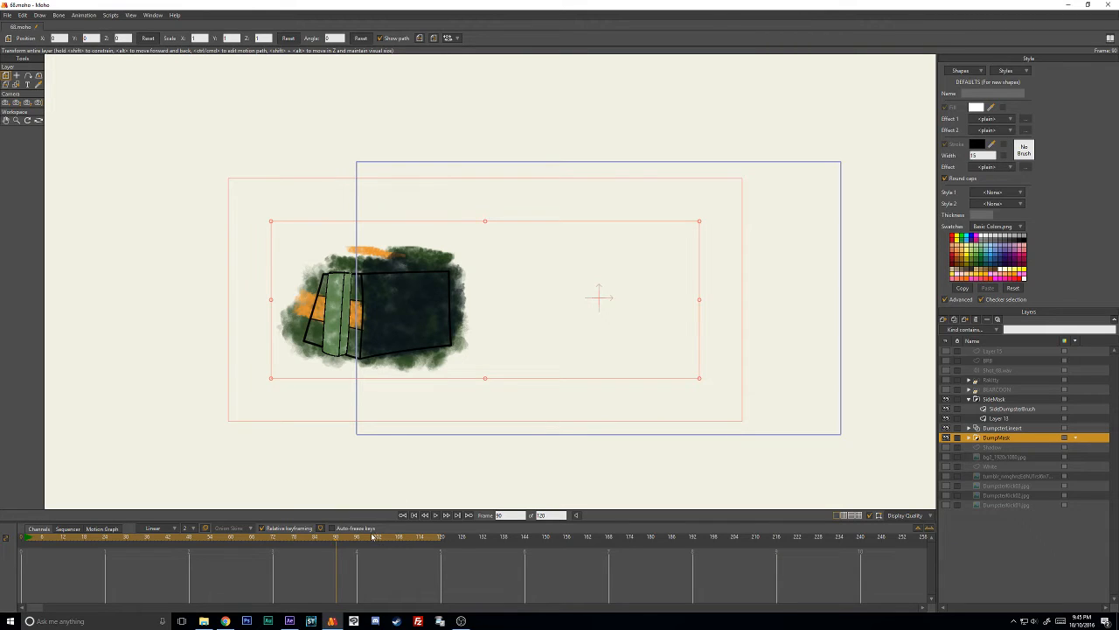
{"action": "mouse_move", "coordinate": [391, 539]}
{"action": "left_mouse_down"}
{"action": "mouse_move", "coordinate": [308, 539]}
{"action": "mouse_move", "coordinate": [385, 535]}
{"action": "mouse_move", "coordinate": [326, 536]}
{"action": "left_mouse_up"}
{"action": "left_click_drag", "start_coordinate": [329, 540], "coordinate": [245, 544]}
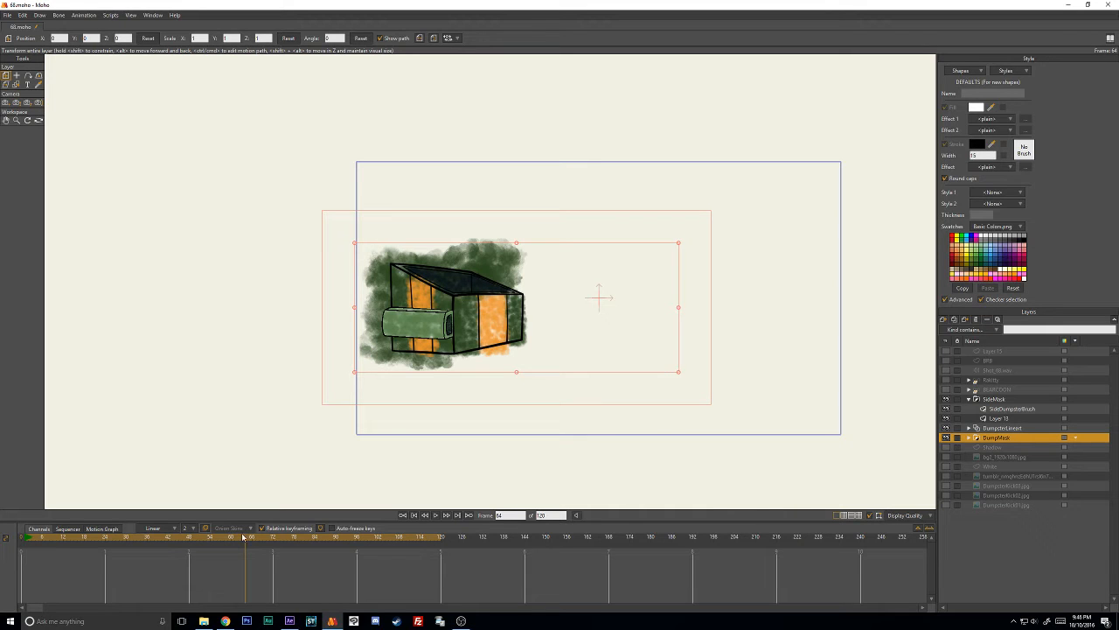
{"action": "scroll", "coordinate": [419, 400], "scroll_direction": "up", "scroll_amount": 5}
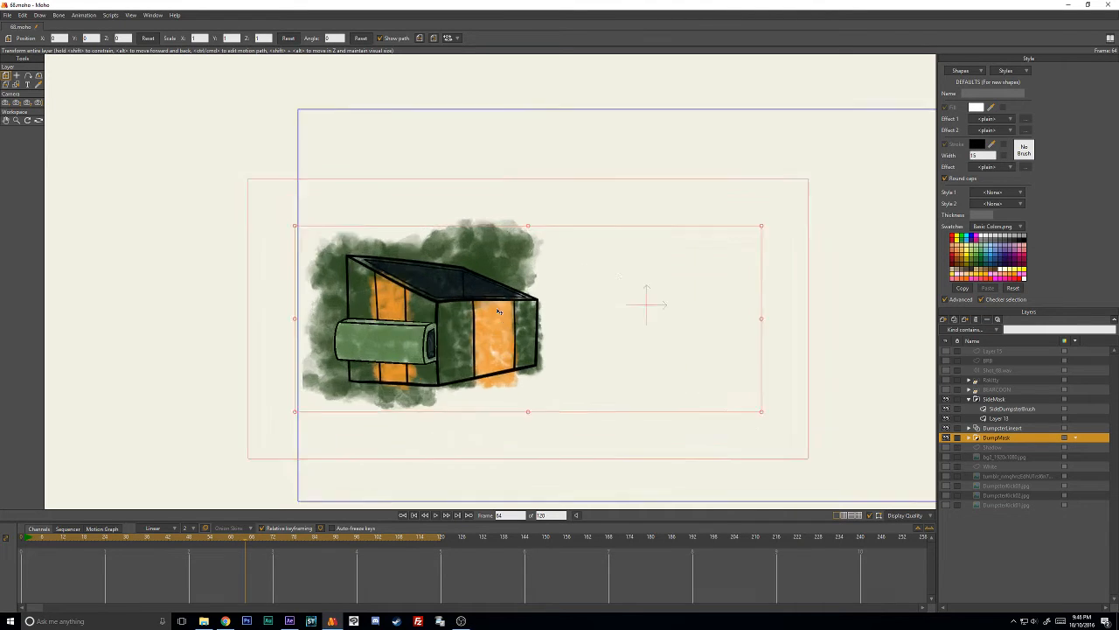
{"action": "left_click_drag", "start_coordinate": [364, 377], "coordinate": [461, 305]}
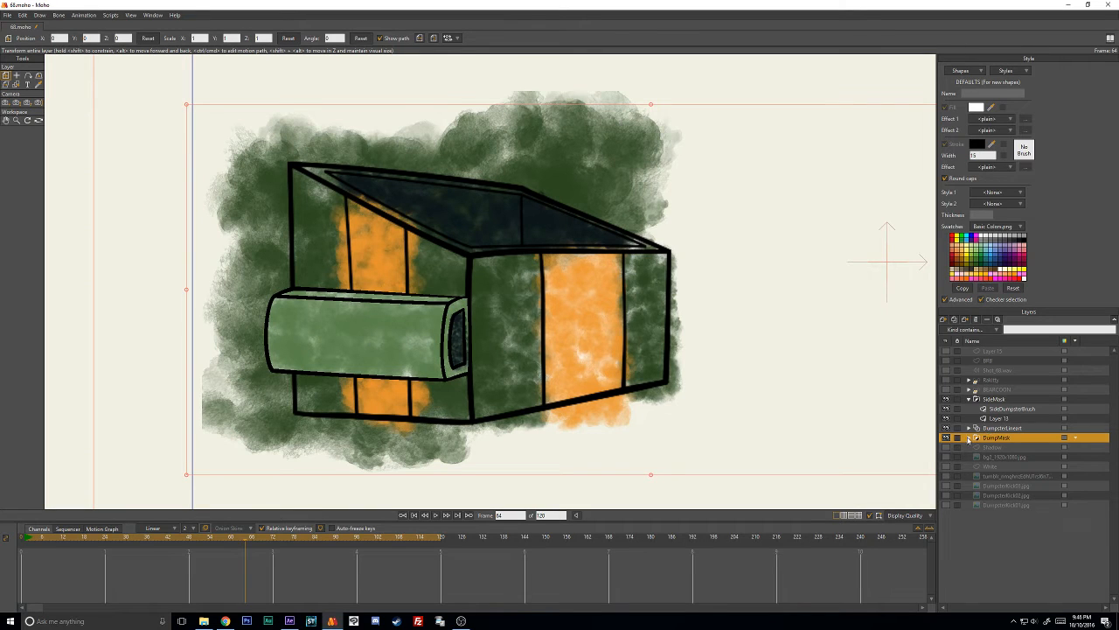
- Copy the orange stripe stroke on the dumpster's front from Layer 2 inside the DumpMask group
{"action": "left_click", "coordinate": [969, 438]}
{"action": "left_click", "coordinate": [969, 437]}
{"action": "left_click", "coordinate": [1006, 408]}
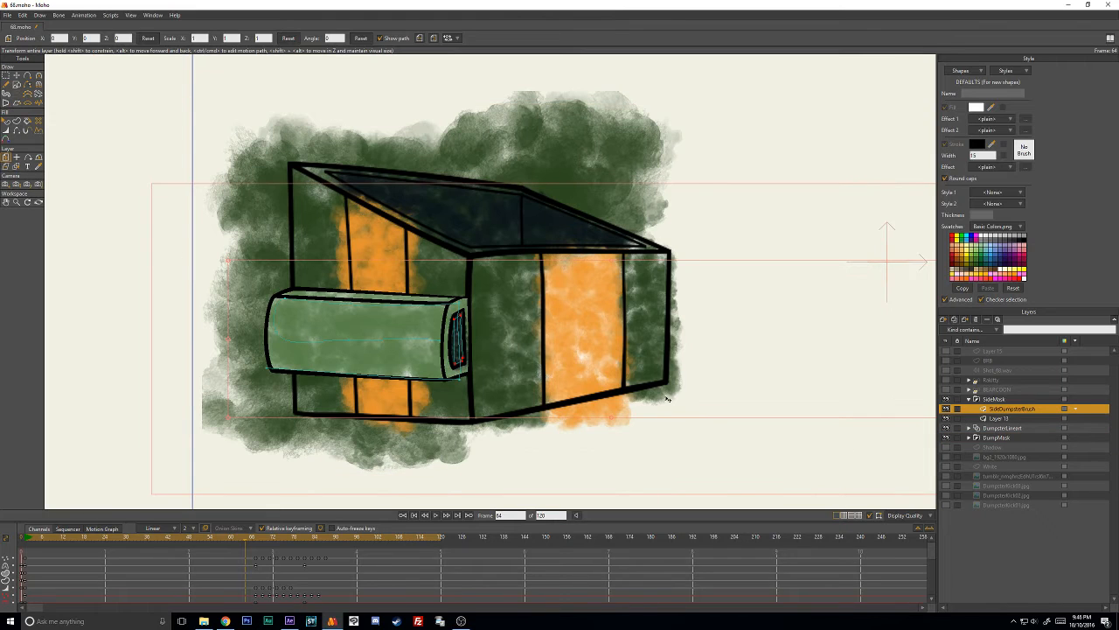
{"action": "left_click", "coordinate": [970, 437]}
{"action": "left_click", "coordinate": [989, 447]}
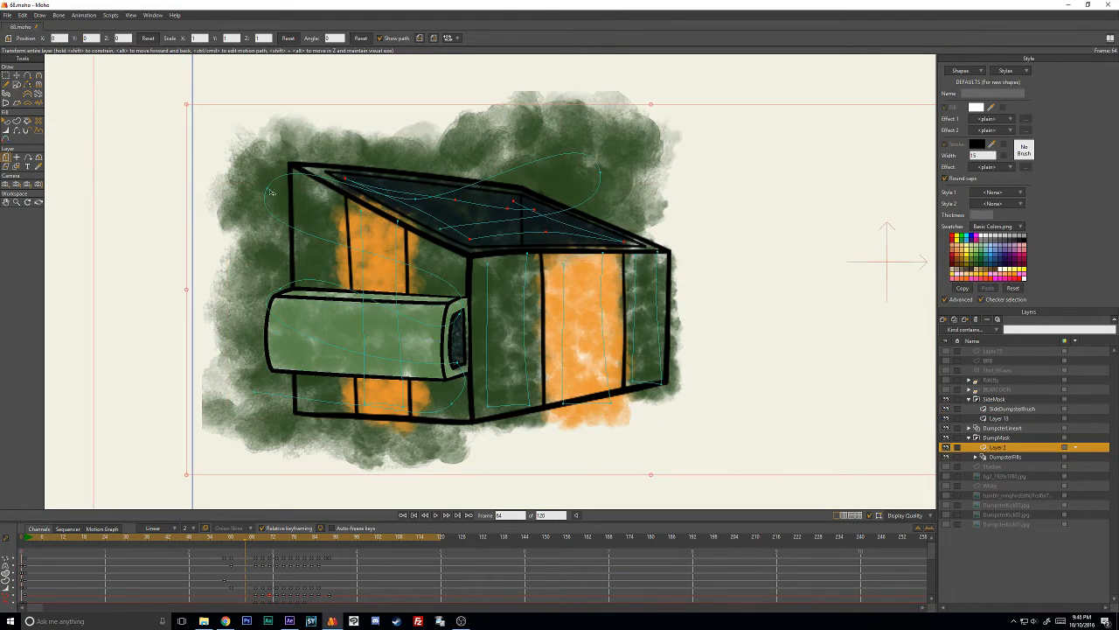
{"action": "left_click", "coordinate": [16, 76]}
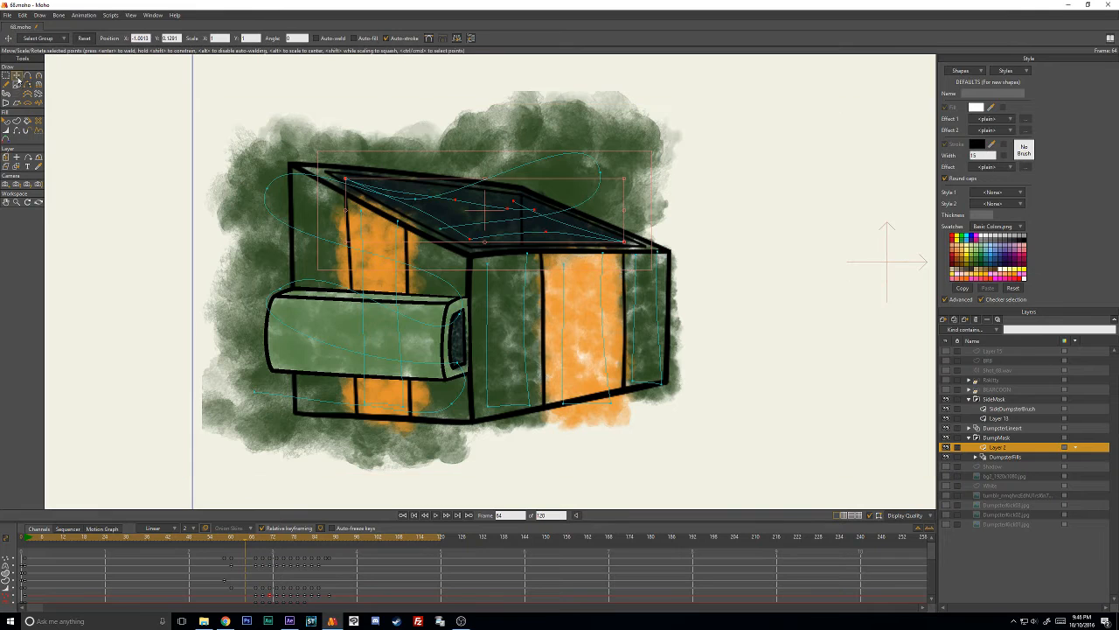
{"action": "double_click", "coordinate": [564, 300]}
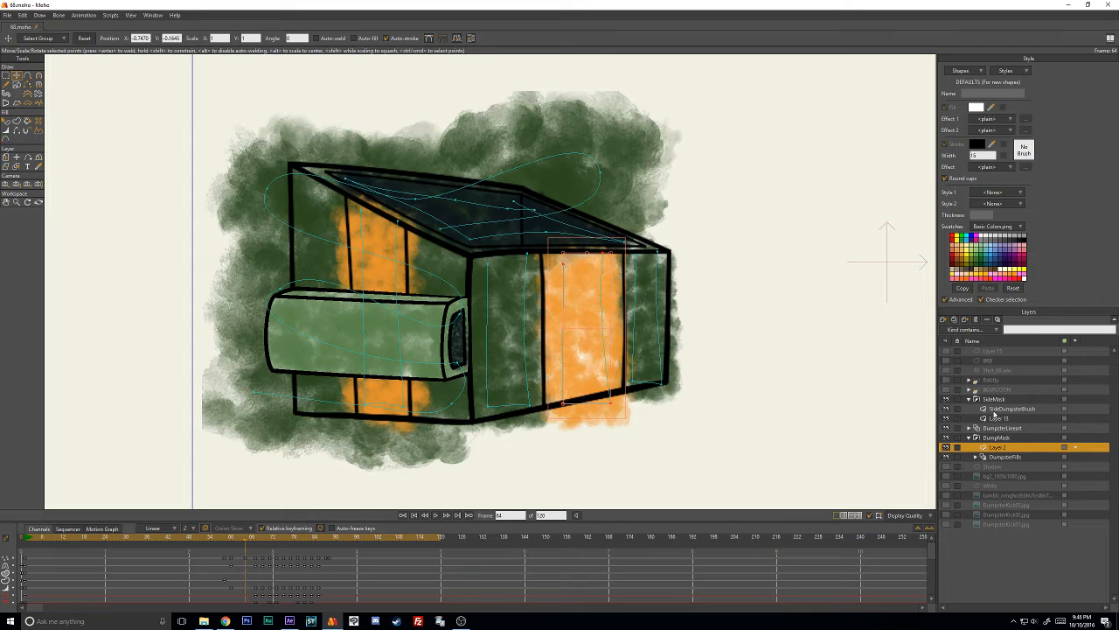
- Paste the orange stripe stroke into the SideDumpsterBrush layer and move it onto the side box's end
{"action": "left_click", "coordinate": [997, 409]}
{"action": "left_click_drag", "start_coordinate": [582, 335], "coordinate": [455, 339]}
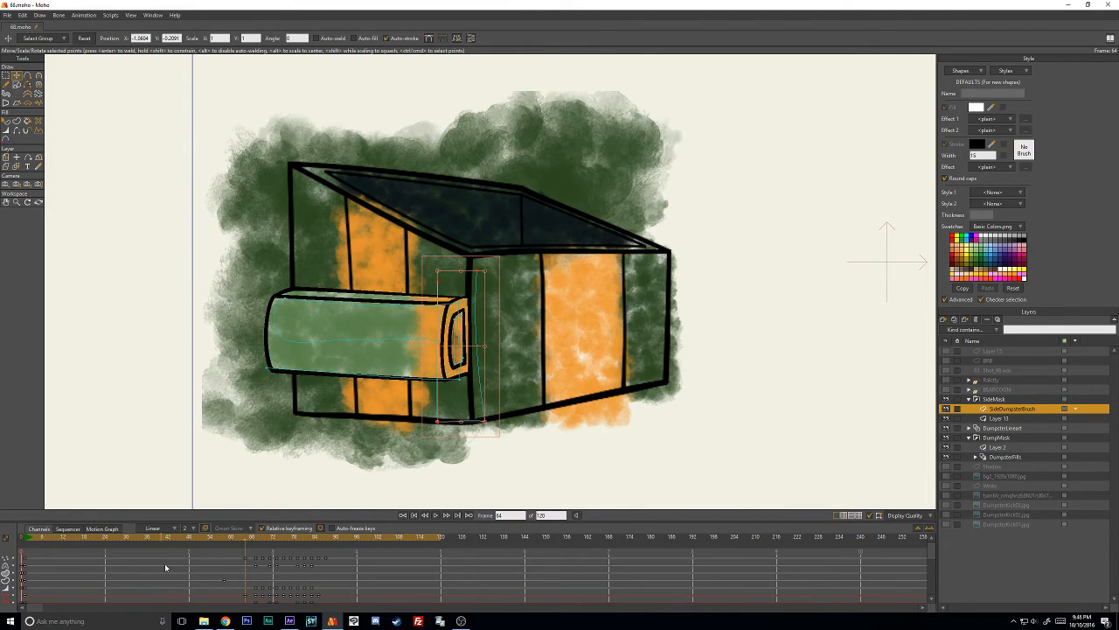
- Delete the pasted stroke's animation keyframes and, at frame 1, move the orange stroke onto the side box's end
{"action": "left_click_drag", "start_coordinate": [233, 582], "coordinate": [330, 597]}
{"action": "key", "text": "Delete"}
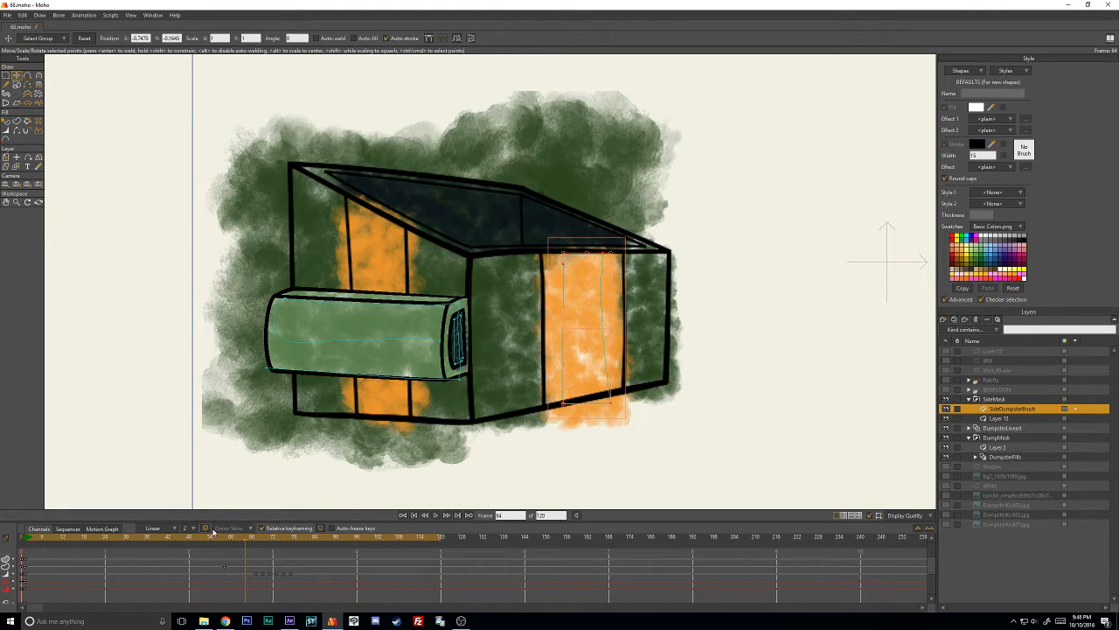
{"action": "left_click_drag", "start_coordinate": [213, 536], "coordinate": [27, 538]}
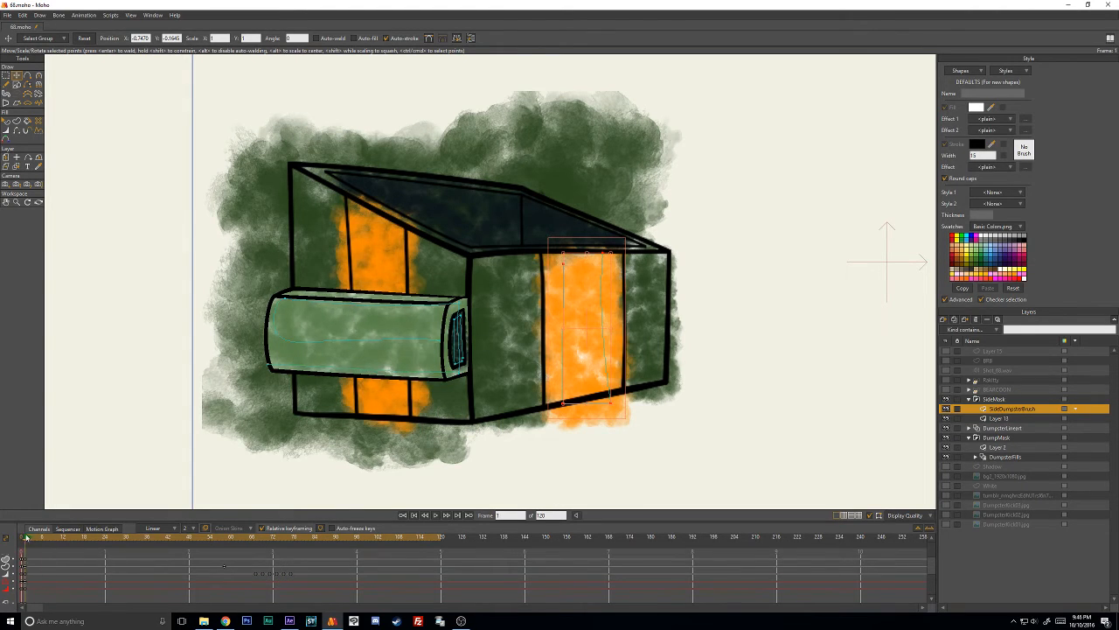
{"action": "mouse_move", "coordinate": [598, 329]}
{"action": "left_mouse_down"}
{"action": "mouse_move", "coordinate": [417, 358]}
{"action": "mouse_move", "coordinate": [489, 266]}
{"action": "left_mouse_up"}
{"action": "key", "text": "w"}
{"action": "scroll", "coordinate": [431, 356], "scroll_direction": "up", "scroll_amount": 3}
{"action": "key", "text": "t"}
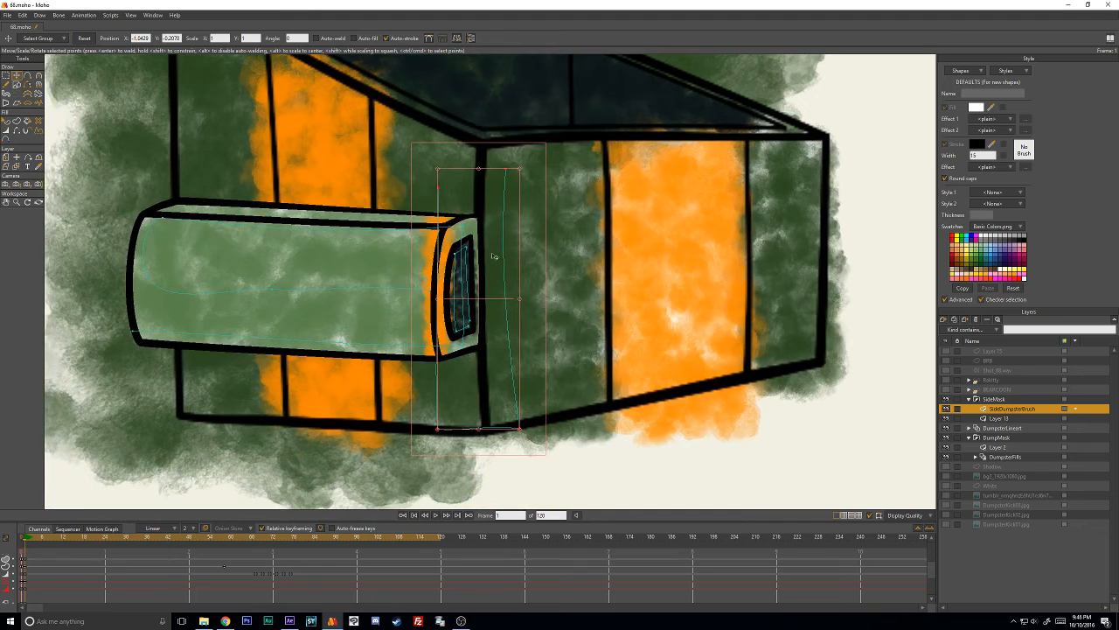
- Reposition the orange stroke's individual points to fit the corners of the side box's end face
{"action": "left_click", "coordinate": [583, 474]}
{"action": "left_click_drag", "start_coordinate": [440, 428], "coordinate": [447, 346]}
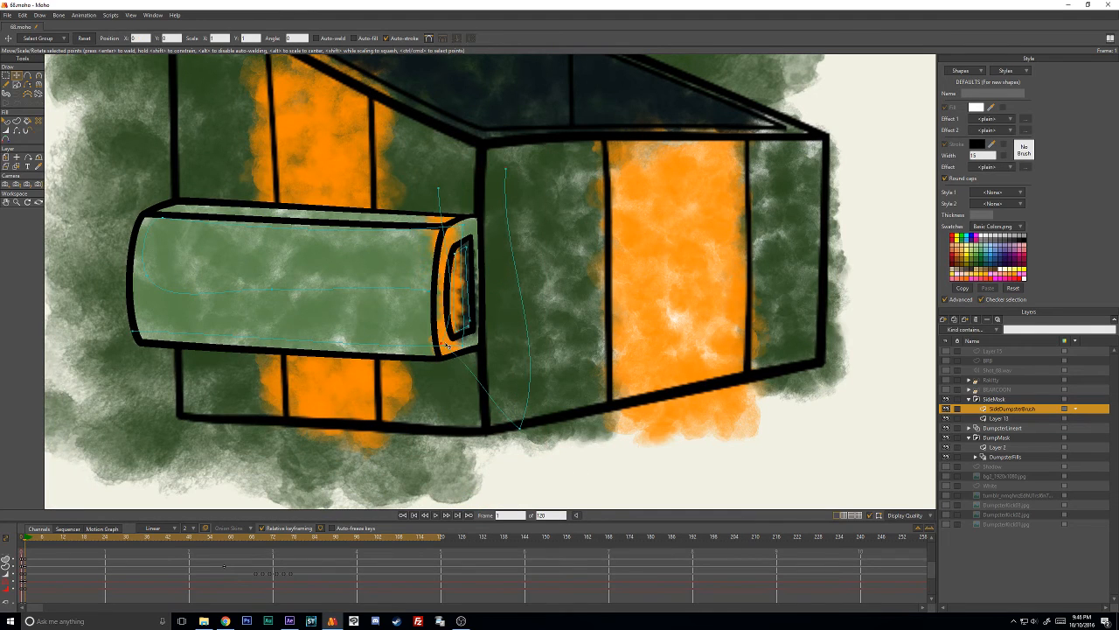
{"action": "left_click_drag", "start_coordinate": [439, 189], "coordinate": [449, 228]}
{"action": "left_click_drag", "start_coordinate": [504, 172], "coordinate": [472, 239]}
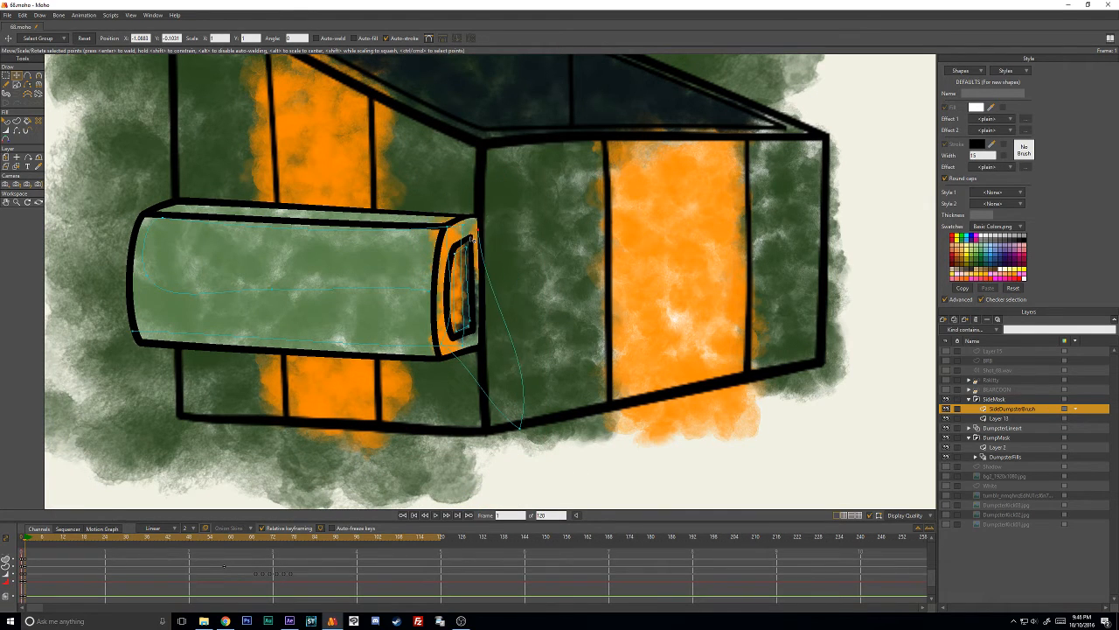
{"action": "left_click_drag", "start_coordinate": [521, 426], "coordinate": [481, 339]}
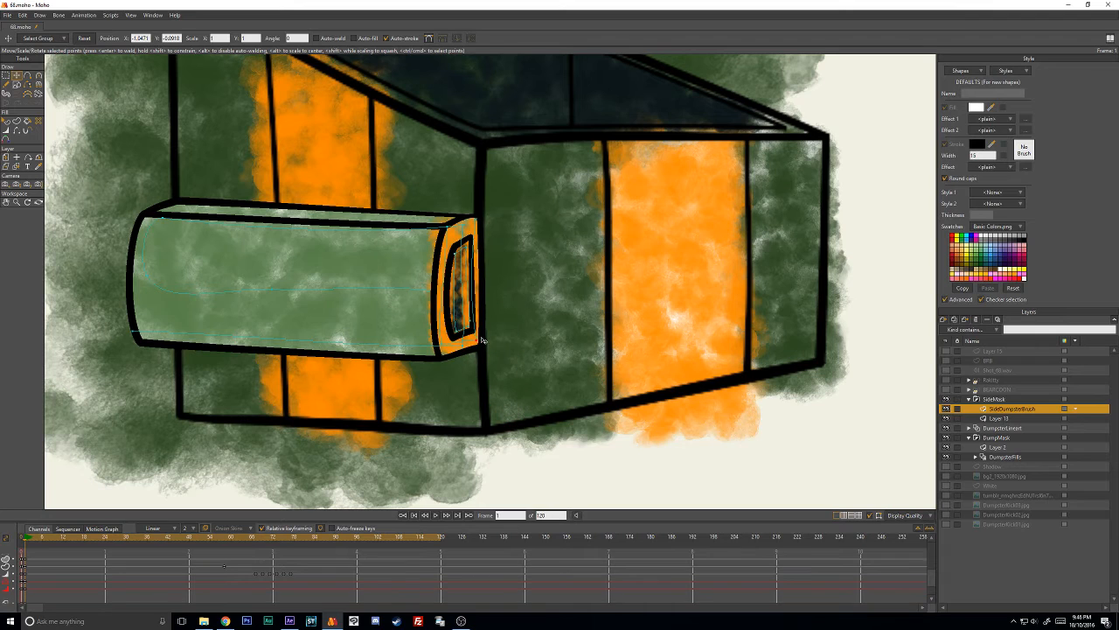
- Join the orange stroke's open upper ends with auto-weld, pulling its upper points above the side box's end
{"action": "left_click", "coordinate": [480, 228]}
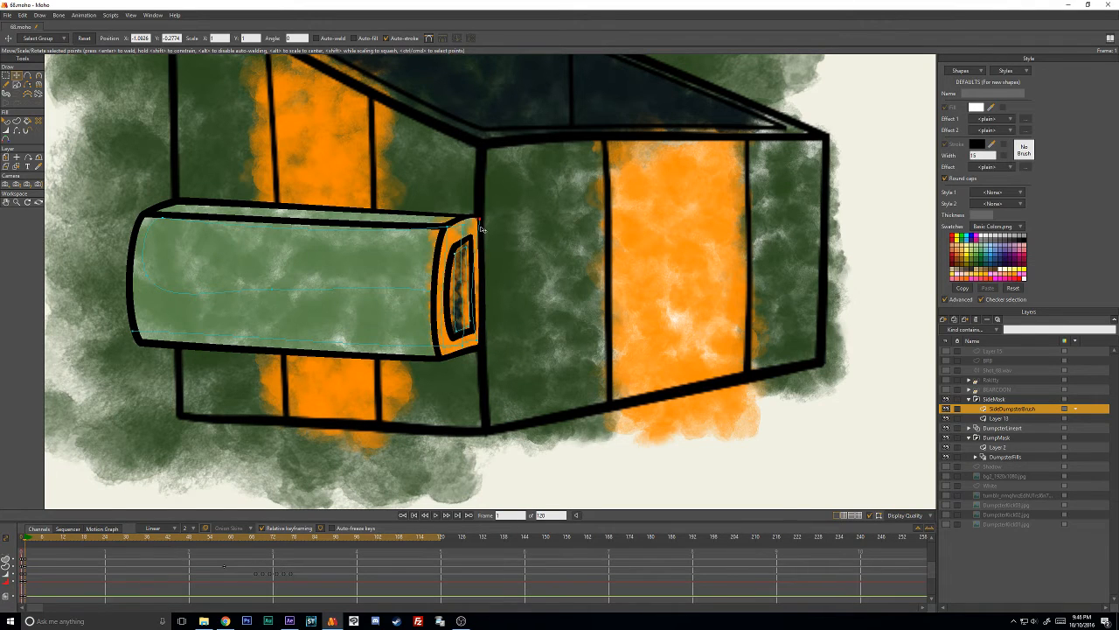
{"action": "left_click", "coordinate": [481, 231]}
{"action": "left_click", "coordinate": [481, 230]}
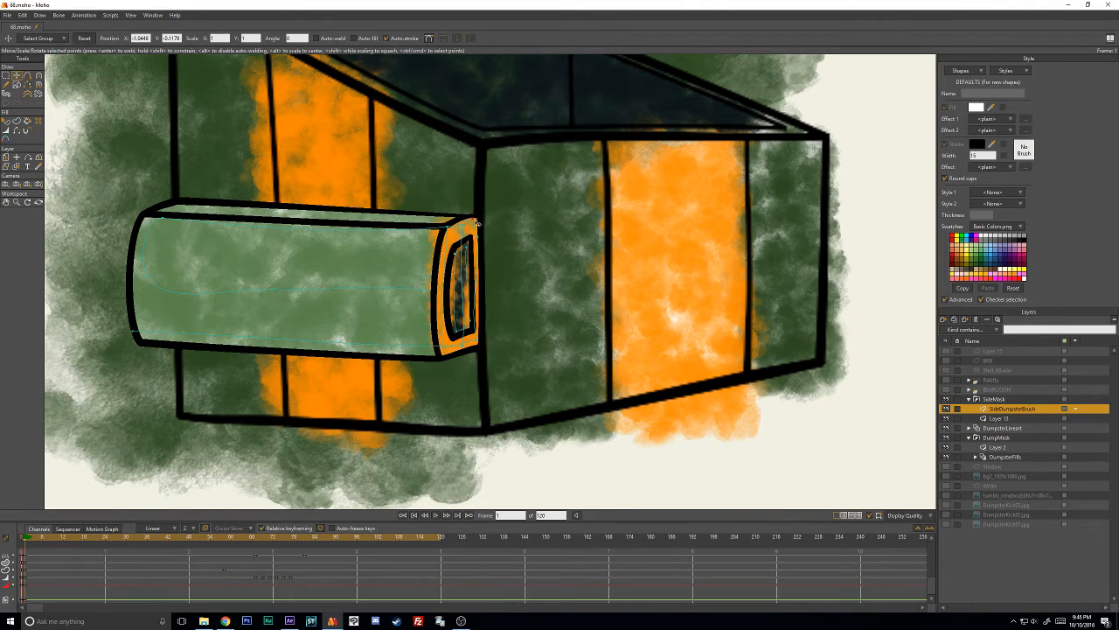
{"action": "left_click_drag", "start_coordinate": [477, 223], "coordinate": [457, 201]}
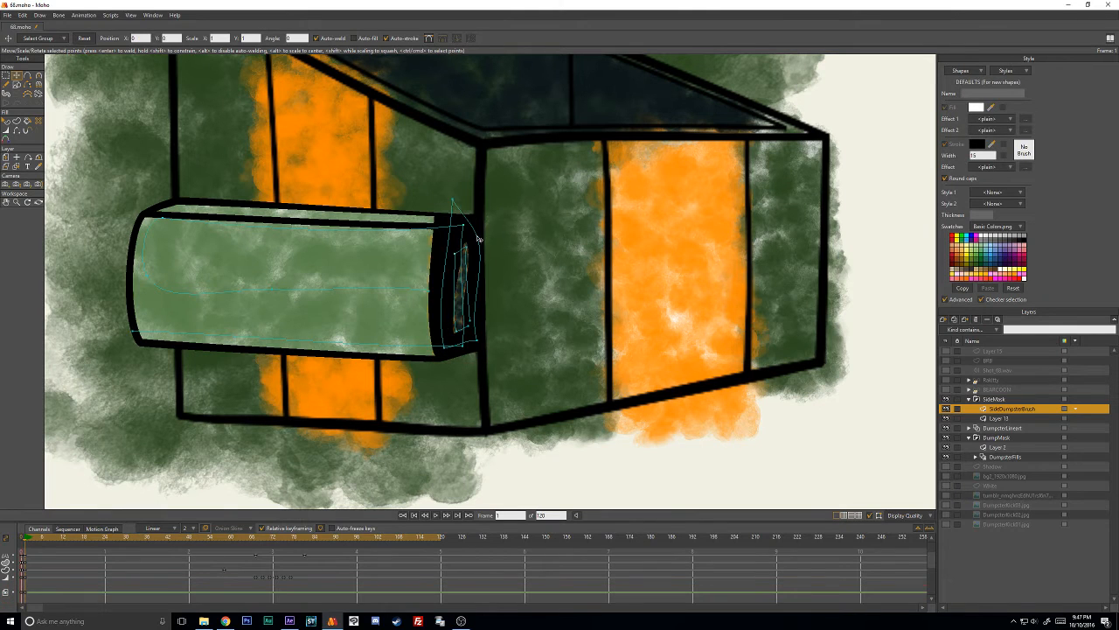
{"action": "left_click_drag", "start_coordinate": [479, 238], "coordinate": [436, 191]}
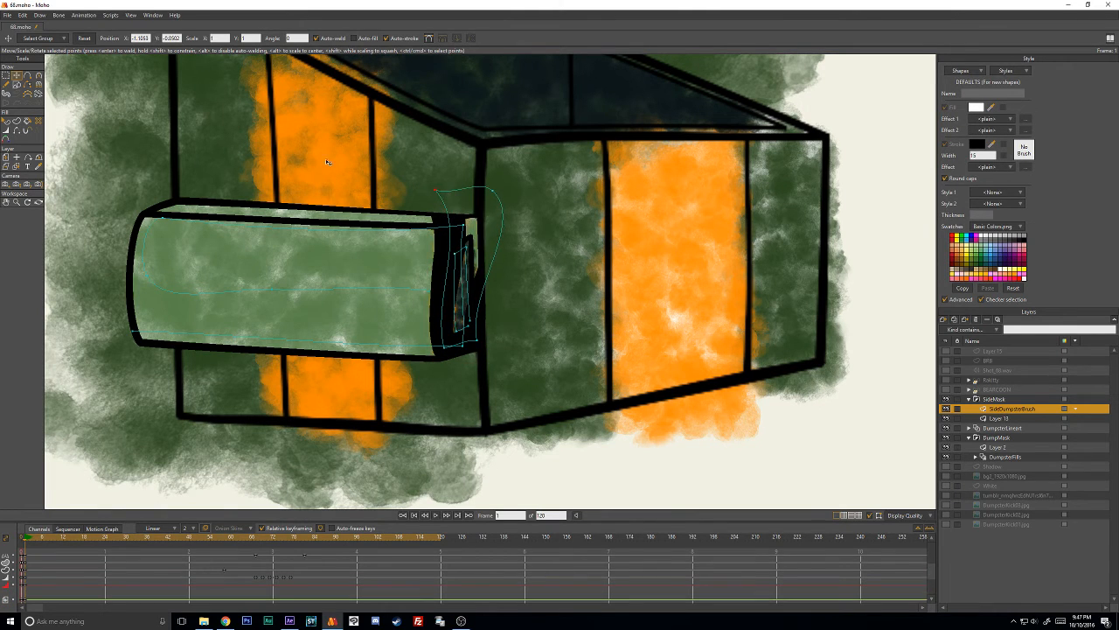
- Assign a textured brush to the black stroke around the side box's end
{"action": "left_click", "coordinate": [6, 120]}
{"action": "left_click", "coordinate": [462, 234]}
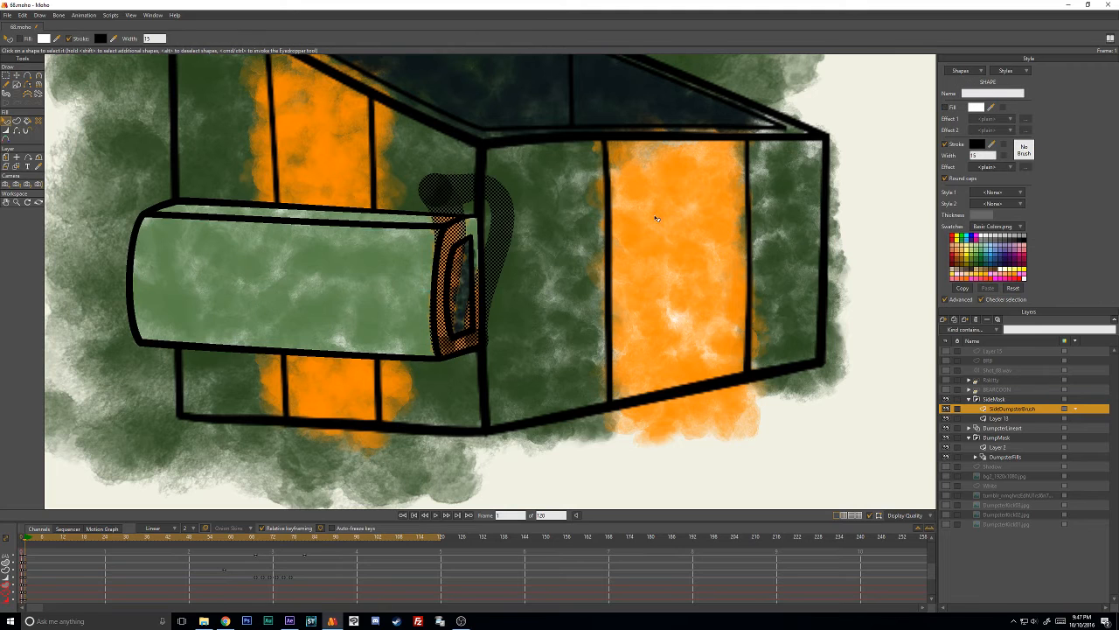
{"action": "left_click", "coordinate": [1027, 151]}
{"action": "scroll", "coordinate": [748, 297], "scroll_direction": "down", "scroll_amount": 2}
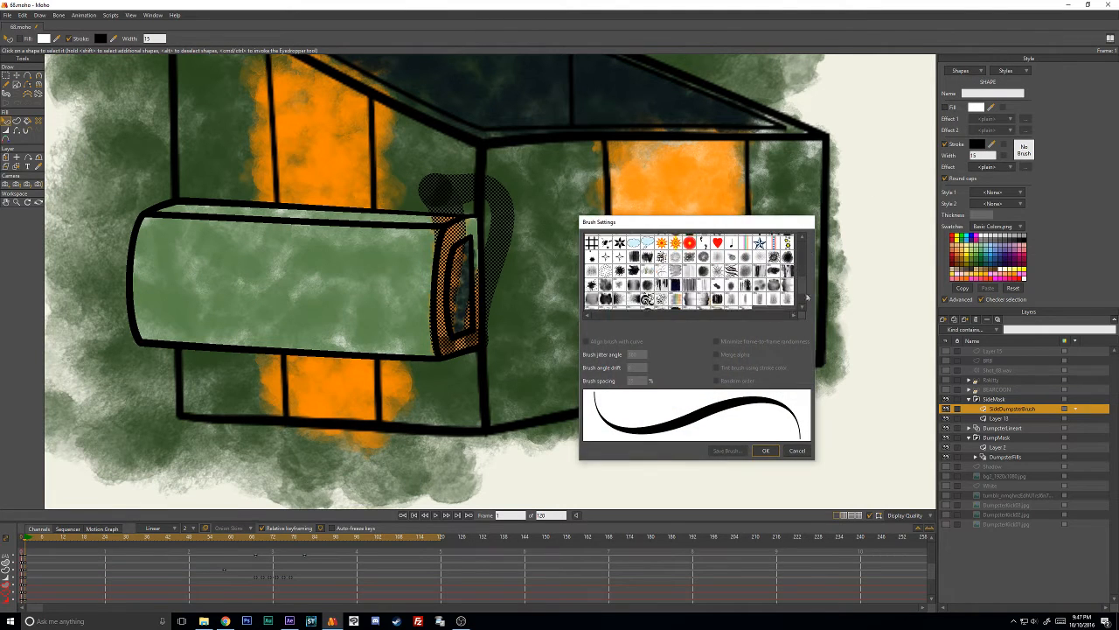
{"action": "left_click", "coordinate": [746, 304]}
{"action": "left_click", "coordinate": [759, 451]}
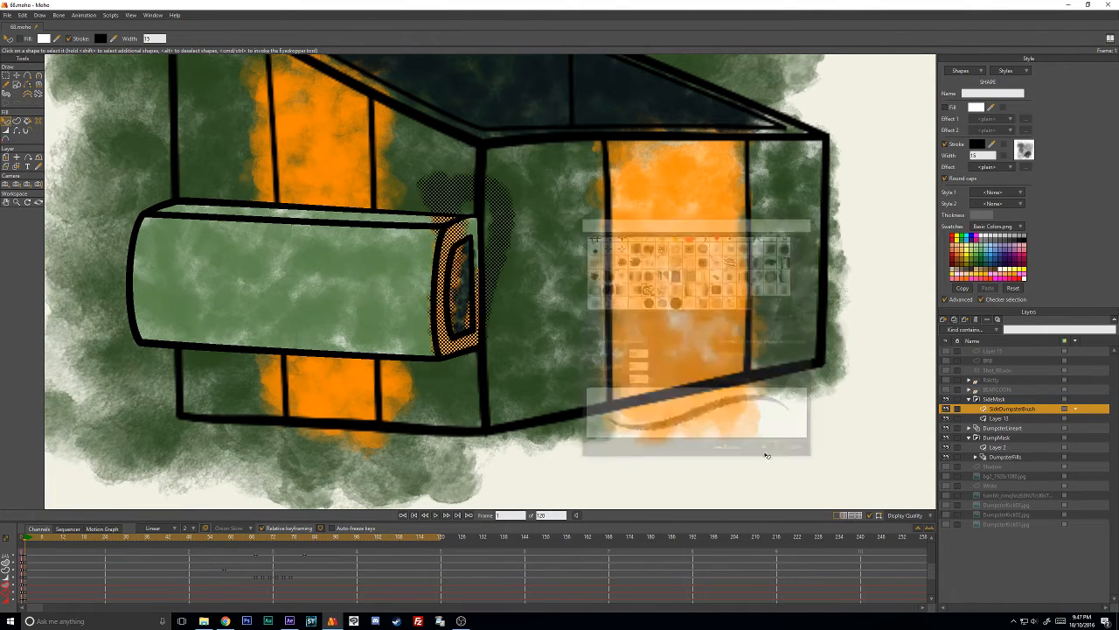
- Adjust the upper points of the side box's end stroke and delete the black stroke, leaving the orange one
{"action": "left_click", "coordinate": [16, 75]}
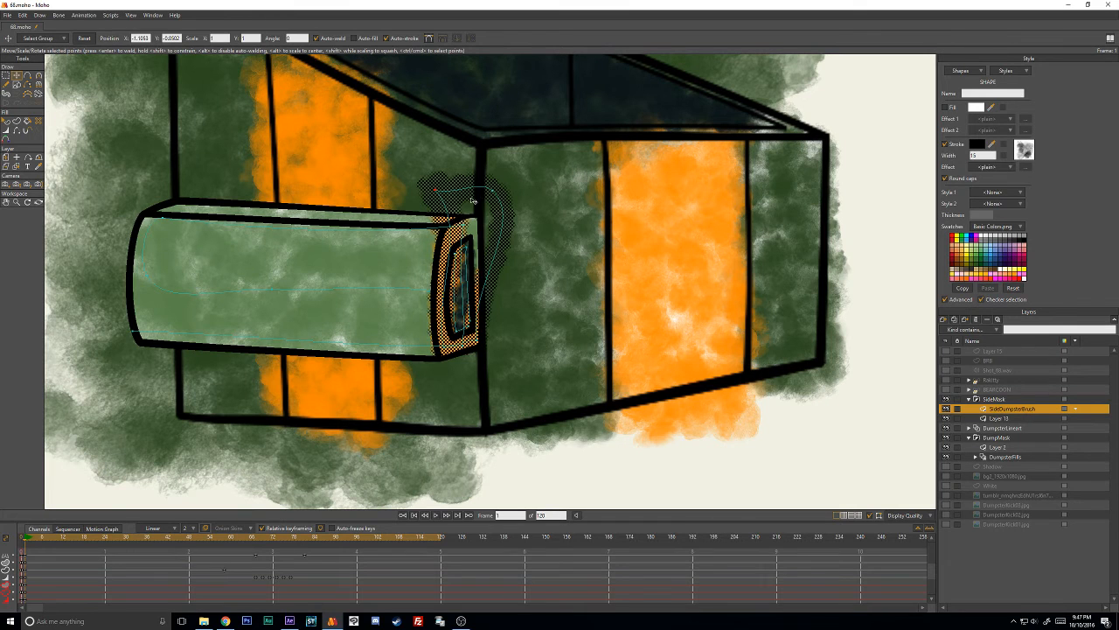
{"action": "left_click_drag", "start_coordinate": [475, 190], "coordinate": [482, 220]}
{"action": "left_click", "coordinate": [12, 127]}
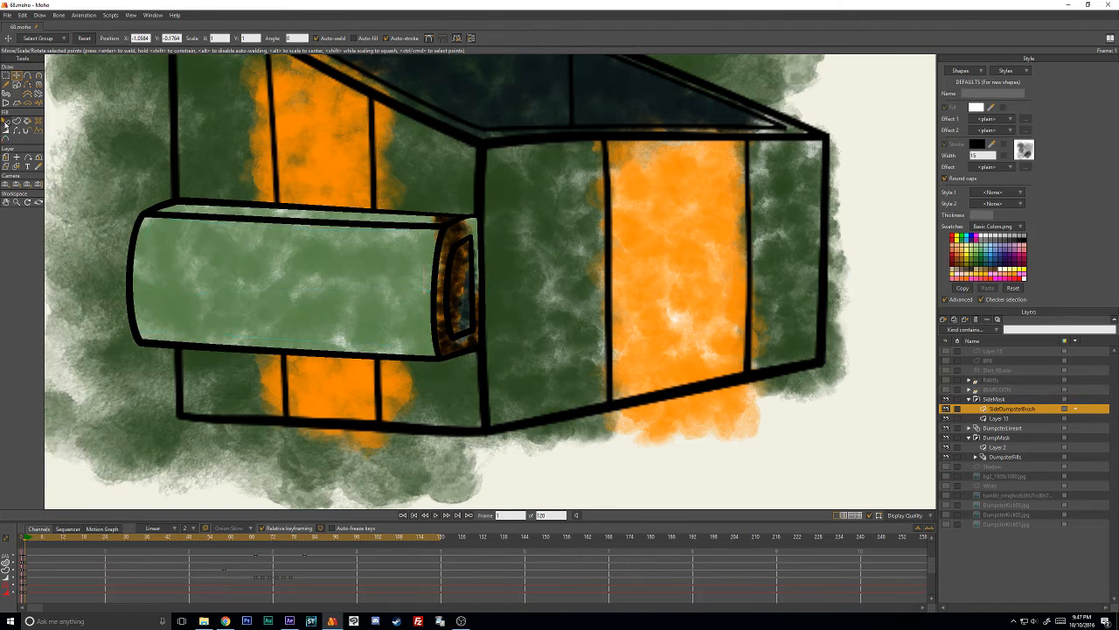
{"action": "left_click", "coordinate": [454, 239]}
{"action": "key", "text": "Return"}
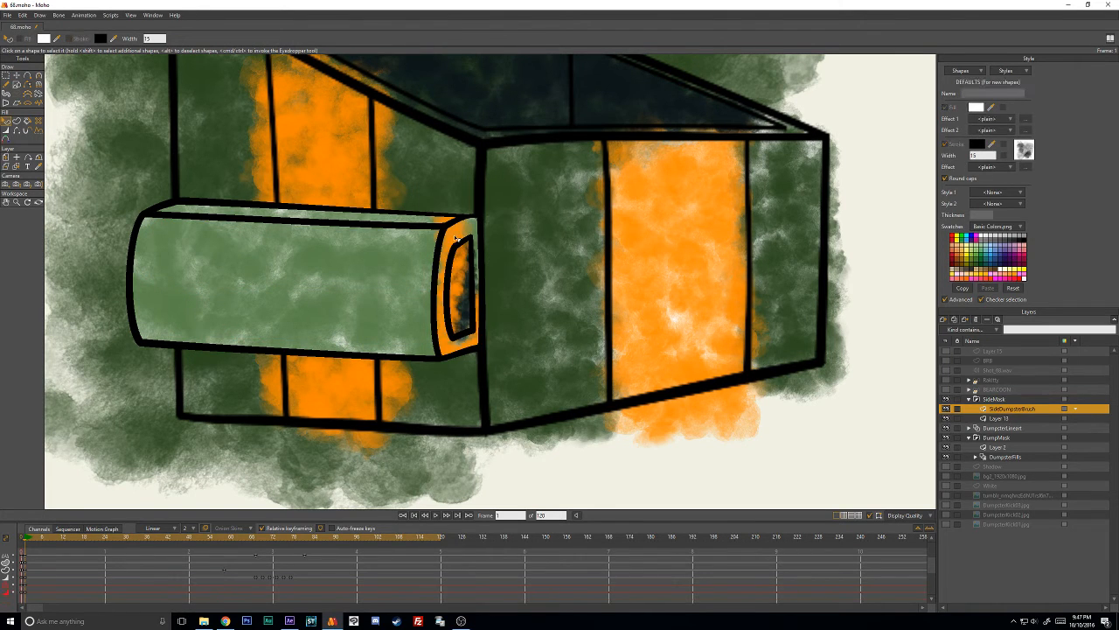
- Adjust the curvature and position of the orange stroke's upper points to tighten the loop above the side box's end
{"action": "key", "text": "t"}
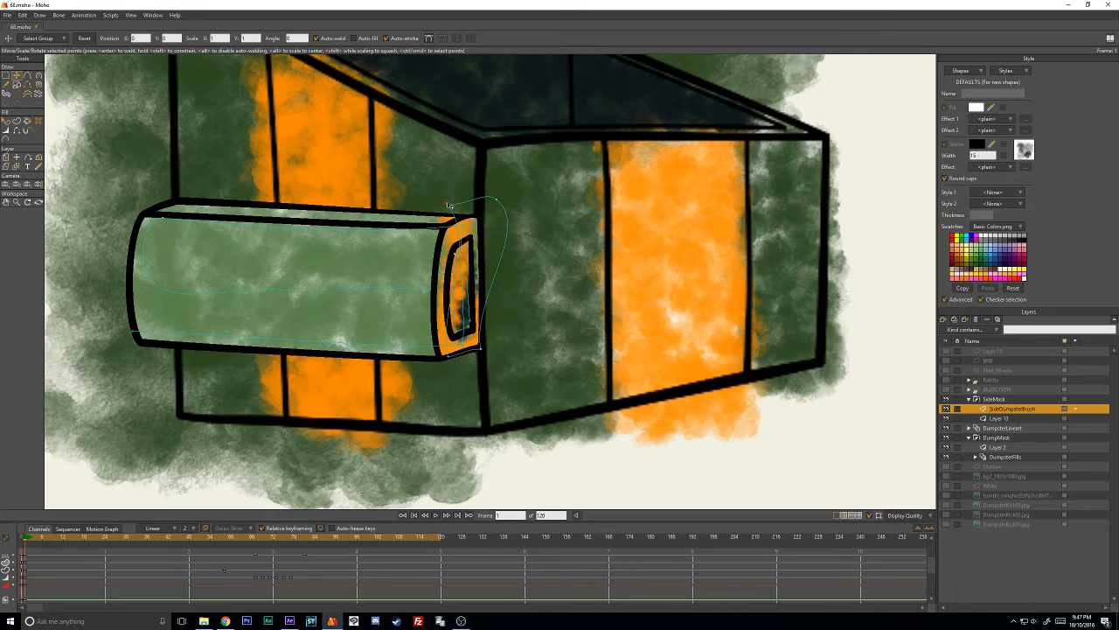
{"action": "key", "text": "c"}
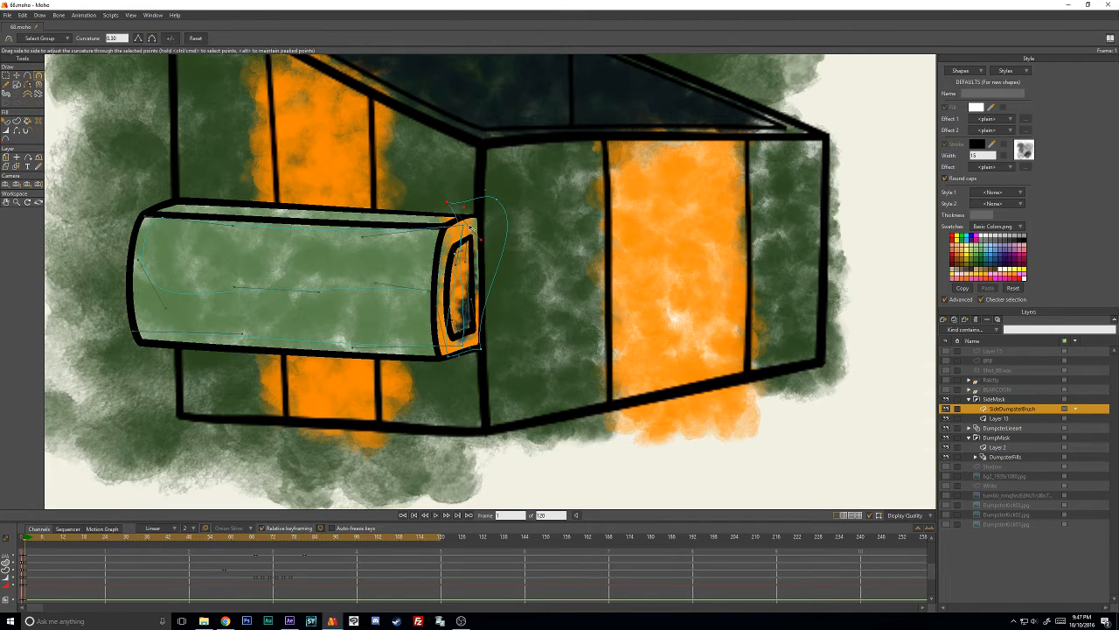
{"action": "left_click_drag", "start_coordinate": [470, 247], "coordinate": [451, 255]}
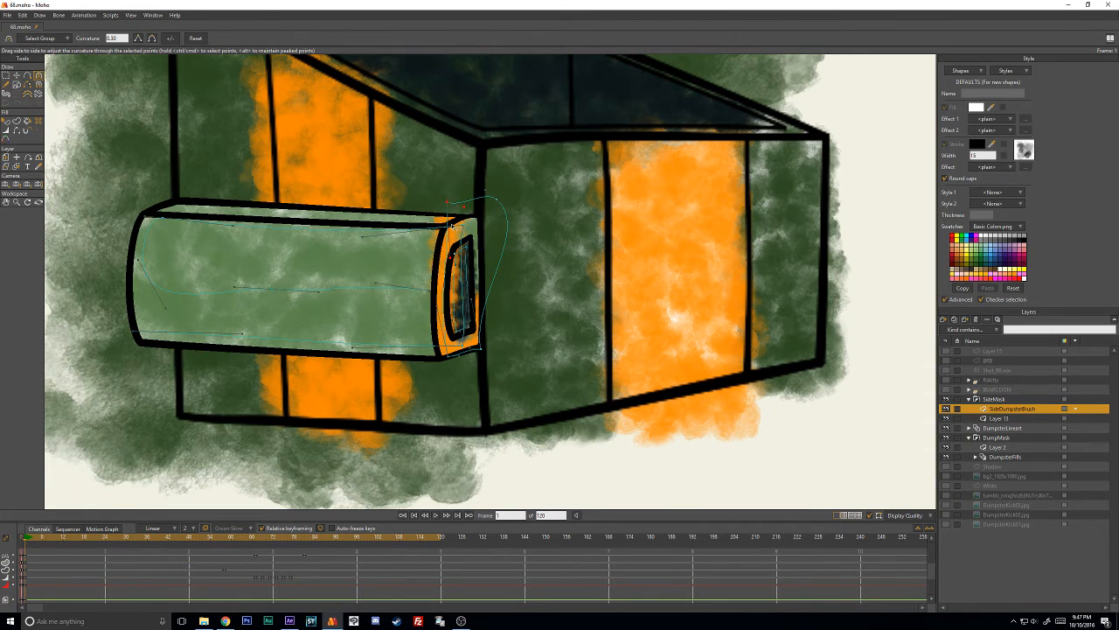
{"action": "key", "text": "t"}
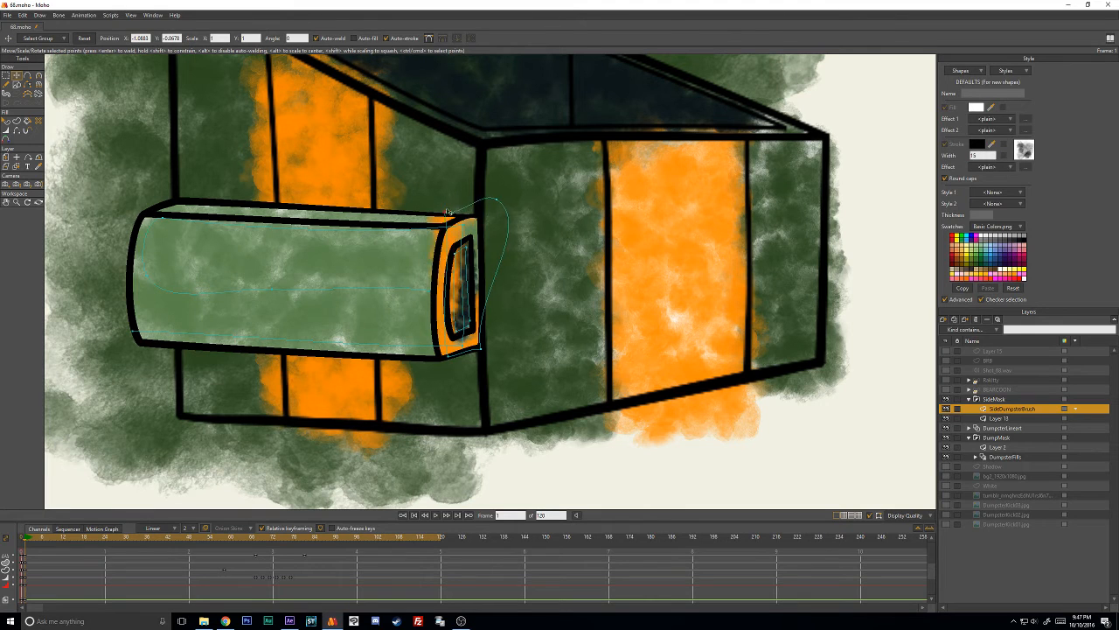
{"action": "key", "text": "c"}
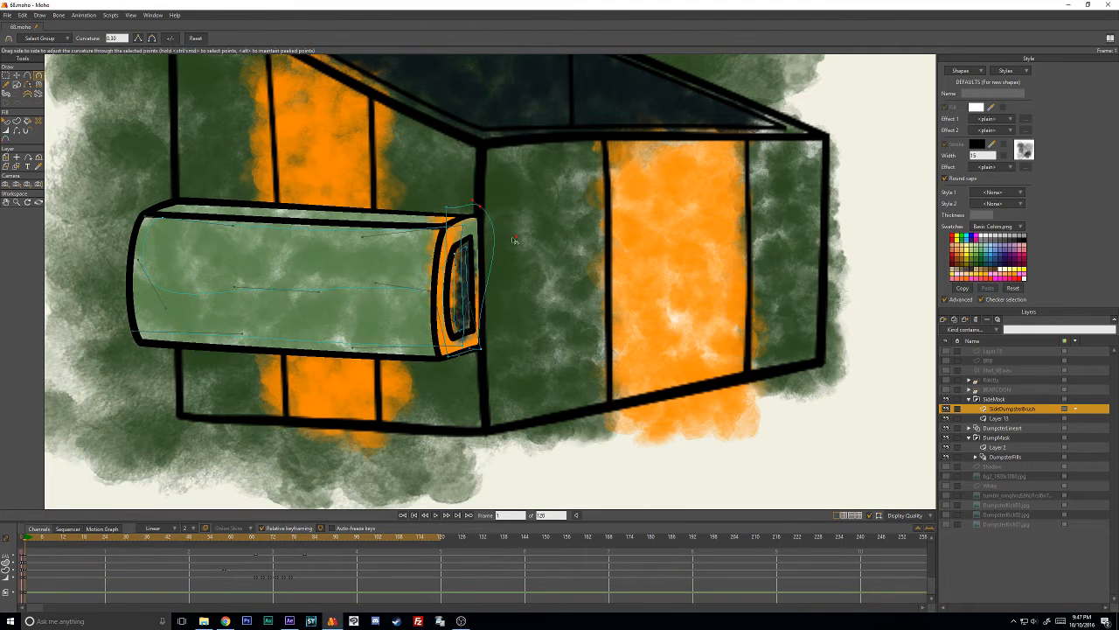
{"action": "key", "text": "t"}
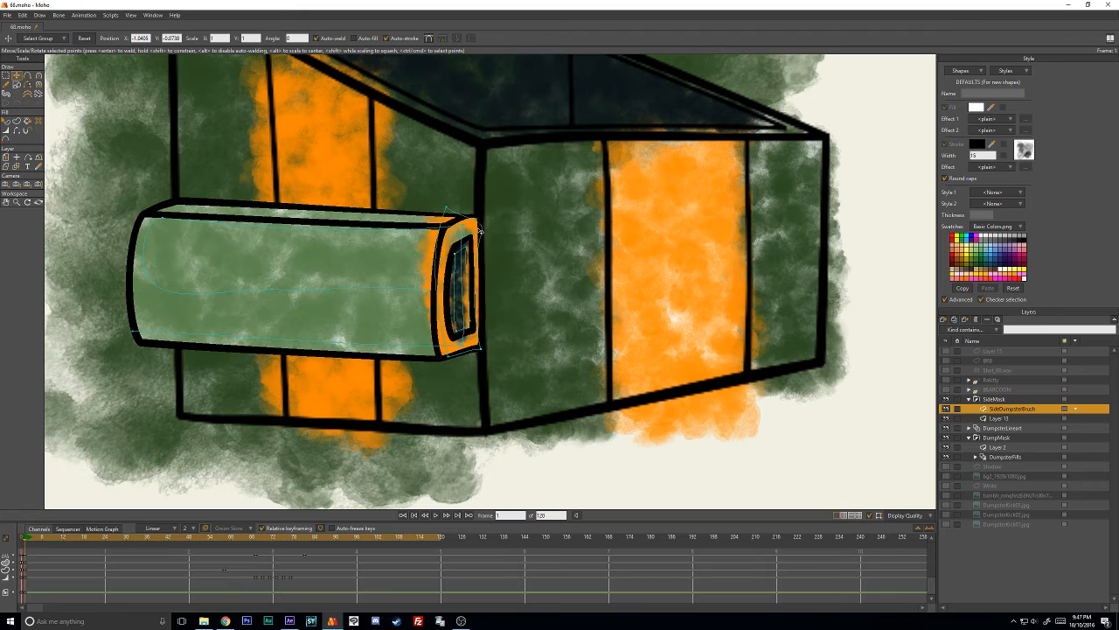
- Move the orange stroke's upper corner points inside the side box's end and adjust their curvature to follow the outline
{"action": "left_click_drag", "start_coordinate": [446, 208], "coordinate": [447, 230]}
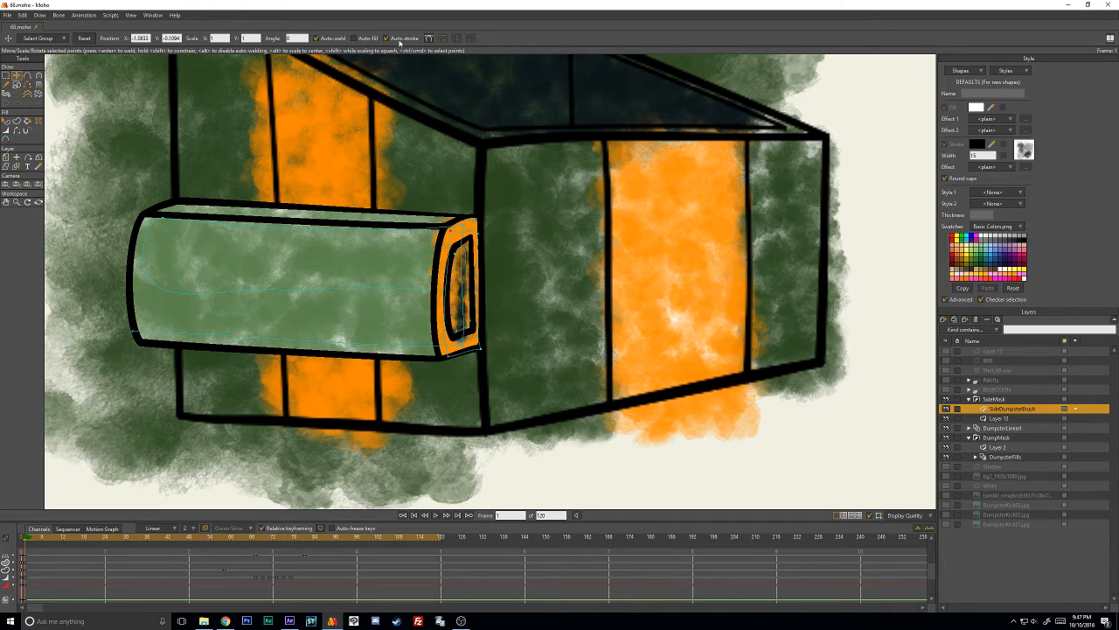
{"action": "mouse_move", "coordinate": [479, 236]}
{"action": "left_mouse_down"}
{"action": "mouse_move", "coordinate": [455, 251]}
{"action": "mouse_move", "coordinate": [448, 241]}
{"action": "left_mouse_up"}
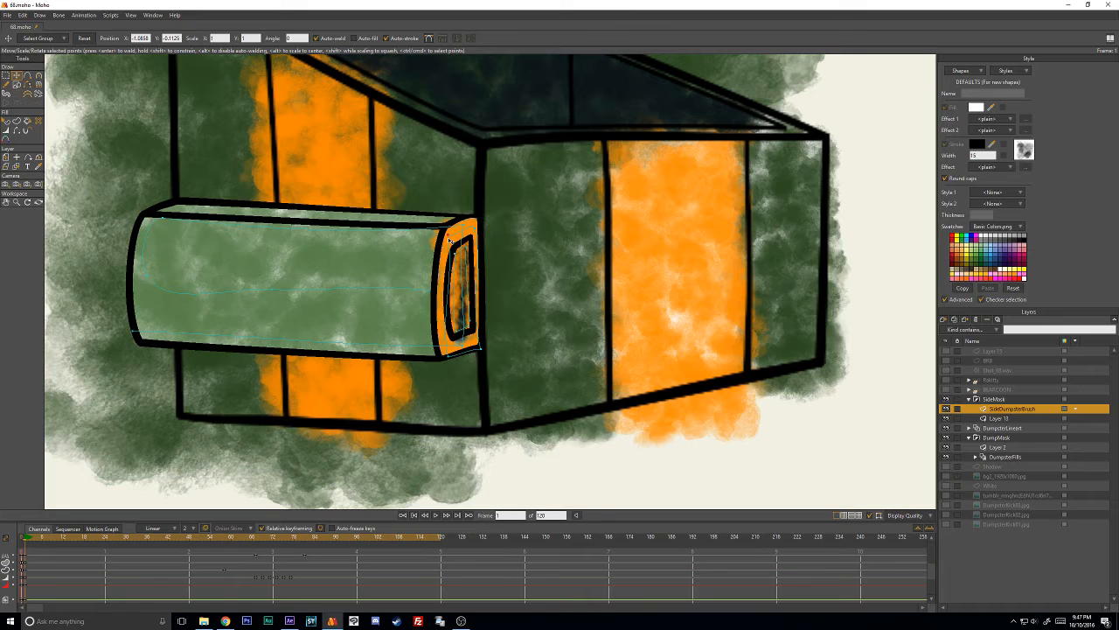
{"action": "left_click_drag", "start_coordinate": [479, 234], "coordinate": [479, 234]}
{"action": "key", "text": "c"}
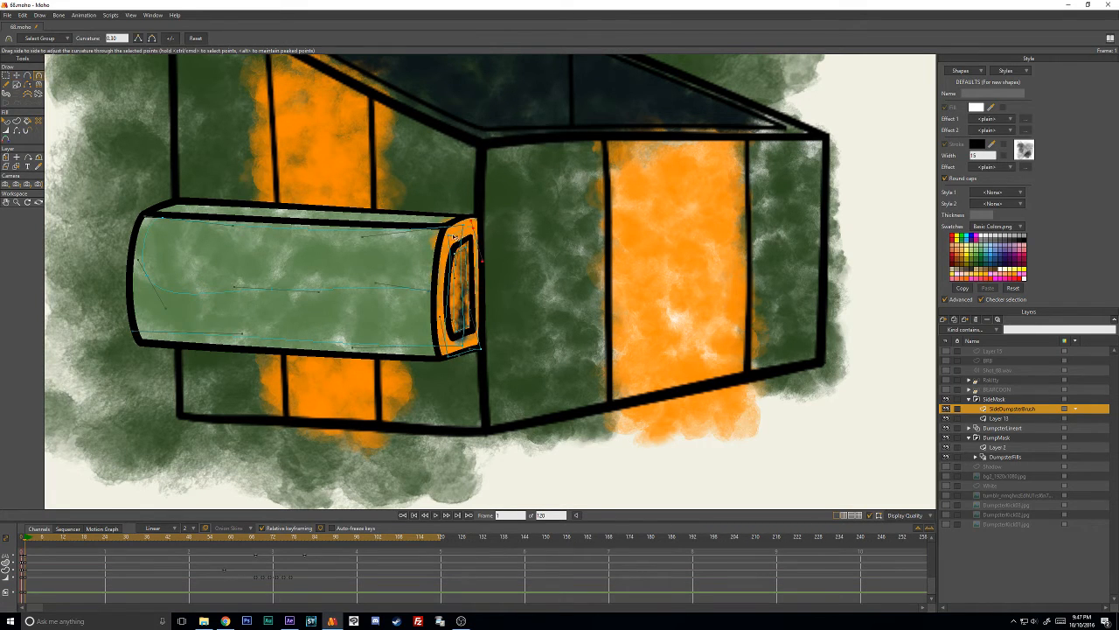
{"action": "key", "text": "t"}
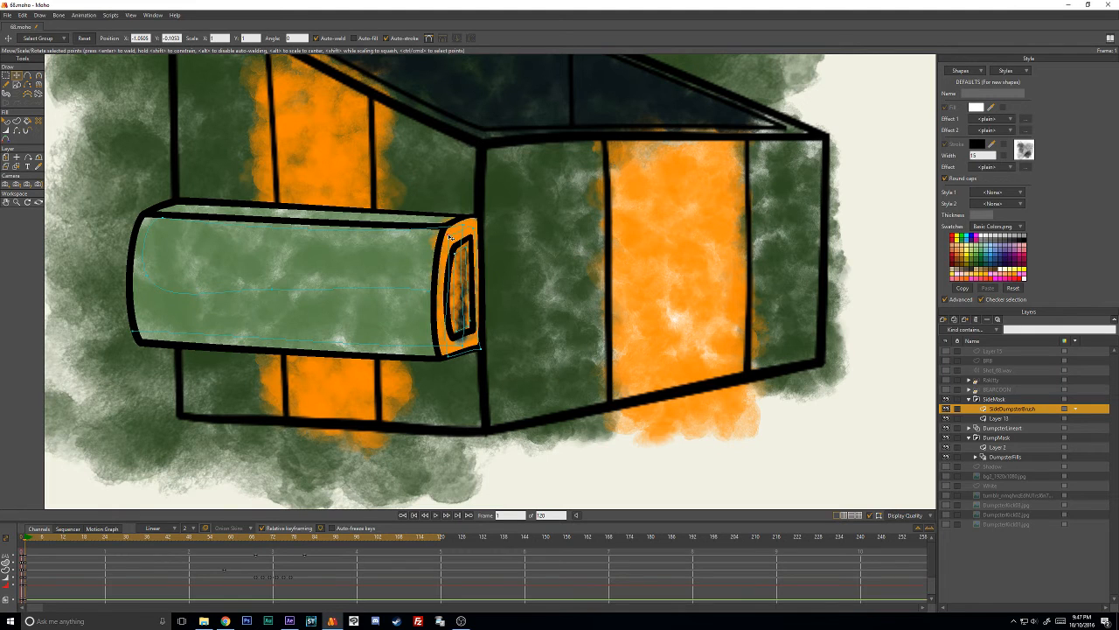
{"action": "key", "text": "c"}
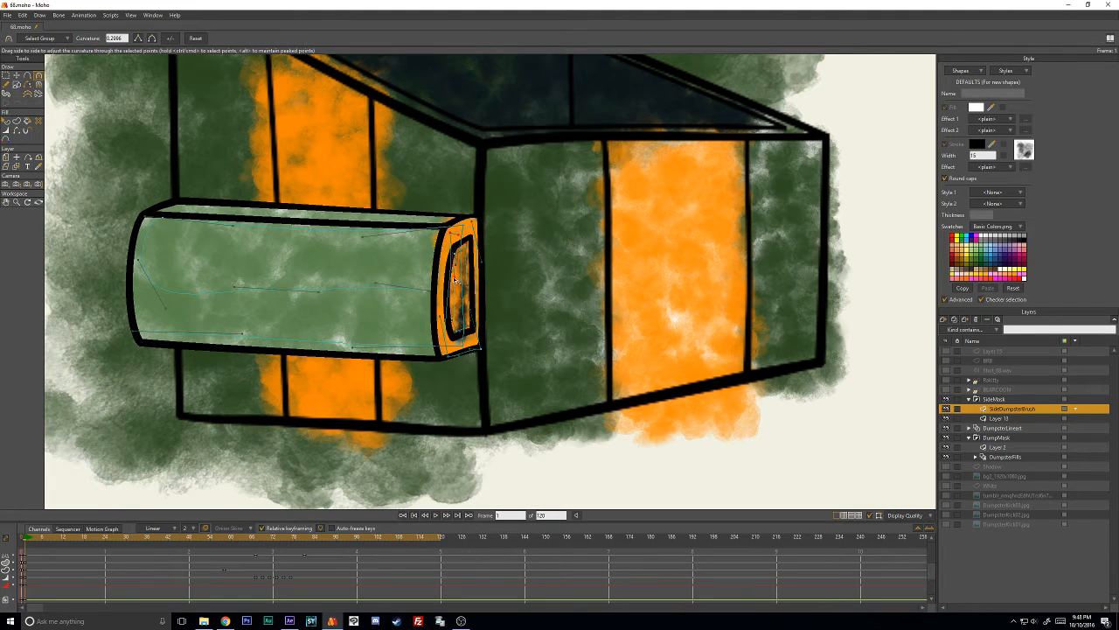
{"action": "key", "text": "t"}
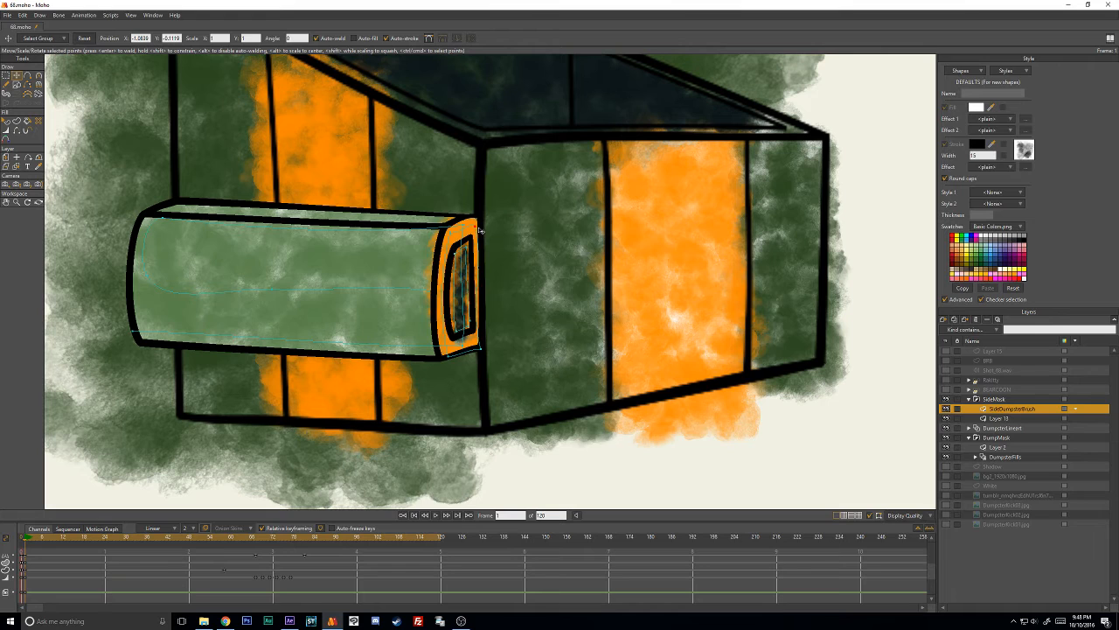
{"action": "left_click_drag", "start_coordinate": [478, 230], "coordinate": [480, 229]}
- Pull the orange stroke's lower outer point inward on the side box's end and adjust its line width
{"action": "mouse_move", "coordinate": [484, 347]}
{"action": "left_mouse_down"}
{"action": "mouse_move", "coordinate": [450, 351]}
{"action": "mouse_move", "coordinate": [466, 346]}
{"action": "left_mouse_up"}
{"action": "left_click", "coordinate": [470, 347]}
{"action": "key", "text": "w"}
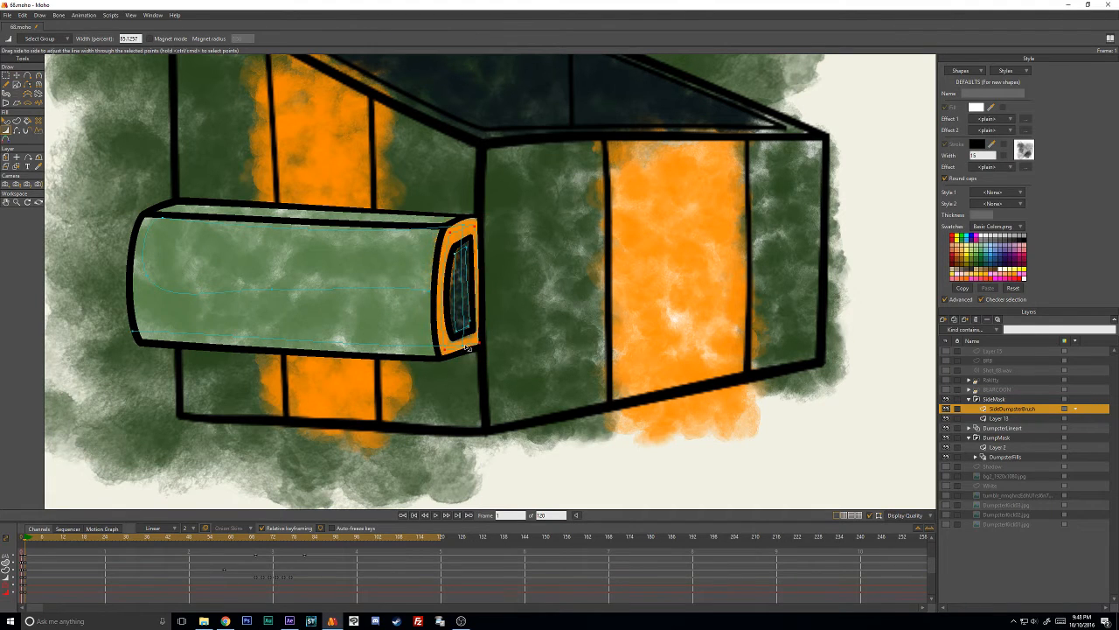
{"action": "key", "text": "t"}
{"action": "scroll", "coordinate": [442, 188], "scroll_direction": "up", "scroll_amount": 2}
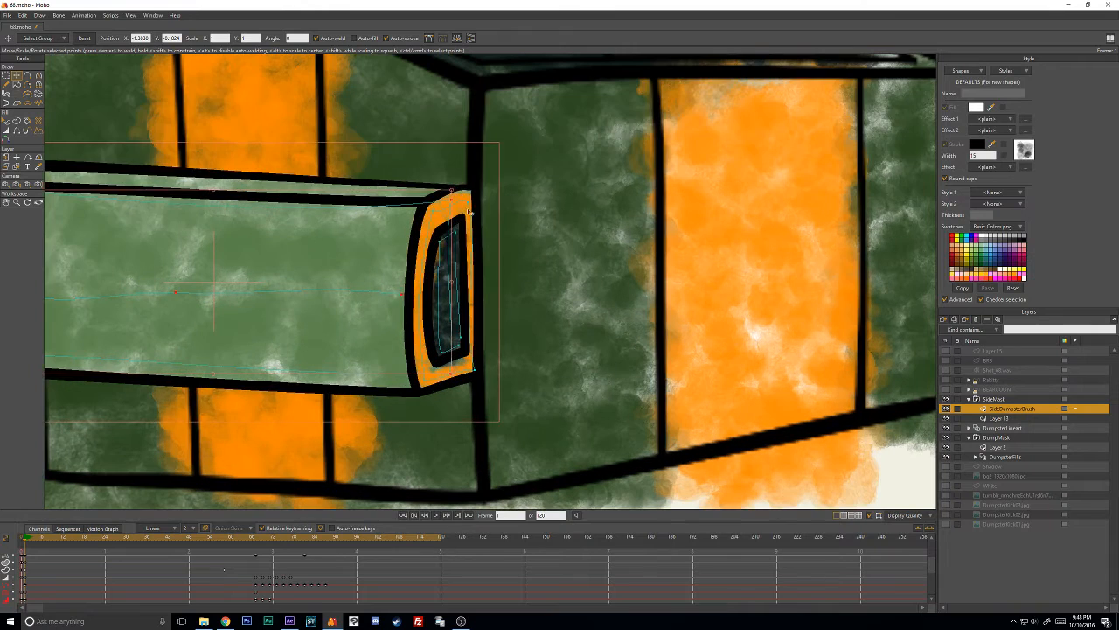
{"action": "left_click", "coordinate": [472, 204]}
{"action": "key", "text": "ctrl+z"}
{"action": "left_click_drag", "start_coordinate": [476, 199], "coordinate": [479, 195]}
{"action": "key", "text": "ctrl+z"}
{"action": "left_click", "coordinate": [466, 124]}
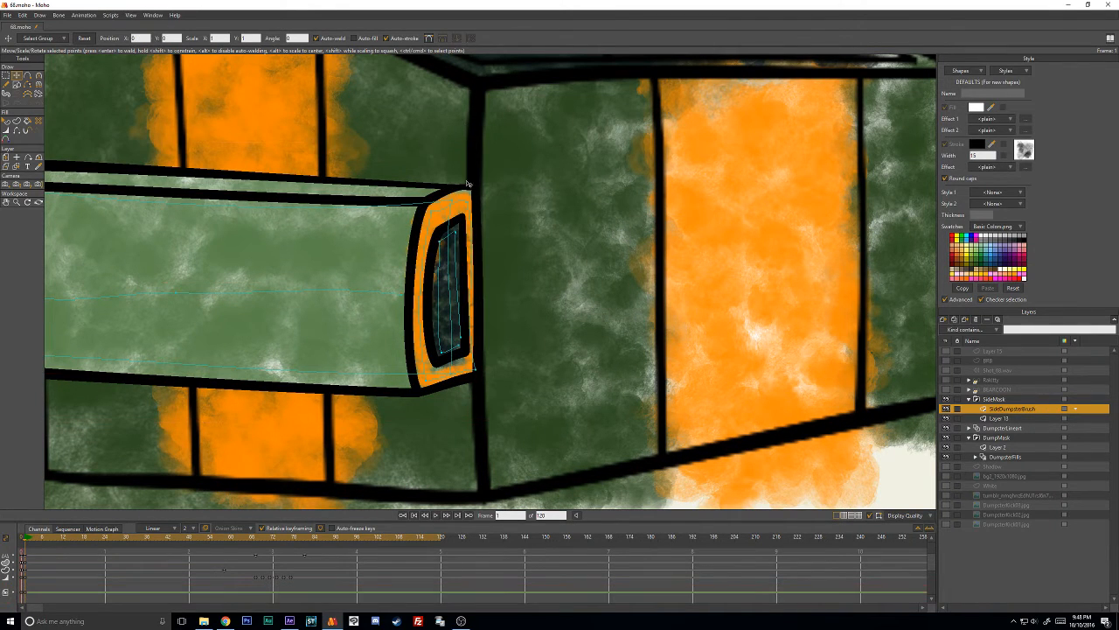
- Adjust the line width, position and curvature of the orange stroke's outer-side points to straighten its outer edge along the side box's end
{"action": "key", "text": "w"}
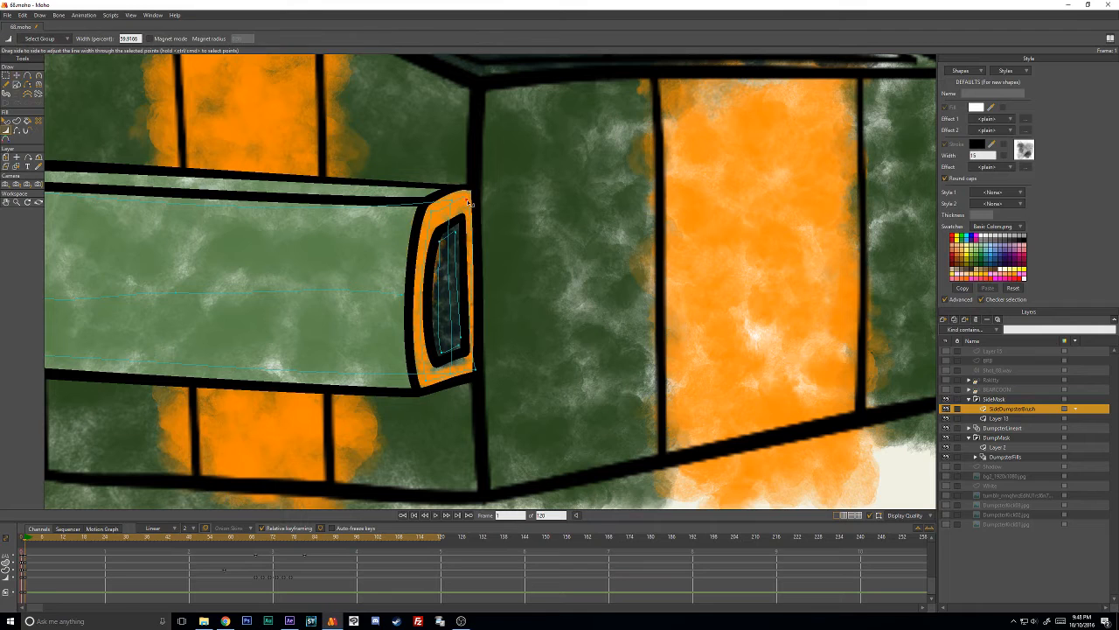
{"action": "key", "text": "t"}
{"action": "mouse_move", "coordinate": [476, 369]}
{"action": "left_mouse_down"}
{"action": "mouse_move", "coordinate": [435, 384]}
{"action": "mouse_move", "coordinate": [485, 367]}
{"action": "left_mouse_up"}
{"action": "key", "text": "w"}
{"action": "key", "text": "t"}
{"action": "key", "text": "w"}
{"action": "key", "text": "c"}
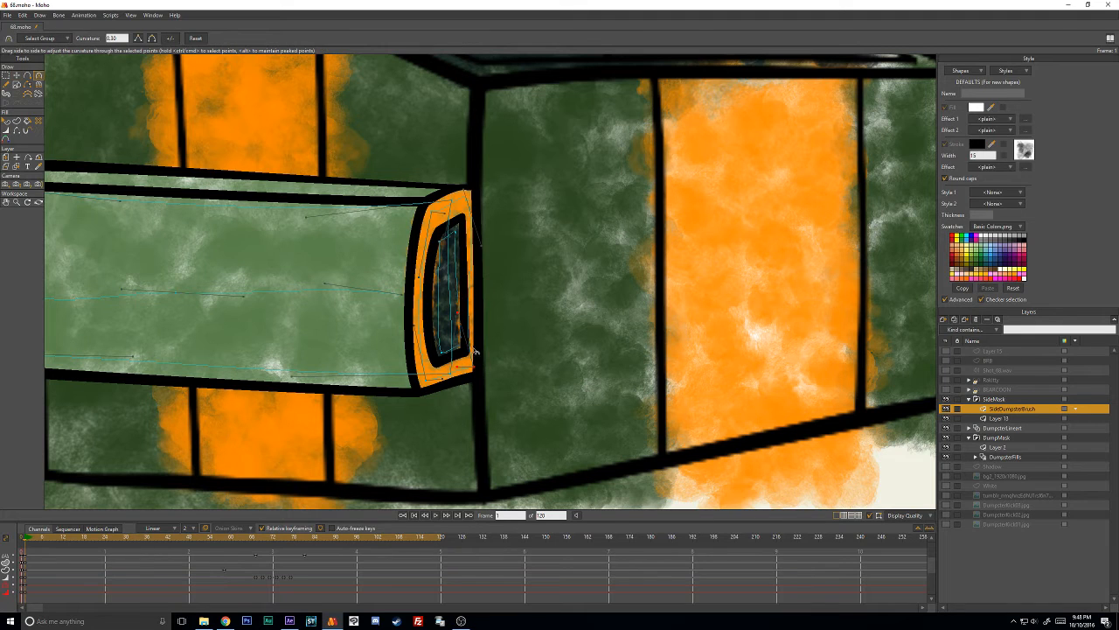
{"action": "mouse_move", "coordinate": [464, 318]}
{"action": "left_mouse_down"}
{"action": "mouse_move", "coordinate": [474, 319]}
{"action": "mouse_move", "coordinate": [462, 316]}
{"action": "mouse_move", "coordinate": [476, 300]}
{"action": "left_mouse_up"}
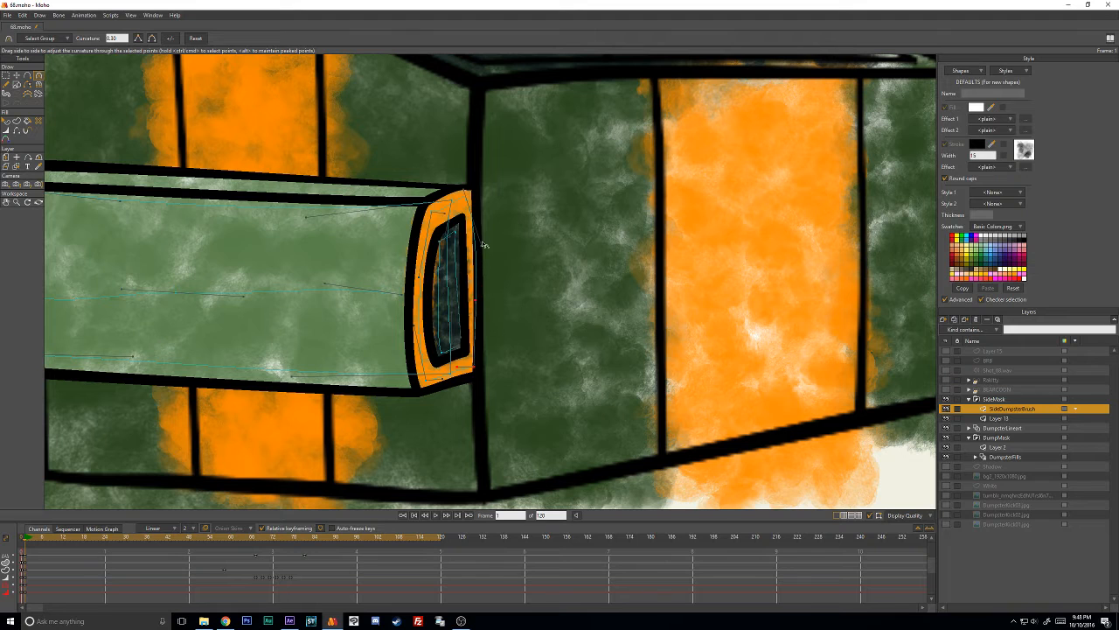
{"action": "left_click_drag", "start_coordinate": [481, 245], "coordinate": [475, 252]}
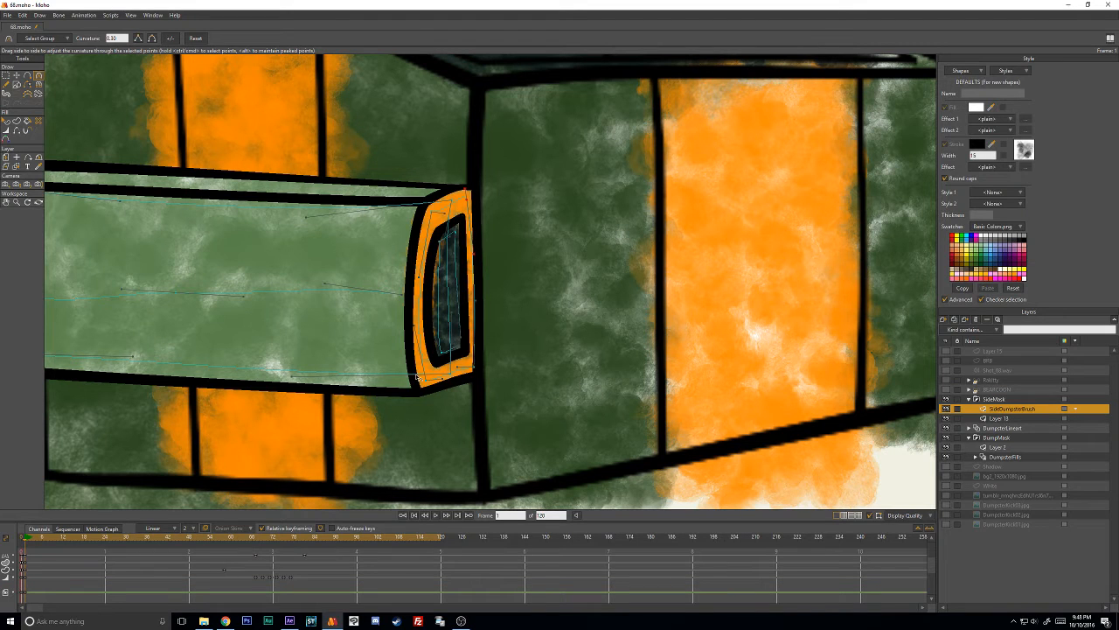
- Keyframe the stroke points in their current positions at frame 67
{"action": "left_click_drag", "start_coordinate": [47, 537], "coordinate": [256, 544]}
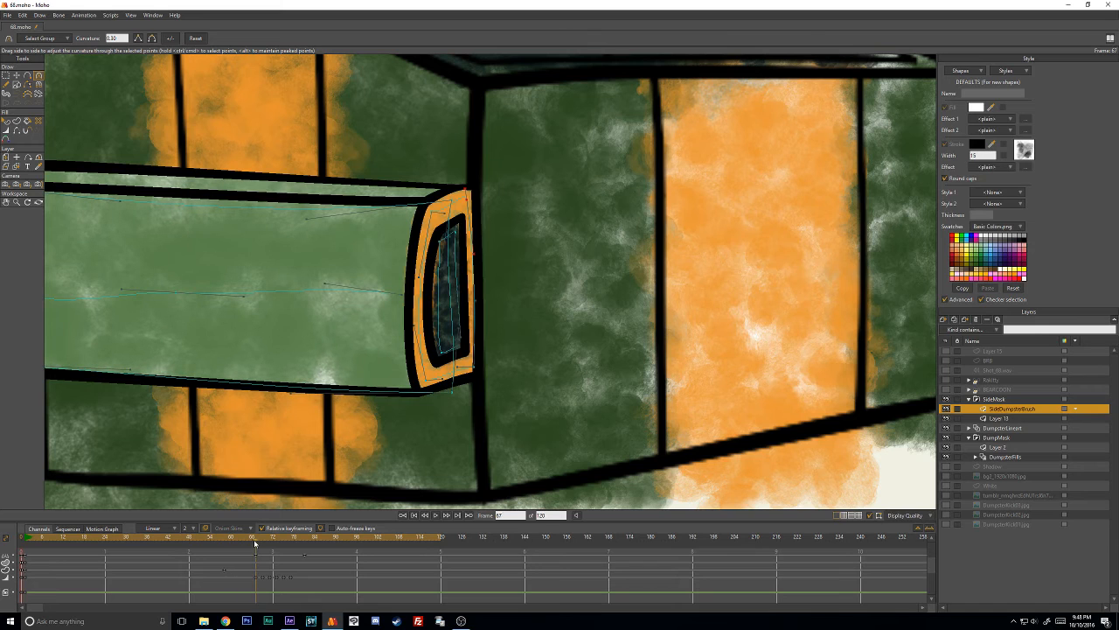
{"action": "key", "text": "ctrl+f"}
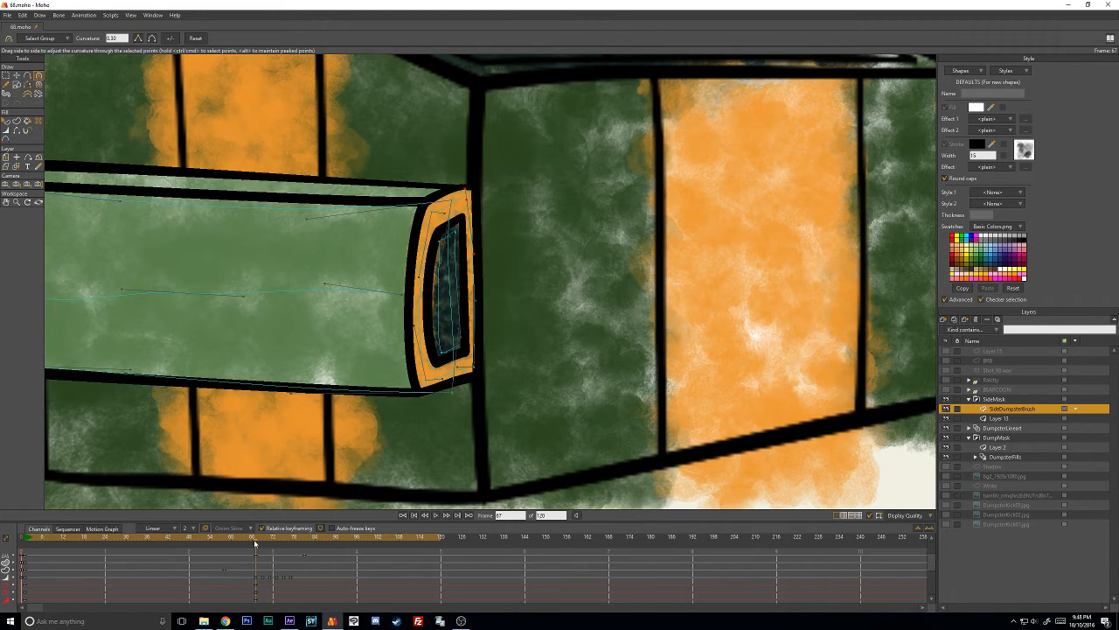
{"action": "left_click", "coordinate": [19, 77]}
- At frame 69, move the orange stroke onto the side box's end and fit its corner points to the outline
{"action": "left_click", "coordinate": [263, 541]}
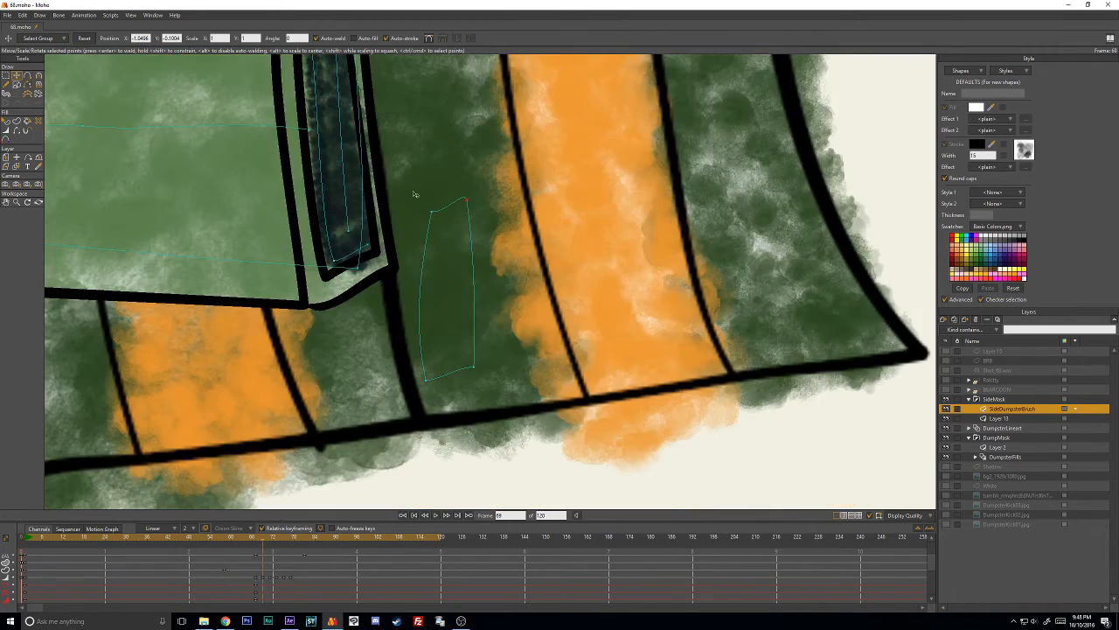
{"action": "left_click", "coordinate": [443, 209]}
{"action": "mouse_move", "coordinate": [445, 215]}
{"action": "left_mouse_down"}
{"action": "mouse_move", "coordinate": [560, 356]}
{"action": "mouse_move", "coordinate": [430, 163]}
{"action": "left_mouse_up"}
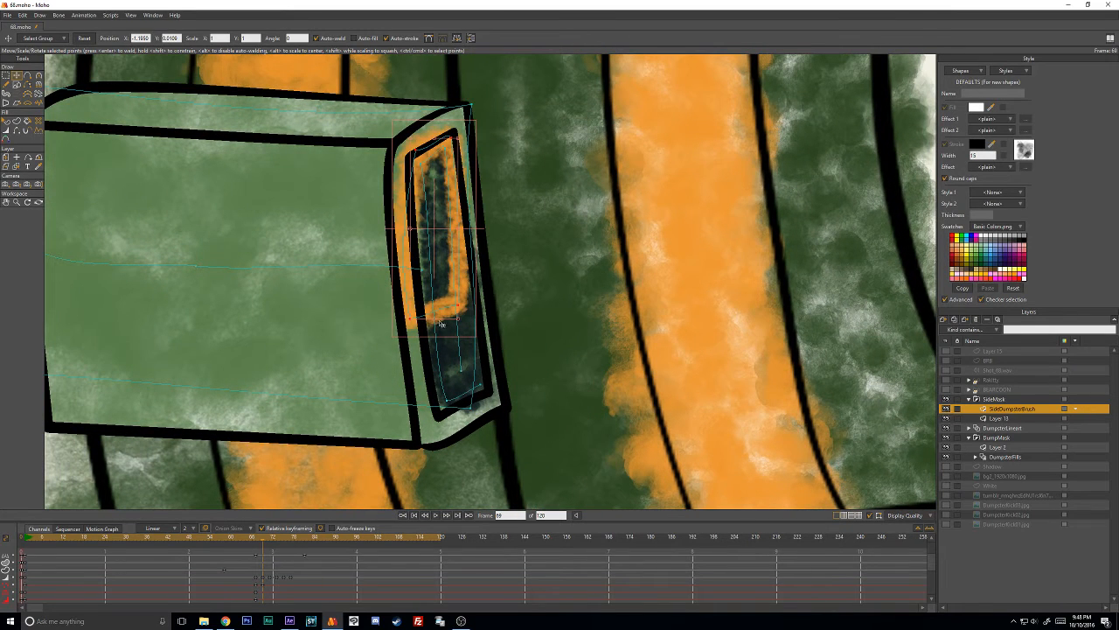
{"action": "left_click_drag", "start_coordinate": [436, 322], "coordinate": [484, 407]}
{"action": "left_click", "coordinate": [418, 208]}
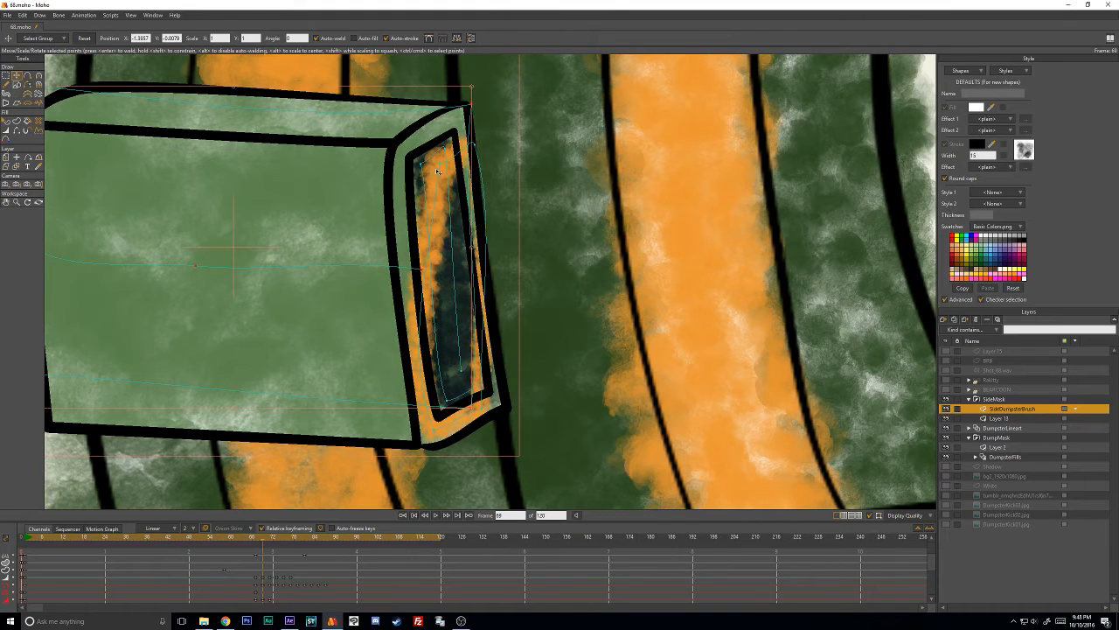
{"action": "left_click_drag", "start_coordinate": [442, 165], "coordinate": [407, 152]}
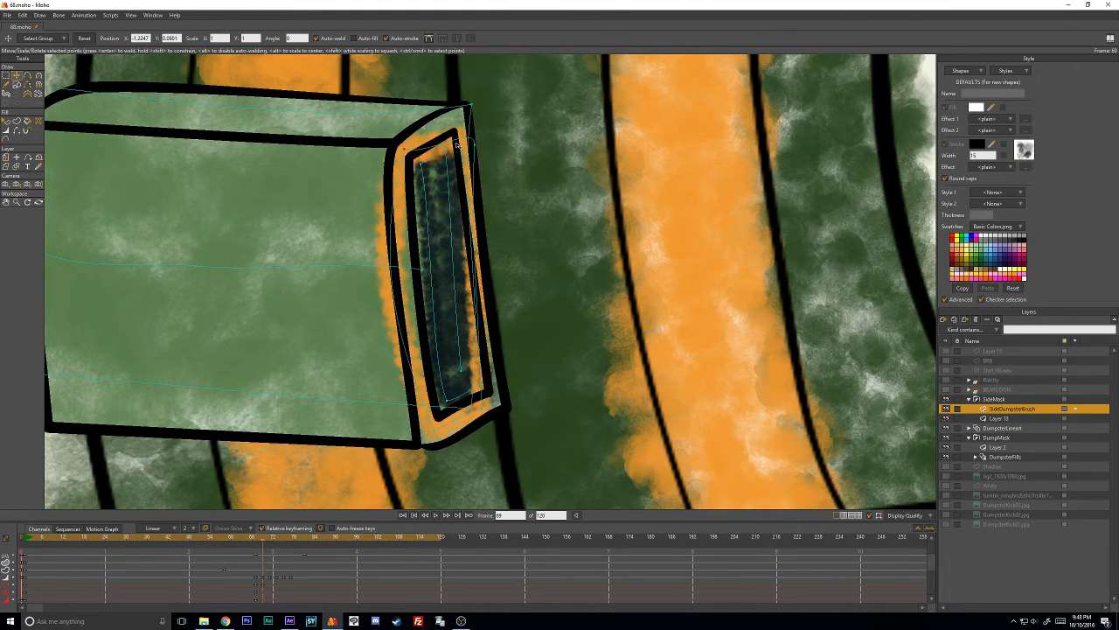
- Adjust the curvature and position of the orange stroke's upper outer corner at frame 69 to follow the box edge
{"action": "key", "text": "c"}
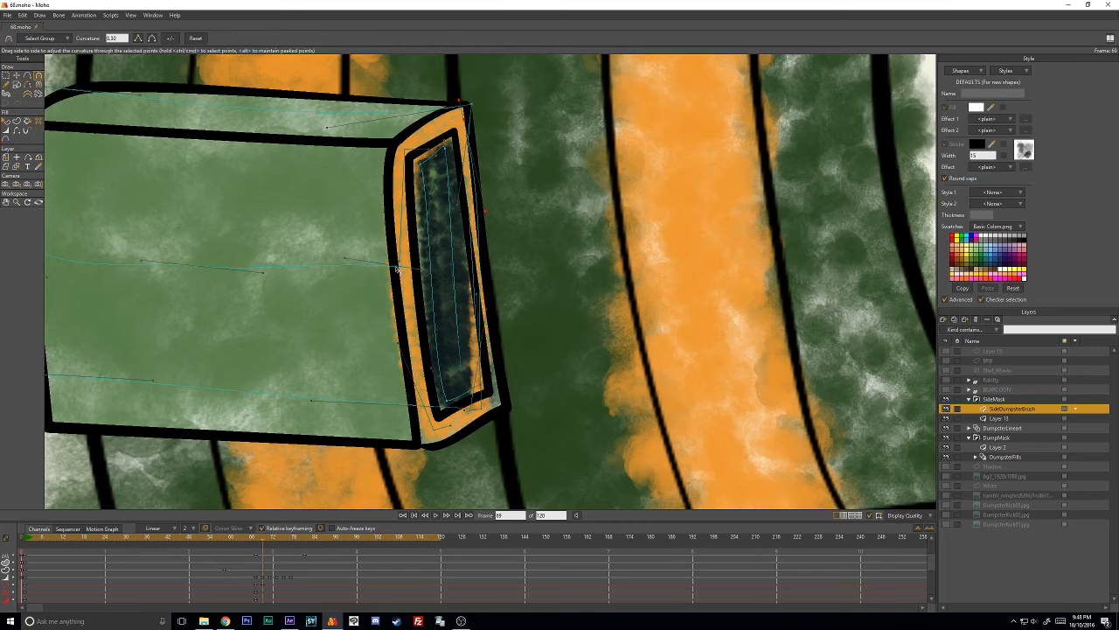
{"action": "key", "text": "t"}
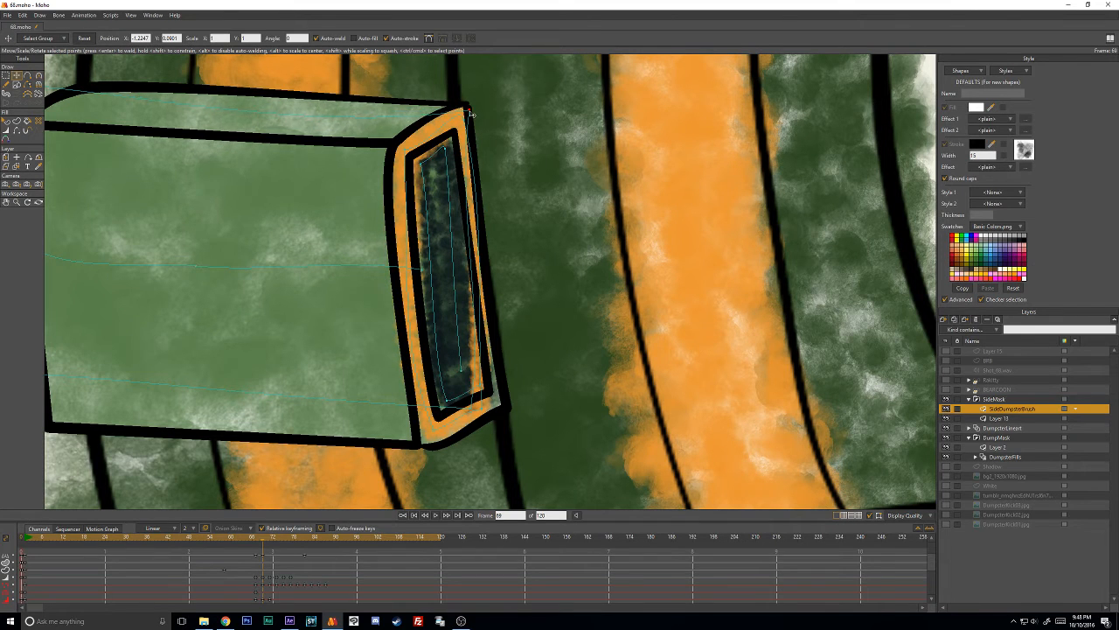
{"action": "key", "text": "c"}
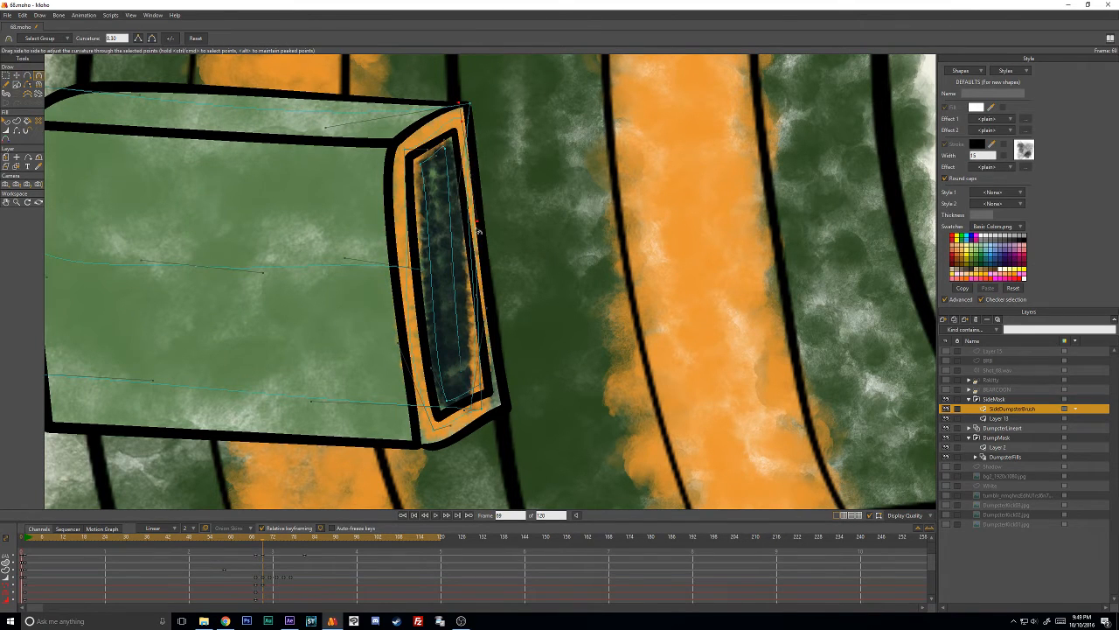
{"action": "key", "text": "t"}
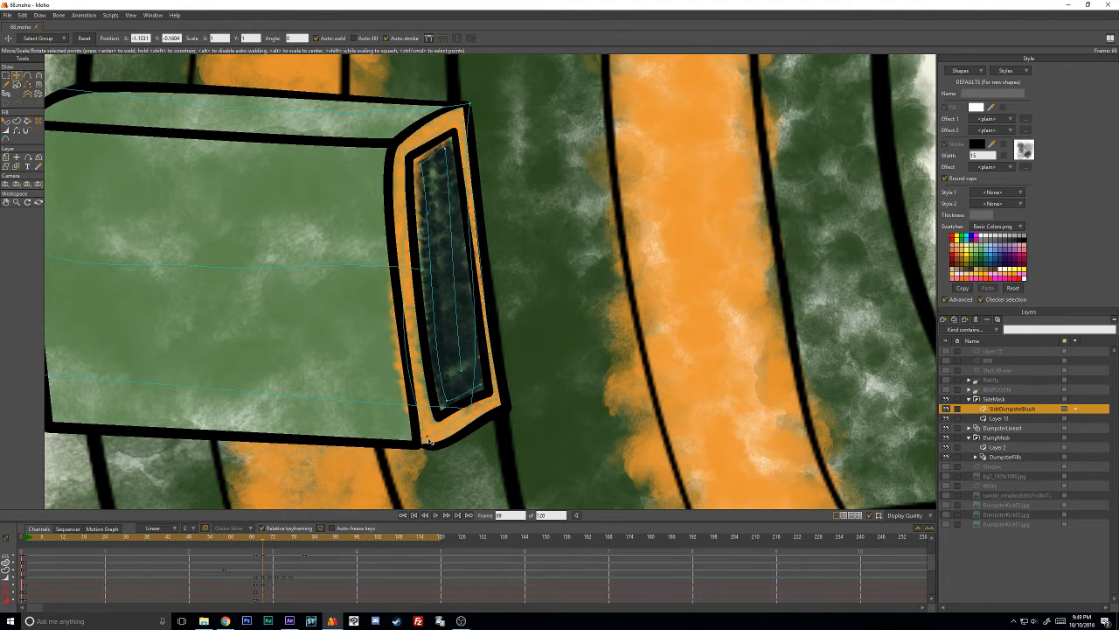
- Bend the orange stroke's lower inner corner and adjacent long side to follow the side box's end outline at frame 69
{"action": "key", "text": "c"}
{"action": "left_click_drag", "start_coordinate": [428, 440], "coordinate": [428, 423]}
{"action": "key", "text": "t"}
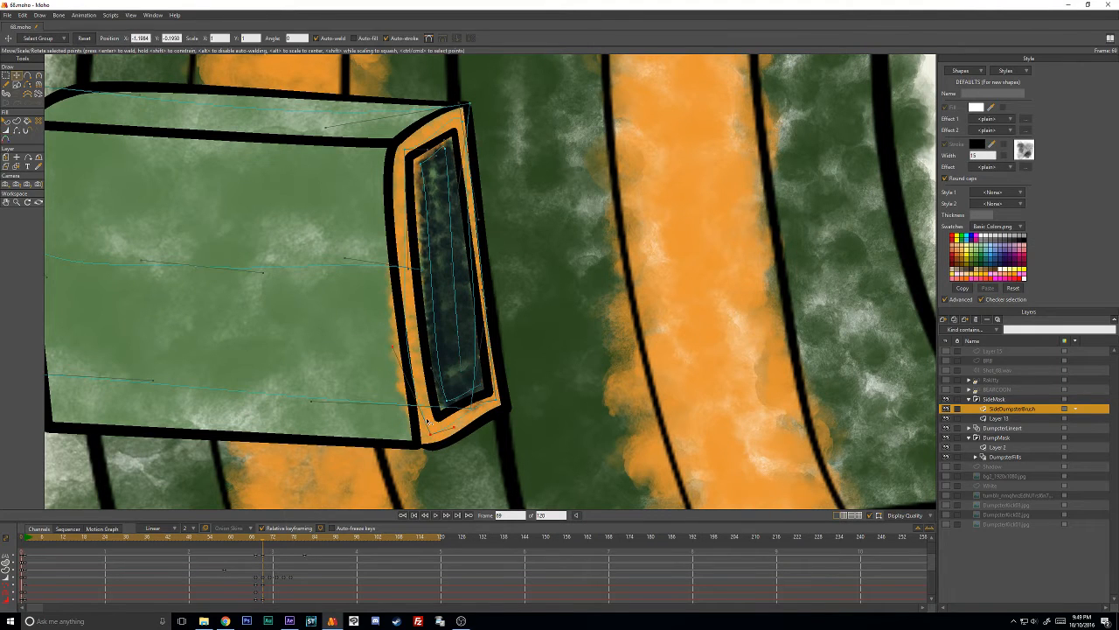
{"action": "key", "text": "c"}
{"action": "left_click_drag", "start_coordinate": [395, 349], "coordinate": [412, 349]}
{"action": "key", "text": "t"}
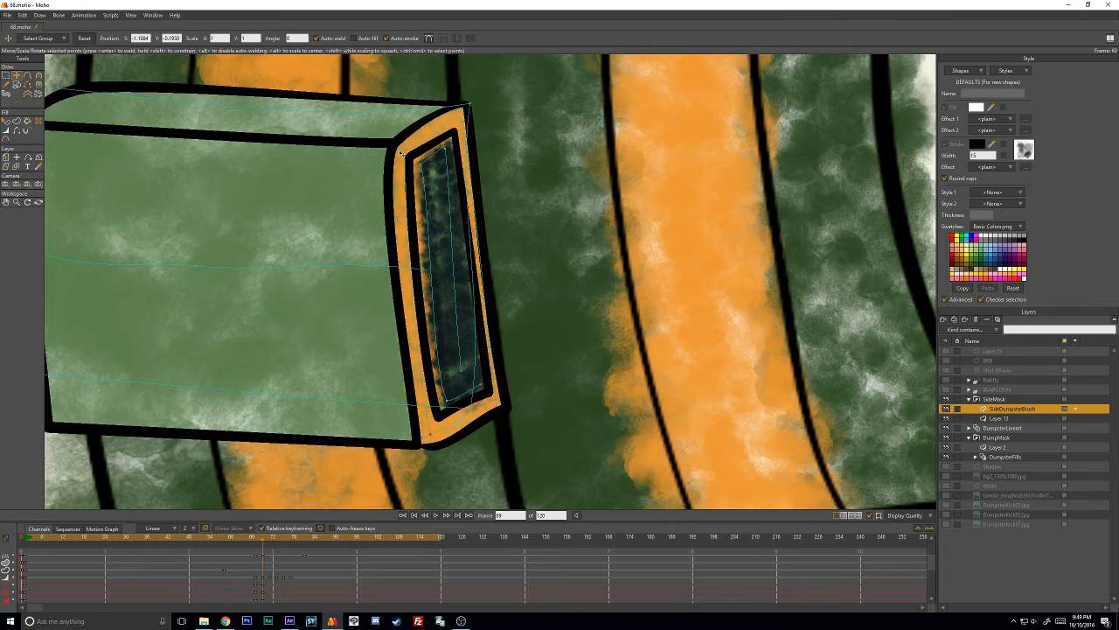
- Refine the upper inner corner's curvature, adjust the line width, and nudge the lower outer corner into place at frame 69
{"action": "key", "text": "c"}
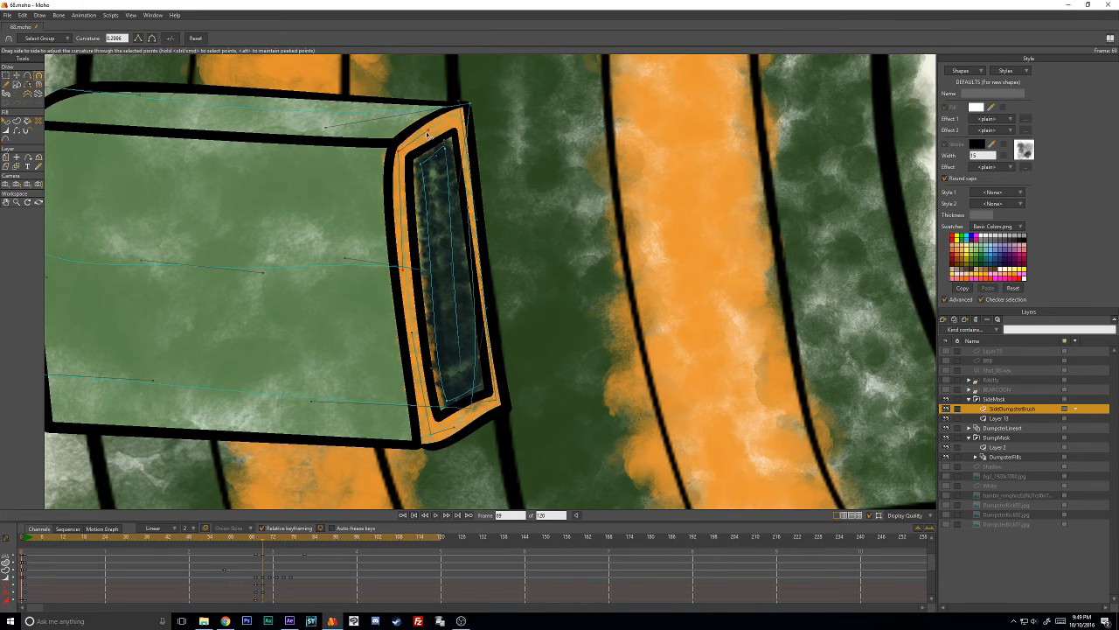
{"action": "key", "text": "t"}
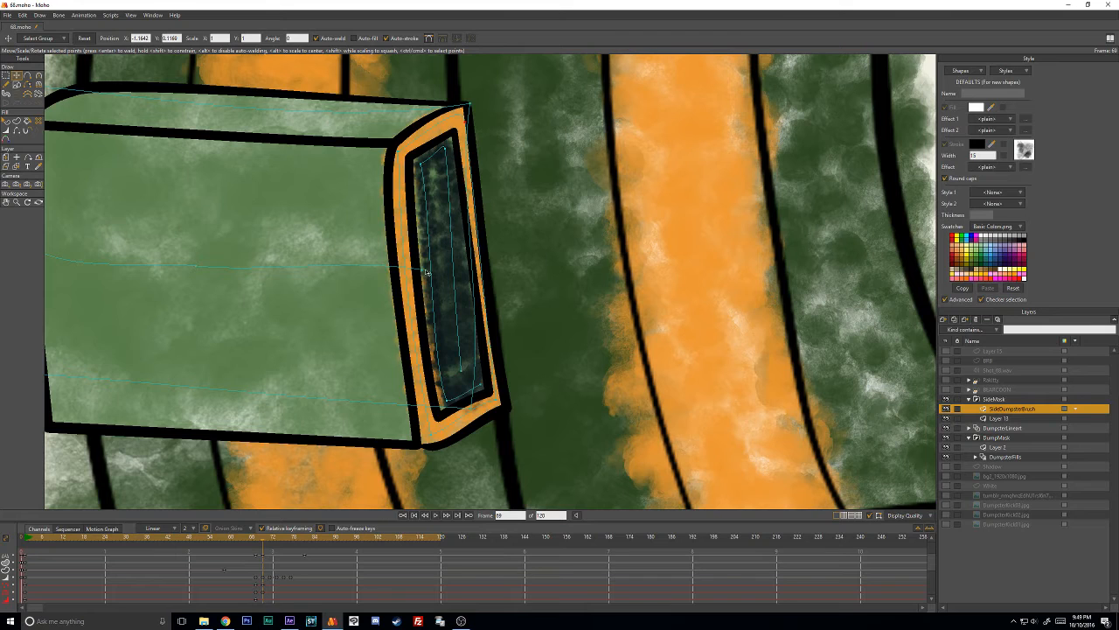
{"action": "key", "text": "w"}
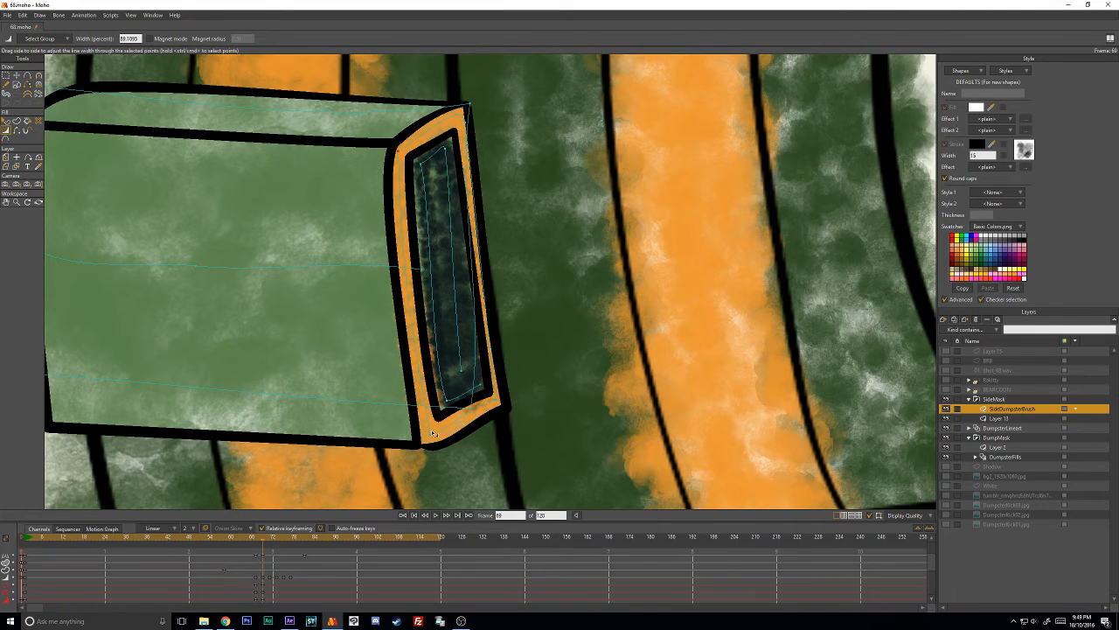
{"action": "key", "text": "t"}
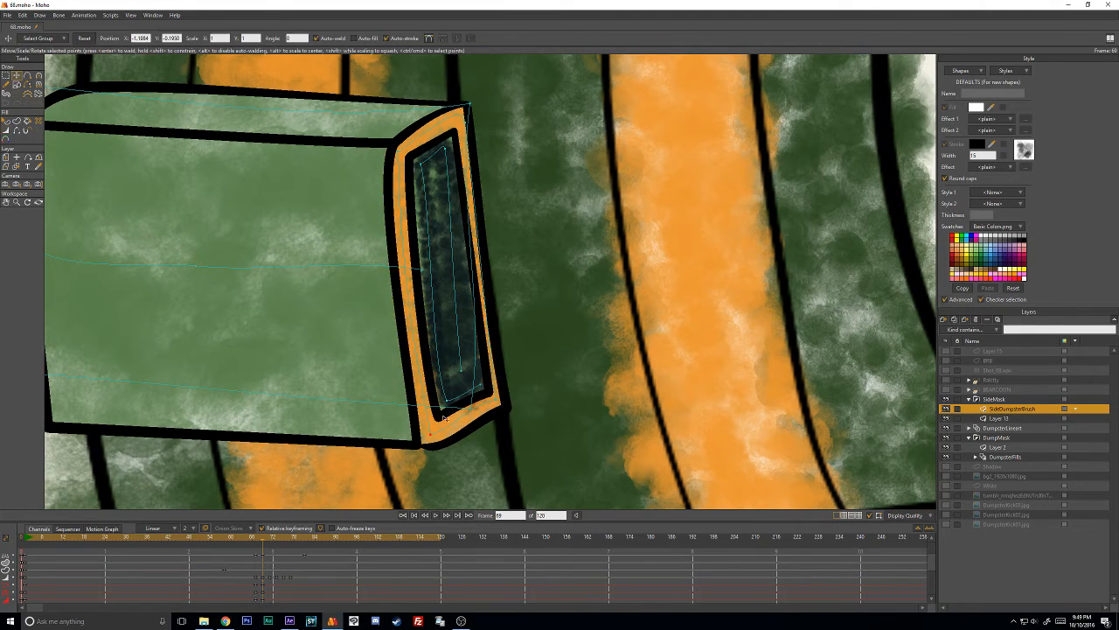
{"action": "left_click_drag", "start_coordinate": [496, 415], "coordinate": [502, 408]}
- At frame 71, adjust the curvature of the orange stroke's upper and outer-side points
{"action": "key", "text": "Right"}
{"action": "key", "text": "Right"}
{"action": "left_click_drag", "start_coordinate": [438, 142], "coordinate": [545, 192]}
{"action": "scroll", "coordinate": [517, 293], "scroll_direction": "down", "scroll_amount": 3}
{"action": "left_click", "coordinate": [539, 313]}
{"action": "left_click", "coordinate": [524, 120]}
{"action": "key", "text": "c"}
{"action": "left_click", "coordinate": [538, 147]}
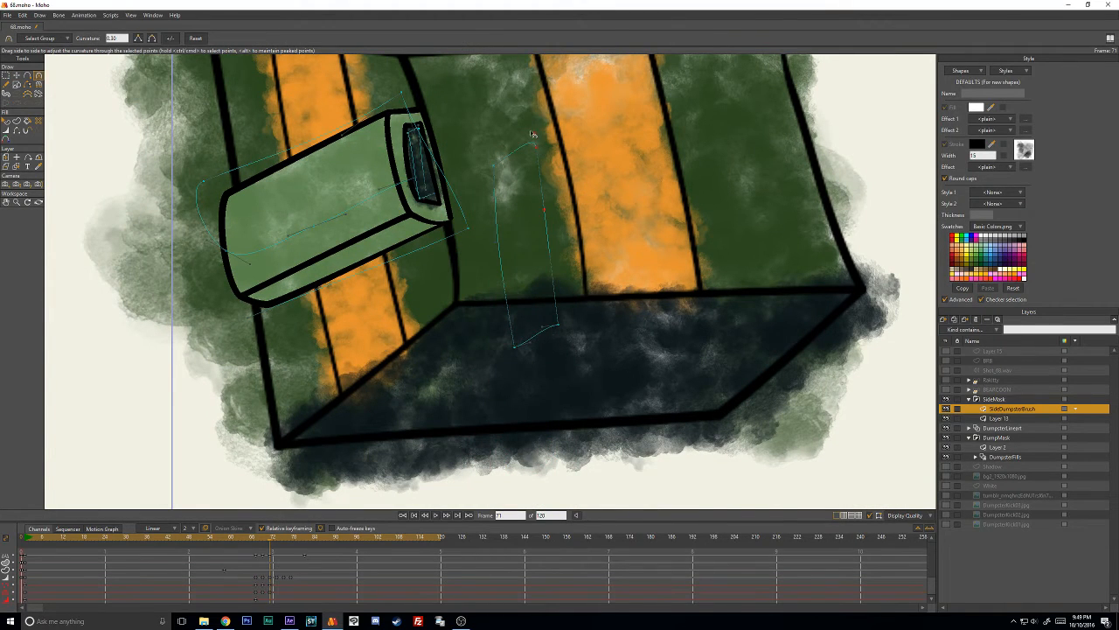
{"action": "left_click_drag", "start_coordinate": [534, 135], "coordinate": [528, 153]}
{"action": "left_click_drag", "start_coordinate": [580, 115], "coordinate": [546, 208]}
{"action": "left_click_drag", "start_coordinate": [542, 327], "coordinate": [543, 336]}
- Refine the whole orange stroke's curvature at frame 71, move it over the side box's end and scale it down to fit
{"action": "left_click_drag", "start_coordinate": [526, 223], "coordinate": [596, 253]}
{"action": "key", "text": "t"}
{"action": "left_click", "coordinate": [610, 264]}
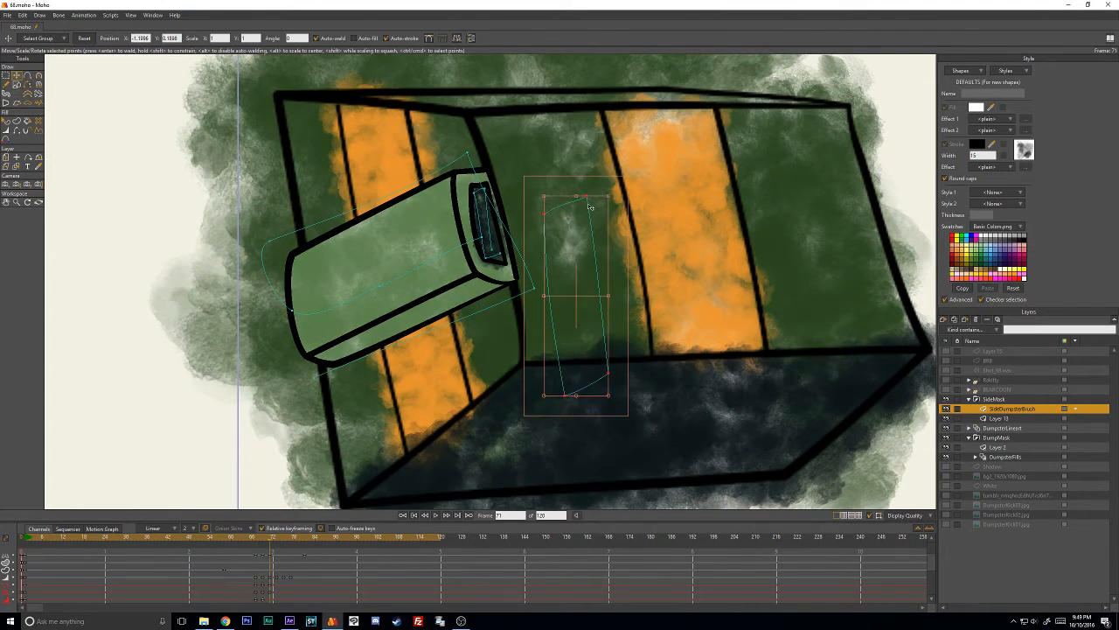
{"action": "key", "text": "c"}
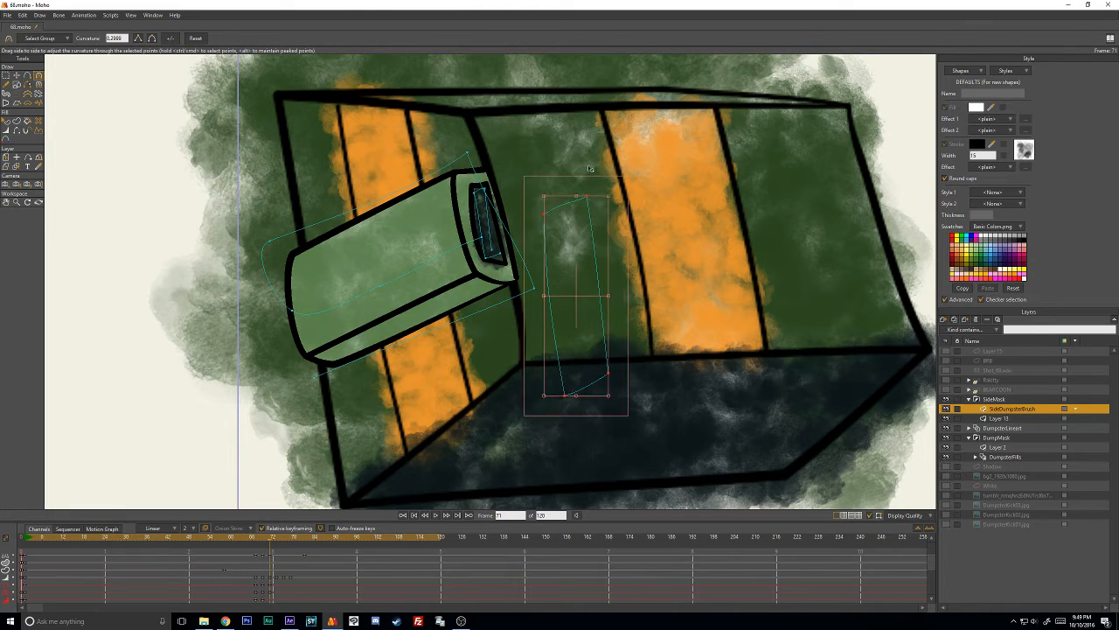
{"action": "left_click", "coordinate": [585, 198]}
{"action": "left_click_drag", "start_coordinate": [597, 261], "coordinate": [609, 280]}
{"action": "left_click_drag", "start_coordinate": [581, 201], "coordinate": [557, 209]}
{"action": "left_click_drag", "start_coordinate": [610, 279], "coordinate": [509, 201]}
{"action": "key", "text": "t"}
{"action": "scroll", "coordinate": [505, 215], "scroll_direction": "up", "scroll_amount": 3}
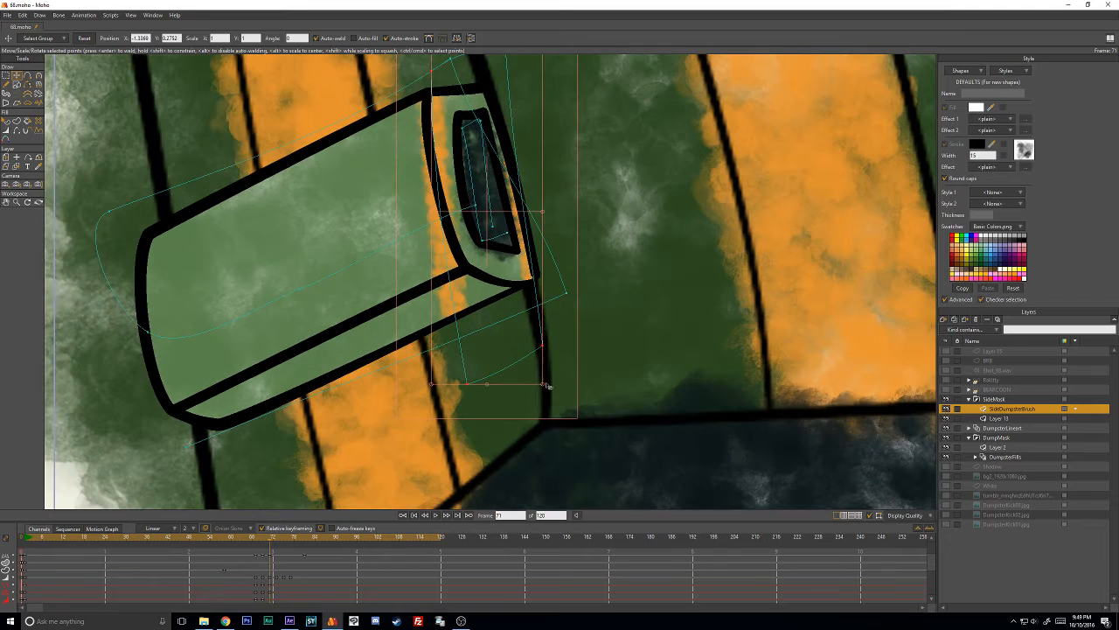
{"action": "left_click_drag", "start_coordinate": [543, 385], "coordinate": [500, 254]}
{"action": "left_click_drag", "start_coordinate": [483, 196], "coordinate": [502, 202]}
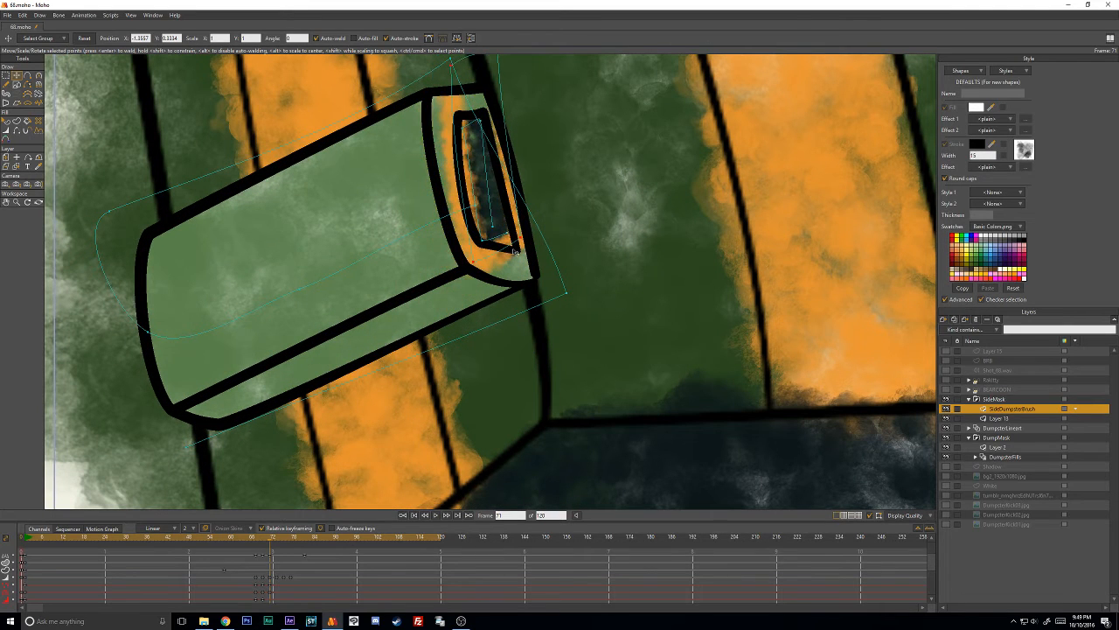
- Reposition the orange stroke's corner points at frame 71 to match the corners of the side box's end
{"action": "left_click", "coordinate": [538, 219]}
{"action": "mouse_move", "coordinate": [525, 240]}
{"action": "left_mouse_down"}
{"action": "mouse_move", "coordinate": [530, 252]}
{"action": "mouse_move", "coordinate": [514, 258]}
{"action": "mouse_move", "coordinate": [527, 276]}
{"action": "left_mouse_up"}
{"action": "key", "text": "ctrl+z"}
{"action": "left_click", "coordinate": [523, 244]}
{"action": "left_click_drag", "start_coordinate": [482, 115], "coordinate": [496, 183]}
{"action": "left_click_drag", "start_coordinate": [468, 137], "coordinate": [459, 171]}
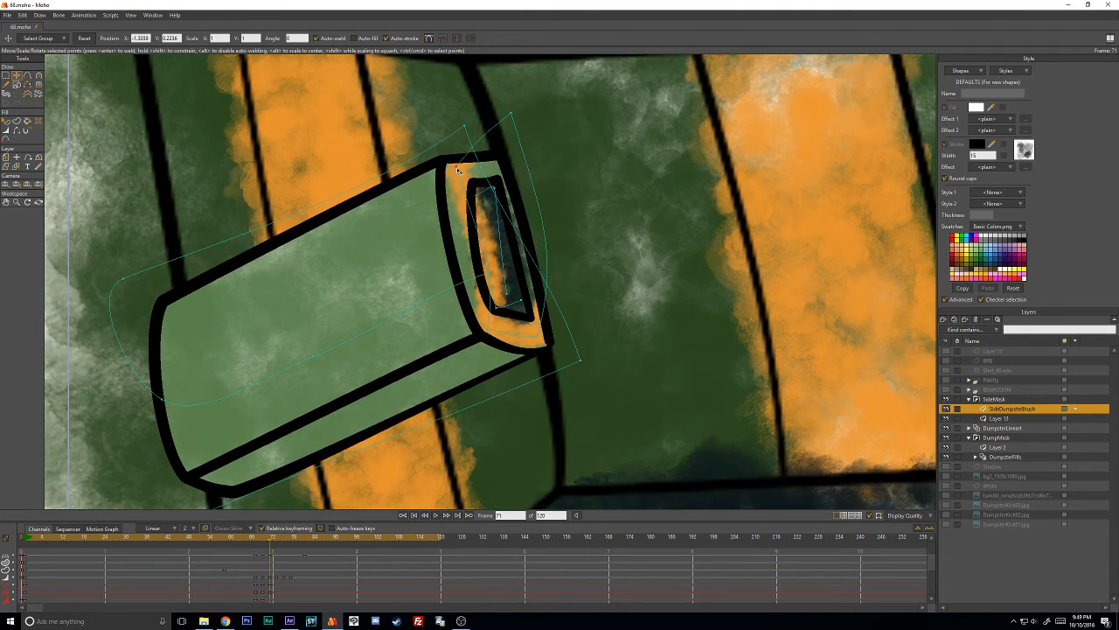
- Bend the orange stroke's upper edge and inner long side at frame 71 to follow the side box's end outline
{"action": "key", "text": "c"}
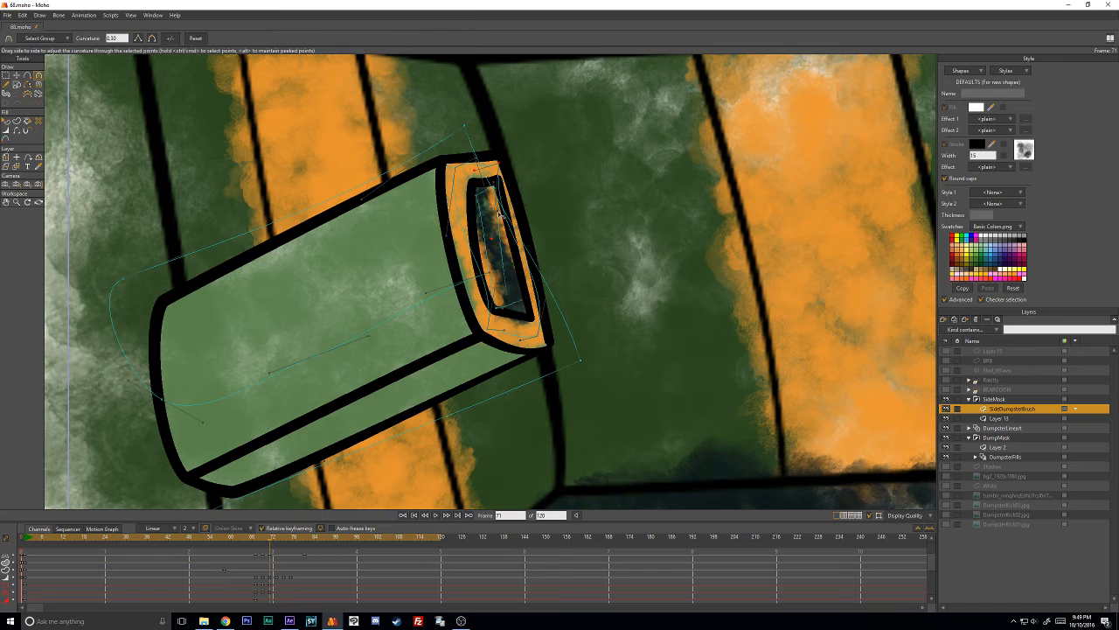
{"action": "left_click_drag", "start_coordinate": [493, 237], "coordinate": [495, 179]}
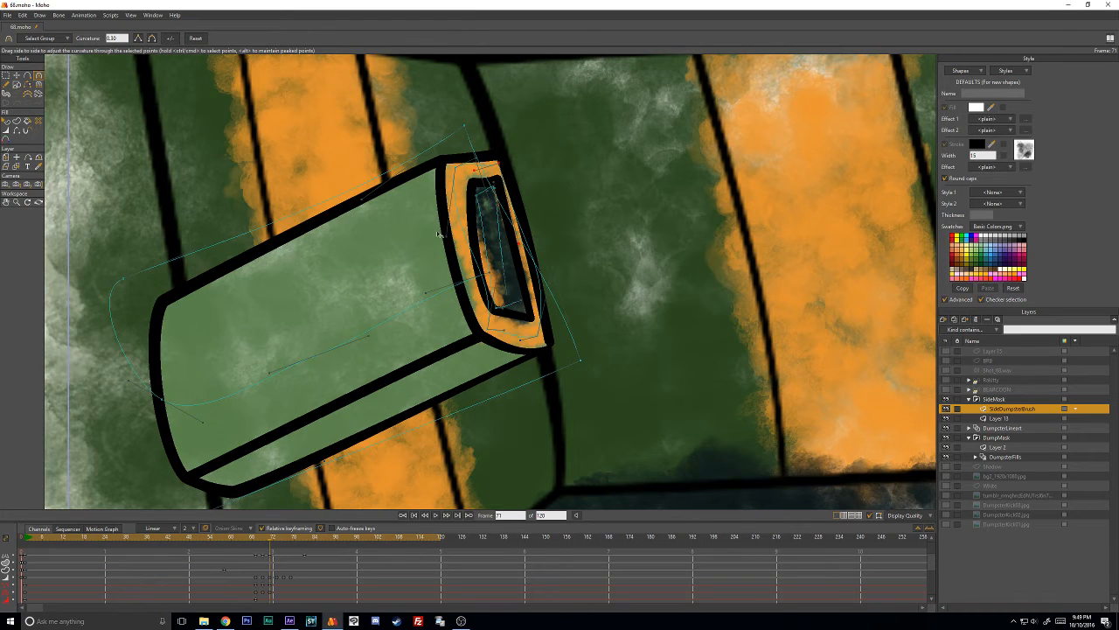
{"action": "key", "text": "t"}
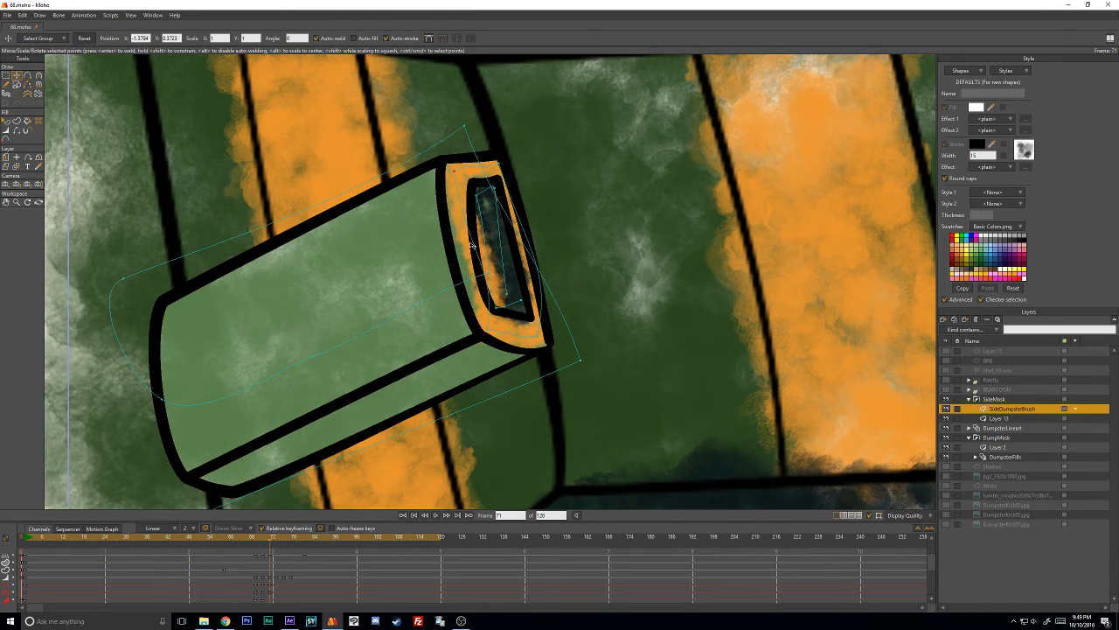
{"action": "key", "text": "c"}
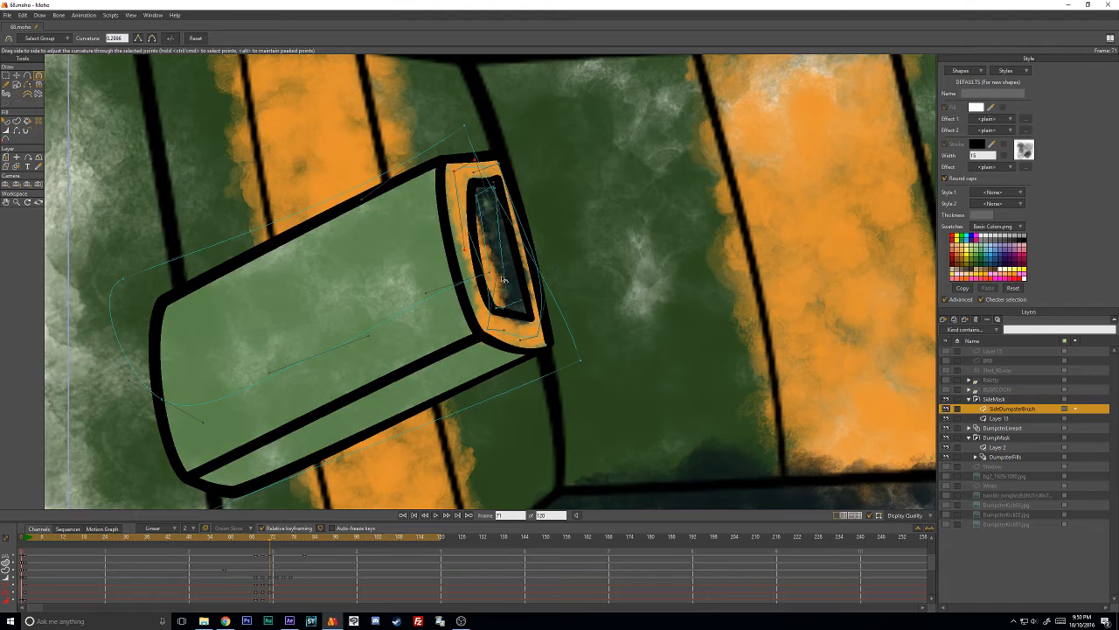
{"action": "mouse_move", "coordinate": [490, 273]}
{"action": "left_mouse_down"}
{"action": "mouse_move", "coordinate": [460, 261]}
{"action": "mouse_move", "coordinate": [468, 266]}
{"action": "left_mouse_up"}
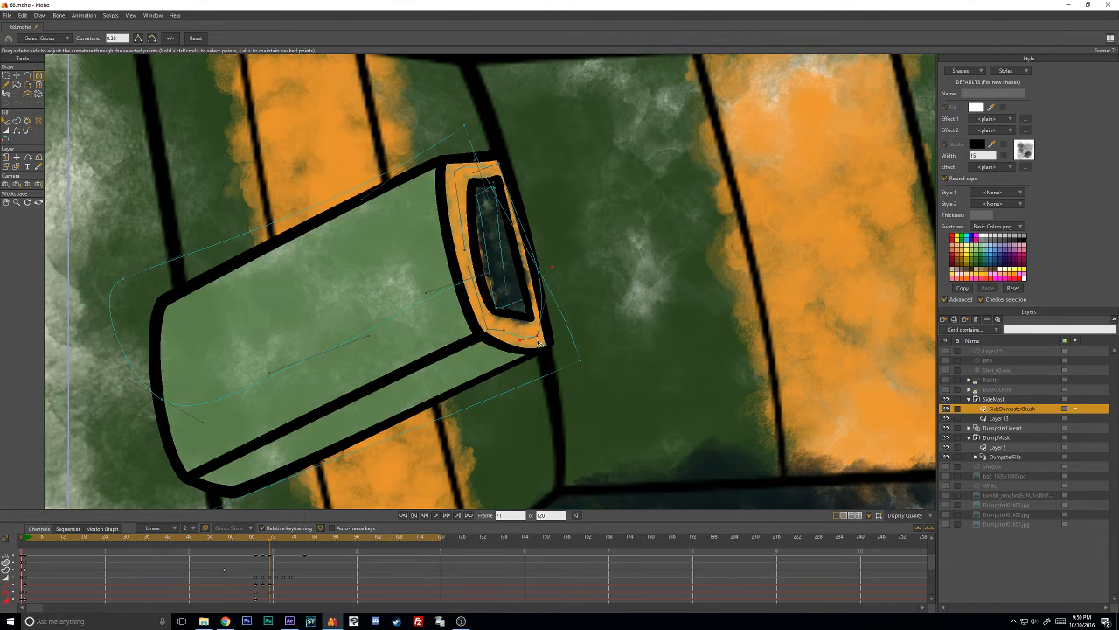
- Refine the outer long side's curvature at frame 71 and nudge the orange stroke's outer corner points into place
{"action": "key", "text": "t"}
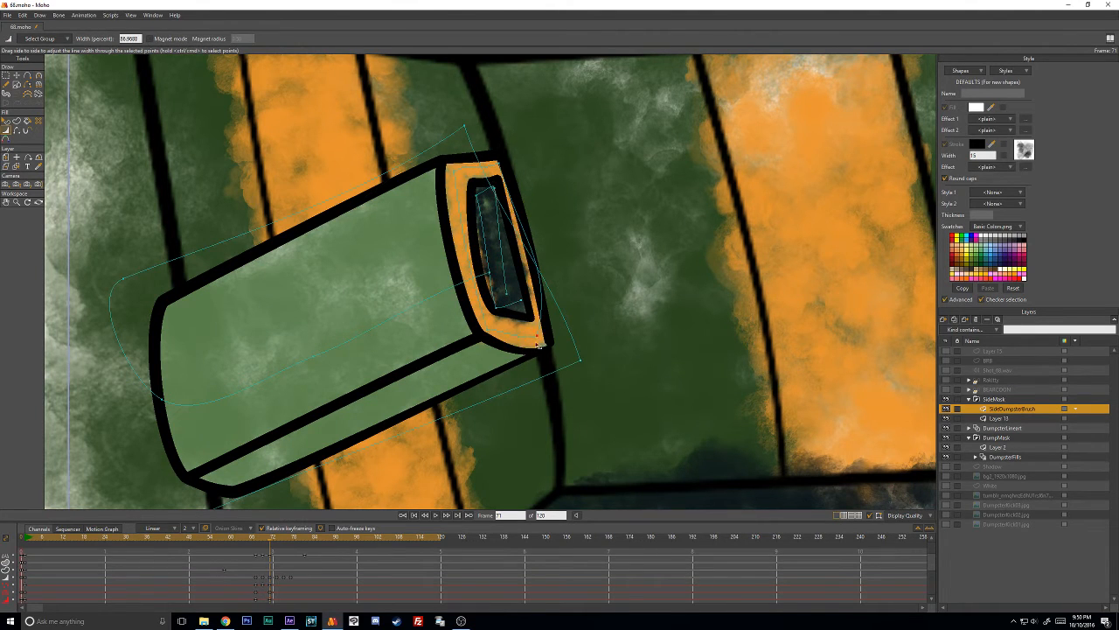
{"action": "key", "text": "c"}
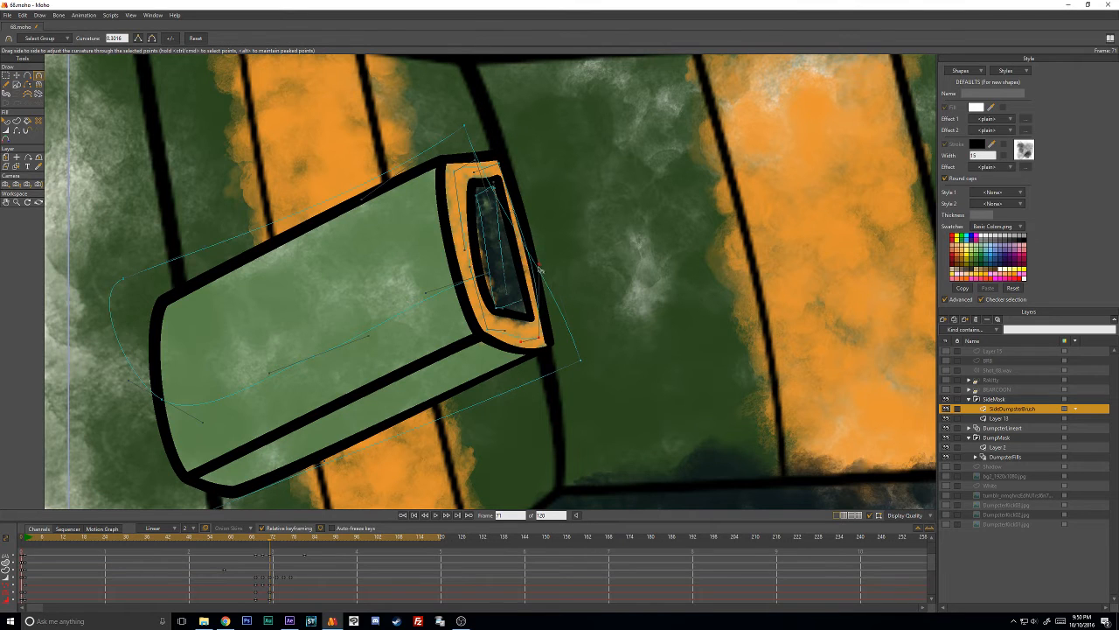
{"action": "key", "text": "t"}
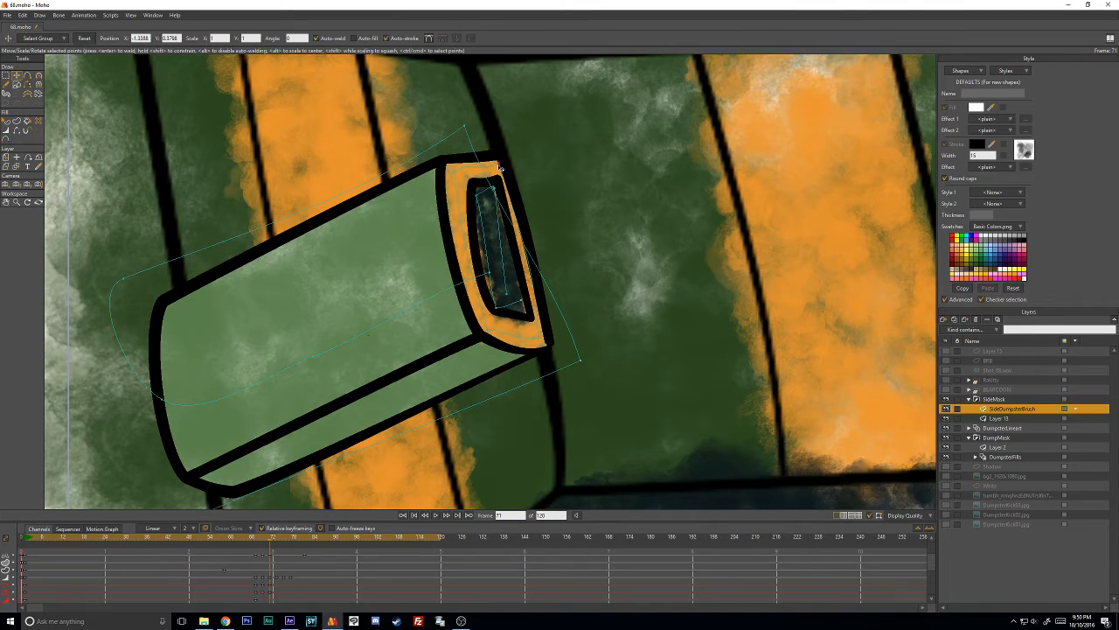
{"action": "left_click", "coordinate": [451, 173]}
{"action": "left_click", "coordinate": [549, 343]}
{"action": "key", "text": "c"}
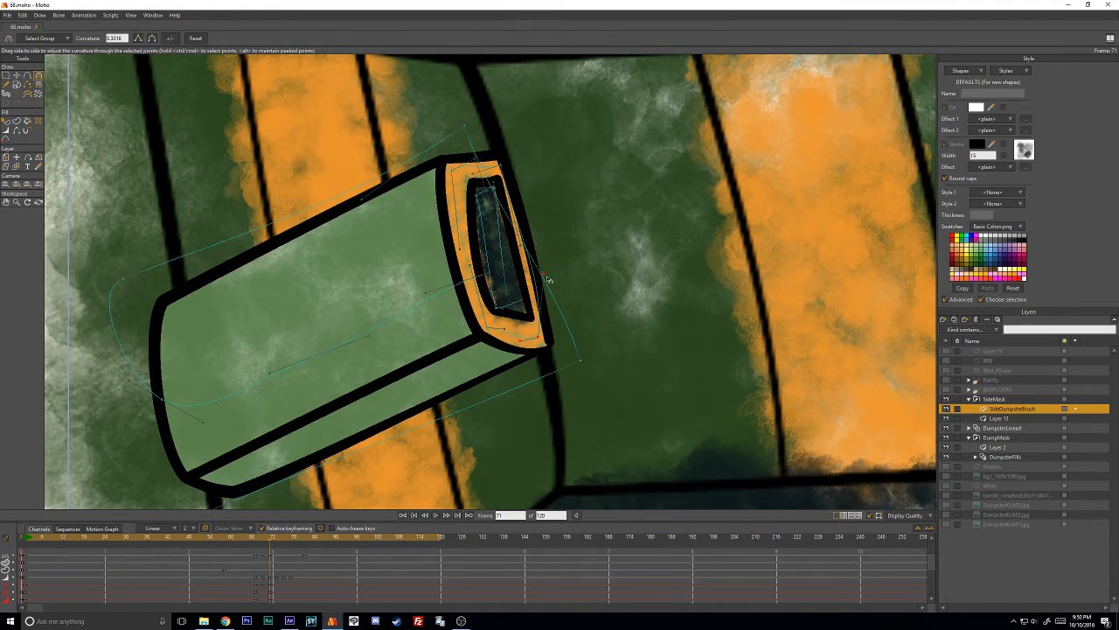
{"action": "key", "text": "t"}
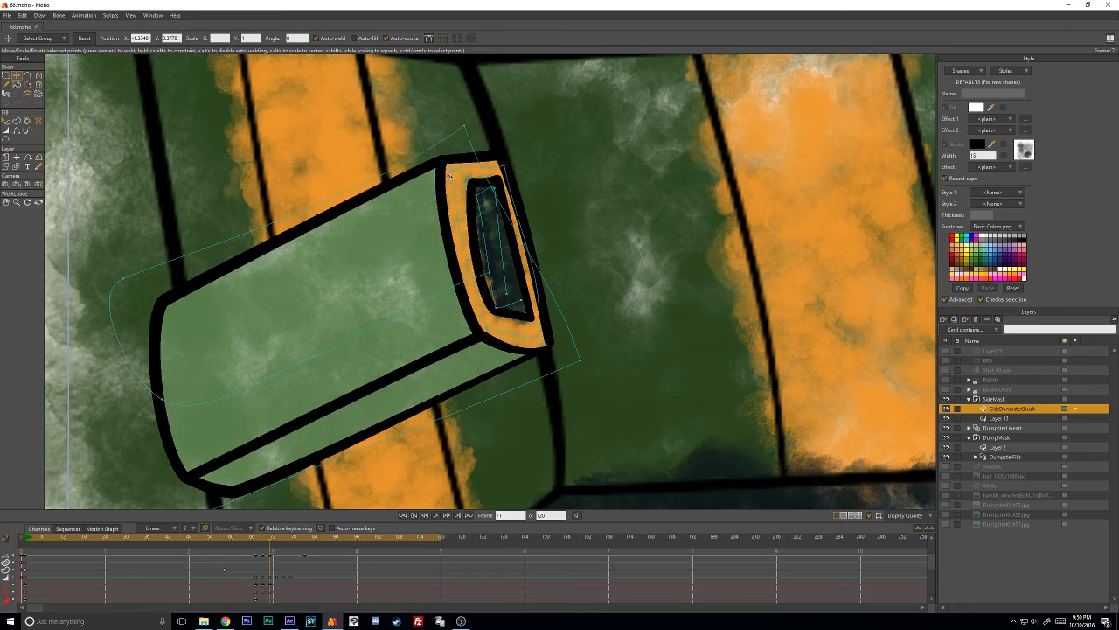
- Adjust the orange stroke's line width at its corner points at frame 71
{"action": "key", "text": "w"}
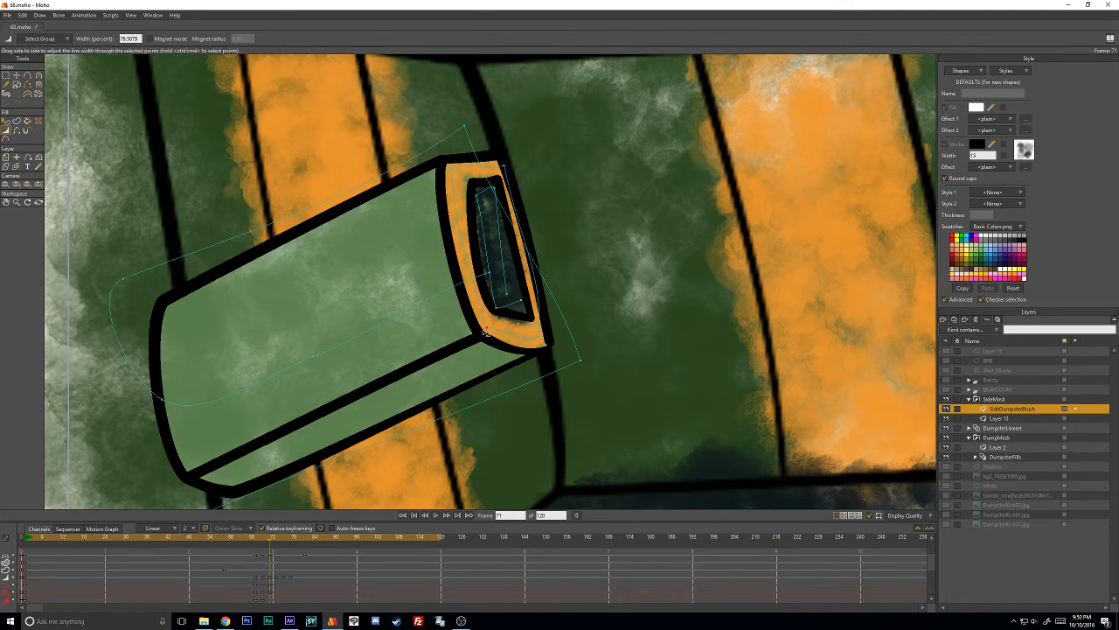
{"action": "key", "text": "t"}
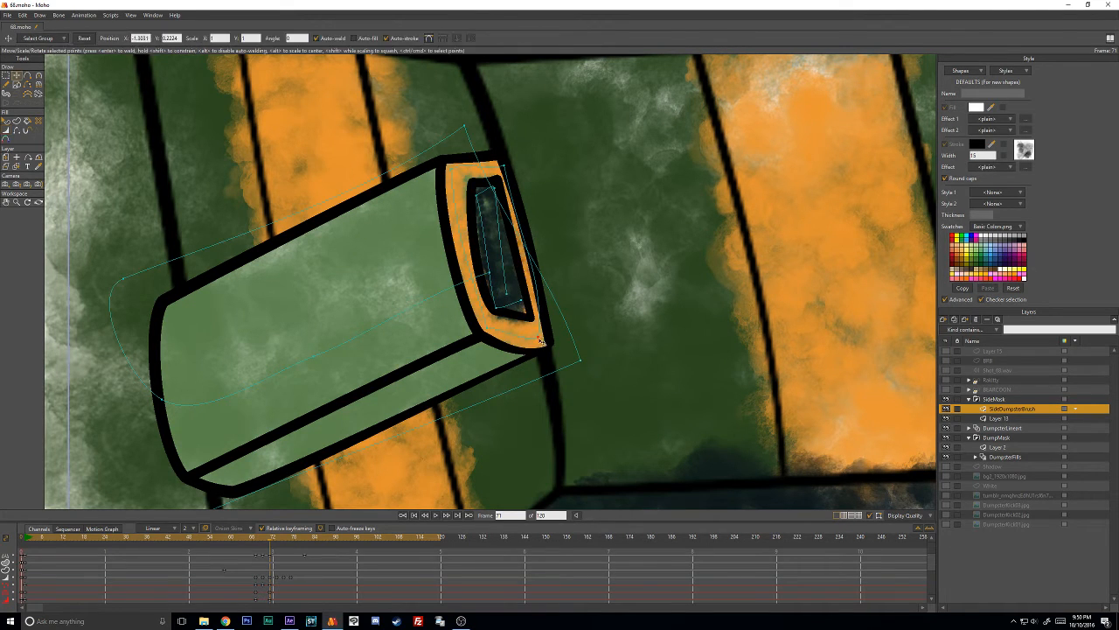
{"action": "key", "text": "w"}
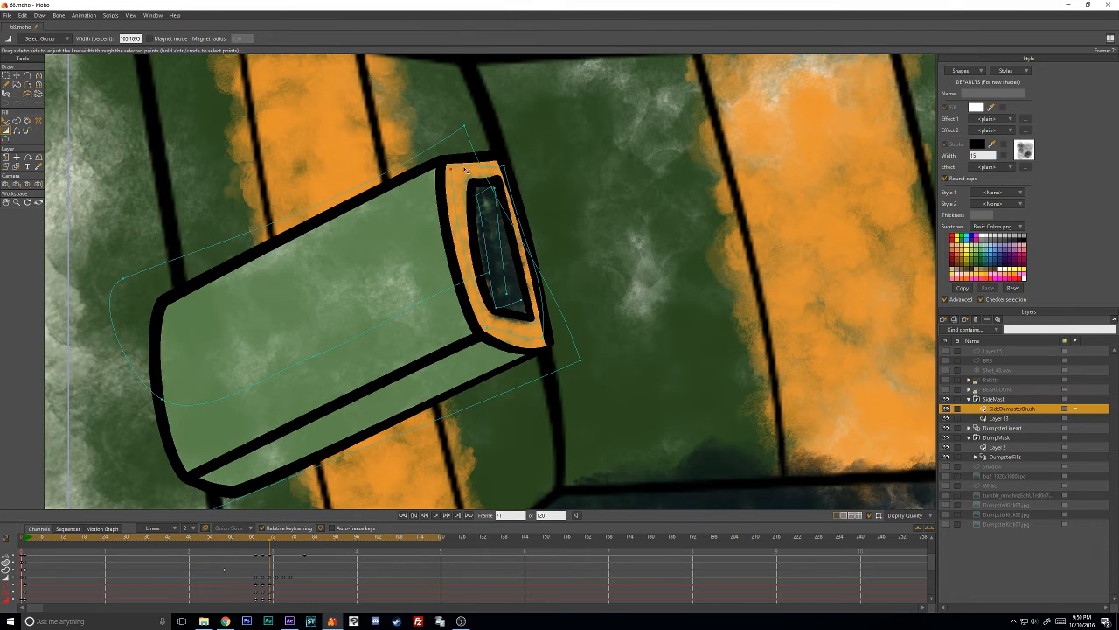
- Advance to frame 73 and move the whole orange stroke over the side box's end
{"action": "key", "text": "Right"}
{"action": "key", "text": "Right"}
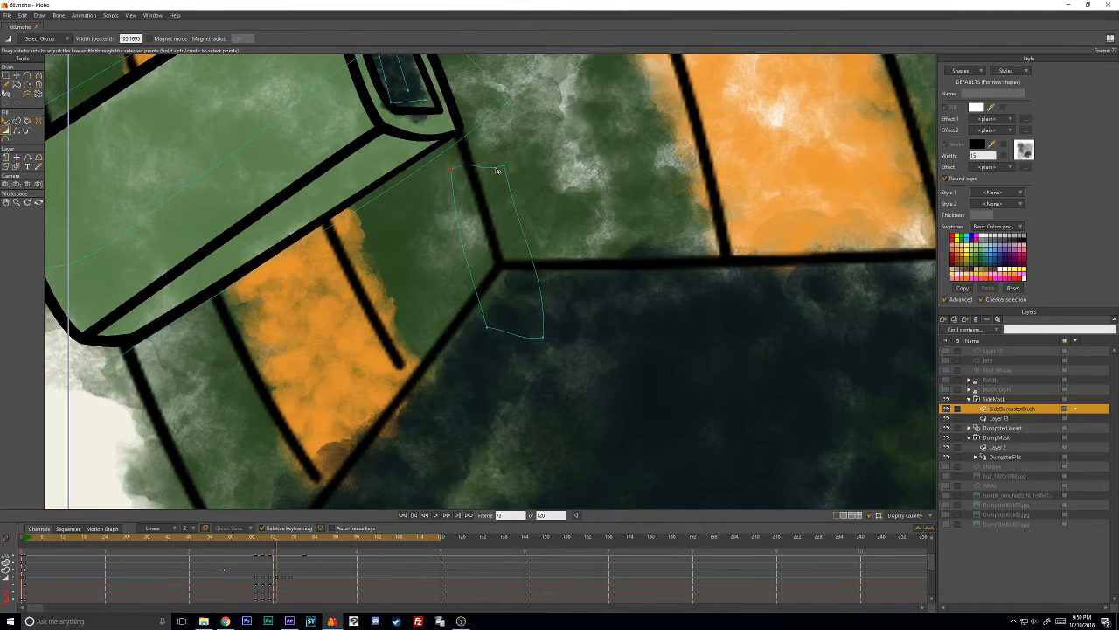
{"action": "key", "text": "t"}
{"action": "left_click", "coordinate": [501, 218]}
{"action": "left_click_drag", "start_coordinate": [501, 220], "coordinate": [458, 111]}
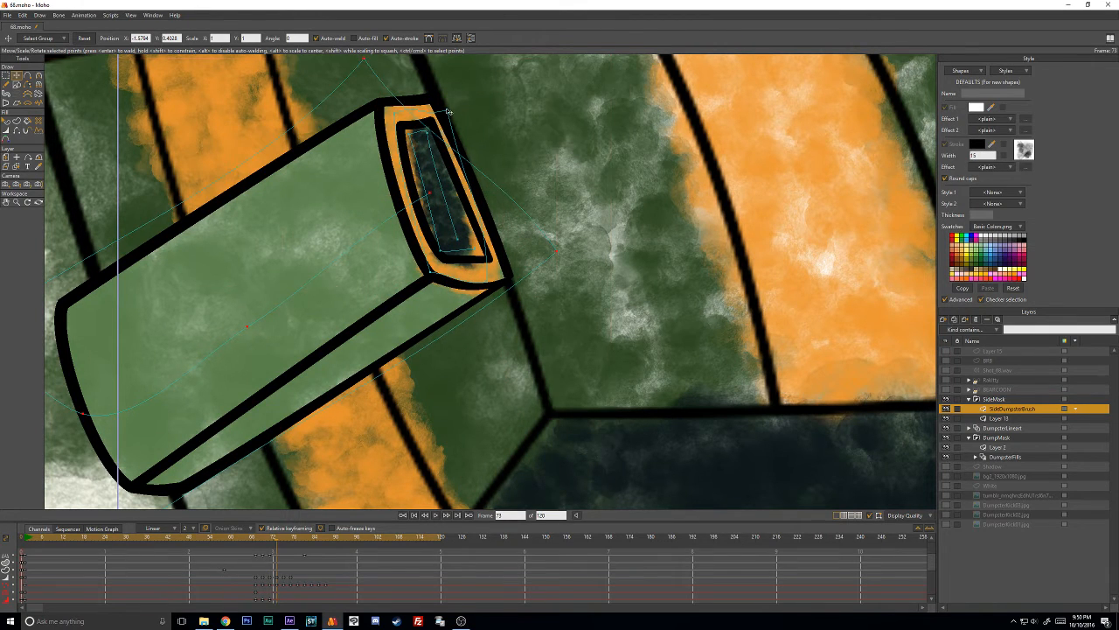
- Fit the orange stroke's lower corners and upper inner corner to the side box's end at frame 73
{"action": "scroll", "coordinate": [502, 250], "scroll_direction": "down", "scroll_amount": 3}
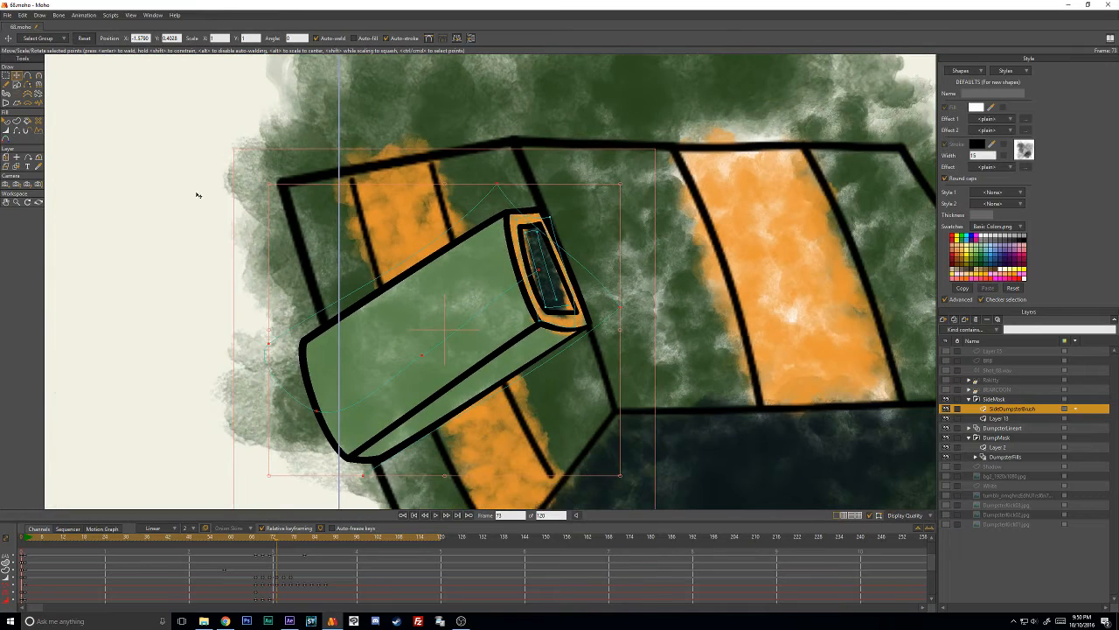
{"action": "scroll", "coordinate": [489, 280], "scroll_direction": "up", "scroll_amount": 3}
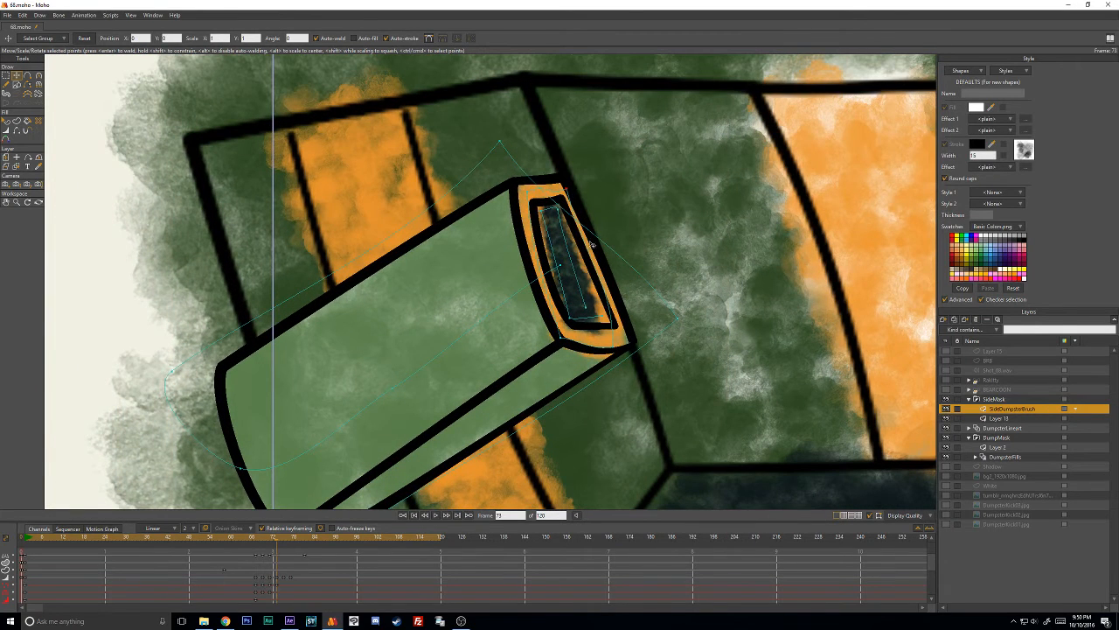
{"action": "left_click_drag", "start_coordinate": [592, 243], "coordinate": [634, 338]}
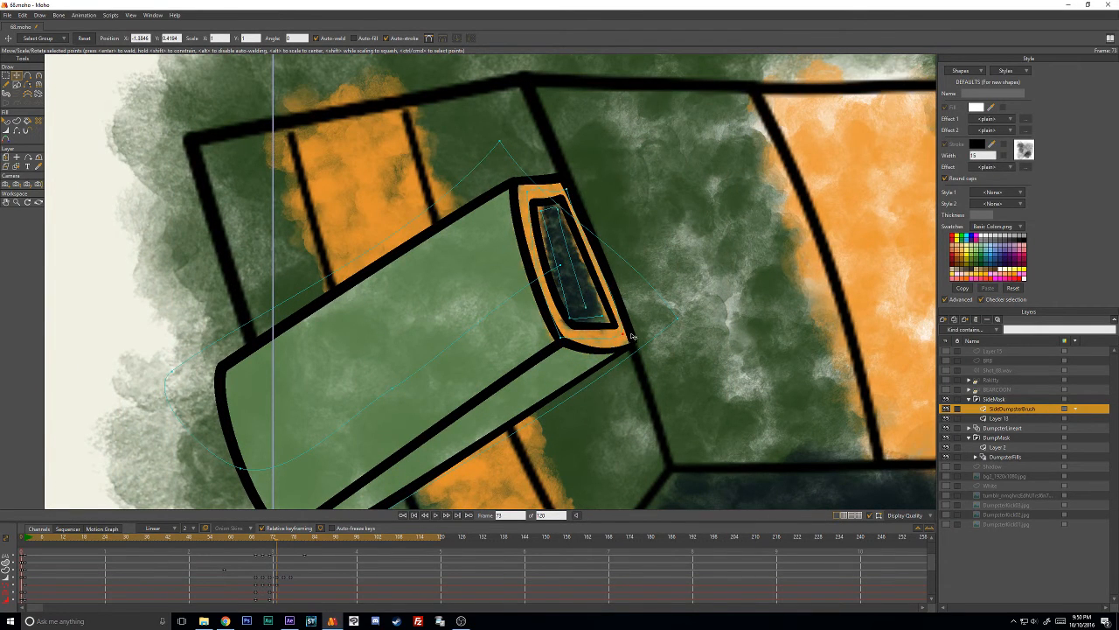
{"action": "left_click_drag", "start_coordinate": [565, 340], "coordinate": [569, 293]}
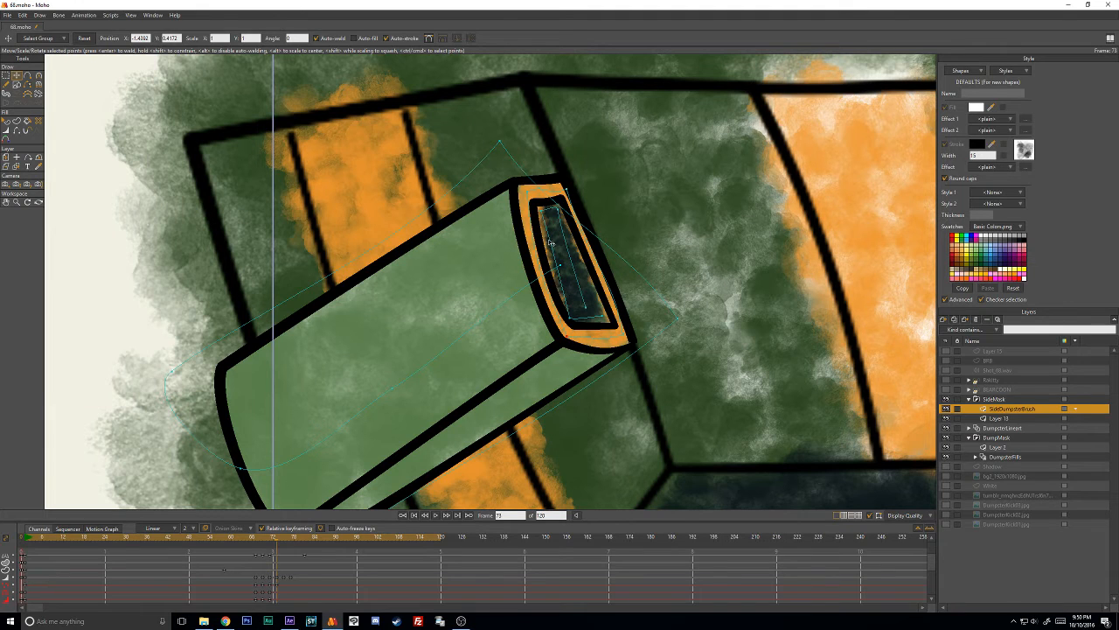
{"action": "key", "text": "c"}
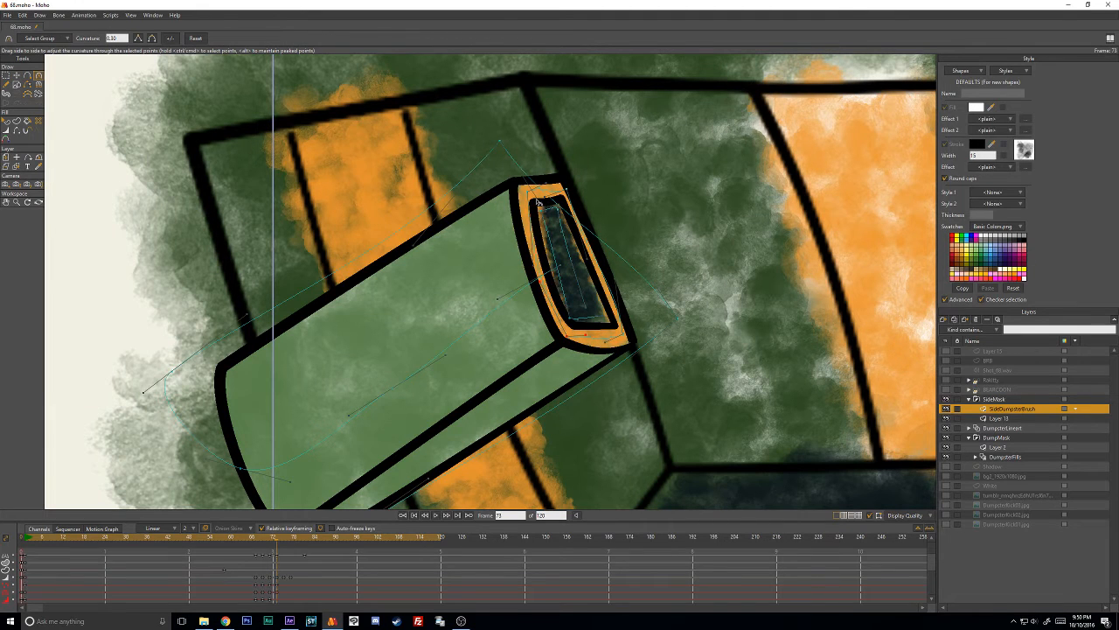
{"action": "key", "text": "t"}
{"action": "left_click_drag", "start_coordinate": [543, 209], "coordinate": [525, 191]}
- Adjust the curvature of the orange stroke's upper edge and long sides at frame 73 to follow the end outline
{"action": "key", "text": "c"}
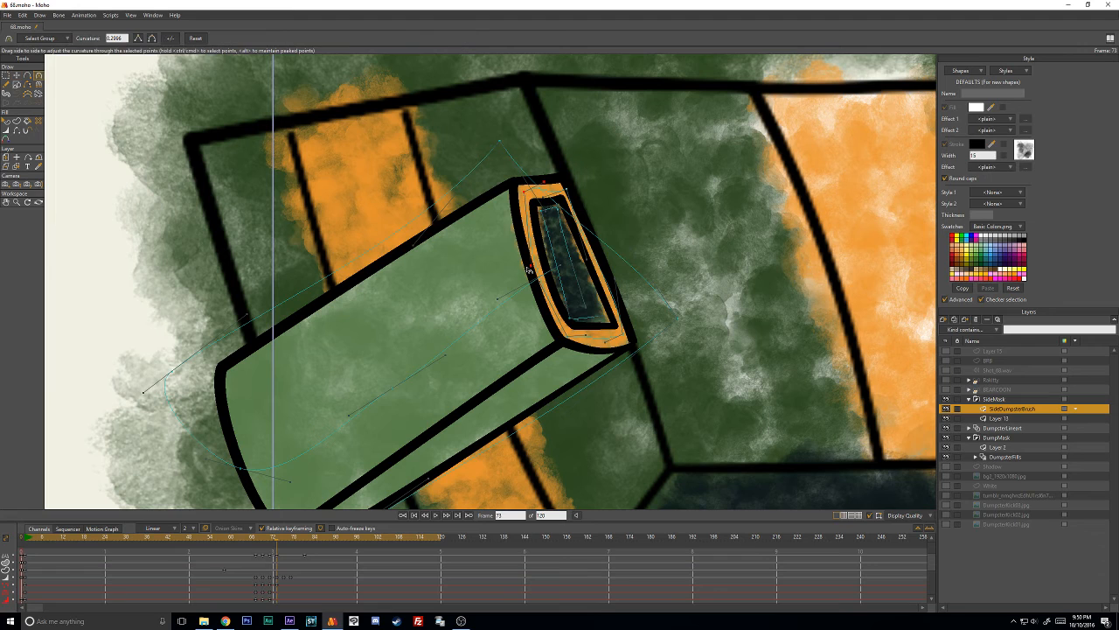
{"action": "left_click_drag", "start_coordinate": [529, 268], "coordinate": [538, 269]}
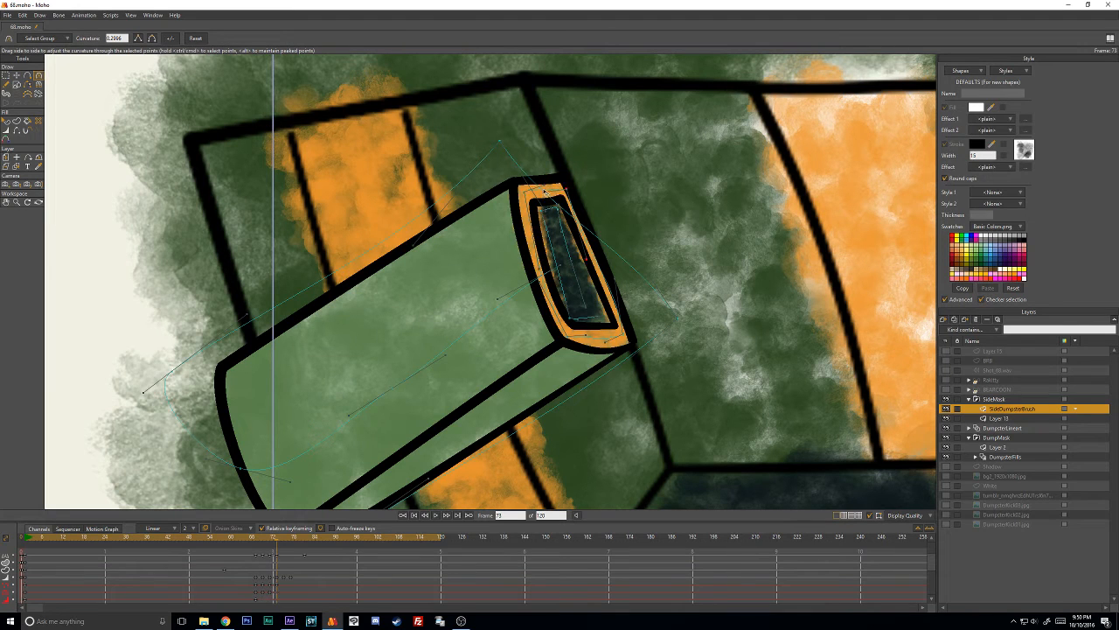
{"action": "key", "text": "t"}
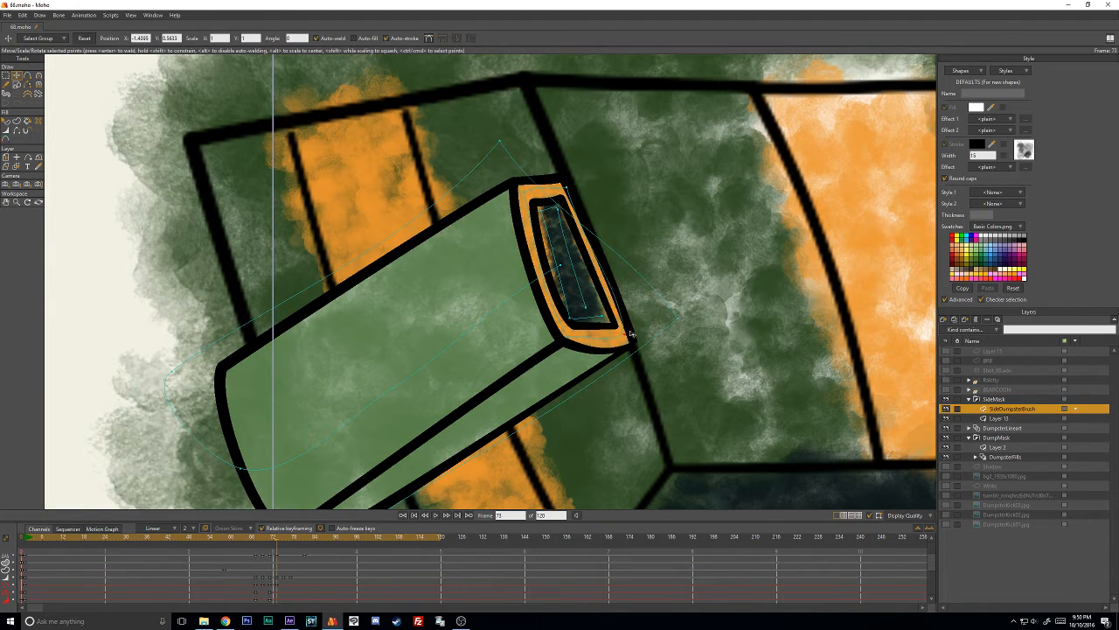
{"action": "key", "text": "c"}
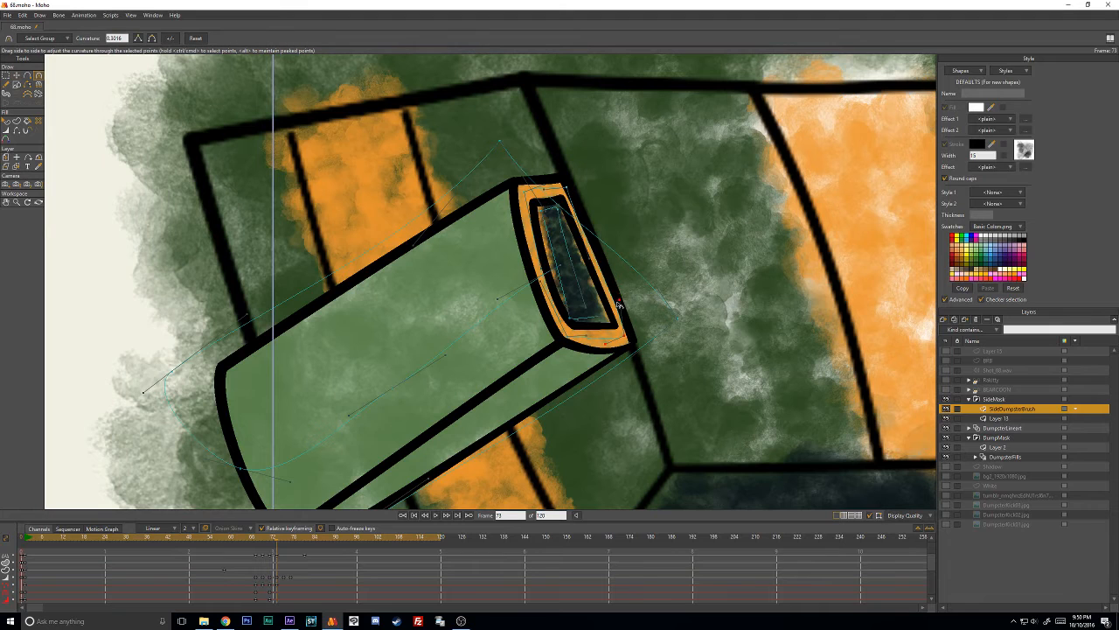
{"action": "key", "text": "t"}
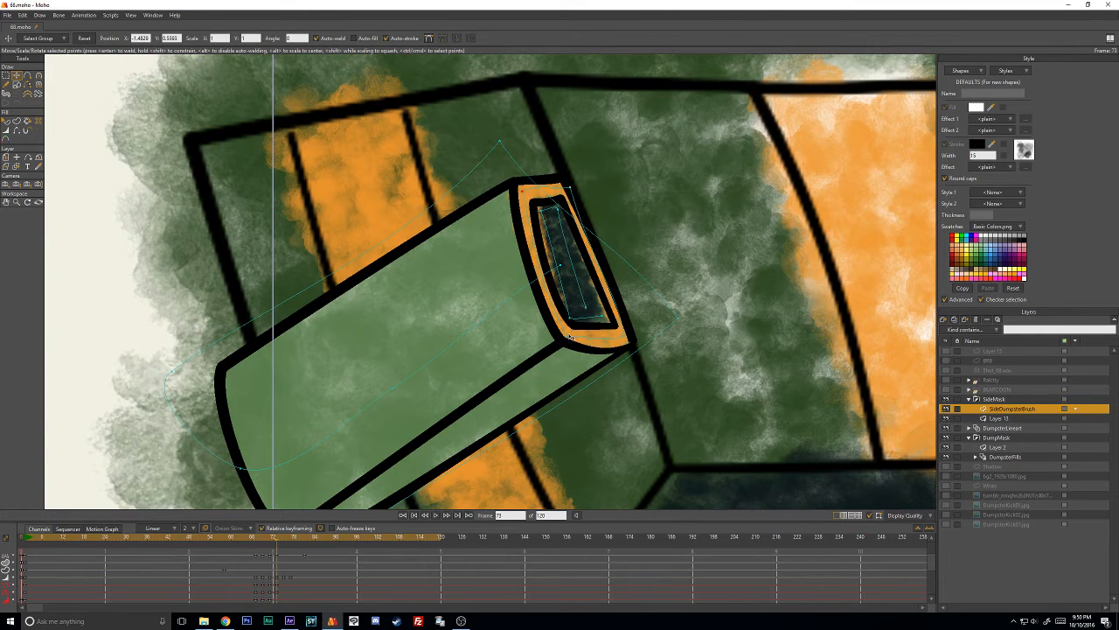
- At frame 75, move the orange rim's corner points onto the corners of the light green side box's end
{"action": "key", "text": "Right"}
{"action": "key", "text": "Right"}
{"action": "left_click_drag", "start_coordinate": [564, 190], "coordinate": [483, 139]}
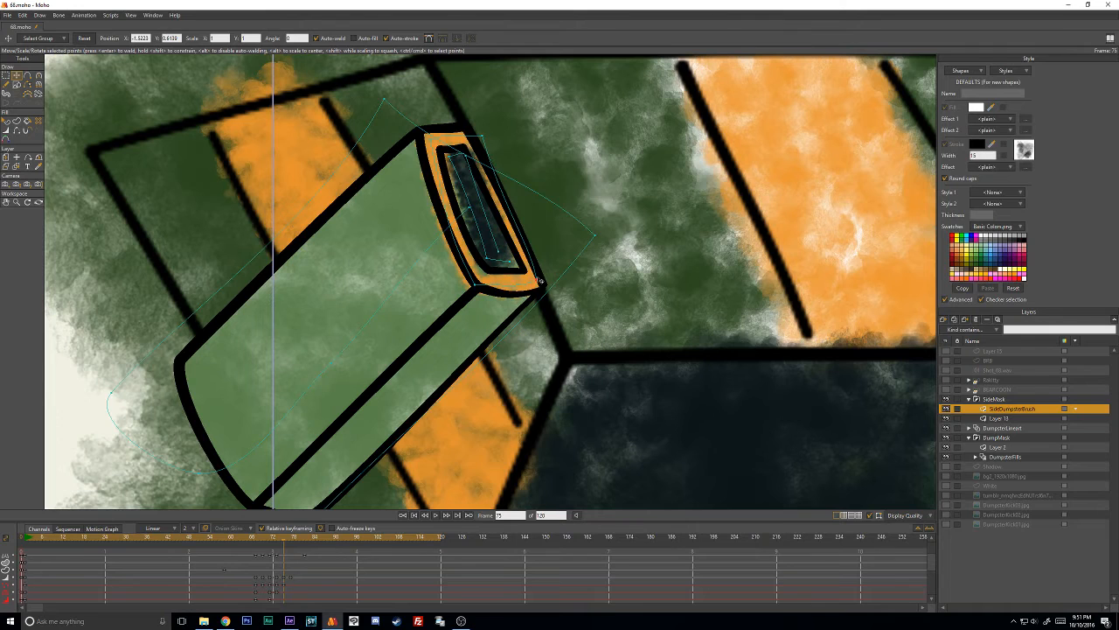
{"action": "mouse_move", "coordinate": [541, 281]}
{"action": "left_mouse_down"}
{"action": "mouse_move", "coordinate": [490, 273]}
{"action": "mouse_move", "coordinate": [486, 287]}
{"action": "left_mouse_up"}
{"action": "key", "text": "w"}
{"action": "key", "text": "t"}
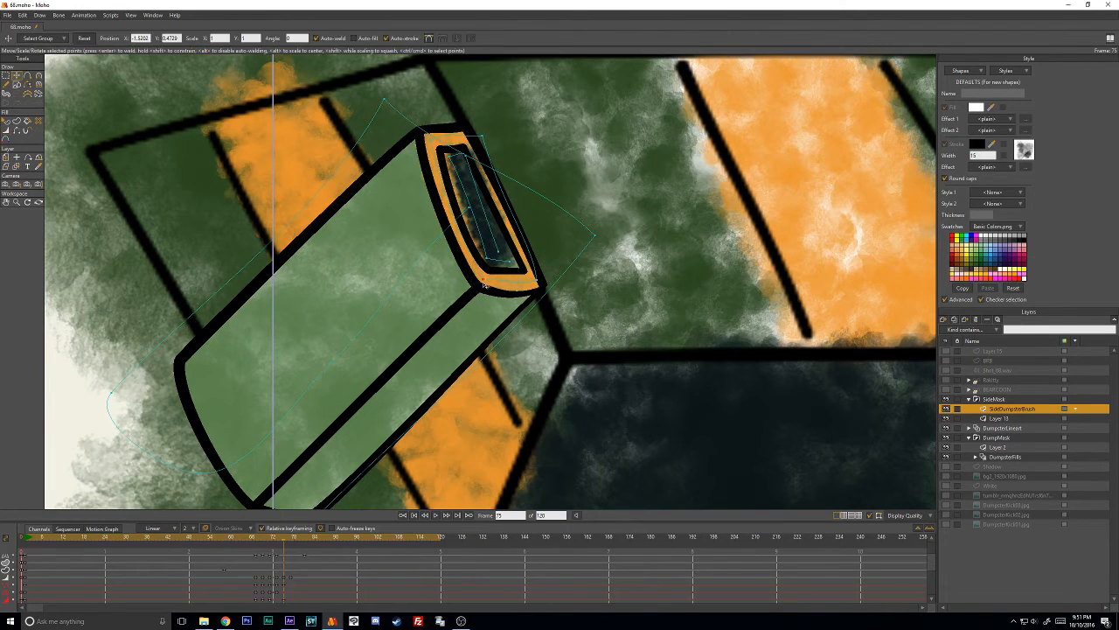
- Refine the orange rim's corner positions, line width and curvature at frame 75 so it follows the box's end
{"action": "left_click_drag", "start_coordinate": [431, 144], "coordinate": [487, 138]}
{"action": "left_click_drag", "start_coordinate": [533, 280], "coordinate": [540, 283]}
{"action": "left_click_drag", "start_coordinate": [475, 206], "coordinate": [540, 248]}
{"action": "key", "text": "w"}
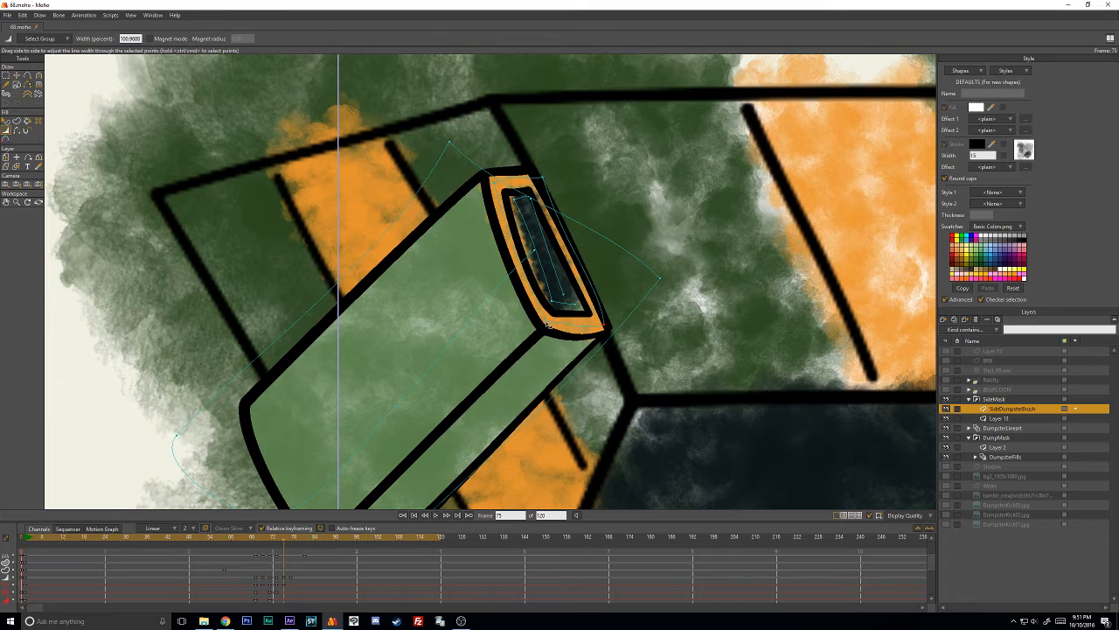
{"action": "left_click_drag", "start_coordinate": [495, 187], "coordinate": [545, 181]}
{"action": "key", "text": "t"}
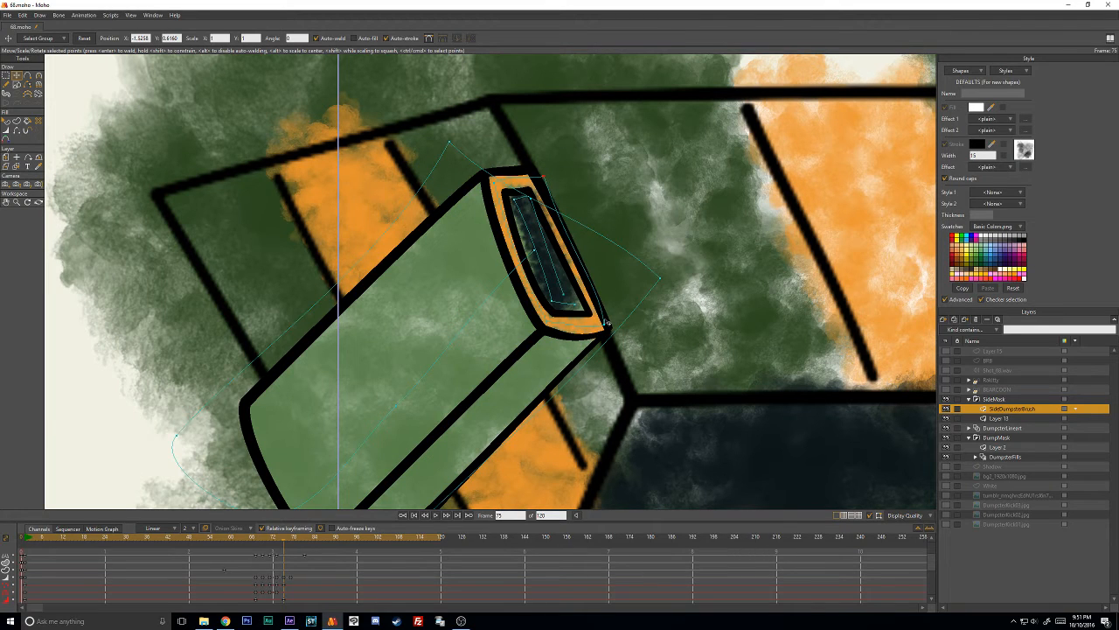
{"action": "left_click", "coordinate": [520, 200]}
{"action": "key", "text": "c"}
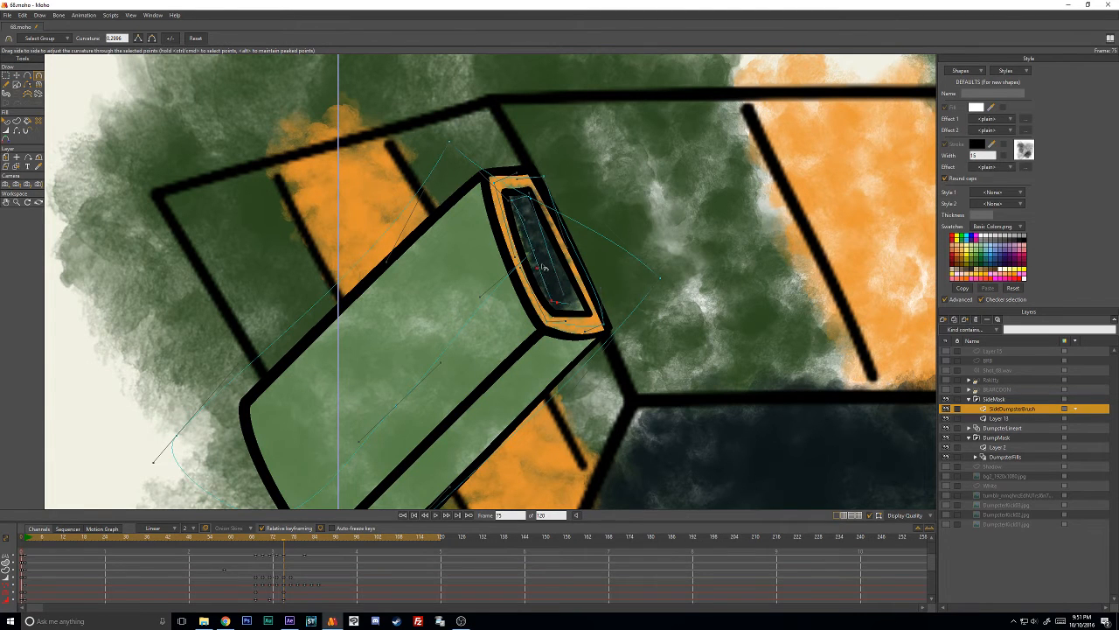
- At frame 77, move the orange rim shape onto the side box's end and fit its corner points to the outline
{"action": "key", "text": "ctrl+Right"}
{"action": "key", "text": "ctrl+Right"}
{"action": "key", "text": "t"}
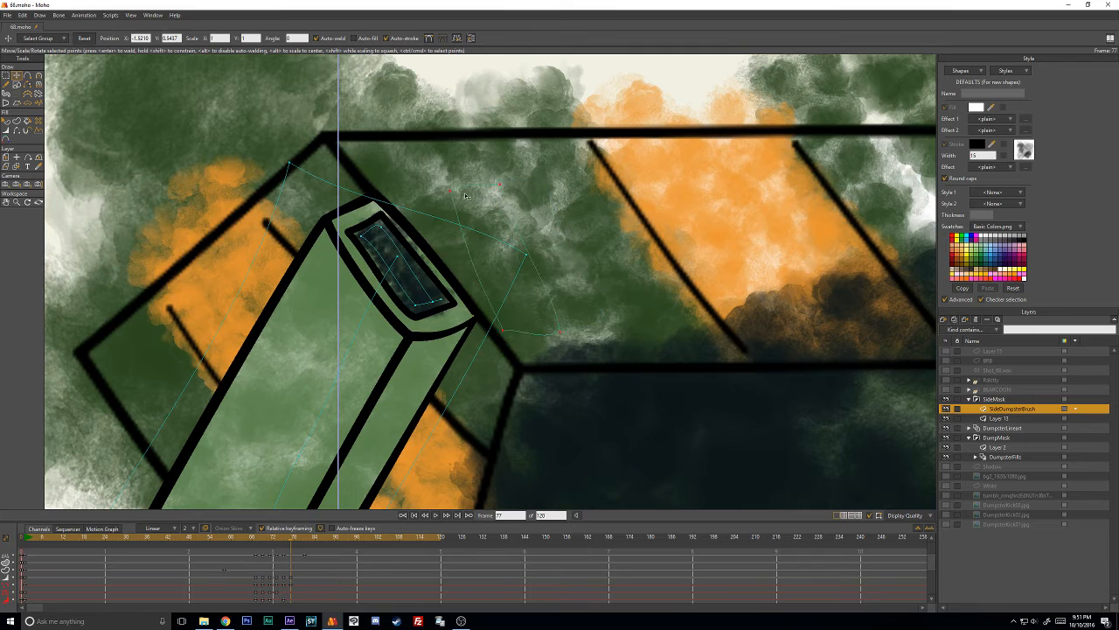
{"action": "mouse_move", "coordinate": [466, 196]}
{"action": "left_mouse_down"}
{"action": "mouse_move", "coordinate": [359, 220]}
{"action": "mouse_move", "coordinate": [526, 239]}
{"action": "left_mouse_up"}
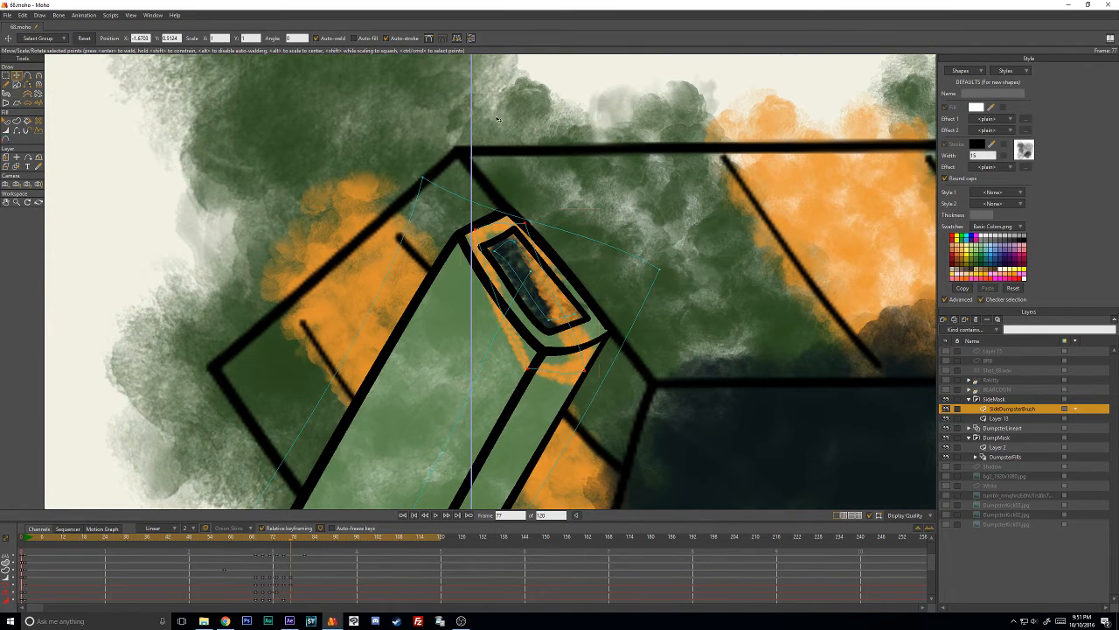
{"action": "left_click", "coordinate": [493, 205]}
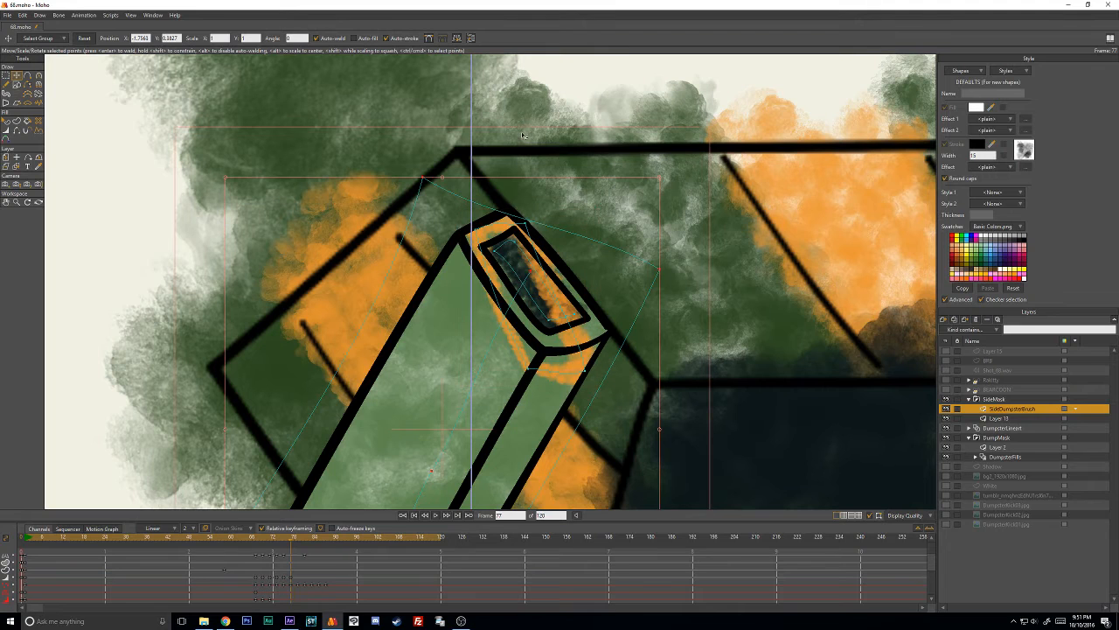
{"action": "left_click", "coordinate": [478, 234]}
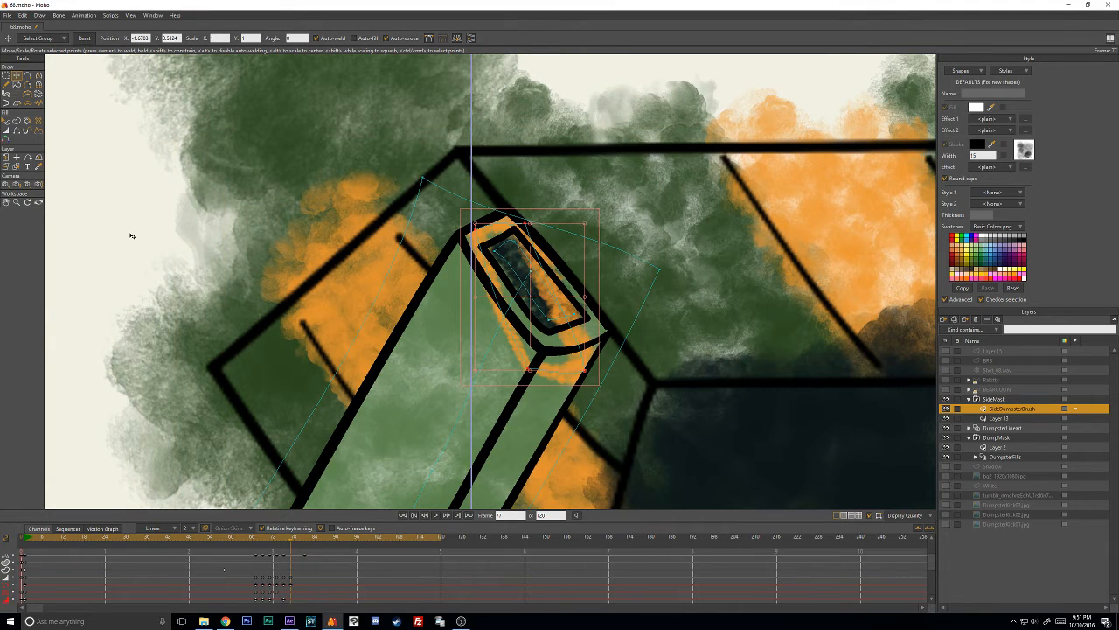
{"action": "left_click", "coordinate": [519, 216]}
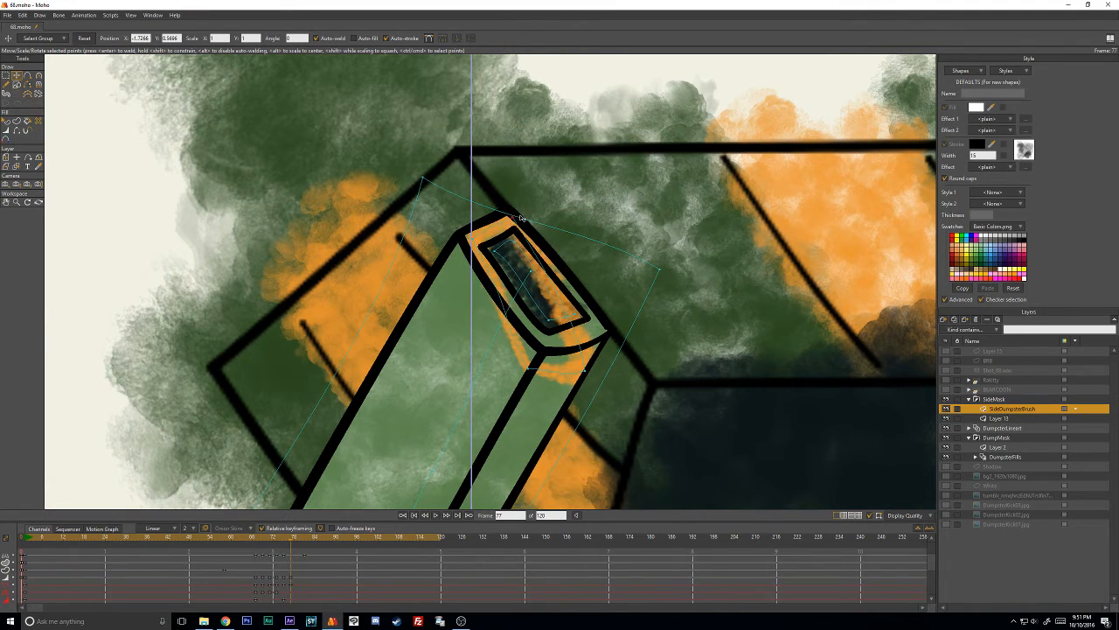
{"action": "mouse_move", "coordinate": [519, 217]}
{"action": "left_mouse_down"}
{"action": "mouse_move", "coordinate": [602, 338]}
{"action": "mouse_move", "coordinate": [556, 347]}
{"action": "mouse_move", "coordinate": [605, 334]}
{"action": "left_mouse_up"}
- Adjust the line width and curvature of the orange rim's points at frame 77 to fill the space around the opening
{"action": "key", "text": "w"}
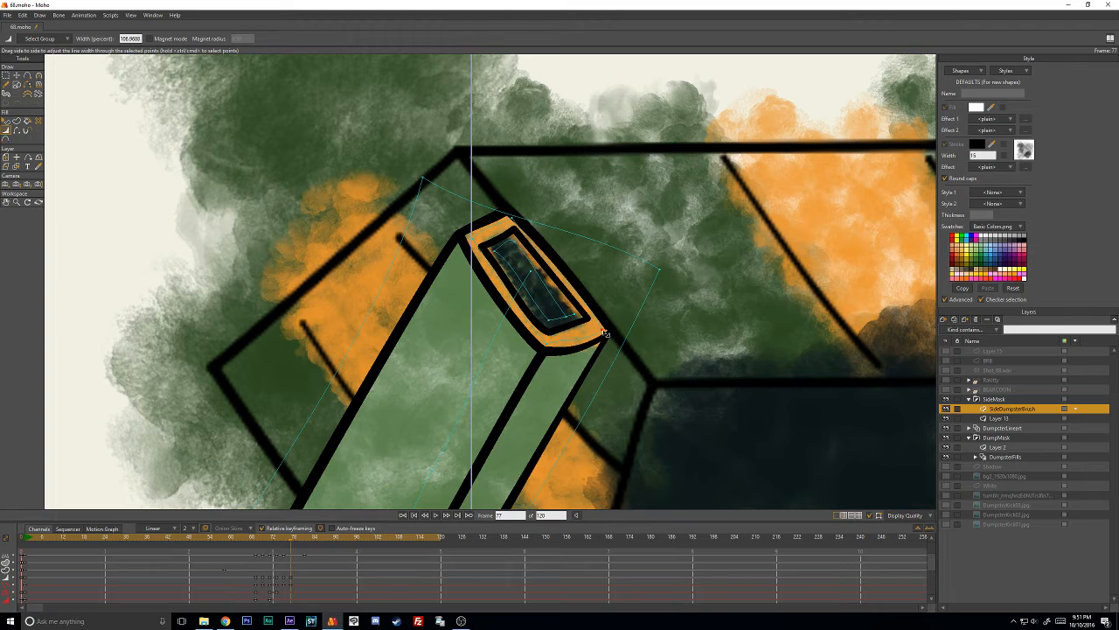
{"action": "key", "text": "t"}
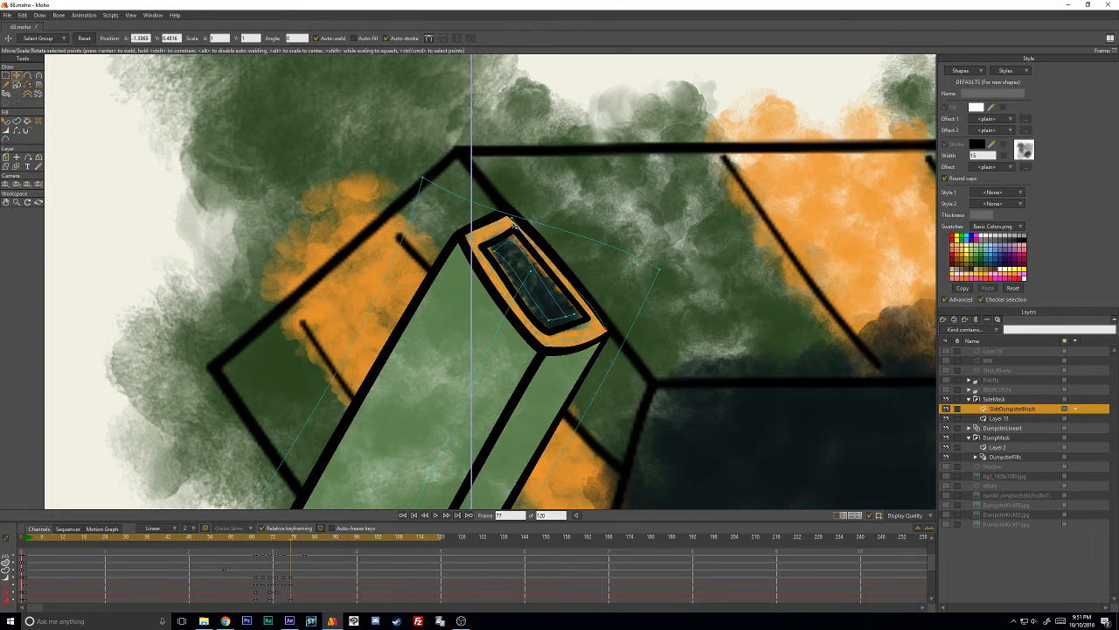
{"action": "key", "text": "c"}
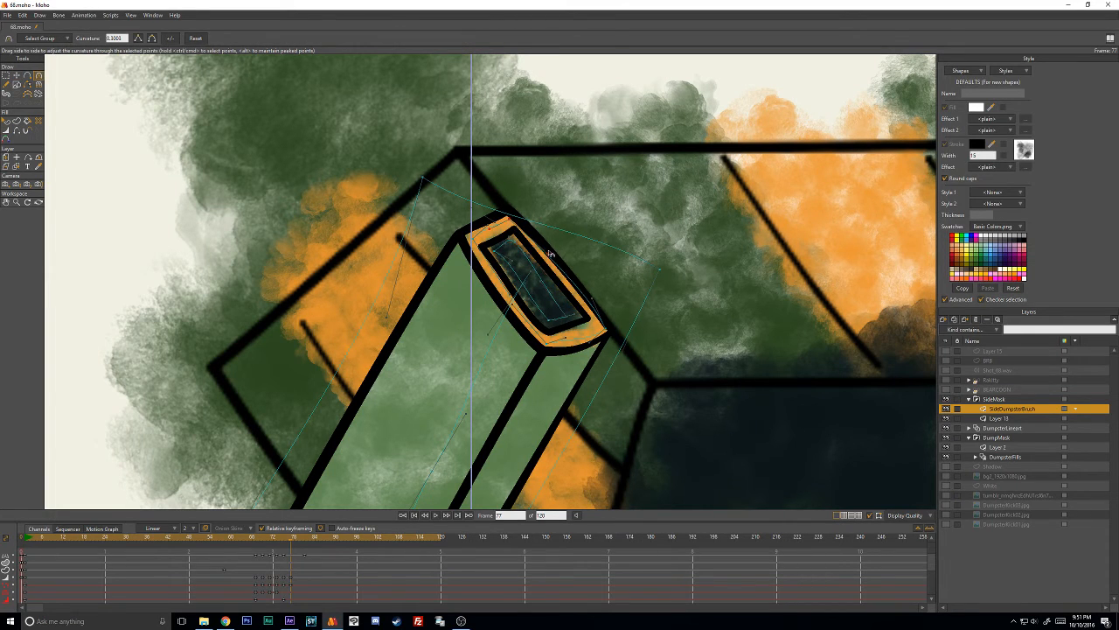
{"action": "key", "text": "t"}
{"action": "key", "text": "w"}
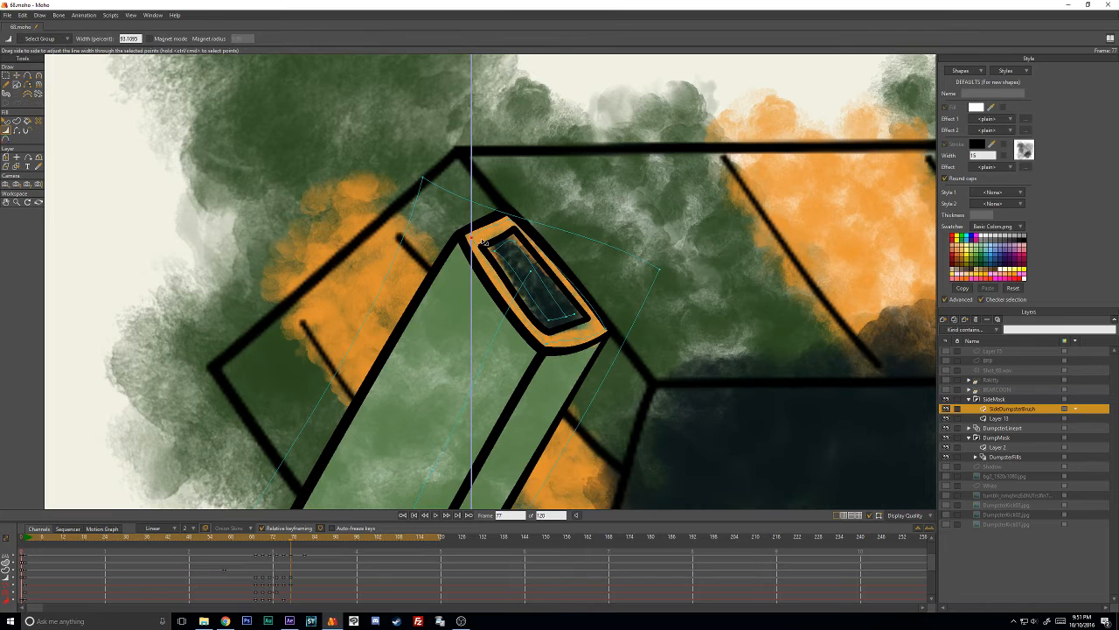
{"action": "key", "text": "t"}
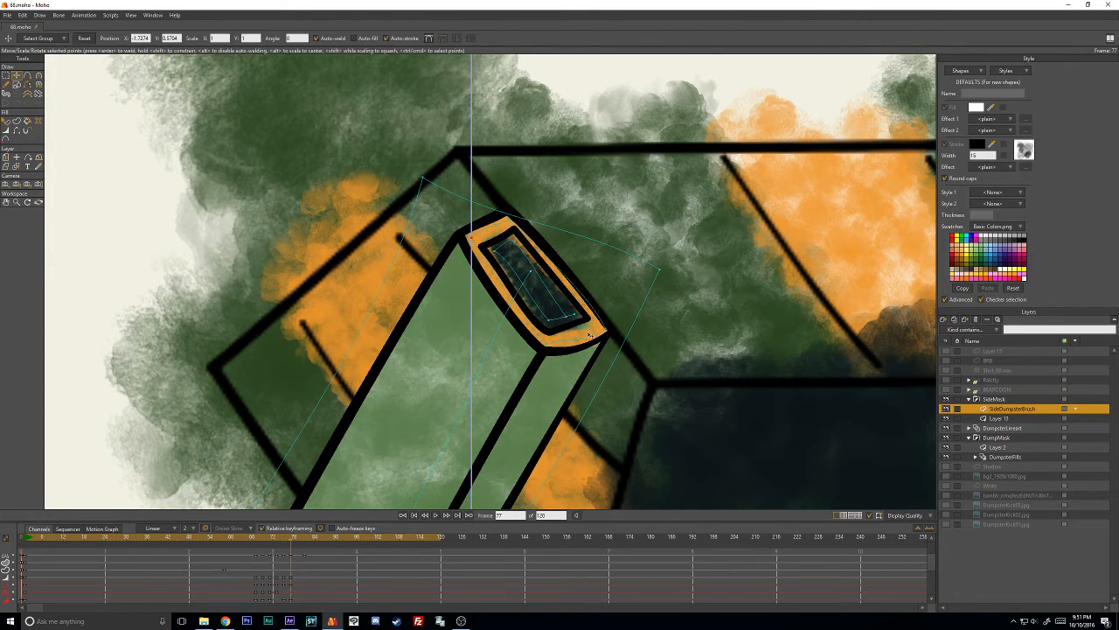
{"action": "key", "text": "w"}
{"action": "key", "text": "t"}
{"action": "key", "text": "w"}
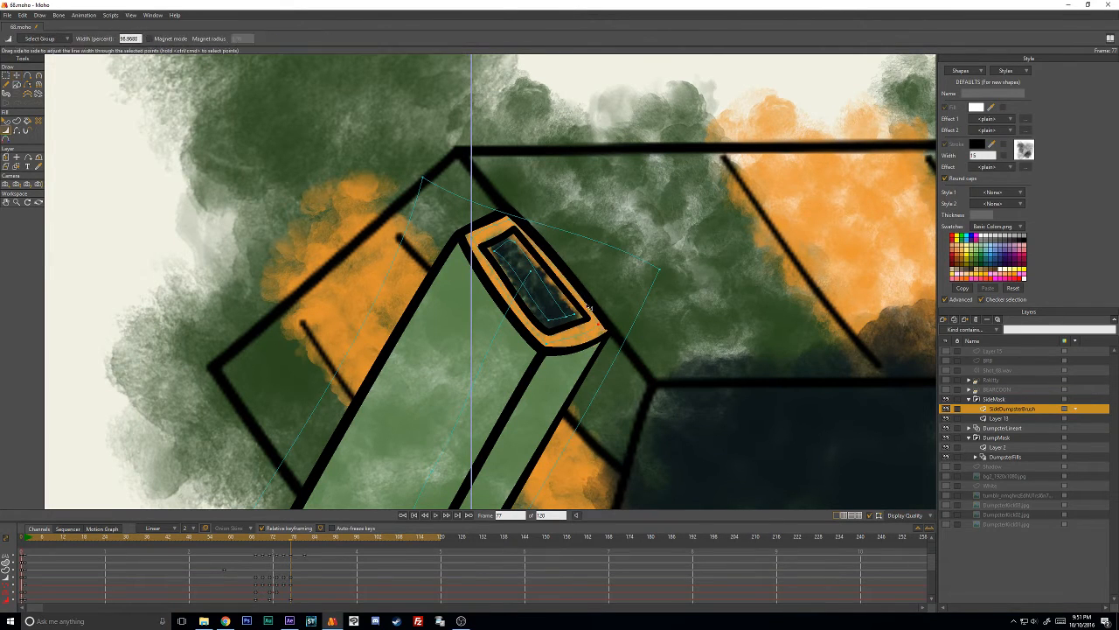
{"action": "key", "text": "c"}
{"action": "left_click_drag", "start_coordinate": [587, 301], "coordinate": [585, 293]}
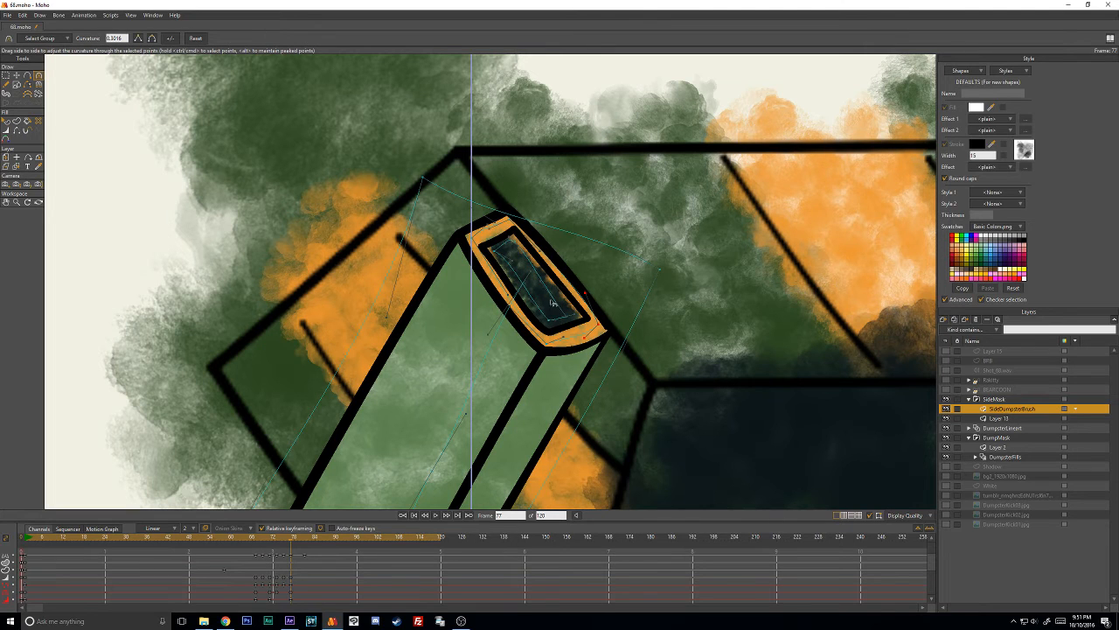
- At frame 79, move the orange rim shape onto the side box's top and pull its lower corners to the outline
{"action": "key", "text": "Right"}
{"action": "key", "text": "Right"}
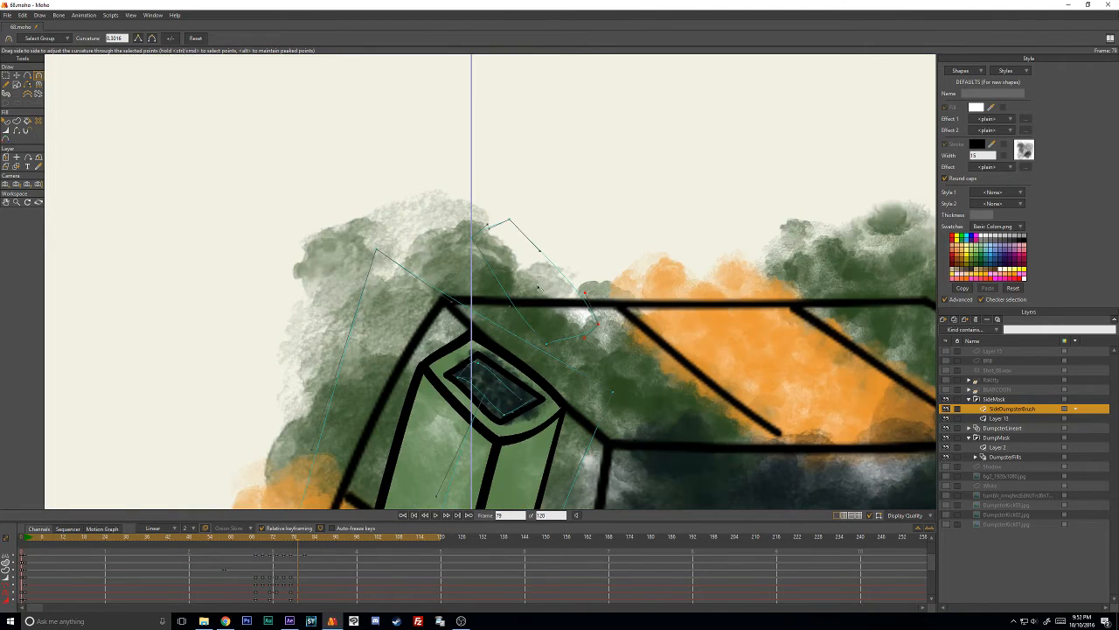
{"action": "key", "text": "t"}
{"action": "left_click", "coordinate": [499, 271]}
{"action": "left_click_drag", "start_coordinate": [499, 270], "coordinate": [476, 348]}
{"action": "key", "text": "ctrl+z"}
{"action": "left_click", "coordinate": [652, 140]}
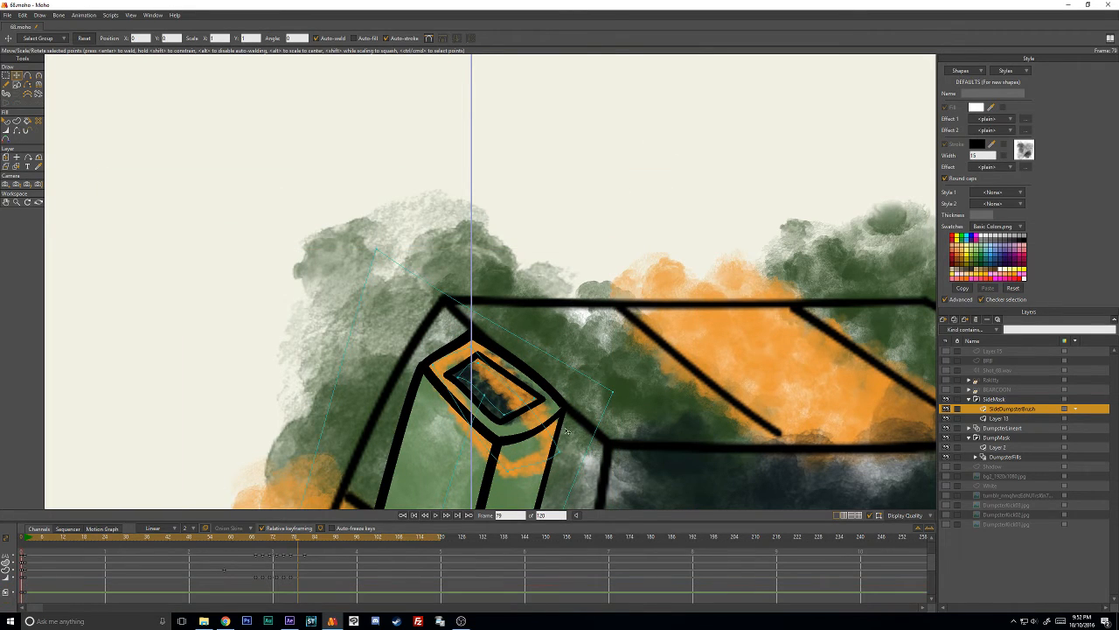
{"action": "left_click_drag", "start_coordinate": [551, 448], "coordinate": [559, 404]}
{"action": "left_click_drag", "start_coordinate": [512, 467], "coordinate": [512, 433]}
- Fine-tune the orange rim's line width and corner points at frame 79 so the color stays within the black outline
{"action": "key", "text": "w"}
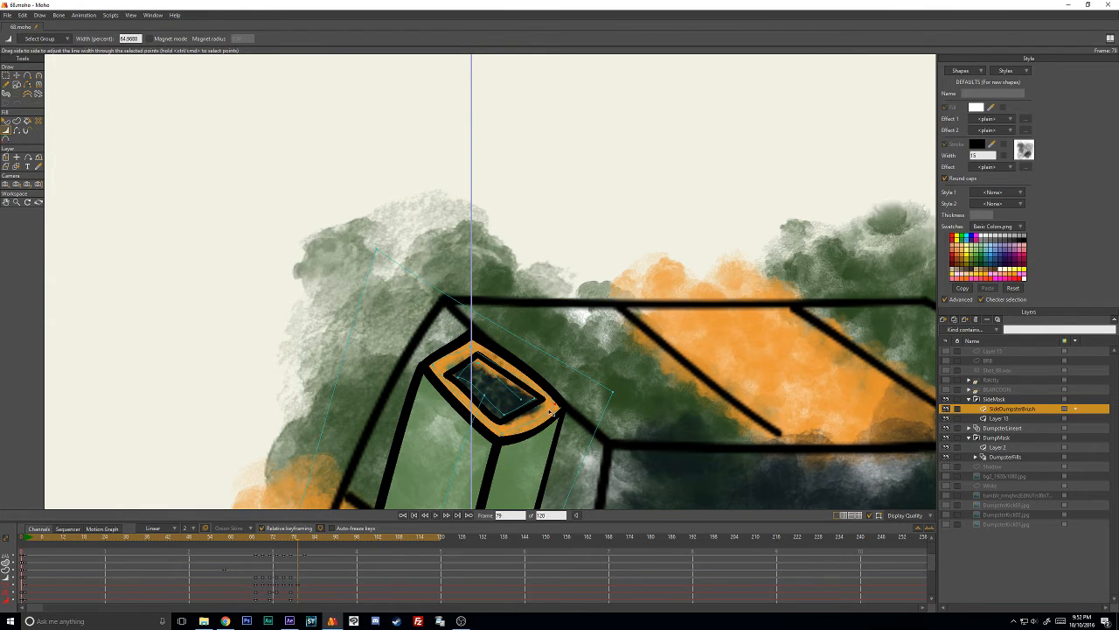
{"action": "key", "text": "t"}
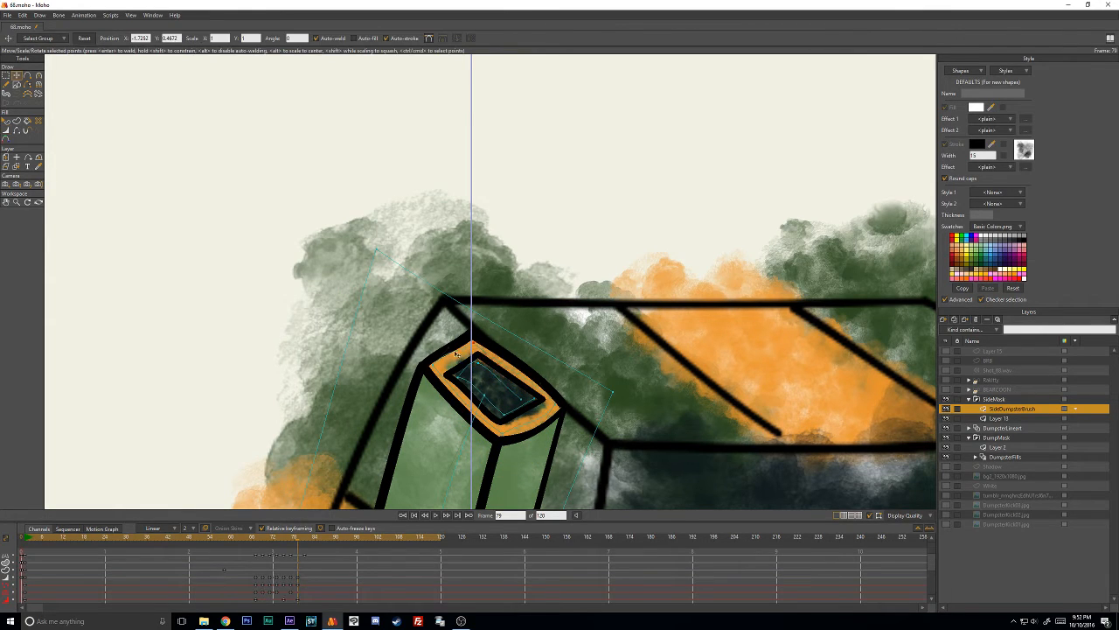
{"action": "key", "text": "c"}
{"action": "key", "text": "t"}
{"action": "key", "text": "w"}
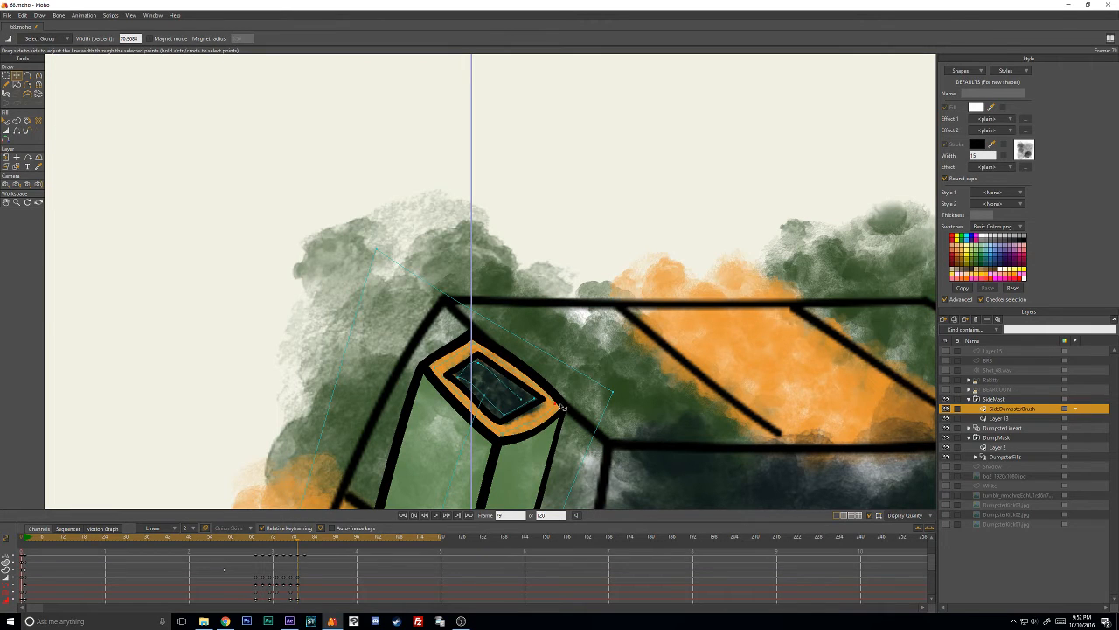
{"action": "key", "text": "t"}
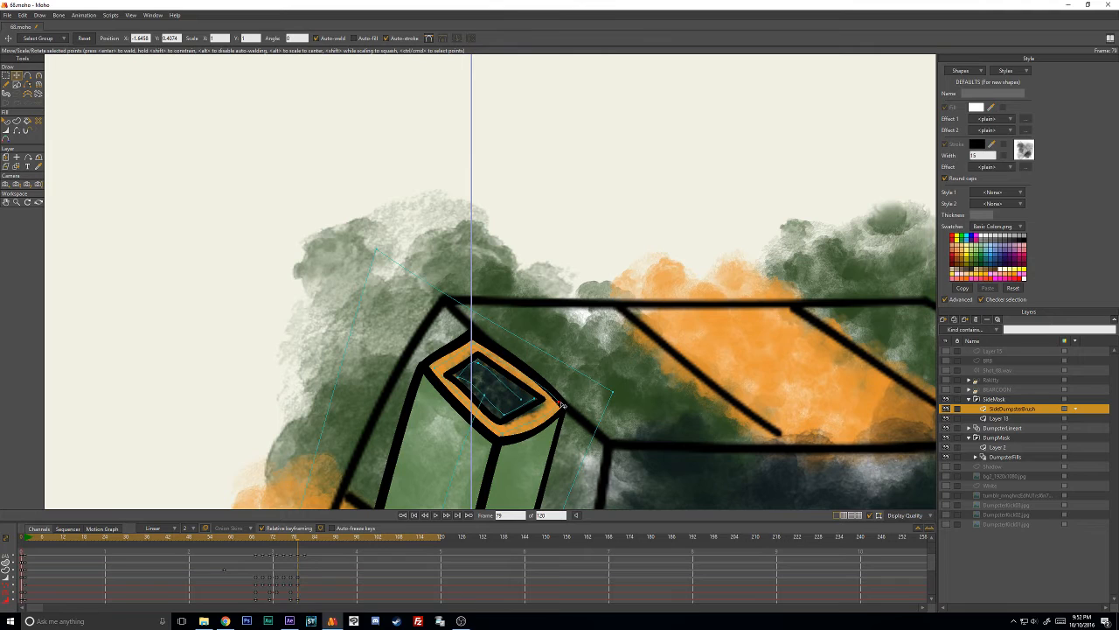
- At frame 81, move the whole orange rim shape over the top of the light green side box
{"action": "key", "text": "Right"}
{"action": "key", "text": "Right"}
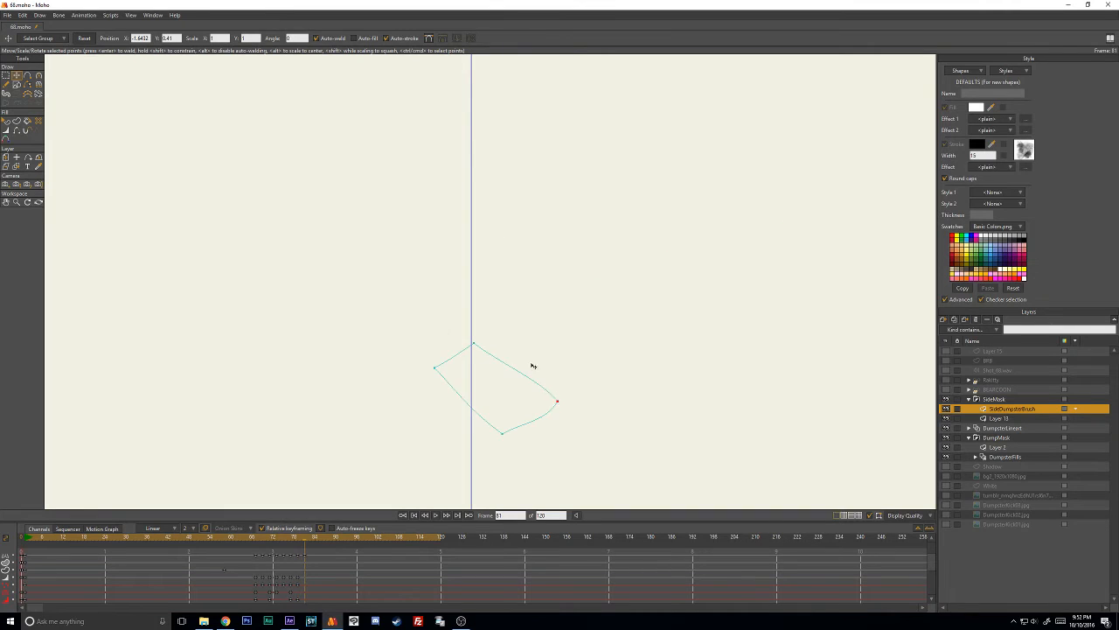
{"action": "scroll", "coordinate": [530, 404], "scroll_direction": "down", "scroll_amount": 8}
{"action": "left_click_drag", "start_coordinate": [507, 312], "coordinate": [475, 288]}
{"action": "scroll", "coordinate": [472, 370], "scroll_direction": "up", "scroll_amount": 5}
{"action": "left_click_drag", "start_coordinate": [590, 241], "coordinate": [599, 227]}
{"action": "scroll", "coordinate": [599, 226], "scroll_direction": "up", "scroll_amount": 5}
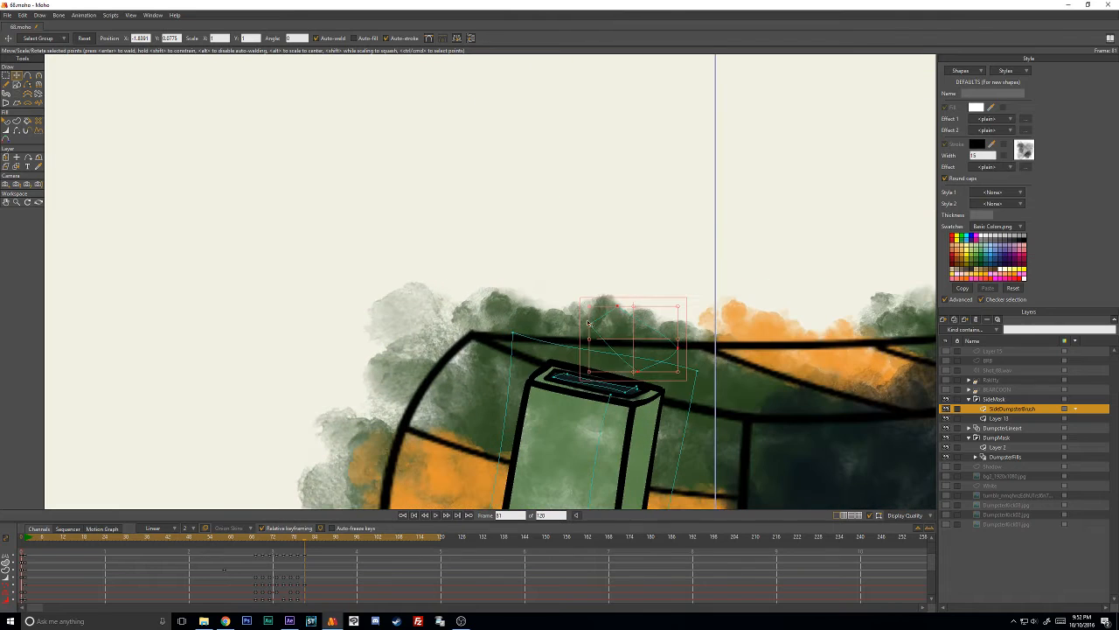
{"action": "left_click_drag", "start_coordinate": [632, 333], "coordinate": [603, 352]}
{"action": "left_click_drag", "start_coordinate": [623, 311], "coordinate": [505, 282]}
{"action": "left_click", "coordinate": [507, 225], "text": "ctrl"}
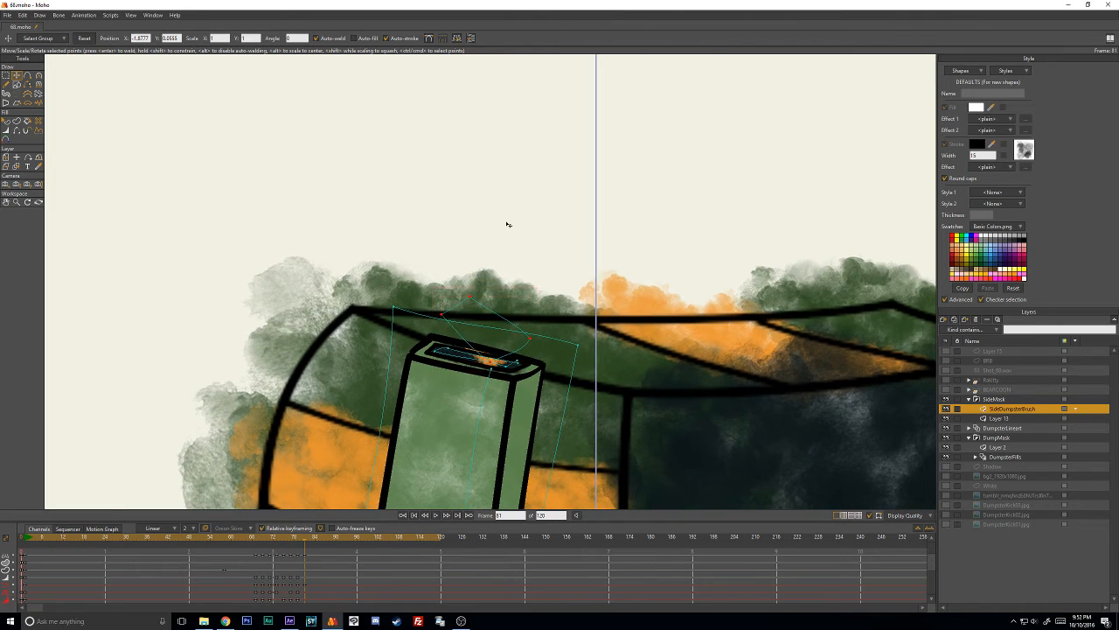
- Place the orange rim's individual corner points on the corners of the box's flattened top at frame 81
{"action": "left_click_drag", "start_coordinate": [499, 363], "coordinate": [543, 366]}
{"action": "left_click_drag", "start_coordinate": [444, 319], "coordinate": [429, 361]}
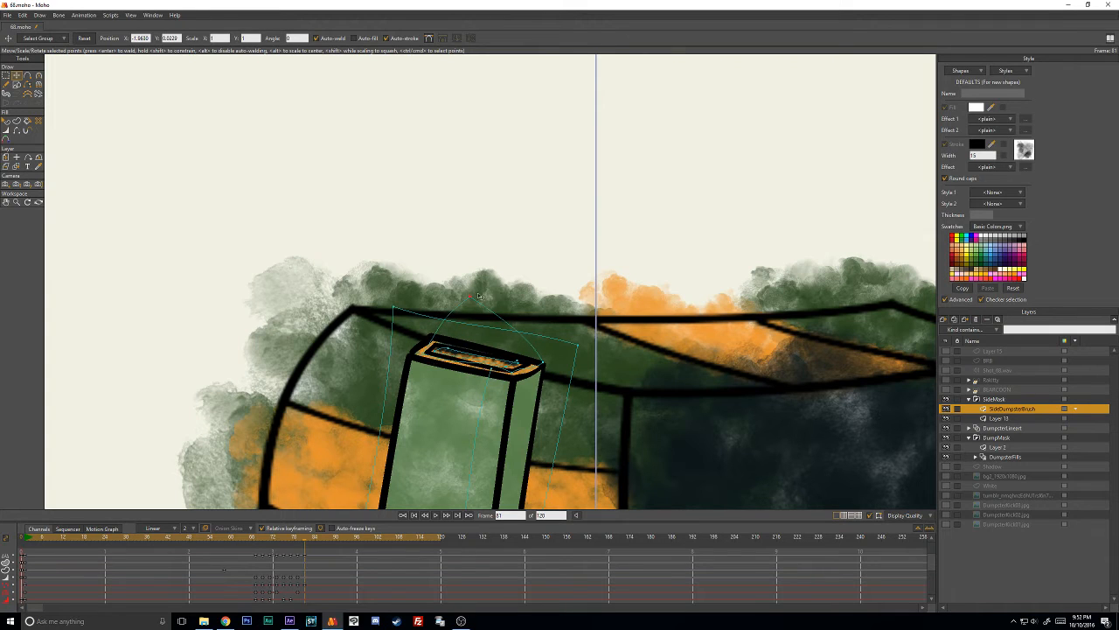
{"action": "left_click_drag", "start_coordinate": [478, 296], "coordinate": [446, 336]}
- Undo the last change to the rim shape and turn off auto-weld
{"action": "left_click", "coordinate": [507, 349]}
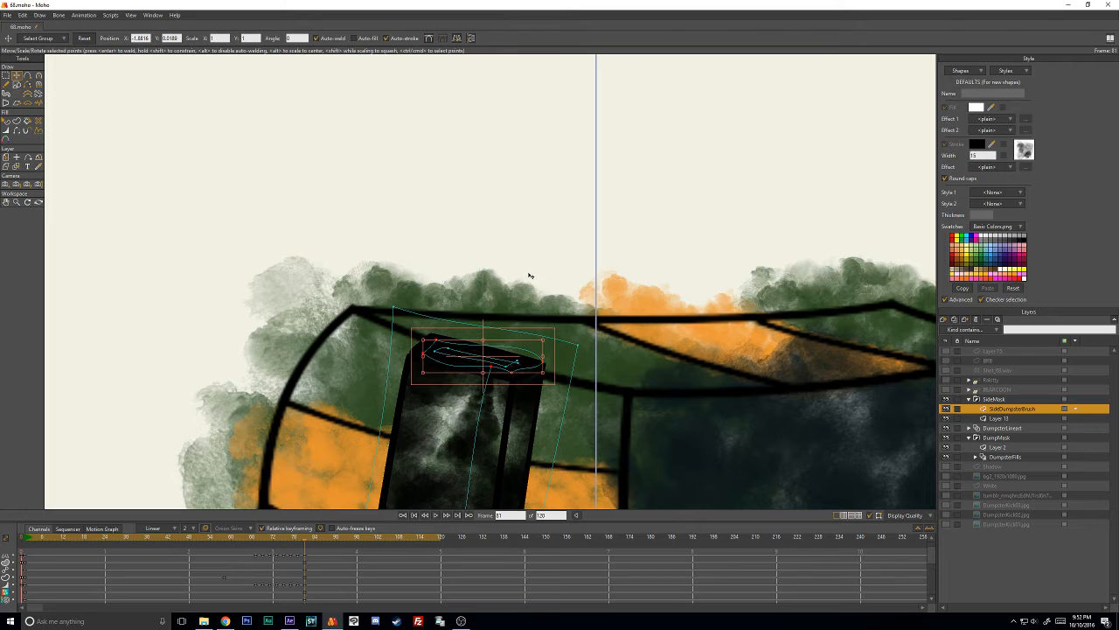
{"action": "key", "text": "ctrl+z"}
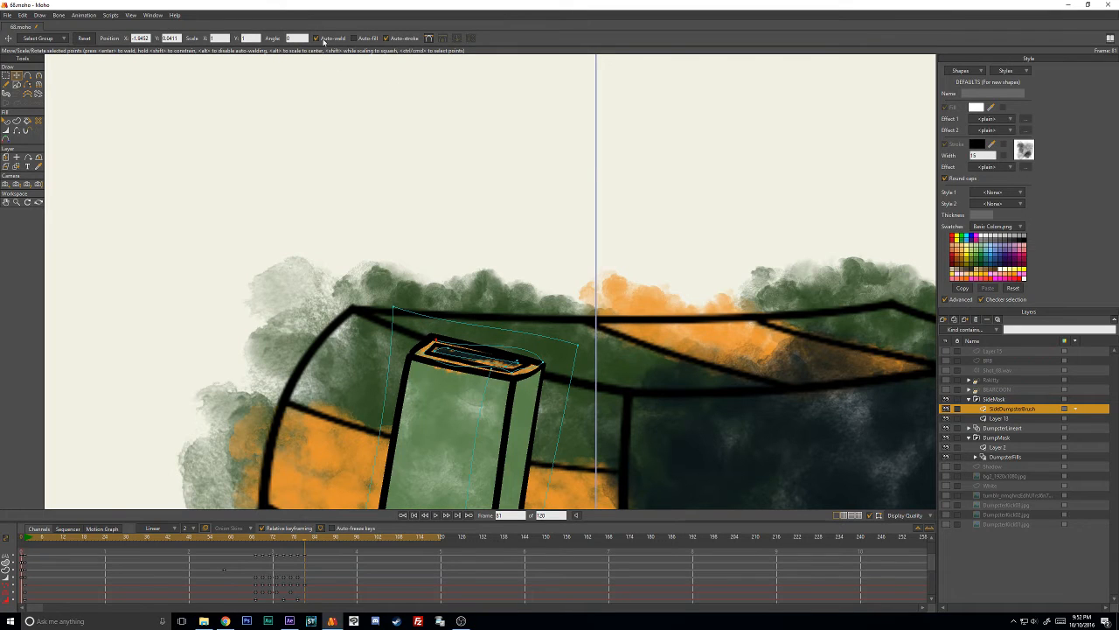
{"action": "left_click", "coordinate": [457, 206]}
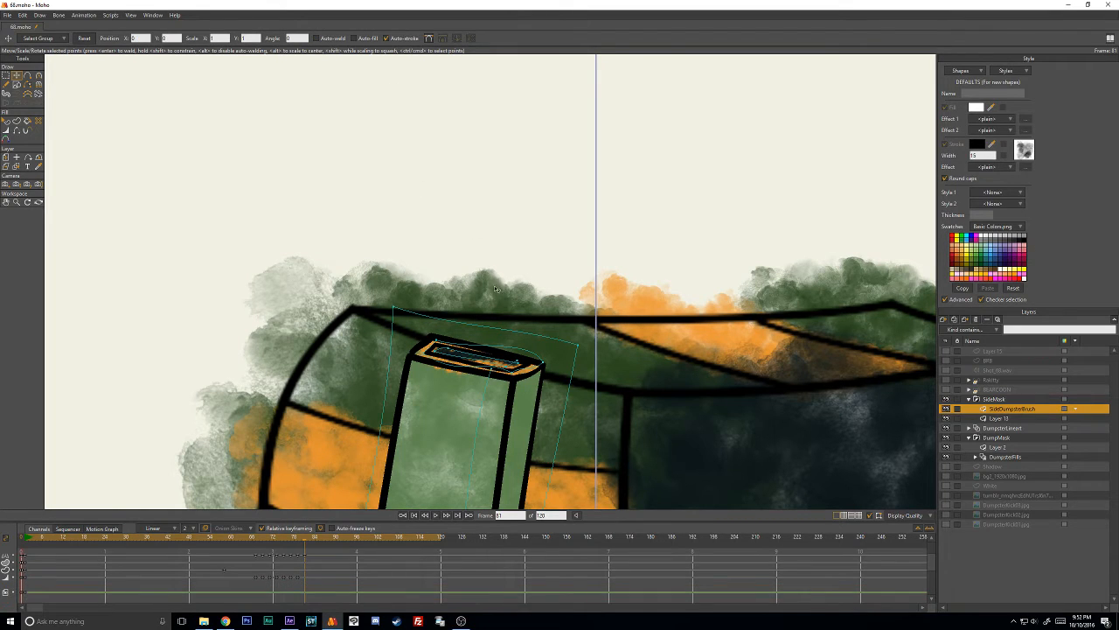
- Select the orange rim's points and adjust their line width to suit the narrow top at frame 81
{"action": "left_click", "coordinate": [523, 353]}
{"action": "key", "text": "w"}
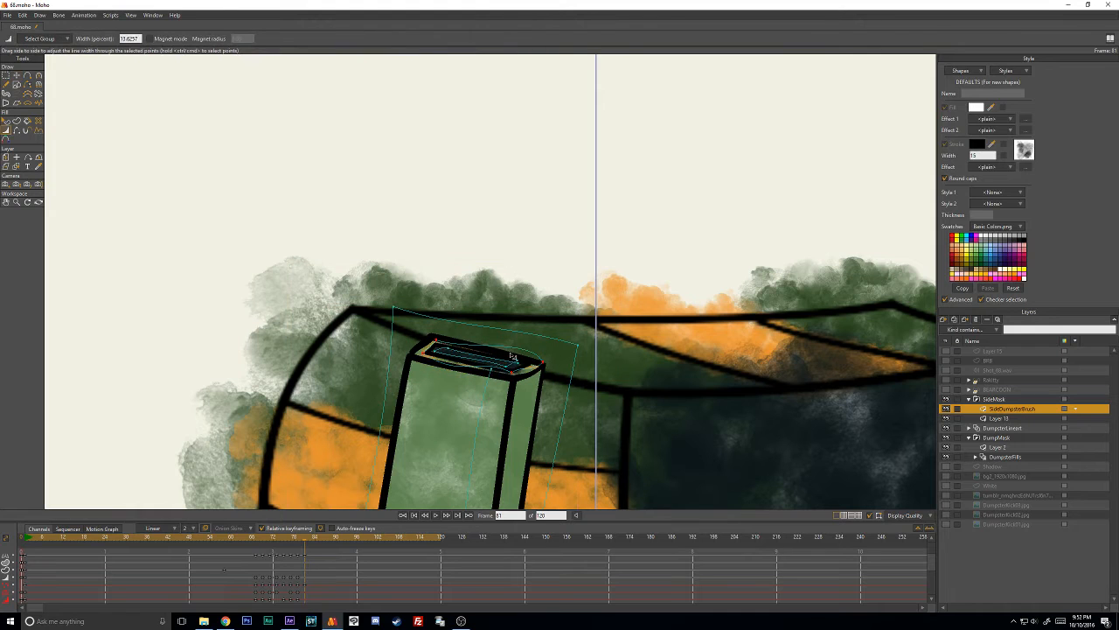
{"action": "left_click_drag", "start_coordinate": [513, 356], "coordinate": [516, 355]}
{"action": "key", "text": "t"}
- At frame 81, fit the orange rim's corner points to the box top's edges and adjust the curvature of its front edge
{"action": "scroll", "coordinate": [514, 320], "scroll_direction": "up", "scroll_amount": 3}
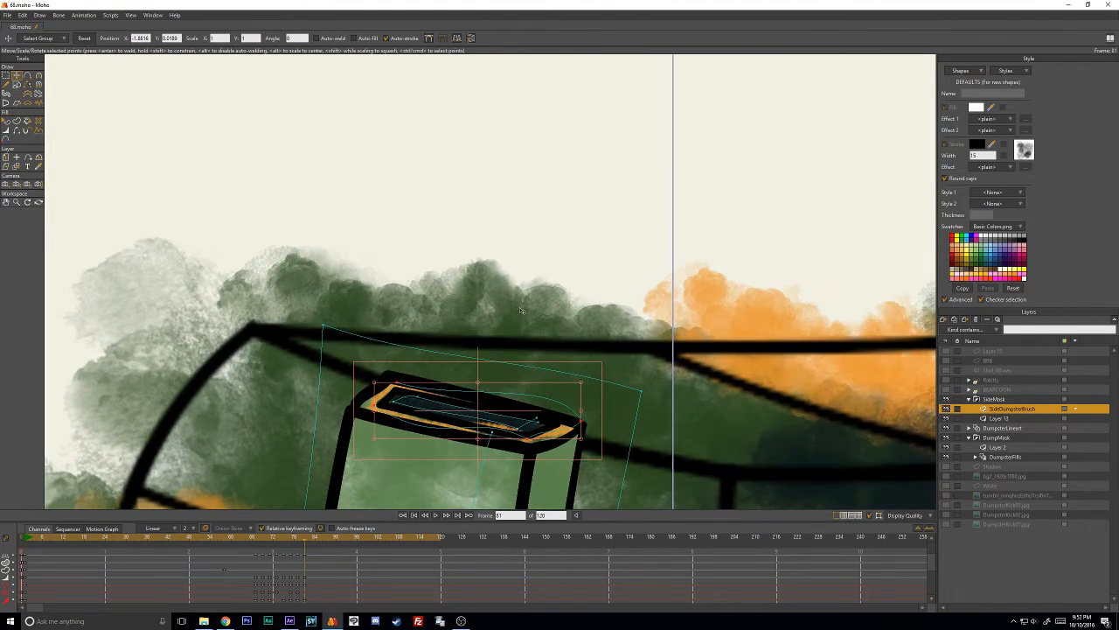
{"action": "left_click", "coordinate": [548, 373]}
{"action": "left_click", "coordinate": [583, 421]}
{"action": "left_click", "coordinate": [566, 302]}
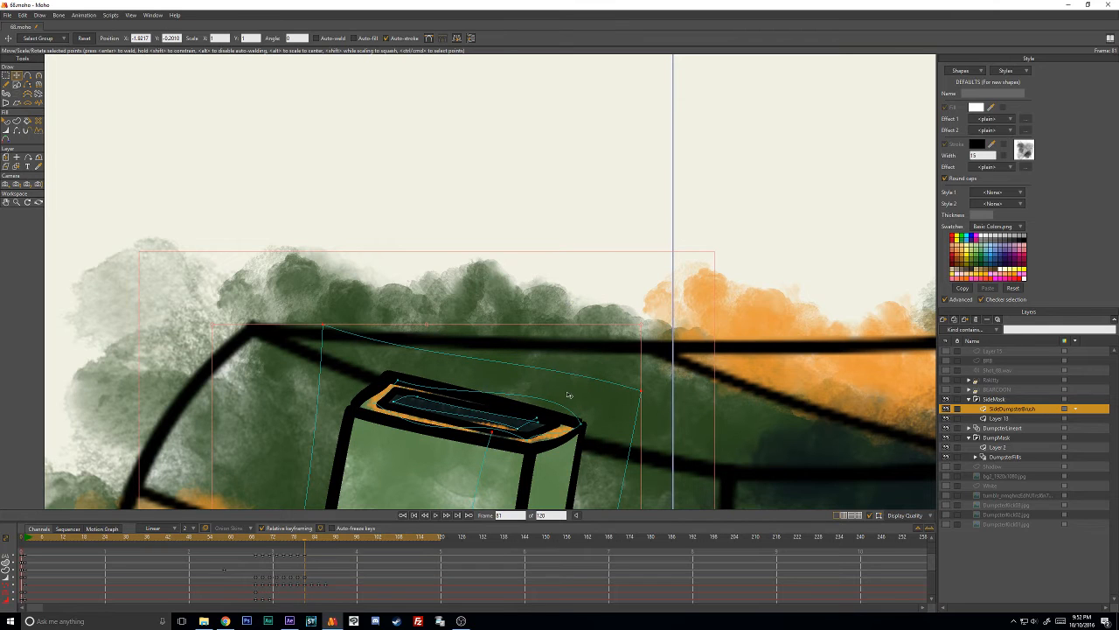
{"action": "left_click_drag", "start_coordinate": [582, 426], "coordinate": [530, 446]}
{"action": "left_click_drag", "start_coordinate": [375, 407], "coordinate": [370, 412]}
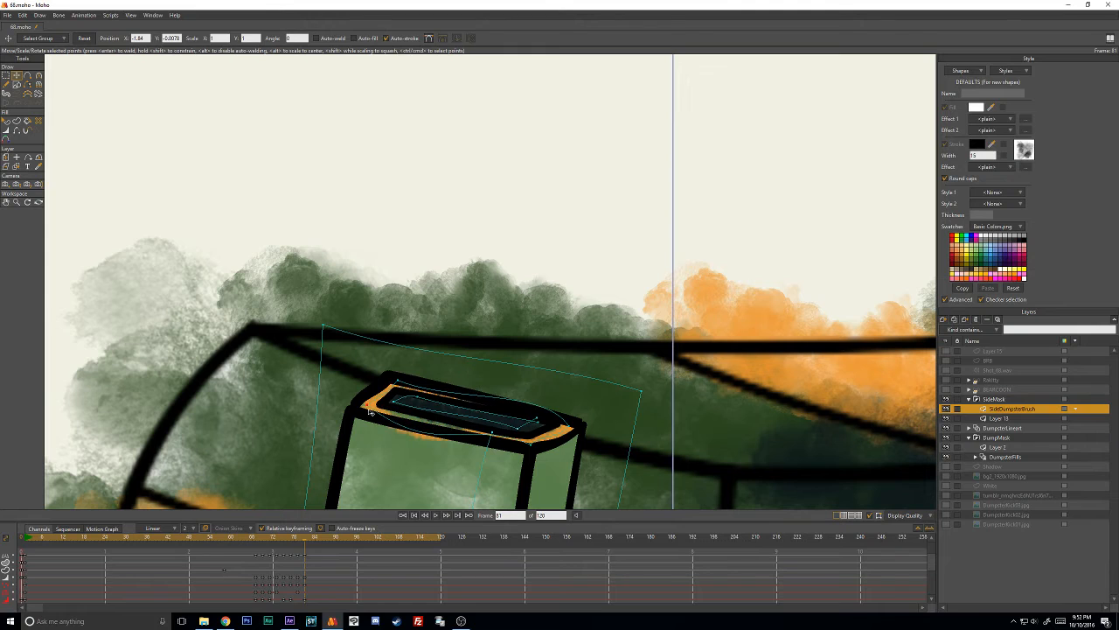
{"action": "key", "text": "c"}
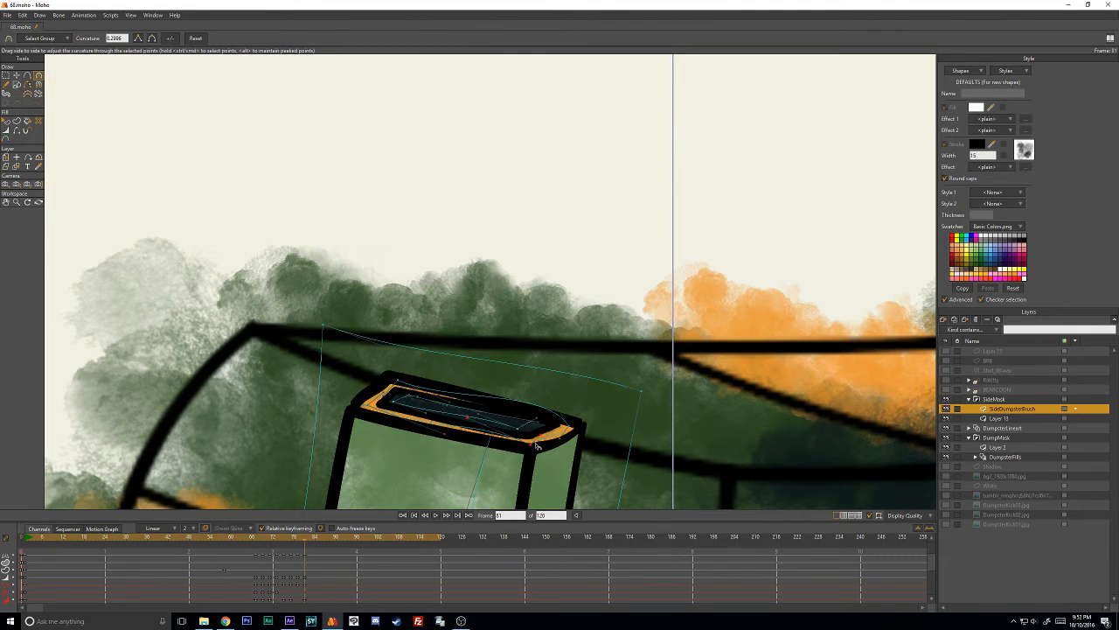
{"action": "left_click_drag", "start_coordinate": [537, 446], "coordinate": [574, 431]}
{"action": "key", "text": "t"}
- At frame 83, move the orange rim up to the box's narrow top and refit its corner point
{"action": "key", "text": "Right"}
{"action": "key", "text": "Right"}
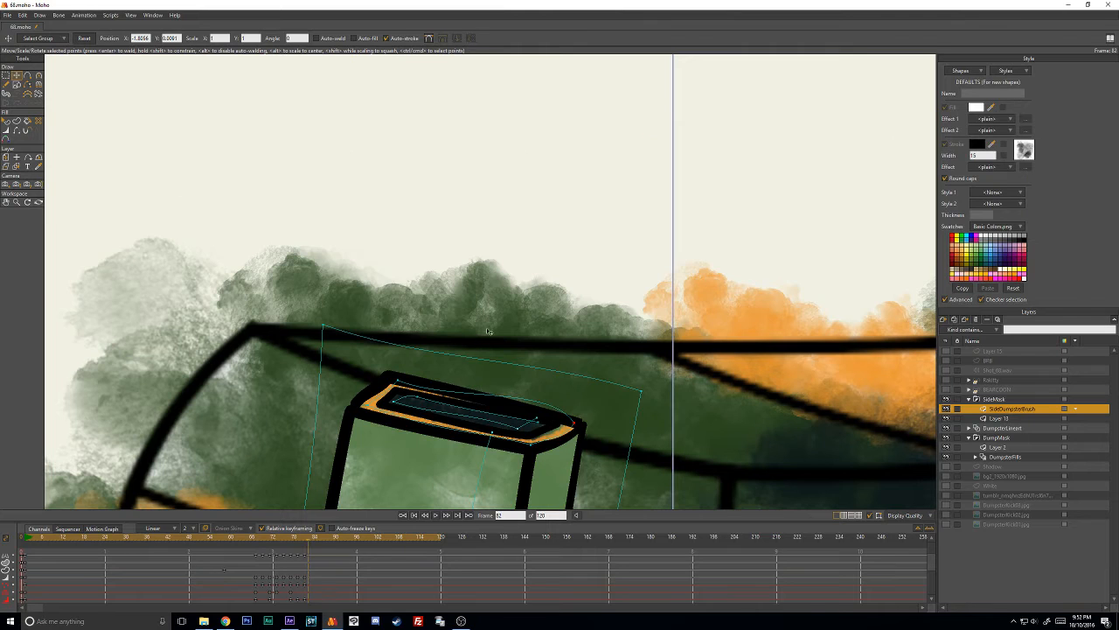
{"action": "left_click_drag", "start_coordinate": [566, 411], "coordinate": [591, 275]}
{"action": "left_click", "coordinate": [527, 131], "text": "ctrl"}
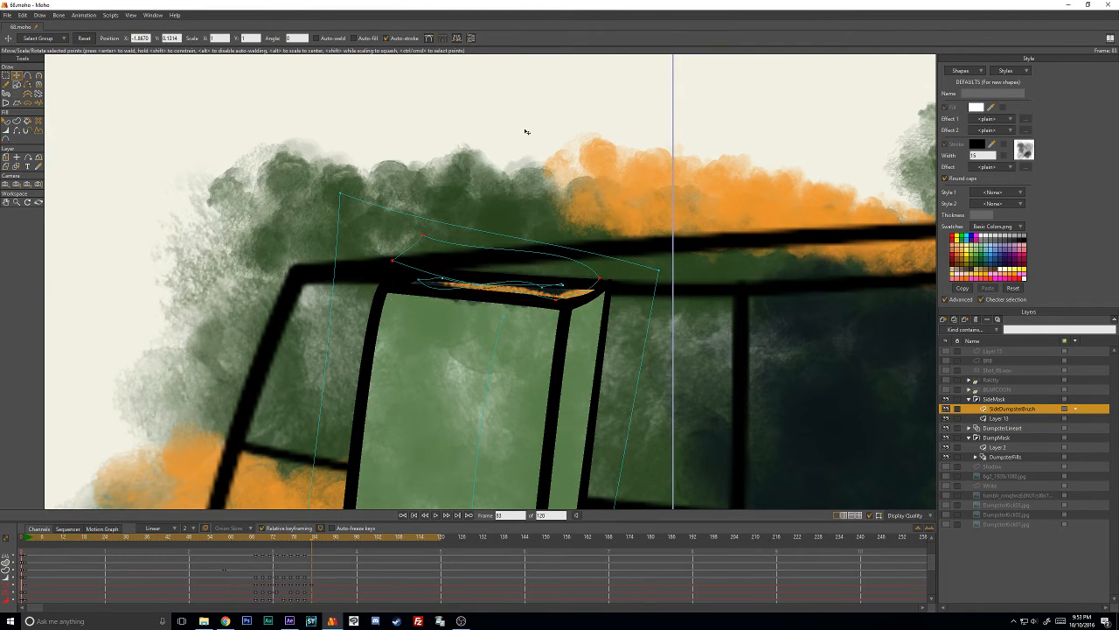
{"action": "left_click_drag", "start_coordinate": [392, 264], "coordinate": [399, 280]}
{"action": "key", "text": "ctrl+z"}
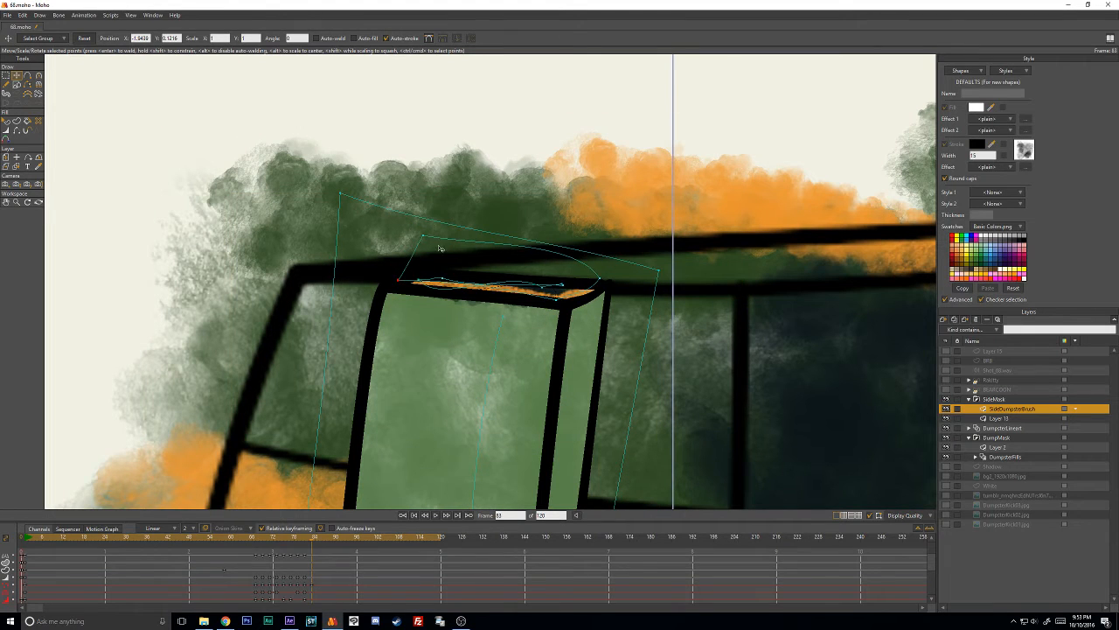
- At frame 85, move the whole orange rim shape up off the side box into the empty area above the dumpster
{"action": "key", "text": "ctrl+Right"}
{"action": "left_click", "coordinate": [446, 240]}
{"action": "scroll", "coordinate": [472, 265], "scroll_direction": "down", "scroll_amount": 5}
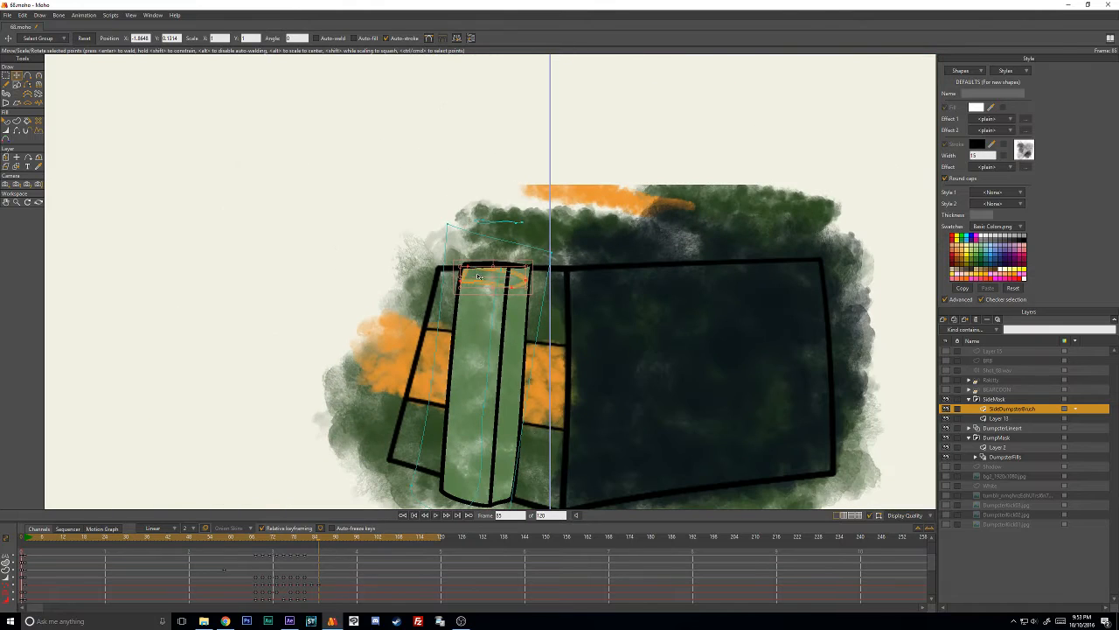
{"action": "left_click_drag", "start_coordinate": [478, 274], "coordinate": [481, 154]}
{"action": "key", "text": "ctrl+Right"}
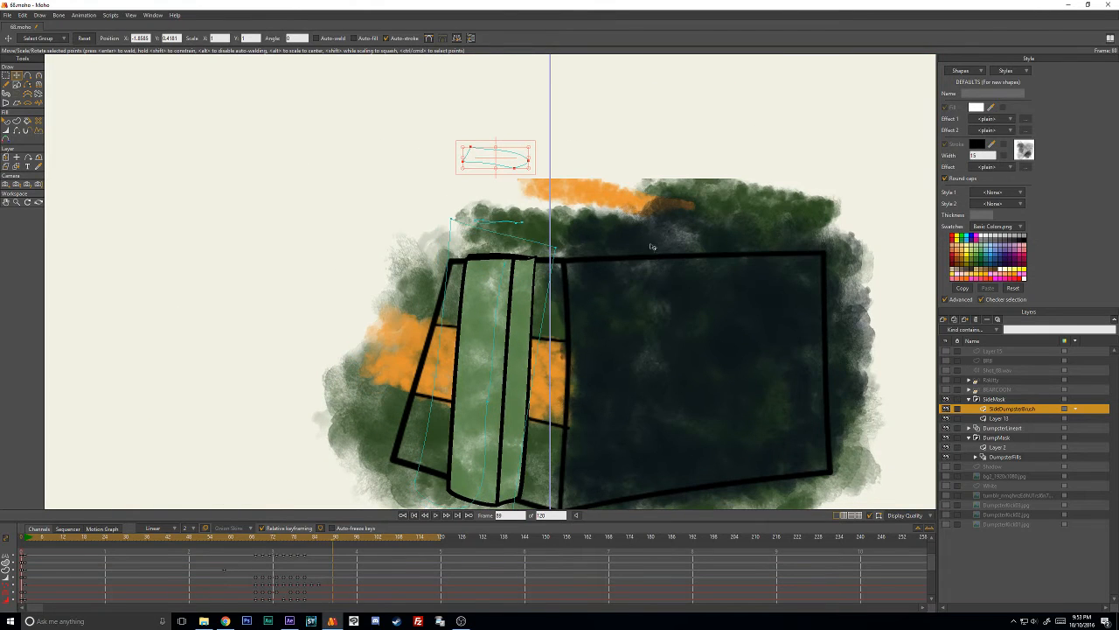
- Scrub the timeline back and forth across the dumpster's rotation to review the rim animation up to frame 101
{"action": "mouse_move", "coordinate": [275, 534]}
{"action": "left_mouse_down"}
{"action": "mouse_move", "coordinate": [250, 536]}
{"action": "mouse_move", "coordinate": [343, 530]}
{"action": "mouse_move", "coordinate": [286, 537]}
{"action": "left_mouse_up"}
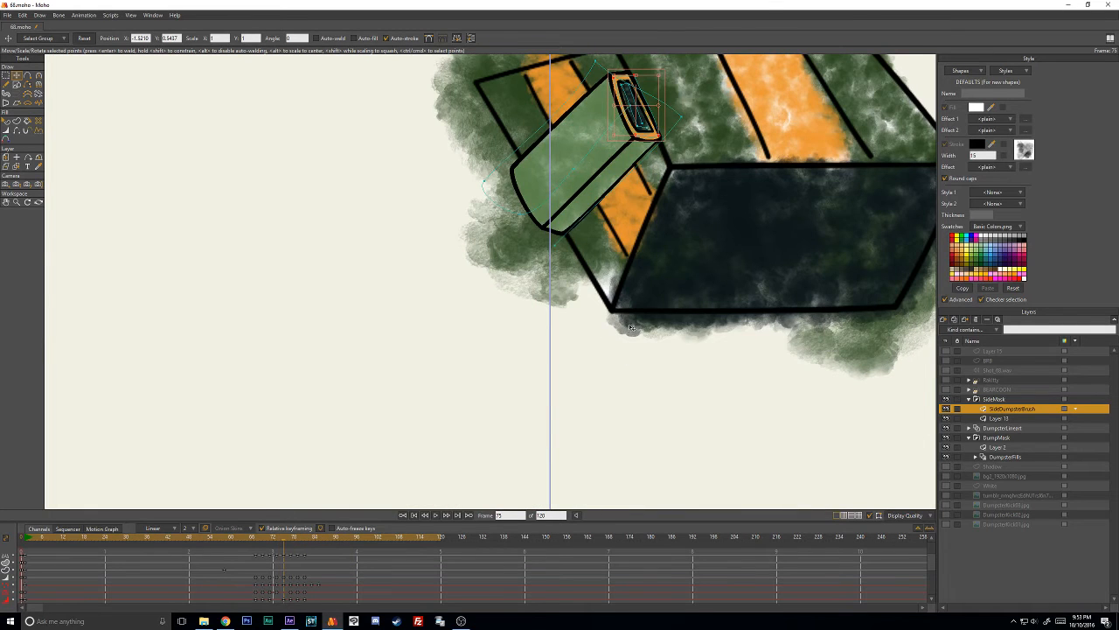
{"action": "scroll", "coordinate": [632, 327], "scroll_direction": "down", "scroll_amount": 5}
{"action": "left_click_drag", "start_coordinate": [631, 327], "coordinate": [438, 384]}
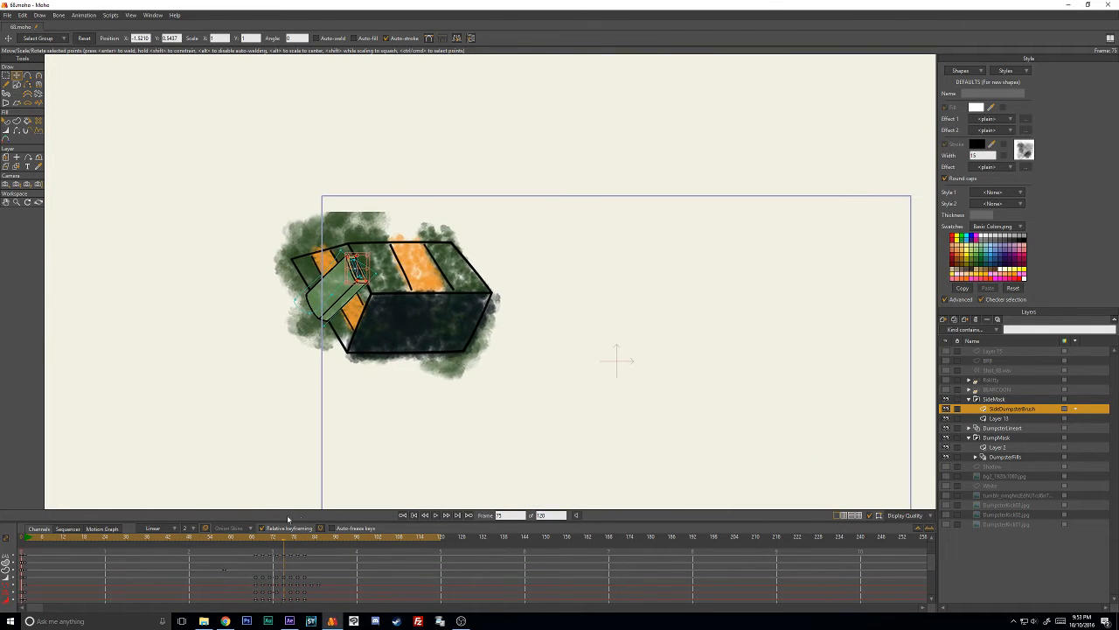
{"action": "mouse_move", "coordinate": [235, 537]}
{"action": "left_mouse_down"}
{"action": "mouse_move", "coordinate": [215, 537]}
{"action": "mouse_move", "coordinate": [376, 537]}
{"action": "left_mouse_up"}
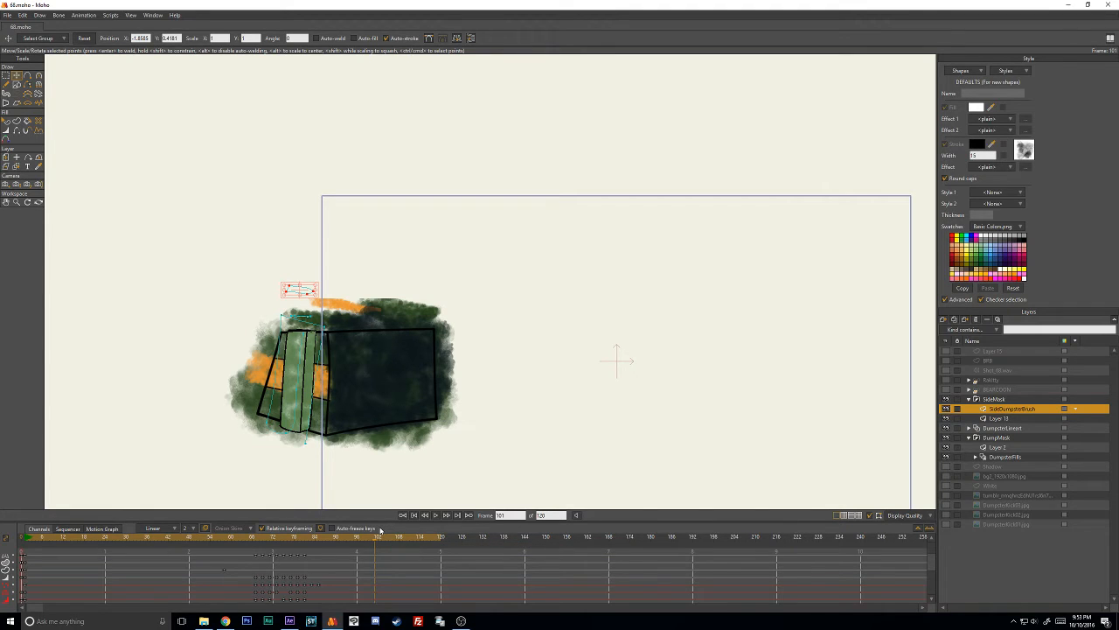
{"action": "mouse_move", "coordinate": [353, 546]}
{"action": "left_mouse_down"}
{"action": "mouse_move", "coordinate": [228, 548]}
{"action": "mouse_move", "coordinate": [338, 532]}
{"action": "mouse_move", "coordinate": [243, 541]}
{"action": "left_mouse_up"}
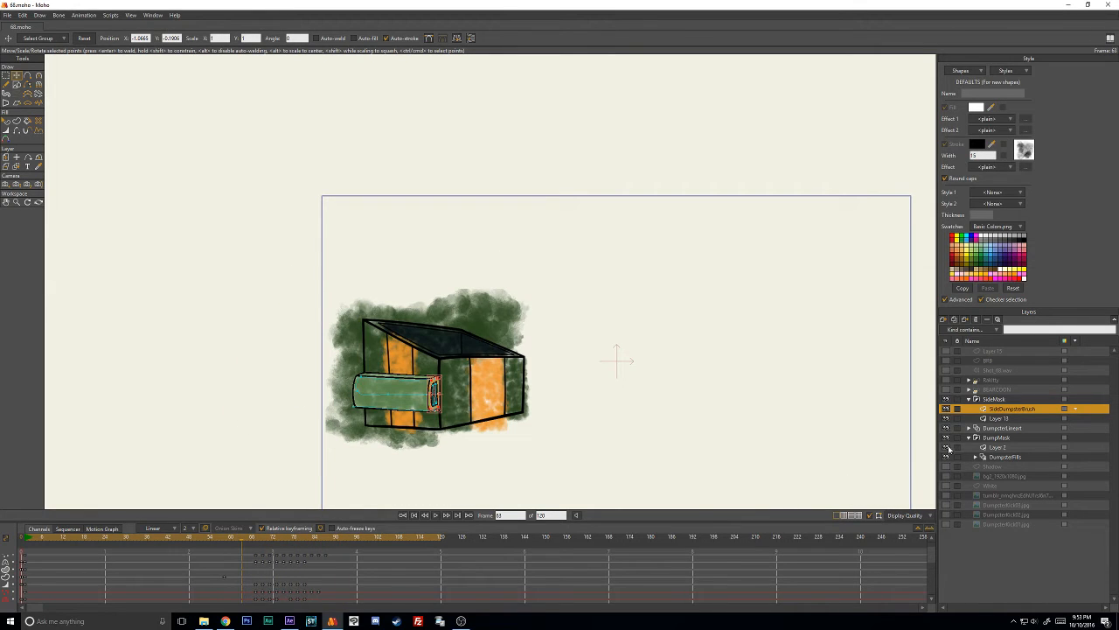
- Hide Layer 2 in the DumpMask group and go to frame 66
{"action": "left_click", "coordinate": [946, 448]}
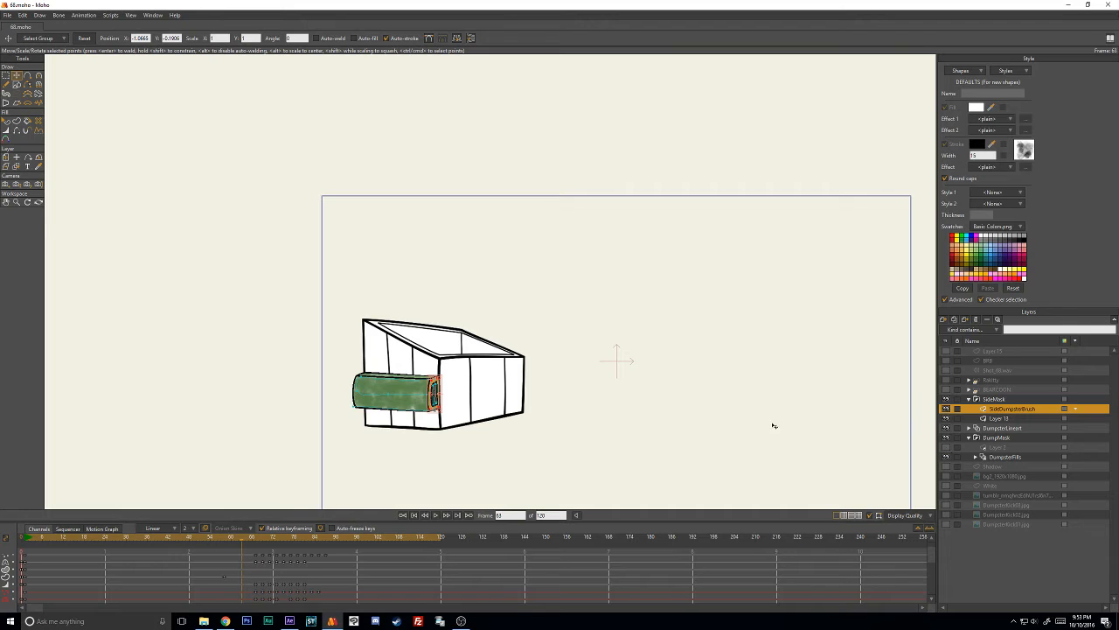
{"action": "scroll", "coordinate": [429, 413], "scroll_direction": "up", "scroll_amount": 1}
{"action": "mouse_move", "coordinate": [244, 540]}
{"action": "left_mouse_down"}
{"action": "mouse_move", "coordinate": [225, 539]}
{"action": "mouse_move", "coordinate": [355, 538]}
{"action": "mouse_move", "coordinate": [253, 538]}
{"action": "left_mouse_up"}
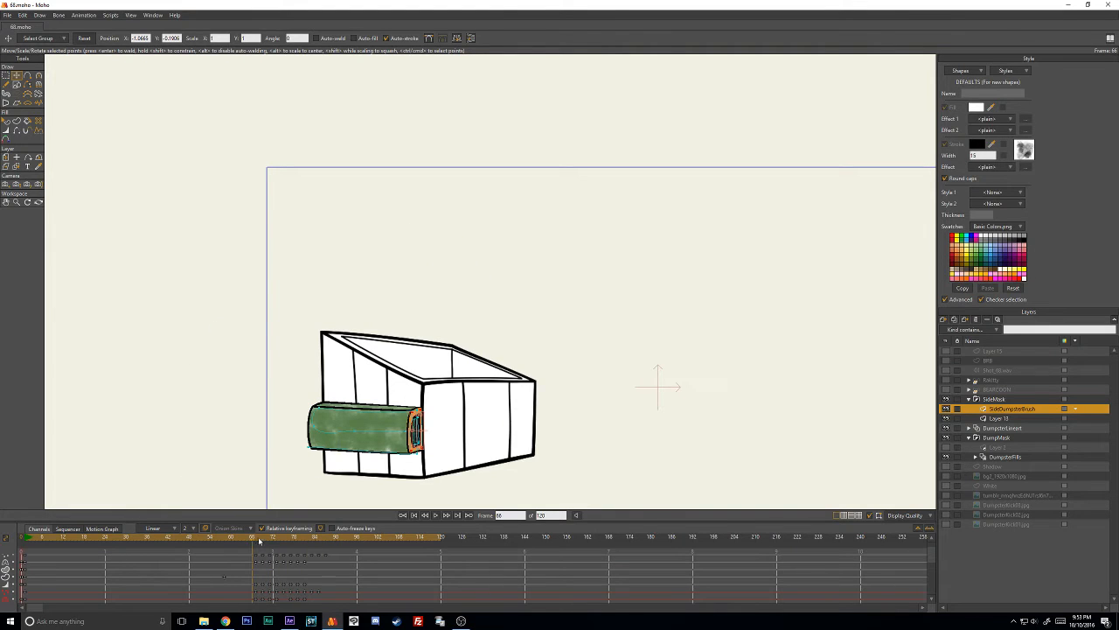
- Duplicate the side box's line art layer, name the copy RightSideDumpsterHandle and place it below the DumpMask group
{"action": "left_click", "coordinate": [1004, 419]}
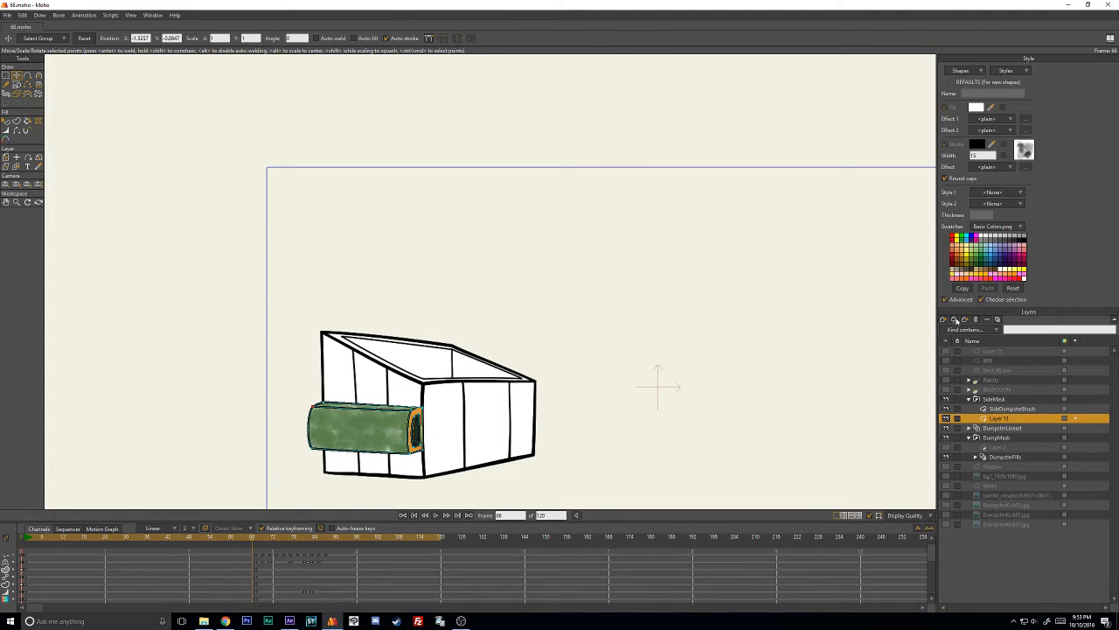
{"action": "left_click", "coordinate": [955, 321]}
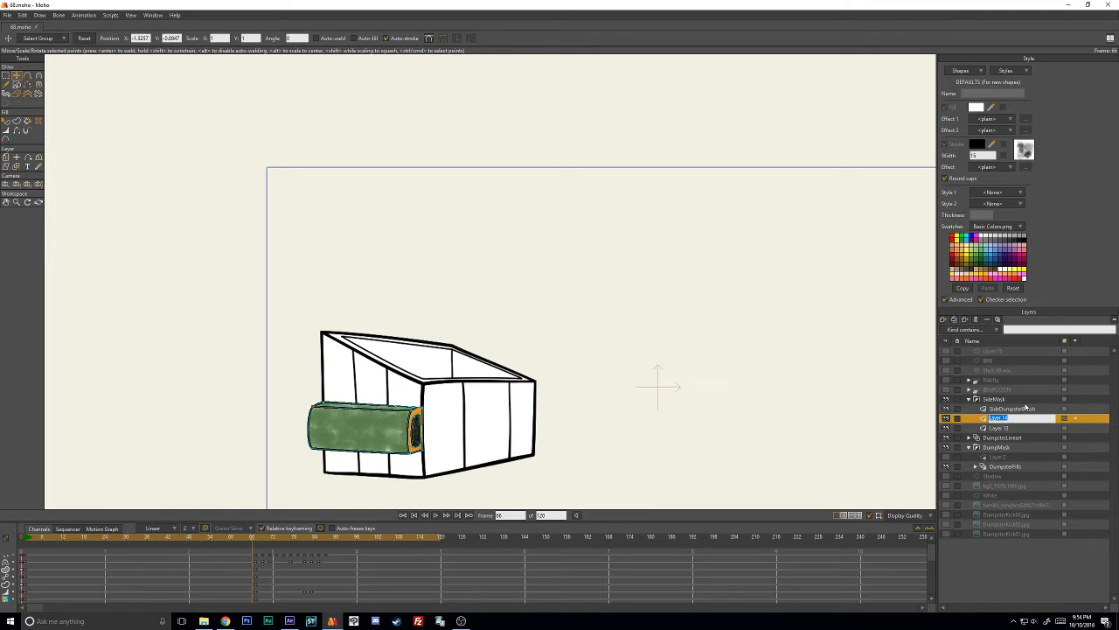
{"action": "type", "text": "RightSideDumpsterHandle"}
{"action": "key", "text": "Return"}
{"action": "left_click_drag", "start_coordinate": [1009, 419], "coordinate": [1011, 476]}
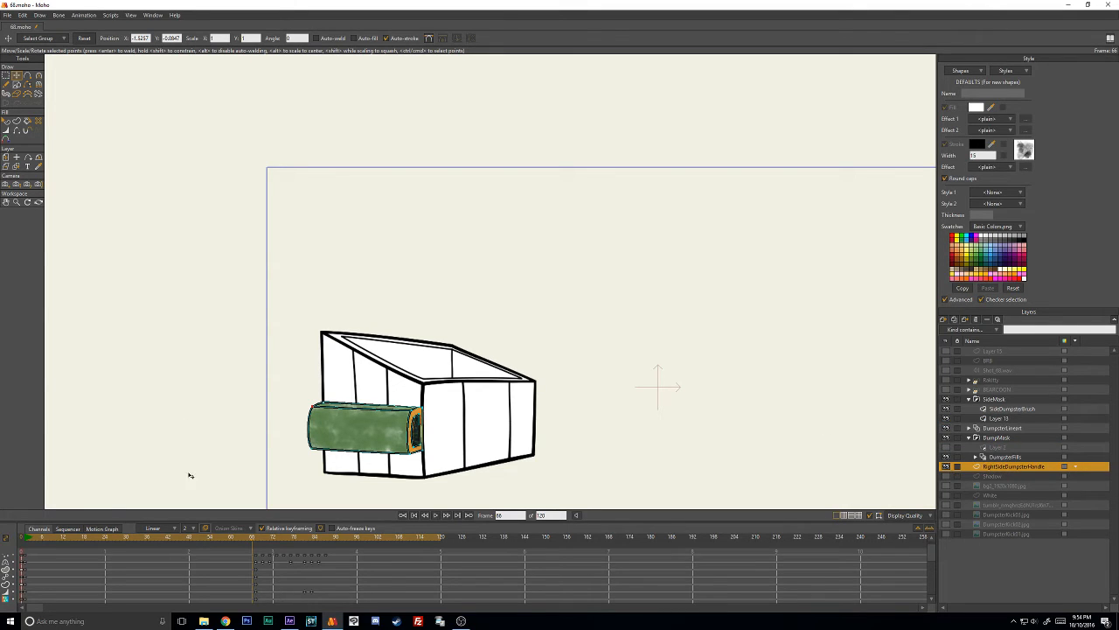
- Delete all the animation keyframes copied with the RightSideDumpsterHandle layer
{"action": "scroll", "coordinate": [247, 559], "scroll_direction": "up", "scroll_amount": 1}
{"action": "key", "text": "Right"}
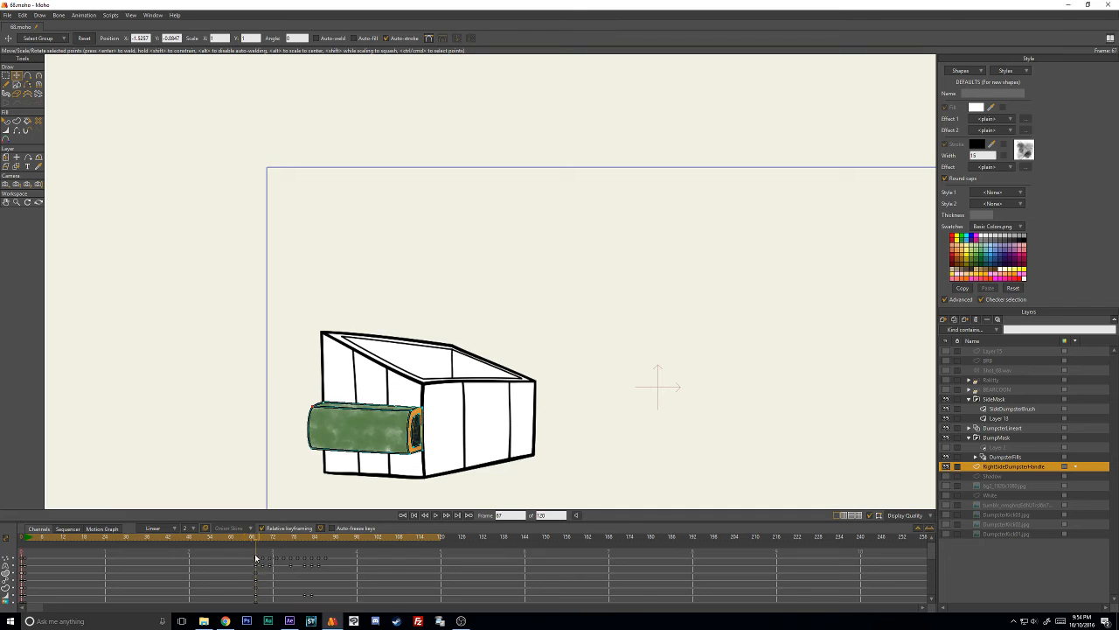
{"action": "left_click_drag", "start_coordinate": [241, 553], "coordinate": [364, 612]}
{"action": "key", "text": "Delete"}
- At frame 1, select the copied handle's points and move the outline so its end protrudes past the dumpster's right edge
{"action": "left_click", "coordinate": [29, 539]}
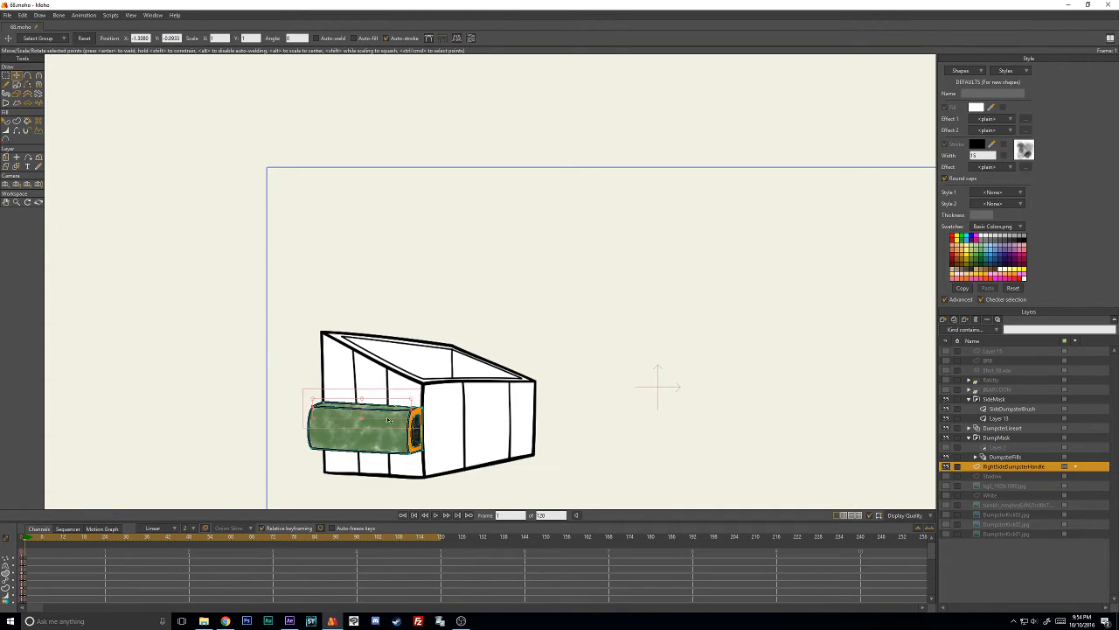
{"action": "mouse_move", "coordinate": [415, 347]}
{"action": "left_mouse_down"}
{"action": "mouse_move", "coordinate": [259, 492]}
{"action": "mouse_move", "coordinate": [545, 384]}
{"action": "left_mouse_up"}
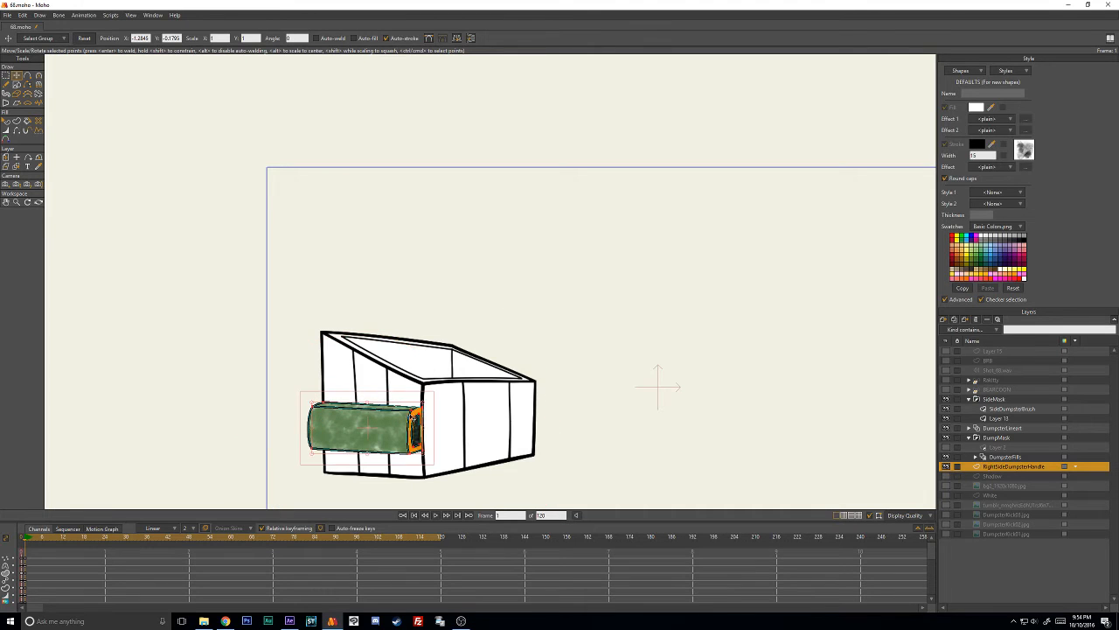
{"action": "mouse_move", "coordinate": [389, 426]}
{"action": "left_mouse_down"}
{"action": "mouse_move", "coordinate": [560, 413]}
{"action": "mouse_move", "coordinate": [520, 420]}
{"action": "left_mouse_up"}
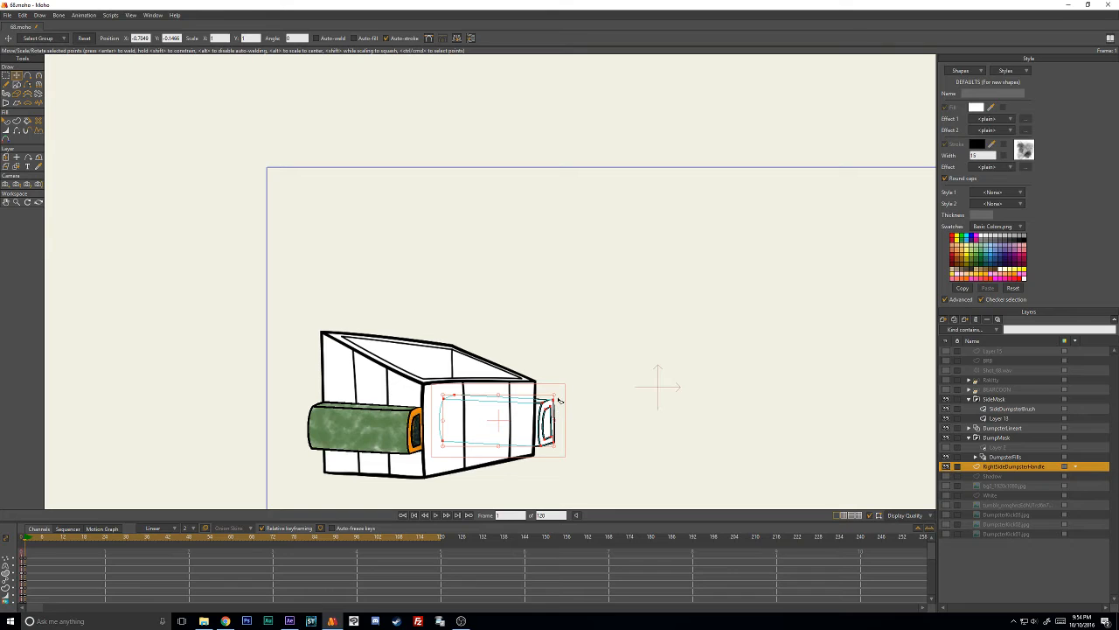
{"action": "scroll", "coordinate": [564, 400], "scroll_direction": "up", "scroll_amount": 2}
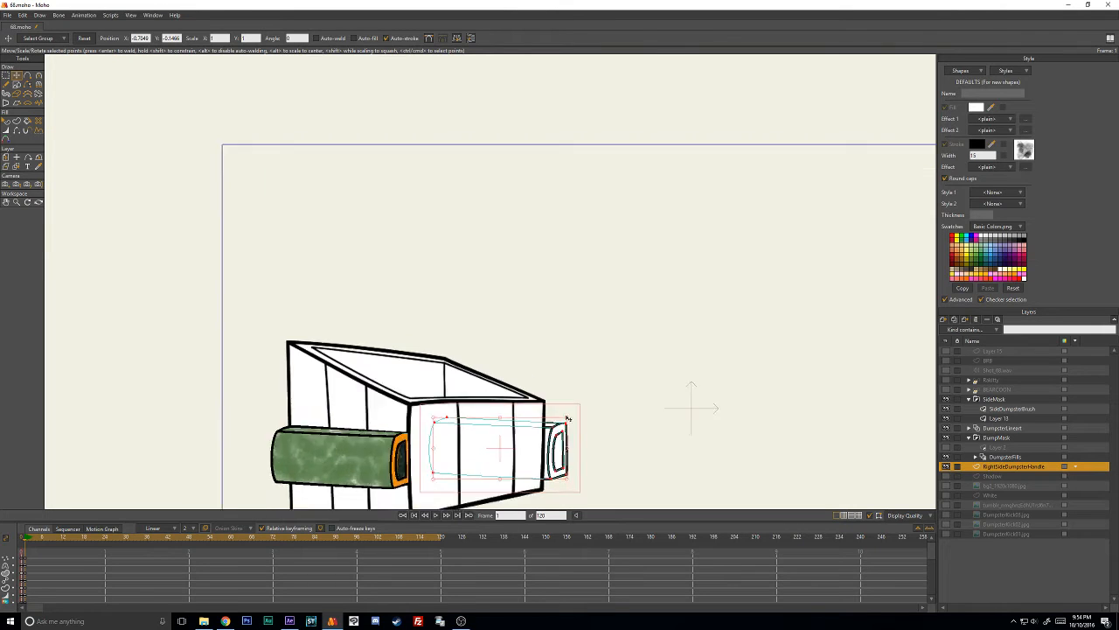
{"action": "scroll", "coordinate": [565, 419], "scroll_direction": "down", "scroll_amount": 1}
{"action": "left_click_drag", "start_coordinate": [567, 425], "coordinate": [530, 368]}
{"action": "scroll", "coordinate": [537, 377], "scroll_direction": "up", "scroll_amount": 2}
{"action": "mouse_move", "coordinate": [511, 395]}
{"action": "left_mouse_down"}
{"action": "mouse_move", "coordinate": [528, 356]}
{"action": "mouse_move", "coordinate": [502, 386]}
{"action": "mouse_move", "coordinate": [517, 390]}
{"action": "mouse_move", "coordinate": [516, 406]}
{"action": "left_mouse_up"}
{"action": "scroll", "coordinate": [516, 404], "scroll_direction": "up", "scroll_amount": 5}
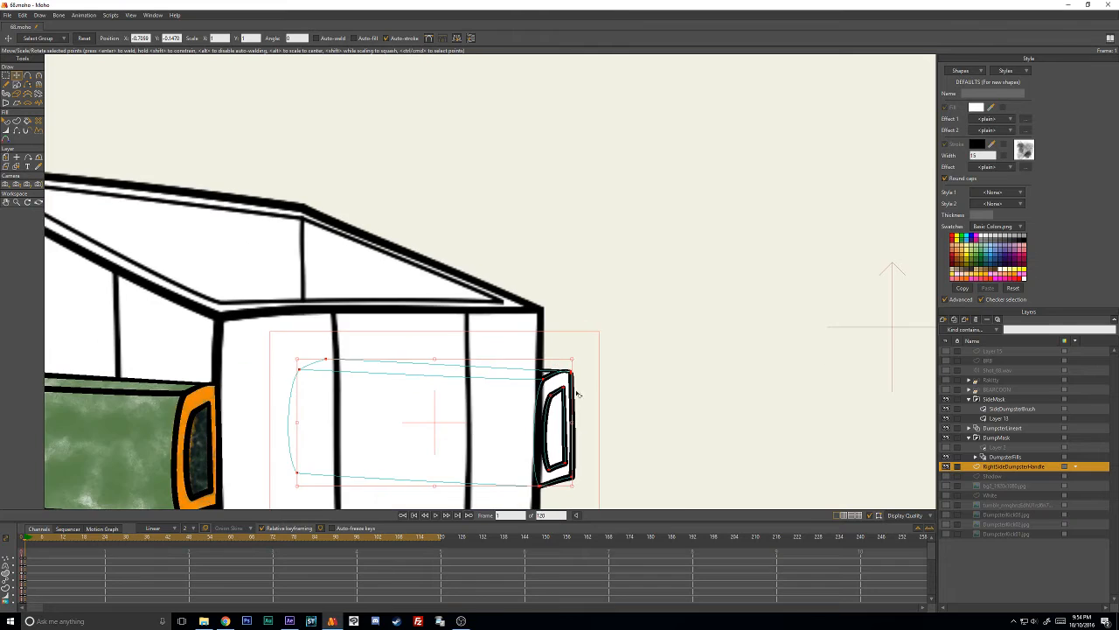
- Straighten the left edge of the handle end's outer outline by reducing the curvature of its corner points
{"action": "left_click", "coordinate": [590, 311]}
{"action": "left_click_drag", "start_coordinate": [506, 301], "coordinate": [498, 327]}
{"action": "key", "text": "c"}
{"action": "left_click_drag", "start_coordinate": [501, 383], "coordinate": [504, 378]}
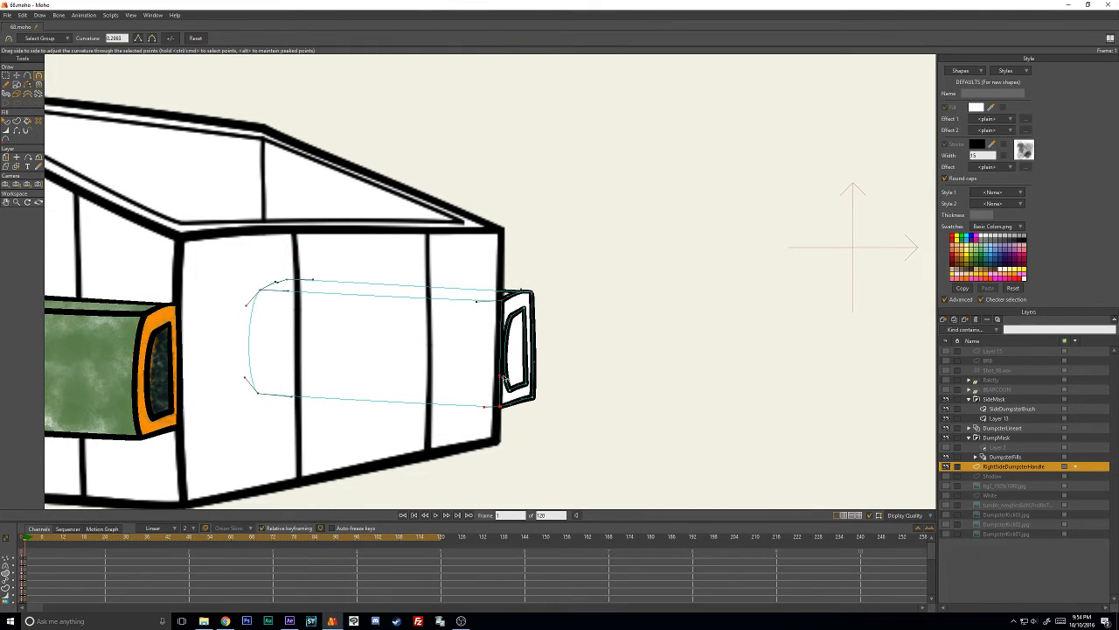
- Straighten the left edge of the handle end's inner outline and reposition its upper left corner point
{"action": "scroll", "coordinate": [513, 373], "scroll_direction": "up", "scroll_amount": 2}
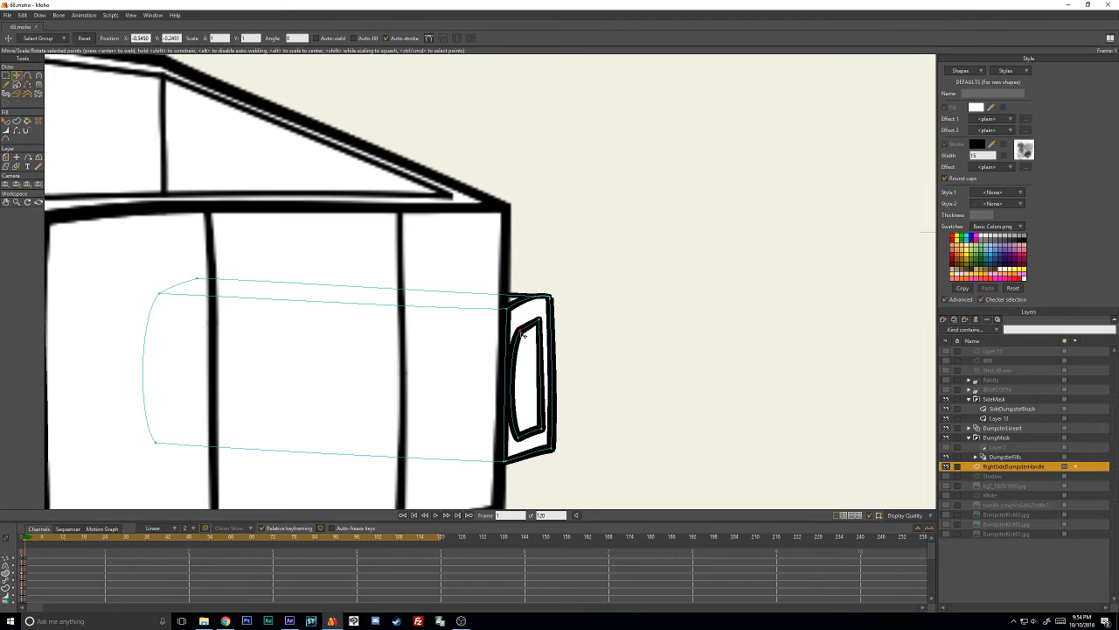
{"action": "left_click_drag", "start_coordinate": [515, 350], "coordinate": [527, 356]}
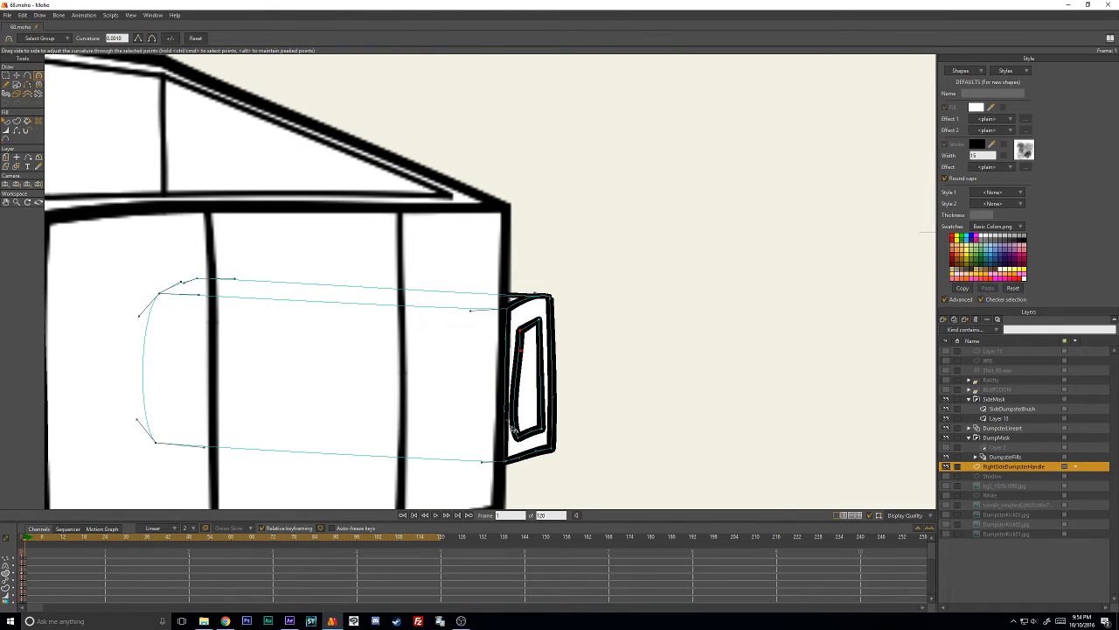
{"action": "key", "text": "t"}
{"action": "left_click", "coordinate": [525, 432]}
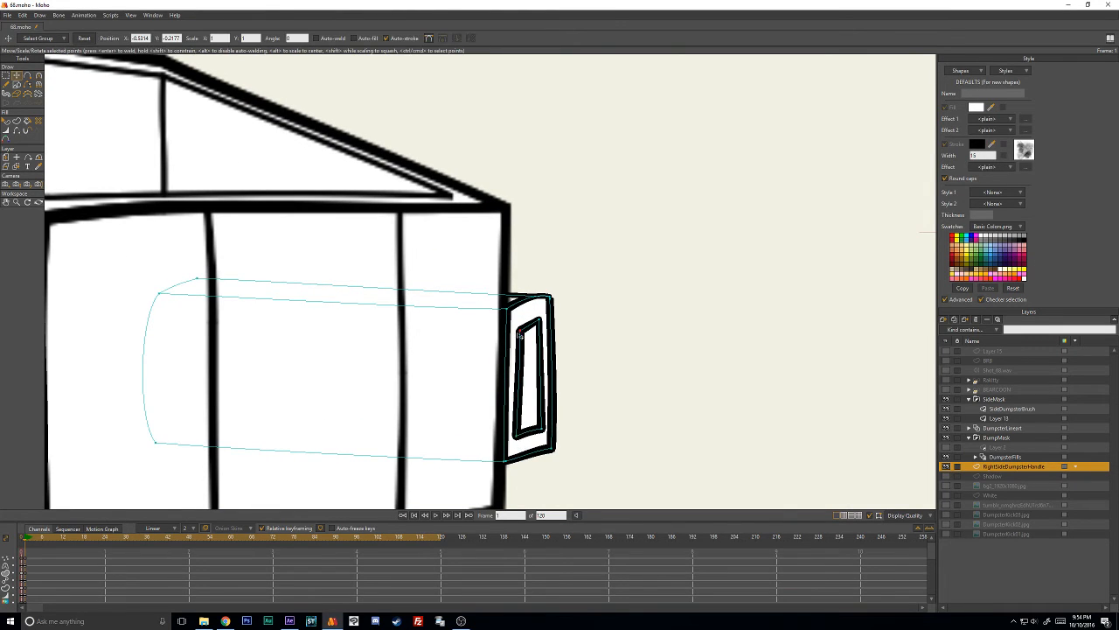
{"action": "left_click_drag", "start_coordinate": [519, 334], "coordinate": [518, 333]}
- Curve the right edges of the handle end's outer and inner outlines outward
{"action": "key", "text": "c"}
{"action": "left_click", "coordinate": [553, 302]}
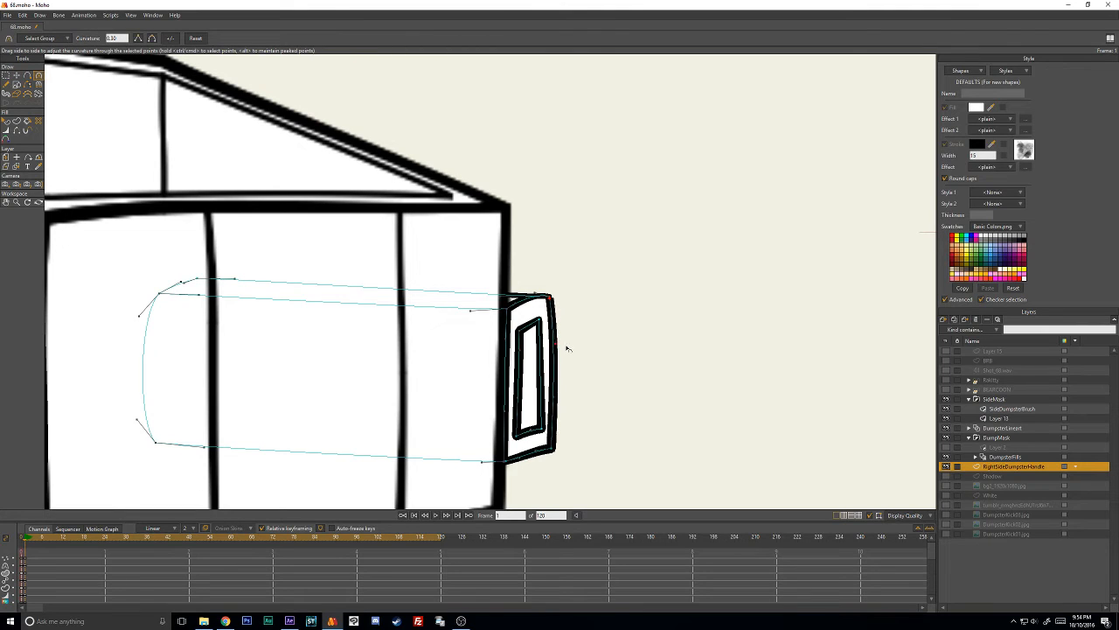
{"action": "left_click_drag", "start_coordinate": [553, 401], "coordinate": [564, 414]}
{"action": "mouse_move", "coordinate": [567, 336]}
{"action": "left_mouse_down"}
{"action": "mouse_move", "coordinate": [546, 333]}
{"action": "mouse_move", "coordinate": [552, 345]}
{"action": "left_mouse_up"}
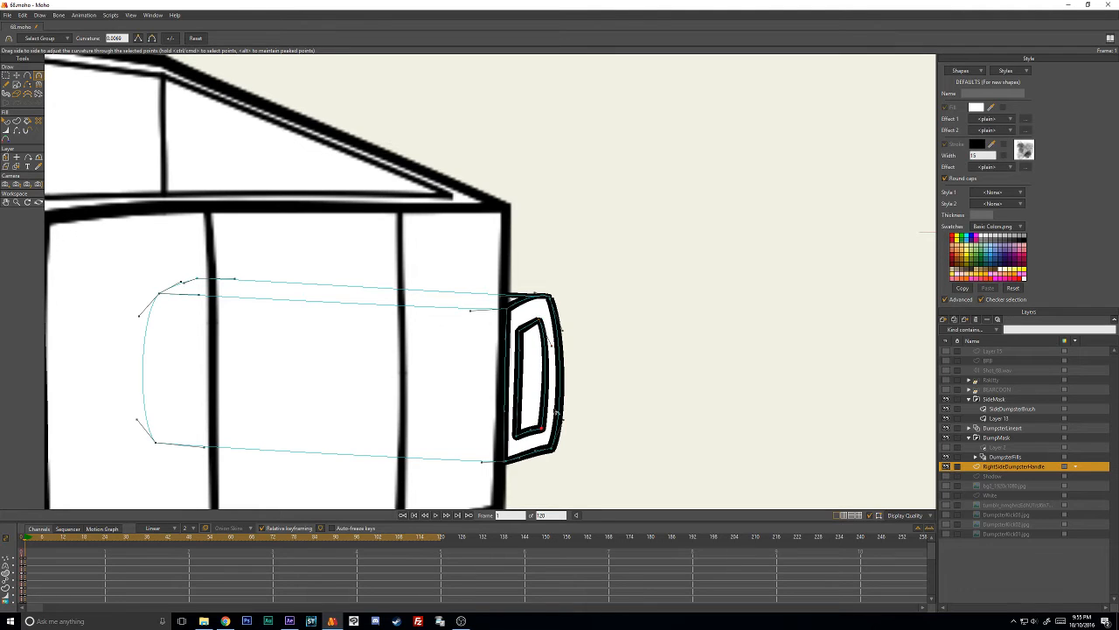
- Reduce the line width at the corner points of the handle end's outer outline
{"action": "key", "text": "t"}
{"action": "left_click", "coordinate": [562, 389]}
{"action": "key", "text": "w"}
{"action": "left_click_drag", "start_coordinate": [565, 395], "coordinate": [564, 397]}
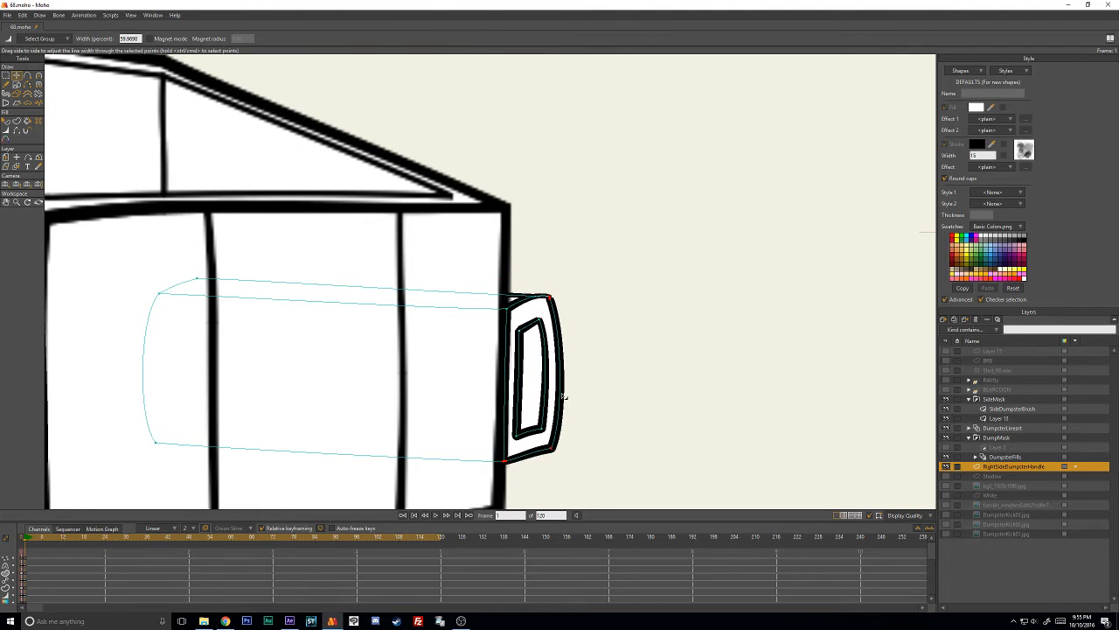
{"action": "key", "text": "t"}
{"action": "left_click", "coordinate": [511, 314]}
{"action": "key", "text": "w"}
{"action": "left_click_drag", "start_coordinate": [510, 313], "coordinate": [509, 318]}
- Thin the line width at the points of the handle end's inner outline
{"action": "key", "text": "t"}
{"action": "left_click", "coordinate": [579, 455]}
{"action": "key", "text": "w"}
{"action": "mouse_move", "coordinate": [578, 455]}
{"action": "left_mouse_down"}
{"action": "mouse_move", "coordinate": [555, 460]}
{"action": "mouse_move", "coordinate": [536, 433]}
{"action": "mouse_move", "coordinate": [515, 443]}
{"action": "left_mouse_up"}
{"action": "left_click_drag", "start_coordinate": [540, 331], "coordinate": [522, 343]}
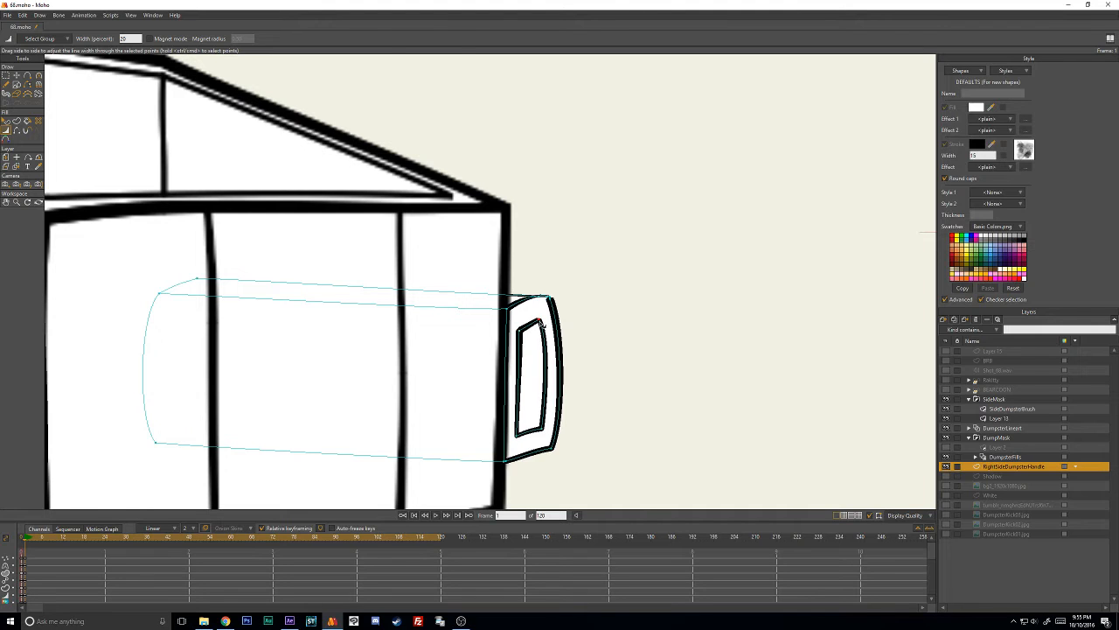
- Nudge the inner outline's upper left corner point and adjust the line width at the outer outline's lower left corner
{"action": "key", "text": "t"}
{"action": "left_click", "coordinate": [525, 329]}
{"action": "scroll", "coordinate": [527, 336], "scroll_direction": "down", "scroll_amount": 2}
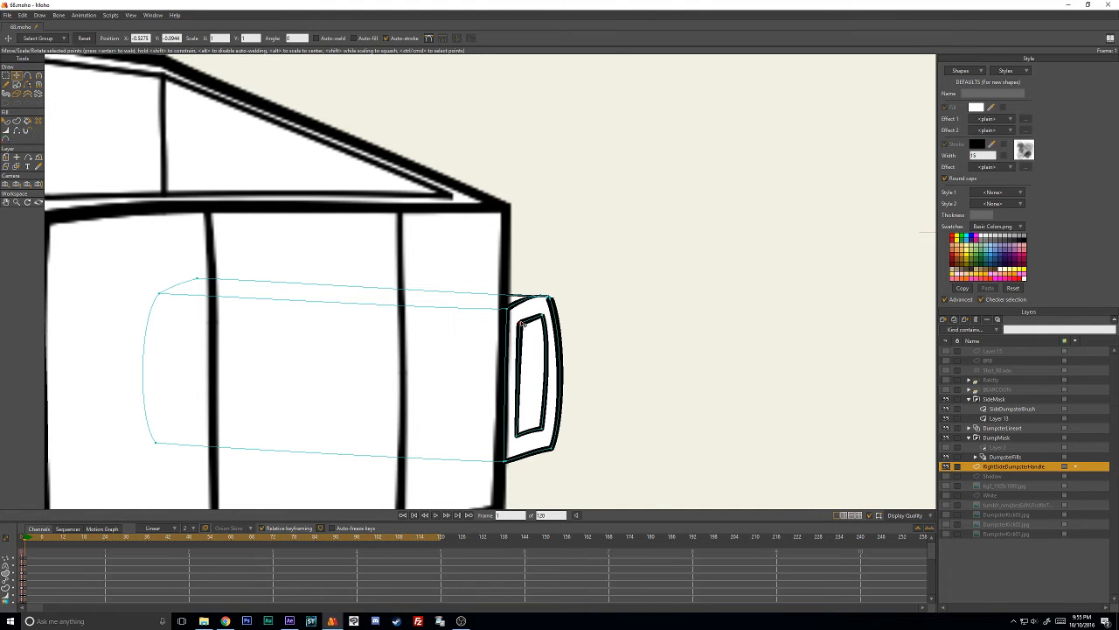
{"action": "scroll", "coordinate": [531, 345], "scroll_direction": "down", "scroll_amount": 2}
{"action": "scroll", "coordinate": [487, 299], "scroll_direction": "up", "scroll_amount": 2}
{"action": "scroll", "coordinate": [516, 352], "scroll_direction": "up", "scroll_amount": 2}
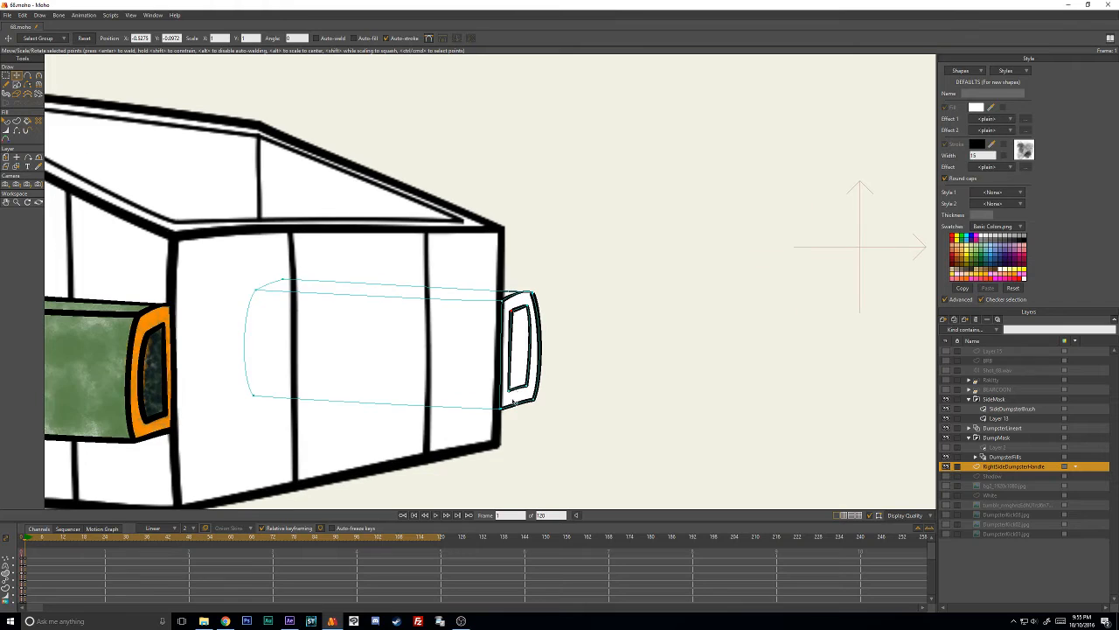
{"action": "key", "text": "w"}
{"action": "scroll", "coordinate": [498, 414], "scroll_direction": "up", "scroll_amount": 2}
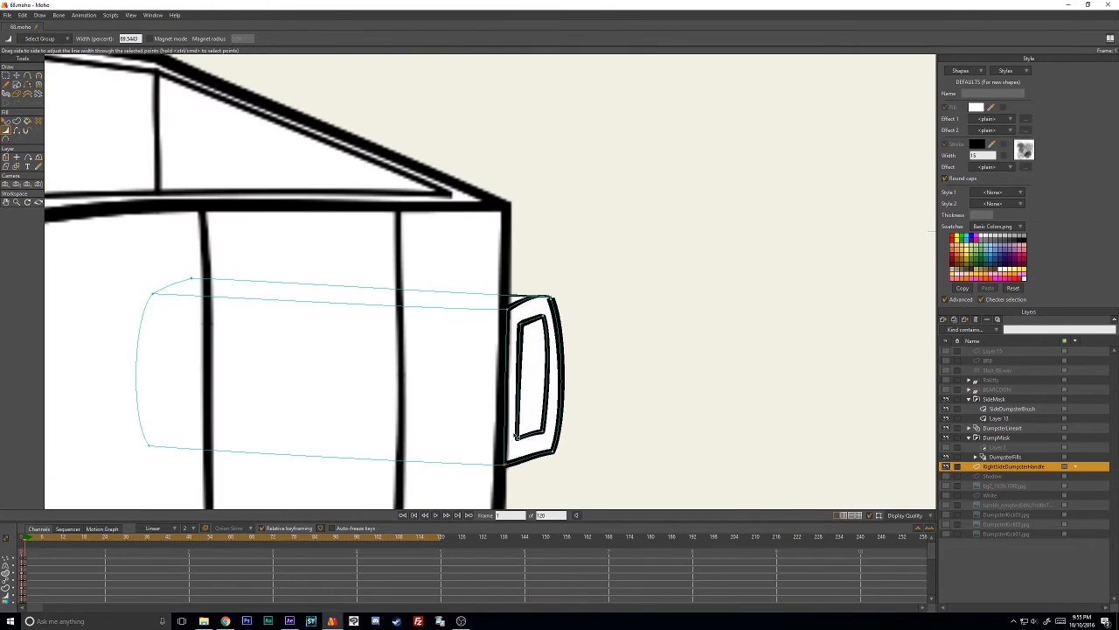
{"action": "key", "text": "t"}
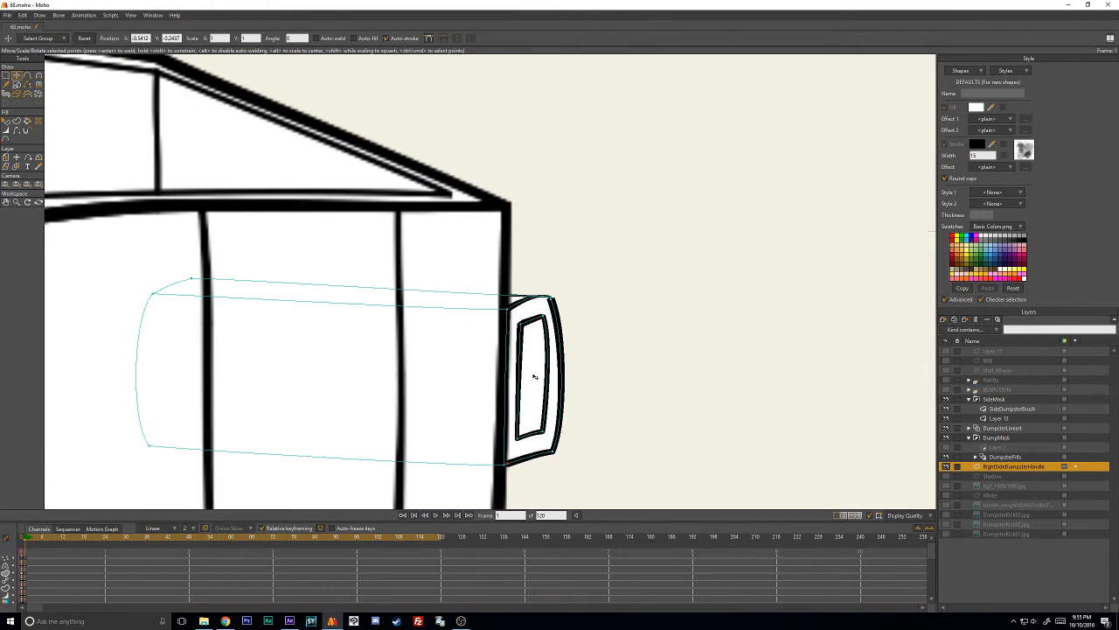
- Fine-tune the position and line width of the inner outline's upper left corner point on the handle end
{"action": "key", "text": "w"}
{"action": "scroll", "coordinate": [551, 303], "scroll_direction": "up", "scroll_amount": 3}
{"action": "key", "text": "t"}
{"action": "mouse_move", "coordinate": [601, 312]}
{"action": "left_mouse_down"}
{"action": "mouse_move", "coordinate": [584, 336]}
{"action": "mouse_move", "coordinate": [547, 353]}
{"action": "left_mouse_up"}
{"action": "key", "text": "w"}
{"action": "key", "text": "t"}
{"action": "key", "text": "w"}
{"action": "key", "text": "t"}
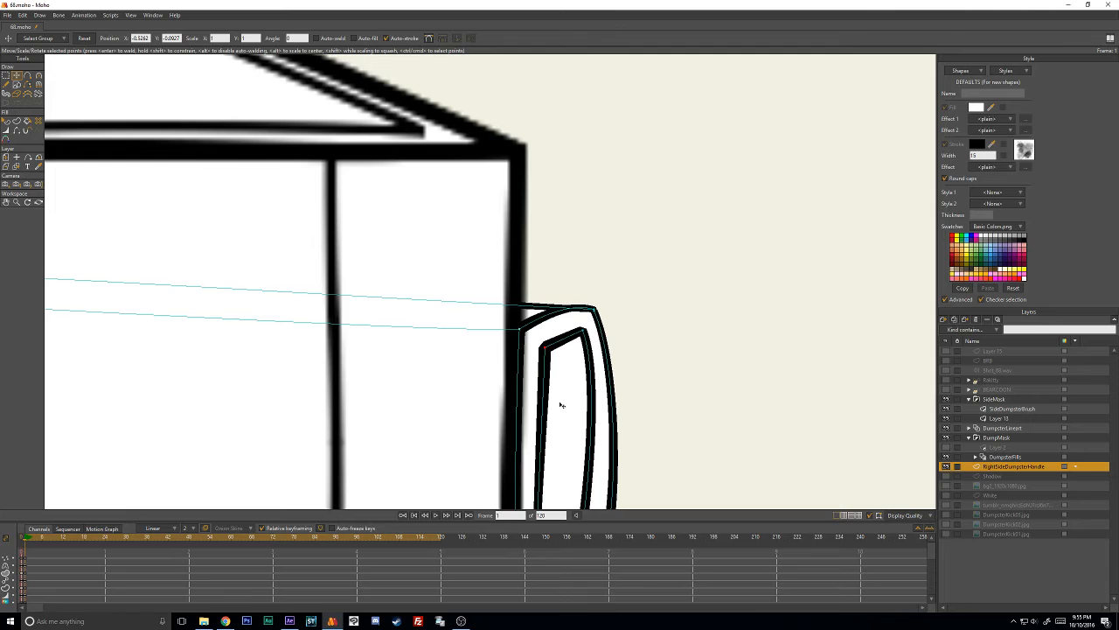
- Reposition the inner outline's lower left corner point, and check the handle briefly with the path overlay hidden
{"action": "left_click_drag", "start_coordinate": [561, 405], "coordinate": [537, 260]}
{"action": "left_click_drag", "start_coordinate": [523, 403], "coordinate": [523, 413]}
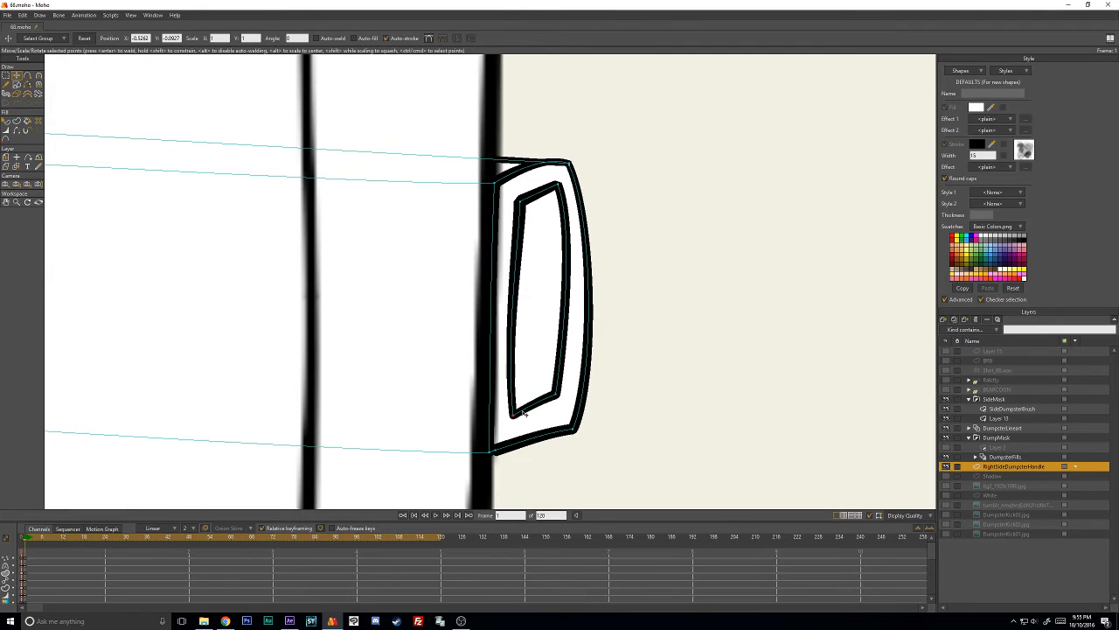
{"action": "scroll", "coordinate": [569, 400], "scroll_direction": "down", "scroll_amount": 6}
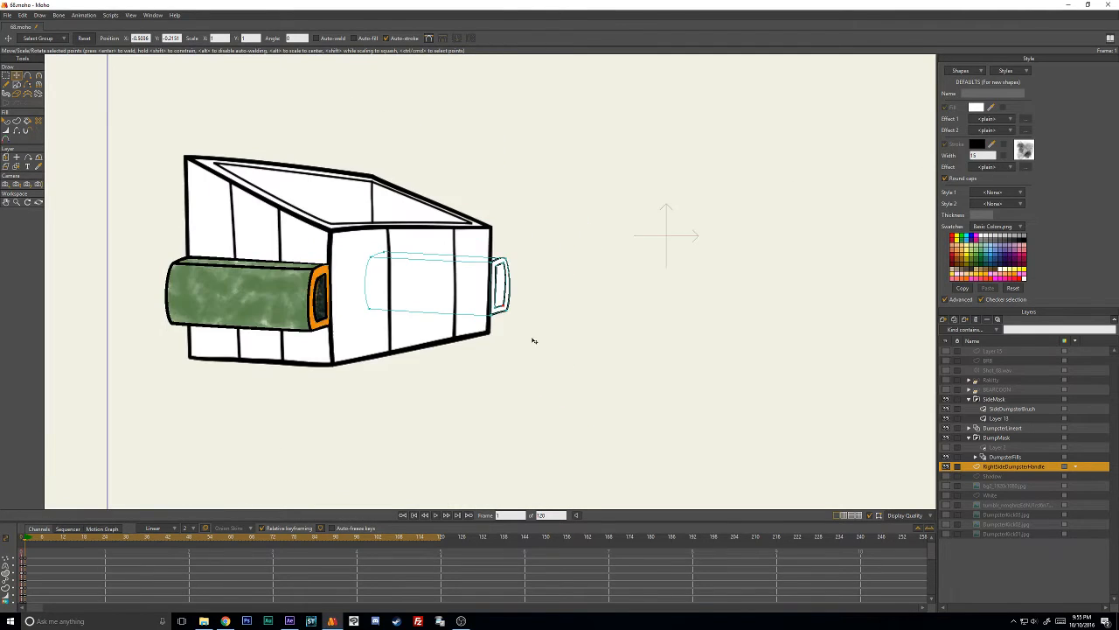
{"action": "left_click", "coordinate": [873, 516]}
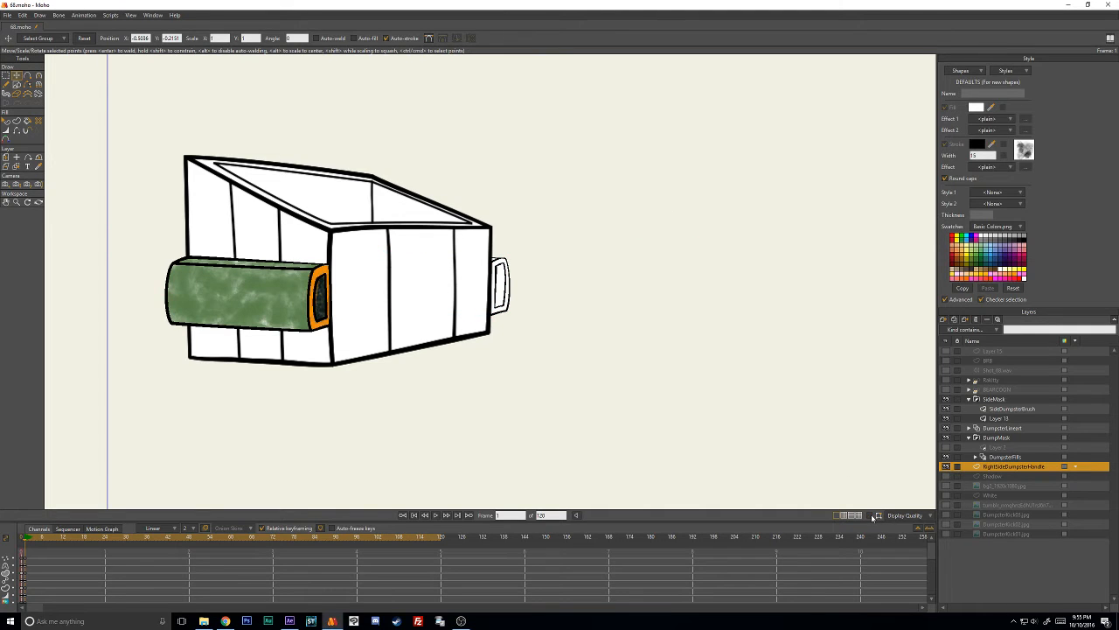
{"action": "left_click", "coordinate": [872, 515]}
- Move all the bottom points of the right-side handle upward to make the handle shorter
{"action": "scroll", "coordinate": [515, 300], "scroll_direction": "up", "scroll_amount": 3}
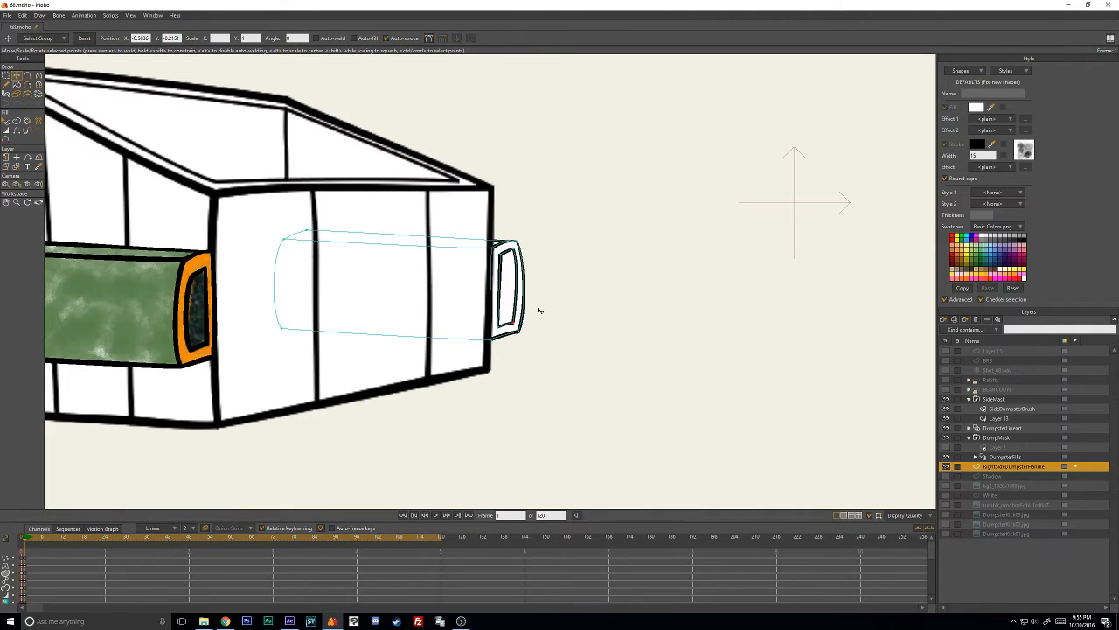
{"action": "left_click_drag", "start_coordinate": [316, 369], "coordinate": [317, 371]}
{"action": "mouse_move", "coordinate": [370, 292]}
{"action": "left_mouse_down"}
{"action": "mouse_move", "coordinate": [676, 365]}
{"action": "mouse_move", "coordinate": [655, 330]}
{"action": "left_mouse_up"}
{"action": "scroll", "coordinate": [517, 350], "scroll_direction": "up", "scroll_amount": 2}
{"action": "left_click_drag", "start_coordinate": [514, 353], "coordinate": [513, 331]}
{"action": "left_click_drag", "start_coordinate": [458, 364], "coordinate": [631, 365]}
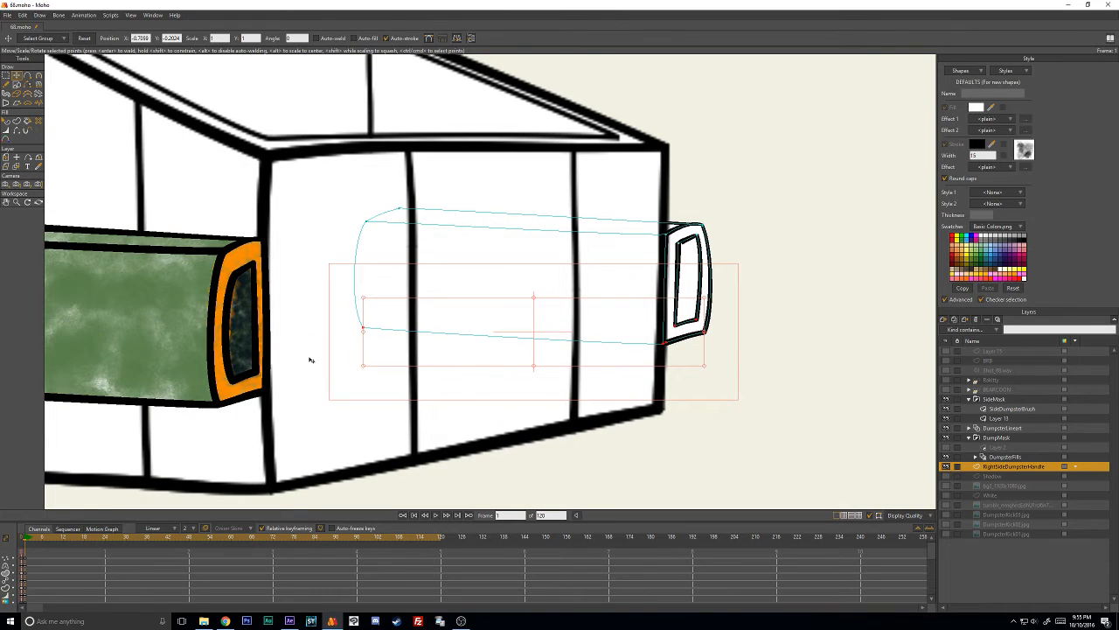
{"action": "left_click", "coordinate": [759, 211]}
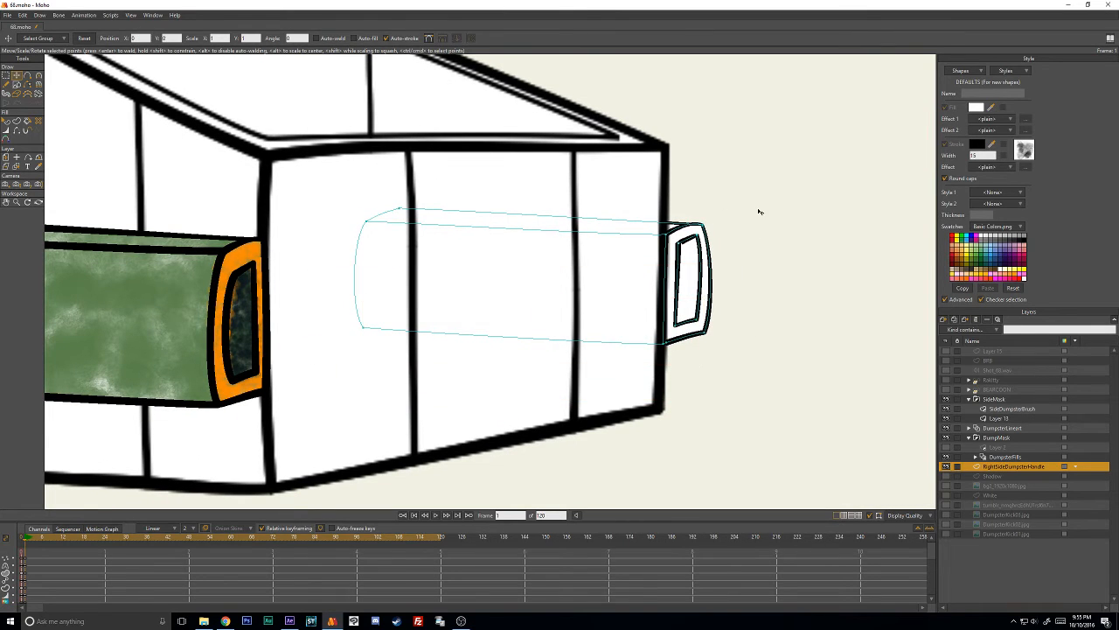
- Lower the handle's rear top point and the upper right corner point of the handle end's outer outline
{"action": "left_click_drag", "start_coordinate": [424, 208], "coordinate": [425, 216]}
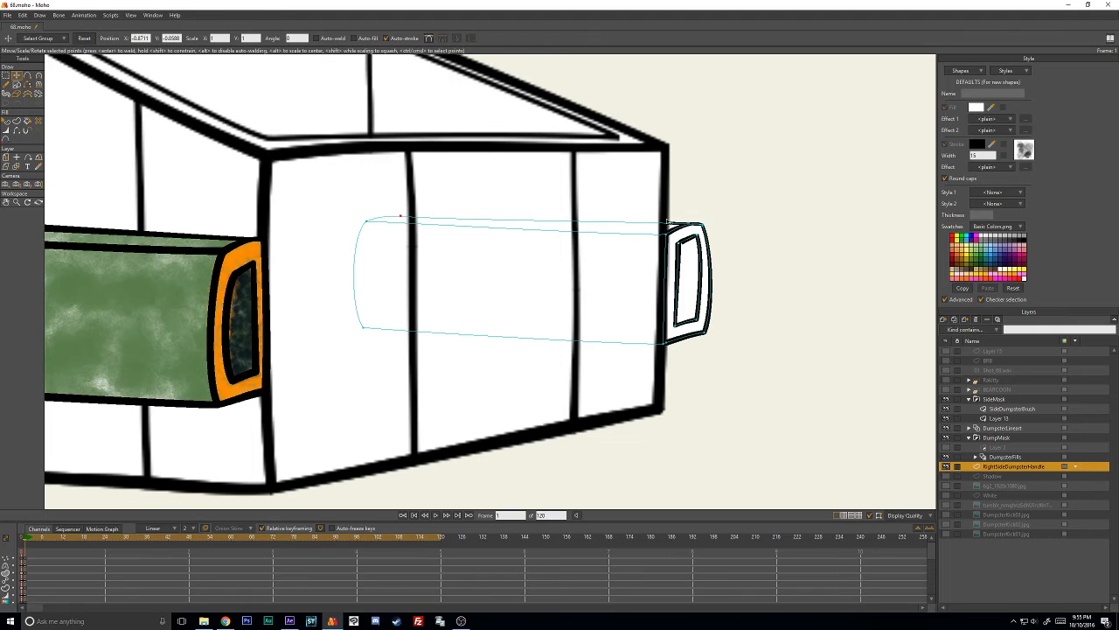
{"action": "scroll", "coordinate": [726, 232], "scroll_direction": "up", "scroll_amount": 2}
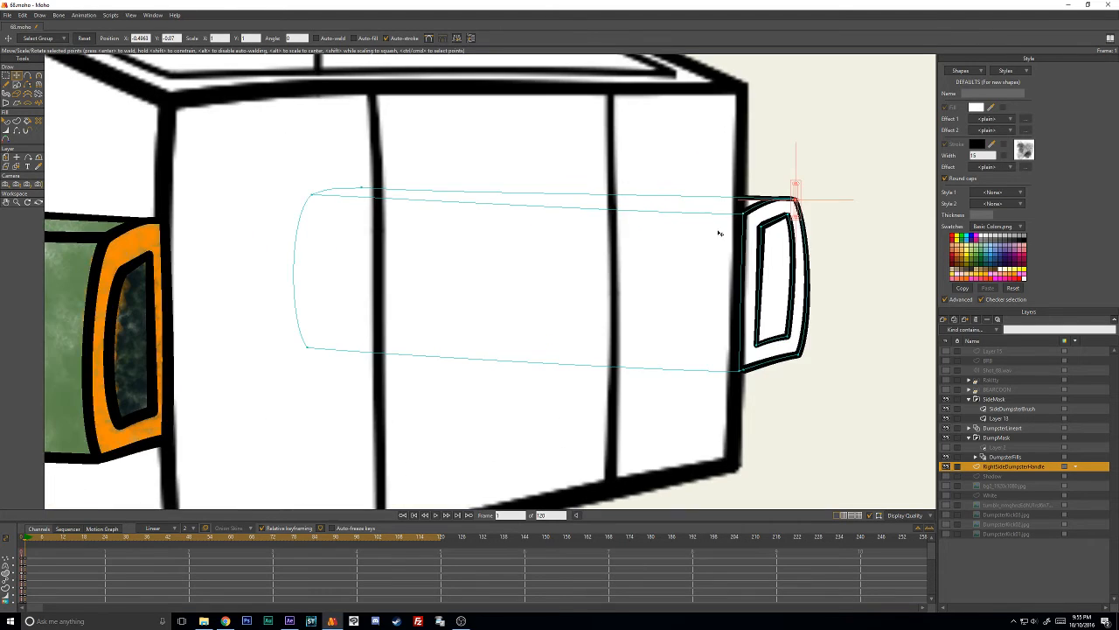
{"action": "left_click_drag", "start_coordinate": [797, 209], "coordinate": [796, 216]}
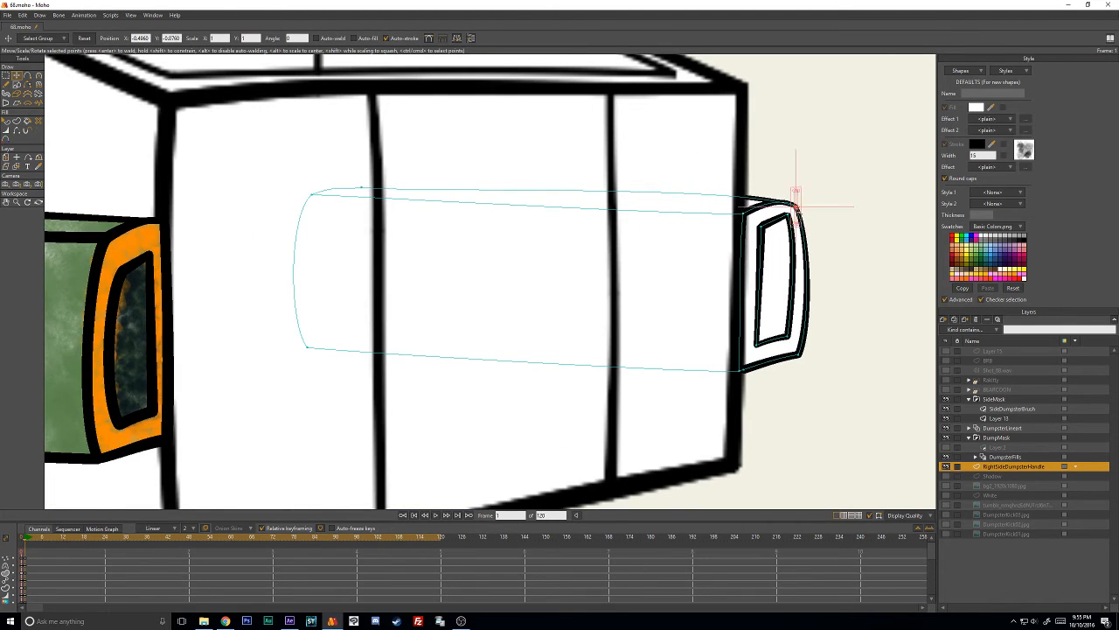
{"action": "left_click", "coordinate": [830, 191]}
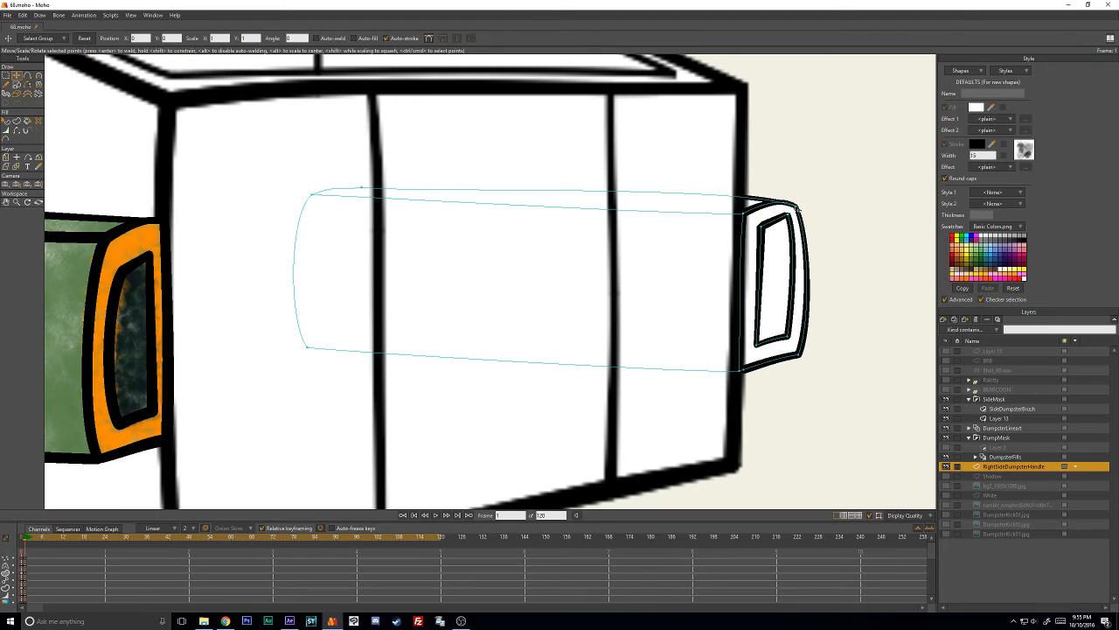
- Flatten the curve of the handle end's top edge and reshape the inner outline around its upper right corner
{"action": "key", "text": "c"}
{"action": "left_click_drag", "start_coordinate": [743, 185], "coordinate": [784, 205]}
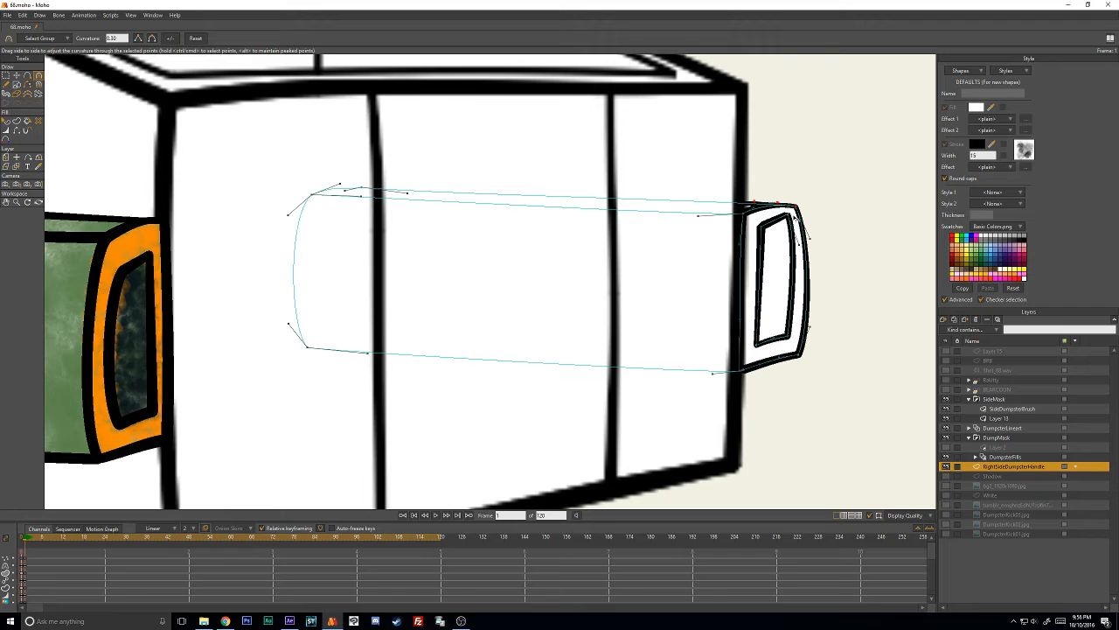
{"action": "key", "text": "t"}
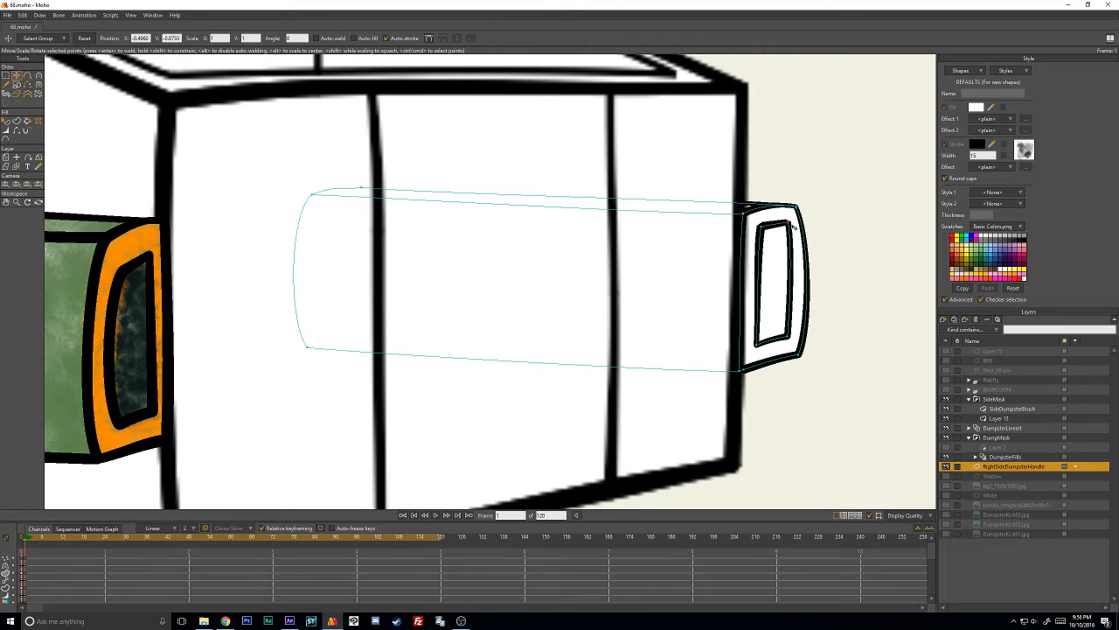
{"action": "key", "text": "c"}
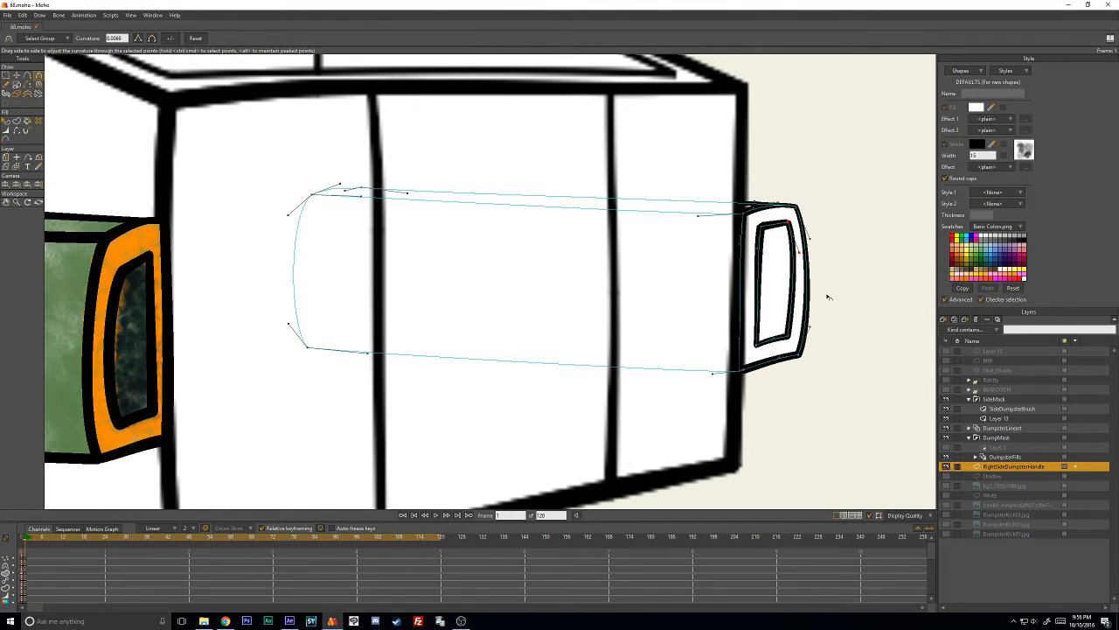
- Adjust the curve handles at the outer outline's lower right corner to smooth the right edge and the bottom edge
{"action": "scroll", "coordinate": [829, 298], "scroll_direction": "down", "scroll_amount": 1}
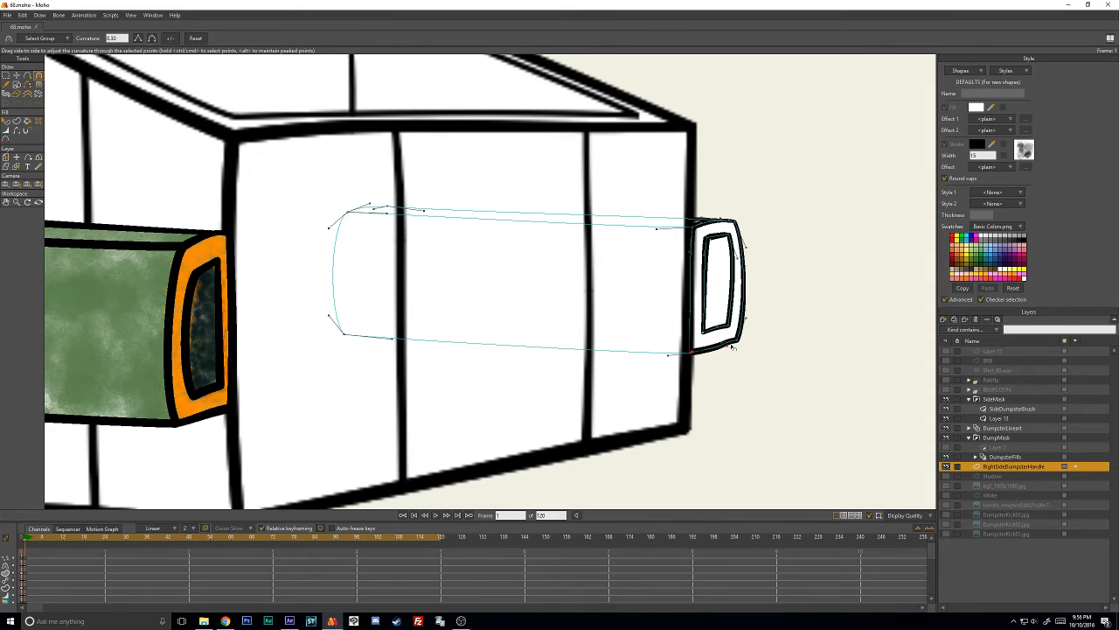
{"action": "scroll", "coordinate": [738, 346], "scroll_direction": "up", "scroll_amount": 2}
{"action": "left_click_drag", "start_coordinate": [864, 376], "coordinate": [366, 303]}
{"action": "scroll", "coordinate": [517, 350], "scroll_direction": "up", "scroll_amount": 3}
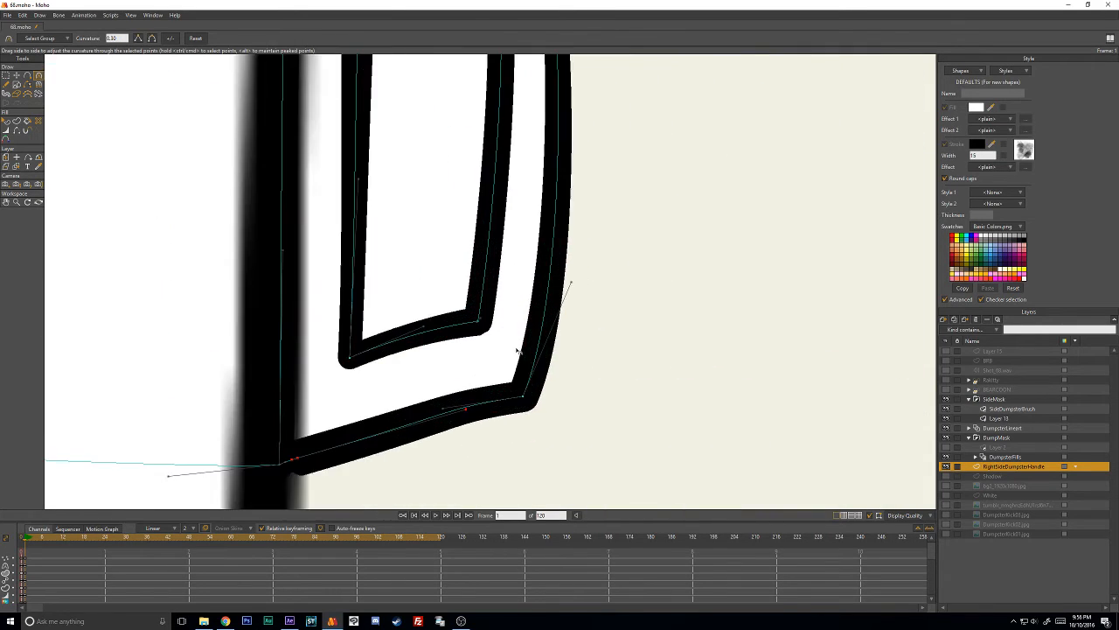
{"action": "left_click_drag", "start_coordinate": [572, 282], "coordinate": [562, 286]}
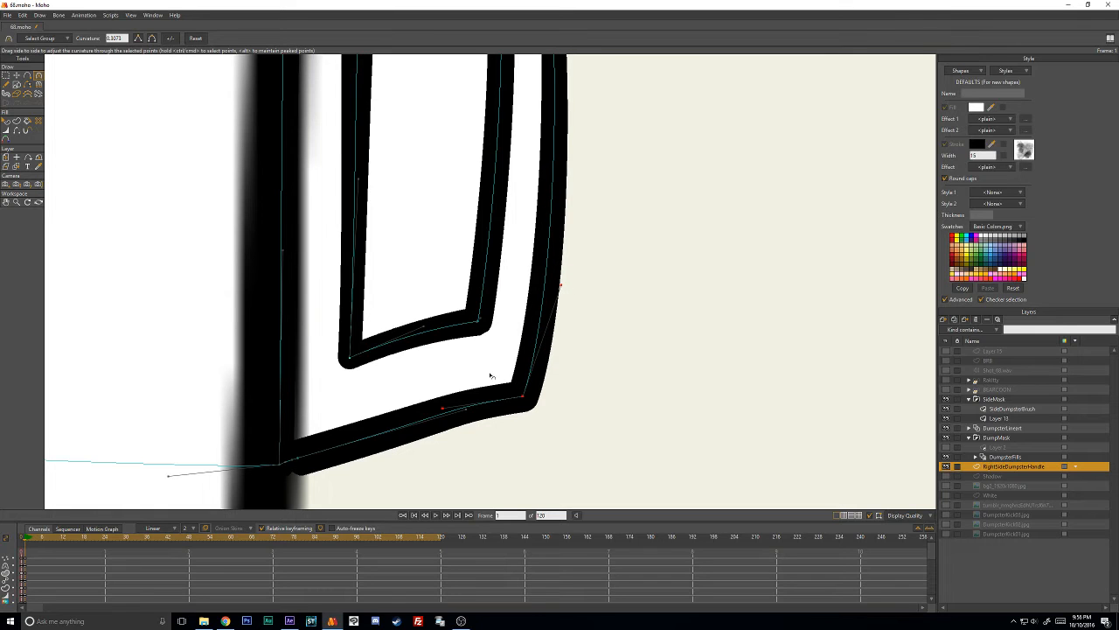
{"action": "left_click_drag", "start_coordinate": [444, 408], "coordinate": [520, 411]}
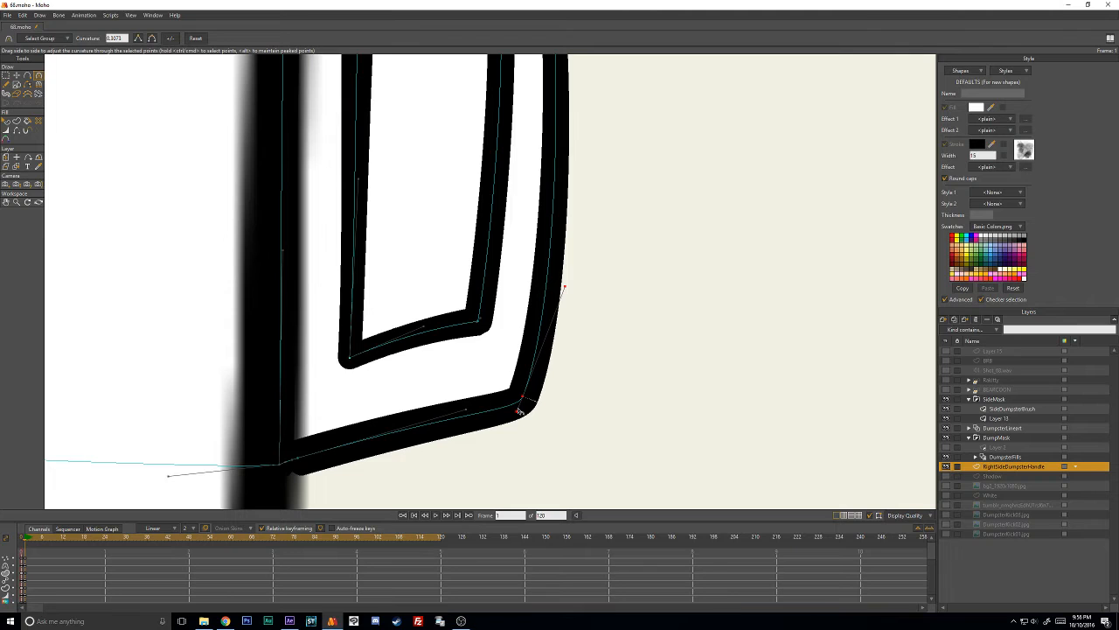
{"action": "scroll", "coordinate": [535, 303], "scroll_direction": "down", "scroll_amount": 6}
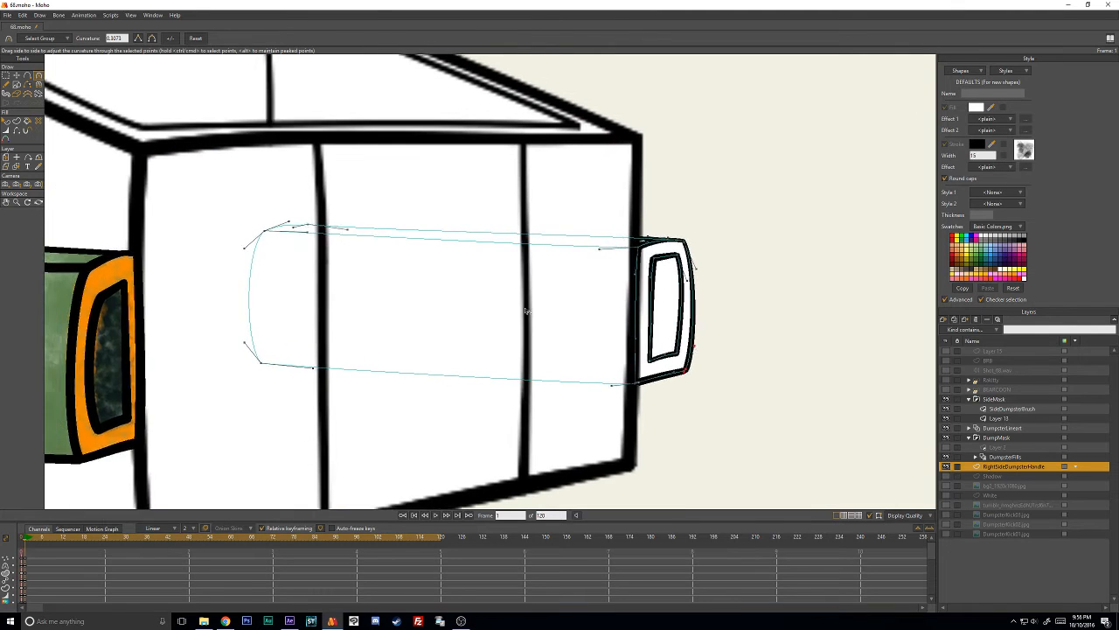
{"action": "scroll", "coordinate": [525, 310], "scroll_direction": "down", "scroll_amount": 3}
{"action": "key", "text": "t"}
{"action": "scroll", "coordinate": [586, 250], "scroll_direction": "up", "scroll_amount": 1}
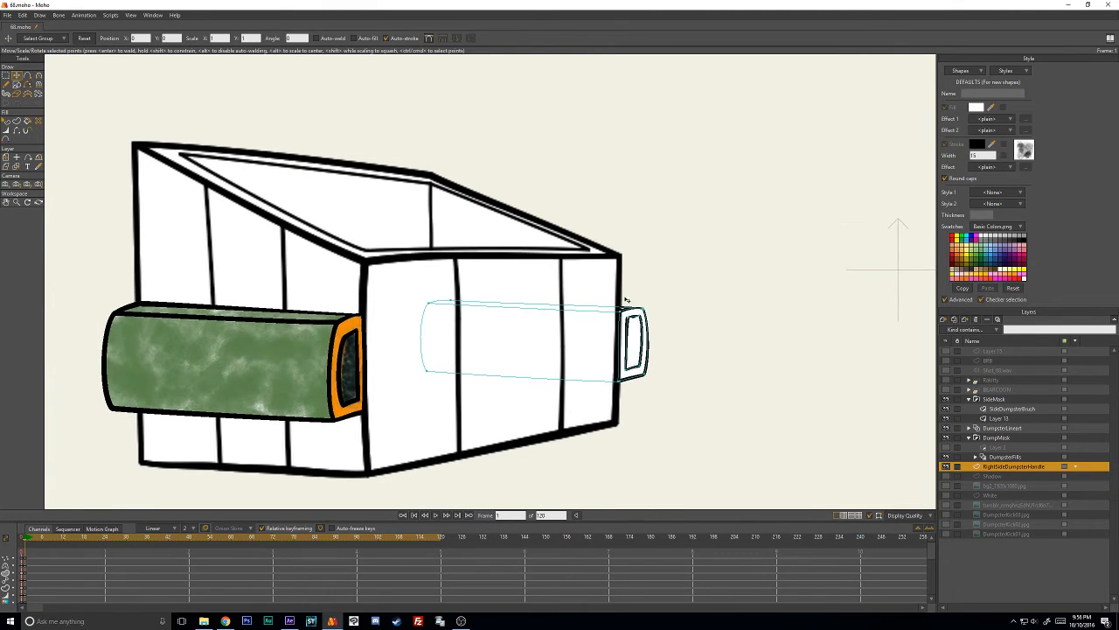
{"action": "scroll", "coordinate": [593, 282], "scroll_direction": "down", "scroll_amount": 1}
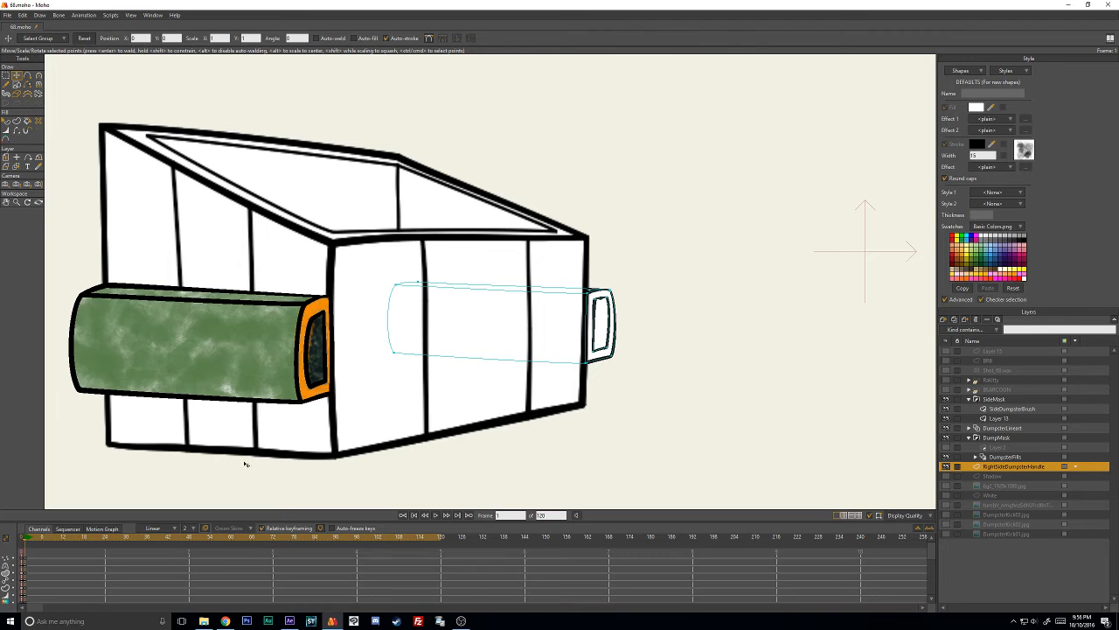
- At frame 69, move the handle against the bent dumpster's right edge and stretch and slant its end to match
{"action": "left_click_drag", "start_coordinate": [96, 539], "coordinate": [264, 546]}
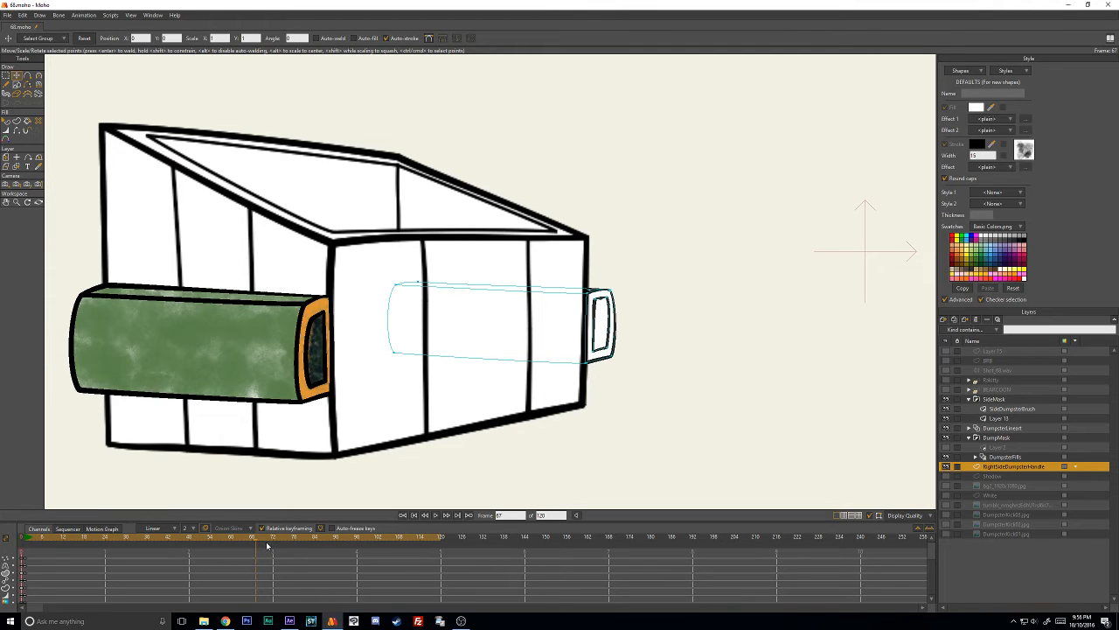
{"action": "key", "text": "Right"}
{"action": "key", "text": "Right"}
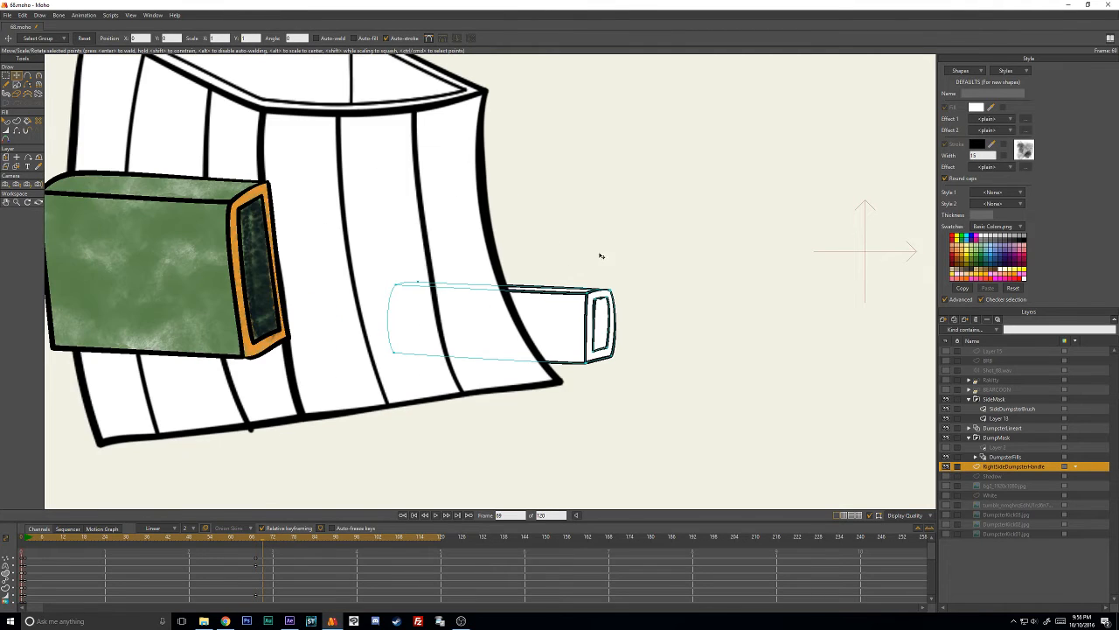
{"action": "mouse_move", "coordinate": [600, 256]}
{"action": "left_mouse_down"}
{"action": "mouse_move", "coordinate": [645, 428]}
{"action": "mouse_move", "coordinate": [603, 262]}
{"action": "left_mouse_up"}
{"action": "left_click_drag", "start_coordinate": [602, 324], "coordinate": [525, 278]}
{"action": "mouse_move", "coordinate": [573, 217]}
{"action": "left_mouse_down"}
{"action": "mouse_move", "coordinate": [310, 187]}
{"action": "mouse_move", "coordinate": [599, 268]}
{"action": "mouse_move", "coordinate": [581, 219]}
{"action": "left_mouse_up"}
{"action": "mouse_move", "coordinate": [528, 260]}
{"action": "left_mouse_down"}
{"action": "mouse_move", "coordinate": [496, 184]}
{"action": "mouse_move", "coordinate": [501, 196]}
{"action": "left_mouse_up"}
{"action": "left_click", "coordinate": [539, 197], "text": "ctrl"}
- Reposition the lower left corner points of the handle end's outer and inner outlines to follow the dumpster's bent edge
{"action": "scroll", "coordinate": [530, 245], "scroll_direction": "up", "scroll_amount": 2}
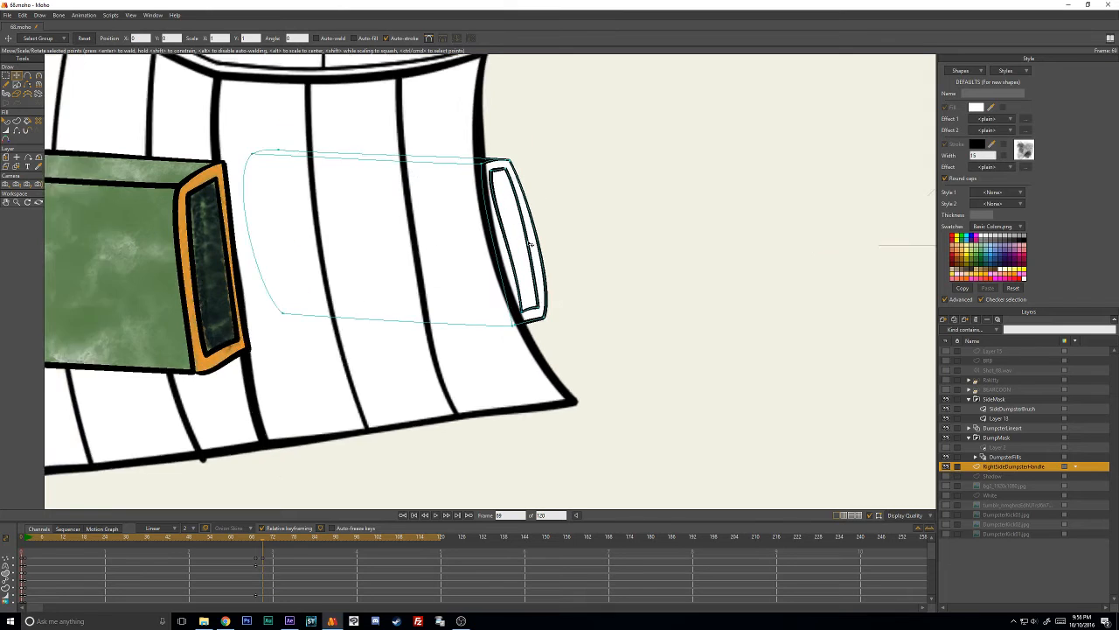
{"action": "scroll", "coordinate": [530, 244], "scroll_direction": "up", "scroll_amount": 1}
{"action": "left_click_drag", "start_coordinate": [519, 337], "coordinate": [525, 331]}
{"action": "scroll", "coordinate": [541, 339], "scroll_direction": "up", "scroll_amount": 1}
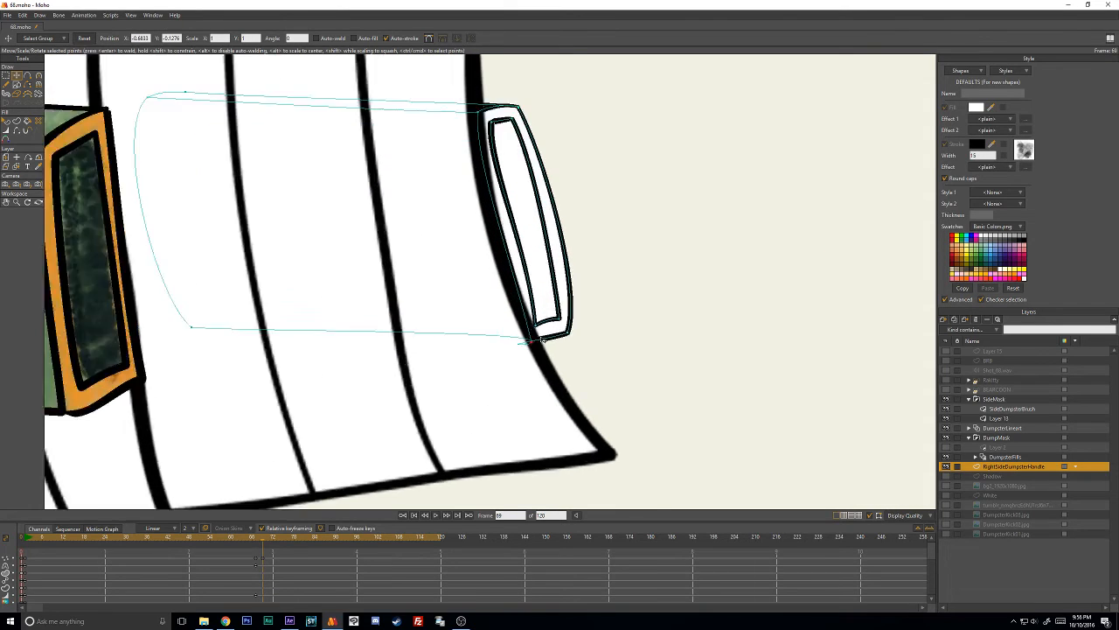
{"action": "scroll", "coordinate": [542, 340], "scroll_direction": "up", "scroll_amount": 1}
{"action": "mouse_move", "coordinate": [562, 386]}
{"action": "left_mouse_down"}
{"action": "mouse_move", "coordinate": [582, 384]}
{"action": "mouse_move", "coordinate": [550, 393]}
{"action": "mouse_move", "coordinate": [582, 389]}
{"action": "mouse_move", "coordinate": [581, 360]}
{"action": "left_mouse_up"}
{"action": "scroll", "coordinate": [600, 331], "scroll_direction": "down", "scroll_amount": 2}
- Adjust the inner outline's upper left corner point and curve its left edge to follow the dumpster's bend
{"action": "scroll", "coordinate": [607, 387], "scroll_direction": "up", "scroll_amount": 3}
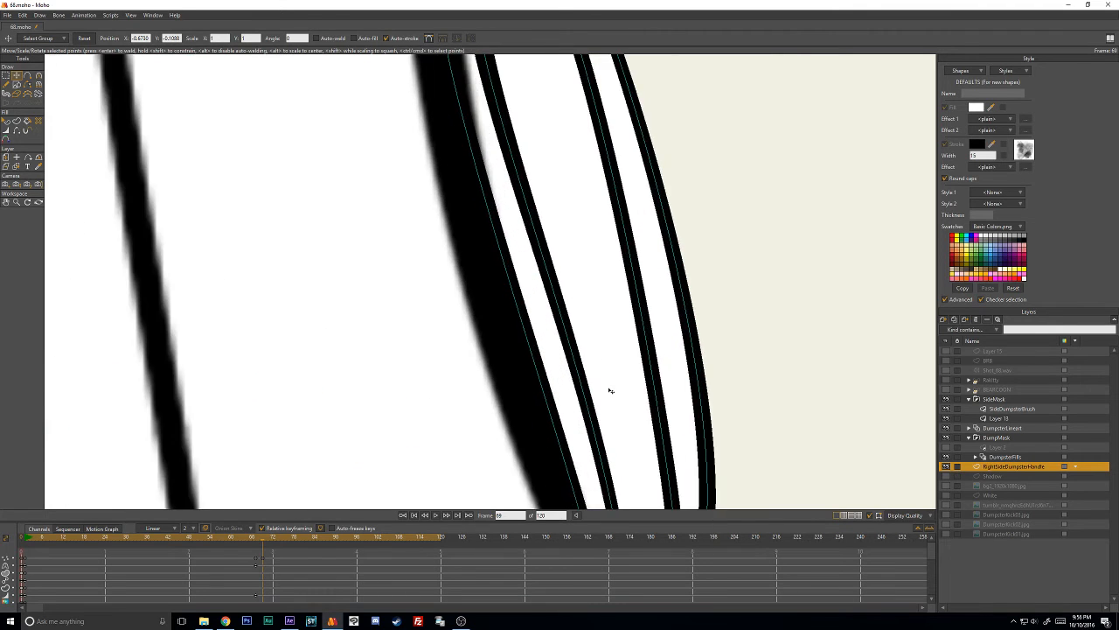
{"action": "scroll", "coordinate": [607, 388], "scroll_direction": "down", "scroll_amount": 4}
{"action": "left_click_drag", "start_coordinate": [486, 192], "coordinate": [487, 193]}
{"action": "scroll", "coordinate": [569, 333], "scroll_direction": "down", "scroll_amount": 1}
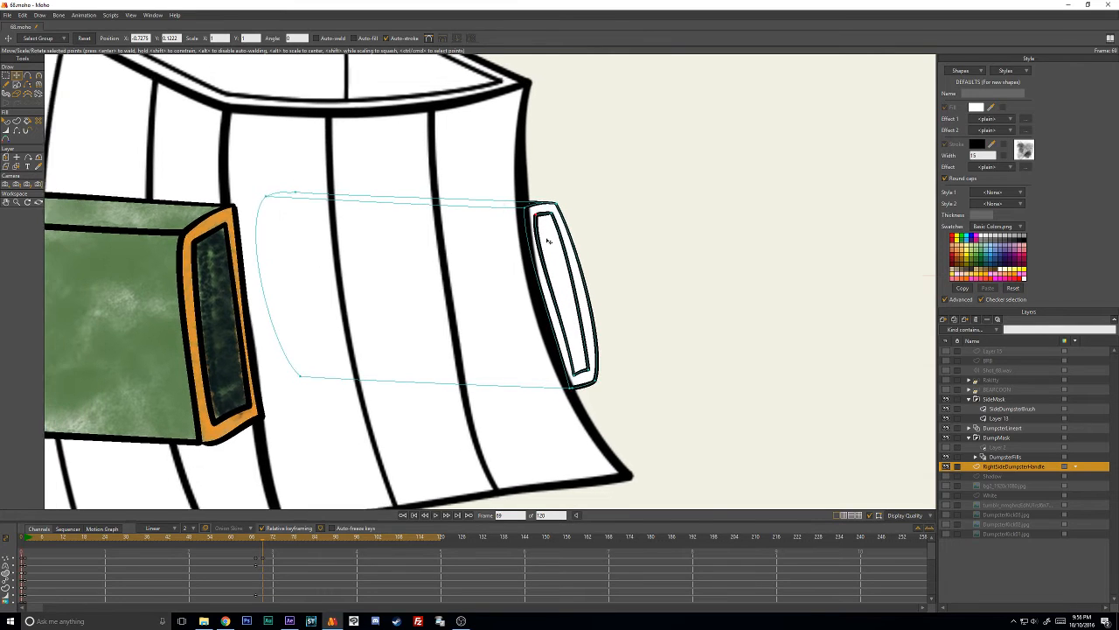
{"action": "scroll", "coordinate": [603, 385], "scroll_direction": "up", "scroll_amount": 2}
{"action": "key", "text": "c"}
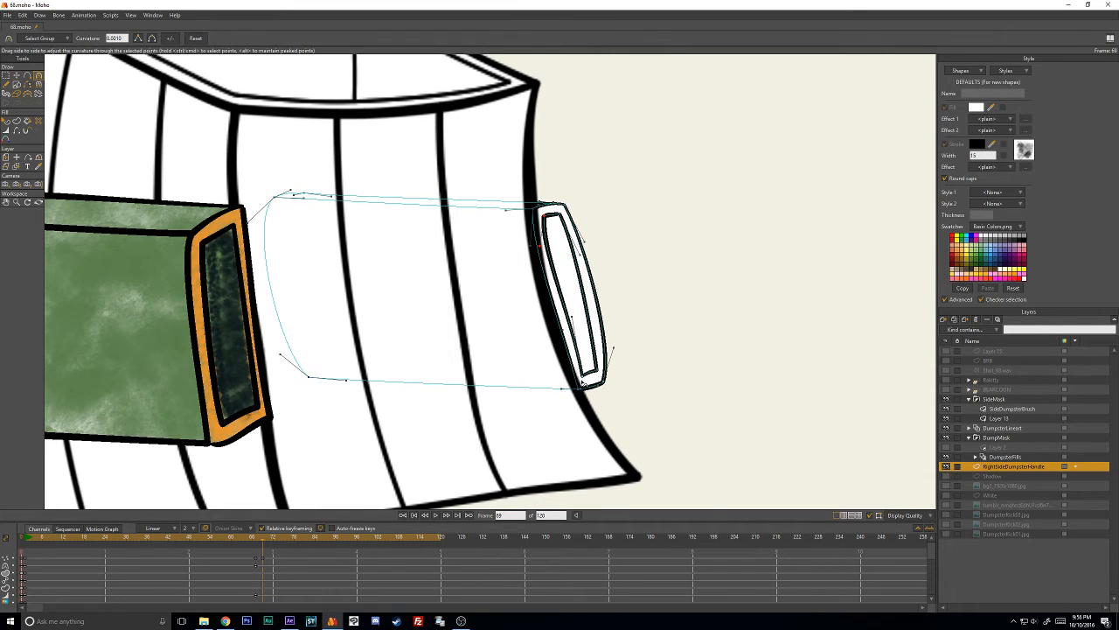
{"action": "left_click_drag", "start_coordinate": [565, 329], "coordinate": [556, 265]}
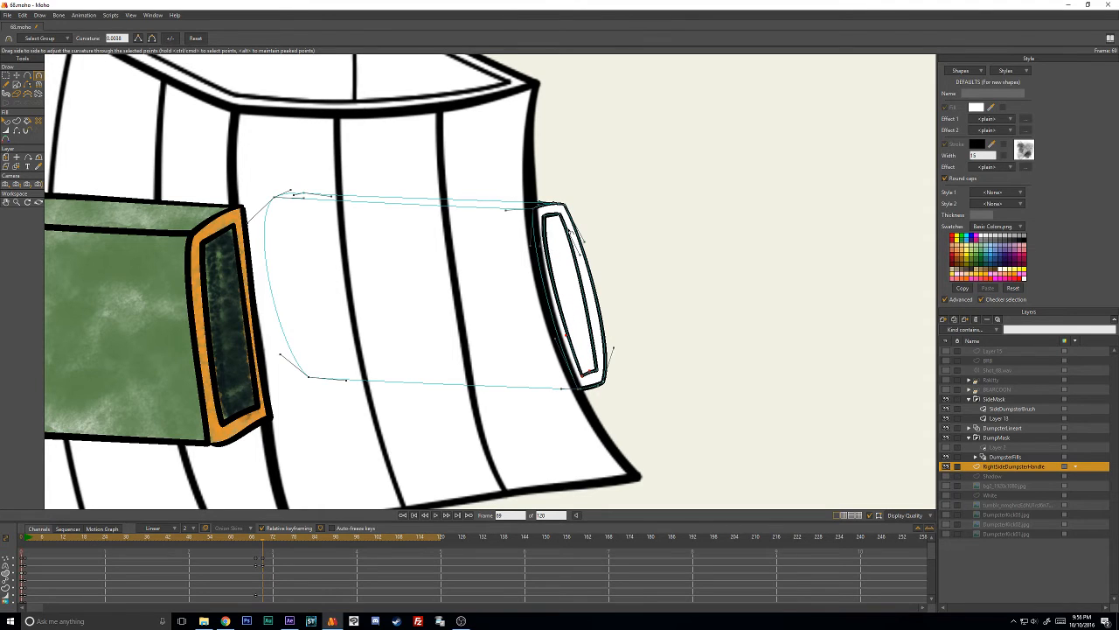
{"action": "key", "text": "t"}
- Advance the animation from the finished handle pose to frame 71
{"action": "scroll", "coordinate": [529, 260], "scroll_direction": "down", "scroll_amount": 2}
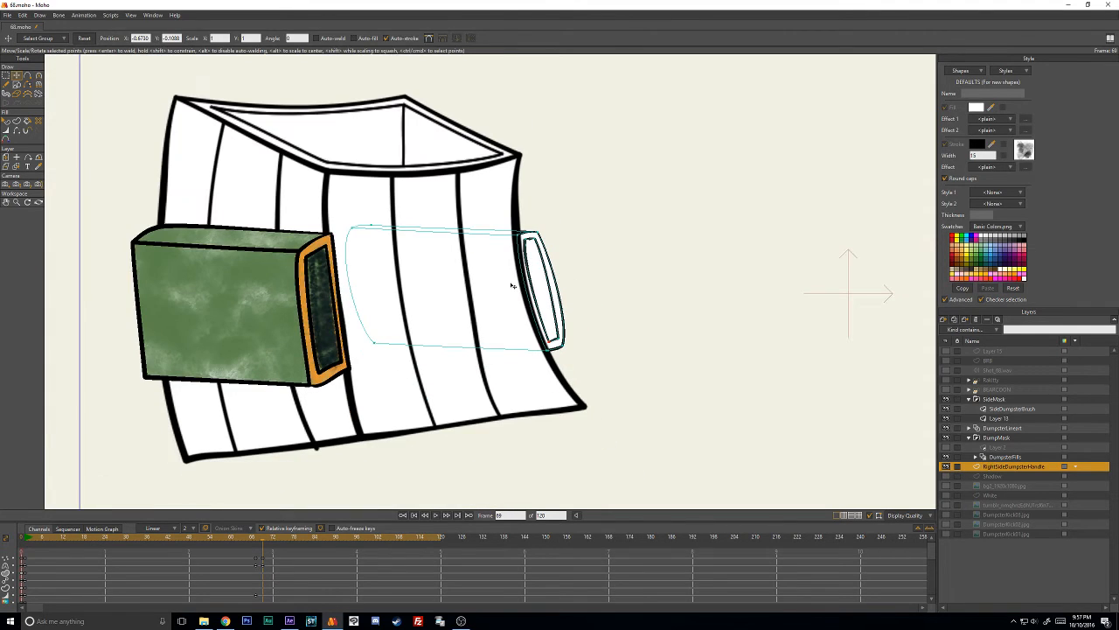
{"action": "key", "text": "Right"}
{"action": "key", "text": "Right"}
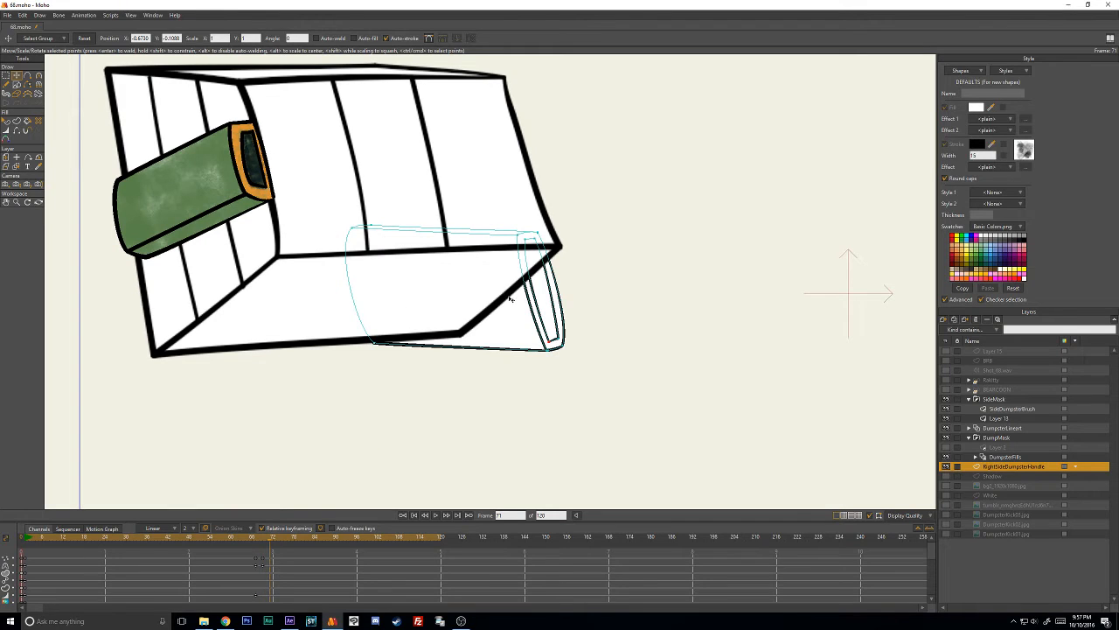
- Try moving the whole handle up to the dumpster's right edge and squashing it vertically to fit
{"action": "mouse_move", "coordinate": [590, 249]}
{"action": "left_mouse_down", "text": "ctrl"}
{"action": "mouse_move", "coordinate": [303, 312]}
{"action": "mouse_move", "coordinate": [617, 339]}
{"action": "left_mouse_up", "text": "ctrl"}
{"action": "mouse_move", "coordinate": [542, 302]}
{"action": "left_mouse_down"}
{"action": "mouse_move", "coordinate": [567, 187]}
{"action": "mouse_move", "coordinate": [552, 179]}
{"action": "mouse_move", "coordinate": [573, 150]}
{"action": "left_mouse_up"}
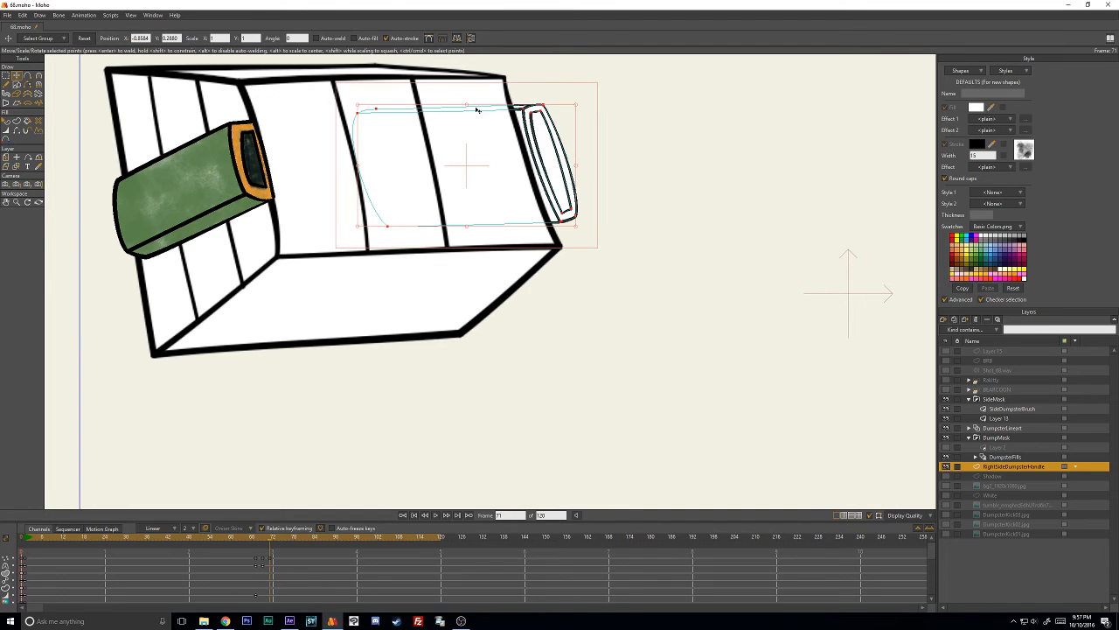
{"action": "left_click_drag", "start_coordinate": [476, 110], "coordinate": [477, 159]}
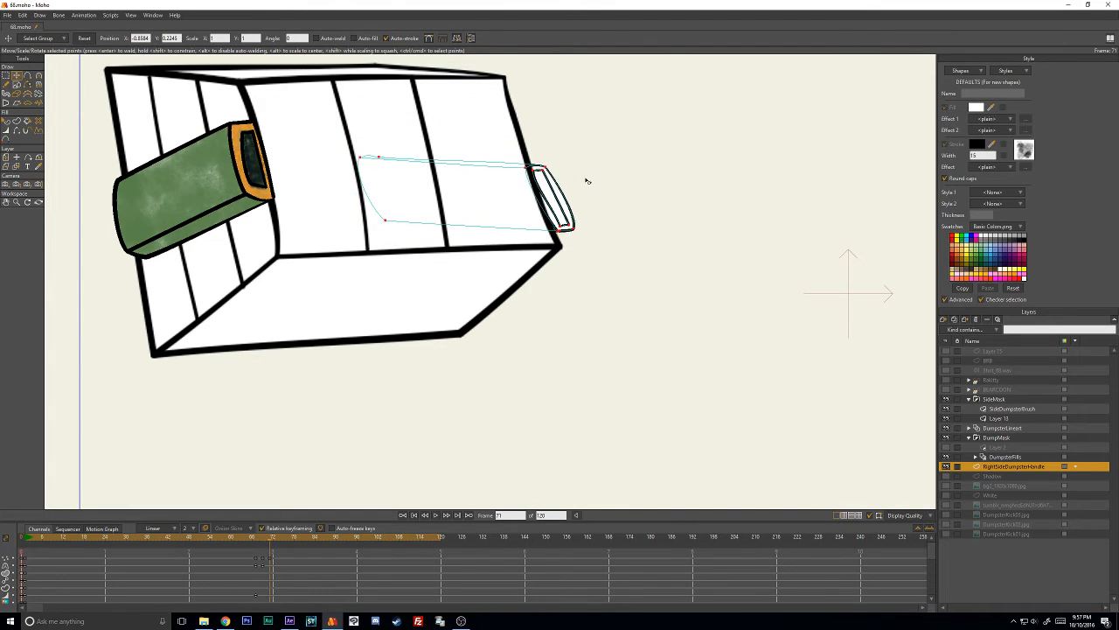
- Paste the handle's earlier pose keyframes at frame 71 and place the handle, flipped vertically, against the dumpster's right edge
{"action": "mouse_move", "coordinate": [244, 558]}
{"action": "left_mouse_down"}
{"action": "mouse_move", "coordinate": [261, 582]}
{"action": "mouse_move", "coordinate": [258, 573]}
{"action": "left_mouse_up"}
{"action": "key", "text": "ctrl+c"}
{"action": "key", "text": "ctrl+v"}
{"action": "left_click_drag", "start_coordinate": [575, 361], "coordinate": [497, 166]}
{"action": "left_click_drag", "start_coordinate": [506, 195], "coordinate": [570, 292]}
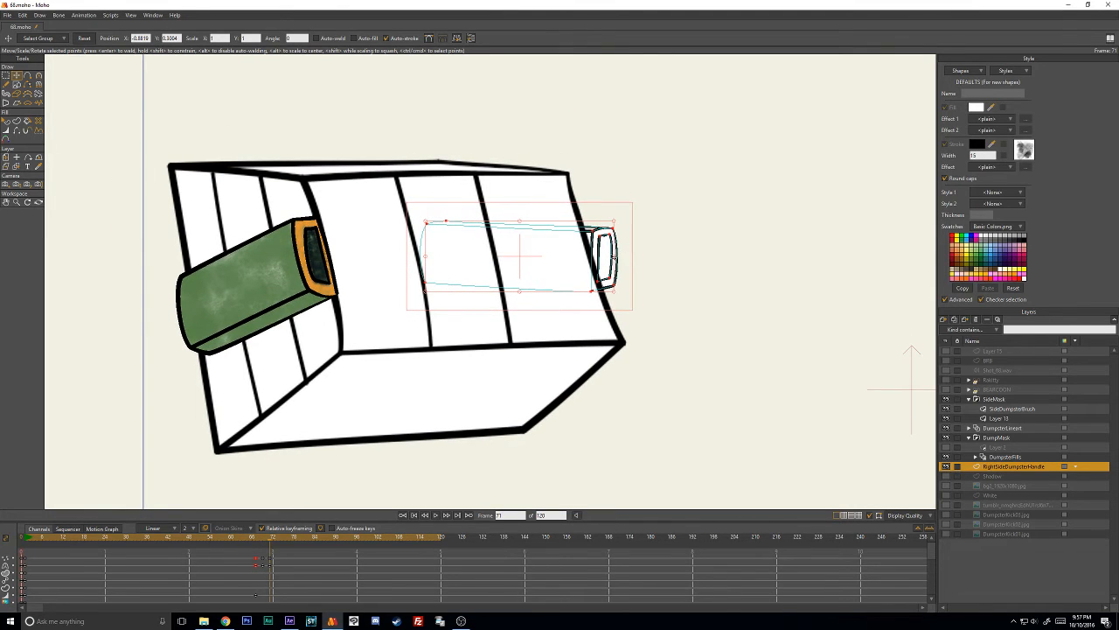
{"action": "left_click_drag", "start_coordinate": [614, 256], "coordinate": [683, 237]}
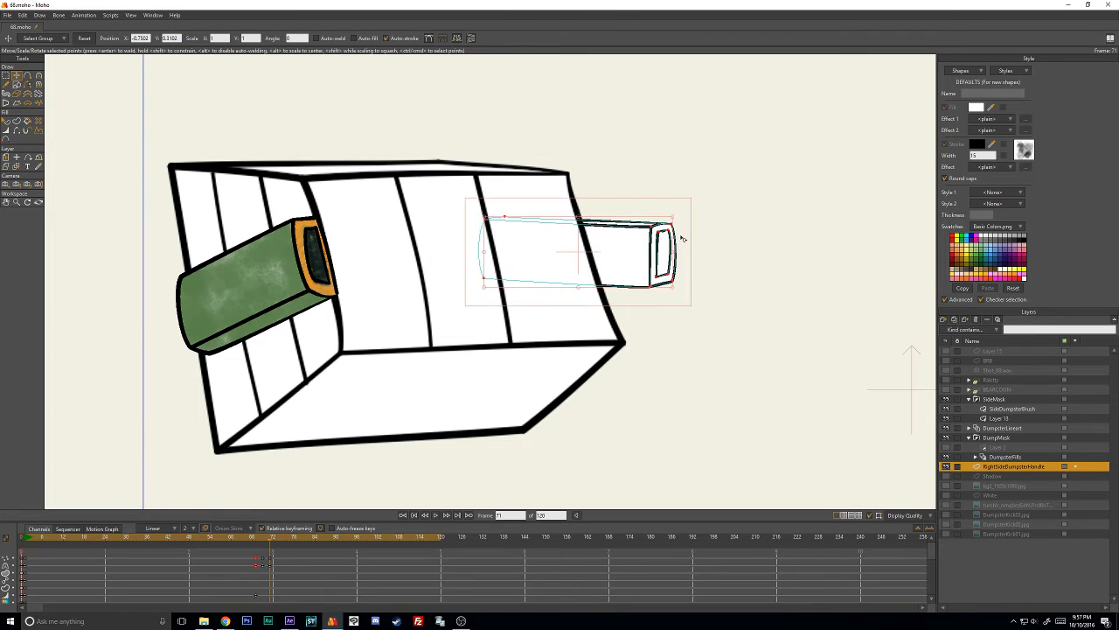
{"action": "left_click_drag", "start_coordinate": [580, 219], "coordinate": [598, 248]}
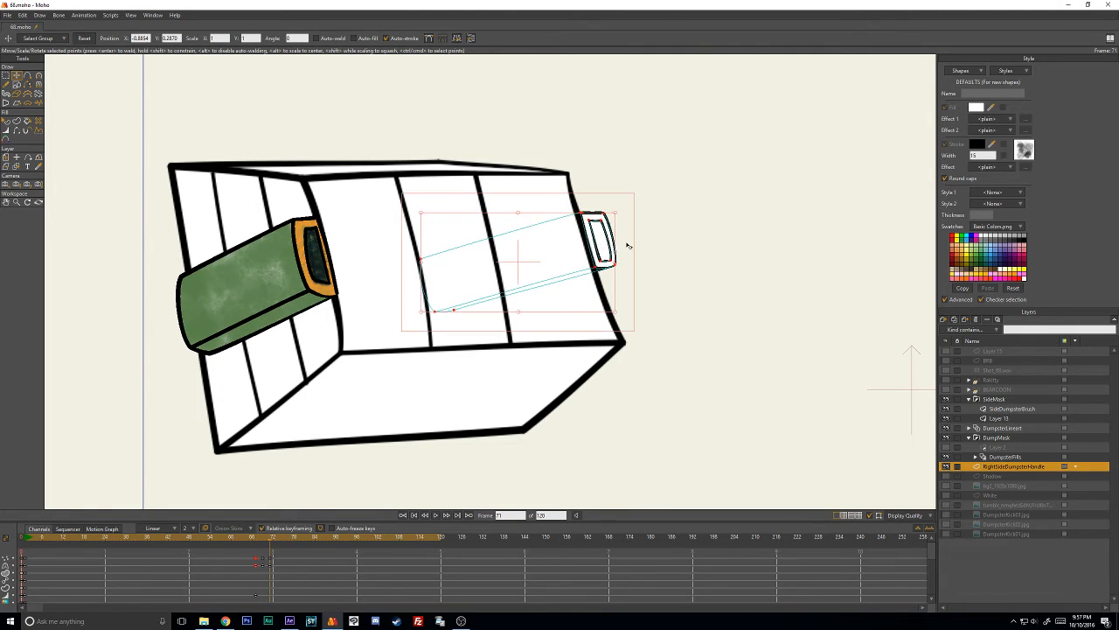
- Move the handle's lower points down together so its end follows the slant of the dumpster's right edge
{"action": "left_click", "coordinate": [667, 260]}
{"action": "scroll", "coordinate": [669, 259], "scroll_direction": "up", "scroll_amount": 1}
{"action": "scroll", "coordinate": [667, 260], "scroll_direction": "up", "scroll_amount": 1}
{"action": "left_click_drag", "start_coordinate": [464, 282], "coordinate": [759, 256]}
{"action": "left_click_drag", "start_coordinate": [667, 259], "coordinate": [672, 280]}
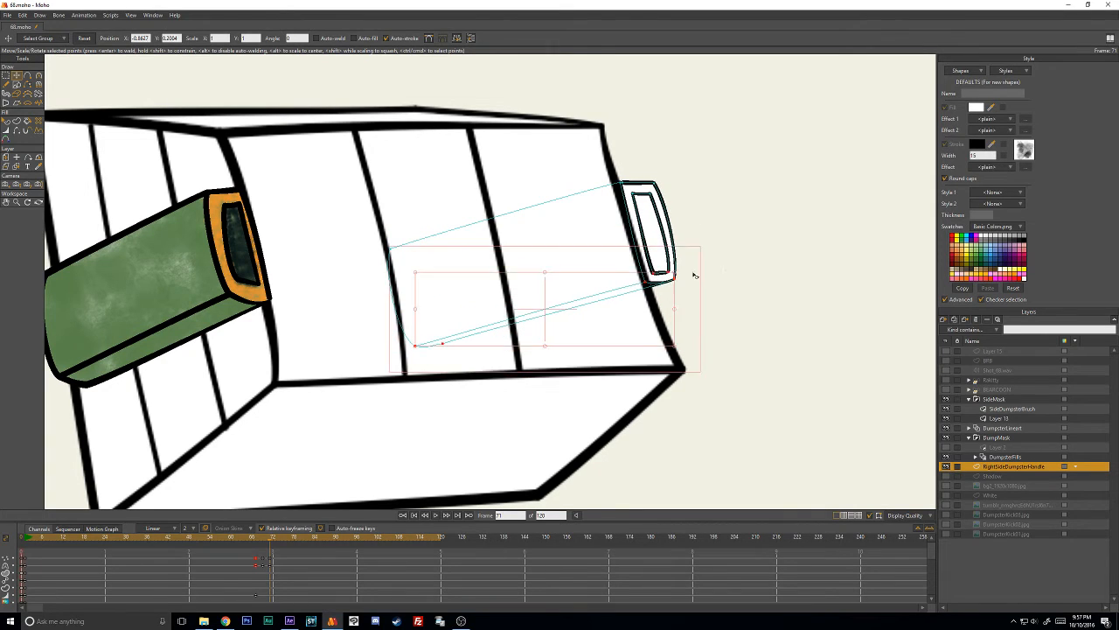
- Pull the lower and upper points of the handle's hidden back end in toward the dumpster's right edge
{"action": "key", "text": "Return"}
{"action": "left_click_drag", "start_coordinate": [479, 333], "coordinate": [464, 348]}
{"action": "left_click_drag", "start_coordinate": [444, 344], "coordinate": [595, 292]}
{"action": "key", "text": "ctrl+a"}
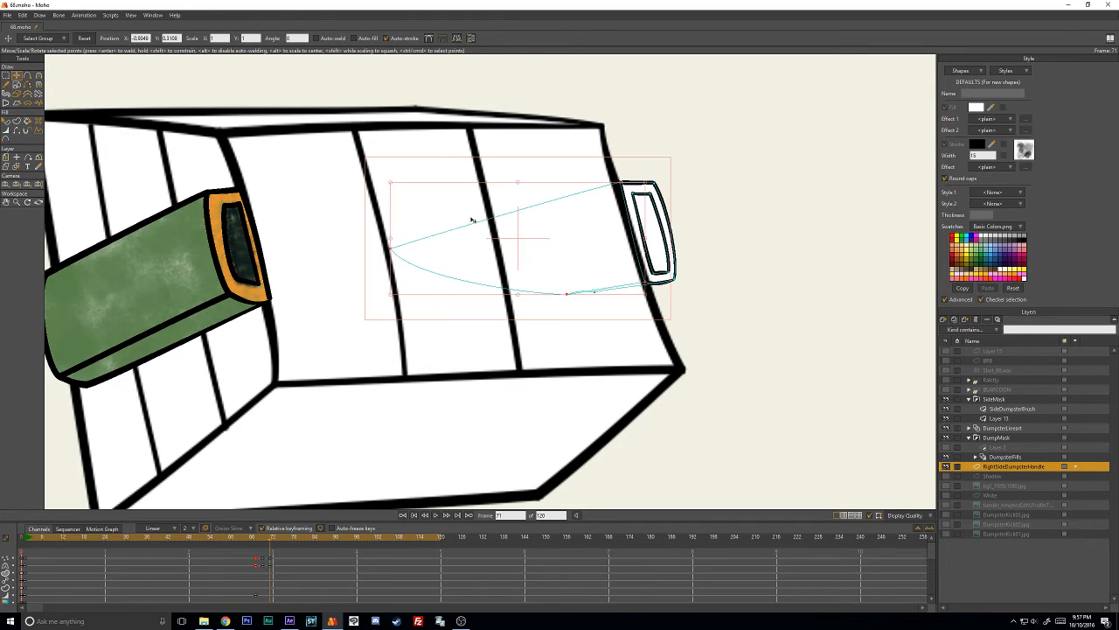
{"action": "key", "text": "Return"}
{"action": "left_click_drag", "start_coordinate": [392, 249], "coordinate": [558, 210]}
- Move the outer outline's upper left corner point onto the dumpster's right edge
{"action": "scroll", "coordinate": [596, 202], "scroll_direction": "up", "scroll_amount": 2}
{"action": "left_click_drag", "start_coordinate": [705, 209], "coordinate": [610, 225]}
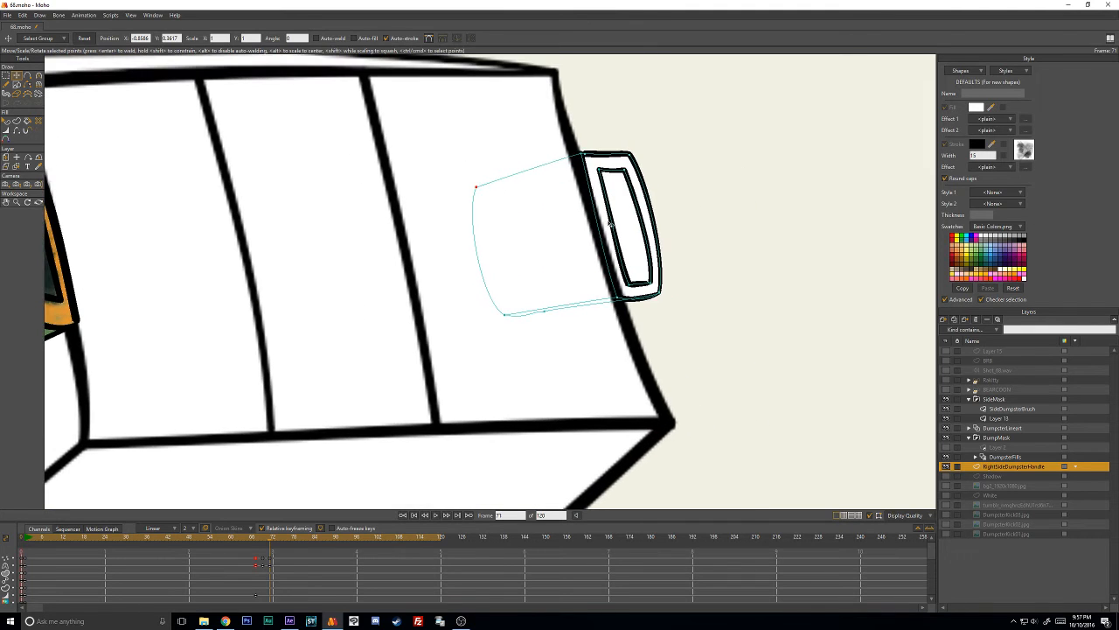
{"action": "left_click_drag", "start_coordinate": [606, 149], "coordinate": [584, 158]}
{"action": "left_click", "coordinate": [709, 243]}
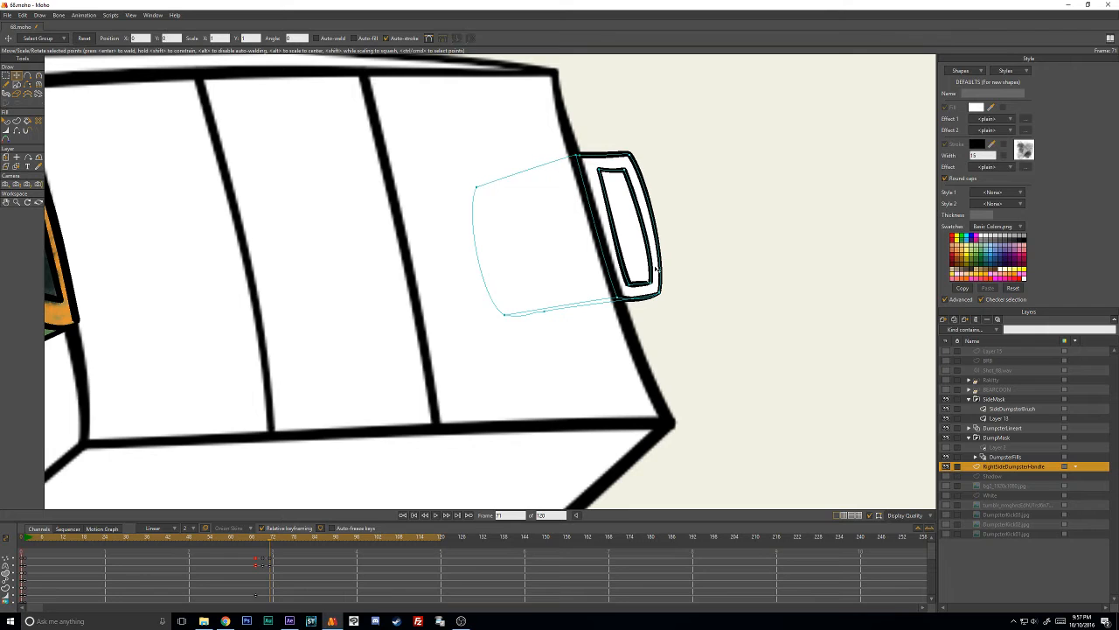
{"action": "scroll", "coordinate": [654, 271], "scroll_direction": "down", "scroll_amount": 2}
{"action": "left_click_drag", "start_coordinate": [597, 252], "coordinate": [624, 256]}
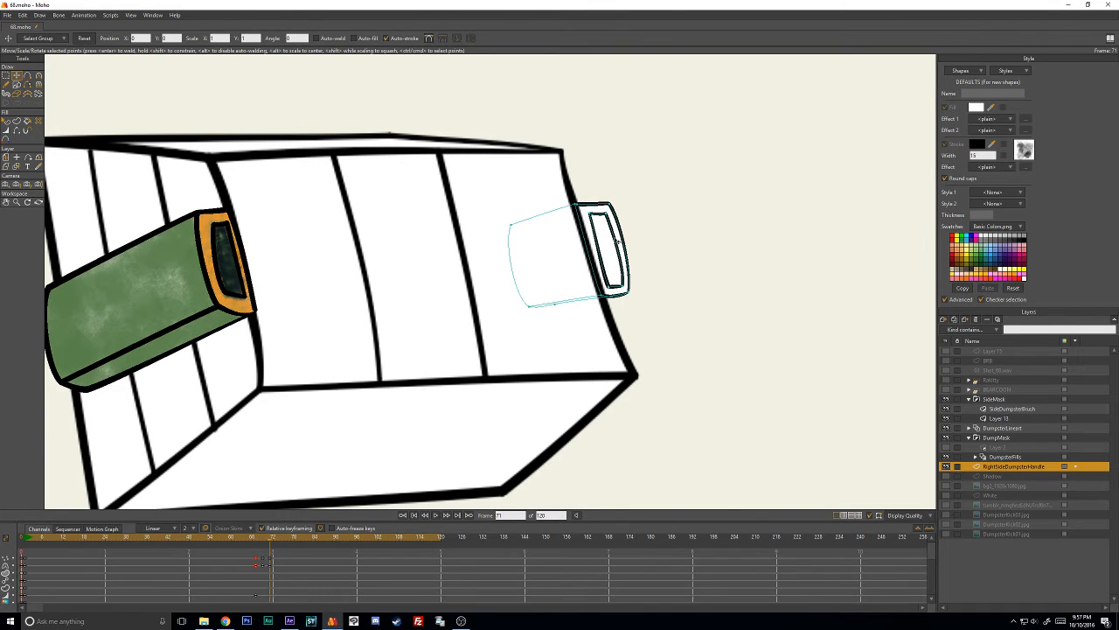
- At frame 73, move the whole handle up against the dumpster's right edge and rotate it to match the tilt
{"action": "key", "text": "Right"}
{"action": "key", "text": "Right"}
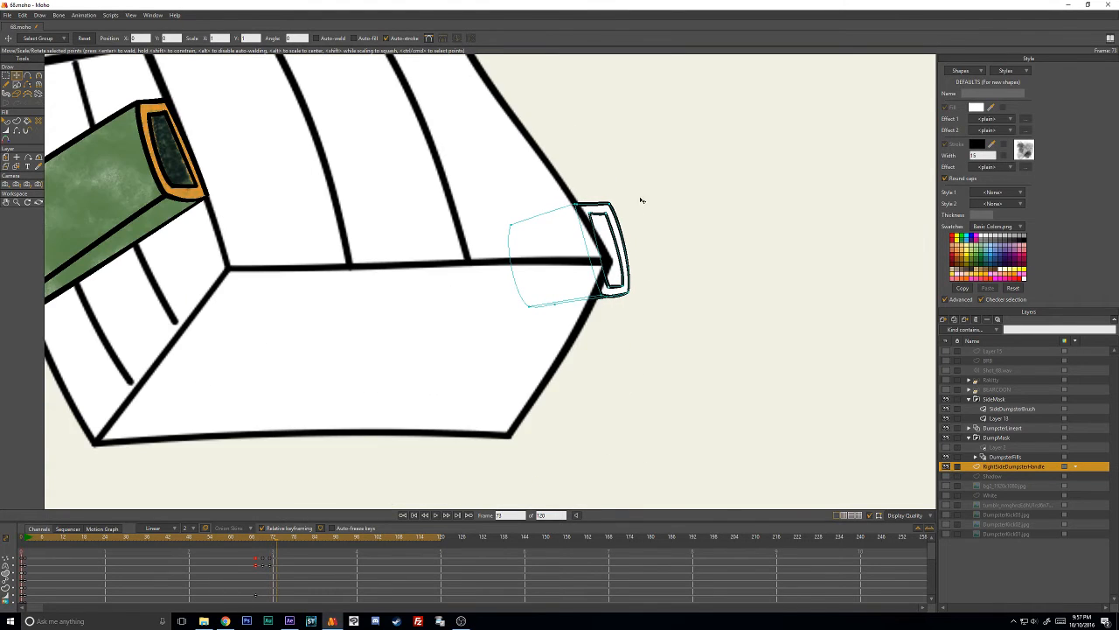
{"action": "mouse_move", "coordinate": [631, 179]}
{"action": "left_mouse_down"}
{"action": "mouse_move", "coordinate": [467, 420]}
{"action": "mouse_move", "coordinate": [652, 175]}
{"action": "mouse_move", "coordinate": [703, 329]}
{"action": "left_mouse_up"}
{"action": "mouse_move", "coordinate": [673, 369]}
{"action": "left_mouse_down"}
{"action": "mouse_move", "coordinate": [624, 276]}
{"action": "mouse_move", "coordinate": [632, 250]}
{"action": "mouse_move", "coordinate": [609, 270]}
{"action": "left_mouse_up"}
{"action": "left_click_drag", "start_coordinate": [603, 268], "coordinate": [605, 268]}
{"action": "left_click", "coordinate": [638, 272]}
{"action": "scroll", "coordinate": [639, 272], "scroll_direction": "up", "scroll_amount": 2}
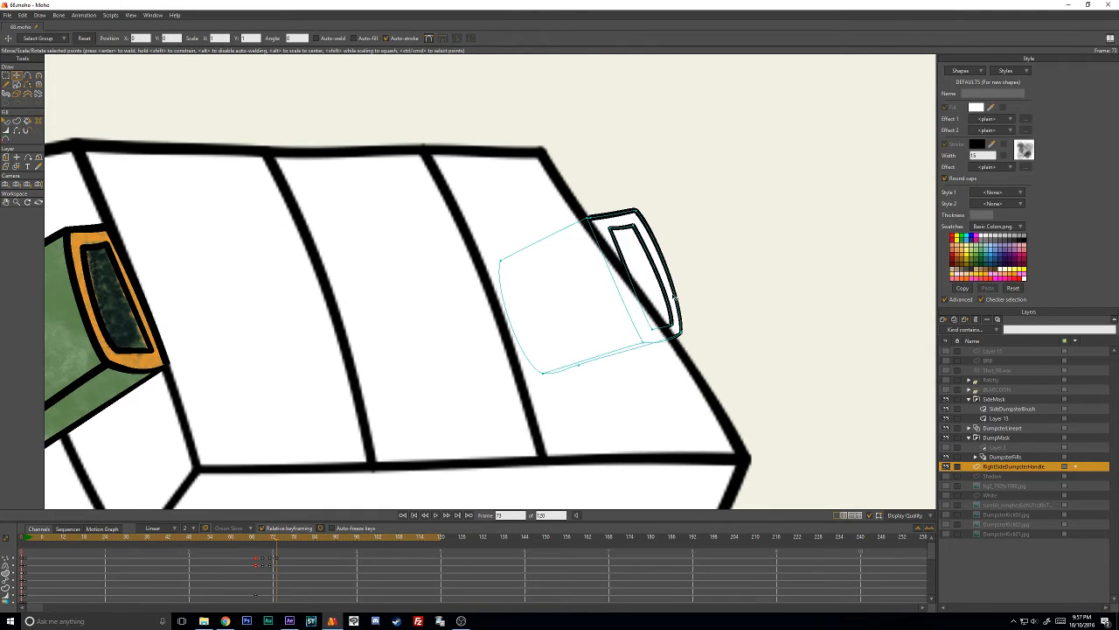
- Shift the handle end's lower points outward along the dumpster's edge and adjust the outer outline's upper right corner
{"action": "mouse_move", "coordinate": [684, 331]}
{"action": "left_mouse_down"}
{"action": "mouse_move", "coordinate": [705, 329]}
{"action": "mouse_move", "coordinate": [697, 341]}
{"action": "left_mouse_up"}
{"action": "key", "text": "ctrl+z"}
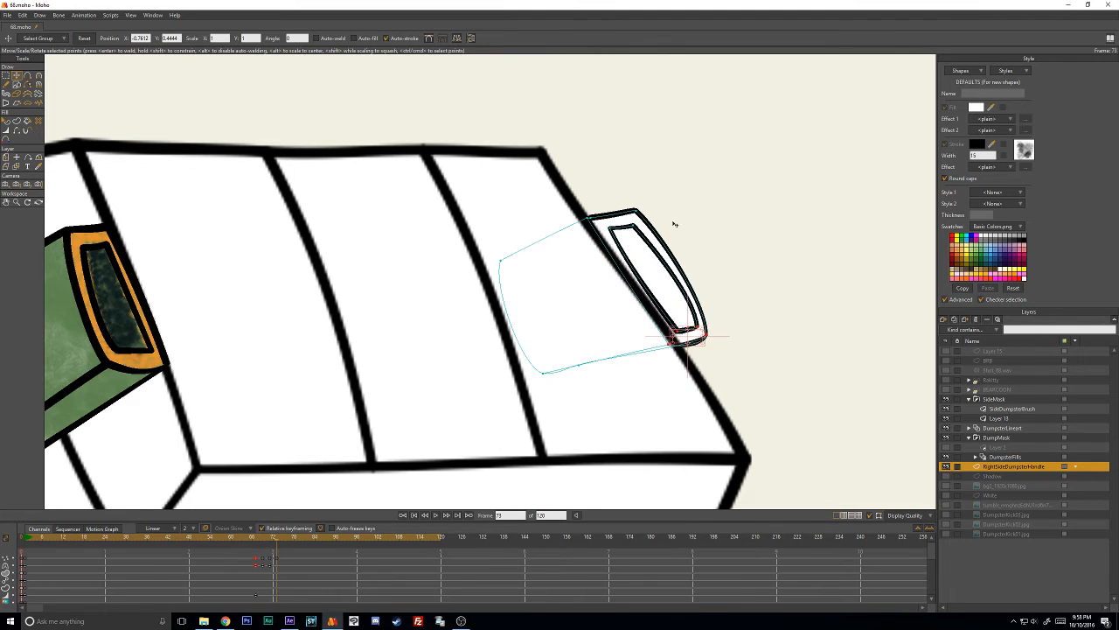
{"action": "key", "text": "ctrl+z"}
{"action": "key", "text": "ctrl+shift+z"}
{"action": "left_click_drag", "start_coordinate": [636, 210], "coordinate": [637, 214]}
{"action": "left_click_drag", "start_coordinate": [672, 263], "coordinate": [677, 241]}
{"action": "left_click_drag", "start_coordinate": [737, 306], "coordinate": [687, 290]}
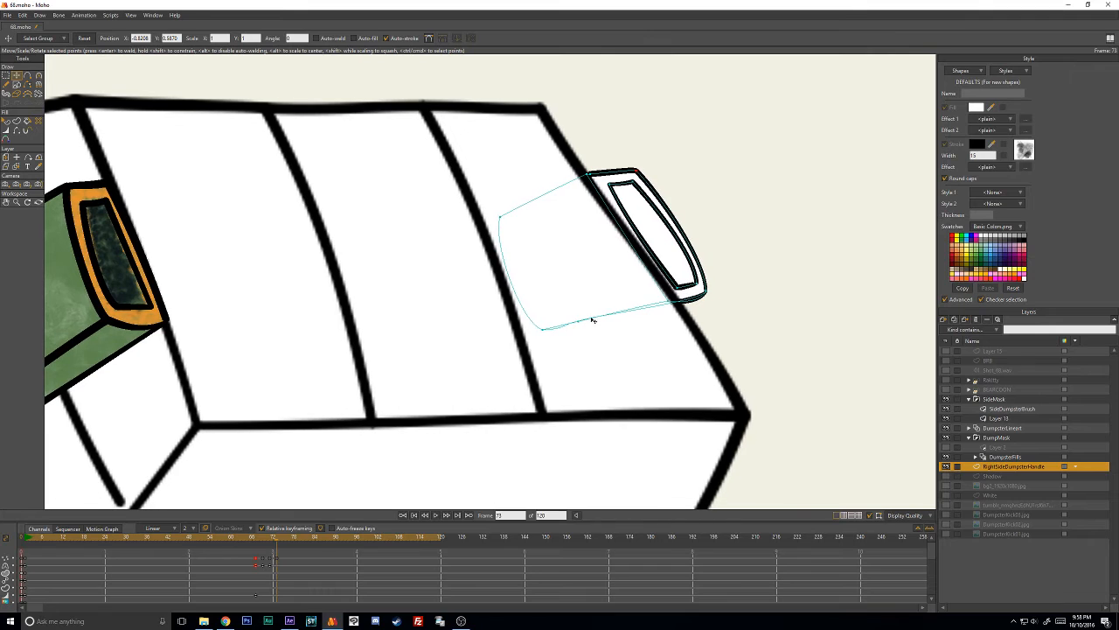
- Lower the hidden back end's bottom corner point and move the underside point onto the dumpster's right edge
{"action": "left_click_drag", "start_coordinate": [555, 331], "coordinate": [600, 358]}
{"action": "left_click", "coordinate": [714, 301]}
{"action": "left_click_drag", "start_coordinate": [716, 303], "coordinate": [714, 302]}
{"action": "key", "text": "ctrl+z"}
{"action": "left_click_drag", "start_coordinate": [586, 346], "coordinate": [689, 312]}
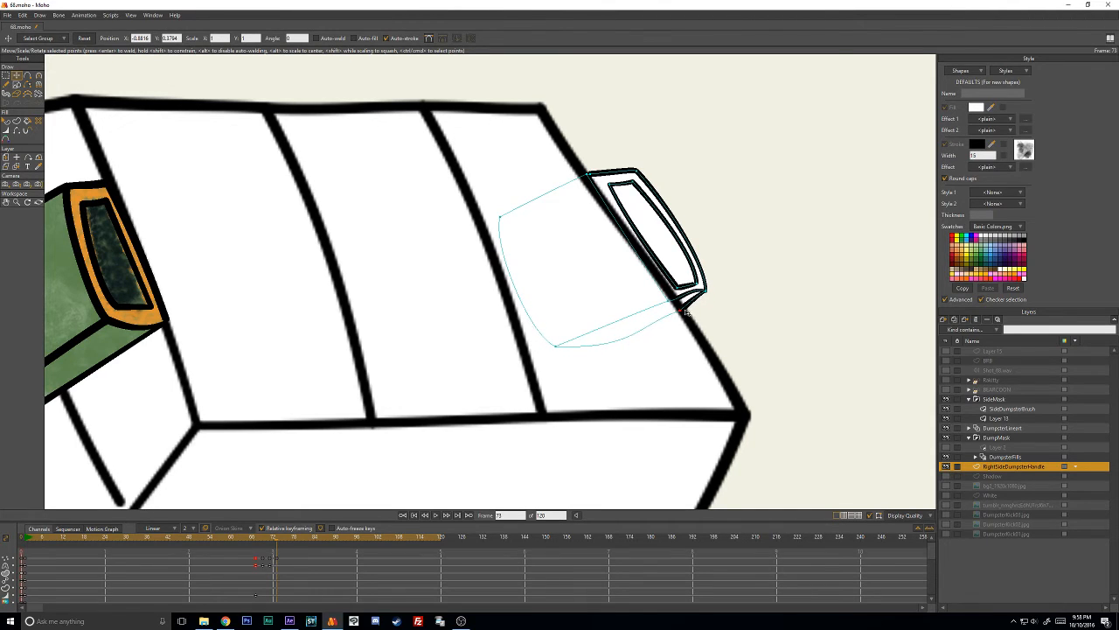
- Adjust the curvature around the outer outline's lower right corner and the underside point to shape the handle's bottom edges
{"action": "scroll", "coordinate": [664, 310], "scroll_direction": "up", "scroll_amount": 6}
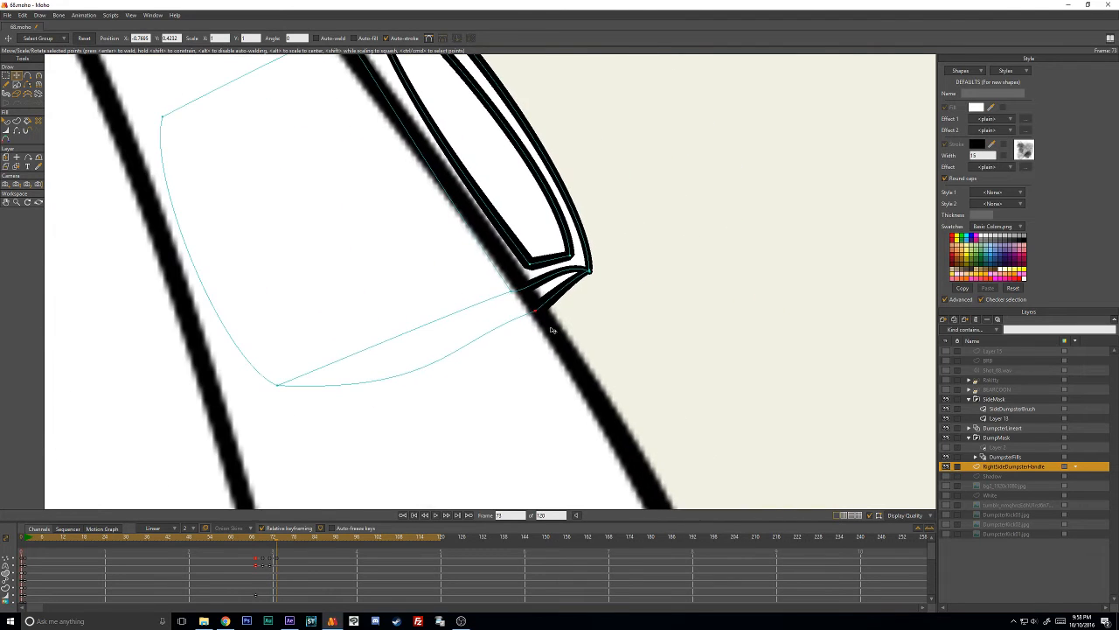
{"action": "key", "text": "c"}
{"action": "mouse_move", "coordinate": [567, 257]}
{"action": "left_mouse_down"}
{"action": "mouse_move", "coordinate": [565, 279]}
{"action": "mouse_move", "coordinate": [603, 275]}
{"action": "mouse_move", "coordinate": [574, 302]}
{"action": "mouse_move", "coordinate": [598, 294]}
{"action": "mouse_move", "coordinate": [534, 314]}
{"action": "mouse_move", "coordinate": [568, 304]}
{"action": "left_mouse_up"}
{"action": "key", "text": "t"}
{"action": "key", "text": "Return"}
{"action": "key", "text": "c"}
{"action": "left_click", "coordinate": [542, 312]}
{"action": "key", "text": "ctrl+z"}
{"action": "key", "text": "w"}
{"action": "key", "text": "c"}
{"action": "left_click", "coordinate": [540, 313]}
{"action": "key", "text": "t"}
- Move the underside point up along the dumpster's edge to make the handle's visible underside thinner
{"action": "scroll", "coordinate": [560, 306], "scroll_direction": "down", "scroll_amount": 2}
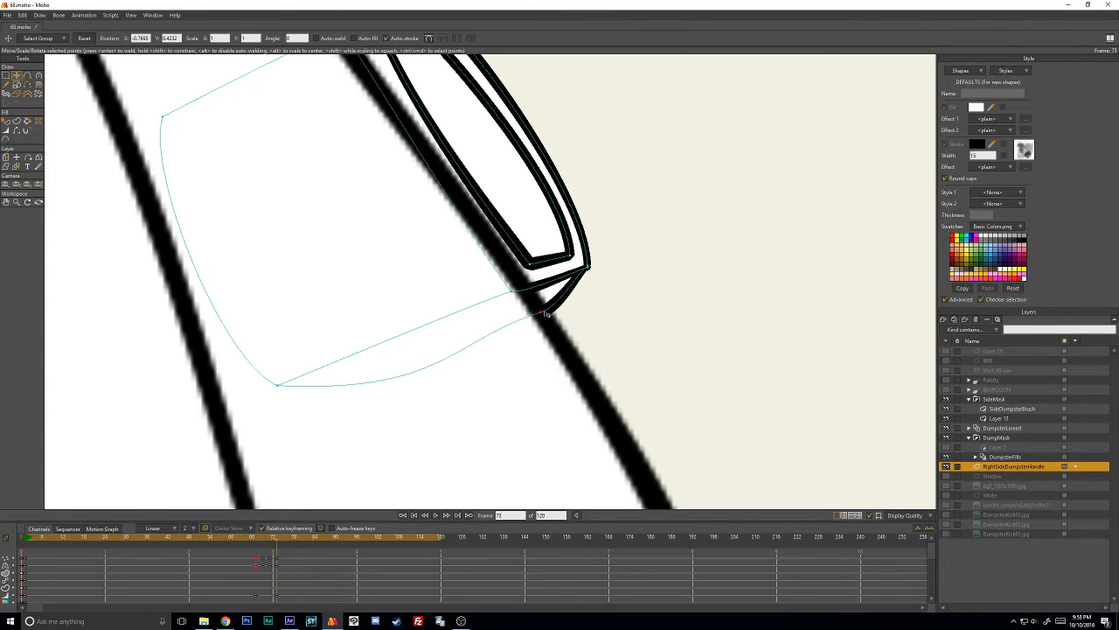
{"action": "scroll", "coordinate": [542, 304], "scroll_direction": "down", "scroll_amount": 3}
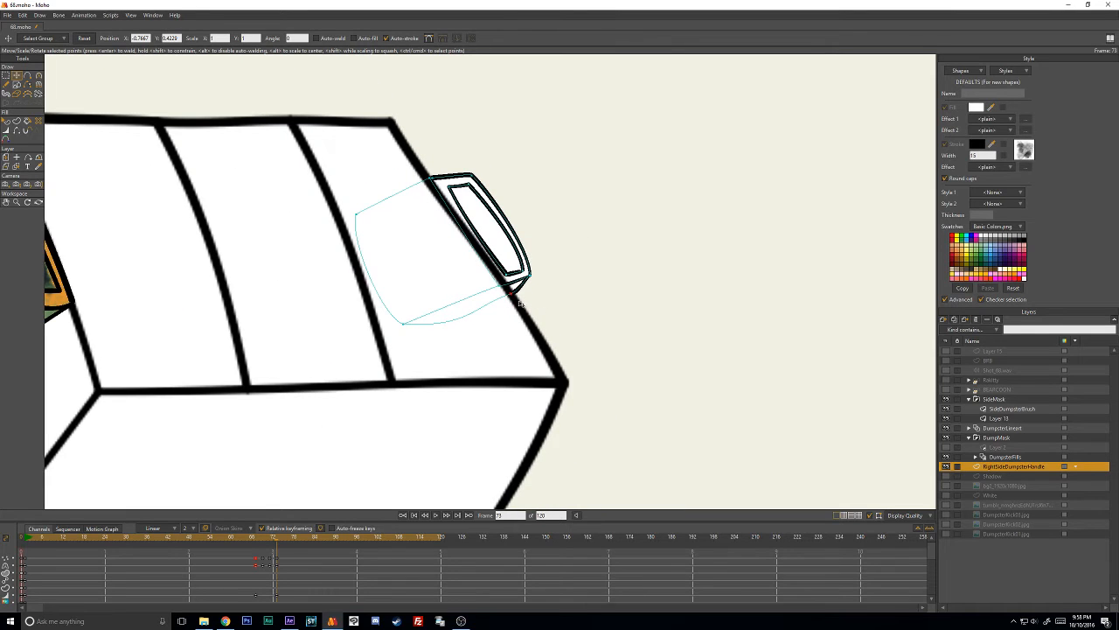
{"action": "left_click_drag", "start_coordinate": [520, 302], "coordinate": [512, 300]}
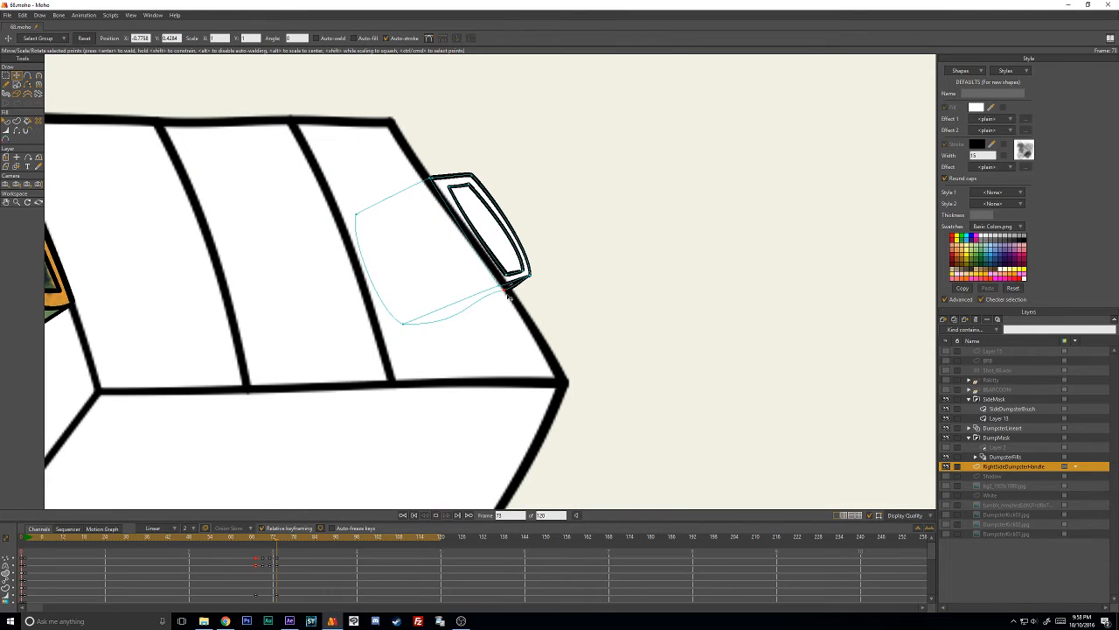
- Stop the playback, remove the stray handle keyframes after frame 73, and return to frame 73
{"action": "key", "text": "space"}
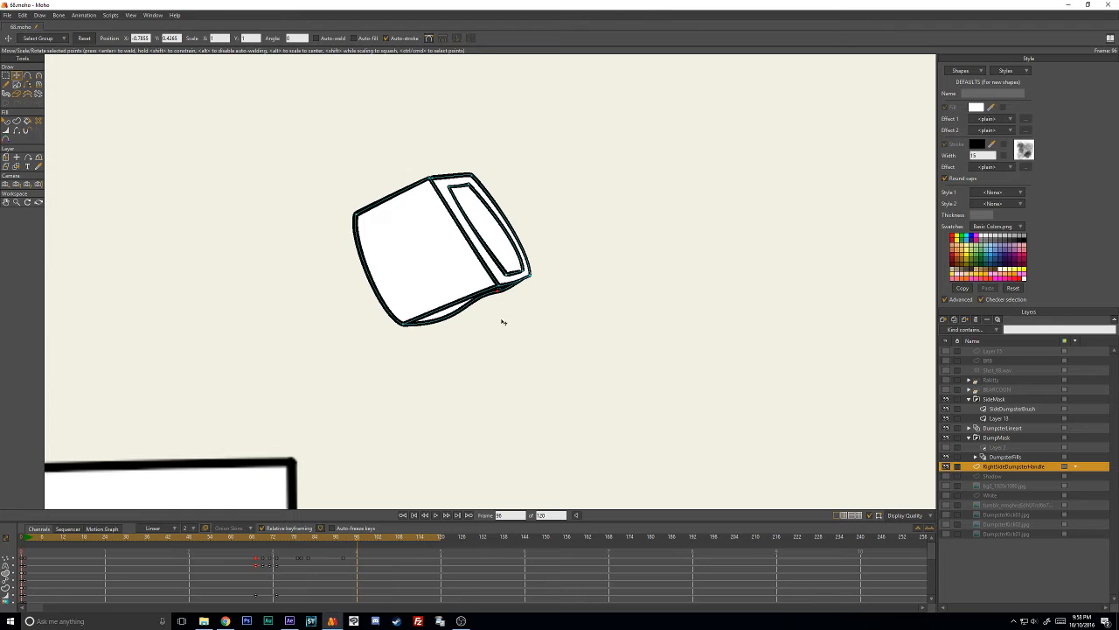
{"action": "left_click", "coordinate": [343, 559]}
{"action": "left_click", "coordinate": [282, 538]}
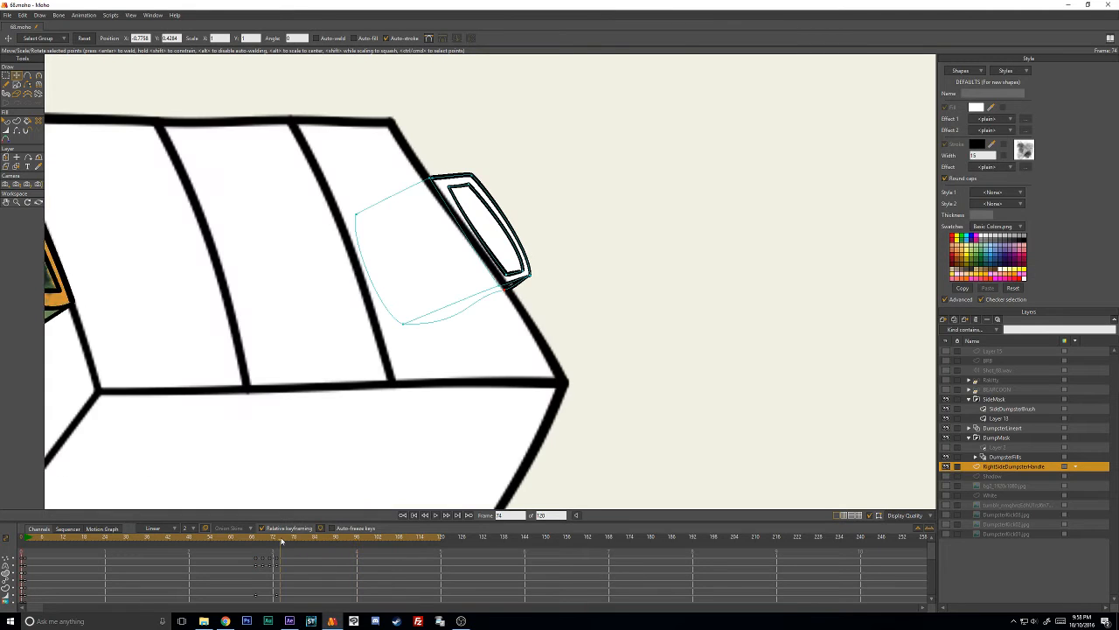
{"action": "scroll", "coordinate": [333, 390], "scroll_direction": "down", "scroll_amount": 3}
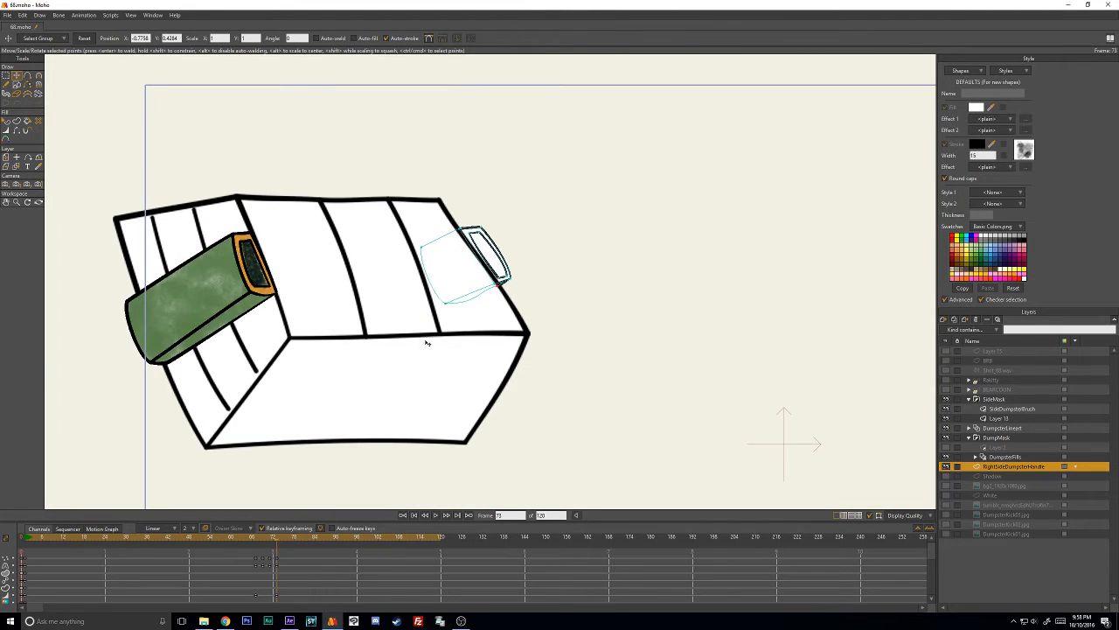
{"action": "left_click_drag", "start_coordinate": [378, 296], "coordinate": [458, 308]}
{"action": "scroll", "coordinate": [520, 315], "scroll_direction": "up", "scroll_amount": 2}
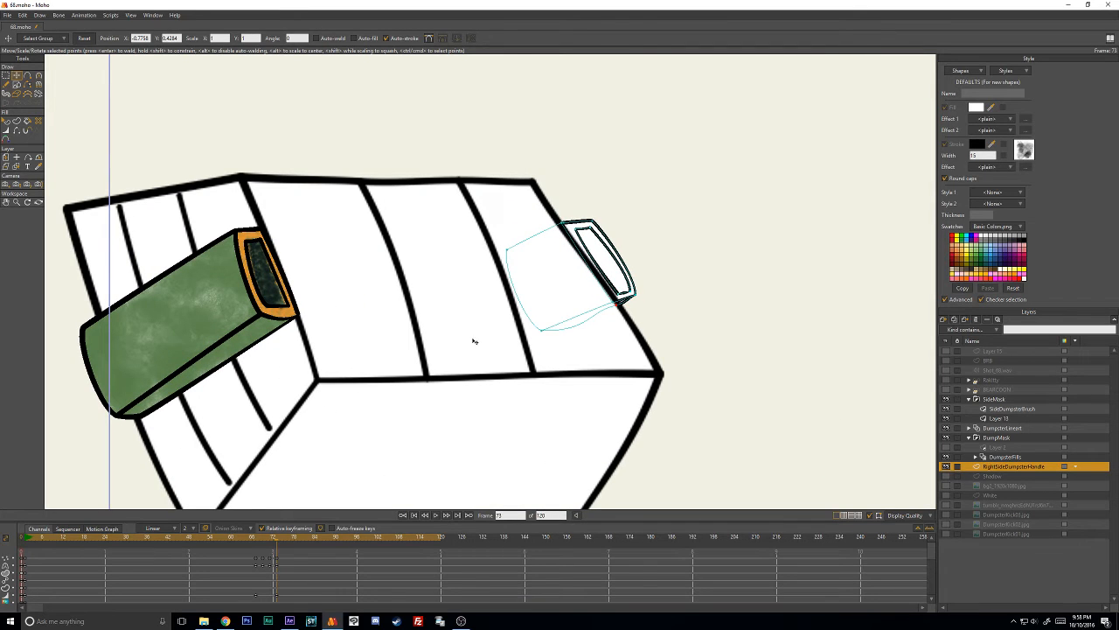
- At frame 75, select the whole handle and move it up against the dumpster's right edge
{"action": "key", "text": "Right"}
{"action": "key", "text": "Right"}
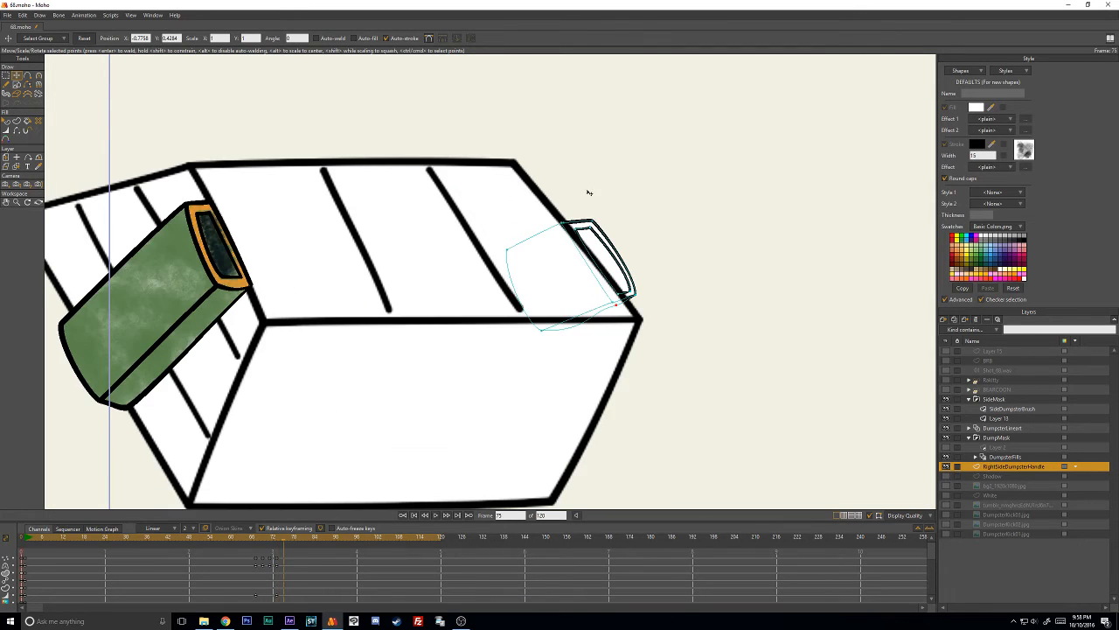
{"action": "mouse_move", "coordinate": [592, 201]}
{"action": "left_mouse_down"}
{"action": "mouse_move", "coordinate": [742, 363]}
{"action": "mouse_move", "coordinate": [672, 170]}
{"action": "left_mouse_up"}
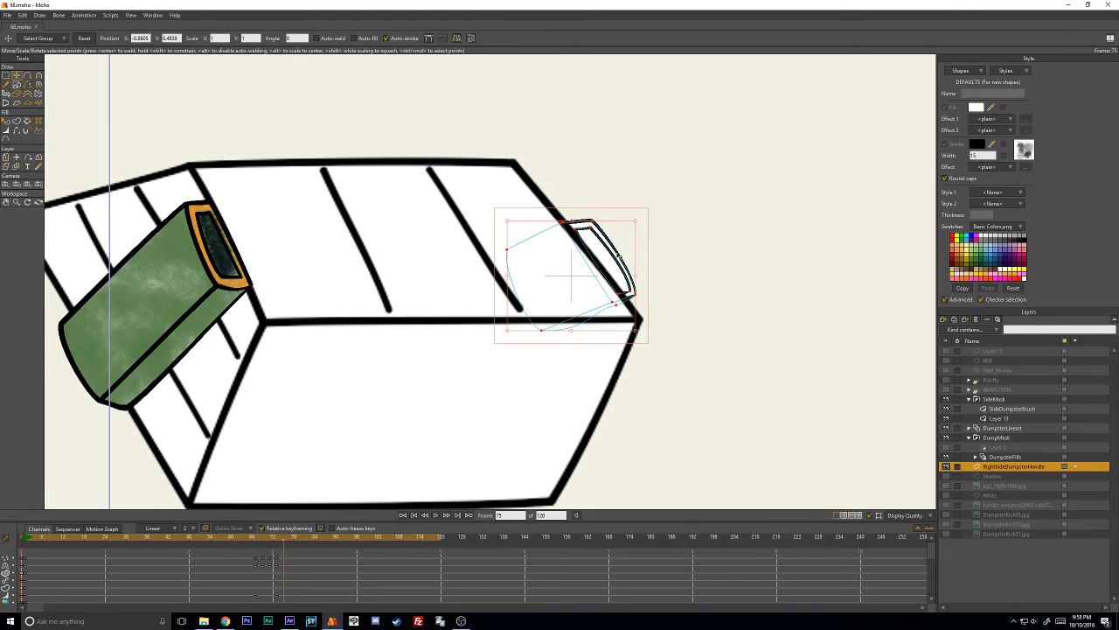
{"action": "left_click_drag", "start_coordinate": [614, 259], "coordinate": [588, 228]}
{"action": "scroll", "coordinate": [603, 233], "scroll_direction": "up", "scroll_amount": 3}
{"action": "mouse_move", "coordinate": [761, 240]}
{"action": "left_mouse_down"}
{"action": "mouse_move", "coordinate": [465, 335]}
{"action": "mouse_move", "coordinate": [753, 241]}
{"action": "left_mouse_up"}
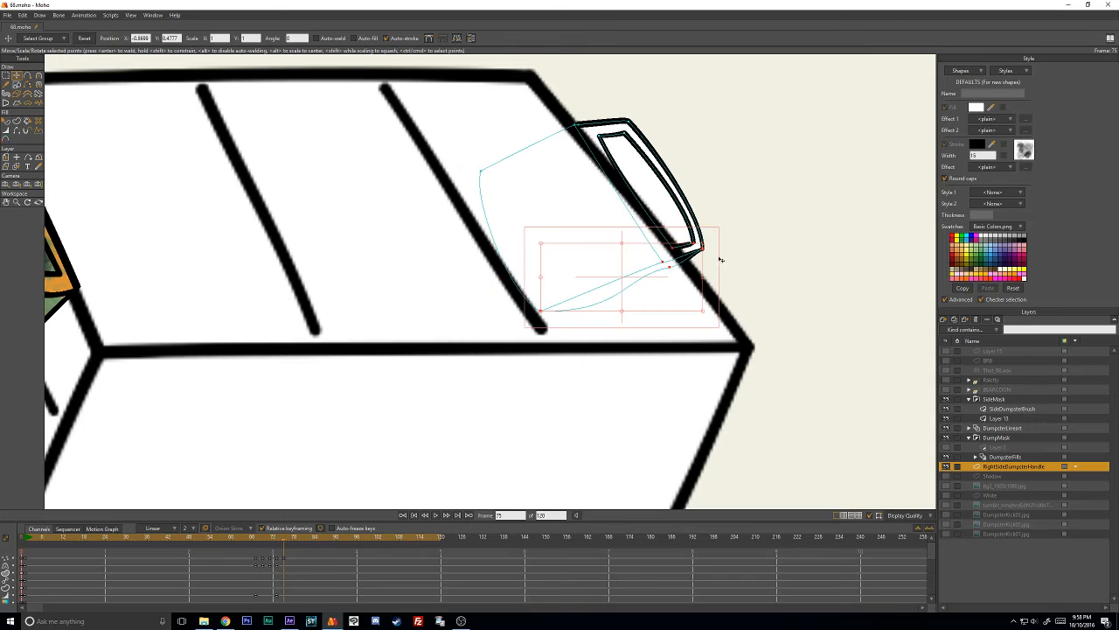
- Shift the handle end's lower points outward so its left side runs along the dumpster's right edge
{"action": "left_click_drag", "start_coordinate": [668, 277], "coordinate": [633, 283]}
{"action": "left_click", "coordinate": [775, 212]}
{"action": "mouse_move", "coordinate": [746, 228]}
{"action": "left_mouse_down"}
{"action": "mouse_move", "coordinate": [601, 243]}
{"action": "mouse_move", "coordinate": [822, 290]}
{"action": "mouse_move", "coordinate": [819, 316]}
{"action": "left_mouse_up"}
{"action": "left_click_drag", "start_coordinate": [703, 263], "coordinate": [710, 260]}
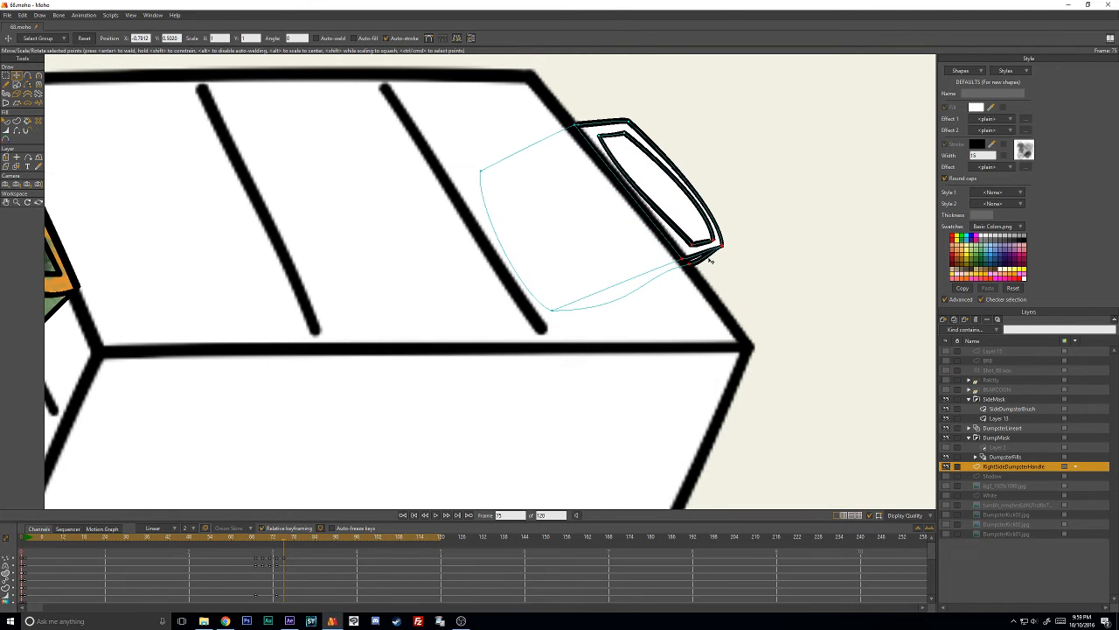
{"action": "left_click", "coordinate": [767, 257]}
- Reposition the inner outline's lower left corner and adjust its curvature so the left edge parallels the dumpster's edge
{"action": "key", "text": "c"}
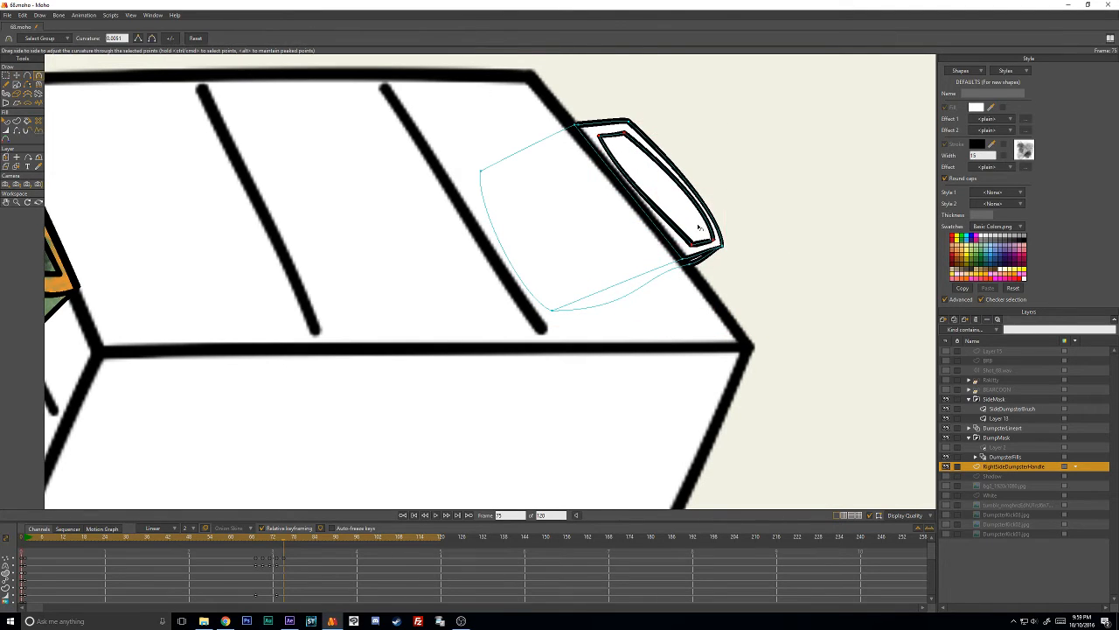
{"action": "key", "text": "t"}
{"action": "left_click", "coordinate": [766, 232]}
{"action": "left_click_drag", "start_coordinate": [693, 245], "coordinate": [683, 221]}
{"action": "key", "text": "c"}
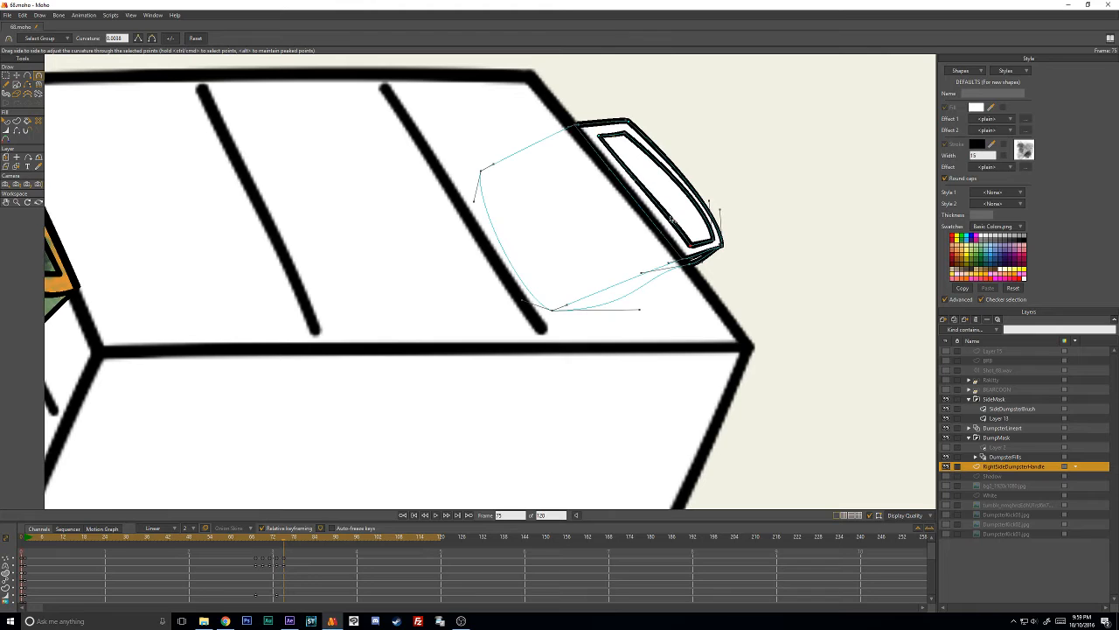
{"action": "key", "text": "t"}
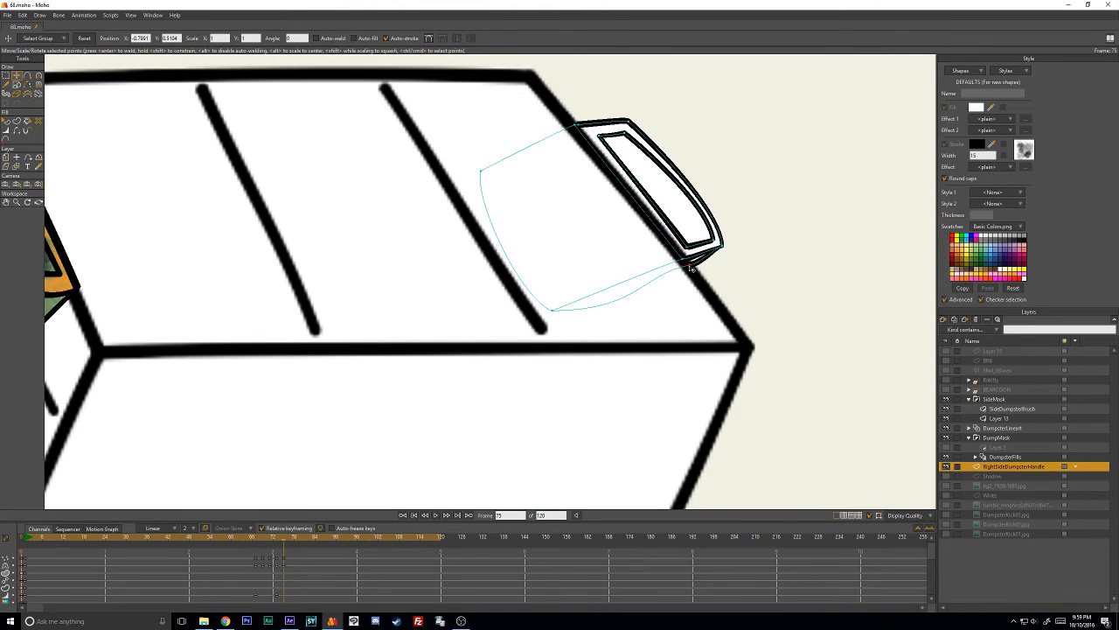
- Move the underside point away from the dumpster's edge toward the hidden back end to reshape the handle's bottom curve
{"action": "scroll", "coordinate": [659, 261], "scroll_direction": "down", "scroll_amount": 2}
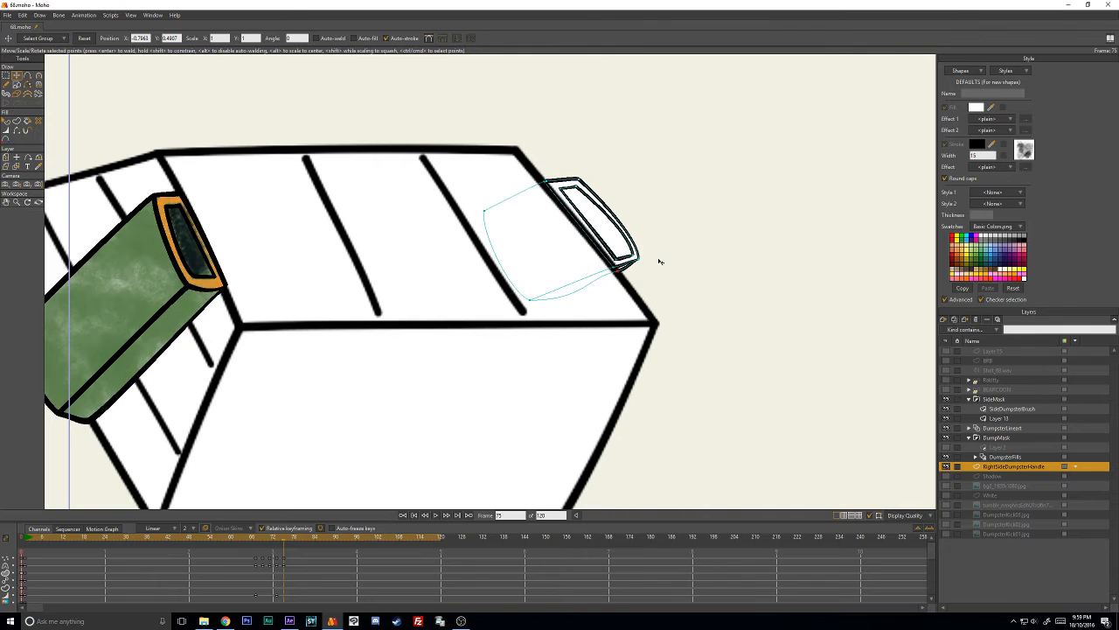
{"action": "scroll", "coordinate": [588, 277], "scroll_direction": "up", "scroll_amount": 2}
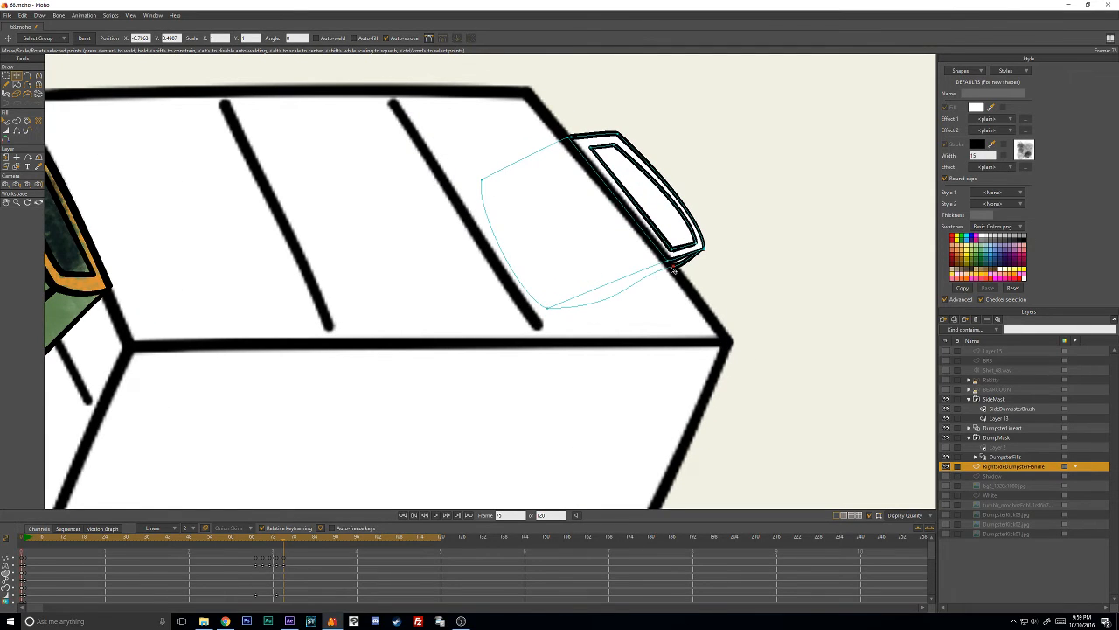
{"action": "left_click_drag", "start_coordinate": [673, 268], "coordinate": [592, 312]}
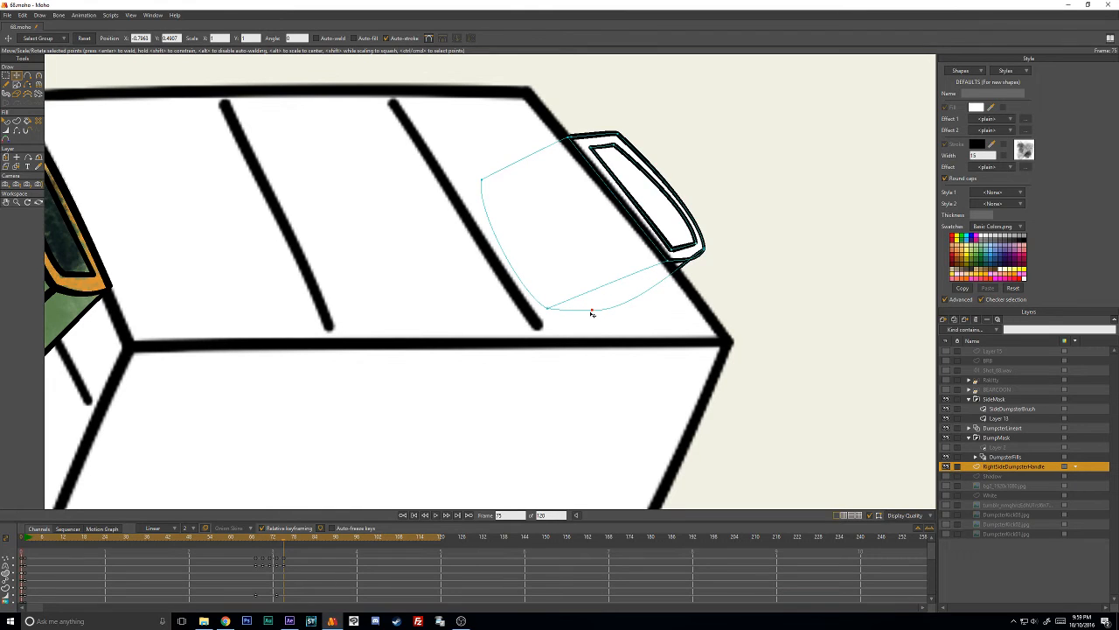
- Nudge the hidden back-end point of the handle's underside slightly inward to refine the bottom curve at frame 75
{"action": "key", "text": "ctrl+a"}
{"action": "key", "text": "c"}
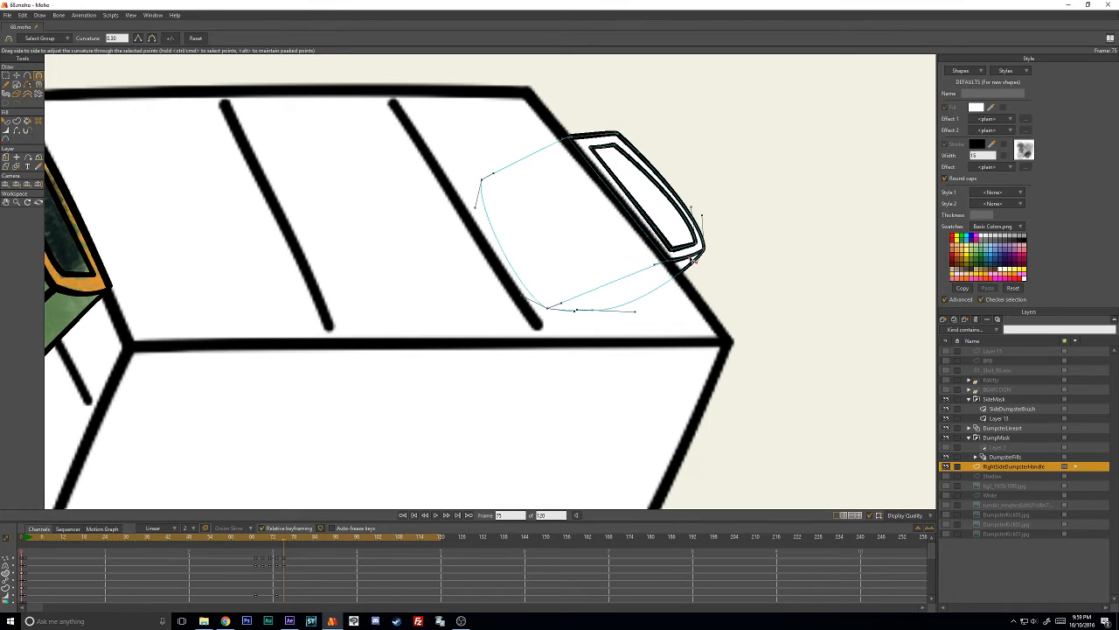
{"action": "key", "text": "t"}
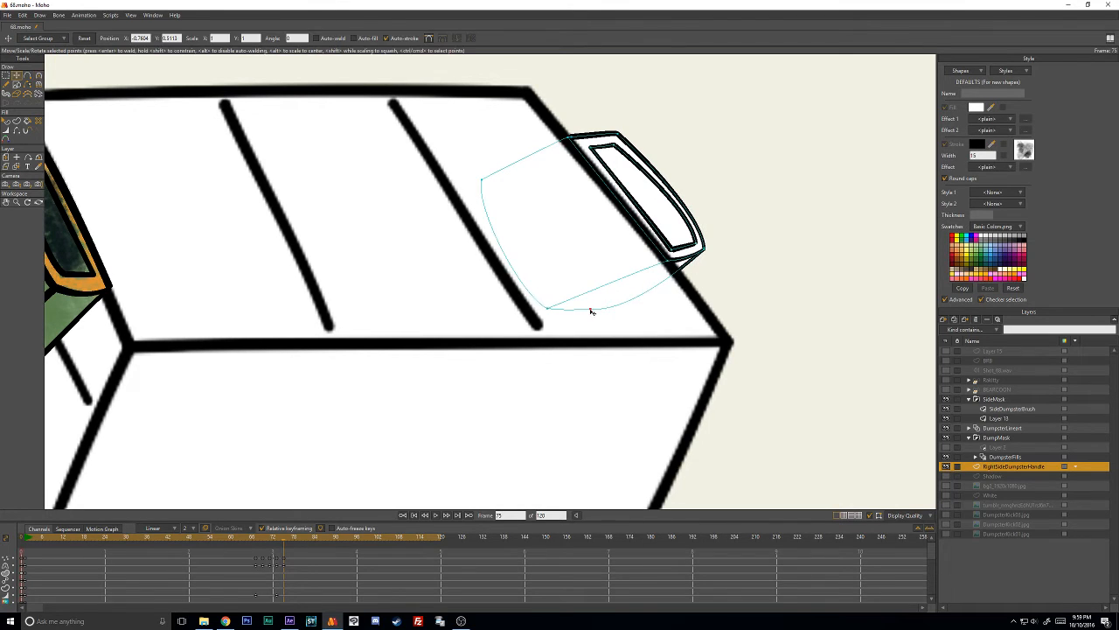
{"action": "left_click_drag", "start_coordinate": [572, 308], "coordinate": [568, 310]}
{"action": "key", "text": "c"}
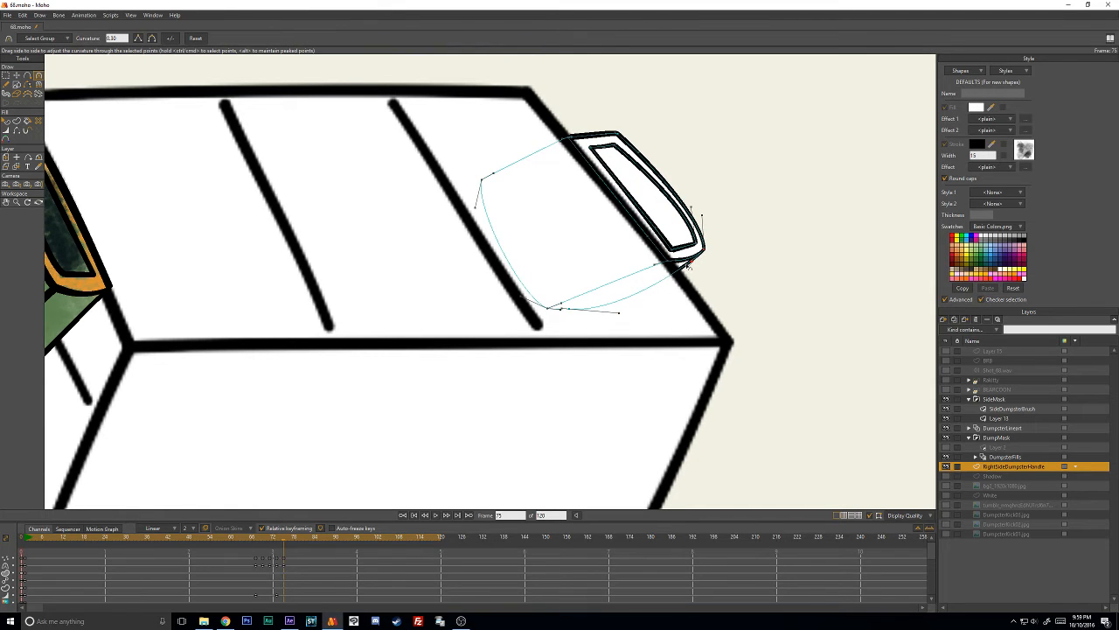
- Adjust the curve handles at the outer outline's lower left corner and lower right tip to refine the handle's bottom lines
{"action": "scroll", "coordinate": [765, 256], "scroll_direction": "up", "scroll_amount": 3}
{"action": "left_click_drag", "start_coordinate": [691, 245], "coordinate": [532, 312]}
{"action": "scroll", "coordinate": [429, 328], "scroll_direction": "up", "scroll_amount": 4}
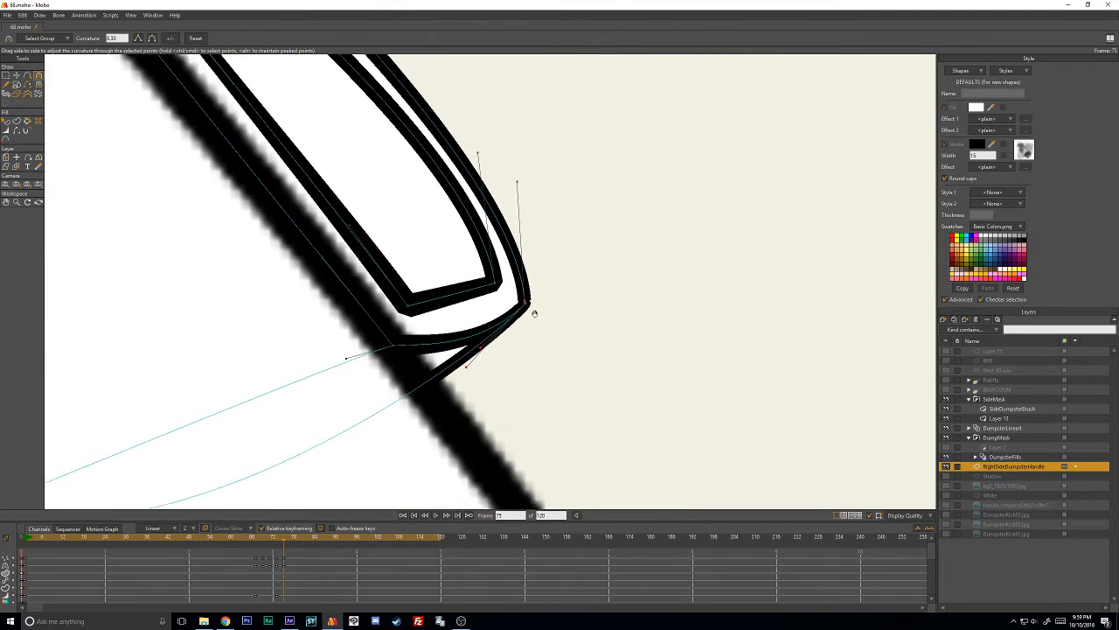
{"action": "left_click_drag", "start_coordinate": [355, 355], "coordinate": [361, 354]}
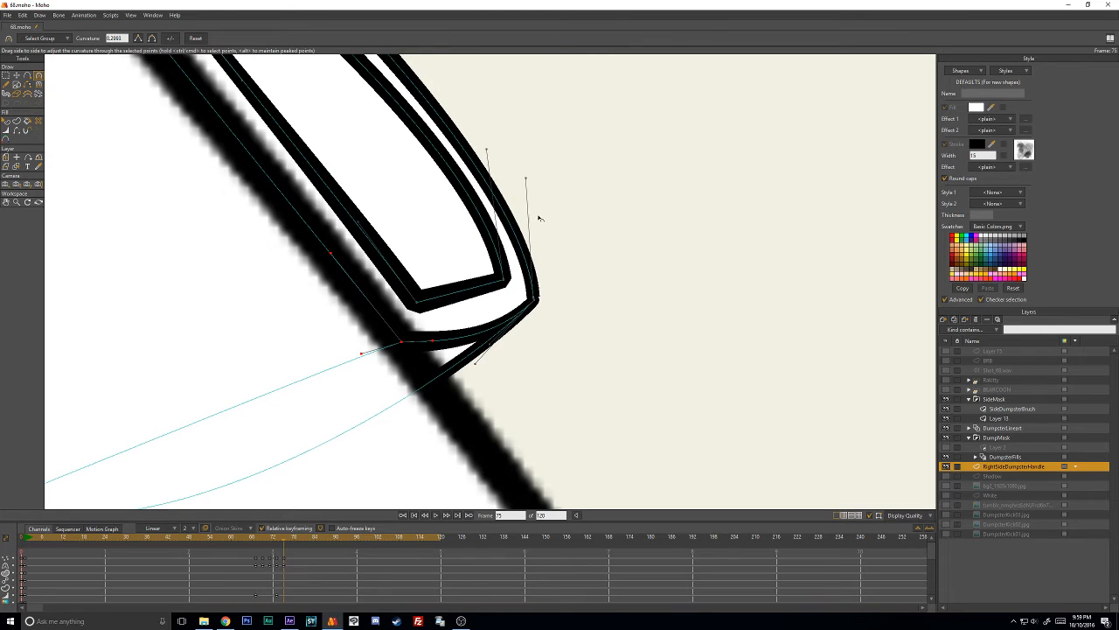
{"action": "scroll", "coordinate": [539, 218], "scroll_direction": "down", "scroll_amount": 1}
{"action": "left_click_drag", "start_coordinate": [520, 201], "coordinate": [524, 185]}
{"action": "left_click_drag", "start_coordinate": [494, 330], "coordinate": [481, 309]}
{"action": "scroll", "coordinate": [481, 309], "scroll_direction": "down", "scroll_amount": 2}
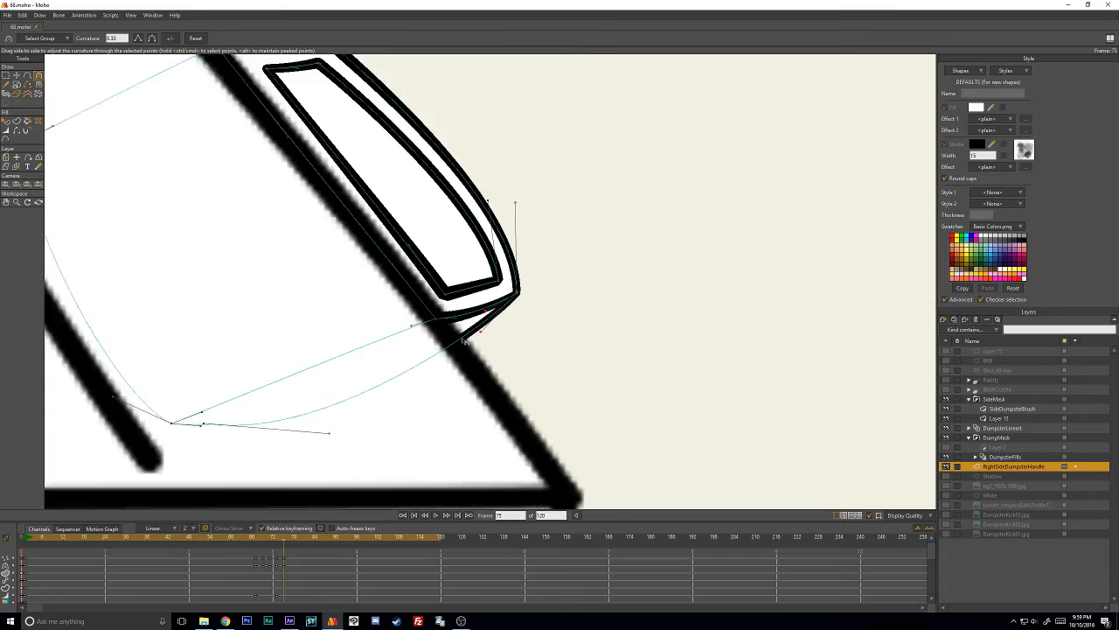
{"action": "scroll", "coordinate": [437, 271], "scroll_direction": "down", "scroll_amount": 2}
{"action": "left_click_drag", "start_coordinate": [384, 275], "coordinate": [478, 271]}
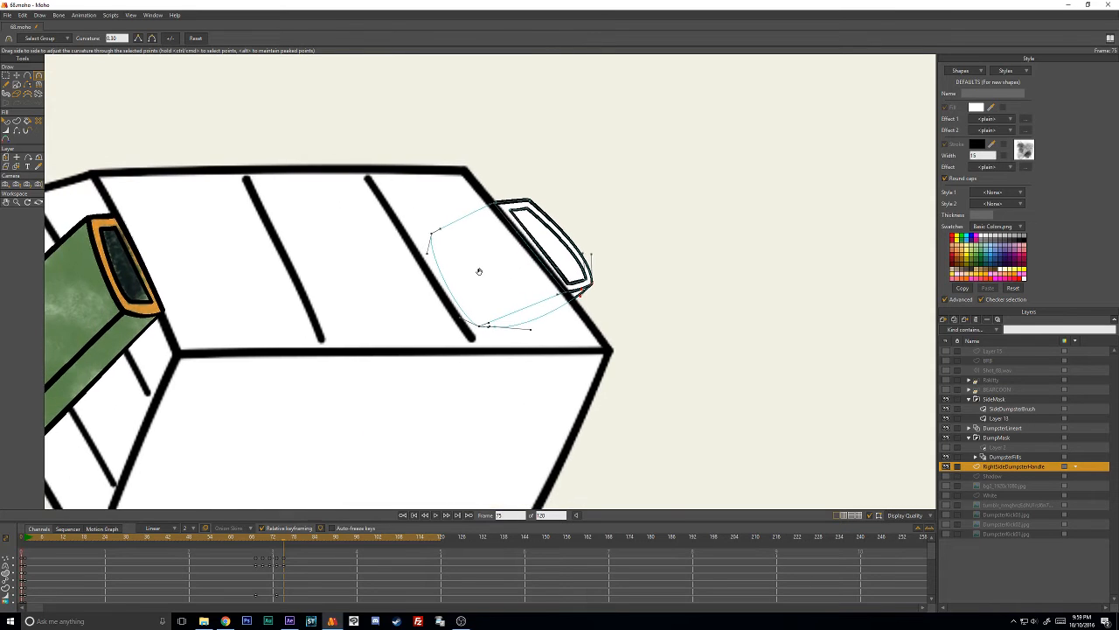
{"action": "scroll", "coordinate": [525, 250], "scroll_direction": "up", "scroll_amount": 1}
{"action": "mouse_move", "coordinate": [543, 235]}
{"action": "left_mouse_down"}
{"action": "mouse_move", "coordinate": [687, 242]}
{"action": "mouse_move", "coordinate": [520, 253]}
{"action": "left_mouse_up"}
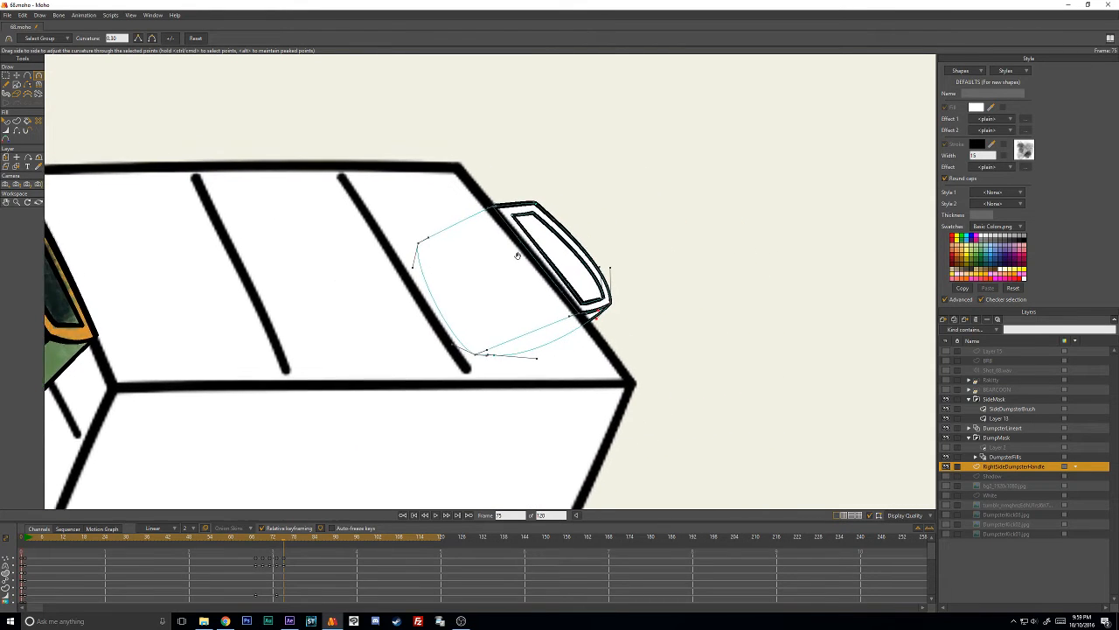
- Move the upper right corners of the handle's outer and inner outlines inward toward the dumpster's edge
{"action": "scroll", "coordinate": [523, 251], "scroll_direction": "up", "scroll_amount": 2}
{"action": "mouse_move", "coordinate": [587, 132]}
{"action": "left_mouse_down"}
{"action": "mouse_move", "coordinate": [562, 130]}
{"action": "mouse_move", "coordinate": [552, 180]}
{"action": "mouse_move", "coordinate": [594, 130]}
{"action": "mouse_move", "coordinate": [566, 155]}
{"action": "mouse_move", "coordinate": [566, 170]}
{"action": "mouse_move", "coordinate": [591, 155]}
{"action": "mouse_move", "coordinate": [569, 181]}
{"action": "left_mouse_up"}
{"action": "key", "text": "t"}
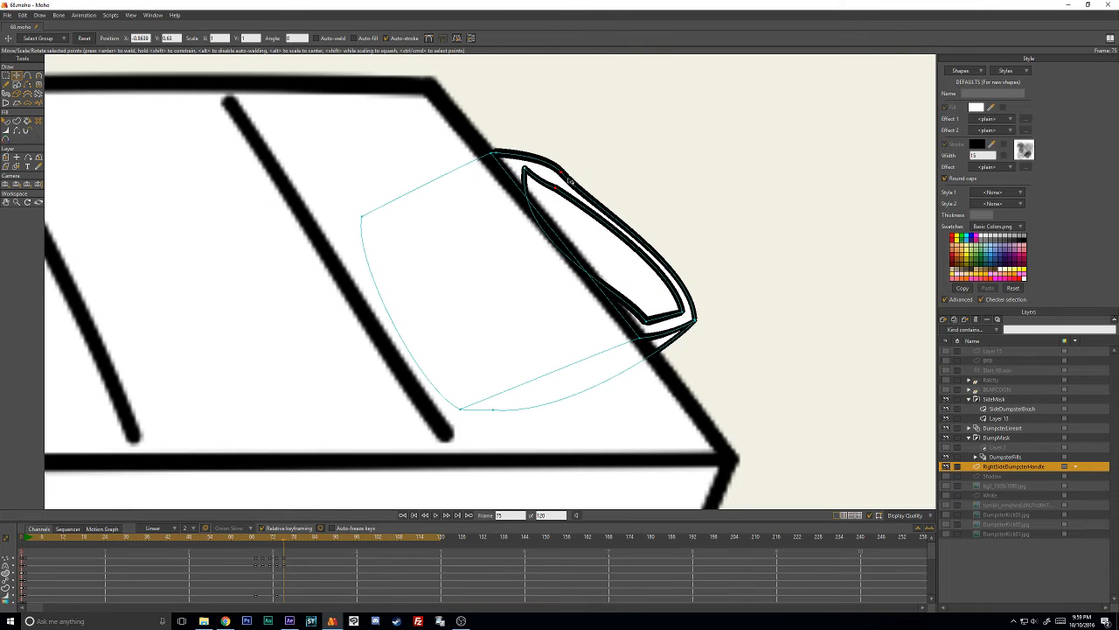
{"action": "left_click", "coordinate": [602, 166]}
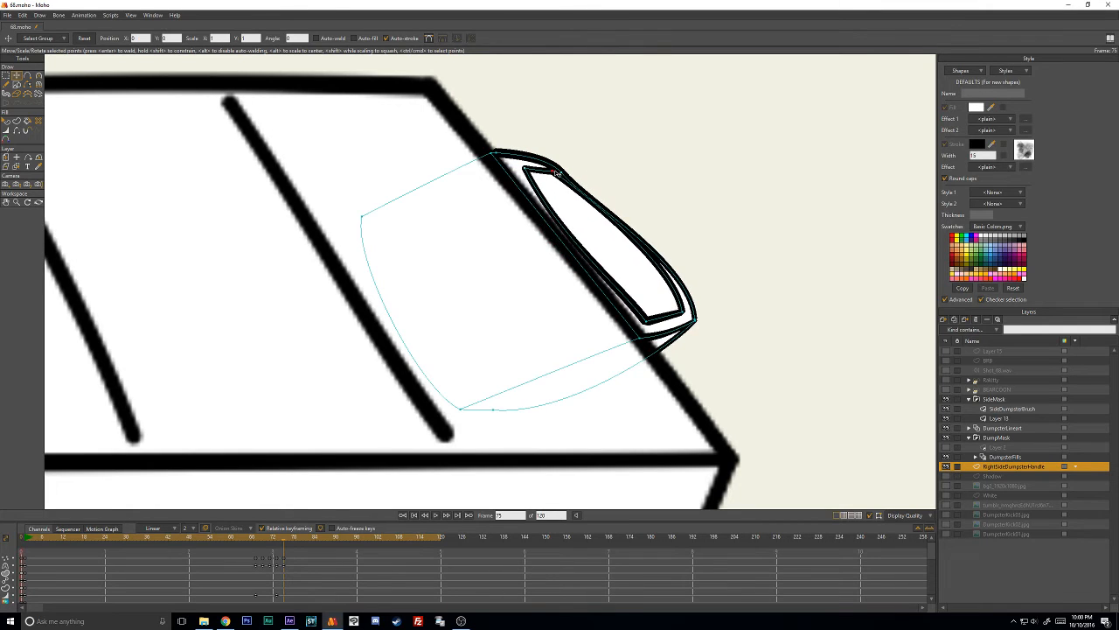
- Adjust the curvature of the outer outline's top corners to straighten its top edge, and reposition the upper right corners
{"action": "key", "text": "c"}
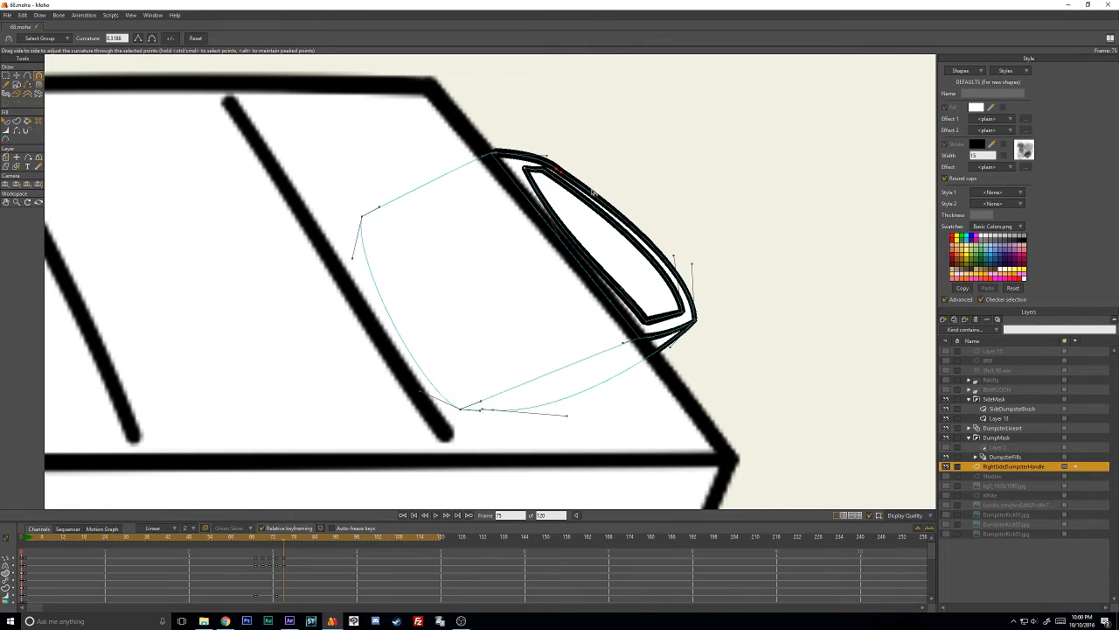
{"action": "key", "text": "t"}
{"action": "key", "text": "c"}
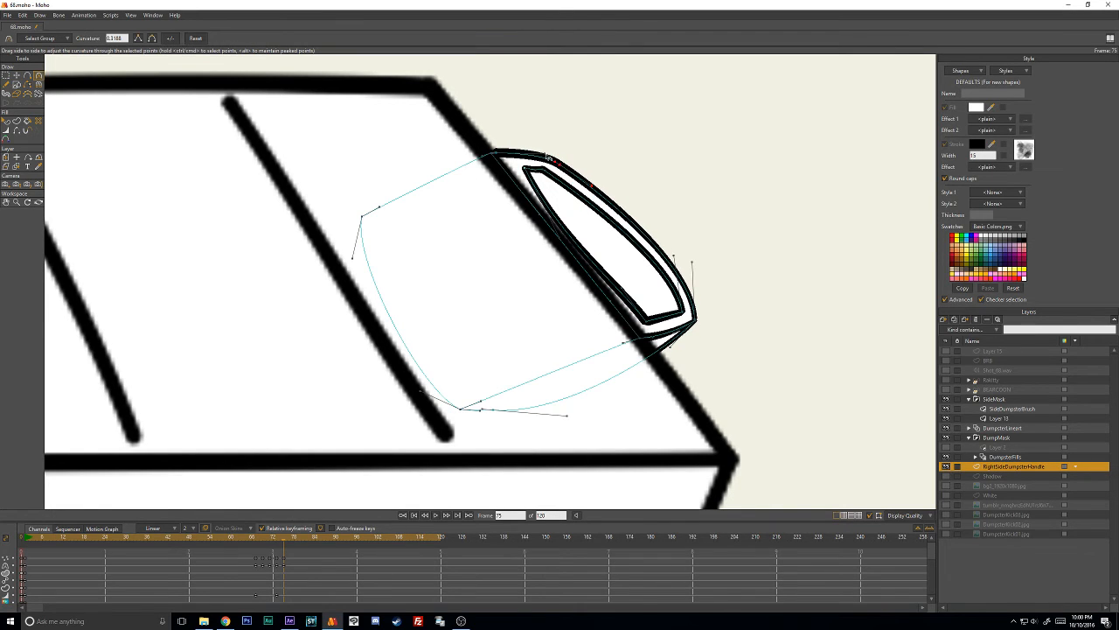
{"action": "key", "text": "t"}
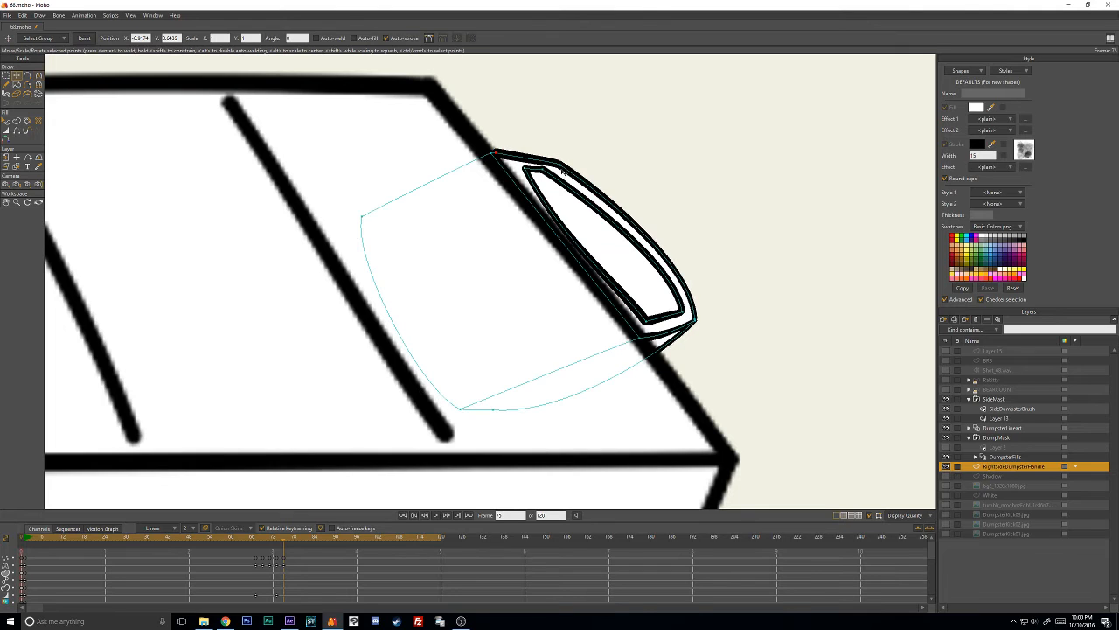
{"action": "left_click", "coordinate": [556, 167]}
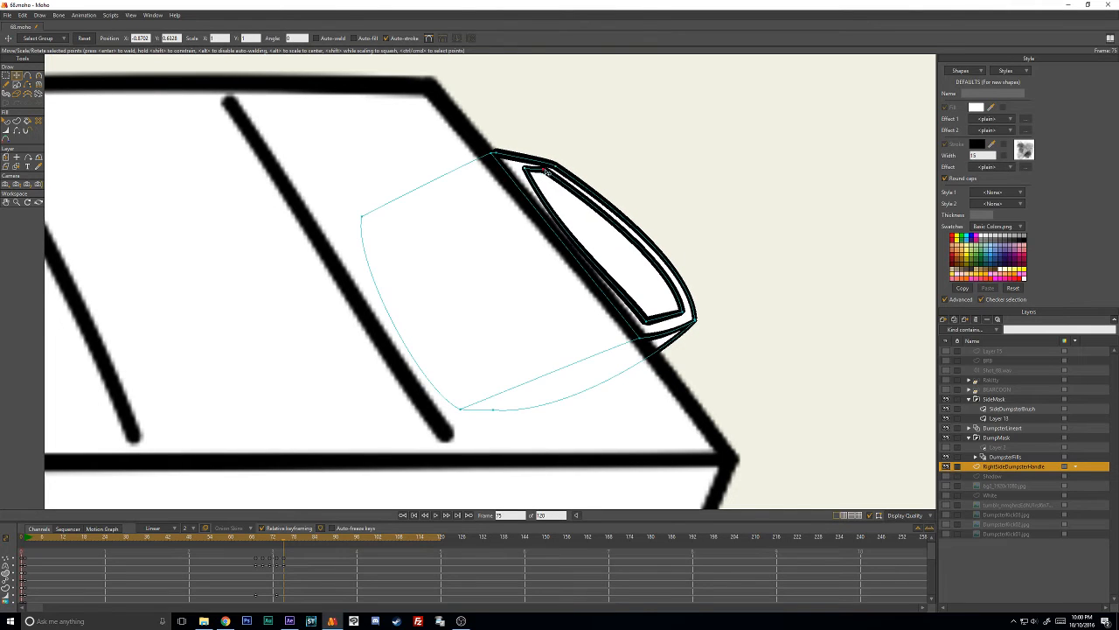
- Straighten the inner outline's left edge and pull the lower right corners of both outlines inward
{"action": "key", "text": "c"}
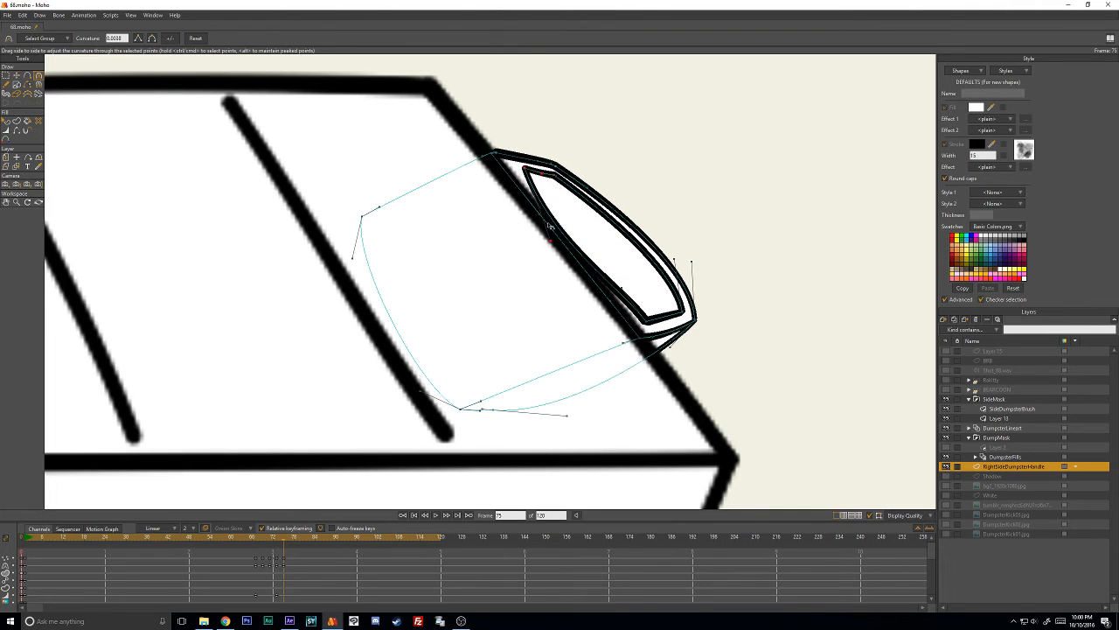
{"action": "left_click_drag", "start_coordinate": [551, 226], "coordinate": [590, 225]}
{"action": "key", "text": "t"}
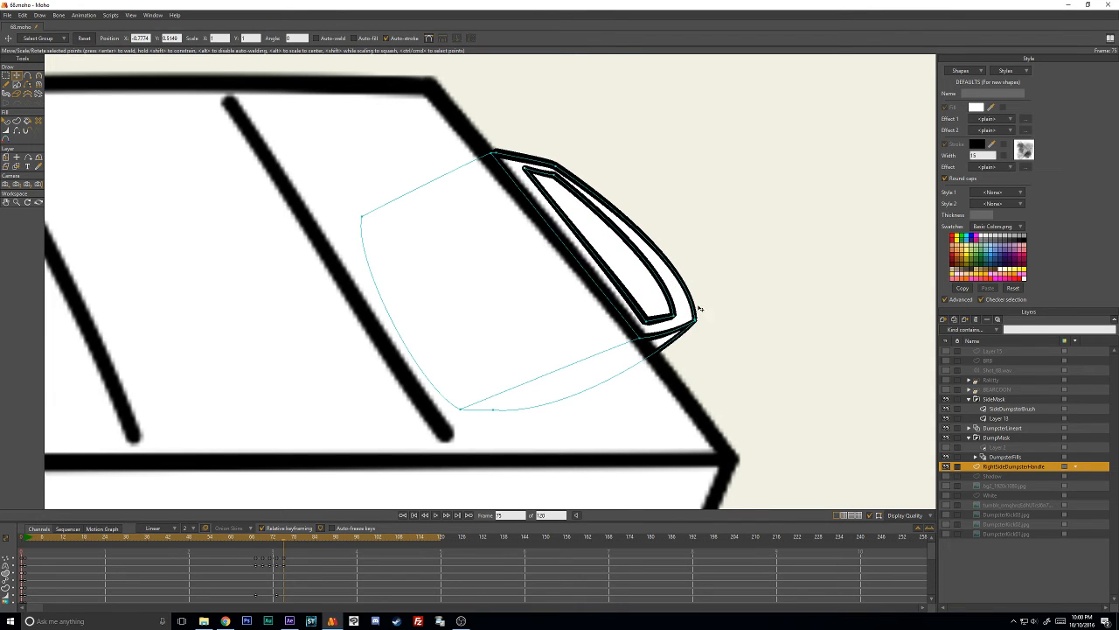
{"action": "left_click_drag", "start_coordinate": [695, 319], "coordinate": [684, 326]}
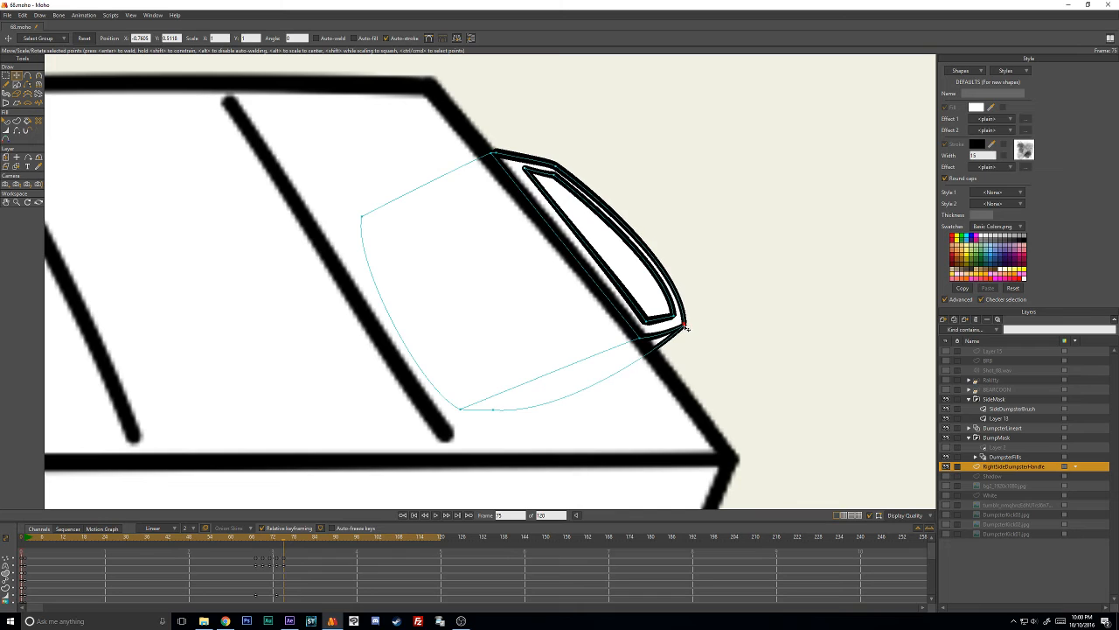
{"action": "left_click", "coordinate": [700, 268]}
- Adjust the curve handle above the outer outline's lower right tip so the outer side bends more evenly
{"action": "key", "text": "c"}
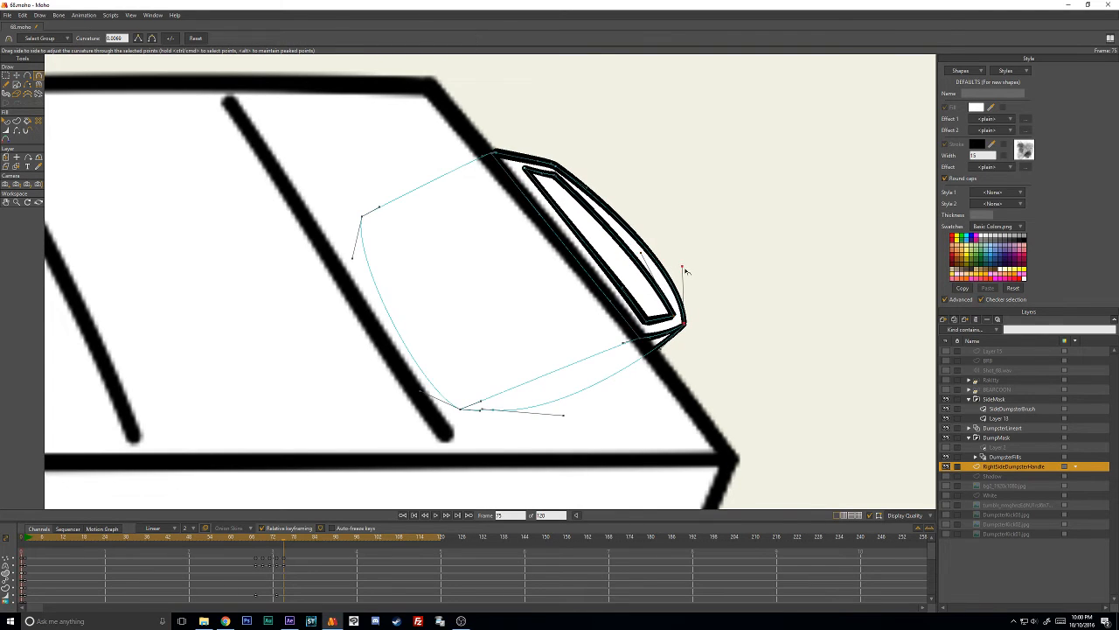
{"action": "left_click_drag", "start_coordinate": [685, 271], "coordinate": [674, 268]}
{"action": "scroll", "coordinate": [606, 261], "scroll_direction": "down", "scroll_amount": 4}
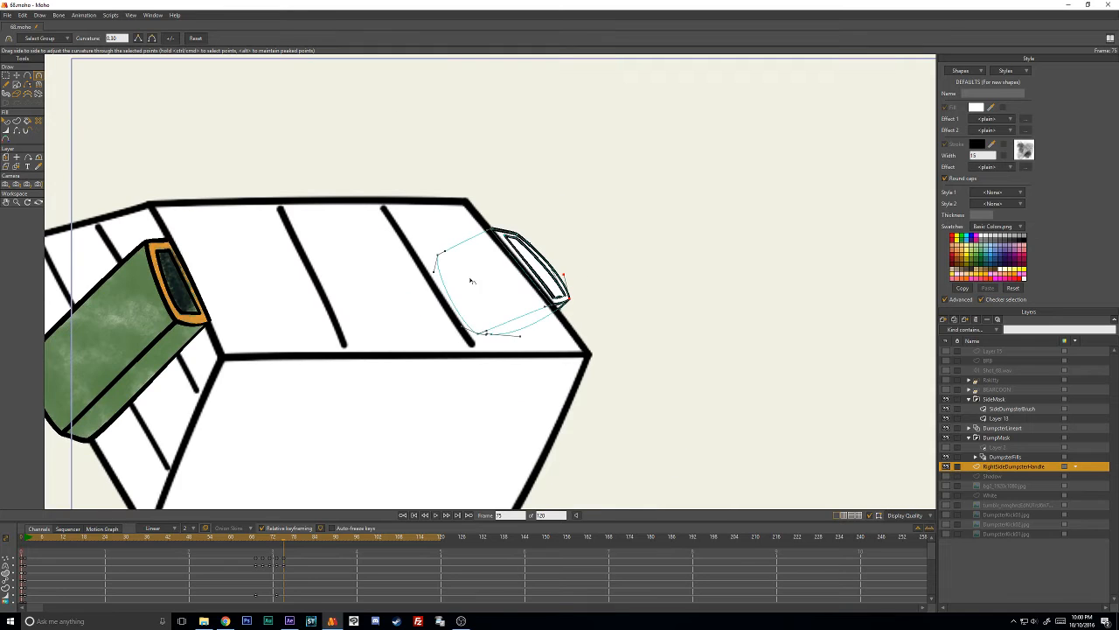
{"action": "left_click_drag", "start_coordinate": [443, 283], "coordinate": [525, 281]}
{"action": "left_click_drag", "start_coordinate": [667, 276], "coordinate": [618, 273]}
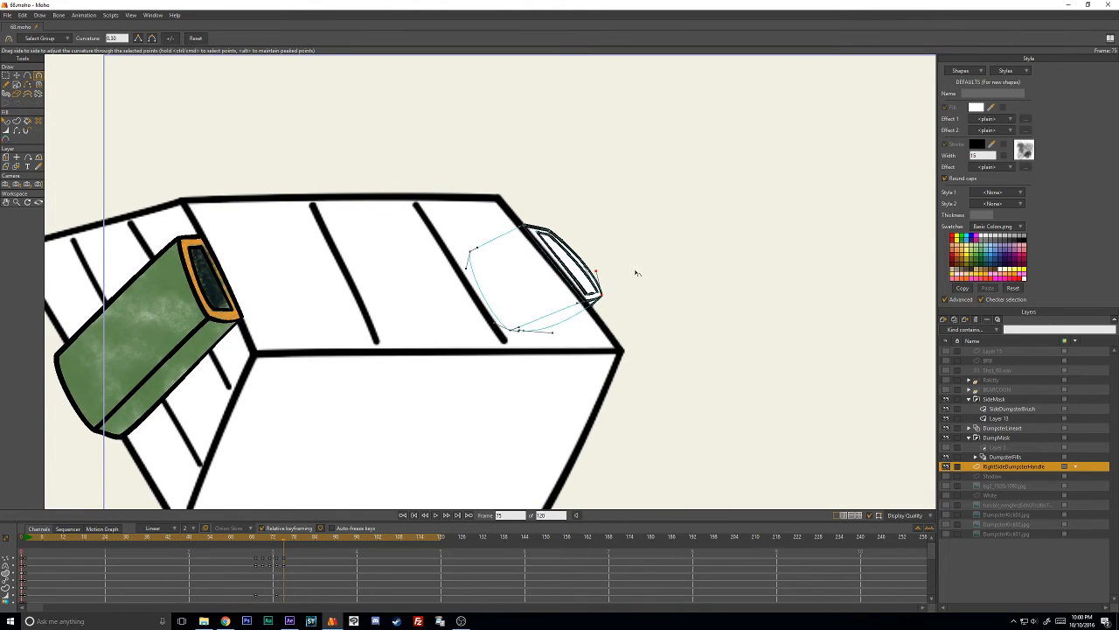
- Reposition the inner outline's lower corners and upper left corner to even out the handle's border thickness
{"action": "scroll", "coordinate": [637, 273], "scroll_direction": "up", "scroll_amount": 4}
{"action": "left_click_drag", "start_coordinate": [624, 221], "coordinate": [570, 226]}
{"action": "key", "text": "t"}
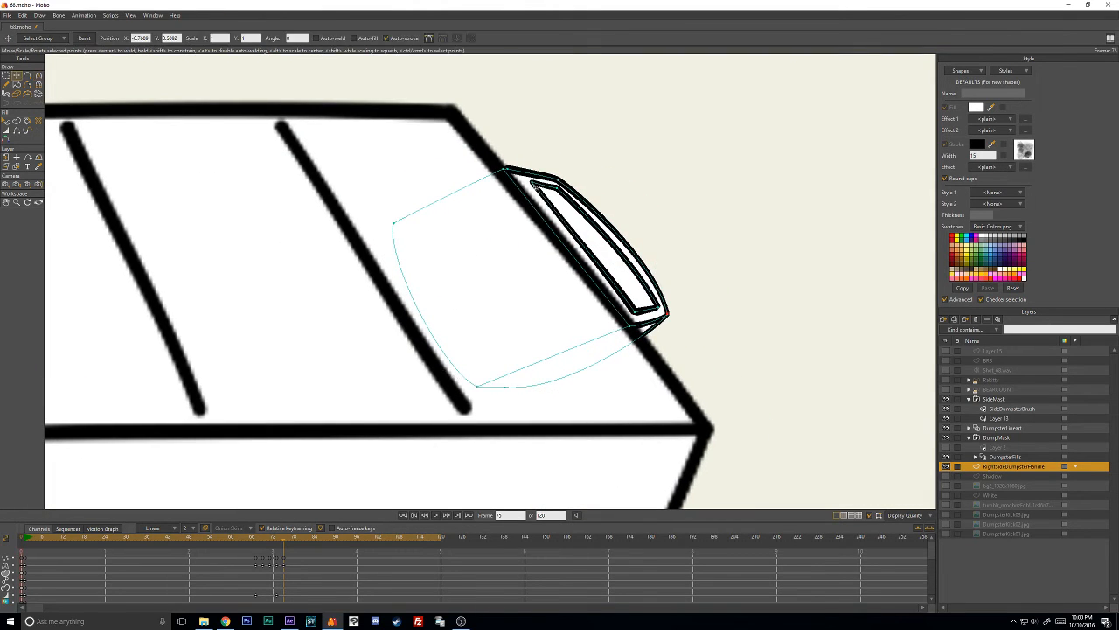
{"action": "left_click_drag", "start_coordinate": [654, 322], "coordinate": [656, 313]}
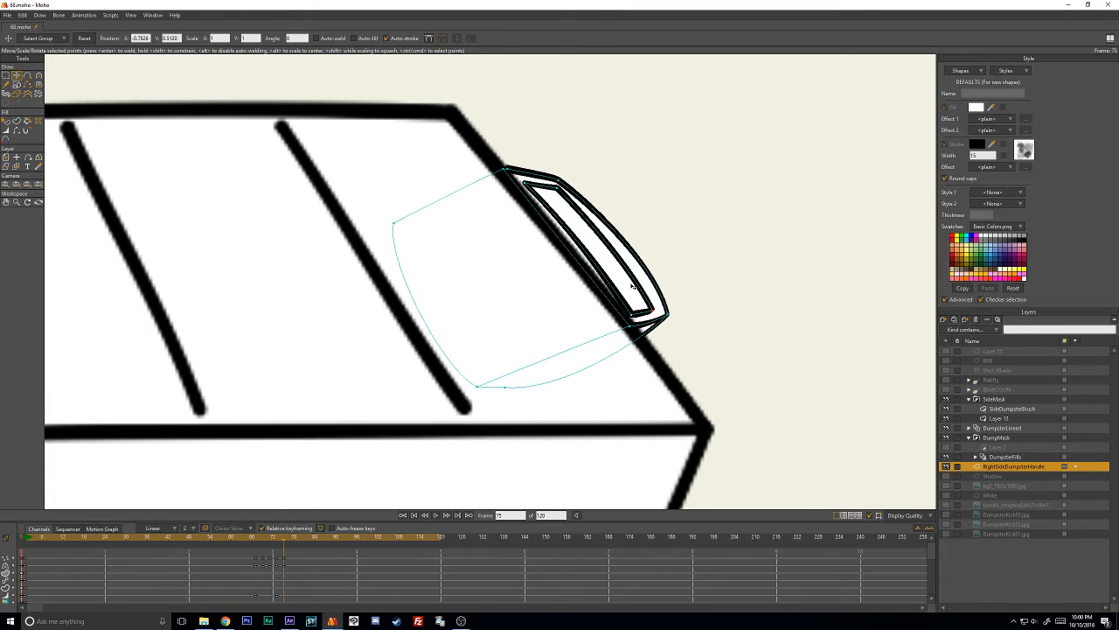
{"action": "key", "text": "c"}
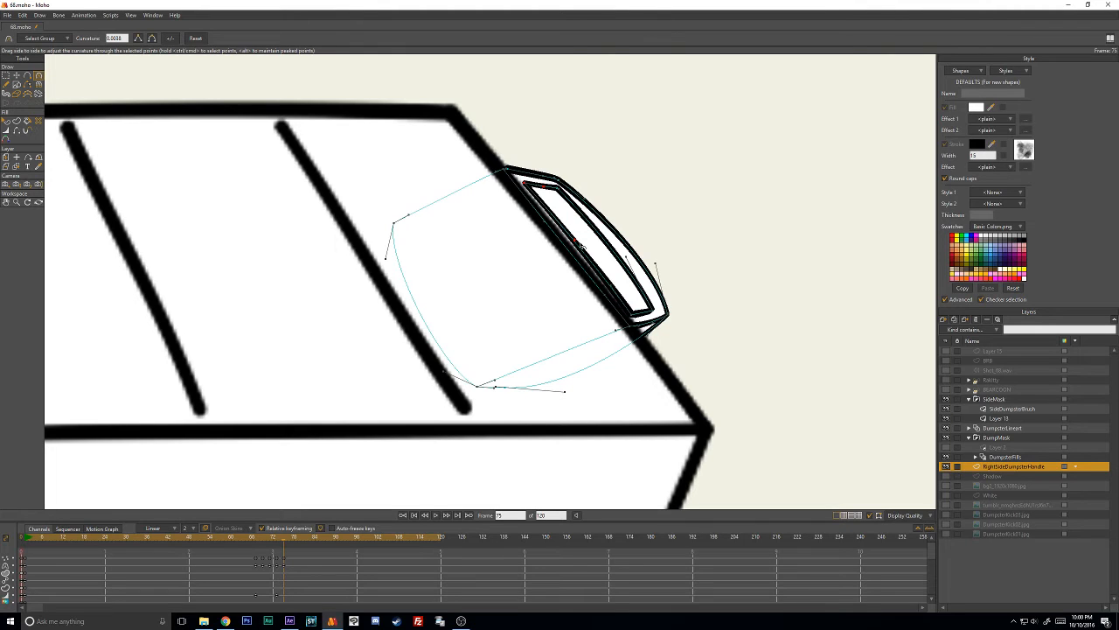
{"action": "key", "text": "t"}
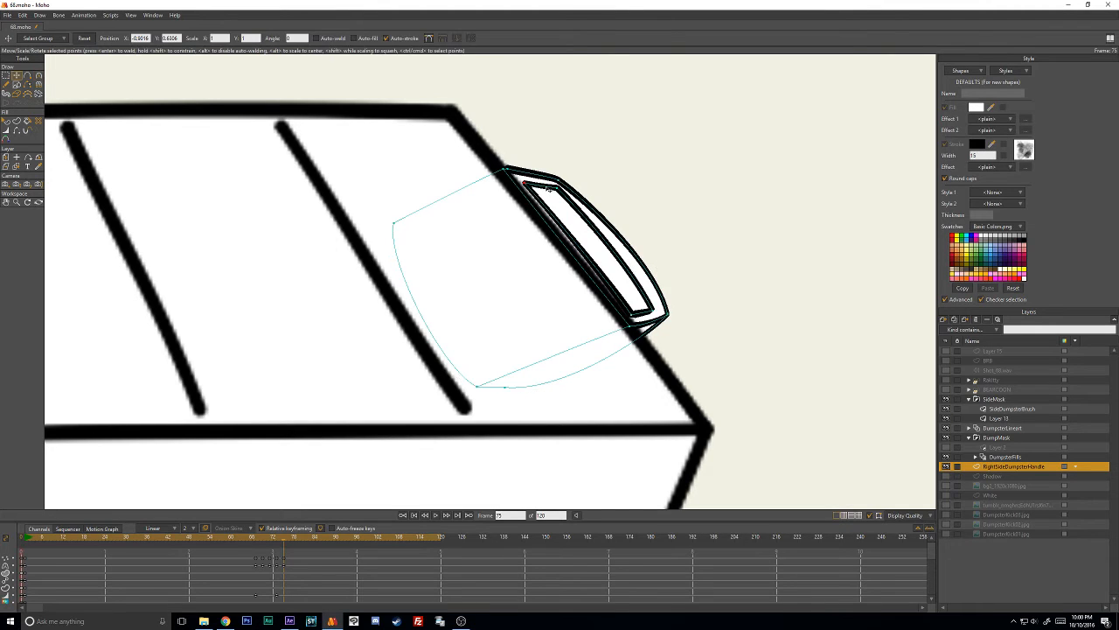
{"action": "left_click_drag", "start_coordinate": [535, 186], "coordinate": [536, 187]}
{"action": "mouse_move", "coordinate": [650, 311]}
{"action": "left_mouse_down"}
{"action": "mouse_move", "coordinate": [631, 319]}
{"action": "mouse_move", "coordinate": [653, 310]}
{"action": "left_mouse_up"}
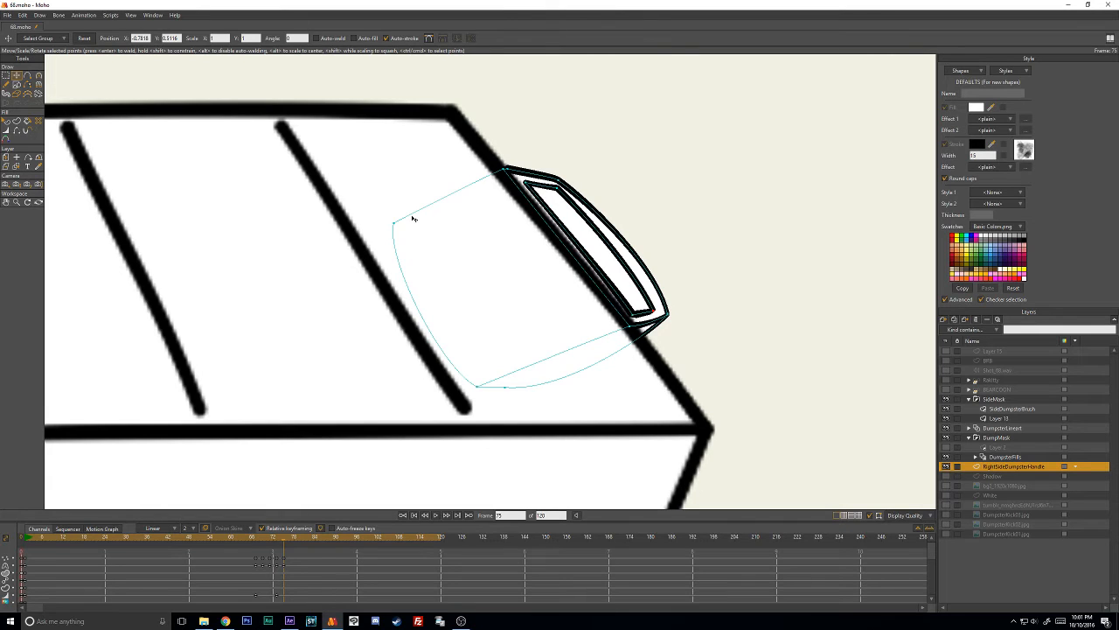
- Fine-tune the inner outline's upper and lower corners so its sides run parallel to the outer outline
{"action": "key", "text": "c"}
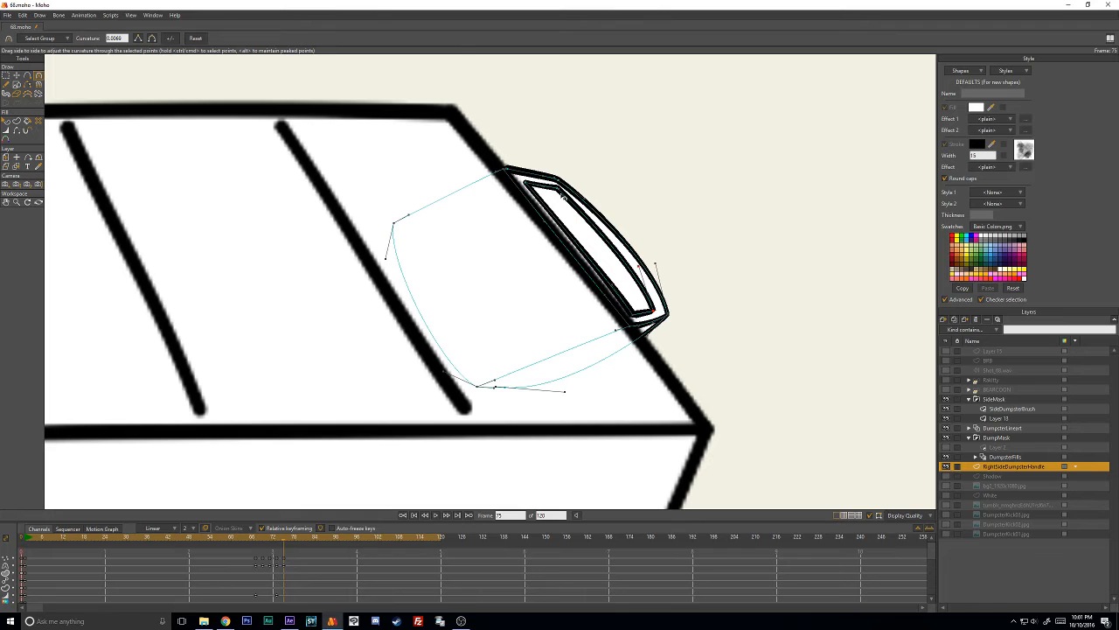
{"action": "key", "text": "t"}
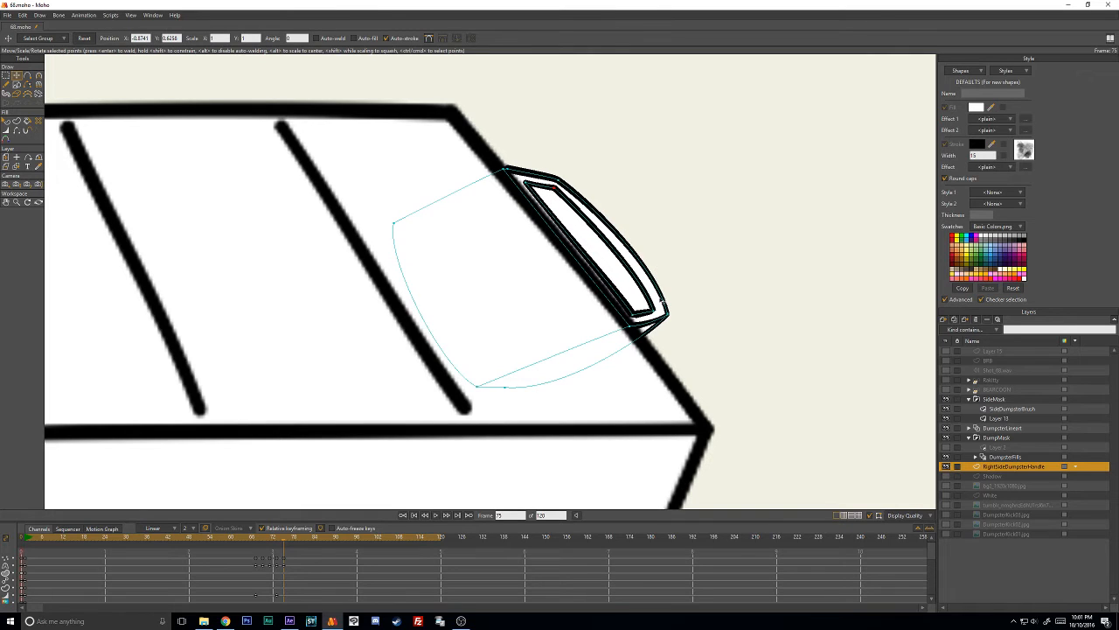
{"action": "left_click_drag", "start_coordinate": [662, 300], "coordinate": [633, 320]}
{"action": "left_click_drag", "start_coordinate": [532, 187], "coordinate": [530, 186]}
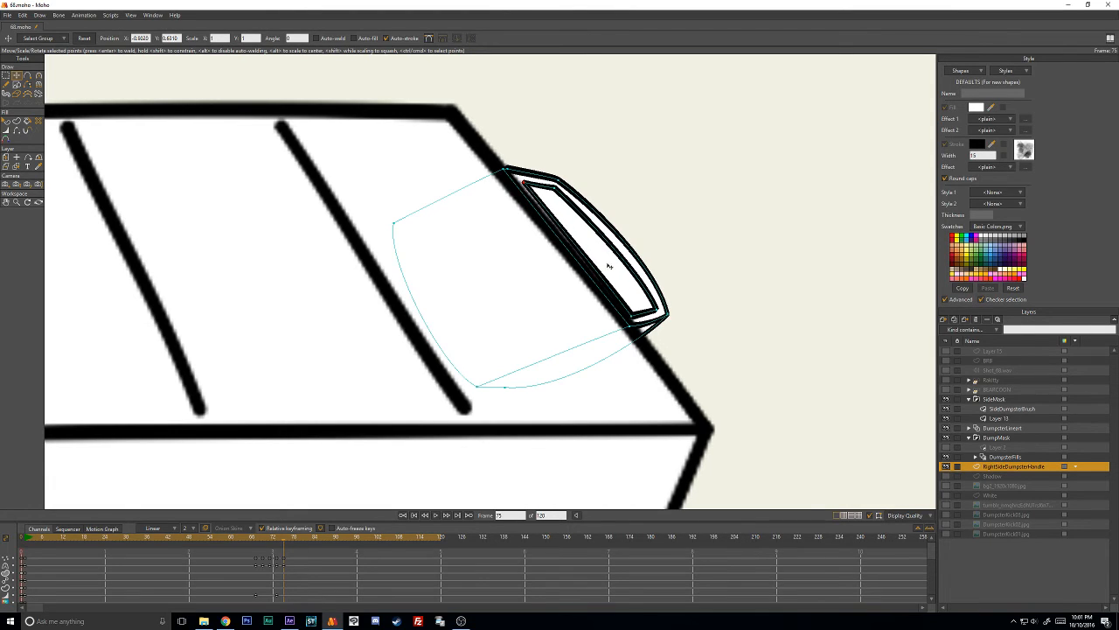
{"action": "left_click_drag", "start_coordinate": [629, 313], "coordinate": [631, 310]}
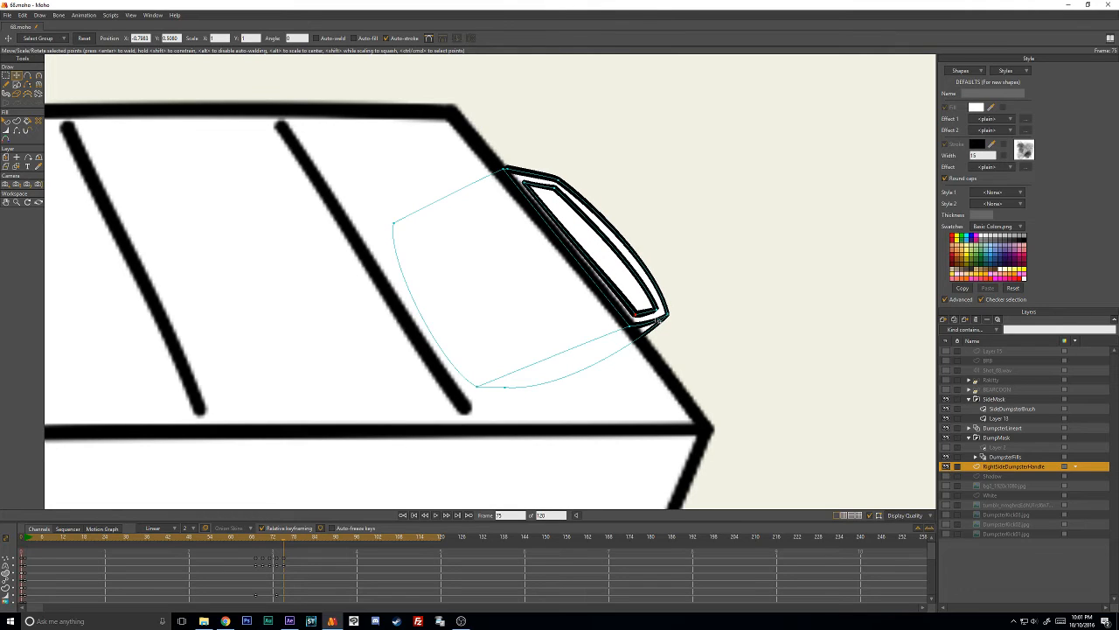
- Advance to frame 77, then select the whole handle and move and rotate it to match the dumpster's tilted right edge
{"action": "key", "text": "Right"}
{"action": "key", "text": "Right"}
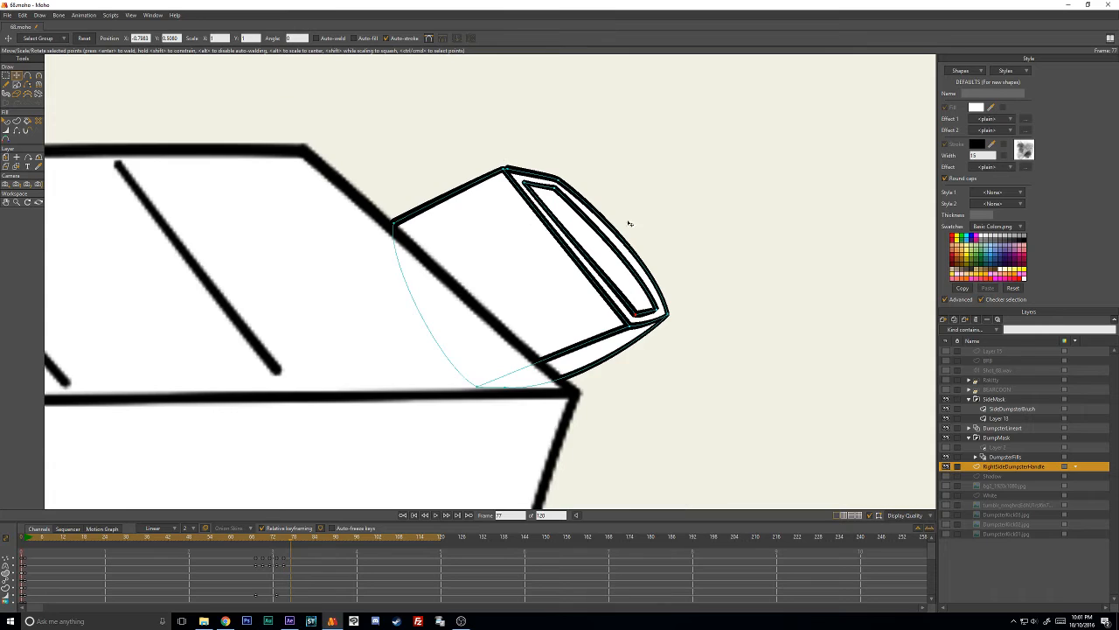
{"action": "mouse_move", "coordinate": [577, 133]}
{"action": "left_mouse_down"}
{"action": "mouse_move", "coordinate": [258, 319]}
{"action": "mouse_move", "coordinate": [624, 166]}
{"action": "left_mouse_up"}
{"action": "mouse_move", "coordinate": [596, 241]}
{"action": "left_mouse_down"}
{"action": "mouse_move", "coordinate": [498, 237]}
{"action": "mouse_move", "coordinate": [473, 254]}
{"action": "left_mouse_up"}
{"action": "mouse_move", "coordinate": [544, 305]}
{"action": "left_mouse_down"}
{"action": "mouse_move", "coordinate": [559, 305]}
{"action": "mouse_move", "coordinate": [552, 292]}
{"action": "left_mouse_up"}
{"action": "left_click_drag", "start_coordinate": [362, 302], "coordinate": [711, 265]}
{"action": "scroll", "coordinate": [712, 265], "scroll_direction": "down", "scroll_amount": 3}
{"action": "scroll", "coordinate": [716, 268], "scroll_direction": "up", "scroll_amount": 1}
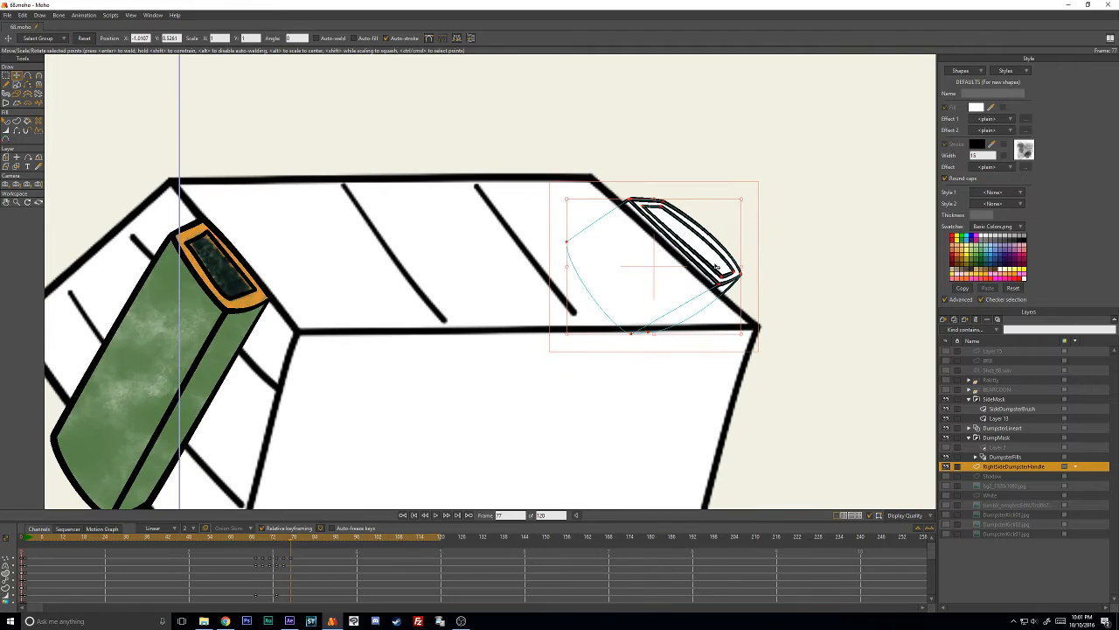
- Scale the whole handle down slightly, nudge it against the dumpster's right edge, and deselect its points
{"action": "left_click_drag", "start_coordinate": [740, 335], "coordinate": [715, 317]}
{"action": "mouse_move", "coordinate": [672, 249]}
{"action": "left_mouse_down"}
{"action": "mouse_move", "coordinate": [683, 255]}
{"action": "mouse_move", "coordinate": [676, 250]}
{"action": "left_mouse_up"}
{"action": "key", "text": "Return"}
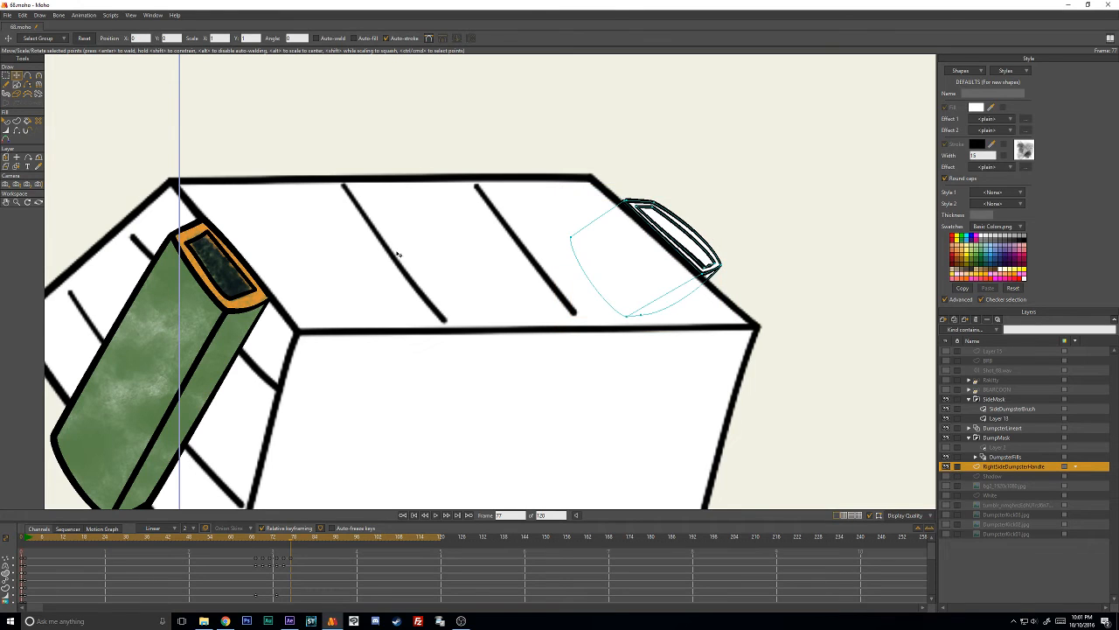
{"action": "scroll", "coordinate": [417, 263], "scroll_direction": "down", "scroll_amount": 1}
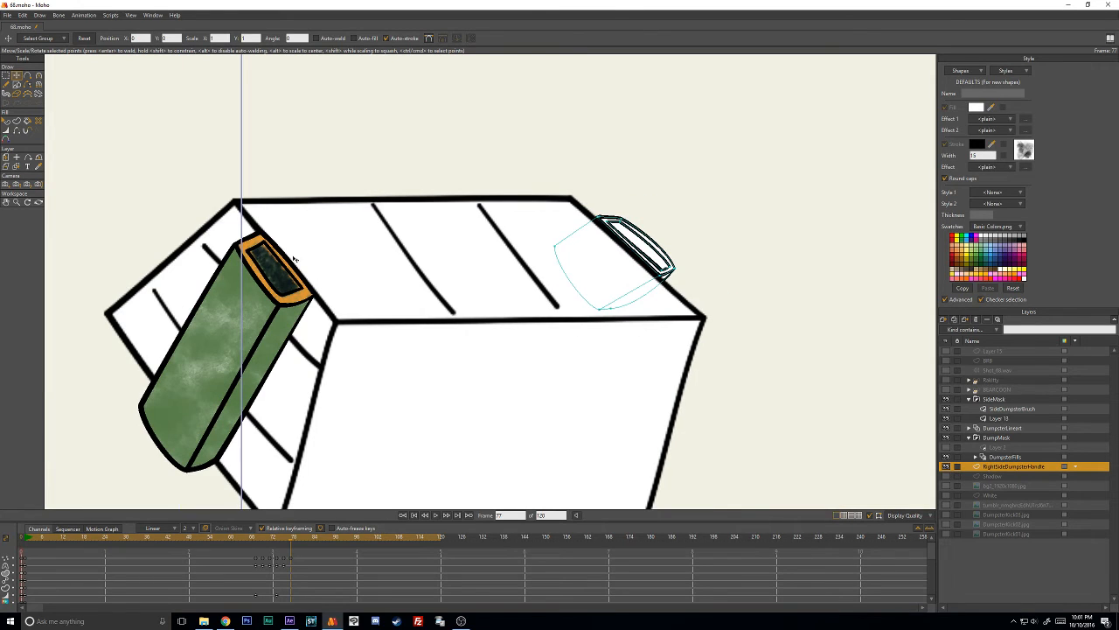
{"action": "scroll", "coordinate": [644, 295], "scroll_direction": "up", "scroll_amount": 1}
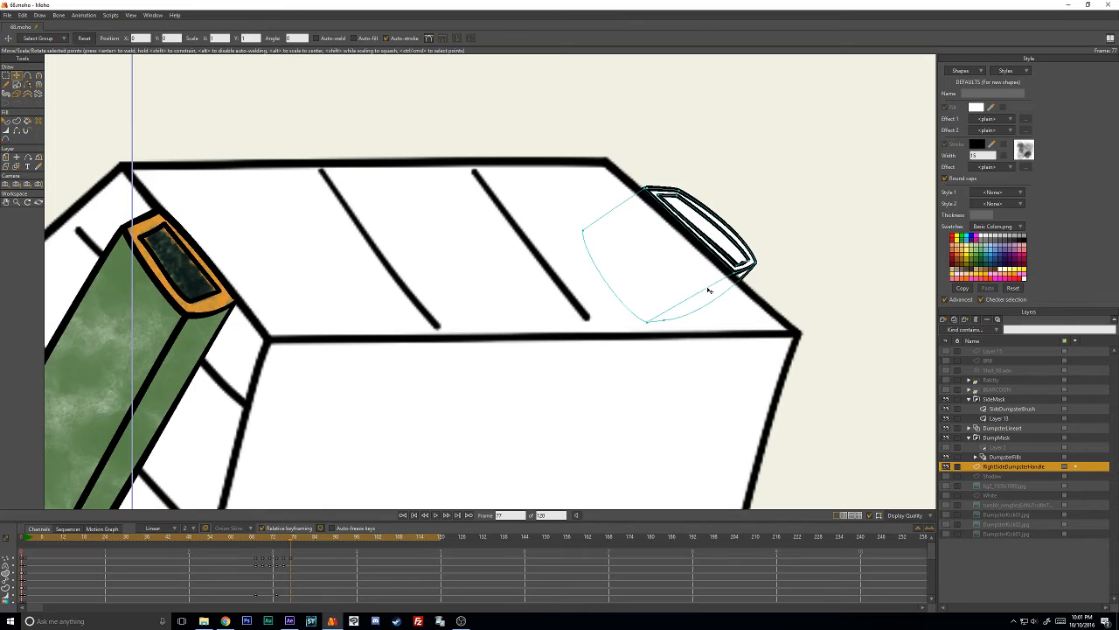
{"action": "mouse_move", "coordinate": [722, 182]}
{"action": "left_mouse_down"}
{"action": "mouse_move", "coordinate": [670, 180]}
{"action": "mouse_move", "coordinate": [684, 209]}
{"action": "mouse_move", "coordinate": [766, 278]}
{"action": "mouse_move", "coordinate": [768, 253]}
{"action": "left_mouse_up"}
{"action": "left_click_drag", "start_coordinate": [716, 216], "coordinate": [716, 267]}
{"action": "key", "text": "ctrl+z"}
{"action": "scroll", "coordinate": [625, 240], "scroll_direction": "up", "scroll_amount": 2}
{"action": "key", "text": "ctrl+z"}
{"action": "key", "text": "ctrl+t"}
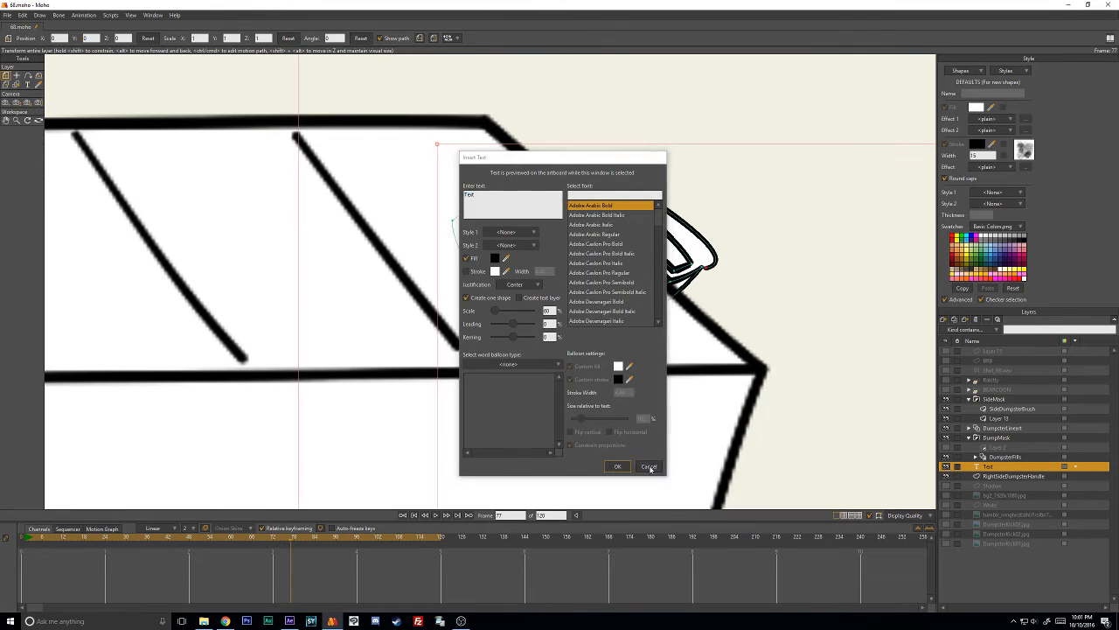
{"action": "left_click", "coordinate": [648, 465]}
{"action": "key", "text": "t"}
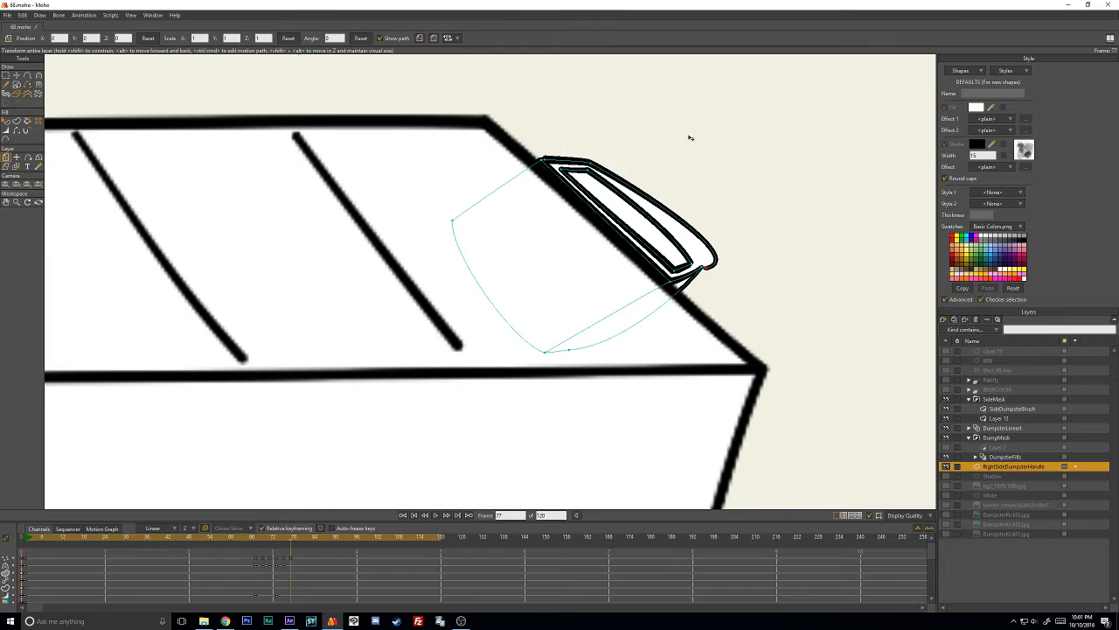
{"action": "scroll", "coordinate": [681, 156], "scroll_direction": "down", "scroll_amount": 6}
{"action": "key", "text": "ctrl+z"}
{"action": "scroll", "coordinate": [651, 236], "scroll_direction": "up", "scroll_amount": 4}
{"action": "scroll", "coordinate": [657, 250], "scroll_direction": "up", "scroll_amount": 2}
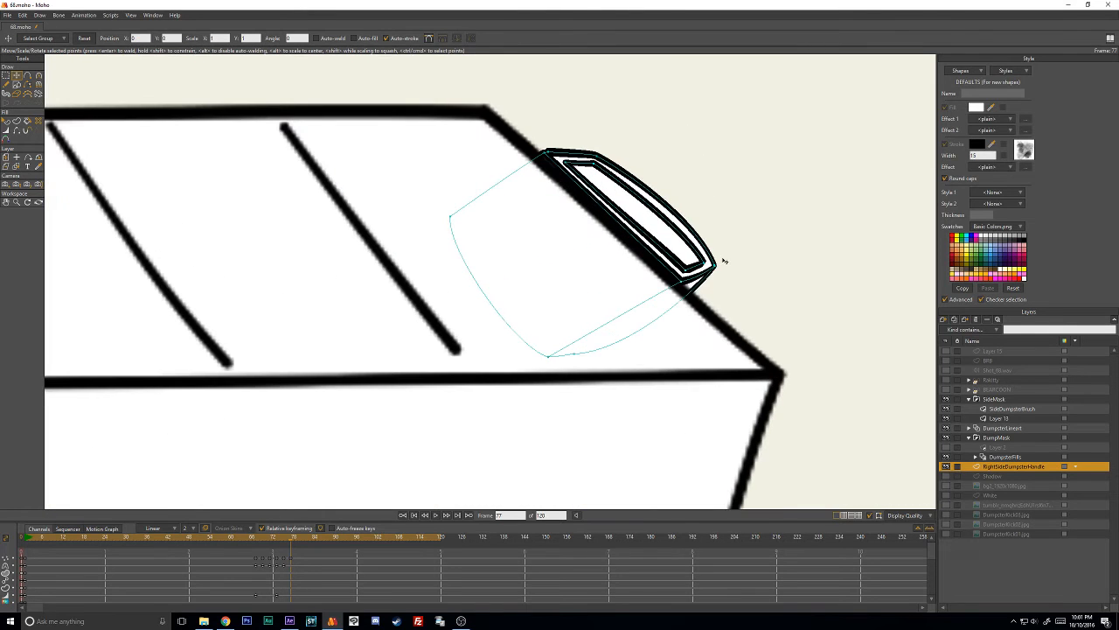
- Reposition the outer outline's lower right and upper corners and the inner outline's upper left corner to even out the handle's border
{"action": "left_click", "coordinate": [713, 256]}
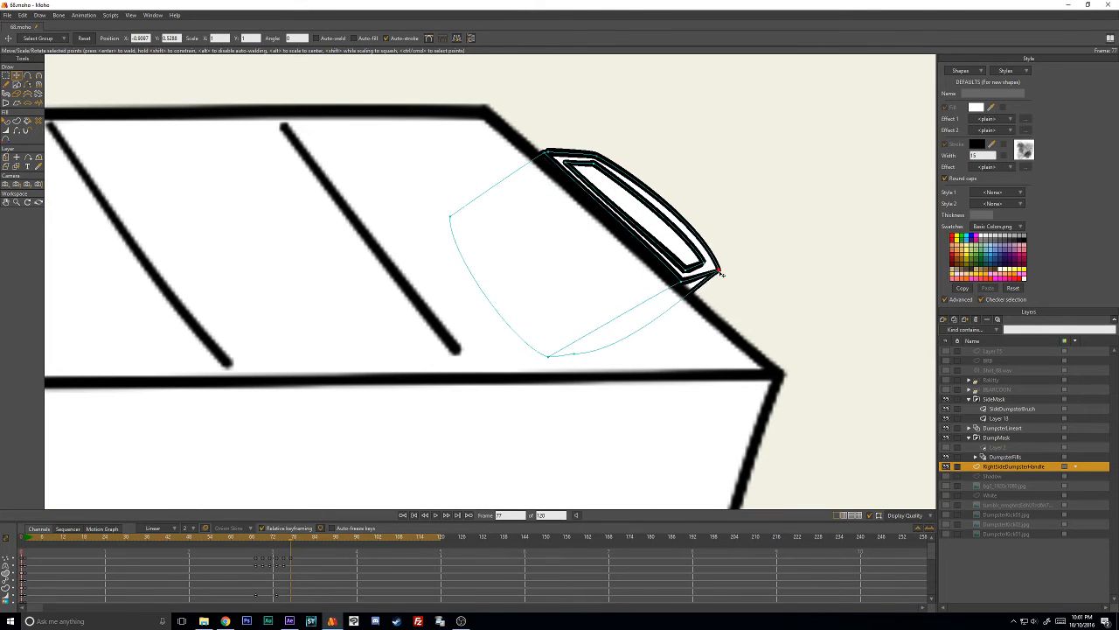
{"action": "left_click", "coordinate": [725, 177]}
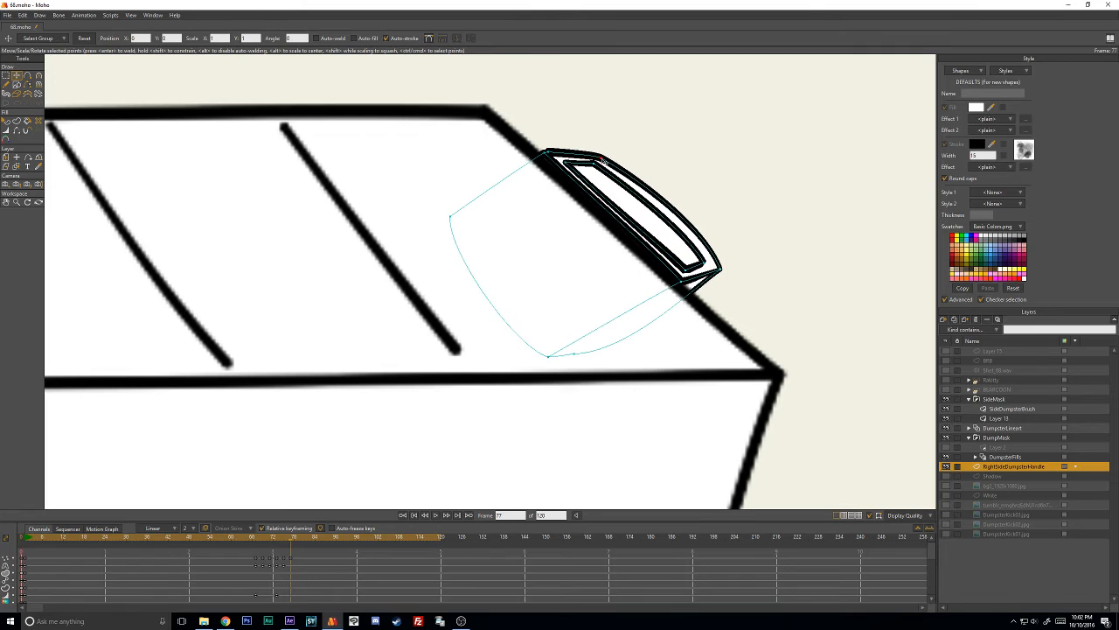
{"action": "scroll", "coordinate": [597, 156], "scroll_direction": "down", "scroll_amount": 2}
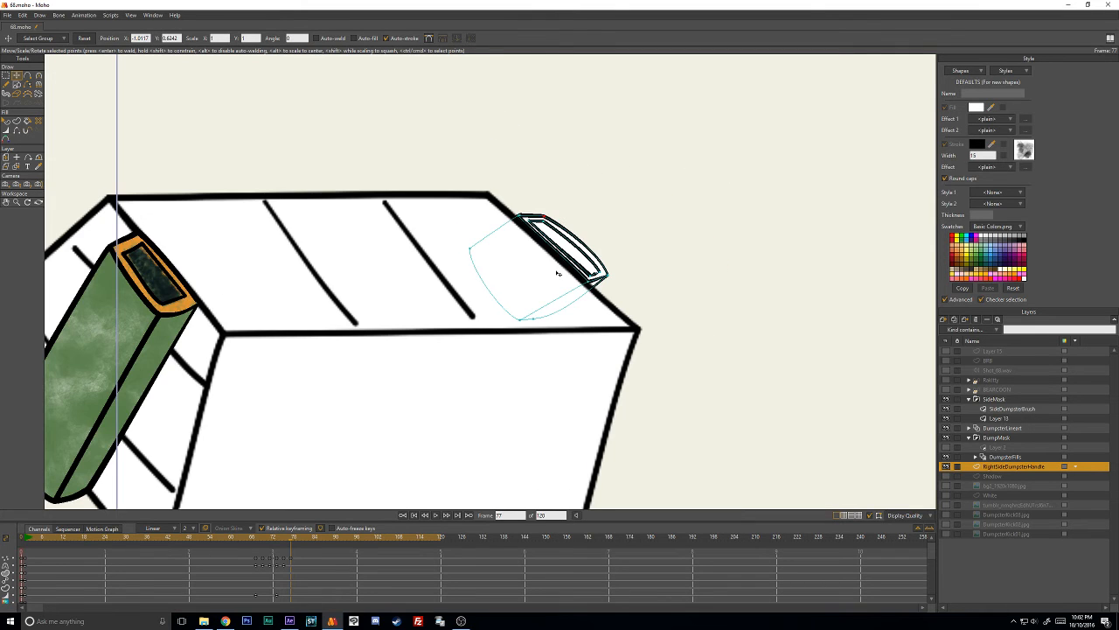
{"action": "left_click_drag", "start_coordinate": [547, 287], "coordinate": [563, 285]}
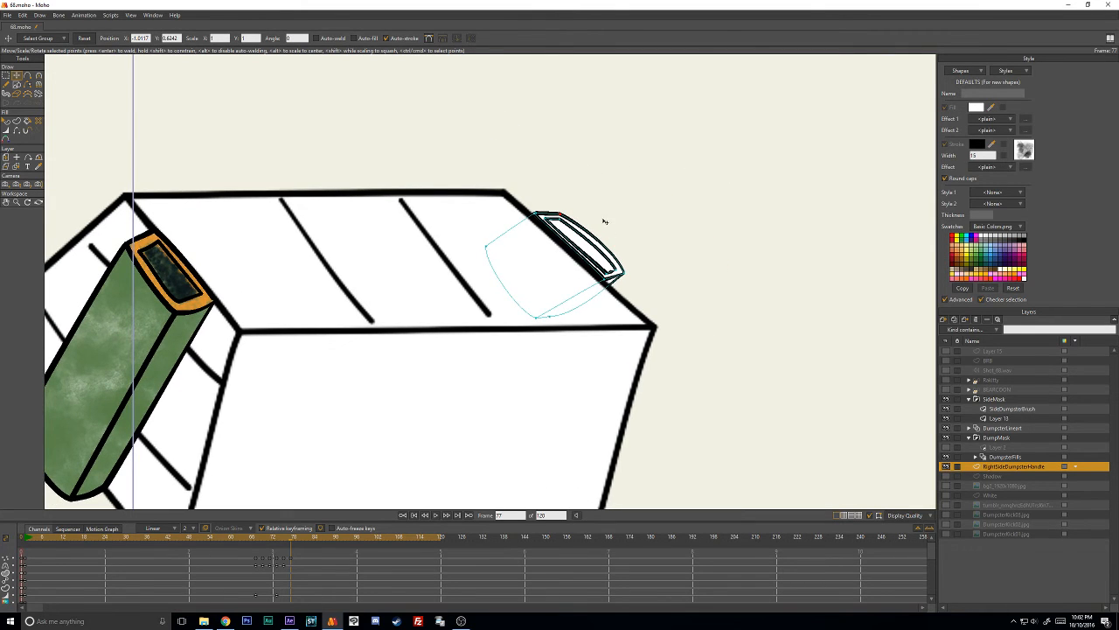
{"action": "mouse_move", "coordinate": [592, 197]}
{"action": "left_mouse_down"}
{"action": "mouse_move", "coordinate": [486, 207]}
{"action": "mouse_move", "coordinate": [488, 273]}
{"action": "mouse_move", "coordinate": [600, 218]}
{"action": "mouse_move", "coordinate": [541, 228]}
{"action": "left_mouse_up"}
{"action": "left_click", "coordinate": [668, 247]}
{"action": "left_click_drag", "start_coordinate": [668, 298], "coordinate": [607, 299]}
- Fine-tune the handle's lower right end so the gap between the inner and outer outlines stays even
{"action": "scroll", "coordinate": [587, 253], "scroll_direction": "up", "scroll_amount": 4}
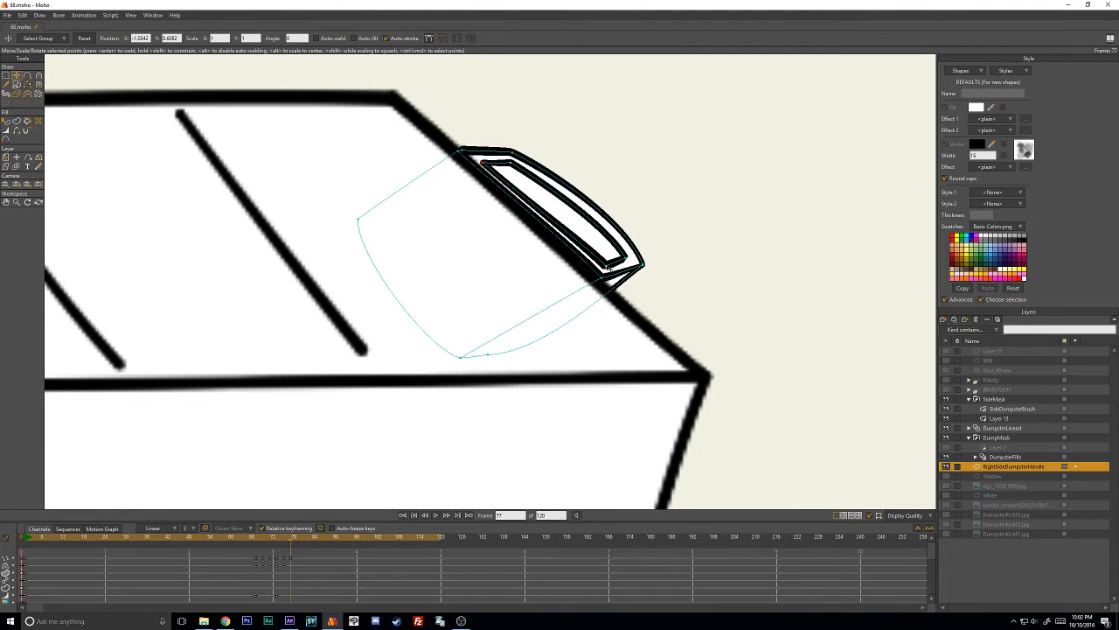
{"action": "mouse_move", "coordinate": [679, 249]}
{"action": "left_mouse_down"}
{"action": "mouse_move", "coordinate": [610, 236]}
{"action": "mouse_move", "coordinate": [558, 323]}
{"action": "mouse_move", "coordinate": [687, 249]}
{"action": "left_mouse_up"}
{"action": "left_click_drag", "start_coordinate": [634, 278], "coordinate": [624, 282]}
{"action": "left_click_drag", "start_coordinate": [657, 267], "coordinate": [668, 271]}
- Advance to frame 79, then select the whole handle and move and rotate it onto the dumpster's right edge
{"action": "scroll", "coordinate": [533, 184], "scroll_direction": "down", "scroll_amount": 3}
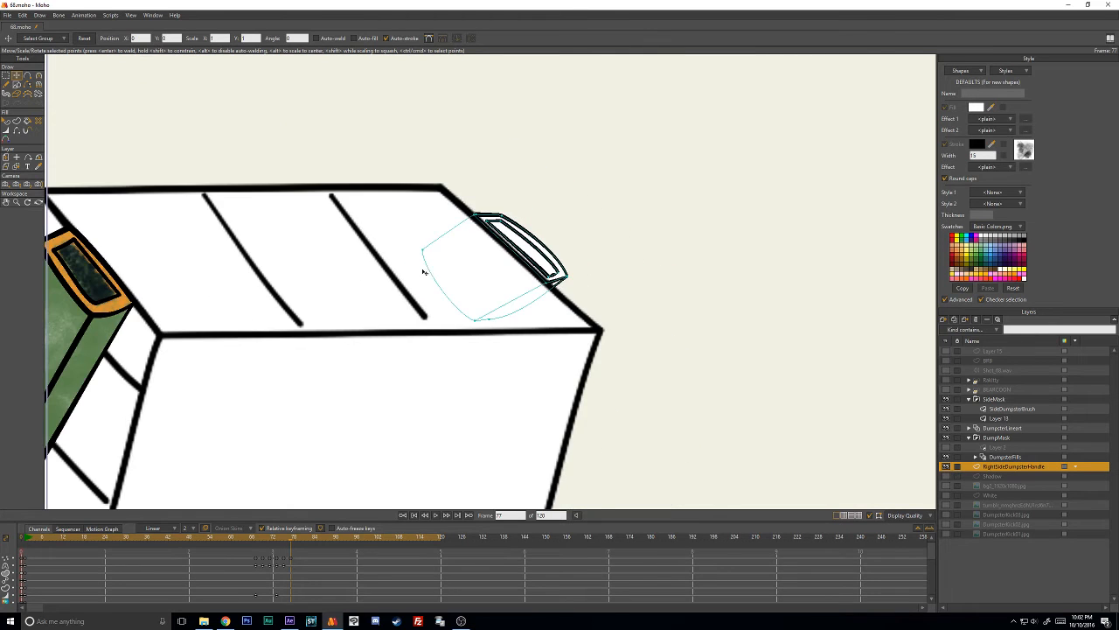
{"action": "left_click_drag", "start_coordinate": [436, 272], "coordinate": [616, 272]}
{"action": "key", "text": "ctrl+Right"}
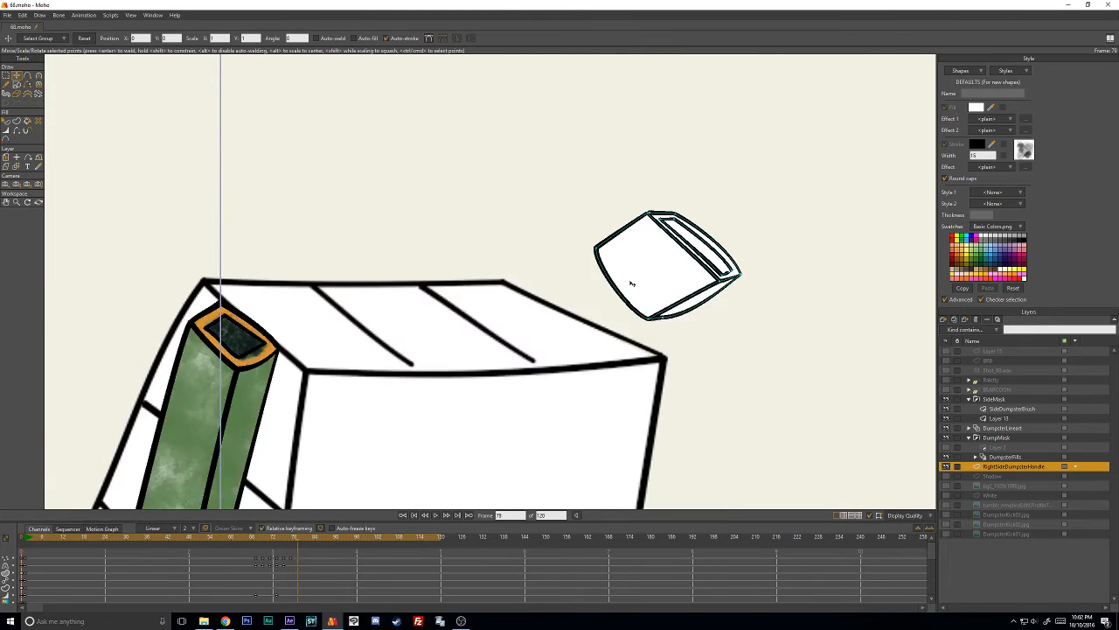
{"action": "mouse_move", "coordinate": [677, 169]}
{"action": "left_mouse_down"}
{"action": "mouse_move", "coordinate": [542, 436]}
{"action": "mouse_move", "coordinate": [754, 182]}
{"action": "left_mouse_up"}
{"action": "mouse_move", "coordinate": [719, 245]}
{"action": "left_mouse_down"}
{"action": "mouse_move", "coordinate": [625, 320]}
{"action": "mouse_move", "coordinate": [650, 317]}
{"action": "mouse_move", "coordinate": [632, 303]}
{"action": "mouse_move", "coordinate": [622, 314]}
{"action": "left_mouse_up"}
{"action": "scroll", "coordinate": [623, 327], "scroll_direction": "up", "scroll_amount": 2}
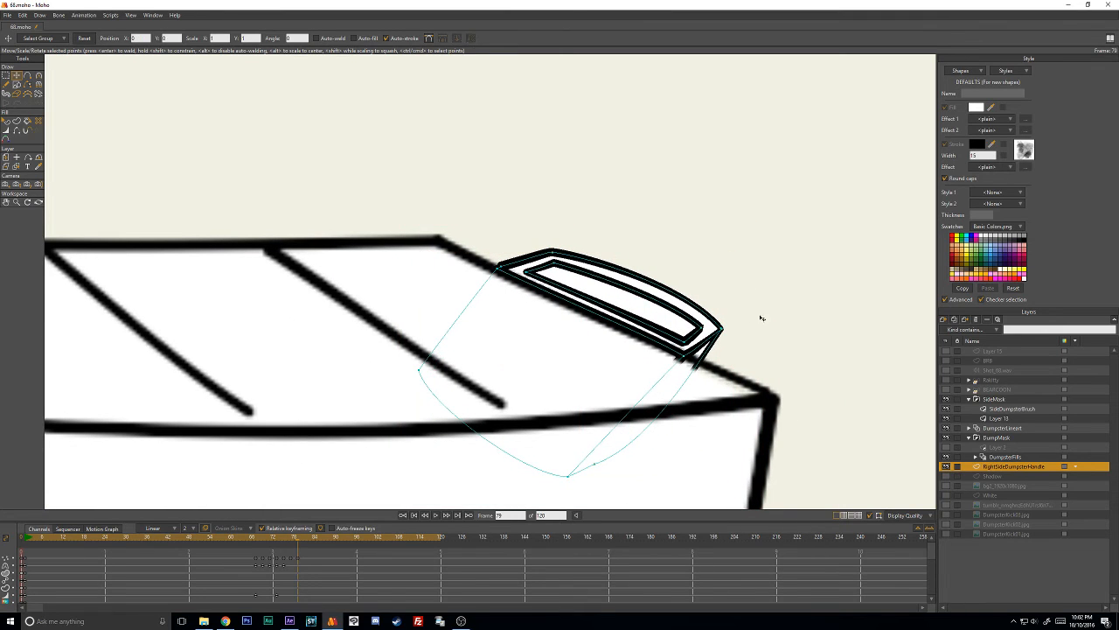
- Extend the outer outline's lower right corner, straighten the curve at its lower left corner, and move the inner lower right corner outward
{"action": "mouse_move", "coordinate": [761, 315]}
{"action": "left_mouse_down"}
{"action": "mouse_move", "coordinate": [674, 317]}
{"action": "mouse_move", "coordinate": [711, 399]}
{"action": "mouse_move", "coordinate": [770, 321]}
{"action": "mouse_move", "coordinate": [726, 323]}
{"action": "mouse_move", "coordinate": [719, 349]}
{"action": "mouse_move", "coordinate": [763, 330]}
{"action": "mouse_move", "coordinate": [756, 307]}
{"action": "mouse_move", "coordinate": [711, 357]}
{"action": "mouse_move", "coordinate": [761, 321]}
{"action": "mouse_move", "coordinate": [737, 352]}
{"action": "left_mouse_up"}
{"action": "left_click", "coordinate": [740, 344]}
{"action": "left_click", "coordinate": [750, 313]}
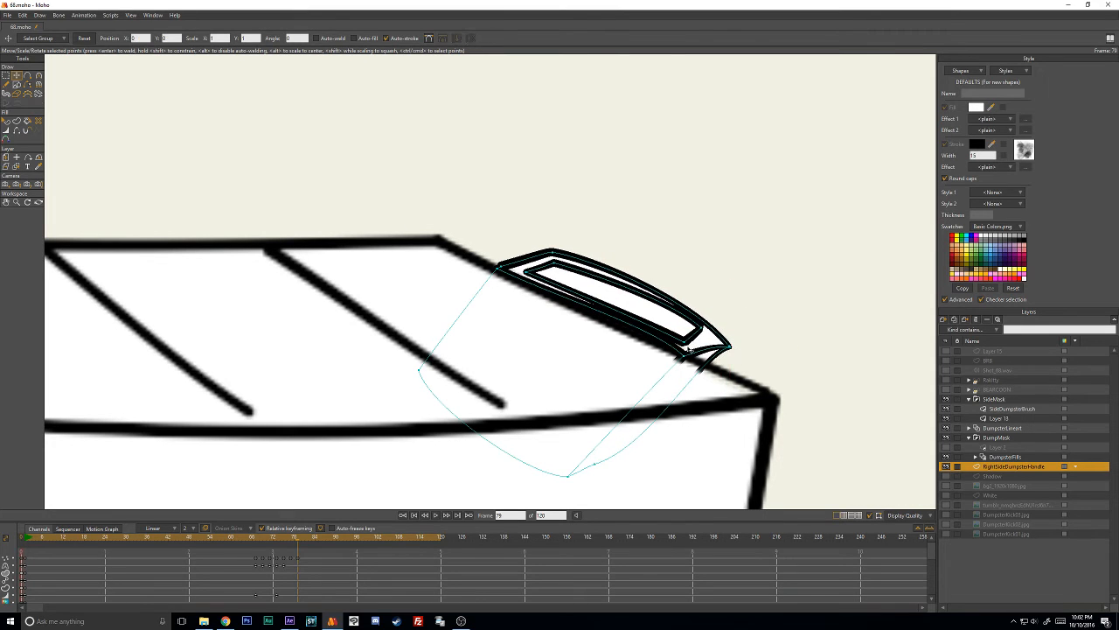
{"action": "key", "text": "c"}
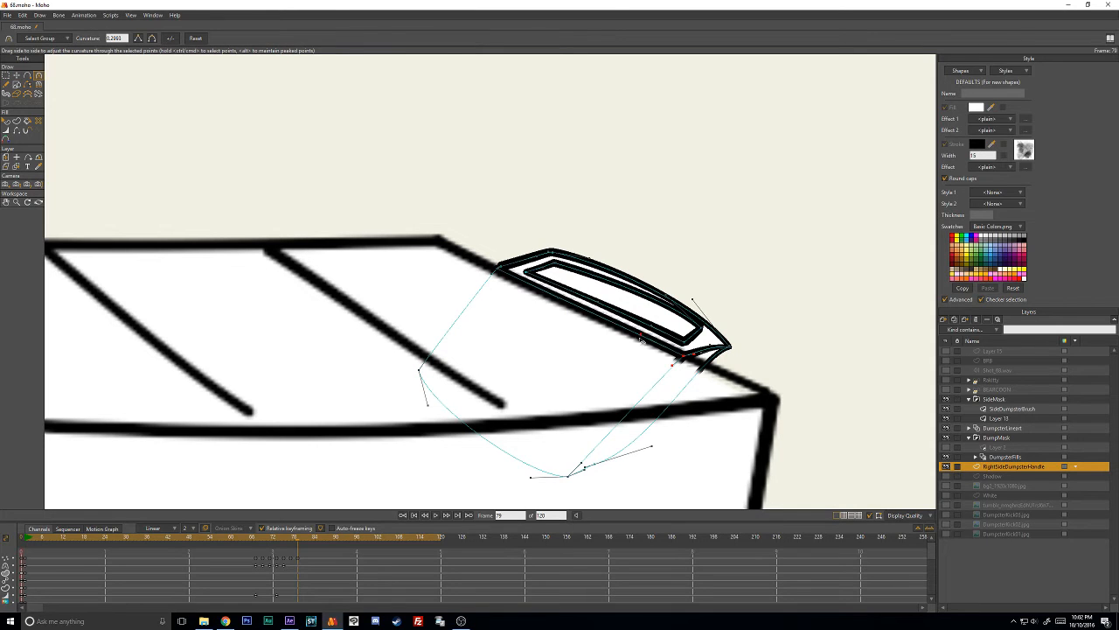
{"action": "key", "text": "t"}
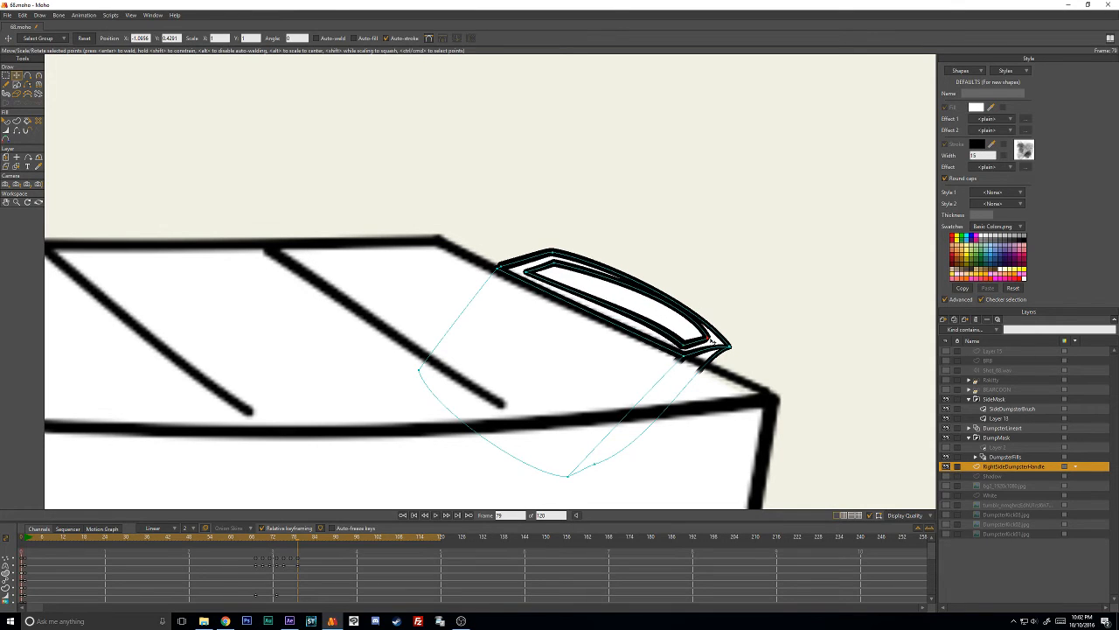
- Flatten the curvature along the right sides of both outlines and raise the outer outline's lower right corner slightly
{"action": "key", "text": "c"}
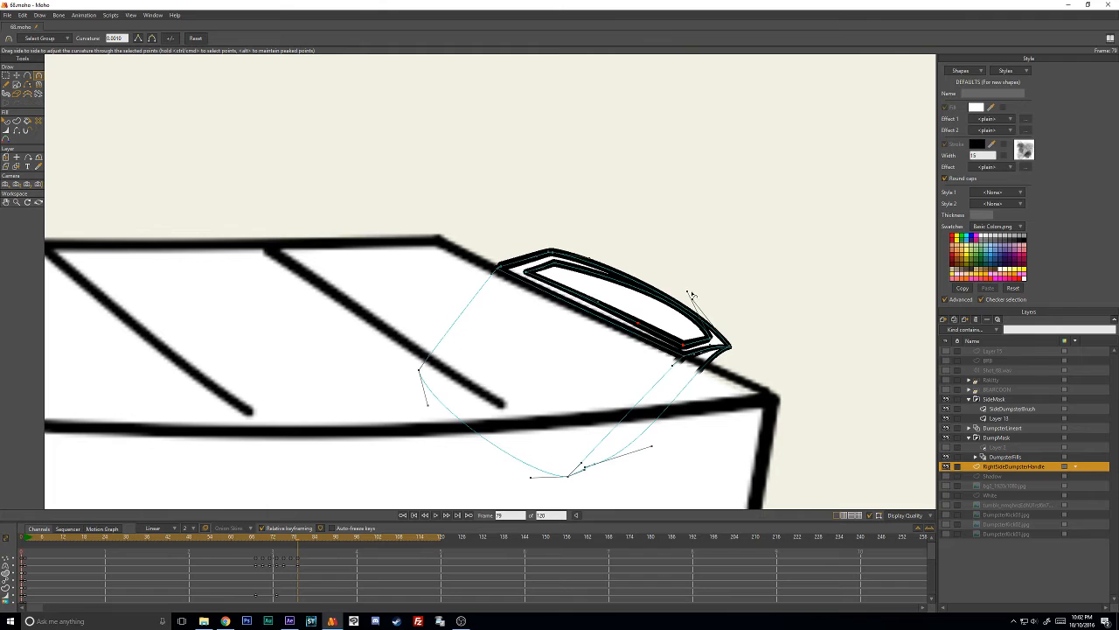
{"action": "left_click_drag", "start_coordinate": [692, 295], "coordinate": [672, 309]}
{"action": "key", "text": "t"}
{"action": "left_click_drag", "start_coordinate": [732, 348], "coordinate": [732, 337]}
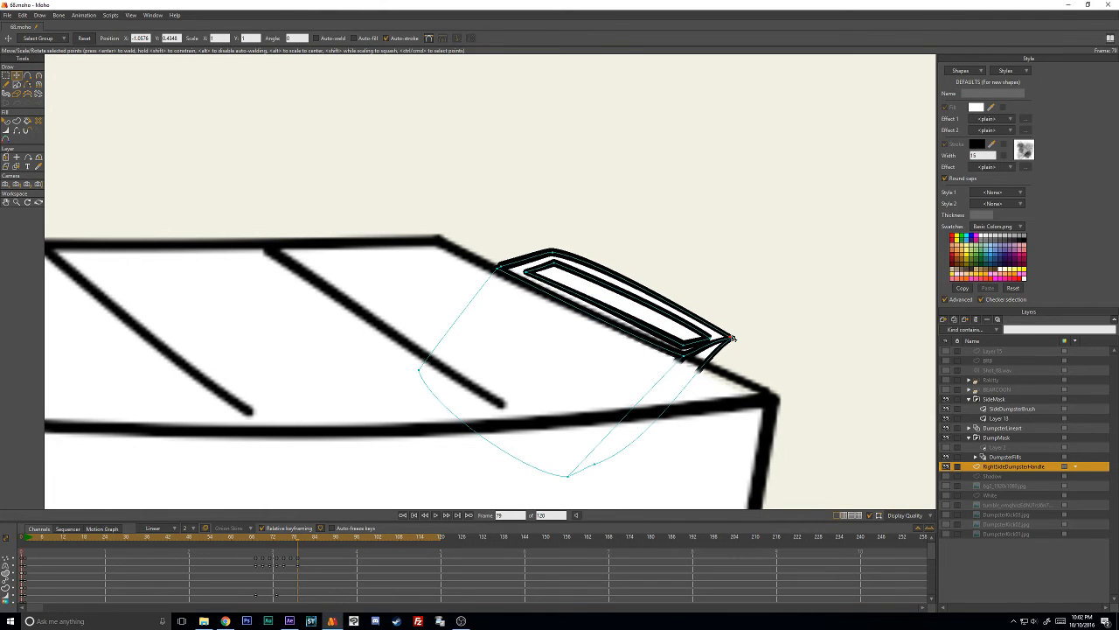
- Lower the outer outline's upper corner to make the handle shallower and adjust its curvature, comparing it with the dumpster's left handle
{"action": "left_click_drag", "start_coordinate": [555, 255], "coordinate": [595, 279]}
{"action": "key", "text": "c"}
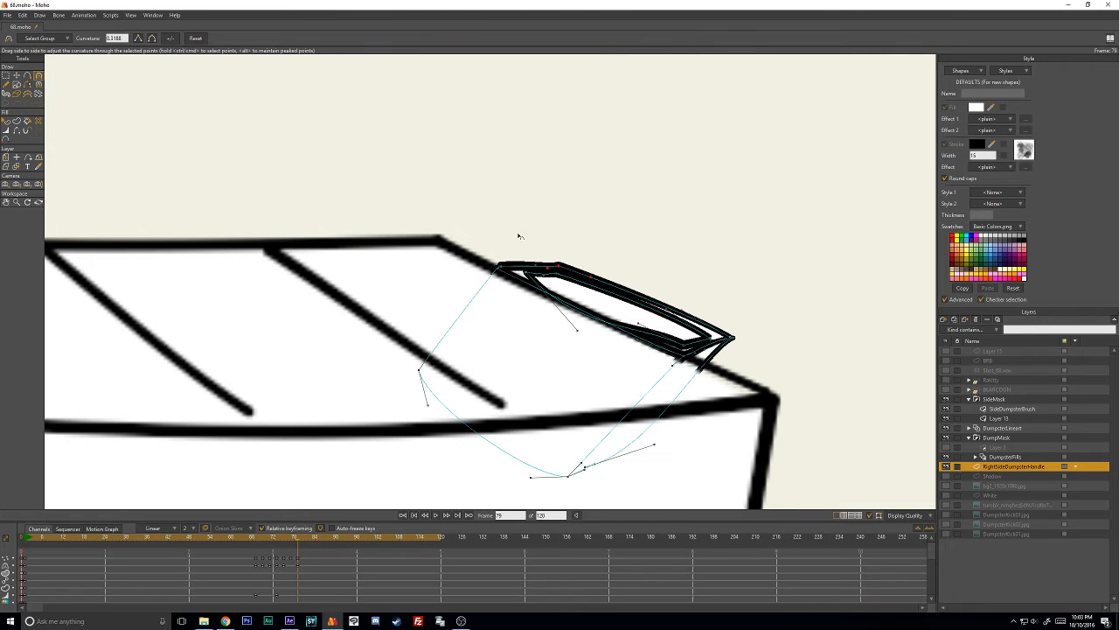
{"action": "scroll", "coordinate": [472, 273], "scroll_direction": "down", "scroll_amount": 3}
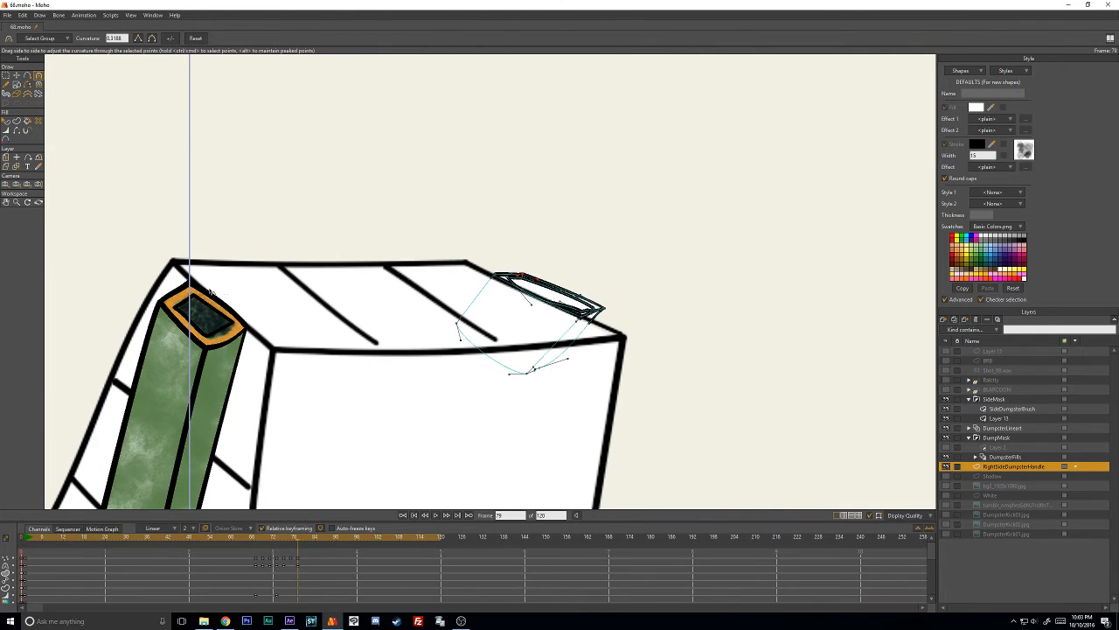
{"action": "left_click_drag", "start_coordinate": [238, 313], "coordinate": [384, 181]}
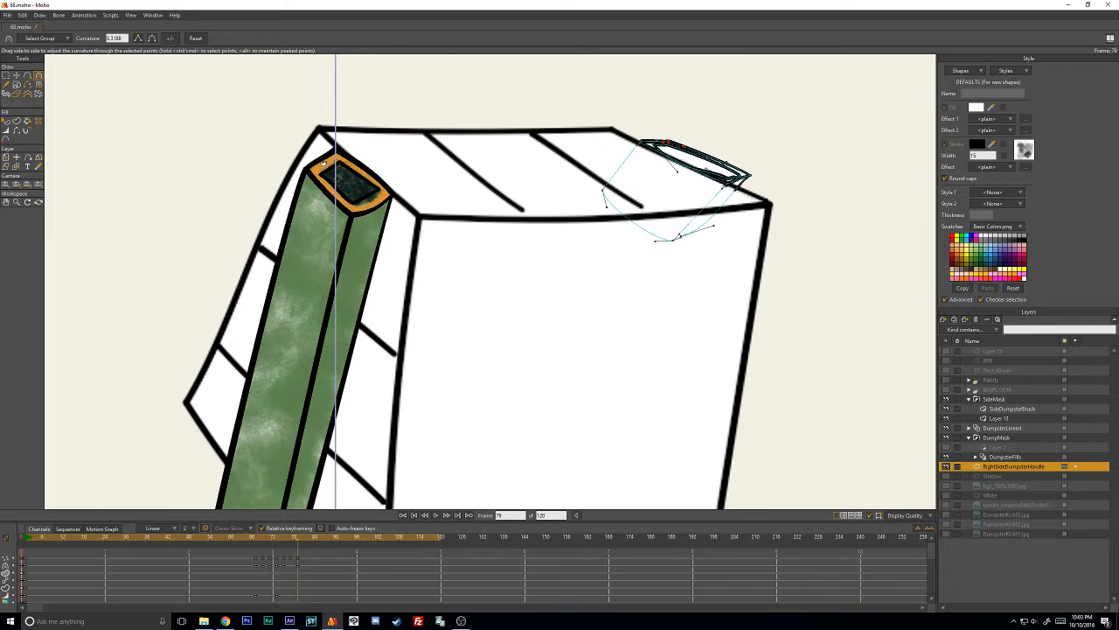
{"action": "left_click_drag", "start_coordinate": [498, 176], "coordinate": [404, 227]}
{"action": "left_click_drag", "start_coordinate": [535, 238], "coordinate": [346, 305]}
{"action": "scroll", "coordinate": [517, 288], "scroll_direction": "up", "scroll_amount": 5}
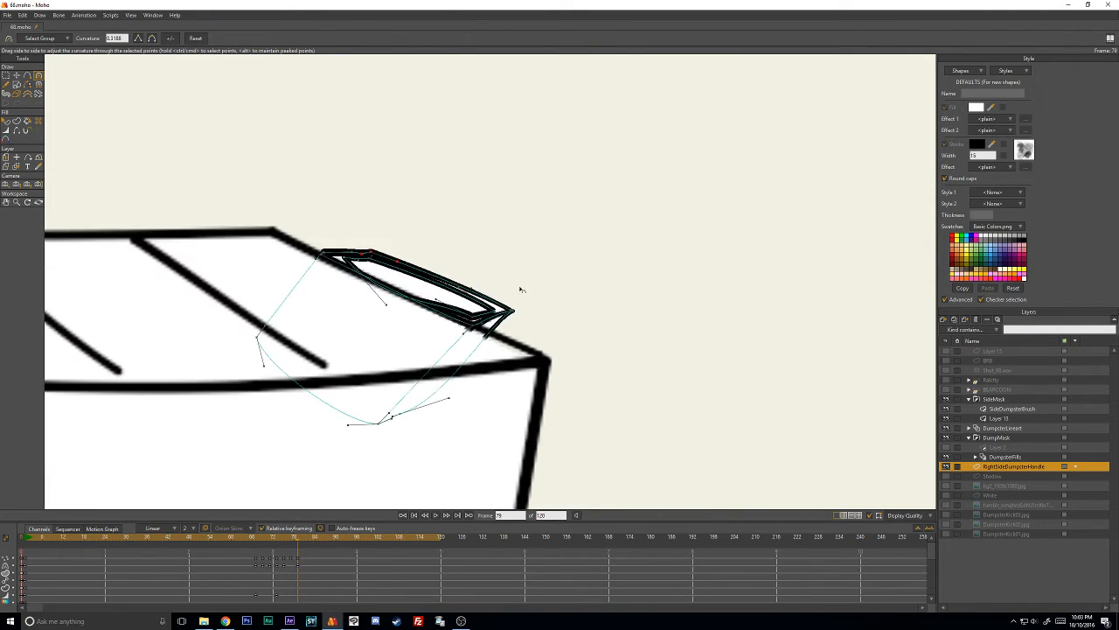
- Flatten the curvature at the inner outline's corners so its sides run straight and parallel to the dumpster's edge
{"action": "left_click_drag", "start_coordinate": [485, 297], "coordinate": [587, 298]}
{"action": "key", "text": "t"}
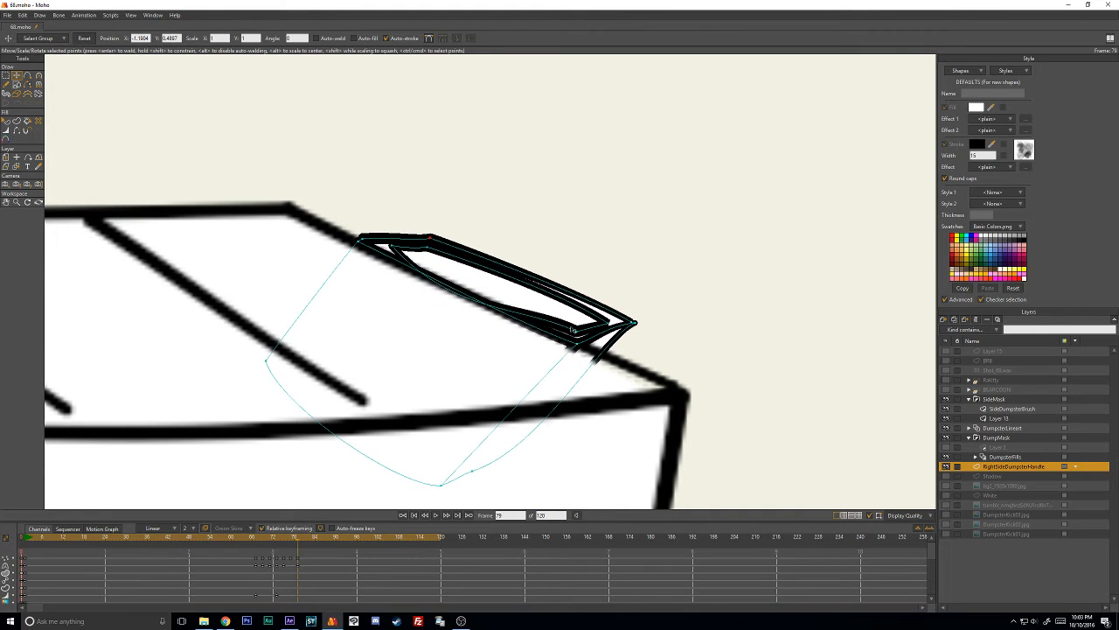
{"action": "key", "text": "c"}
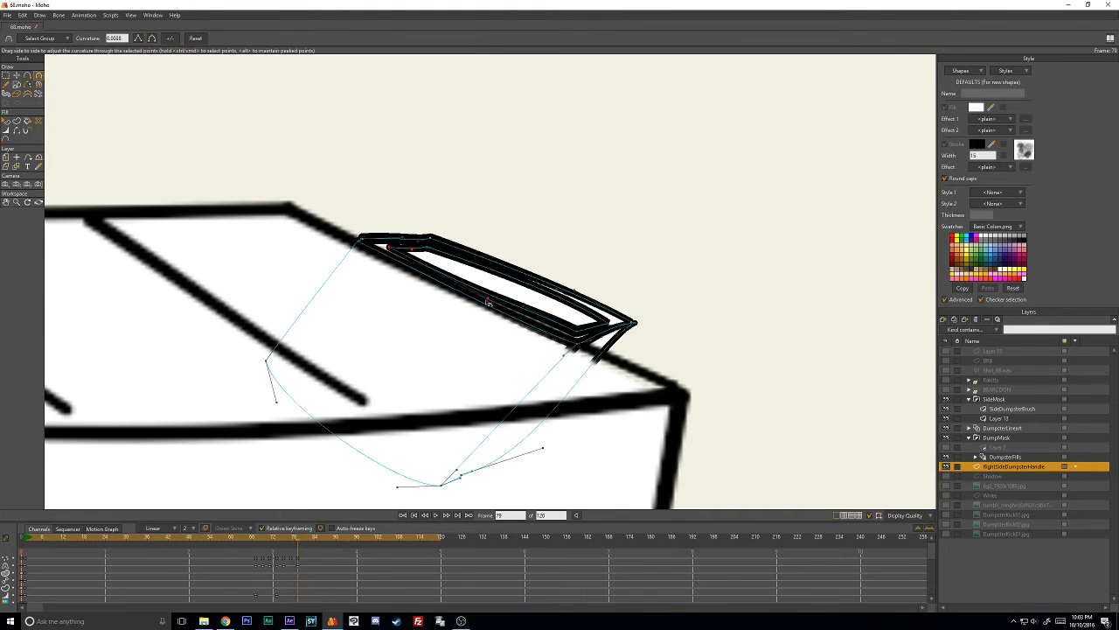
{"action": "key", "text": "t"}
{"action": "key", "text": "c"}
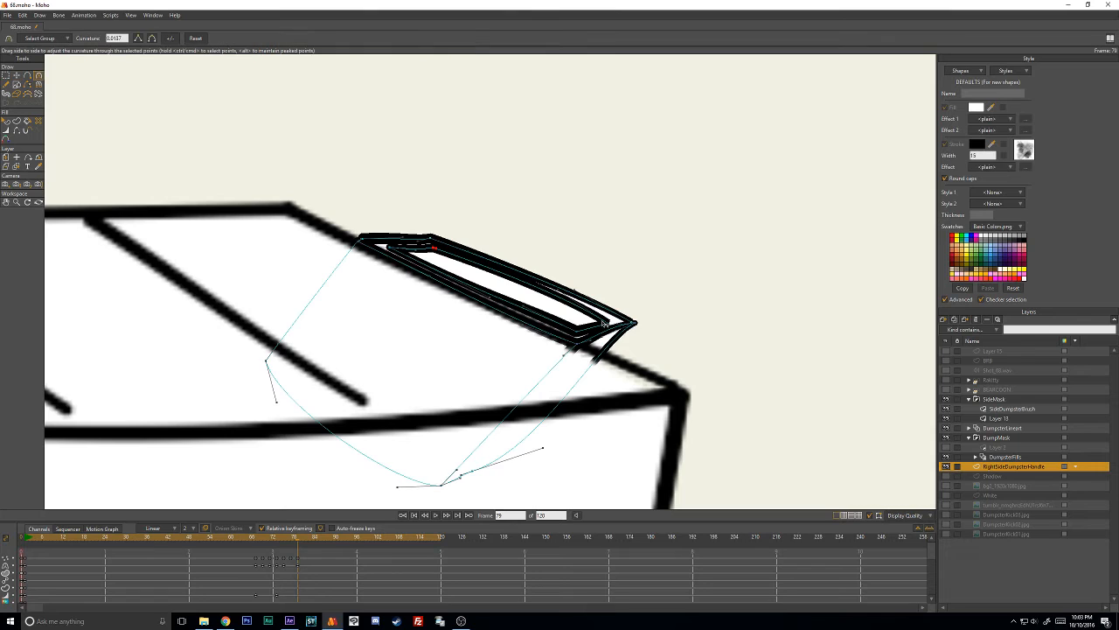
{"action": "key", "text": "t"}
{"action": "key", "text": "c"}
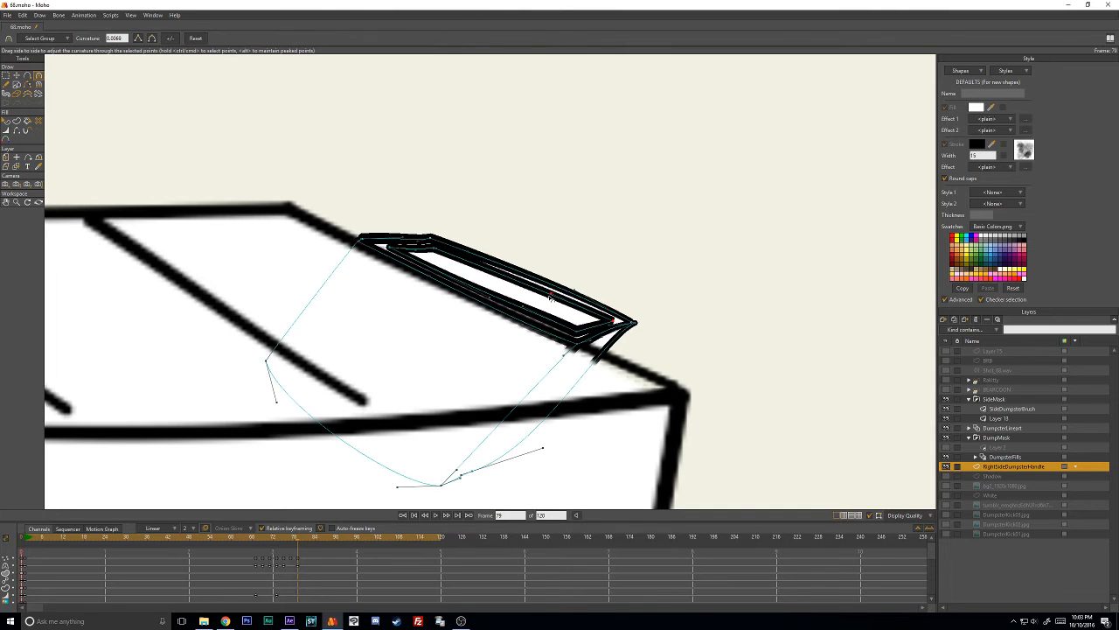
- Thin the inner outline's stroke, bringing the line width at its lower left corner down to about 12 percent
{"action": "key", "text": "t"}
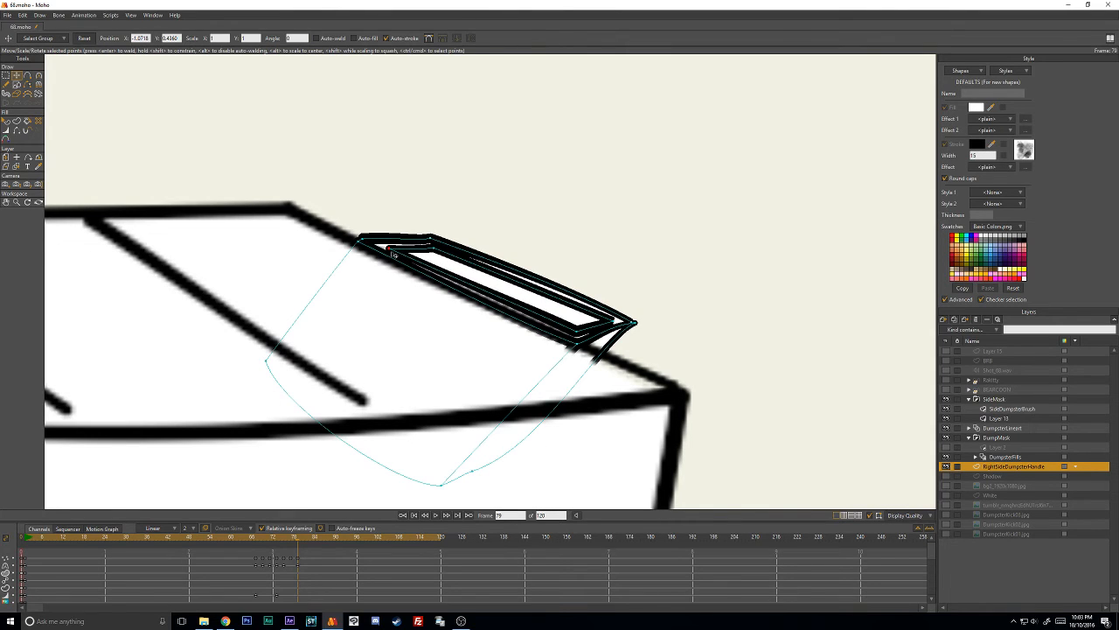
{"action": "left_click", "coordinate": [432, 249]}
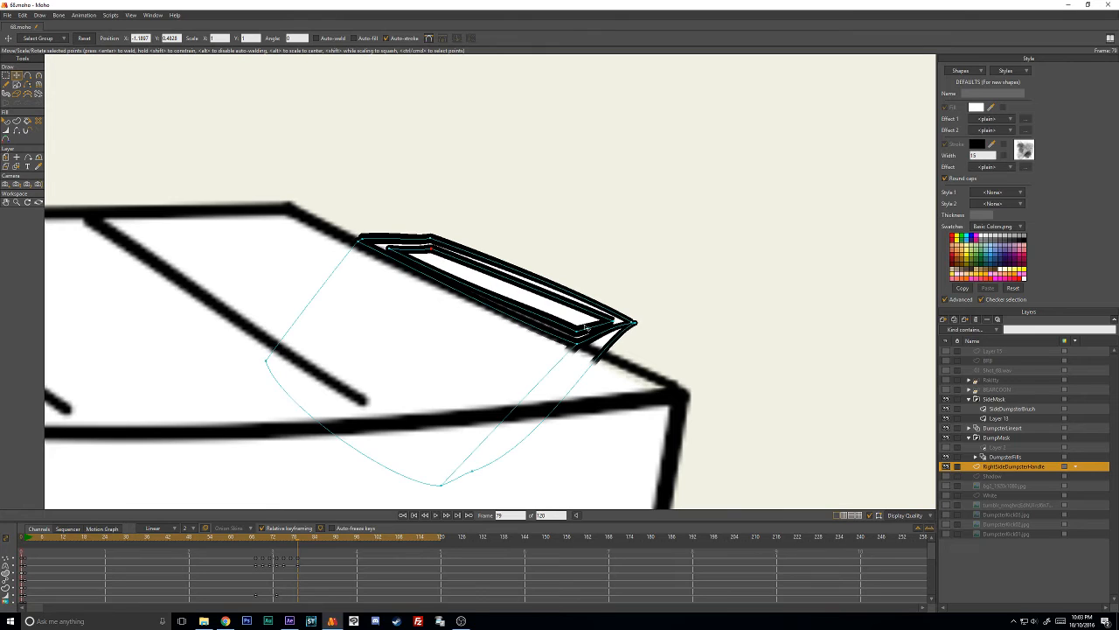
{"action": "key", "text": "w"}
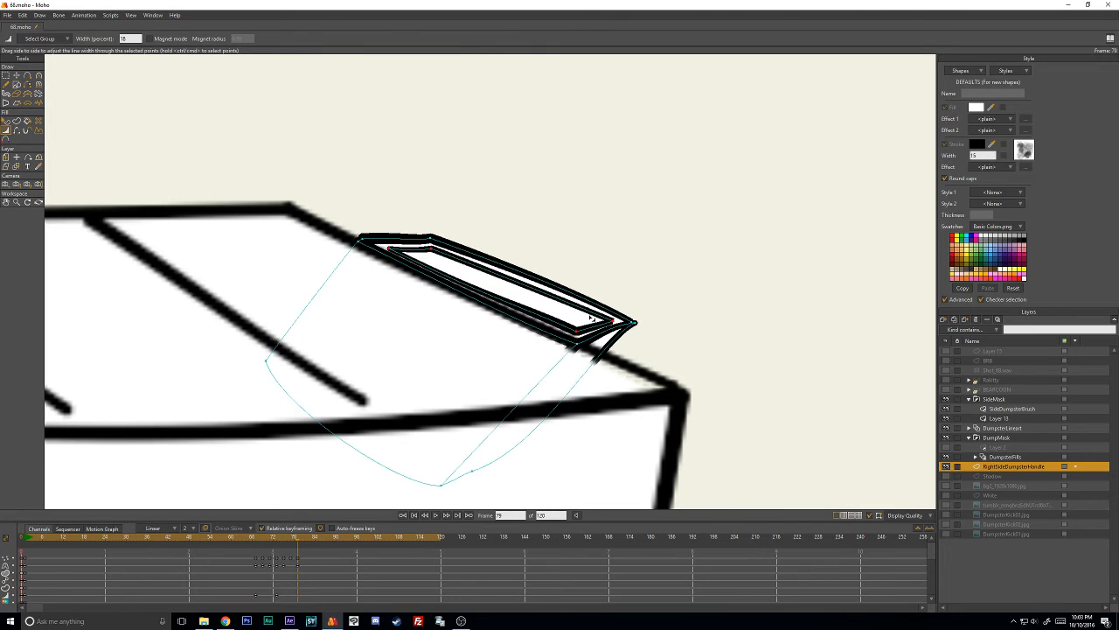
{"action": "left_click", "coordinate": [574, 331]}
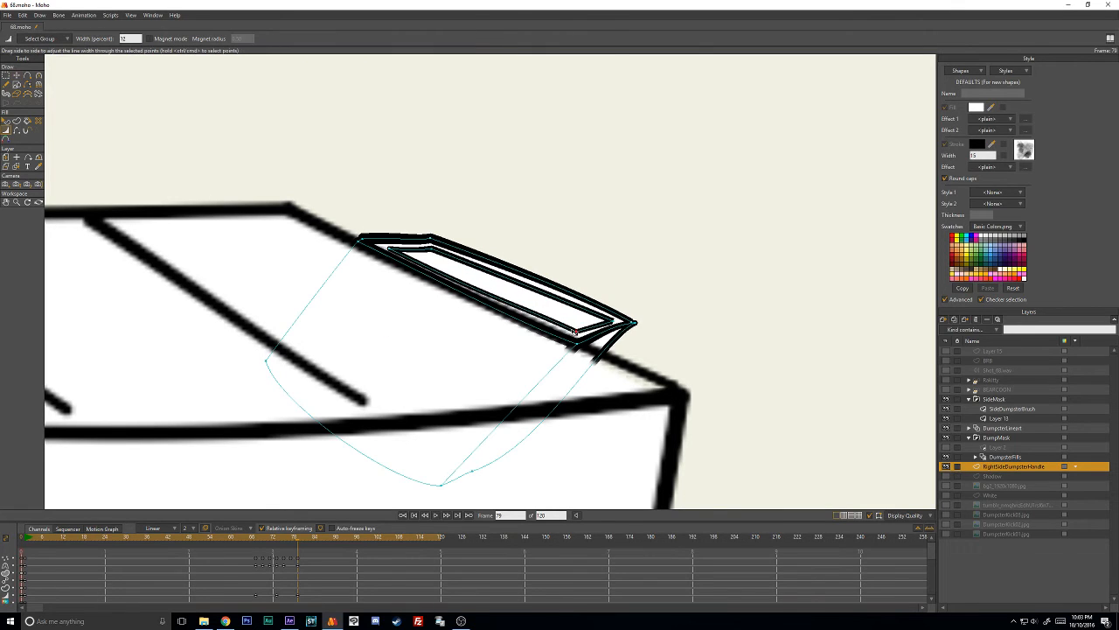
{"action": "key", "text": "t"}
{"action": "left_click", "coordinate": [400, 243]}
{"action": "key", "text": "w"}
{"action": "mouse_move", "coordinate": [410, 242]}
{"action": "left_mouse_down"}
{"action": "mouse_move", "coordinate": [396, 242]}
{"action": "mouse_move", "coordinate": [405, 242]}
{"action": "left_mouse_up"}
- Thin the stroke at the outer outline's corners to match the inner outline's line weight
{"action": "key", "text": "t"}
{"action": "left_click", "coordinate": [579, 345]}
{"action": "key", "text": "w"}
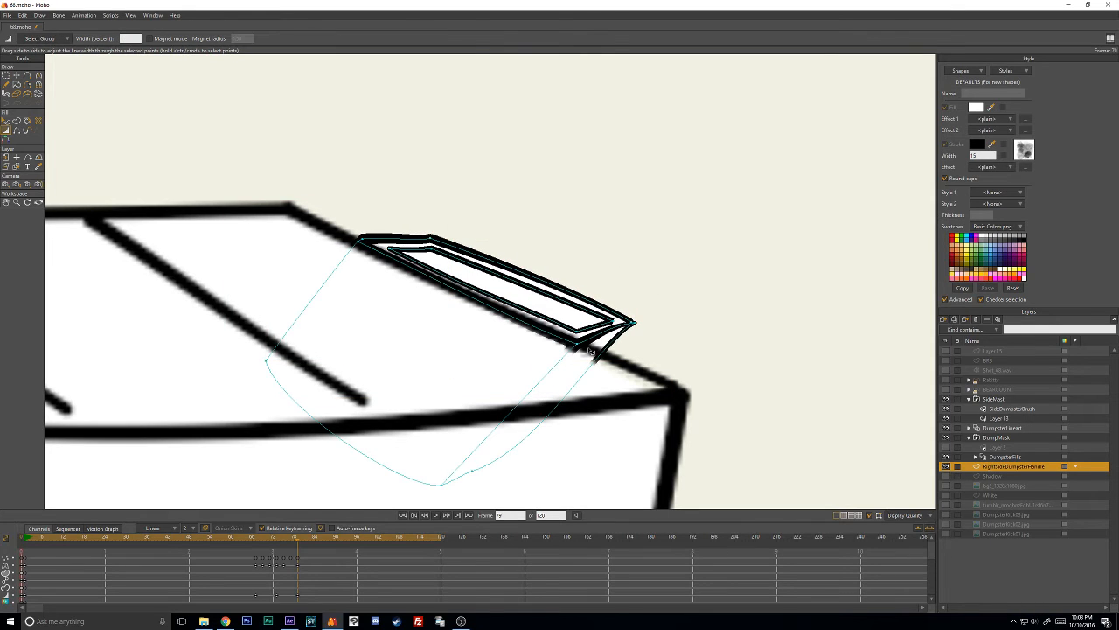
{"action": "left_click_drag", "start_coordinate": [596, 347], "coordinate": [584, 348]}
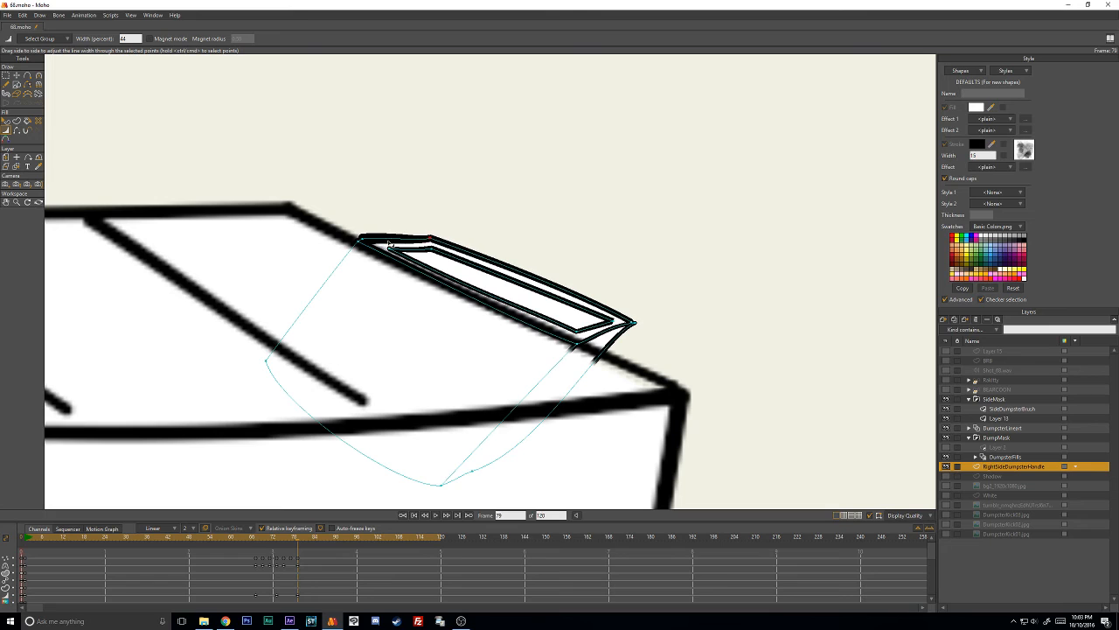
{"action": "left_click_drag", "start_coordinate": [391, 244], "coordinate": [373, 245]}
{"action": "left_click_drag", "start_coordinate": [584, 350], "coordinate": [637, 325]}
- Adjust the curvature at the outer outline's lower right corner to straighten the handle's long outer side
{"action": "key", "text": "t"}
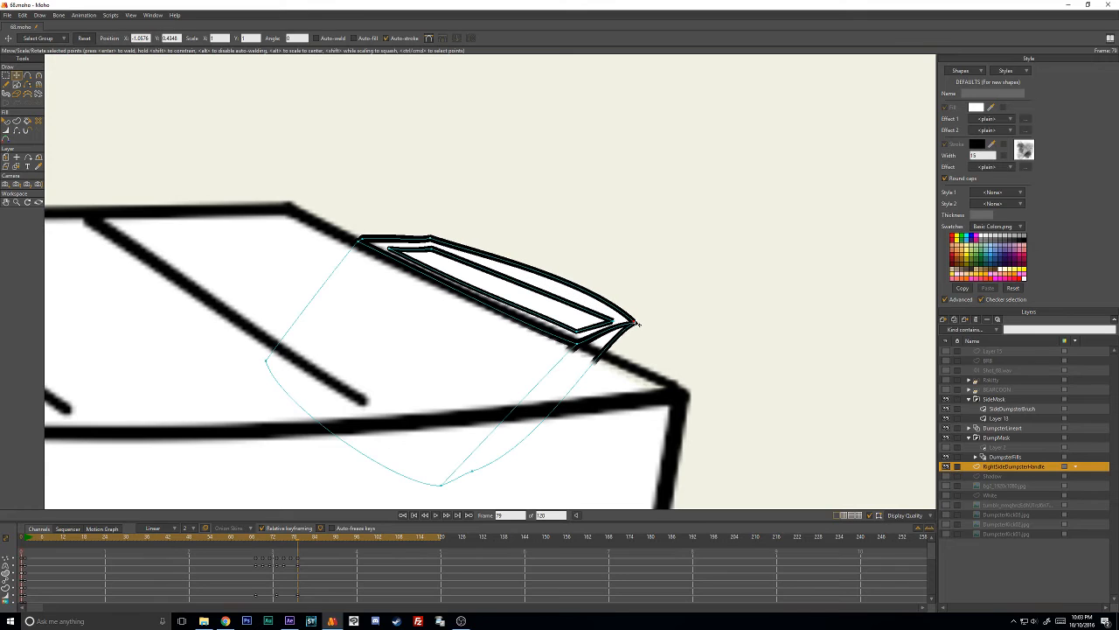
{"action": "key", "text": "c"}
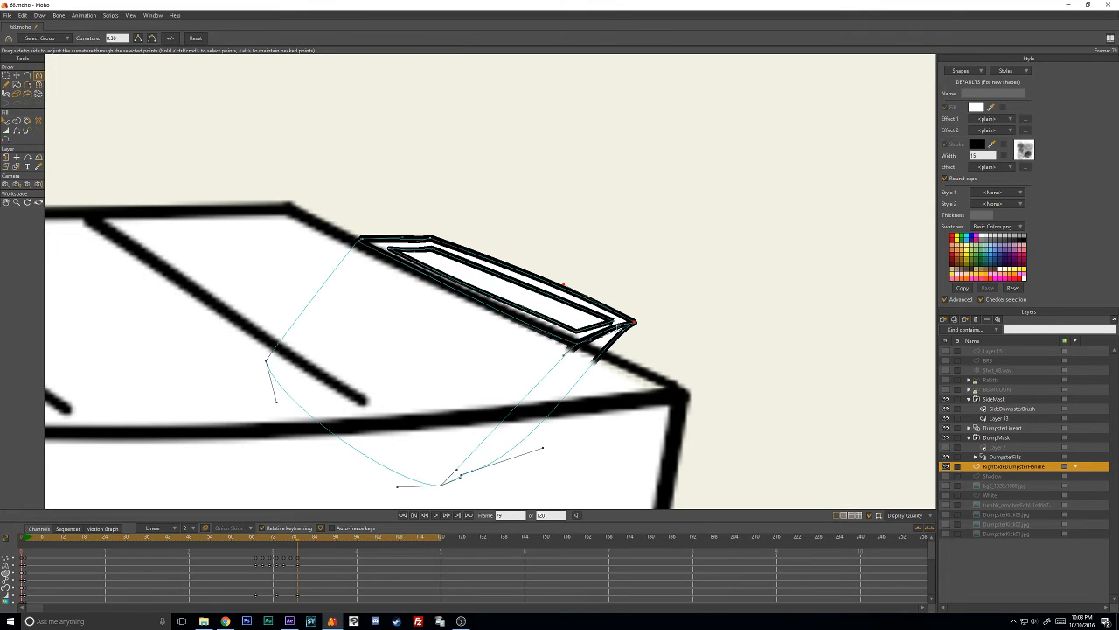
{"action": "left_click", "coordinate": [611, 343]}
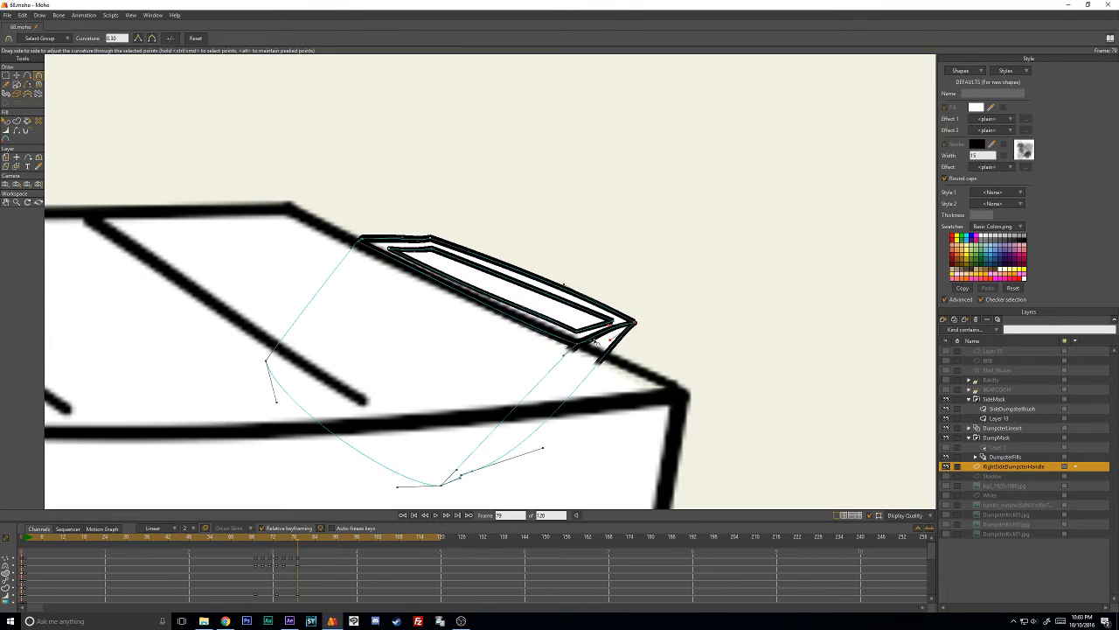
- Refine the handle's lower right corner curvature on frame 79 and shift its right-end points up along the dumpster's edge to shorten it
{"action": "left_click_drag", "start_coordinate": [595, 341], "coordinate": [616, 331]}
{"action": "scroll", "coordinate": [604, 322], "scroll_direction": "down", "scroll_amount": 10}
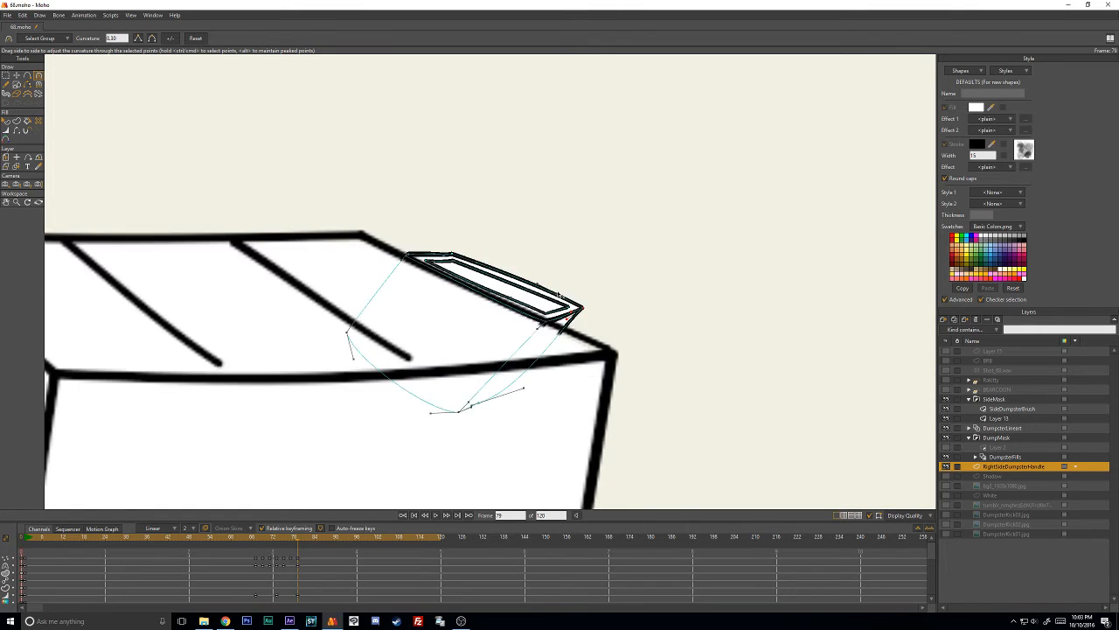
{"action": "scroll", "coordinate": [557, 306], "scroll_direction": "up", "scroll_amount": 8}
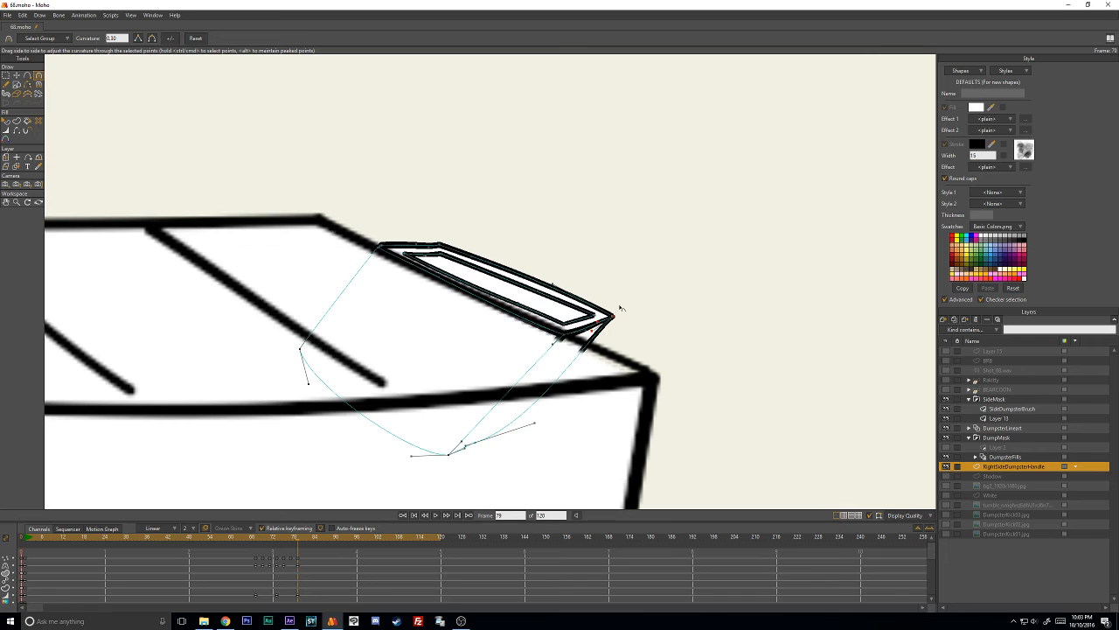
{"action": "mouse_move", "coordinate": [620, 307]}
{"action": "left_mouse_down"}
{"action": "mouse_move", "coordinate": [733, 344]}
{"action": "mouse_move", "coordinate": [721, 324]}
{"action": "left_mouse_up"}
{"action": "key", "text": "t"}
{"action": "left_click_drag", "start_coordinate": [591, 326], "coordinate": [567, 320]}
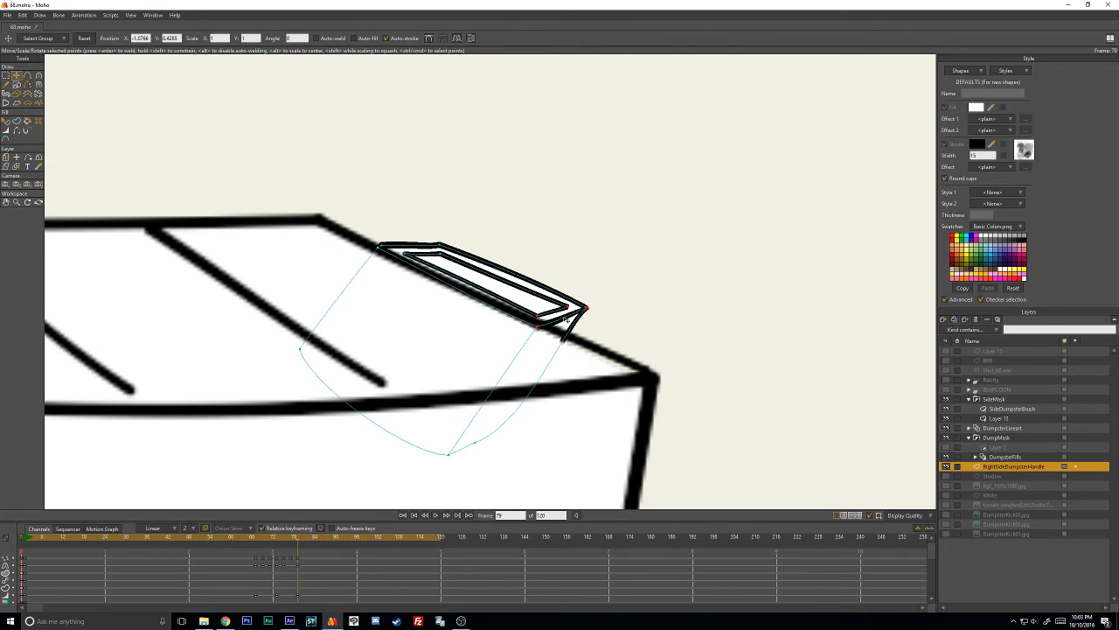
{"action": "left_click", "coordinate": [622, 288]}
{"action": "scroll", "coordinate": [536, 311], "scroll_direction": "down", "scroll_amount": 6}
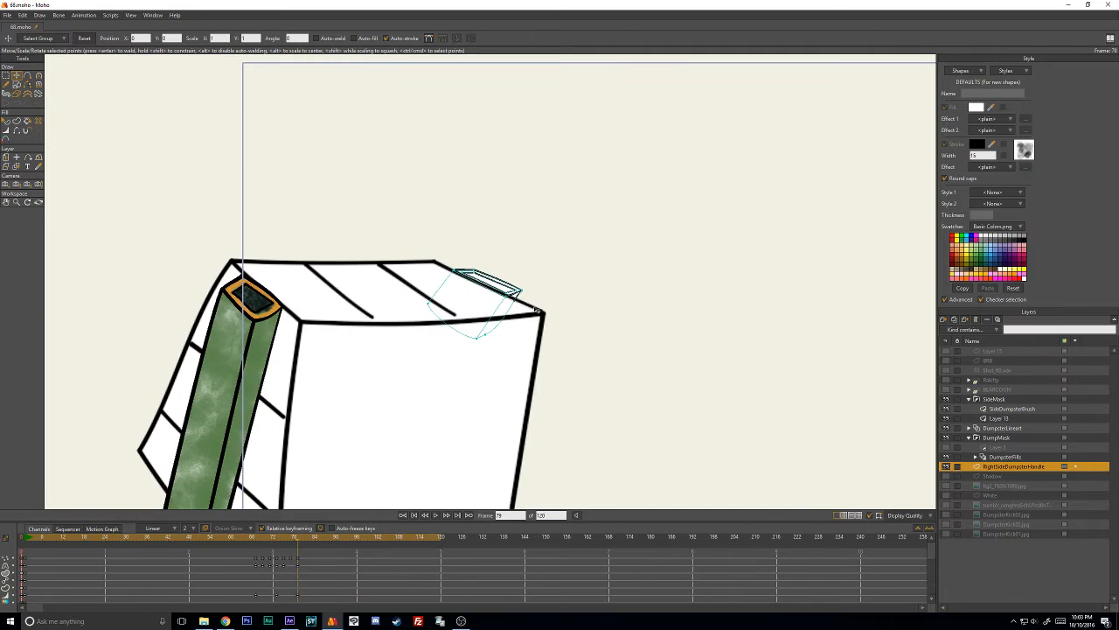
- On frame 81, move the whole handle down onto the dumpster's upper right rim
{"action": "key", "text": "ctrl+Right"}
{"action": "key", "text": "ctrl+Right"}
{"action": "mouse_move", "coordinate": [518, 234]}
{"action": "left_mouse_down"}
{"action": "mouse_move", "coordinate": [341, 428]}
{"action": "mouse_move", "coordinate": [538, 223]}
{"action": "left_mouse_up"}
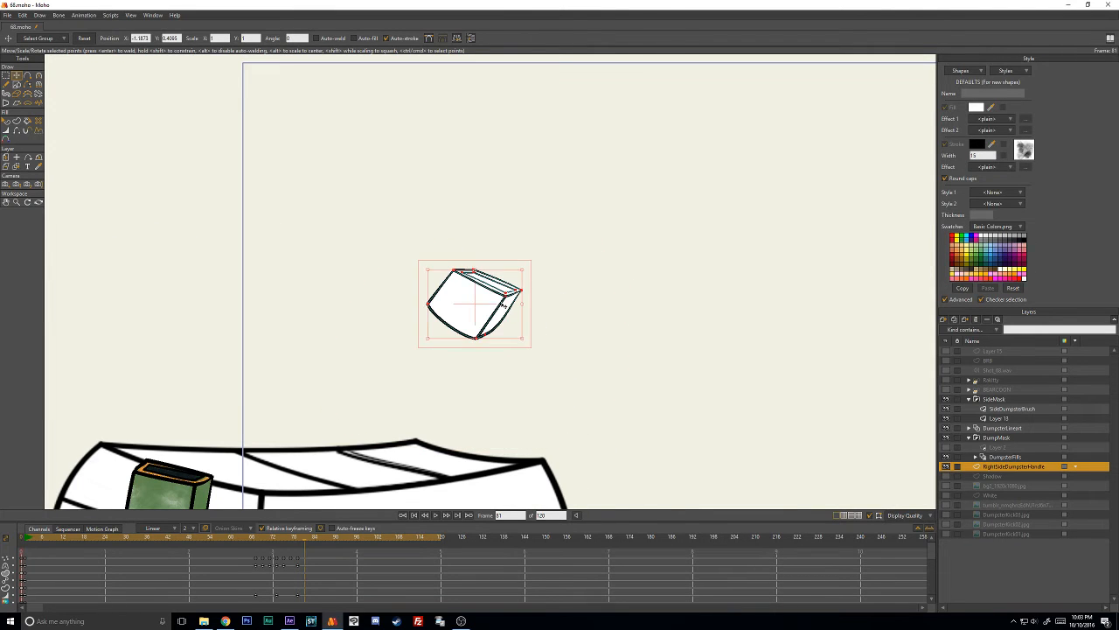
{"action": "mouse_move", "coordinate": [486, 296]}
{"action": "left_mouse_down"}
{"action": "mouse_move", "coordinate": [481, 346]}
{"action": "mouse_move", "coordinate": [488, 472]}
{"action": "left_mouse_up"}
{"action": "left_click_drag", "start_coordinate": [497, 447], "coordinate": [527, 301]}
{"action": "scroll", "coordinate": [527, 303], "scroll_direction": "up", "scroll_amount": 6}
- Reposition the handle's points on frame 81 so its flattened outline lies along the dumpster's bent rim
{"action": "left_click_drag", "start_coordinate": [608, 329], "coordinate": [587, 310]}
{"action": "left_click_drag", "start_coordinate": [447, 334], "coordinate": [559, 290]}
{"action": "left_click", "coordinate": [723, 233]}
{"action": "mouse_move", "coordinate": [721, 255]}
{"action": "left_mouse_down"}
{"action": "mouse_move", "coordinate": [624, 262]}
{"action": "mouse_move", "coordinate": [554, 245]}
{"action": "mouse_move", "coordinate": [505, 265]}
{"action": "mouse_move", "coordinate": [730, 256]}
{"action": "mouse_move", "coordinate": [631, 245]}
{"action": "mouse_move", "coordinate": [624, 287]}
{"action": "left_mouse_up"}
{"action": "scroll", "coordinate": [623, 261], "scroll_direction": "up", "scroll_amount": 6}
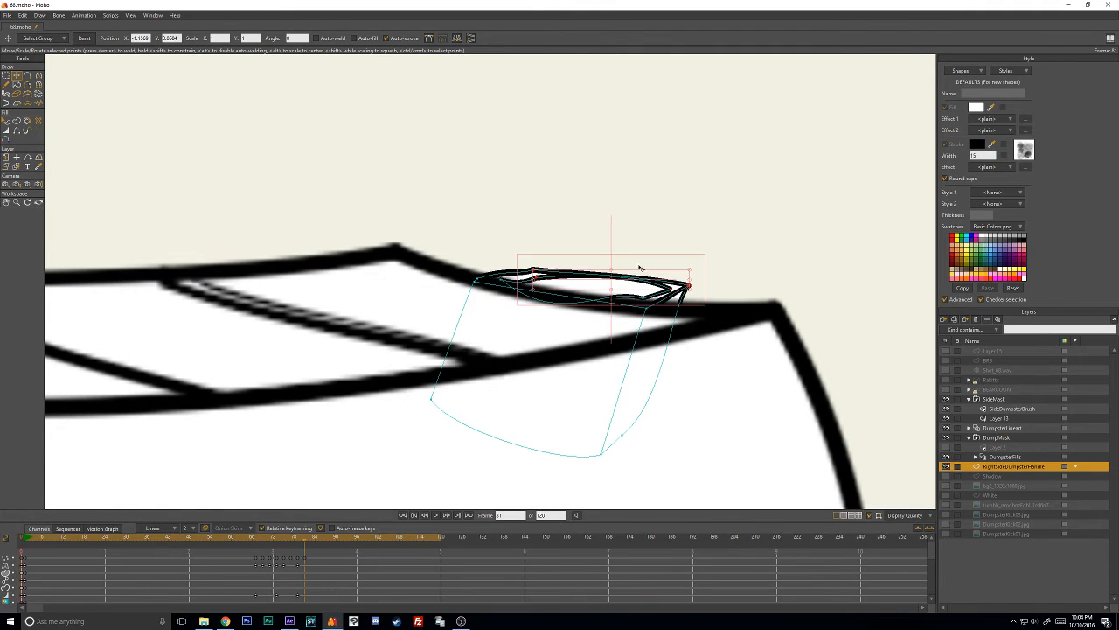
- Flatten the curvature at the inner outline's corners on frame 81 so its long sides run straight
{"action": "left_click", "coordinate": [564, 287]}
{"action": "left_click", "coordinate": [516, 287]}
{"action": "key", "text": "g"}
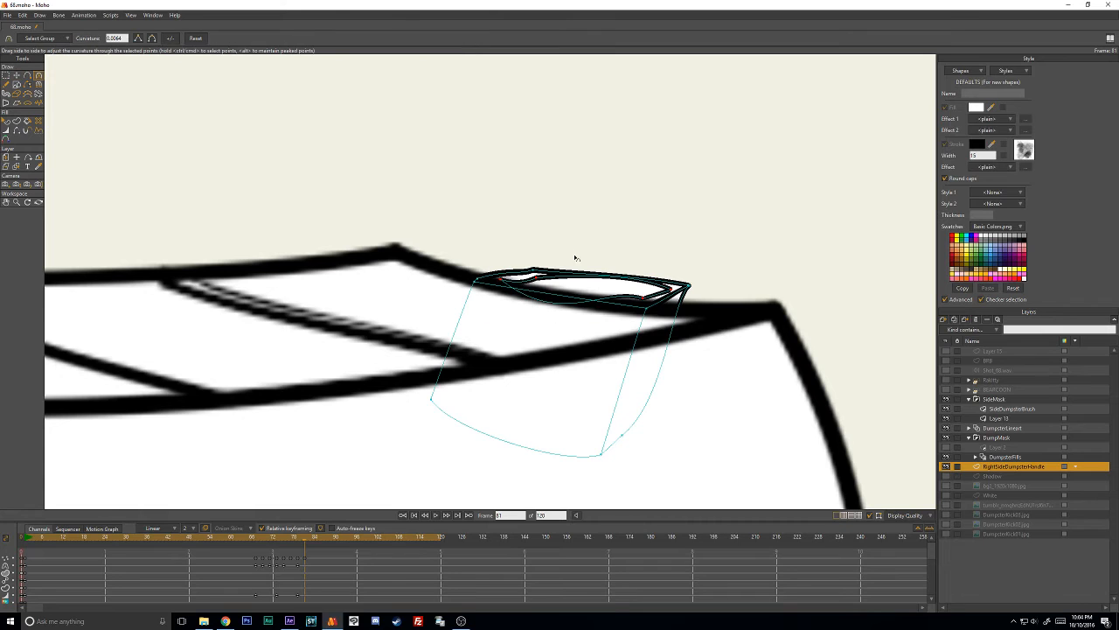
{"action": "left_click", "coordinate": [575, 255]}
{"action": "key", "text": "t"}
{"action": "key", "text": "c"}
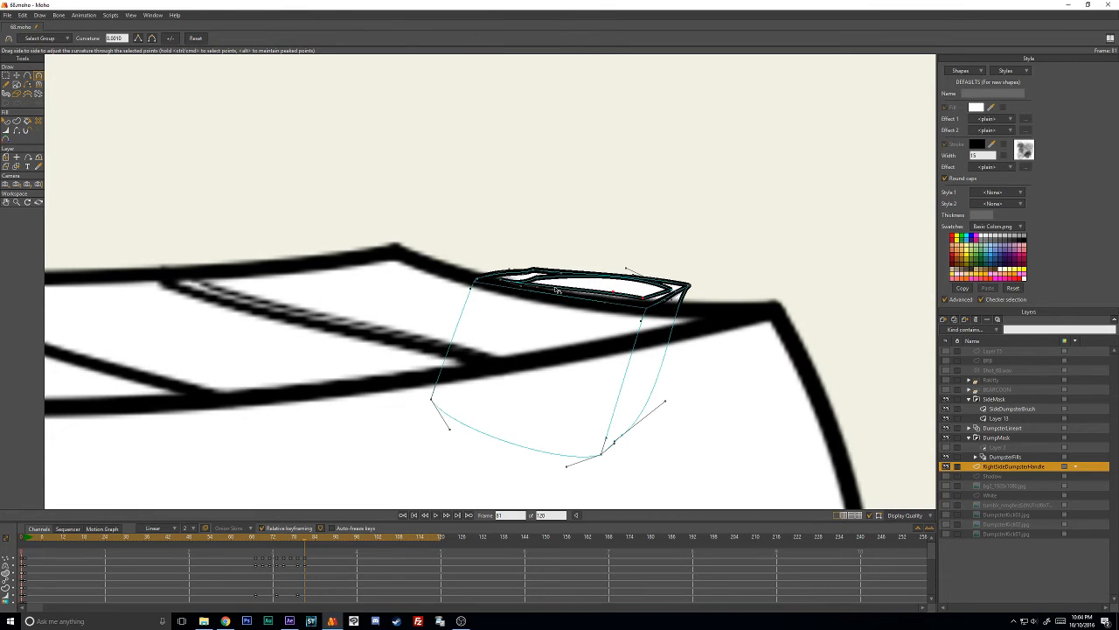
{"action": "left_click_drag", "start_coordinate": [525, 289], "coordinate": [536, 284]}
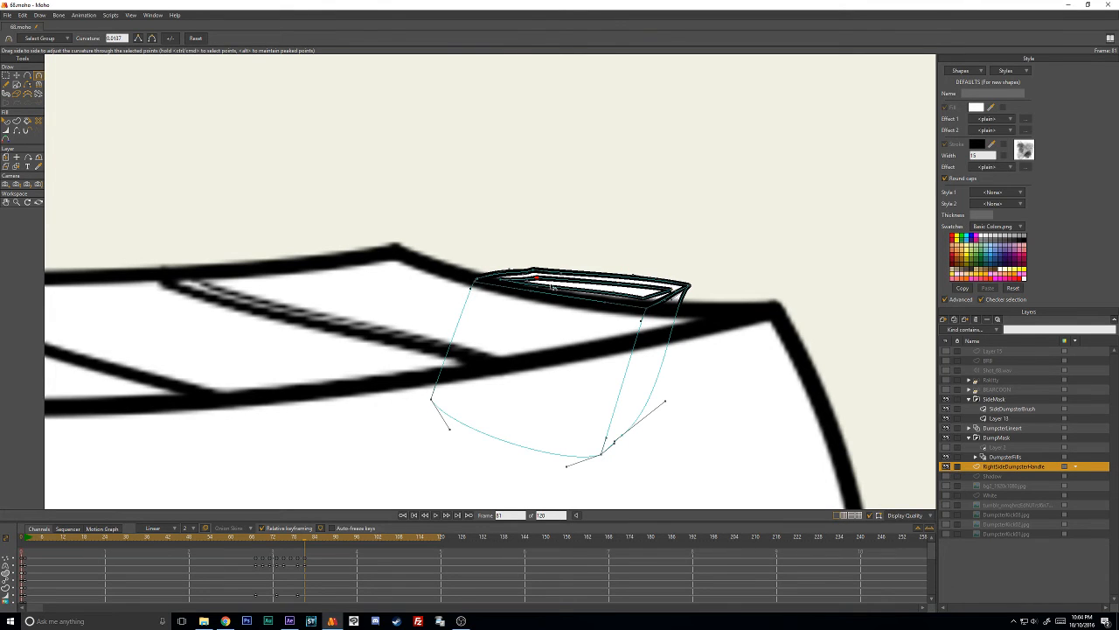
- Nudge the inner outline's corner points on frame 81 to keep it evenly spaced inside the handle's outer outline
{"action": "key", "text": "t"}
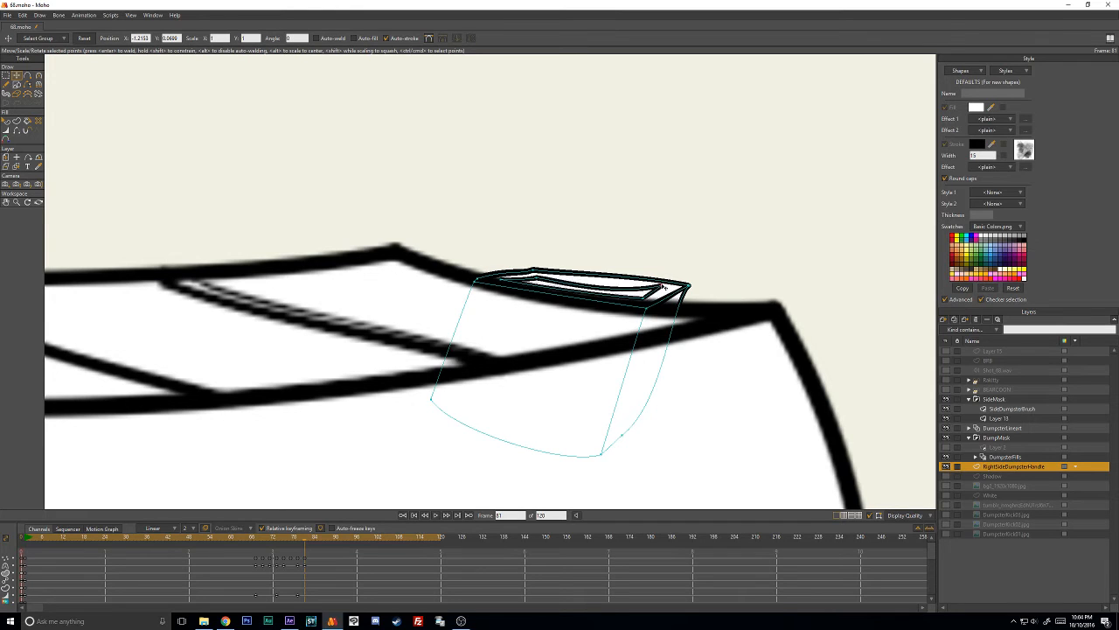
{"action": "left_click_drag", "start_coordinate": [665, 286], "coordinate": [687, 258]}
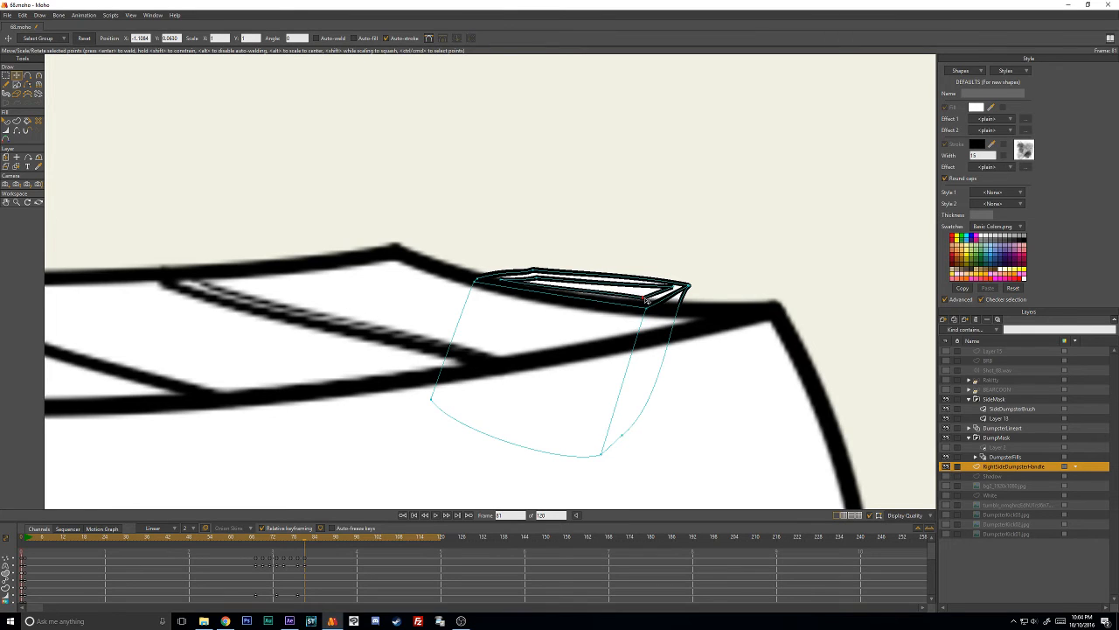
{"action": "key", "text": "c"}
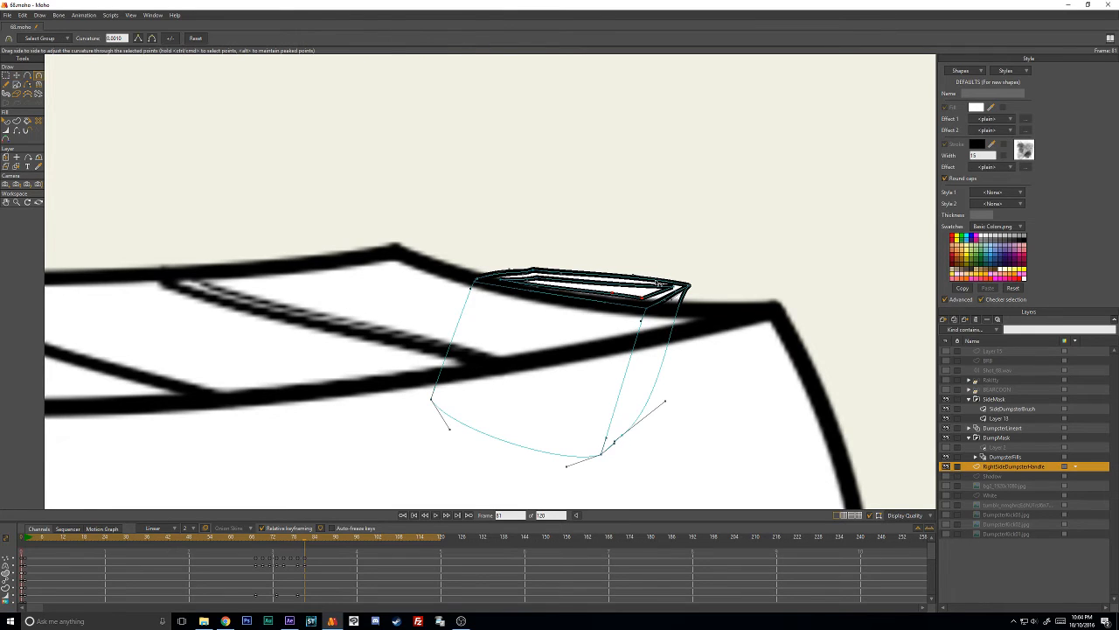
{"action": "key", "text": "t"}
{"action": "key", "text": "c"}
{"action": "key", "text": "t"}
{"action": "left_click", "coordinate": [533, 276]}
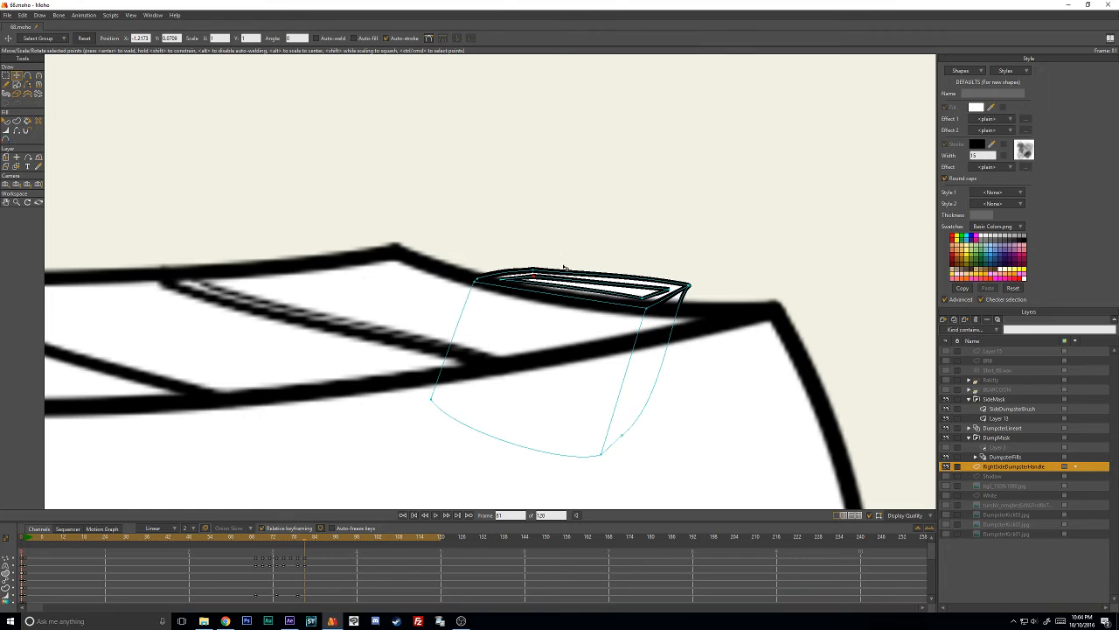
- On frame 83, move and slightly reshape the whole handle so it tucks behind the dumpster's upper right rim
{"action": "key", "text": "ctrl+Right"}
{"action": "key", "text": "ctrl+Right"}
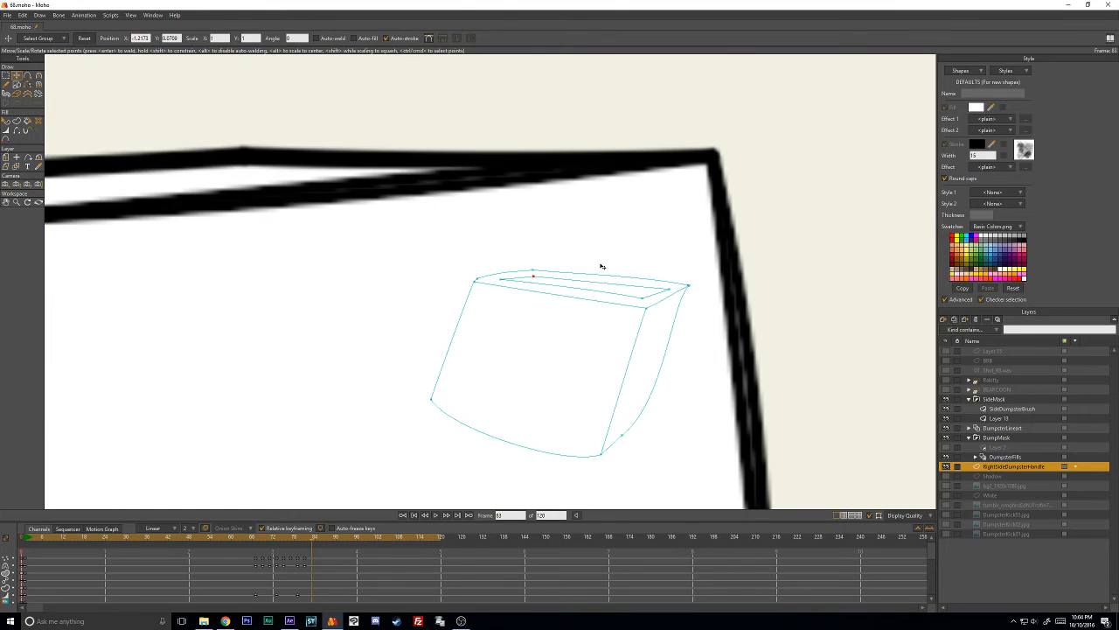
{"action": "mouse_move", "coordinate": [591, 254]}
{"action": "left_mouse_down"}
{"action": "mouse_move", "coordinate": [352, 412]}
{"action": "mouse_move", "coordinate": [651, 282]}
{"action": "left_mouse_up"}
{"action": "mouse_move", "coordinate": [607, 332]}
{"action": "left_mouse_down"}
{"action": "mouse_move", "coordinate": [520, 226]}
{"action": "mouse_move", "coordinate": [488, 212]}
{"action": "mouse_move", "coordinate": [776, 210]}
{"action": "left_mouse_up"}
{"action": "scroll", "coordinate": [694, 242], "scroll_direction": "down", "scroll_amount": 3}
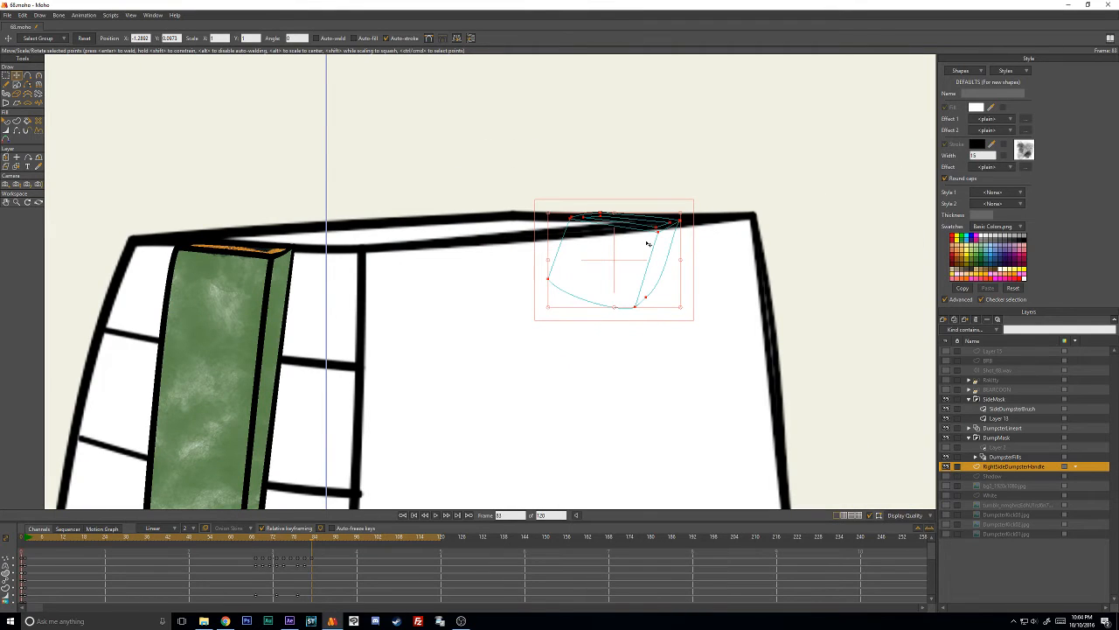
{"action": "mouse_move", "coordinate": [646, 245]}
{"action": "left_mouse_down"}
{"action": "mouse_move", "coordinate": [638, 266]}
{"action": "mouse_move", "coordinate": [626, 252]}
{"action": "mouse_move", "coordinate": [636, 250]}
{"action": "left_mouse_up"}
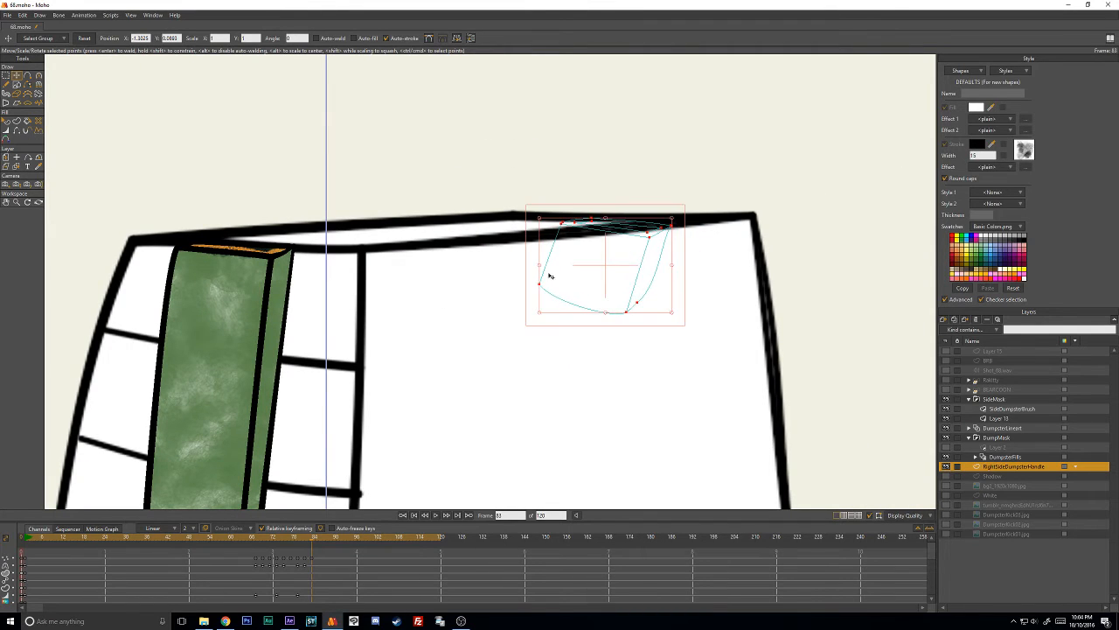
{"action": "scroll", "coordinate": [262, 322], "scroll_direction": "down", "scroll_amount": 1}
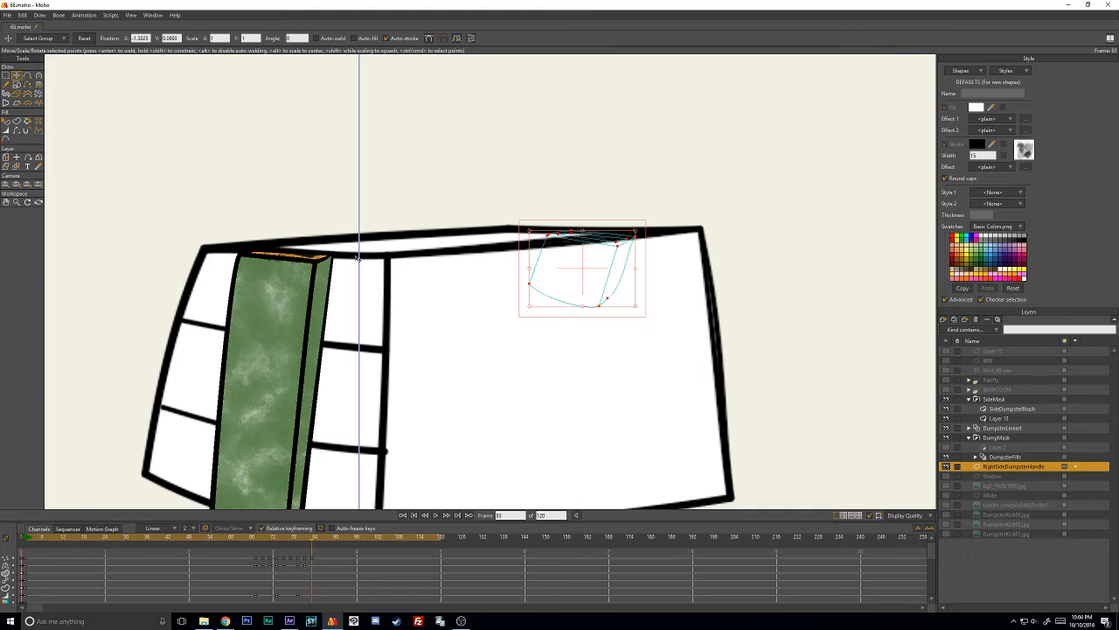
{"action": "left_click_drag", "start_coordinate": [571, 253], "coordinate": [561, 251]}
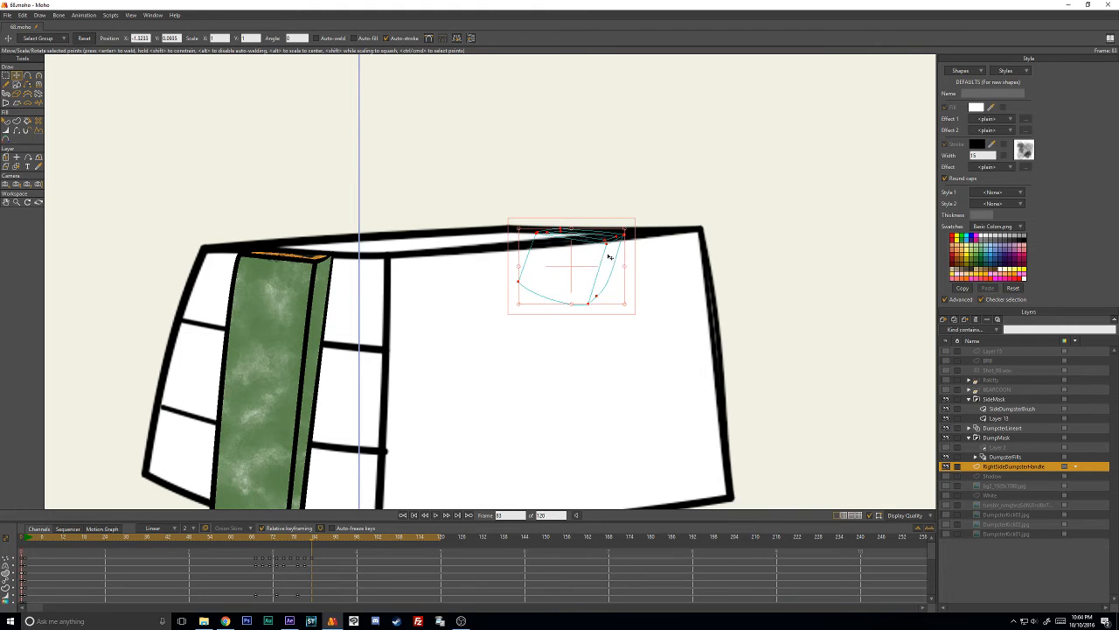
{"action": "left_click_drag", "start_coordinate": [628, 251], "coordinate": [579, 266]}
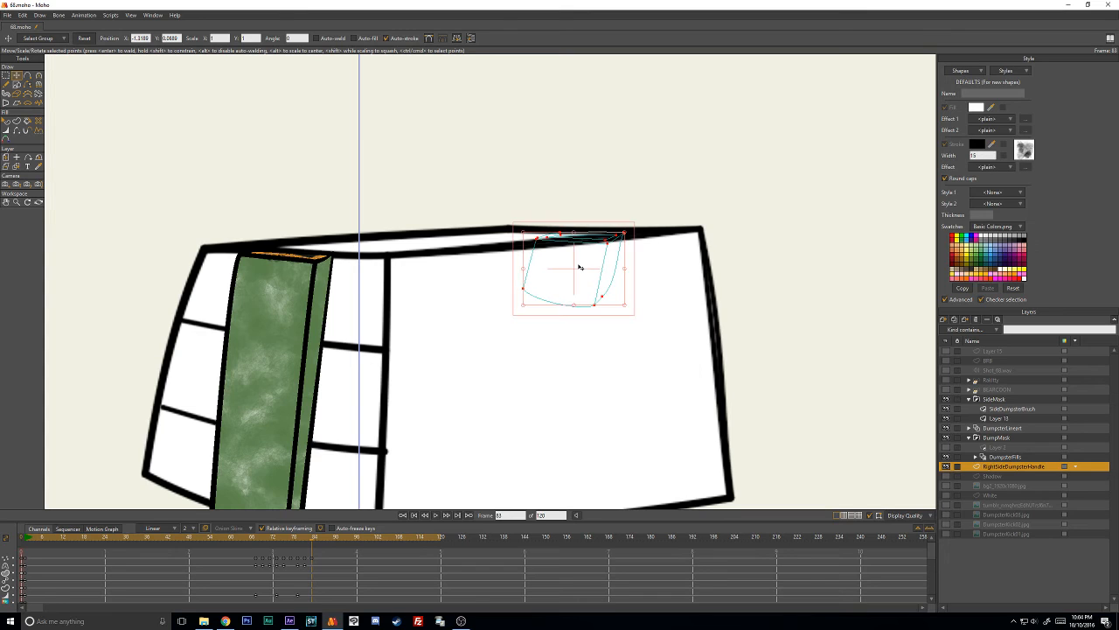
- Advance the animation to frame 87 with the handle's points still selected
{"action": "key", "text": "Right"}
{"action": "key", "text": "Right"}
{"action": "key", "text": "Right"}
{"action": "key", "text": "Right"}
{"action": "key", "text": "Right"}
{"action": "key", "text": "Right"}
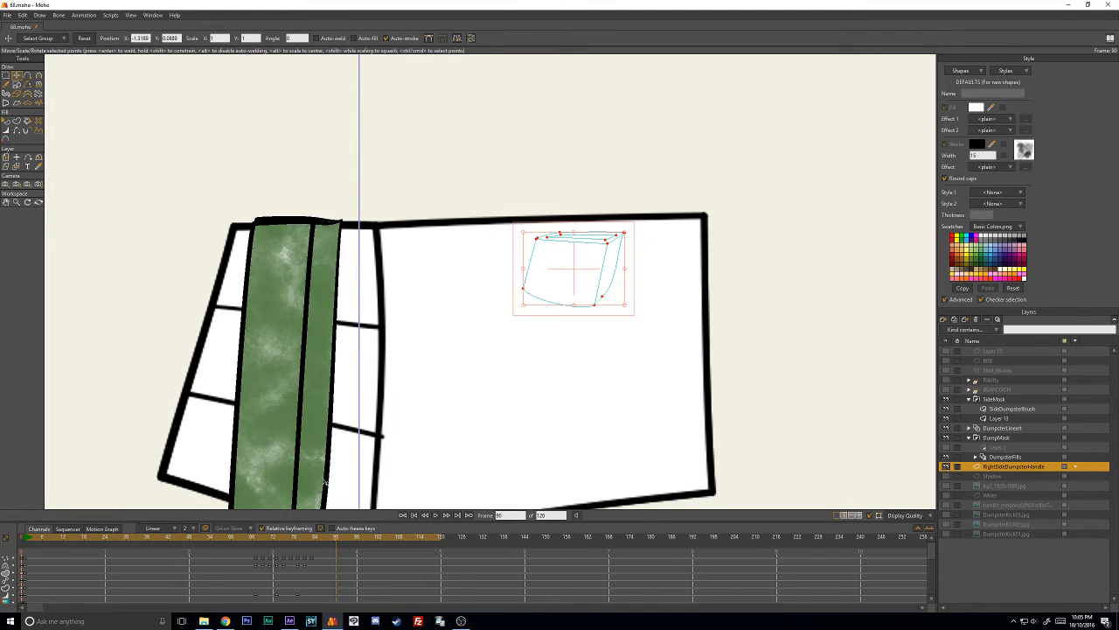
- Copy the handle's starting-pose keyframes to frame 65, just before the dumpster begins to bend
{"action": "left_click_drag", "start_coordinate": [326, 539], "coordinate": [257, 537]}
{"action": "scroll", "coordinate": [548, 306], "scroll_direction": "down", "scroll_amount": 2}
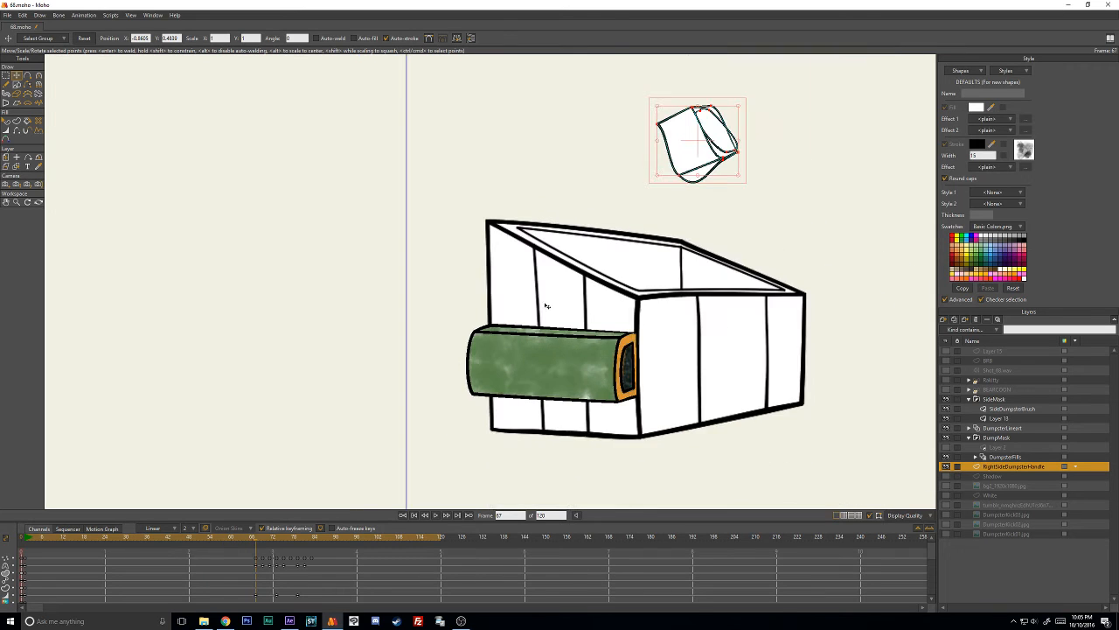
{"action": "scroll", "coordinate": [292, 573], "scroll_direction": "down", "scroll_amount": 3}
{"action": "key", "text": "Left"}
{"action": "key", "text": "Left"}
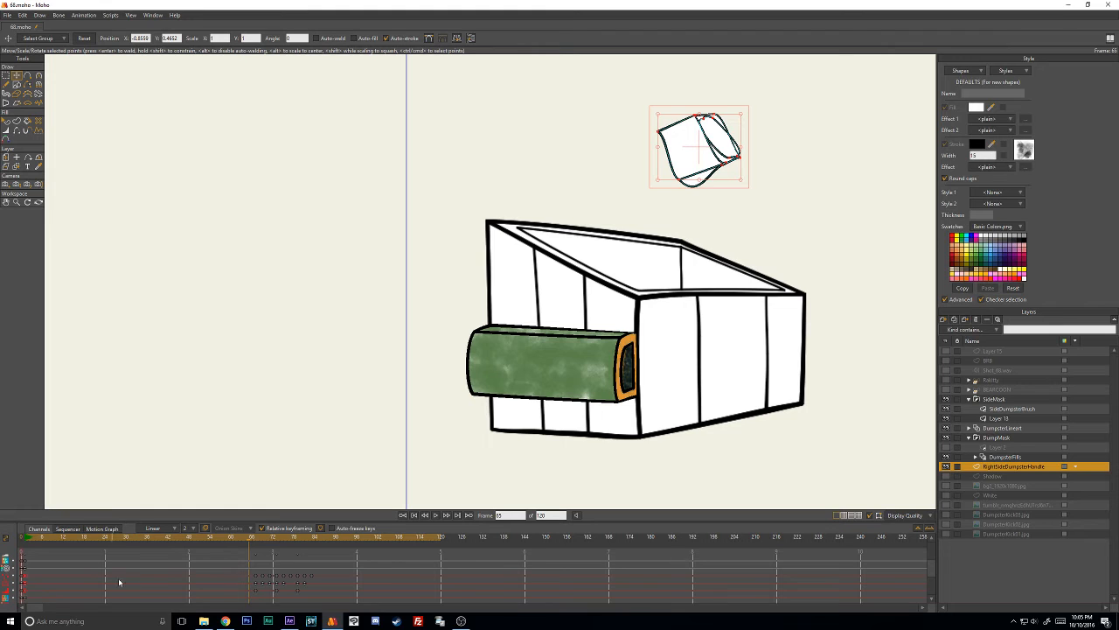
{"action": "key", "text": "ctrl+v"}
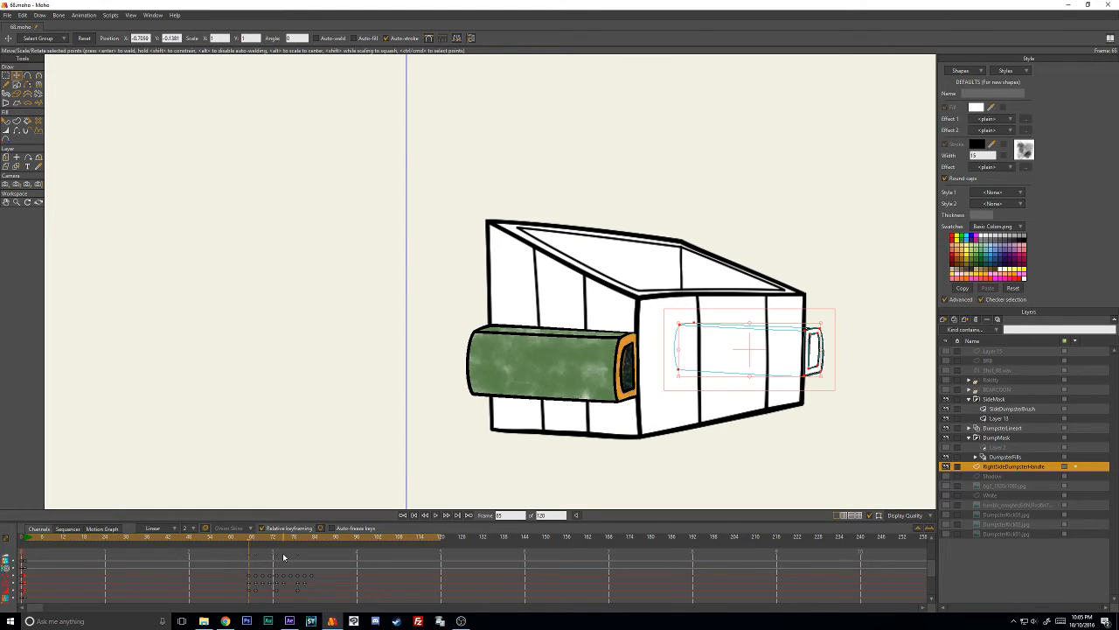
{"action": "left_click_drag", "start_coordinate": [657, 407], "coordinate": [396, 402]}
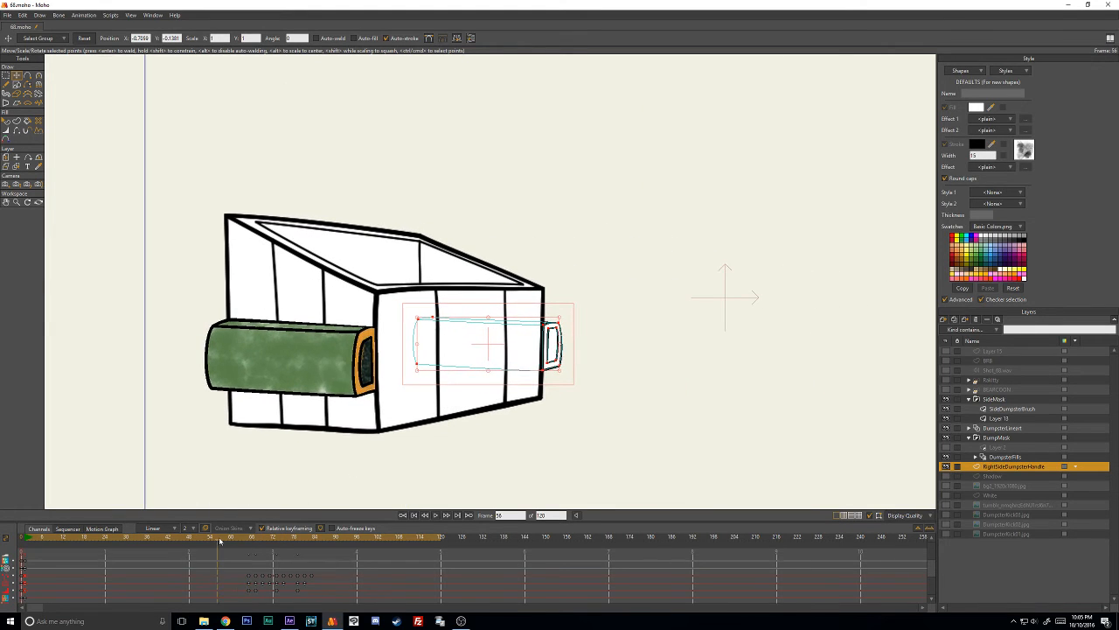
{"action": "left_click_drag", "start_coordinate": [257, 537], "coordinate": [339, 607]}
{"action": "right_click", "coordinate": [301, 582]}
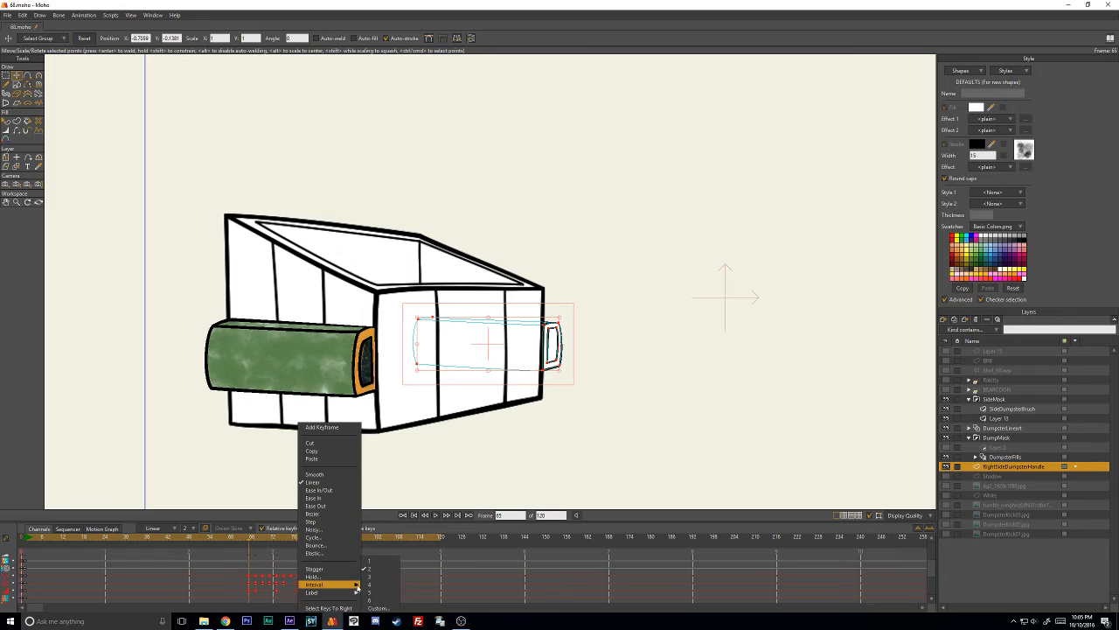
{"action": "left_click", "coordinate": [277, 571]}
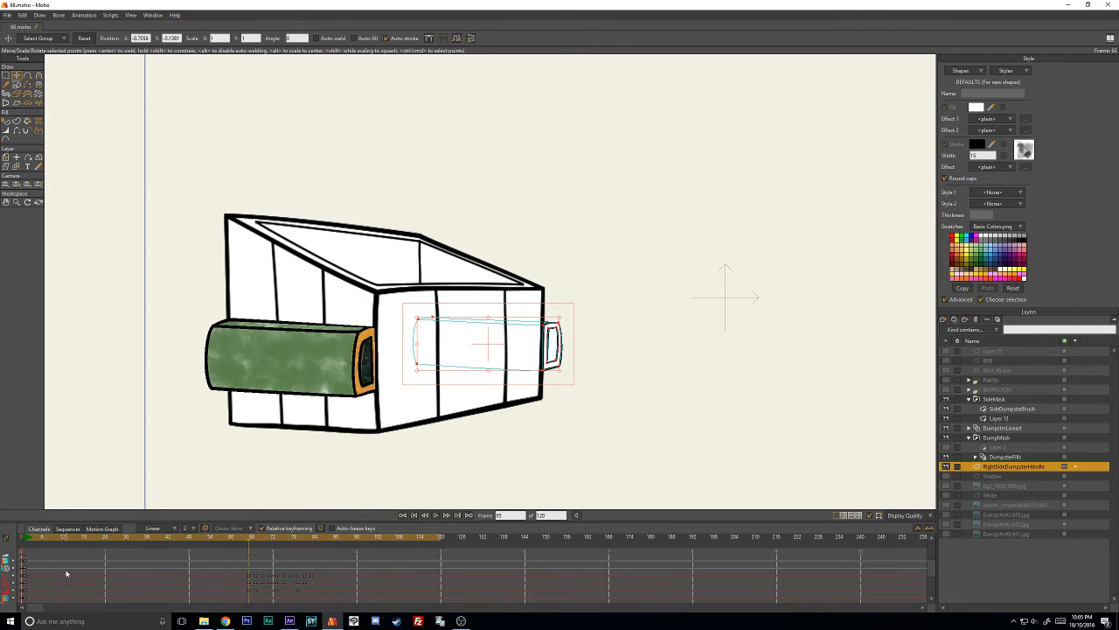
- Move the handle's starting-pose keyframes from frame 65 to frame 67 and check the pose on the surrounding frames
{"action": "left_click", "coordinate": [237, 544]}
{"action": "mouse_move", "coordinate": [243, 544]}
{"action": "left_mouse_down"}
{"action": "mouse_move", "coordinate": [268, 544]}
{"action": "mouse_move", "coordinate": [250, 550]}
{"action": "left_mouse_up"}
{"action": "key", "text": "Right"}
{"action": "key", "text": "Right"}
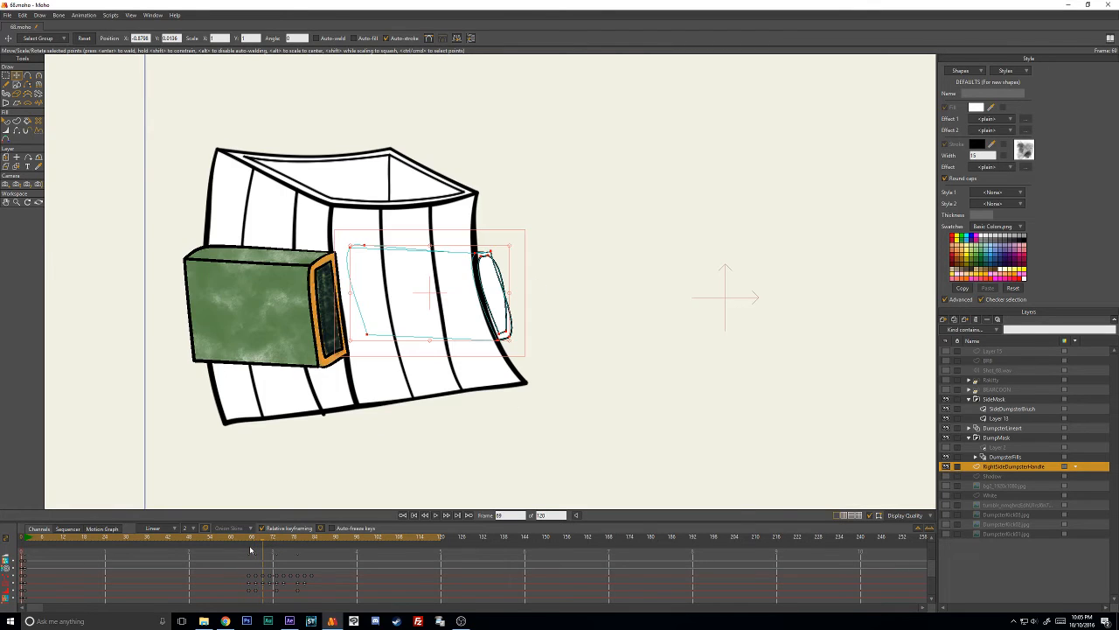
{"action": "key", "text": "Left"}
{"action": "key", "text": "Left"}
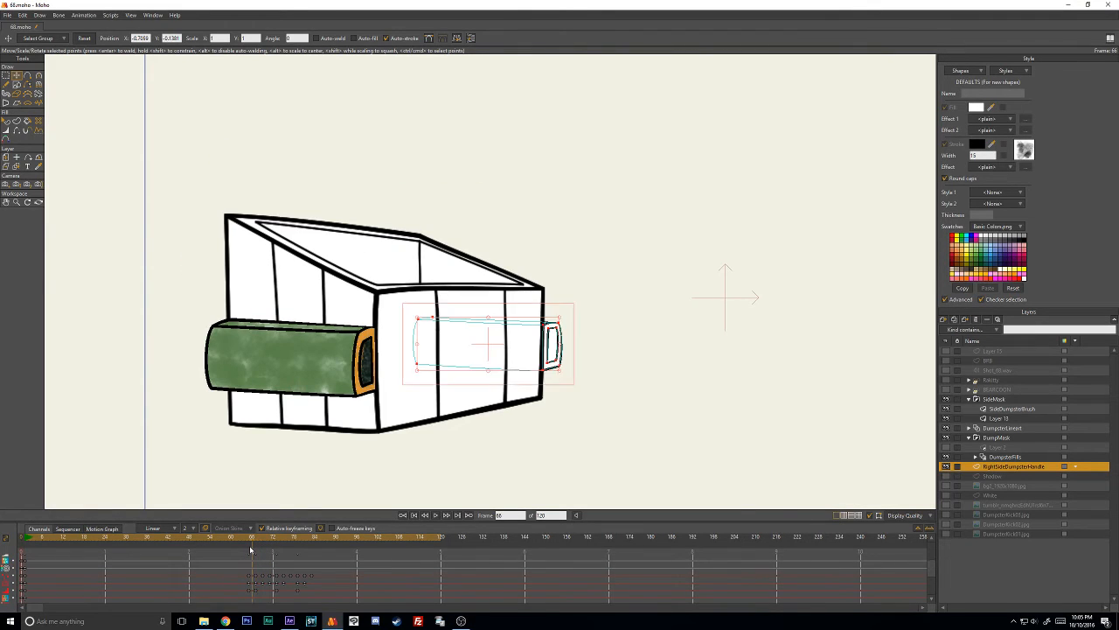
{"action": "left_click_drag", "start_coordinate": [243, 564], "coordinate": [257, 602]}
{"action": "key", "text": "Right"}
{"action": "key", "text": "Right"}
{"action": "key", "text": "Right"}
{"action": "key", "text": "Right"}
{"action": "key", "text": "Right"}
{"action": "key", "text": "Right"}
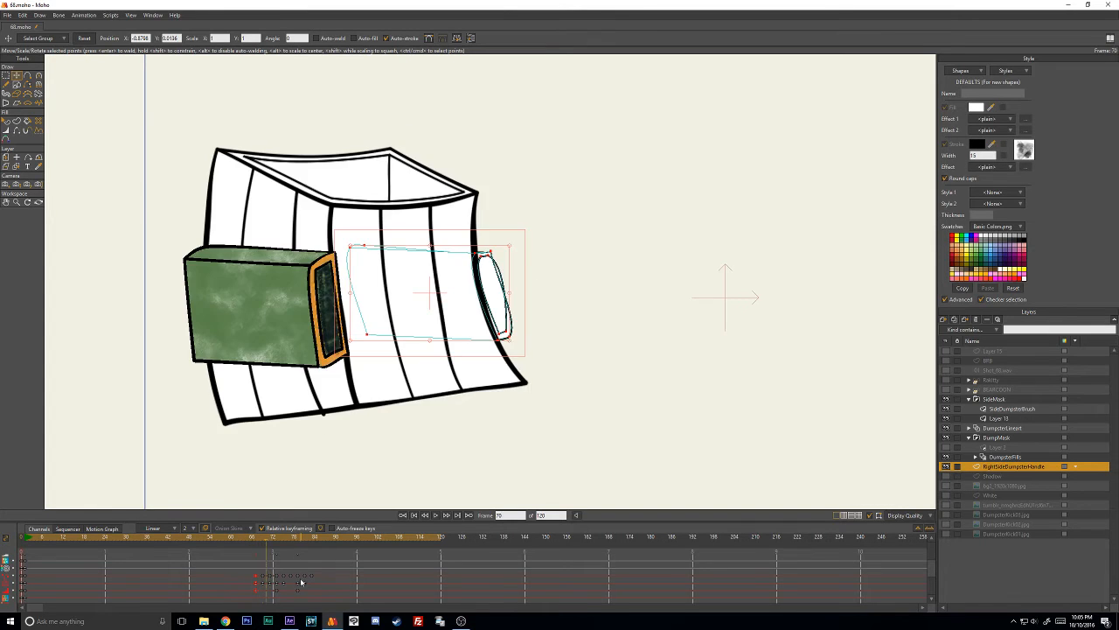
{"action": "key", "text": "Left"}
{"action": "key", "text": "Left"}
- On frame 69, reshape the handle's upper corner so its outer side bows smoothly without crossing the inner outline
{"action": "scroll", "coordinate": [624, 287], "scroll_direction": "up", "scroll_amount": 5}
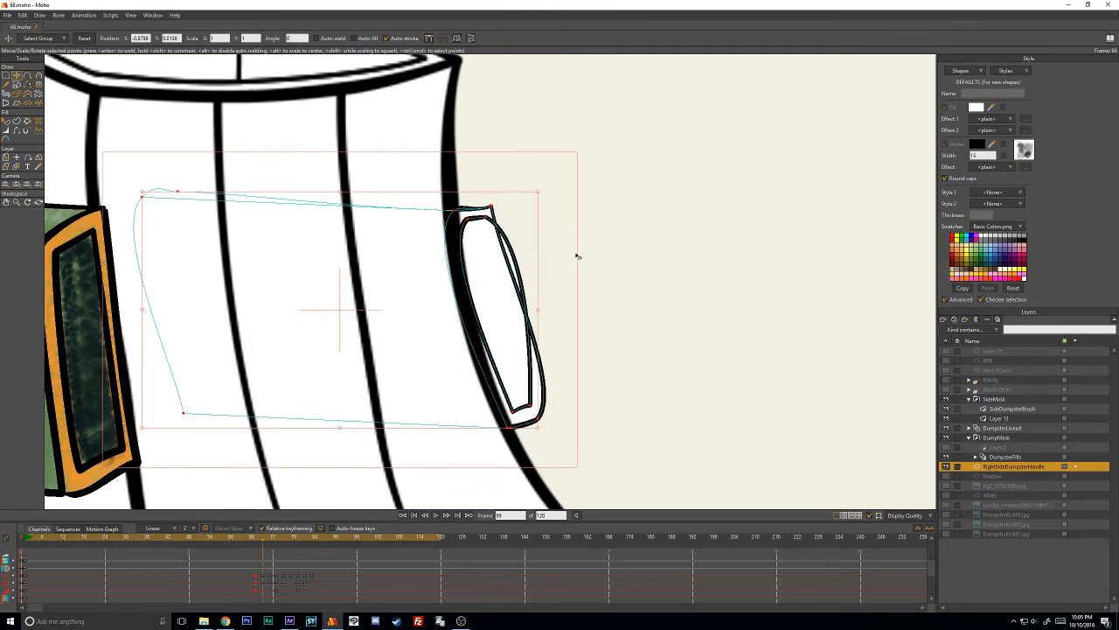
{"action": "left_click", "coordinate": [578, 255]}
{"action": "left_click_drag", "start_coordinate": [502, 213], "coordinate": [522, 254]}
{"action": "key", "text": "c"}
{"action": "key", "text": "t"}
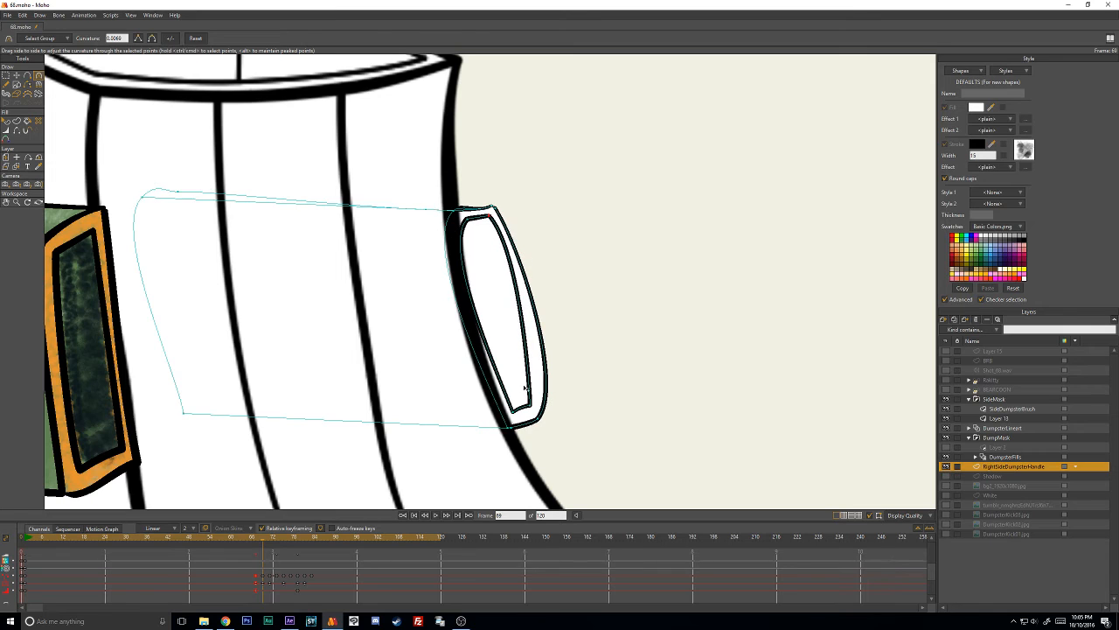
- Move the inner outline's lower corner points on frame 69 and adjust their curvature to follow the handle's outer edge
{"action": "left_click_drag", "start_coordinate": [530, 405], "coordinate": [535, 406]}
{"action": "key", "text": "c"}
{"action": "left_click_drag", "start_coordinate": [535, 366], "coordinate": [536, 361]}
{"action": "key", "text": "t"}
{"action": "left_click_drag", "start_coordinate": [514, 412], "coordinate": [553, 368]}
{"action": "key", "text": "c"}
{"action": "key", "text": "t"}
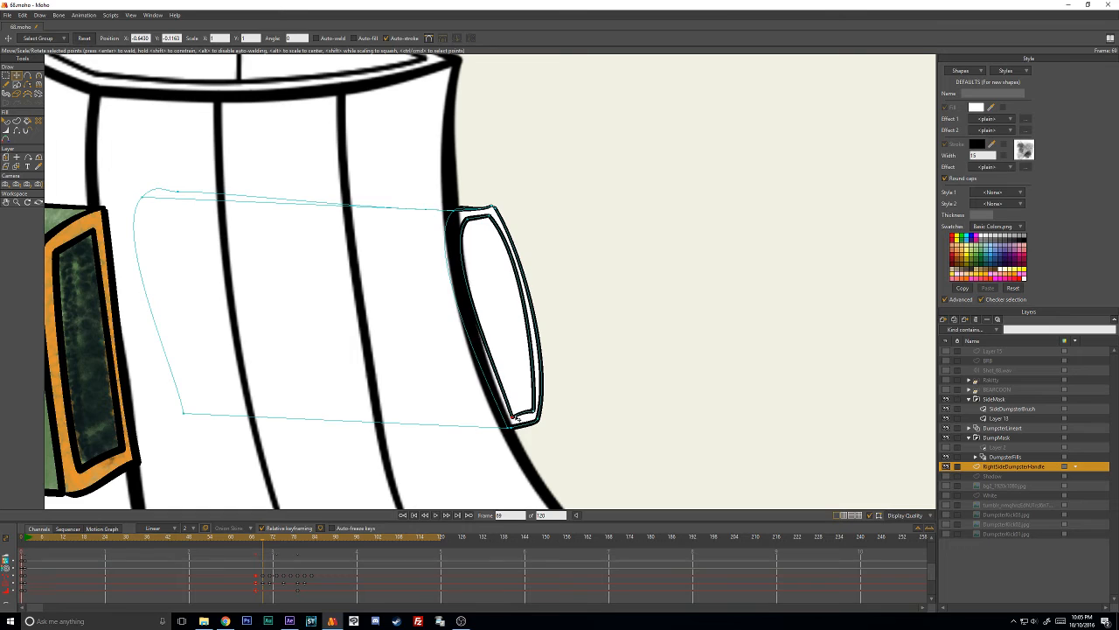
- Refine the curvature and corner points of the inner outline's dumpster-facing side on frame 69 to keep an even border
{"action": "key", "text": "c"}
{"action": "key", "text": "t"}
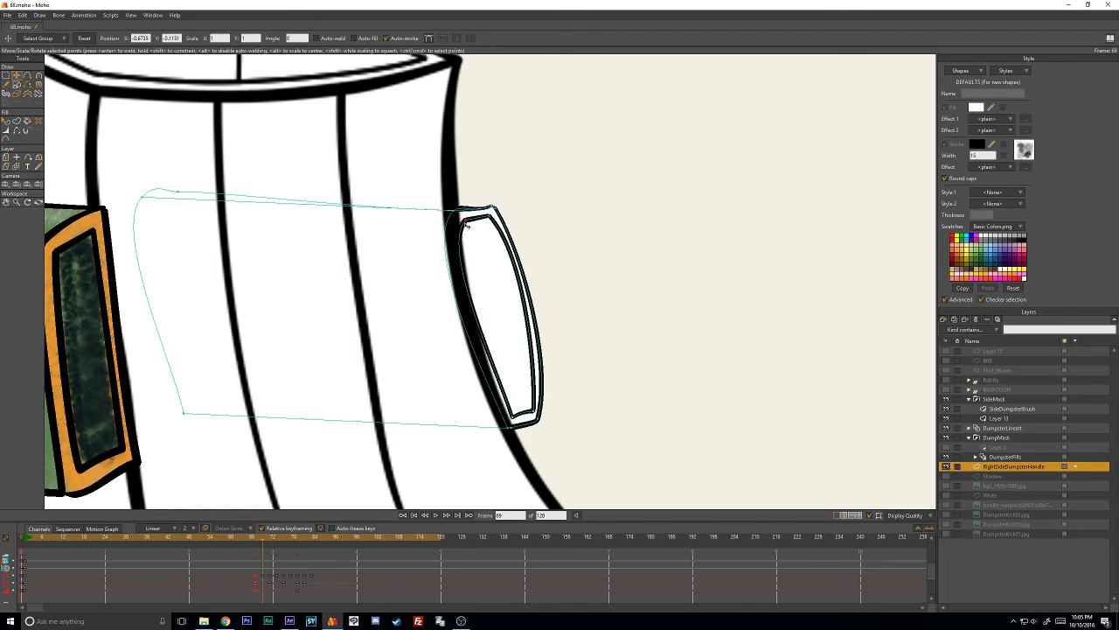
{"action": "key", "text": "c"}
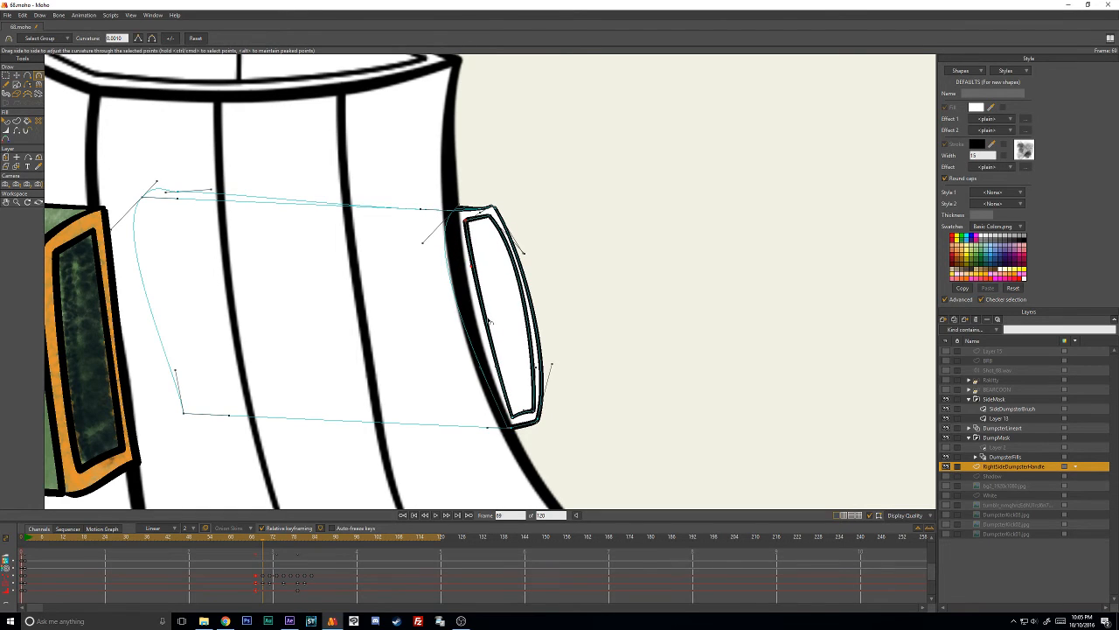
{"action": "key", "text": "t"}
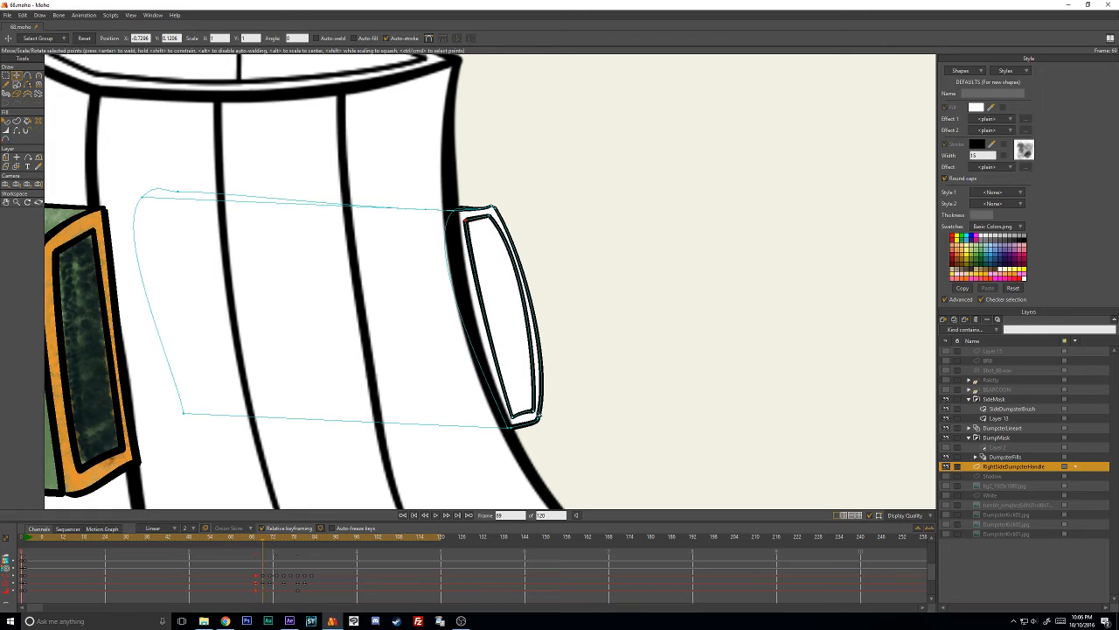
{"action": "left_click_drag", "start_coordinate": [534, 411], "coordinate": [531, 411]}
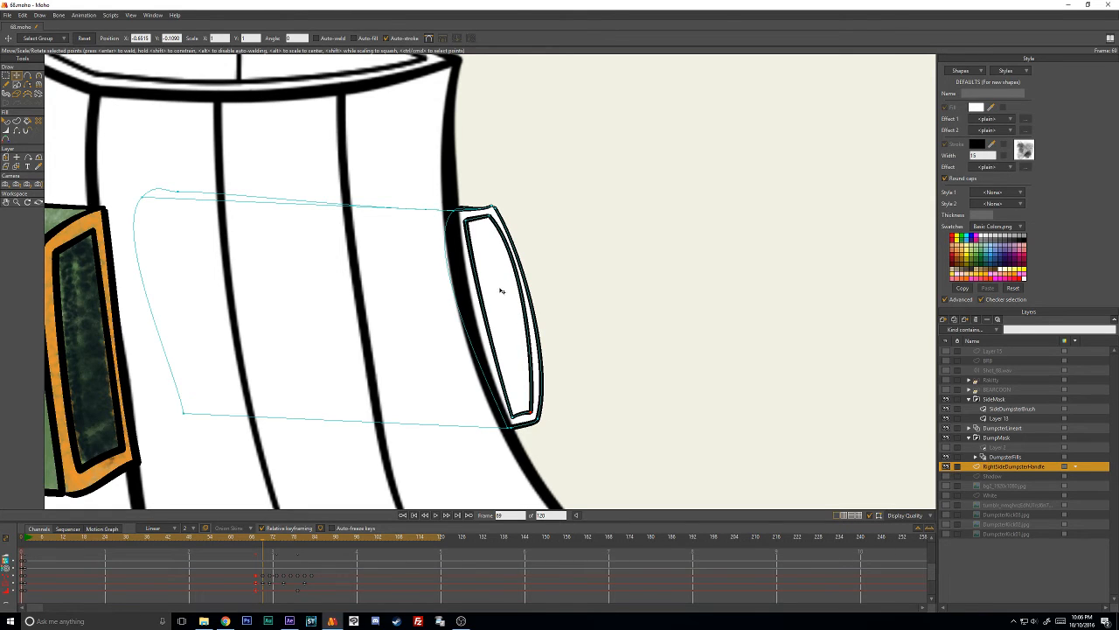
{"action": "key", "text": "c"}
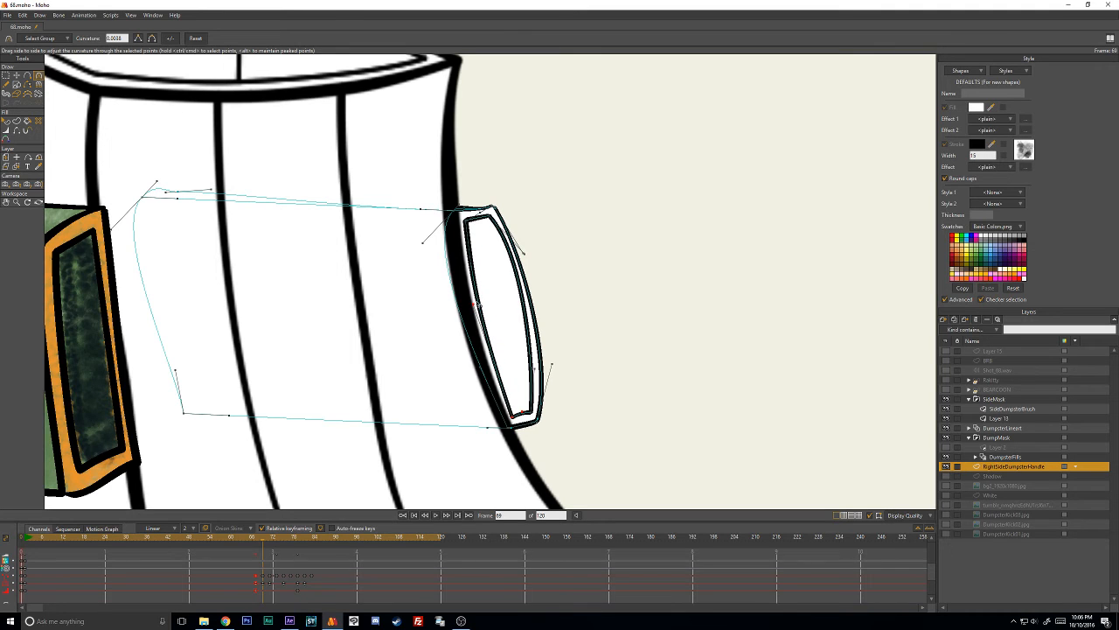
{"action": "key", "text": "t"}
- Fine-tune the upper outer corner of the handle on frame 69 and check its fit against the whole dumpster
{"action": "scroll", "coordinate": [550, 251], "scroll_direction": "down", "scroll_amount": 3}
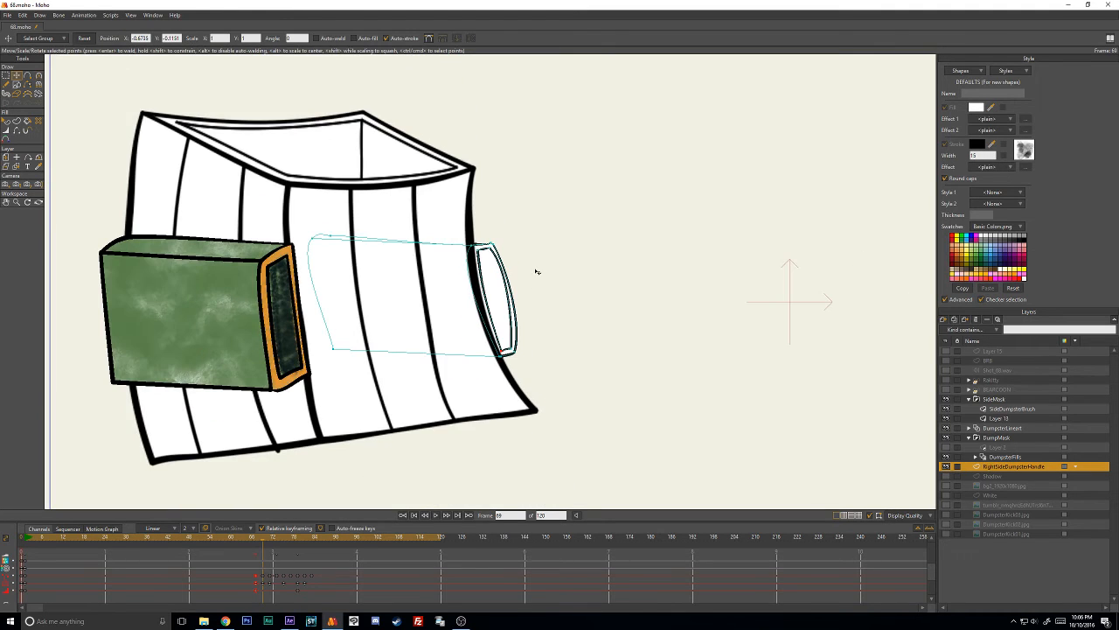
{"action": "scroll", "coordinate": [535, 271], "scroll_direction": "up", "scroll_amount": 3}
{"action": "left_click", "coordinate": [494, 216]}
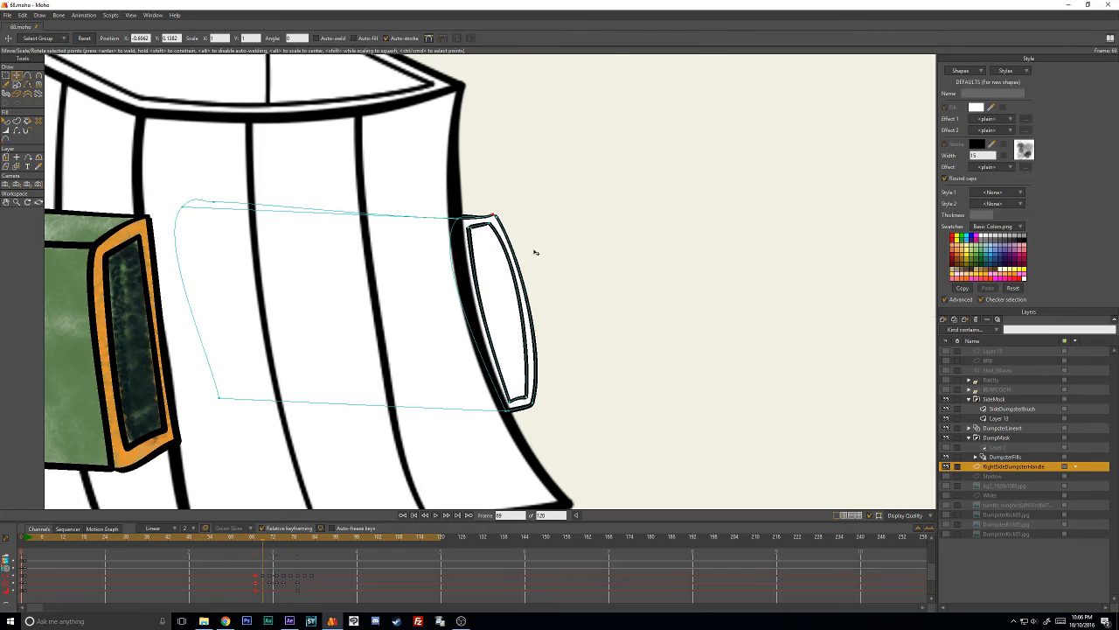
{"action": "scroll", "coordinate": [440, 281], "scroll_direction": "down", "scroll_amount": 2}
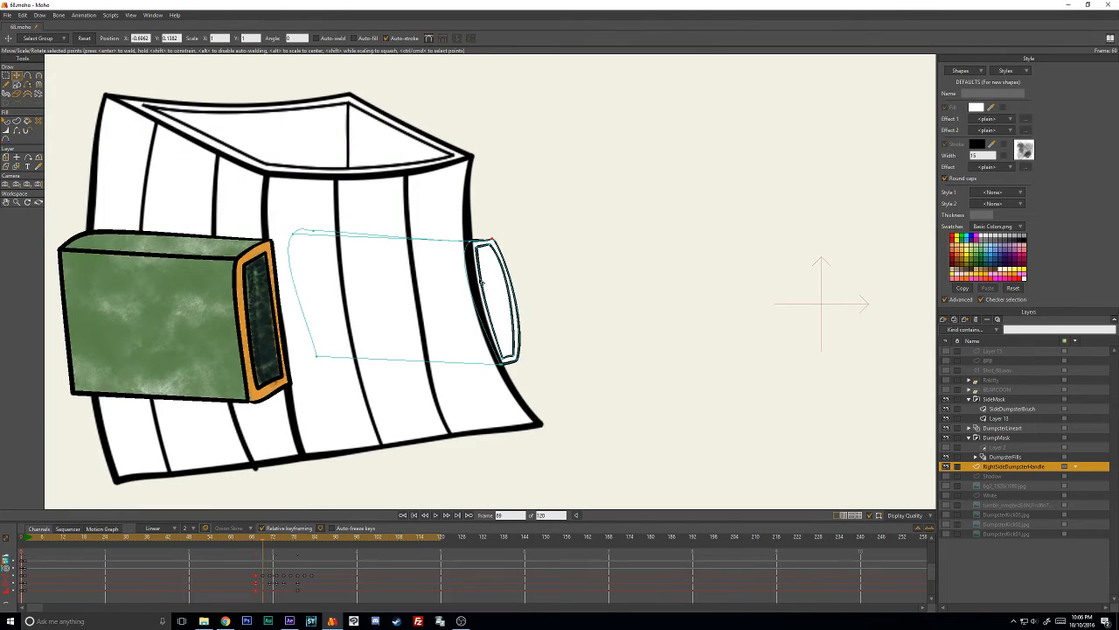
{"action": "scroll", "coordinate": [481, 283], "scroll_direction": "down", "scroll_amount": 2}
- Duplicate the SideDumpsterBrush layer, keeping the copy's default name
{"action": "mouse_move", "coordinate": [258, 537]}
{"action": "left_mouse_down"}
{"action": "mouse_move", "coordinate": [307, 545]}
{"action": "mouse_move", "coordinate": [328, 542]}
{"action": "mouse_move", "coordinate": [262, 537]}
{"action": "mouse_move", "coordinate": [352, 530]}
{"action": "mouse_move", "coordinate": [245, 537]}
{"action": "left_mouse_up"}
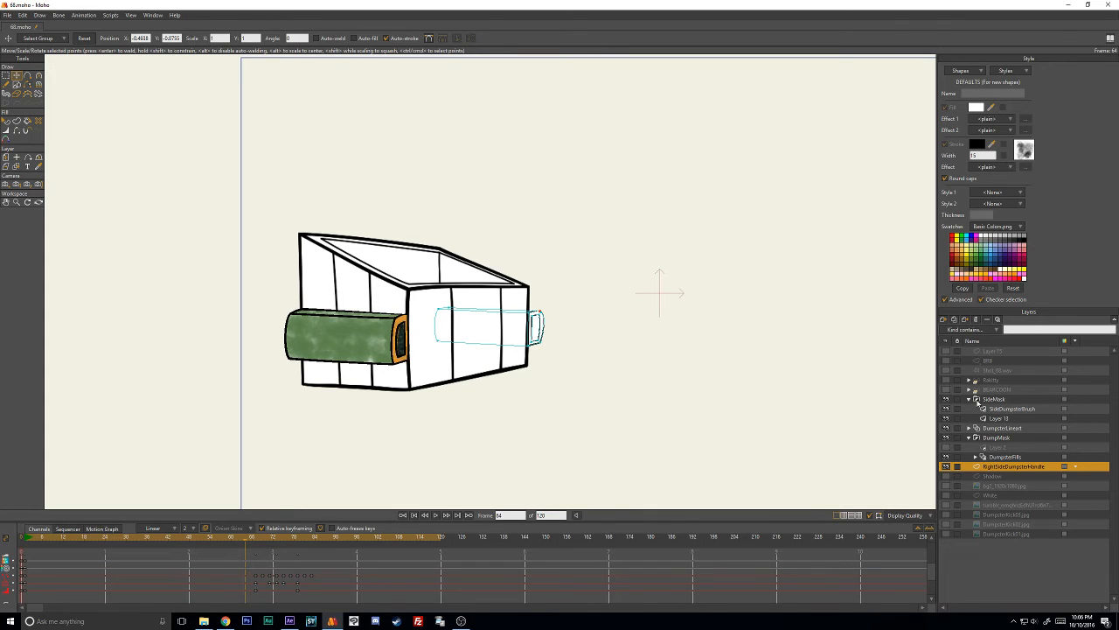
{"action": "left_click", "coordinate": [943, 320]}
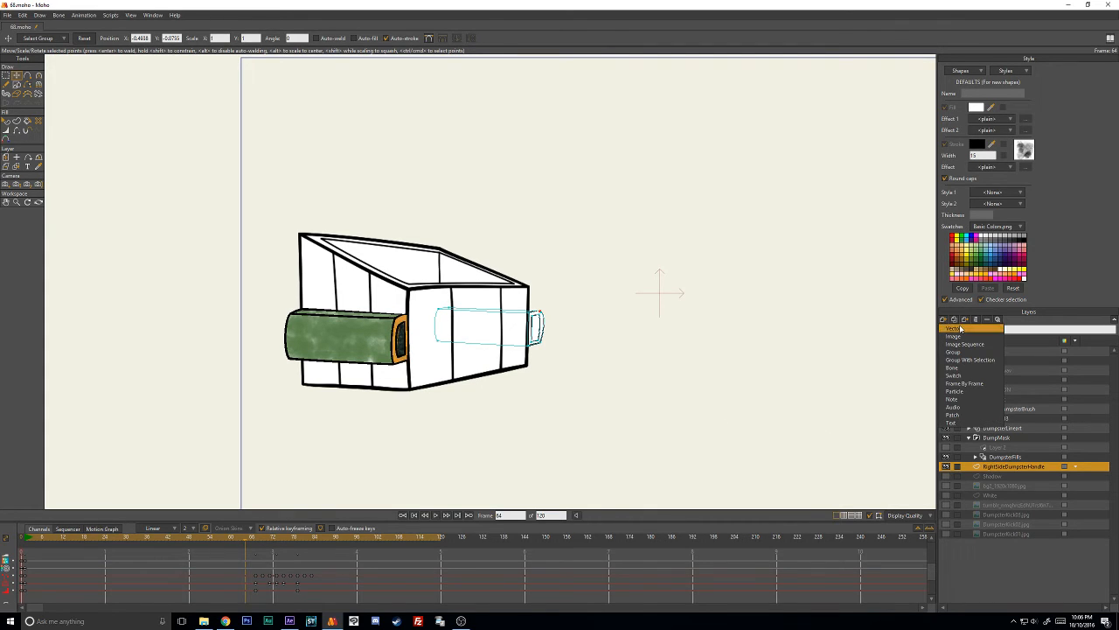
{"action": "left_click", "coordinate": [1021, 372]}
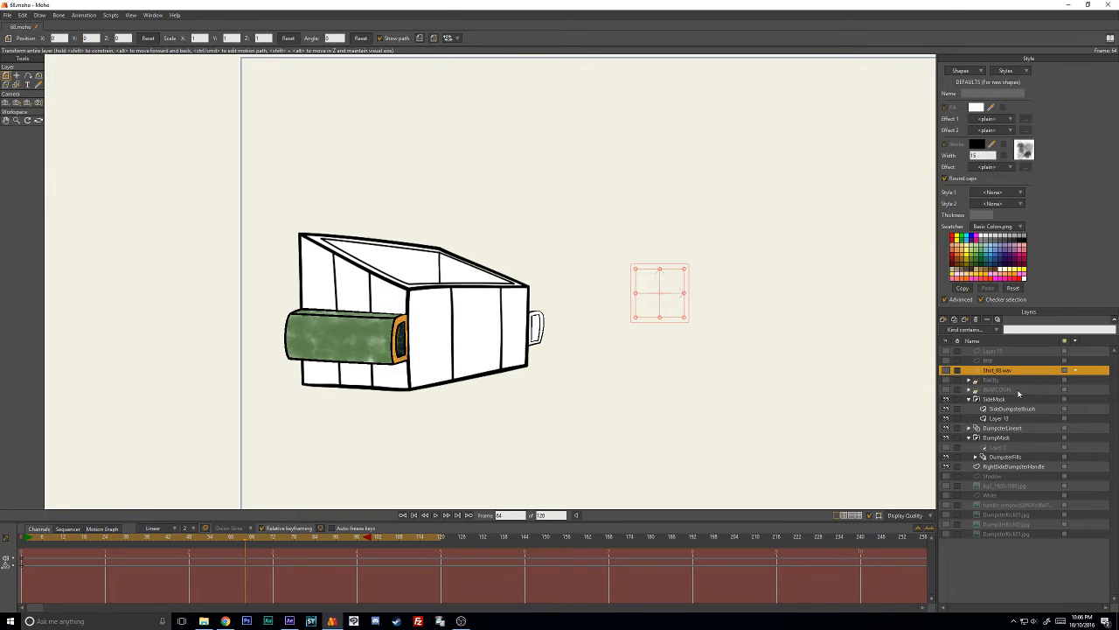
{"action": "left_click", "coordinate": [1006, 466]}
{"action": "left_click", "coordinate": [1005, 409]}
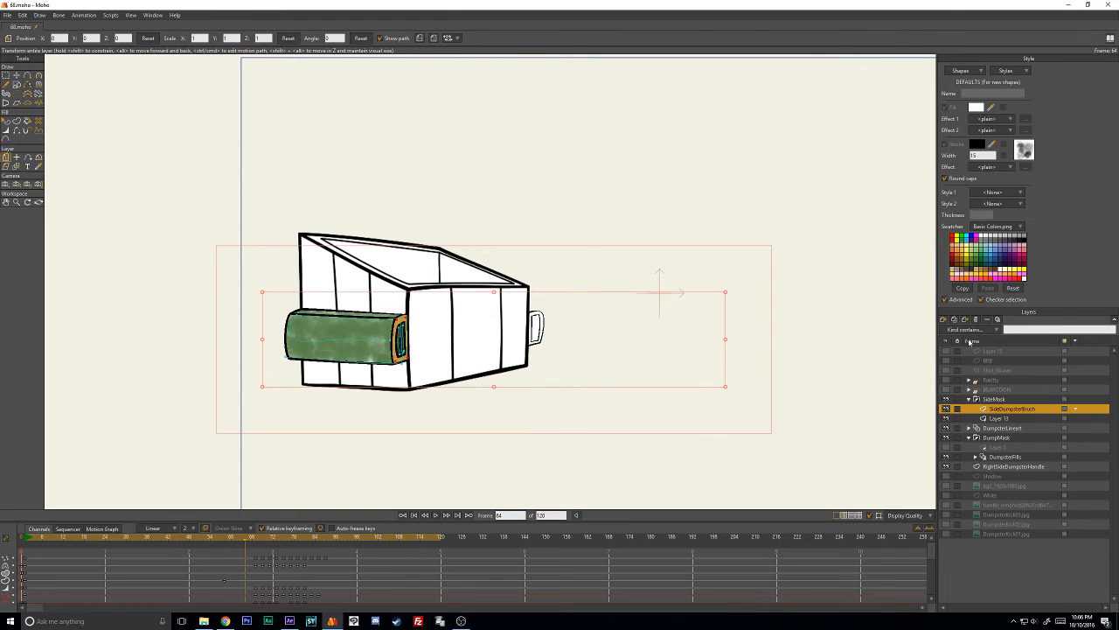
{"action": "left_click", "coordinate": [955, 320]}
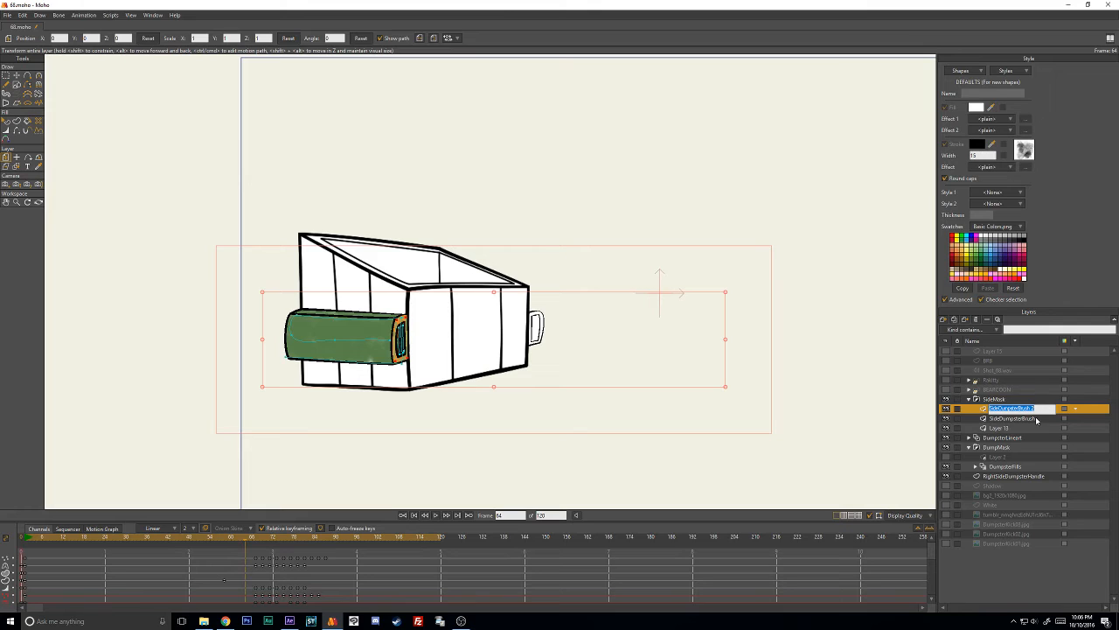
{"action": "left_click", "coordinate": [1007, 409]}
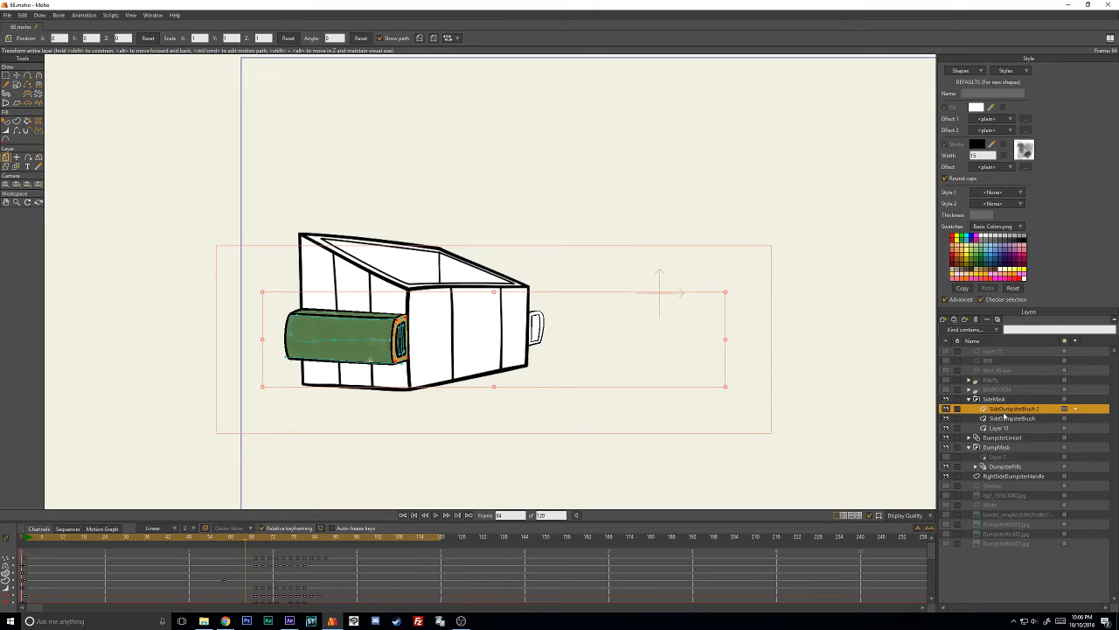
- Place the duplicated brush layer outside SideMask, directly above RightSideDumpsterHandle, and delete its animation keyframes
{"action": "left_click_drag", "start_coordinate": [1005, 417], "coordinate": [1006, 475]}
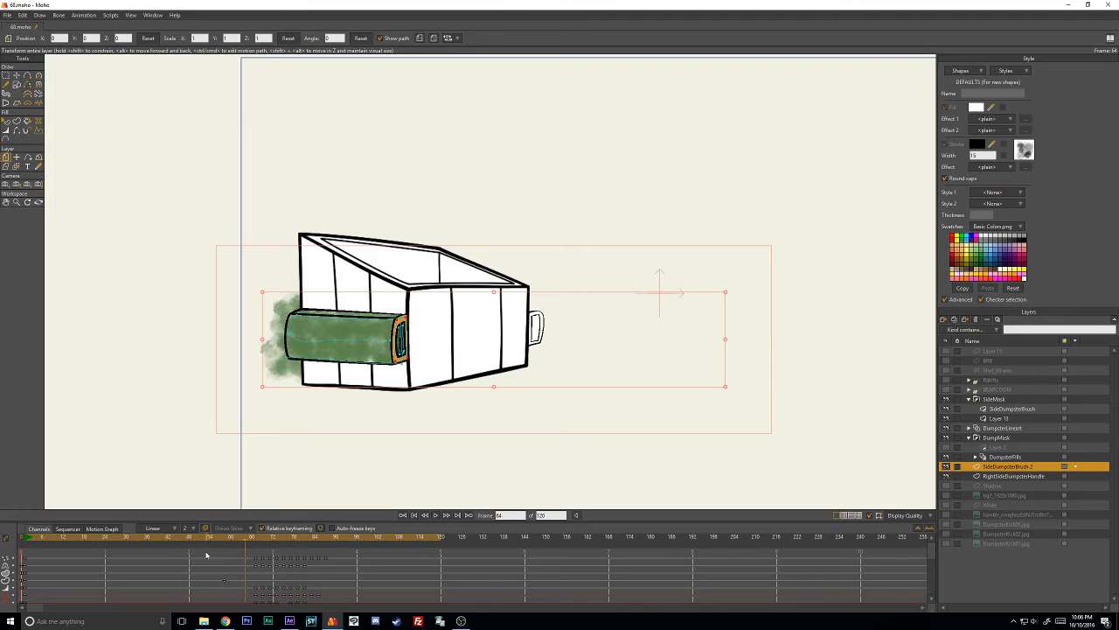
{"action": "left_click_drag", "start_coordinate": [206, 554], "coordinate": [374, 608]}
{"action": "key", "text": "Delete"}
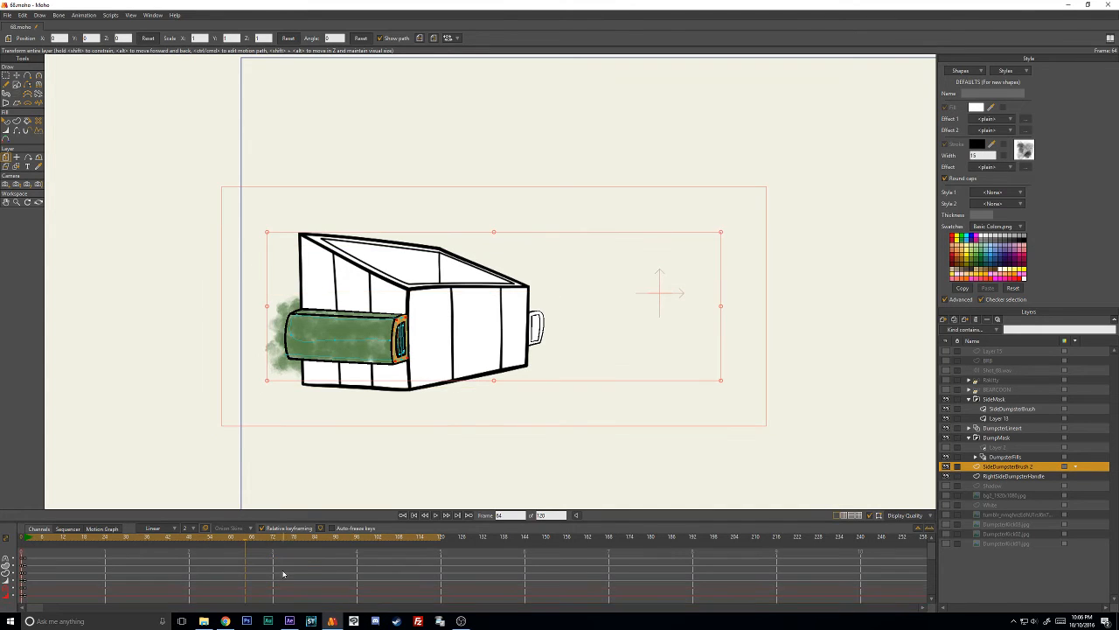
- On frame 1, move all of the duplicated brush artwork over to the dumpster's right-side handle
{"action": "left_click", "coordinate": [26, 540]}
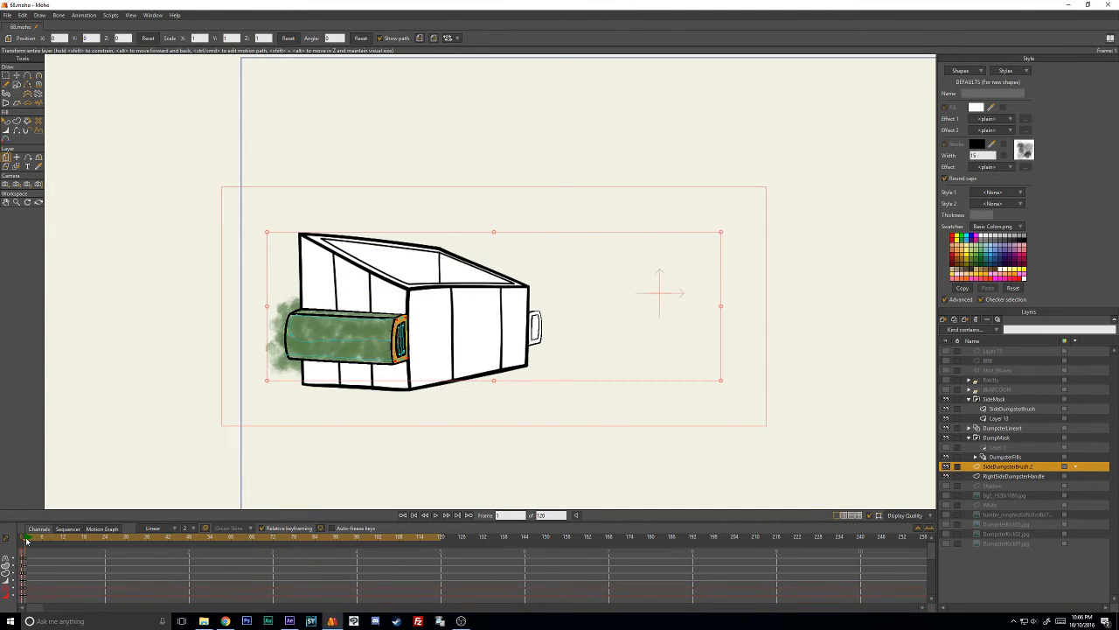
{"action": "key", "text": "t"}
{"action": "mouse_move", "coordinate": [315, 278]}
{"action": "left_mouse_down"}
{"action": "mouse_move", "coordinate": [376, 248]}
{"action": "mouse_move", "coordinate": [343, 249]}
{"action": "left_mouse_up"}
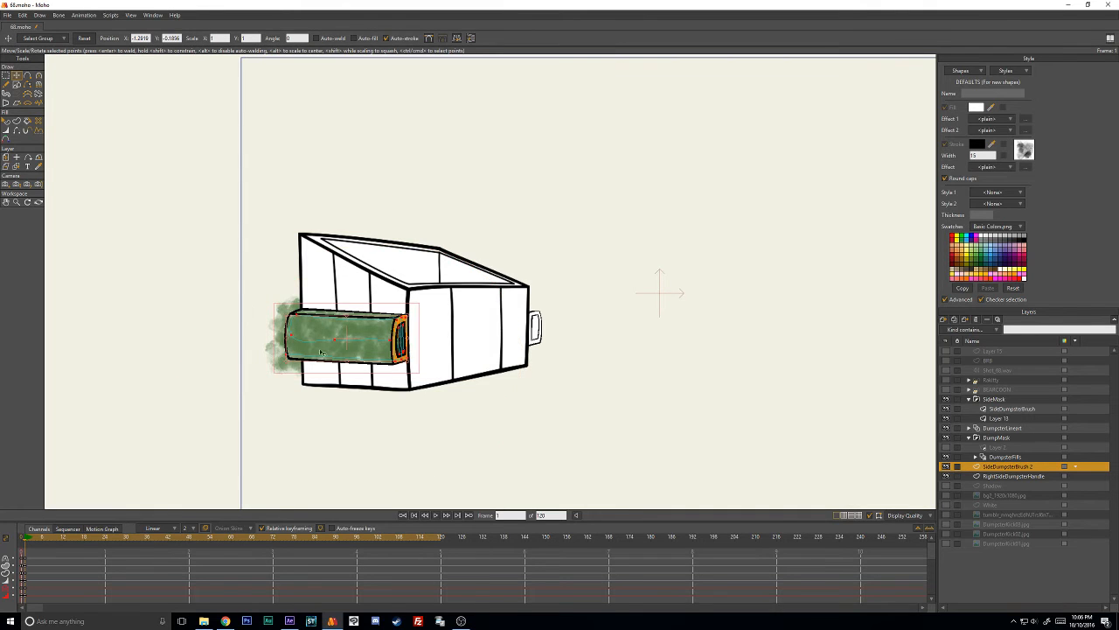
{"action": "left_click_drag", "start_coordinate": [343, 339], "coordinate": [475, 339]}
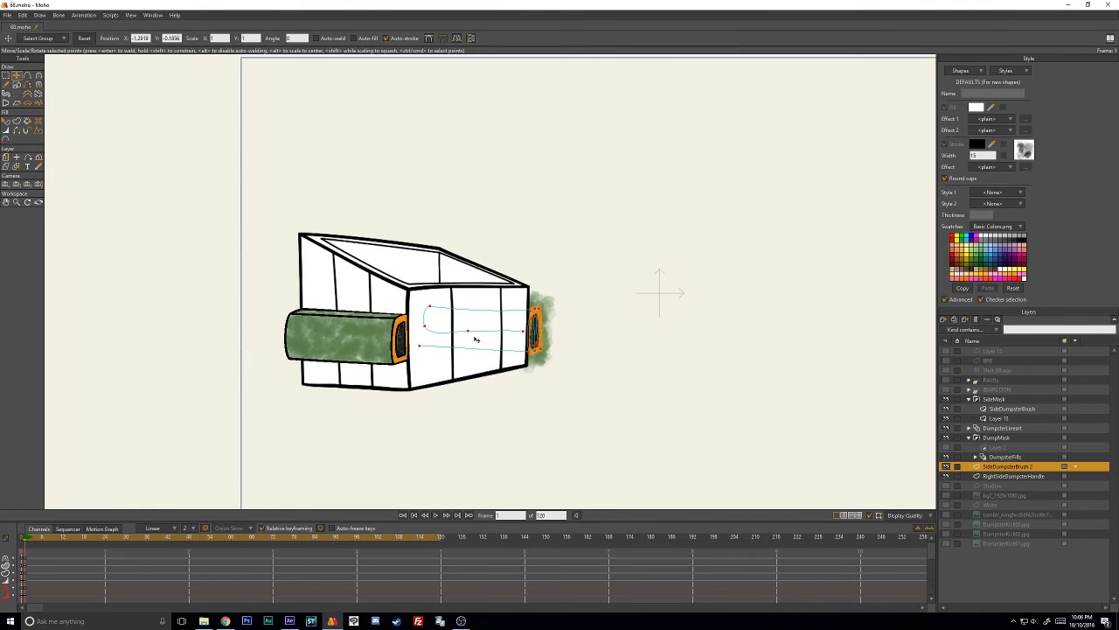
{"action": "scroll", "coordinate": [632, 339], "scroll_direction": "up", "scroll_amount": 3}
{"action": "scroll", "coordinate": [616, 330], "scroll_direction": "down", "scroll_amount": 1}
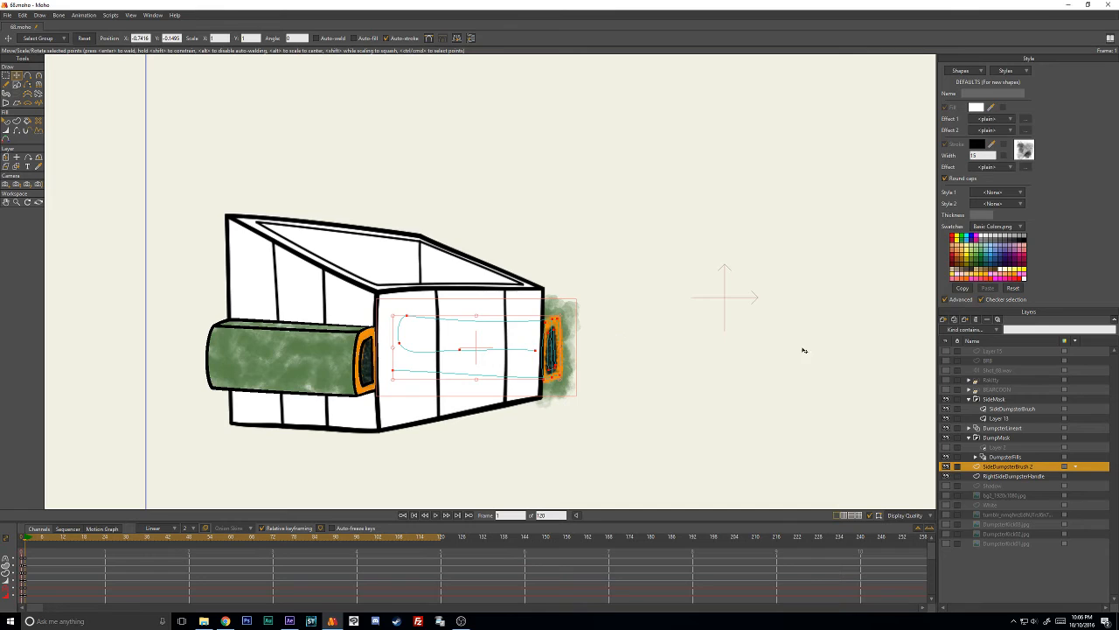
- Group the SideDumpsterBrush 2 and RightSideDumpsterHandle layers together in a new group layer
{"action": "left_click", "coordinate": [1003, 477], "text": "shift"}
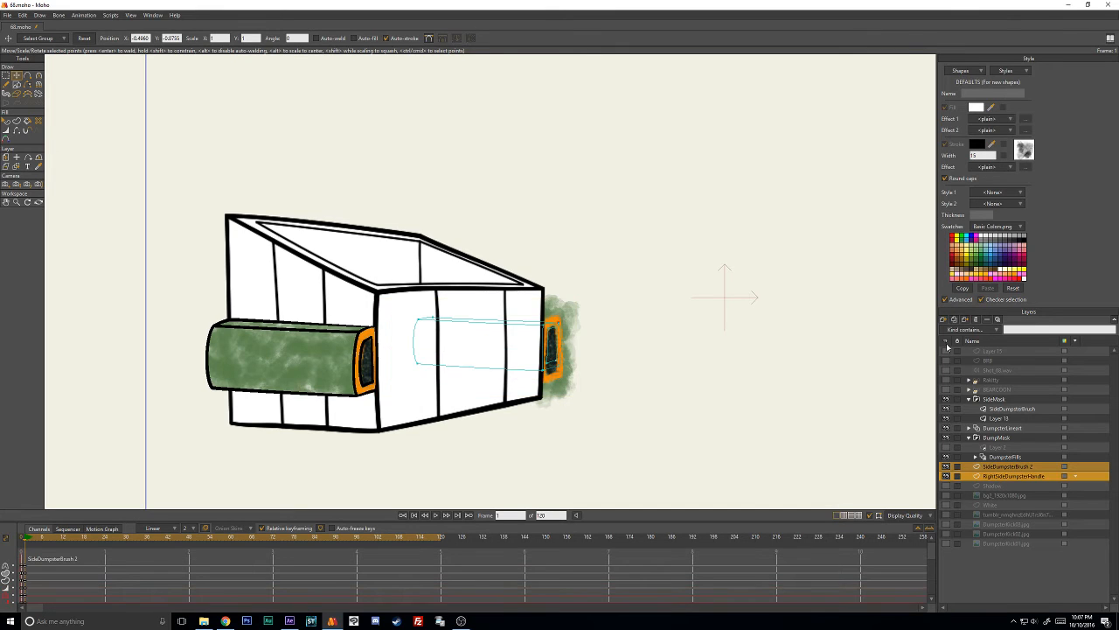
{"action": "left_click", "coordinate": [944, 320]}
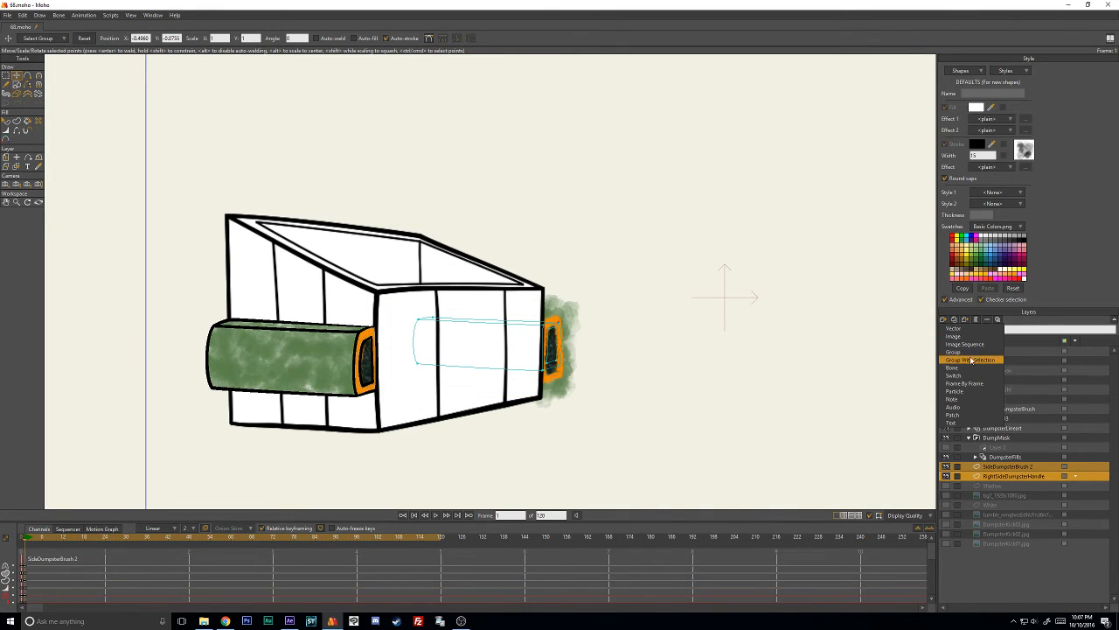
{"action": "left_click", "coordinate": [970, 359]}
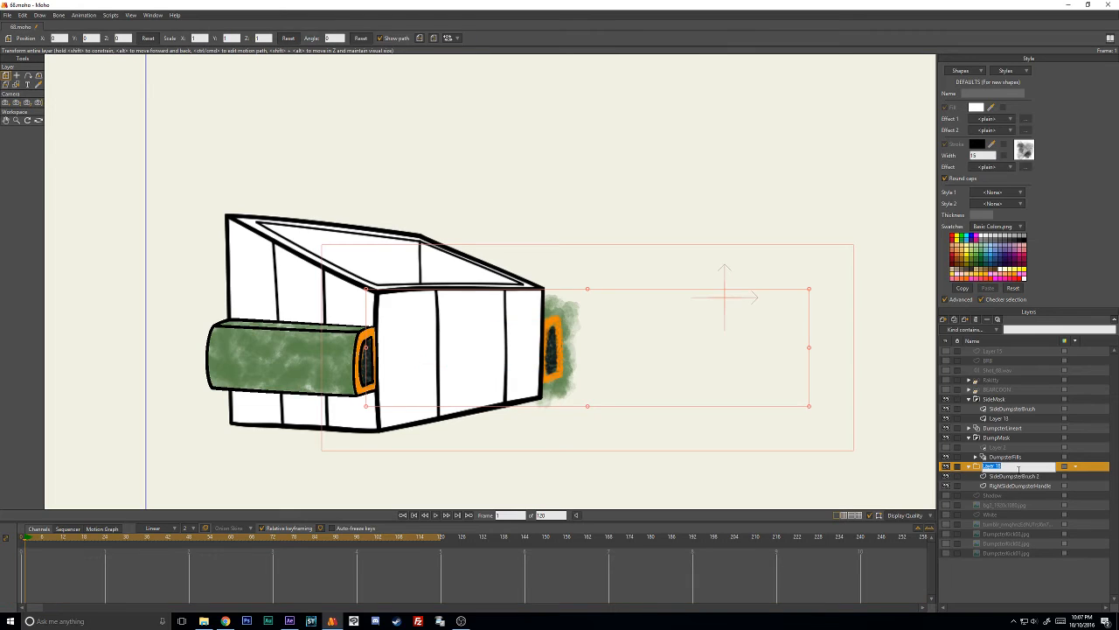
- Name the new group layer RightSideHandle and set its group mask to Hide all
{"action": "type", "text": "RightSideHandle"}
{"action": "key", "text": "Return"}
{"action": "left_click", "coordinate": [984, 320]}
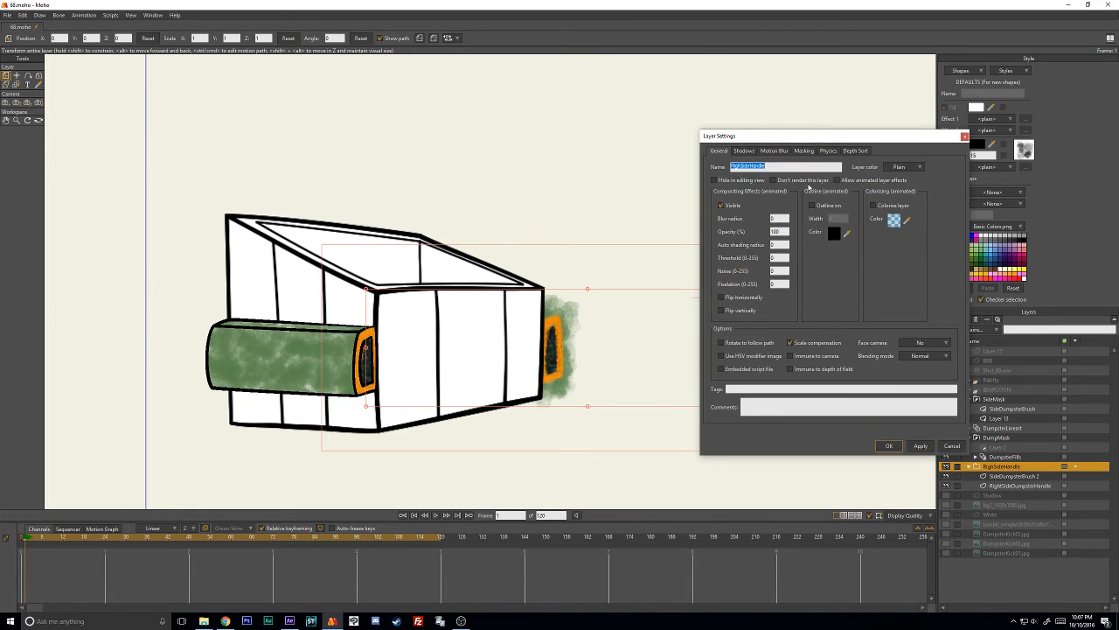
{"action": "left_click", "coordinate": [805, 150]}
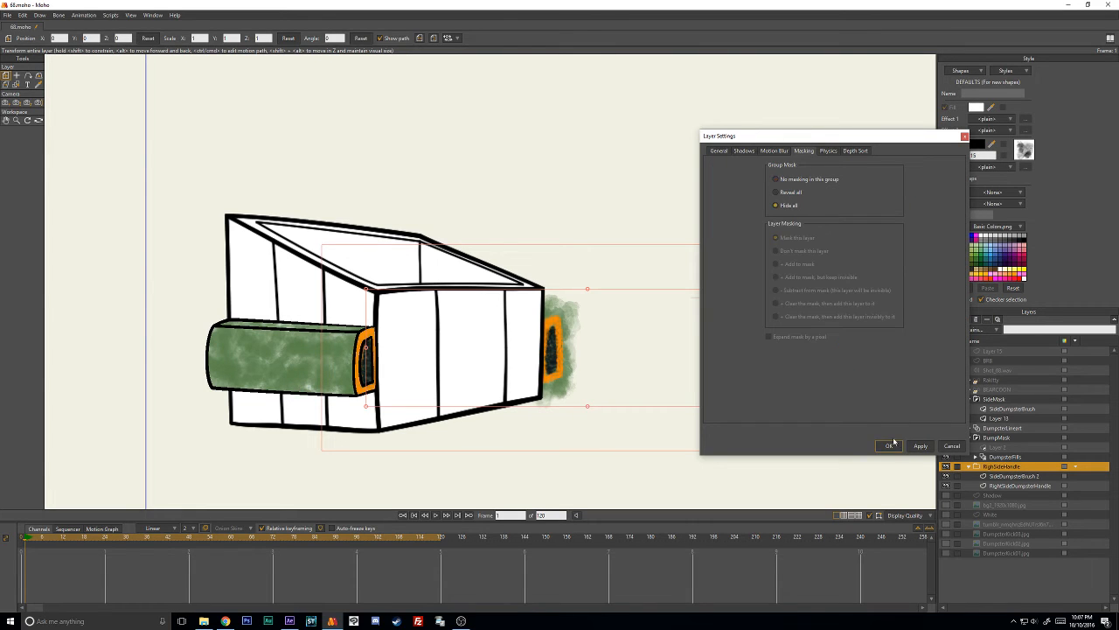
{"action": "left_click", "coordinate": [892, 444]}
- Check the masking settings of the RightSideDumpsterHandle layer without changing them
{"action": "left_click", "coordinate": [997, 486]}
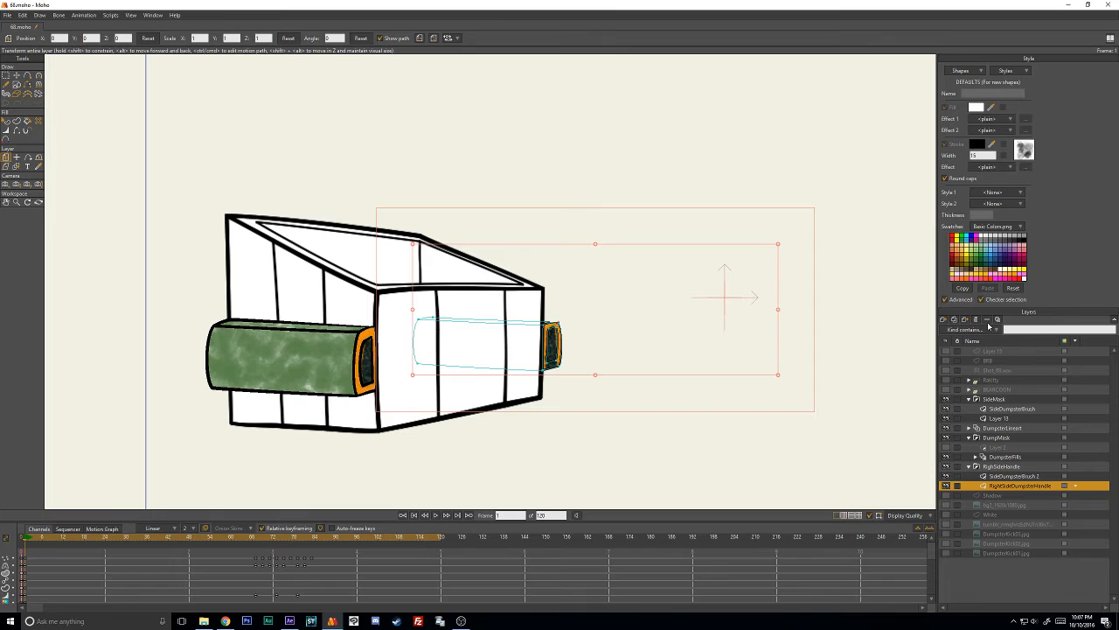
{"action": "left_click", "coordinate": [988, 321]}
{"action": "left_click", "coordinate": [803, 151]}
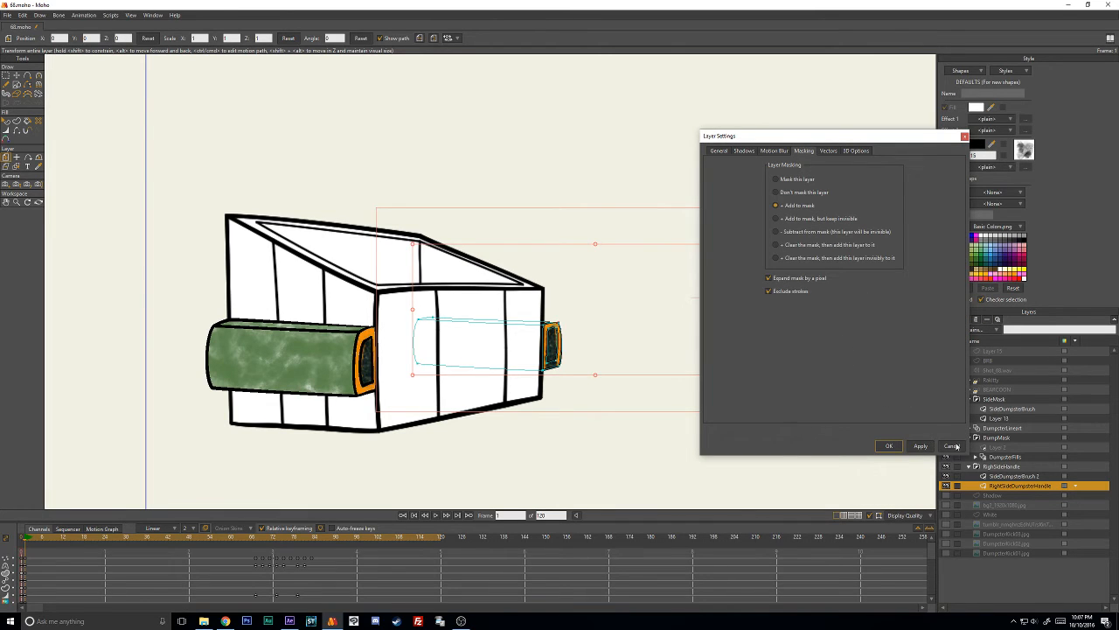
{"action": "left_click", "coordinate": [953, 446]}
- On the SideDumpsterBrush 2 layer, move the dark inner stroke's lower points up inside the right handle's inset and adjust the stroke's width
{"action": "left_click", "coordinate": [1019, 476]}
{"action": "scroll", "coordinate": [738, 345], "scroll_direction": "up", "scroll_amount": 4}
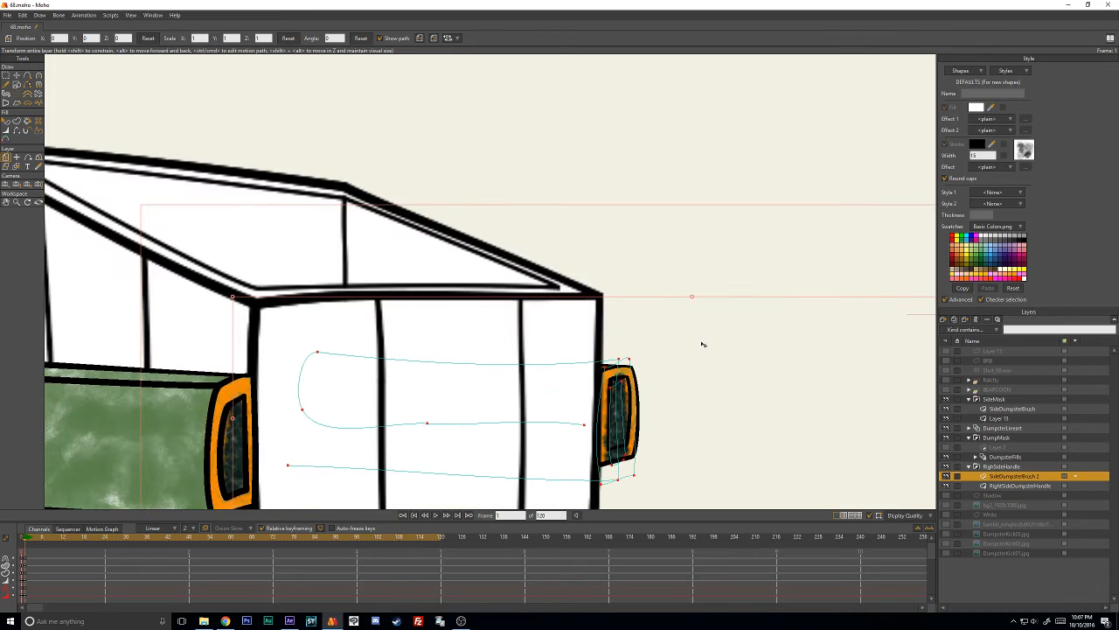
{"action": "key", "text": "t"}
{"action": "left_click_drag", "start_coordinate": [675, 376], "coordinate": [605, 287]}
{"action": "scroll", "coordinate": [678, 272], "scroll_direction": "up", "scroll_amount": 2}
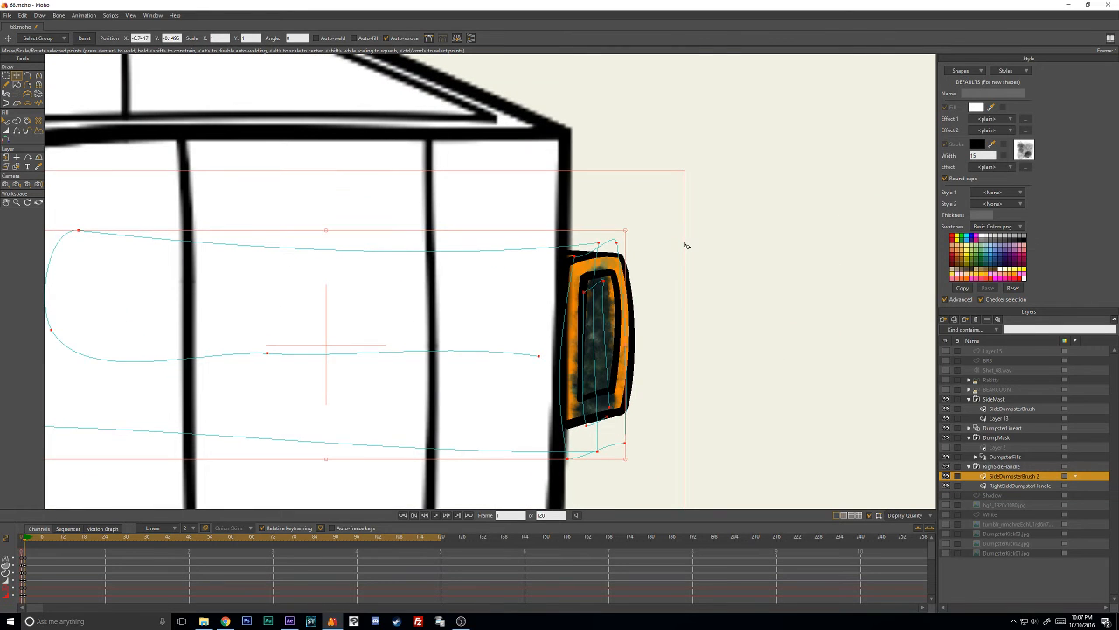
{"action": "left_click", "coordinate": [713, 232]}
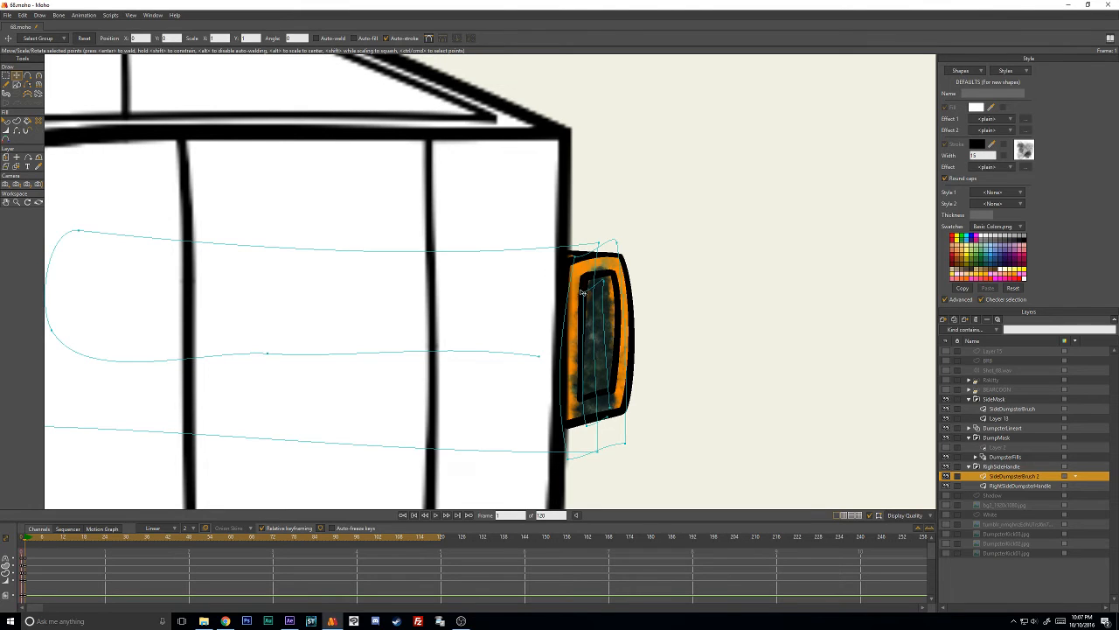
{"action": "mouse_move", "coordinate": [586, 422]}
{"action": "left_mouse_down"}
{"action": "mouse_move", "coordinate": [588, 398]}
{"action": "mouse_move", "coordinate": [613, 400]}
{"action": "mouse_move", "coordinate": [610, 386]}
{"action": "left_mouse_up"}
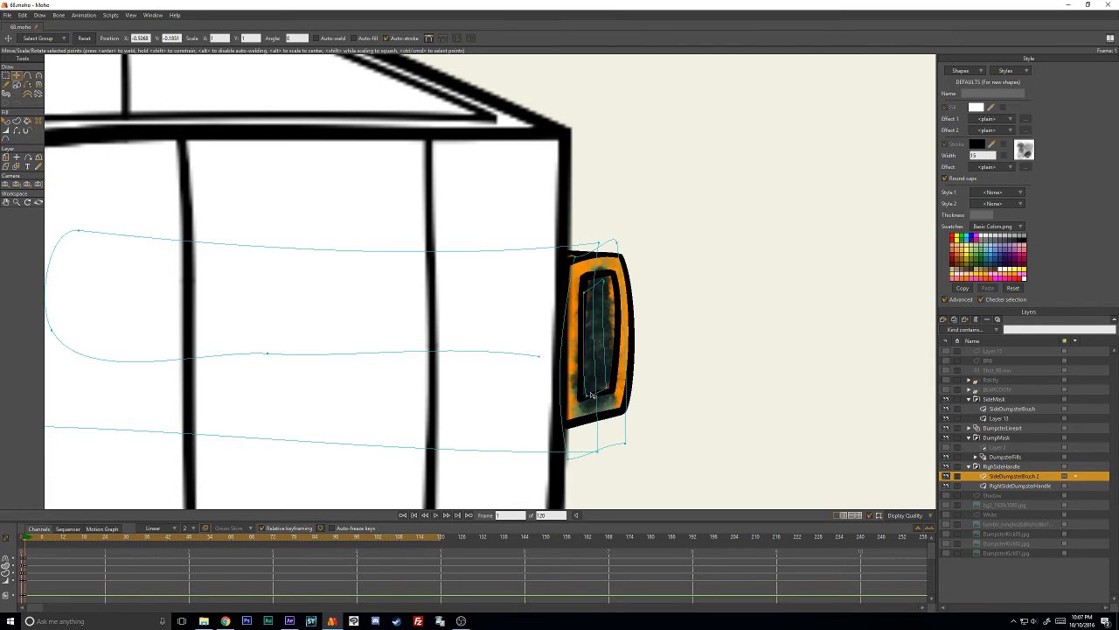
{"action": "key", "text": "w"}
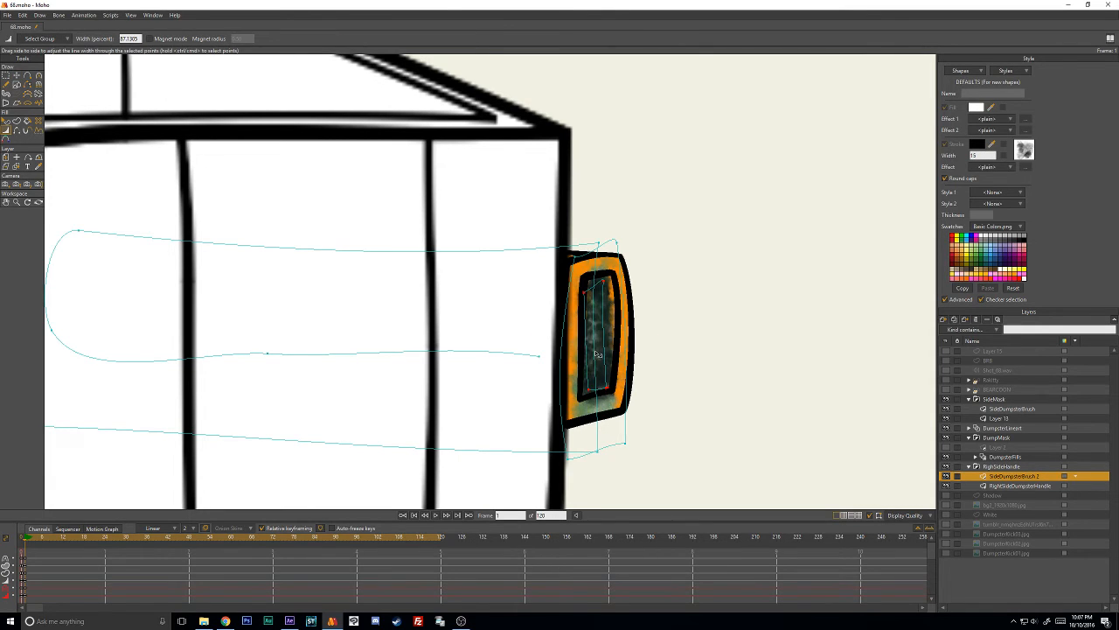
{"action": "left_click_drag", "start_coordinate": [596, 354], "coordinate": [601, 353]}
- Reposition the upper and lower corner points of the dark inner brush stroke to fit within the handle's inset
{"action": "key", "text": "t"}
{"action": "left_click", "coordinate": [613, 285]}
{"action": "left_click", "coordinate": [612, 284]}
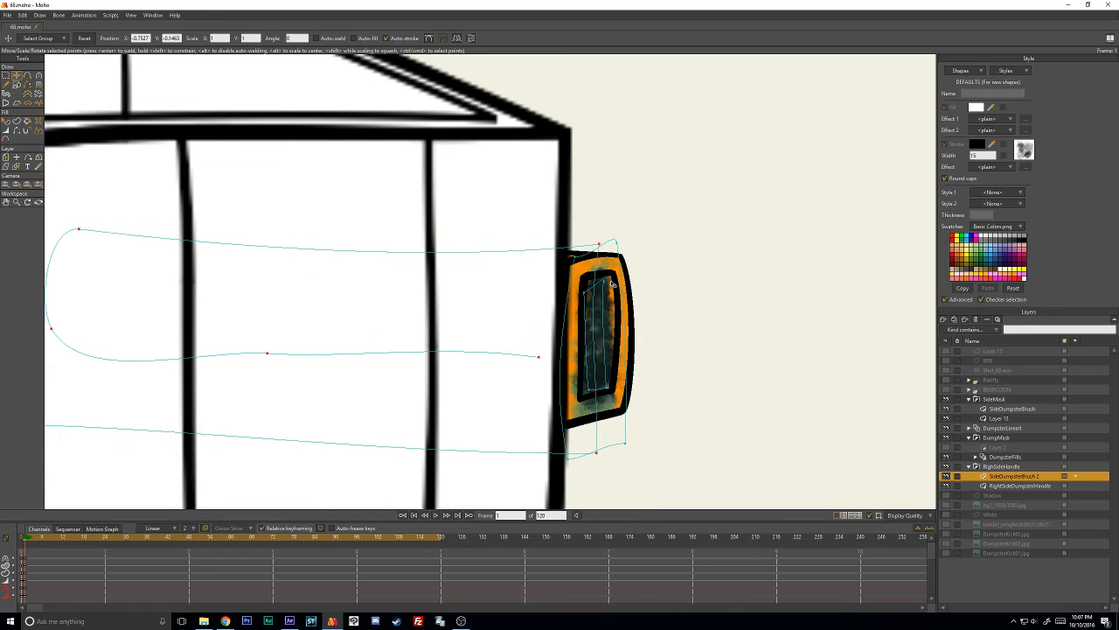
{"action": "left_click", "coordinate": [637, 281]}
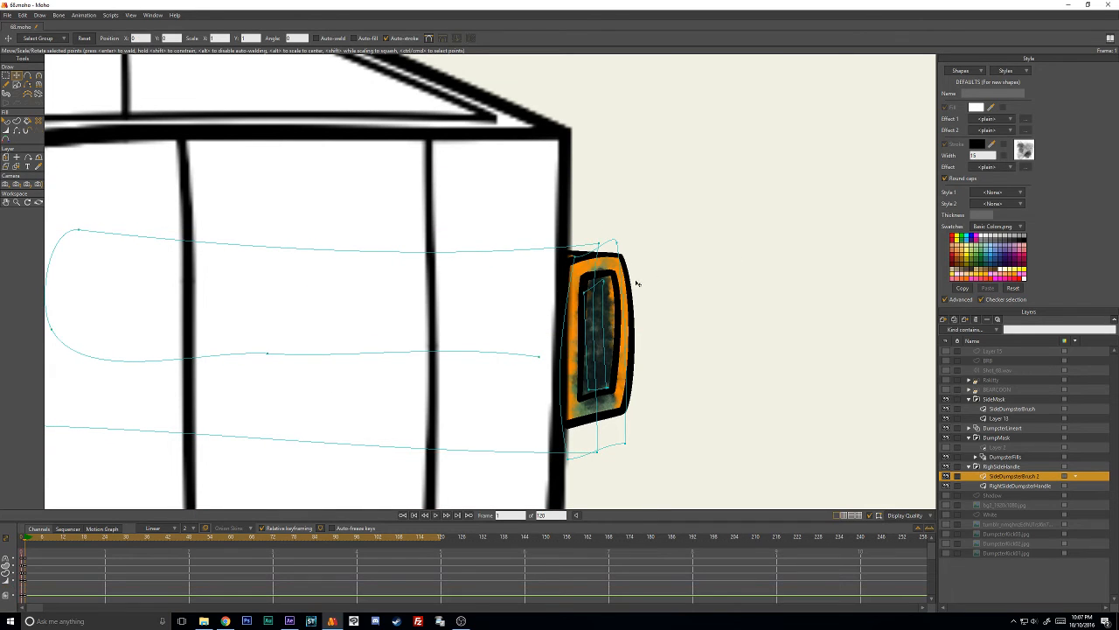
{"action": "left_click_drag", "start_coordinate": [614, 283], "coordinate": [620, 284]}
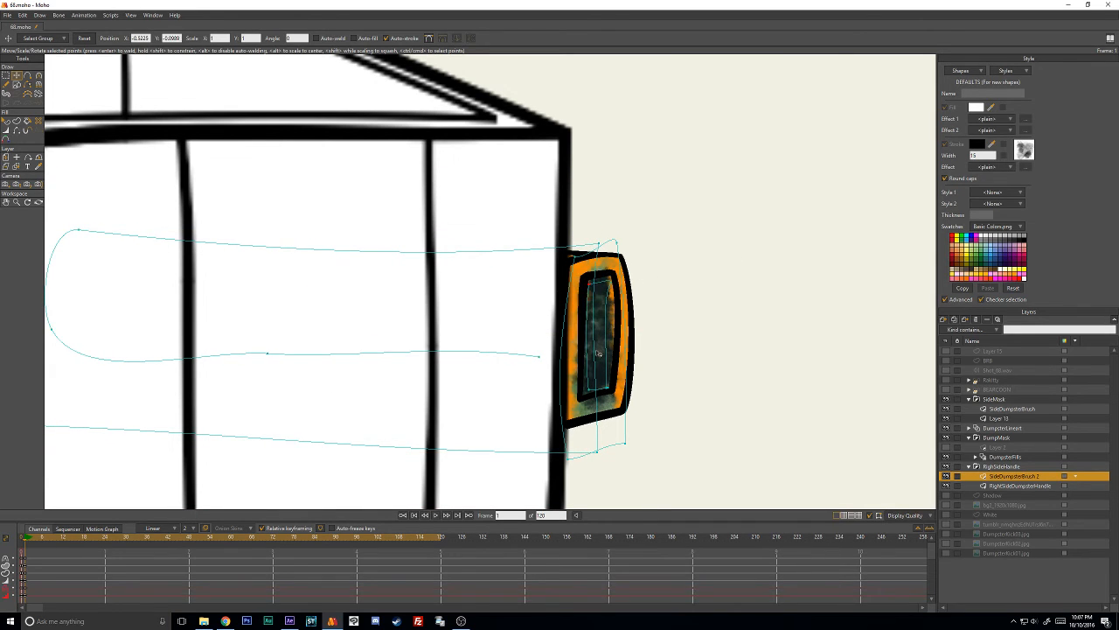
{"action": "left_click", "coordinate": [594, 390]}
{"action": "mouse_move", "coordinate": [594, 390]}
{"action": "left_mouse_down"}
{"action": "mouse_move", "coordinate": [613, 389]}
{"action": "mouse_move", "coordinate": [579, 393]}
{"action": "mouse_move", "coordinate": [612, 382]}
{"action": "left_mouse_up"}
- Refine the lower corner of the dark inner stroke by adjusting its curvature and line width
{"action": "key", "text": "c"}
{"action": "key", "text": "t"}
{"action": "key", "text": "c"}
{"action": "key", "text": "t"}
{"action": "key", "text": "c"}
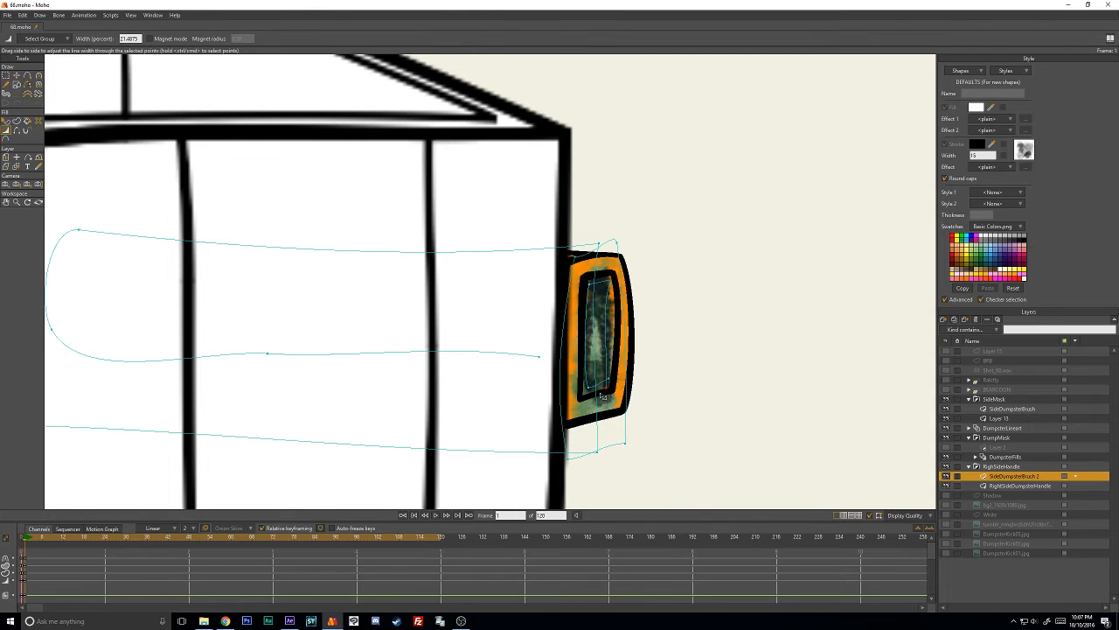
{"action": "key", "text": "t"}
- Raise the free end of the dark inner stroke and adjust the line width at its lower and upper points
{"action": "left_click_drag", "start_coordinate": [607, 389], "coordinate": [609, 368]}
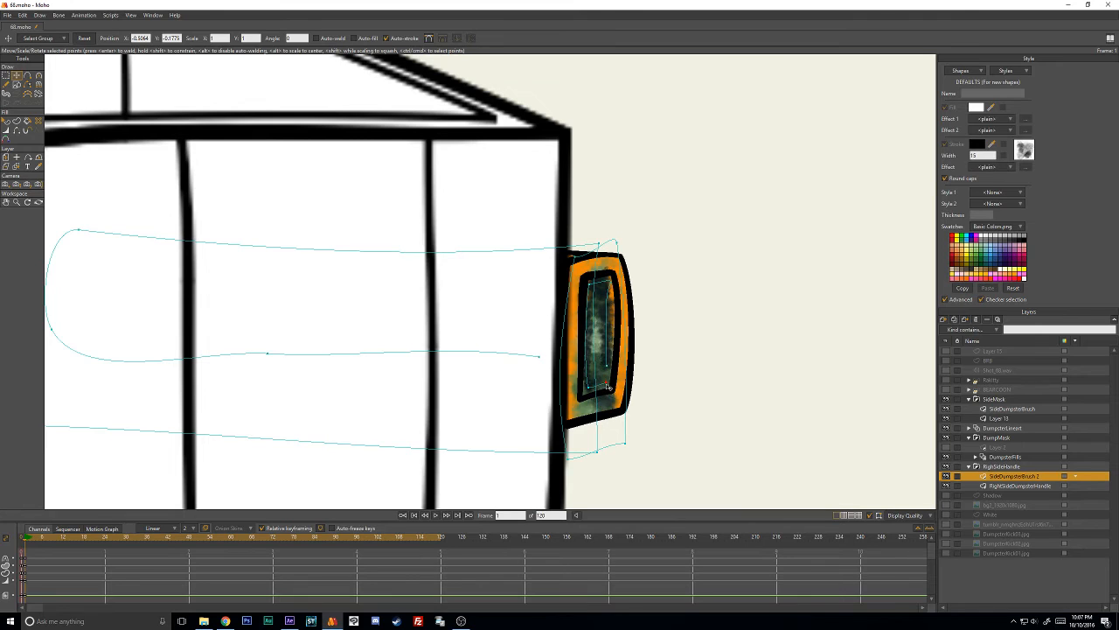
{"action": "key", "text": "w"}
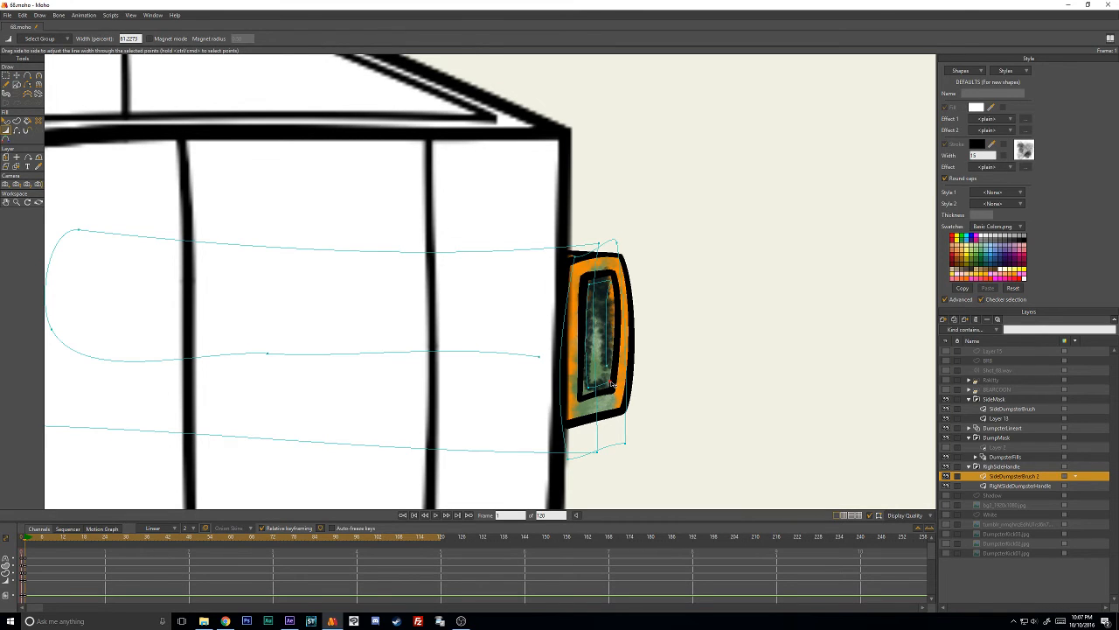
{"action": "key", "text": "t"}
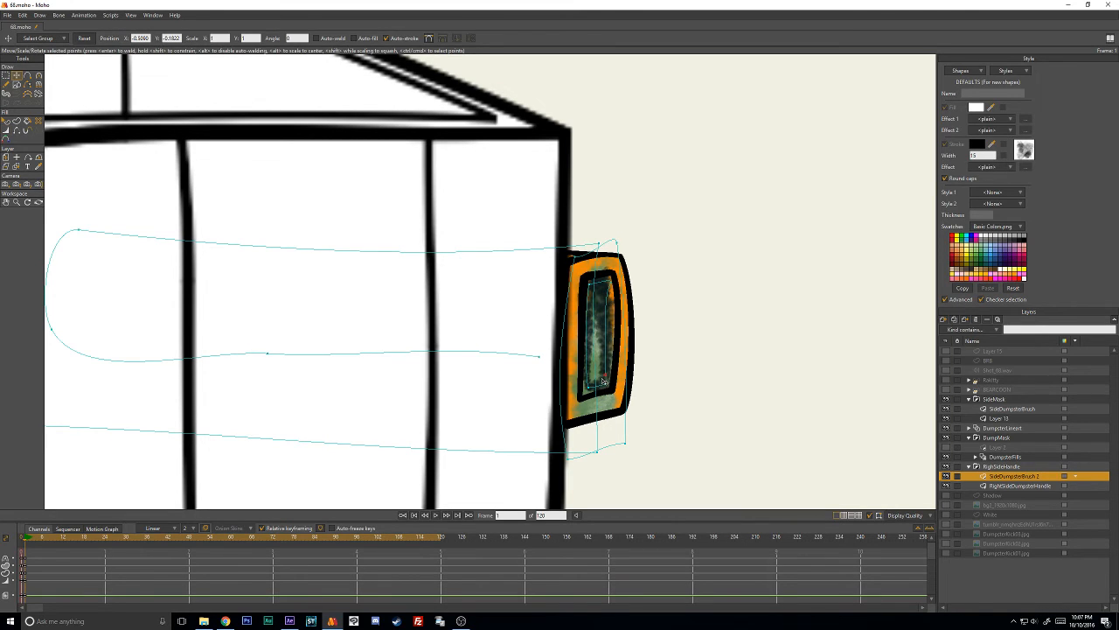
{"action": "key", "text": "w"}
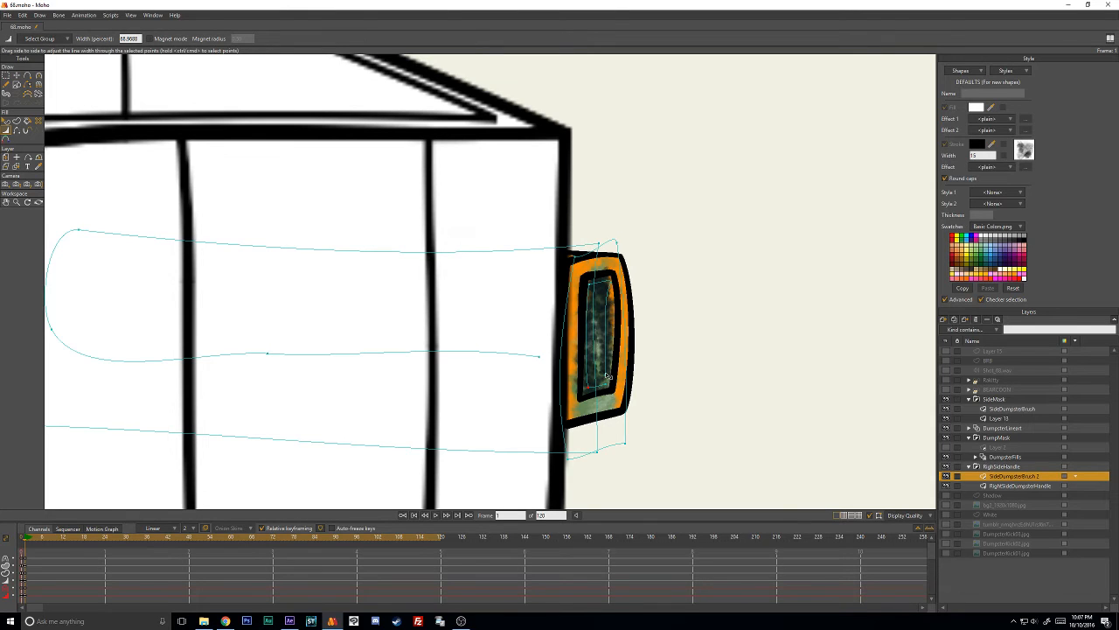
{"action": "key", "text": "c"}
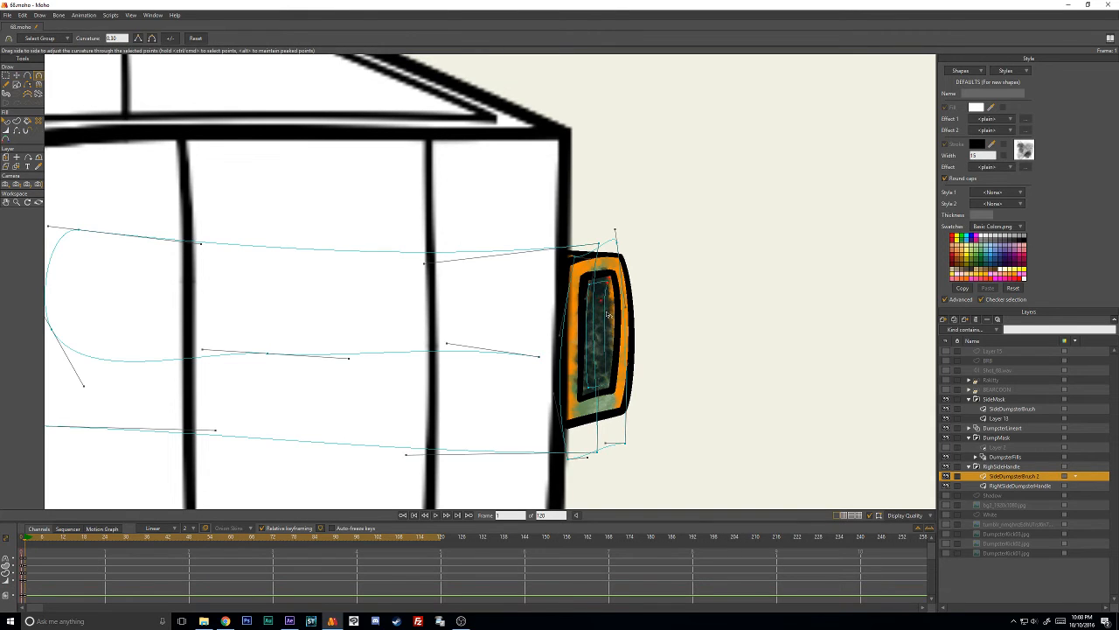
{"action": "key", "text": "w"}
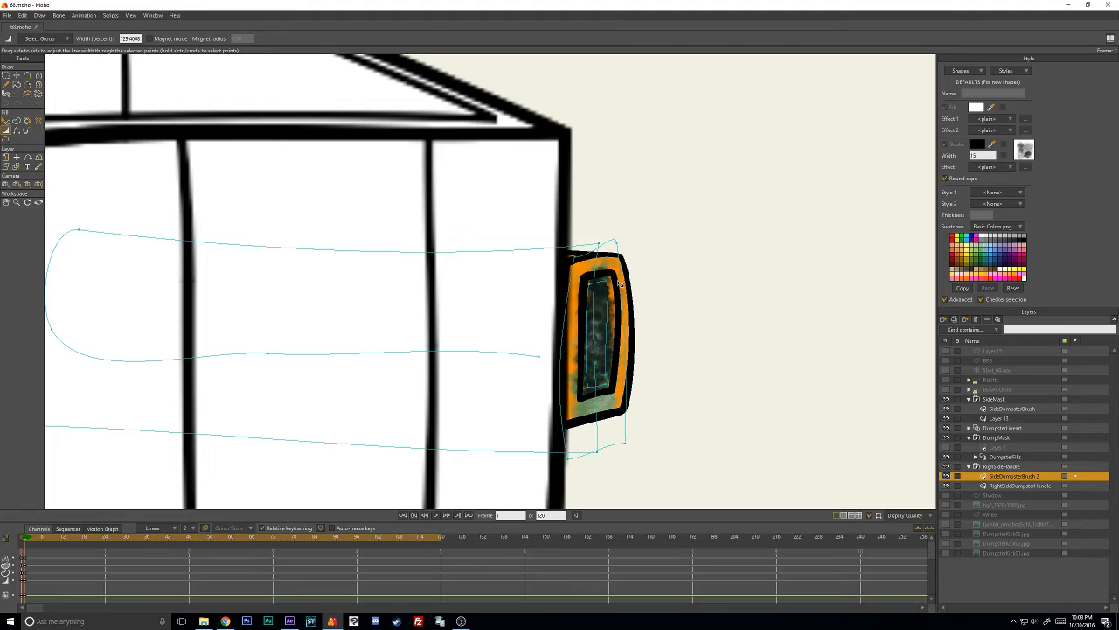
{"action": "key", "text": "t"}
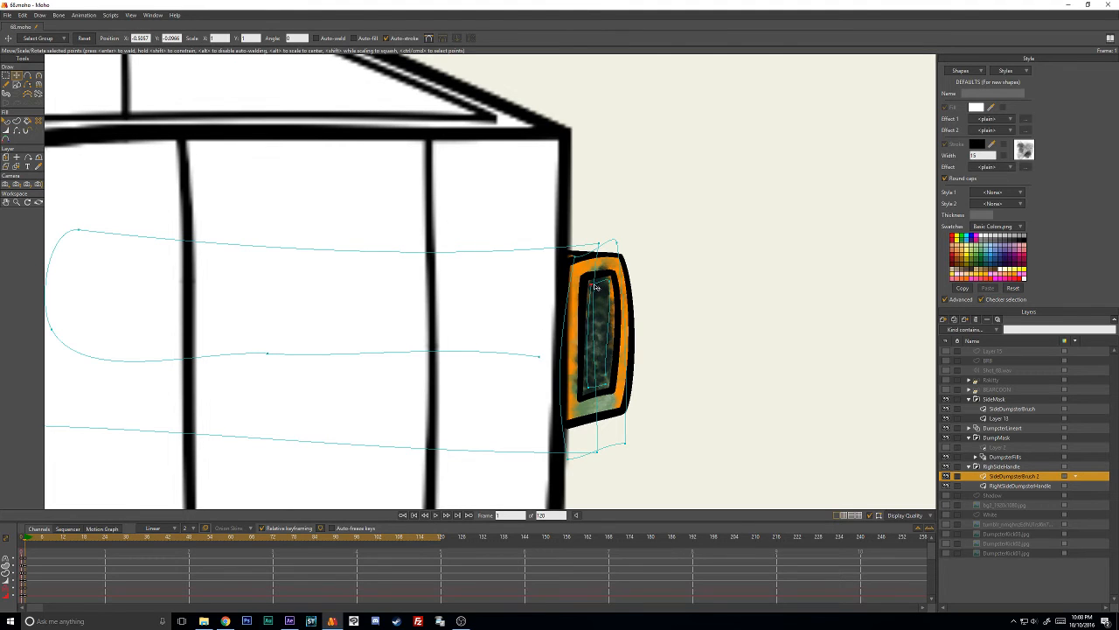
- Move the corner points of the orange brush stroke onto the handle's rim and adjust their line width
{"action": "left_click_drag", "start_coordinate": [589, 287], "coordinate": [617, 260]}
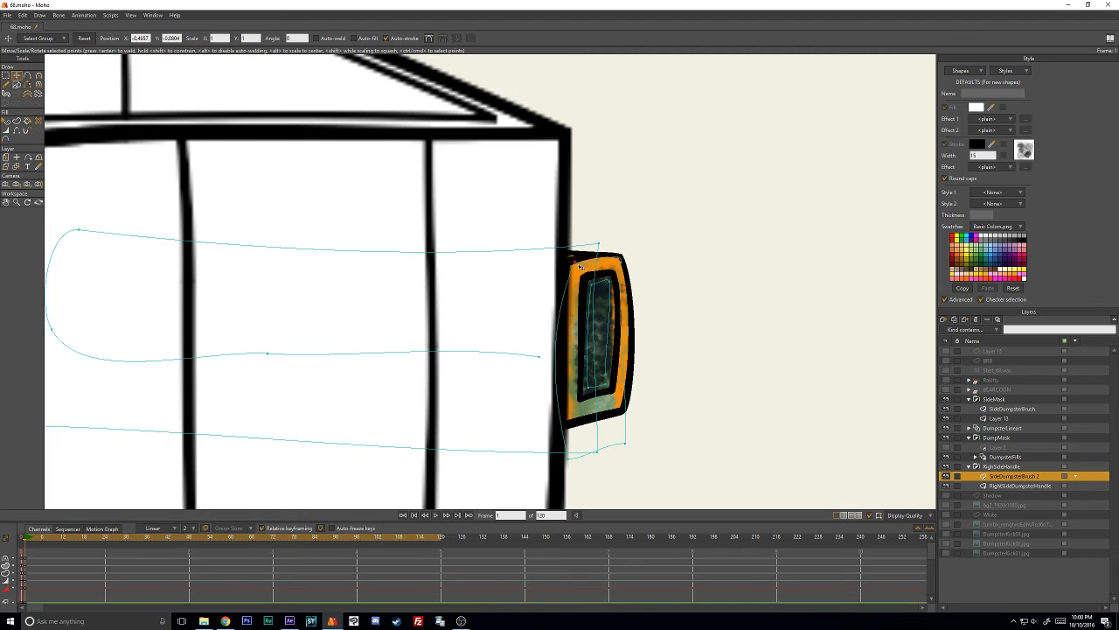
{"action": "key", "text": "w"}
{"action": "key", "text": "t"}
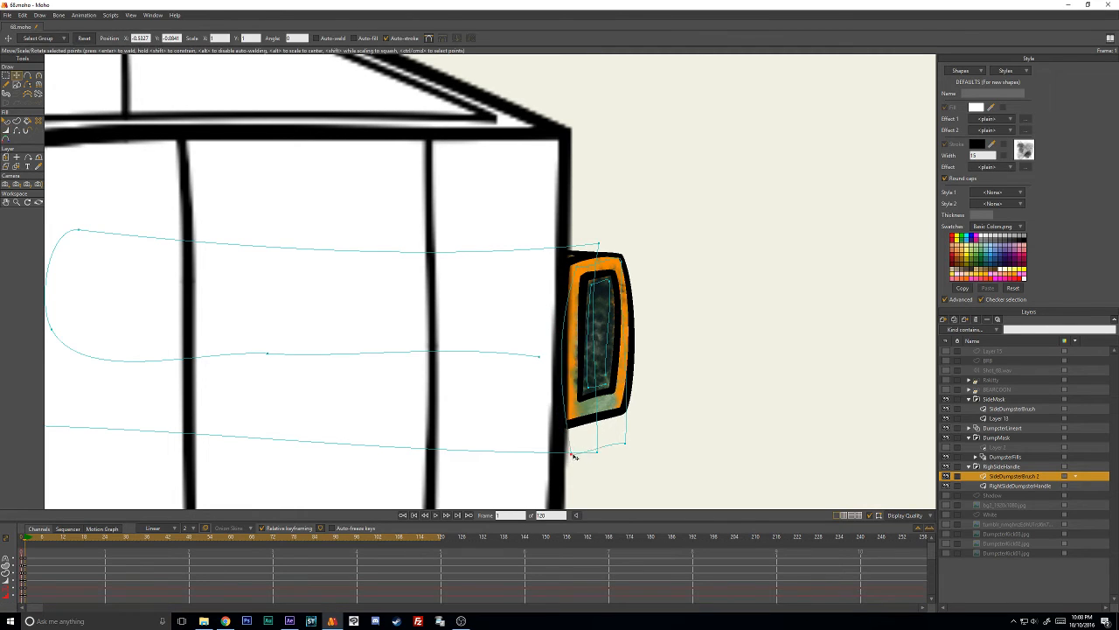
{"action": "mouse_move", "coordinate": [625, 415]}
{"action": "left_mouse_down"}
{"action": "mouse_move", "coordinate": [623, 405]}
{"action": "mouse_move", "coordinate": [559, 419]}
{"action": "mouse_move", "coordinate": [571, 418]}
{"action": "left_mouse_up"}
{"action": "key", "text": "w"}
- Adjust the orange stroke's curve handles and corner points so that it follows the sides of the handle's rim
{"action": "key", "text": "c"}
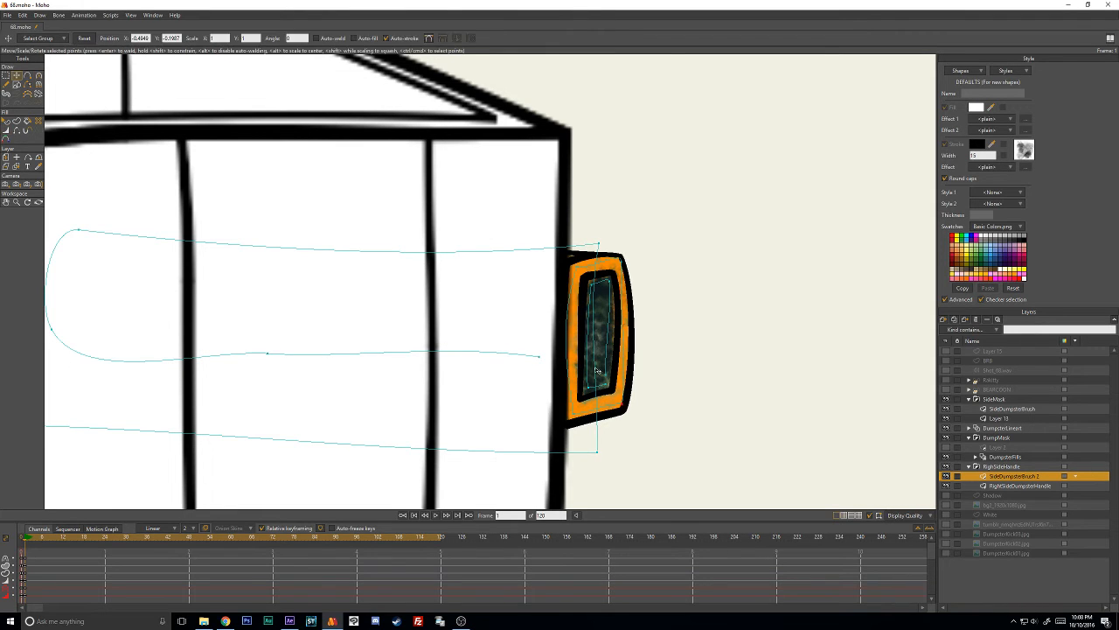
{"action": "left_click_drag", "start_coordinate": [564, 370], "coordinate": [578, 365]}
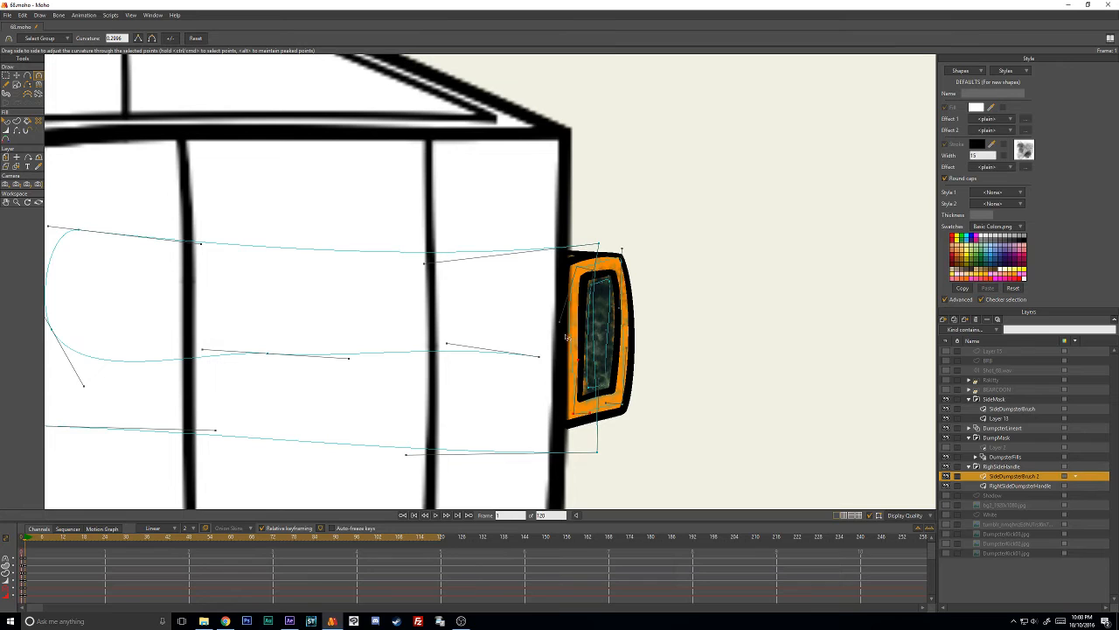
{"action": "left_click_drag", "start_coordinate": [562, 327], "coordinate": [575, 340]}
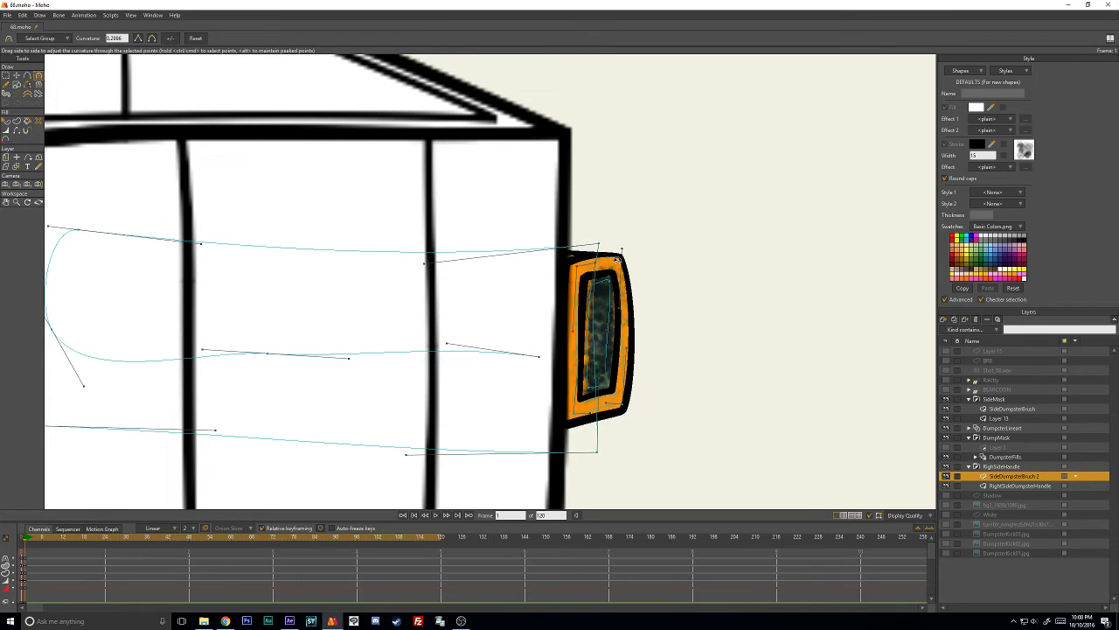
{"action": "key", "text": "t"}
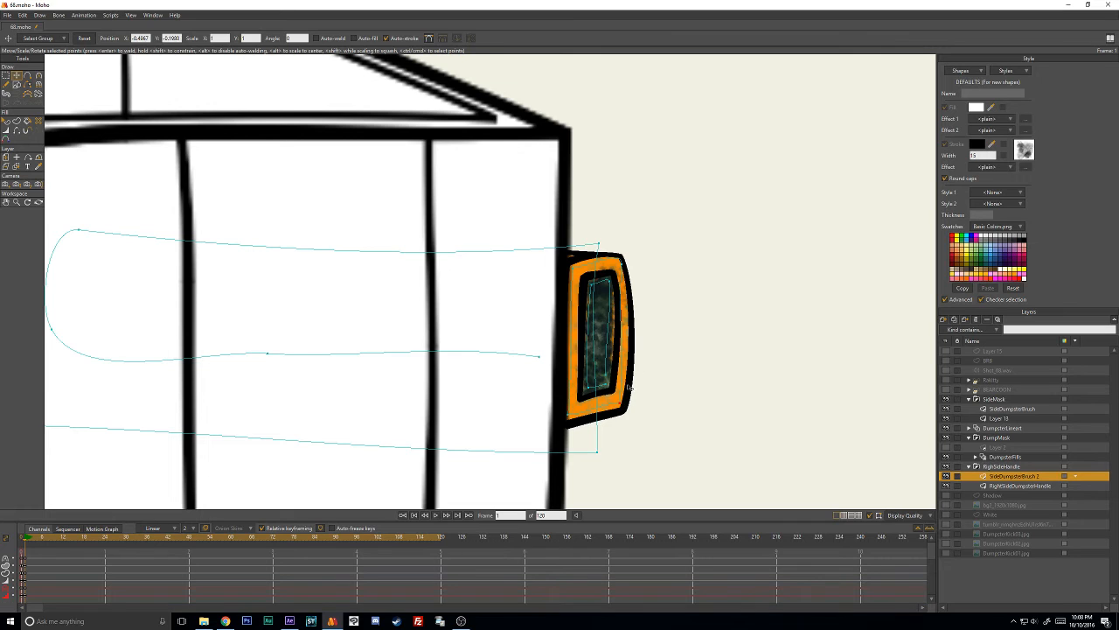
{"action": "key", "text": "c"}
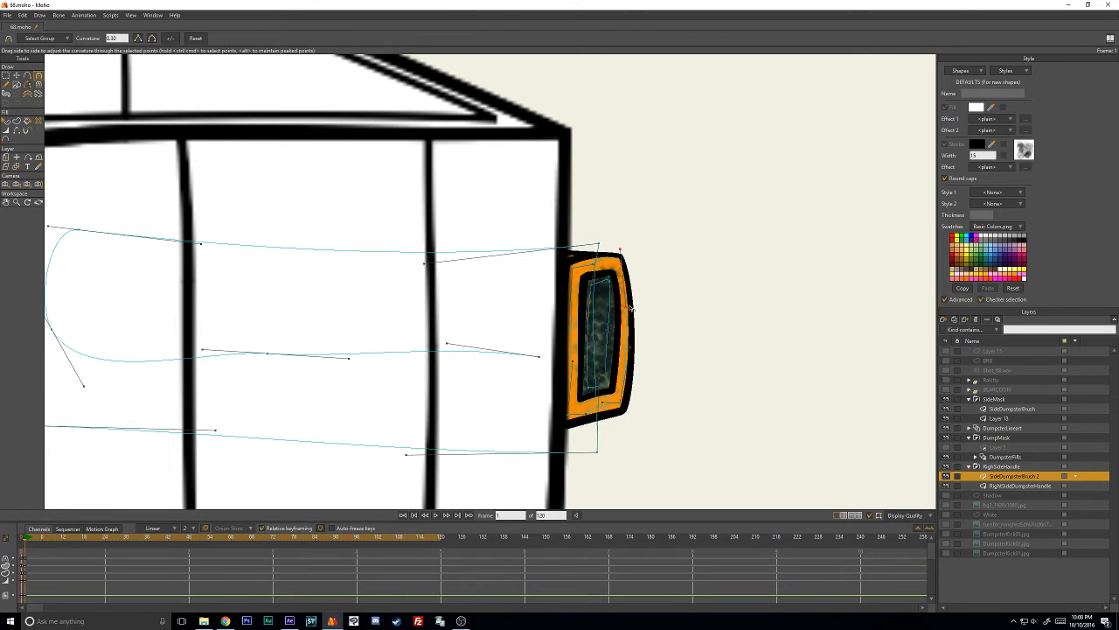
{"action": "key", "text": "t"}
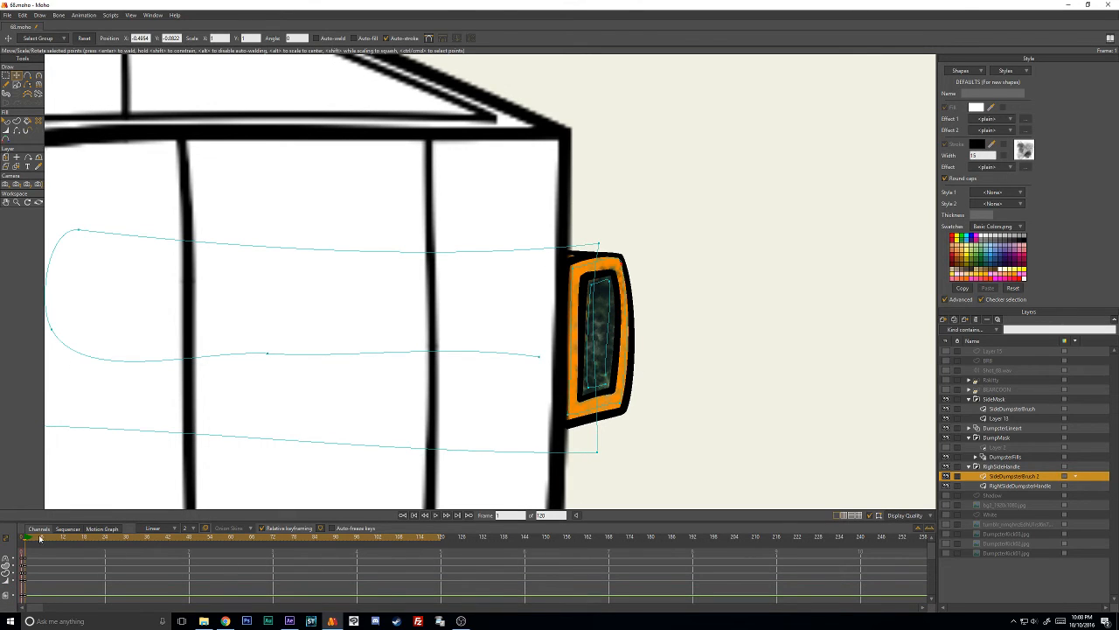
- At frame 67, key the SideDumpsterBrush 2 artwork and paste a copy of the RightSideDumpsterHandle layer's frame 1 keyframes
{"action": "left_click_drag", "start_coordinate": [40, 539], "coordinate": [278, 543]}
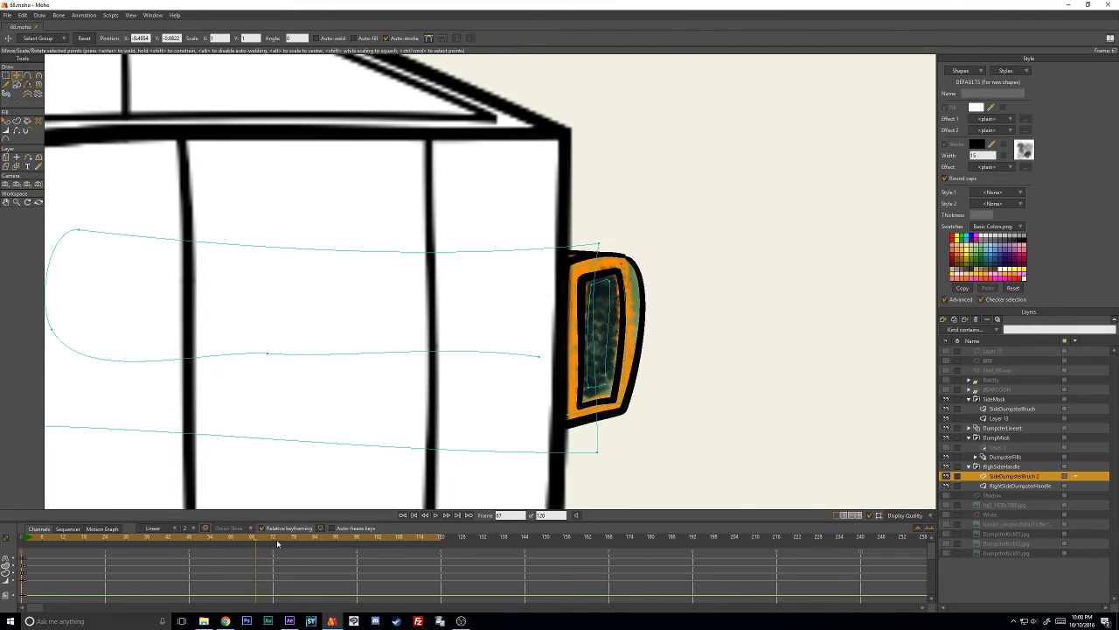
{"action": "key", "text": "ctrl+f"}
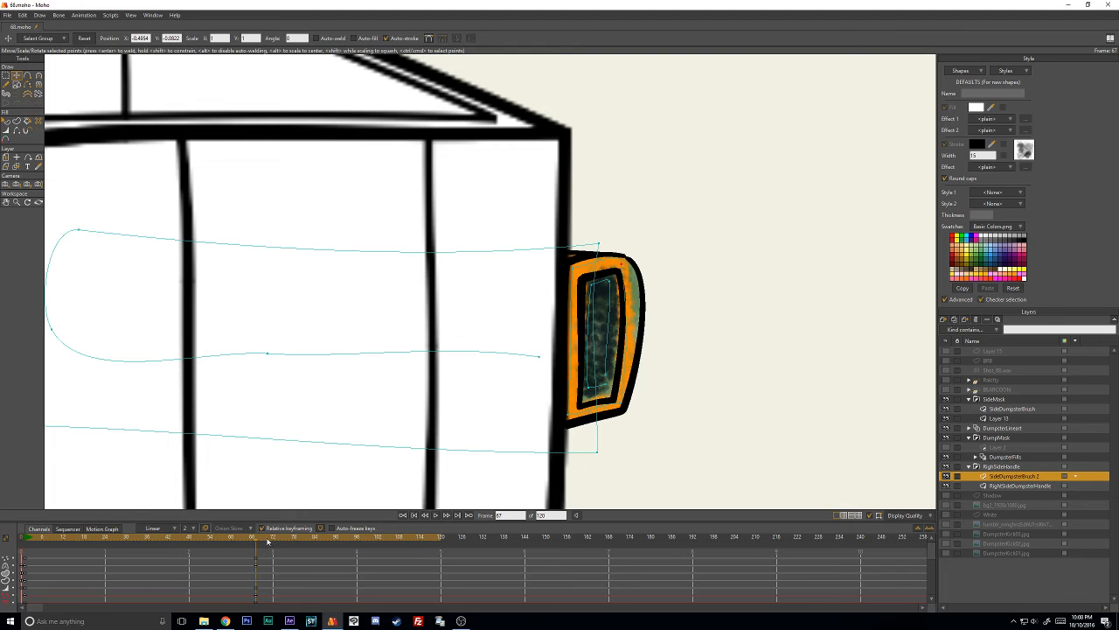
{"action": "left_click", "coordinate": [1012, 485]}
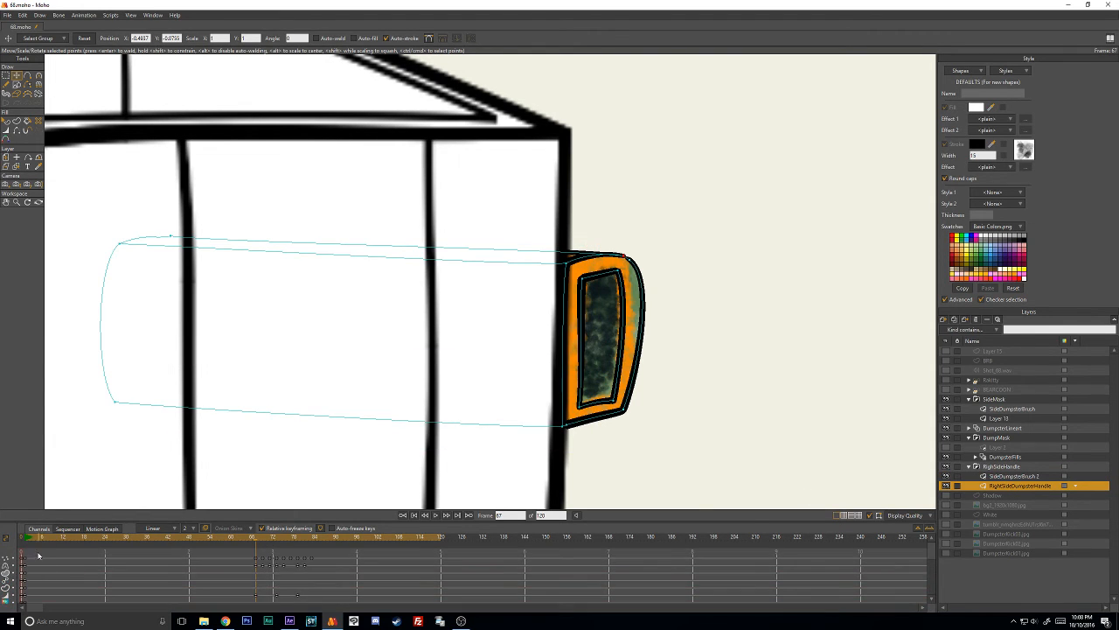
{"action": "left_click_drag", "start_coordinate": [39, 555], "coordinate": [21, 600]}
{"action": "key", "text": "ctrl+v"}
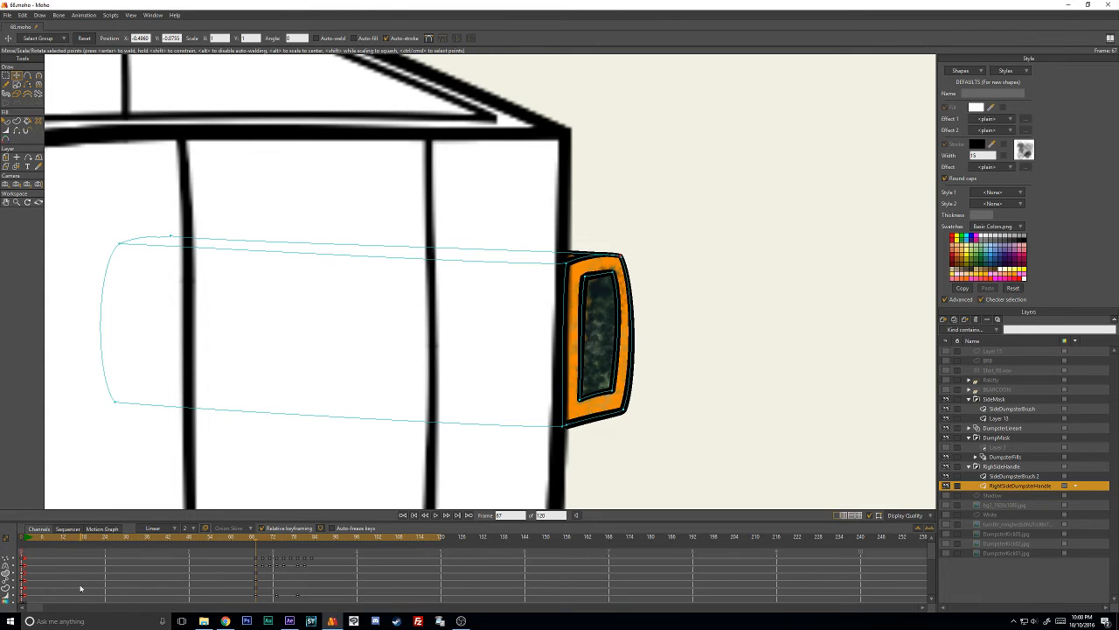
- At frame 69, move and rotate the green strokes of SideDumpsterBrush 2 so that they cover the tilted handle
{"action": "key", "text": "Right"}
{"action": "key", "text": "Right"}
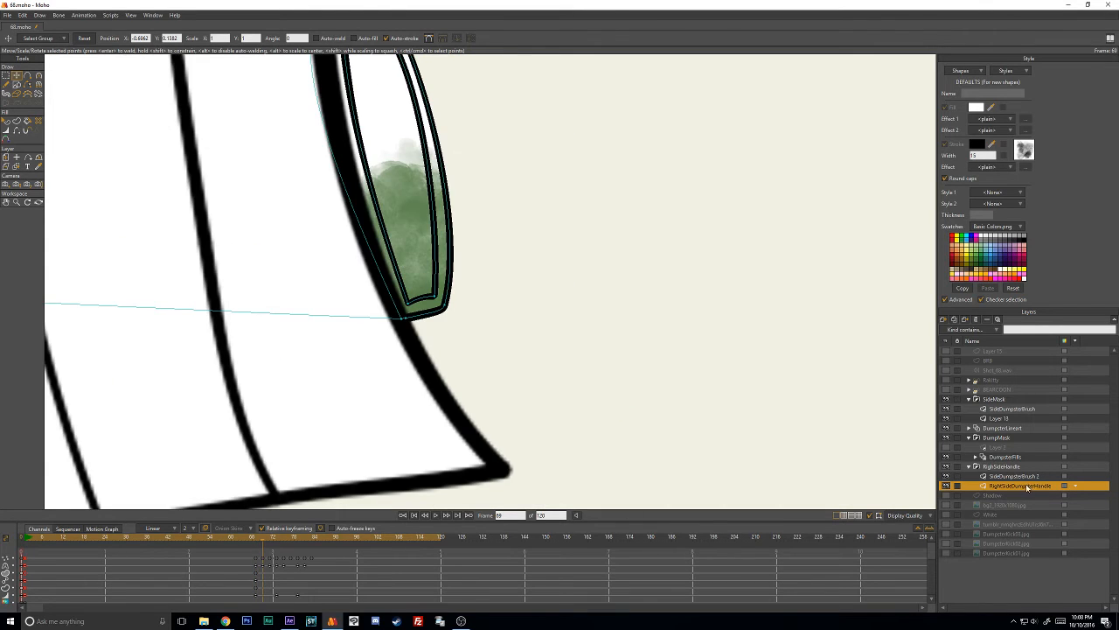
{"action": "left_click", "coordinate": [979, 475]}
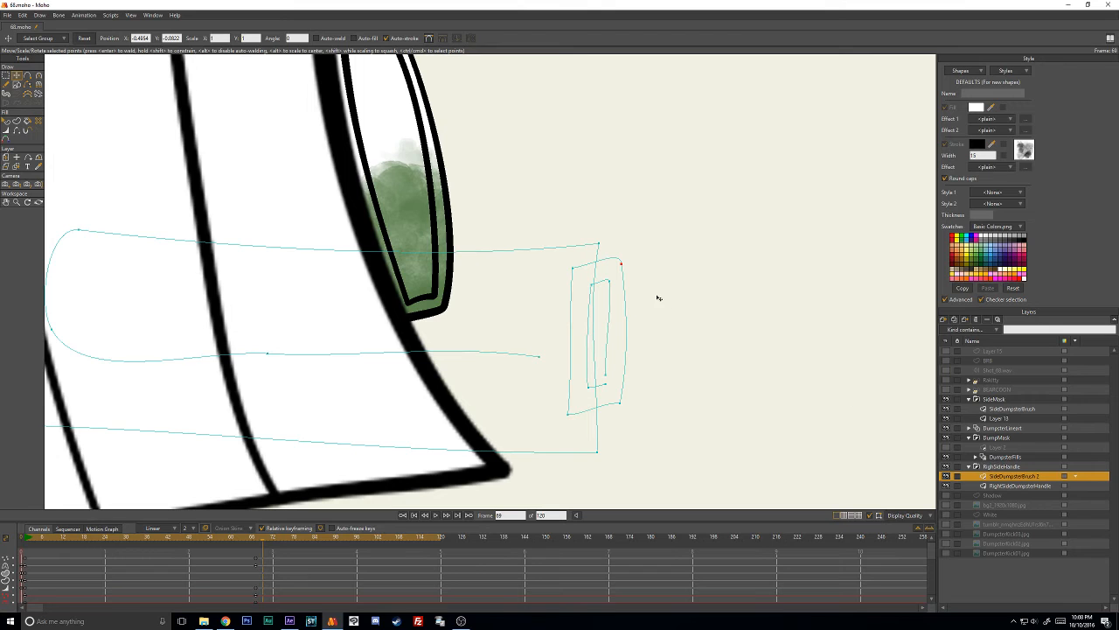
{"action": "left_click_drag", "start_coordinate": [492, 306], "coordinate": [622, 397]}
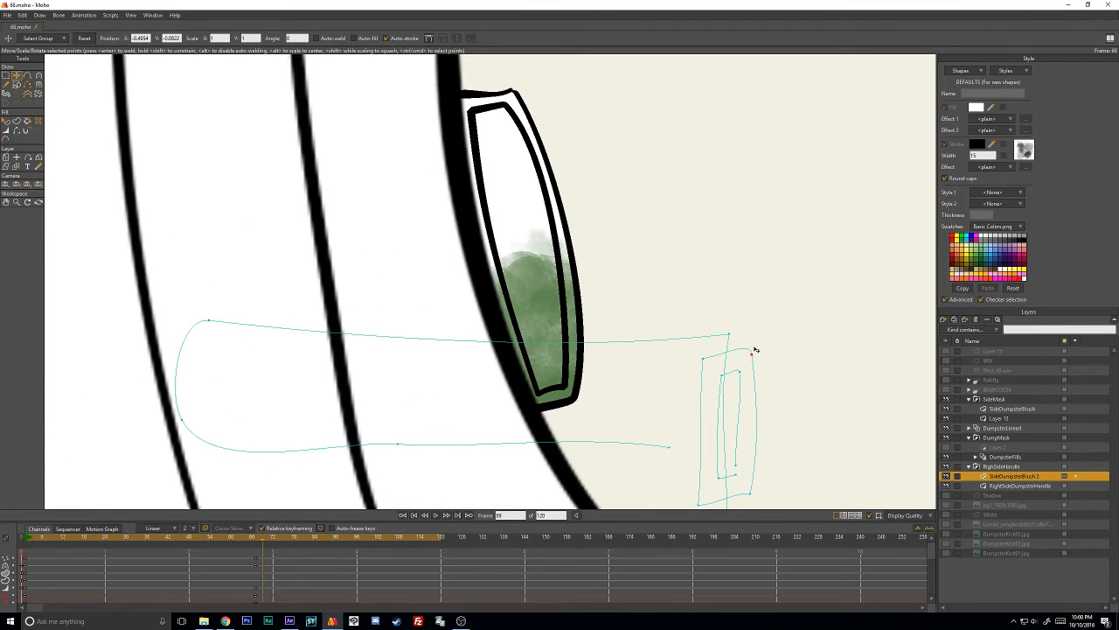
{"action": "scroll", "coordinate": [756, 350], "scroll_direction": "down", "scroll_amount": 2}
{"action": "left_click_drag", "start_coordinate": [642, 319], "coordinate": [747, 224]}
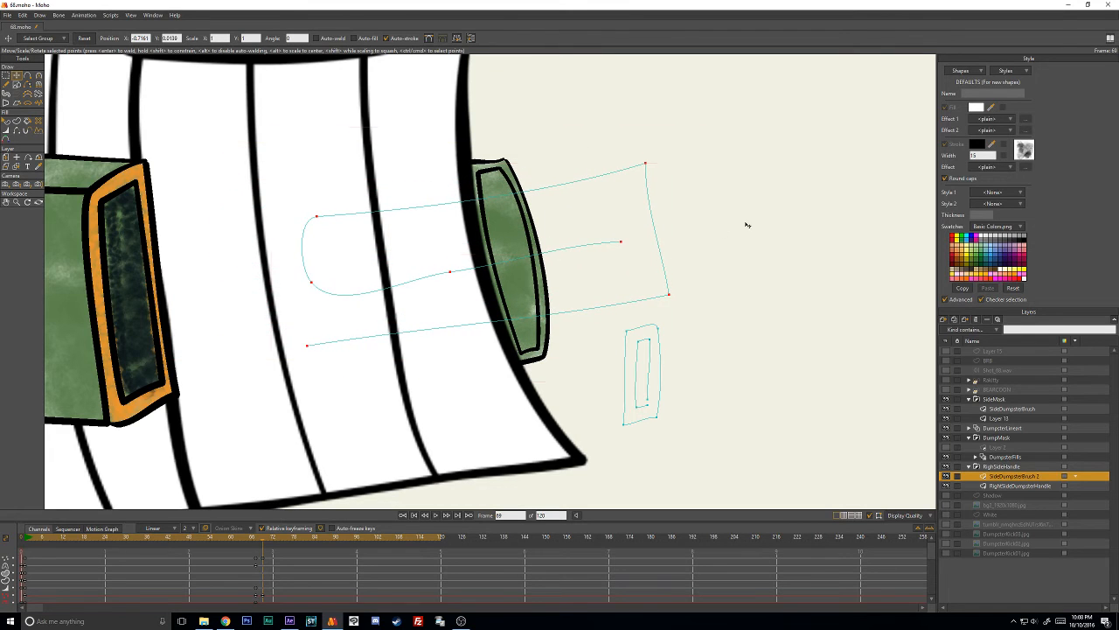
{"action": "key", "text": "Return"}
{"action": "left_click_drag", "start_coordinate": [451, 271], "coordinate": [430, 277]}
- Move the orange and dark strokes onto the handle and rotate them to match its tilt
{"action": "mouse_move", "coordinate": [683, 329]}
{"action": "left_mouse_down"}
{"action": "mouse_move", "coordinate": [599, 425]}
{"action": "mouse_move", "coordinate": [702, 278]}
{"action": "mouse_move", "coordinate": [566, 281]}
{"action": "mouse_move", "coordinate": [521, 252]}
{"action": "mouse_move", "coordinate": [533, 215]}
{"action": "left_mouse_up"}
{"action": "left_click", "coordinate": [572, 310], "text": "ctrl"}
{"action": "scroll", "coordinate": [574, 311], "scroll_direction": "up", "scroll_amount": 3}
{"action": "key", "text": "Return"}
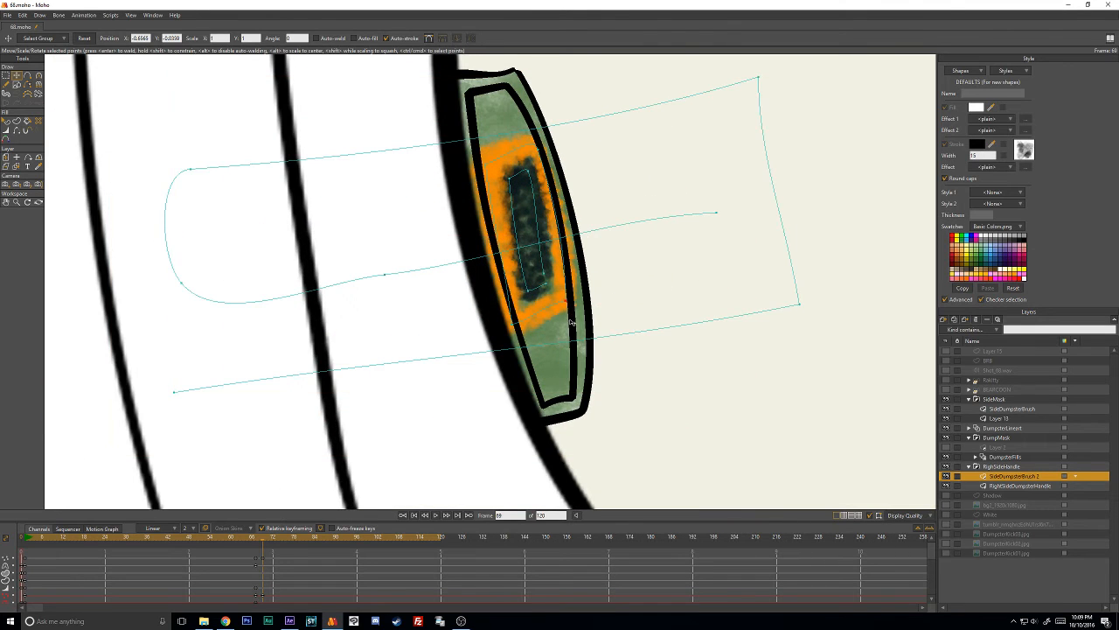
- Move the four corner points of the orange stroke onto the corners of the handle's rim
{"action": "left_click_drag", "start_coordinate": [569, 308], "coordinate": [583, 405]}
{"action": "left_click_drag", "start_coordinate": [514, 323], "coordinate": [538, 417]}
{"action": "left_click_drag", "start_coordinate": [542, 145], "coordinate": [521, 84]}
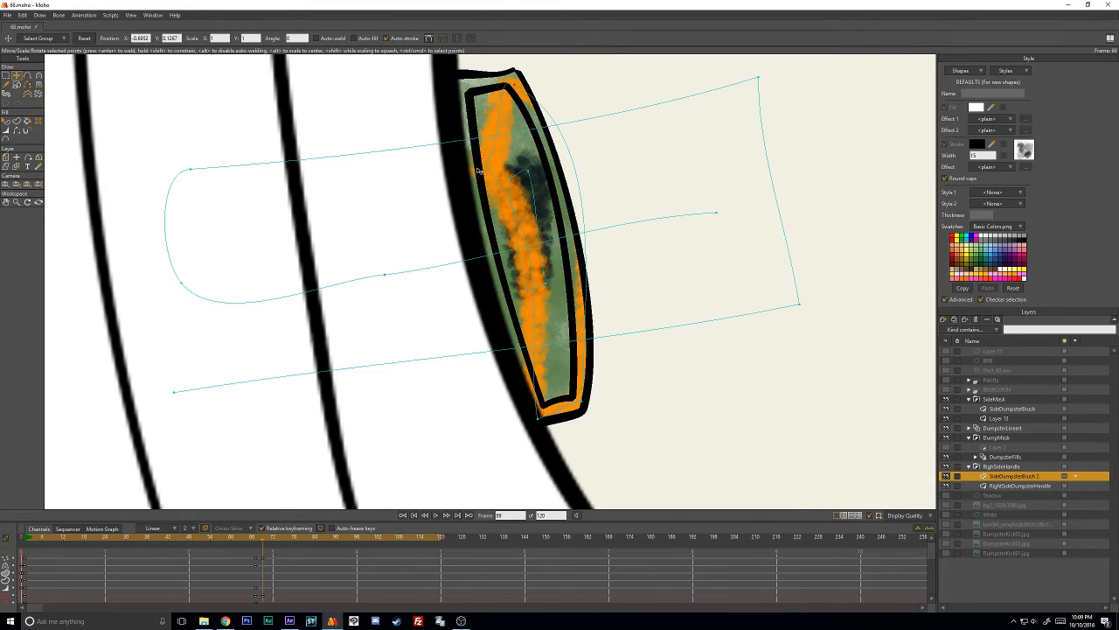
{"action": "left_click_drag", "start_coordinate": [478, 170], "coordinate": [459, 87]}
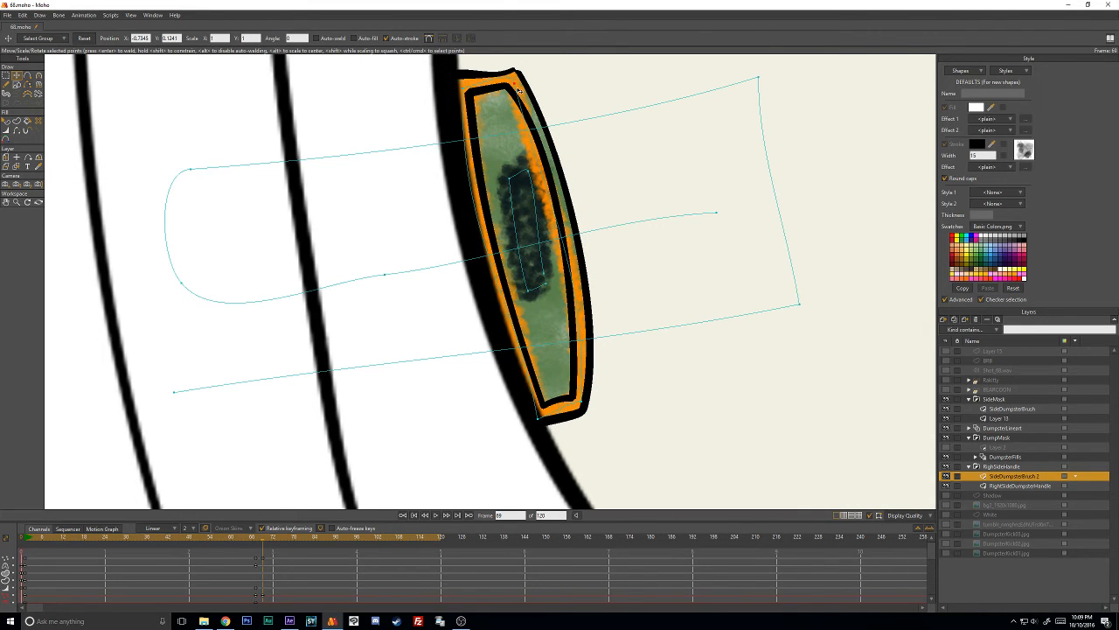
{"action": "key", "text": "c"}
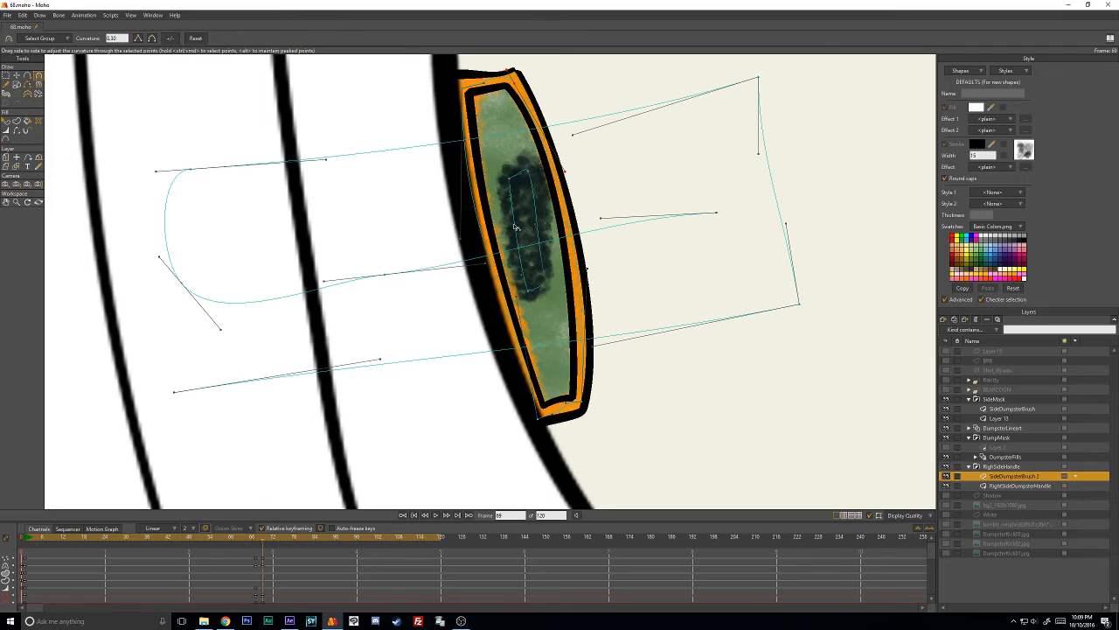
- Stretch the dark inner stroke's points toward the lower end of the handle's recess
{"action": "key", "text": "t"}
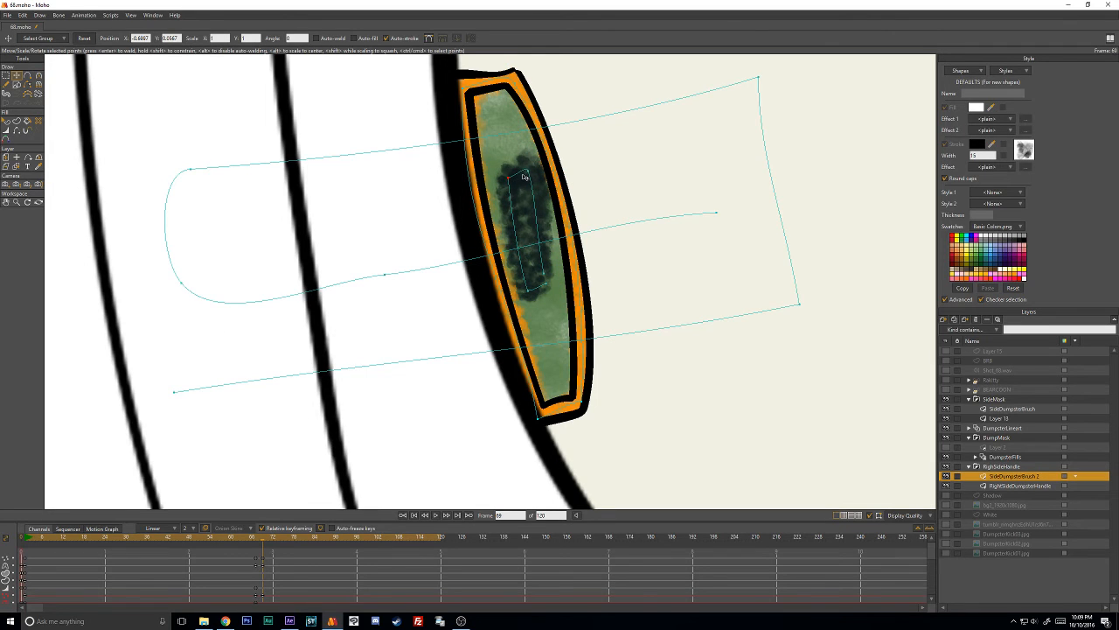
{"action": "left_click", "coordinate": [525, 177]}
{"action": "mouse_move", "coordinate": [543, 274]}
{"action": "left_mouse_down"}
{"action": "mouse_move", "coordinate": [519, 201]}
{"action": "mouse_move", "coordinate": [516, 254]}
{"action": "mouse_move", "coordinate": [555, 376]}
{"action": "mouse_move", "coordinate": [624, 388]}
{"action": "left_mouse_up"}
{"action": "left_click", "coordinate": [624, 388]}
{"action": "left_click_drag", "start_coordinate": [644, 211], "coordinate": [614, 195]}
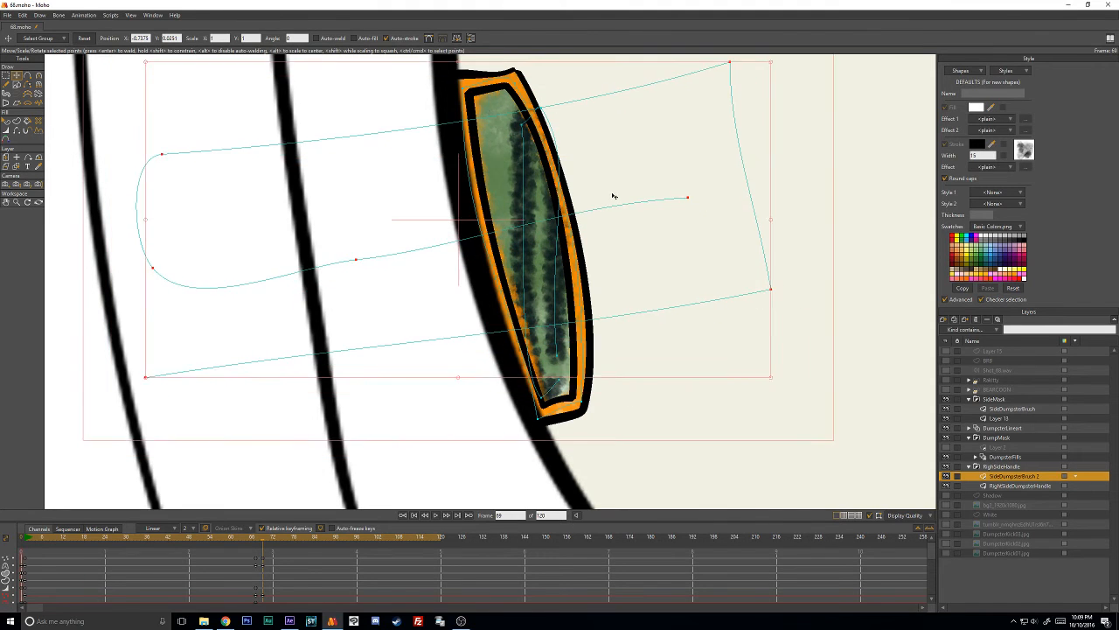
{"action": "key", "text": "ctrl+z"}
{"action": "left_click", "coordinate": [862, 213]}
- Fit the dark stroke's upper and lower points inside the recess and increase the line width at its lower end point
{"action": "mouse_move", "coordinate": [523, 125]}
{"action": "left_mouse_down"}
{"action": "mouse_move", "coordinate": [485, 105]}
{"action": "mouse_move", "coordinate": [509, 92]}
{"action": "left_mouse_up"}
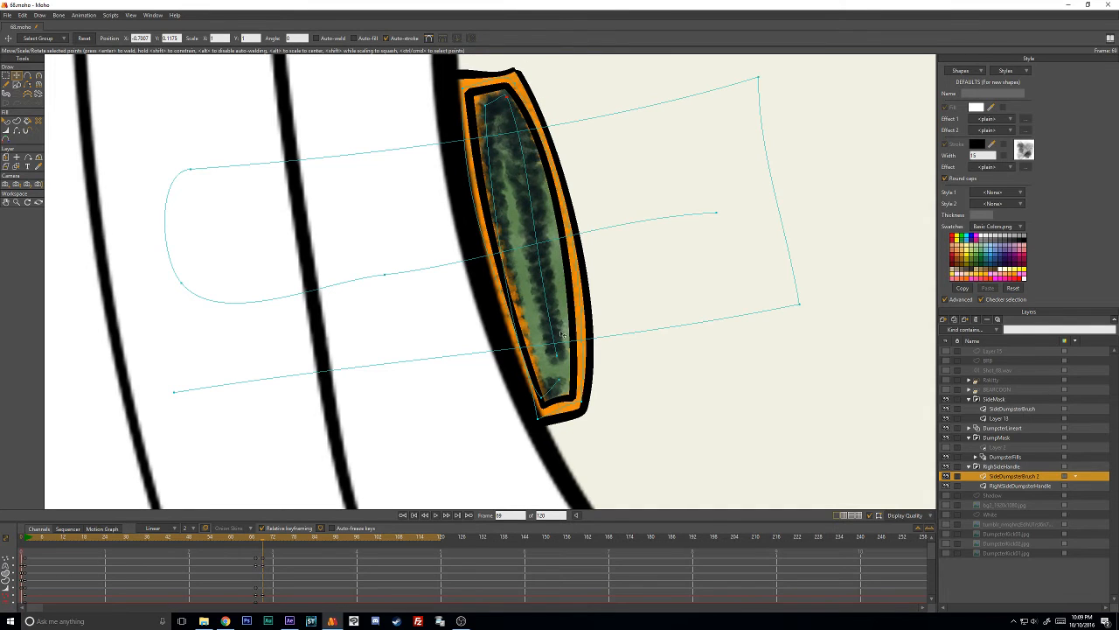
{"action": "left_click_drag", "start_coordinate": [542, 398], "coordinate": [566, 383]}
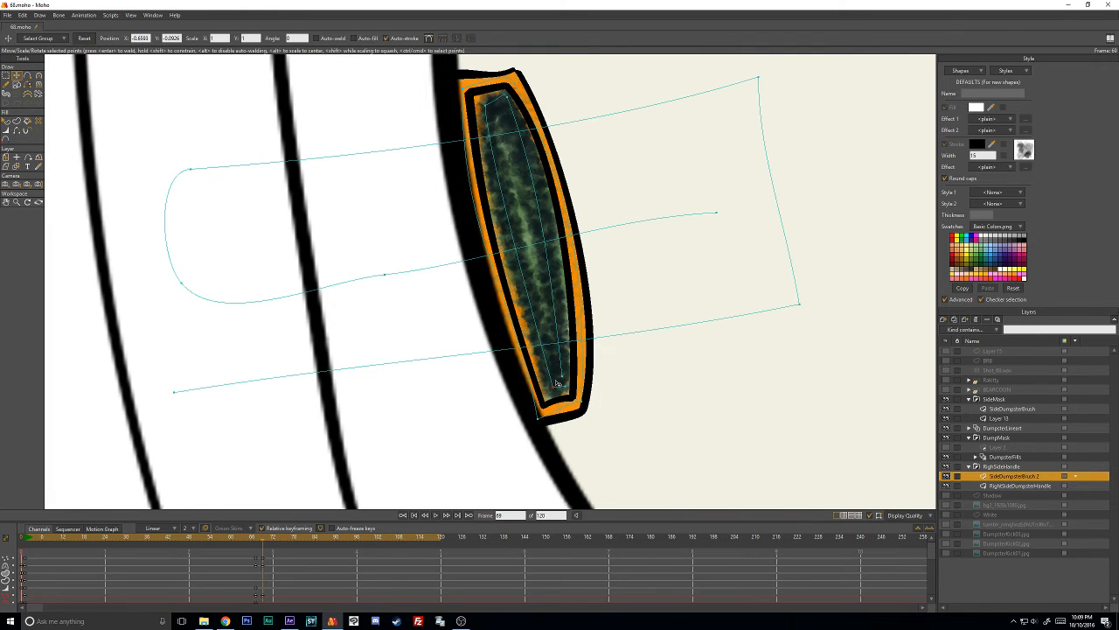
{"action": "key", "text": "w"}
{"action": "left_click_drag", "start_coordinate": [563, 377], "coordinate": [578, 374]}
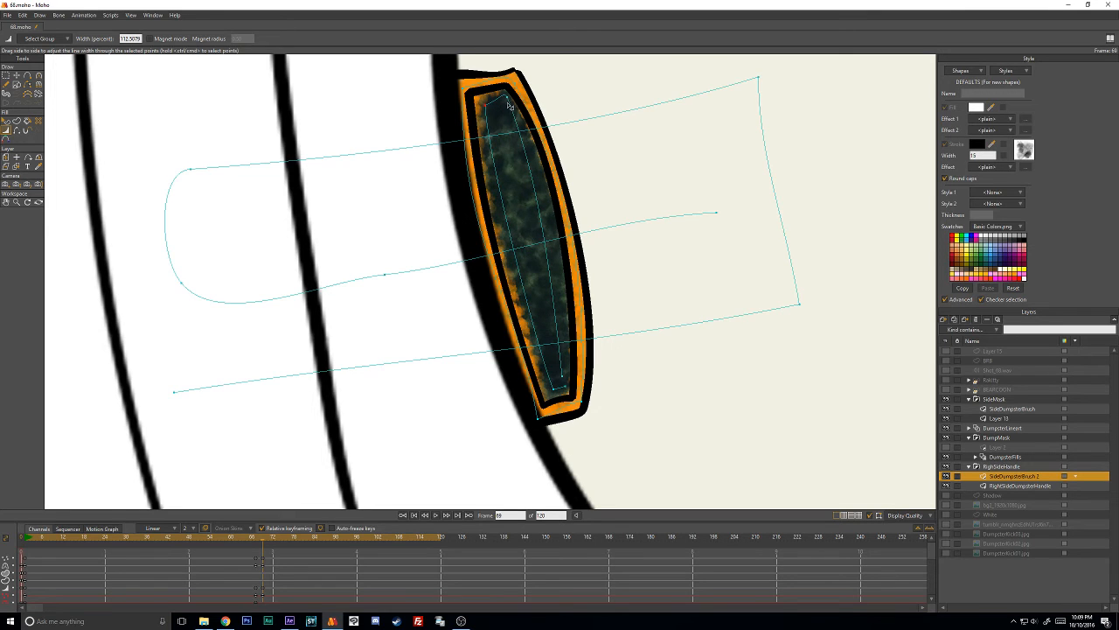
{"action": "key", "text": "t"}
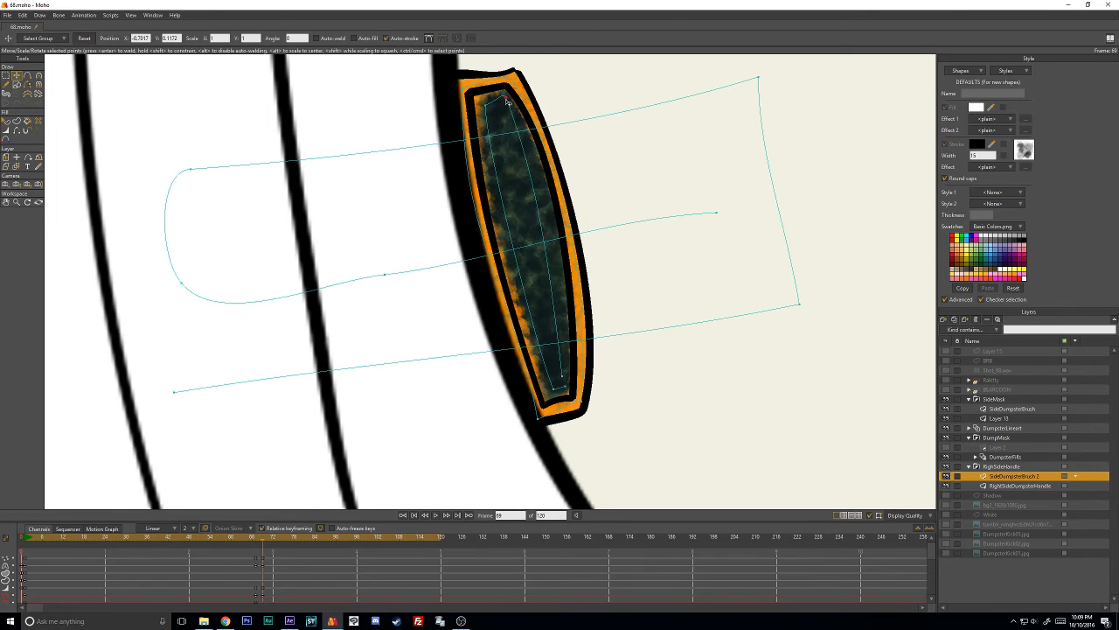
- Paste a copy of the SideDumpsterBrush 2 keyframes from frame 67 at frame 71
{"action": "scroll", "coordinate": [517, 115], "scroll_direction": "down", "scroll_amount": 3}
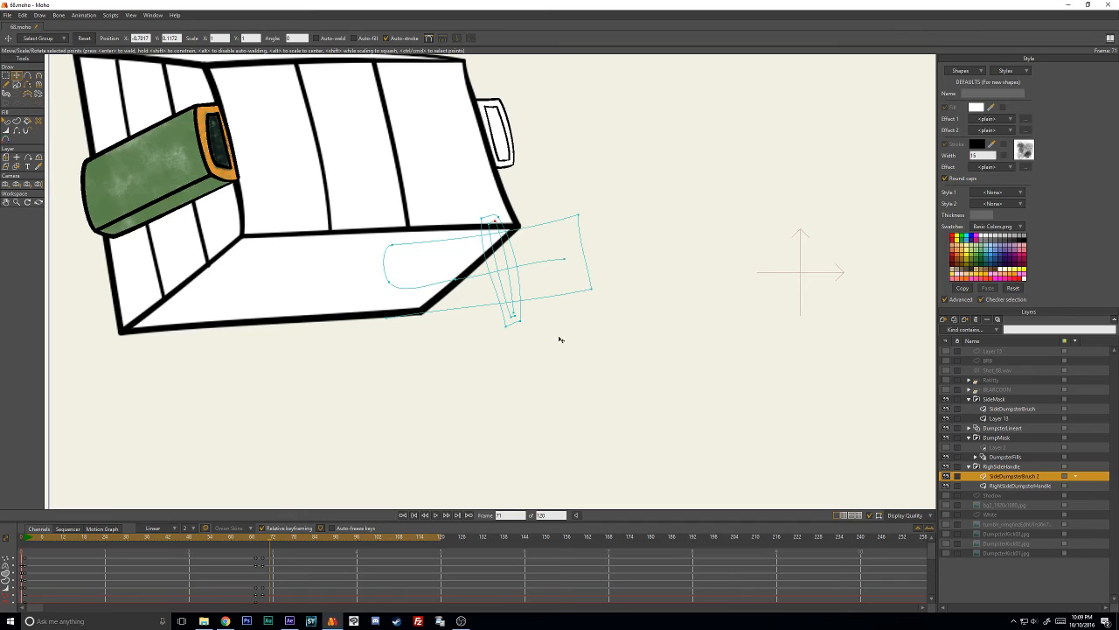
{"action": "left_click_drag", "start_coordinate": [257, 575], "coordinate": [260, 575]}
{"action": "key", "text": "ctrl+c"}
{"action": "key", "text": "ctrl+v"}
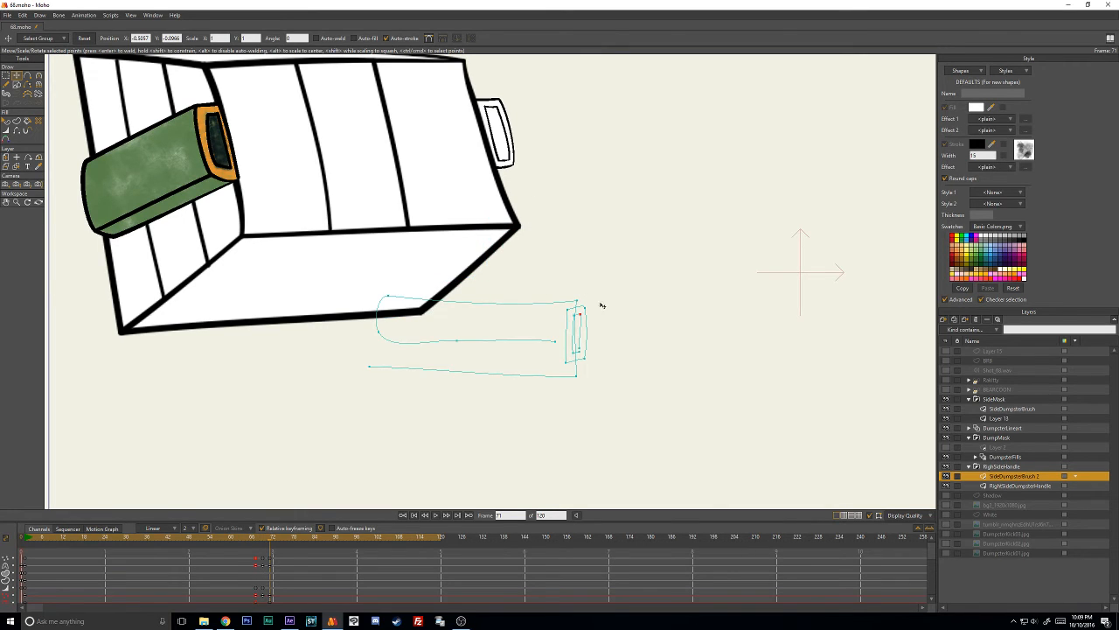
- Move the green, orange and dark strokes at frame 71 onto the raised handle, tilting the orange and dark ones slightly
{"action": "mouse_move", "coordinate": [600, 276]}
{"action": "left_mouse_down"}
{"action": "mouse_move", "coordinate": [275, 337]}
{"action": "mouse_move", "coordinate": [700, 327]}
{"action": "left_mouse_up"}
{"action": "mouse_move", "coordinate": [578, 344]}
{"action": "left_mouse_down"}
{"action": "mouse_move", "coordinate": [568, 137]}
{"action": "mouse_move", "coordinate": [584, 425]}
{"action": "left_mouse_up"}
{"action": "left_click", "coordinate": [609, 136]}
{"action": "scroll", "coordinate": [609, 125], "scroll_direction": "up", "scroll_amount": 3}
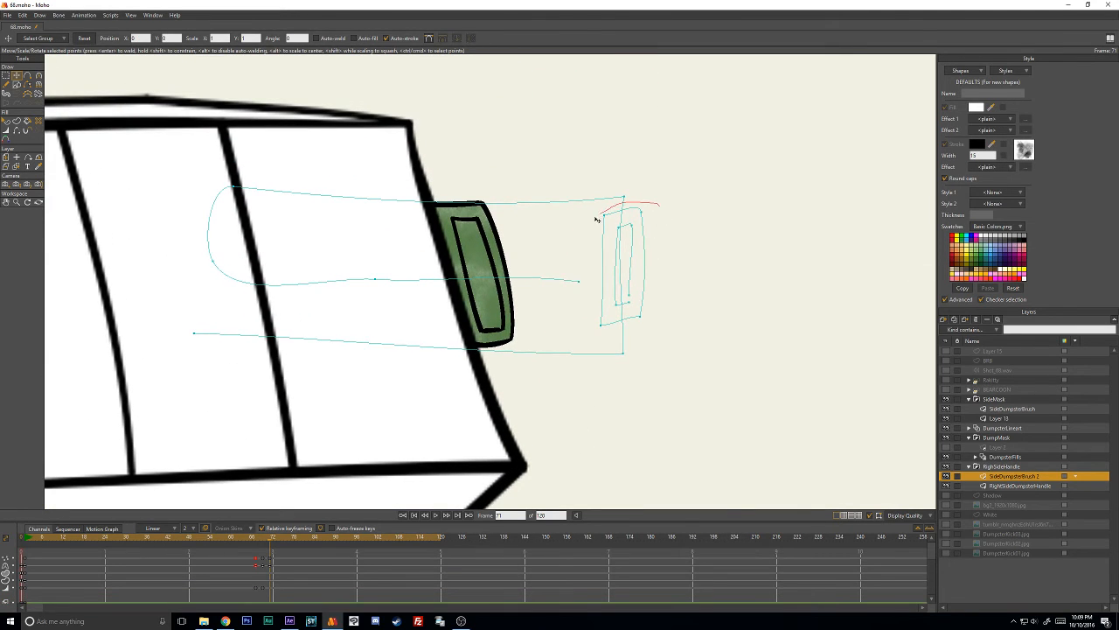
{"action": "mouse_move", "coordinate": [605, 338]}
{"action": "left_mouse_down"}
{"action": "mouse_move", "coordinate": [599, 263]}
{"action": "mouse_move", "coordinate": [480, 264]}
{"action": "left_mouse_up"}
{"action": "scroll", "coordinate": [501, 259], "scroll_direction": "up", "scroll_amount": 3}
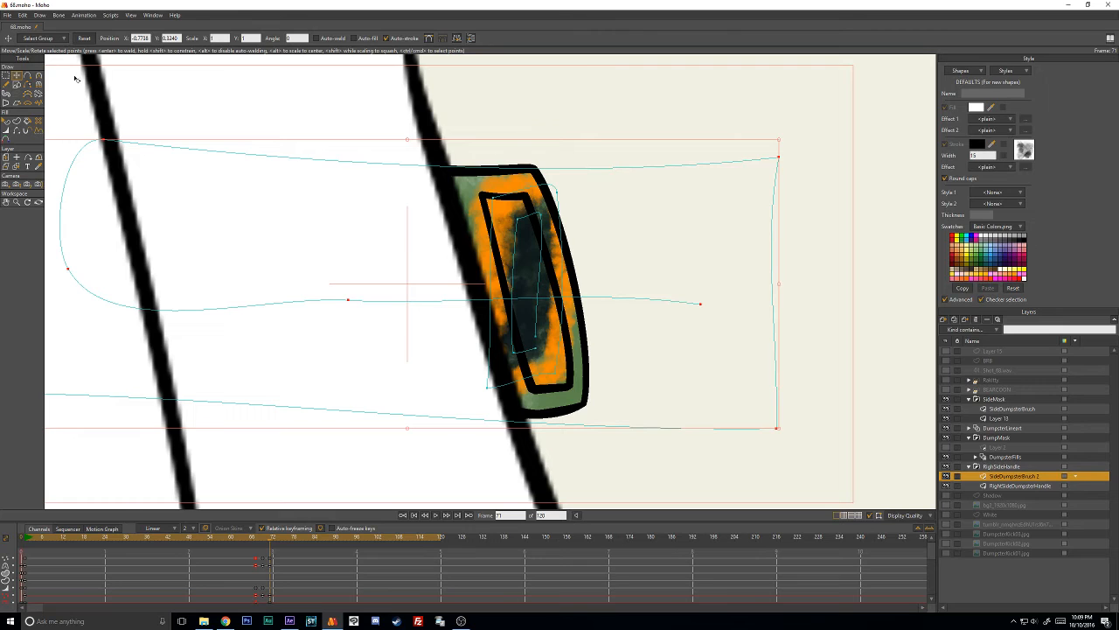
- Use the Magnet tool to pull the orange stroke's corner points onto the corners of the handle's rim
{"action": "left_click", "coordinate": [37, 85]}
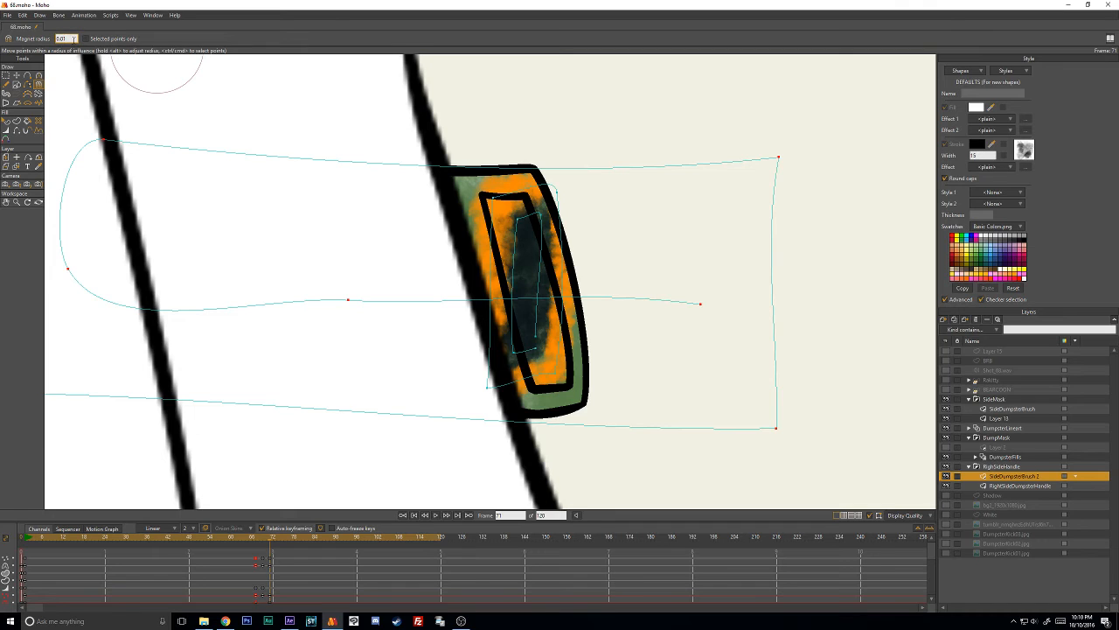
{"action": "left_click_drag", "start_coordinate": [494, 199], "coordinate": [470, 190]}
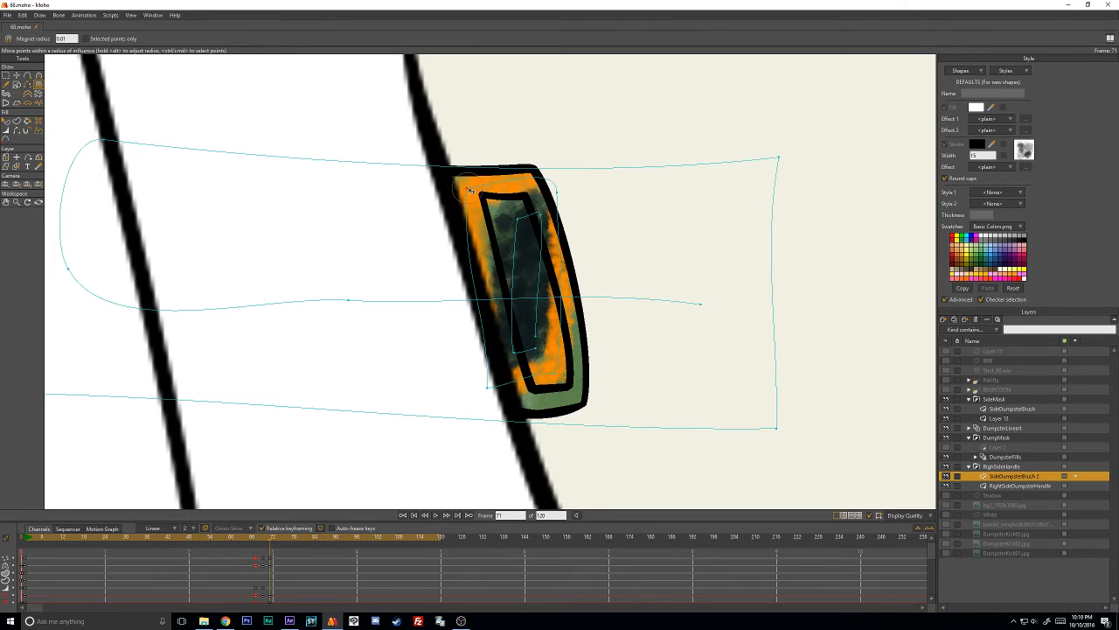
{"action": "left_click_drag", "start_coordinate": [558, 193], "coordinate": [536, 187]}
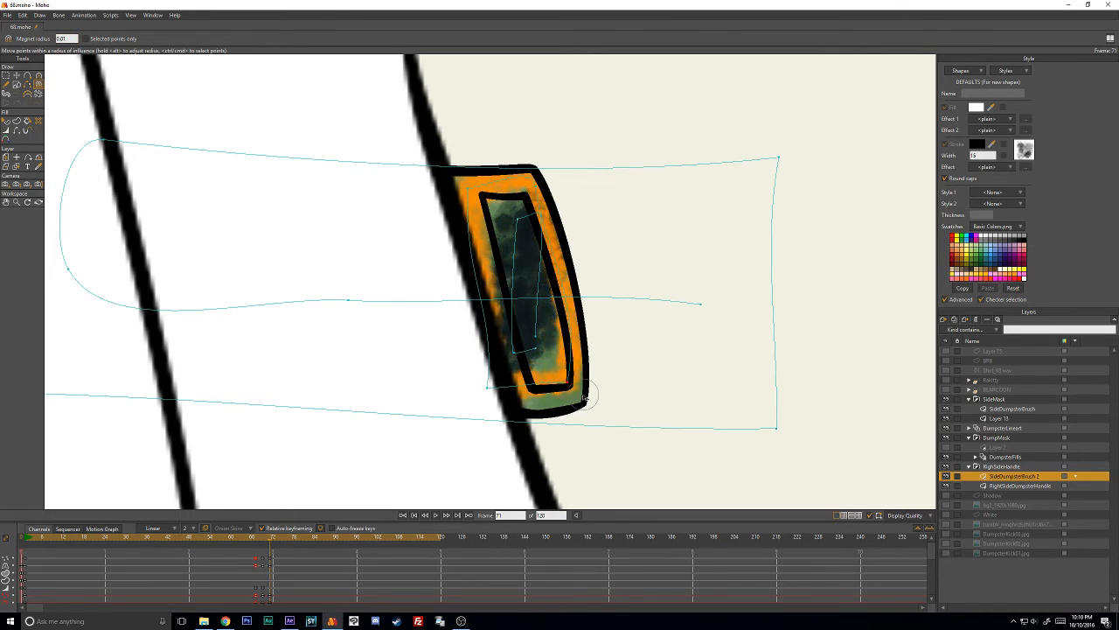
{"action": "left_click_drag", "start_coordinate": [487, 388], "coordinate": [530, 414]}
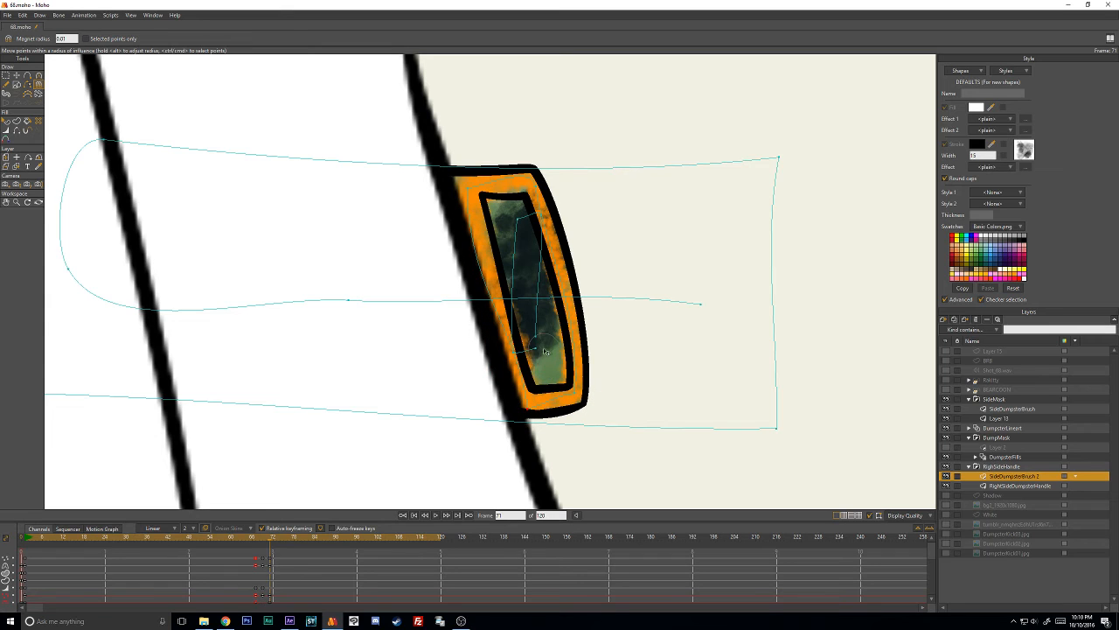
- Pull the dark stroke's points into the corners of the recess and bend its outer side to follow the recess's curve
{"action": "left_click_drag", "start_coordinate": [534, 349], "coordinate": [560, 367]}
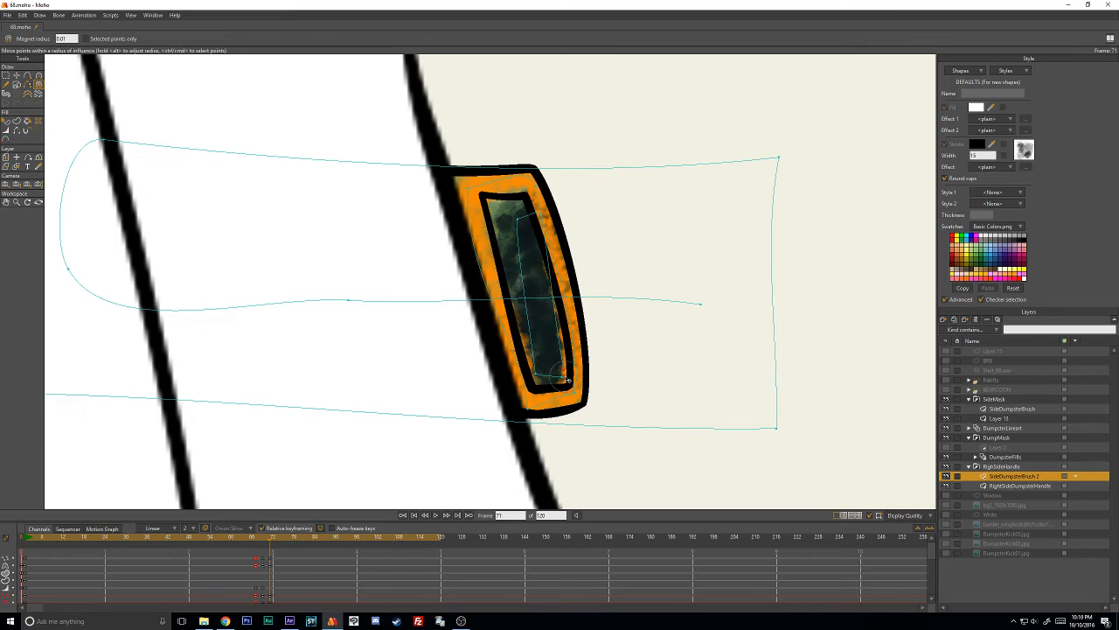
{"action": "mouse_move", "coordinate": [521, 222]}
{"action": "left_mouse_down"}
{"action": "mouse_move", "coordinate": [500, 215]}
{"action": "mouse_move", "coordinate": [533, 211]}
{"action": "mouse_move", "coordinate": [495, 208]}
{"action": "mouse_move", "coordinate": [524, 209]}
{"action": "left_mouse_up"}
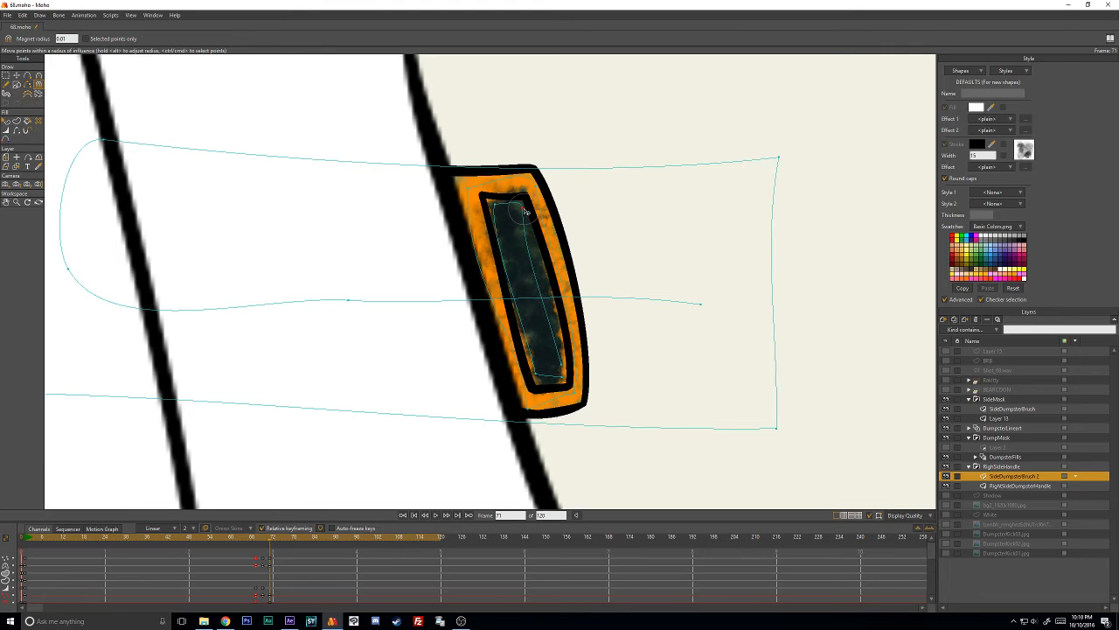
{"action": "left_click_drag", "start_coordinate": [534, 379], "coordinate": [536, 385]}
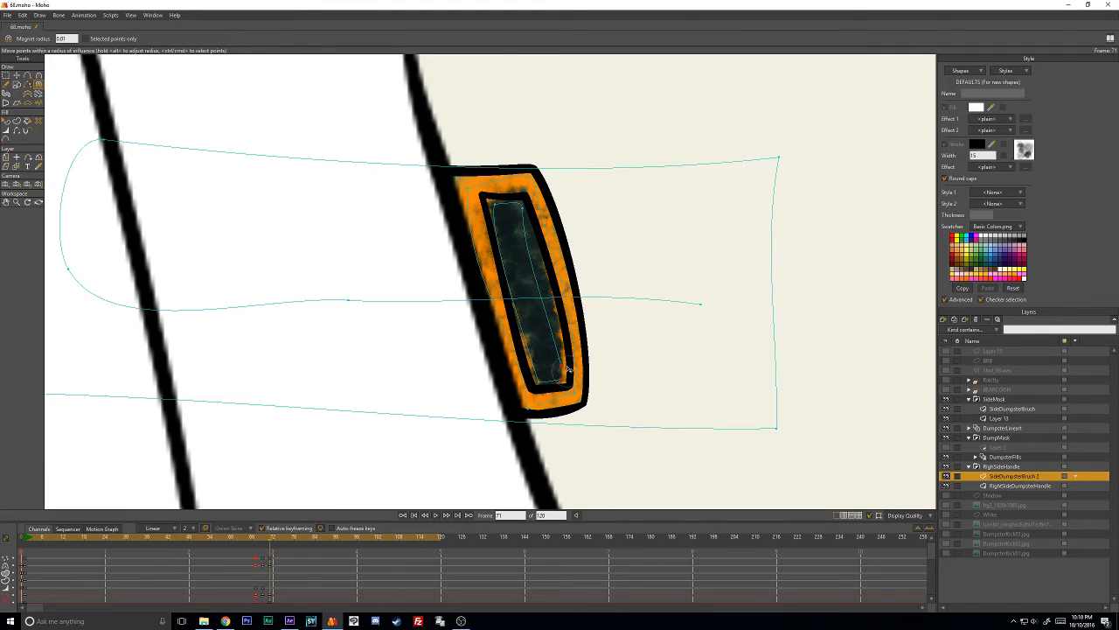
{"action": "key", "text": "c"}
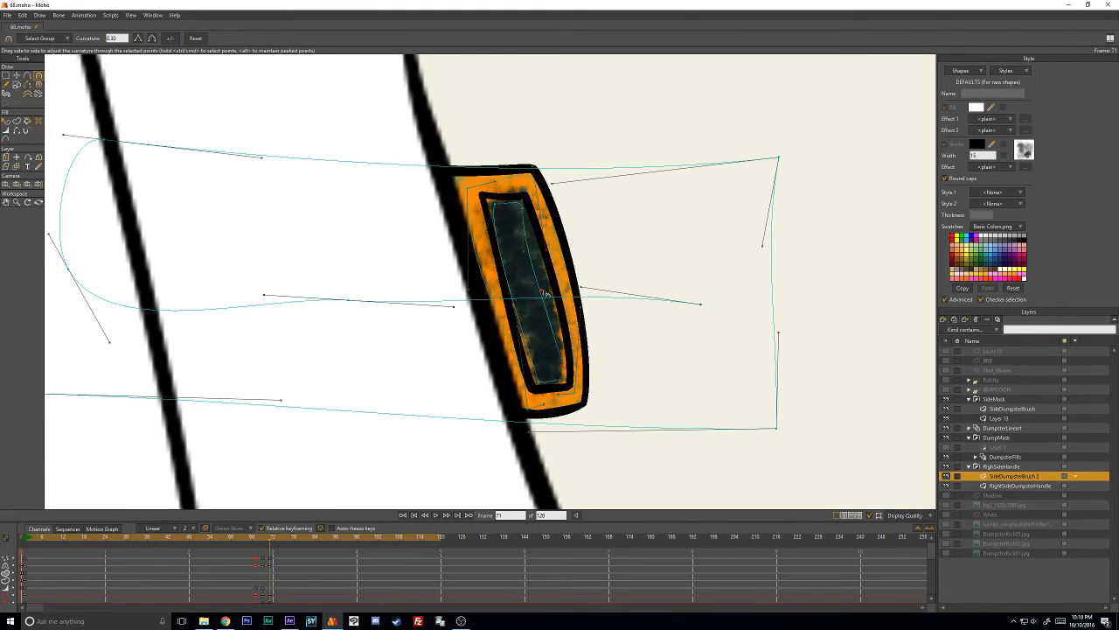
{"action": "left_click_drag", "start_coordinate": [545, 293], "coordinate": [564, 282]}
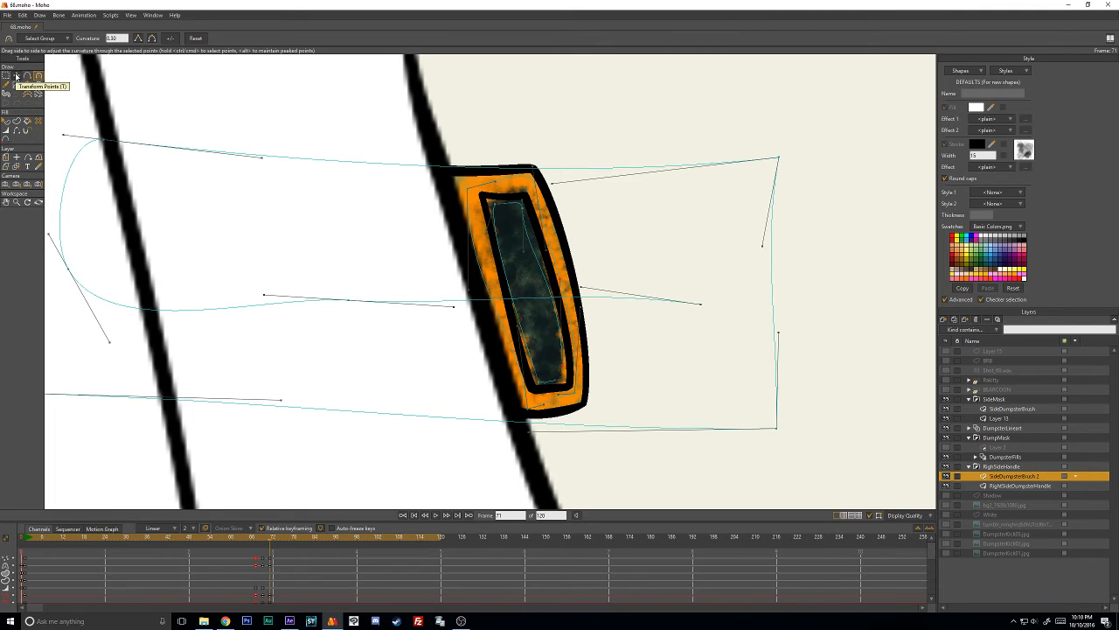
{"action": "left_click", "coordinate": [39, 85]}
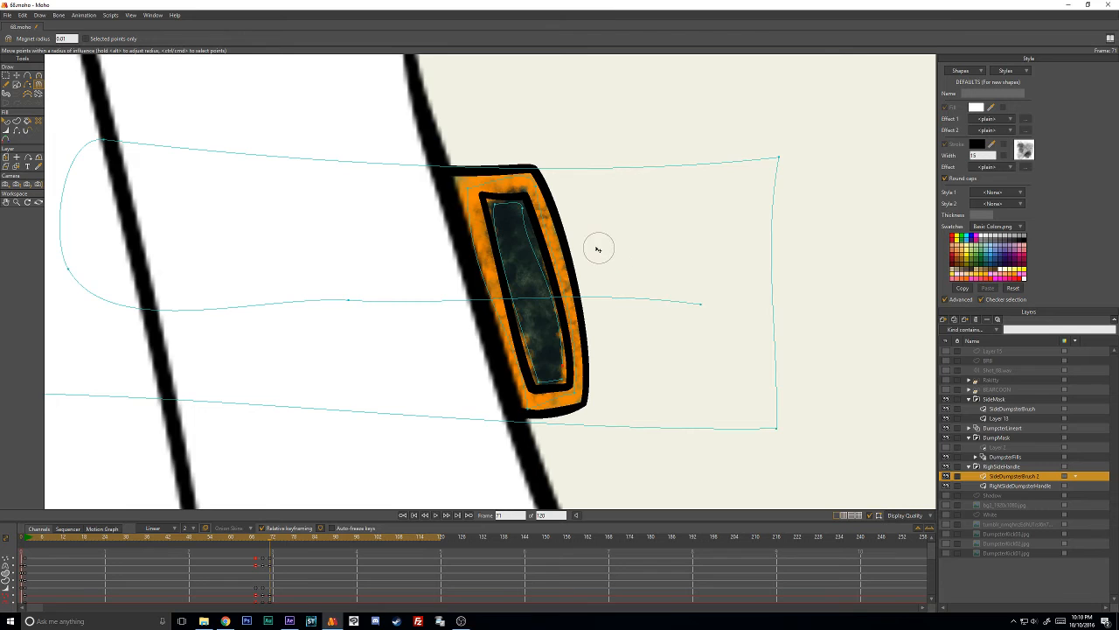
- At frame 73, rotate the orange and dark strokes and move them with the green strokes onto the handle
{"action": "key", "text": "Right"}
{"action": "key", "text": "Right"}
{"action": "left_click_drag", "start_coordinate": [530, 213], "coordinate": [595, 283]}
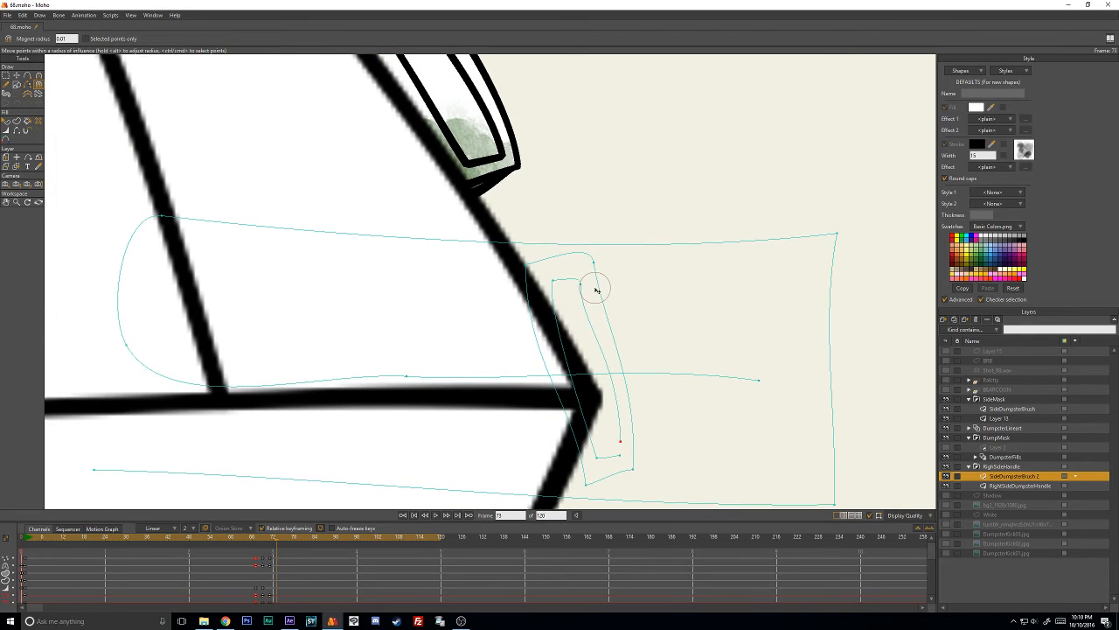
{"action": "key", "text": "t"}
{"action": "double_click", "coordinate": [600, 287]}
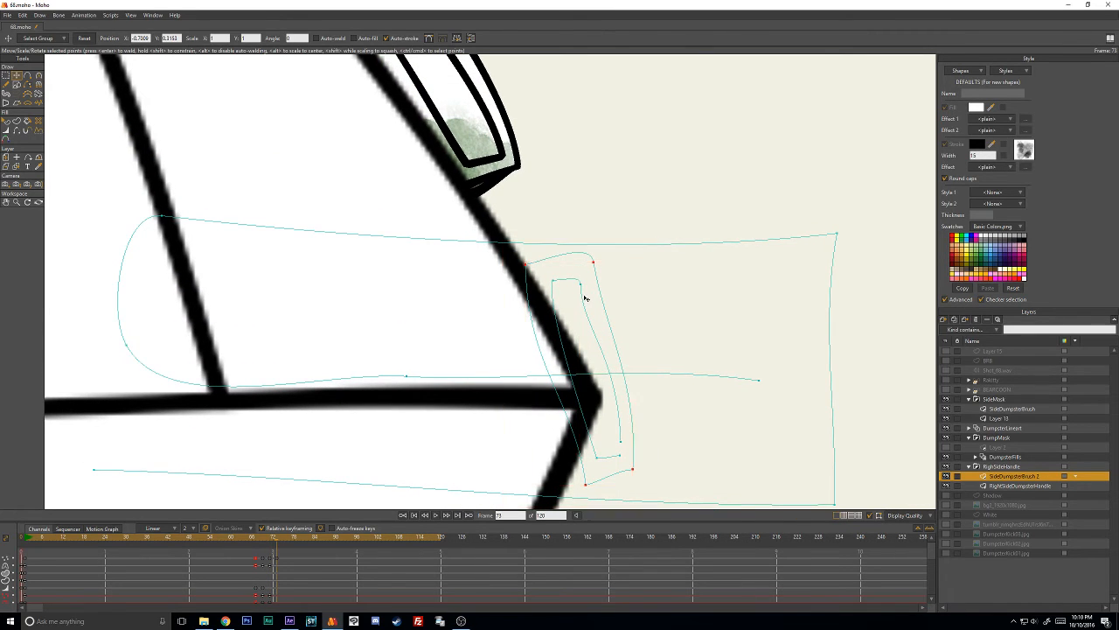
{"action": "left_click", "coordinate": [575, 281], "text": "ctrl+shift"}
{"action": "mouse_move", "coordinate": [595, 338]}
{"action": "left_mouse_down"}
{"action": "mouse_move", "coordinate": [494, 145]}
{"action": "mouse_move", "coordinate": [539, 303]}
{"action": "mouse_move", "coordinate": [485, 193]}
{"action": "mouse_move", "coordinate": [522, 158]}
{"action": "left_mouse_up"}
{"action": "left_click_drag", "start_coordinate": [490, 196], "coordinate": [494, 204]}
{"action": "double_click", "coordinate": [638, 400]}
{"action": "left_click_drag", "start_coordinate": [642, 405], "coordinate": [565, 137]}
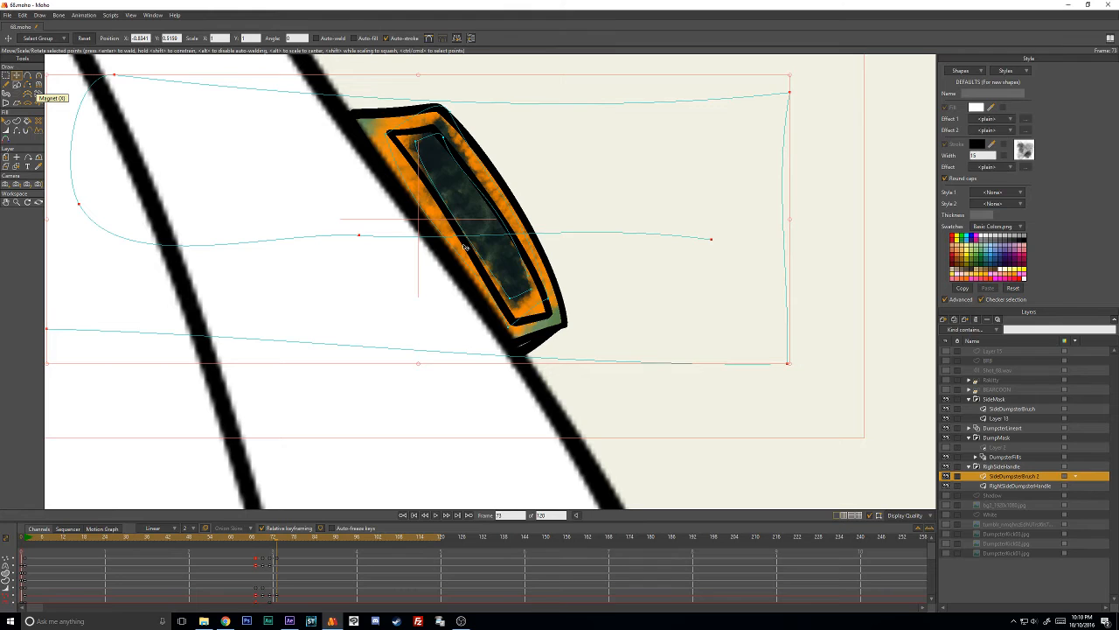
- Use the Magnet tool to fit the orange stroke's corners to the rim and the dark stroke's end points to the recess
{"action": "key", "text": "x"}
{"action": "mouse_move", "coordinate": [547, 309]}
{"action": "left_mouse_down"}
{"action": "mouse_move", "coordinate": [561, 316]}
{"action": "mouse_move", "coordinate": [519, 337]}
{"action": "left_mouse_up"}
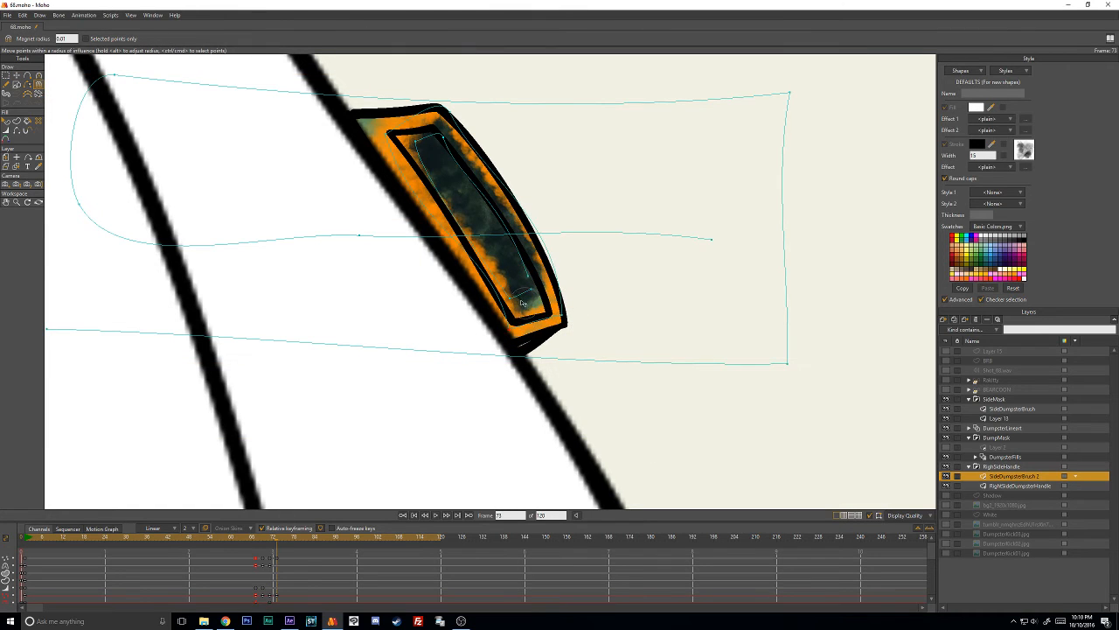
{"action": "mouse_move", "coordinate": [530, 291]}
{"action": "left_mouse_down"}
{"action": "mouse_move", "coordinate": [537, 304]}
{"action": "mouse_move", "coordinate": [516, 309]}
{"action": "mouse_move", "coordinate": [519, 334]}
{"action": "left_mouse_up"}
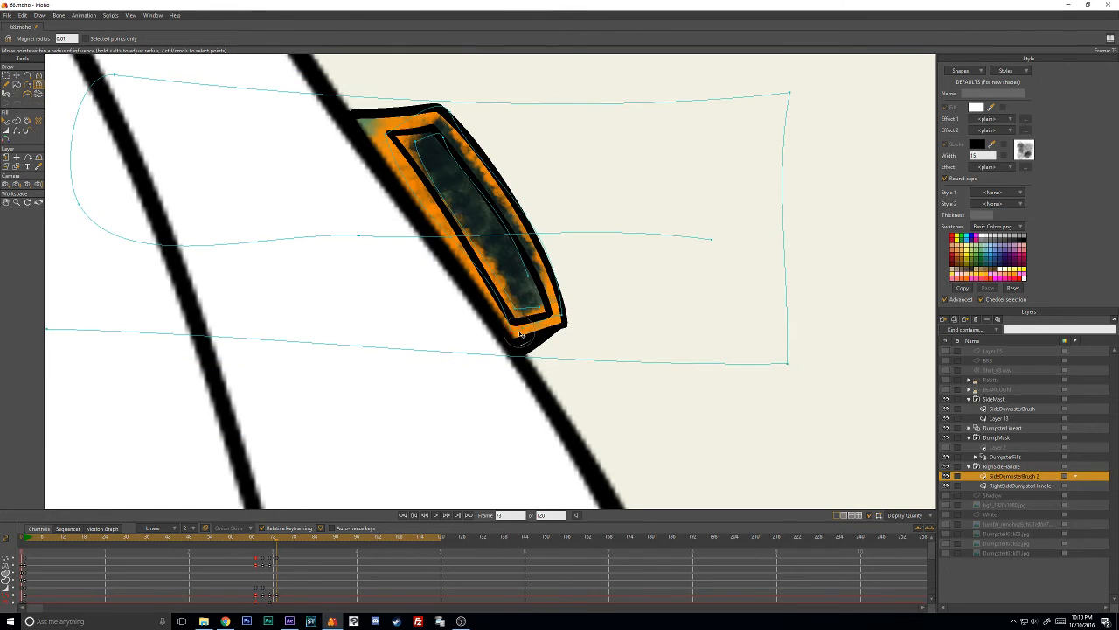
{"action": "left_click_drag", "start_coordinate": [385, 131], "coordinate": [373, 124]}
{"action": "left_click_drag", "start_coordinate": [445, 108], "coordinate": [412, 143]}
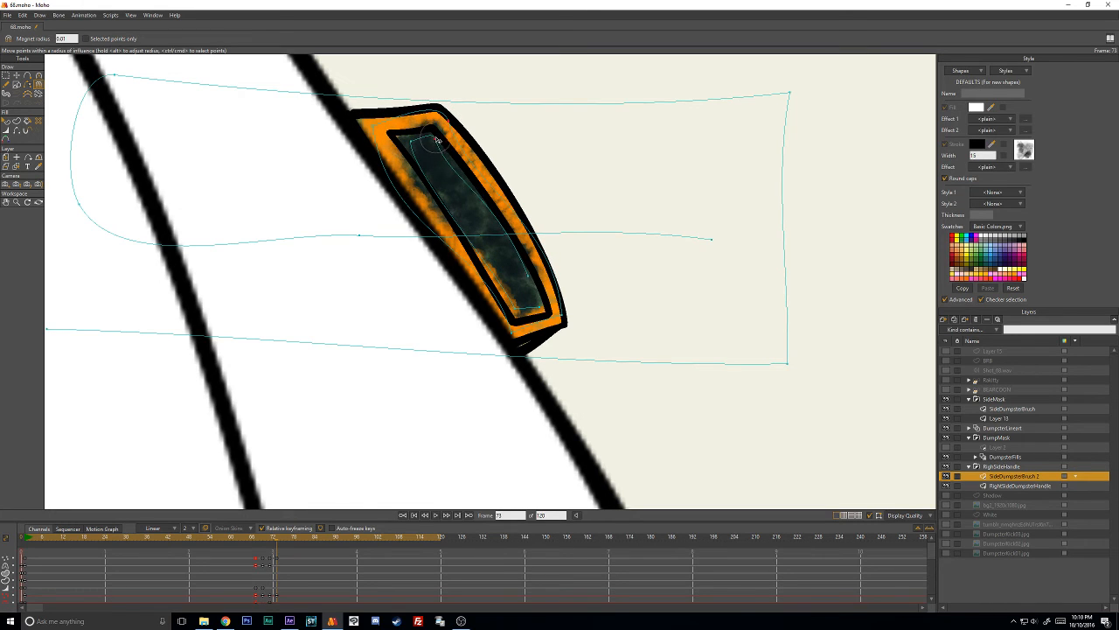
- At frame 73, adjust the orange stroke's curve handles so its upper, outer and inner sides follow the handle's rim
{"action": "key", "text": "c"}
{"action": "left_click_drag", "start_coordinate": [422, 112], "coordinate": [417, 120]}
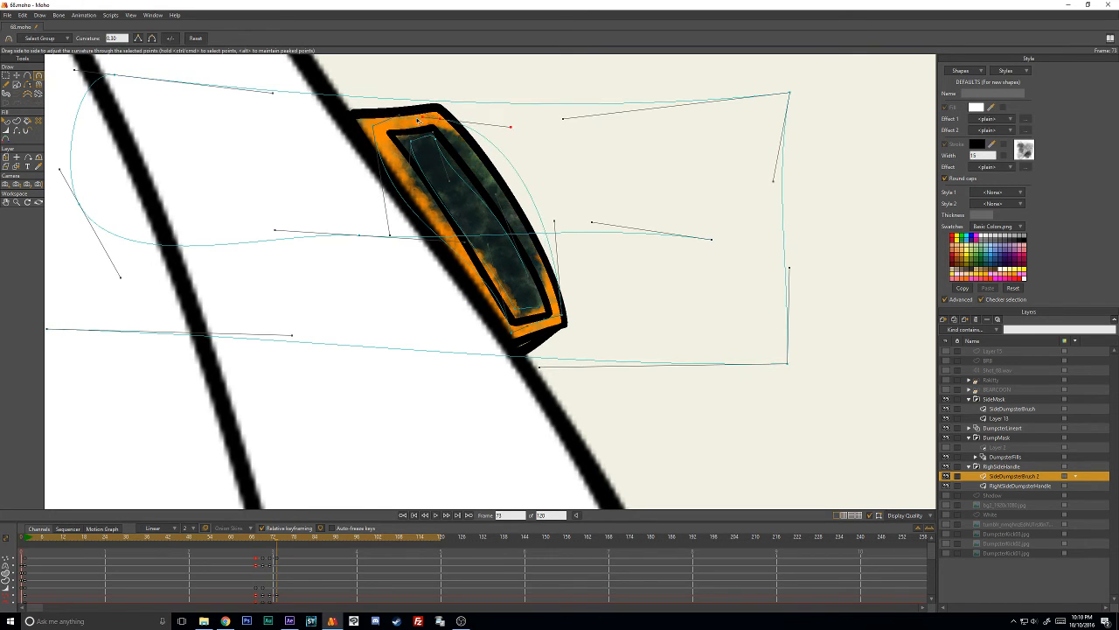
{"action": "left_click_drag", "start_coordinate": [515, 130], "coordinate": [490, 186]}
{"action": "left_click_drag", "start_coordinate": [558, 226], "coordinate": [469, 234]}
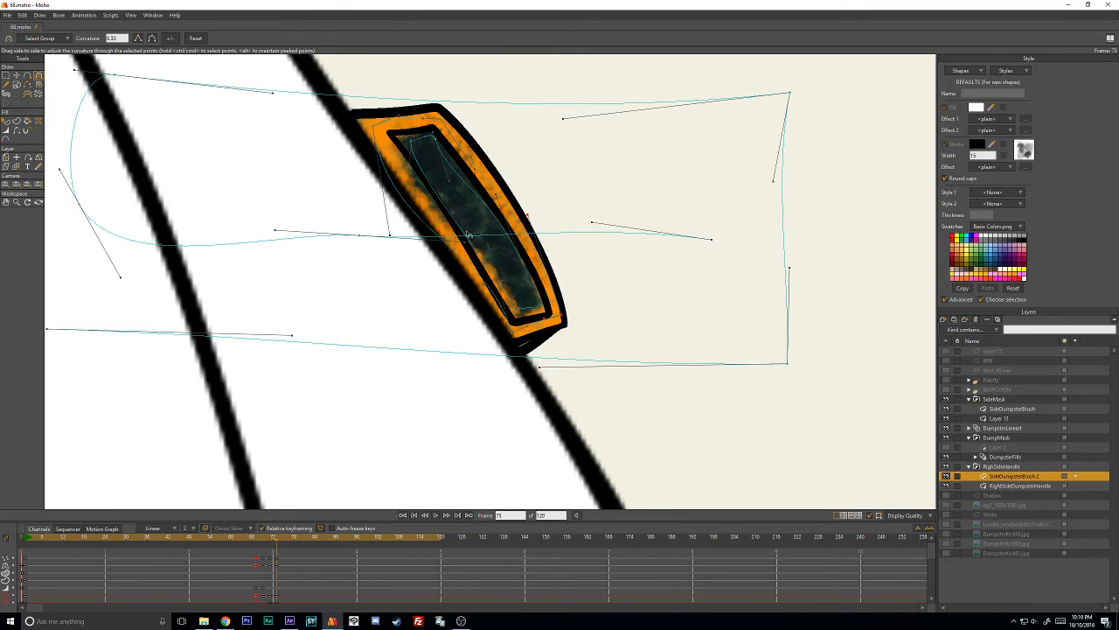
{"action": "left_click_drag", "start_coordinate": [397, 236], "coordinate": [430, 234]}
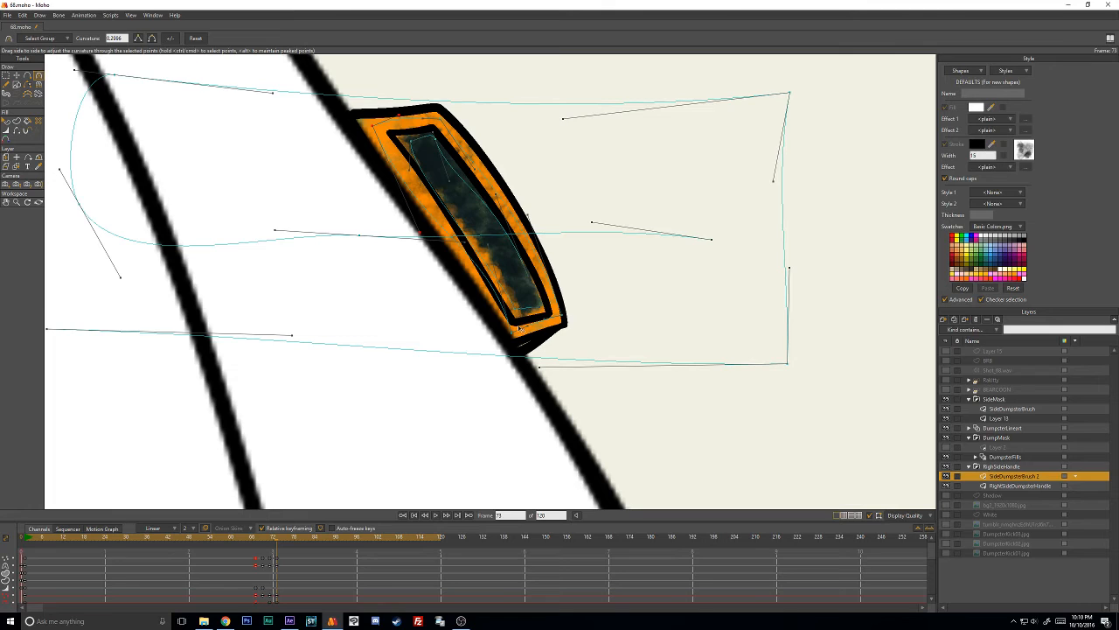
- Pull the orange stroke's lower inner corner point into the rim's bottom corner
{"action": "key", "text": "a"}
{"action": "left_click_drag", "start_coordinate": [517, 329], "coordinate": [508, 341]}
{"action": "key", "text": "t"}
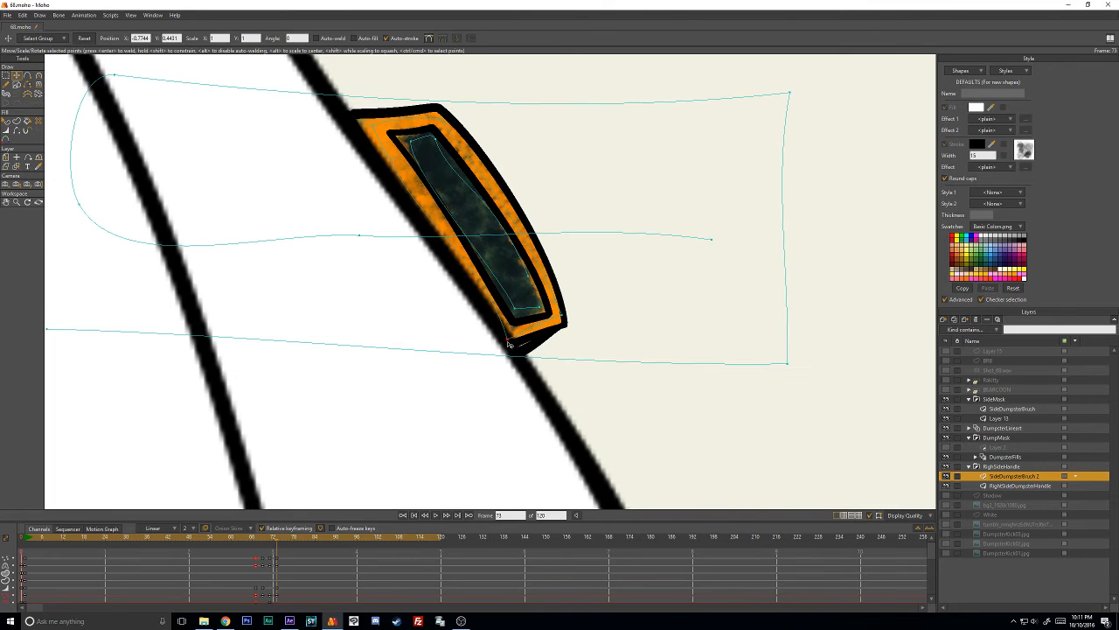
{"action": "key", "text": "w"}
{"action": "key", "text": "t"}
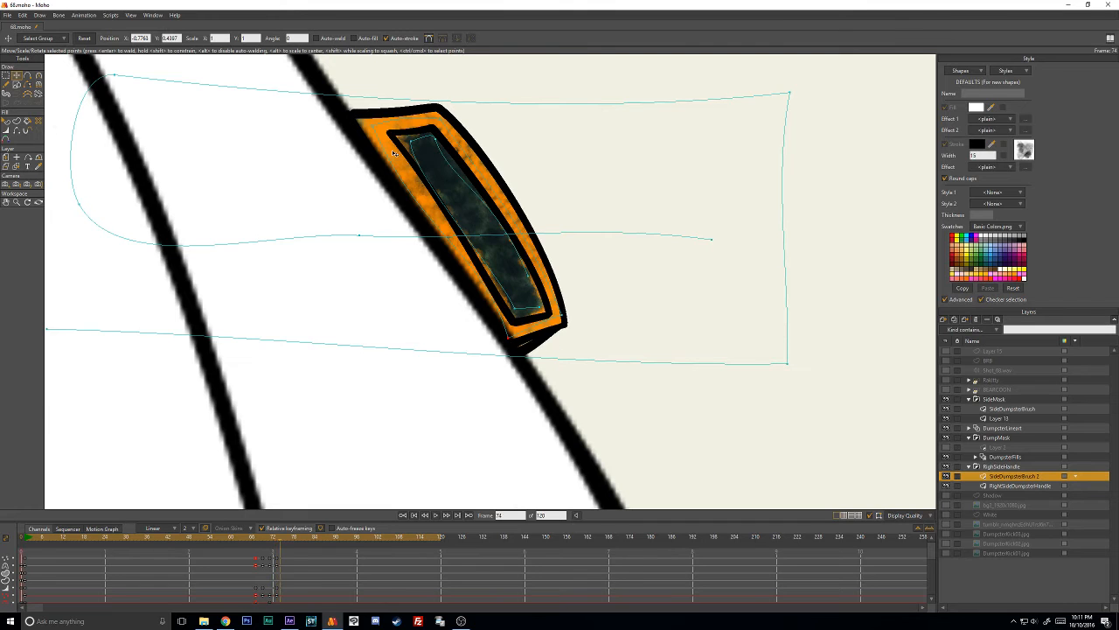
- At frame 75, move the green strokes, the orange stroke and the dark stroke onto the handle's new position
{"action": "key", "text": "Right"}
{"action": "left_click_drag", "start_coordinate": [456, 160], "coordinate": [543, 264]}
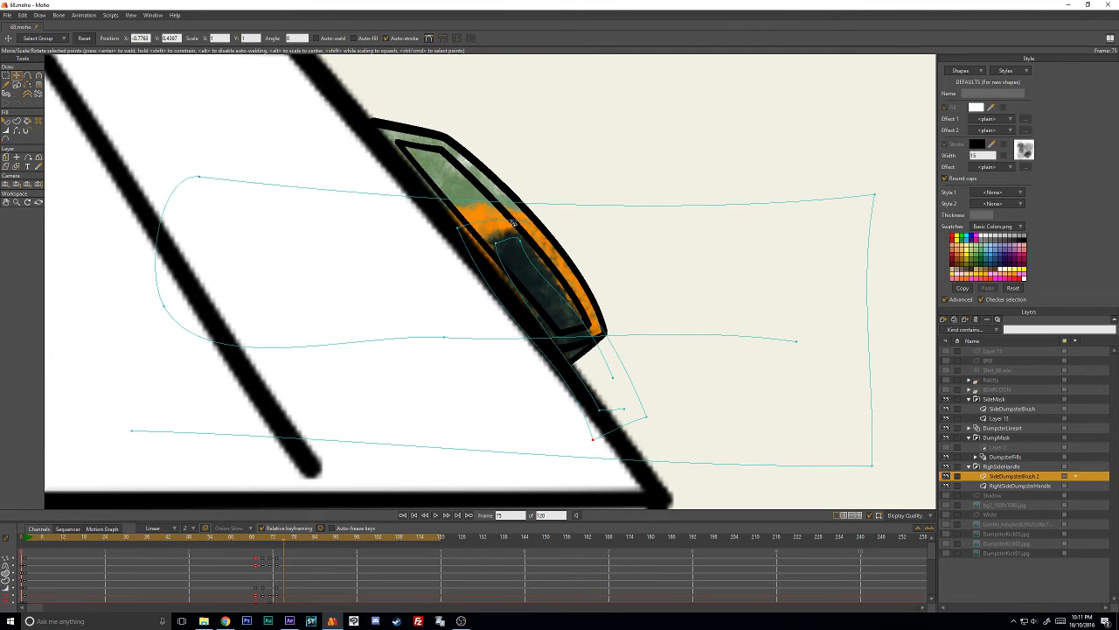
{"action": "left_click_drag", "start_coordinate": [514, 223], "coordinate": [514, 143]}
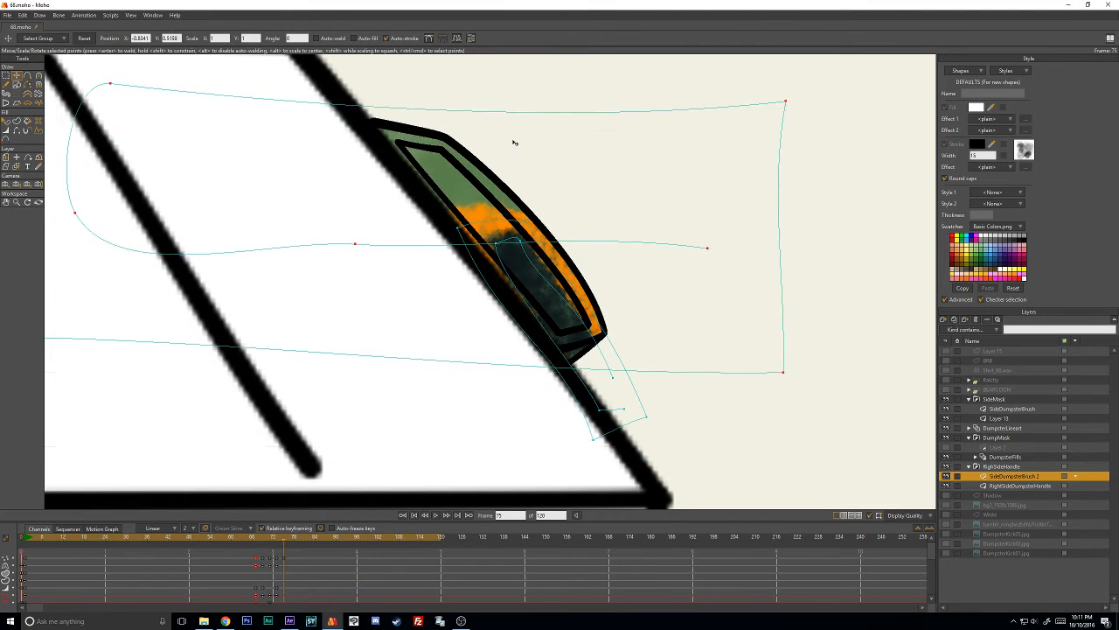
{"action": "left_click", "coordinate": [616, 348]}
{"action": "left_click", "coordinate": [610, 372], "text": "shift"}
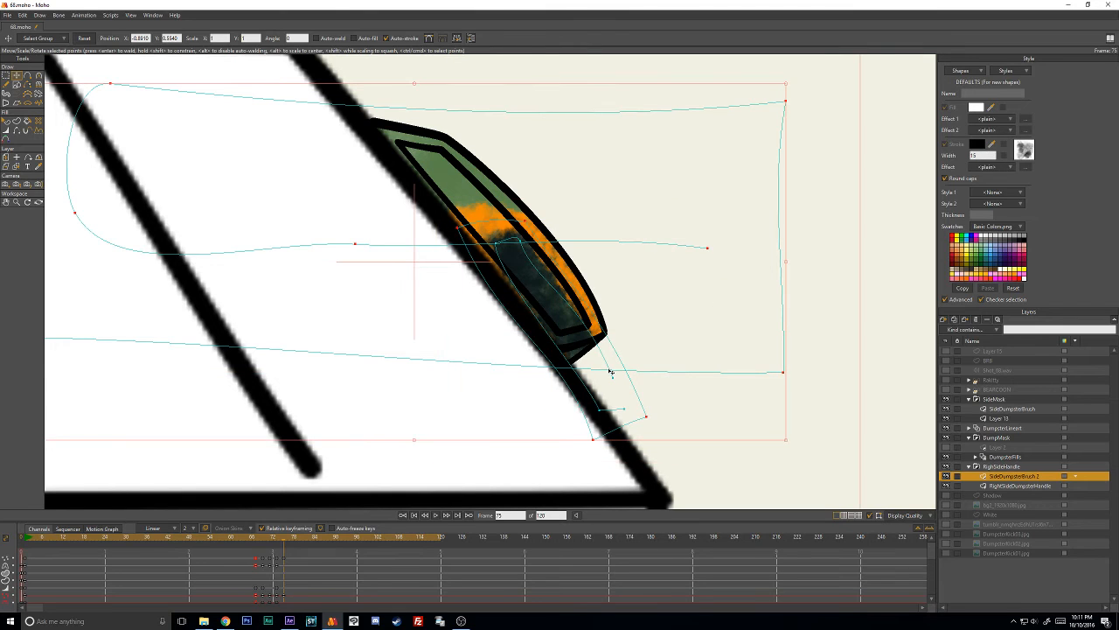
{"action": "left_click", "coordinate": [626, 411]}
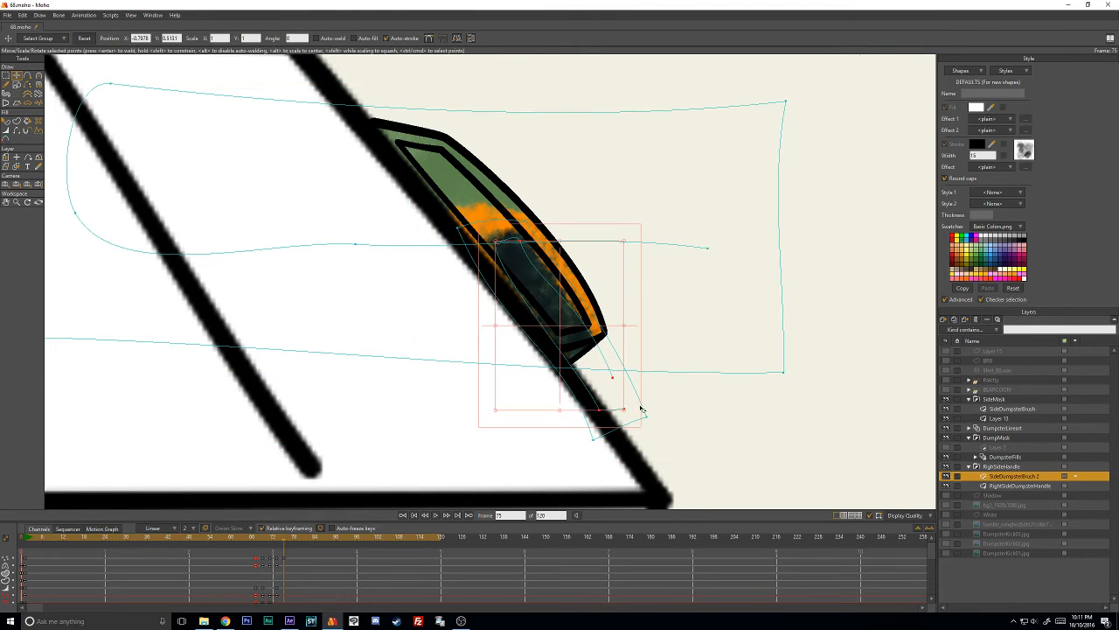
{"action": "left_click", "coordinate": [614, 433], "text": "shift"}
{"action": "mouse_move", "coordinate": [613, 390]}
{"action": "left_mouse_down"}
{"action": "mouse_move", "coordinate": [549, 291]}
{"action": "mouse_move", "coordinate": [543, 306]}
{"action": "left_mouse_up"}
{"action": "mouse_move", "coordinate": [577, 347]}
{"action": "left_mouse_down"}
{"action": "mouse_move", "coordinate": [605, 351]}
{"action": "mouse_move", "coordinate": [589, 340]}
{"action": "left_mouse_up"}
{"action": "left_click_drag", "start_coordinate": [547, 297], "coordinate": [561, 314]}
{"action": "left_click", "coordinate": [810, 280]}
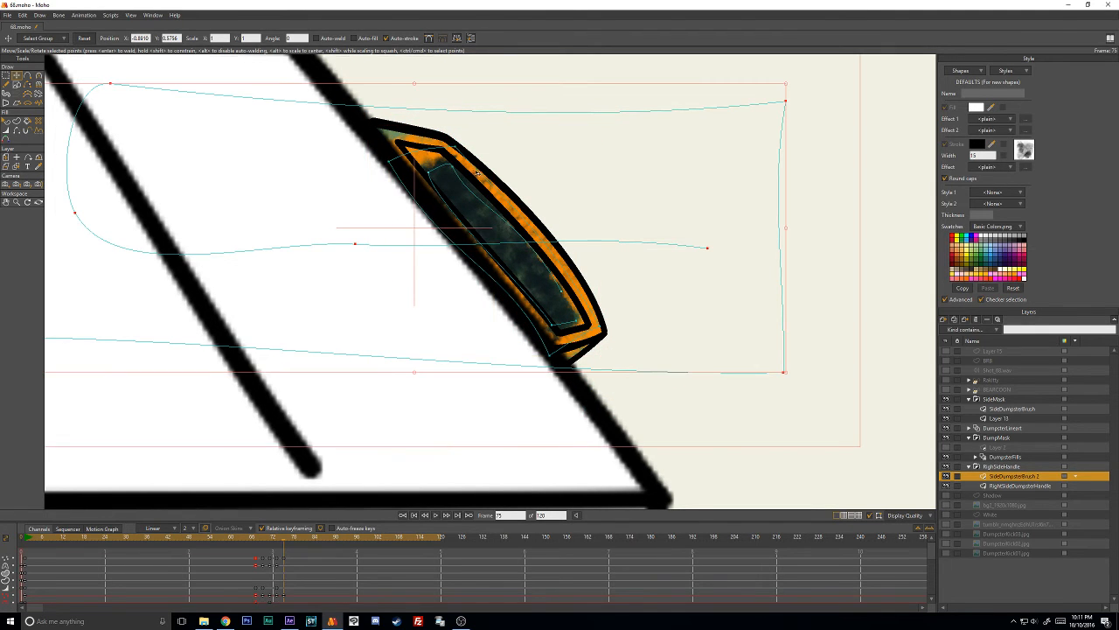
- Move the upper points of the orange and dark strokes toward the handle's upper corners
{"action": "scroll", "coordinate": [433, 99], "scroll_direction": "down", "scroll_amount": 3}
{"action": "left_click", "coordinate": [472, 117]}
{"action": "scroll", "coordinate": [425, 195], "scroll_direction": "up", "scroll_amount": 2}
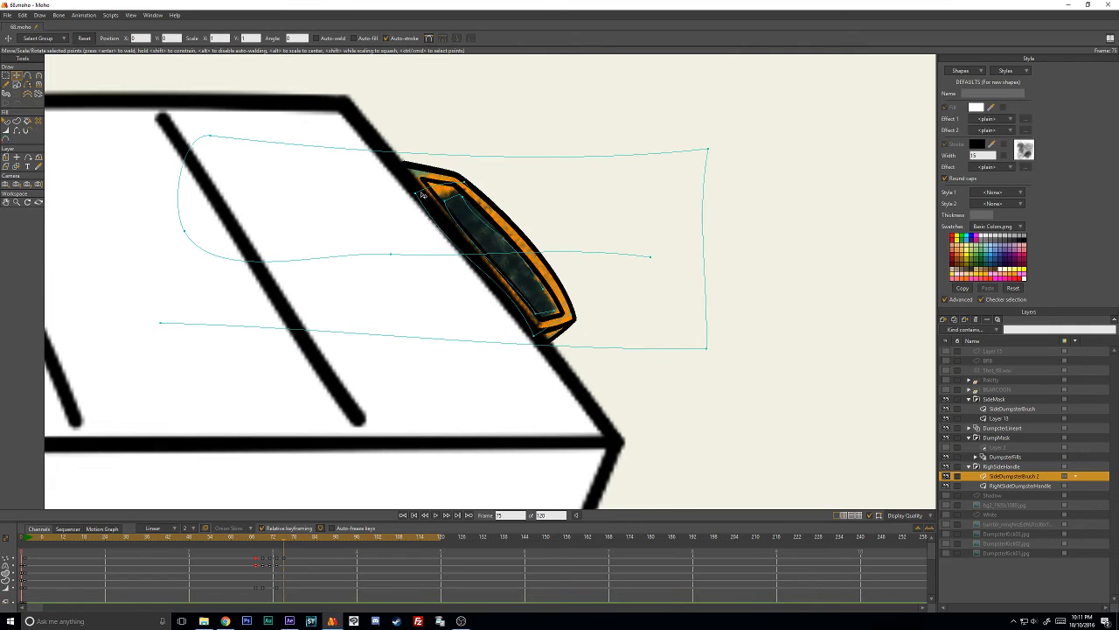
{"action": "mouse_move", "coordinate": [420, 193]}
{"action": "left_mouse_down"}
{"action": "mouse_move", "coordinate": [417, 177]}
{"action": "mouse_move", "coordinate": [463, 178]}
{"action": "mouse_move", "coordinate": [465, 198]}
{"action": "left_mouse_up"}
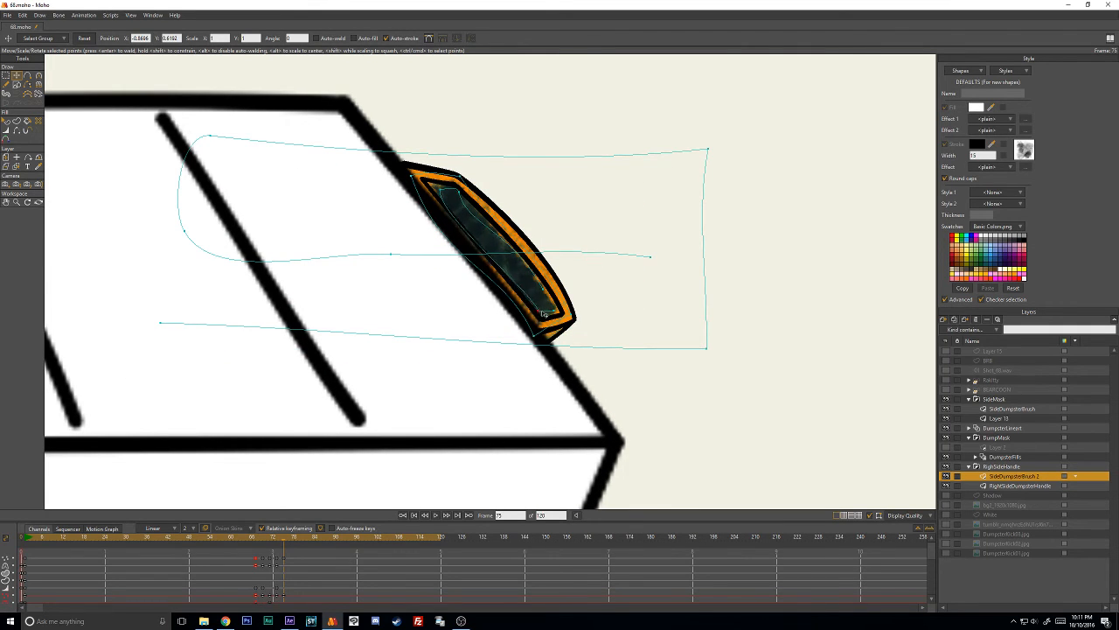
{"action": "scroll", "coordinate": [542, 289], "scroll_direction": "up", "scroll_amount": 2}
- Reduce the dark stroke's line width at frame 75 so it fits inside the recess
{"action": "key", "text": "w"}
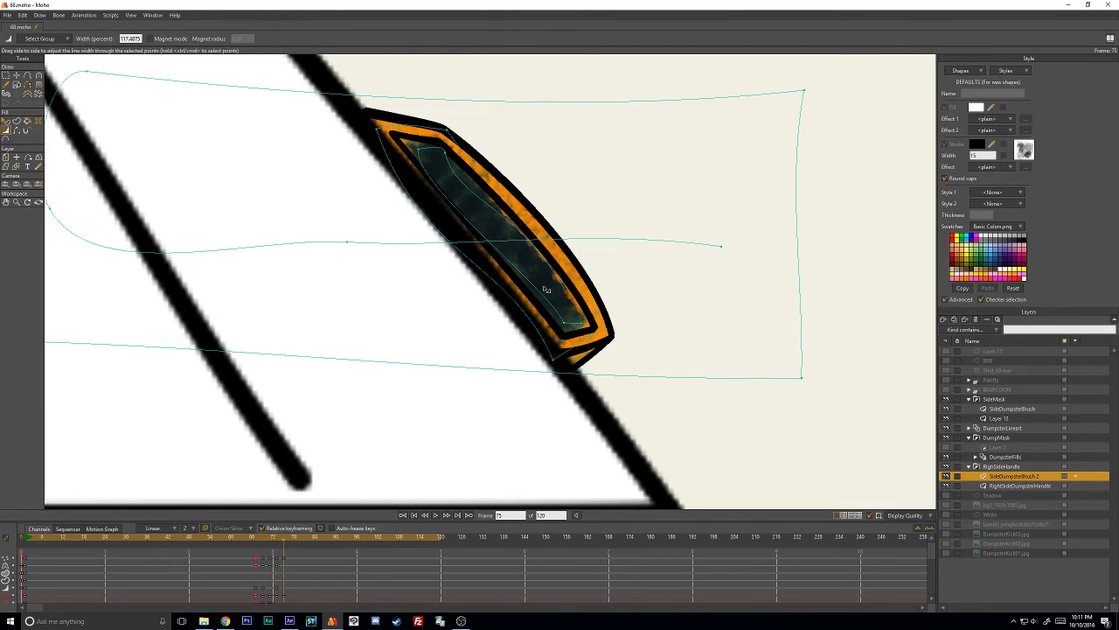
{"action": "key", "text": "t"}
{"action": "left_click", "coordinate": [544, 290]}
{"action": "key", "text": "w"}
{"action": "left_click_drag", "start_coordinate": [544, 290], "coordinate": [518, 298]}
{"action": "key", "text": "t"}
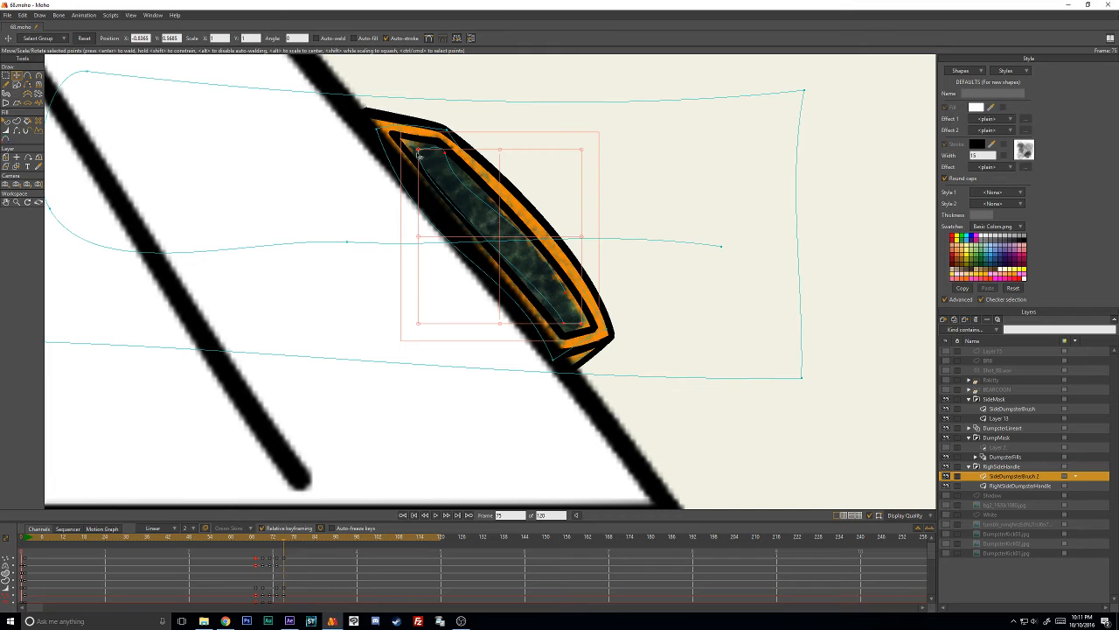
{"action": "left_click", "coordinate": [818, 188]}
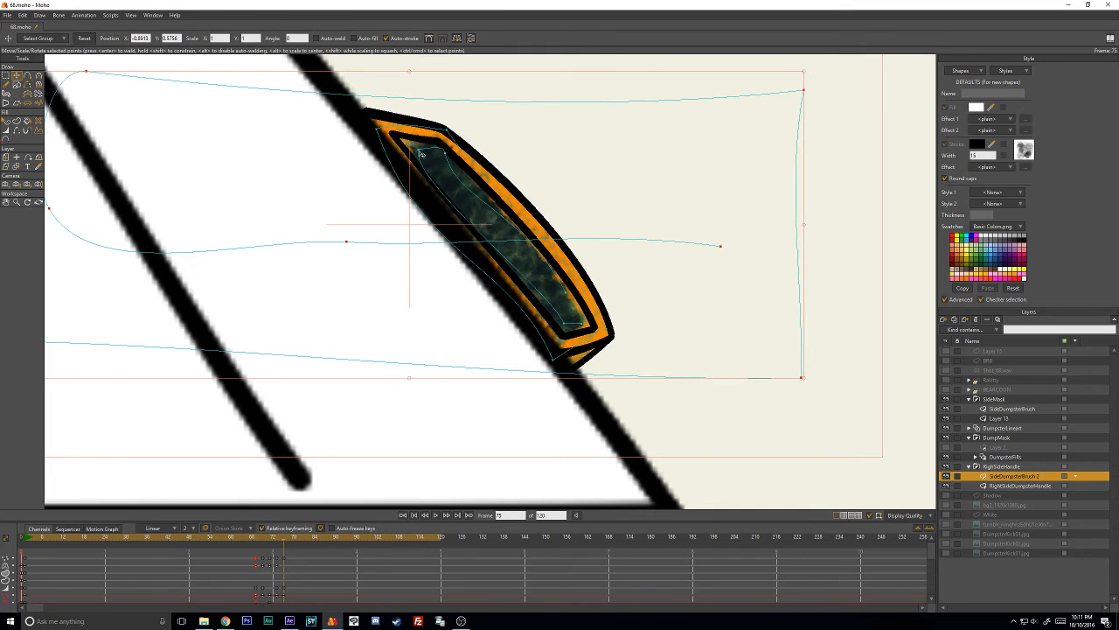
- Use the Magnet tool to fit the dark stroke's end points to the recess and the orange stroke's corners to the rim
{"action": "key", "text": "w"}
{"action": "mouse_move", "coordinate": [418, 151]}
{"action": "left_mouse_down"}
{"action": "mouse_move", "coordinate": [467, 229]}
{"action": "mouse_move", "coordinate": [456, 220]}
{"action": "left_mouse_up"}
{"action": "key", "text": "c"}
{"action": "key", "text": "x"}
{"action": "left_click_drag", "start_coordinate": [564, 327], "coordinate": [574, 313]}
{"action": "mouse_move", "coordinate": [557, 360]}
{"action": "left_mouse_down"}
{"action": "mouse_move", "coordinate": [565, 350]}
{"action": "mouse_move", "coordinate": [555, 356]}
{"action": "left_mouse_up"}
{"action": "left_click_drag", "start_coordinate": [447, 128], "coordinate": [462, 125]}
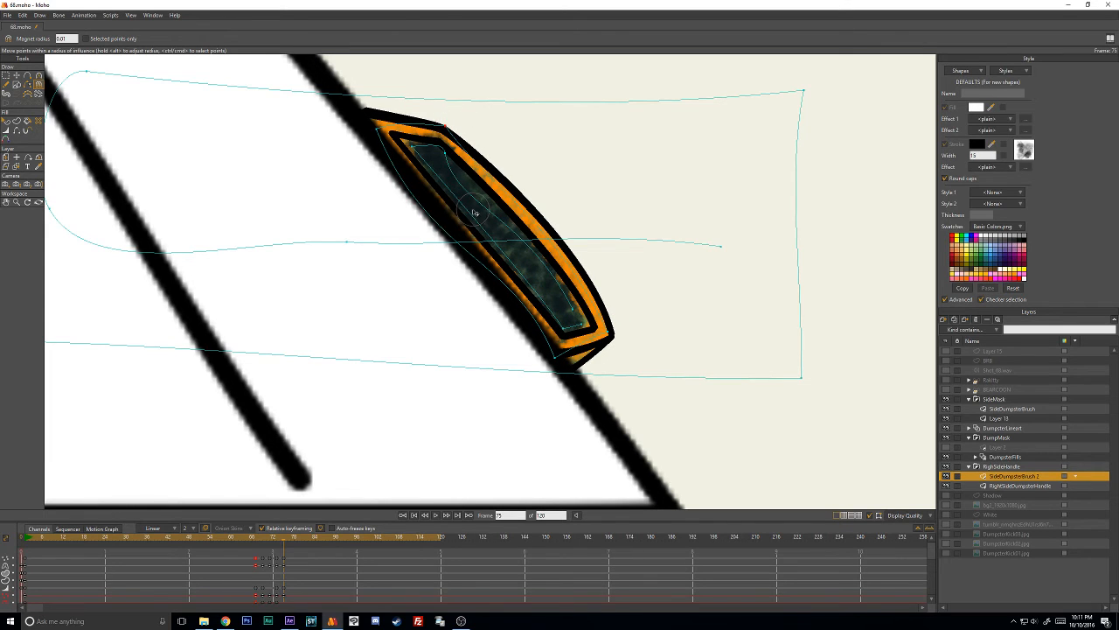
- At frame 77, rotate the orange and dark strokes together and move them onto the handle
{"action": "key", "text": "ctrl+Right"}
{"action": "key", "text": "ctrl+Right"}
{"action": "key", "text": "t"}
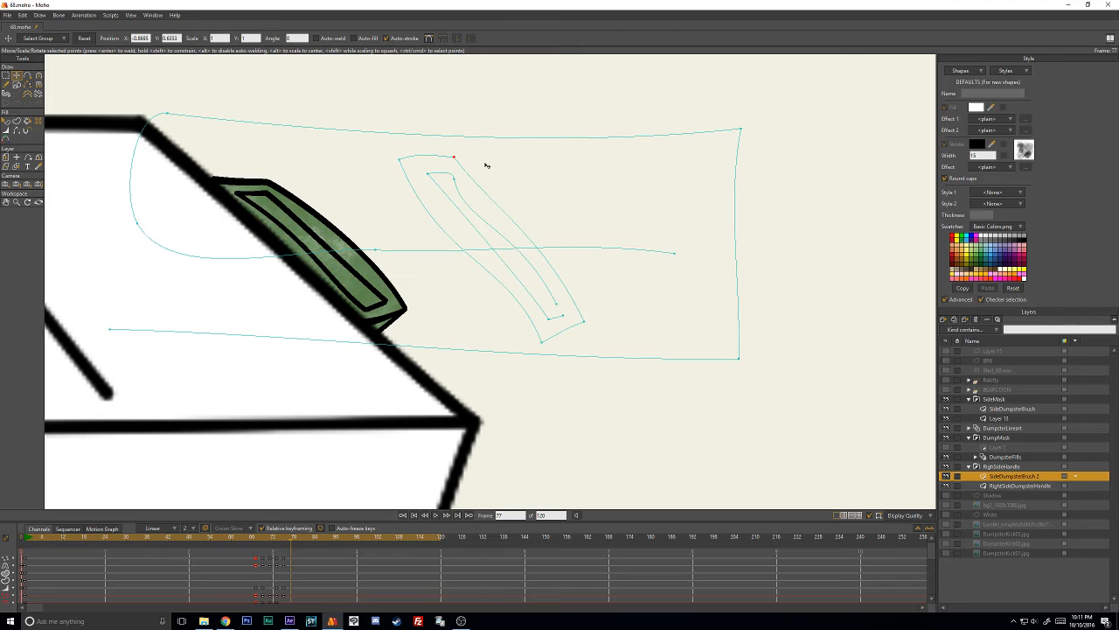
{"action": "mouse_move", "coordinate": [457, 151]}
{"action": "left_mouse_down"}
{"action": "mouse_move", "coordinate": [412, 253]}
{"action": "mouse_move", "coordinate": [545, 345]}
{"action": "mouse_move", "coordinate": [600, 300]}
{"action": "mouse_move", "coordinate": [504, 222]}
{"action": "left_mouse_up"}
{"action": "mouse_move", "coordinate": [525, 260]}
{"action": "left_mouse_down"}
{"action": "mouse_move", "coordinate": [341, 270]}
{"action": "mouse_move", "coordinate": [413, 278]}
{"action": "left_mouse_up"}
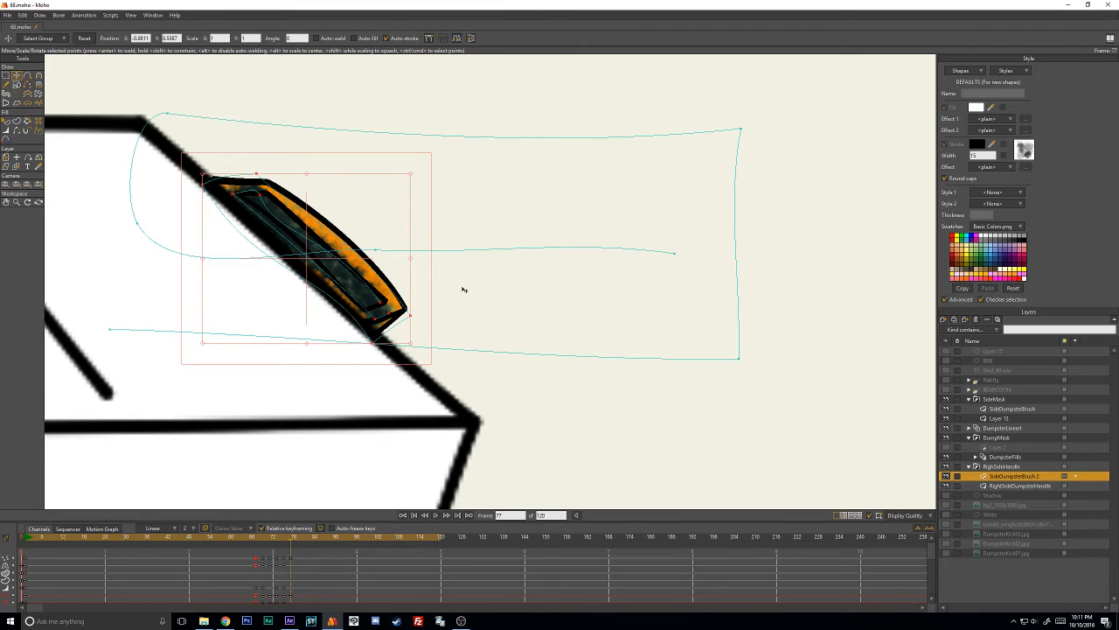
- Use the Magnet tool to pull the orange stroke's corners onto the rim and the dark stroke's lower end into the recess
{"action": "scroll", "coordinate": [464, 289], "scroll_direction": "up", "scroll_amount": 5}
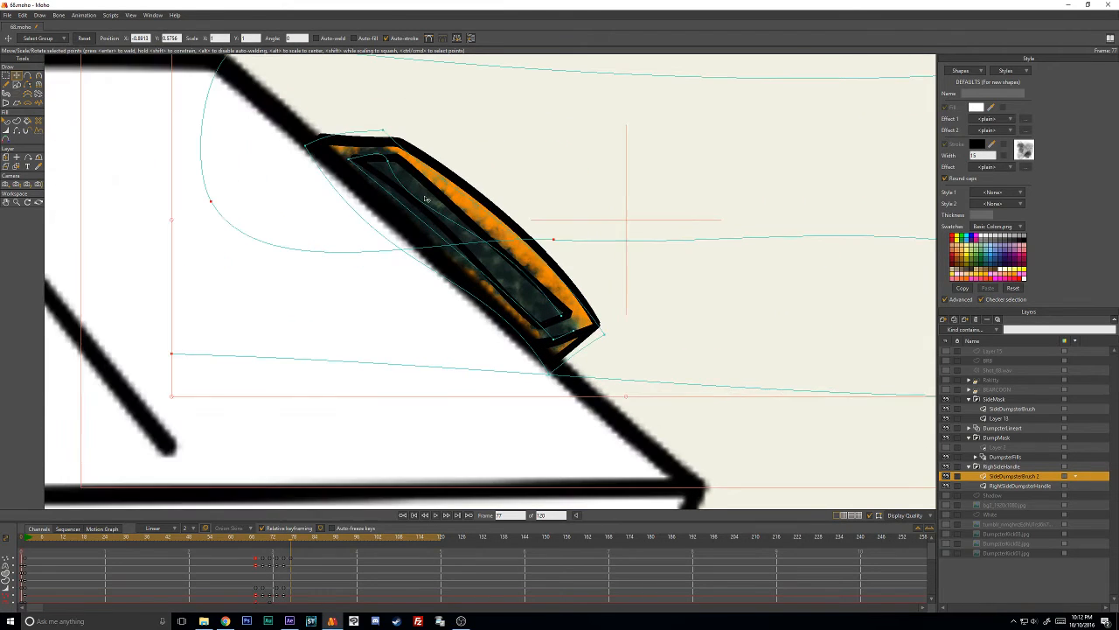
{"action": "key", "text": "x"}
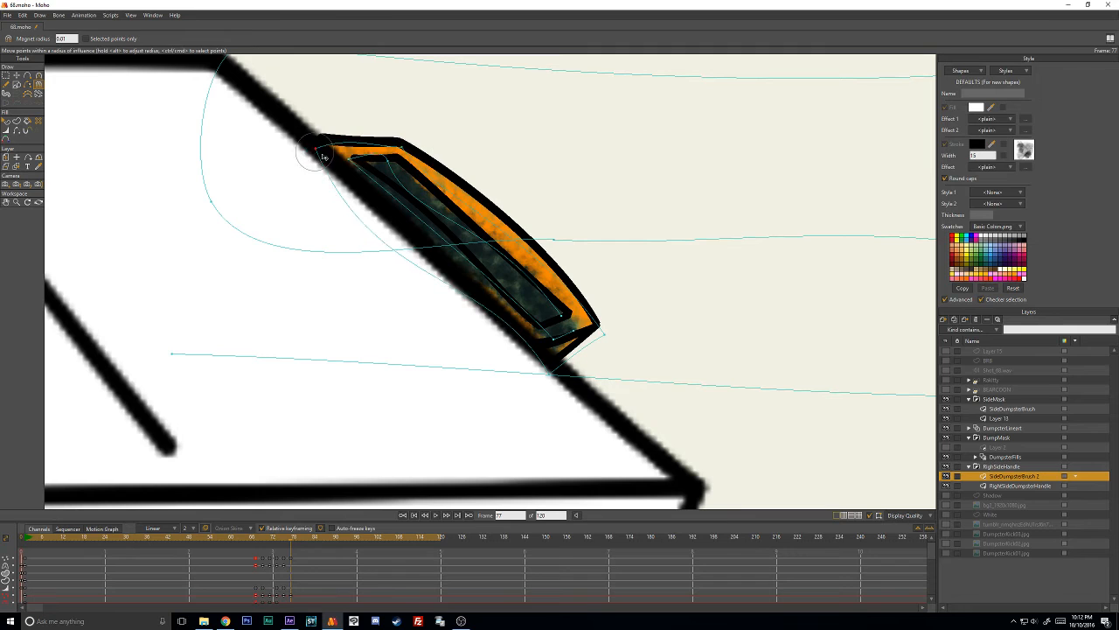
{"action": "left_click_drag", "start_coordinate": [339, 156], "coordinate": [334, 149]}
{"action": "left_click_drag", "start_coordinate": [549, 380], "coordinate": [547, 377]}
{"action": "mouse_move", "coordinate": [555, 339]}
{"action": "left_mouse_down"}
{"action": "mouse_move", "coordinate": [540, 328]}
{"action": "mouse_move", "coordinate": [562, 316]}
{"action": "mouse_move", "coordinate": [535, 321]}
{"action": "left_mouse_up"}
{"action": "left_click_drag", "start_coordinate": [606, 334], "coordinate": [602, 326]}
{"action": "left_click_drag", "start_coordinate": [553, 373], "coordinate": [539, 350]}
- Nudge the orange stroke's lower inner corner into the rim and reshape the dark stroke's upper points and curves within the recess
{"action": "key", "text": "c"}
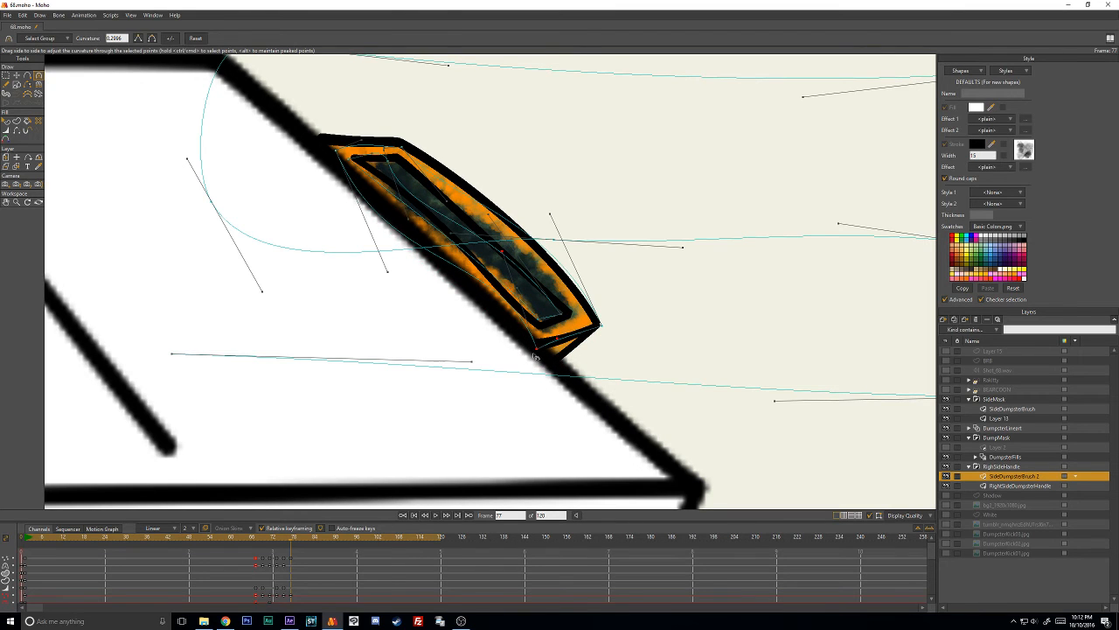
{"action": "key", "text": "t"}
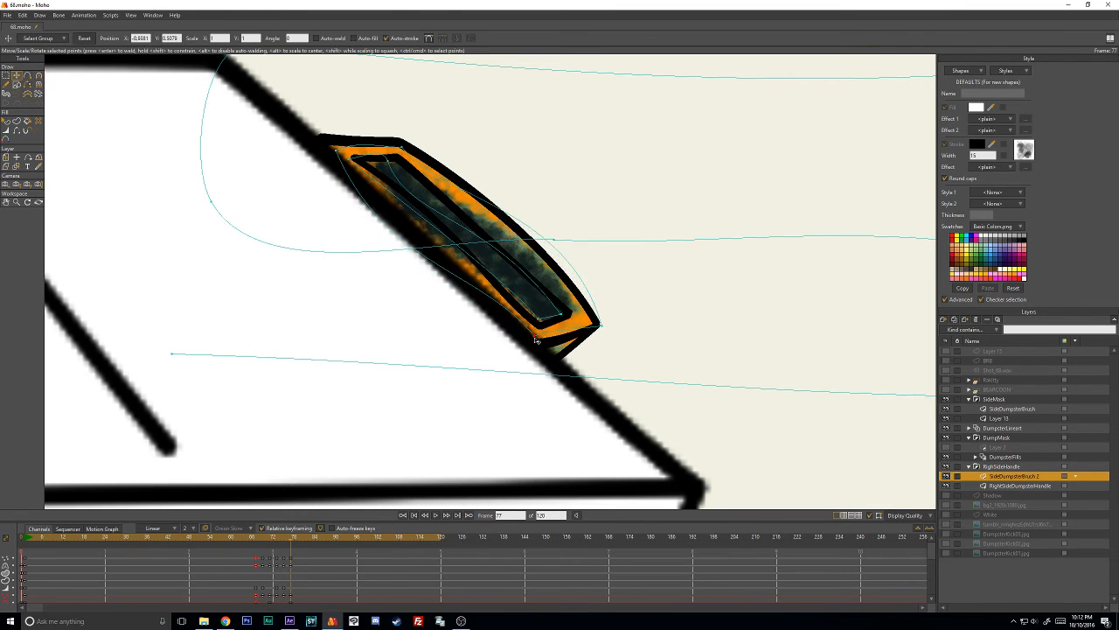
{"action": "key", "text": "c"}
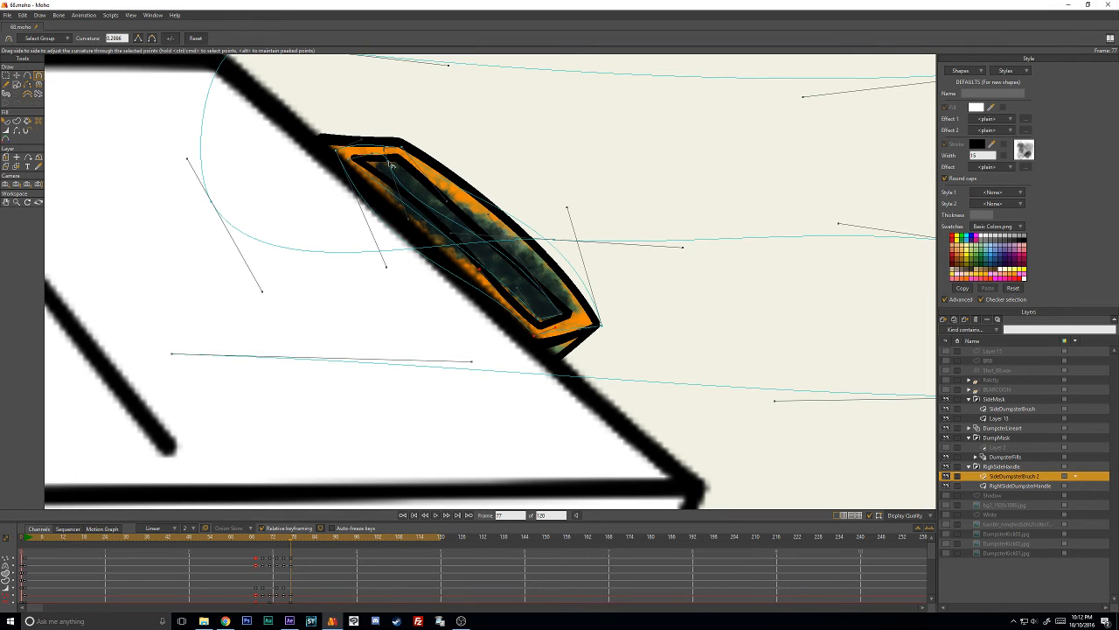
{"action": "key", "text": "t"}
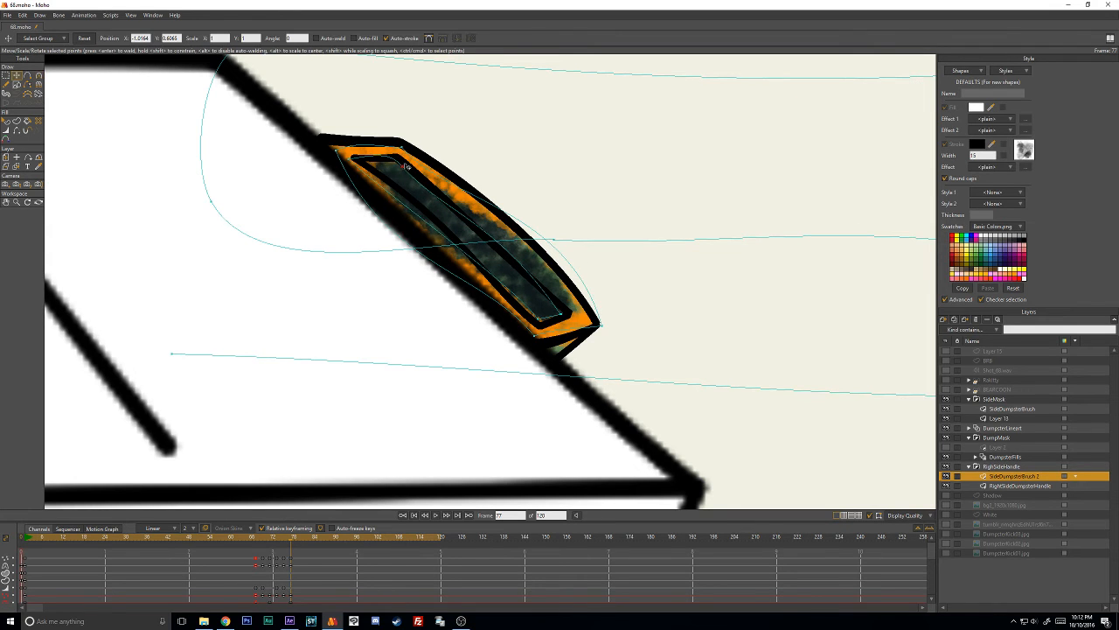
{"action": "left_click_drag", "start_coordinate": [362, 163], "coordinate": [381, 167]}
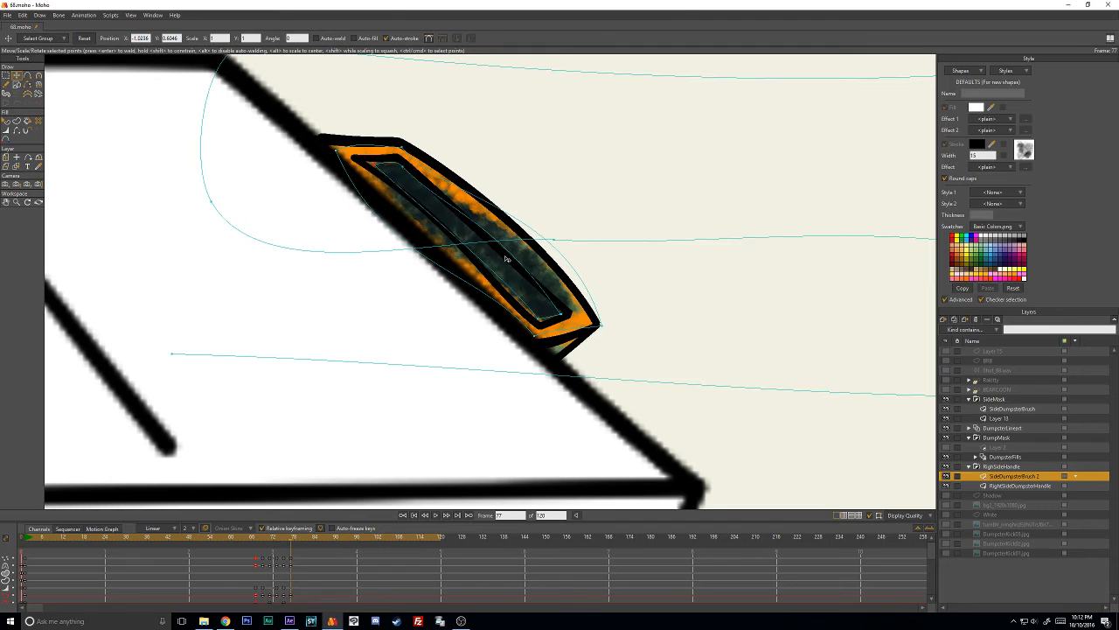
{"action": "key", "text": "c"}
{"action": "left_click_drag", "start_coordinate": [558, 313], "coordinate": [546, 300]}
- Reduce the dark stroke's line width at frame 77 and nudge the green strokes slightly
{"action": "key", "text": "t"}
{"action": "key", "text": "w"}
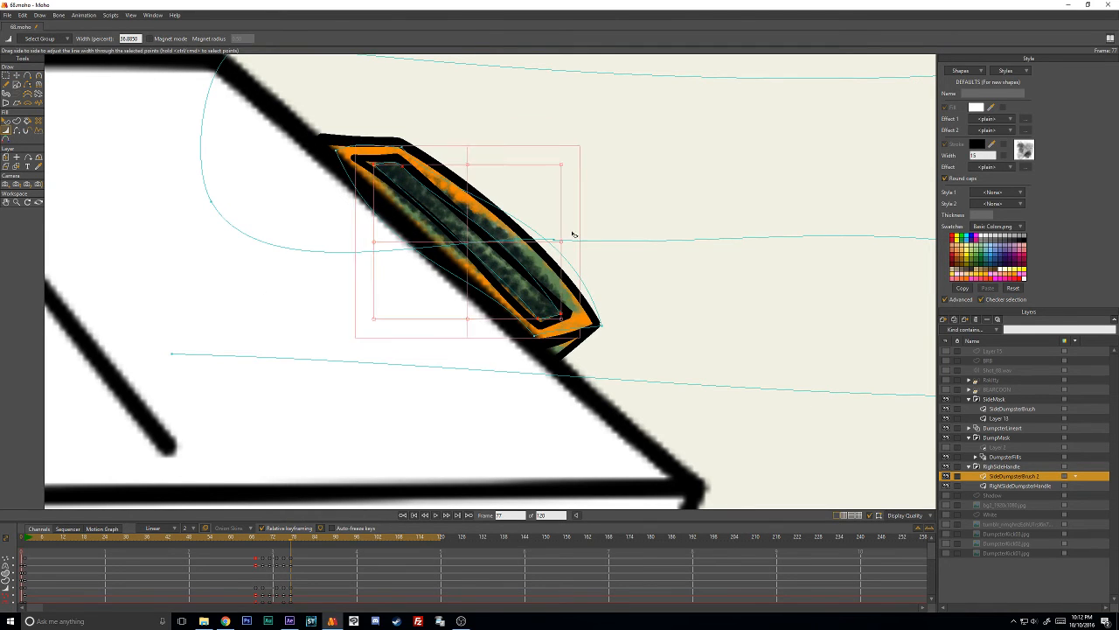
{"action": "key", "text": "t"}
{"action": "left_click", "coordinate": [594, 194]}
{"action": "left_click_drag", "start_coordinate": [559, 310], "coordinate": [560, 313]}
{"action": "double_click", "coordinate": [561, 314]}
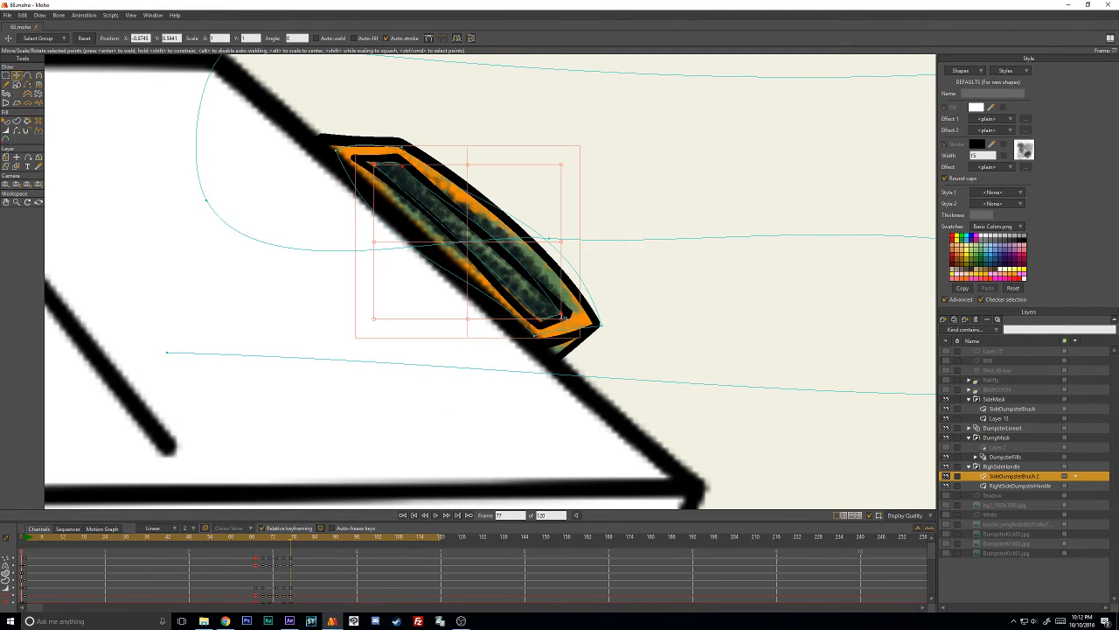
- Bend the orange stroke's outer side inward to follow the rim's outer curve
{"action": "key", "text": "c"}
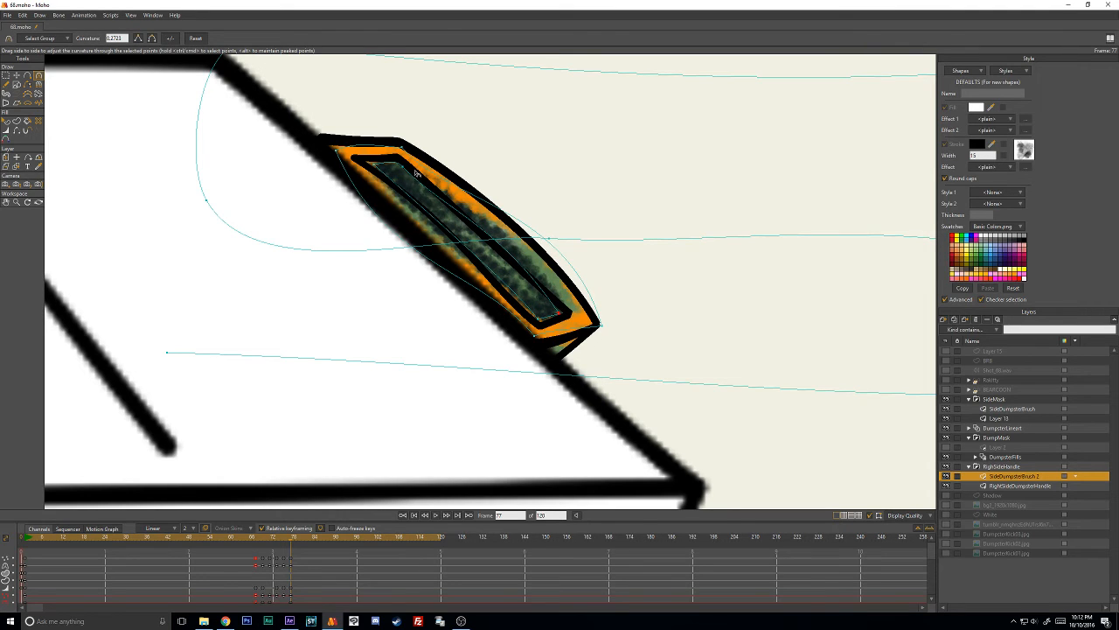
{"action": "key", "text": "t"}
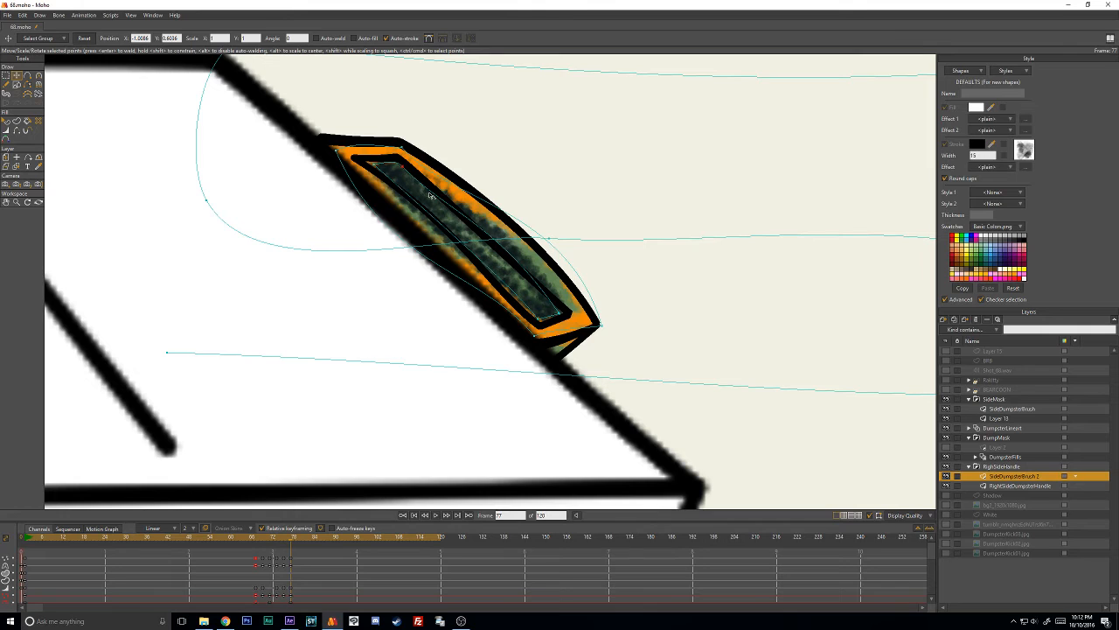
{"action": "key", "text": "c"}
{"action": "left_click_drag", "start_coordinate": [567, 209], "coordinate": [472, 226]}
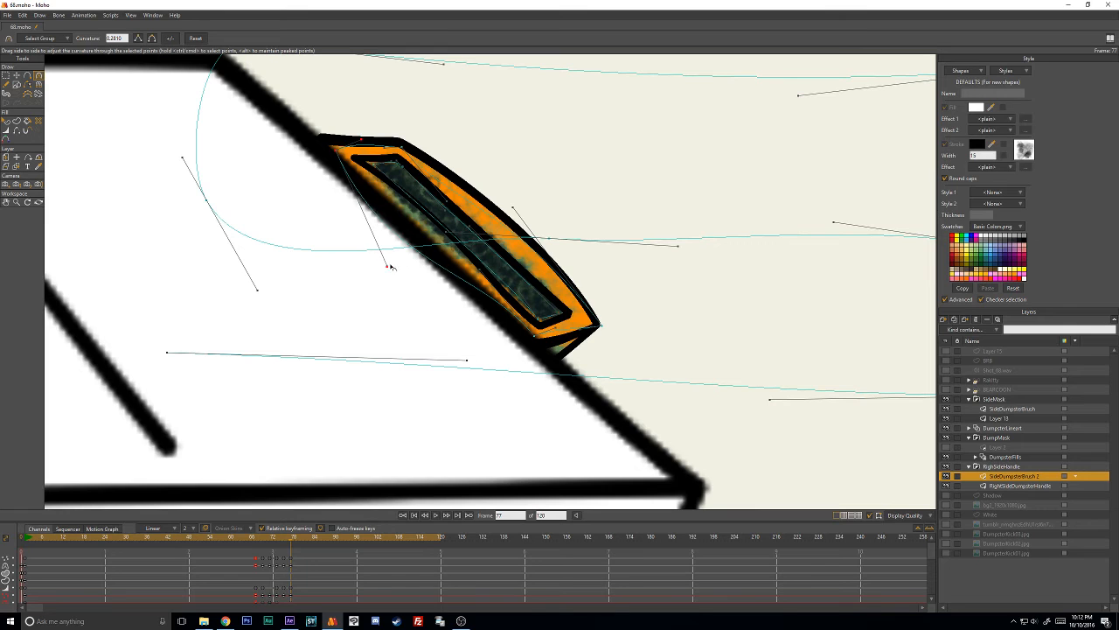
- At frame 79, move the orange and dark strokes onto the handle and shift the green strokes over it
{"action": "key", "text": "ctrl+Right"}
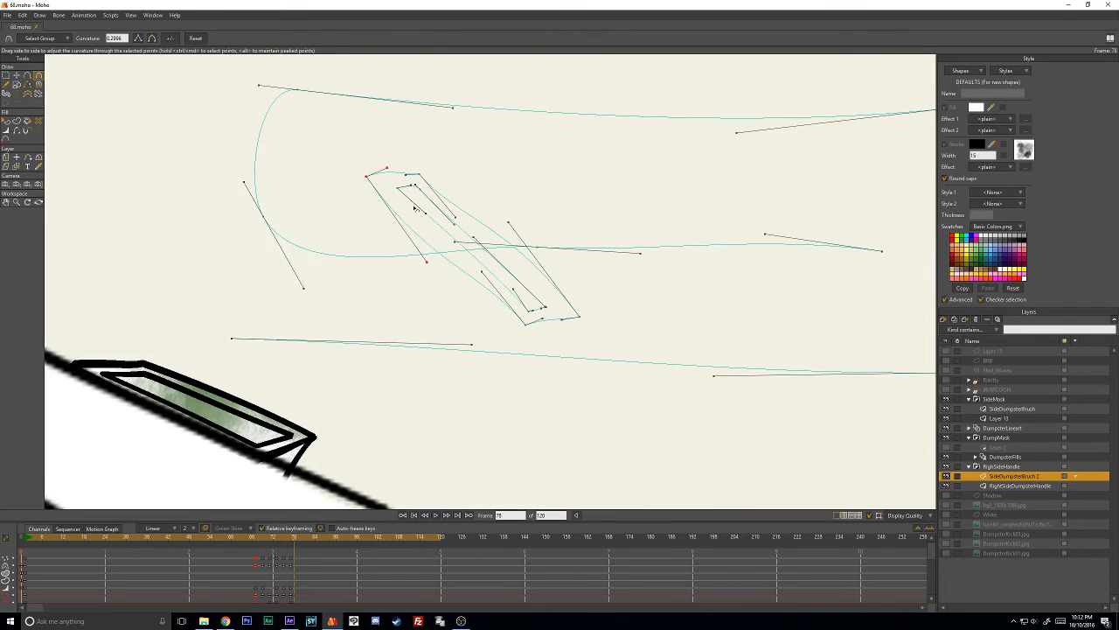
{"action": "key", "text": "t"}
{"action": "mouse_move", "coordinate": [385, 171]}
{"action": "left_mouse_down"}
{"action": "mouse_move", "coordinate": [362, 270]}
{"action": "mouse_move", "coordinate": [633, 288]}
{"action": "mouse_move", "coordinate": [577, 206]}
{"action": "left_mouse_up"}
{"action": "left_click_drag", "start_coordinate": [512, 295], "coordinate": [218, 449]}
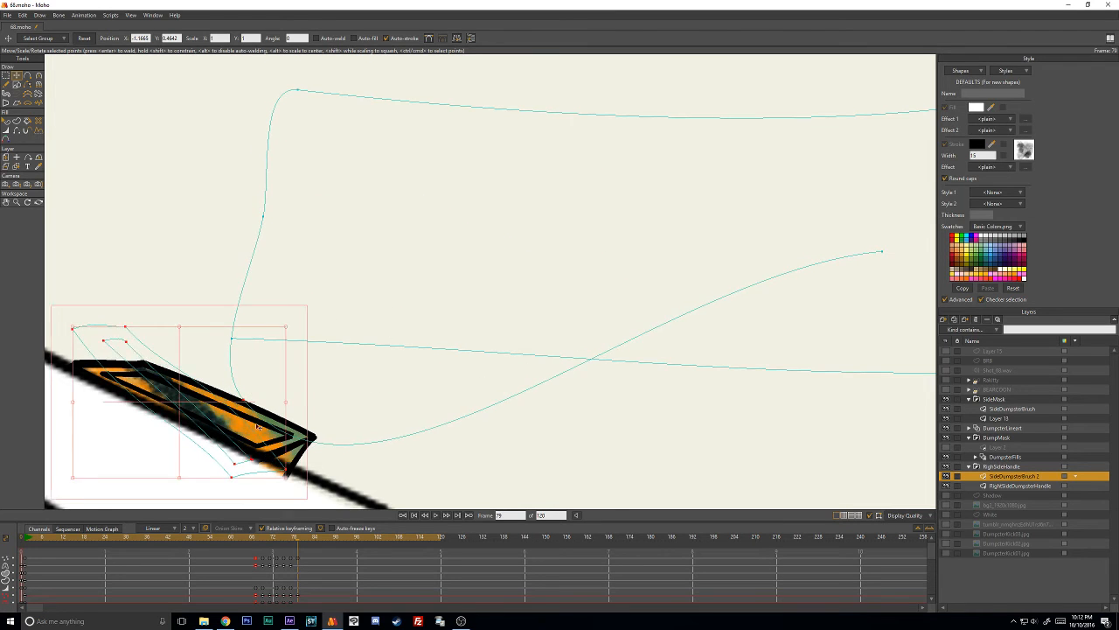
{"action": "left_click_drag", "start_coordinate": [340, 364], "coordinate": [567, 297]}
{"action": "left_click", "coordinate": [604, 258]}
{"action": "scroll", "coordinate": [487, 342], "scroll_direction": "down", "scroll_amount": 3}
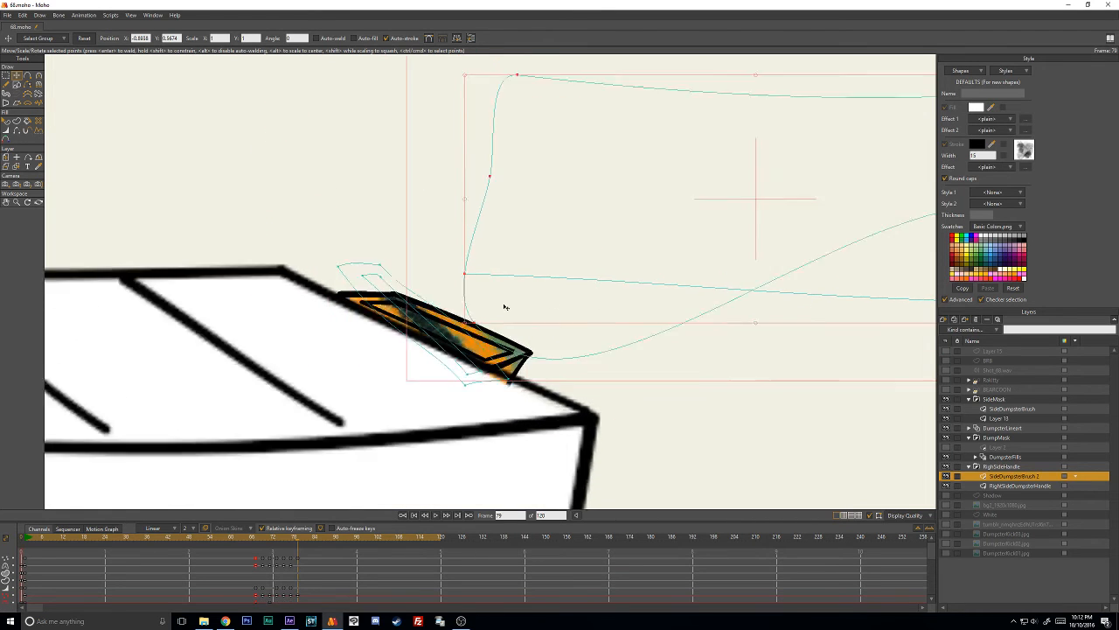
{"action": "left_click_drag", "start_coordinate": [612, 266], "coordinate": [429, 329]}
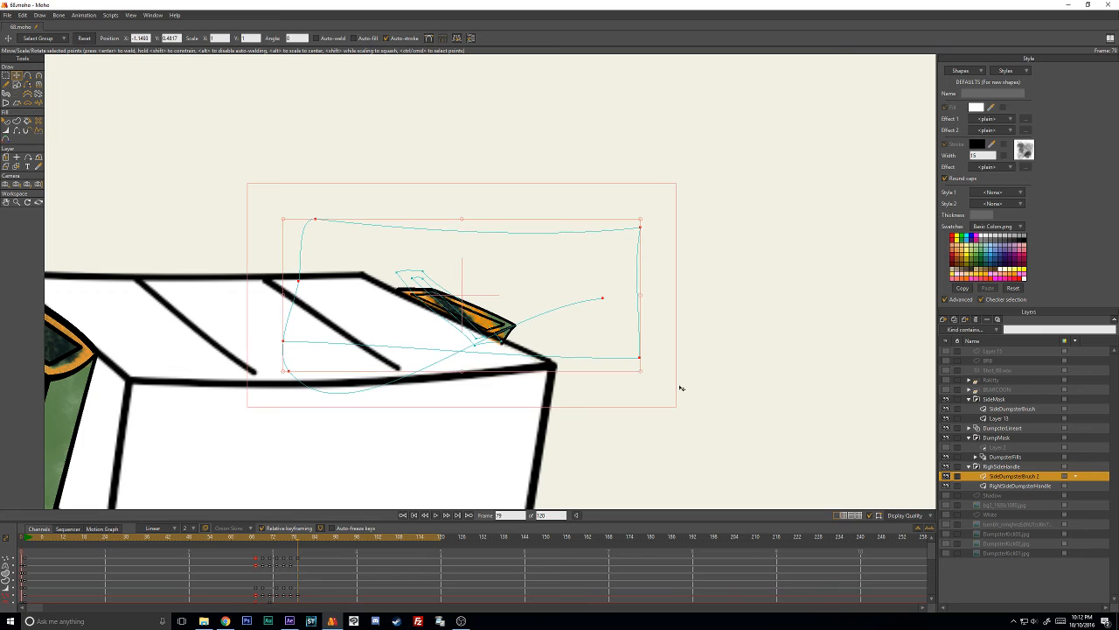
{"action": "scroll", "coordinate": [750, 410], "scroll_direction": "up", "scroll_amount": 3}
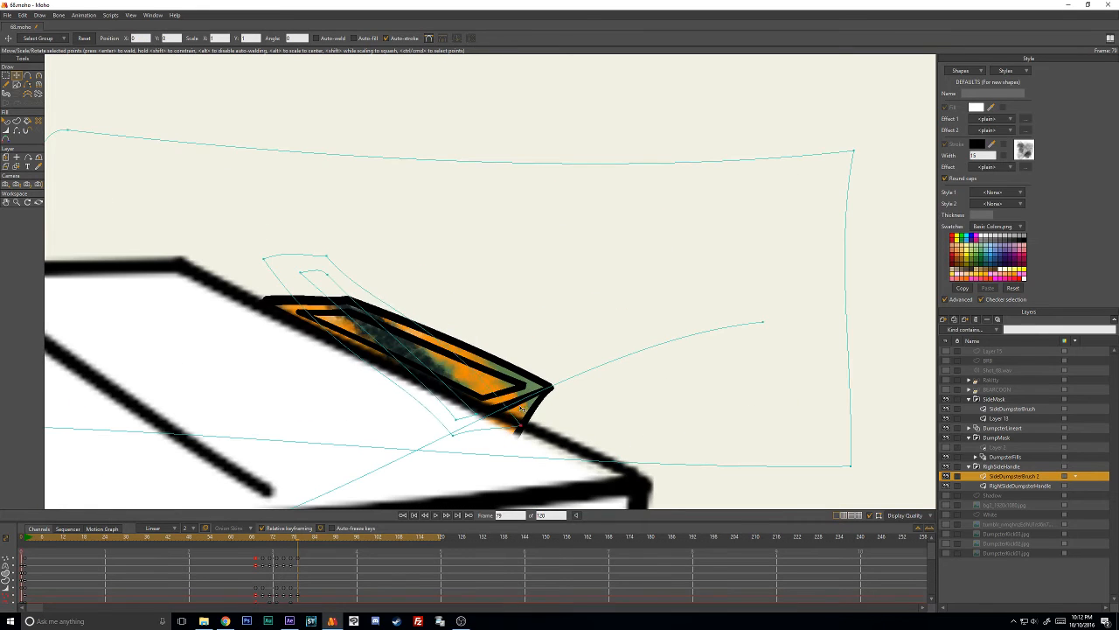
- At frame 79, pull the dark stroke's points into the handle's recess and the orange stroke's upper points onto the rim
{"action": "left_click_drag", "start_coordinate": [538, 388], "coordinate": [510, 386]}
{"action": "left_click_drag", "start_coordinate": [459, 418], "coordinate": [483, 393]}
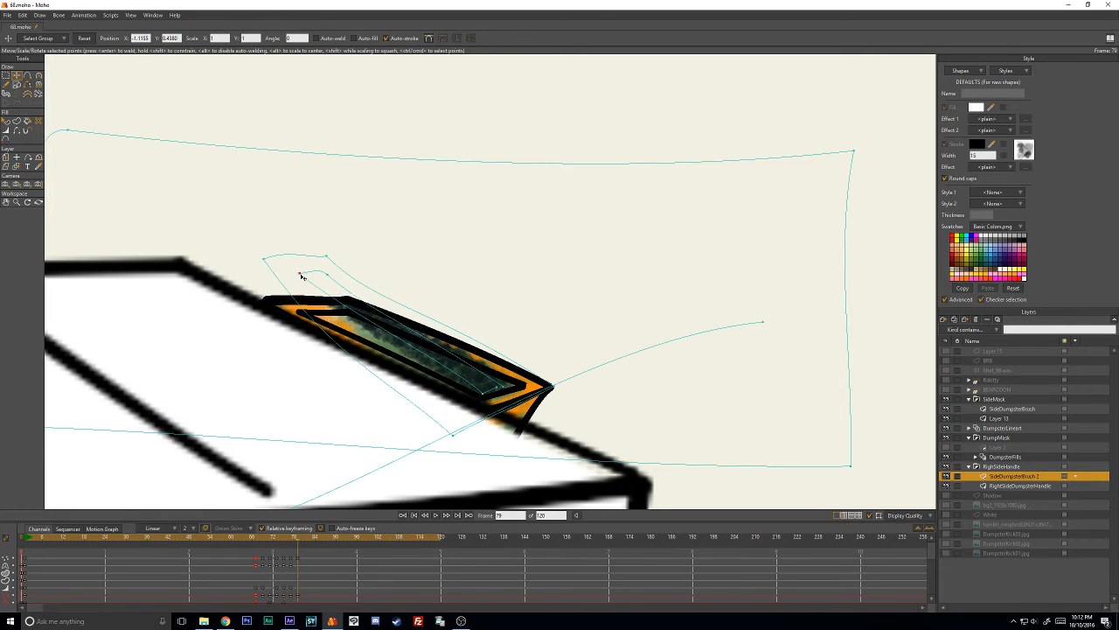
{"action": "left_click_drag", "start_coordinate": [301, 277], "coordinate": [355, 297]}
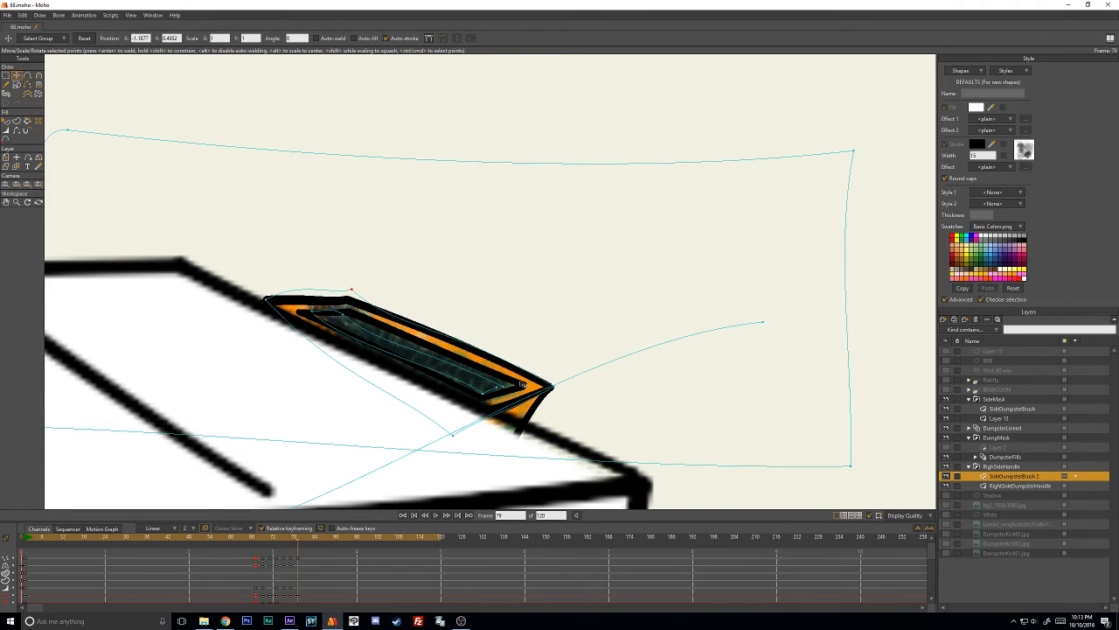
- At frame 81, move all the brush strokes together down onto the right-side handle
{"action": "scroll", "coordinate": [518, 382], "scroll_direction": "down", "scroll_amount": 5}
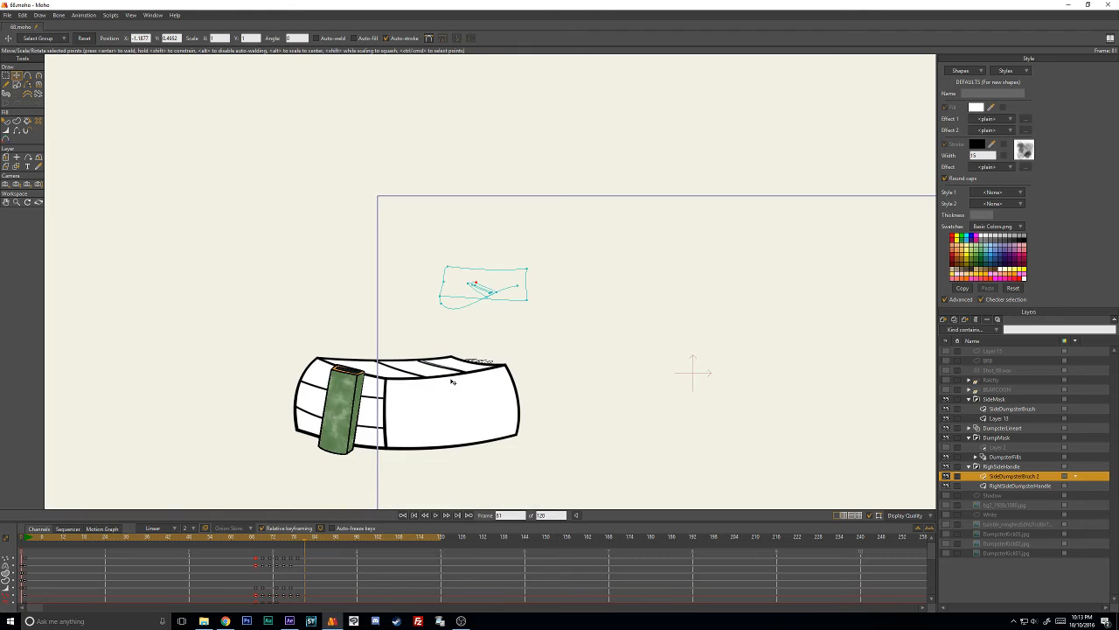
{"action": "left_click", "coordinate": [516, 279]}
{"action": "mouse_move", "coordinate": [535, 241]}
{"action": "left_mouse_down"}
{"action": "mouse_move", "coordinate": [396, 284]}
{"action": "mouse_move", "coordinate": [536, 244]}
{"action": "left_mouse_up"}
{"action": "left_click_drag", "start_coordinate": [513, 288], "coordinate": [504, 350]}
{"action": "scroll", "coordinate": [504, 349], "scroll_direction": "up", "scroll_amount": 3}
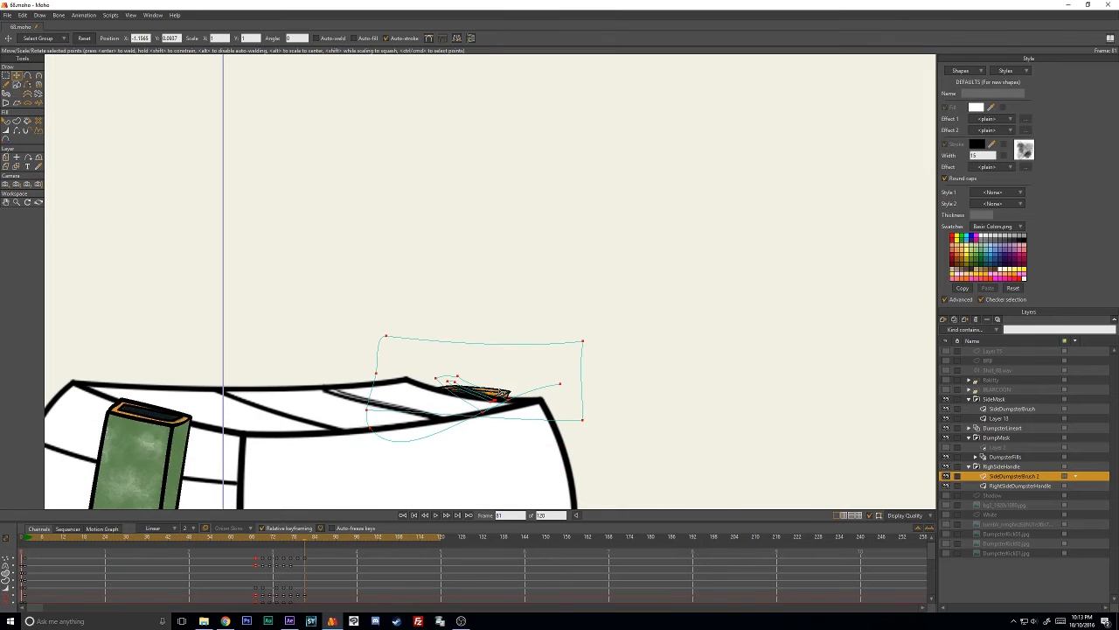
{"action": "scroll", "coordinate": [520, 330], "scroll_direction": "up", "scroll_amount": 2}
{"action": "left_click", "coordinate": [544, 202]}
{"action": "scroll", "coordinate": [512, 313], "scroll_direction": "up", "scroll_amount": 3}
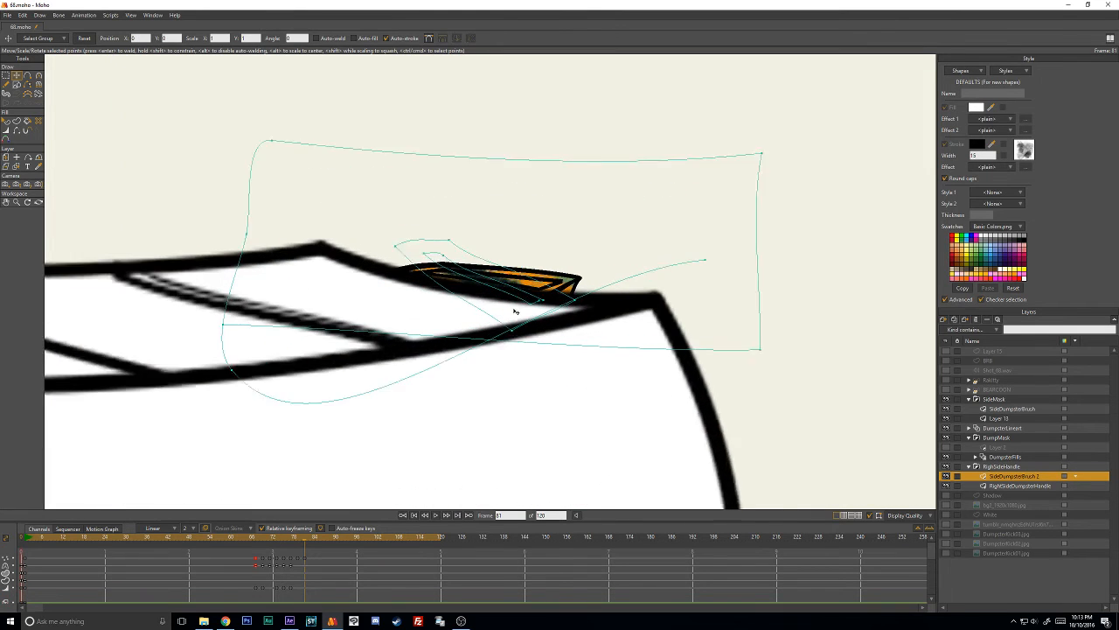
{"action": "scroll", "coordinate": [610, 287], "scroll_direction": "up", "scroll_amount": 2}
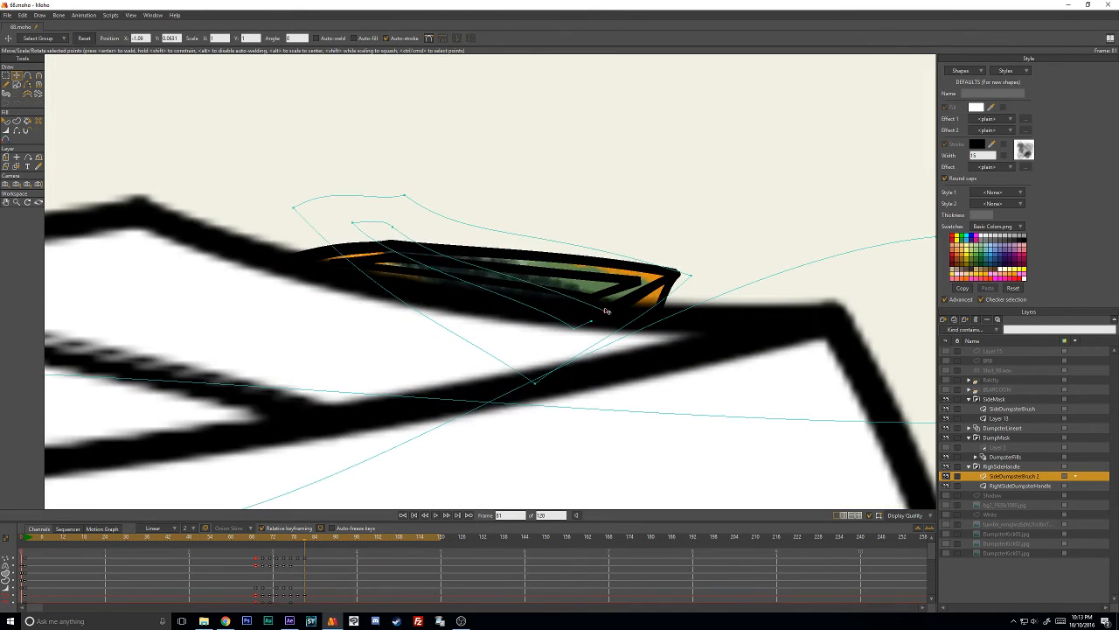
- Fit the dark stroke's end points and curves inside the flattened handle recess at frame 81
{"action": "left_click_drag", "start_coordinate": [359, 232], "coordinate": [415, 276]}
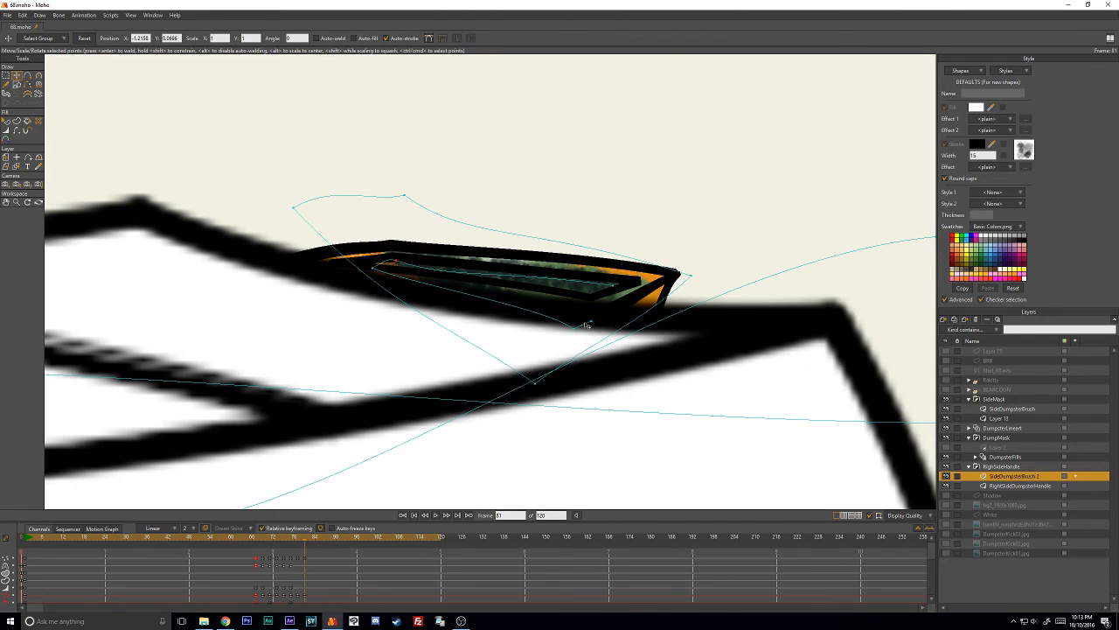
{"action": "left_click_drag", "start_coordinate": [586, 325], "coordinate": [591, 293]}
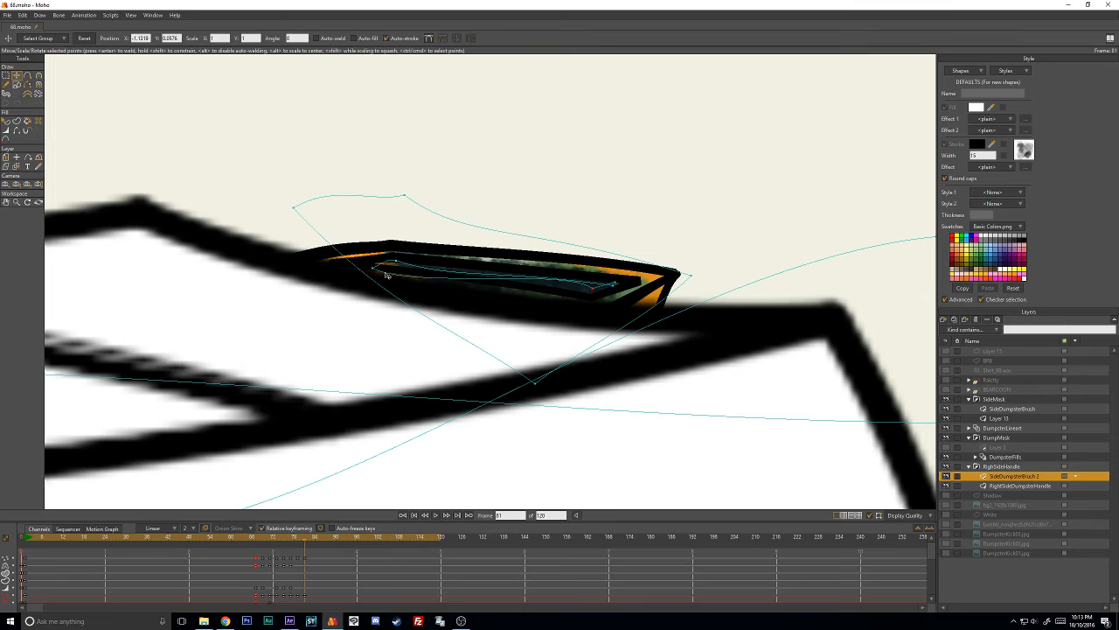
{"action": "key", "text": "c"}
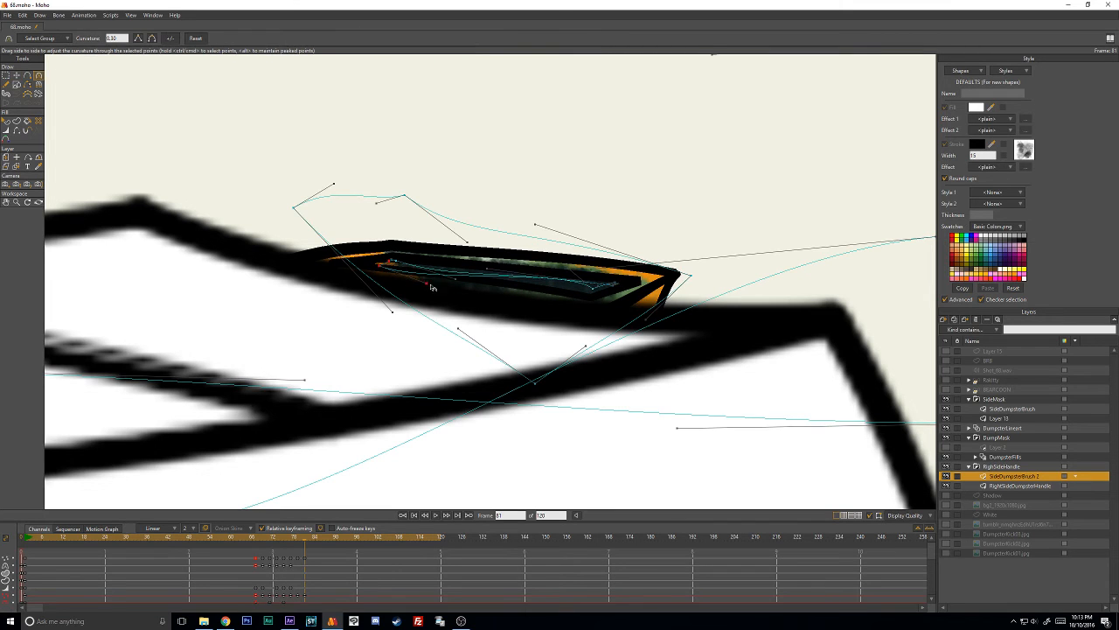
{"action": "key", "text": "t"}
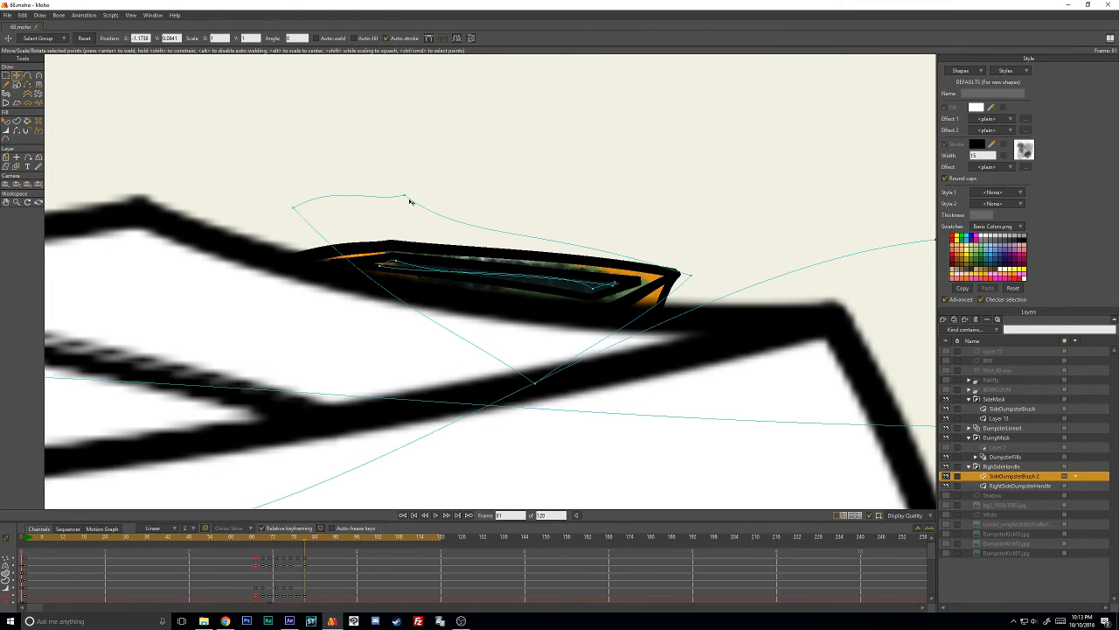
- Use the Magnet tool to pull the orange stroke's upper and lower corners toward the handle's rim at frame 81
{"action": "key", "text": "ctrl+a"}
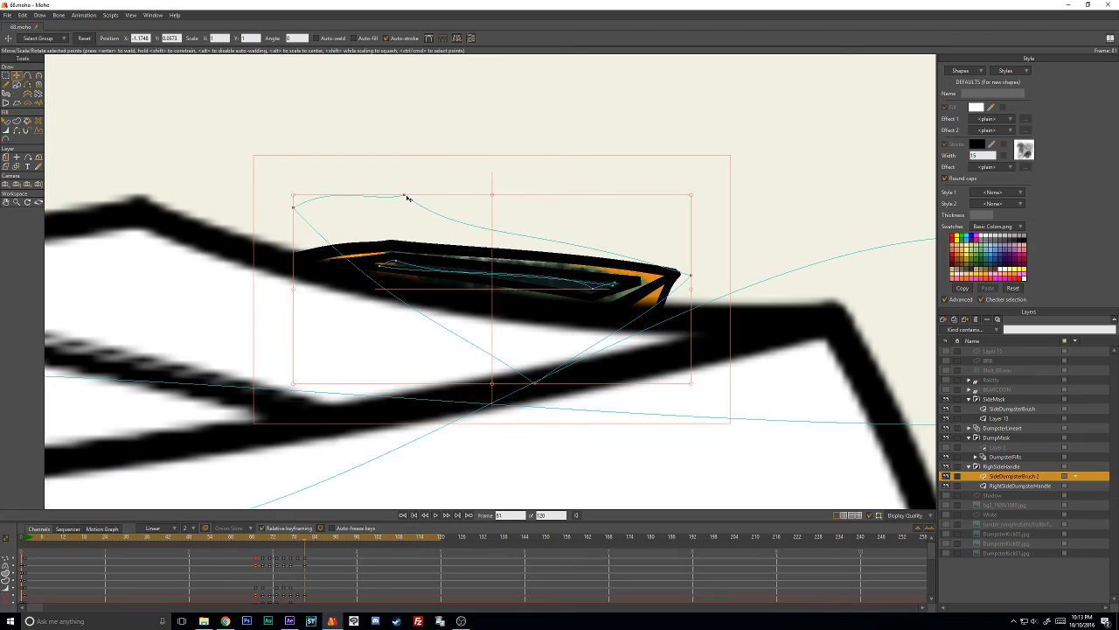
{"action": "left_click", "coordinate": [407, 196]}
{"action": "key", "text": "x"}
{"action": "left_click_drag", "start_coordinate": [405, 195], "coordinate": [309, 278]}
{"action": "left_click_drag", "start_coordinate": [406, 228], "coordinate": [402, 243]}
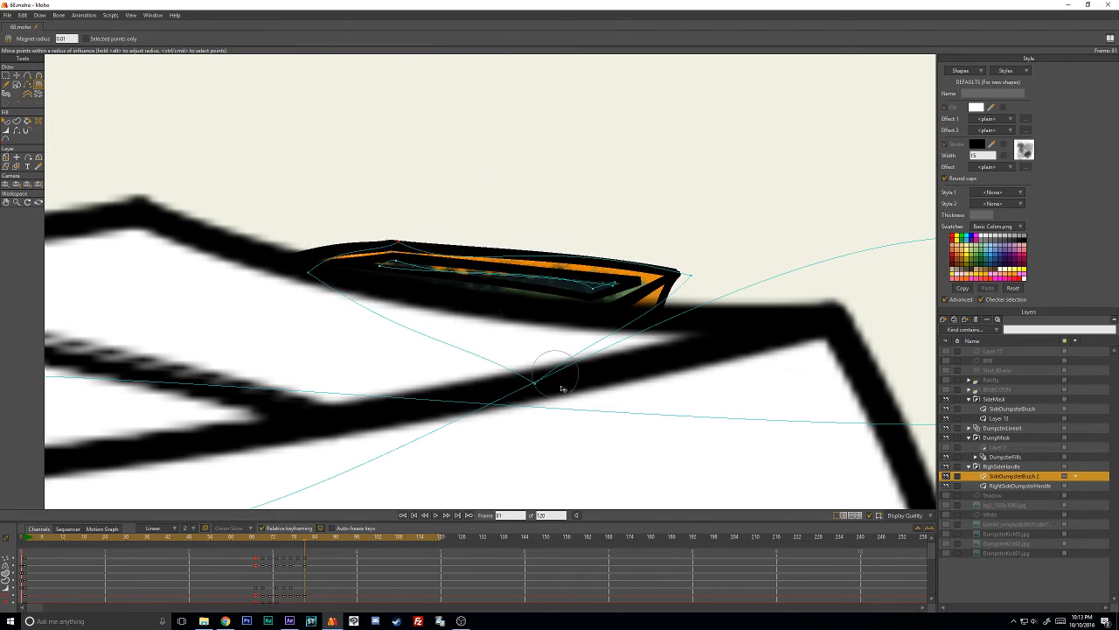
{"action": "mouse_move", "coordinate": [542, 389]}
{"action": "left_mouse_down"}
{"action": "mouse_move", "coordinate": [580, 314]}
{"action": "mouse_move", "coordinate": [554, 375]}
{"action": "left_mouse_up"}
- Make Layer 2 visible in the DumpMask group and return to frame 67
{"action": "scroll", "coordinate": [542, 333], "scroll_direction": "down", "scroll_amount": 5}
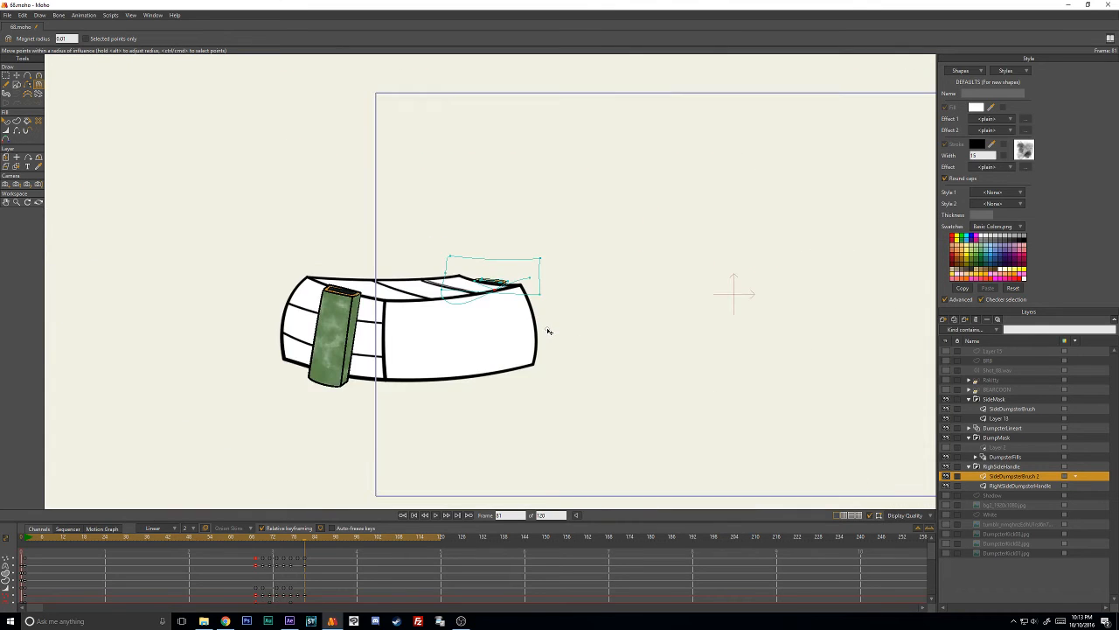
{"action": "key", "text": "Right"}
{"action": "key", "text": "Right"}
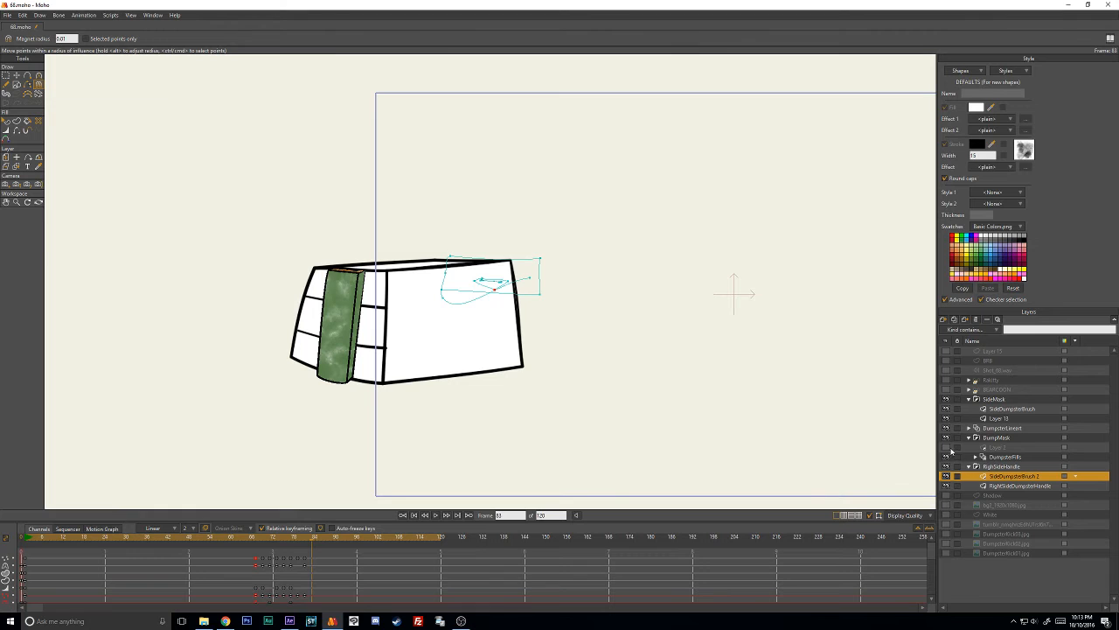
{"action": "left_click", "coordinate": [946, 447]}
{"action": "left_click_drag", "start_coordinate": [333, 537], "coordinate": [256, 547]}
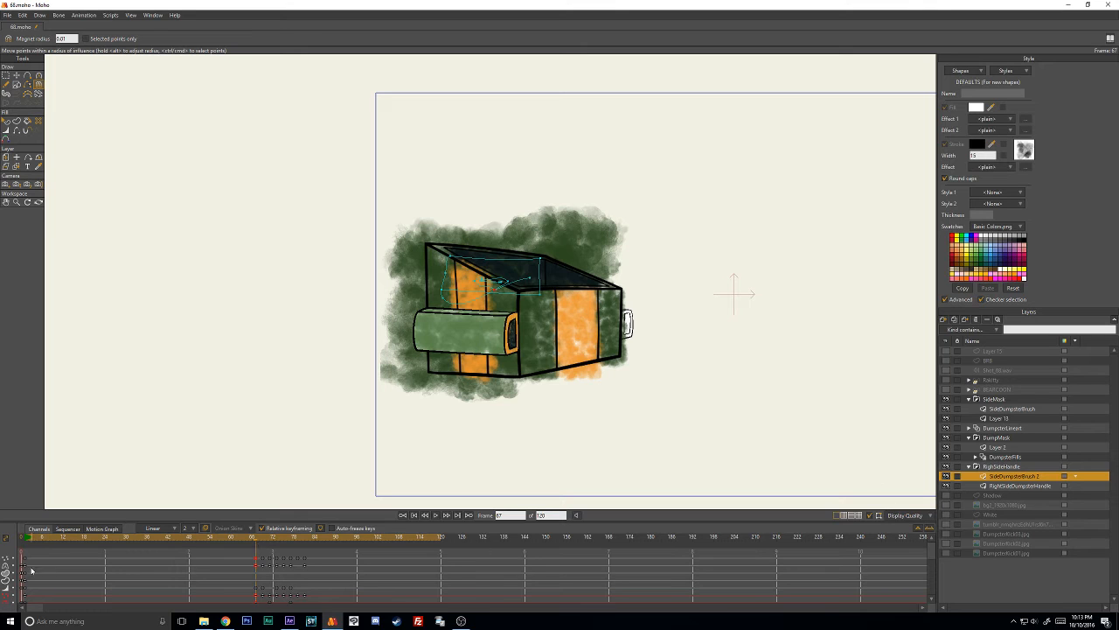
- Paste the SideDumpsterBrush 2 layer's starting keyframes at frame 67 and step through the following frames
{"action": "left_click_drag", "start_coordinate": [28, 568], "coordinate": [27, 573]}
{"action": "key", "text": "ctrl+v"}
{"action": "key", "text": "ctrl+Right"}
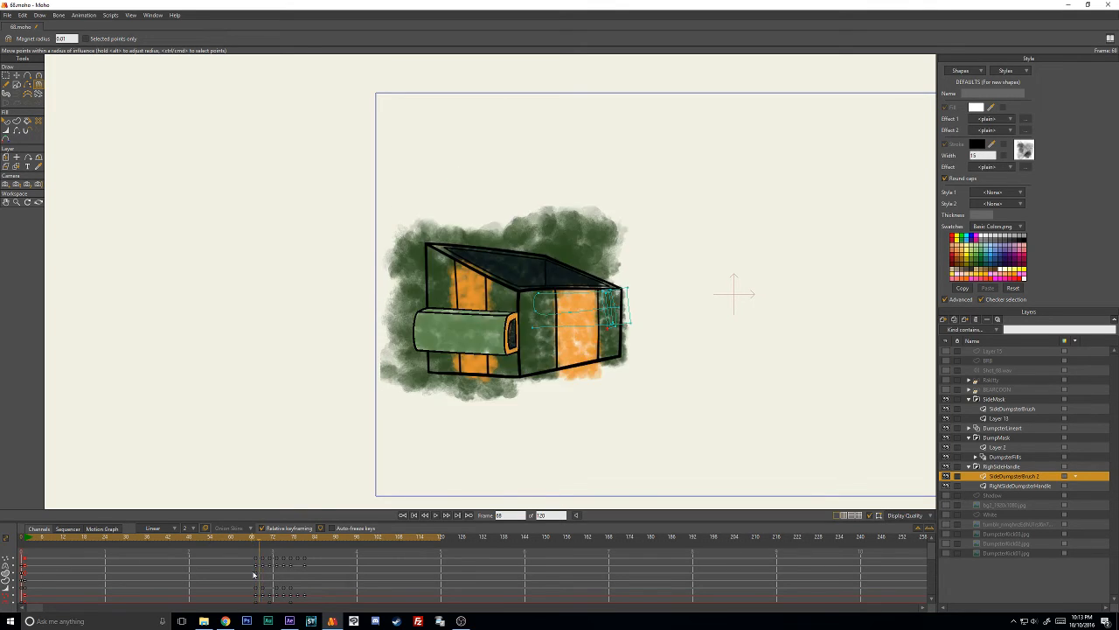
{"action": "key", "text": "ctrl+Right"}
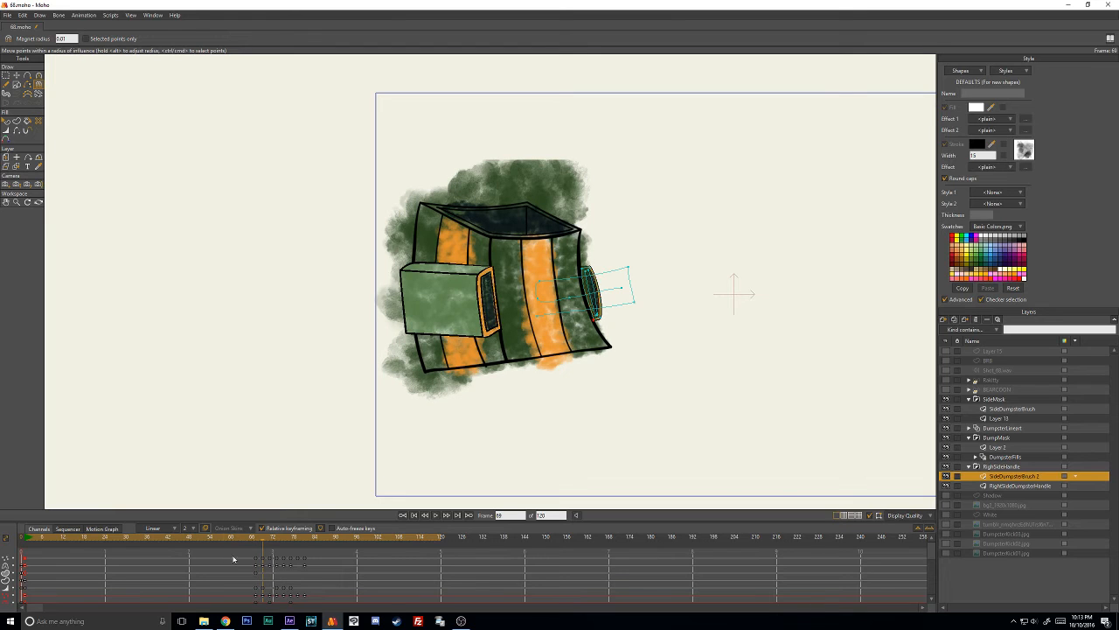
- Set the interval of the brush layer's selected handle keyframes to 2
{"action": "left_click_drag", "start_coordinate": [287, 591], "coordinate": [240, 555]}
{"action": "right_click", "coordinate": [256, 561]}
{"action": "mouse_move", "coordinate": [302, 584]}
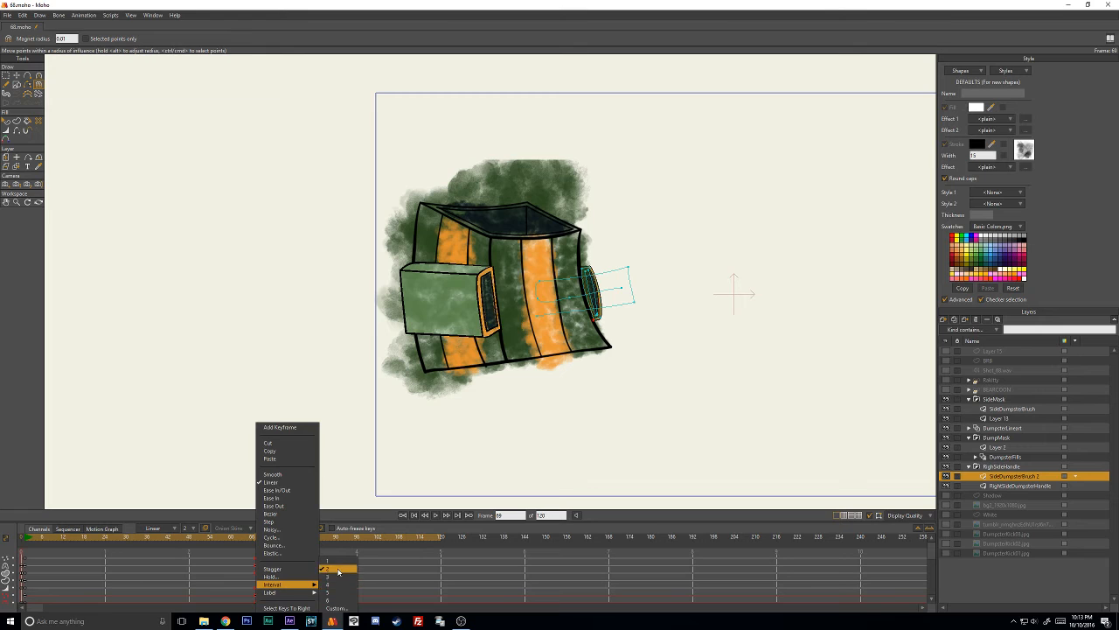
{"action": "left_click", "coordinate": [338, 570]}
- Select the DumpsterFills layer, hide the vector path overlay and play back the animation
{"action": "left_click_drag", "start_coordinate": [263, 546], "coordinate": [231, 540]}
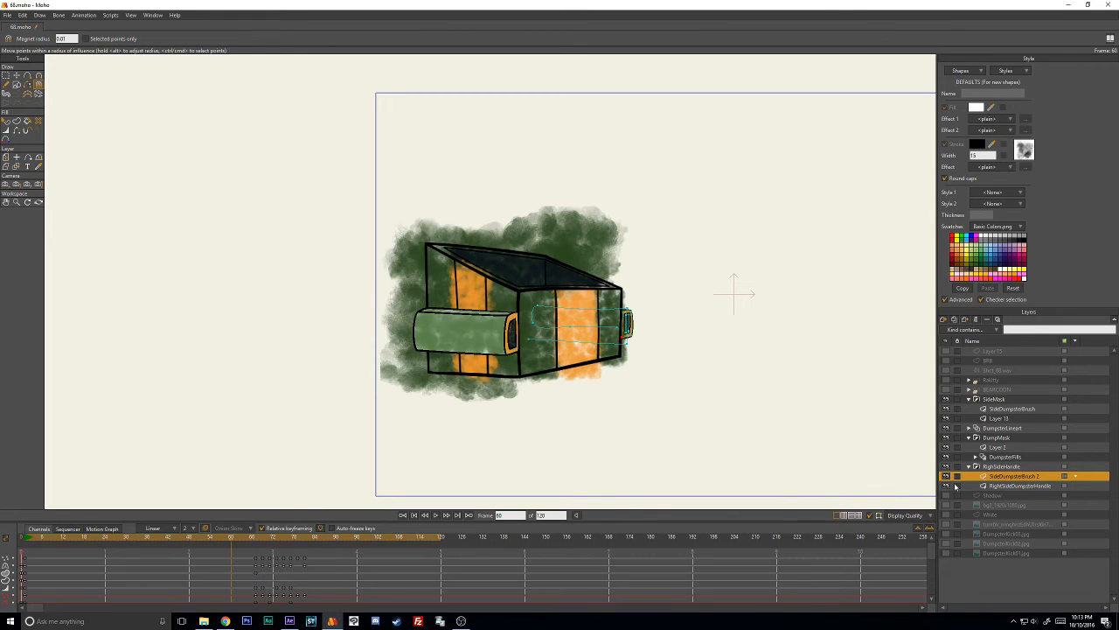
{"action": "left_click", "coordinate": [1014, 457]}
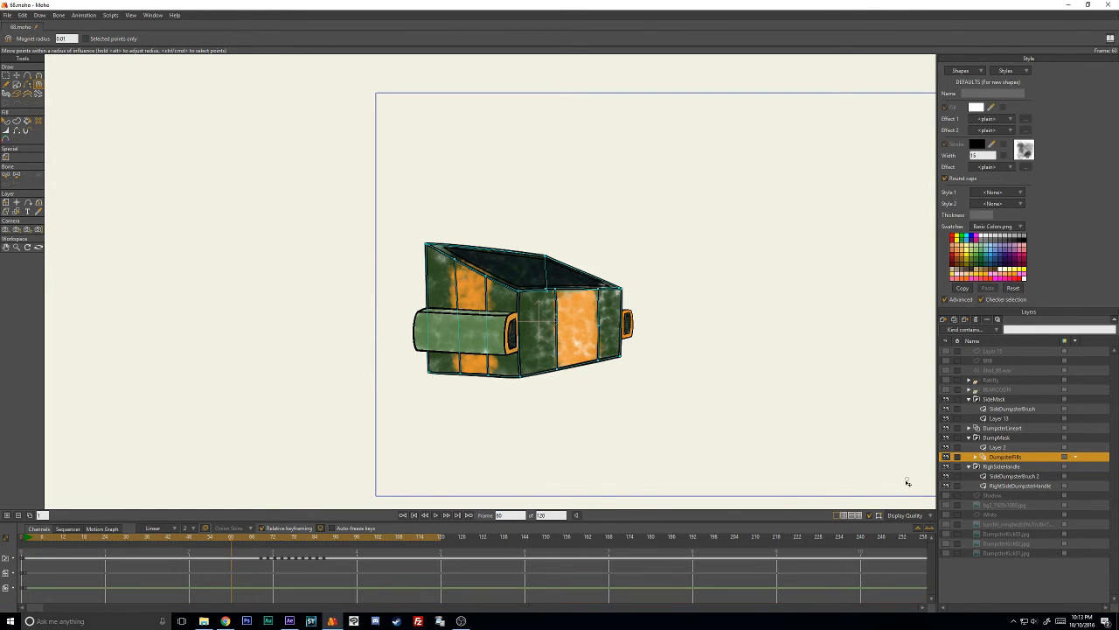
{"action": "left_click", "coordinate": [868, 516]}
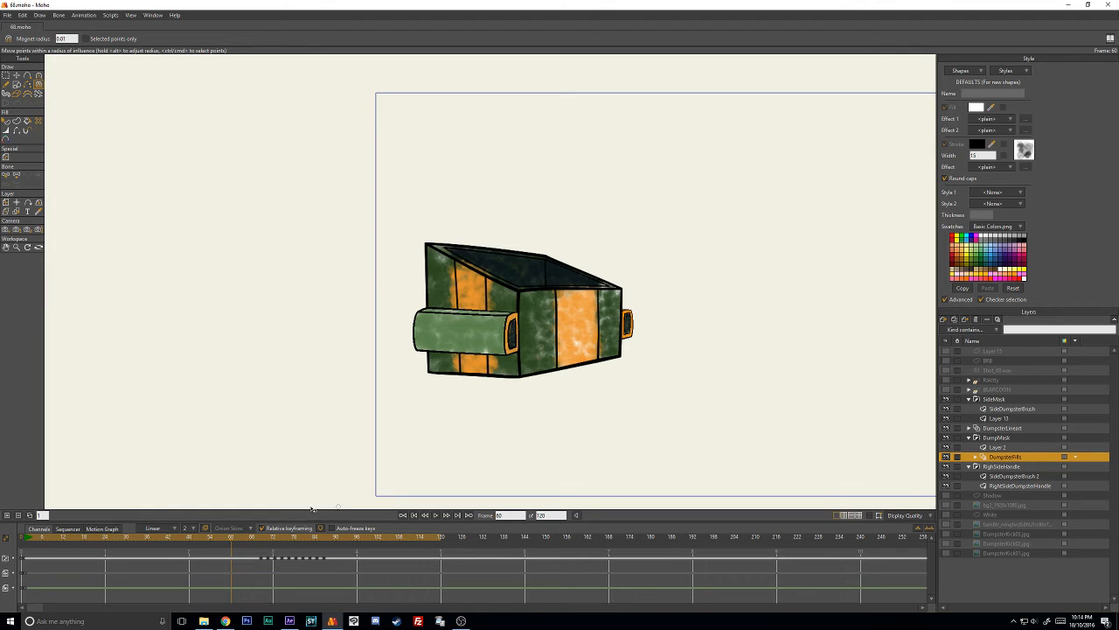
{"action": "left_click", "coordinate": [435, 516]}
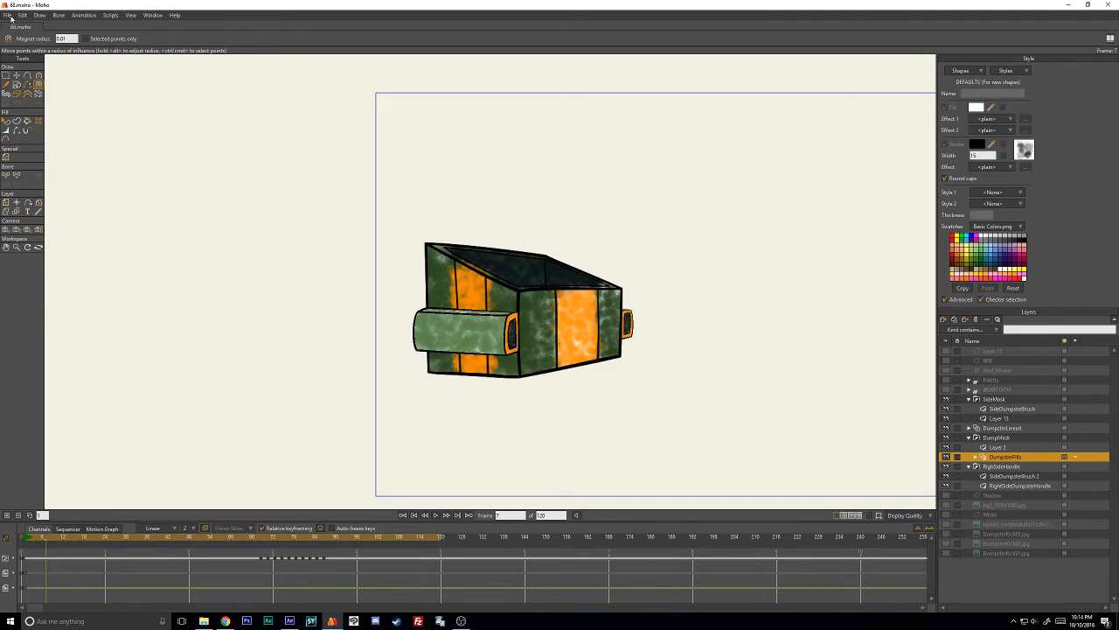
- Set up an animation export covering frames 48 to 102 in MP4 format
{"action": "left_click", "coordinate": [8, 15]}
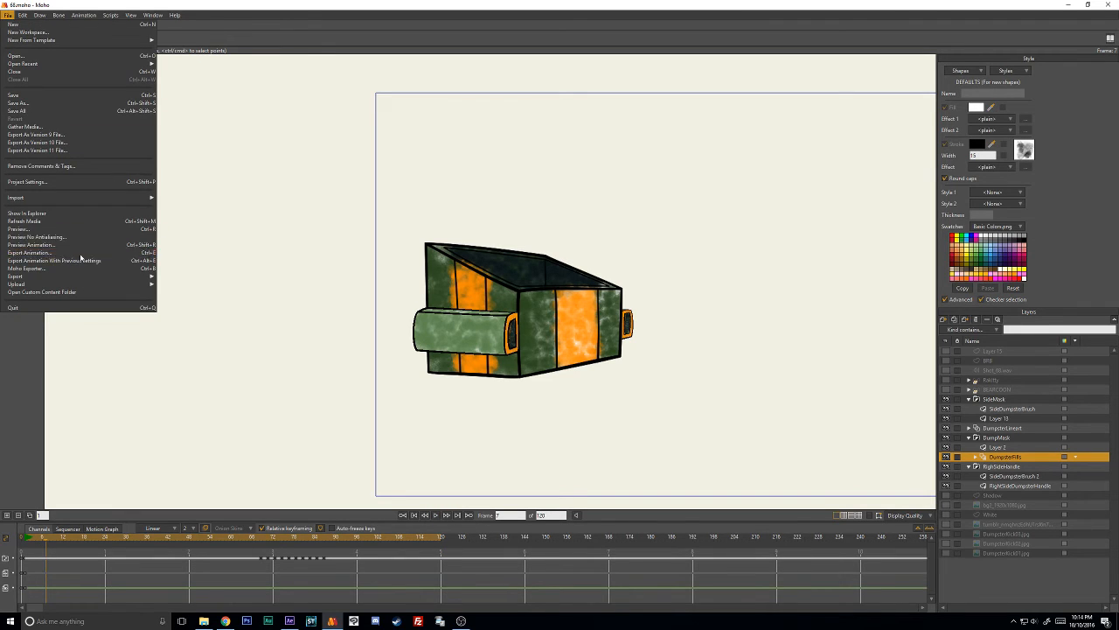
{"action": "left_click", "coordinate": [82, 253]}
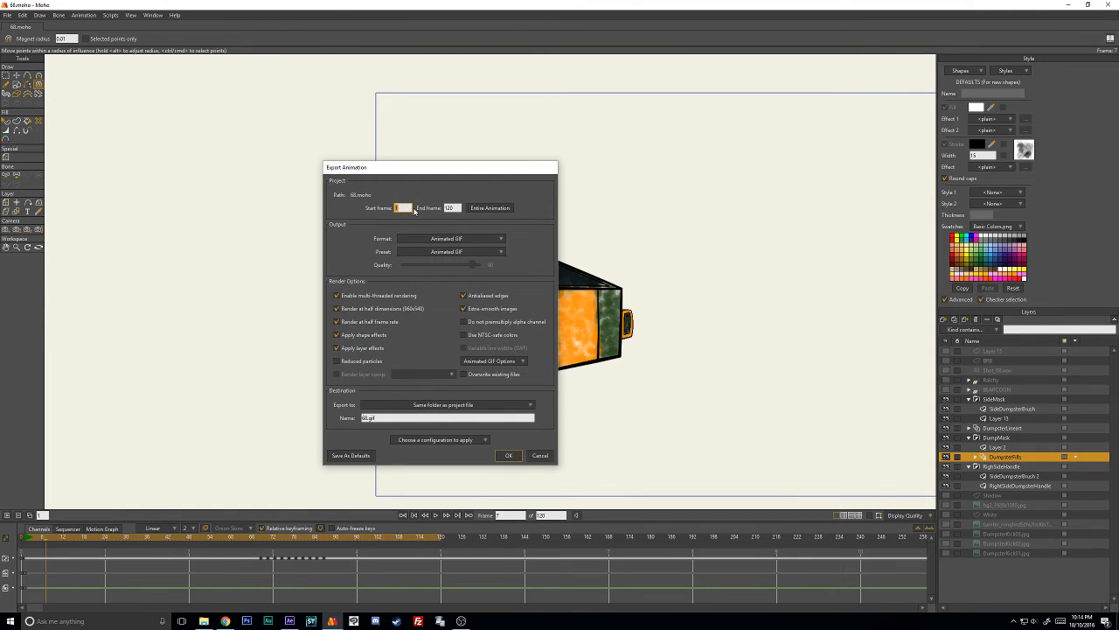
{"action": "key", "text": "Tab"}
{"action": "left_click", "coordinate": [464, 238]}
{"action": "left_click", "coordinate": [489, 272]}
- Name the export file 68_3.mp4 and start rendering
{"action": "double_click", "coordinate": [368, 418]}
{"action": "left_click", "coordinate": [368, 418]}
{"action": "type", "text": "_3"}
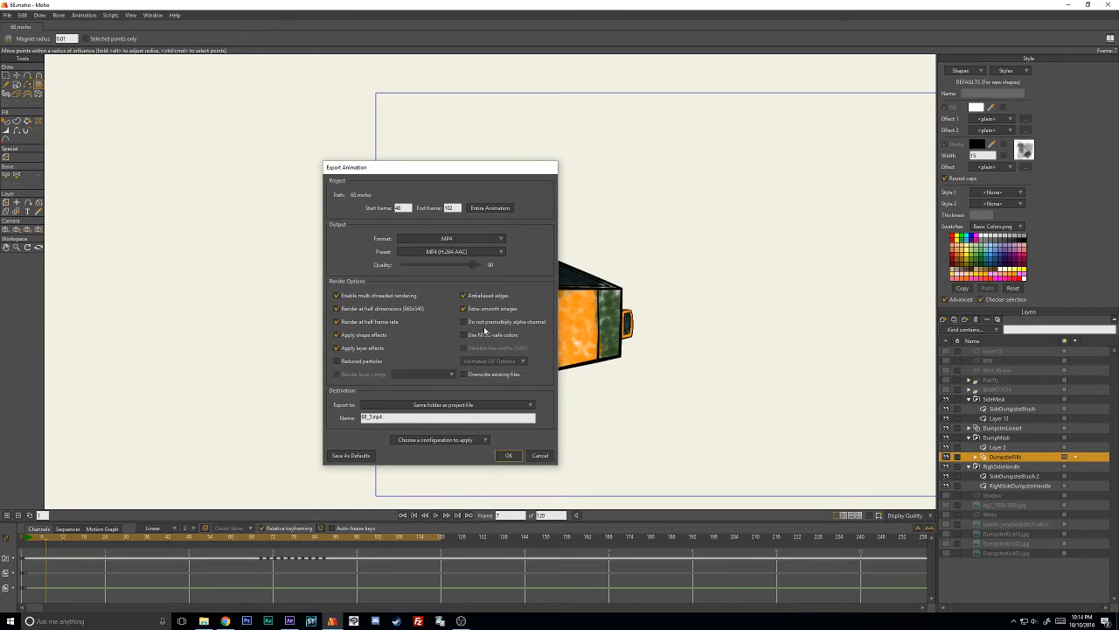
{"action": "left_click", "coordinate": [509, 456]}
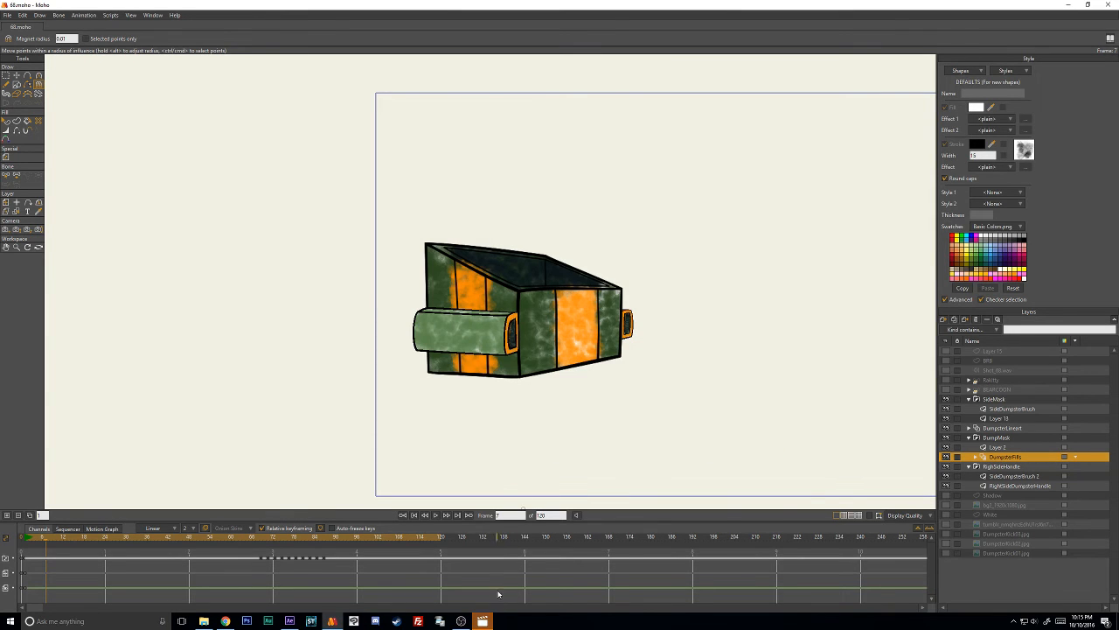
- Switch to Movies & TV, play and scrub through the 68_3 render to check the handle, and close the player
{"action": "left_click", "coordinate": [482, 620]}
{"action": "left_click", "coordinate": [665, 517]}
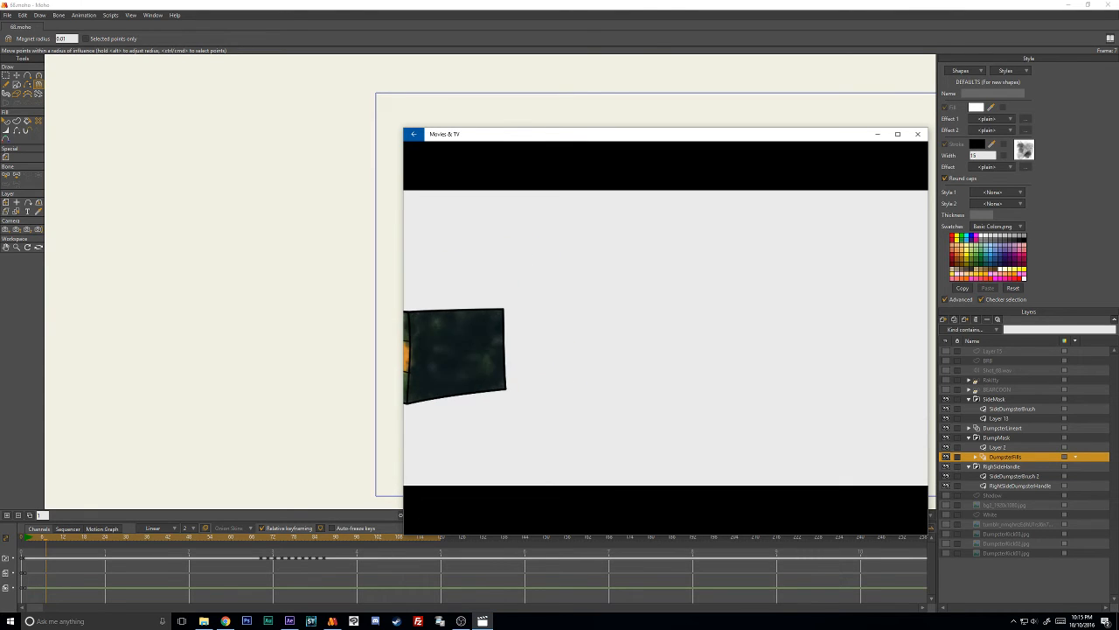
{"action": "left_click", "coordinate": [666, 517]}
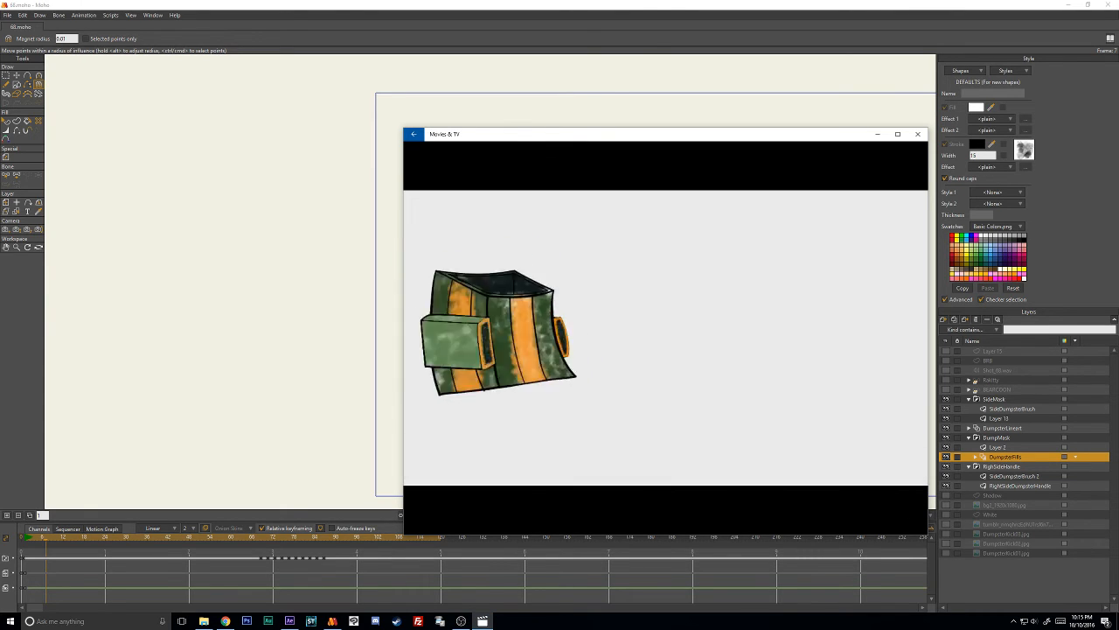
{"action": "left_click", "coordinate": [665, 518]}
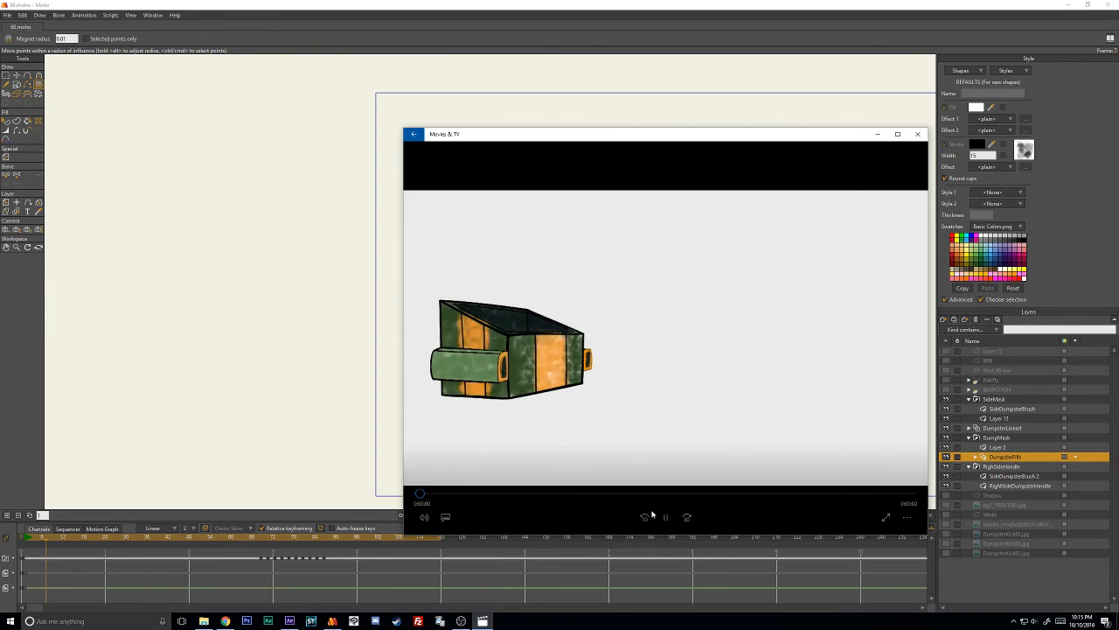
{"action": "left_click", "coordinate": [665, 518]}
{"action": "left_click_drag", "start_coordinate": [686, 493], "coordinate": [602, 495]}
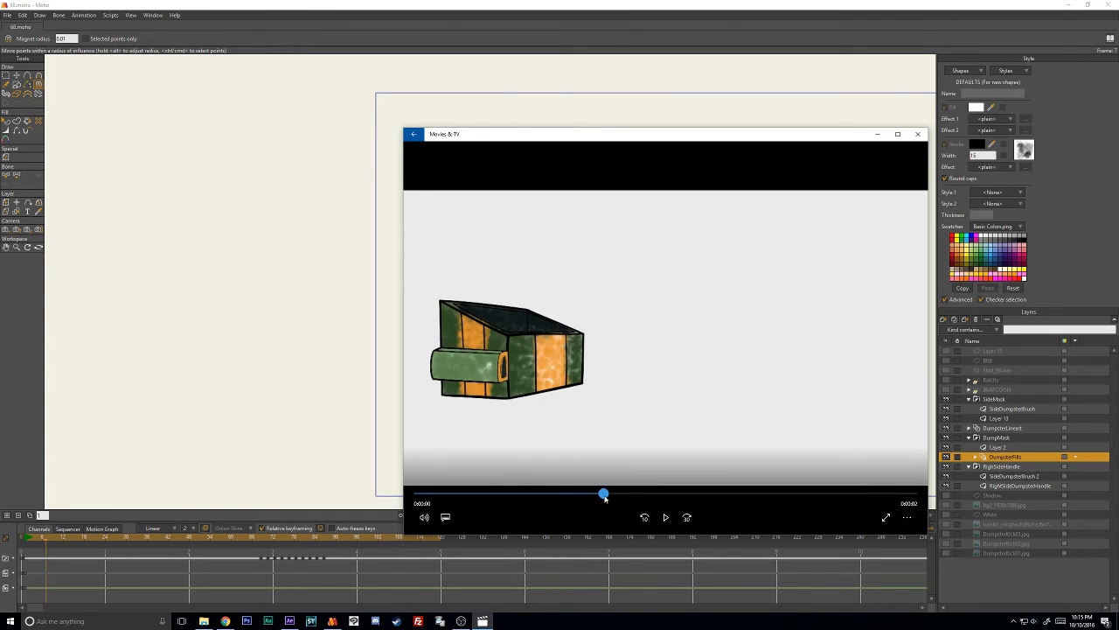
{"action": "left_click", "coordinate": [917, 135]}
- Select the RightSideDumpsterHandle layer at frame 68, select all its points and check the handle on the neighbouring frames
{"action": "left_click_drag", "start_coordinate": [289, 538], "coordinate": [259, 546]}
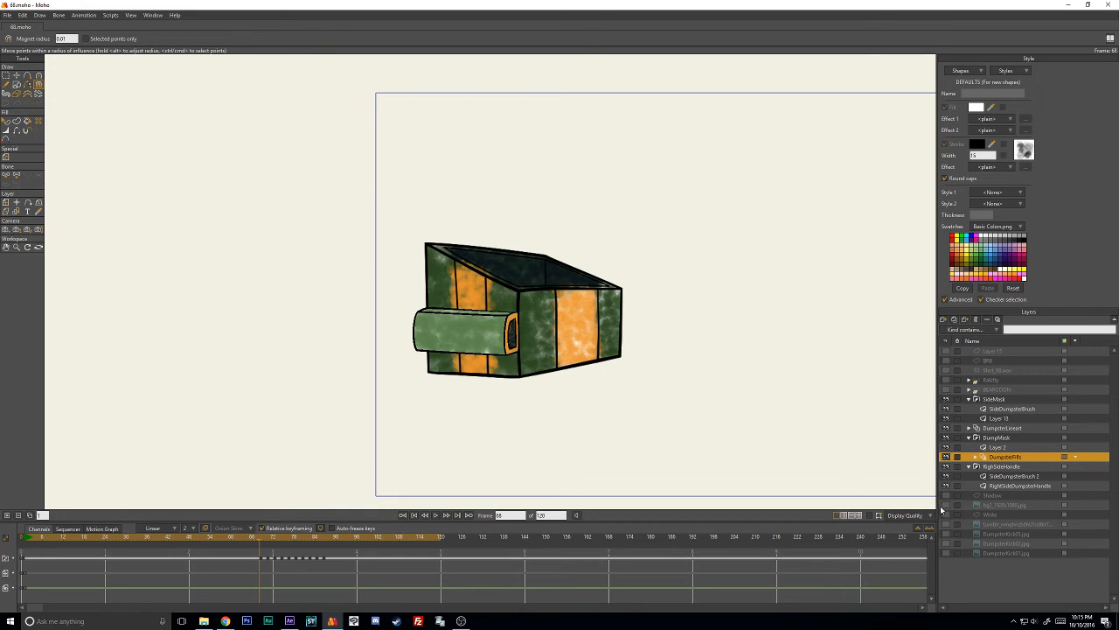
{"action": "left_click", "coordinate": [1025, 486]}
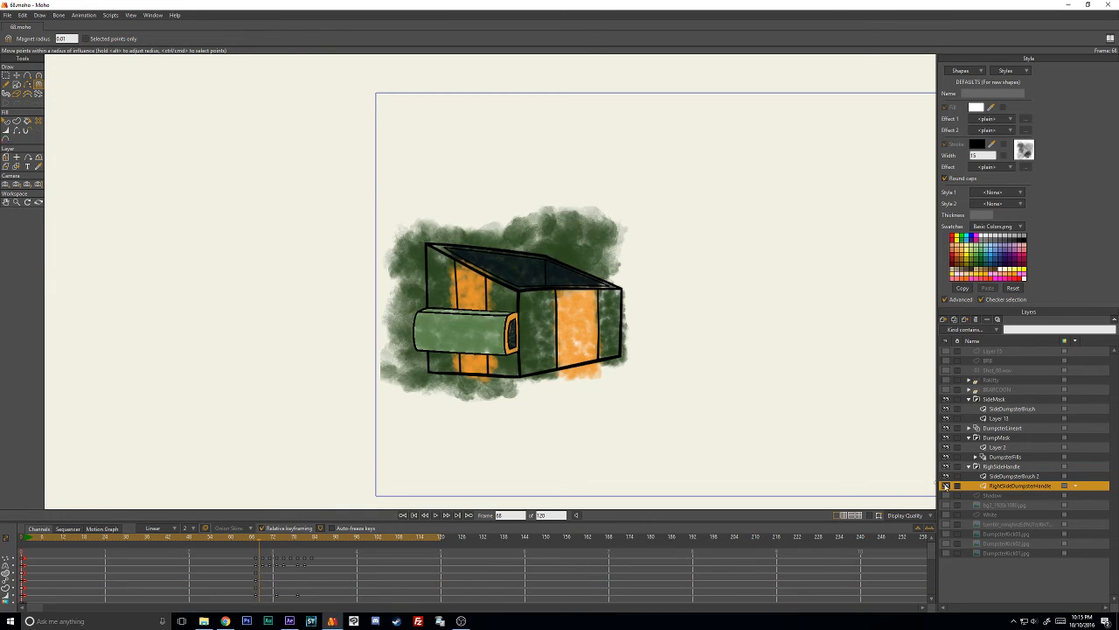
{"action": "scroll", "coordinate": [278, 579], "scroll_direction": "down", "scroll_amount": 4}
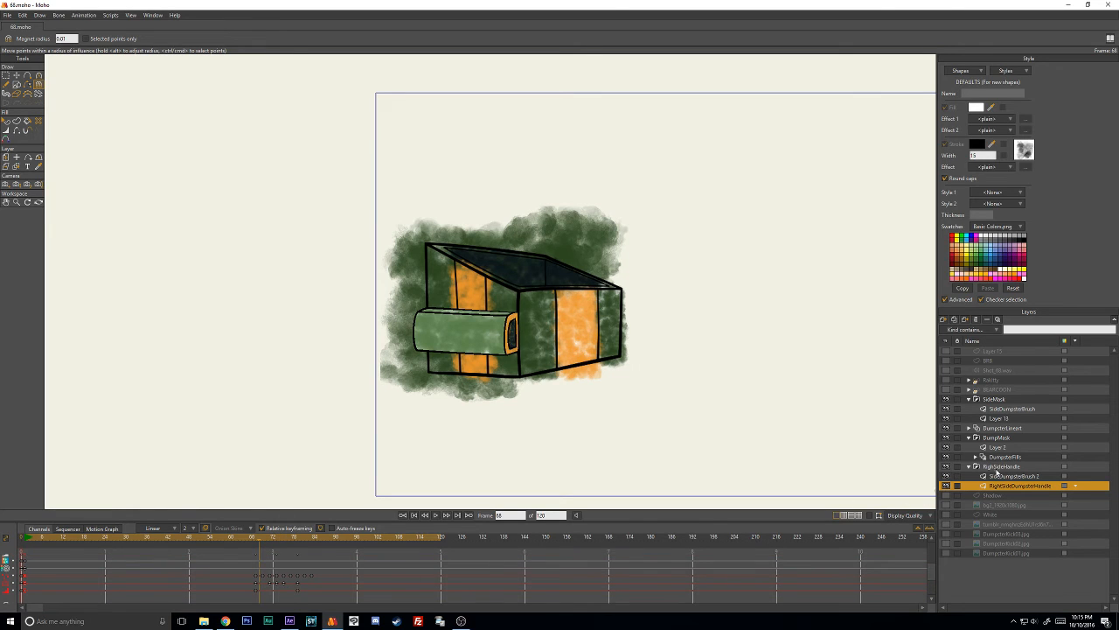
{"action": "key", "text": "ctrl+a"}
{"action": "key", "text": "t"}
{"action": "key", "text": "Left"}
{"action": "key", "text": "Right"}
{"action": "key", "text": "Right"}
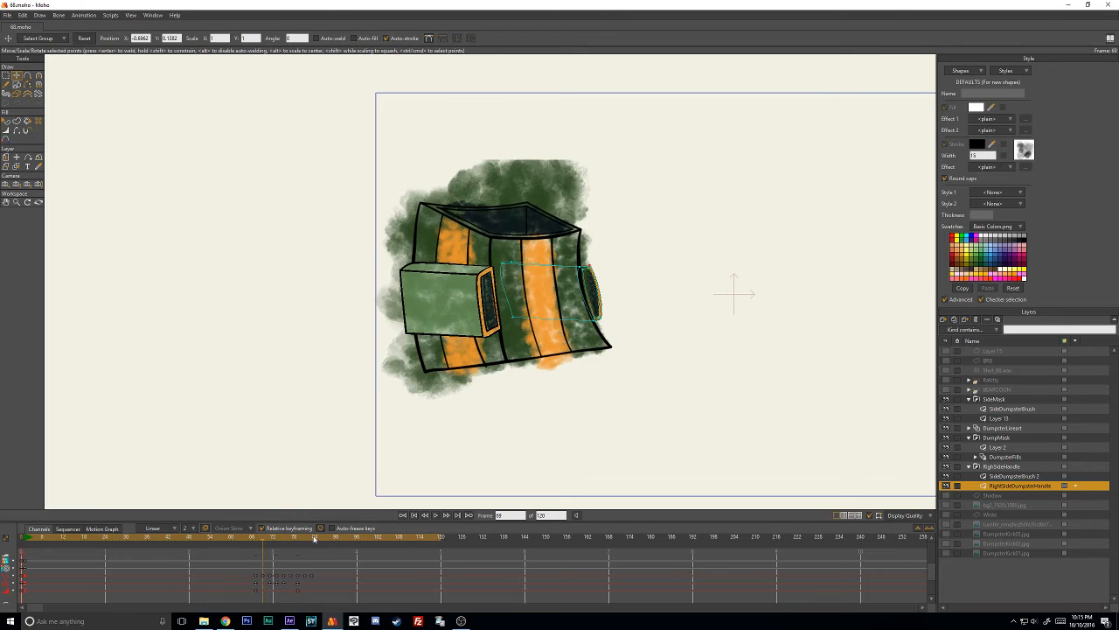
{"action": "key", "text": "Left"}
{"action": "scroll", "coordinate": [239, 566], "scroll_direction": "up", "scroll_amount": 3}
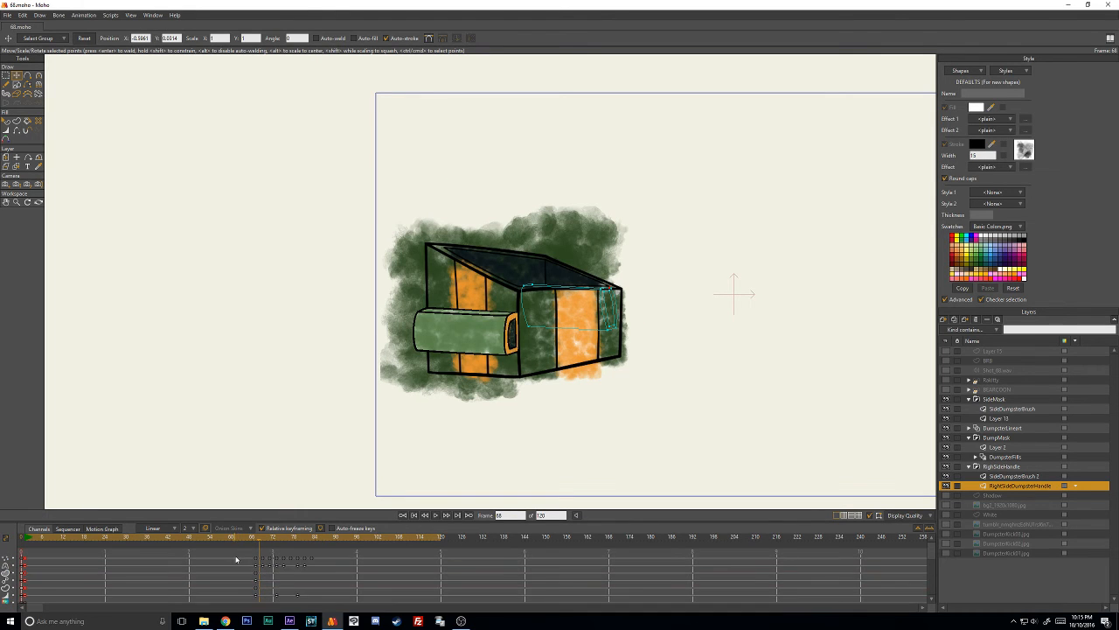
- Change the interval setting of all the RightSideDumpsterHandle layer's animation keyframes and scrub the timeline back to frame 2
{"action": "left_click_drag", "start_coordinate": [235, 556], "coordinate": [373, 611]}
{"action": "right_click", "coordinate": [257, 561]}
{"action": "mouse_move", "coordinate": [289, 584]}
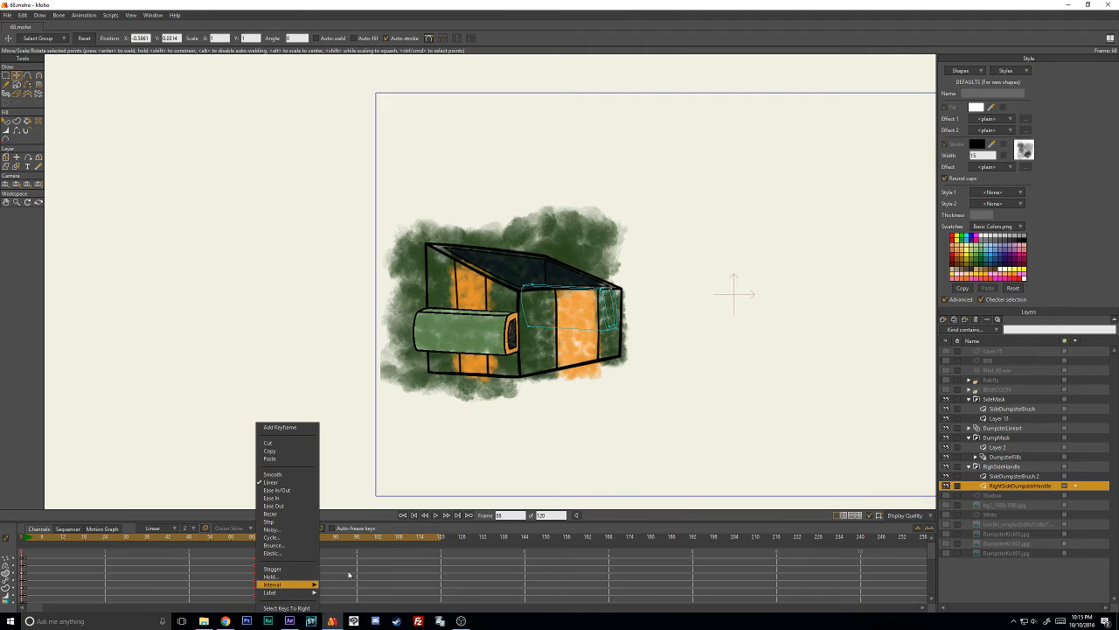
{"action": "left_click", "coordinate": [332, 569]}
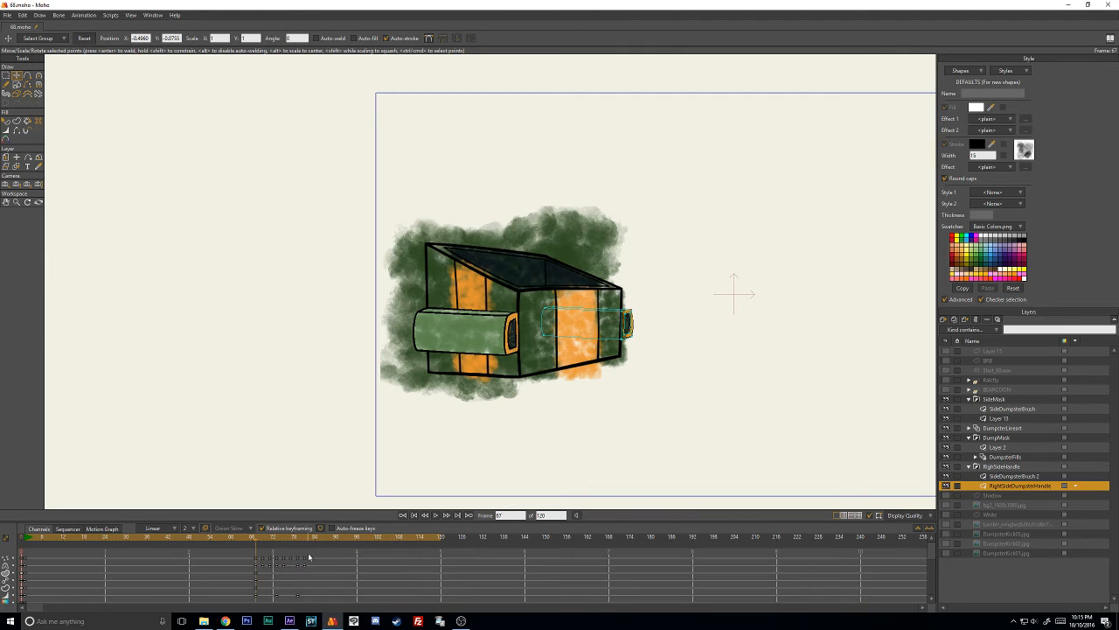
{"action": "left_click_drag", "start_coordinate": [272, 544], "coordinate": [28, 570]}
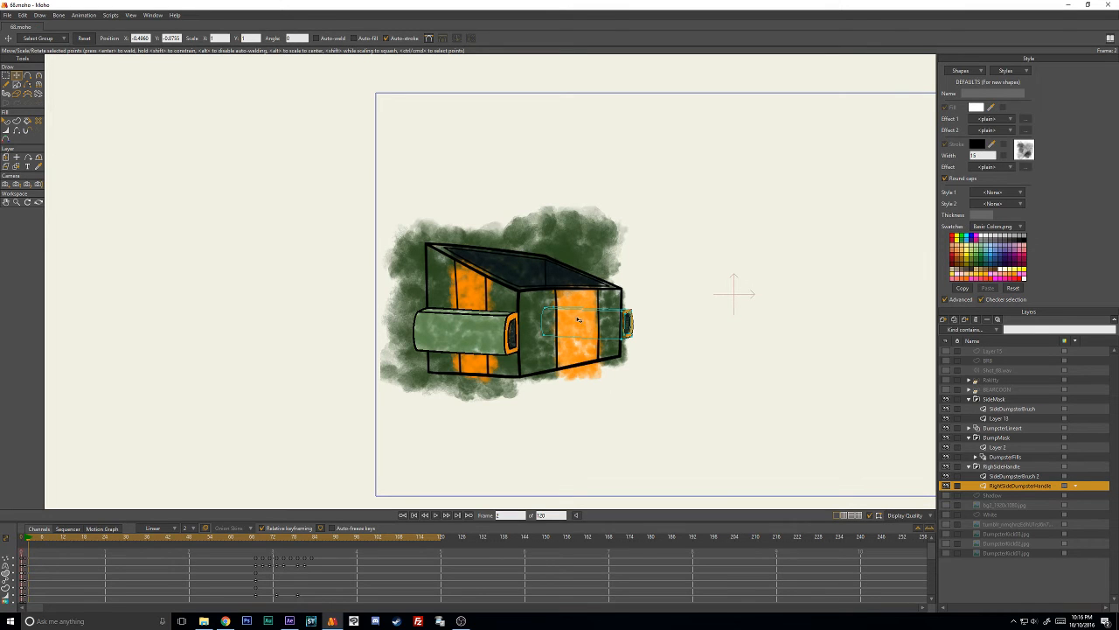
- Go to frame 1 and make Layer 13 in the SideMask group the active layer
{"action": "scroll", "coordinate": [578, 319], "scroll_direction": "up", "scroll_amount": 7}
{"action": "scroll", "coordinate": [560, 336], "scroll_direction": "down", "scroll_amount": 6}
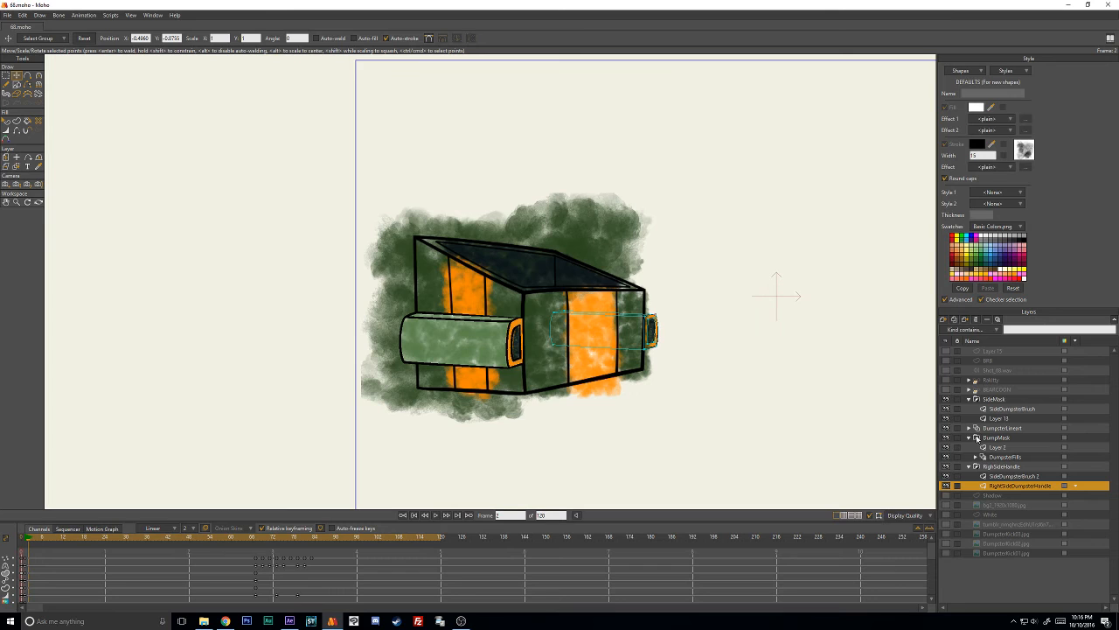
{"action": "left_click", "coordinate": [25, 538]}
{"action": "left_click", "coordinate": [1008, 427]}
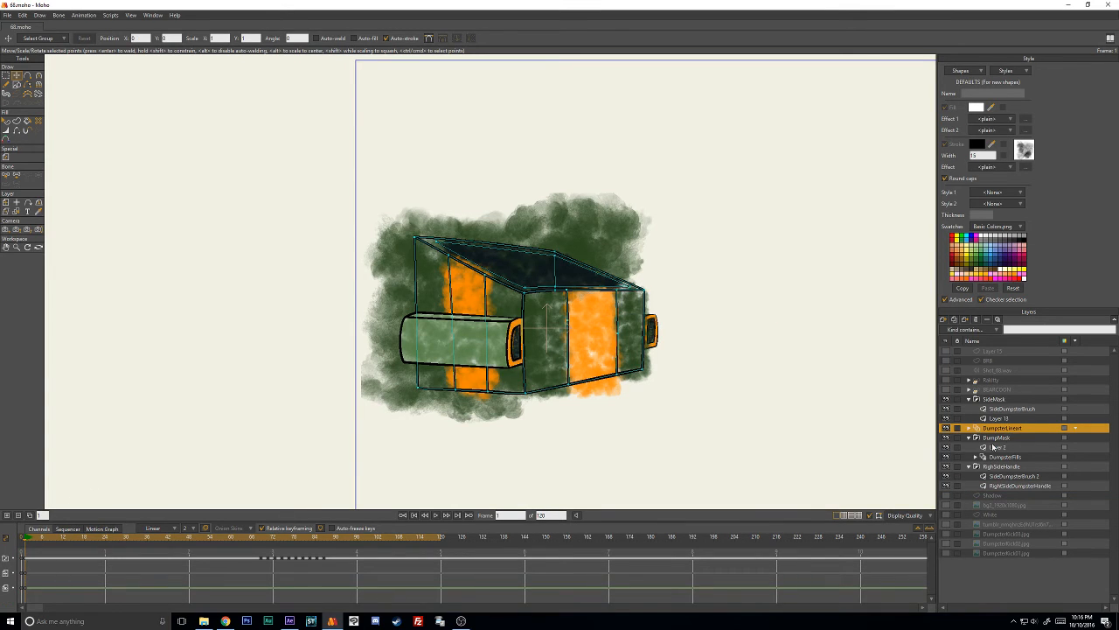
{"action": "left_click", "coordinate": [1012, 419]}
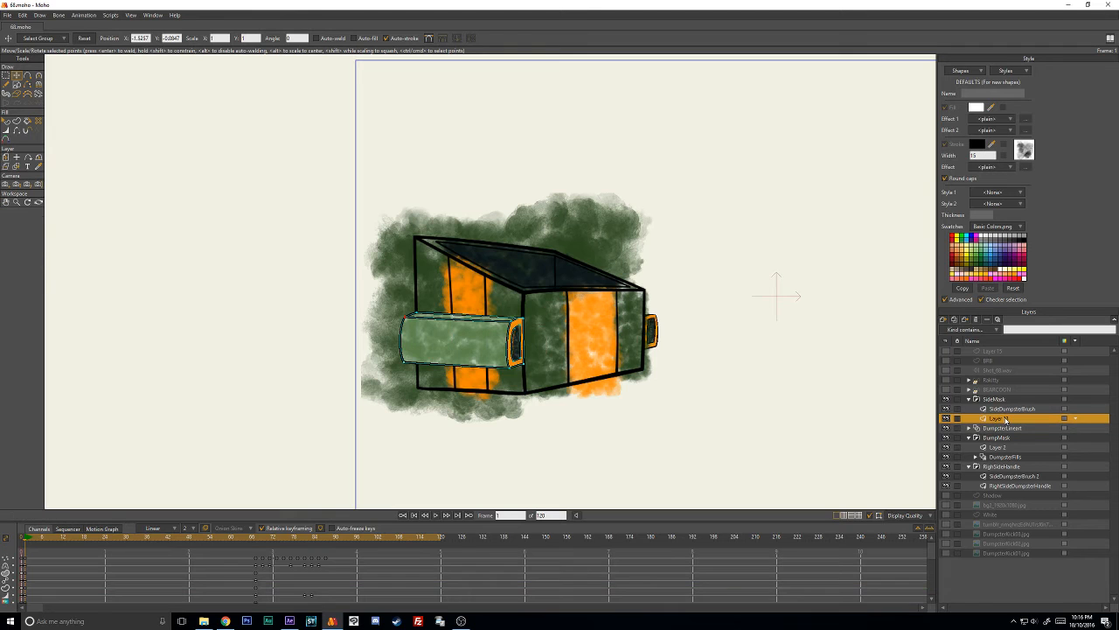
- Select the outline shape of the dumpster's side handle on Layer 13
{"action": "scroll", "coordinate": [584, 378], "scroll_direction": "up", "scroll_amount": 1}
{"action": "scroll", "coordinate": [585, 377], "scroll_direction": "up", "scroll_amount": 2}
{"action": "left_click", "coordinate": [6, 120]}
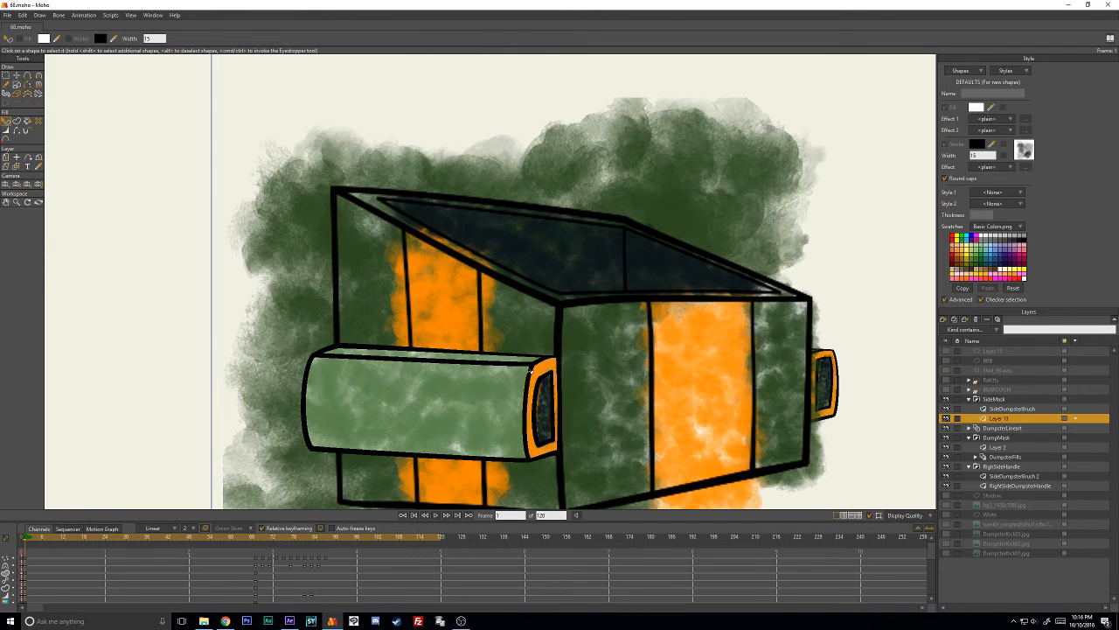
{"action": "left_click", "coordinate": [15, 75]}
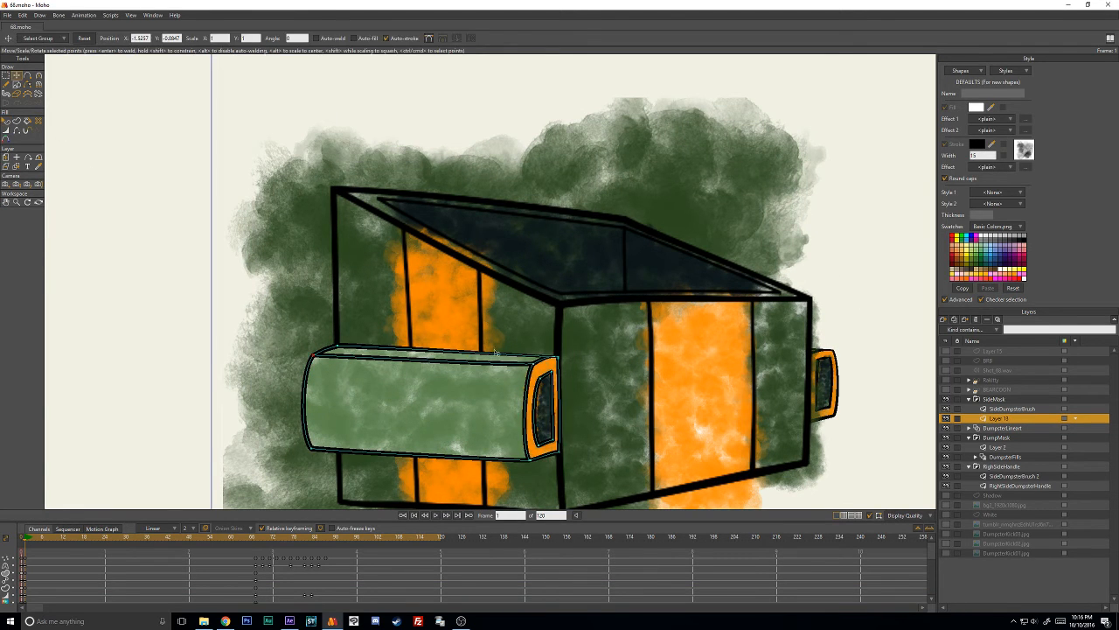
{"action": "key", "text": "ctrl+a"}
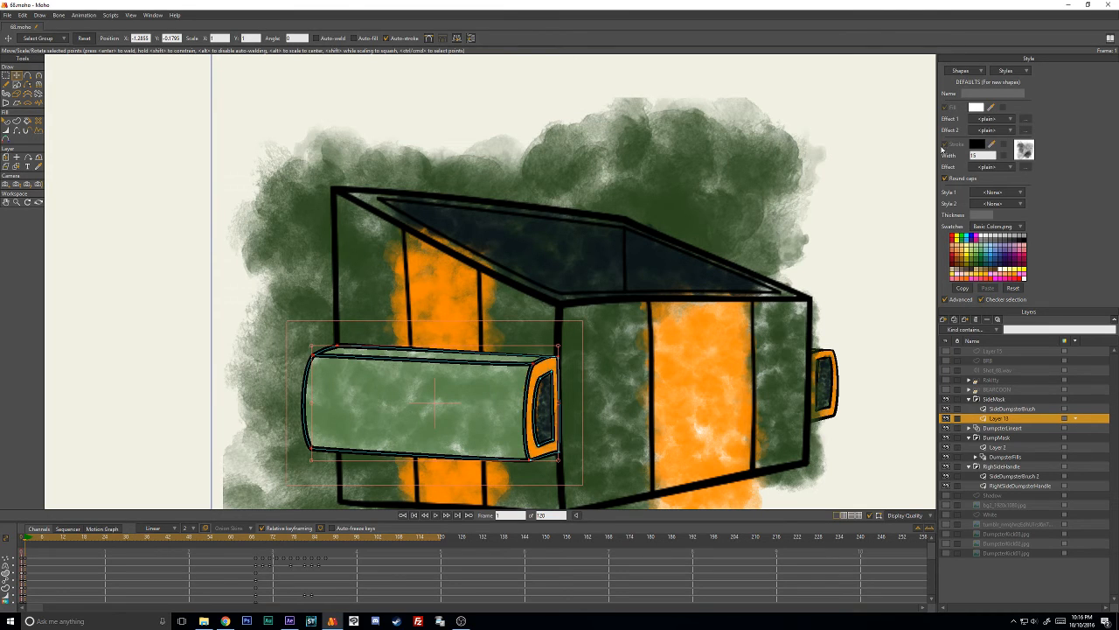
{"action": "left_click", "coordinate": [17, 120]}
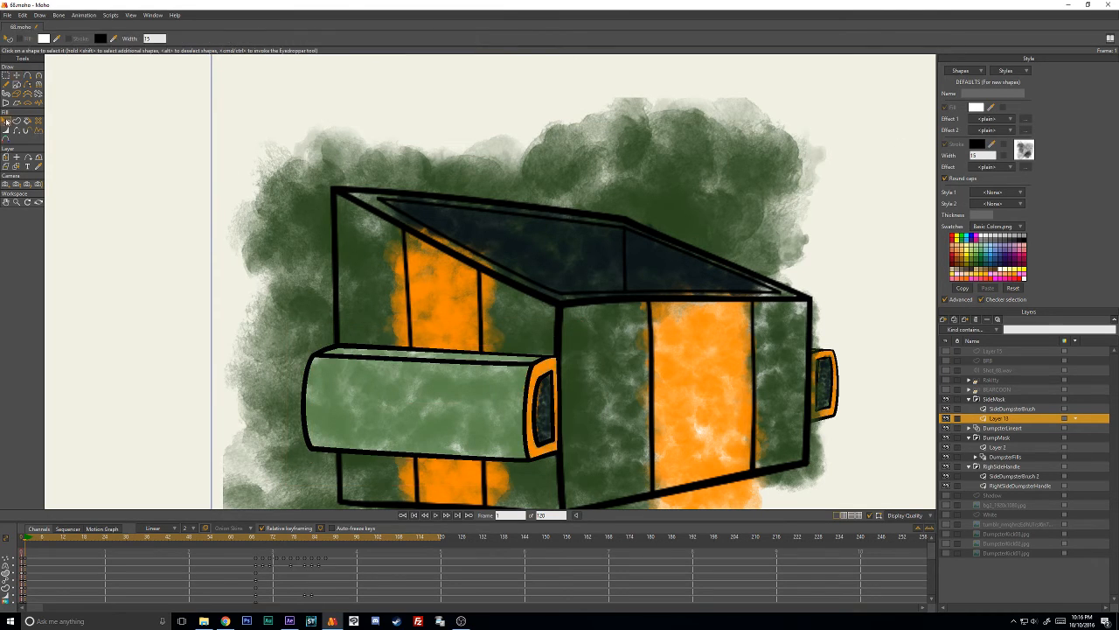
{"action": "left_click", "coordinate": [532, 371]}
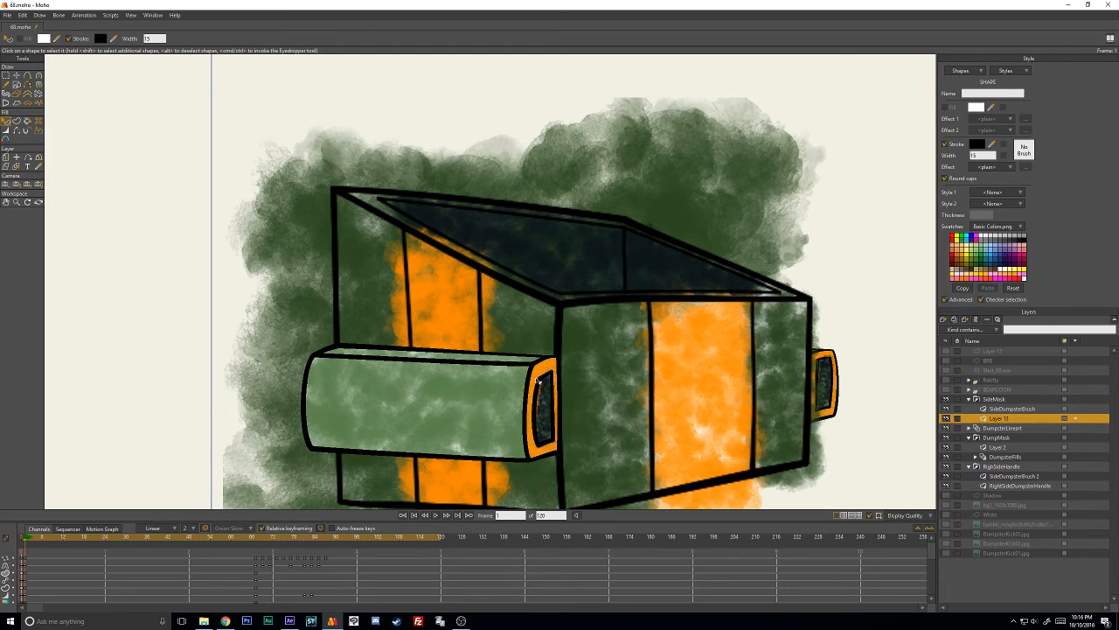
{"action": "left_click", "coordinate": [1025, 150]}
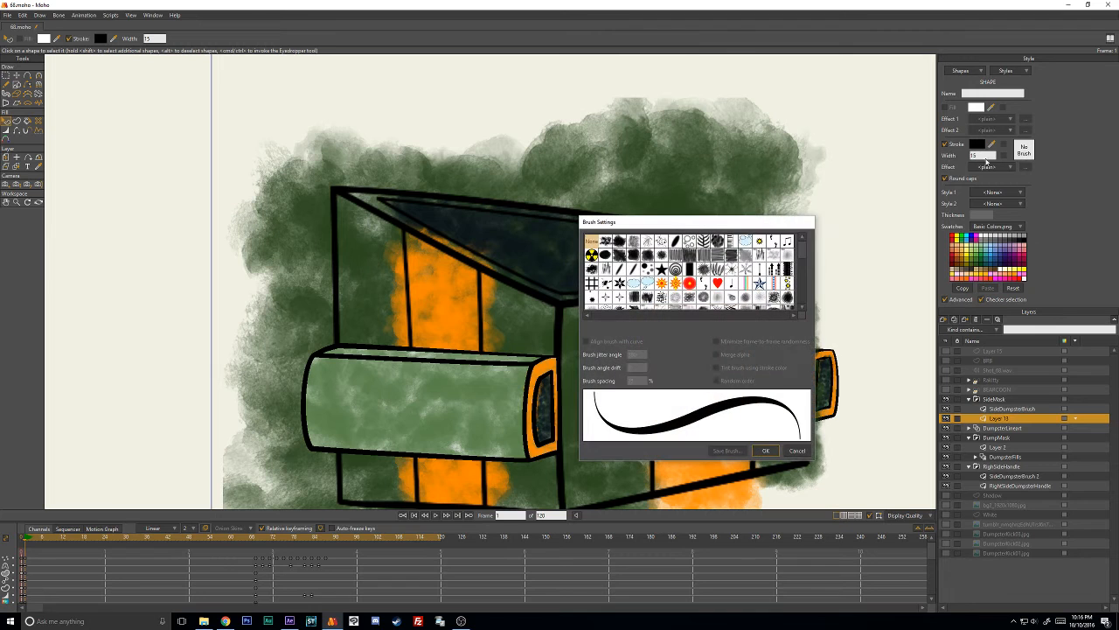
{"action": "left_click_drag", "start_coordinate": [755, 218], "coordinate": [791, 204]}
{"action": "scroll", "coordinate": [774, 288], "scroll_direction": "down", "scroll_amount": 5}
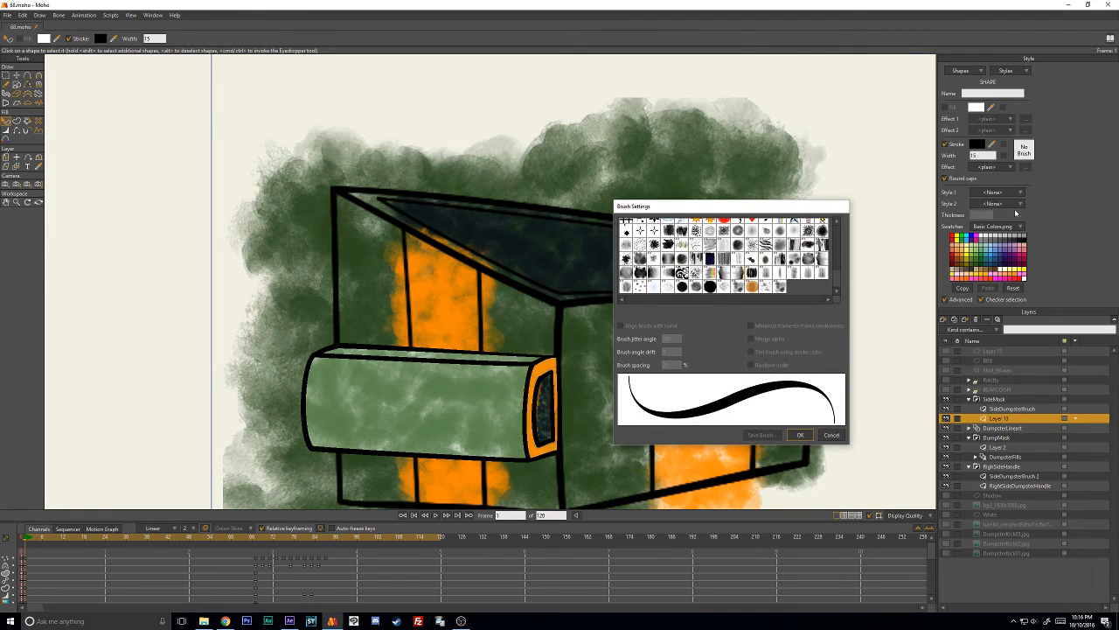
{"action": "left_click", "coordinate": [833, 435]}
- Try the RakittyOutlineDark style as Style 1 on the handle outline, and set Style 1 back to None
{"action": "left_click", "coordinate": [991, 193]}
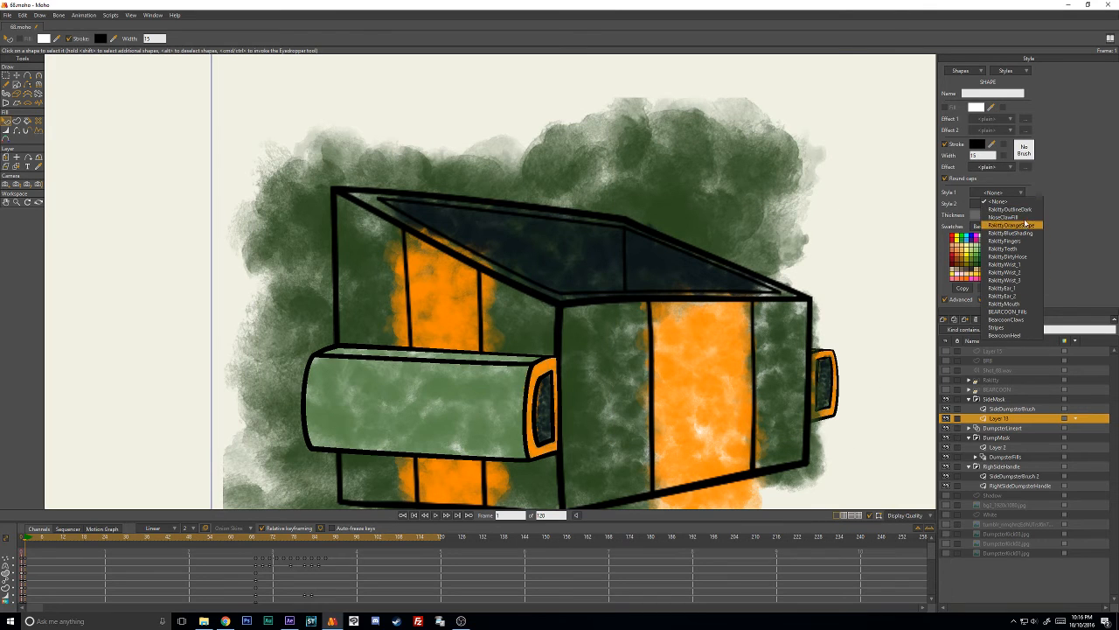
{"action": "left_click", "coordinate": [1014, 210]}
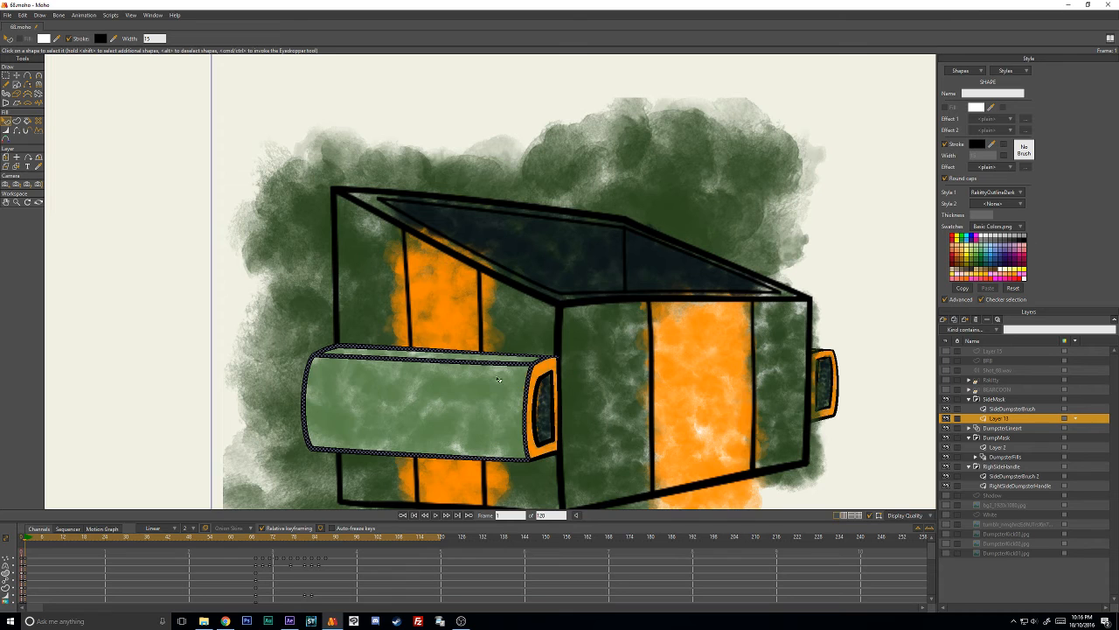
{"action": "scroll", "coordinate": [498, 379], "scroll_direction": "up", "scroll_amount": 4}
{"action": "scroll", "coordinate": [479, 413], "scroll_direction": "down", "scroll_amount": 5}
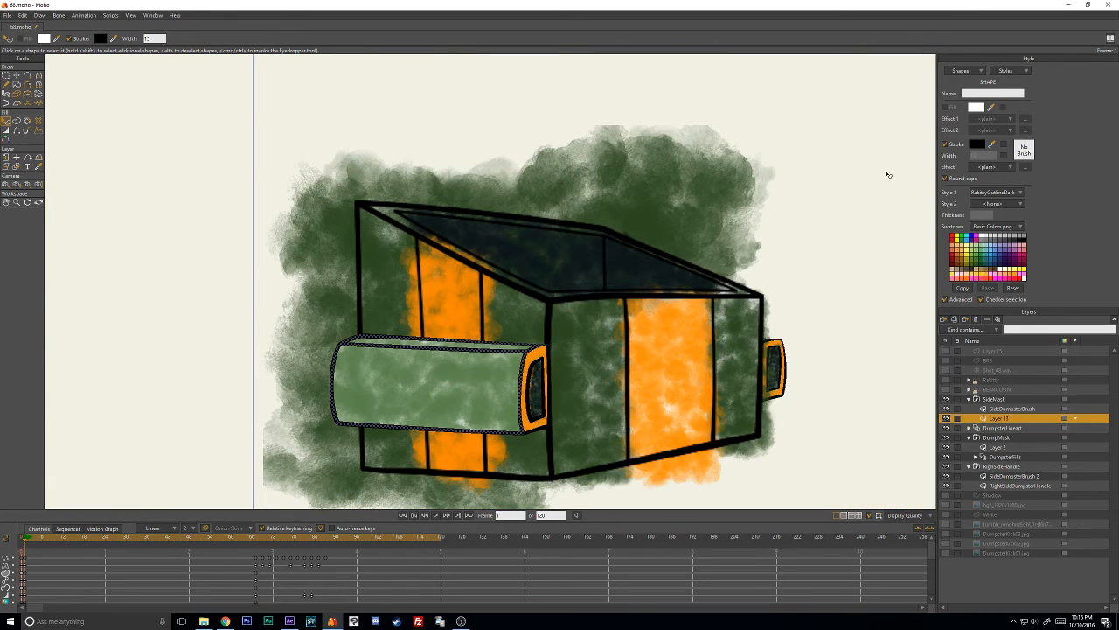
{"action": "left_click", "coordinate": [950, 146]}
{"action": "left_click", "coordinate": [950, 146]}
{"action": "left_click", "coordinate": [997, 192]}
{"action": "left_click", "coordinate": [997, 198]}
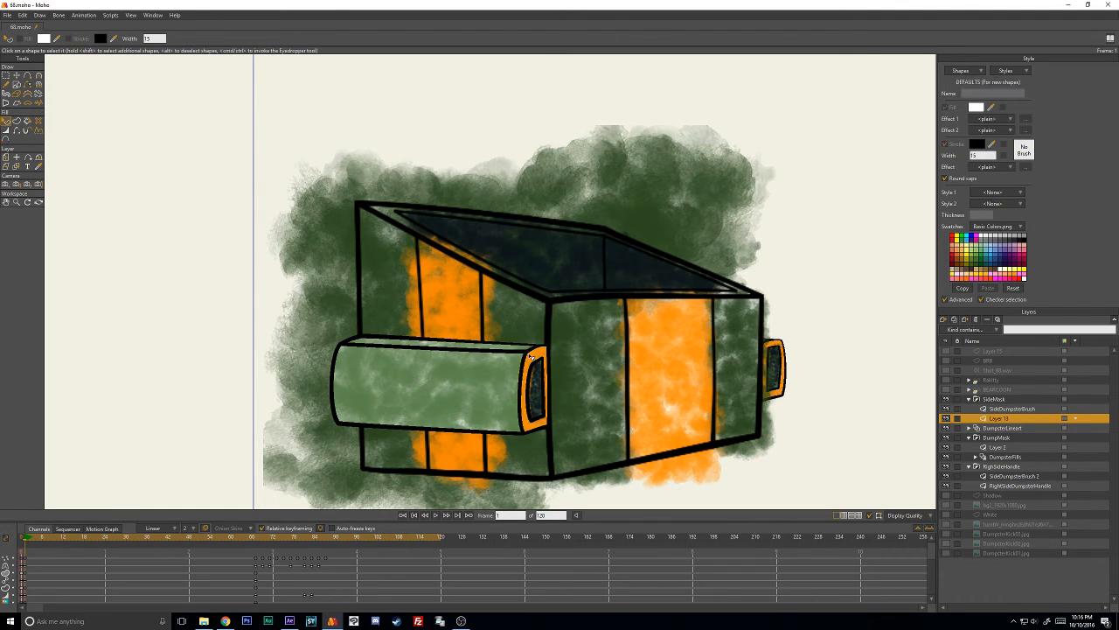
- Give the handle outline on Layer 13 the Grafight brush with 50% brush spacing and Minimize frame-to-frame randomness turned off
{"action": "scroll", "coordinate": [538, 371], "scroll_direction": "up", "scroll_amount": 2}
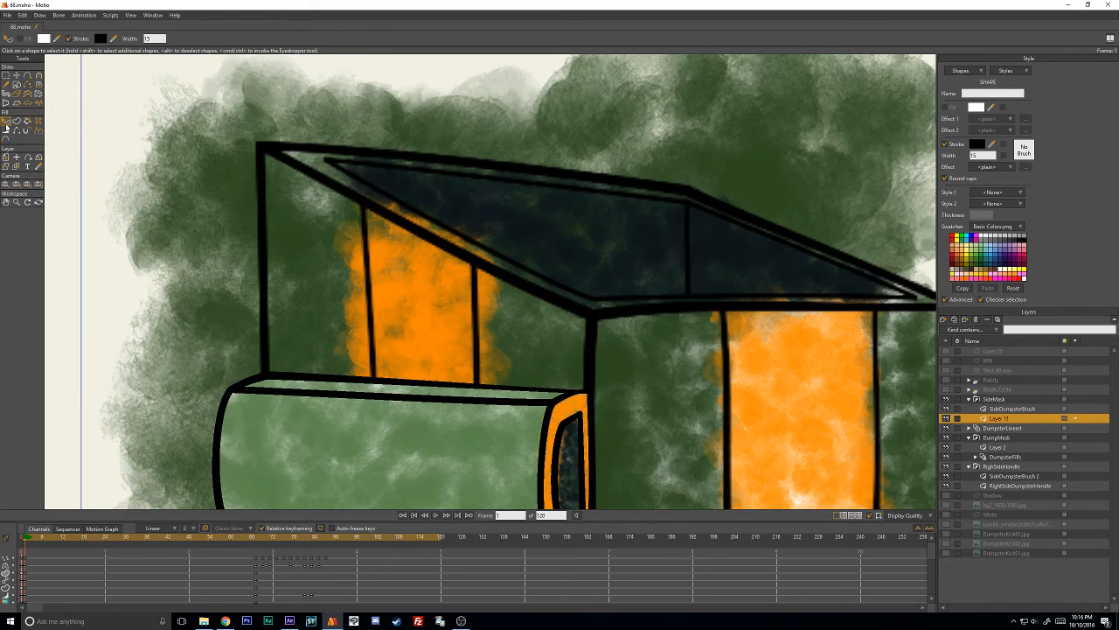
{"action": "left_click", "coordinate": [1002, 408]}
{"action": "left_click", "coordinate": [1002, 419]}
{"action": "left_click", "coordinate": [1024, 150]}
{"action": "left_click_drag", "start_coordinate": [838, 245], "coordinate": [838, 290]}
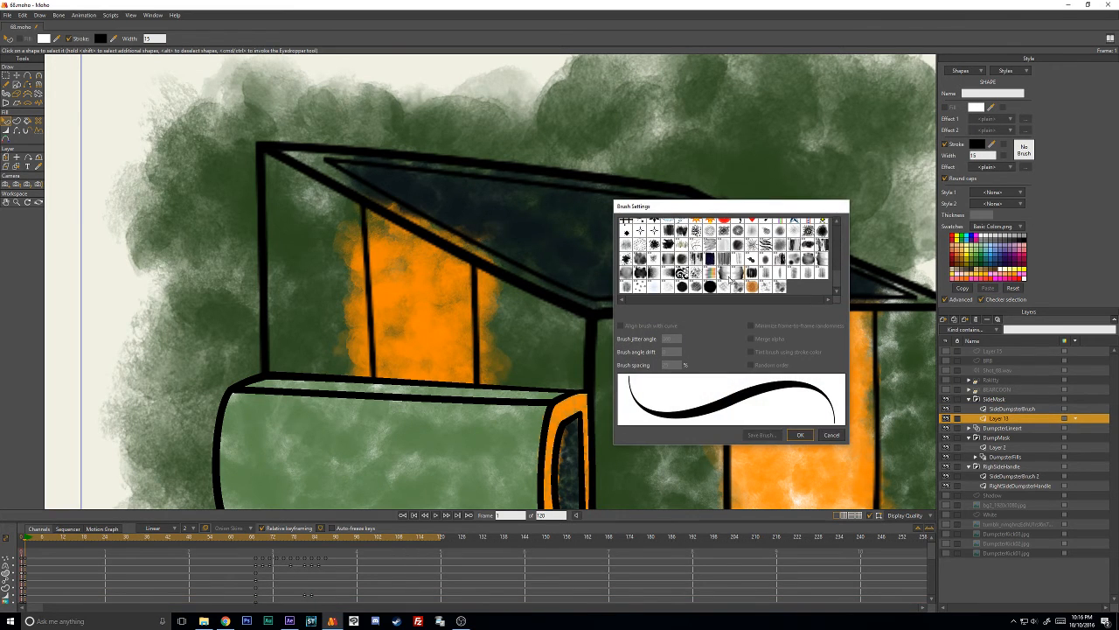
{"action": "left_click", "coordinate": [695, 287]}
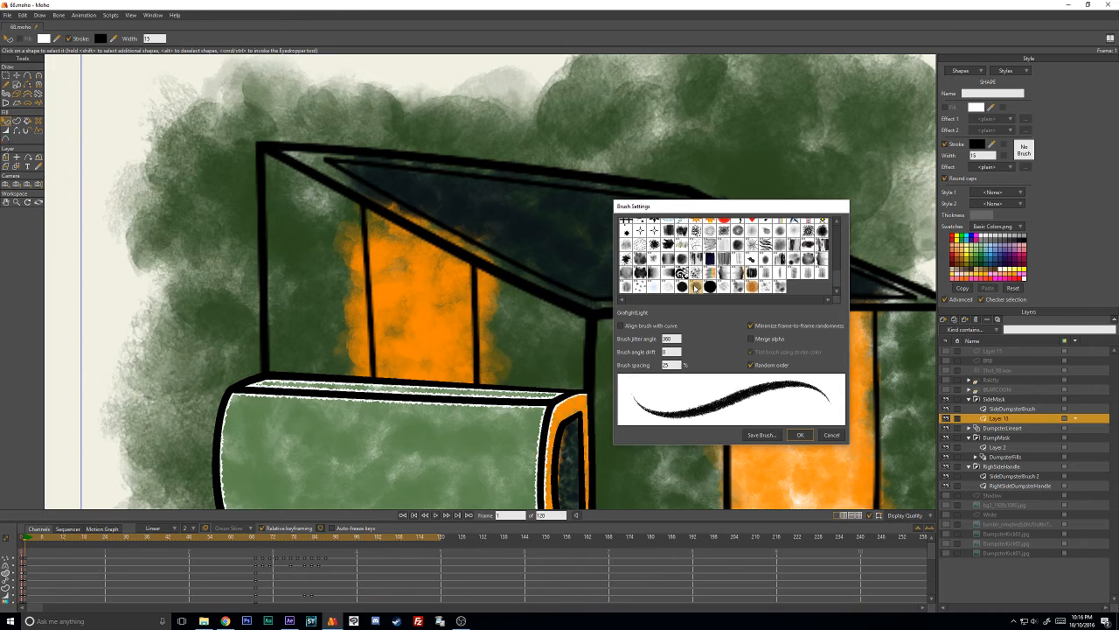
{"action": "left_click", "coordinate": [682, 287]}
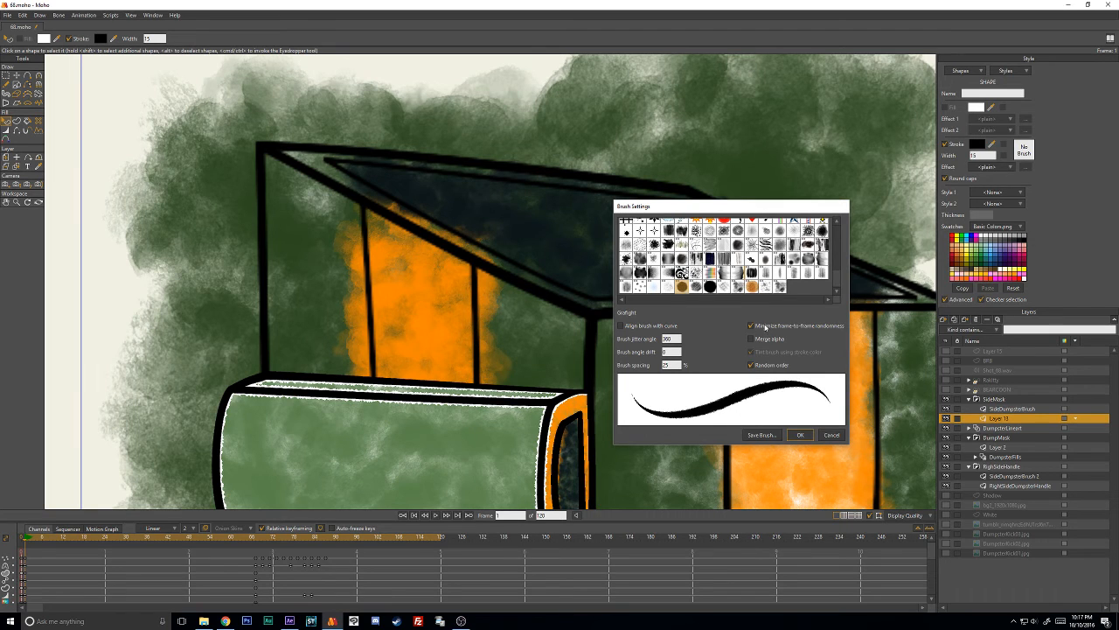
{"action": "double_click", "coordinate": [679, 363]}
{"action": "type", "text": "50"}
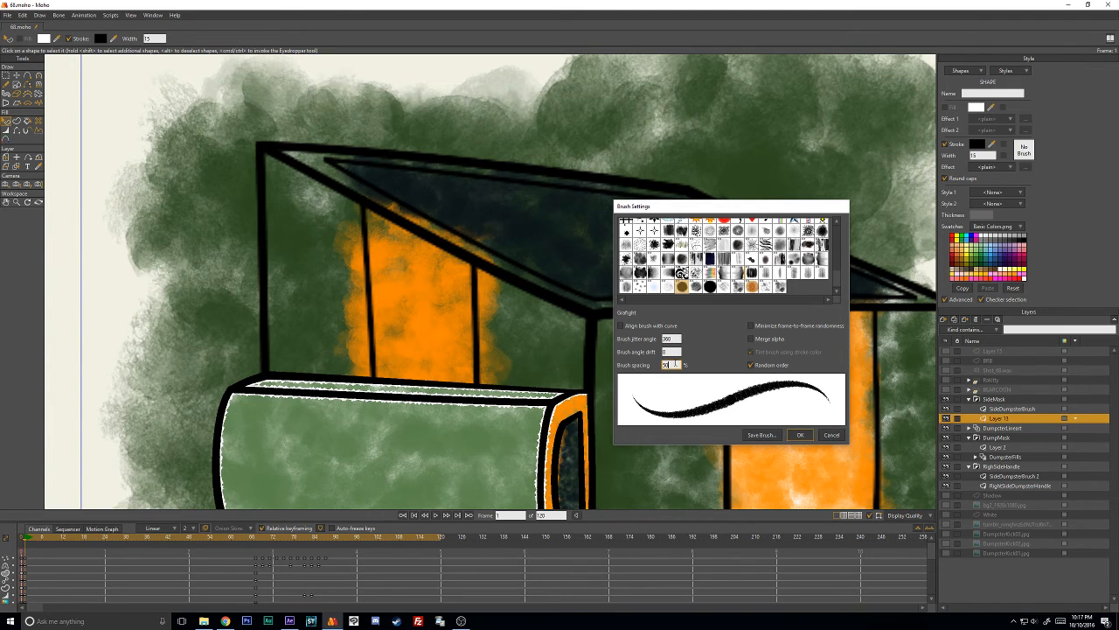
{"action": "key", "text": "Return"}
{"action": "left_click", "coordinate": [800, 434]}
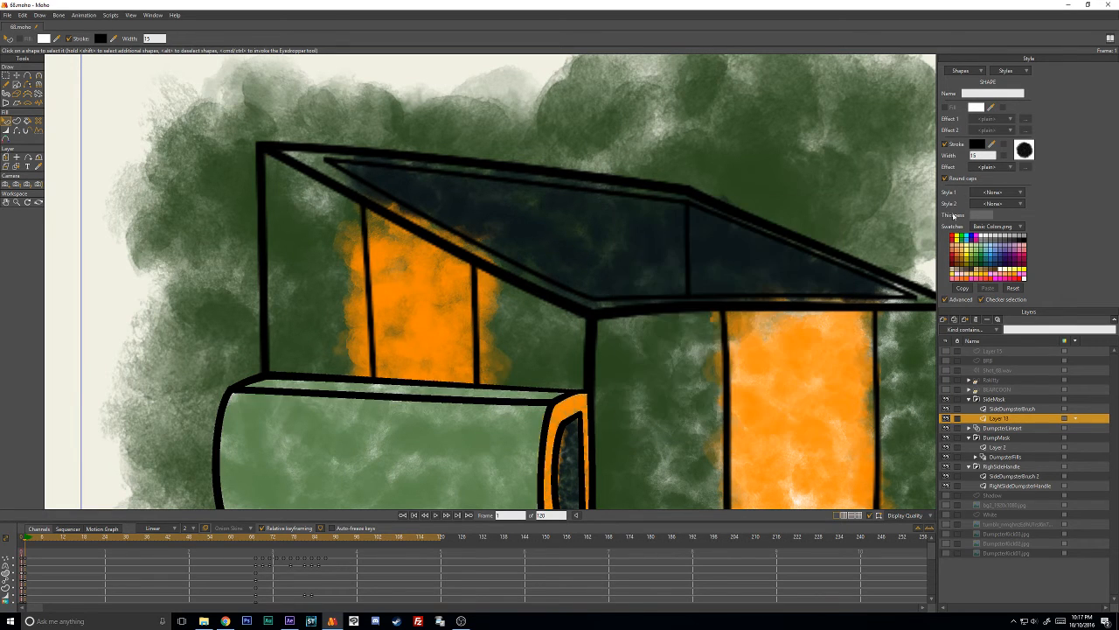
- Set the side handle outline's stroke color on Layer 13 to a dark slate blue, RGB 41, 56, 70
{"action": "left_click", "coordinate": [976, 146]}
{"action": "left_click", "coordinate": [816, 401]}
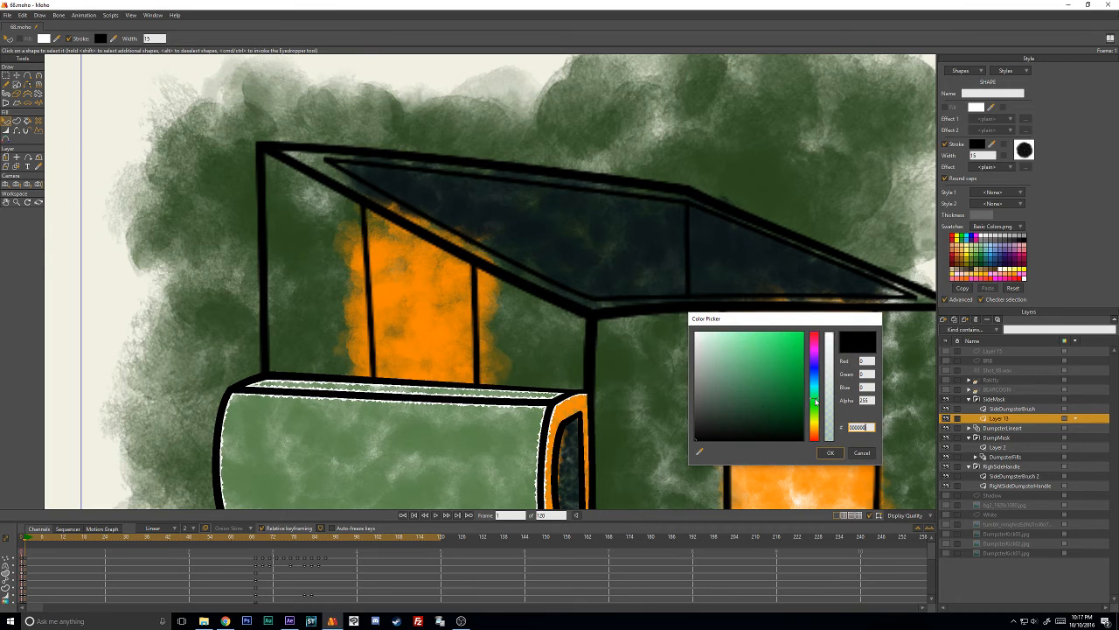
{"action": "mouse_move", "coordinate": [771, 345]}
{"action": "left_mouse_down"}
{"action": "mouse_move", "coordinate": [803, 298]}
{"action": "mouse_move", "coordinate": [757, 343]}
{"action": "mouse_move", "coordinate": [650, 278]}
{"action": "mouse_move", "coordinate": [774, 350]}
{"action": "mouse_move", "coordinate": [780, 392]}
{"action": "mouse_move", "coordinate": [758, 344]}
{"action": "mouse_move", "coordinate": [846, 289]}
{"action": "left_mouse_up"}
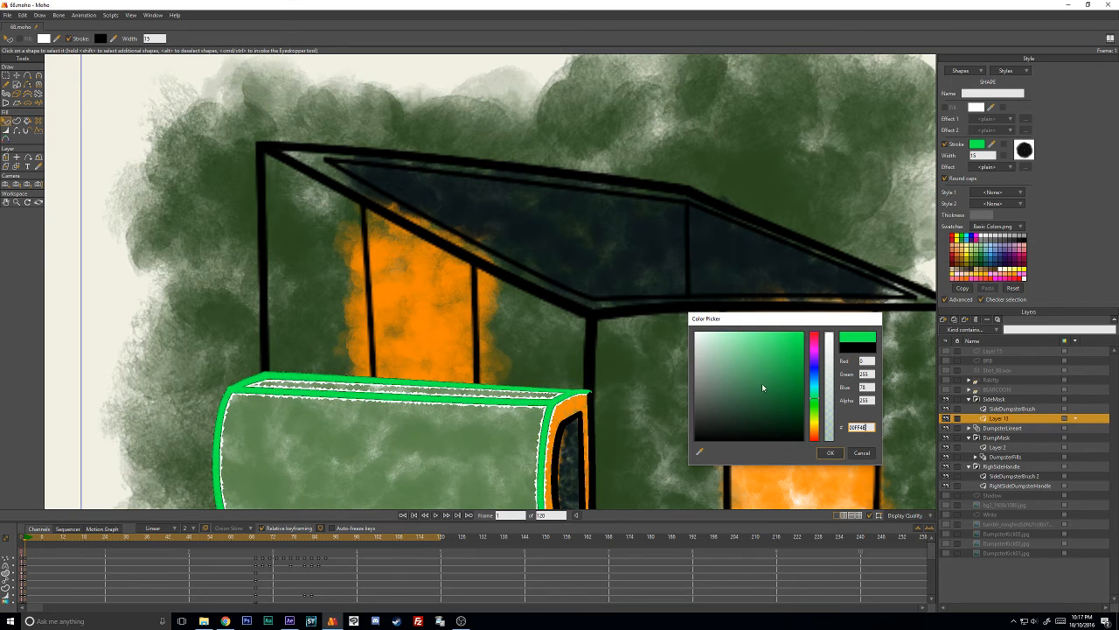
{"action": "left_click_drag", "start_coordinate": [761, 383], "coordinate": [838, 291]}
{"action": "mouse_move", "coordinate": [726, 401]}
{"action": "left_mouse_down"}
{"action": "mouse_move", "coordinate": [693, 417]}
{"action": "mouse_move", "coordinate": [664, 407]}
{"action": "left_mouse_up"}
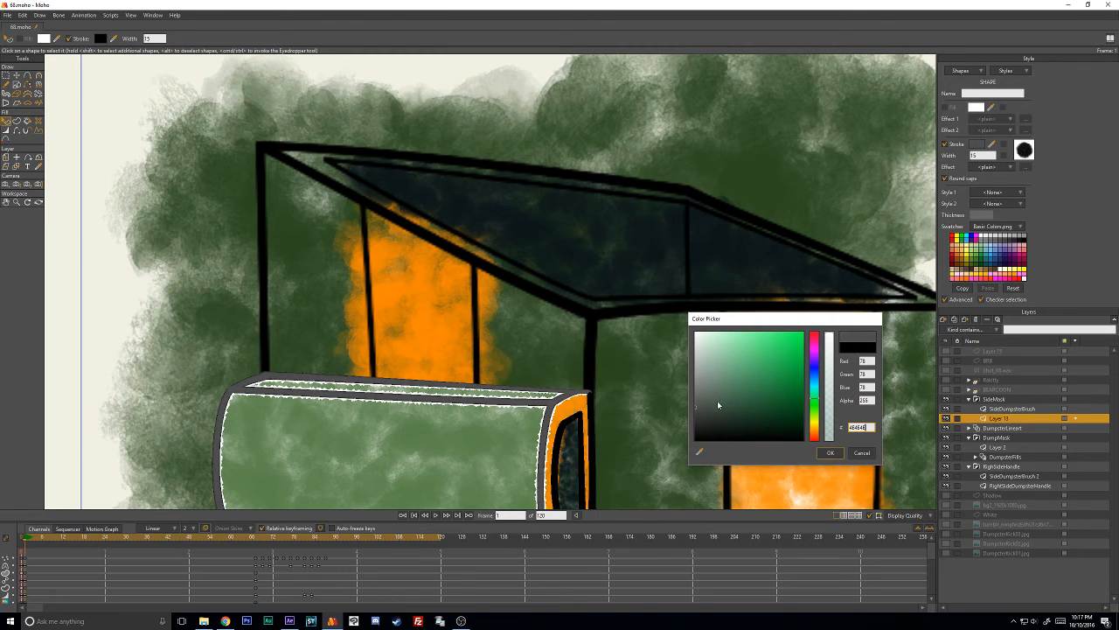
{"action": "left_click", "coordinate": [814, 376]}
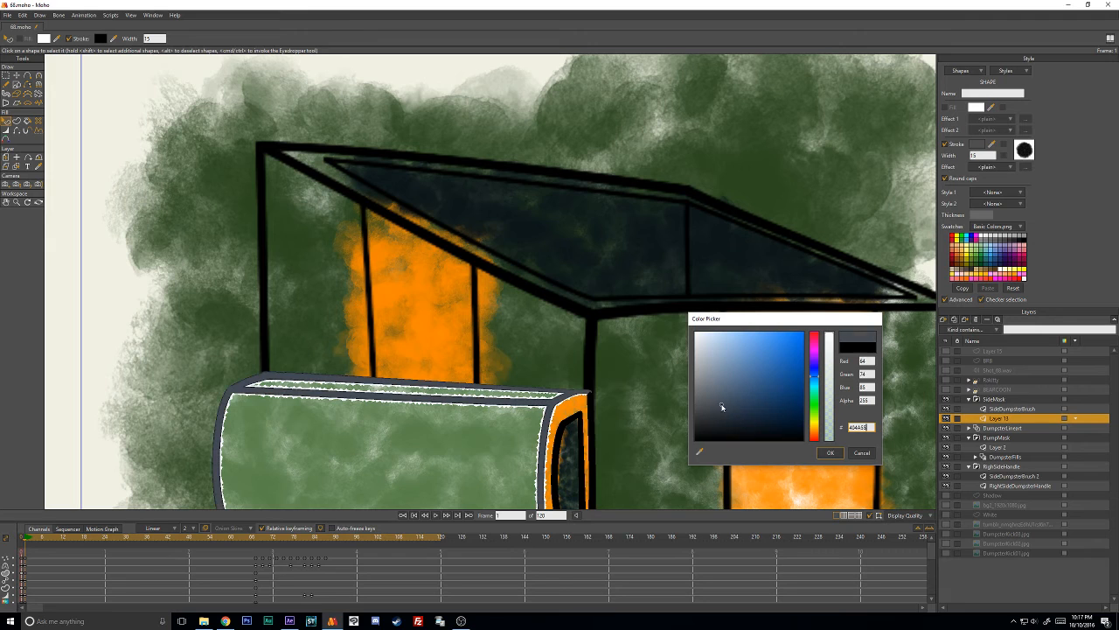
{"action": "left_click", "coordinate": [723, 405]}
{"action": "left_click", "coordinate": [724, 411]}
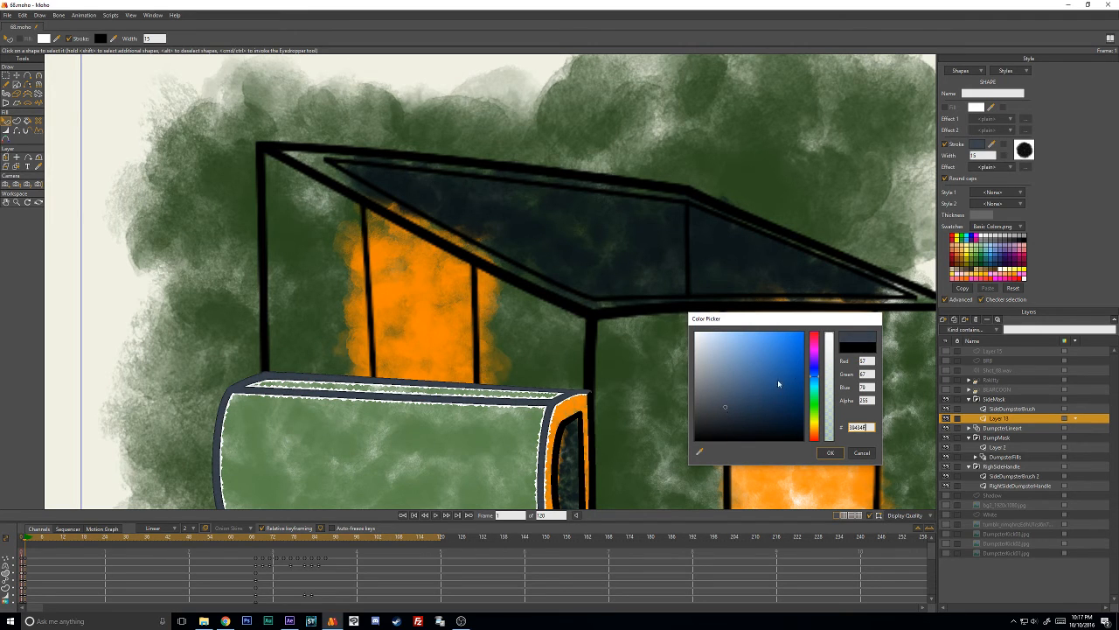
{"action": "left_click", "coordinate": [741, 417]}
{"action": "left_click_drag", "start_coordinate": [739, 419], "coordinate": [738, 420]}
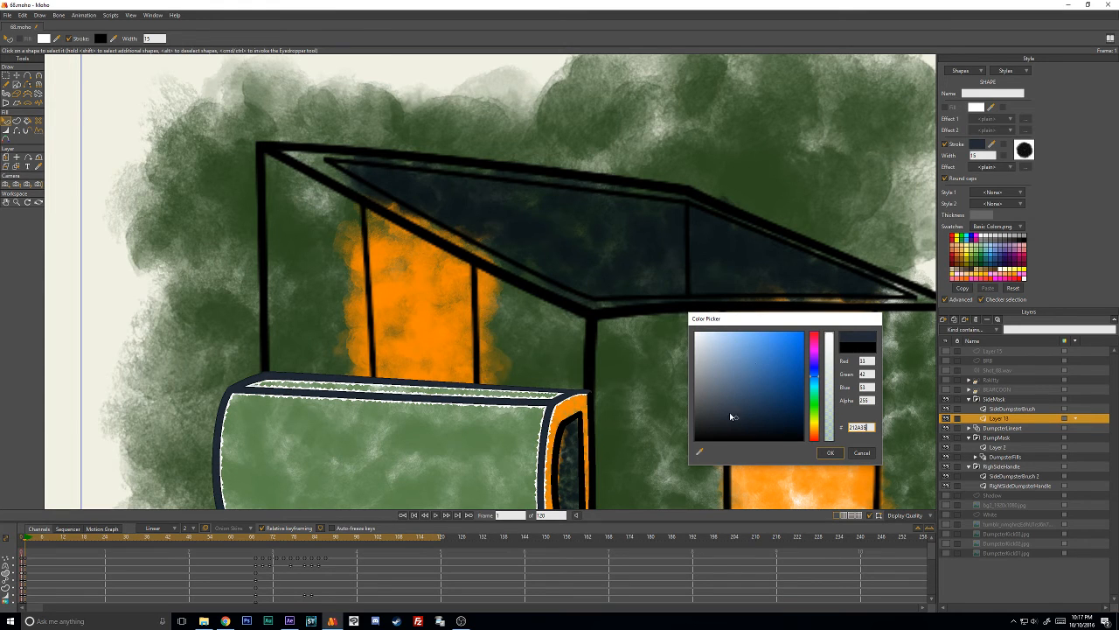
{"action": "left_click", "coordinate": [738, 416]}
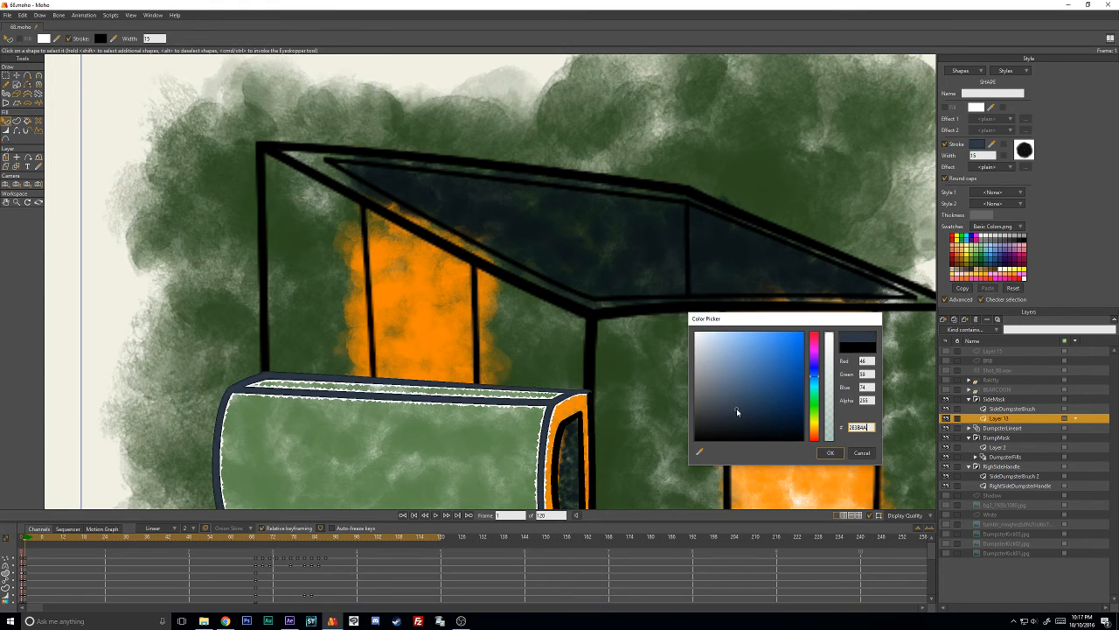
{"action": "left_click", "coordinate": [830, 452]}
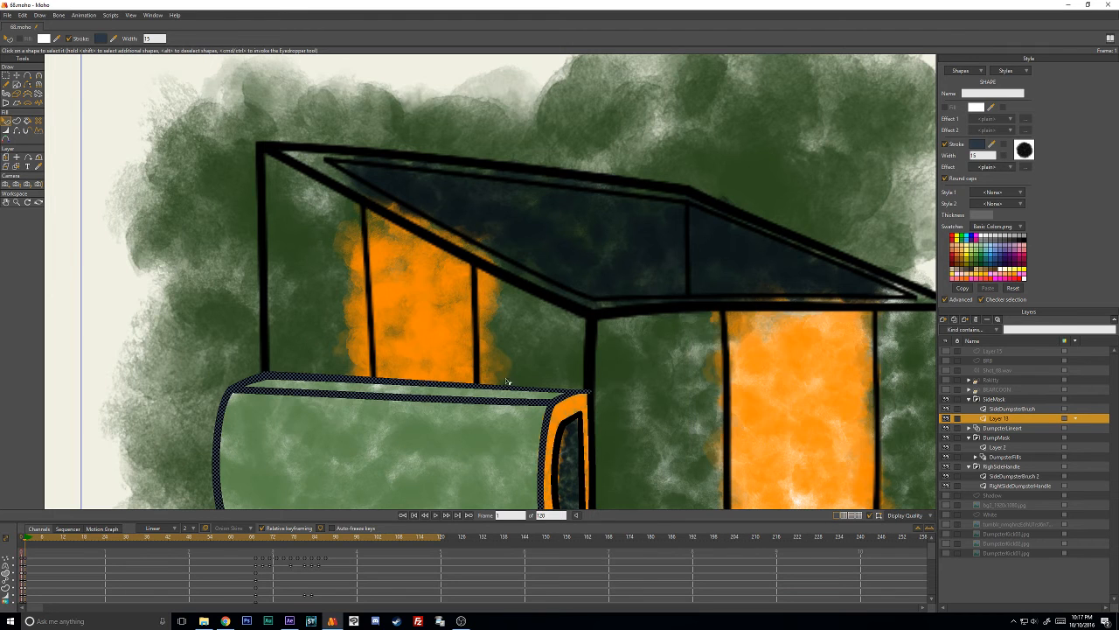
- Copy the hex code of the handle outline's stroke color, leaving the color itself unchanged
{"action": "scroll", "coordinate": [510, 385], "scroll_direction": "down", "scroll_amount": 3}
{"action": "scroll", "coordinate": [524, 383], "scroll_direction": "up", "scroll_amount": 1}
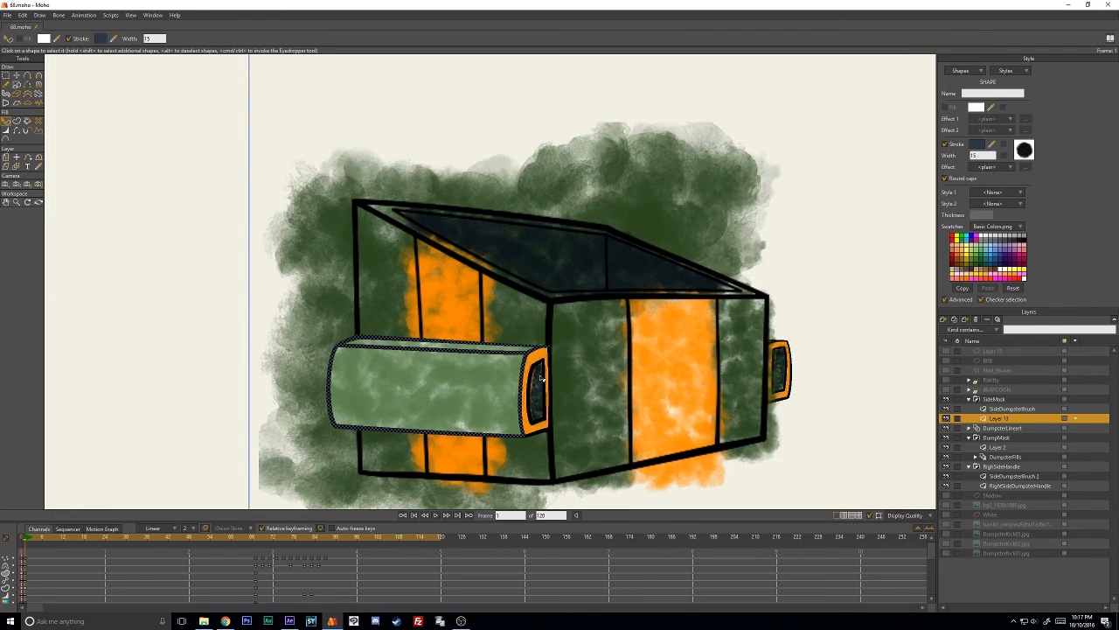
{"action": "left_click", "coordinate": [978, 147]}
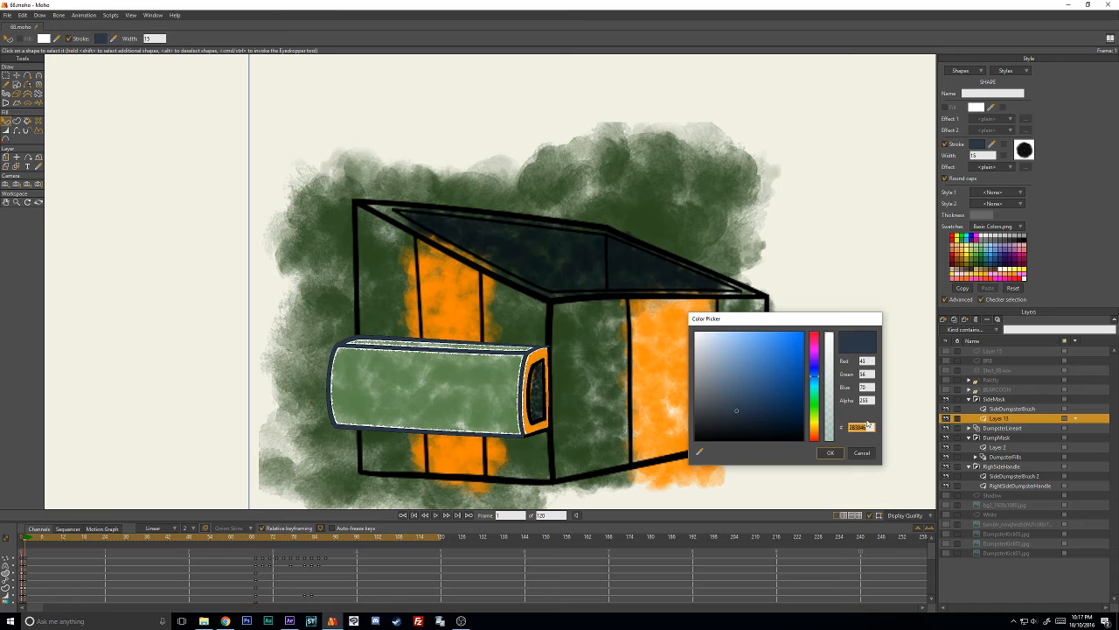
{"action": "left_click", "coordinate": [863, 452]}
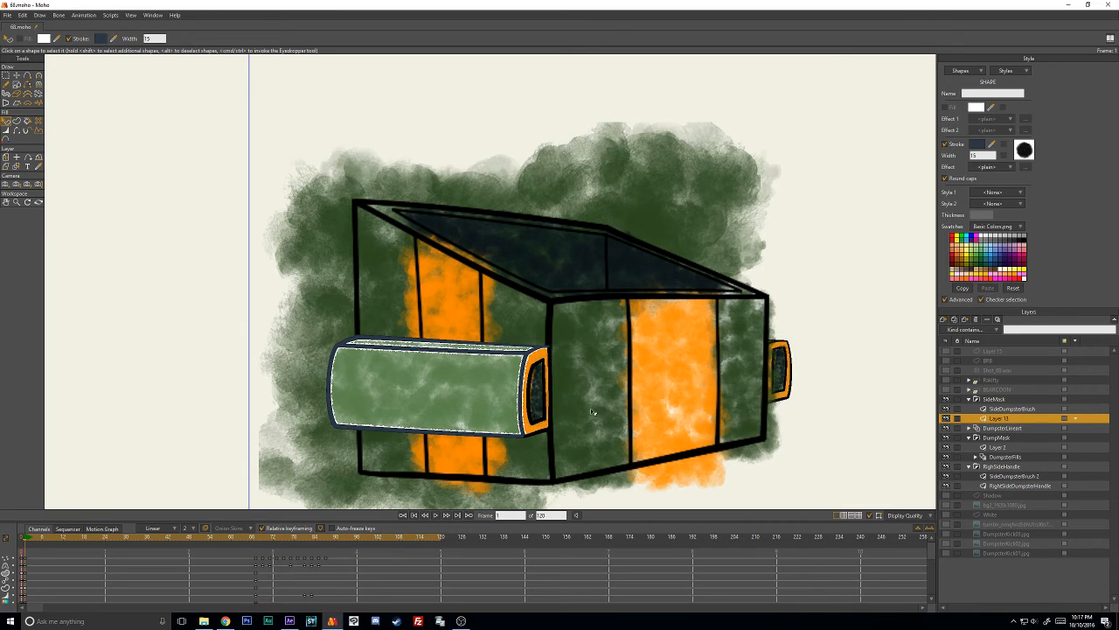
{"action": "left_click", "coordinate": [977, 146]}
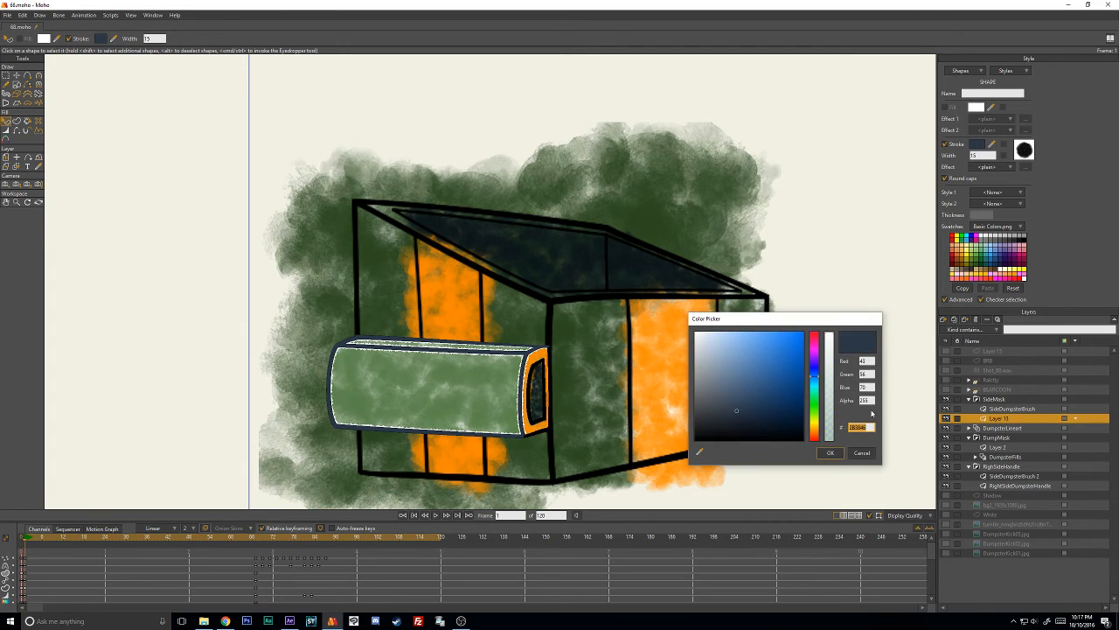
{"action": "left_click", "coordinate": [864, 452]}
- Select the inner opening shape at the side handle's end and give it the Grafight brush with 50% brush spacing
{"action": "scroll", "coordinate": [486, 433], "scroll_direction": "up", "scroll_amount": 3}
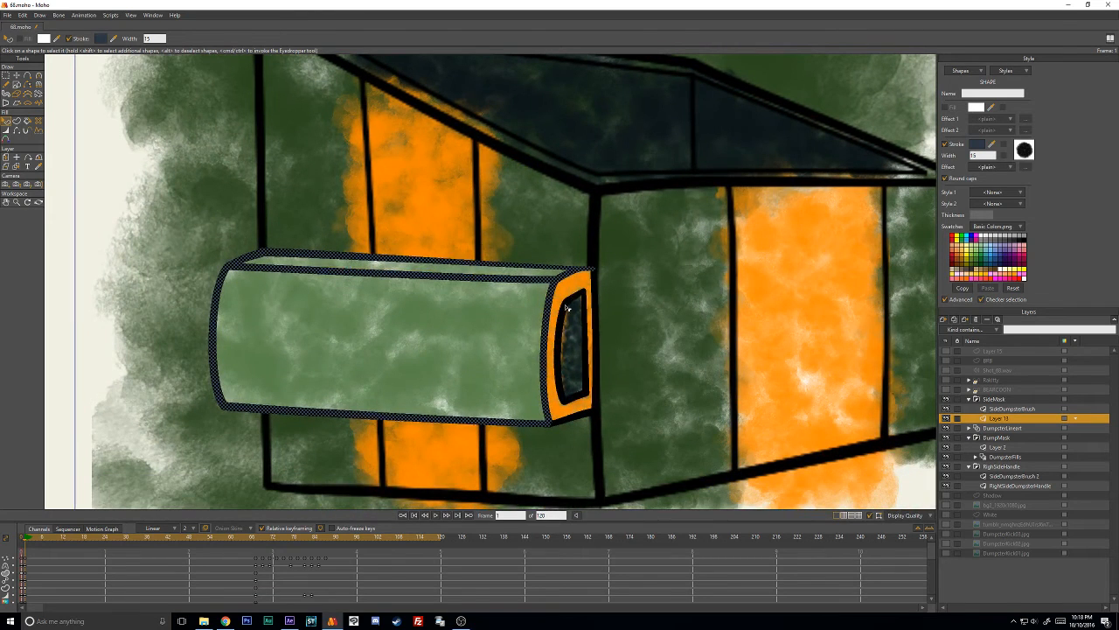
{"action": "left_click", "coordinate": [567, 307]}
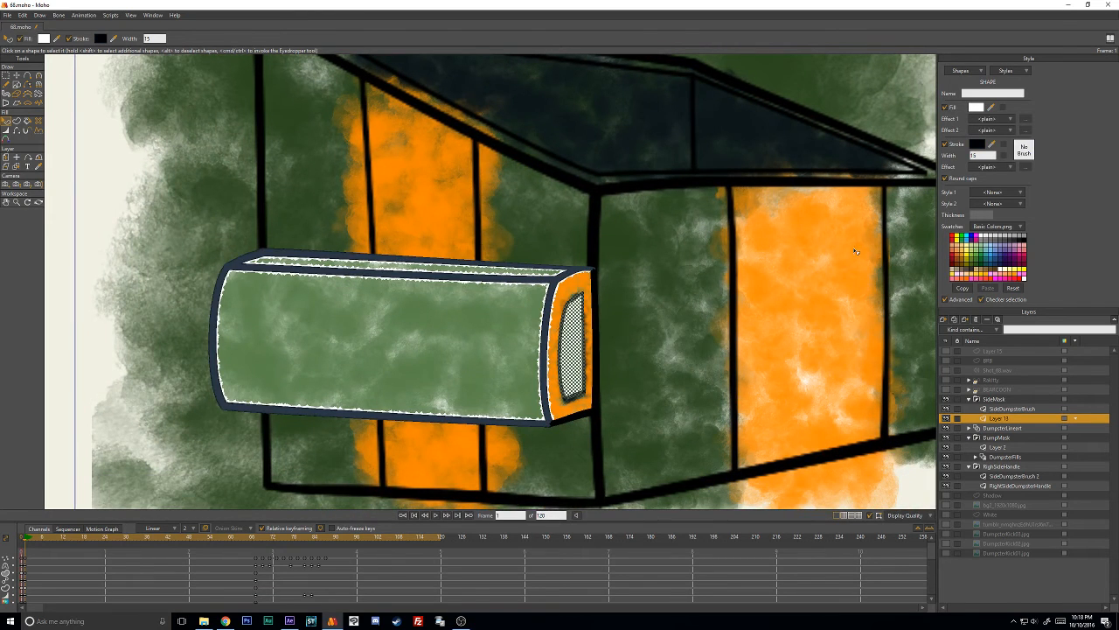
{"action": "left_click", "coordinate": [1024, 152]}
{"action": "scroll", "coordinate": [839, 269], "scroll_direction": "down", "scroll_amount": 2}
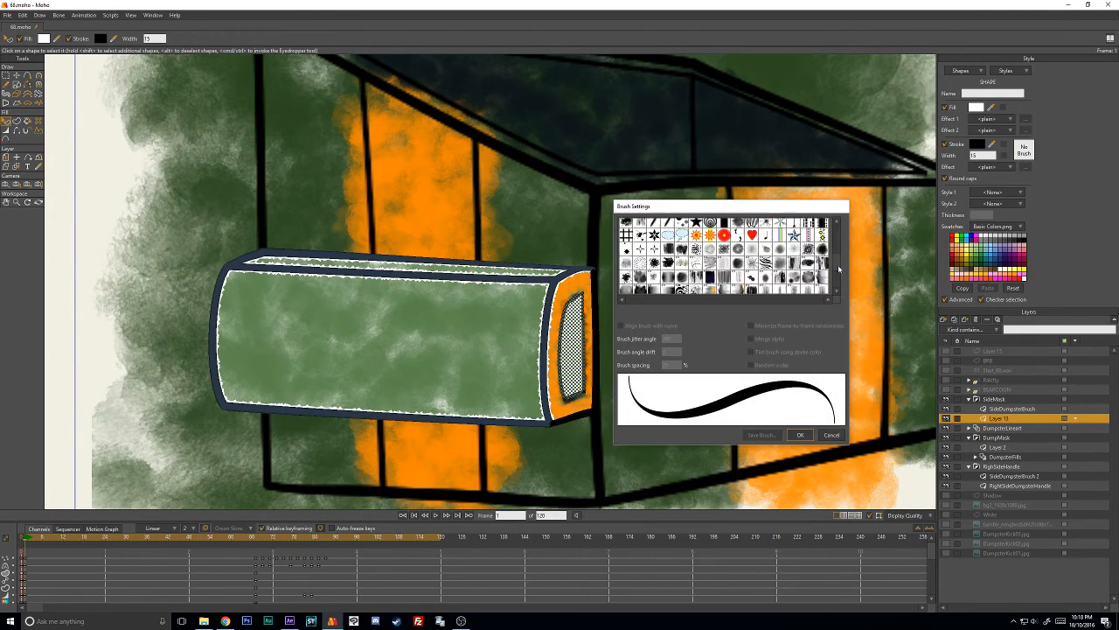
{"action": "scroll", "coordinate": [838, 268], "scroll_direction": "down", "scroll_amount": 2}
{"action": "left_click", "coordinate": [682, 288]}
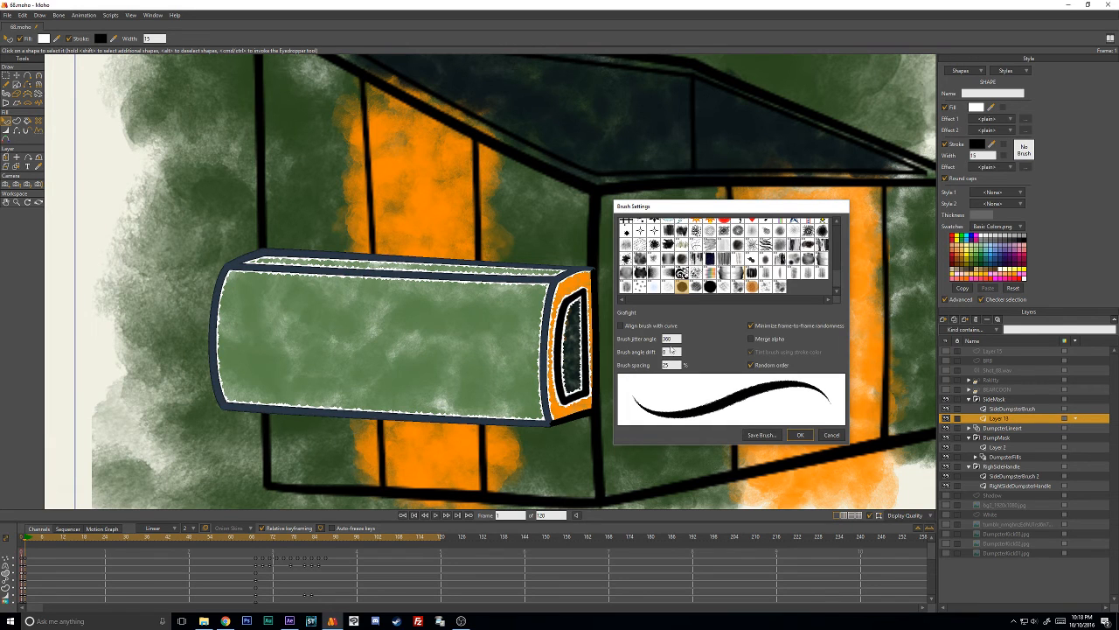
{"action": "left_click_drag", "start_coordinate": [675, 363], "coordinate": [603, 362]}
{"action": "type", "text": "50"}
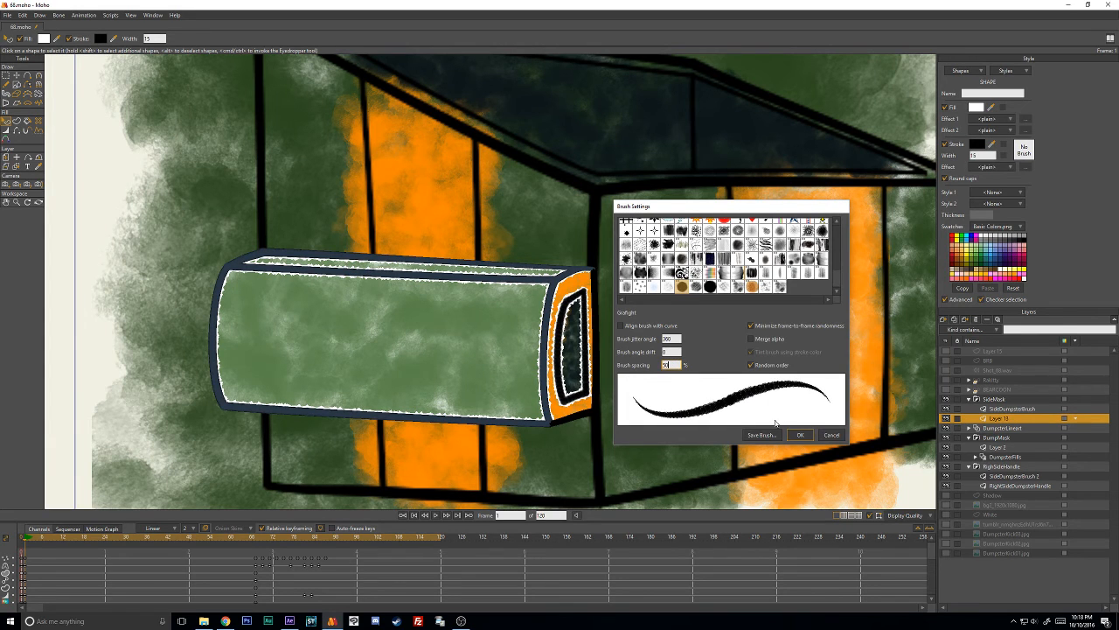
{"action": "left_click", "coordinate": [799, 435]}
- Paste the copied dark slate blue hex code as the stroke color of the handle's inner opening shape
{"action": "left_click", "coordinate": [977, 146]}
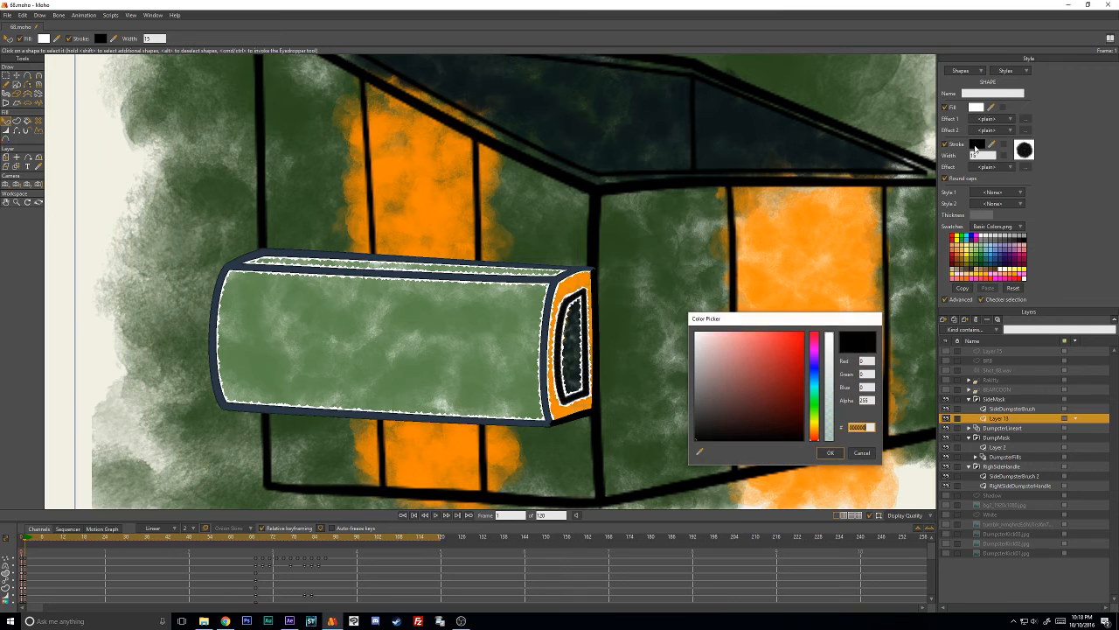
{"action": "key", "text": "ctrl+v"}
{"action": "left_click", "coordinate": [831, 452]}
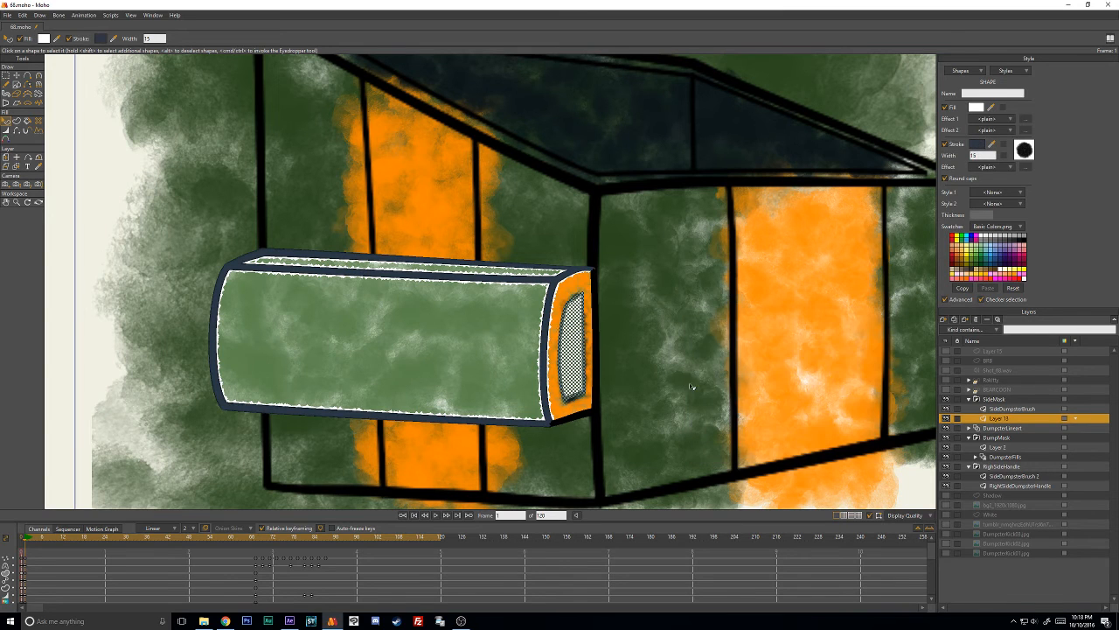
- Render frame 32 and examine the restyled outlines of the side handle and its opening up close
{"action": "mouse_move", "coordinate": [105, 540]}
{"action": "left_mouse_down"}
{"action": "mouse_move", "coordinate": [193, 547]}
{"action": "mouse_move", "coordinate": [135, 549]}
{"action": "left_mouse_up"}
{"action": "key", "text": "ctrl+r"}
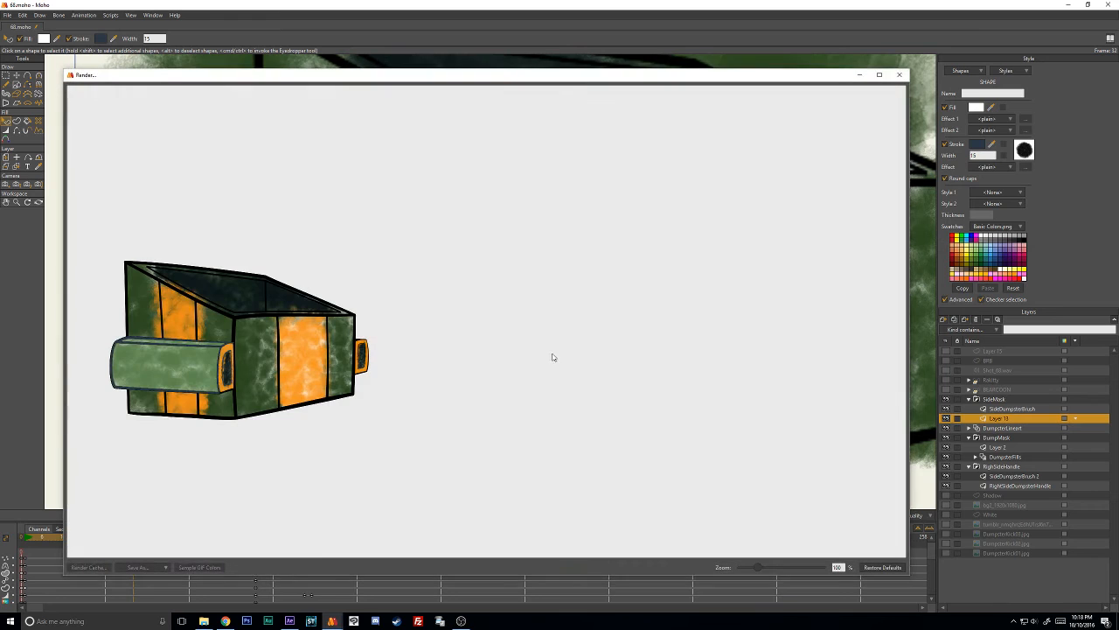
{"action": "left_click_drag", "start_coordinate": [417, 86], "coordinate": [657, 112]}
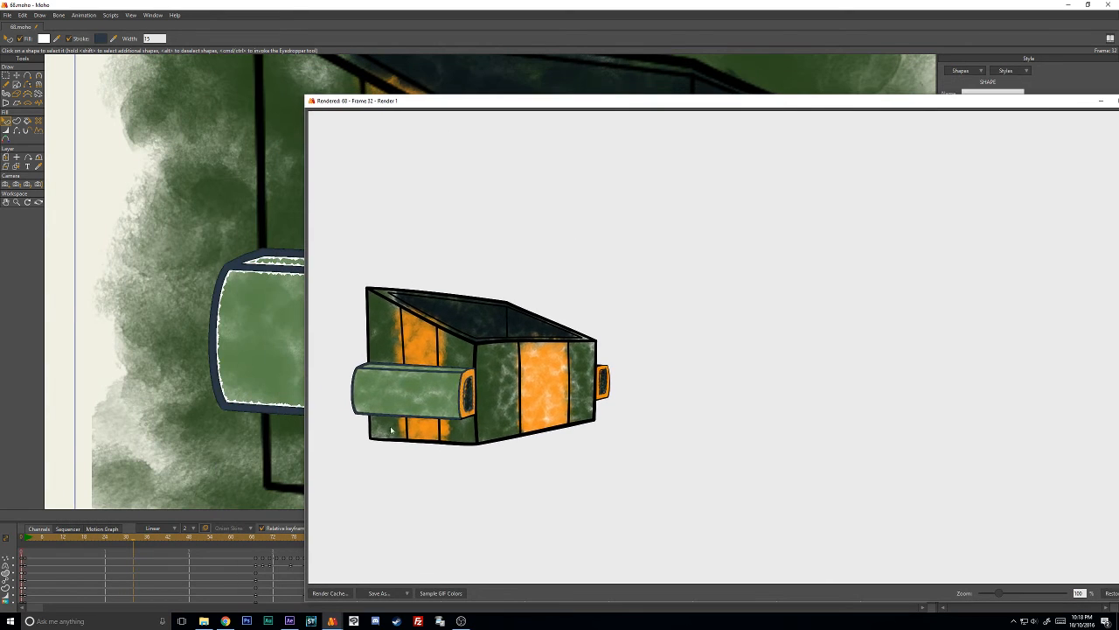
{"action": "scroll", "coordinate": [397, 425], "scroll_direction": "up", "scroll_amount": 3}
{"action": "left_click_drag", "start_coordinate": [523, 418], "coordinate": [662, 399]}
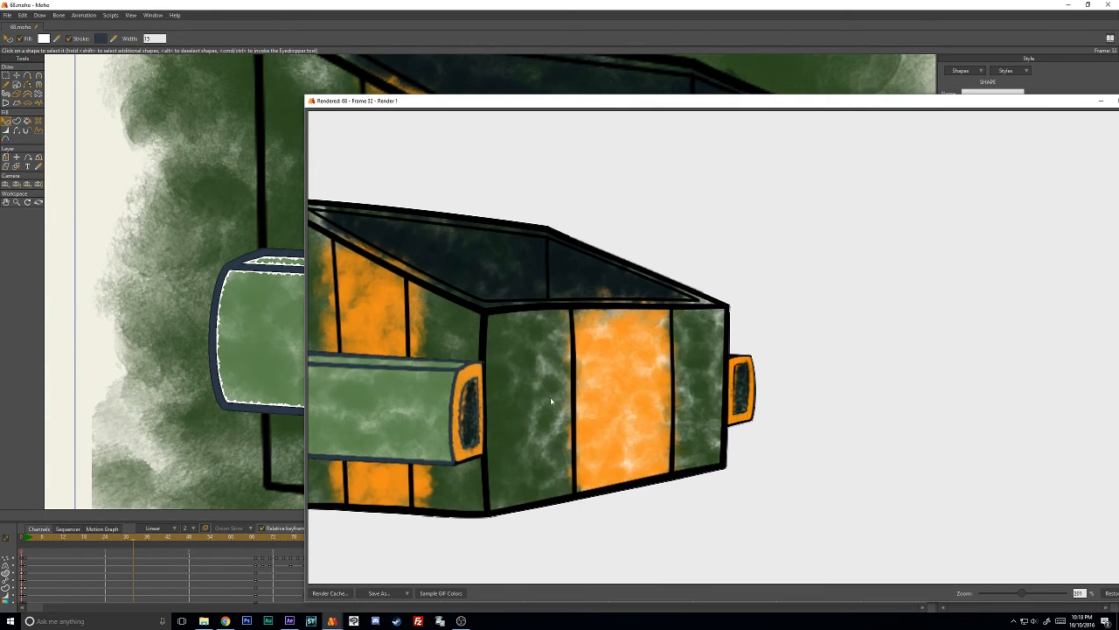
{"action": "left_click_drag", "start_coordinate": [475, 397], "coordinate": [638, 395]}
{"action": "scroll", "coordinate": [611, 396], "scroll_direction": "up", "scroll_amount": 2}
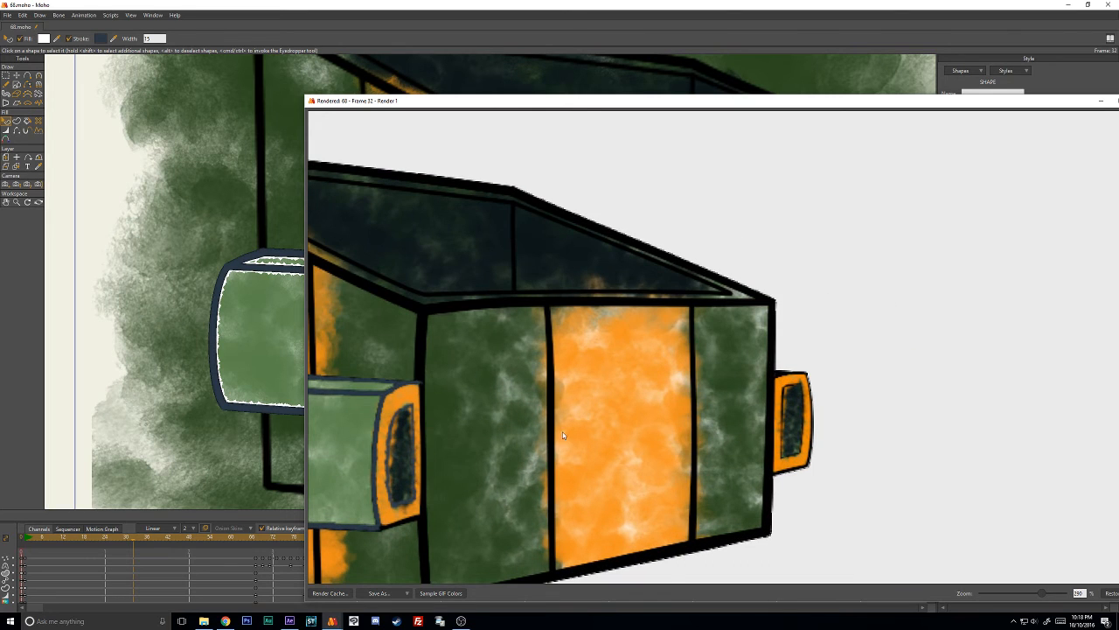
{"action": "left_click_drag", "start_coordinate": [563, 435], "coordinate": [751, 400]}
{"action": "left_click_drag", "start_coordinate": [593, 488], "coordinate": [626, 481]}
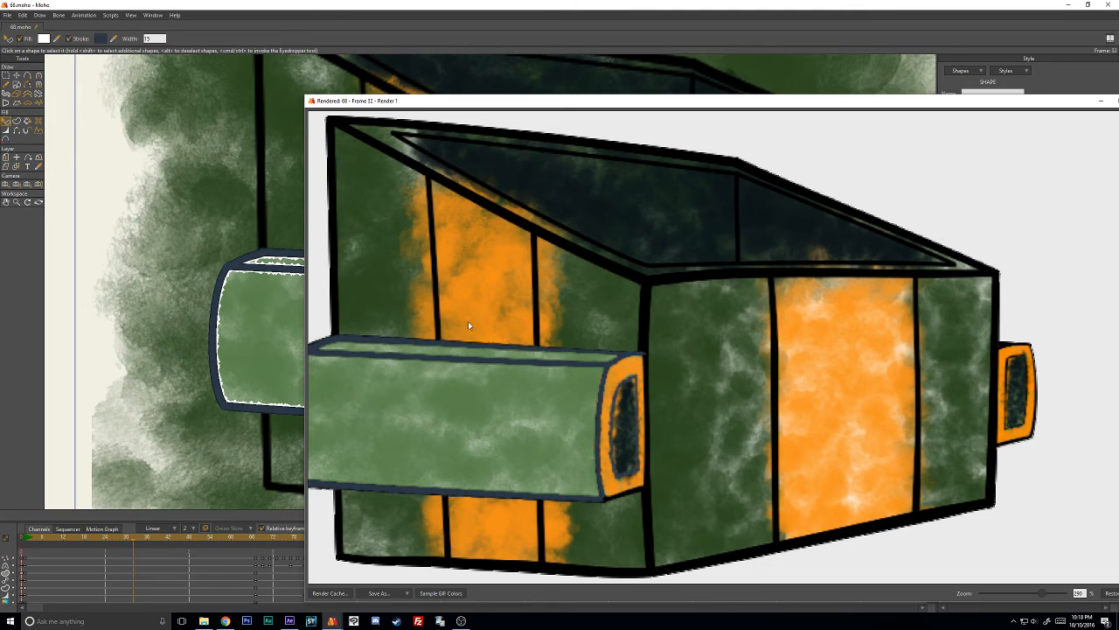
- Inspect the rendered dumpster's handle outlines at different magnifications, then close the render window
{"action": "scroll", "coordinate": [613, 404], "scroll_direction": "down", "scroll_amount": 1}
{"action": "scroll", "coordinate": [613, 405], "scroll_direction": "up", "scroll_amount": 2}
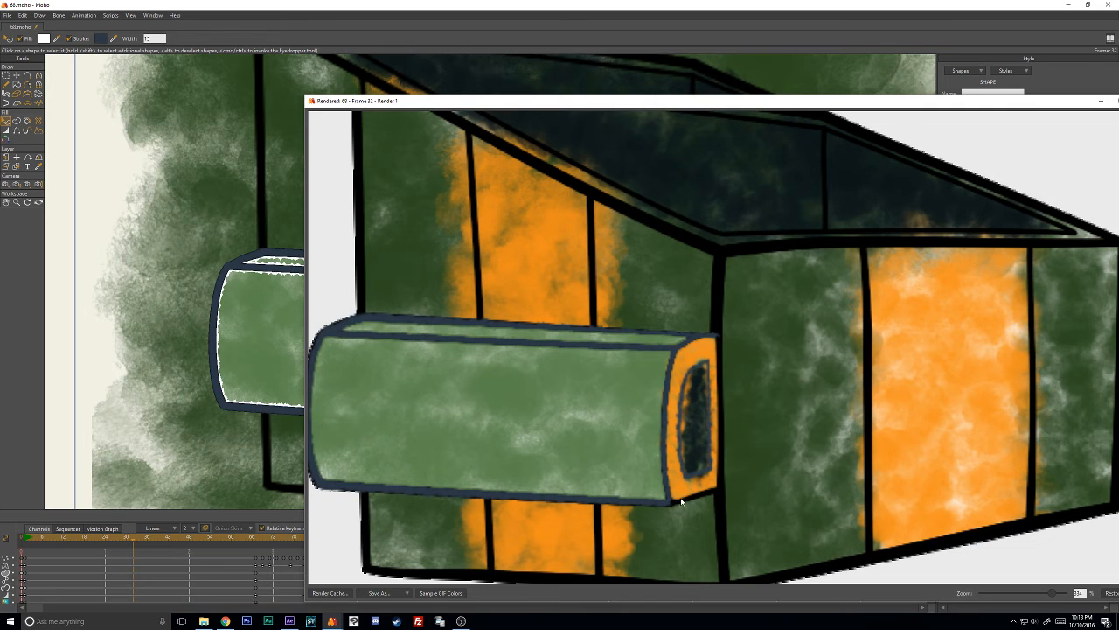
{"action": "left_click_drag", "start_coordinate": [897, 103], "coordinate": [533, 129]}
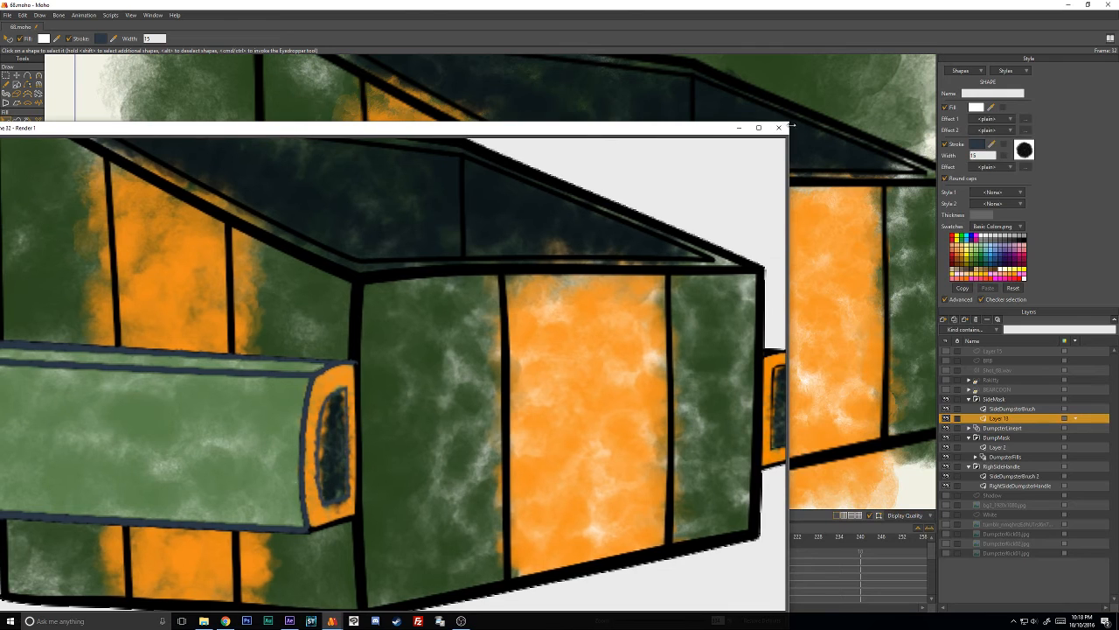
{"action": "left_click", "coordinate": [782, 128]}
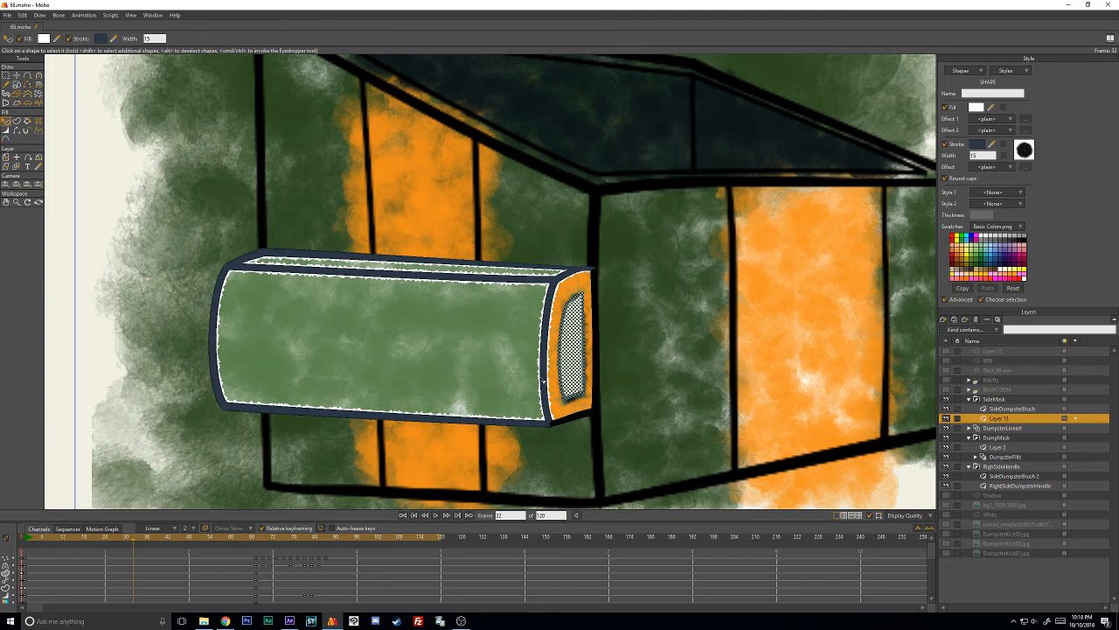
- Select the thin outer edge line at the side handle's end and set its stroke color to the copied hex 2B3846
{"action": "left_click", "coordinate": [571, 425]}
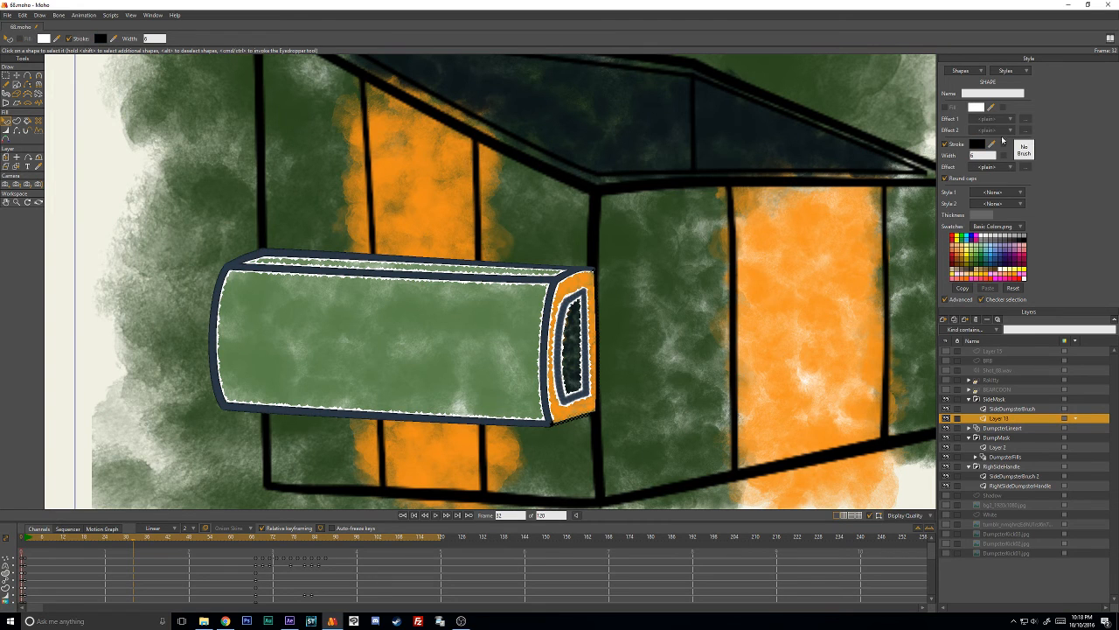
{"action": "left_click", "coordinate": [975, 143]}
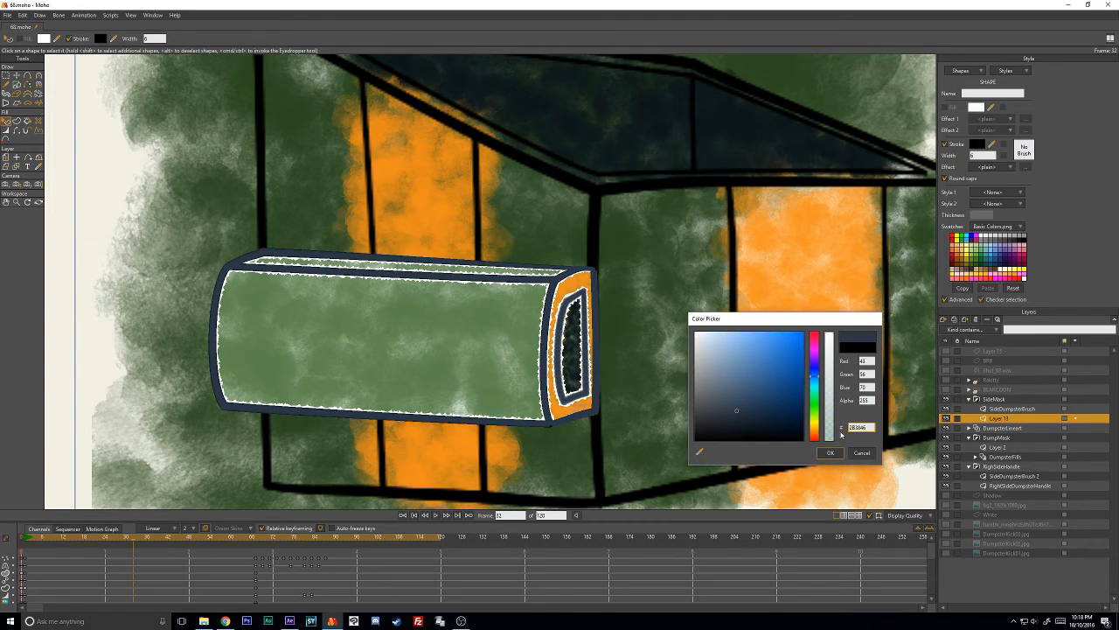
{"action": "left_click", "coordinate": [831, 452]}
- Give the side handle's thin end edge line the Grafight brush with 50% brush spacing
{"action": "left_click", "coordinate": [1024, 148]}
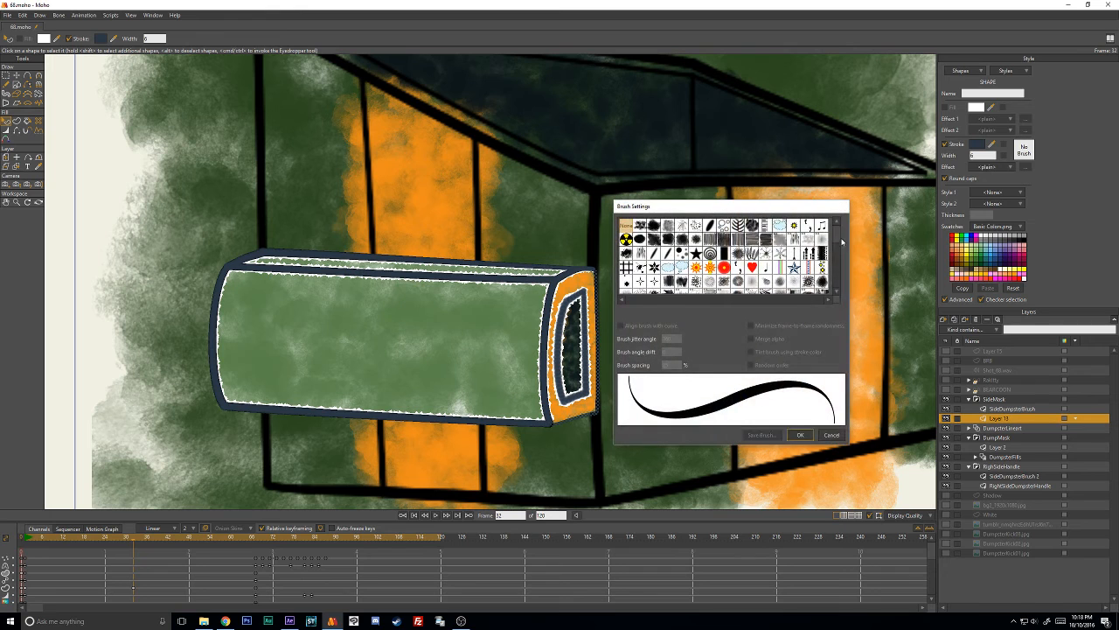
{"action": "left_click_drag", "start_coordinate": [842, 242], "coordinate": [845, 293]}
{"action": "left_click", "coordinate": [681, 289]}
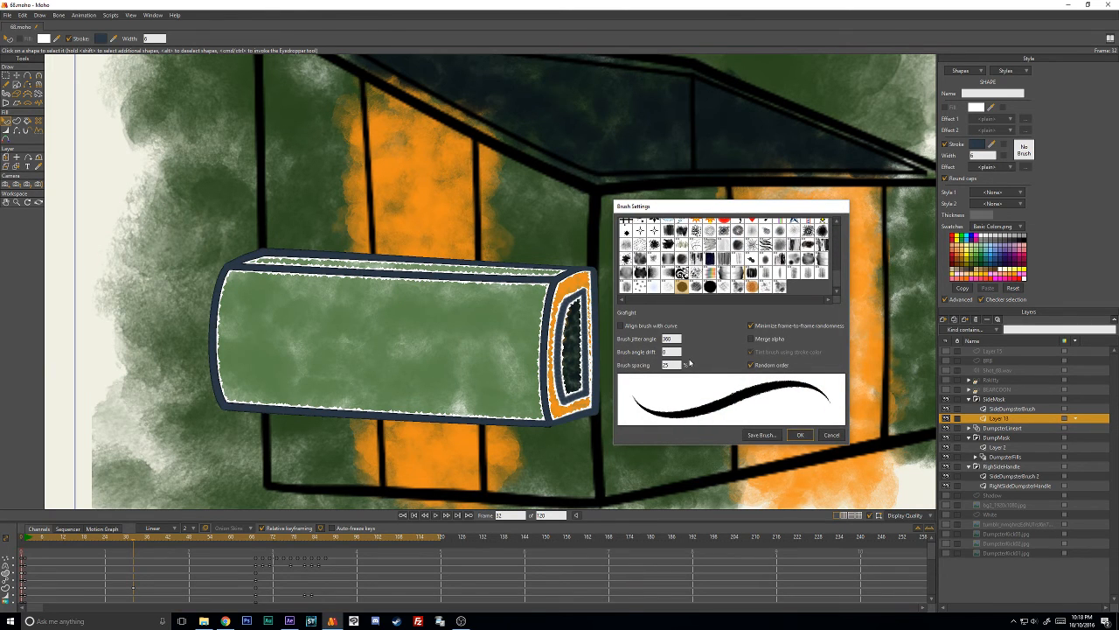
{"action": "double_click", "coordinate": [669, 365]}
{"action": "type", "text": "50"}
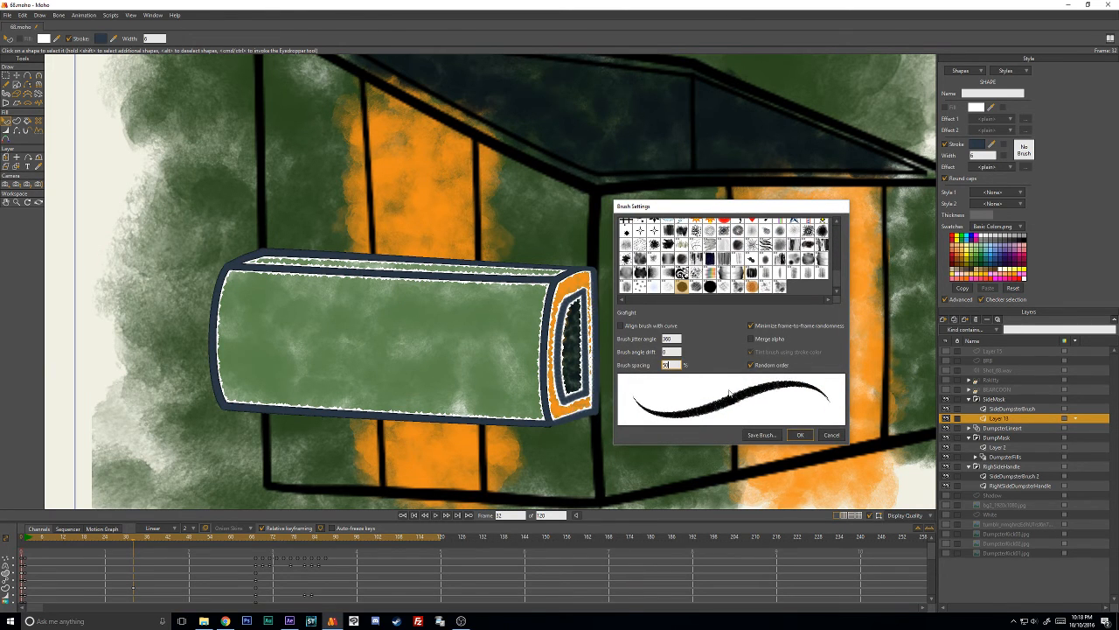
{"action": "left_click", "coordinate": [798, 434]}
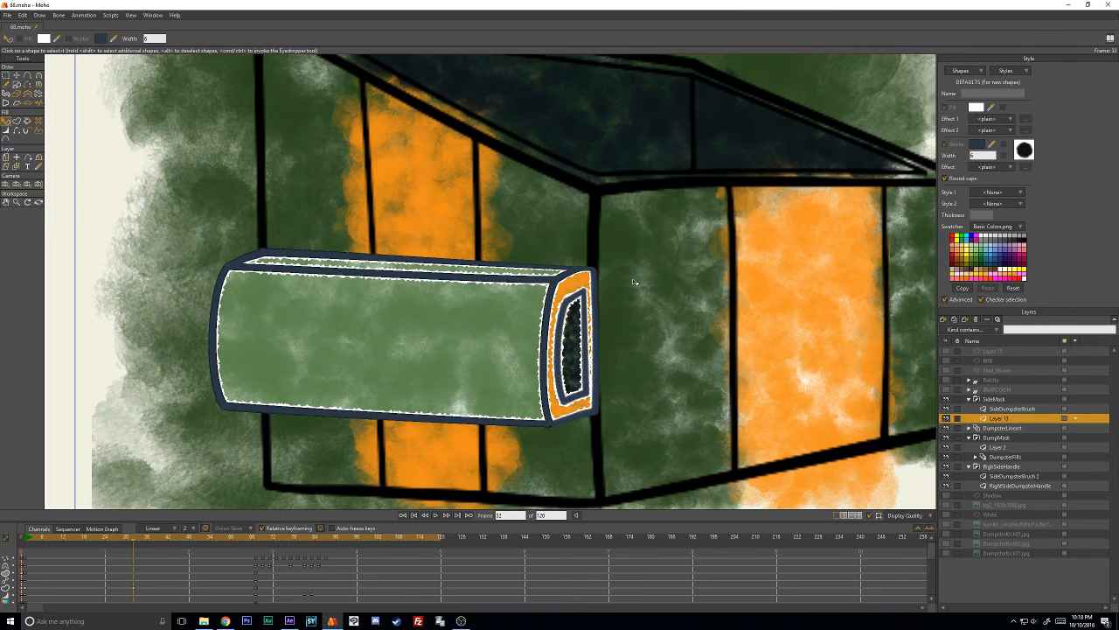
- Scrub through the first part of the animation to review the whole dumpster, then return to frame 1
{"action": "scroll", "coordinate": [635, 283], "scroll_direction": "down", "scroll_amount": 2}
{"action": "left_click_drag", "start_coordinate": [32, 538], "coordinate": [132, 574]}
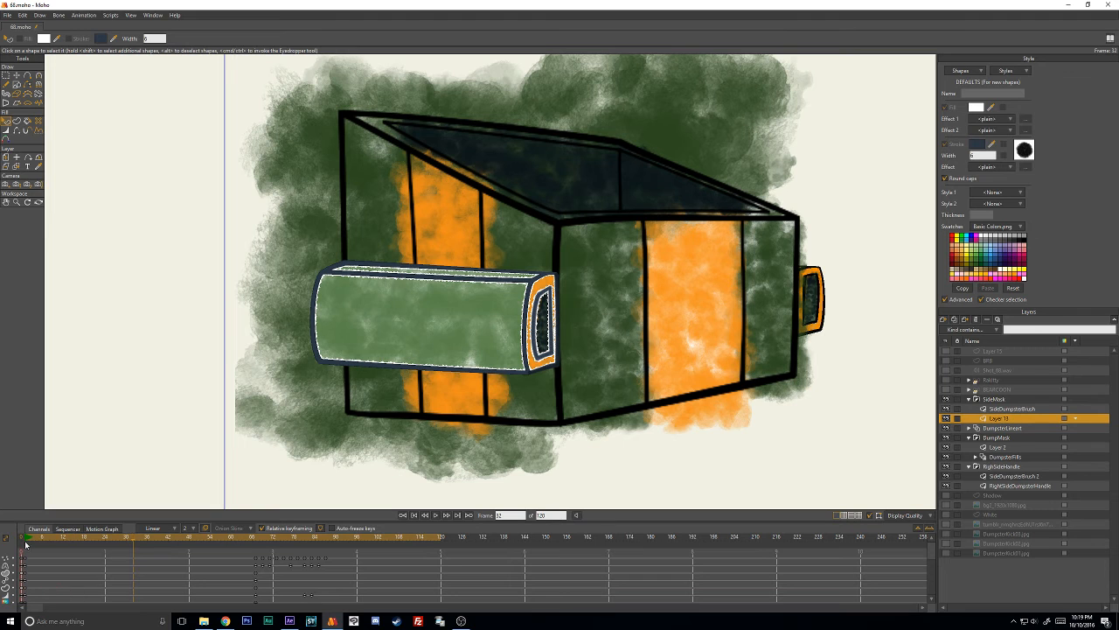
{"action": "left_click_drag", "start_coordinate": [28, 541], "coordinate": [220, 566]}
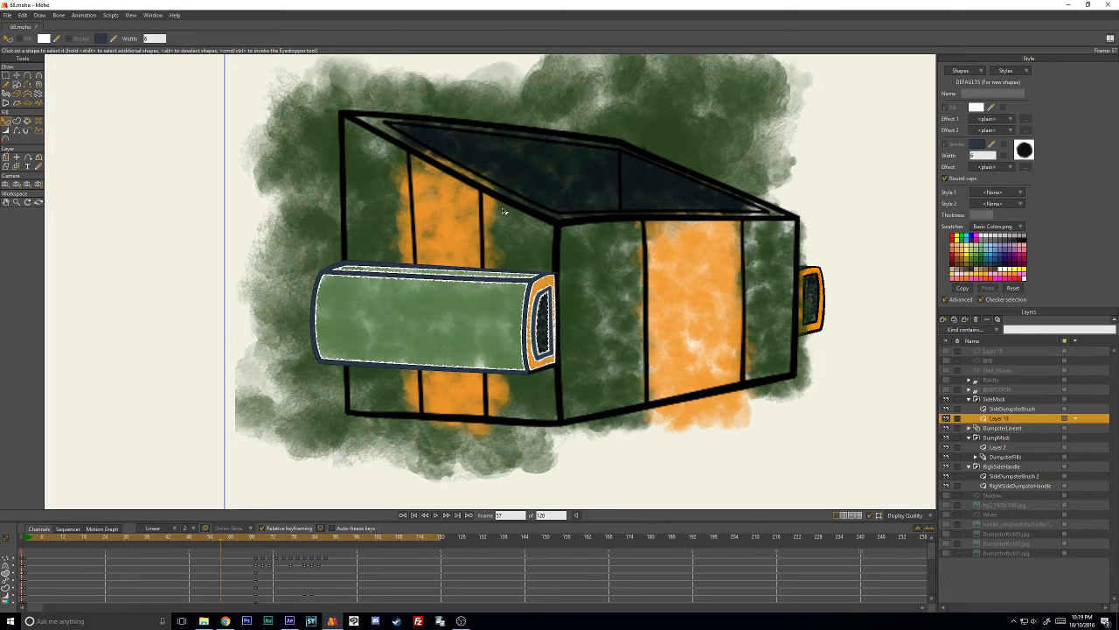
{"action": "left_click", "coordinate": [27, 537]}
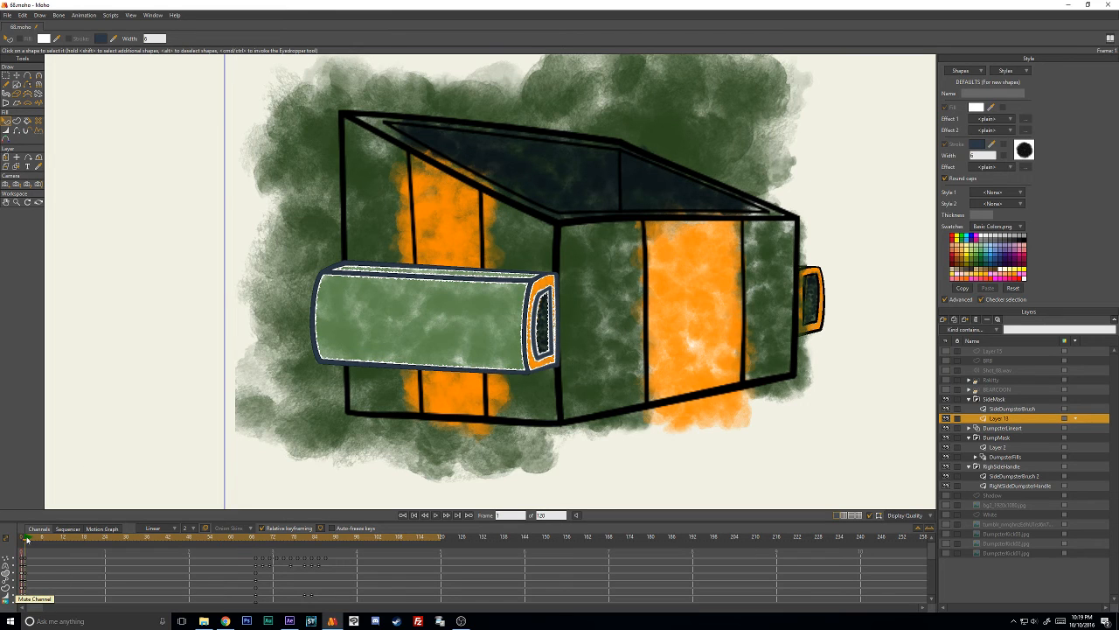
- On the RightSideDumpsterHandle layer, select the thin outer edge line and set its stroke color to the copied hex 2B3846
{"action": "left_click", "coordinate": [1028, 485]}
{"action": "left_click", "coordinate": [823, 333]}
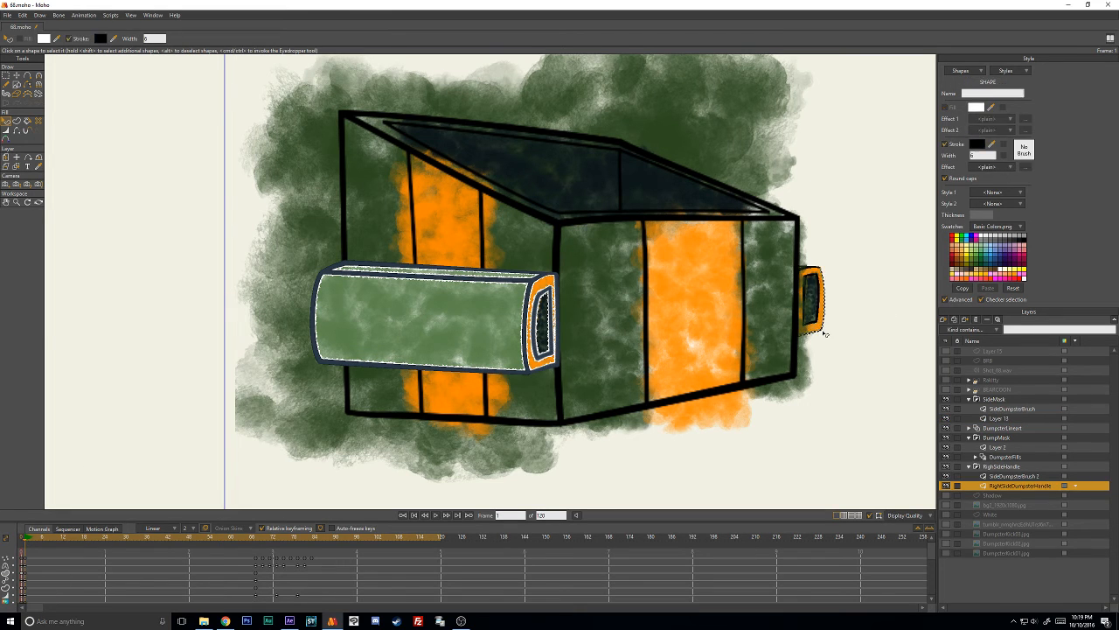
{"action": "left_click", "coordinate": [979, 145]}
{"action": "type", "text": "2B3846"}
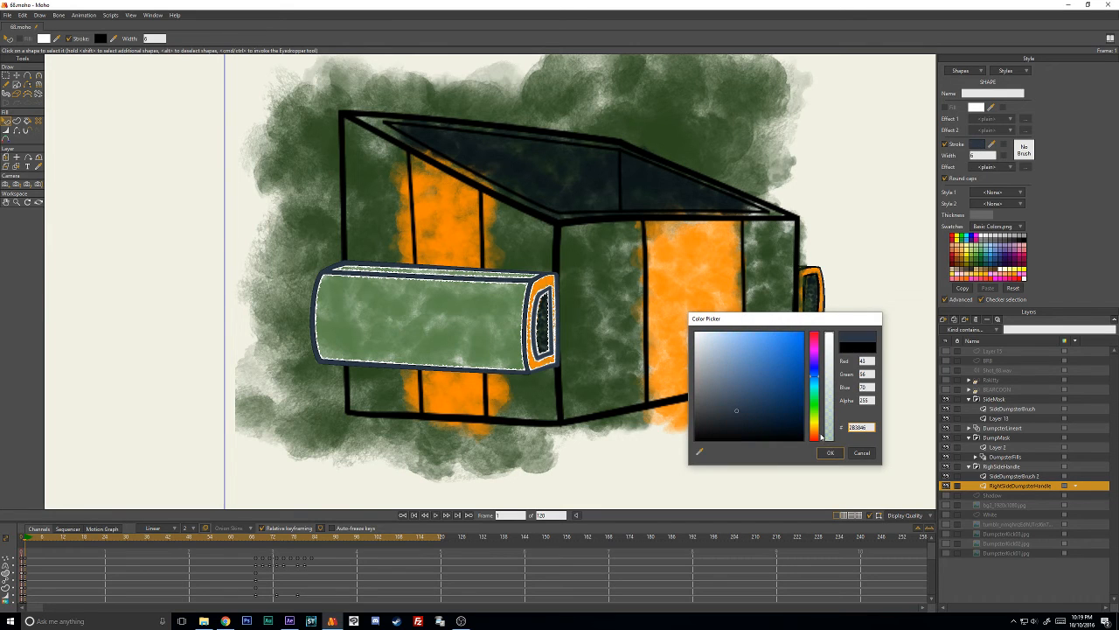
{"action": "left_click", "coordinate": [831, 450]}
- Give the right handle's thin edge line the Grafight brush with 50% spacing and Minimize frame-to-frame randomness turned off
{"action": "left_click", "coordinate": [1024, 150]}
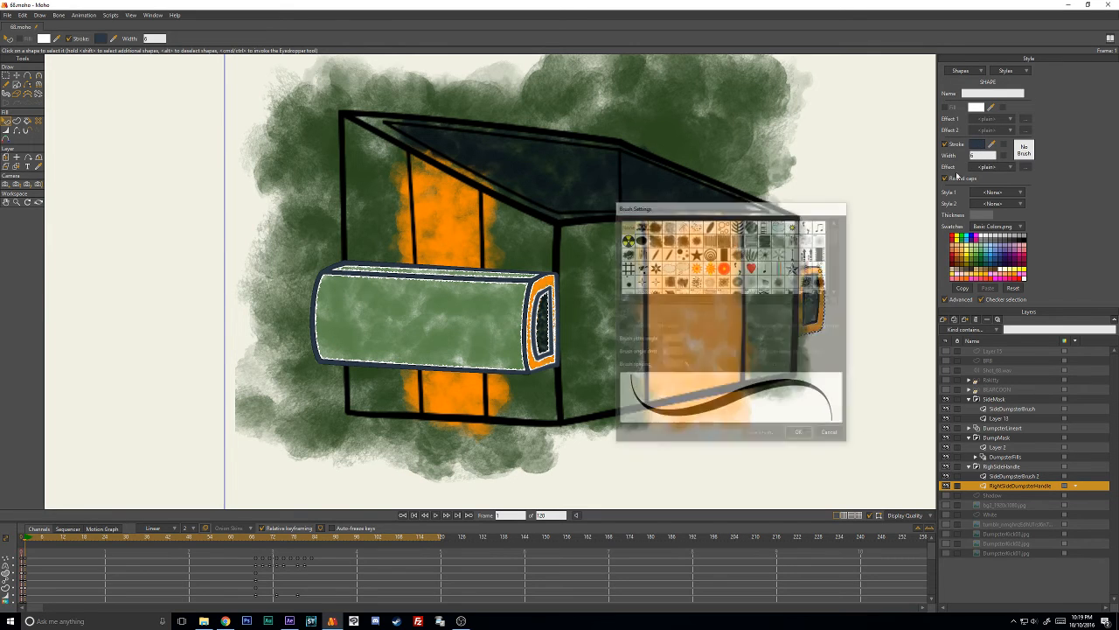
{"action": "scroll", "coordinate": [682, 274], "scroll_direction": "down", "scroll_amount": 2}
{"action": "left_click", "coordinate": [681, 286]}
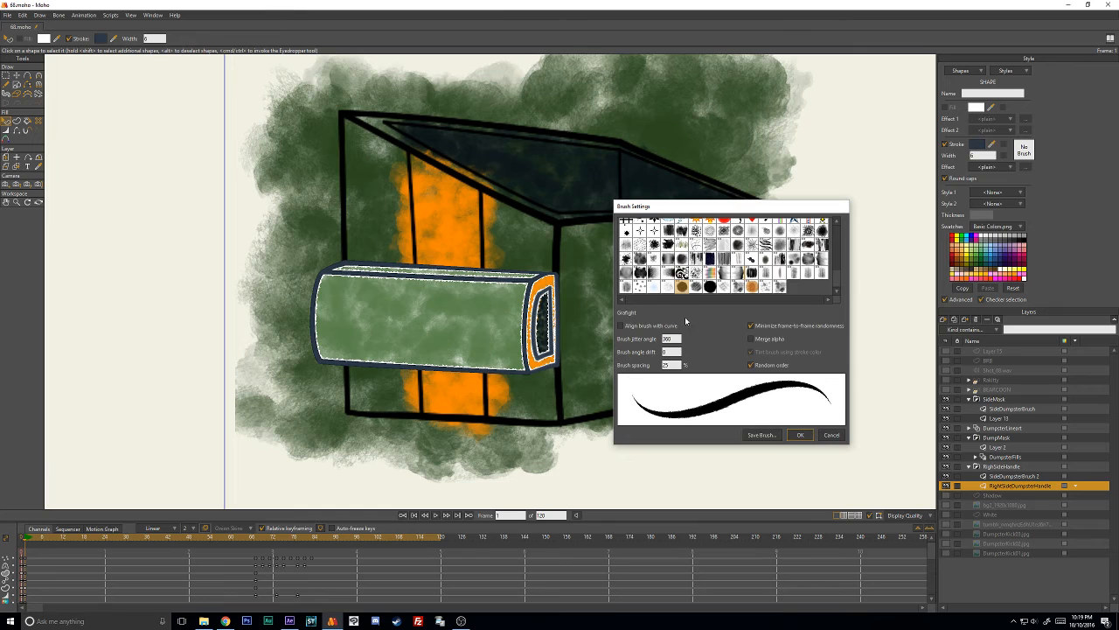
{"action": "double_click", "coordinate": [675, 365]}
{"action": "type", "text": "50"}
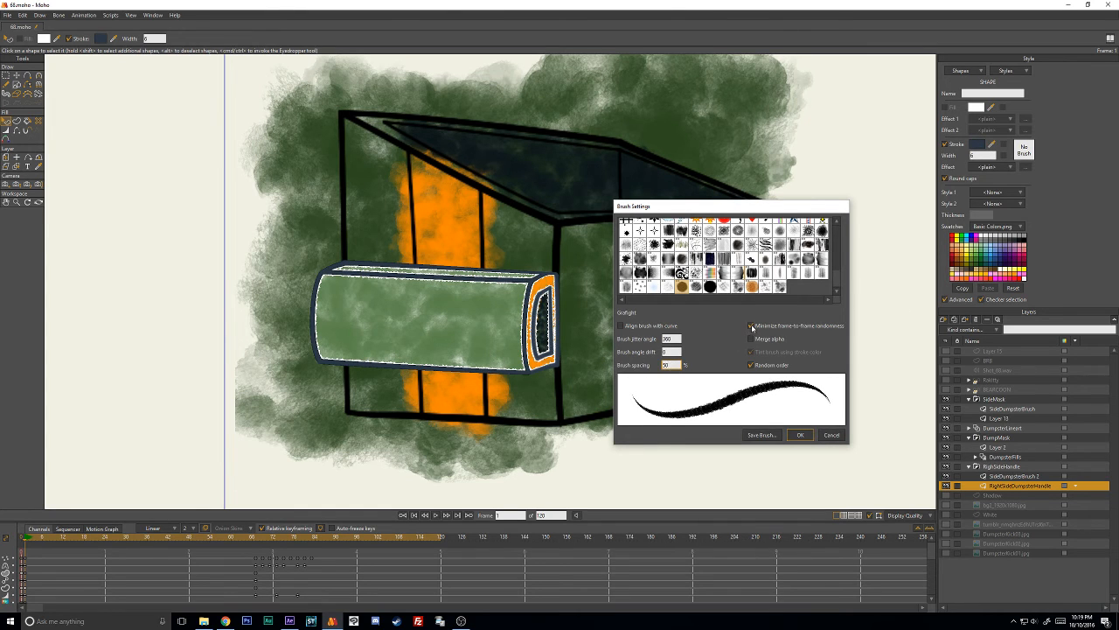
{"action": "left_click", "coordinate": [802, 435]}
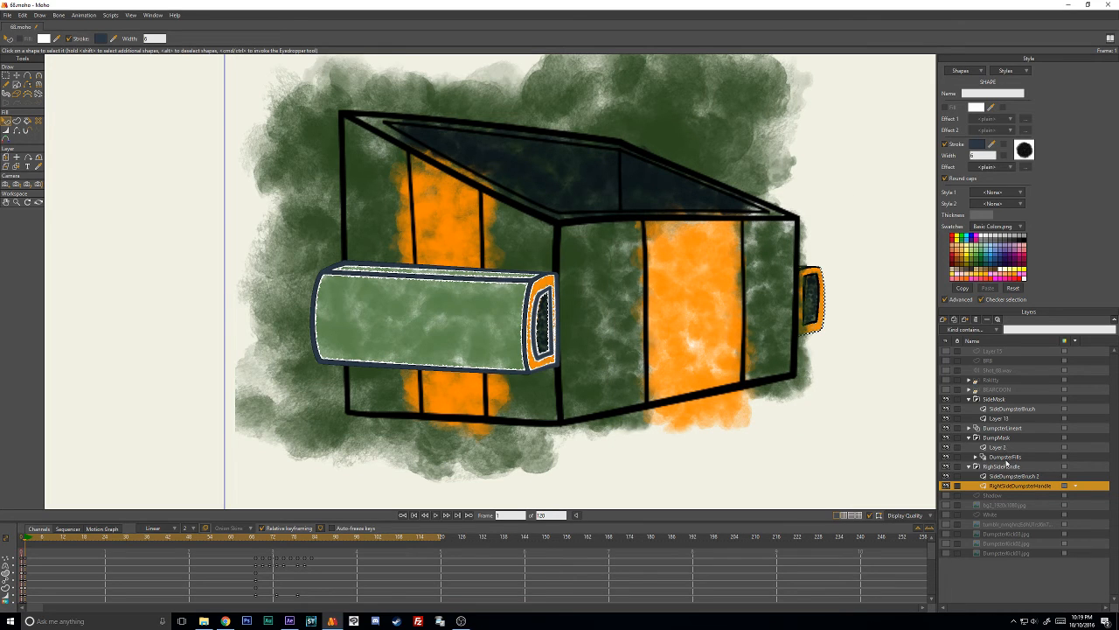
- On Layer 13, turn off Minimize frame-to-frame randomness for the handle's end edge brush and check the brush settings of its other outlines
{"action": "left_click", "coordinate": [999, 419]}
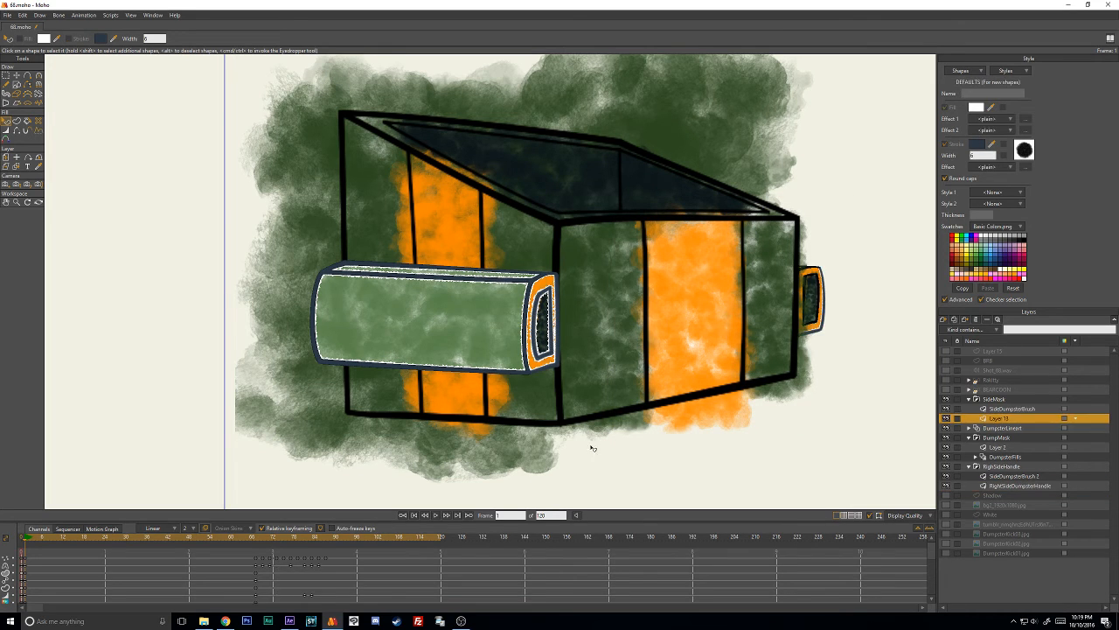
{"action": "left_click", "coordinate": [550, 371]}
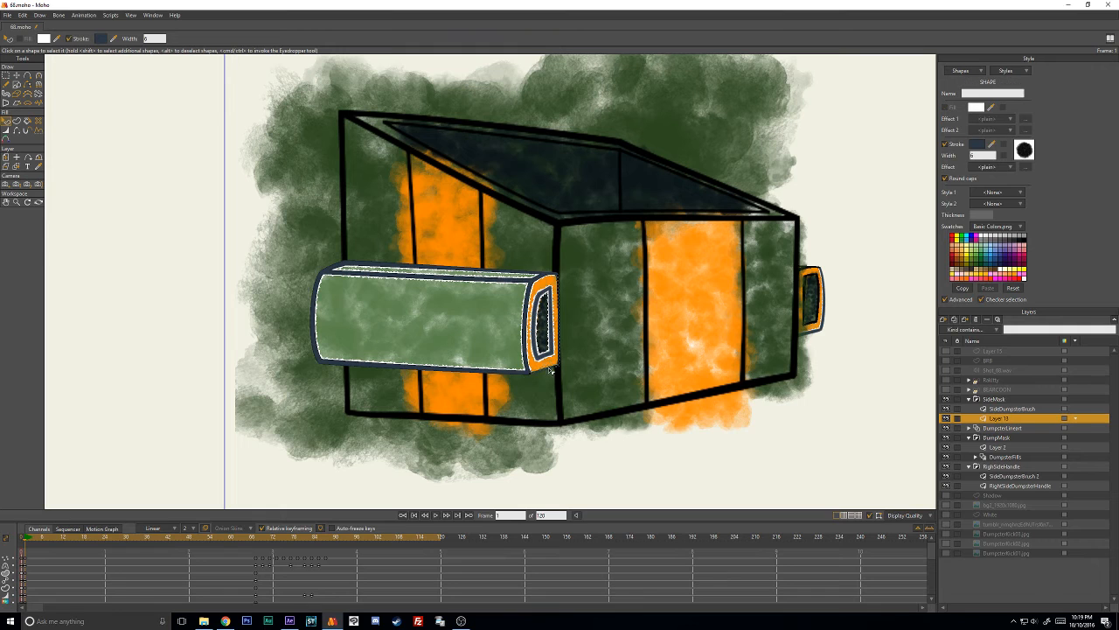
{"action": "left_click", "coordinate": [1025, 148]}
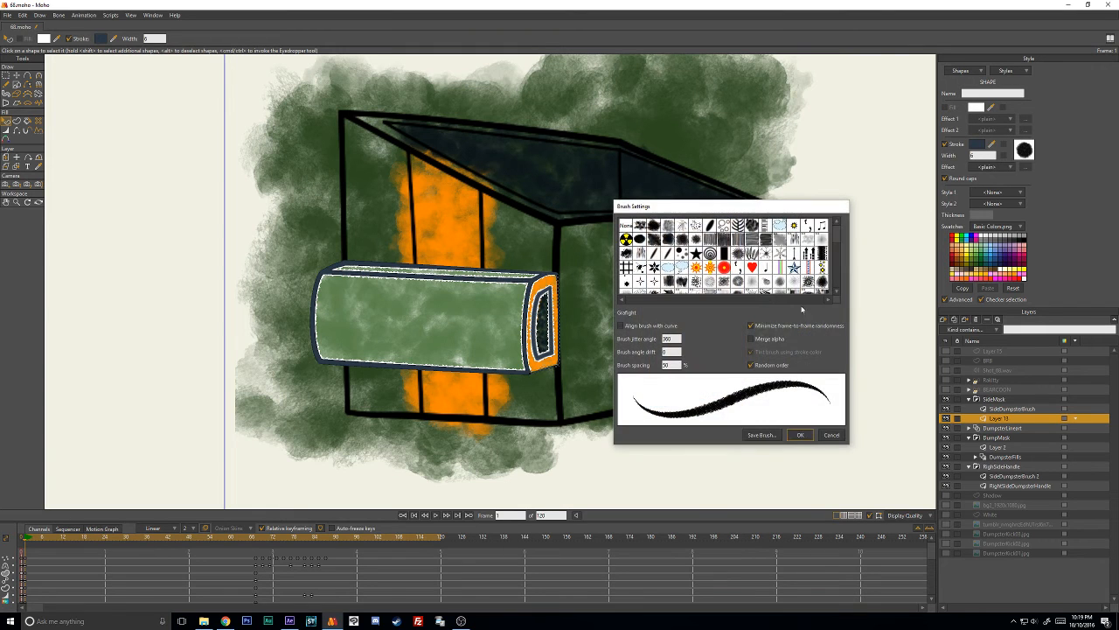
{"action": "left_click", "coordinate": [800, 434]}
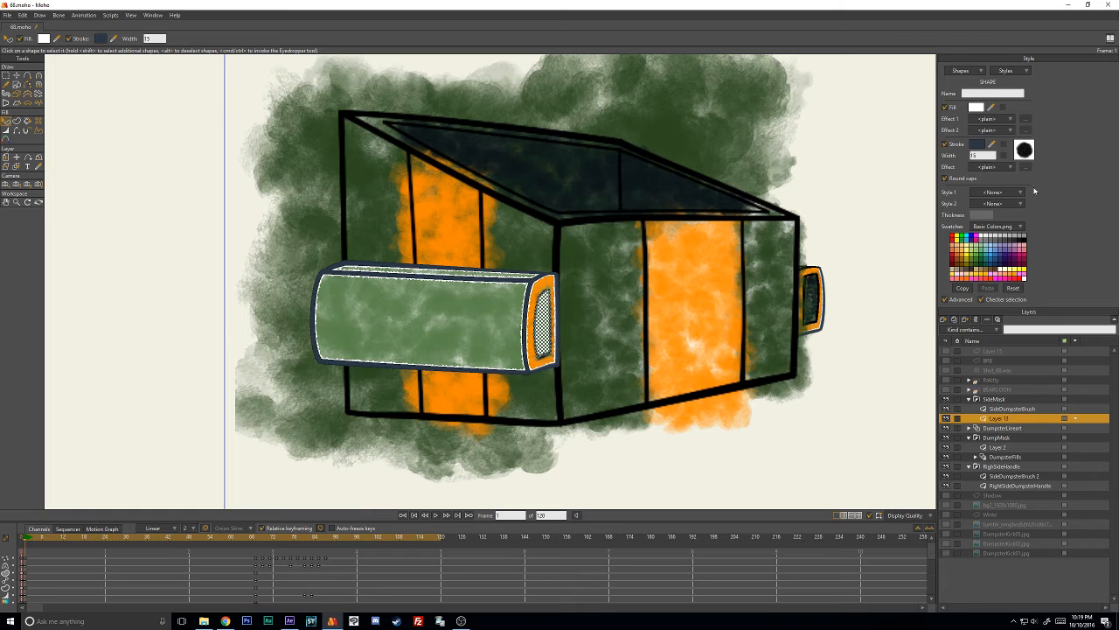
{"action": "left_click", "coordinate": [1025, 150]}
{"action": "left_click", "coordinate": [807, 434]}
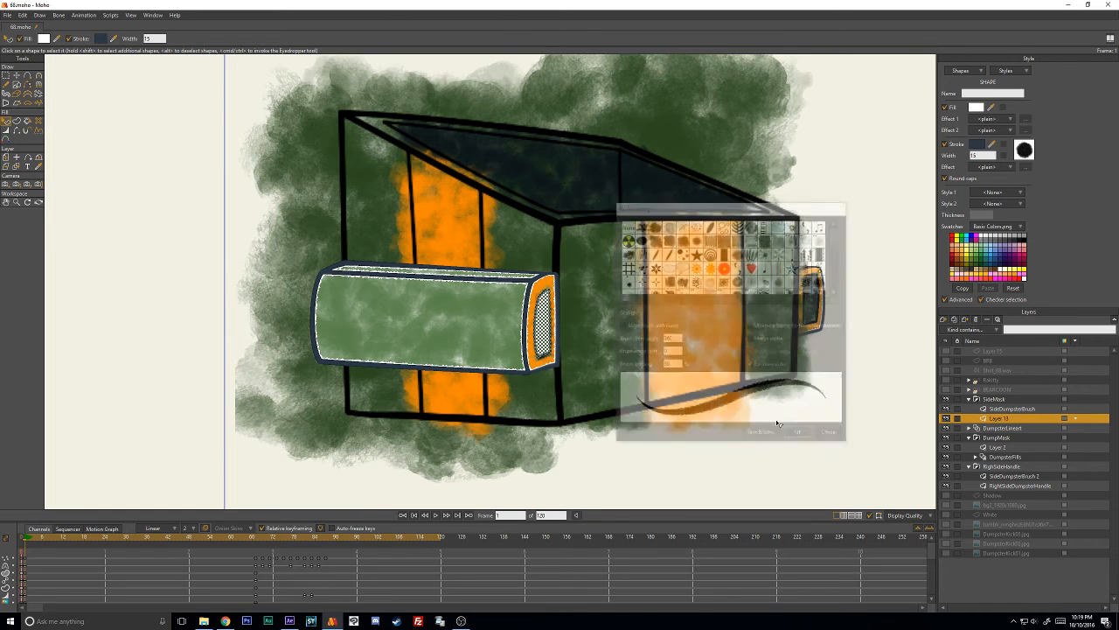
{"action": "left_click", "coordinate": [1025, 149]}
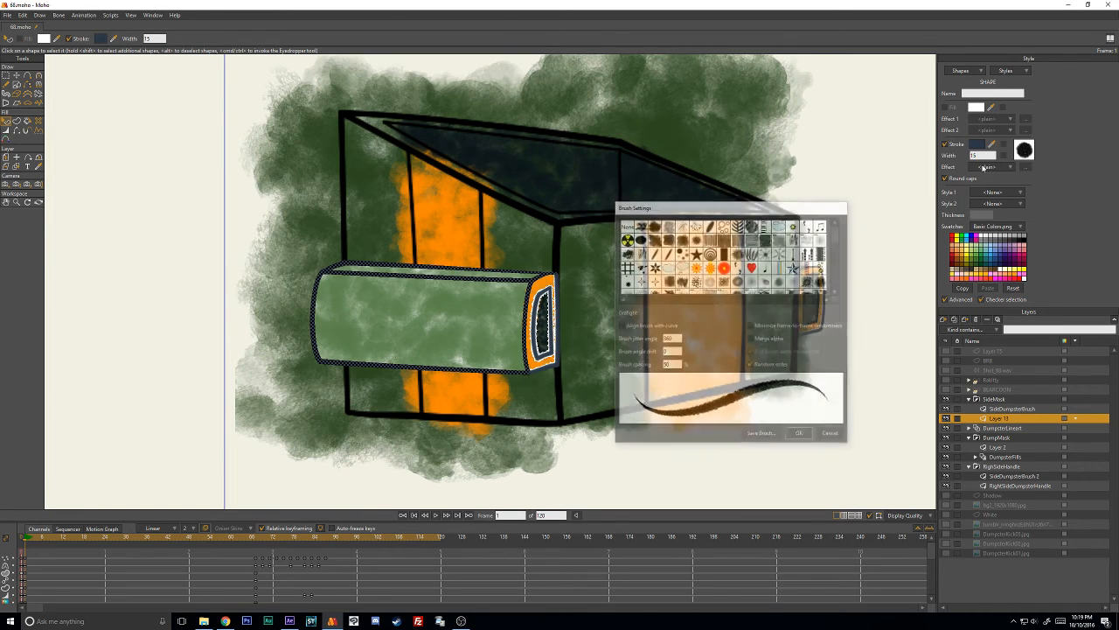
{"action": "left_click", "coordinate": [832, 435]}
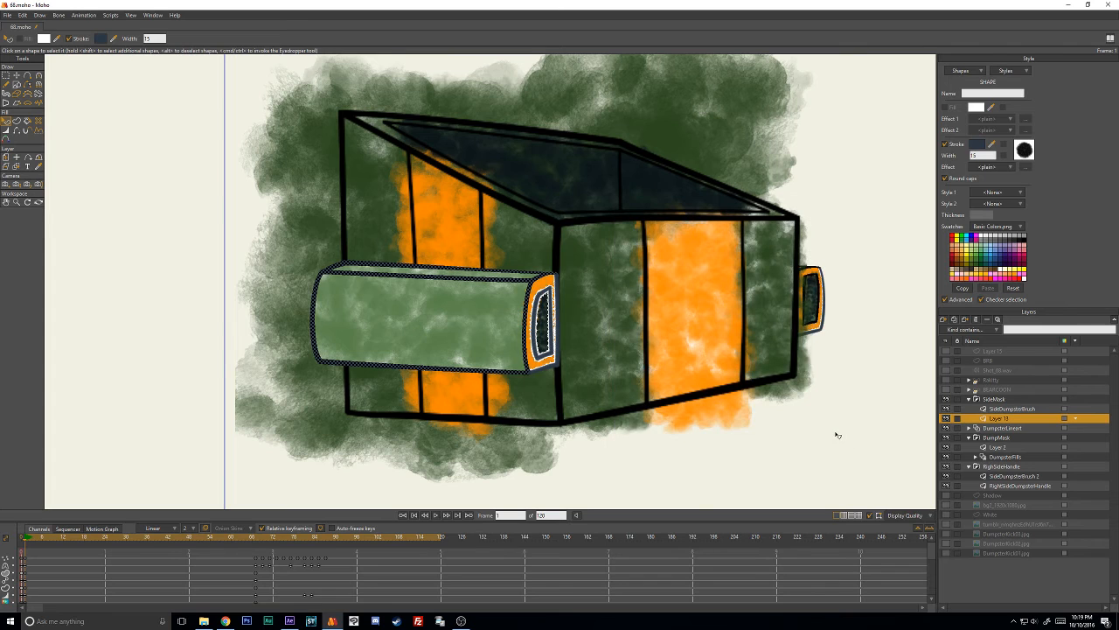
- Select the right handle's inner opening shape on the RightSideDumpsterHandle layer and apply the copied dark slate blue as its stroke color
{"action": "left_click", "coordinate": [1009, 487]}
{"action": "left_click", "coordinate": [822, 295]}
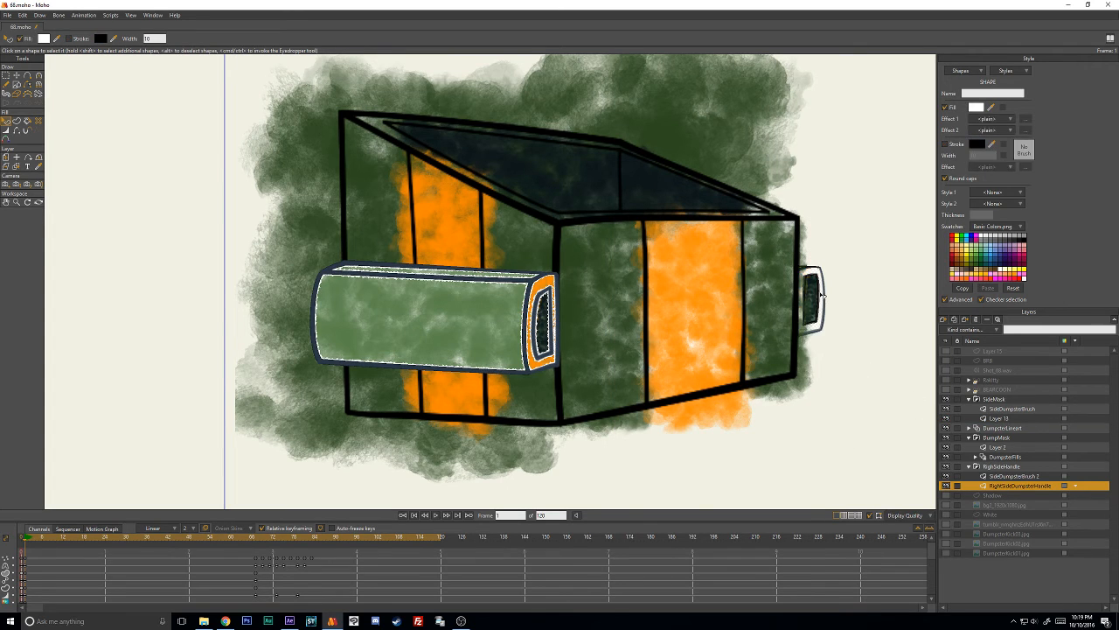
{"action": "left_click", "coordinate": [822, 295]}
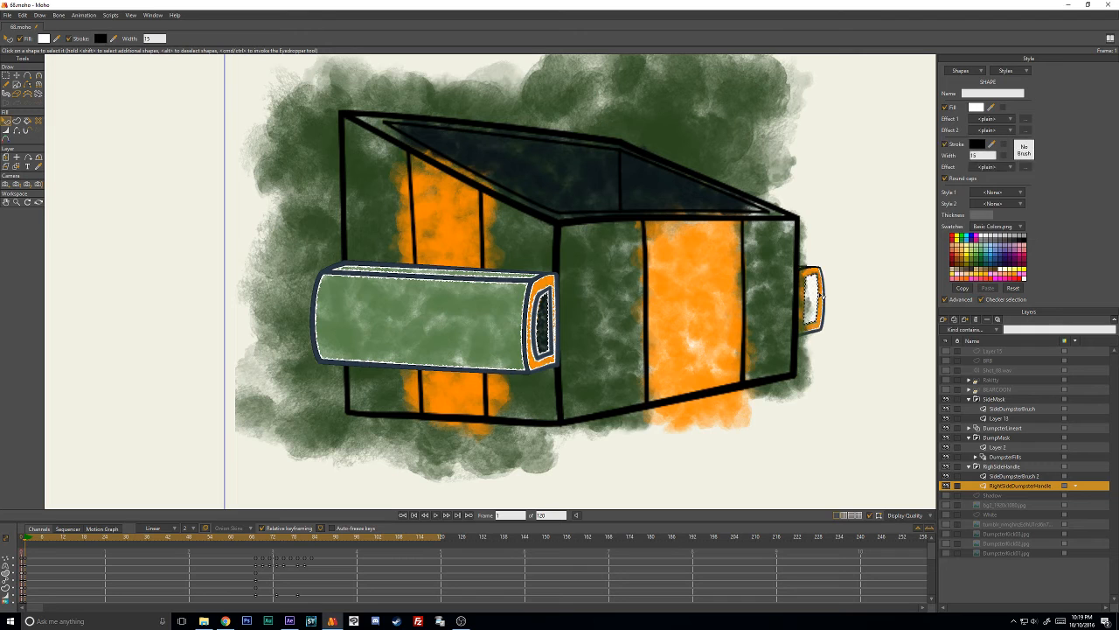
{"action": "left_click", "coordinate": [979, 145]}
{"action": "left_click", "coordinate": [830, 453]}
- Give the right handle's inner opening shape the Grafight brush with 50% brush spacing and deselect it
{"action": "left_click", "coordinate": [1024, 150]}
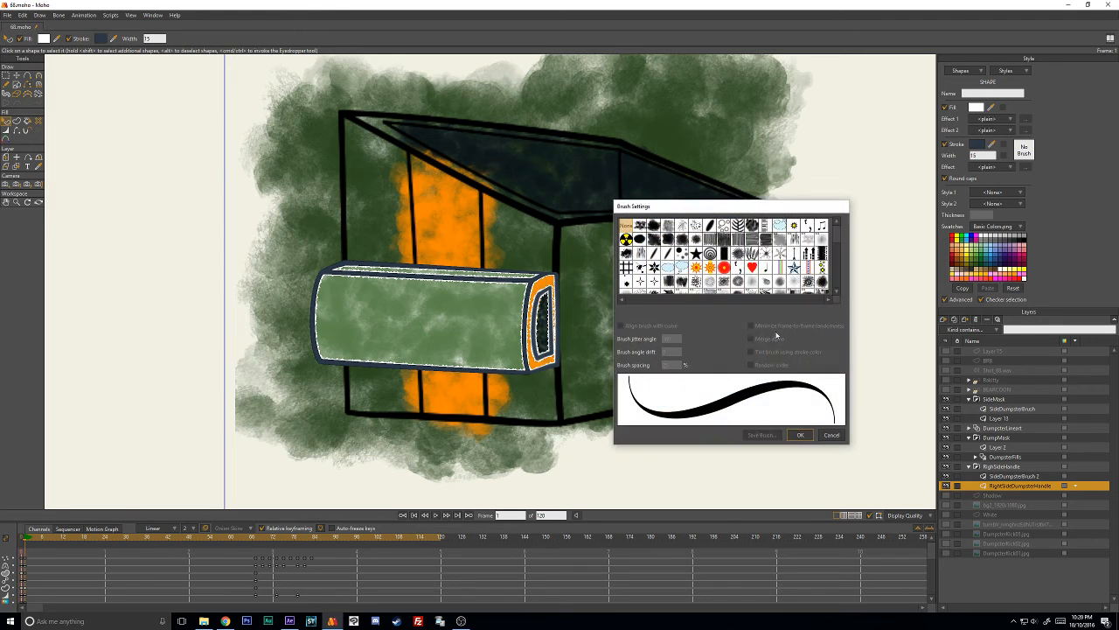
{"action": "scroll", "coordinate": [832, 251], "scroll_direction": "down", "scroll_amount": 3}
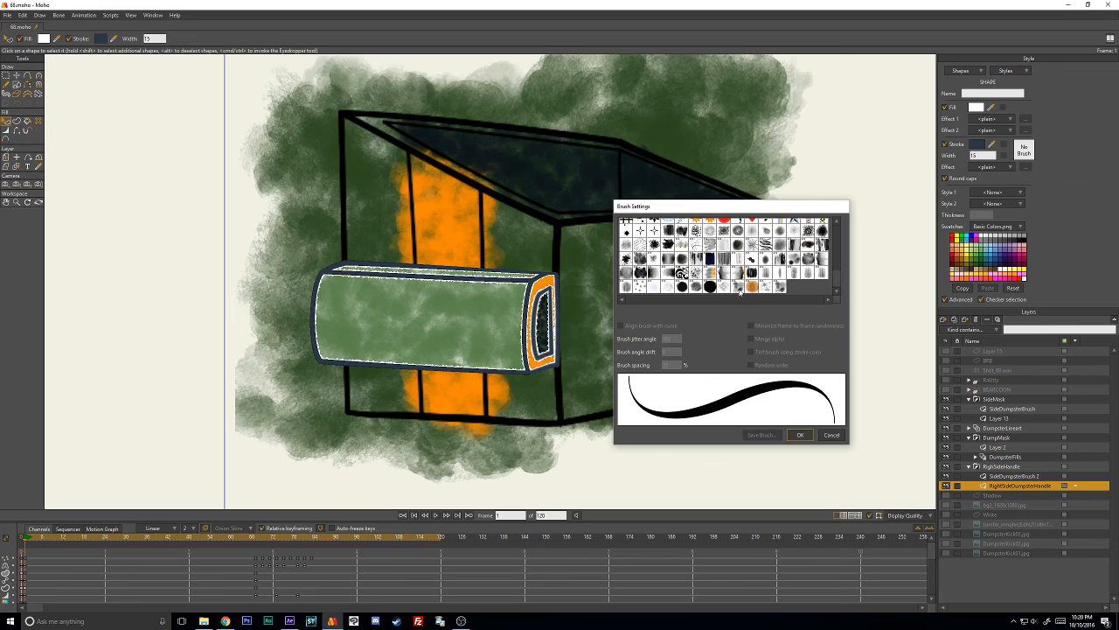
{"action": "left_click", "coordinate": [683, 287]}
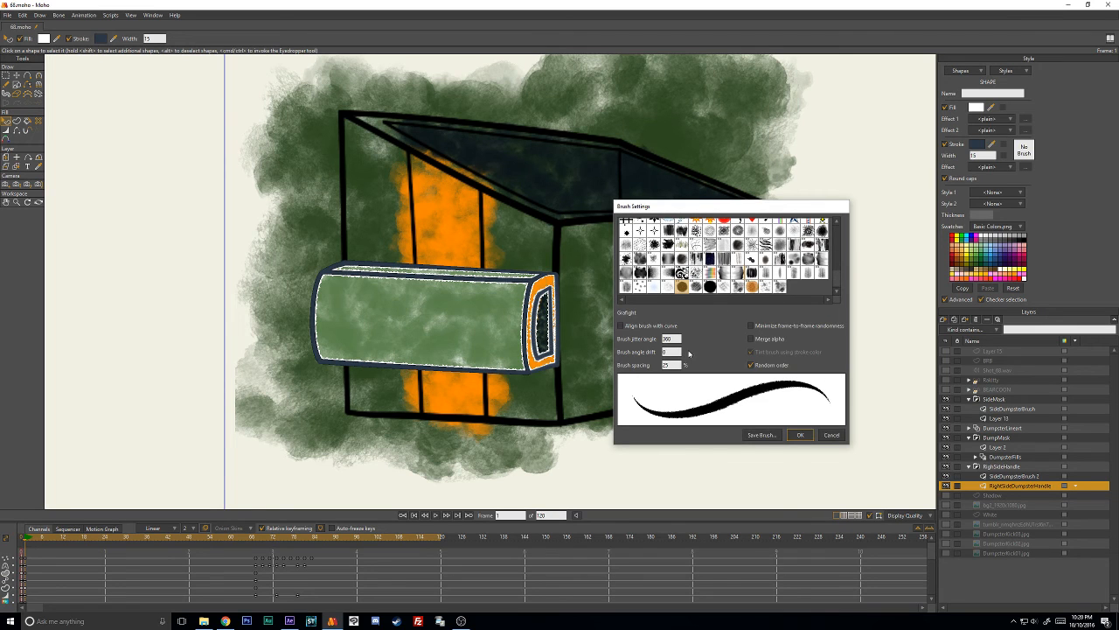
{"action": "left_click", "coordinate": [798, 436]}
{"action": "left_click", "coordinate": [865, 305]}
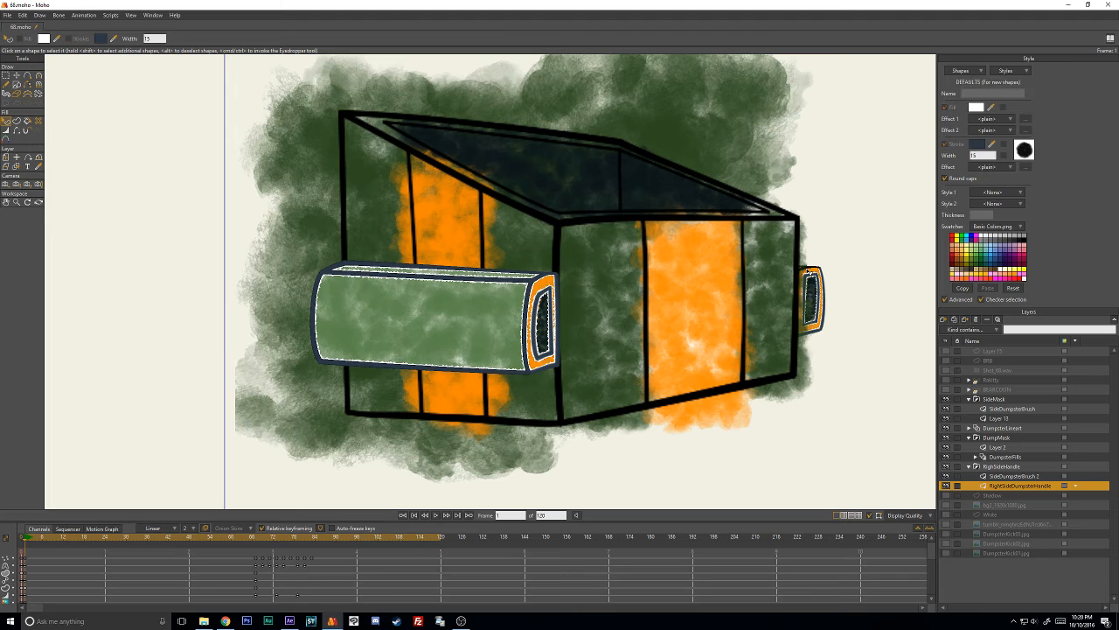
- Select the right handle's remaining black outline of width 15 and paste the copied dark slate blue as its stroke color
{"action": "left_click", "coordinate": [810, 272]}
{"action": "left_click", "coordinate": [979, 145]}
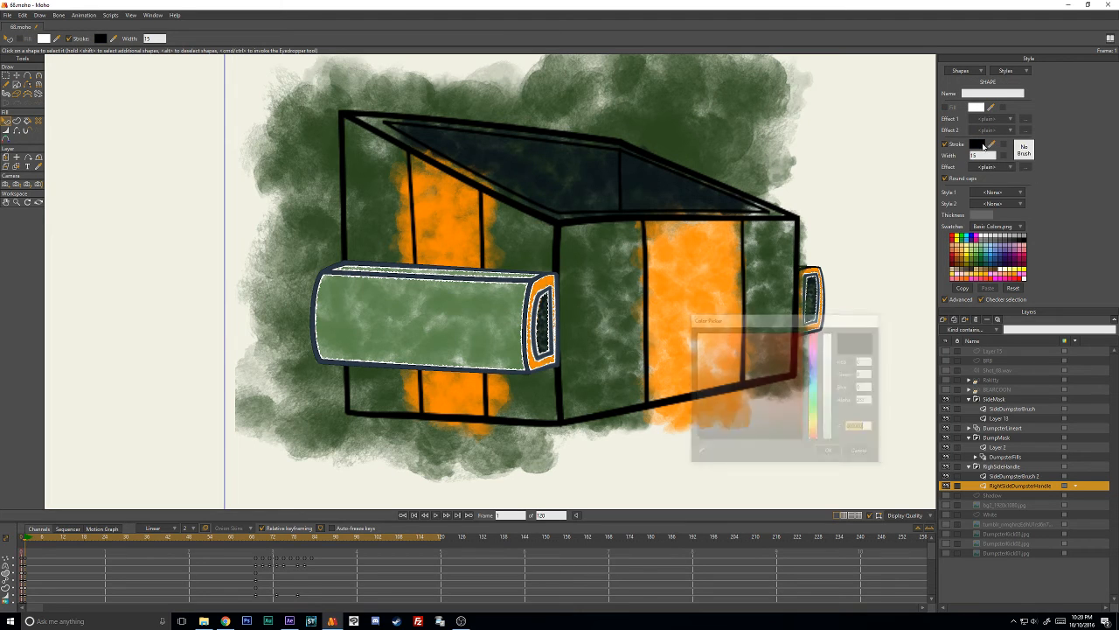
{"action": "type", "text": "2B3846"}
{"action": "left_click", "coordinate": [833, 453]}
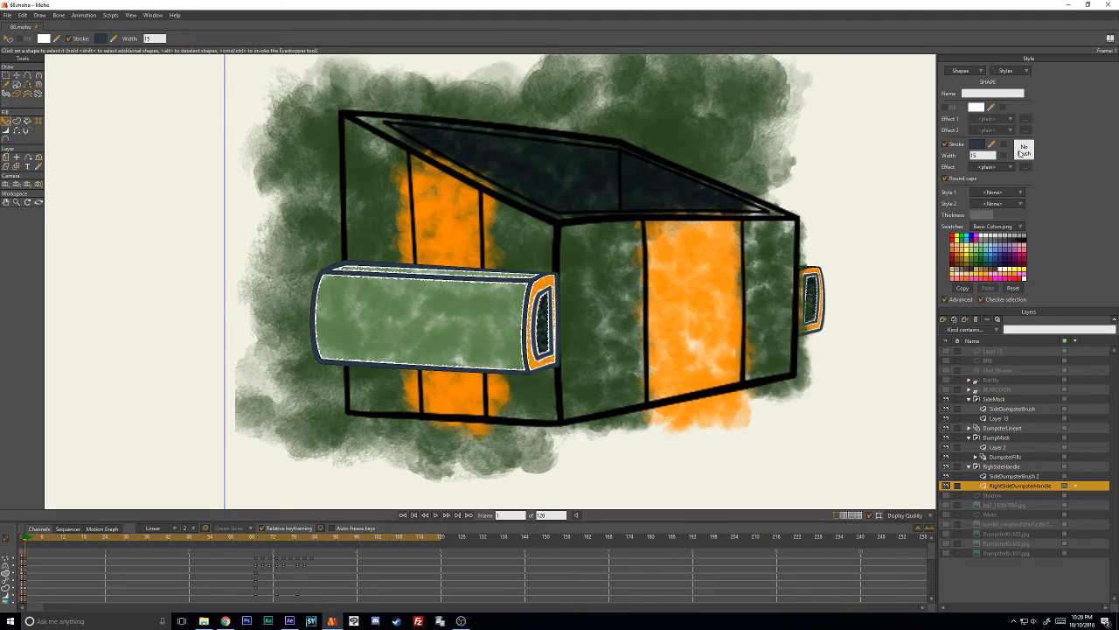
- Give the right handle's remaining outline the Grafight brush with 50% brush spacing and deselect it
{"action": "left_click", "coordinate": [1024, 149]}
{"action": "left_click_drag", "start_coordinate": [838, 235], "coordinate": [838, 273]}
{"action": "left_click", "coordinate": [683, 286]}
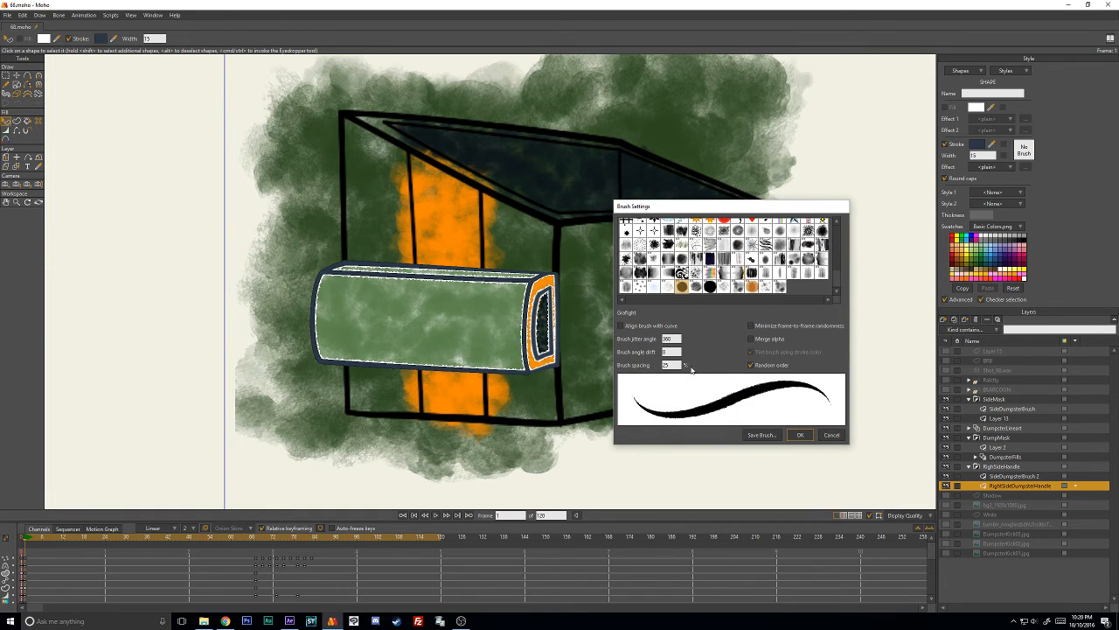
{"action": "double_click", "coordinate": [671, 365]}
{"action": "type", "text": "50"}
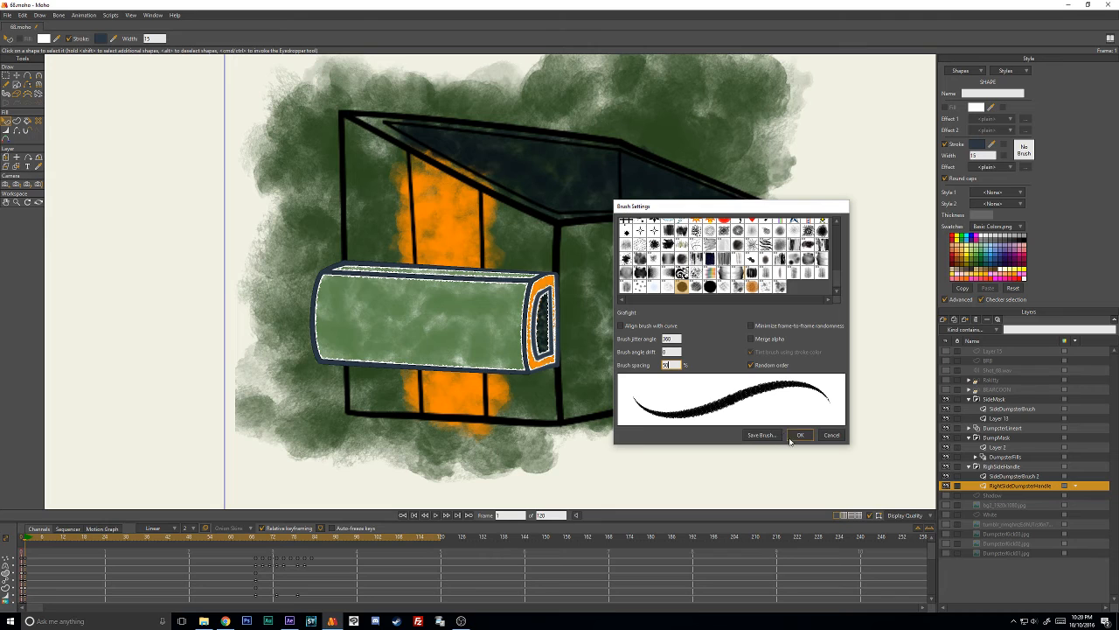
{"action": "left_click", "coordinate": [799, 436]}
{"action": "left_click", "coordinate": [847, 384]}
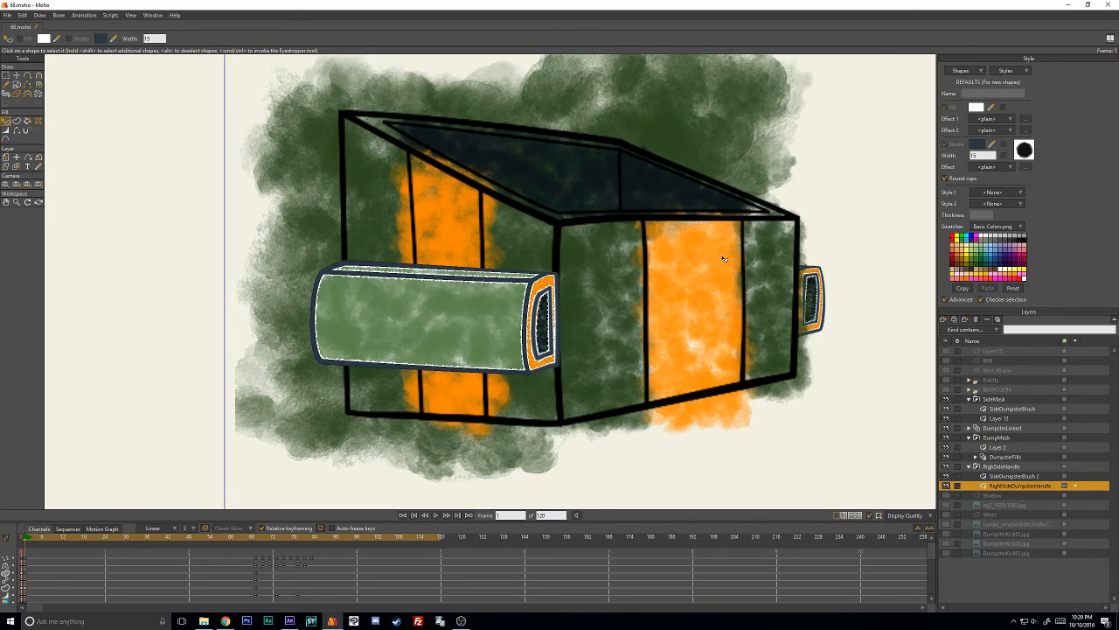
- Collapse the DumpMask group and hide it so the dumpster's line art stands without its fills
{"action": "left_click", "coordinate": [946, 447]}
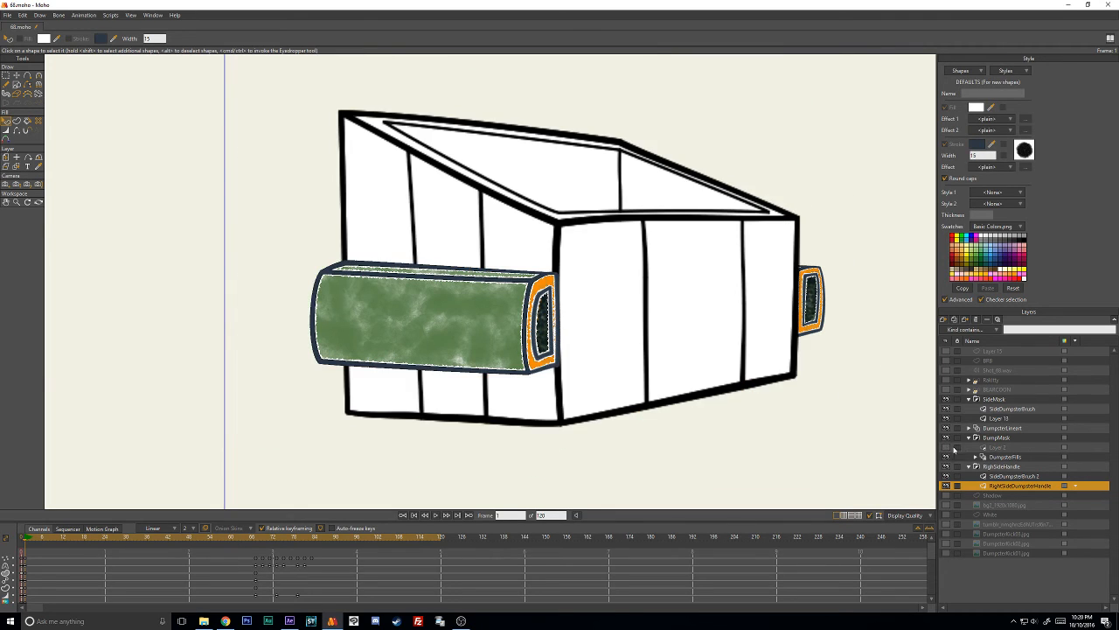
{"action": "left_click", "coordinate": [947, 447]}
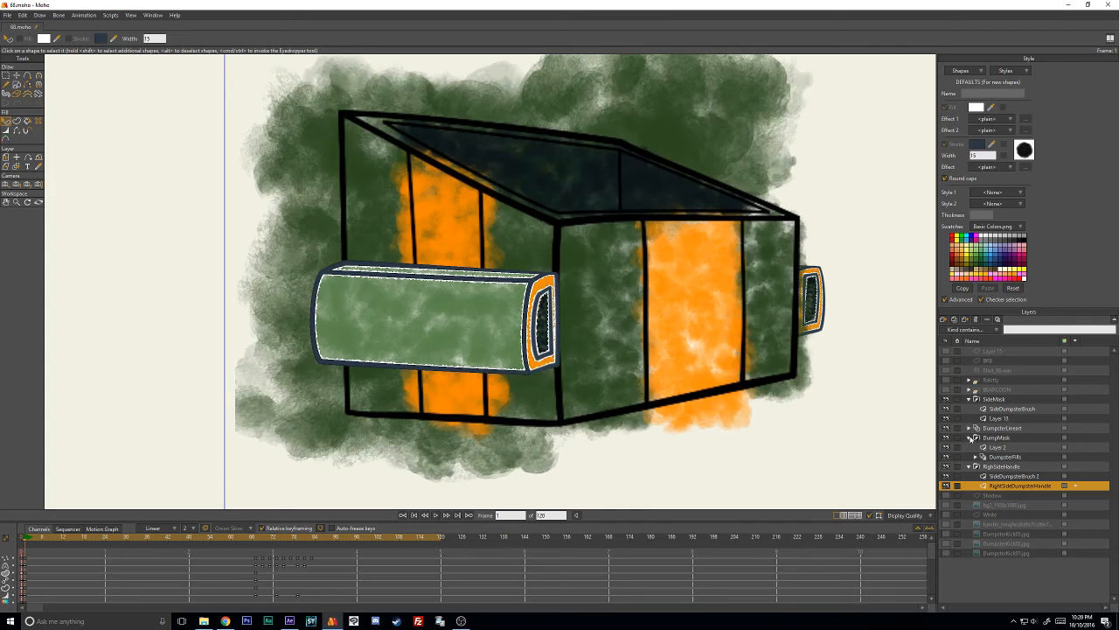
{"action": "left_click", "coordinate": [969, 437]}
{"action": "left_click", "coordinate": [947, 438]}
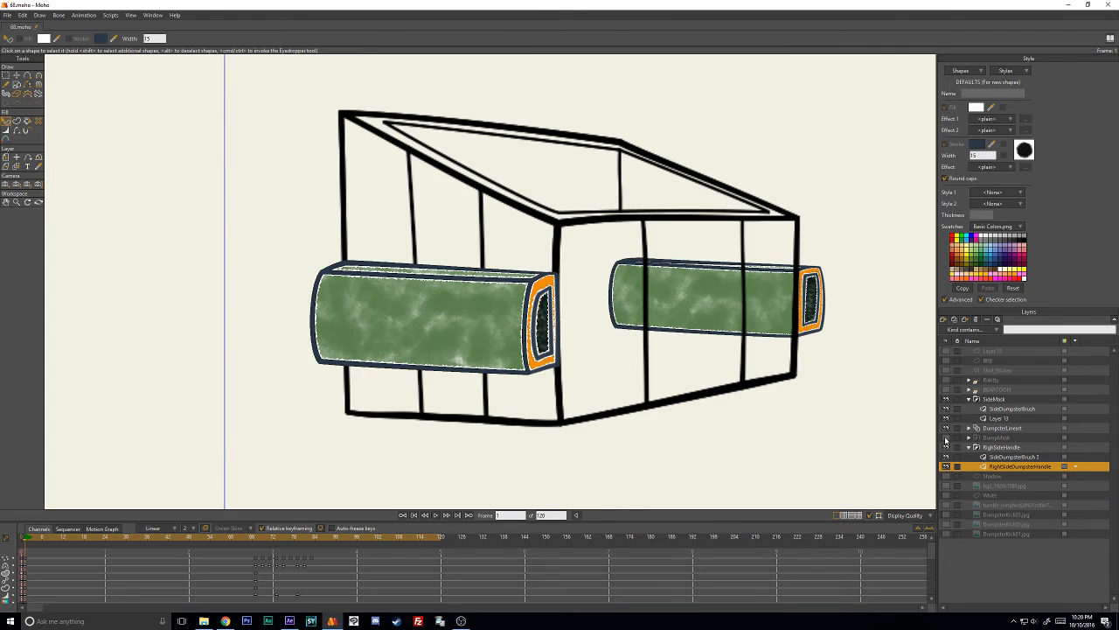
- On the DumpsterLineart layer, check how the outline's points are laid out and select the dumpster's outer outline
{"action": "left_click", "coordinate": [999, 428]}
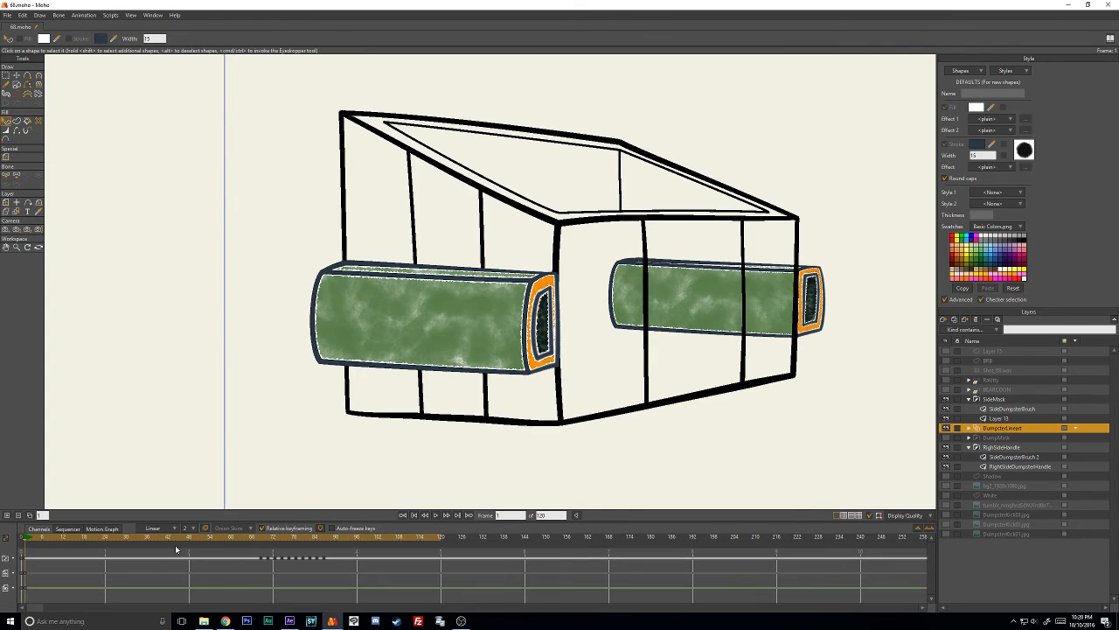
{"action": "left_click", "coordinate": [556, 237]}
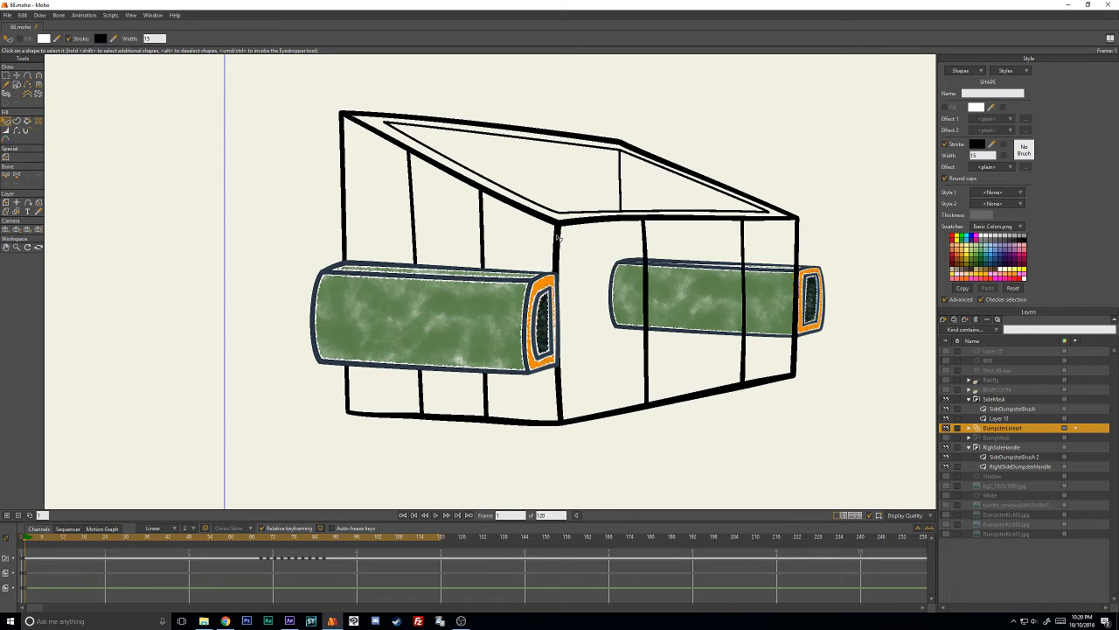
{"action": "left_click", "coordinate": [16, 76]}
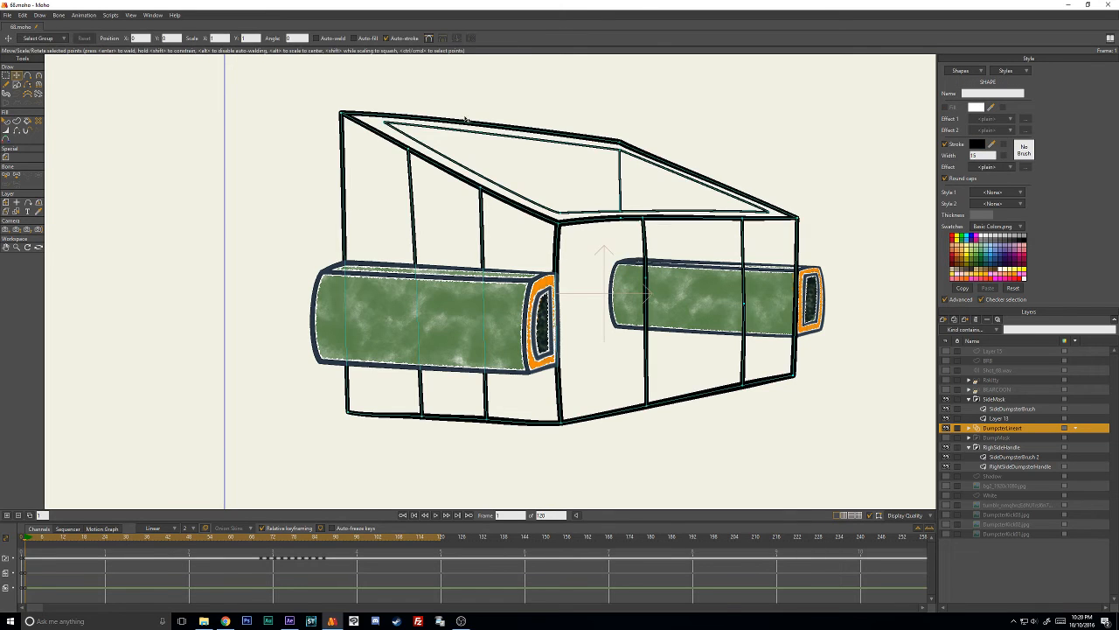
{"action": "scroll", "coordinate": [572, 134], "scroll_direction": "down", "scroll_amount": 2}
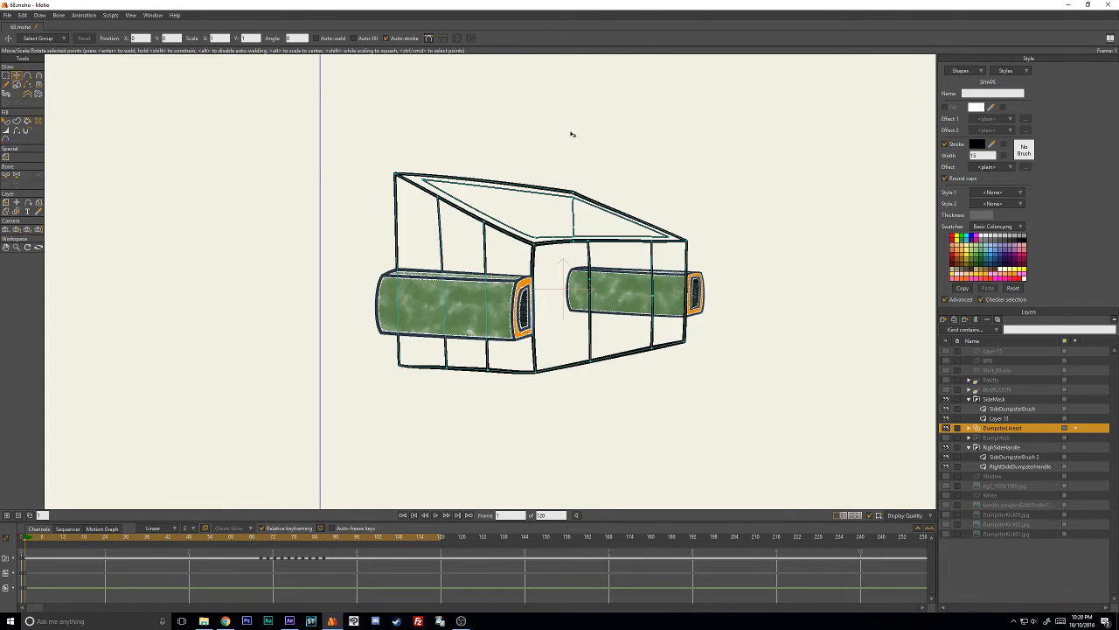
{"action": "left_click", "coordinate": [7, 122]}
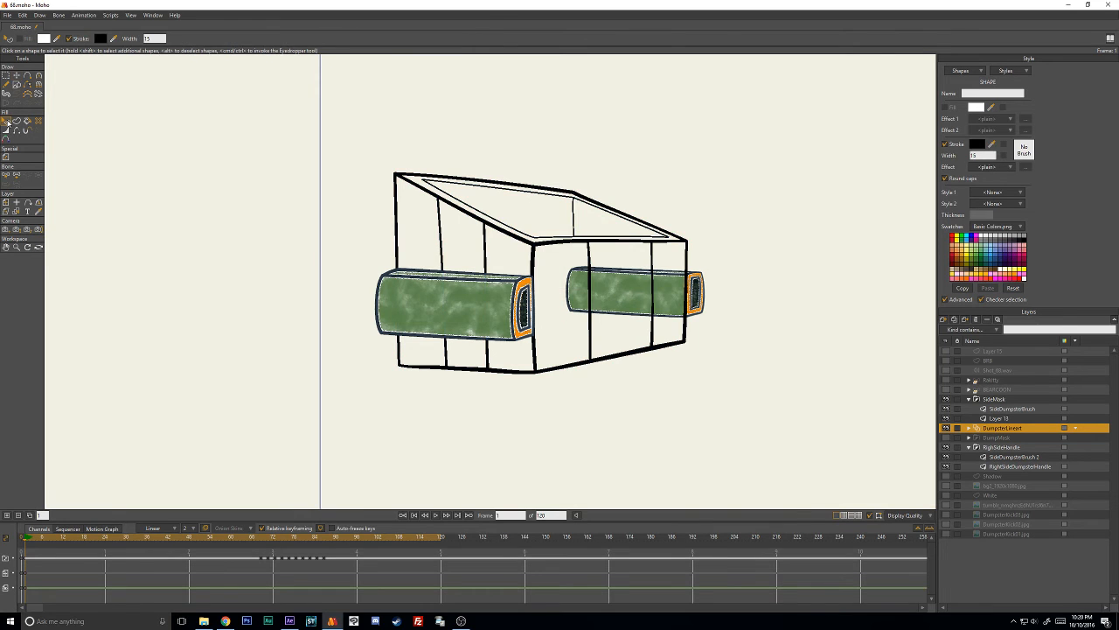
{"action": "left_click", "coordinate": [372, 175]}
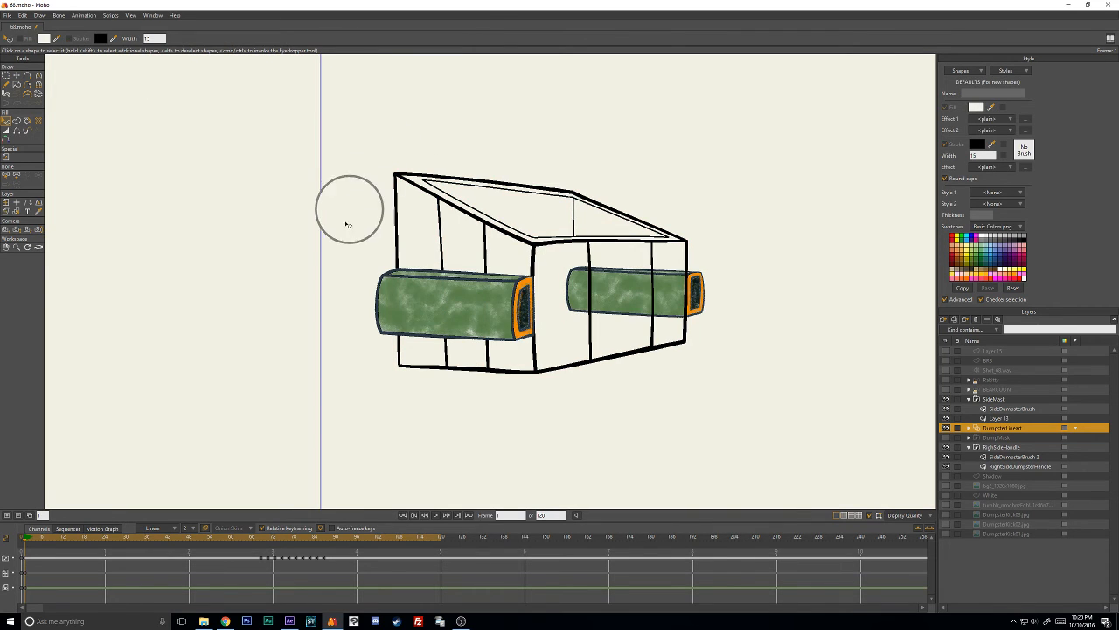
{"action": "left_click_drag", "start_coordinate": [405, 191], "coordinate": [427, 199]}
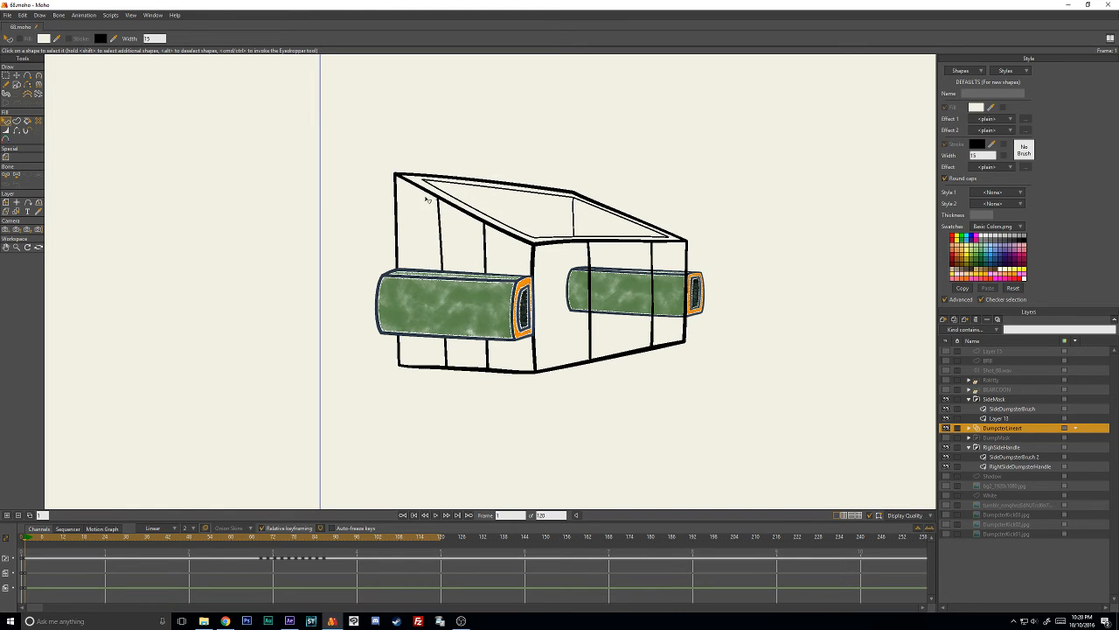
{"action": "left_click", "coordinate": [468, 214]}
{"action": "scroll", "coordinate": [623, 252], "scroll_direction": "up", "scroll_amount": 3}
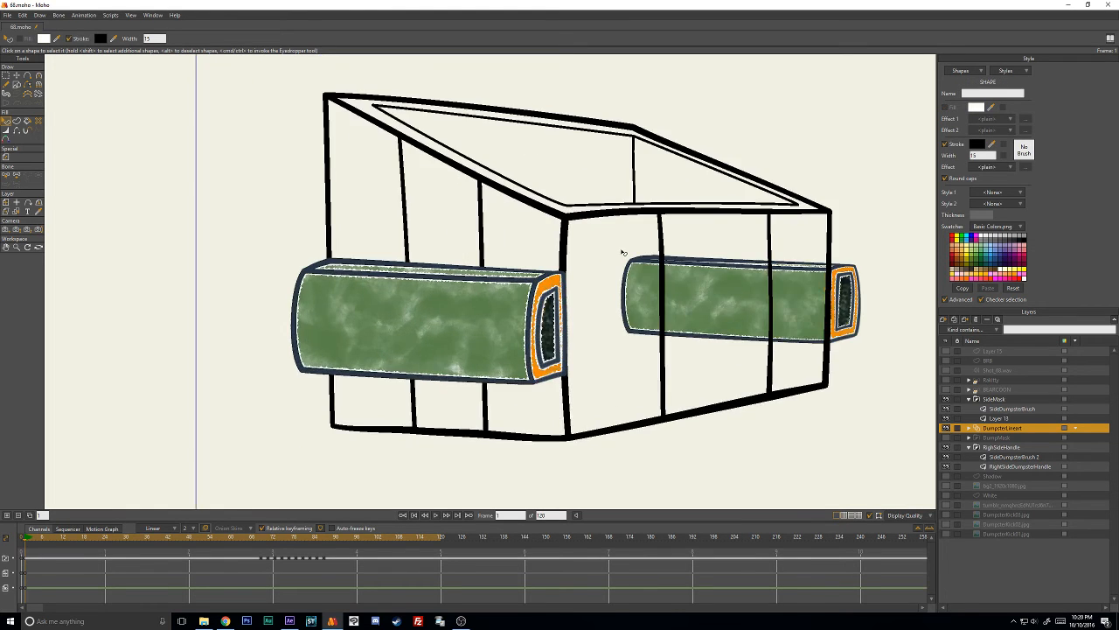
{"action": "left_click", "coordinate": [976, 145]}
{"action": "left_click", "coordinate": [792, 334]}
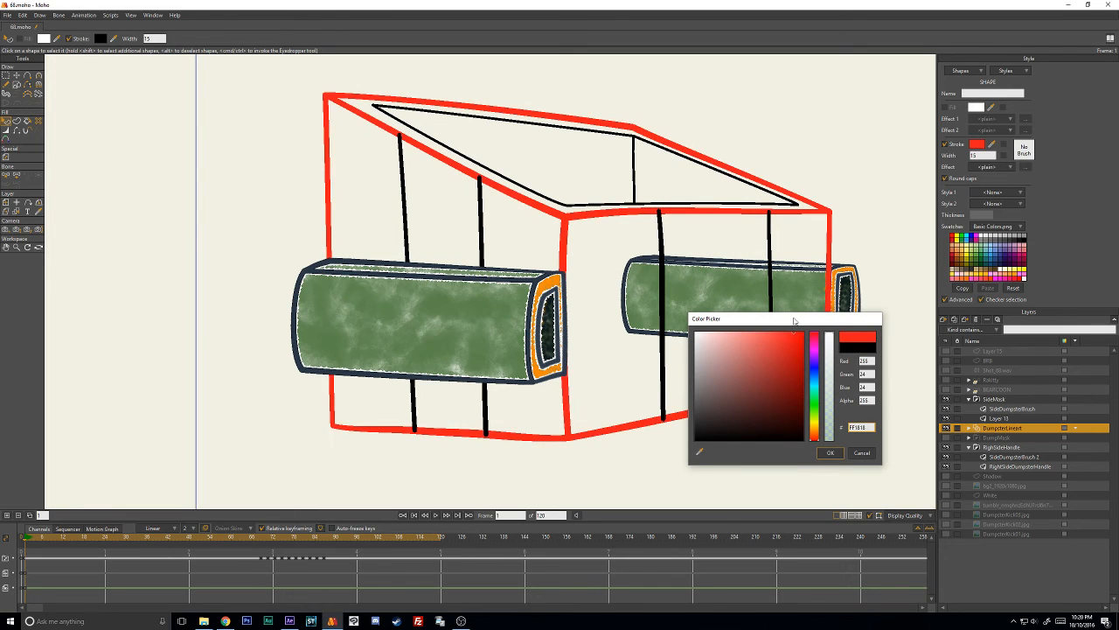
{"action": "left_click_drag", "start_coordinate": [787, 337], "coordinate": [801, 362]}
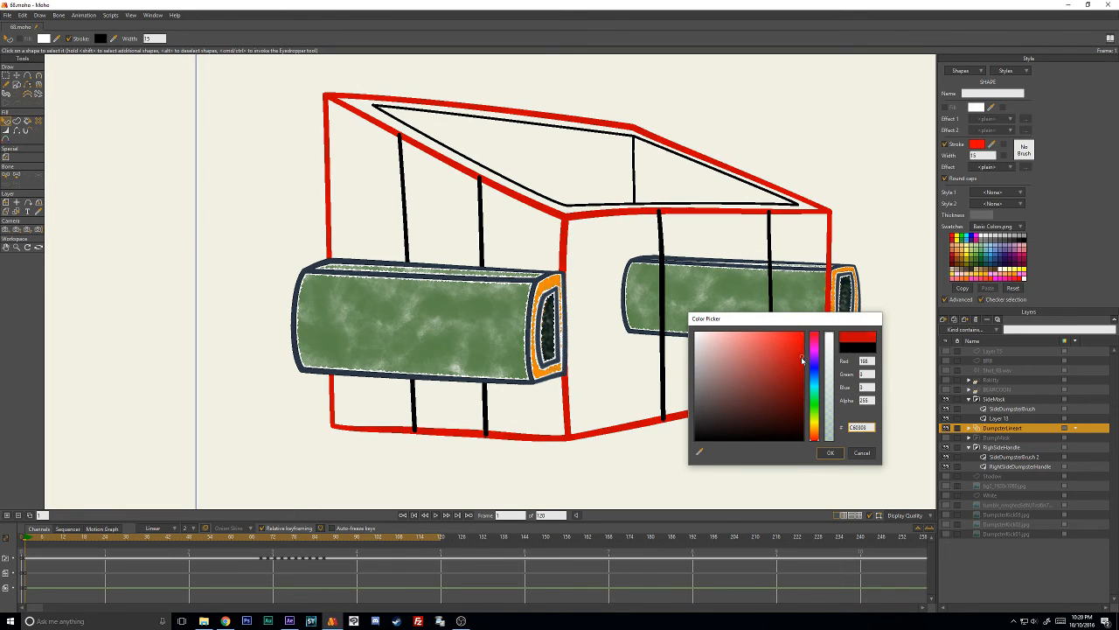
{"action": "left_click", "coordinate": [867, 455]}
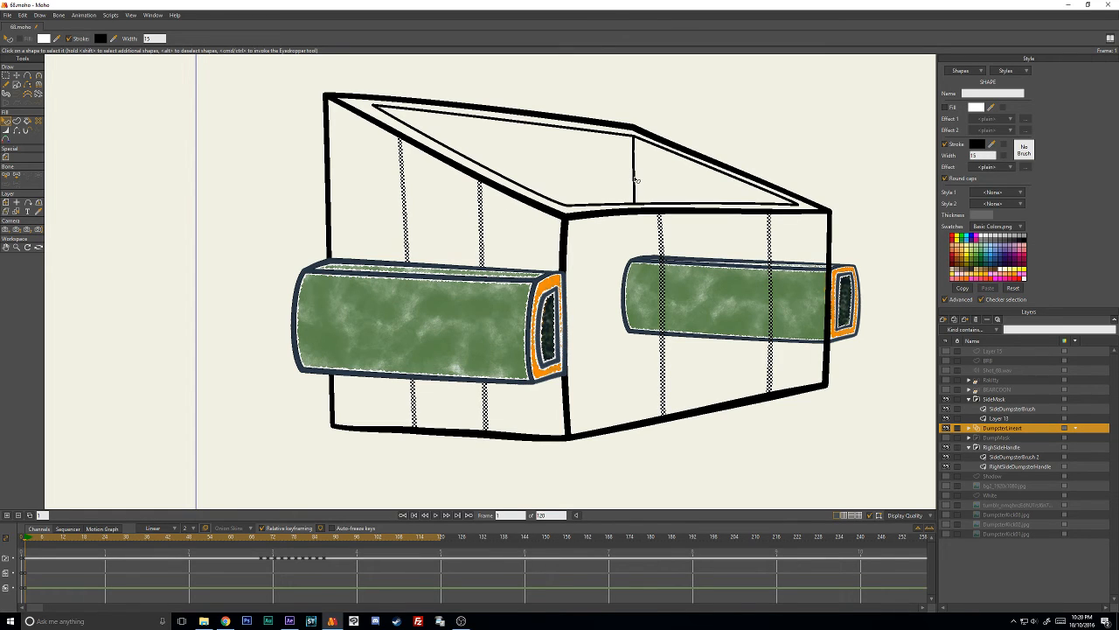
- With all the dumpster's line art shapes selected on frame 1, paste the dark slate blue 2B3846 as their stroke color
{"action": "left_click", "coordinate": [978, 147]}
{"action": "type", "text": "2B3846"}
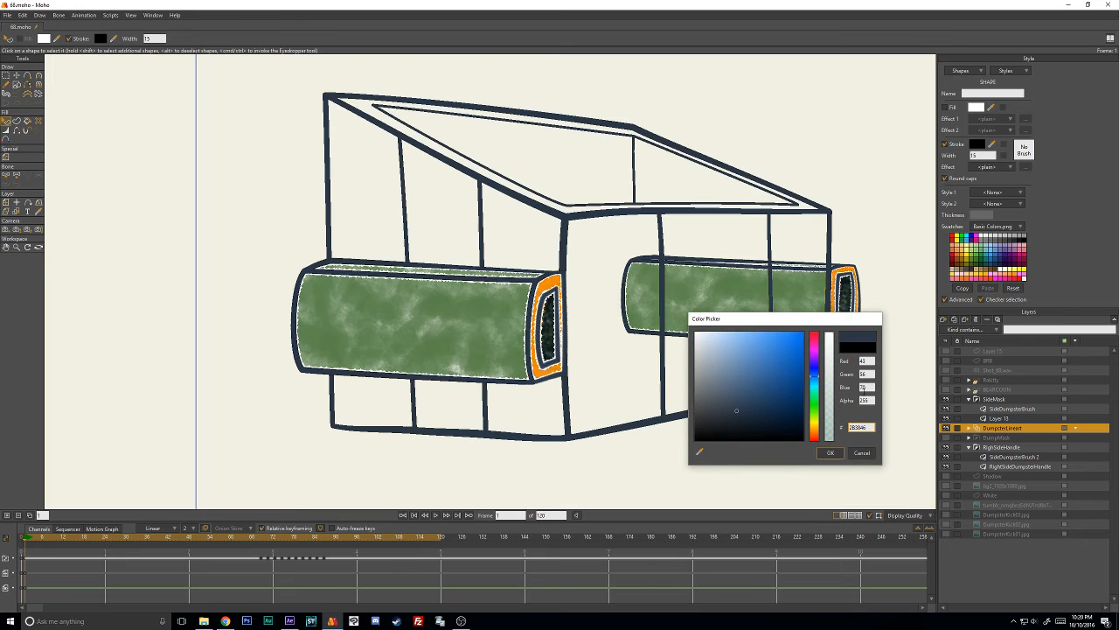
{"action": "left_click", "coordinate": [831, 453]}
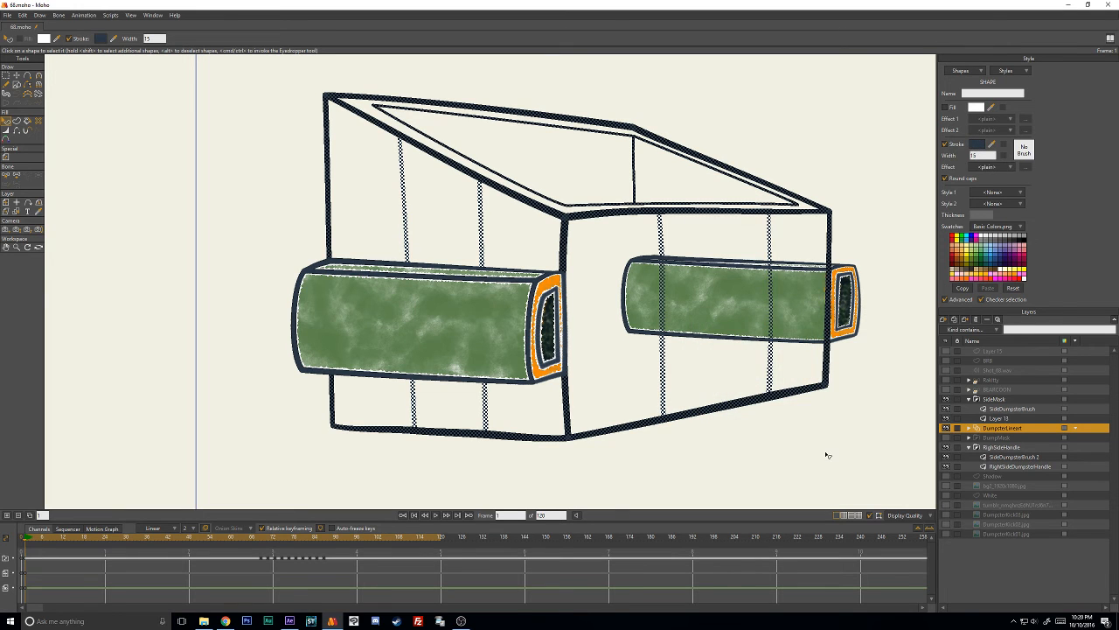
- Give the selected frame 1 dumpster line art the Grafight brush with 50% brush spacing and deselect it
{"action": "left_click", "coordinate": [1025, 150]}
{"action": "left_click_drag", "start_coordinate": [838, 240], "coordinate": [838, 291]}
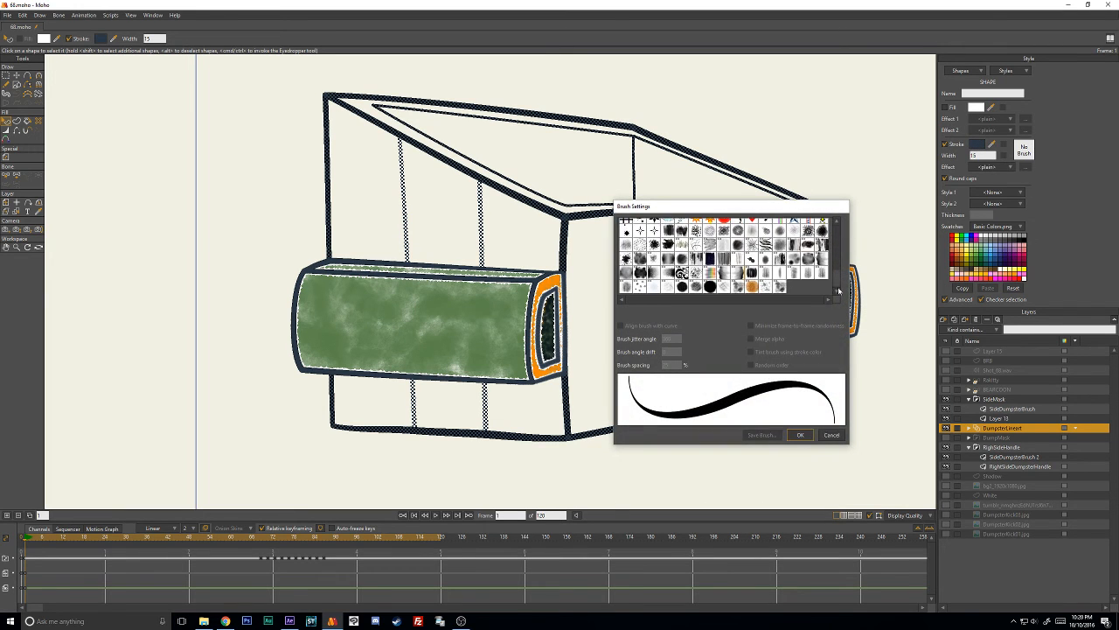
{"action": "left_click", "coordinate": [683, 286]}
{"action": "left_click_drag", "start_coordinate": [678, 366], "coordinate": [611, 366]}
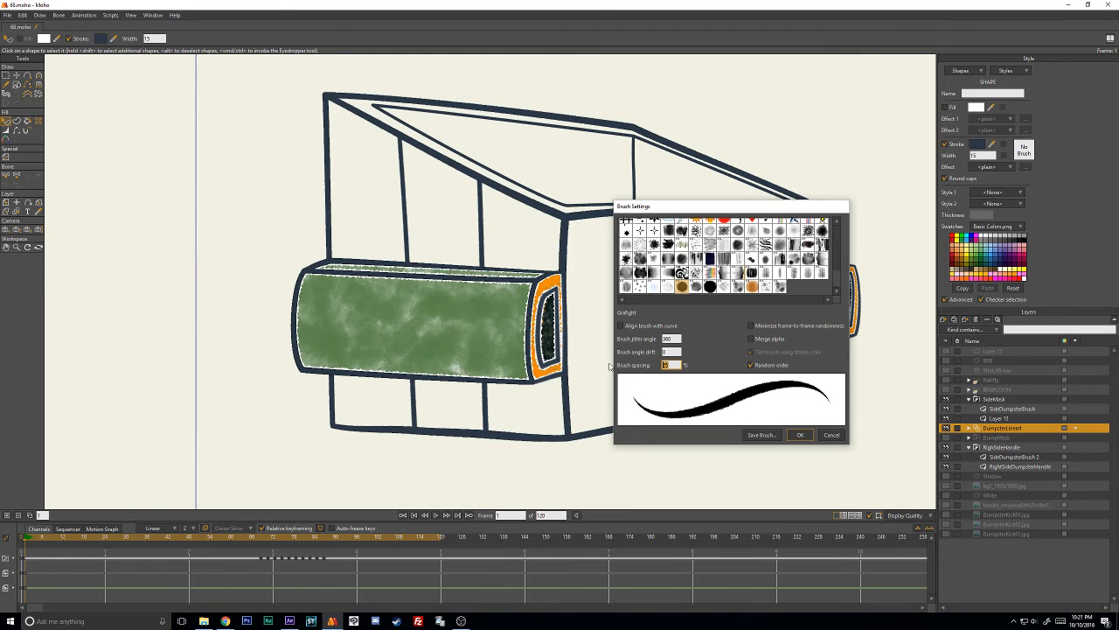
{"action": "type", "text": "50"}
{"action": "left_click", "coordinate": [800, 435]}
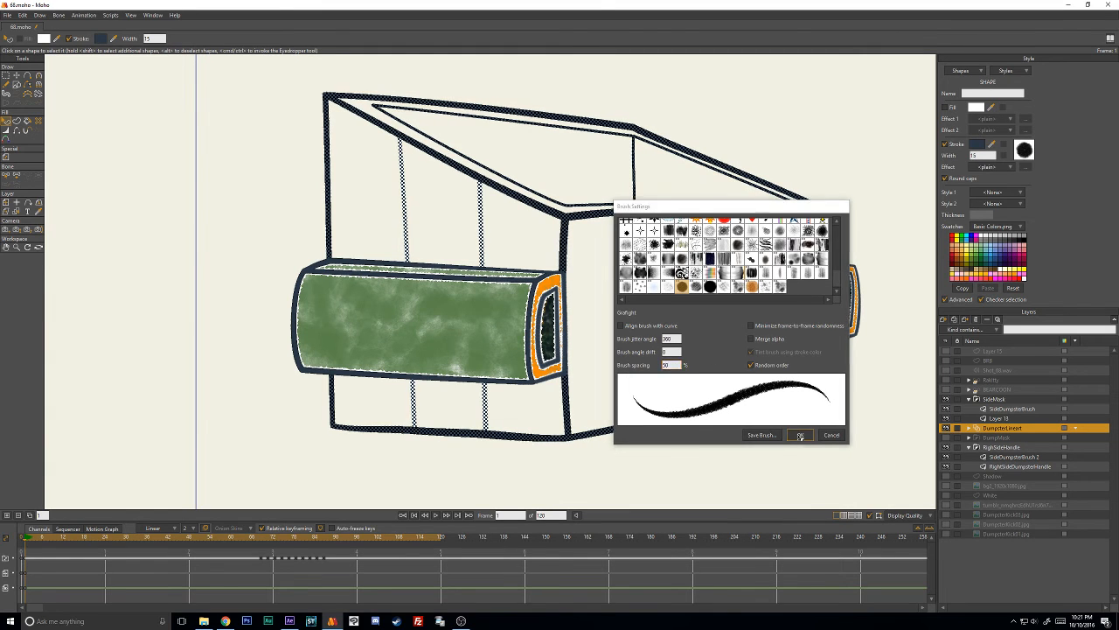
{"action": "left_click", "coordinate": [782, 447]}
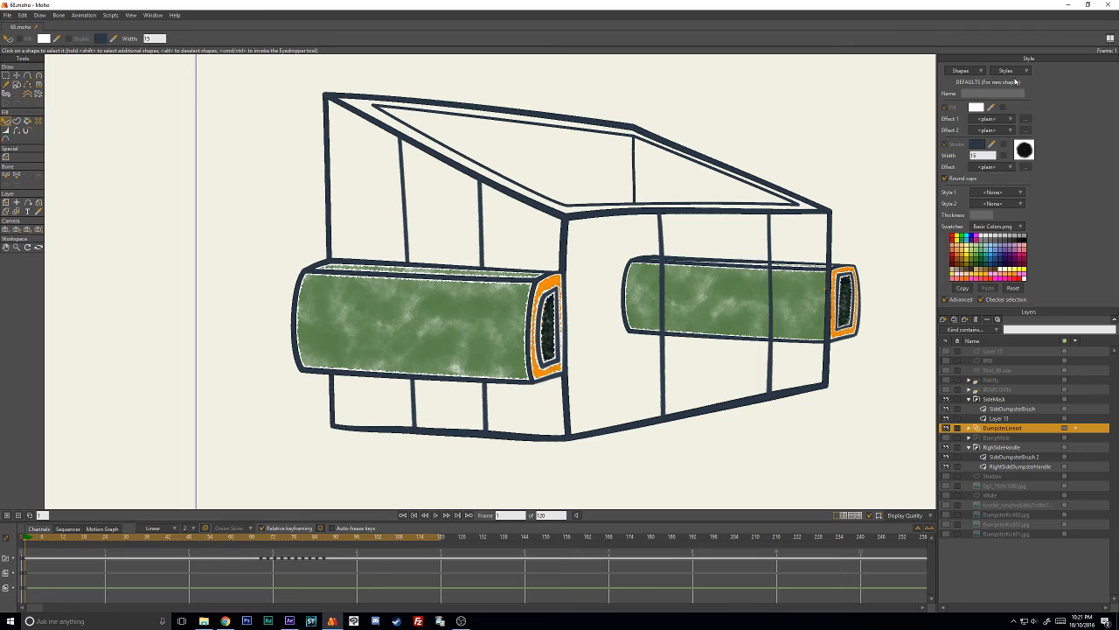
{"action": "left_click", "coordinate": [1004, 193]}
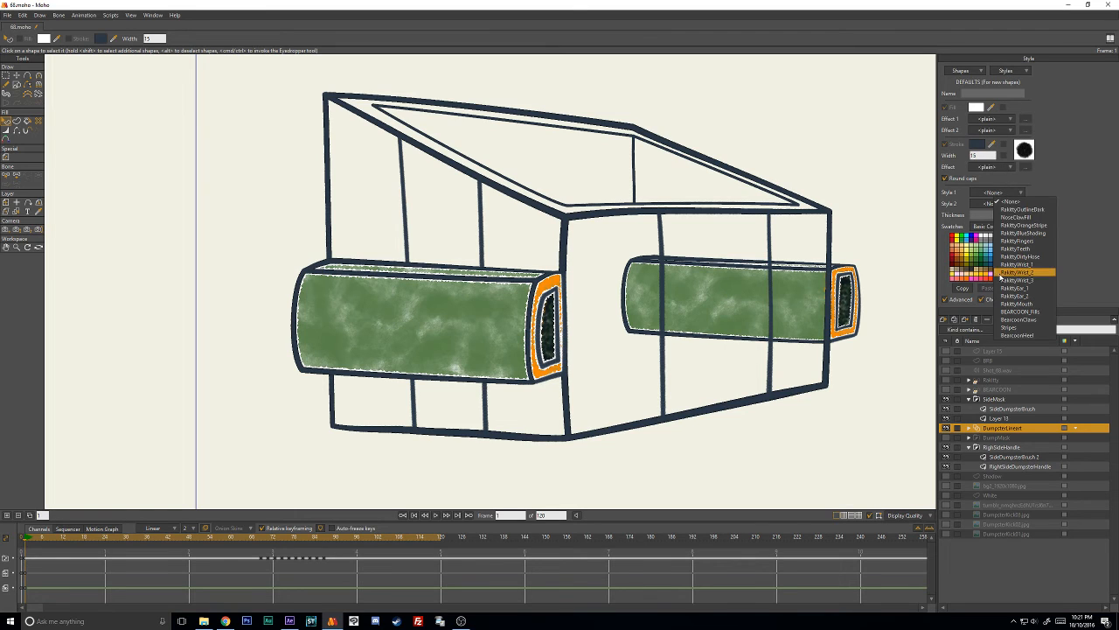
{"action": "left_click", "coordinate": [1056, 178]}
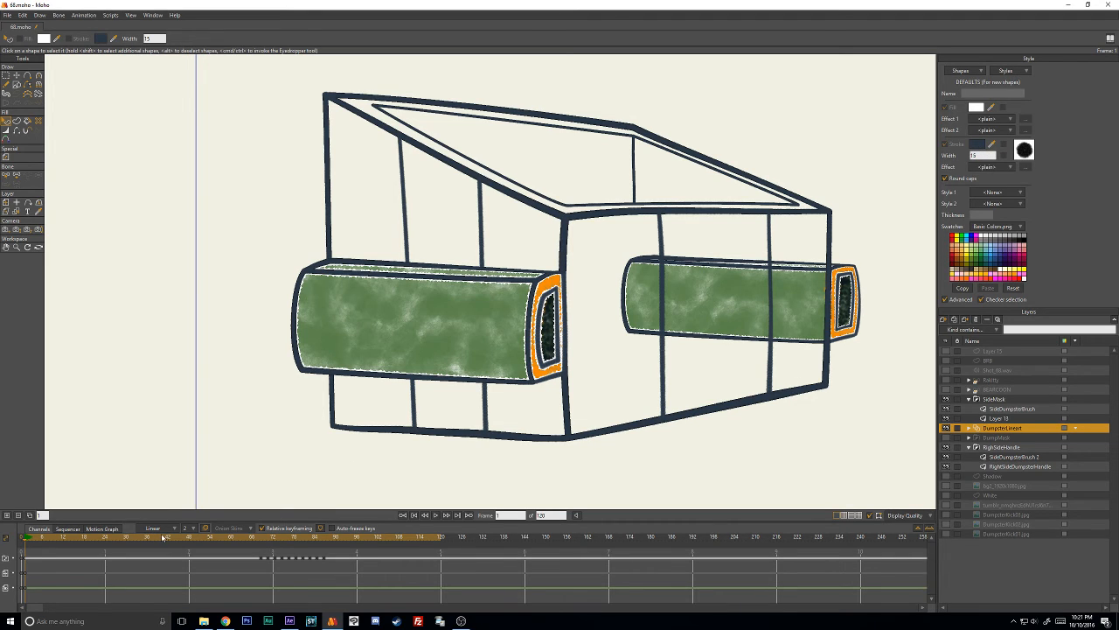
- Go to the bent dumpster drawing near frame 69, select all its black outlines and paste 2B3846 as their stroke color
{"action": "left_click_drag", "start_coordinate": [162, 537], "coordinate": [263, 545]}
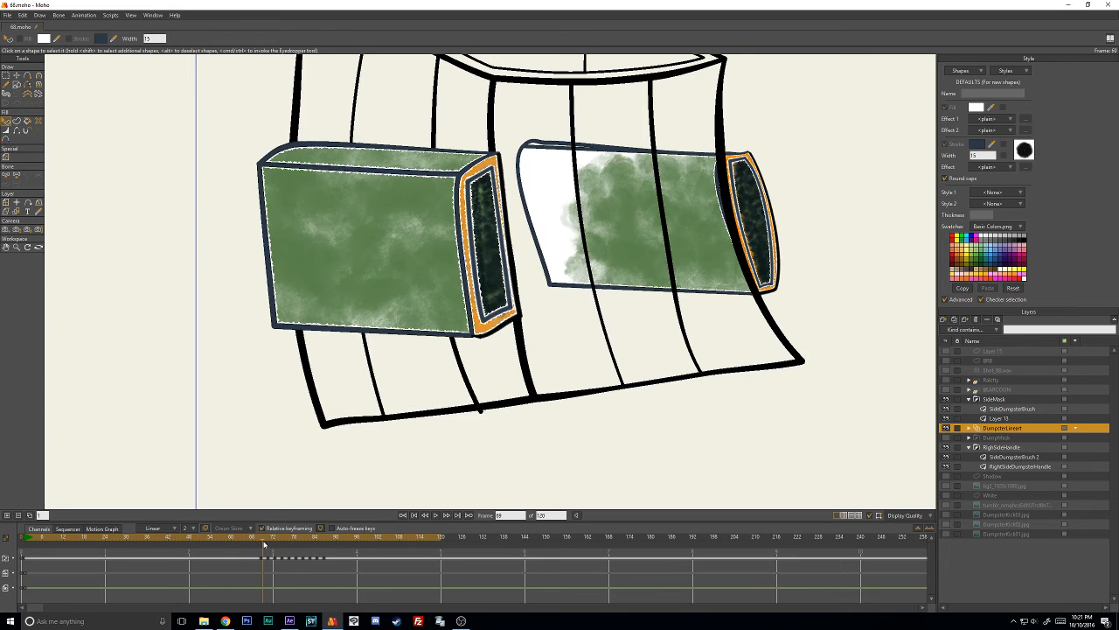
{"action": "left_click", "coordinate": [523, 350]}
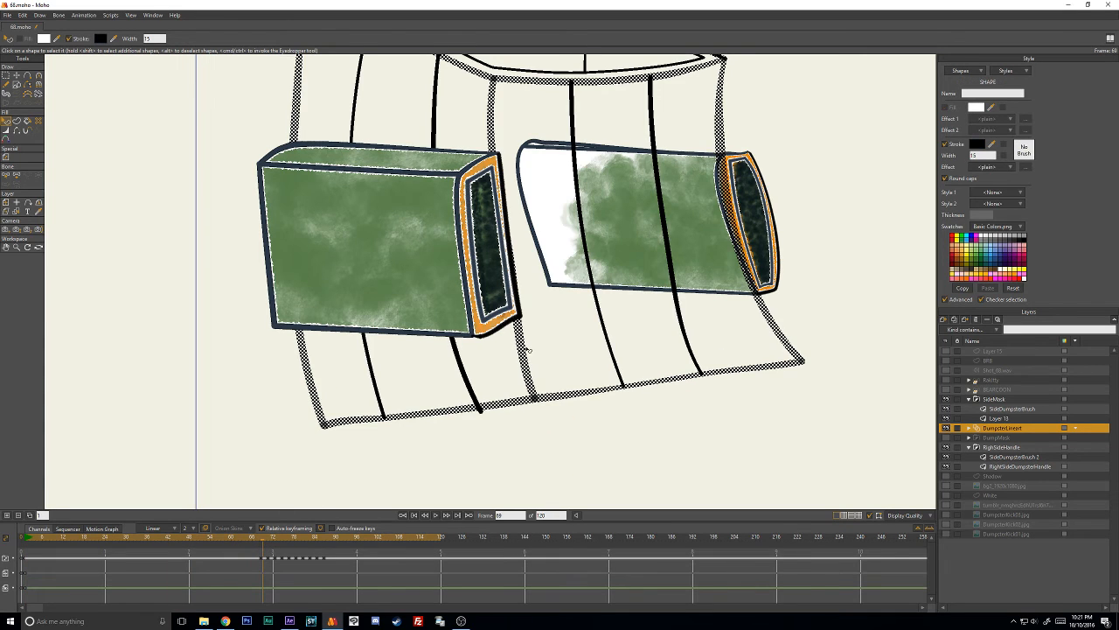
{"action": "left_click", "coordinate": [465, 374], "text": "shift"}
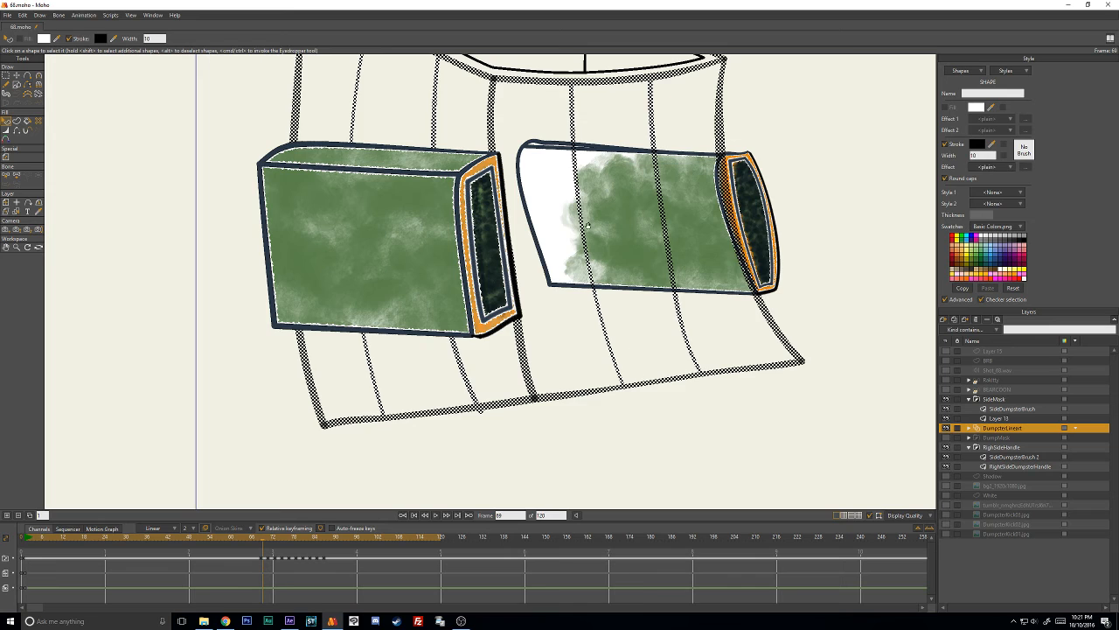
{"action": "left_click_drag", "start_coordinate": [602, 92], "coordinate": [628, 206]}
{"action": "left_click", "coordinate": [611, 172], "text": "shift"}
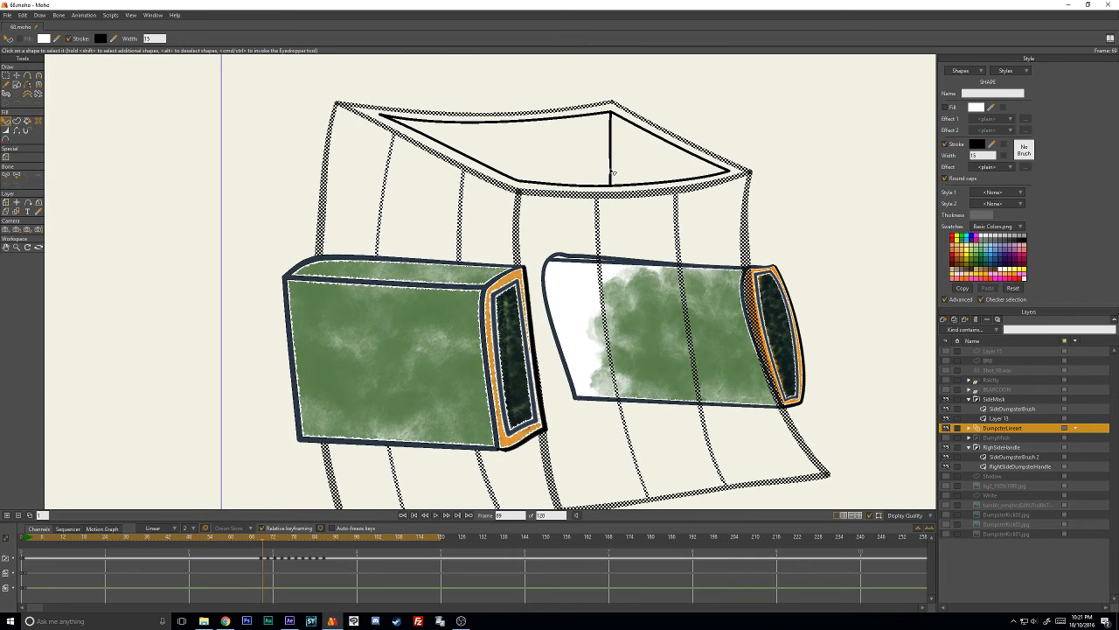
{"action": "left_click", "coordinate": [973, 145]}
{"action": "key", "text": "ctrl+v"}
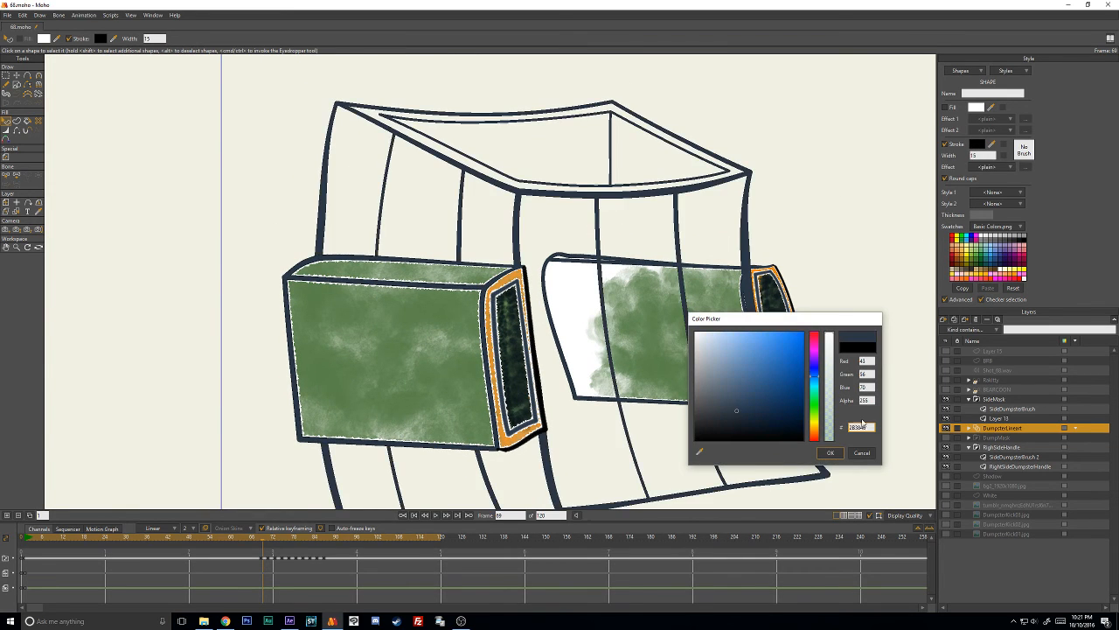
{"action": "left_click", "coordinate": [844, 449]}
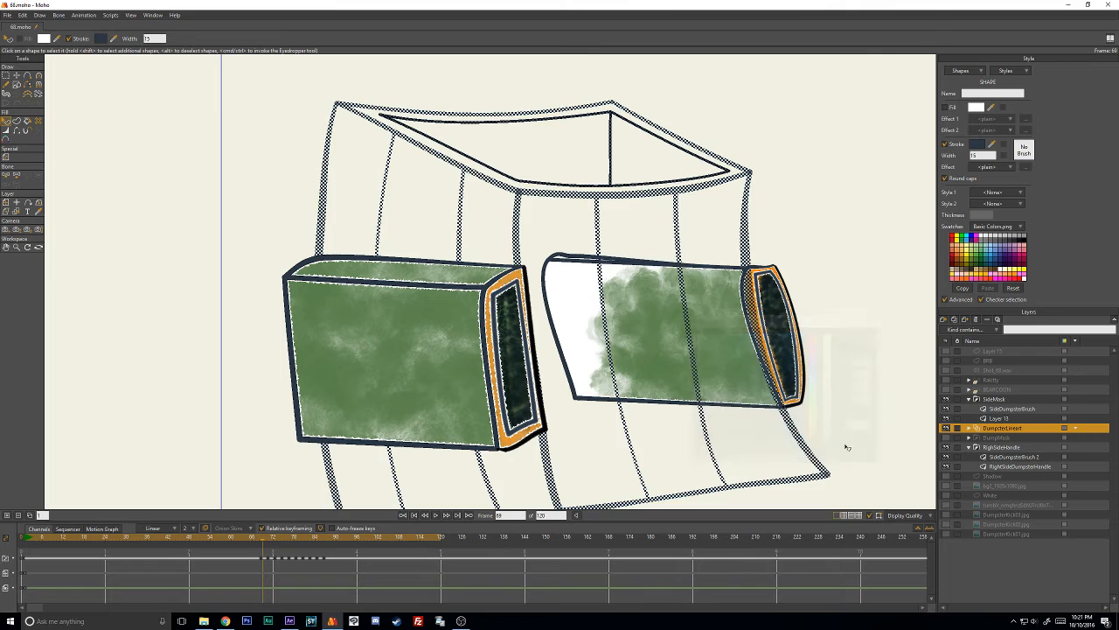
- Apply the Grafight brush with 50% brush spacing to the selected outlines of the bent dumpster drawing
{"action": "left_click", "coordinate": [1029, 152]}
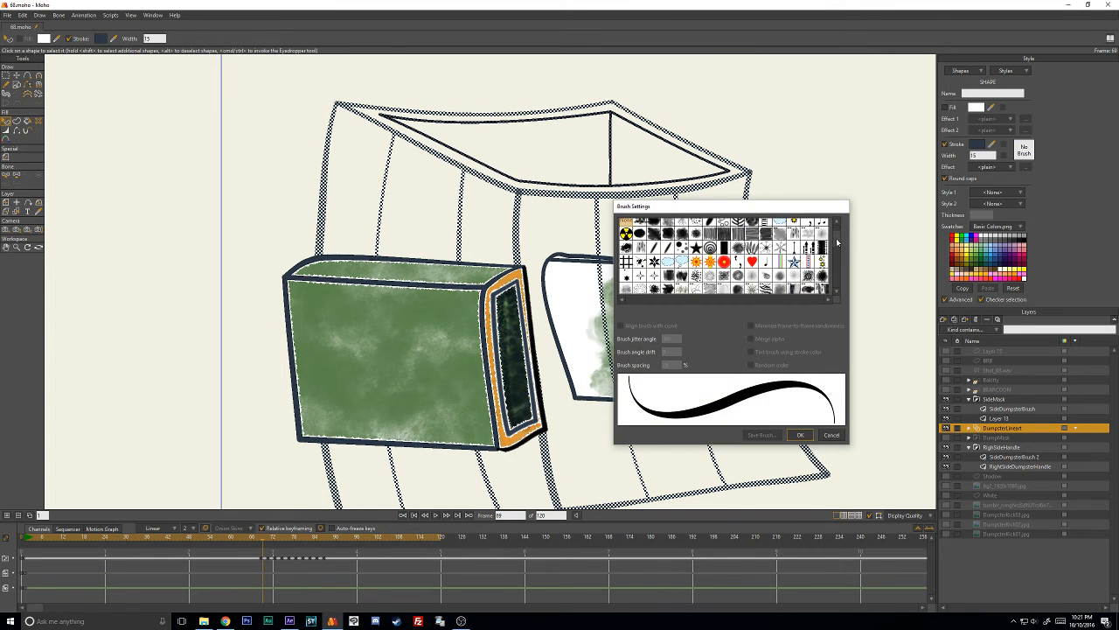
{"action": "scroll", "coordinate": [837, 243], "scroll_direction": "down", "scroll_amount": 3}
{"action": "left_click", "coordinate": [683, 289]}
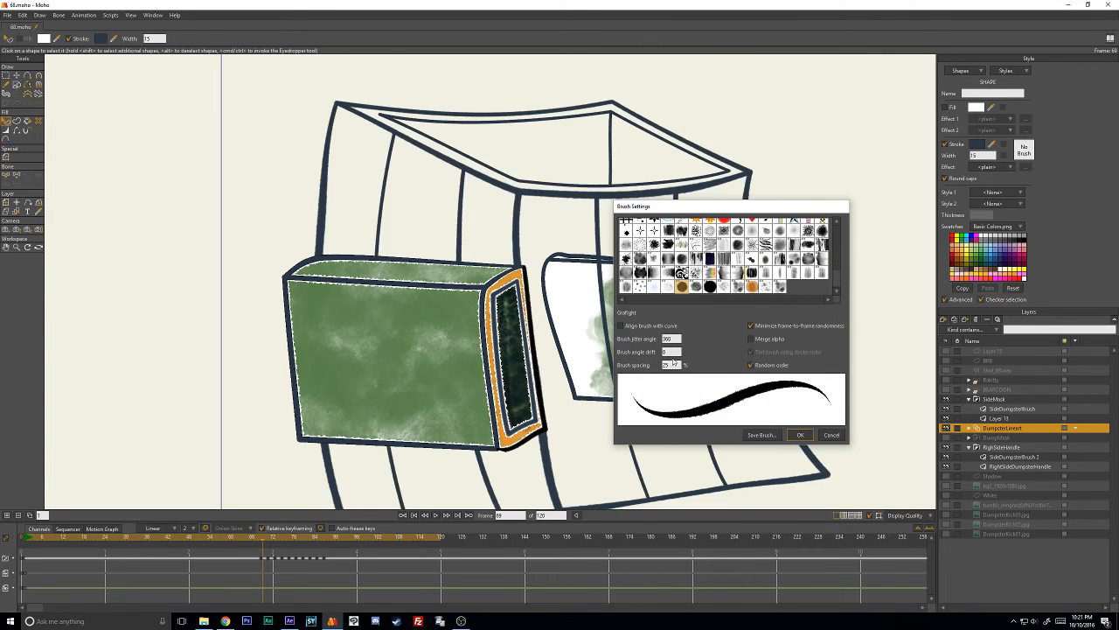
{"action": "double_click", "coordinate": [671, 364]}
{"action": "type", "text": "50"}
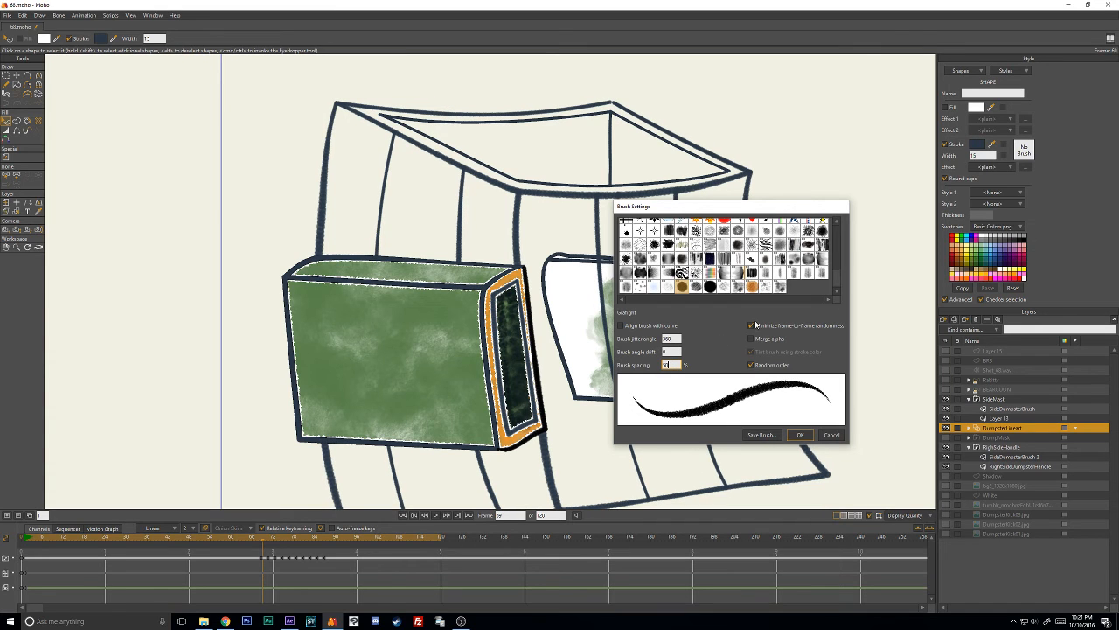
{"action": "left_click", "coordinate": [801, 435]}
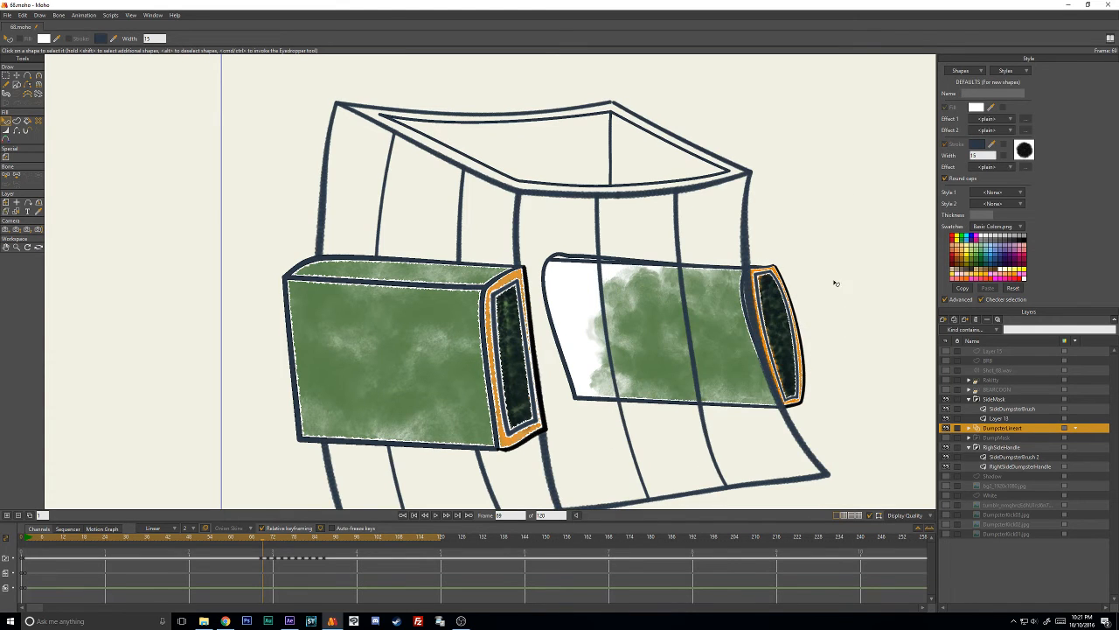
- Show the DumpMask layer group, expand it and select its DumpsterFills layer
{"action": "scroll", "coordinate": [703, 273], "scroll_direction": "down", "scroll_amount": 2}
{"action": "scroll", "coordinate": [905, 413], "scroll_direction": "up", "scroll_amount": 2}
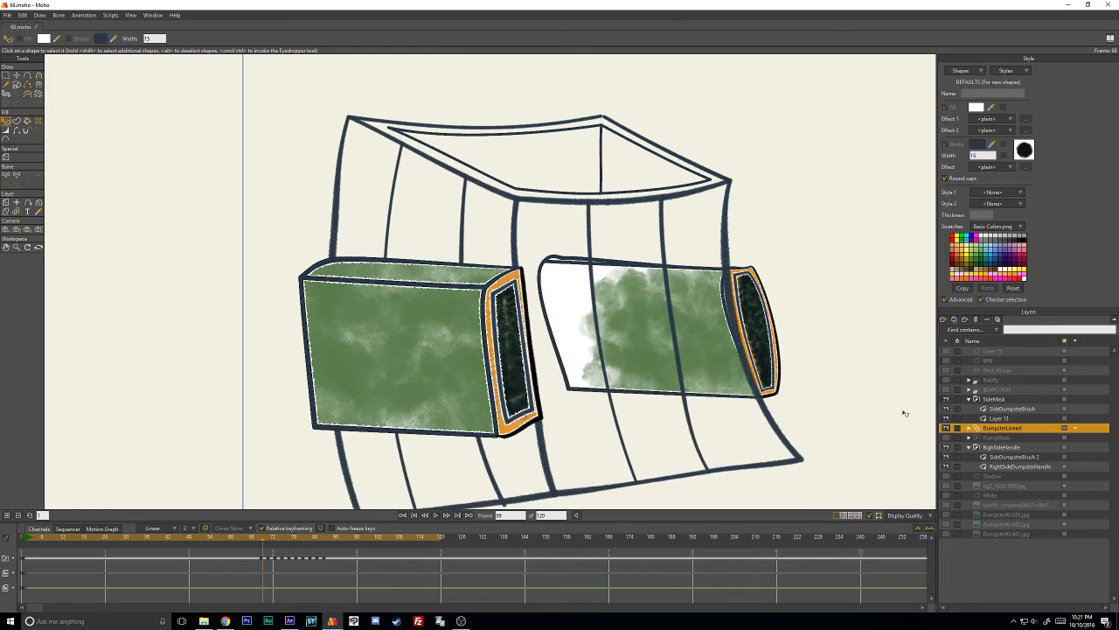
{"action": "left_click", "coordinate": [946, 439]}
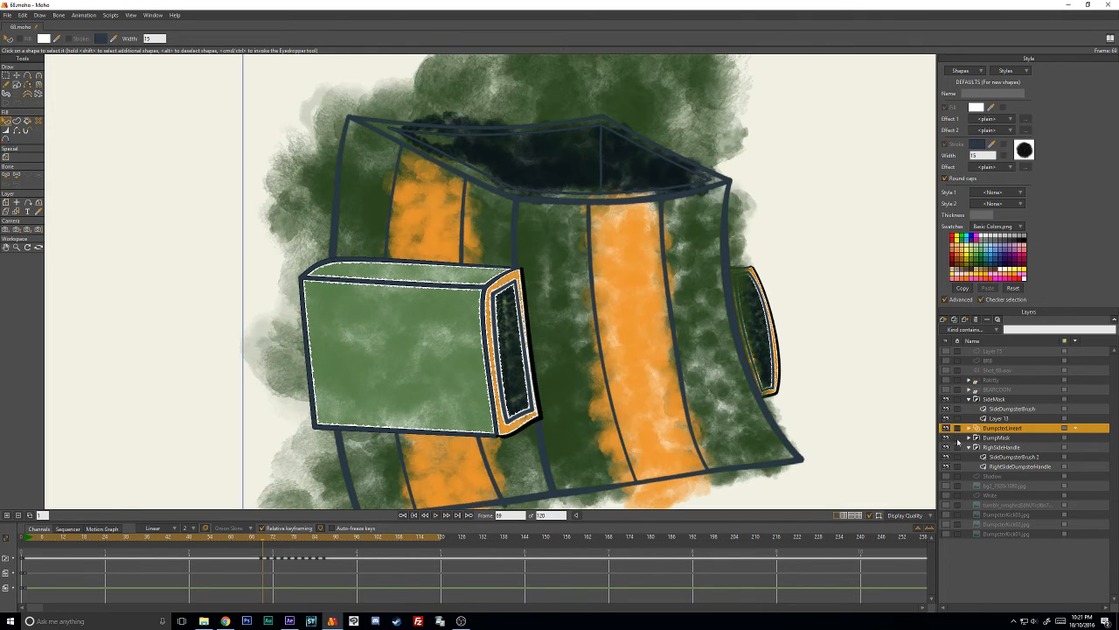
{"action": "left_click", "coordinate": [969, 437]}
{"action": "left_click", "coordinate": [1003, 457]}
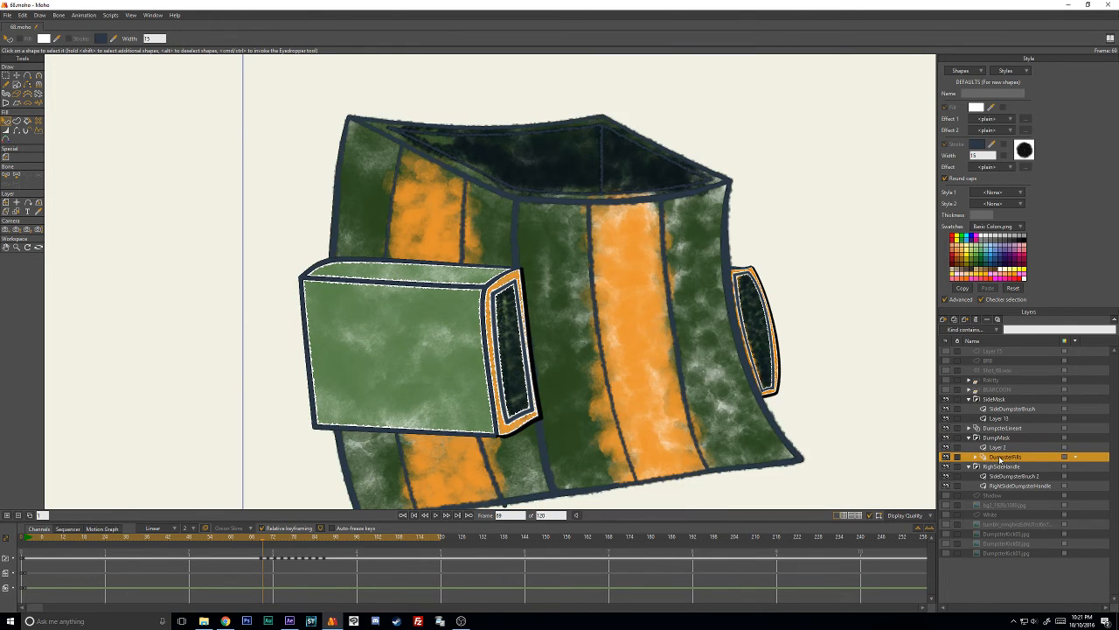
- Render frame 68, examine the dumpster's brushed line art and colors up close, and close the preview
{"action": "key", "text": "Left"}
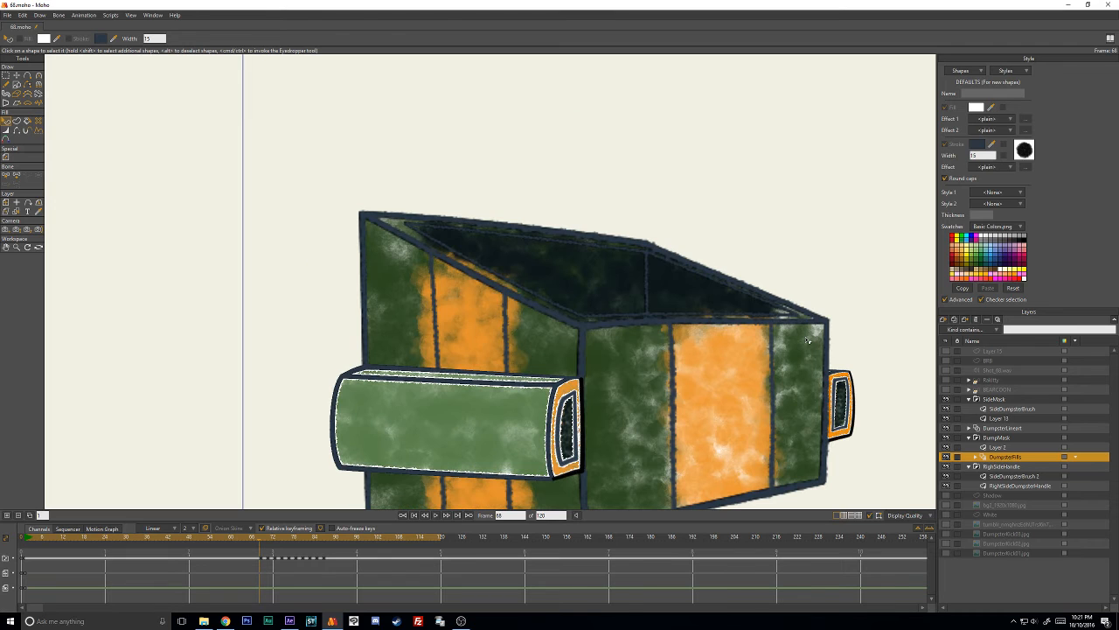
{"action": "key", "text": "ctrl+r"}
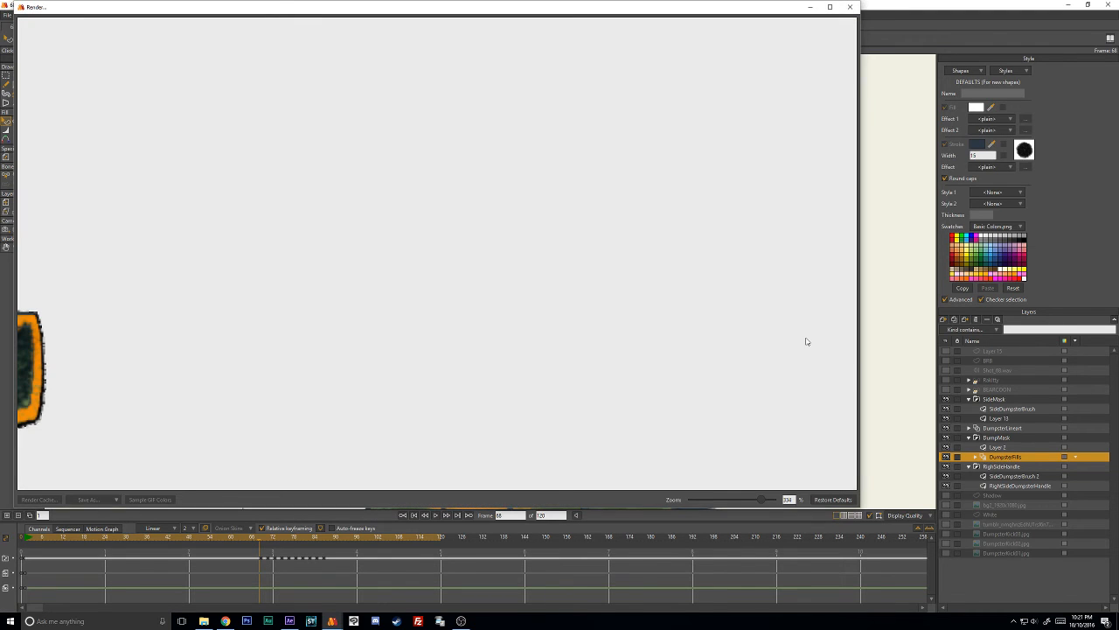
{"action": "left_click", "coordinate": [719, 501]}
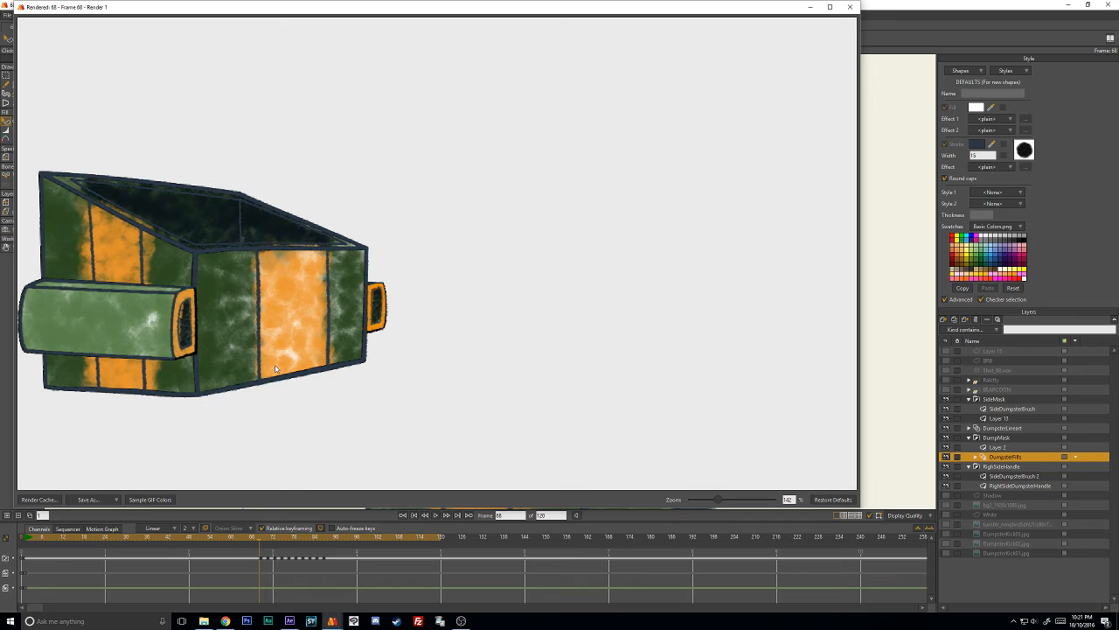
{"action": "scroll", "coordinate": [303, 390], "scroll_direction": "up", "scroll_amount": 3}
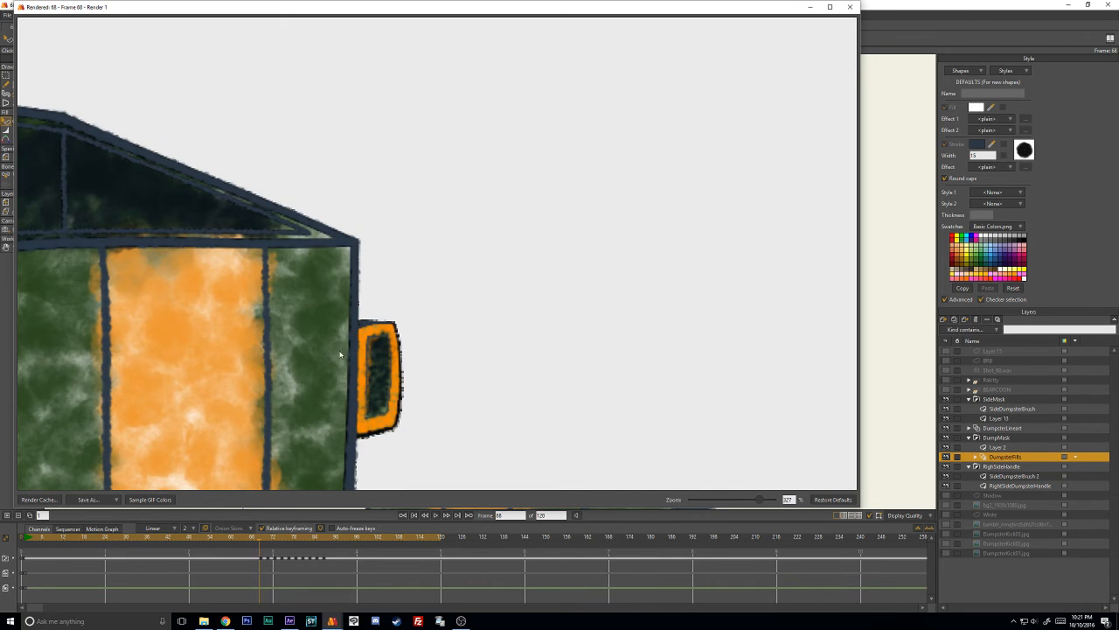
{"action": "scroll", "coordinate": [341, 354], "scroll_direction": "down", "scroll_amount": 2}
{"action": "left_click_drag", "start_coordinate": [337, 360], "coordinate": [391, 370]}
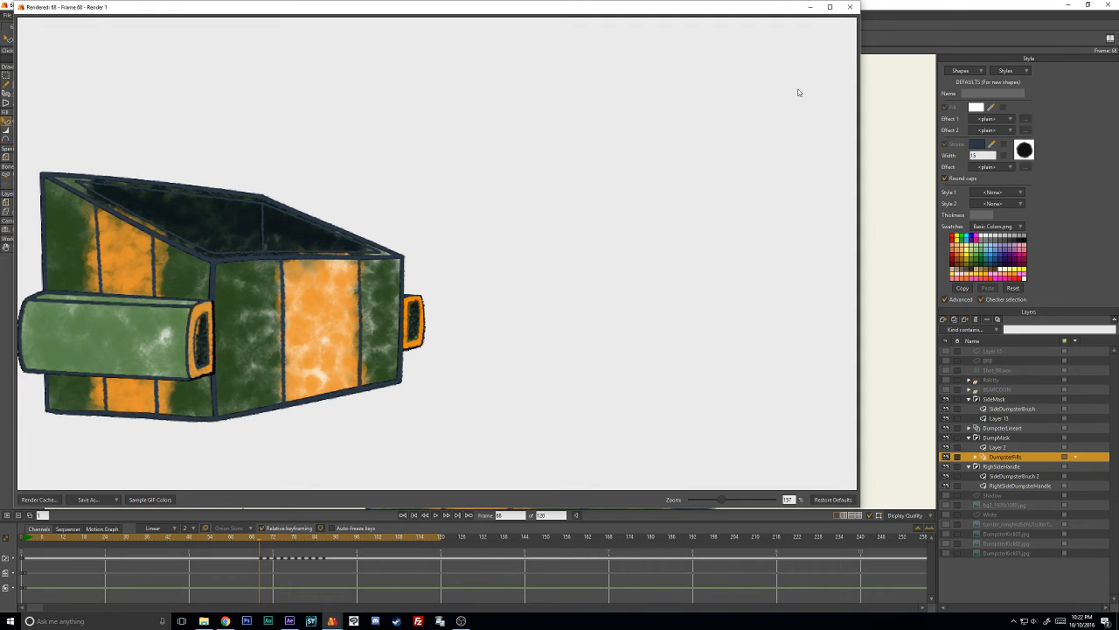
{"action": "left_click", "coordinate": [850, 7]}
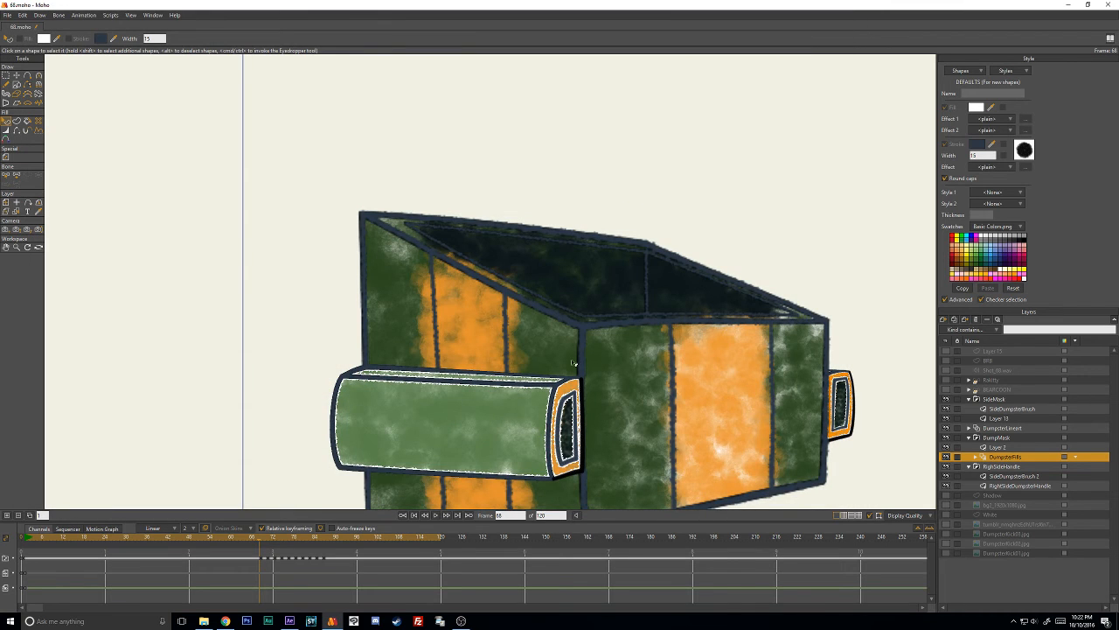
- Go to frame 71, select the black dumpster outlines on the DumpsterLineart layer, and hide the DumpMask group
{"action": "key", "text": "Right"}
{"action": "key", "text": "Right"}
{"action": "key", "text": "Right"}
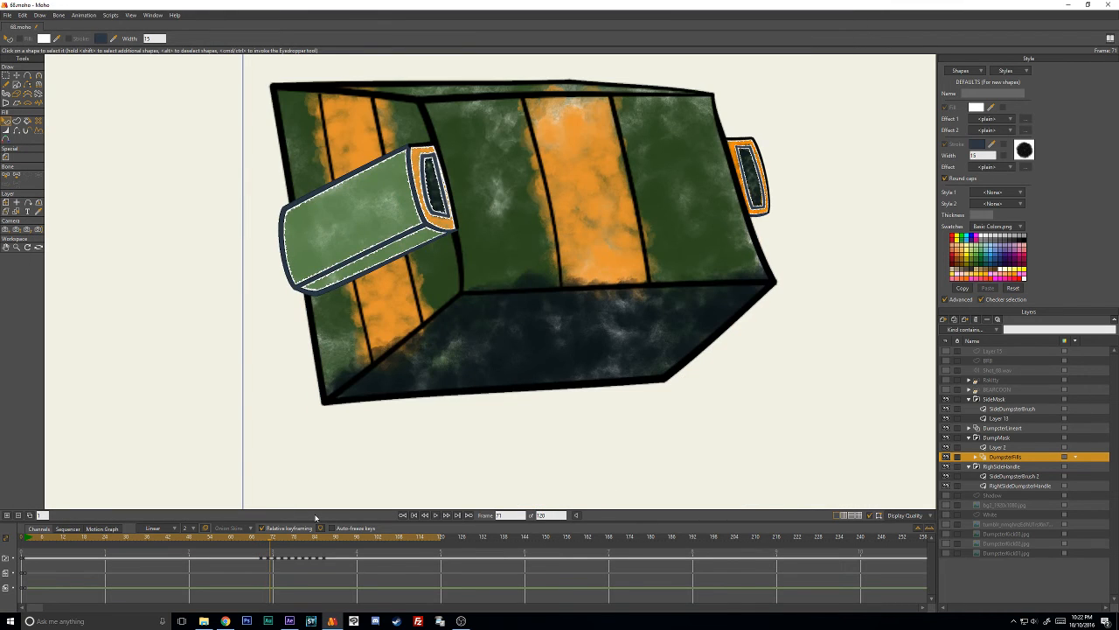
{"action": "key", "text": "Left"}
{"action": "key", "text": "Right"}
{"action": "left_click", "coordinate": [996, 429]}
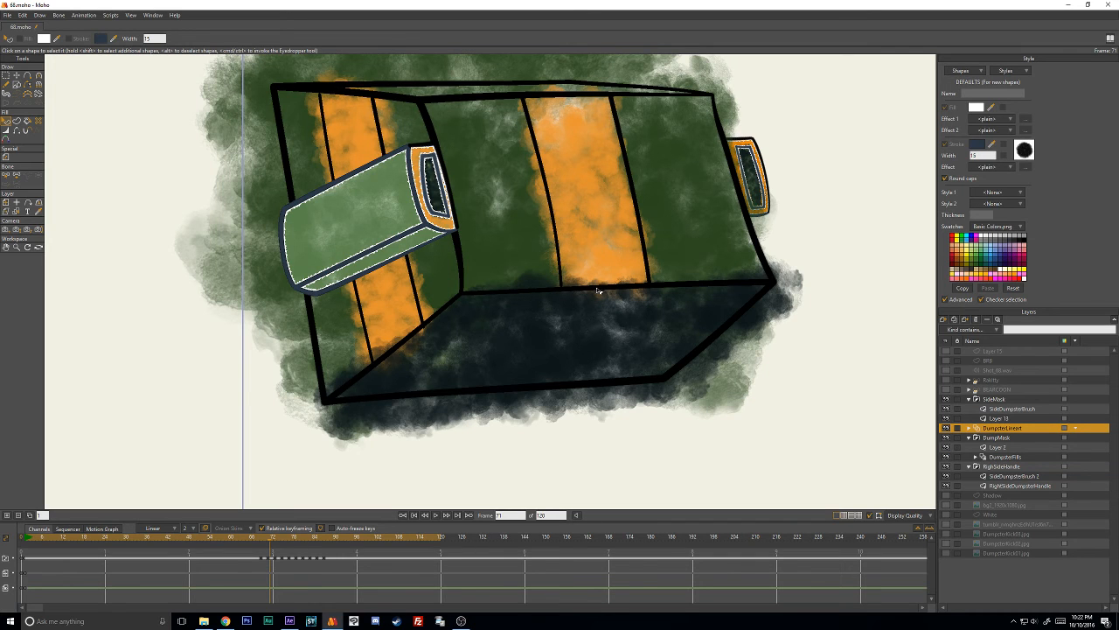
{"action": "left_click", "coordinate": [598, 286]}
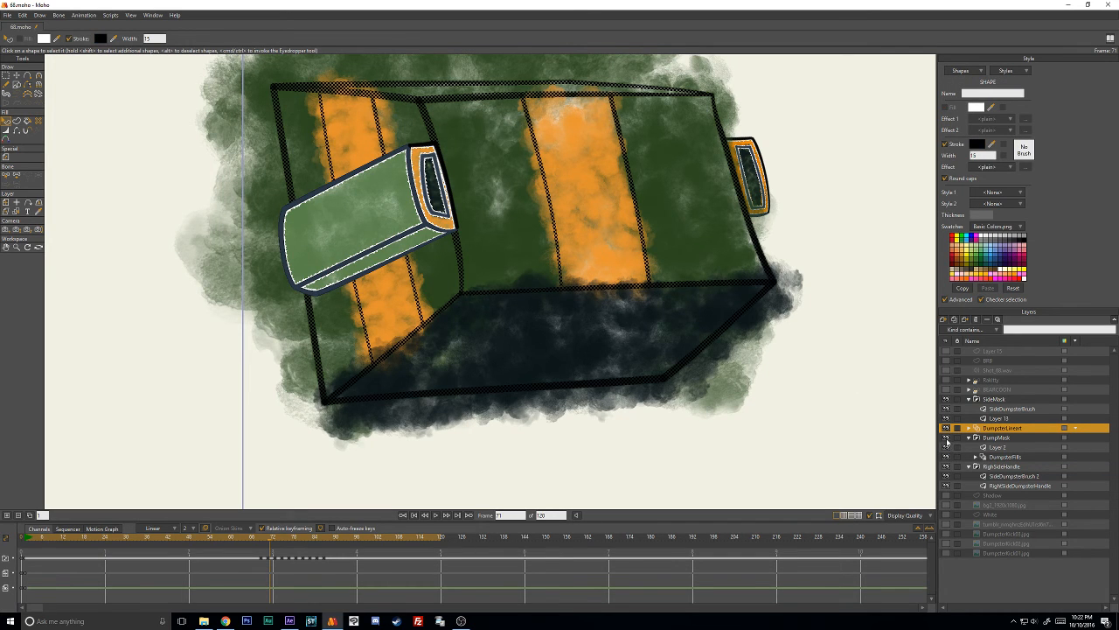
{"action": "left_click", "coordinate": [970, 438]}
{"action": "left_click", "coordinate": [946, 437]}
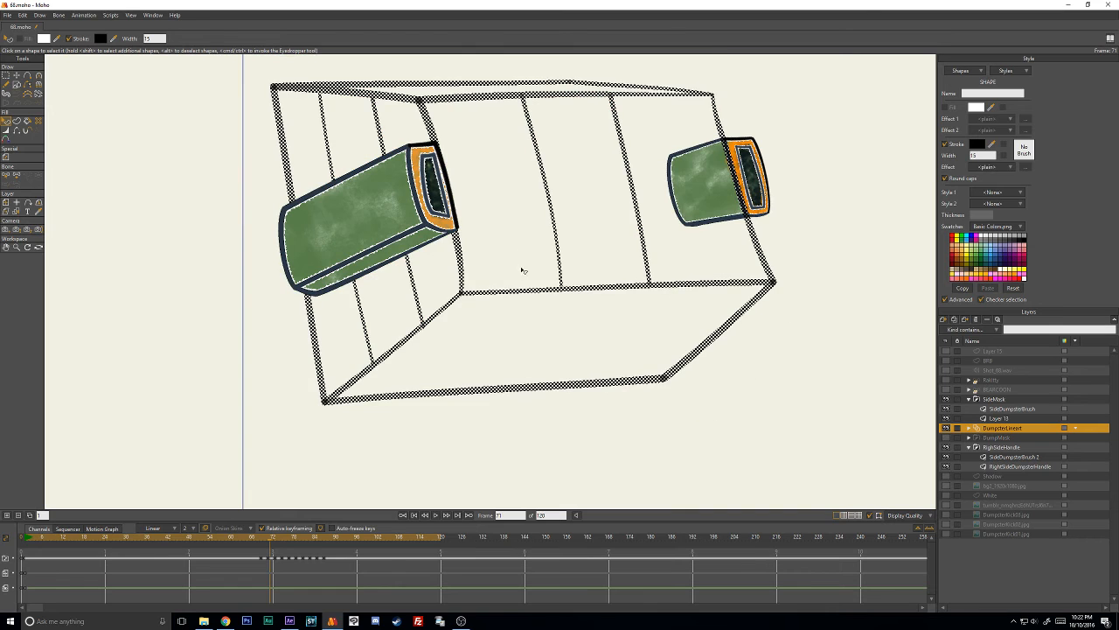
- Paste 2B3846 as the stroke color of the selected frame 71 dumpster outlines
{"action": "left_click_drag", "start_coordinate": [525, 185], "coordinate": [528, 223]}
{"action": "left_click", "coordinate": [977, 146]}
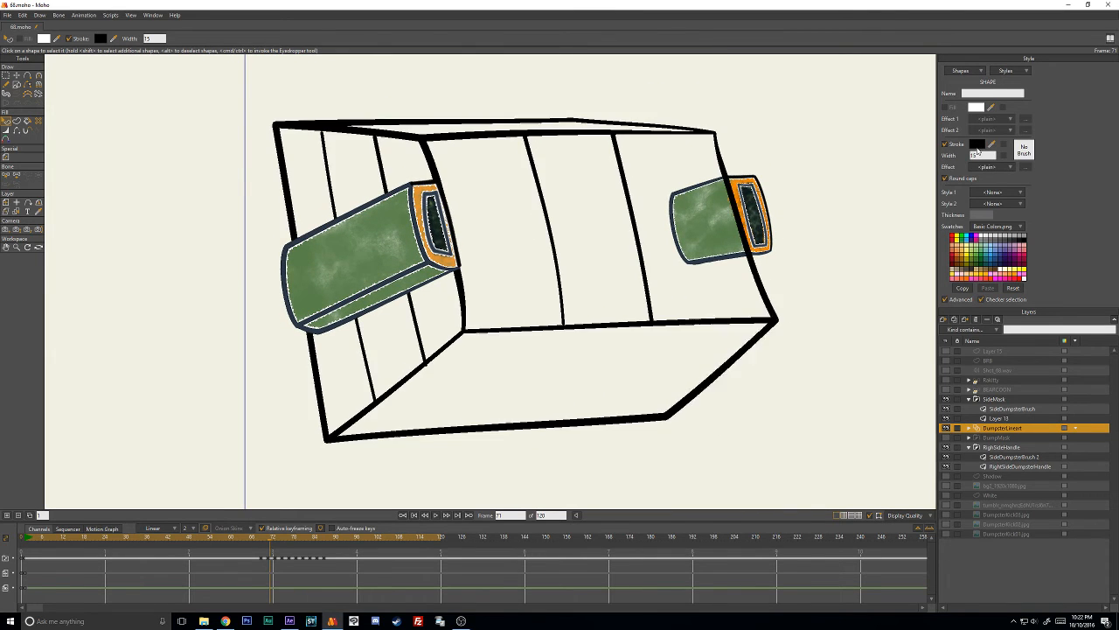
{"action": "double_click", "coordinate": [853, 427]}
{"action": "type", "text": "2B3846"}
{"action": "key", "text": "Return"}
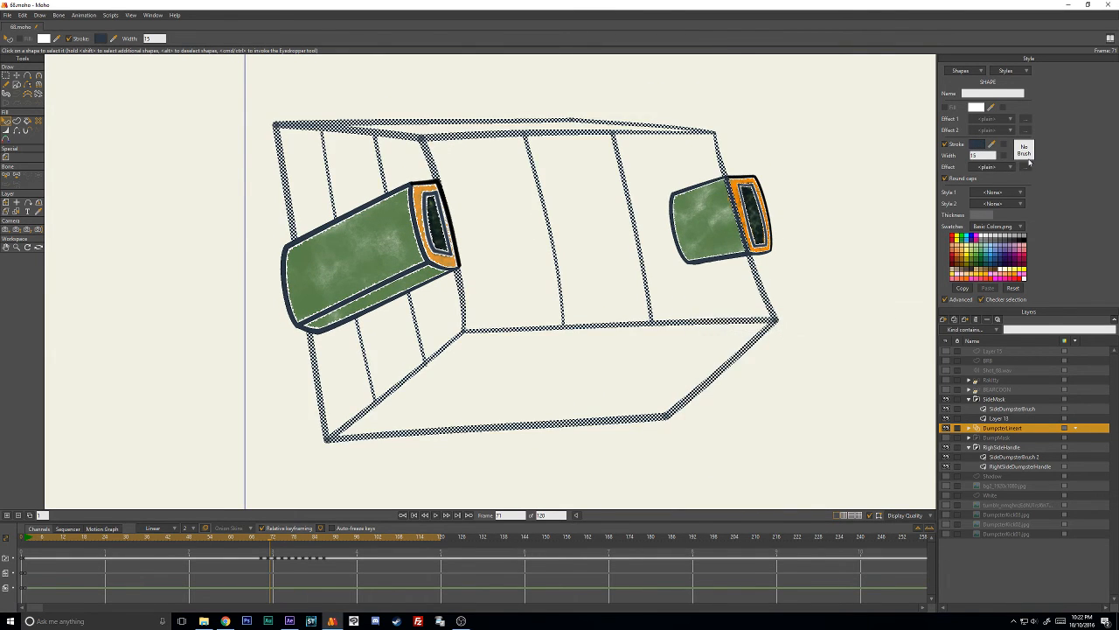
- Give the frame 71 outlines the Grafight brush with 50% spacing and Minimize frame-to-frame randomness turned off, and deselect them
{"action": "left_click", "coordinate": [1024, 150]}
{"action": "scroll", "coordinate": [837, 278], "scroll_direction": "down", "scroll_amount": 3}
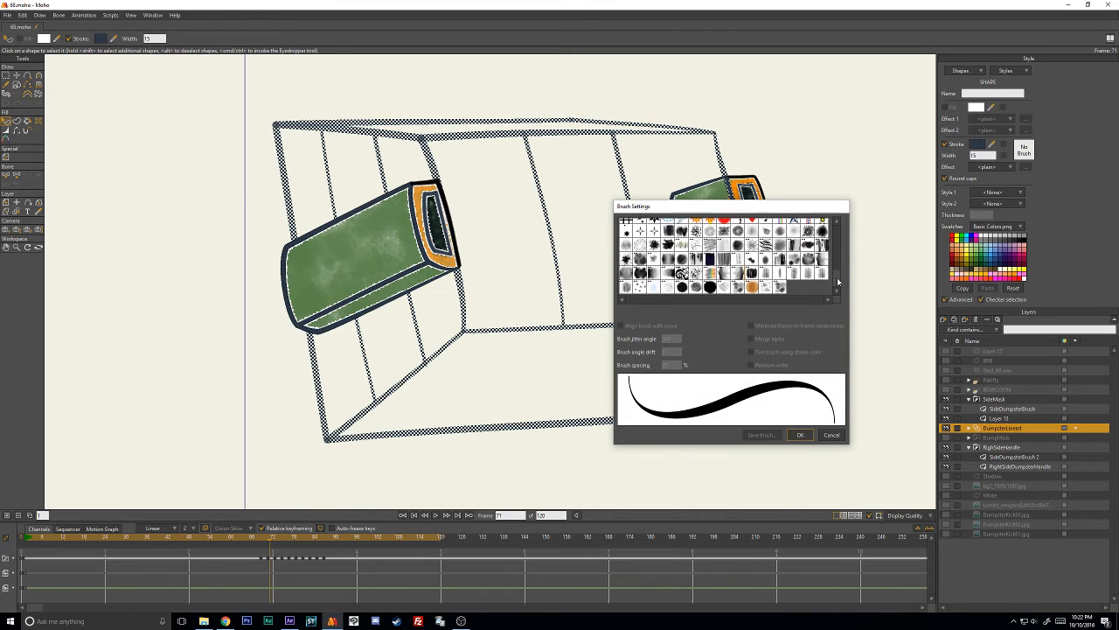
{"action": "left_click", "coordinate": [682, 286]}
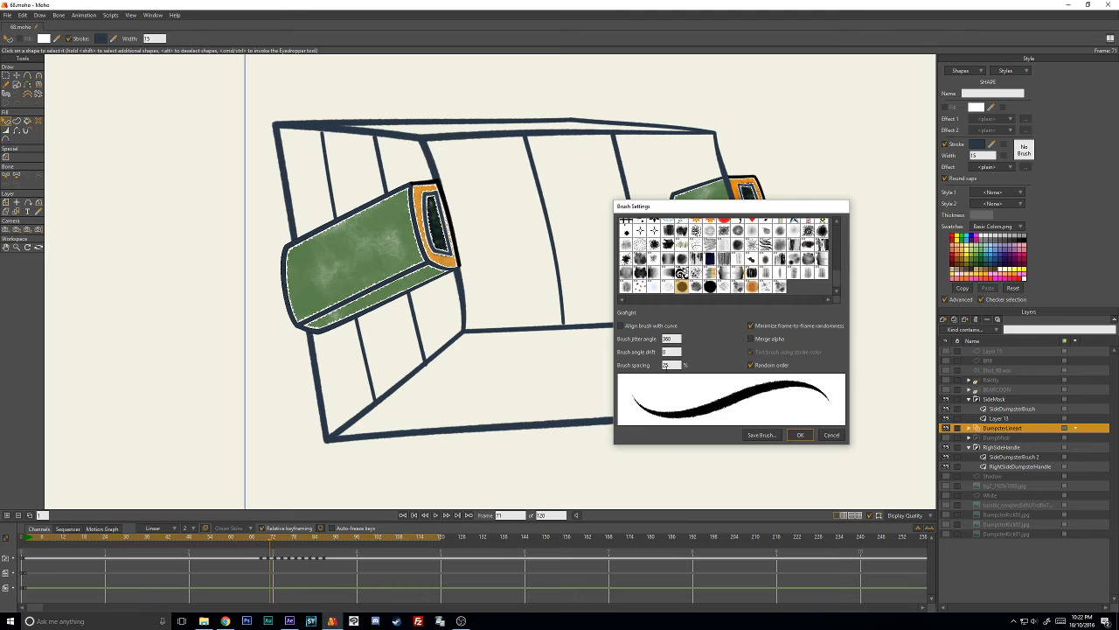
{"action": "left_click_drag", "start_coordinate": [675, 365], "coordinate": [598, 368]}
{"action": "type", "text": "50"}
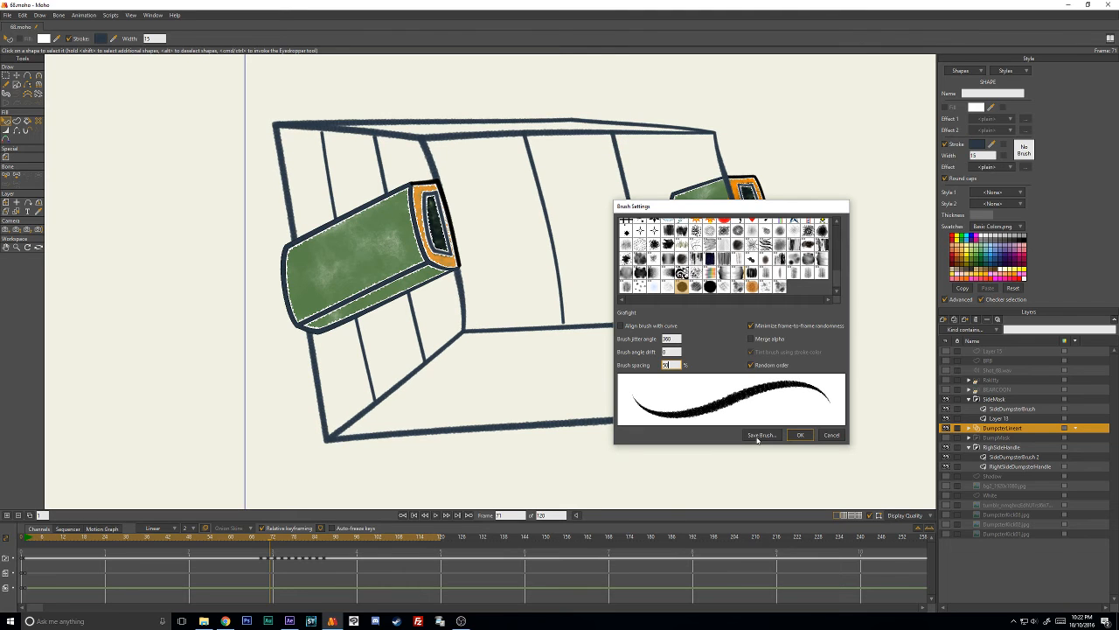
{"action": "mouse_move", "coordinate": [749, 207]}
{"action": "left_mouse_down"}
{"action": "mouse_move", "coordinate": [748, 175]}
{"action": "mouse_move", "coordinate": [734, 165]}
{"action": "mouse_move", "coordinate": [766, 180]}
{"action": "mouse_move", "coordinate": [736, 169]}
{"action": "mouse_move", "coordinate": [748, 174]}
{"action": "left_mouse_up"}
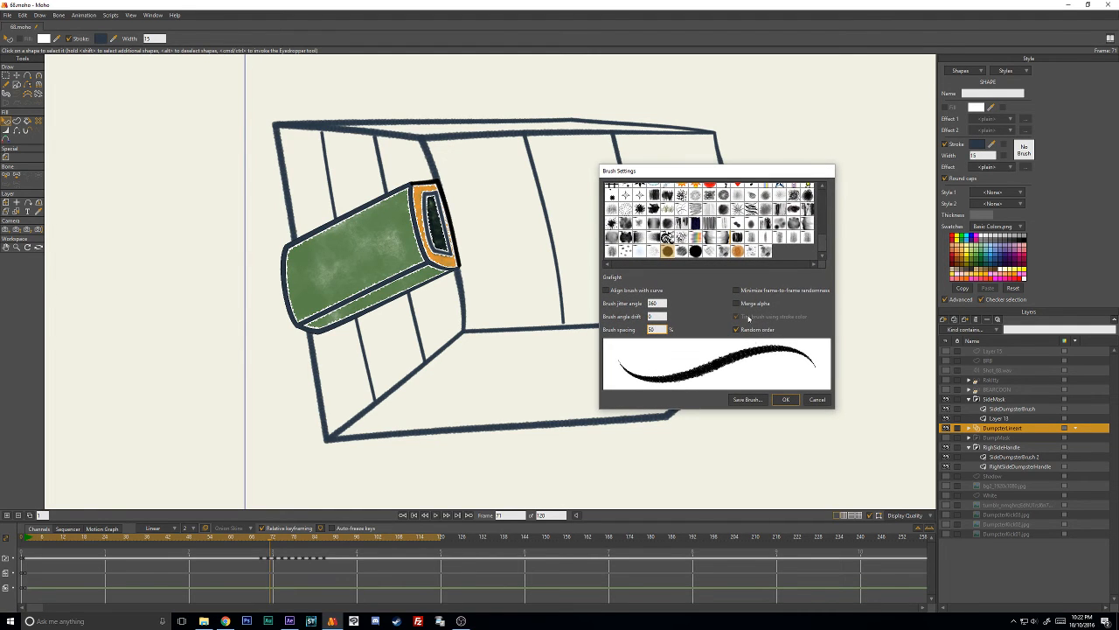
{"action": "left_click", "coordinate": [786, 400]}
{"action": "left_click", "coordinate": [787, 374]}
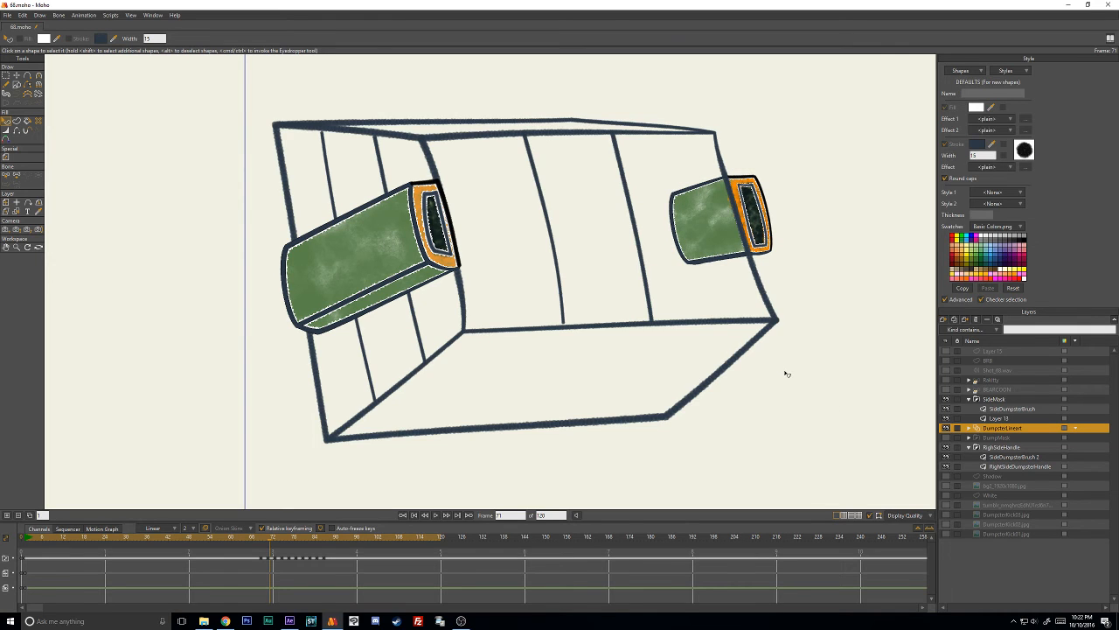
- Go to frame 73, select the dumpster's black outlines and paste 2B3846 as their stroke color
{"action": "key", "text": "Right"}
{"action": "key", "text": "Right"}
{"action": "left_click_drag", "start_coordinate": [544, 208], "coordinate": [591, 295]}
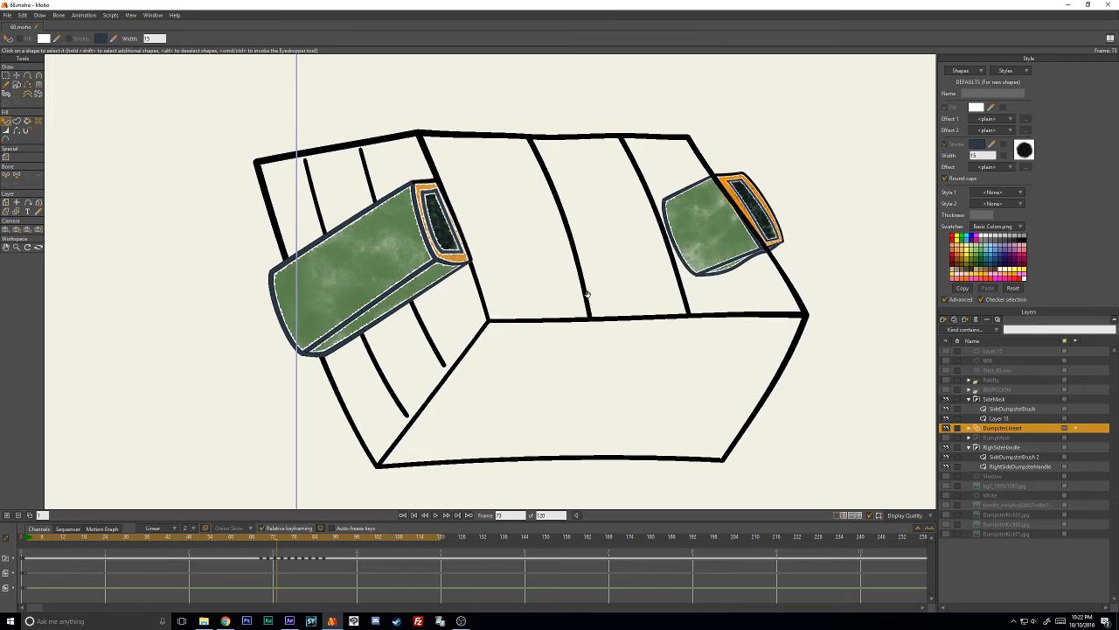
{"action": "left_click", "coordinate": [571, 232]}
{"action": "left_click", "coordinate": [979, 144]}
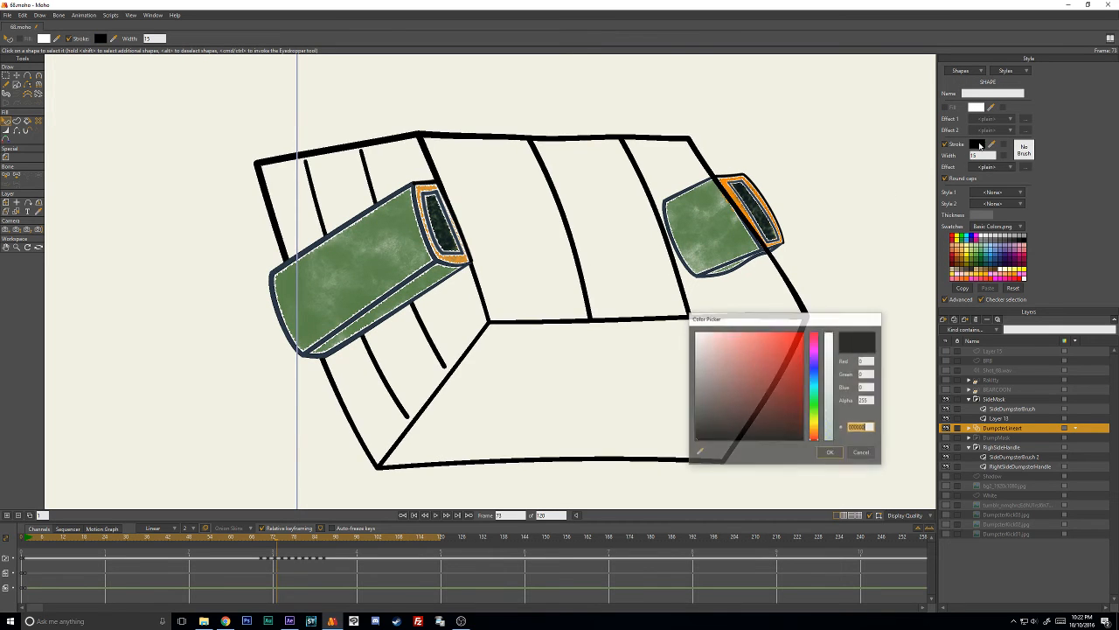
{"action": "key", "text": "ctrl+v"}
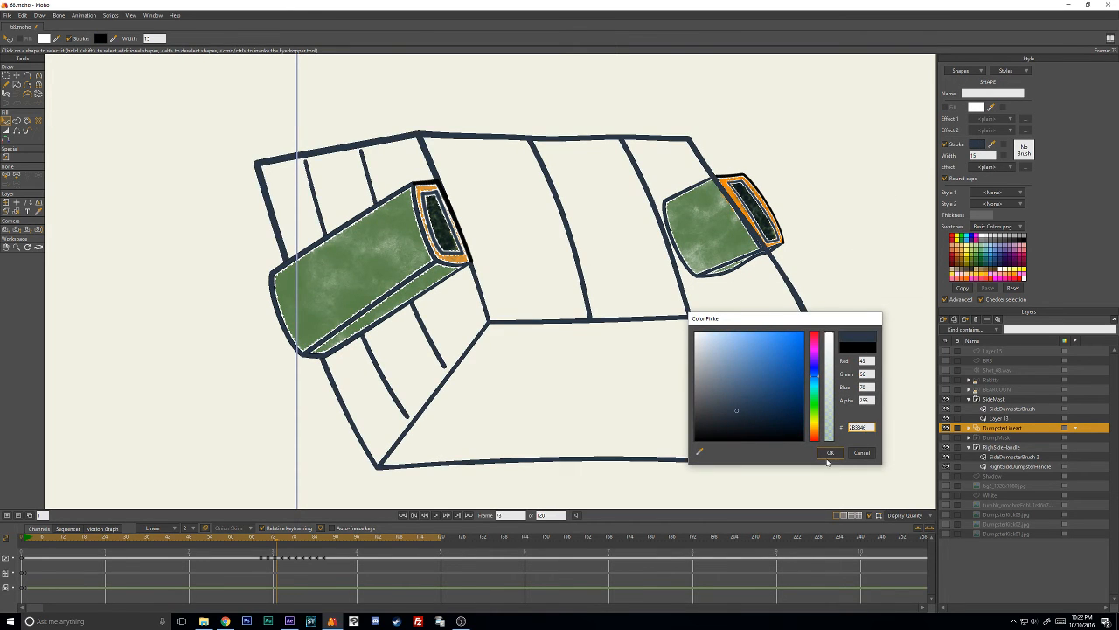
{"action": "left_click", "coordinate": [831, 452]}
- Apply the Grafight brush with 50% brush spacing to the selected frame 73 outlines
{"action": "left_click", "coordinate": [1023, 150]}
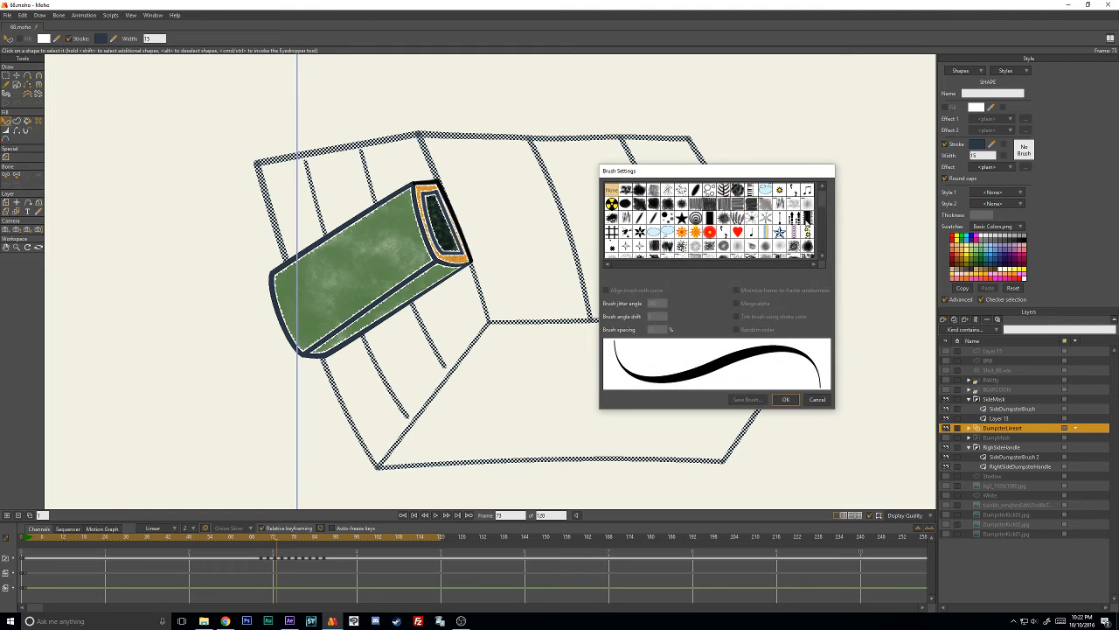
{"action": "scroll", "coordinate": [710, 255], "scroll_direction": "down", "scroll_amount": 3}
{"action": "left_click", "coordinate": [668, 251]}
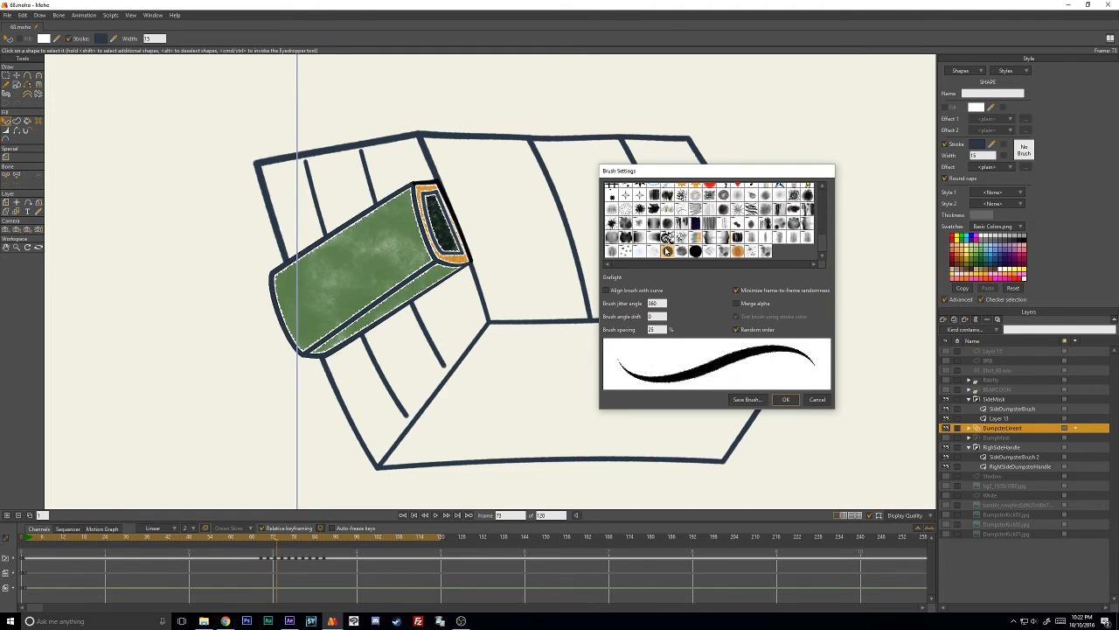
{"action": "left_click", "coordinate": [656, 328]}
{"action": "type", "text": "50"}
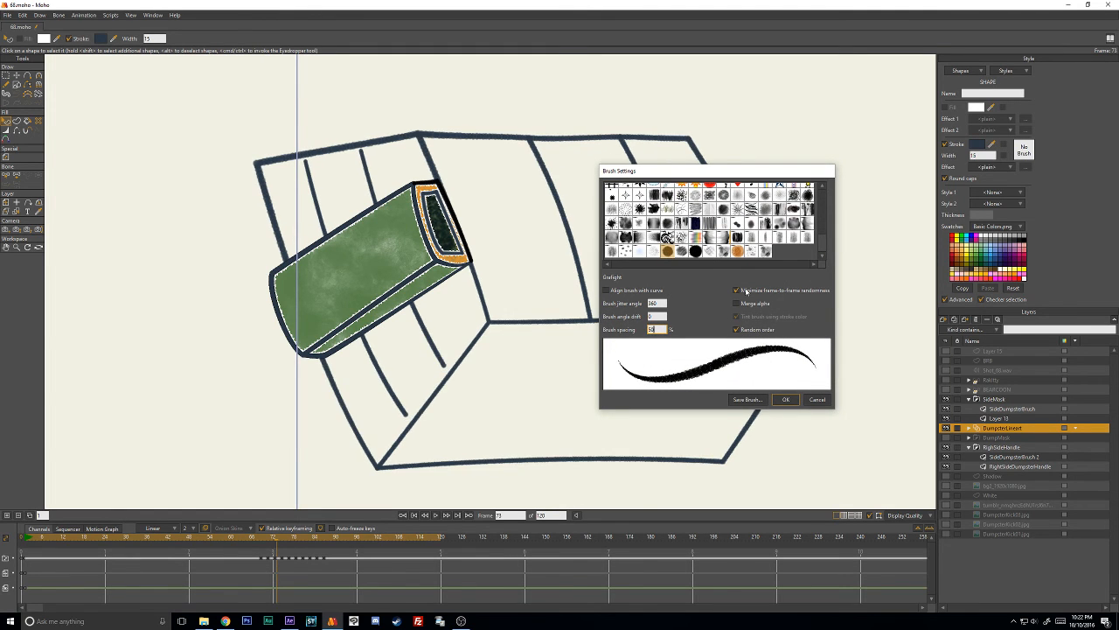
{"action": "left_click", "coordinate": [787, 399]}
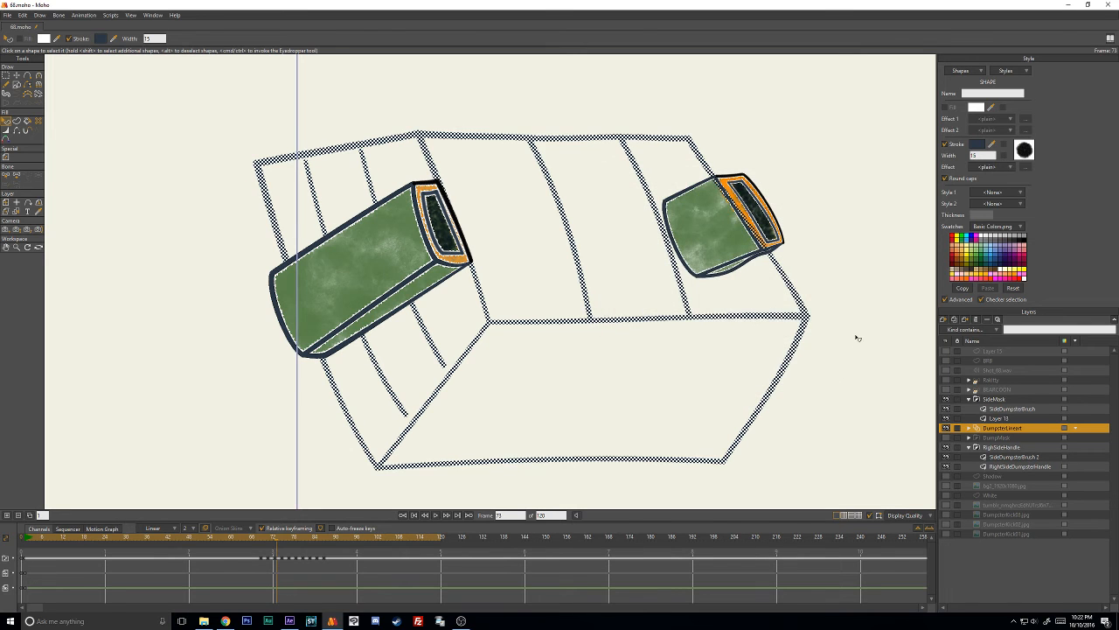
- Return to frame 73 and check the brush settings of its dumpster outlines without changing them
{"action": "key", "text": "Right"}
{"action": "key", "text": "Right"}
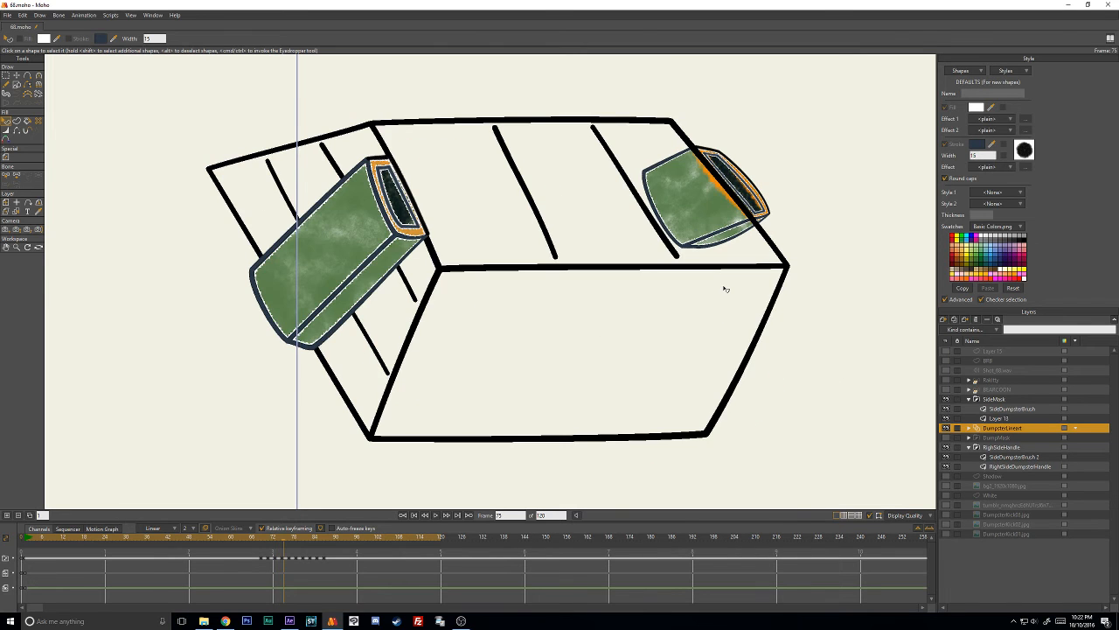
{"action": "key", "text": "Left"}
{"action": "key", "text": "Left"}
{"action": "left_click", "coordinate": [803, 324]}
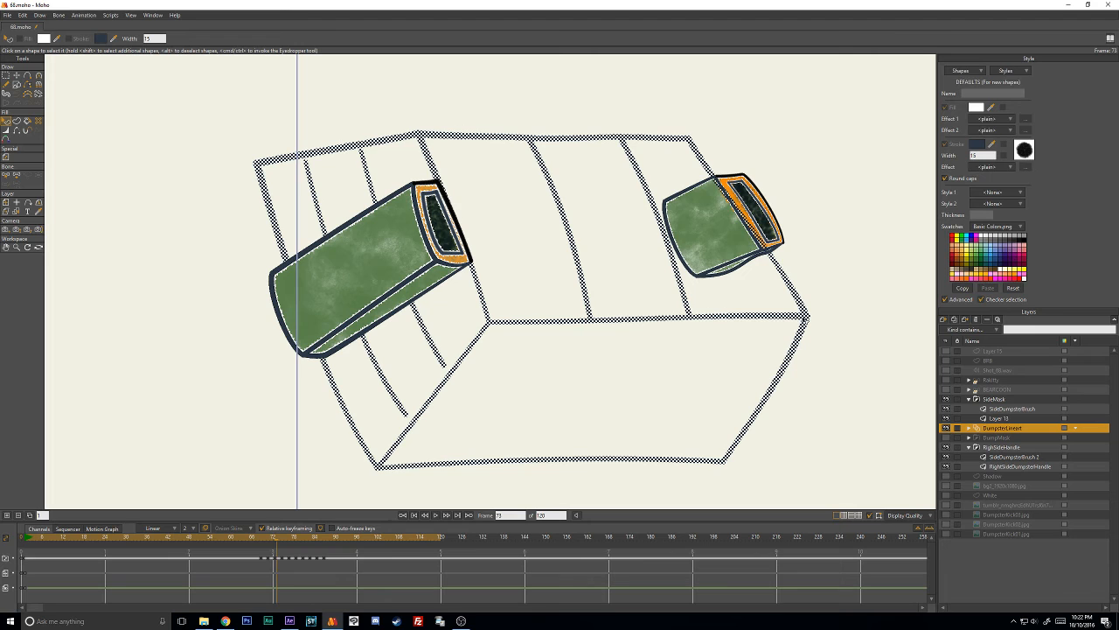
{"action": "left_click", "coordinate": [1025, 152]}
{"action": "left_click", "coordinate": [816, 399]}
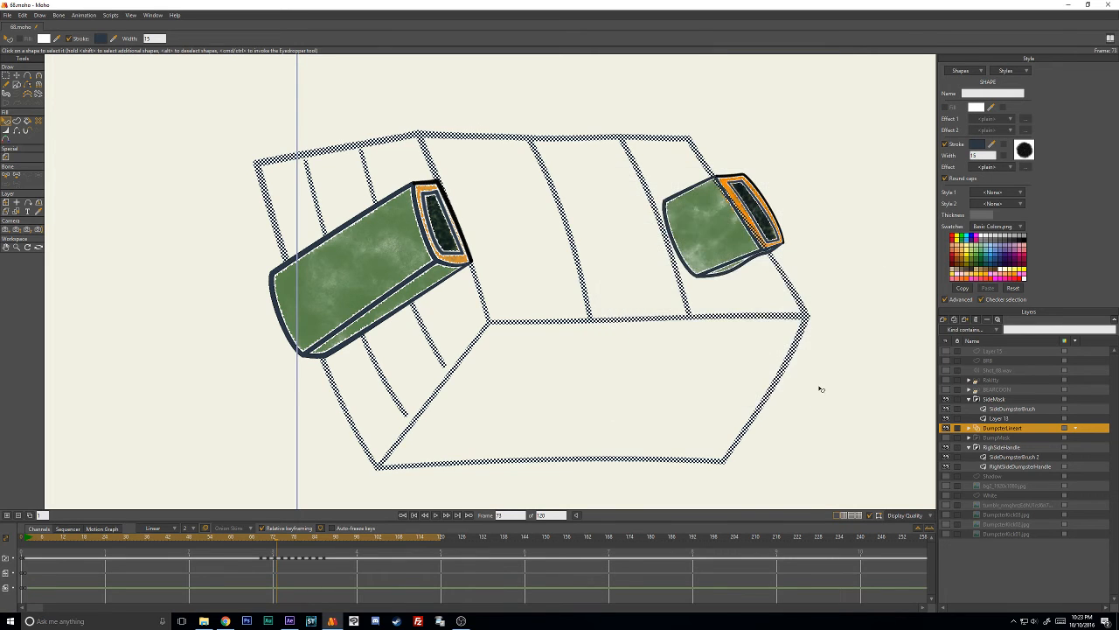
- Go to frame 75, select the dumpster's 15-width black line art and paste 2B3846 as its stroke color
{"action": "key", "text": "Right"}
{"action": "key", "text": "Right"}
{"action": "left_click", "coordinate": [557, 254]}
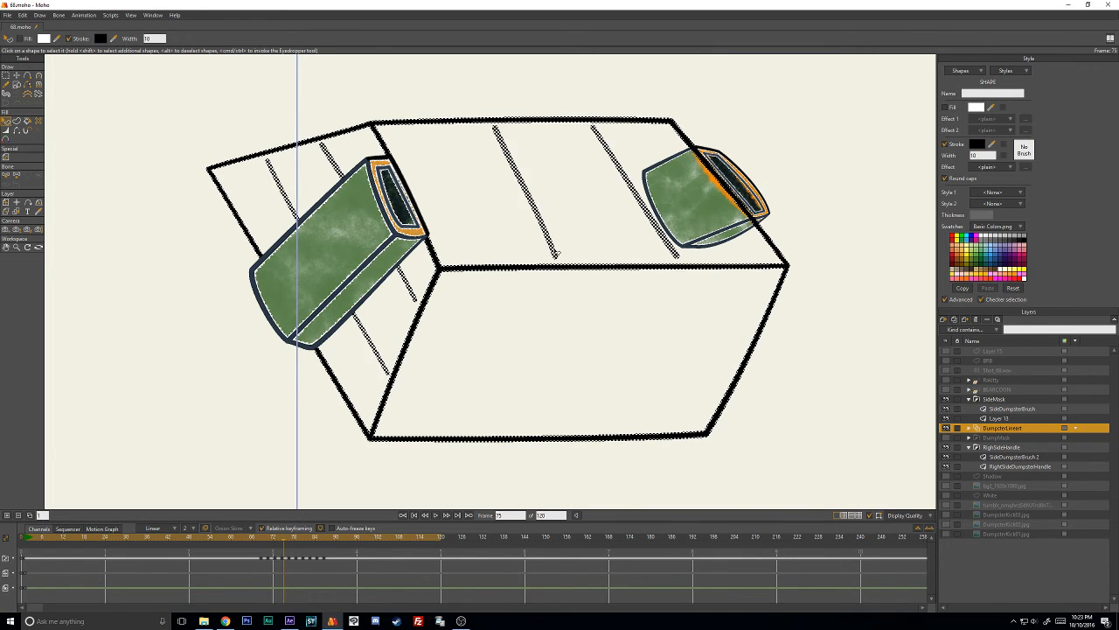
{"action": "left_click", "coordinate": [873, 270]}
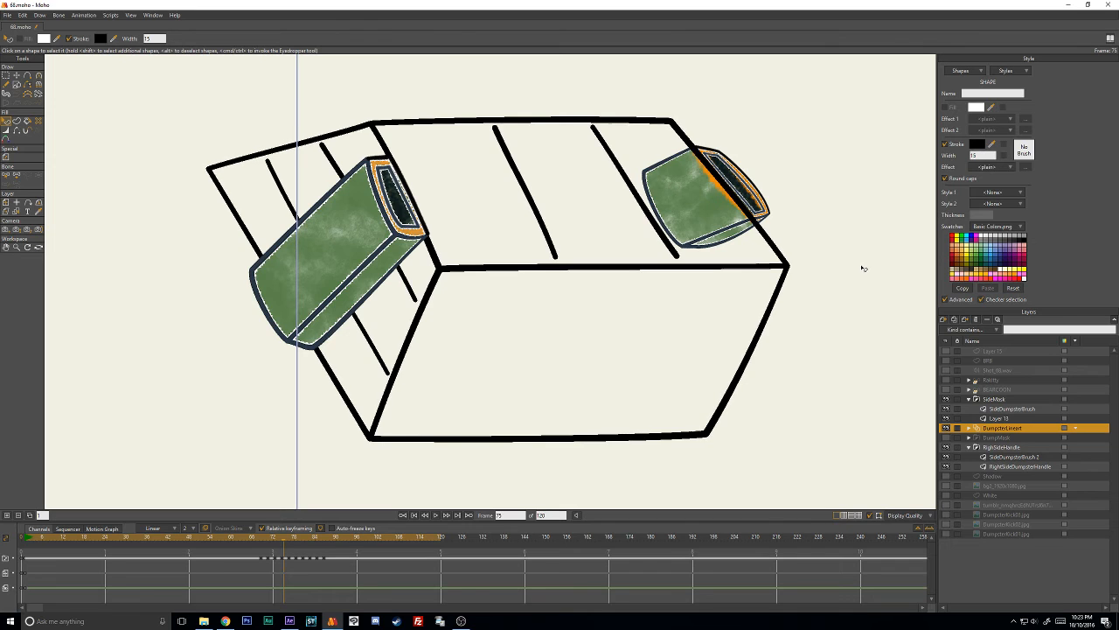
{"action": "left_click", "coordinate": [680, 256]}
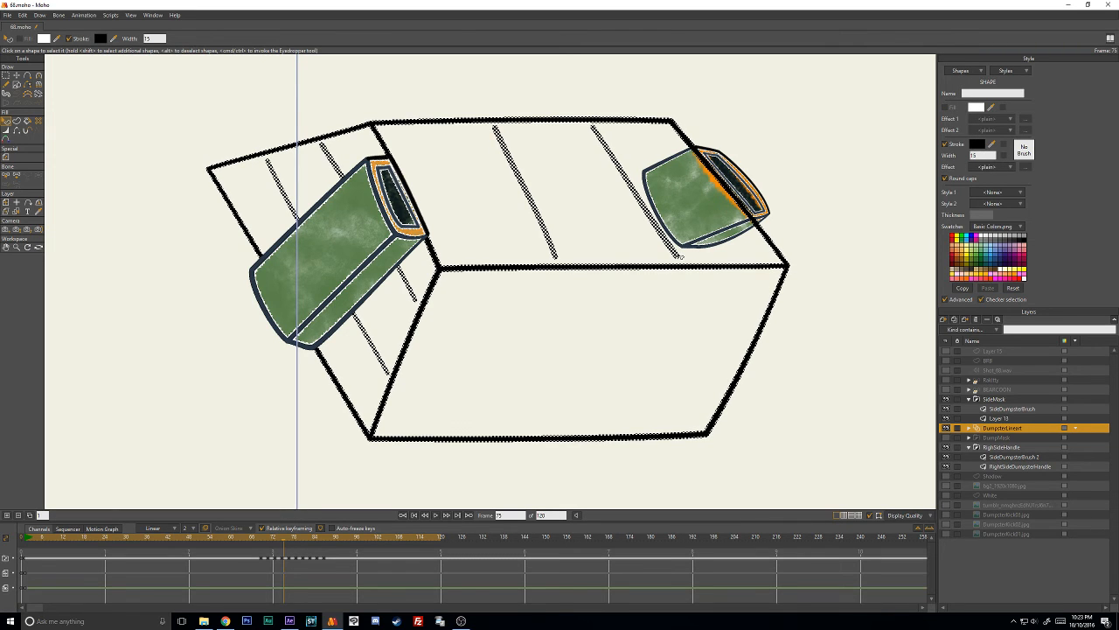
{"action": "left_click", "coordinate": [978, 146]}
{"action": "key", "text": "ctrl+v"}
{"action": "left_click", "coordinate": [834, 455]}
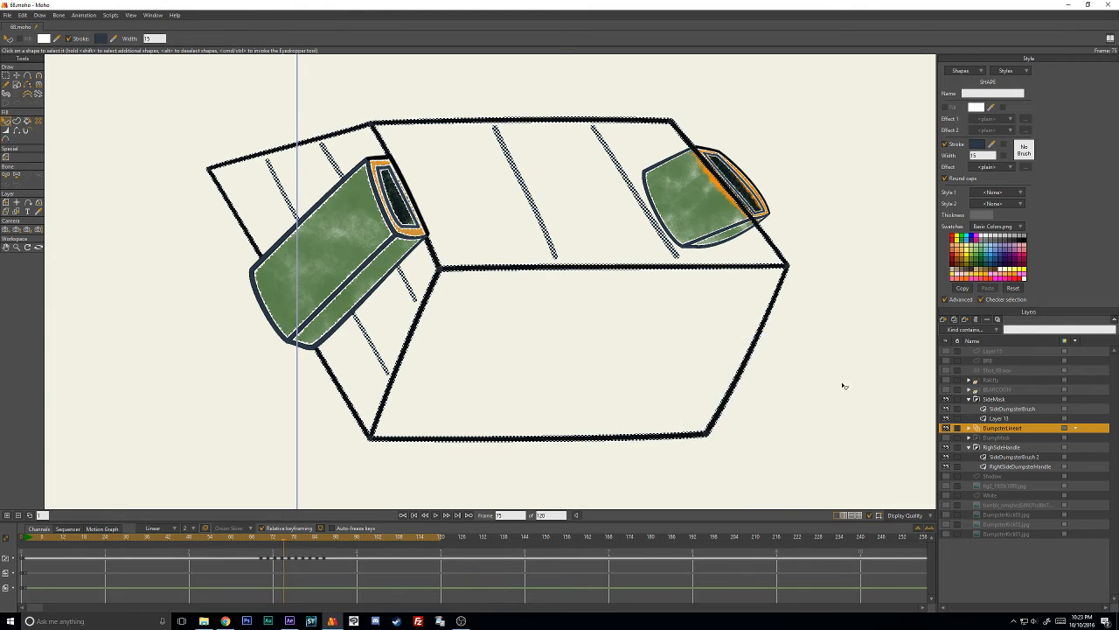
- Try deleting the points of the dumpster's upper front edge on frame 75, and undo the deletion
{"action": "key", "text": "t"}
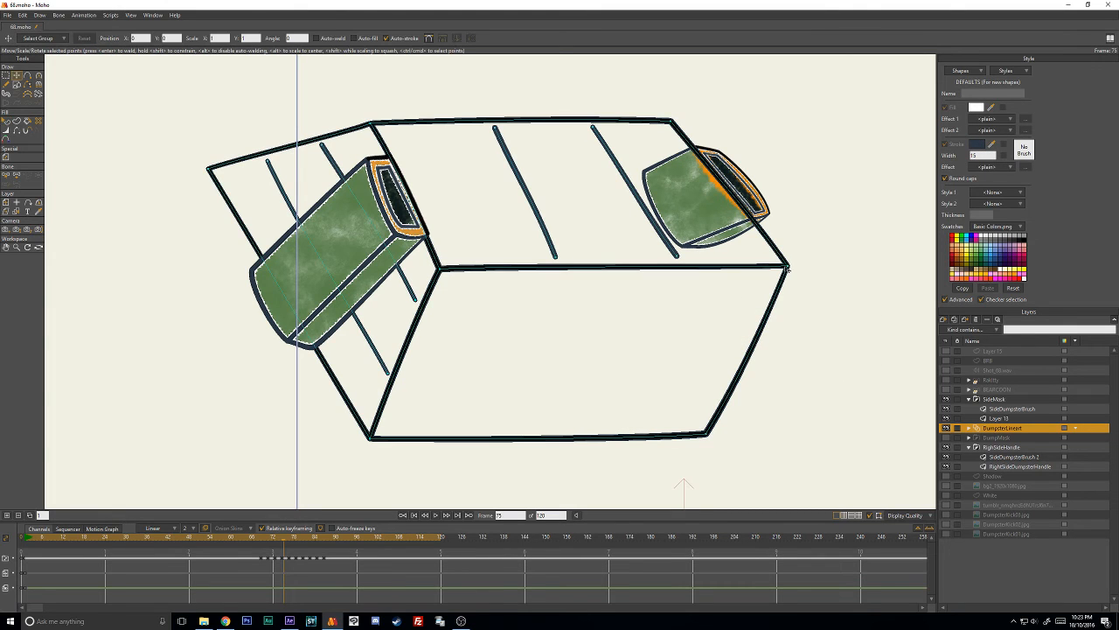
{"action": "left_click", "coordinate": [787, 268]}
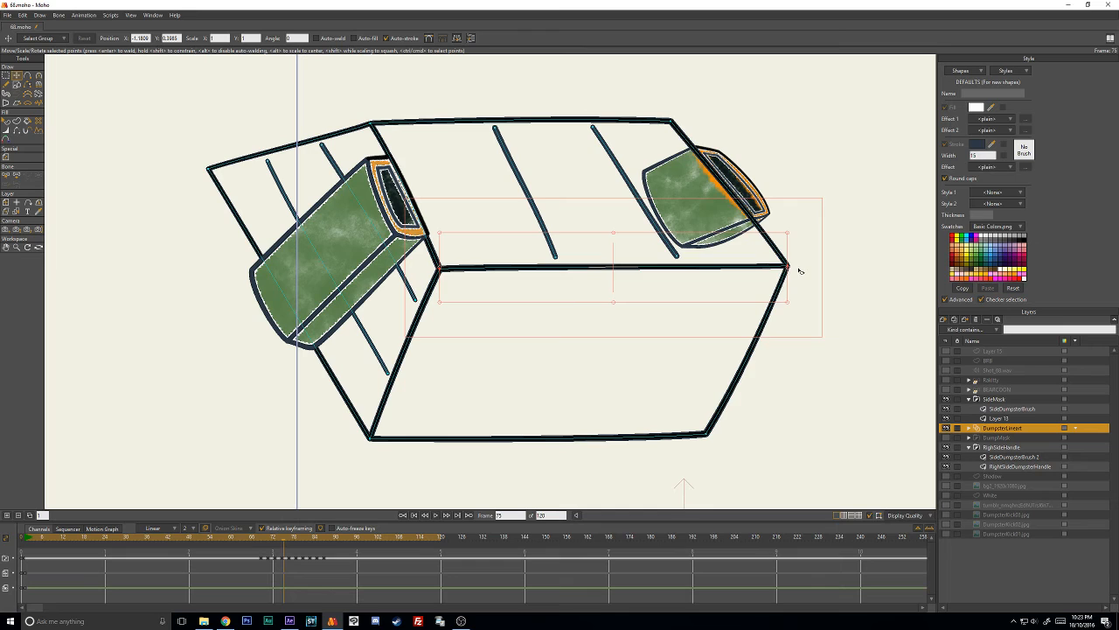
{"action": "key", "text": "Delete"}
{"action": "key", "text": "ctrl+z"}
- Select the dumpster's black 10-width outlines on frame 75 and paste 2B3846 as their stroke color
{"action": "left_click", "coordinate": [6, 120]}
{"action": "left_click", "coordinate": [612, 273]}
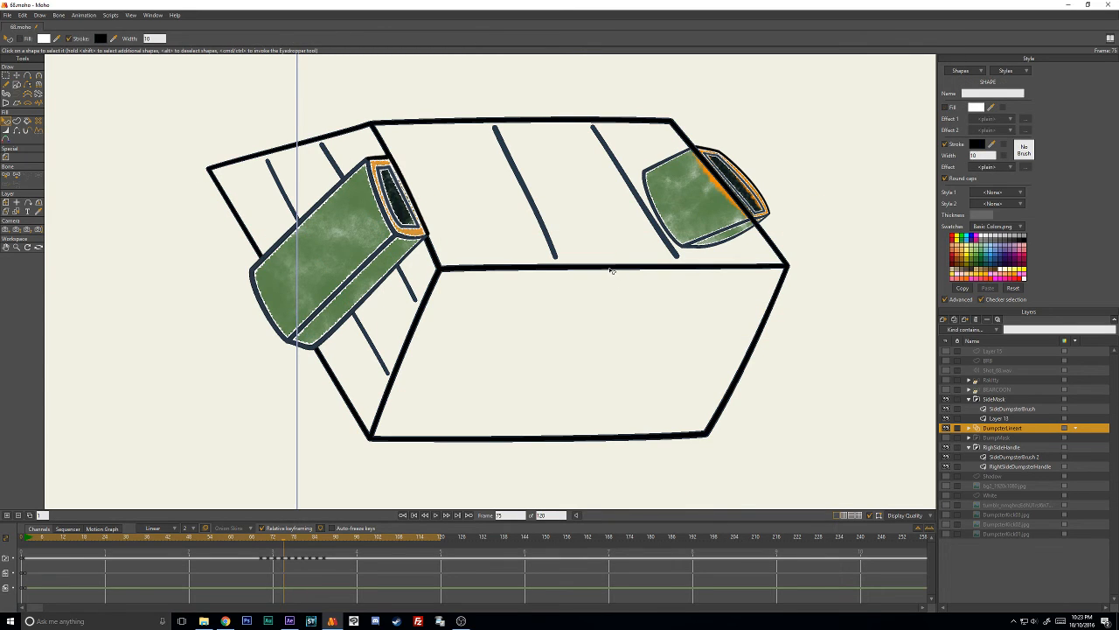
{"action": "left_click", "coordinate": [945, 144]}
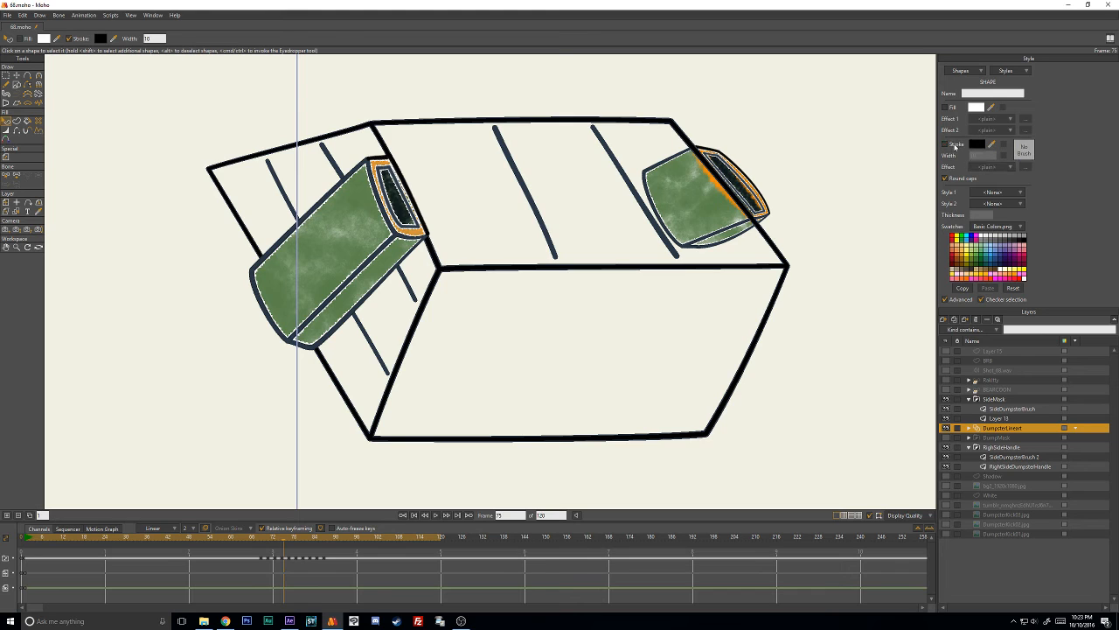
{"action": "left_click", "coordinate": [766, 271]}
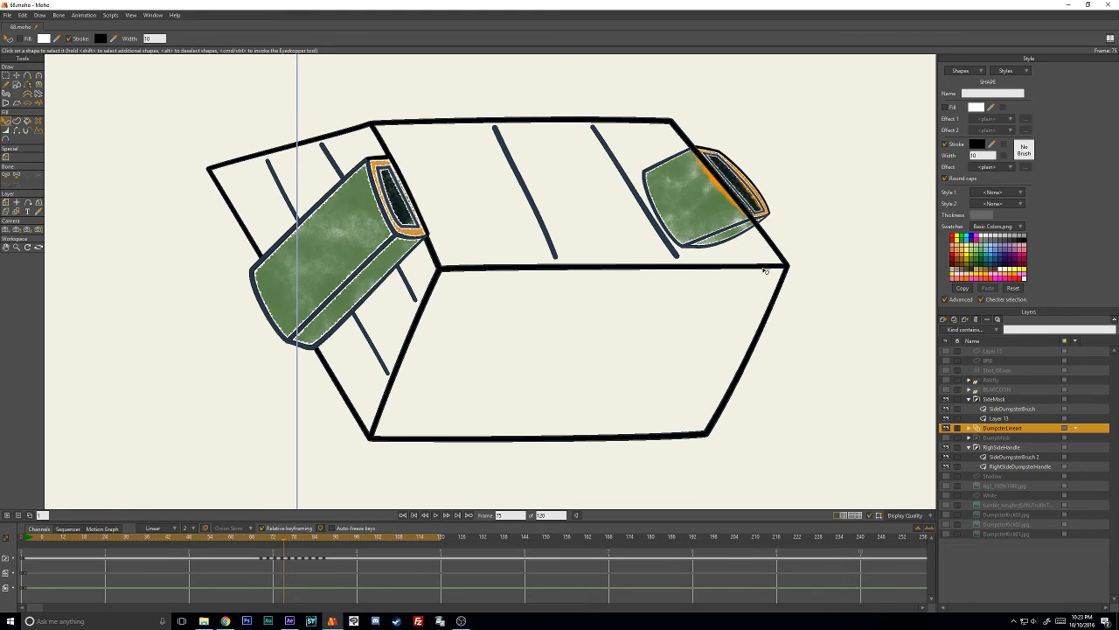
{"action": "left_click", "coordinate": [980, 144]}
{"action": "type", "text": "2B3846"}
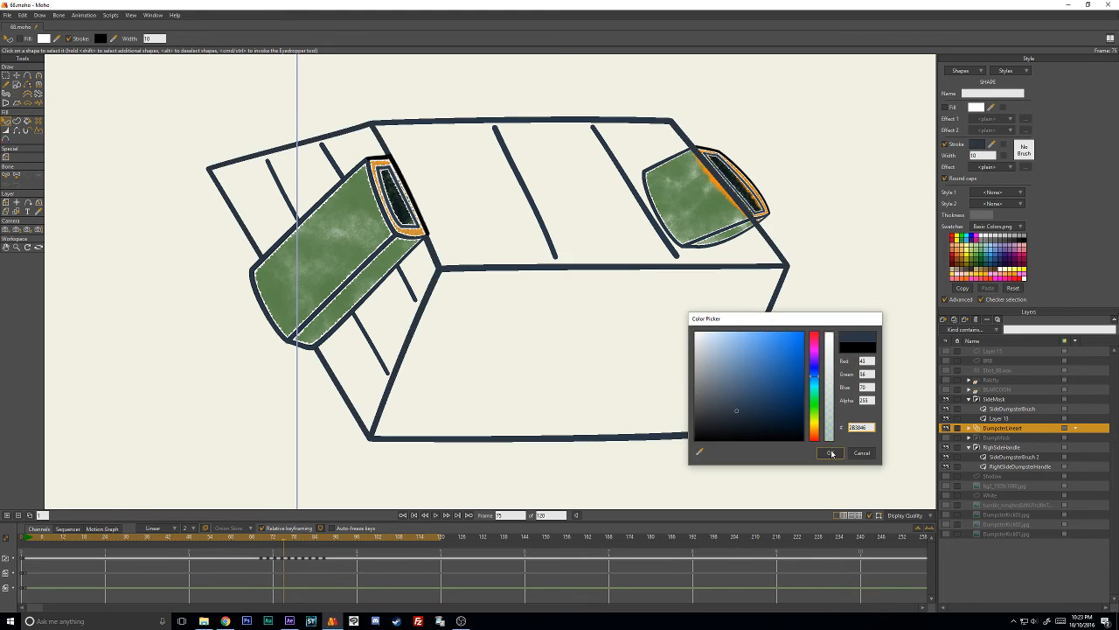
{"action": "left_click", "coordinate": [832, 453]}
- Apply the Grafight brush with 50% brush spacing to the selected frame 75 outlines
{"action": "left_click", "coordinate": [1024, 153]}
{"action": "scroll", "coordinate": [708, 219], "scroll_direction": "down", "scroll_amount": 3}
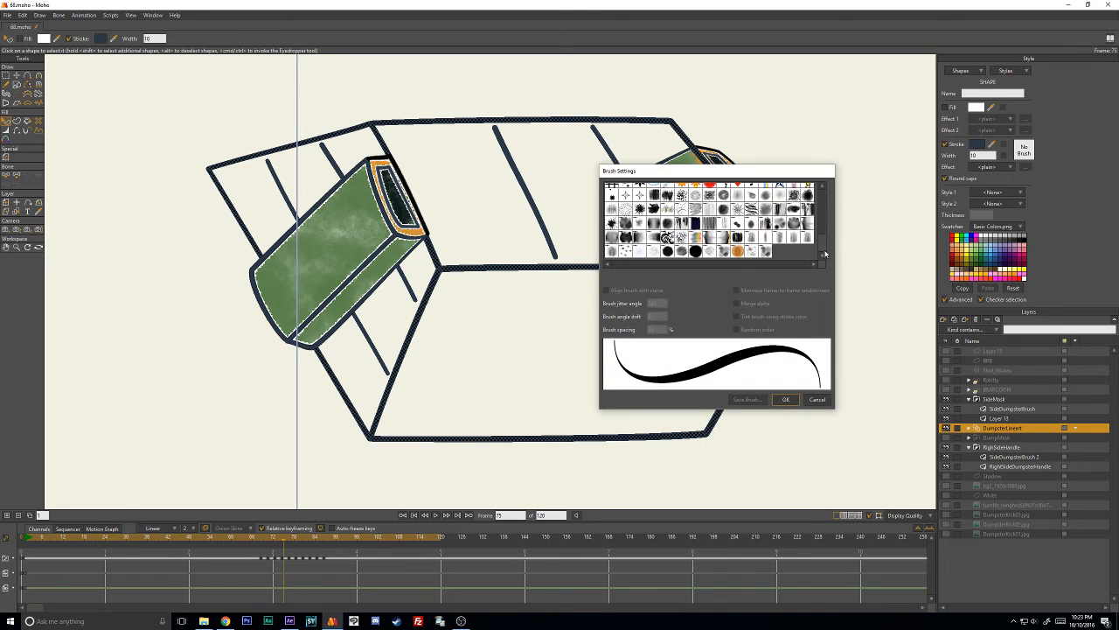
{"action": "left_click", "coordinate": [667, 251]}
{"action": "left_click", "coordinate": [667, 251]}
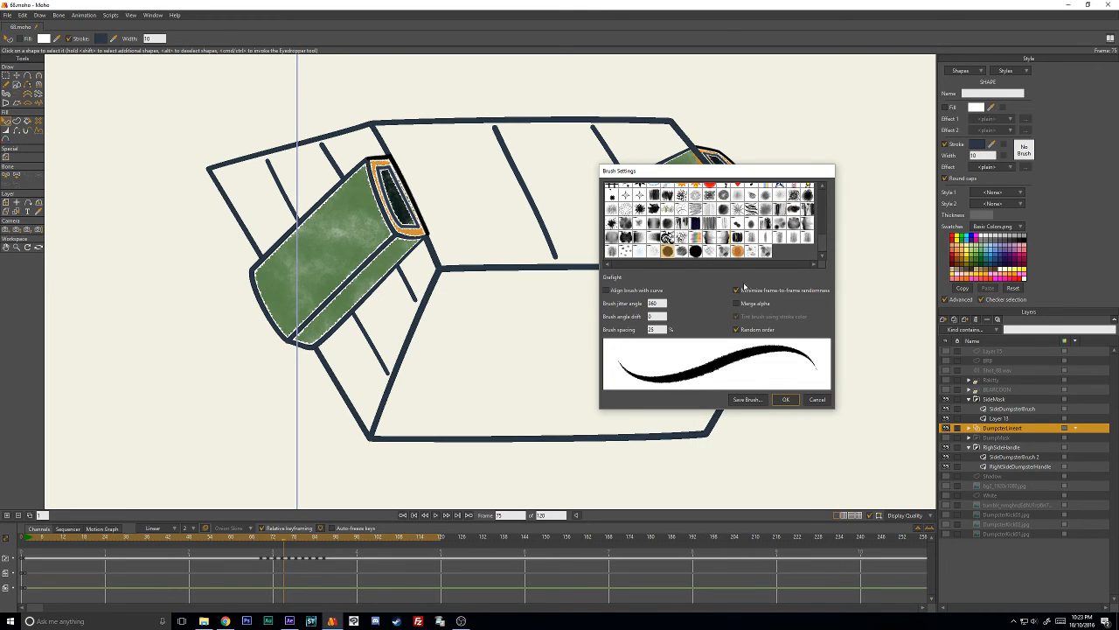
{"action": "left_click", "coordinate": [657, 329]}
{"action": "type", "text": "5"}
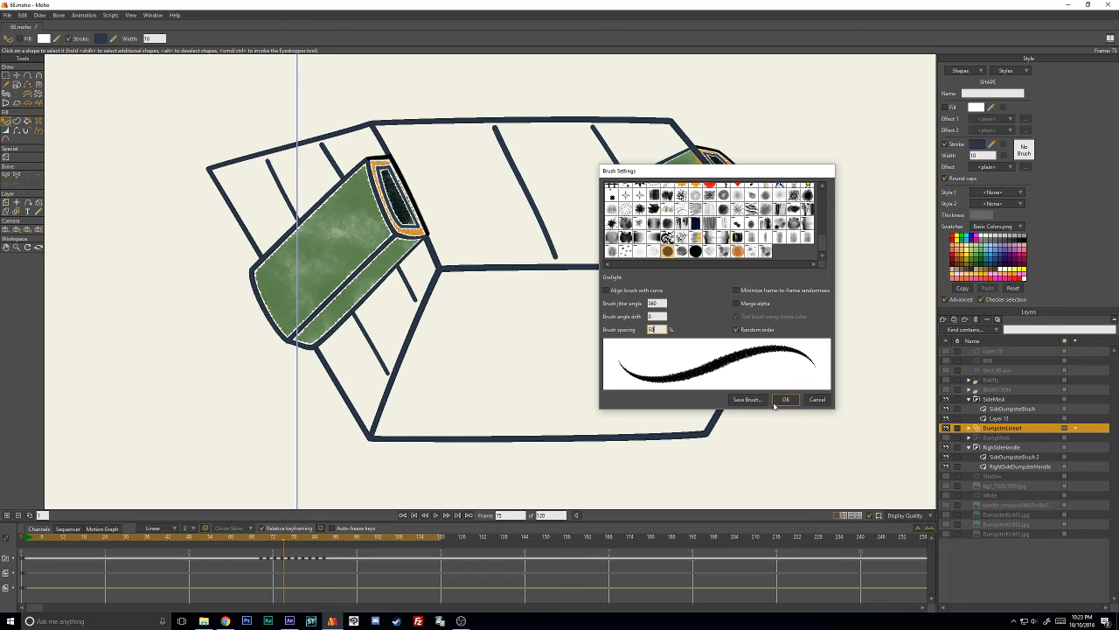
{"action": "left_click", "coordinate": [785, 400]}
- Go to frame 77, select the dumpster's black 10-width outlines and paste 2B3846 as their stroke color
{"action": "key", "text": "Right"}
{"action": "key", "text": "Right"}
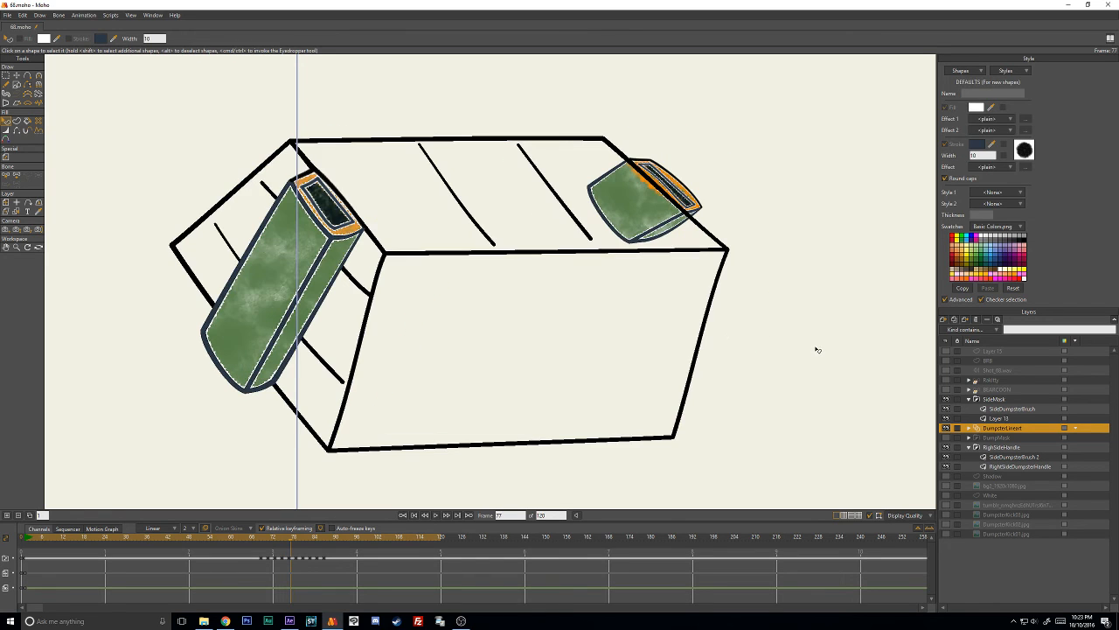
{"action": "left_click", "coordinate": [729, 253]}
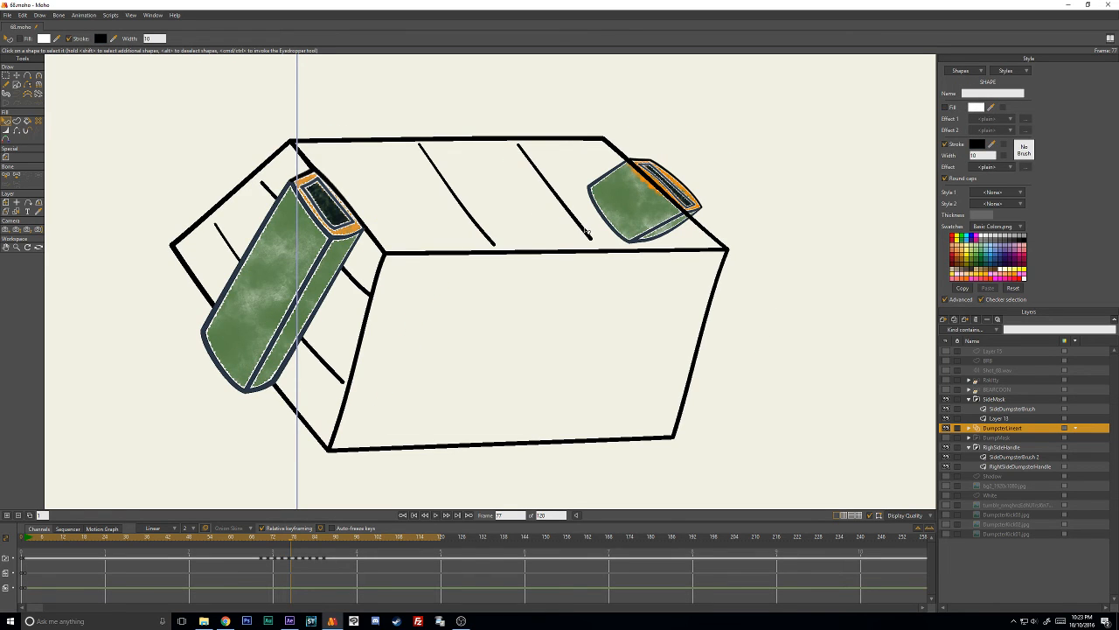
{"action": "left_click", "coordinate": [977, 144]}
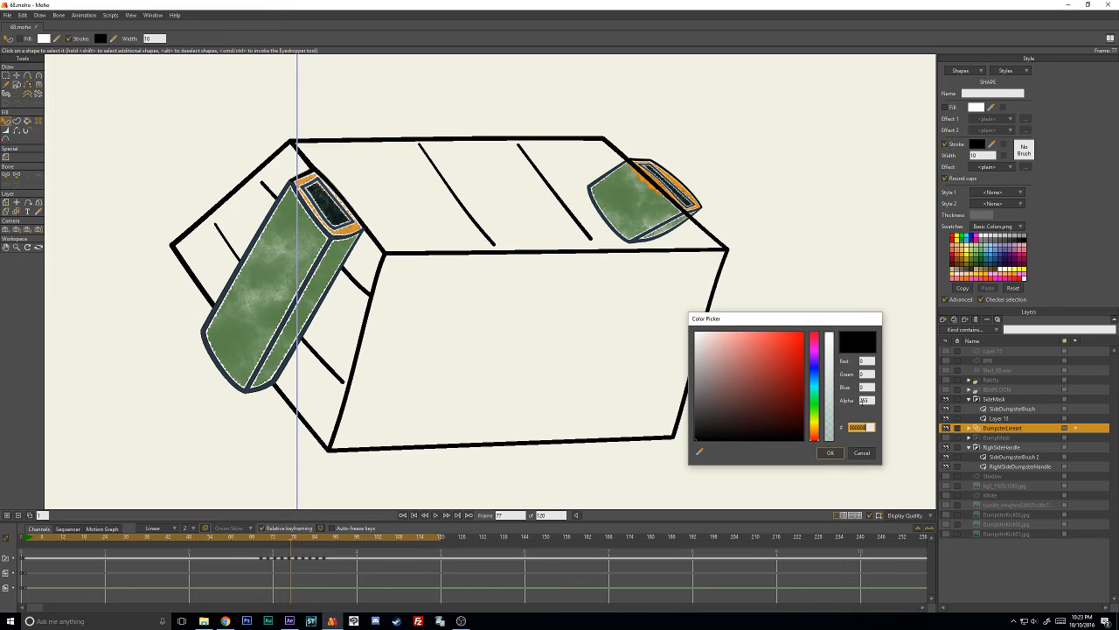
{"action": "key", "text": "ctrl+v"}
{"action": "left_click", "coordinate": [832, 453]}
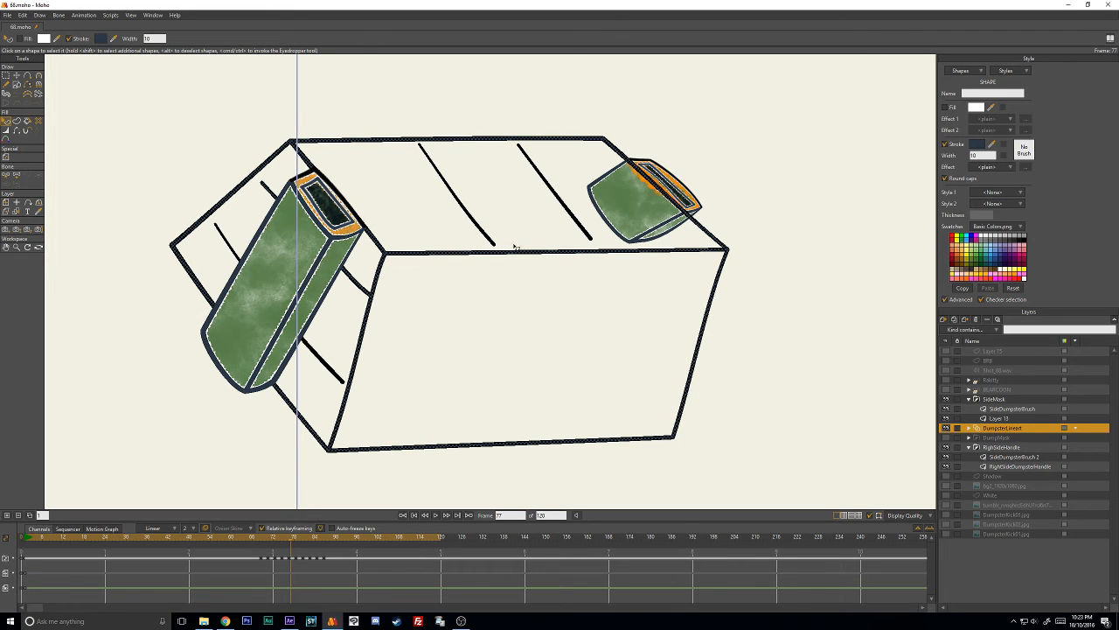
- Apply the Grafight brush with 50% brush spacing to the 10-width outlines on frame 77
{"action": "left_click", "coordinate": [1023, 153]}
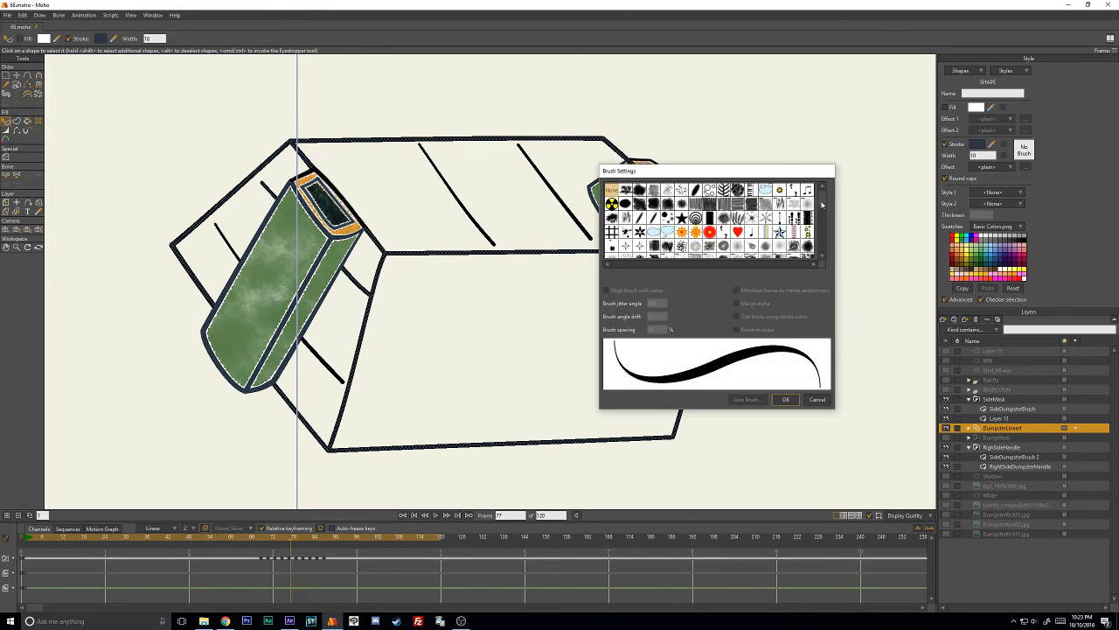
{"action": "scroll", "coordinate": [822, 204], "scroll_direction": "down", "scroll_amount": 3}
{"action": "left_click", "coordinate": [668, 251]}
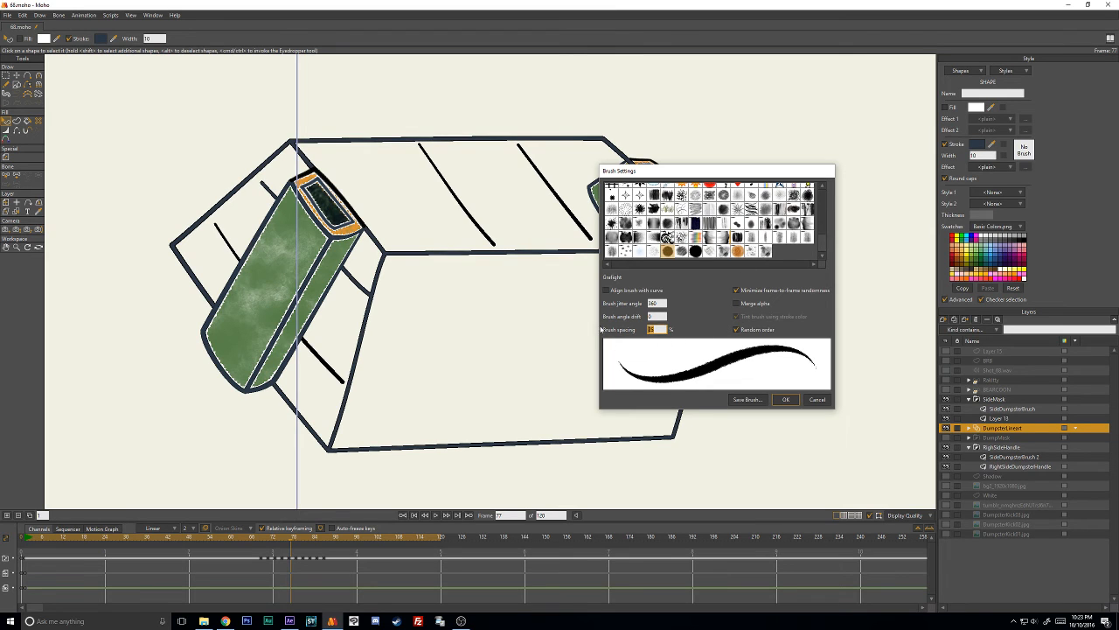
{"action": "type", "text": "50"}
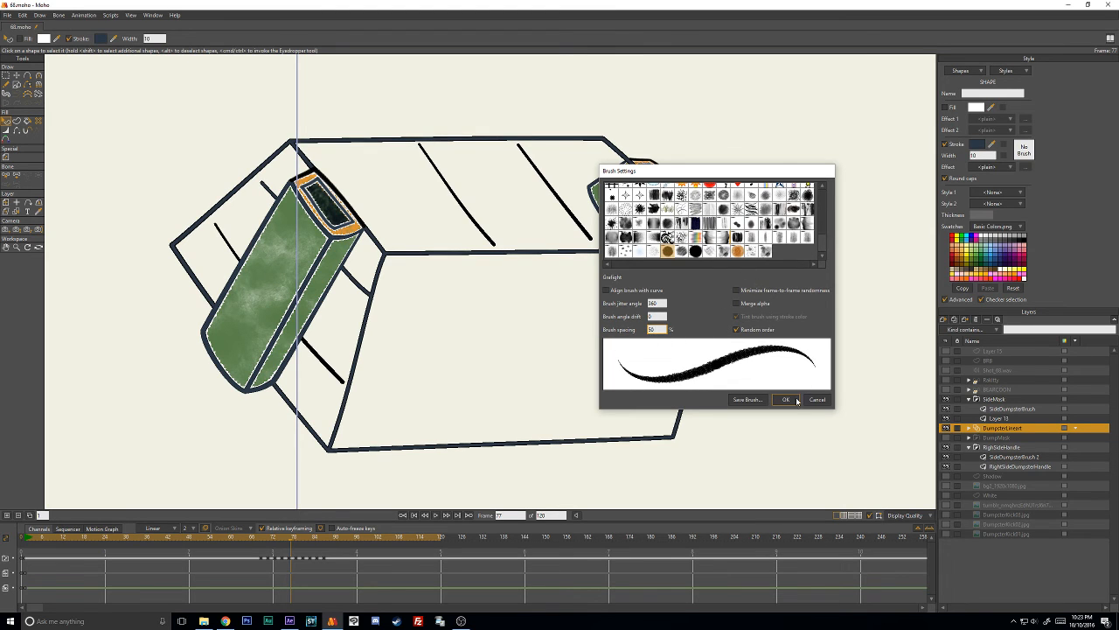
{"action": "left_click", "coordinate": [796, 399]}
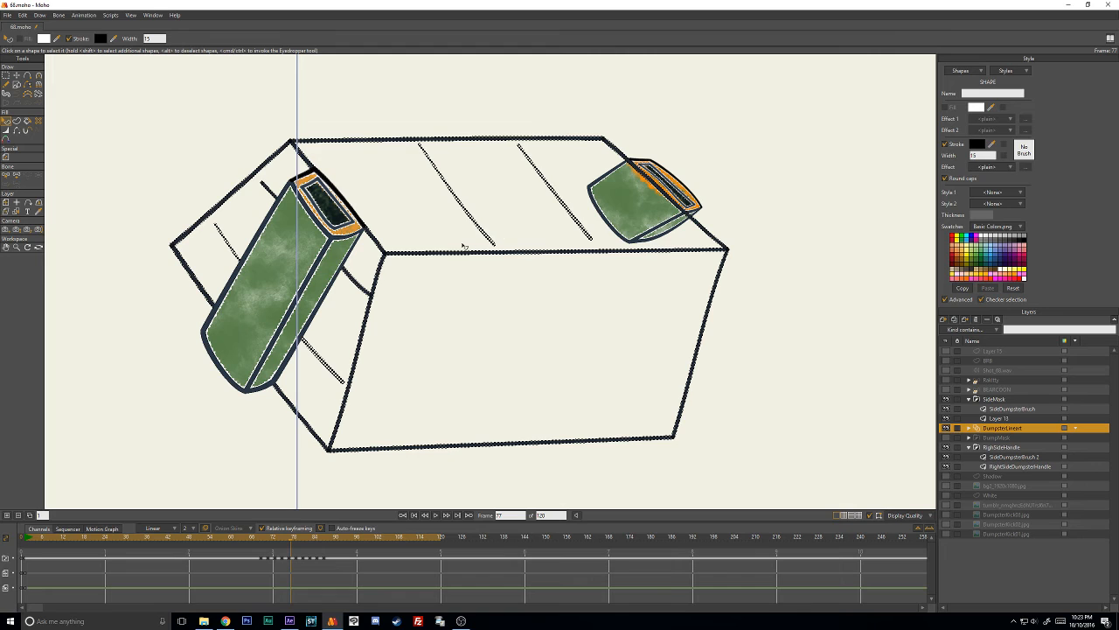
- Give frame 77's 15-width black line art a 2B3846 stroke and the Grafight brush at 50% spacing
{"action": "left_click", "coordinate": [976, 146]}
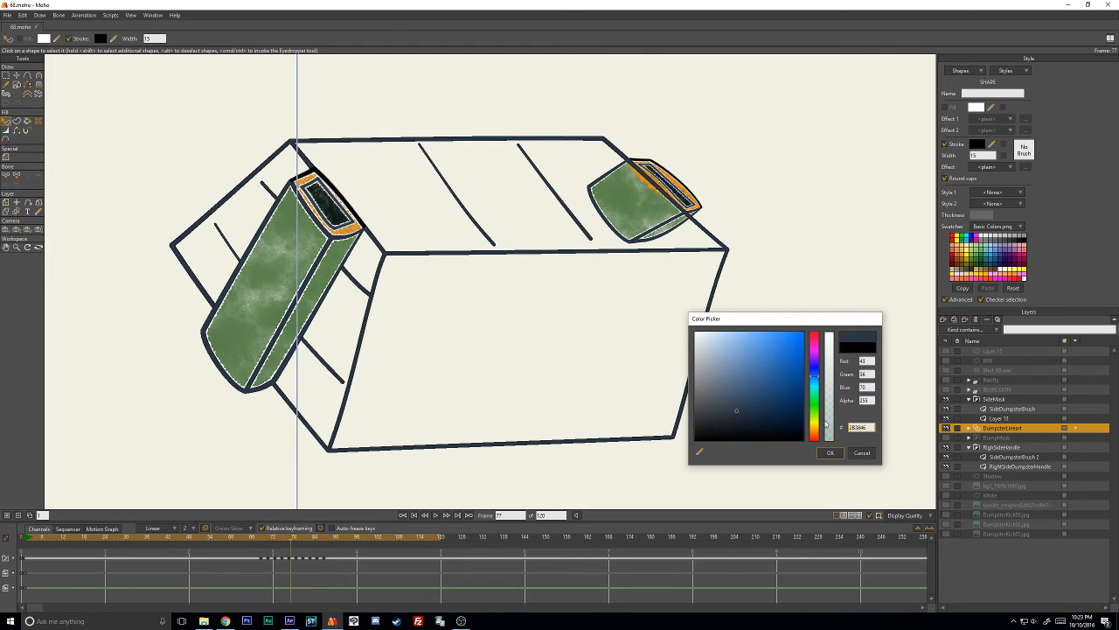
{"action": "left_click", "coordinate": [830, 452]}
{"action": "left_click", "coordinate": [1023, 151]}
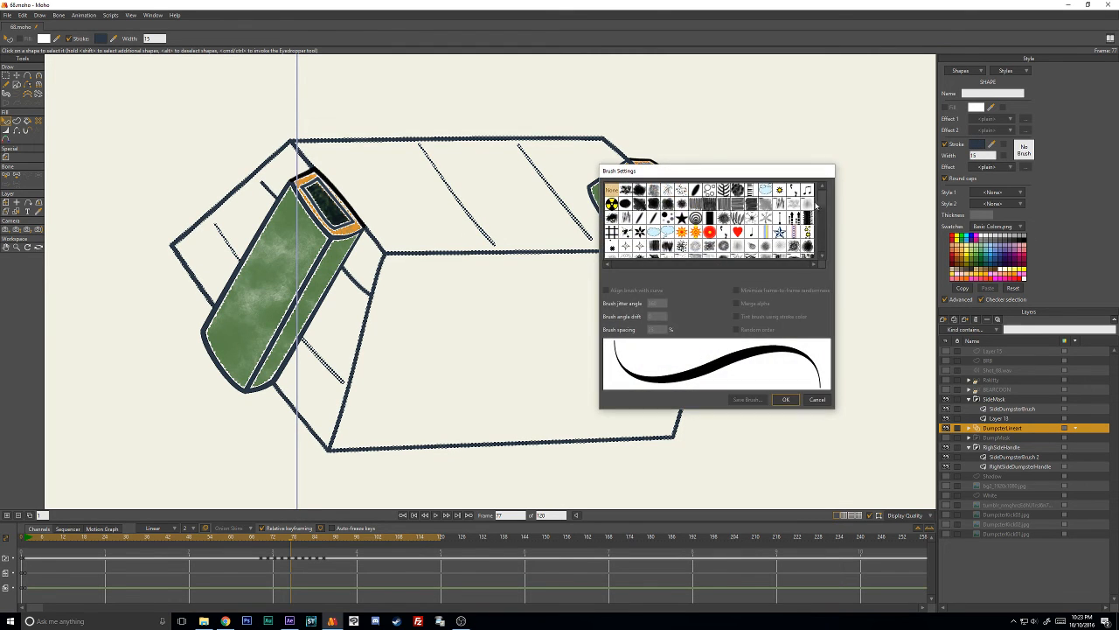
{"action": "scroll", "coordinate": [816, 205], "scroll_direction": "down", "scroll_amount": 3}
{"action": "left_click", "coordinate": [667, 251]}
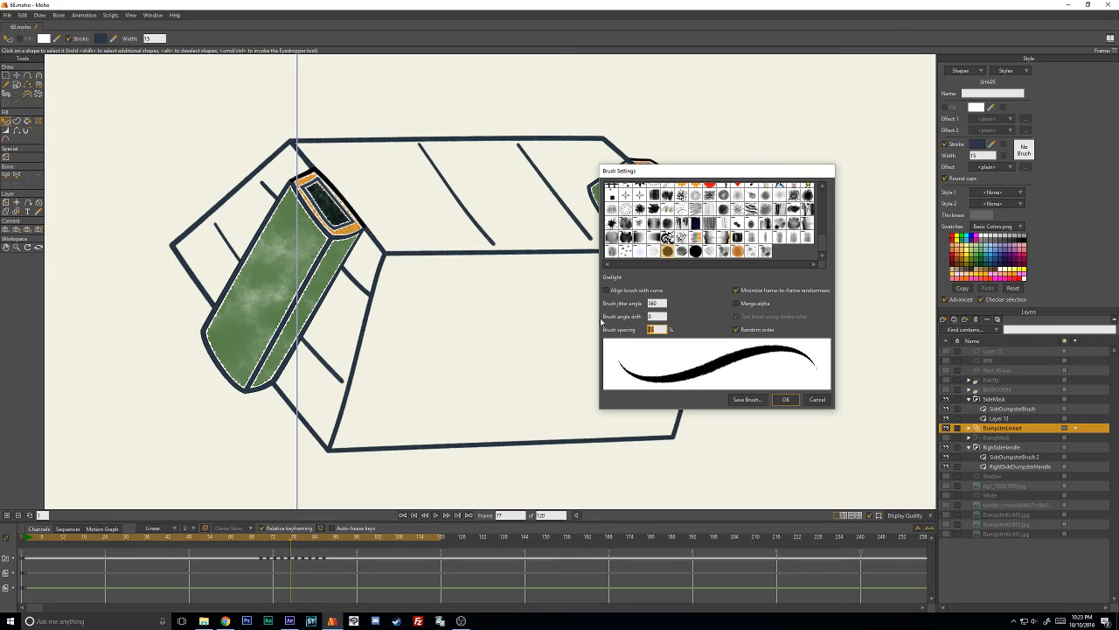
{"action": "type", "text": "50"}
{"action": "left_click", "coordinate": [787, 399]}
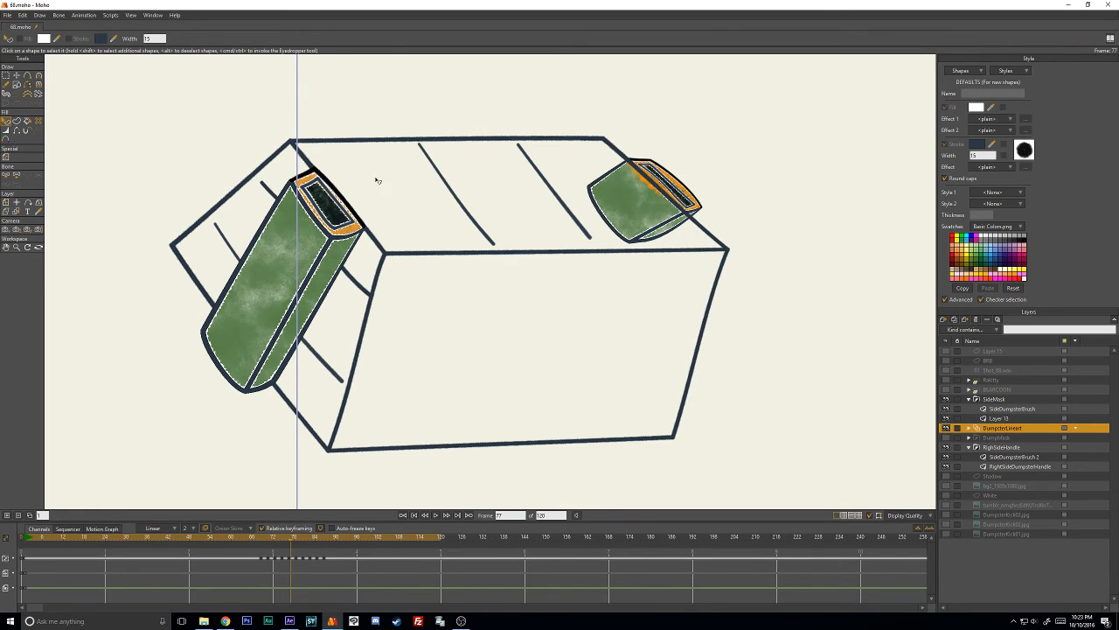
{"action": "left_click", "coordinate": [336, 194]}
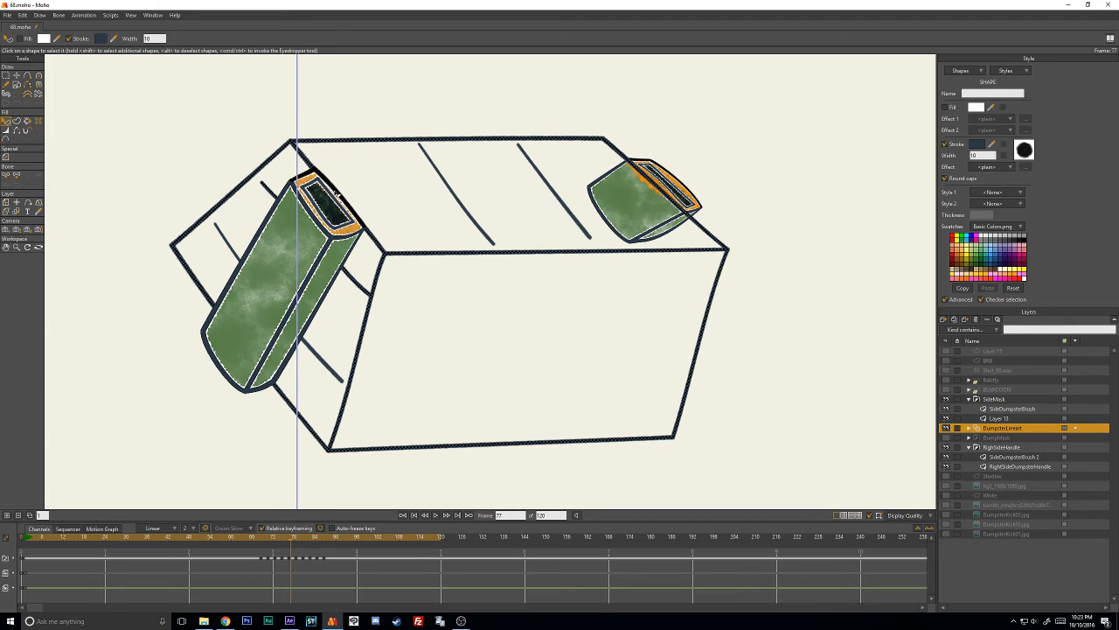
- Go to frame 79, select the dumpster's black 6-width shape and paste 2B3846 as its stroke color
{"action": "key", "text": "Right"}
{"action": "key", "text": "Right"}
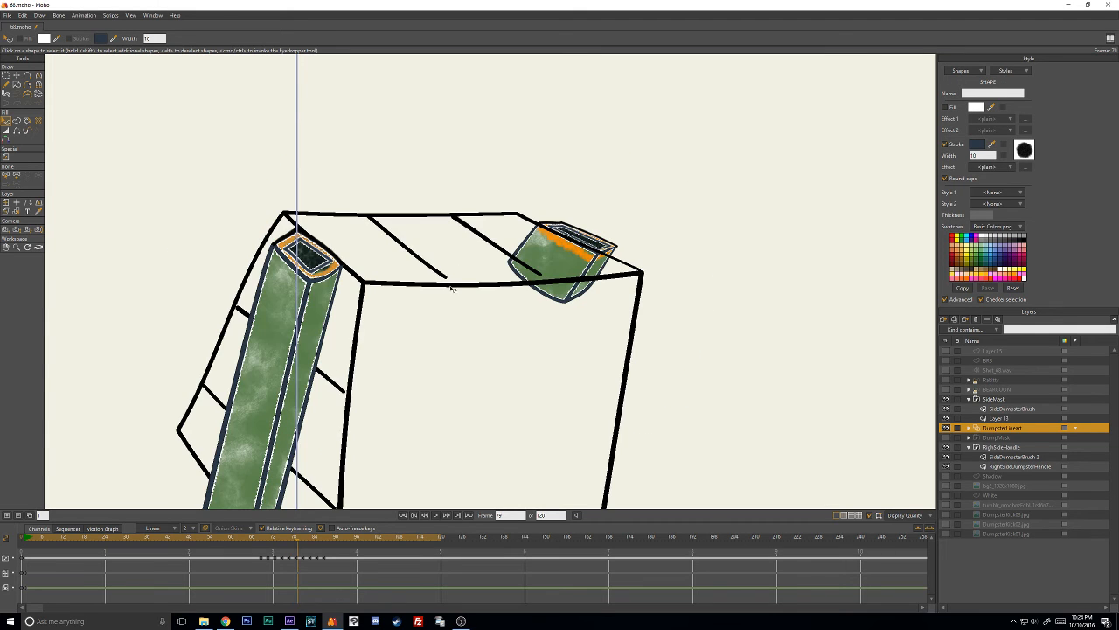
{"action": "left_click", "coordinate": [452, 286]}
{"action": "left_click_drag", "start_coordinate": [472, 307], "coordinate": [554, 255]}
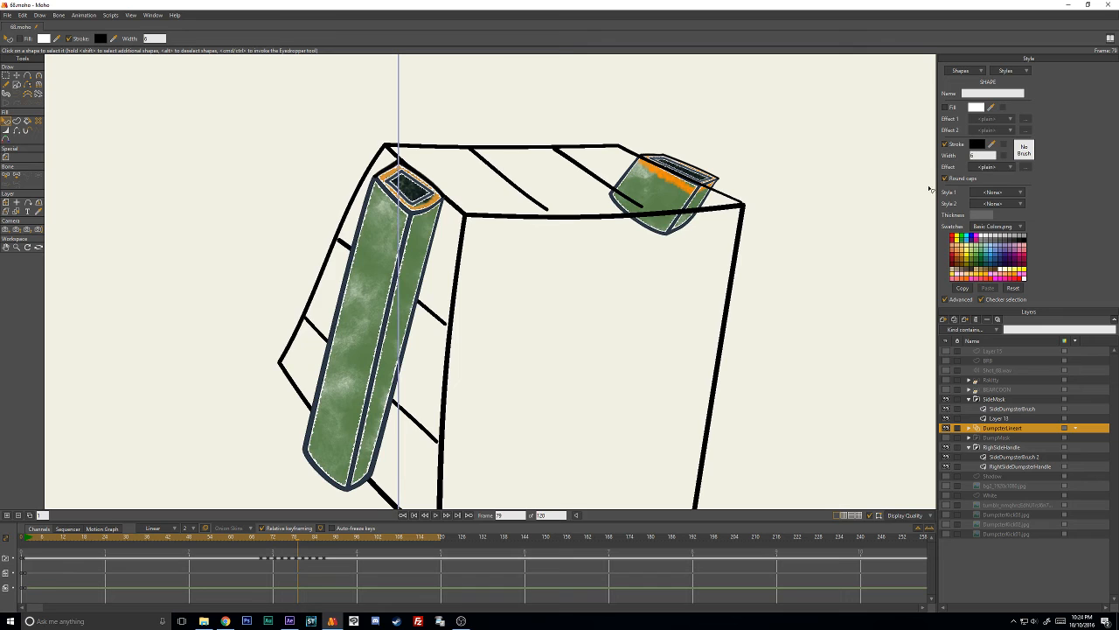
{"action": "left_click", "coordinate": [977, 144]}
{"action": "key", "text": "ctrl+v"}
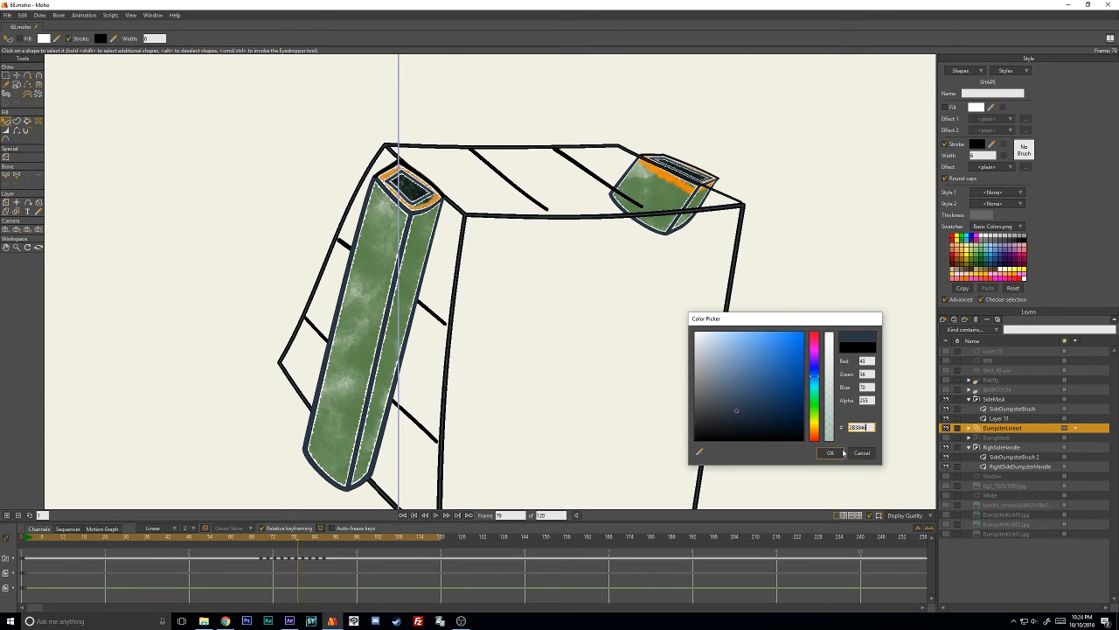
{"action": "left_click", "coordinate": [833, 453]}
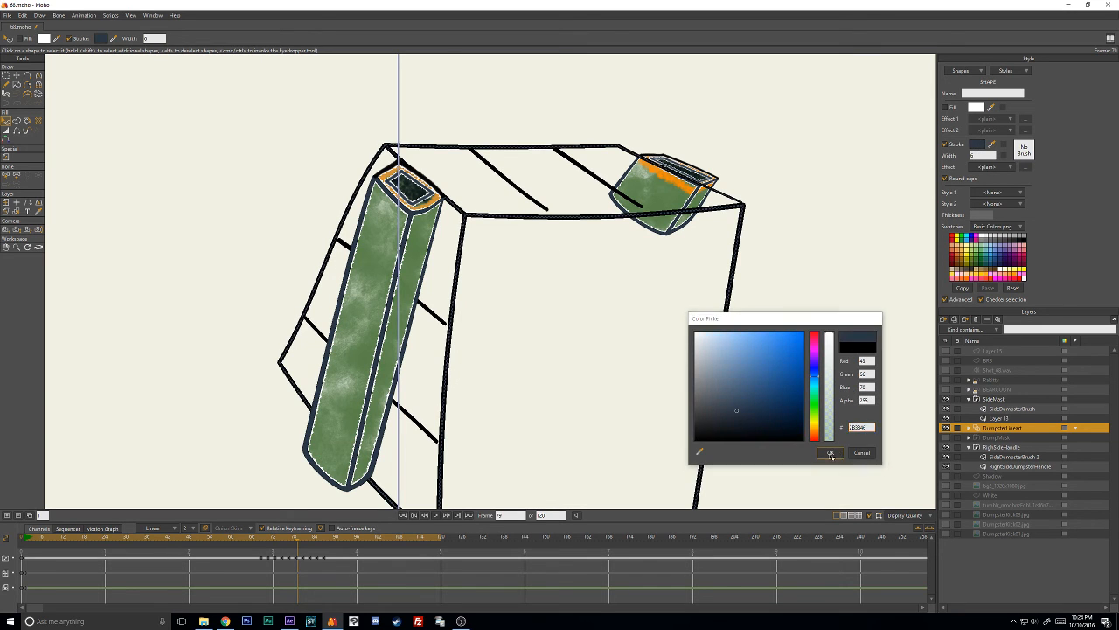
- Apply the Grafight brush with 50% brush spacing to the selected 6-width shape on frame 79
{"action": "left_click", "coordinate": [1024, 151]}
{"action": "scroll", "coordinate": [682, 228], "scroll_direction": "down", "scroll_amount": 4}
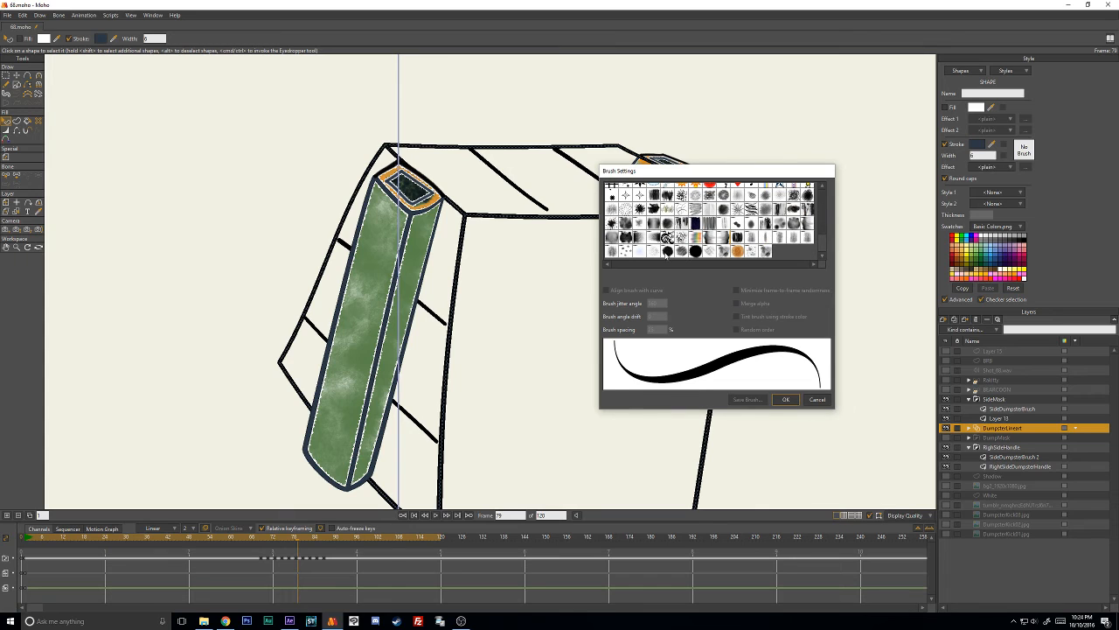
{"action": "left_click", "coordinate": [668, 252]}
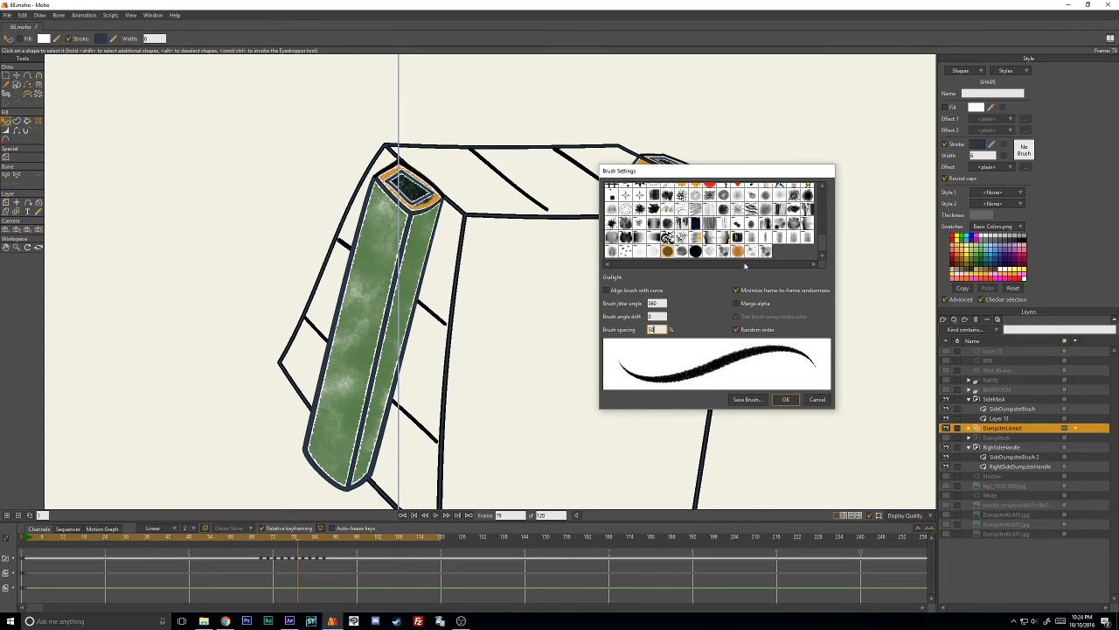
{"action": "left_click", "coordinate": [786, 400]}
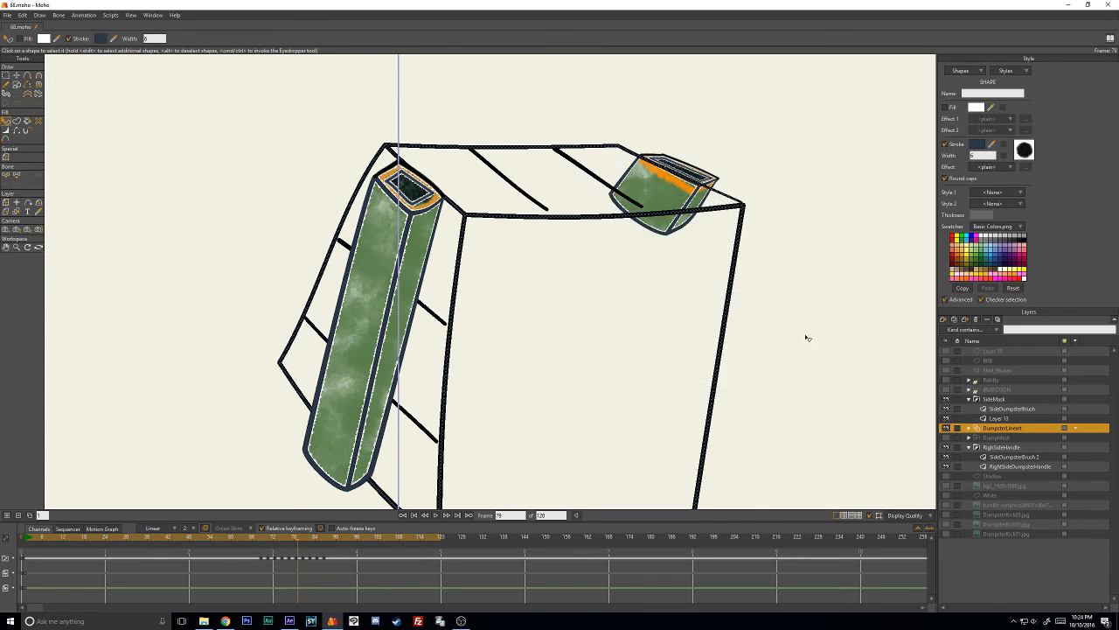
- Select frame 79's black 15-width line art and paste 2B3846 as its stroke color
{"action": "left_click", "coordinate": [547, 210]}
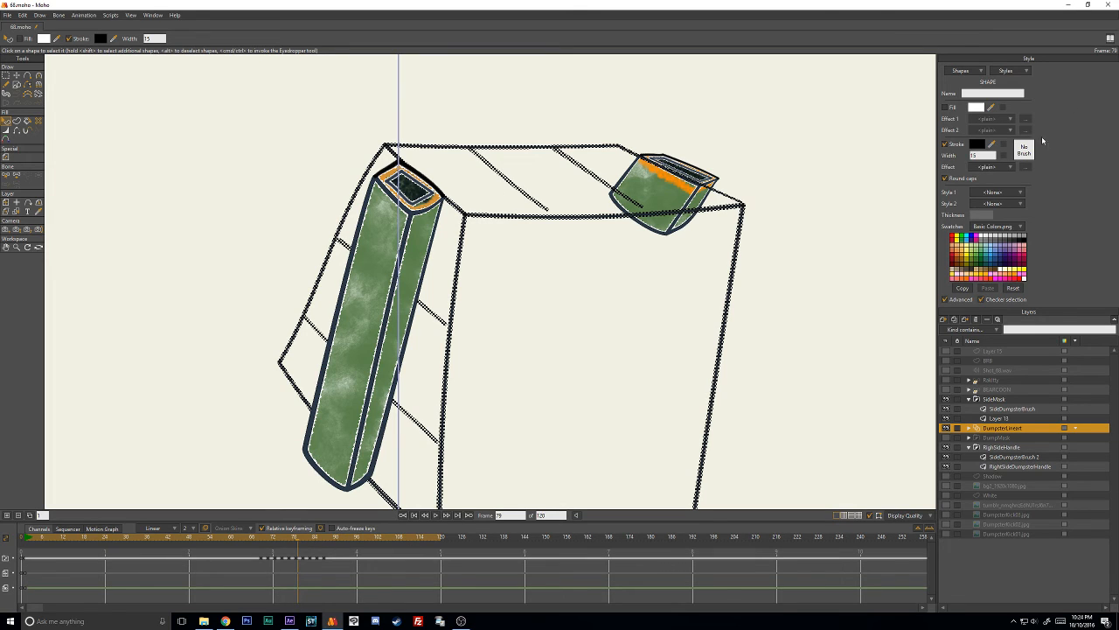
{"action": "left_click", "coordinate": [977, 145]}
{"action": "type", "text": "2B3846"}
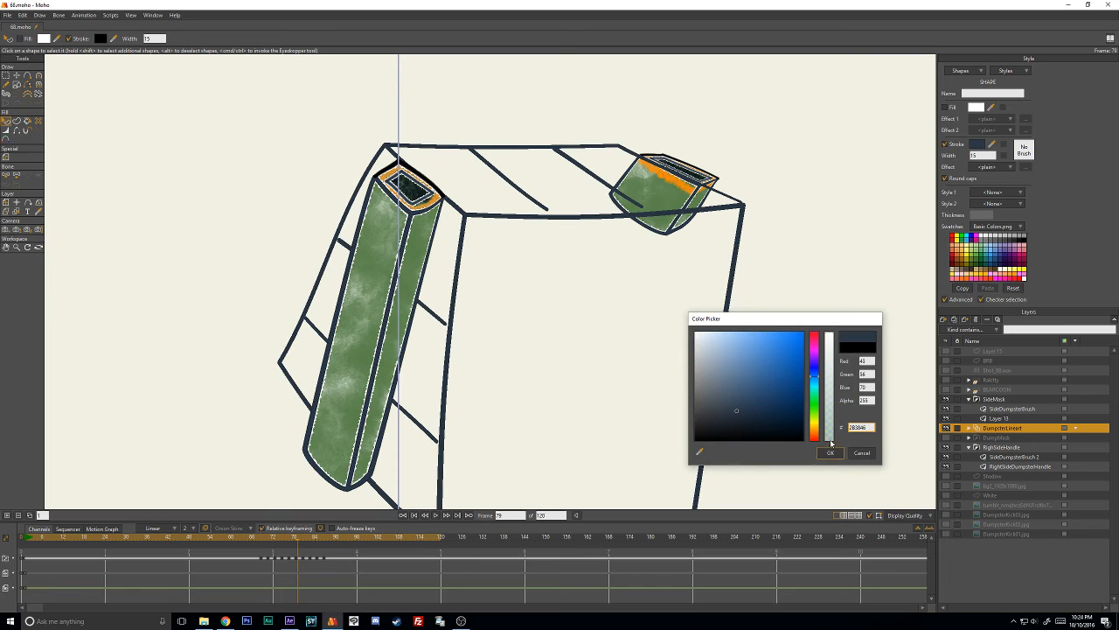
{"action": "left_click", "coordinate": [829, 453]}
- Apply the Grafight brush with 50% brush spacing to frame 79's 15-width line art and deselect it
{"action": "left_click", "coordinate": [1025, 152]}
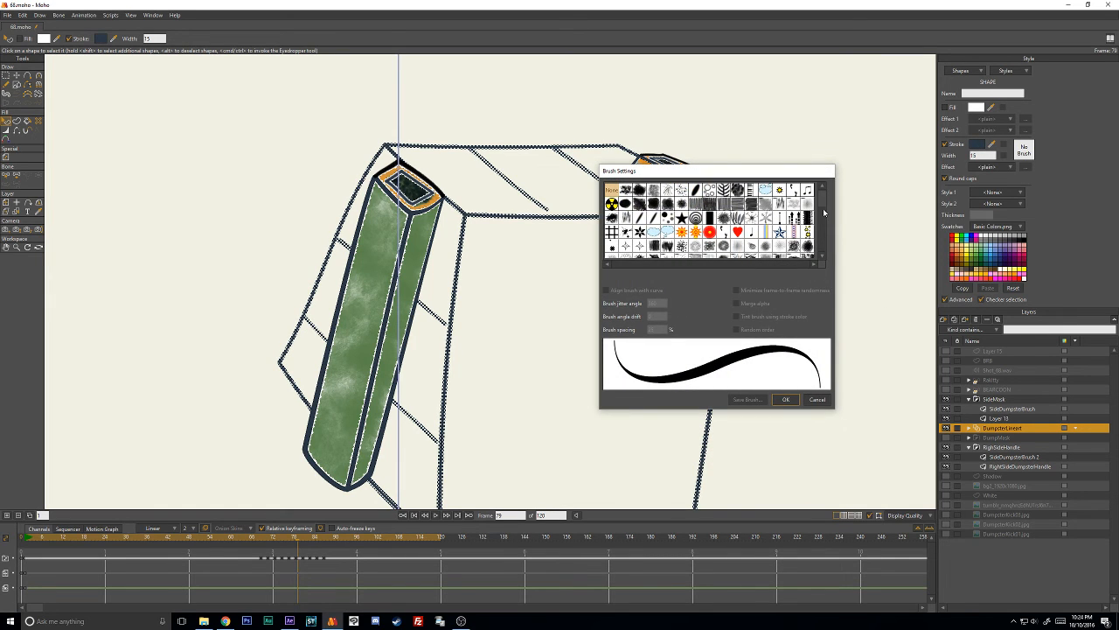
{"action": "left_click_drag", "start_coordinate": [823, 212], "coordinate": [825, 243]}
{"action": "left_click", "coordinate": [669, 252]}
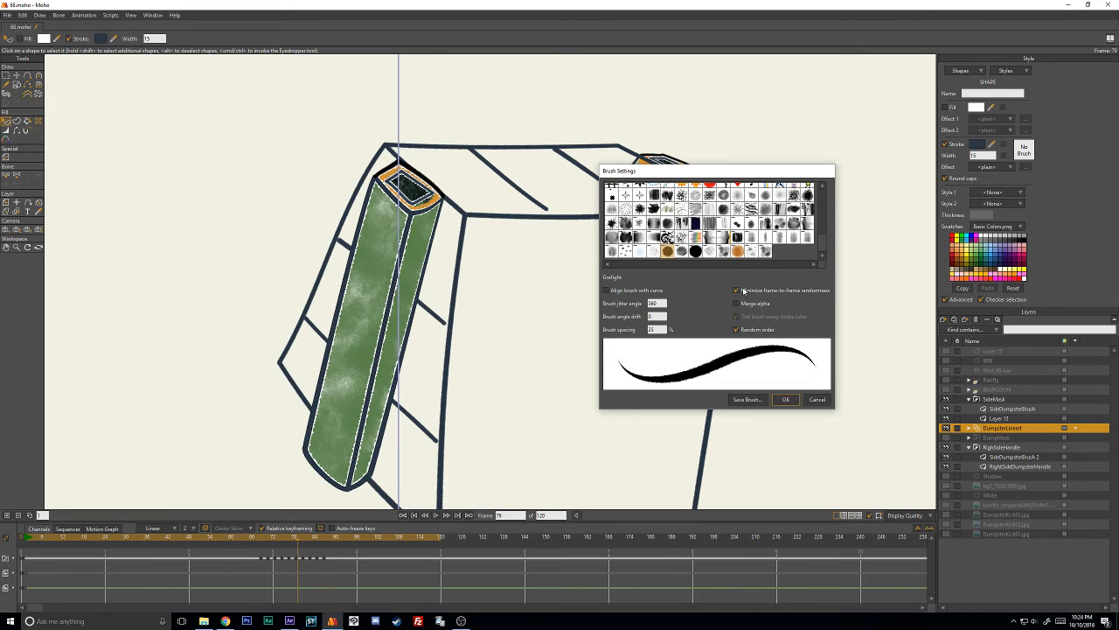
{"action": "left_click_drag", "start_coordinate": [663, 329], "coordinate": [621, 329]}
{"action": "type", "text": "50"}
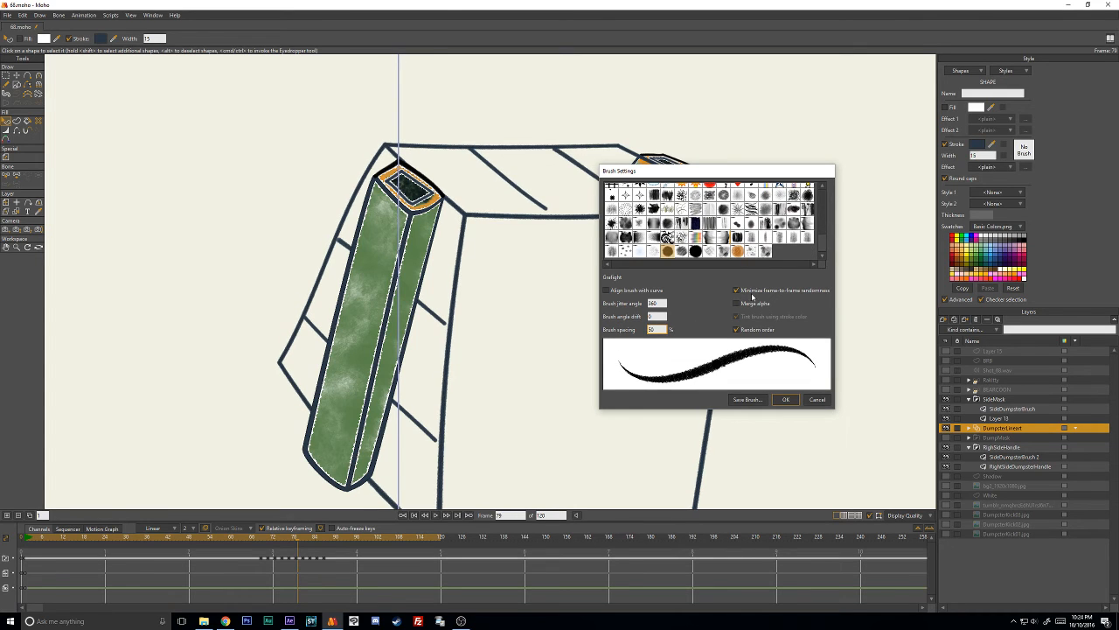
{"action": "left_click", "coordinate": [599, 300]}
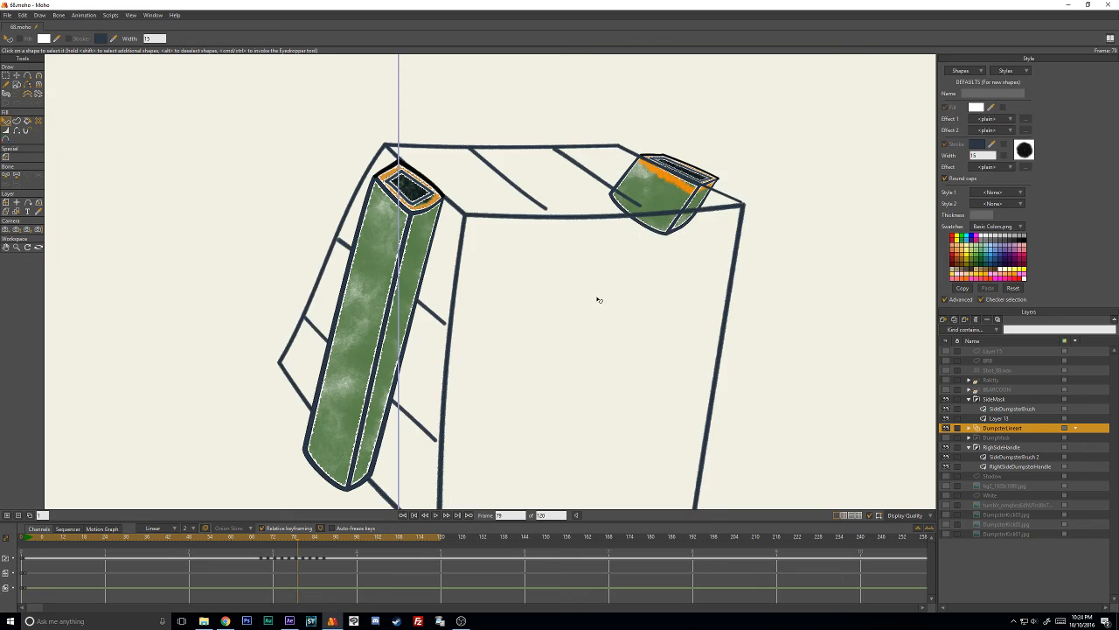
- Go to frame 81 and select the dumpster's black 6-width shape
{"action": "key", "text": "Right"}
{"action": "key", "text": "Right"}
{"action": "left_click_drag", "start_coordinate": [556, 383], "coordinate": [604, 235]}
{"action": "left_click", "coordinate": [794, 228]}
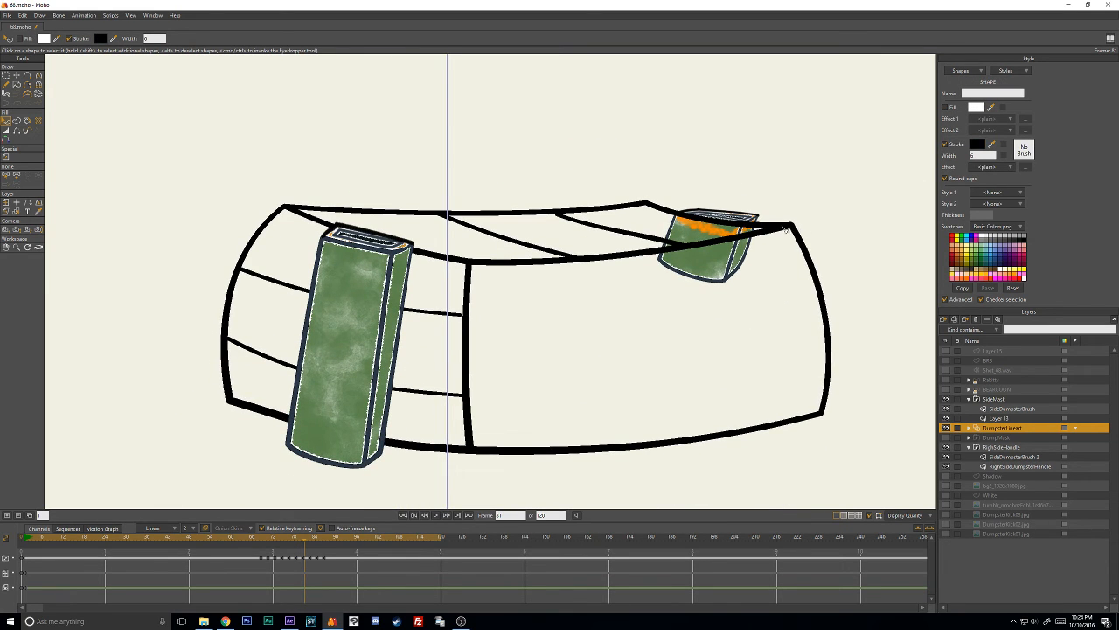
- Apply the Grafight brush with 50% brush spacing to the selected 6-width shape on frame 81
{"action": "left_click", "coordinate": [1023, 150]}
{"action": "left_click", "coordinate": [822, 256]}
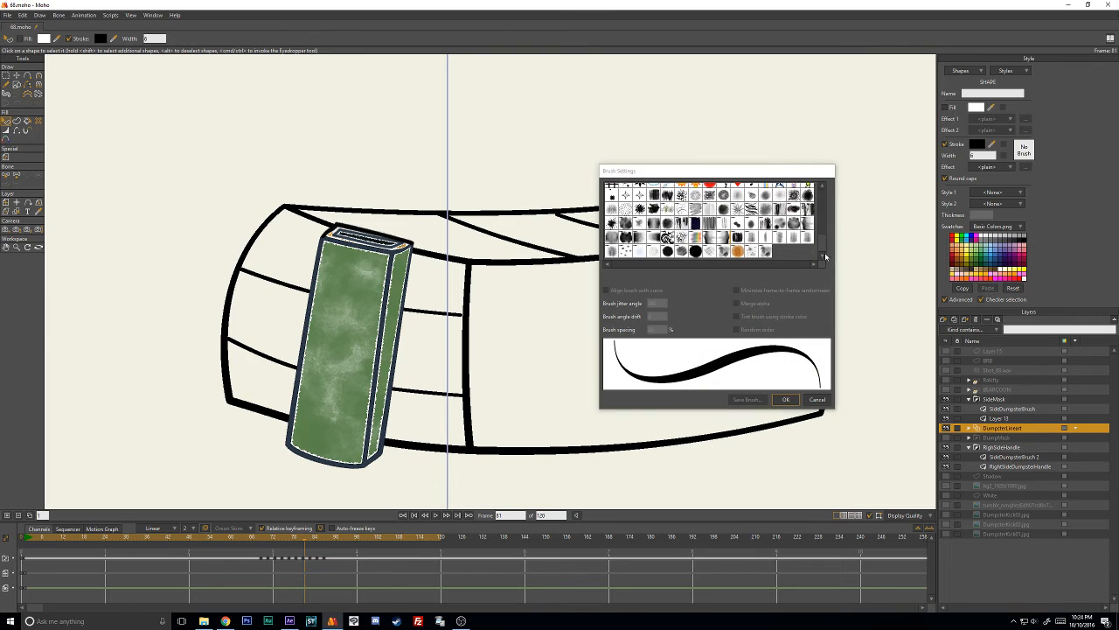
{"action": "left_click", "coordinate": [667, 251]}
{"action": "left_click", "coordinate": [657, 328]}
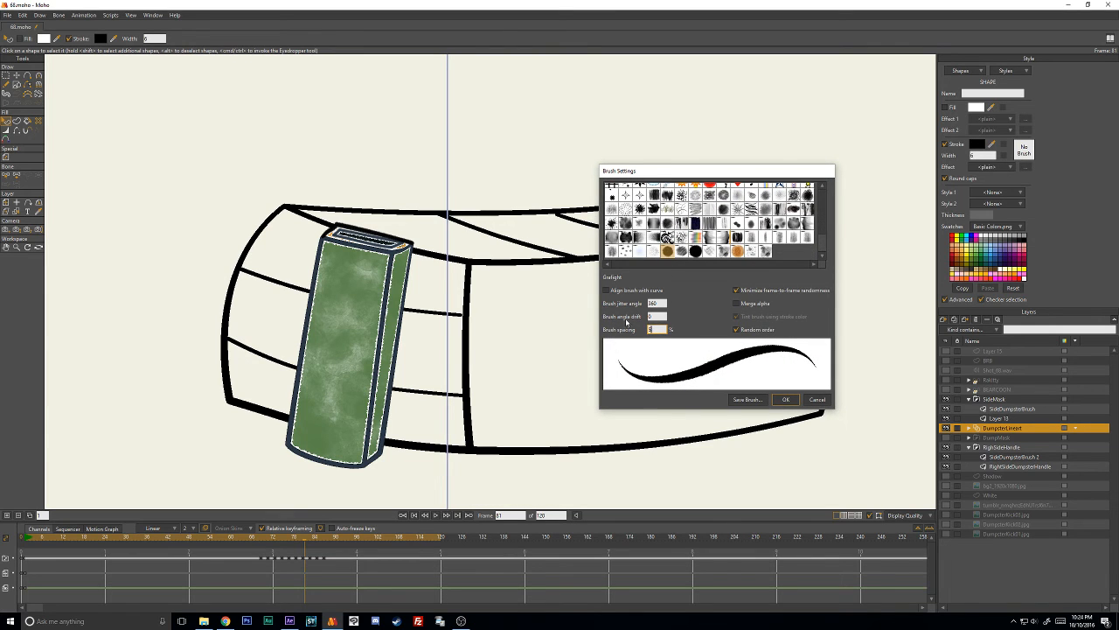
{"action": "type", "text": "50"}
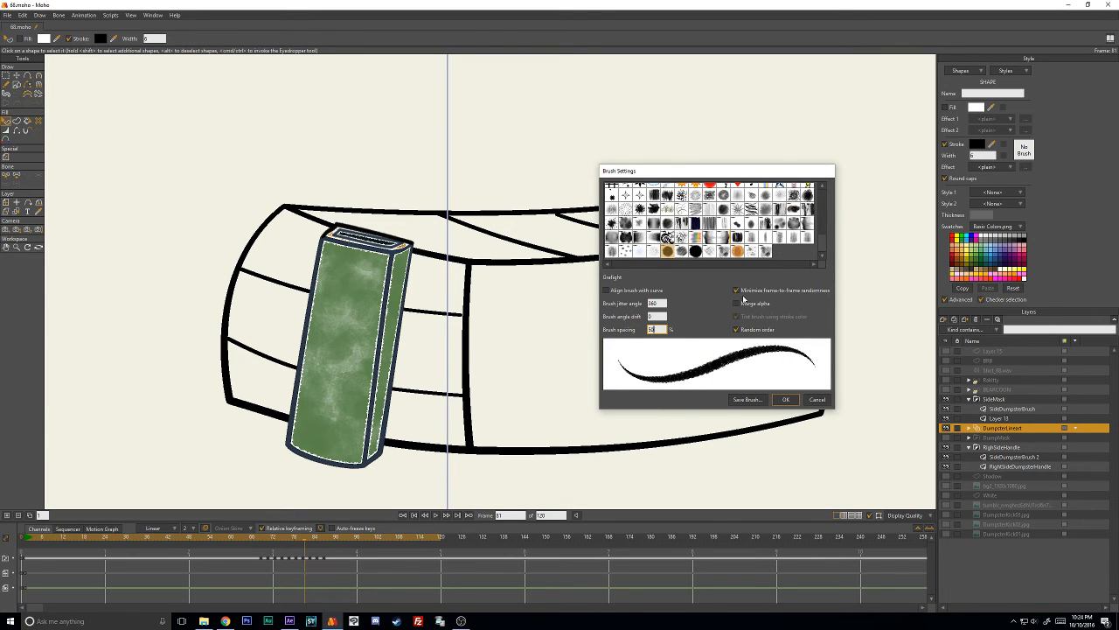
{"action": "left_click", "coordinate": [784, 399]}
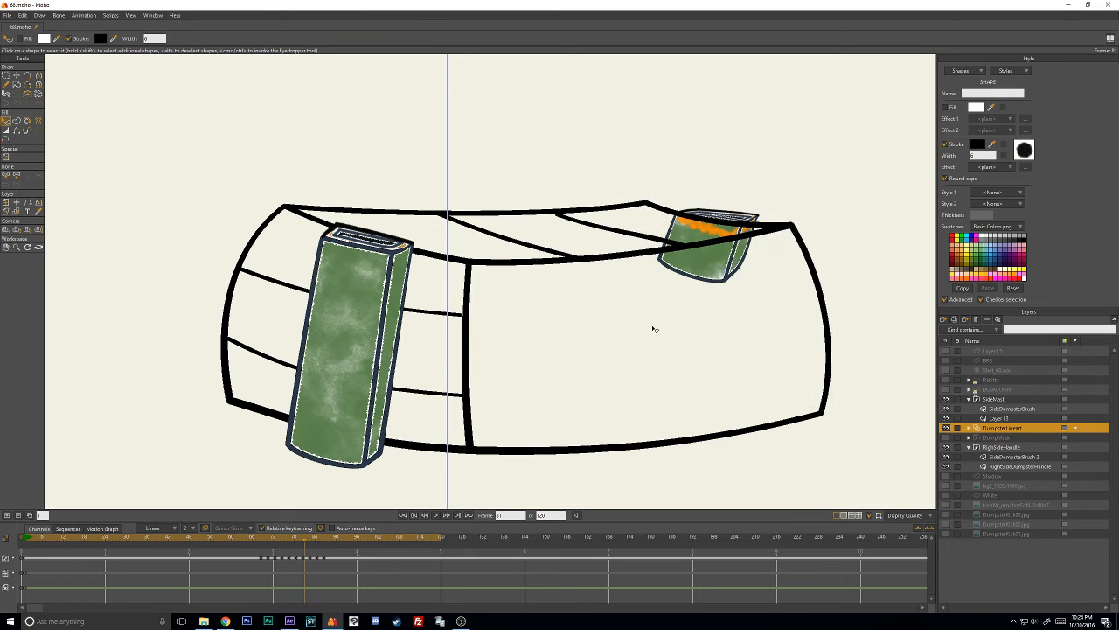
- Paste 2B3846 as the stroke color of frame 81's brushed 6-width shape and deselect it
{"action": "left_click", "coordinate": [973, 145]}
{"action": "key", "text": "ctrl+v"}
{"action": "left_click", "coordinate": [833, 453]}
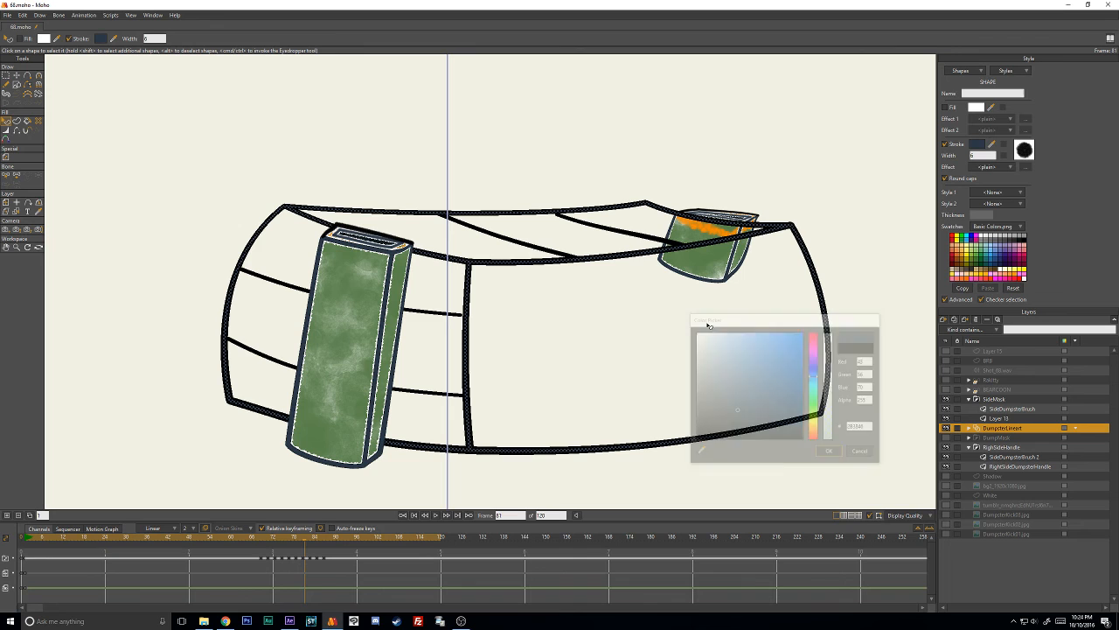
{"action": "left_click", "coordinate": [628, 315]}
{"action": "scroll", "coordinate": [491, 280], "scroll_direction": "up", "scroll_amount": 8}
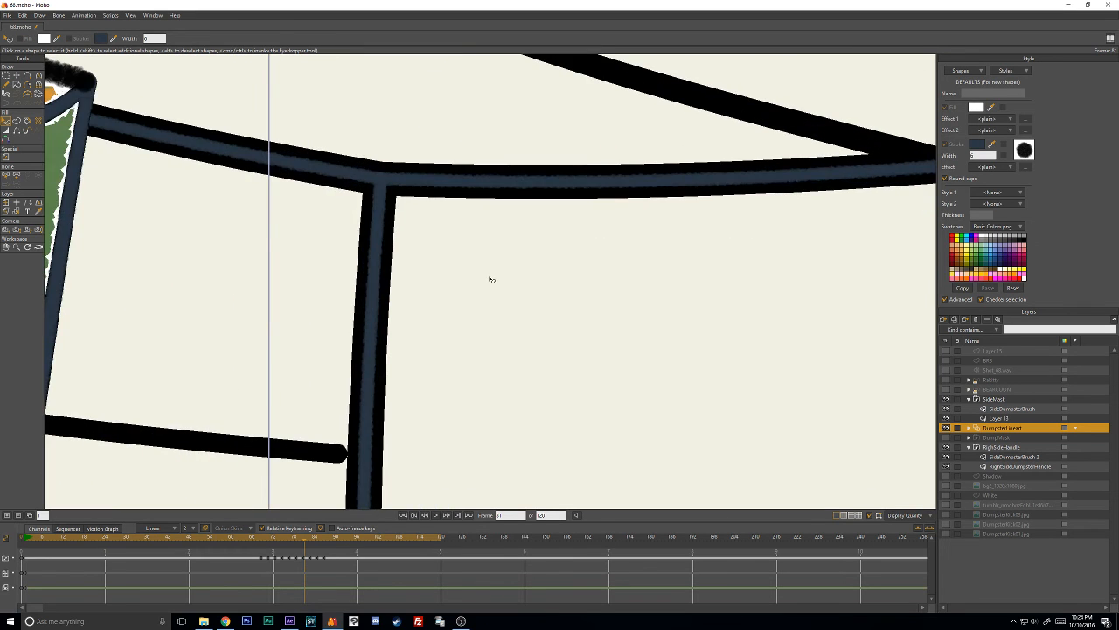
{"action": "scroll", "coordinate": [473, 249], "scroll_direction": "down", "scroll_amount": 5}
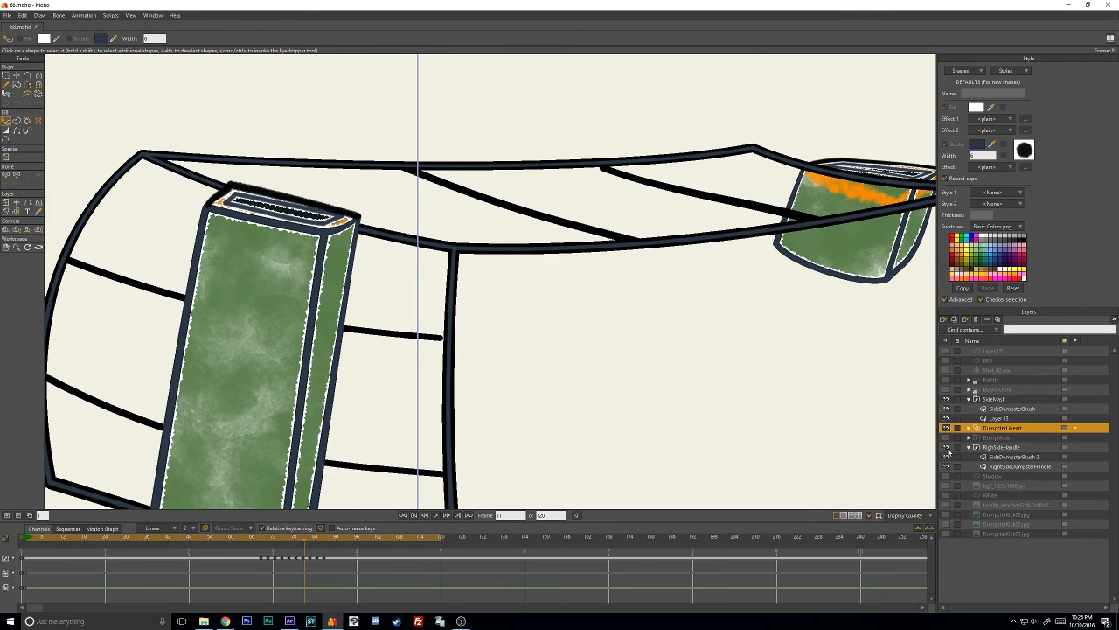
- Hide and reshow RightSideHandle, and try deleting frame 81's black 15-width line art to expose the shape beneath
{"action": "left_click", "coordinate": [946, 449]}
{"action": "left_click", "coordinate": [946, 448]}
{"action": "scroll", "coordinate": [466, 259], "scroll_direction": "up", "scroll_amount": 2}
{"action": "left_click", "coordinate": [446, 247]}
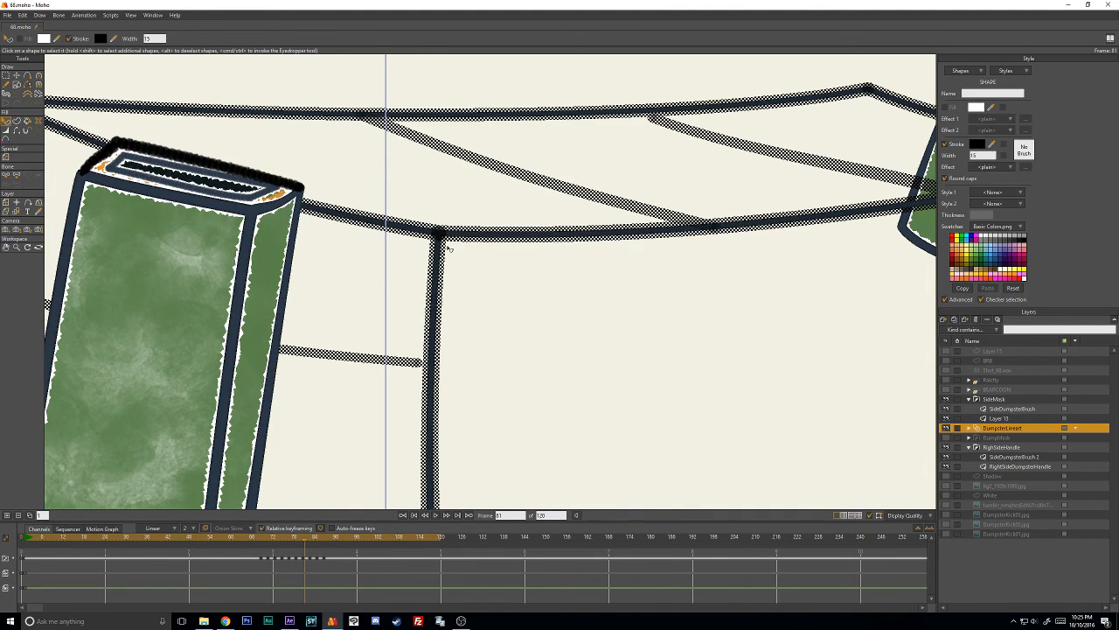
{"action": "left_click", "coordinate": [447, 248]}
{"action": "scroll", "coordinate": [448, 248], "scroll_direction": "down", "scroll_amount": 3}
{"action": "scroll", "coordinate": [462, 251], "scroll_direction": "up", "scroll_amount": 2}
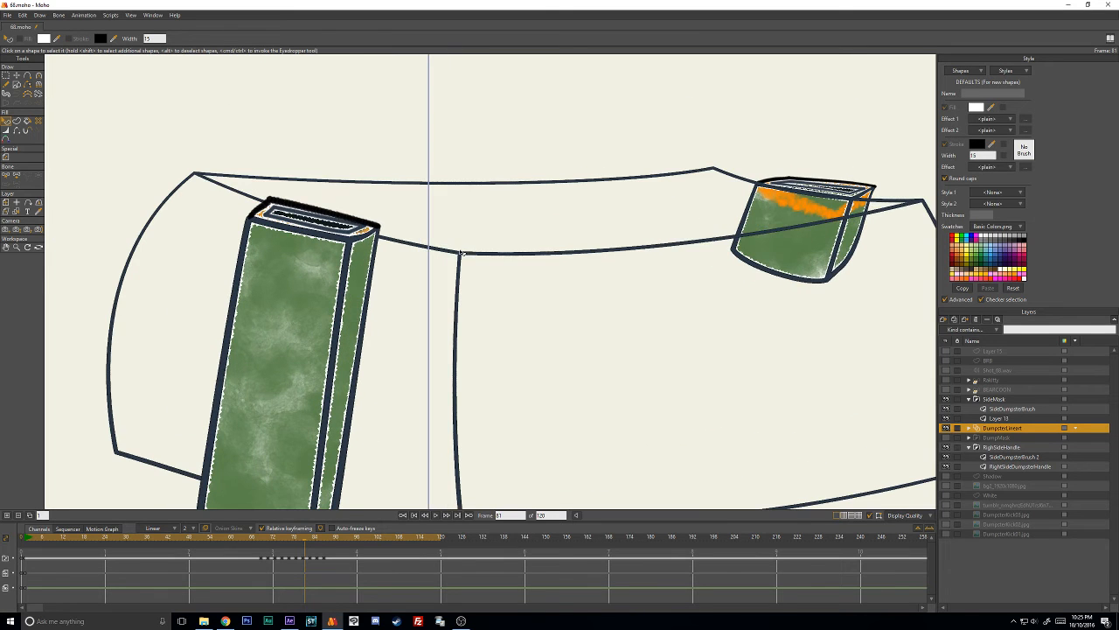
{"action": "left_click", "coordinate": [465, 253]}
{"action": "left_click", "coordinate": [469, 156]}
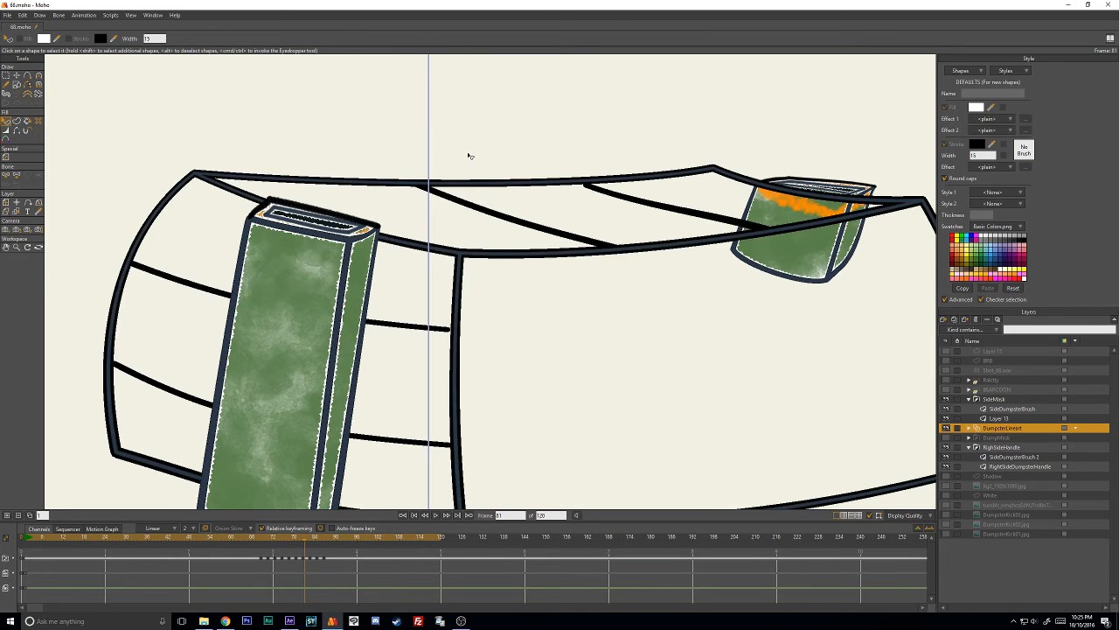
- Delete frame 81's brushed navy 6-width shape and paste 2B3846 as the black 15-width line art's stroke color
{"action": "left_click", "coordinate": [464, 254]}
{"action": "key", "text": "Delete"}
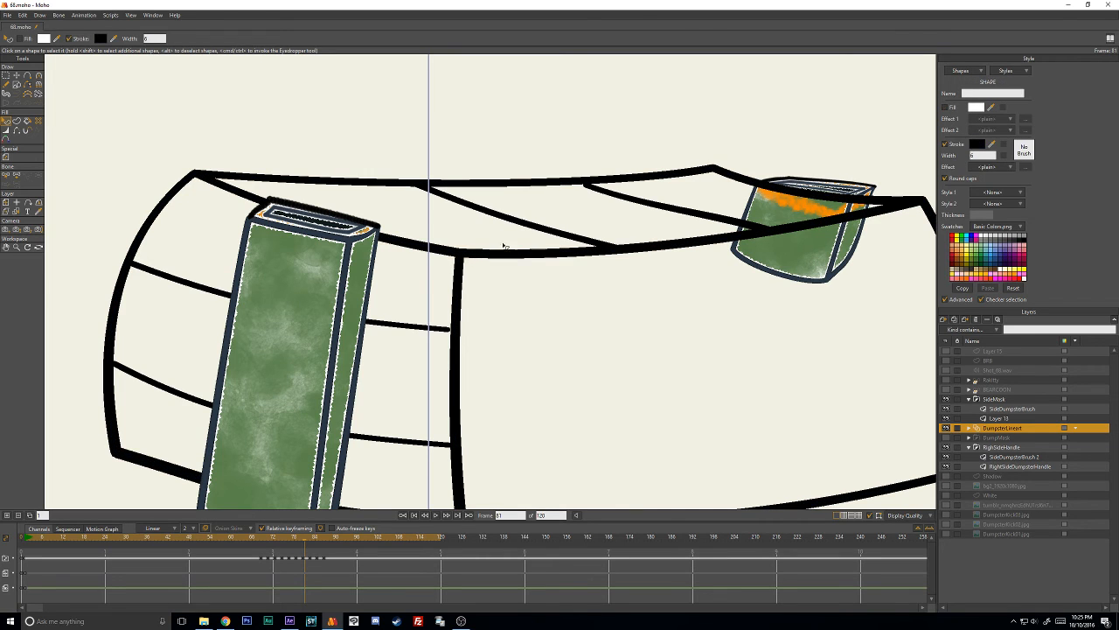
{"action": "left_click", "coordinate": [577, 241]}
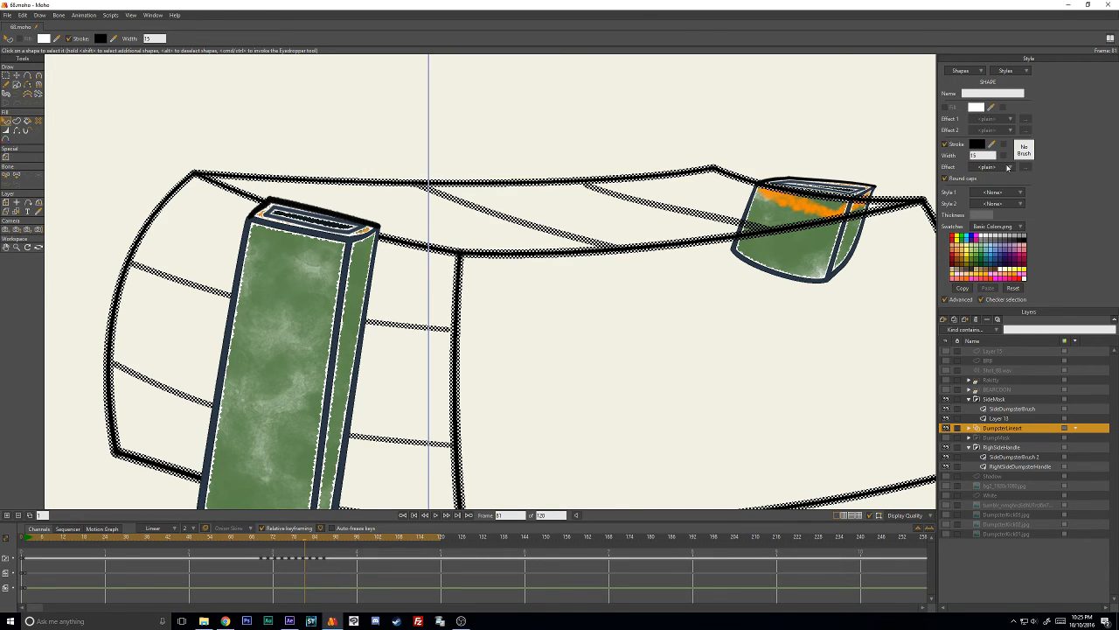
{"action": "left_click", "coordinate": [980, 144]}
{"action": "type", "text": "2B3846"}
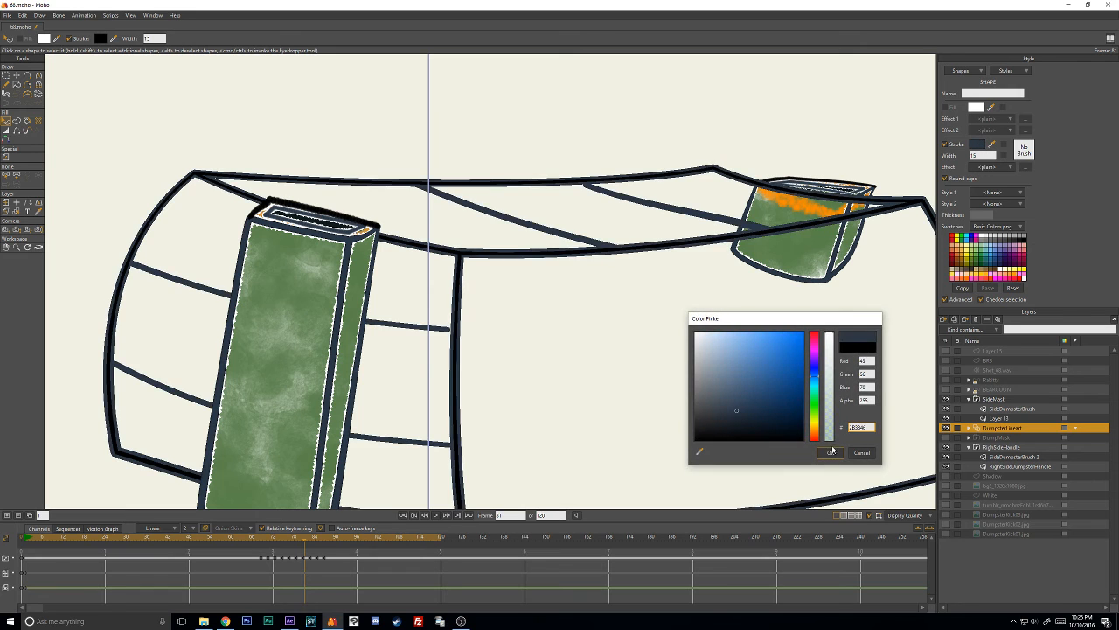
{"action": "left_click", "coordinate": [831, 451]}
{"action": "left_click", "coordinate": [564, 334]}
- Delete the remaining black 6-width shapes overlapping the navy 15-width line art on frame 81
{"action": "scroll", "coordinate": [470, 254], "scroll_direction": "up", "scroll_amount": 5}
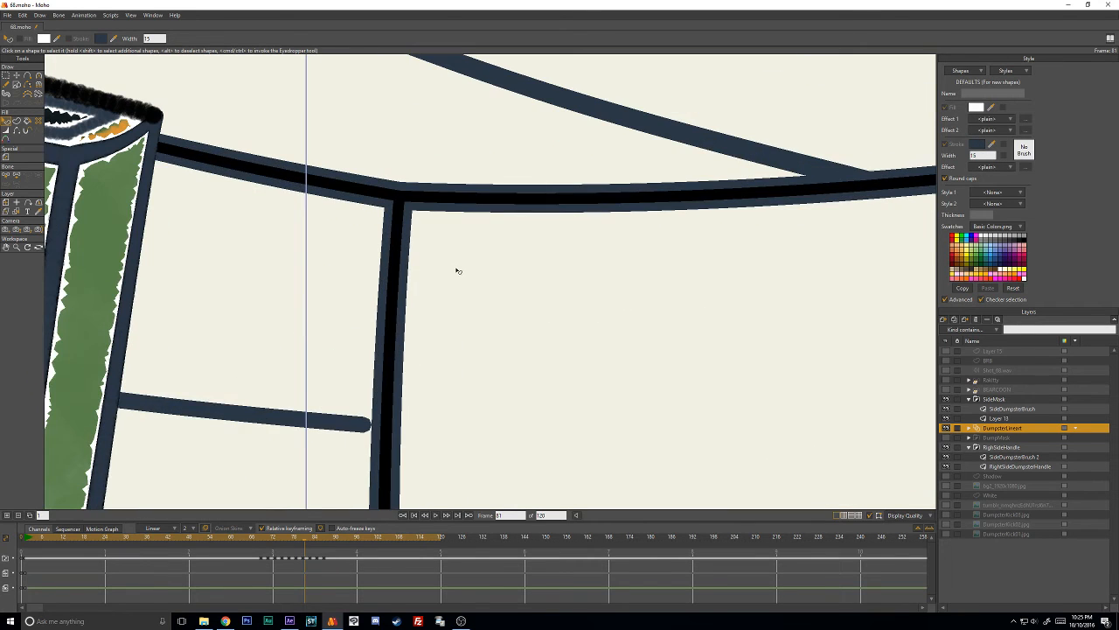
{"action": "scroll", "coordinate": [407, 207], "scroll_direction": "down", "scroll_amount": 5}
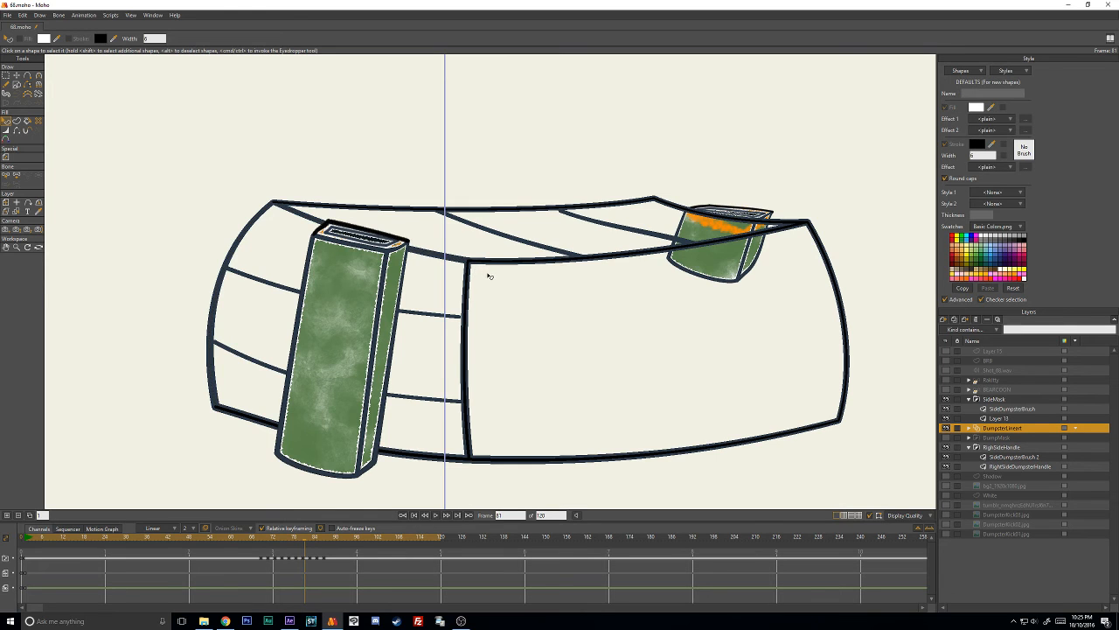
{"action": "scroll", "coordinate": [487, 276], "scroll_direction": "up", "scroll_amount": 5}
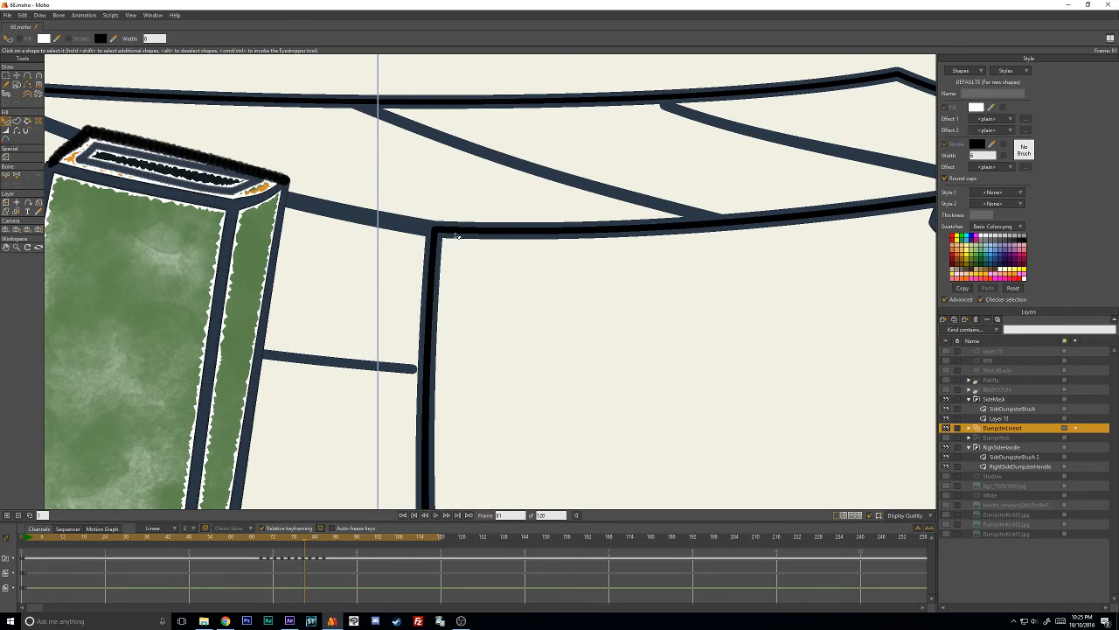
{"action": "scroll", "coordinate": [455, 250], "scroll_direction": "down", "scroll_amount": 5}
{"action": "scroll", "coordinate": [467, 421], "scroll_direction": "up", "scroll_amount": 5}
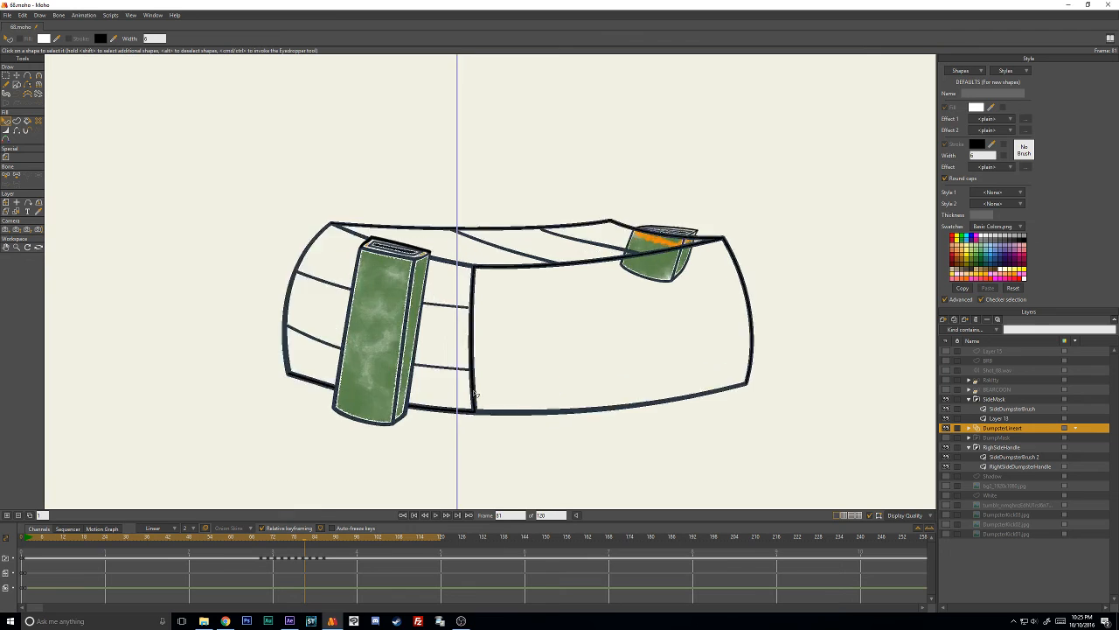
{"action": "left_click_drag", "start_coordinate": [467, 422], "coordinate": [490, 311]}
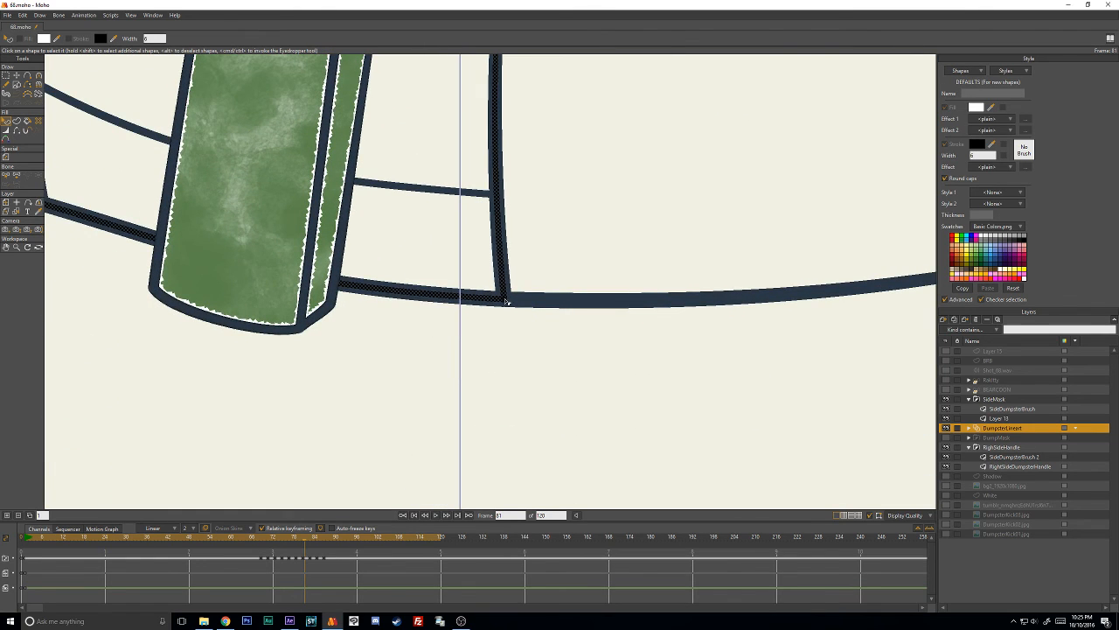
{"action": "scroll", "coordinate": [573, 234], "scroll_direction": "down", "scroll_amount": 5}
{"action": "scroll", "coordinate": [529, 255], "scroll_direction": "up", "scroll_amount": 5}
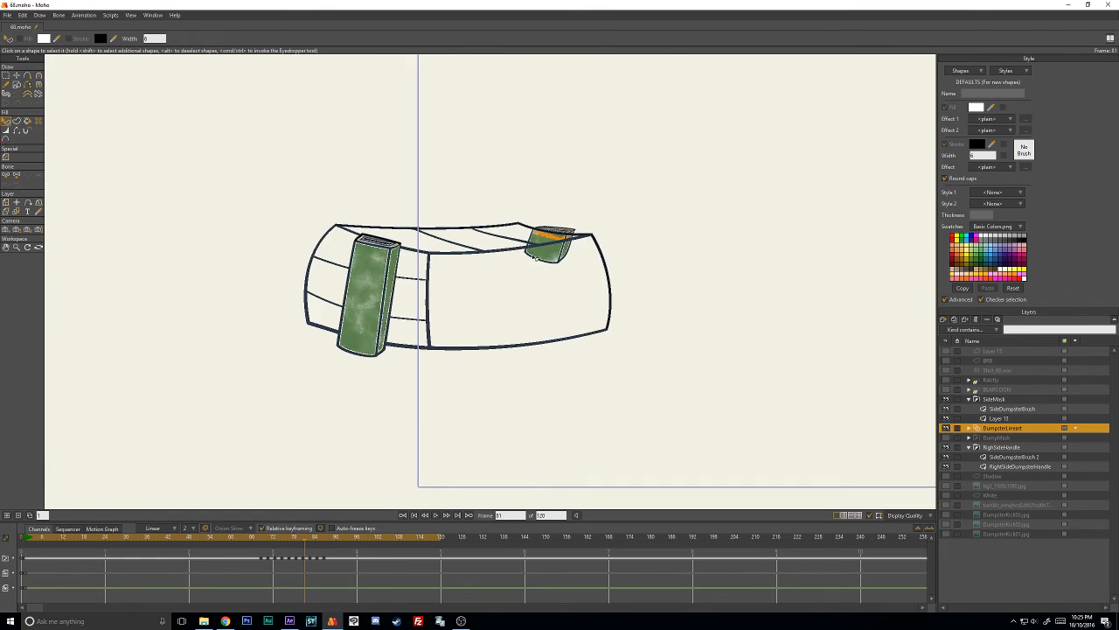
{"action": "scroll", "coordinate": [526, 252], "scroll_direction": "down", "scroll_amount": 4}
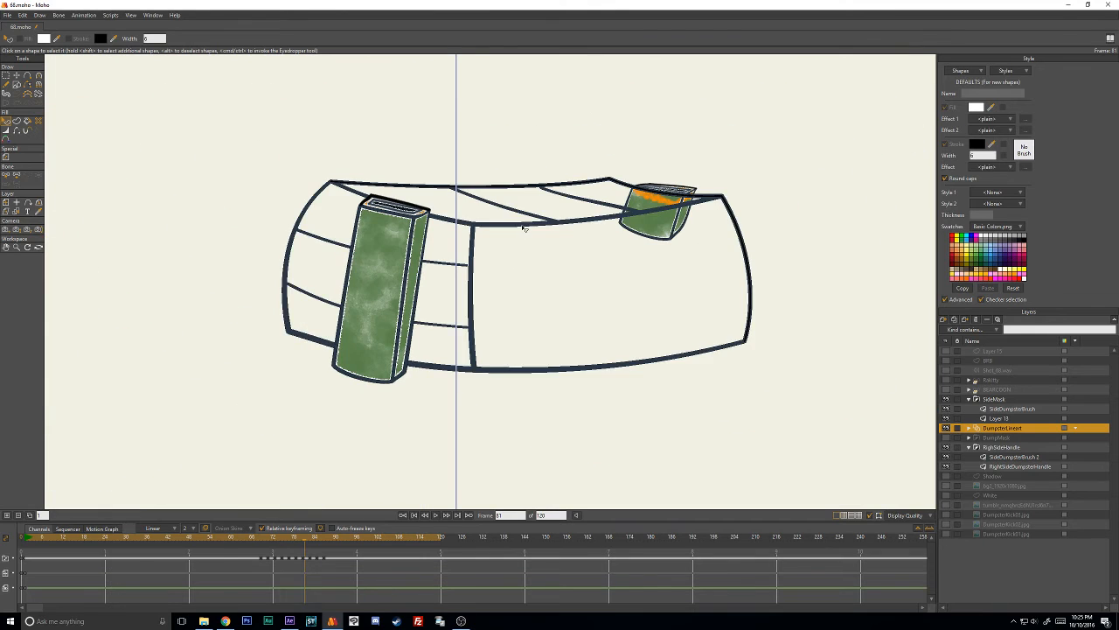
{"action": "left_click", "coordinate": [525, 225]}
{"action": "left_click", "coordinate": [789, 211]}
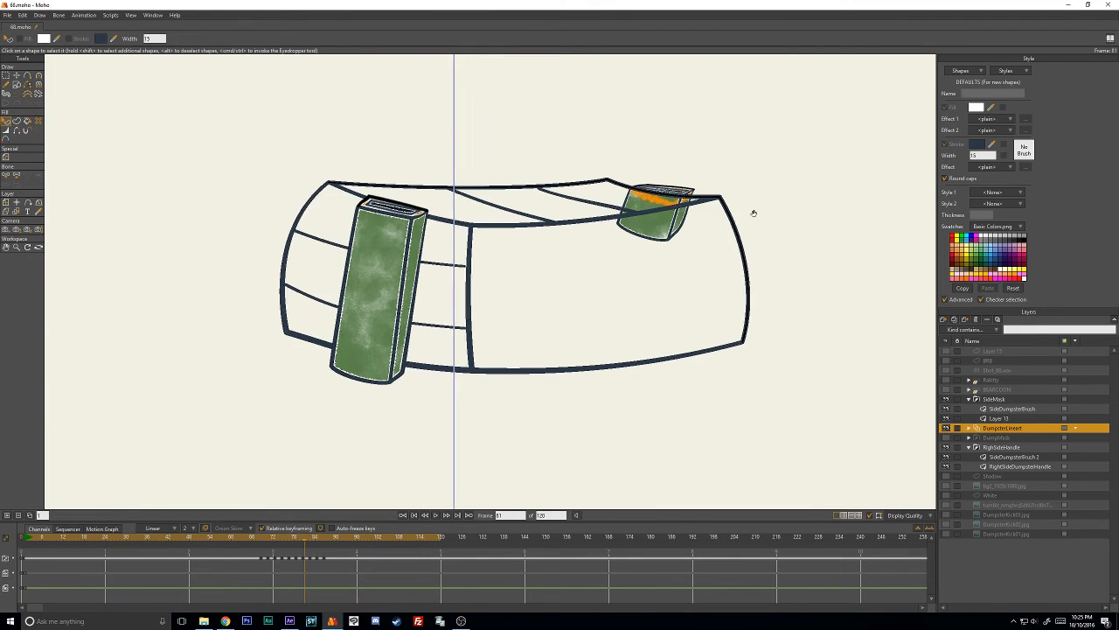
{"action": "scroll", "coordinate": [752, 212], "scroll_direction": "up", "scroll_amount": 5}
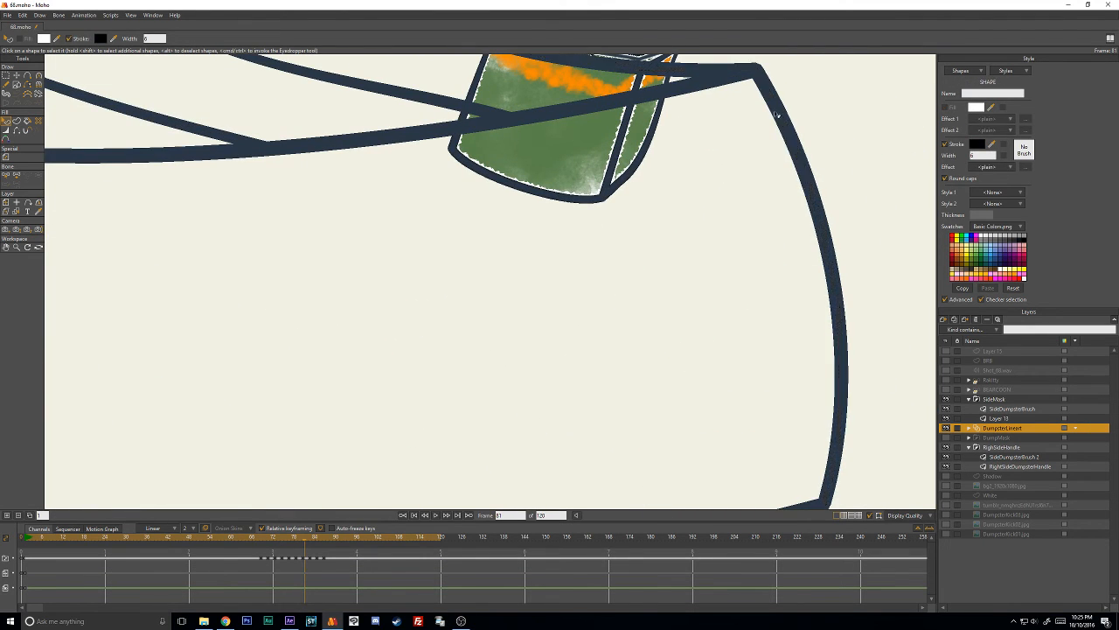
{"action": "scroll", "coordinate": [708, 240], "scroll_direction": "down", "scroll_amount": 5}
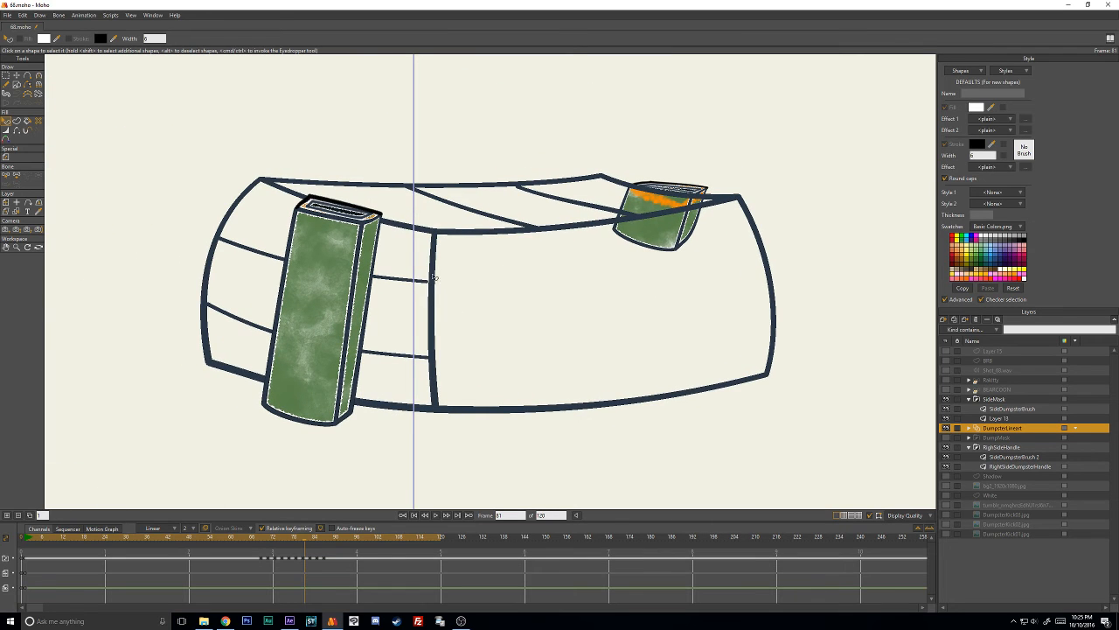
- Apply the Grafight brush with 50% brush spacing to frame 81's 15-width line art and deselect it
{"action": "left_click", "coordinate": [436, 252]}
{"action": "left_click", "coordinate": [1023, 151]}
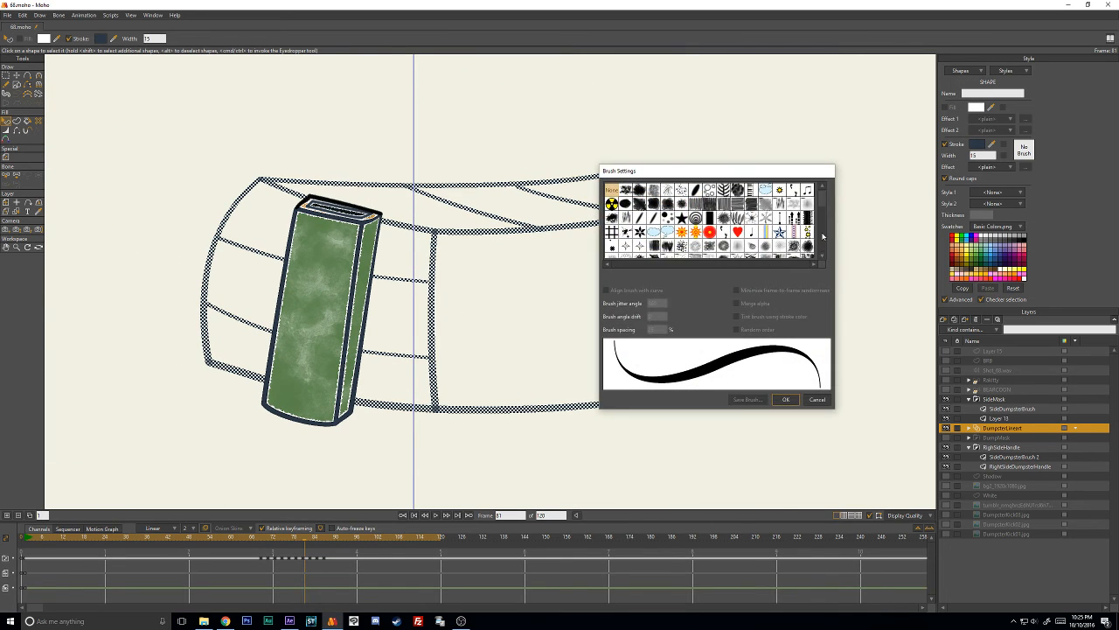
{"action": "scroll", "coordinate": [828, 220], "scroll_direction": "down", "scroll_amount": 5}
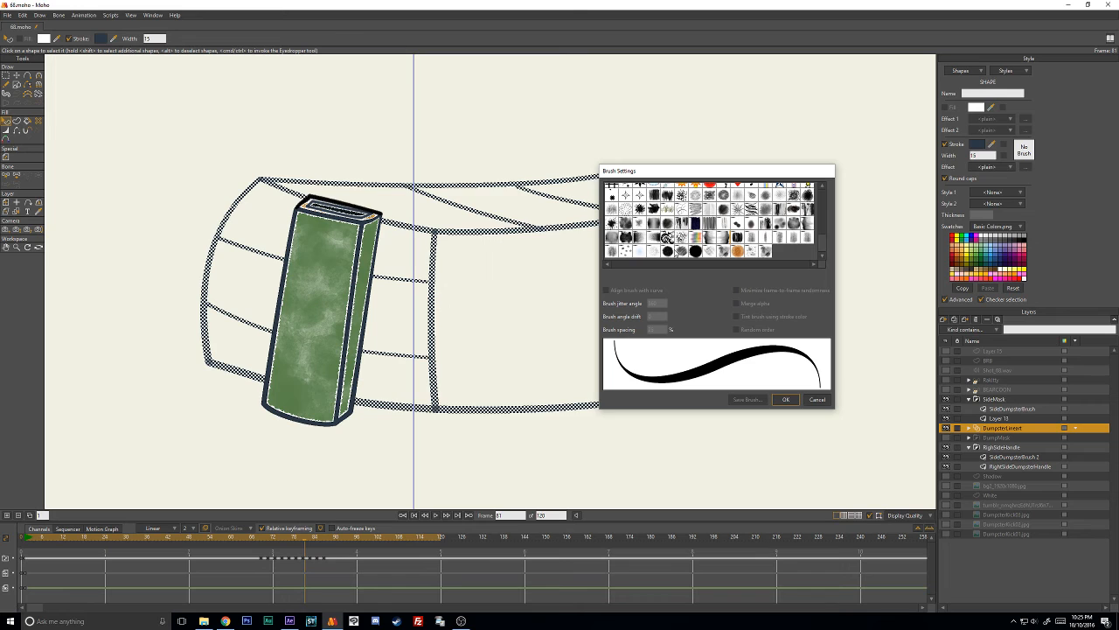
{"action": "left_click", "coordinate": [666, 251]}
{"action": "double_click", "coordinate": [656, 329]}
{"action": "type", "text": "50"}
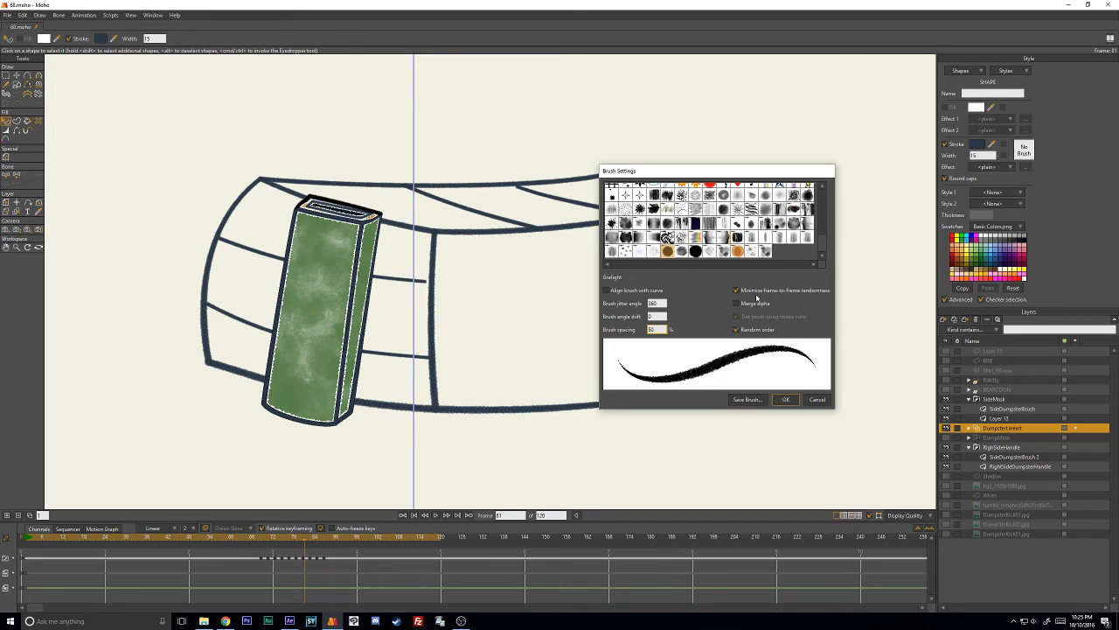
{"action": "left_click", "coordinate": [786, 400]}
{"action": "left_click", "coordinate": [754, 434]}
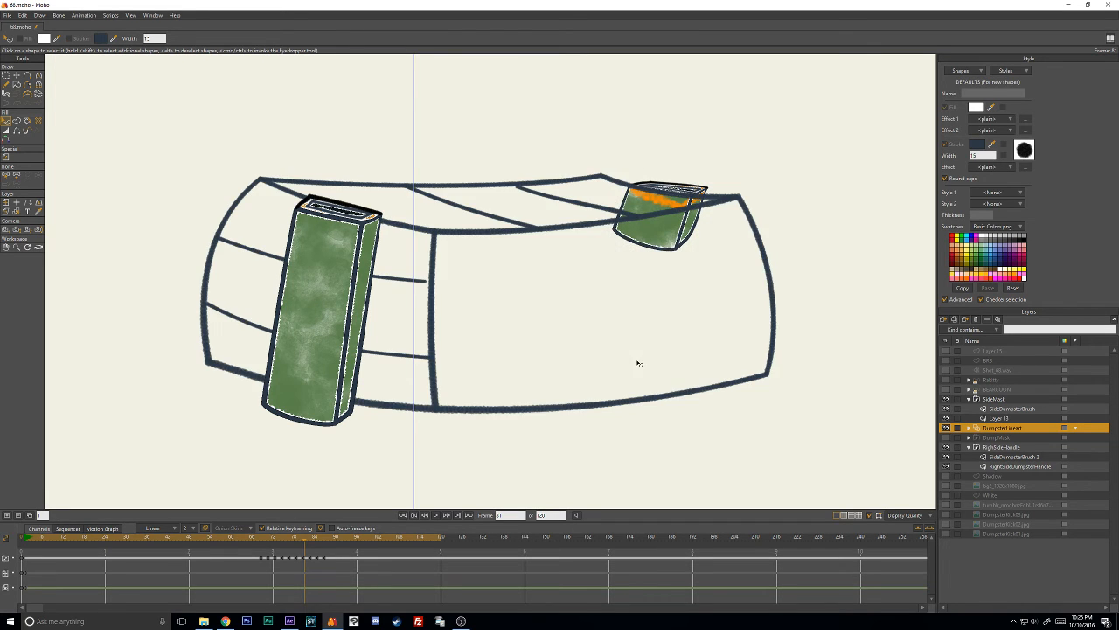
- Go to frame 83, select the dumpster's black 6-width outline and paste 2B3846 as its stroke color
{"action": "key", "text": "Right"}
{"action": "key", "text": "Right"}
{"action": "left_click", "coordinate": [439, 205]}
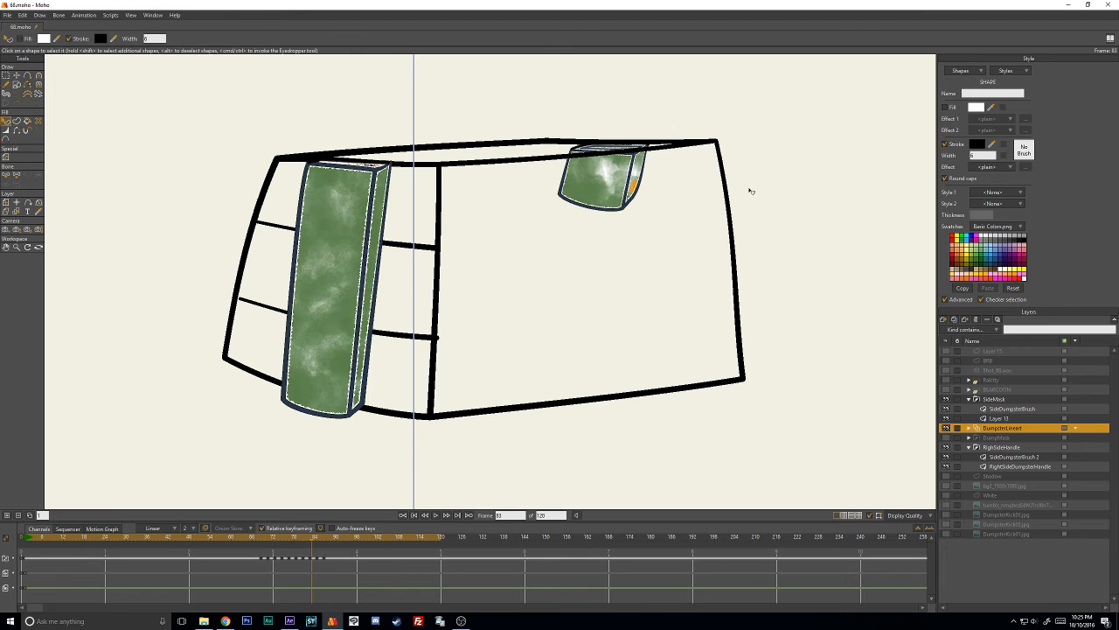
{"action": "left_click", "coordinate": [978, 146]}
{"action": "key", "text": "ctrl+v"}
{"action": "left_click", "coordinate": [833, 453]}
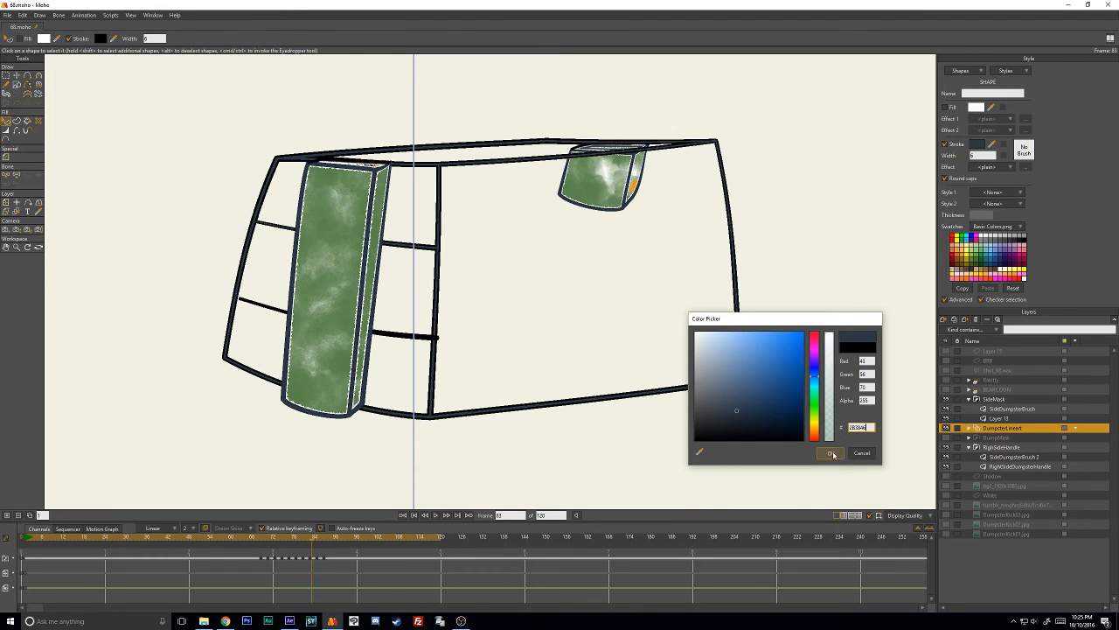
{"action": "left_click", "coordinate": [570, 336]}
- On frame 83, paste 2B3846 as the side crossbars' 6-width stroke color and delete the black 15-width shapes
{"action": "scroll", "coordinate": [534, 356], "scroll_direction": "up", "scroll_amount": 5}
{"action": "left_click_drag", "start_coordinate": [495, 377], "coordinate": [634, 225]}
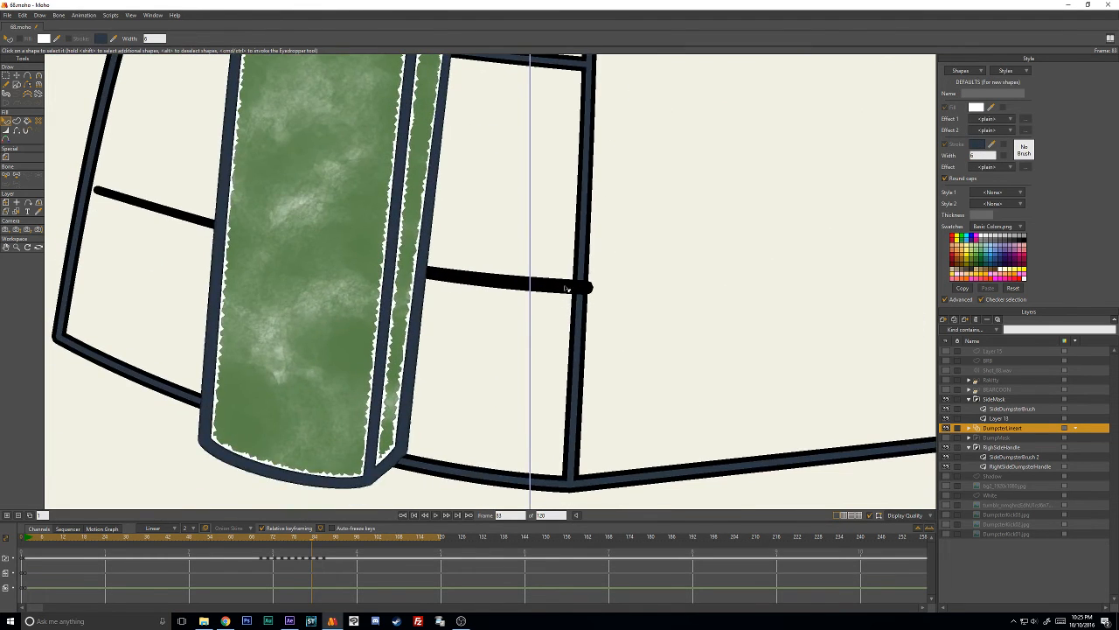
{"action": "left_click", "coordinate": [567, 287]}
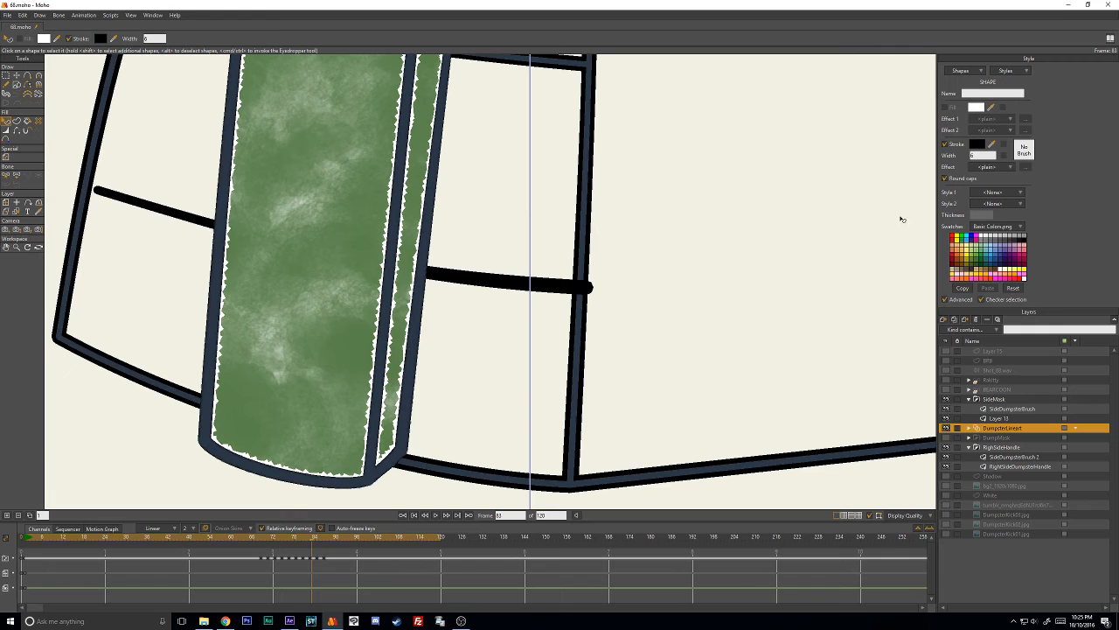
{"action": "left_click", "coordinate": [978, 146]}
{"action": "key", "text": "ctrl+v"}
{"action": "left_click", "coordinate": [828, 453]}
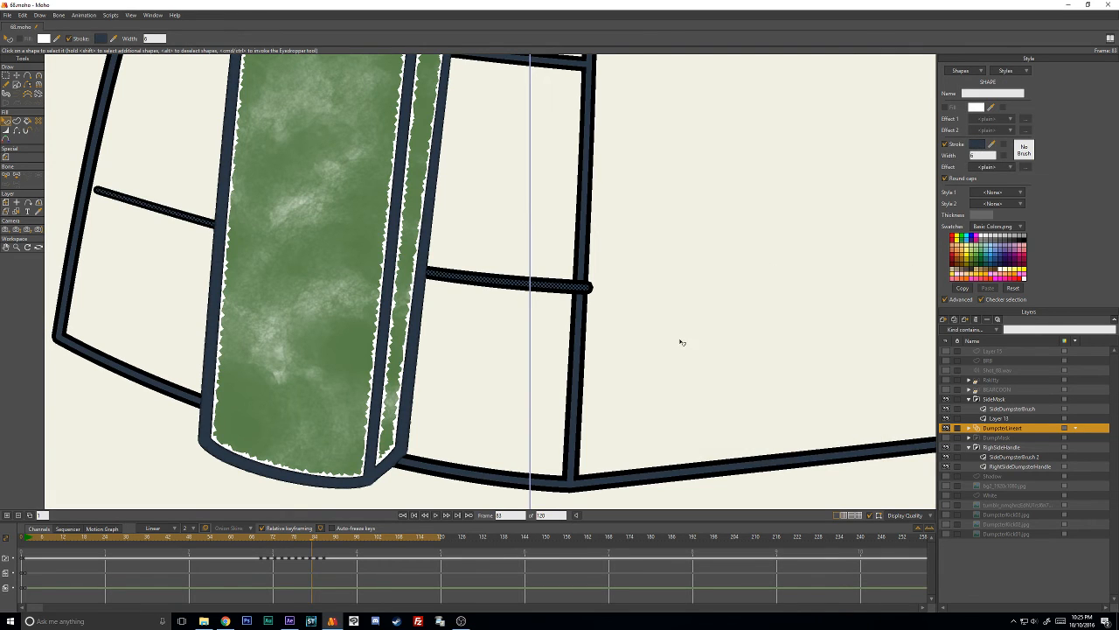
{"action": "left_click", "coordinate": [601, 291]}
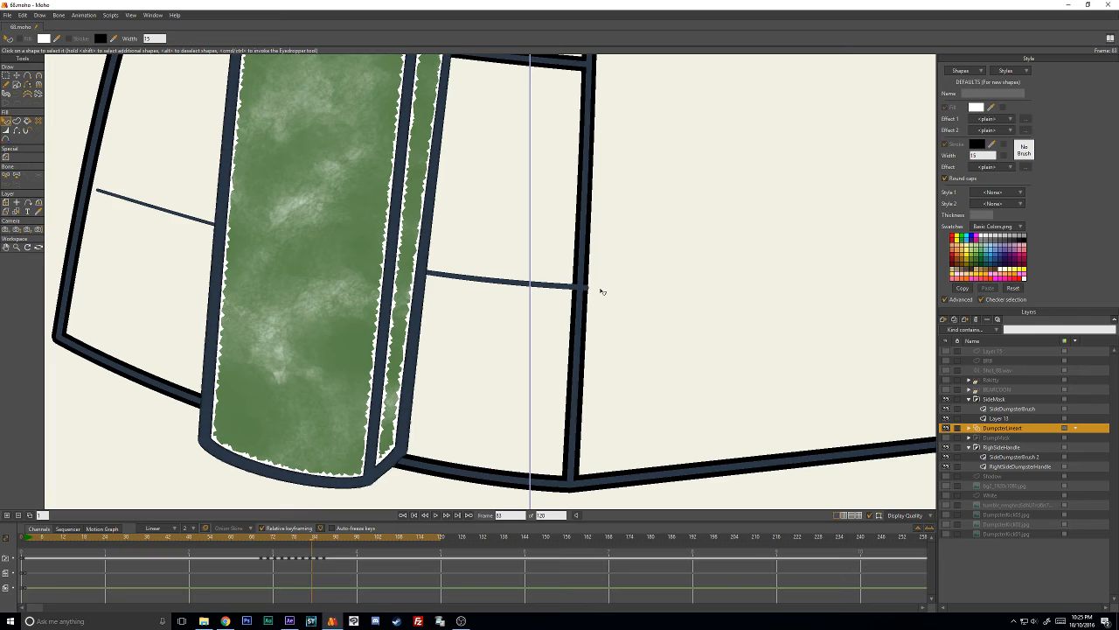
{"action": "scroll", "coordinate": [591, 277], "scroll_direction": "down", "scroll_amount": 4}
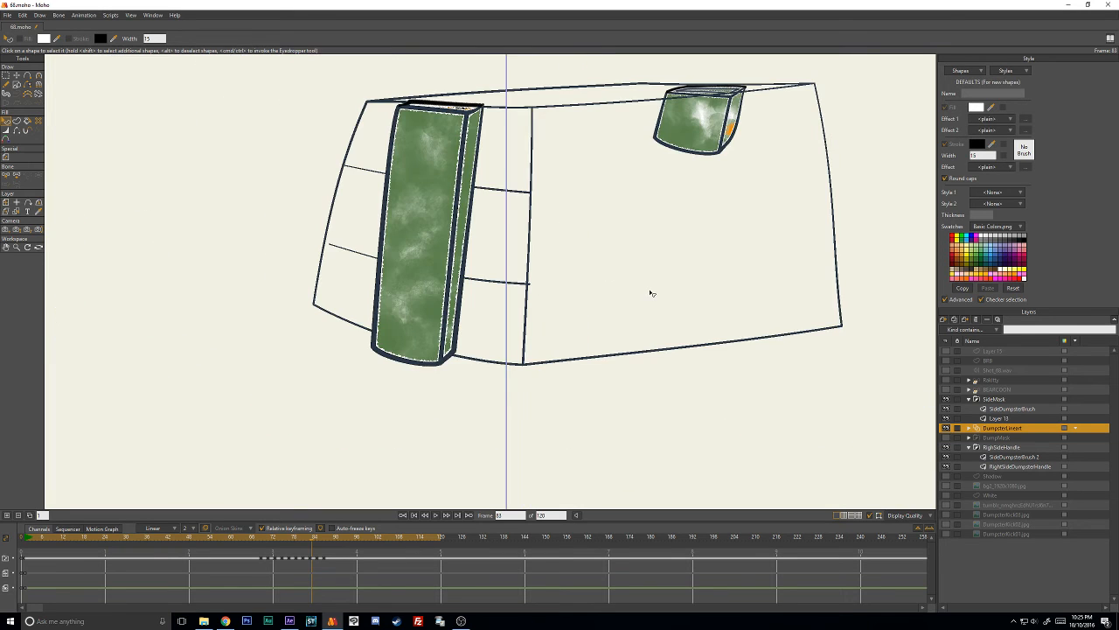
- On frame 83, paste 2B3846 as the stroke color of the lower side crossbar's black 15-width shape
{"action": "scroll", "coordinate": [651, 293], "scroll_direction": "up", "scroll_amount": 2}
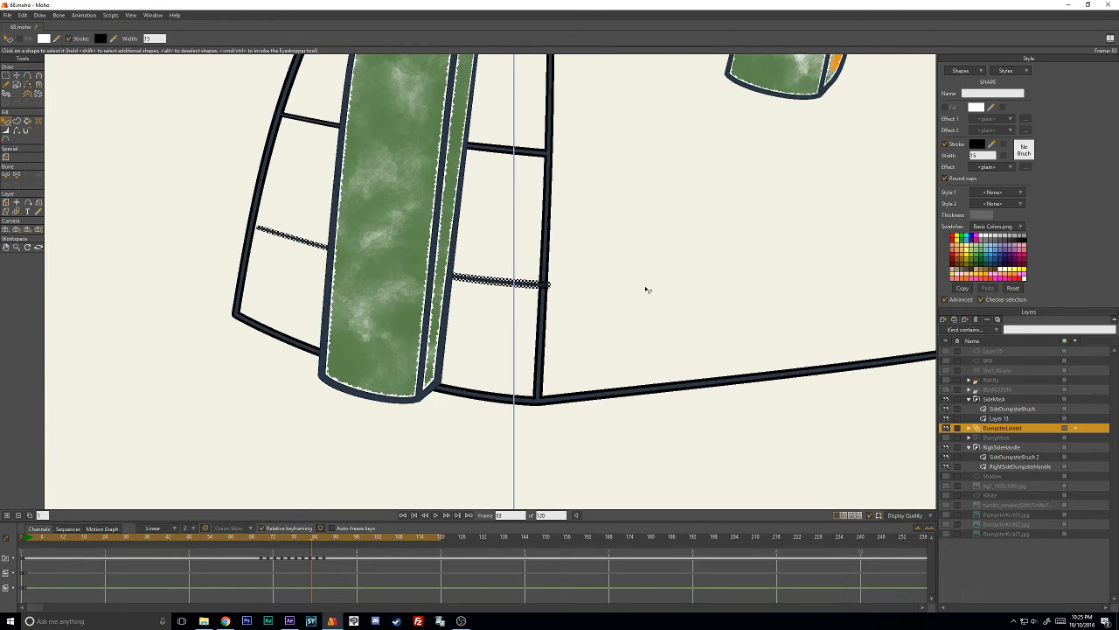
{"action": "left_click", "coordinate": [549, 283]}
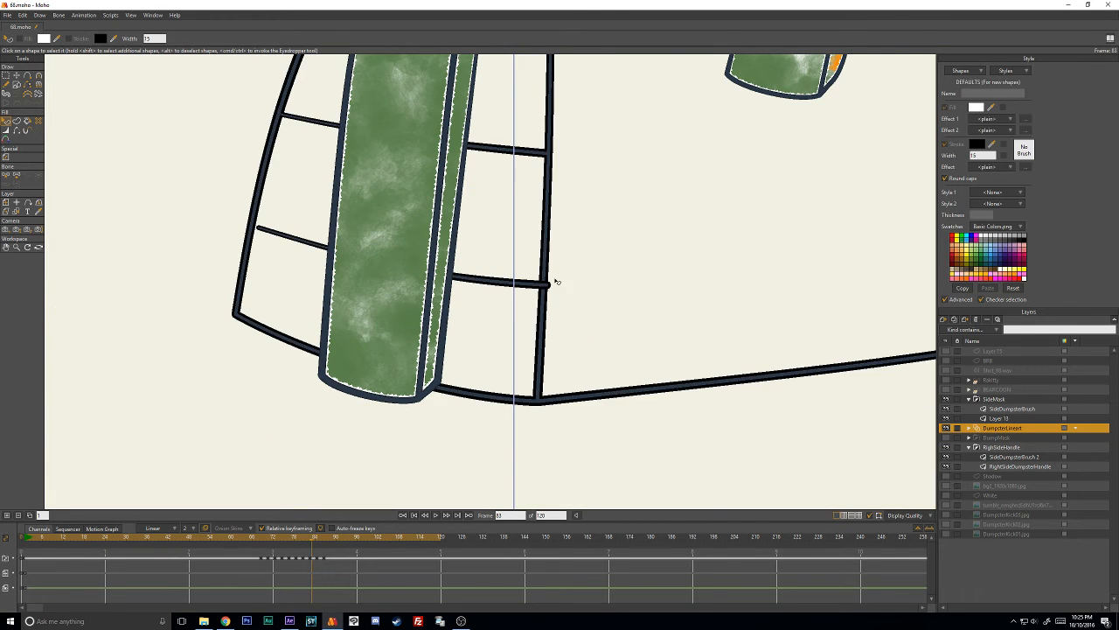
{"action": "left_click", "coordinate": [979, 148]}
{"action": "key", "text": "ctrl+v"}
{"action": "left_click", "coordinate": [835, 453]}
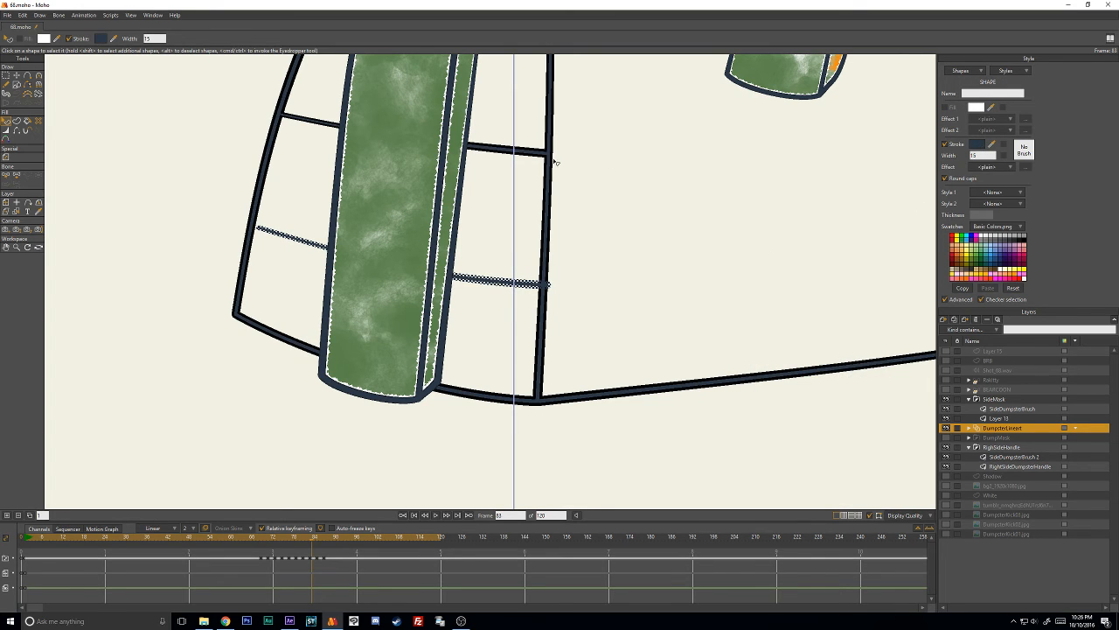
- Delete the remaining black 15-width shapes overlapping the navy line art on frame 83
{"action": "left_click", "coordinate": [548, 201]}
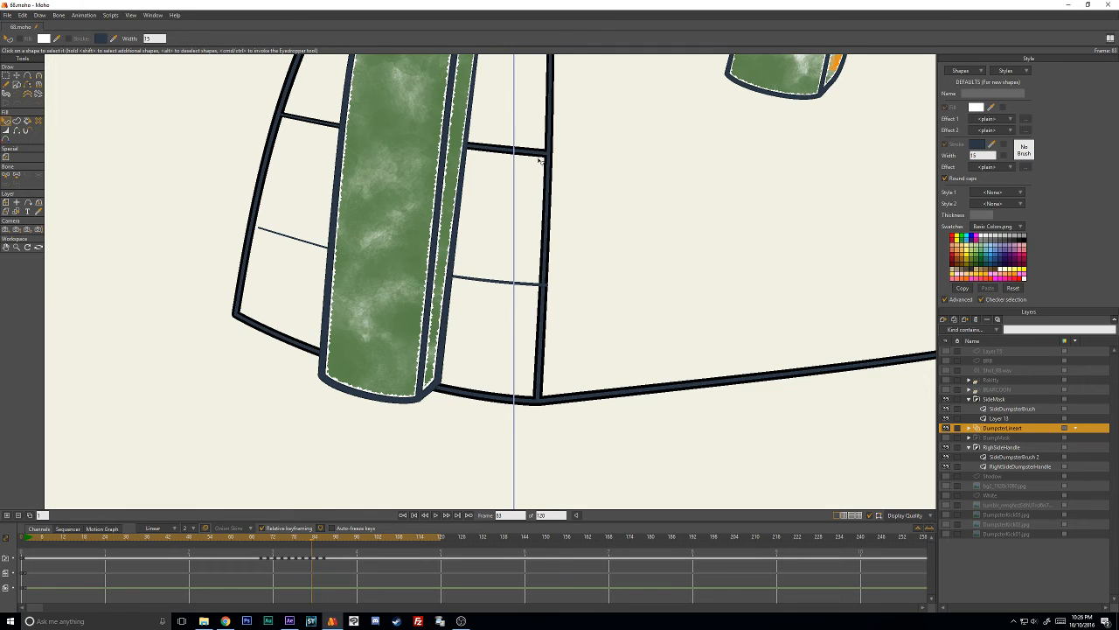
{"action": "left_click", "coordinate": [549, 160]}
{"action": "key", "text": "Delete"}
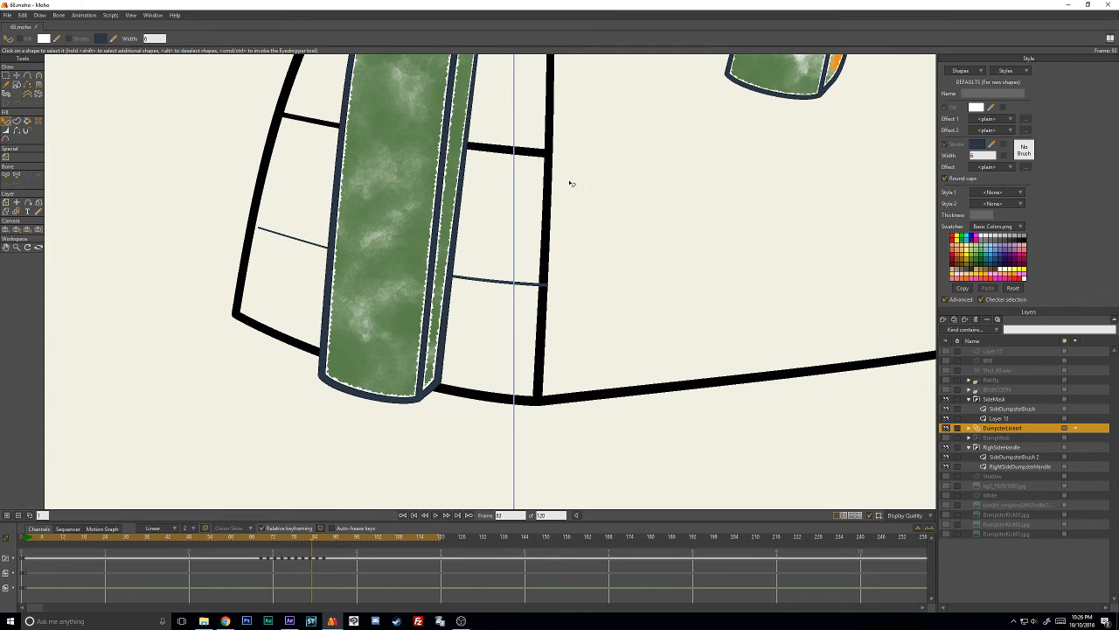
{"action": "scroll", "coordinate": [569, 289], "scroll_direction": "up", "scroll_amount": 4}
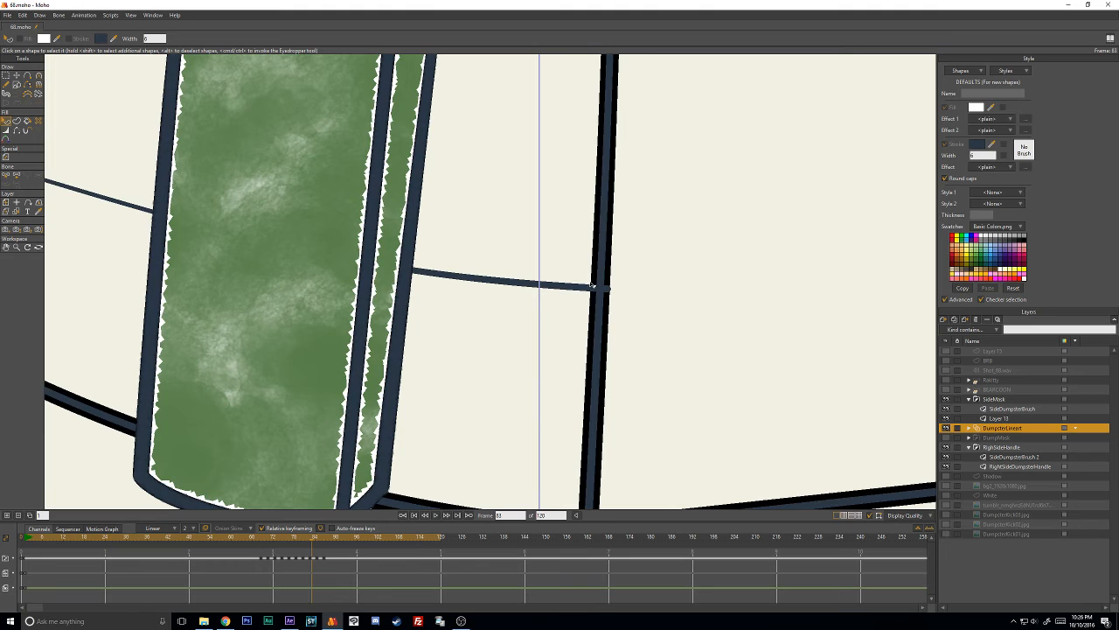
{"action": "left_click", "coordinate": [607, 276]}
{"action": "key", "text": "Delete"}
{"action": "scroll", "coordinate": [657, 259], "scroll_direction": "down", "scroll_amount": 5}
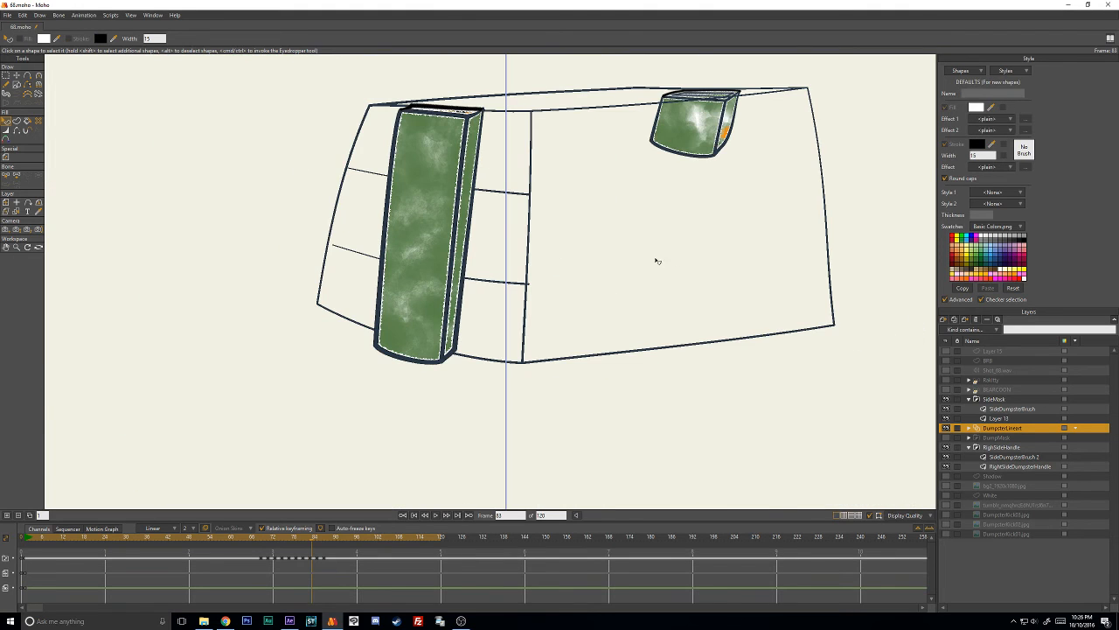
- Apply the Grafight brush with 50% brush spacing to frame 83's 6-width line art and deselect it
{"action": "left_click", "coordinate": [529, 274]}
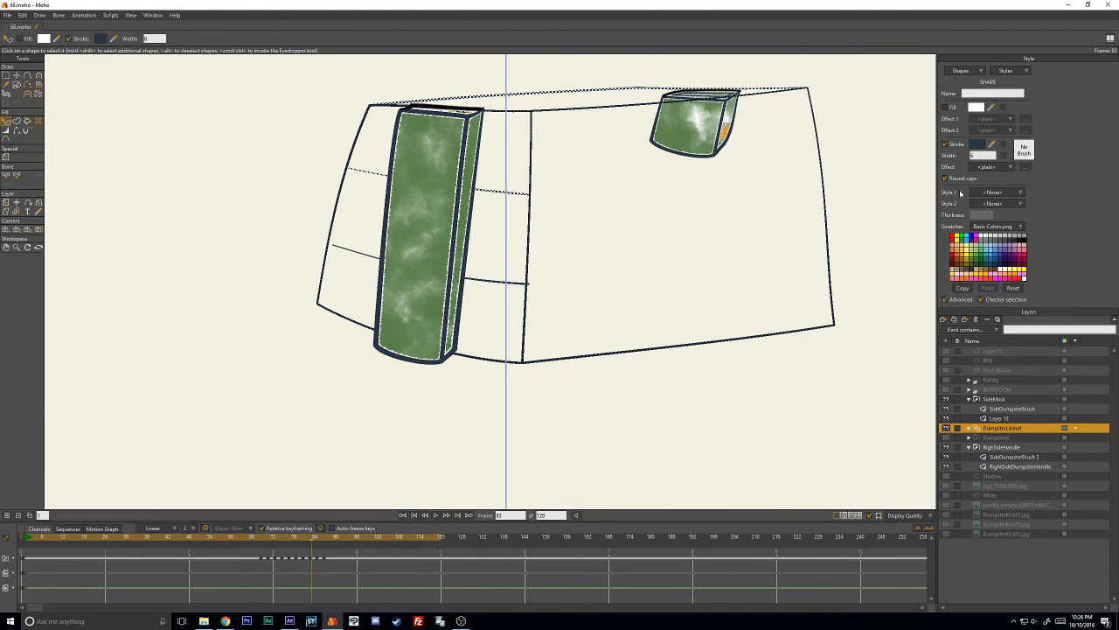
{"action": "left_click", "coordinate": [1024, 149]}
{"action": "scroll", "coordinate": [828, 253], "scroll_direction": "down", "scroll_amount": 2}
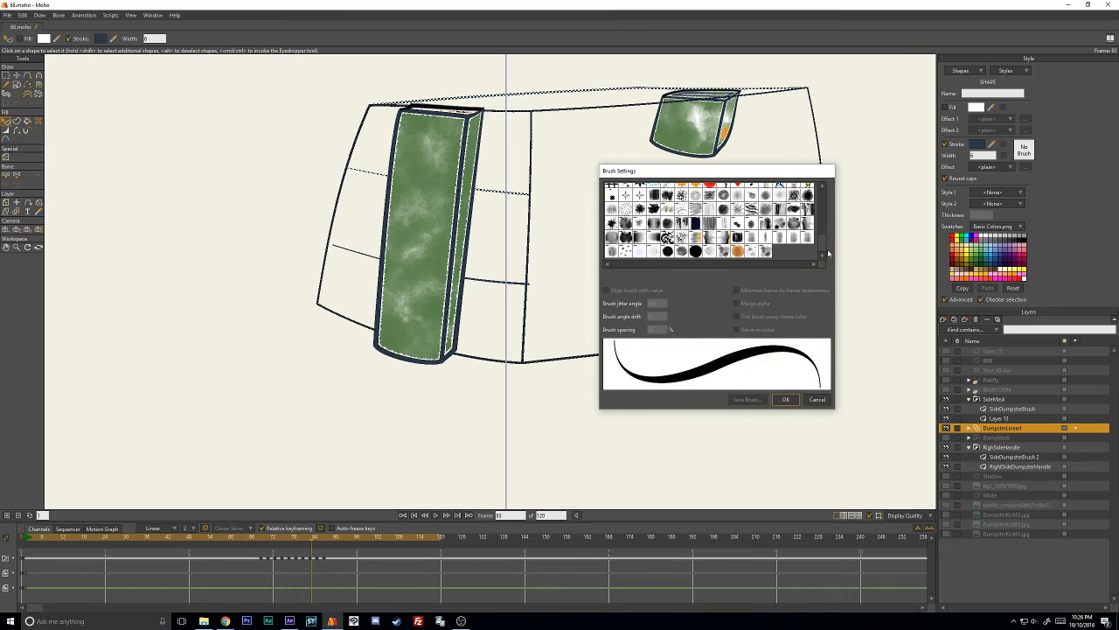
{"action": "left_click", "coordinate": [669, 252]}
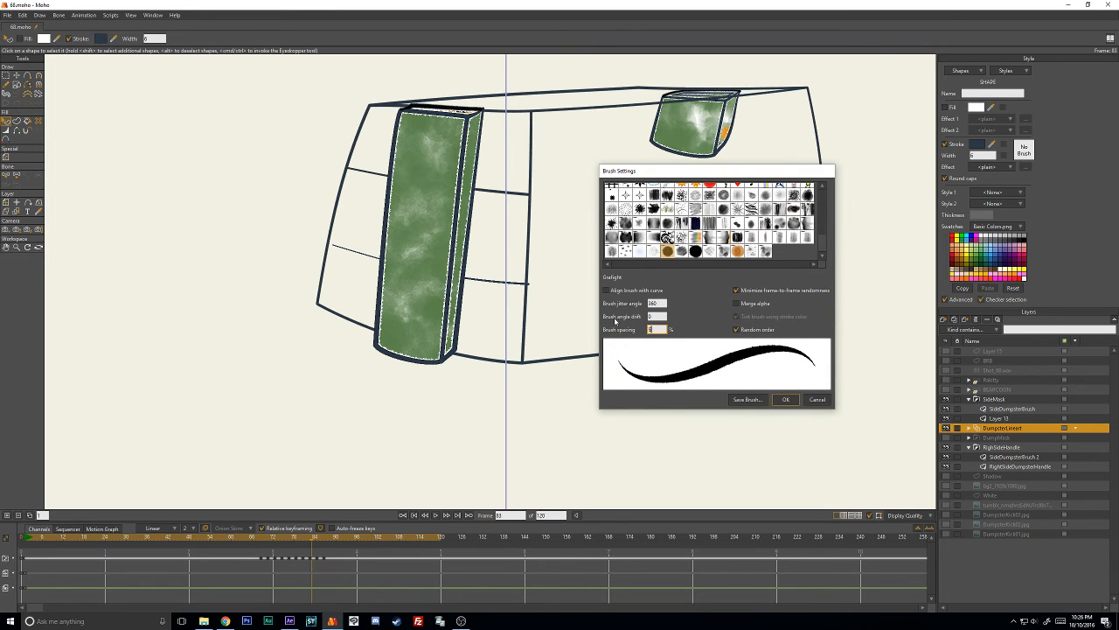
{"action": "left_click", "coordinate": [785, 400]}
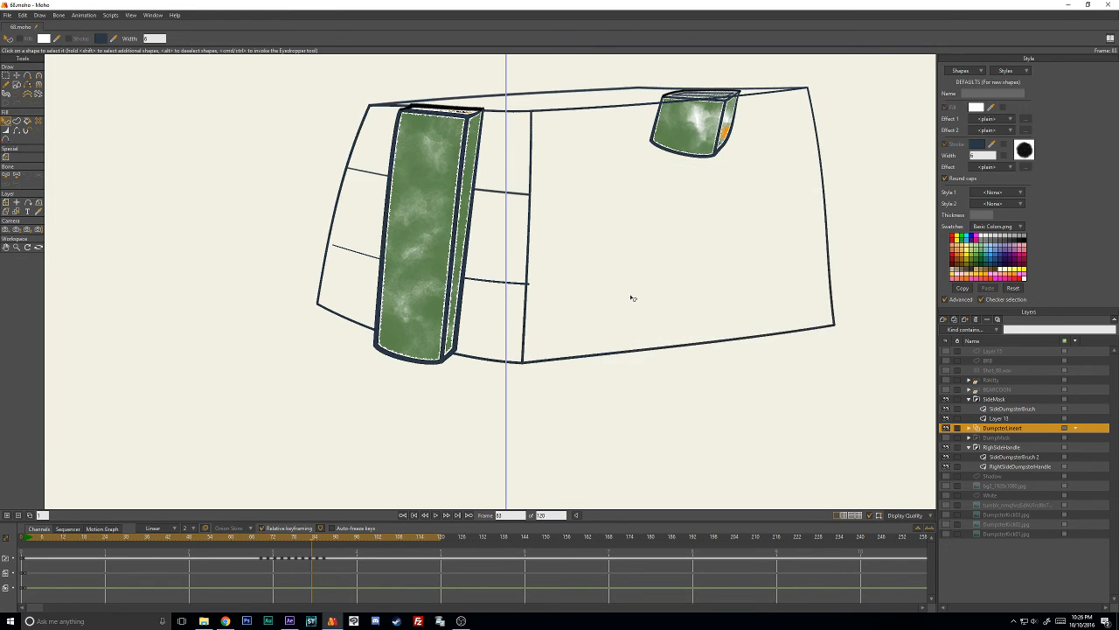
- Move the overhanging end point of the lower side crossbar onto the dumpster's vertical corner edge on frame 83
{"action": "key", "text": "t"}
{"action": "scroll", "coordinate": [581, 285], "scroll_direction": "up", "scroll_amount": 4}
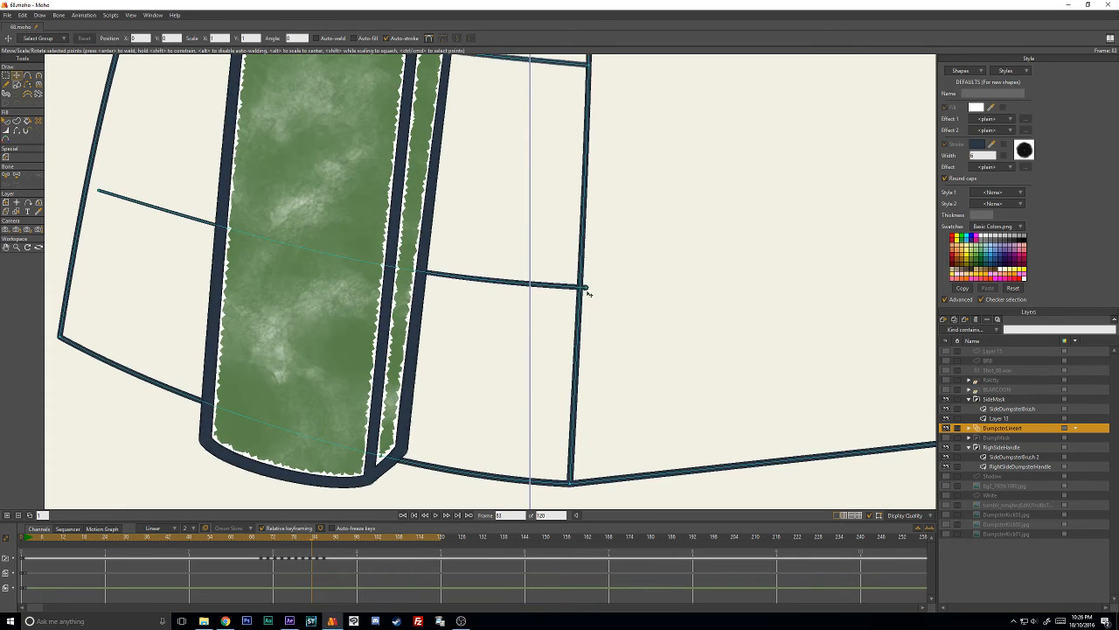
{"action": "left_click", "coordinate": [565, 289]}
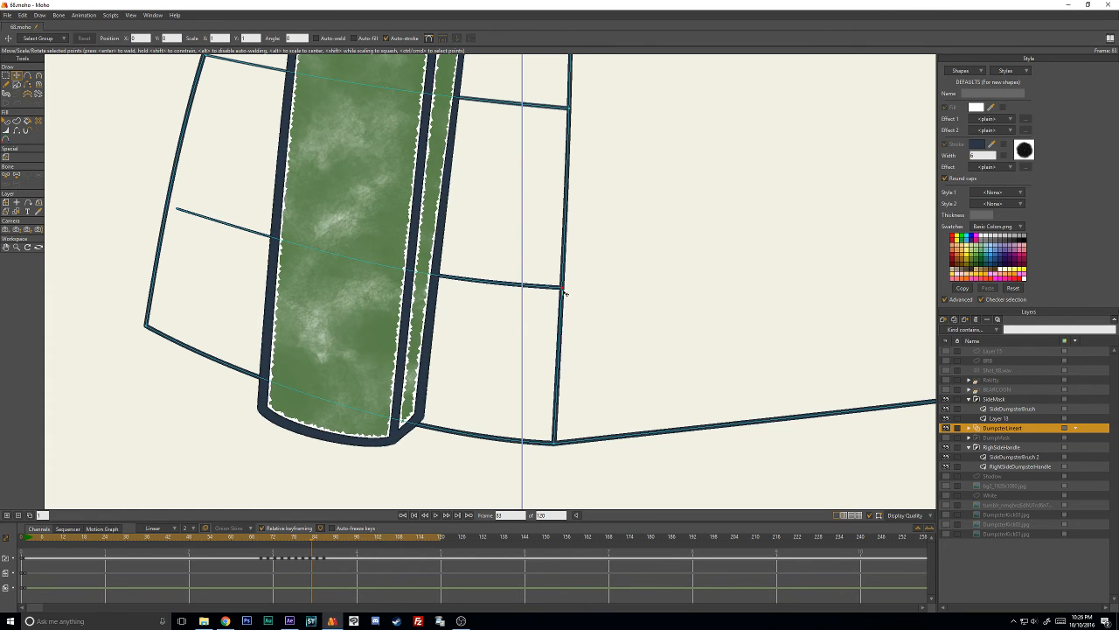
{"action": "scroll", "coordinate": [607, 293], "scroll_direction": "down", "scroll_amount": 4}
{"action": "left_click_drag", "start_coordinate": [596, 320], "coordinate": [571, 344]}
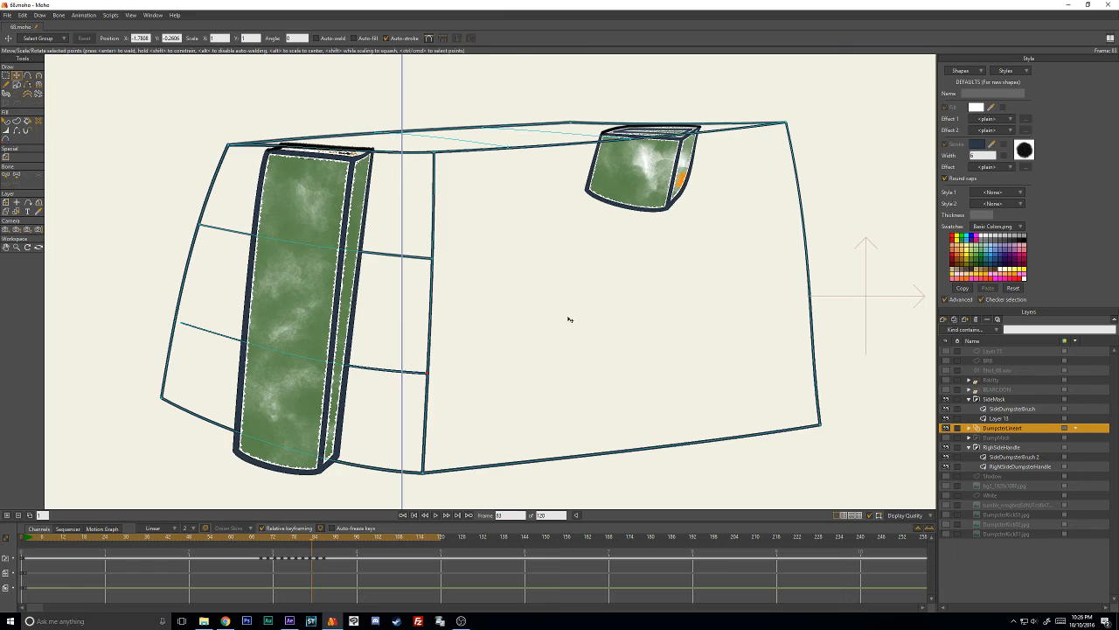
- Select the two unstroked cross lines on the dumpster's top and adjust the line width of their points
{"action": "left_click", "coordinate": [514, 210]}
{"action": "double_click", "coordinate": [457, 140]}
{"action": "key", "text": "w"}
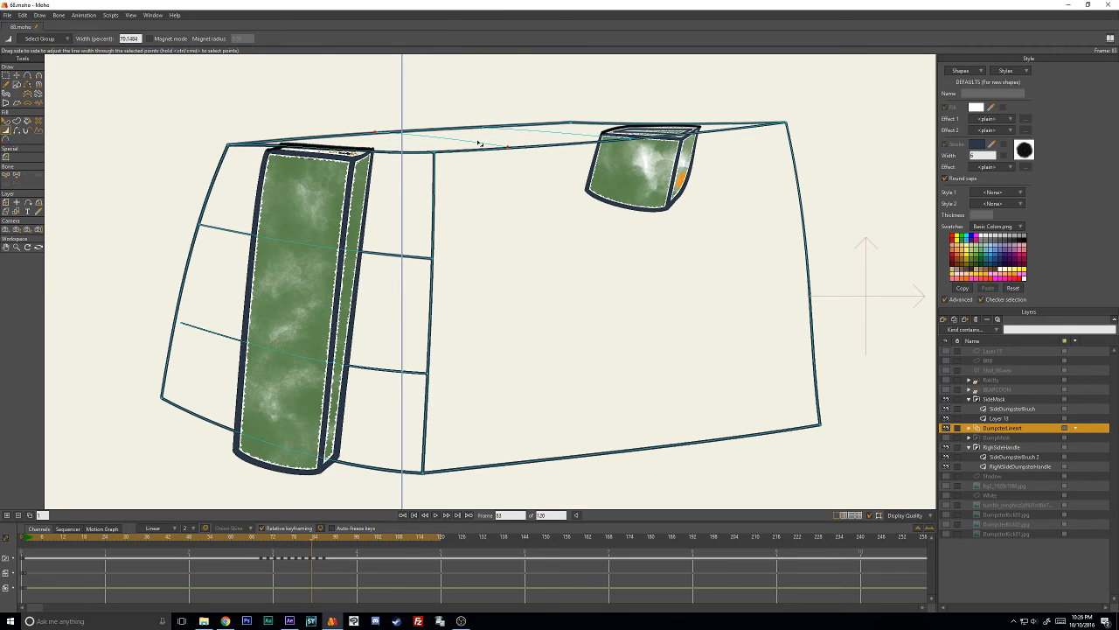
{"action": "left_click_drag", "start_coordinate": [529, 142], "coordinate": [289, 119]}
{"action": "key", "text": "q"}
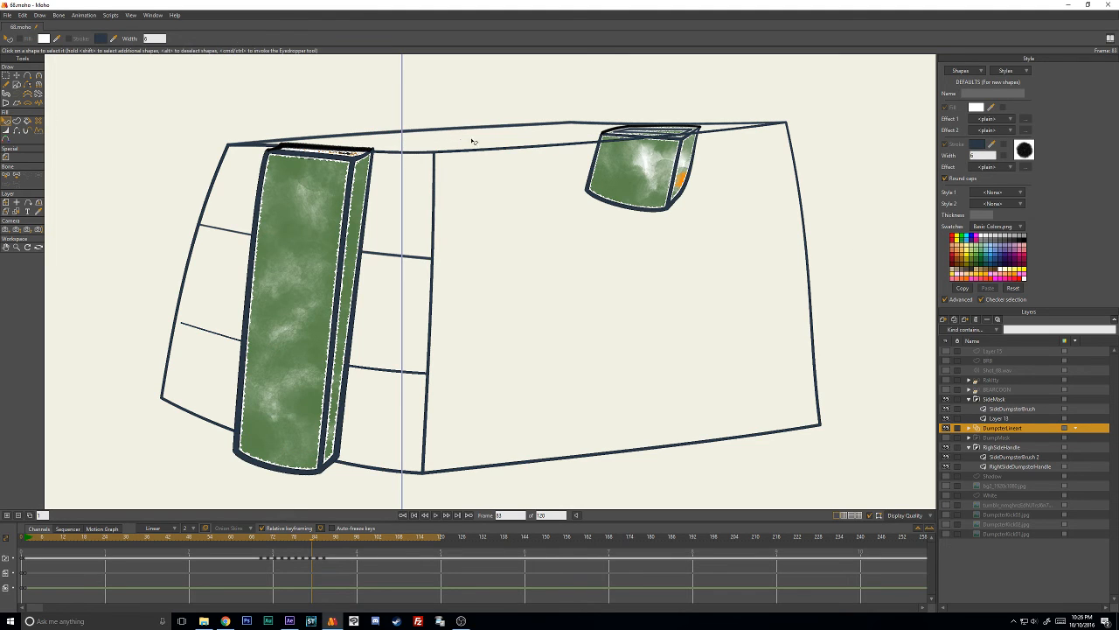
- Create a stroke-only shape from the two top cross lines and nudge the first line's end onto the rim
{"action": "key", "text": "t"}
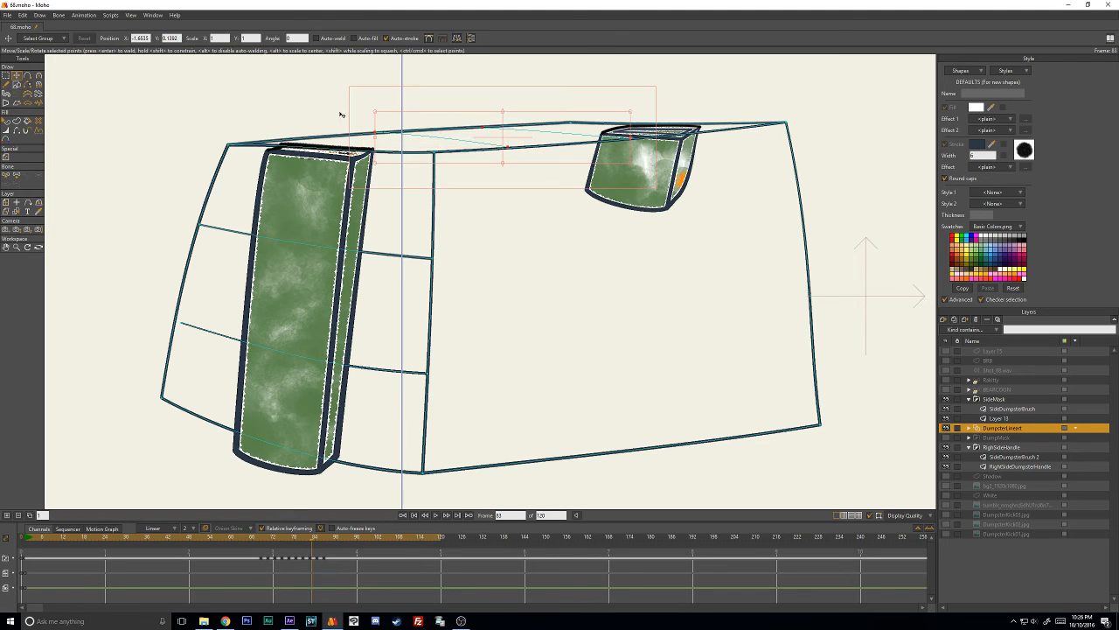
{"action": "left_click", "coordinate": [17, 120]}
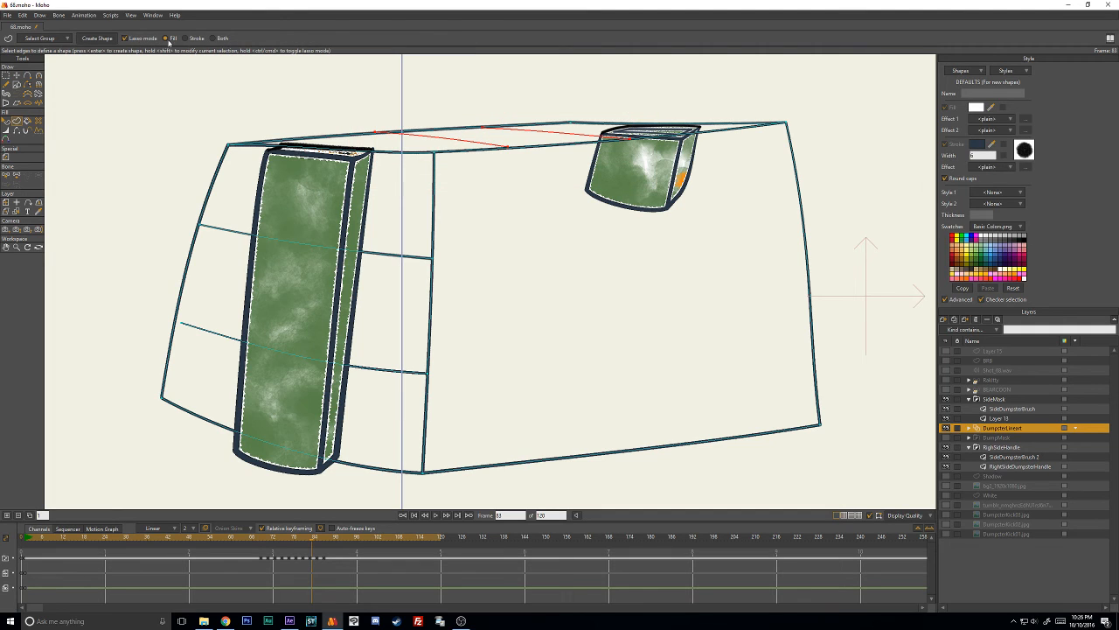
{"action": "left_click", "coordinate": [96, 38]}
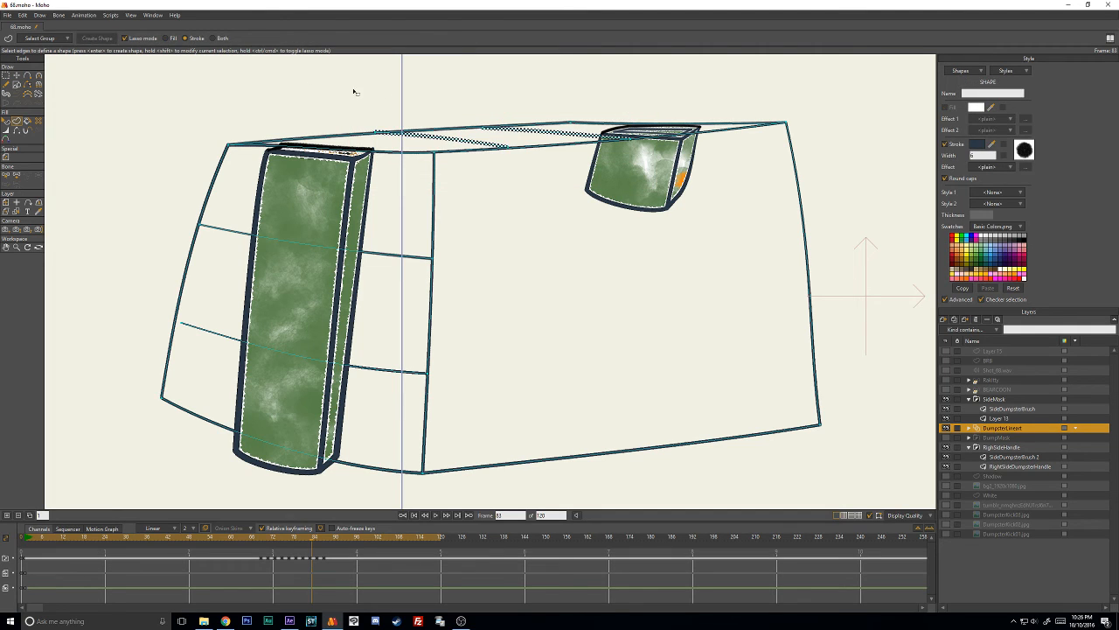
{"action": "key", "text": "t"}
{"action": "left_click_drag", "start_coordinate": [379, 131], "coordinate": [380, 134]}
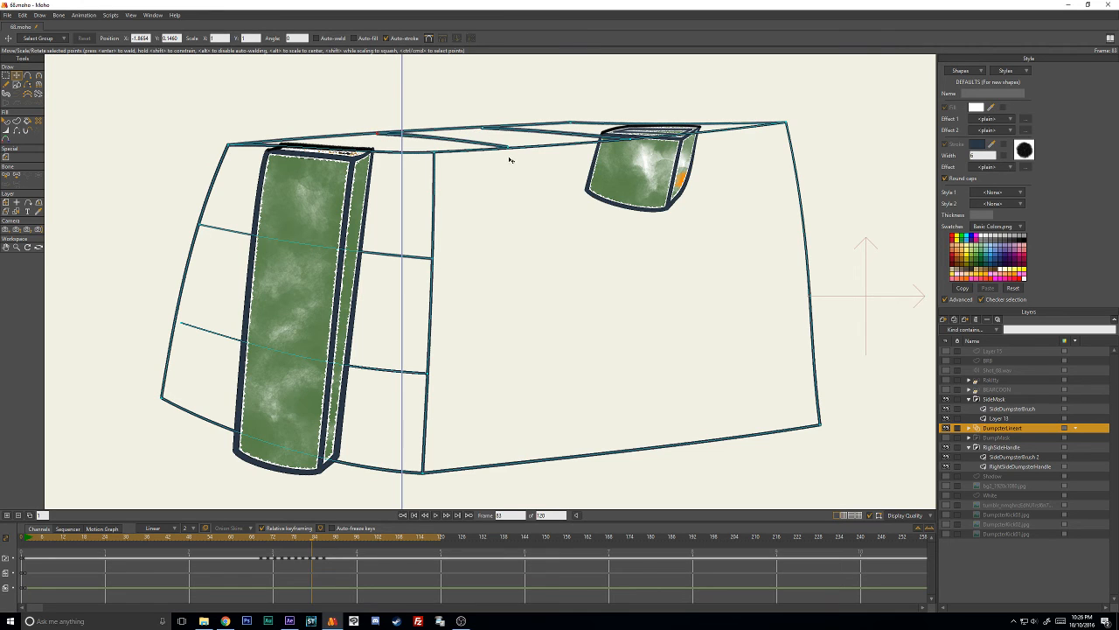
- Go to frame 85 and paste 2B3846 as the stroke color of the dumpster's black 15-width outline
{"action": "key", "text": "Right"}
{"action": "key", "text": "Right"}
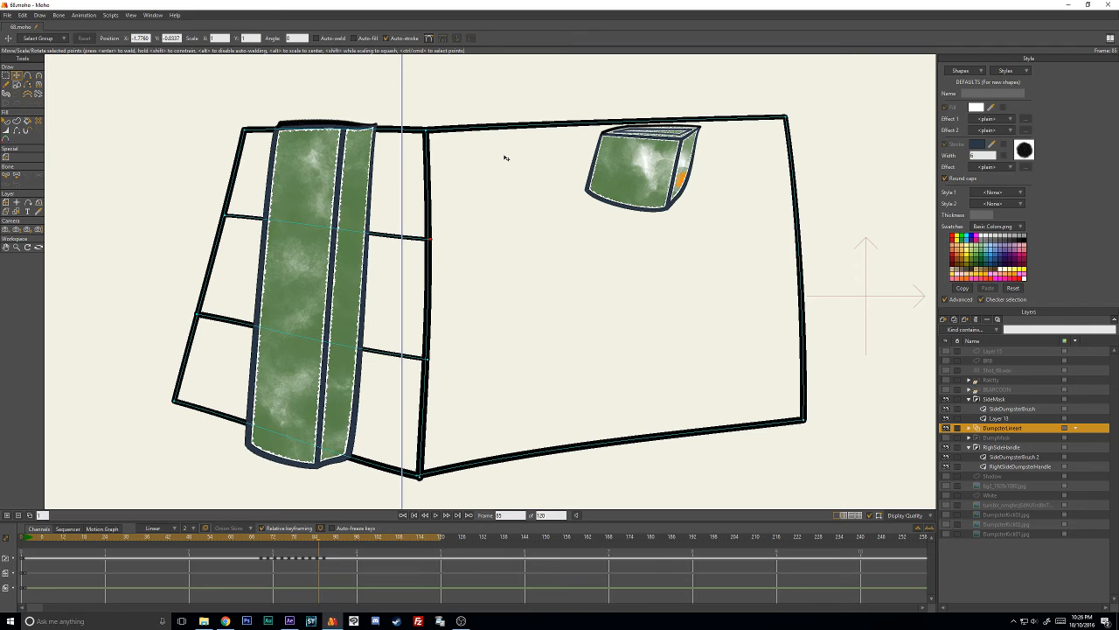
{"action": "left_click", "coordinate": [7, 123]}
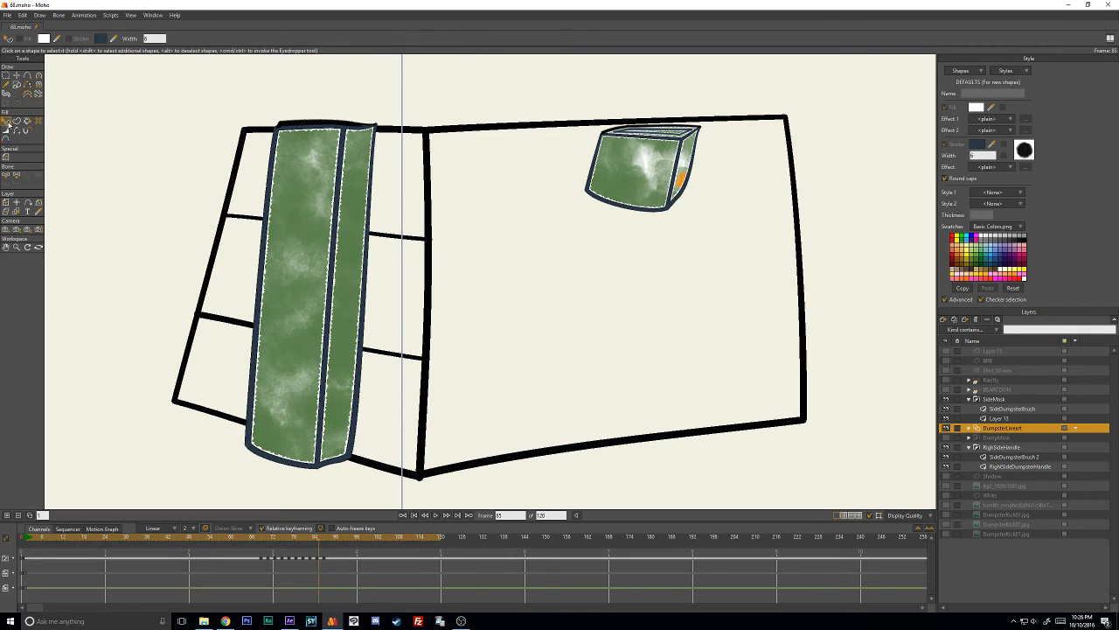
{"action": "left_click", "coordinate": [431, 222]}
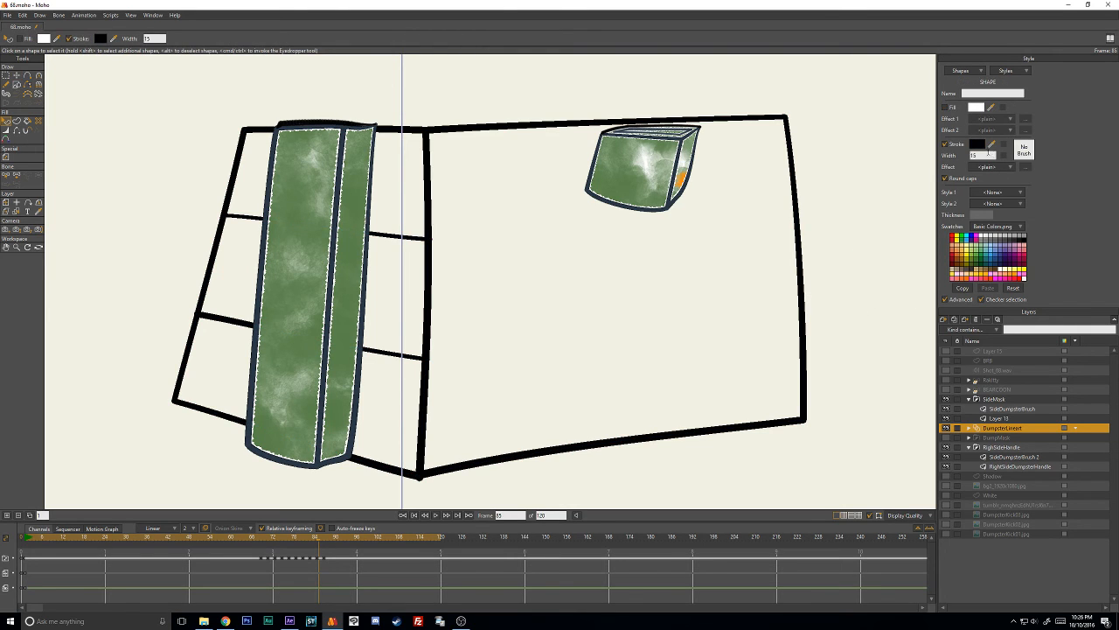
{"action": "left_click", "coordinate": [978, 144]}
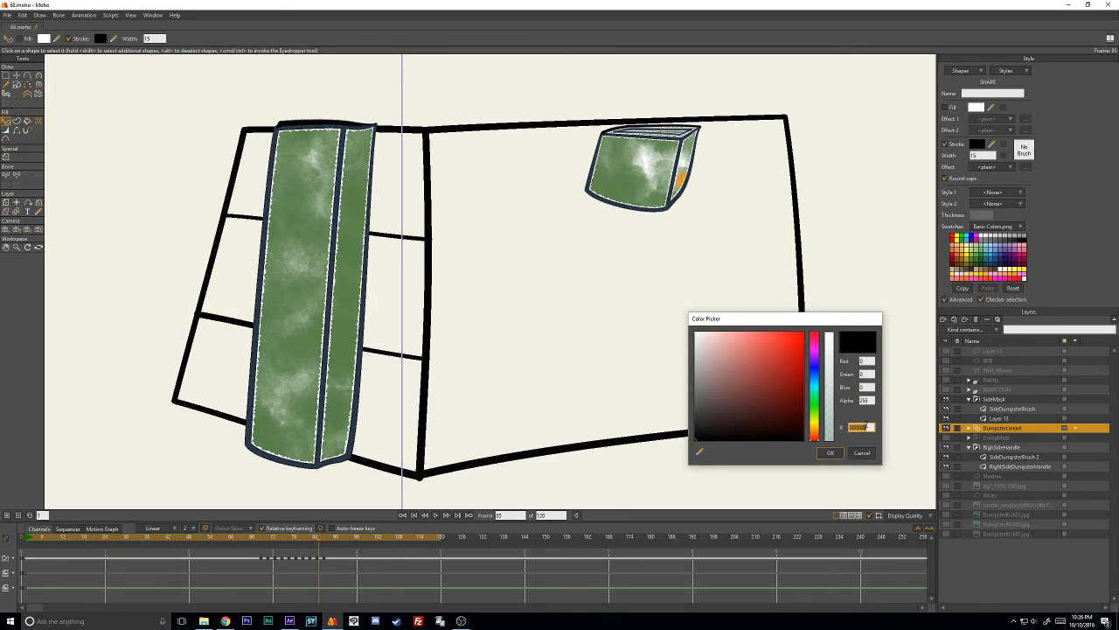
{"action": "key", "text": "ctrl+v"}
{"action": "left_click", "coordinate": [829, 454]}
{"action": "left_click", "coordinate": [503, 342]}
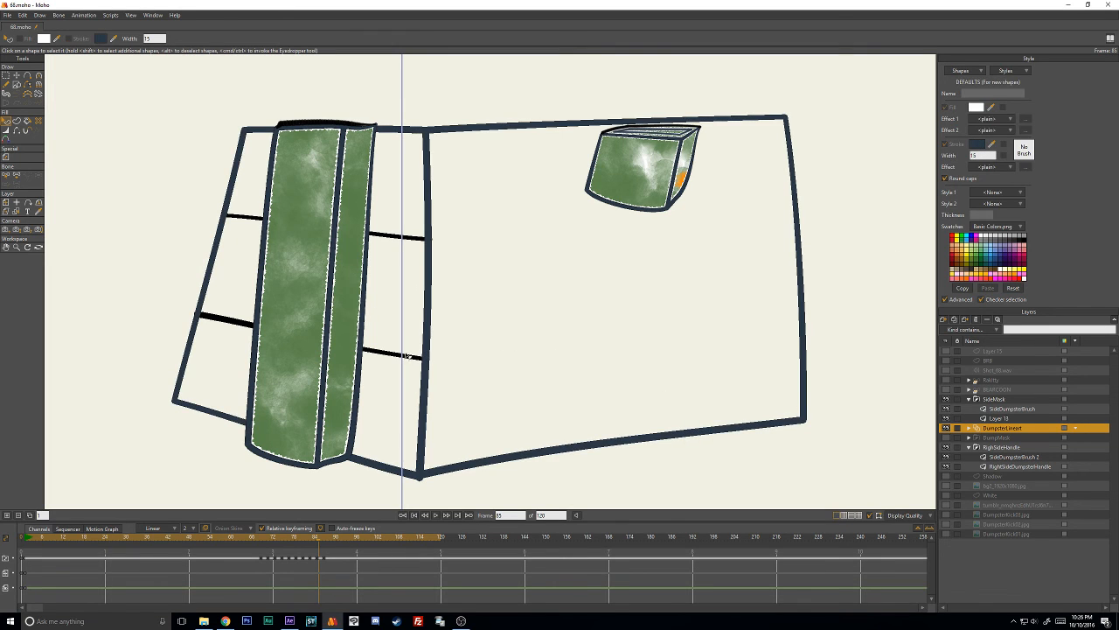
- Paste 2B3846 as the stroke color of the black side crossbars on frame 85
{"action": "left_click", "coordinate": [407, 356]}
{"action": "left_click", "coordinate": [979, 145]}
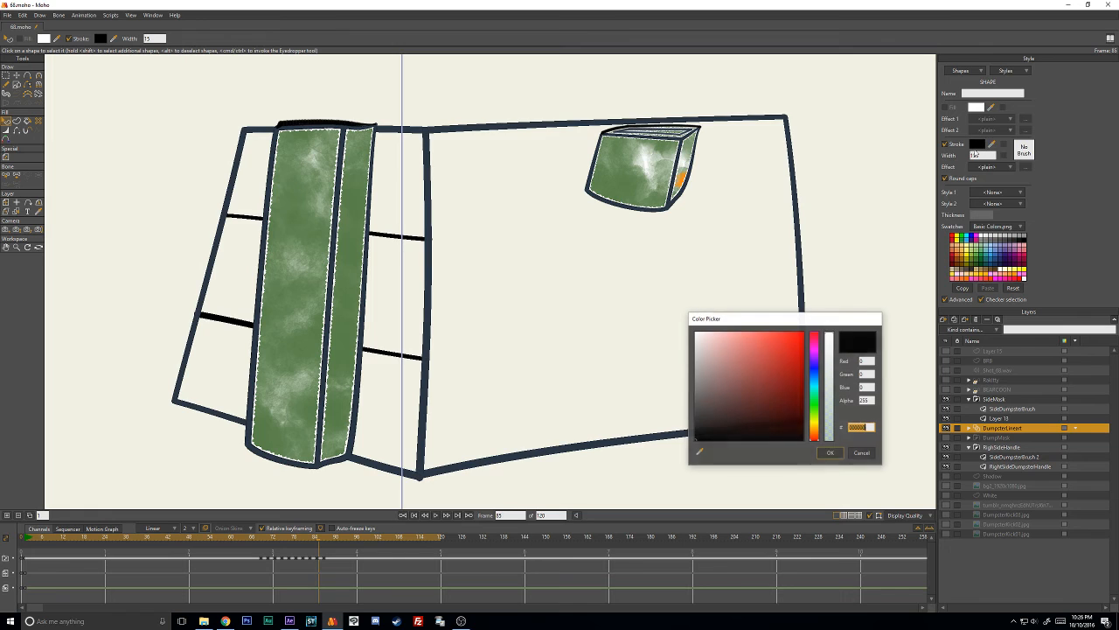
{"action": "key", "text": "ctrl+v"}
{"action": "left_click", "coordinate": [832, 453]}
{"action": "left_click", "coordinate": [575, 354]}
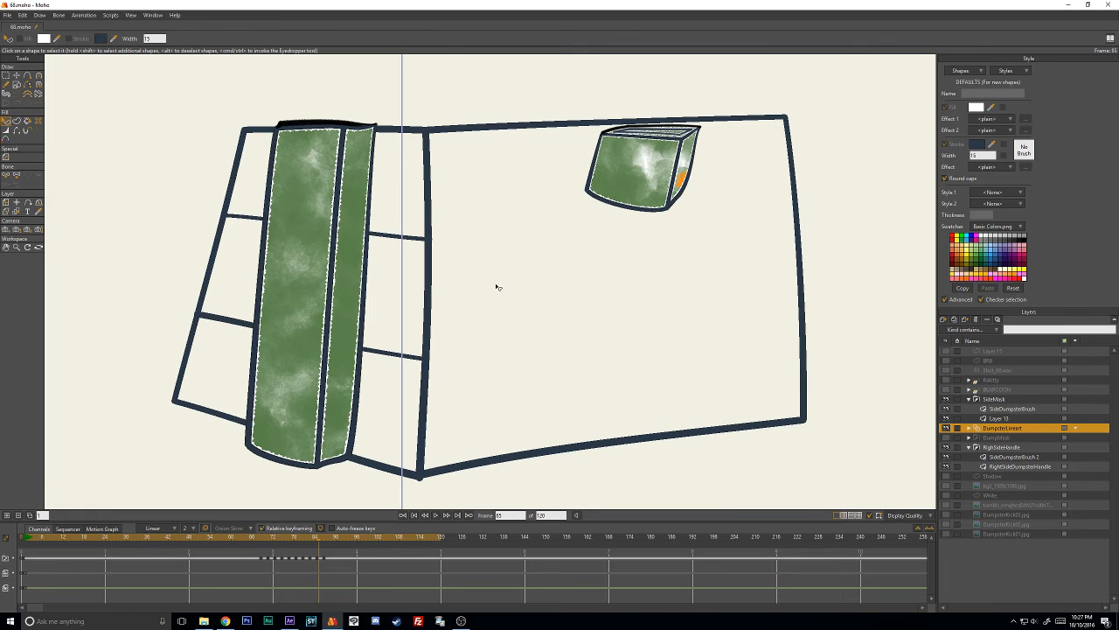
- Apply the Grafight brush to frame 85's outline with 50% brush spacing and frame-to-frame randomness minimizing turned off
{"action": "left_click", "coordinate": [434, 202]}
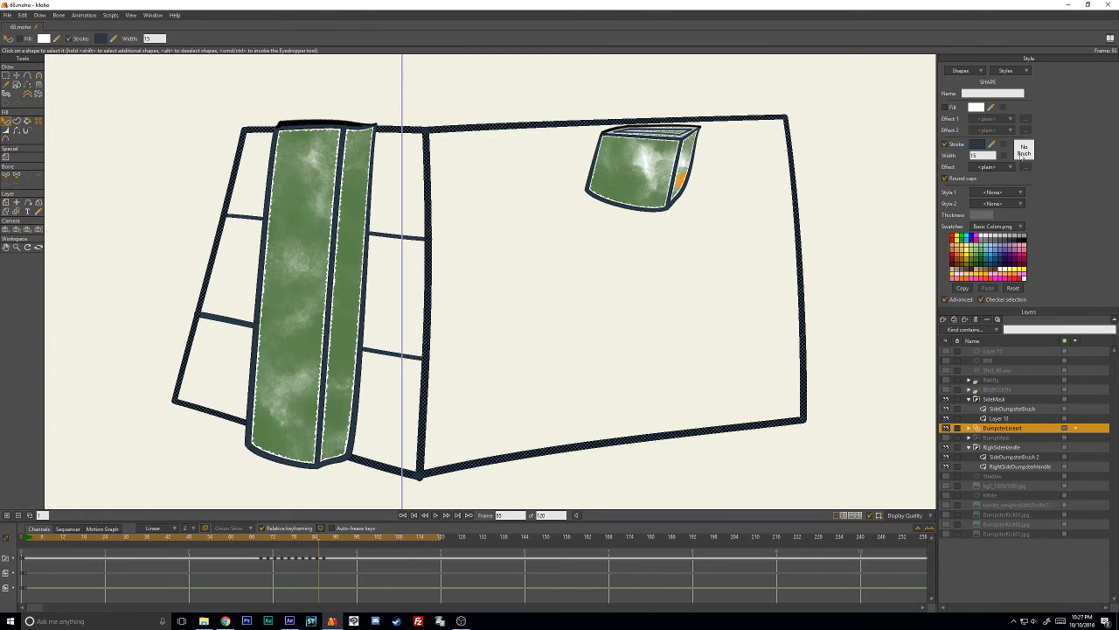
{"action": "left_click", "coordinate": [1023, 152]}
{"action": "scroll", "coordinate": [823, 200], "scroll_direction": "down", "scroll_amount": 3}
{"action": "left_click", "coordinate": [667, 251]}
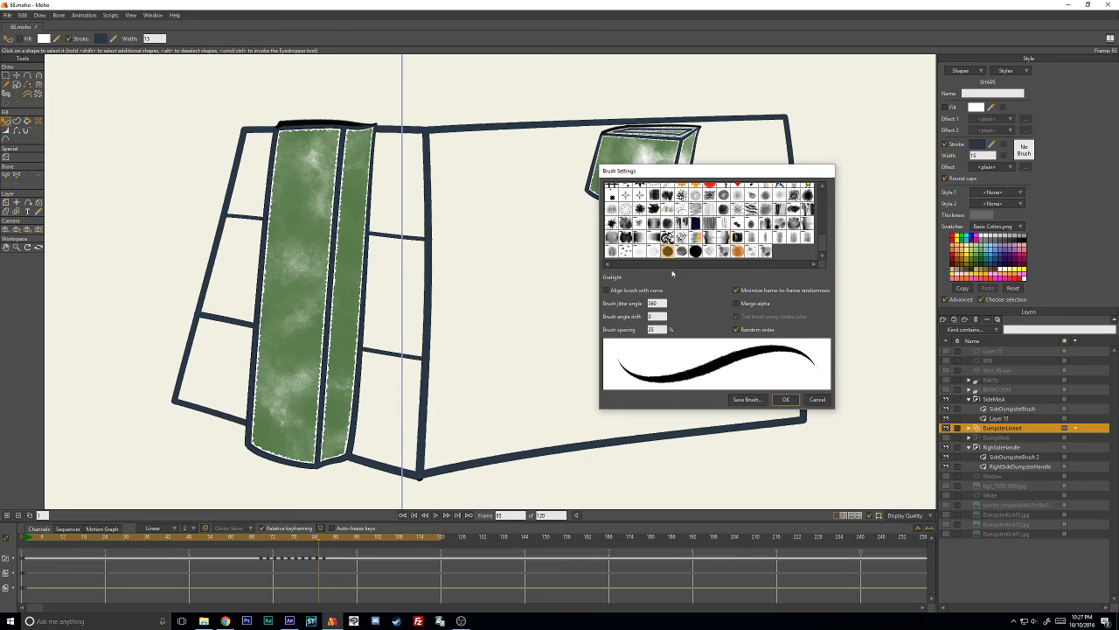
{"action": "type", "text": "50"}
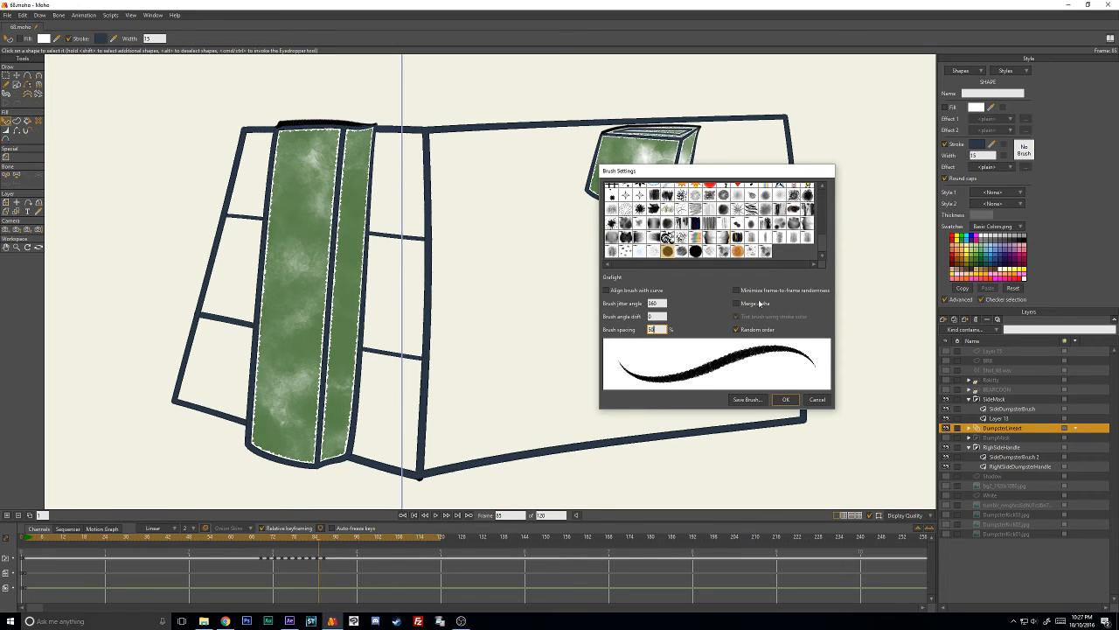
{"action": "left_click", "coordinate": [786, 399]}
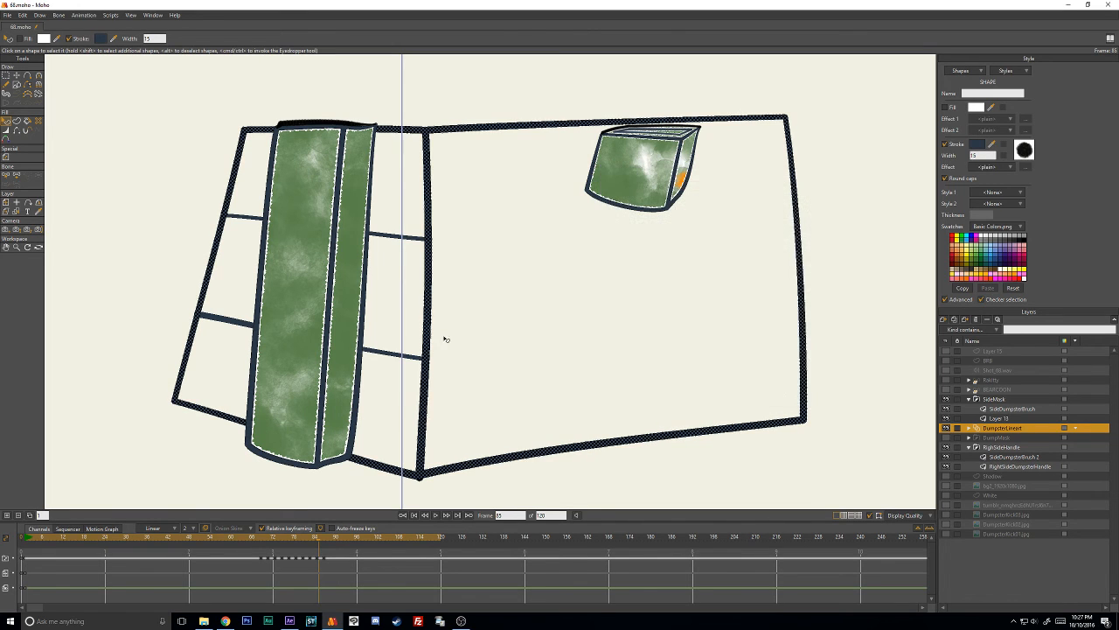
- Apply the Grafight brush with 50% brush spacing to the side crossbars on frame 85
{"action": "left_click", "coordinate": [406, 238]}
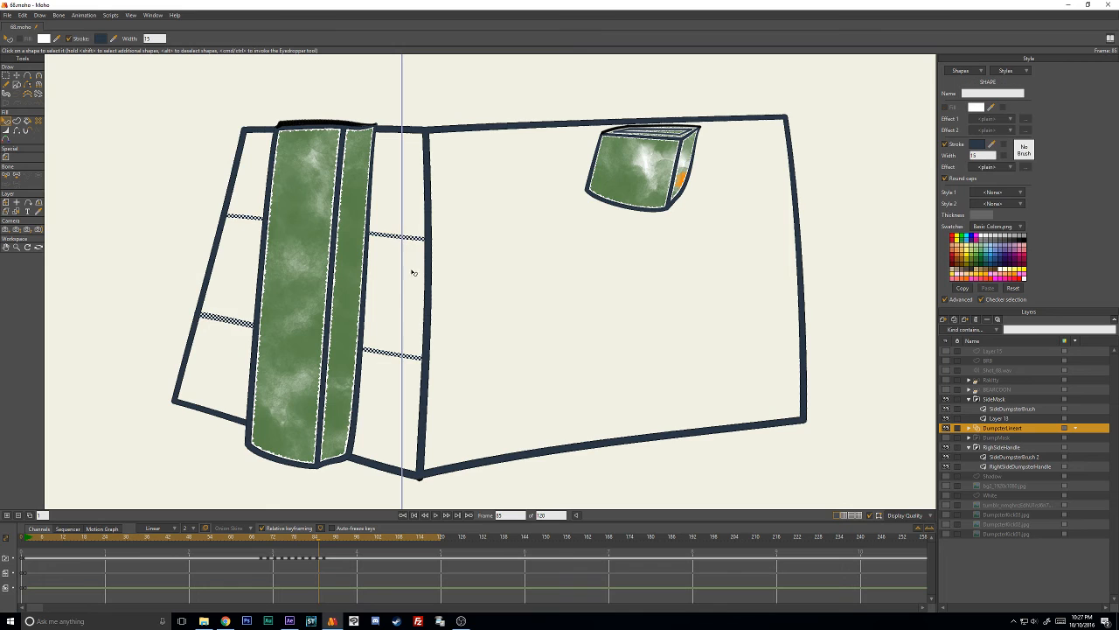
{"action": "left_click", "coordinate": [1024, 149]}
{"action": "left_click_drag", "start_coordinate": [822, 197], "coordinate": [823, 263]}
{"action": "left_click", "coordinate": [669, 252]}
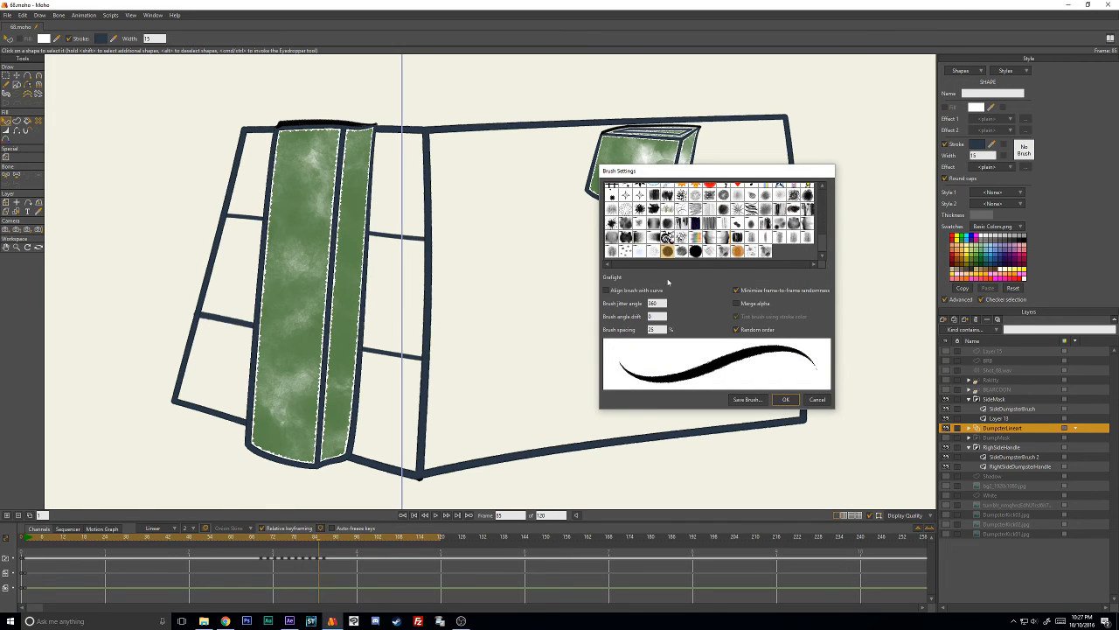
{"action": "left_click", "coordinate": [653, 330]}
{"action": "left_click_drag", "start_coordinate": [653, 329], "coordinate": [627, 324]}
{"action": "type", "text": "50"}
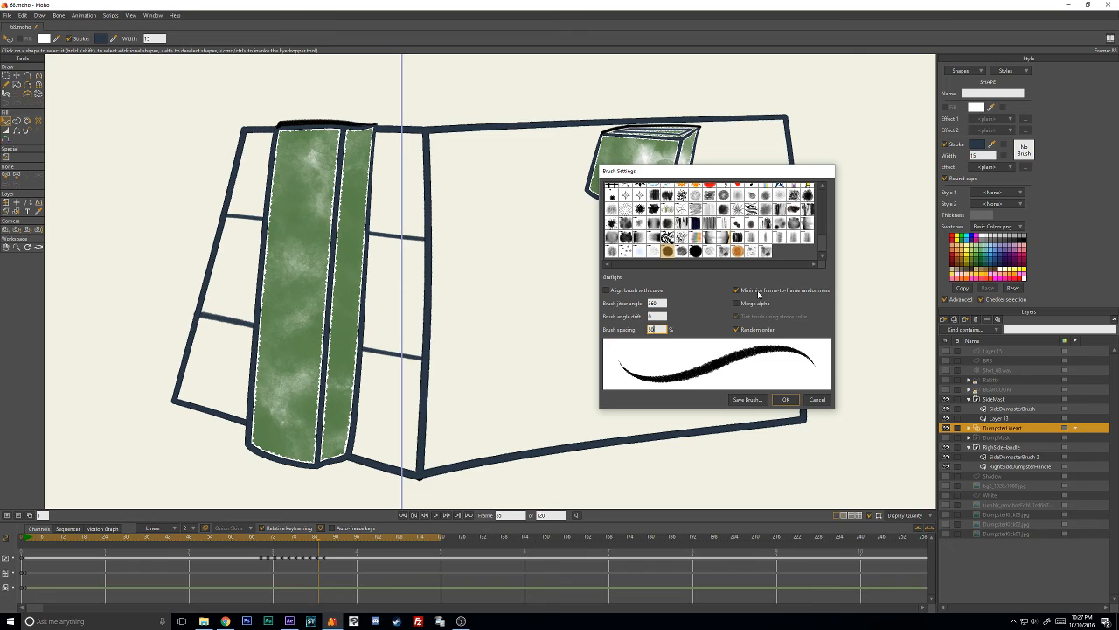
{"action": "left_click", "coordinate": [786, 400]}
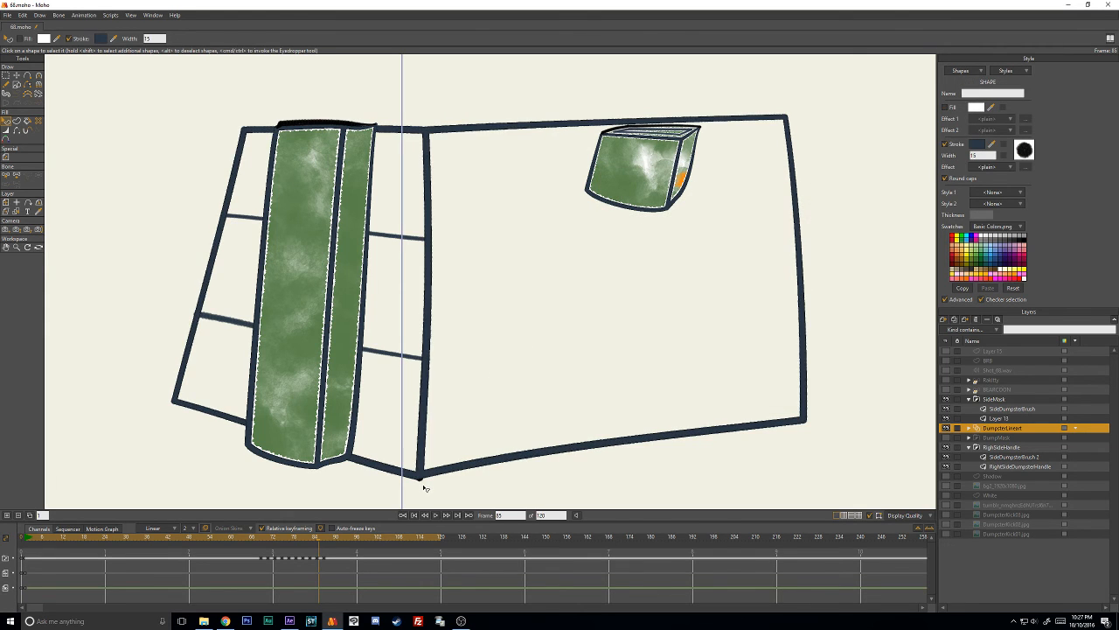
{"action": "scroll", "coordinate": [422, 483], "scroll_direction": "up", "scroll_amount": 5}
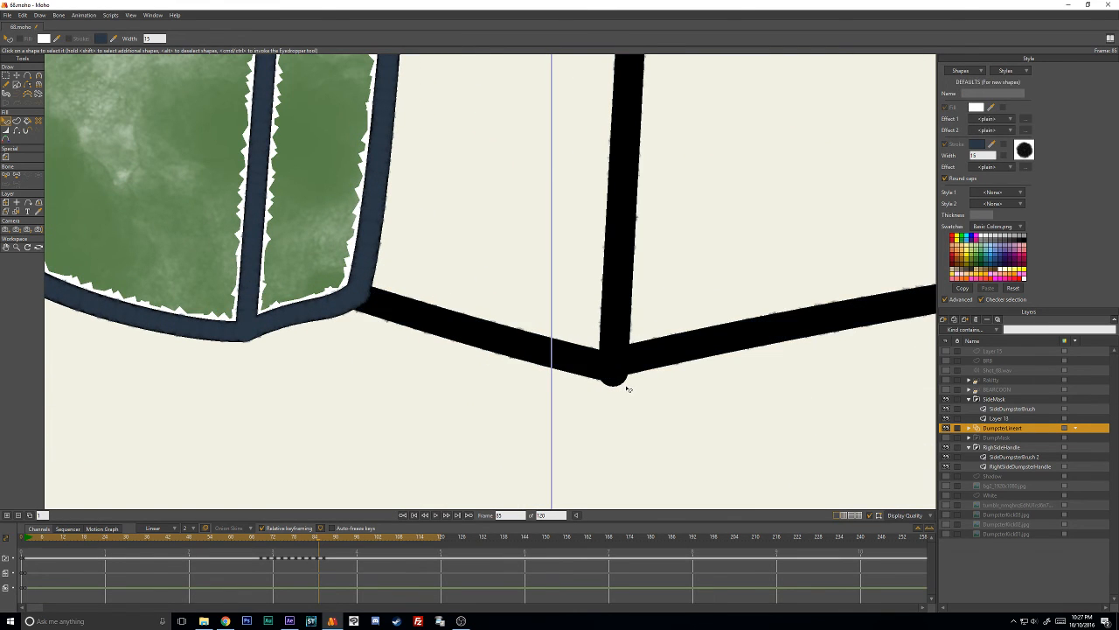
- Select the dumpster's remaining black 15-width outline on frame 85 and paste 2B3846 as its stroke color
{"action": "scroll", "coordinate": [627, 388], "scroll_direction": "down", "scroll_amount": 3}
{"action": "key", "text": "t"}
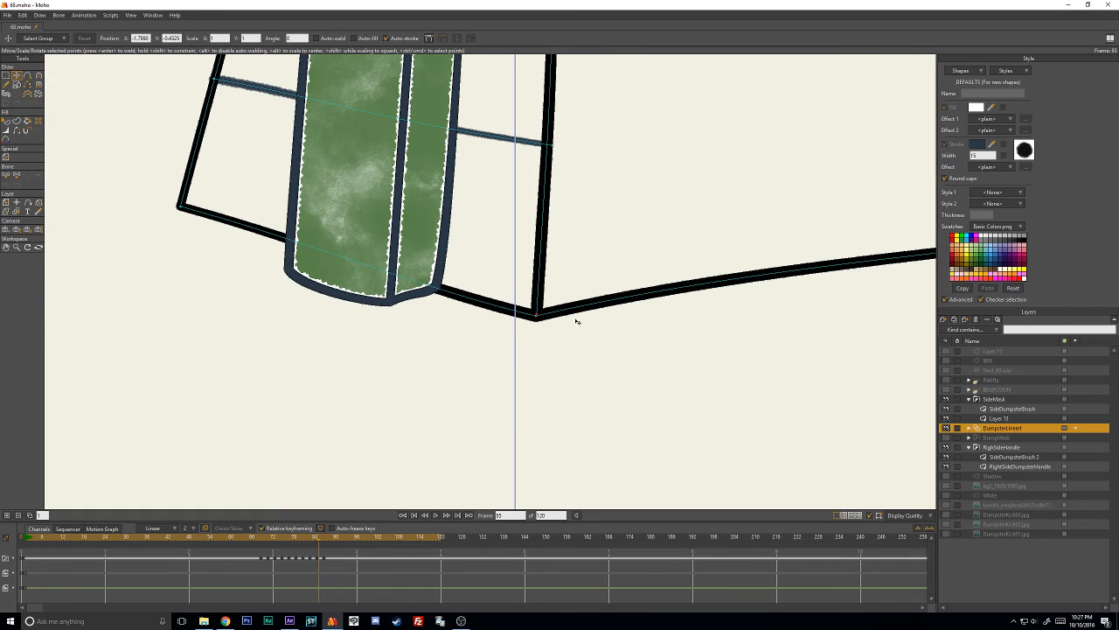
{"action": "scroll", "coordinate": [604, 271], "scroll_direction": "down", "scroll_amount": 2}
{"action": "scroll", "coordinate": [620, 232], "scroll_direction": "down", "scroll_amount": 3}
{"action": "key", "text": "q"}
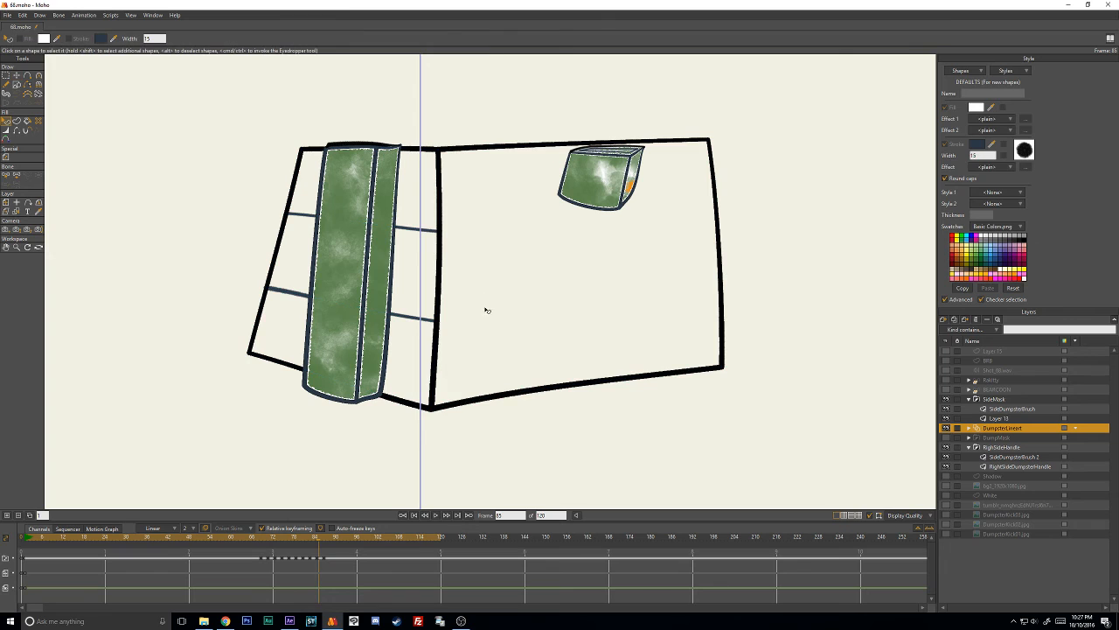
{"action": "left_click", "coordinate": [454, 403]}
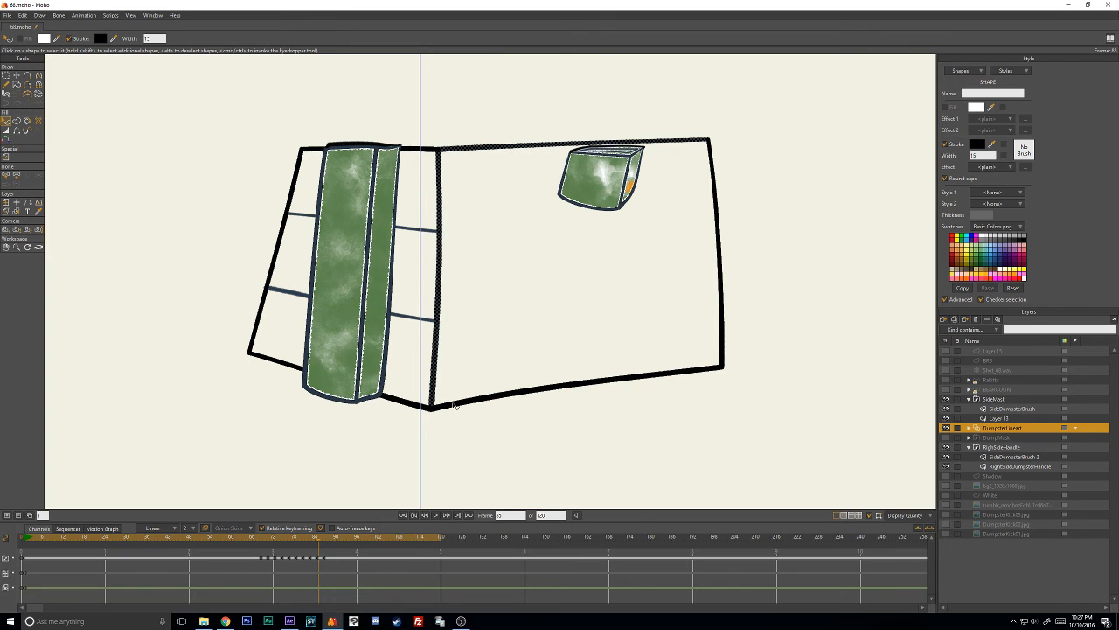
{"action": "left_click", "coordinate": [976, 145]}
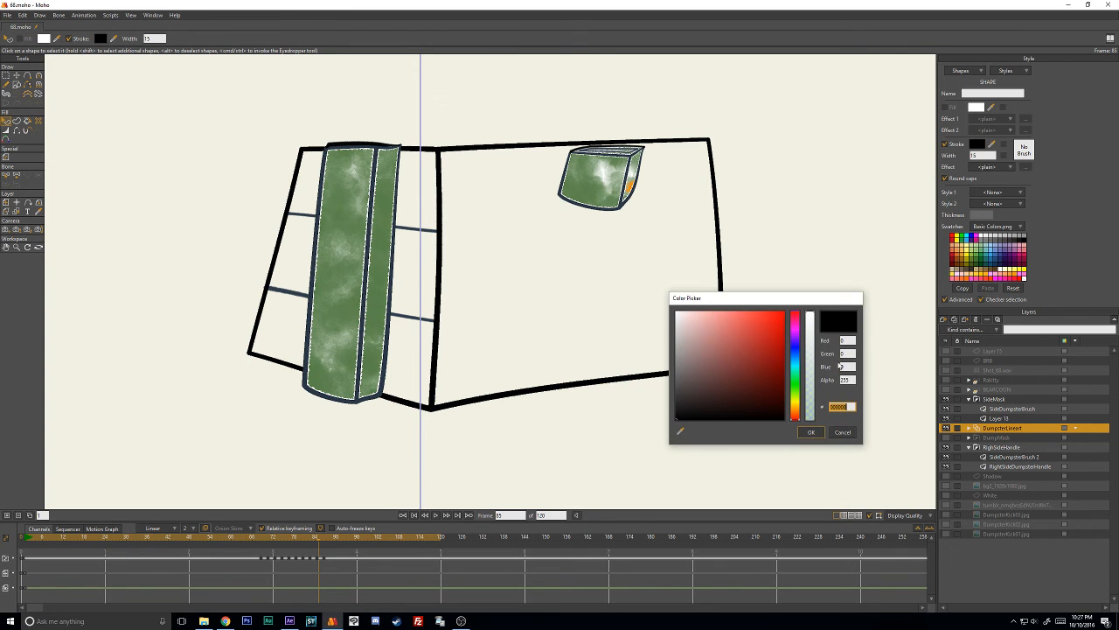
{"action": "type", "text": "2B3B46"}
{"action": "left_click", "coordinate": [811, 433]}
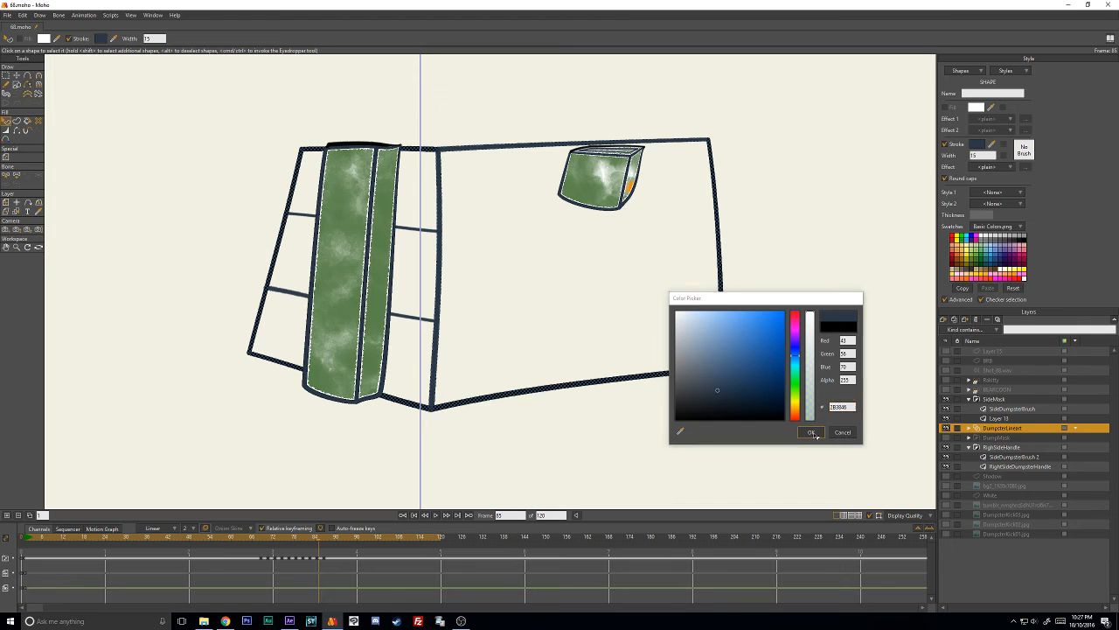
- Apply the Grafight brush to frame 85's newly recolored outline with 50% brush spacing and frame-to-frame randomness minimizing turned off
{"action": "left_click", "coordinate": [1023, 149]}
{"action": "scroll", "coordinate": [825, 203], "scroll_direction": "down", "scroll_amount": 3}
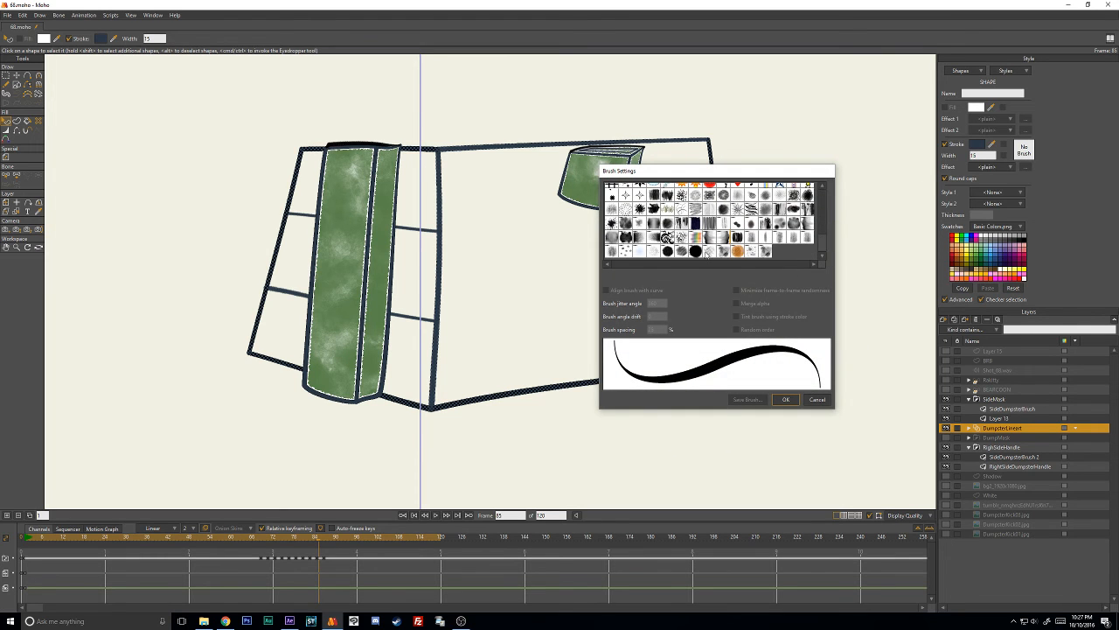
{"action": "left_click", "coordinate": [669, 253]}
{"action": "mouse_move", "coordinate": [662, 304]}
{"action": "left_mouse_down"}
{"action": "mouse_move", "coordinate": [623, 301]}
{"action": "mouse_move", "coordinate": [601, 322]}
{"action": "left_mouse_up"}
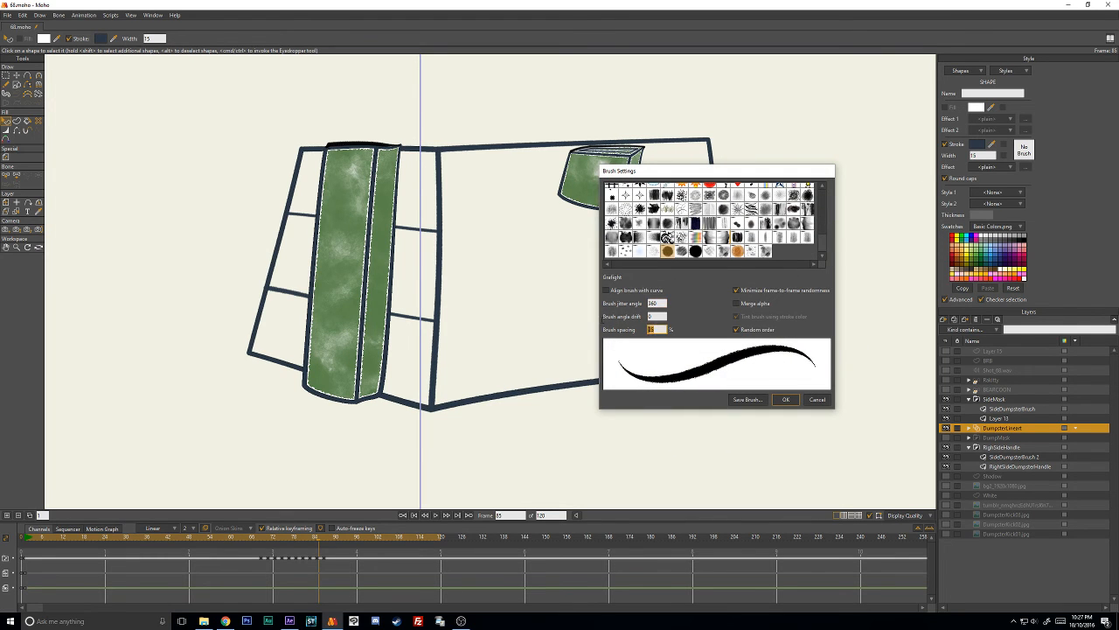
{"action": "type", "text": "50"}
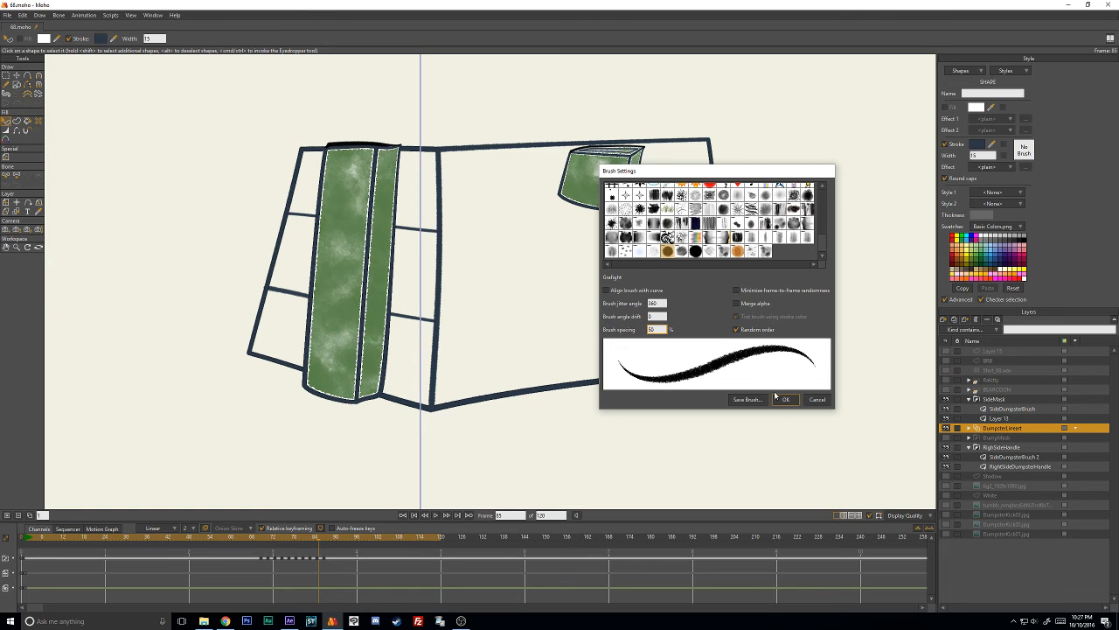
{"action": "left_click", "coordinate": [775, 396]}
{"action": "scroll", "coordinate": [505, 375], "scroll_direction": "up", "scroll_amount": 3}
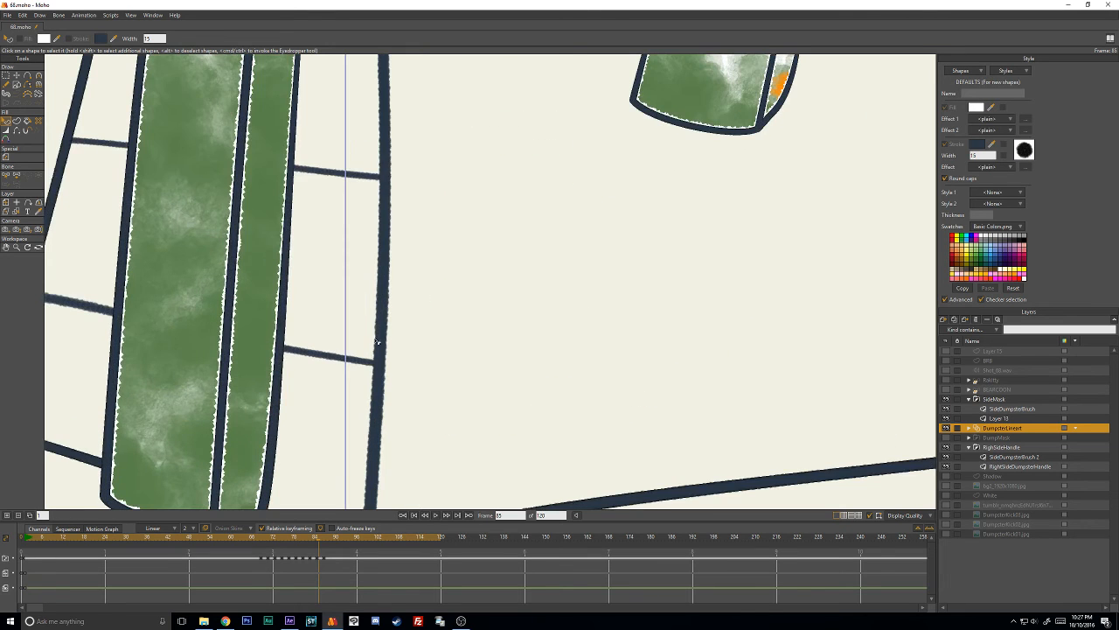
{"action": "left_click_drag", "start_coordinate": [462, 301], "coordinate": [469, 483]}
{"action": "left_click_drag", "start_coordinate": [489, 382], "coordinate": [379, 337]}
{"action": "left_click_drag", "start_coordinate": [519, 302], "coordinate": [731, 304]}
{"action": "scroll", "coordinate": [731, 304], "scroll_direction": "down", "scroll_amount": 3}
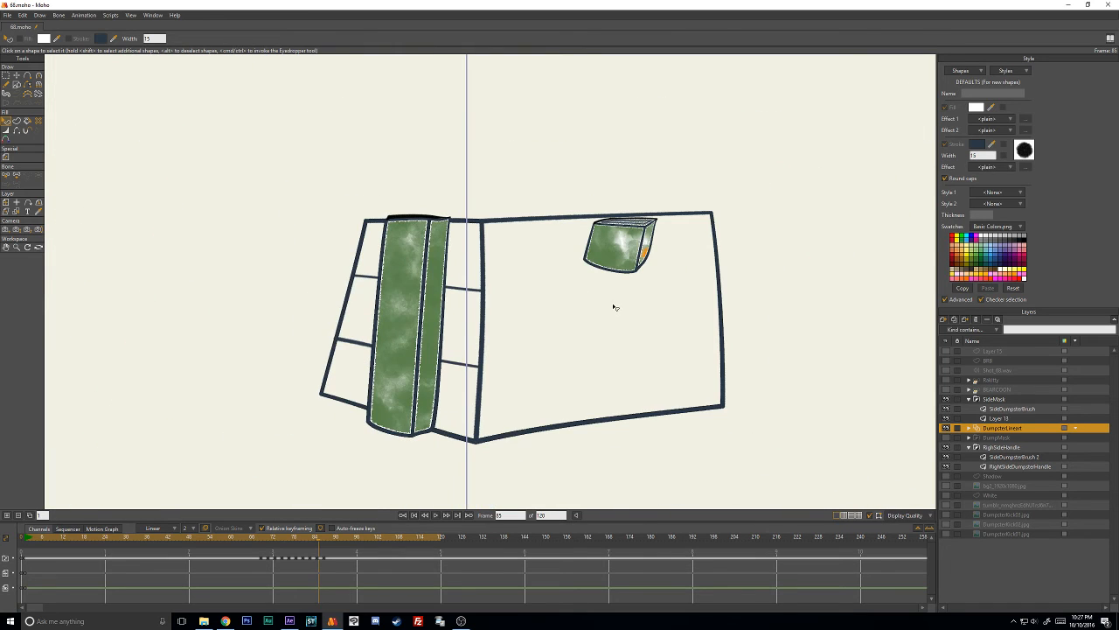
- Go to frame 87 and examine the overlapping black outline shapes around the dumpster's lower front corner
{"action": "key", "text": "Right"}
{"action": "key", "text": "Right"}
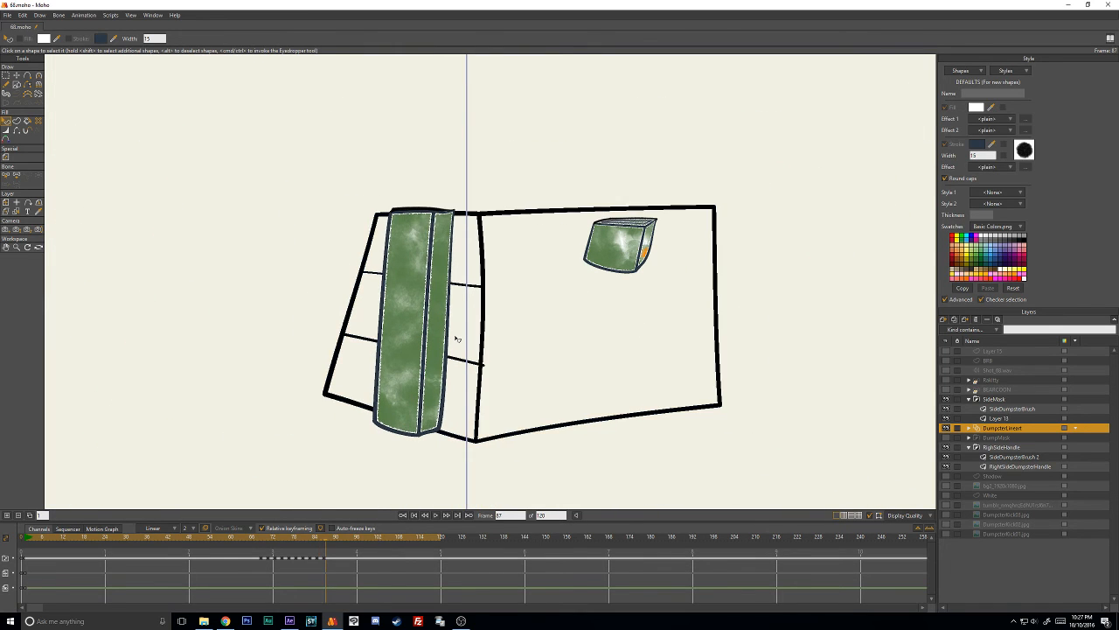
{"action": "left_click", "coordinate": [486, 331]}
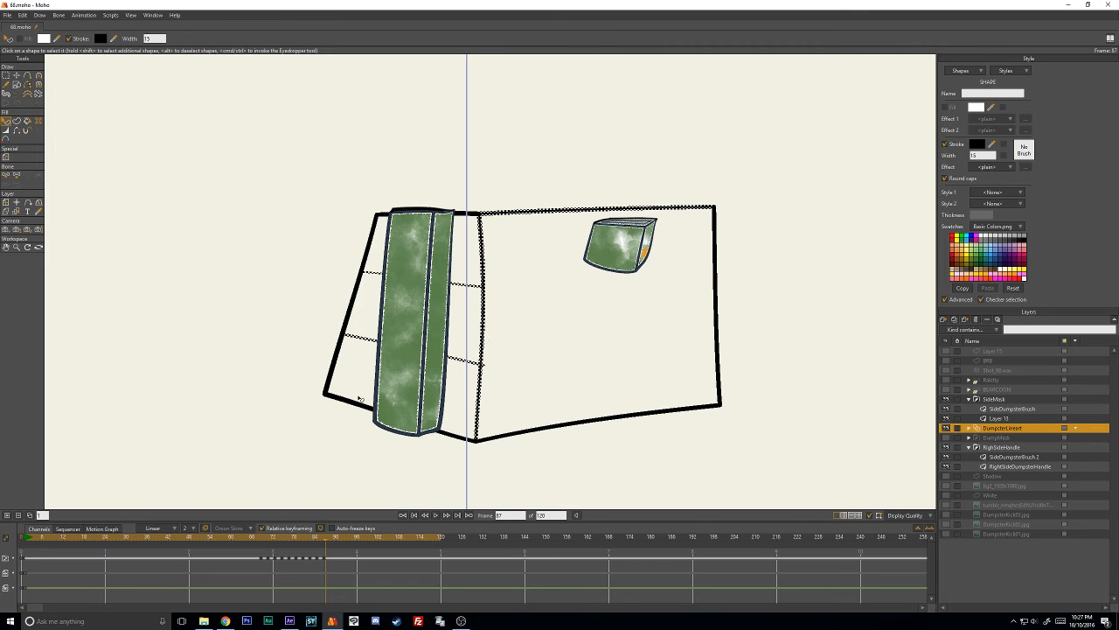
{"action": "scroll", "coordinate": [354, 394], "scroll_direction": "up", "scroll_amount": 2}
{"action": "scroll", "coordinate": [572, 264], "scroll_direction": "up", "scroll_amount": 5}
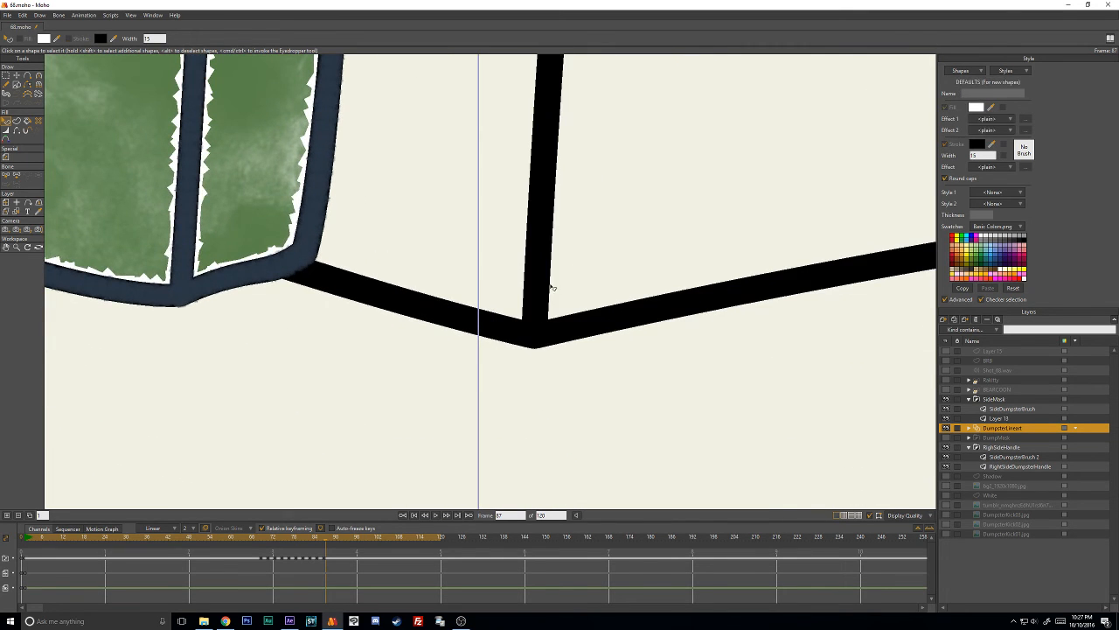
{"action": "left_click", "coordinate": [551, 287]}
{"action": "scroll", "coordinate": [551, 287], "scroll_direction": "down", "scroll_amount": 4}
{"action": "left_click", "coordinate": [531, 297]}
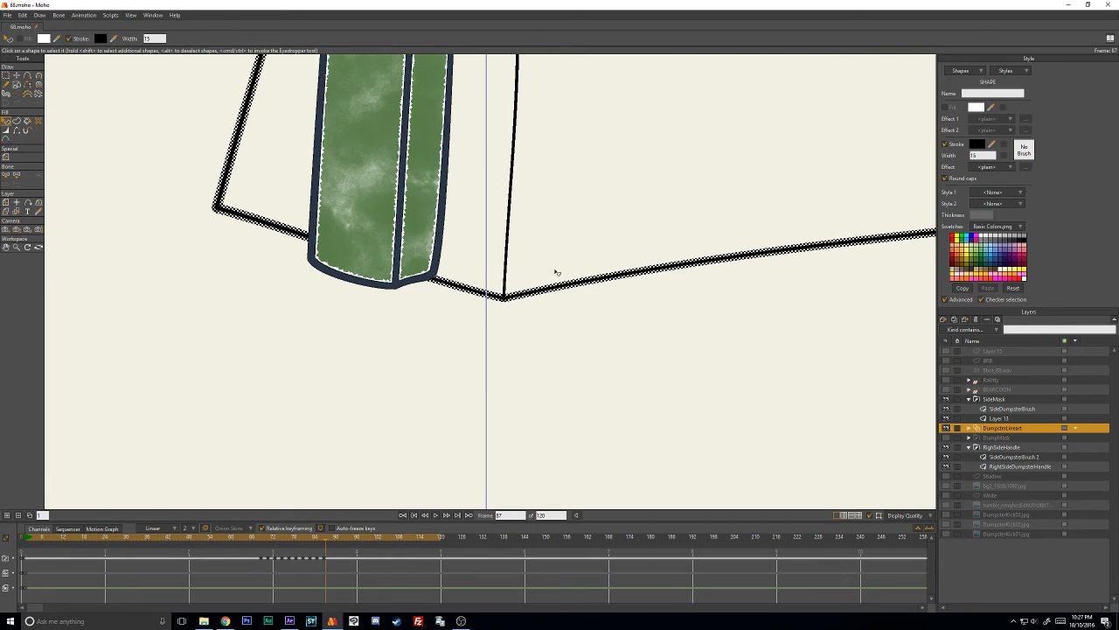
{"action": "scroll", "coordinate": [542, 272], "scroll_direction": "up", "scroll_amount": 4}
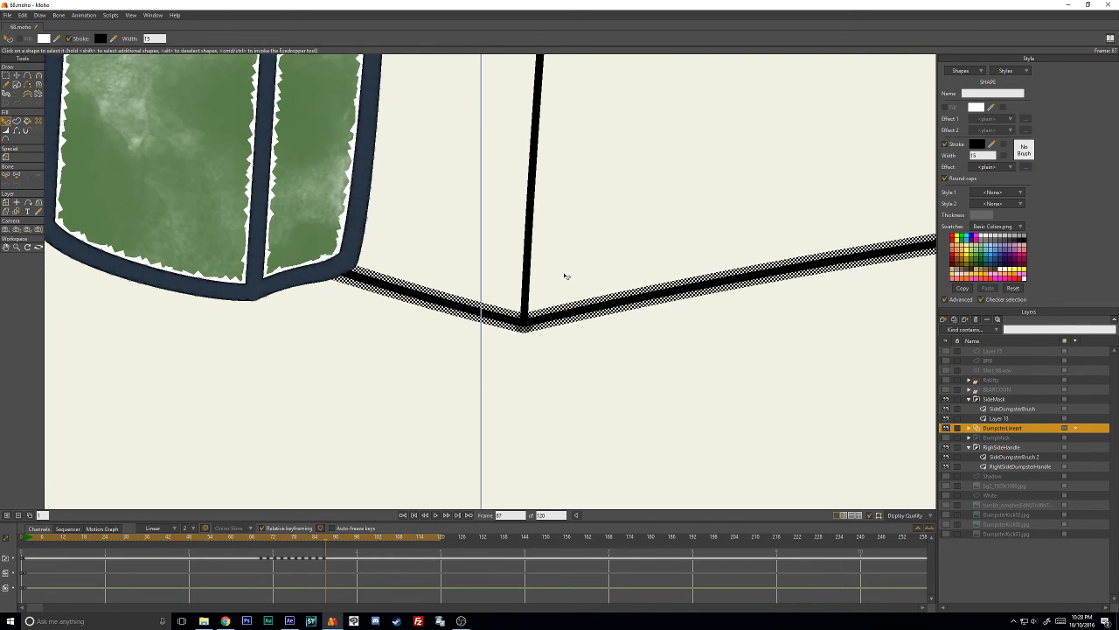
{"action": "left_click", "coordinate": [564, 295]}
{"action": "scroll", "coordinate": [565, 289], "scroll_direction": "down", "scroll_amount": 5}
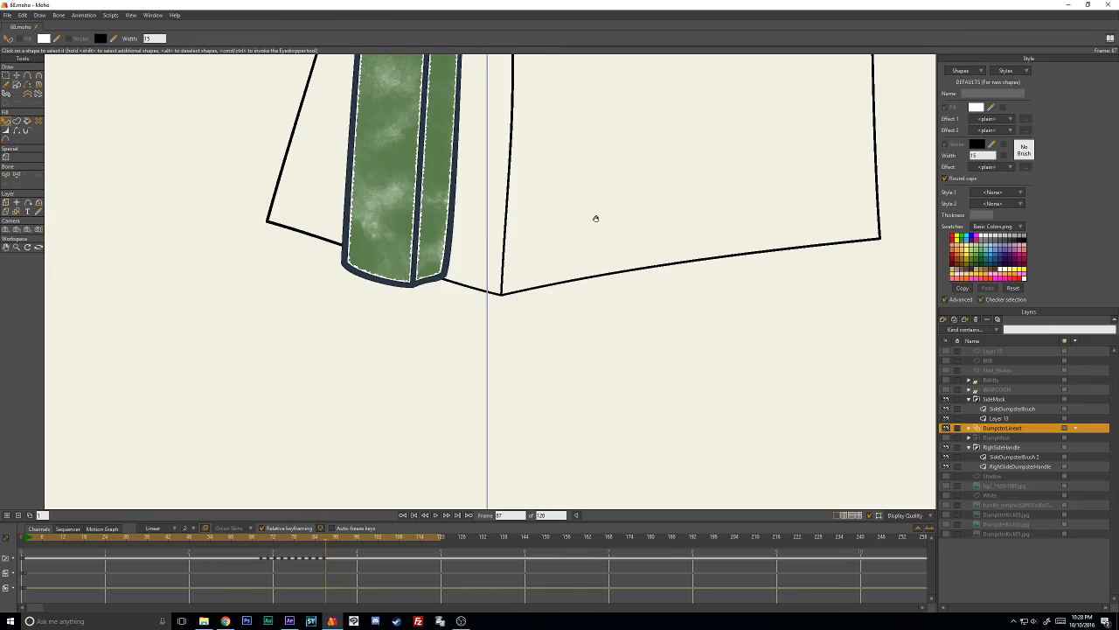
- Paste 2B3846 as the stroke color of frame 87's 15-width shape containing the center edge and side crossbars
{"action": "left_click", "coordinate": [483, 141]}
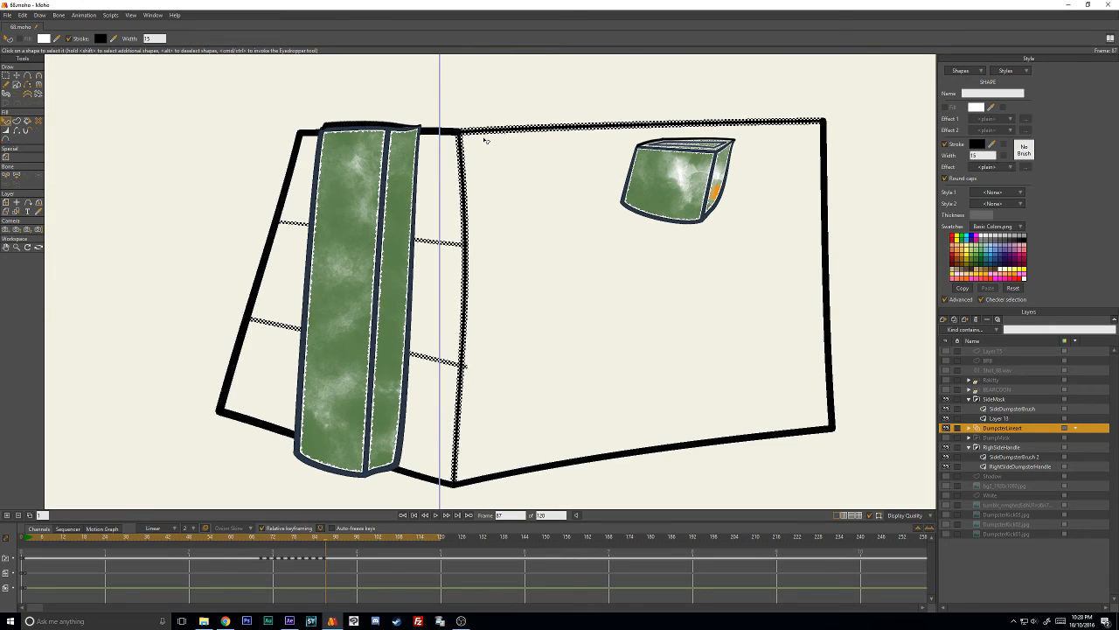
{"action": "left_click", "coordinate": [495, 195]}
{"action": "left_click", "coordinate": [465, 245]}
{"action": "left_click", "coordinate": [978, 145]}
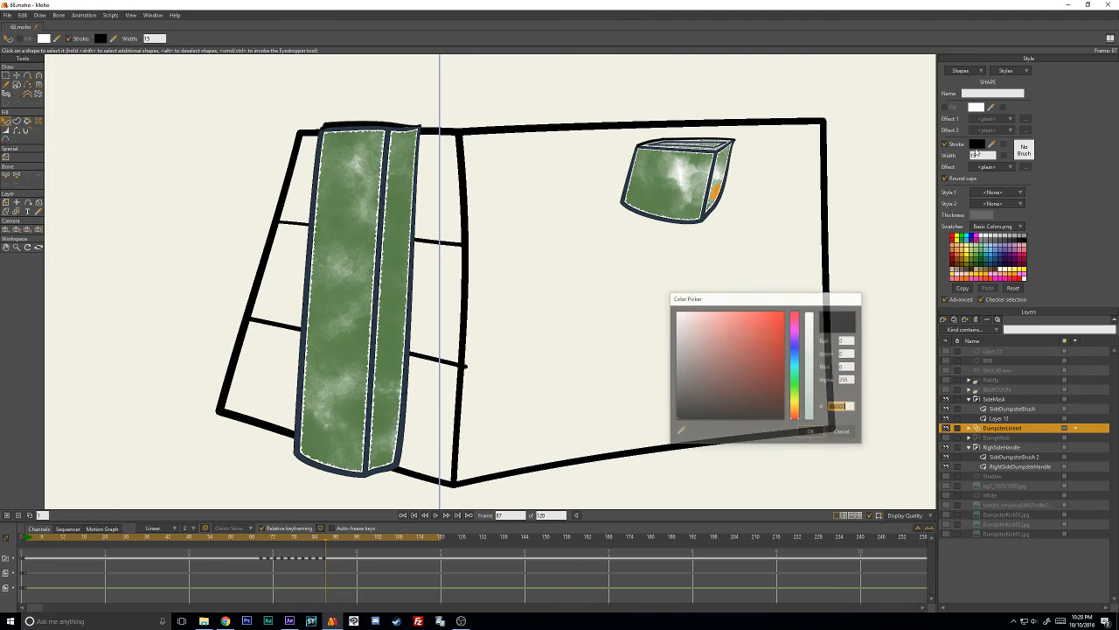
{"action": "key", "text": "ctrl+v"}
{"action": "left_click", "coordinate": [818, 429]}
{"action": "left_click", "coordinate": [564, 429]}
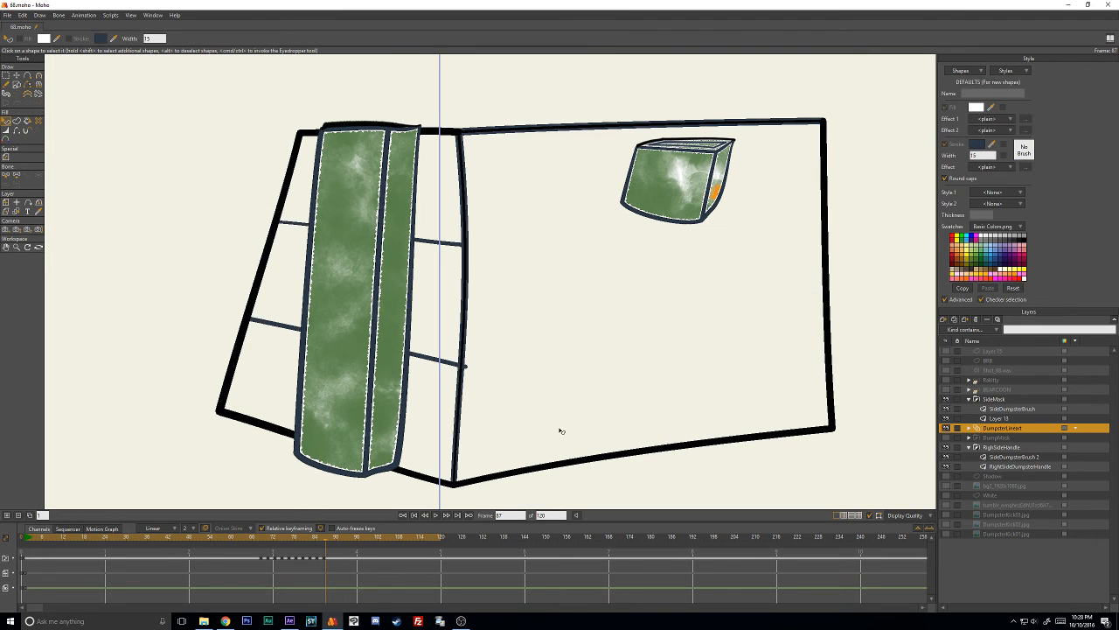
- Examine which black shapes still overlap the recolored lineart along frame 87's corners and center edge
{"action": "left_click", "coordinate": [485, 478]}
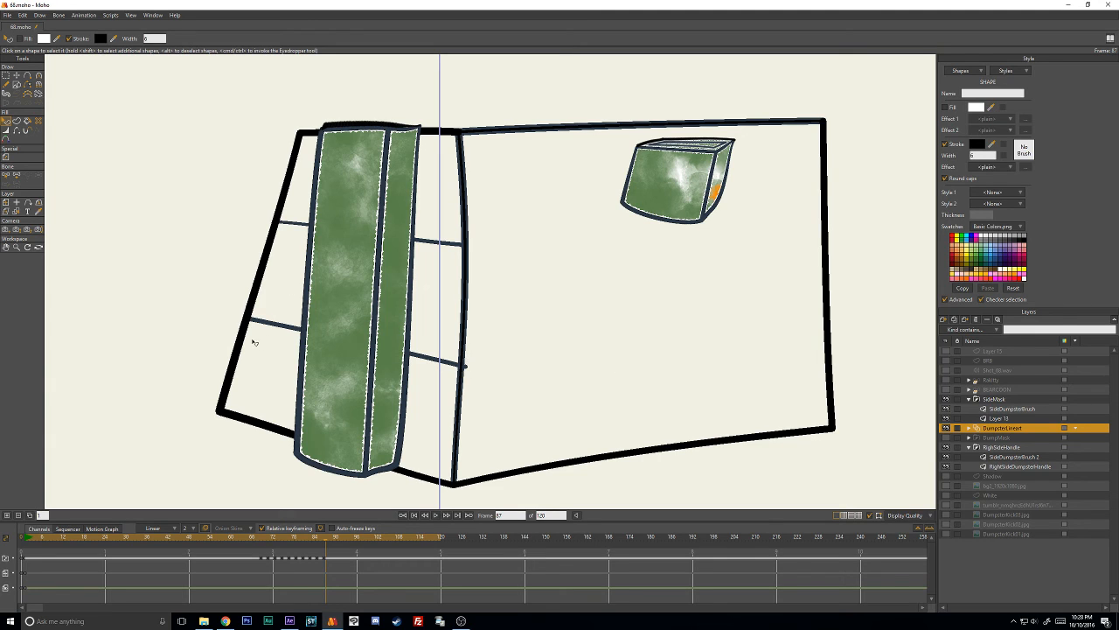
{"action": "left_click", "coordinate": [249, 399]}
{"action": "left_click", "coordinate": [226, 413]}
{"action": "left_click", "coordinate": [228, 417]}
{"action": "left_click", "coordinate": [226, 413]}
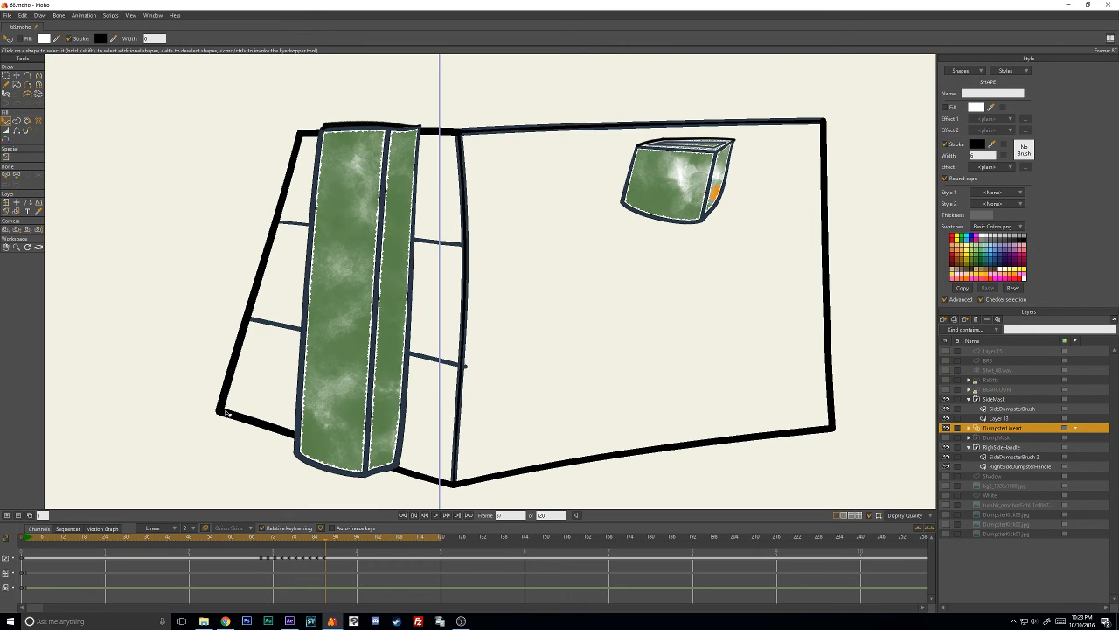
{"action": "left_click", "coordinate": [16, 76]}
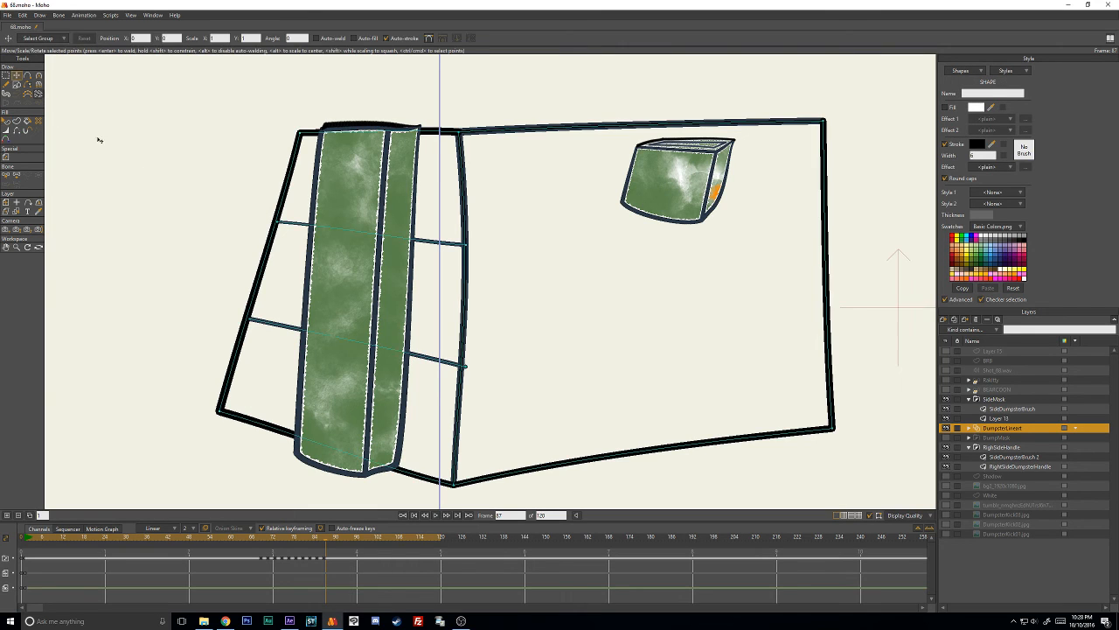
{"action": "left_click", "coordinate": [6, 121]}
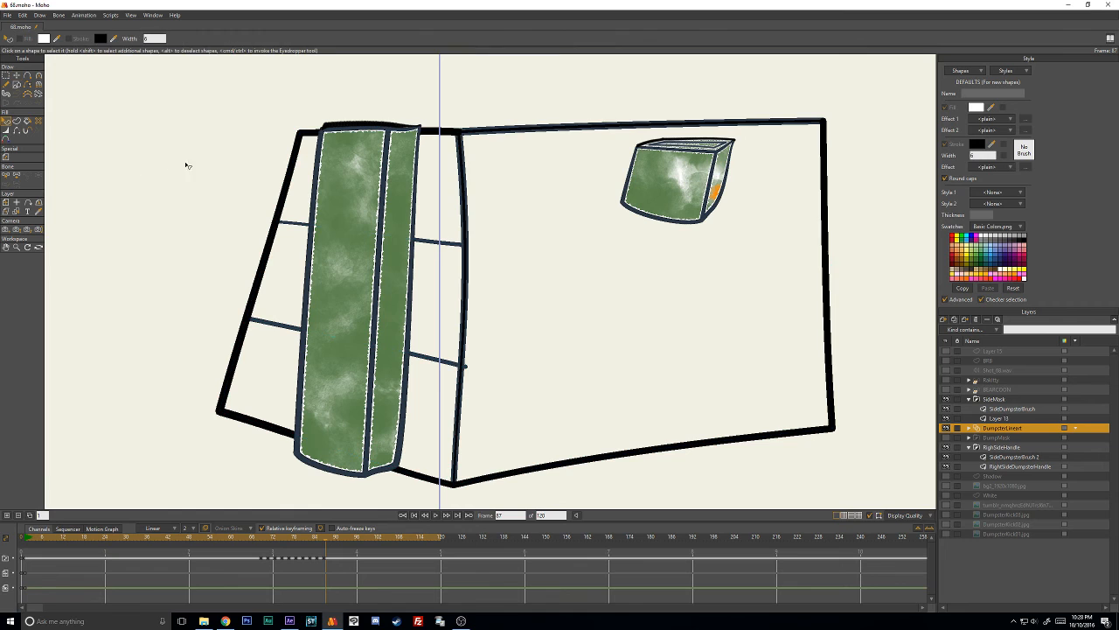
{"action": "left_click", "coordinate": [457, 134]}
{"action": "scroll", "coordinate": [459, 140], "scroll_direction": "up", "scroll_amount": 5}
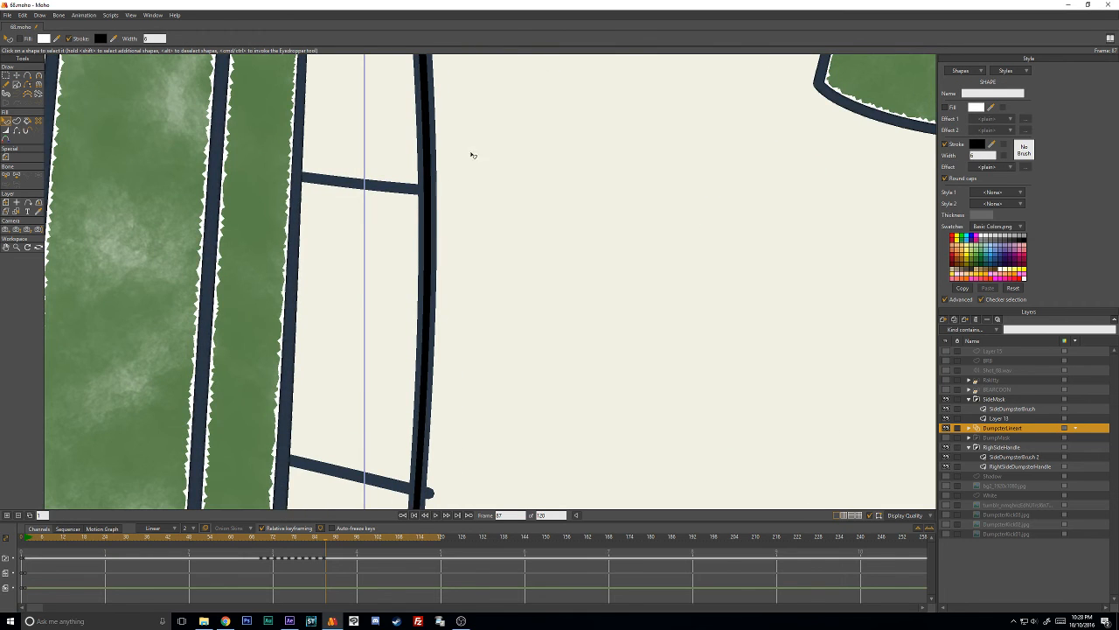
{"action": "left_click", "coordinate": [447, 199]}
{"action": "scroll", "coordinate": [446, 198], "scroll_direction": "down", "scroll_amount": 5}
{"action": "key", "text": "t"}
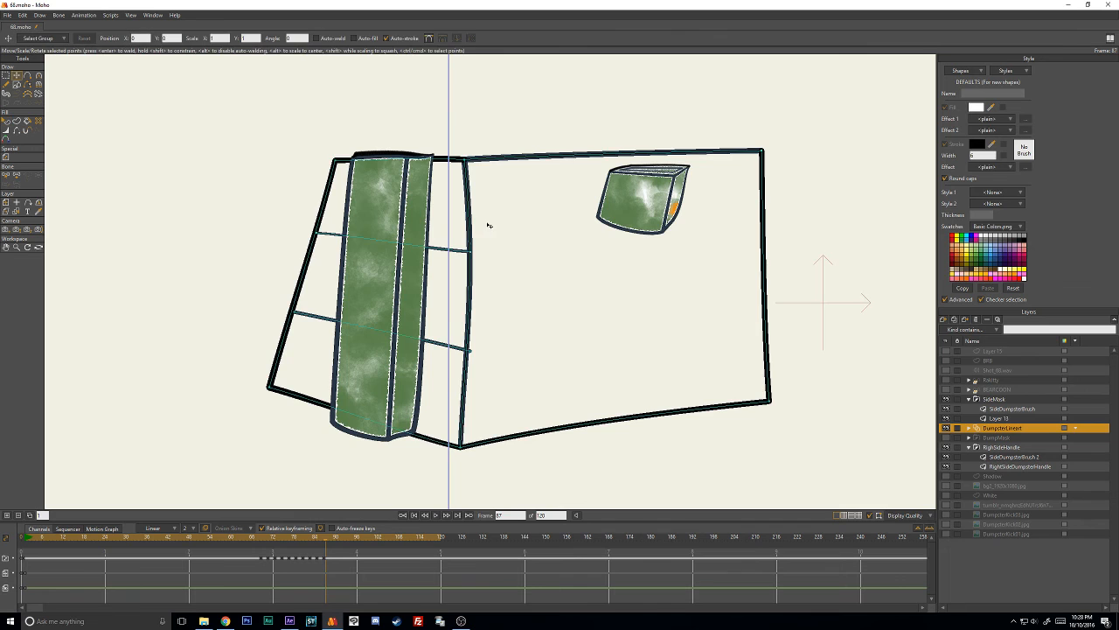
{"action": "scroll", "coordinate": [481, 243], "scroll_direction": "up", "scroll_amount": 5}
{"action": "key", "text": "q"}
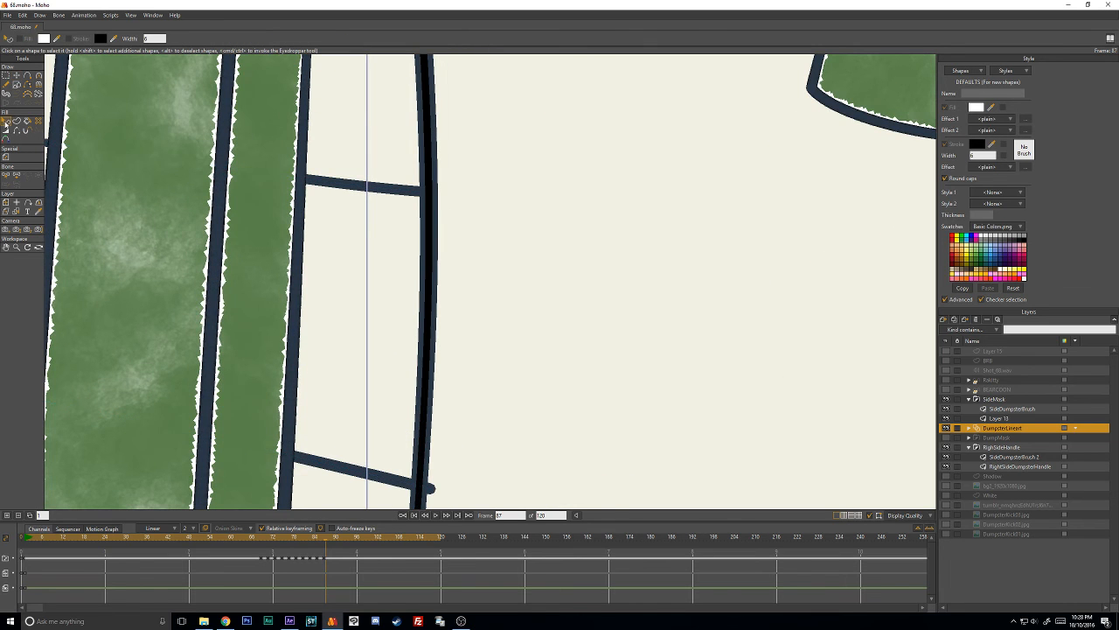
{"action": "scroll", "coordinate": [450, 208], "scroll_direction": "down", "scroll_amount": 5}
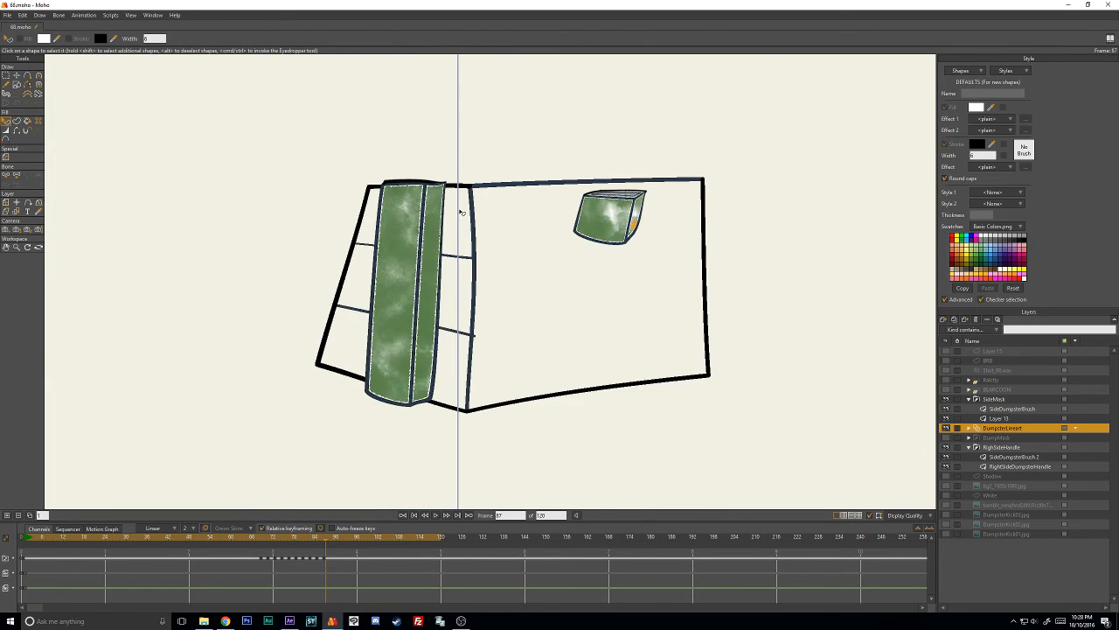
- Delete the duplicate black outlines covering the recolored dumpster lineart on frame 87
{"action": "scroll", "coordinate": [455, 212], "scroll_direction": "up", "scroll_amount": 2}
{"action": "left_click", "coordinate": [453, 118]}
{"action": "key", "text": "Delete"}
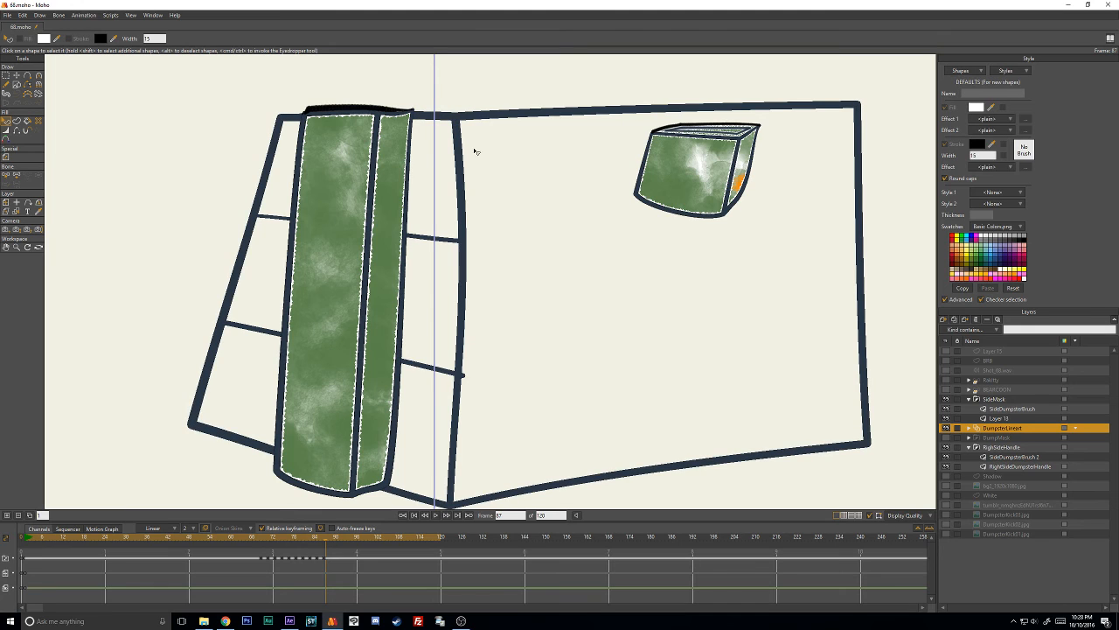
- Move the lower crossbar's overhanging end point back onto the dumpster's center edge on frame 87
{"action": "key", "text": "t"}
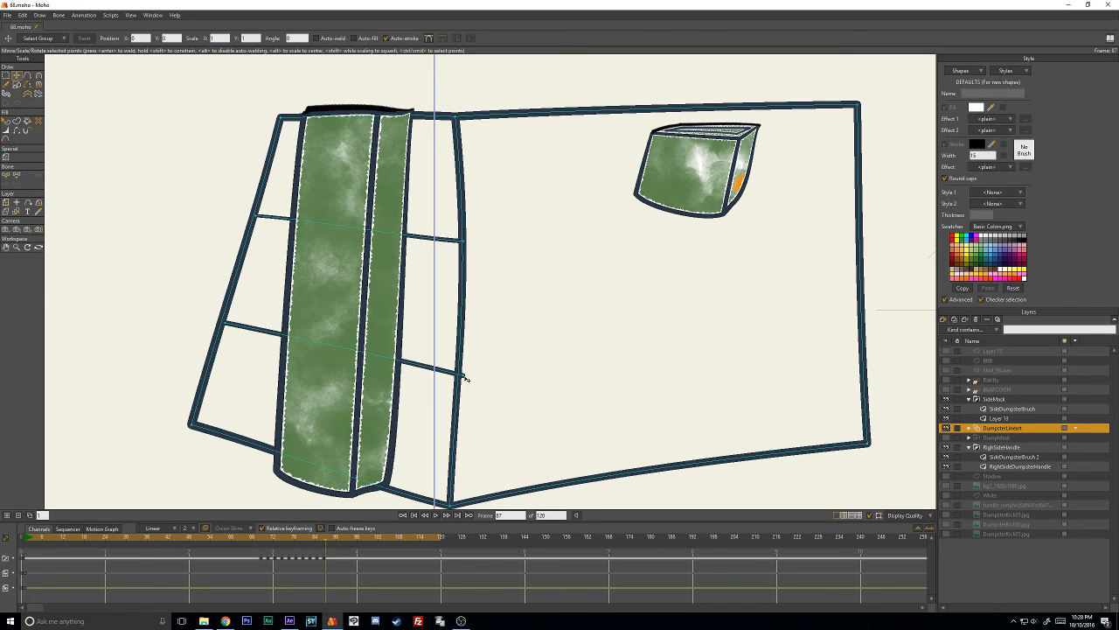
{"action": "left_click_drag", "start_coordinate": [464, 376], "coordinate": [460, 376]}
{"action": "scroll", "coordinate": [161, 215], "scroll_direction": "down", "scroll_amount": 3}
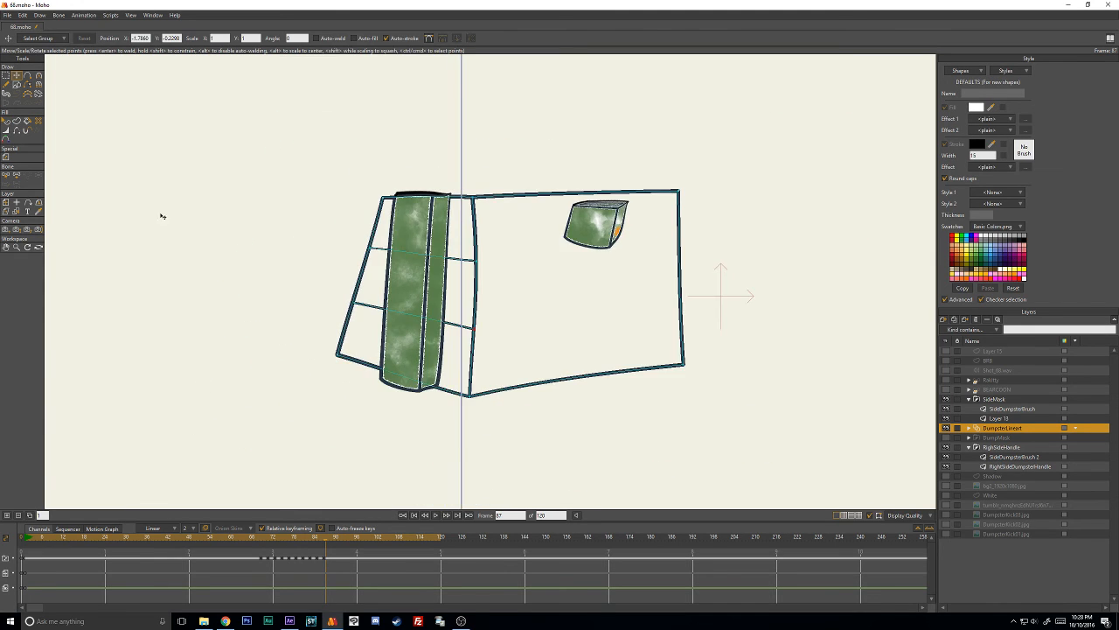
- Apply the Grafight brush with 50% brush spacing to frame 87's combined outline and crossbar shape
{"action": "left_click", "coordinate": [6, 120]}
{"action": "left_click", "coordinate": [478, 302]}
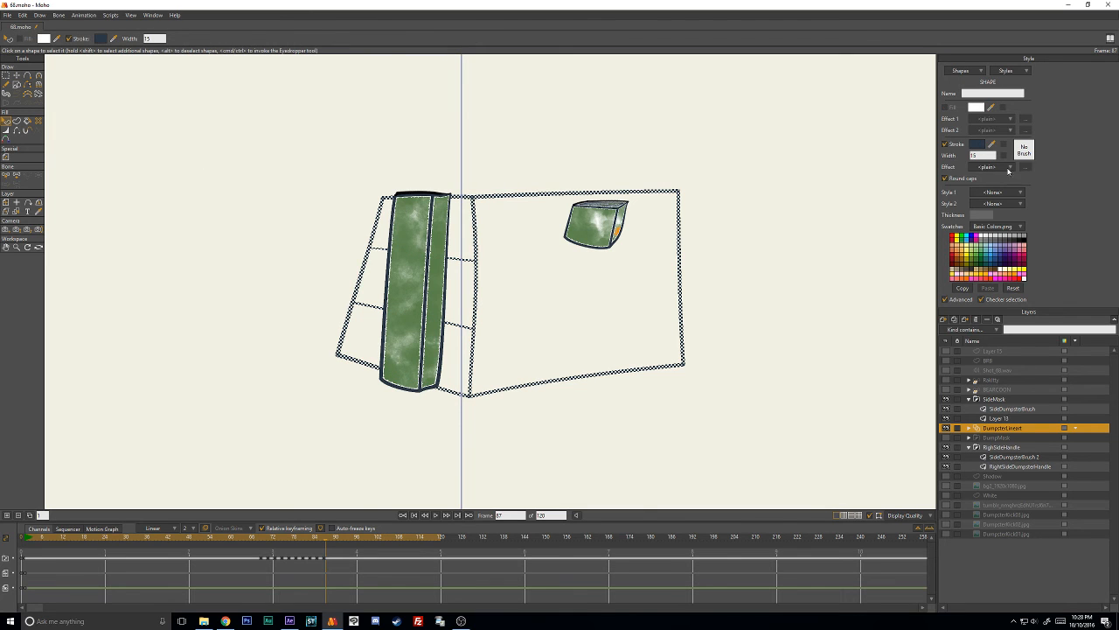
{"action": "scroll", "coordinate": [457, 143], "scroll_direction": "up", "scroll_amount": 3}
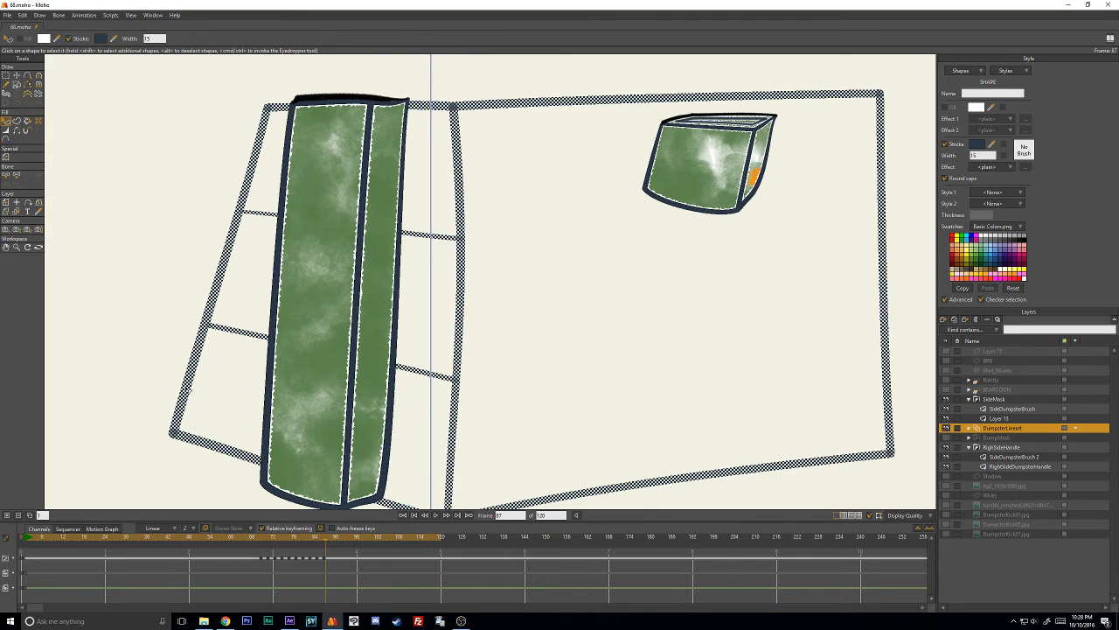
{"action": "scroll", "coordinate": [663, 208], "scroll_direction": "down", "scroll_amount": 2}
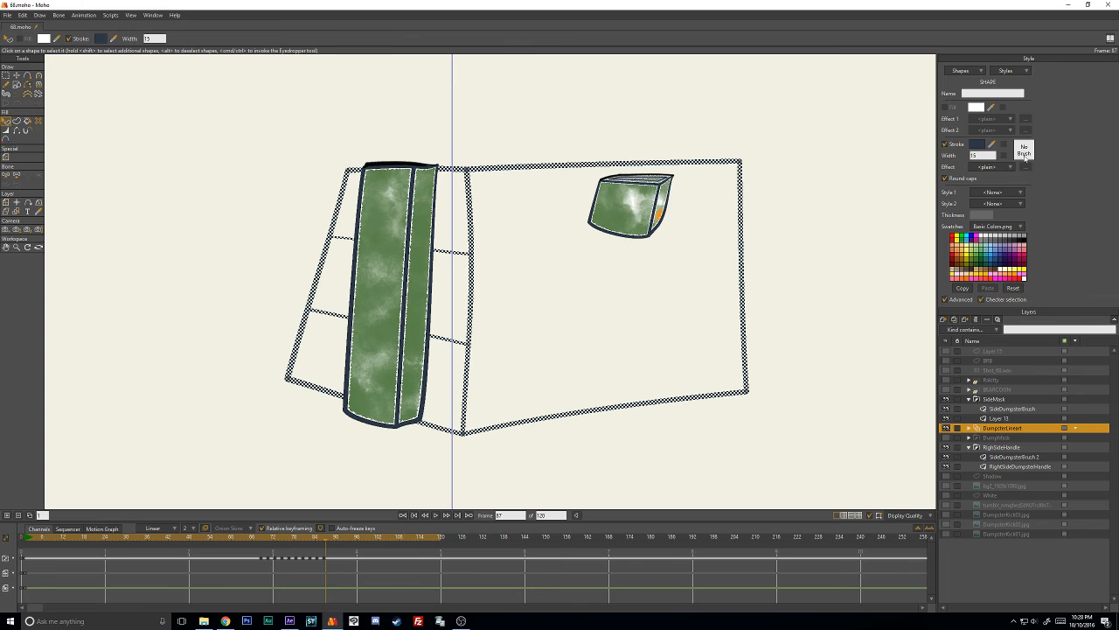
{"action": "left_click", "coordinate": [1025, 156]}
{"action": "scroll", "coordinate": [826, 202], "scroll_direction": "down", "scroll_amount": 1}
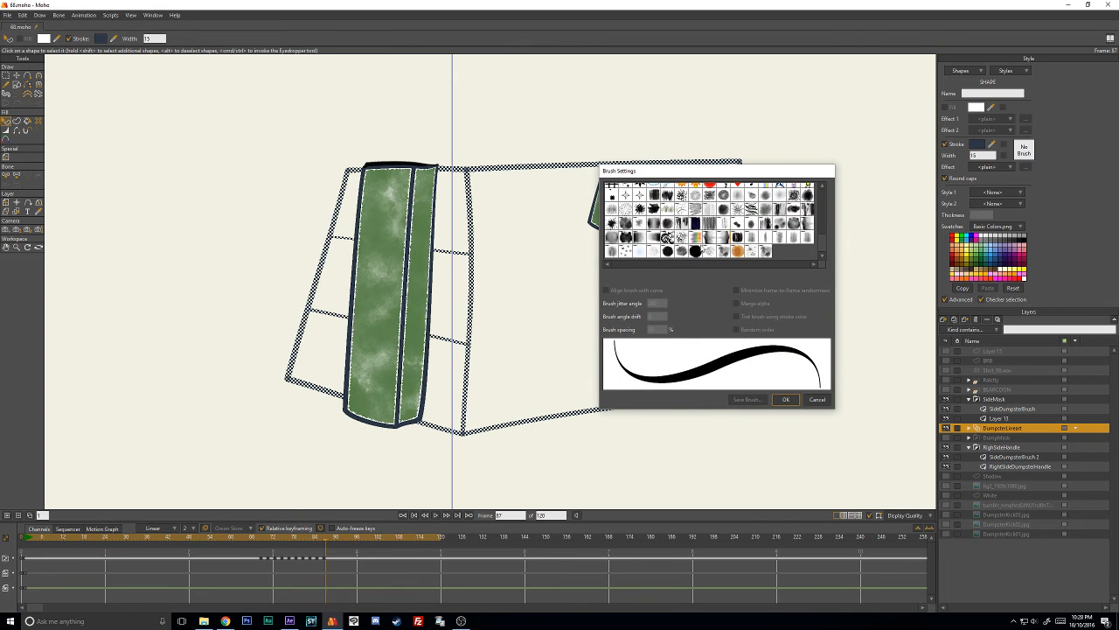
{"action": "left_click", "coordinate": [667, 251]}
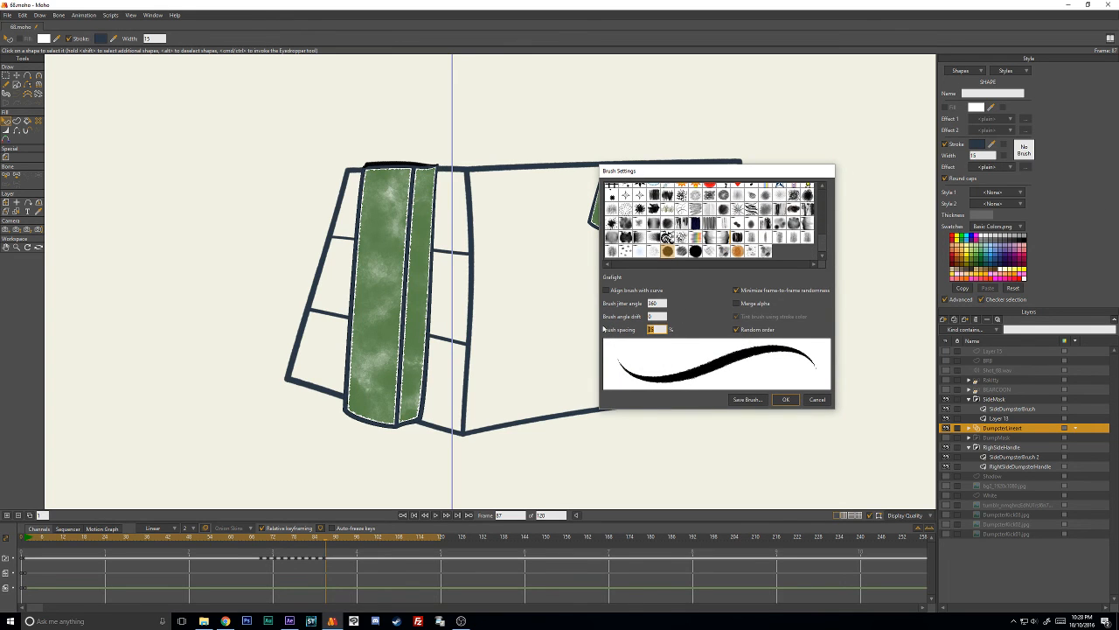
{"action": "double_click", "coordinate": [654, 330]}
{"action": "type", "text": "50"}
{"action": "key", "text": "Return"}
{"action": "left_click", "coordinate": [785, 400]}
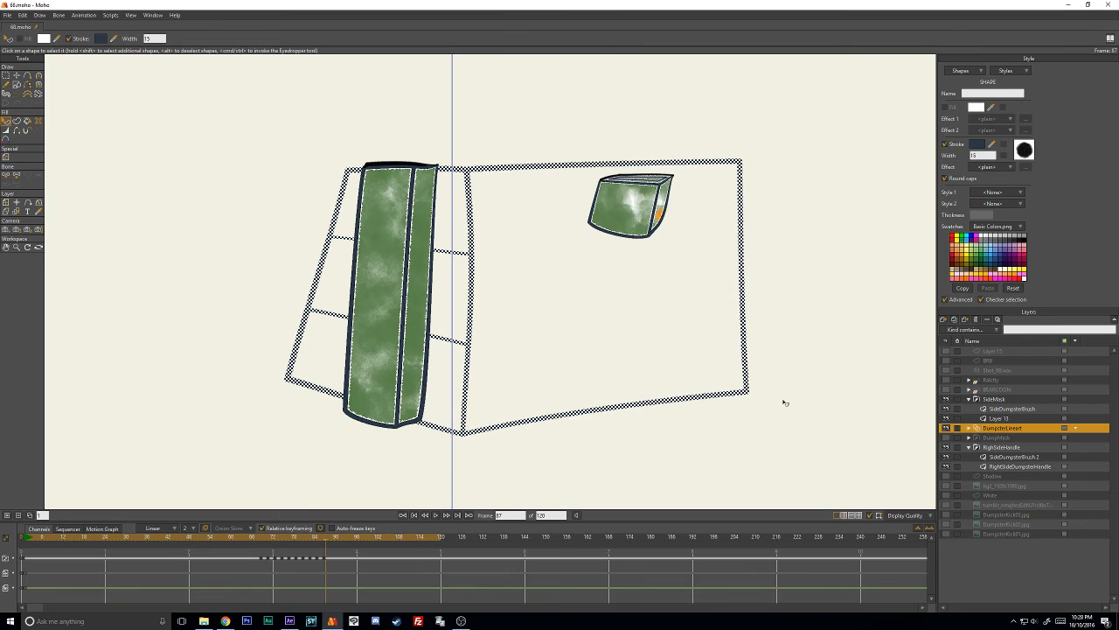
- Thicken the line width of all DumpsterLineart points on frame 83
{"action": "left_click", "coordinate": [696, 469]}
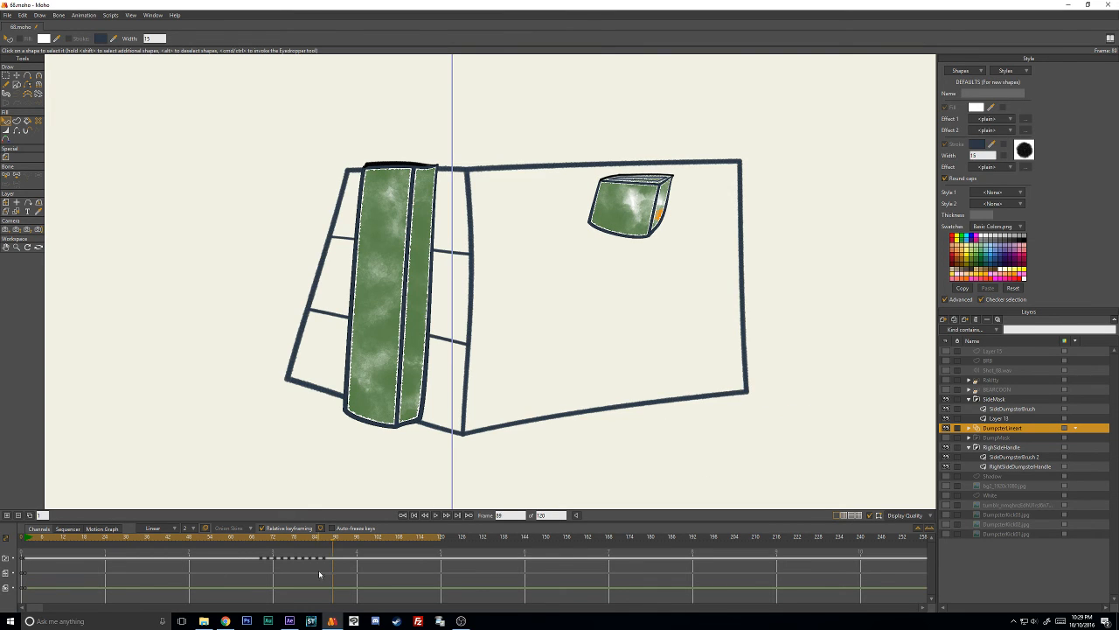
{"action": "left_click", "coordinate": [321, 540]}
{"action": "left_click_drag", "start_coordinate": [321, 541], "coordinate": [314, 540]}
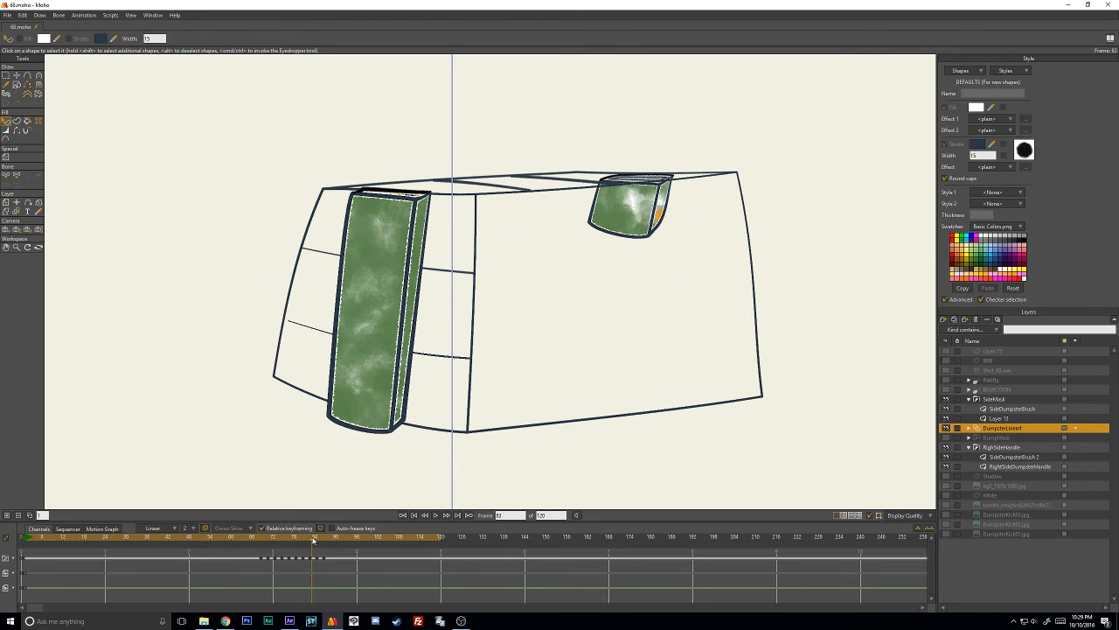
{"action": "key", "text": "t"}
{"action": "key", "text": "ctrl+a"}
{"action": "key", "text": "w"}
{"action": "left_click_drag", "start_coordinate": [473, 367], "coordinate": [482, 359]}
{"action": "key", "text": "t"}
{"action": "key", "text": "Return"}
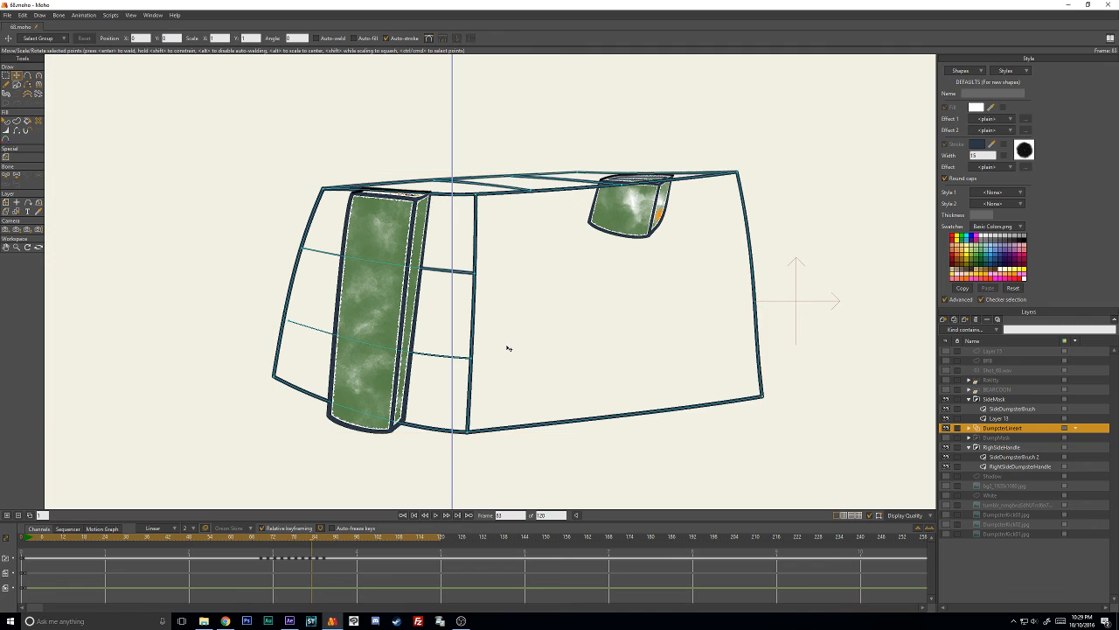
- Review the restyled dumpster lineart drawing by drawing, from around frame 83 back to frame 65
{"action": "key", "text": "Right"}
{"action": "key", "text": "Left"}
{"action": "key", "text": "Left"}
{"action": "key", "text": "Left"}
{"action": "key", "text": "Left"}
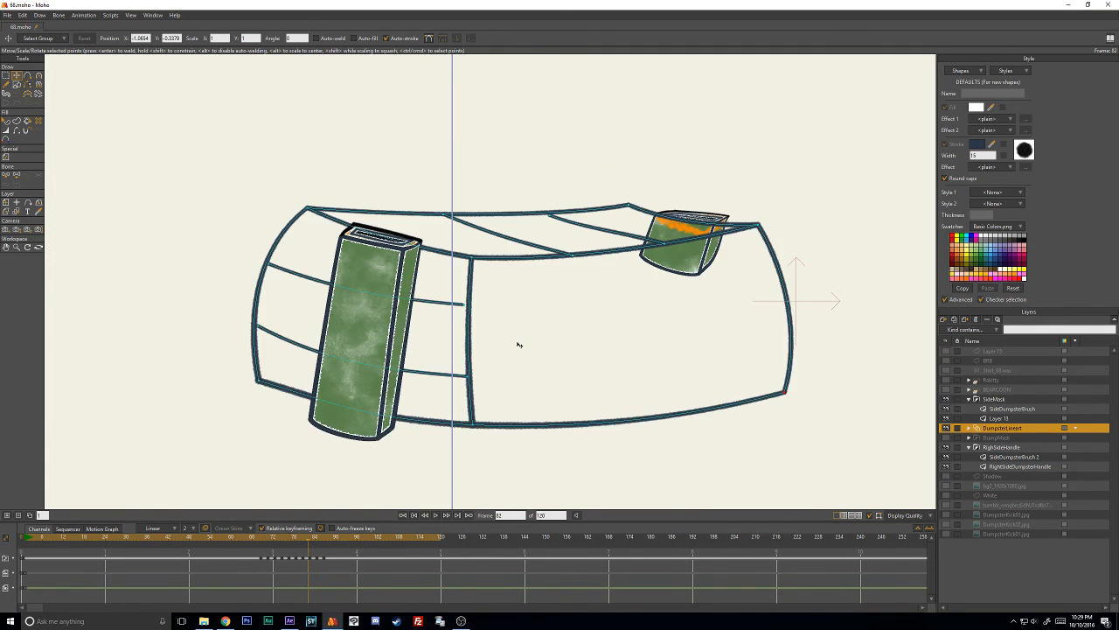
{"action": "key", "text": "Left"}
{"action": "key", "text": "Left"}
{"action": "key", "text": "Left"}
{"action": "key", "text": "Left"}
{"action": "key", "text": "Left"}
{"action": "key", "text": "Left"}
{"action": "key", "text": "Left"}
{"action": "key", "text": "Left"}
{"action": "key", "text": "Left"}
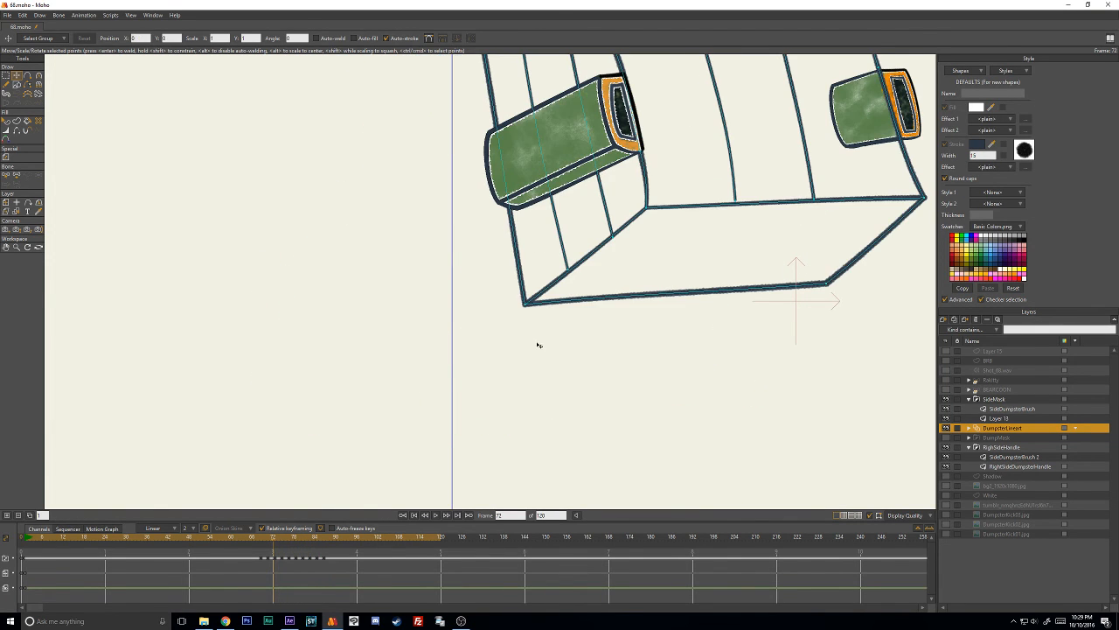
{"action": "key", "text": "Left"}
{"action": "key", "text": "Left"}
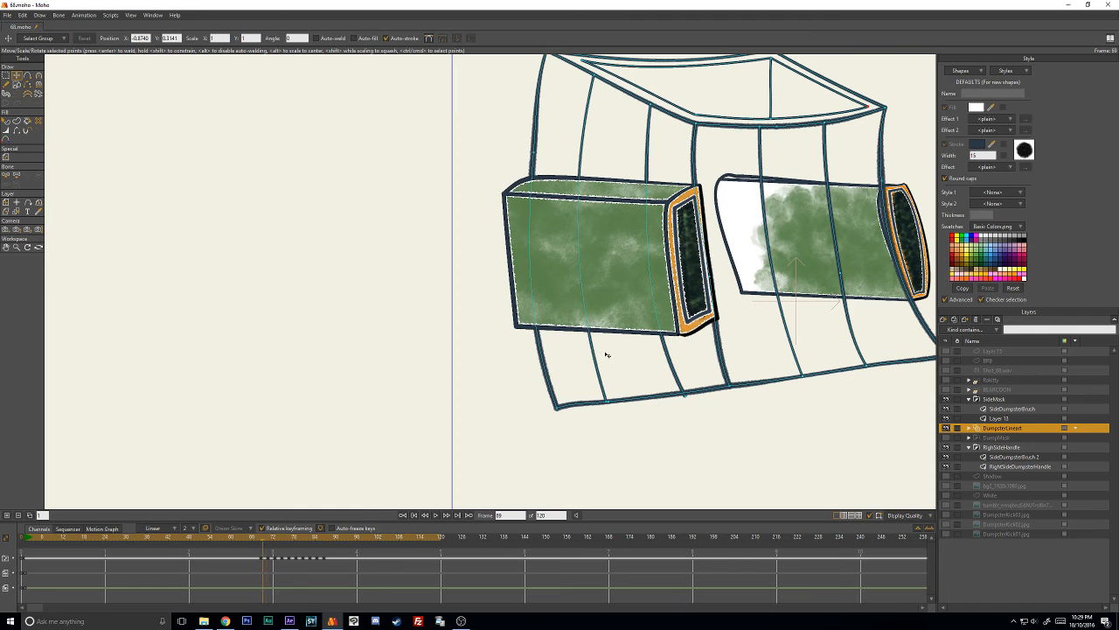
{"action": "key", "text": "Left"}
{"action": "key", "text": "Left"}
{"action": "key", "text": "Left"}
{"action": "key", "text": "Left"}
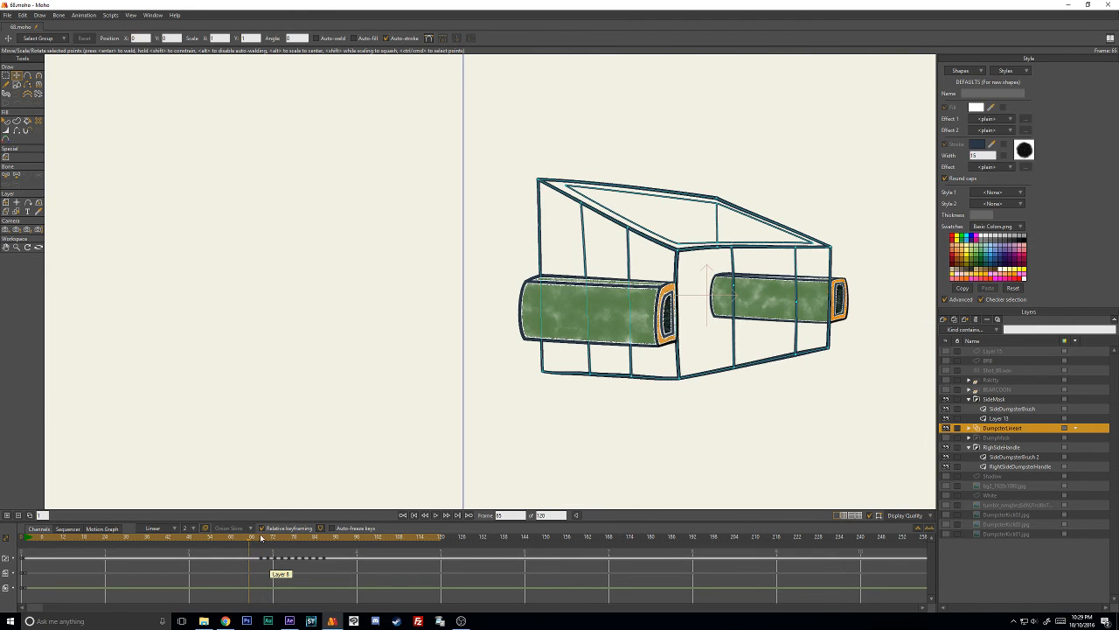
- Make the DumpMask group visible, expand it and select its DumpsterFills layer on frame 65
{"action": "left_click", "coordinate": [947, 438]}
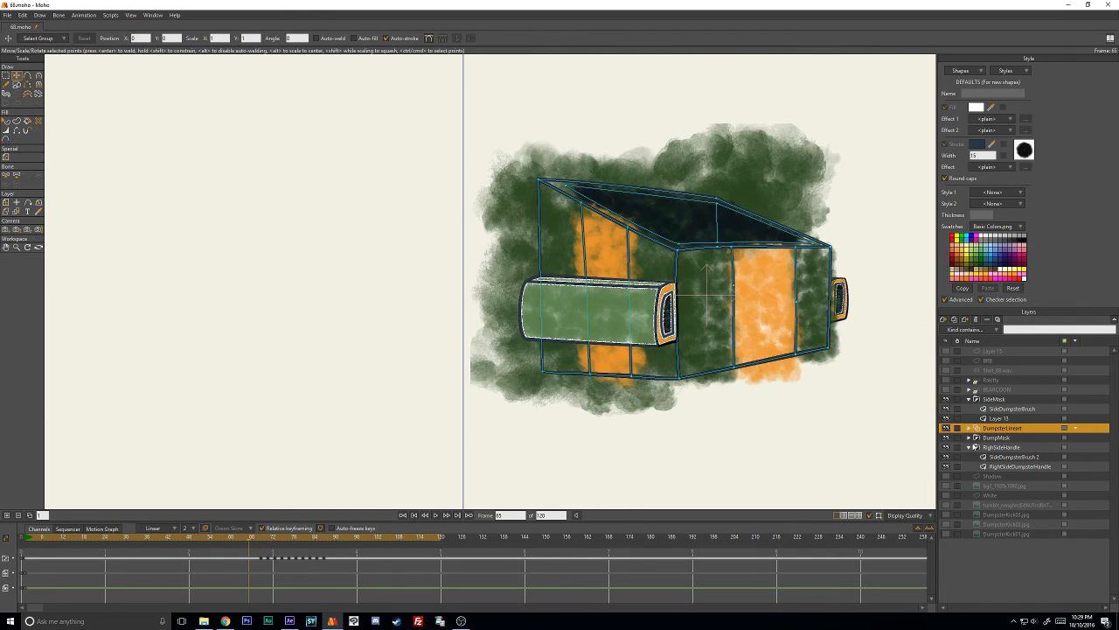
{"action": "left_click", "coordinate": [968, 437]}
{"action": "left_click", "coordinate": [994, 458]}
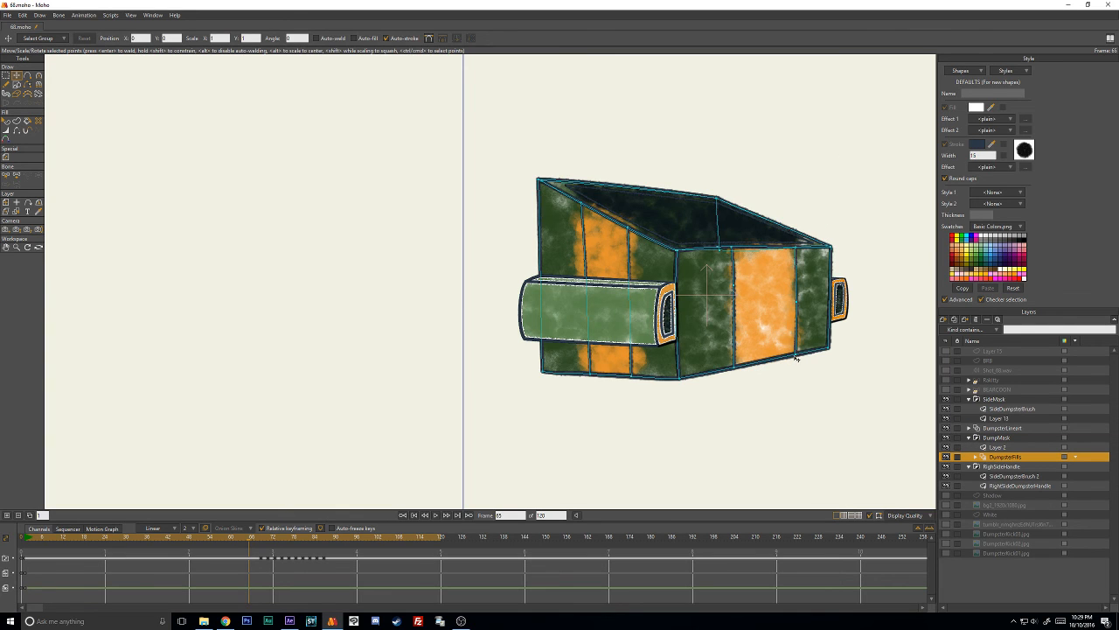
{"action": "left_click_drag", "start_coordinate": [784, 342], "coordinate": [615, 349]}
{"action": "scroll", "coordinate": [614, 330], "scroll_direction": "up", "scroll_amount": 3}
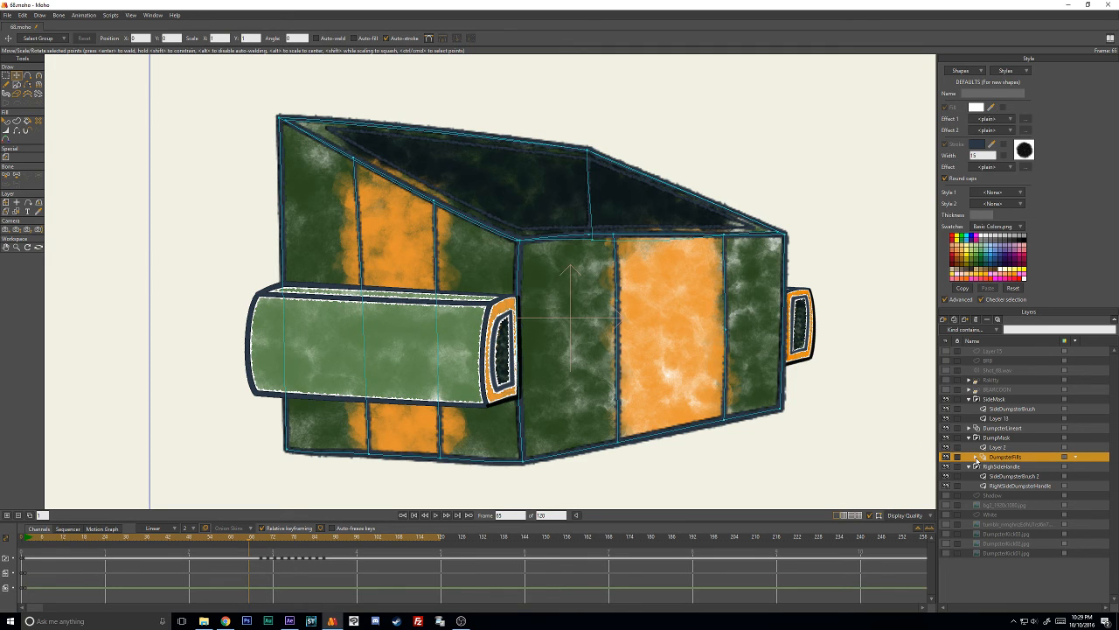
- Draw a stroke-only rectangle beside the dumpster on DumpMask's Layer 2 at frame 65, with auto-fill off and auto-stroke on
{"action": "left_click", "coordinate": [994, 447]}
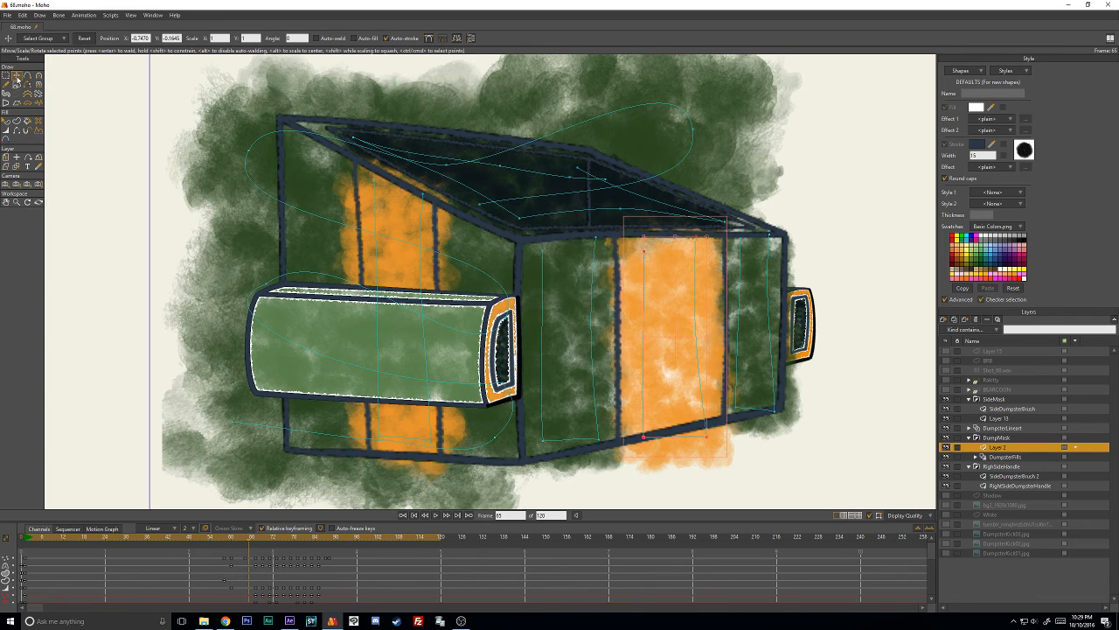
{"action": "left_click", "coordinate": [18, 87]}
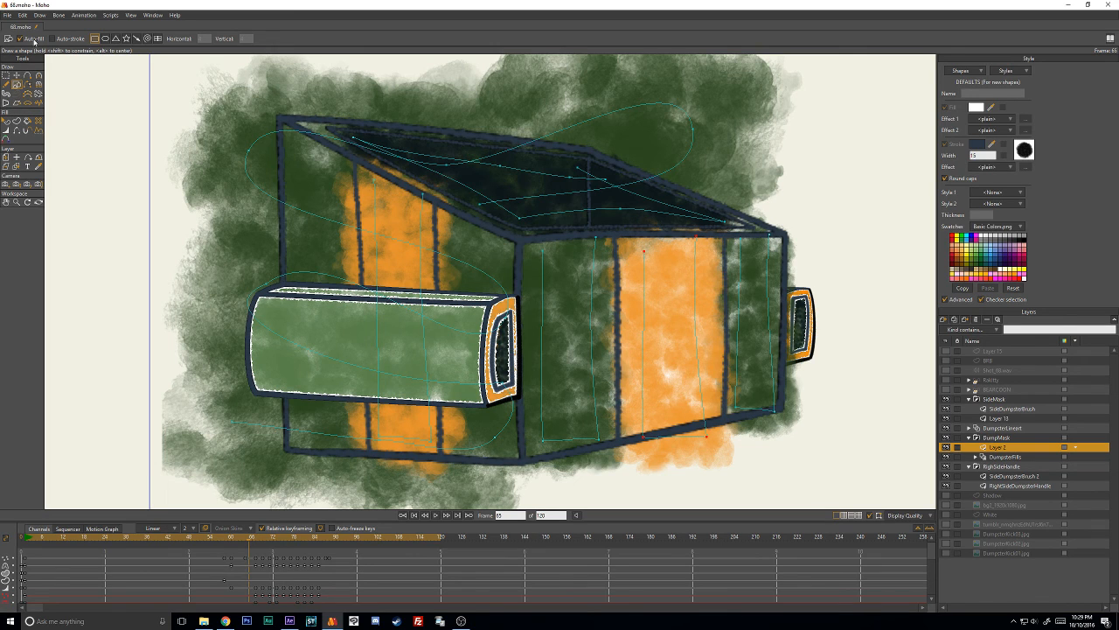
{"action": "left_click", "coordinate": [34, 41]}
{"action": "left_click", "coordinate": [55, 41]}
{"action": "mouse_move", "coordinate": [108, 207]}
{"action": "left_mouse_down"}
{"action": "mouse_move", "coordinate": [130, 237]}
{"action": "mouse_move", "coordinate": [237, 292]}
{"action": "mouse_move", "coordinate": [269, 294]}
{"action": "left_mouse_up"}
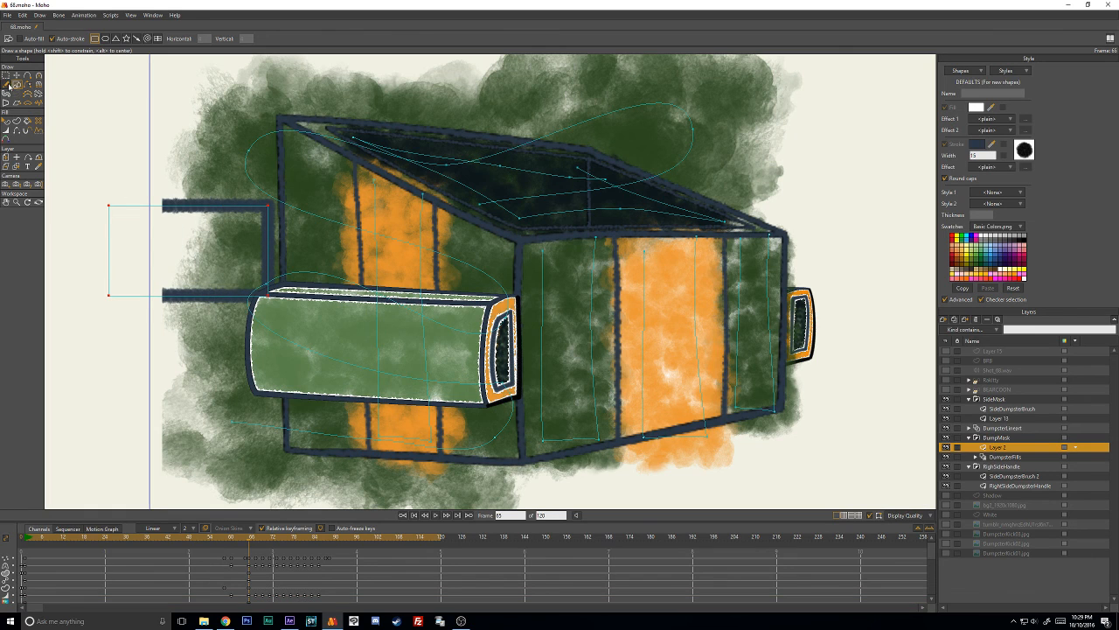
- Apply the Grafight brush with 50% brush spacing to the new rectangle's stroke
{"action": "left_click", "coordinate": [6, 120]}
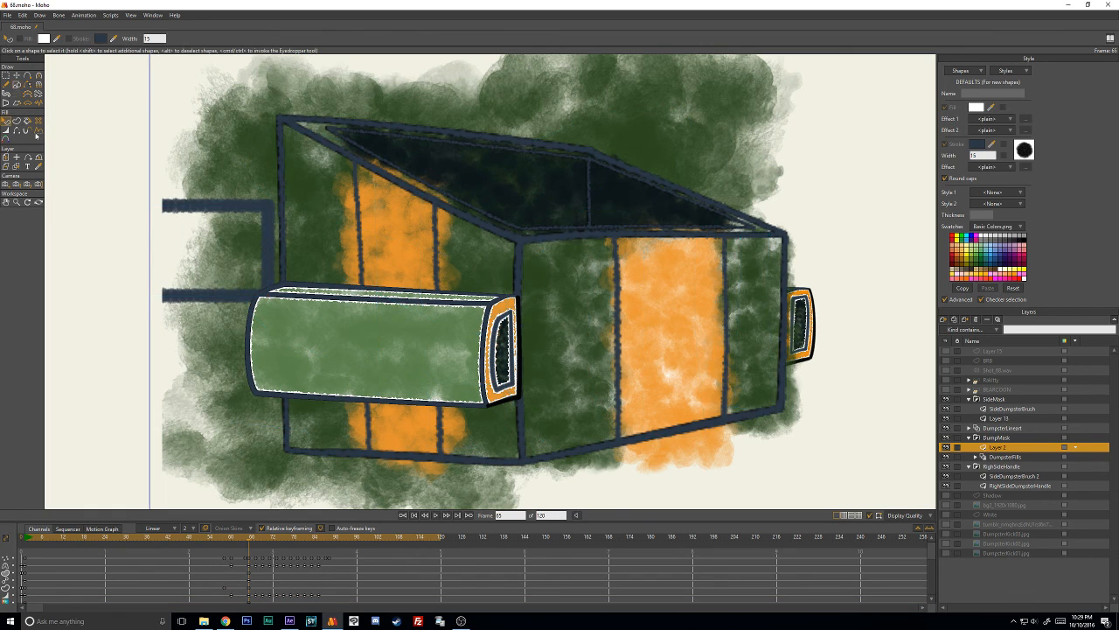
{"action": "left_click", "coordinate": [244, 210]}
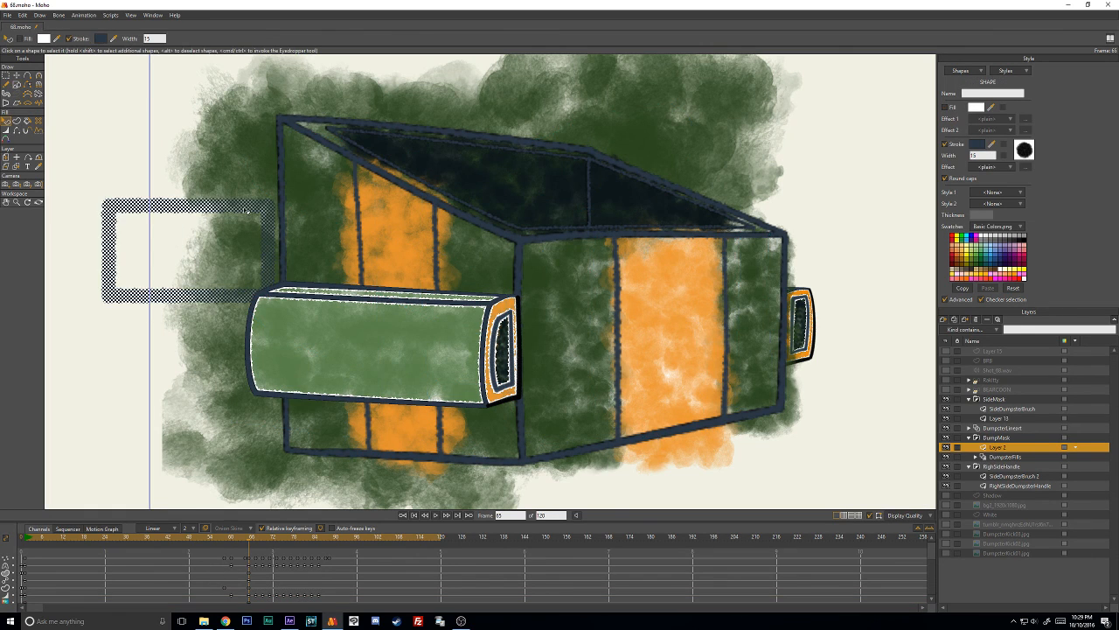
{"action": "left_click", "coordinate": [1026, 151]}
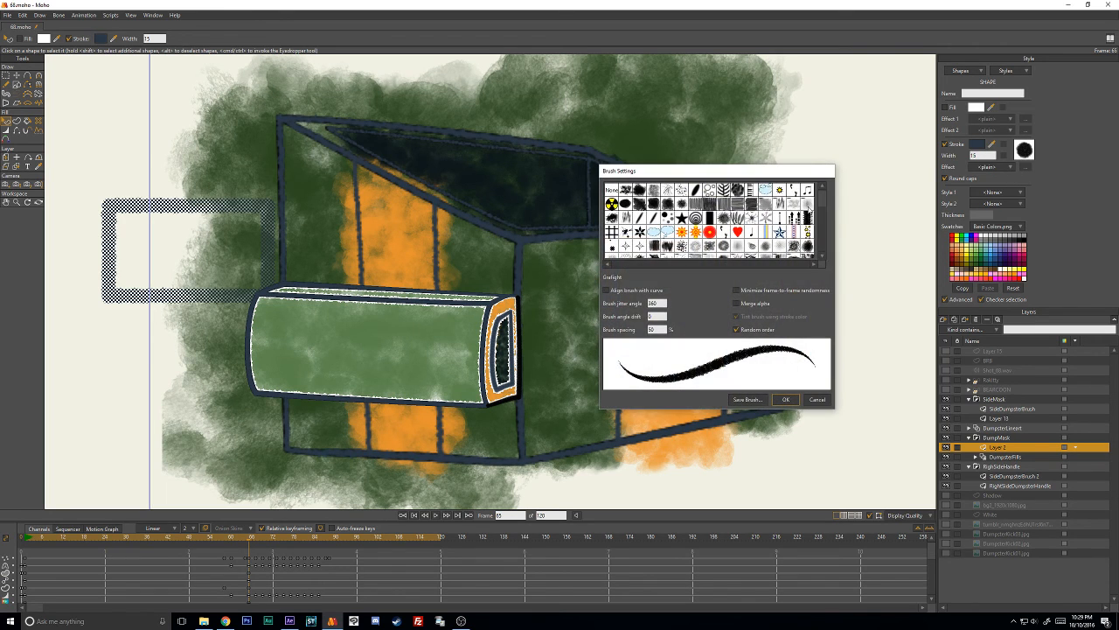
{"action": "left_click_drag", "start_coordinate": [821, 203], "coordinate": [833, 264]}
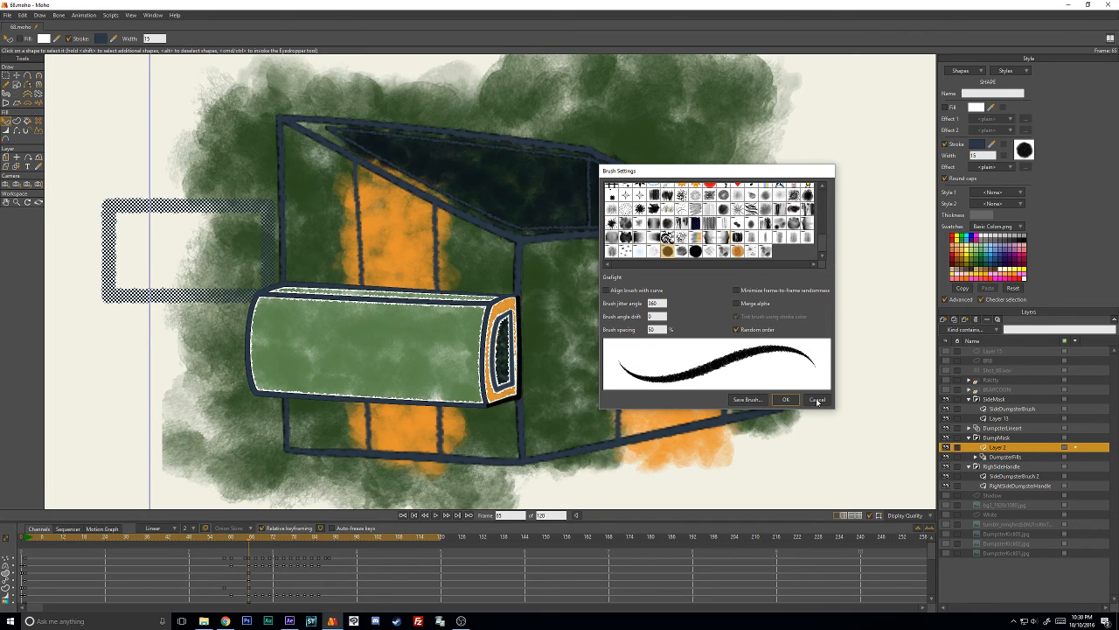
{"action": "left_click", "coordinate": [766, 252]}
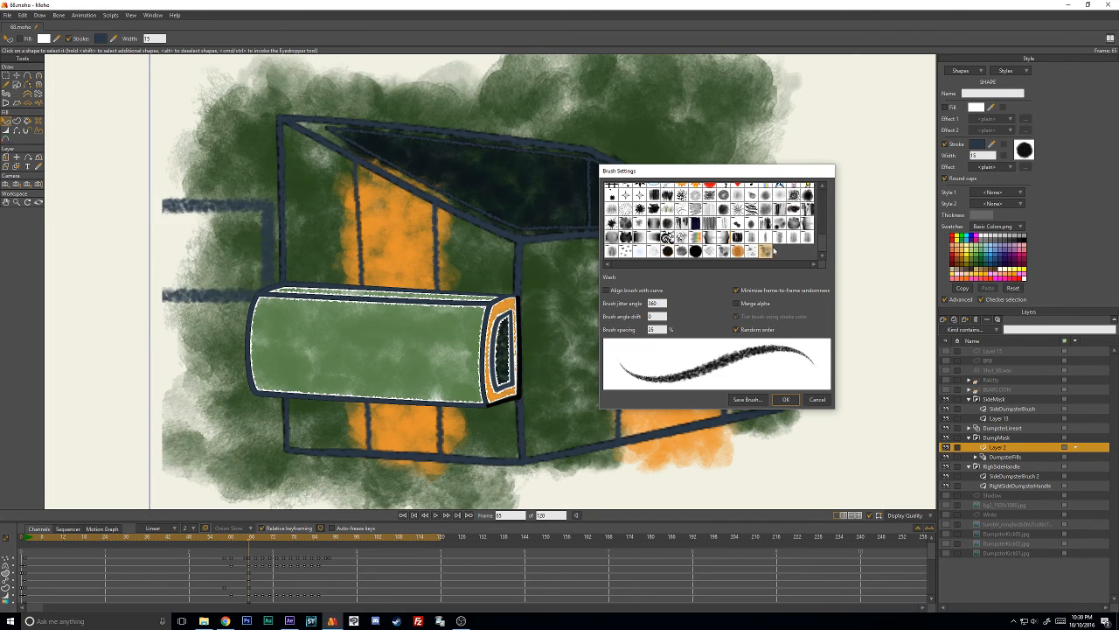
{"action": "left_click", "coordinate": [674, 253]}
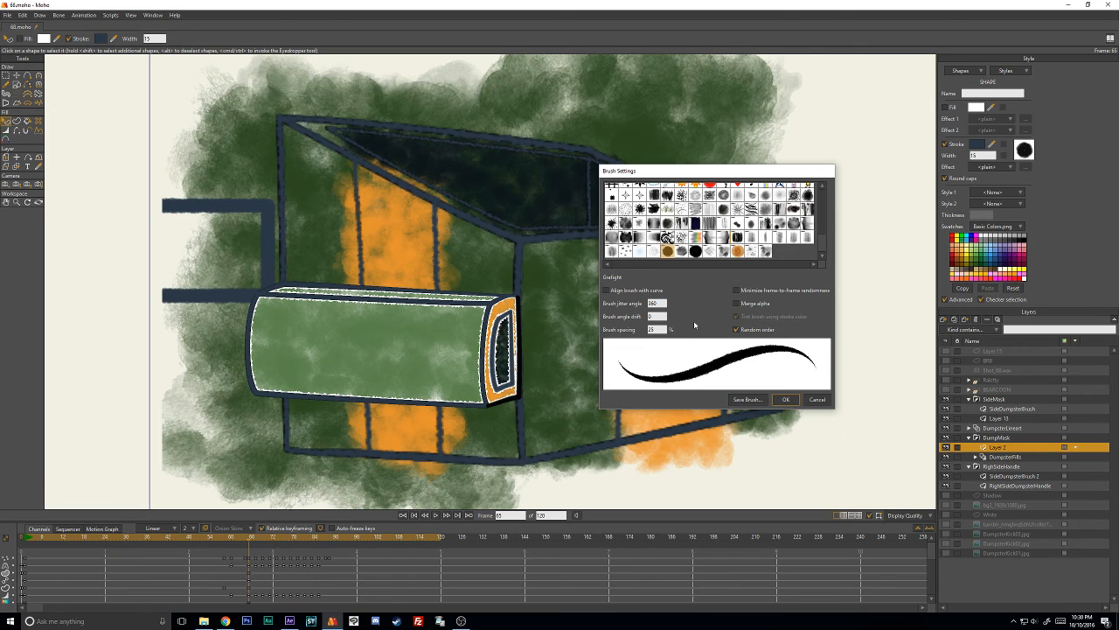
{"action": "double_click", "coordinate": [653, 328]}
{"action": "type", "text": "50"}
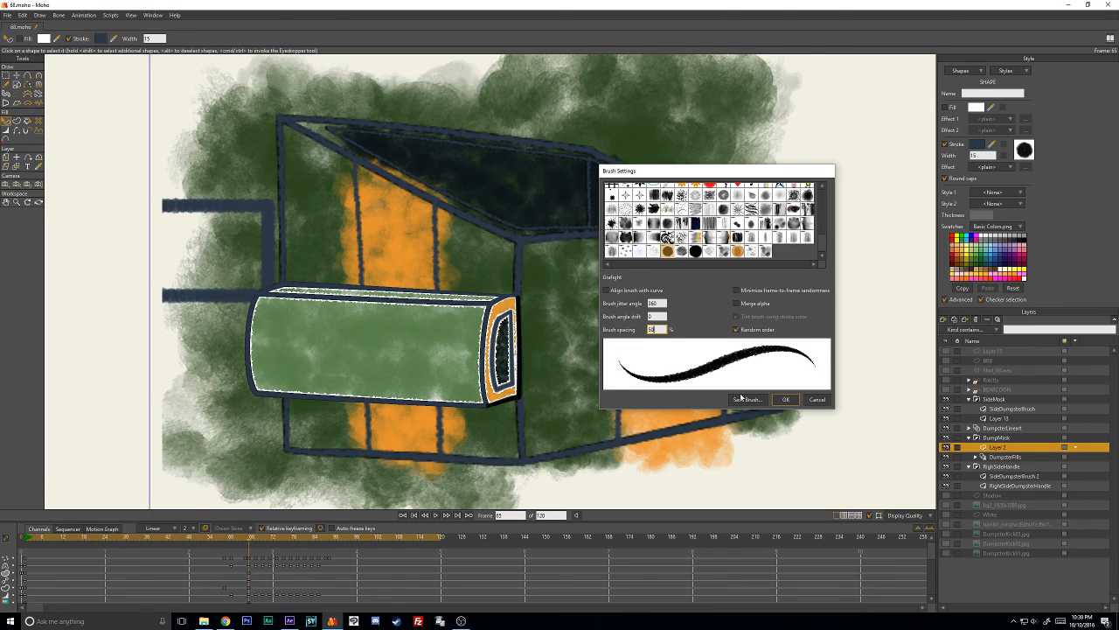
{"action": "left_click", "coordinate": [785, 400]}
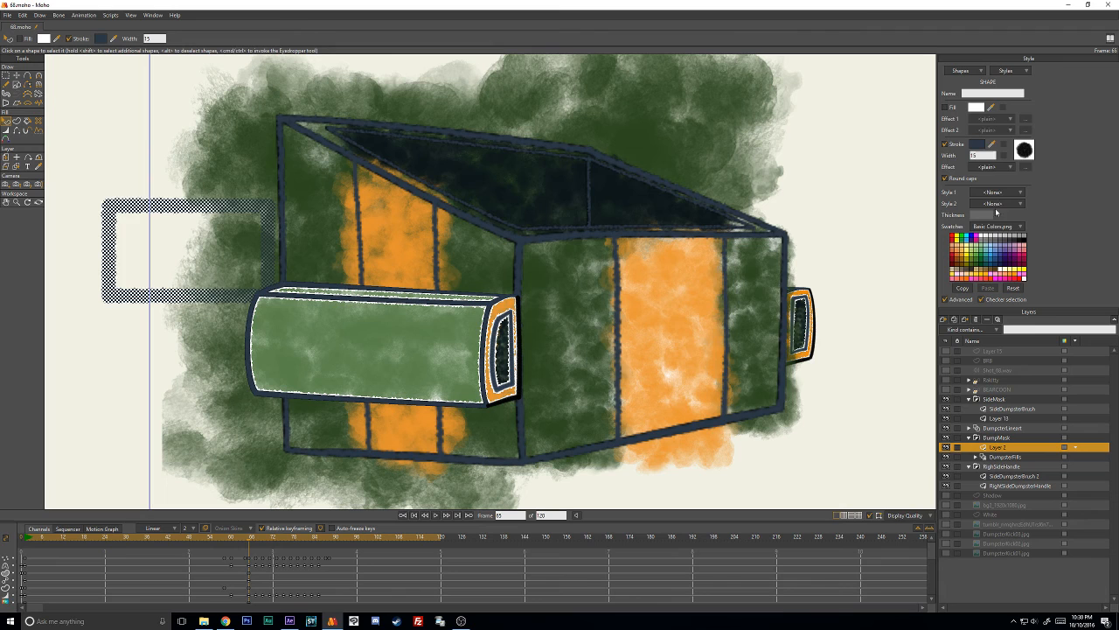
- Recolor the rectangle's stroke with the light green sampled from the dumpster's side handle
{"action": "left_click", "coordinate": [978, 146]}
{"action": "left_click", "coordinate": [681, 432]}
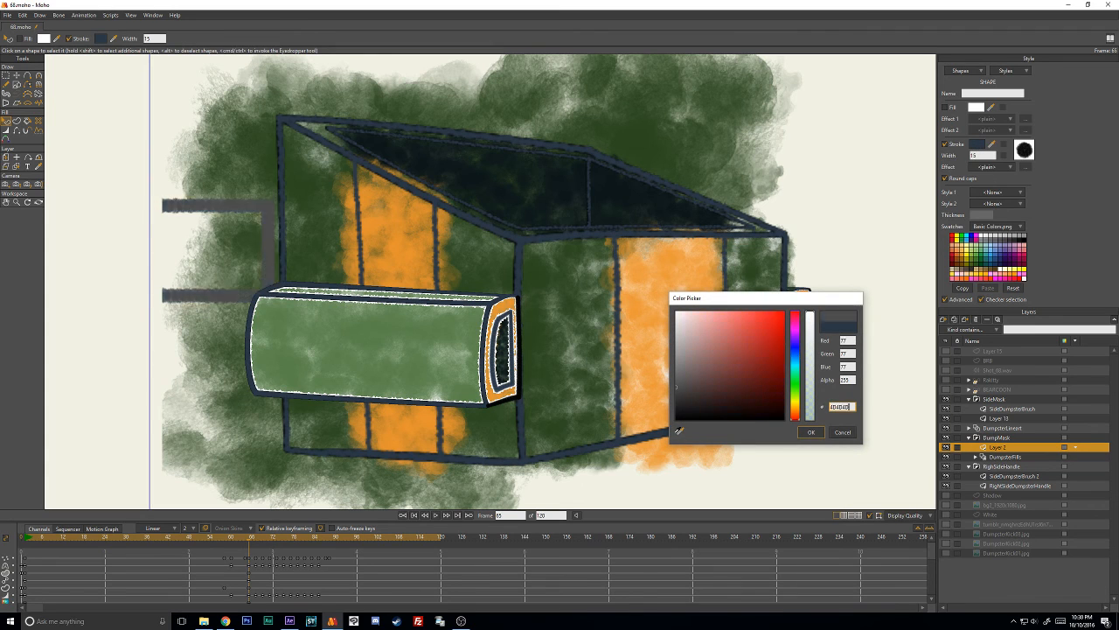
{"action": "left_click", "coordinate": [419, 329]}
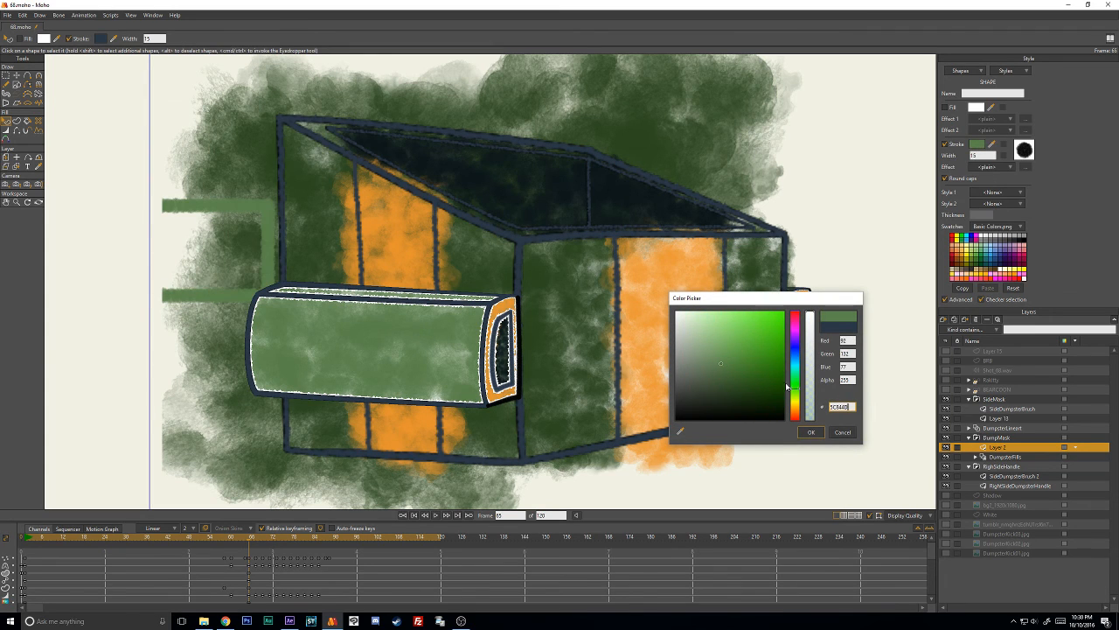
{"action": "left_click", "coordinate": [811, 432]}
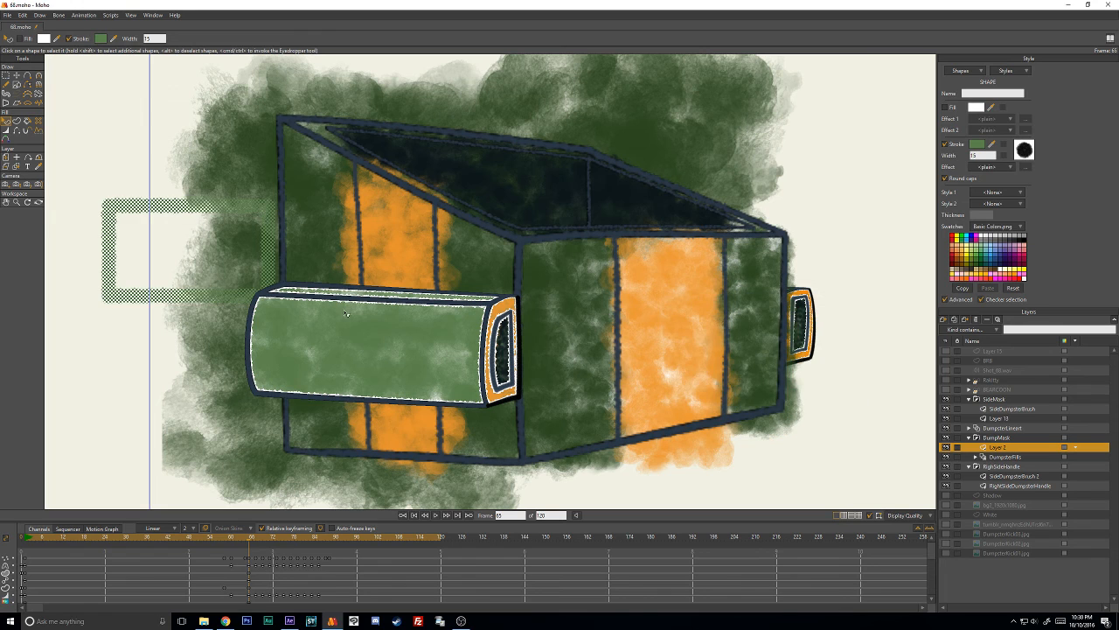
- Move the green rectangle onto the dumpster's opening and fit its four corners to the inner rim corners on frame 65
{"action": "key", "text": "t"}
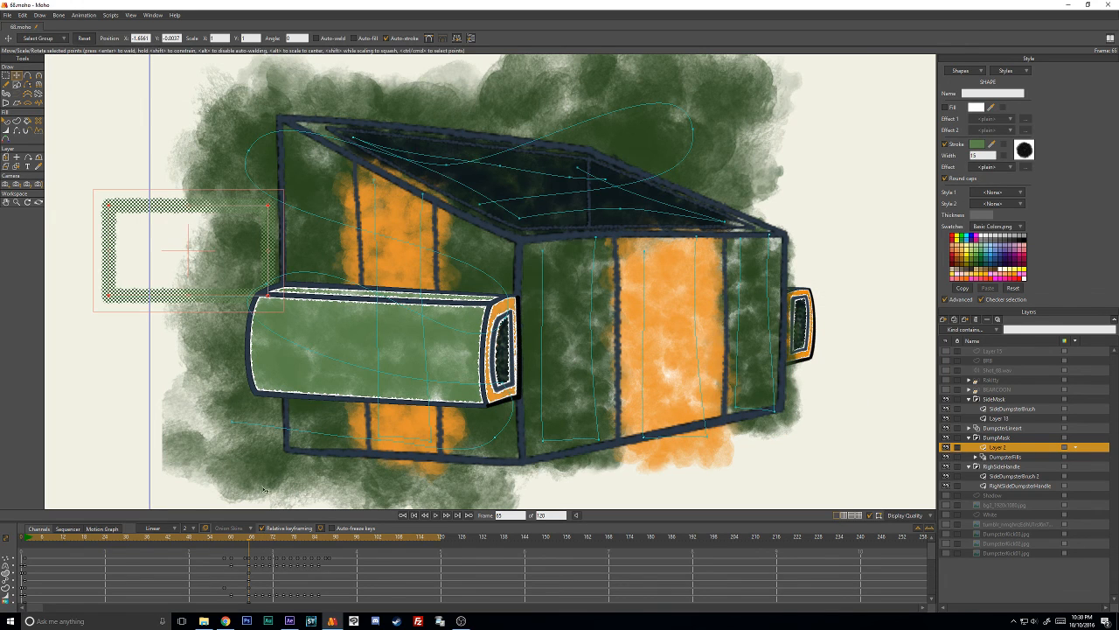
{"action": "left_click", "coordinate": [208, 164]}
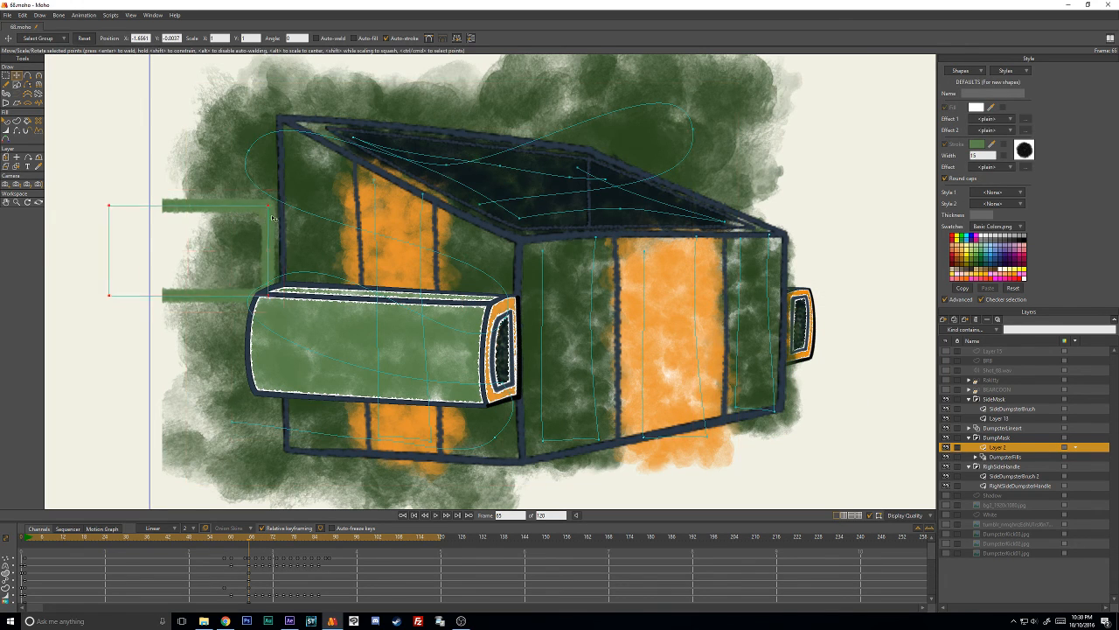
{"action": "left_click_drag", "start_coordinate": [262, 208], "coordinate": [638, 144]}
{"action": "left_click", "coordinate": [866, 159]}
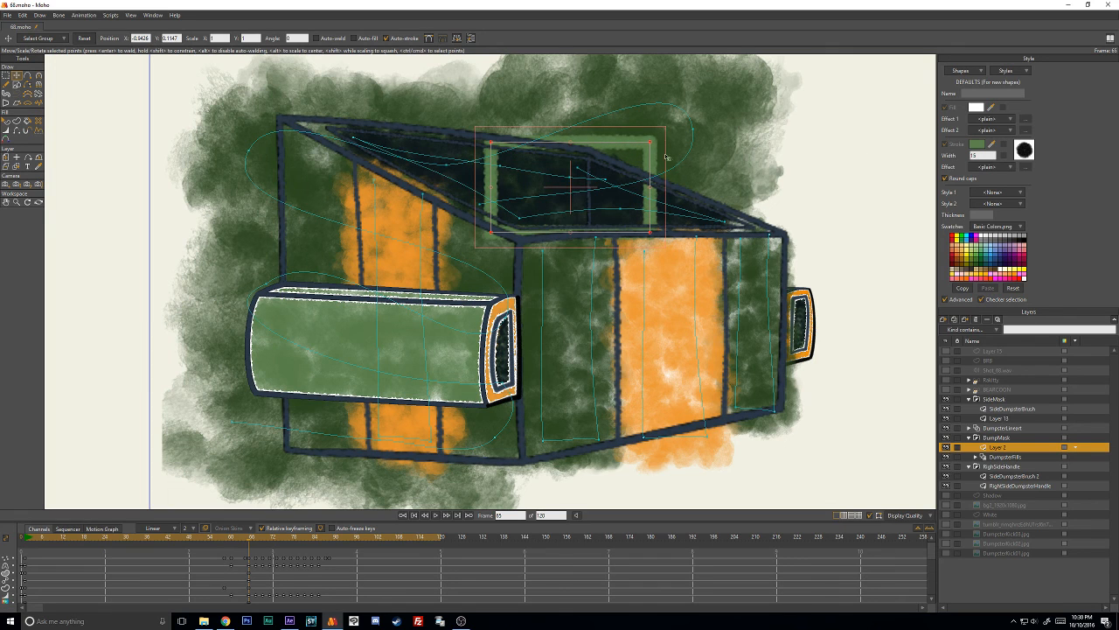
{"action": "left_click_drag", "start_coordinate": [651, 232], "coordinate": [769, 231]}
{"action": "left_click_drag", "start_coordinate": [655, 144], "coordinate": [592, 151]}
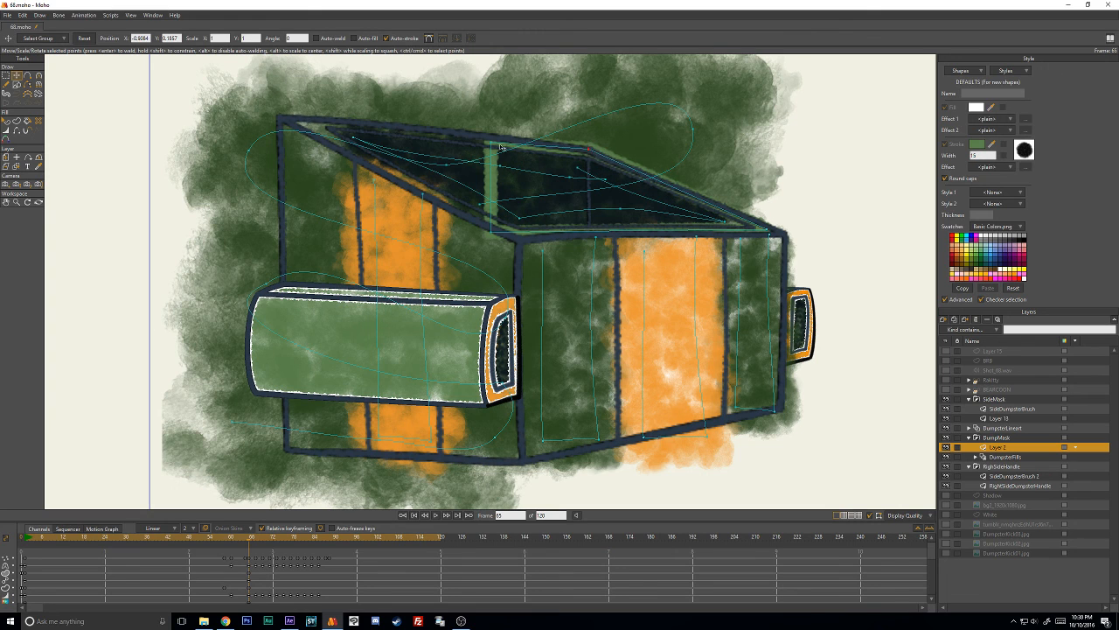
{"action": "left_click_drag", "start_coordinate": [492, 145], "coordinate": [298, 125]}
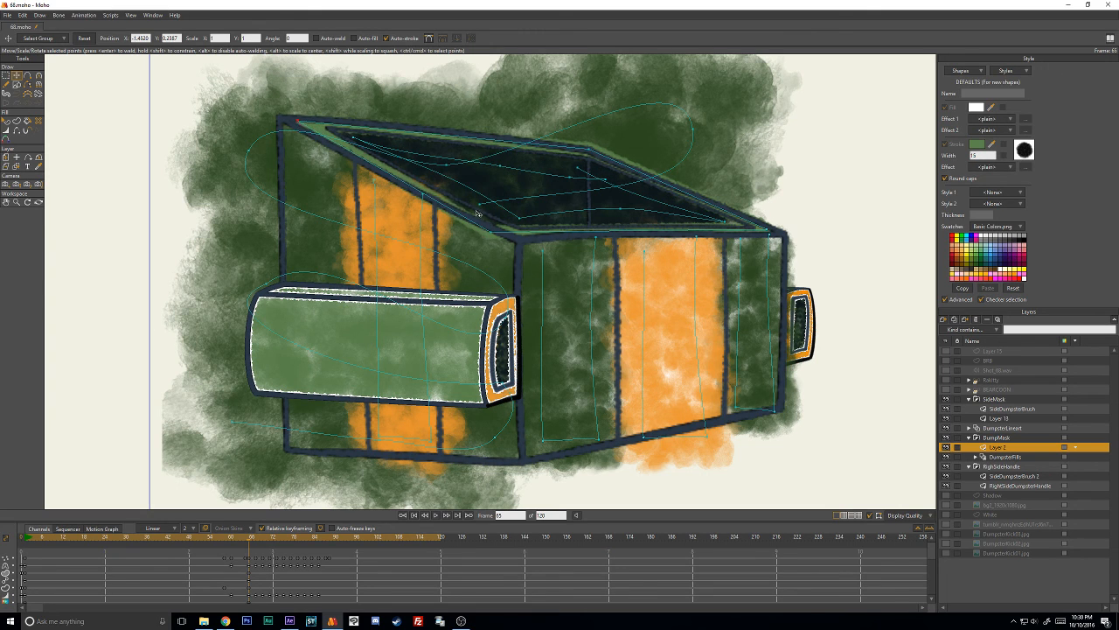
{"action": "left_click_drag", "start_coordinate": [495, 229], "coordinate": [519, 231]}
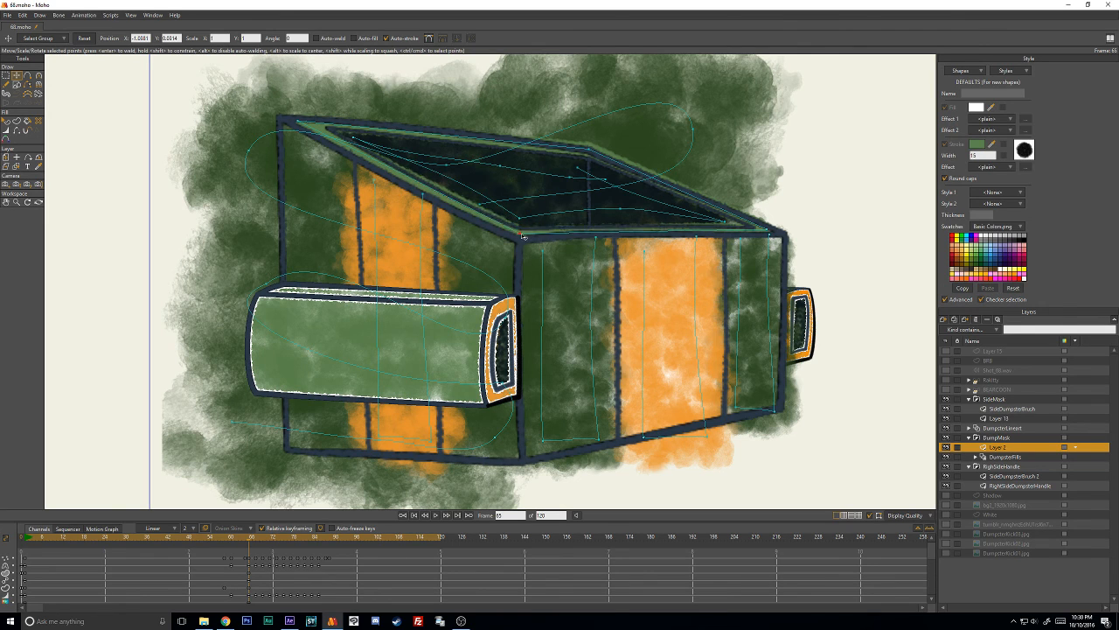
- Adjust the curvature of the green rim stroke along the opening's near sloping edge on frame 65
{"action": "key", "text": "c"}
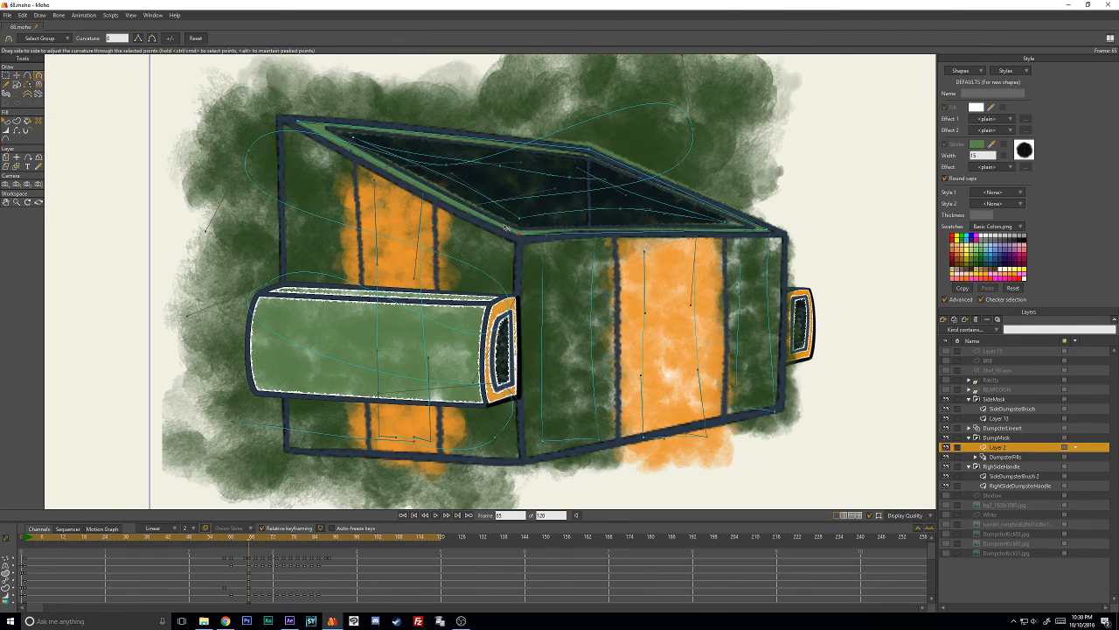
{"action": "left_click_drag", "start_coordinate": [522, 236], "coordinate": [477, 219]}
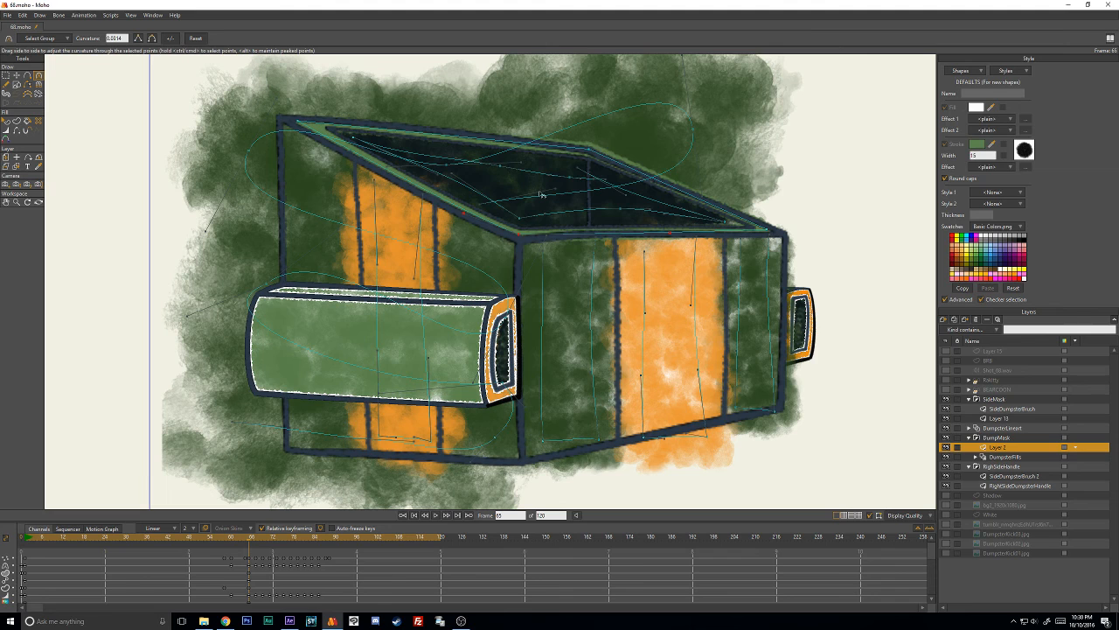
{"action": "key", "text": "t"}
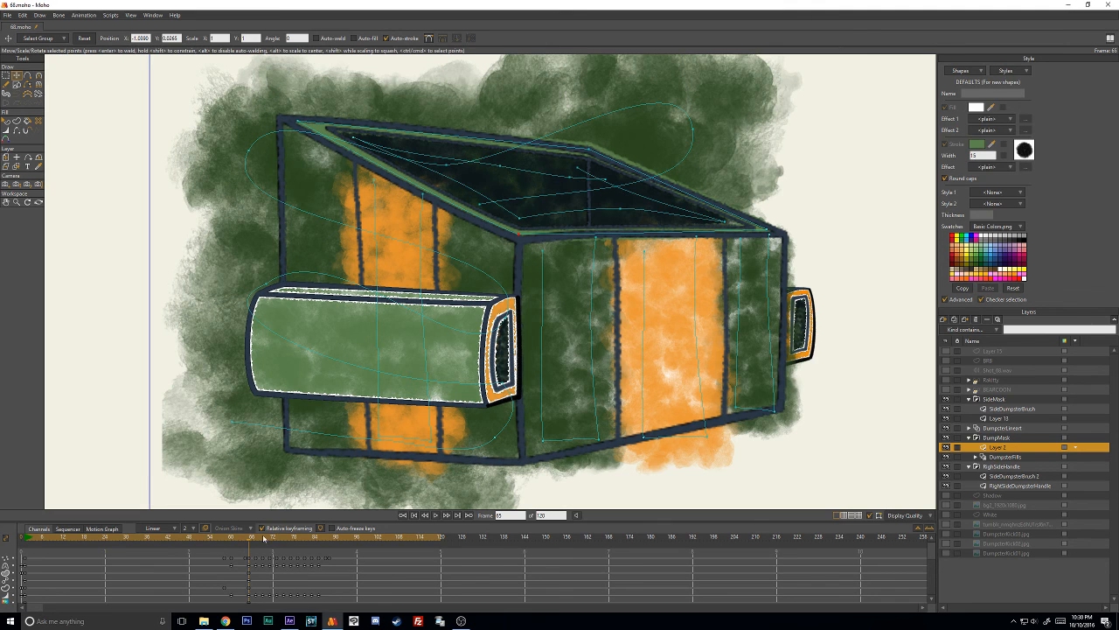
- Examine the green rim shape's point and style keyframes on the Layer 2 timeline around frame 65
{"action": "key", "text": "ctrl+Left"}
{"action": "key", "text": "ctrl+Right"}
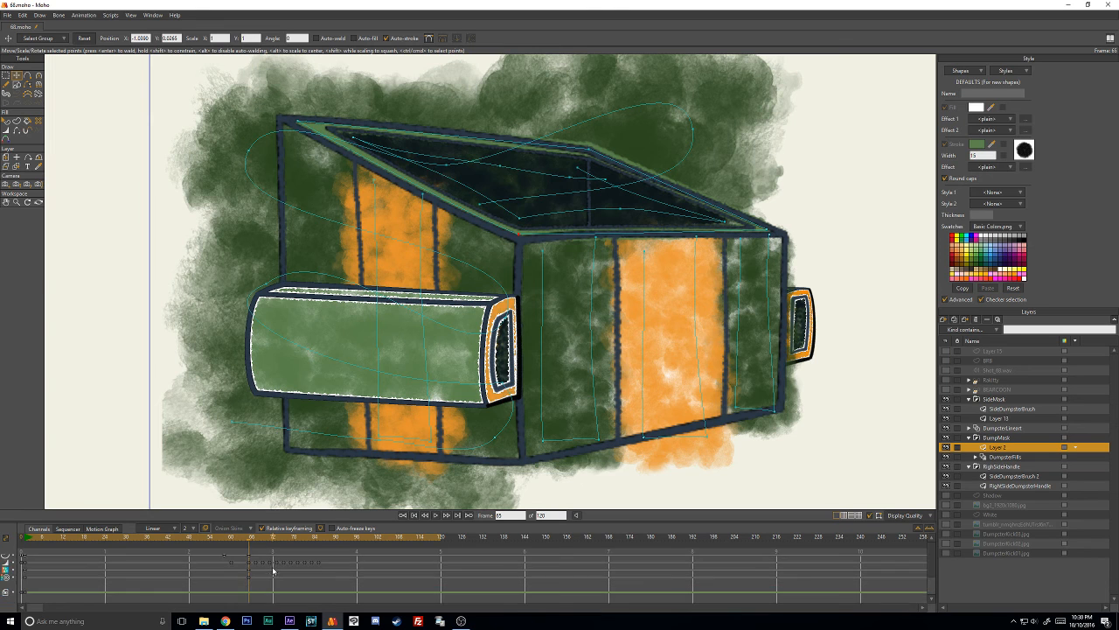
{"action": "left_click", "coordinate": [538, 236]}
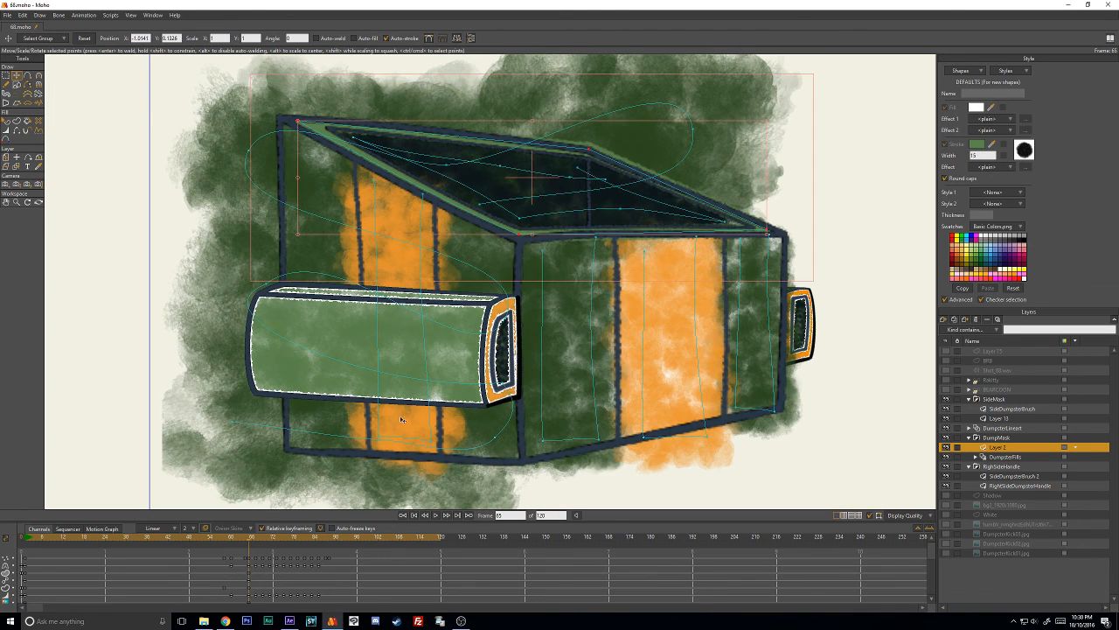
{"action": "scroll", "coordinate": [403, 420], "scroll_direction": "down", "scroll_amount": 5}
{"action": "scroll", "coordinate": [499, 304], "scroll_direction": "up", "scroll_amount": 6}
{"action": "scroll", "coordinate": [267, 577], "scroll_direction": "down", "scroll_amount": 2}
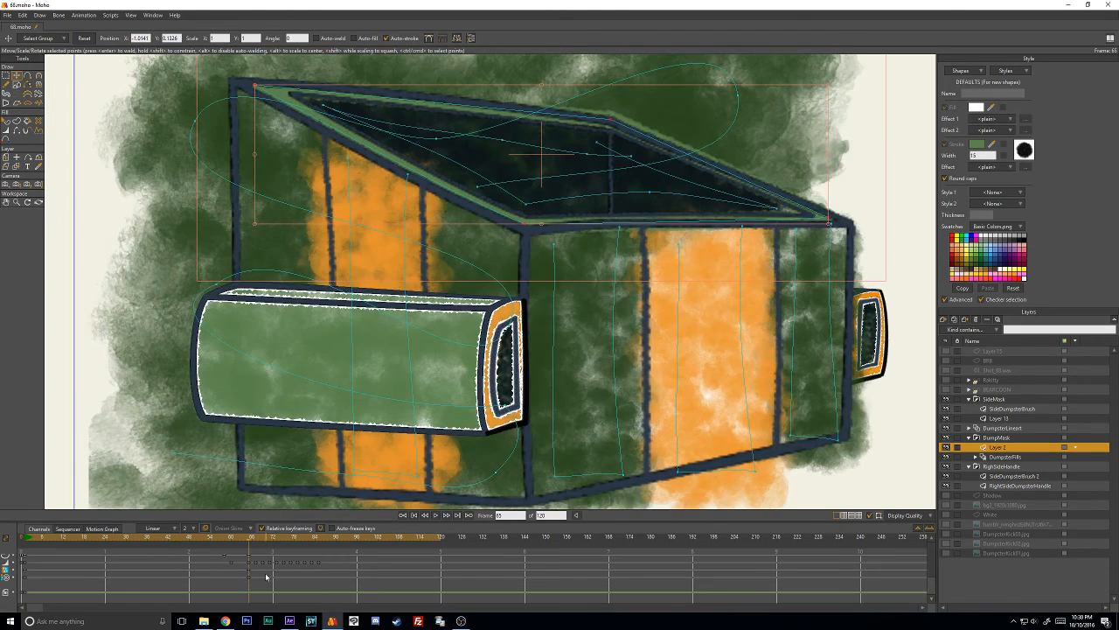
{"action": "scroll", "coordinate": [269, 585], "scroll_direction": "up", "scroll_amount": 2}
{"action": "mouse_move", "coordinate": [250, 539]}
{"action": "left_mouse_down"}
{"action": "mouse_move", "coordinate": [60, 537]}
{"action": "mouse_move", "coordinate": [250, 543]}
{"action": "left_mouse_up"}
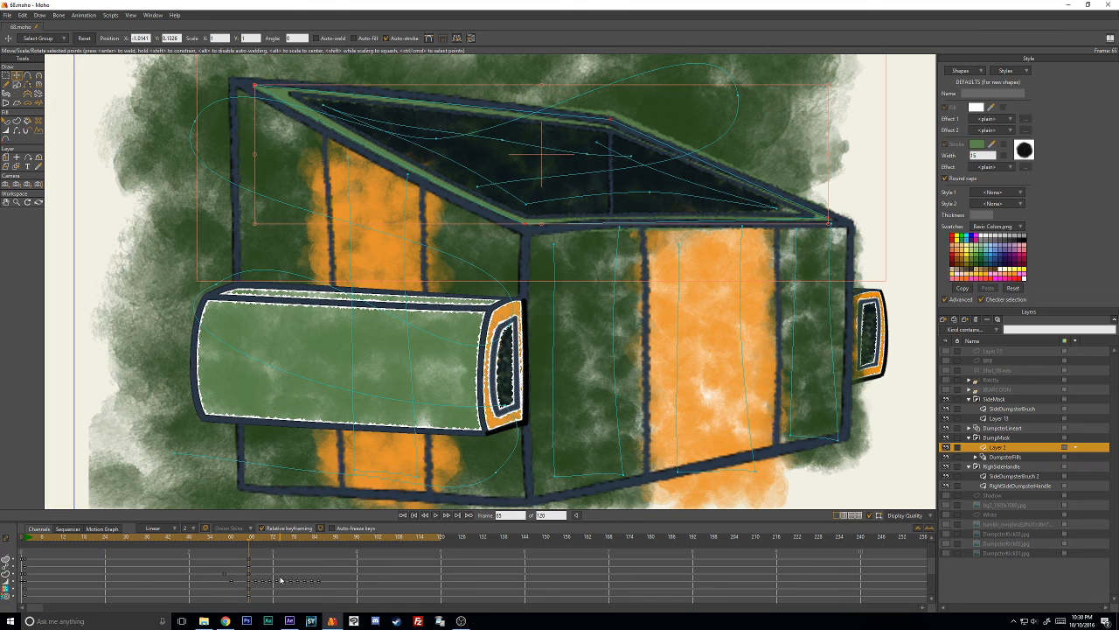
{"action": "left_click", "coordinate": [6, 122]}
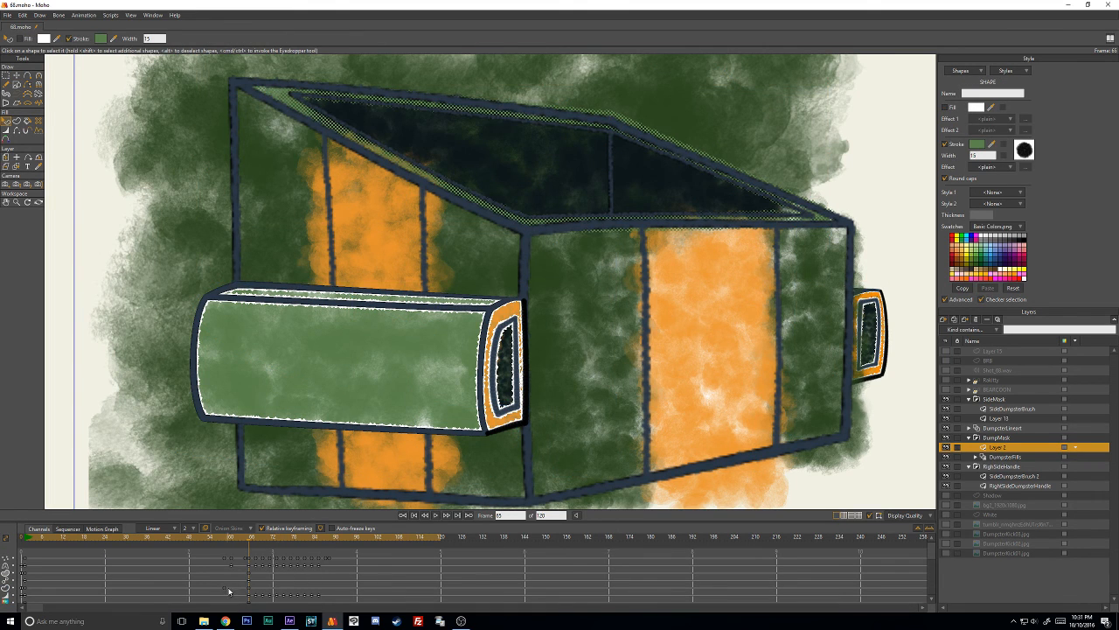
{"action": "scroll", "coordinate": [229, 592], "scroll_direction": "down", "scroll_amount": 1}
{"action": "left_click_drag", "start_coordinate": [265, 584], "coordinate": [209, 590]}
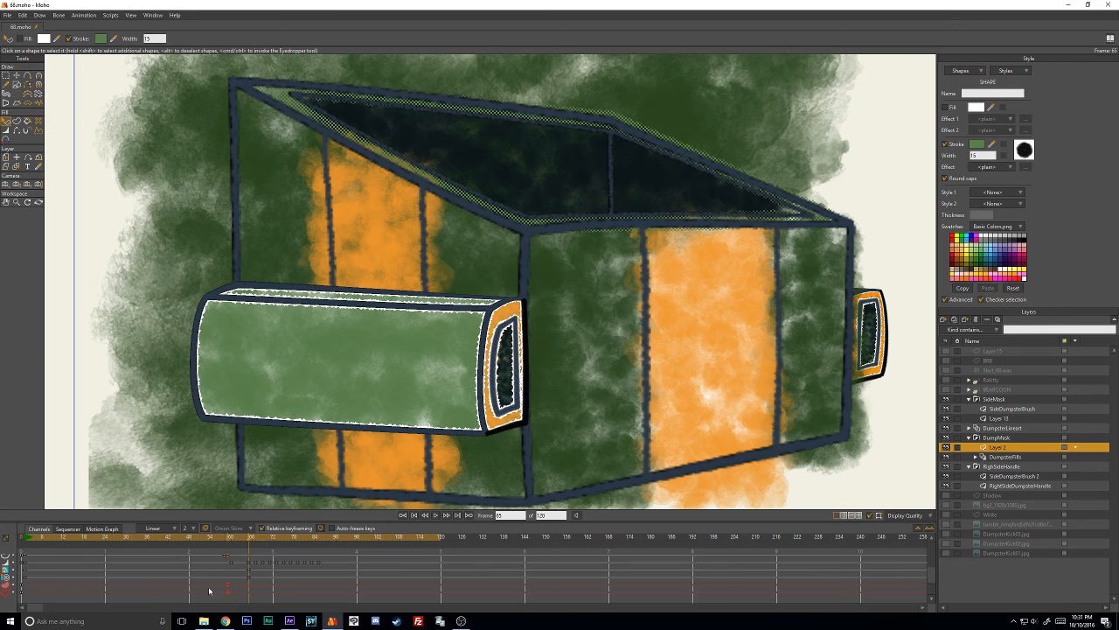
- On frame 69, reposition the green rim stroke's corner points onto the corners of the dumpster's opening
{"action": "mouse_move", "coordinate": [26, 536]}
{"action": "left_mouse_down"}
{"action": "mouse_move", "coordinate": [188, 537]}
{"action": "mouse_move", "coordinate": [267, 554]}
{"action": "left_mouse_up"}
{"action": "left_click", "coordinate": [267, 552]}
{"action": "scroll", "coordinate": [585, 277], "scroll_direction": "up", "scroll_amount": 5}
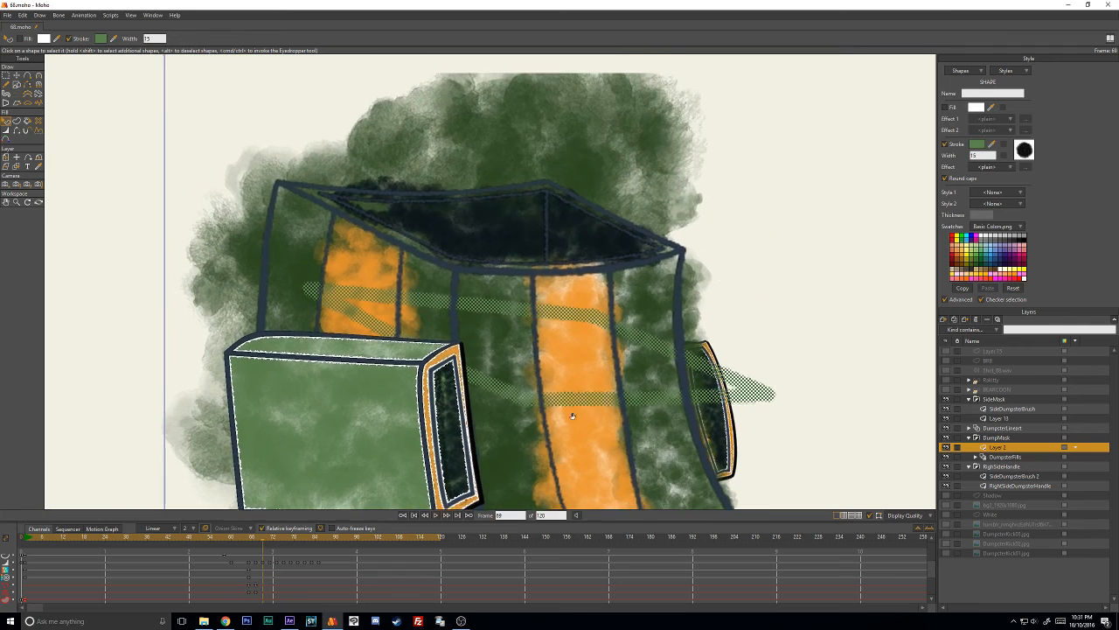
{"action": "left_click", "coordinate": [795, 264]}
{"action": "key", "text": "t"}
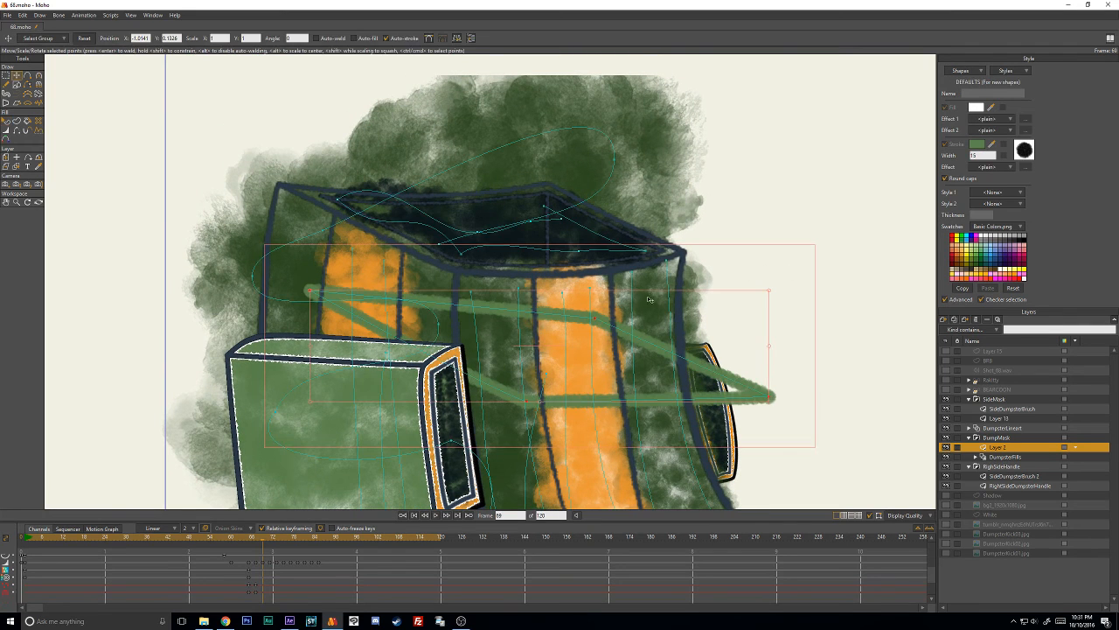
{"action": "left_click", "coordinate": [826, 221]}
{"action": "mouse_move", "coordinate": [594, 317]}
{"action": "left_mouse_down"}
{"action": "mouse_move", "coordinate": [600, 298]}
{"action": "mouse_move", "coordinate": [546, 185]}
{"action": "left_mouse_up"}
{"action": "left_click_drag", "start_coordinate": [771, 397], "coordinate": [676, 251]}
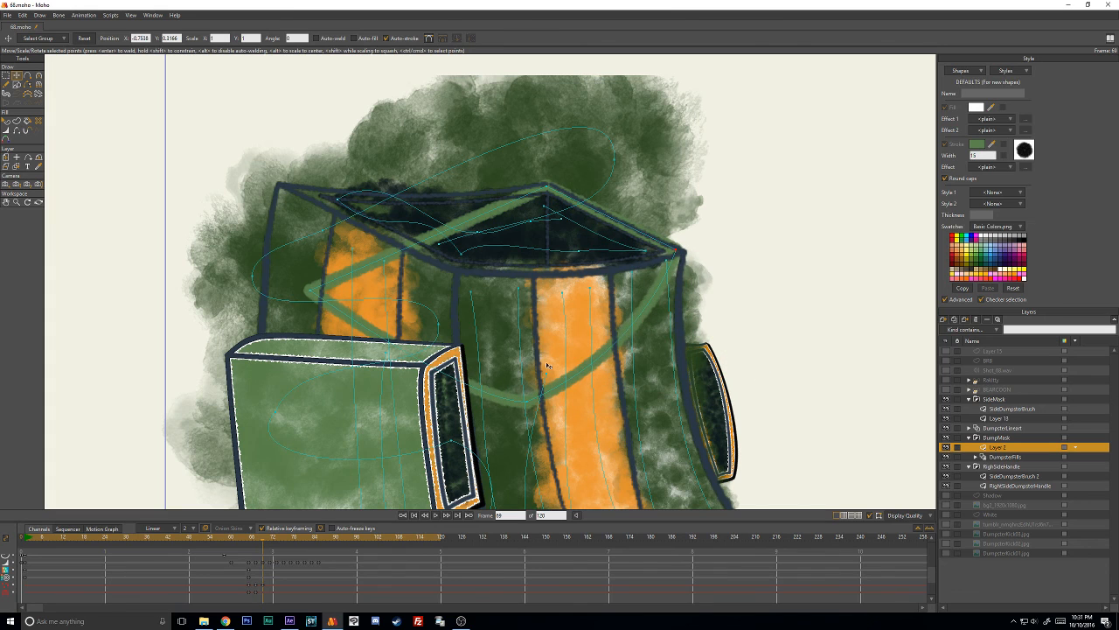
{"action": "mouse_move", "coordinate": [532, 405]}
{"action": "left_mouse_down"}
{"action": "mouse_move", "coordinate": [304, 298]}
{"action": "mouse_move", "coordinate": [286, 186]}
{"action": "left_mouse_up"}
- Curve the green rim stroke's back and front edges to follow the bent dumpster opening on frame 69
{"action": "key", "text": "c"}
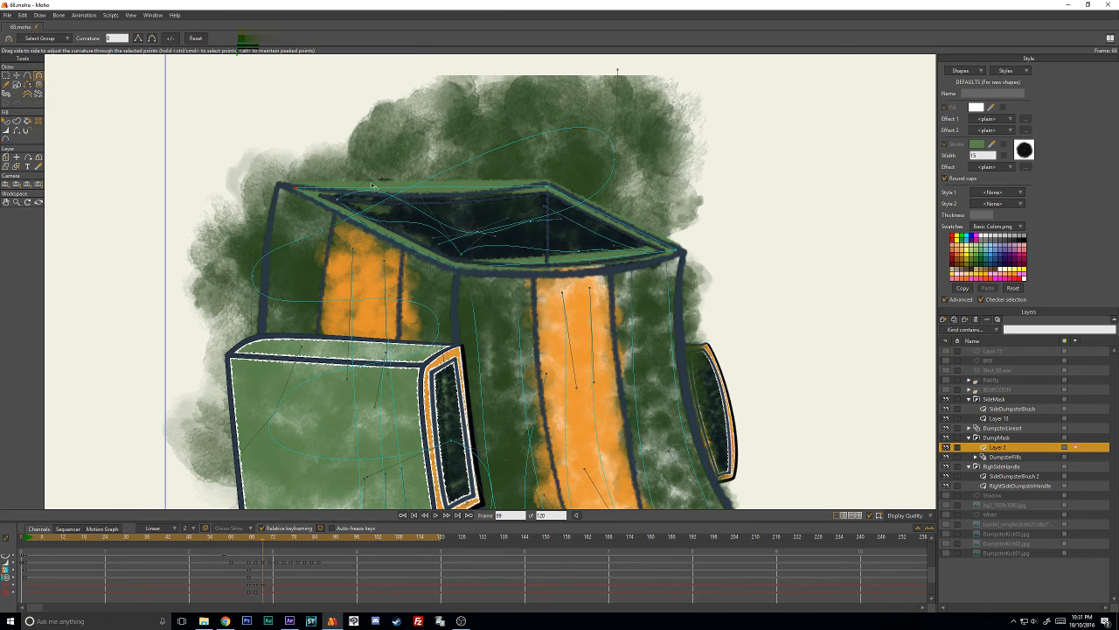
{"action": "left_click_drag", "start_coordinate": [305, 188], "coordinate": [478, 205]}
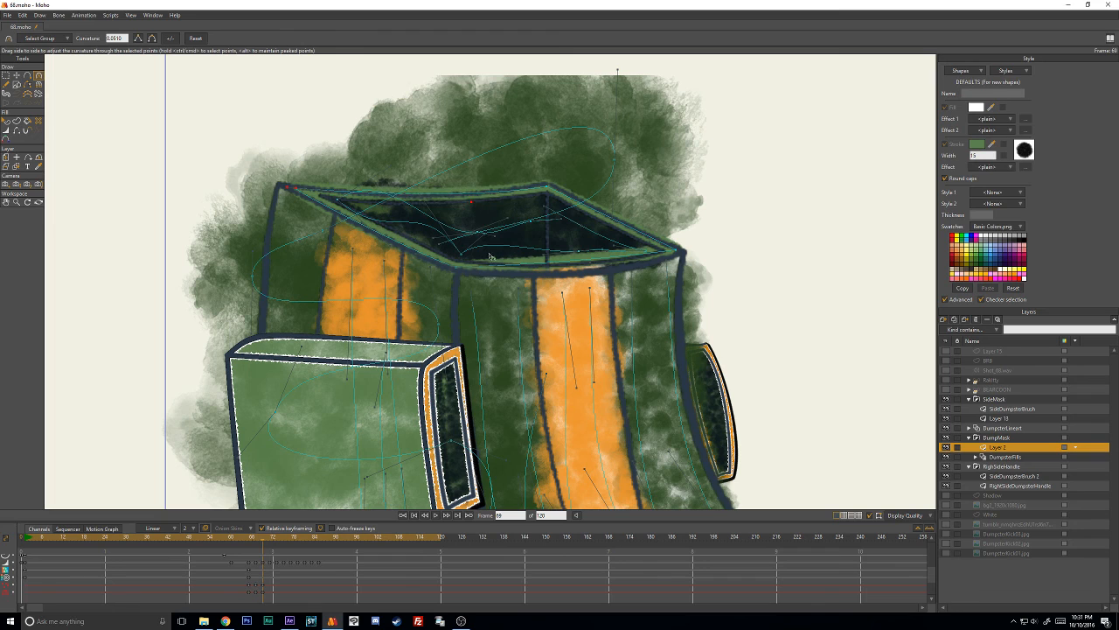
{"action": "left_click_drag", "start_coordinate": [608, 265], "coordinate": [606, 283]}
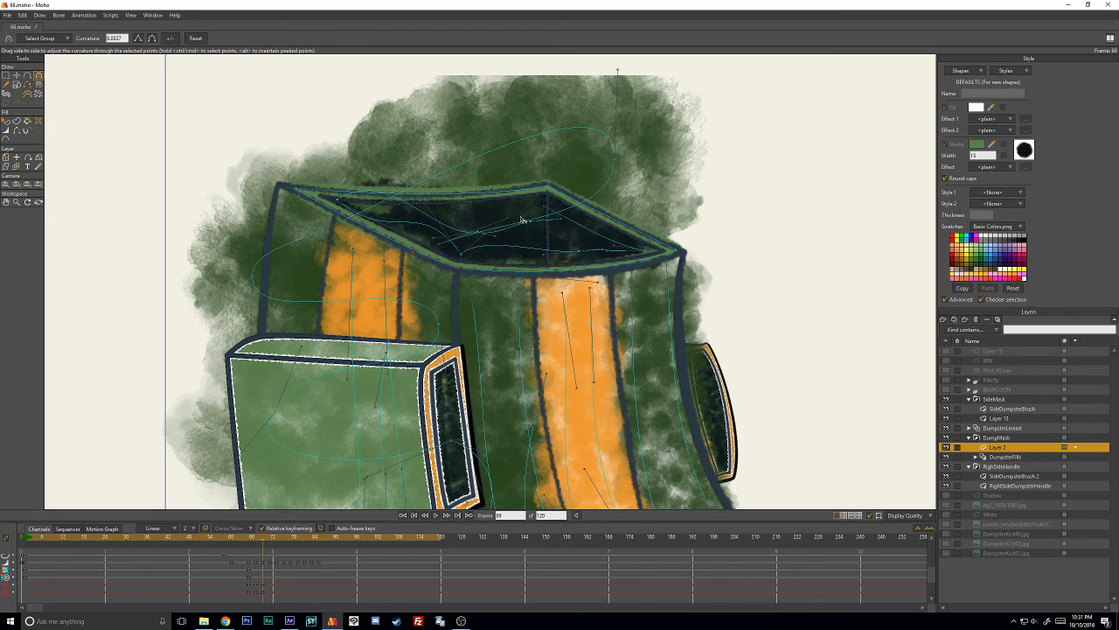
- On frame 71, move the green rim stroke on Layer 2 off the dumpster into the empty area outside the canvas
{"action": "key", "text": "t"}
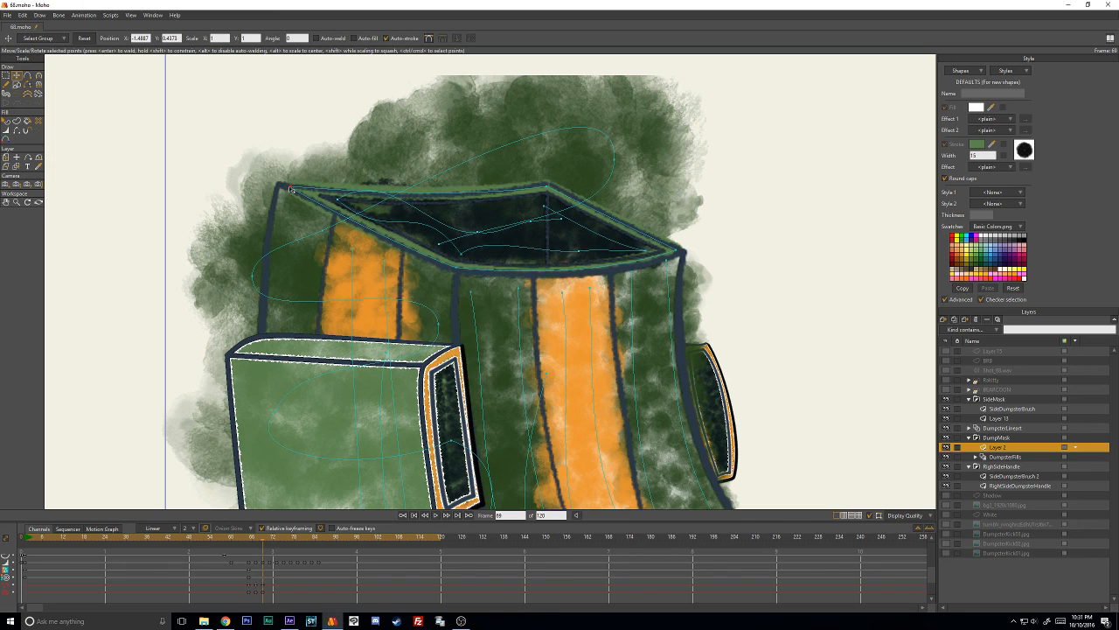
{"action": "left_click", "coordinate": [998, 457]}
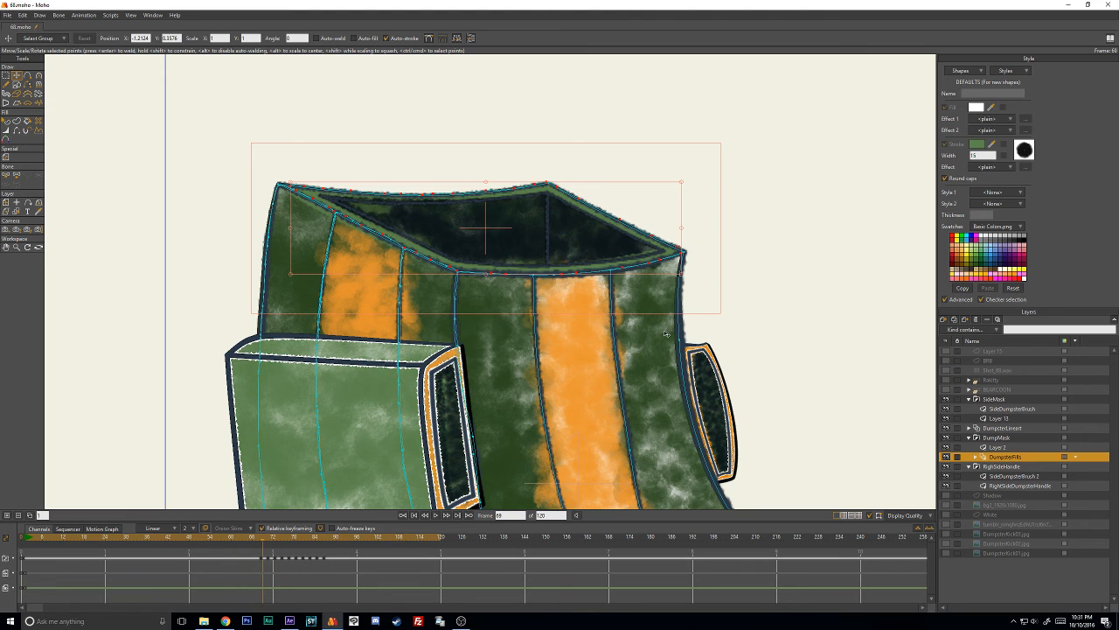
{"action": "scroll", "coordinate": [646, 335], "scroll_direction": "down", "scroll_amount": 5}
{"action": "scroll", "coordinate": [641, 341], "scroll_direction": "up", "scroll_amount": 3}
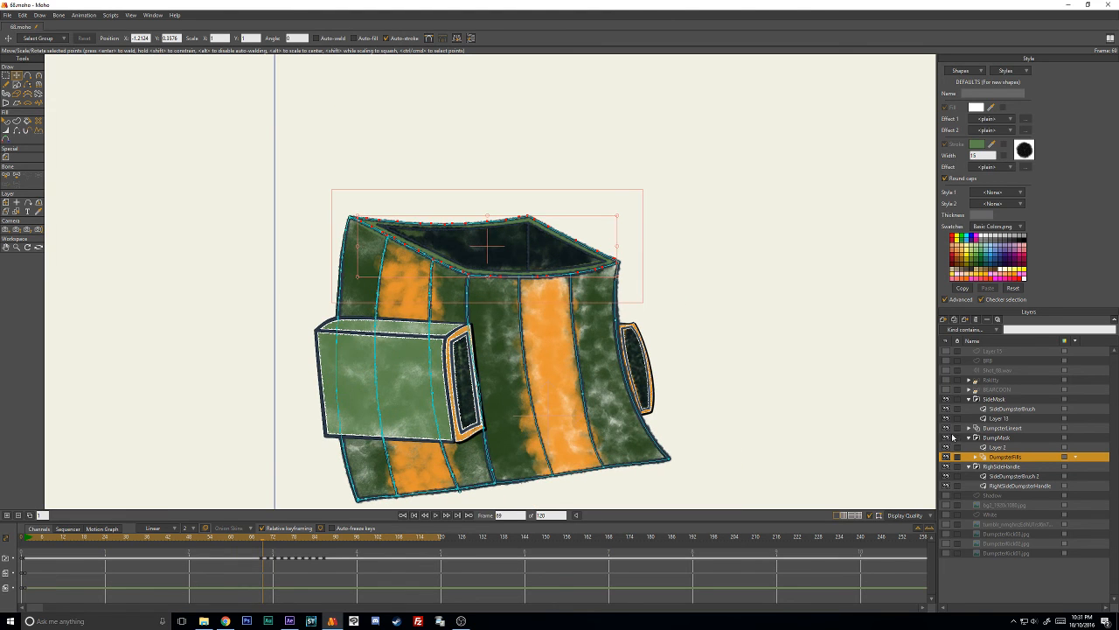
{"action": "scroll", "coordinate": [498, 359], "scroll_direction": "down", "scroll_amount": 2}
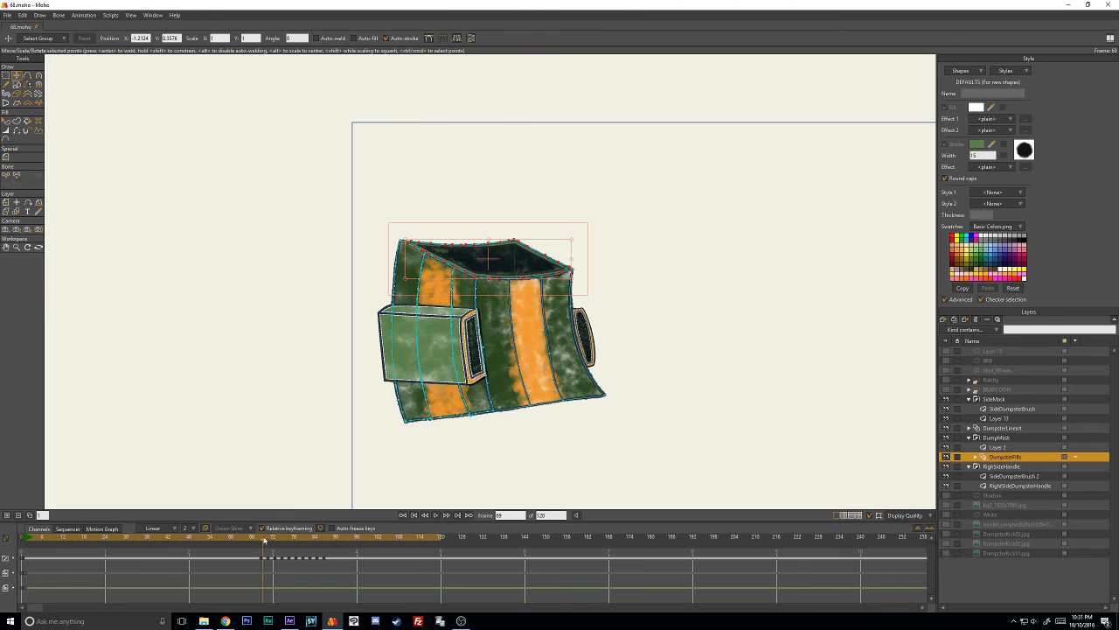
{"action": "left_click_drag", "start_coordinate": [264, 541], "coordinate": [295, 539]}
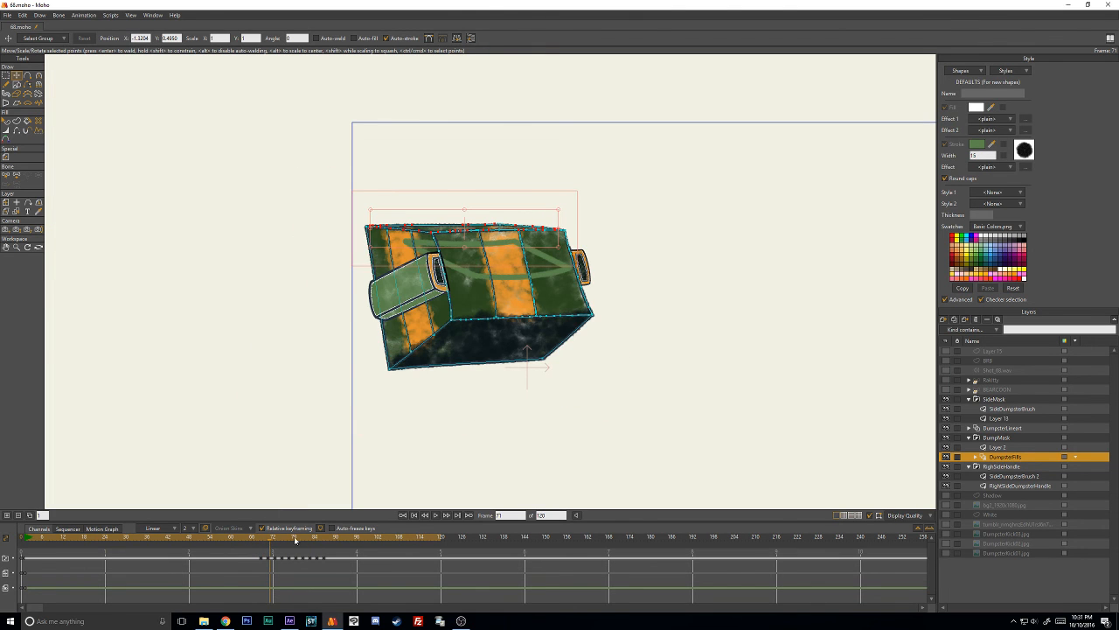
{"action": "left_click", "coordinate": [1003, 448]}
{"action": "scroll", "coordinate": [481, 250], "scroll_direction": "up", "scroll_amount": 2}
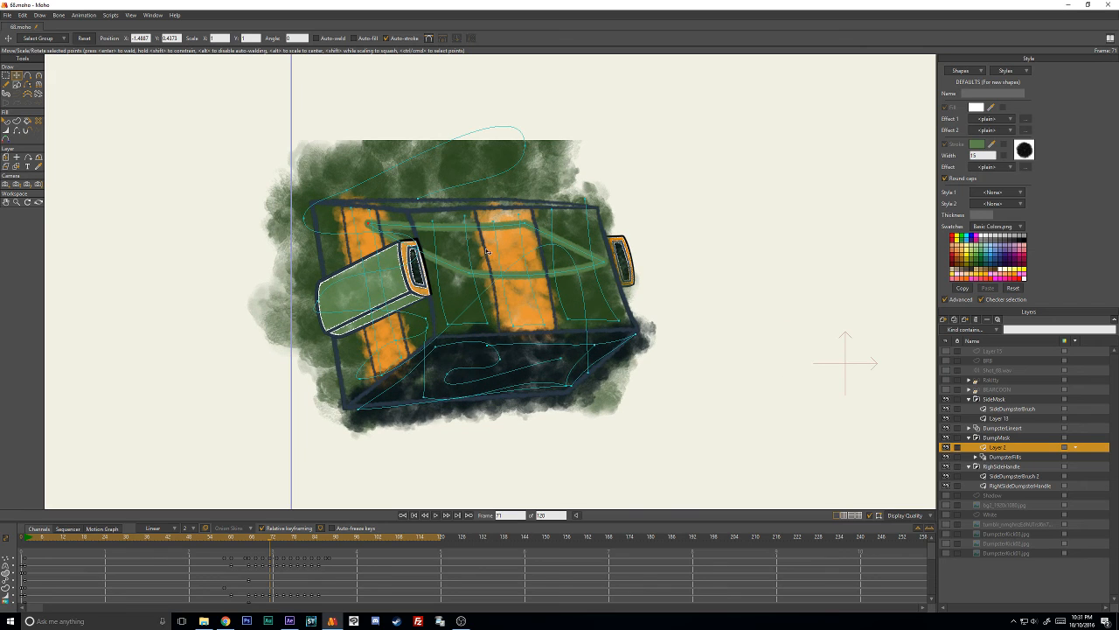
{"action": "scroll", "coordinate": [550, 235], "scroll_direction": "down", "scroll_amount": 2}
{"action": "left_click_drag", "start_coordinate": [556, 245], "coordinate": [233, 135]}
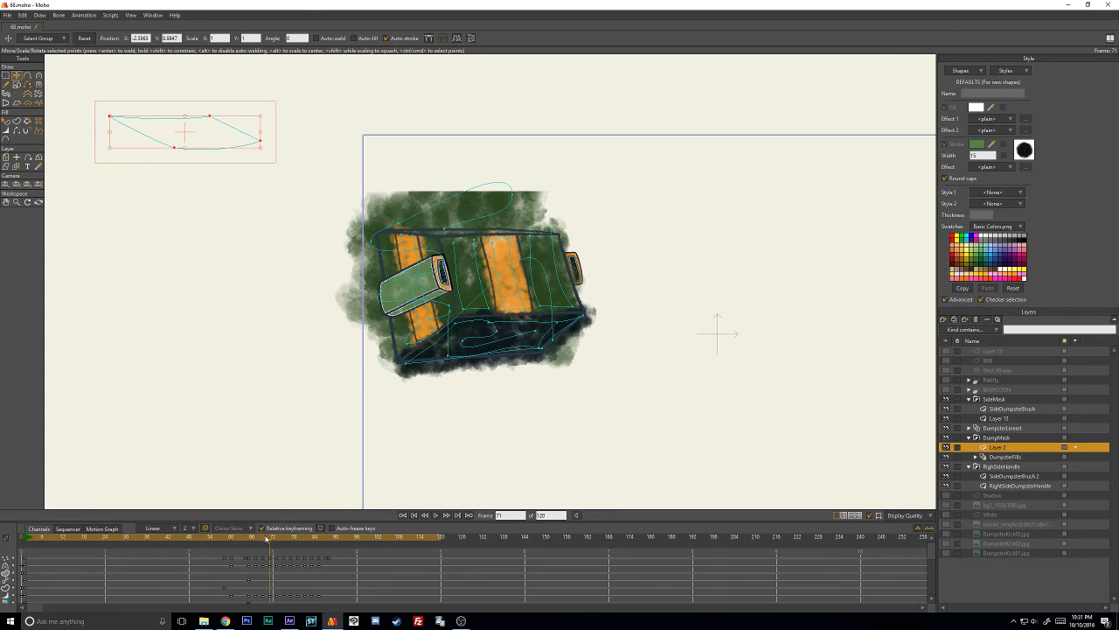
- Scrub through the animation from frame 67 onward with the DumpsterFills layer selected to check the coloured dumpster
{"action": "left_click_drag", "start_coordinate": [267, 538], "coordinate": [332, 540]}
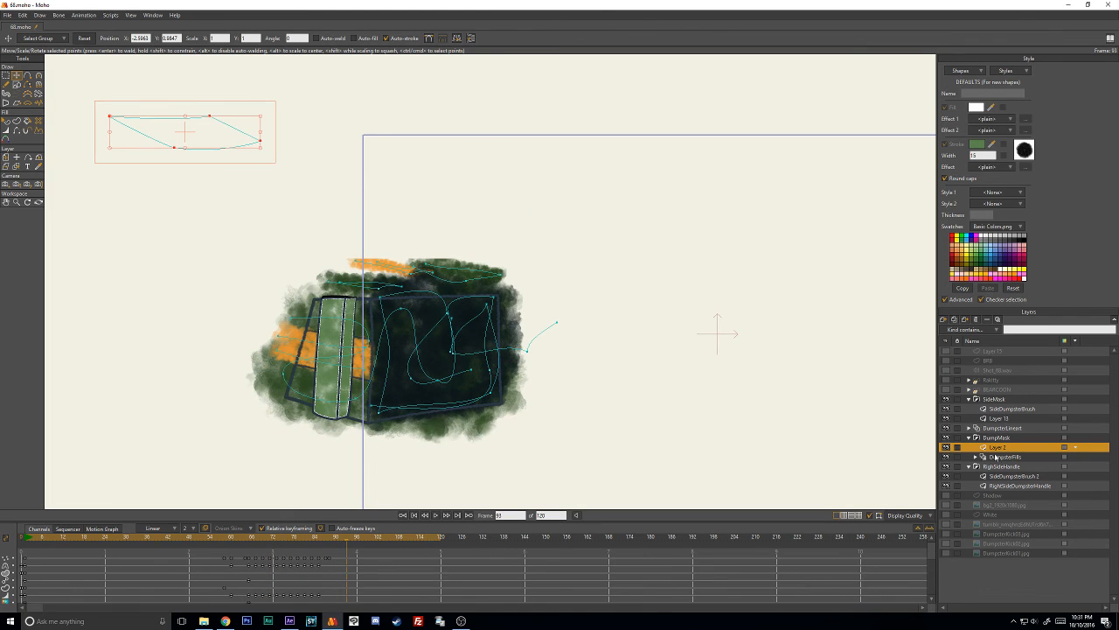
{"action": "left_click", "coordinate": [997, 456]}
{"action": "left_click", "coordinate": [254, 536]}
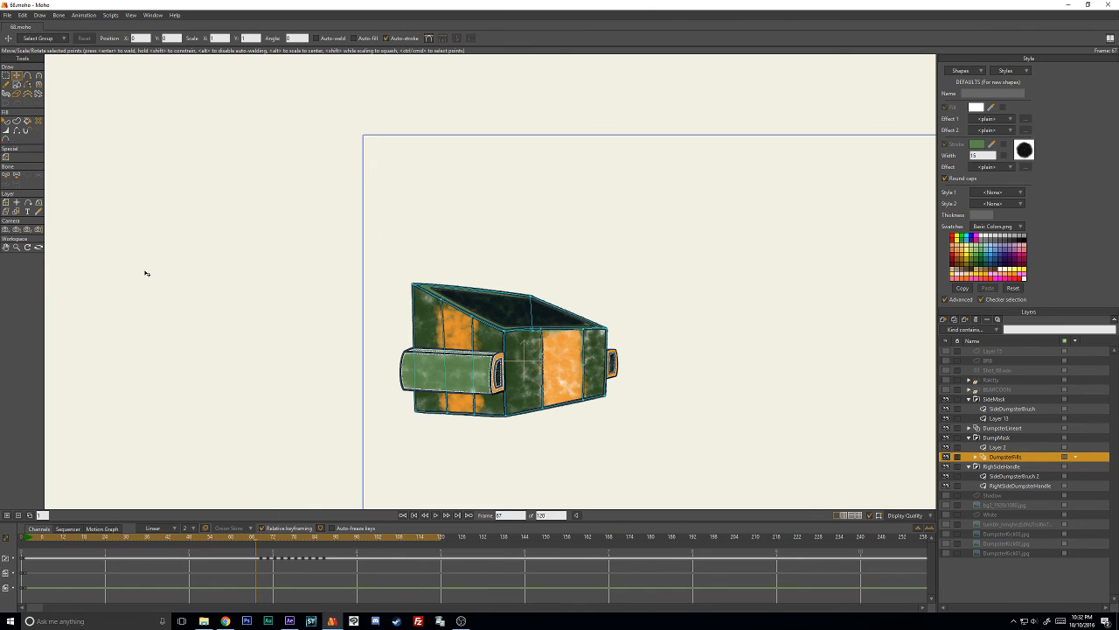
{"action": "left_click_drag", "start_coordinate": [360, 539], "coordinate": [417, 537]}
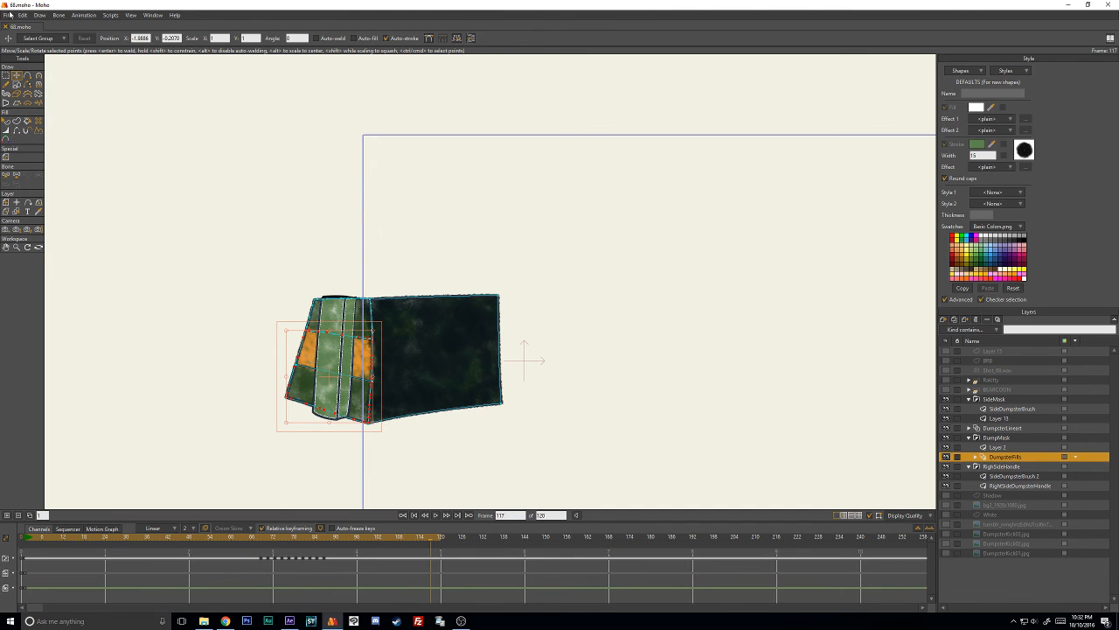
{"action": "left_click_drag", "start_coordinate": [184, 537], "coordinate": [375, 540]}
- Set up an animation export as a PNG image sequence with rendering at half dimensions turned off
{"action": "left_click", "coordinate": [7, 15]}
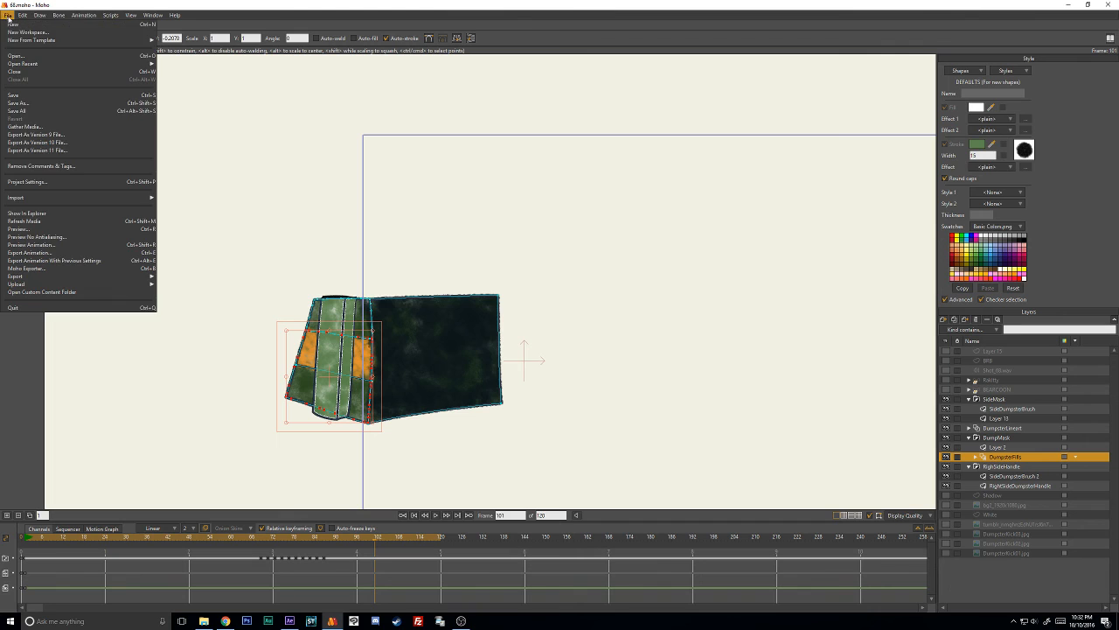
{"action": "left_click", "coordinate": [84, 252]}
{"action": "left_click", "coordinate": [463, 239]}
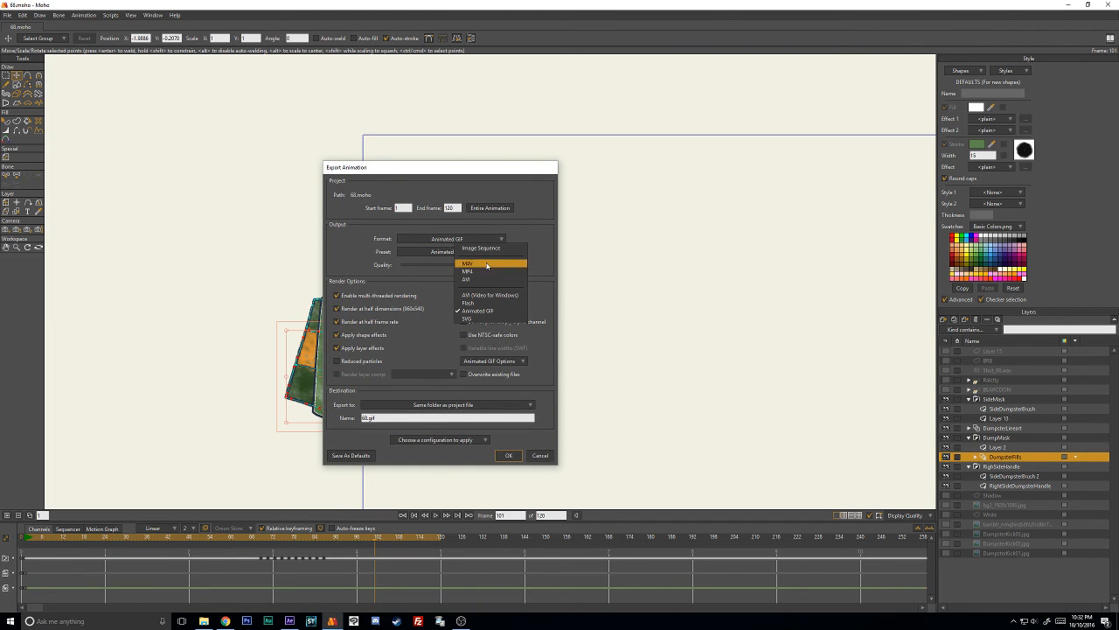
{"action": "left_click", "coordinate": [479, 248]}
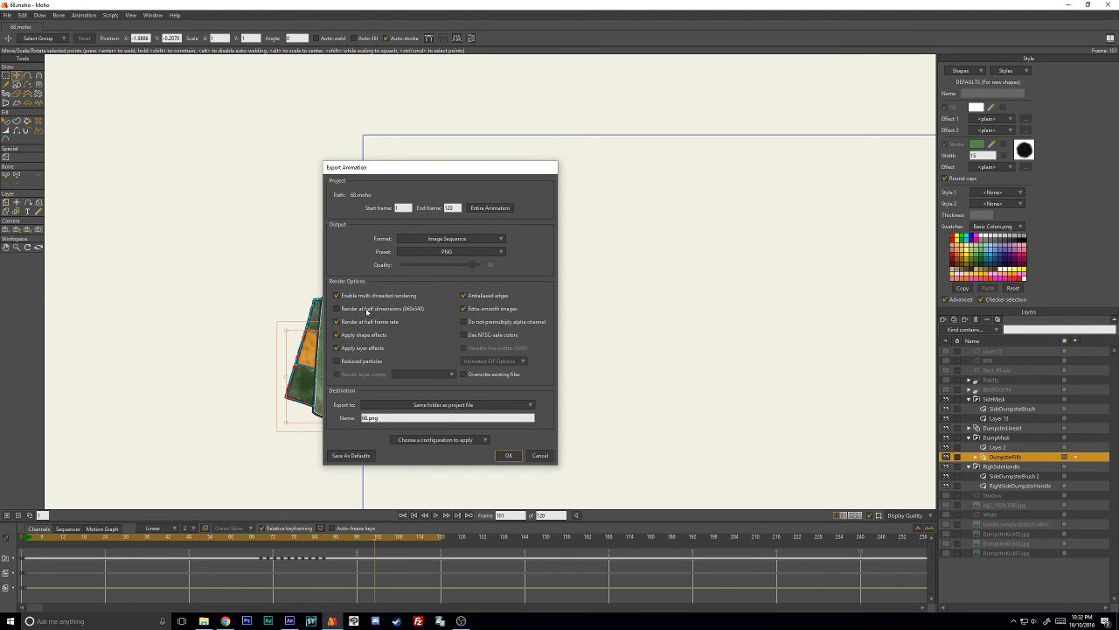
- Set the export destination to a new folder named Dumpster inside the RakittyBearcoon_FAT Scenes folder 68
{"action": "left_click", "coordinate": [468, 406]}
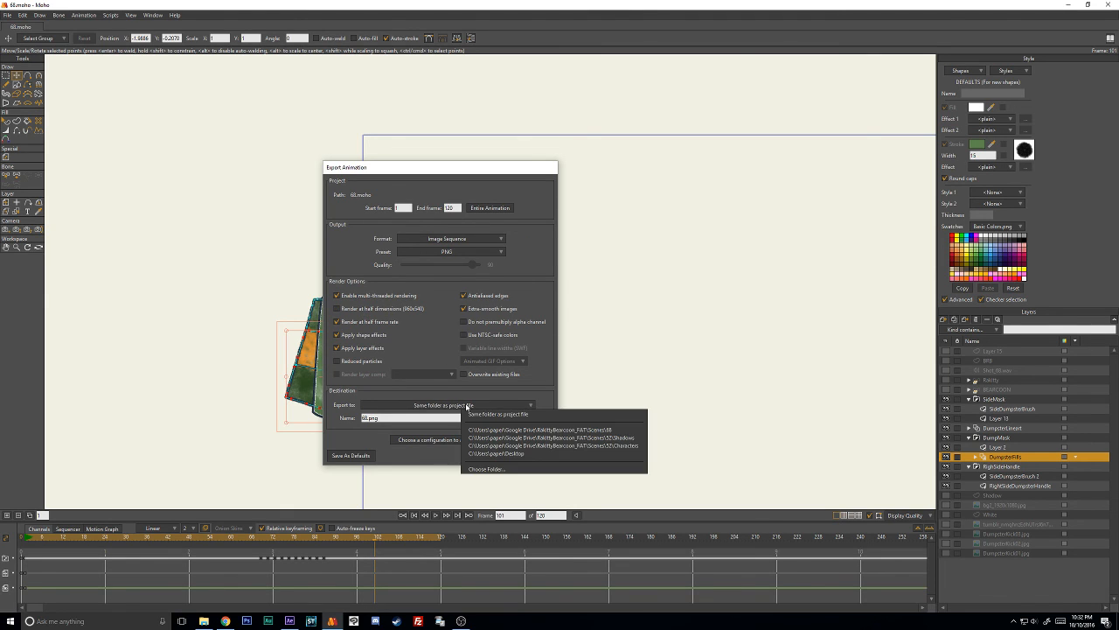
{"action": "left_click", "coordinate": [524, 429]}
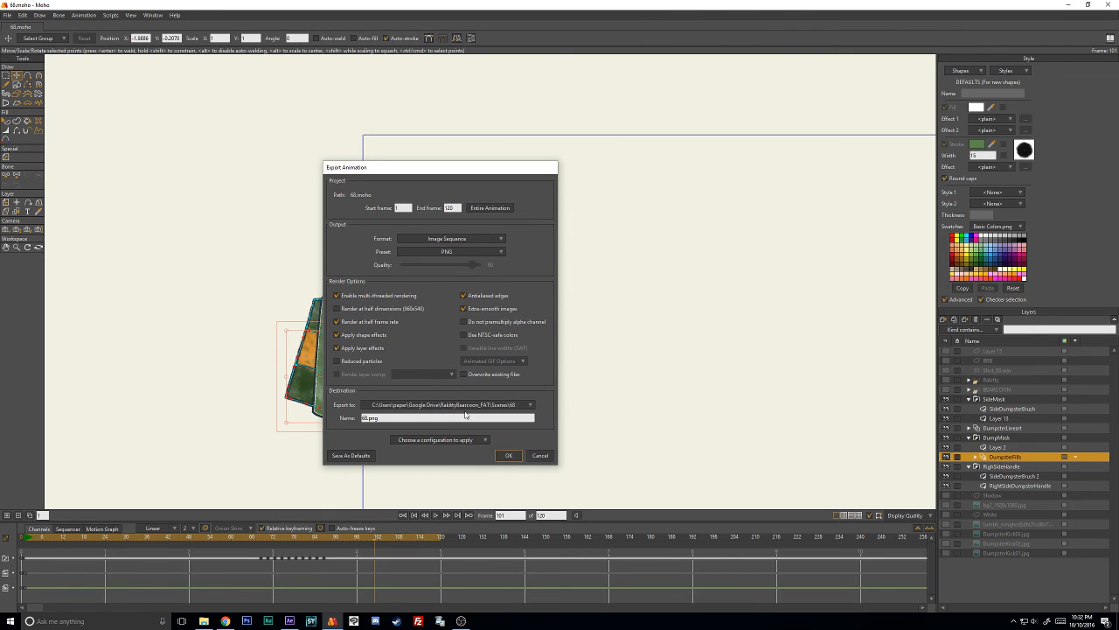
{"action": "left_click", "coordinate": [466, 405]}
{"action": "left_click", "coordinate": [498, 468]}
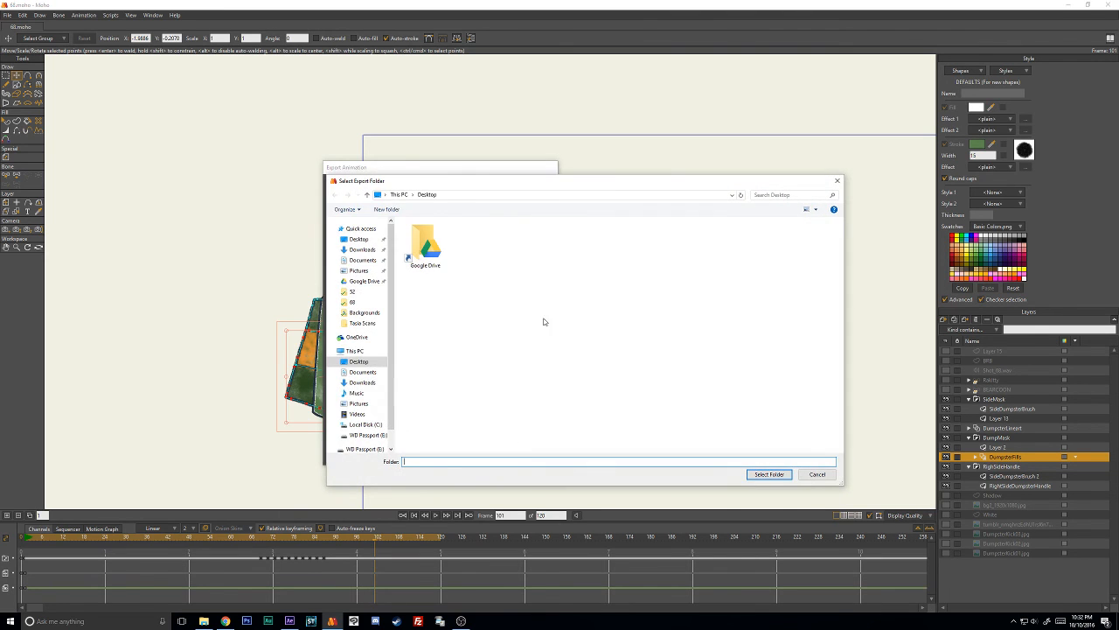
{"action": "double_click", "coordinate": [425, 244]}
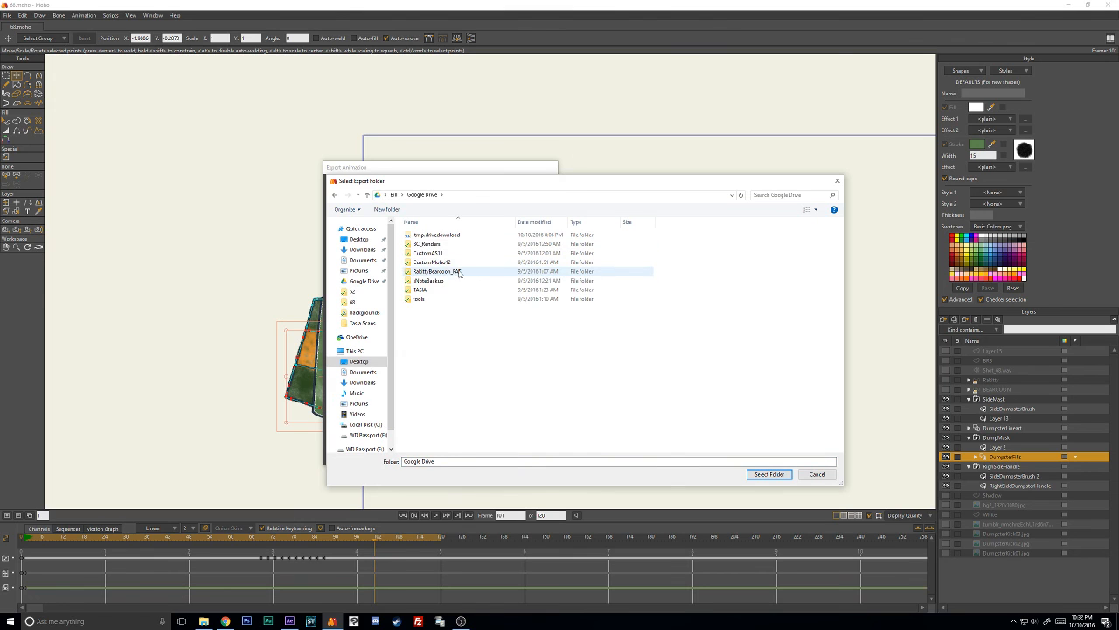
{"action": "double_click", "coordinate": [444, 271]}
{"action": "double_click", "coordinate": [423, 281]}
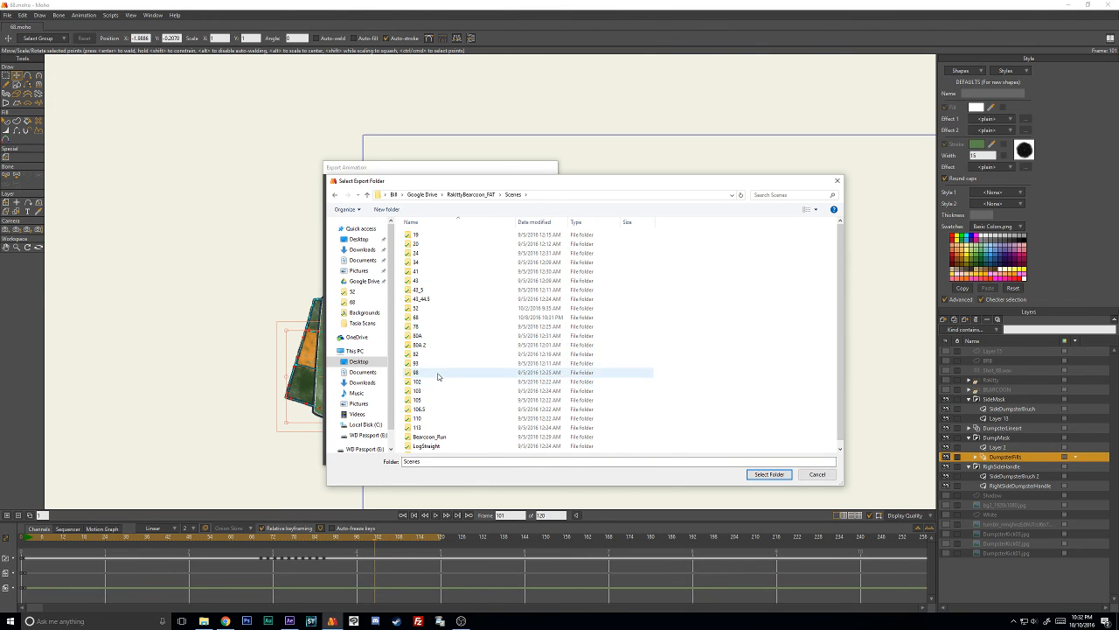
{"action": "double_click", "coordinate": [432, 319]}
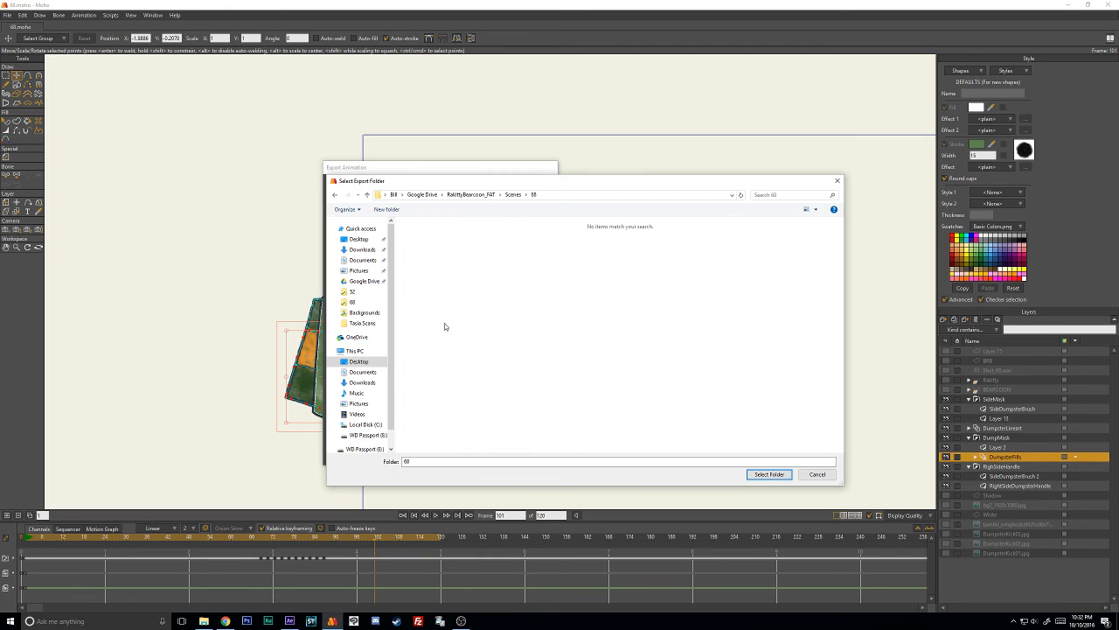
{"action": "left_click", "coordinate": [381, 209]}
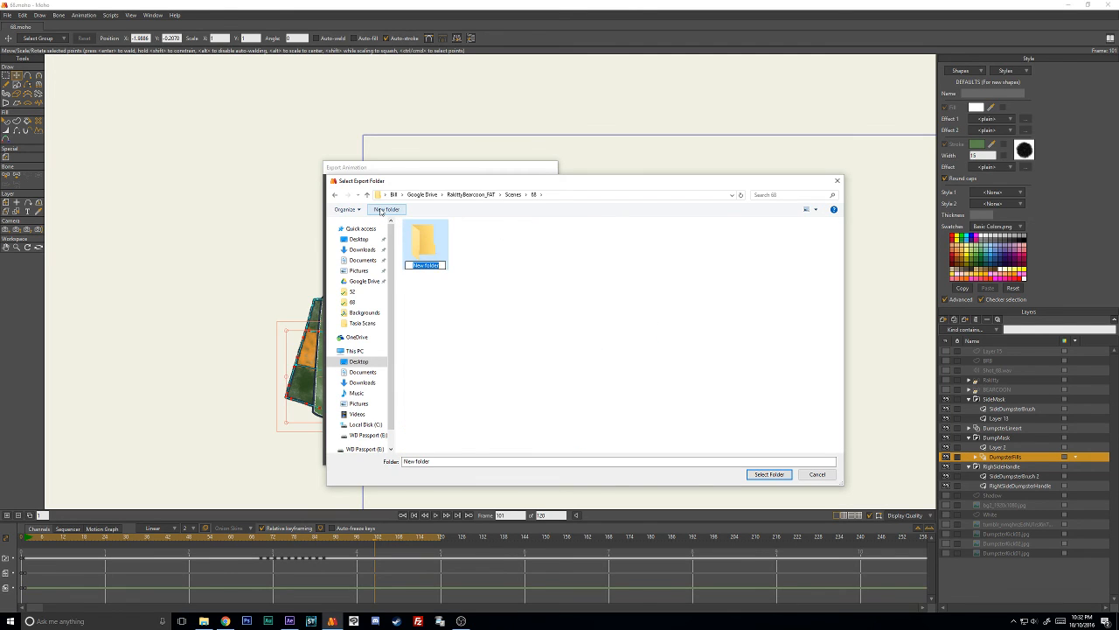
{"action": "type", "text": "Bumpster"}
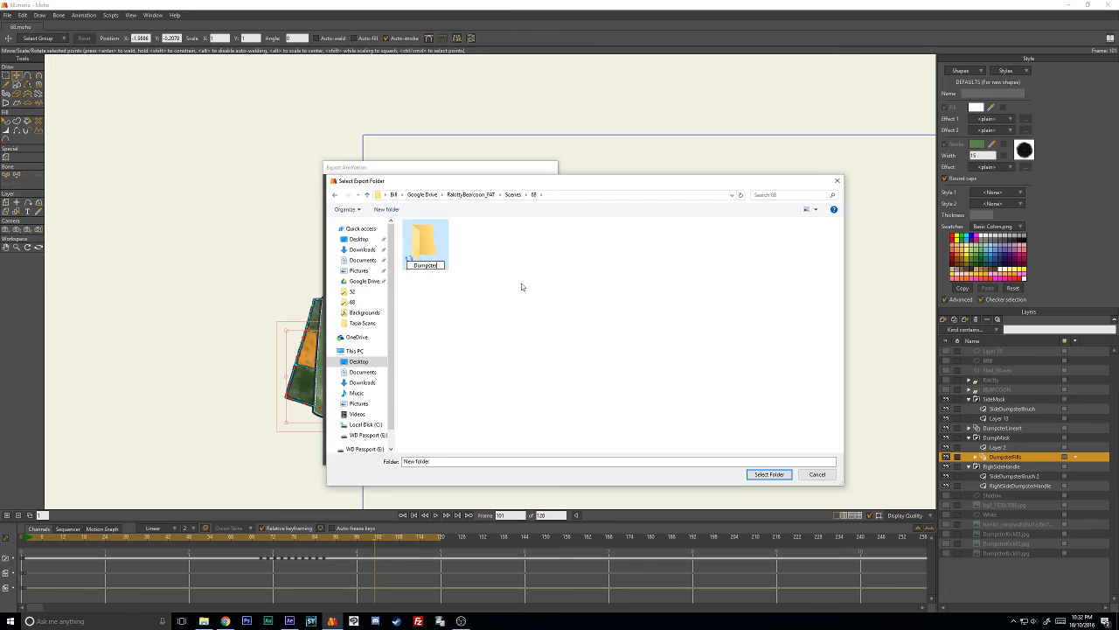
{"action": "key", "text": "Return"}
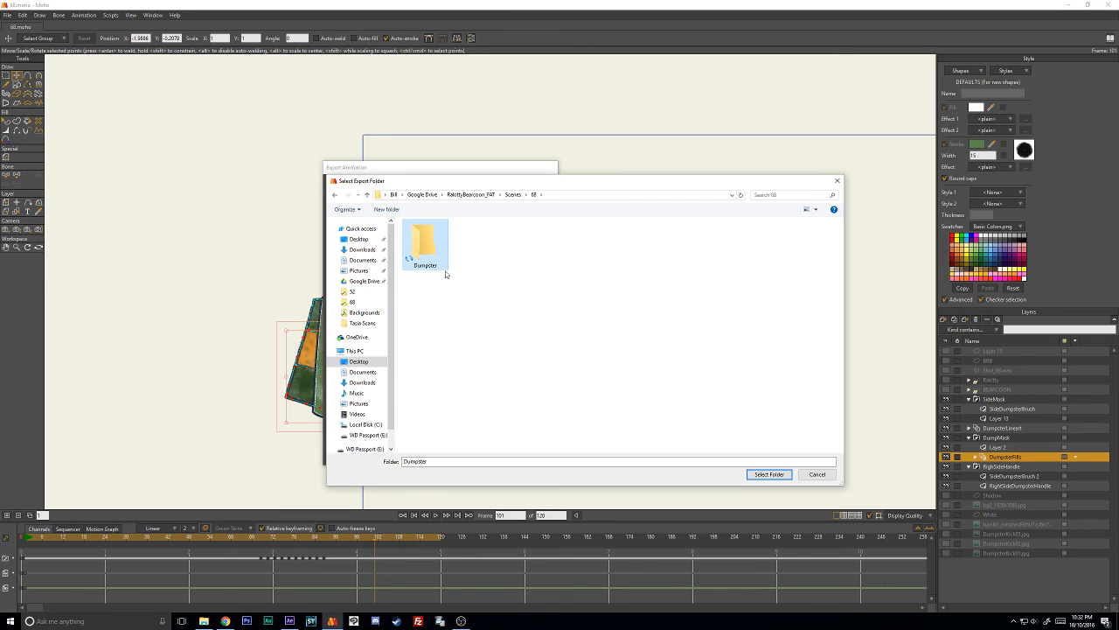
{"action": "left_click", "coordinate": [772, 474]}
- Add "_Dumps" to the export file name and render the image sequence
{"action": "left_click", "coordinate": [369, 418]}
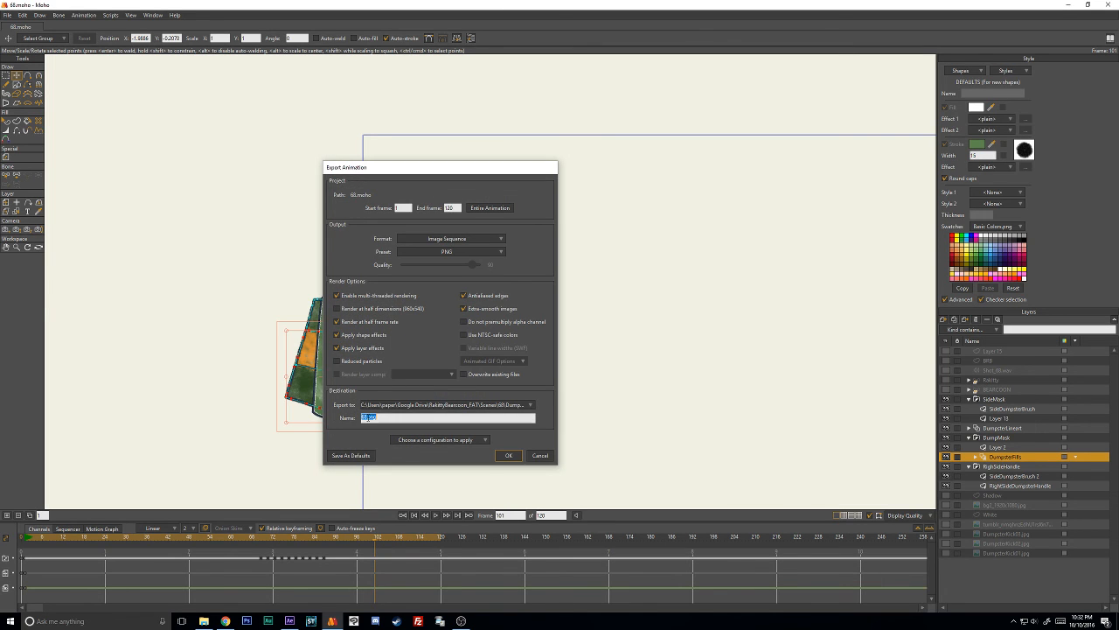
{"action": "type", "text": "_Dumpster"}
{"action": "left_click", "coordinate": [510, 455]}
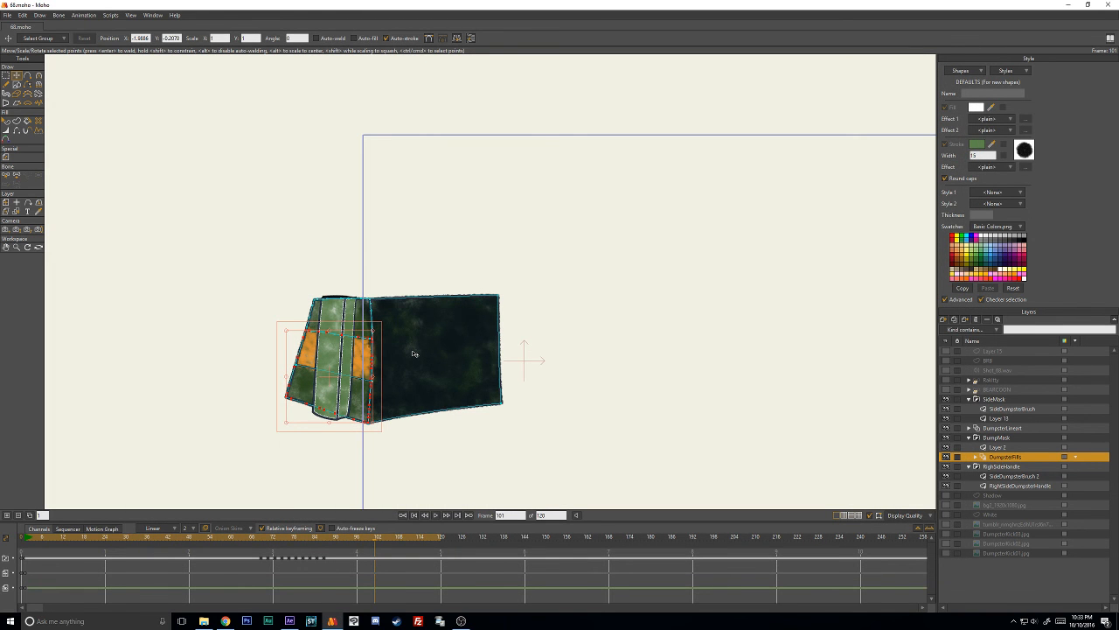
- Switch to After Effects and import background2 from the Backgrounds folder as a JPEG sequence
{"action": "left_click", "coordinate": [291, 623]}
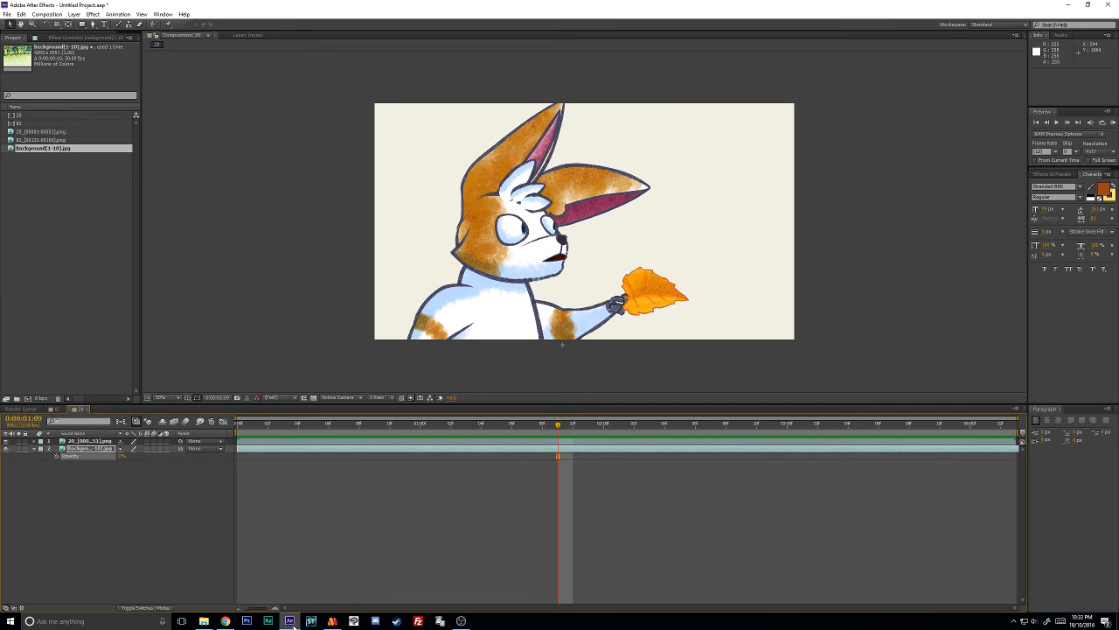
{"action": "double_click", "coordinate": [70, 227]}
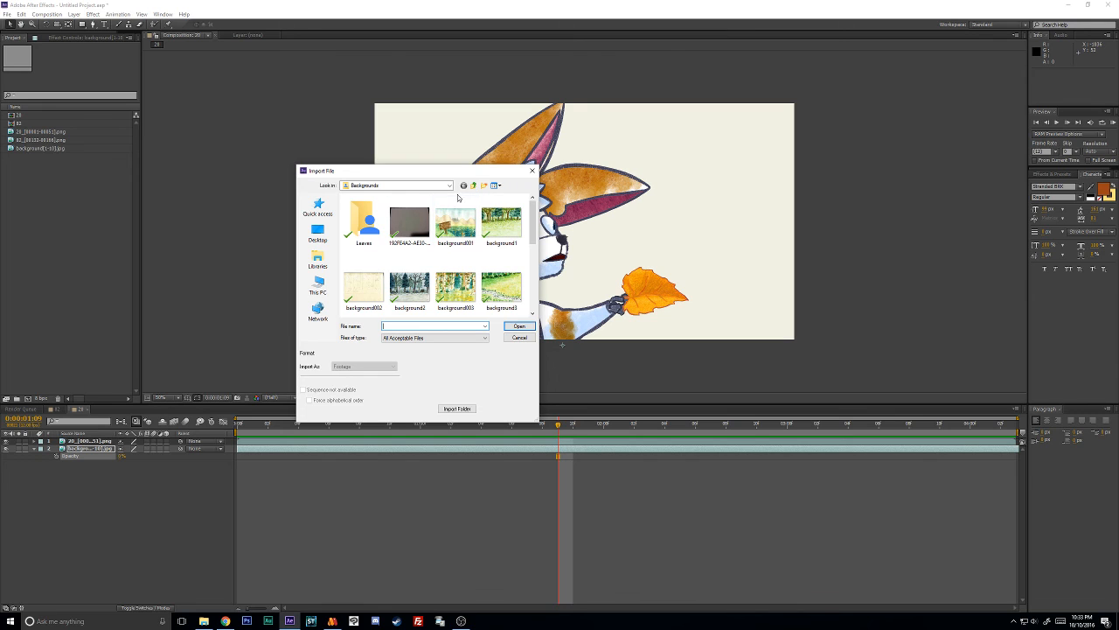
{"action": "scroll", "coordinate": [525, 229], "scroll_direction": "down", "scroll_amount": 1}
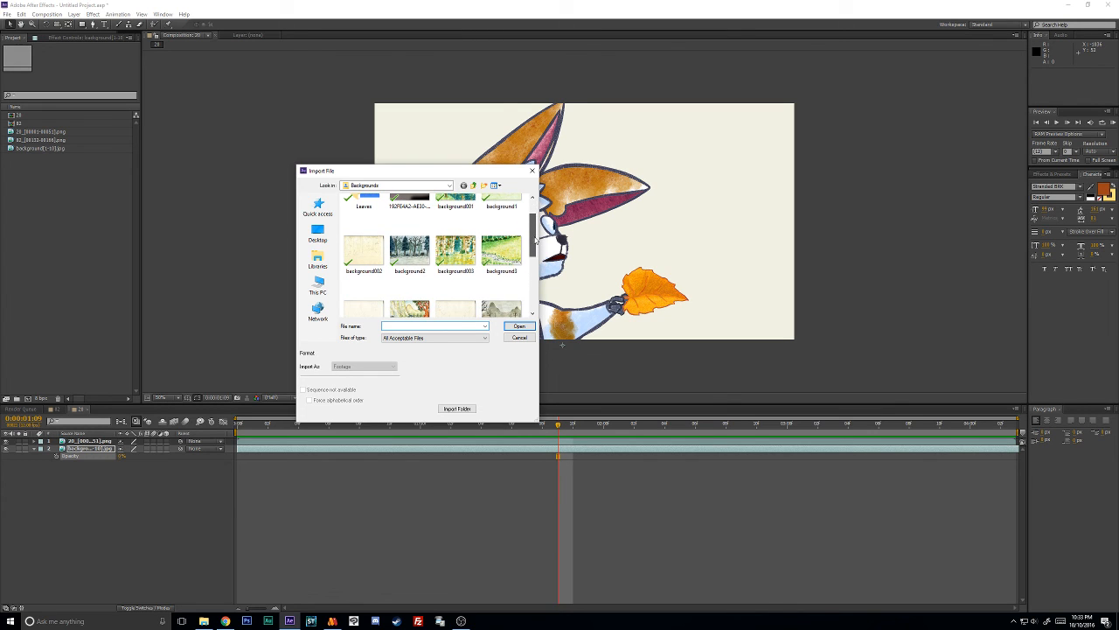
{"action": "left_click", "coordinate": [409, 249]}
{"action": "left_click", "coordinate": [519, 326]}
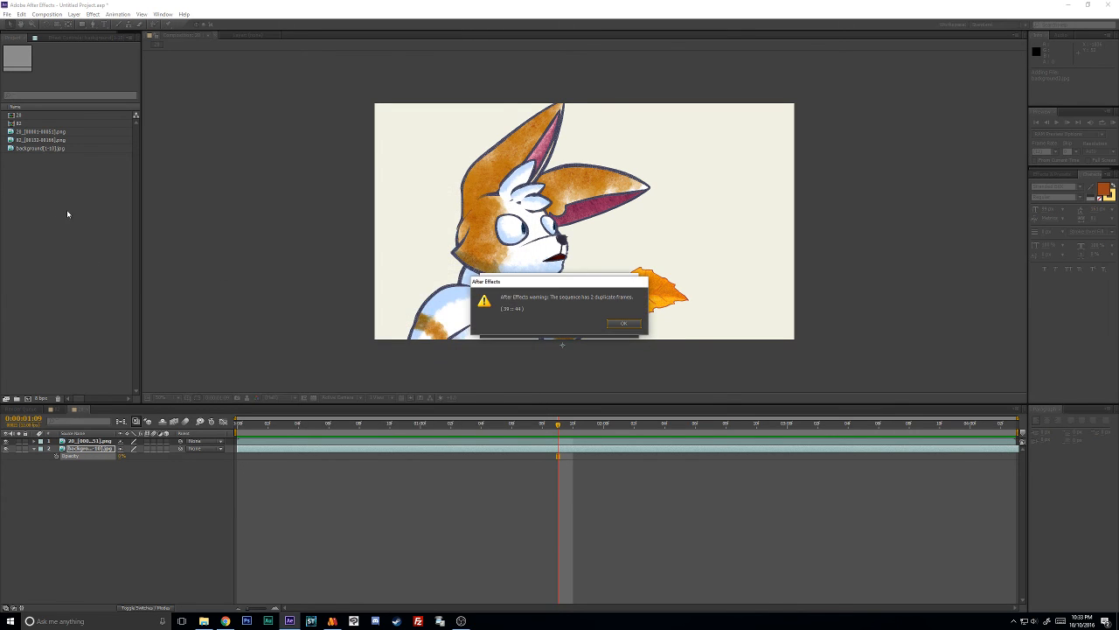
{"action": "left_click", "coordinate": [624, 323]}
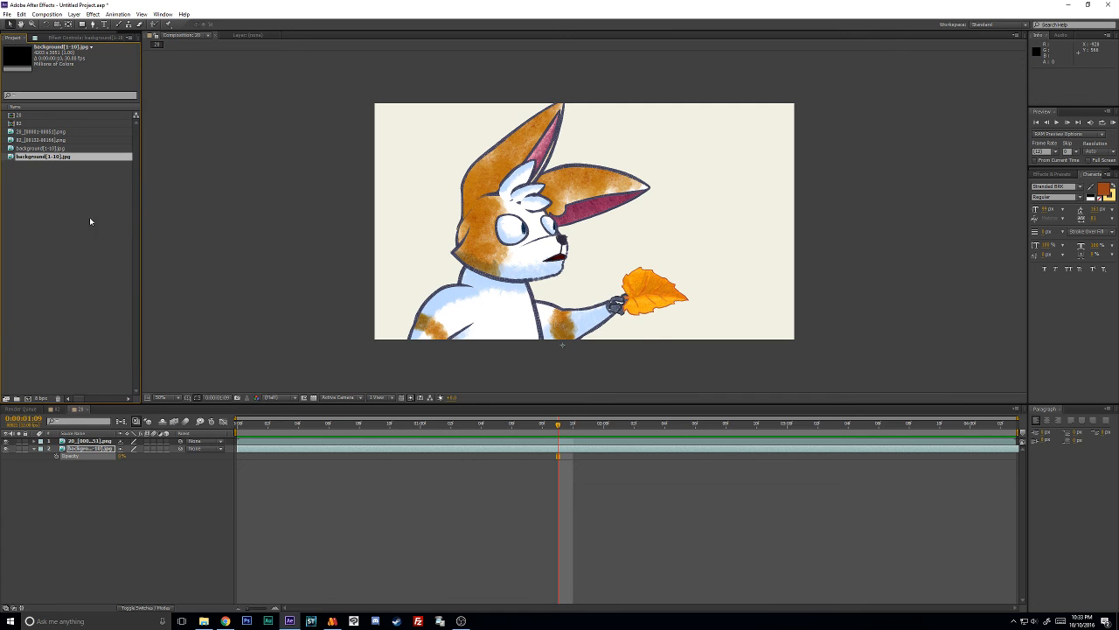
- Import background2 as a single still image with the JPEG sequence option turned off
{"action": "double_click", "coordinate": [89, 217]}
{"action": "left_click", "coordinate": [424, 292]}
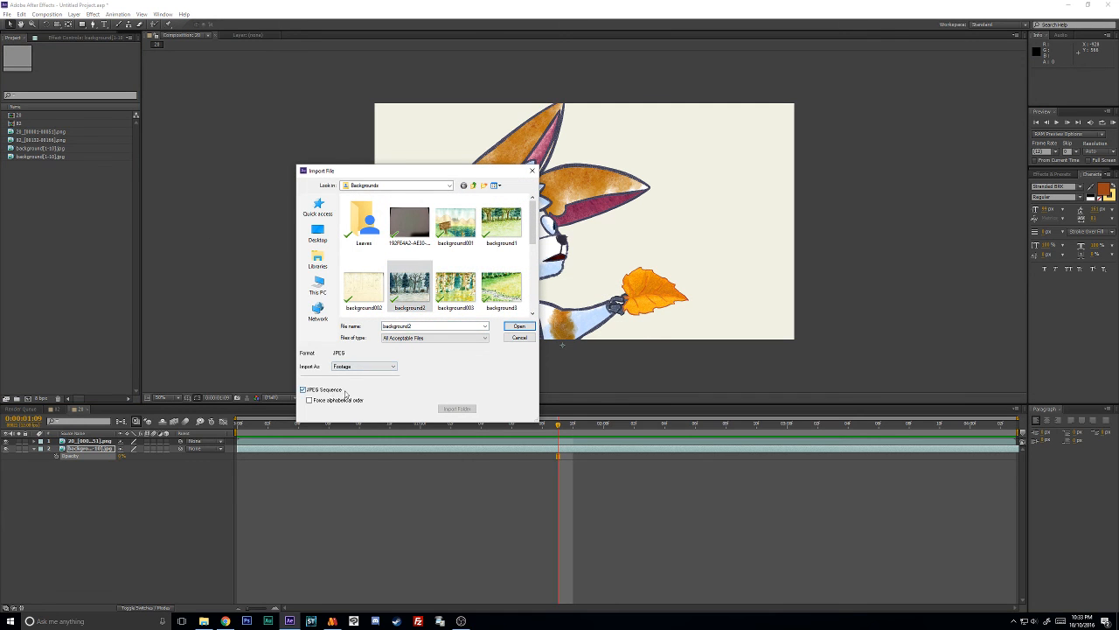
{"action": "left_click", "coordinate": [520, 325]}
- Import the 68_00001 frames from the Scenes folder 68 as a PNG sequence
{"action": "double_click", "coordinate": [84, 274]}
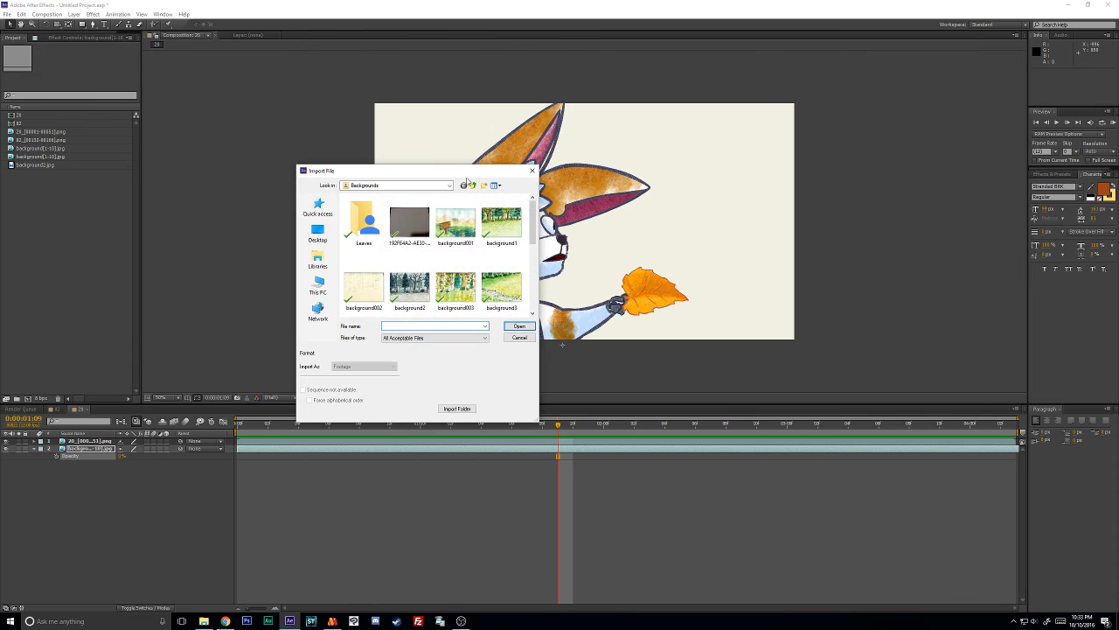
{"action": "left_click", "coordinate": [473, 186]}
{"action": "scroll", "coordinate": [353, 280], "scroll_direction": "down", "scroll_amount": 2}
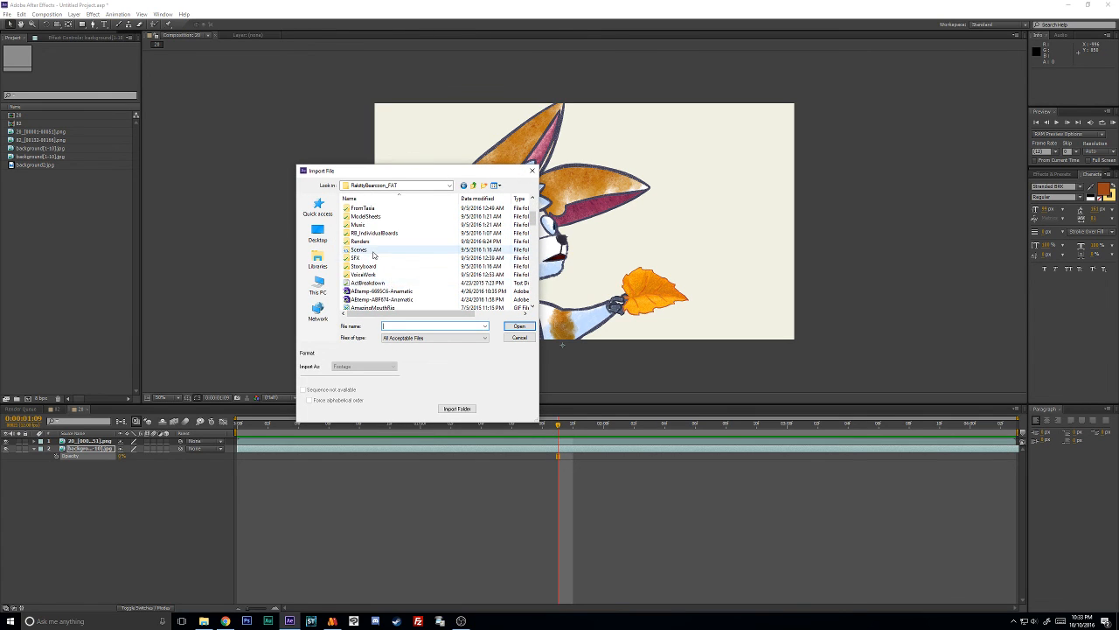
{"action": "double_click", "coordinate": [371, 255]}
{"action": "double_click", "coordinate": [376, 283]}
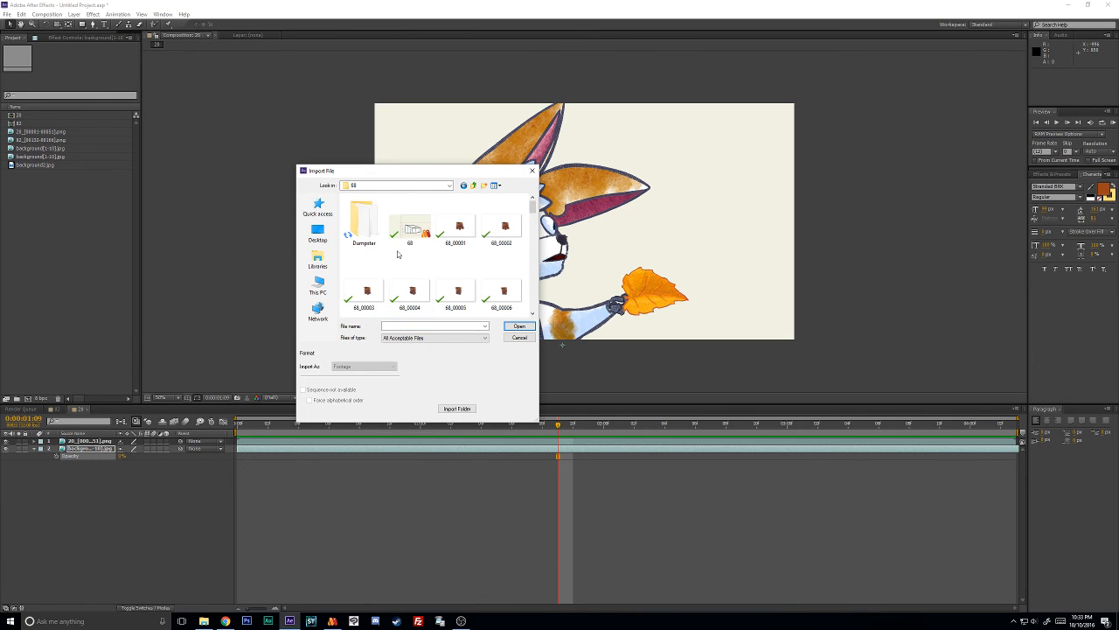
{"action": "left_click", "coordinate": [455, 226]}
{"action": "left_click", "coordinate": [304, 389]}
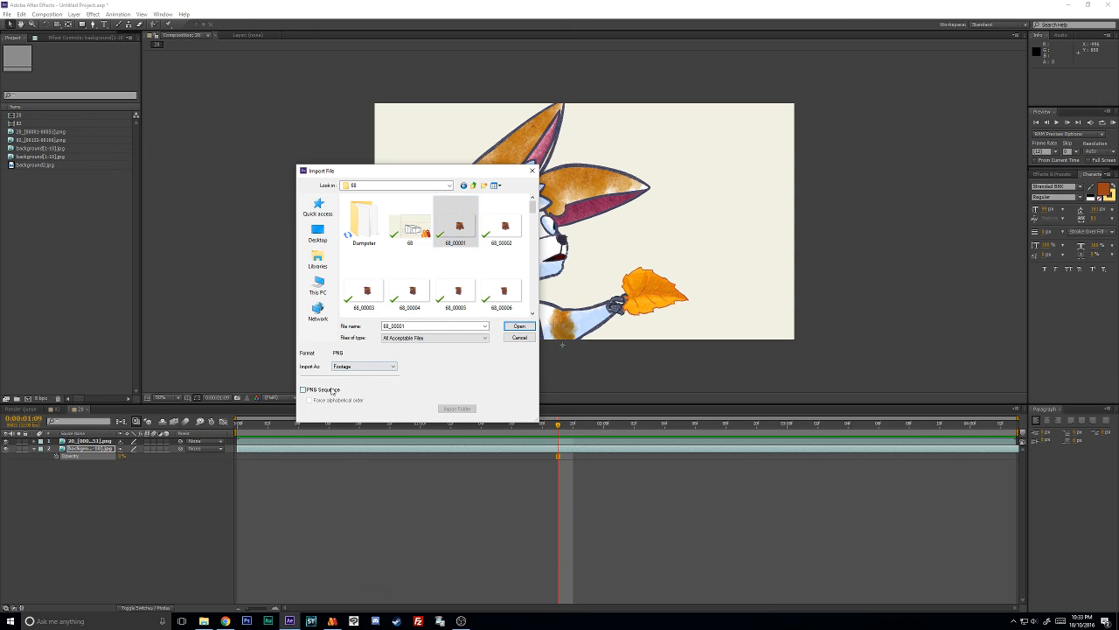
{"action": "left_click", "coordinate": [518, 325]}
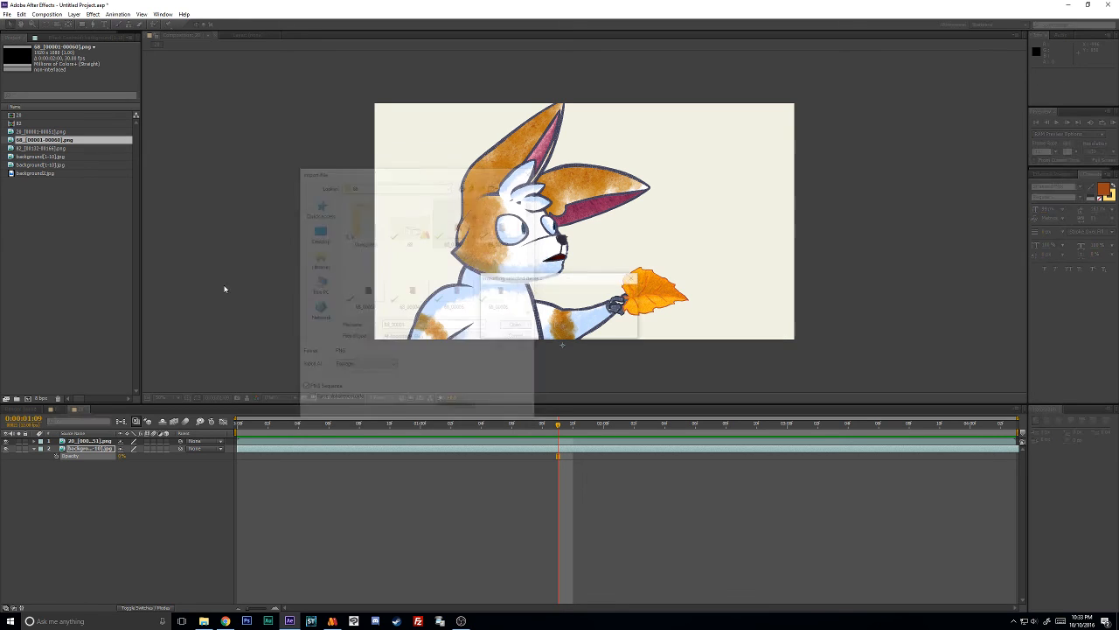
{"action": "right_click", "coordinate": [36, 142]}
{"action": "mouse_move", "coordinate": [107, 196]}
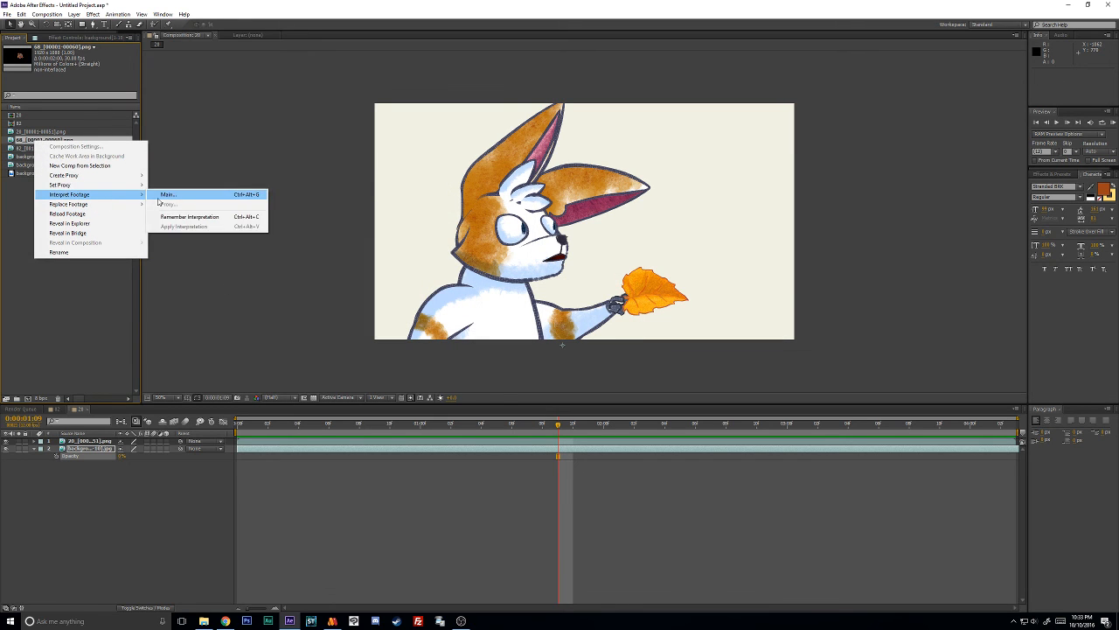
{"action": "left_click", "coordinate": [161, 196]}
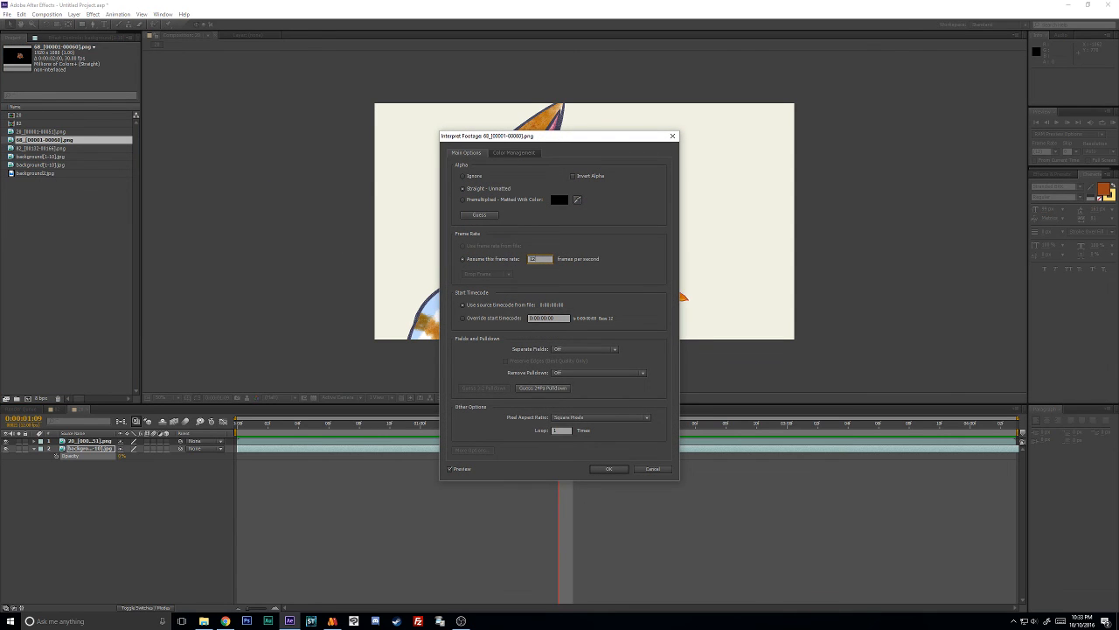
{"action": "left_click", "coordinate": [610, 469]}
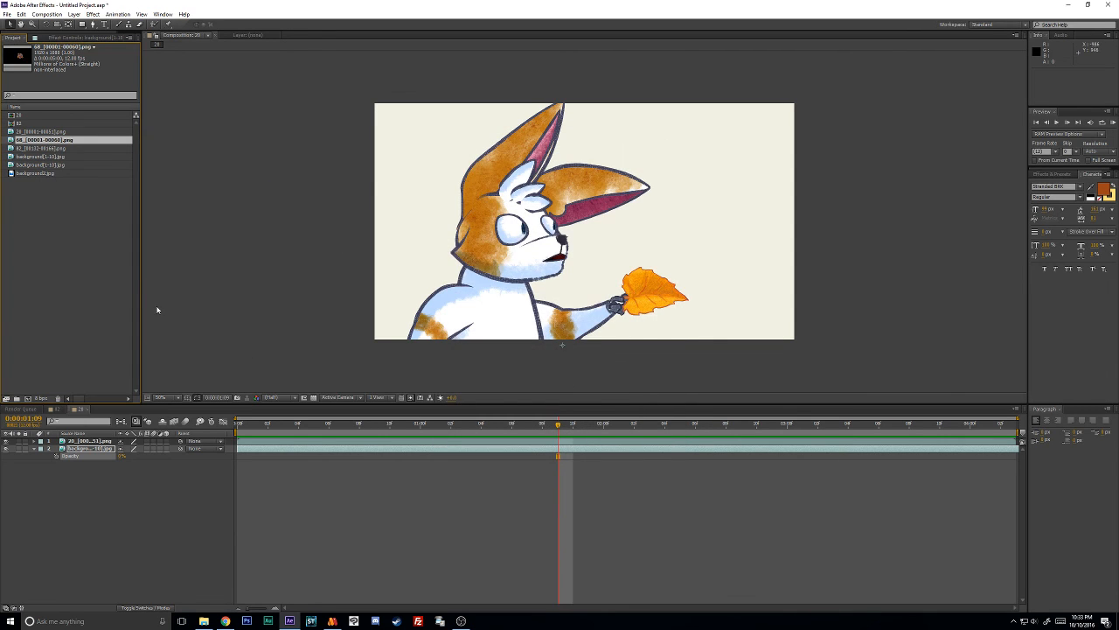
- Import the 68_Dumpster_00001 frames from the Dumpster folder as a PNG sequence
{"action": "double_click", "coordinate": [113, 263]}
{"action": "double_click", "coordinate": [365, 225]}
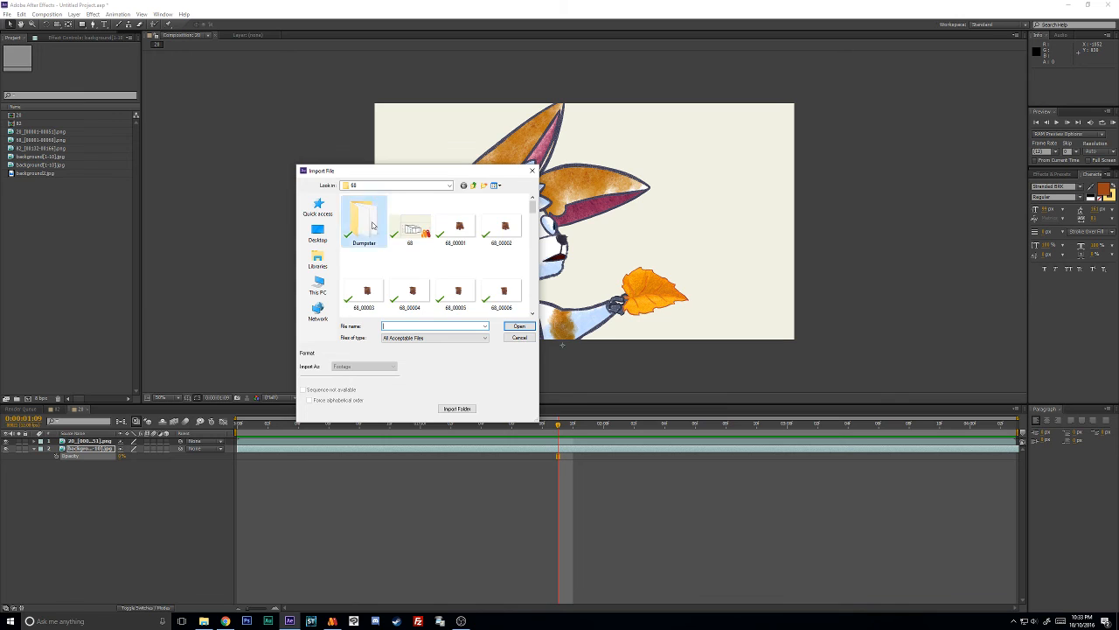
{"action": "left_click", "coordinate": [371, 227]}
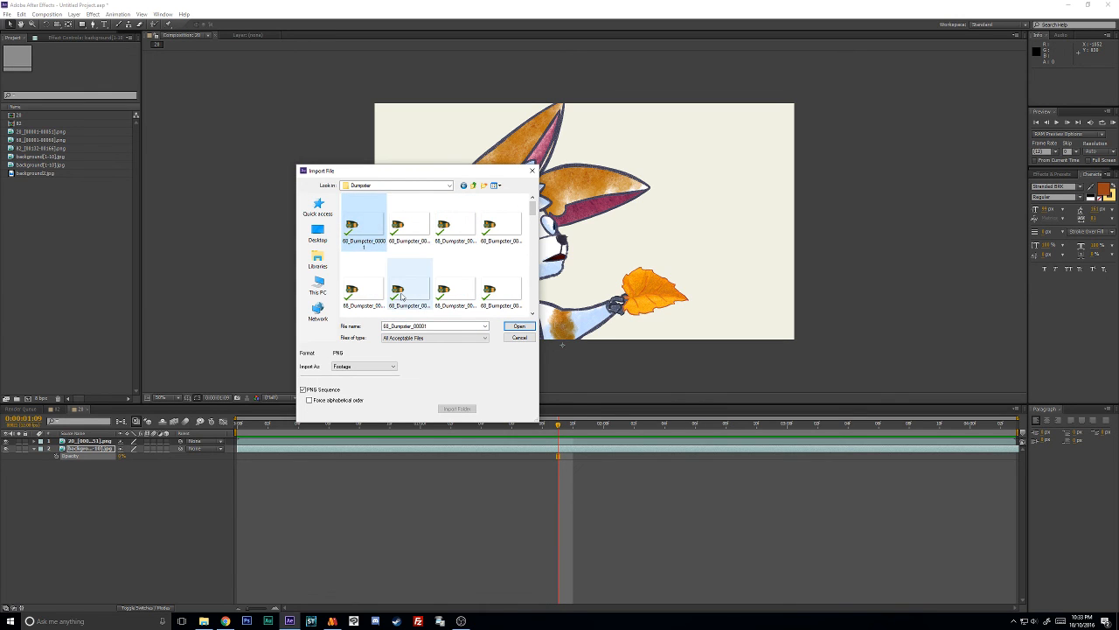
{"action": "left_click", "coordinate": [517, 327]}
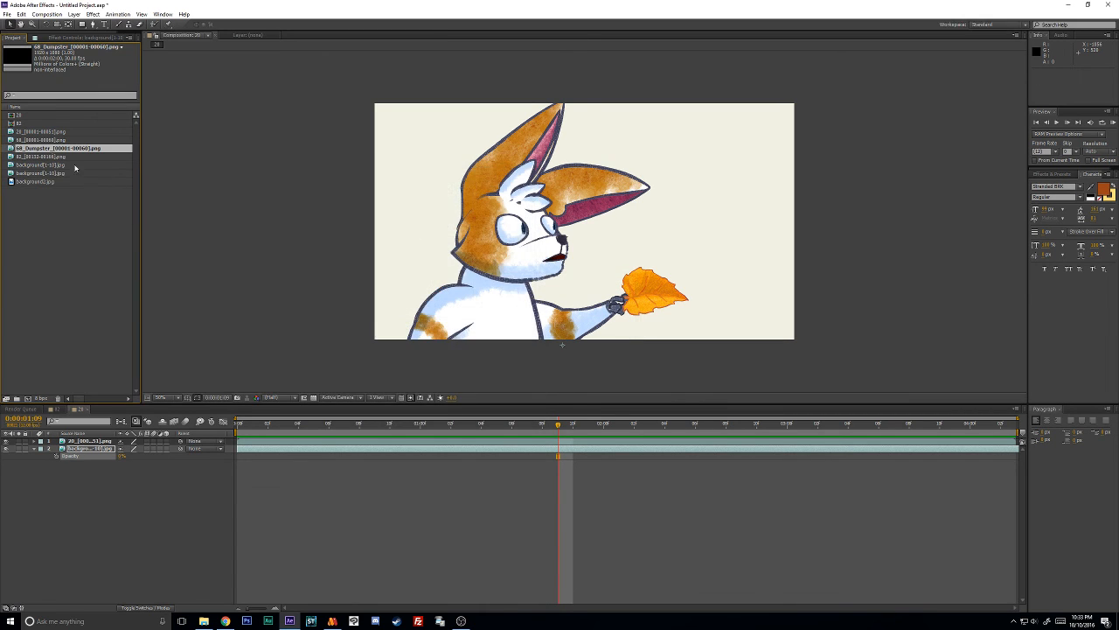
- Interpret the 68_Dumpster footage at an assumed frame rate of 12 frames per second
{"action": "right_click", "coordinate": [76, 150]}
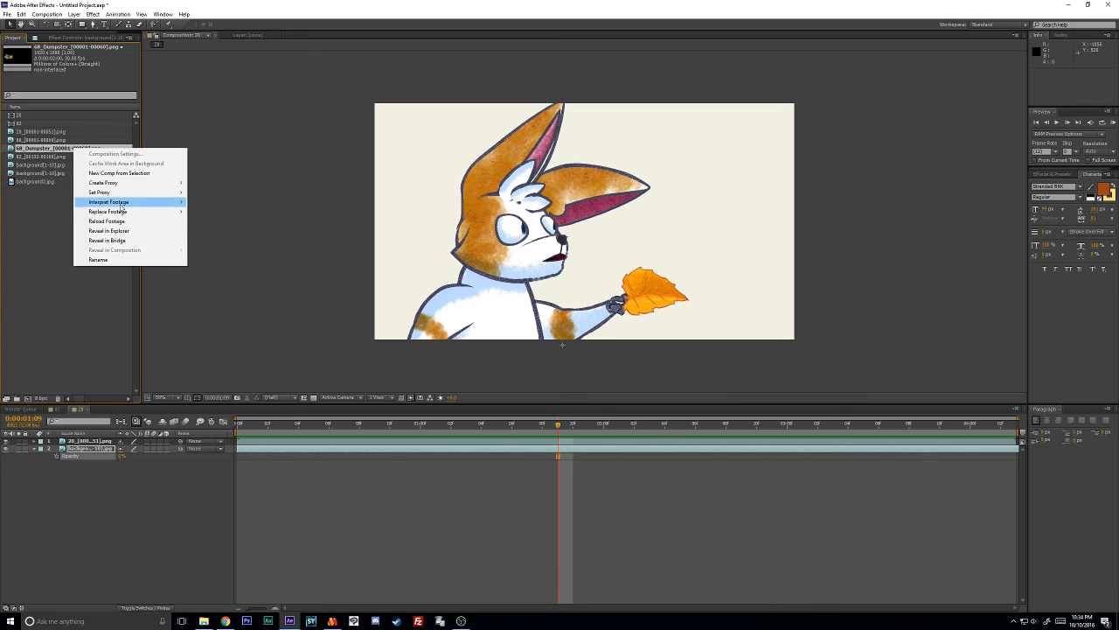
{"action": "mouse_move", "coordinate": [123, 203]}
{"action": "left_click", "coordinate": [217, 202]}
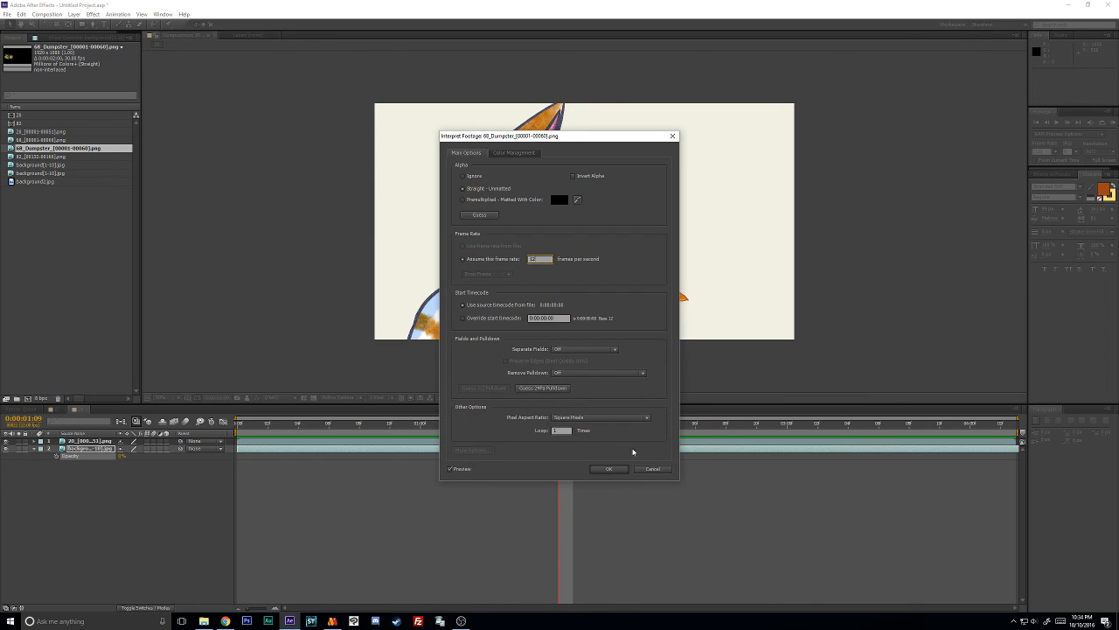
{"action": "left_click", "coordinate": [610, 470]}
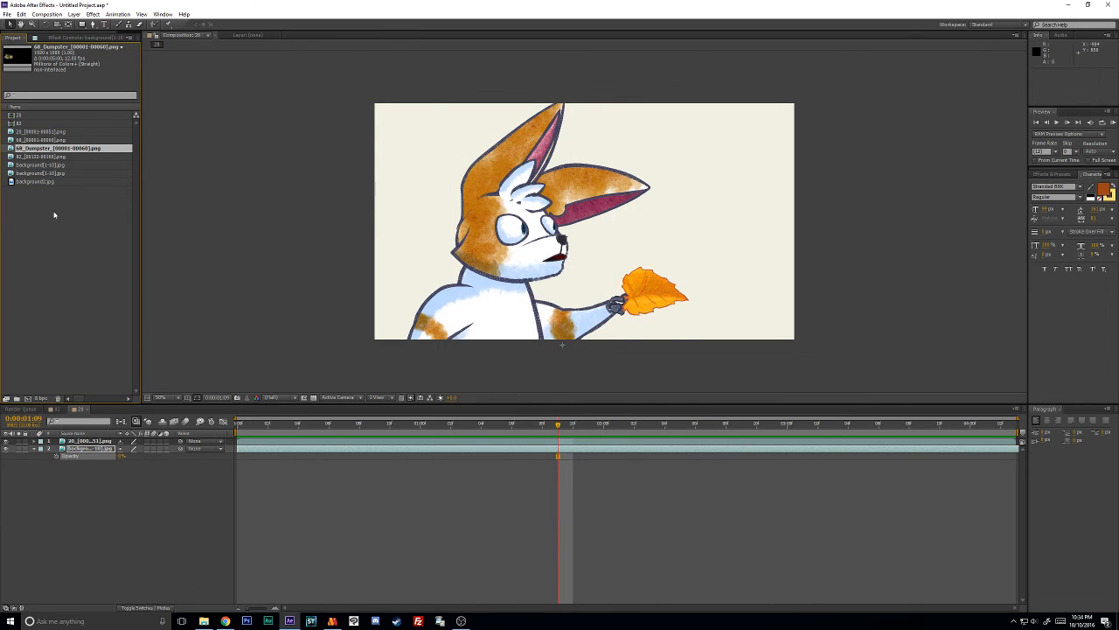
{"action": "left_click", "coordinate": [38, 141]}
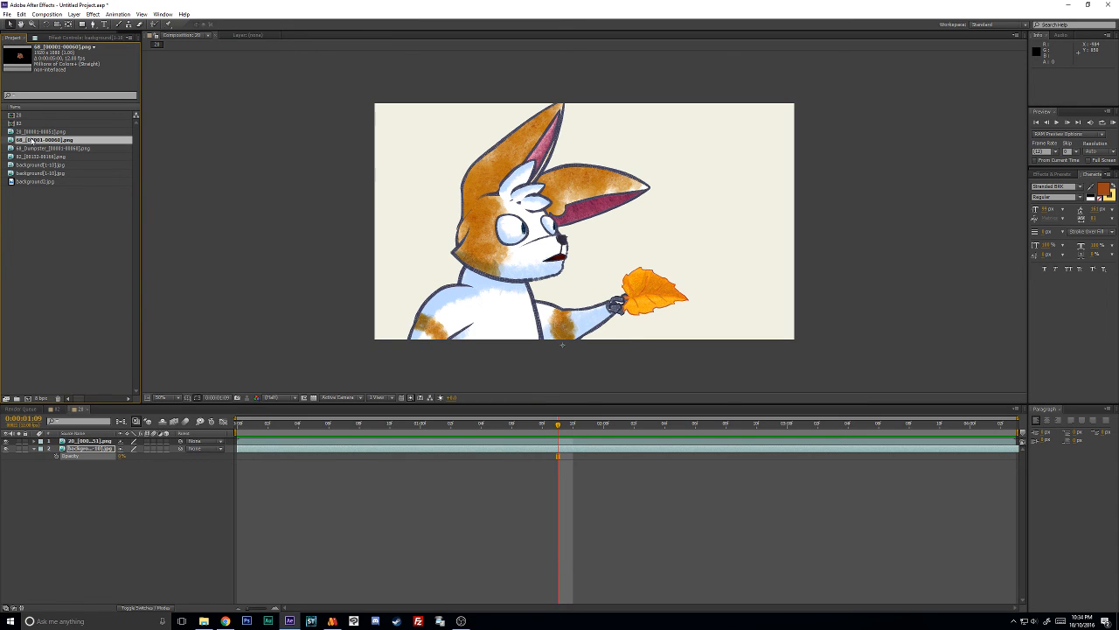
{"action": "left_click_drag", "start_coordinate": [29, 399], "coordinate": [27, 398]}
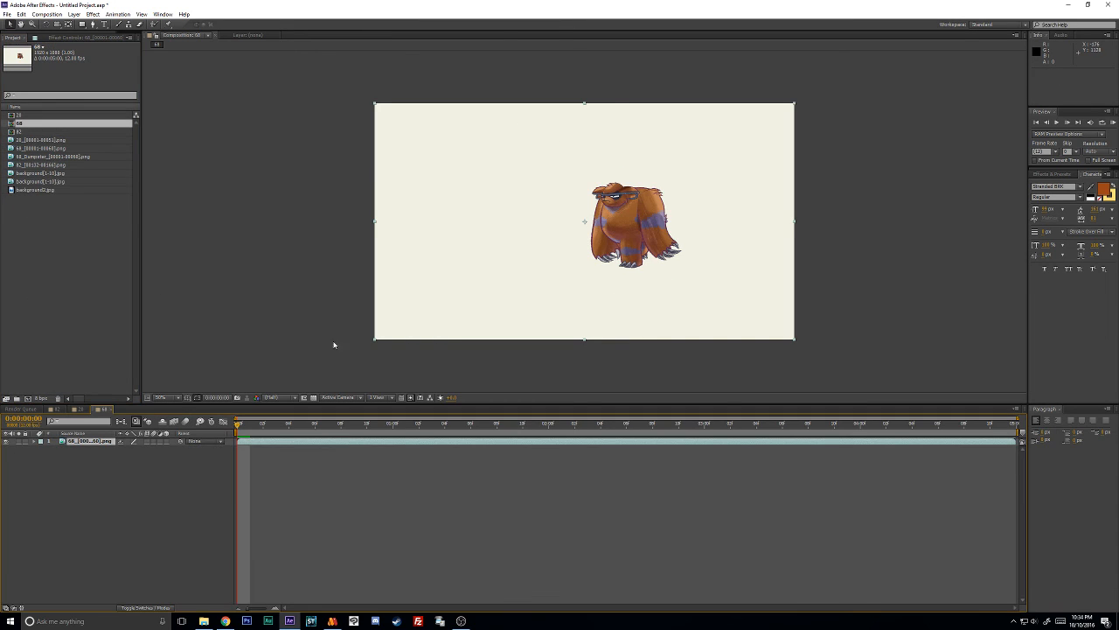
{"action": "left_click_drag", "start_coordinate": [44, 189], "coordinate": [105, 505]}
- Scale the background2.jpg layer to about 52% and shift it upward so the snowy ground lies under the bear
{"action": "key", "text": "s"}
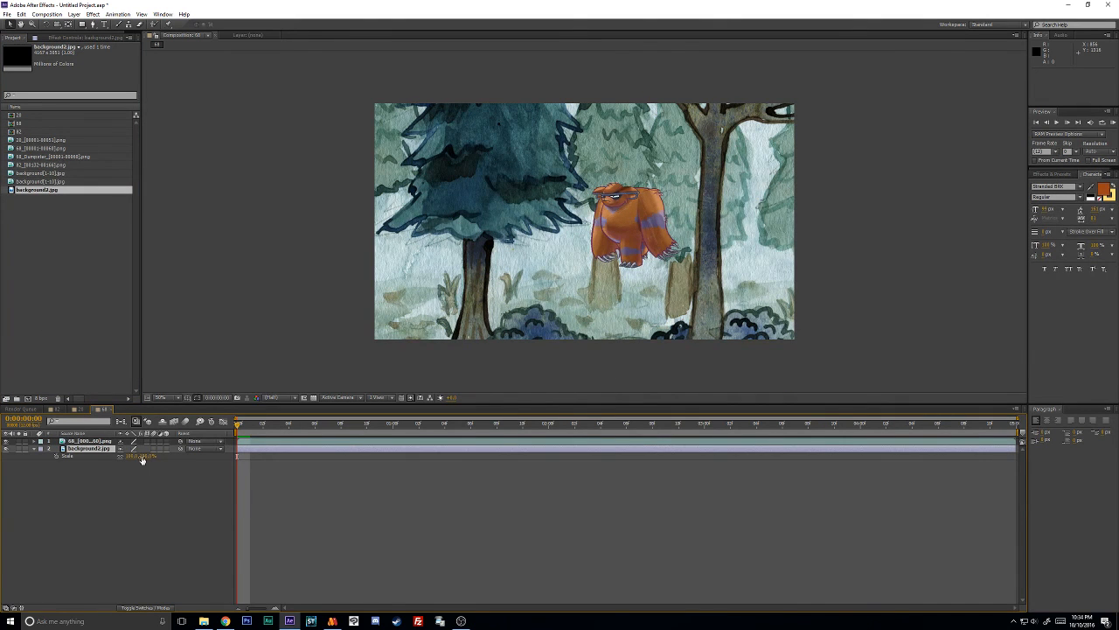
{"action": "left_click_drag", "start_coordinate": [142, 458], "coordinate": [121, 458]}
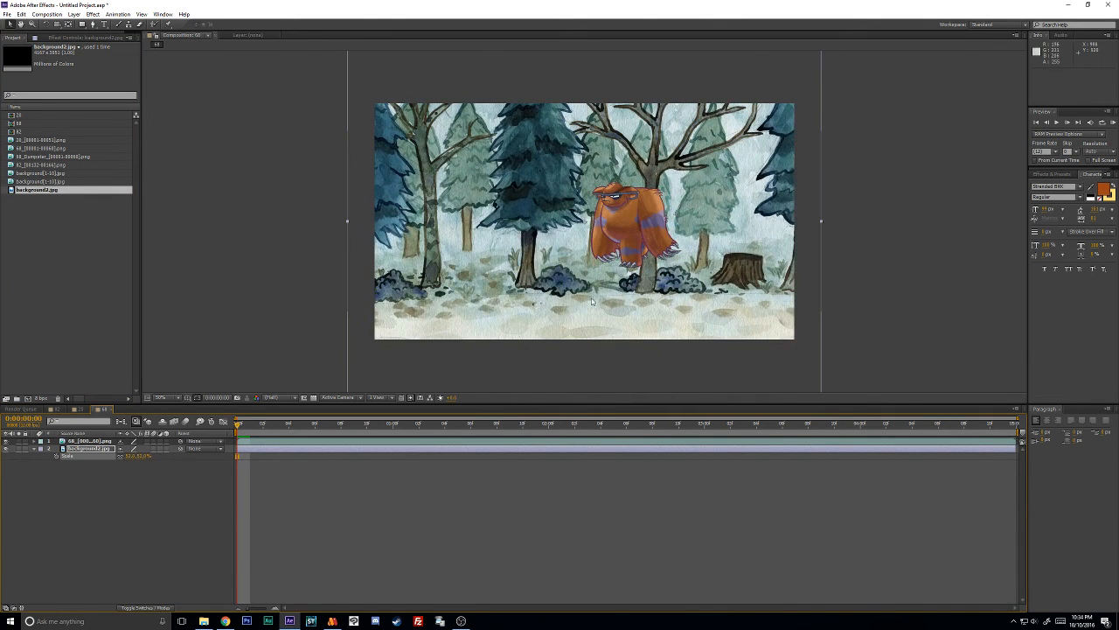
{"action": "left_click_drag", "start_coordinate": [591, 302], "coordinate": [582, 239]}
- Place the 68_Dumpster sequence between the bear and background layers and run a RAM preview of the composite
{"action": "left_click_drag", "start_coordinate": [39, 156], "coordinate": [103, 447]}
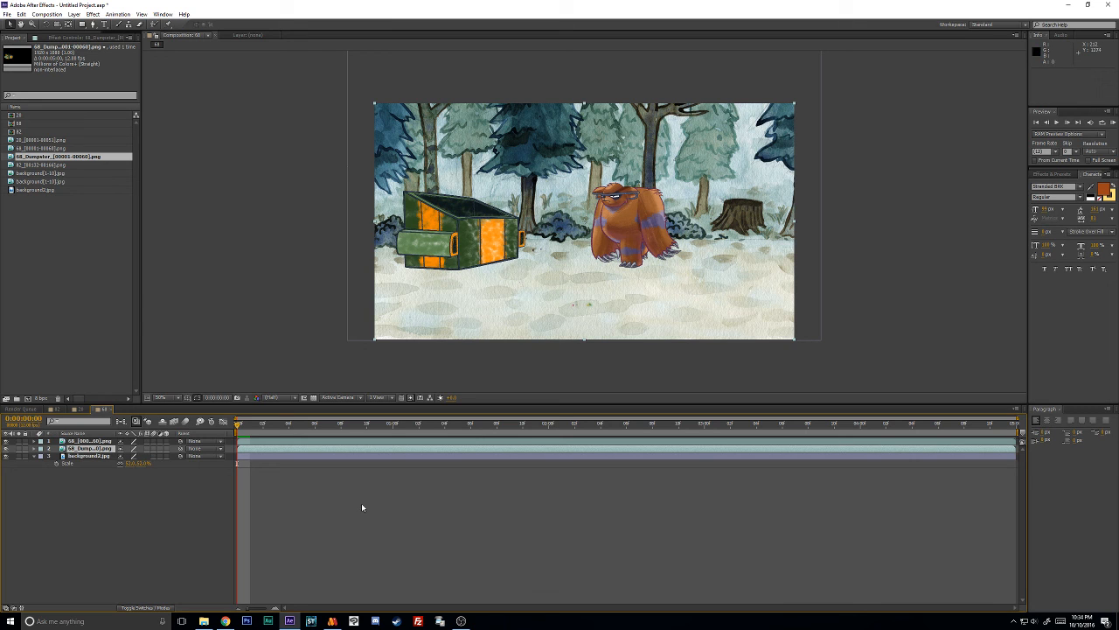
{"action": "key", "text": "KP_0"}
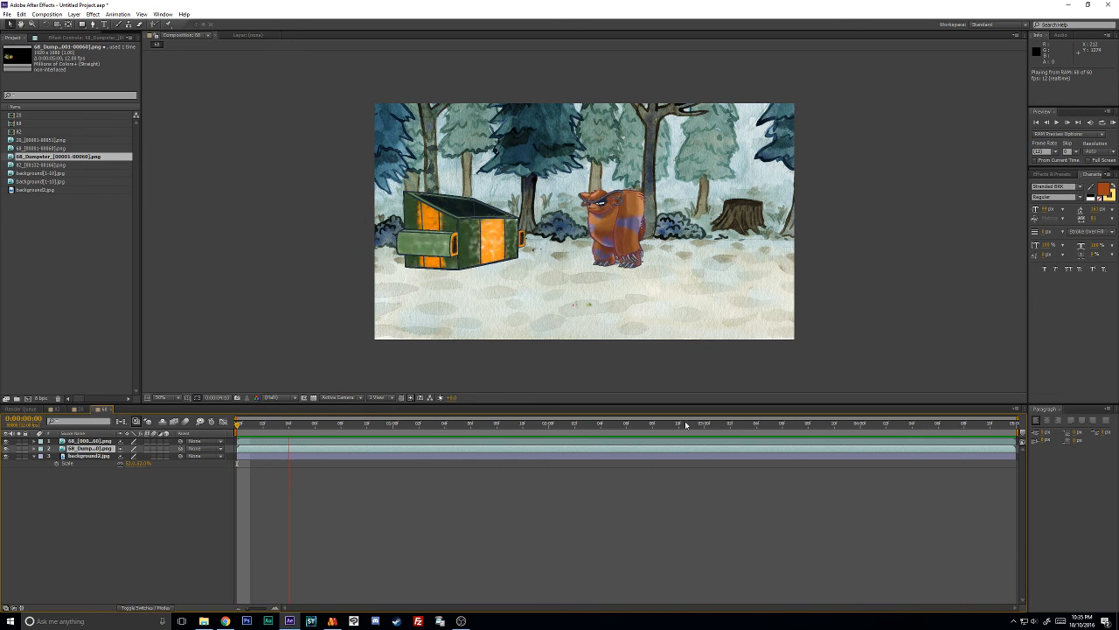
{"action": "key", "text": "space"}
- Play back the composited scene up close and at full view, examining the bear, the dumpster and the background
{"action": "scroll", "coordinate": [677, 242], "scroll_direction": "up", "scroll_amount": 1}
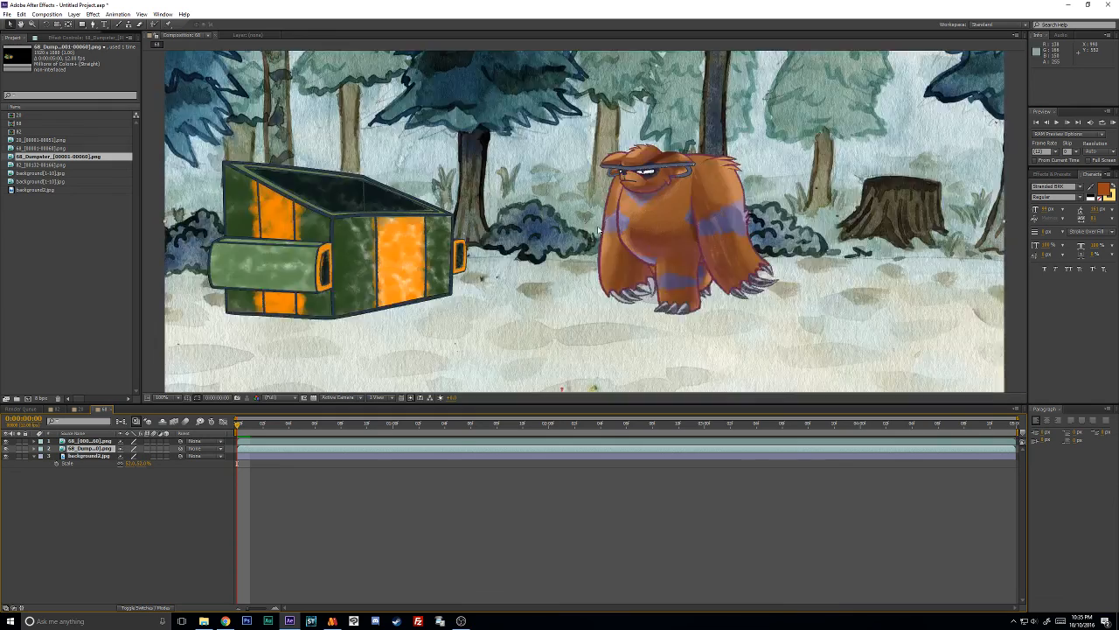
{"action": "scroll", "coordinate": [599, 224], "scroll_direction": "down", "scroll_amount": 1}
{"action": "scroll", "coordinate": [599, 225], "scroll_direction": "up", "scroll_amount": 1}
{"action": "key", "text": "space"}
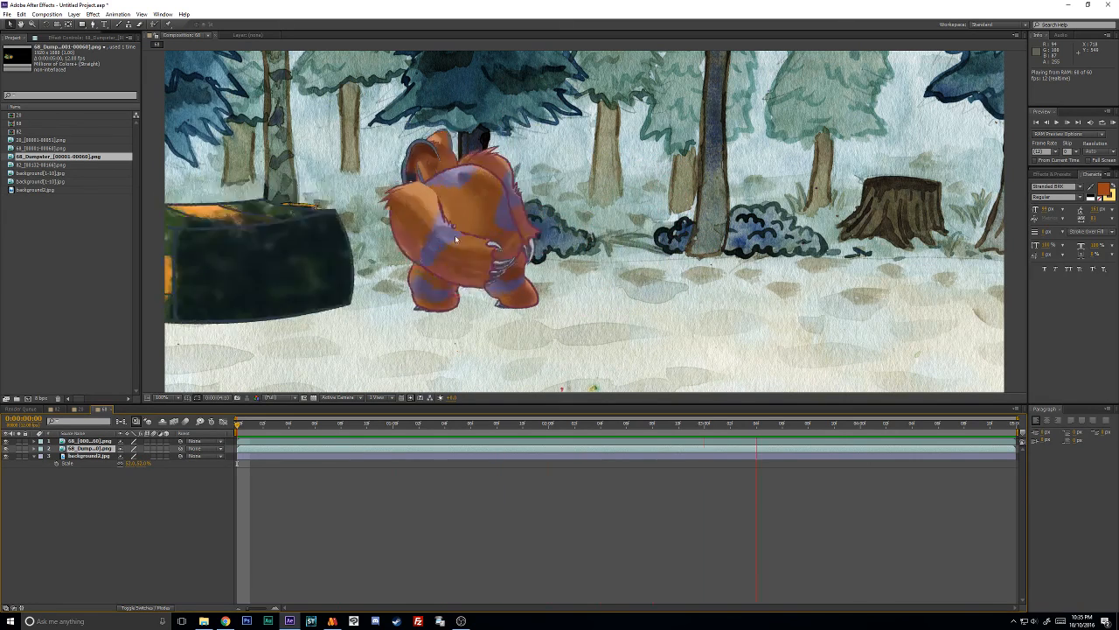
{"action": "key", "text": "space"}
{"action": "scroll", "coordinate": [503, 332], "scroll_direction": "down", "scroll_amount": 1}
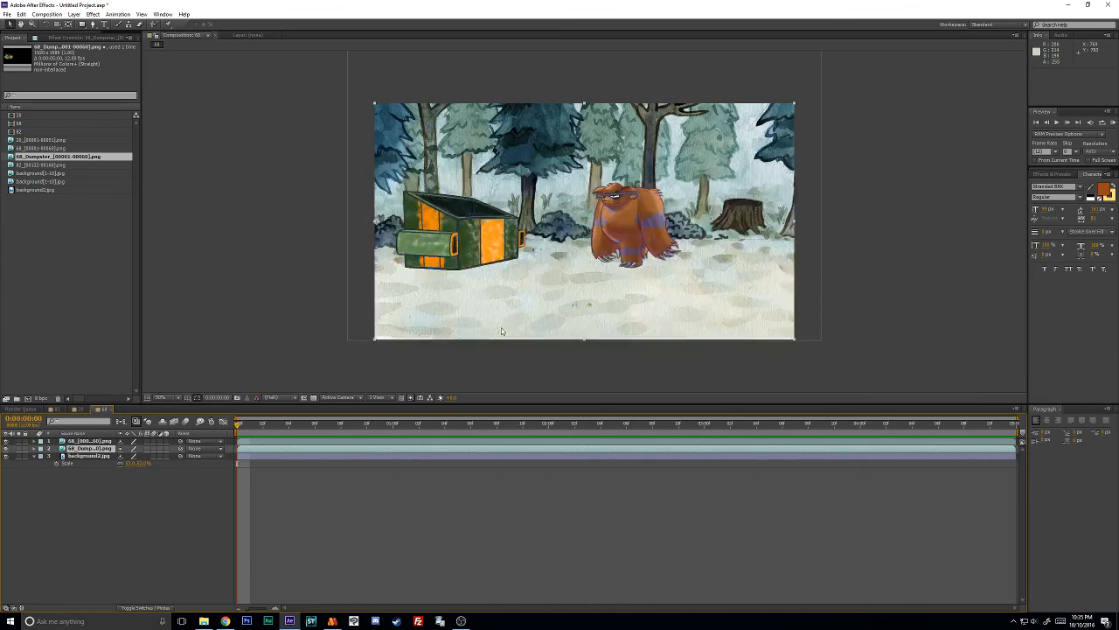
{"action": "key", "text": "space"}
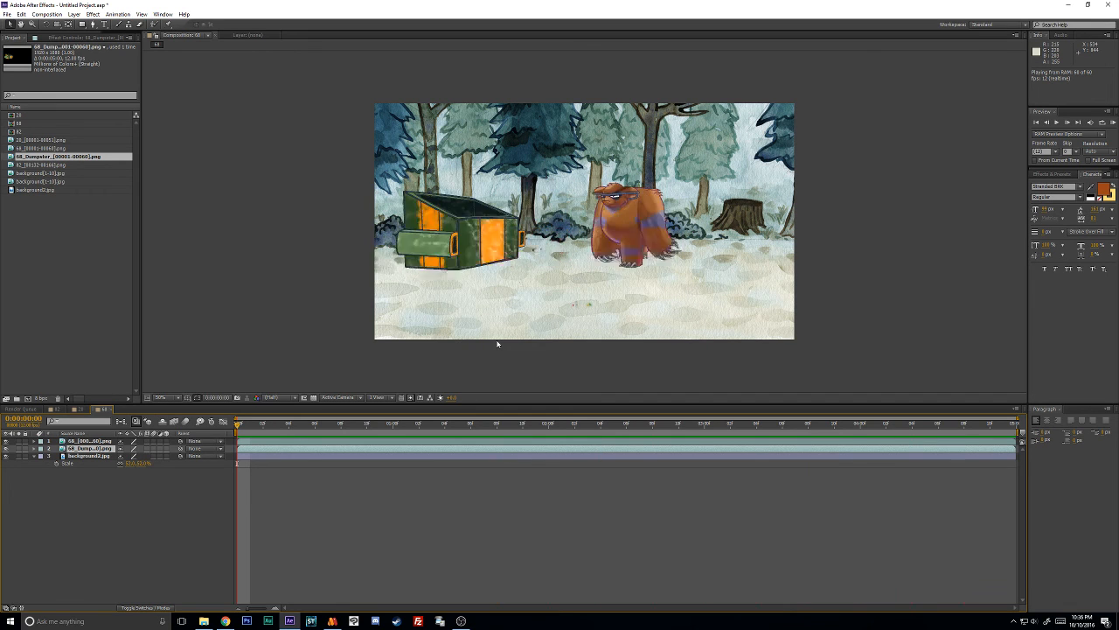
{"action": "left_click", "coordinate": [486, 429]}
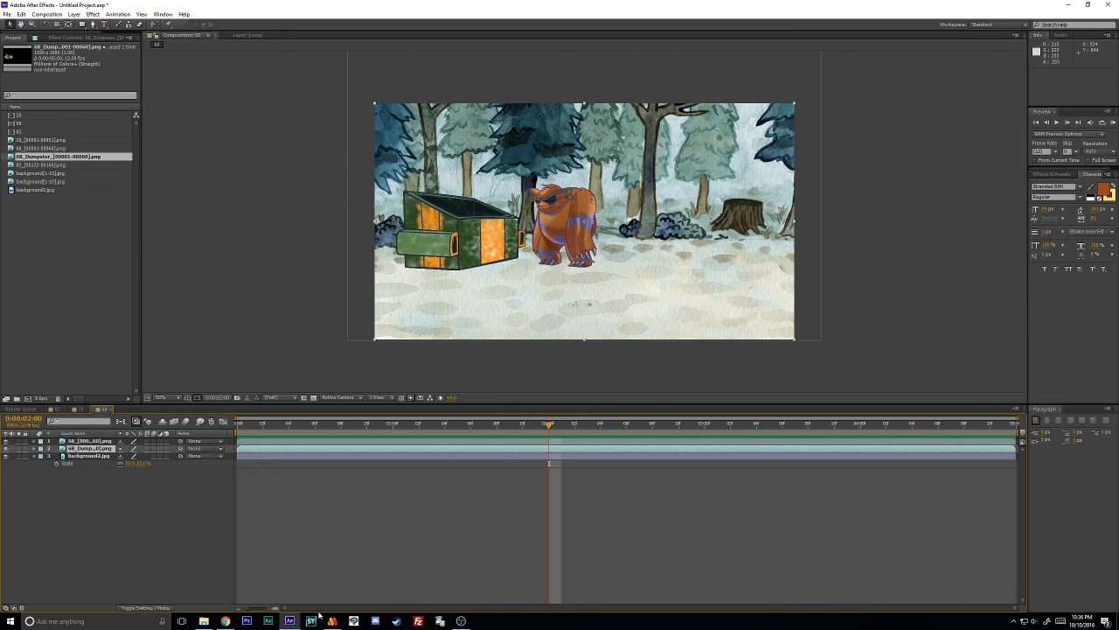
- Switch to Moho, show the BEARCOON layer and the orange-and-white character's layer above it, and scrub to frame 104
{"action": "left_click", "coordinate": [333, 621]}
{"action": "scroll", "coordinate": [486, 358], "scroll_direction": "down", "scroll_amount": 3}
{"action": "scroll", "coordinate": [477, 360], "scroll_direction": "up", "scroll_amount": 3}
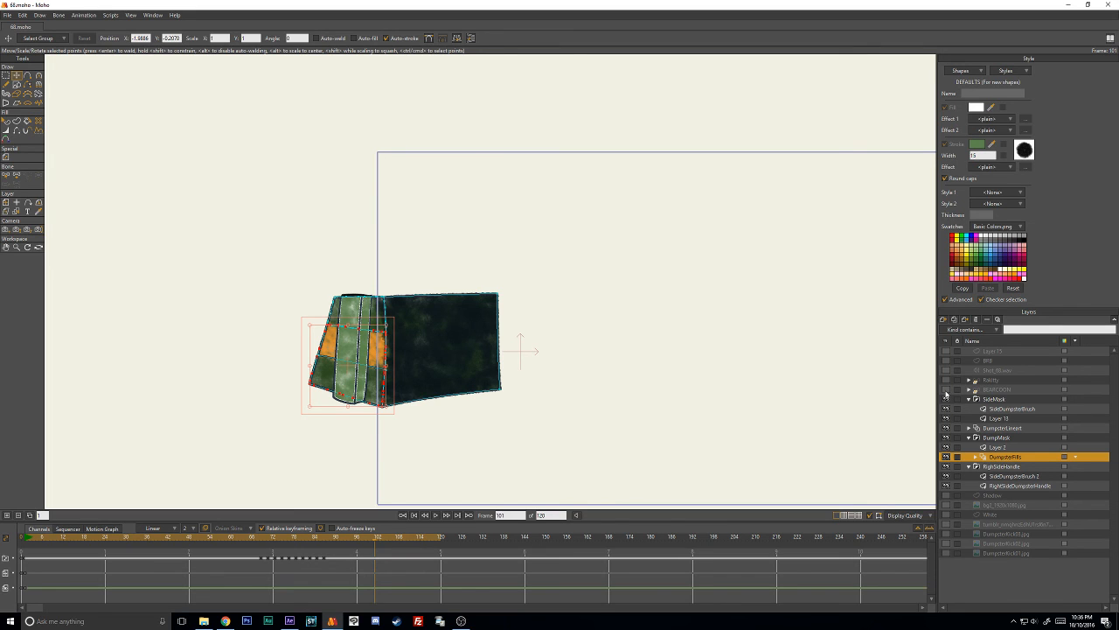
{"action": "left_click", "coordinate": [945, 388]}
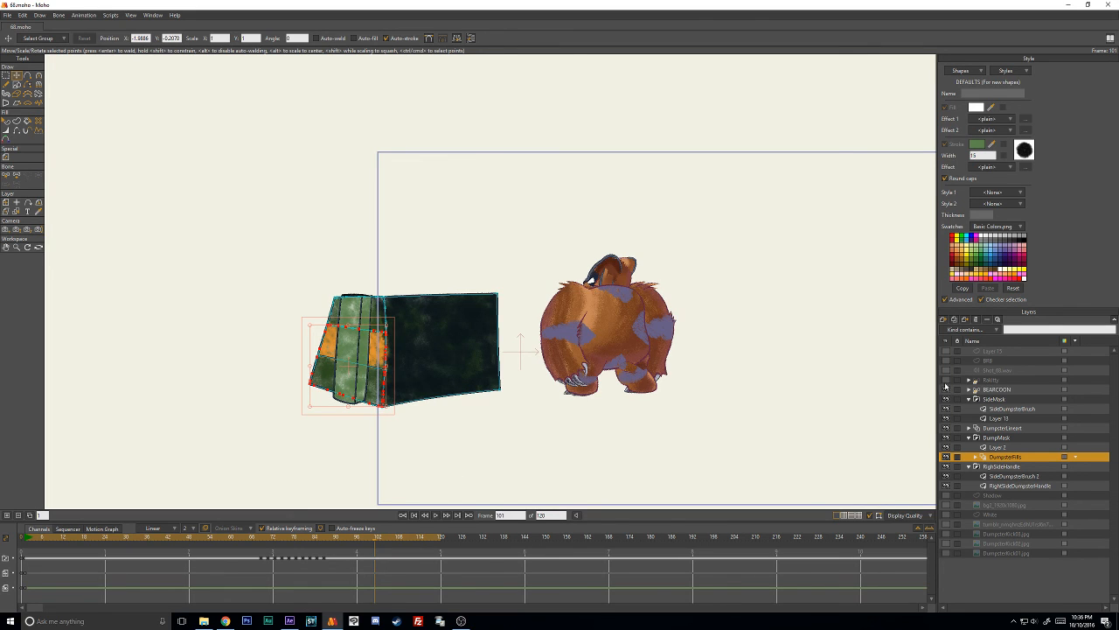
{"action": "left_click", "coordinate": [945, 380]}
{"action": "scroll", "coordinate": [796, 378], "scroll_direction": "down", "scroll_amount": 1}
{"action": "scroll", "coordinate": [796, 378], "scroll_direction": "down", "scroll_amount": 1}
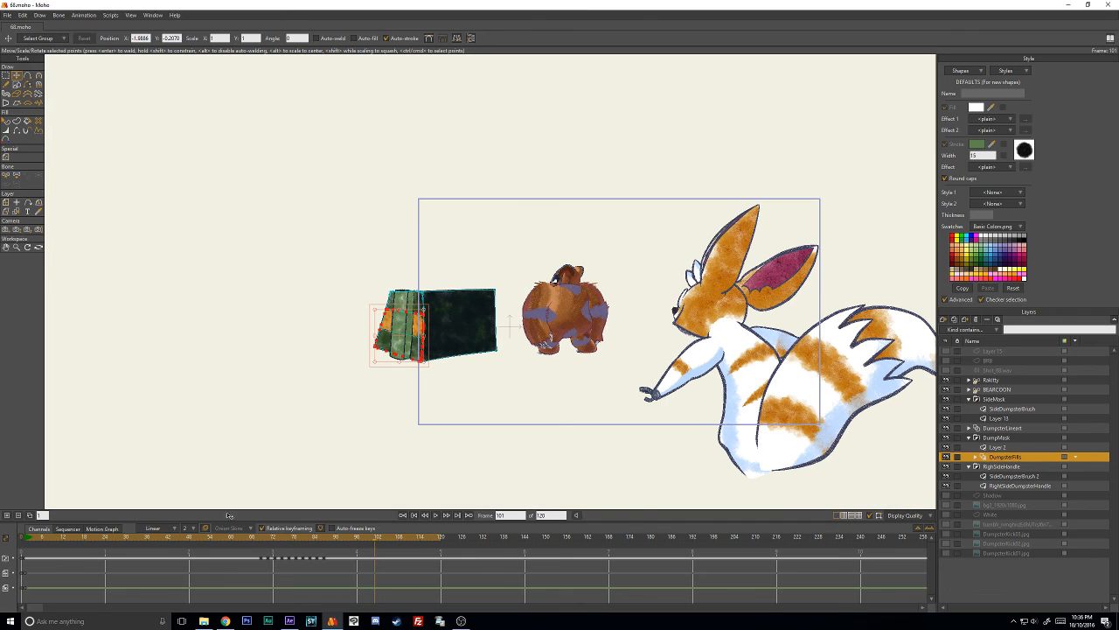
{"action": "left_click_drag", "start_coordinate": [48, 541], "coordinate": [384, 546]}
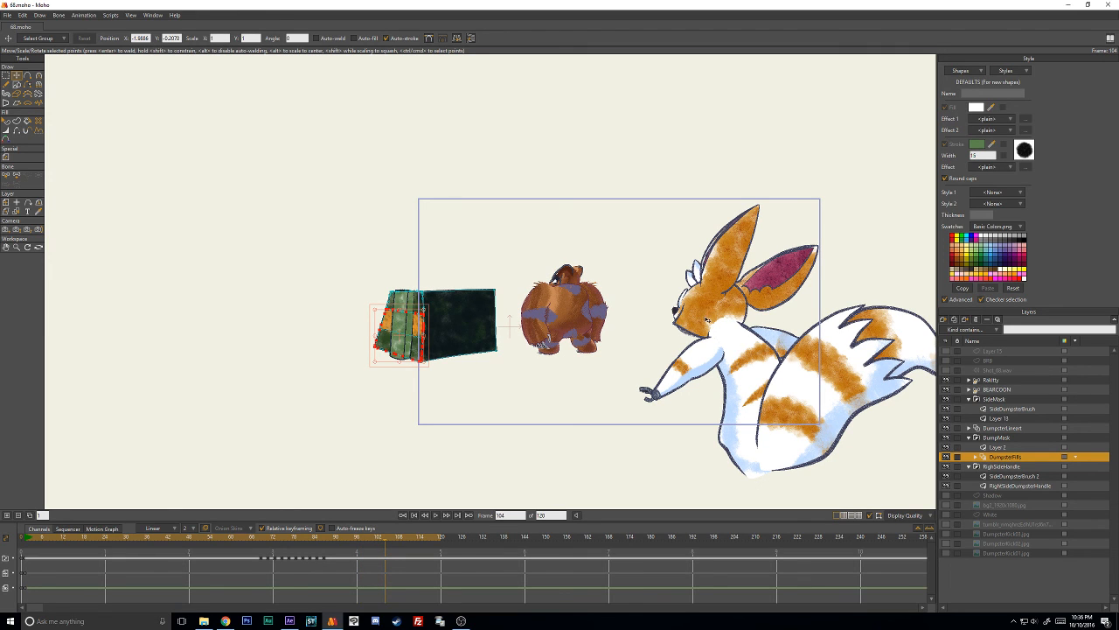
{"action": "scroll", "coordinate": [705, 329], "scroll_direction": "up", "scroll_amount": 1}
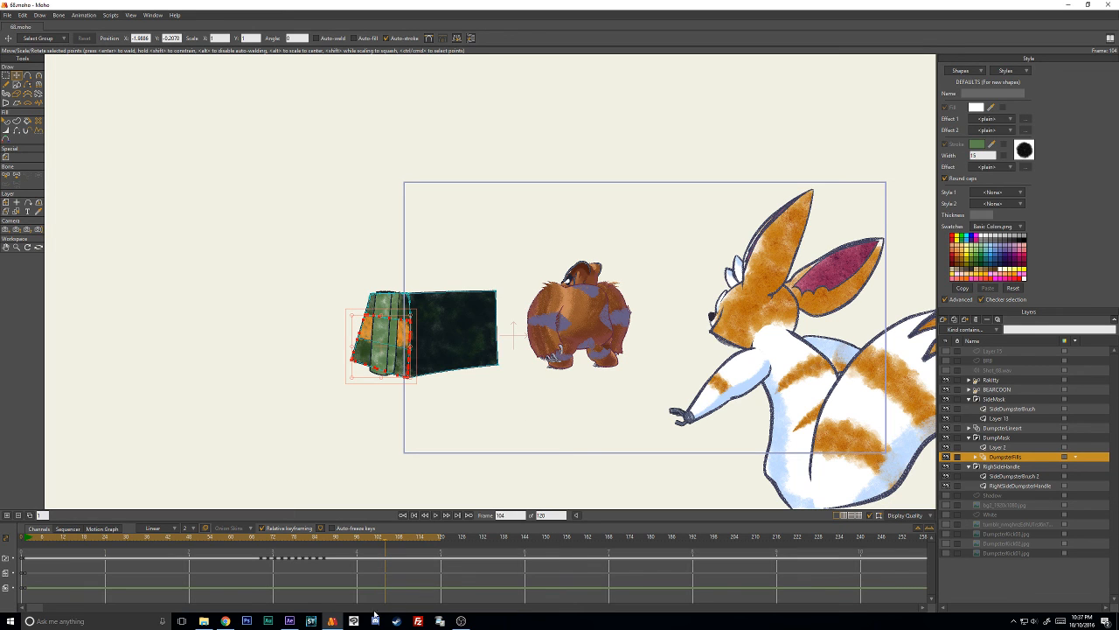
- Switch to OBS and move its window to the middle of the screen, clear of Moho's layer list
{"action": "left_click", "coordinate": [461, 622]}
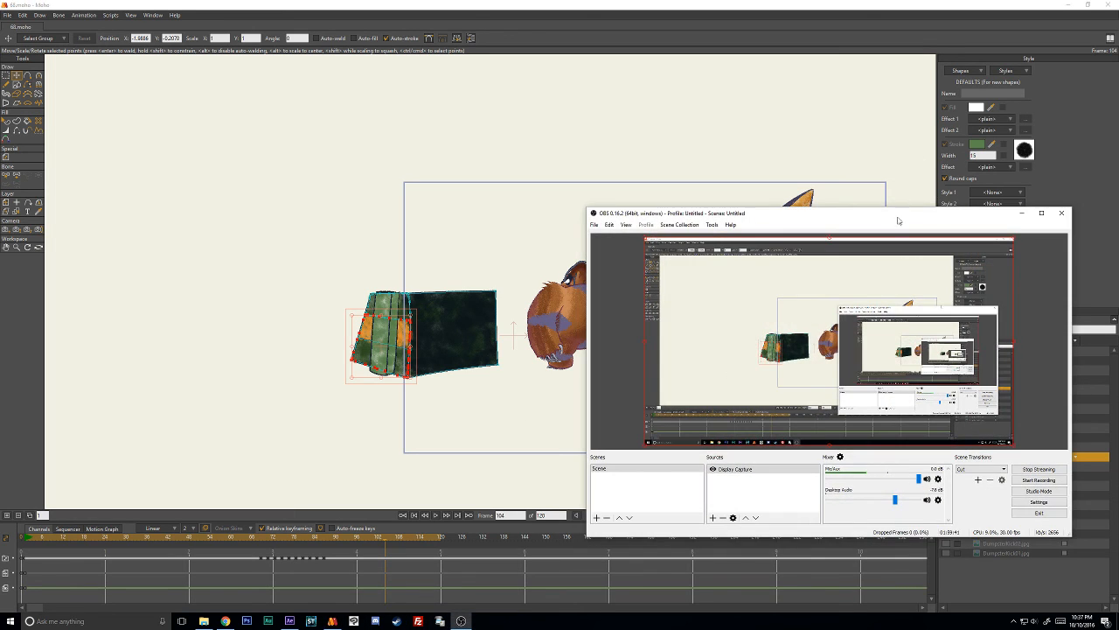
{"action": "left_click", "coordinate": [680, 225]}
{"action": "left_click", "coordinate": [762, 215]}
{"action": "left_click_drag", "start_coordinate": [739, 215], "coordinate": [325, 149]}
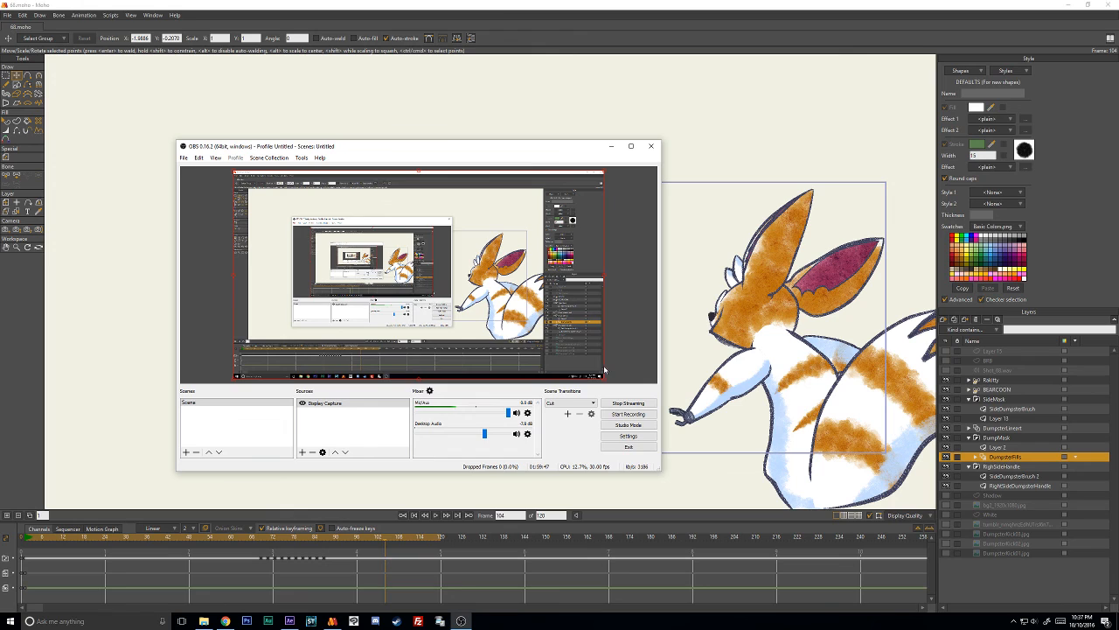